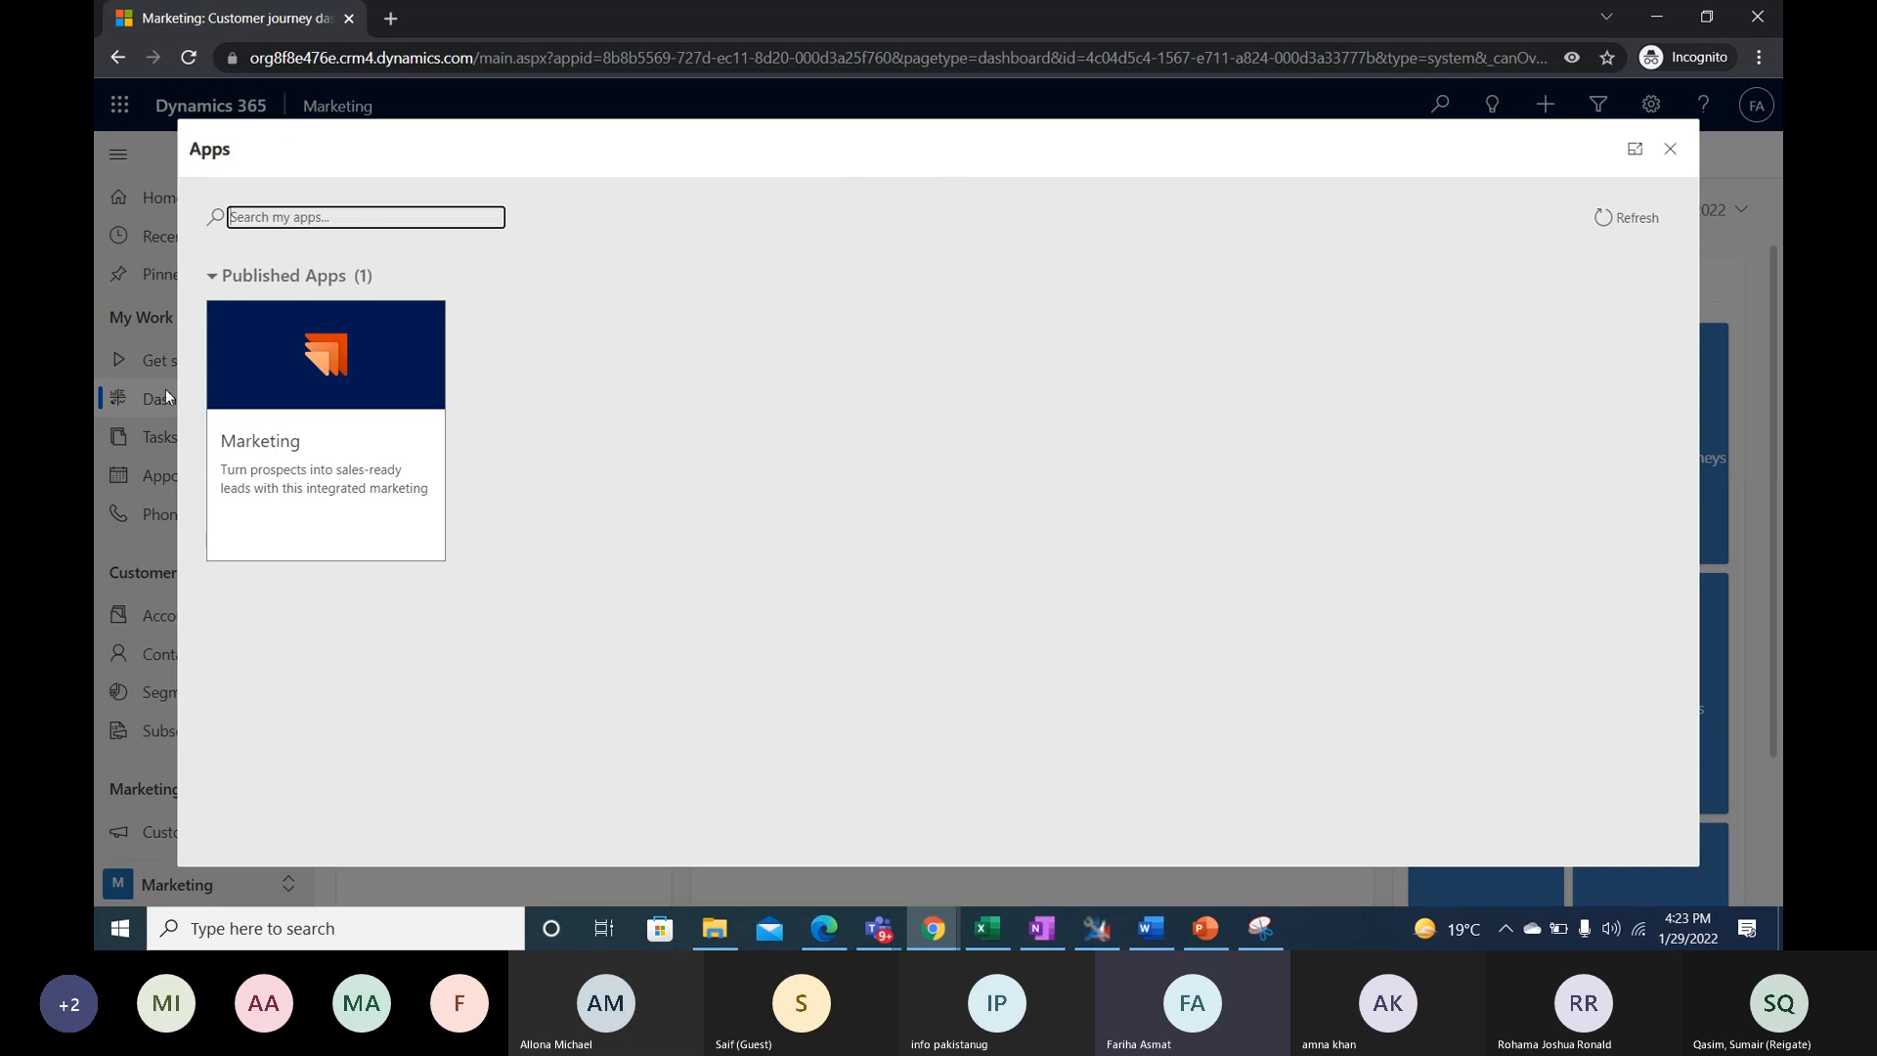
- Open the Marketing app and go to its list of customer segments
left_click(311, 384)
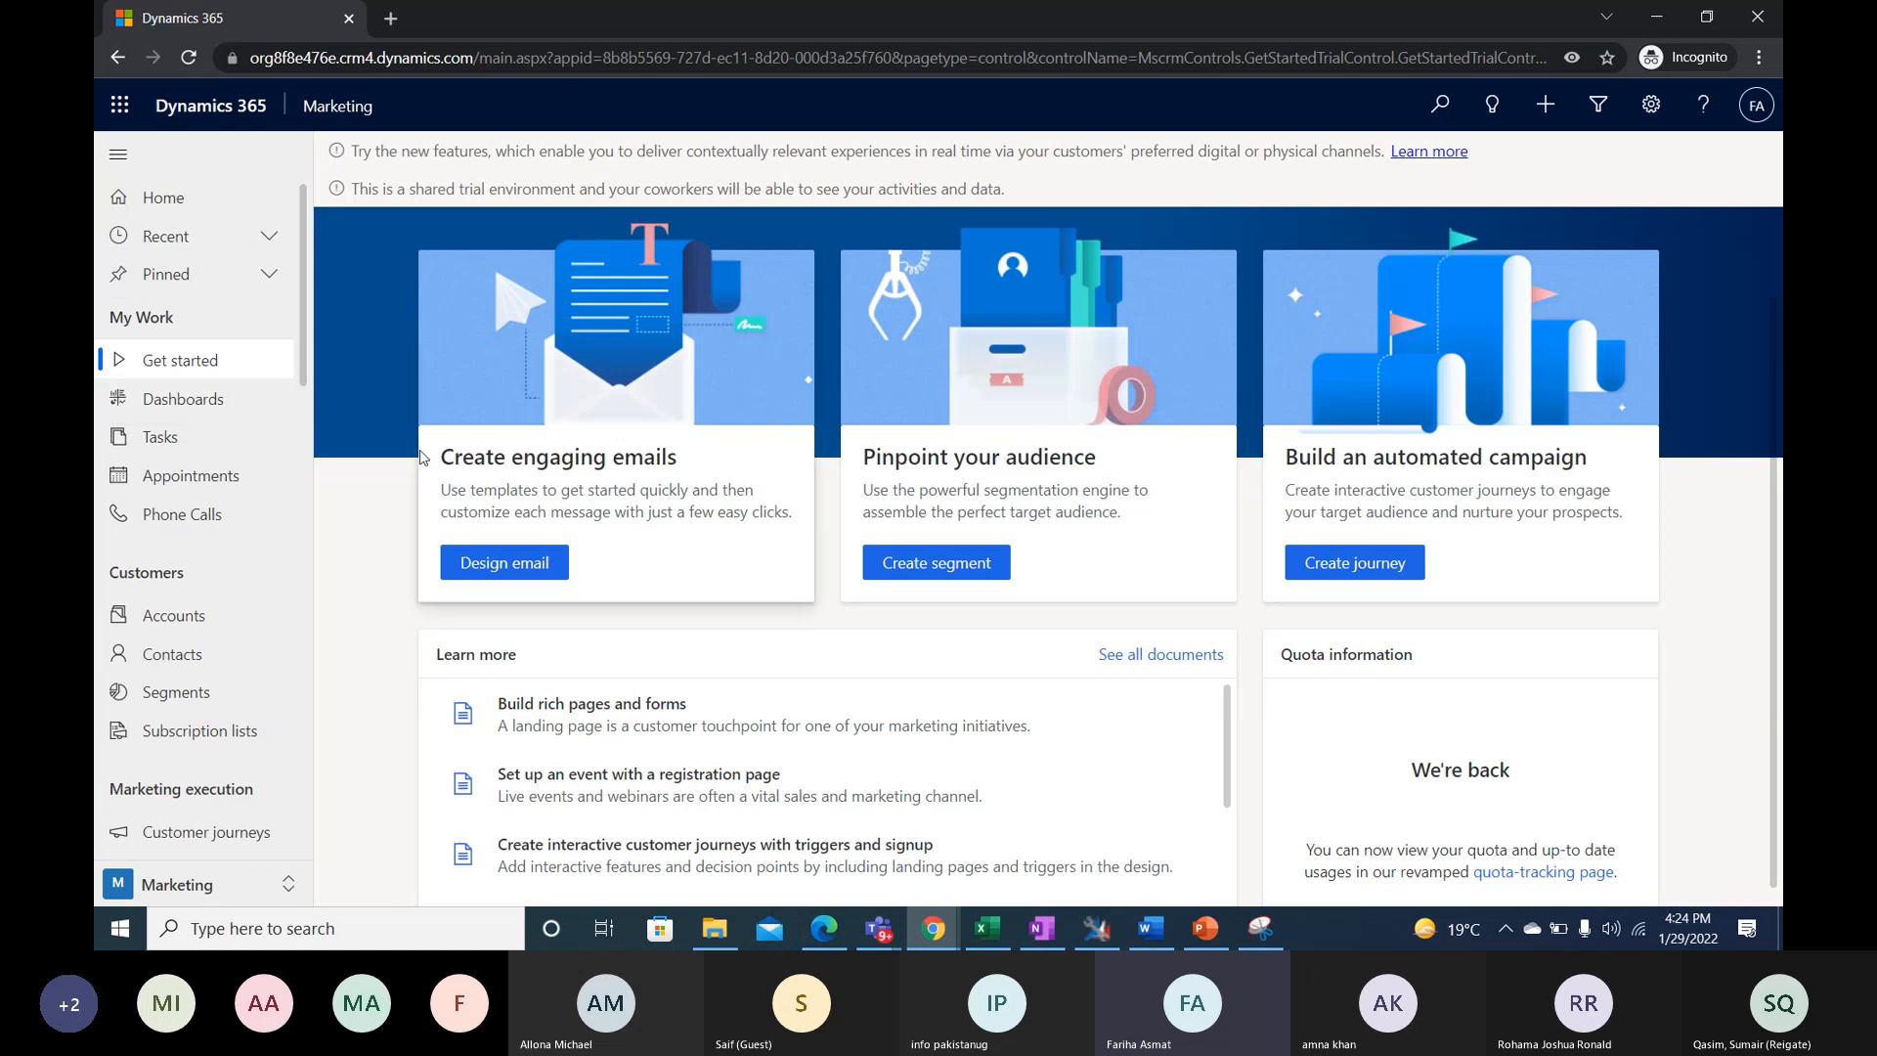
left_click_drag(306, 298, 303, 391)
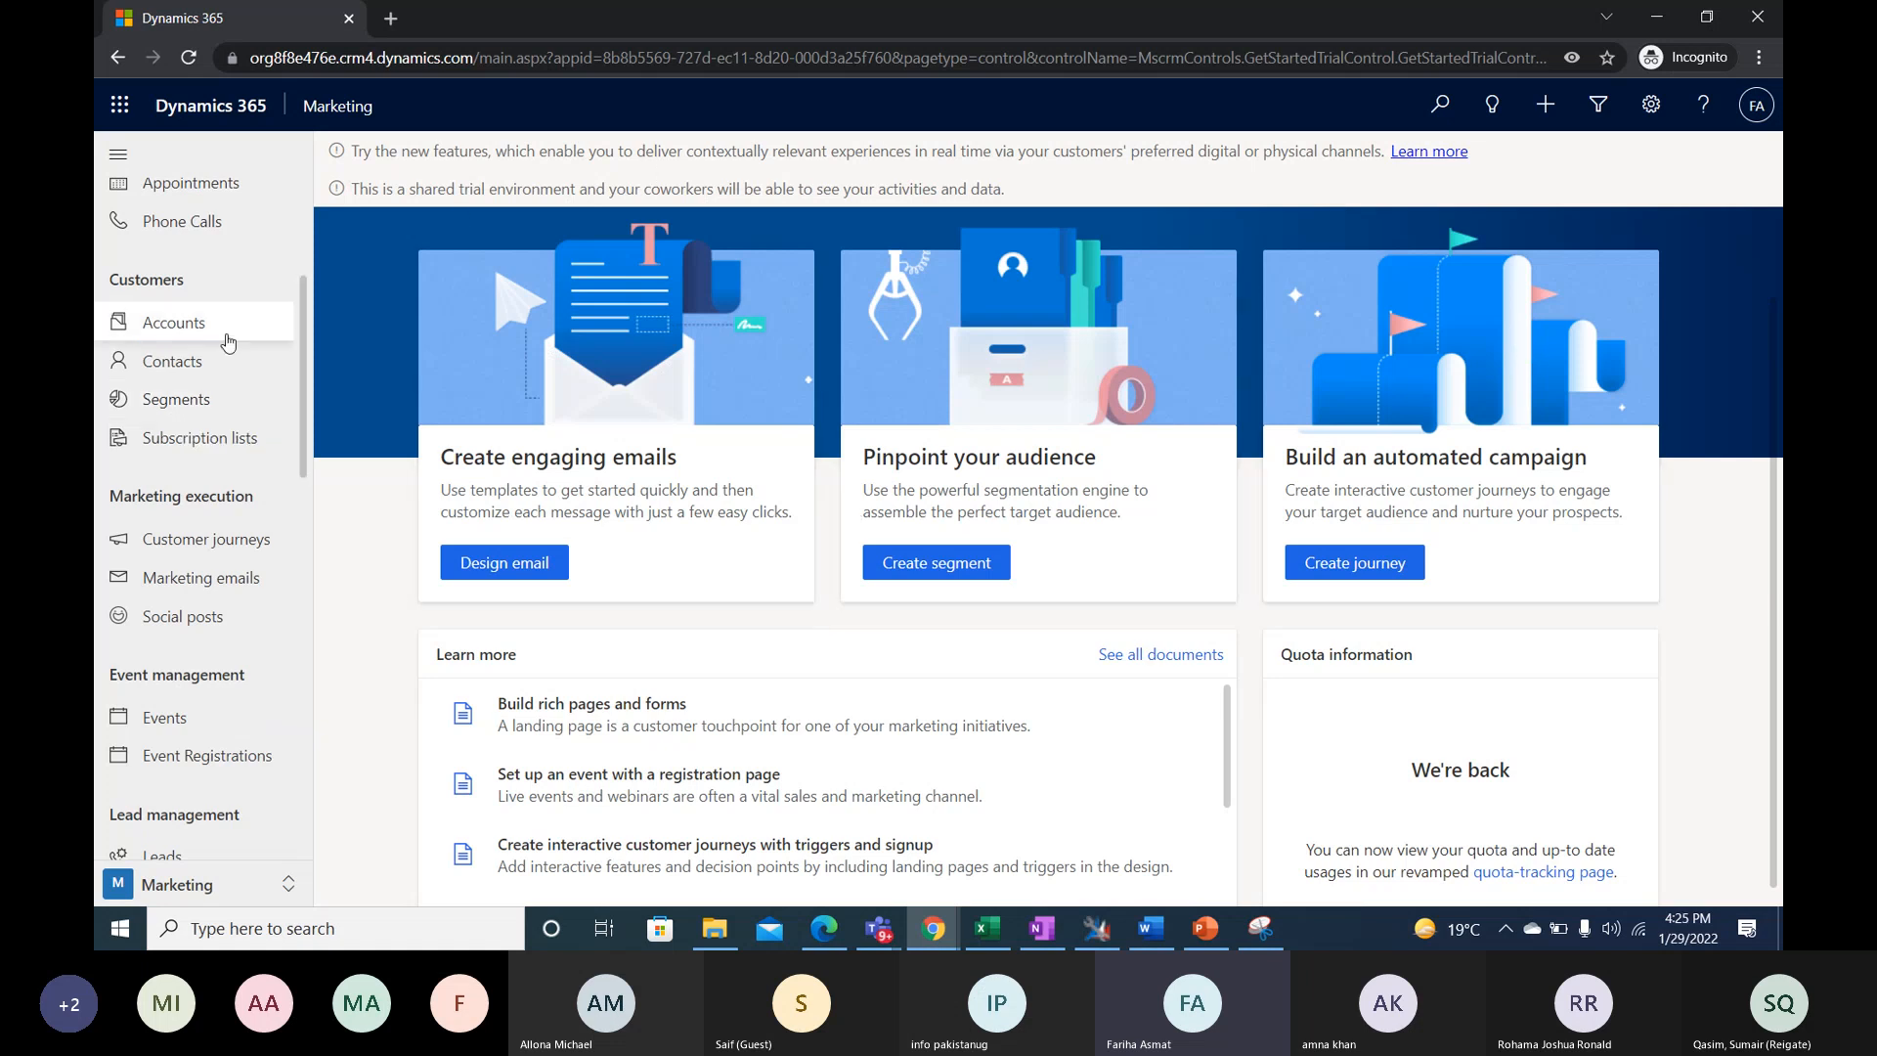
left_click(163, 411)
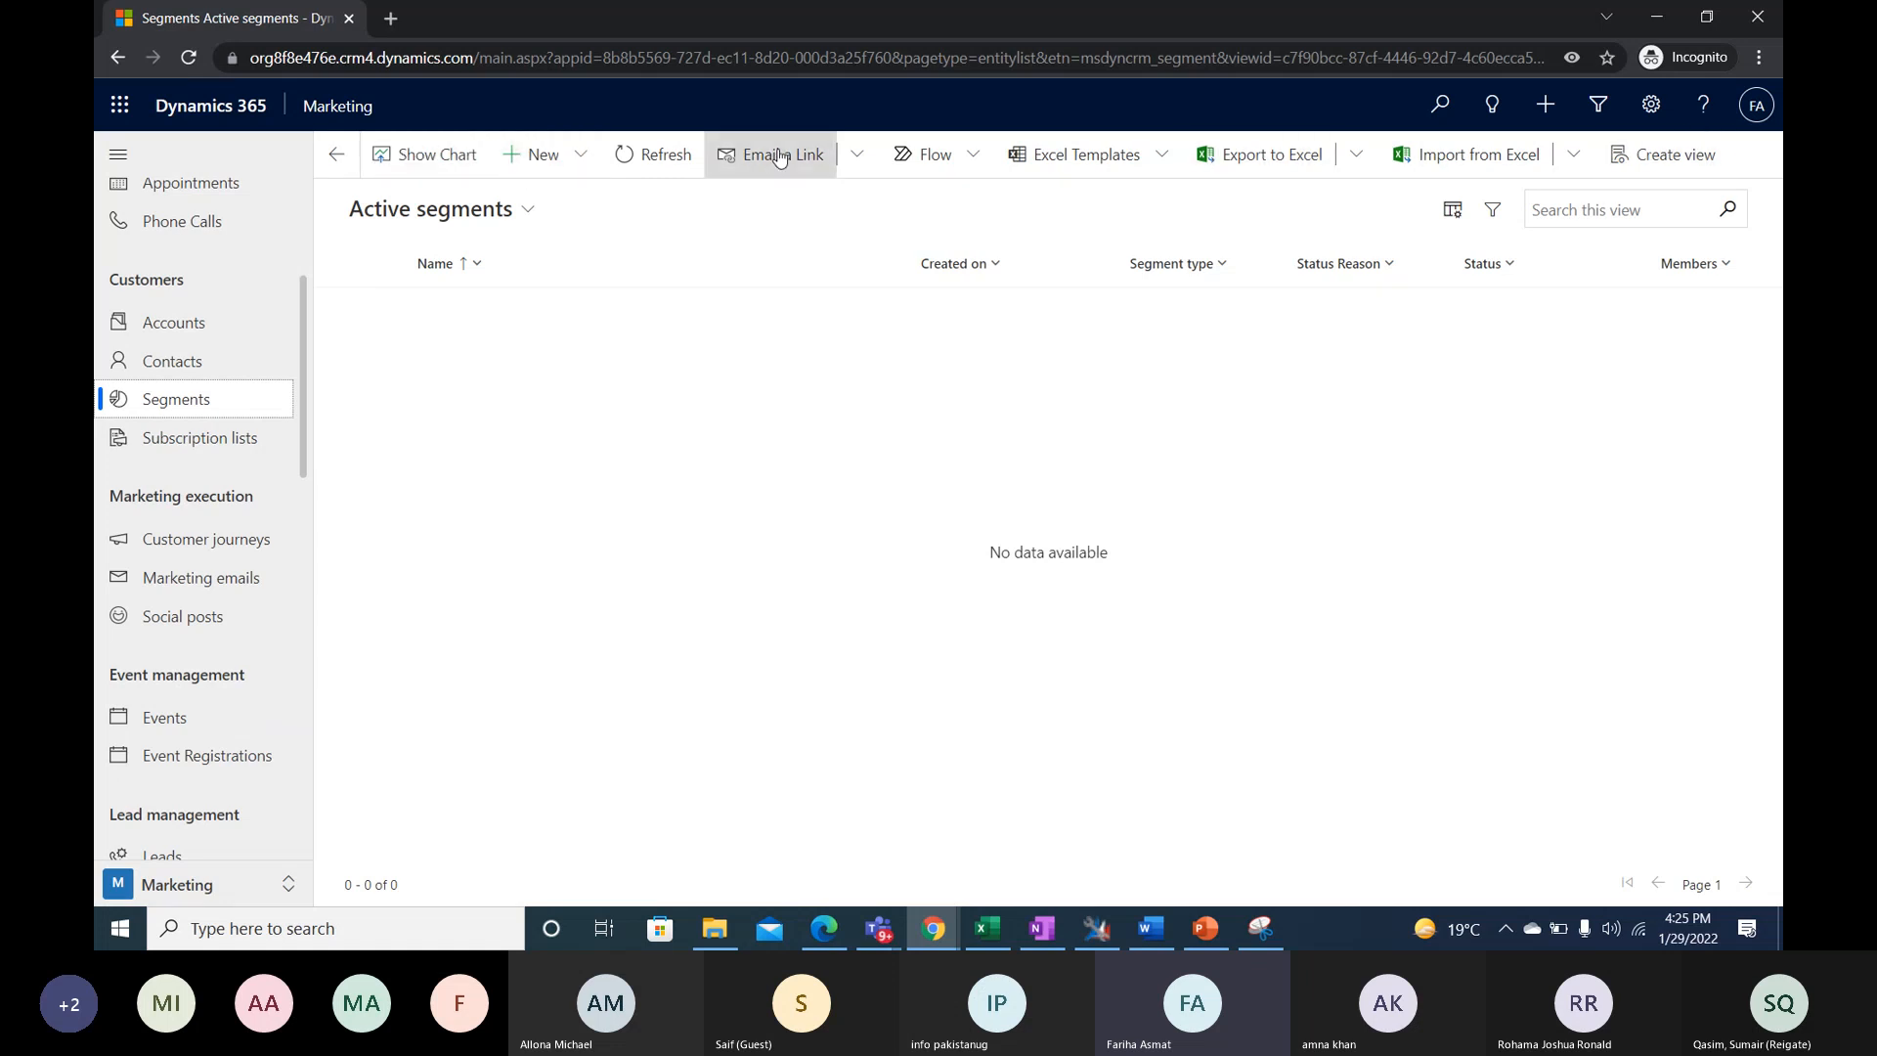
- Create a new dynamic segment from the Basic interaction segment template
left_click(583, 160)
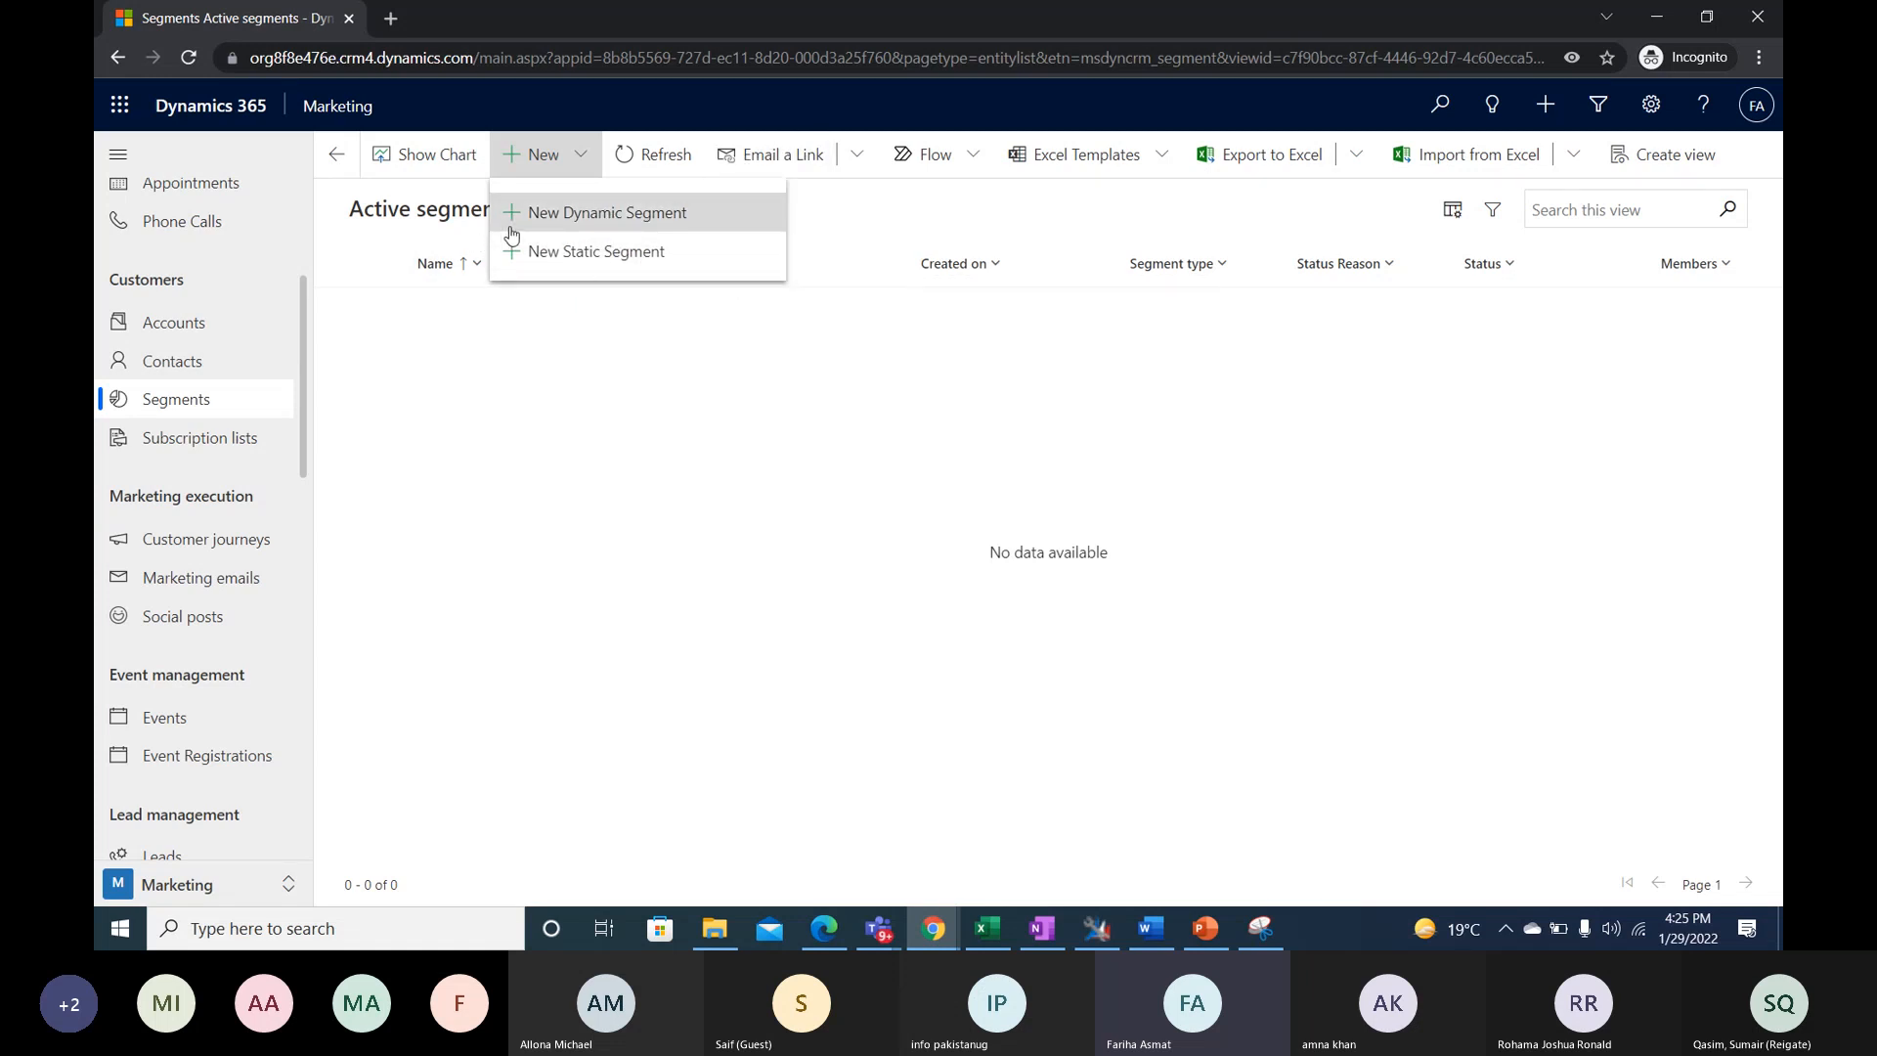
left_click(655, 223)
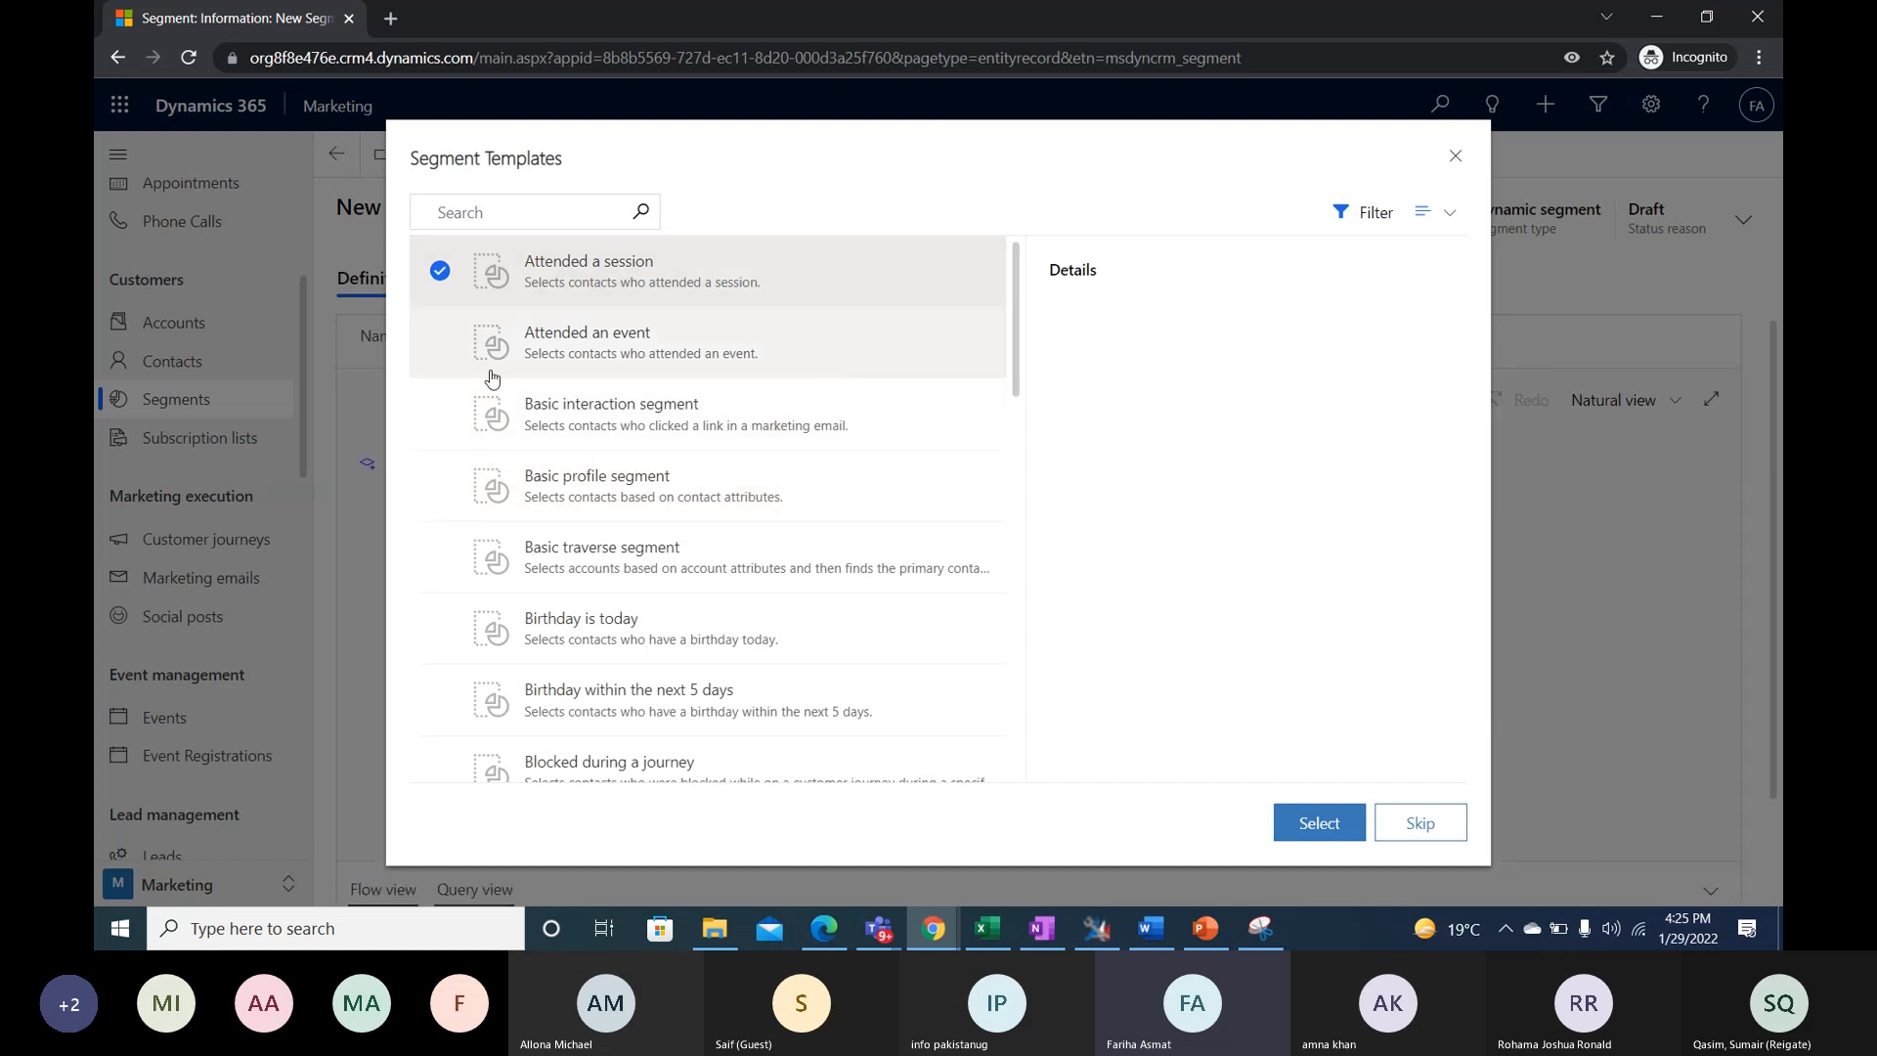
scroll(704, 518, "down", 1)
scroll(788, 498, "down", 3)
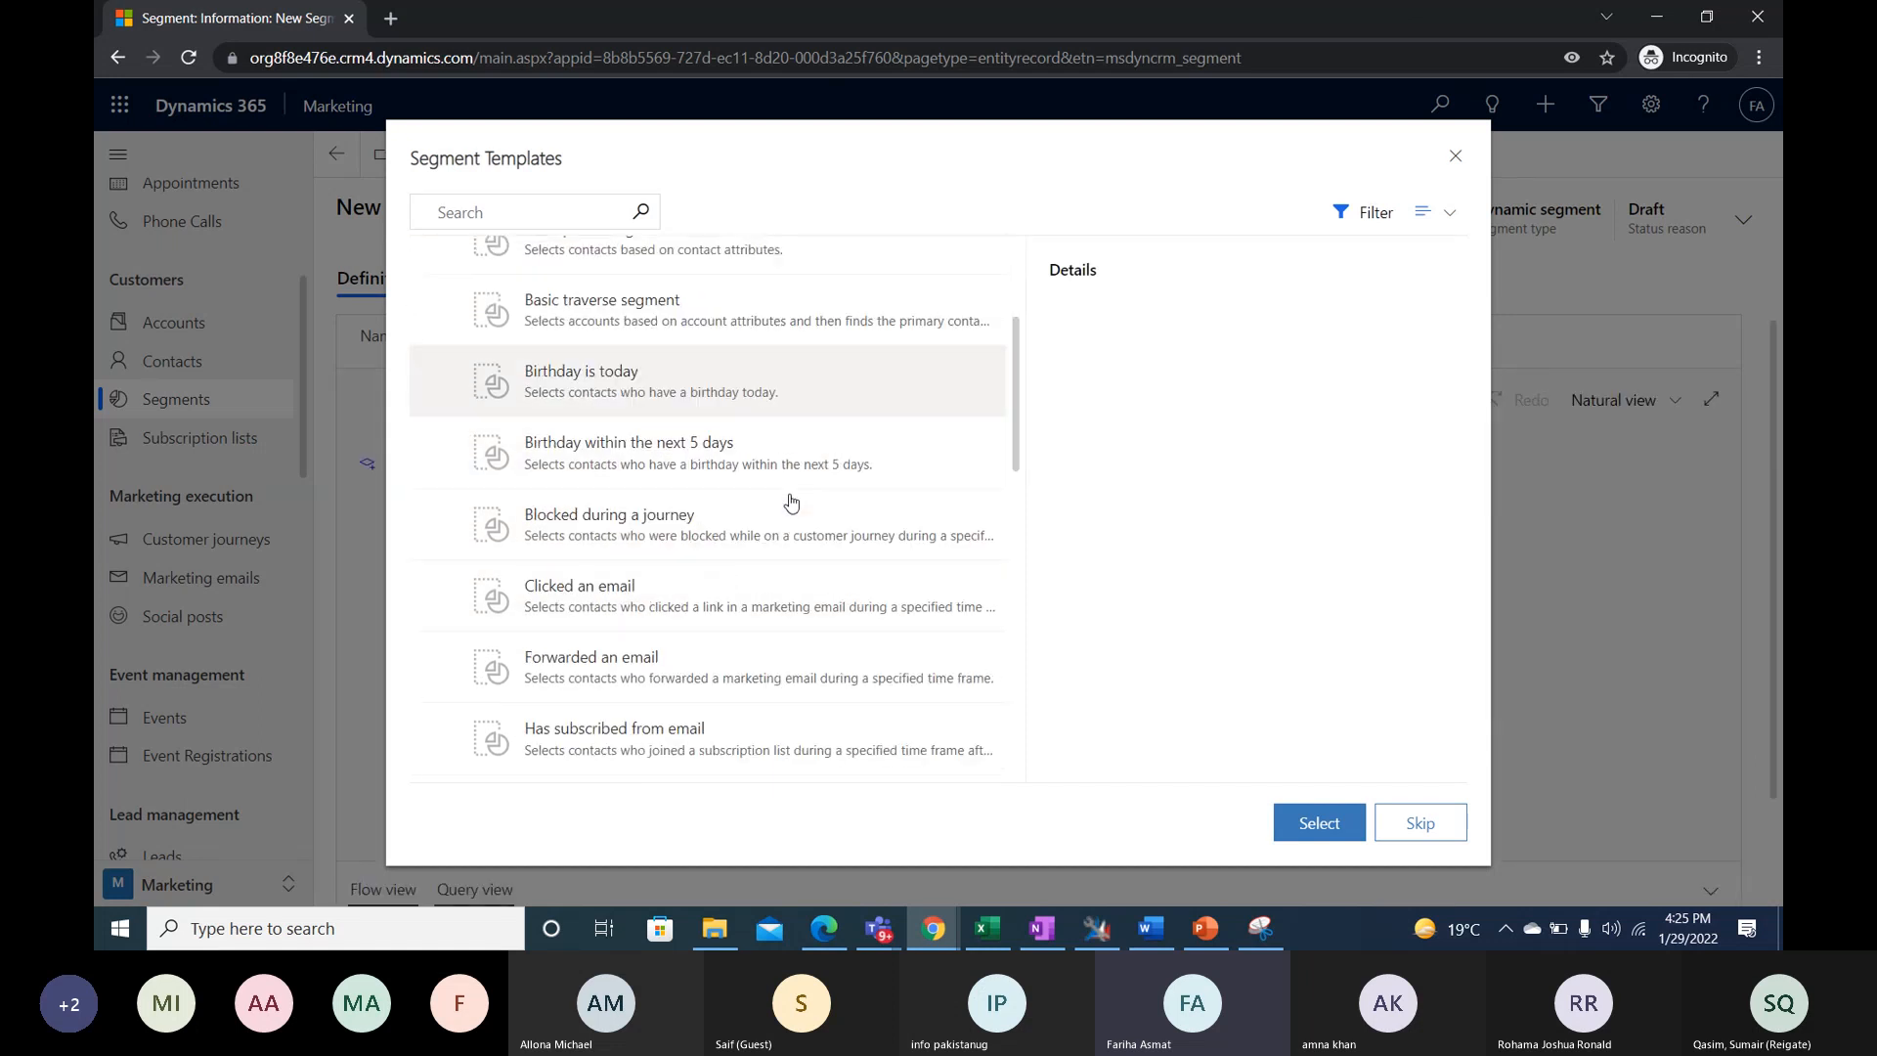
scroll(831, 613, "up", 1)
scroll(831, 613, "up", 3)
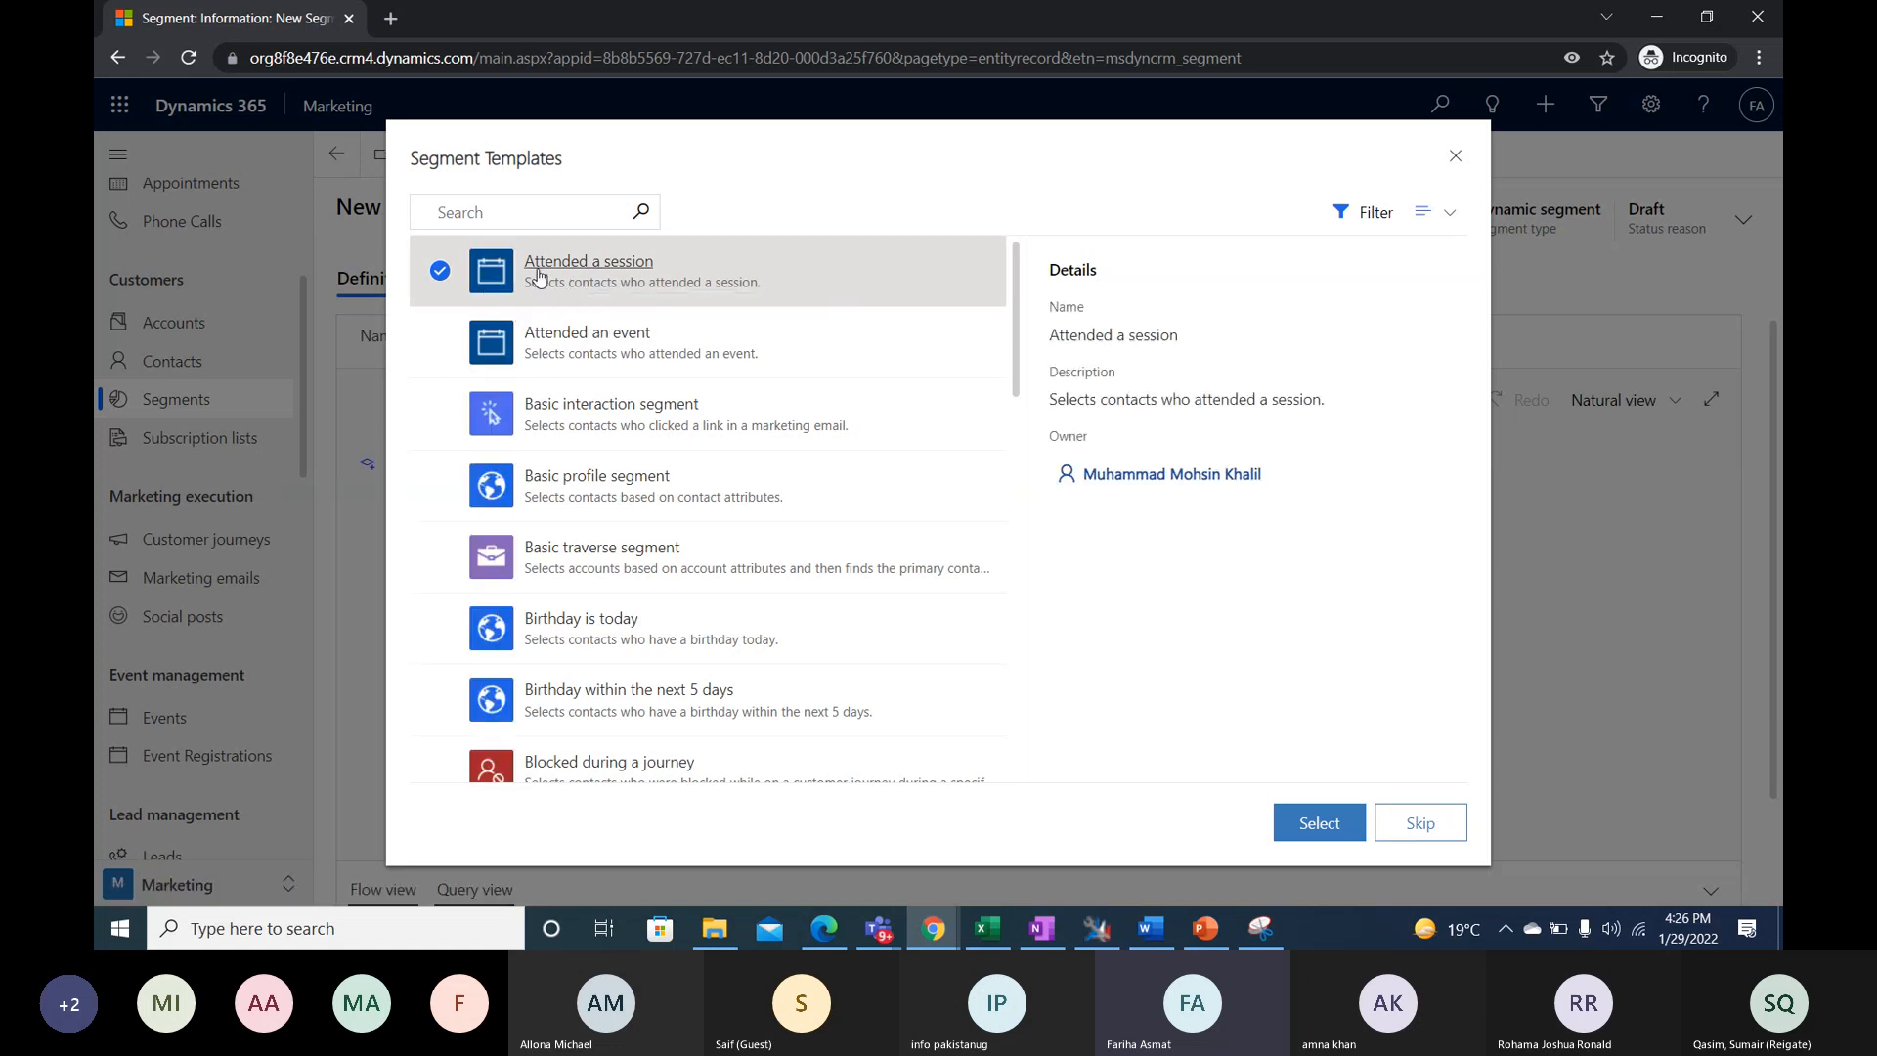
left_click(445, 416)
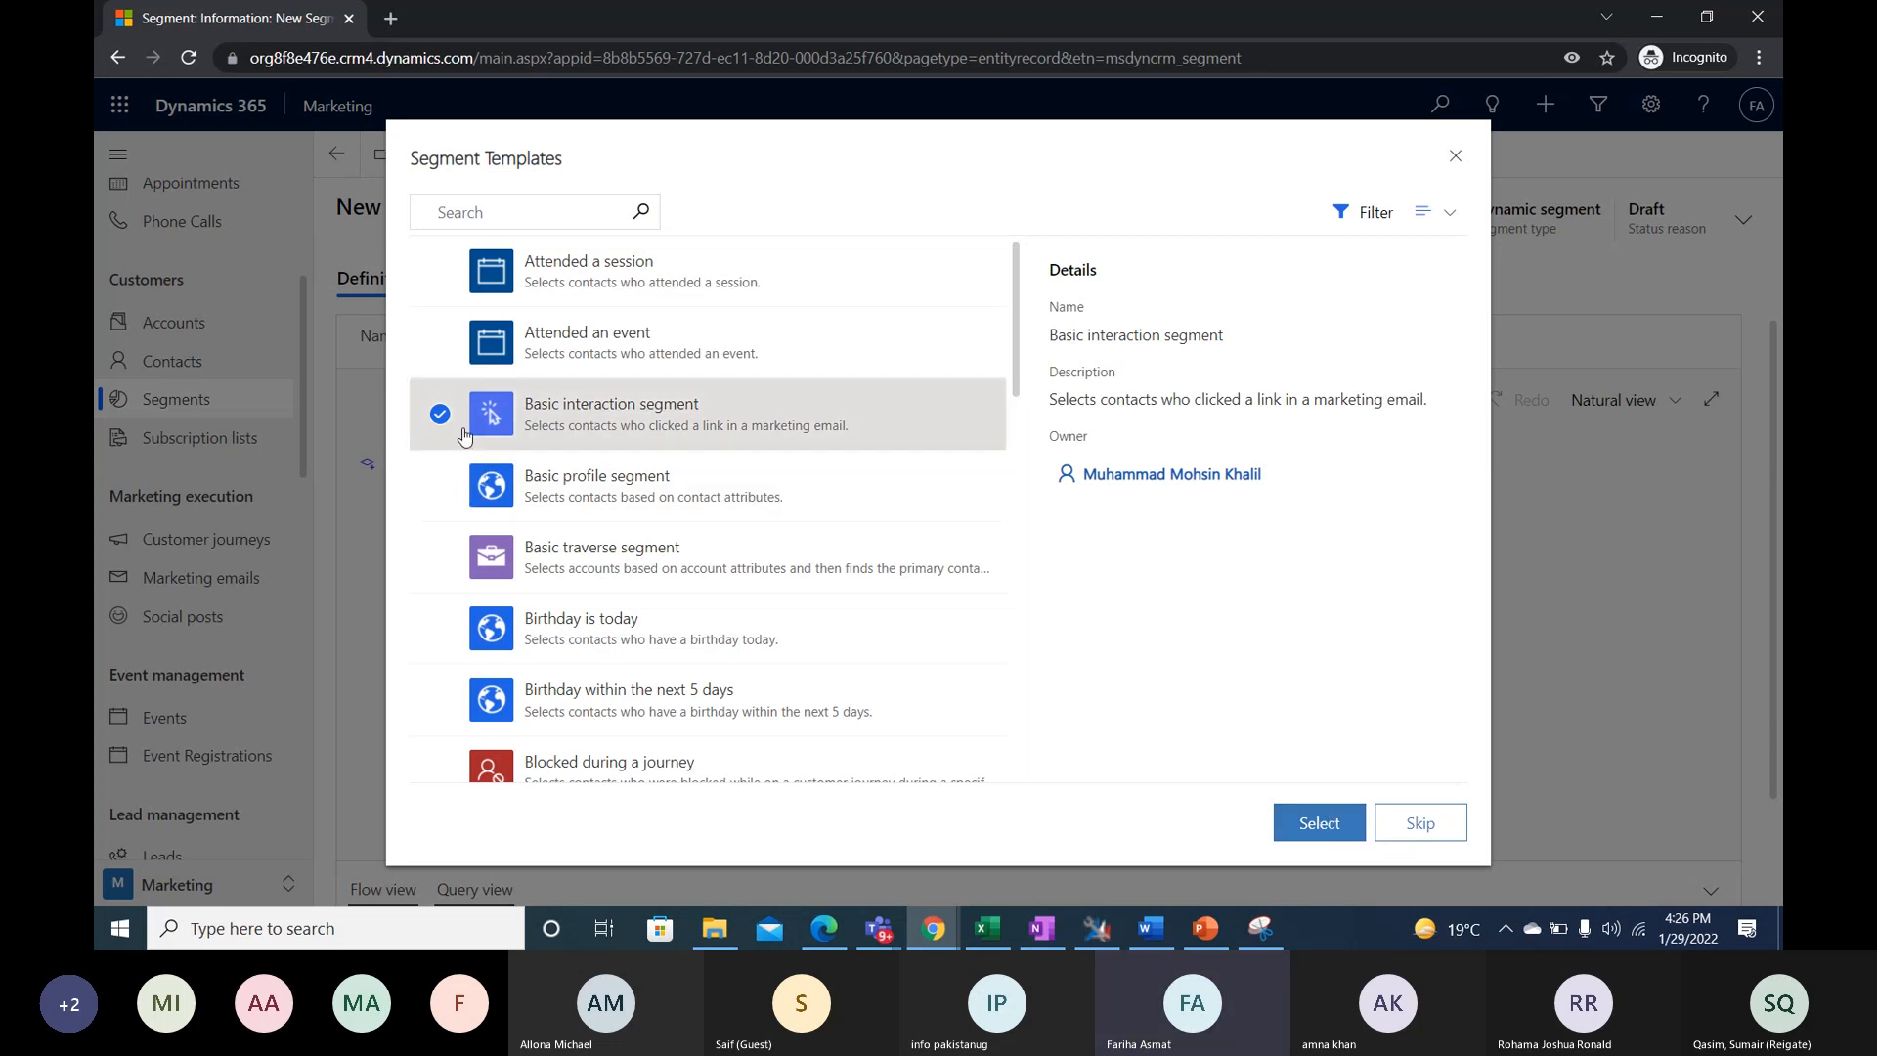
left_click(1320, 824)
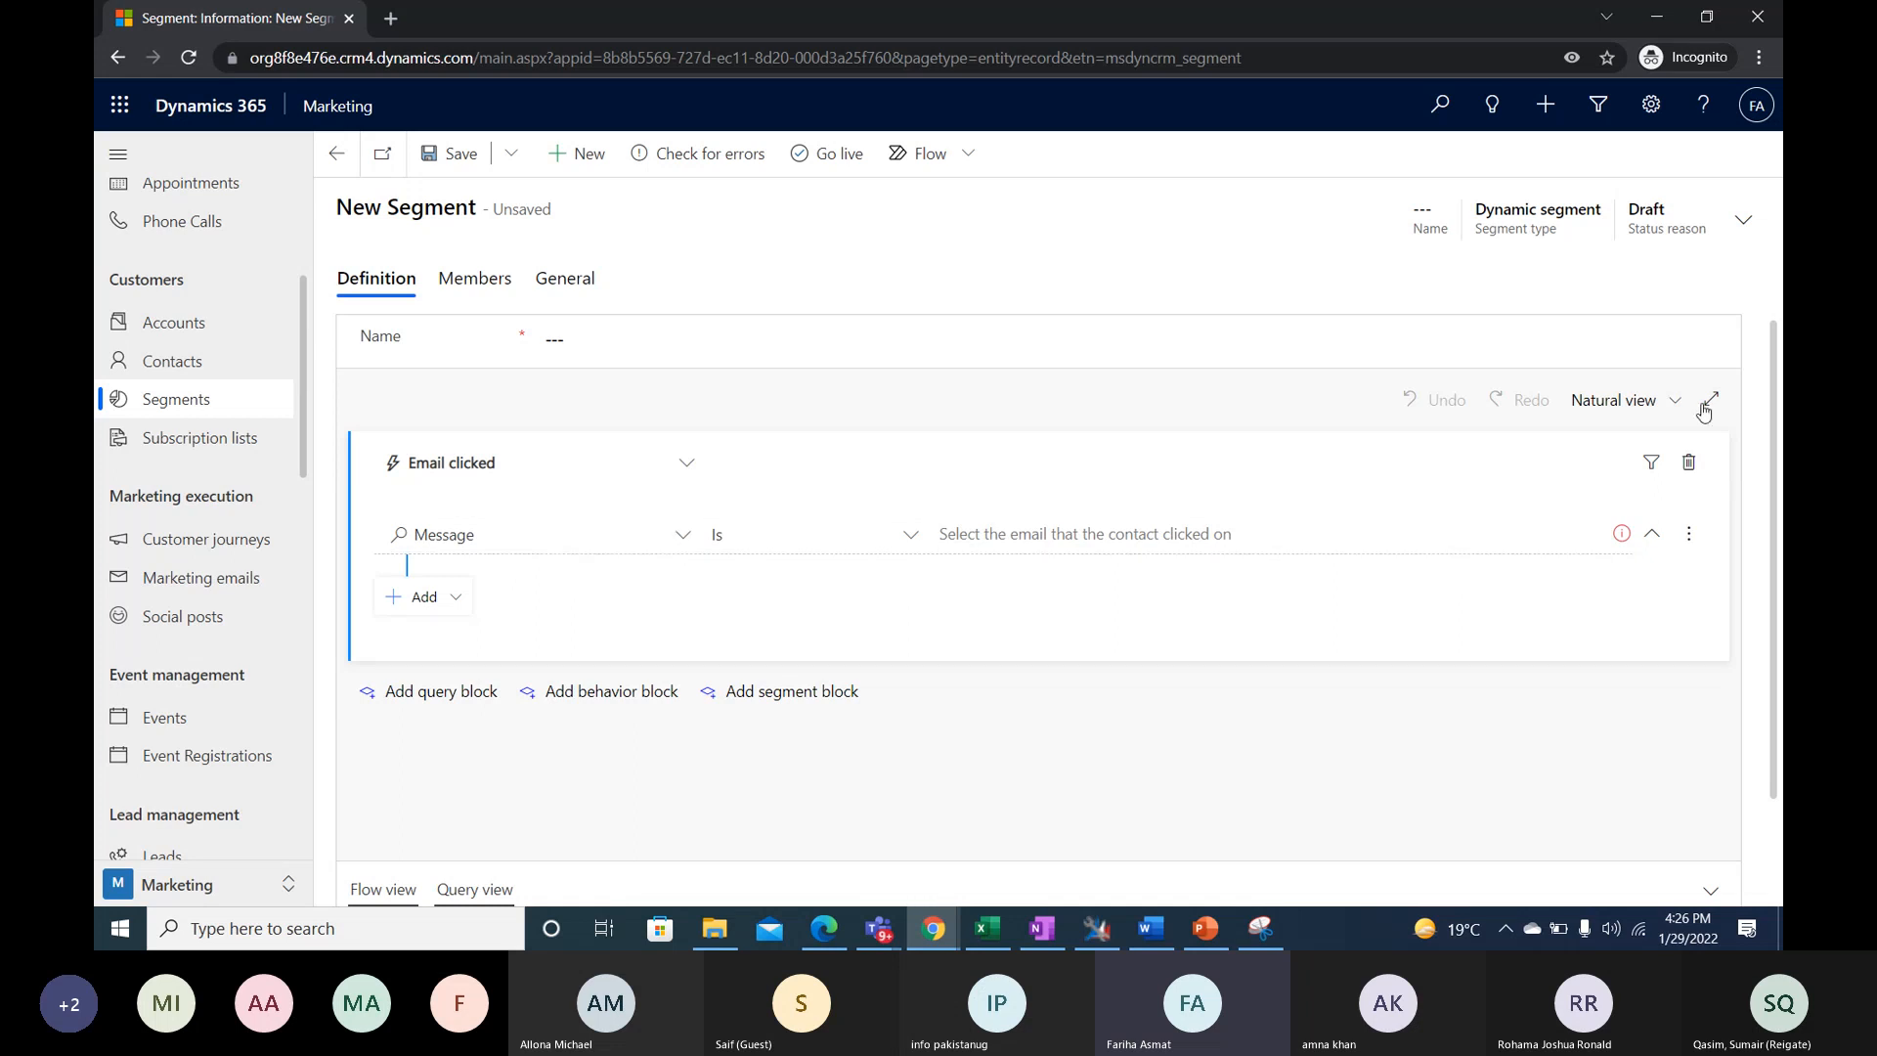
- Delete the template's Email clicked block and name the segment "Dynamic Marketing Demo Segment"
left_click(1684, 464)
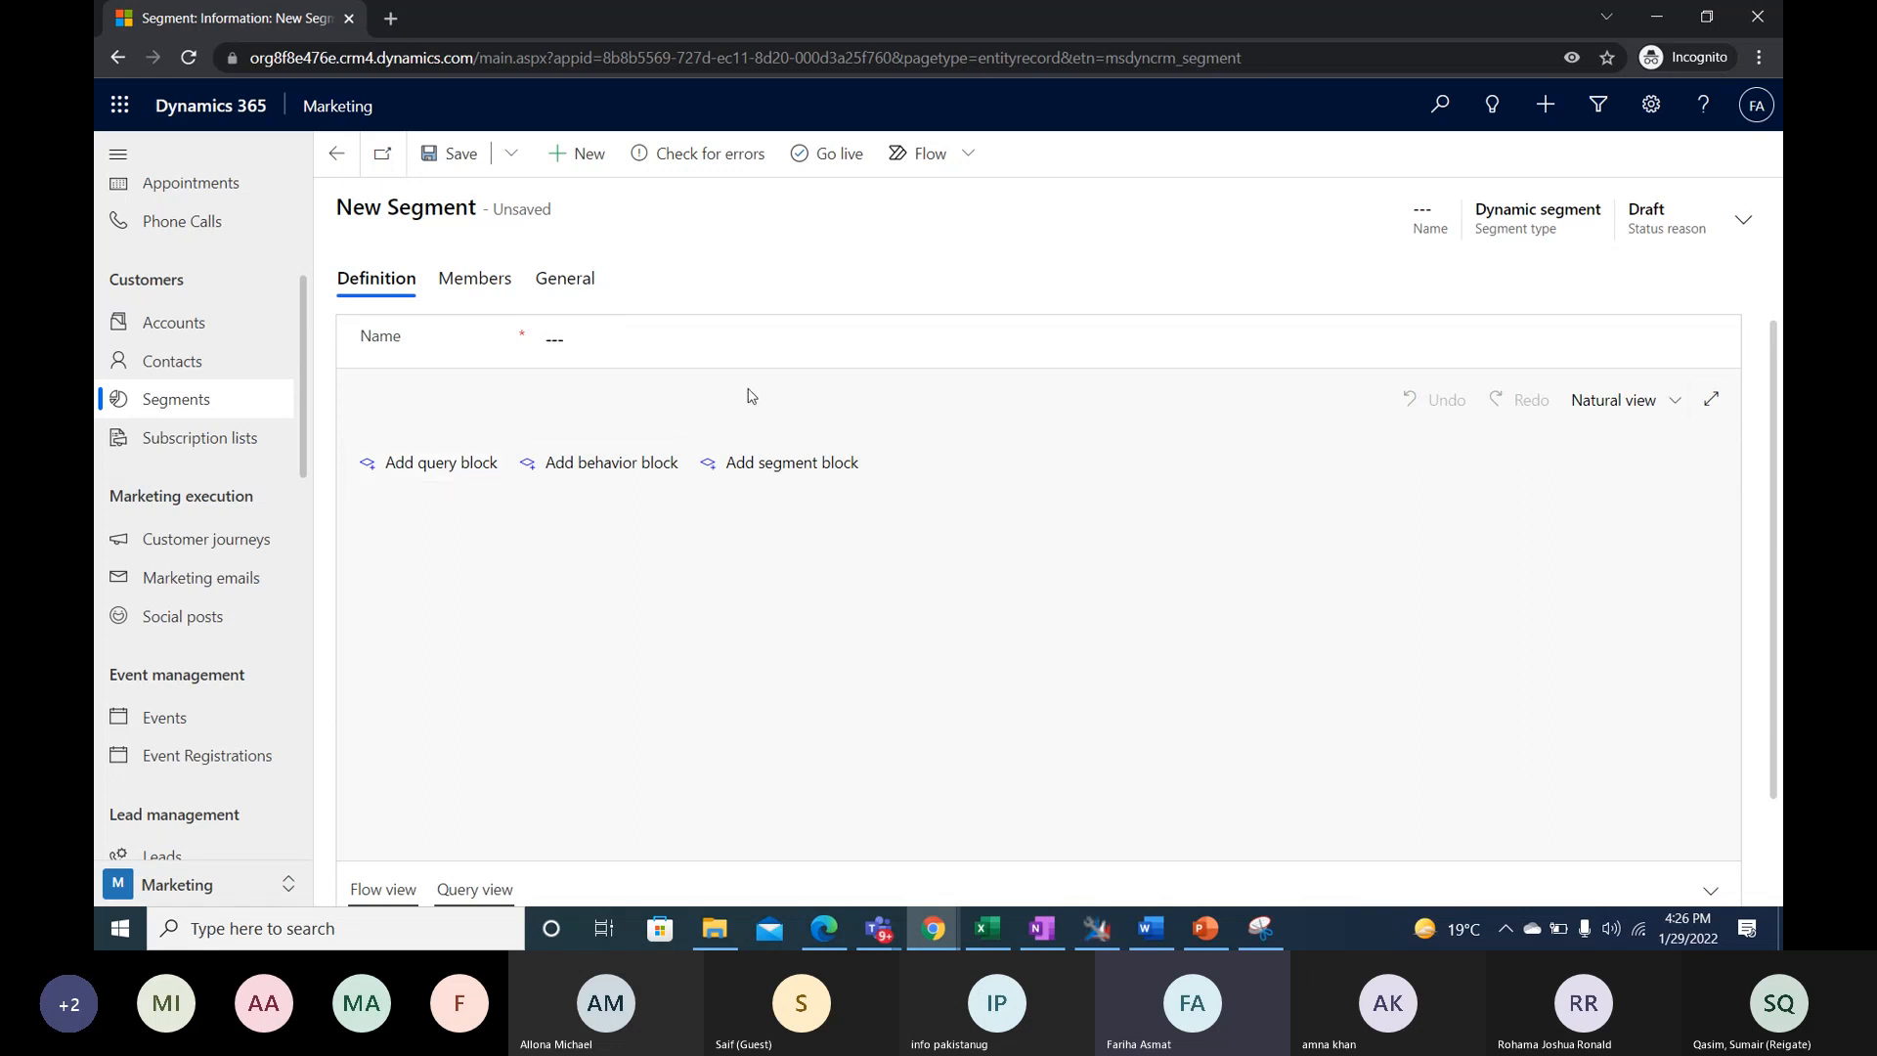
left_click(714, 328)
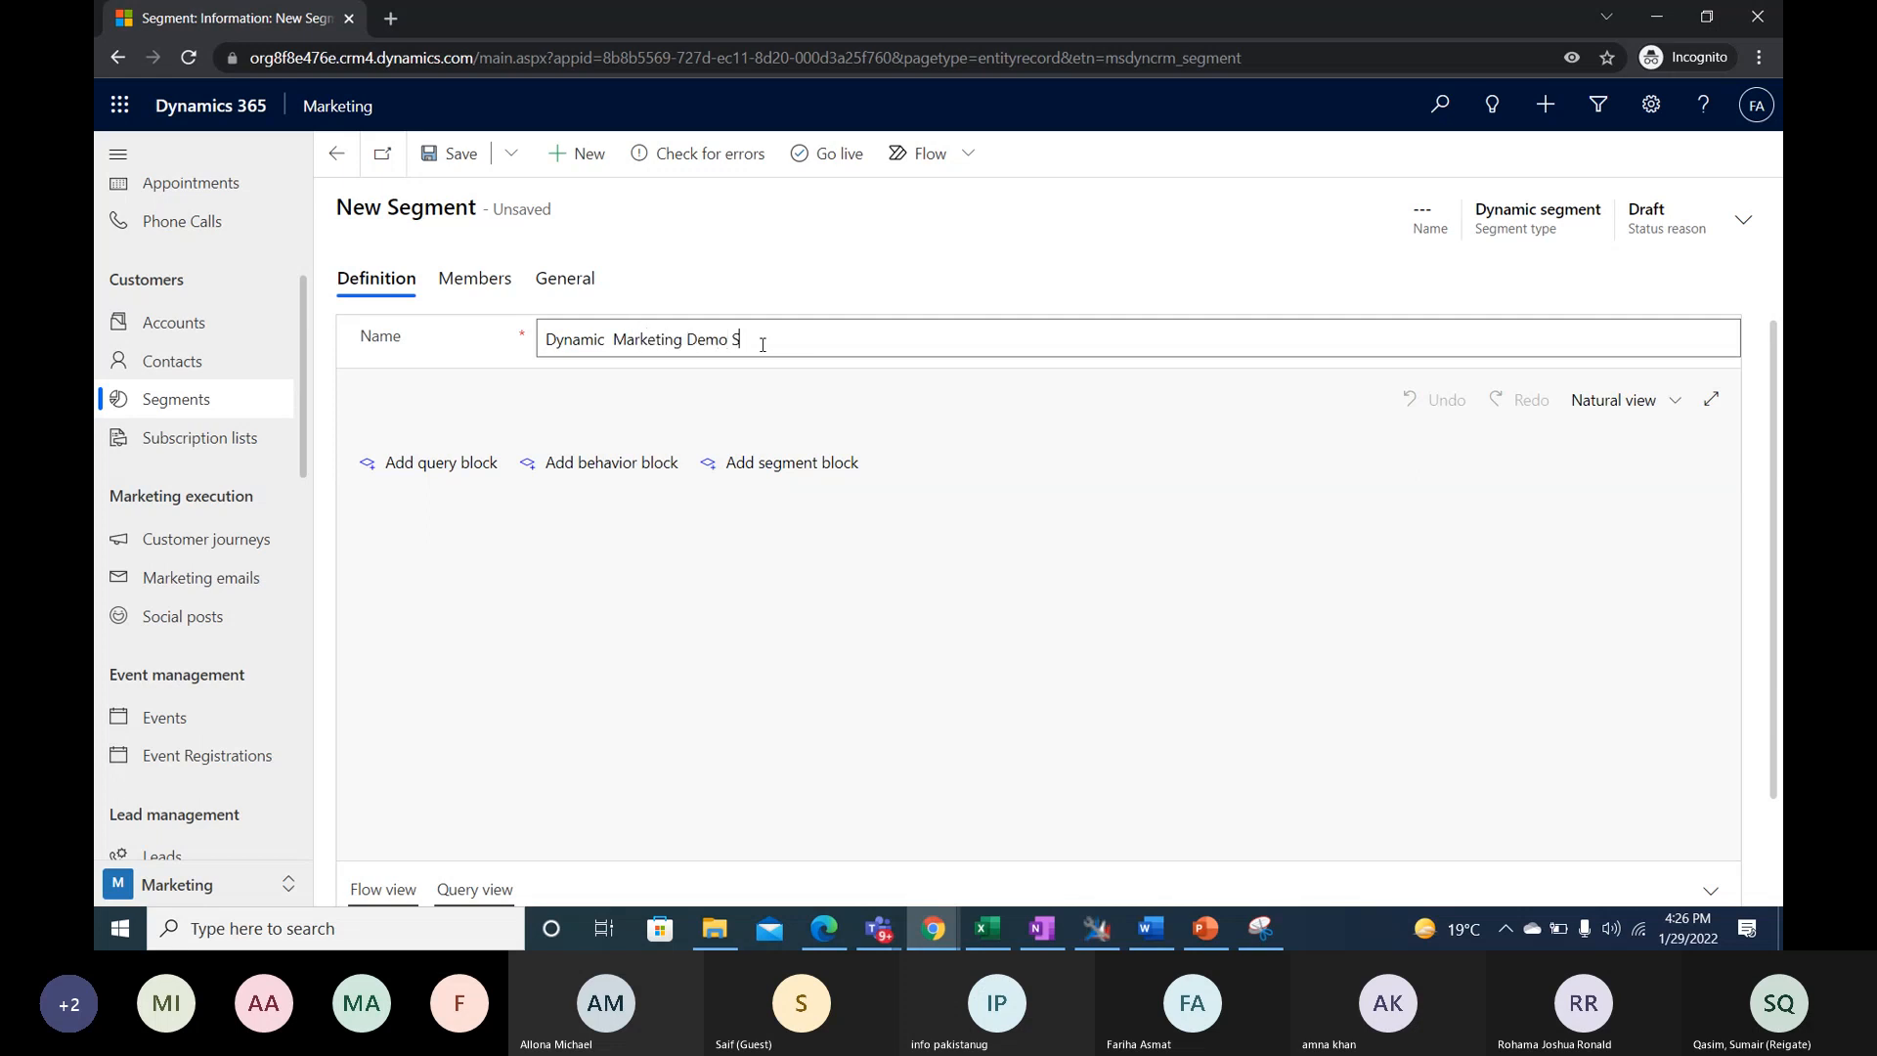
type("gment")
left_click(937, 241)
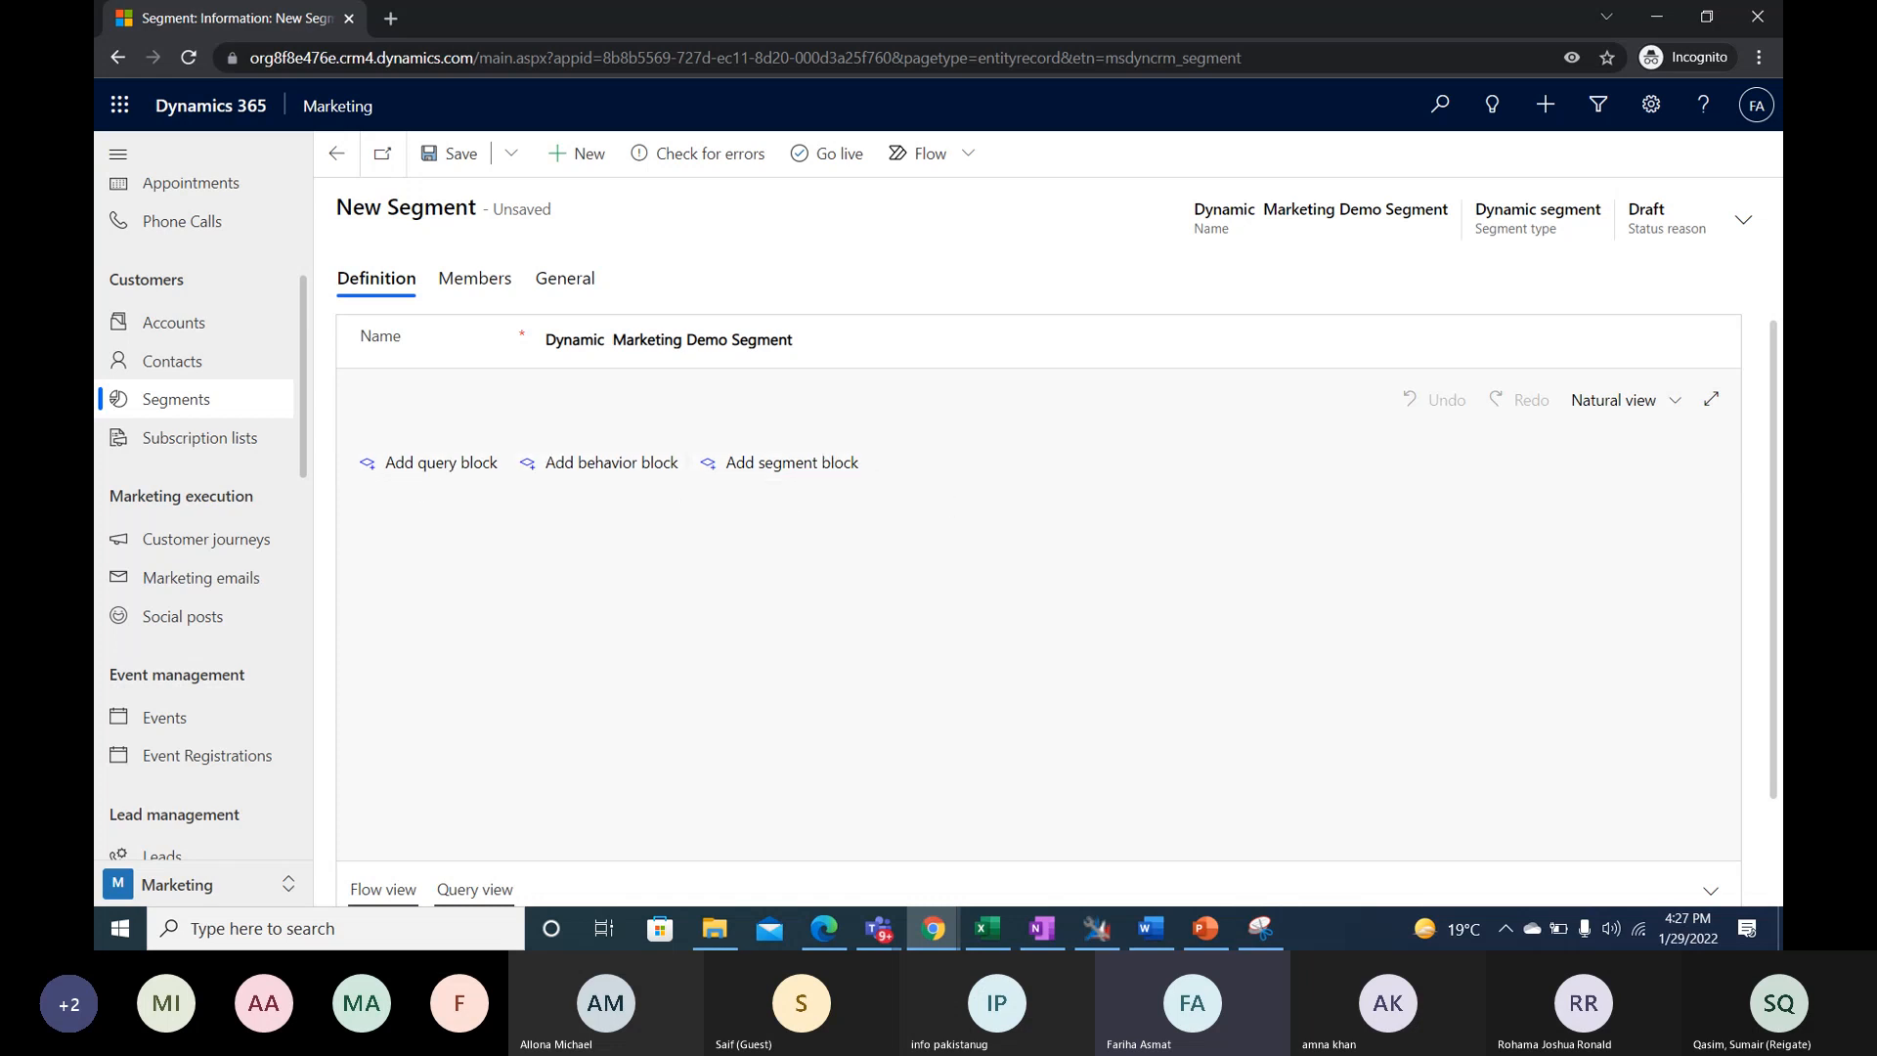
- Add a query block for Contact and choose Address 1: Country/Region as its condition attribute
left_click(440, 464)
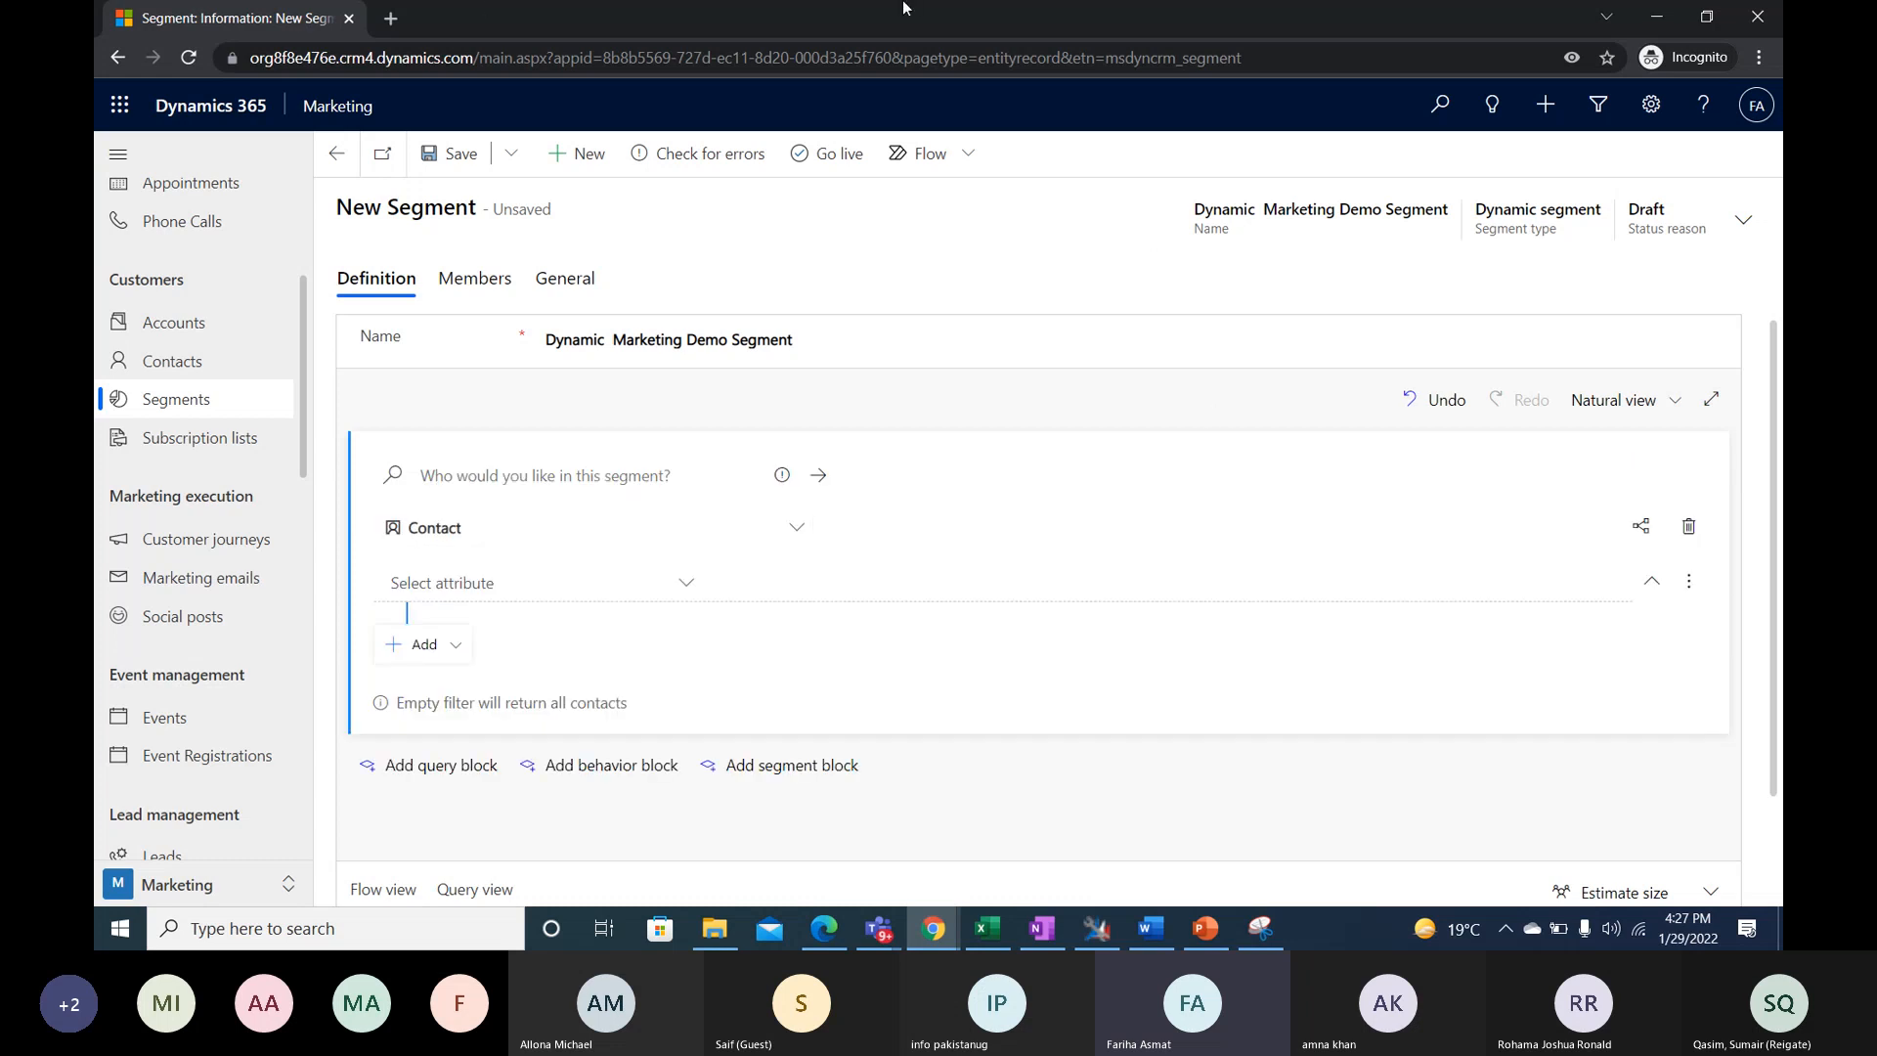
scroll(616, 641, "down", 1)
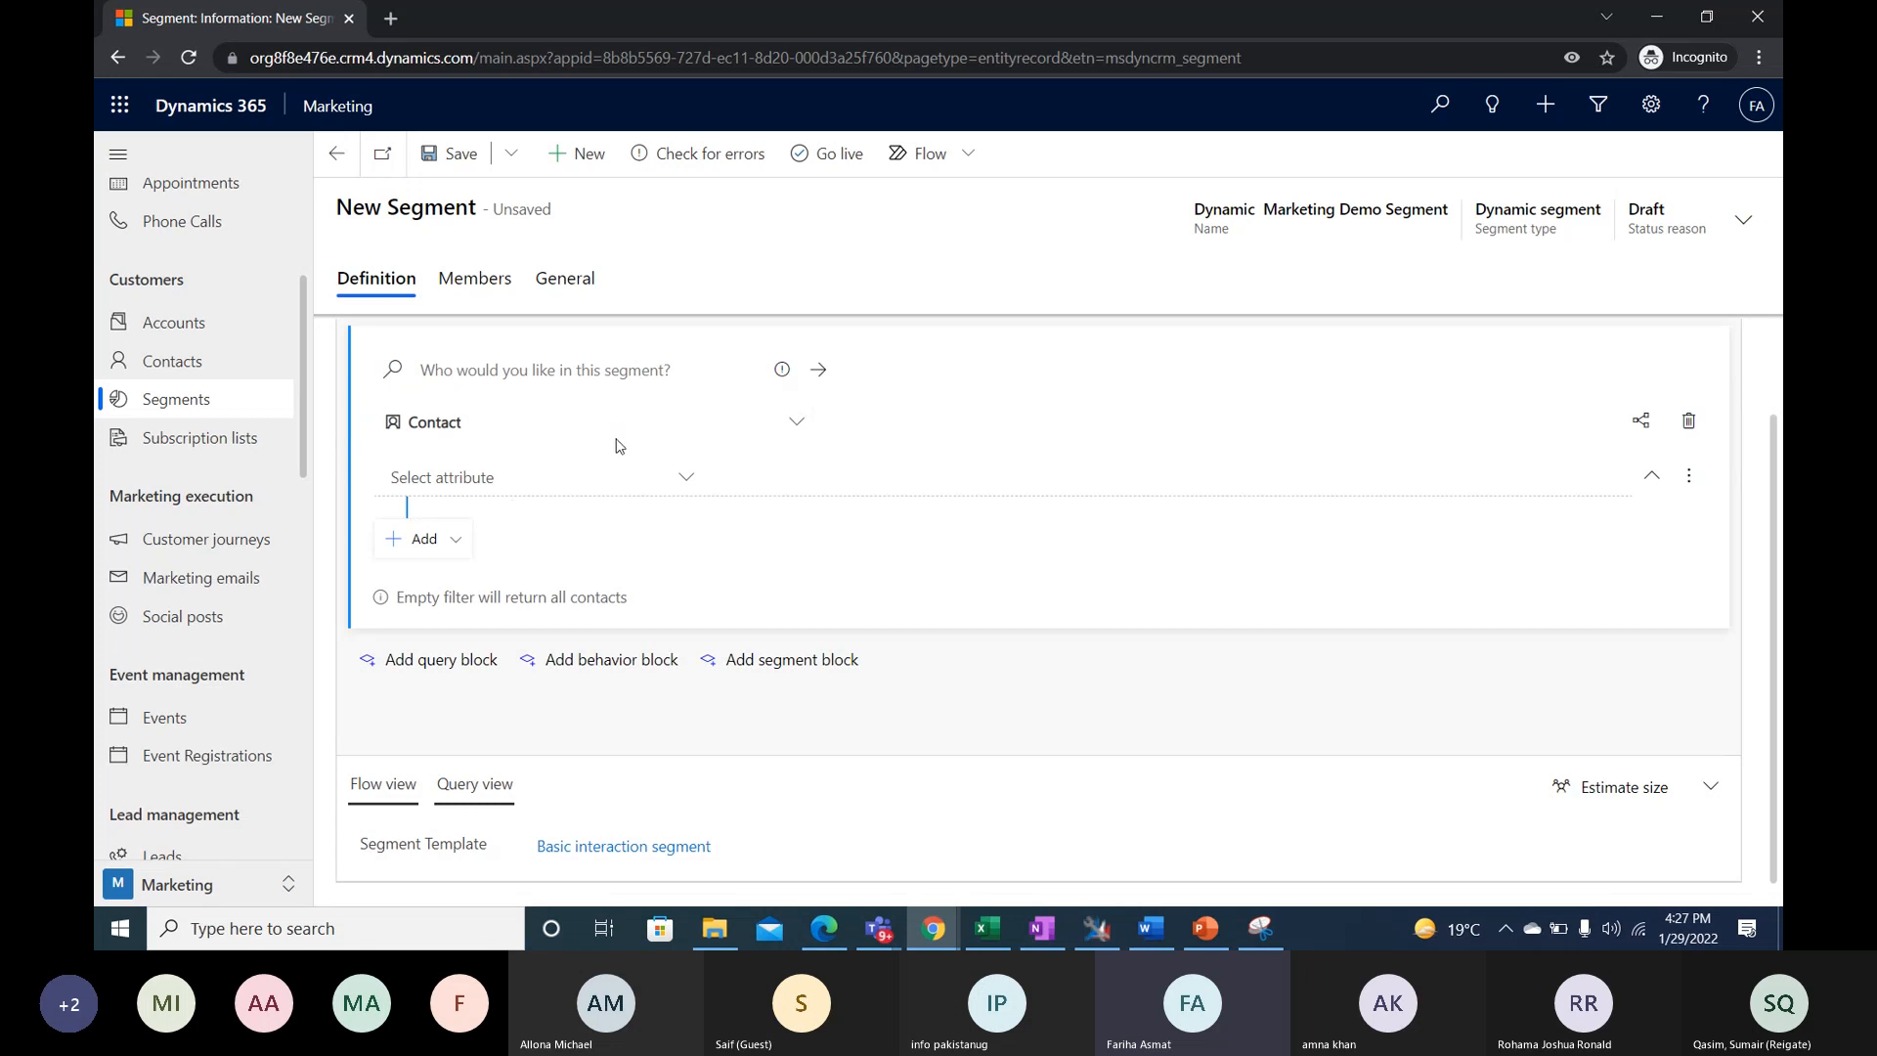
left_click(690, 478)
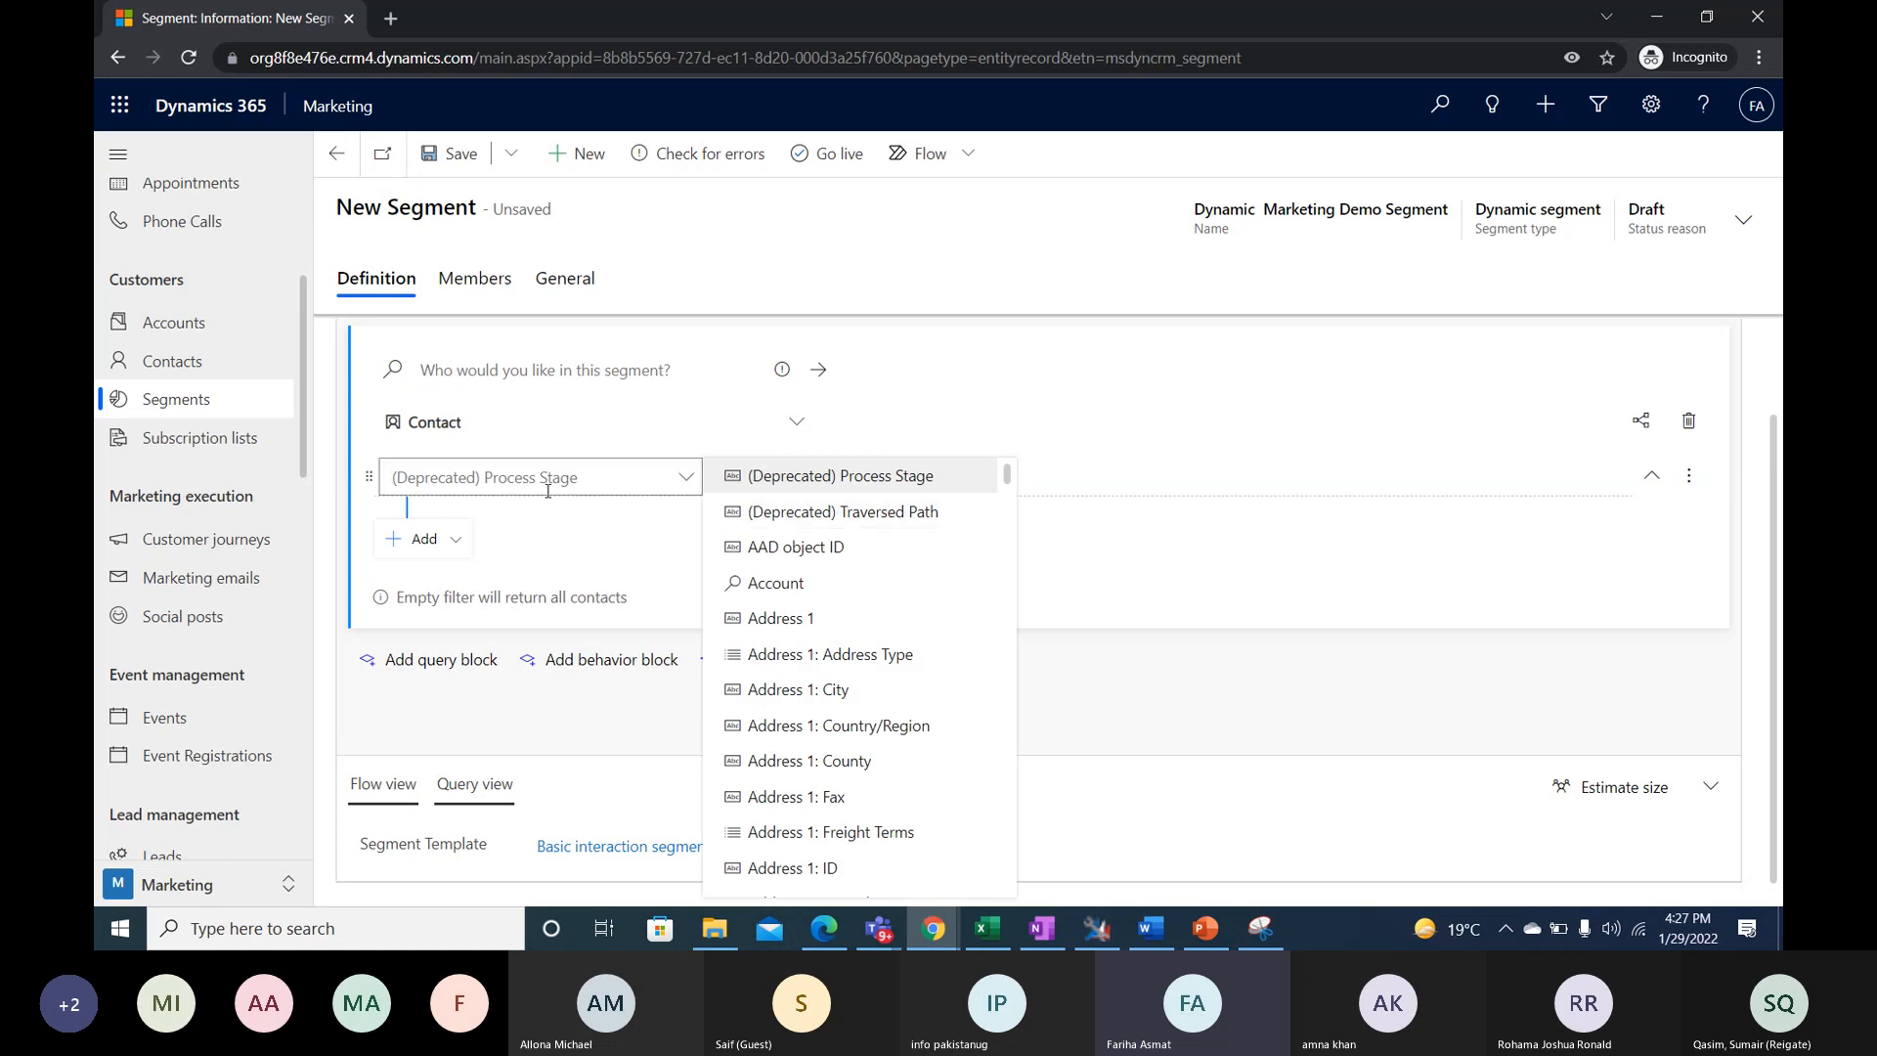
scroll(853, 684, "down", 4)
scroll(853, 684, "down", 3)
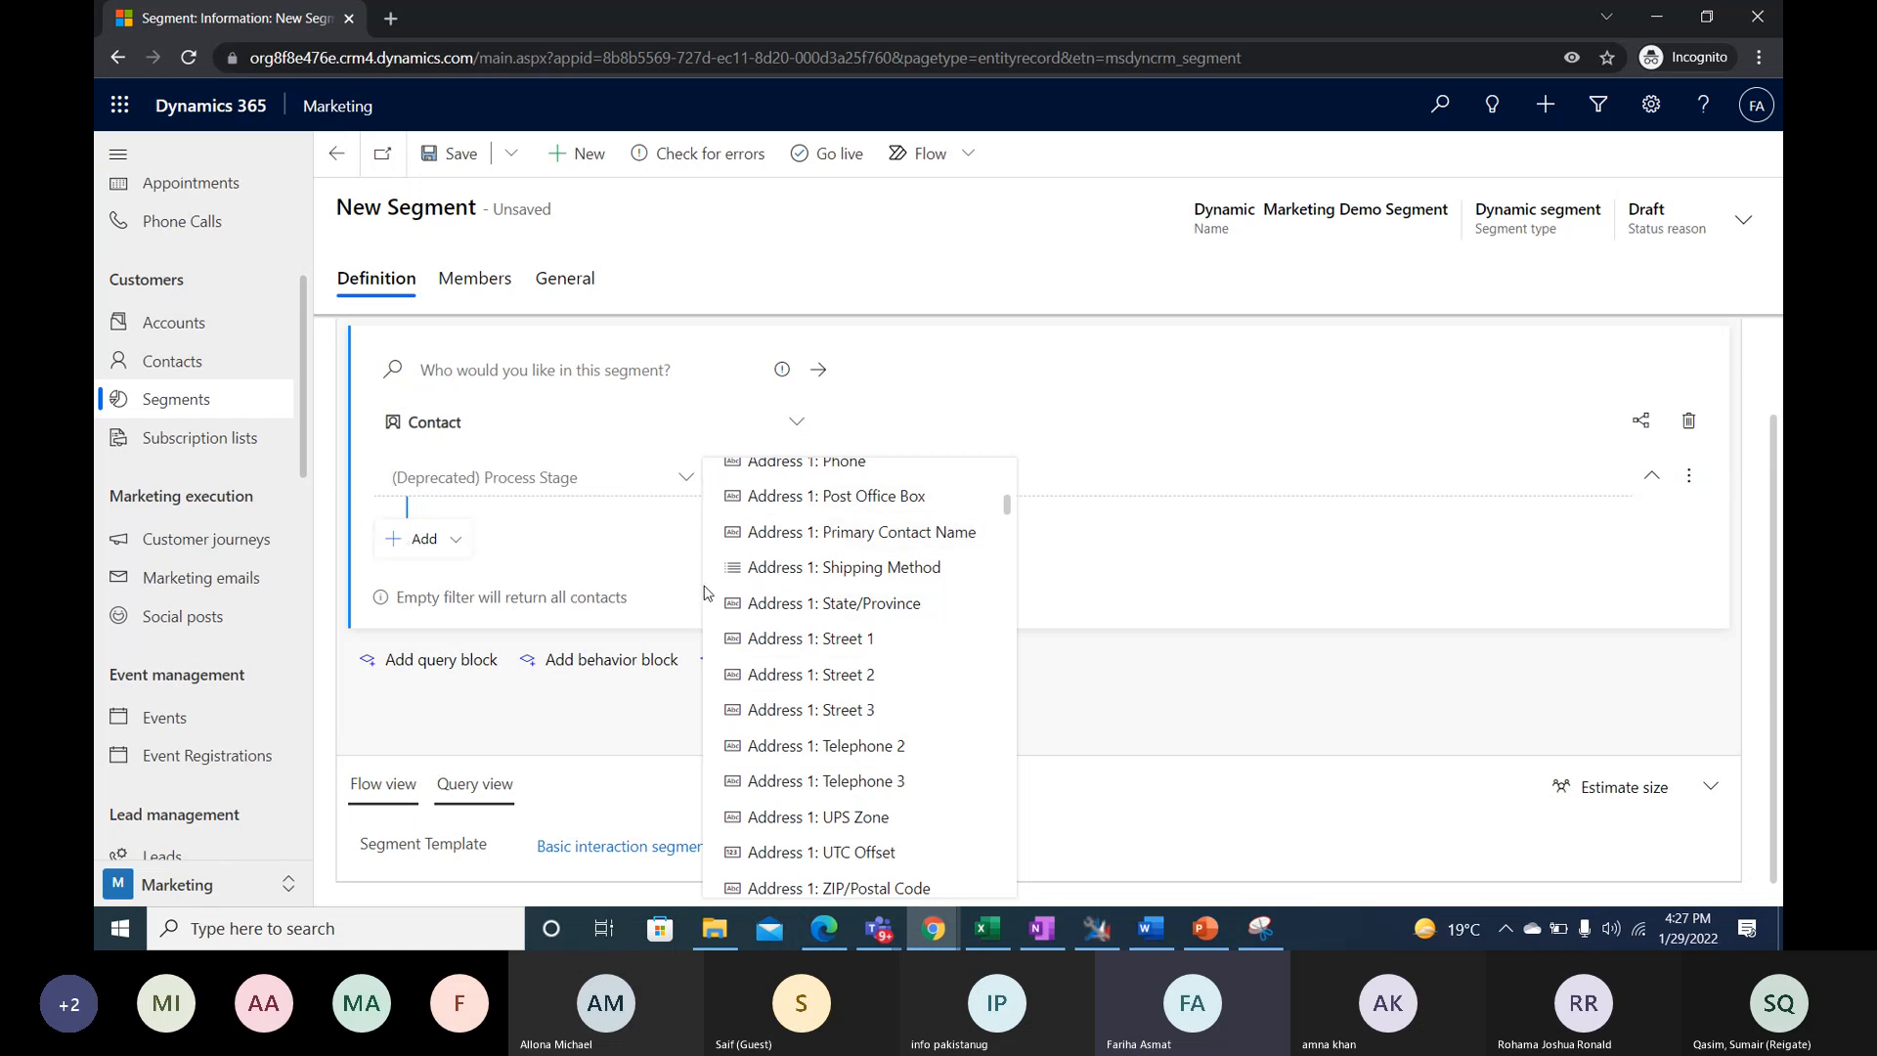
scroll(782, 645, "down", 3)
scroll(827, 691, "down", 6)
scroll(860, 673, "down", 3)
scroll(860, 673, "up", 14)
scroll(861, 674, "up", 3)
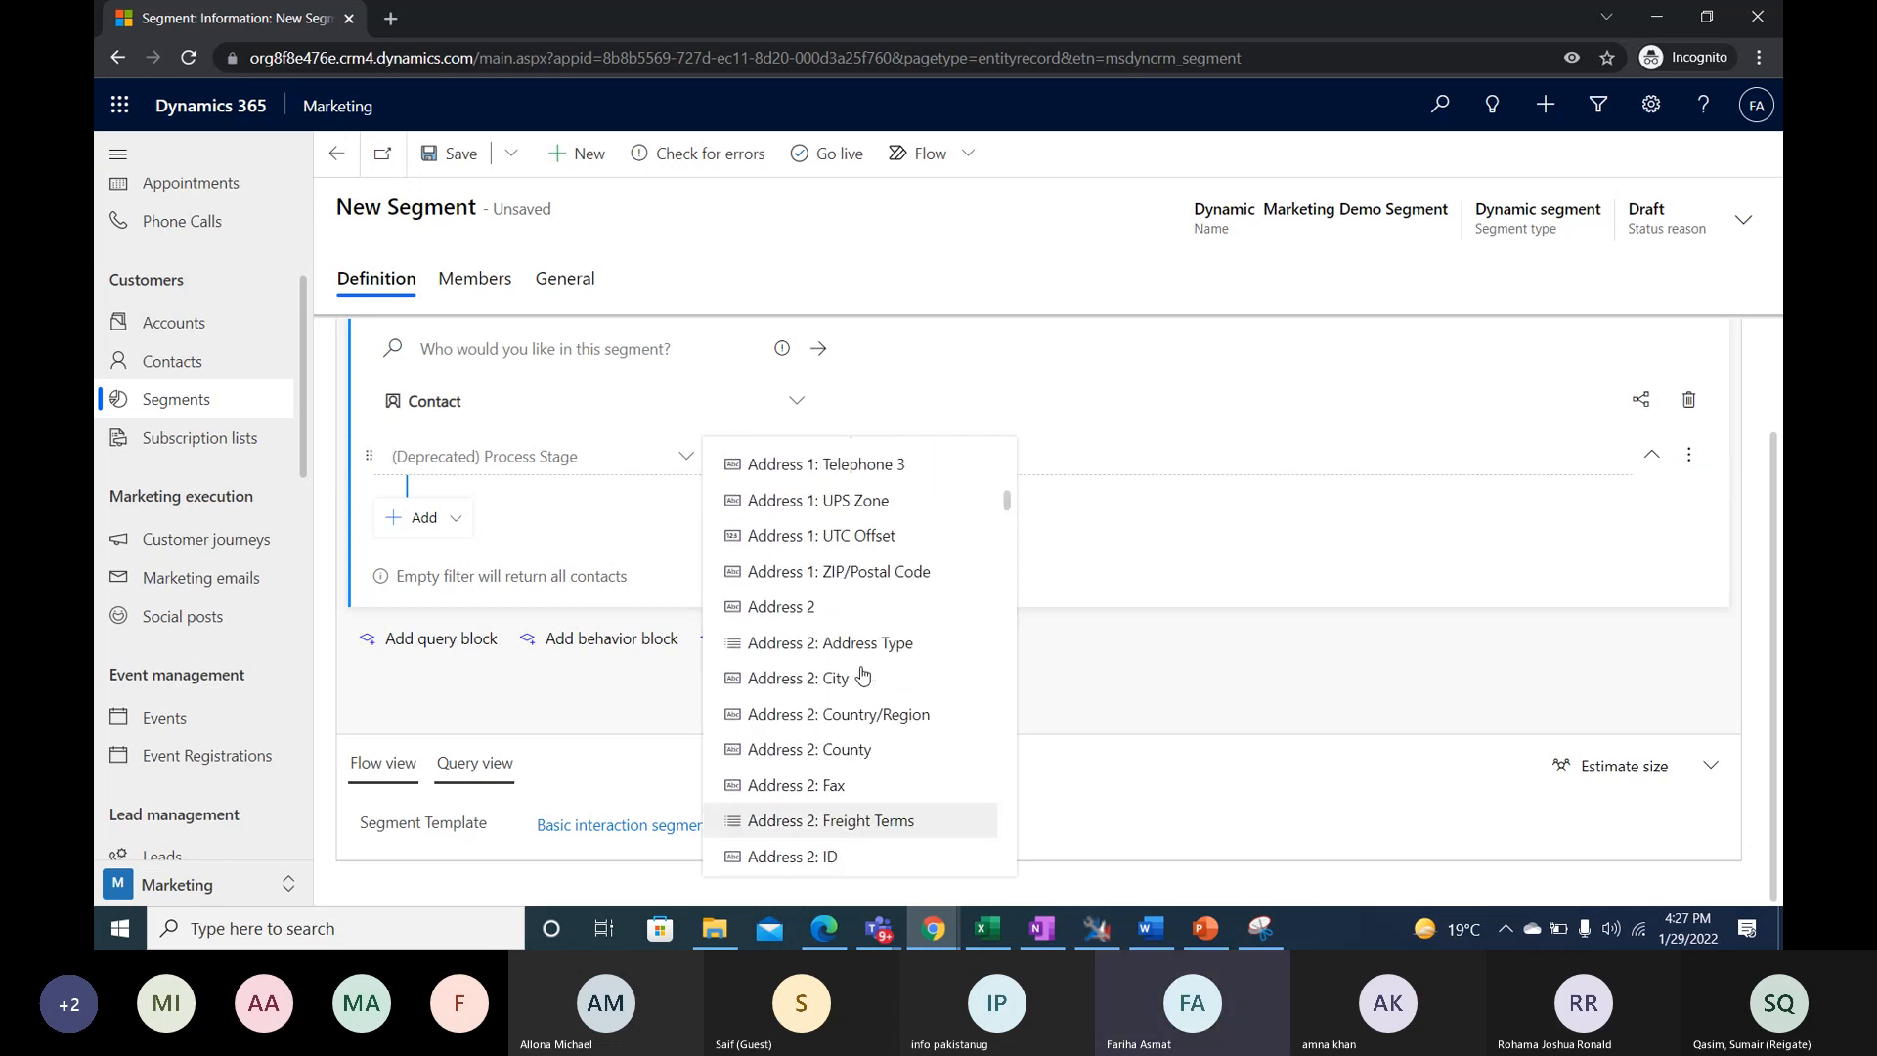
scroll(862, 674, "up", 1)
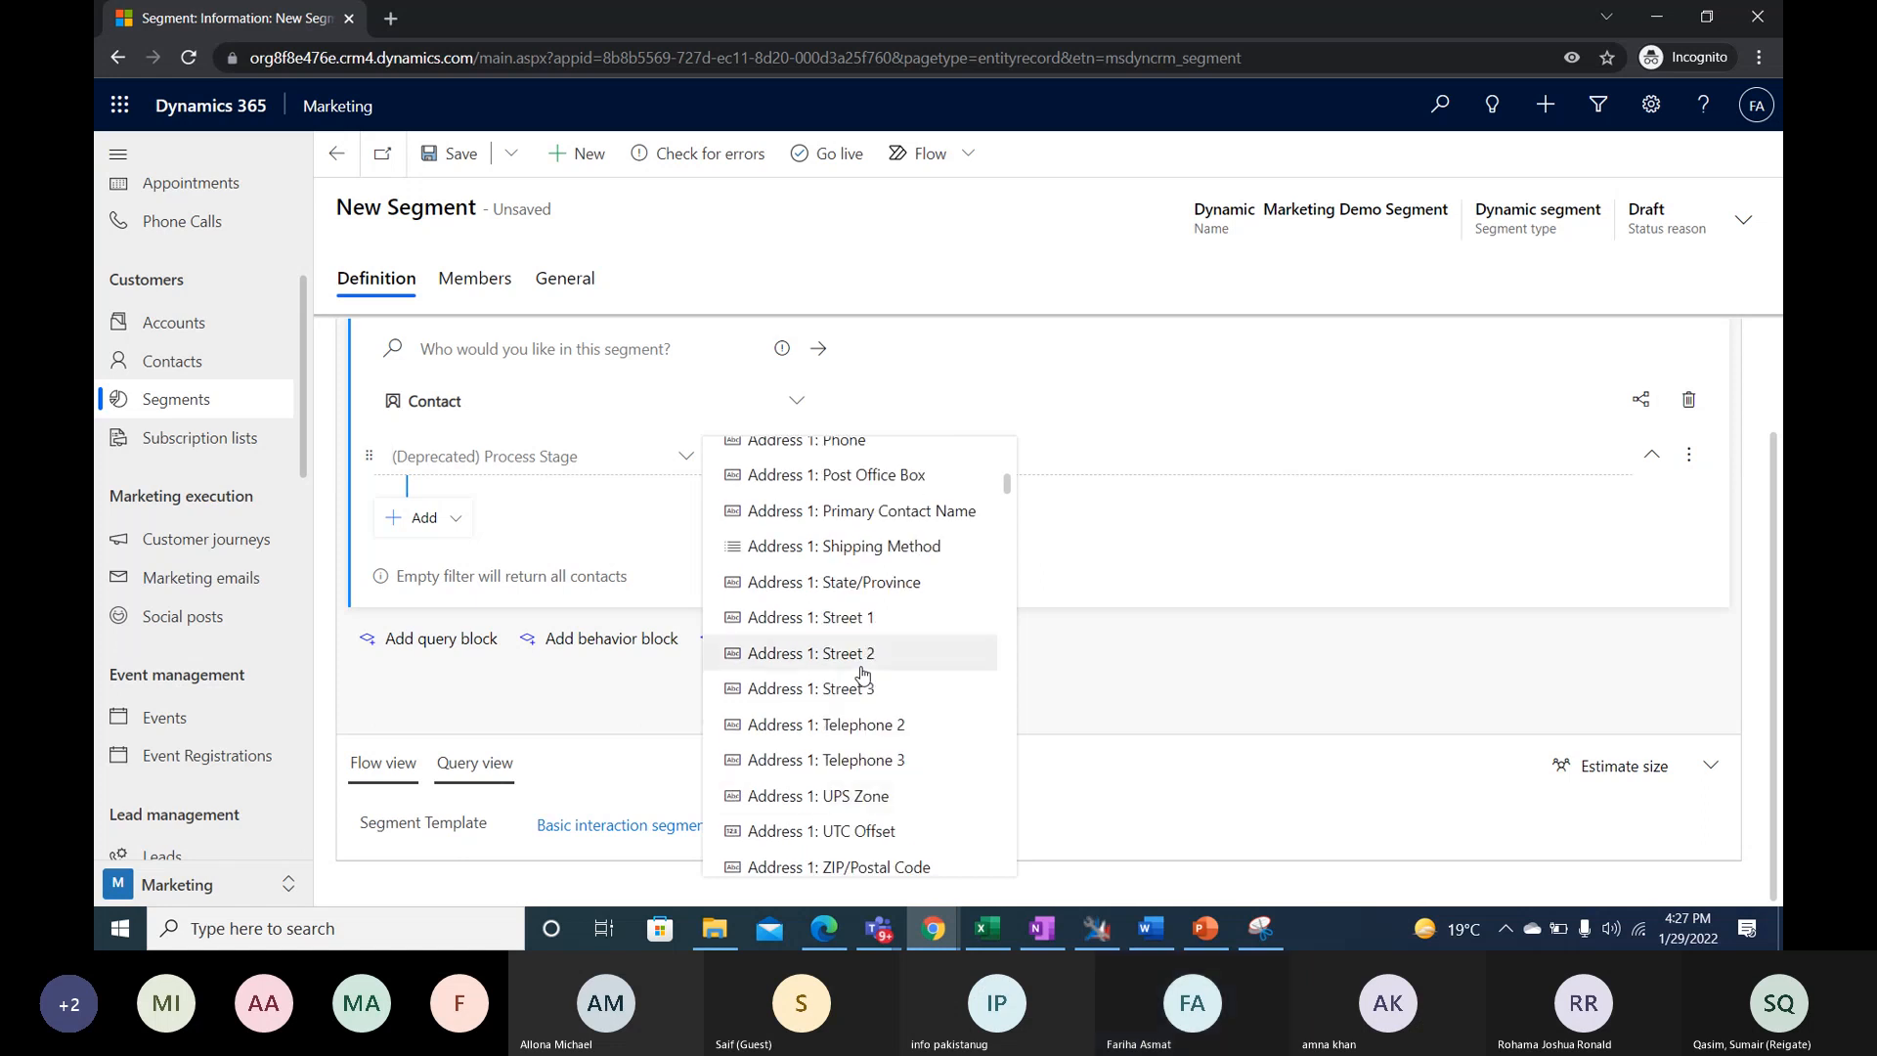
scroll(862, 674, "up", 3)
scroll(863, 674, "up", 2)
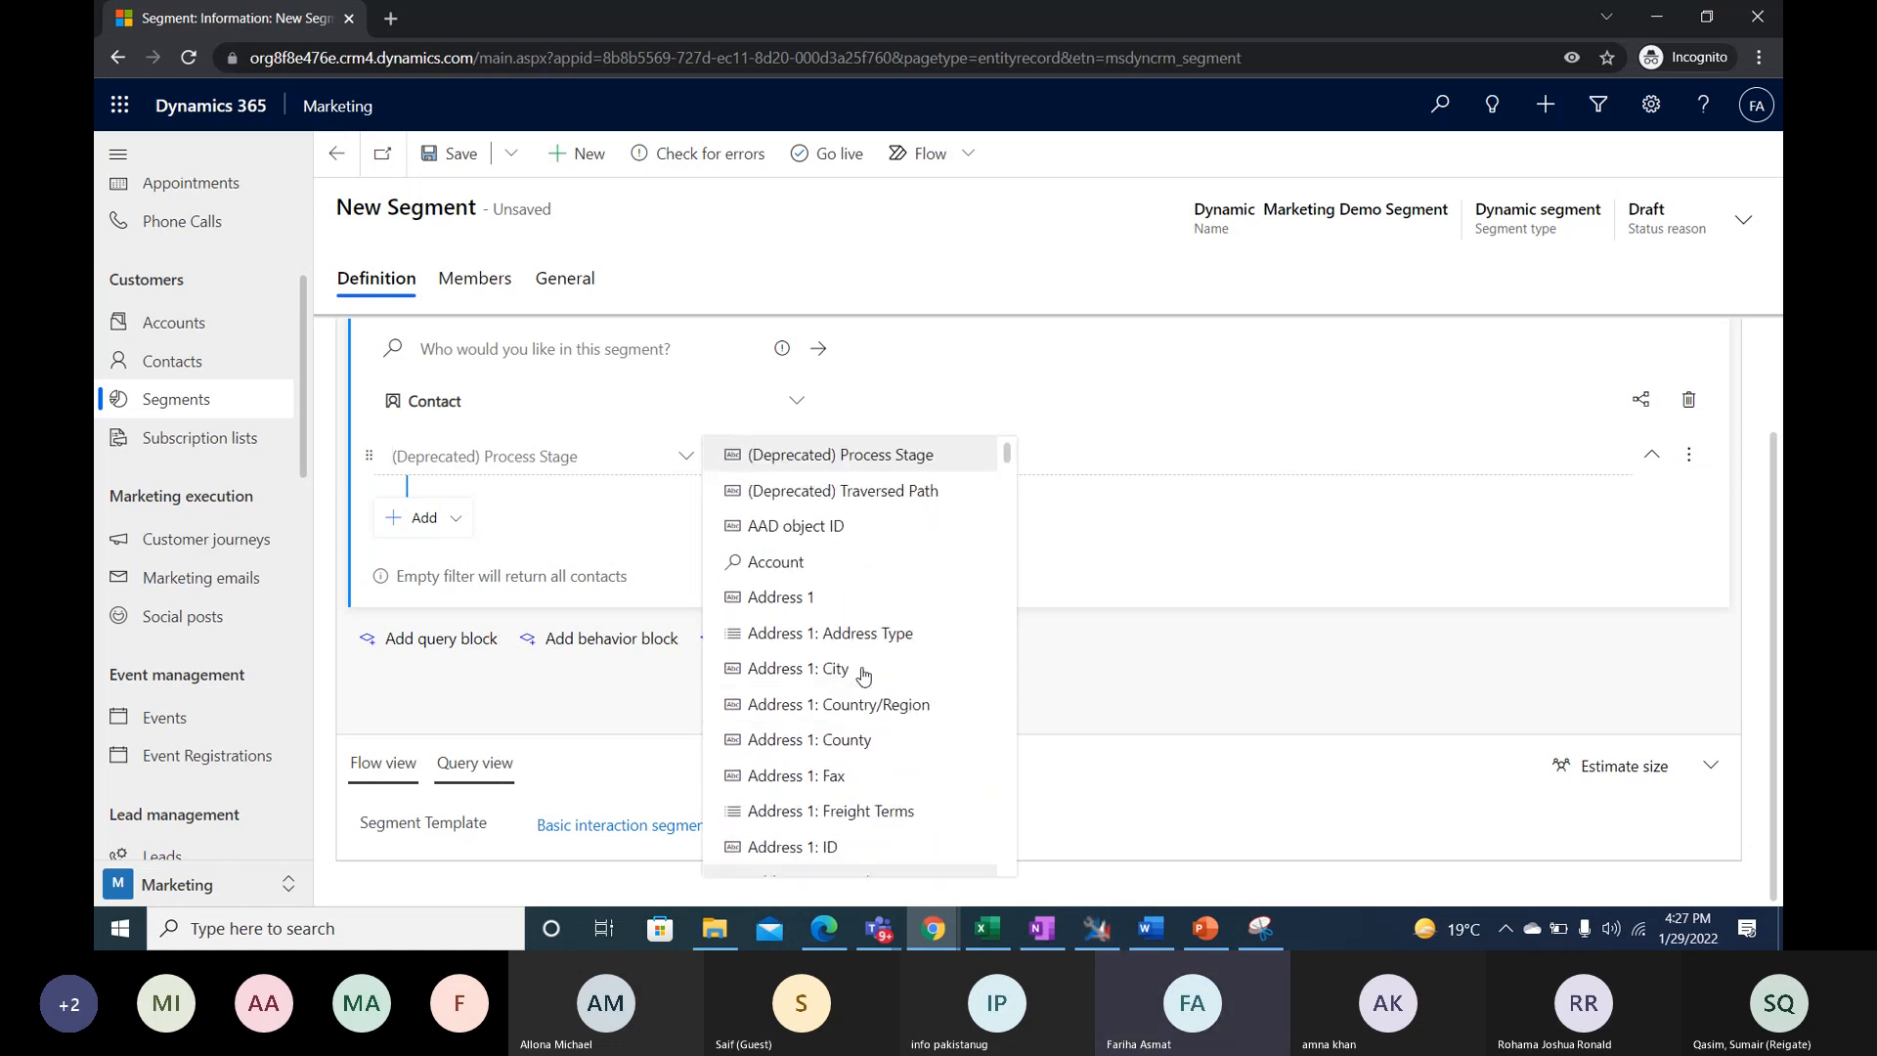
left_click(851, 702)
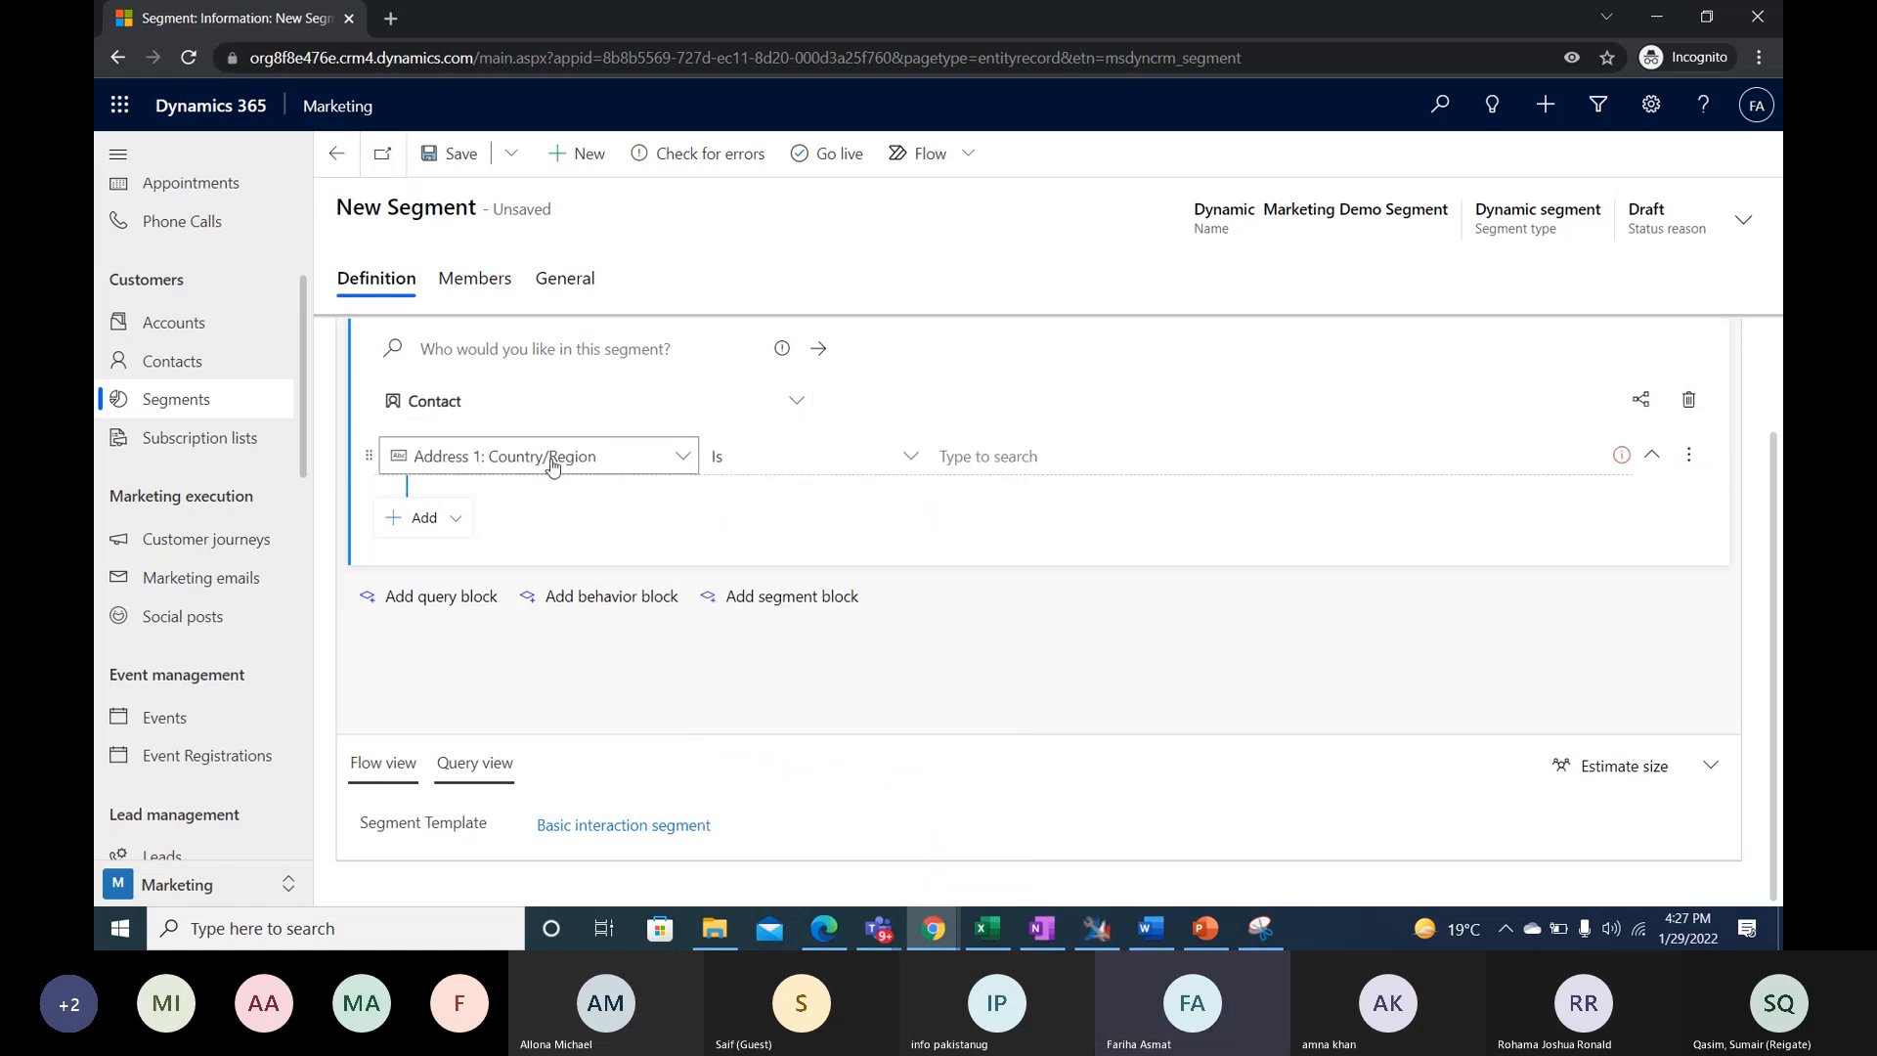
- Set the Country/Region condition's value to Pakistan
left_click(1026, 457)
type("Pa")
key("BackSpace")
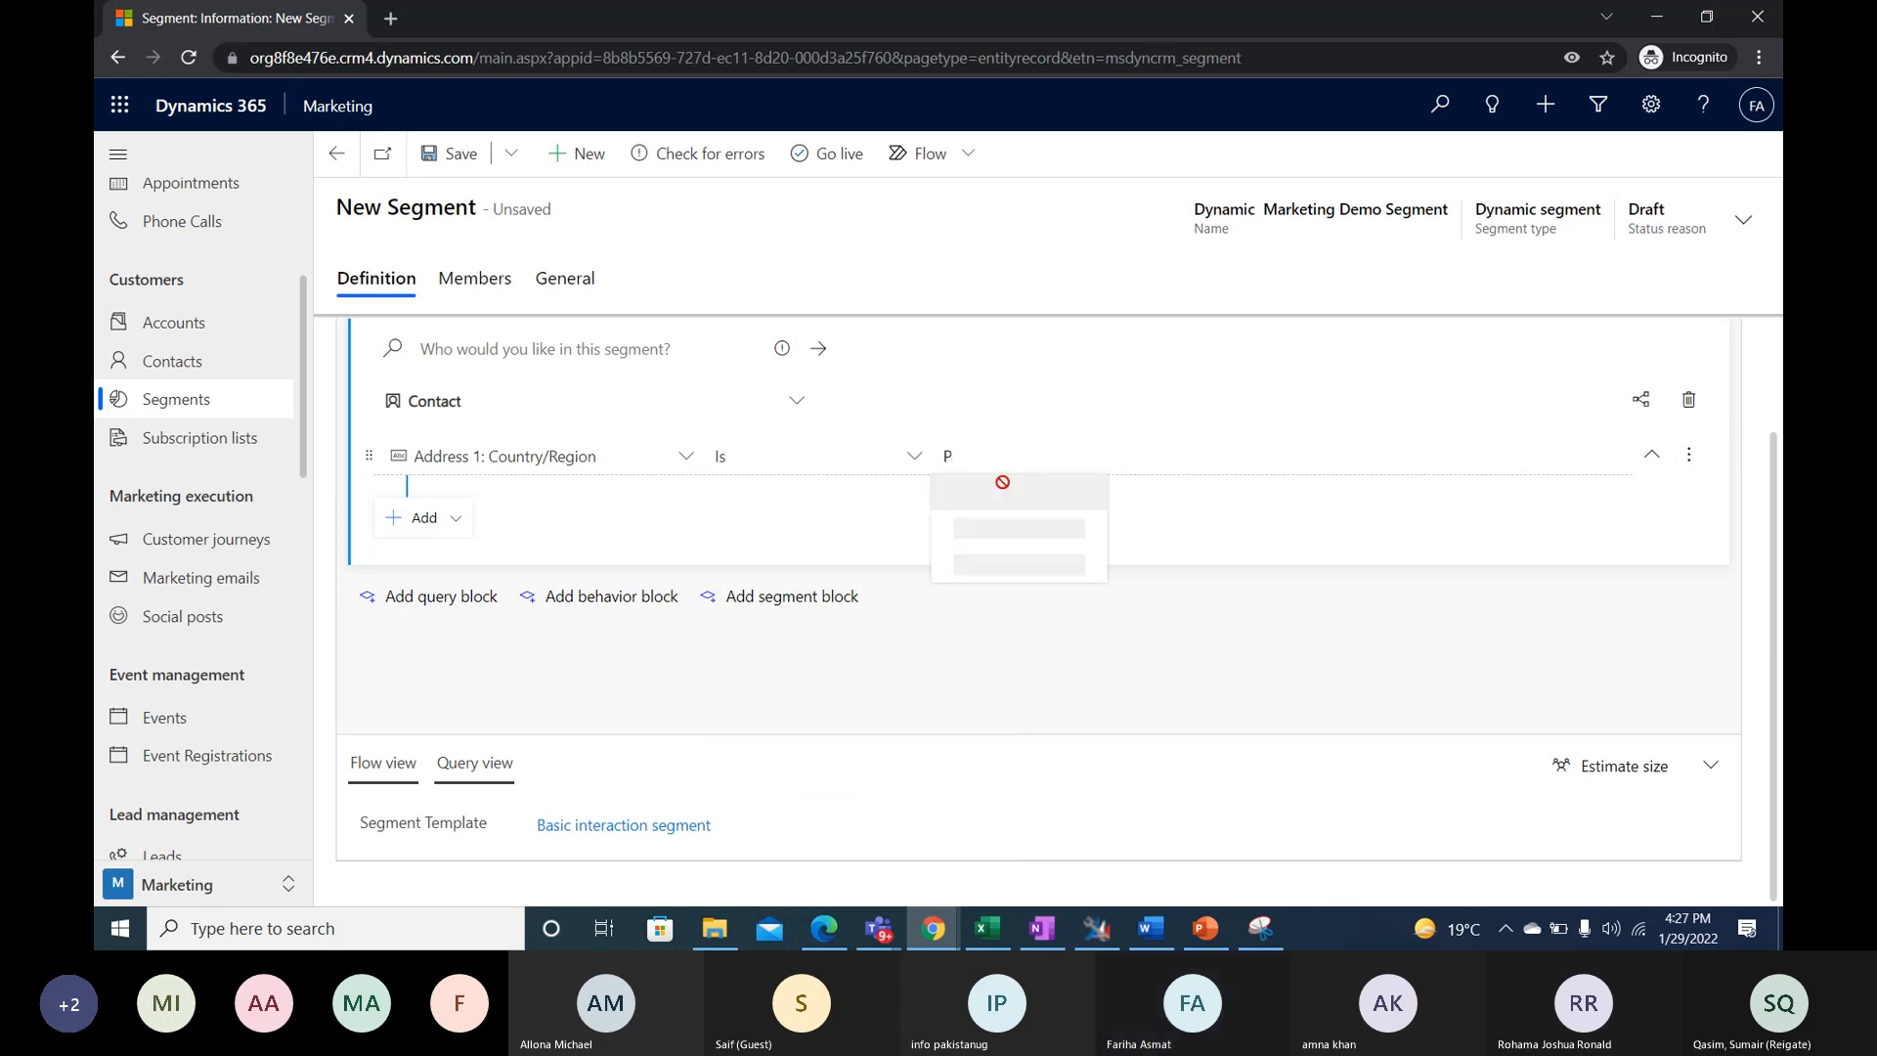
left_click(977, 494)
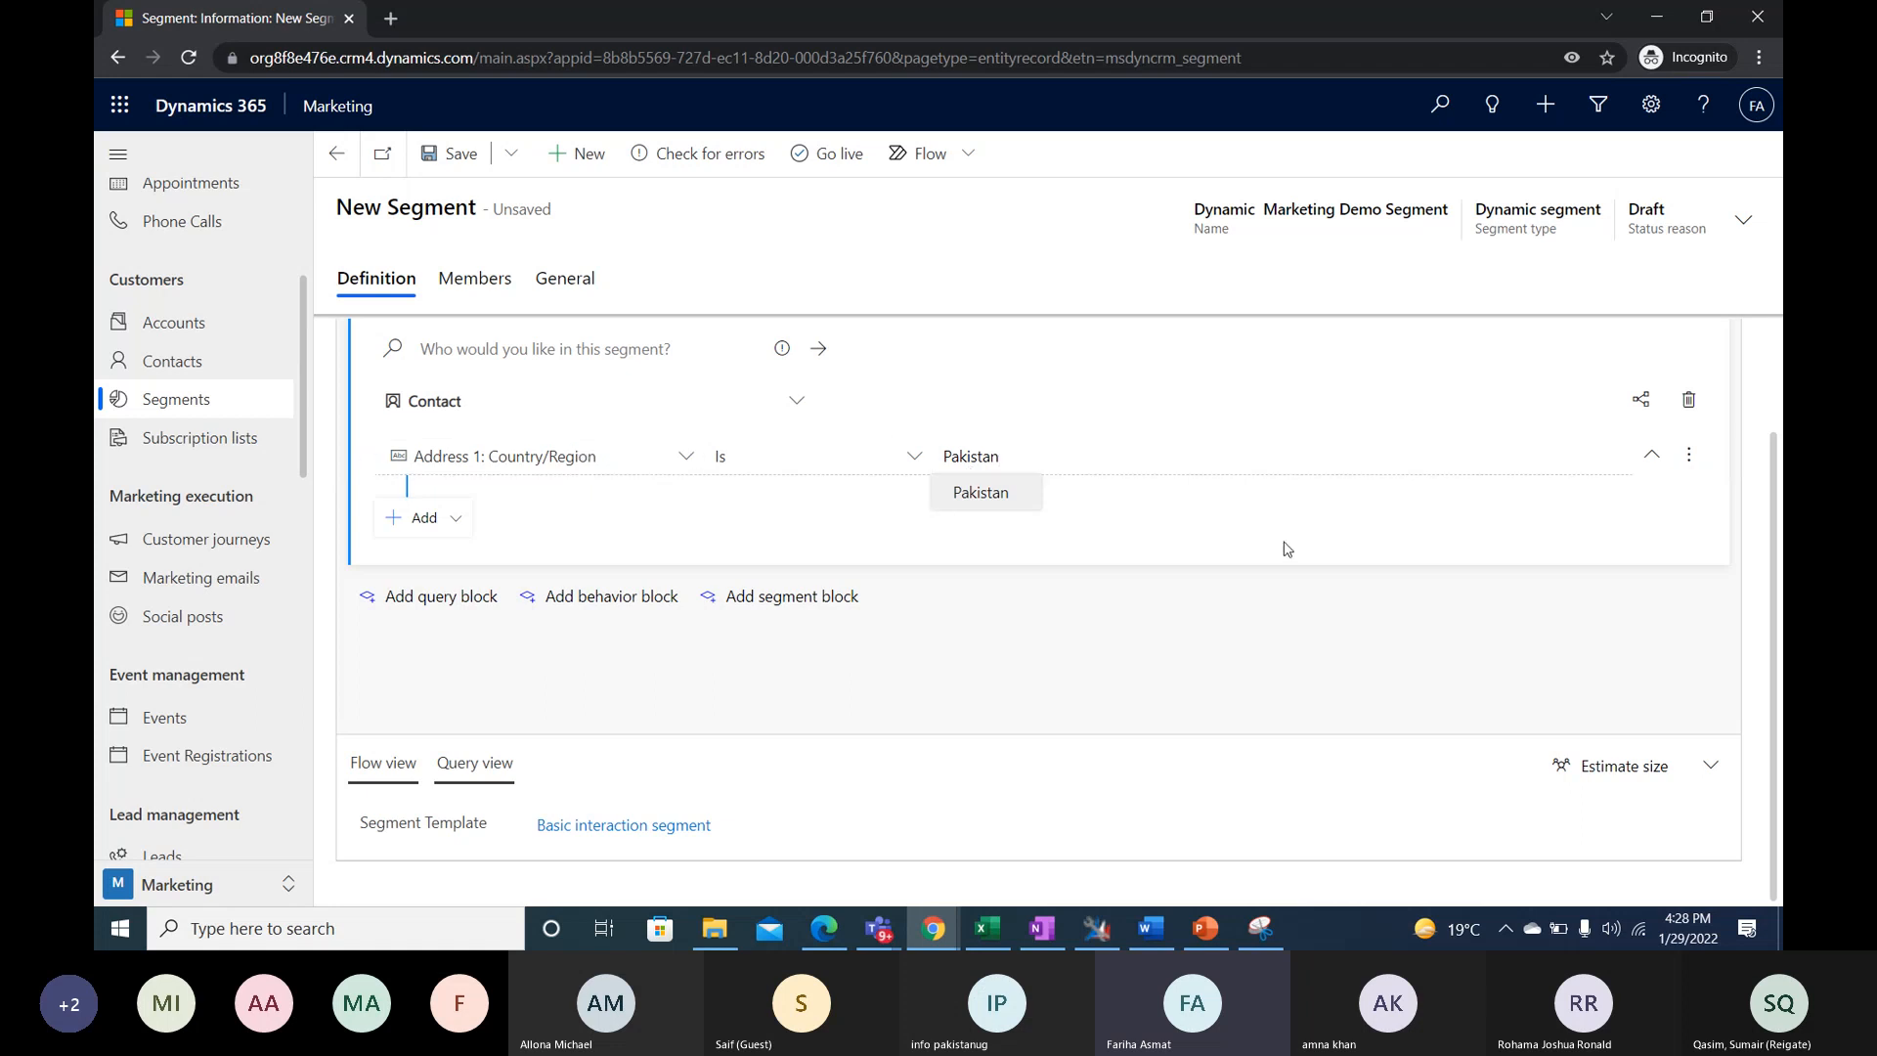
left_click(914, 466)
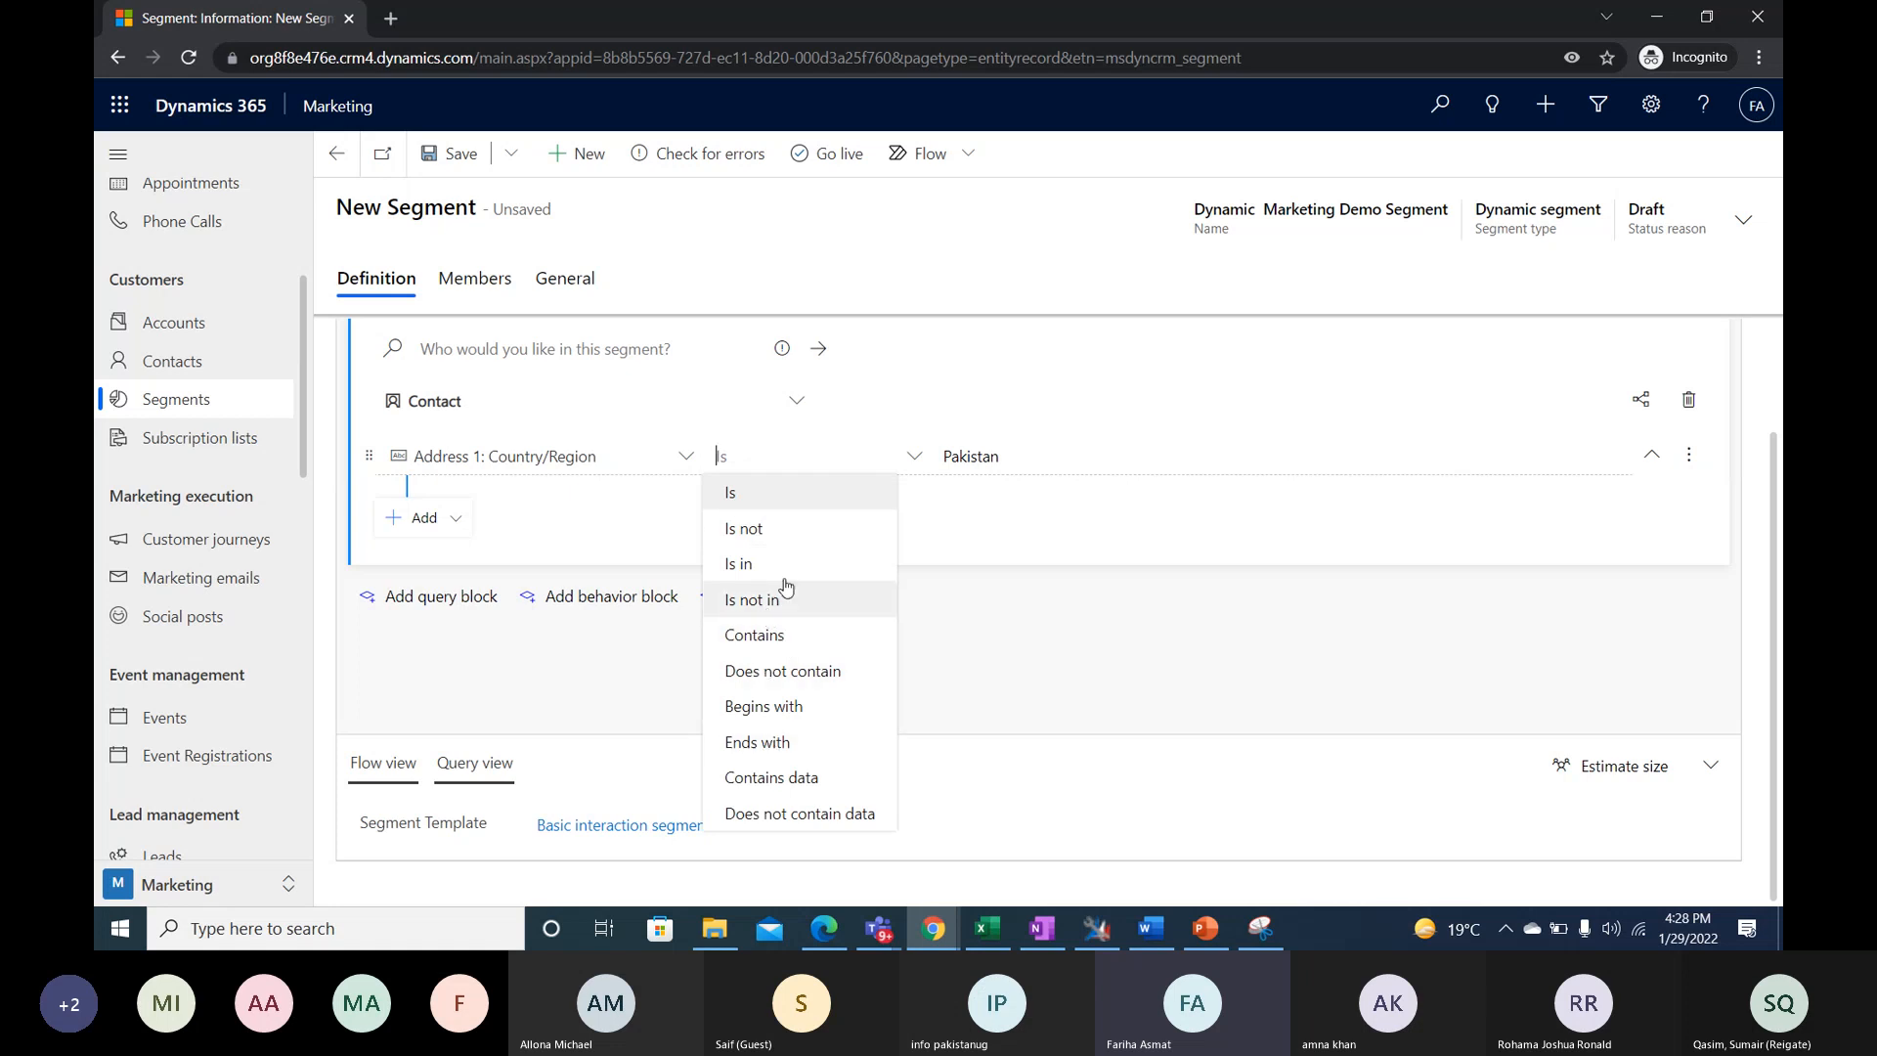
left_click(1069, 546)
left_click(1694, 465)
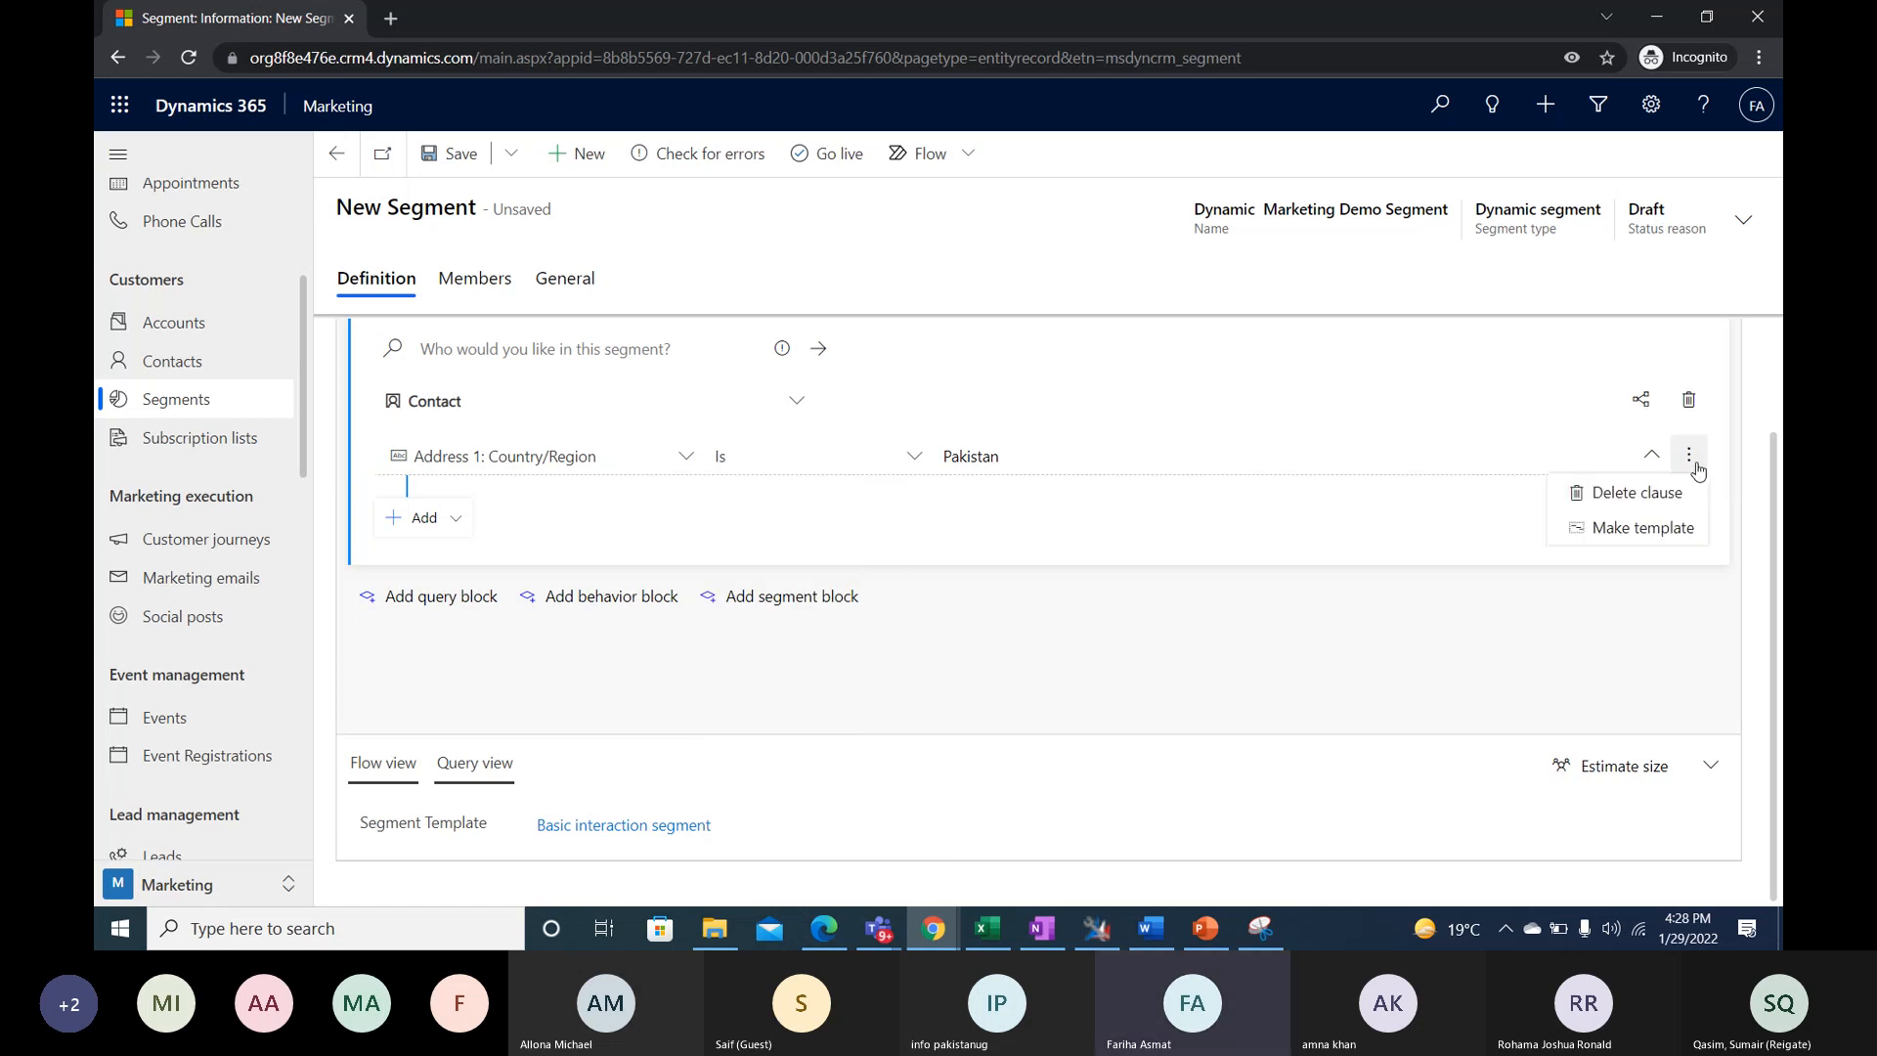
- Add an AND condition to Contact requiring that the Email attribute contains data
left_click(457, 510)
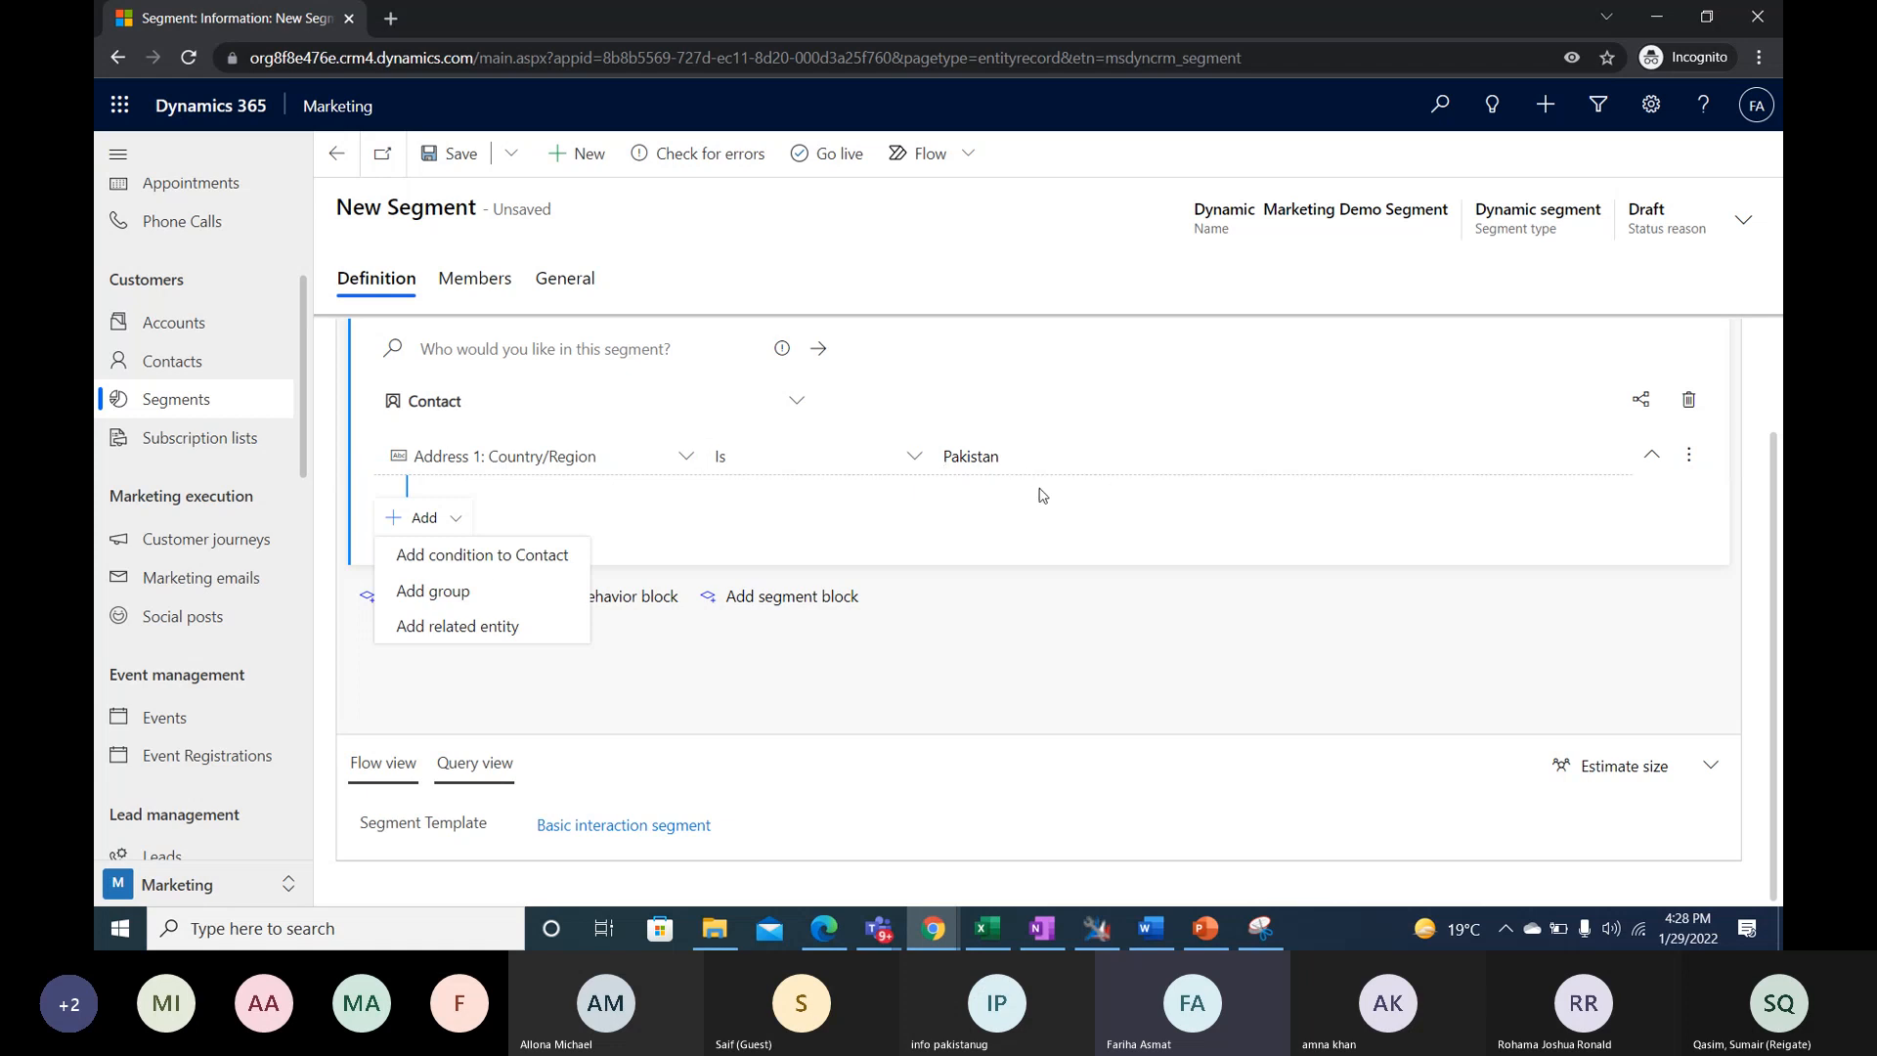
left_click(544, 556)
left_click(583, 517)
scroll(877, 275, "down", 2)
type("em")
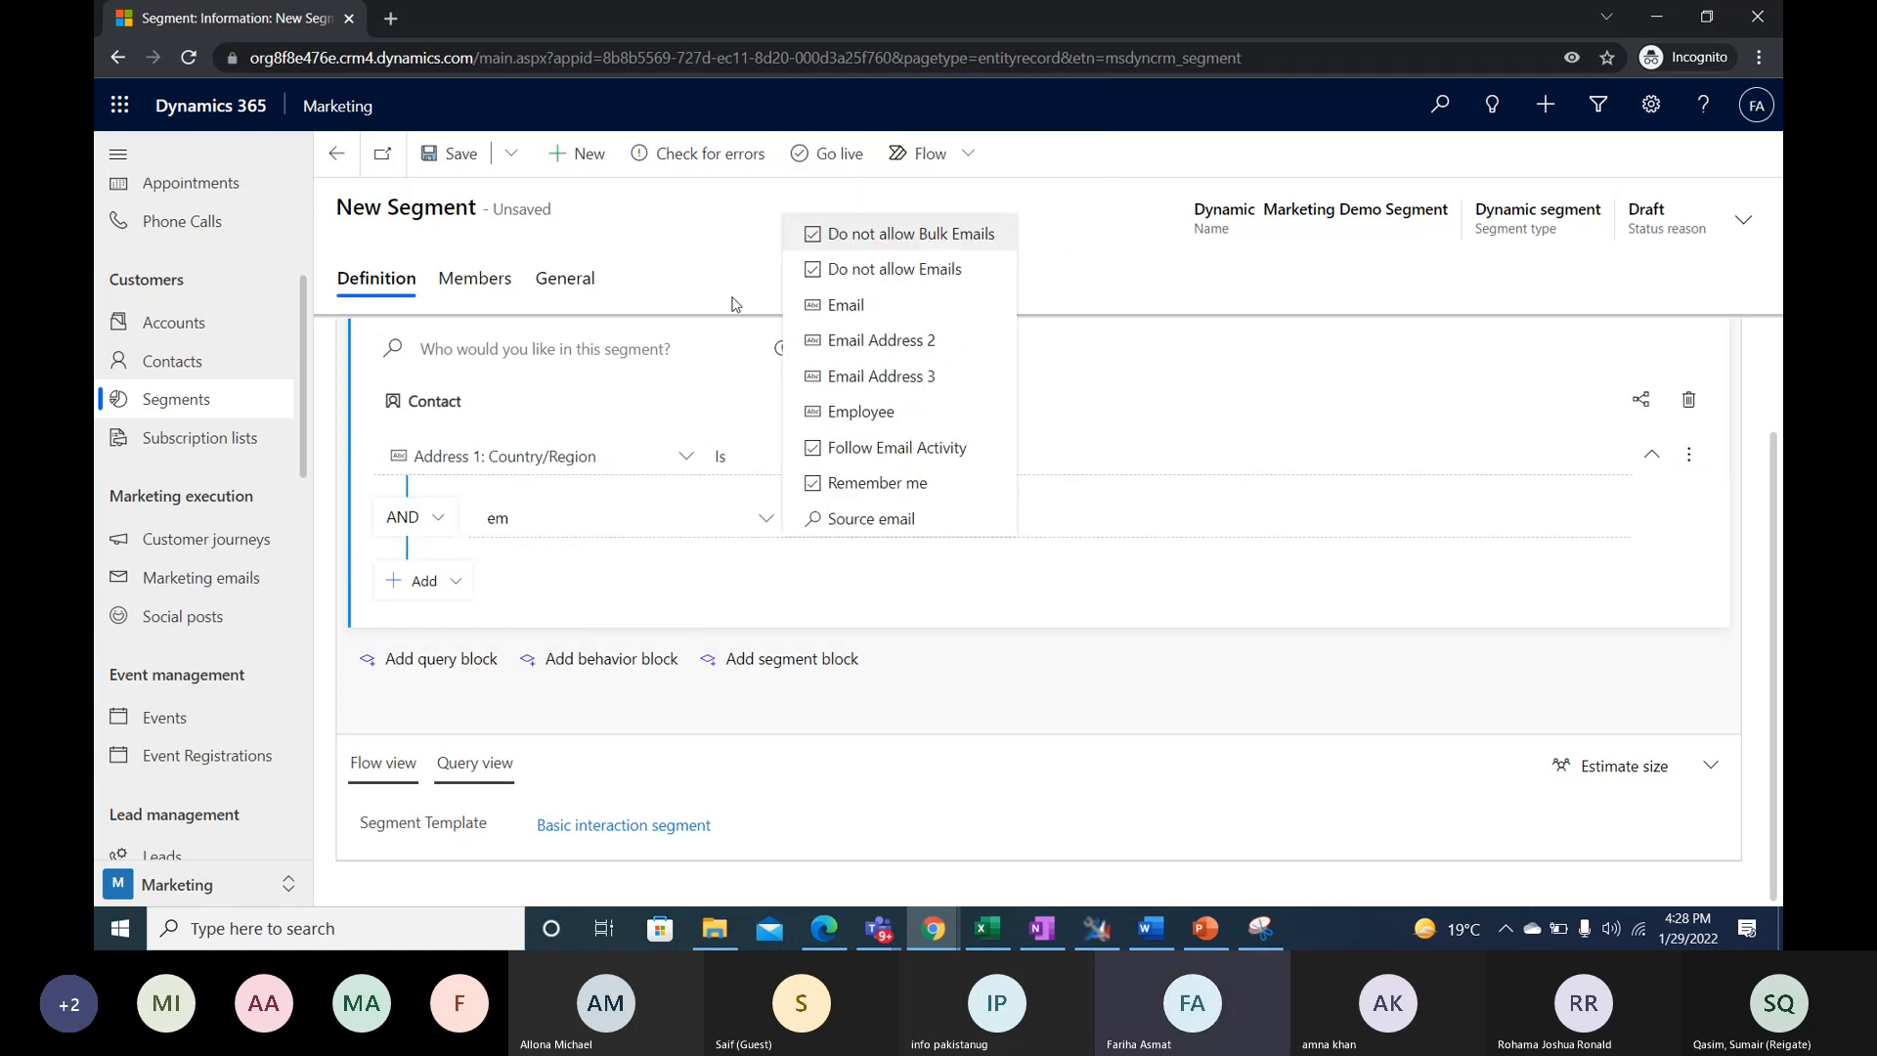
left_click(845, 309)
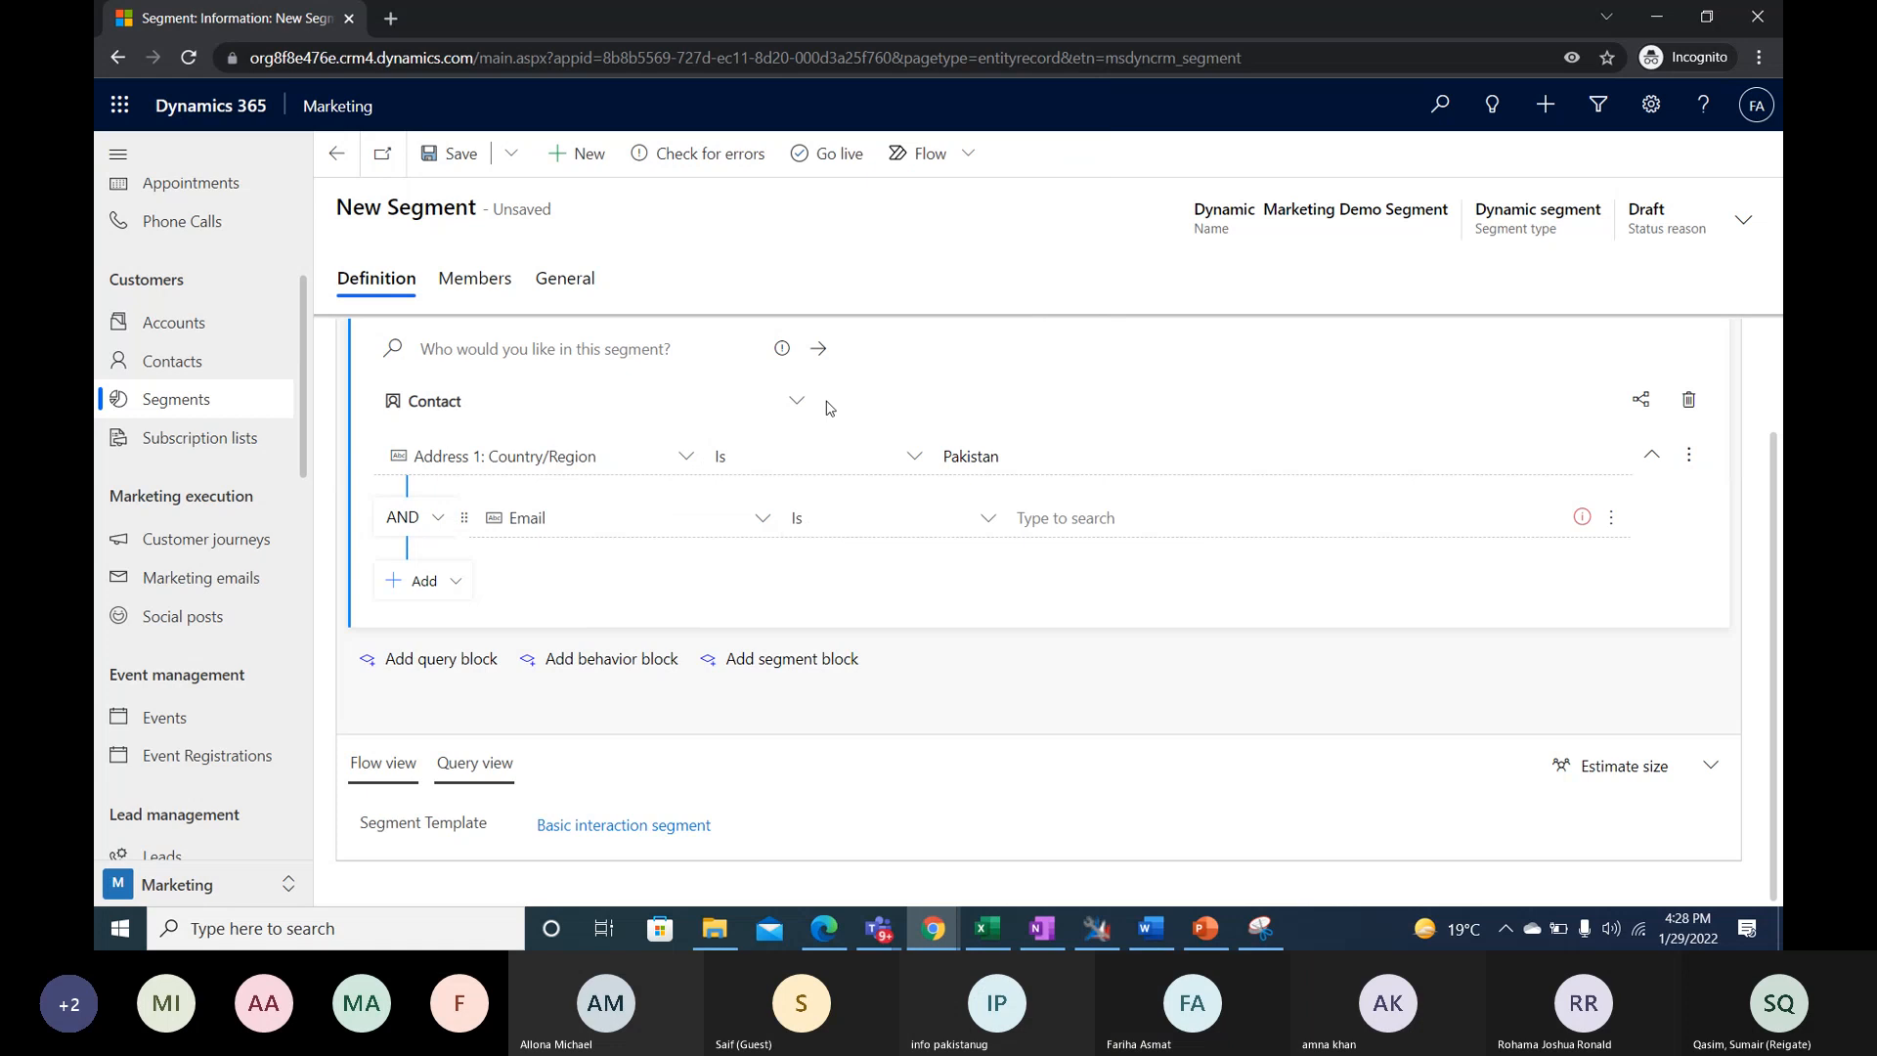
left_click(939, 534)
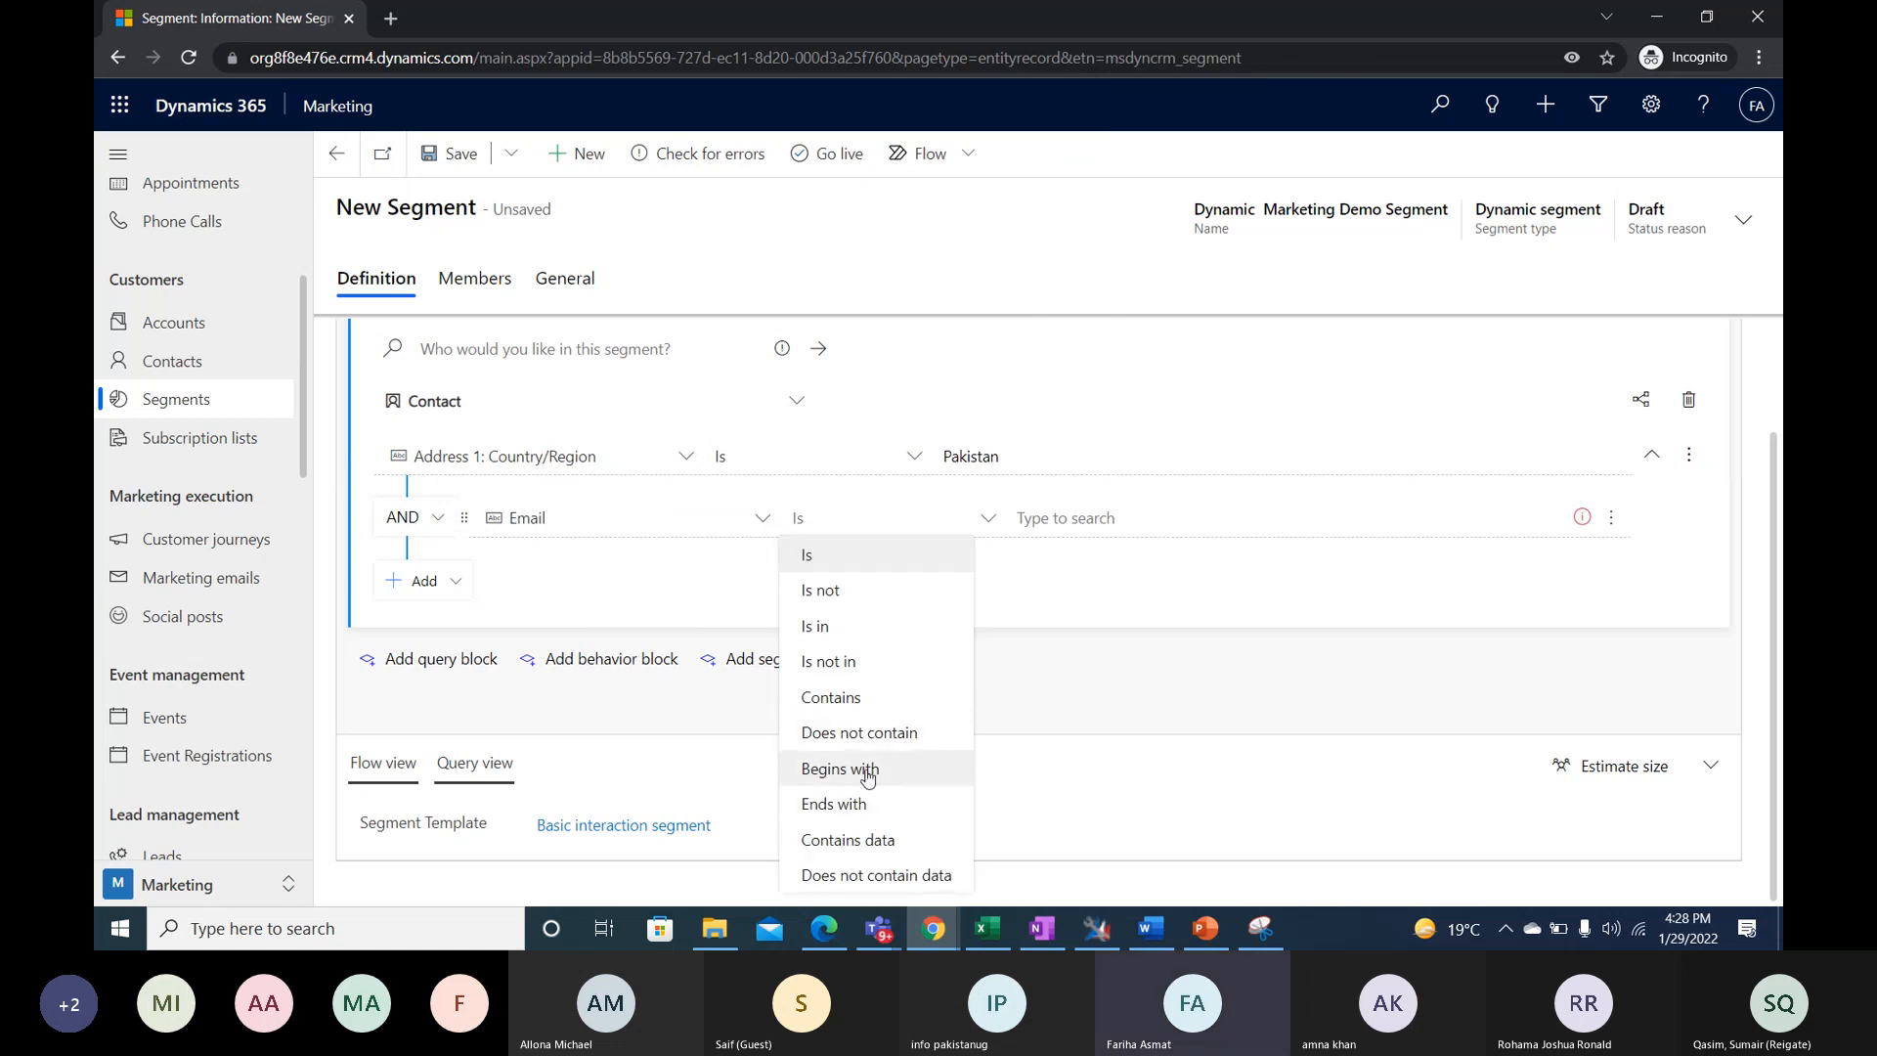
left_click(849, 841)
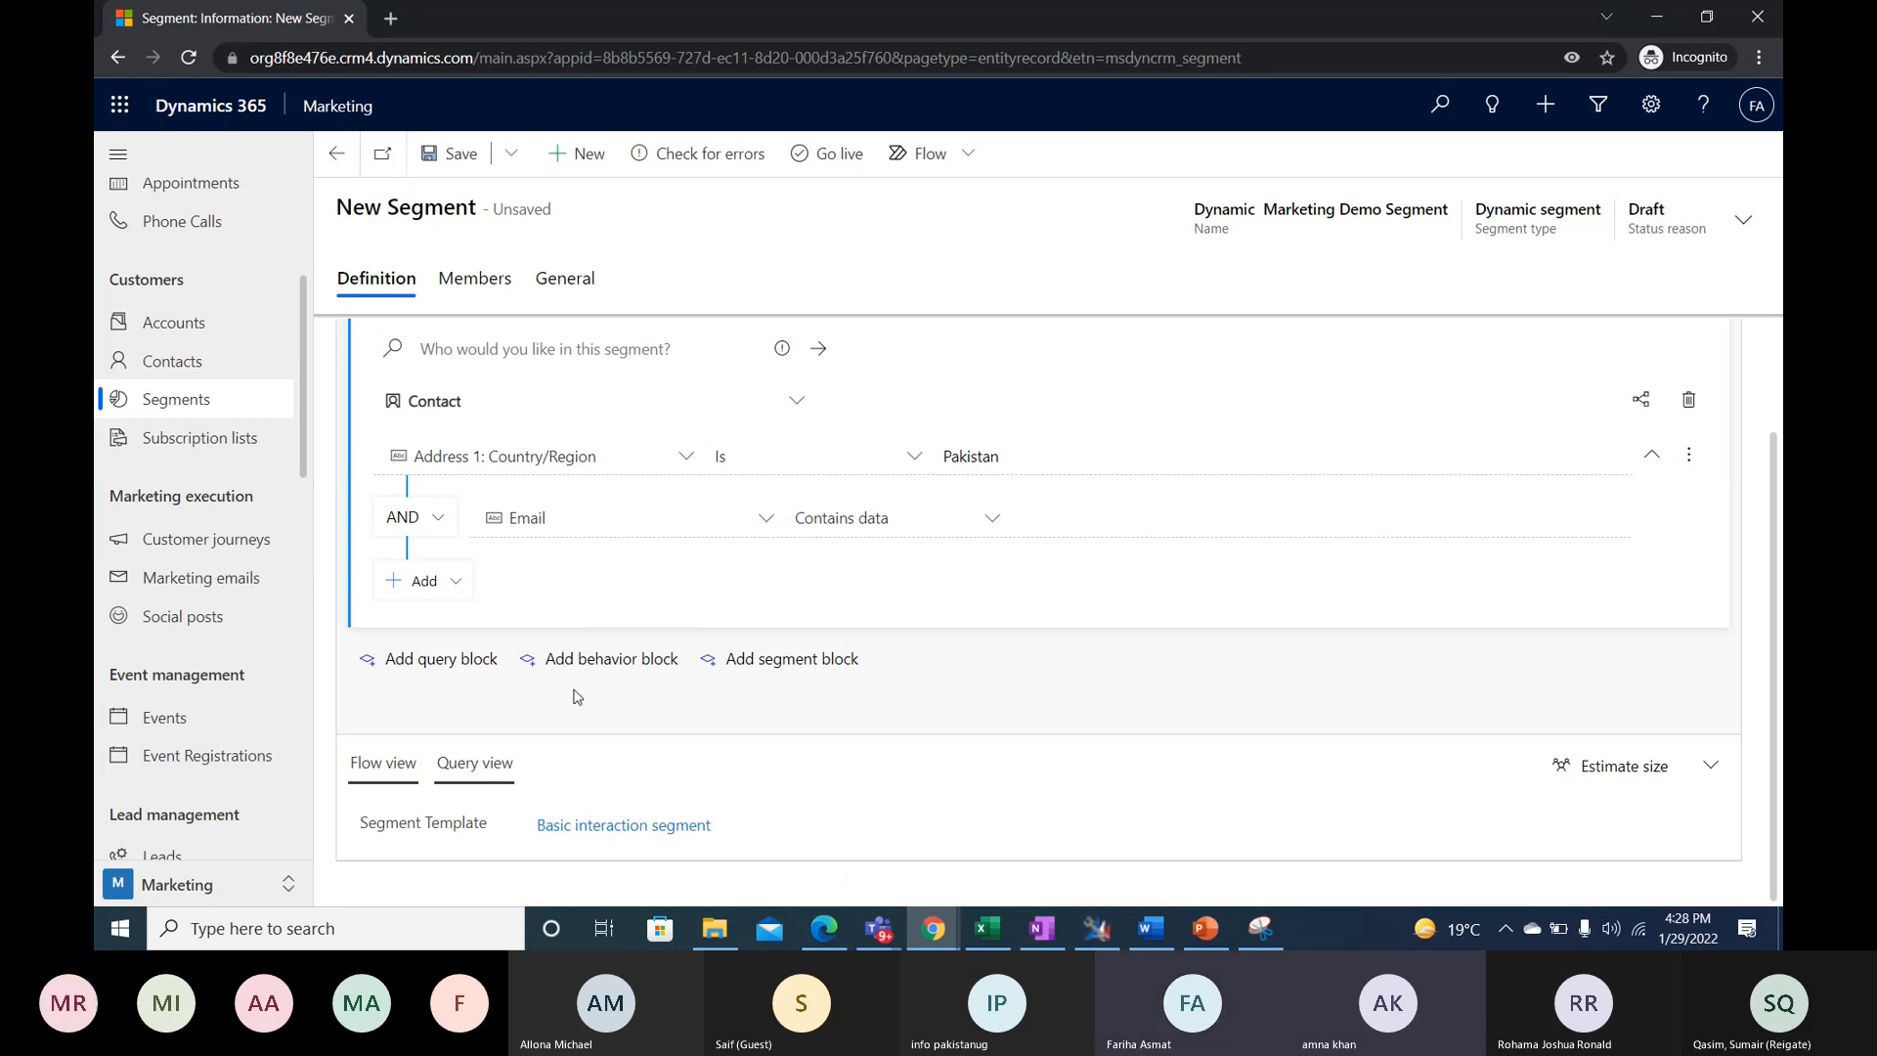
- Switch to the Microsoft Teams meeting window to check the participants, and return to the segment in the browser
left_click(878, 928)
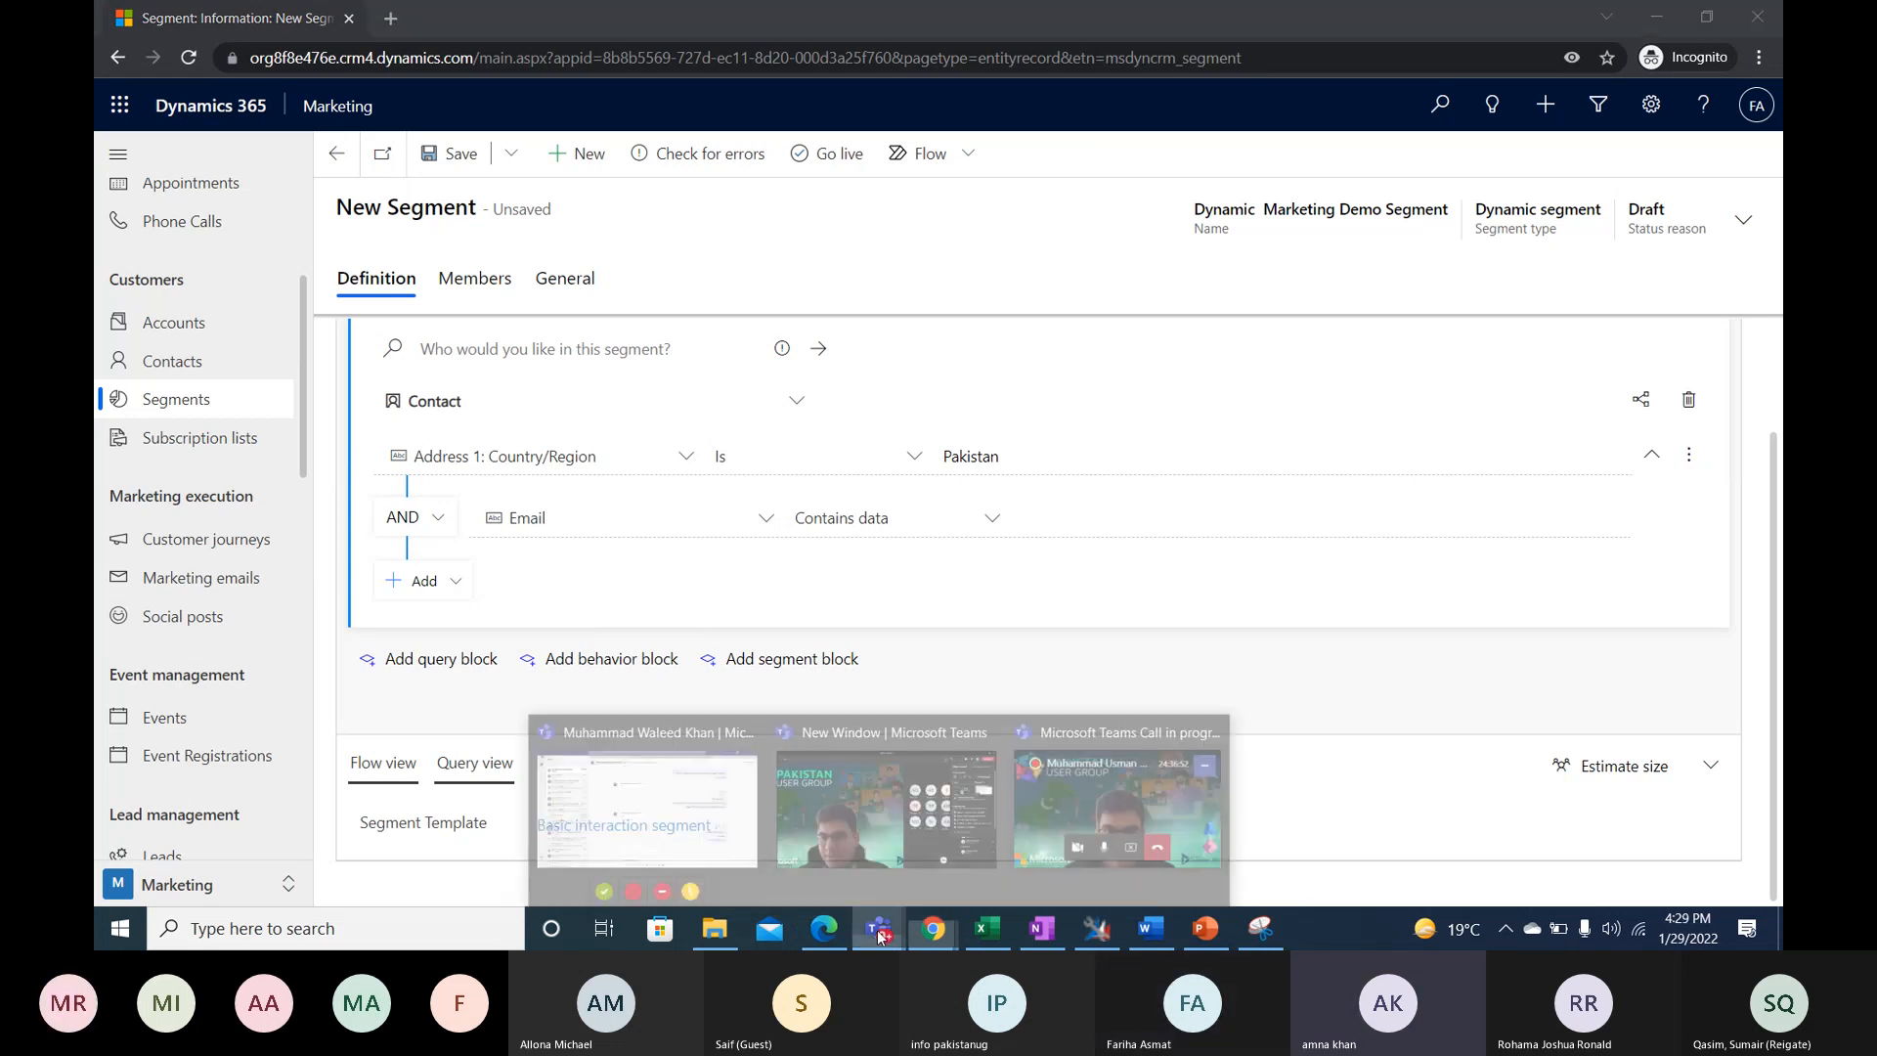
left_click(925, 856)
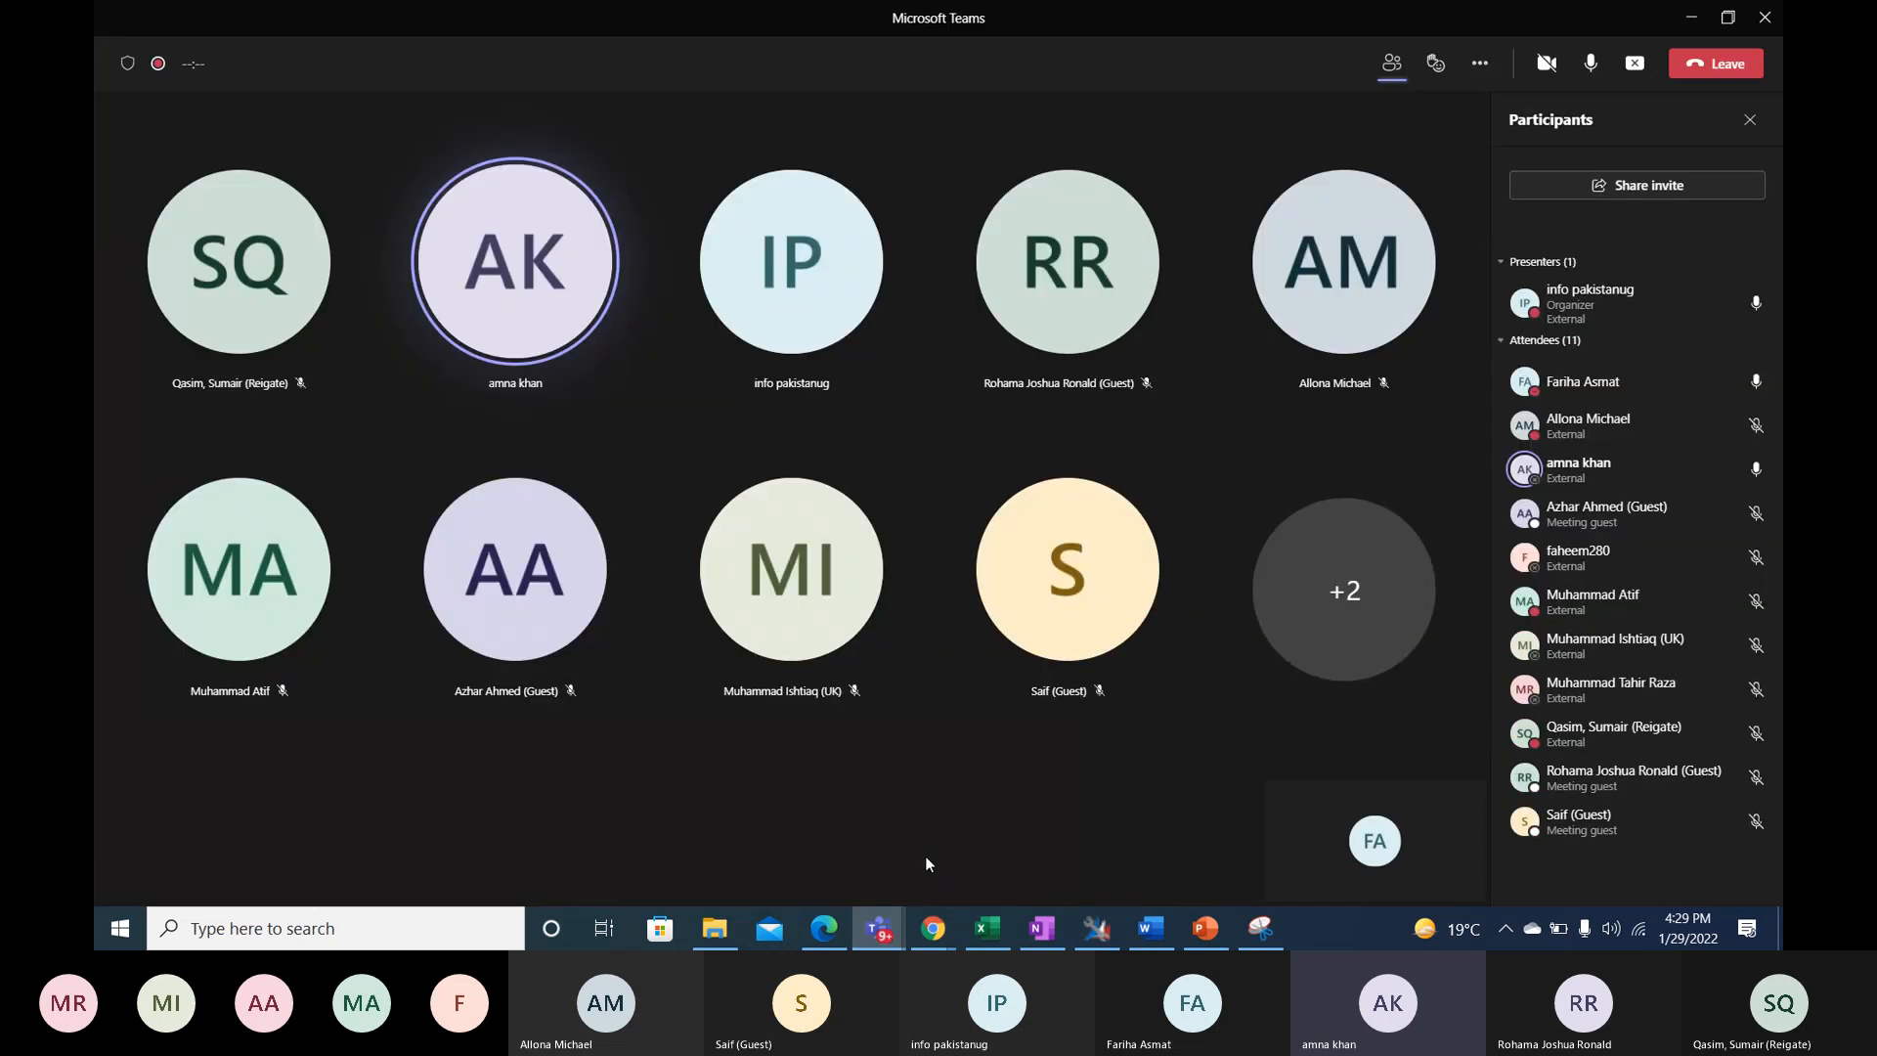
left_click(1692, 17)
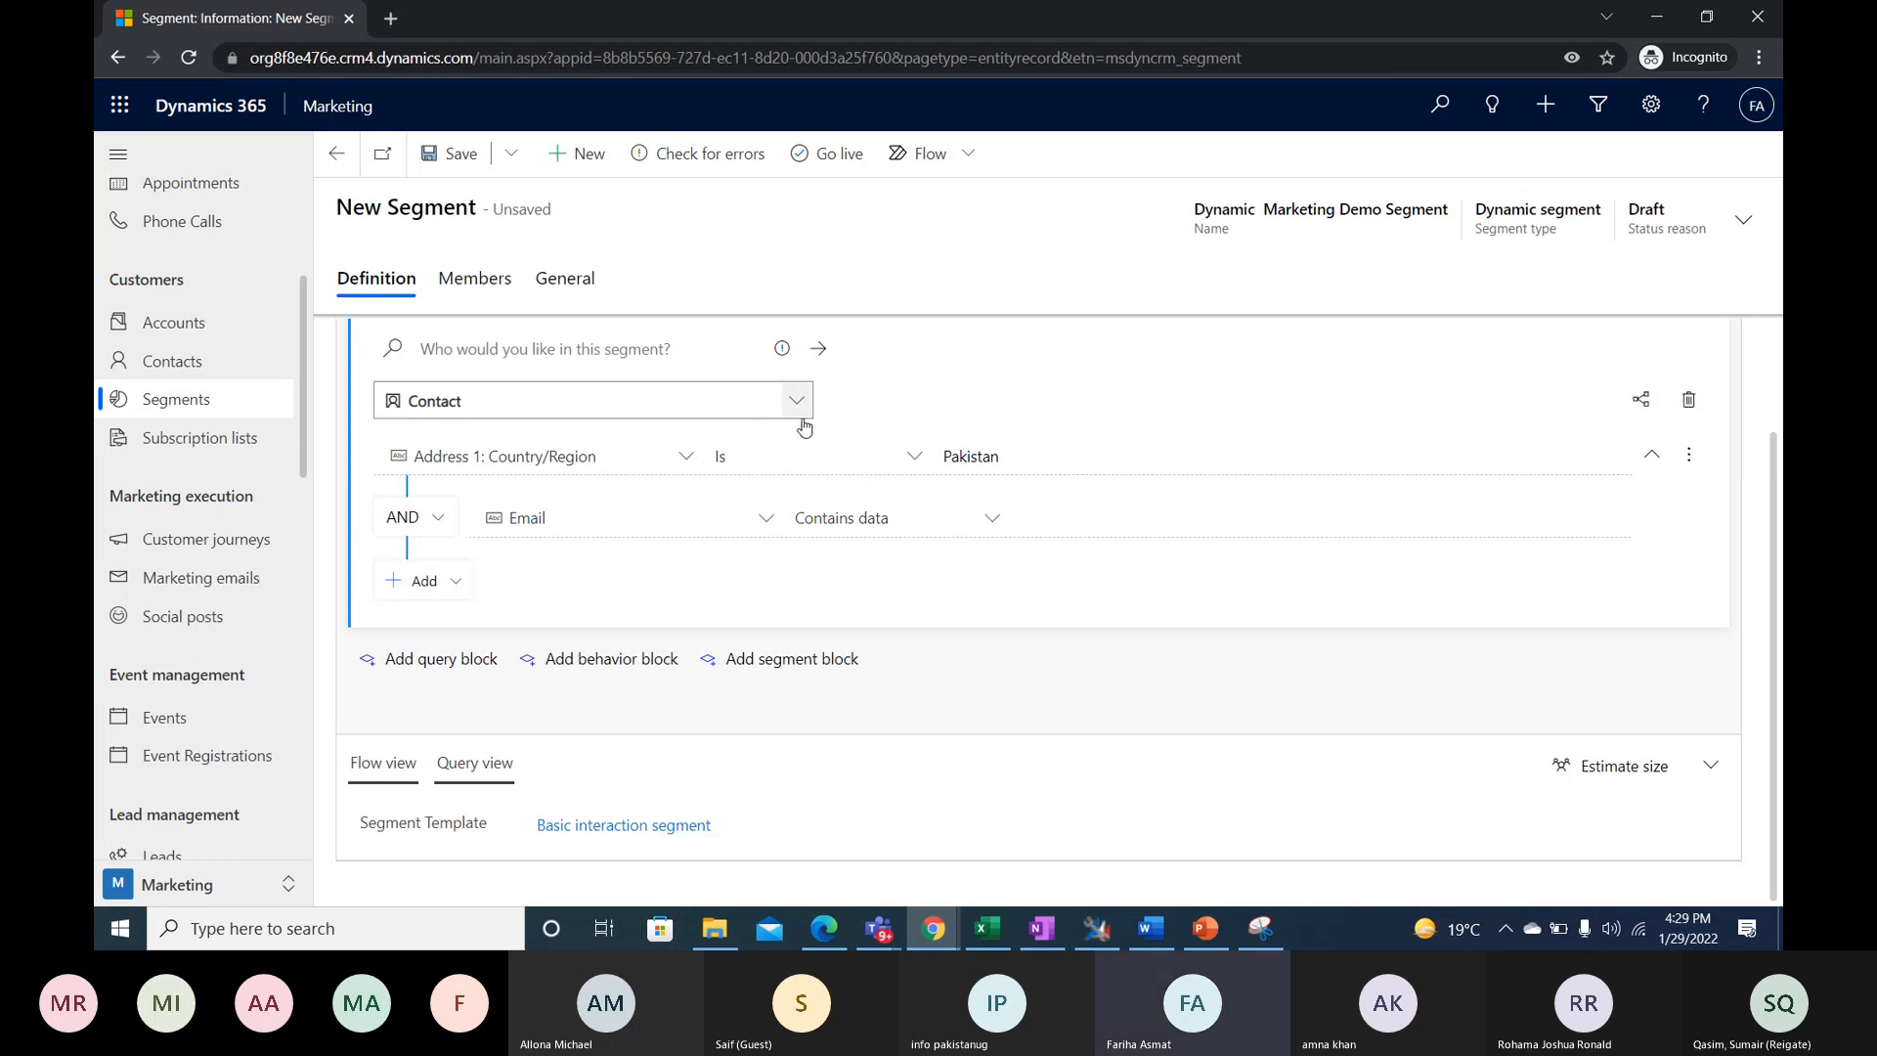
- Add another blank AND condition to Contact below the Email condition
left_click(453, 581)
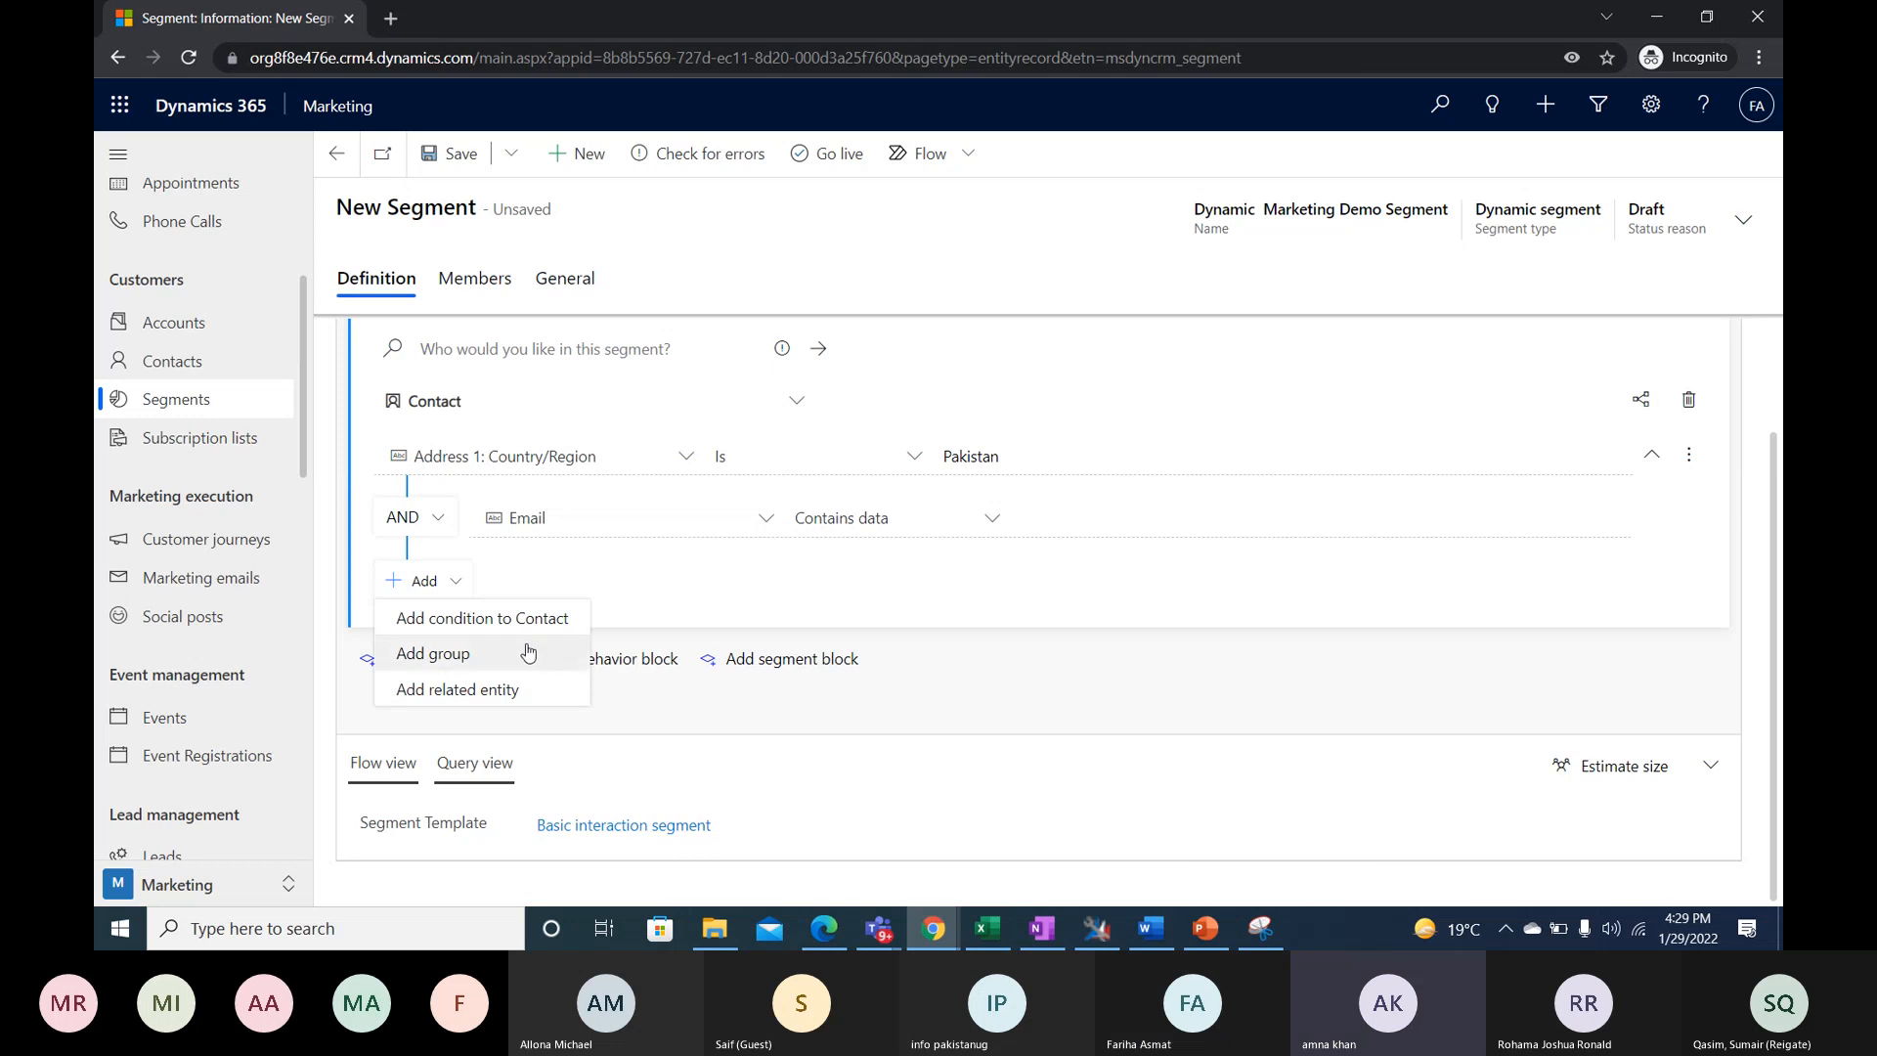
left_click(453, 620)
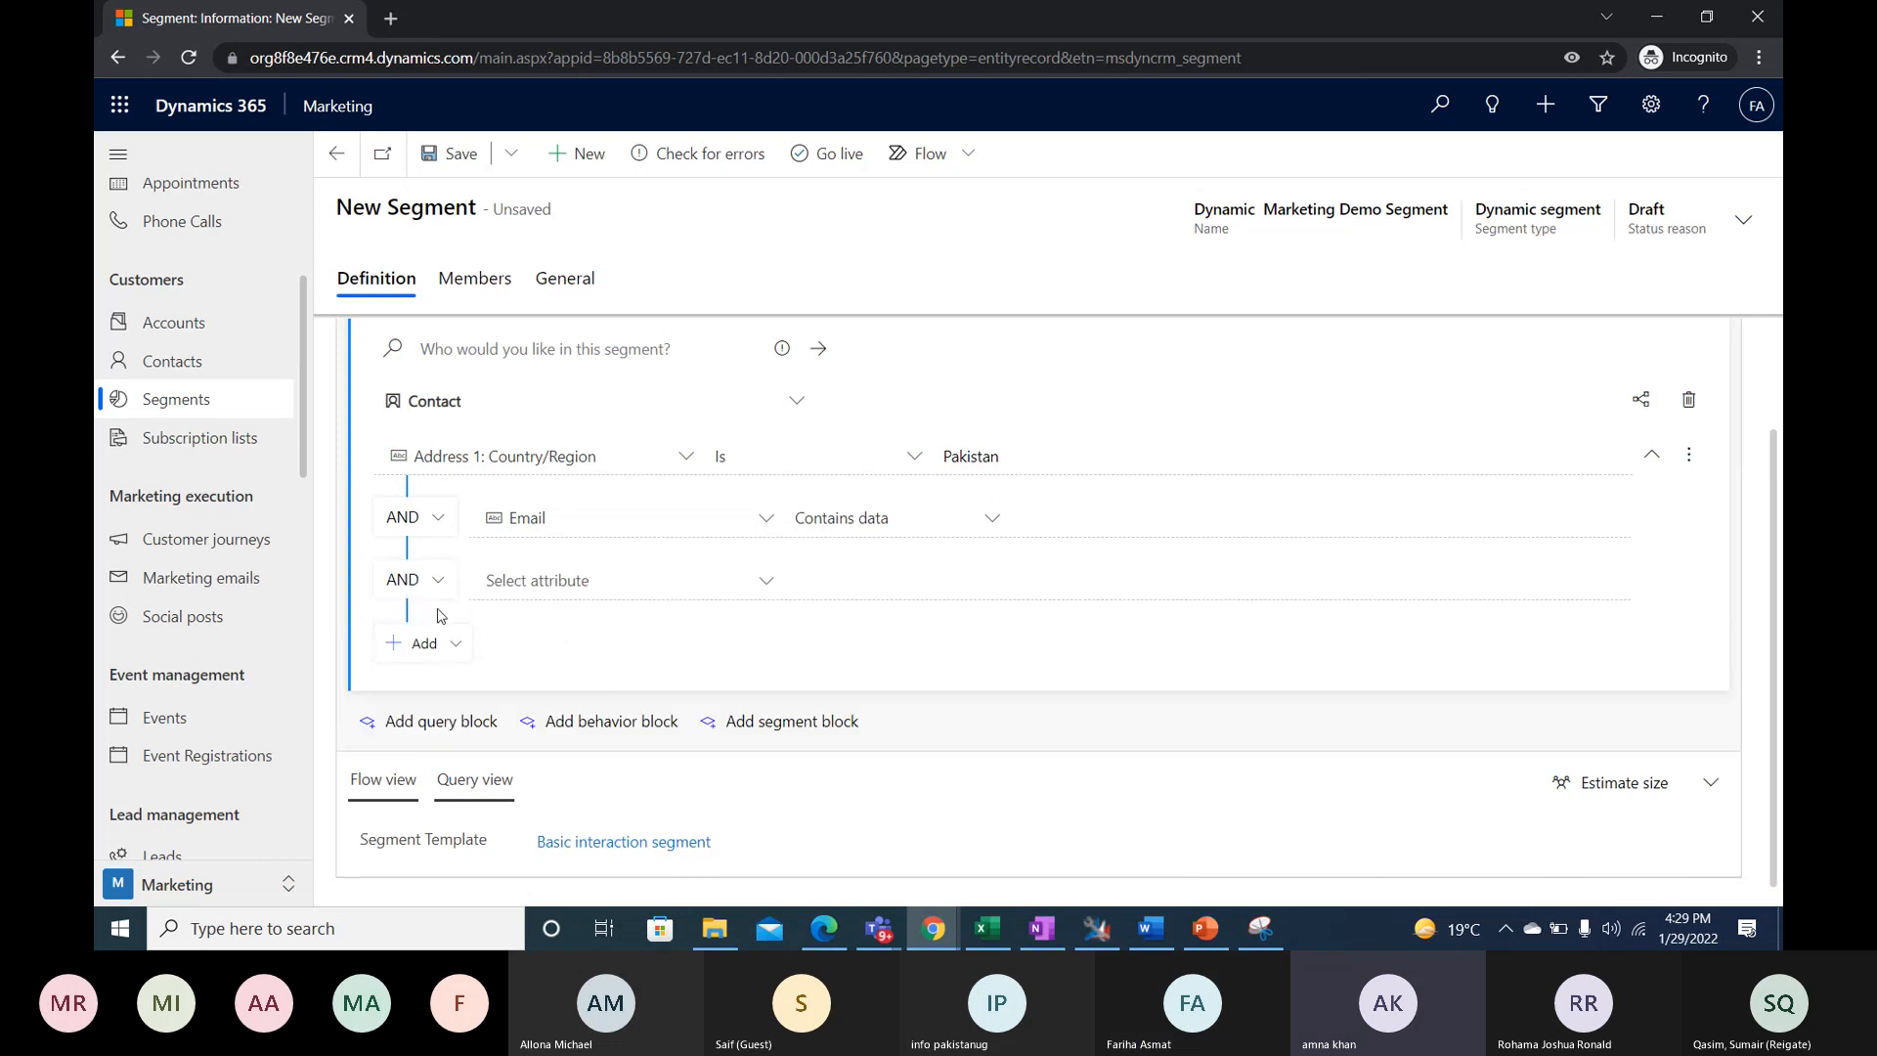
left_click(446, 643)
left_click(598, 627)
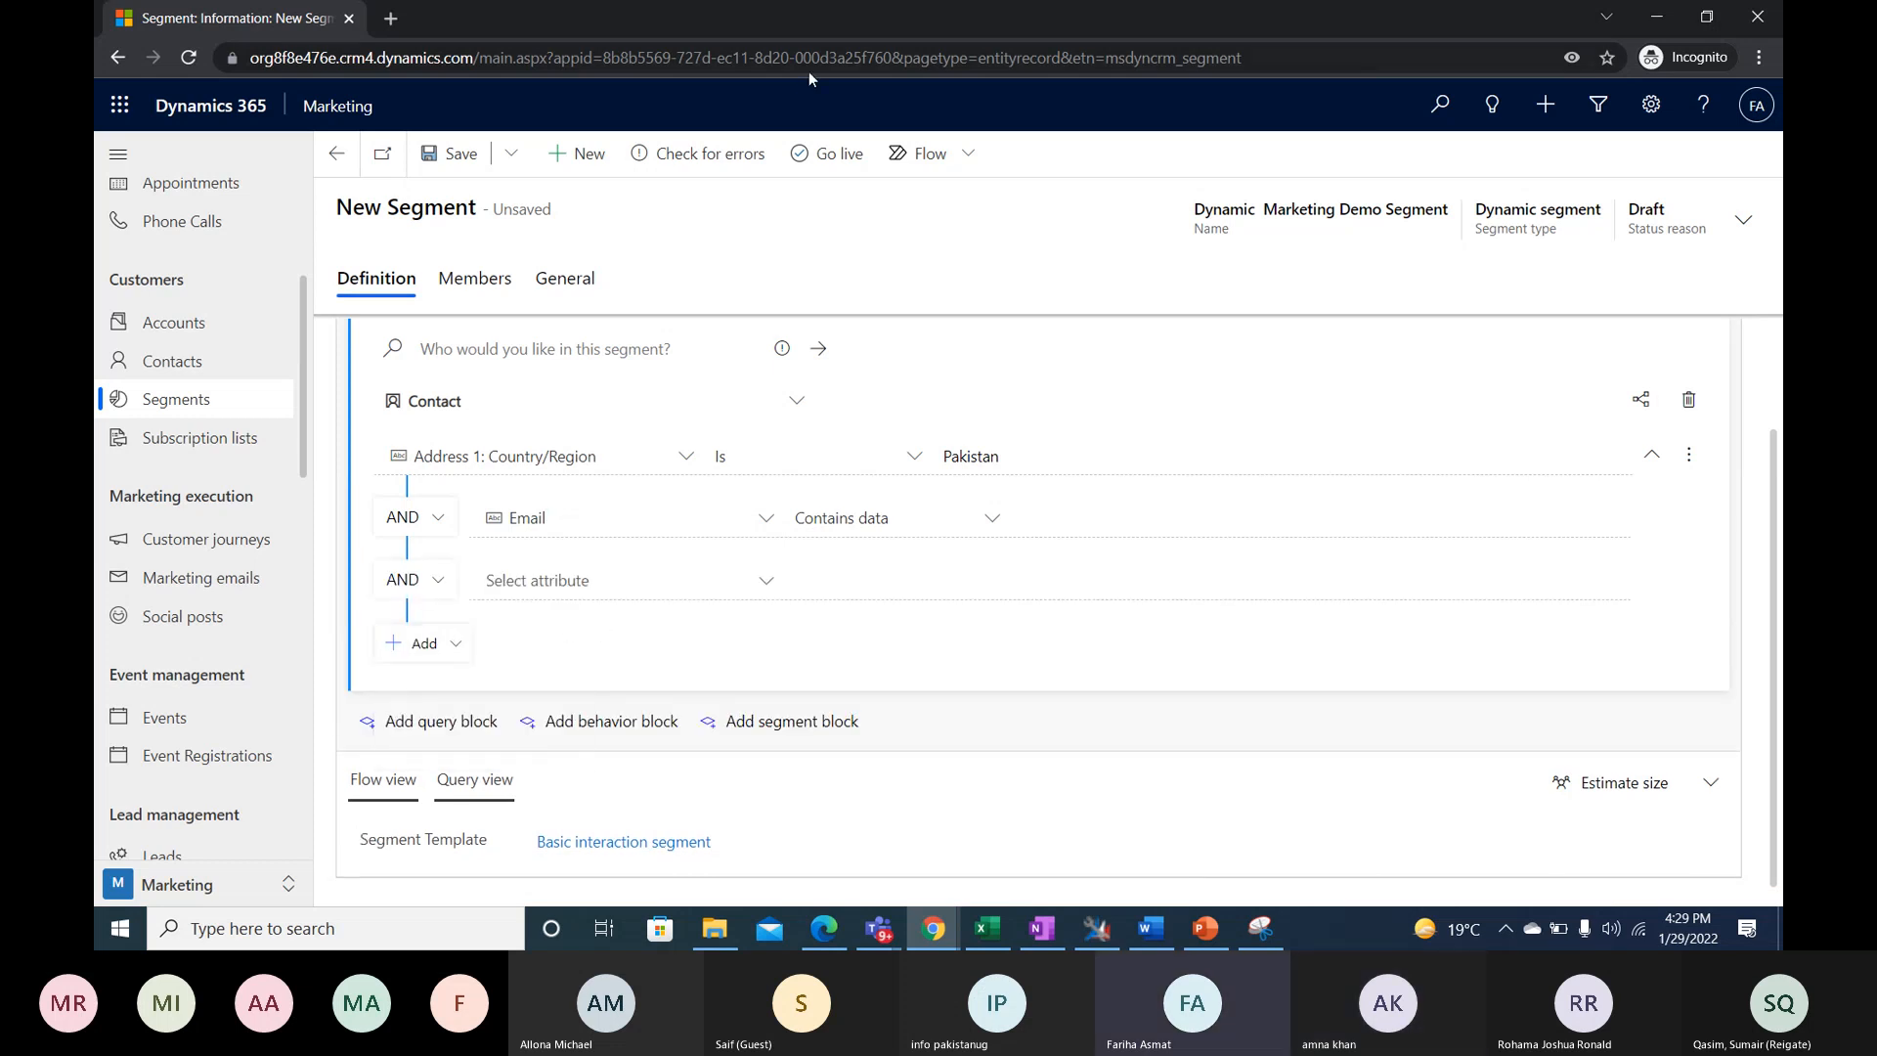
- Browse the entity types offered for the Contact query block, and leave Contact selected
left_click(796, 401)
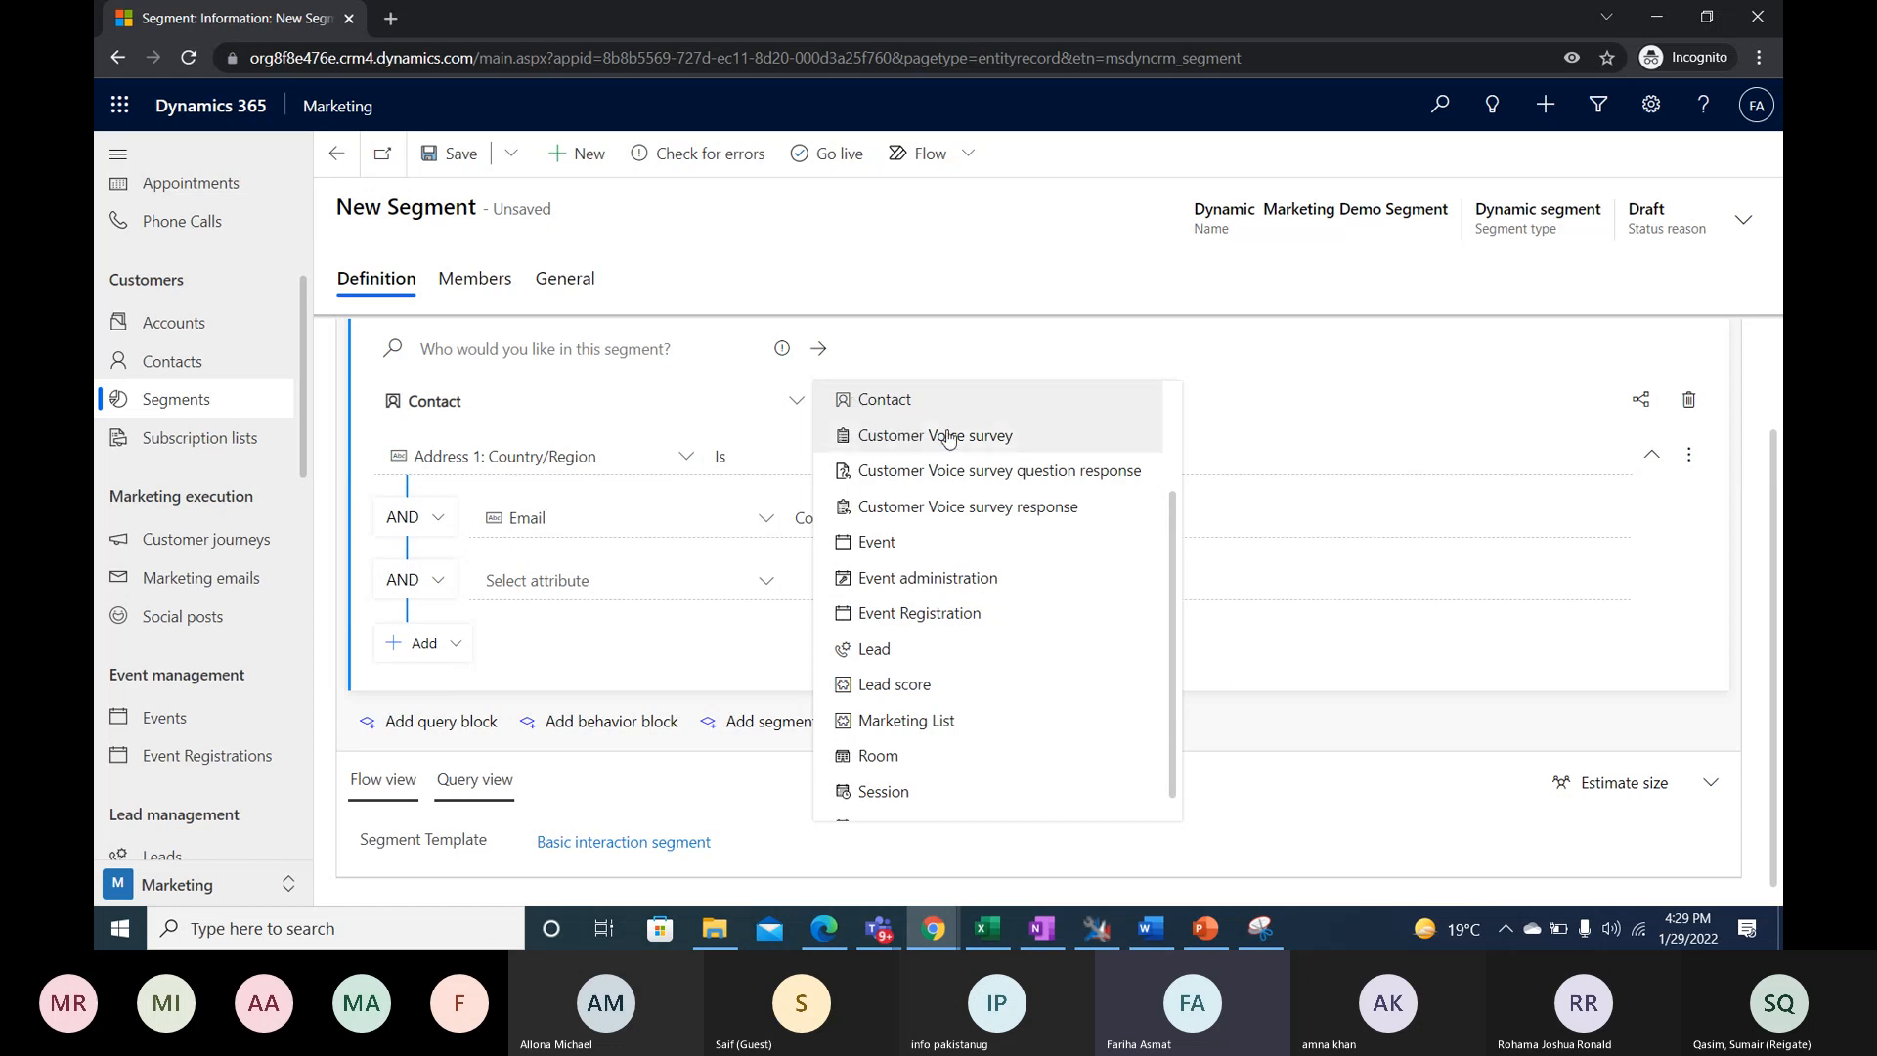
scroll(978, 681, "down", 1)
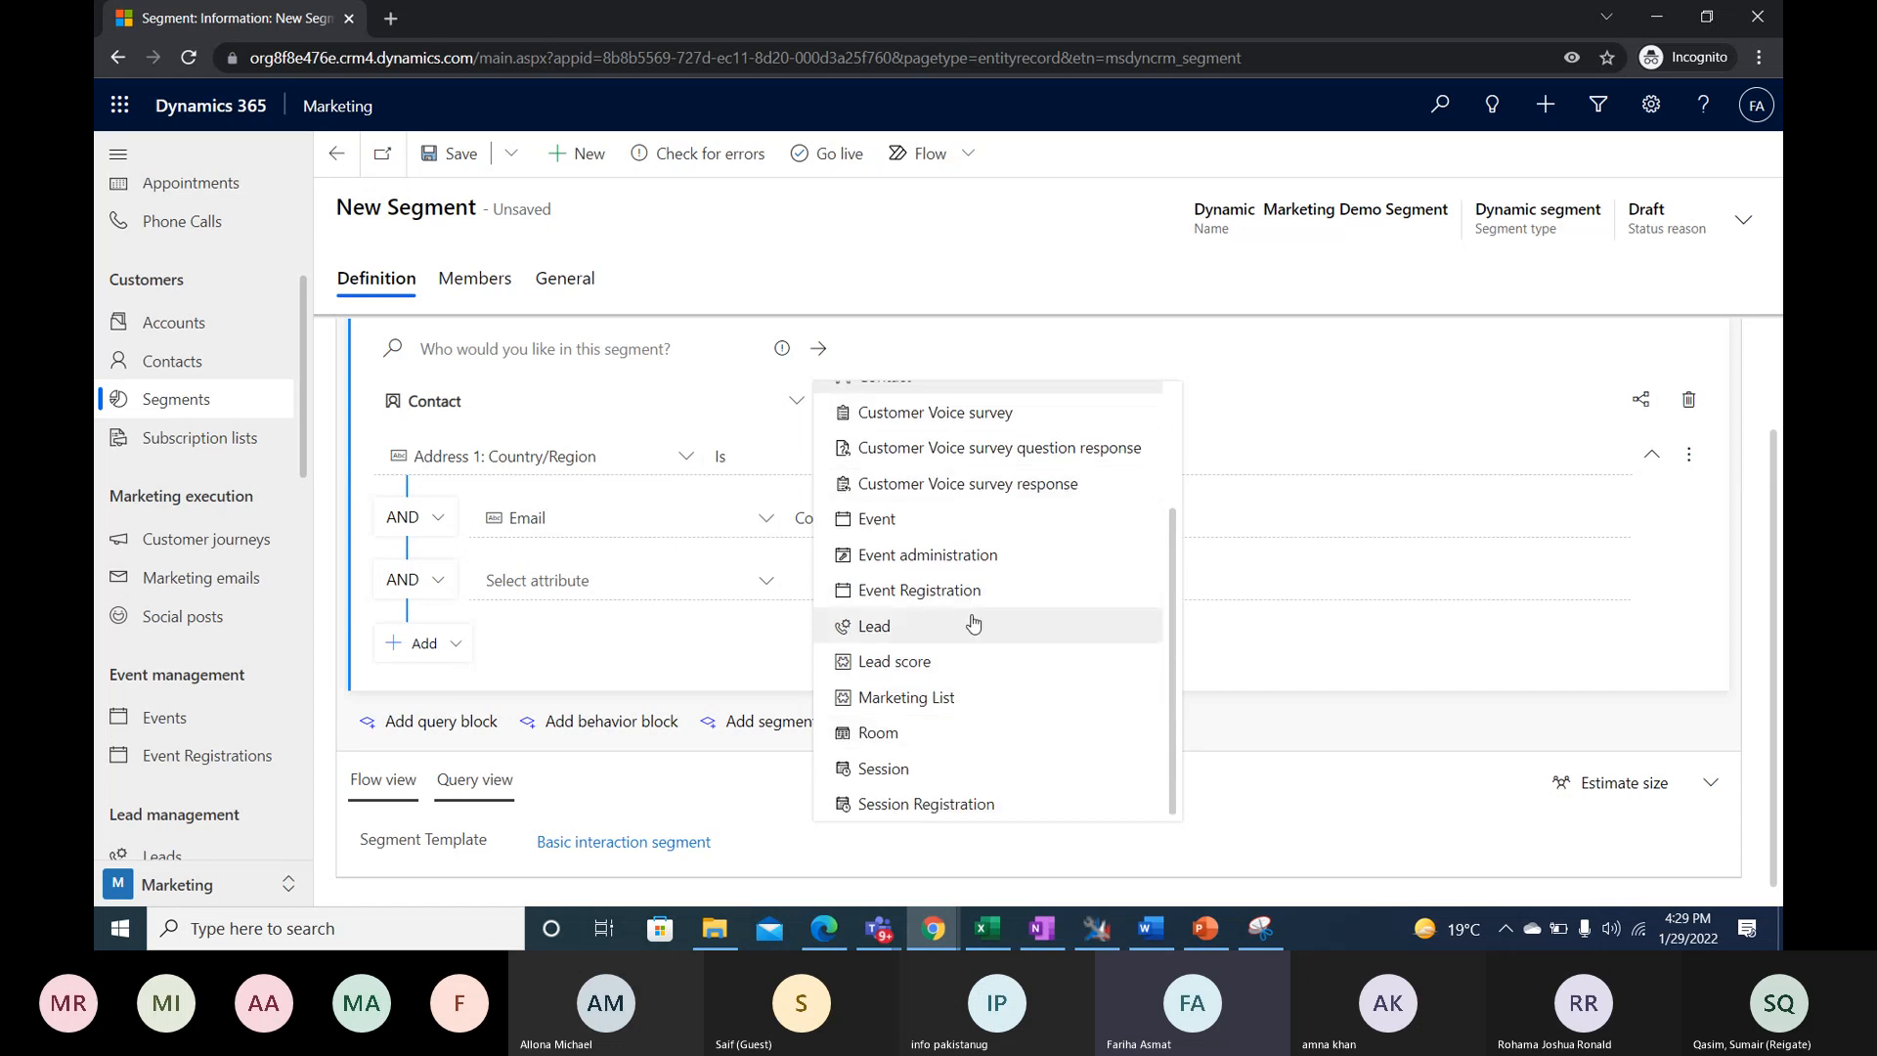
scroll(968, 606, "up", 3)
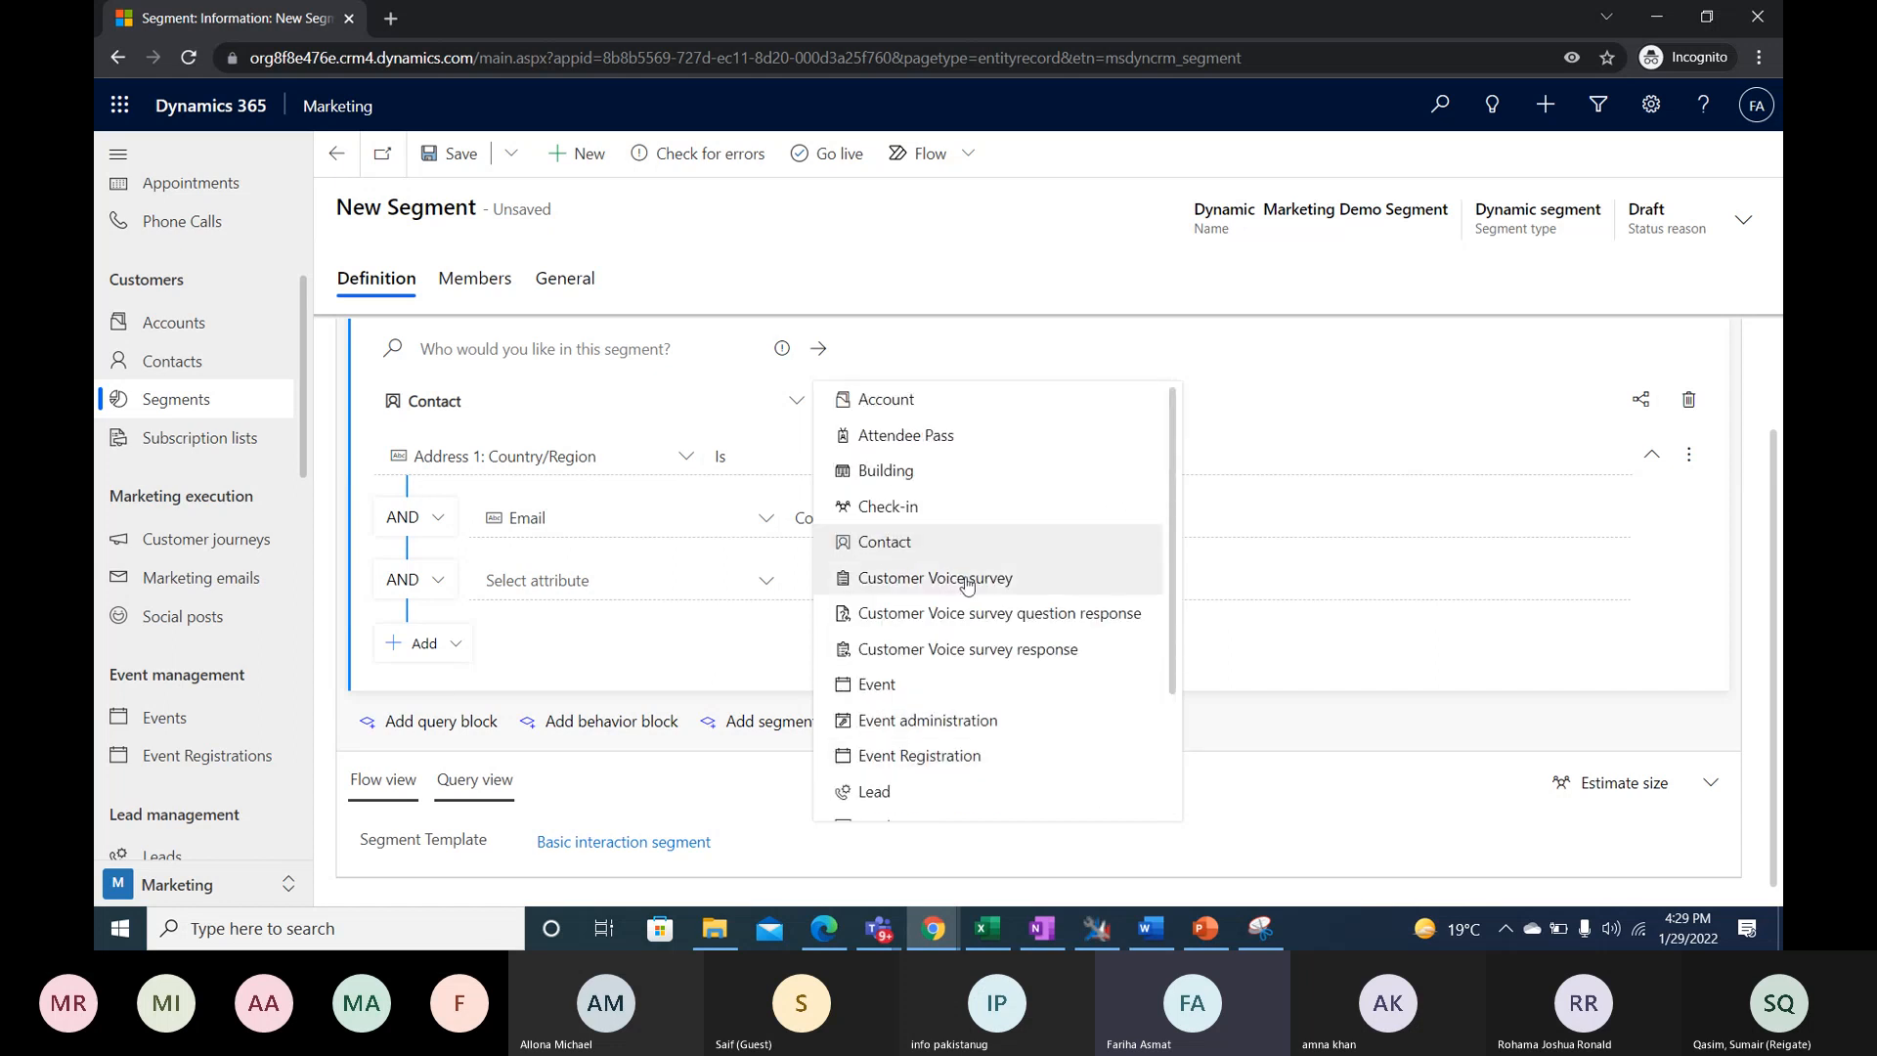
left_click(801, 405)
left_click(562, 650)
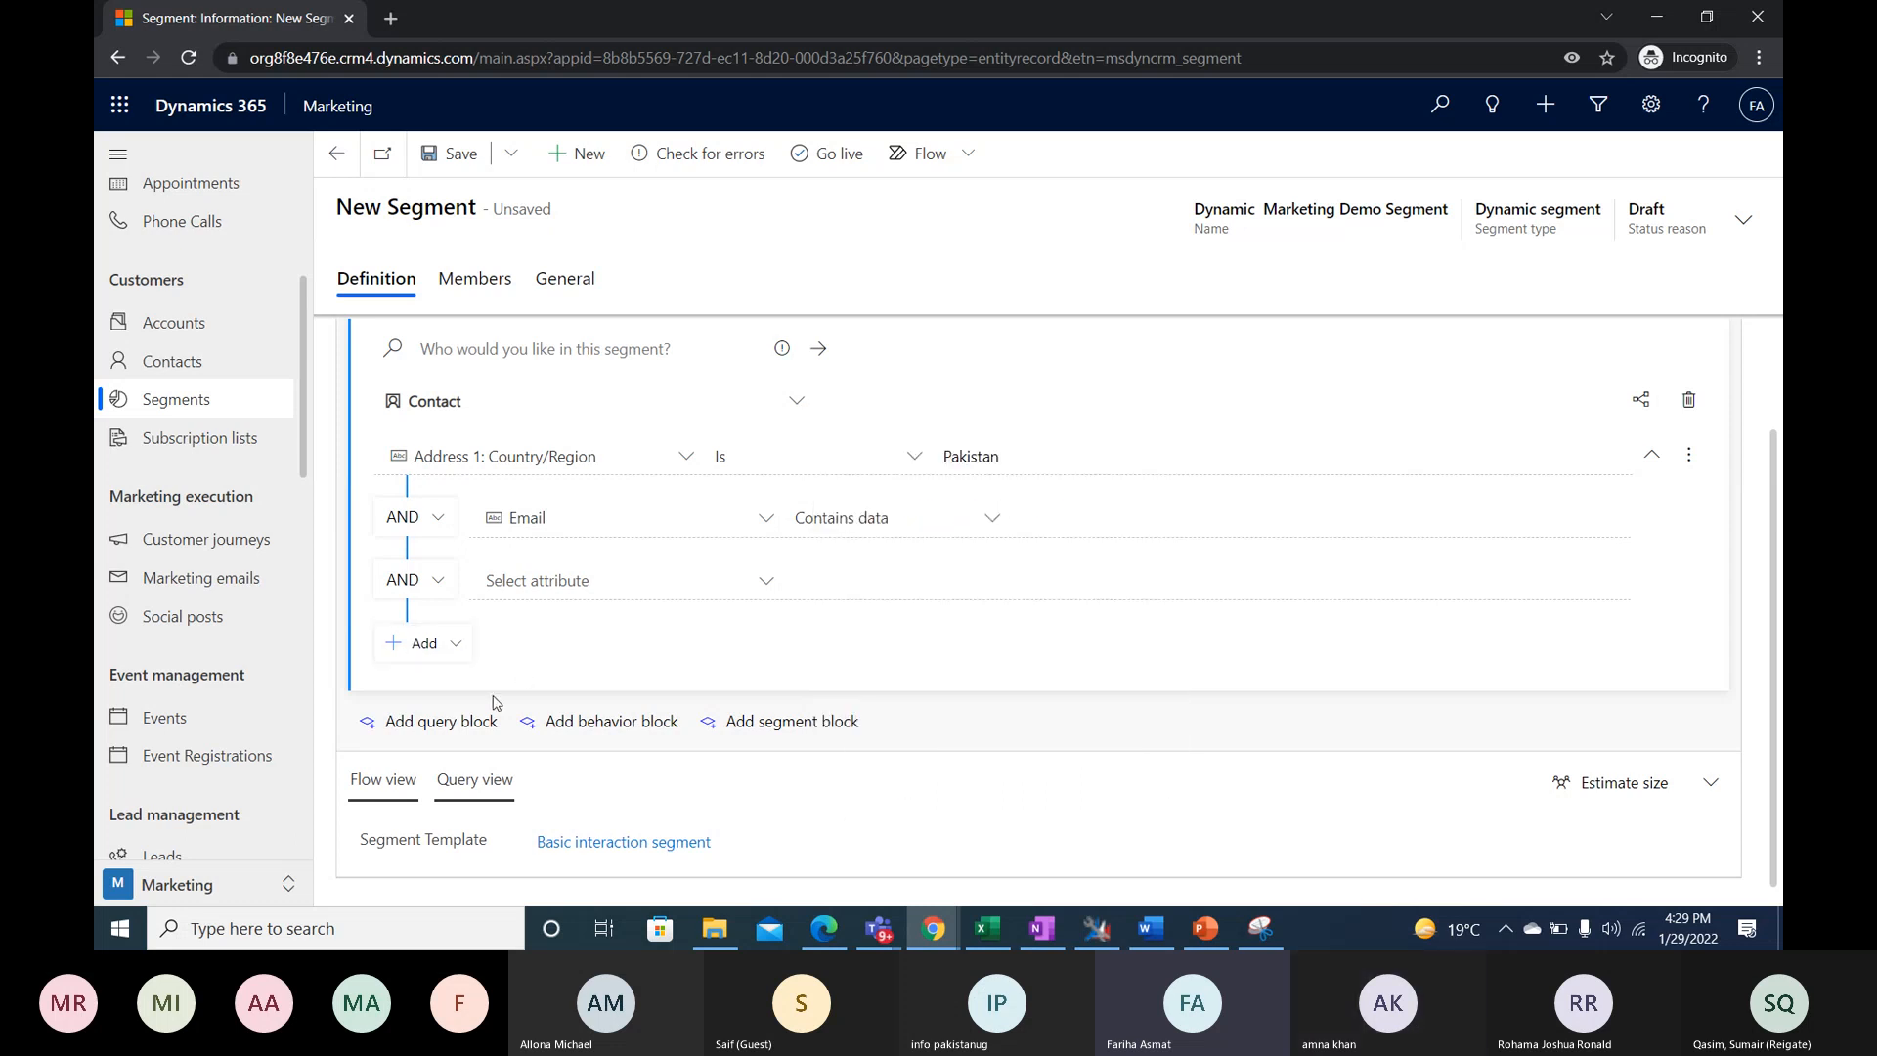
- Add a condition group under the blank condition, check its attribute choices, and delete the group
left_click(452, 644)
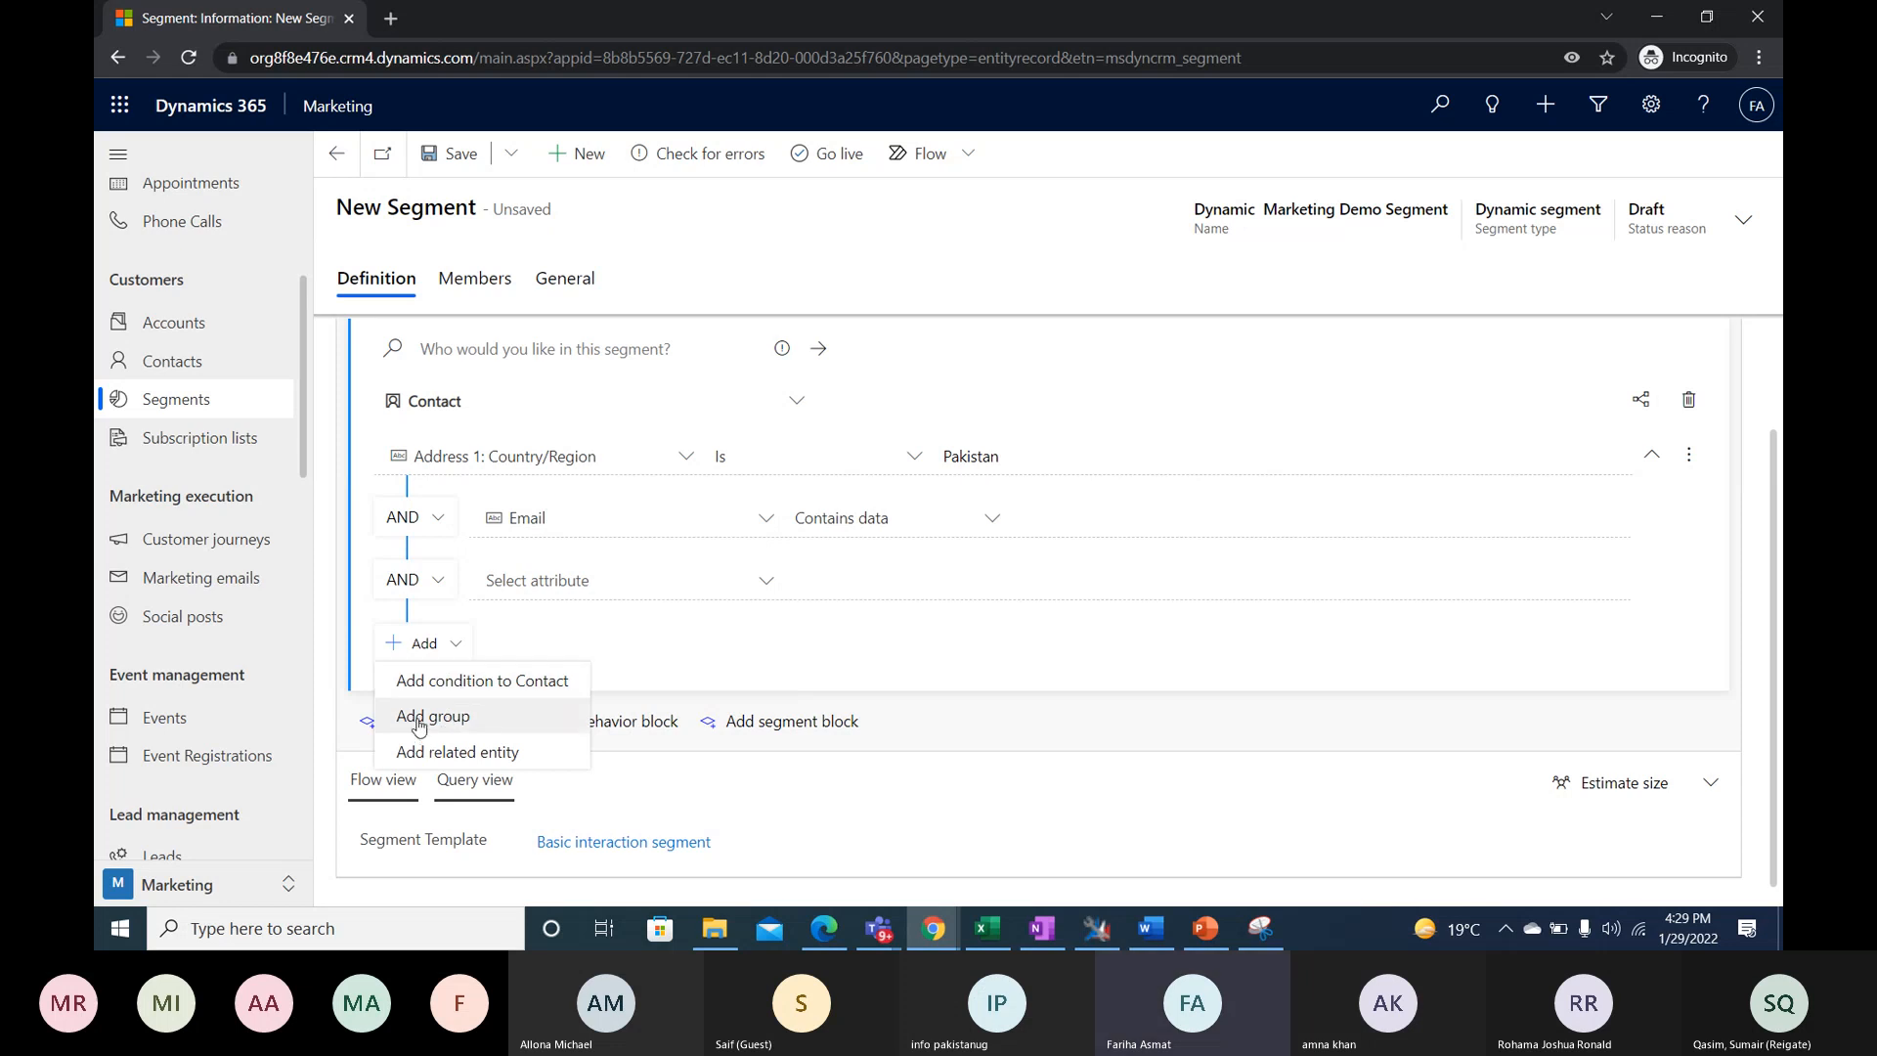
left_click(430, 717)
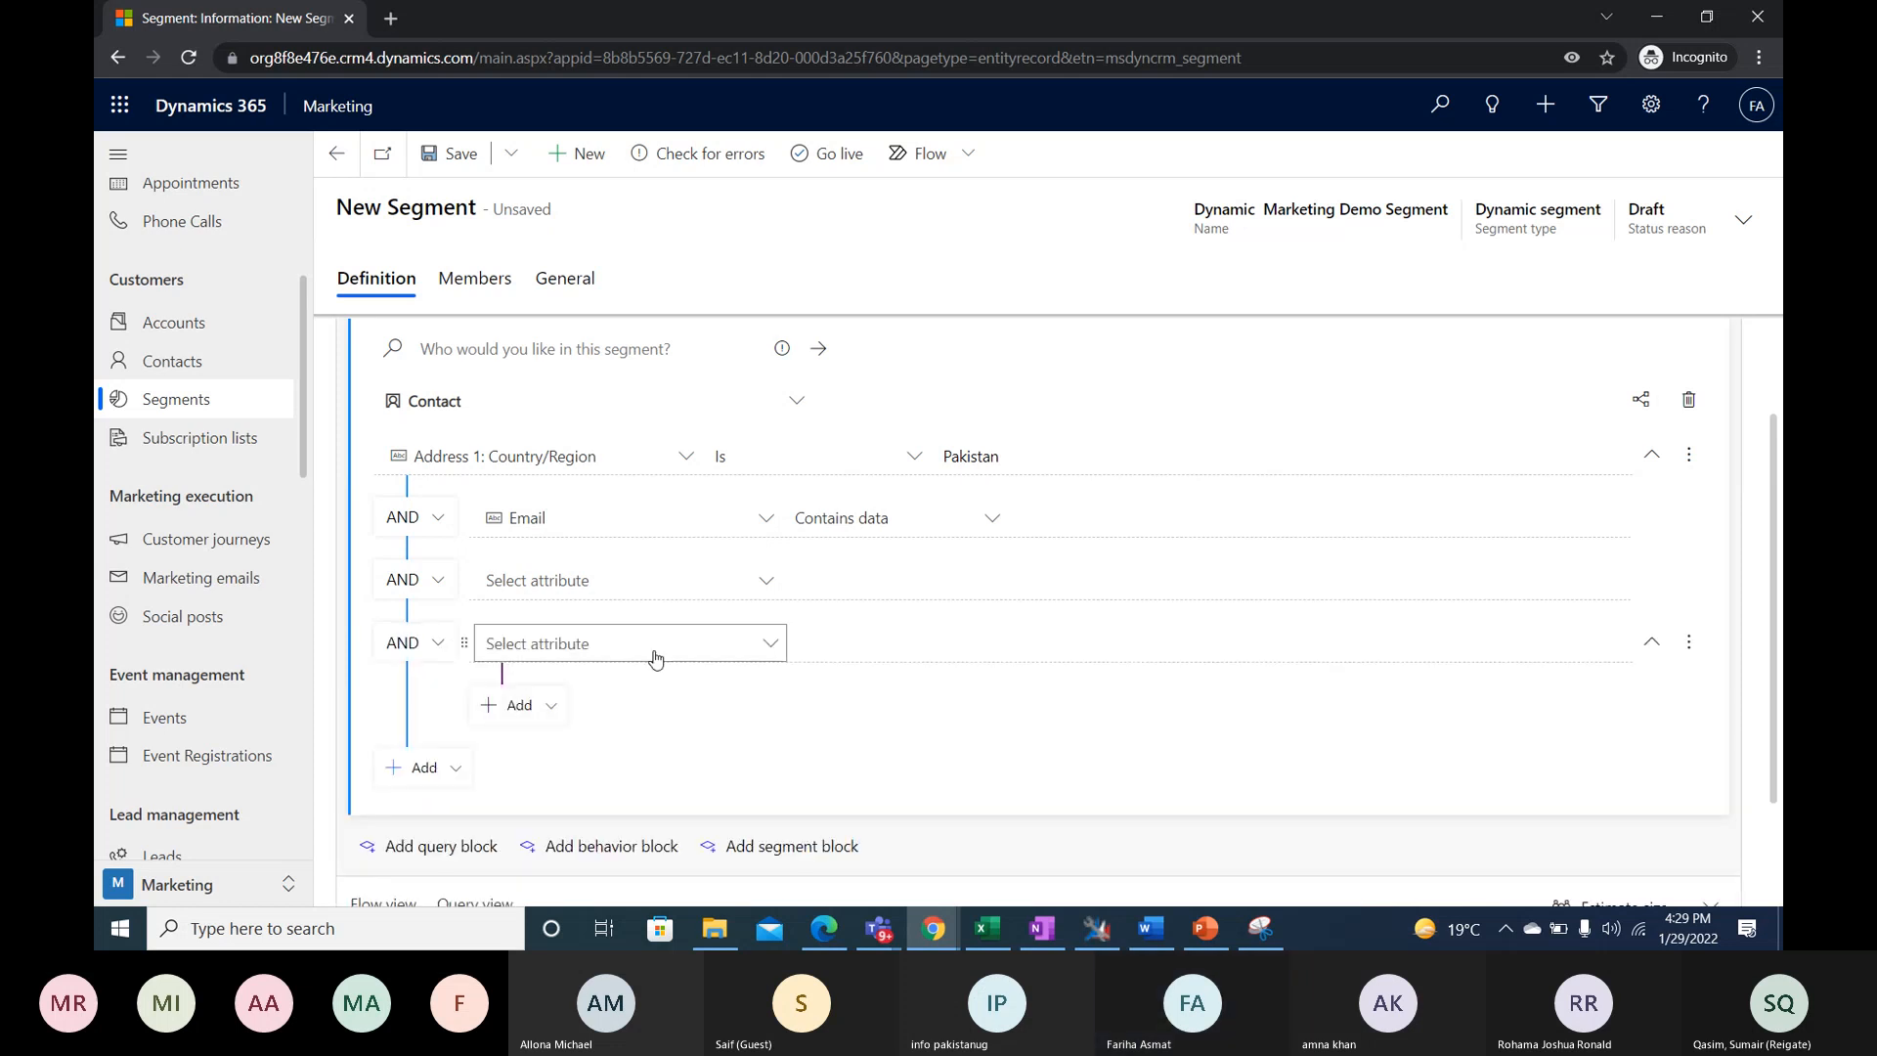
left_click(684, 654)
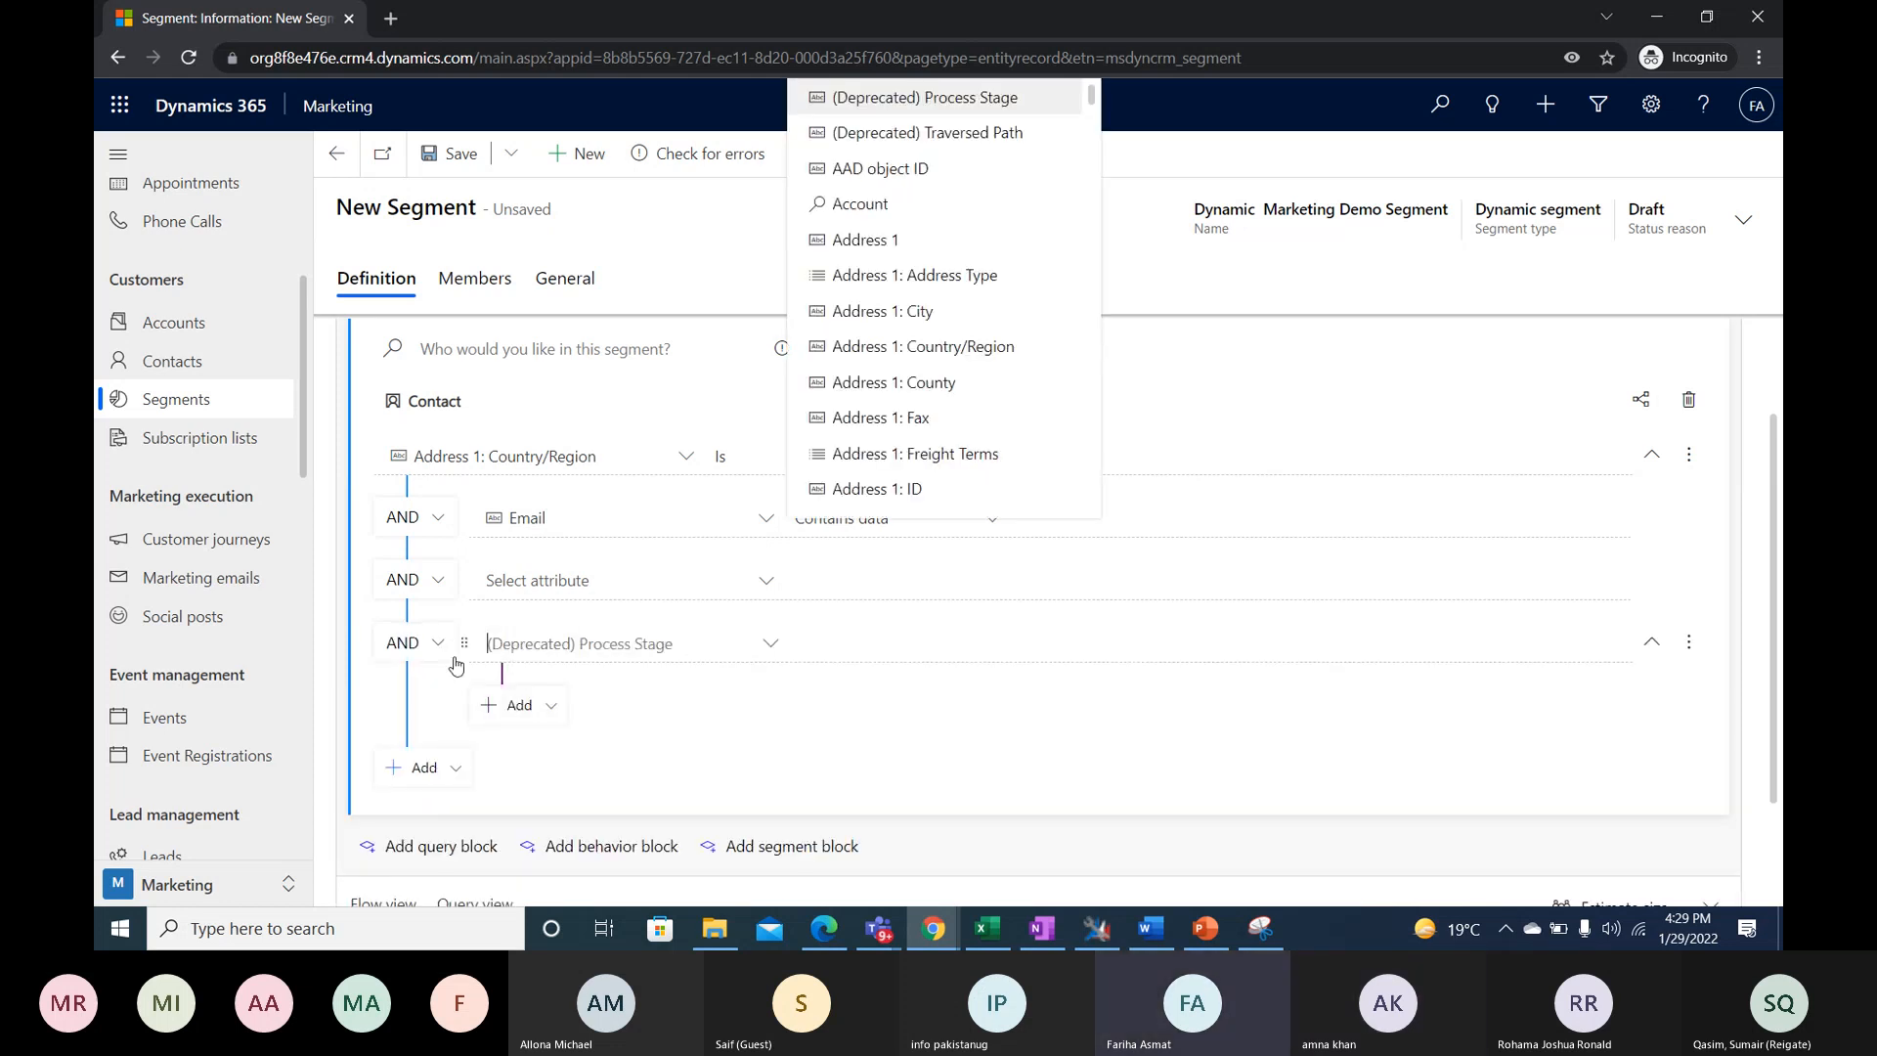
left_click(1688, 641)
left_click(1623, 677)
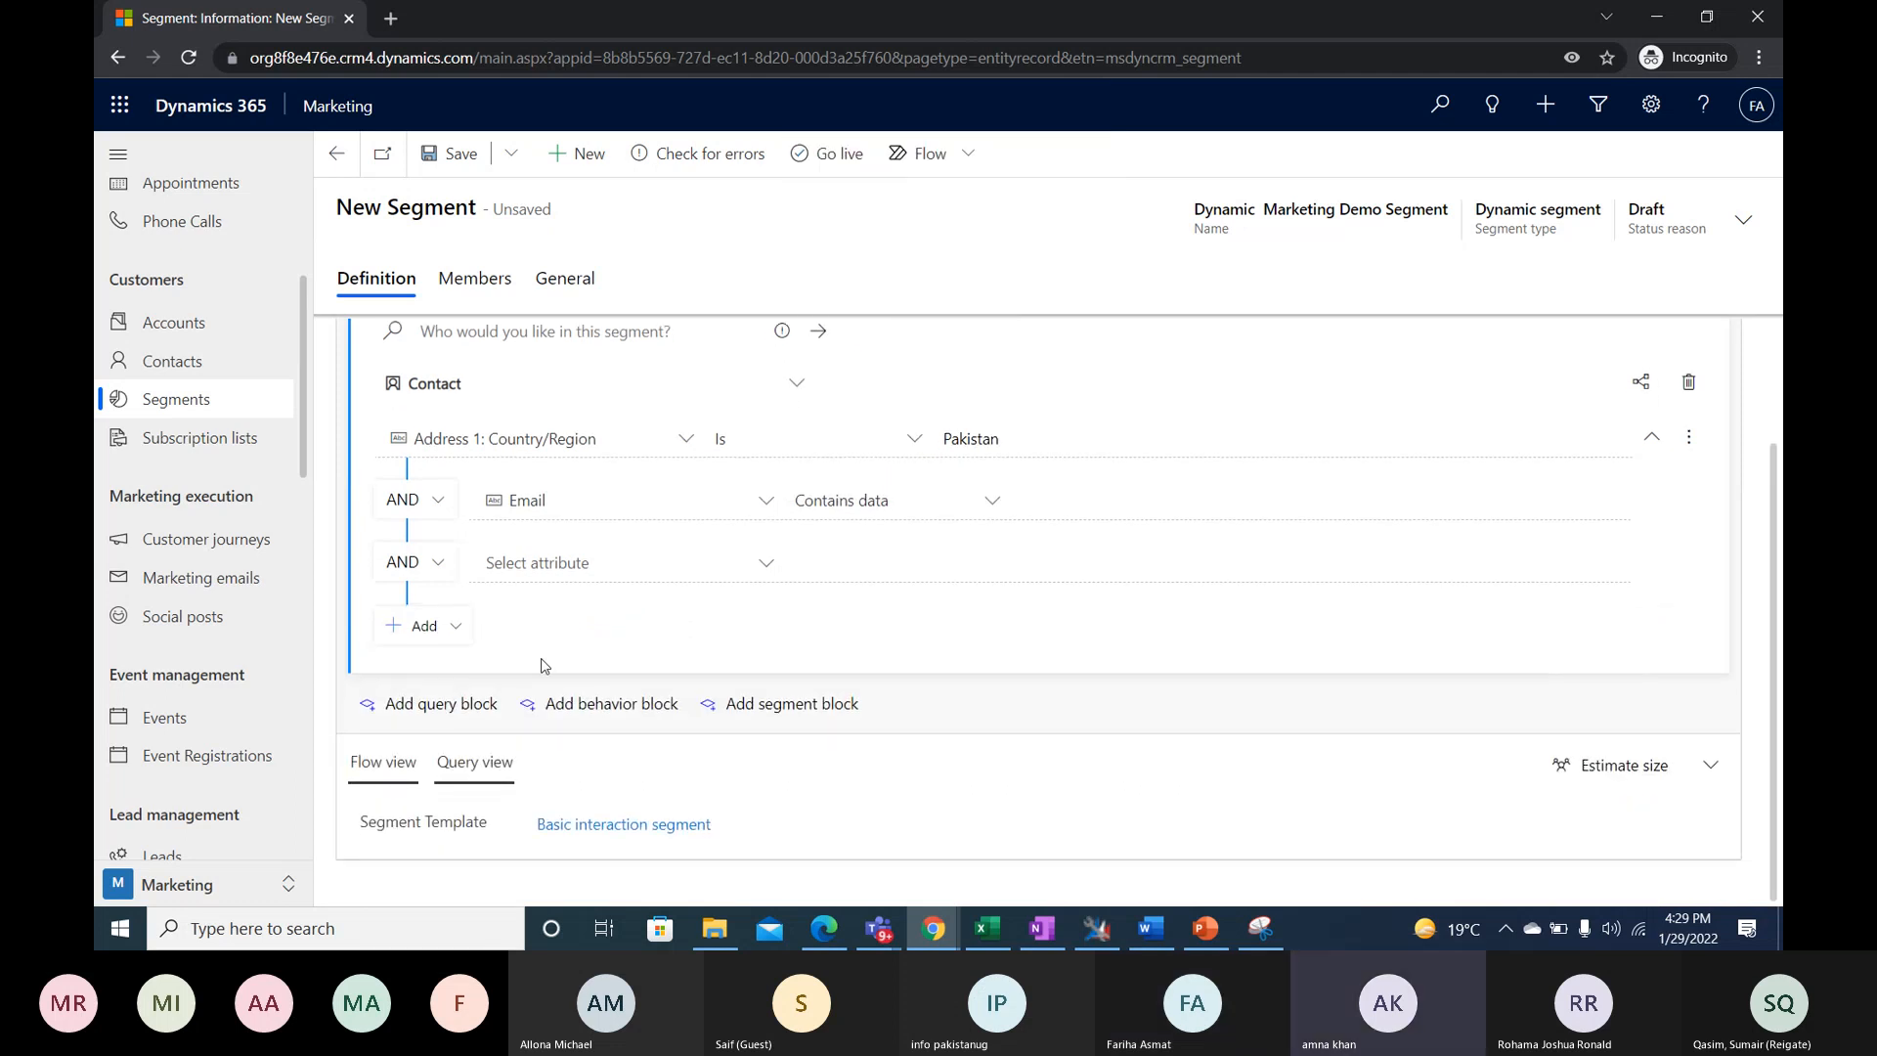
- Add a second query block to the segment and set its entity to Account
left_click(440, 704)
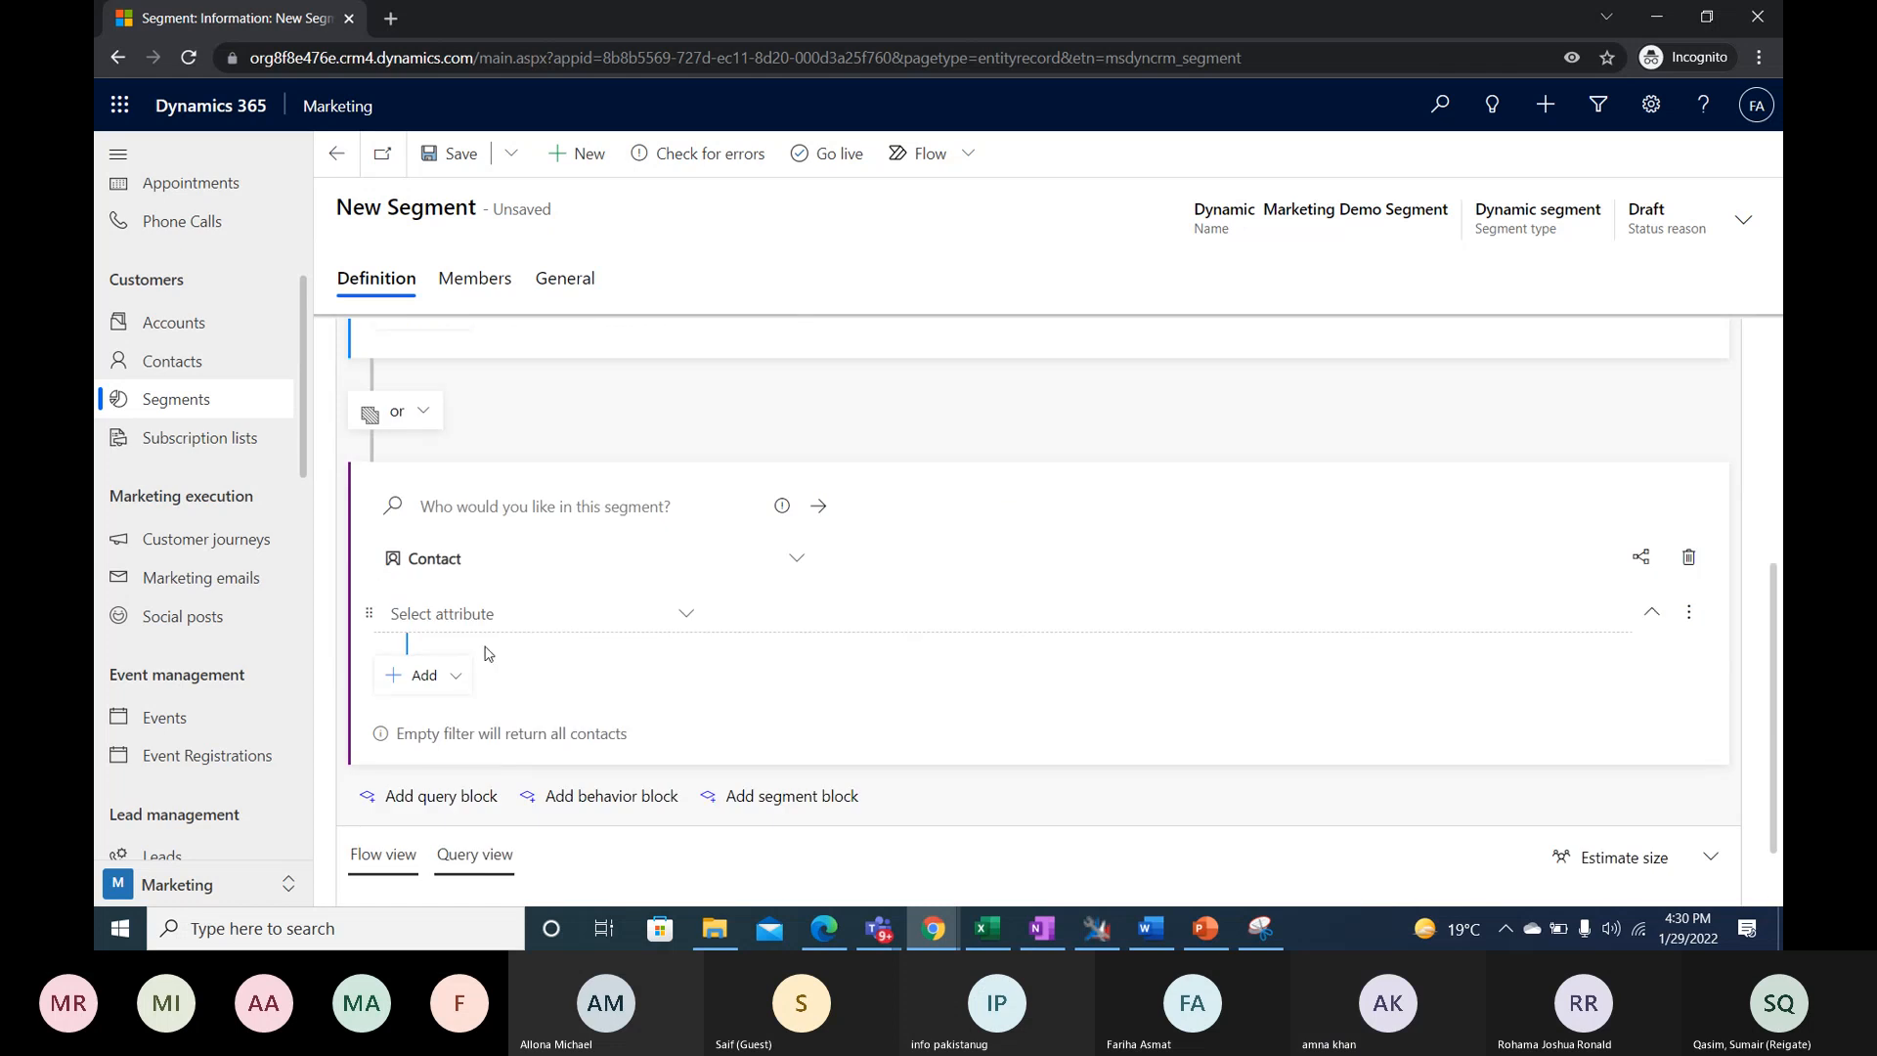
scroll(555, 614, "up", 2)
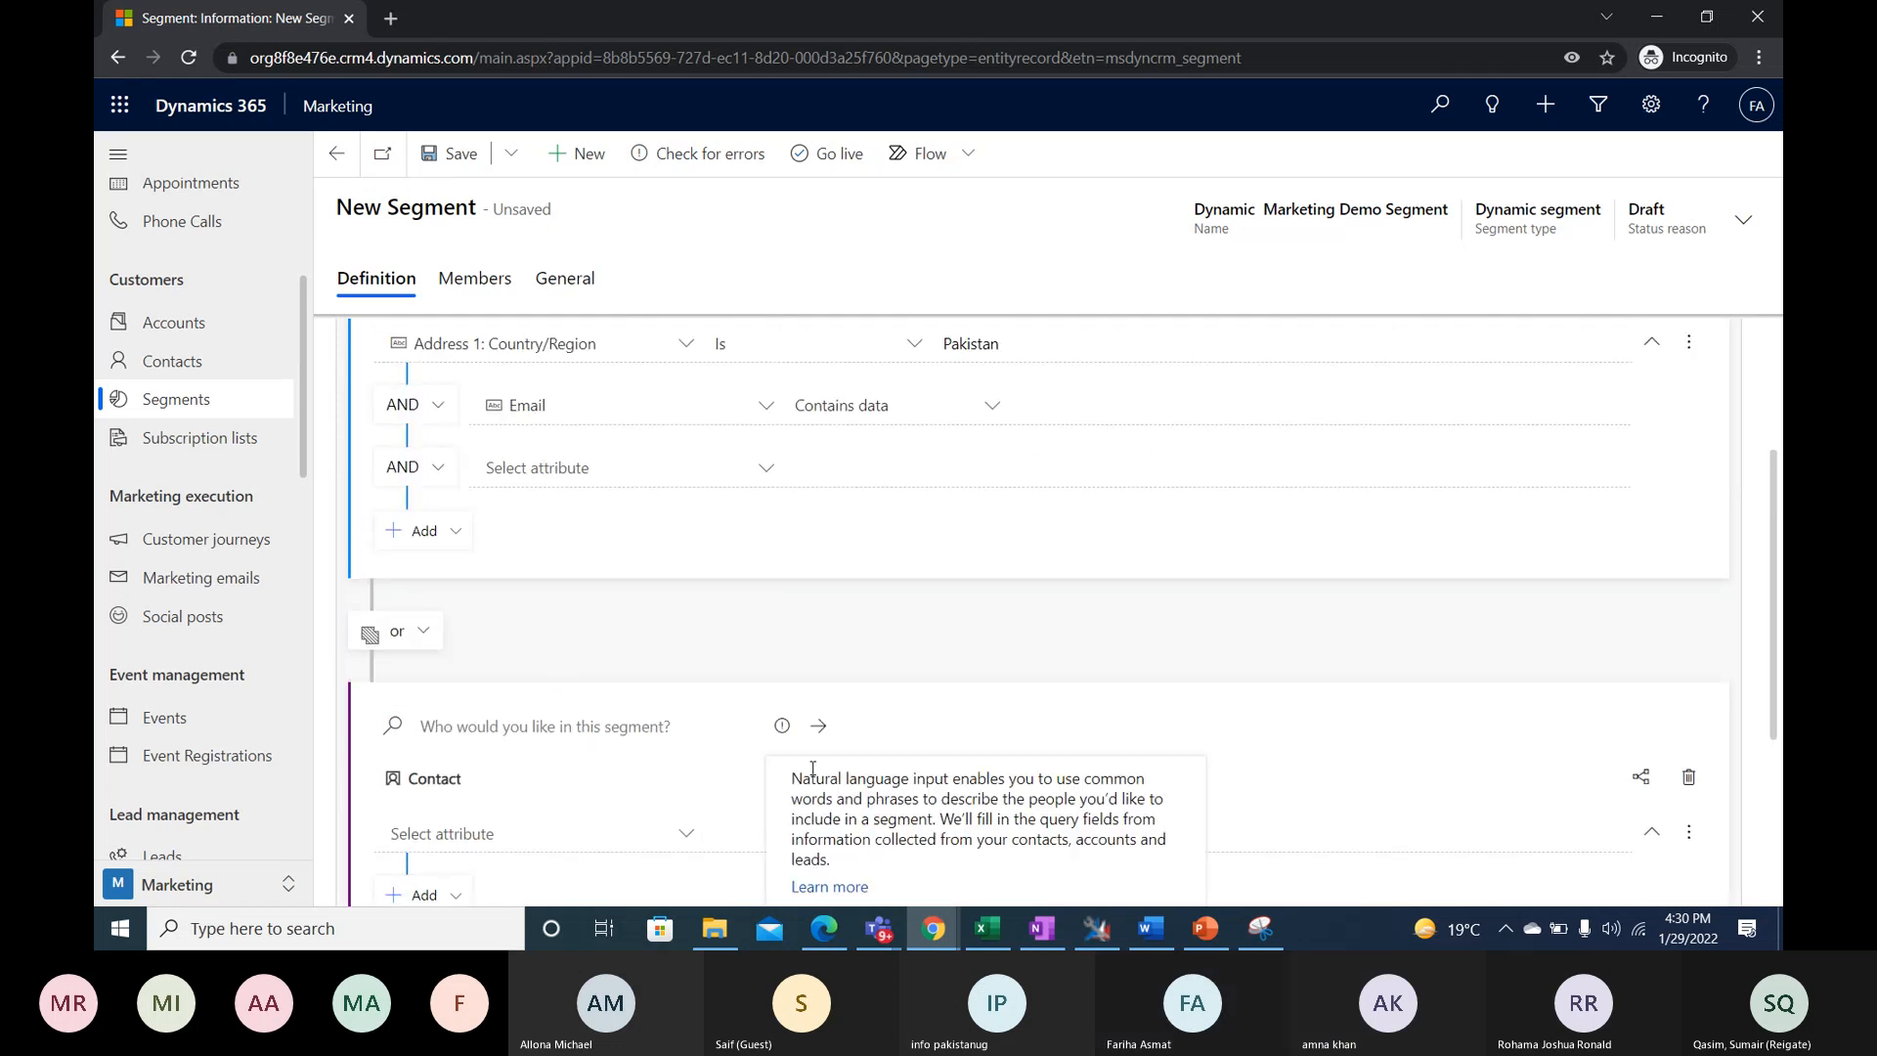
scroll(984, 766, "down", 3)
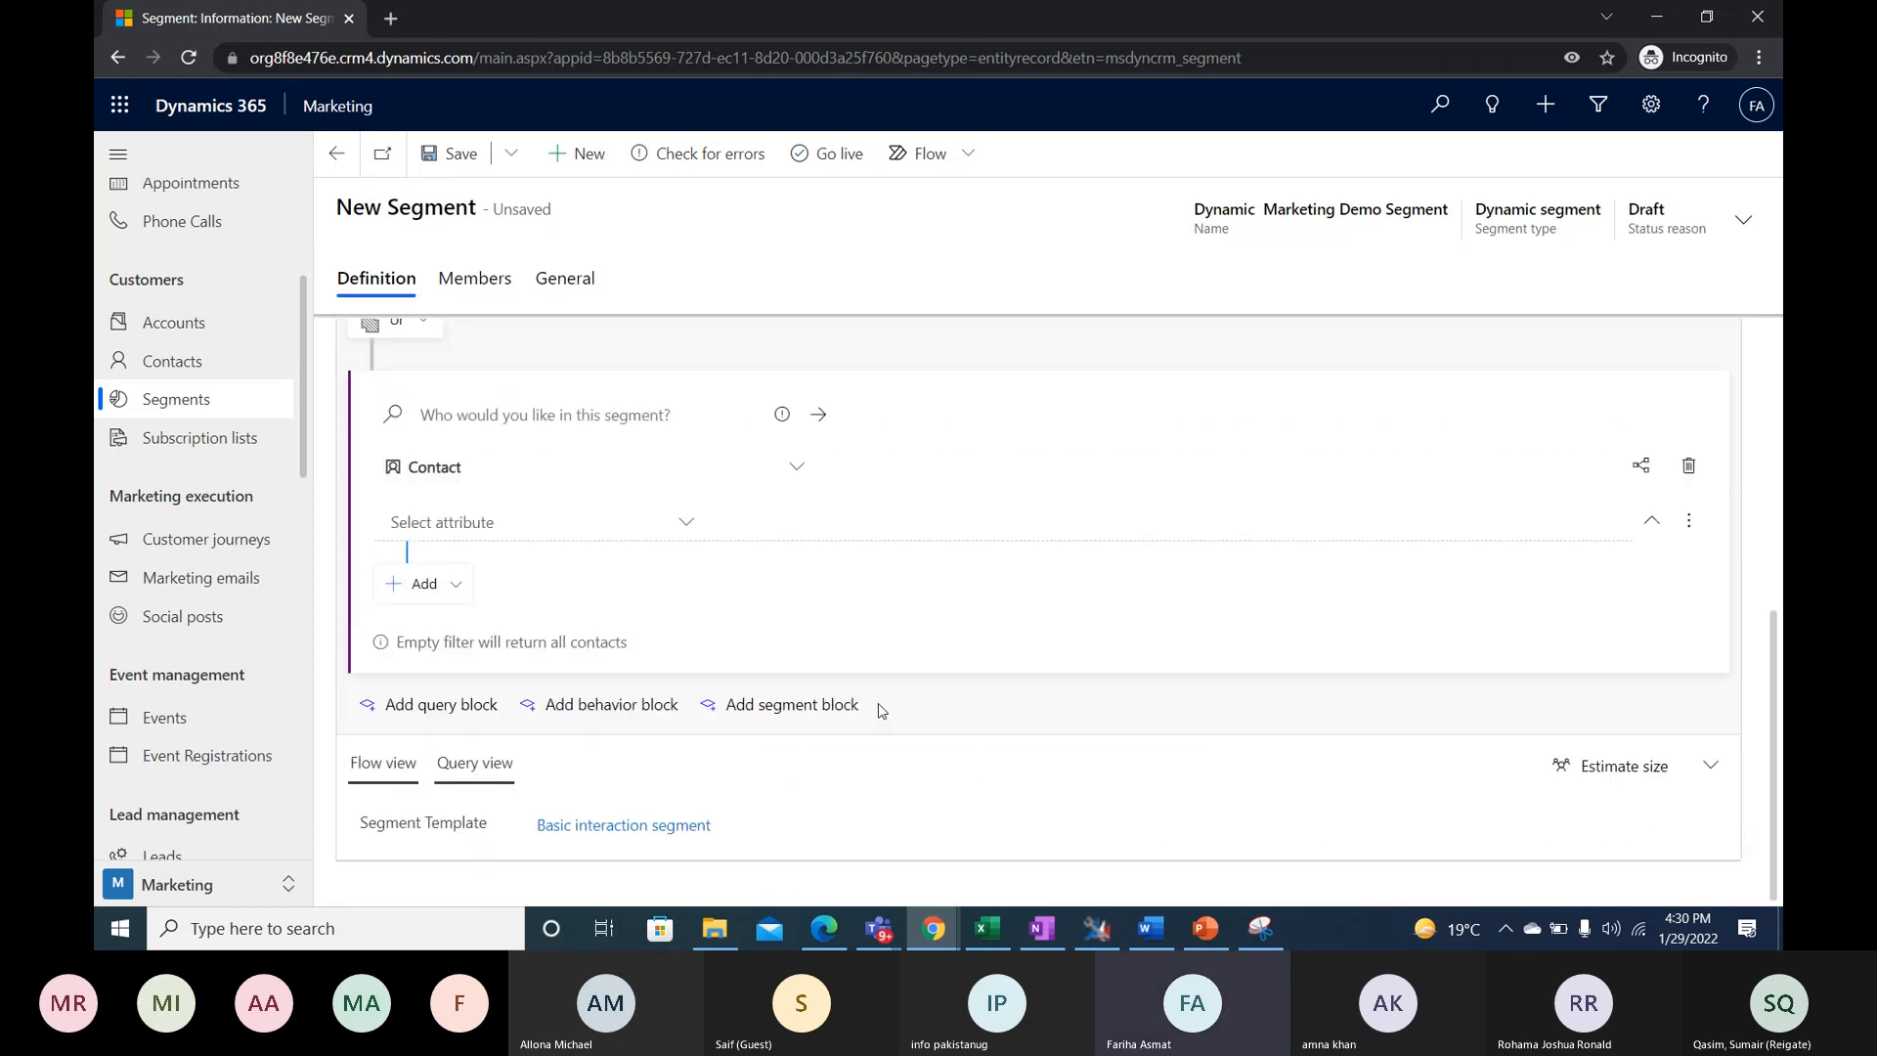
scroll(816, 590, "up", 1)
left_click(812, 585)
scroll(990, 239, "up", 3)
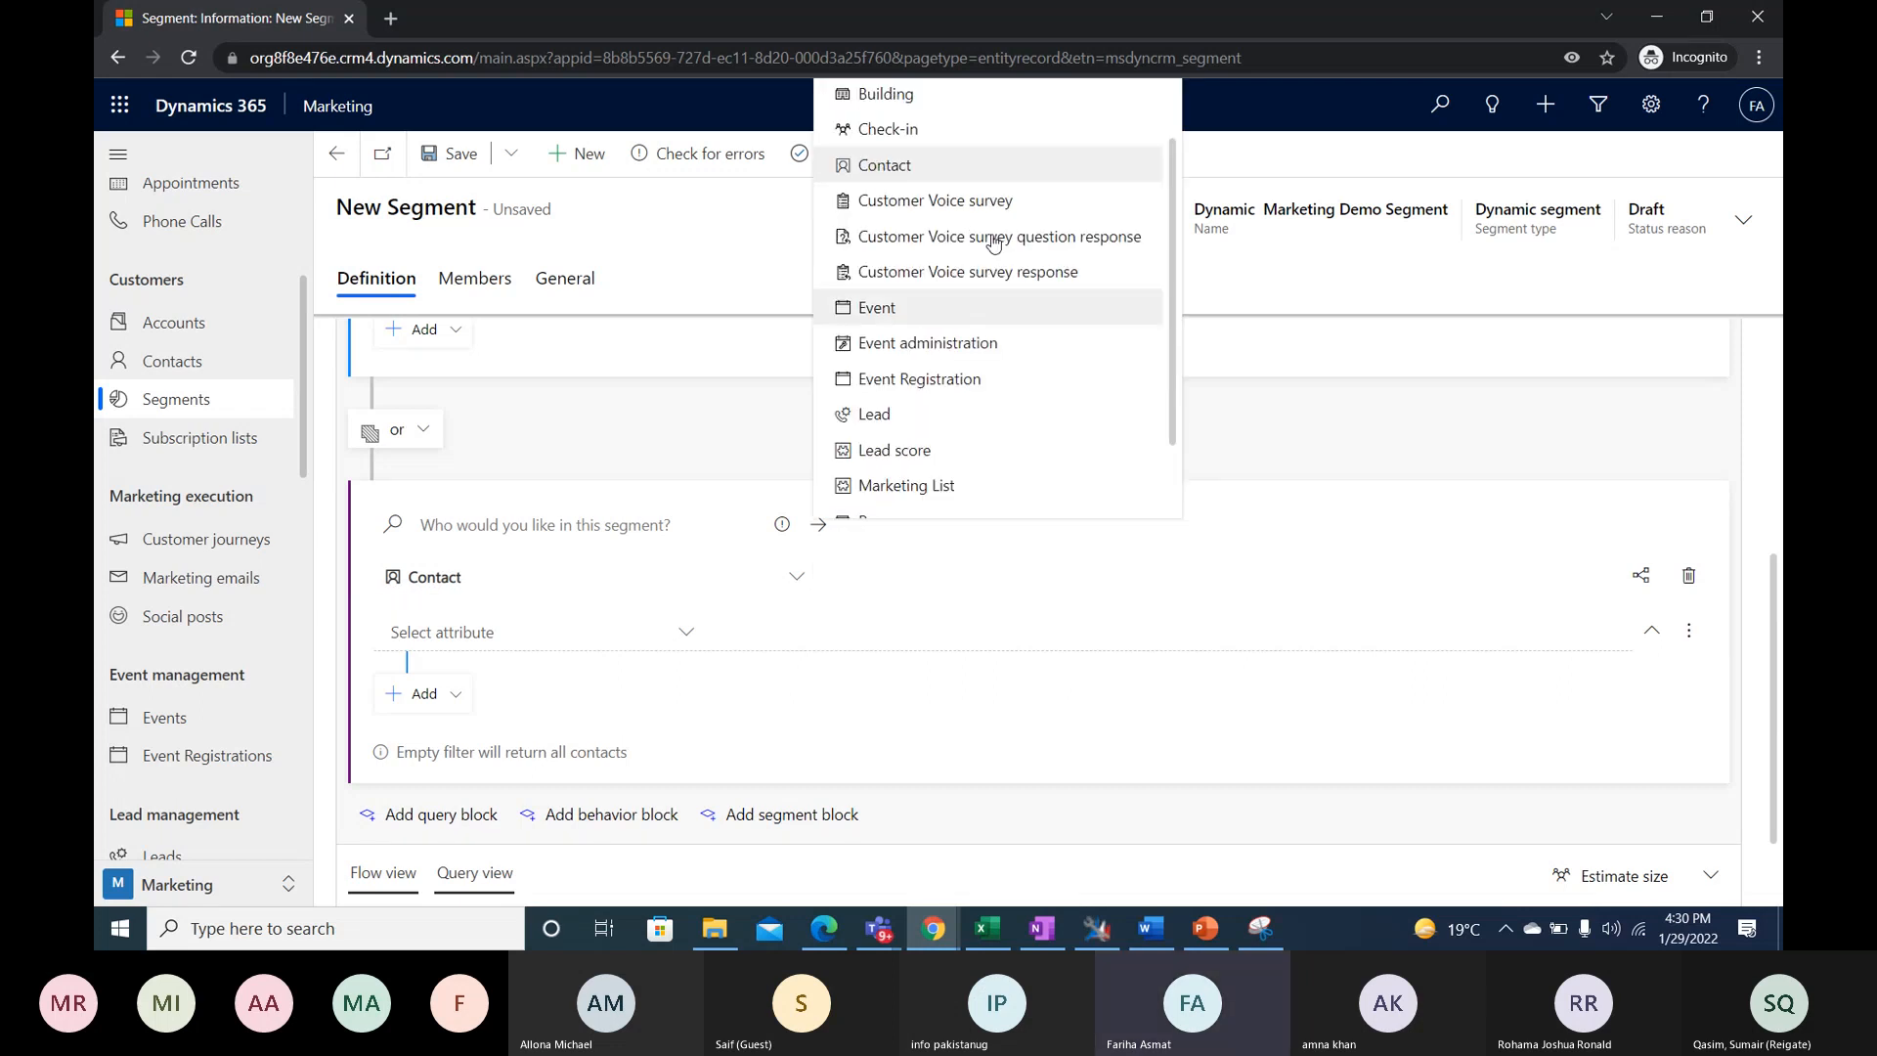
left_click(880, 98)
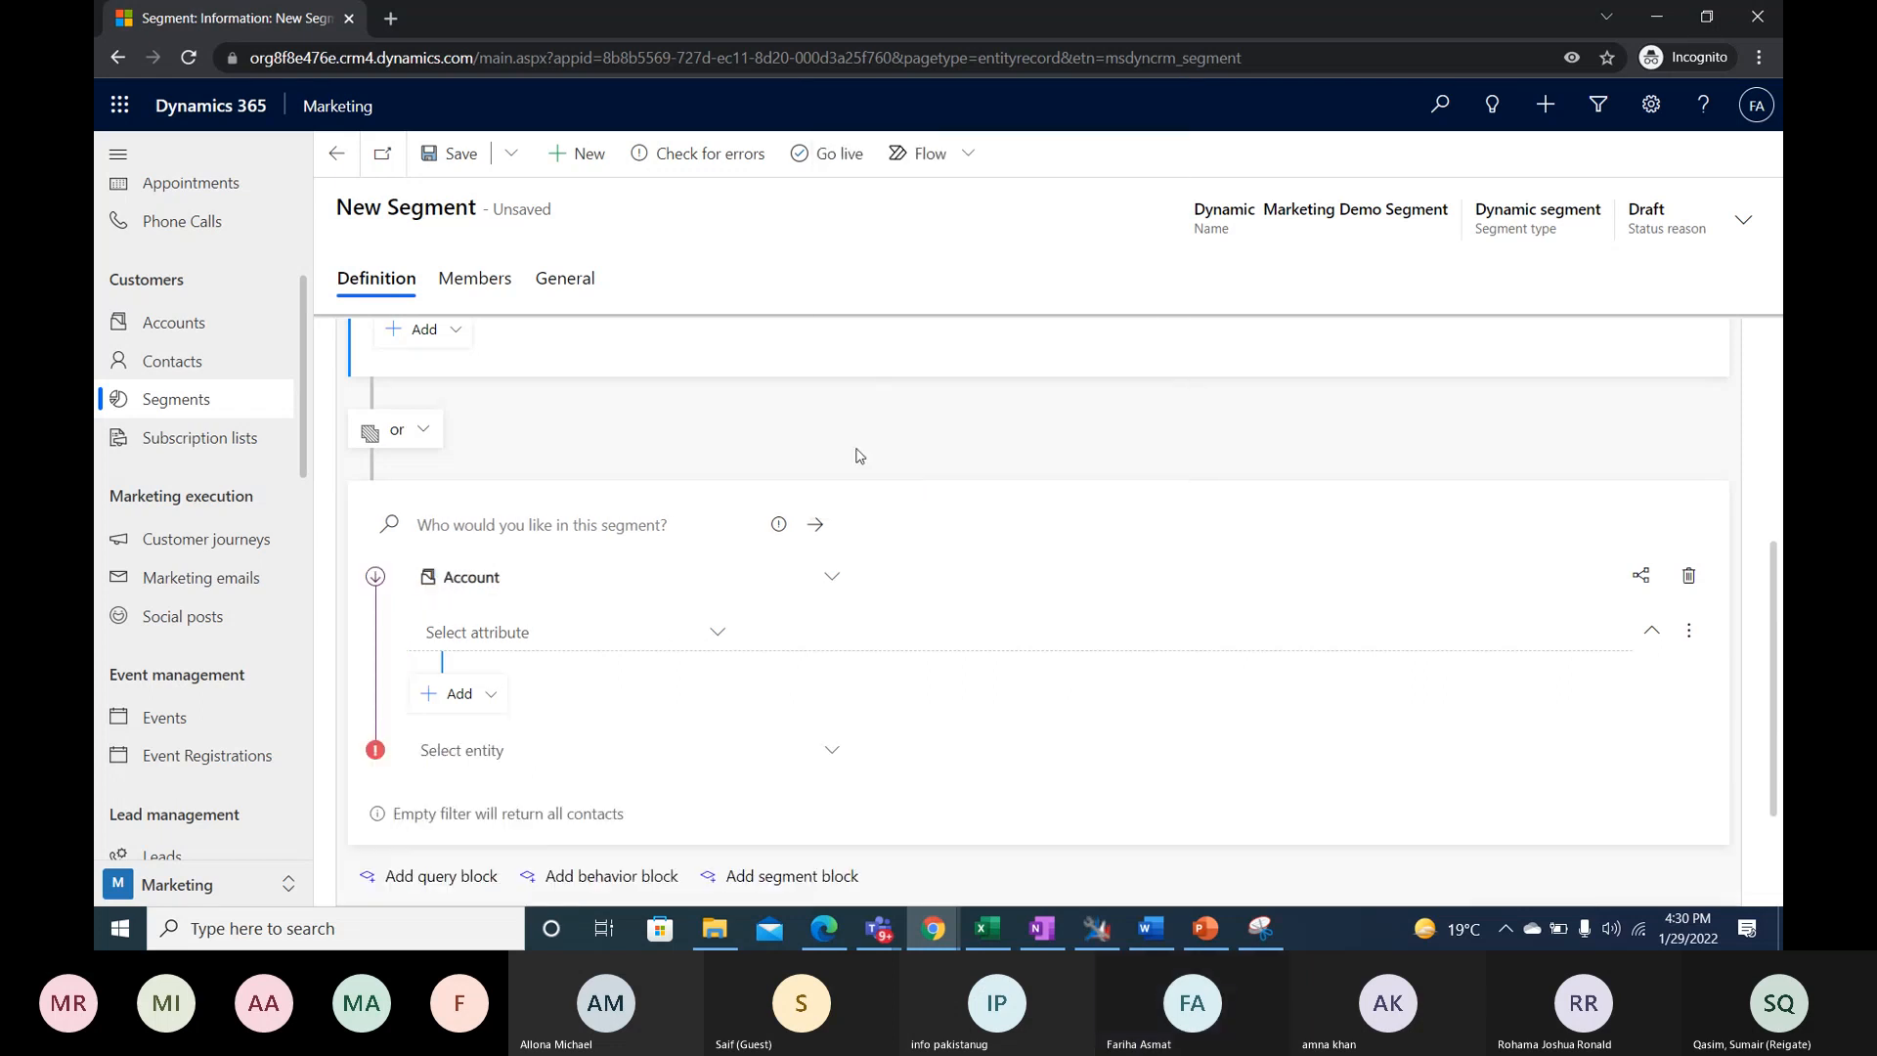
- Review the attributes and related entities offered in the Account query block, and delete that block
left_click(716, 633)
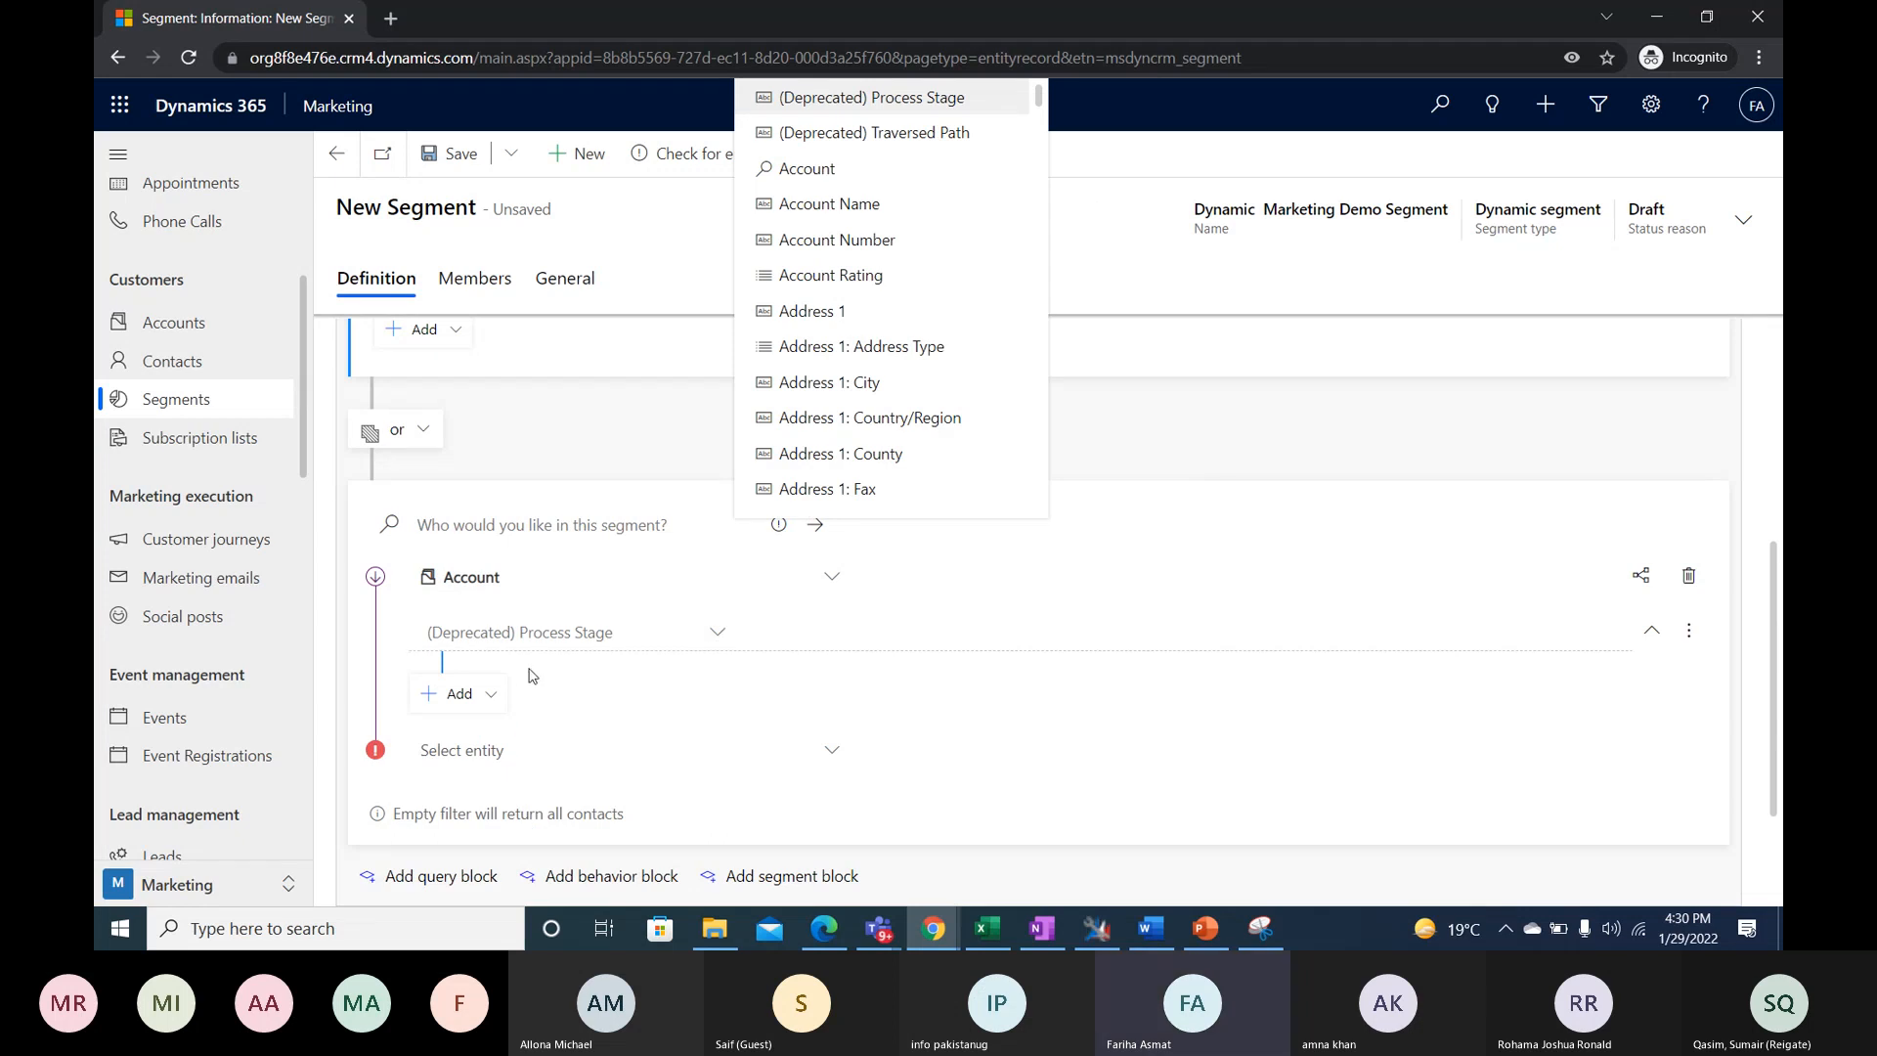
scroll(548, 694, "down", 2)
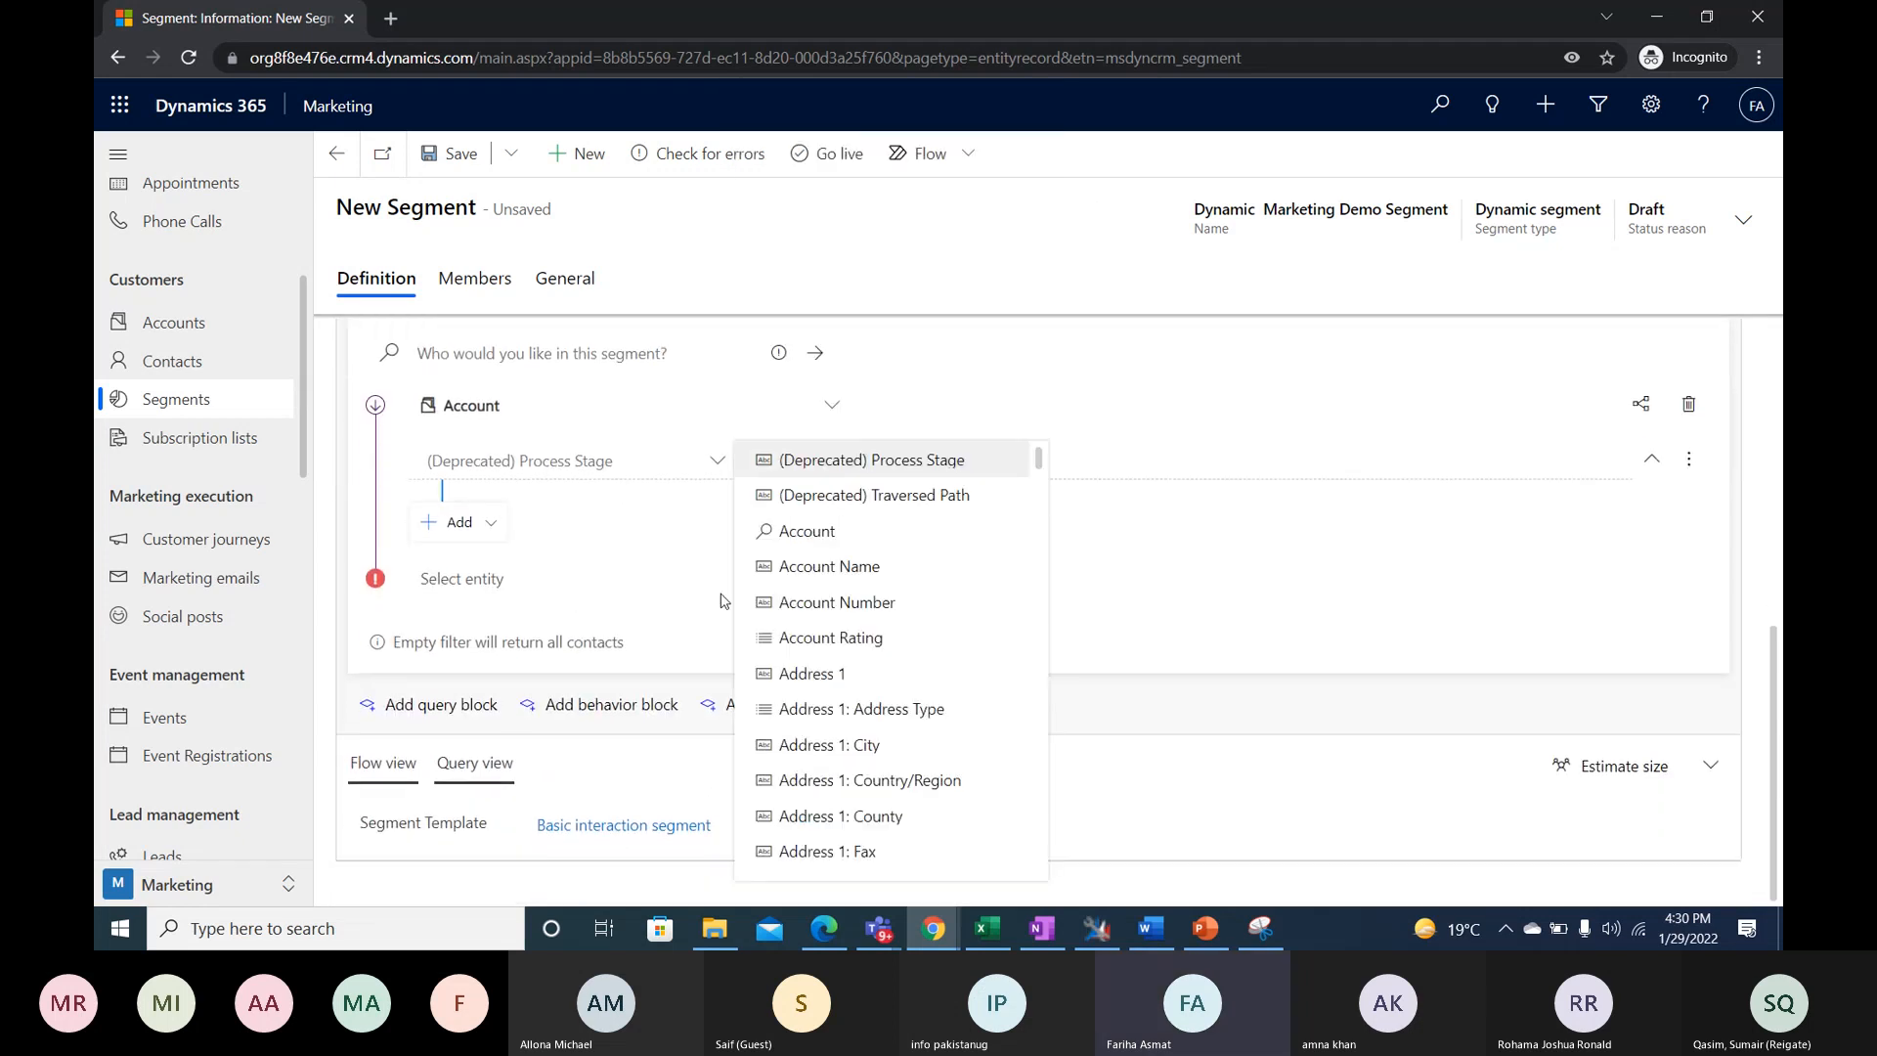
scroll(688, 581, "up", 1)
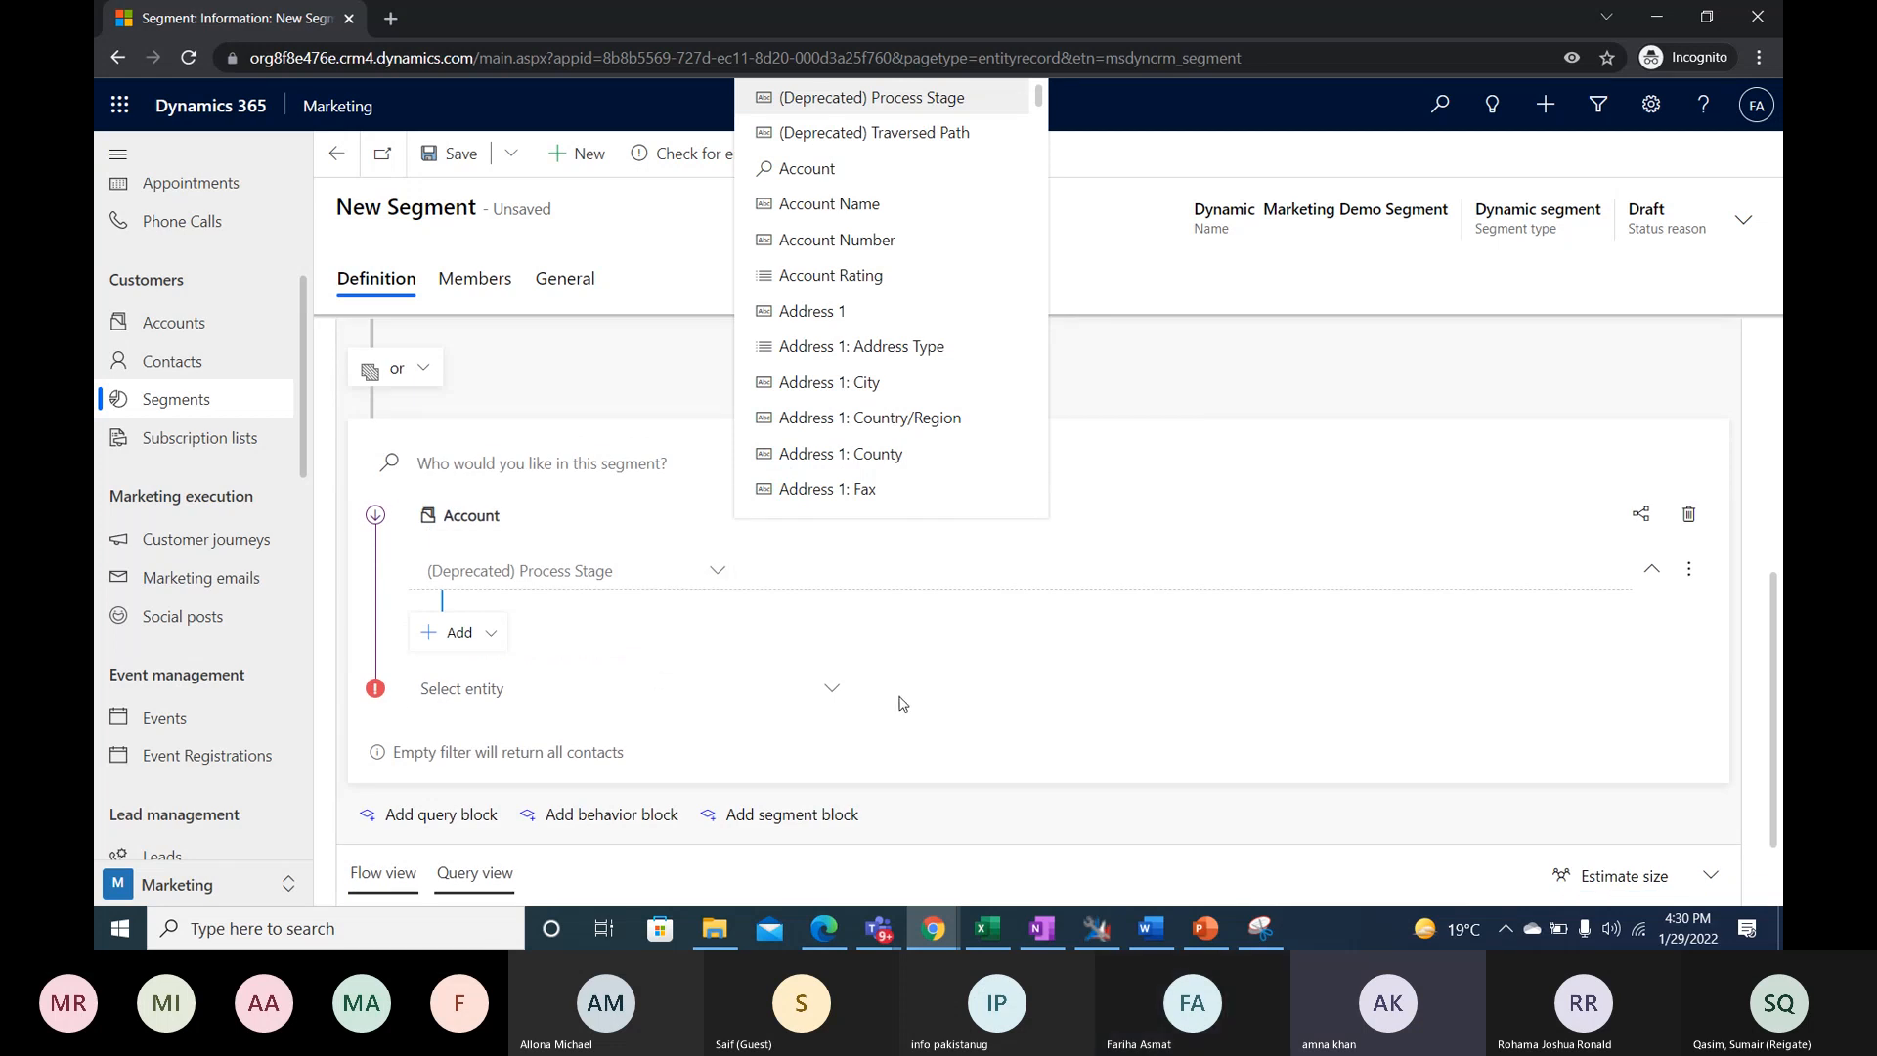
left_click(812, 696)
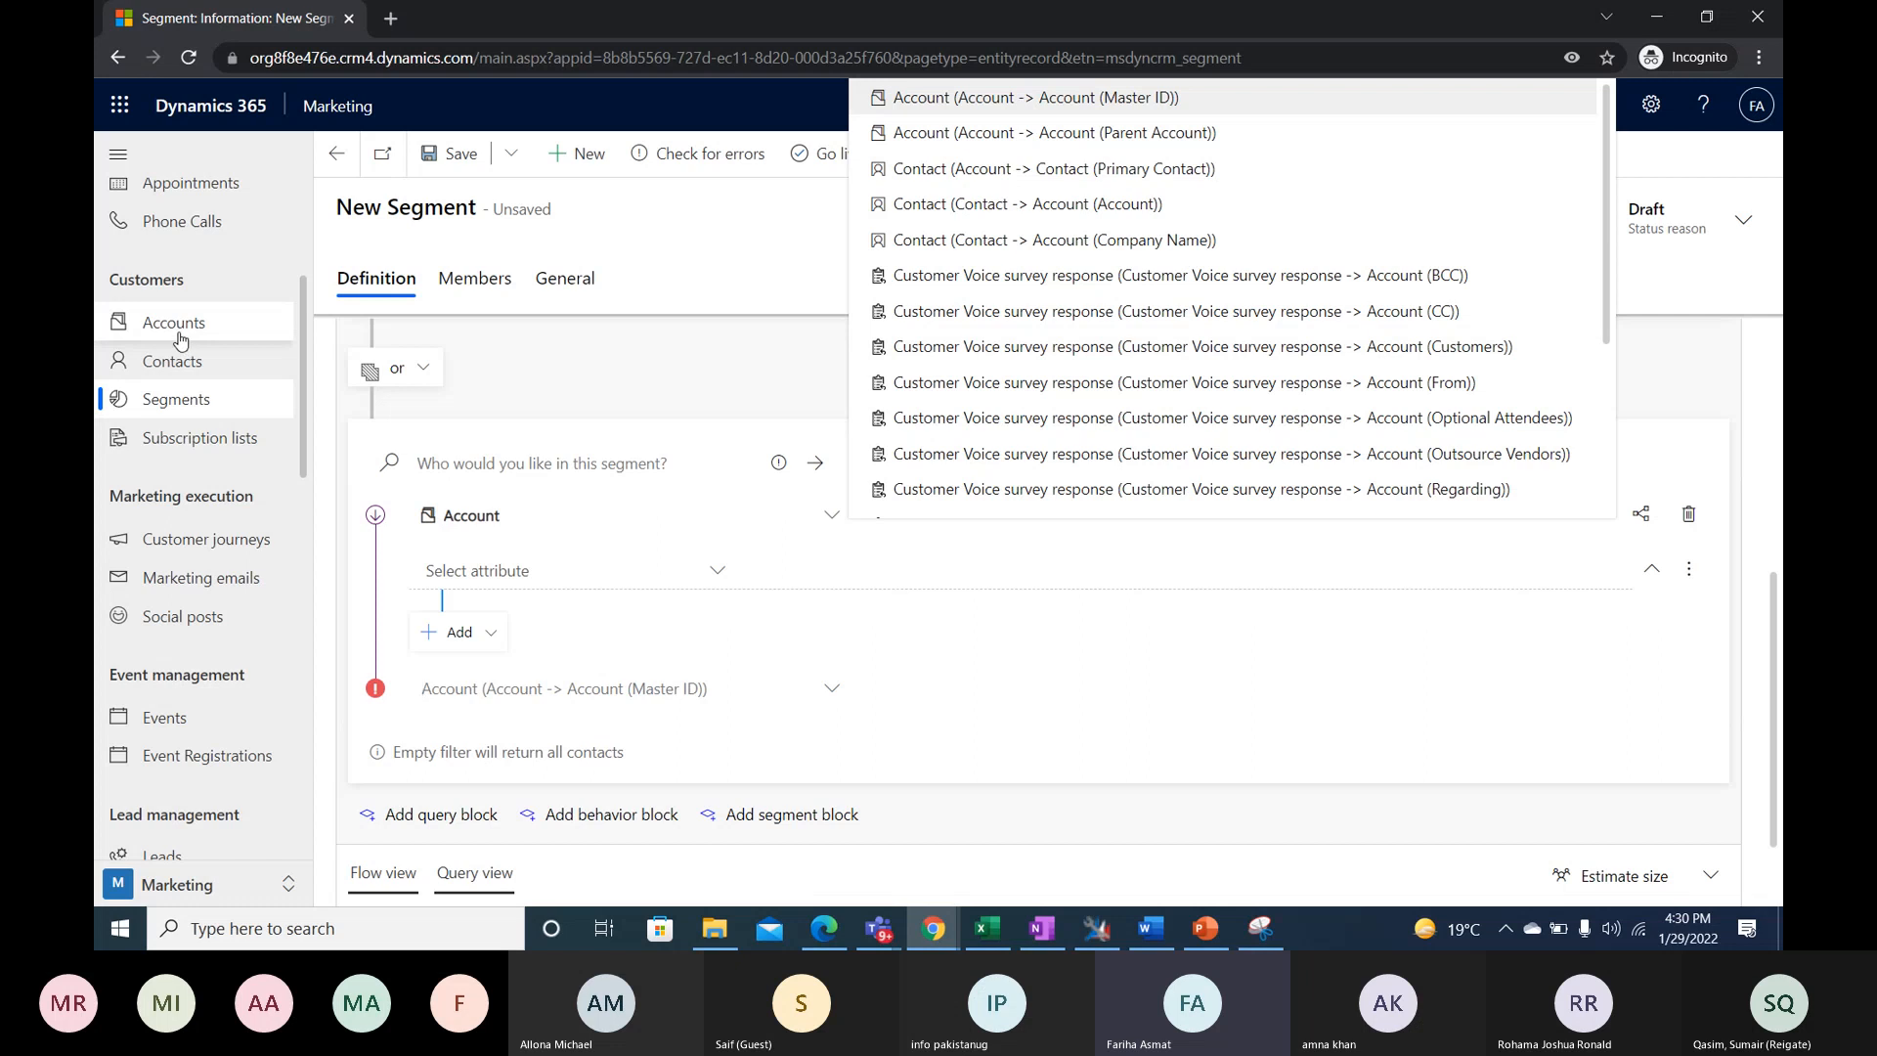
left_click(670, 415)
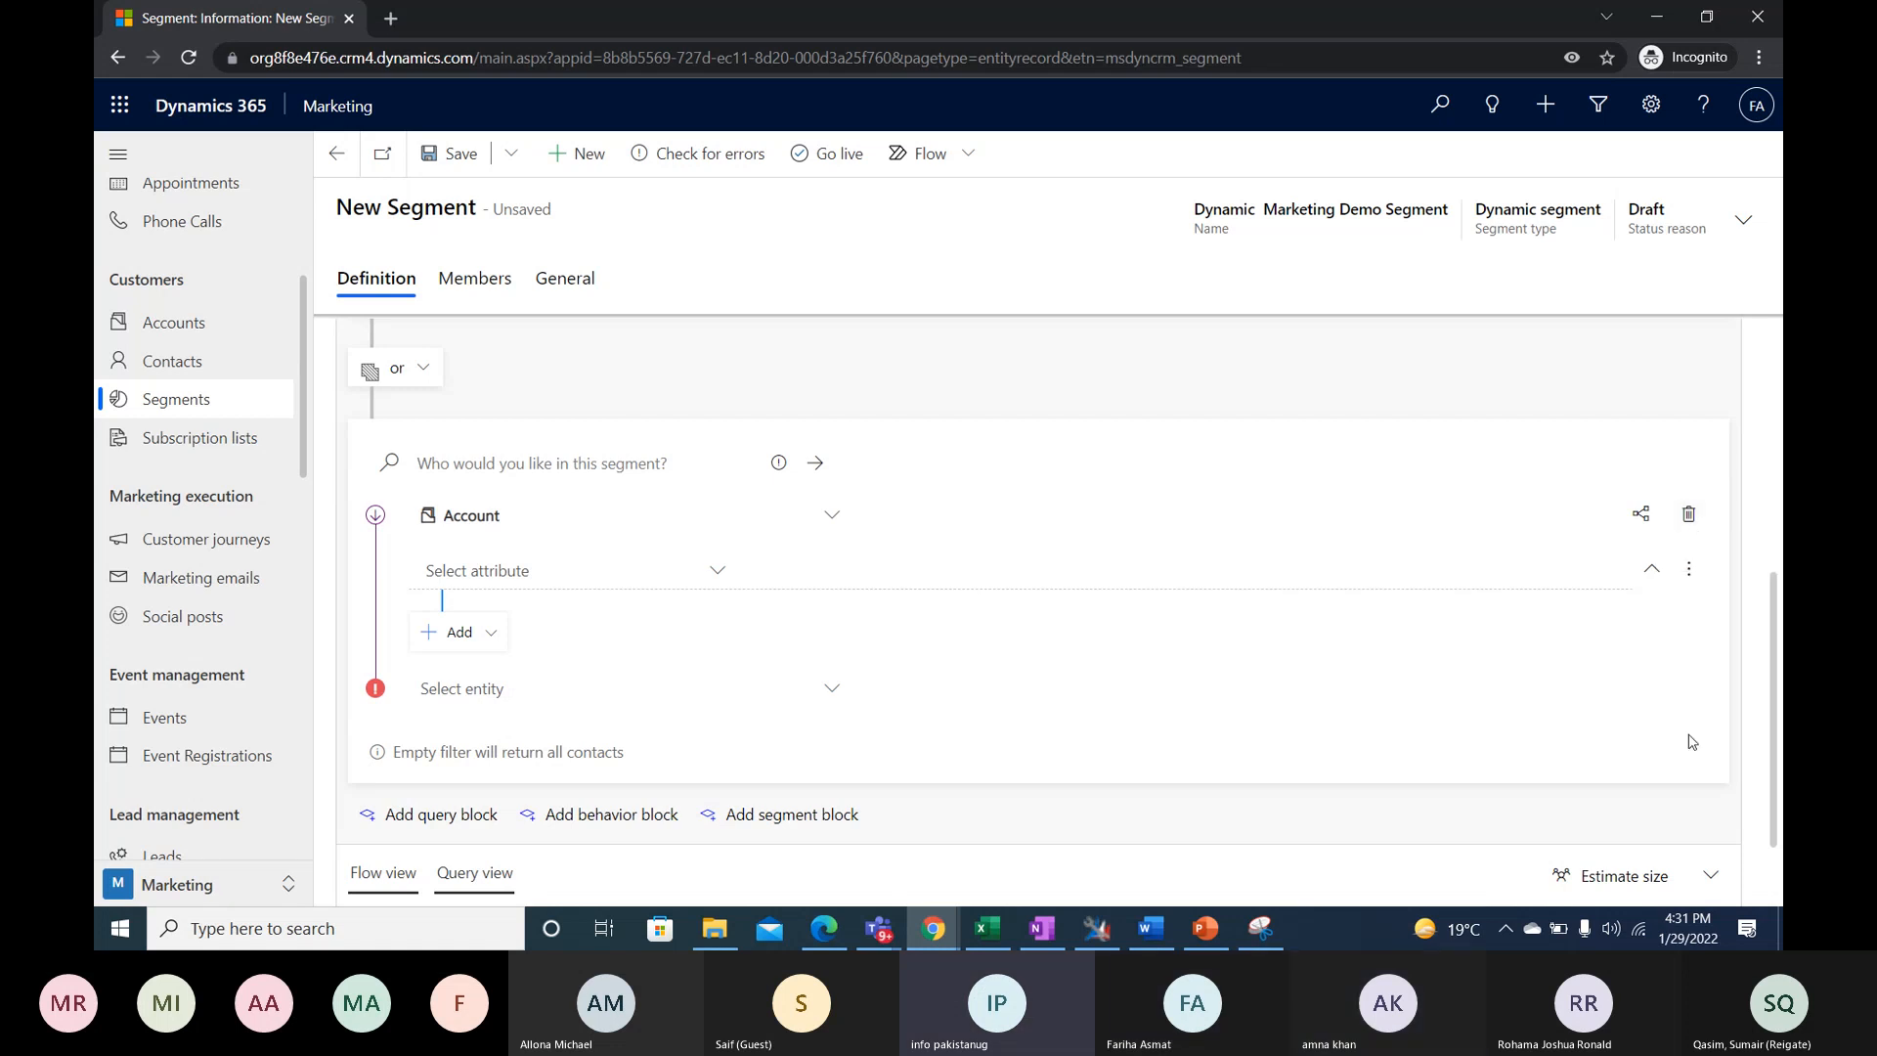
left_click(1689, 516)
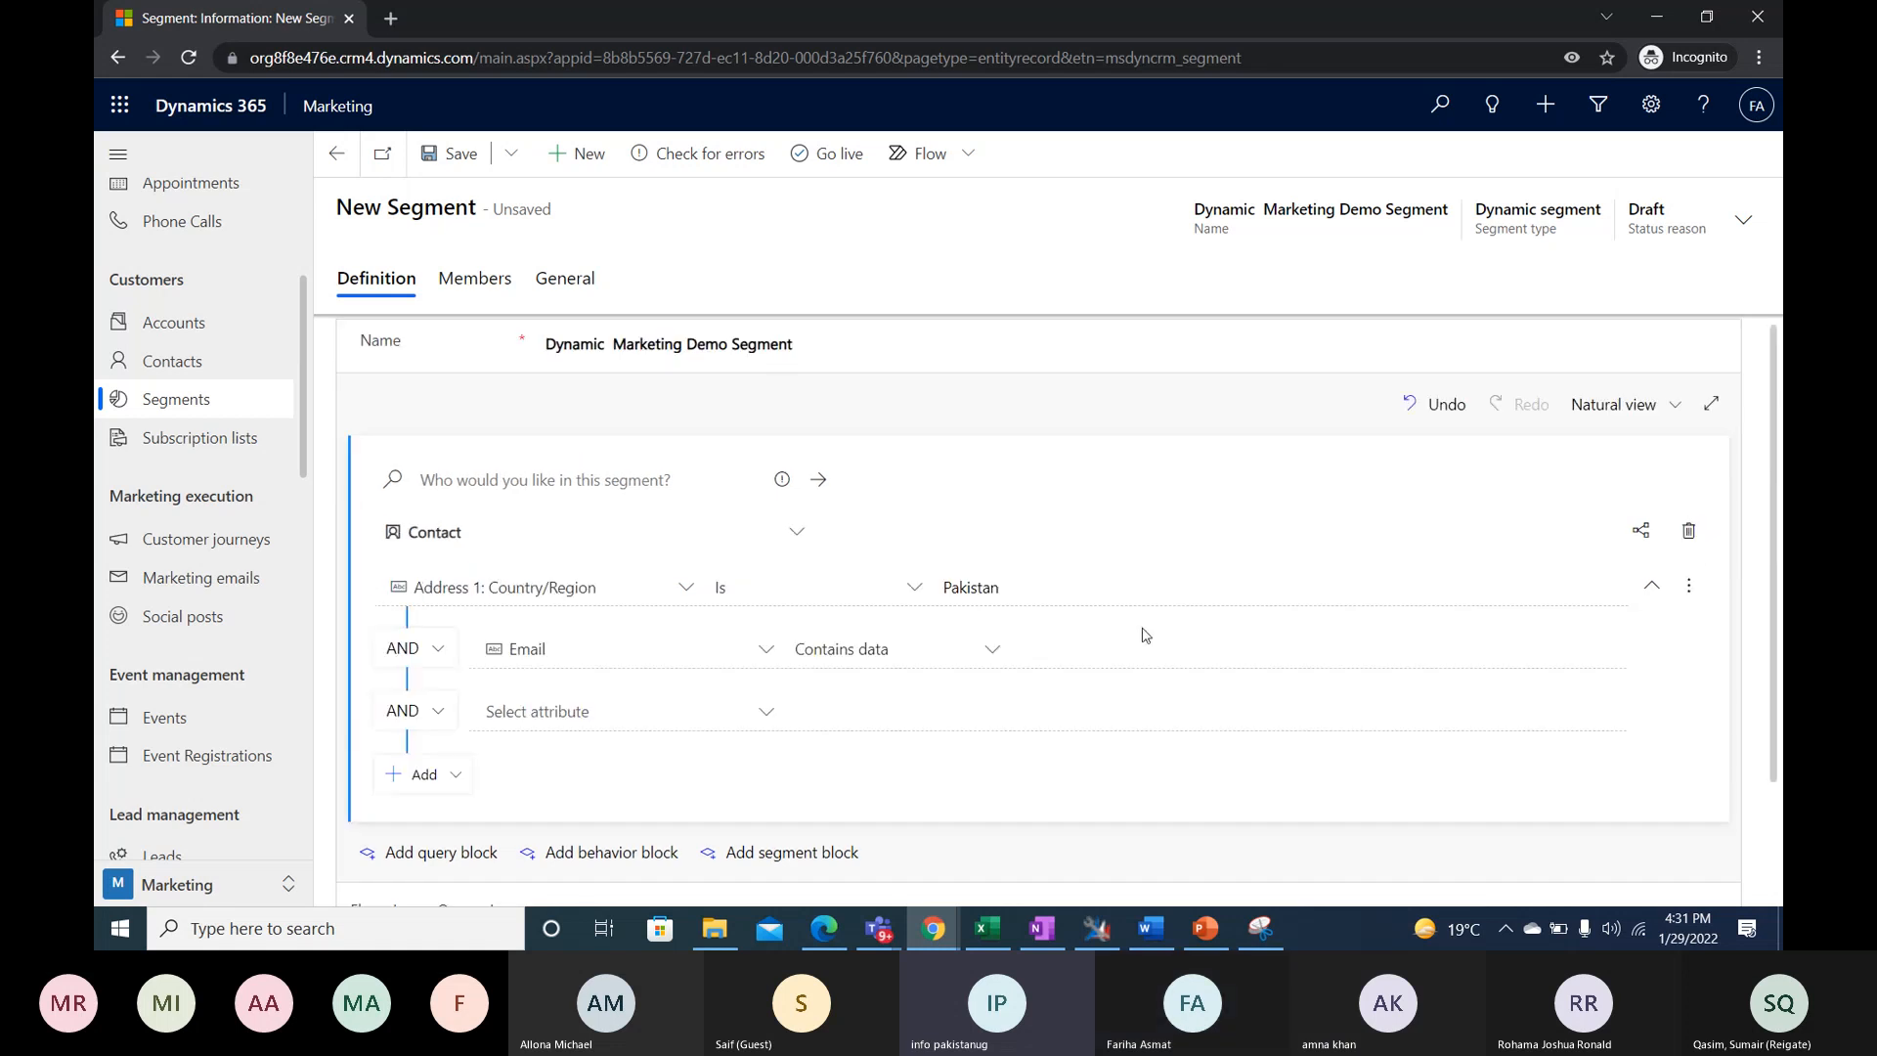
- Delete the blank AND condition below the Email condition and save the segment
scroll(1119, 649, "down", 1)
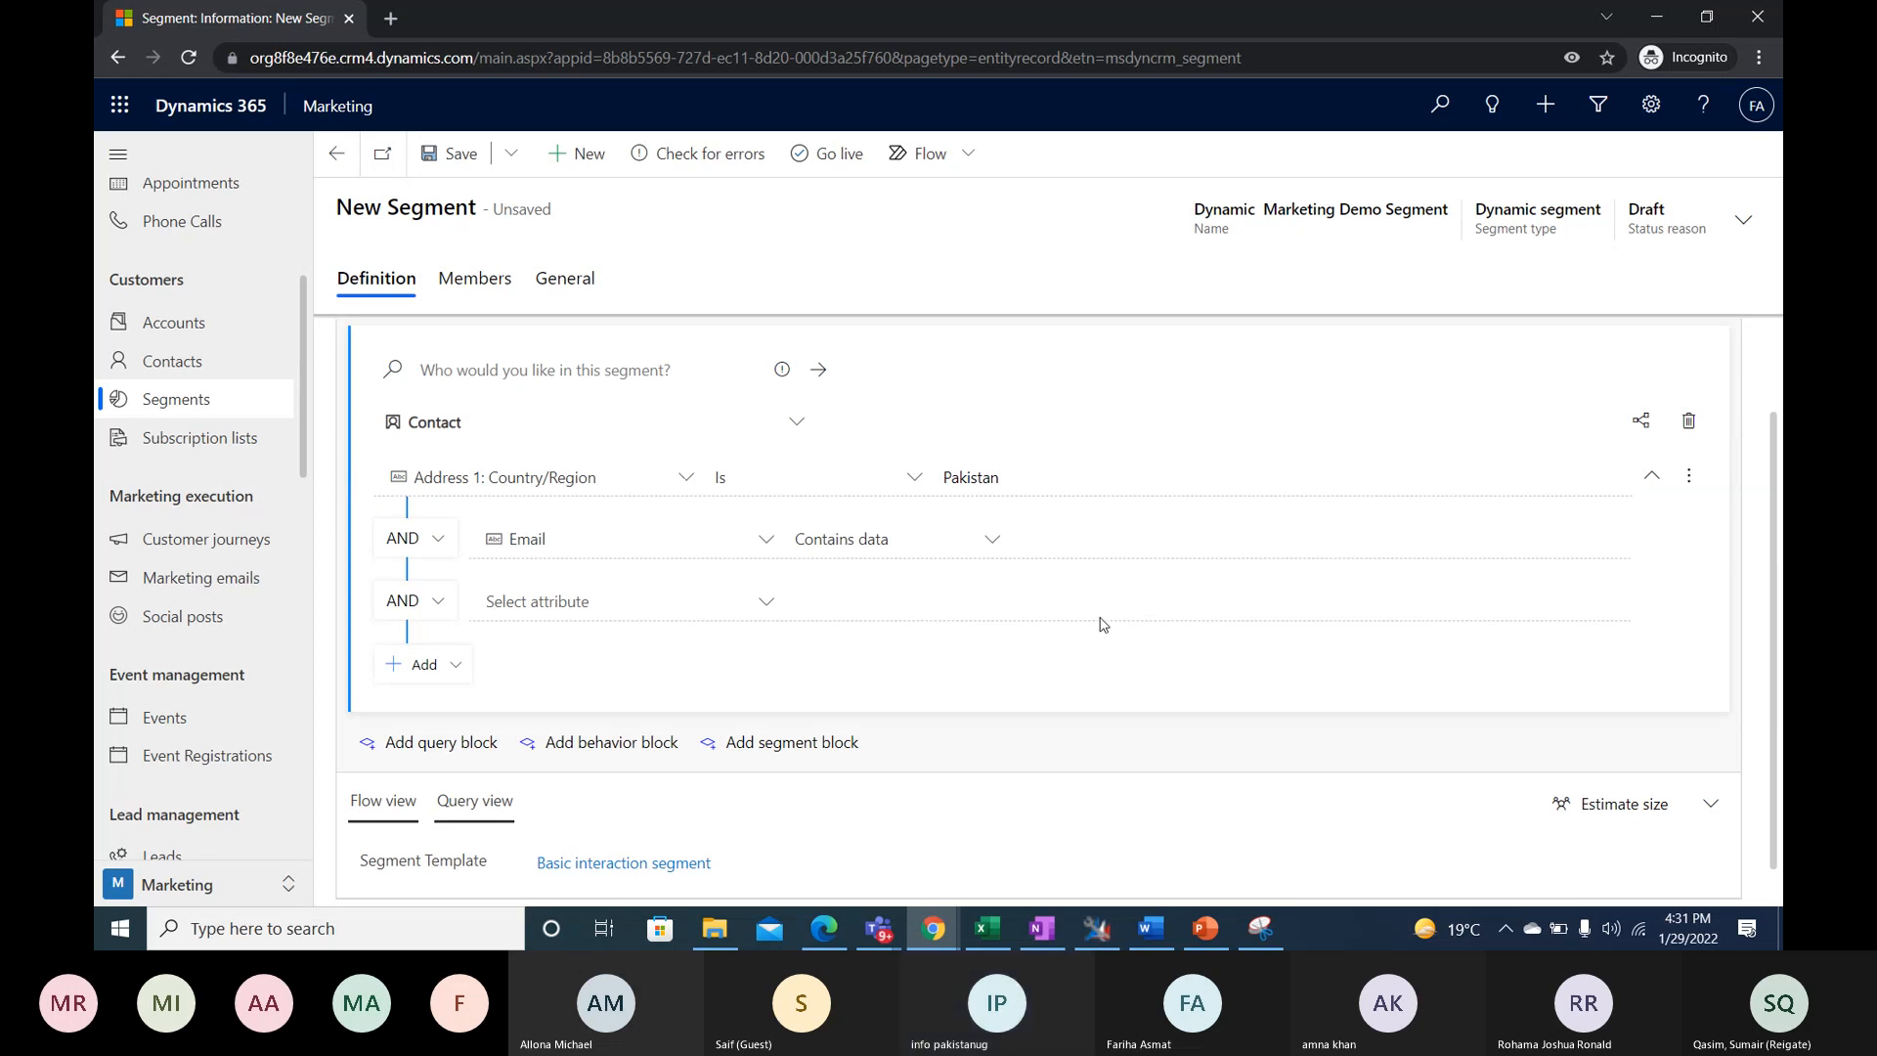
scroll(1105, 626, "down", 1)
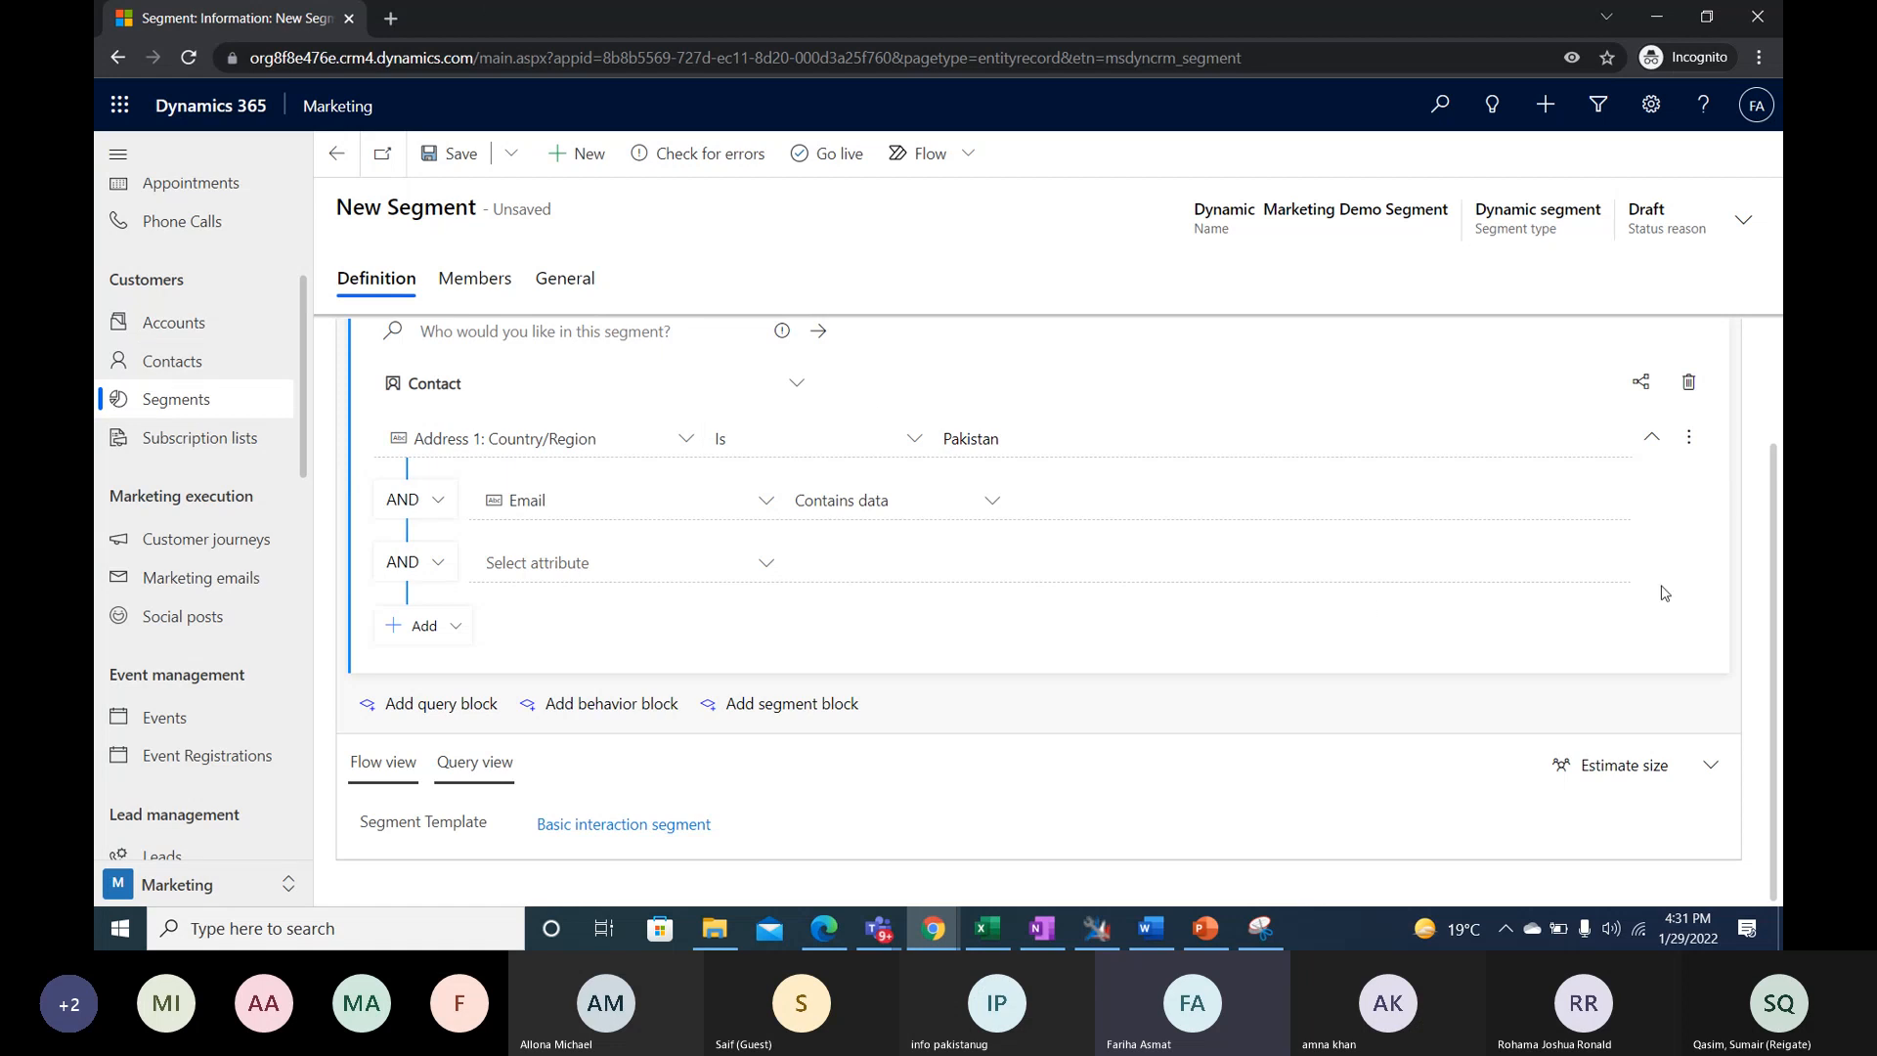
mouse_move(1613, 565)
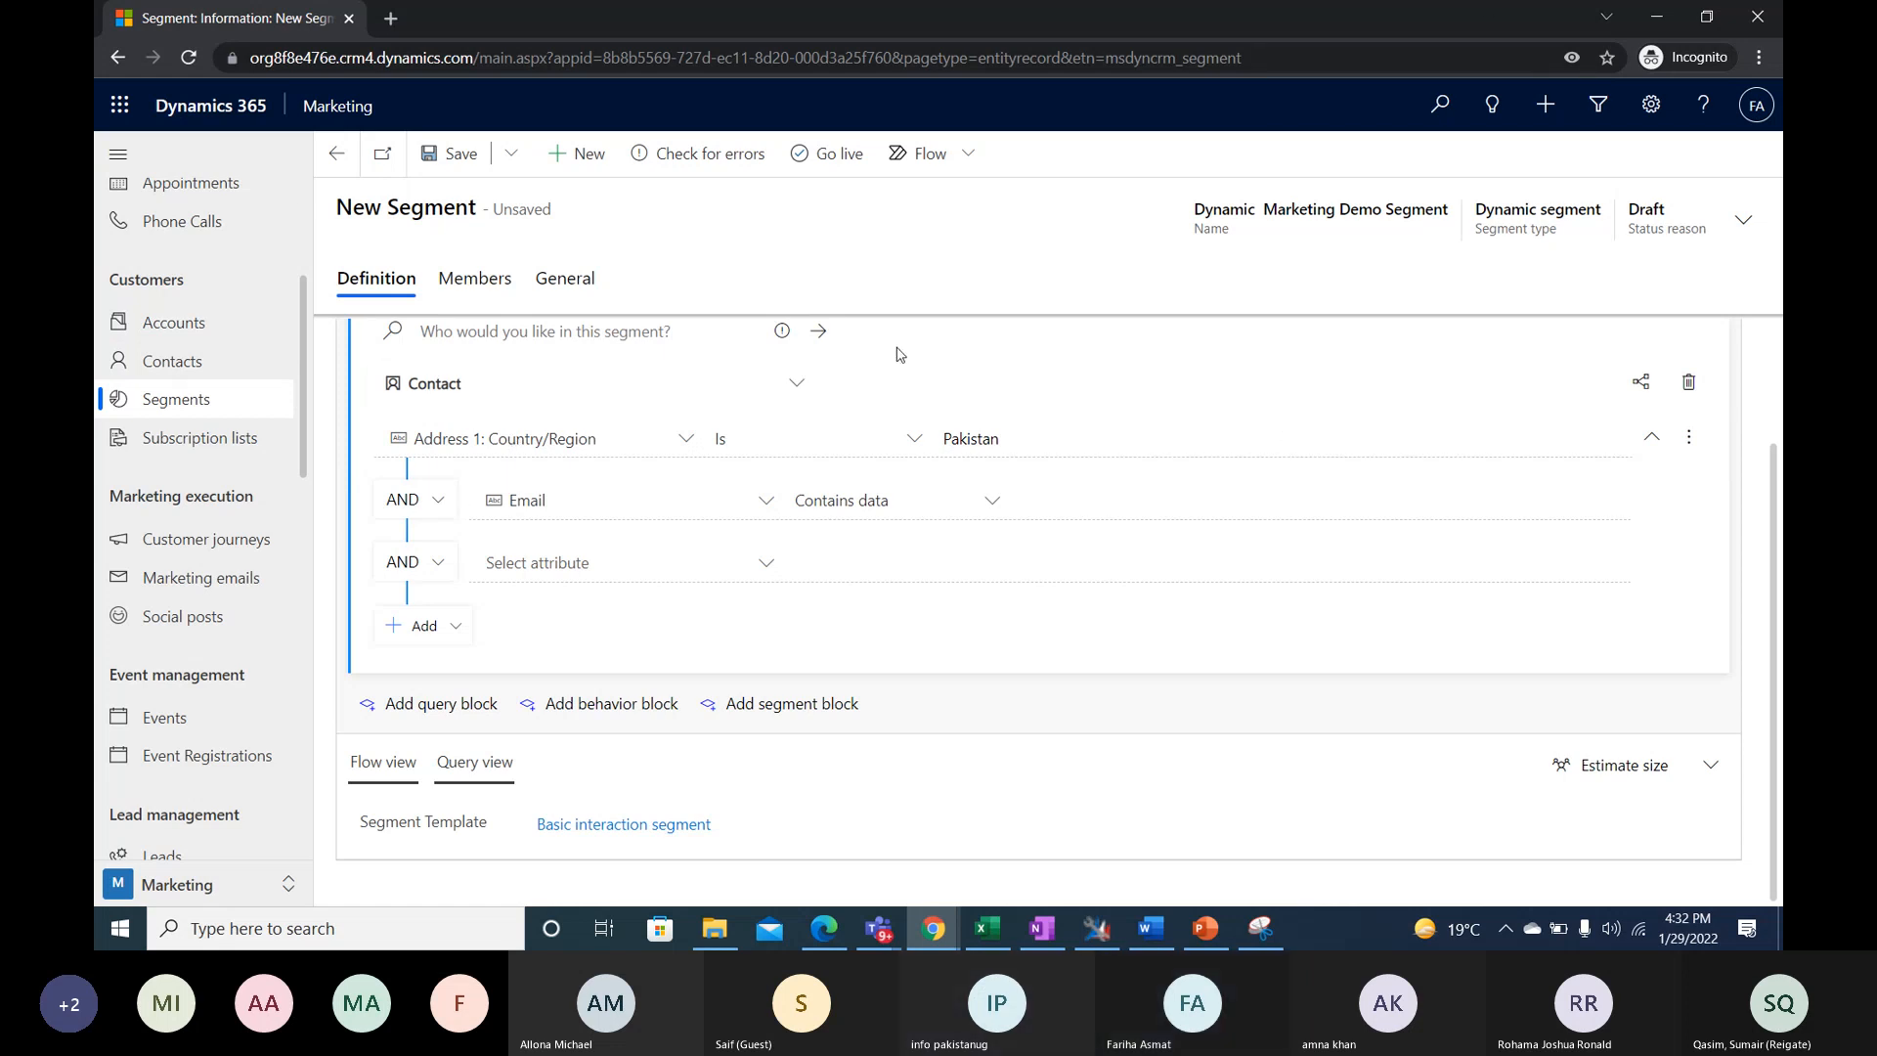
left_click(1614, 564)
left_click(1634, 601)
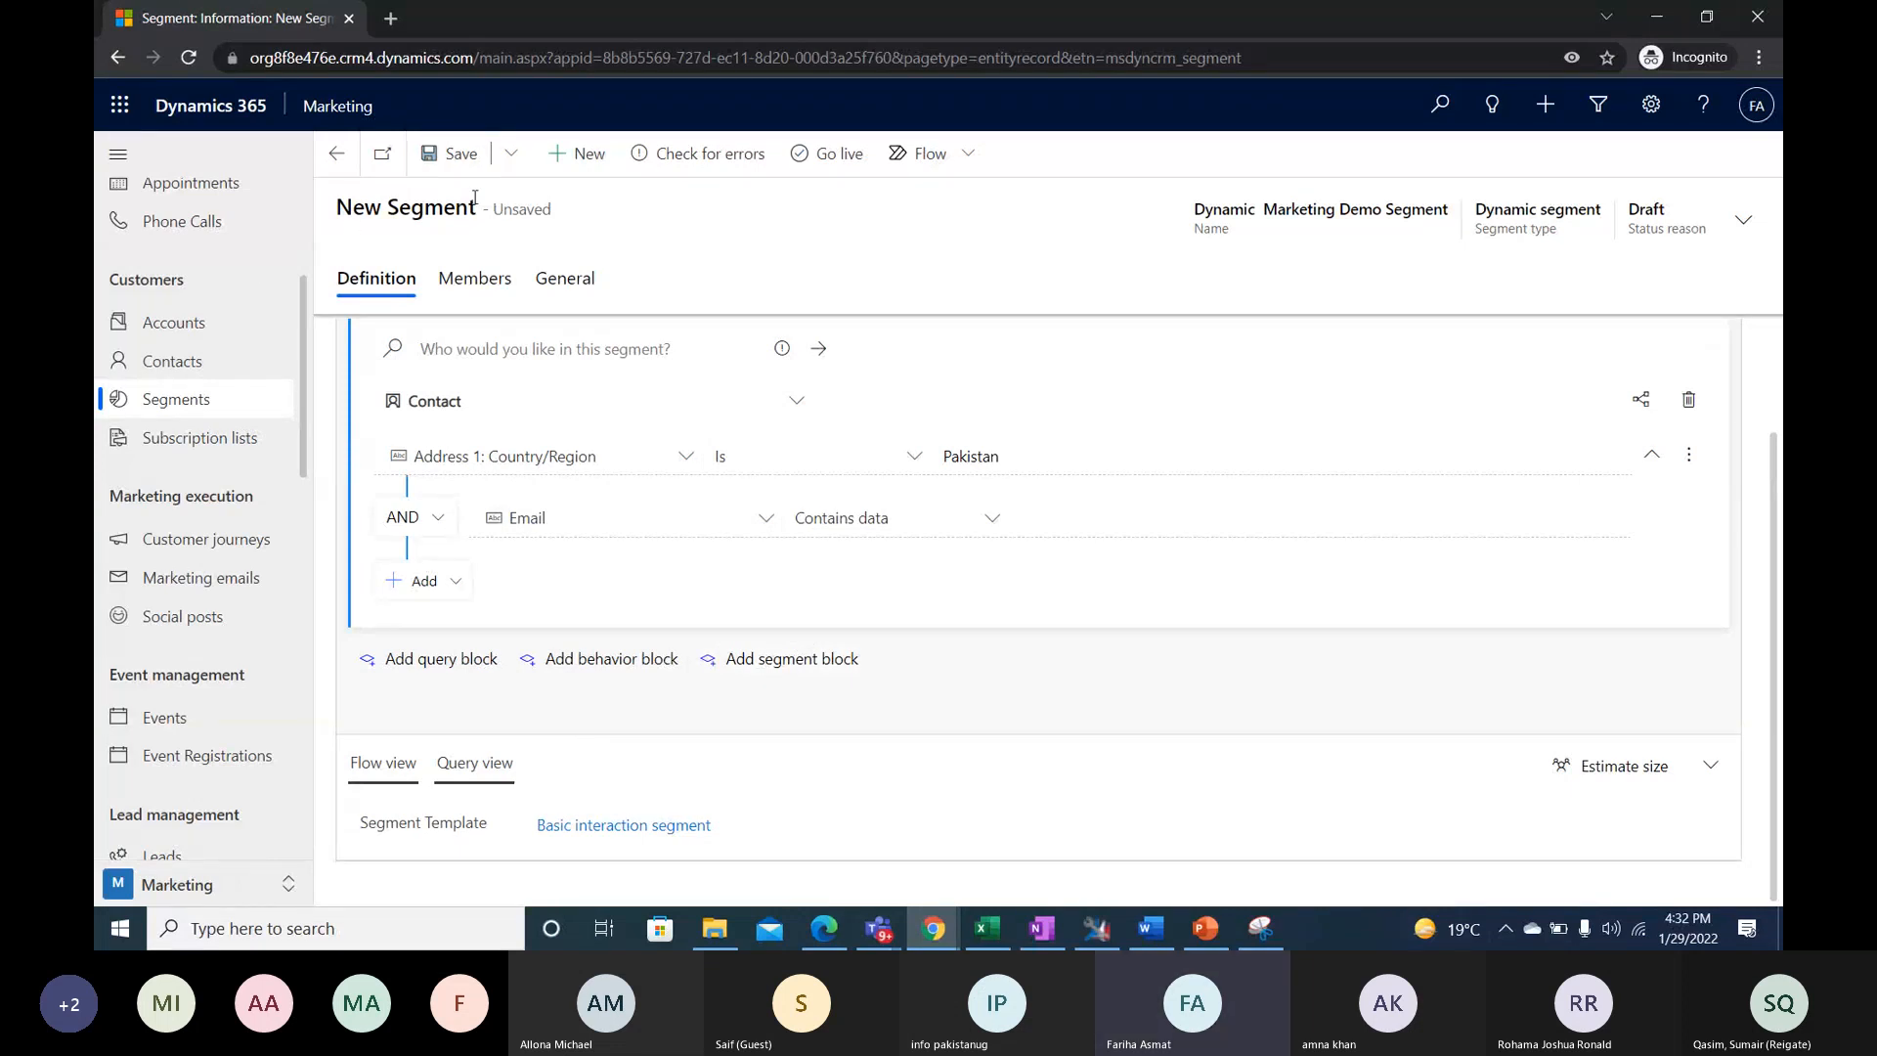
left_click(451, 156)
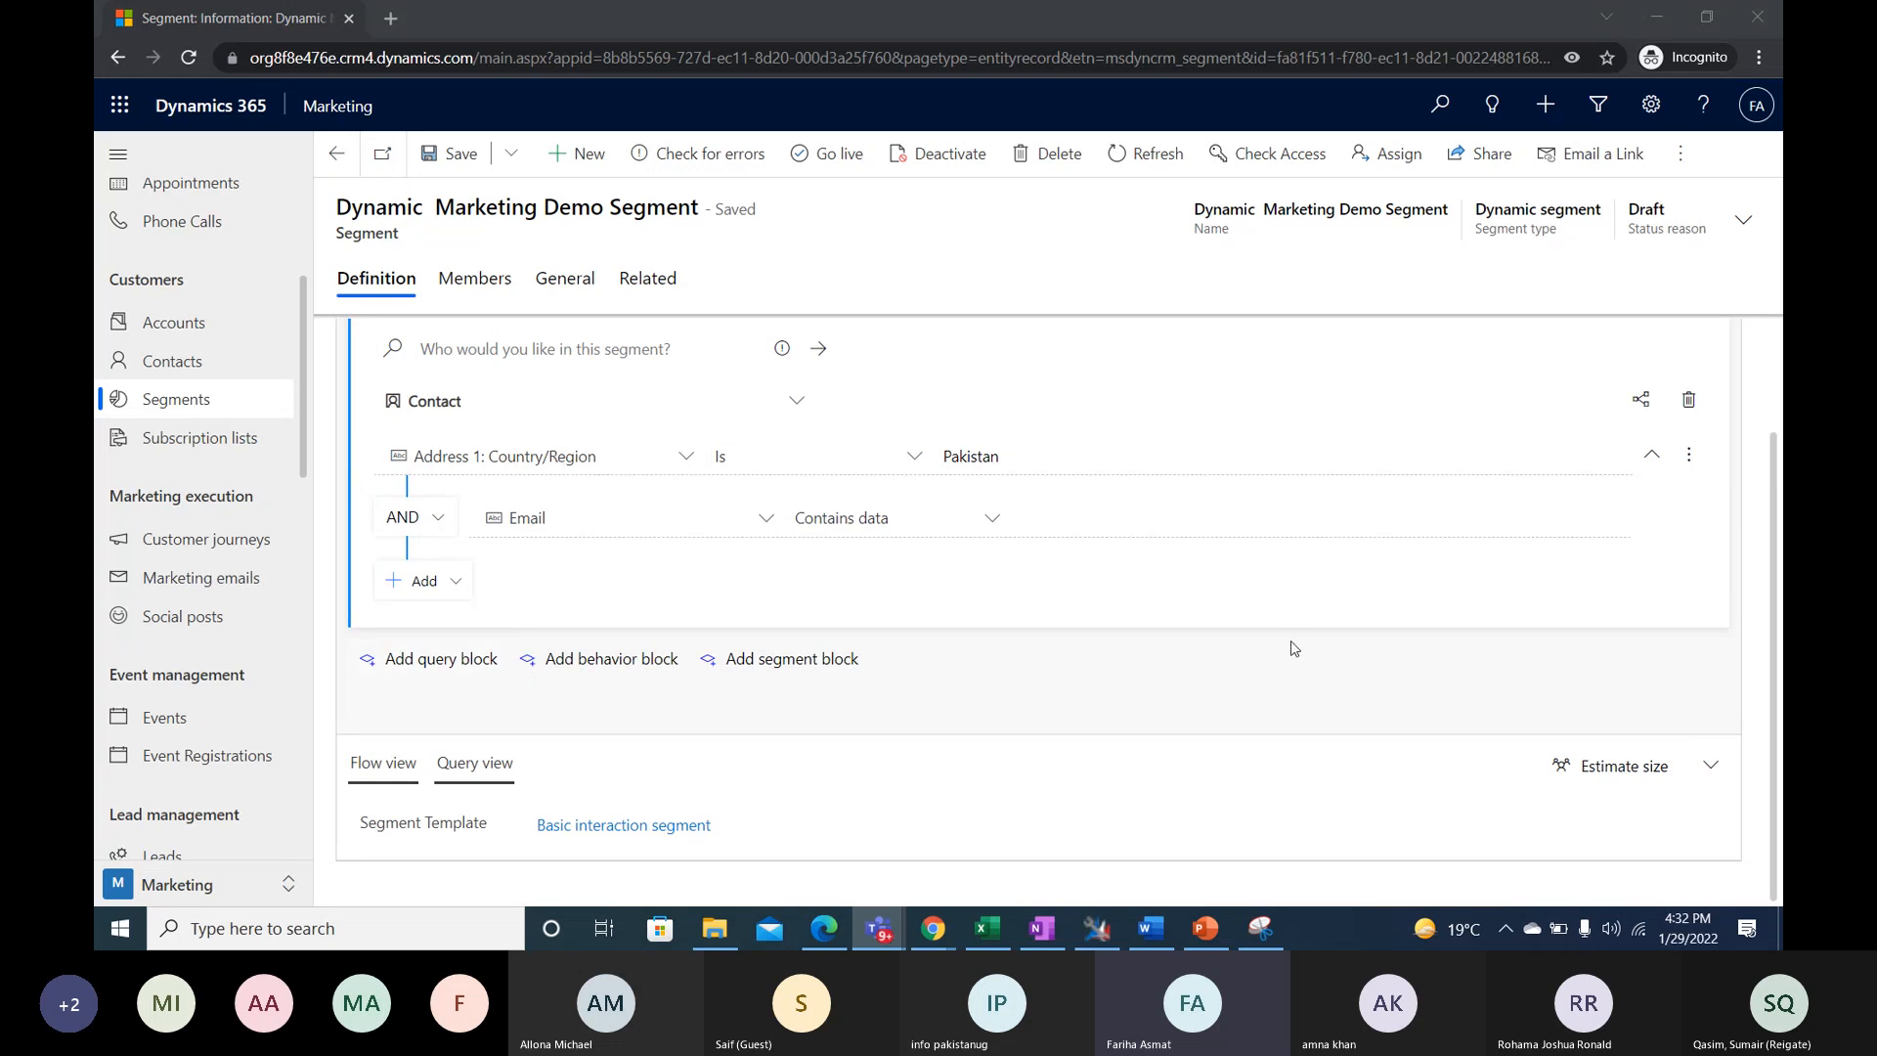
- Explore the map of entities related to Contact, and close it
scroll(884, 690, "up", 2)
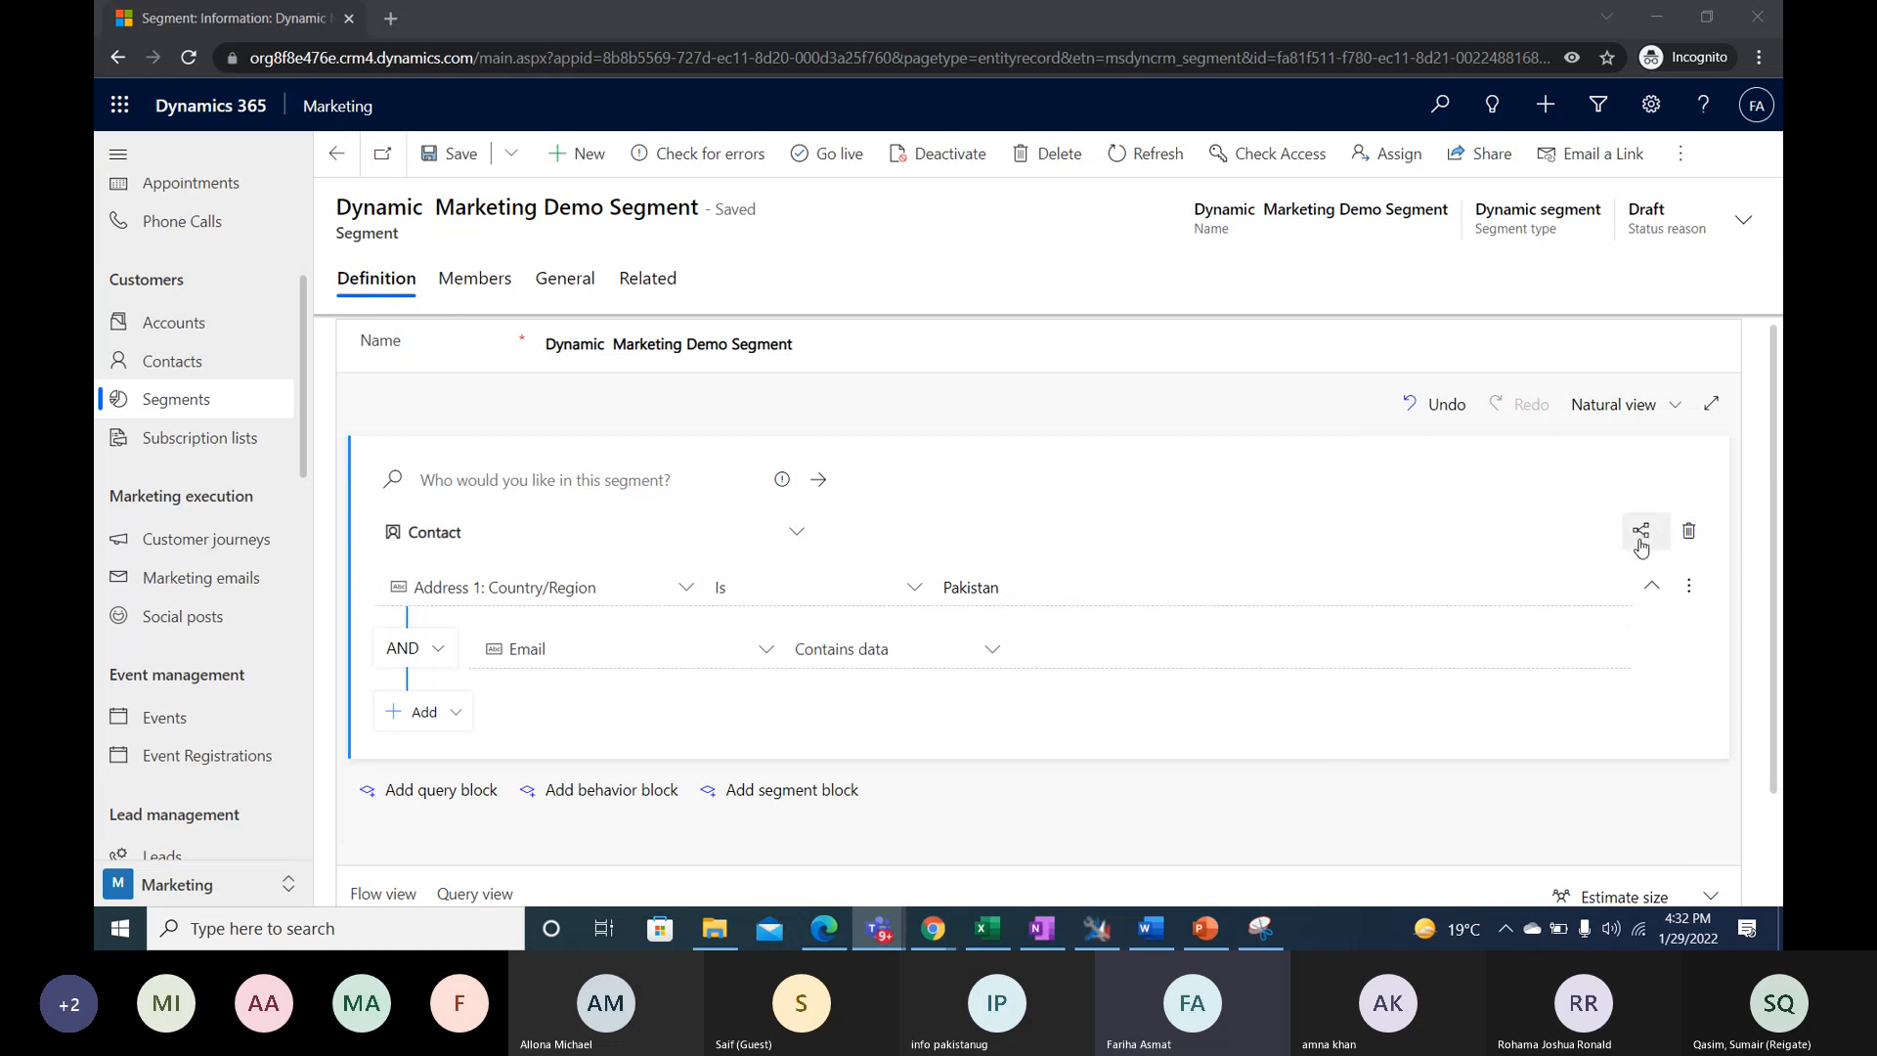
left_click(1642, 545)
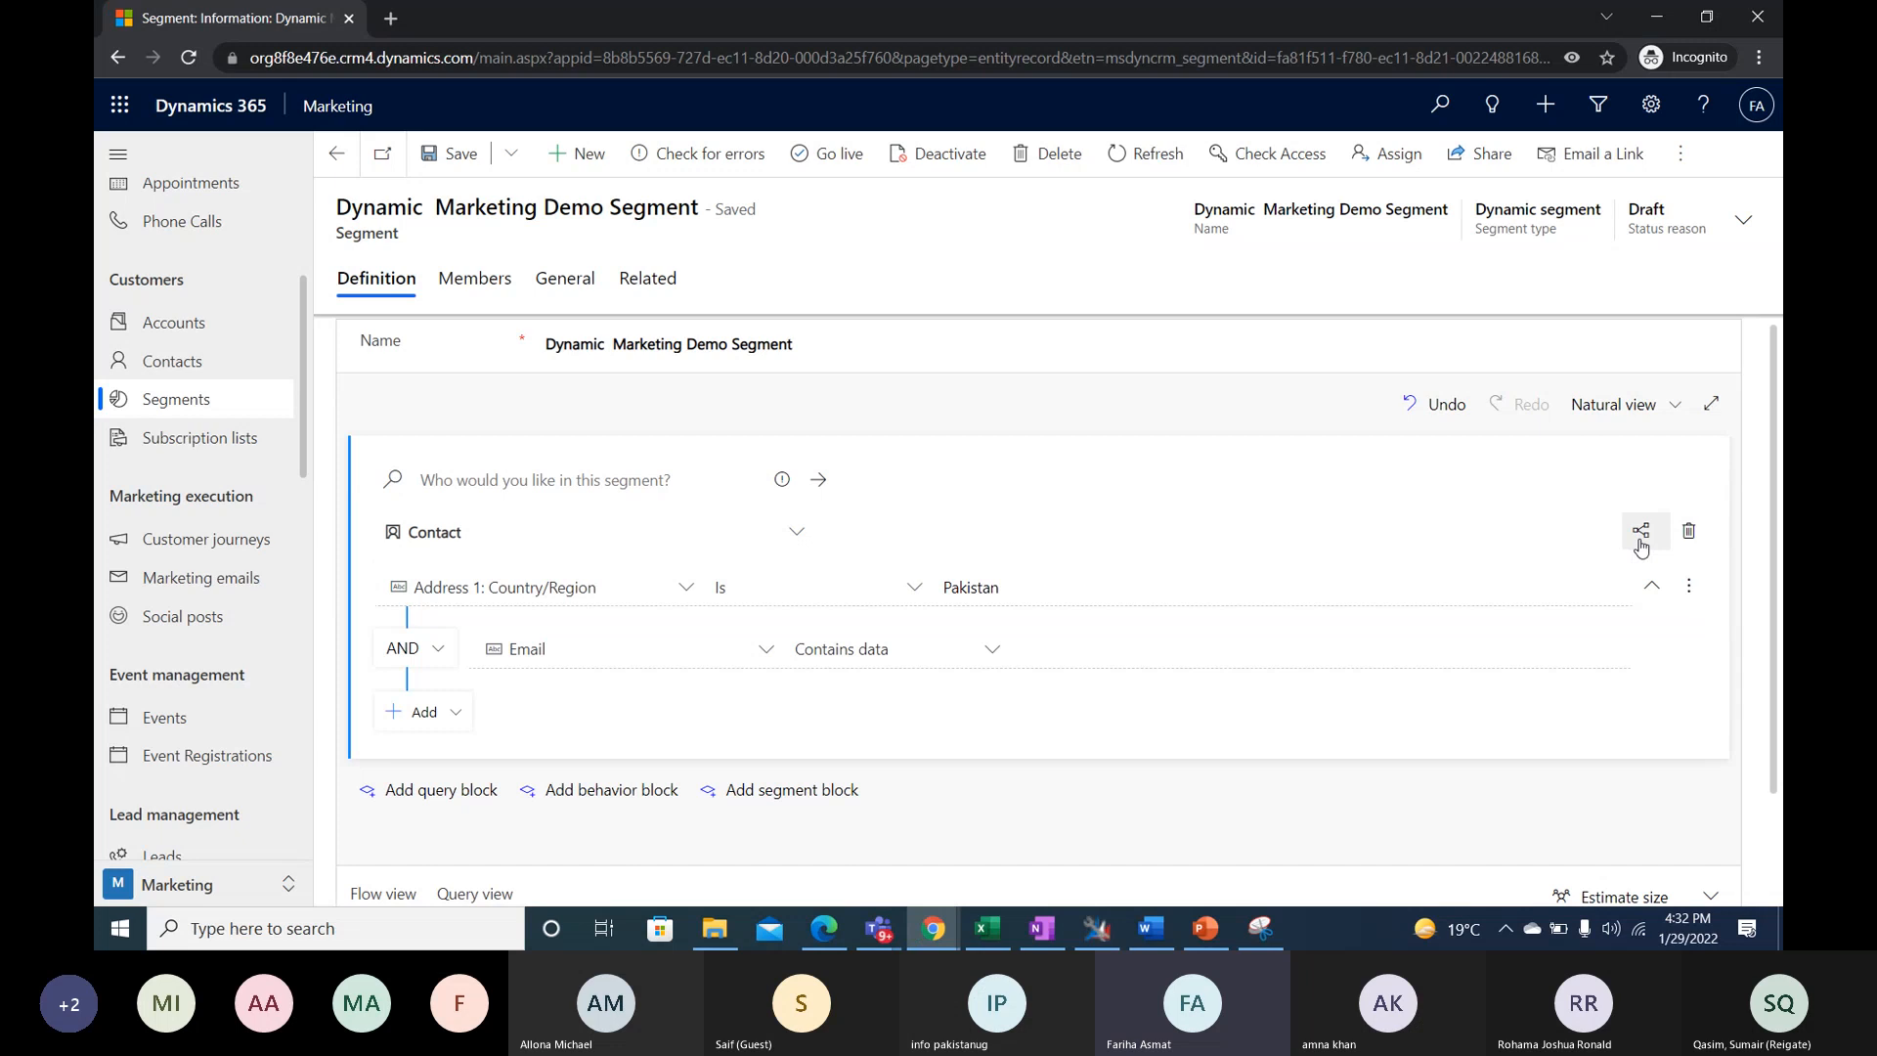
left_click(1642, 533)
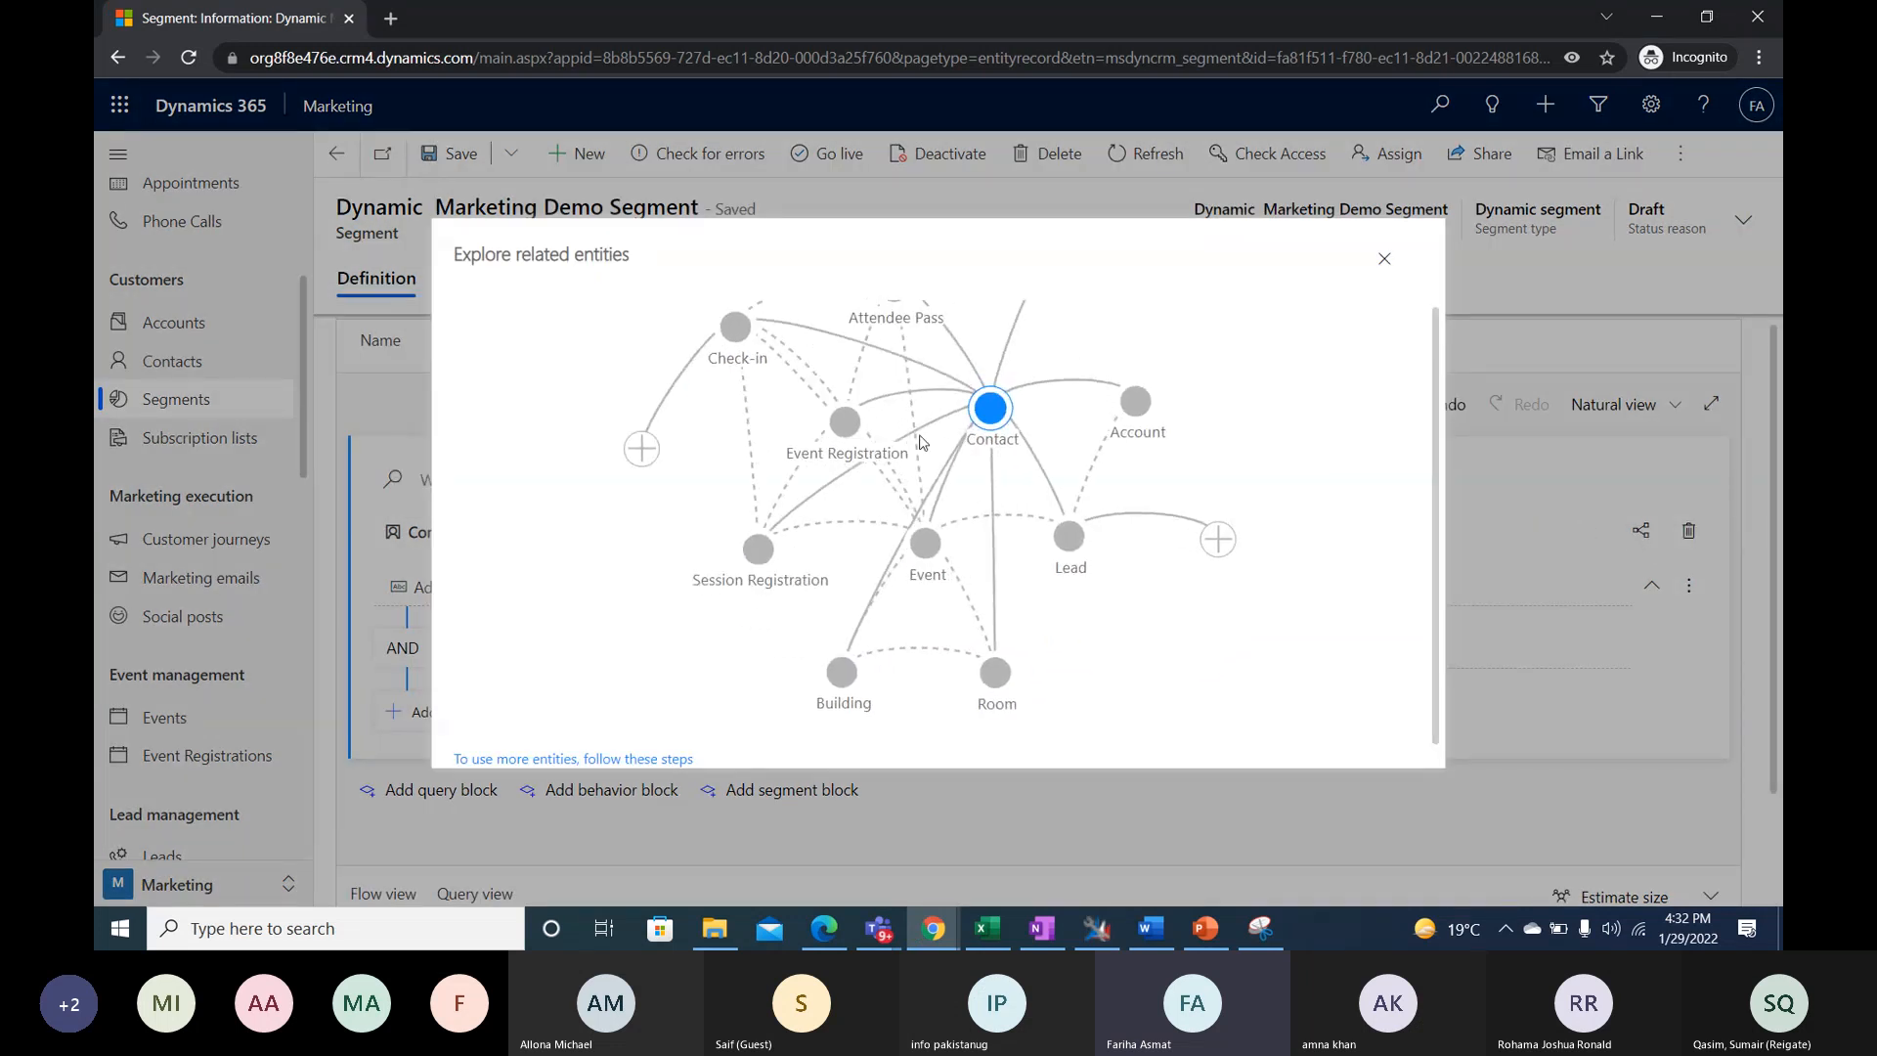
scroll(931, 614, "up", 1)
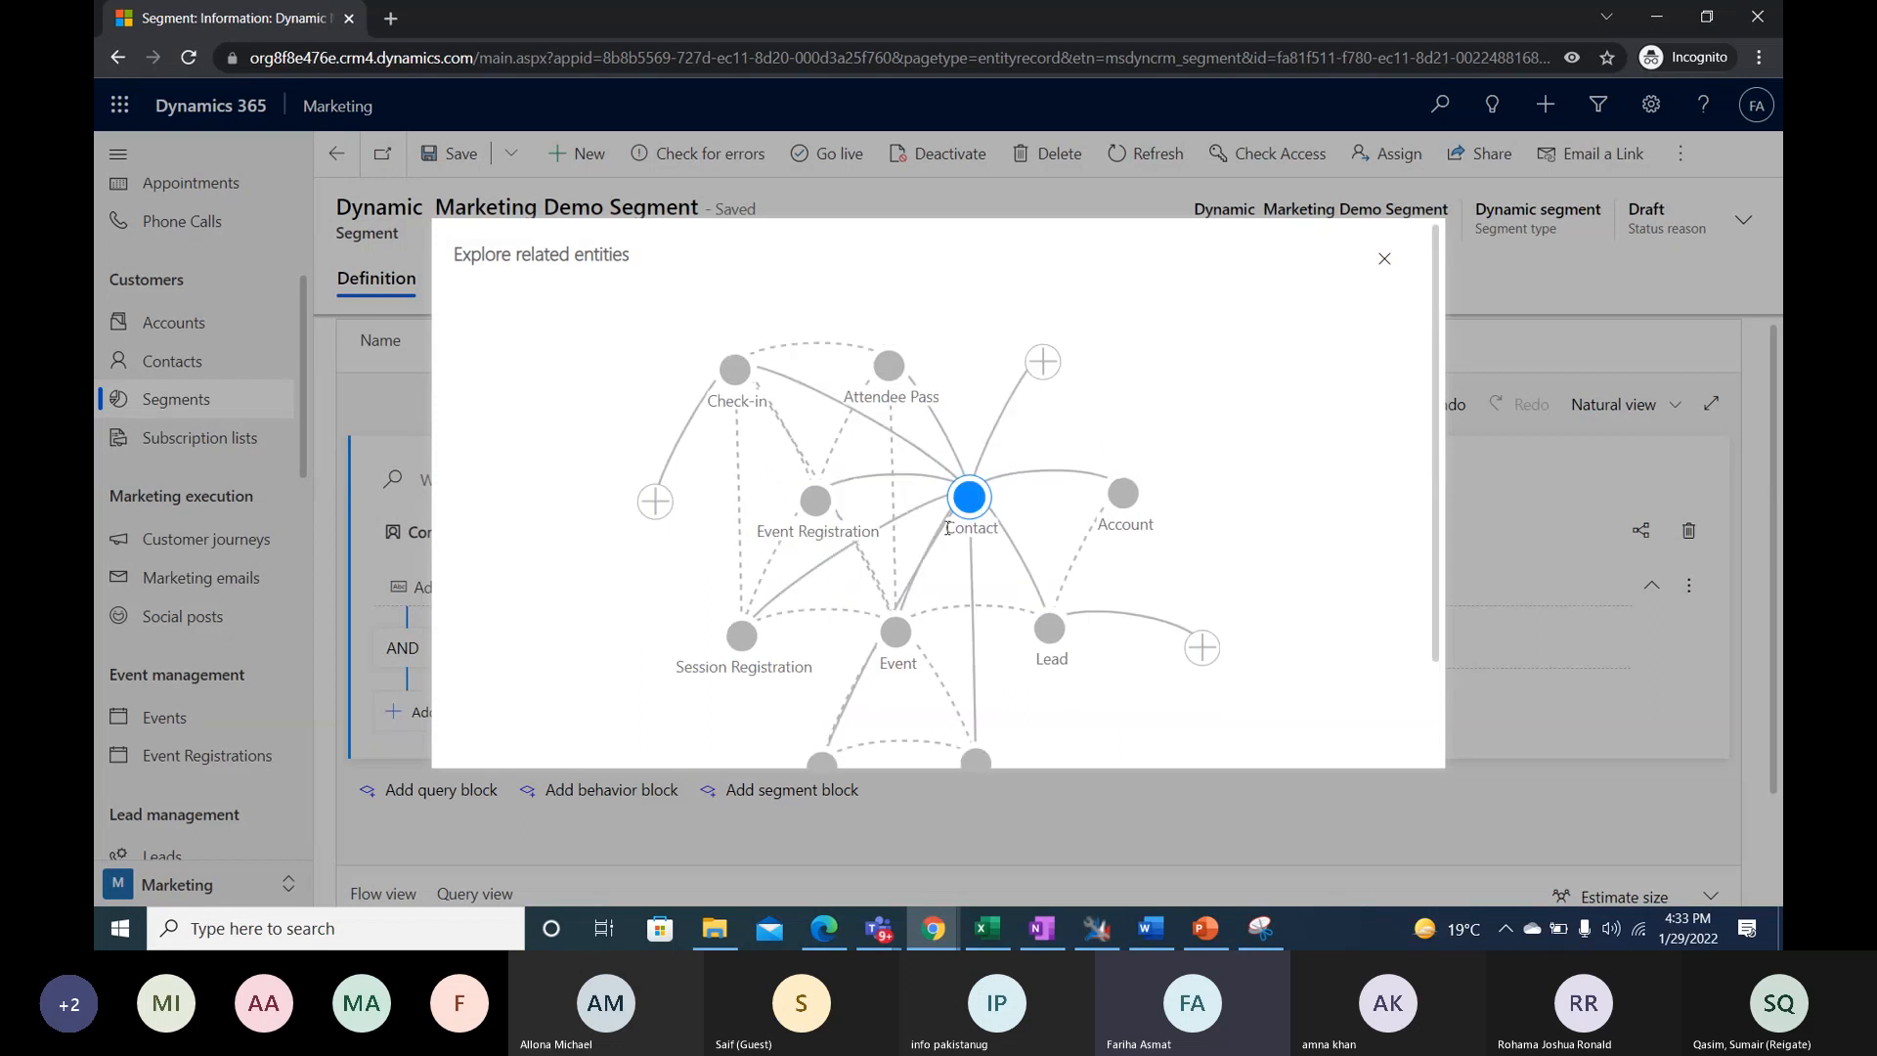
scroll(1054, 548, "down", 1)
left_click(1393, 273)
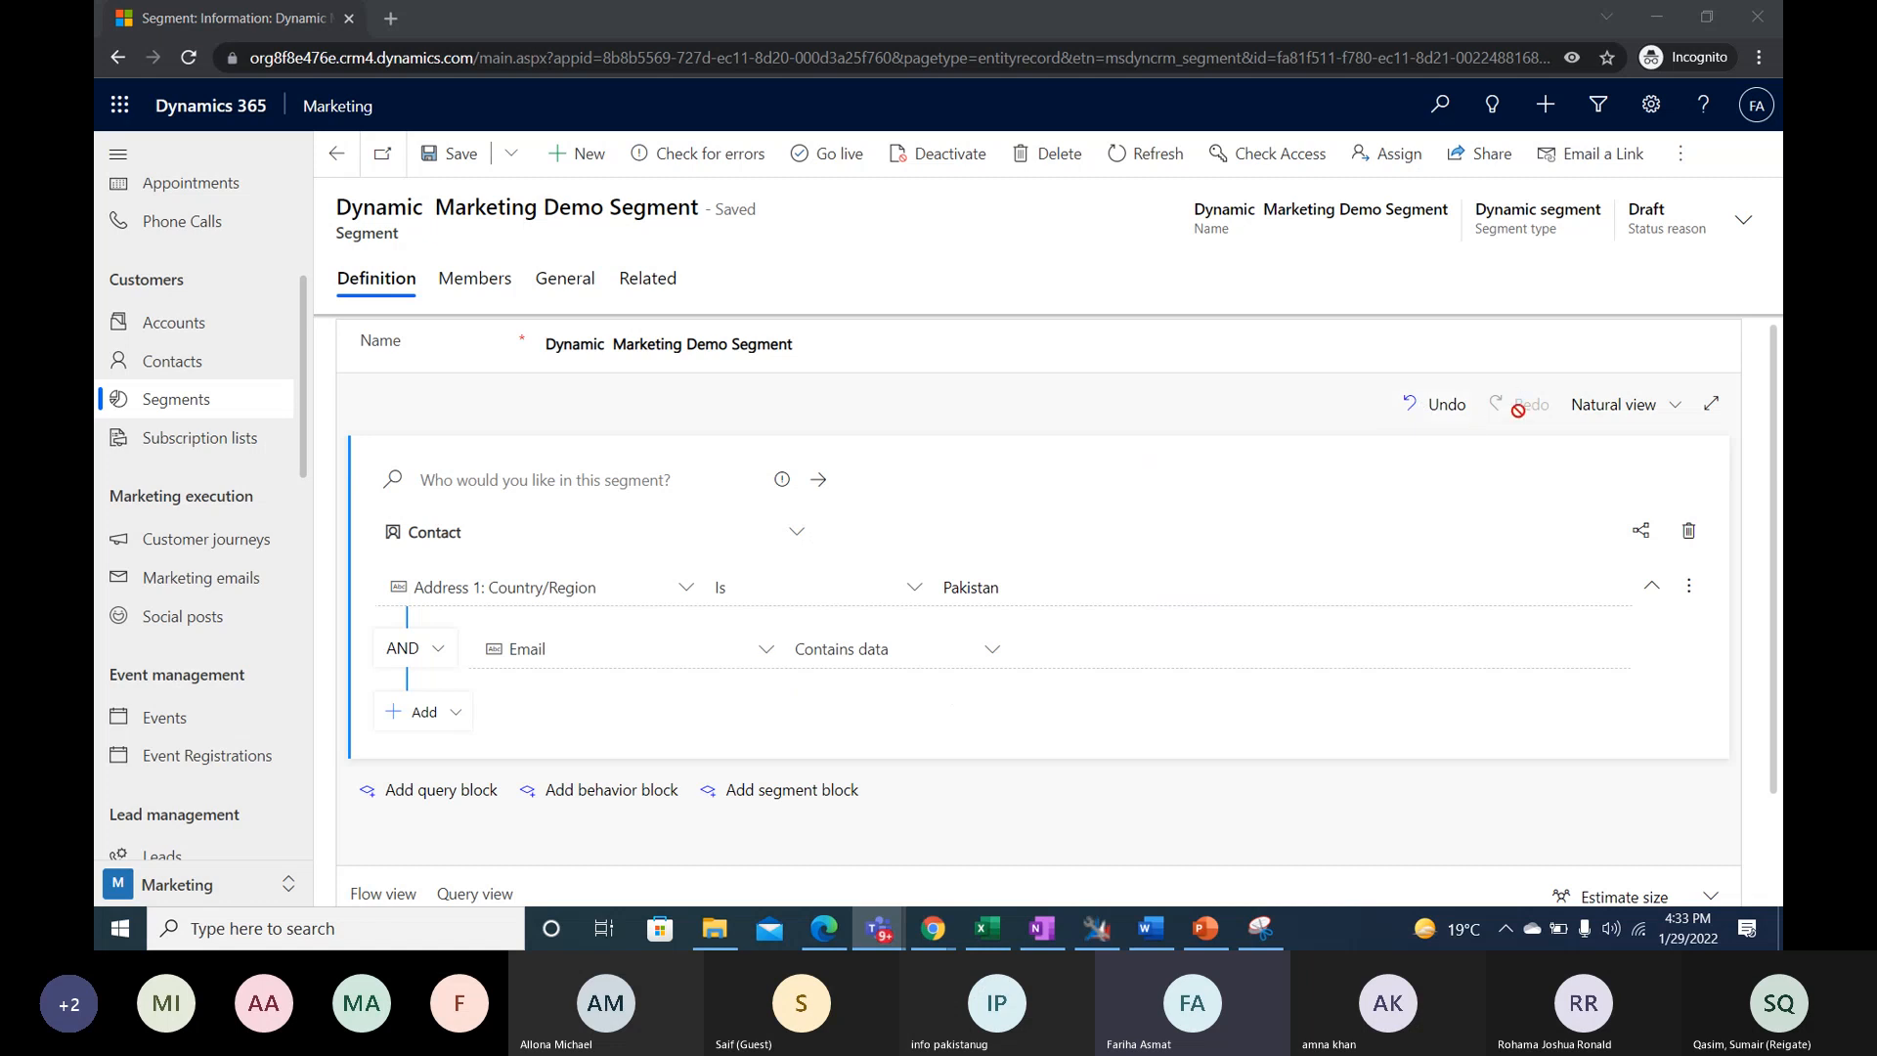
- Switch the segment definition's display from Natural view to Tree view
left_click(1672, 416)
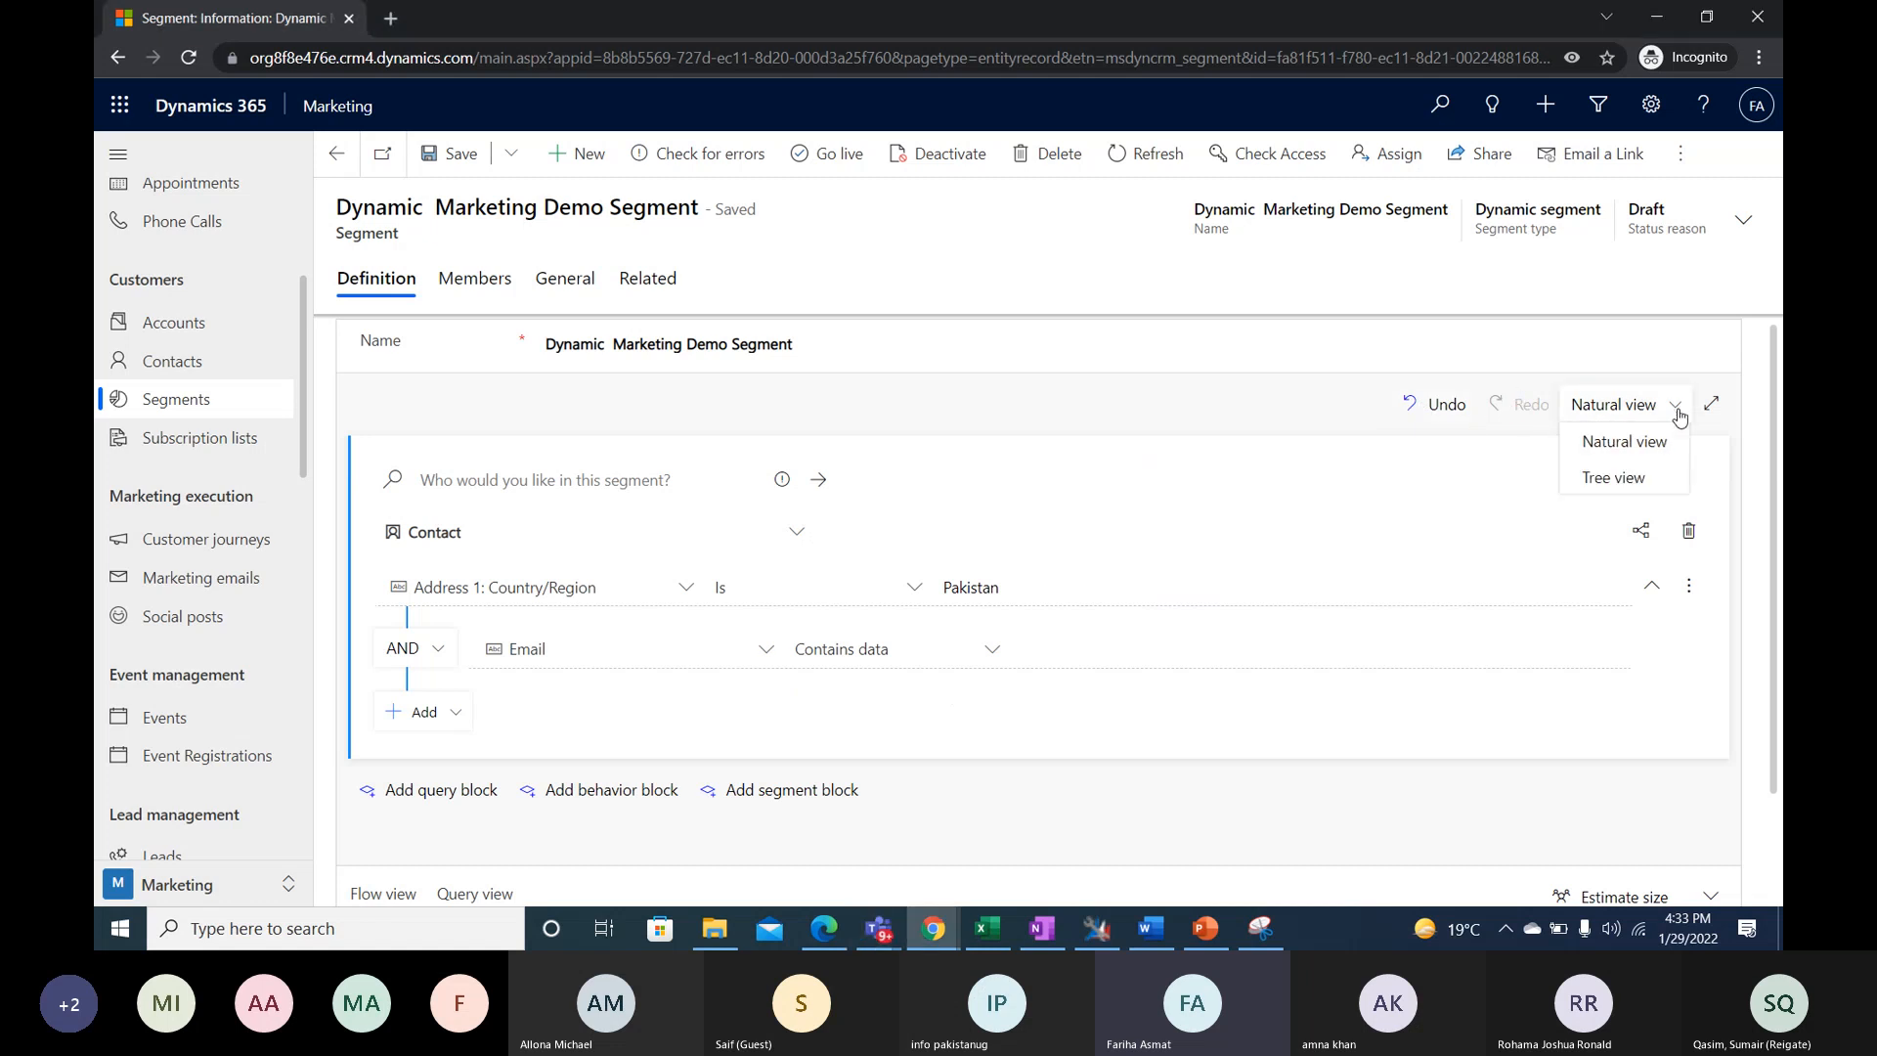
left_click(1643, 445)
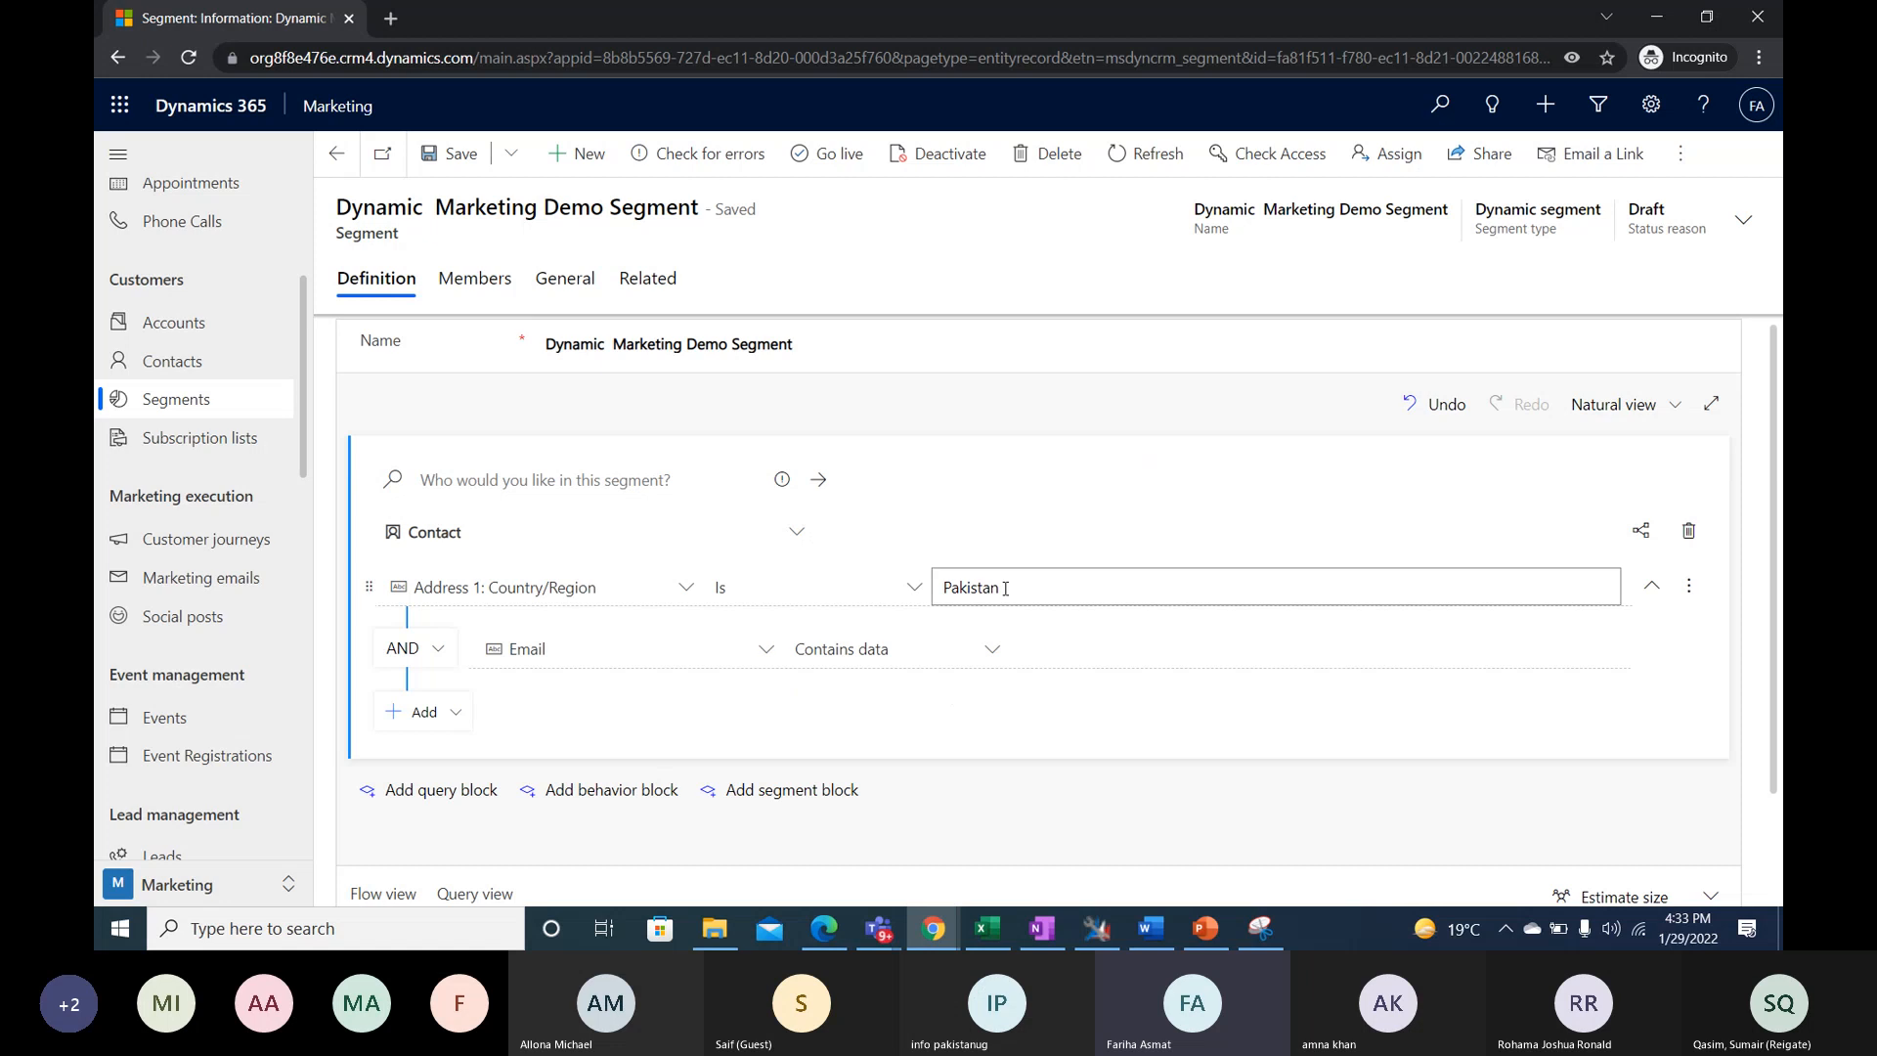
left_click(1654, 405)
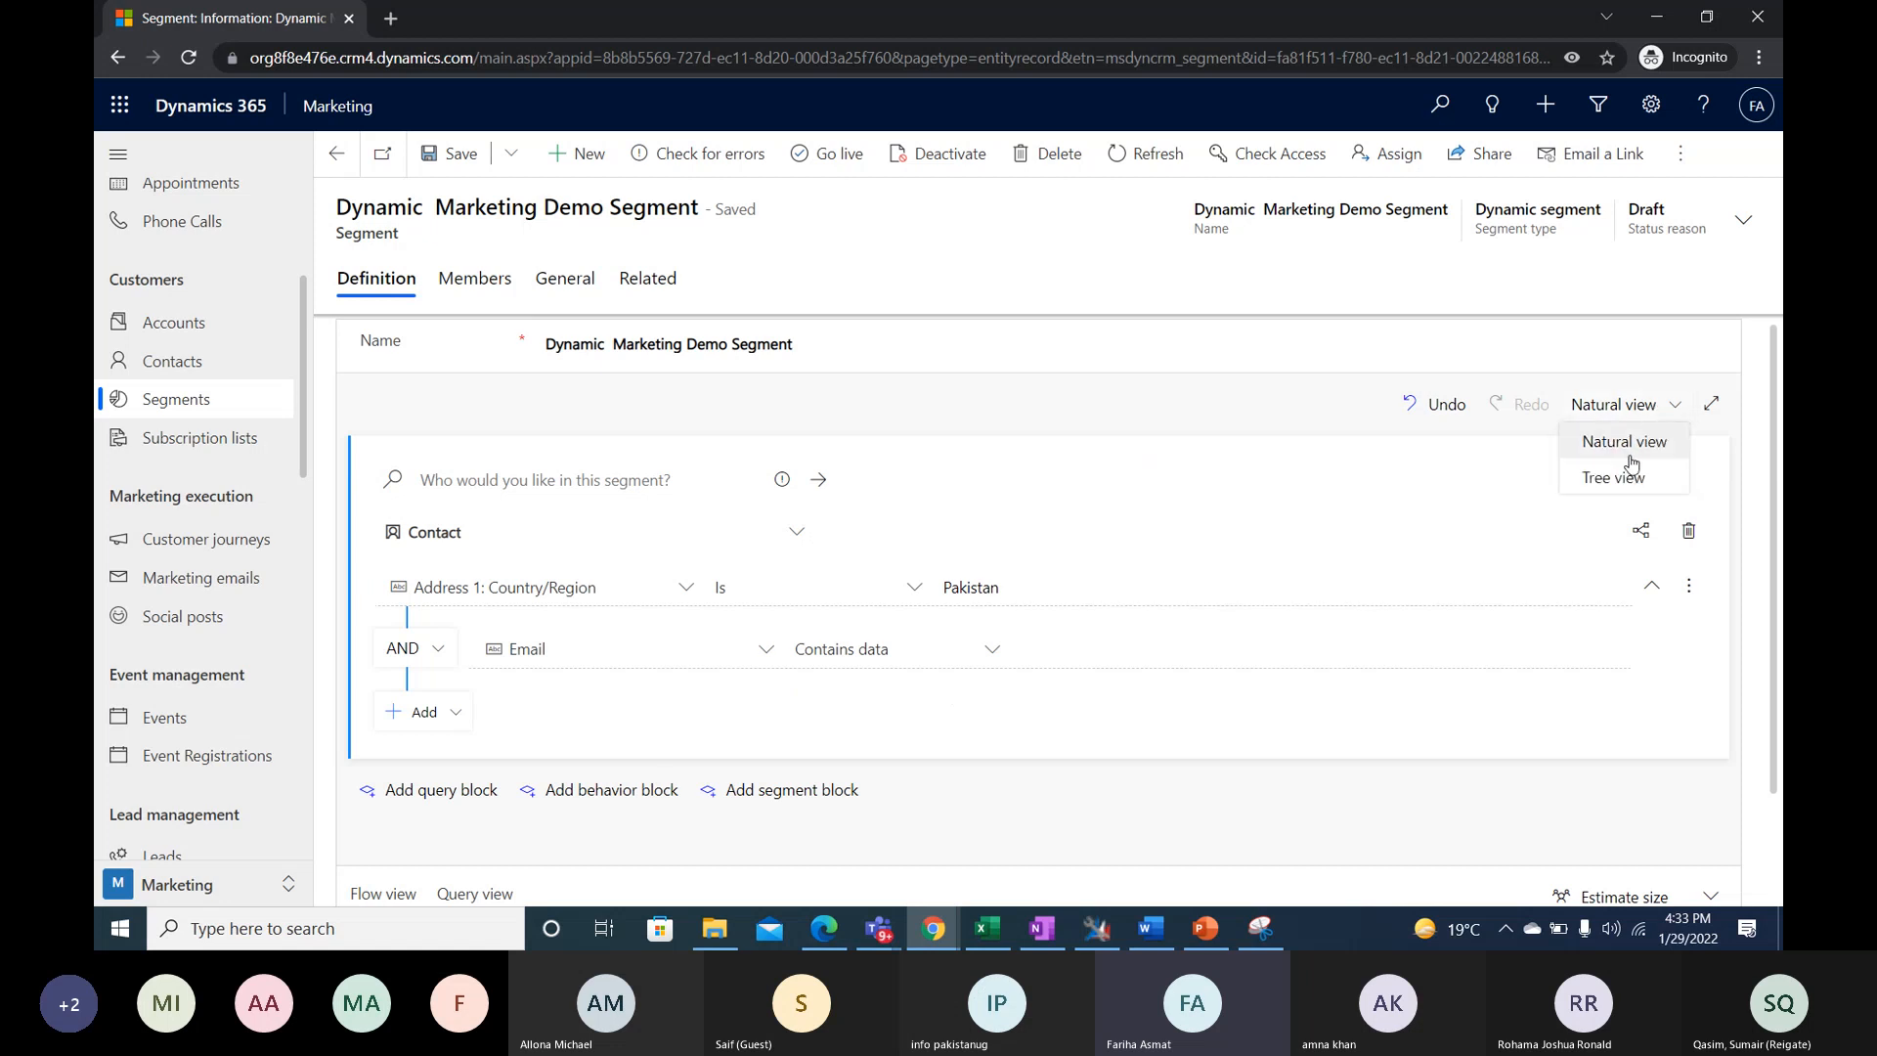
left_click(1613, 481)
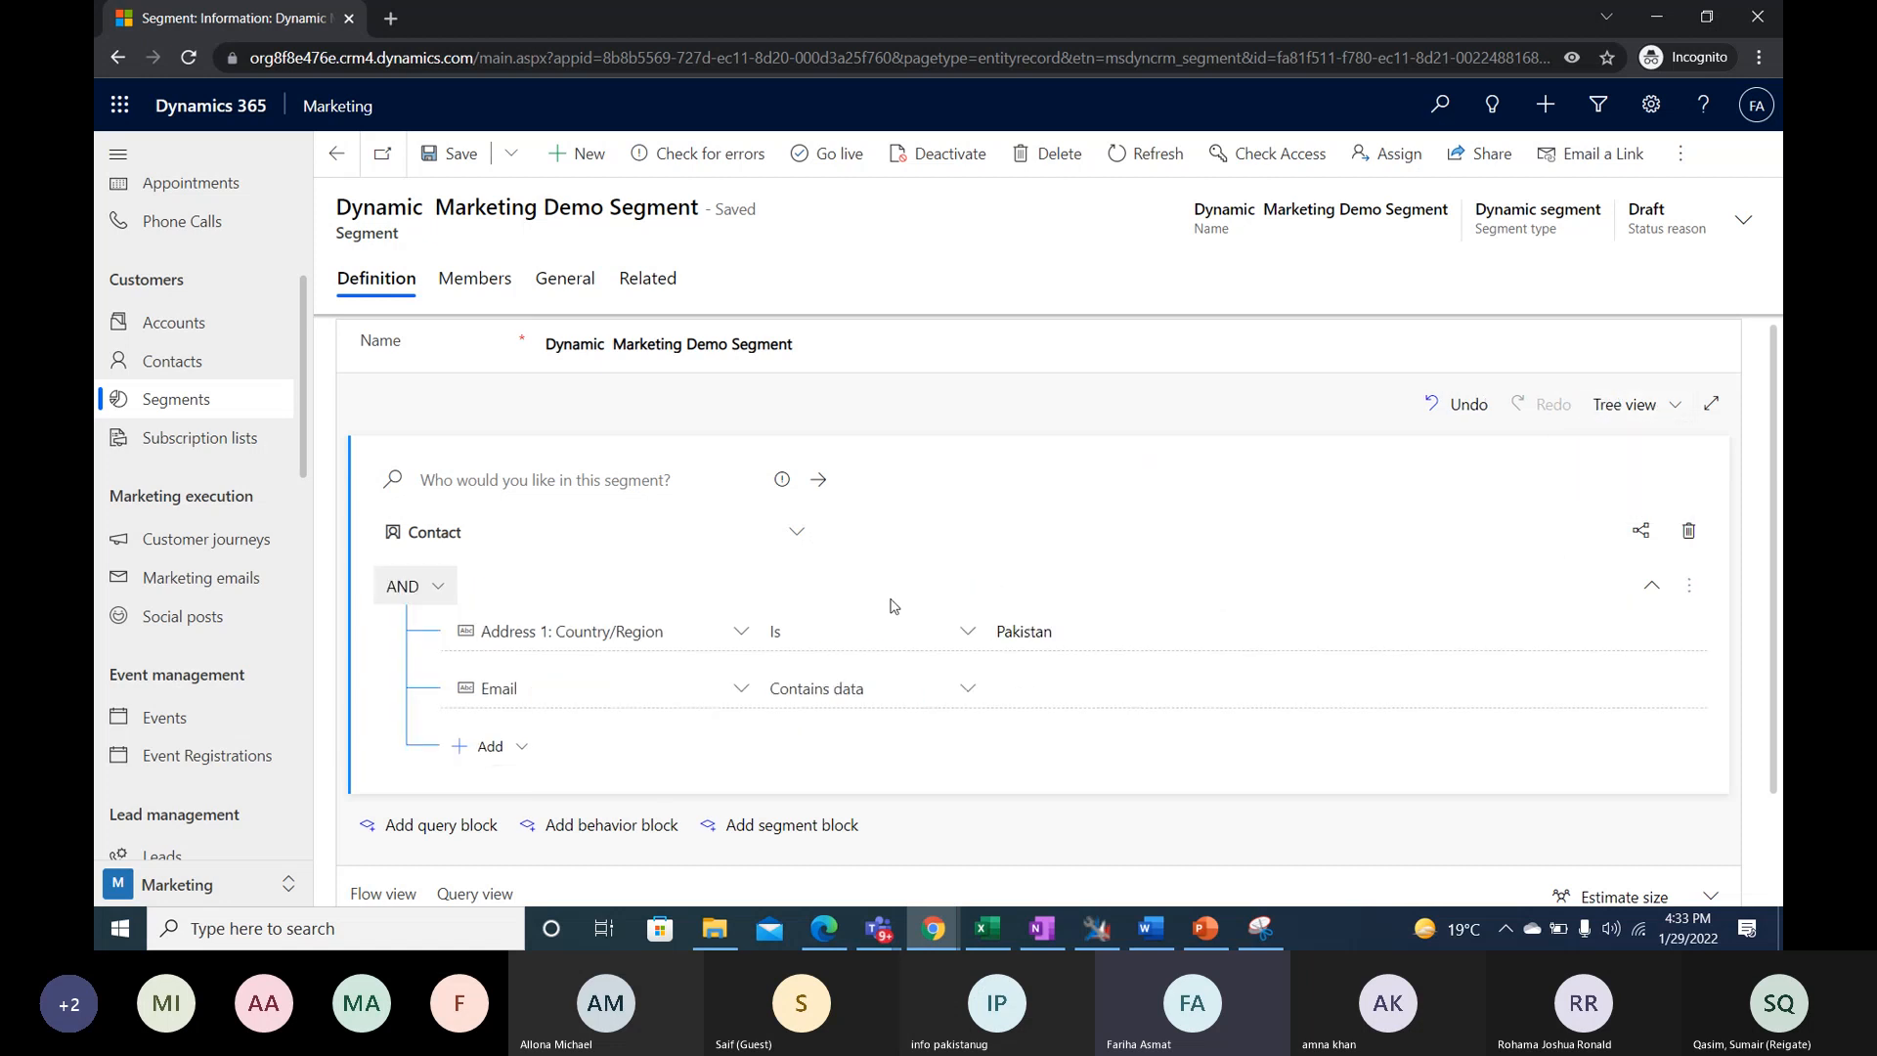
scroll(906, 602, "down", 1)
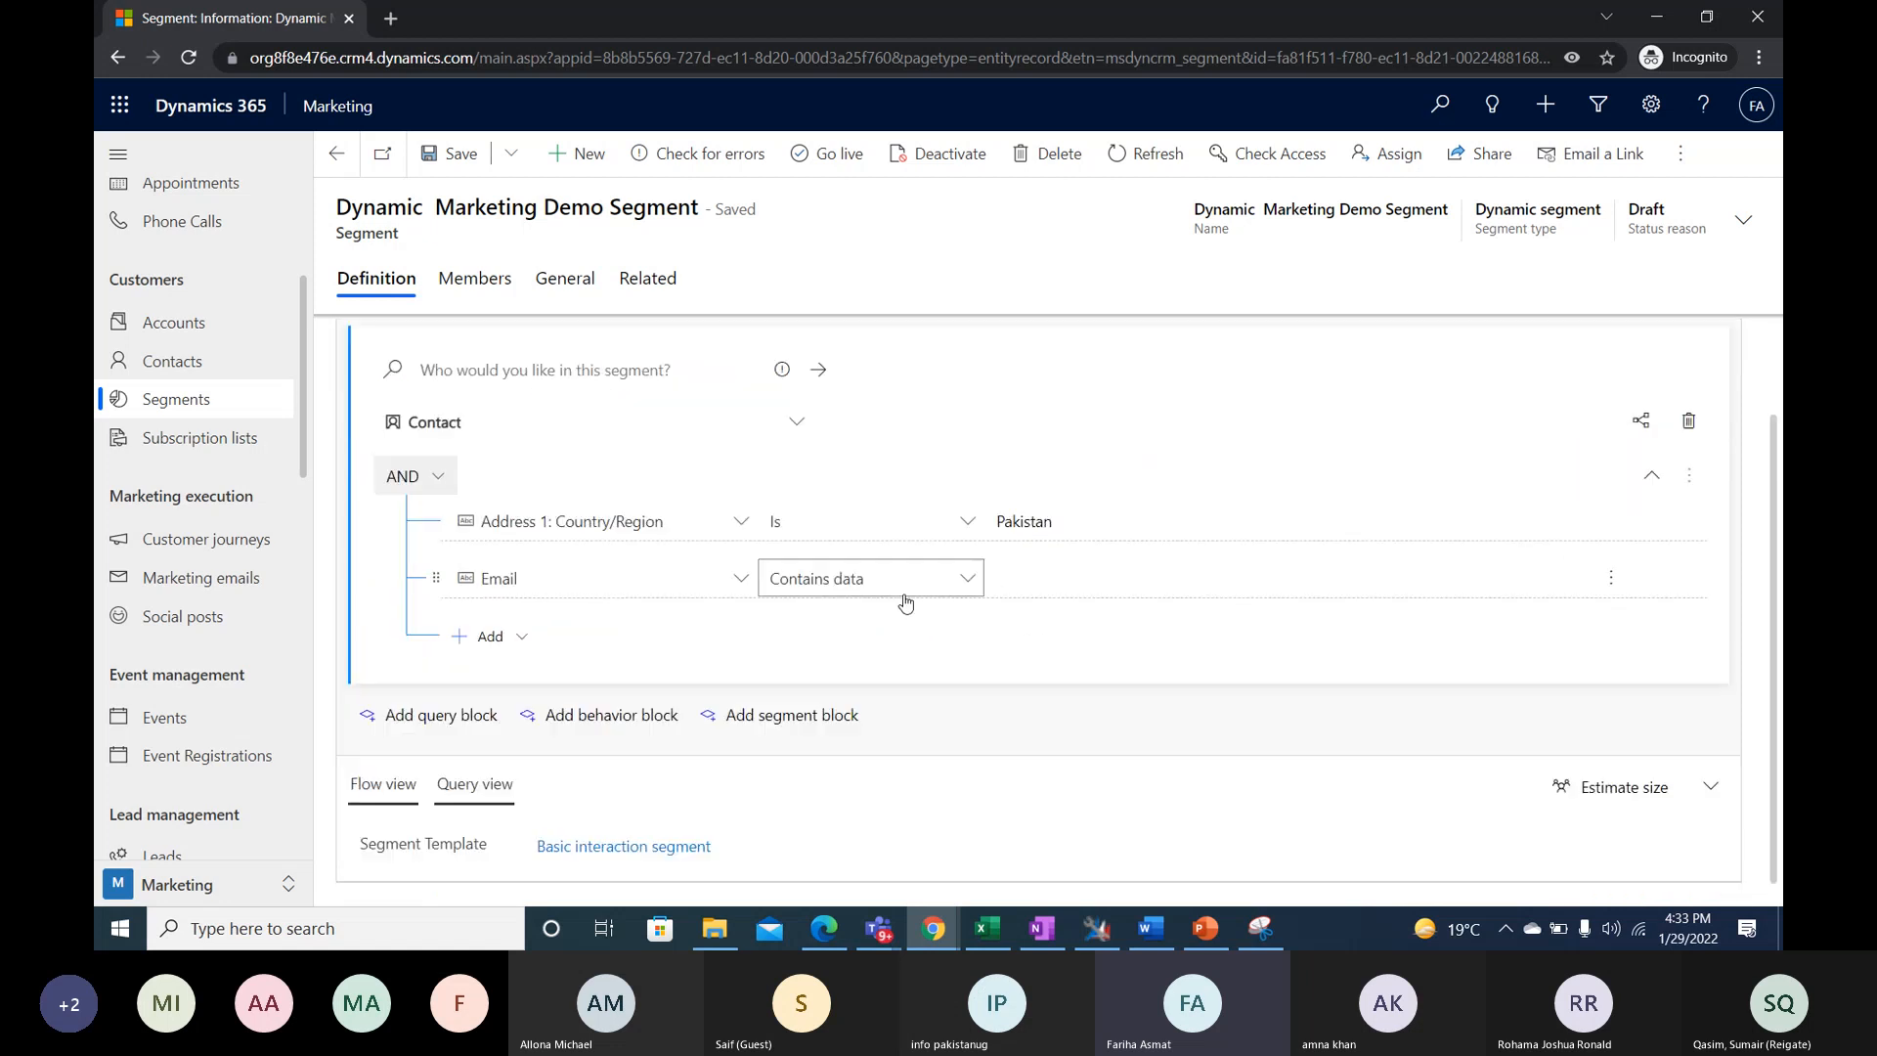
- Review the logical operators for the Contact conditions, keep AND, and estimate the segment's size
left_click(437, 486)
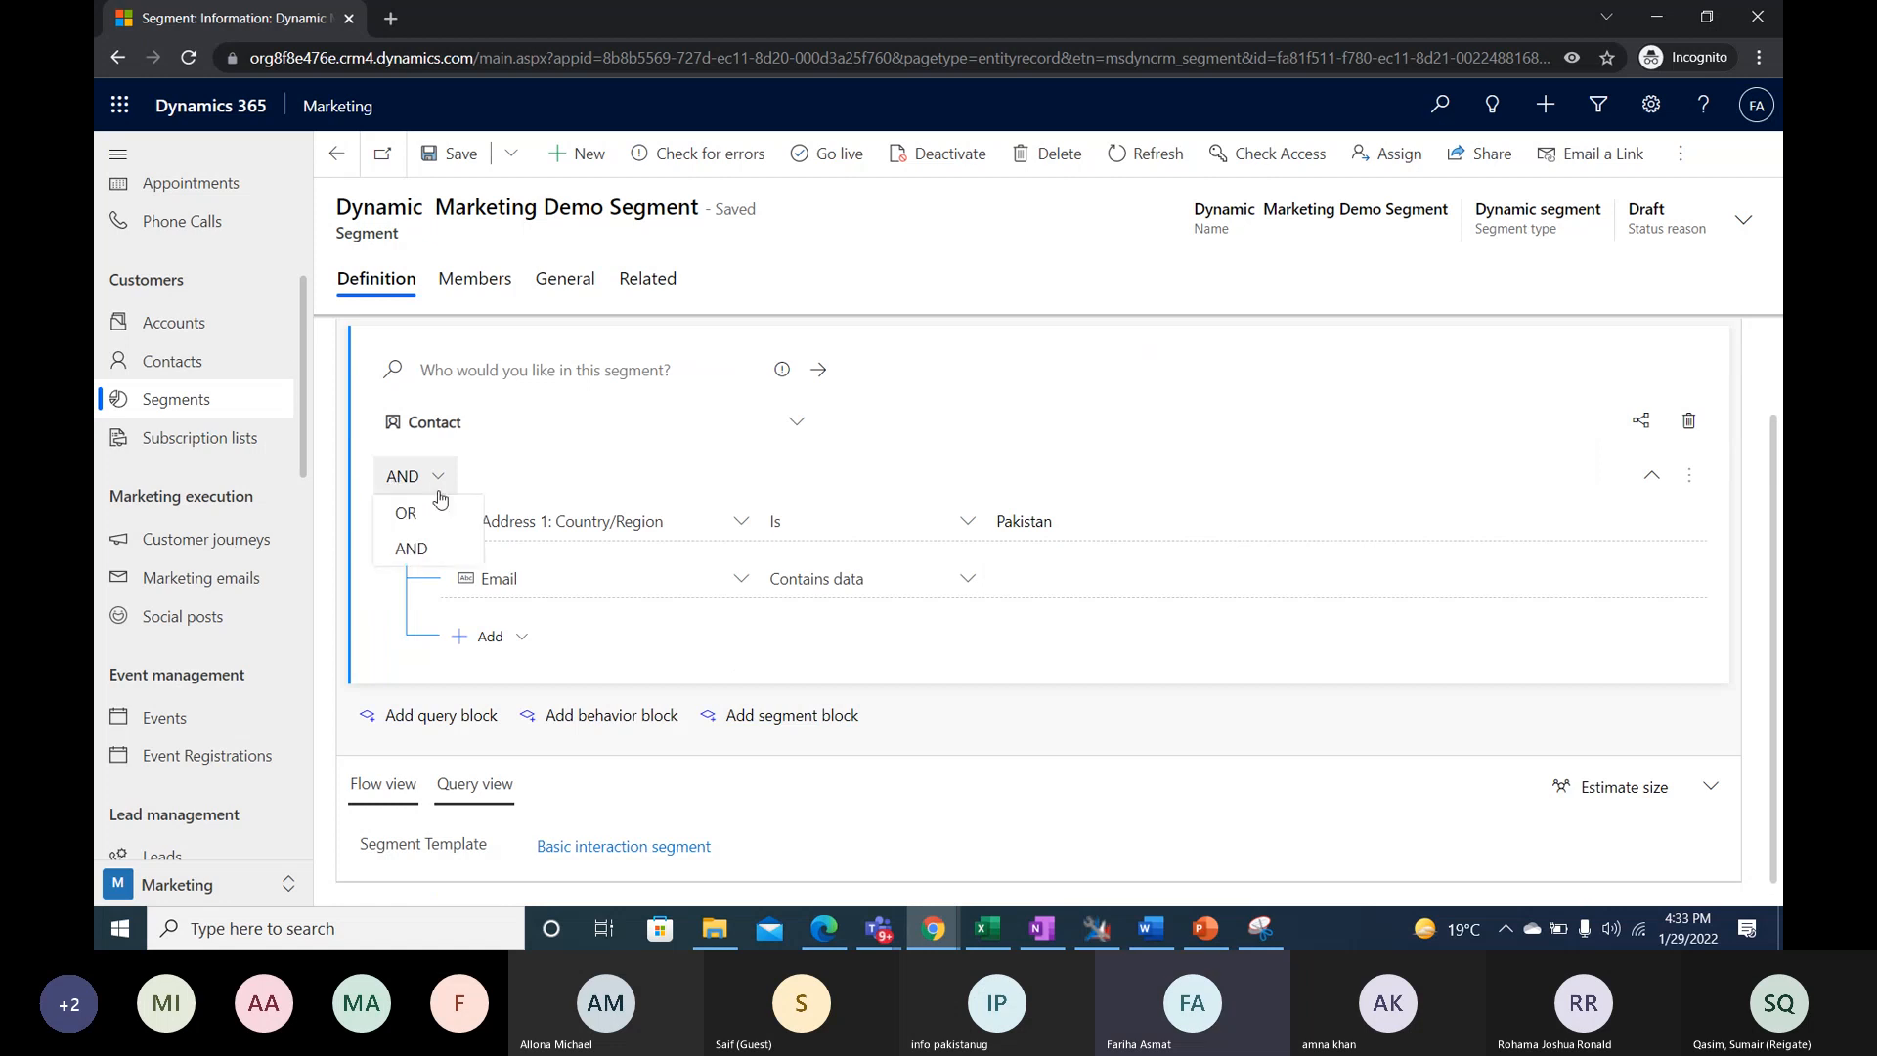
left_click(454, 548)
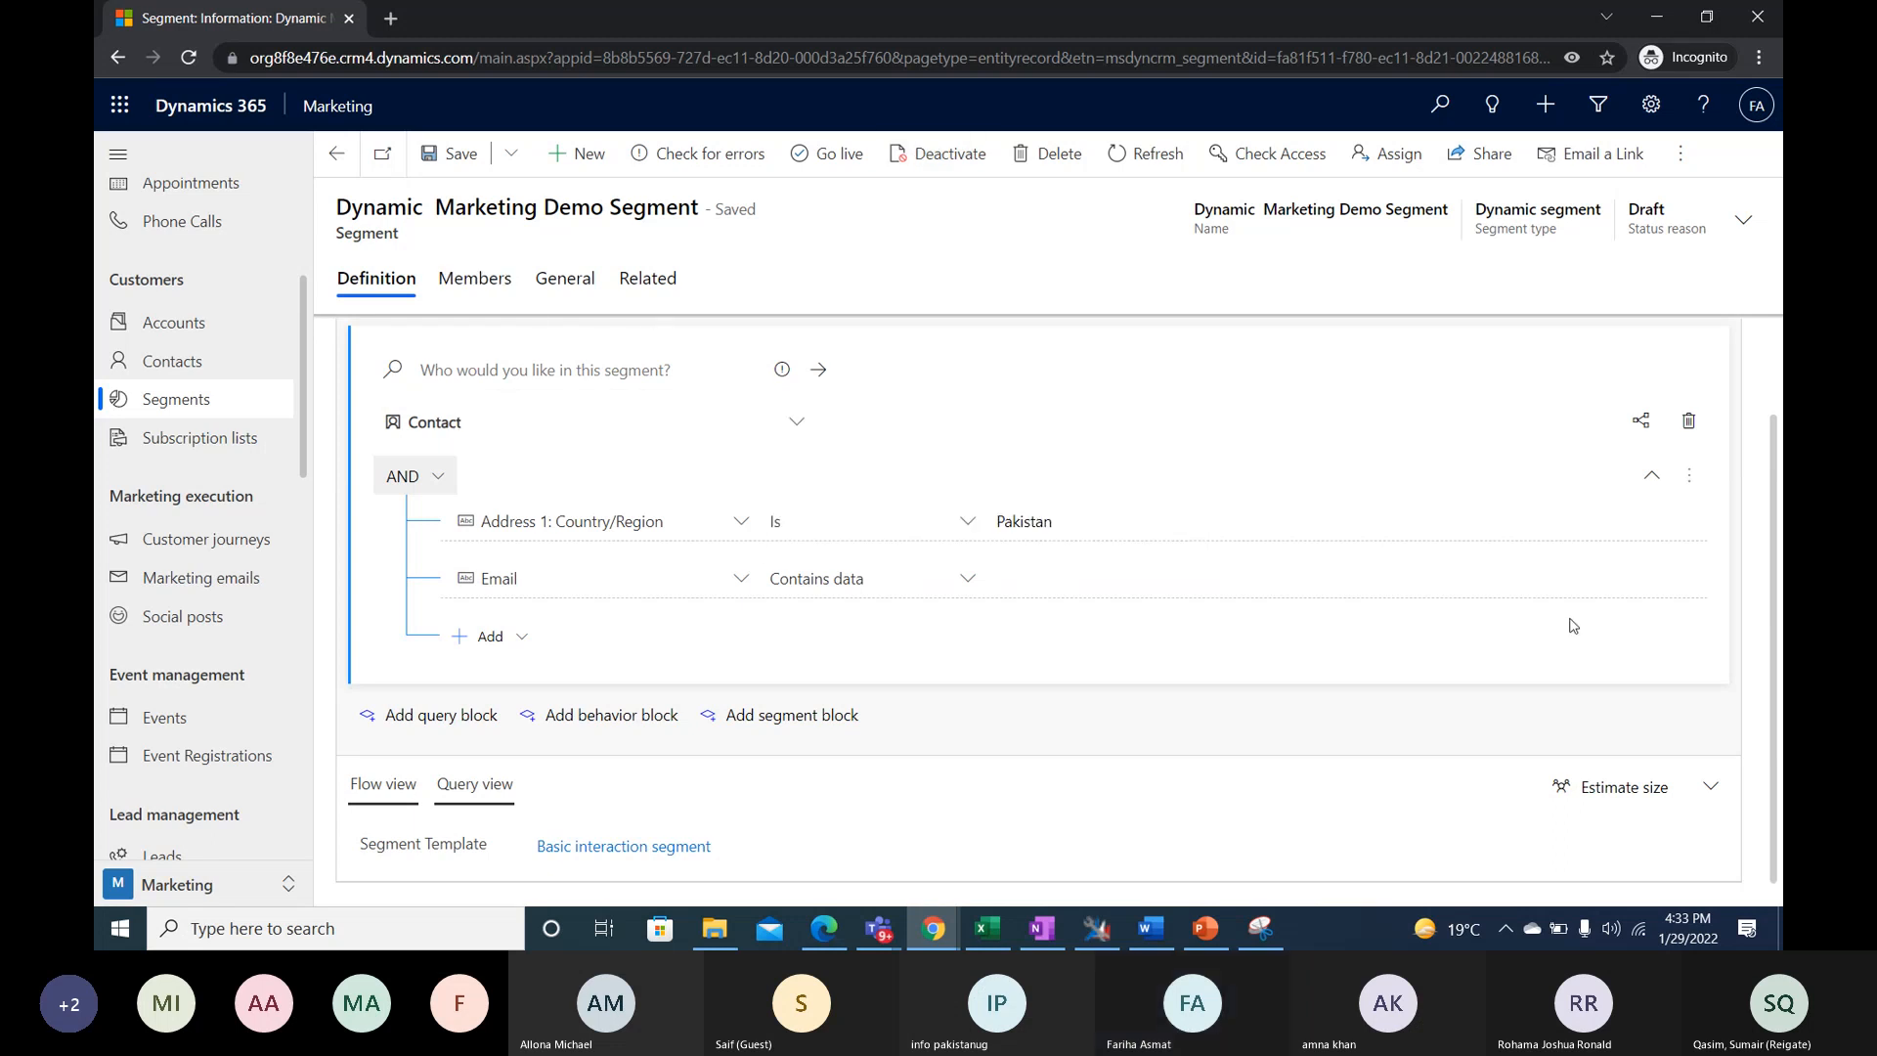
scroll(1533, 797, "down", 1)
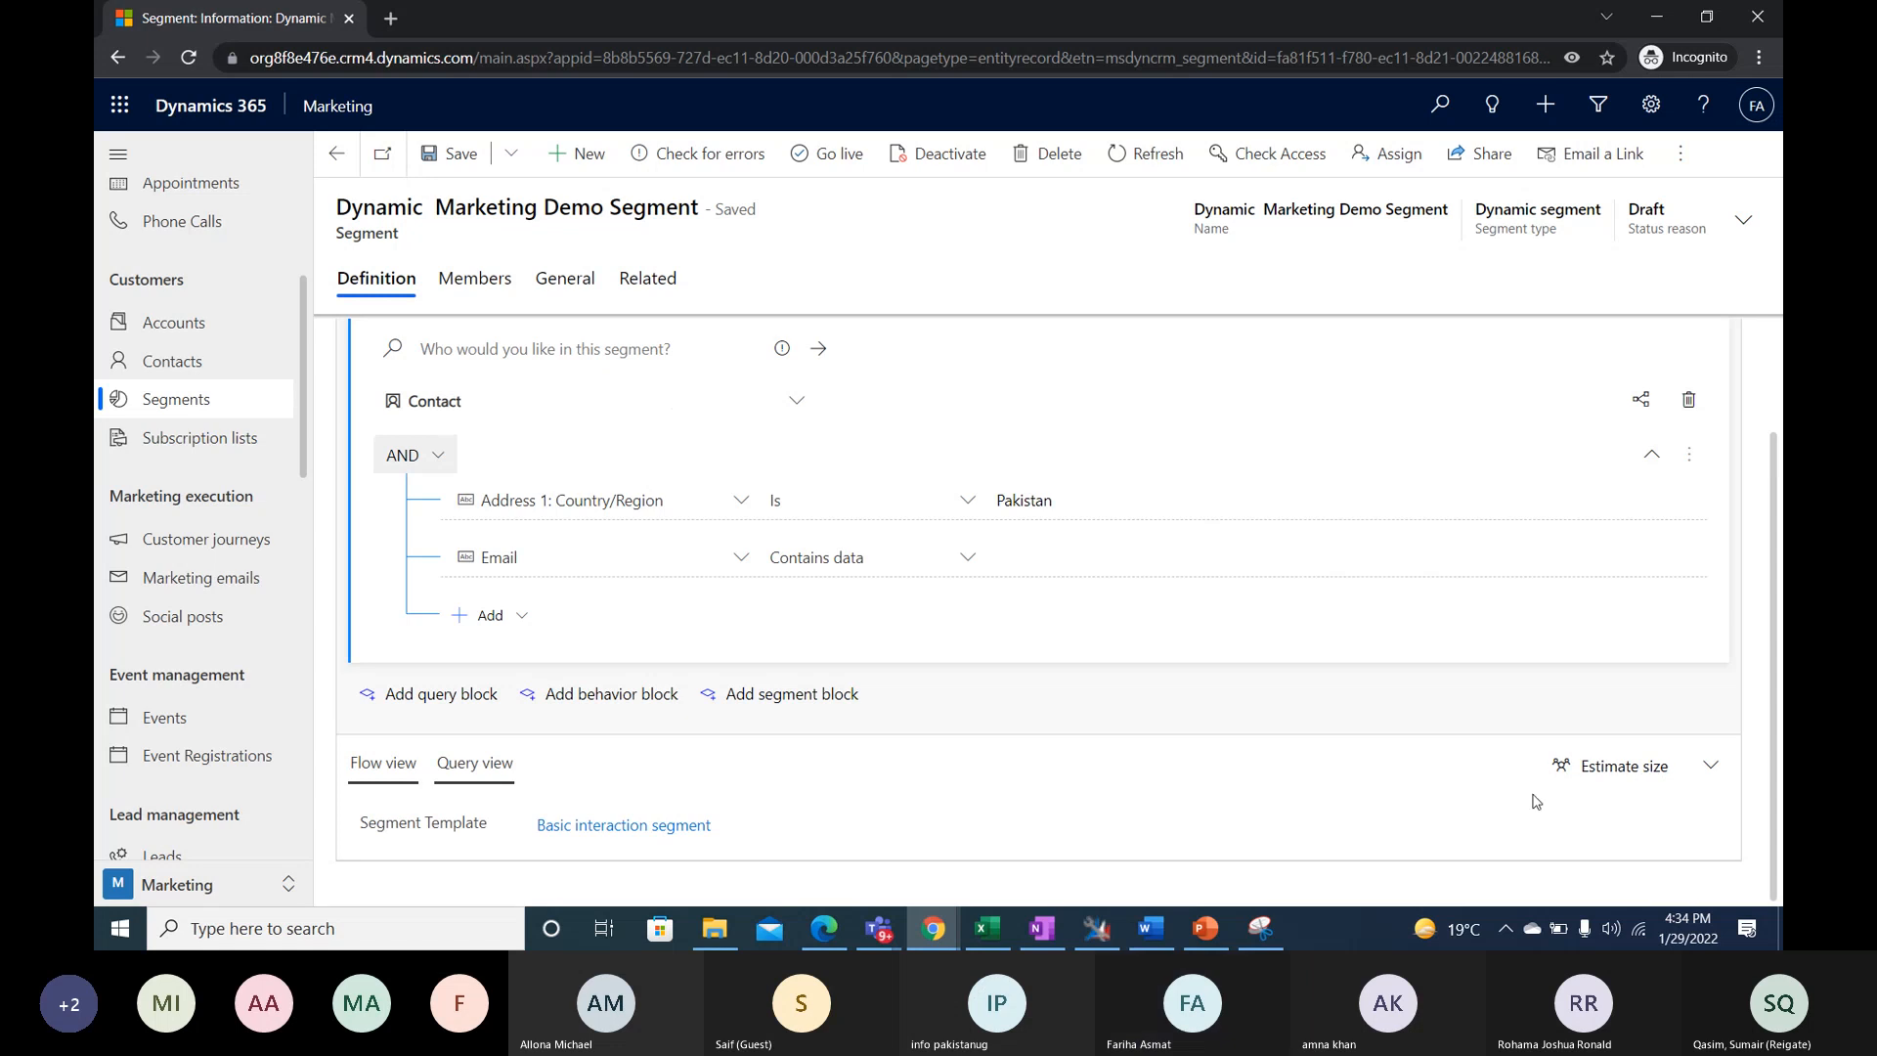
left_click(1591, 778)
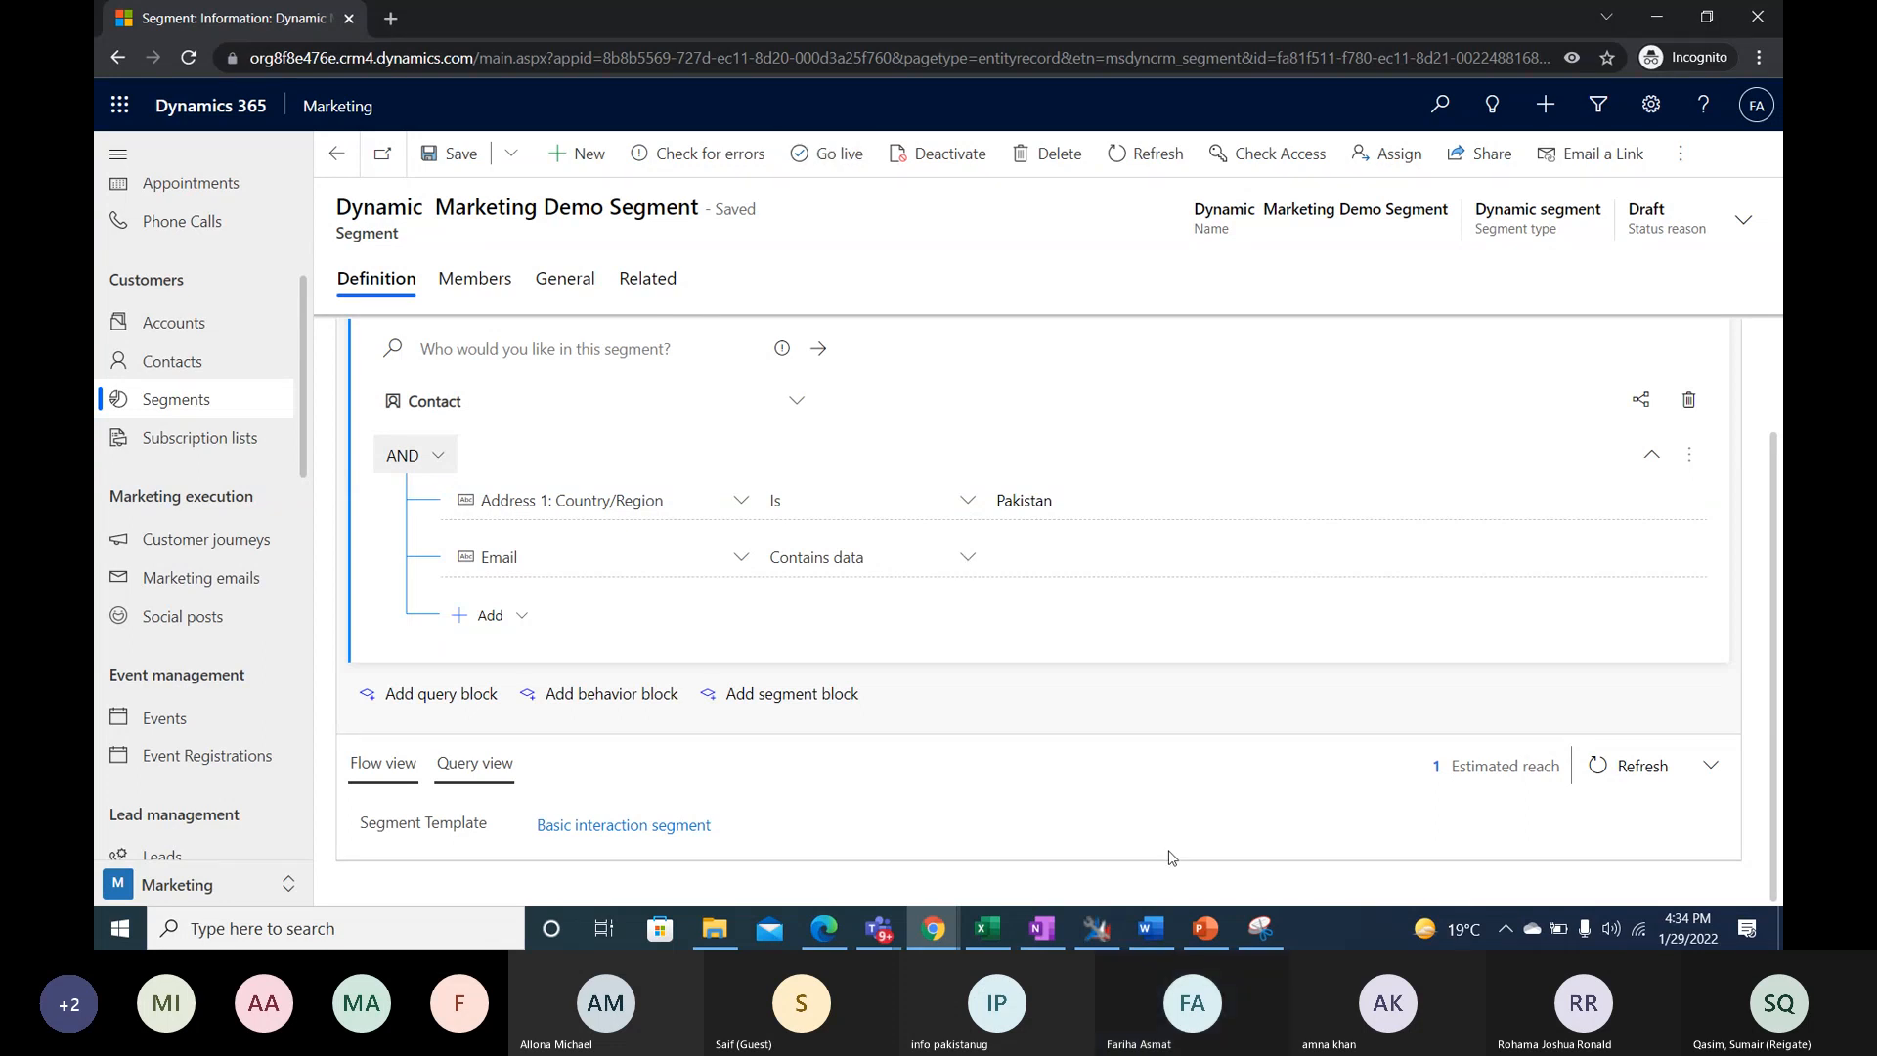
left_click(1507, 772)
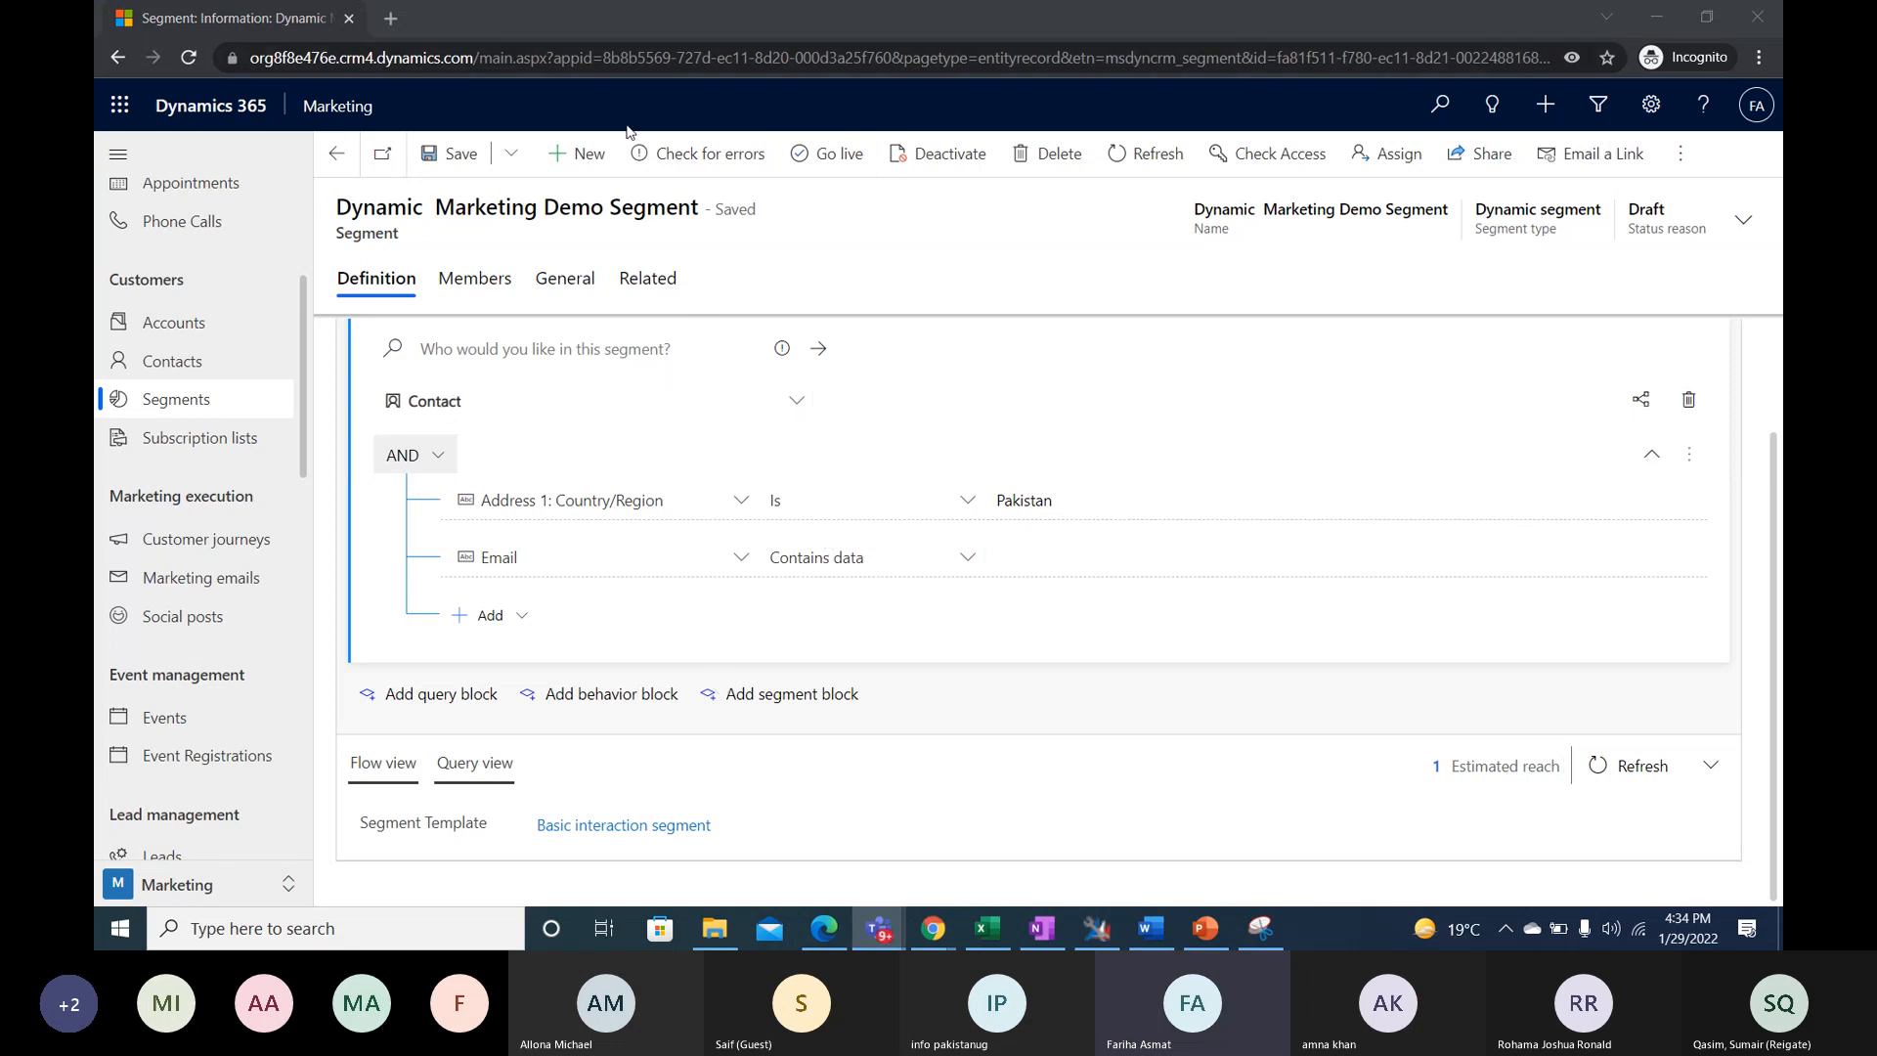
- Check the segment for errors and take it live, refreshing the record to update its status
left_click(666, 159)
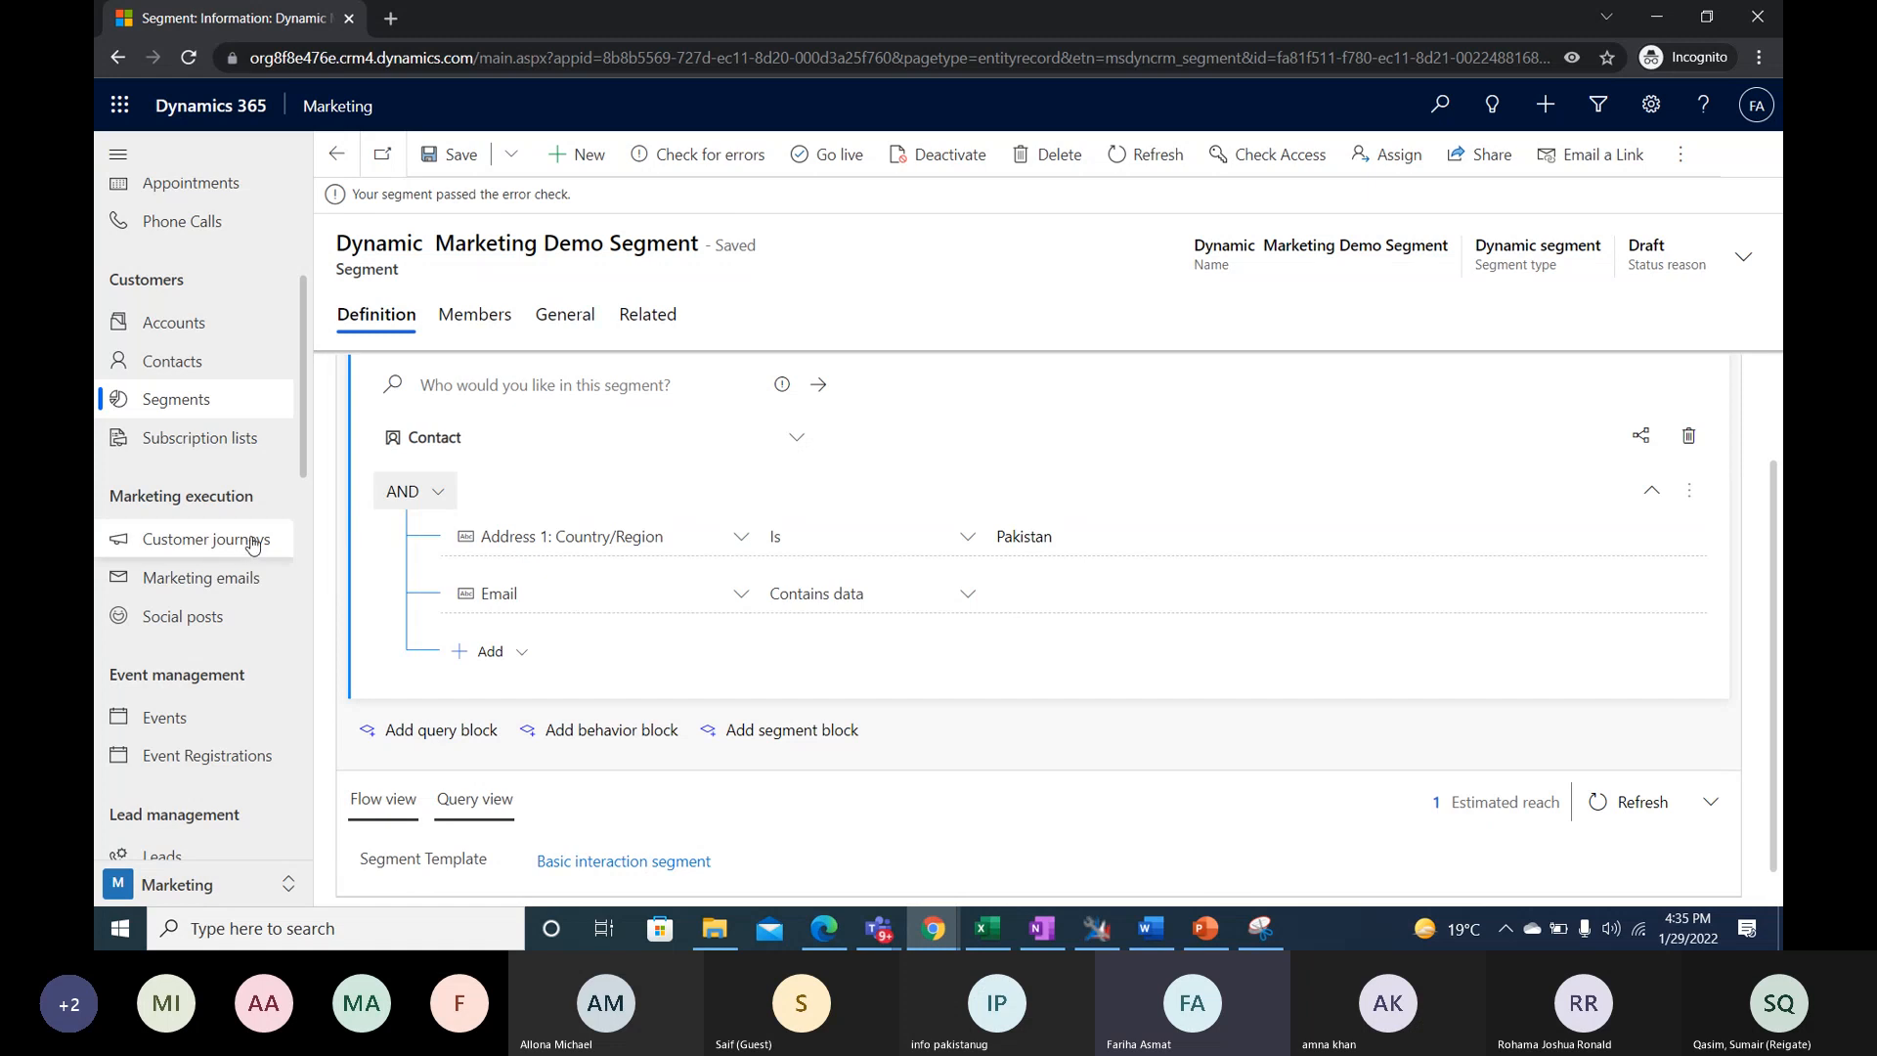
left_click(797, 164)
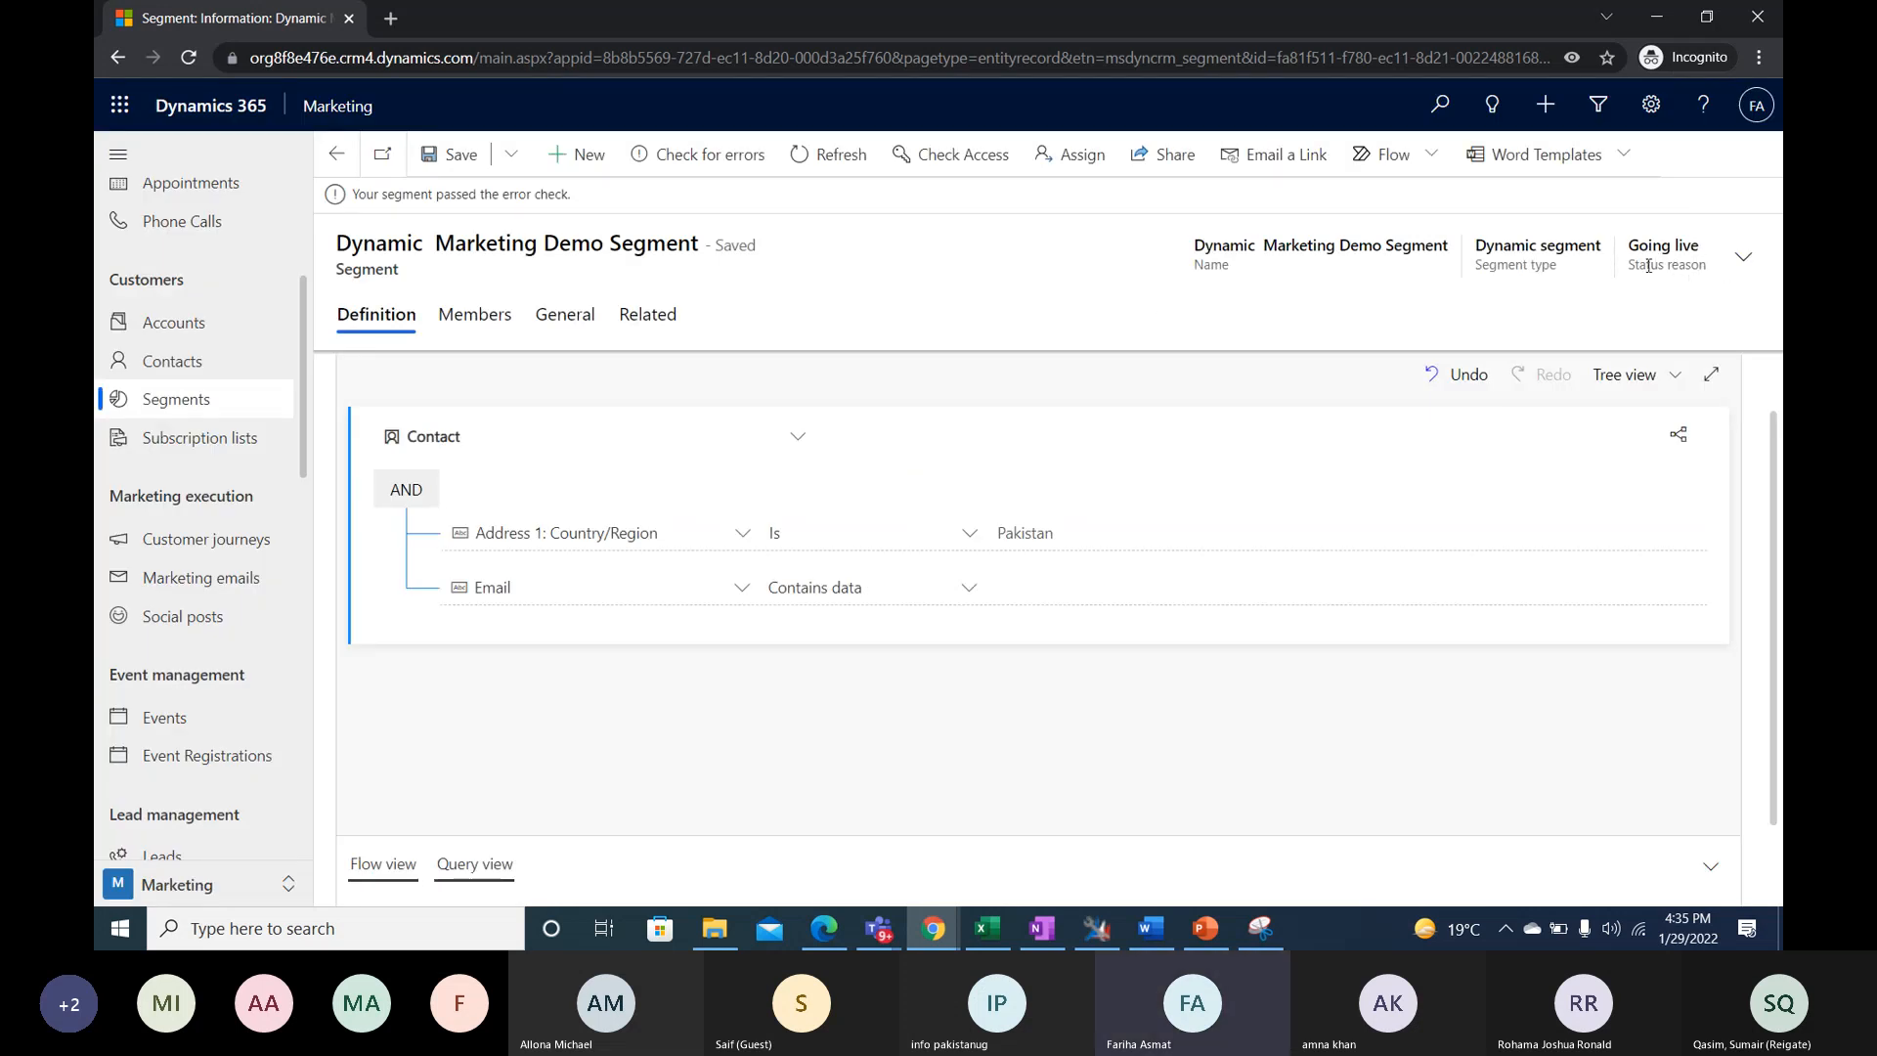
left_click_drag(1633, 243, 1710, 266)
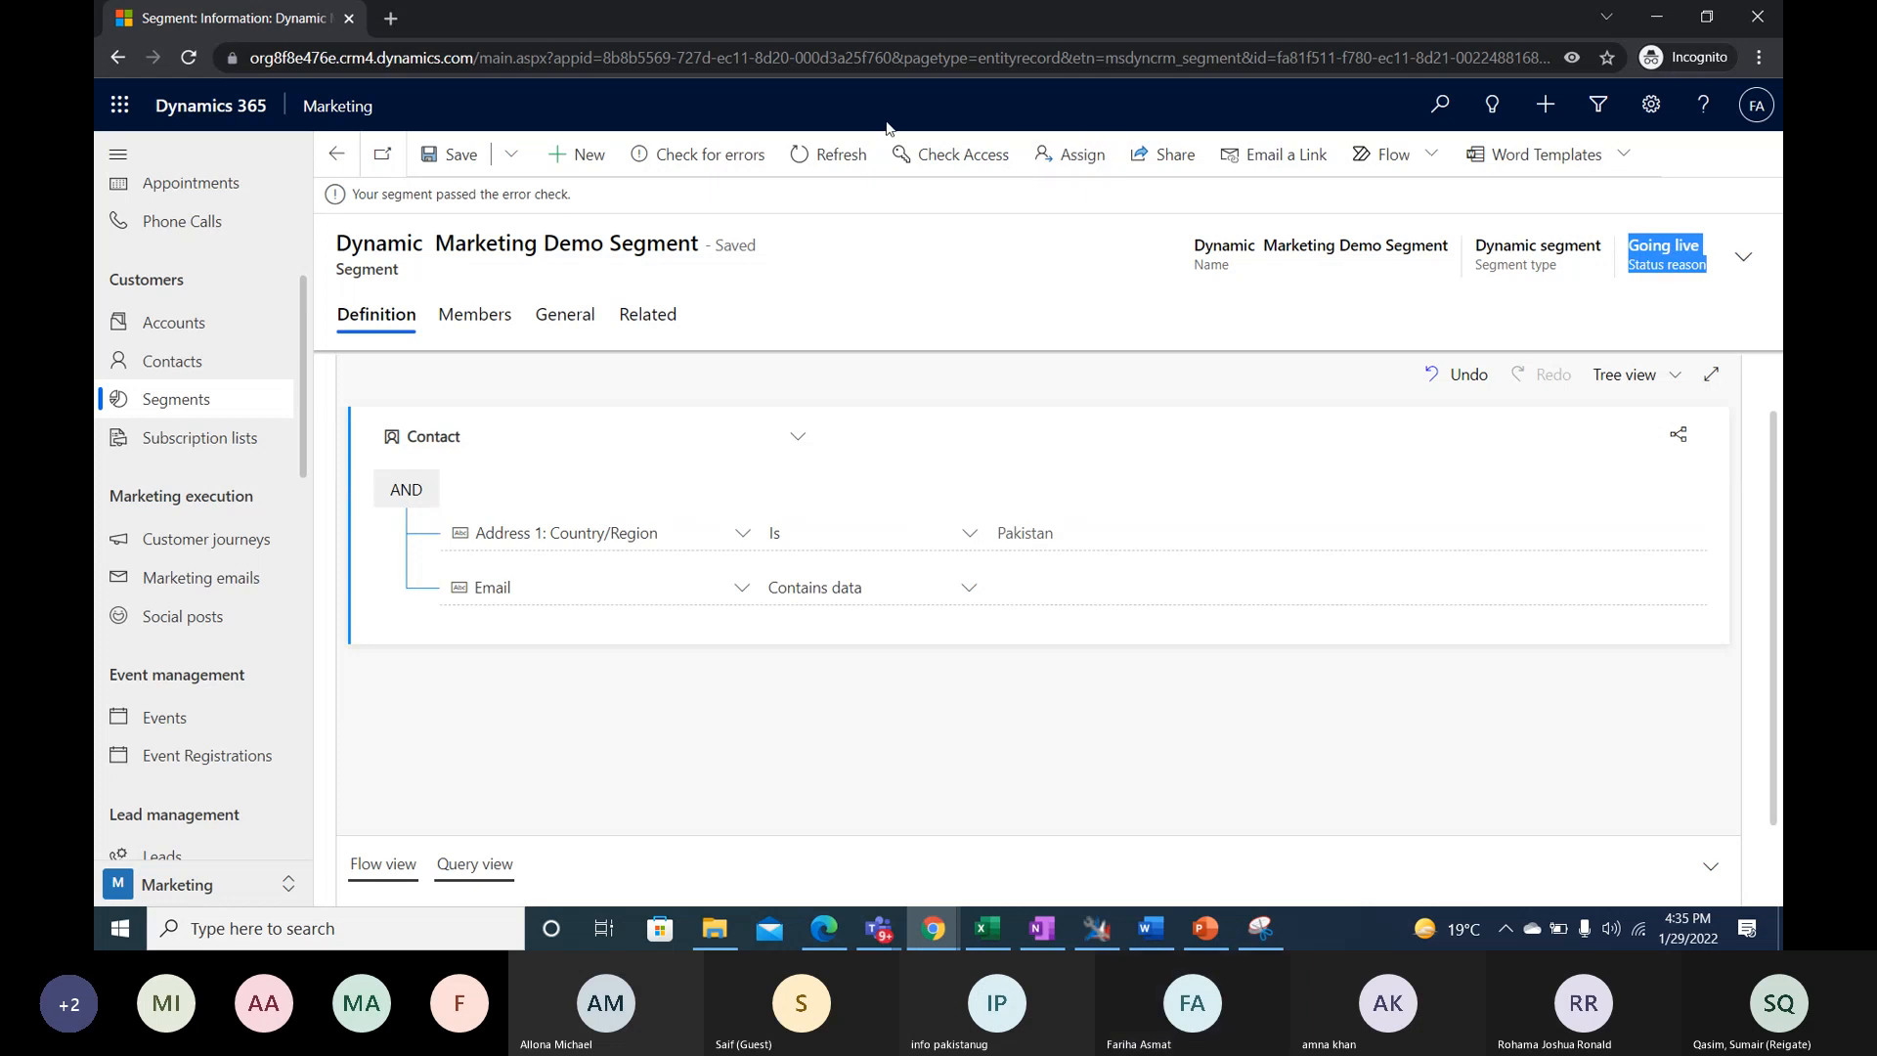
left_click(825, 155)
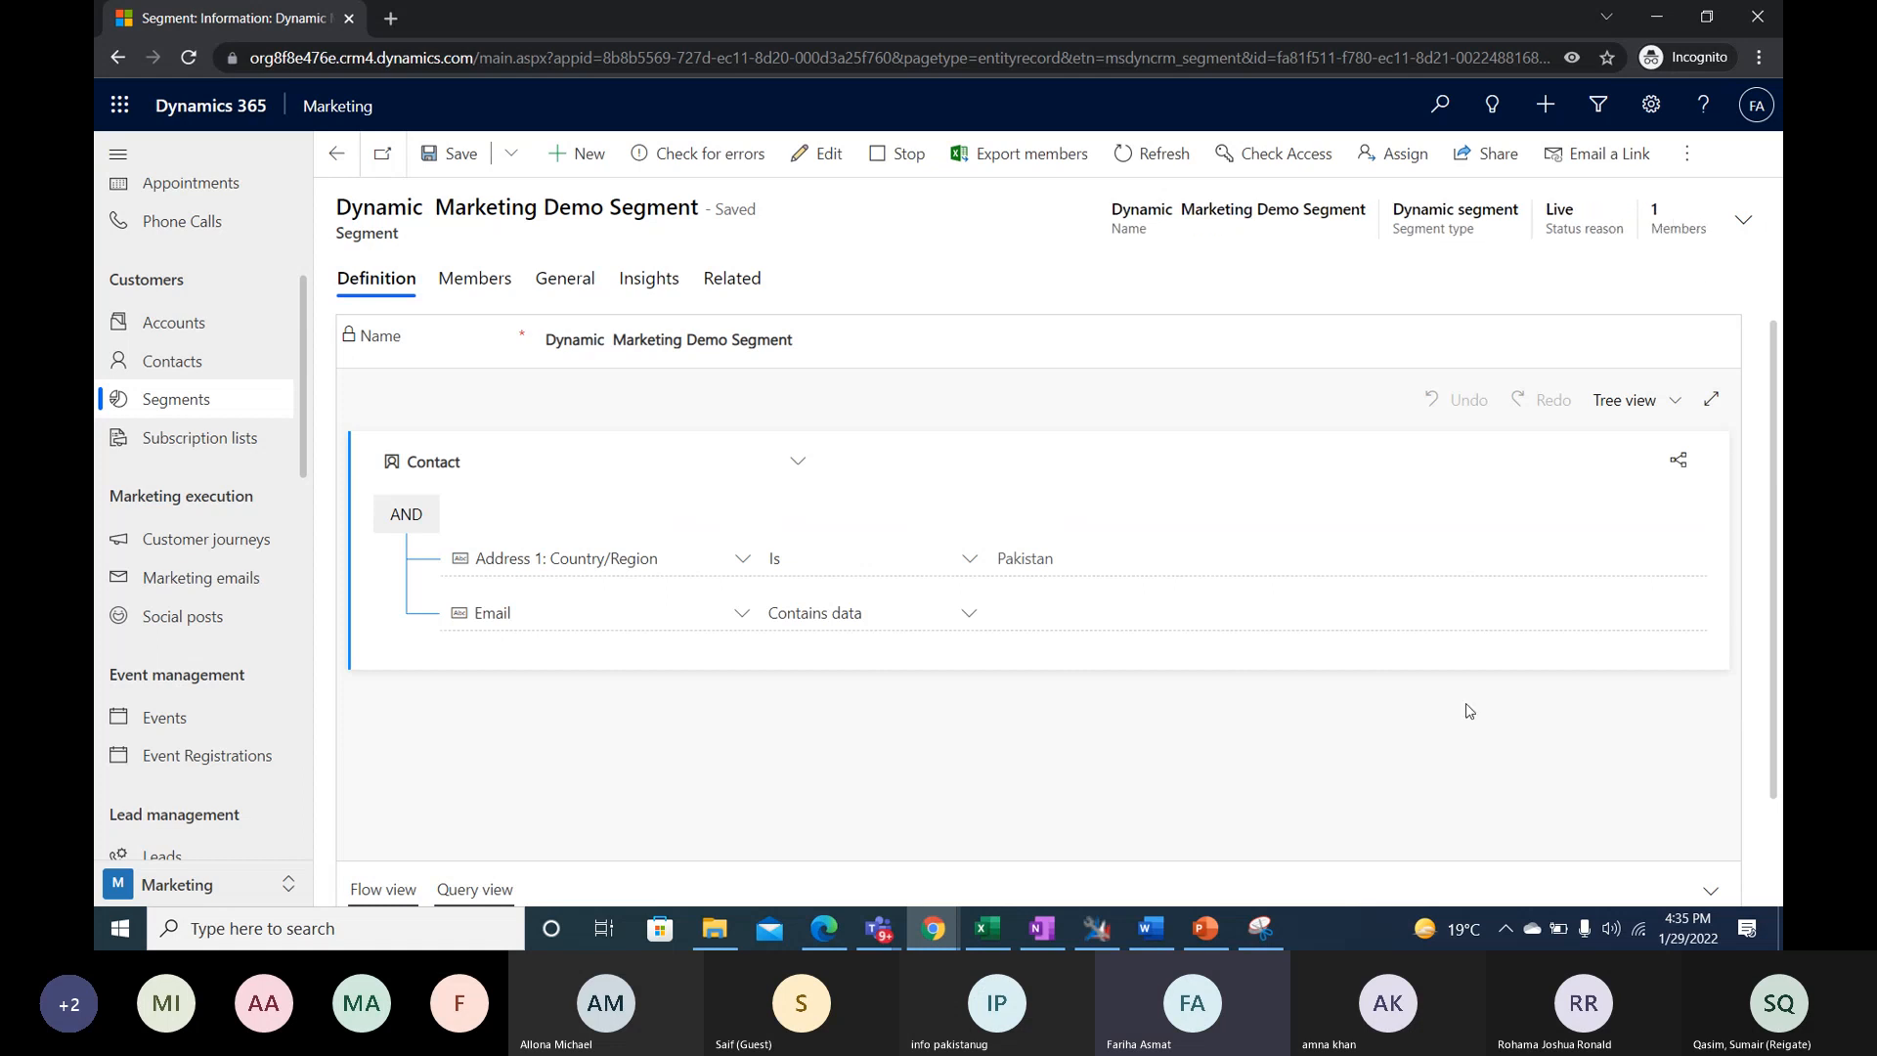
- Review the live segment's member list and evaluation times, comparing the members with the segment's defined conditions
left_click(475, 280)
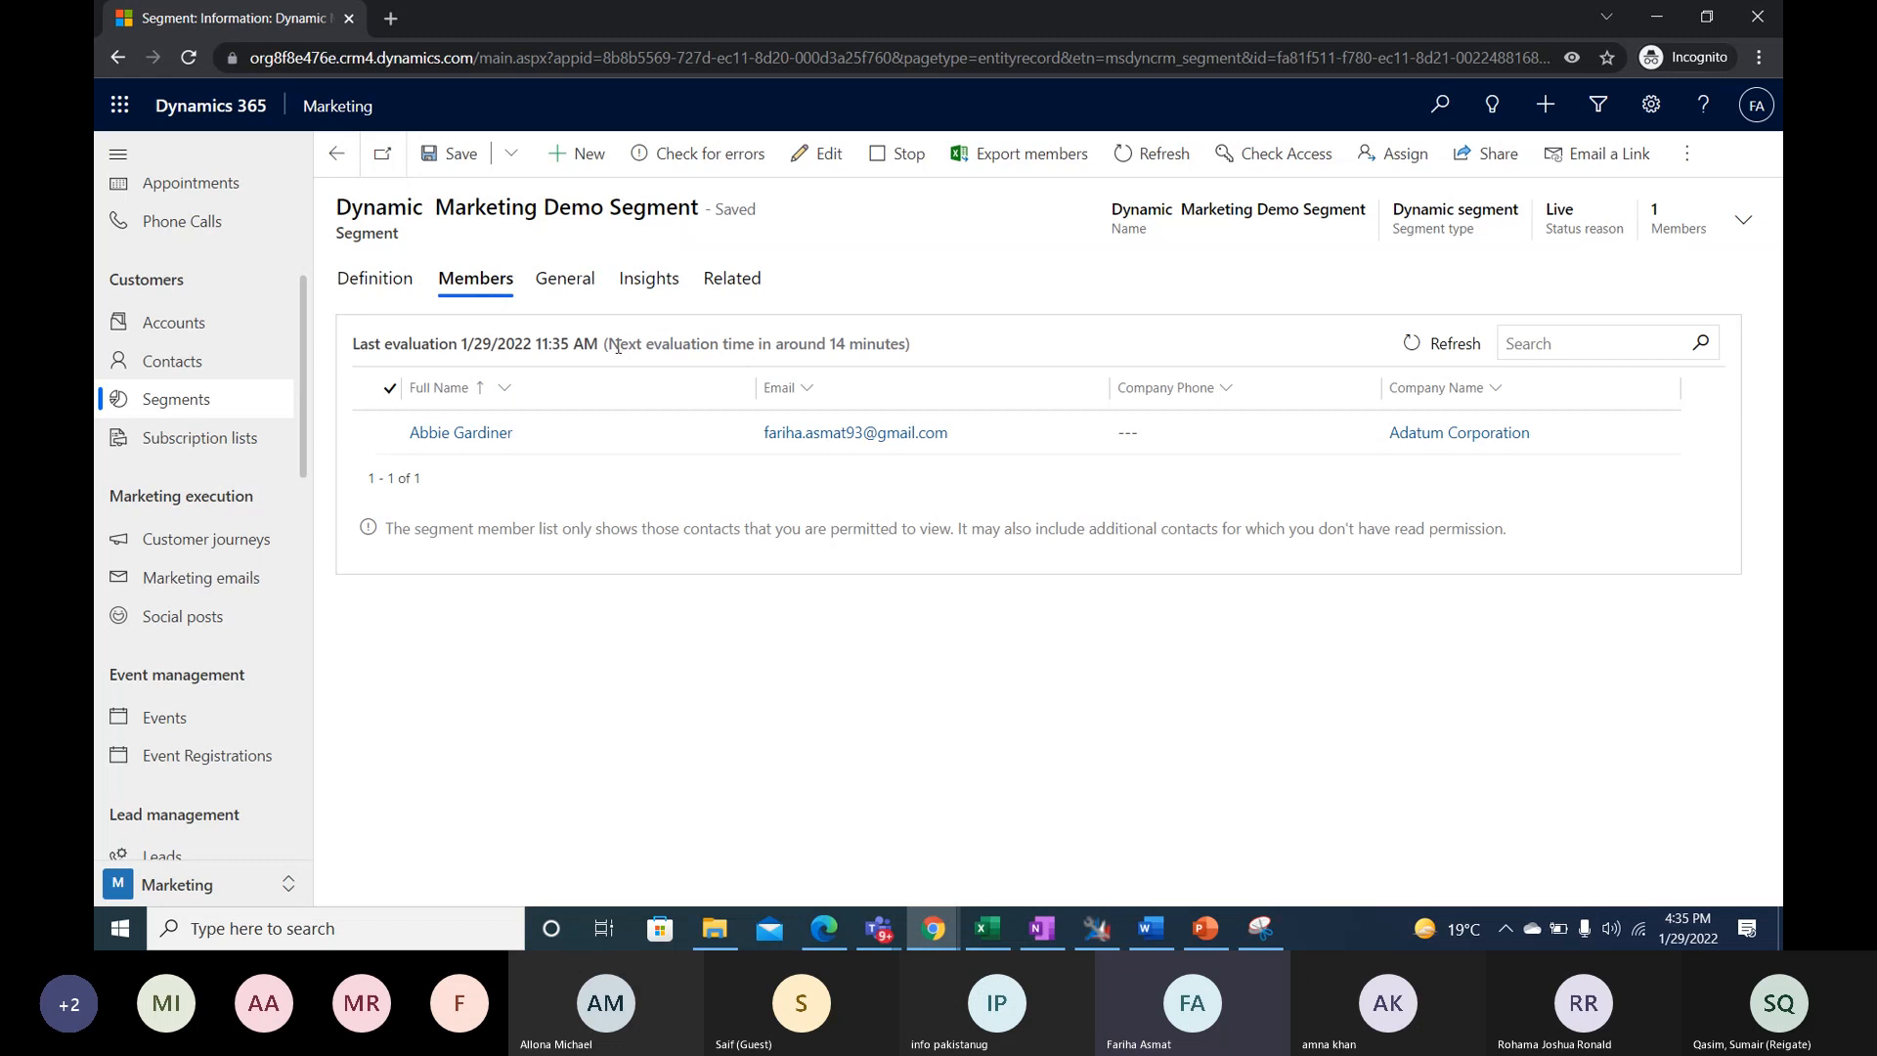
left_click_drag(632, 346, 902, 363)
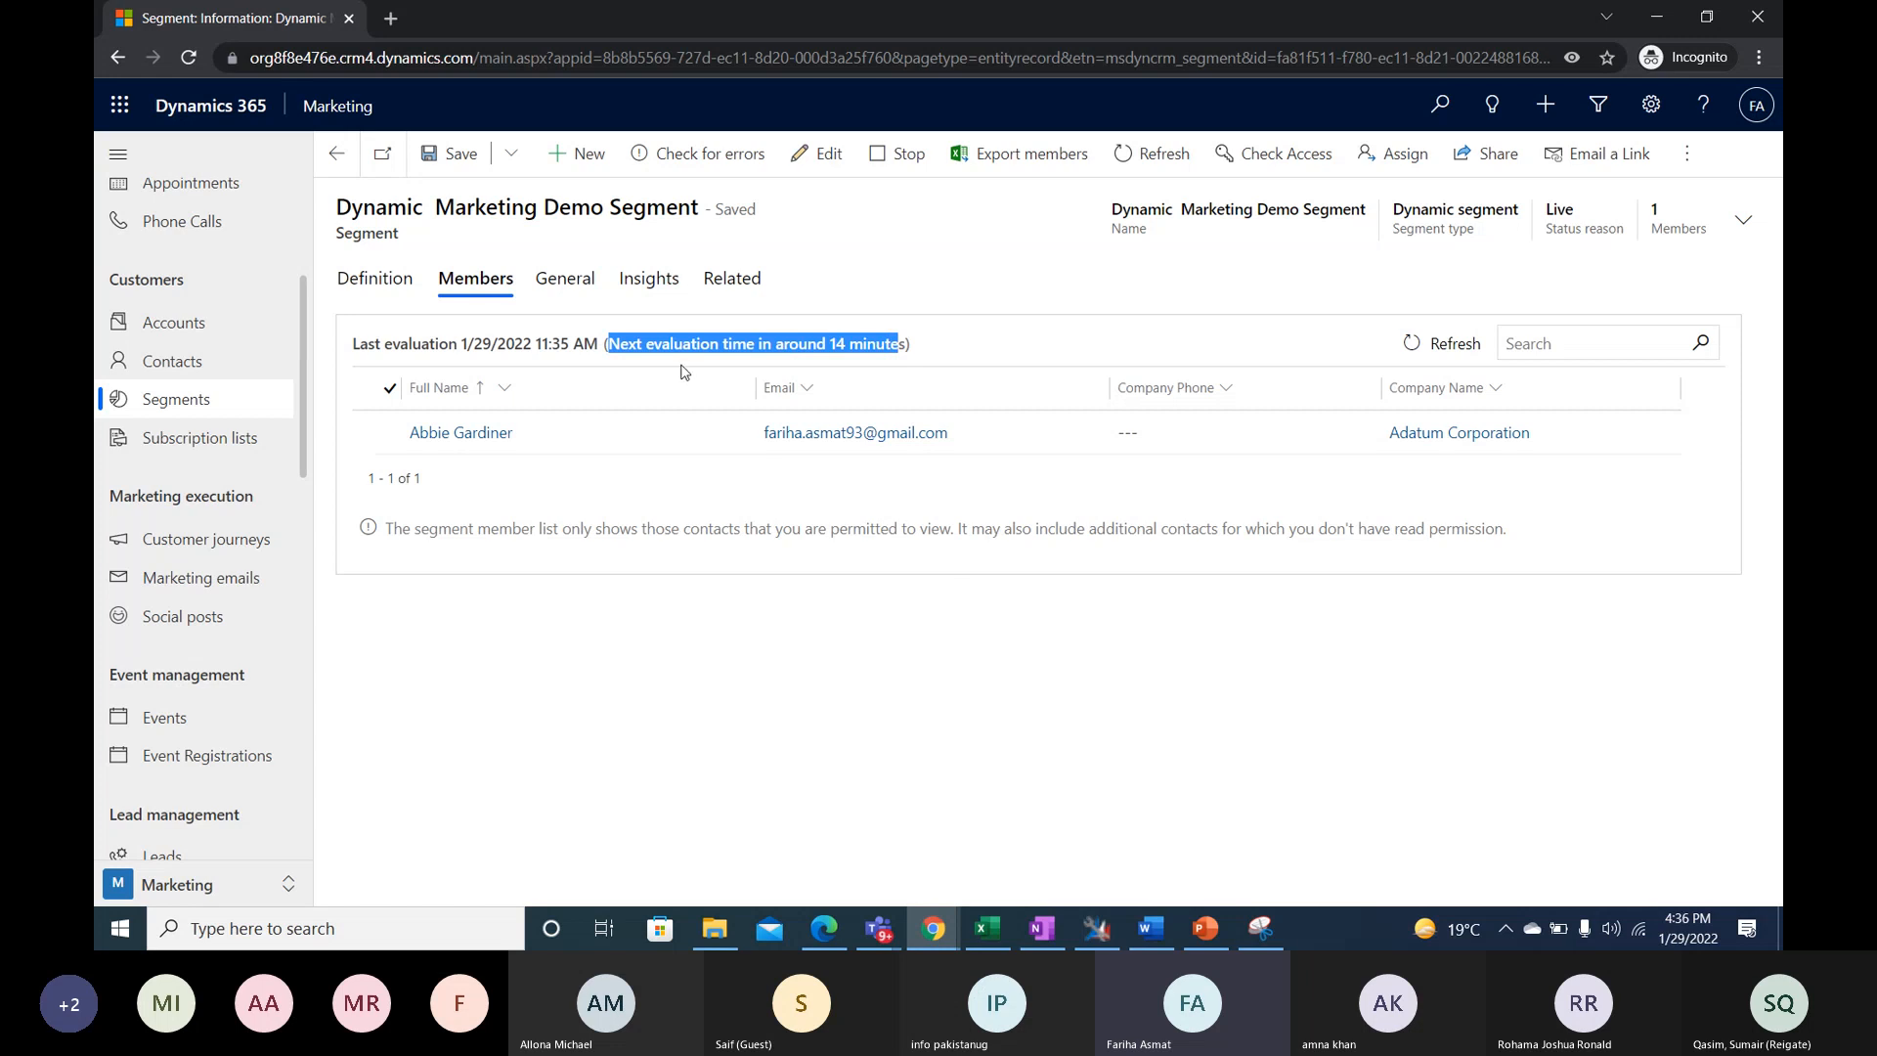
left_click_drag(921, 348, 601, 348)
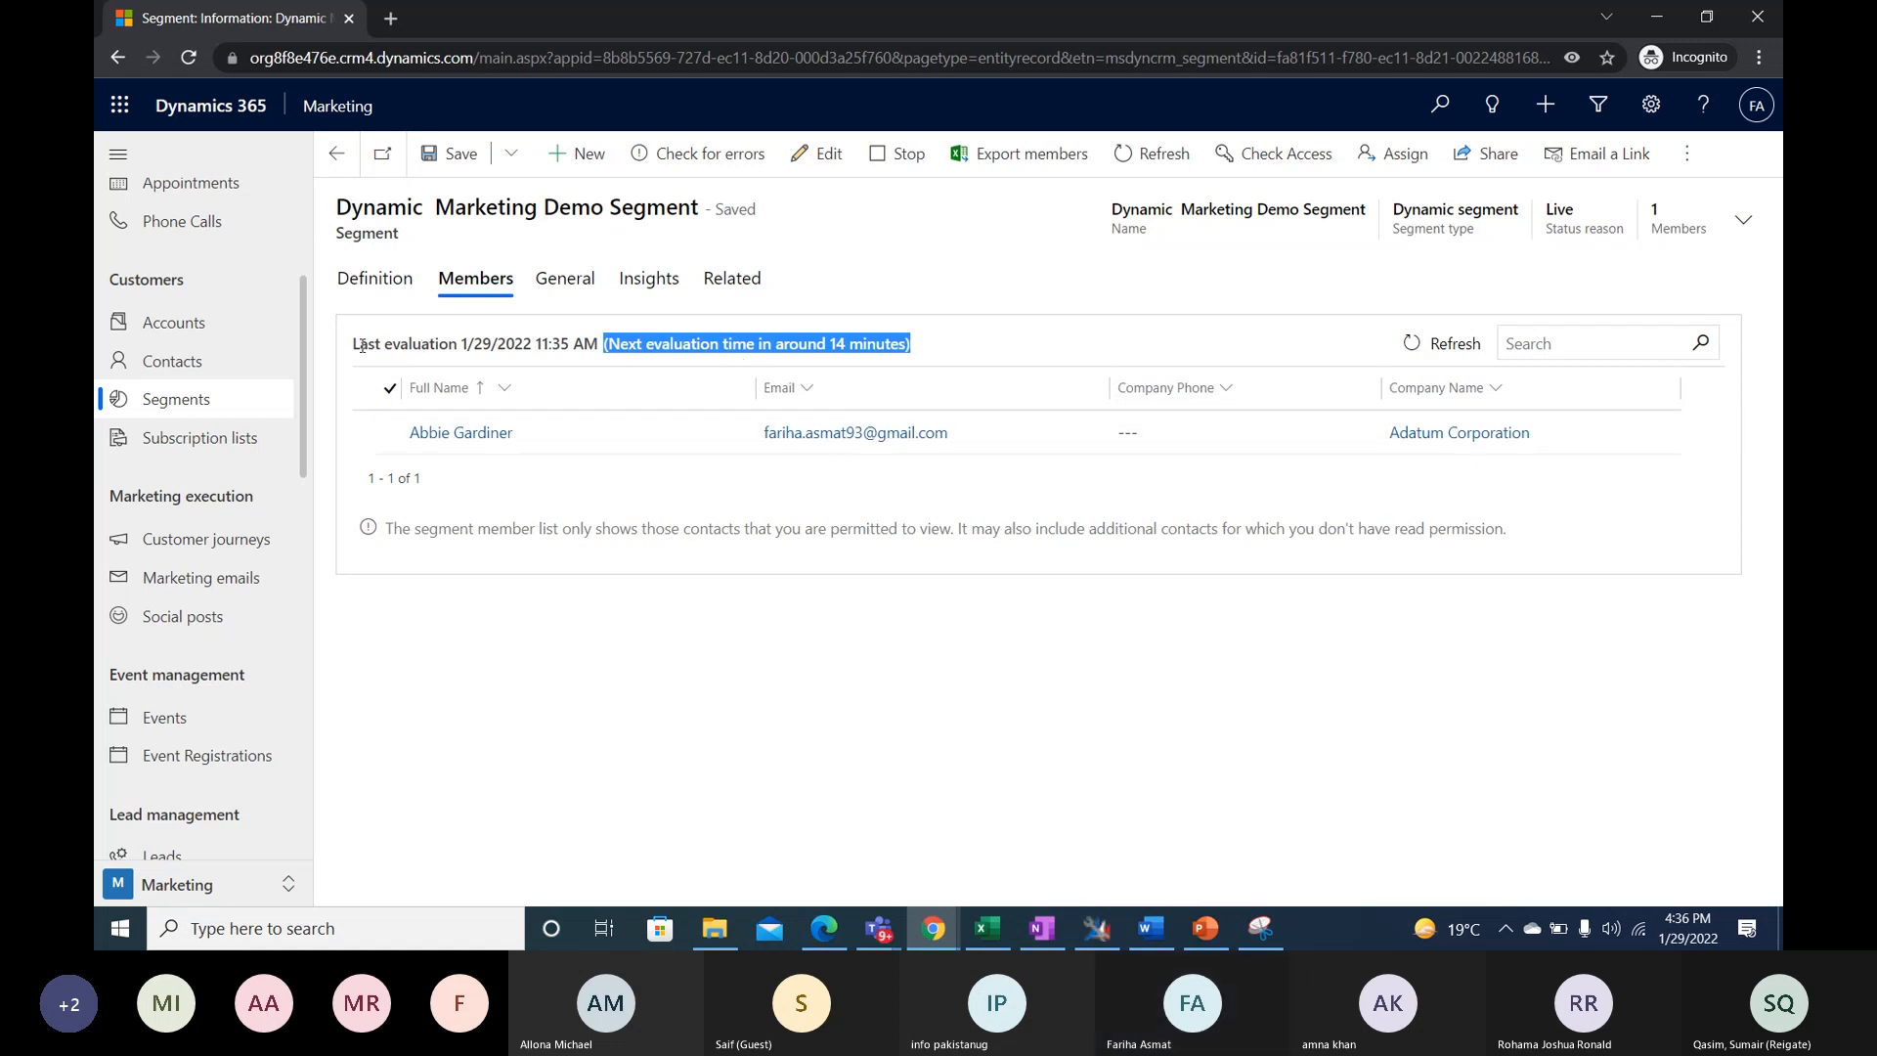
left_click_drag(354, 343, 929, 347)
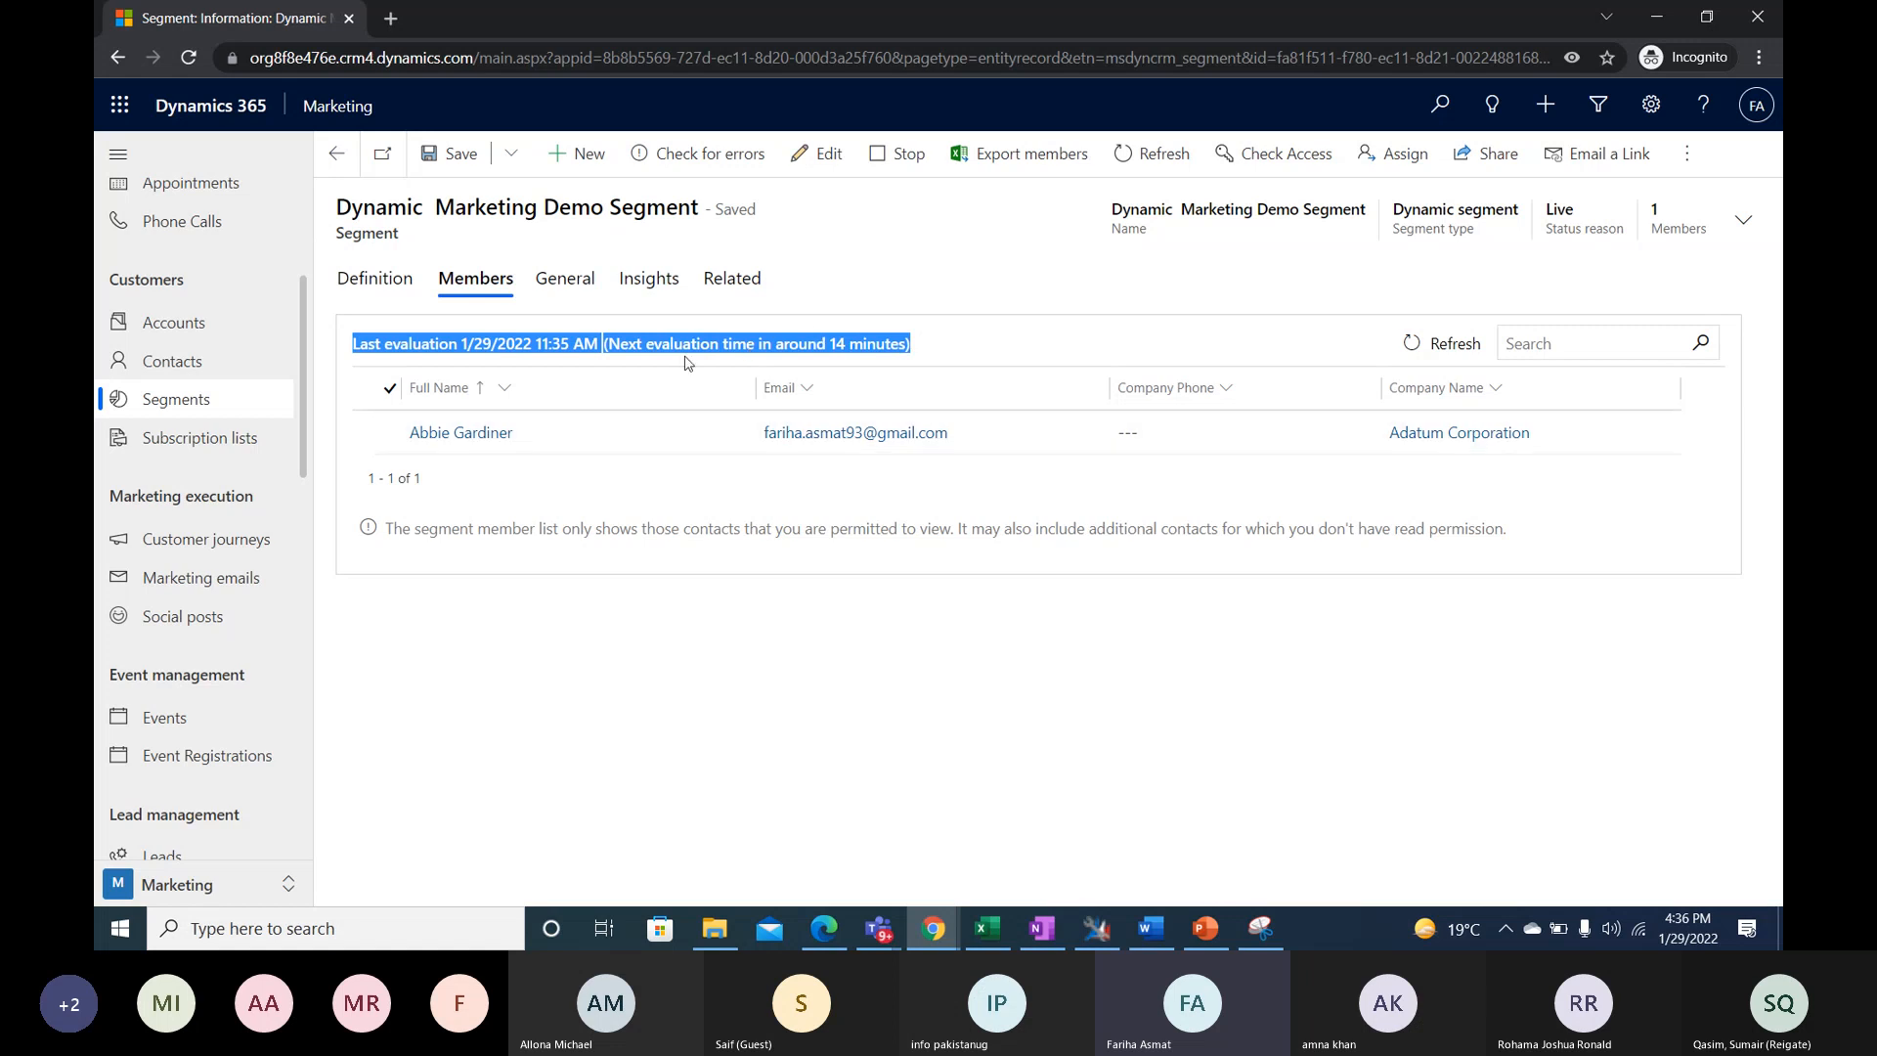
left_click(609, 349)
left_click_drag(601, 344, 807, 347)
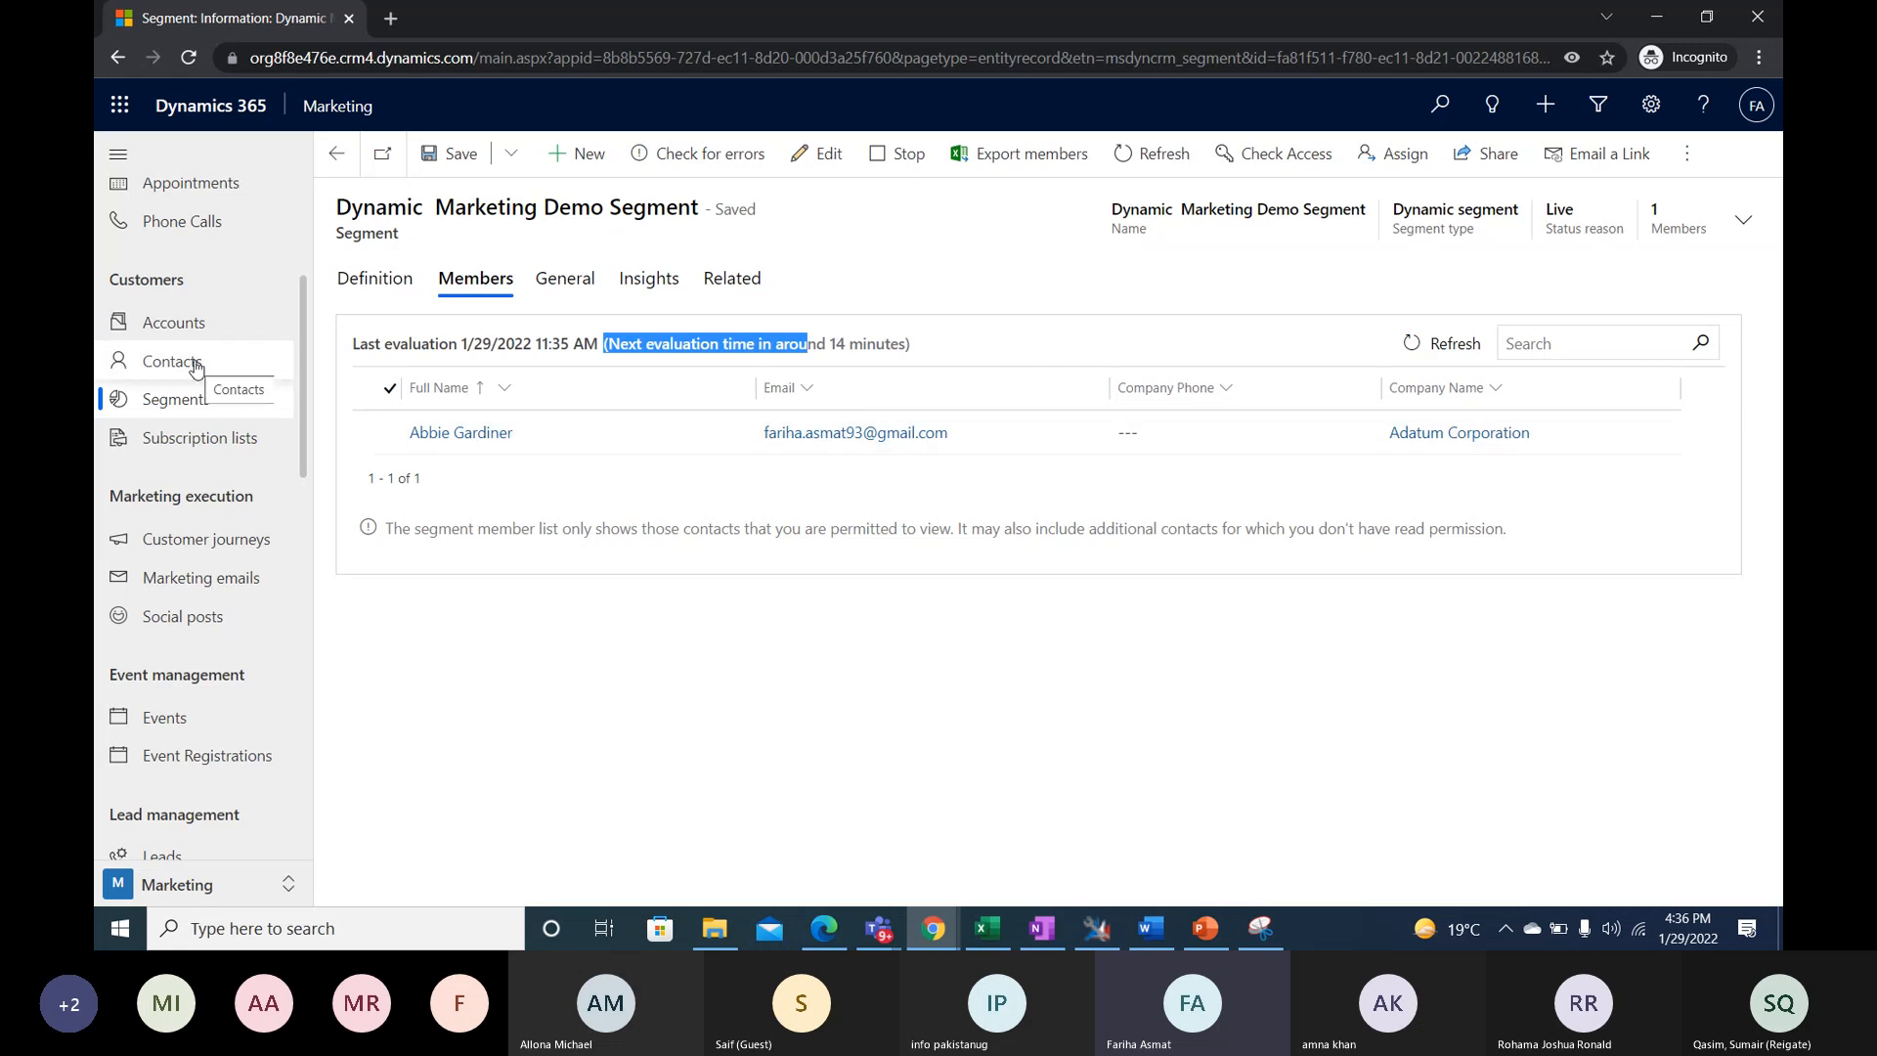
left_click(379, 281)
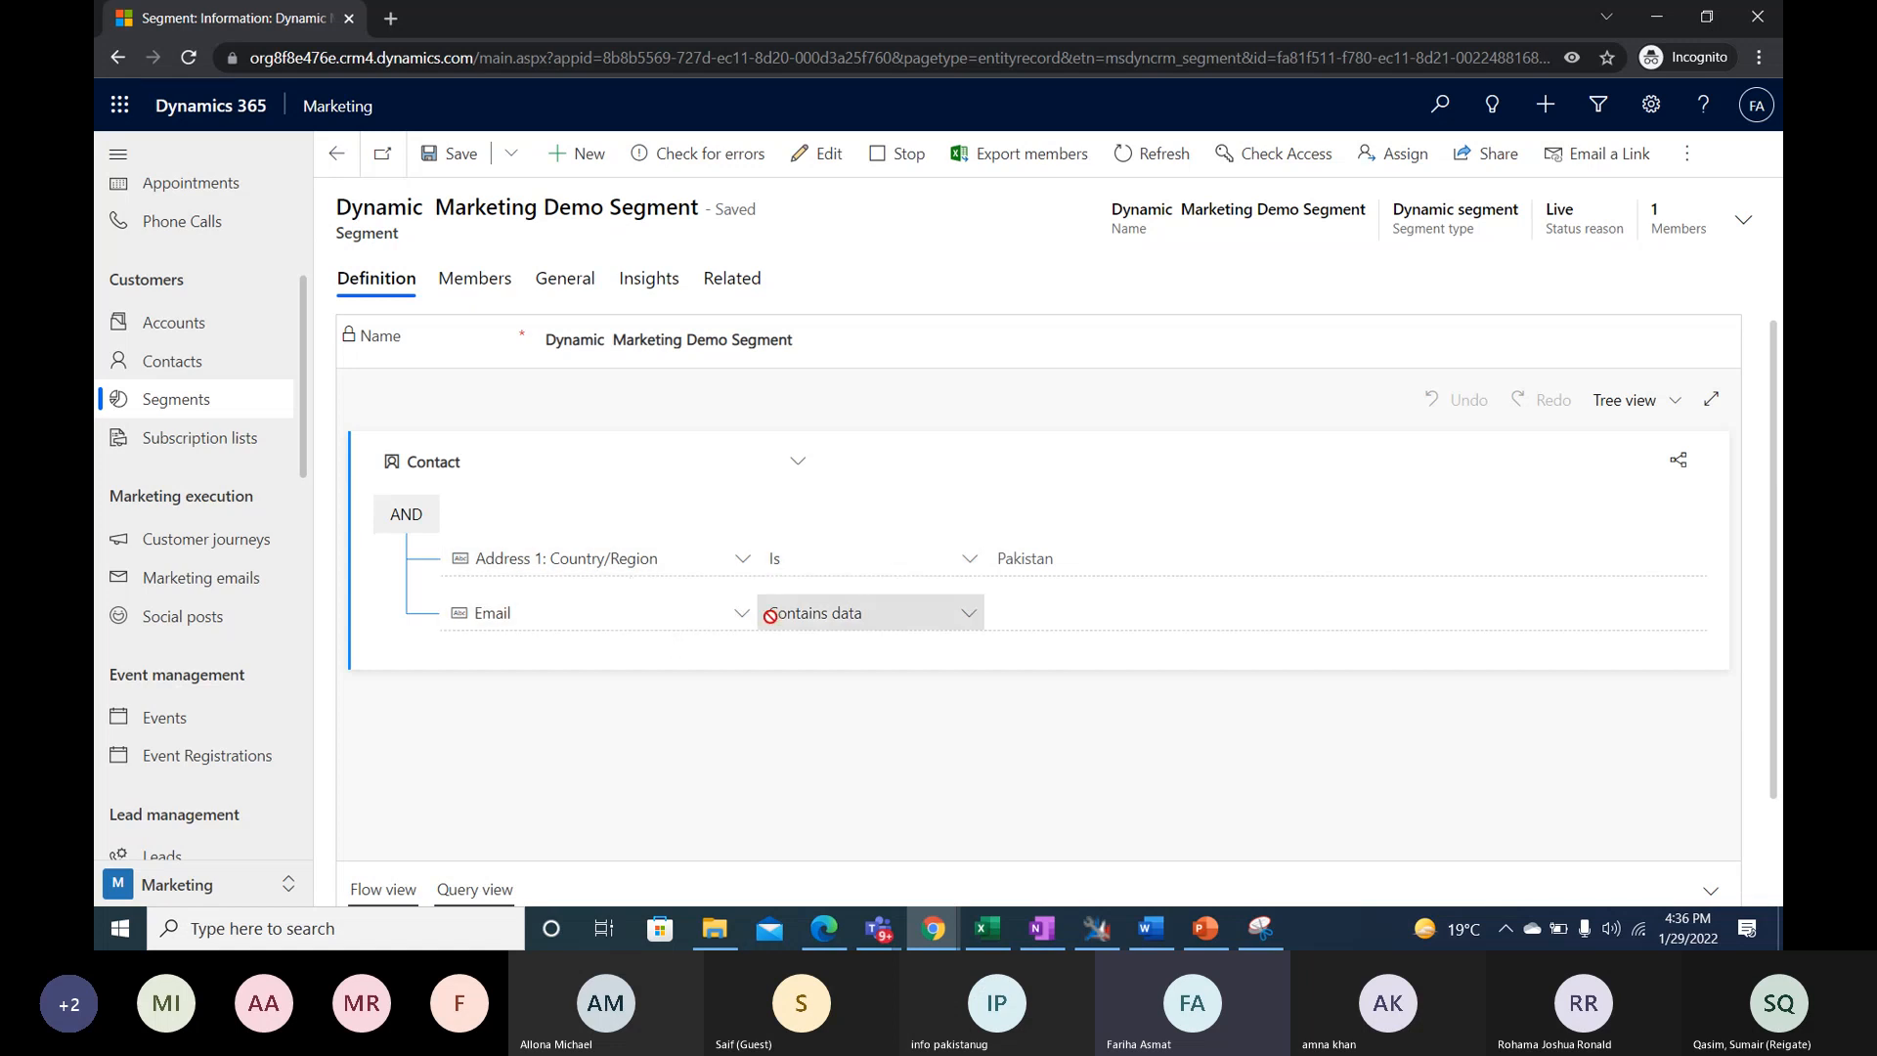
left_click(475, 279)
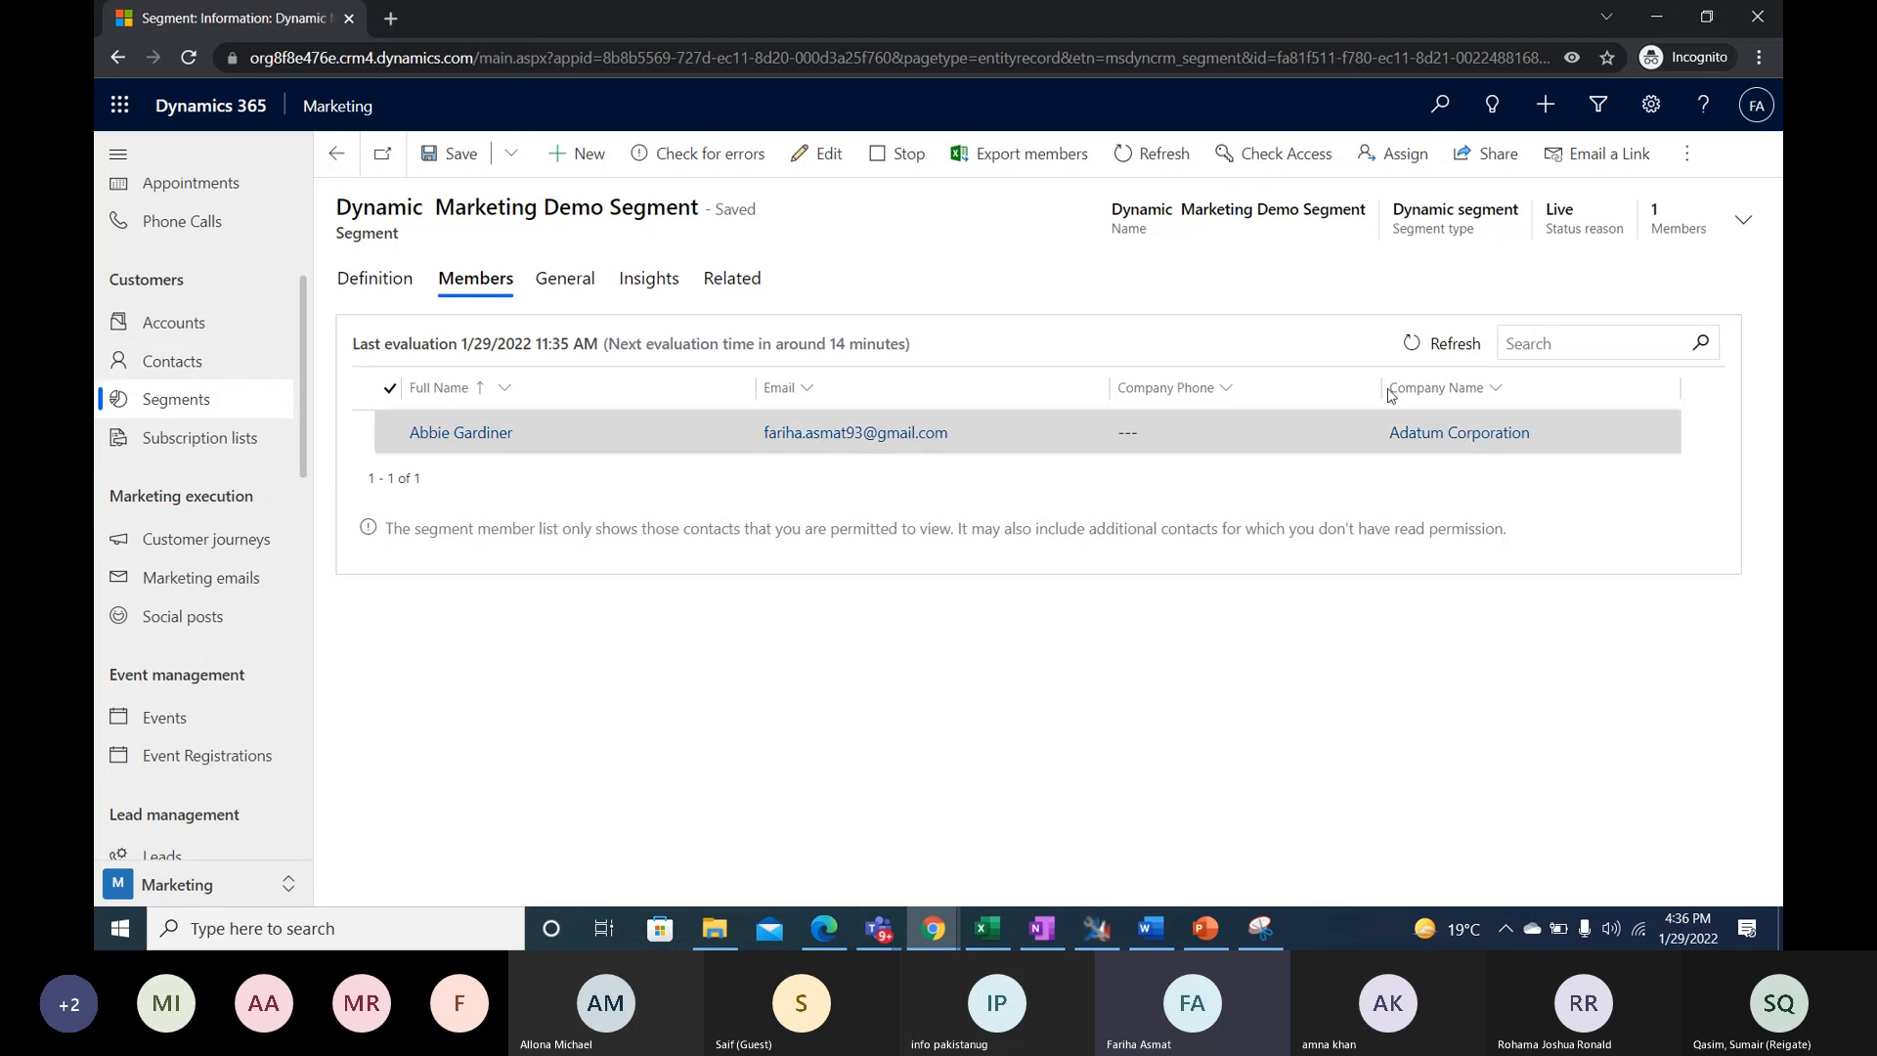
- Examine the segment's insights chart of members over time and review its definition down to the segment template
left_click(650, 278)
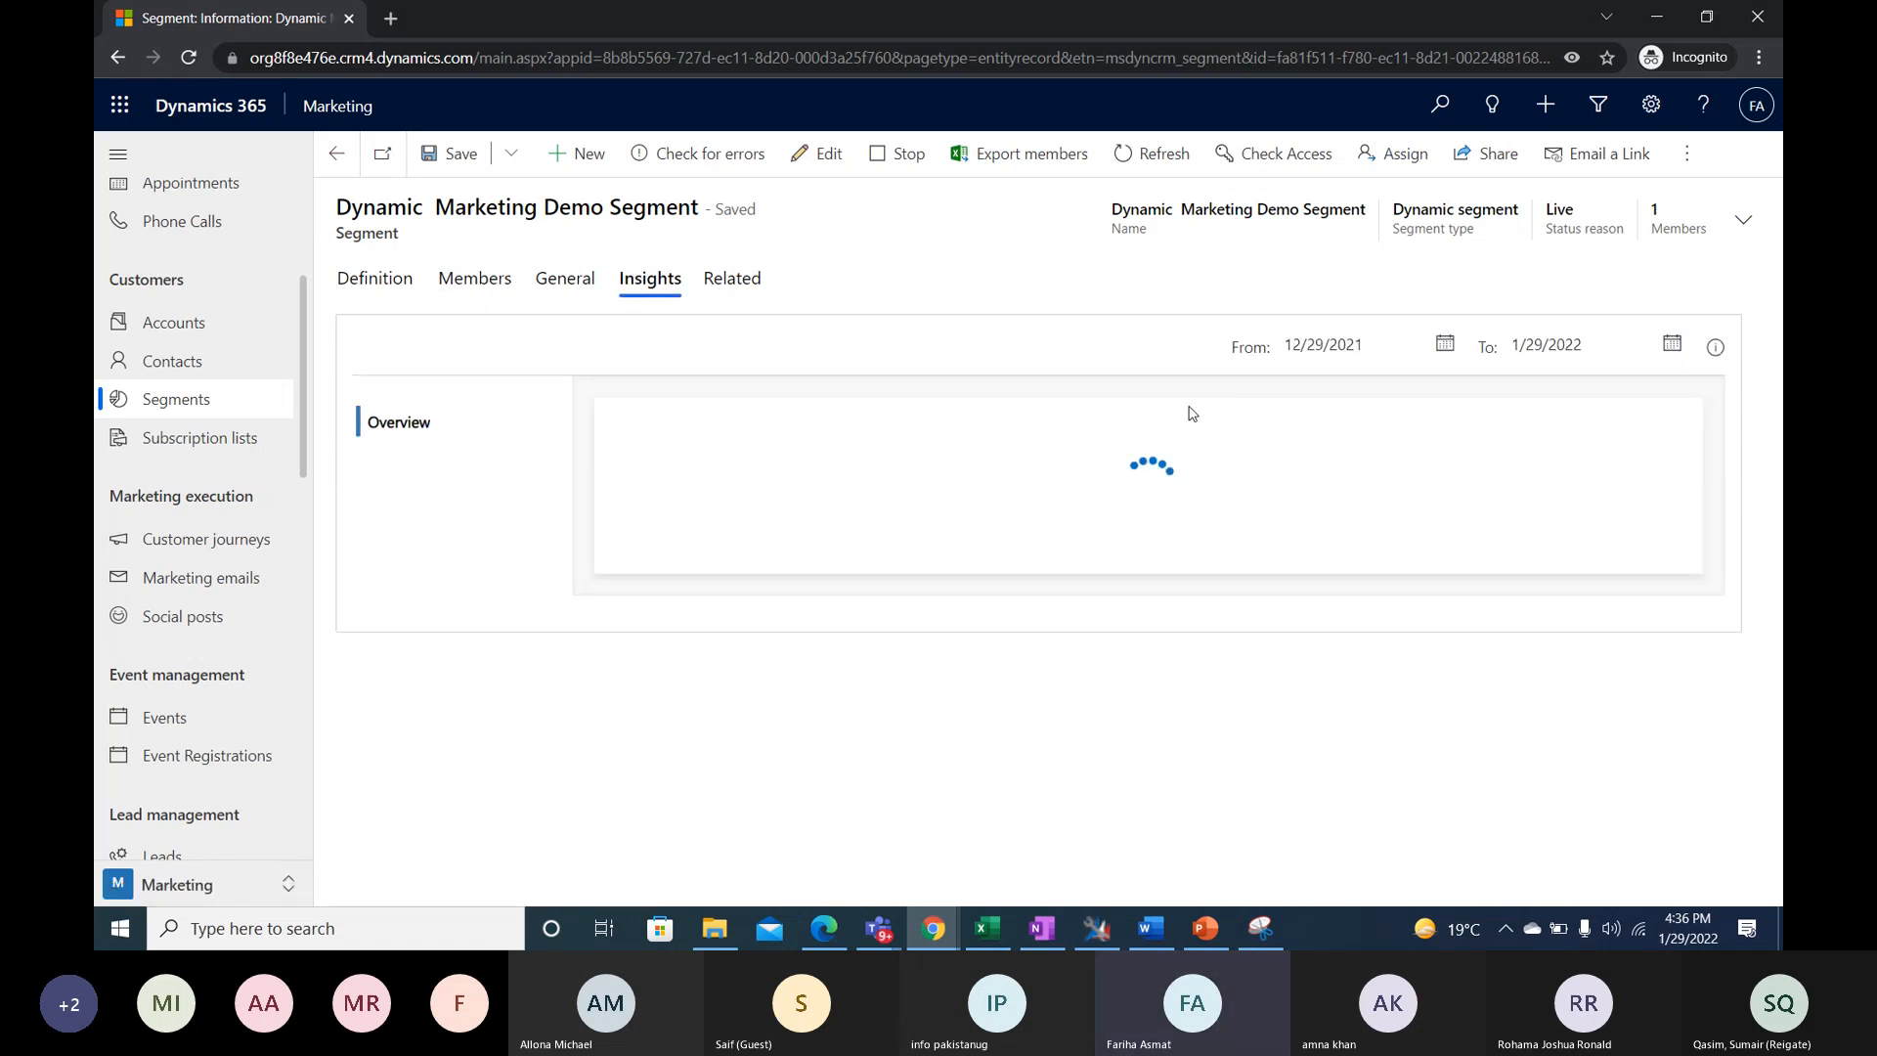
scroll(1662, 587, "down", 2)
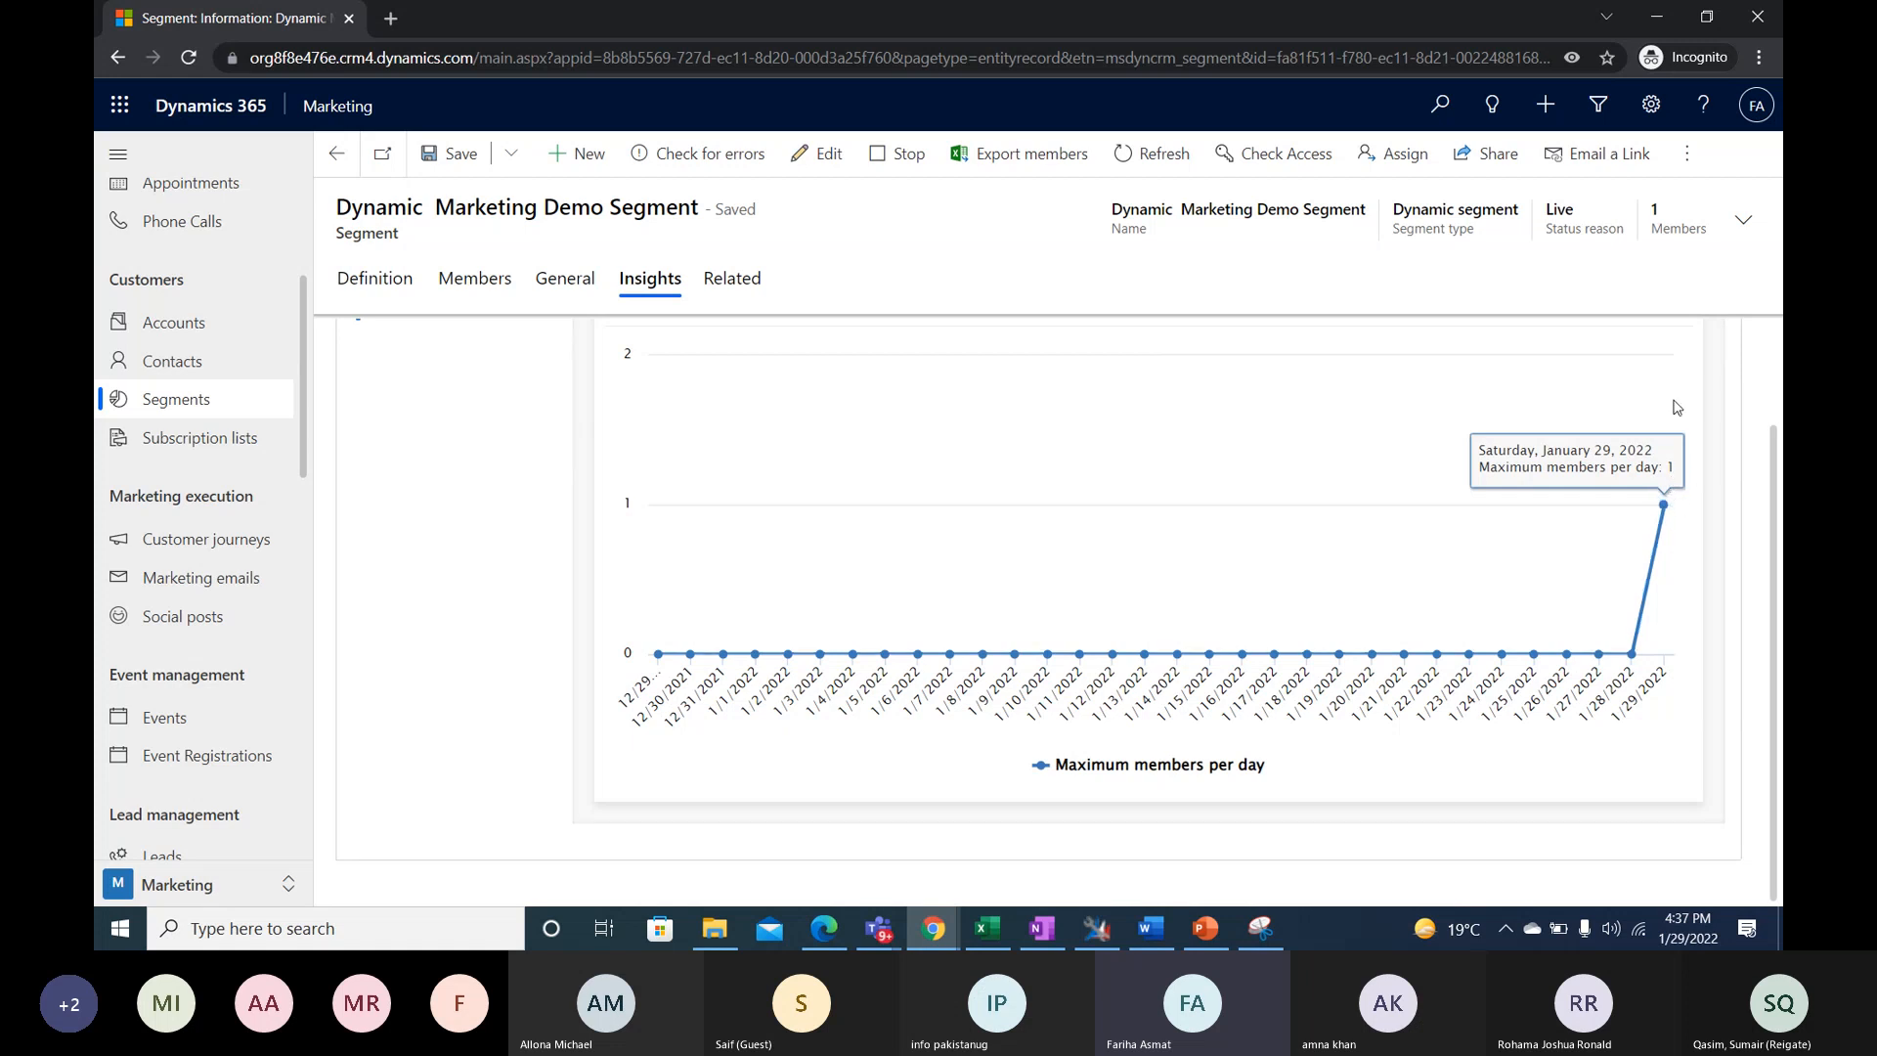
scroll(1665, 385, "up", 1)
scroll(1668, 418, "down", 1)
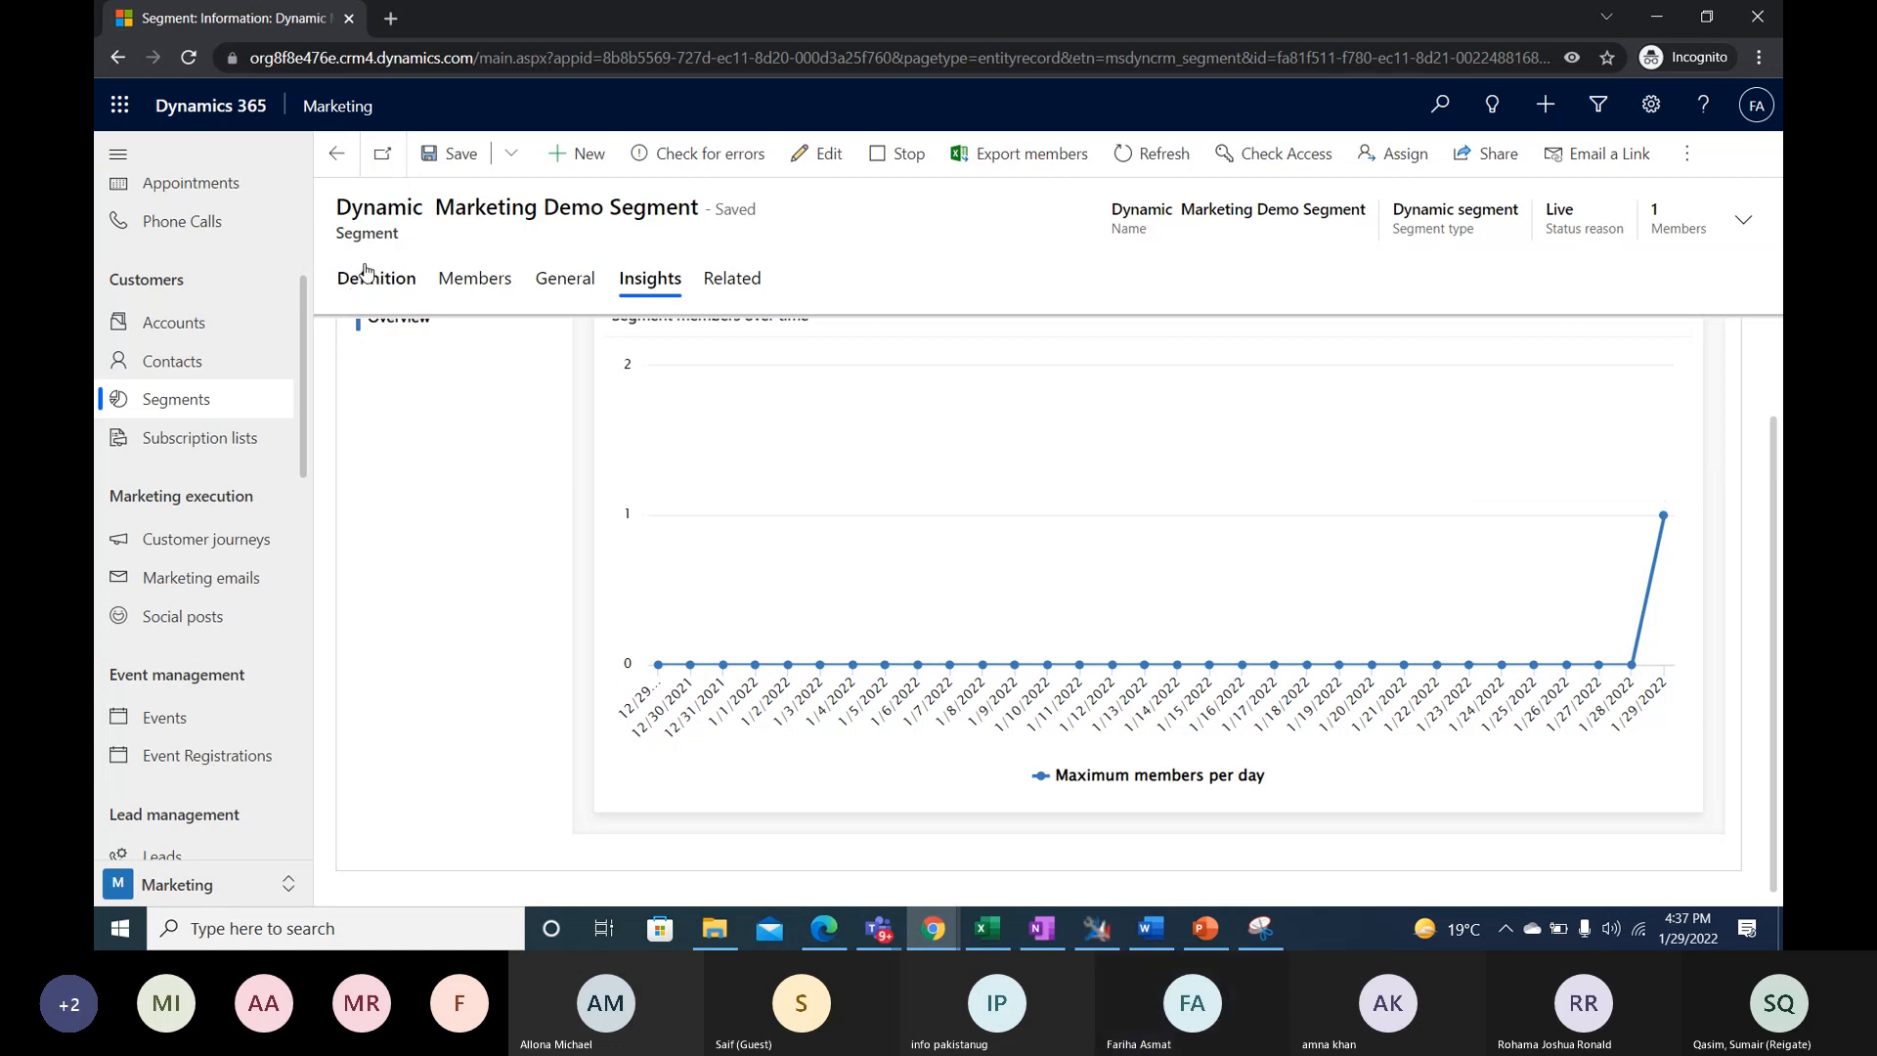
left_click(367, 275)
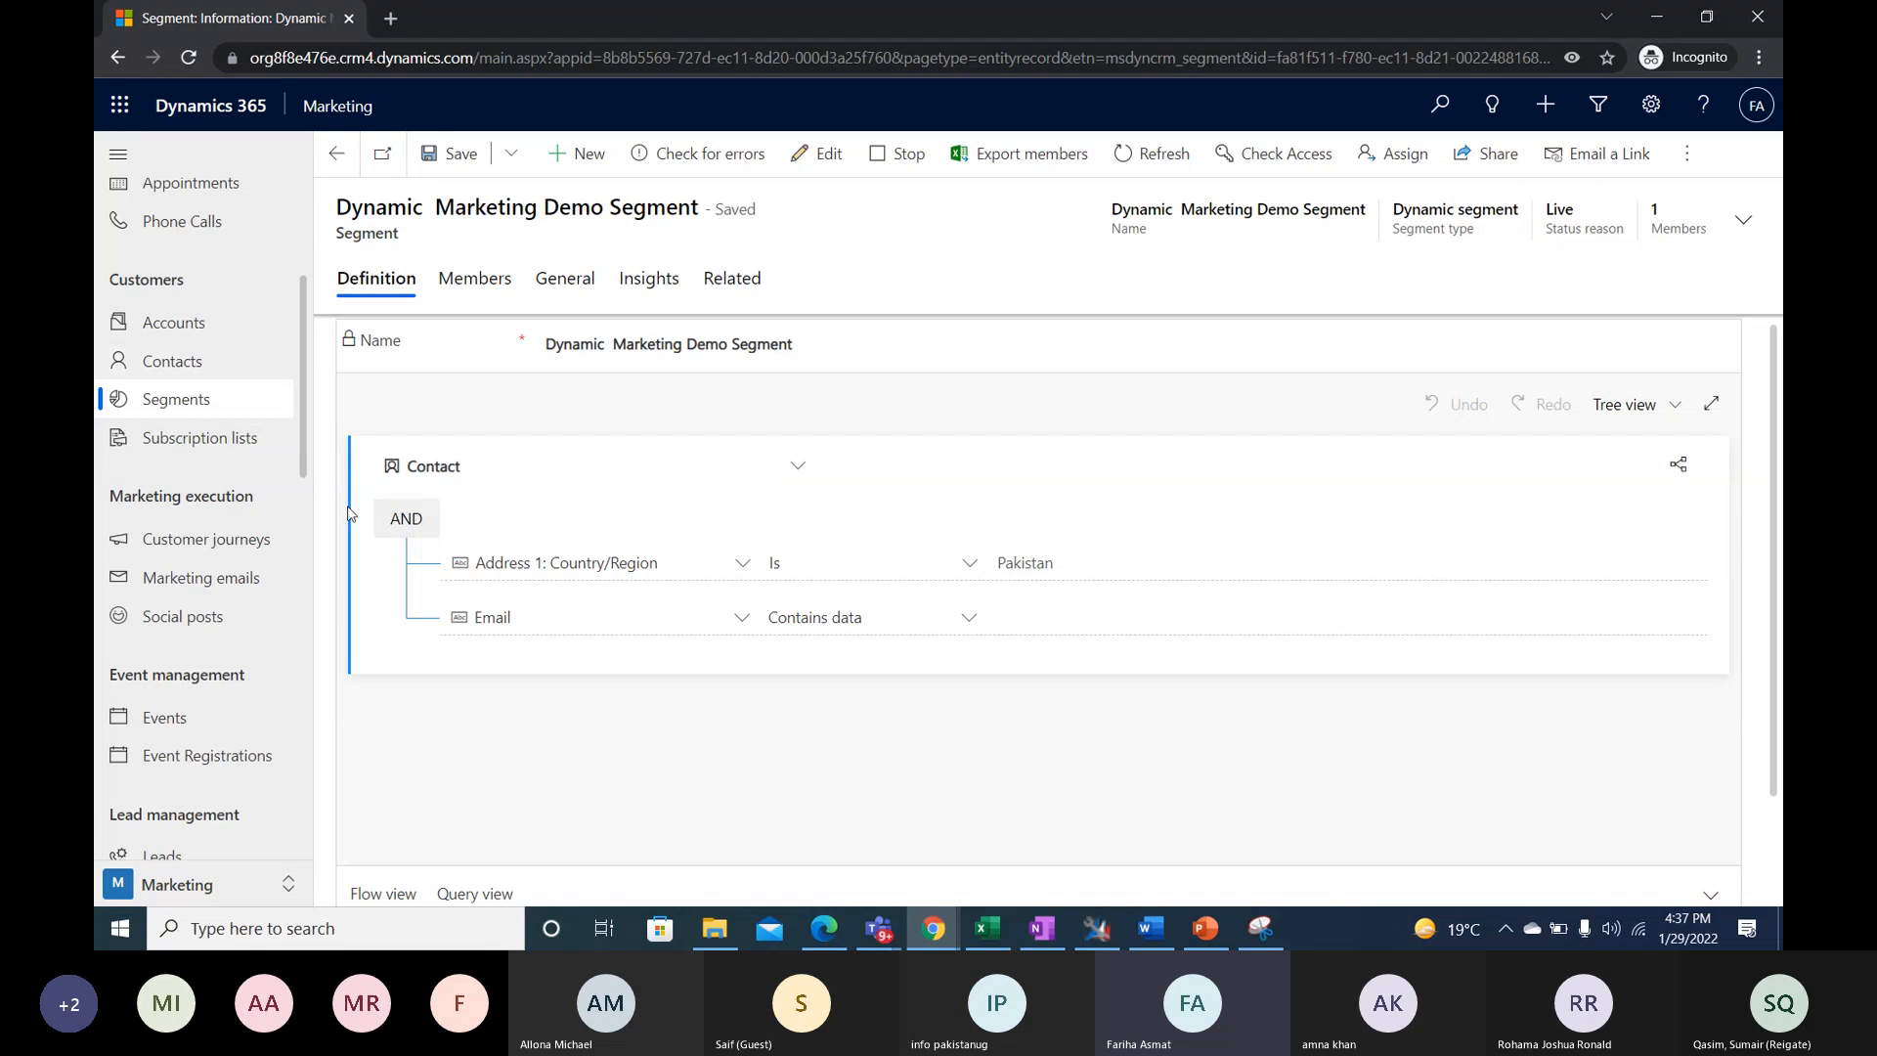
scroll(981, 600, "down", 1)
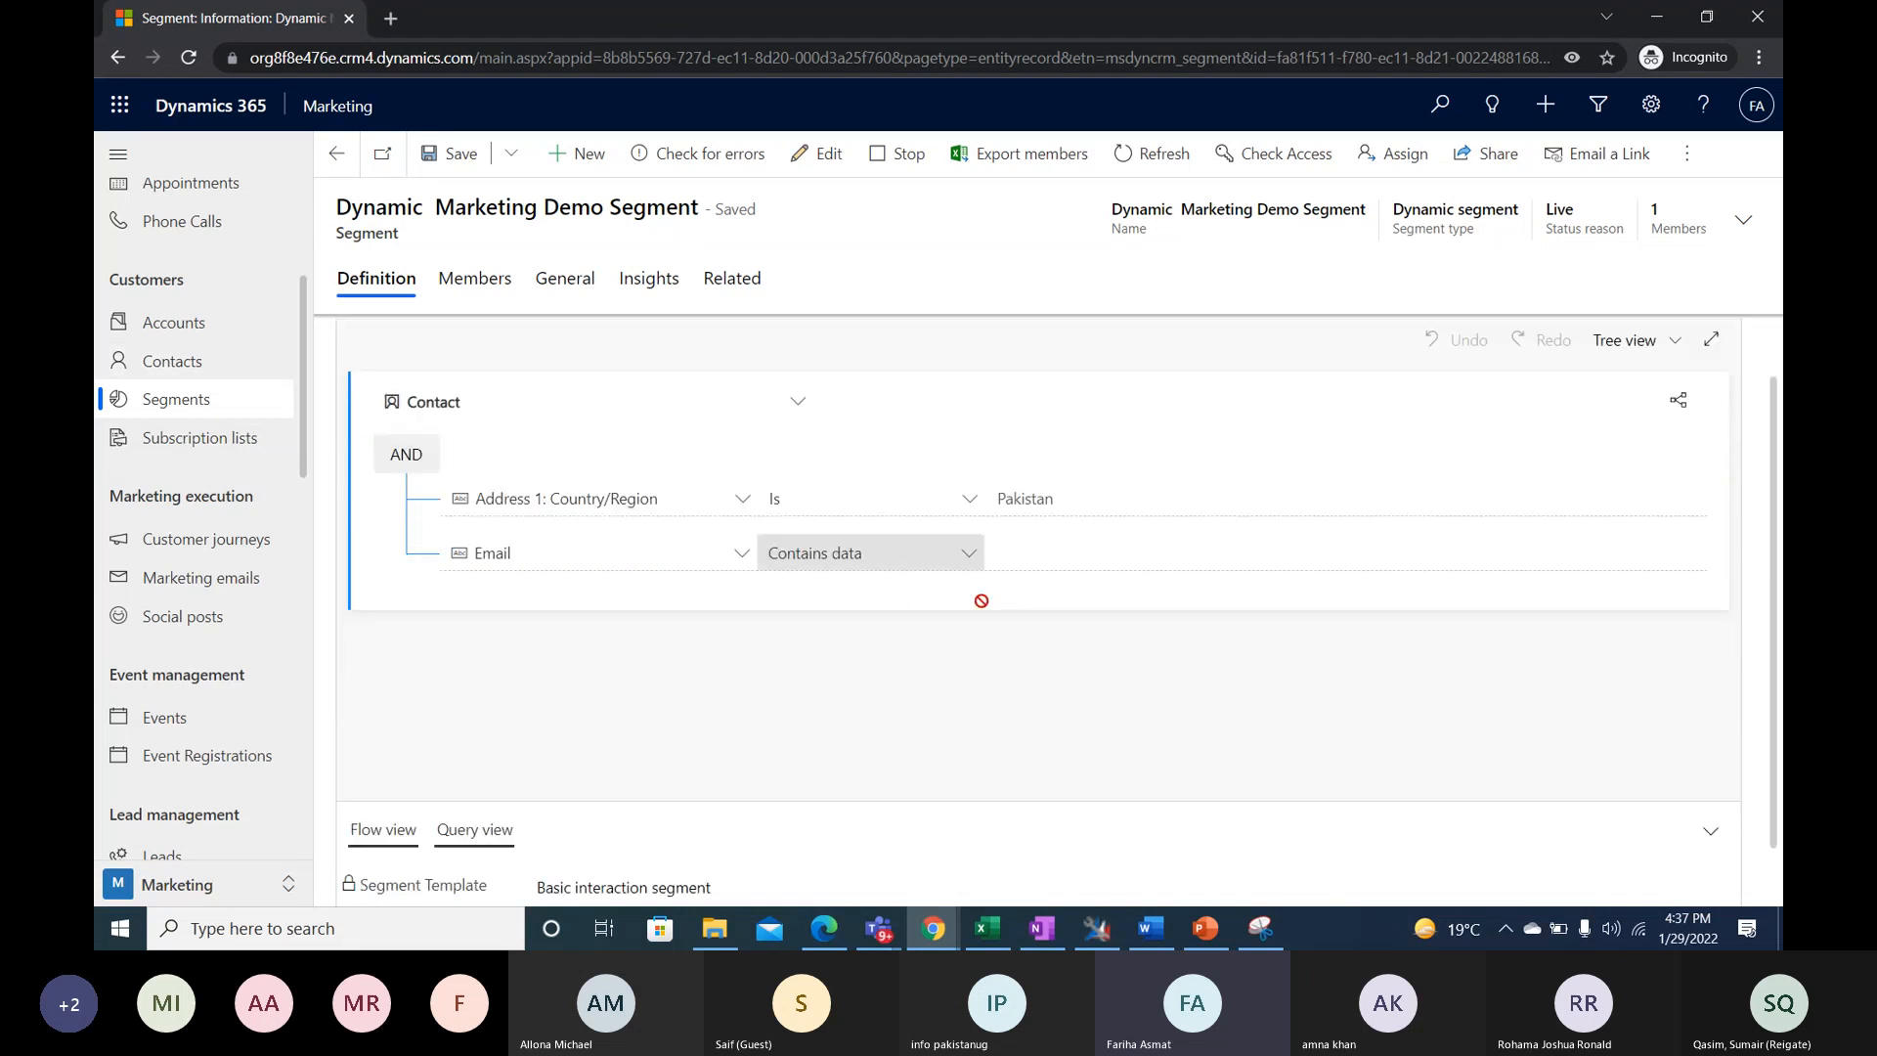
scroll(982, 600, "down", 1)
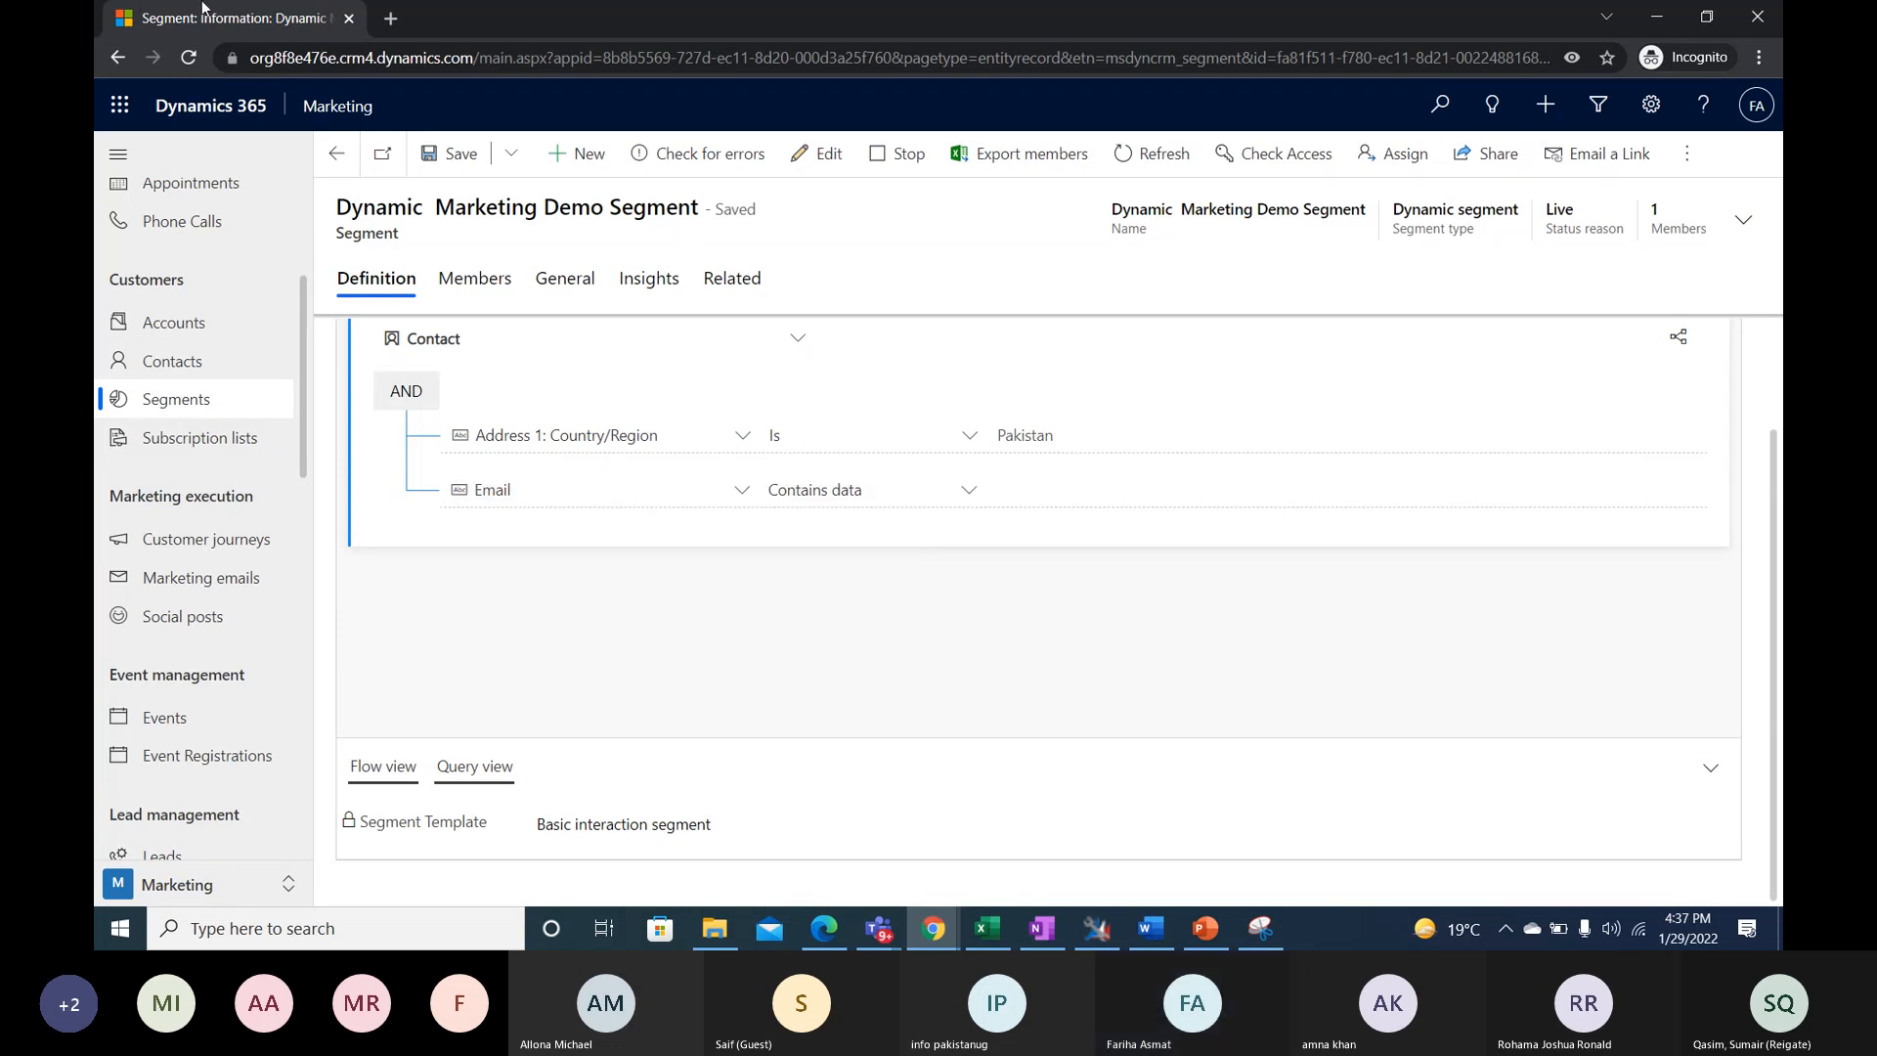
left_click(590, 157)
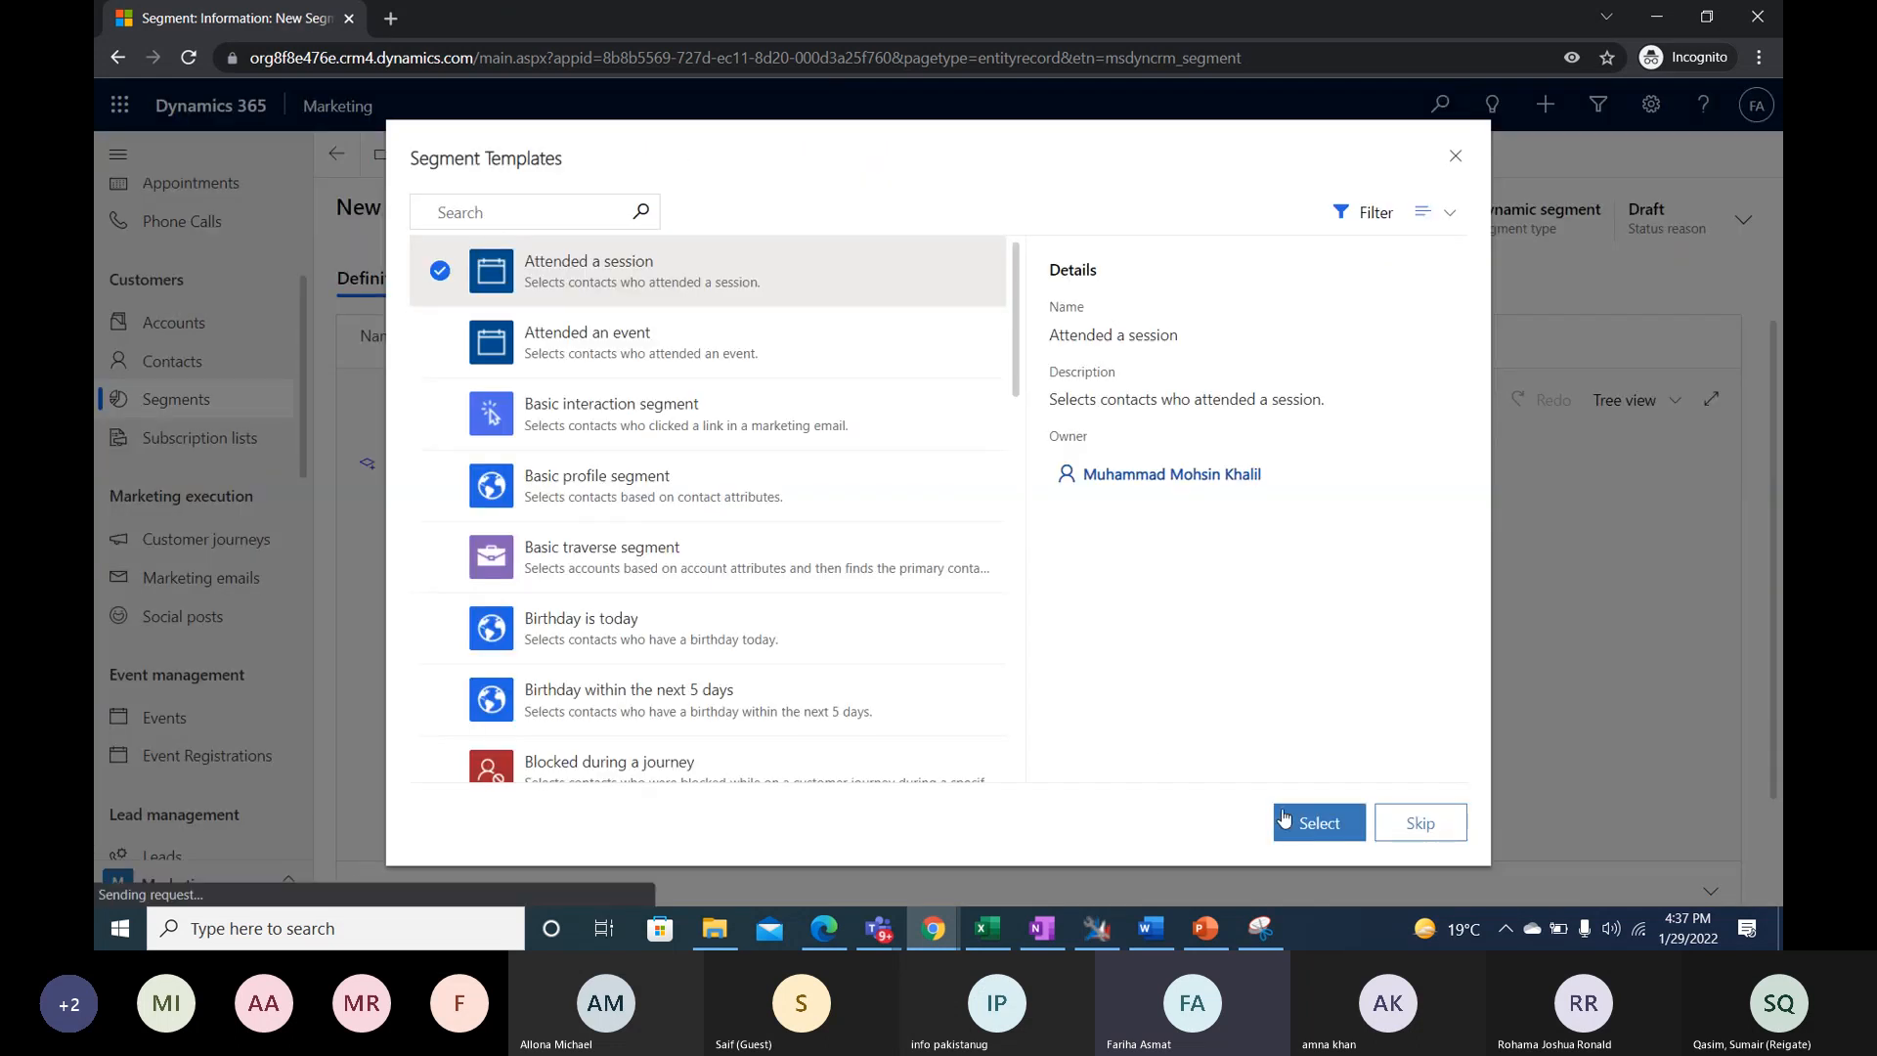
left_click(1393, 837)
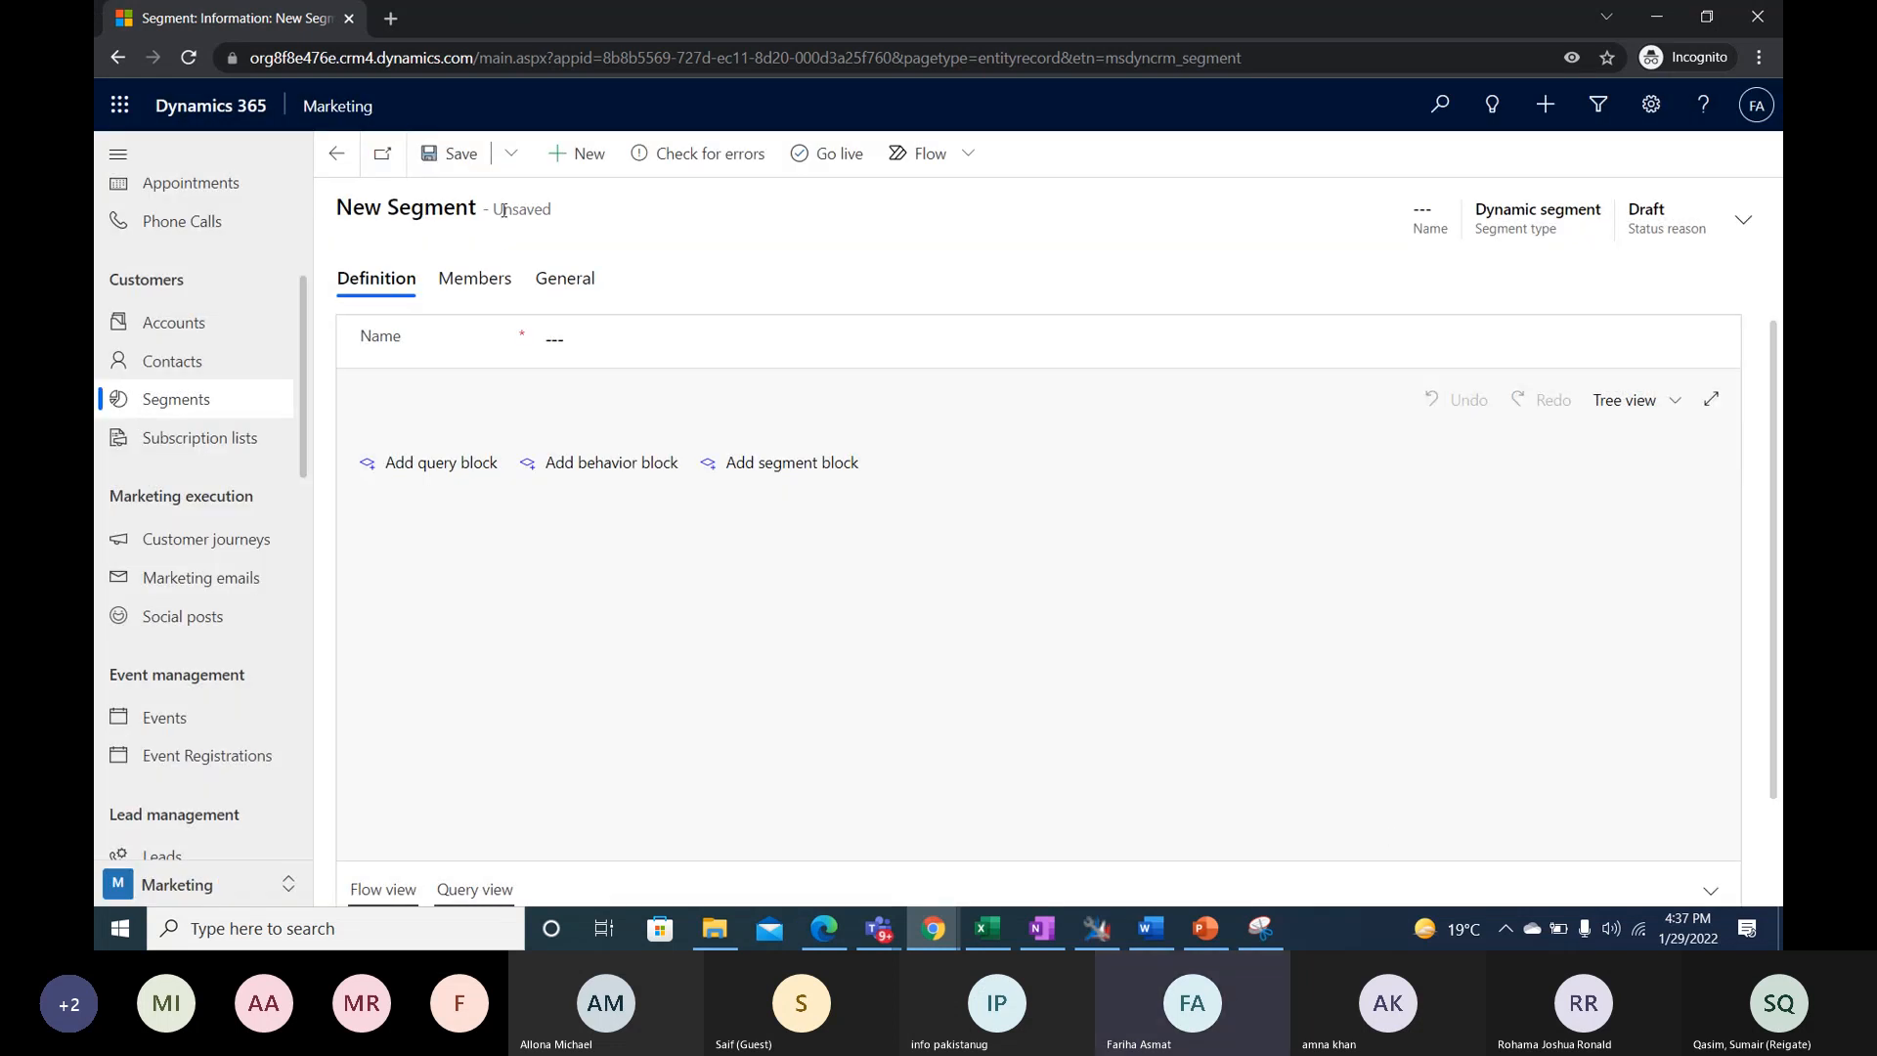
left_click(1558, 821)
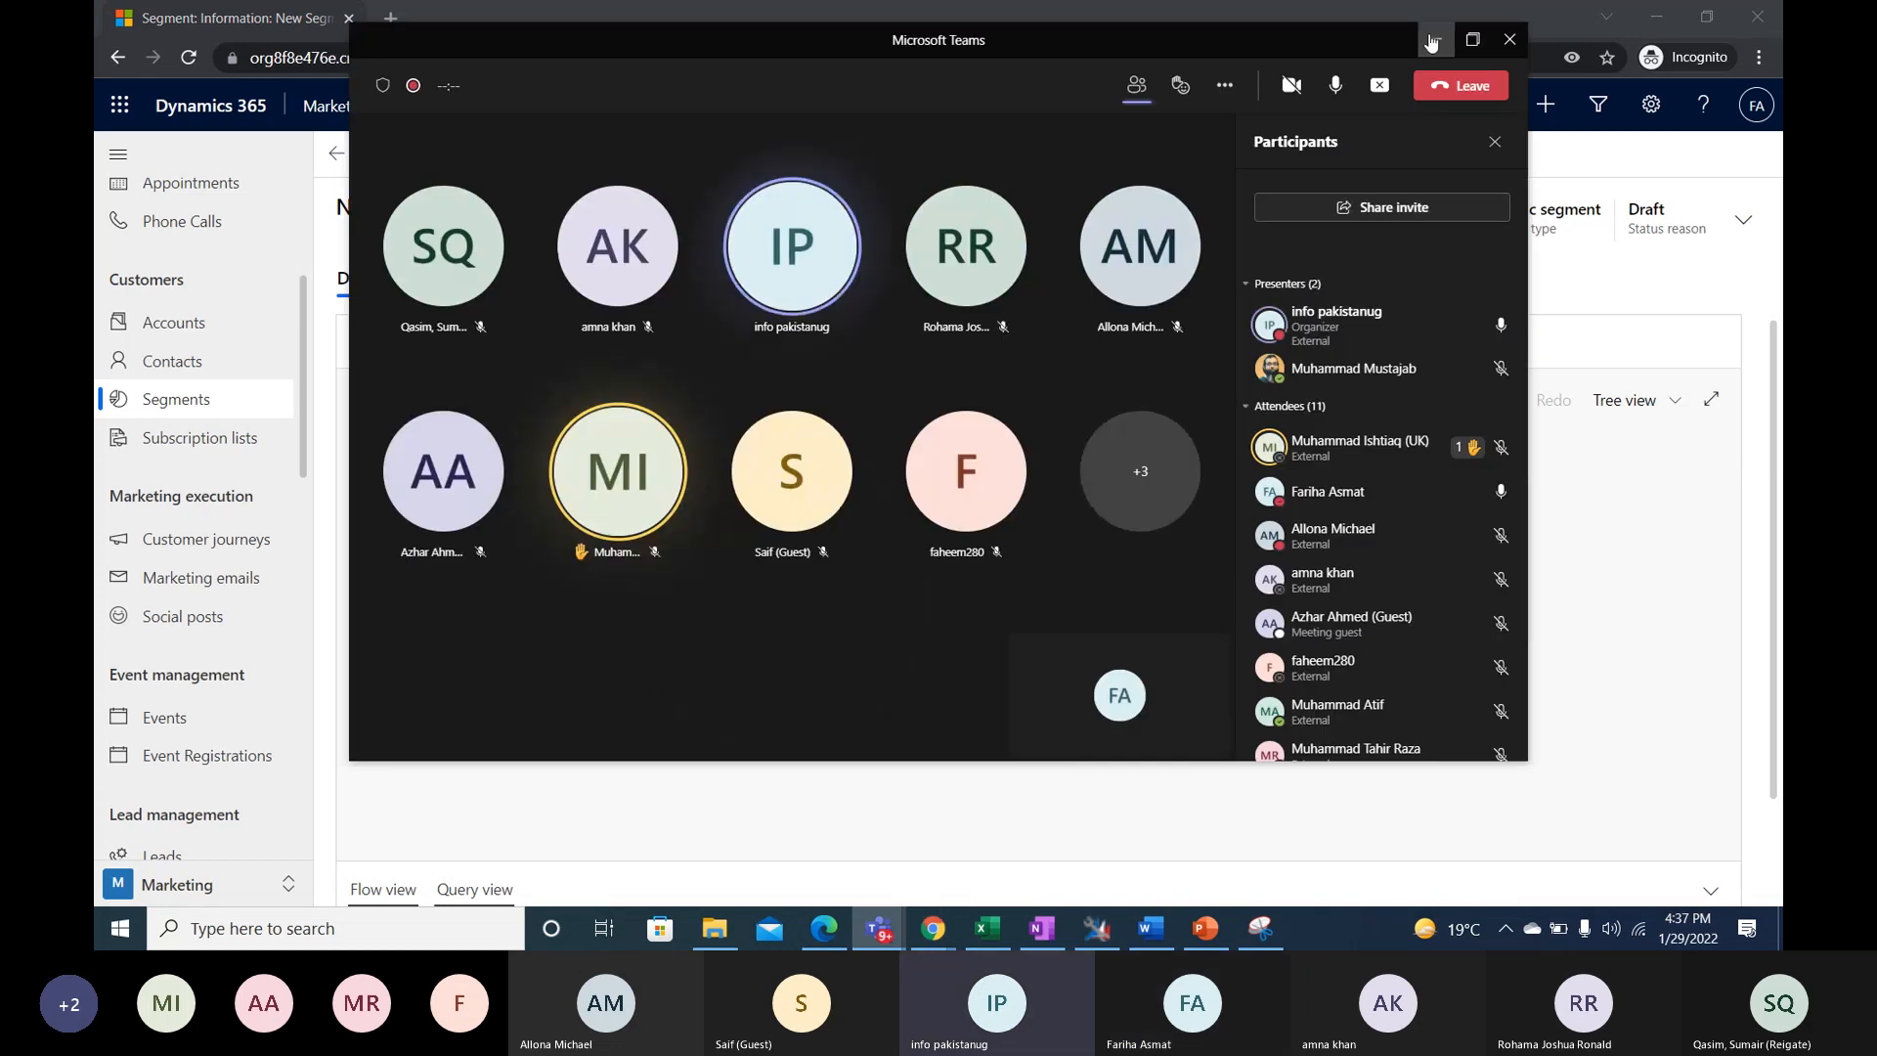
left_click(1436, 39)
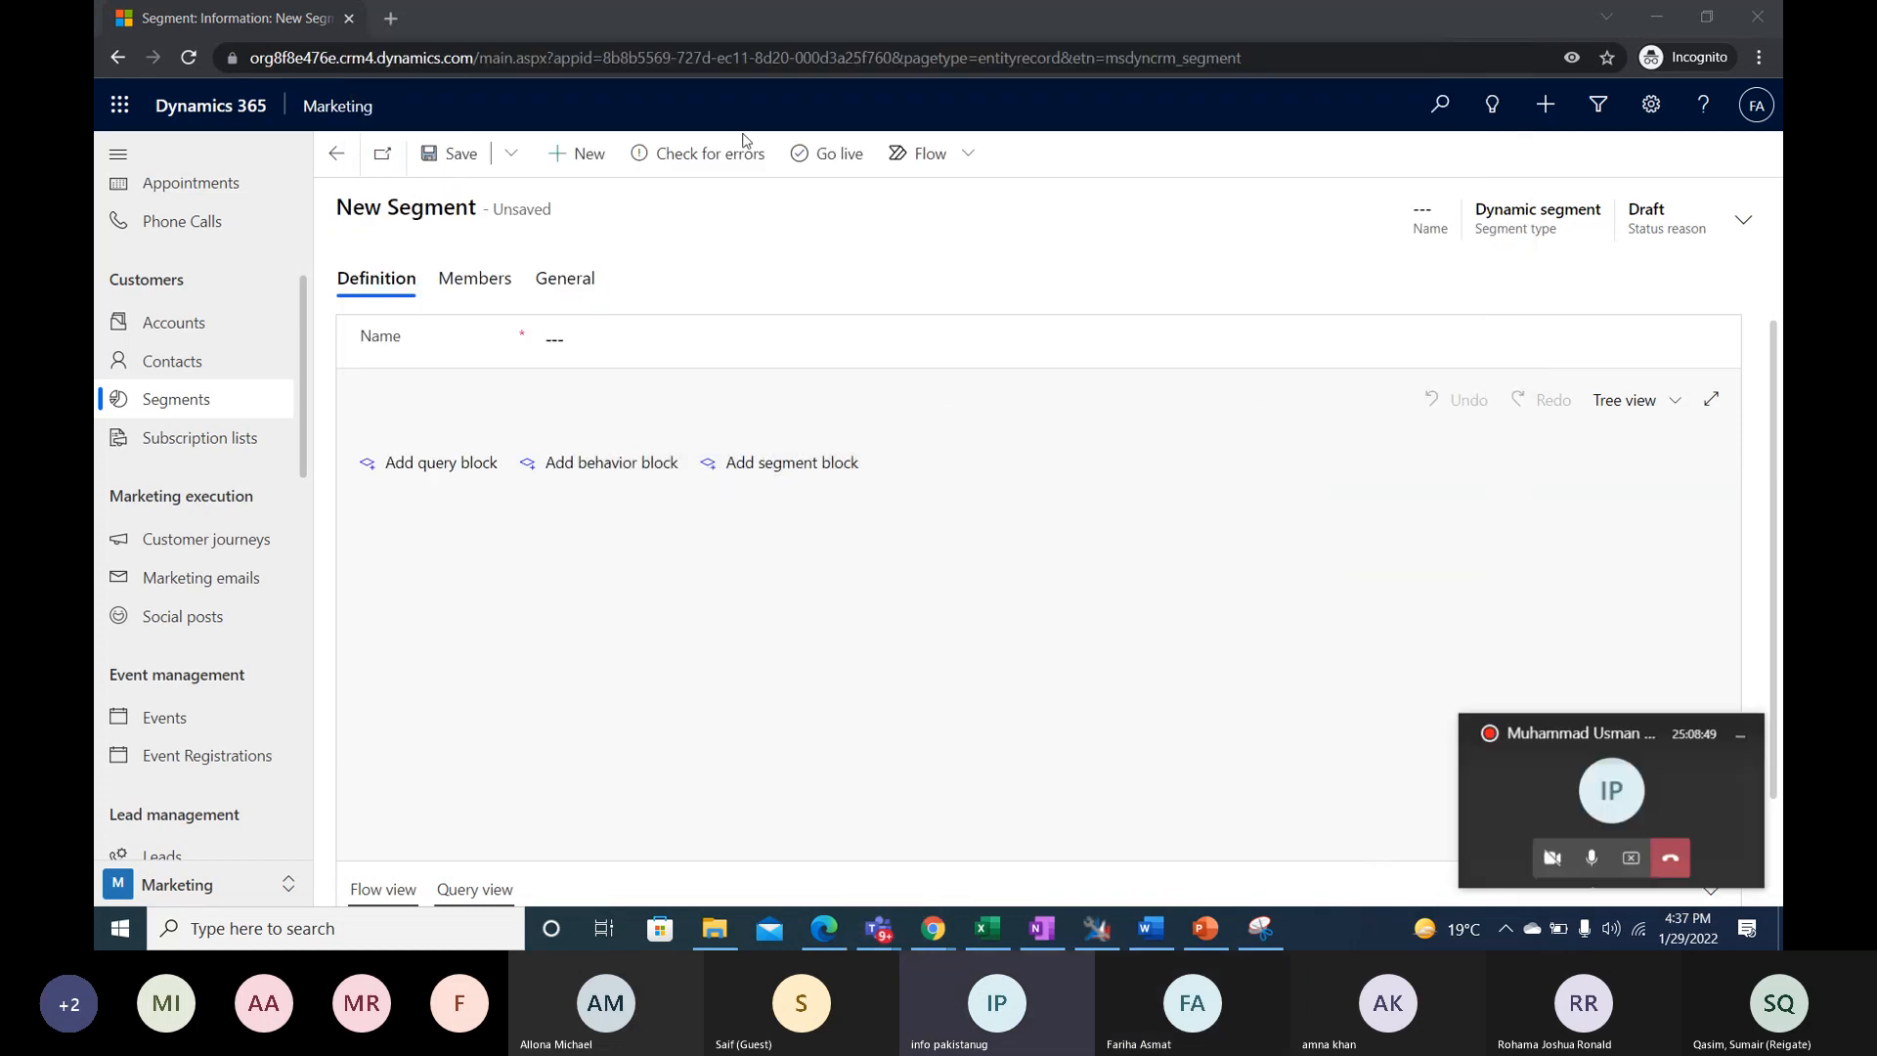
left_click(210, 402)
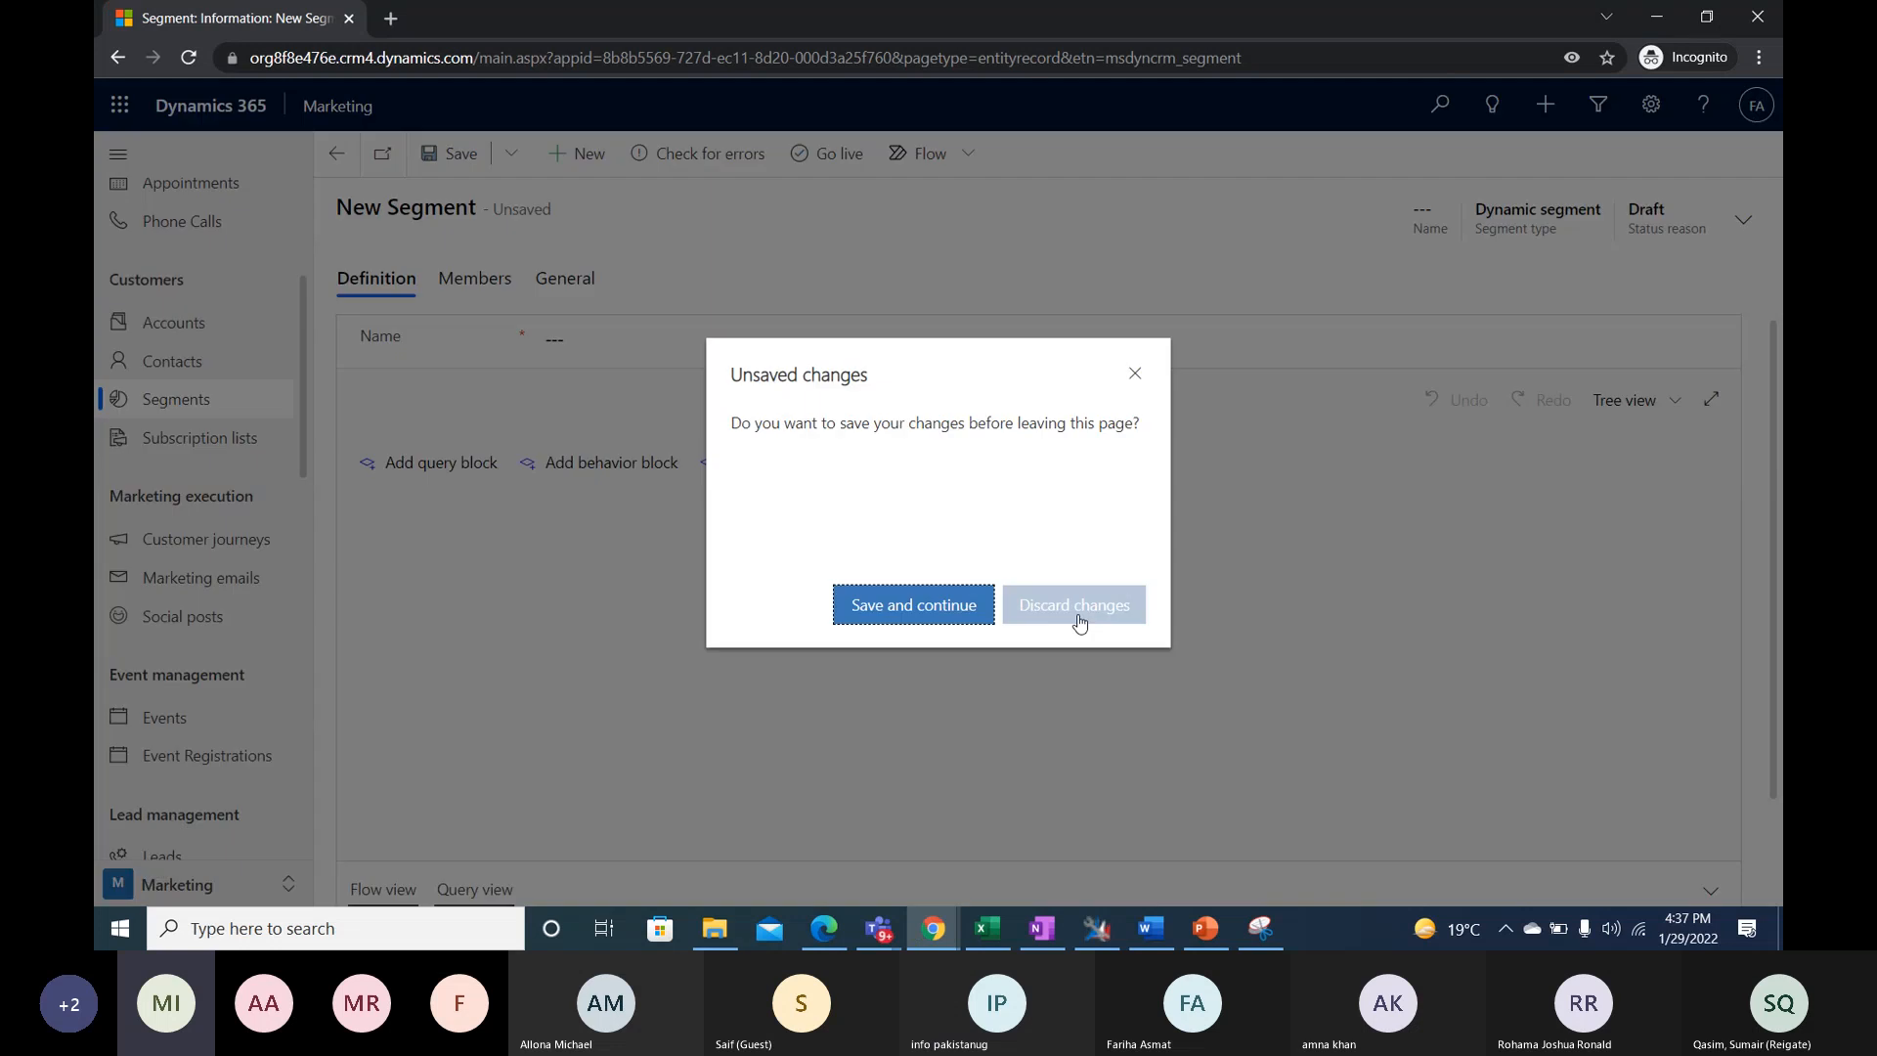
left_click(1076, 606)
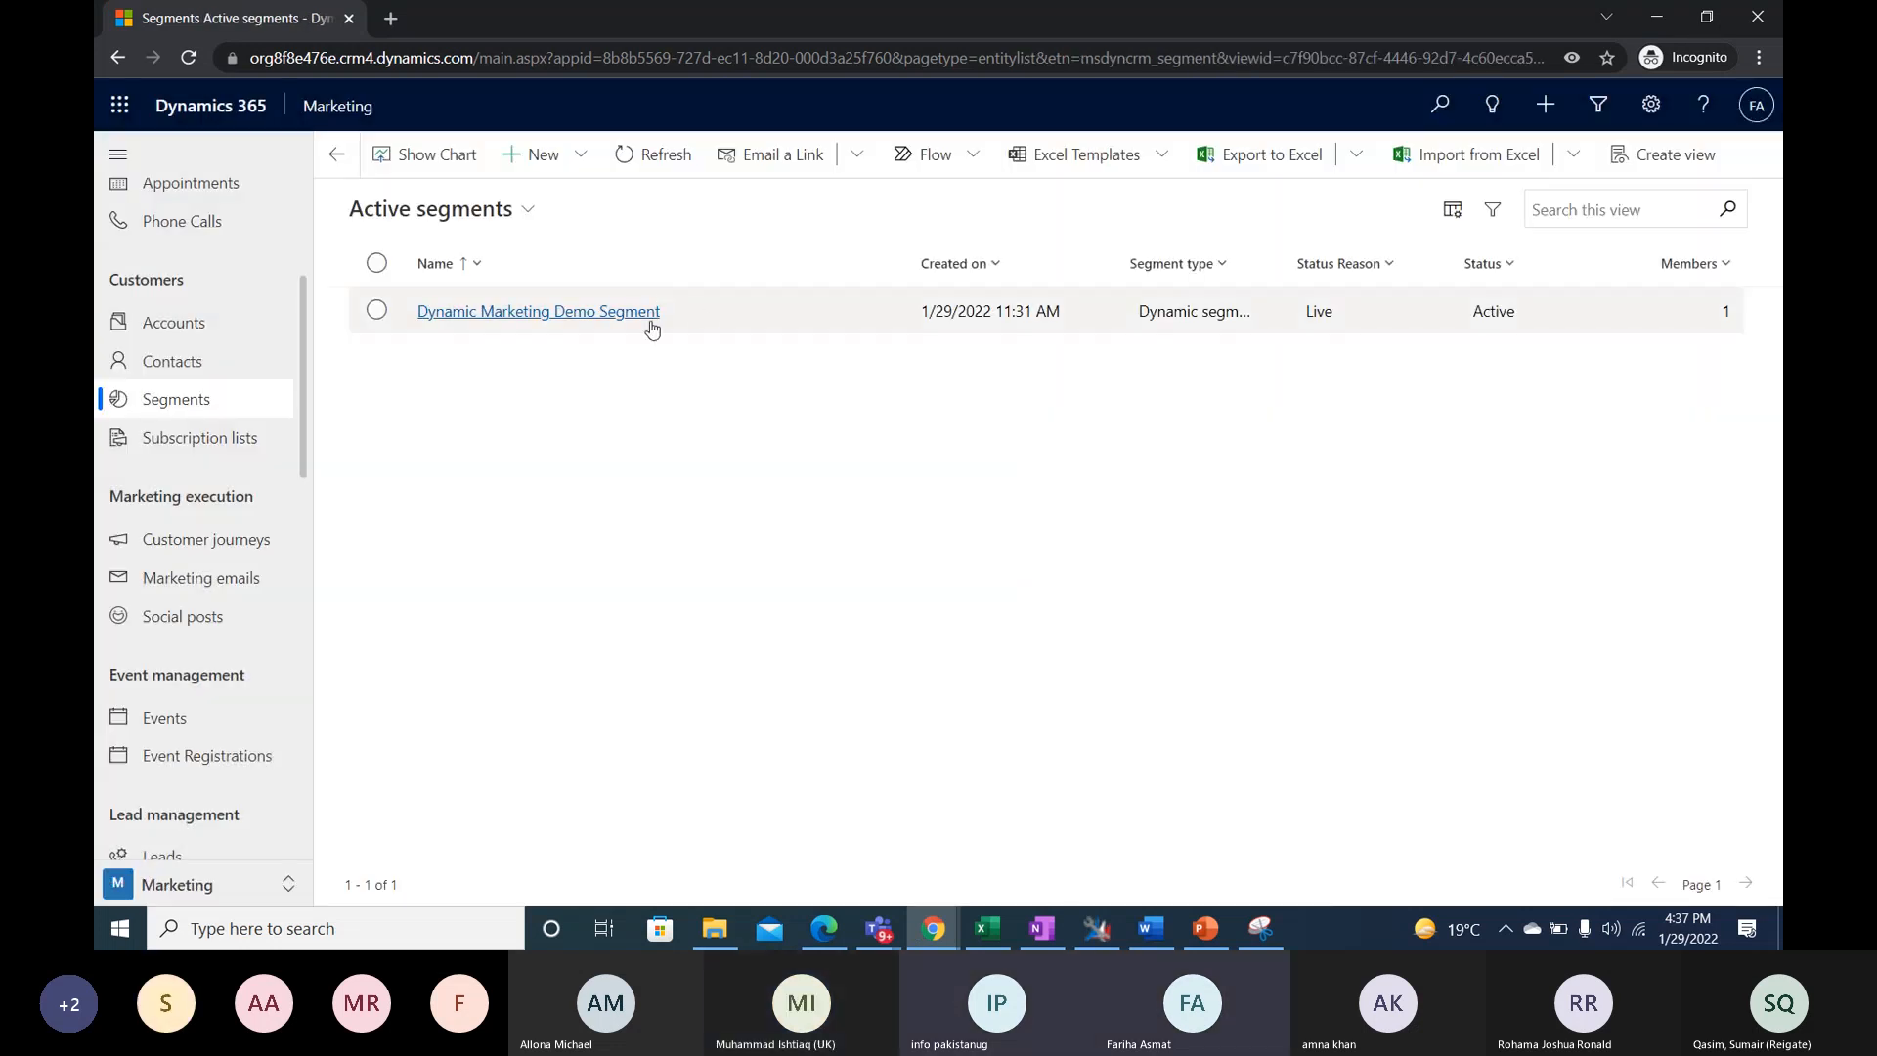
- Open the Dynamic Marketing Demo Segment from the active segments list and duplicate its browser tab
left_click(650, 313)
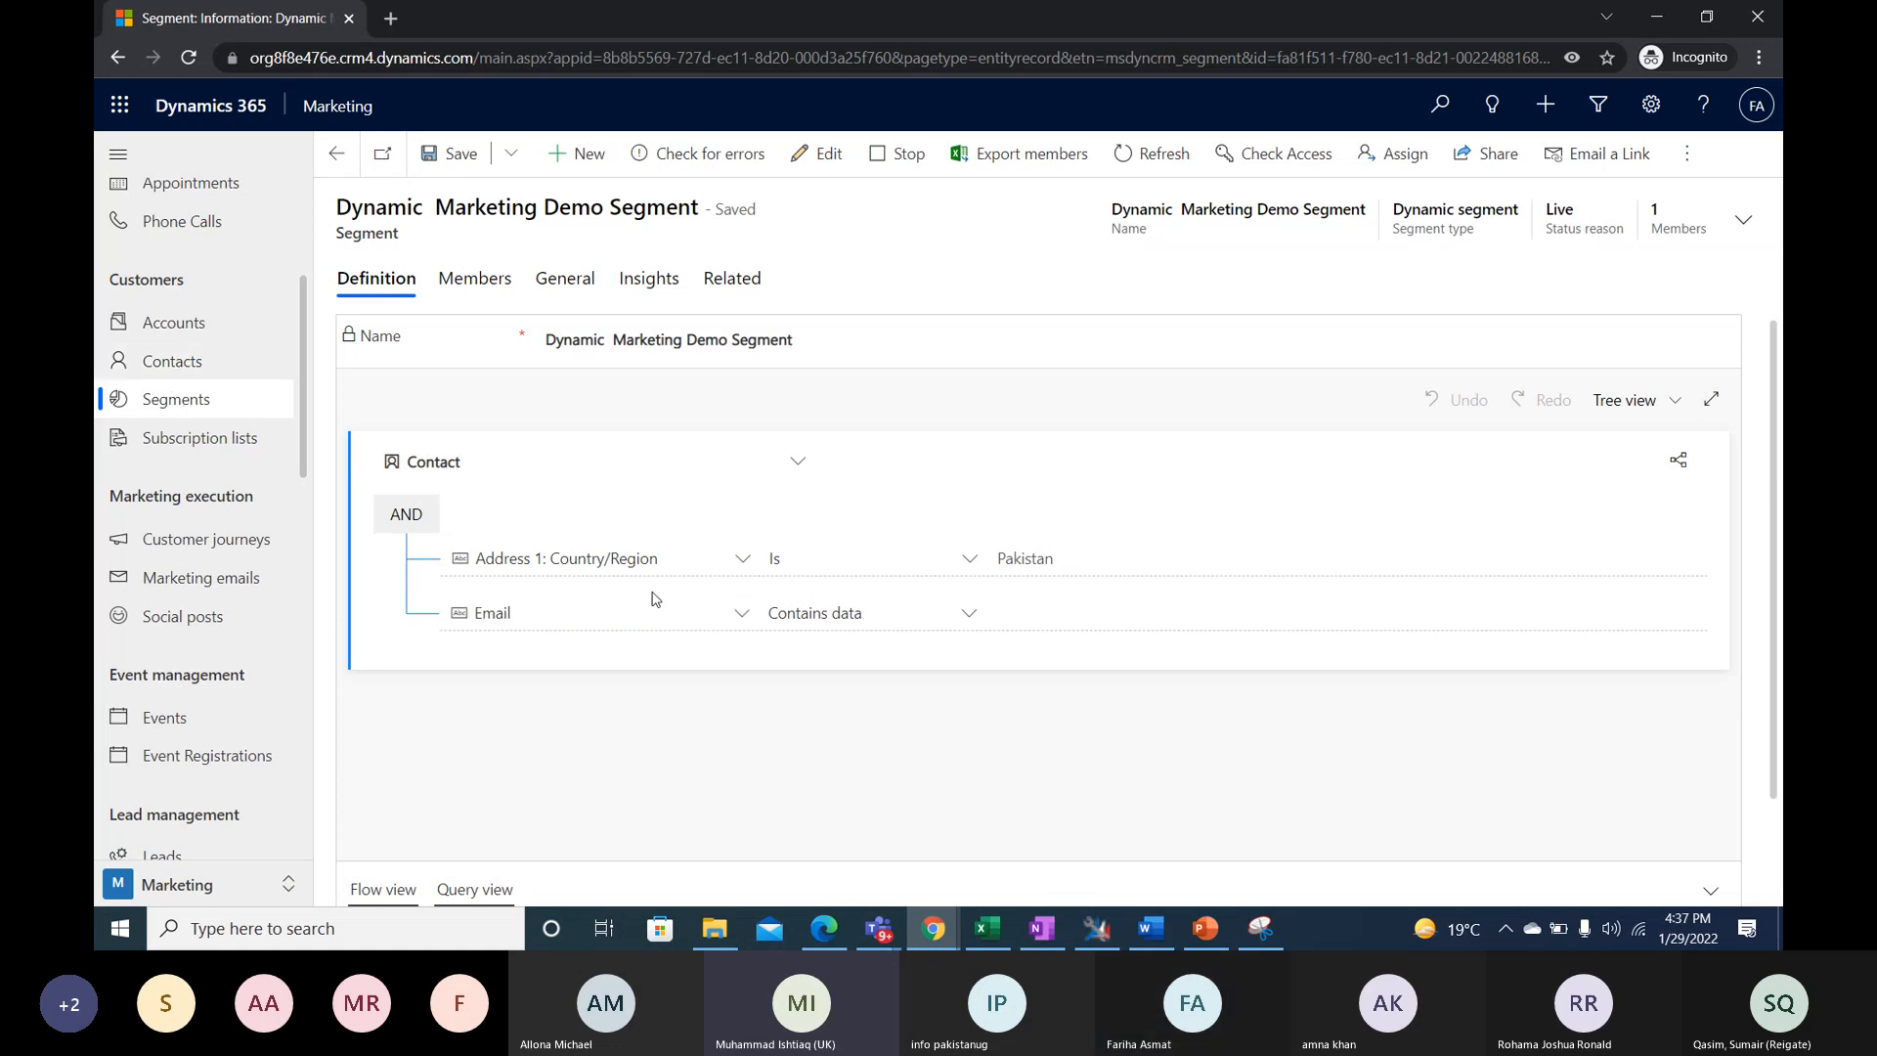
right_click(168, 27)
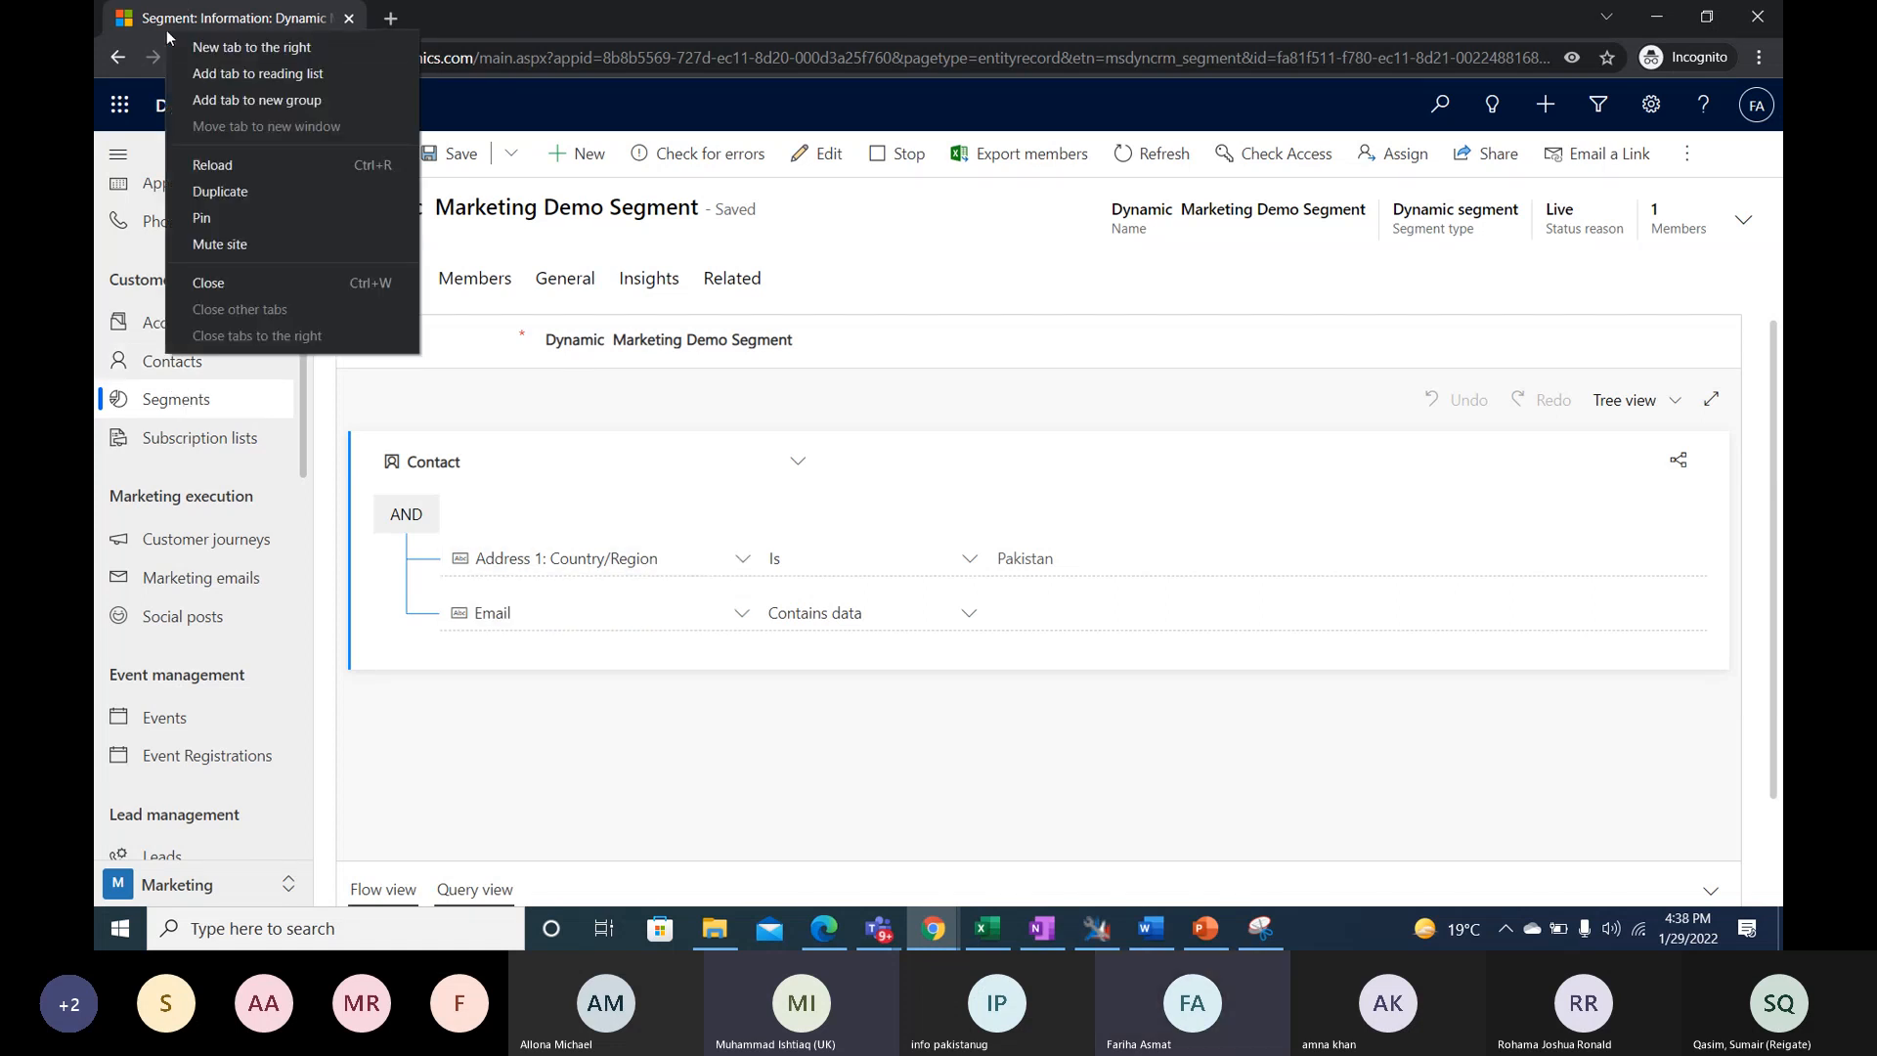
left_click(240, 189)
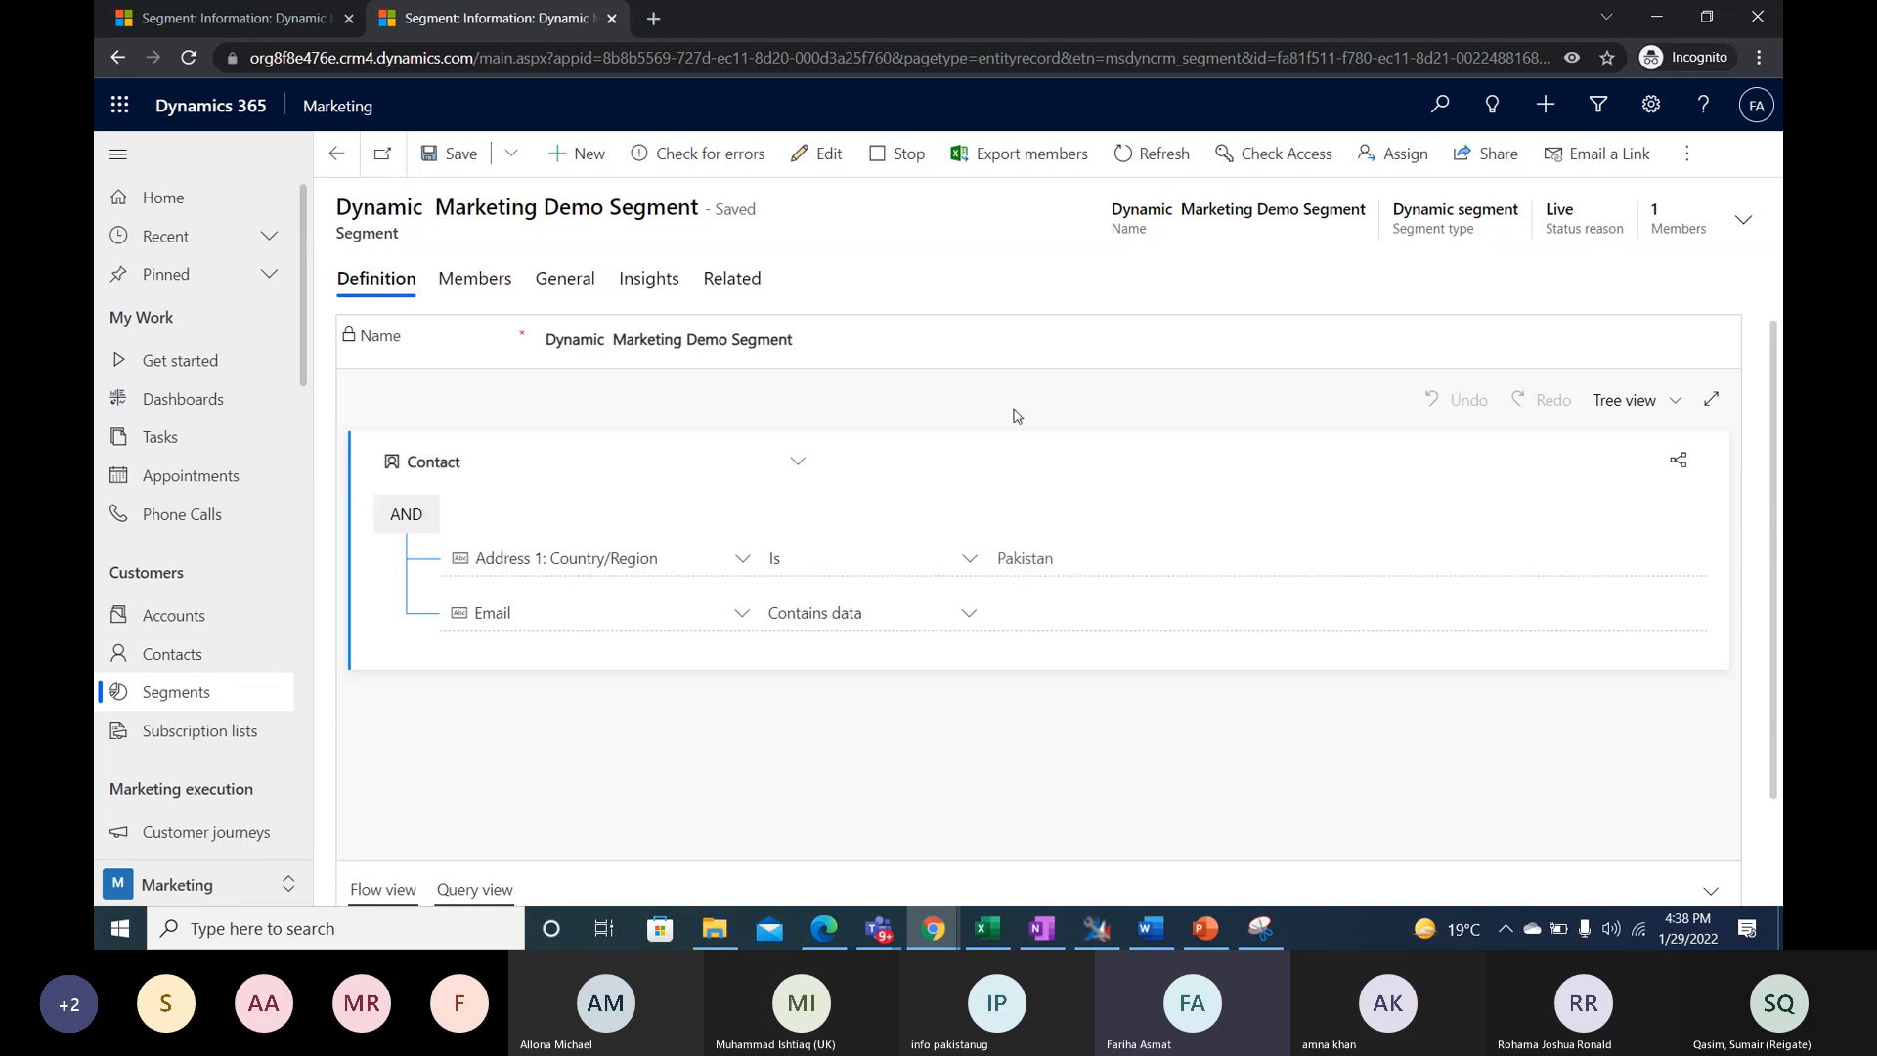
- Show the Active Contacts view in the duplicated tab and review the first contact's email and address details
left_click(171, 657)
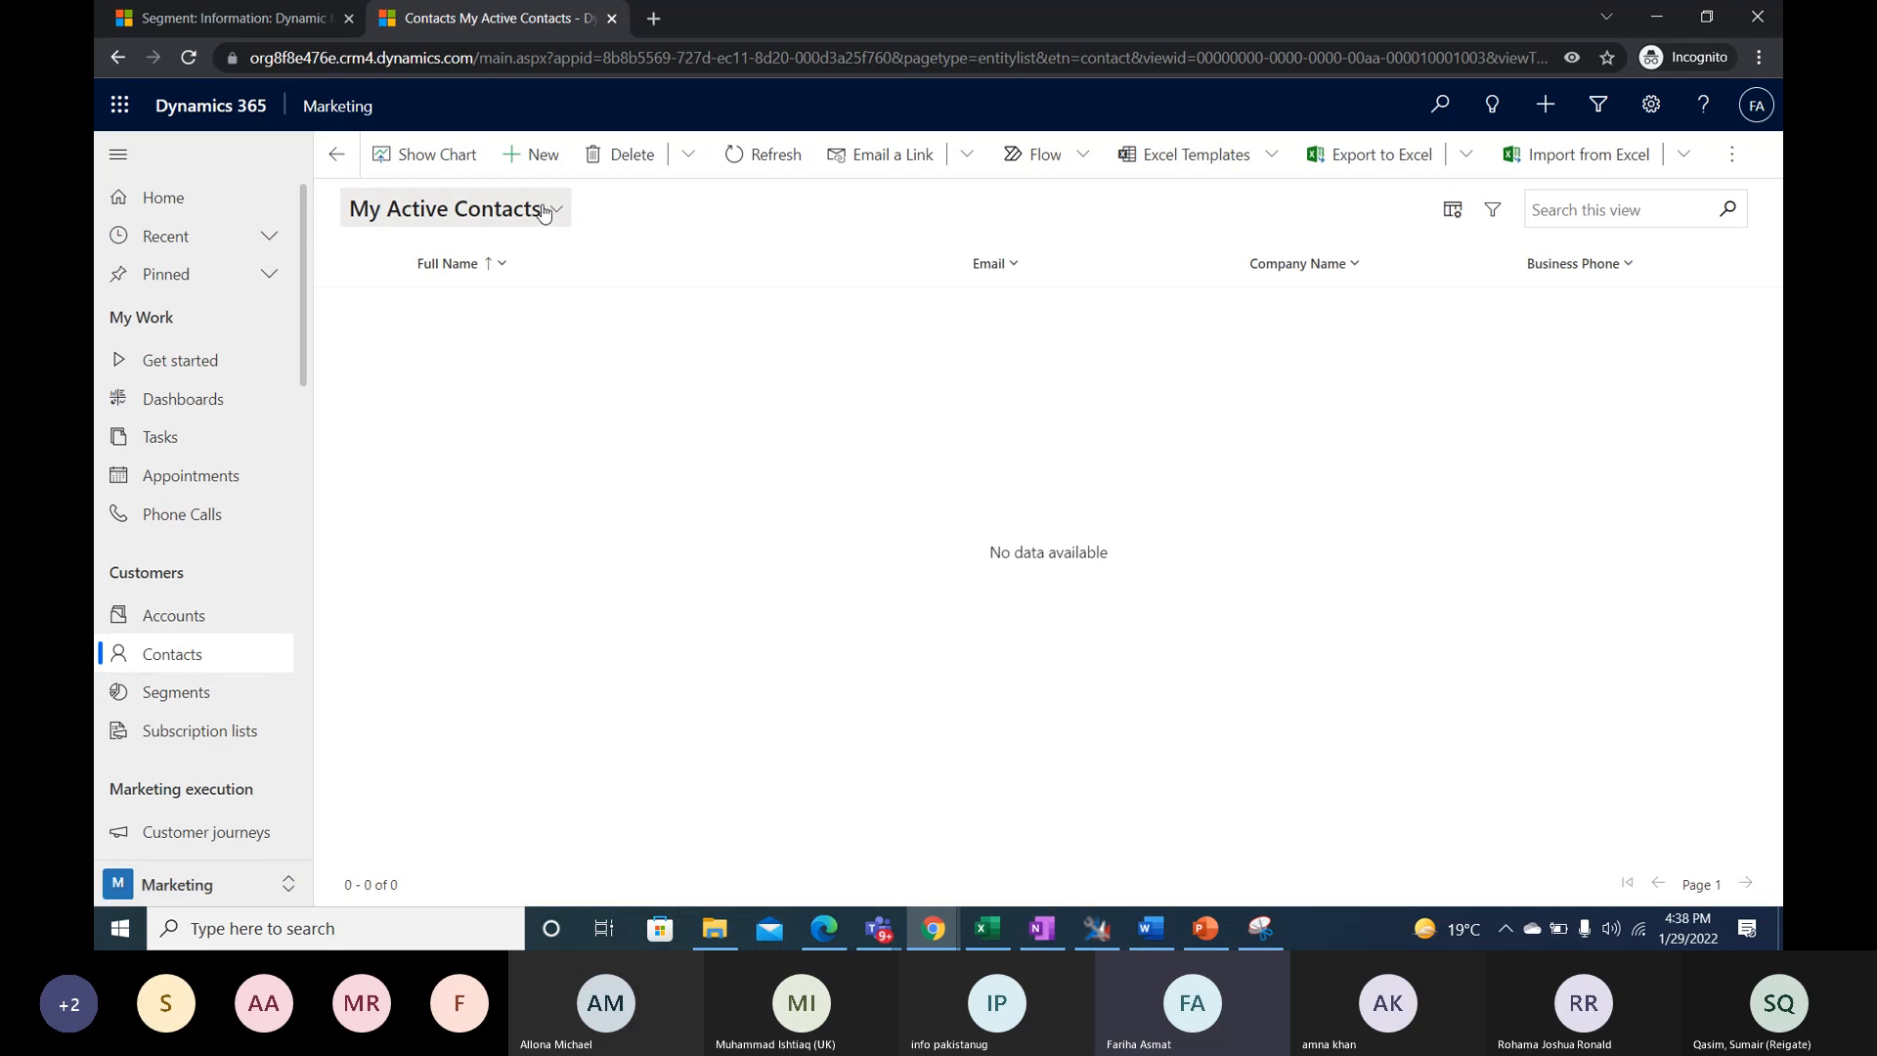
left_click(545, 213)
left_click(432, 348)
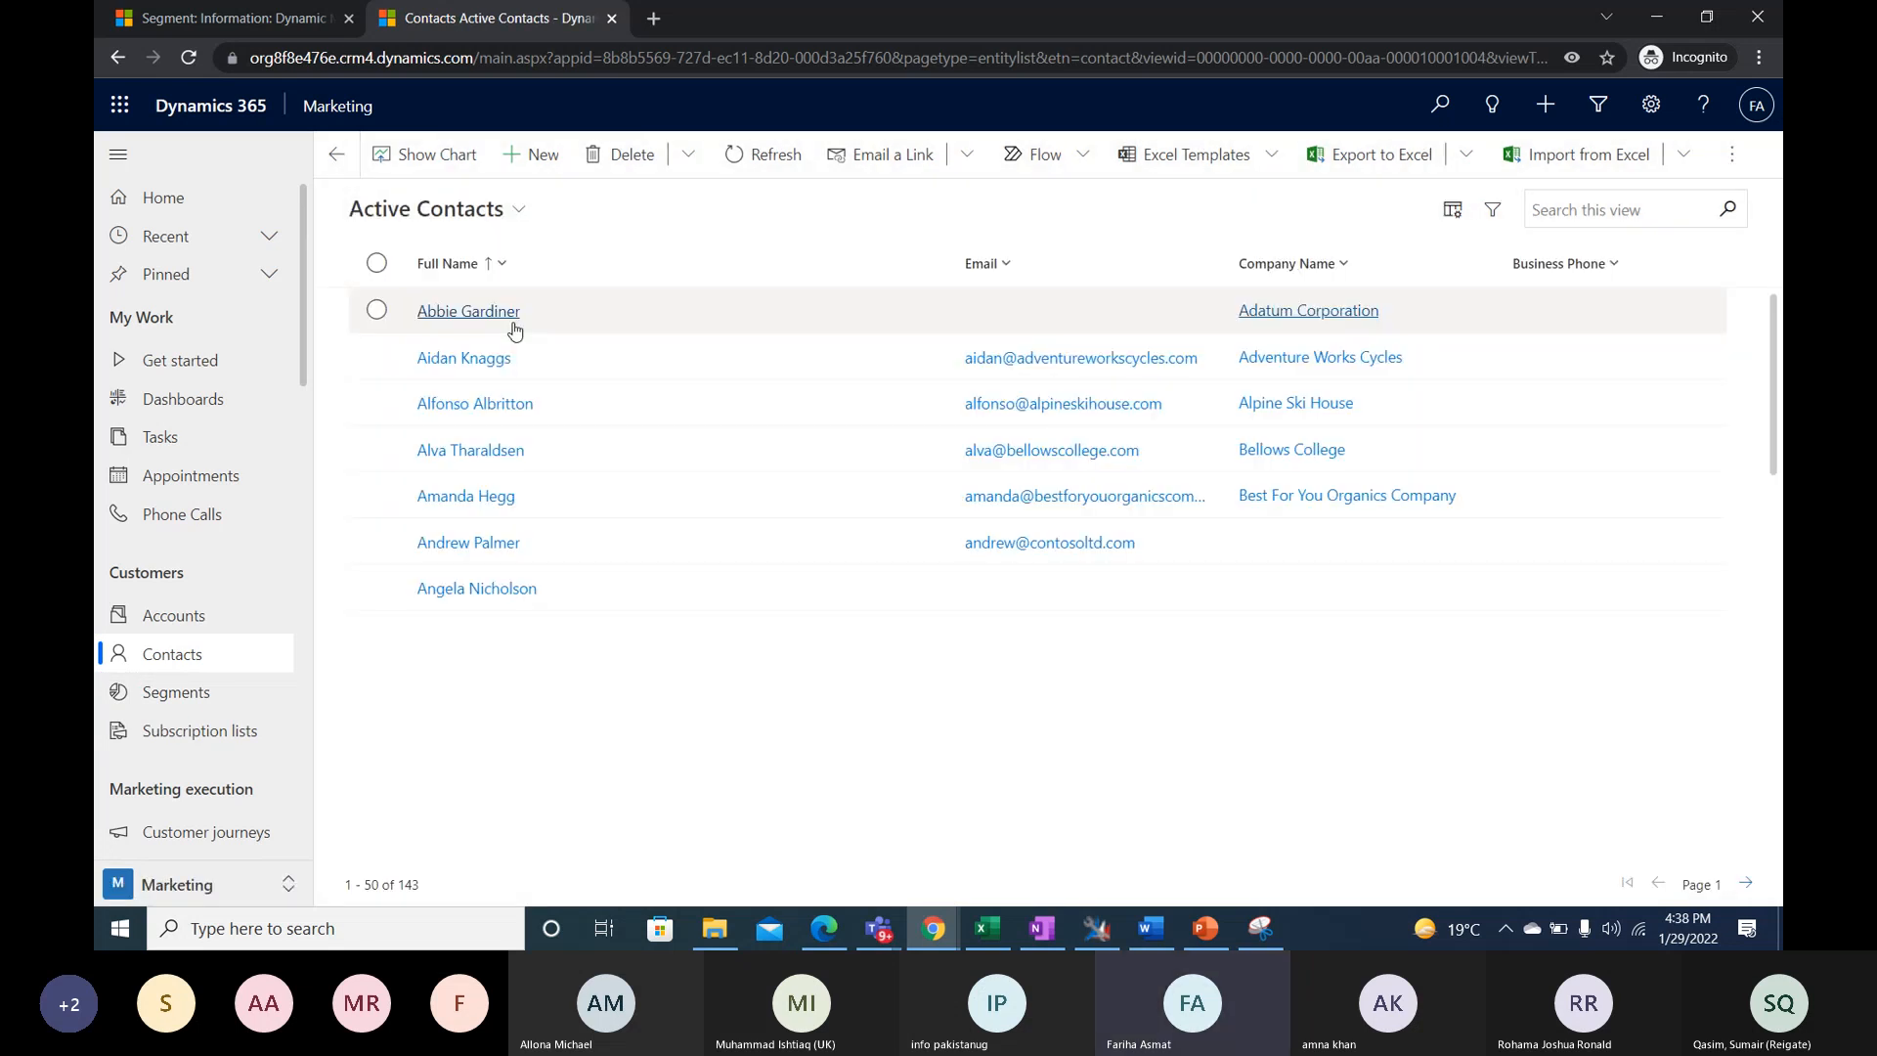
left_click(514, 331)
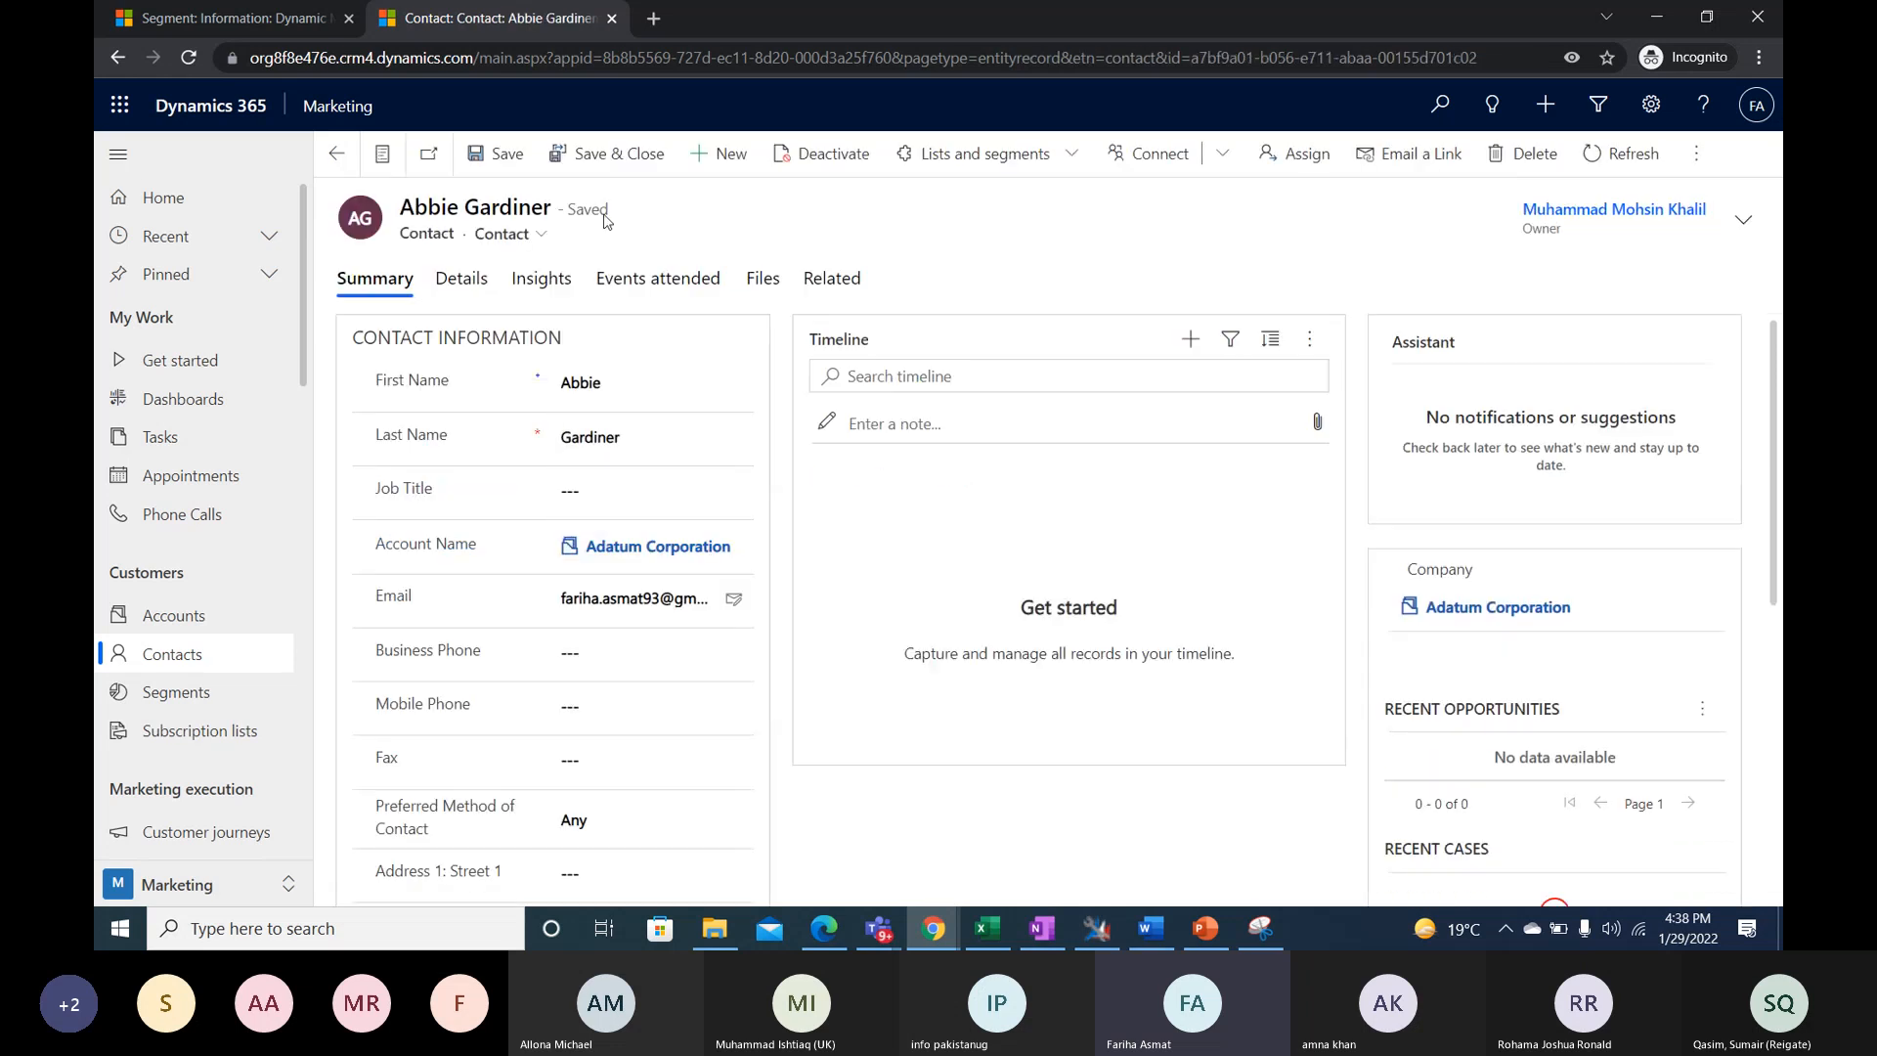
scroll(553, 411, "down", 5)
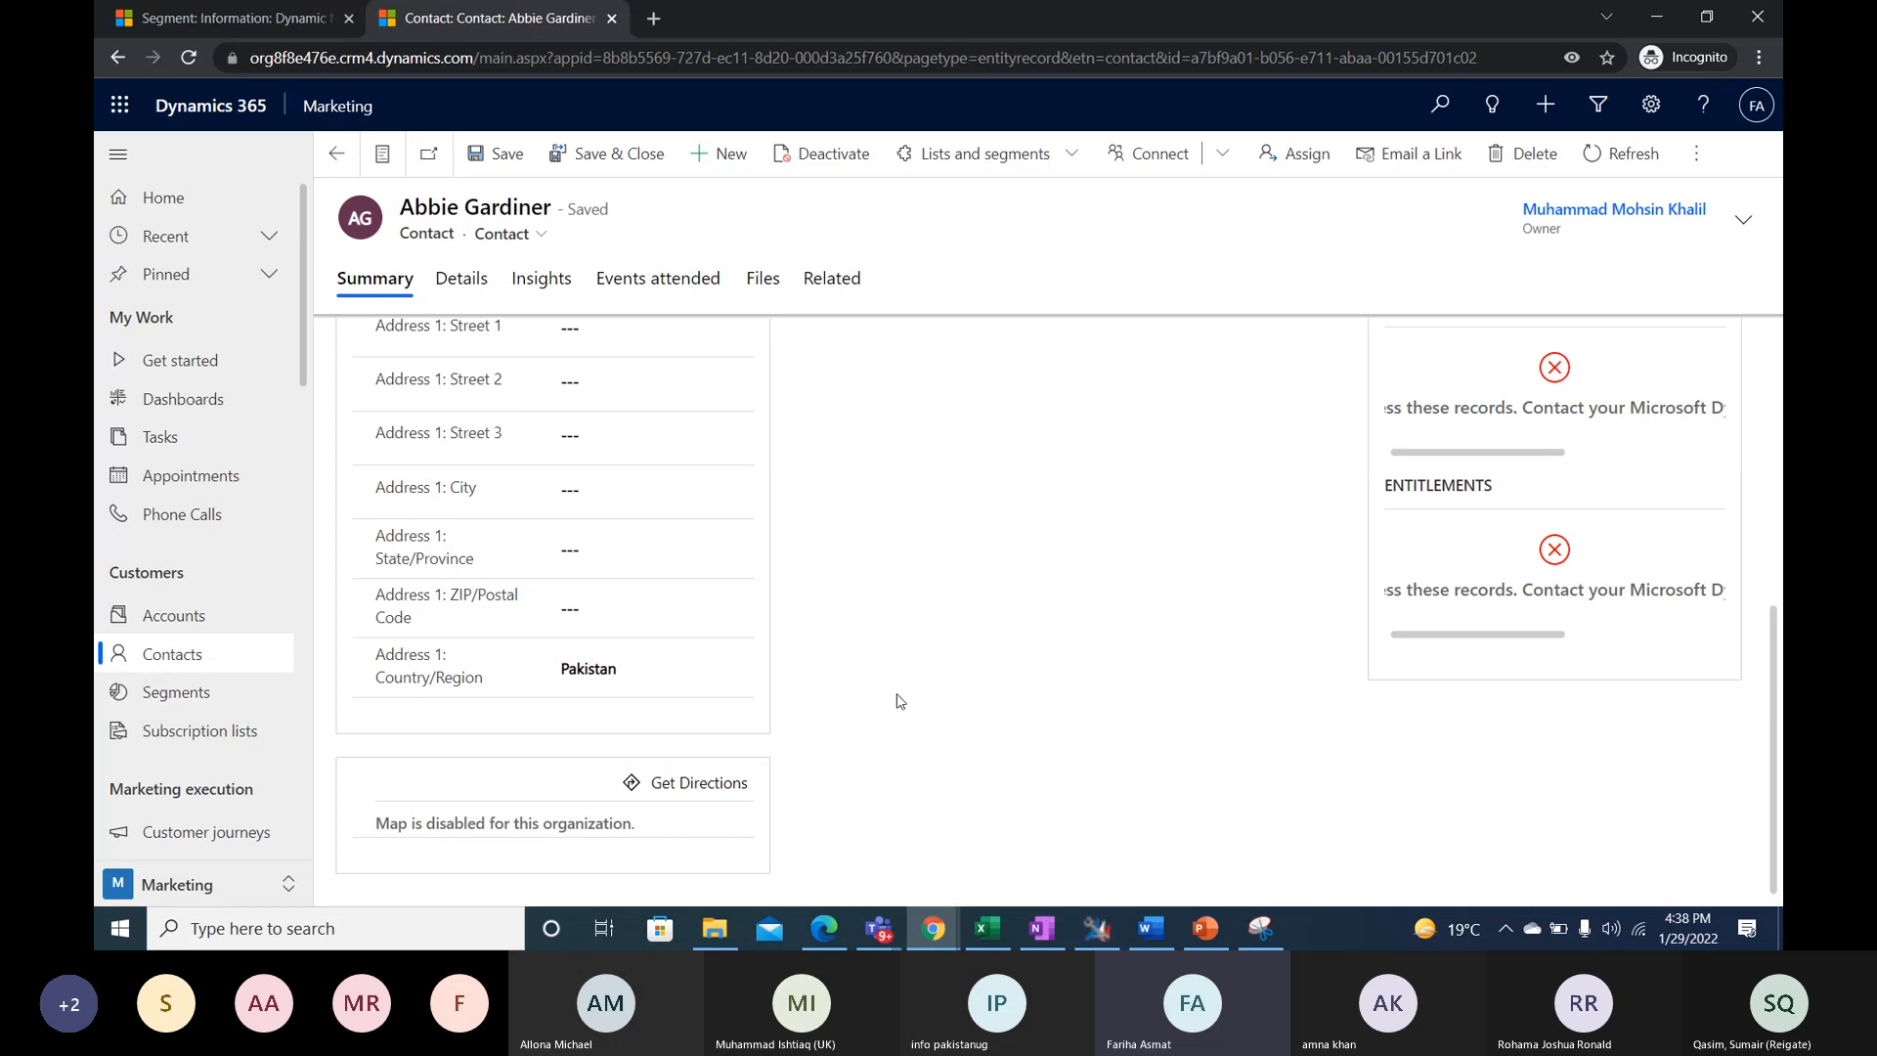
scroll(831, 665, "up", 4)
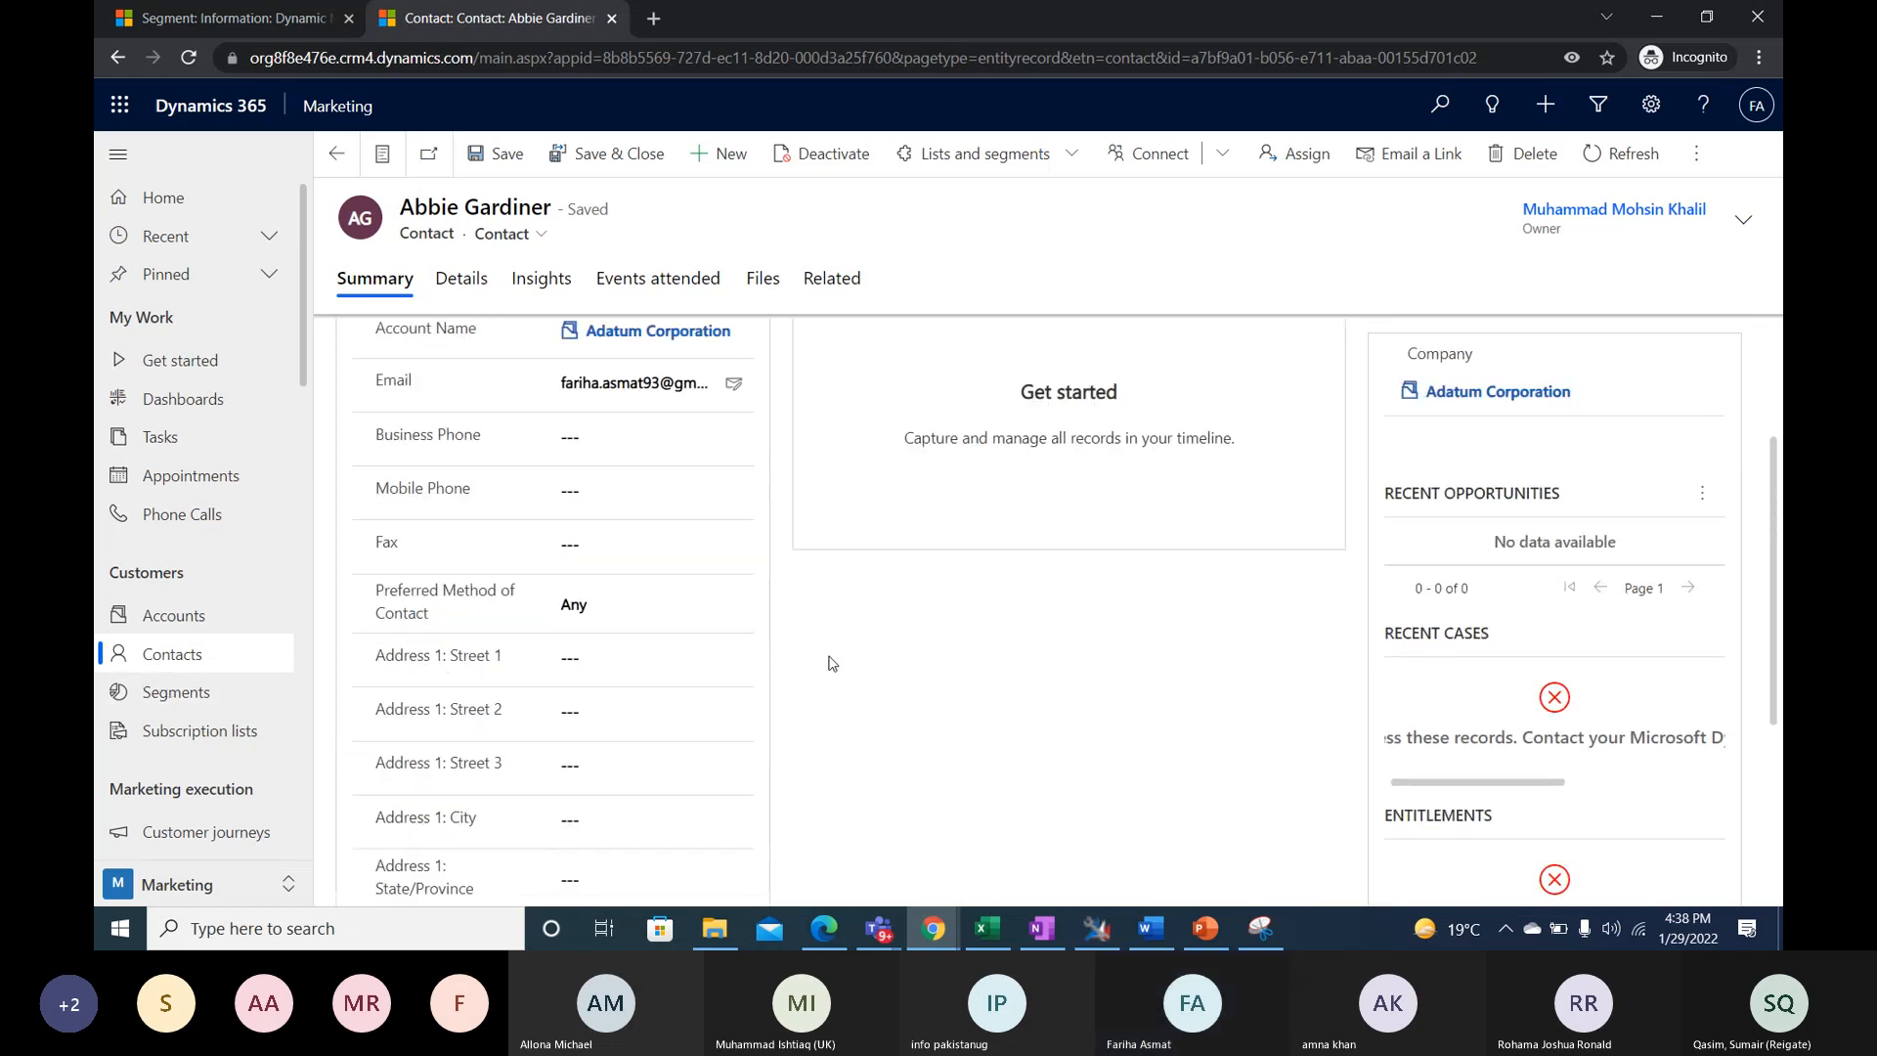
scroll(831, 663, "up", 3)
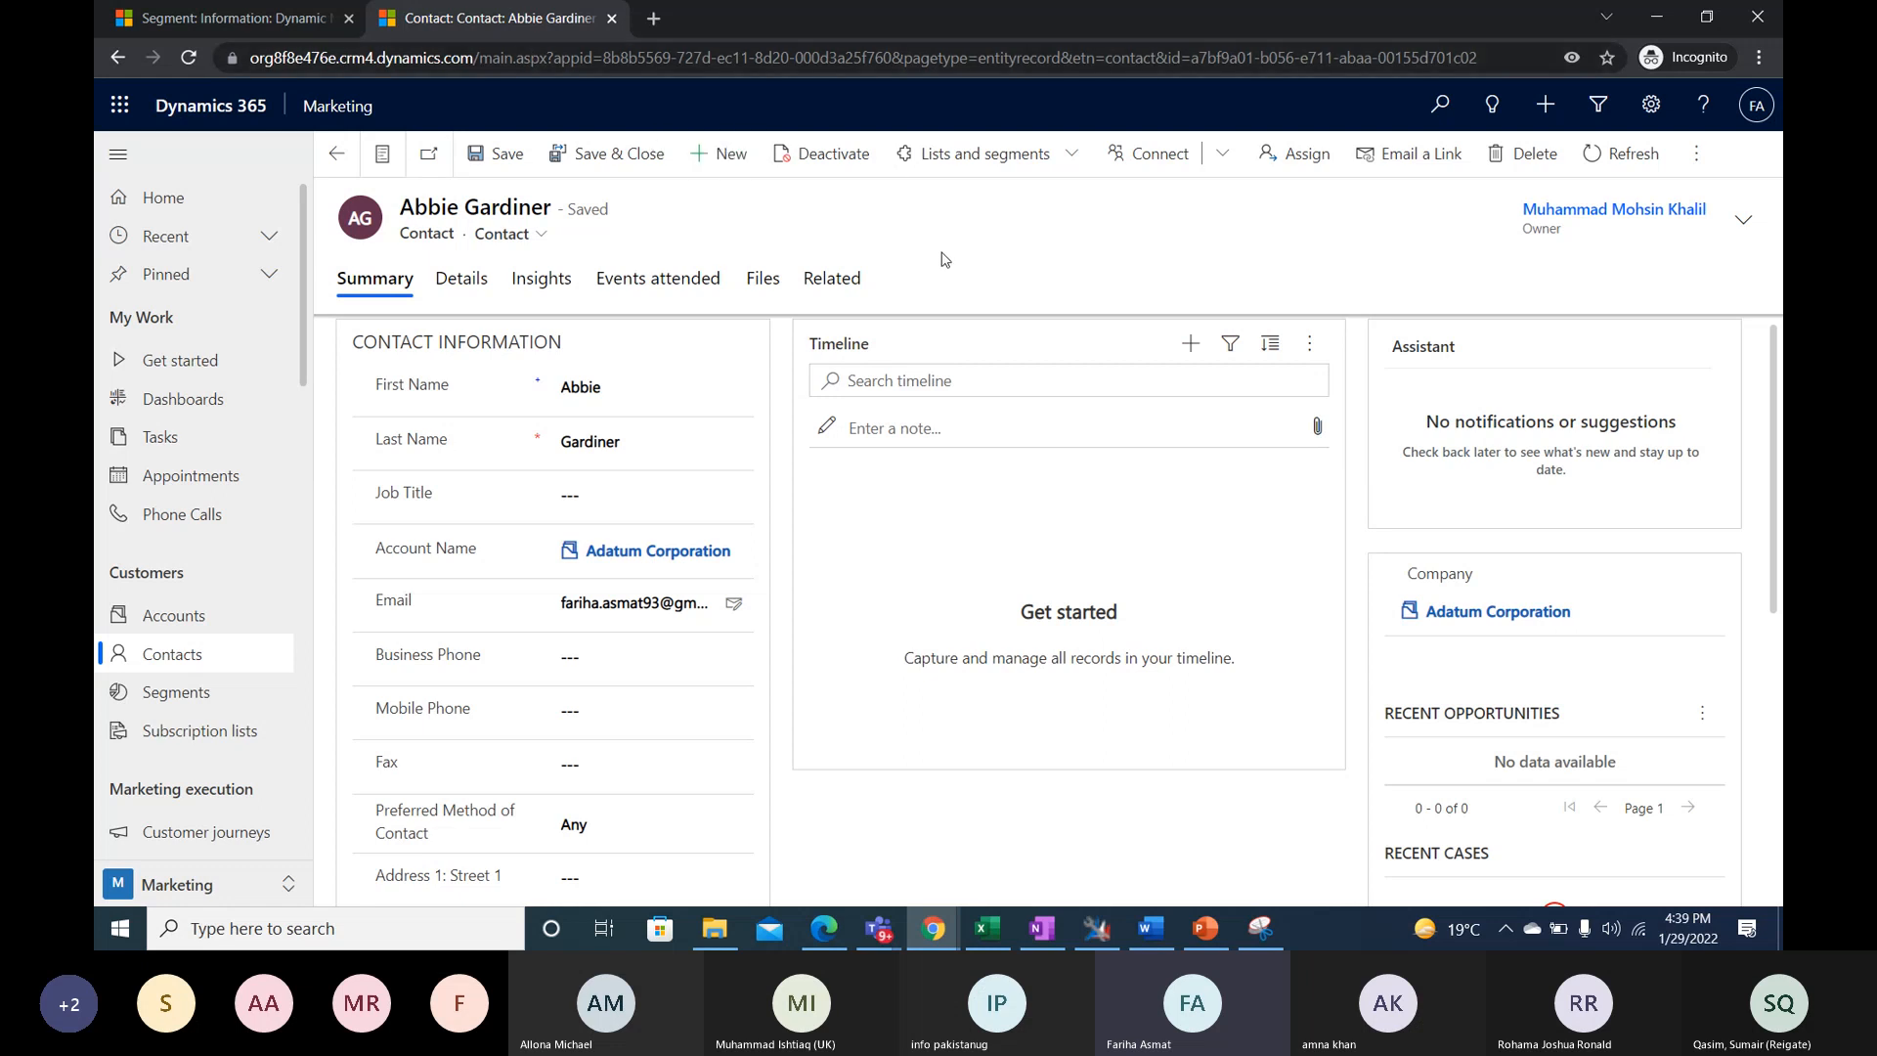
left_click_drag(1019, 217, 1076, 271)
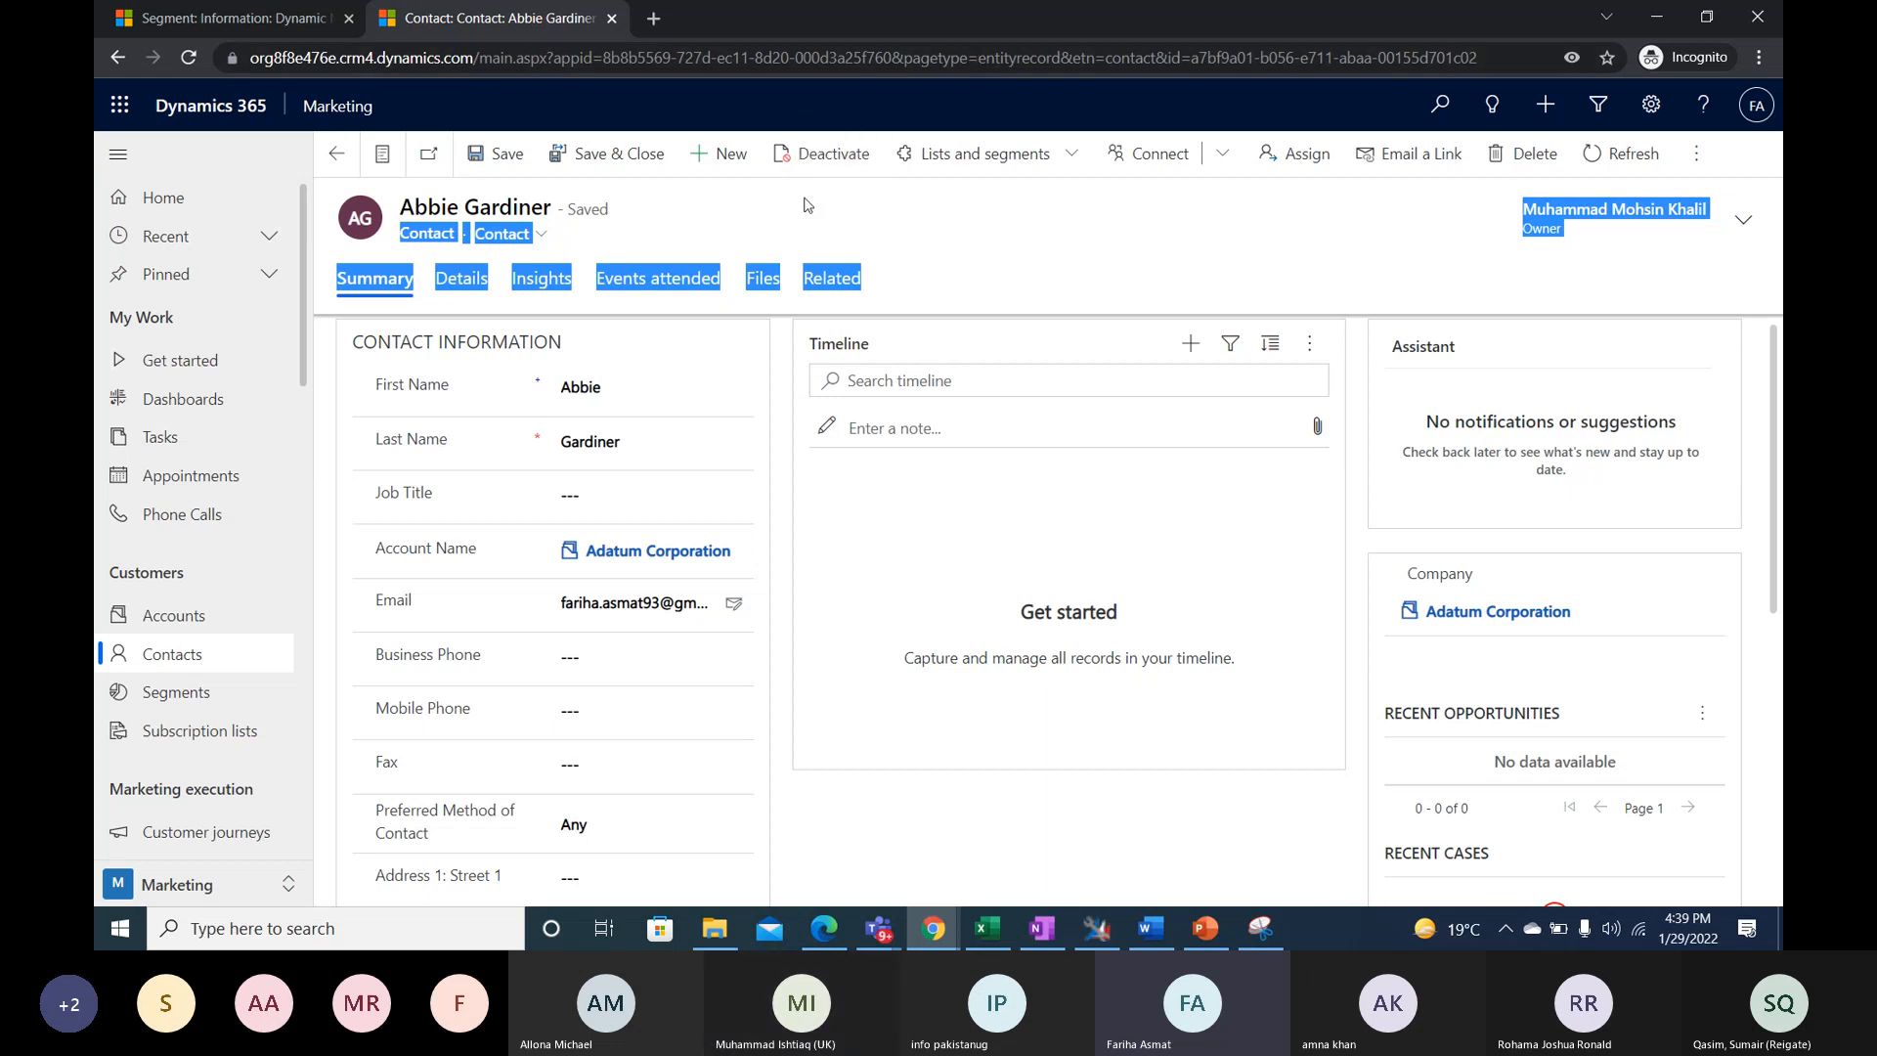
left_click_drag(356, 344, 359, 686)
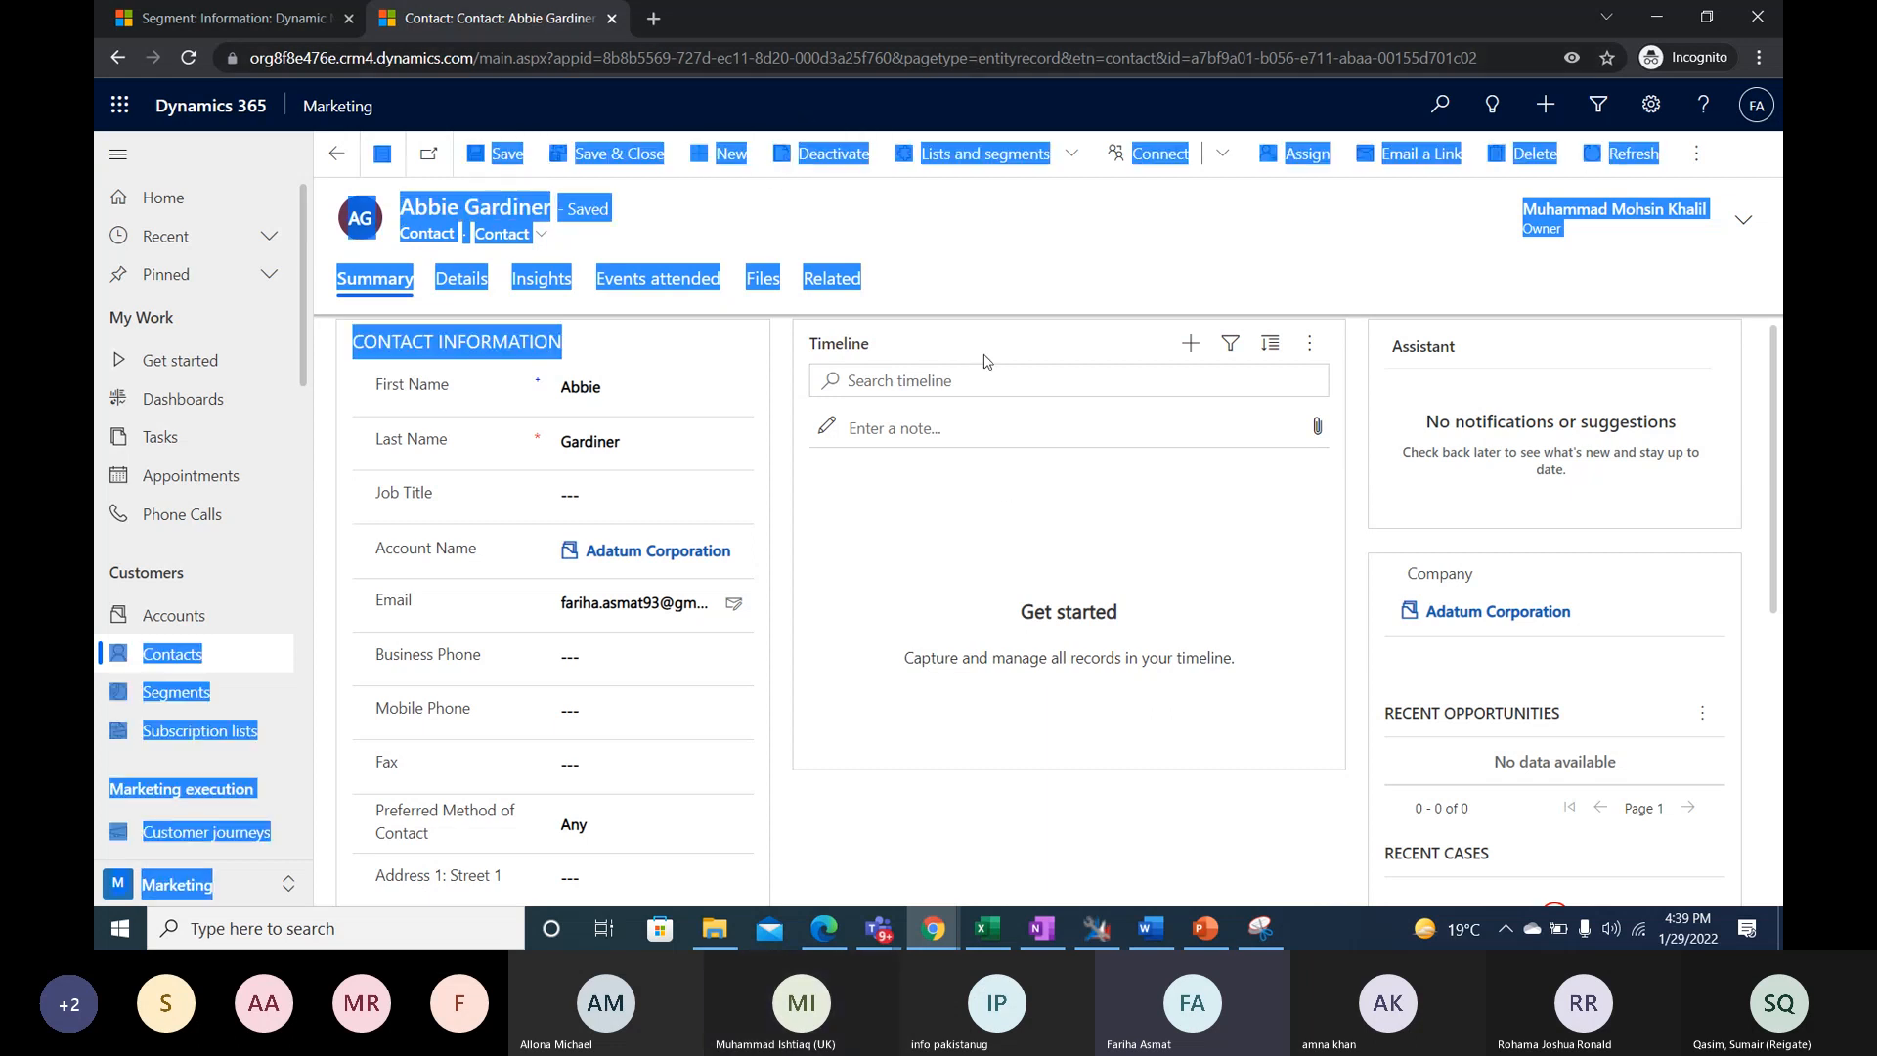
left_click(986, 237)
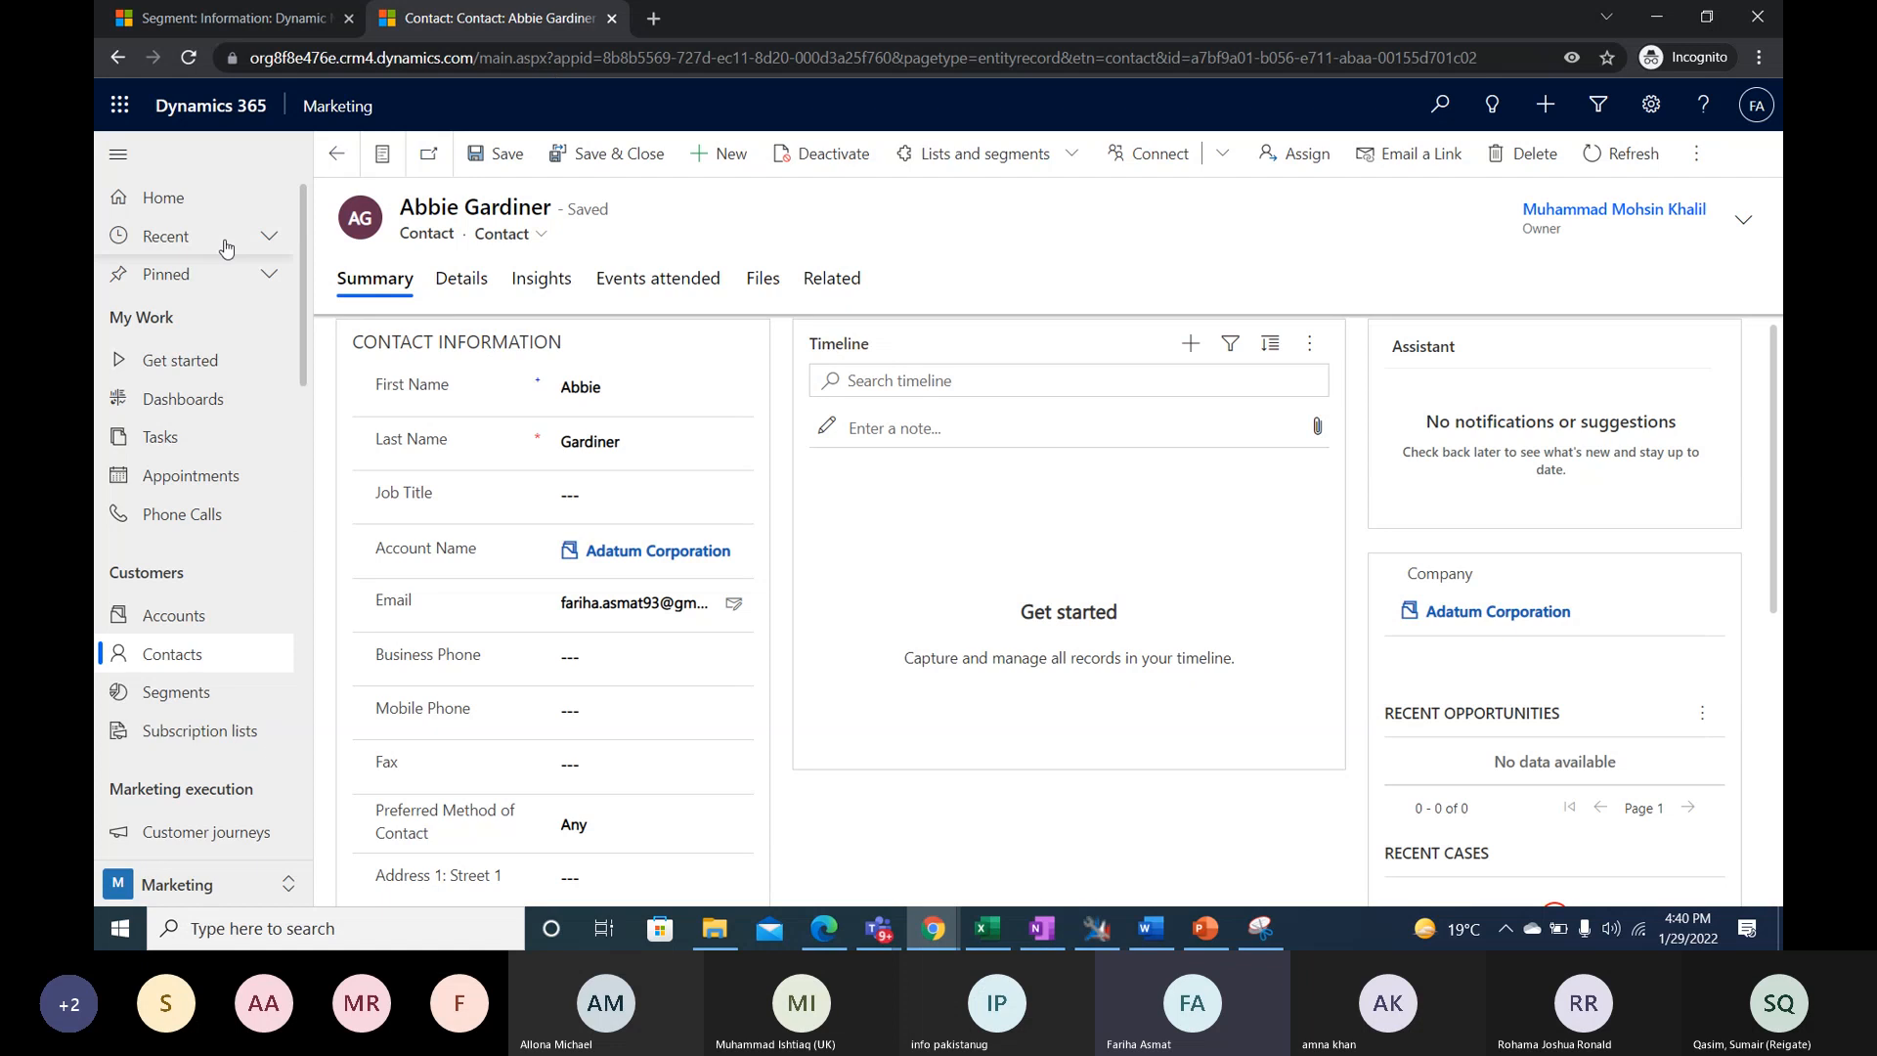
- Review the contact's detail fields down to the contact preferences for email, bulk email and phone
left_click(459, 286)
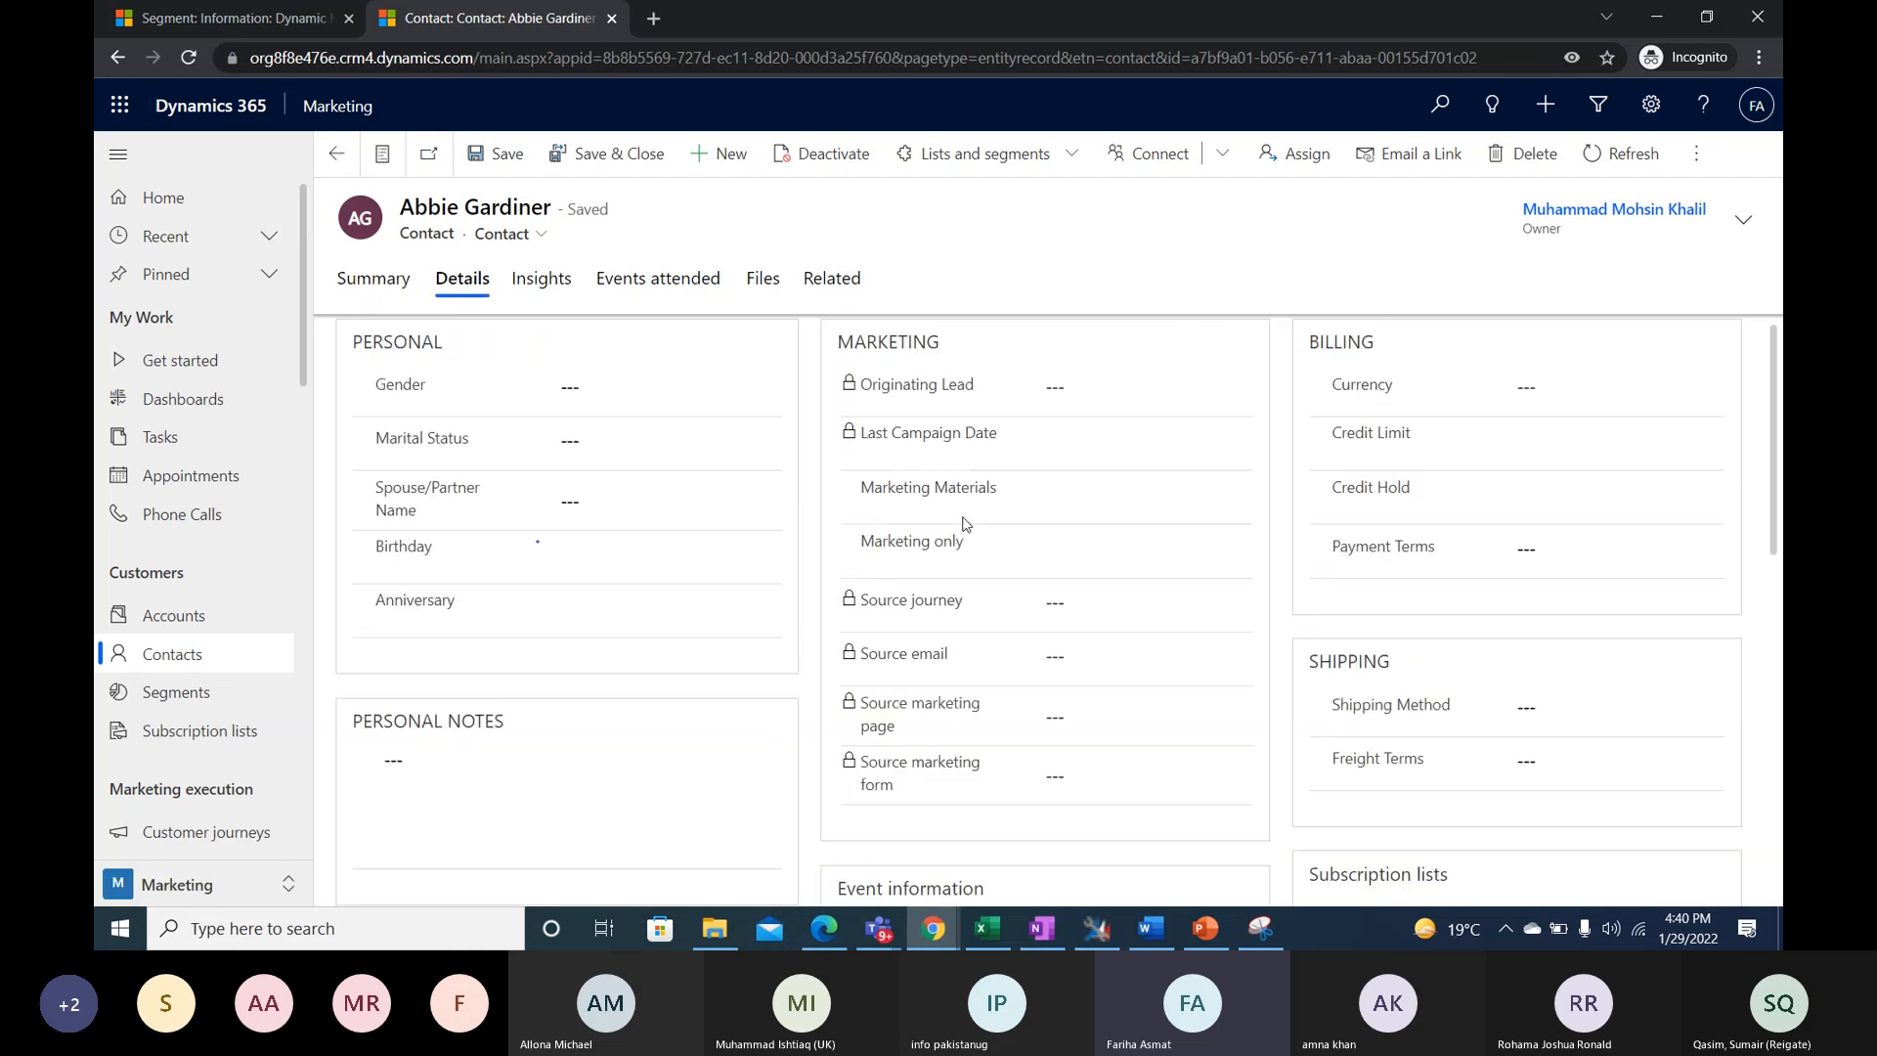
scroll(1146, 669, "down", 2)
scroll(1135, 675, "down", 5)
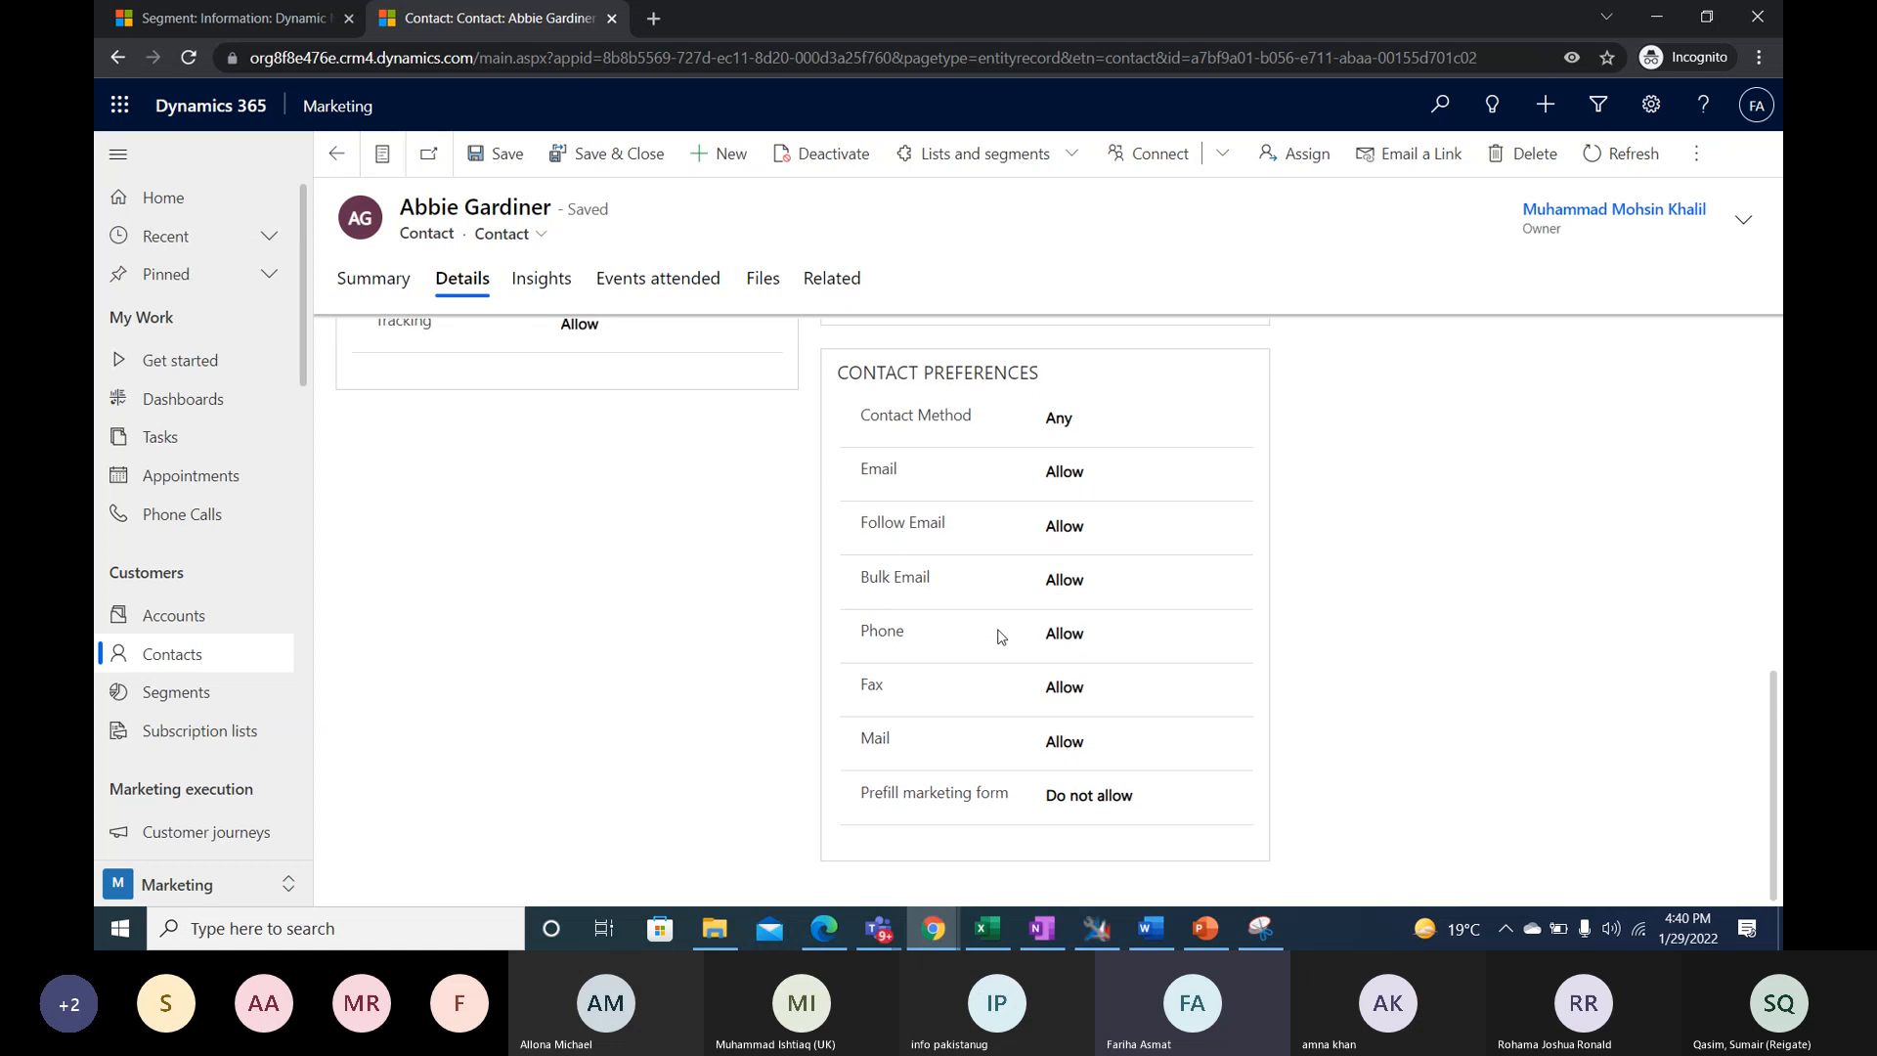
scroll(997, 638, "up", 2)
scroll(1358, 701, "down", 2)
- Return to the segment's browser tab and try starting a new segment without a template, ending at the active segments list
left_click(249, 19)
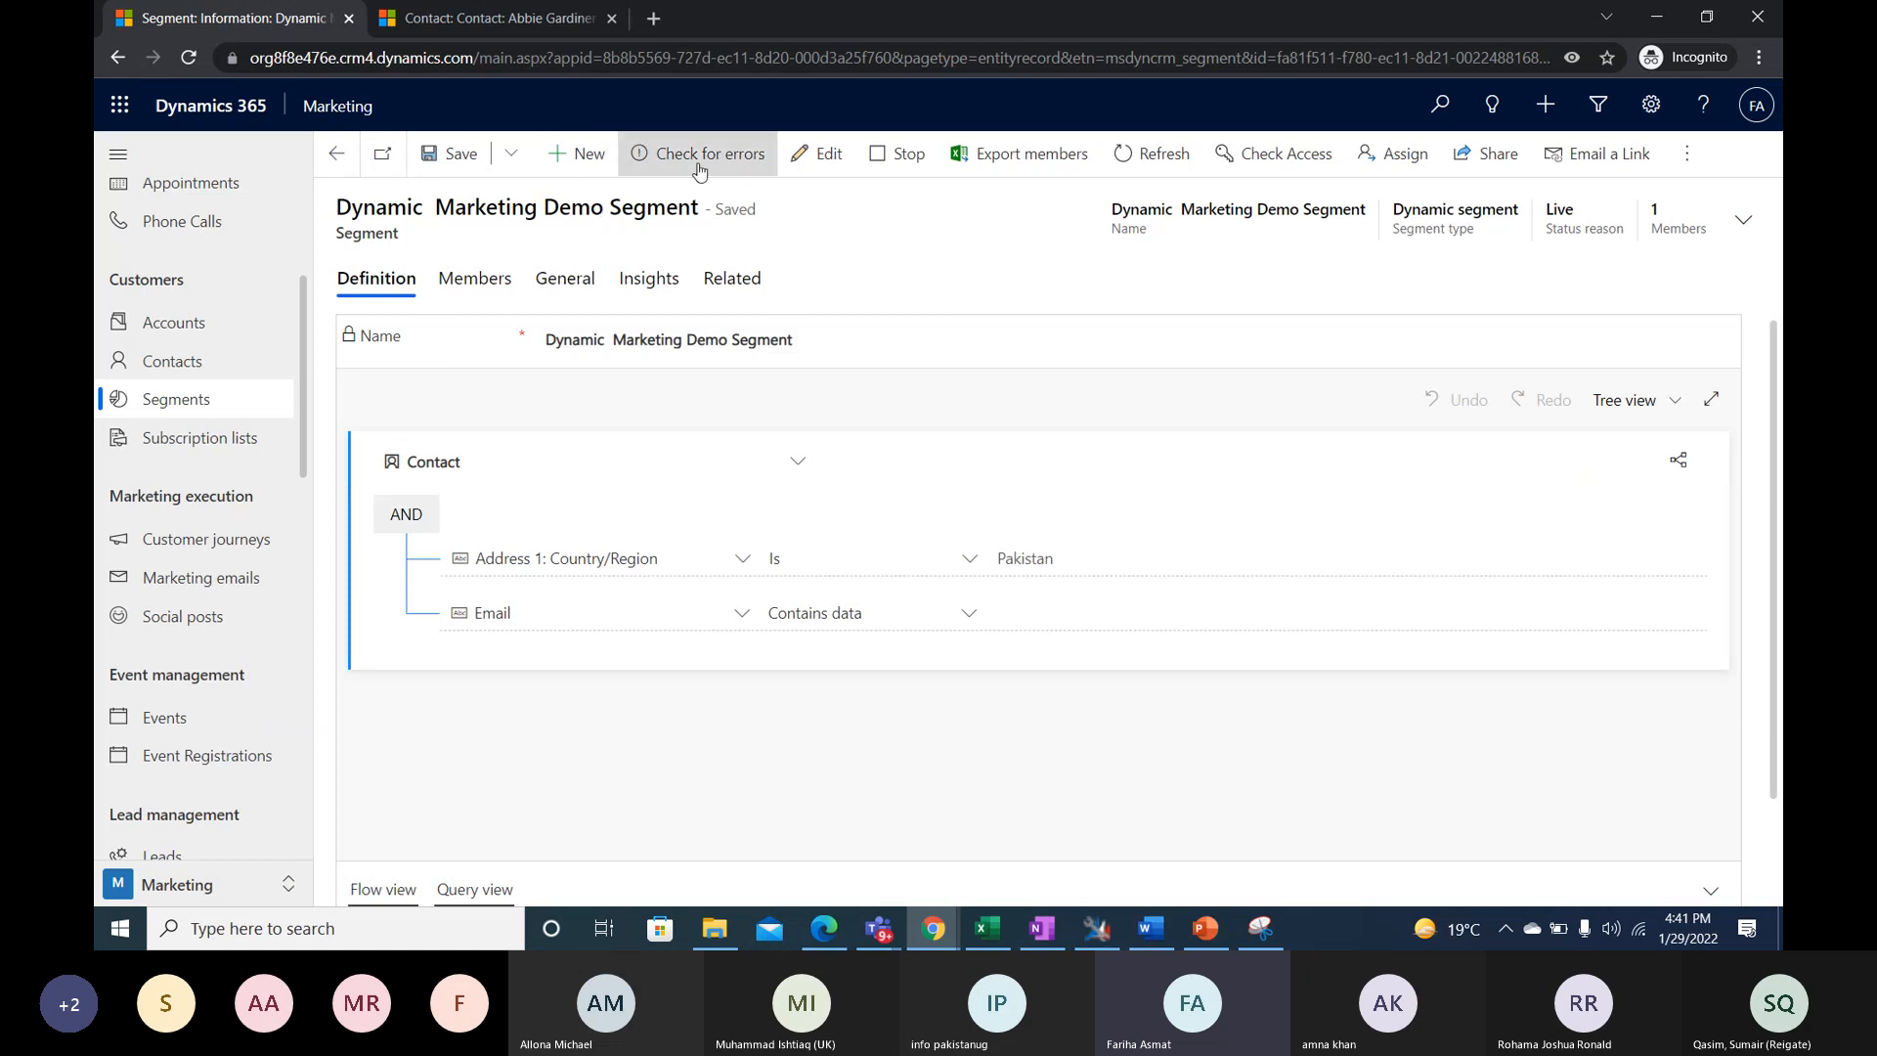
left_click(577, 153)
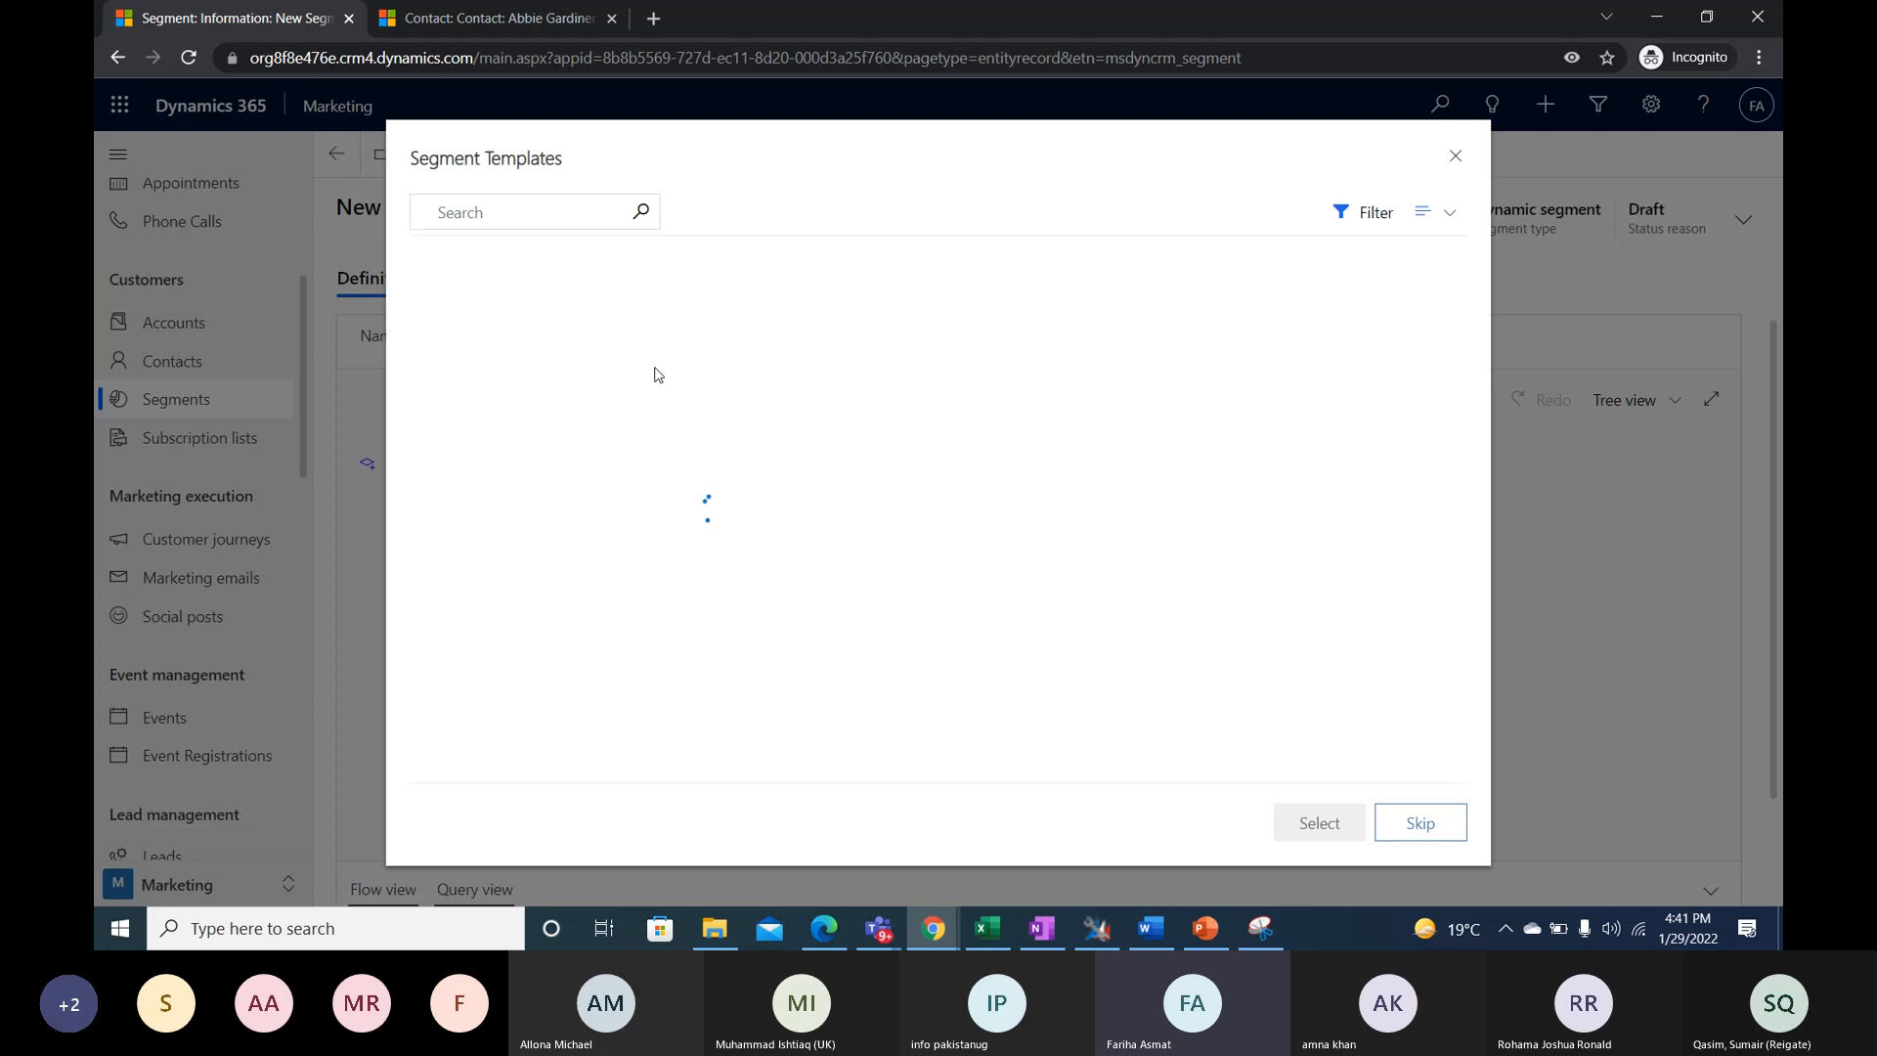
left_click(1422, 823)
left_click(157, 399)
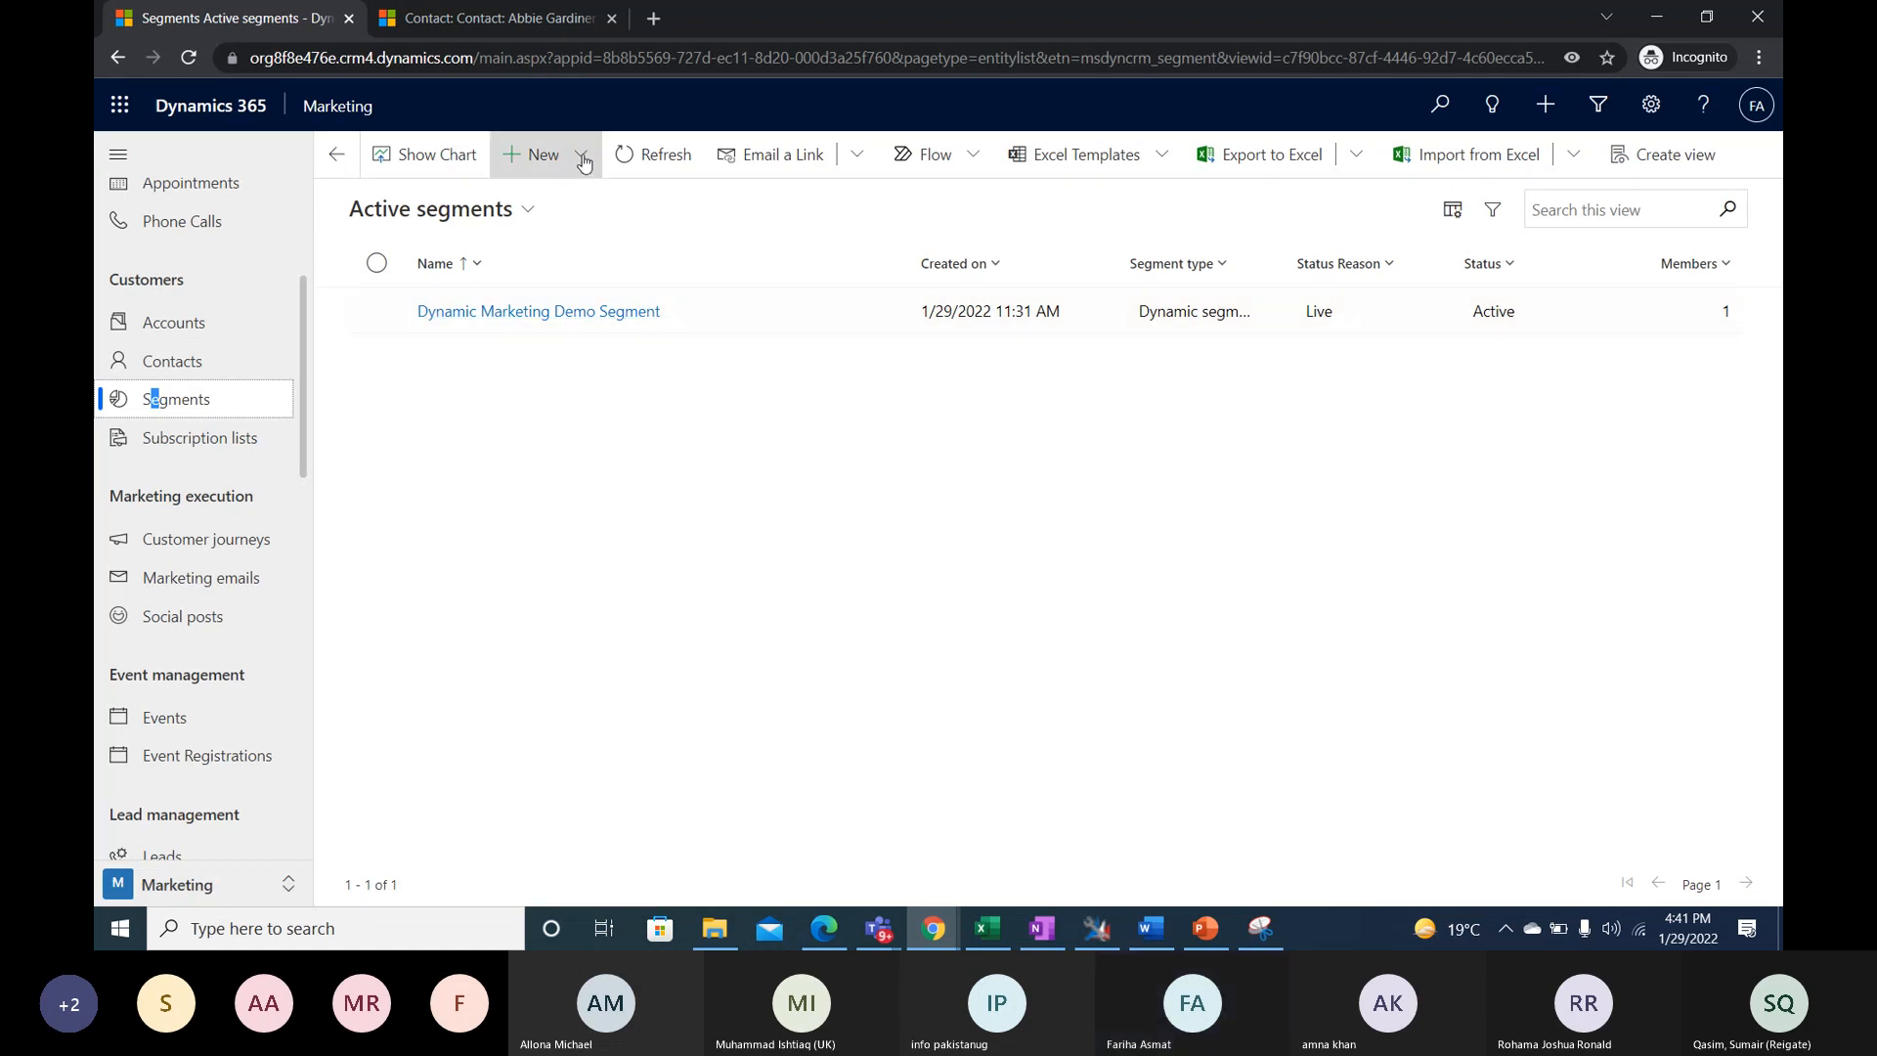
- Create and save a new static segment named Static Segment Demo
left_click(538, 155)
left_click(562, 259)
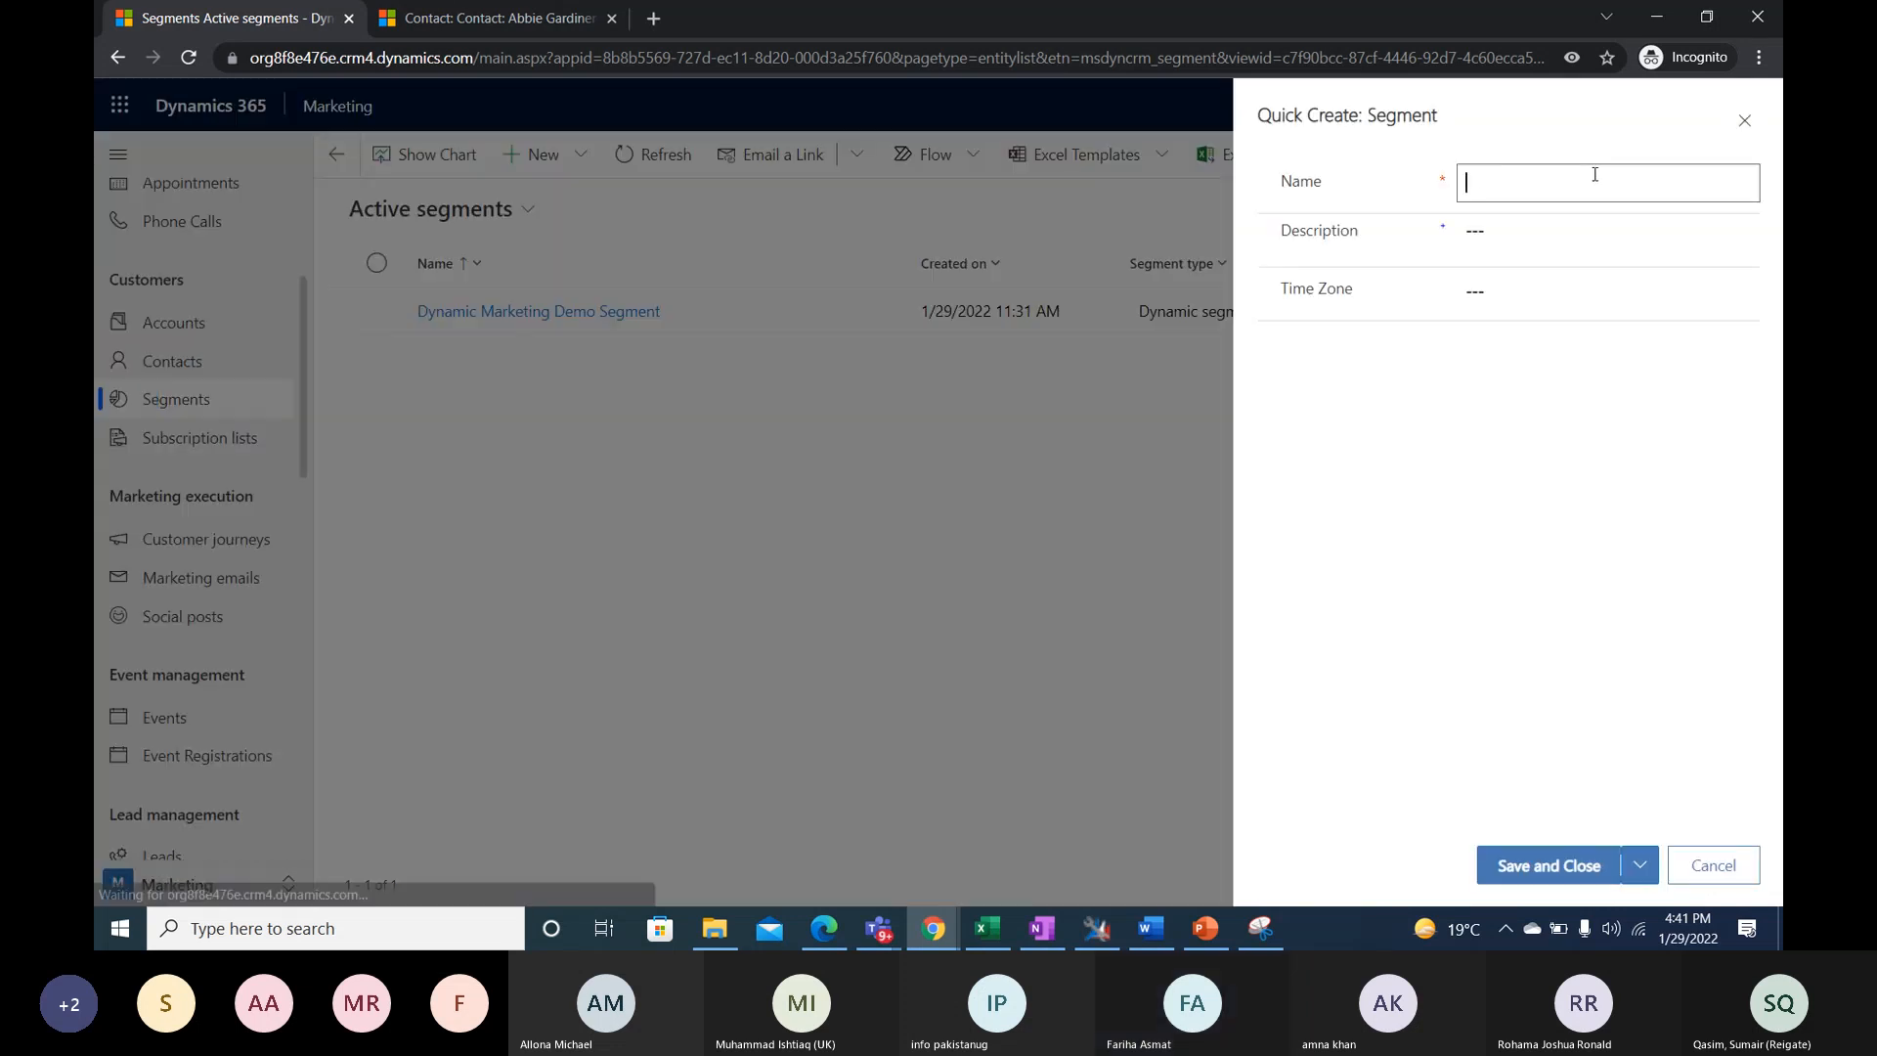
type("Stat")
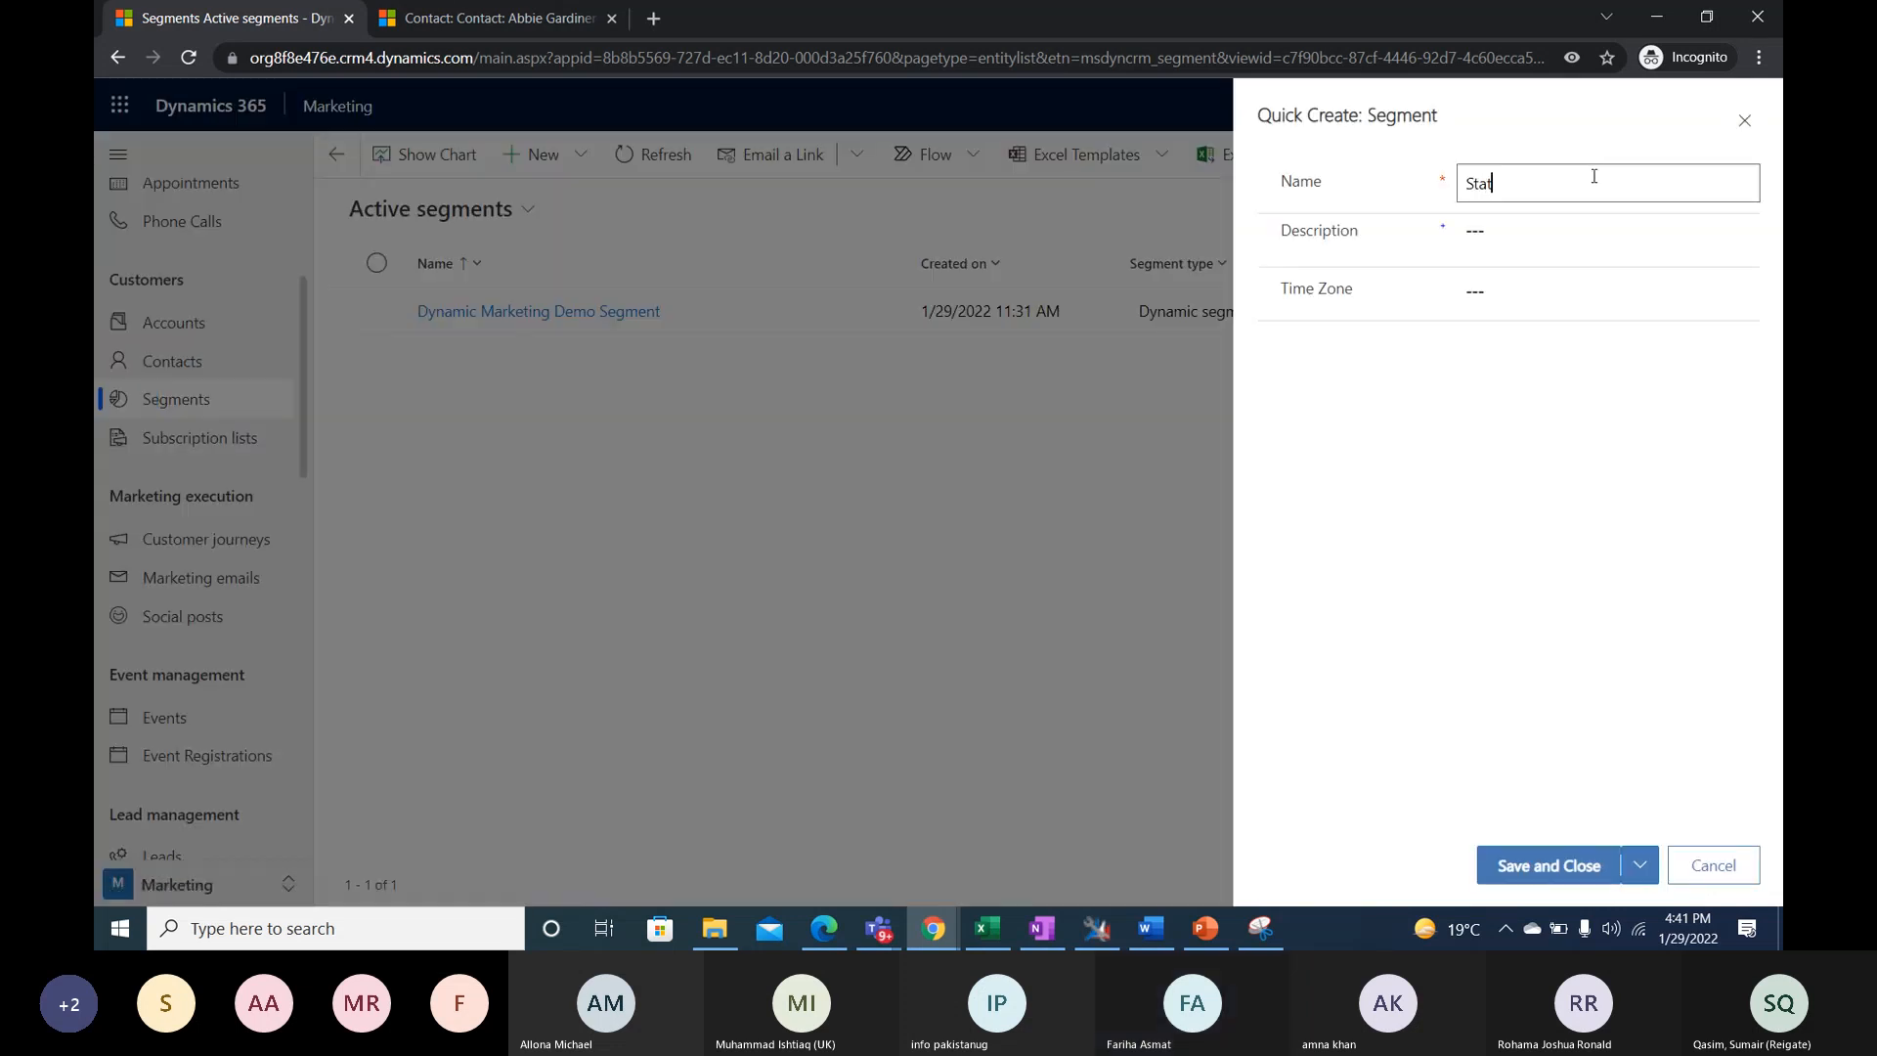
type("ic Segment Dem")
left_click(1609, 488)
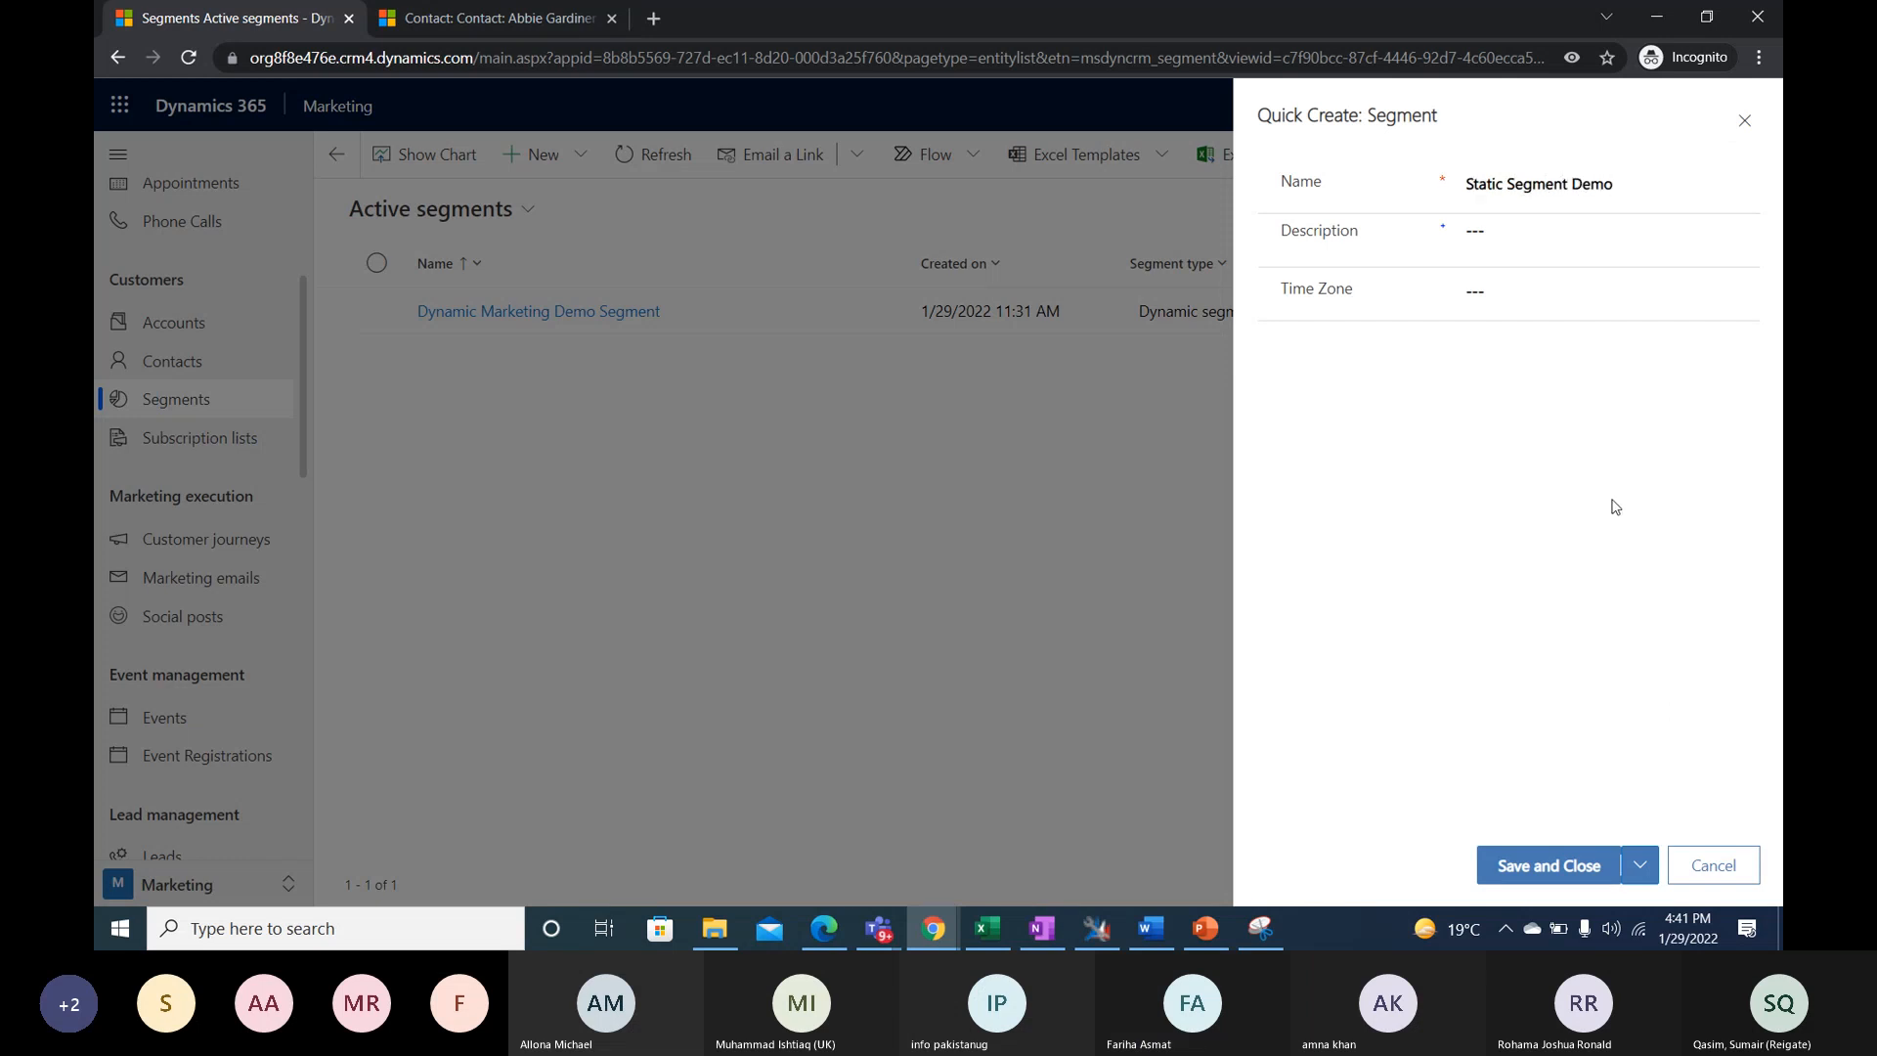
left_click(1577, 875)
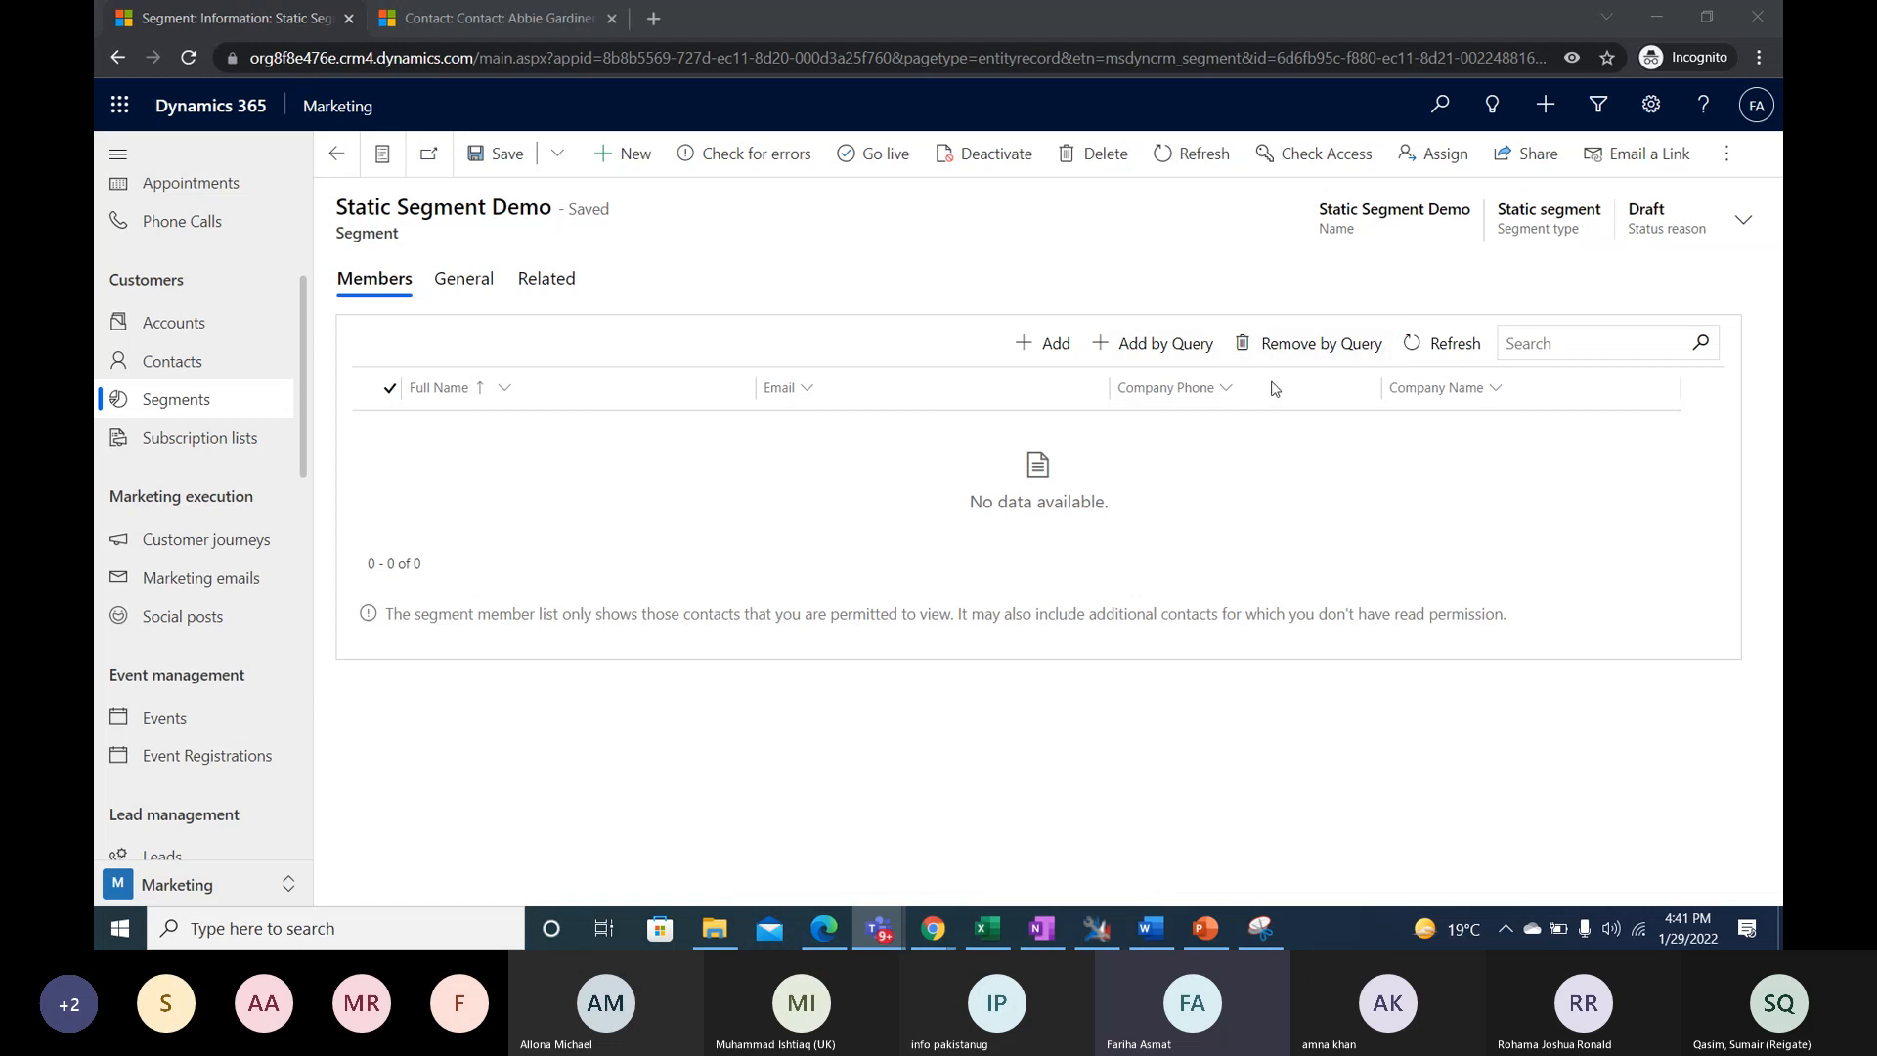
- Open the record lookup for adding members to the static segment and list the available contacts
left_click(1029, 350)
left_click(1029, 350)
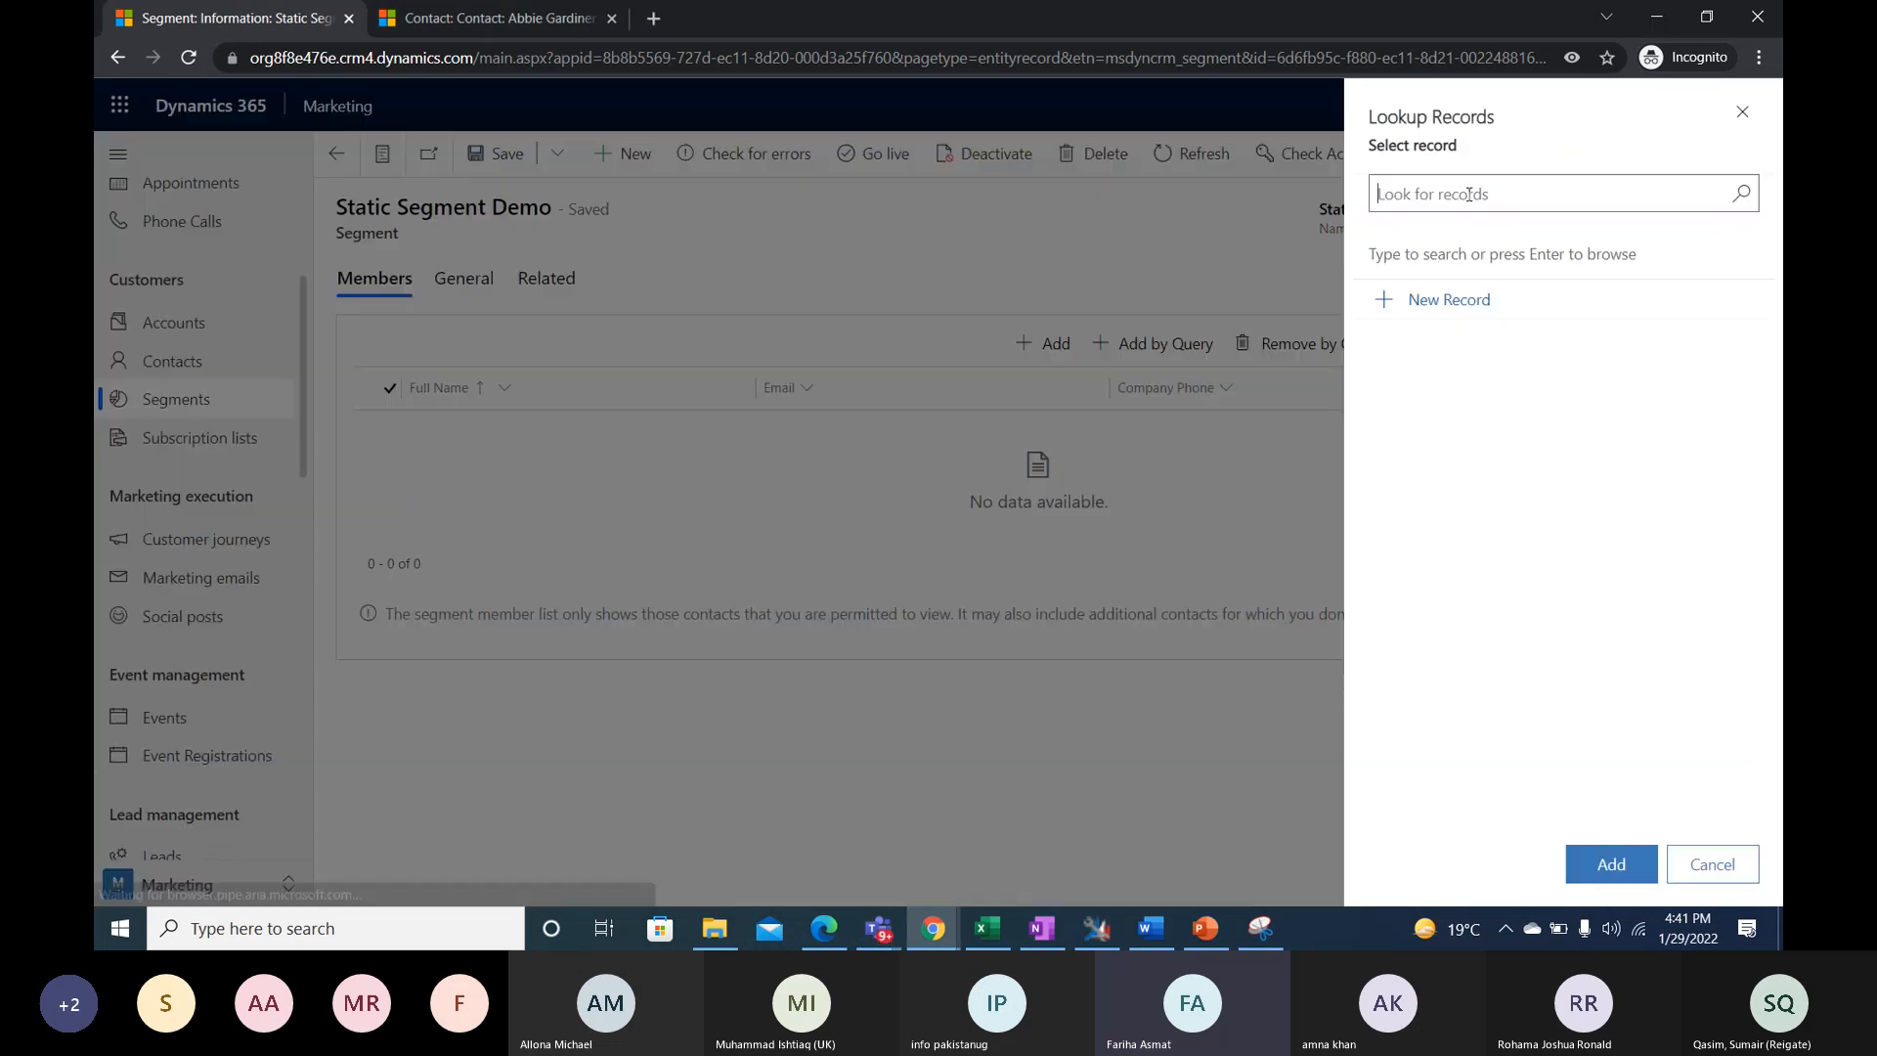
left_click(562, 368)
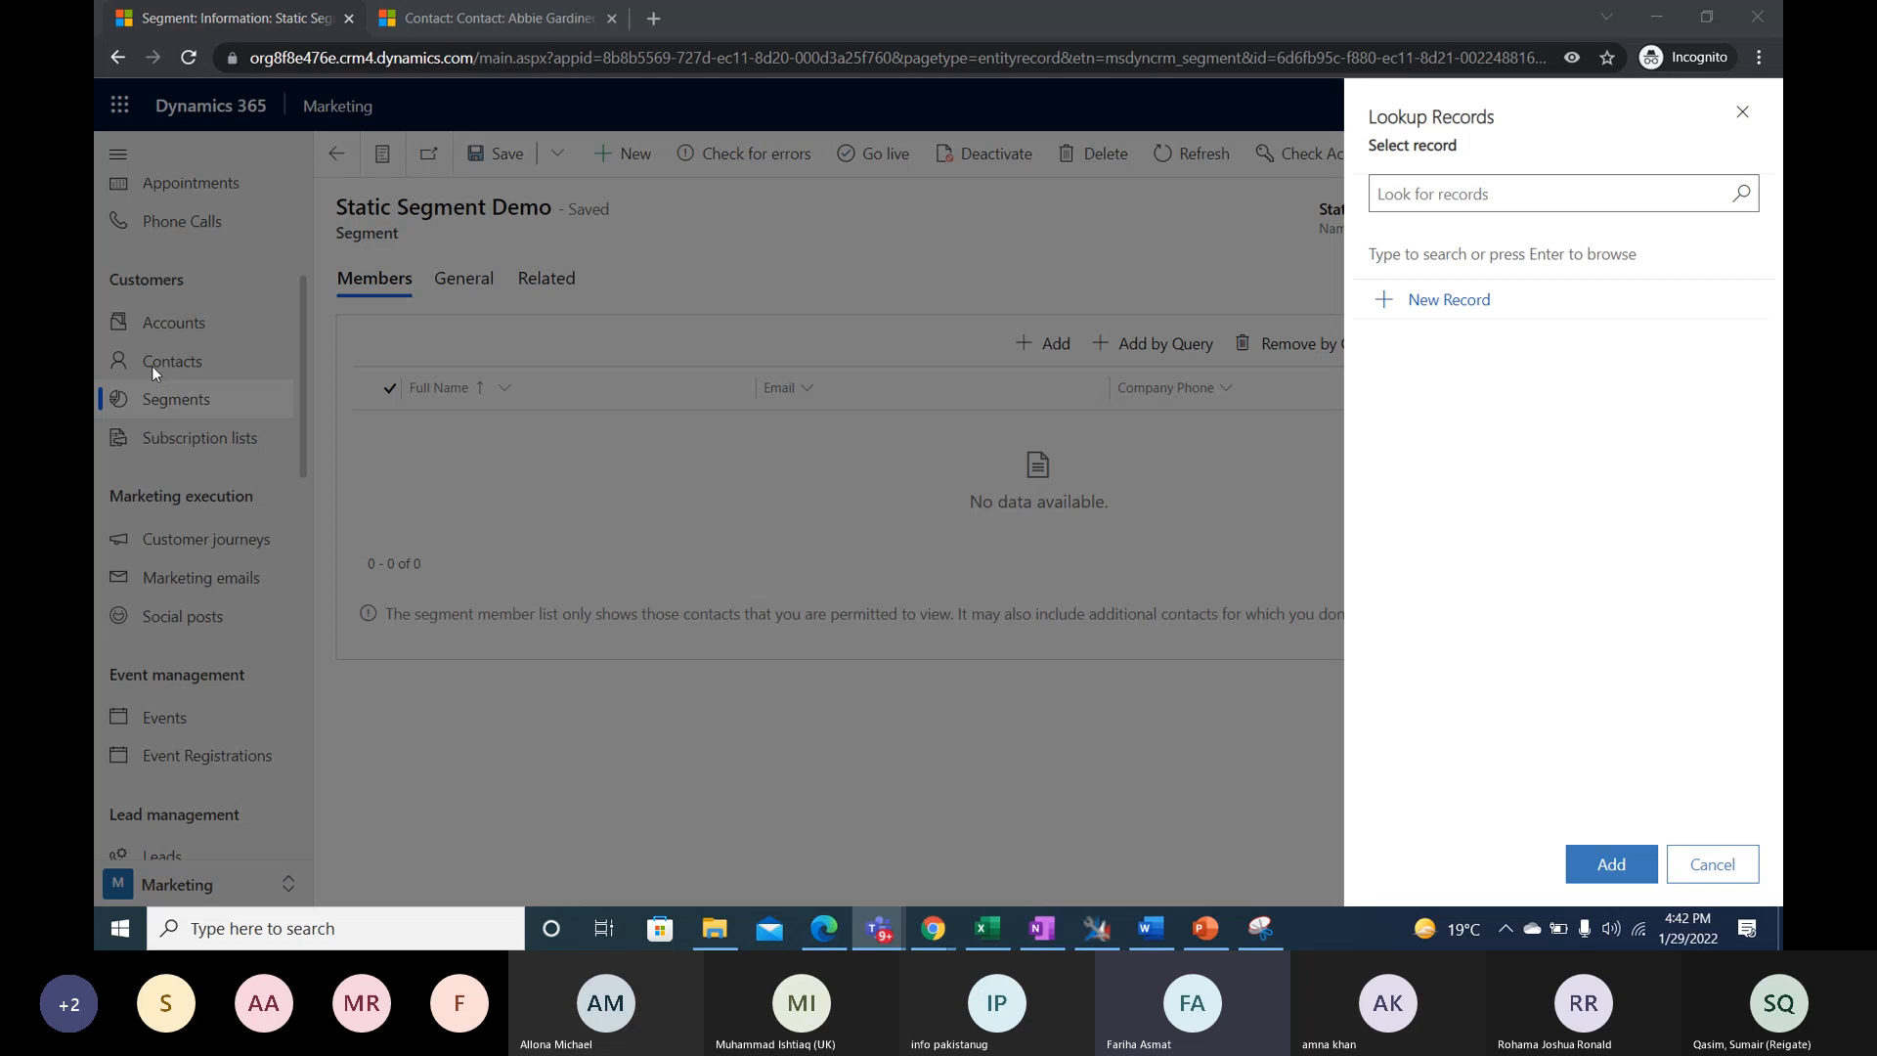
left_click(1740, 199)
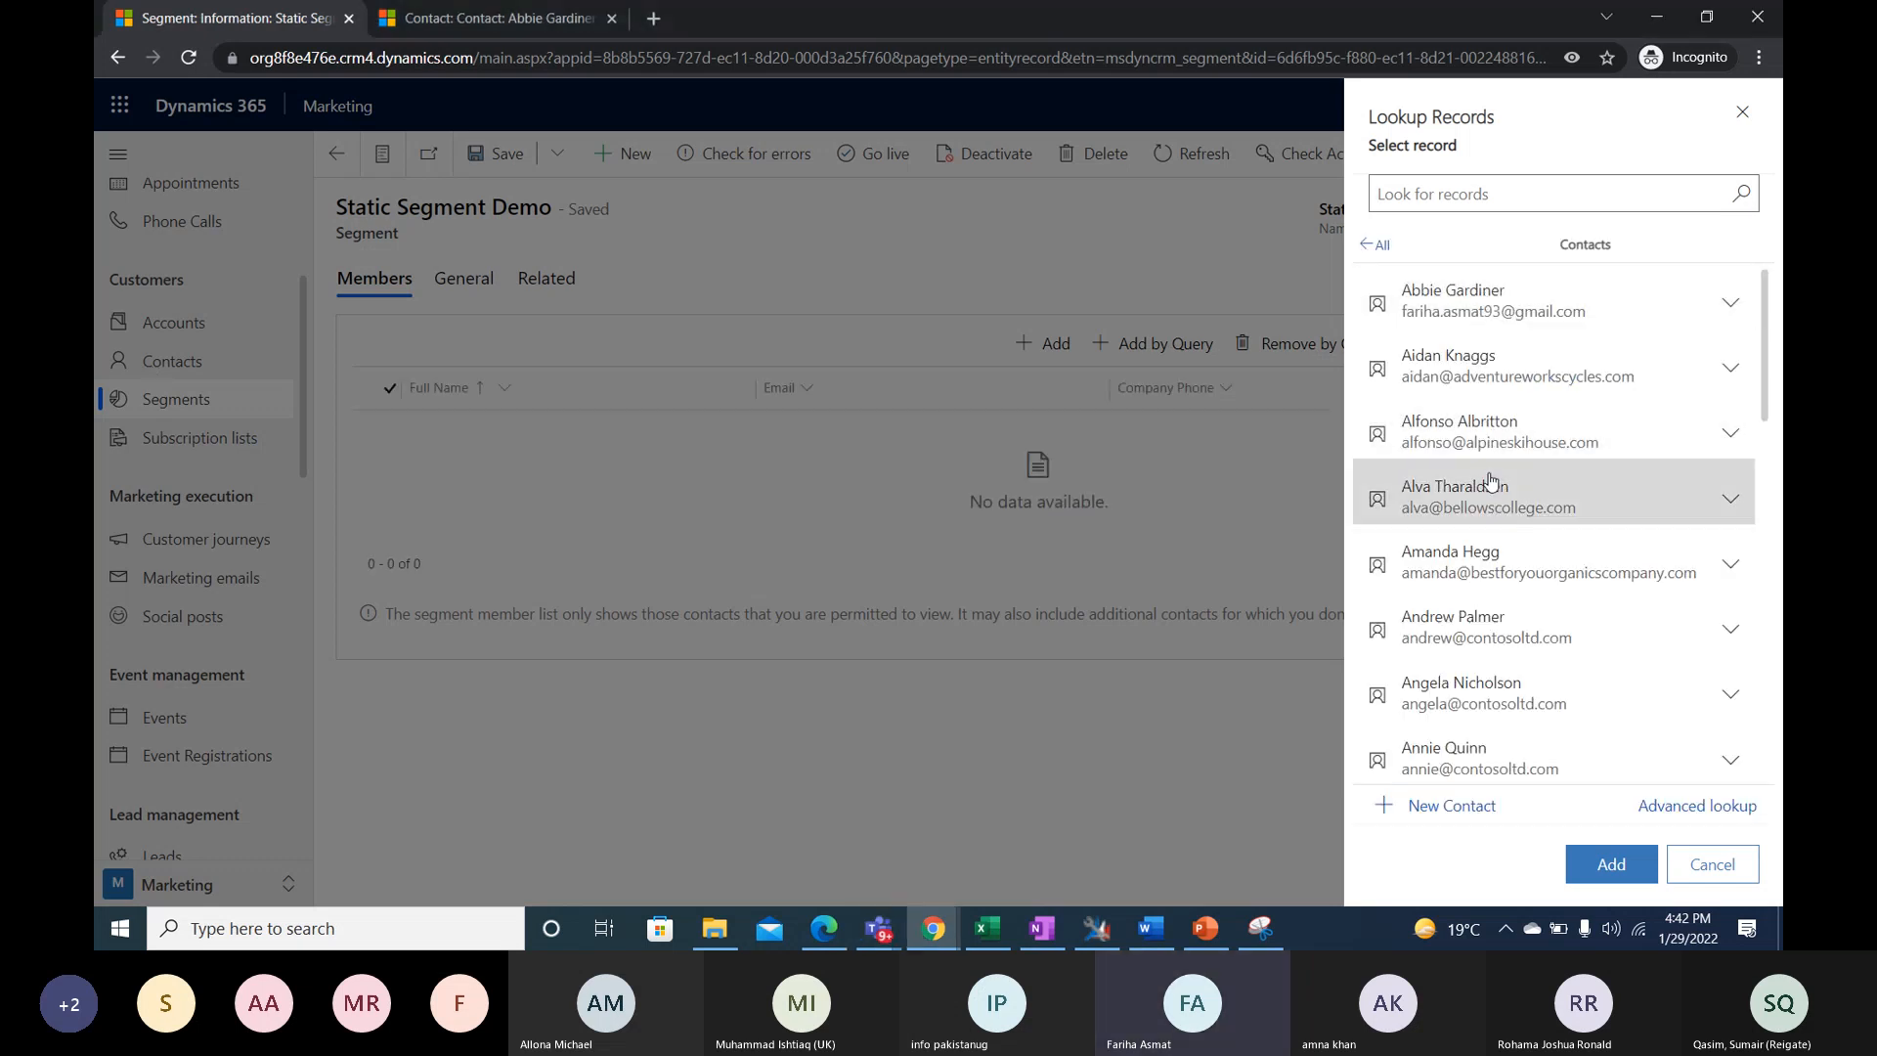
scroll(1488, 608, "down", 1)
scroll(1490, 610, "down", 1)
scroll(1486, 587, "up", 3)
- Select eight contacts, including ones from Alpine Ski House and Contoso, Ltd., and add them as members of the static segment
left_click(1467, 431)
left_click(1487, 633)
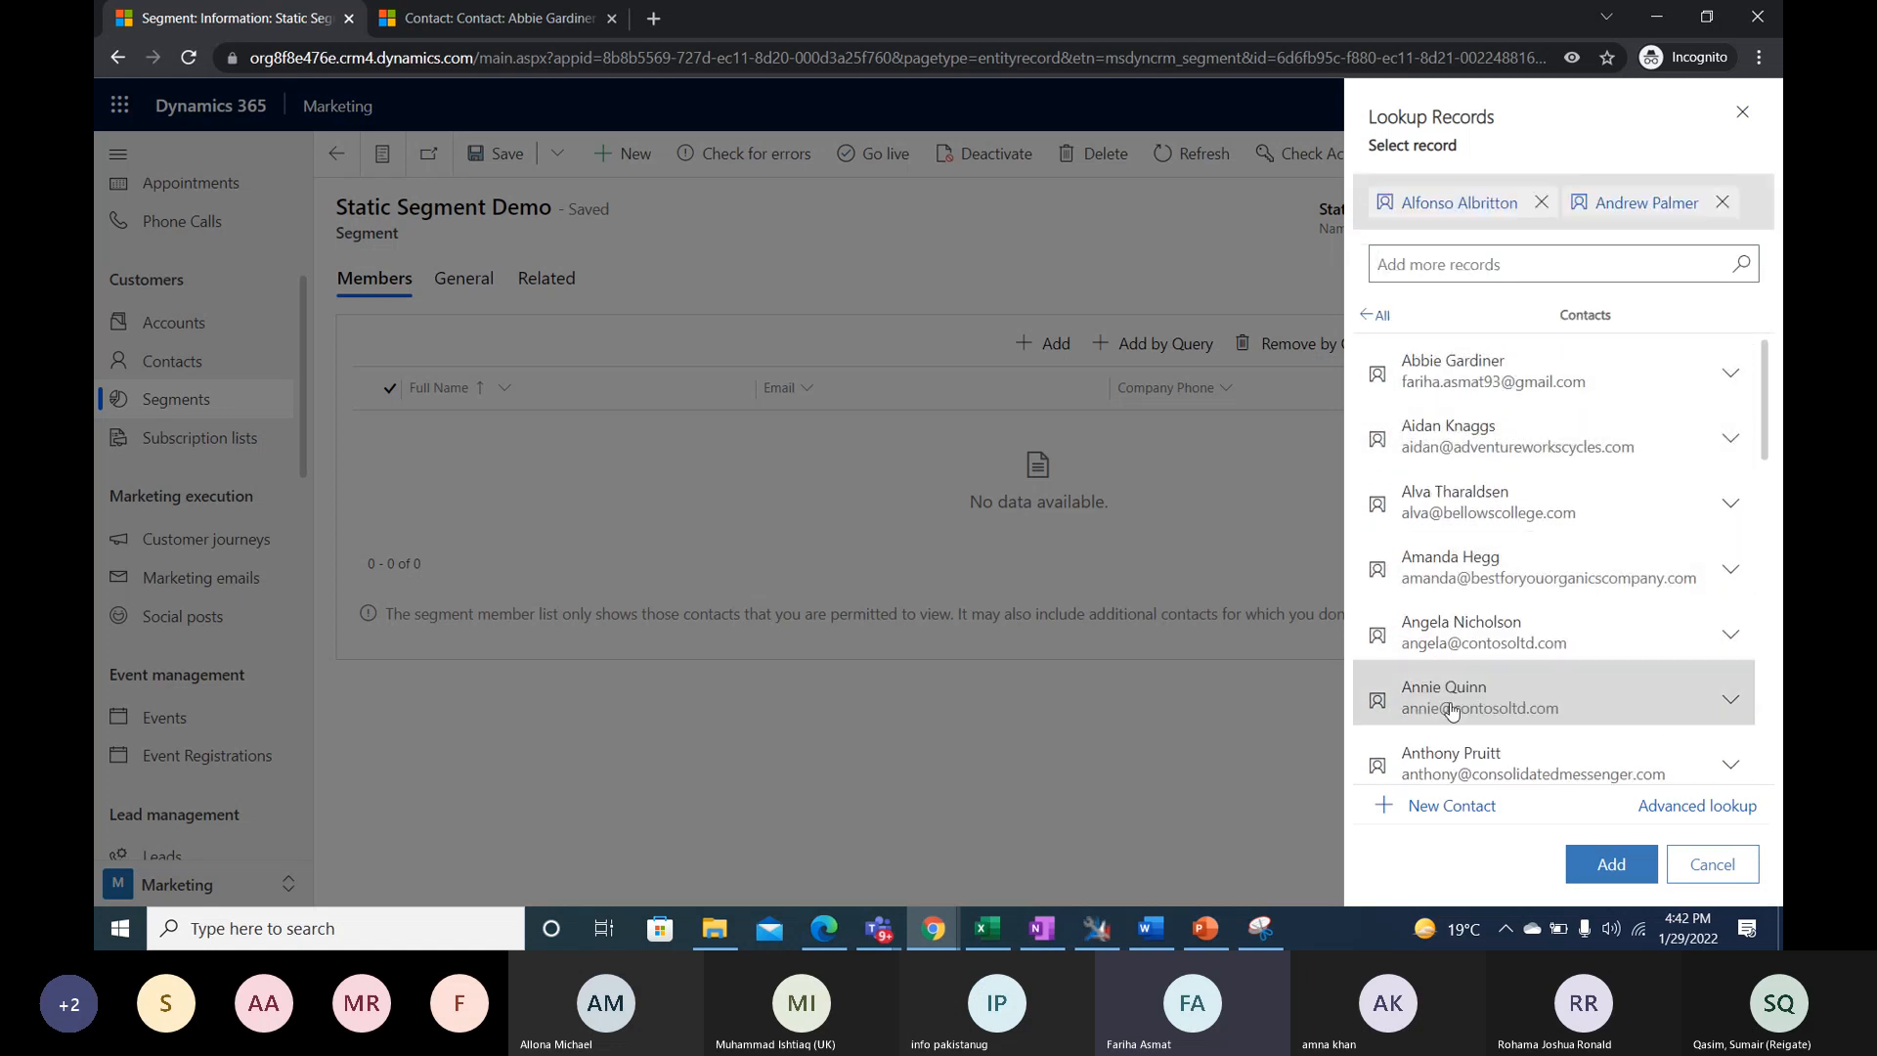
left_click(1452, 699)
scroll(1453, 684, "down", 3)
left_click(1455, 680)
scroll(1457, 679, "down", 2)
left_click(1458, 667)
left_click(1458, 600)
left_click(1470, 724)
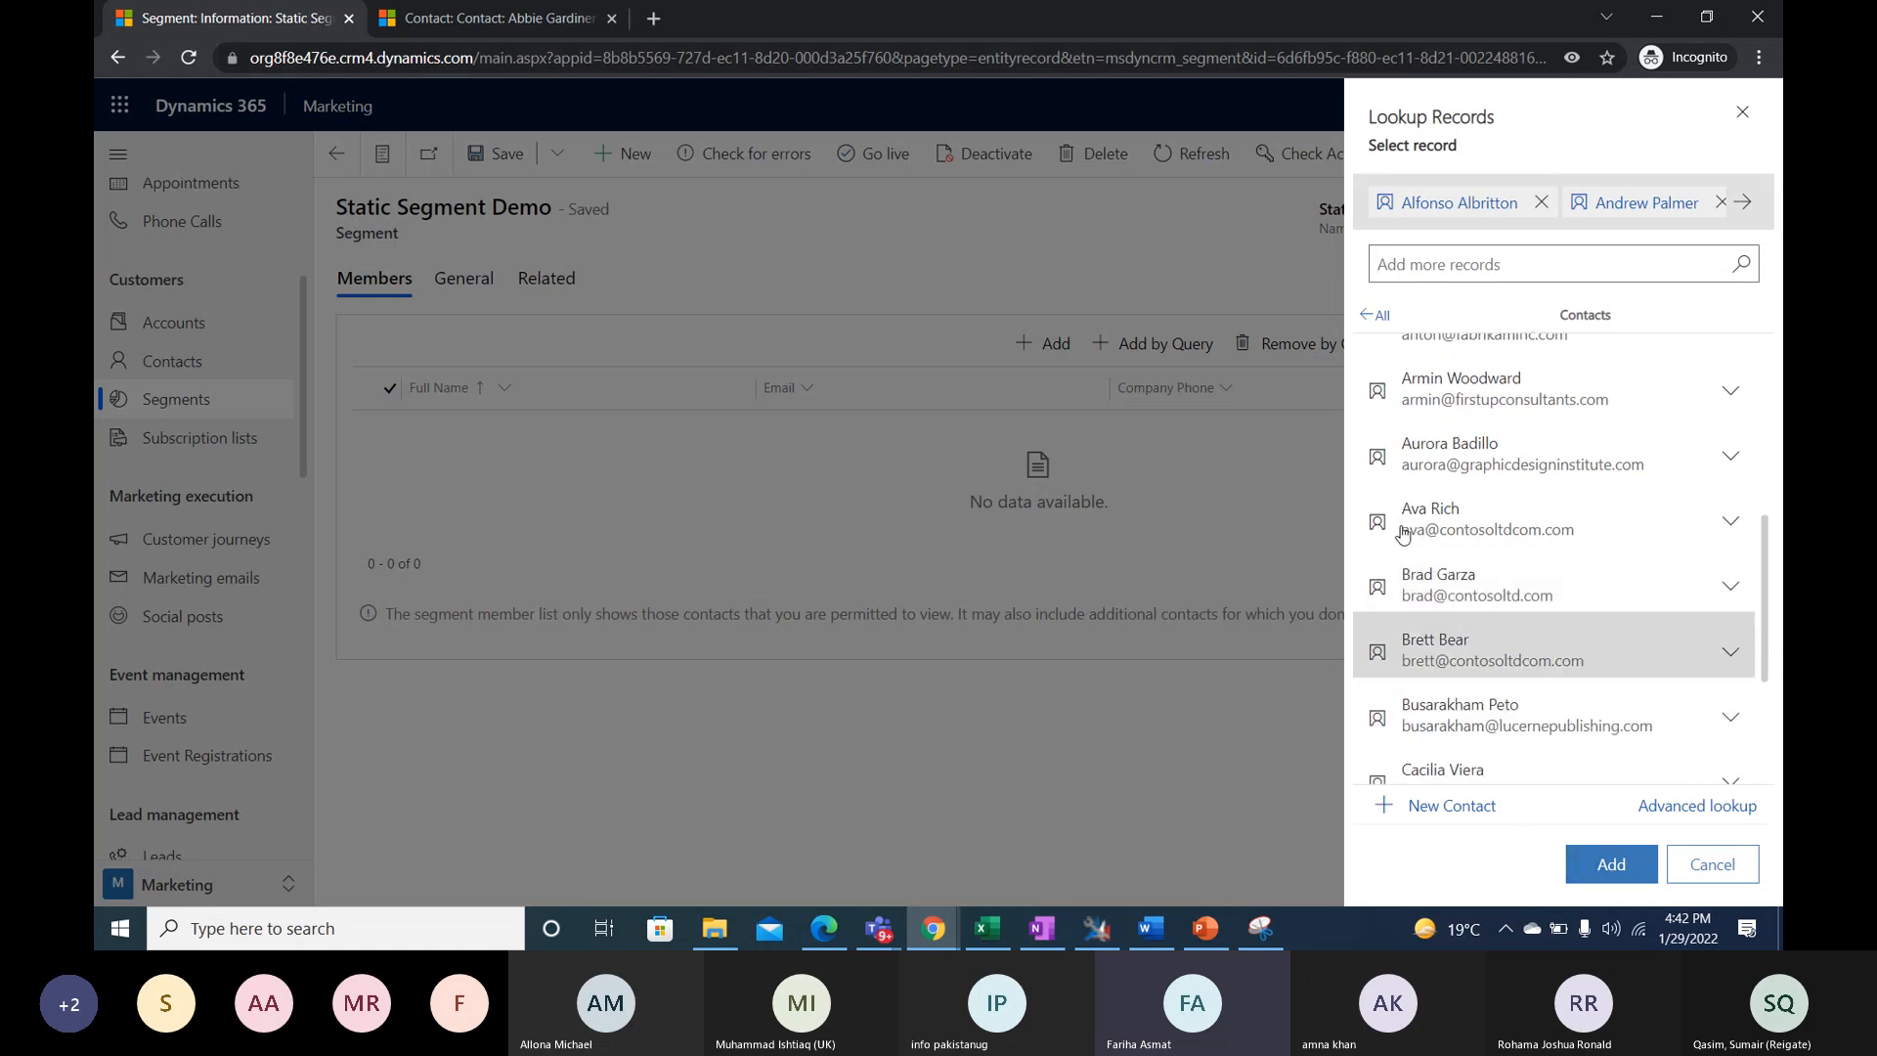
left_click(1592, 866)
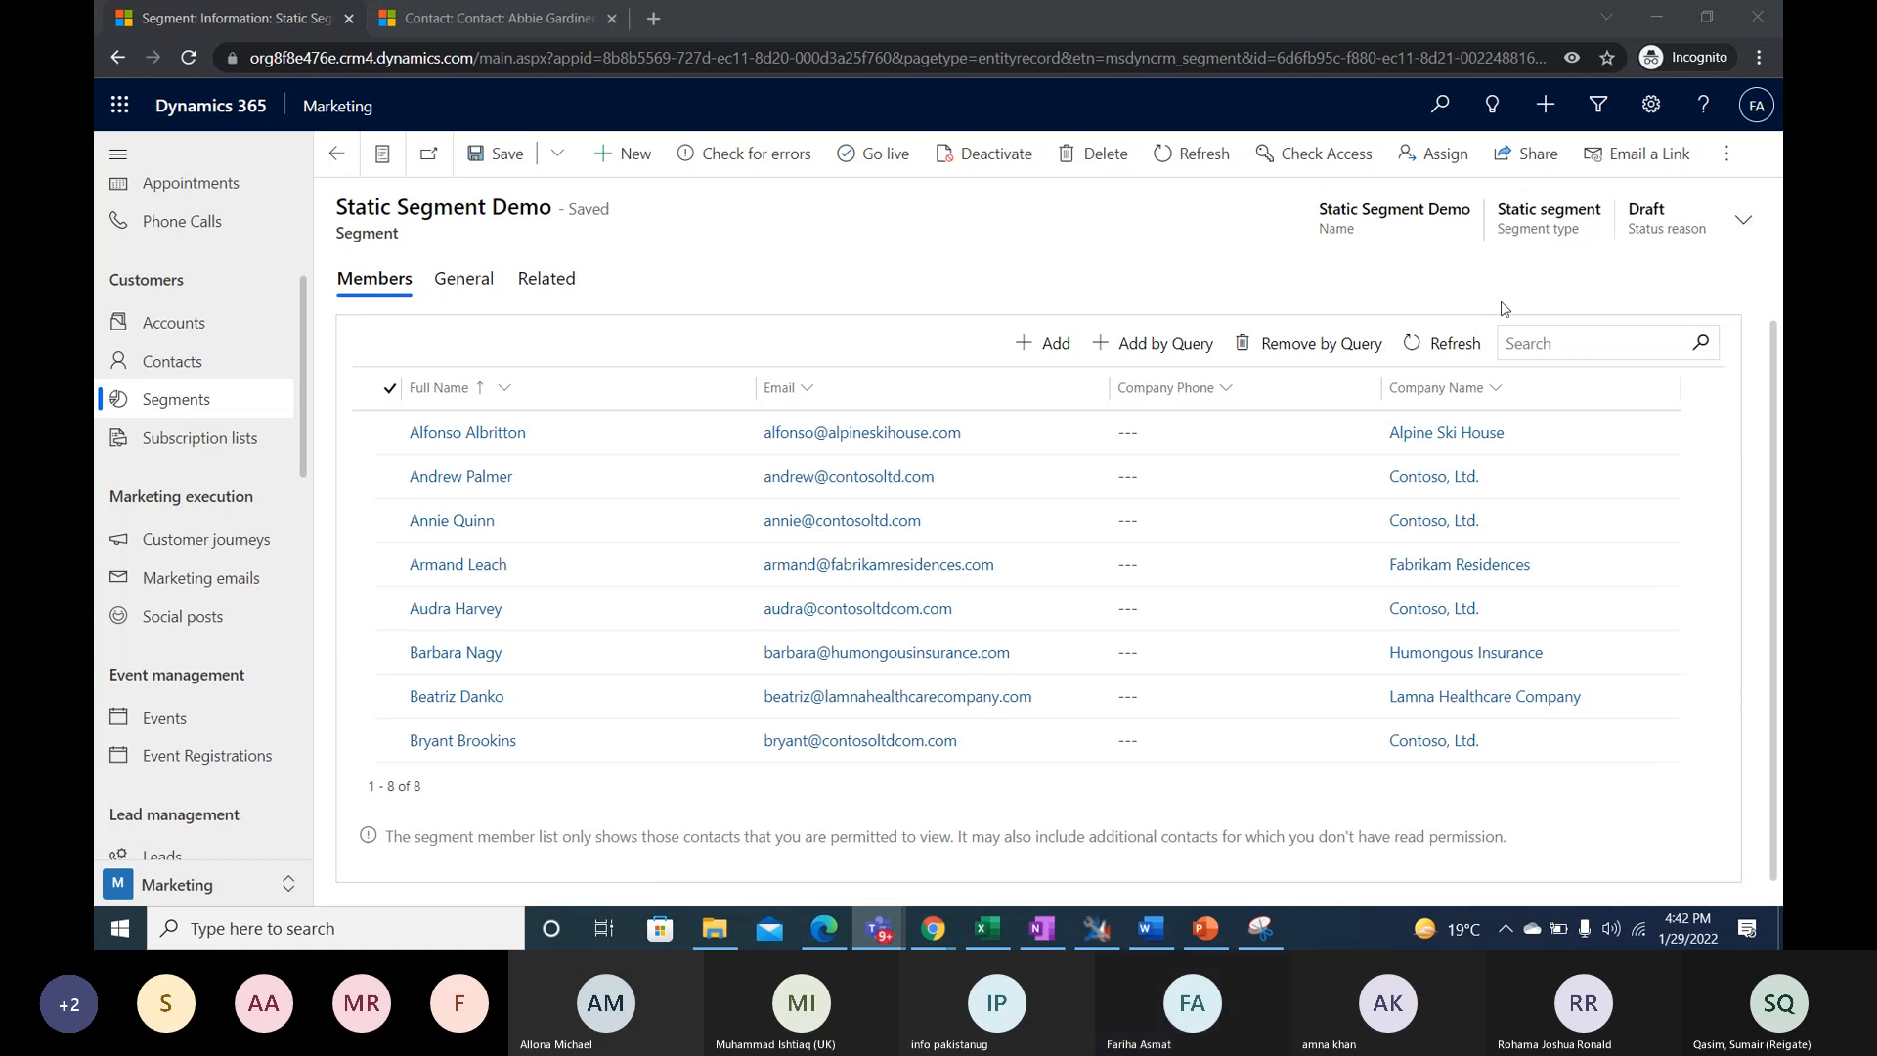
- Refresh the member list and examine the options for adding members individually and by query, without adding any
left_click(1446, 343)
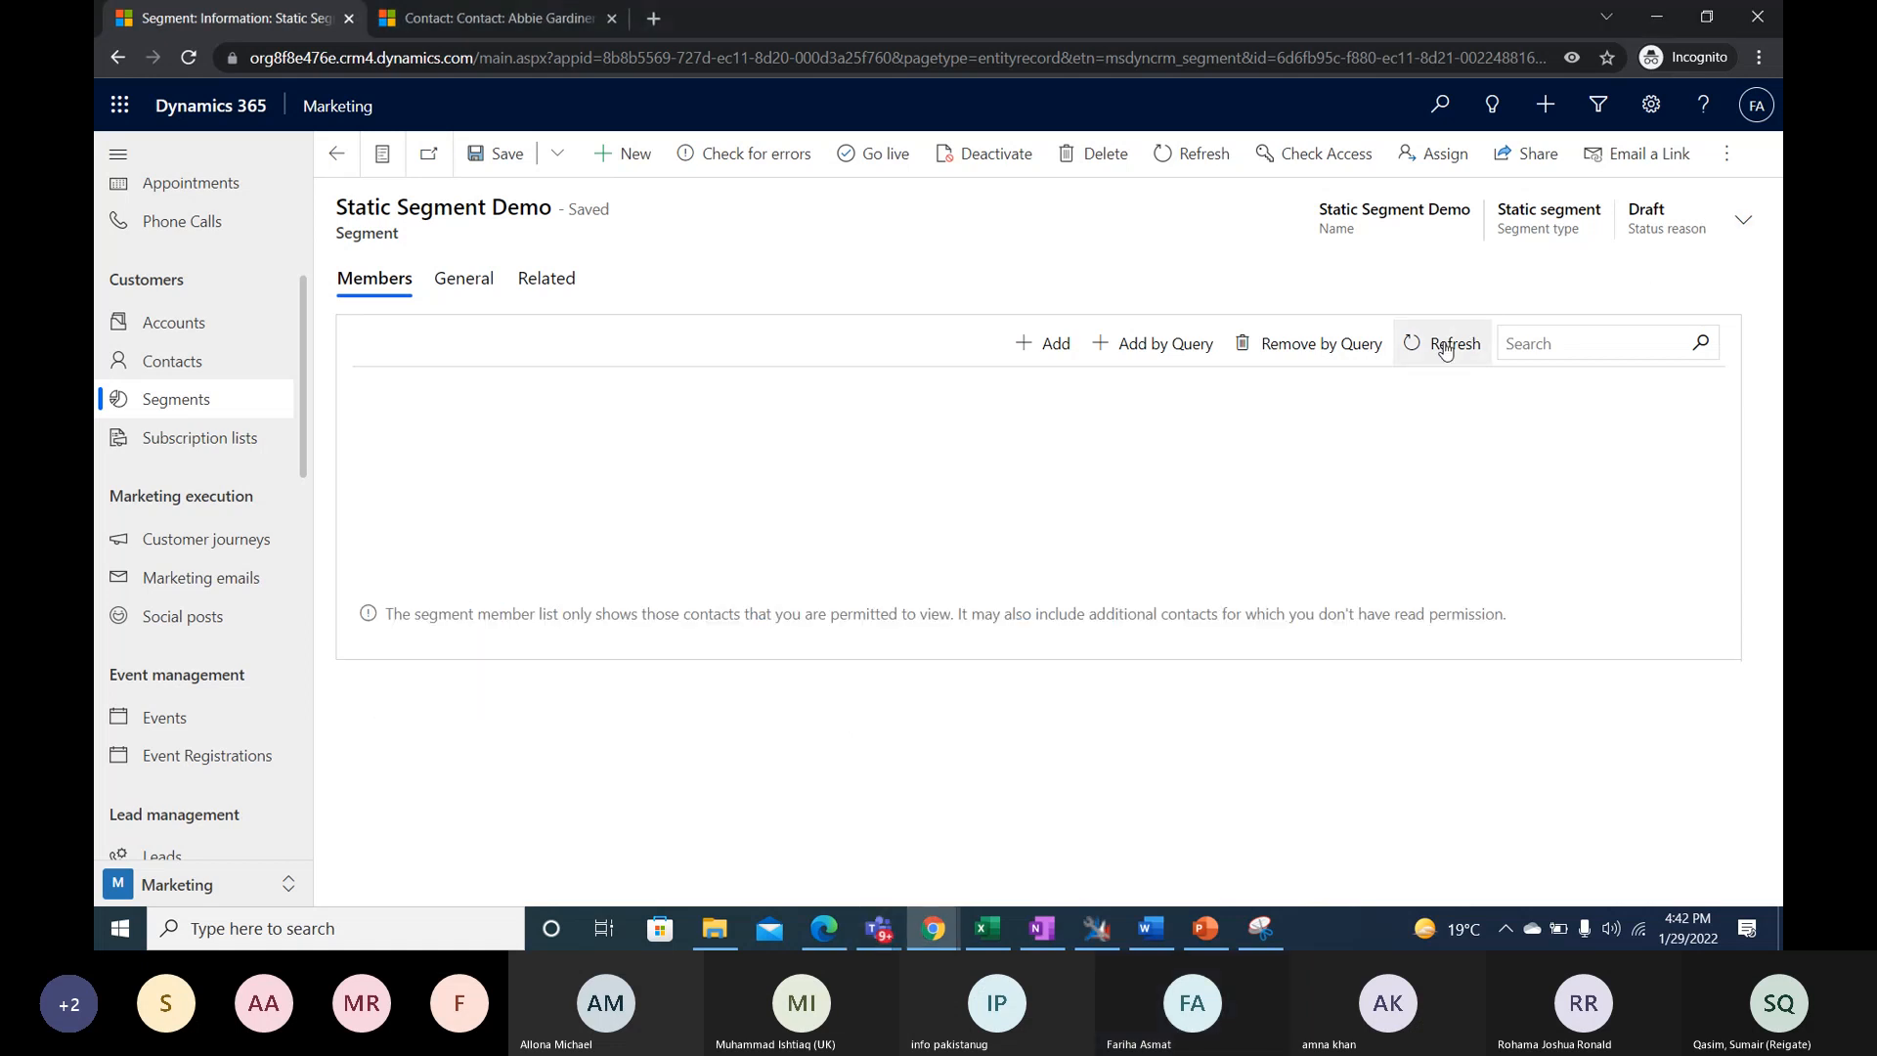
left_click(1059, 345)
left_click(1713, 864)
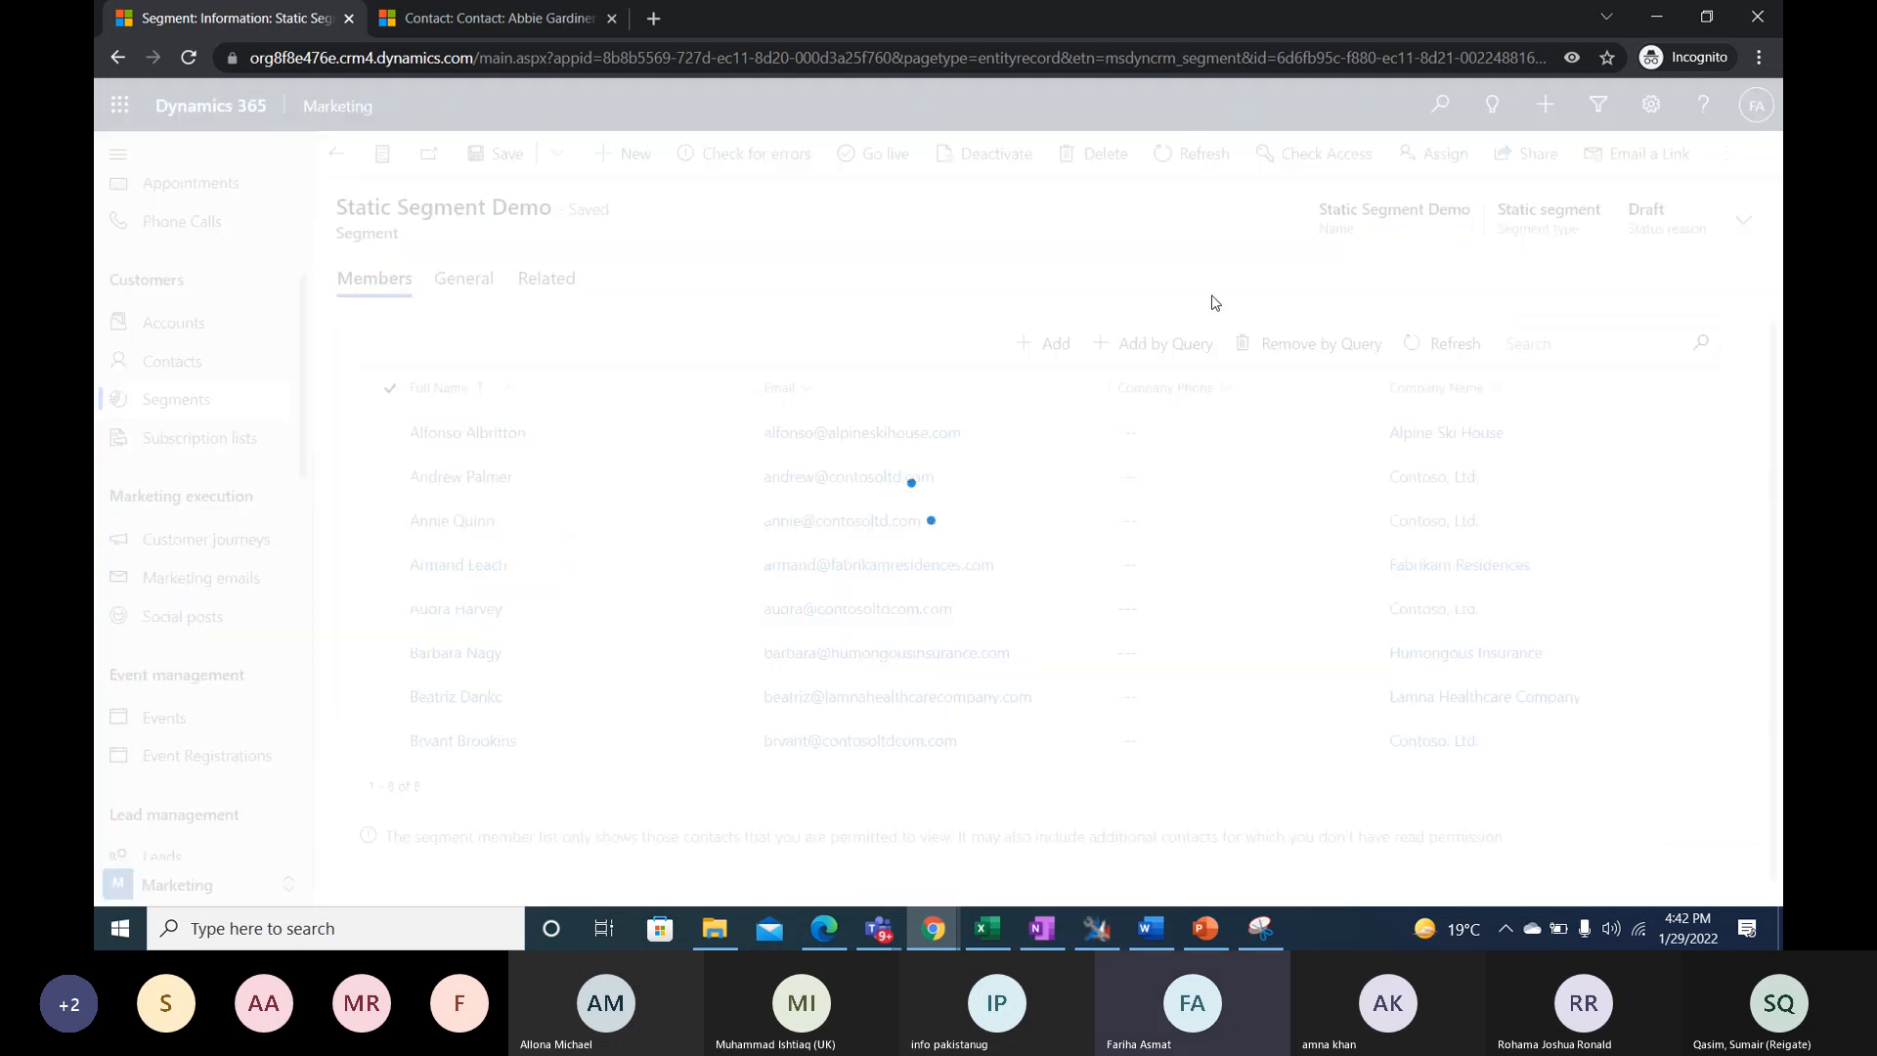
left_click(1046, 344)
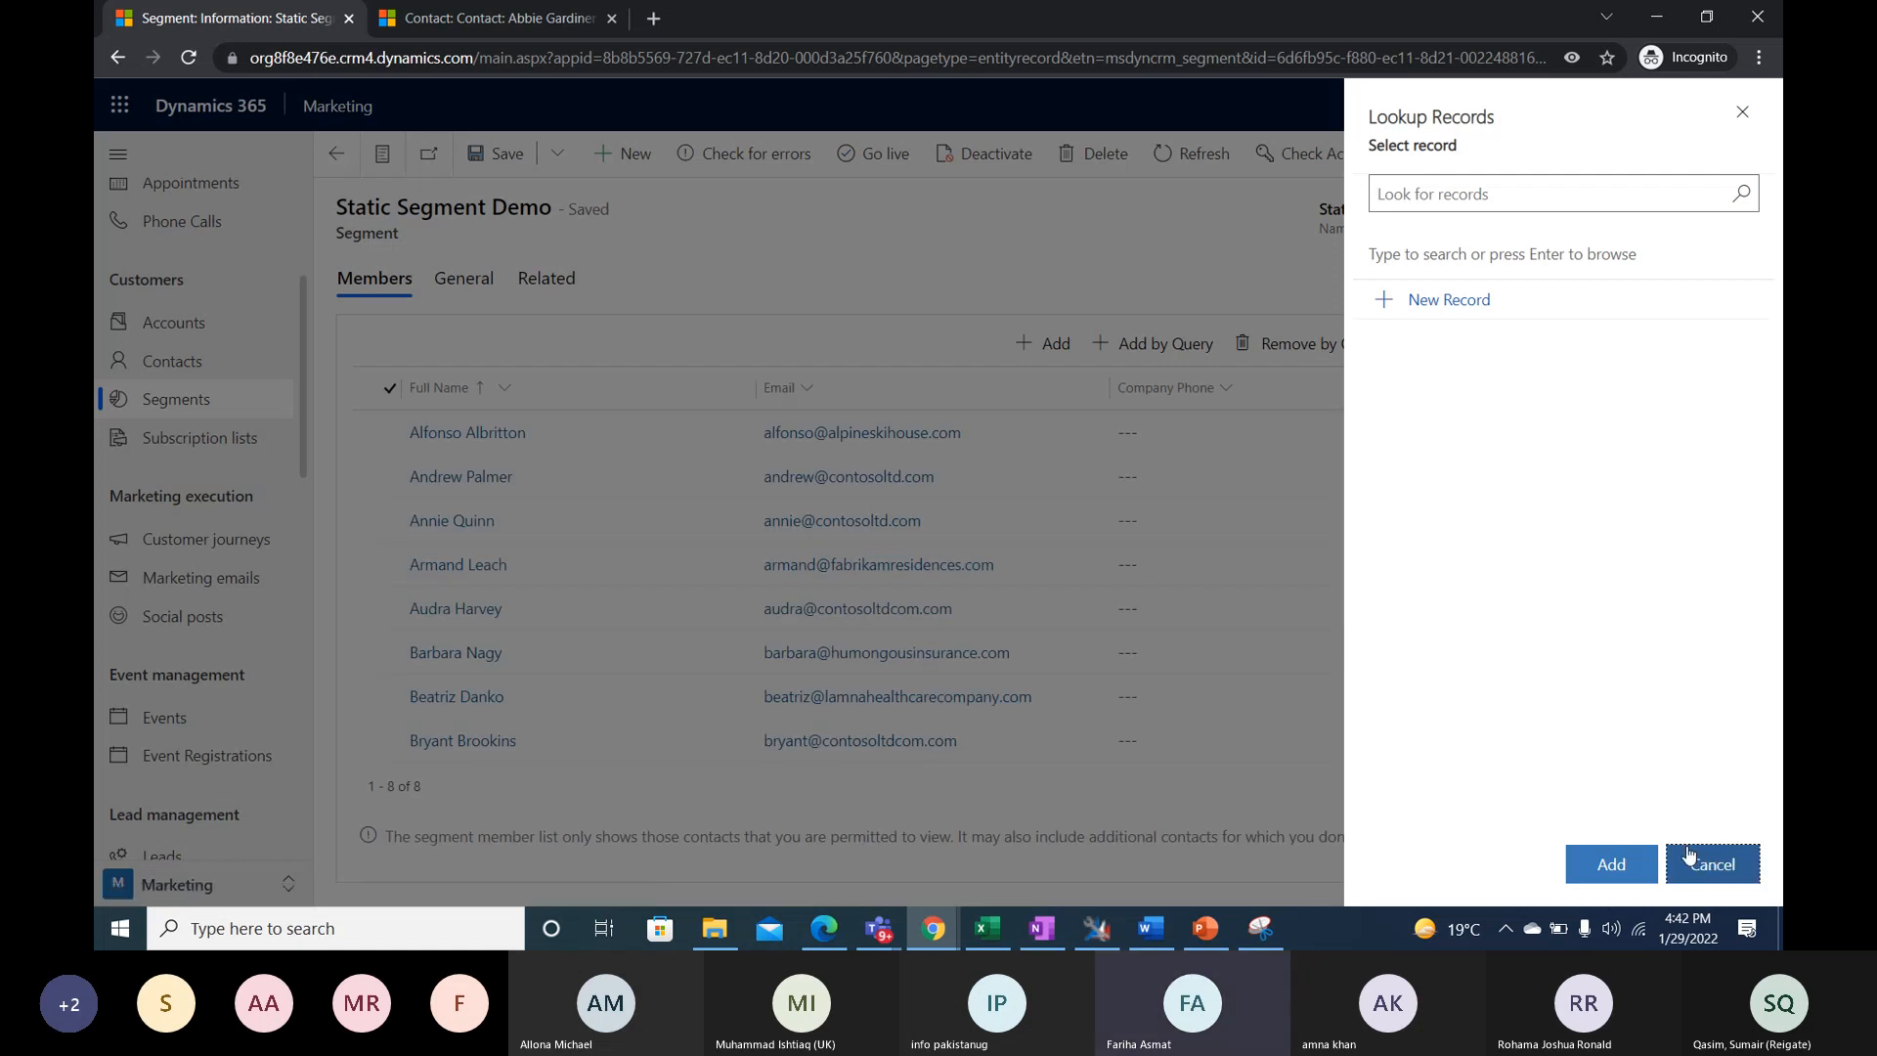
left_click(1689, 857)
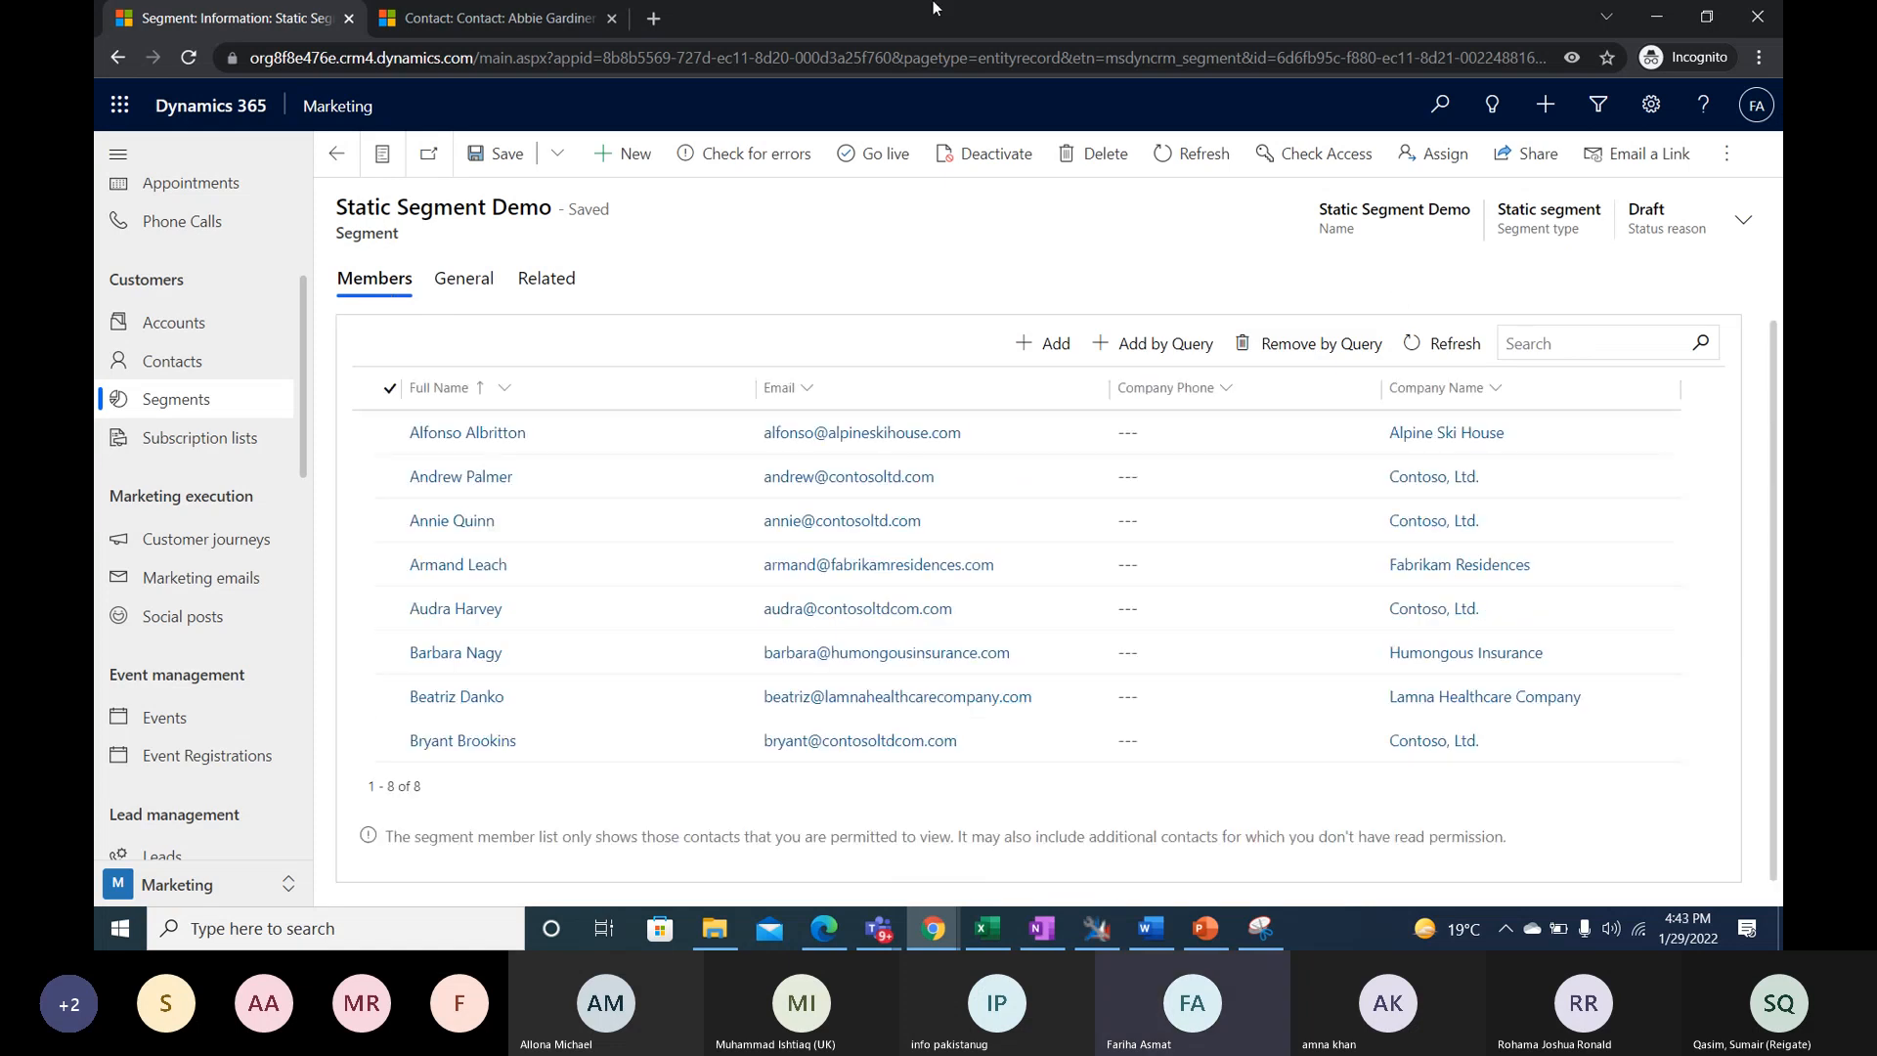
left_click(1147, 362)
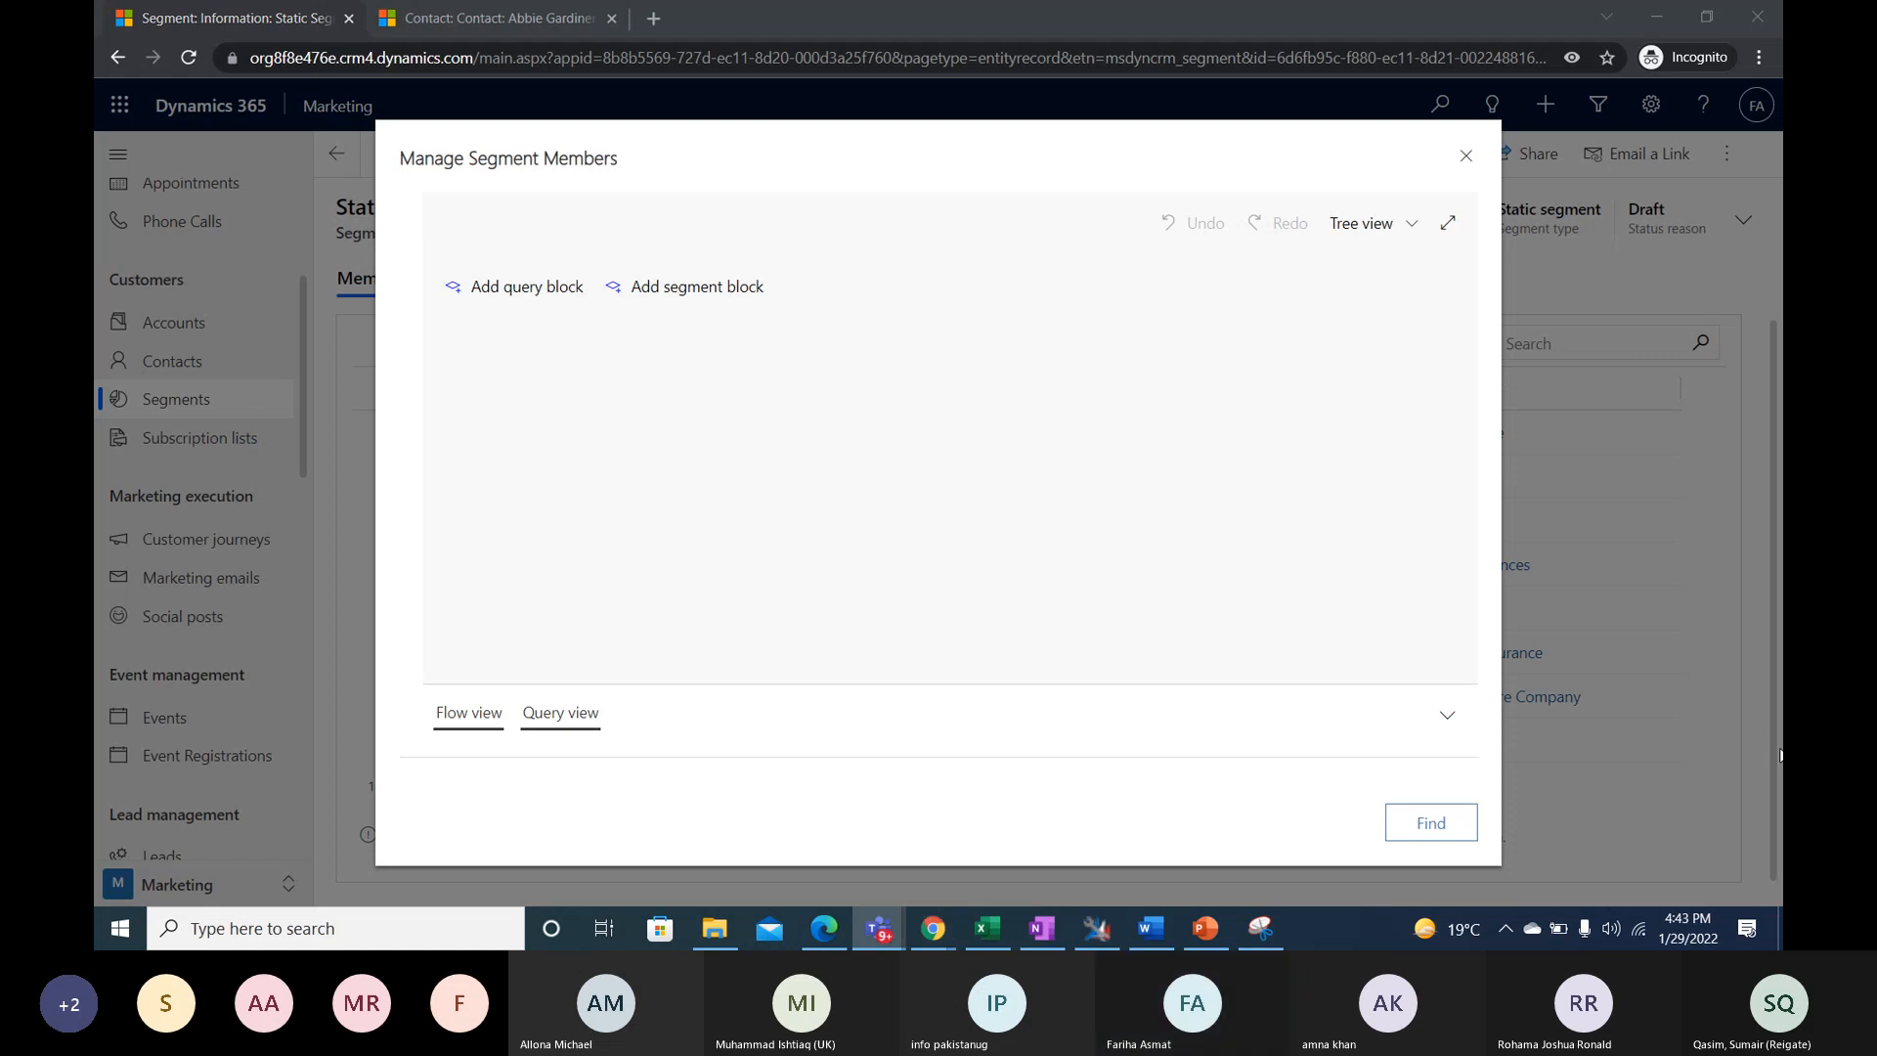
left_click(1478, 159)
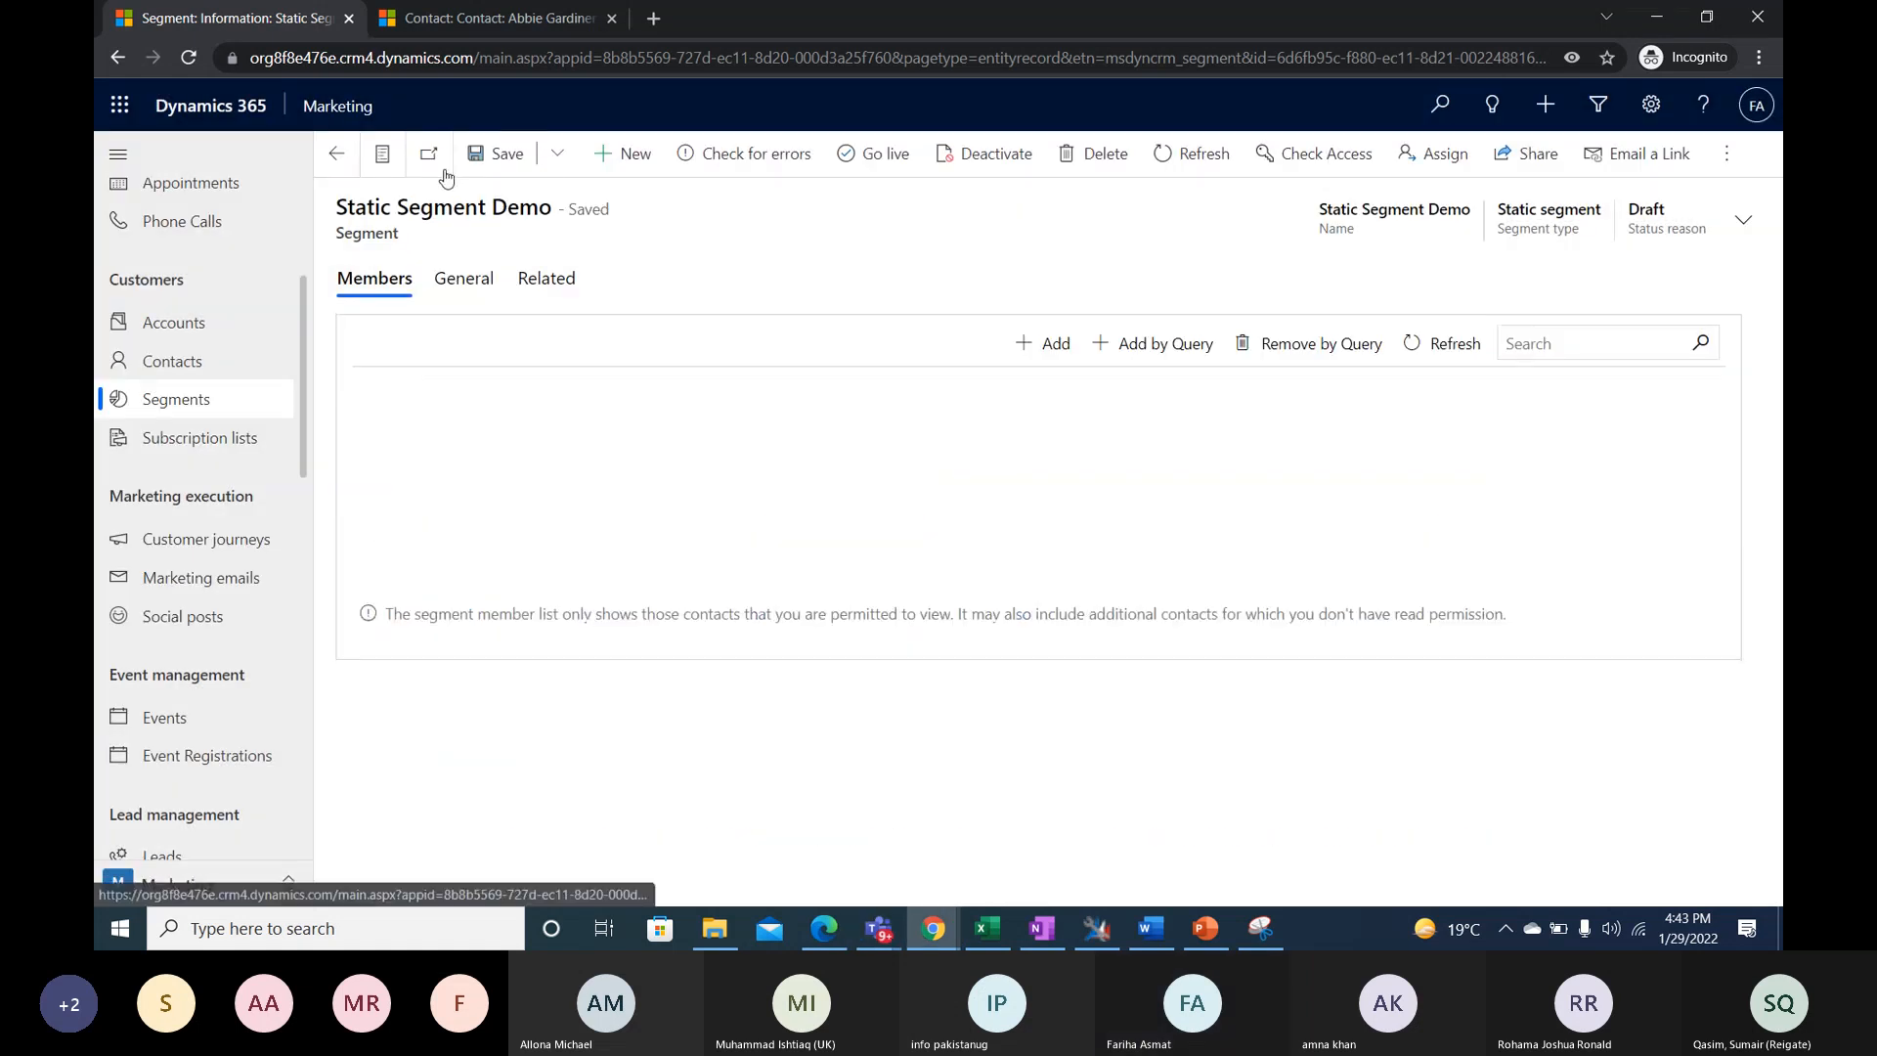
- Check the Static Segment Demo for errors and take it live
left_click(743, 154)
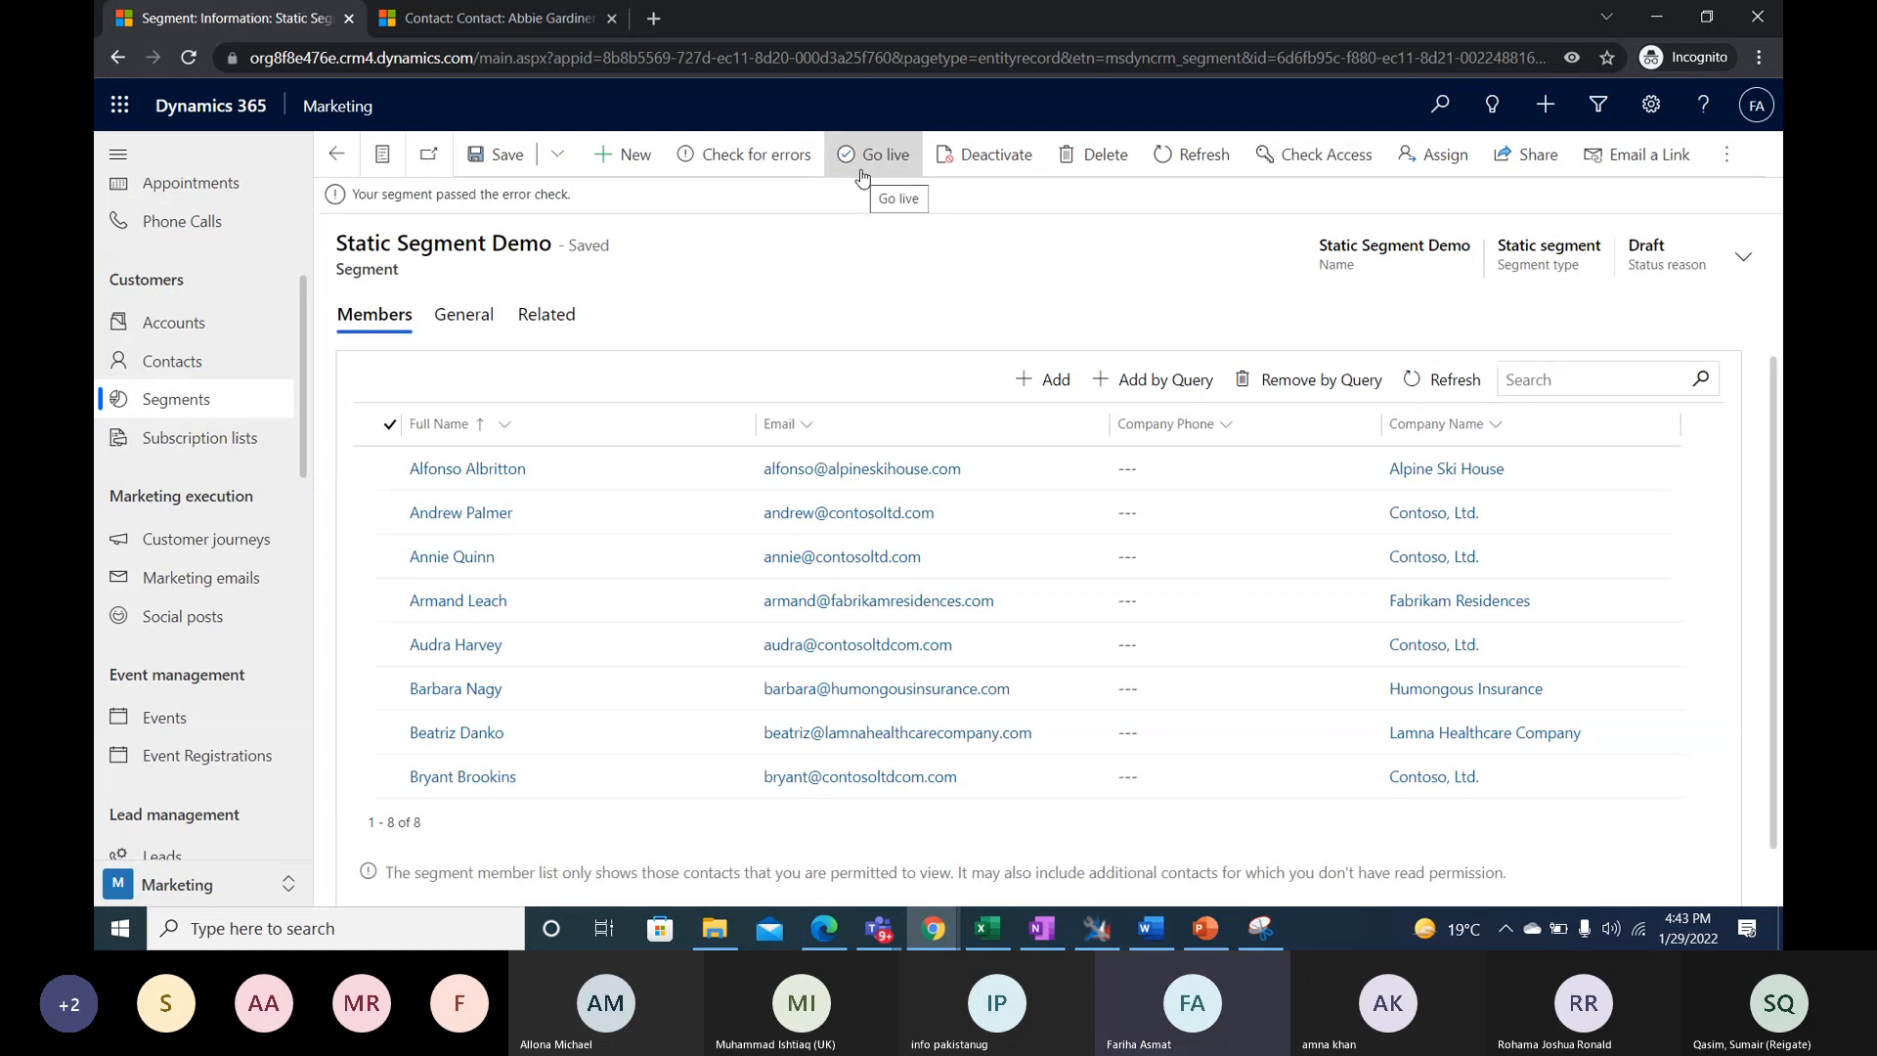
left_click(861, 157)
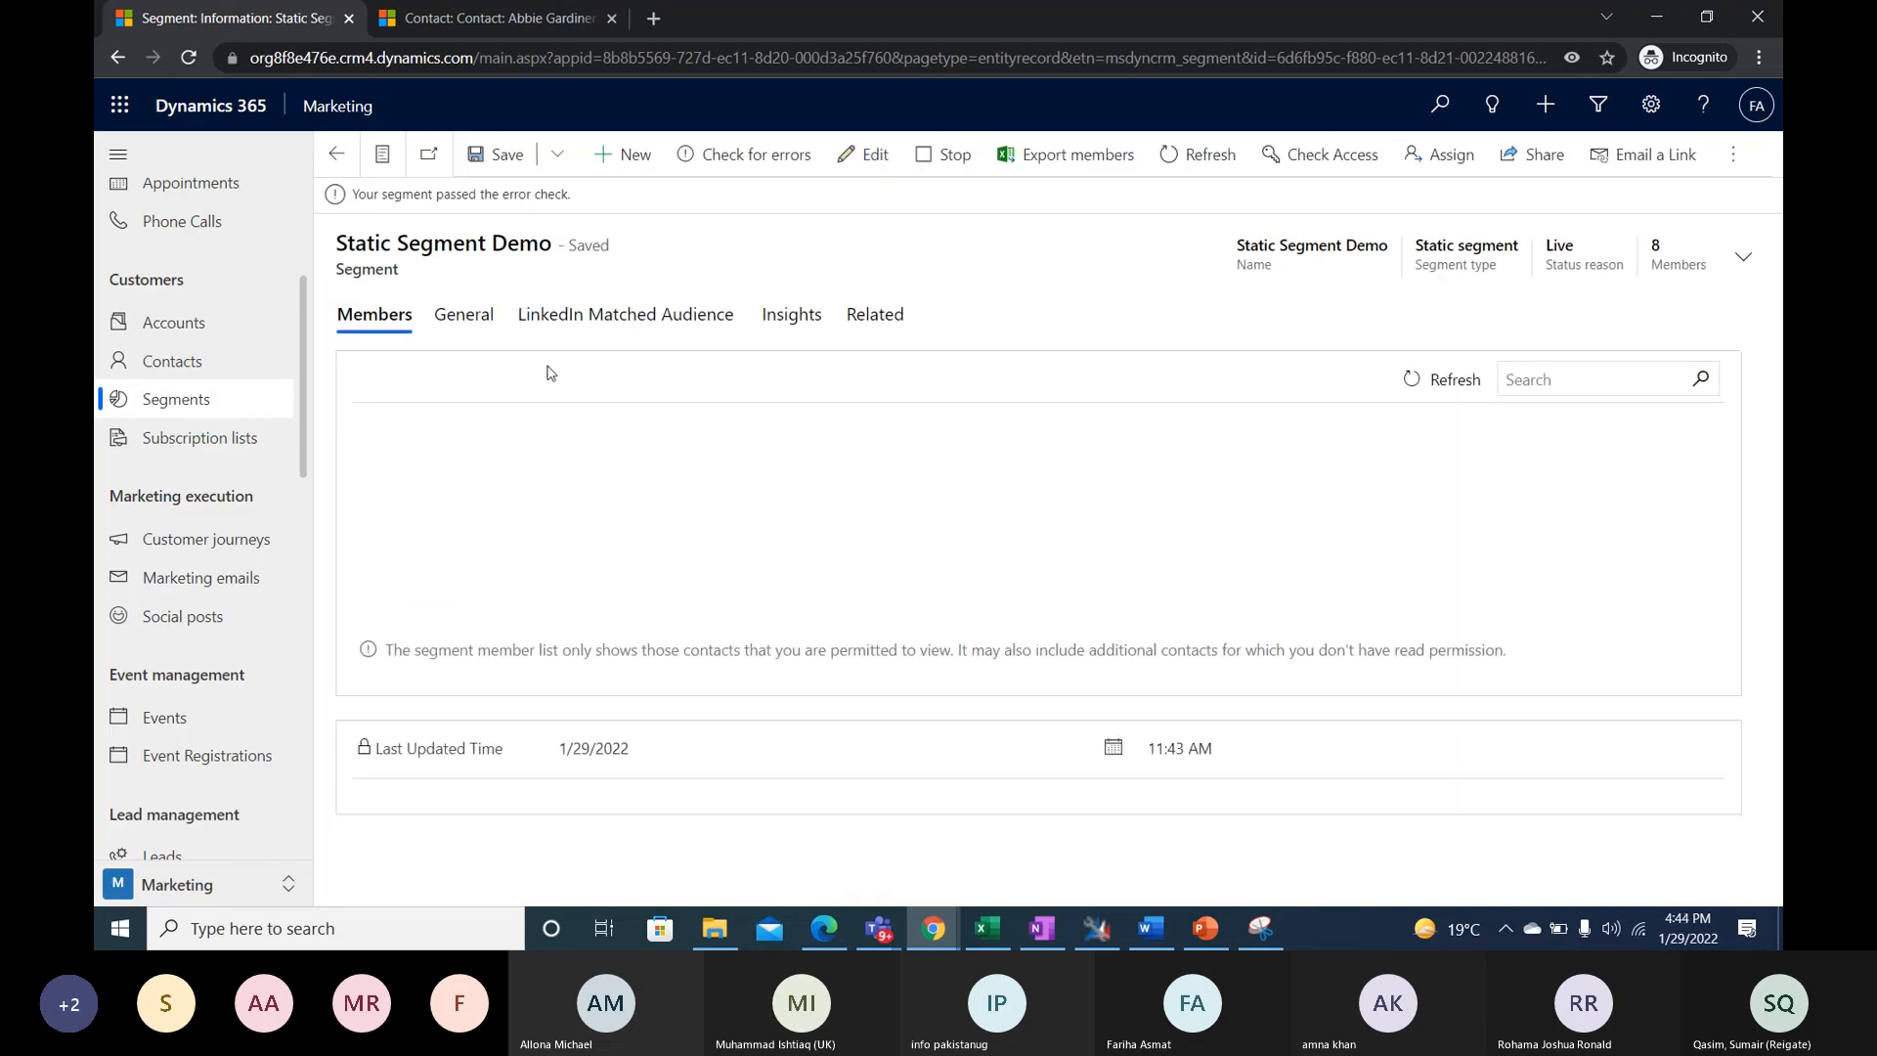
- Review the live static segment's general, LinkedIn Matched Audience and insights information, and return to the active segments list
left_click(459, 333)
left_click(622, 315)
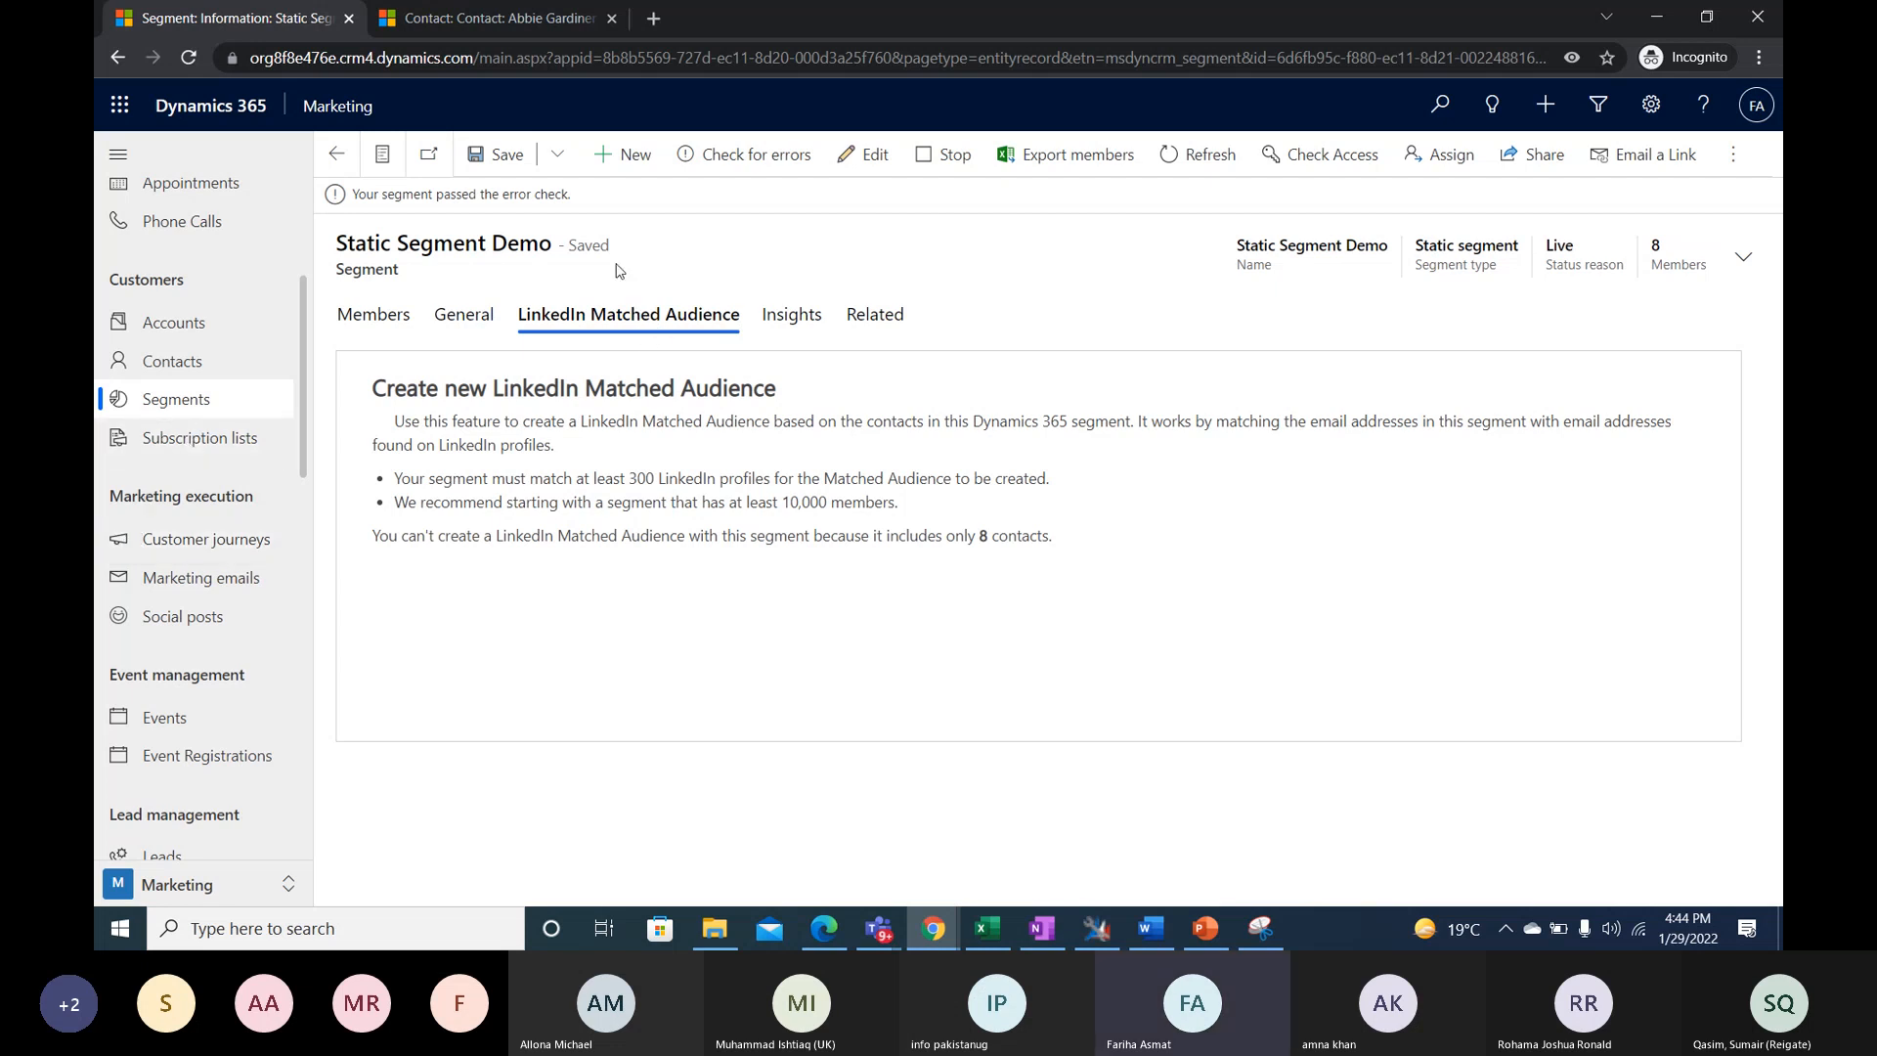
left_click(787, 314)
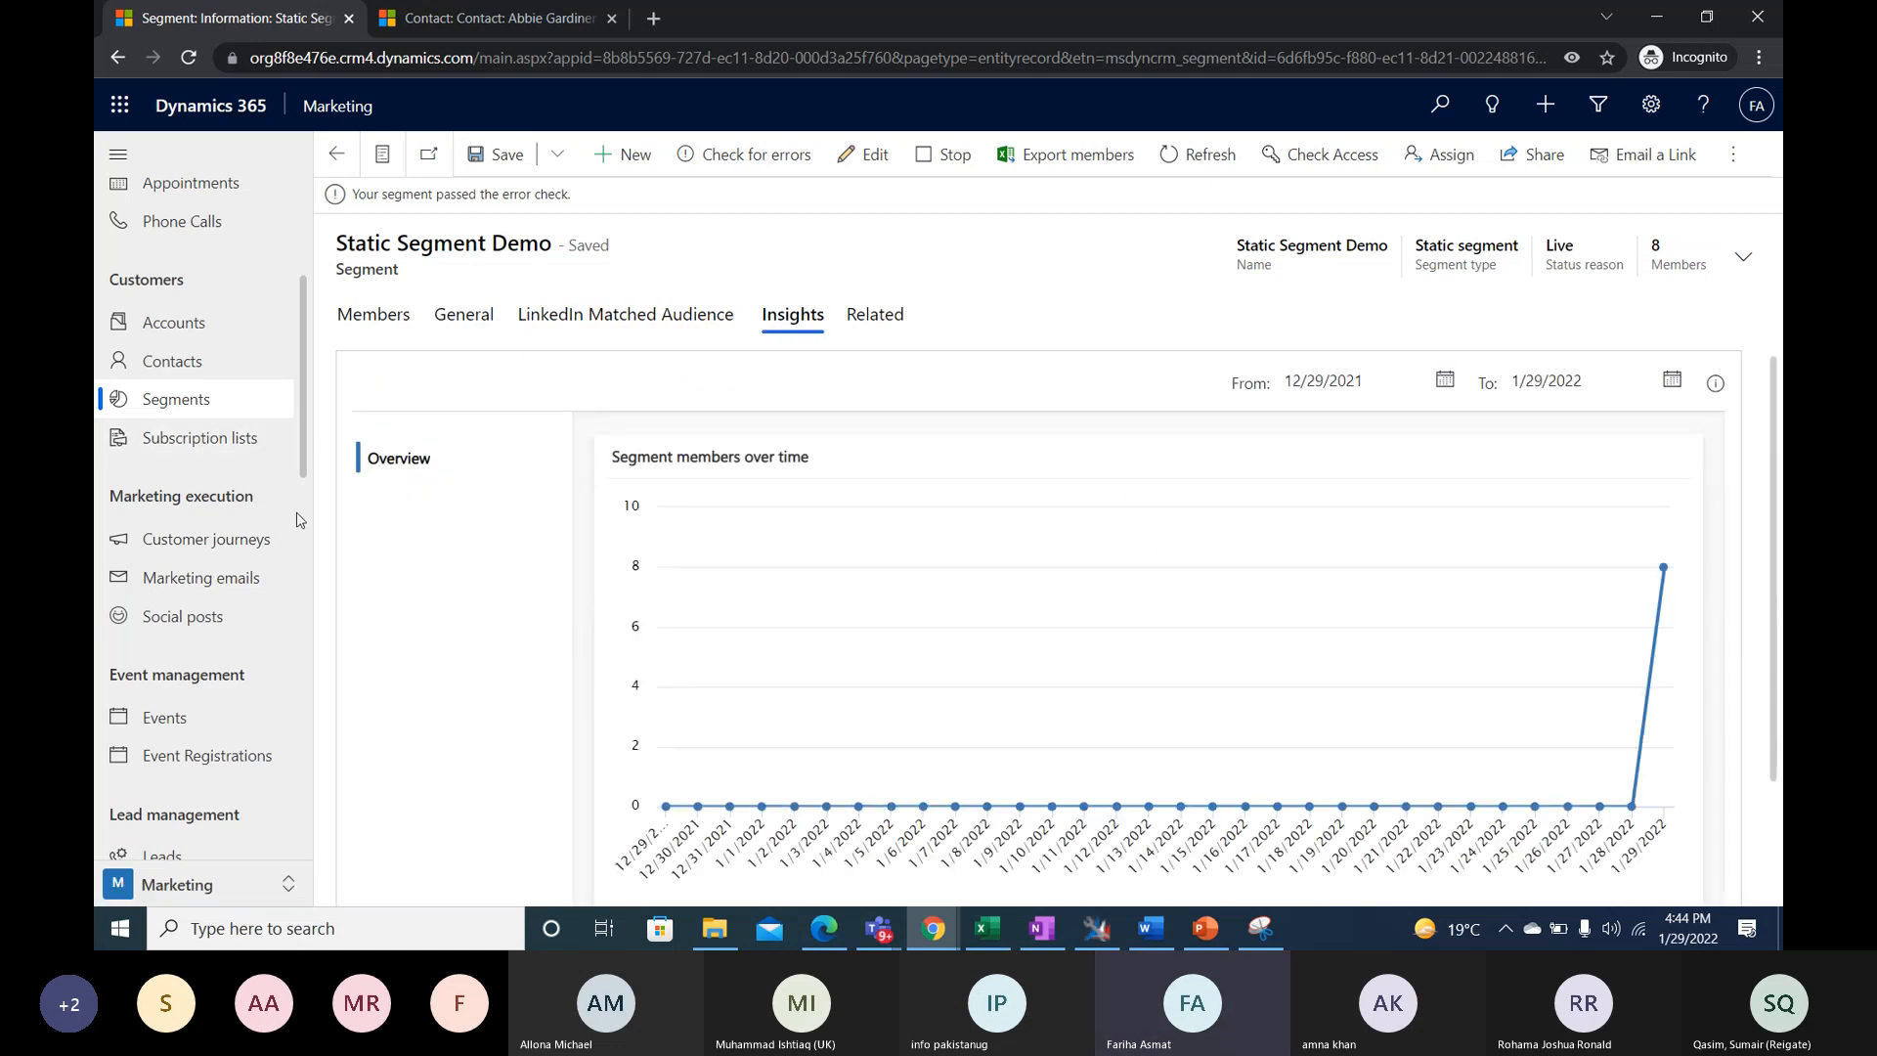
left_click(153, 413)
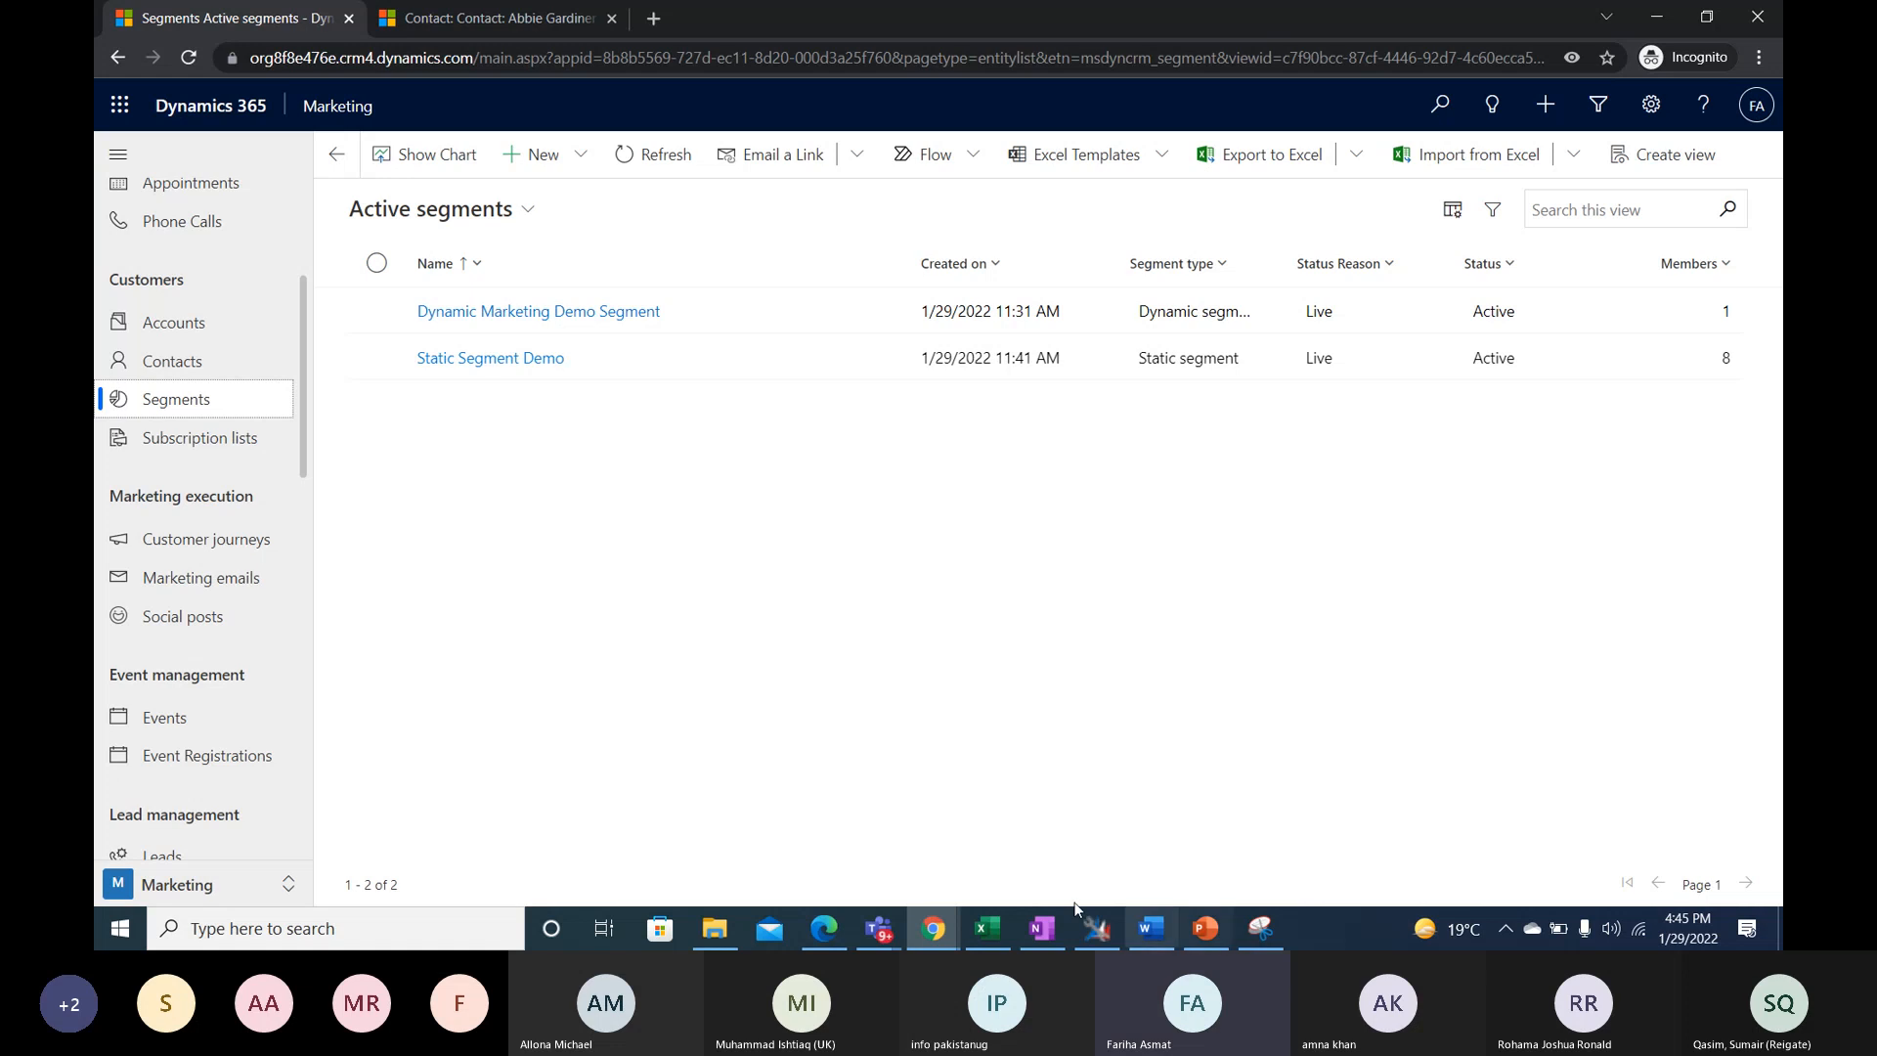
- Switch to the PowerPoint presentation, show the Lead Scoring slide, and return to the Dynamics 365 browser window
left_click(1203, 926)
key("Page_Down")
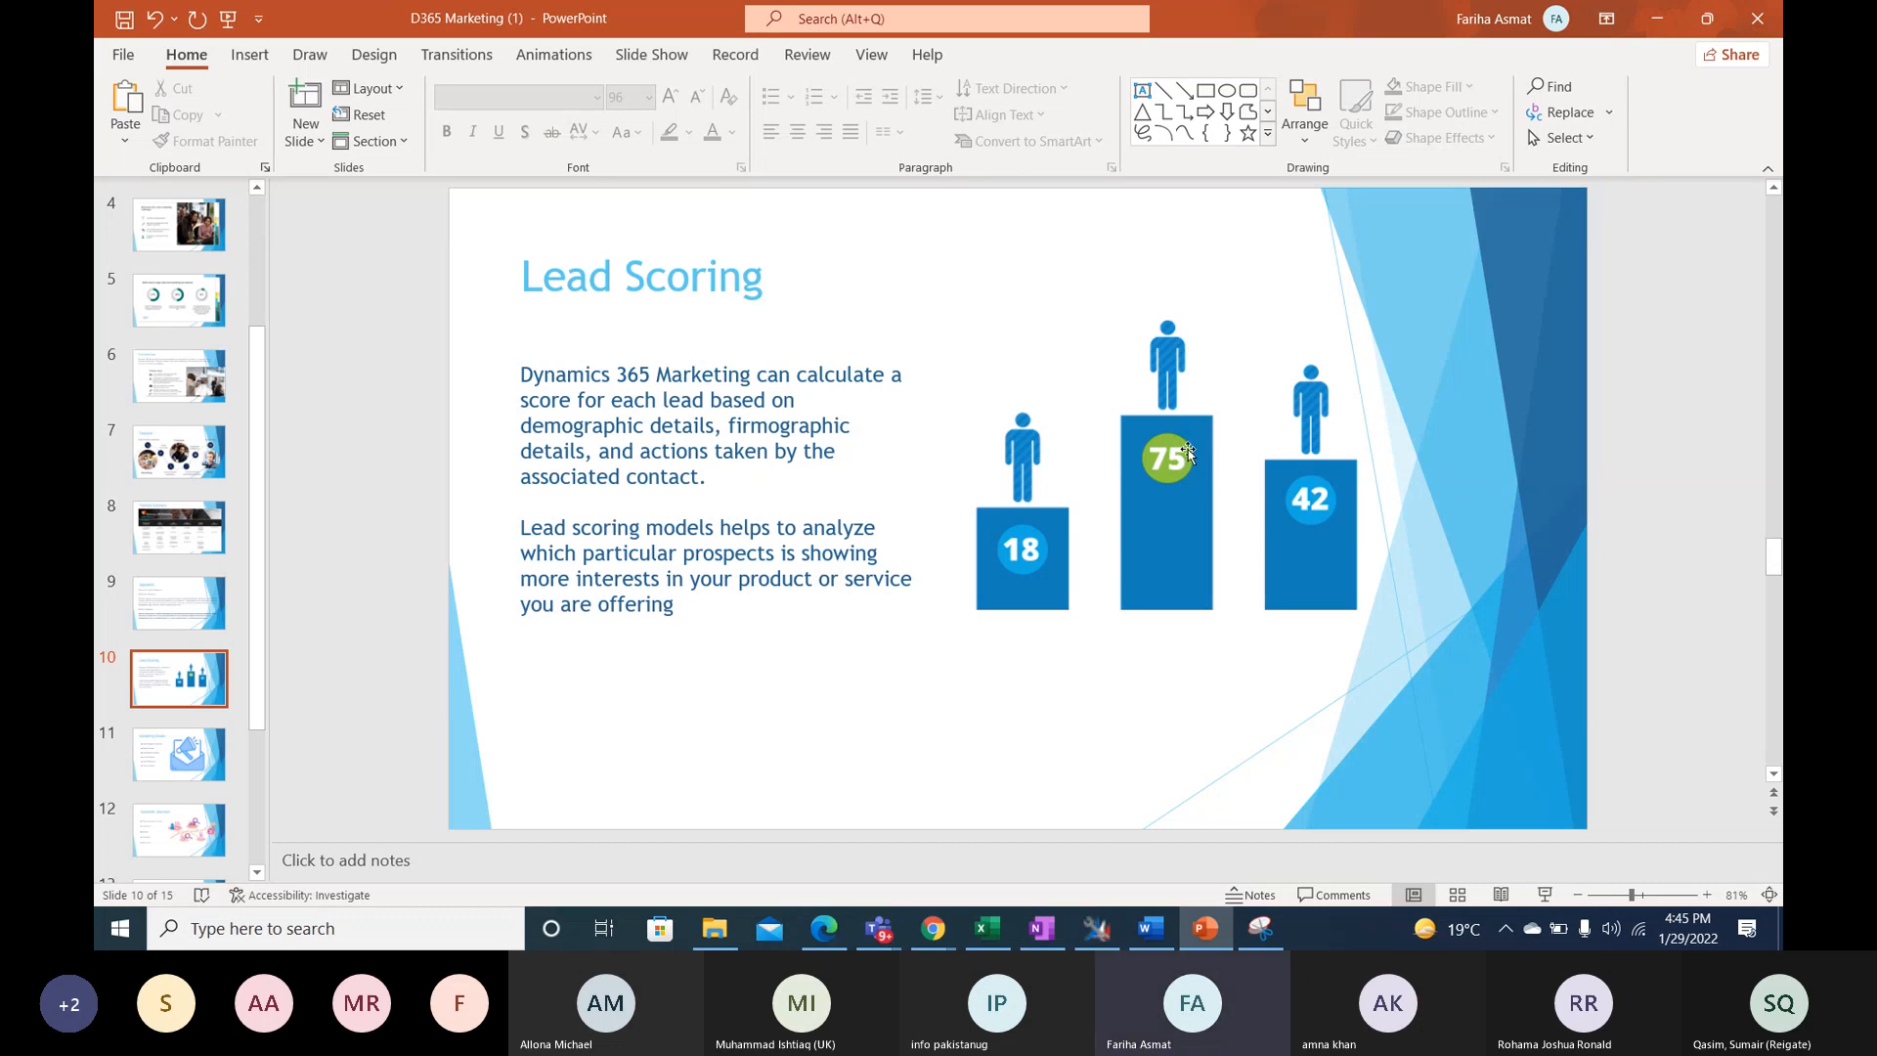
left_click(1654, 24)
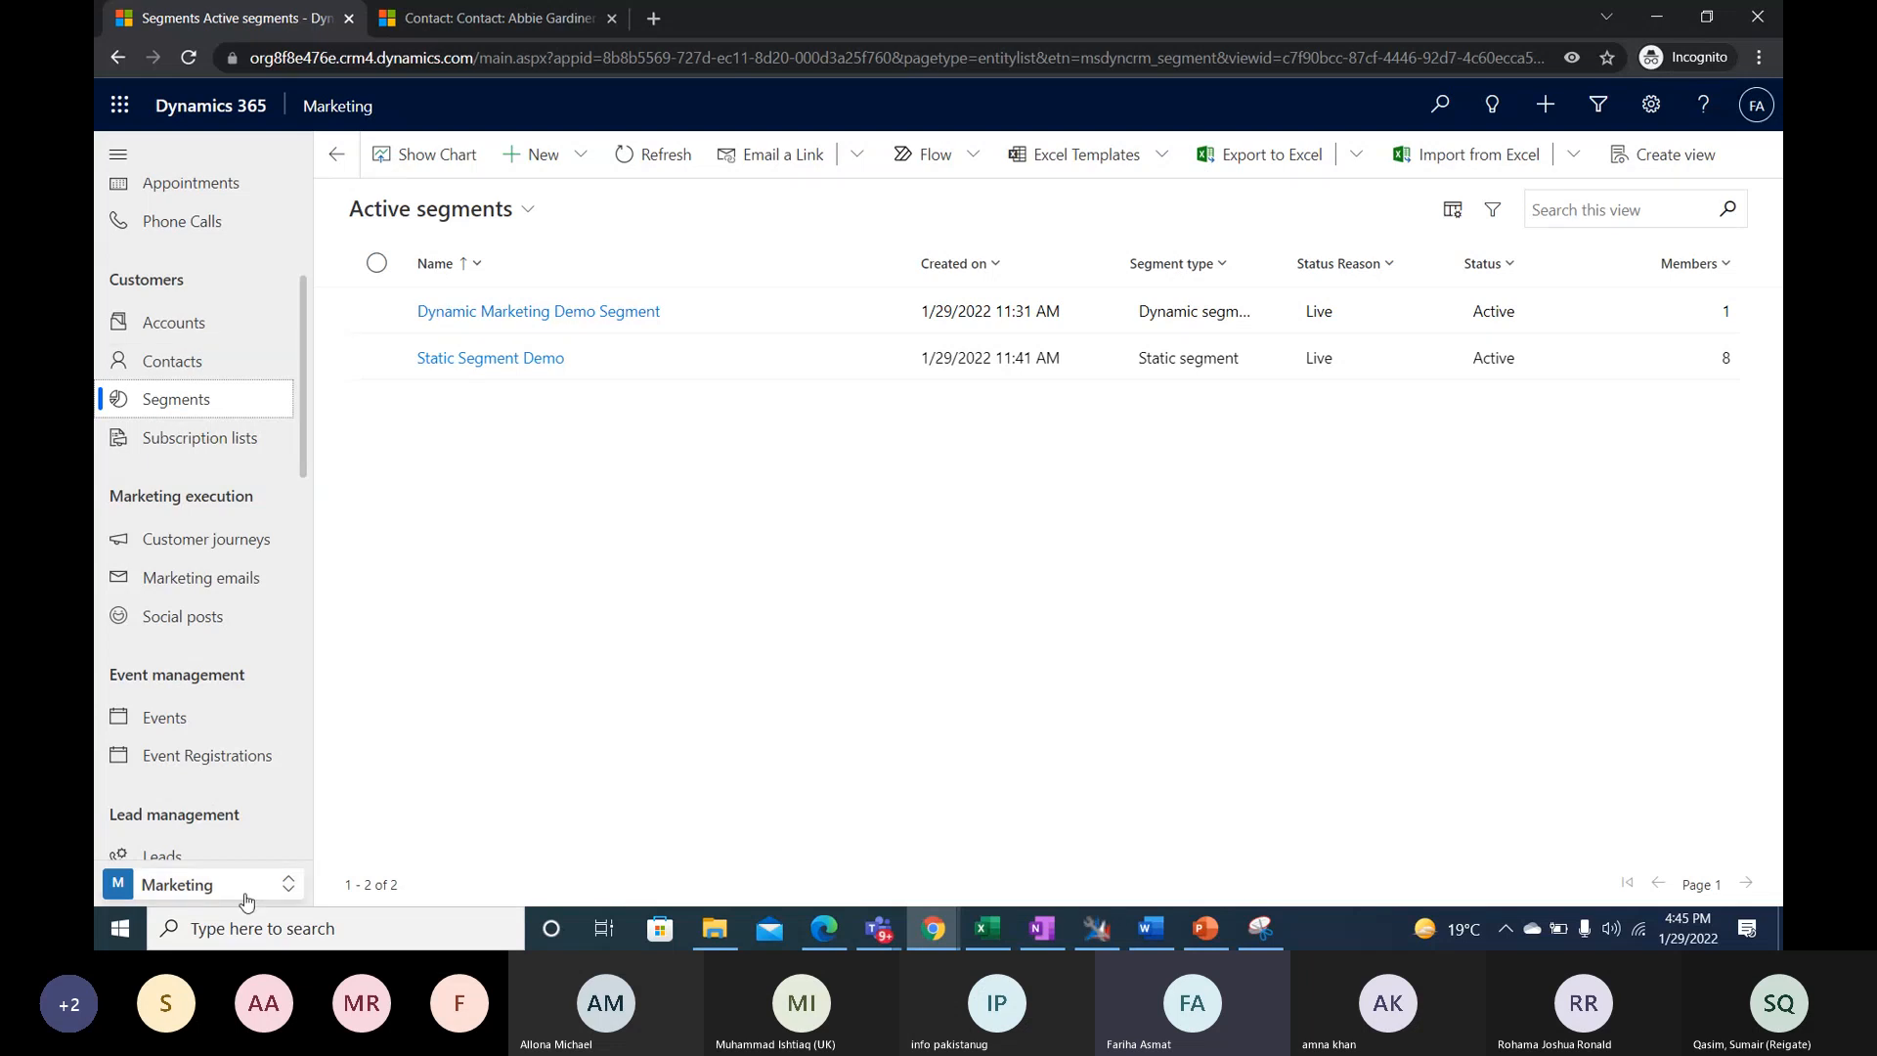
- Change the Dynamics 365 Marketing area to Settings to show the settings overview
left_click(285, 883)
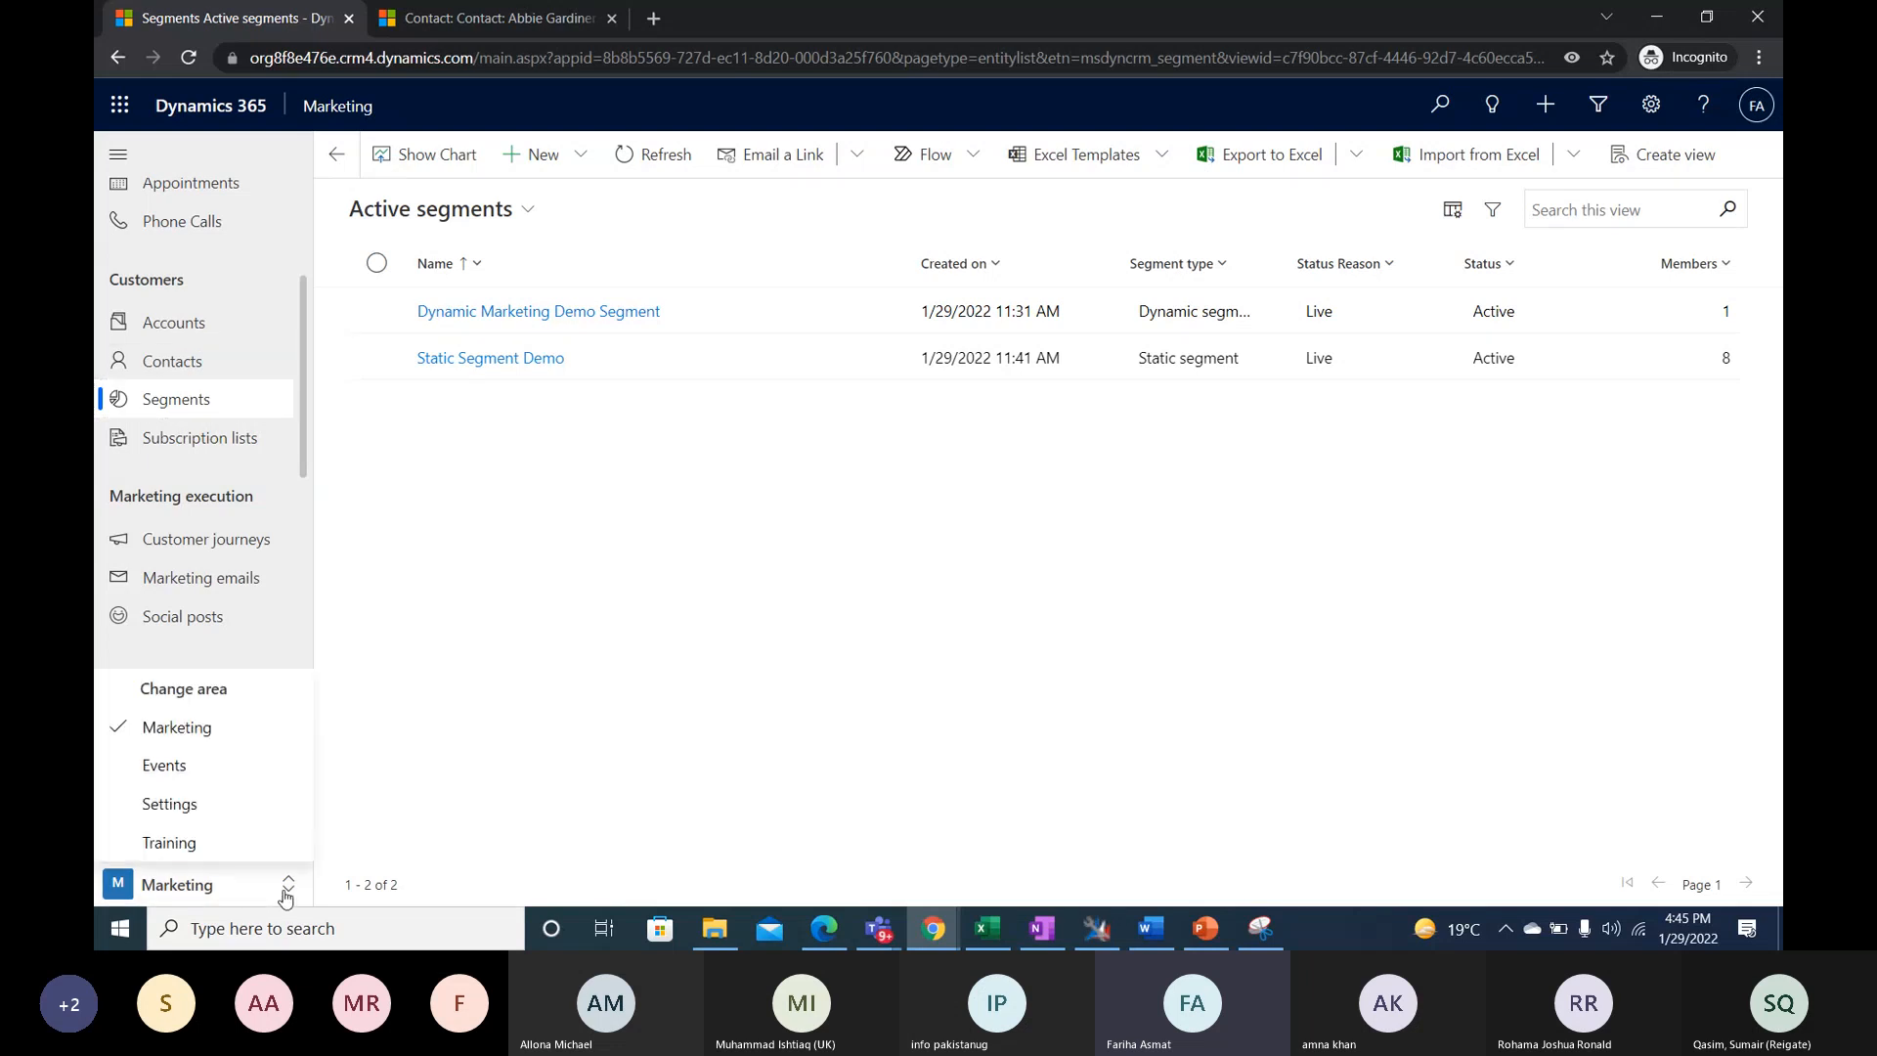
left_click(168, 807)
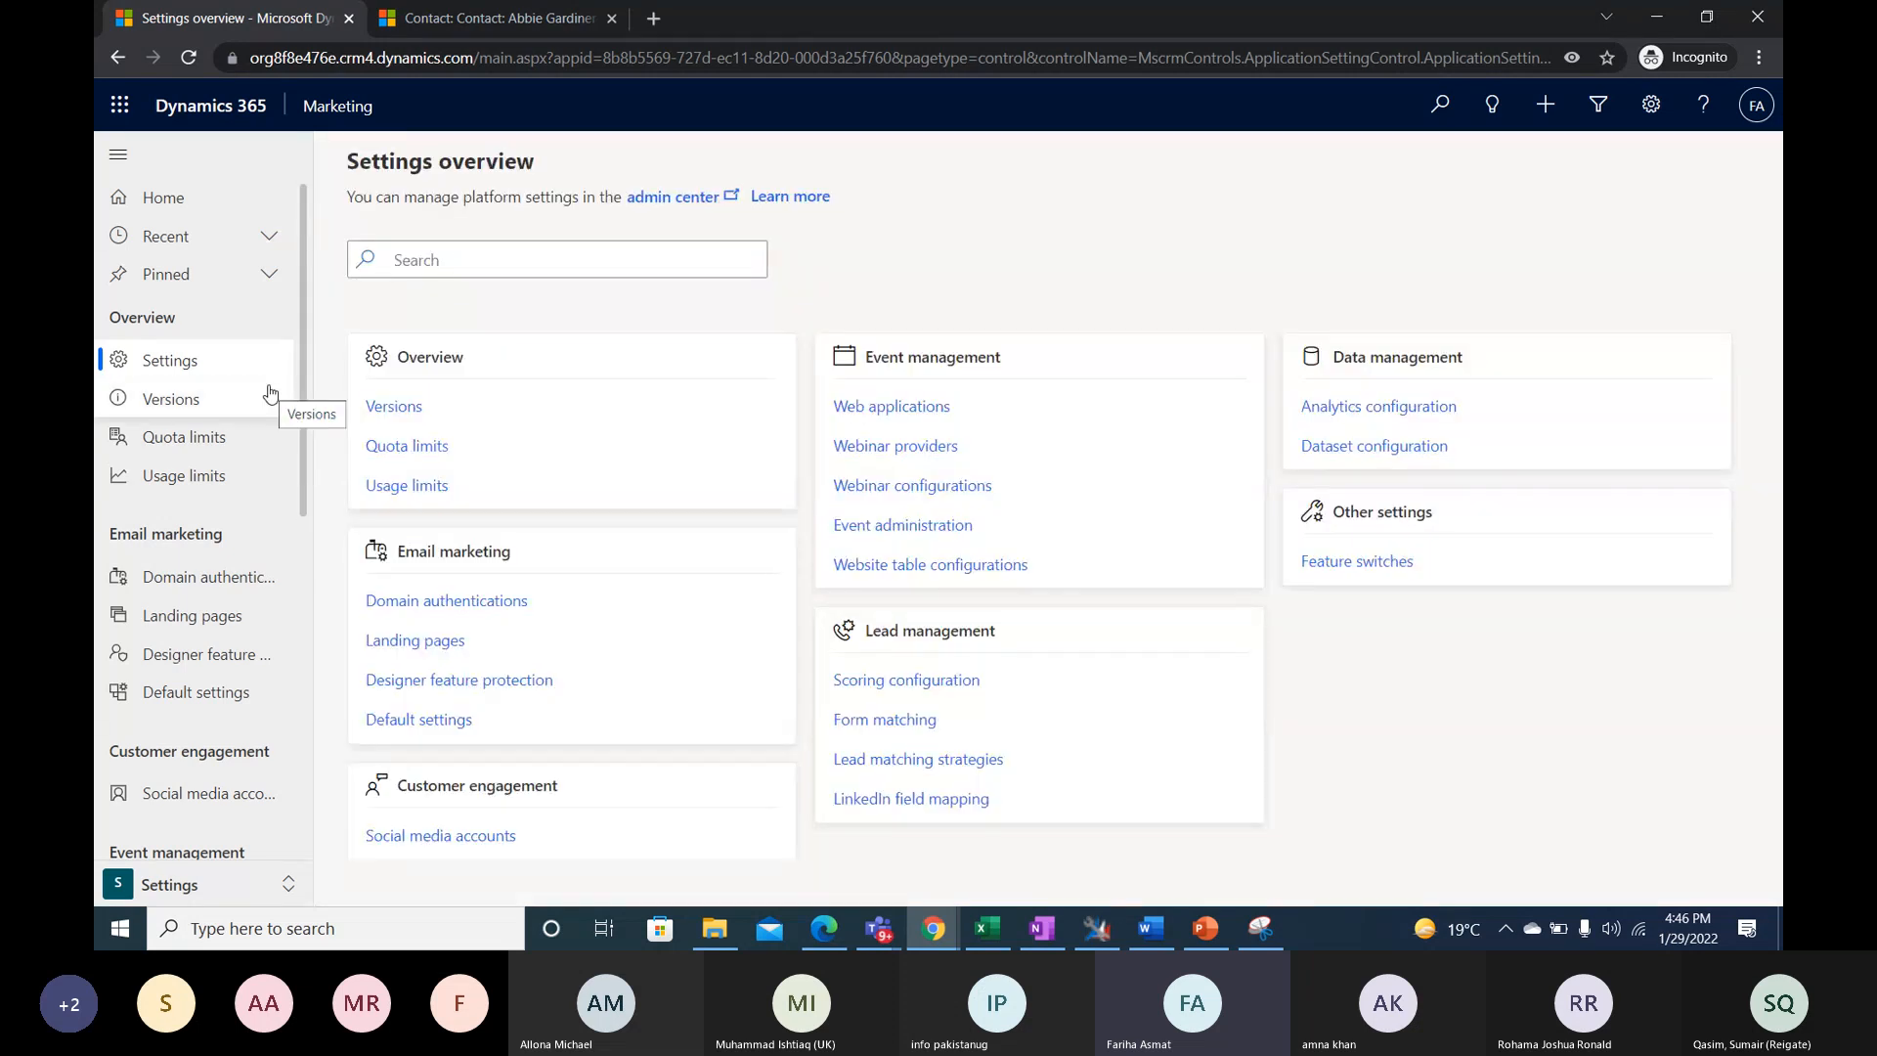
- Open the Lead Scoring Configuration record from the Lead management scoring configurations and highlight its Automatic sales ready label
scroll(272, 542, "down", 1)
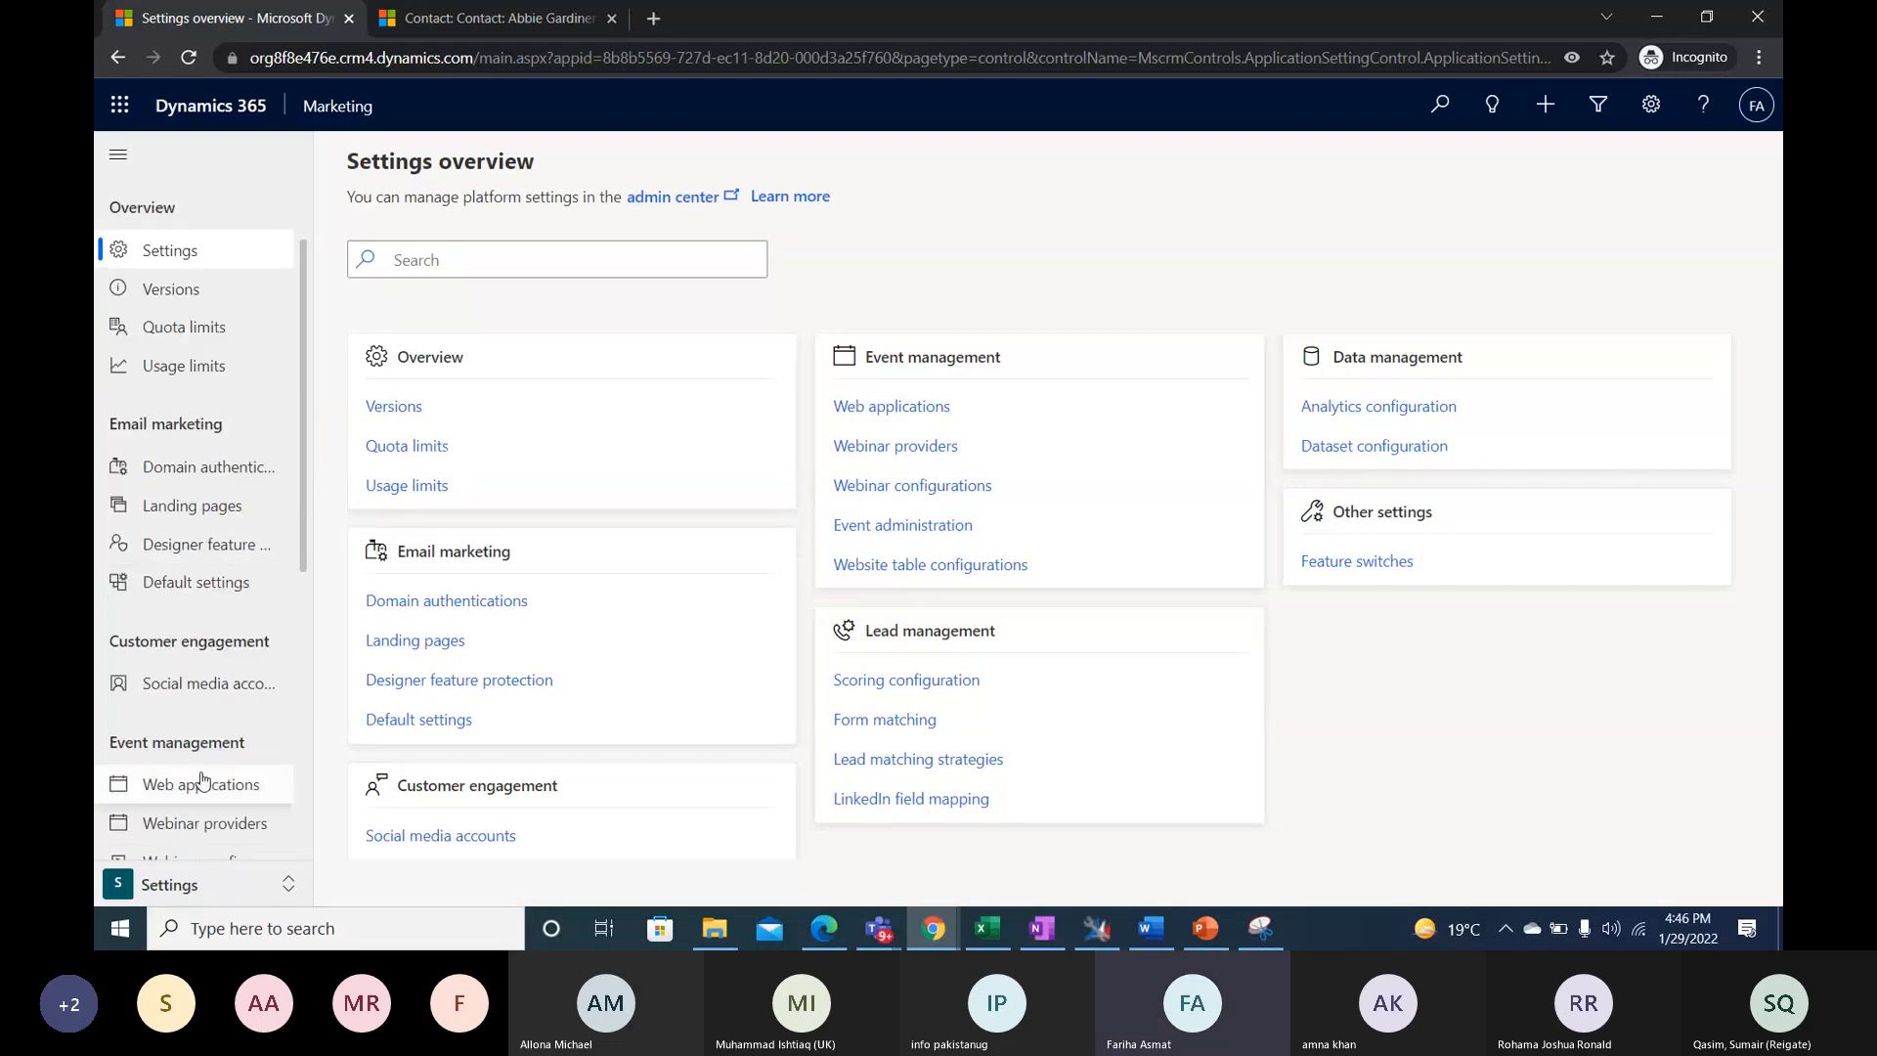
scroll(190, 780, "down", 2)
scroll(203, 780, "down", 1)
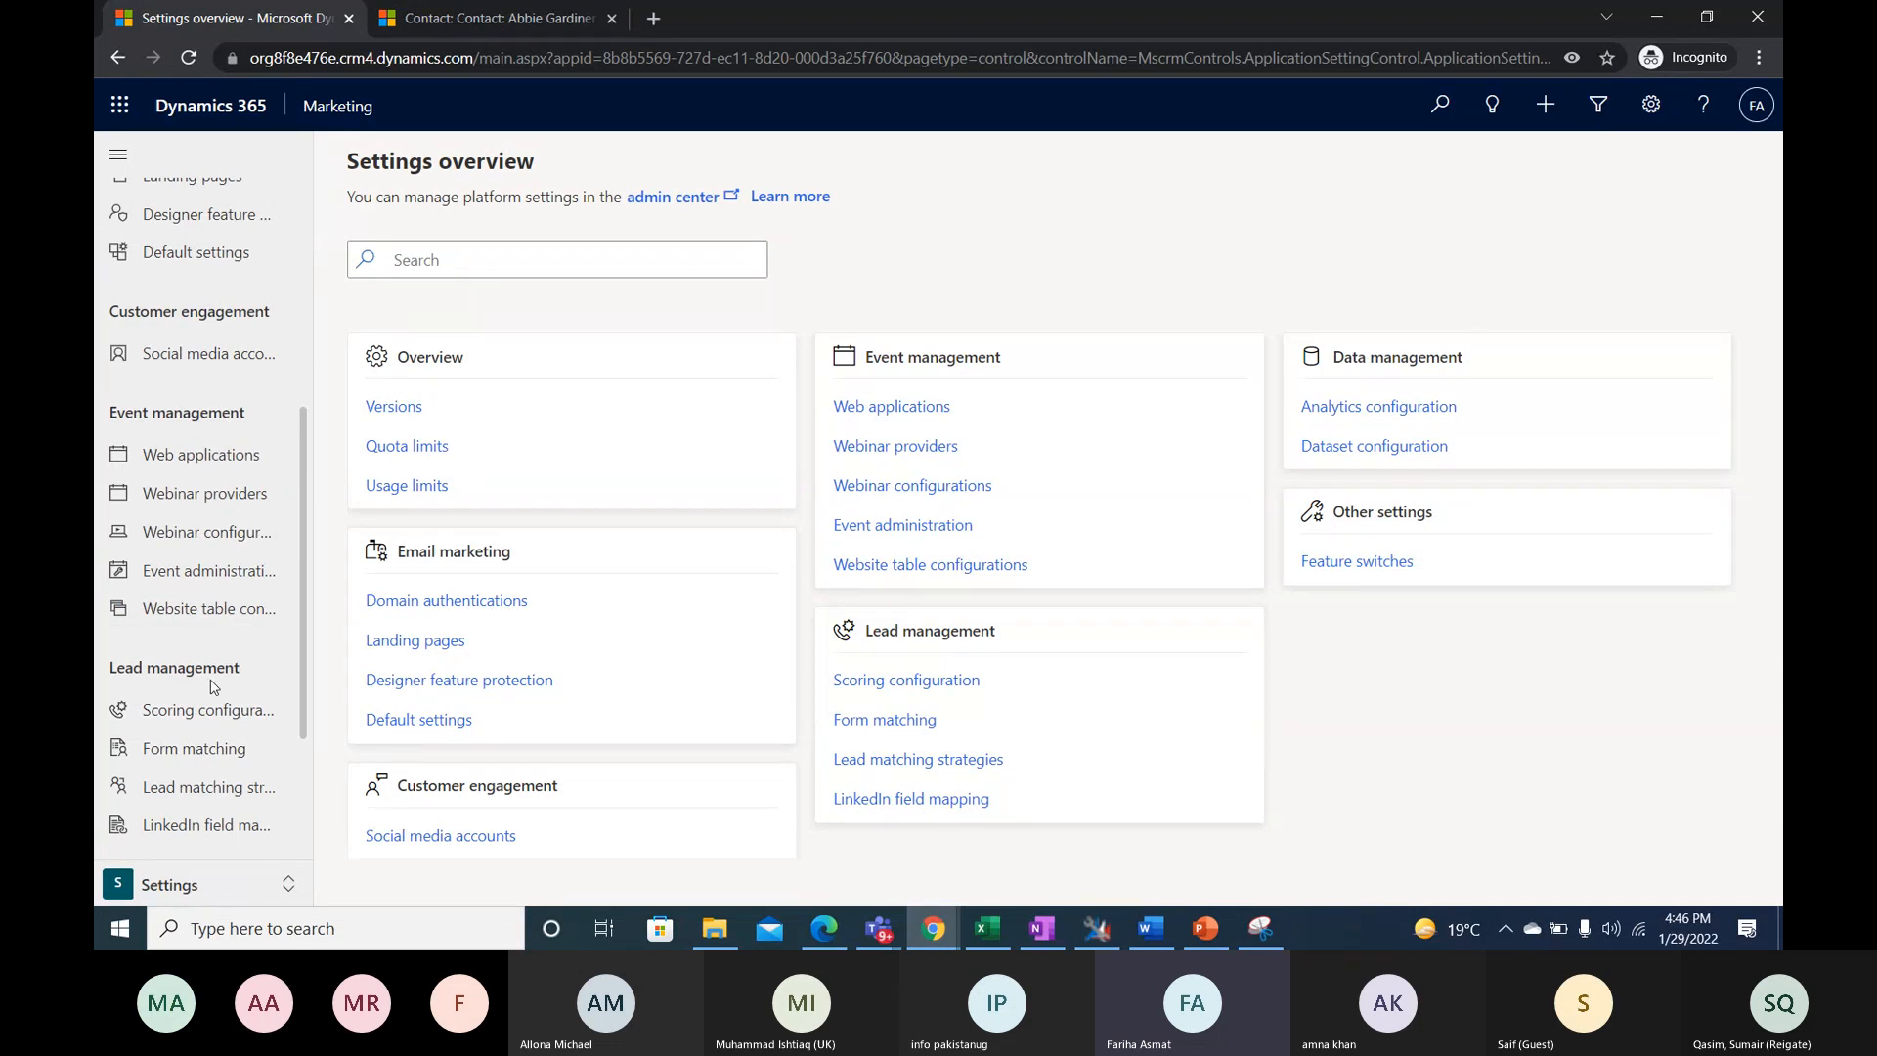
left_click(217, 712)
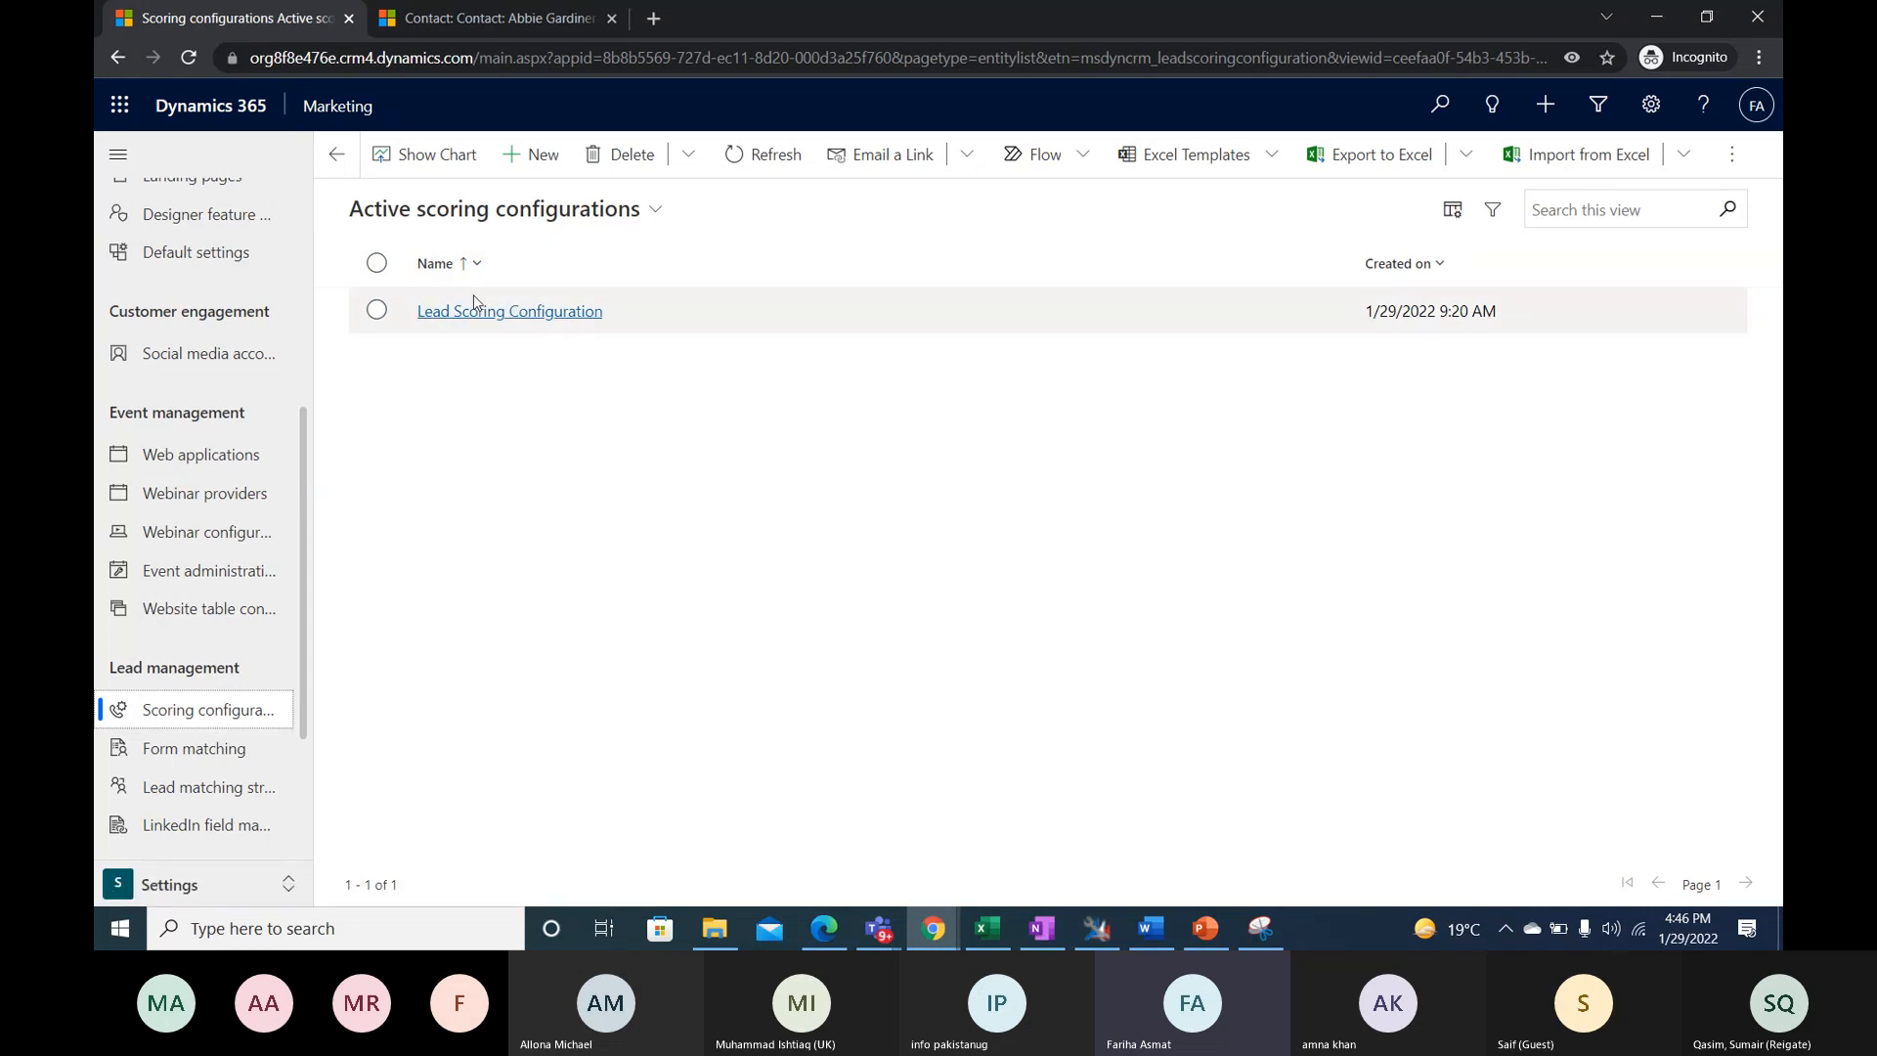
left_click(555, 315)
mouse_move(1039, 936)
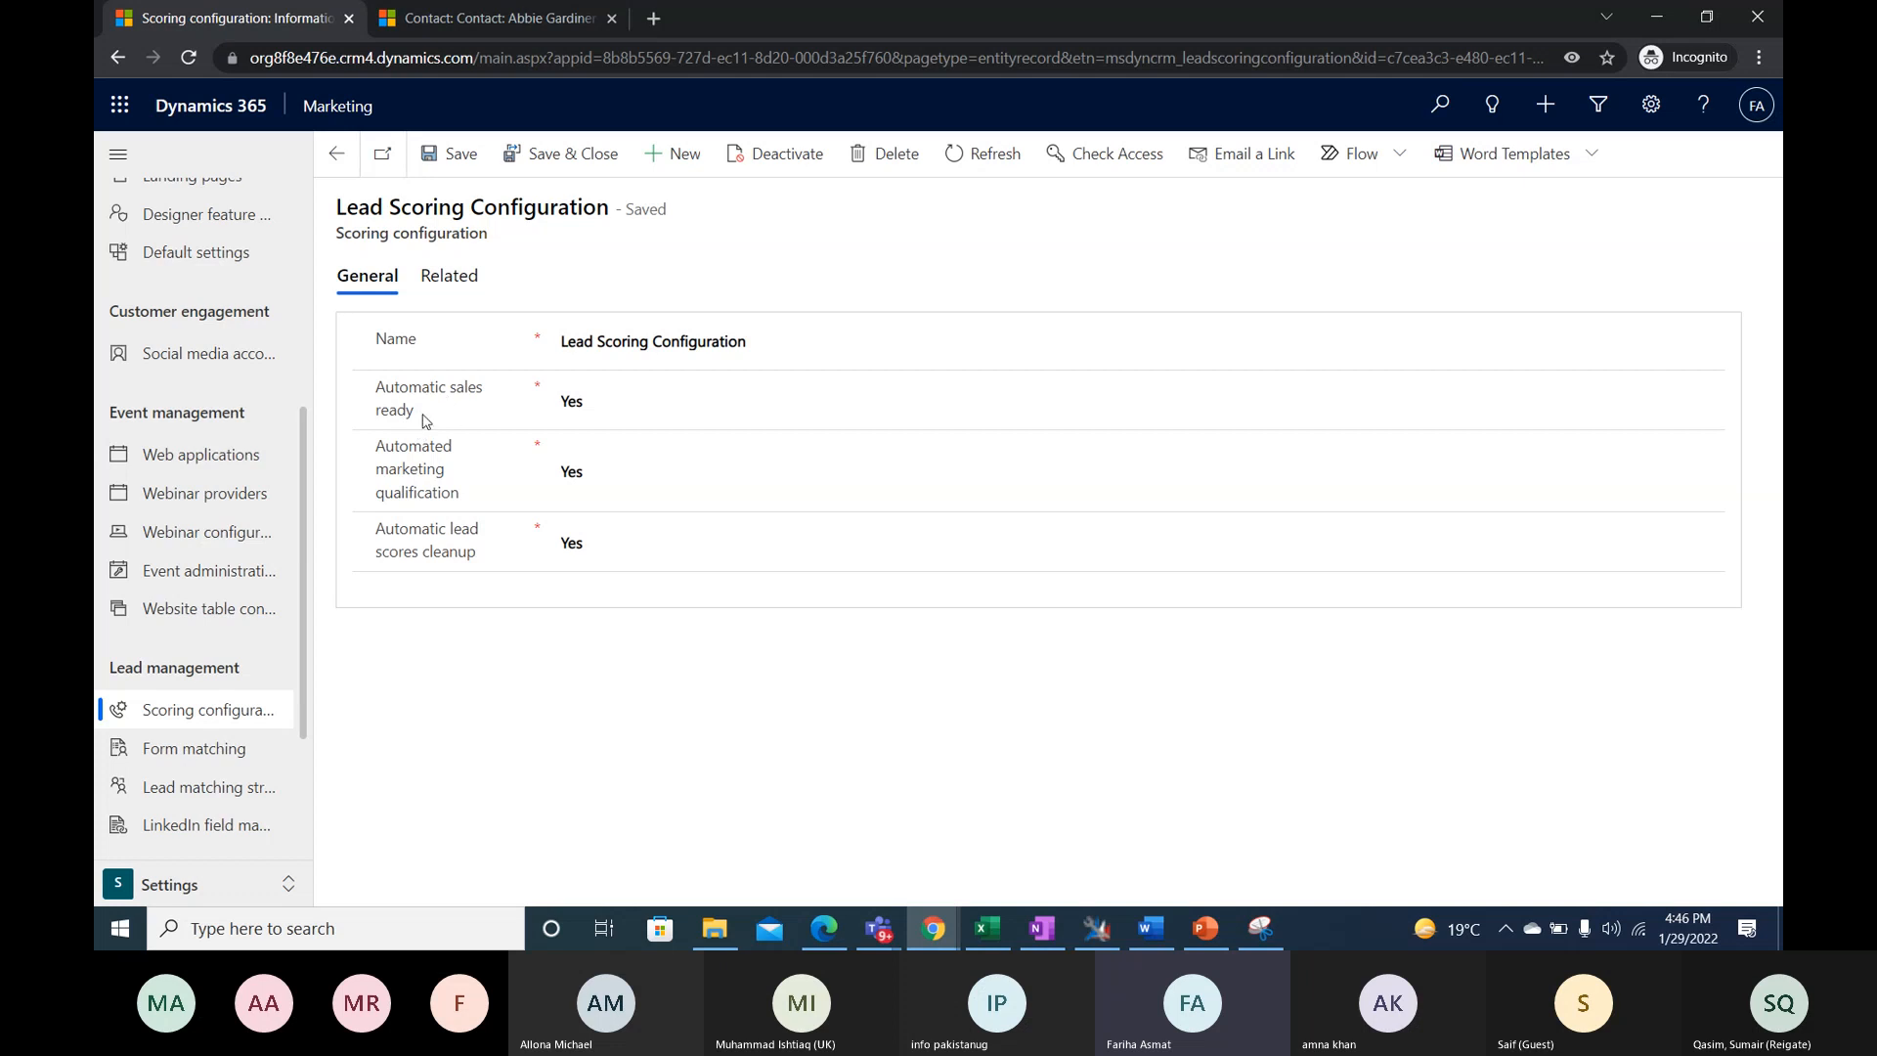
left_click_drag(426, 421, 376, 387)
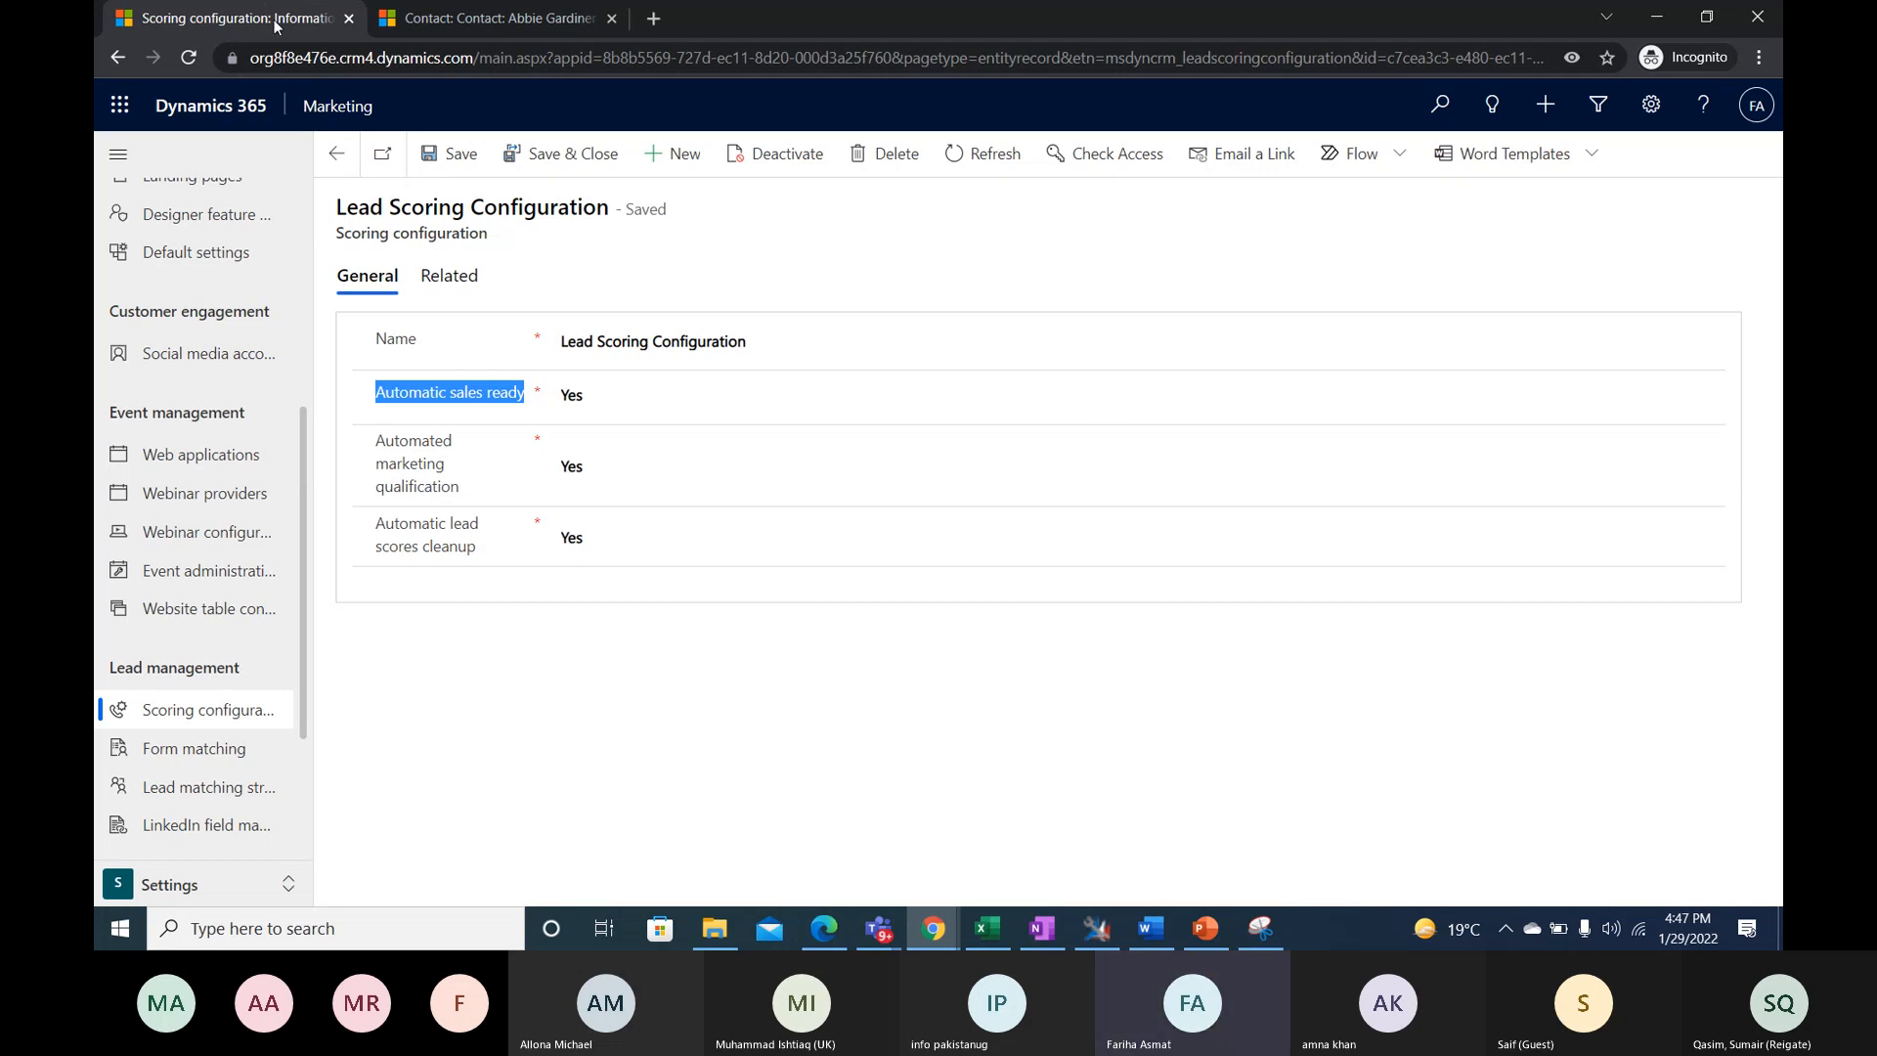
- Change from the Settings area to the Marketing area and look through its navigation entries down to the marketing templates
left_click_drag(274, 24, 417, 858)
left_click(185, 885)
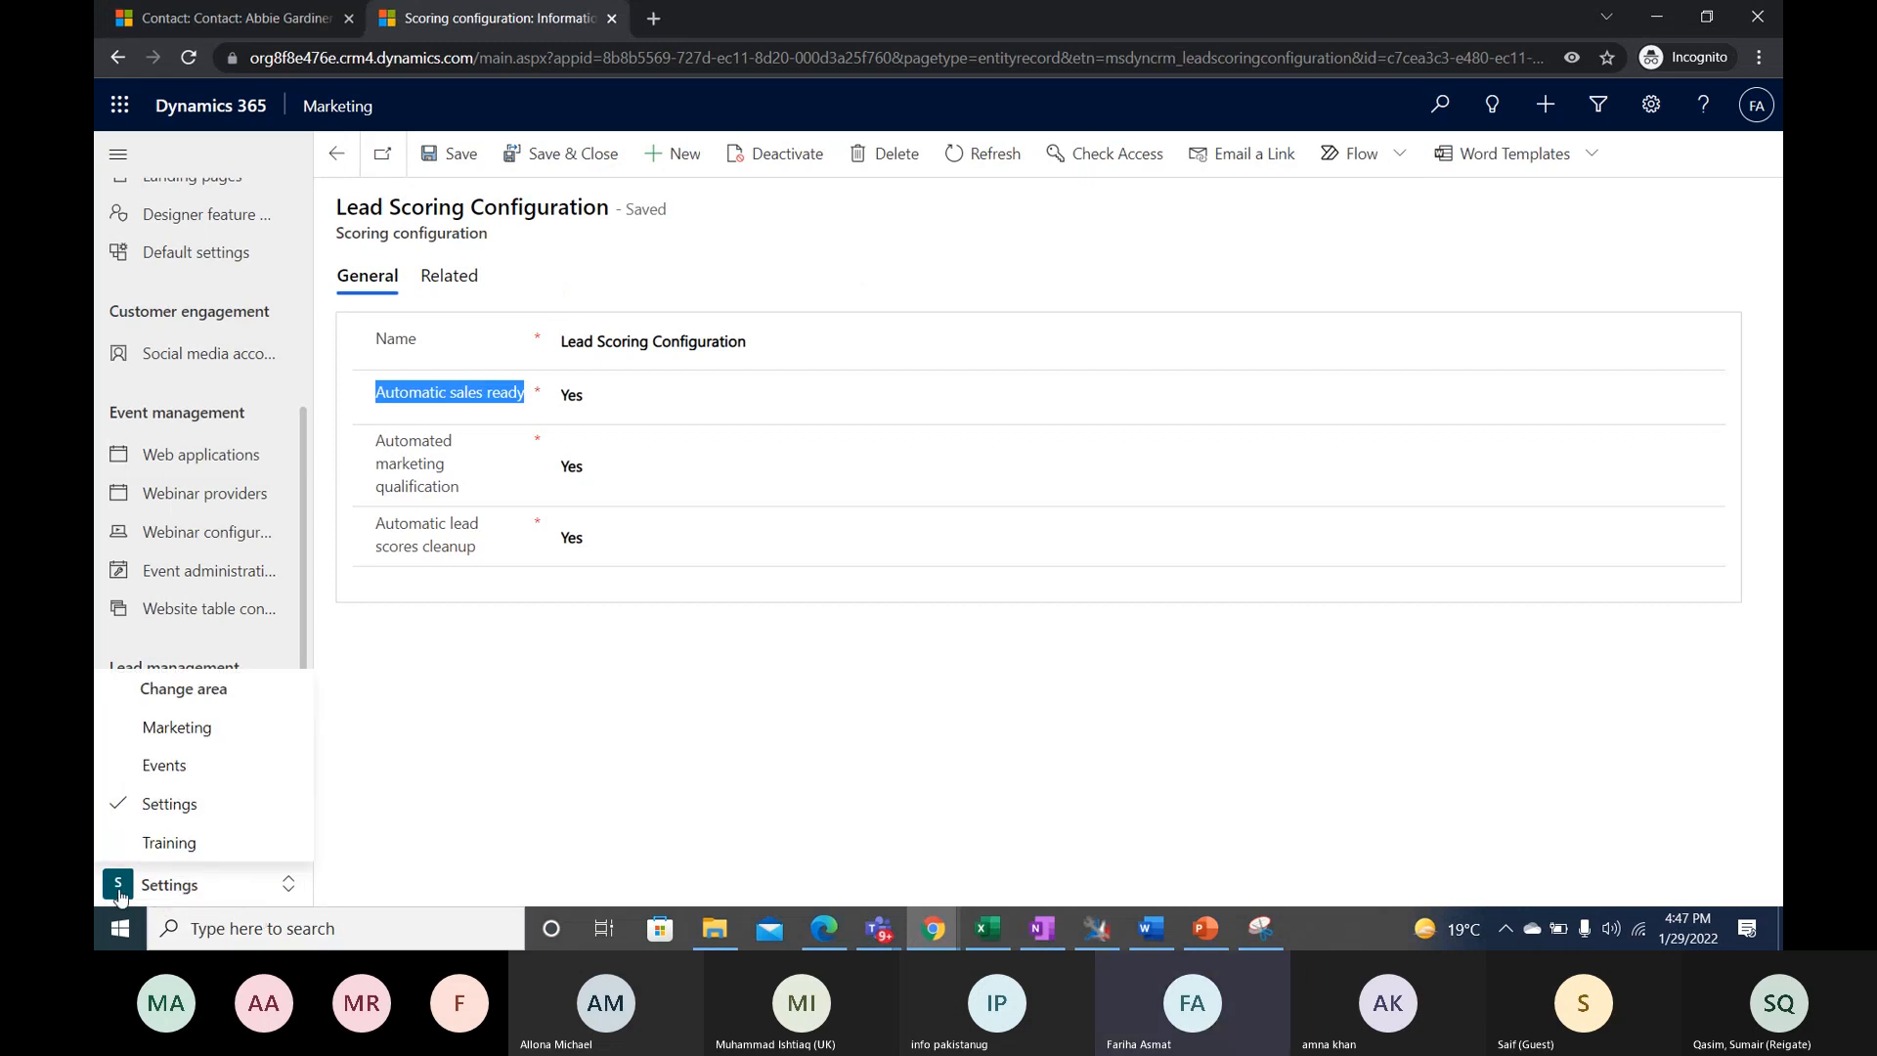
left_click(254, 894)
left_click(254, 895)
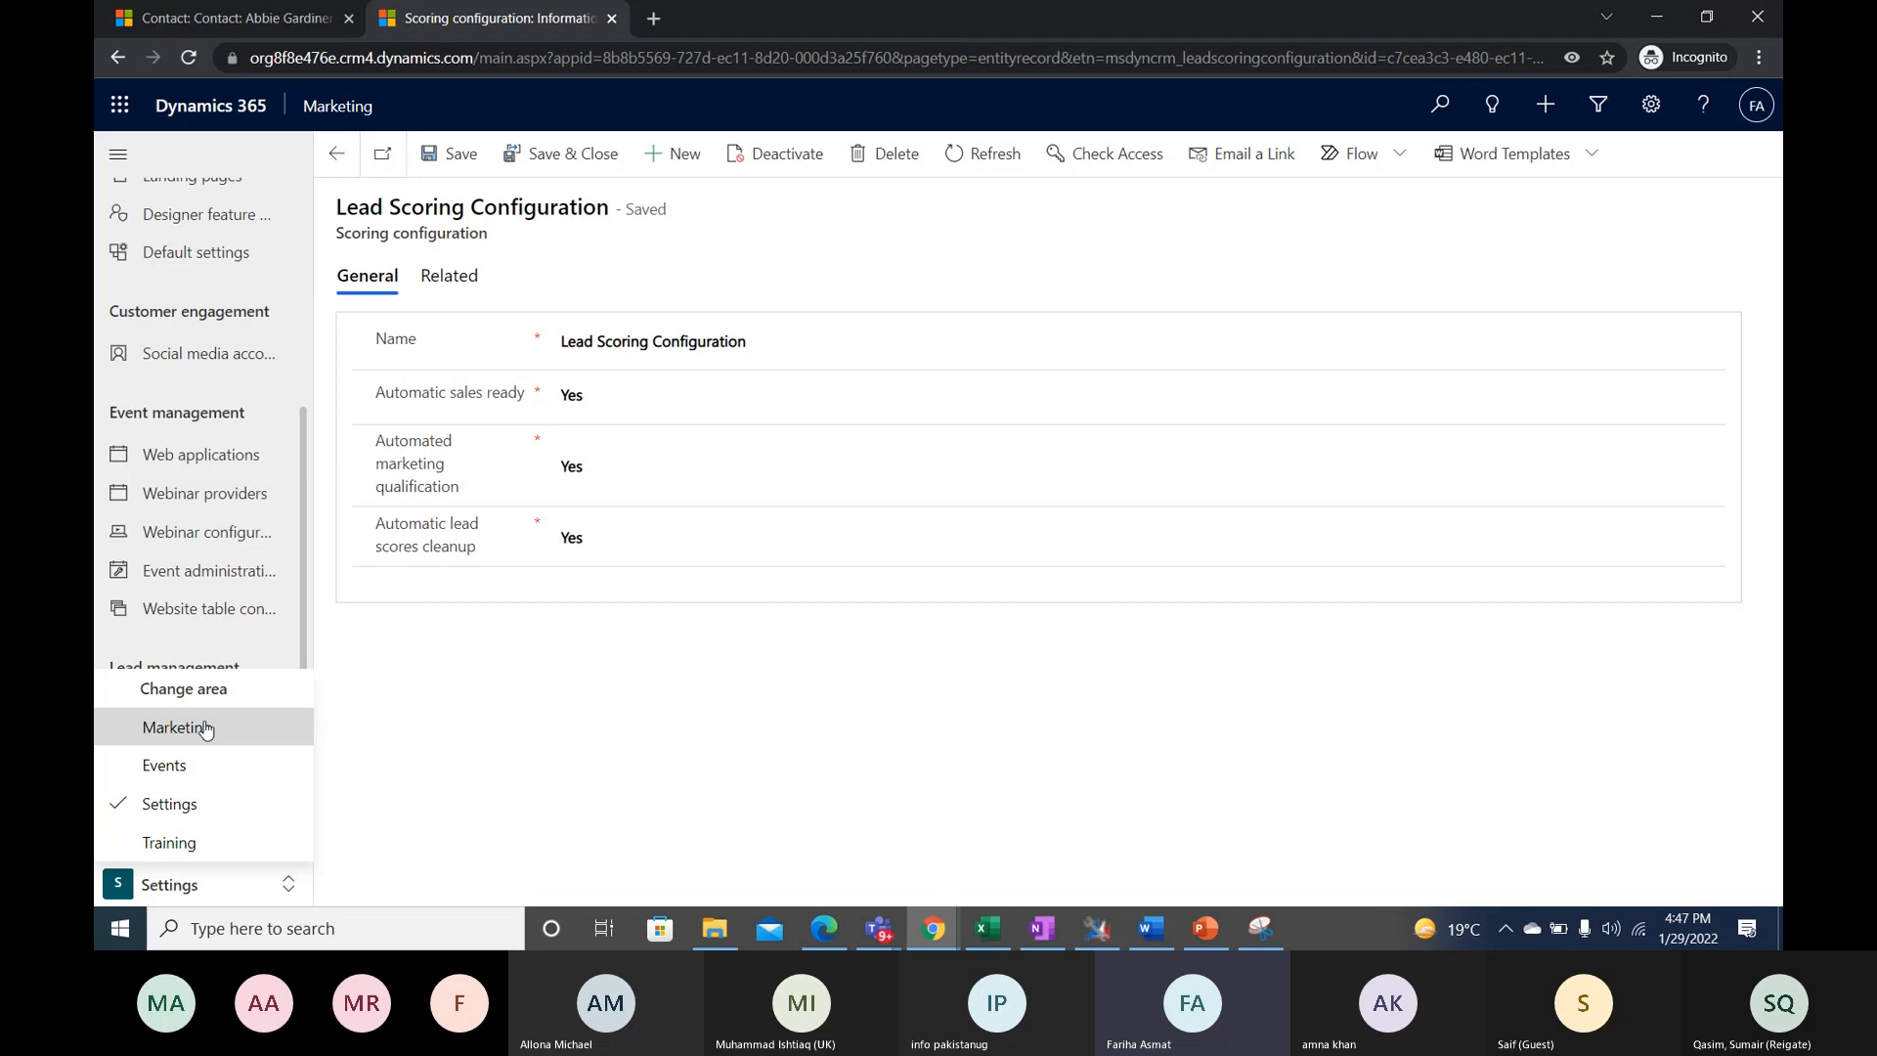
left_click(205, 728)
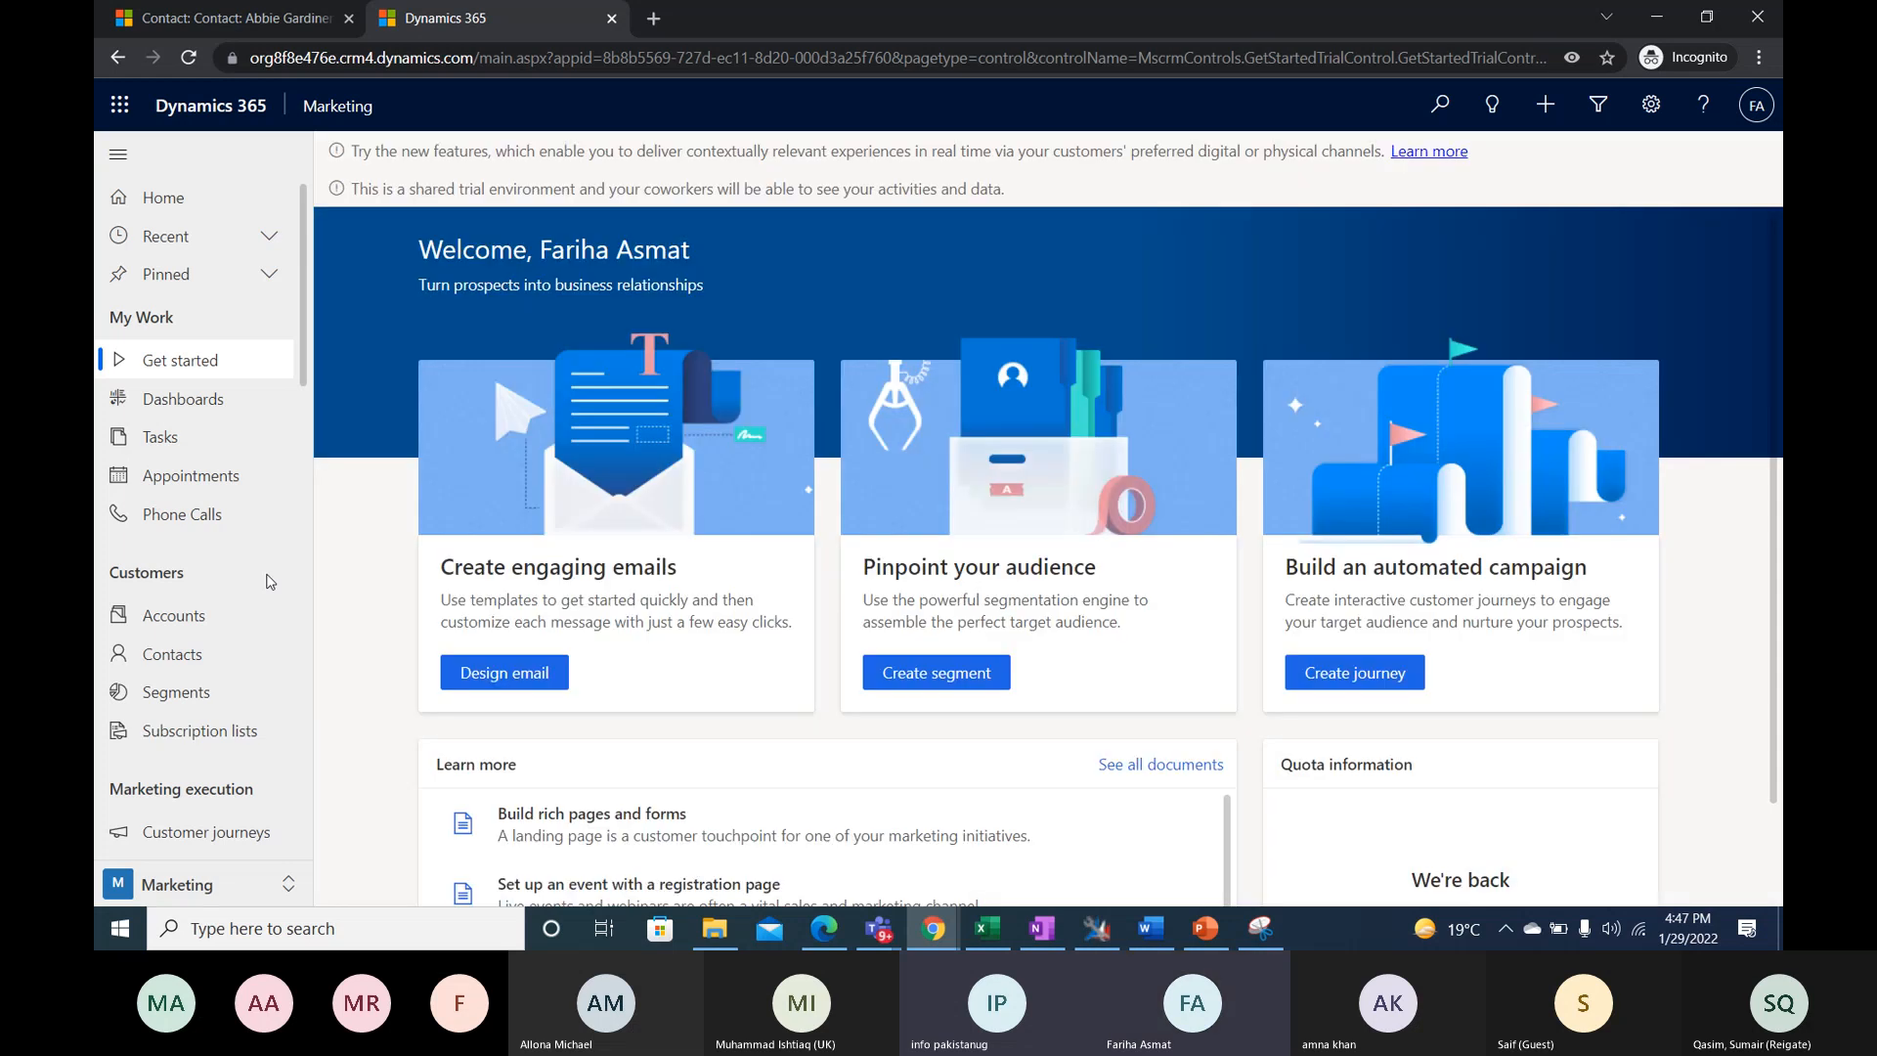
scroll(271, 581, "down", 2)
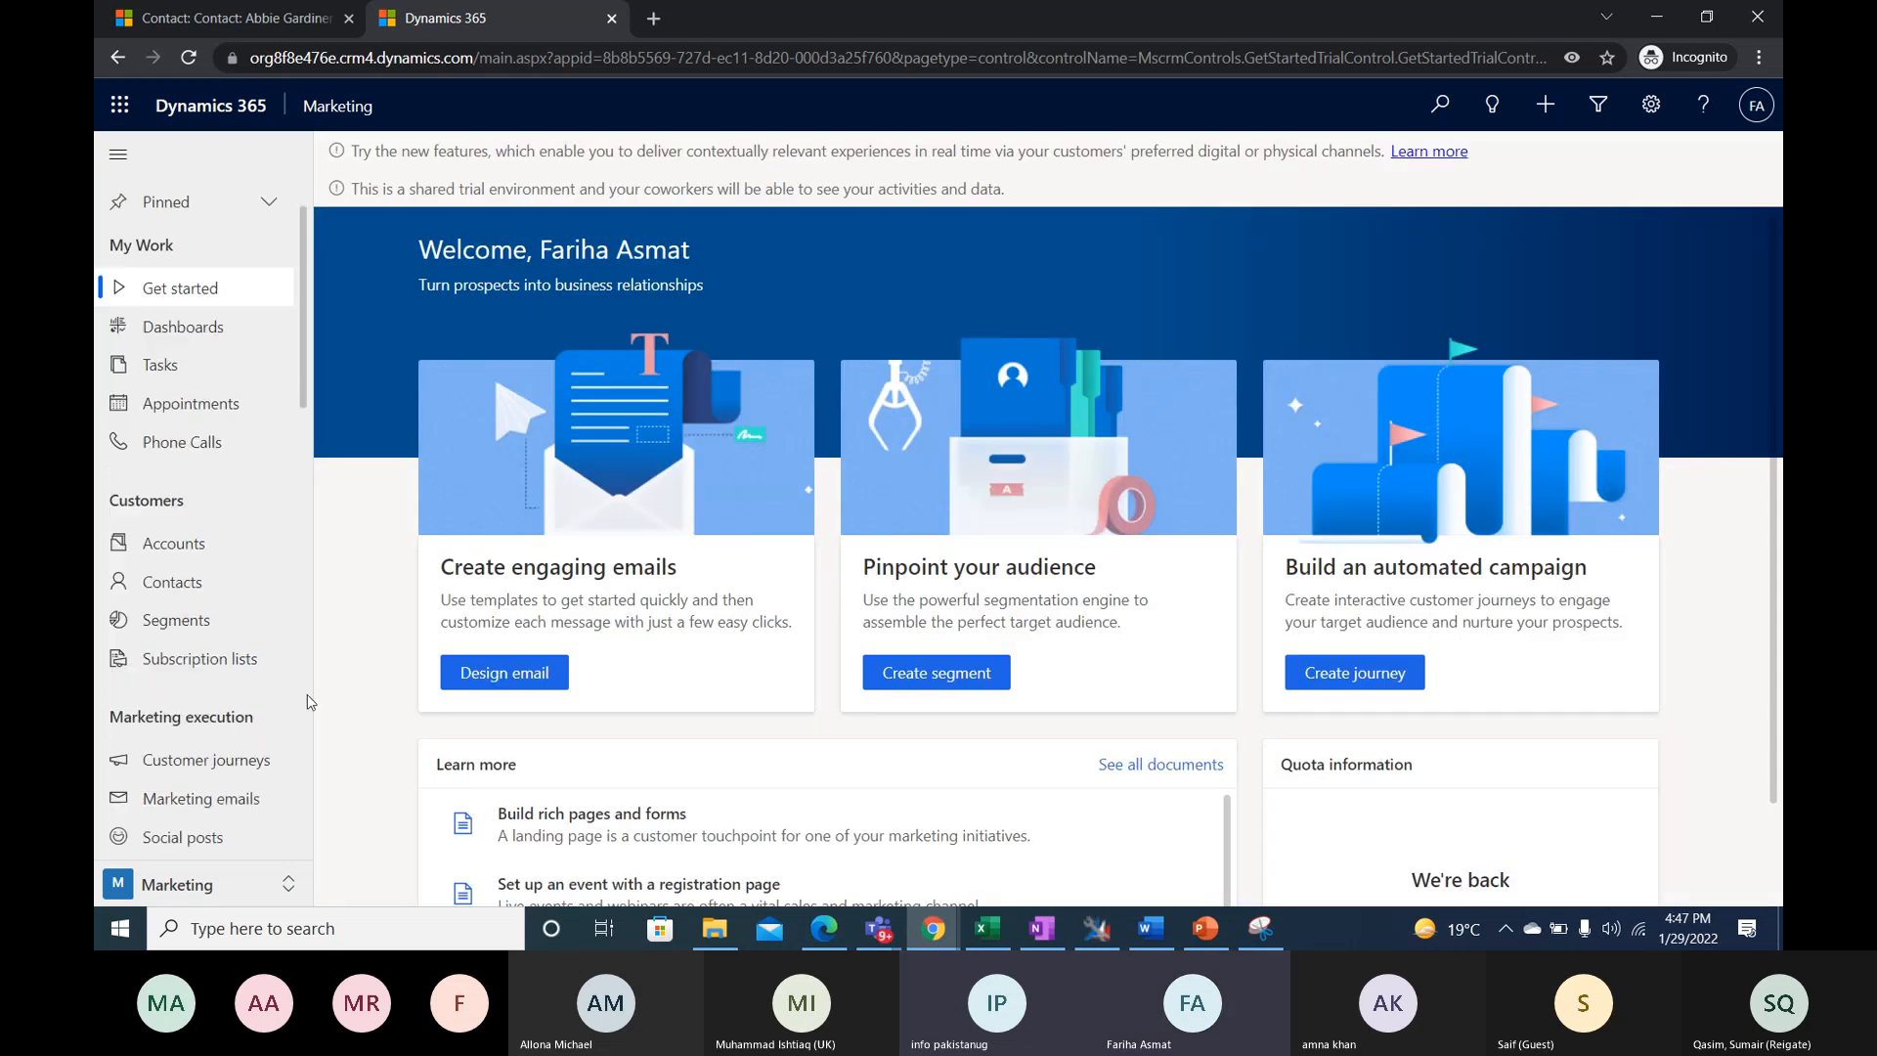
left_click(232, 883)
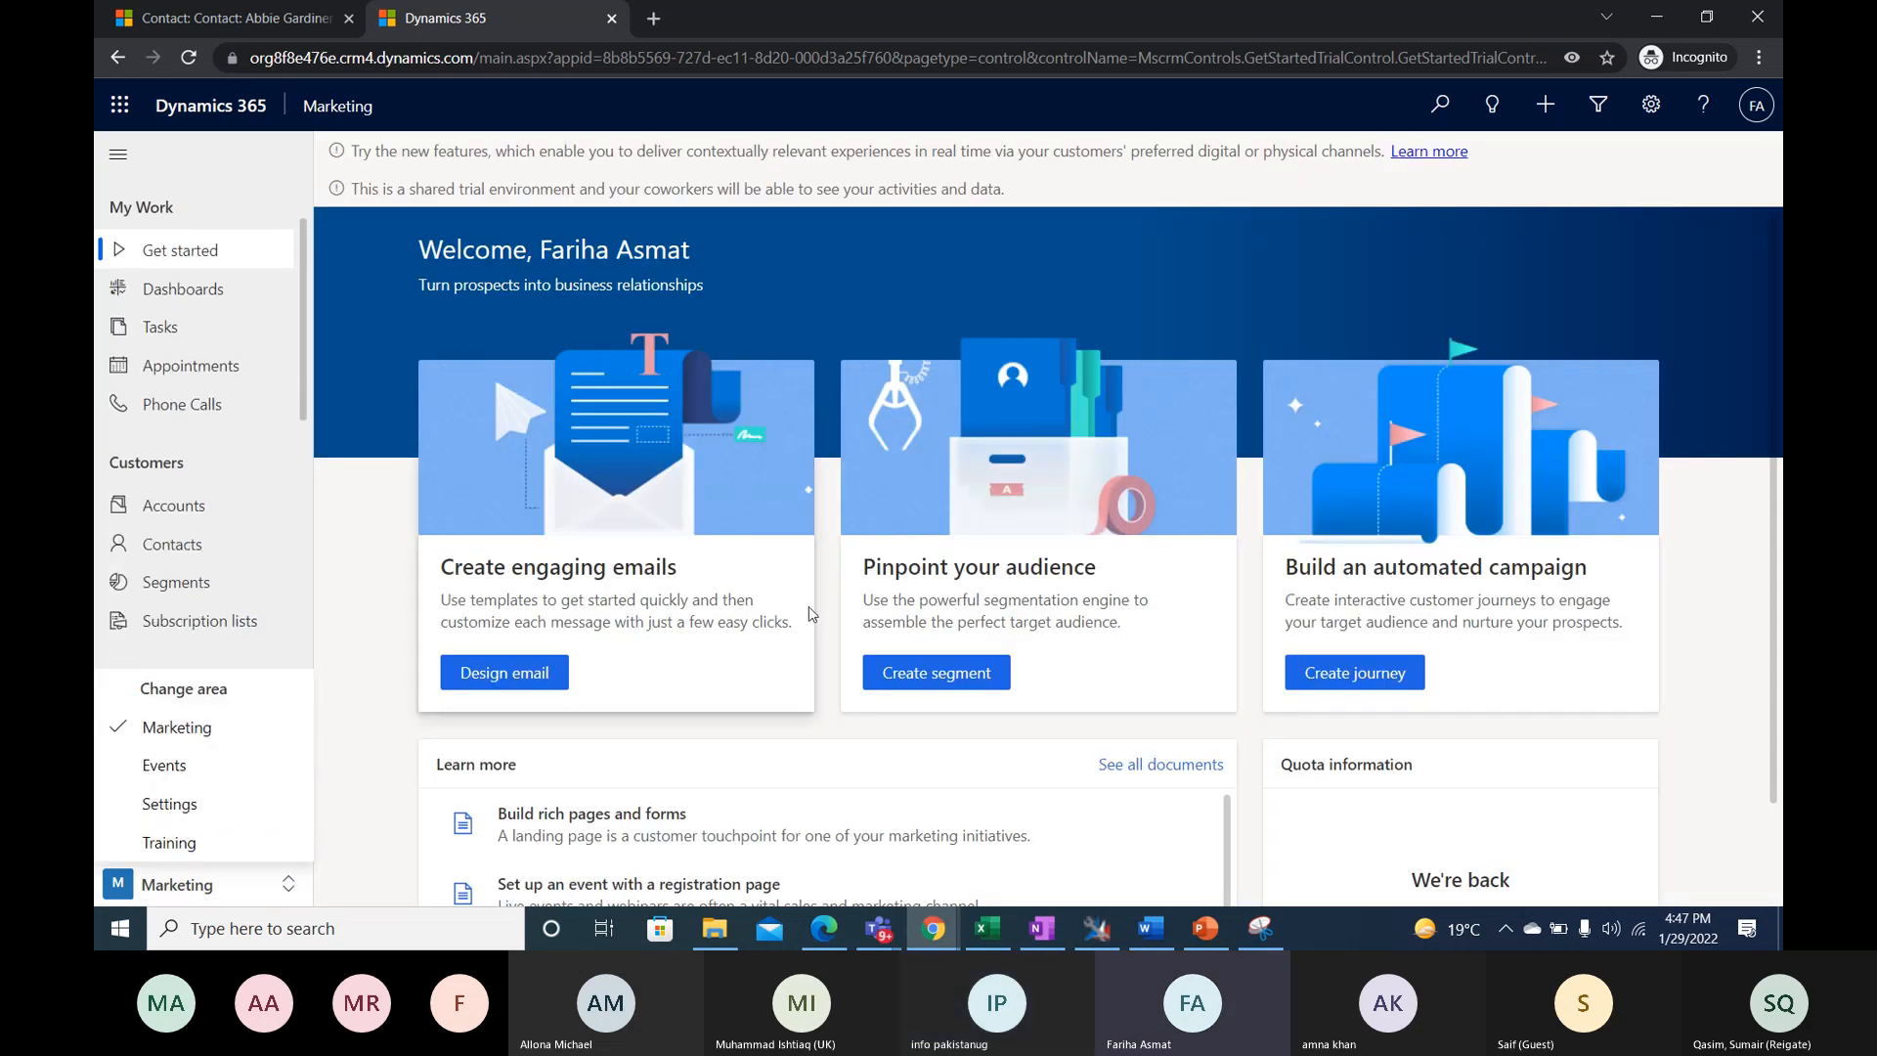
scroll(171, 411, "down", 10)
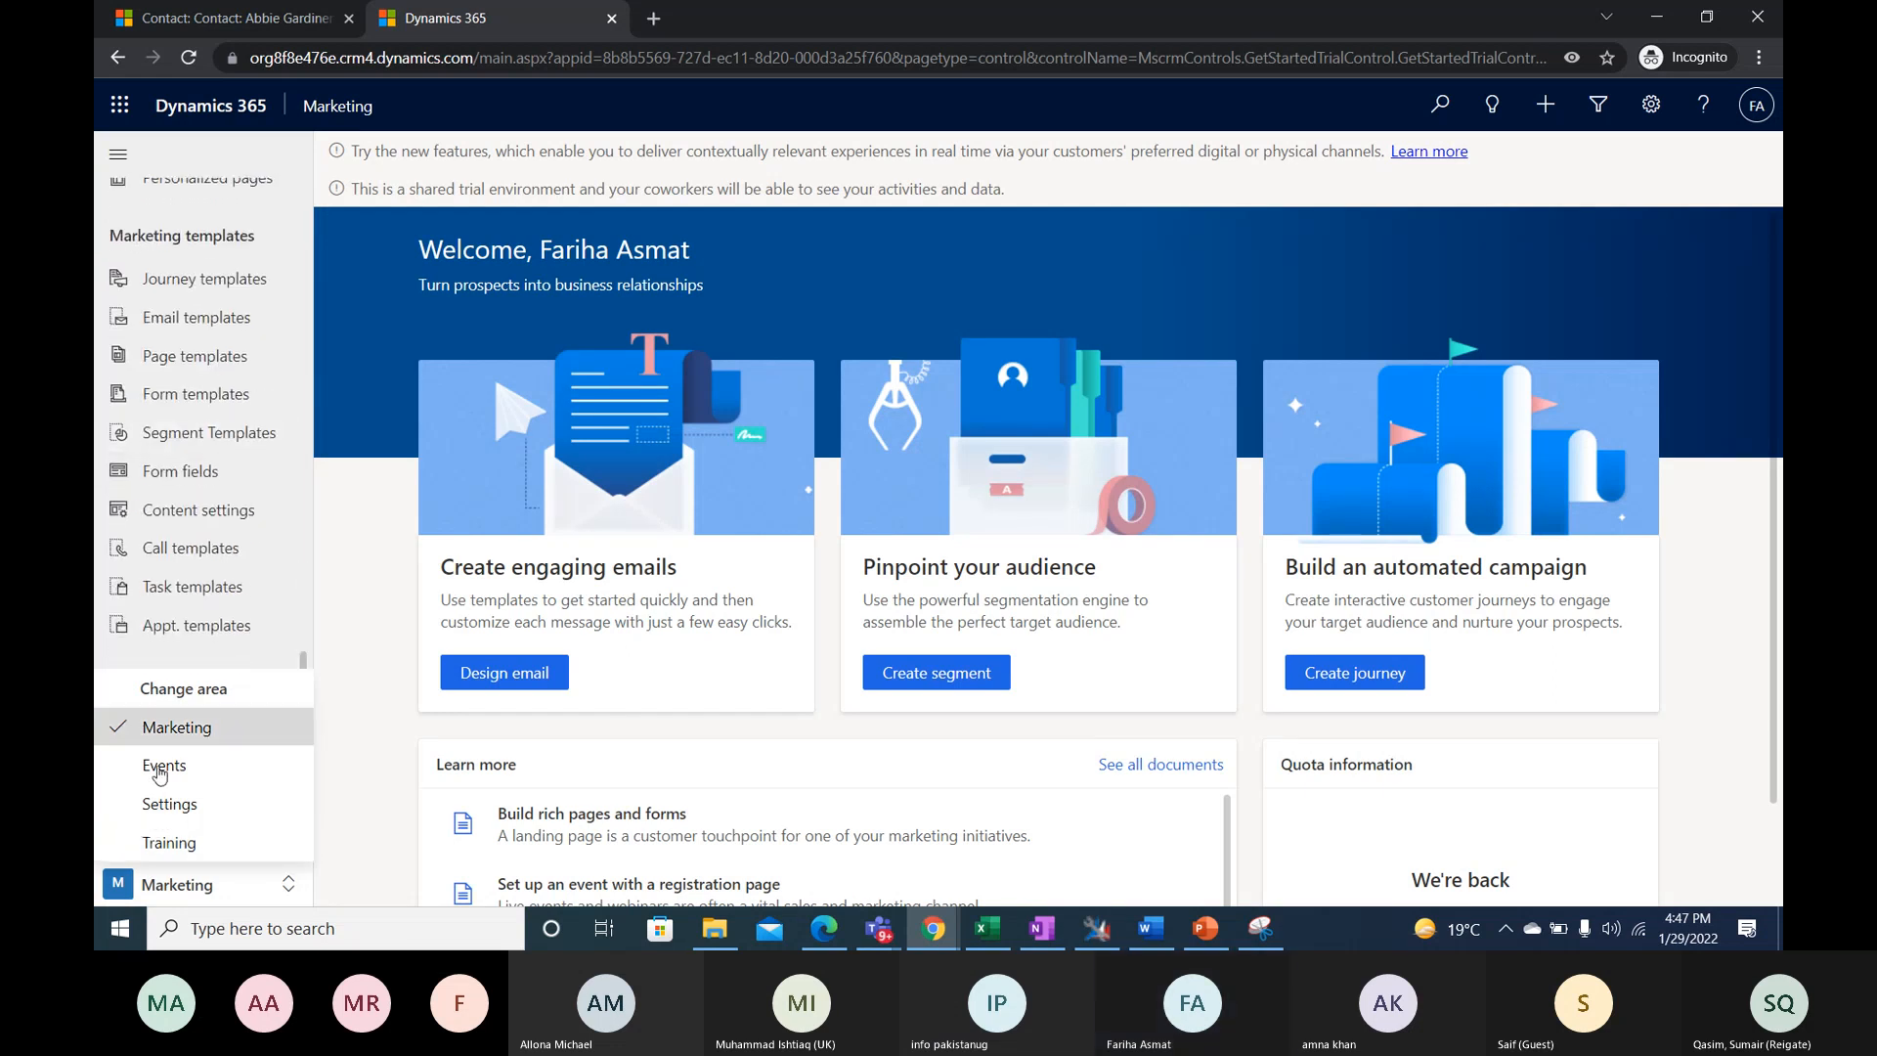
- Return to the Settings area and reopen the Lead Scoring Configuration record from the Lead management scoring configurations
left_click(169, 805)
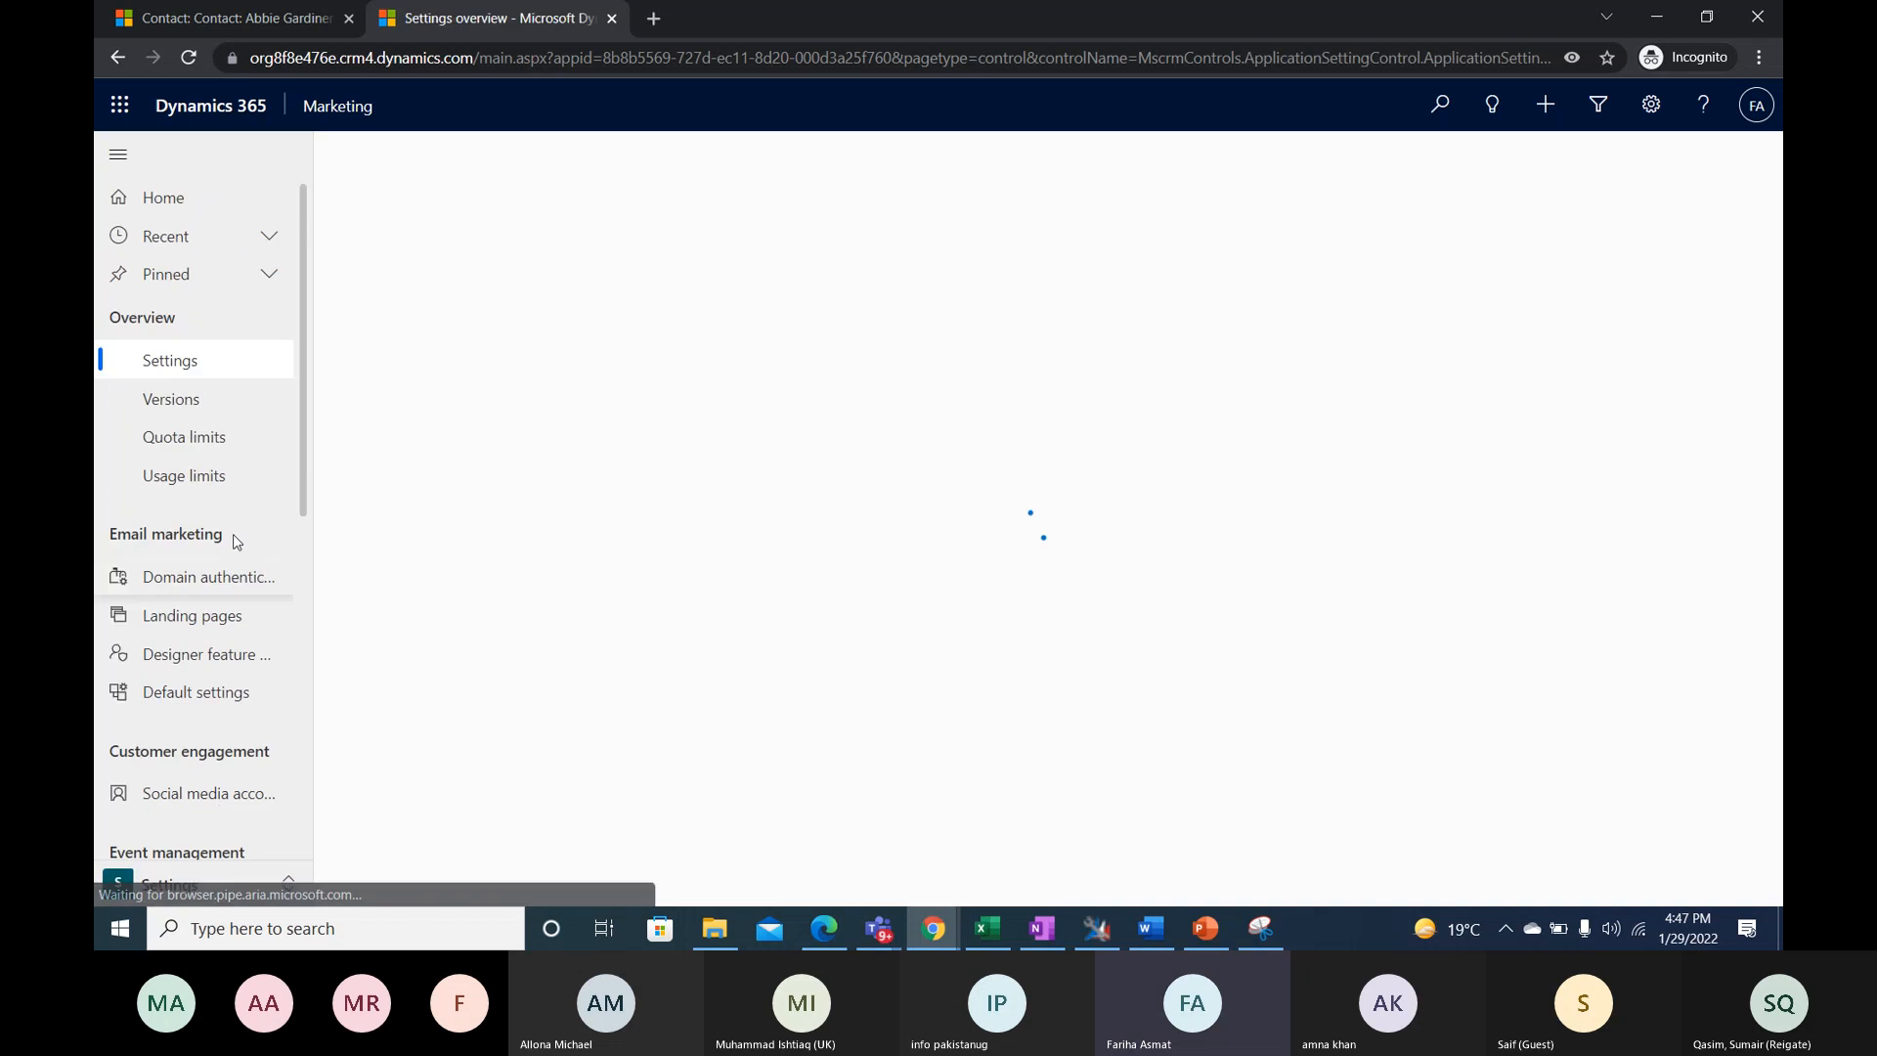
scroll(198, 722, "down", 3)
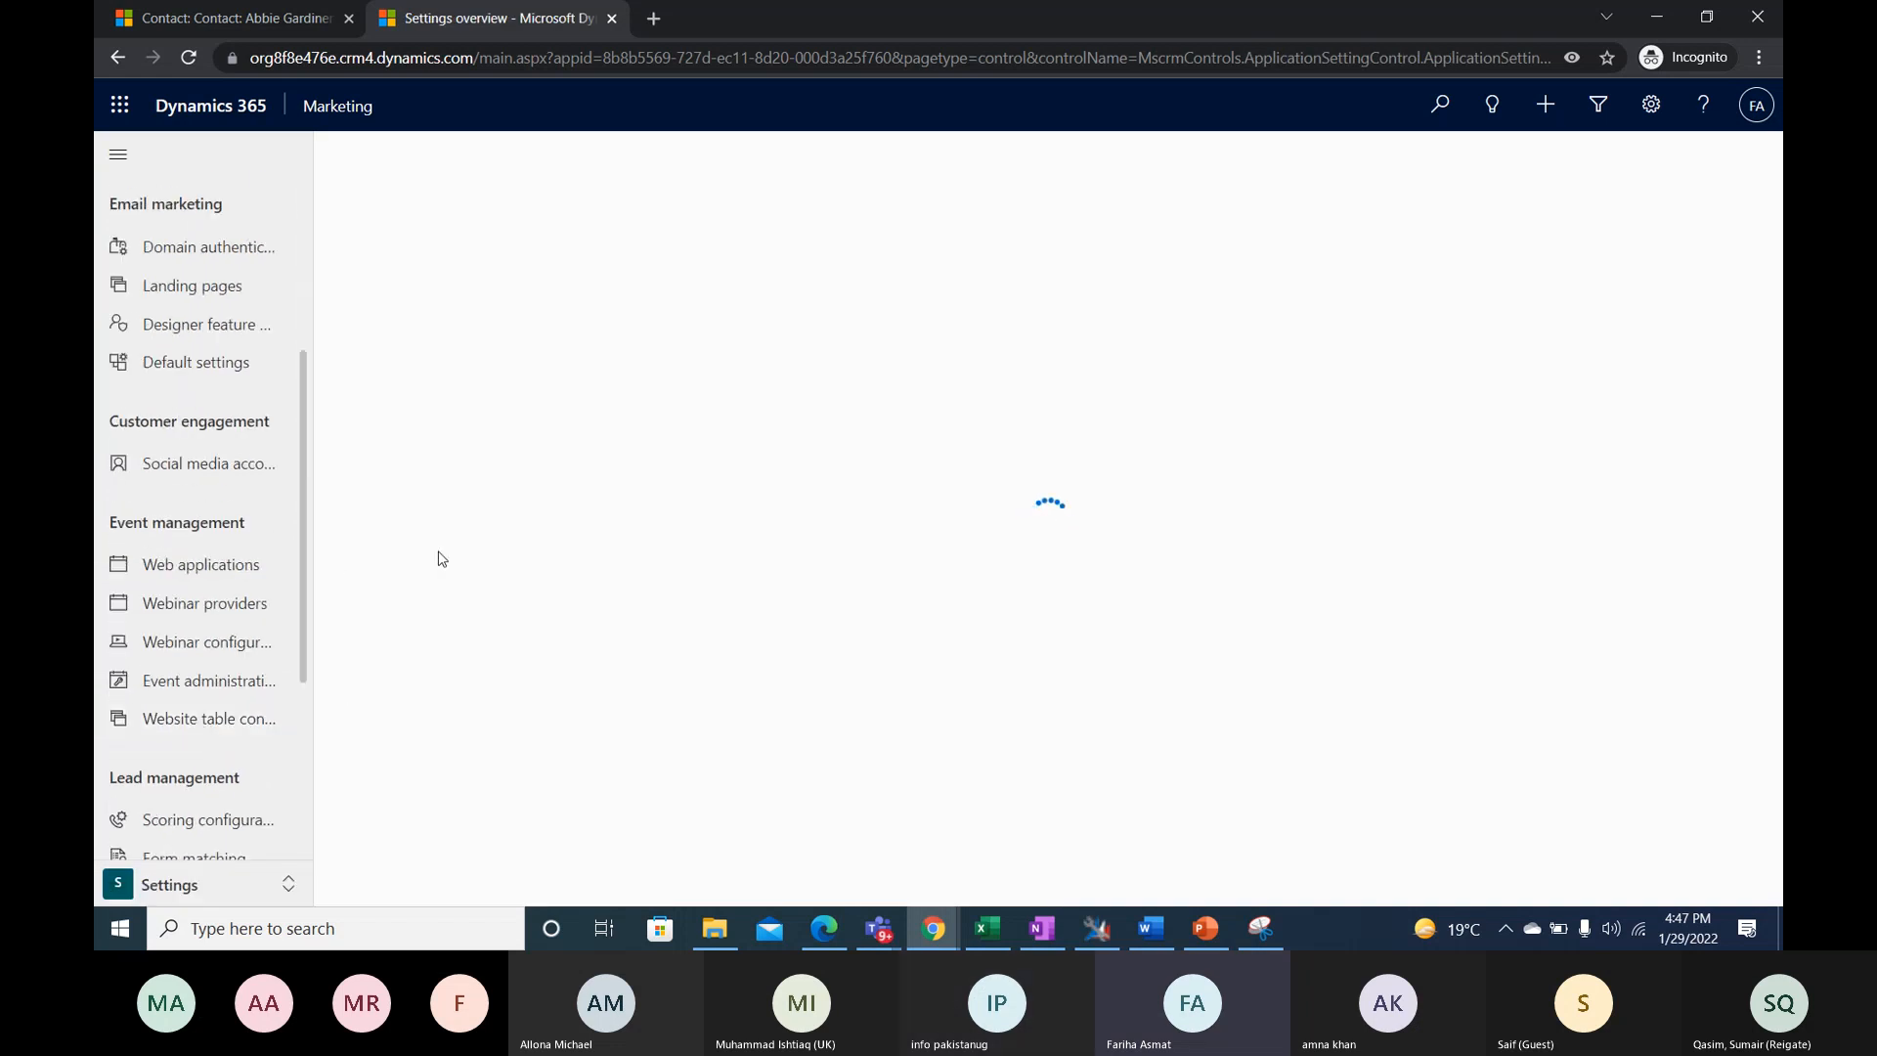
scroll(217, 717, "down", 1)
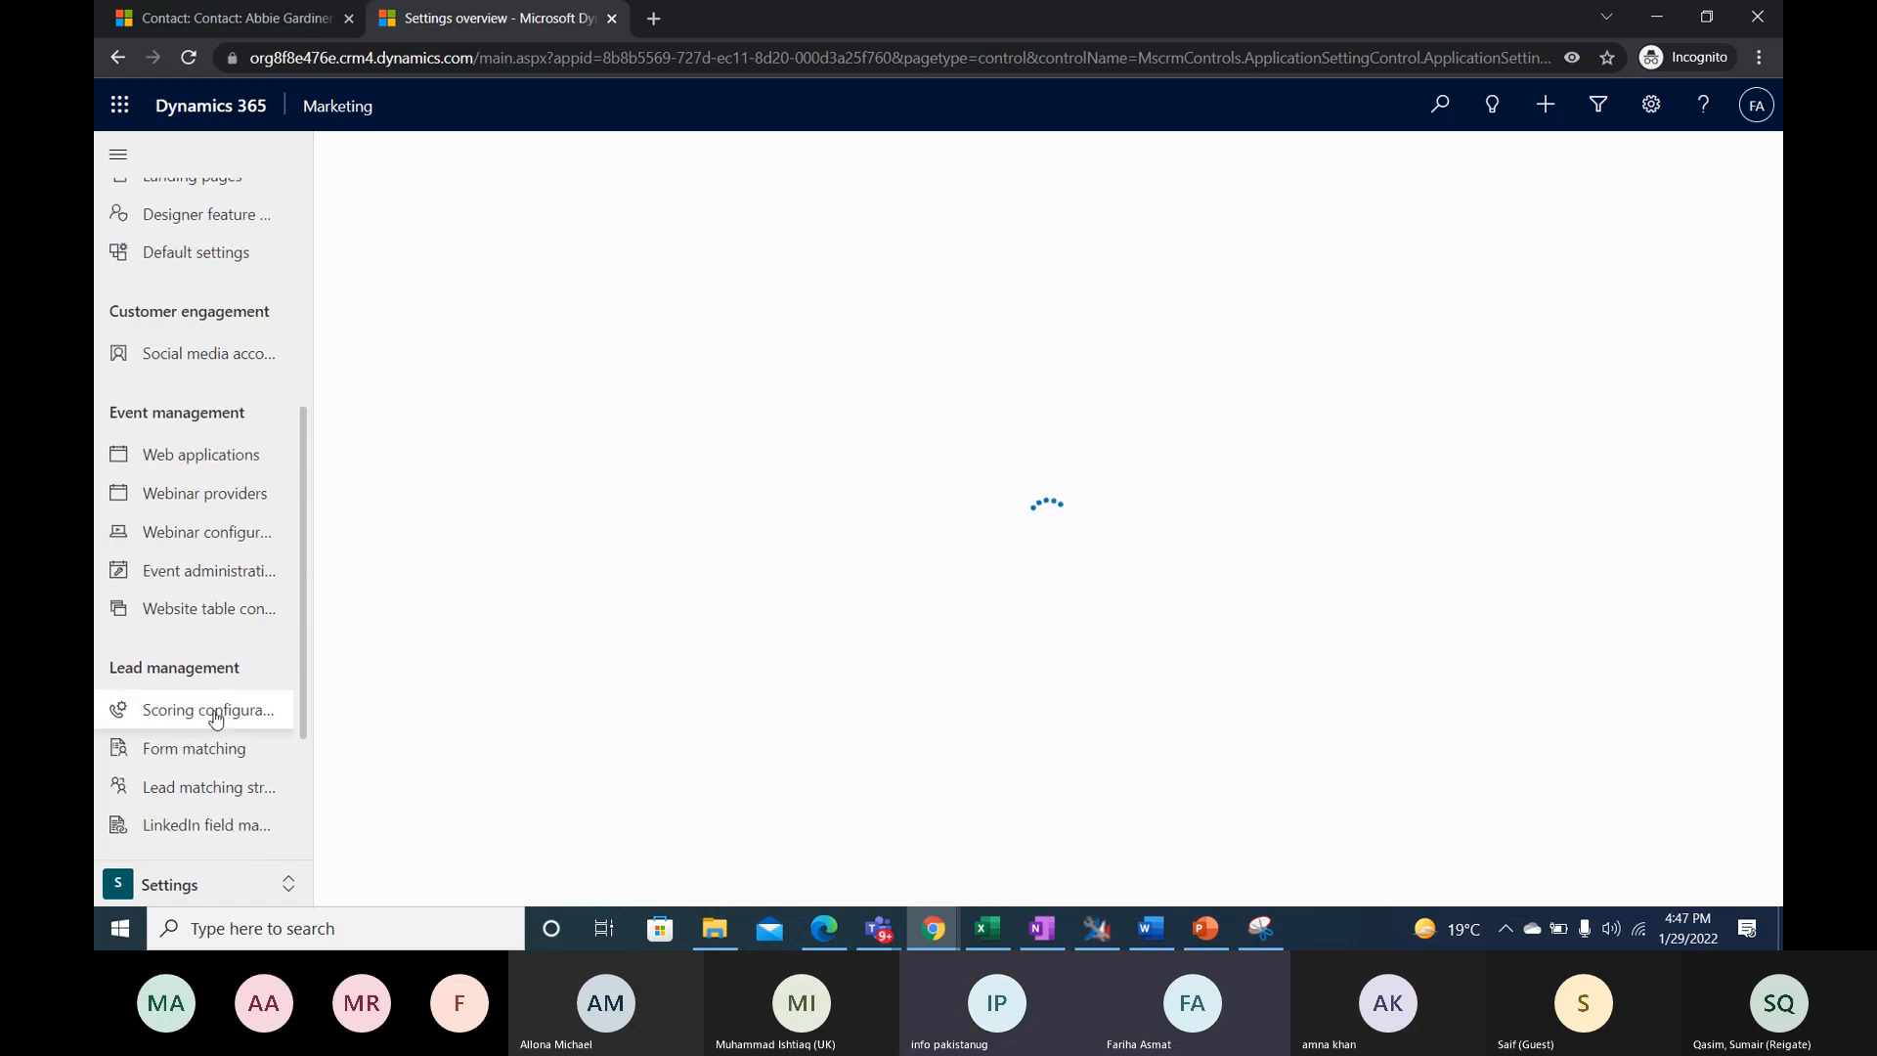
left_click(216, 717)
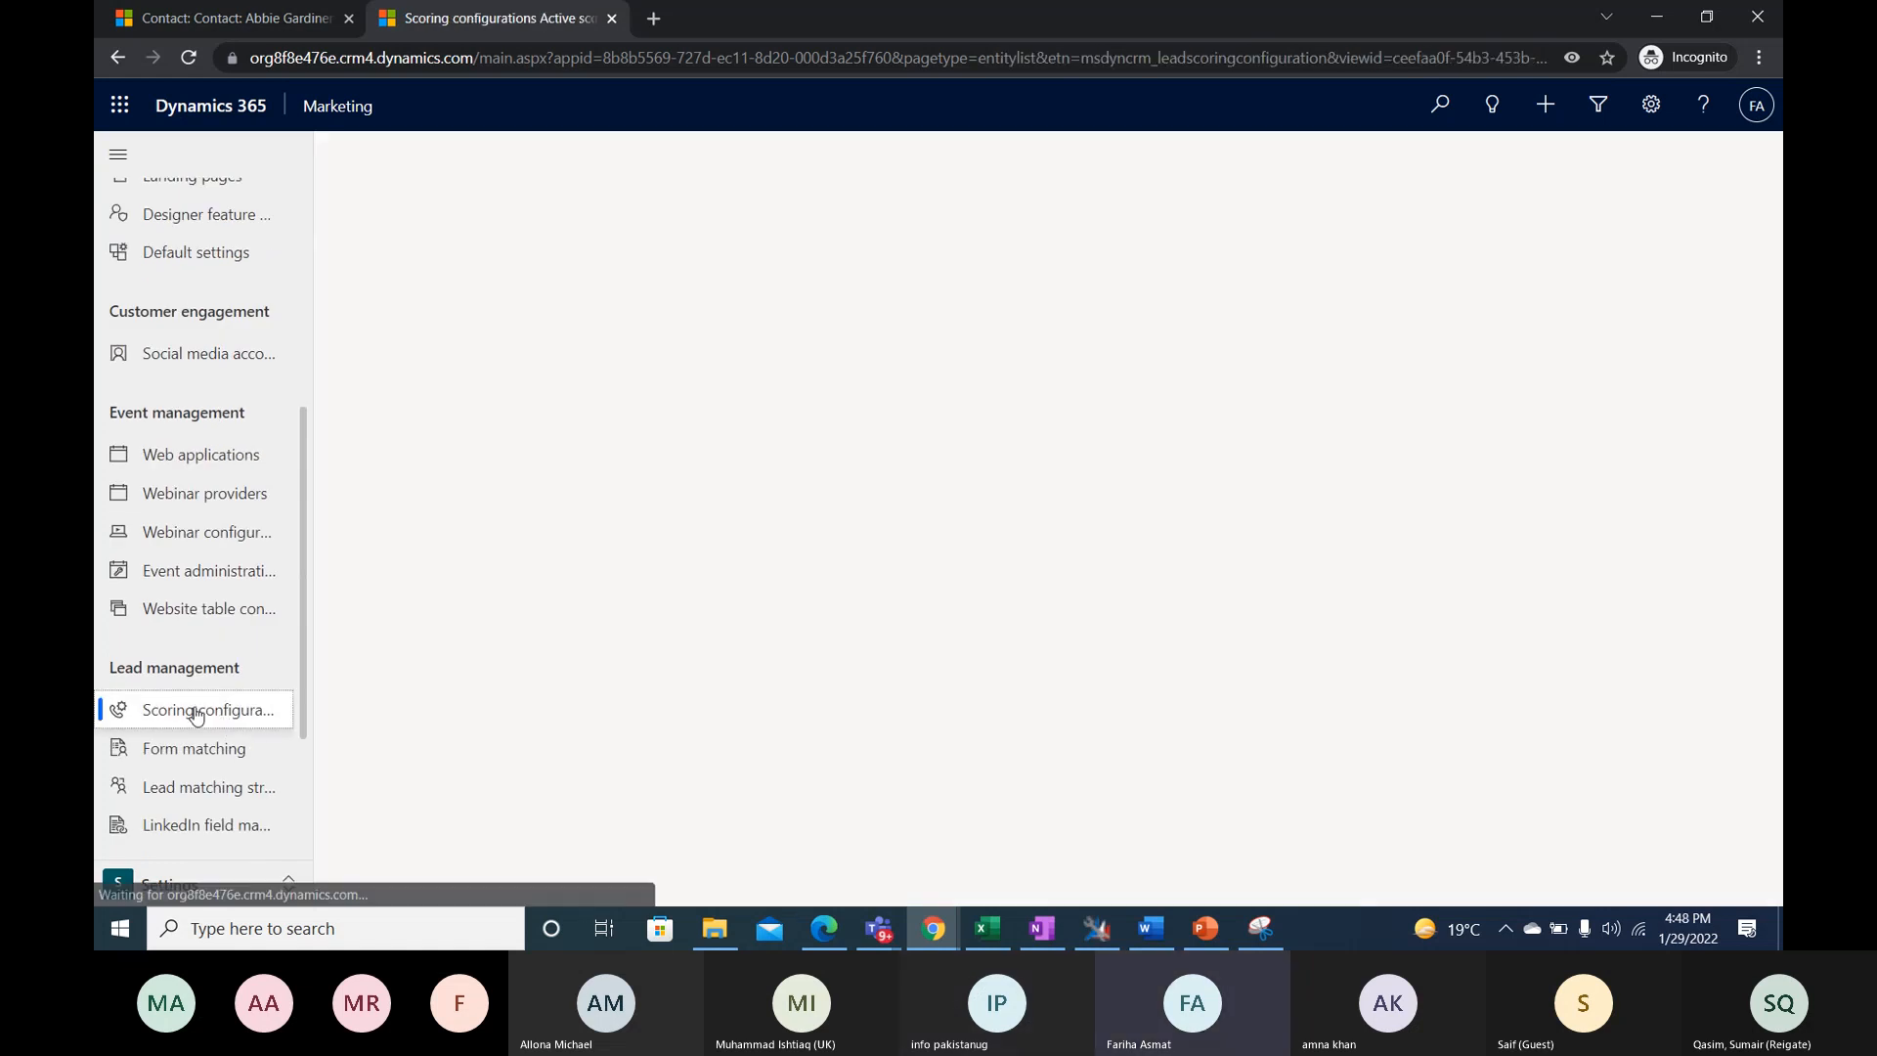
left_click(522, 323)
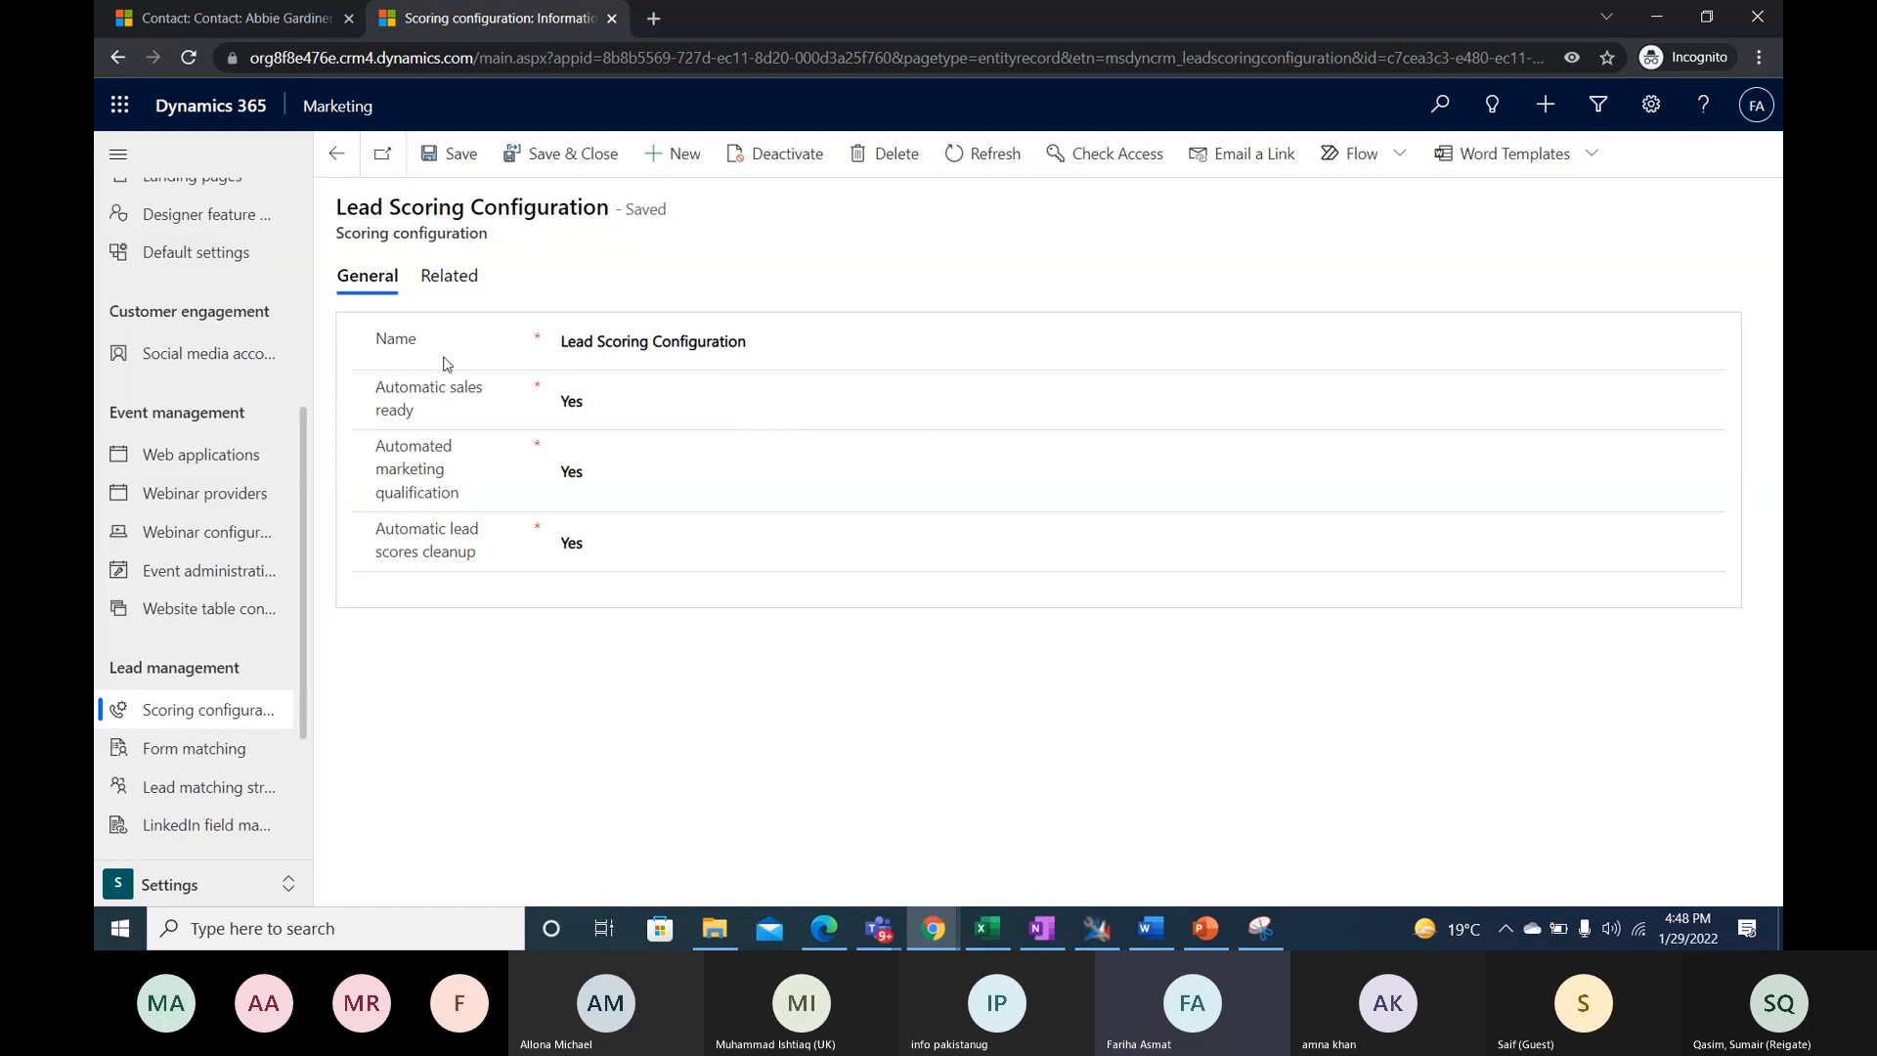
- Review the Automatic sales ready and Automated marketing qualification settings of the scoring configuration, highlighting each label
left_click_drag(439, 420, 380, 391)
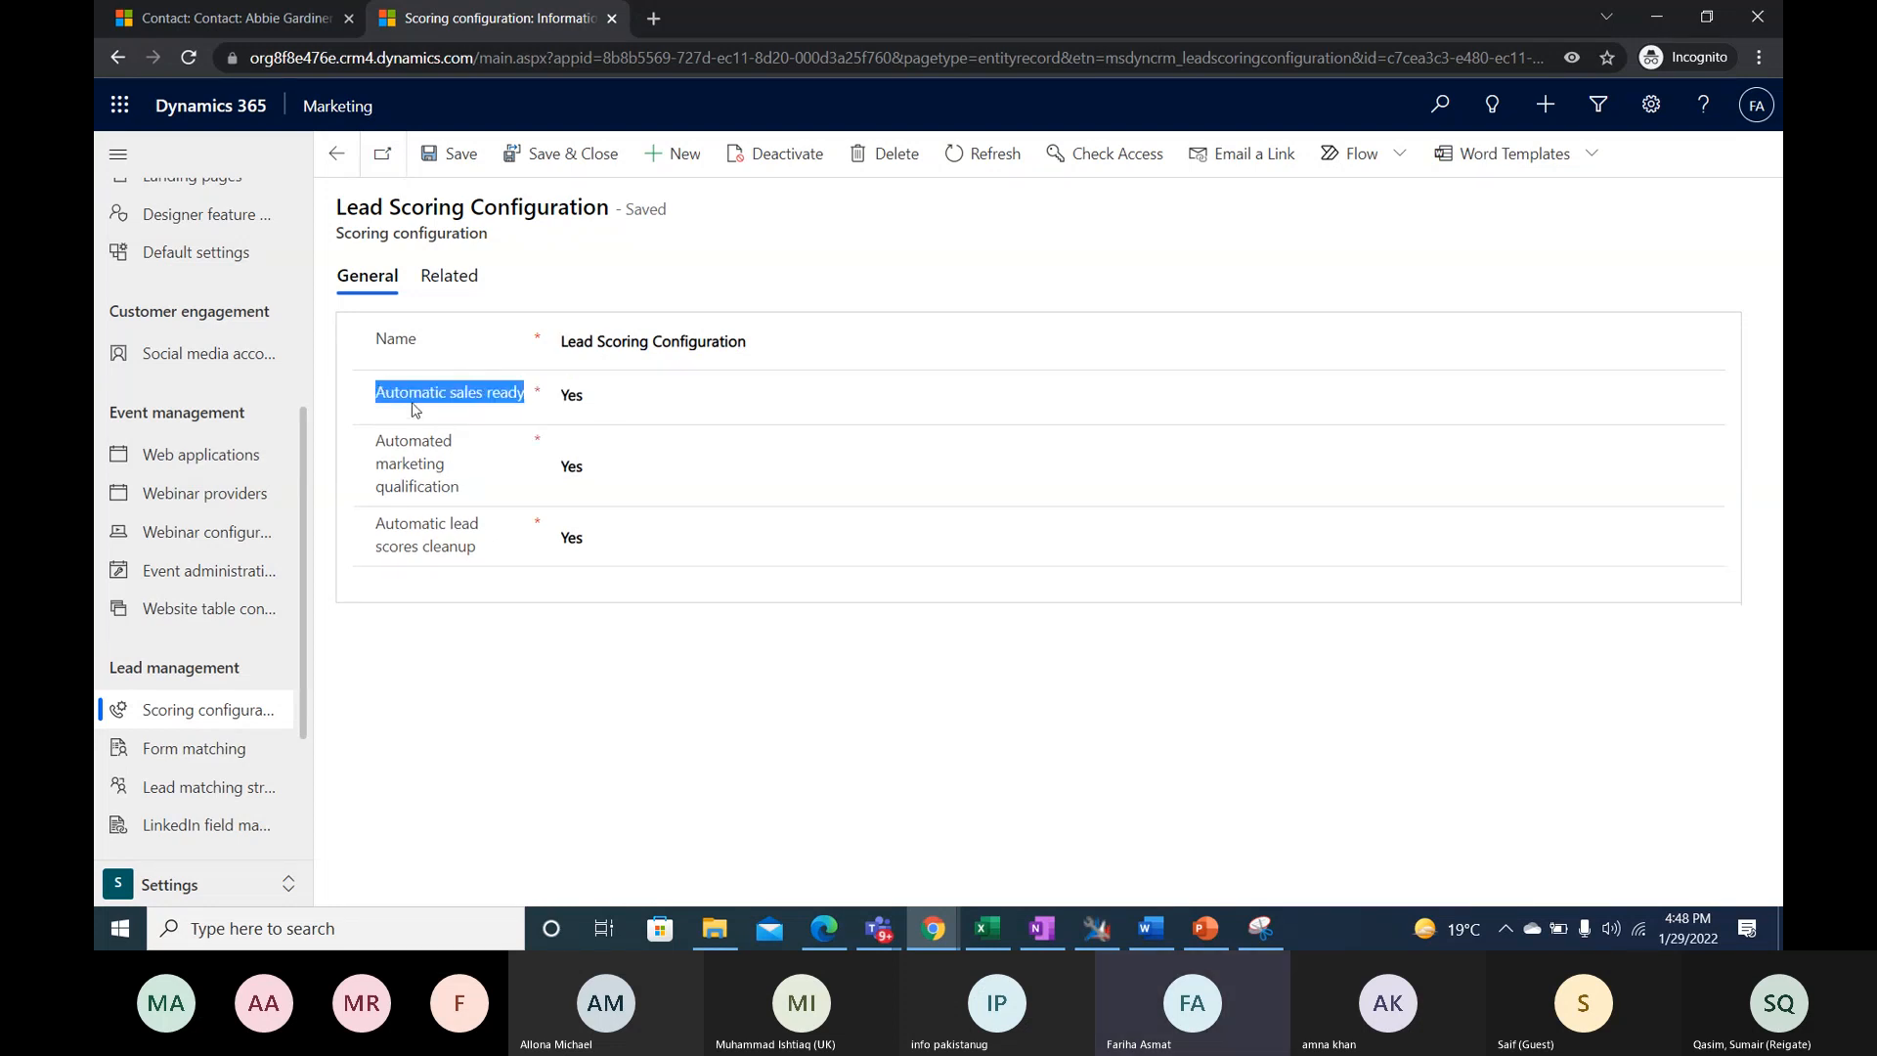
mouse_move(416, 408)
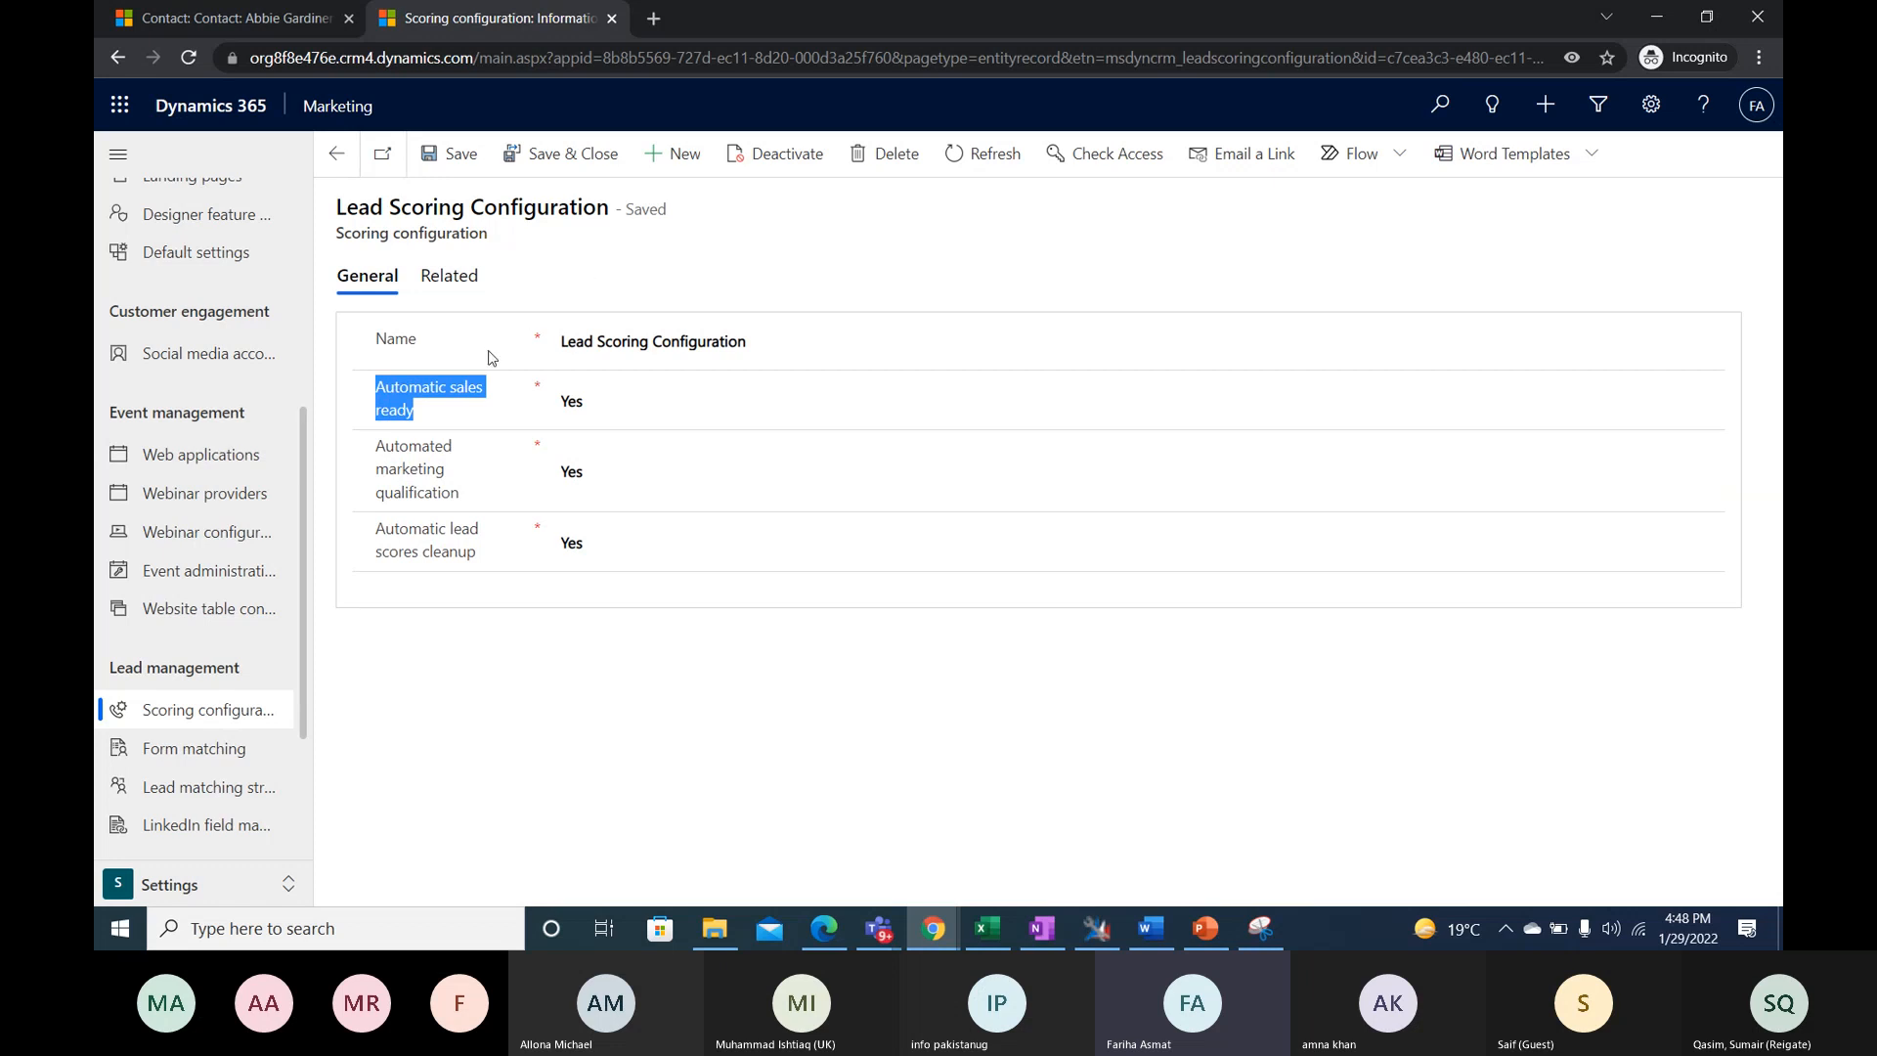
left_click(453, 418)
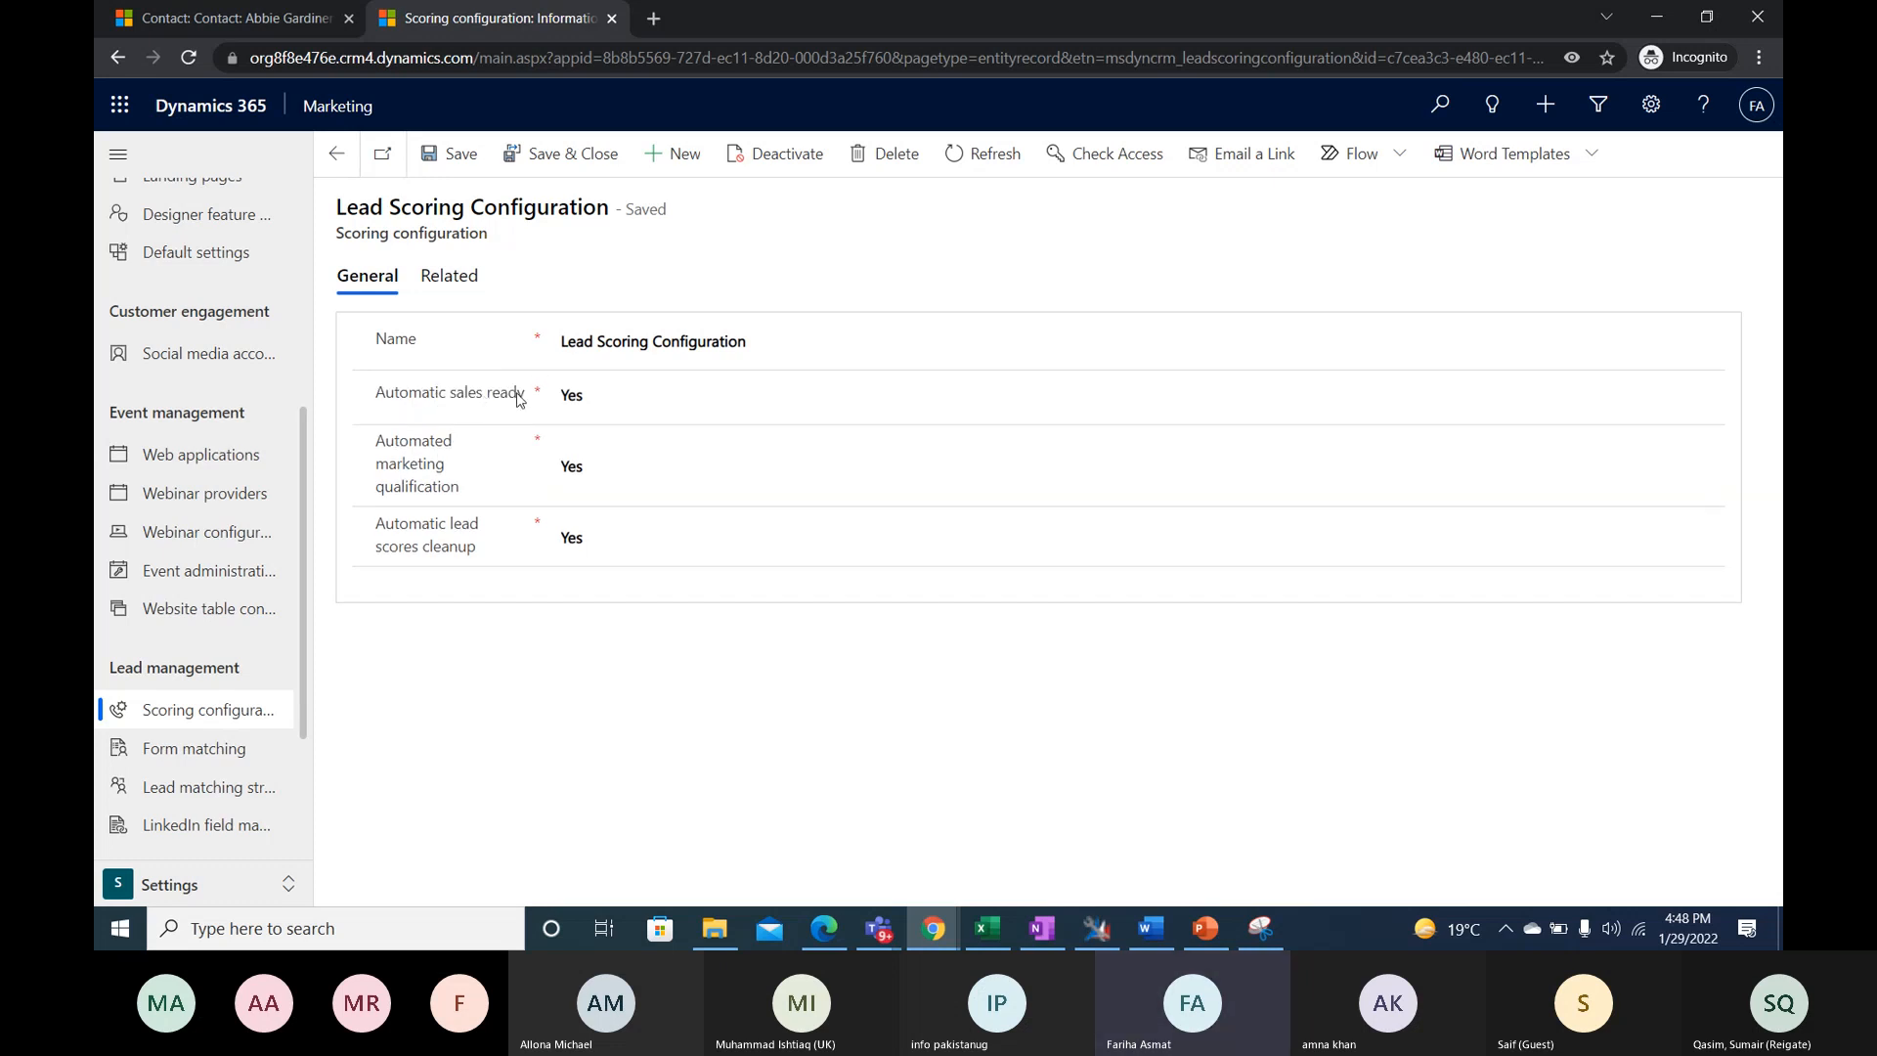
left_click_drag(525, 392, 381, 411)
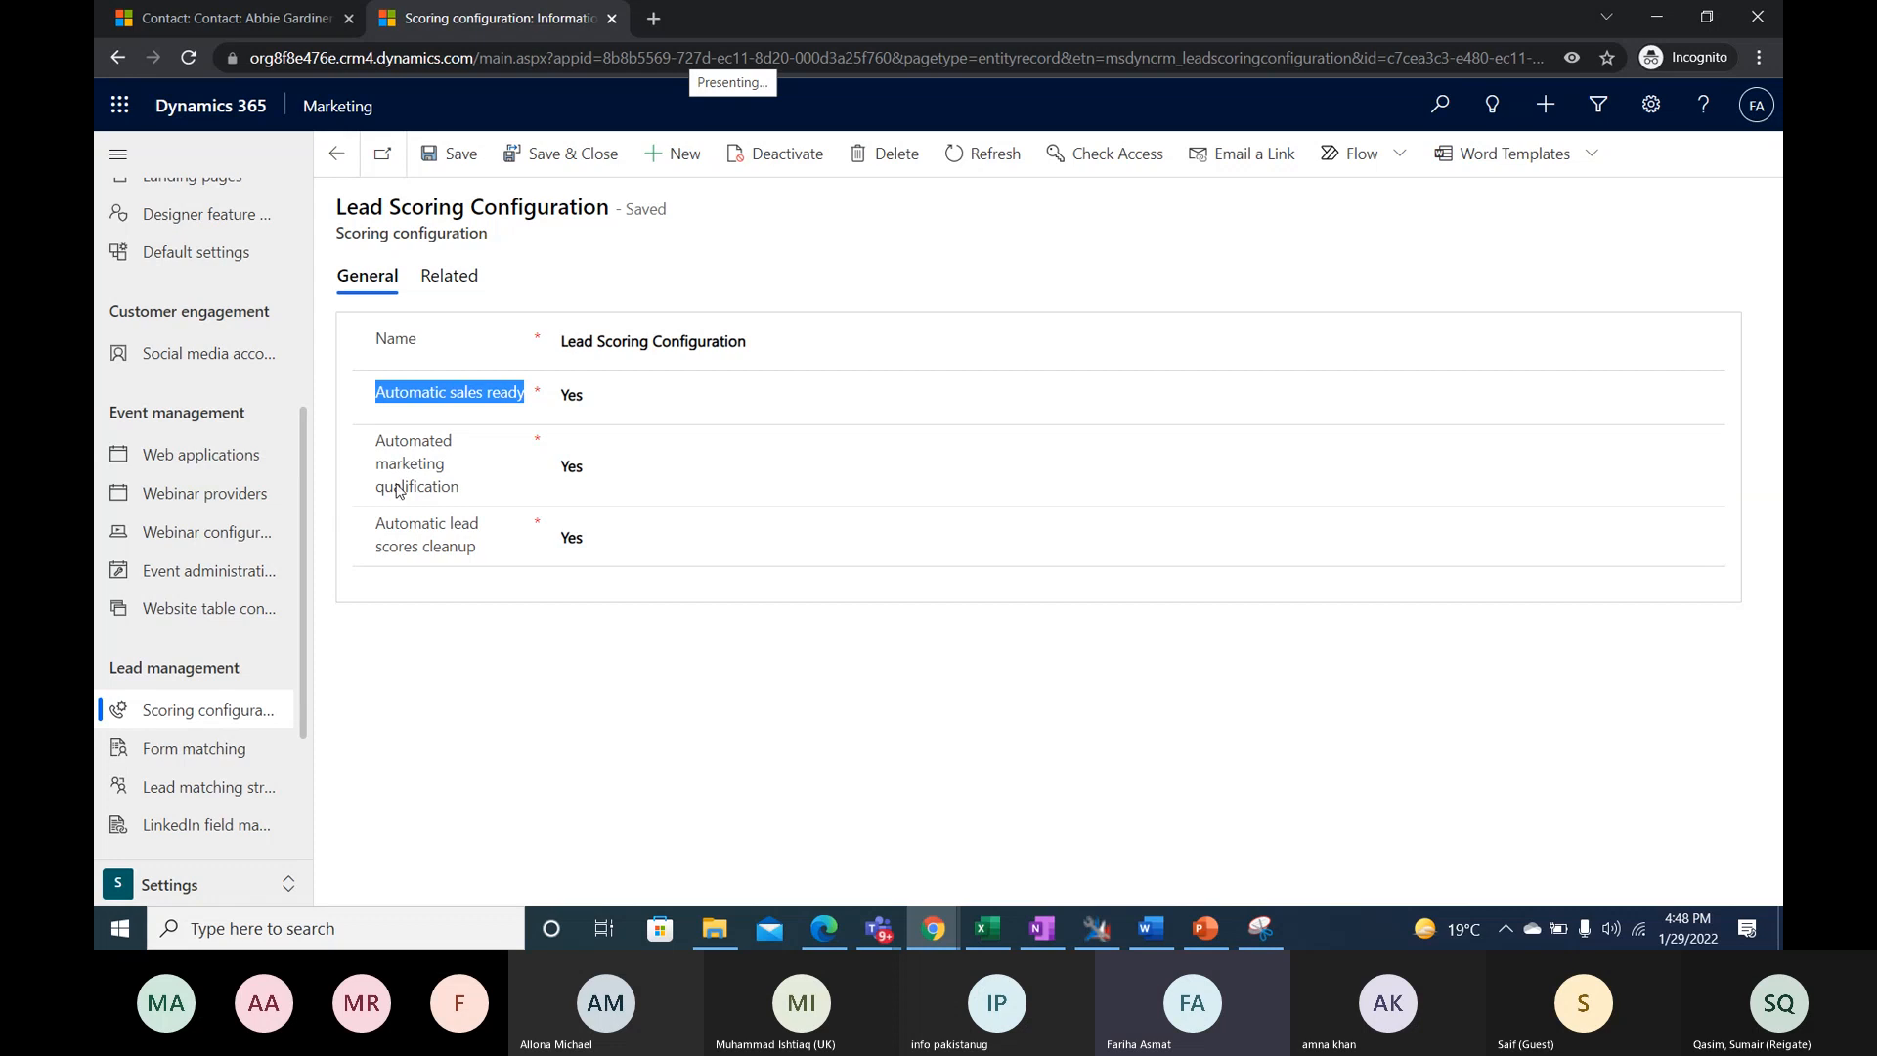
left_click_drag(474, 497, 387, 448)
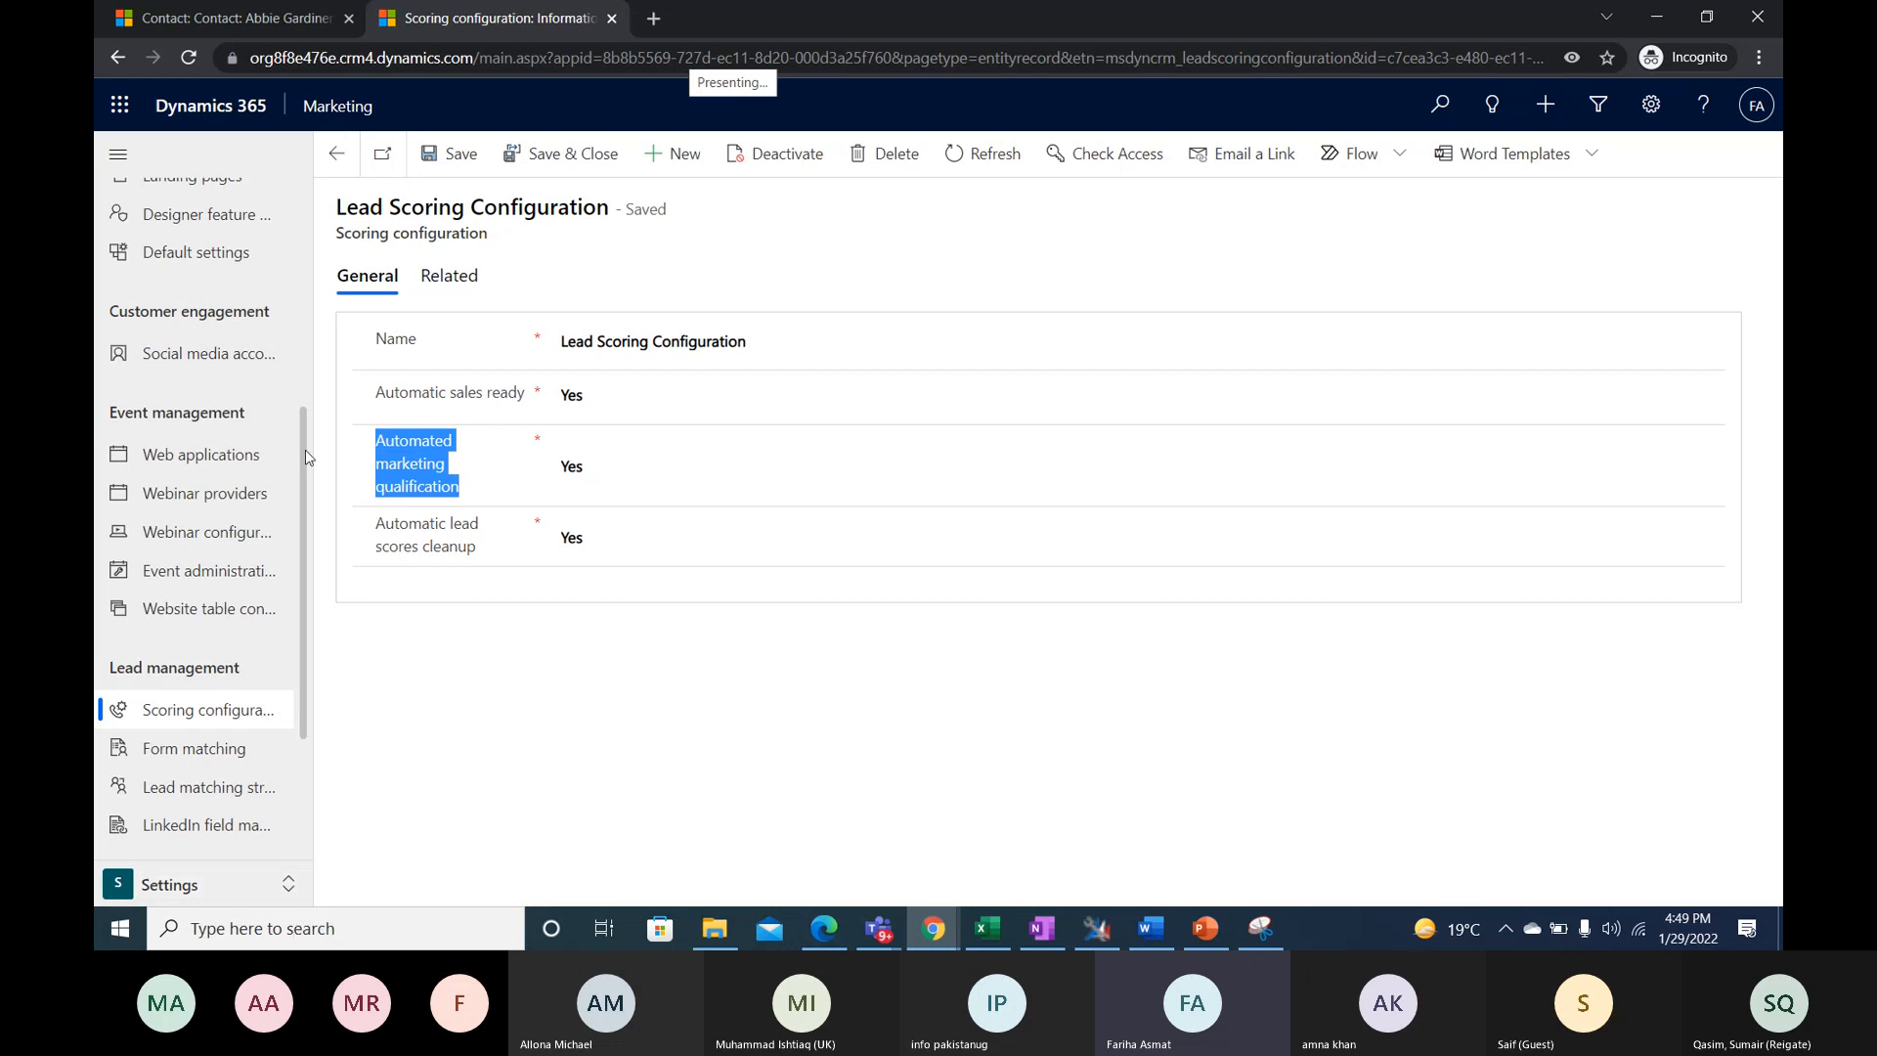
- Change from the Settings area to the Marketing area and open the Lead management scoring models
left_click(289, 885)
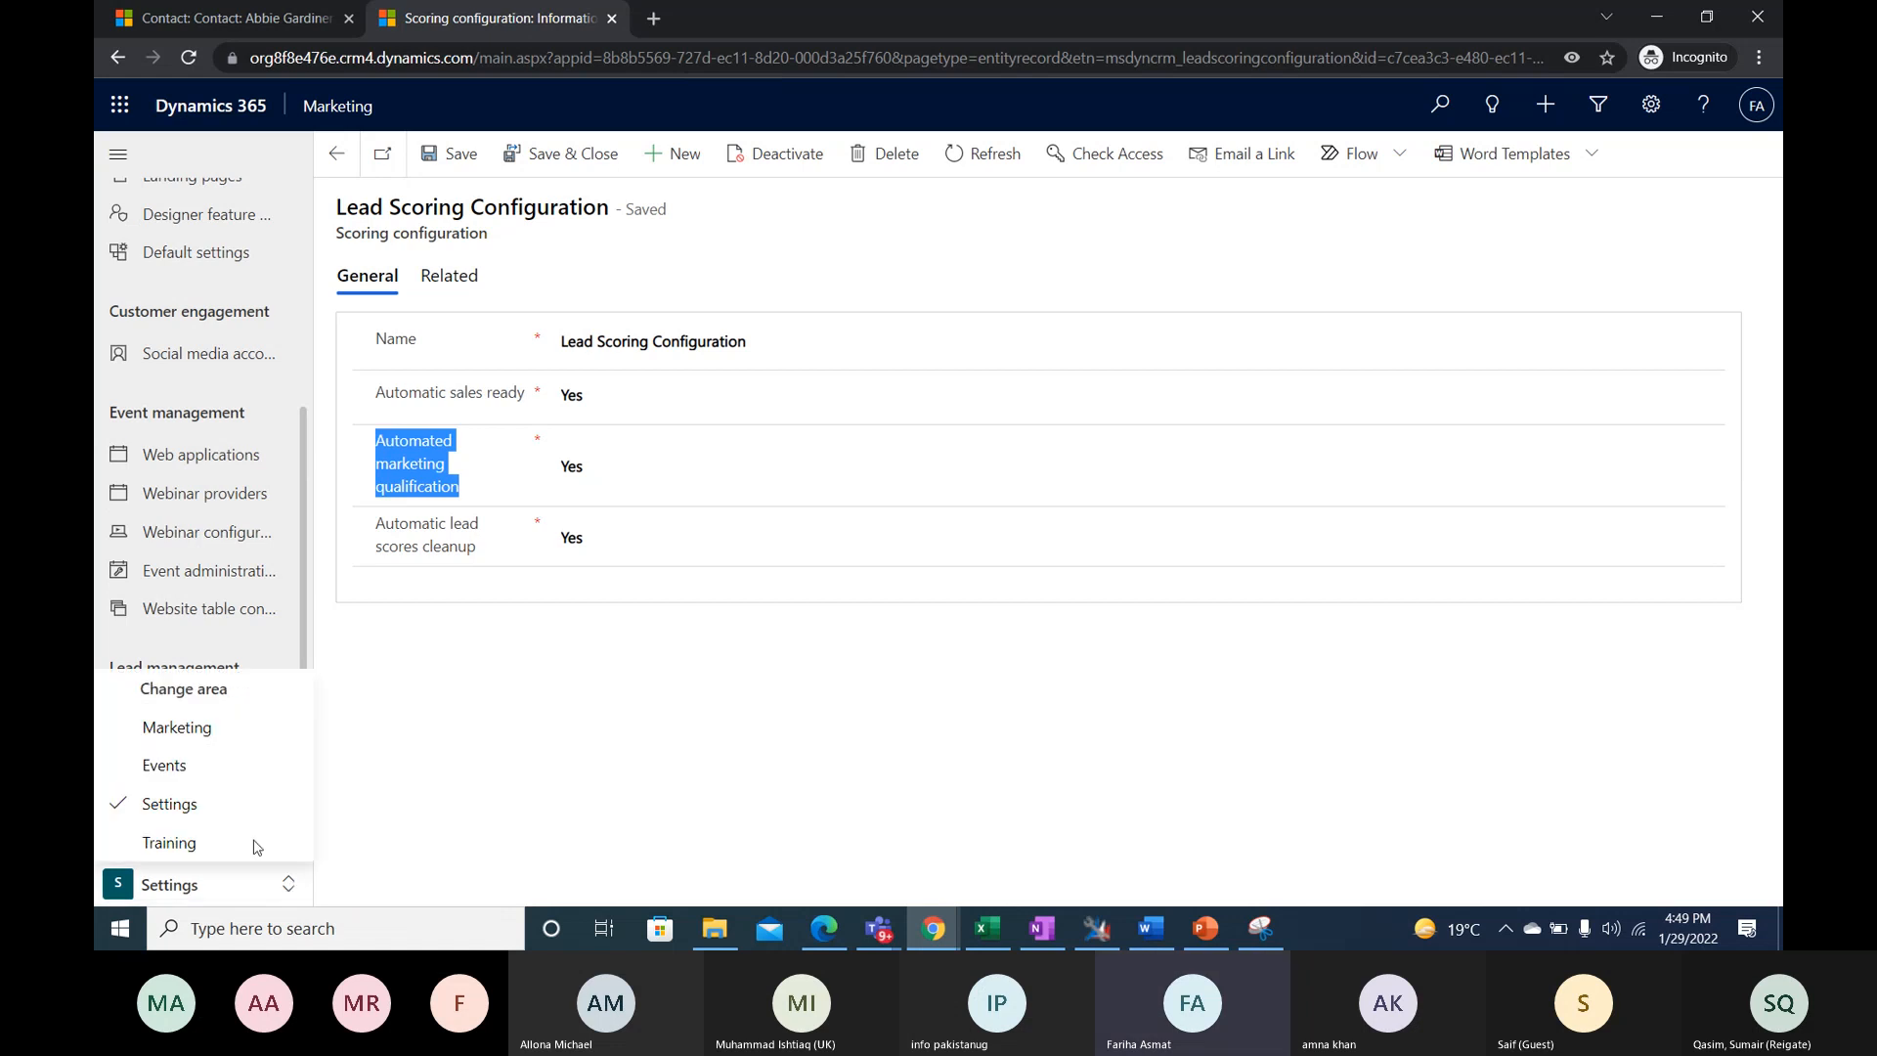
left_click(171, 738)
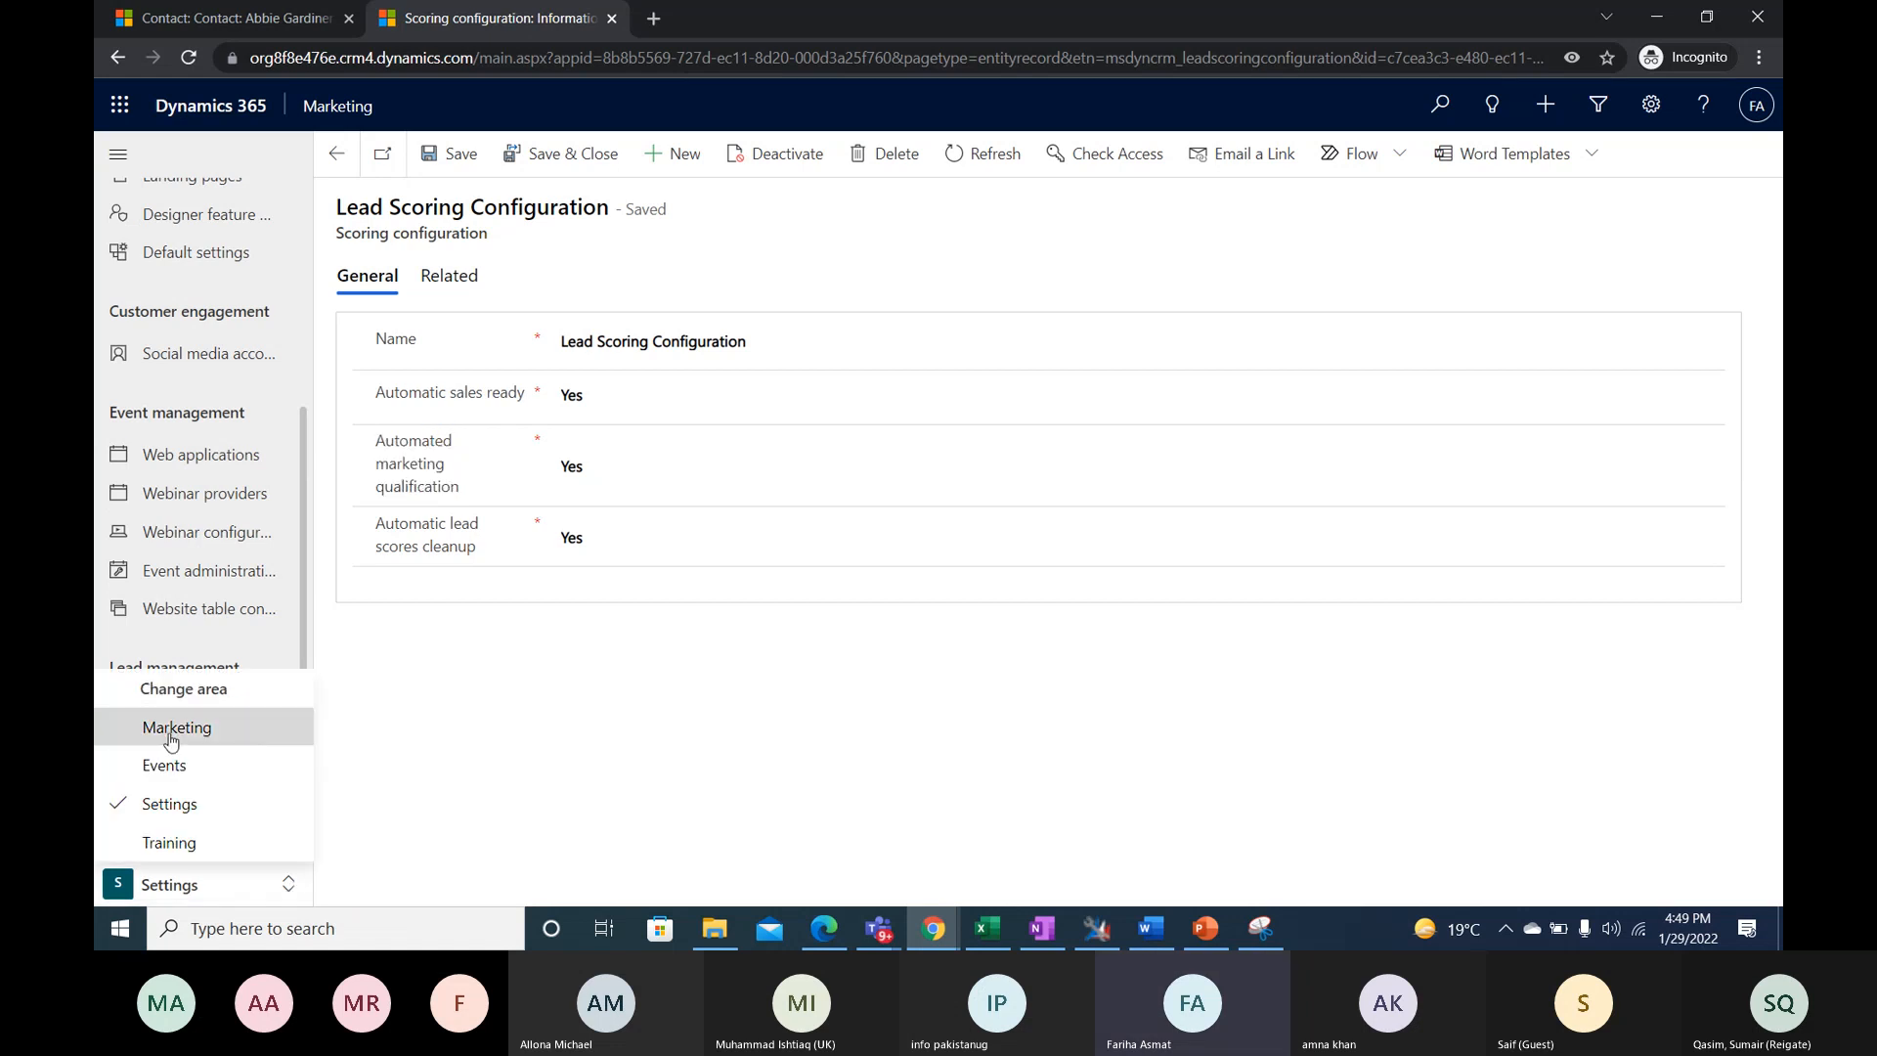
left_click(171, 740)
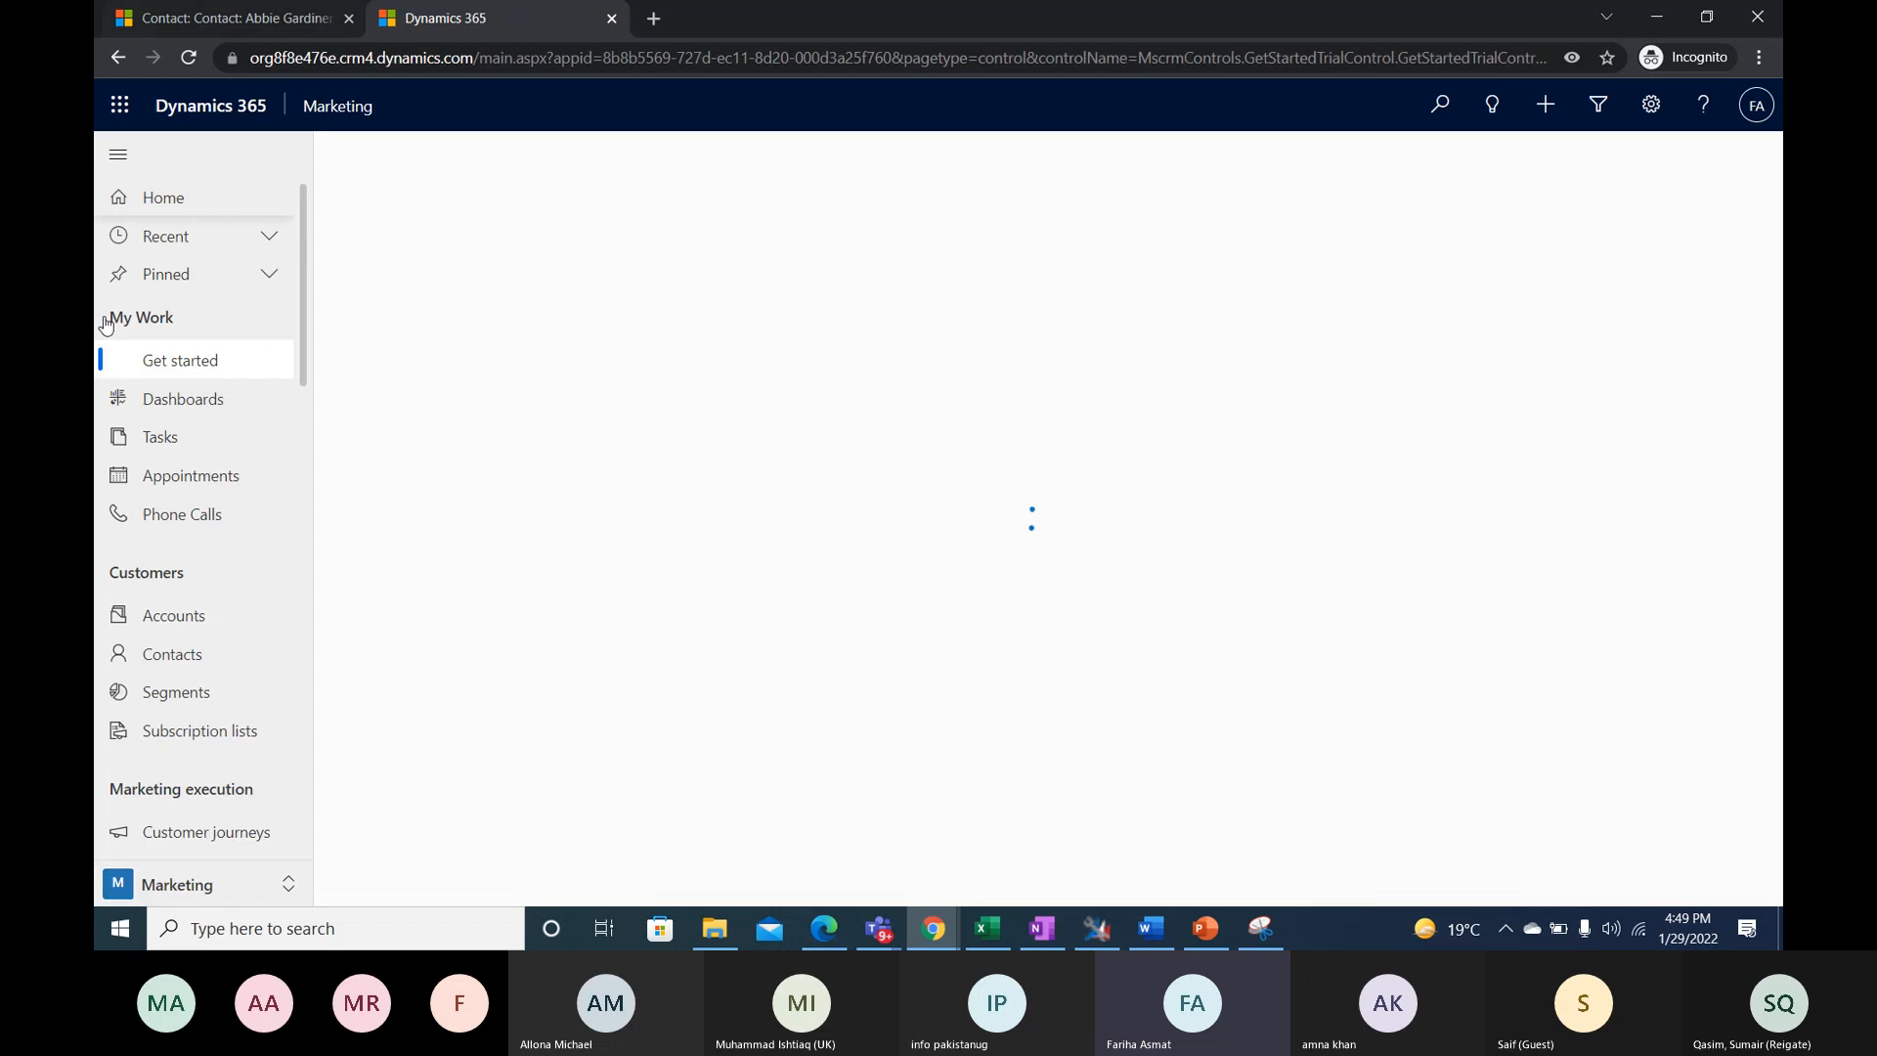
scroll(181, 731, "down", 5)
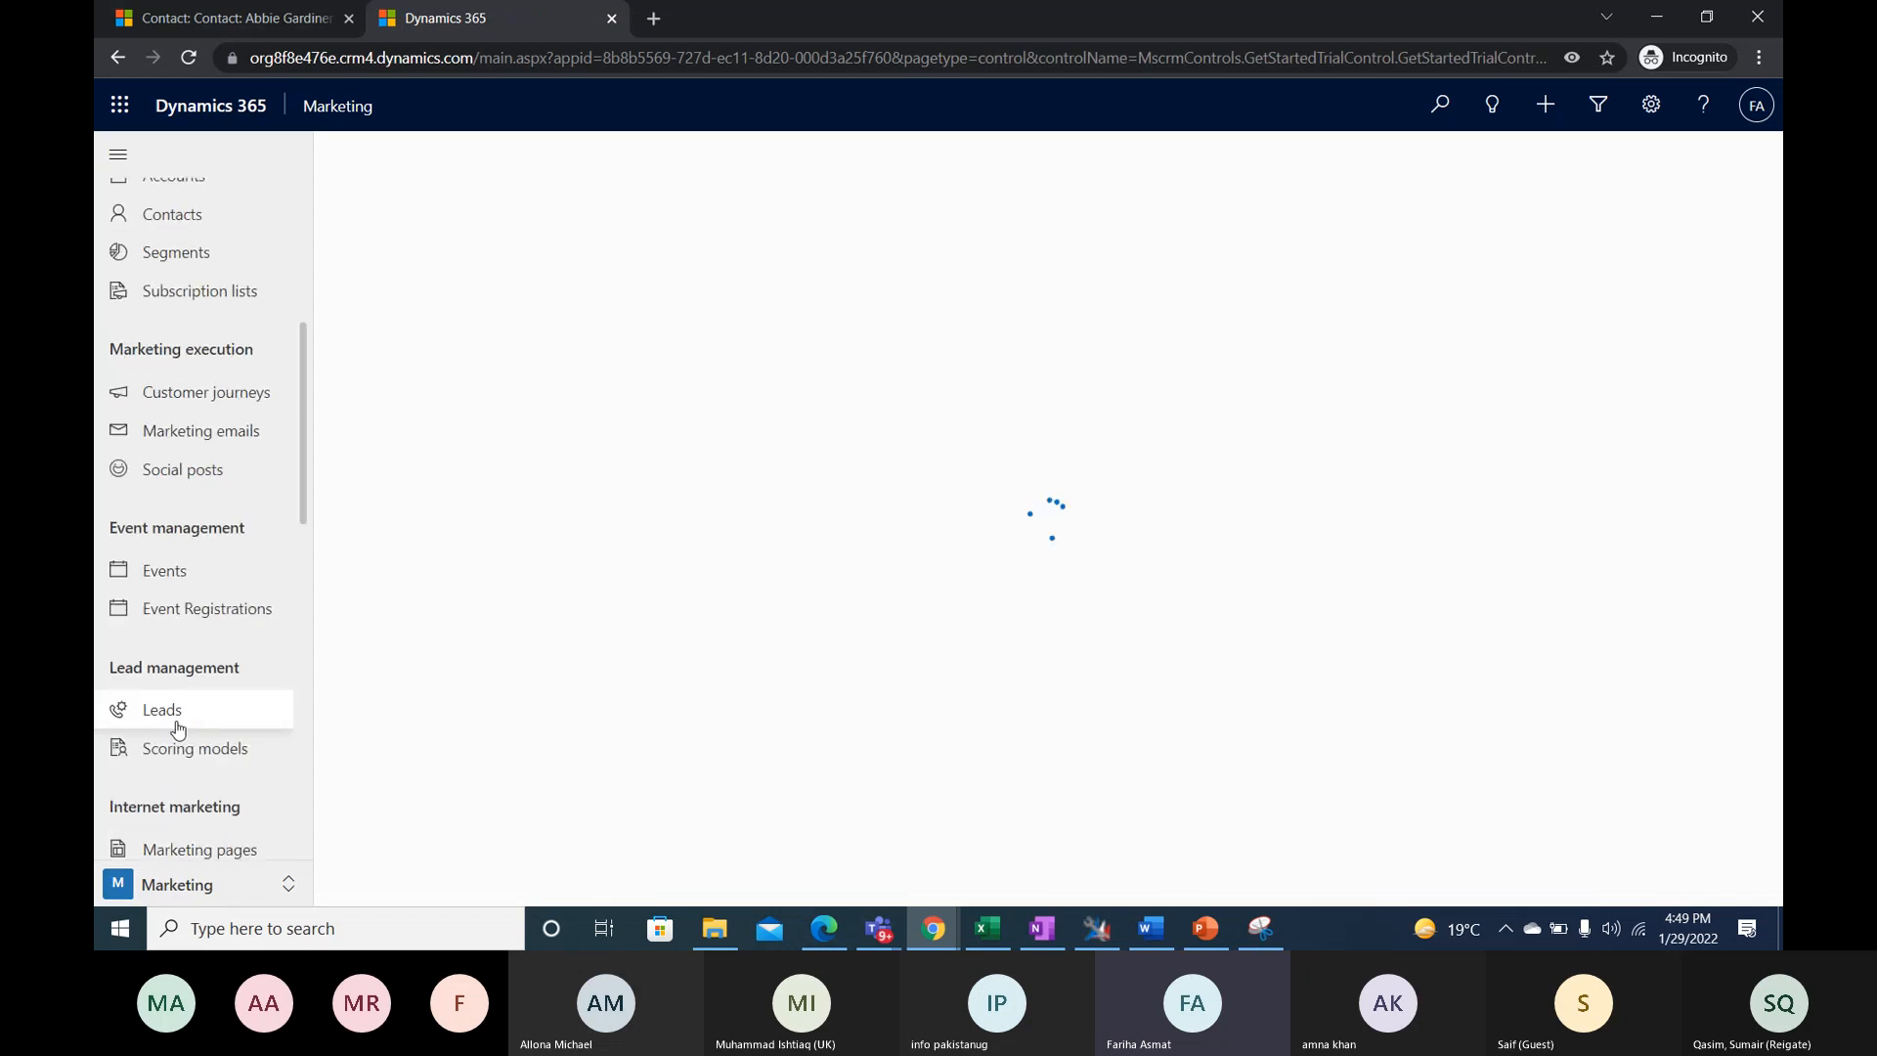
scroll(152, 606, "down", 1)
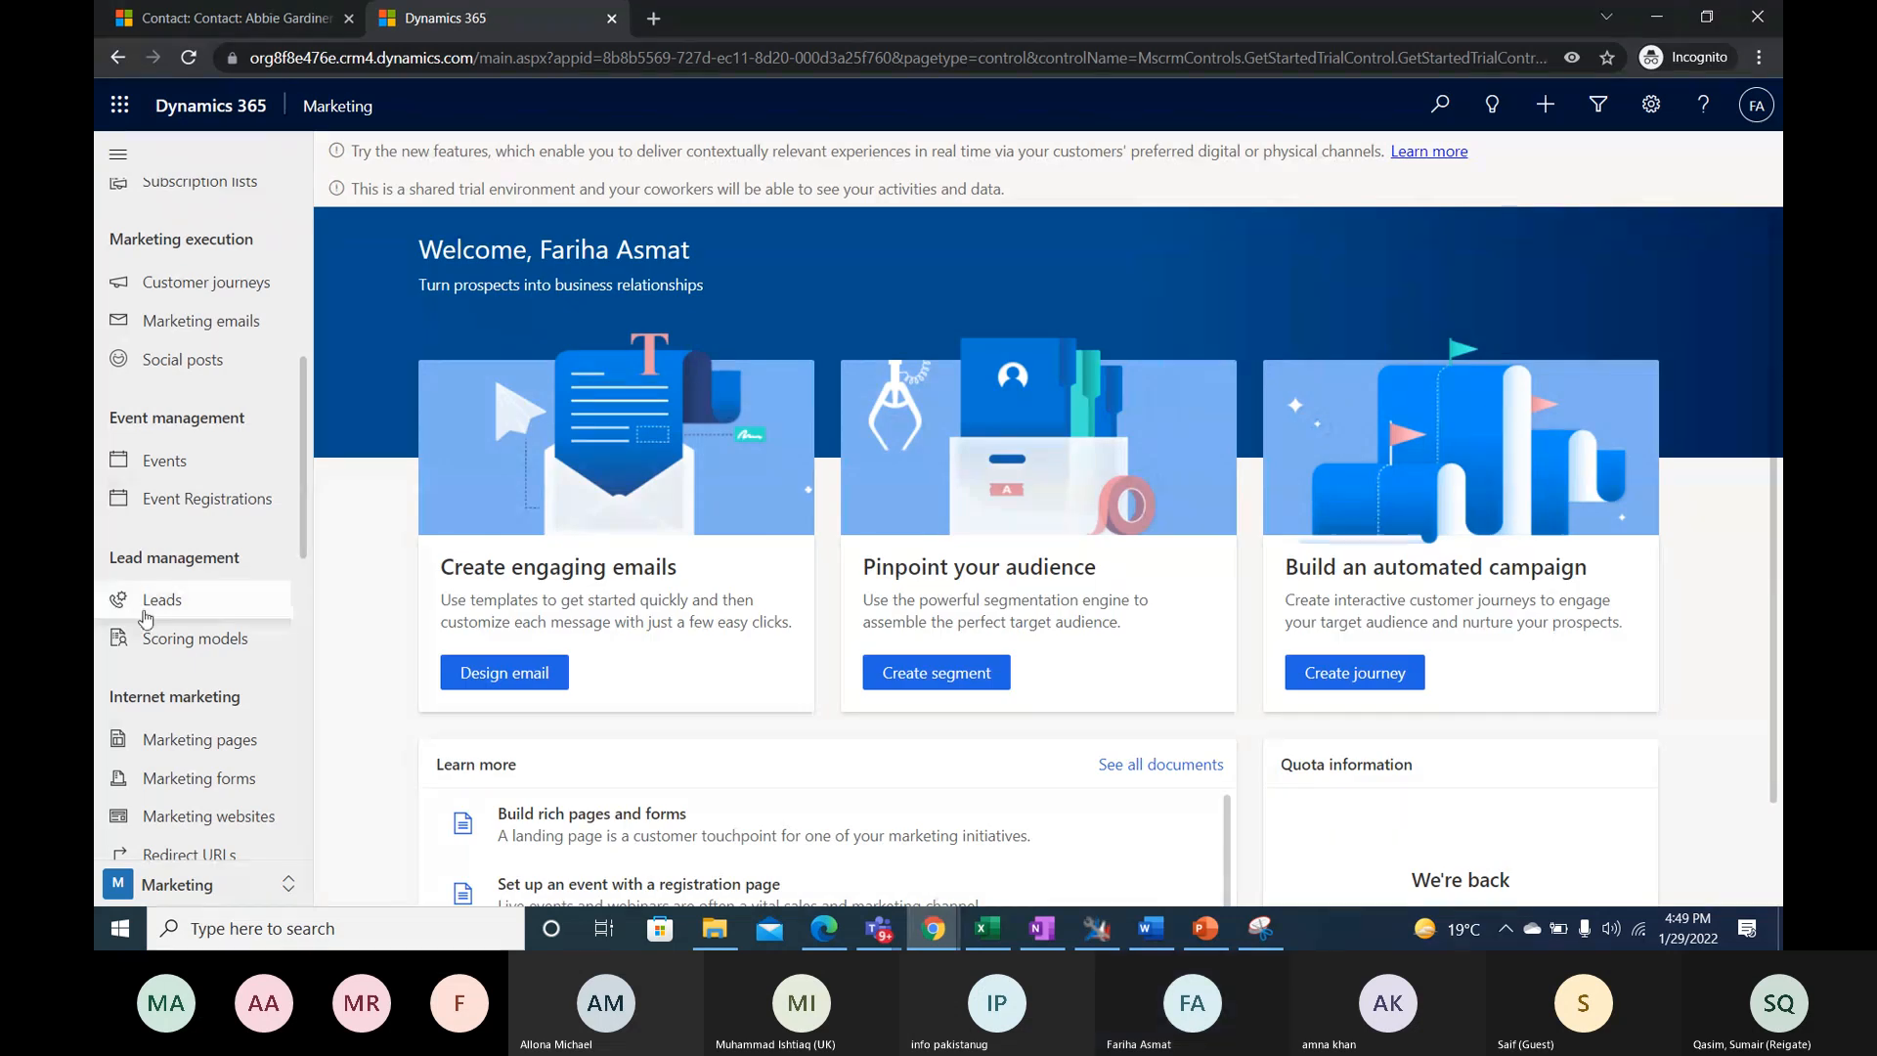
left_click(217, 645)
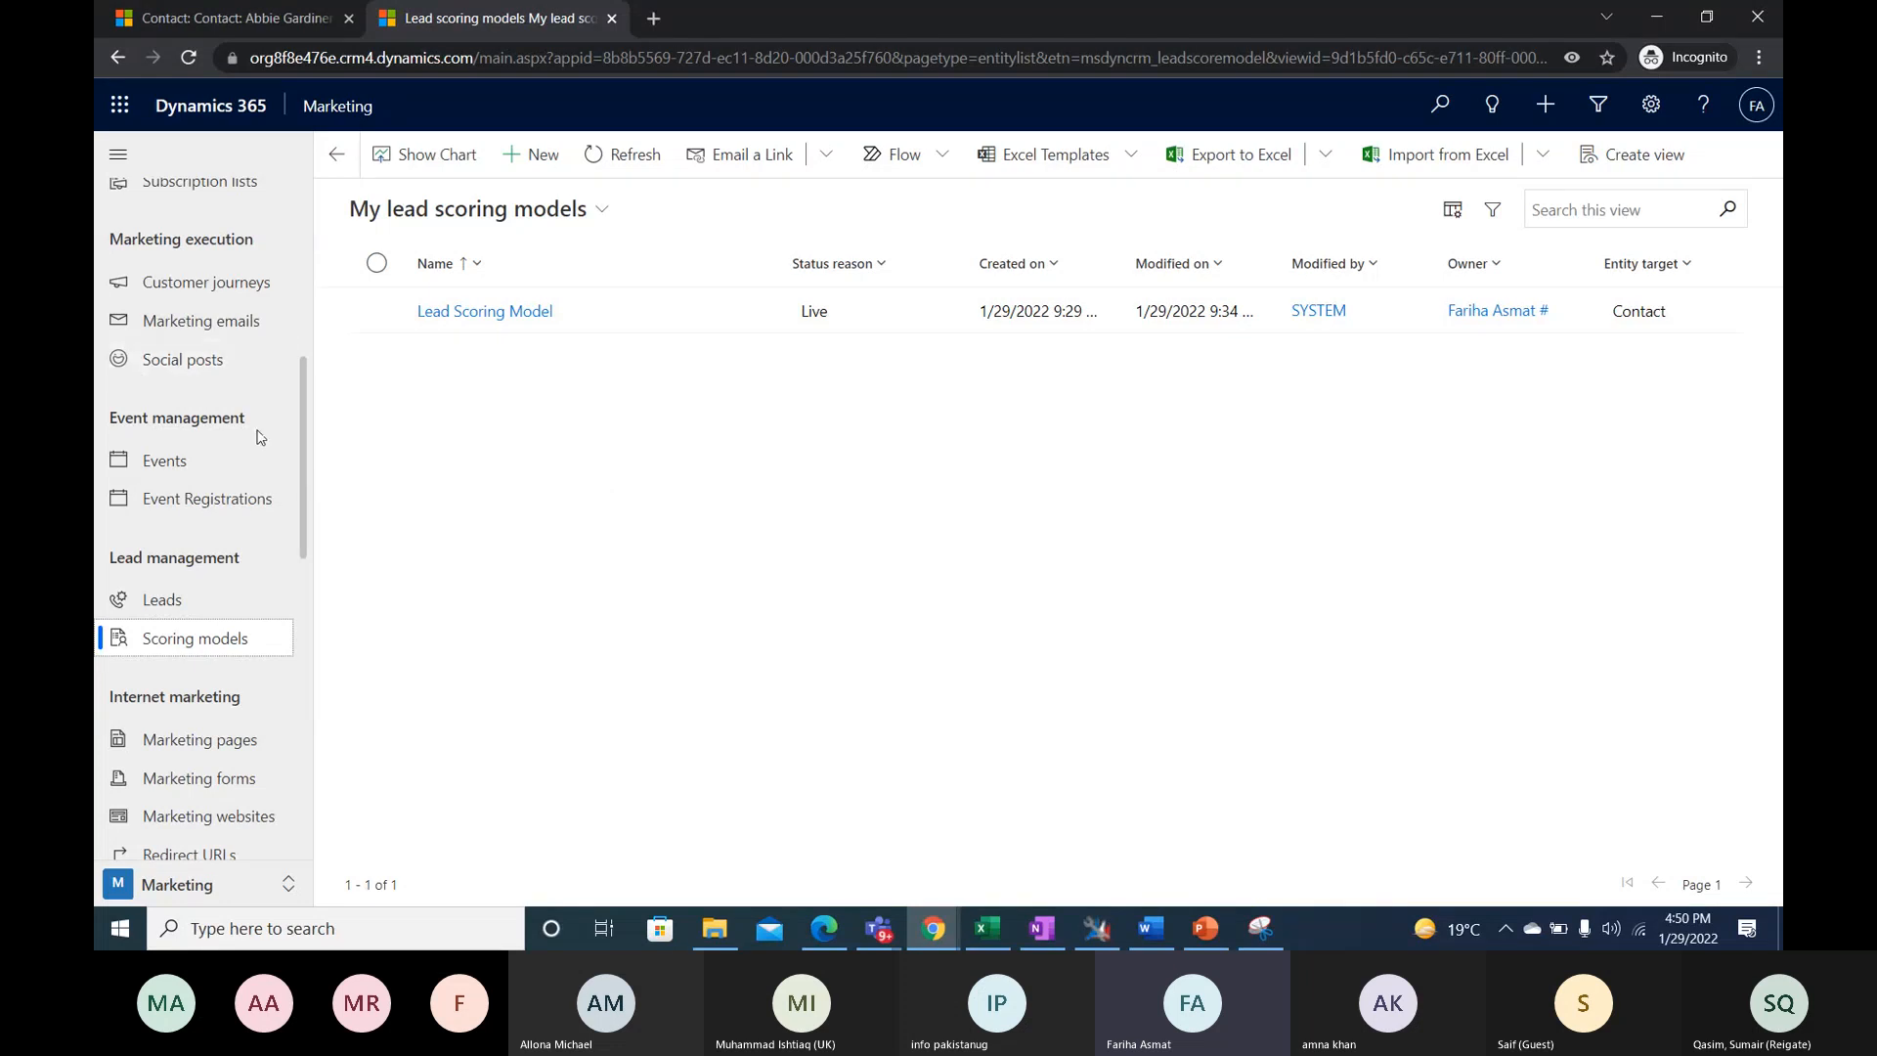
- Create a new lead scoring model and look at its Grades settings and its Toolbox components
scroll(294, 420, "up", 3)
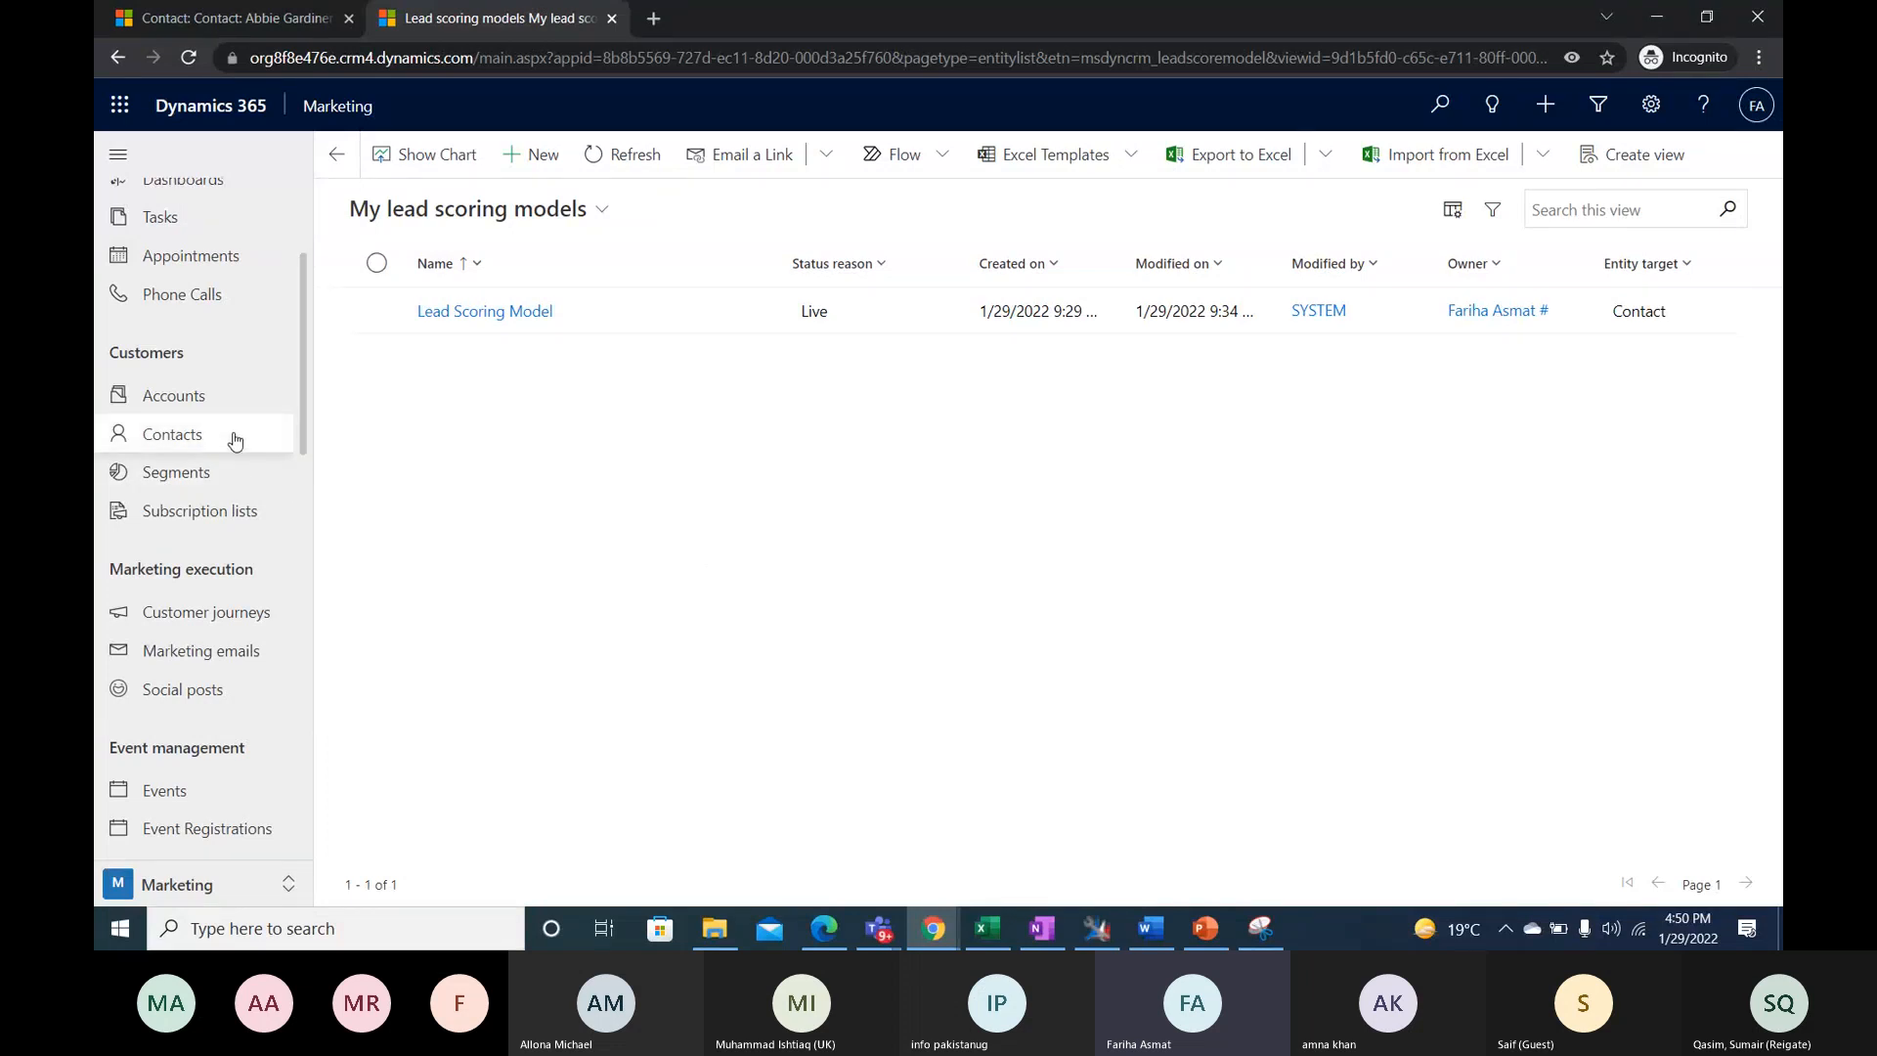
scroll(238, 780, "down", 1)
scroll(238, 780, "down", 5)
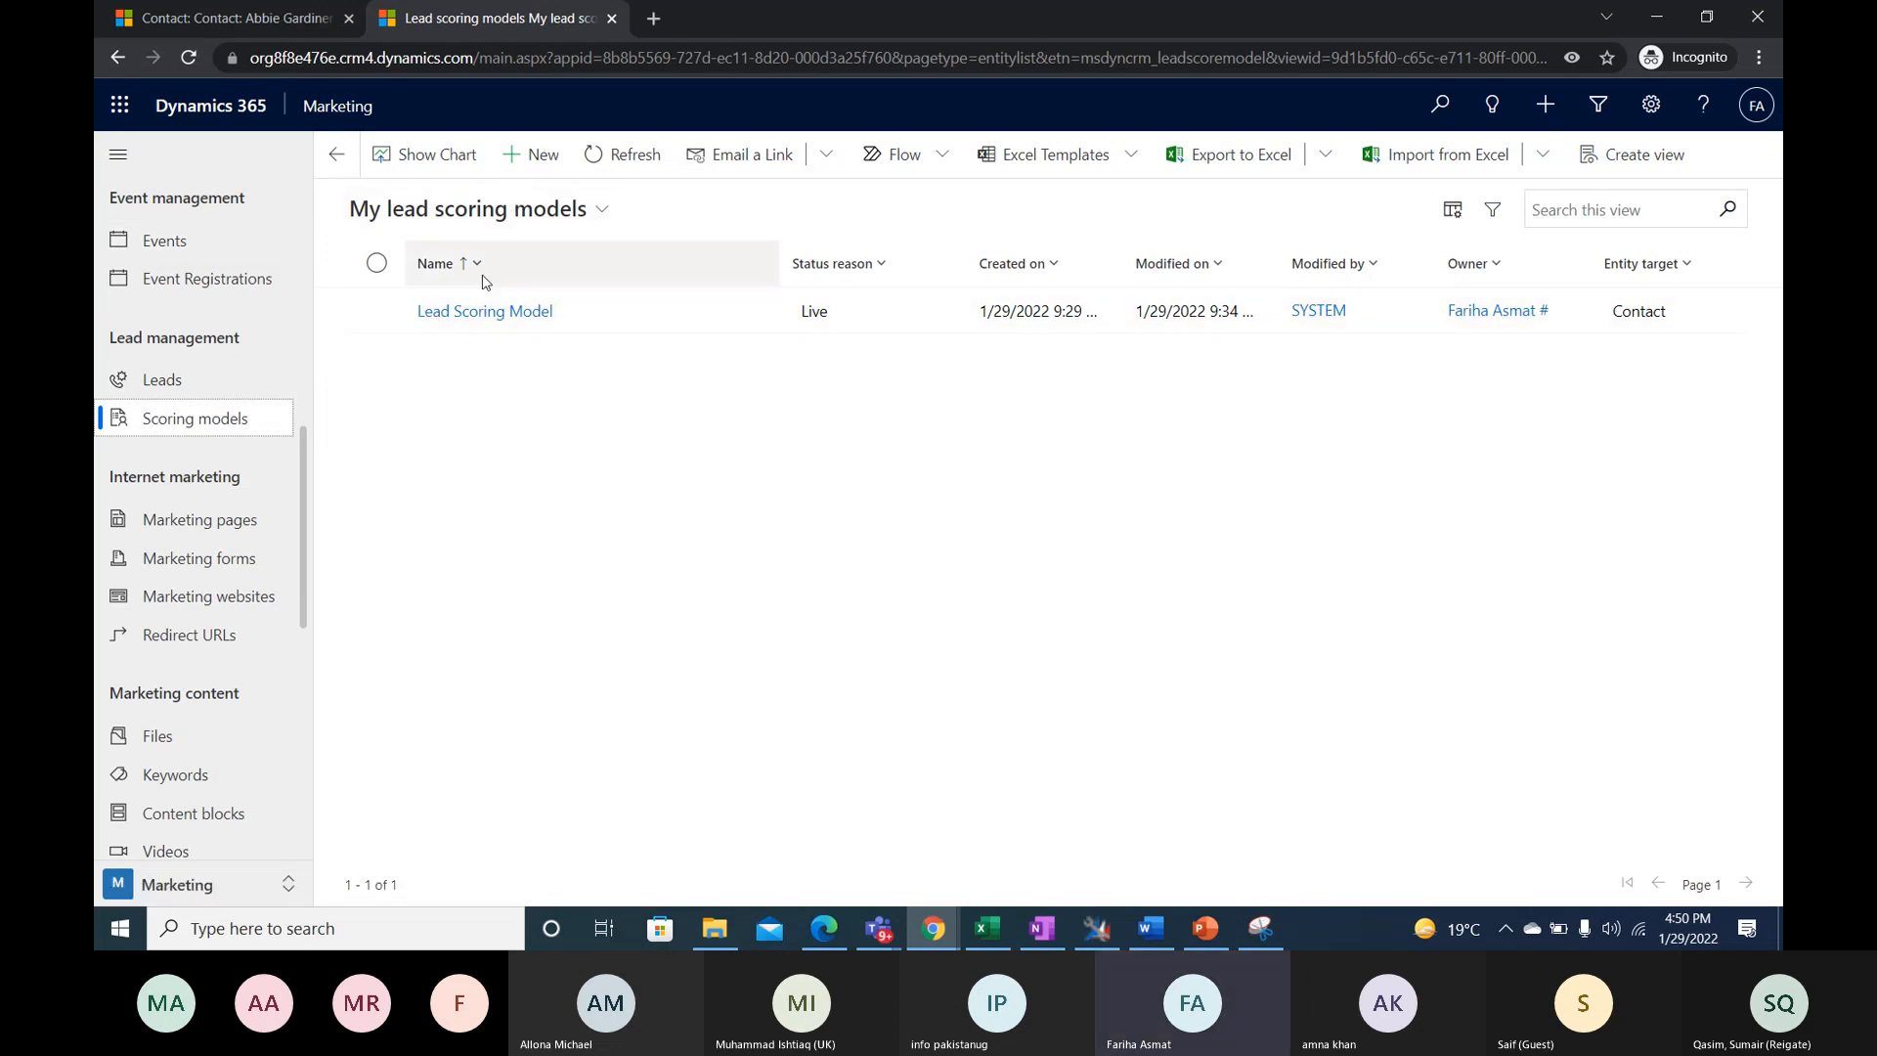
left_click(524, 172)
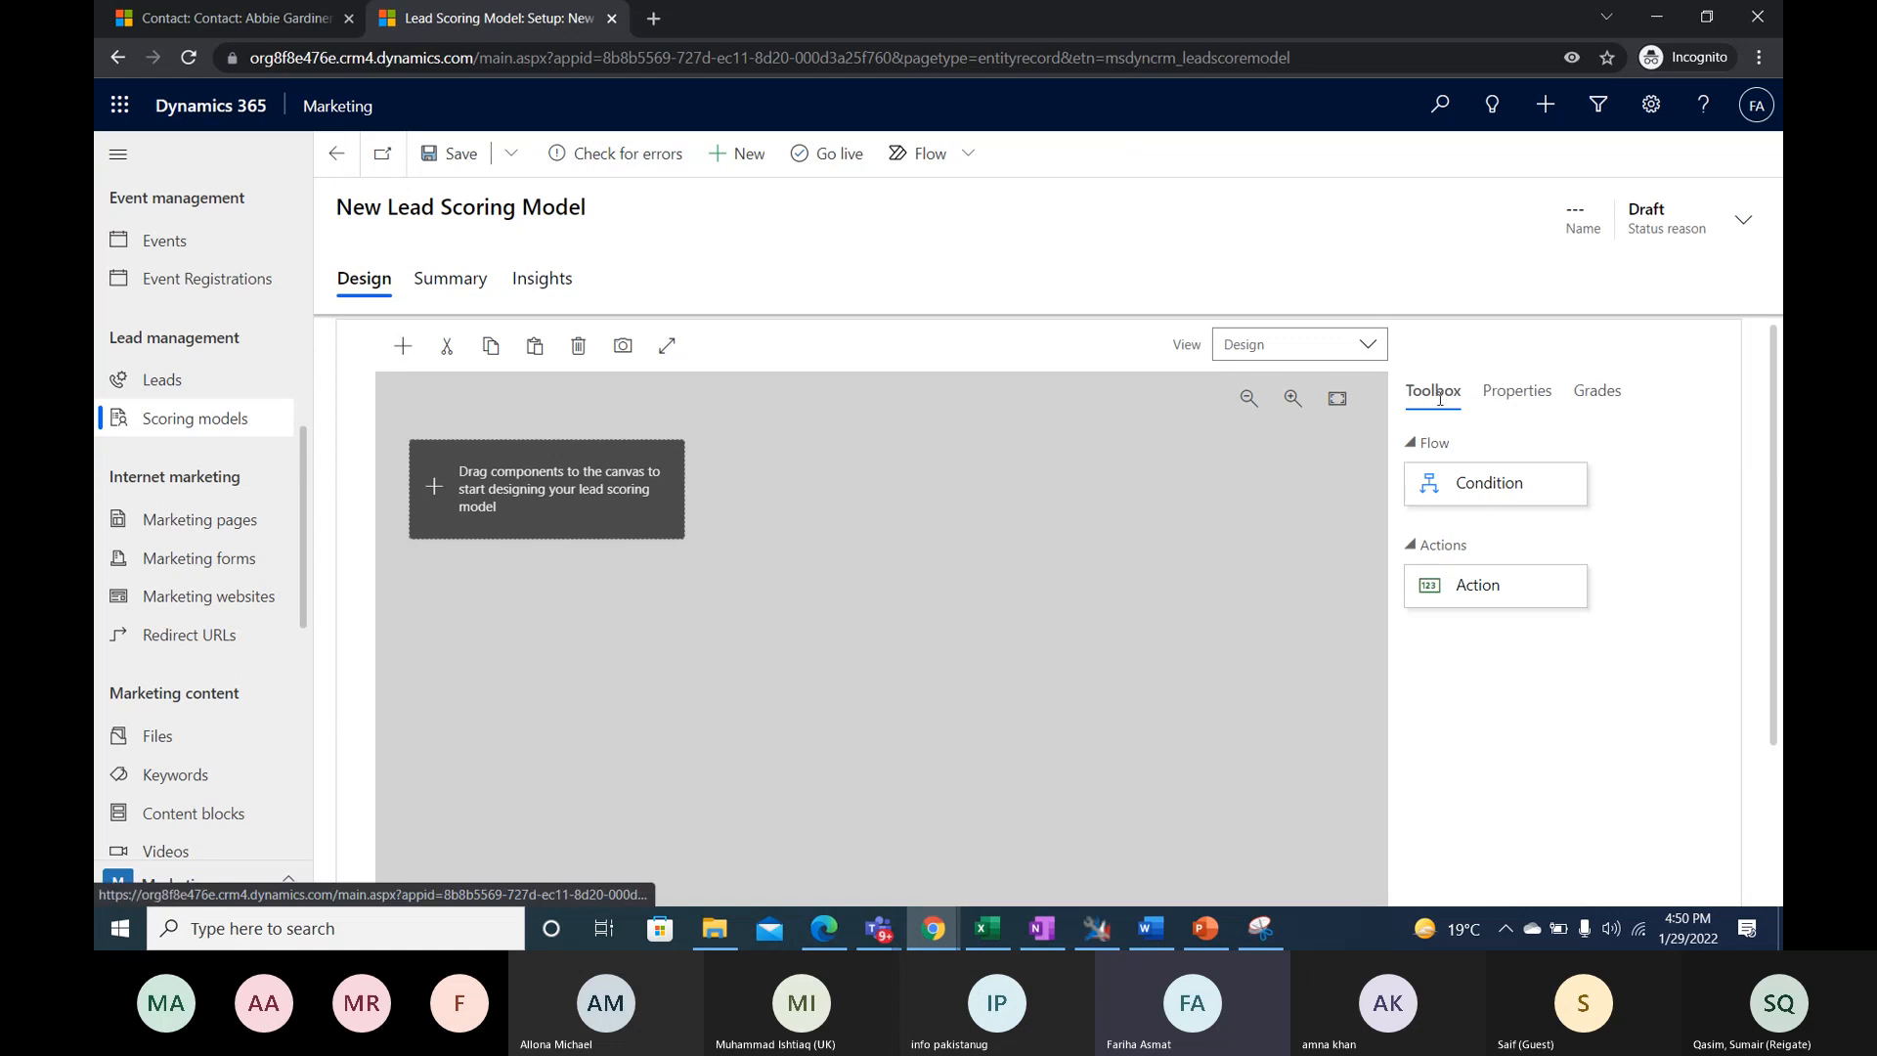
left_click(1599, 394)
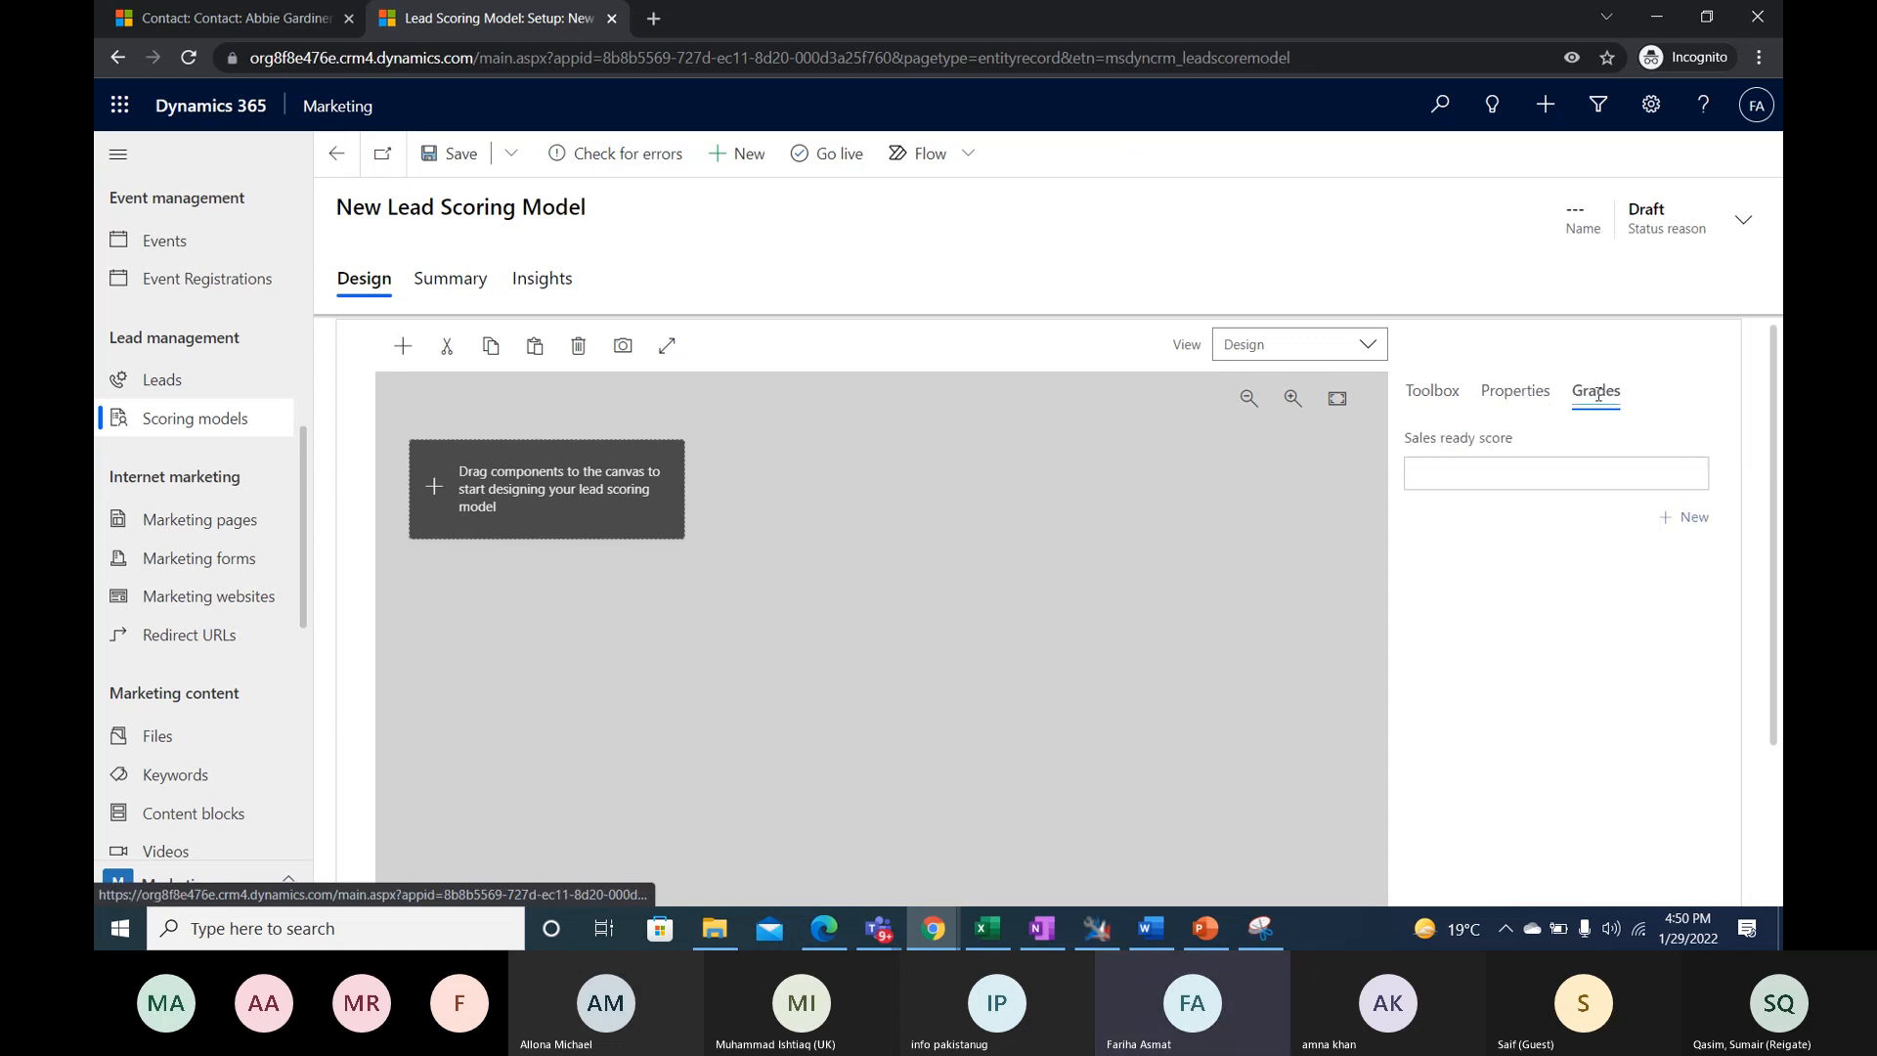
left_click(1429, 396)
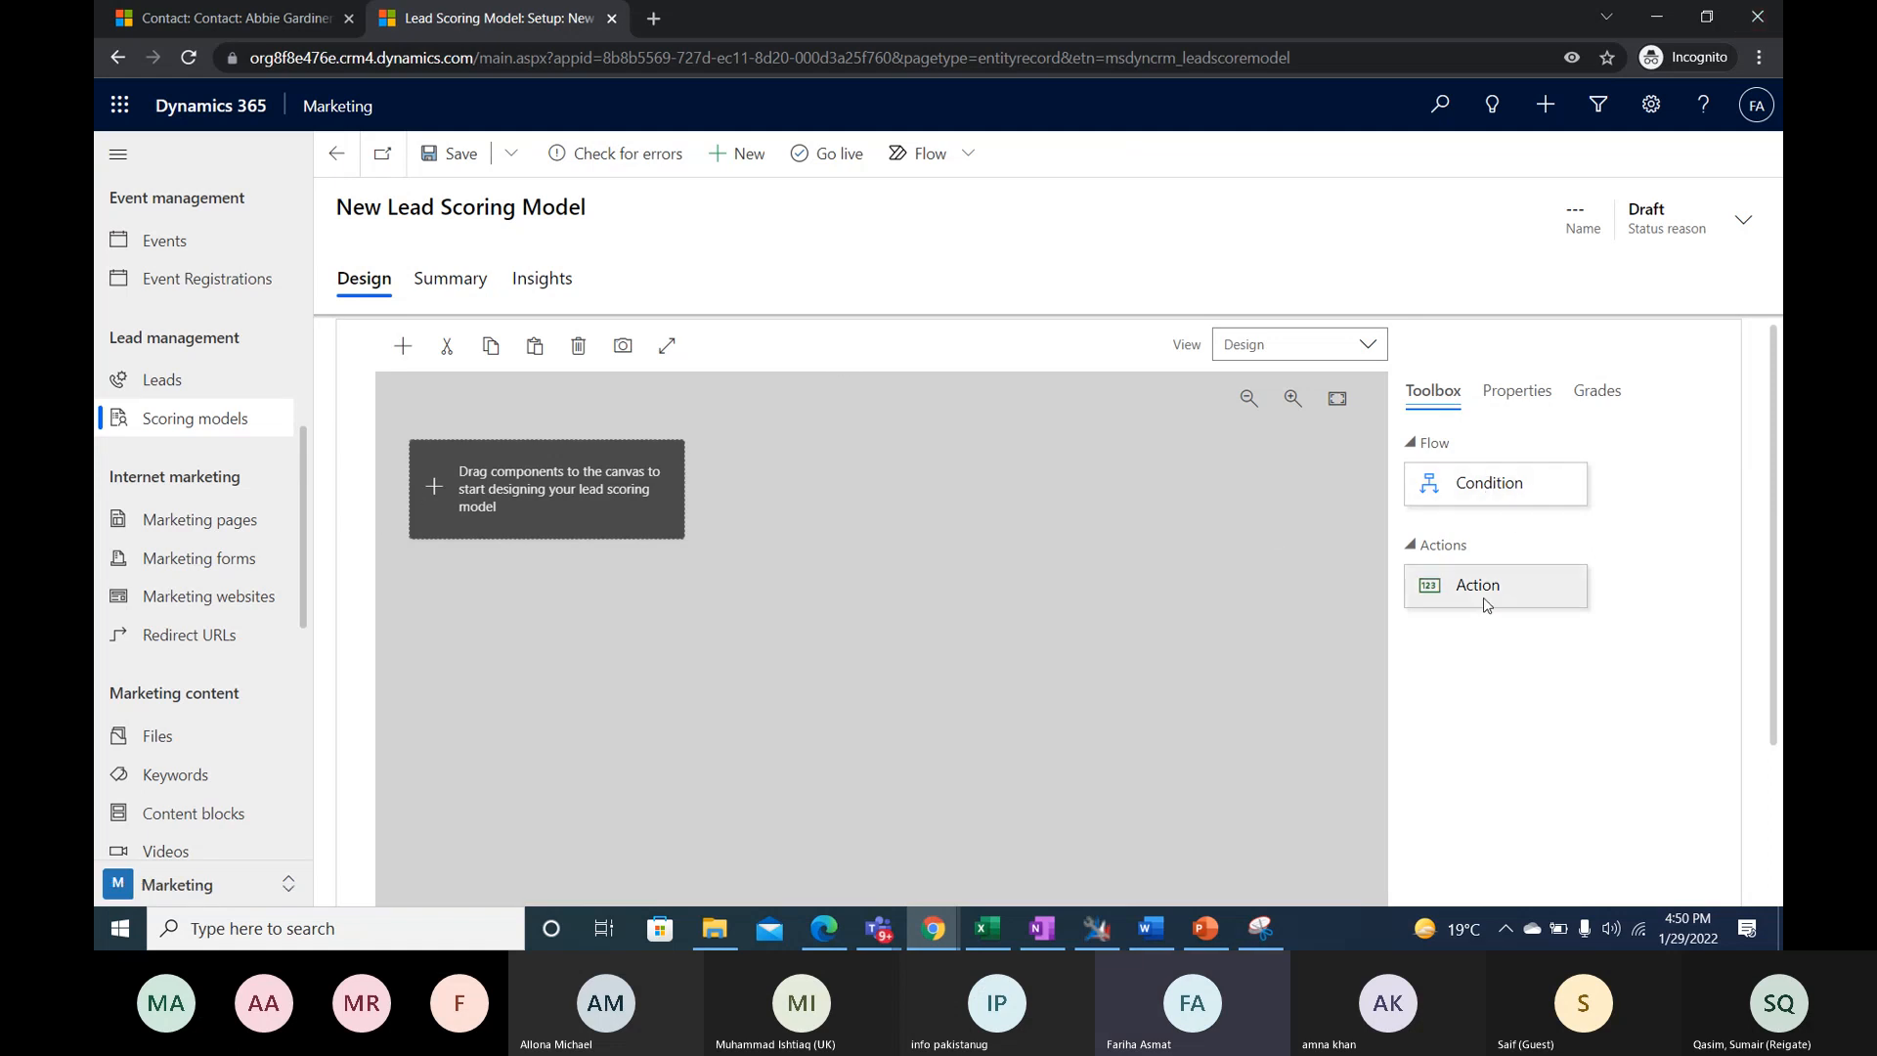
- Add a Condition tile to the empty canvas, expand it and inspect the properties of the tile and its nested condition
left_click_drag(1500, 489, 478, 534)
left_click(660, 518)
left_click(646, 565)
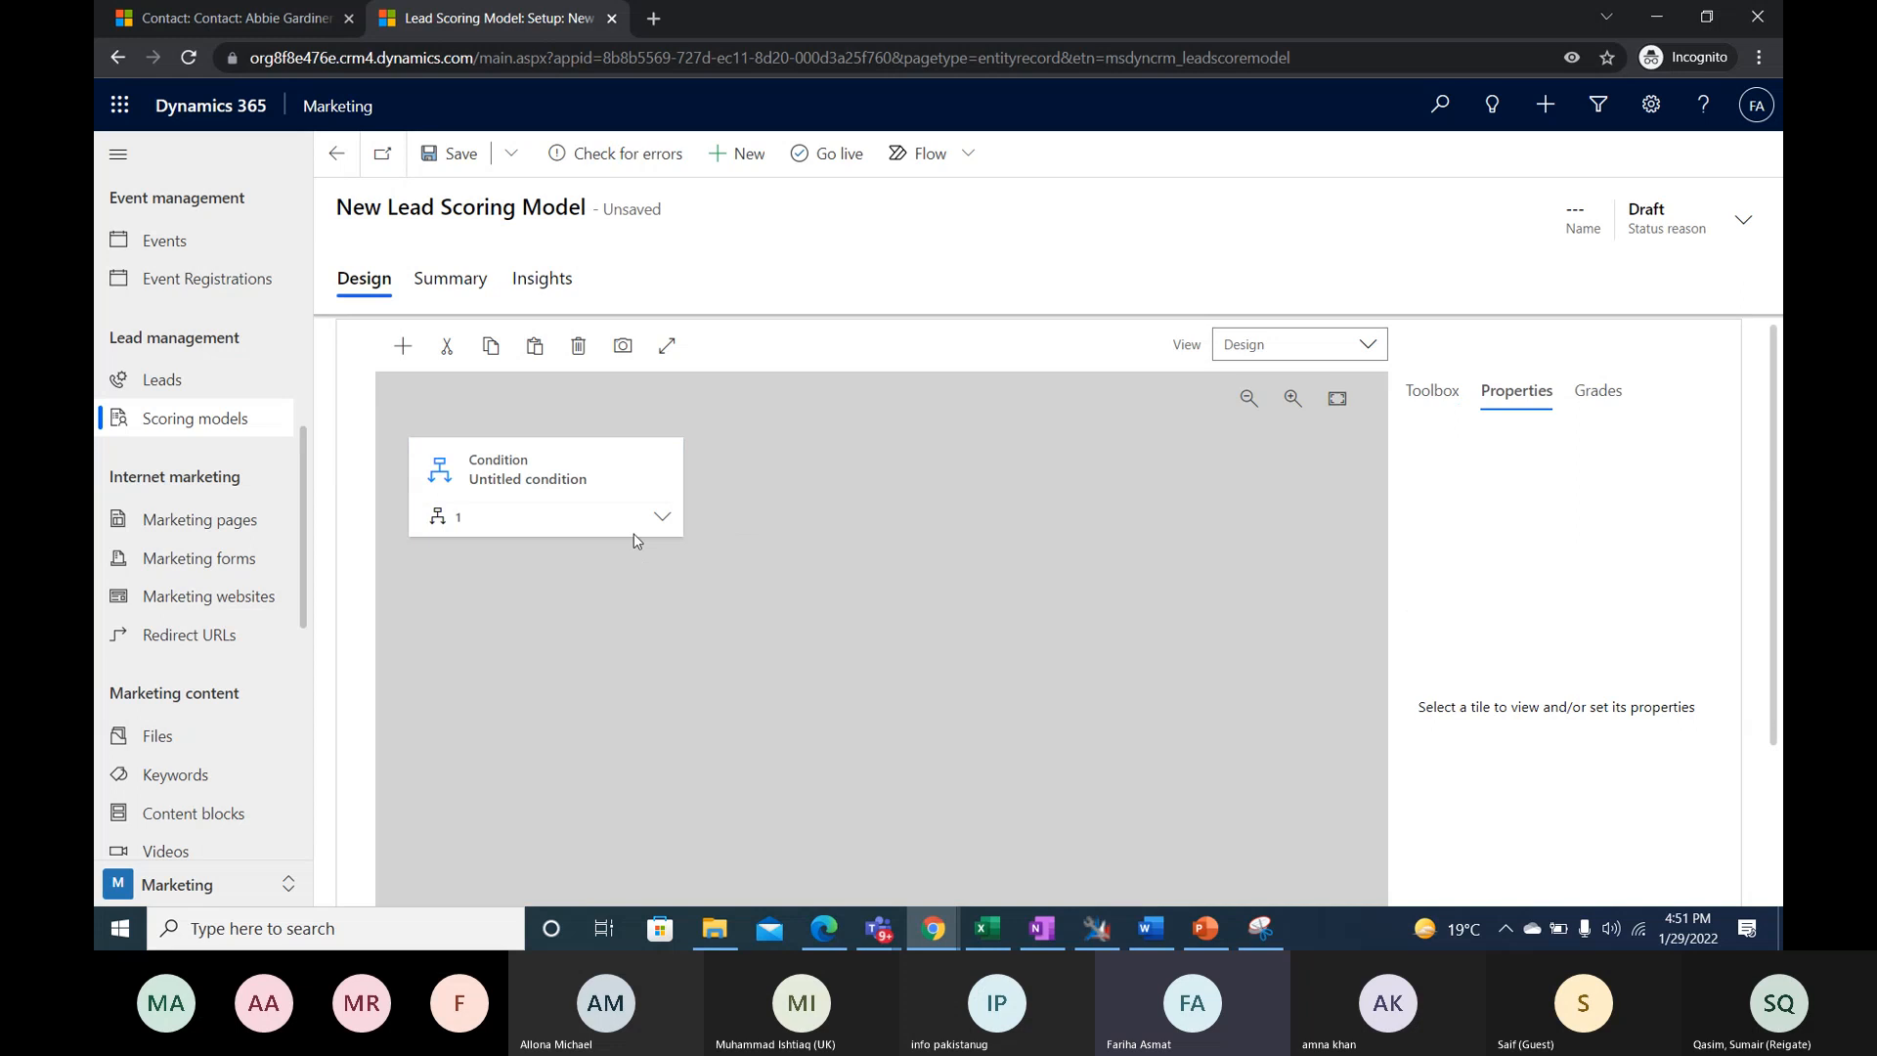
left_click(636, 532)
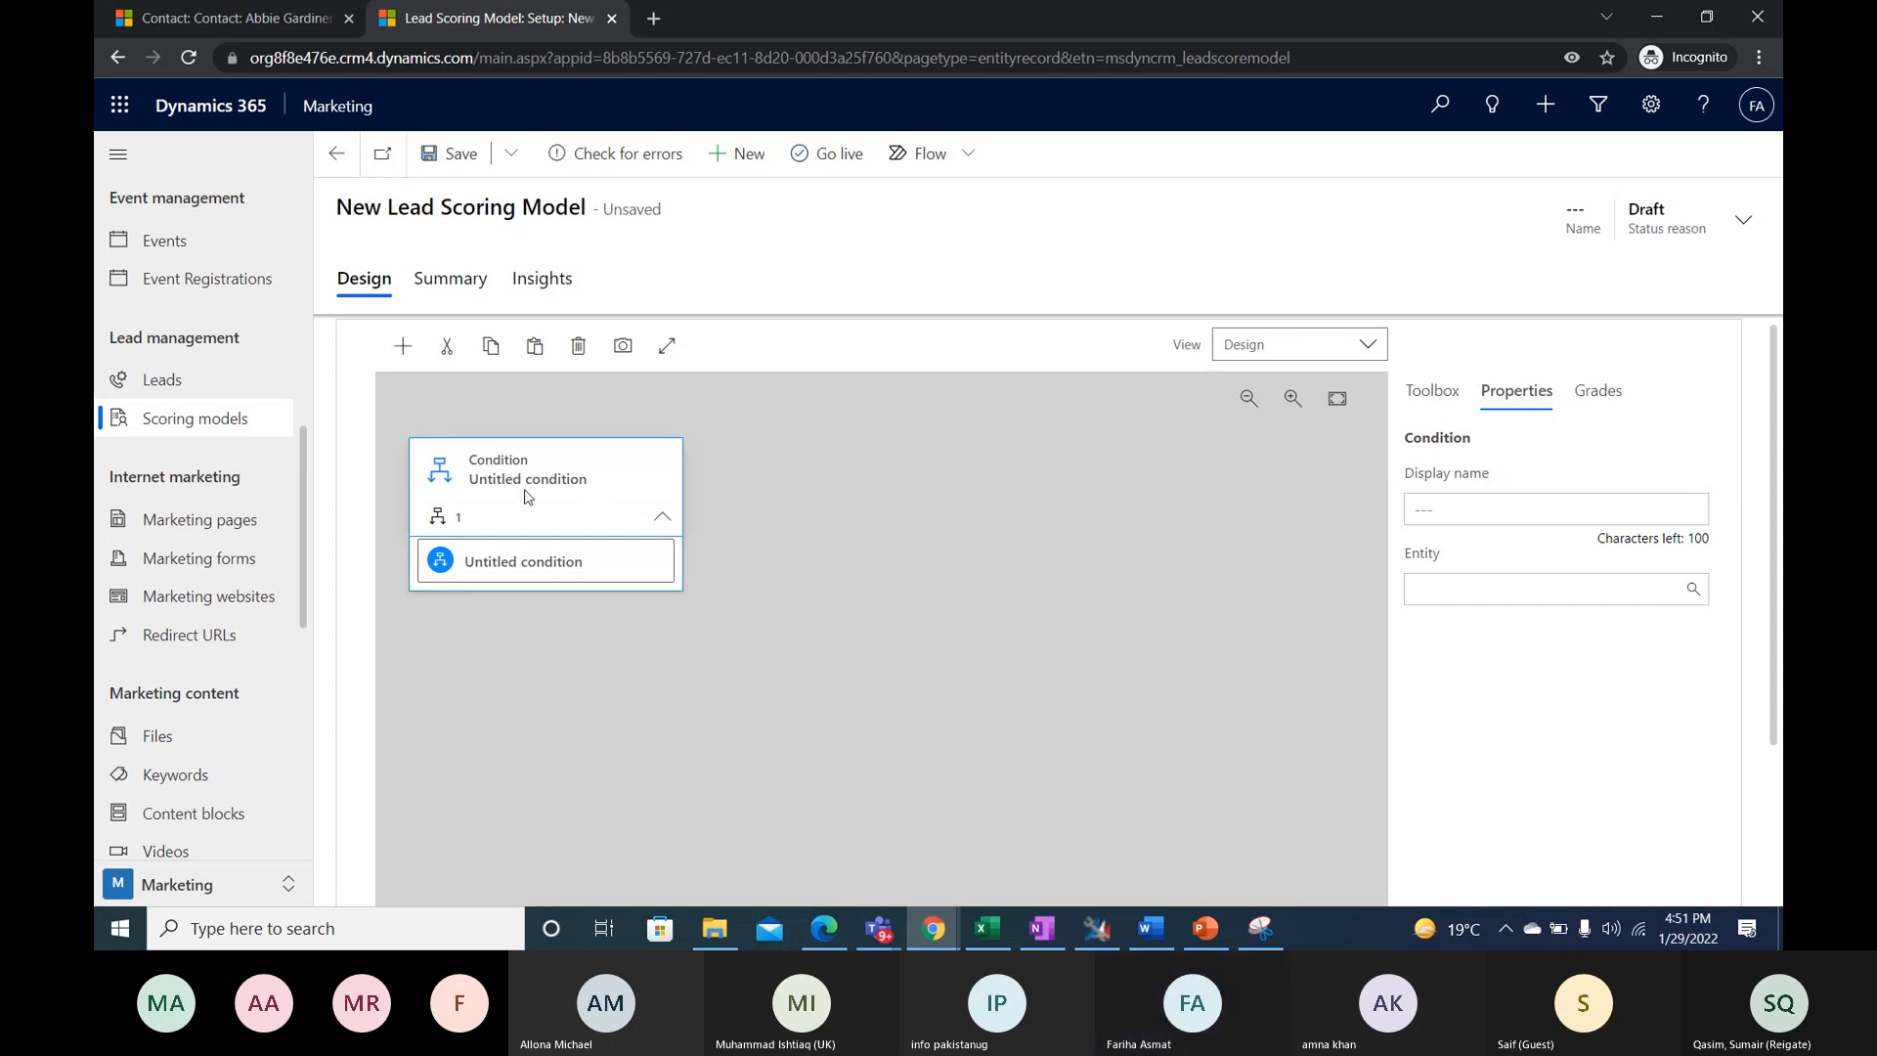
left_click(472, 492)
left_click(1487, 497)
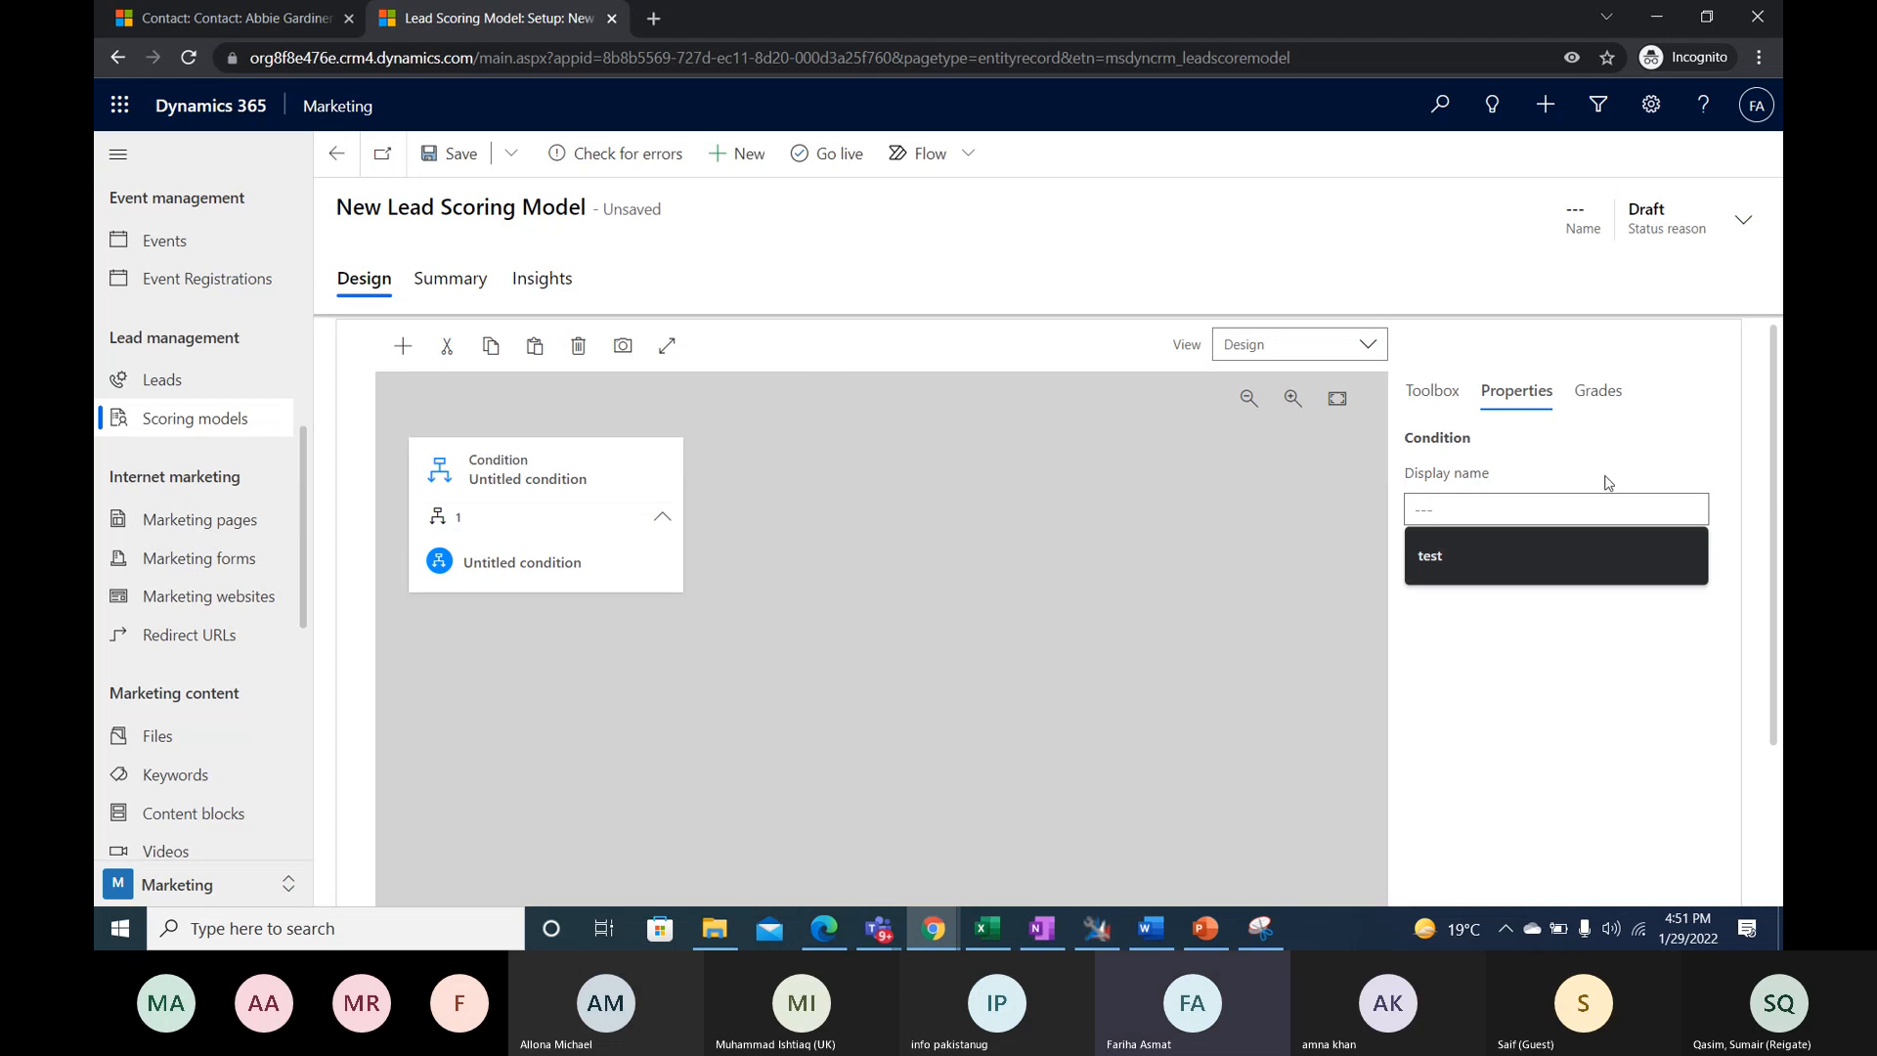
left_click(1432, 391)
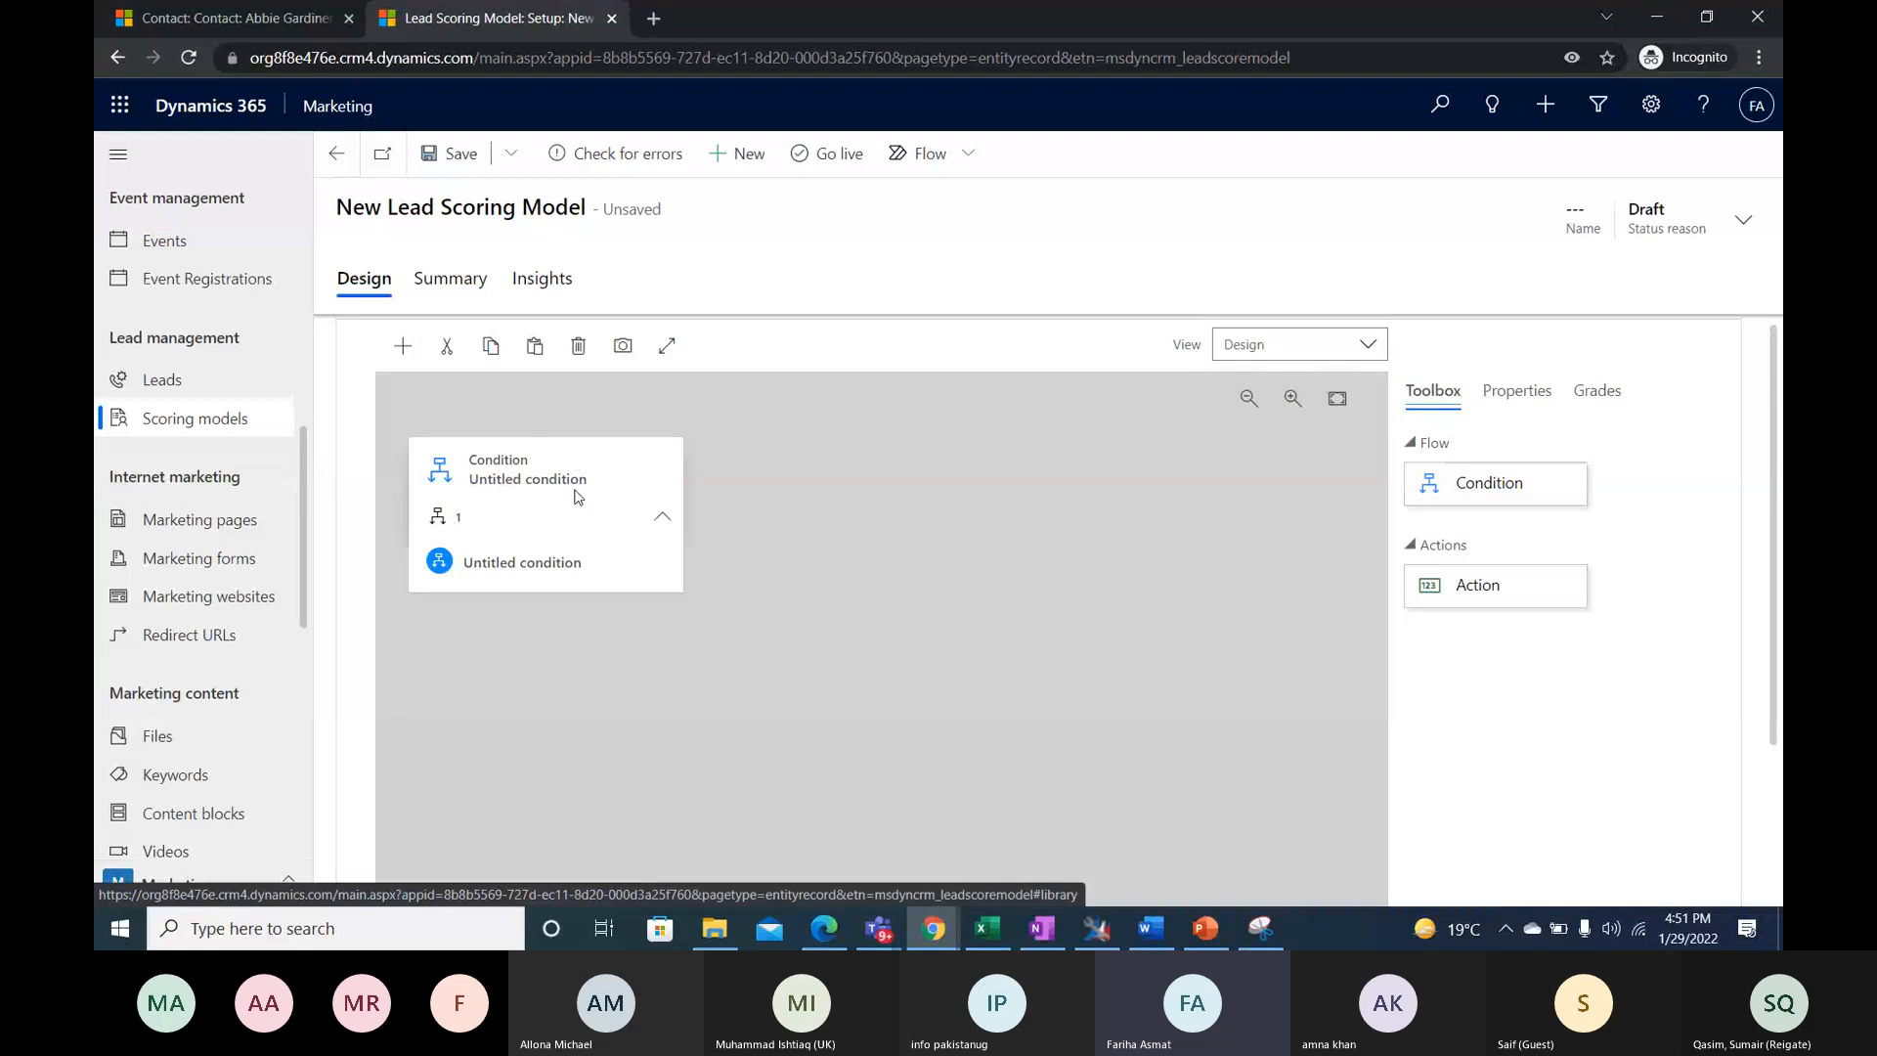
left_click(580, 526)
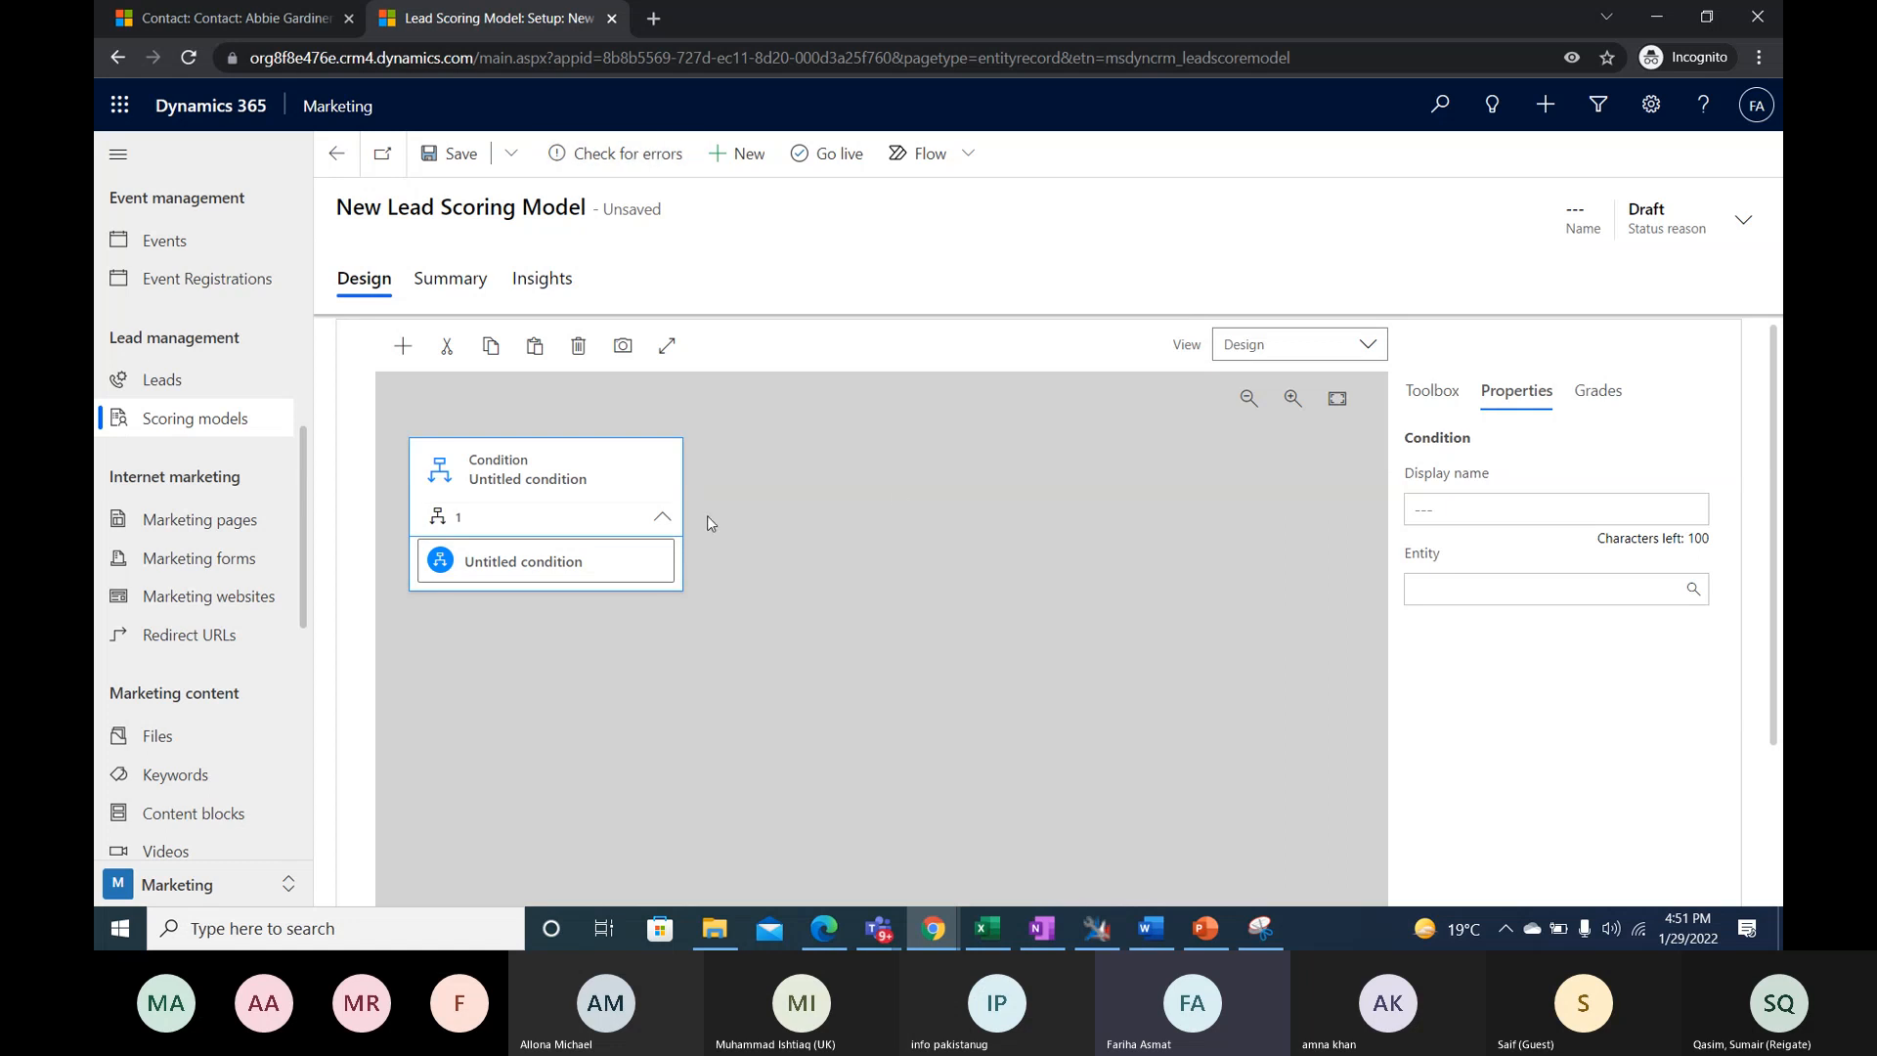
- Set the parent condition tile's display name to "Email is cliked ?"
left_click(541, 476)
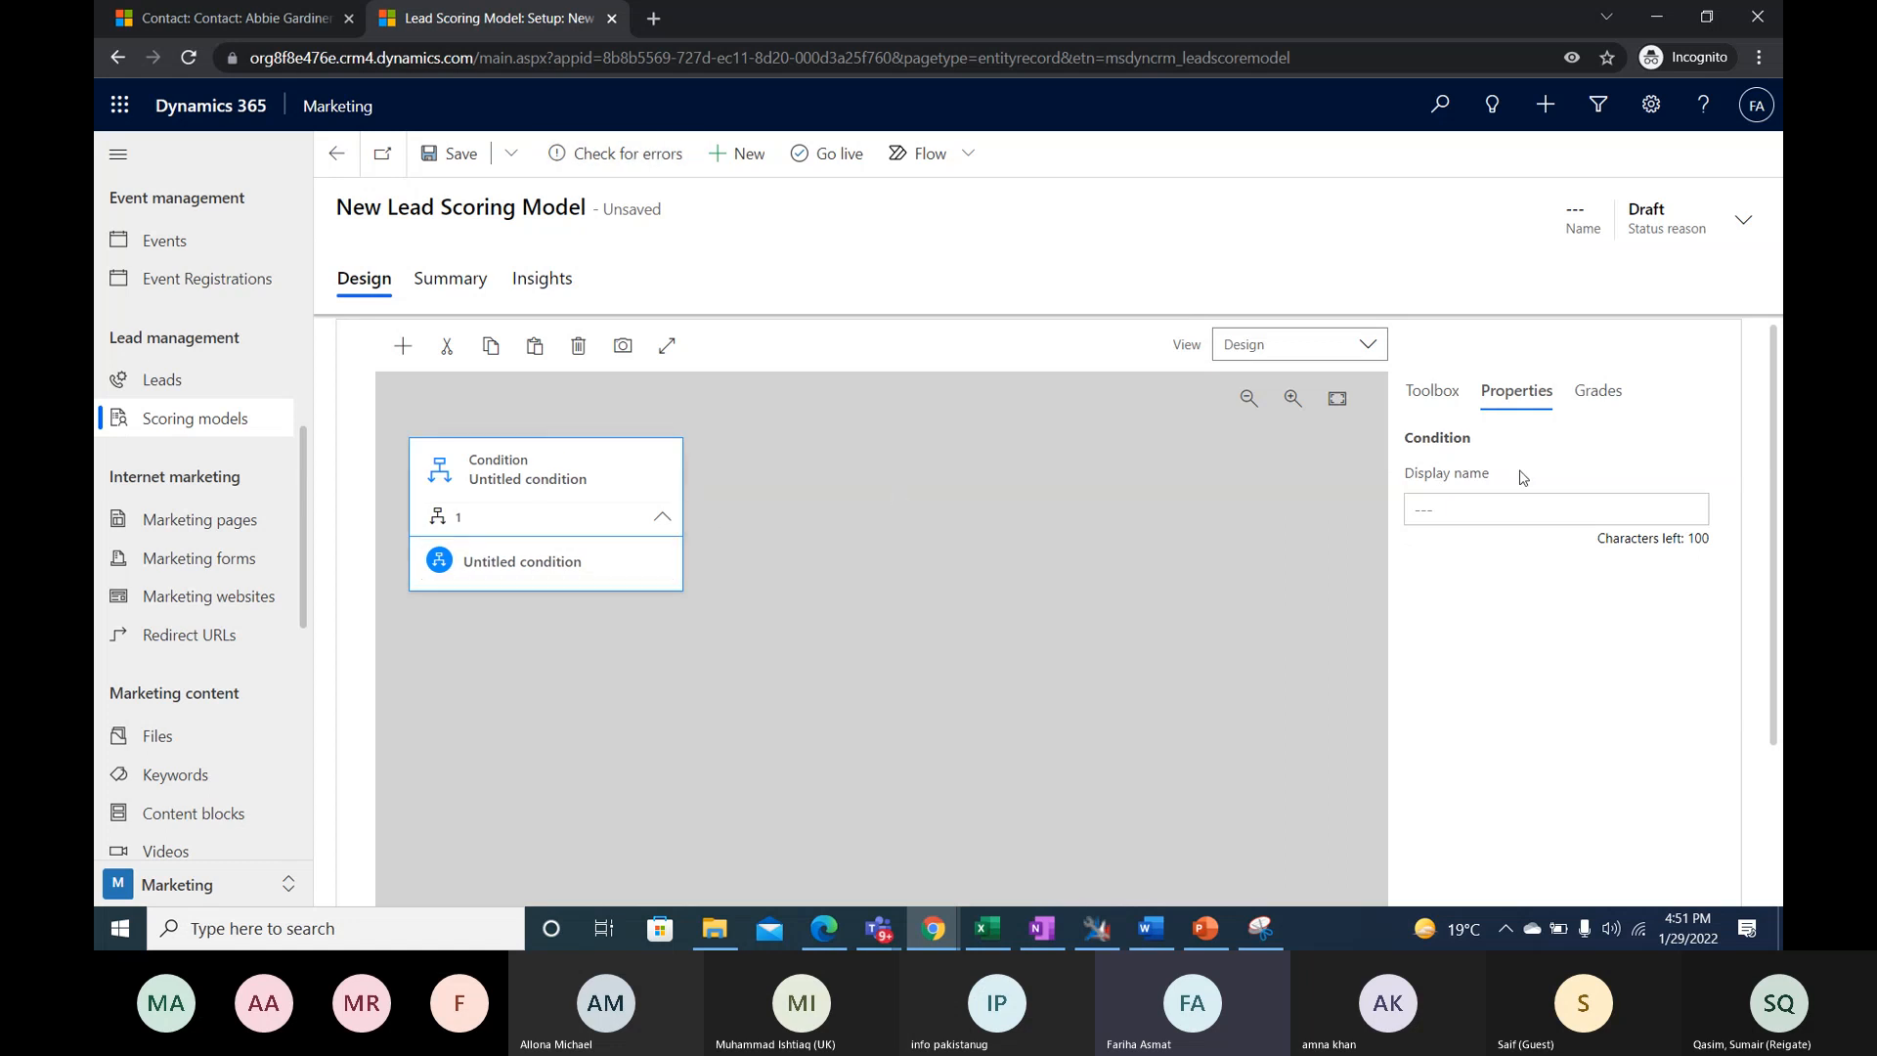
left_click(1521, 500)
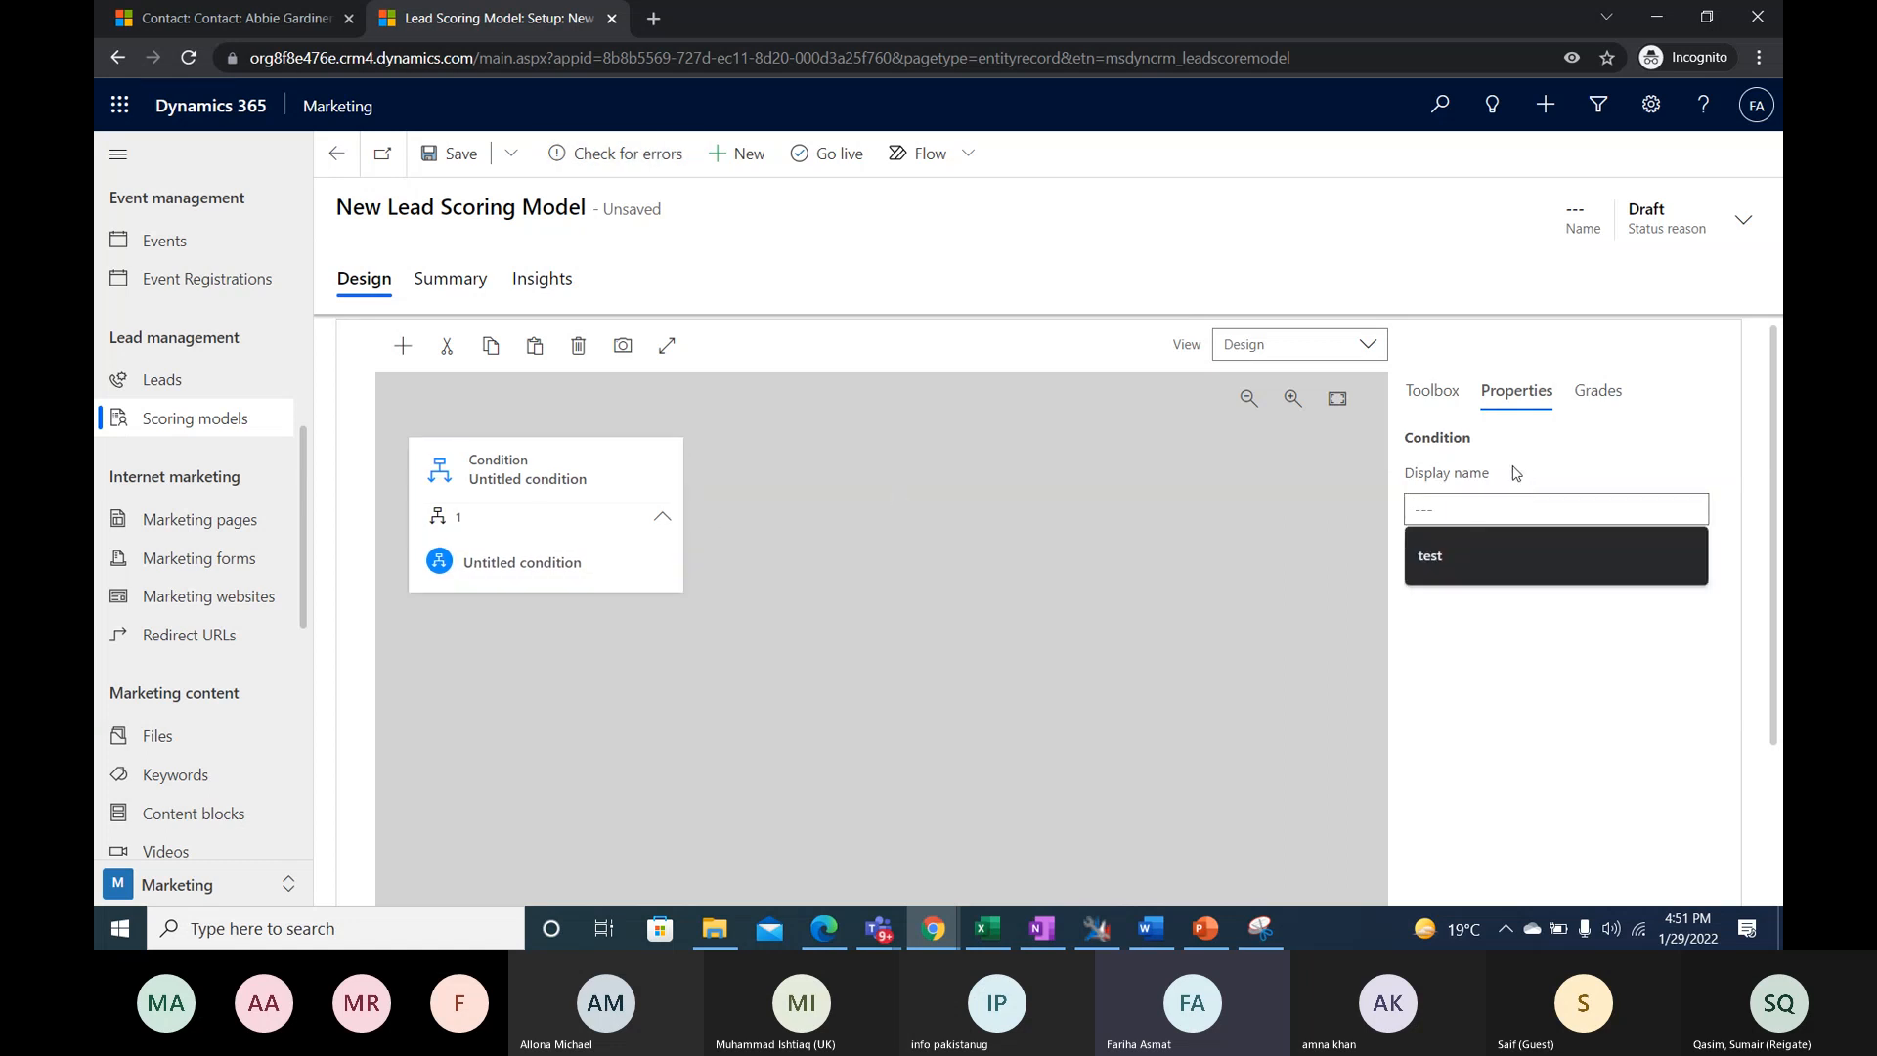
type("Ema")
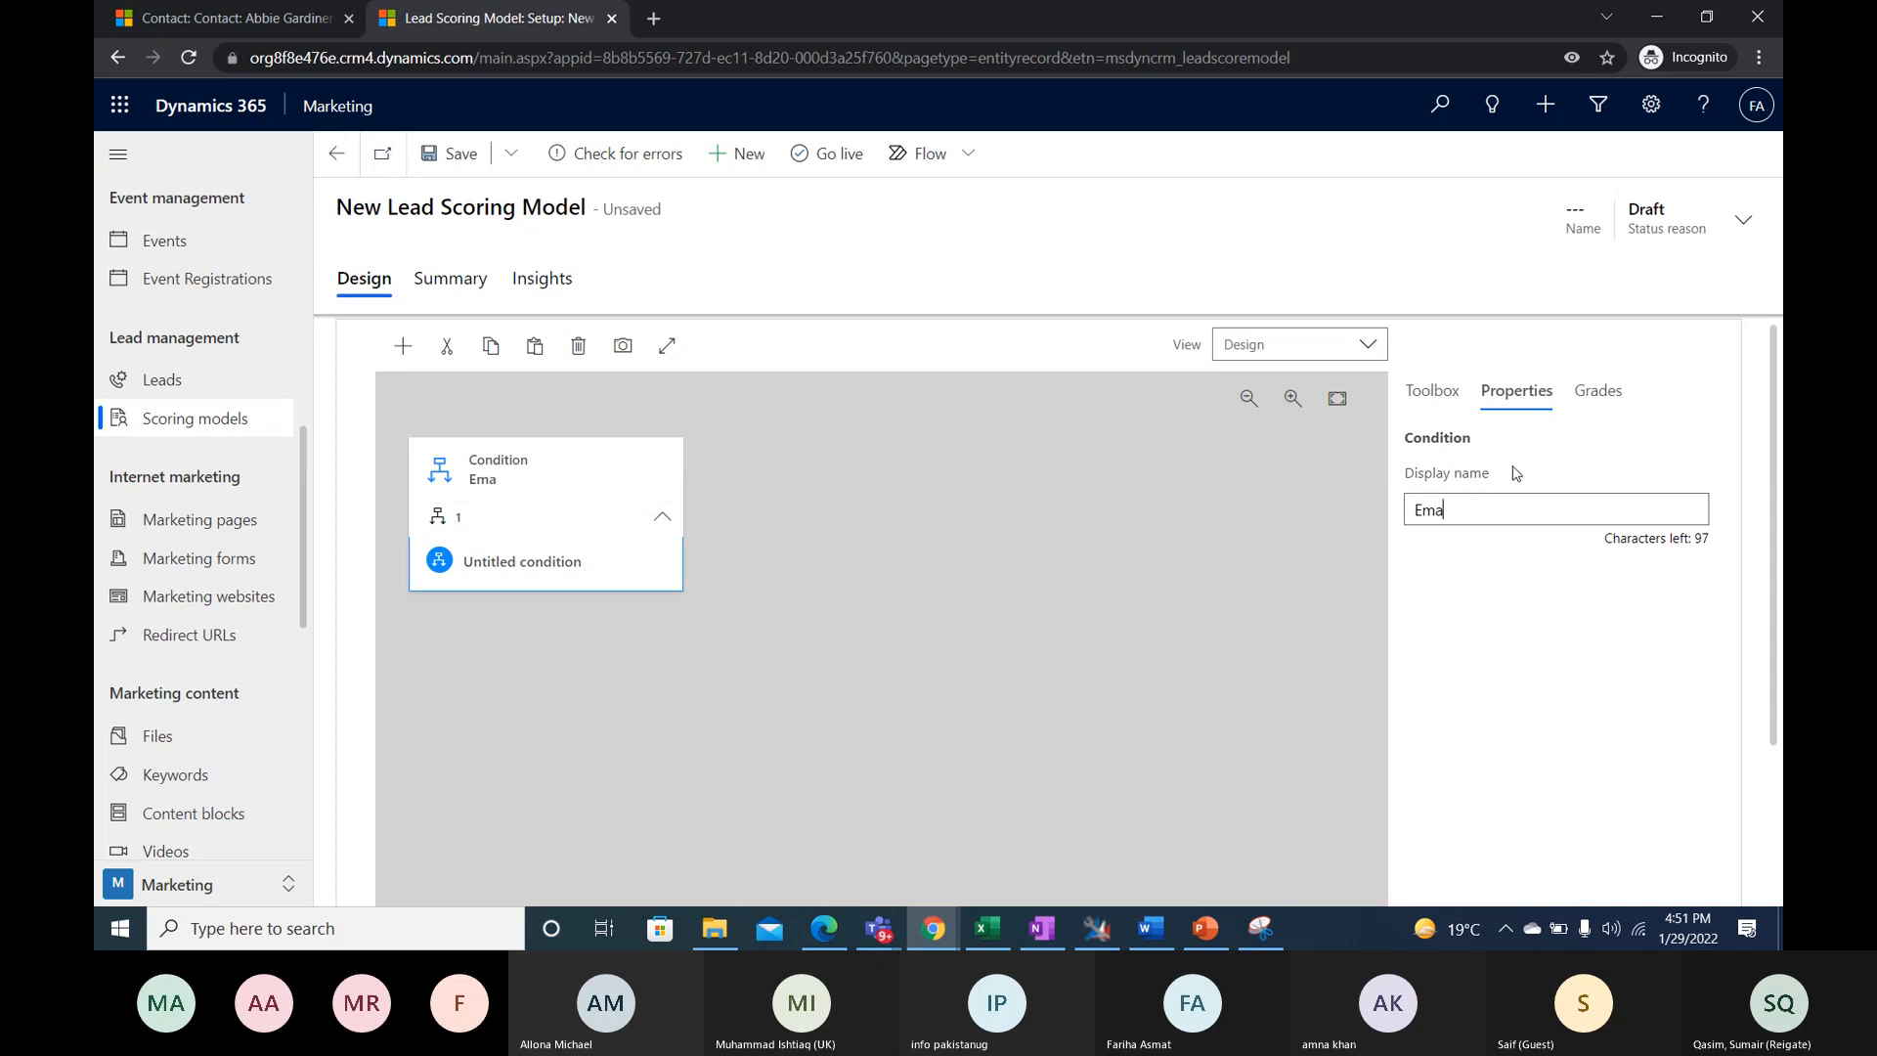
type("il is cliked ?")
- Set the display name of the nested condition inside the tile to "Email clicked"
left_click(476, 560)
left_click(1478, 501)
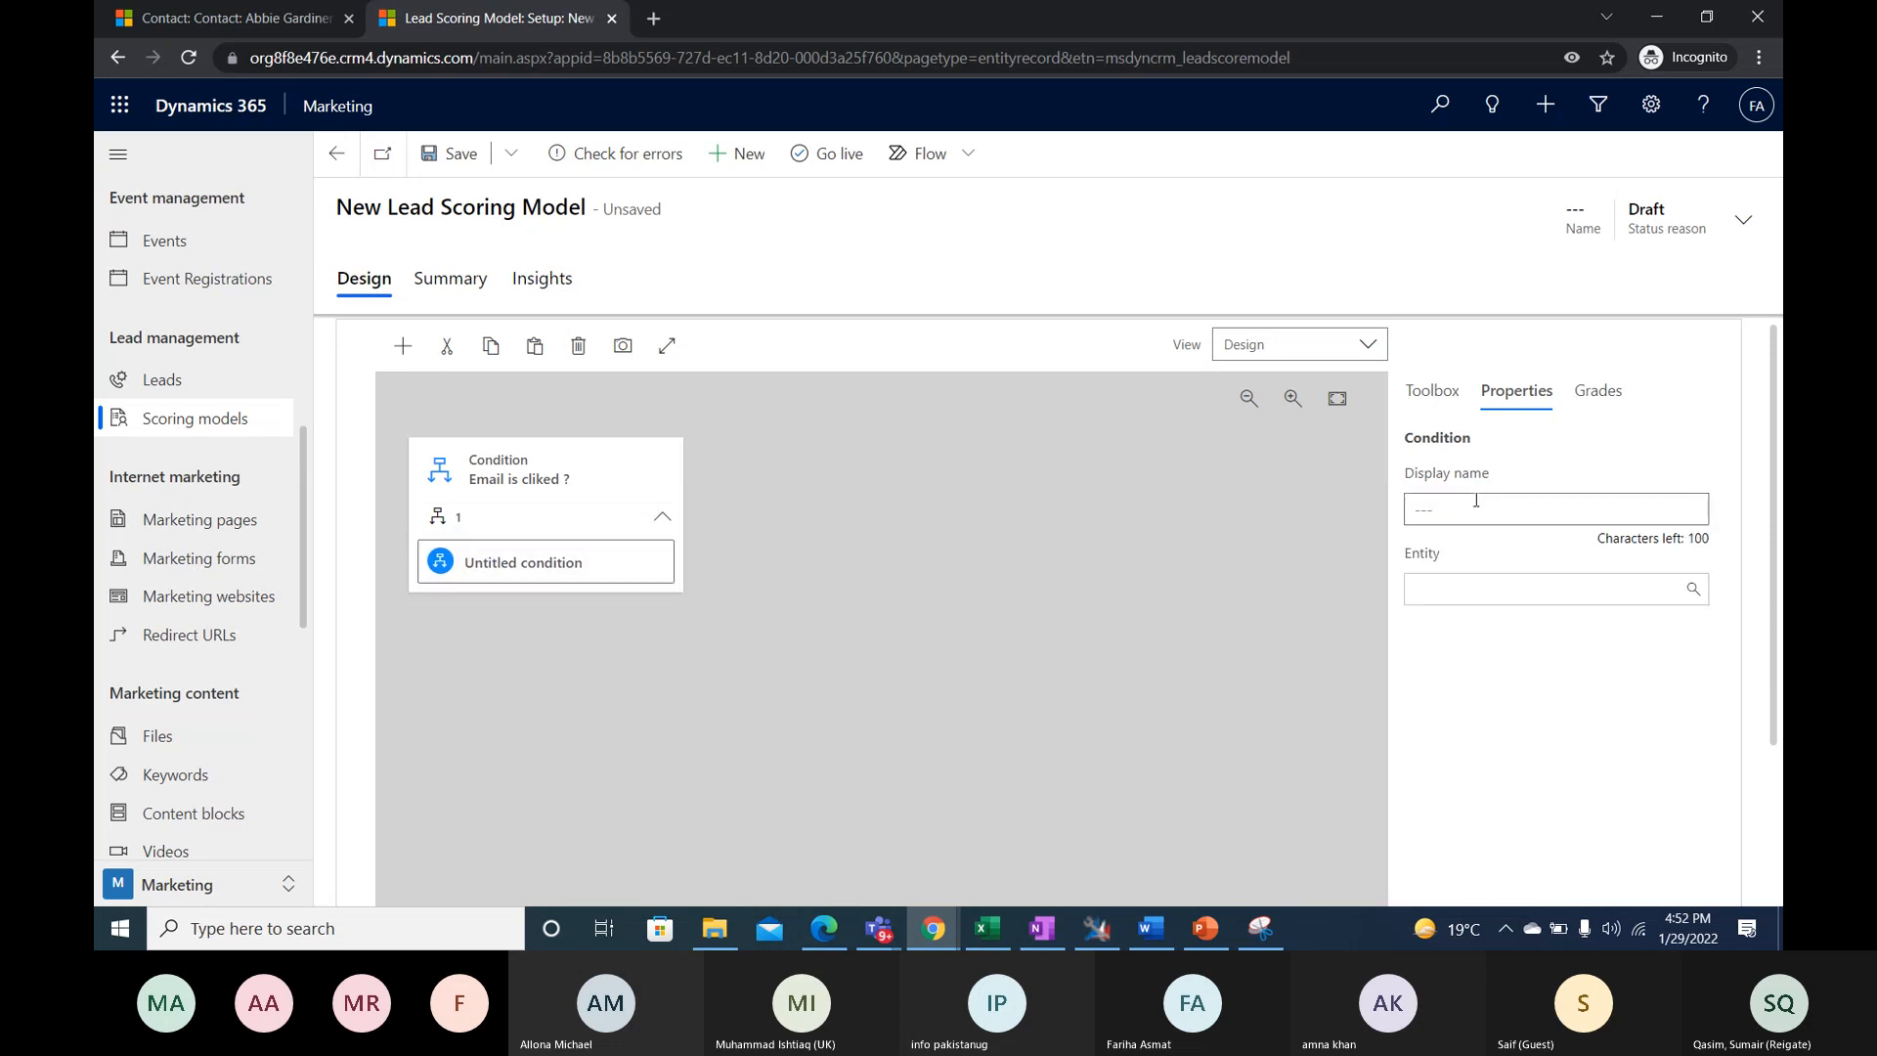
type("E")
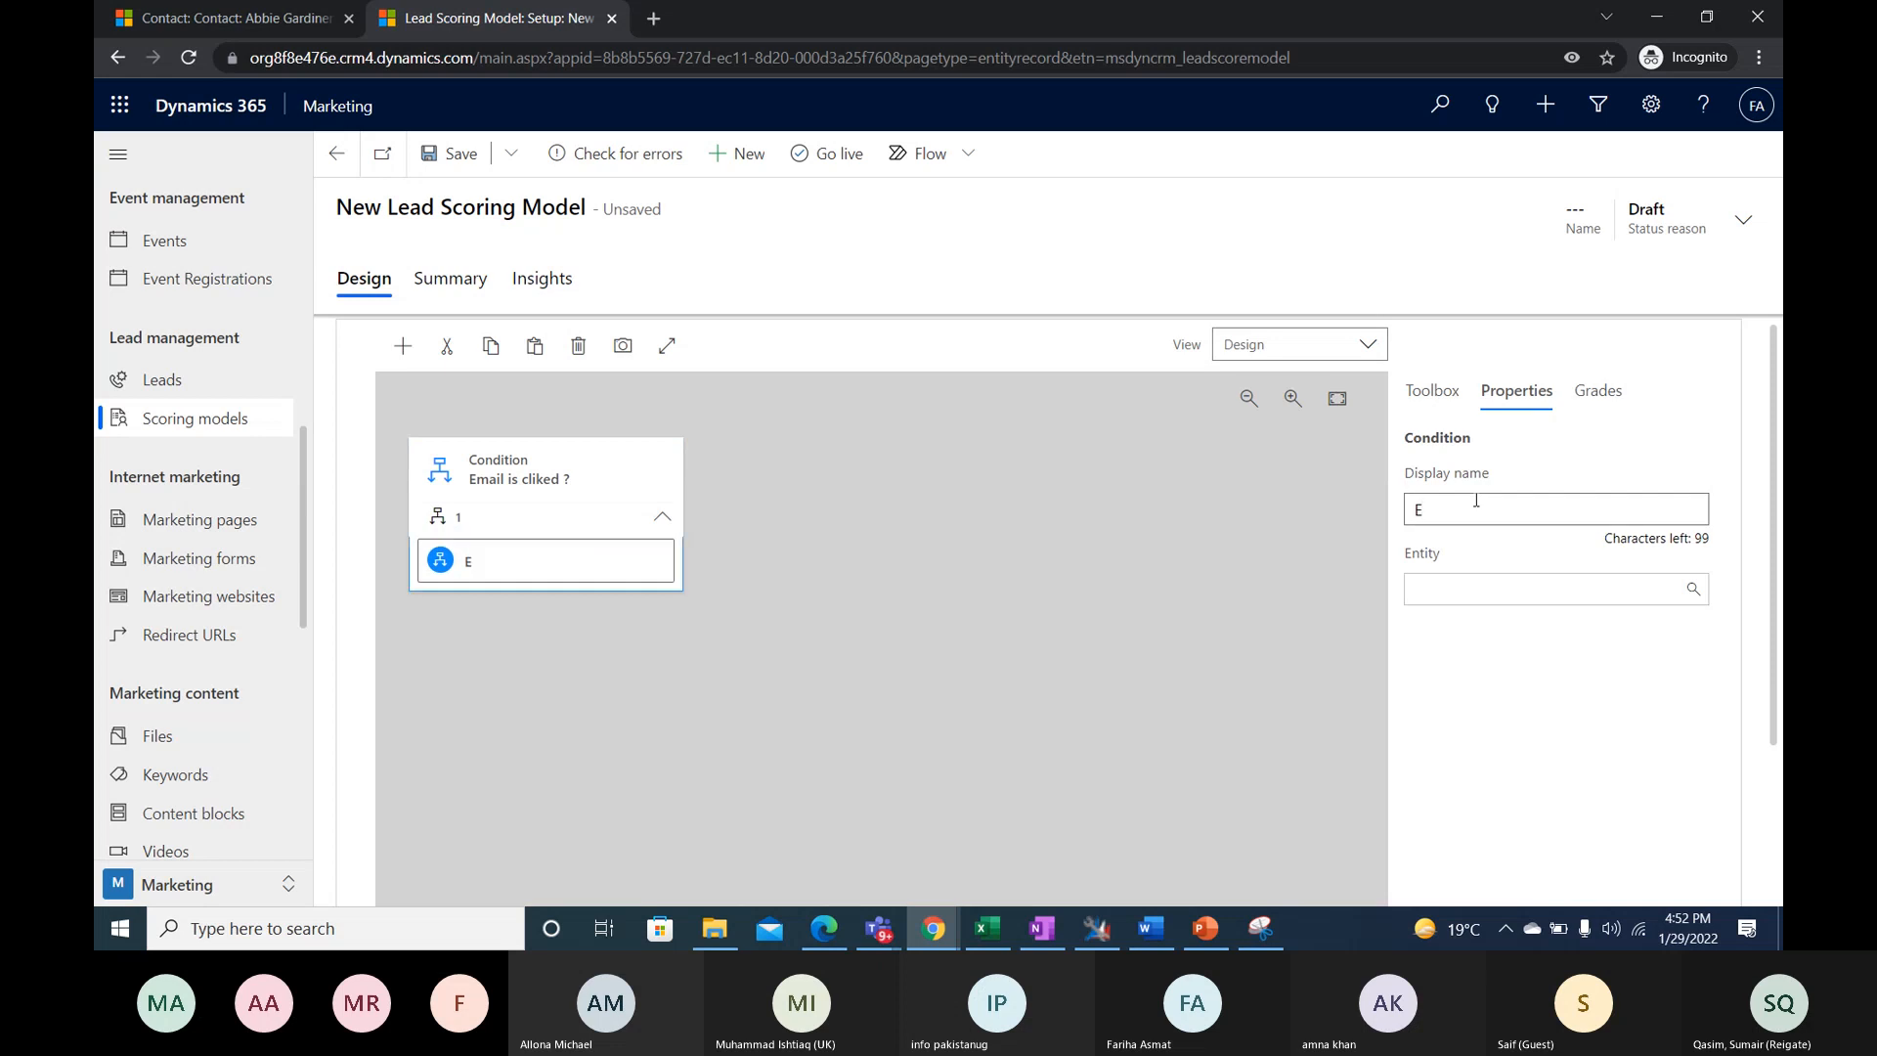
type("mail clicked")
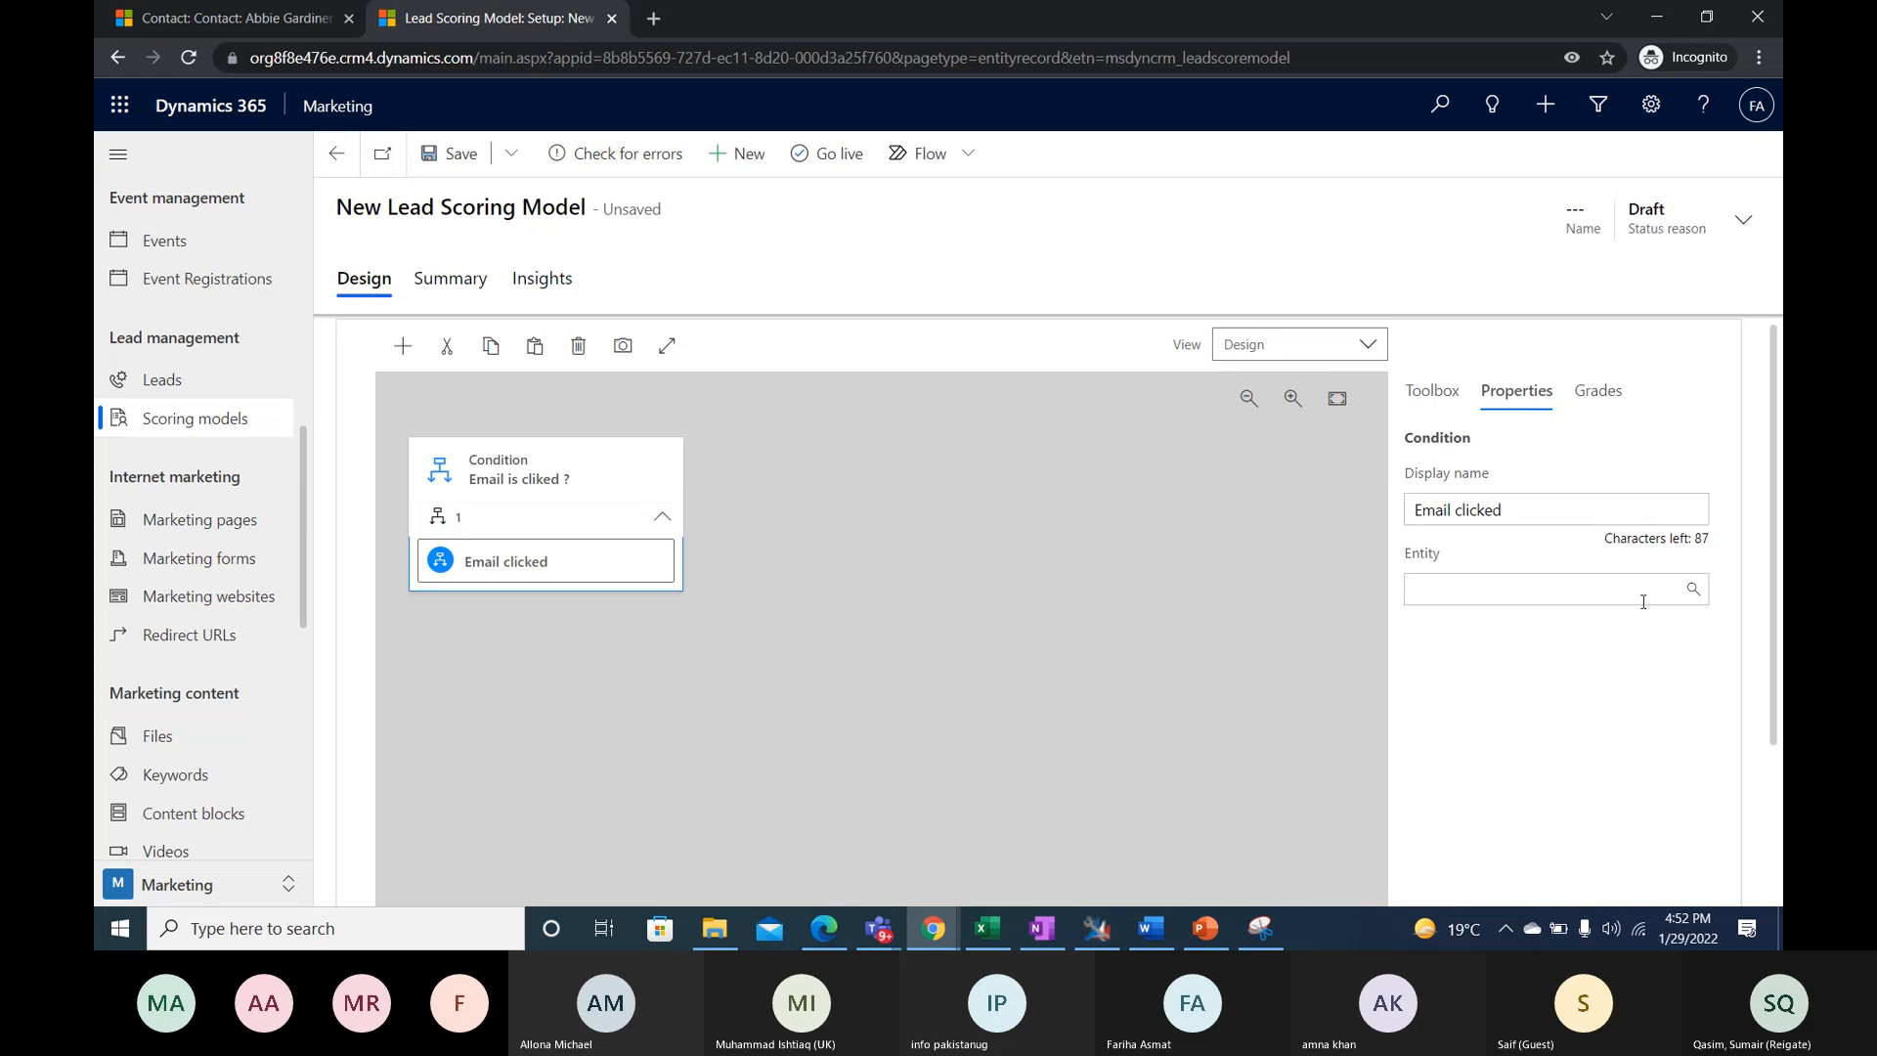
- Dismiss the network quality notice in the Microsoft Teams meeting window and minimize that window
left_click(1724, 735)
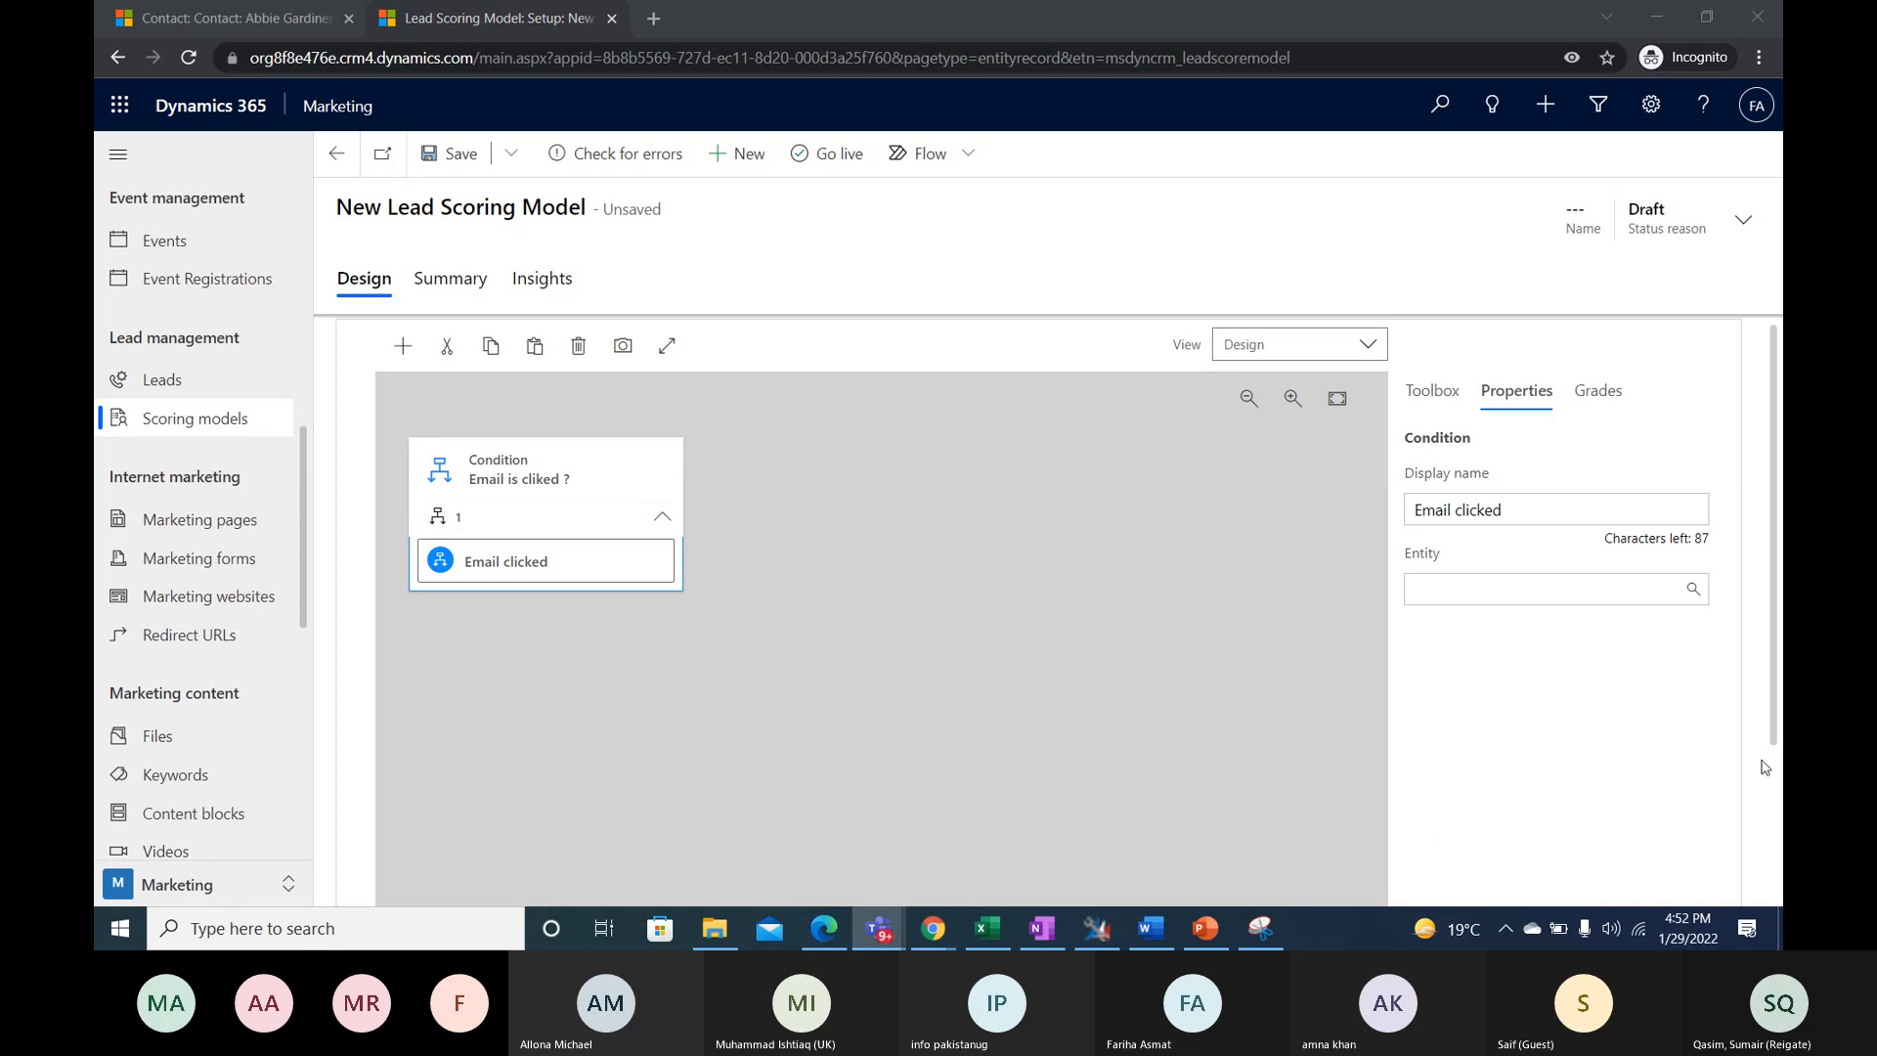
left_click(1656, 735)
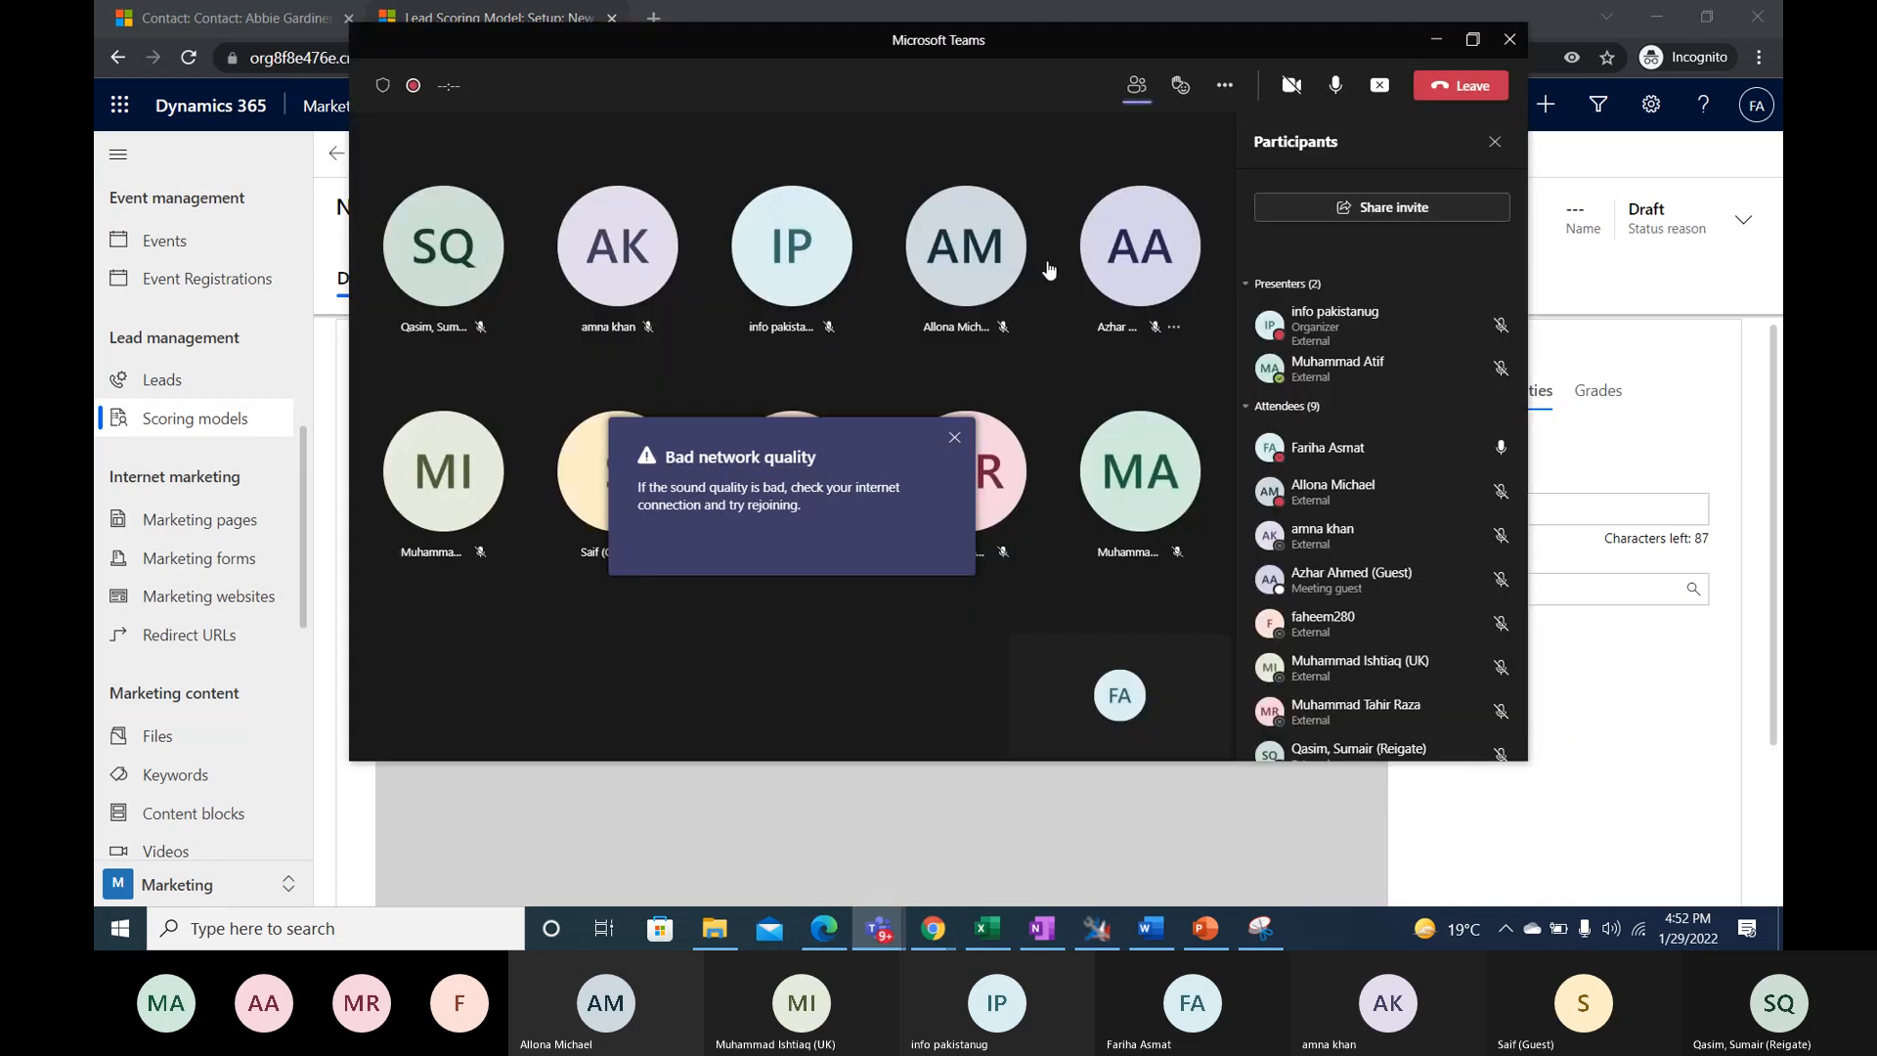
left_click(954, 438)
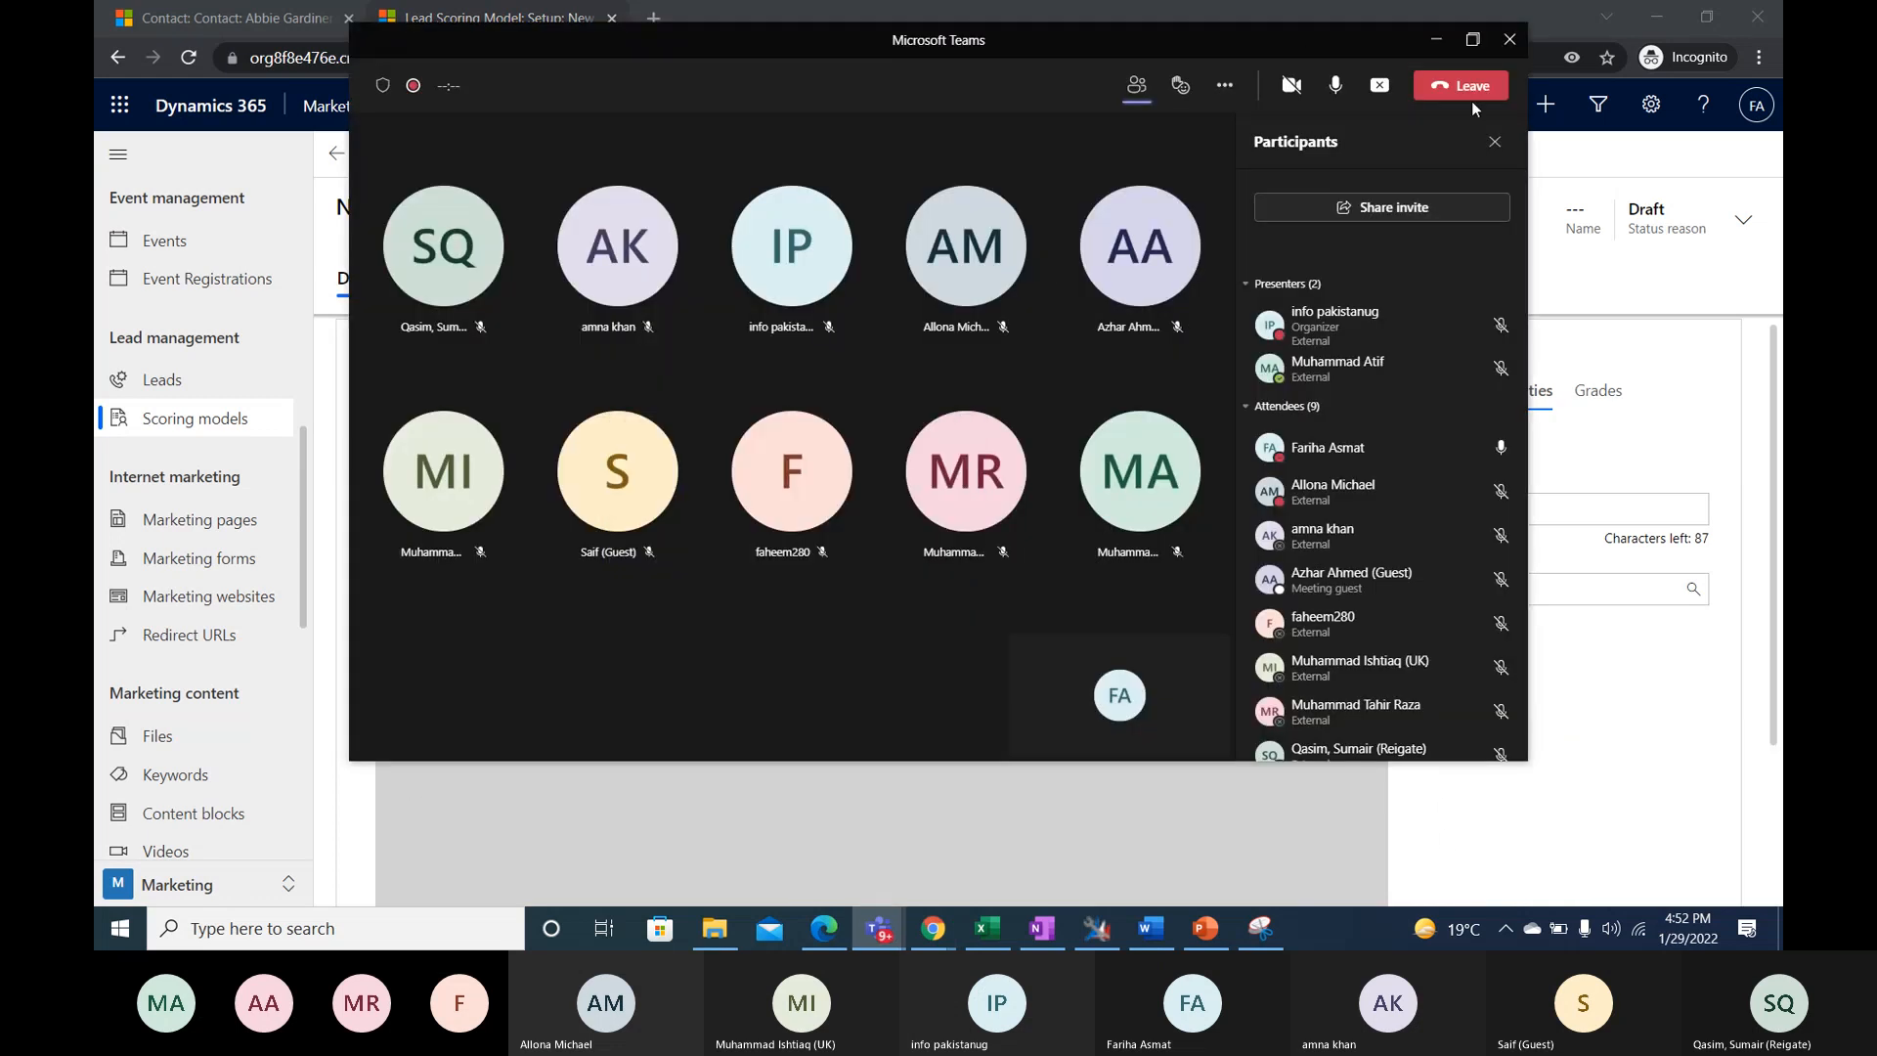
left_click(1436, 44)
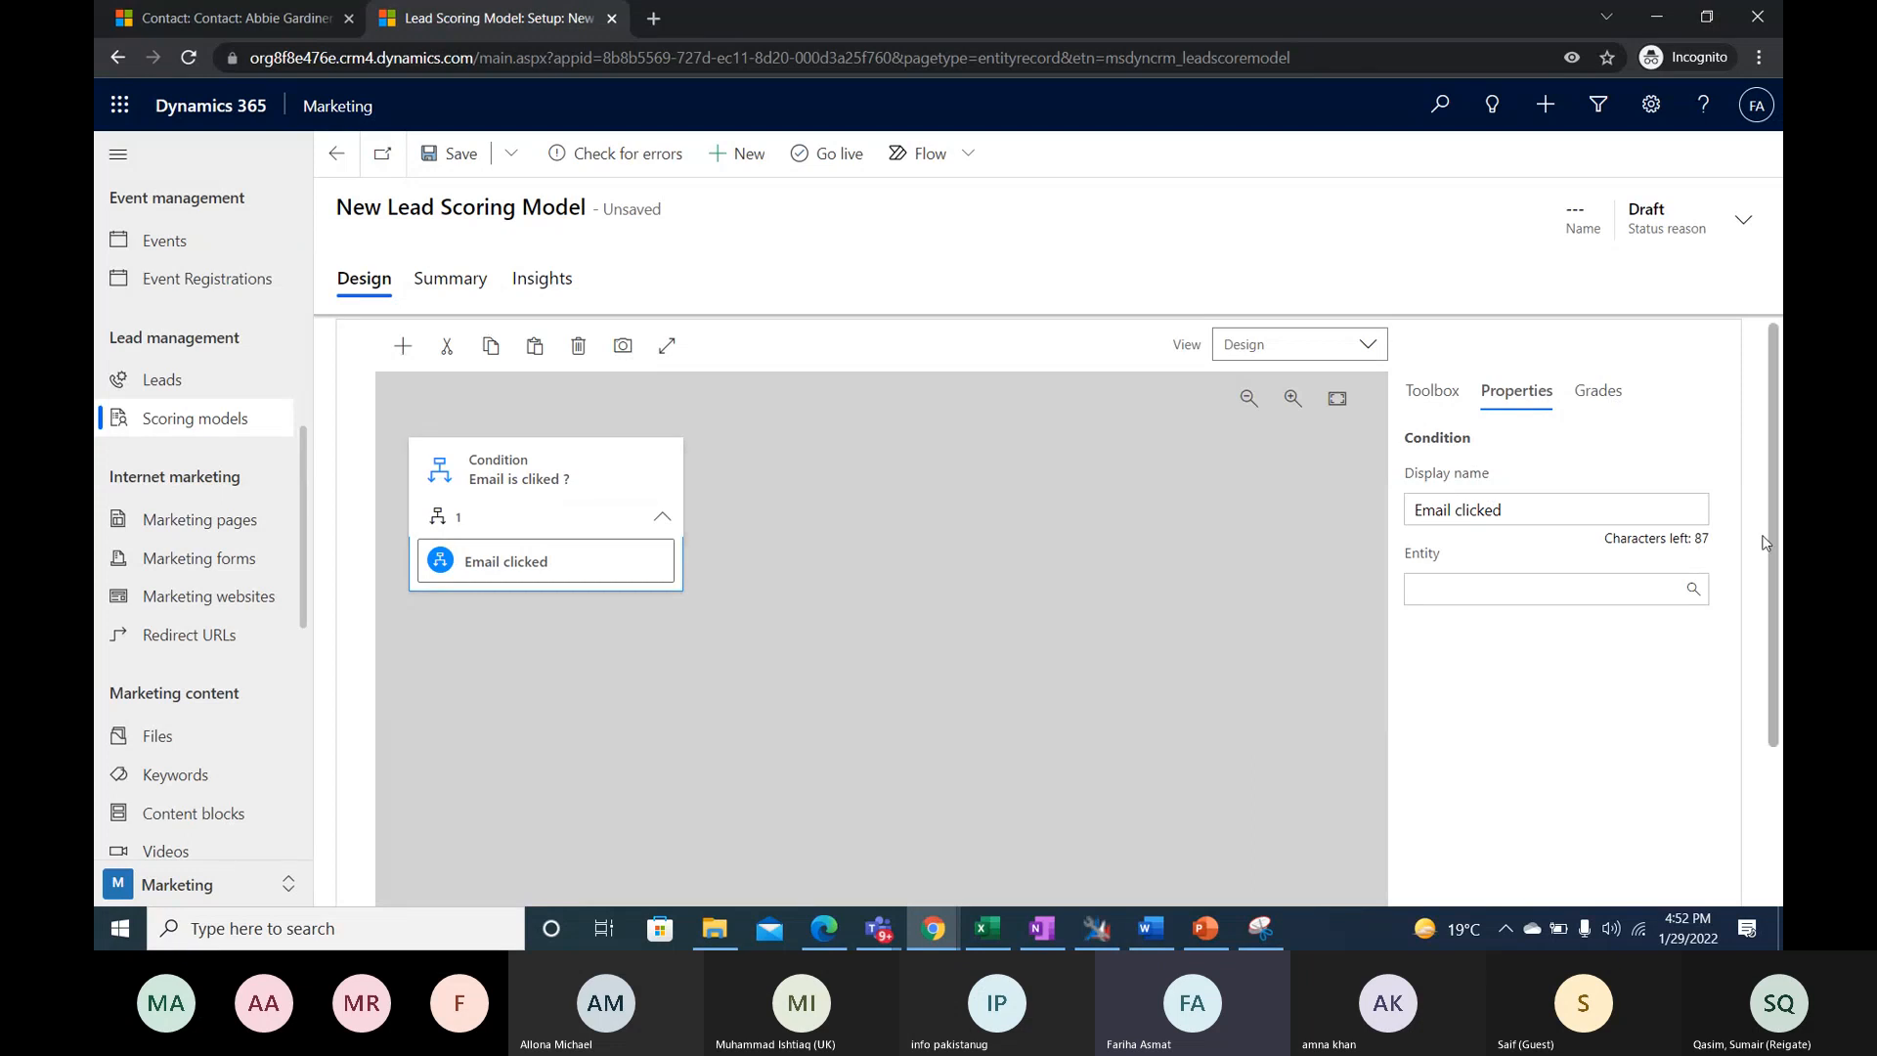
- Set the nested condition's entity to Email clicked and its frequency to Each
left_click(1692, 592)
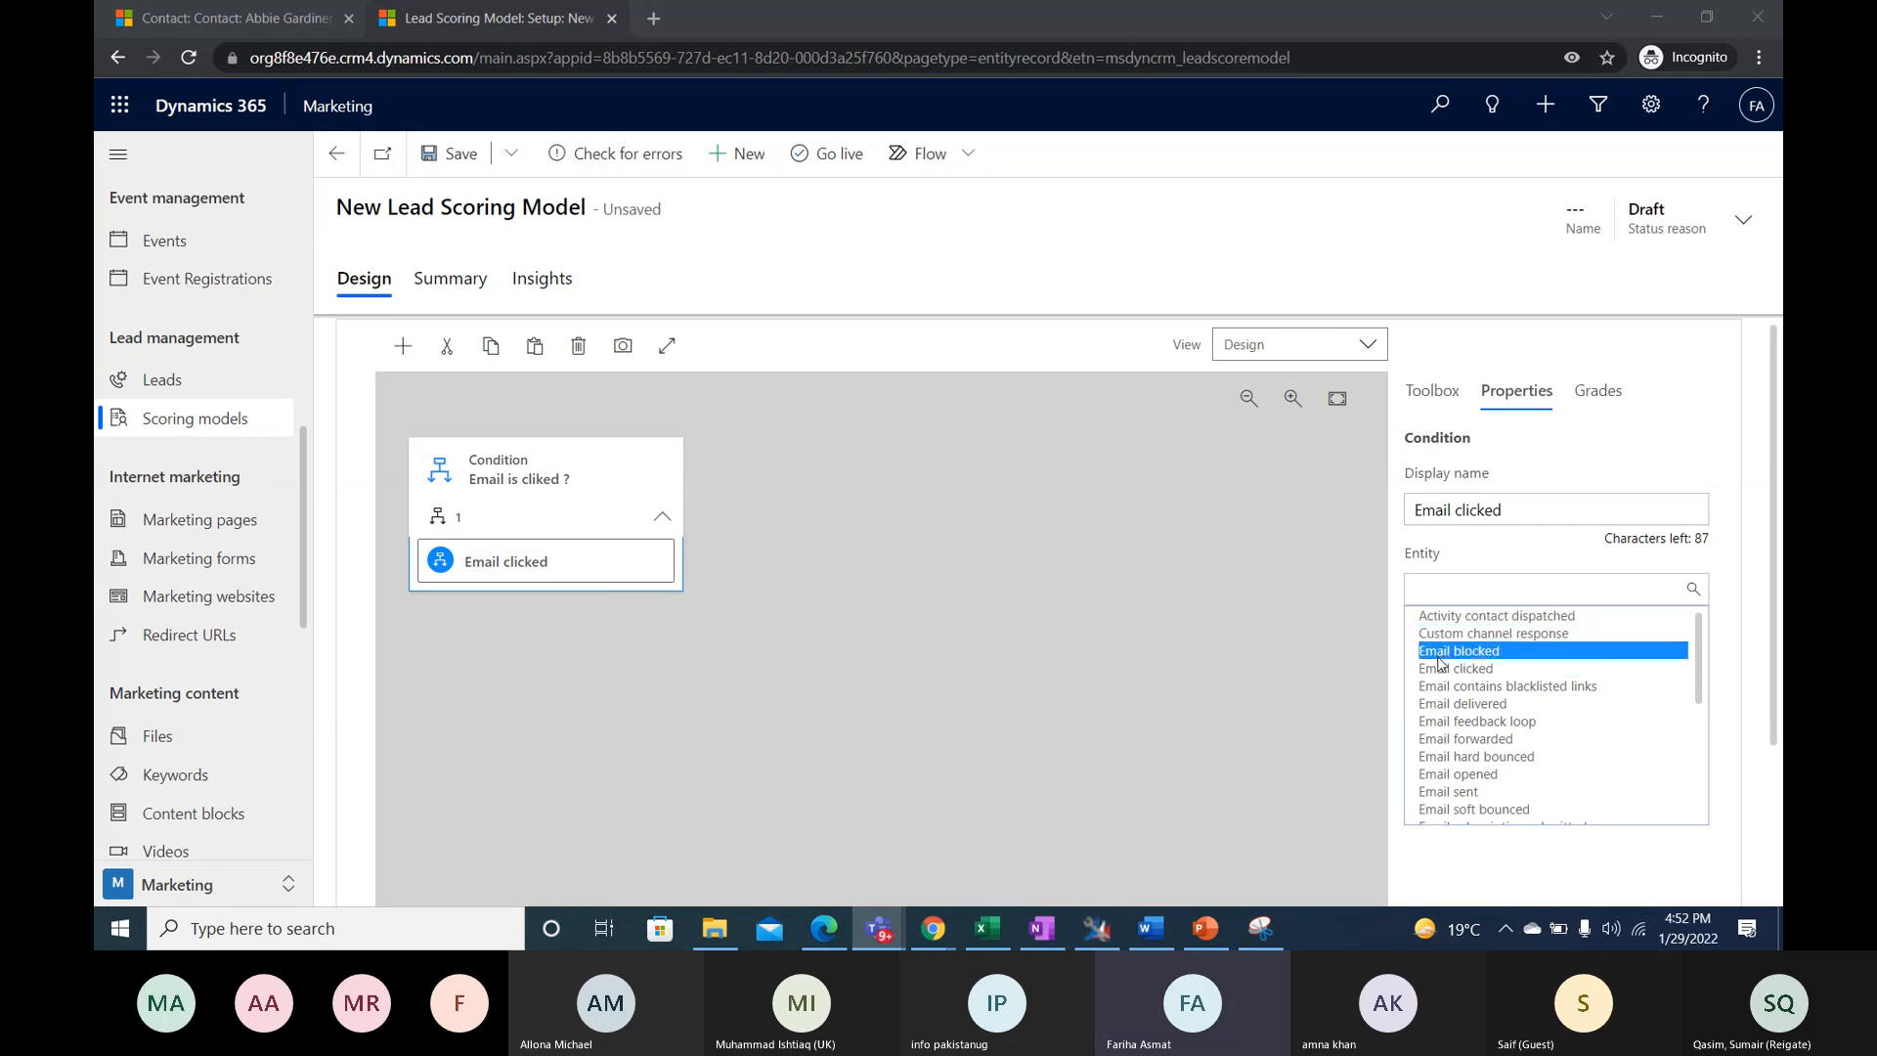
left_click(1487, 671)
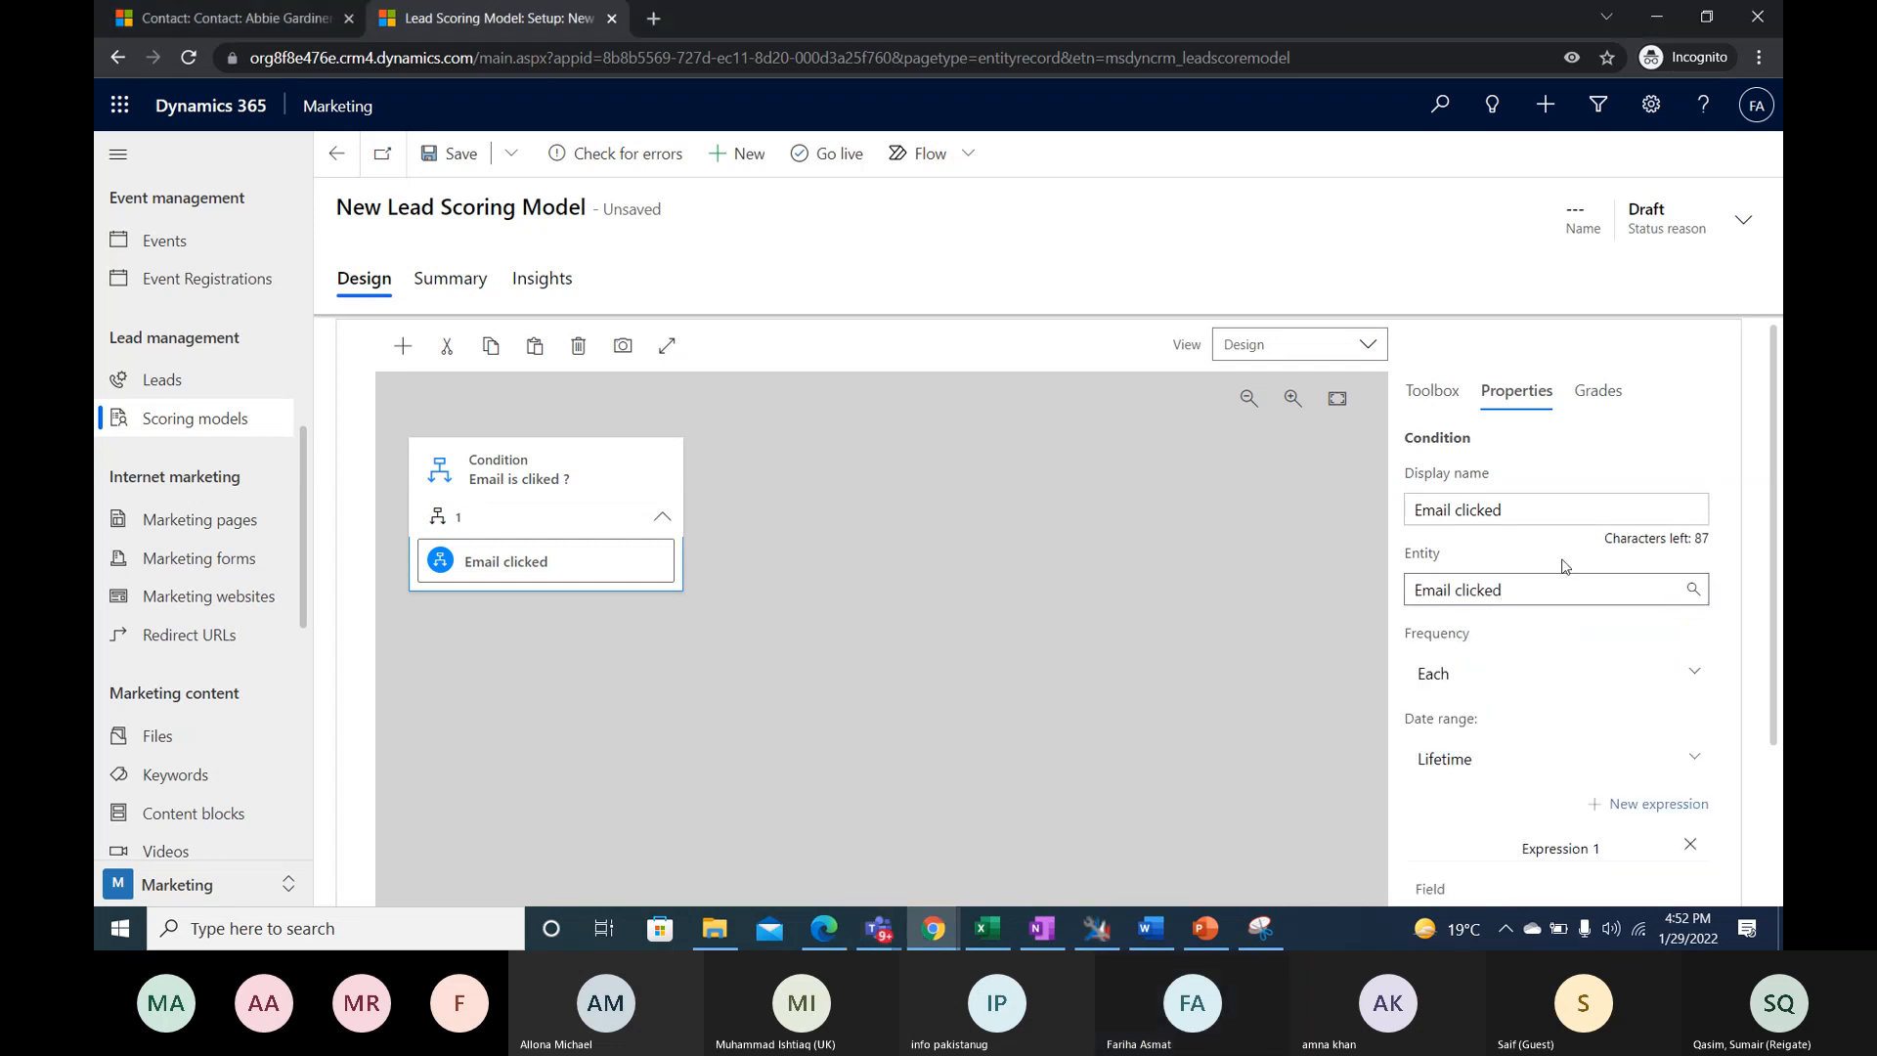
scroll(1567, 664, "down", 1)
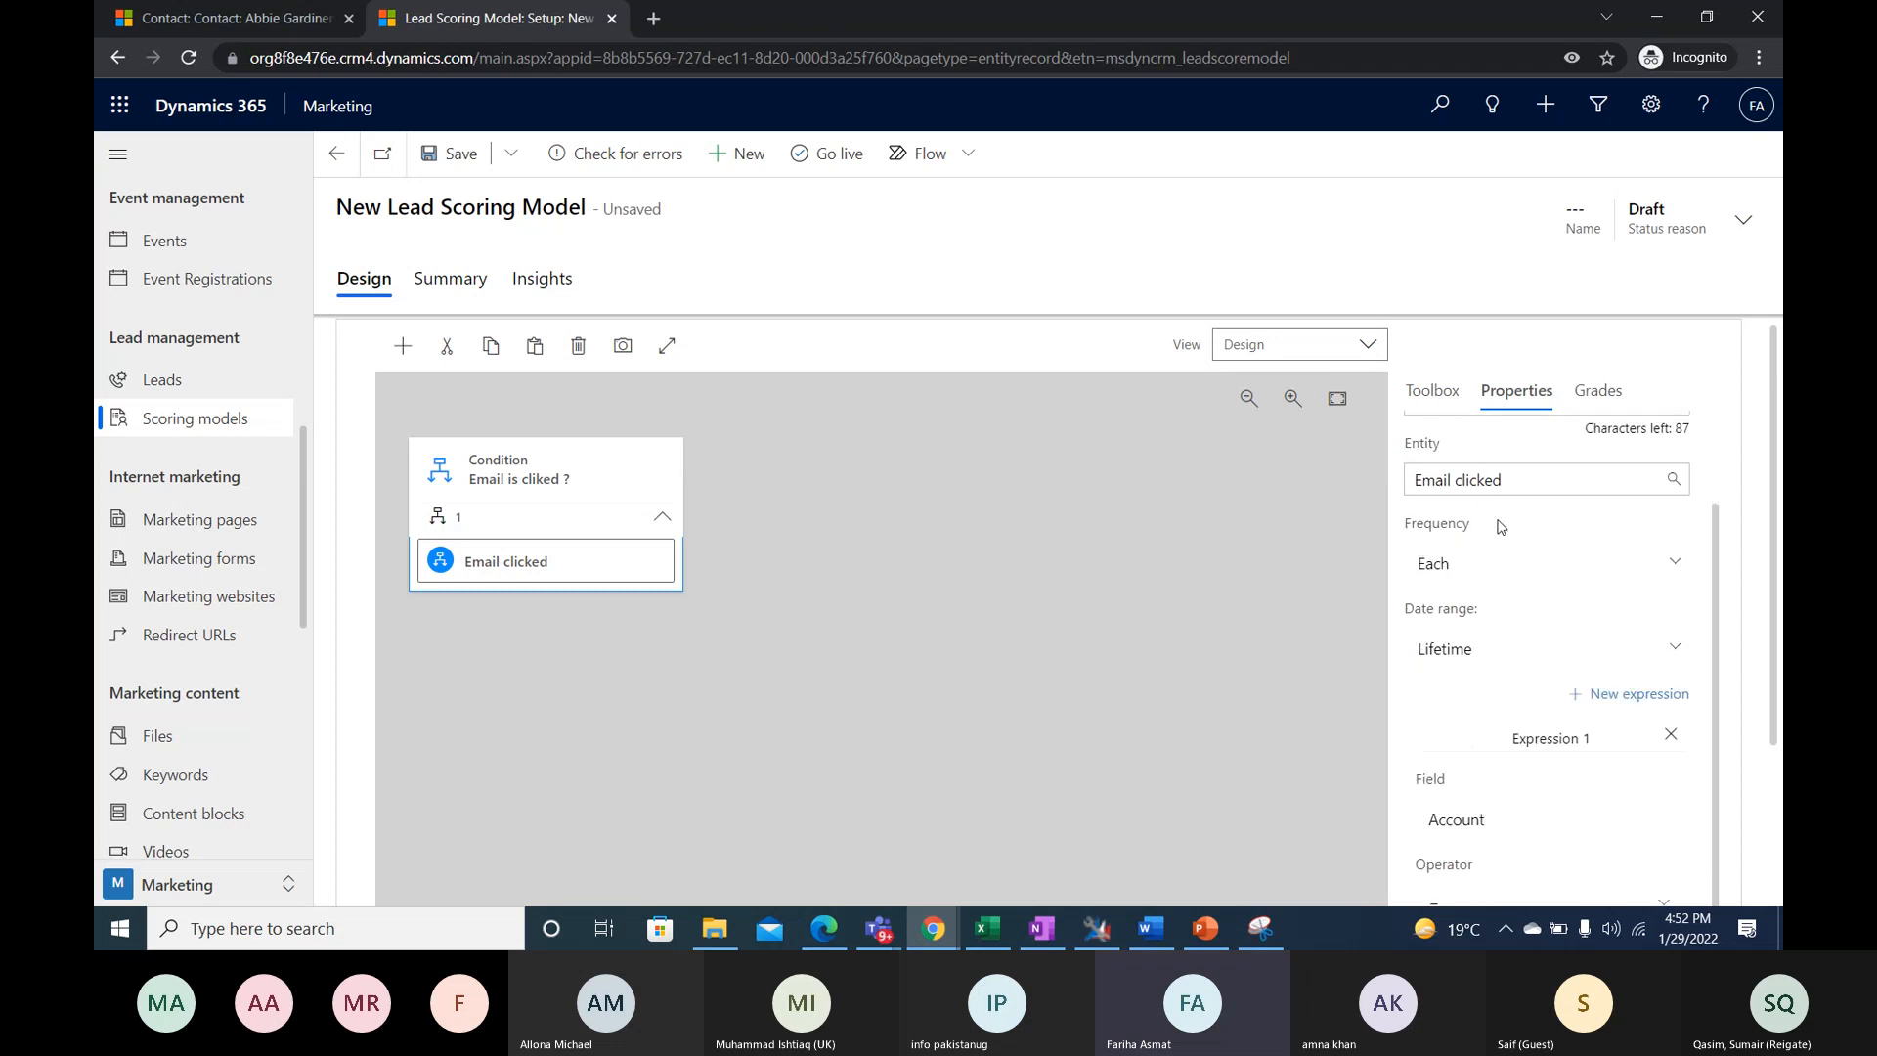
left_click(1676, 571)
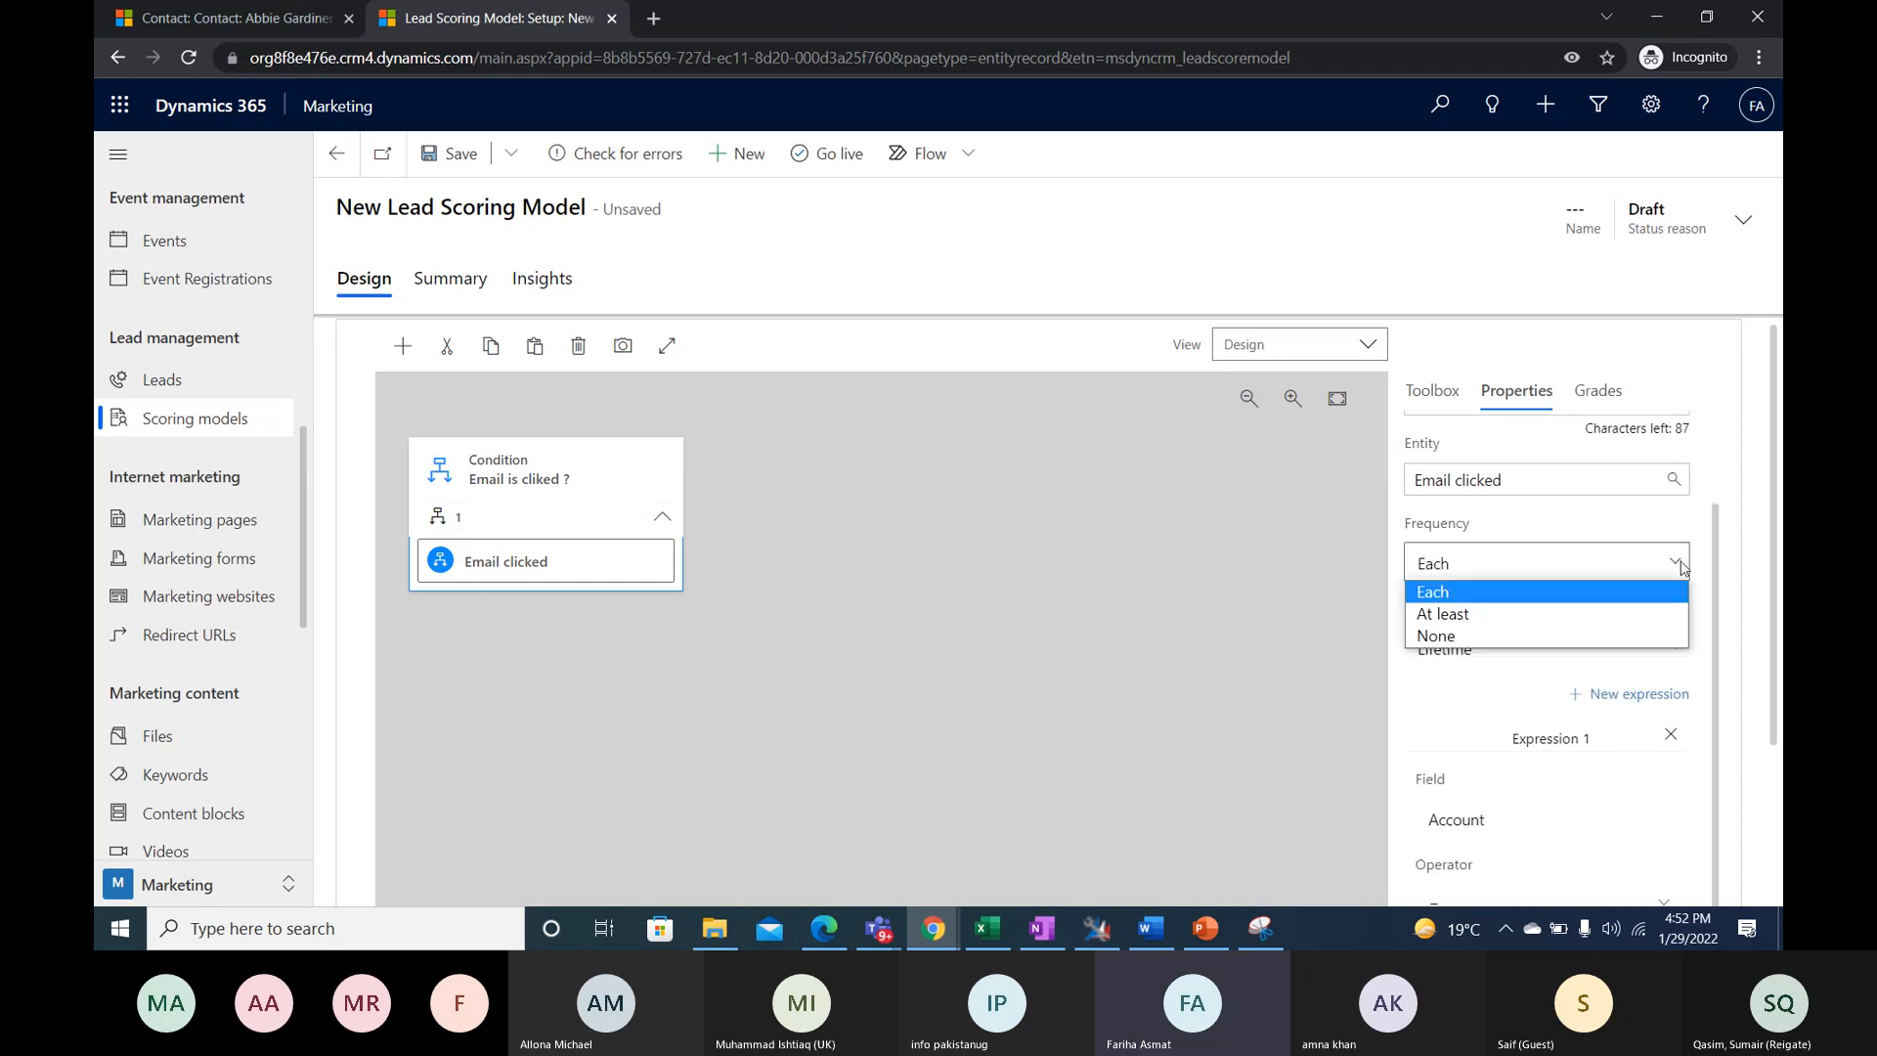
left_click(1607, 636)
left_click(1584, 564)
left_click(1565, 594)
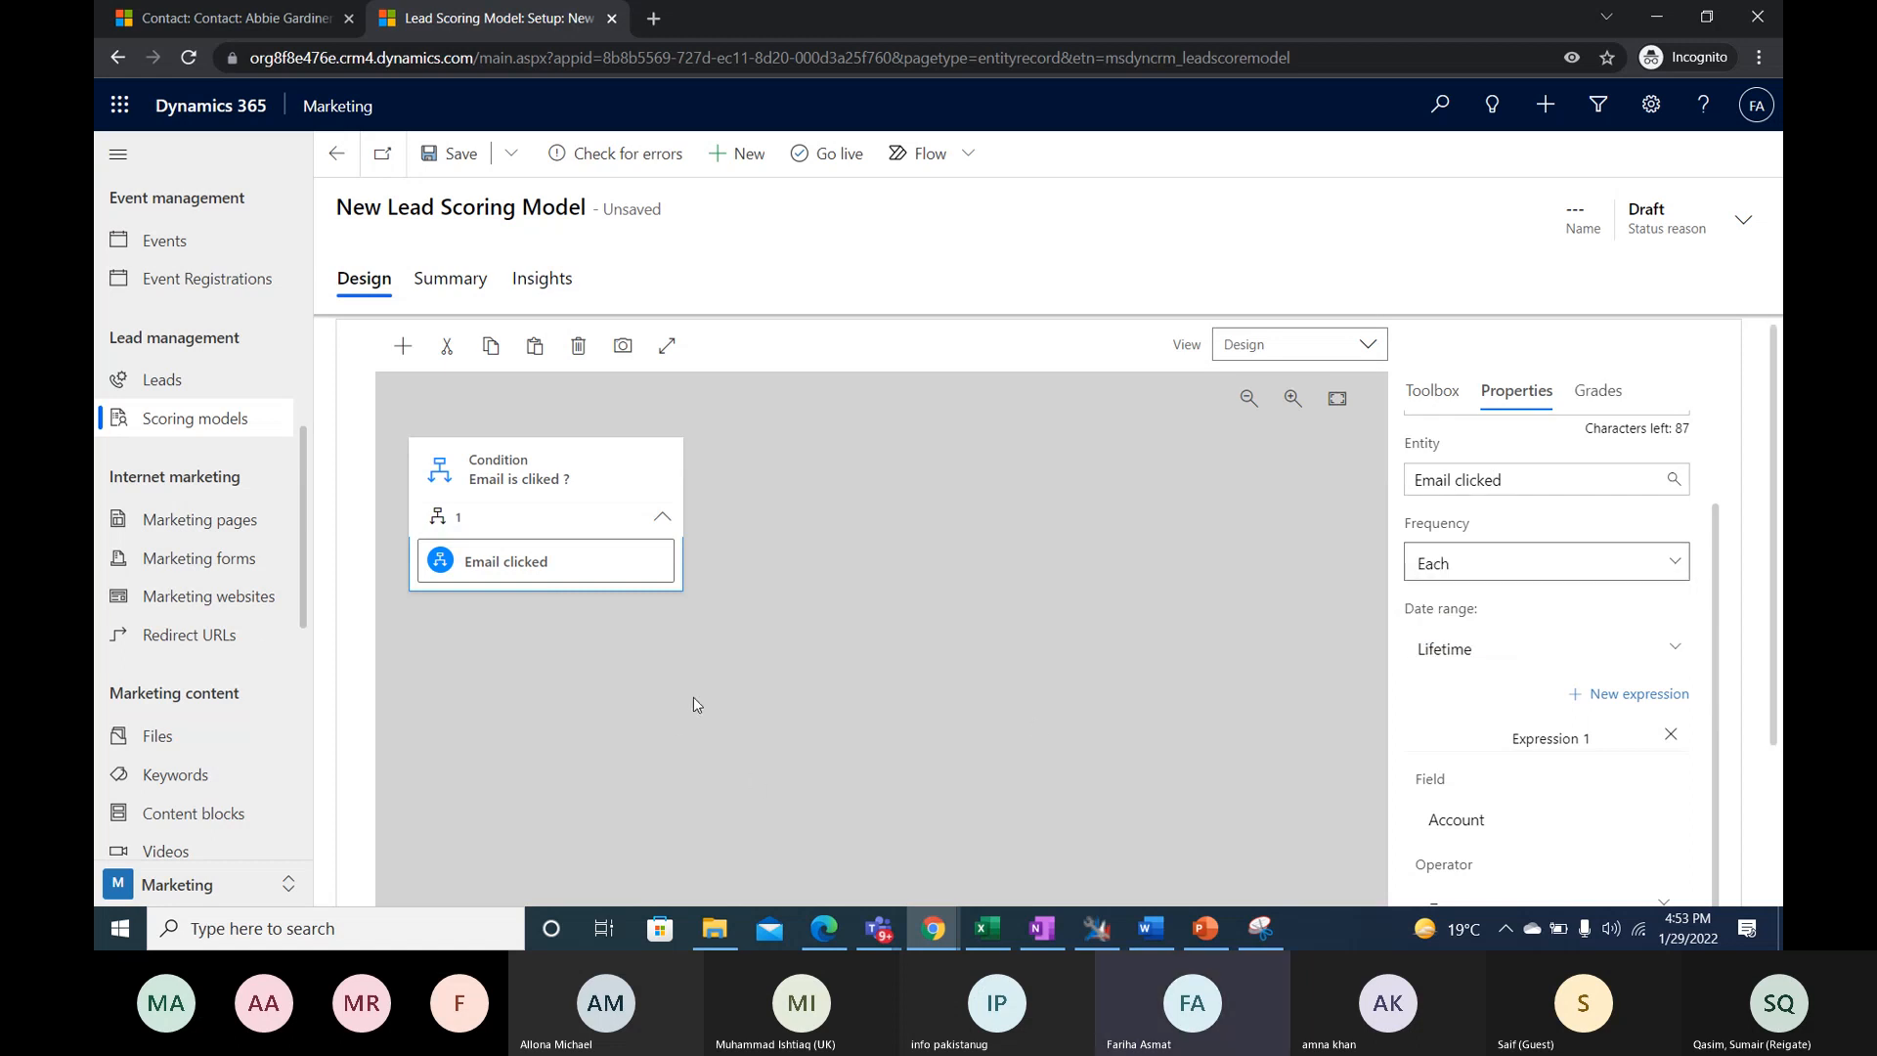
- Review the date range options of the Email clicked condition and choose Lifetime
scroll(1501, 616, "up", 1)
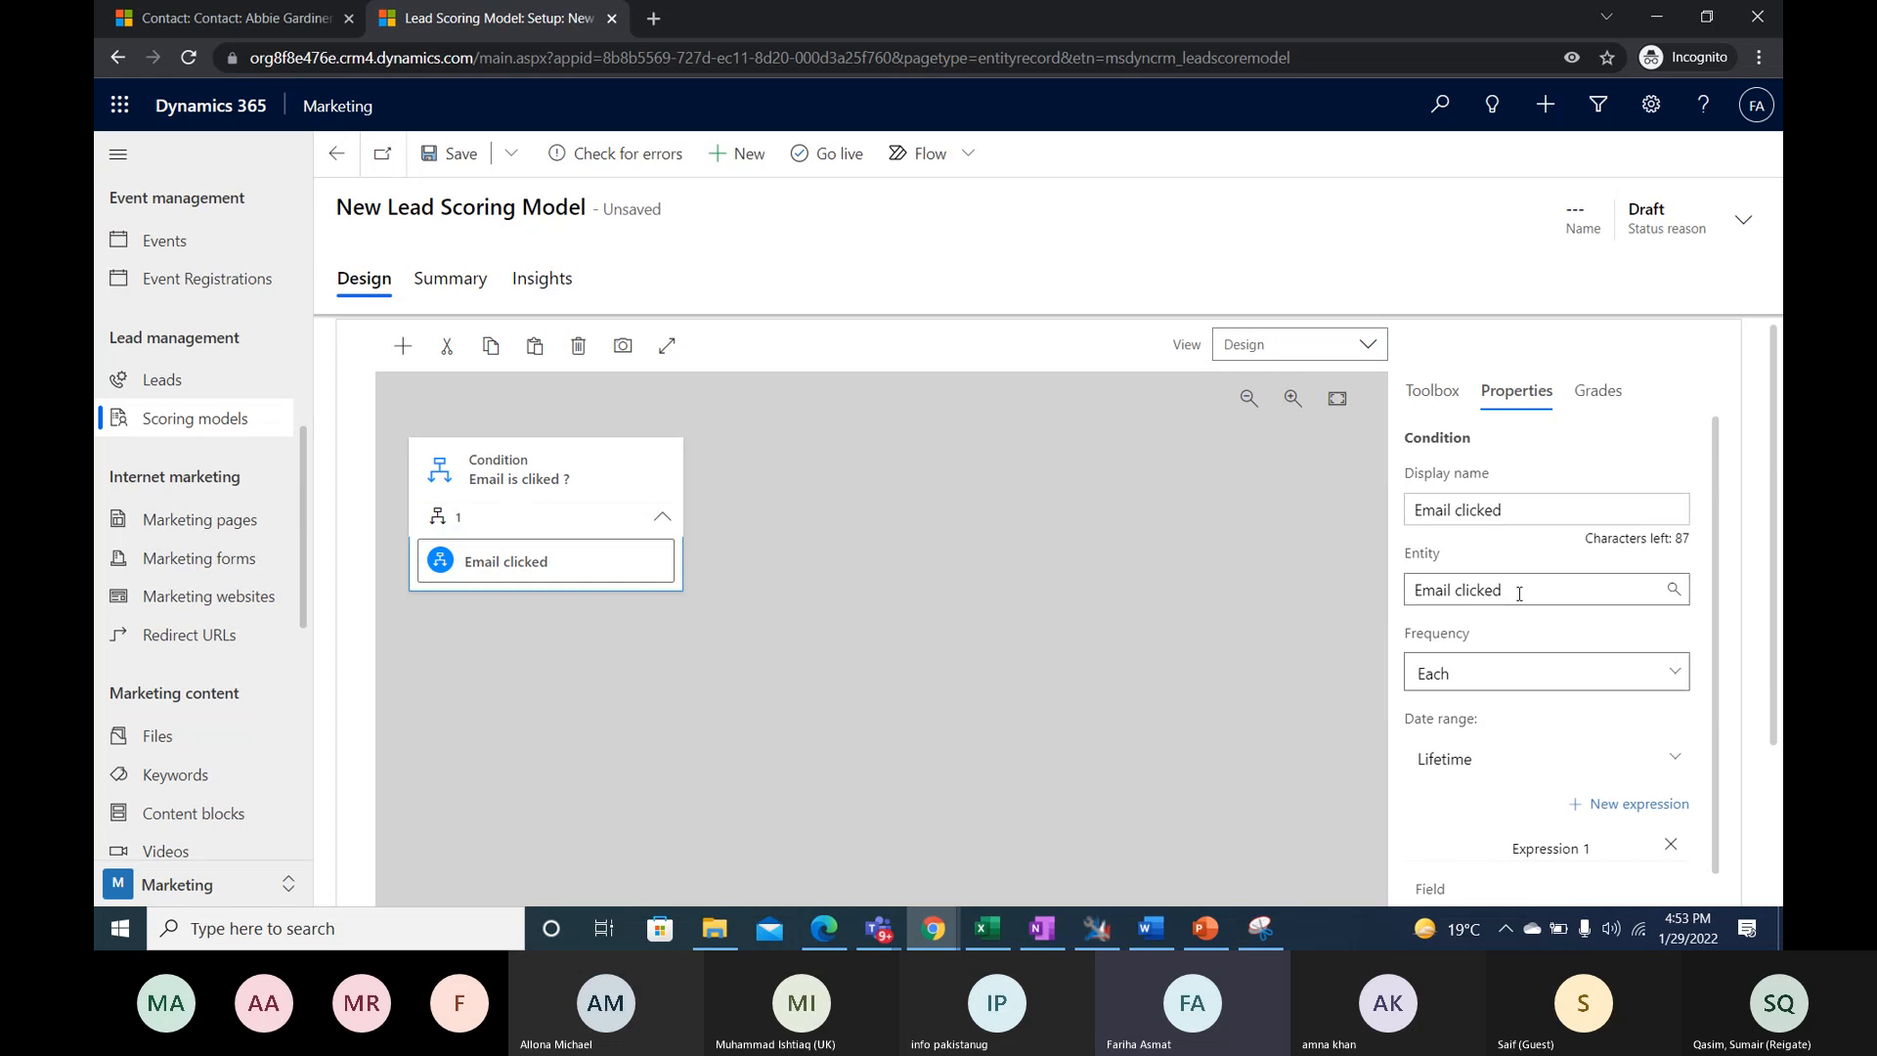
scroll(1521, 645, "down", 5)
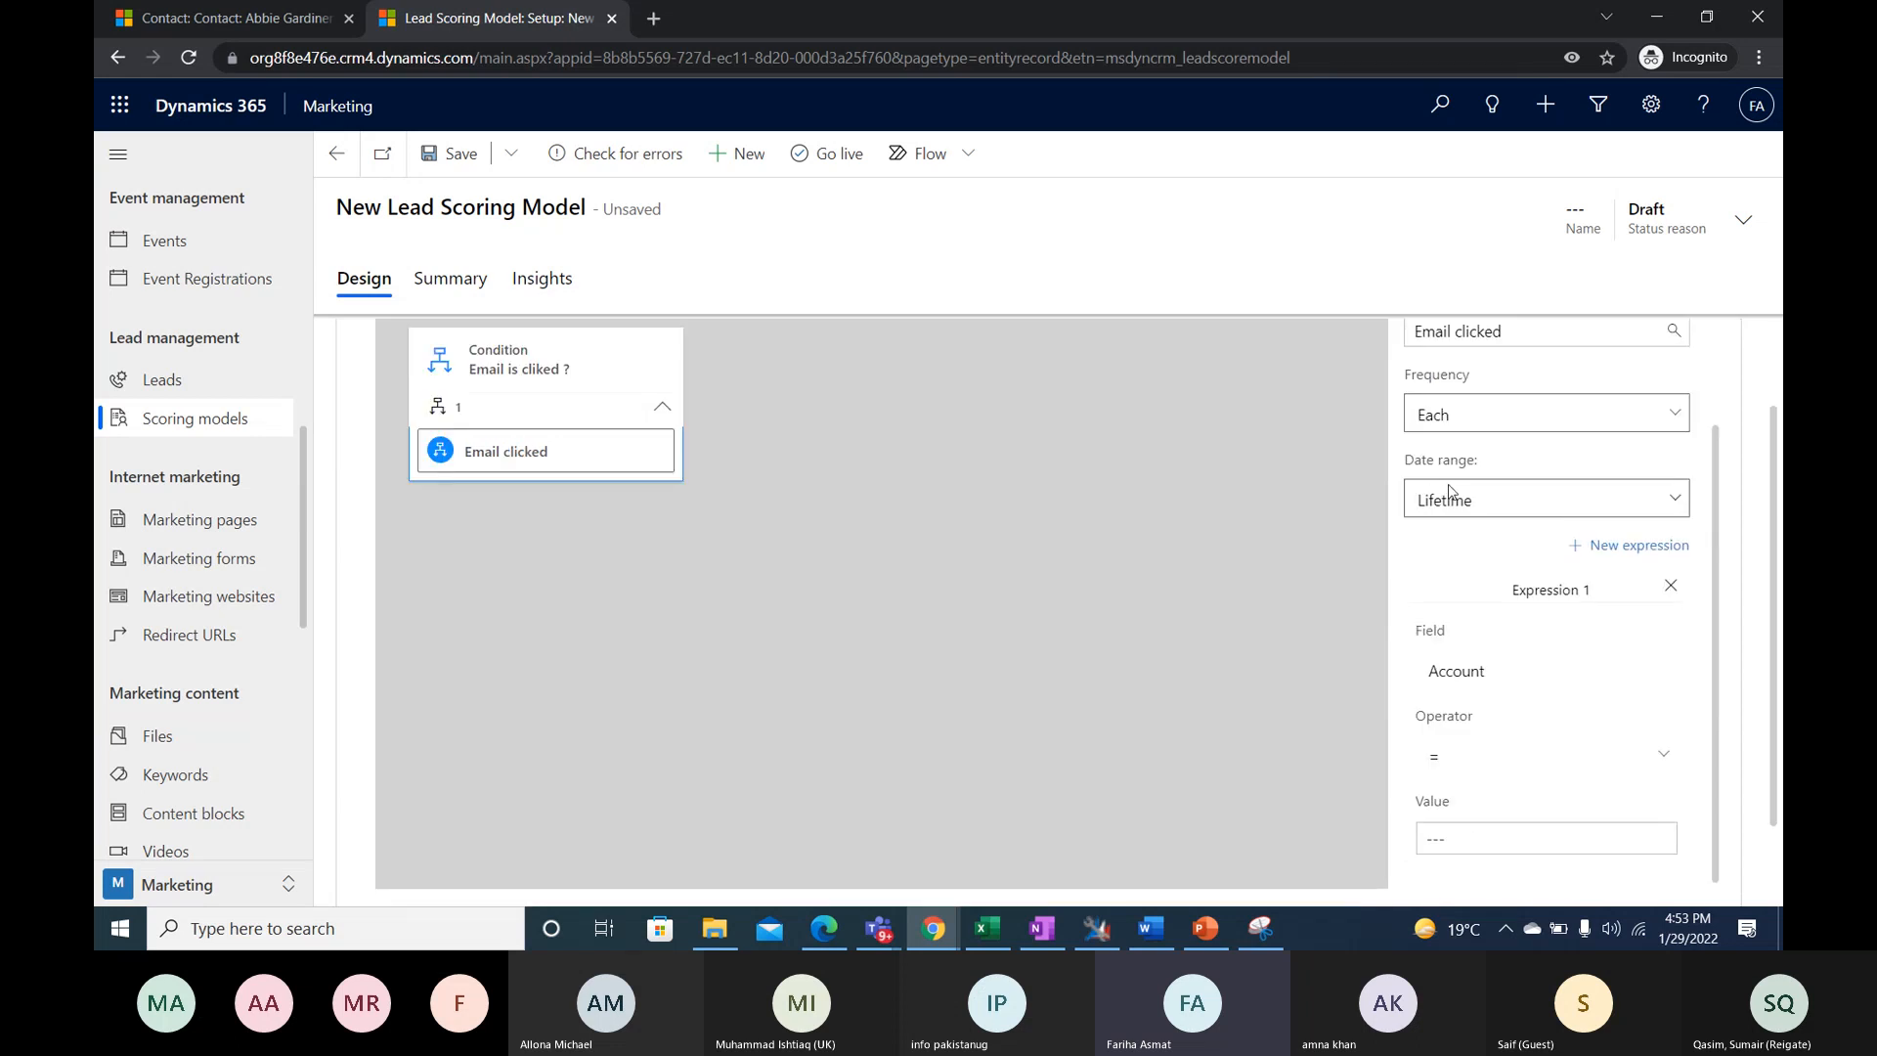
left_click(1530, 506)
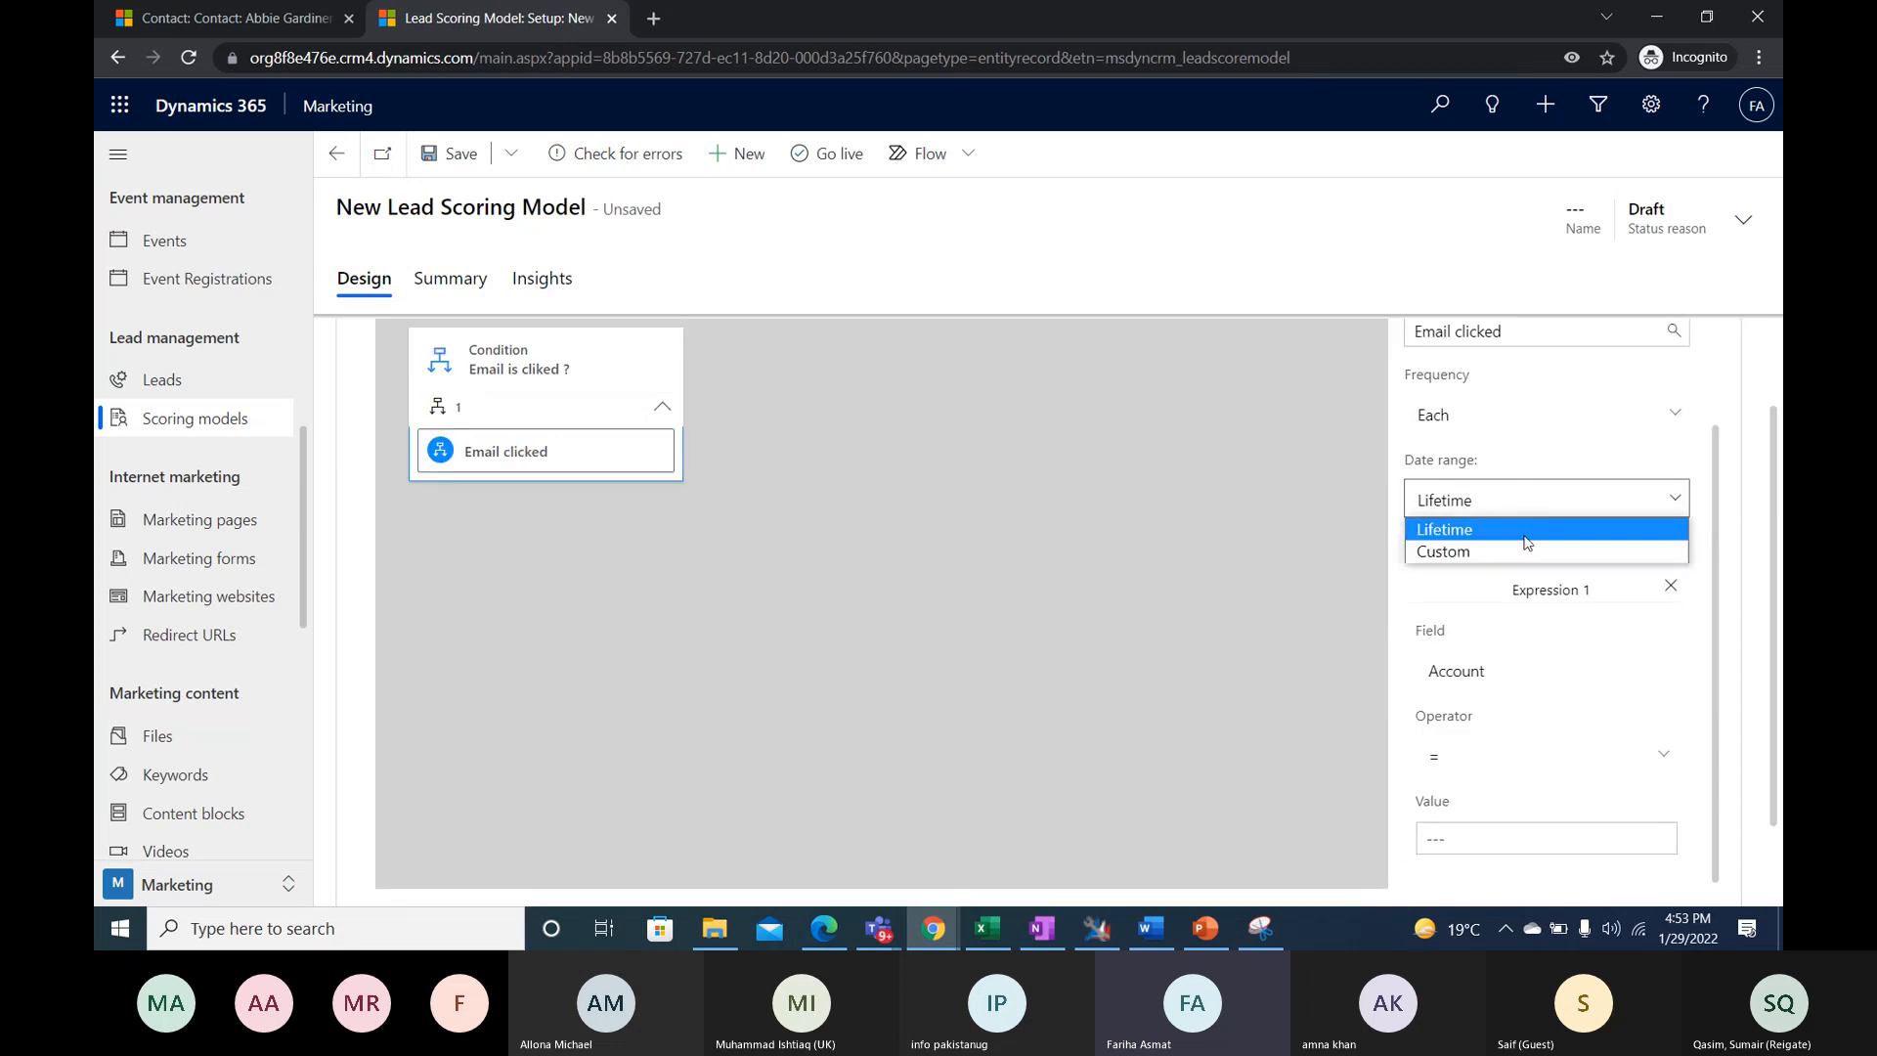
left_click(1527, 530)
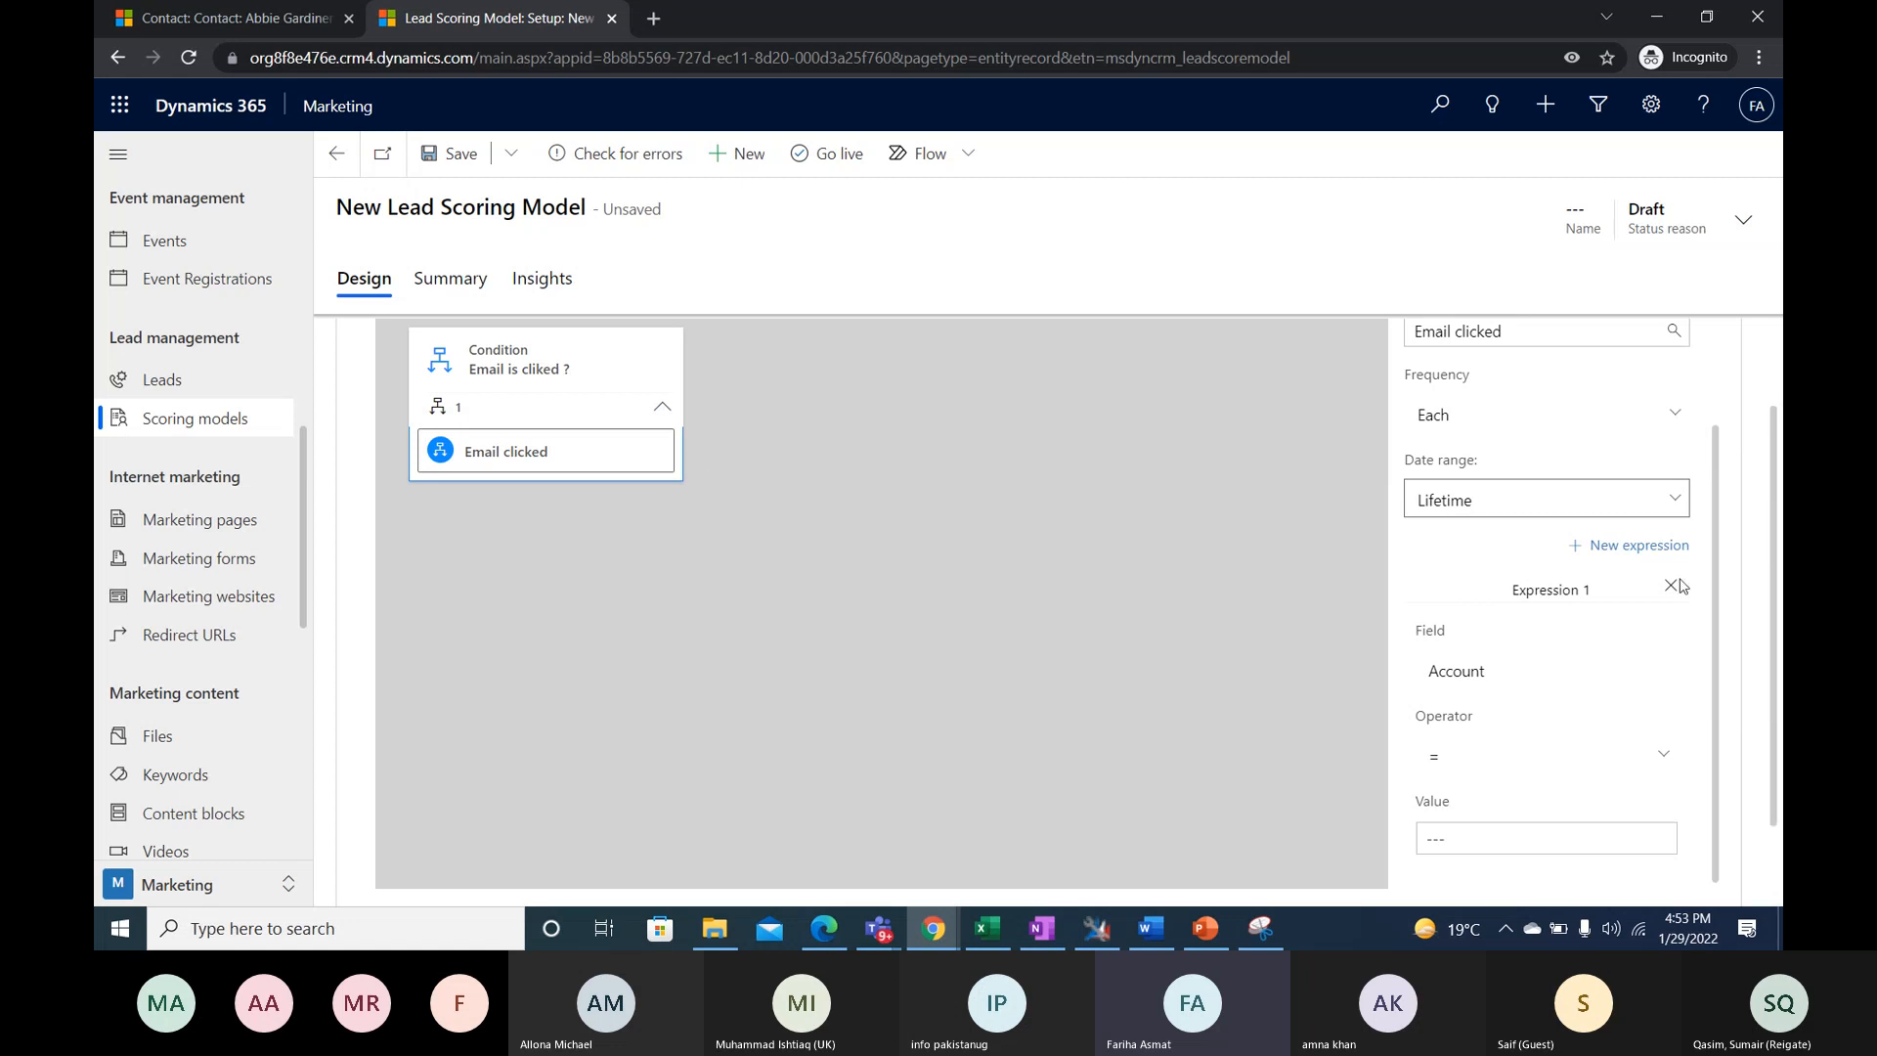
- Set the field of Expression 1 in the Email clicked condition to Message
scroll(1631, 566, "down", 1)
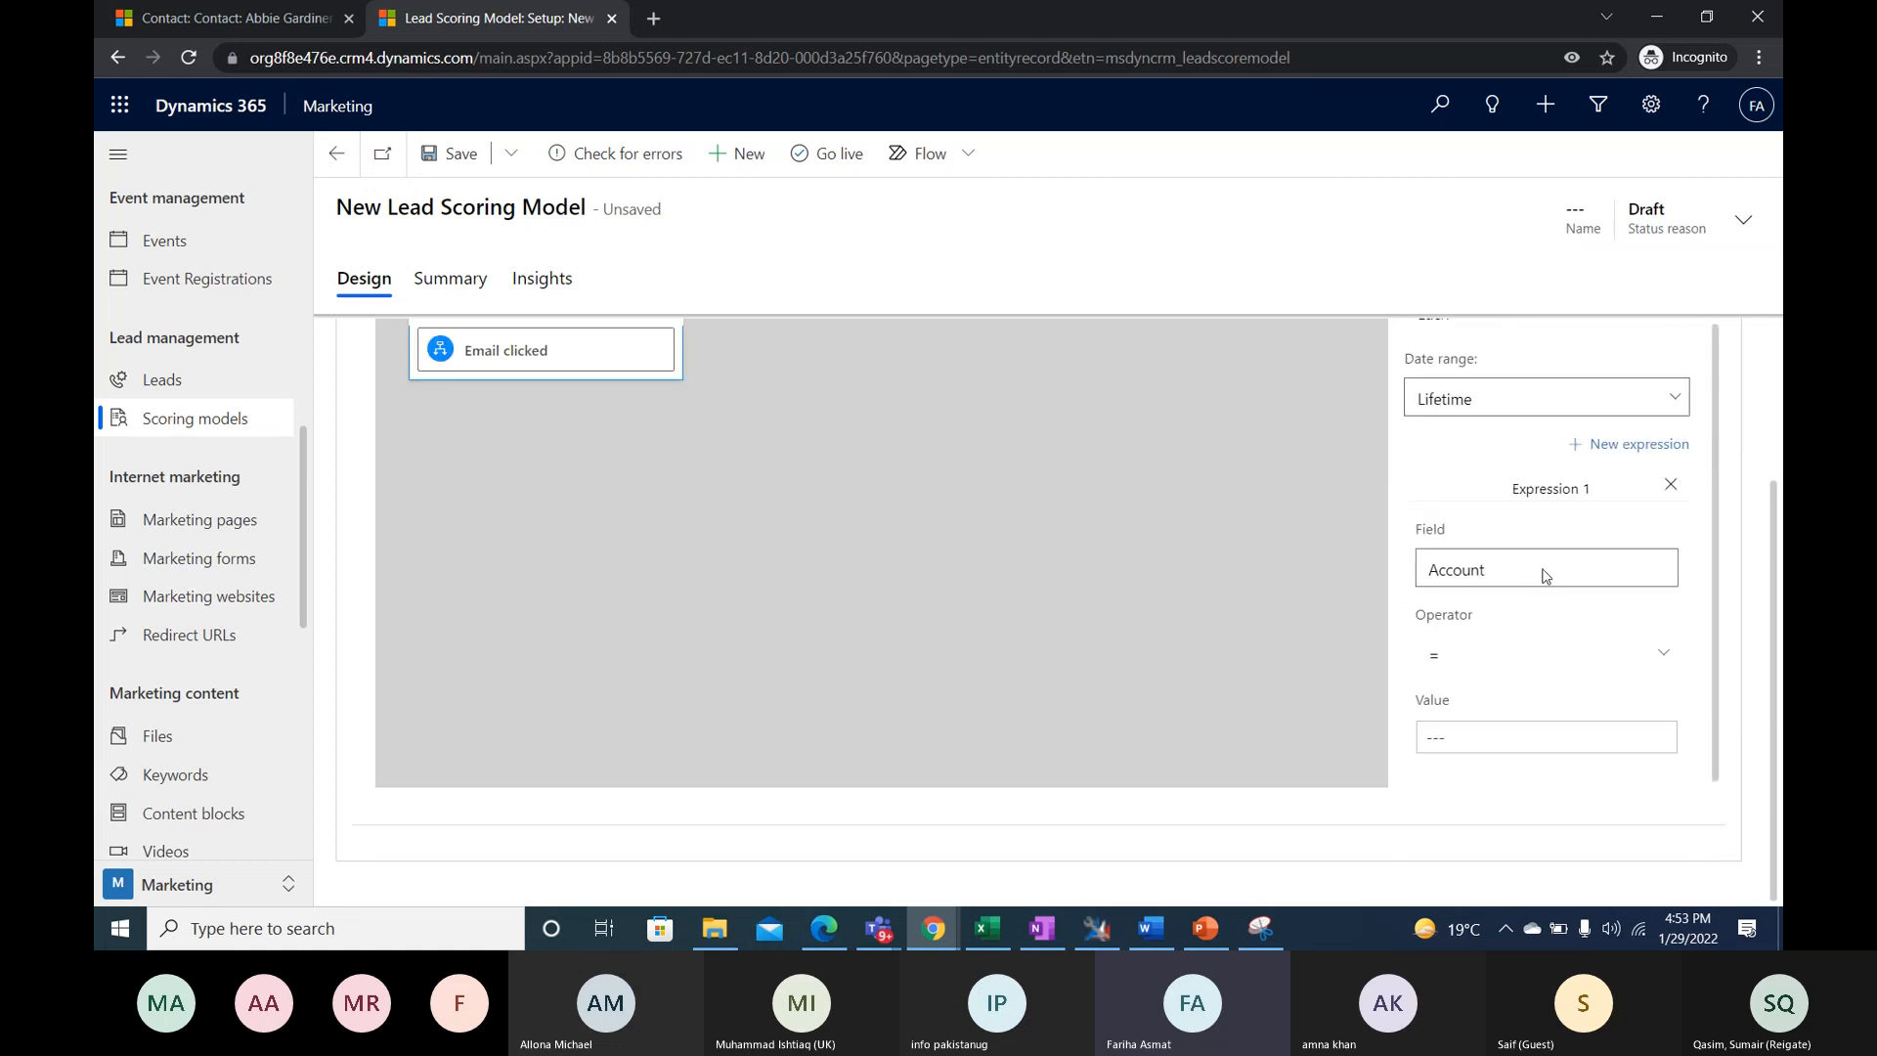
left_click(1651, 575)
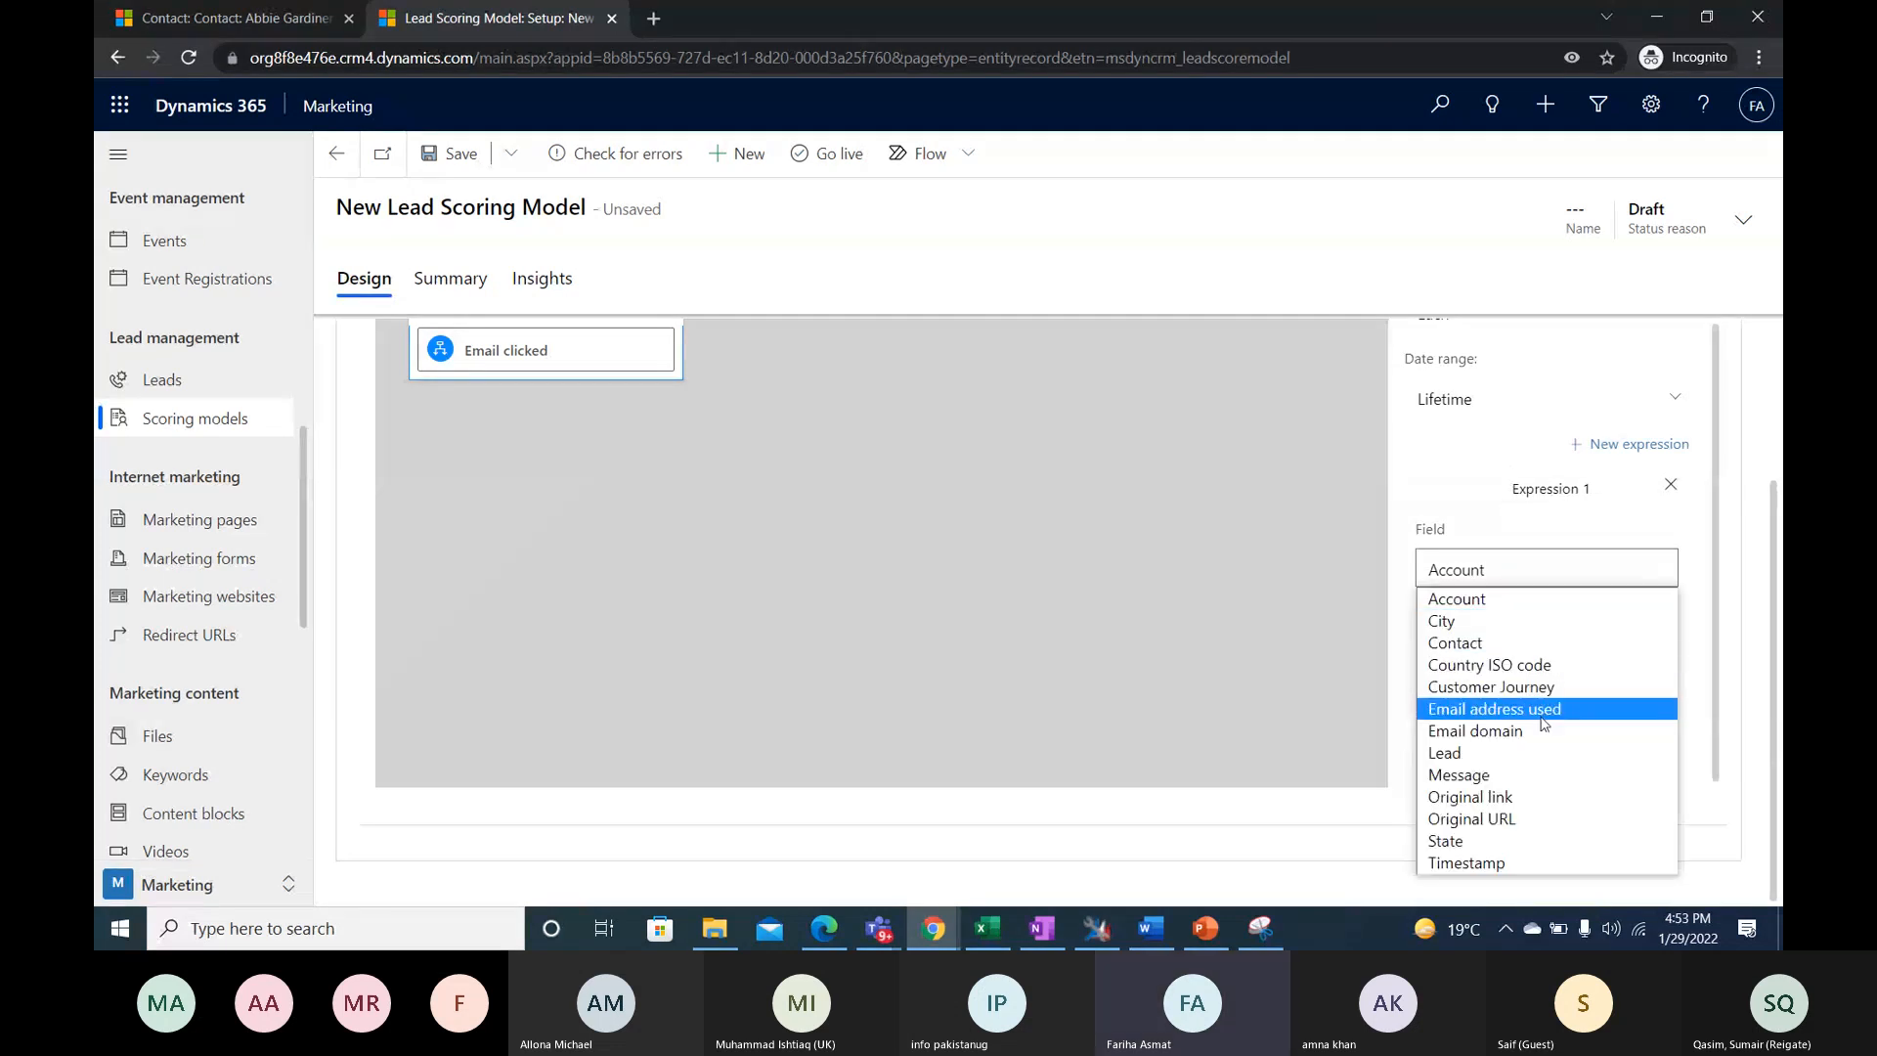
left_click(1514, 775)
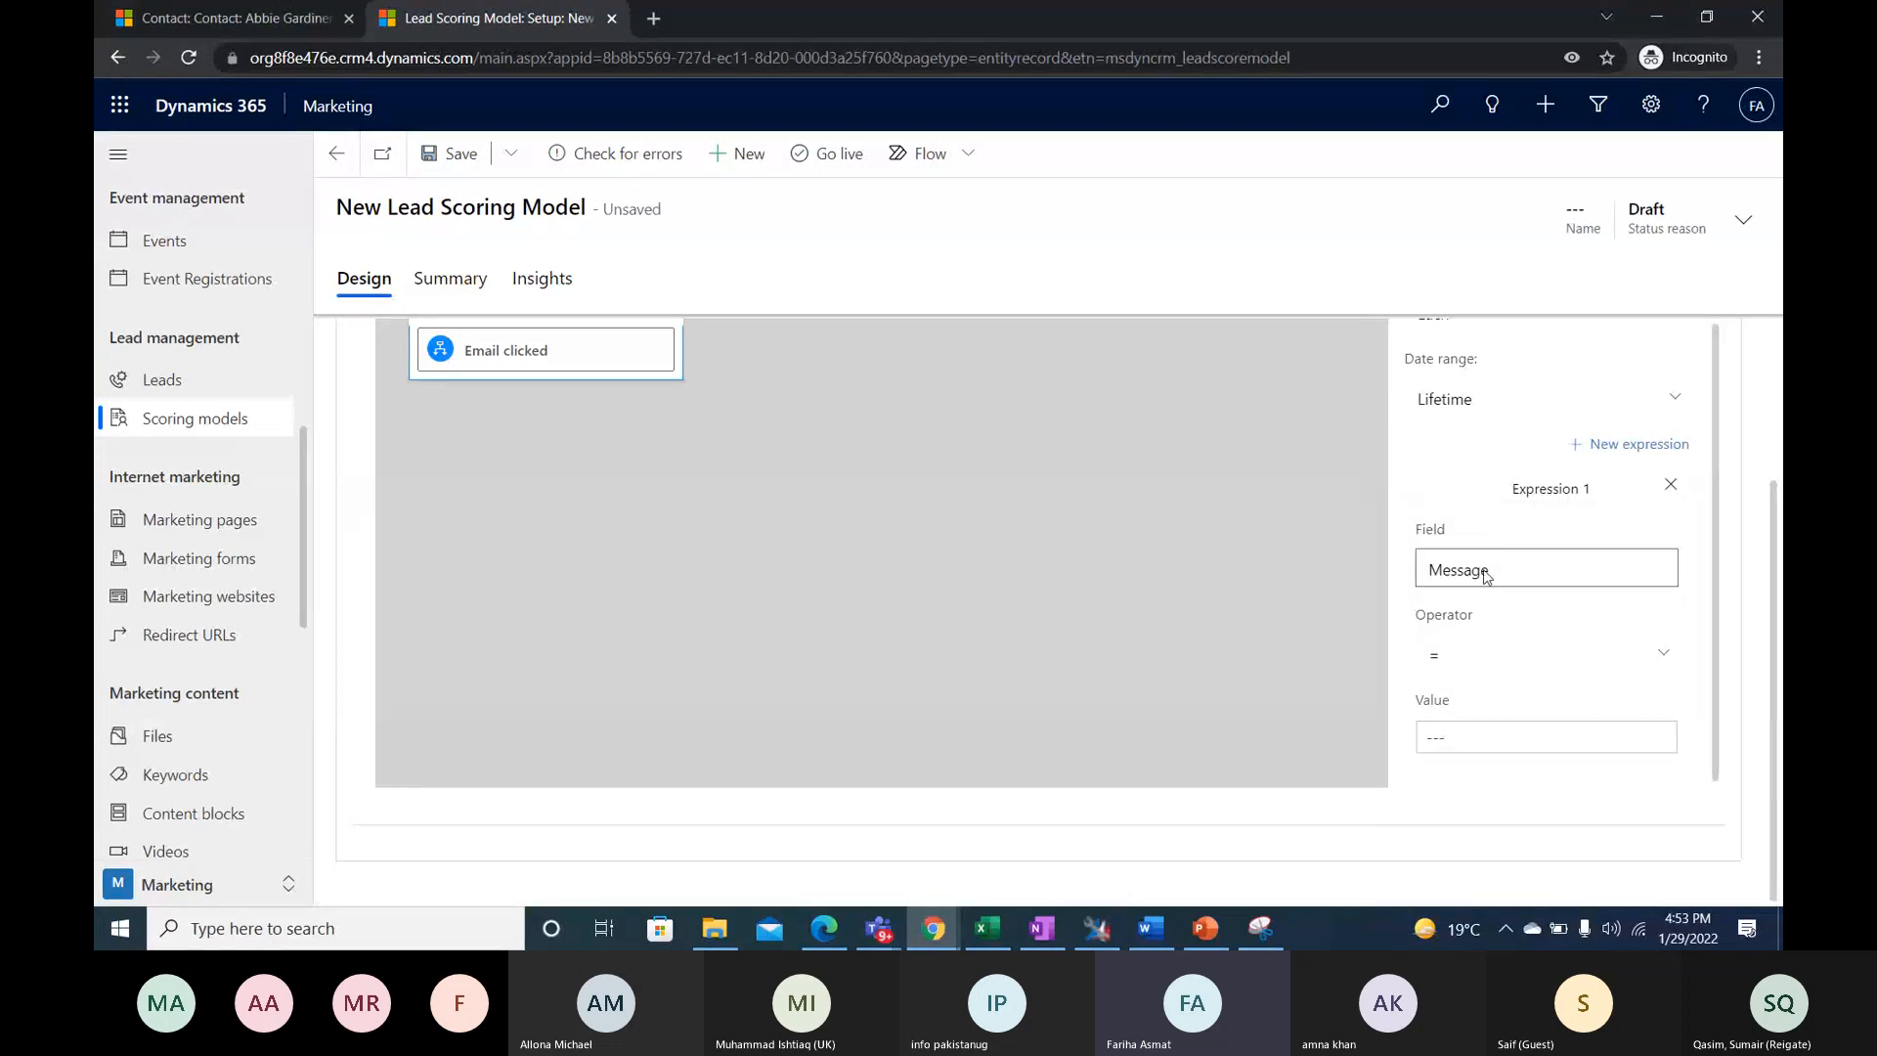
- Look through the marketing emails and choose Brochure 1 as the value of Expression 1
left_click(1665, 740)
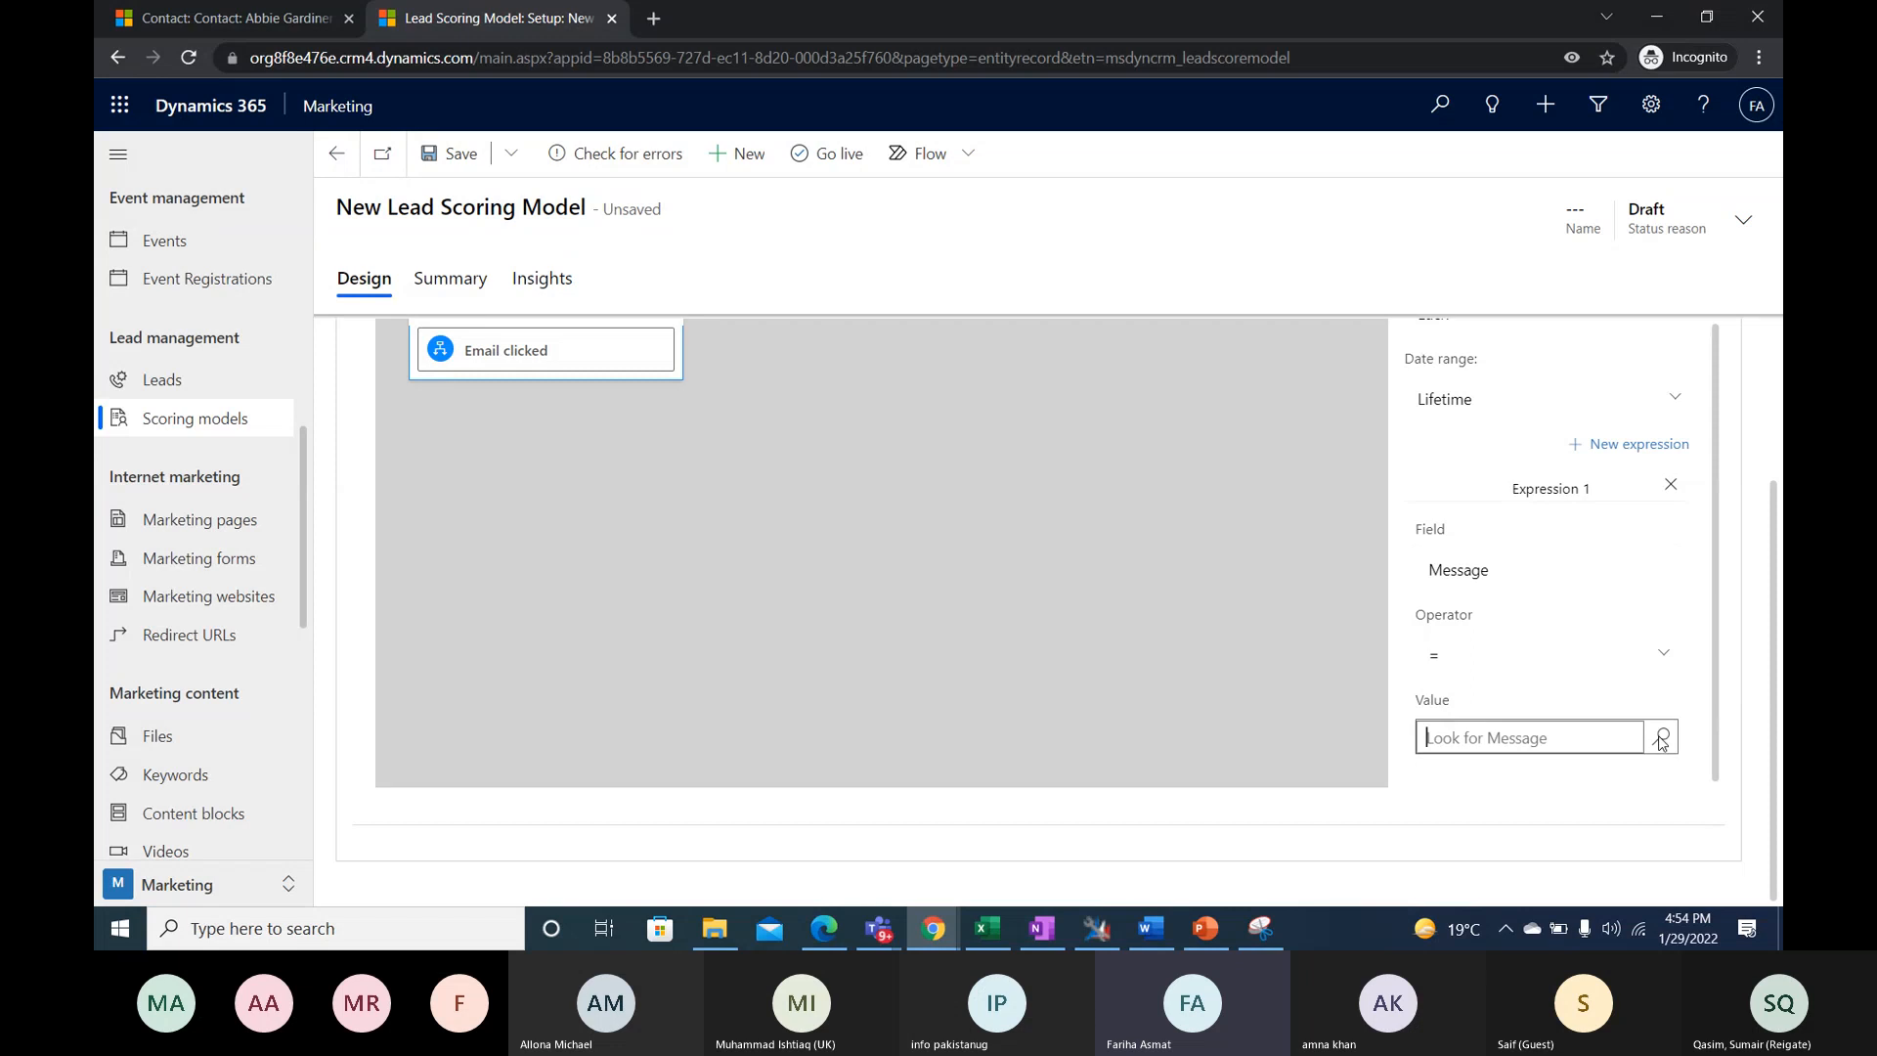
scroll(1506, 611, "down", 1)
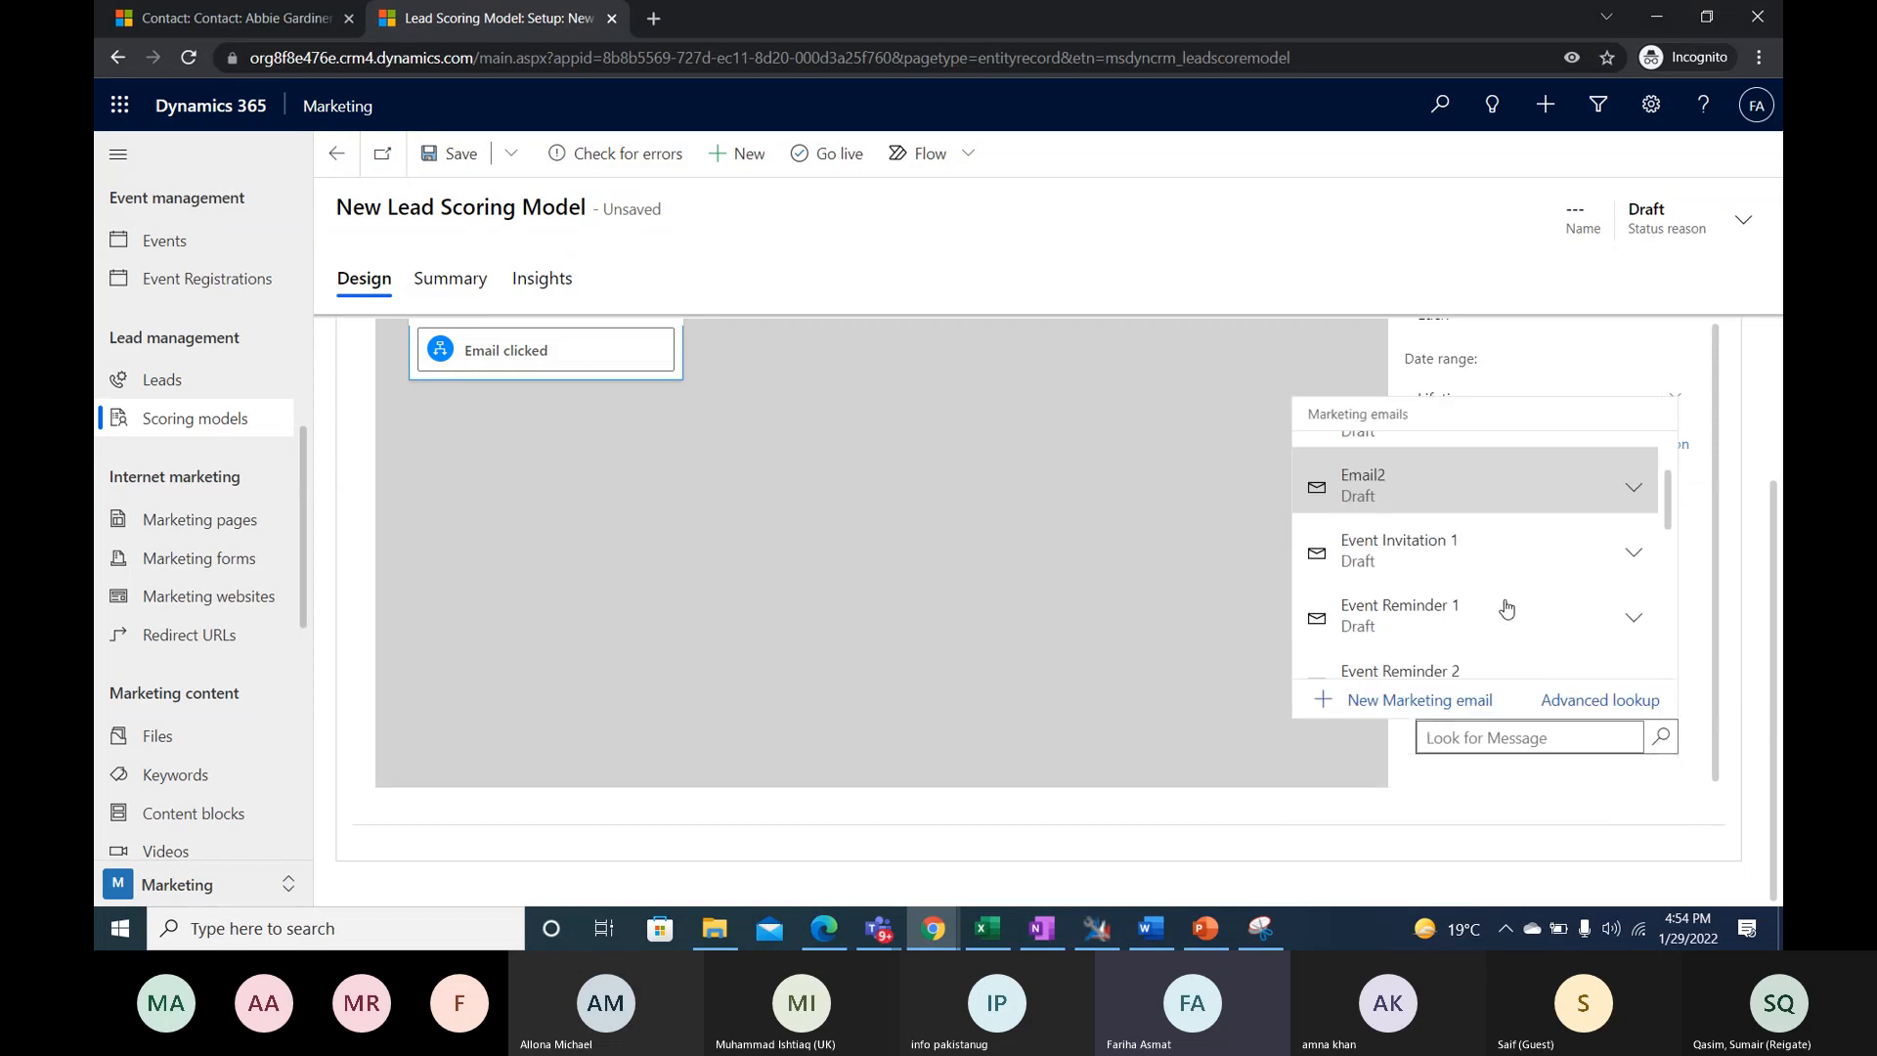
scroll(1506, 611, "down", 4)
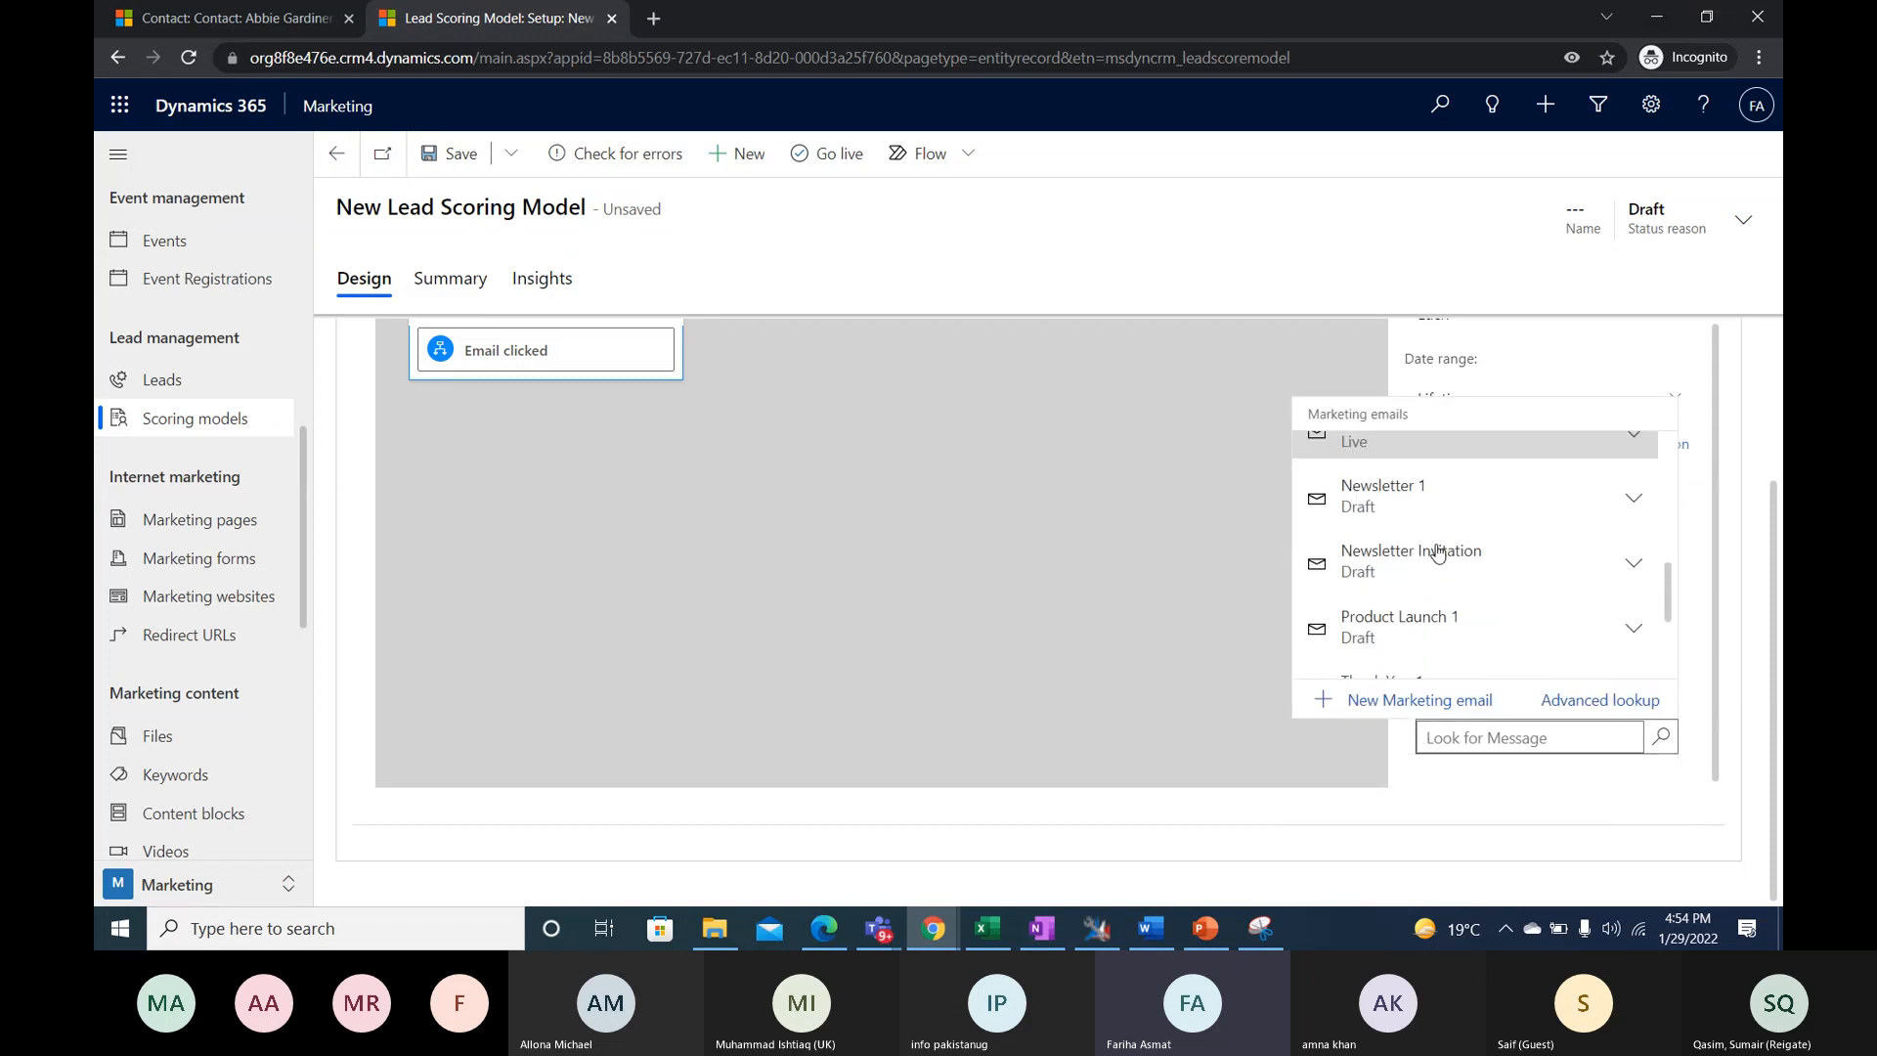
scroll(1438, 555, "down", 1)
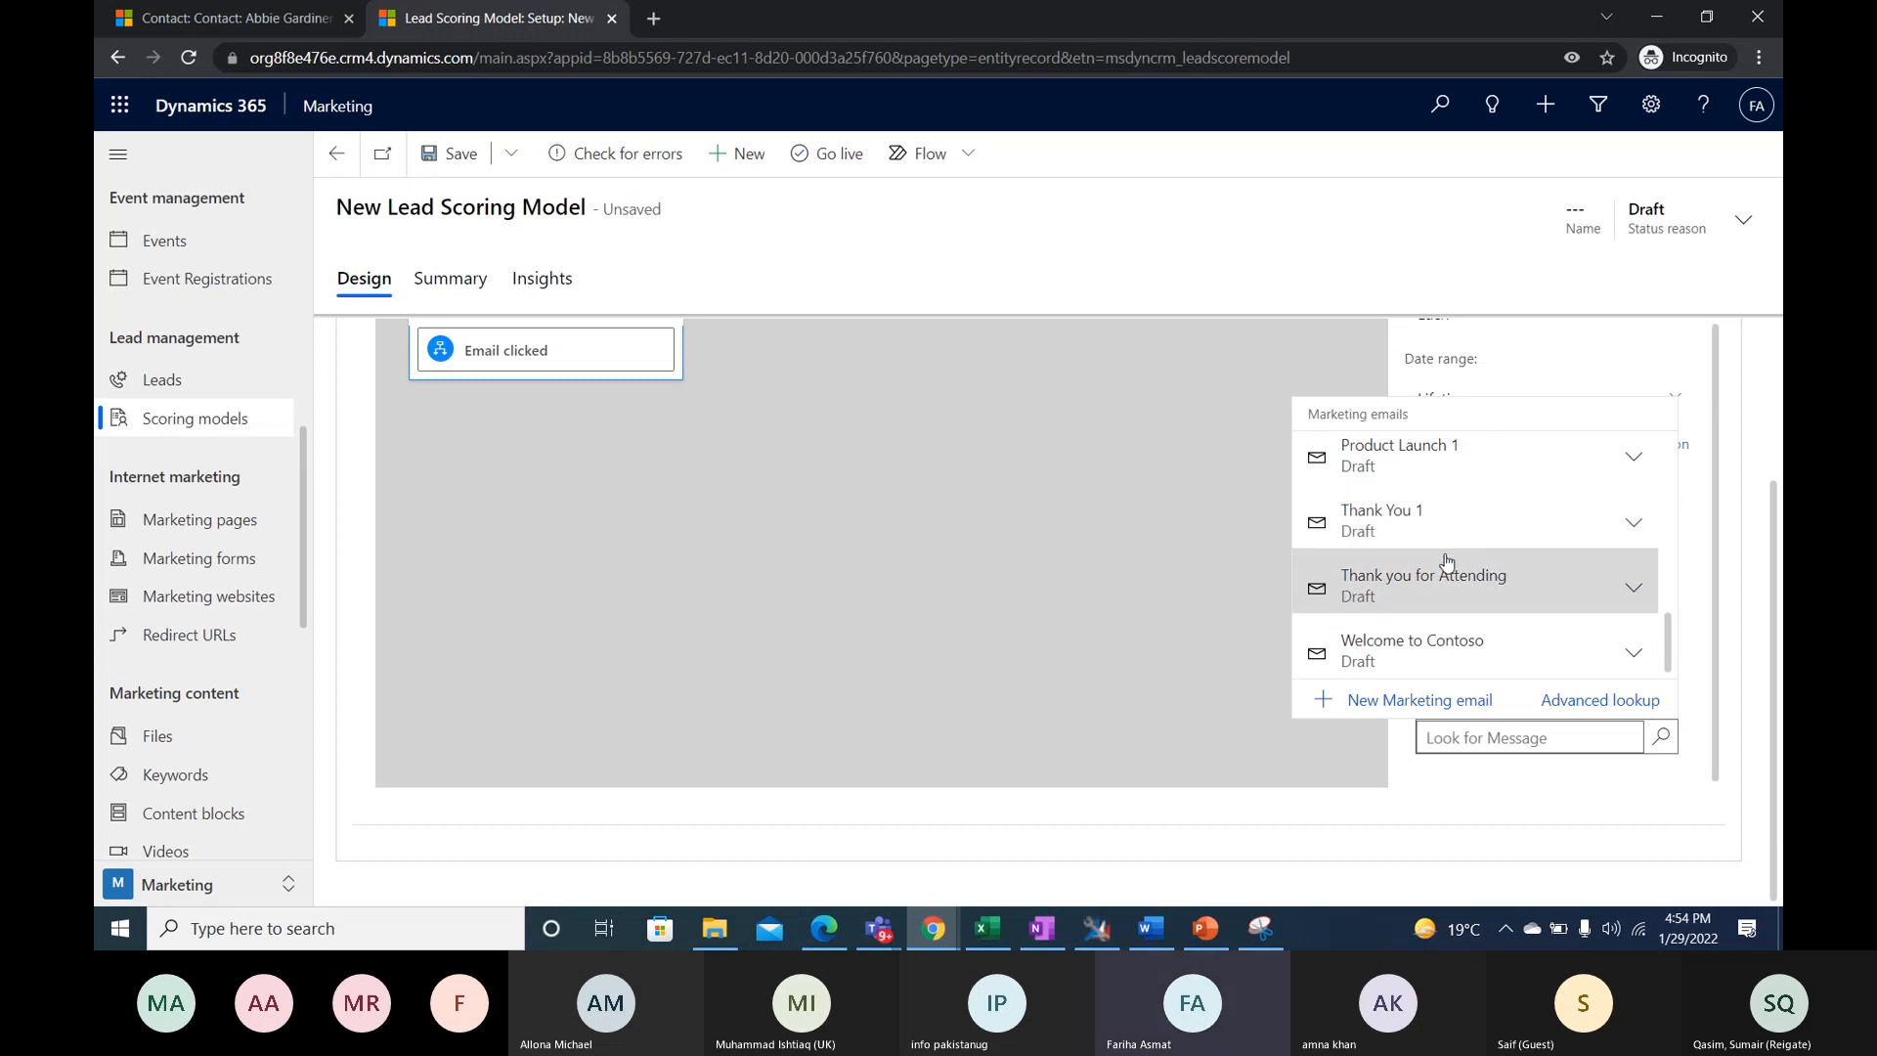
scroll(1451, 565, "up", 6)
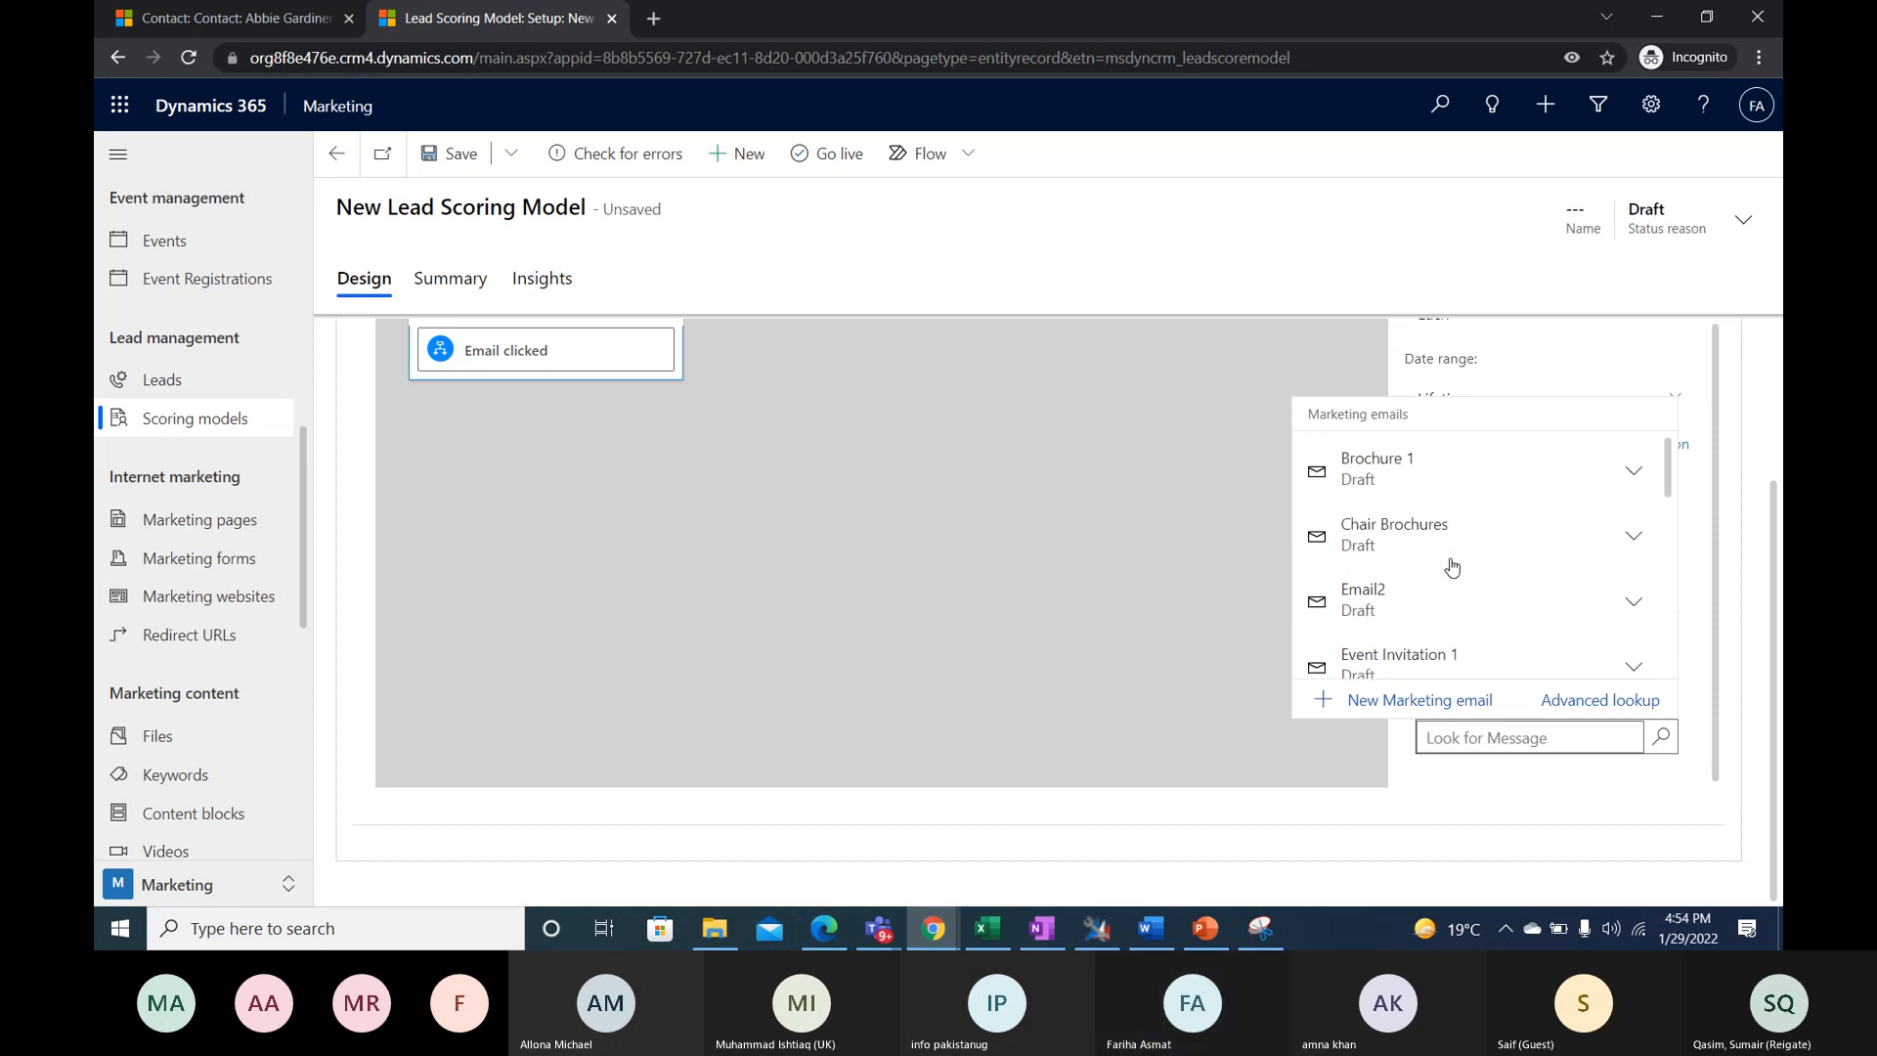
scroll(1450, 562, "down", 2)
scroll(1450, 562, "up", 2)
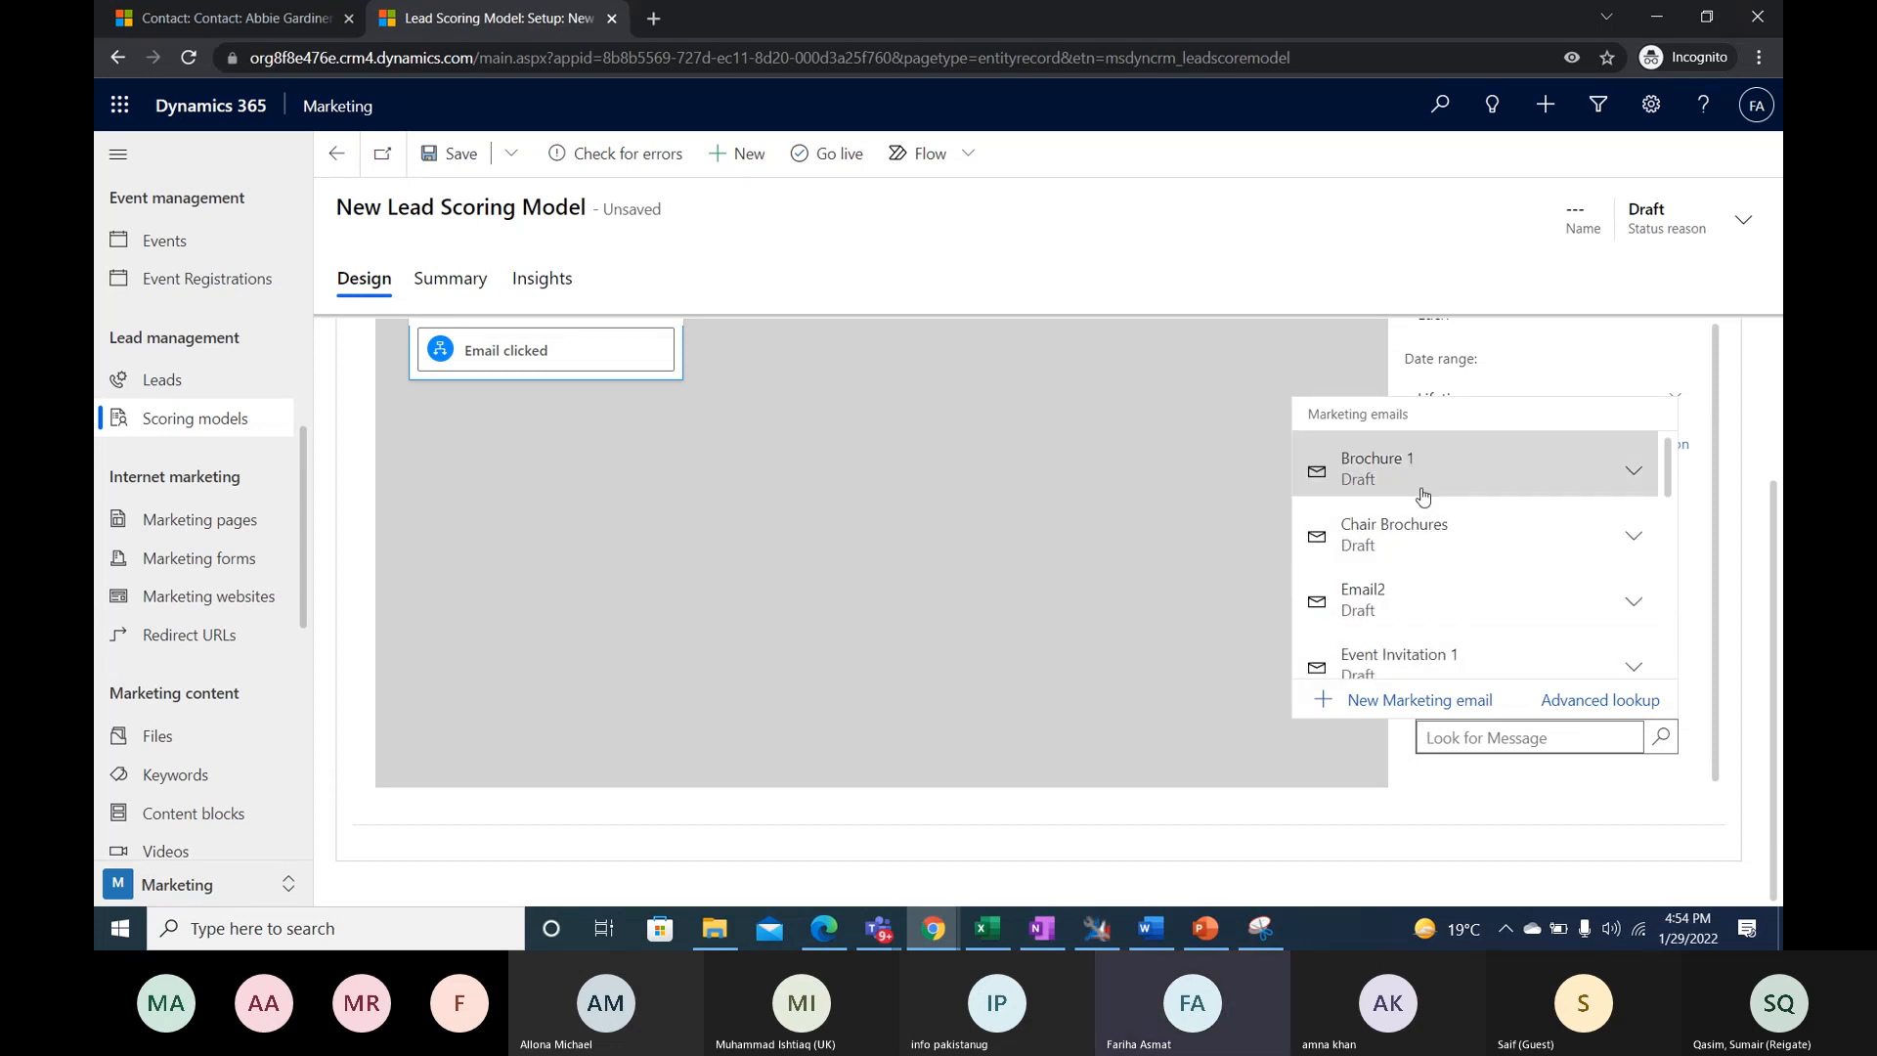
left_click(1423, 491)
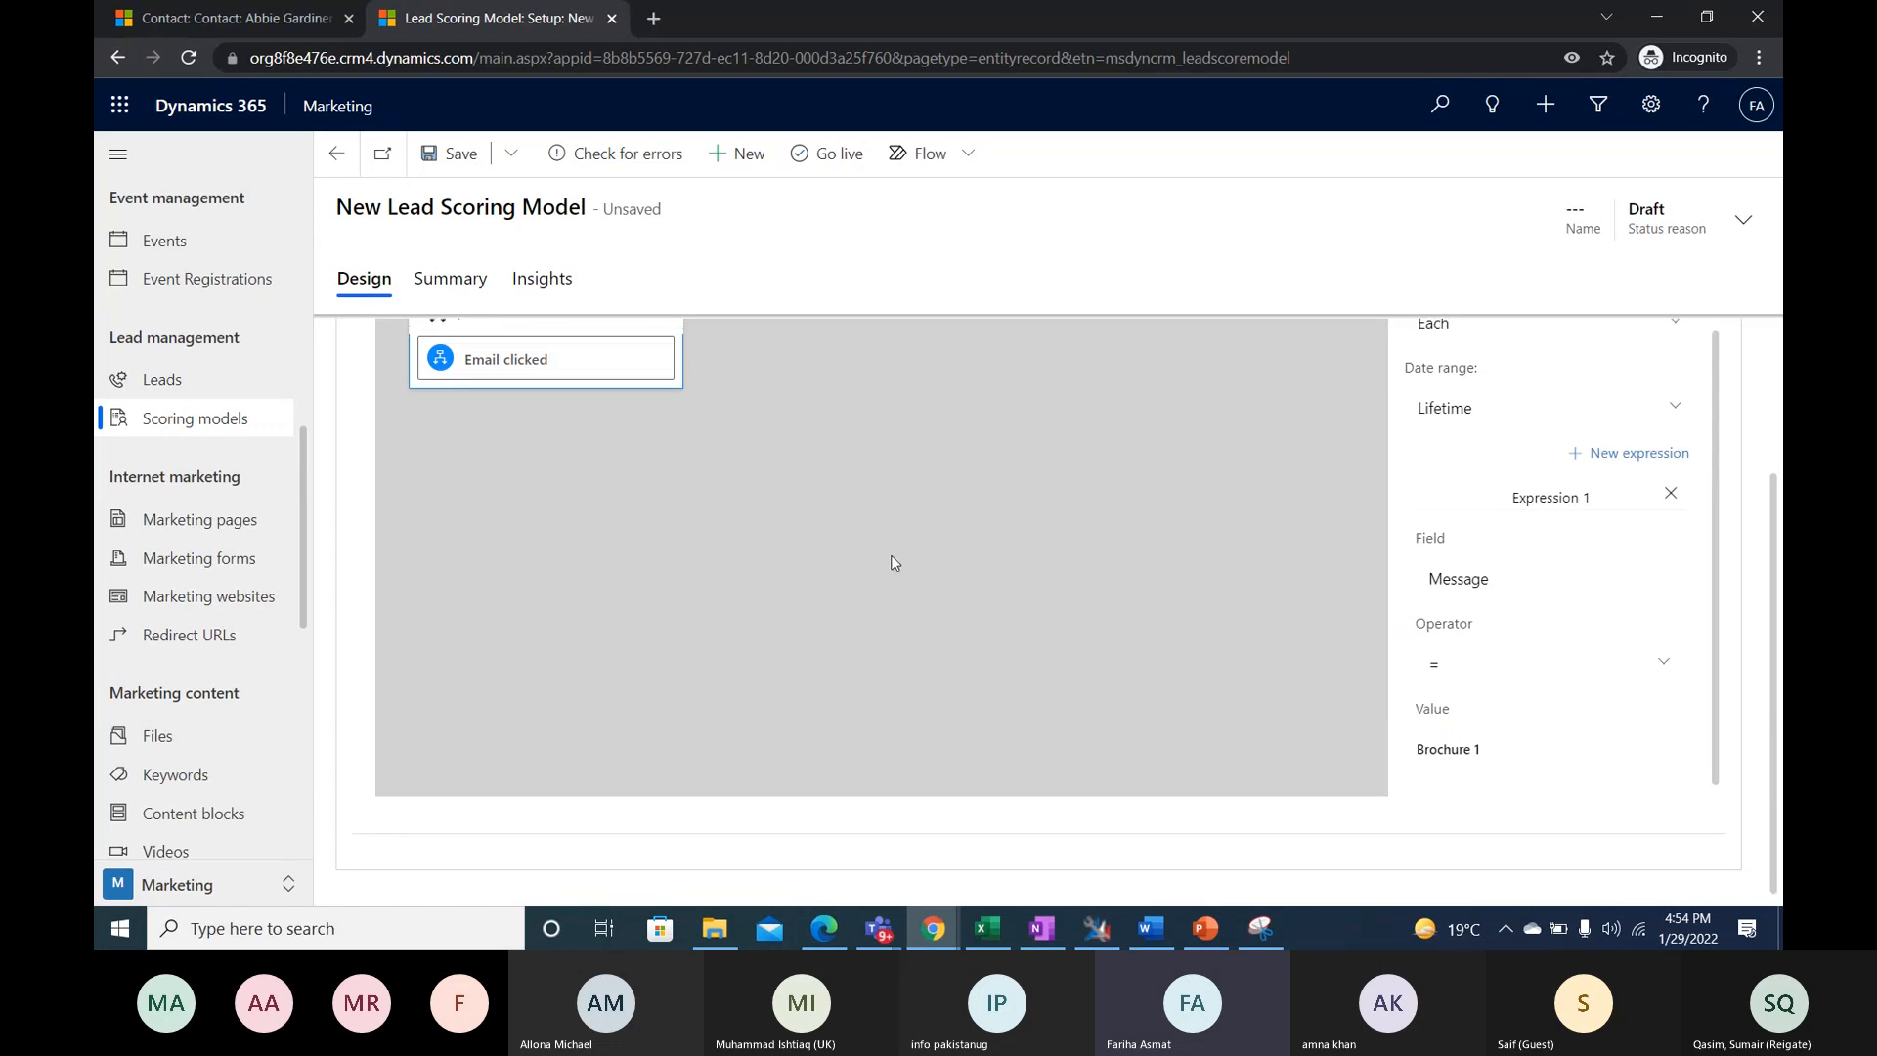
- Add an Action tile directly after the "Email is cliked ?" condition on the canvas
scroll(1609, 547, "up", 3)
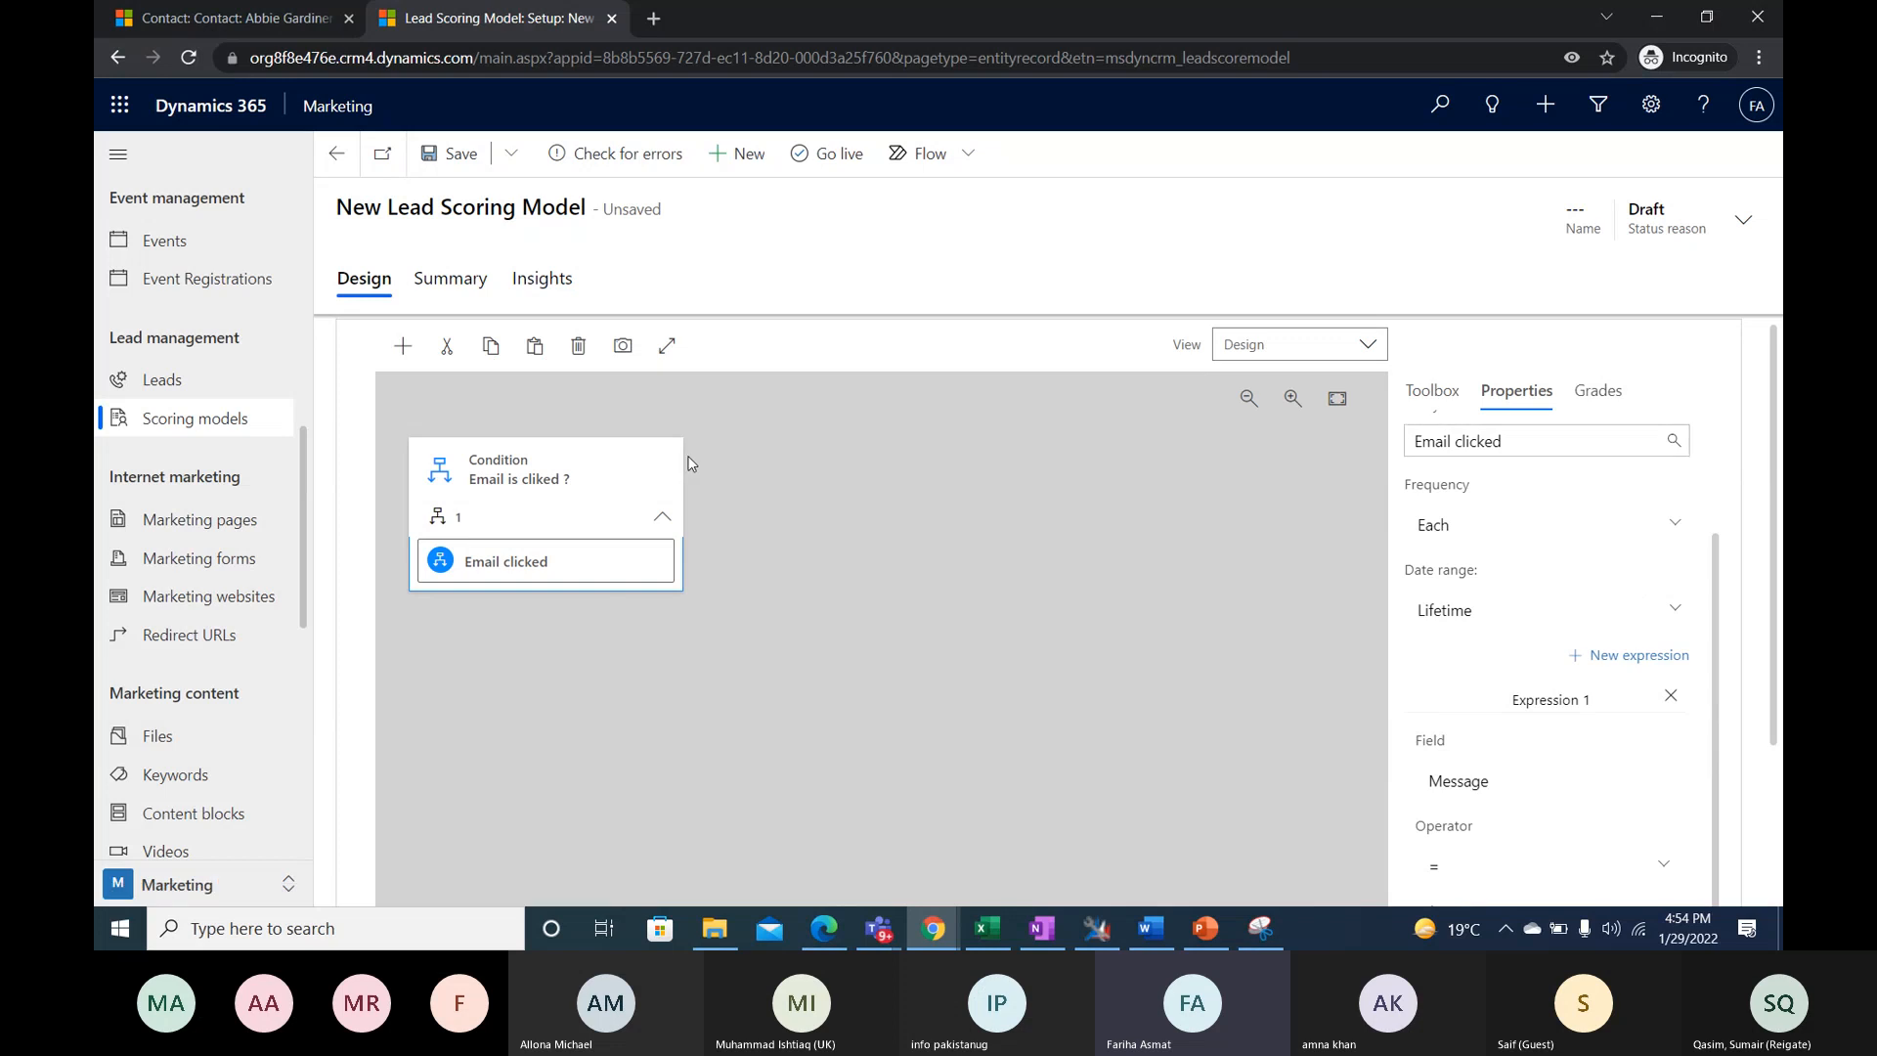
left_click(1424, 395)
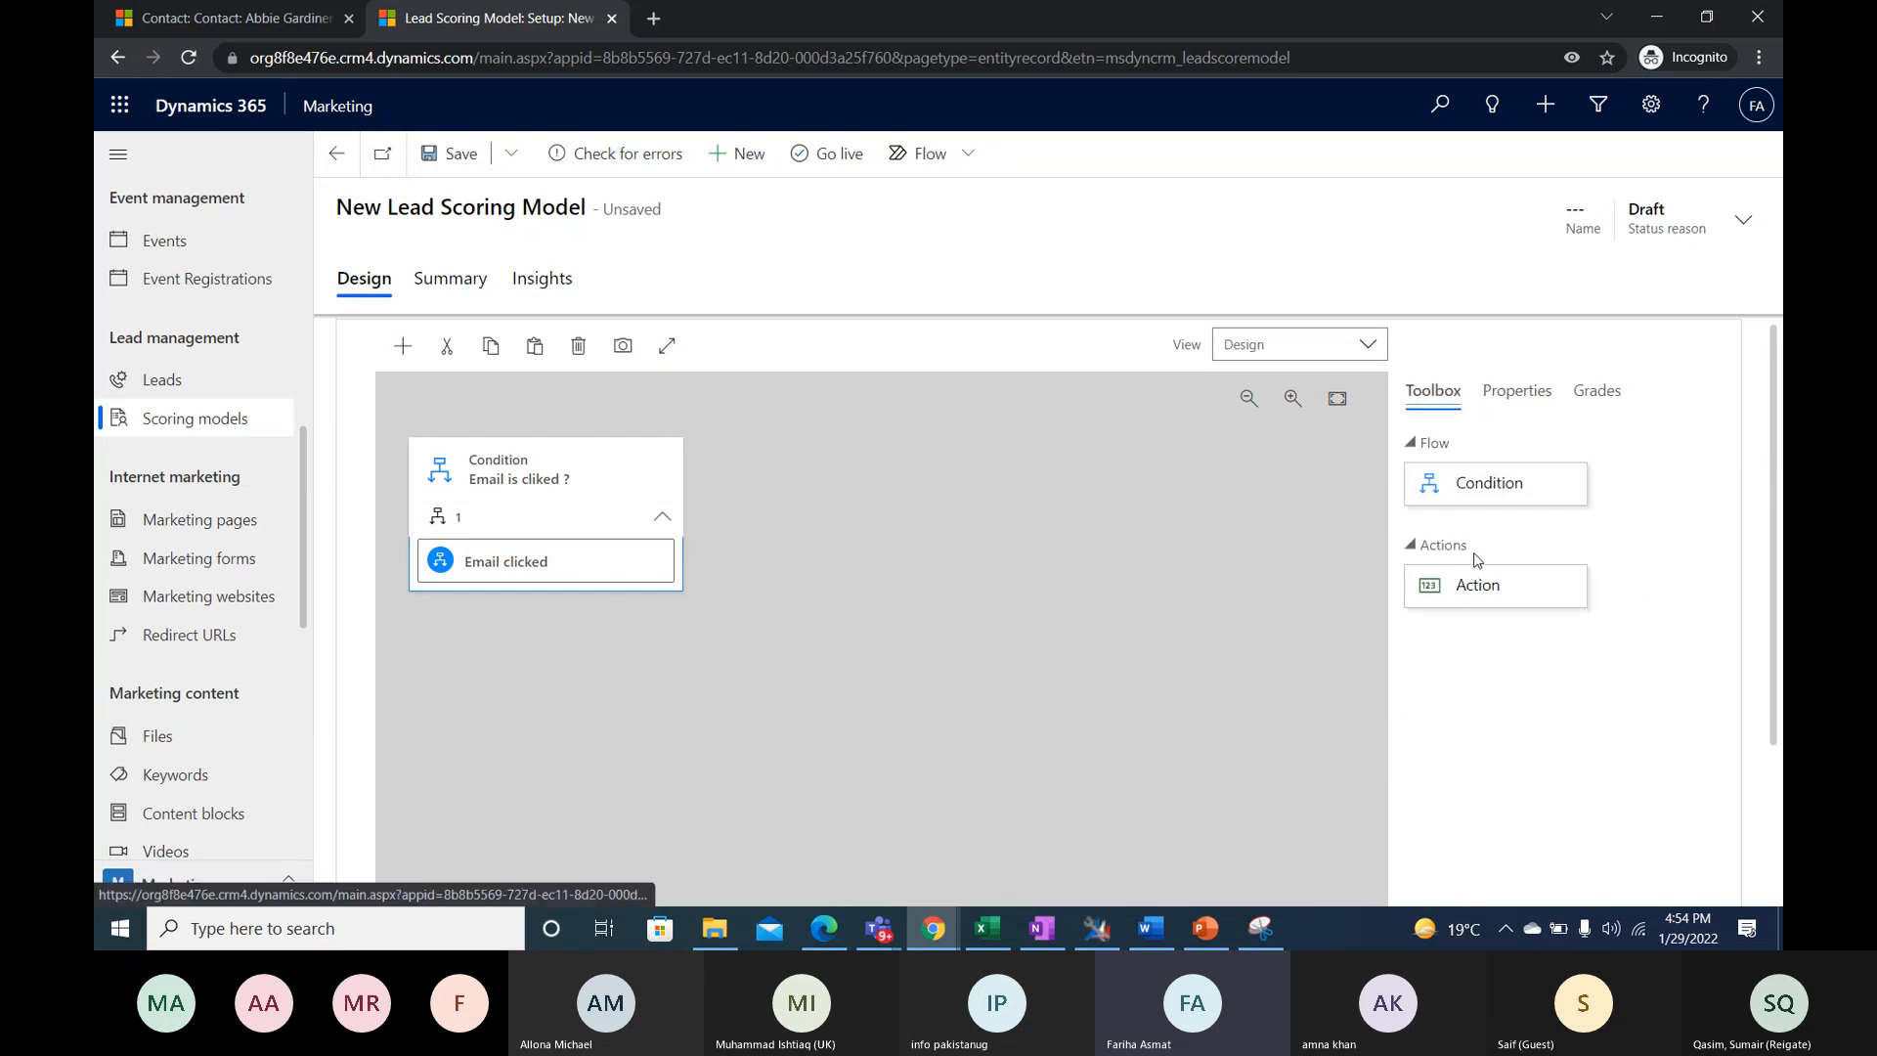
mouse_move(1483, 595)
left_mouse_down()
mouse_move(1242, 513)
mouse_move(1501, 605)
left_mouse_up()
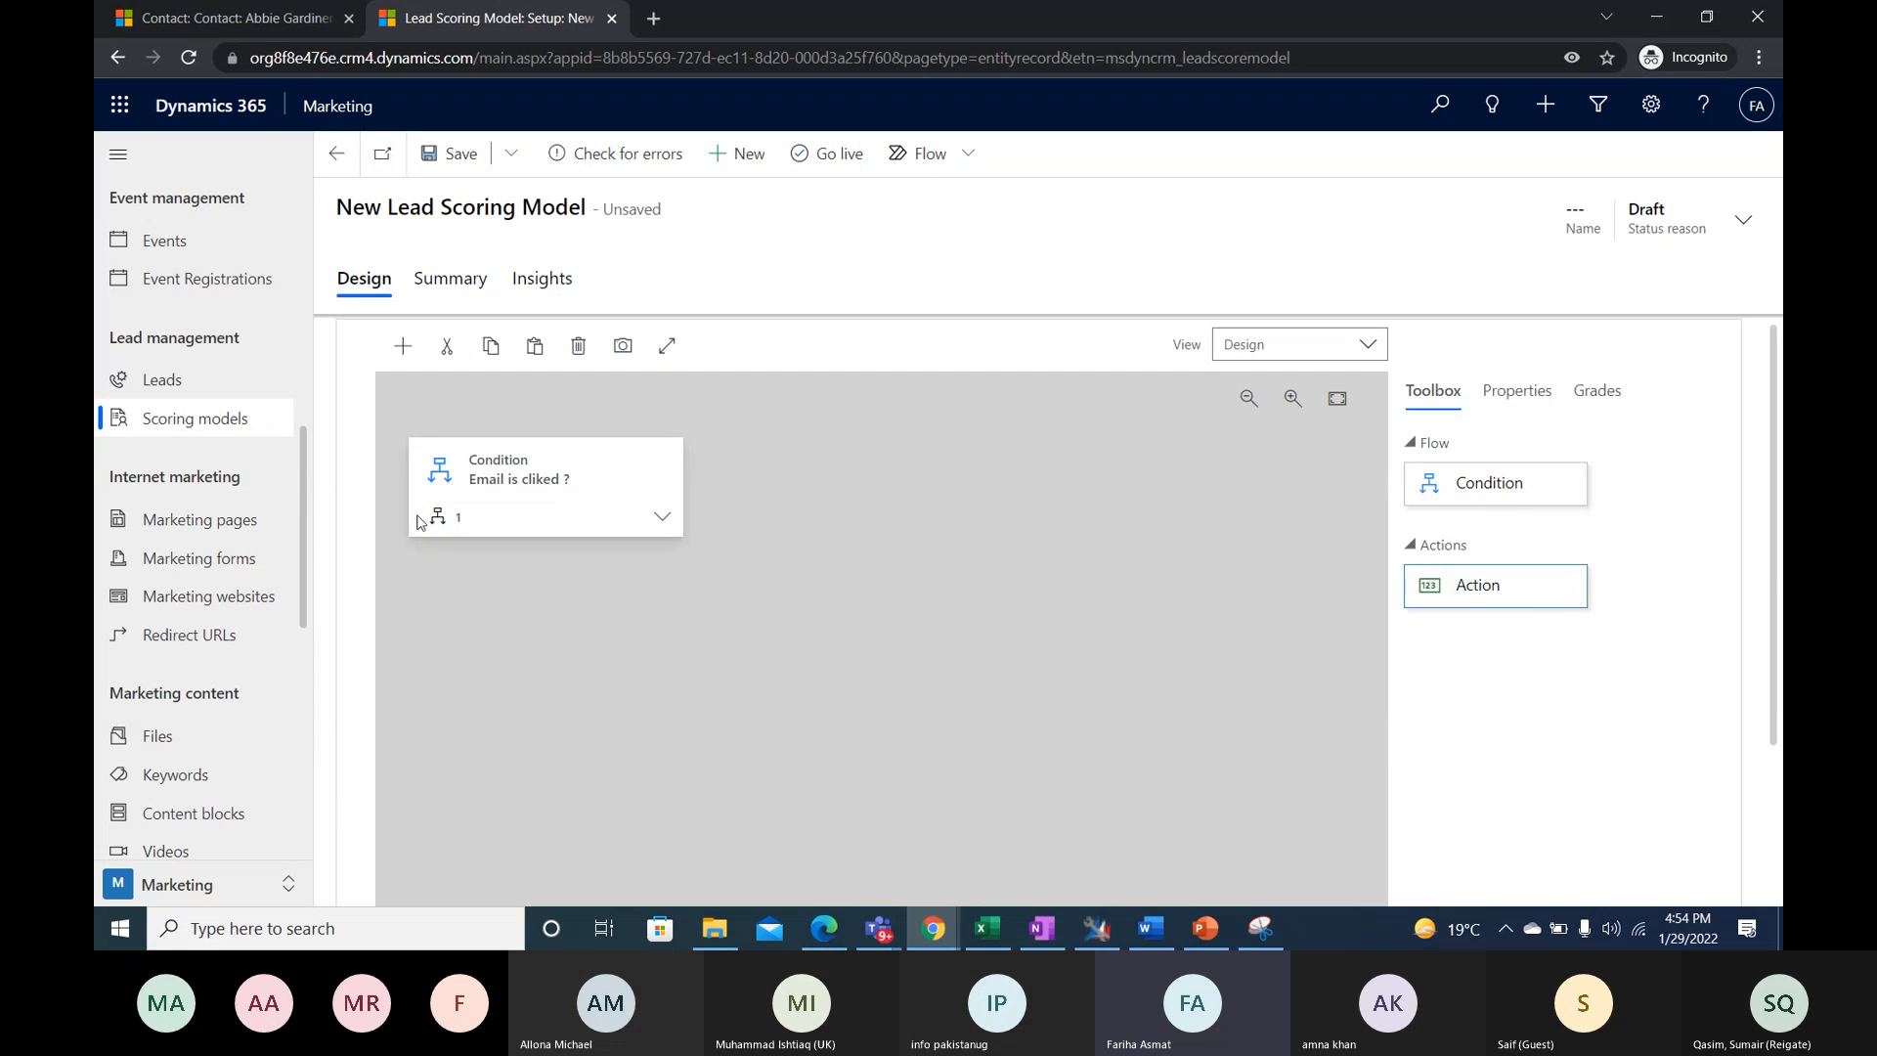
left_click(681, 517)
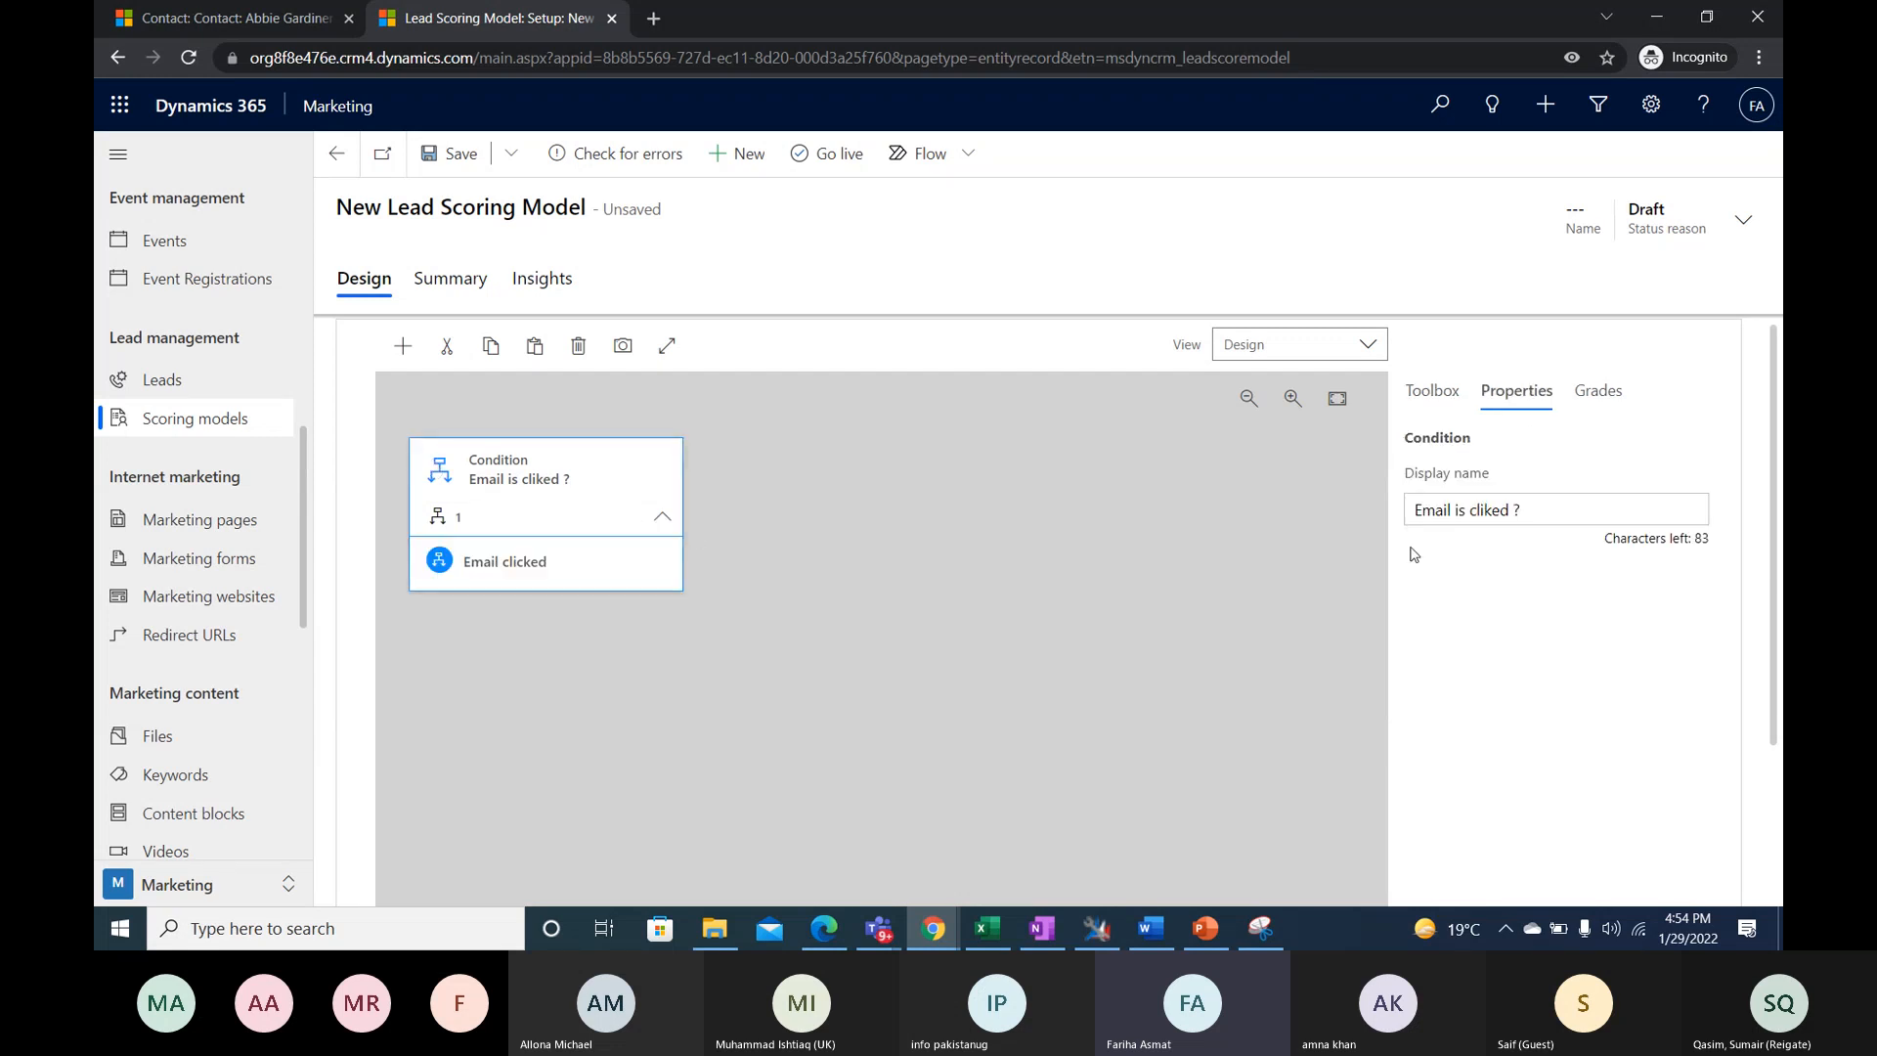
left_click(1433, 391)
left_click_drag(1524, 604, 711, 503)
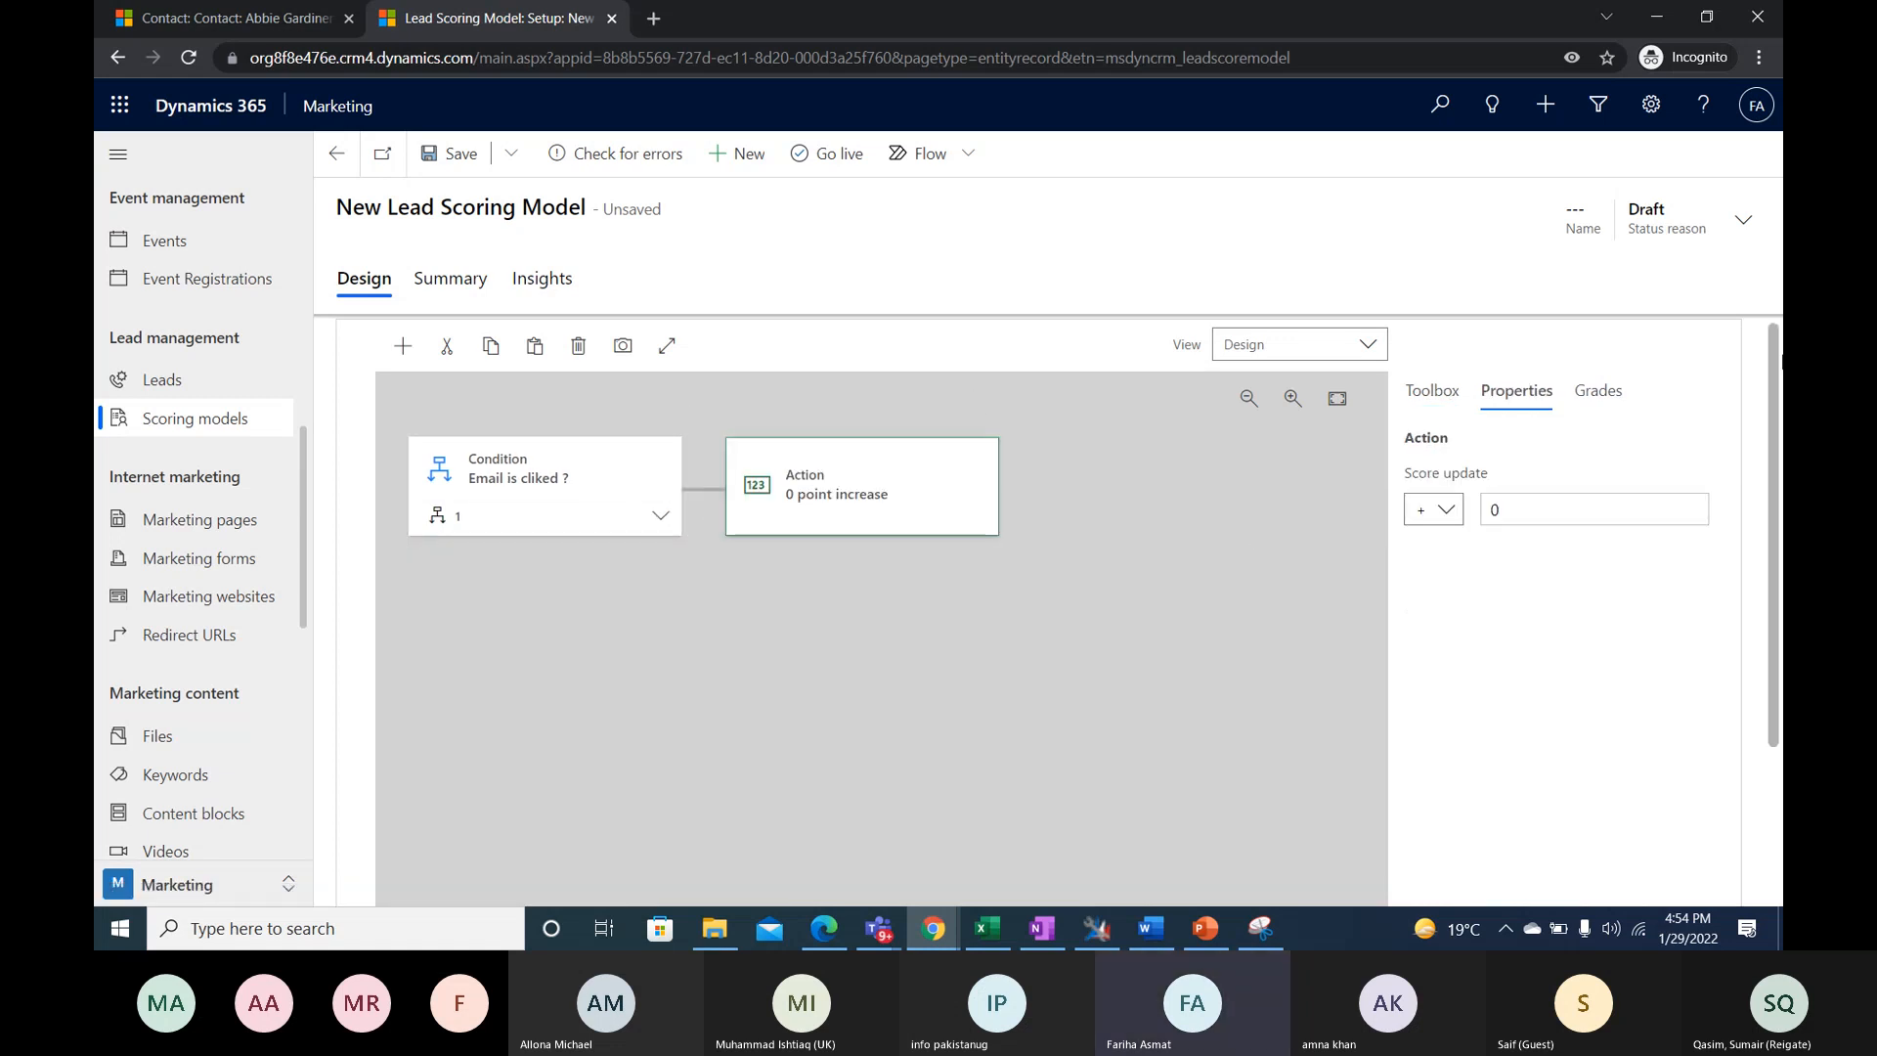
- Review the expression settings of the nested Email clicked condition, down to its message value
left_click(661, 515)
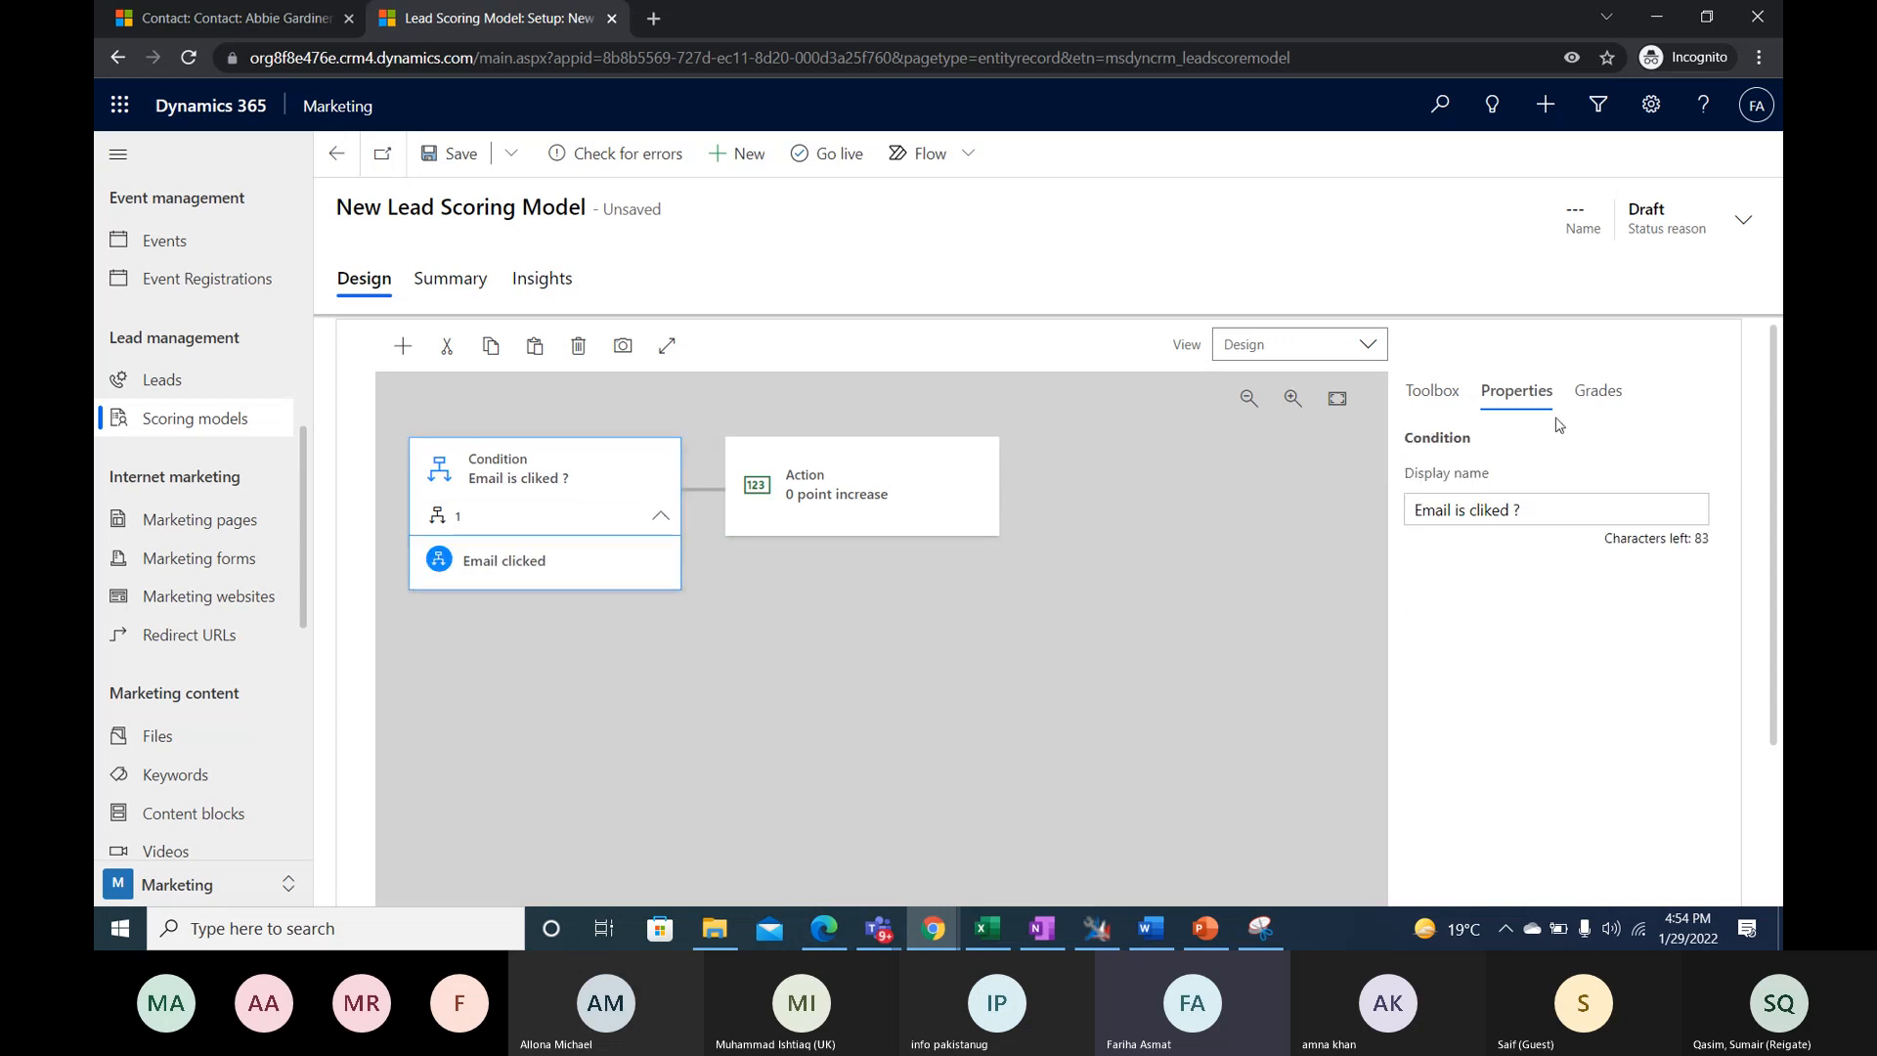
left_click(769, 497)
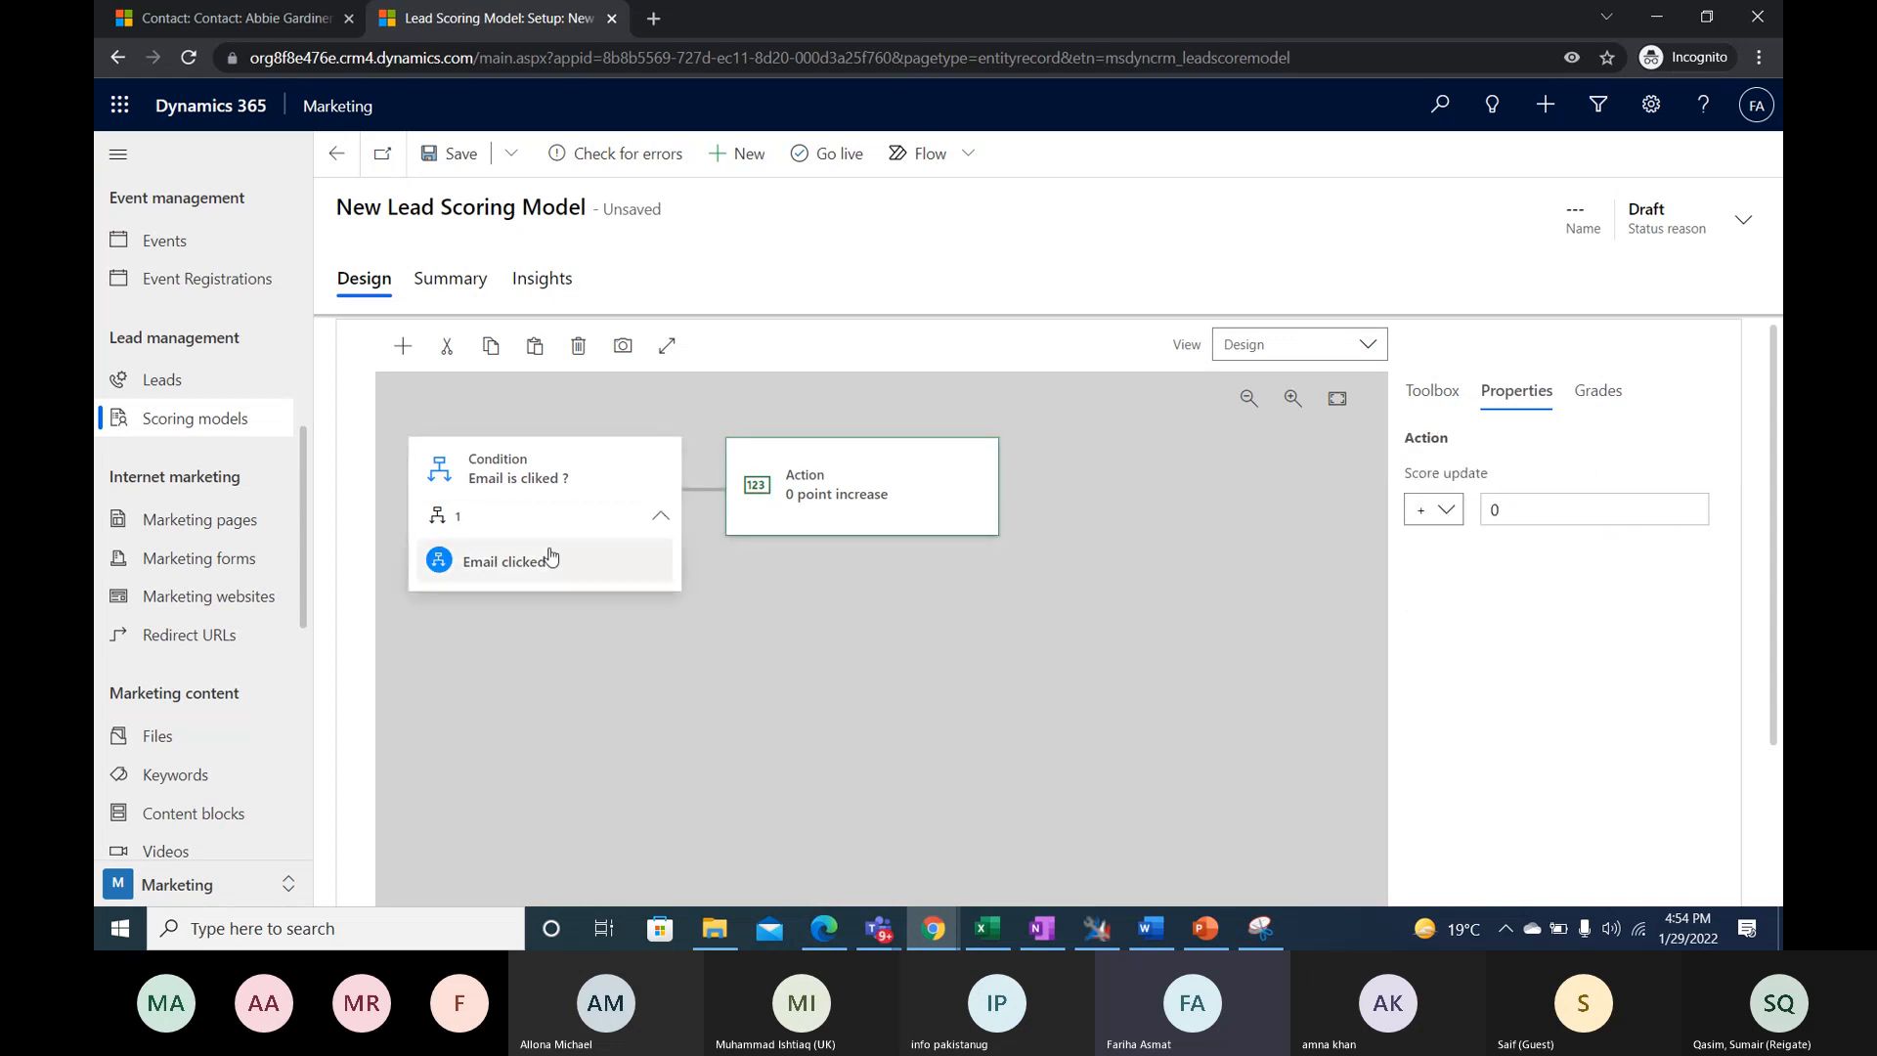
left_click(626, 568)
scroll(1584, 683, "down", 2)
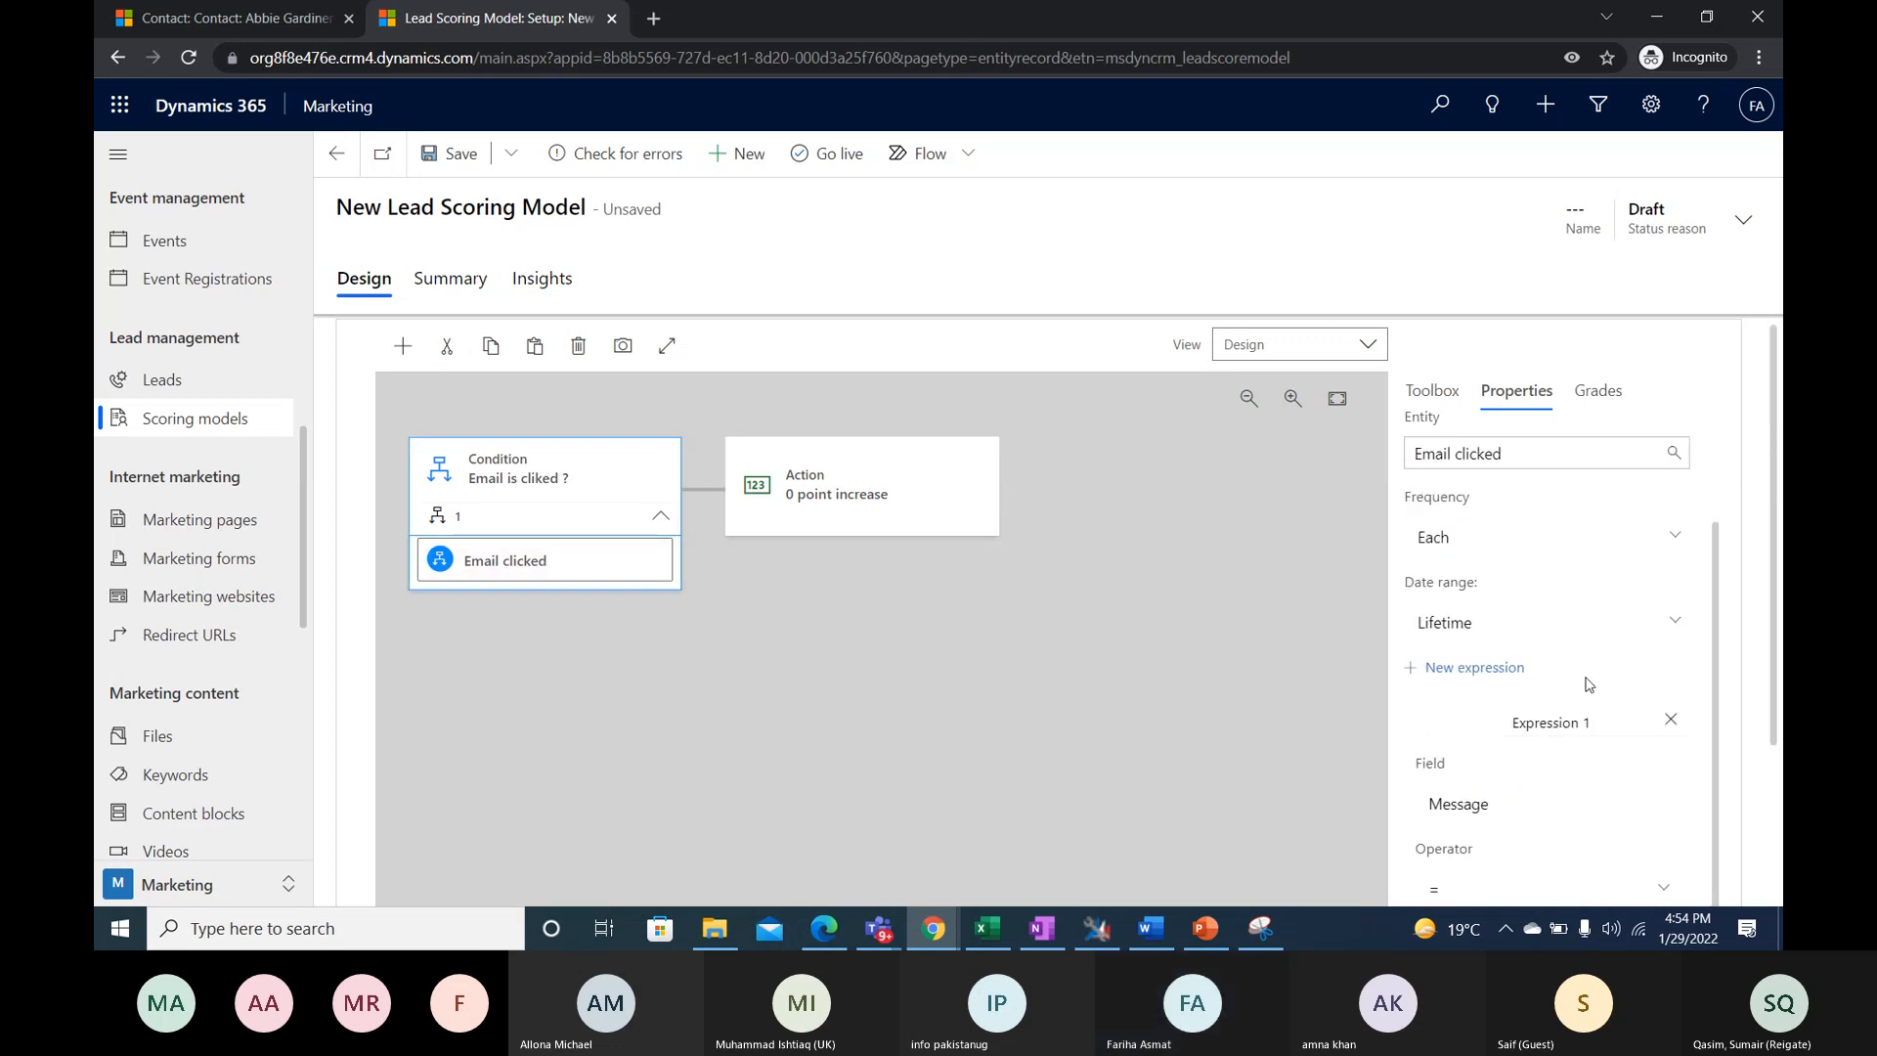
scroll(1588, 683, "down", 5)
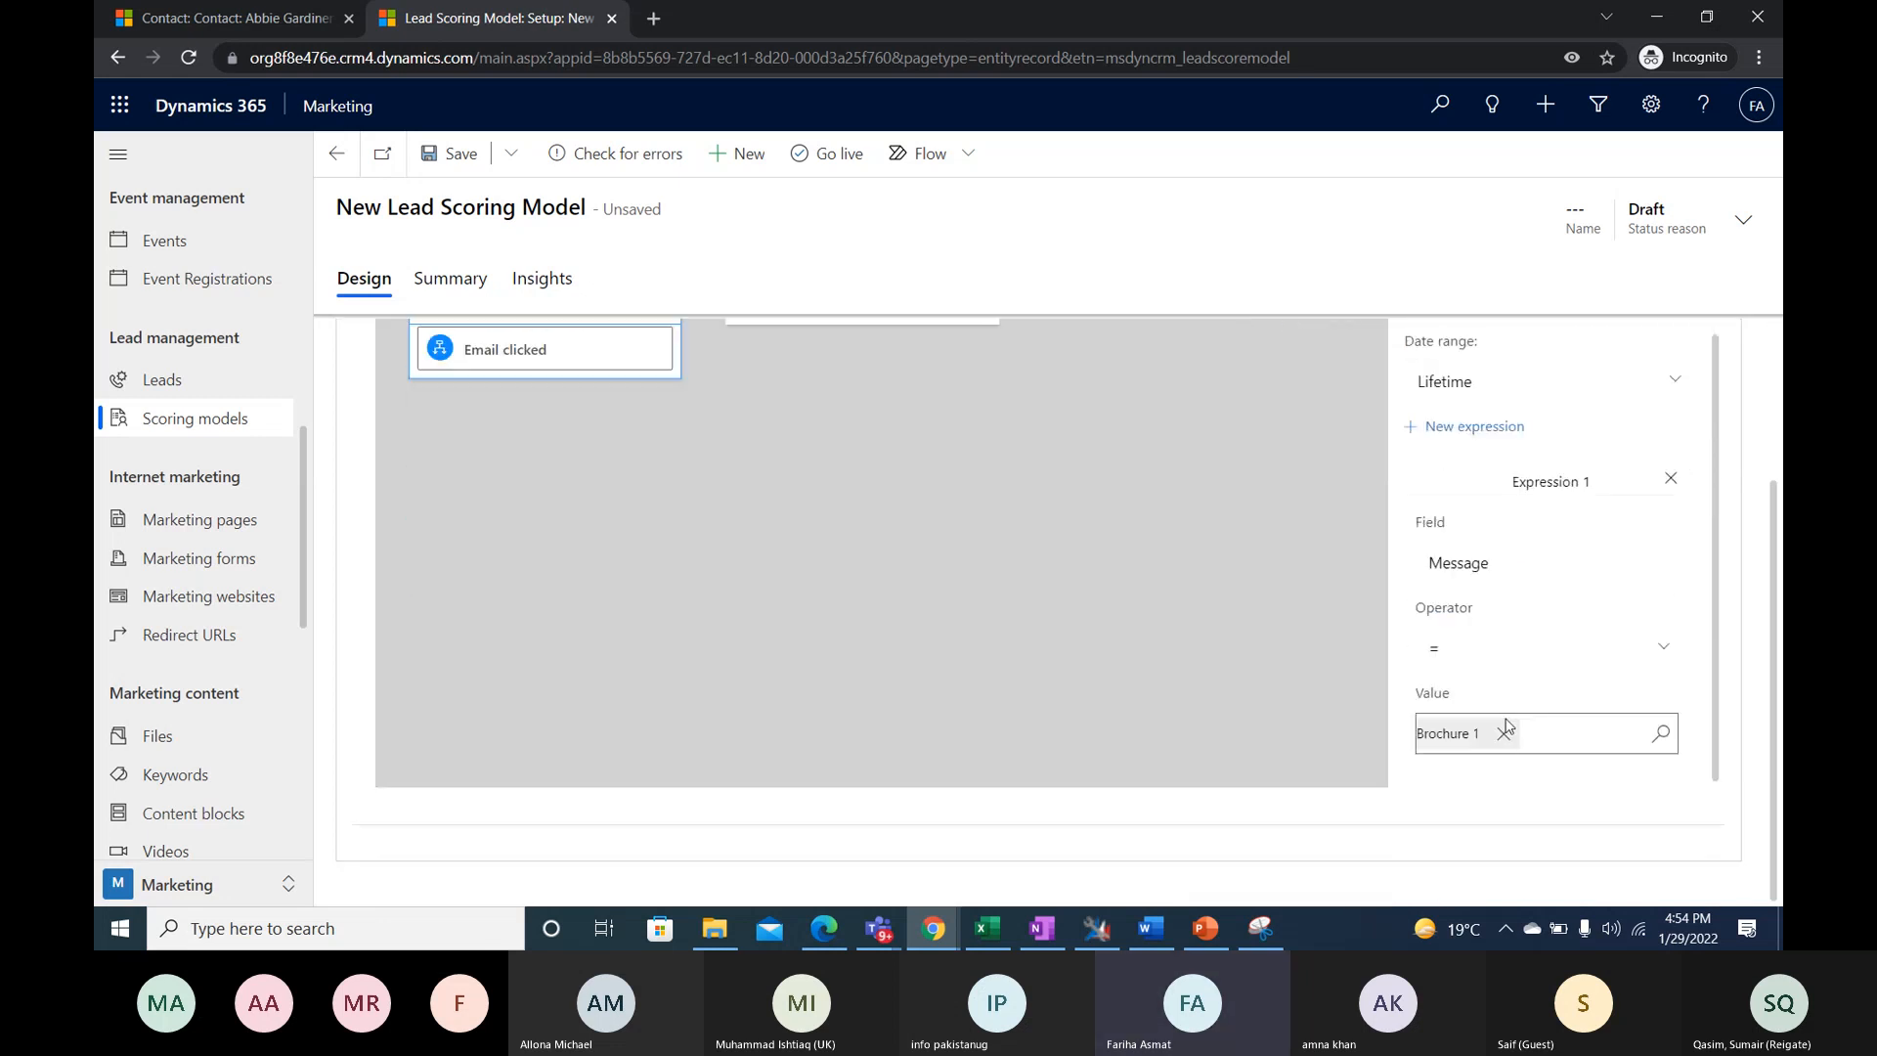
scroll(882, 489, "up", 3)
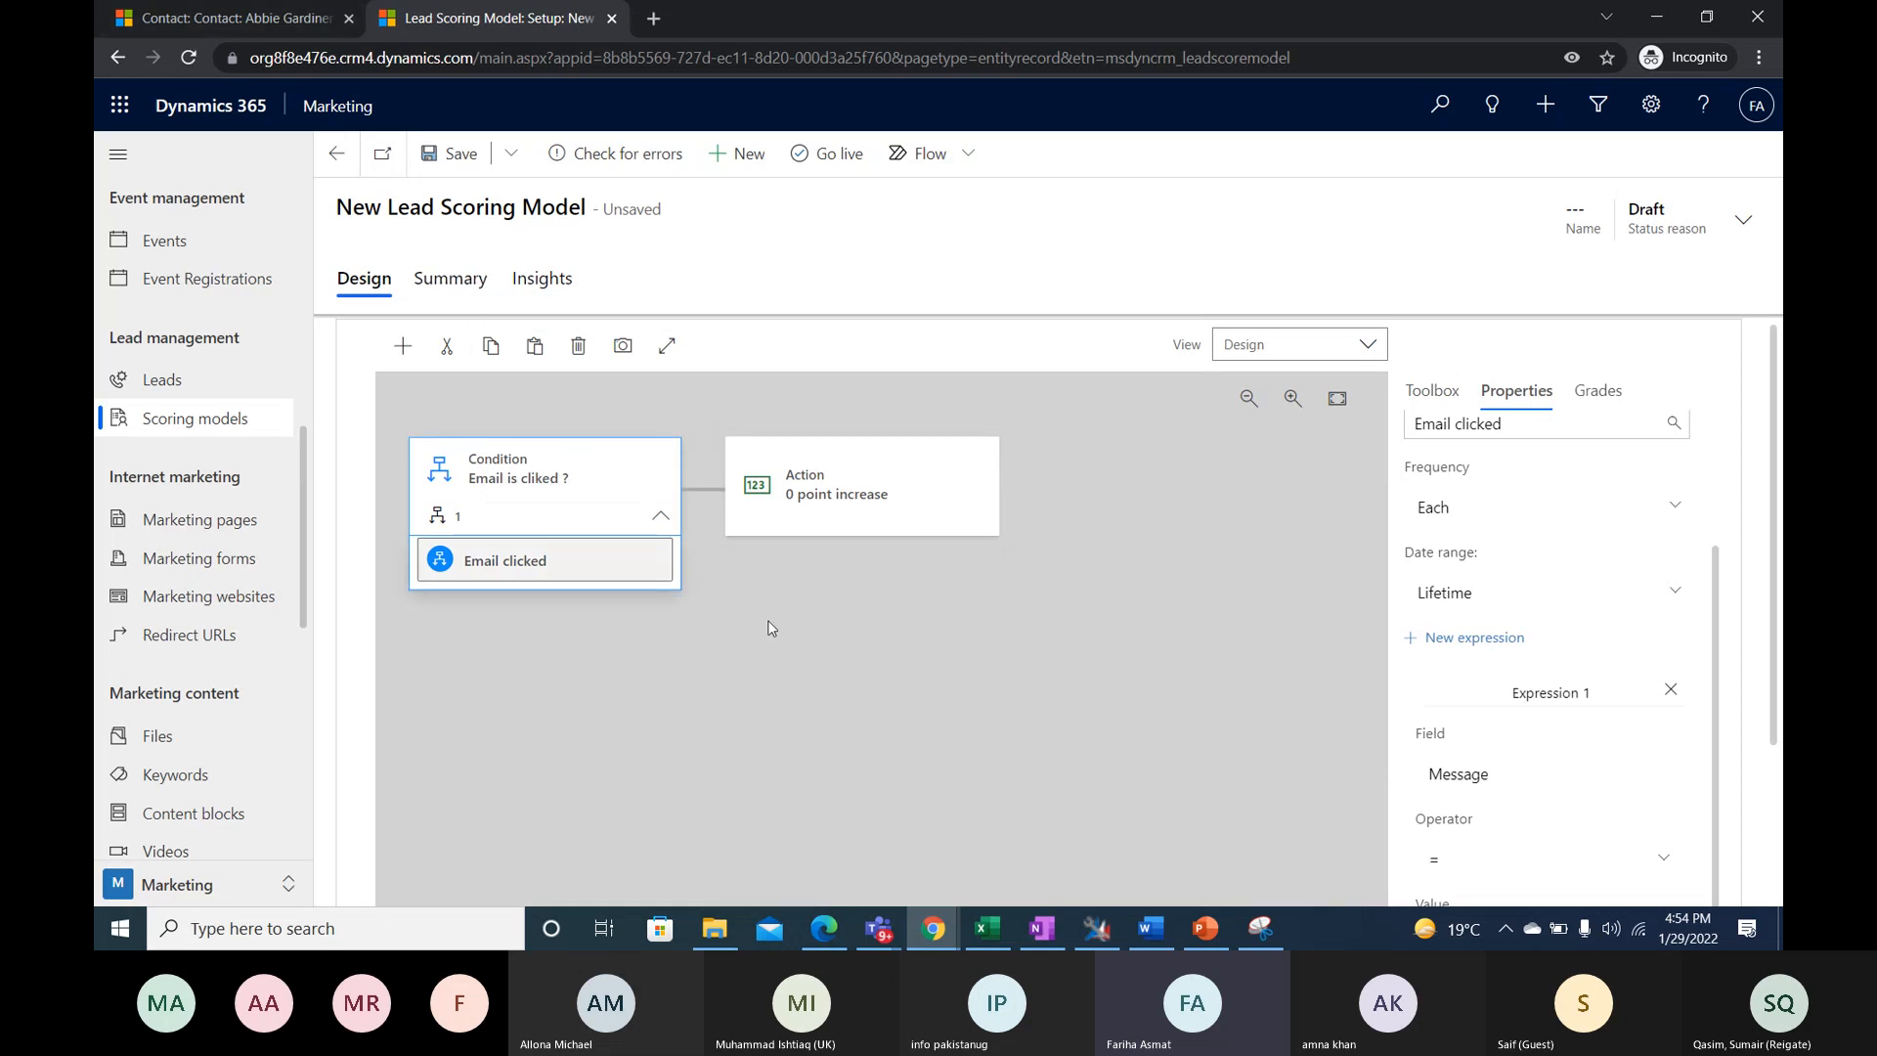
- Set the action's score update to an increase of 10 points
left_click(935, 494)
left_click(1519, 499)
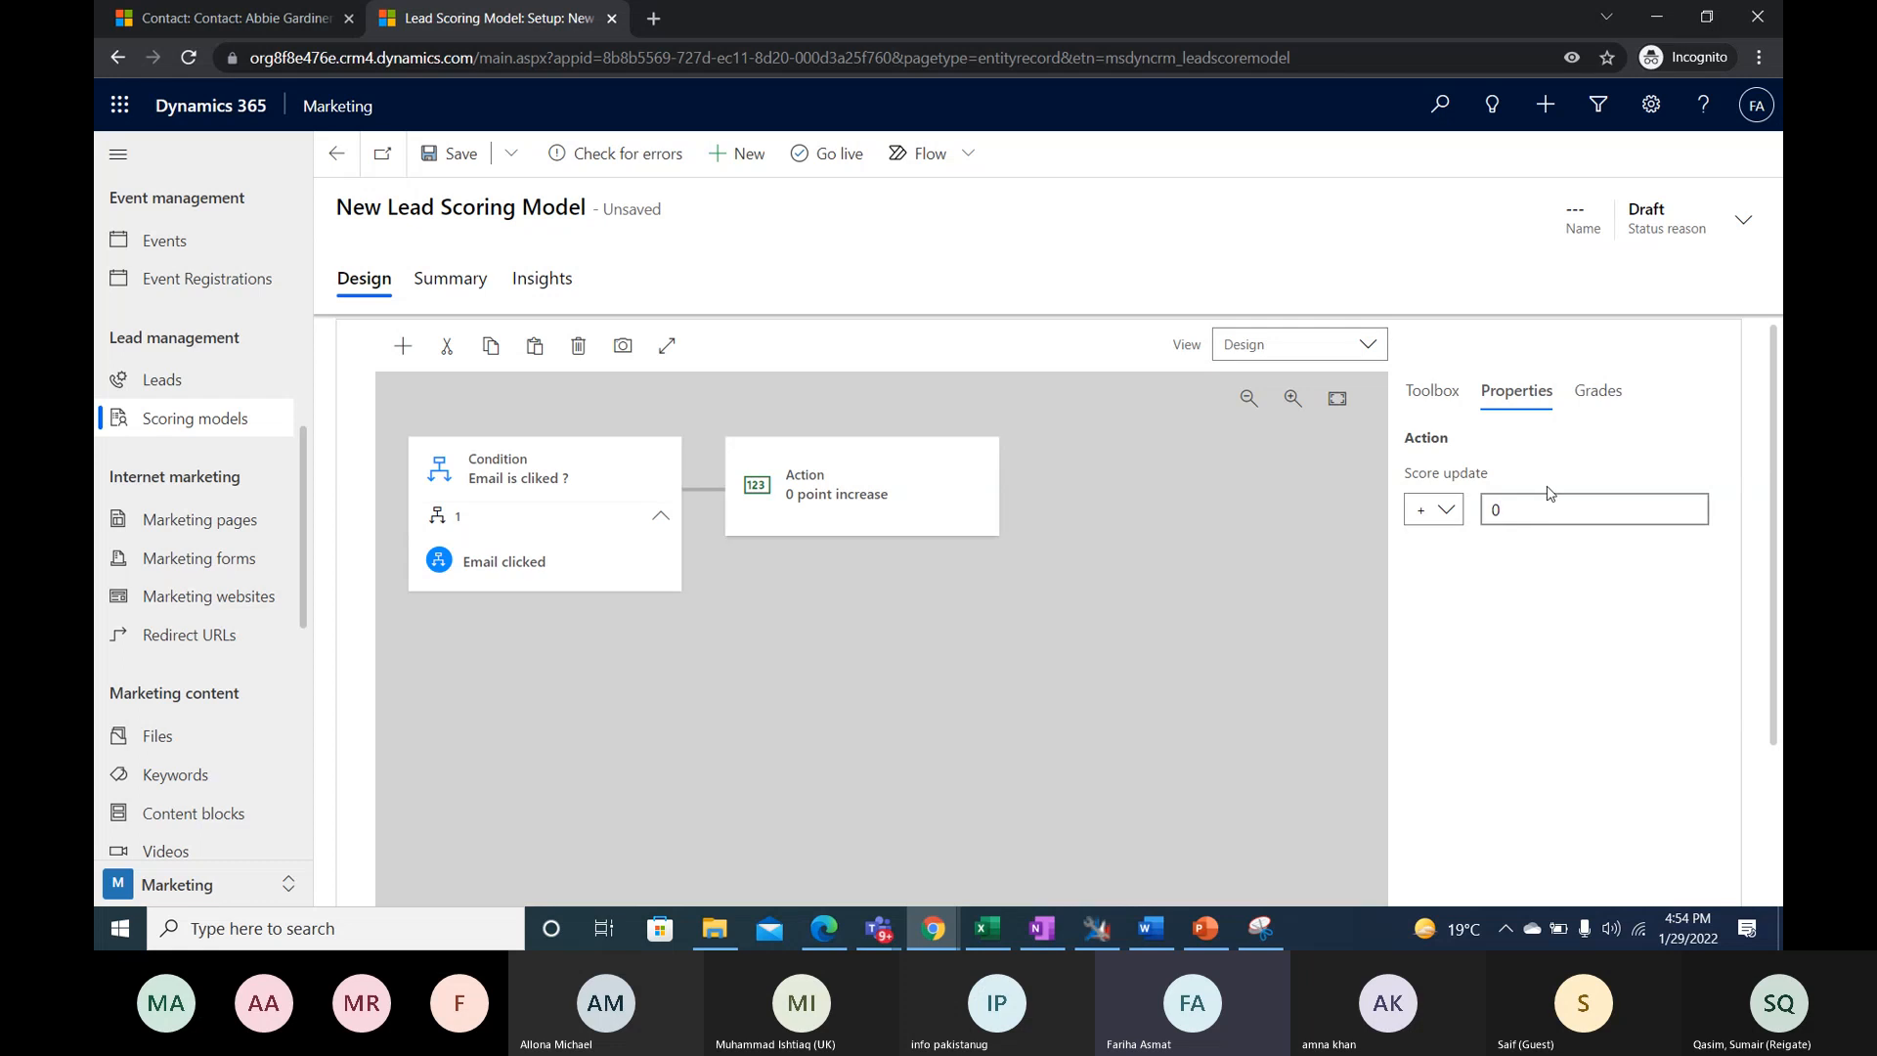
key("BackSpace")
type("1")
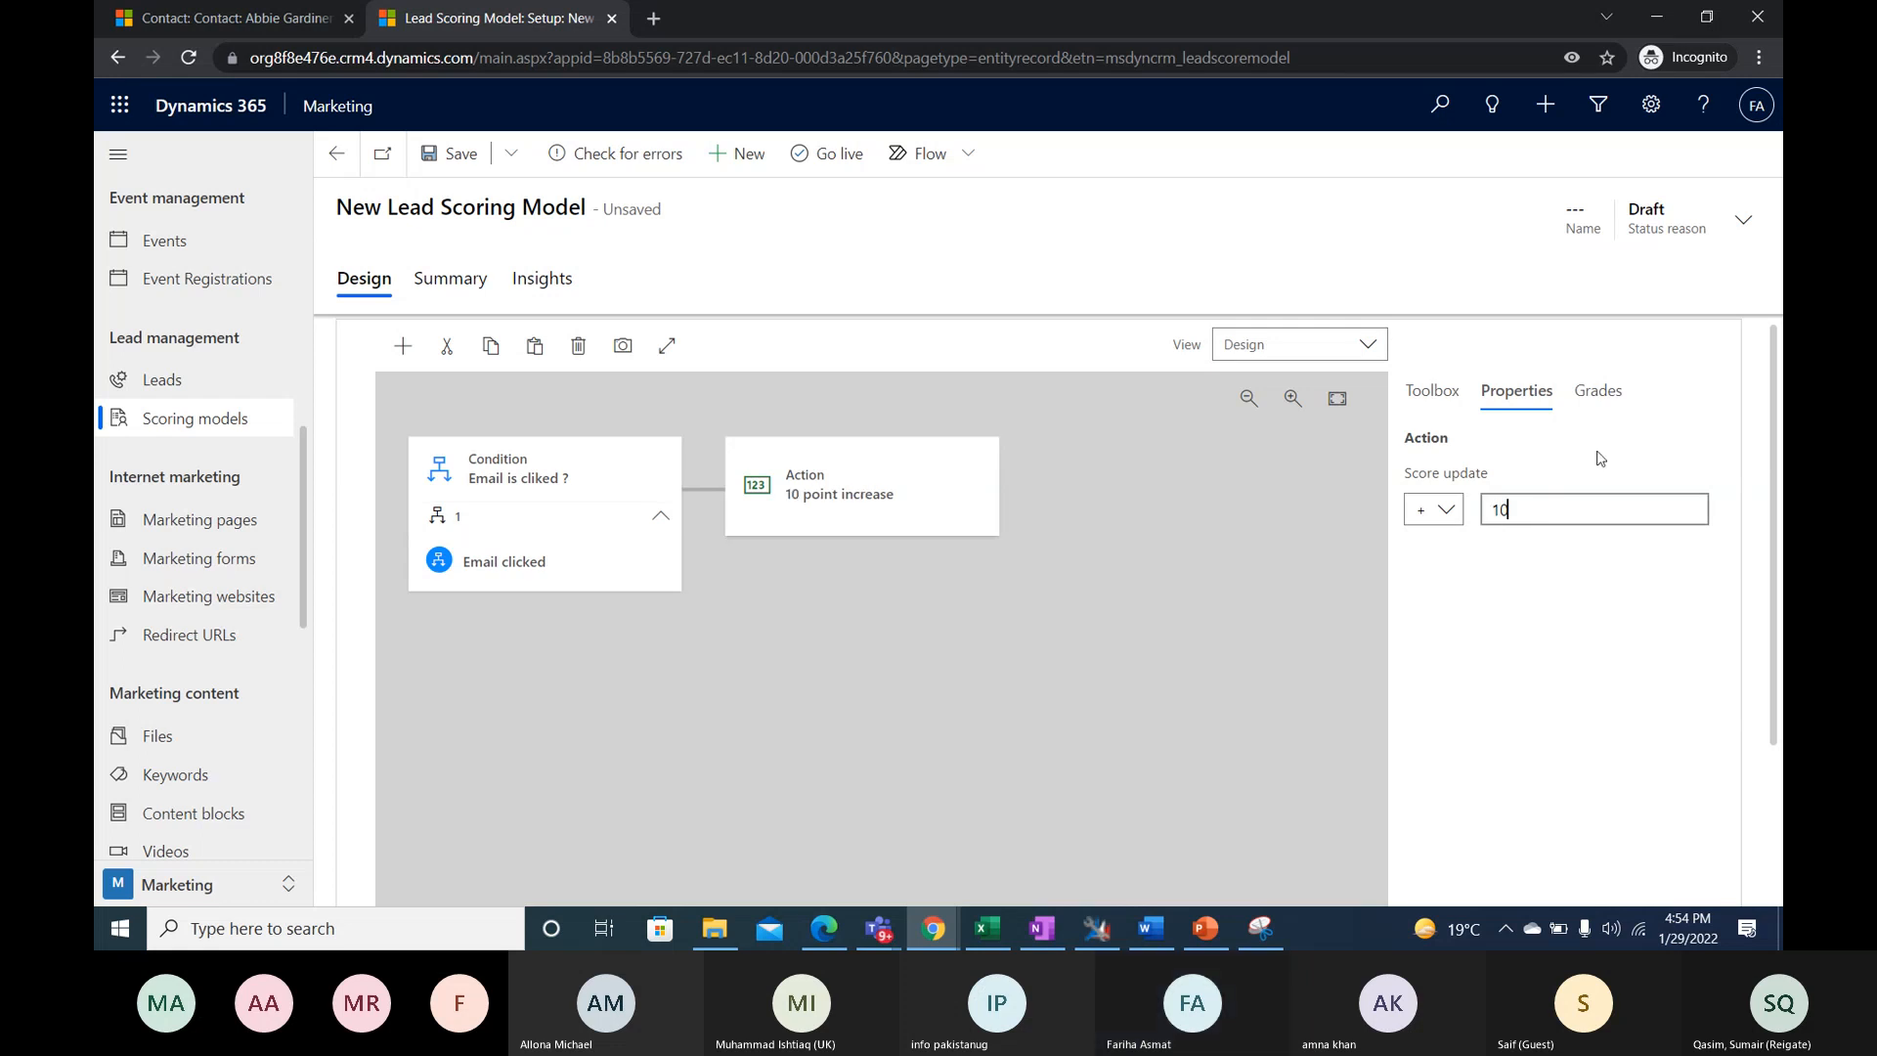
left_click(1548, 602)
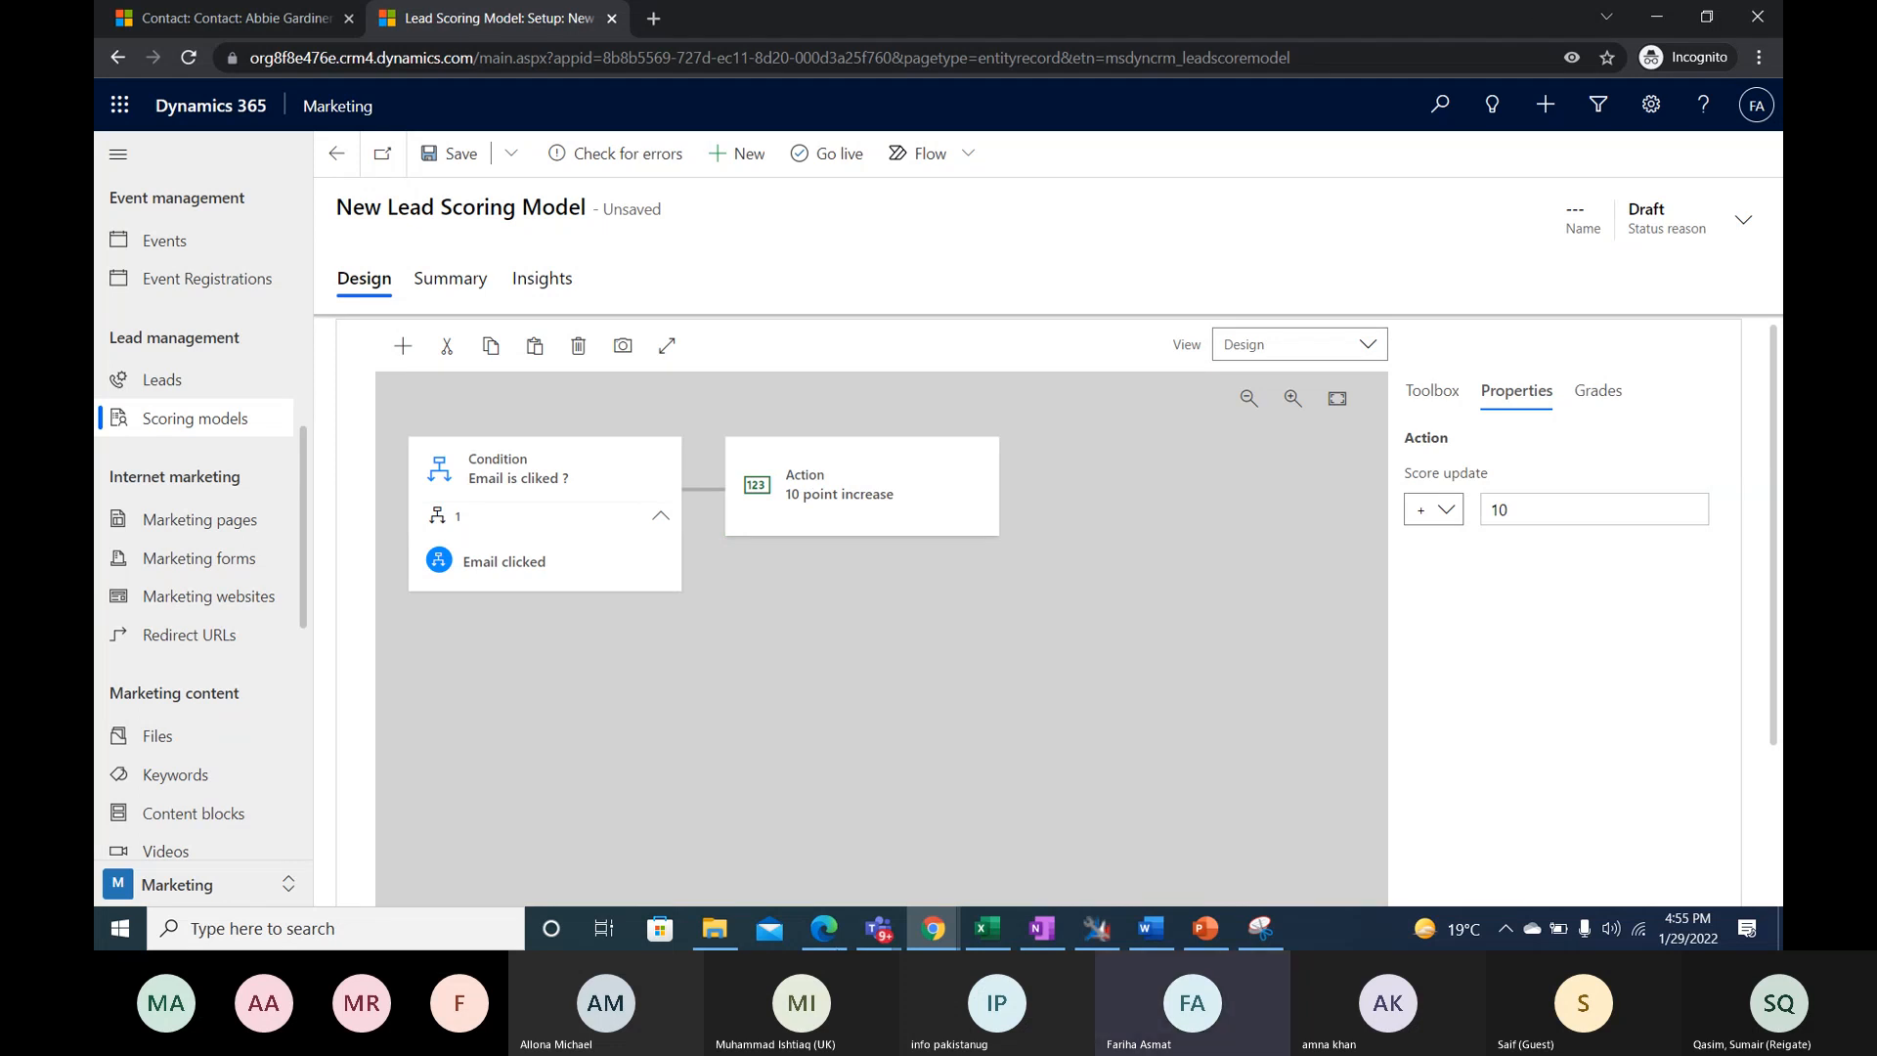
left_click(480, 518)
left_click(867, 490)
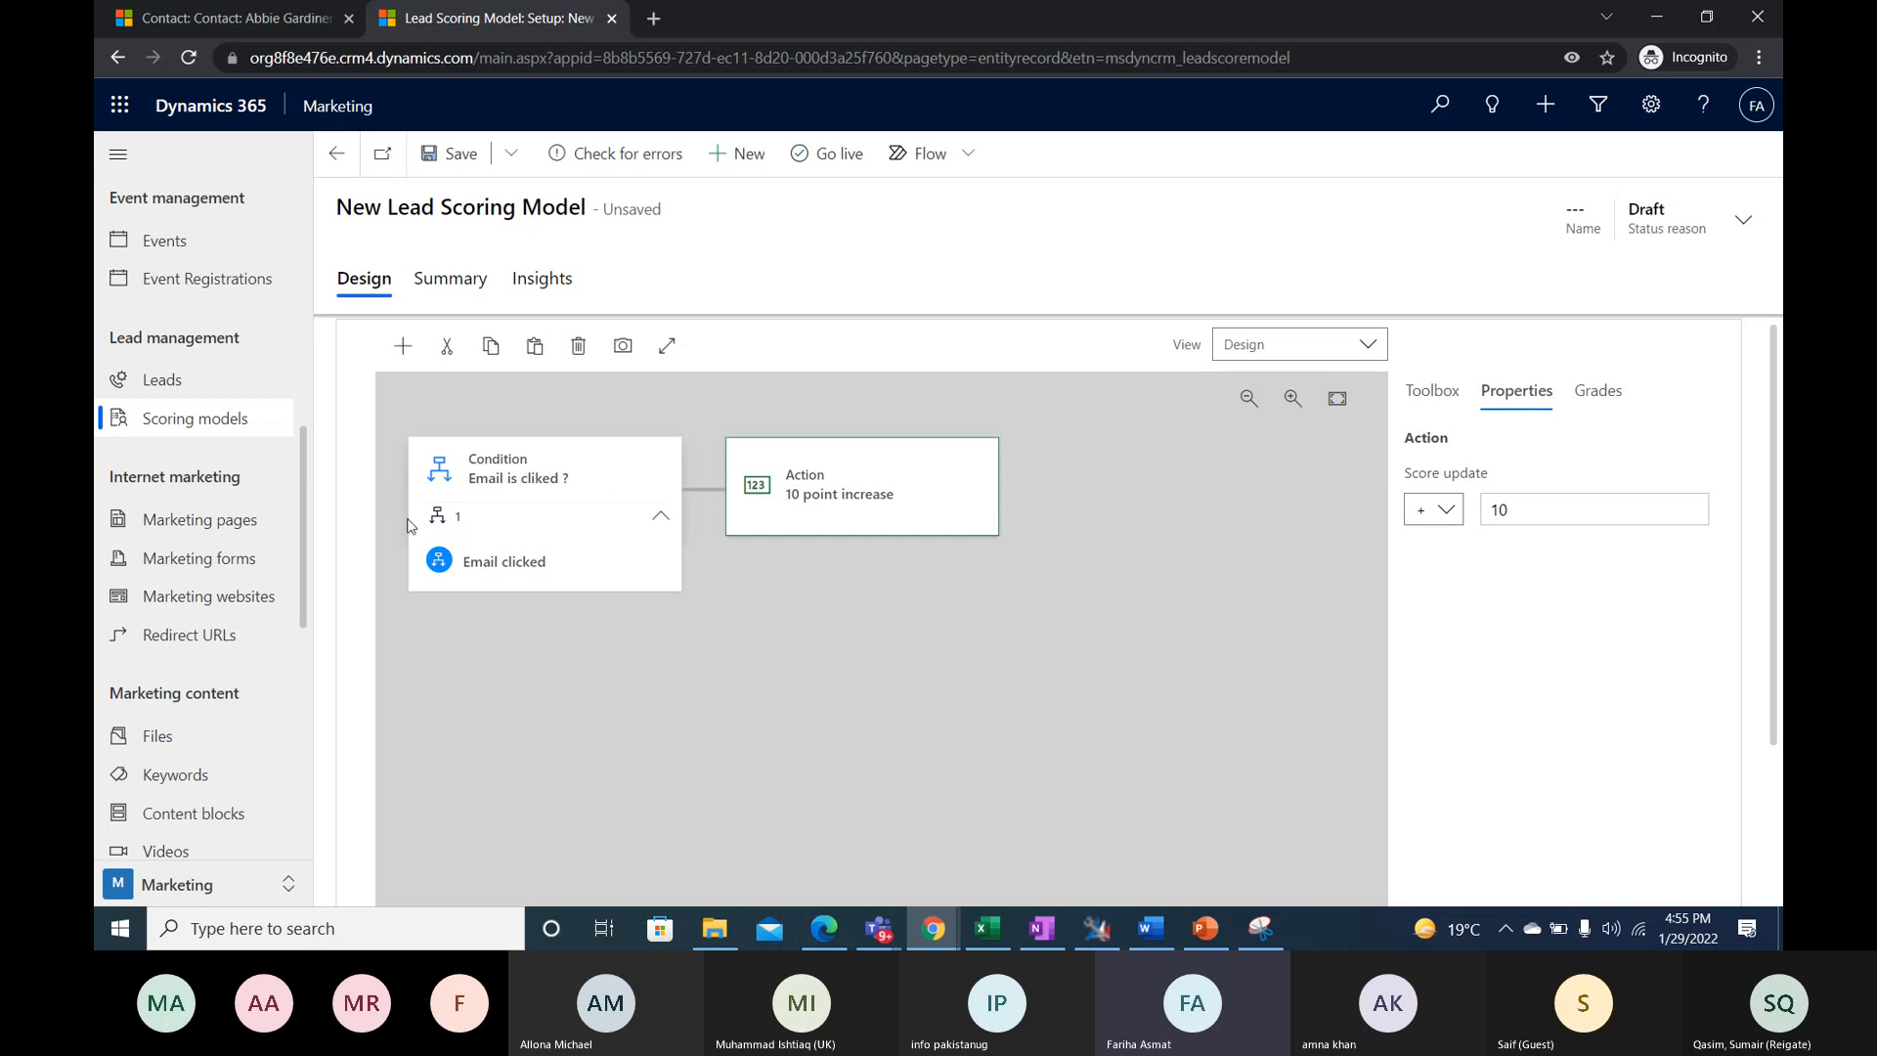
left_click(541, 496)
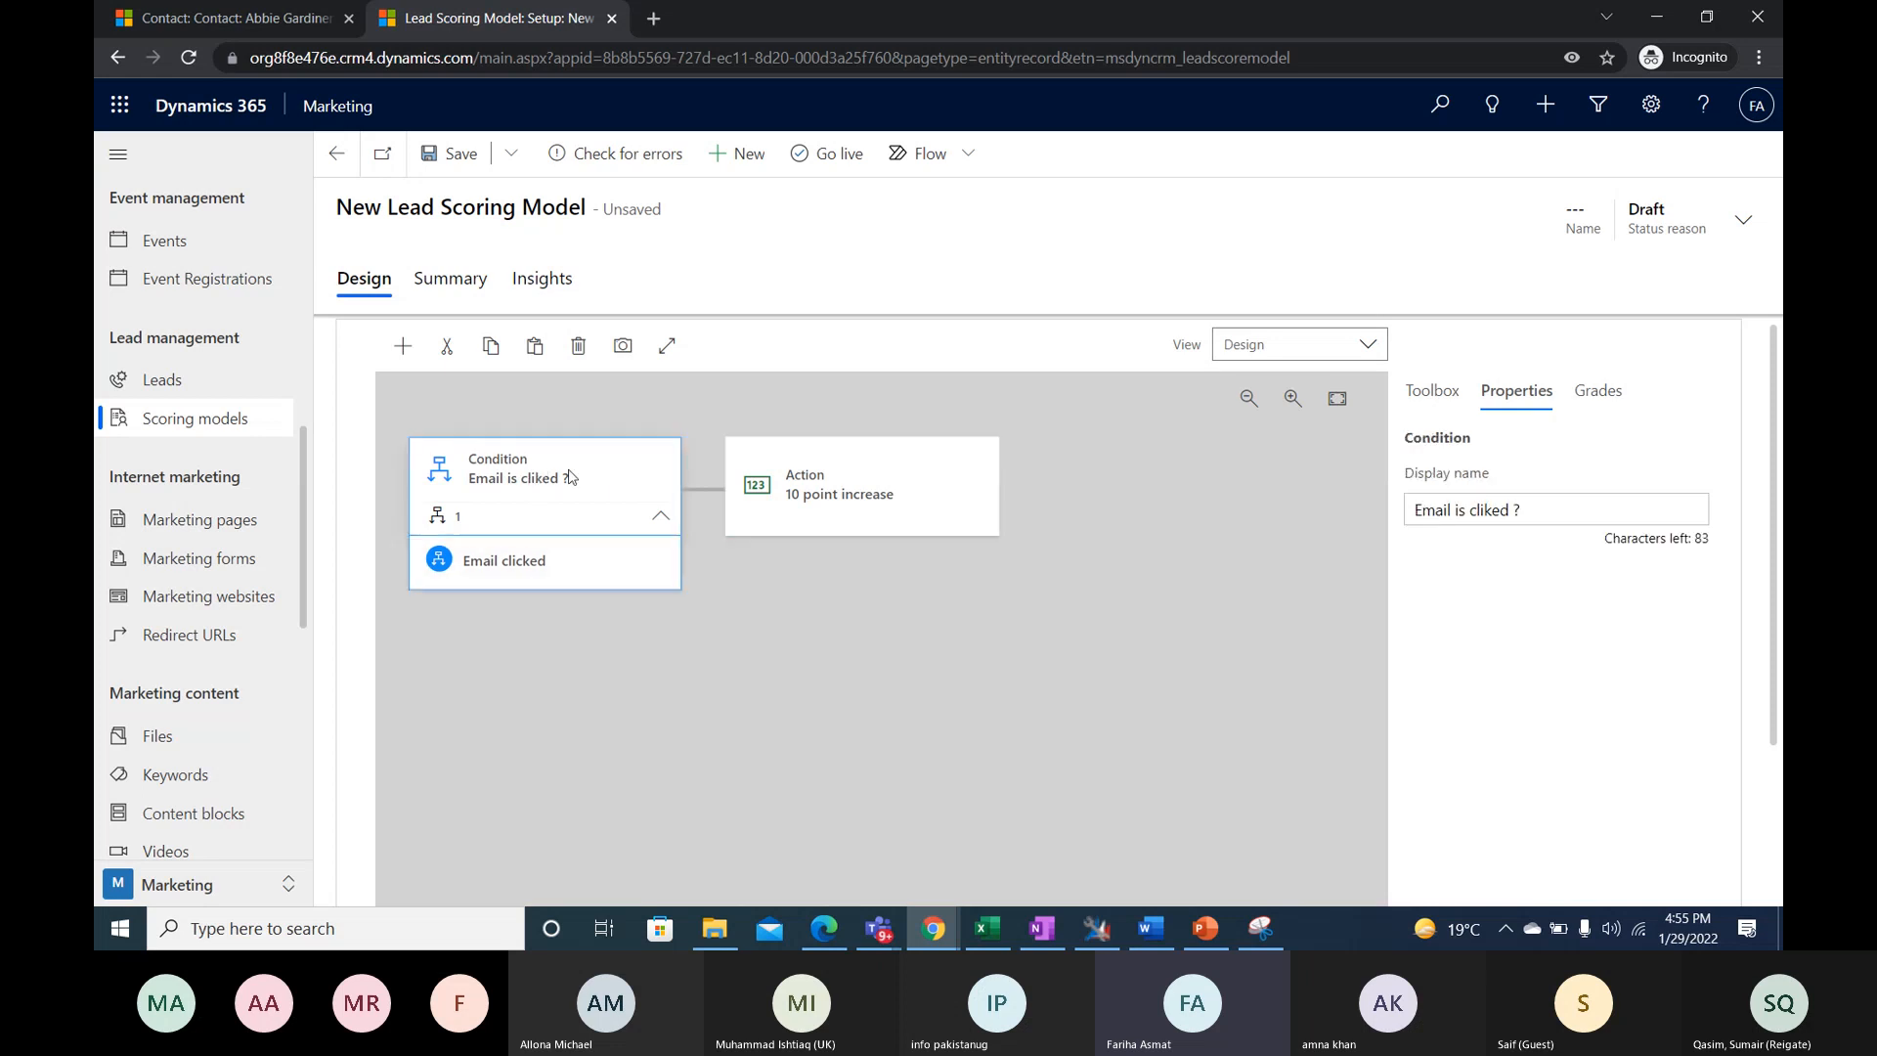
- Add a second Condition tile below the "Email is cliked ?" condition and set its display name to "Region USA?"
left_click(1432, 393)
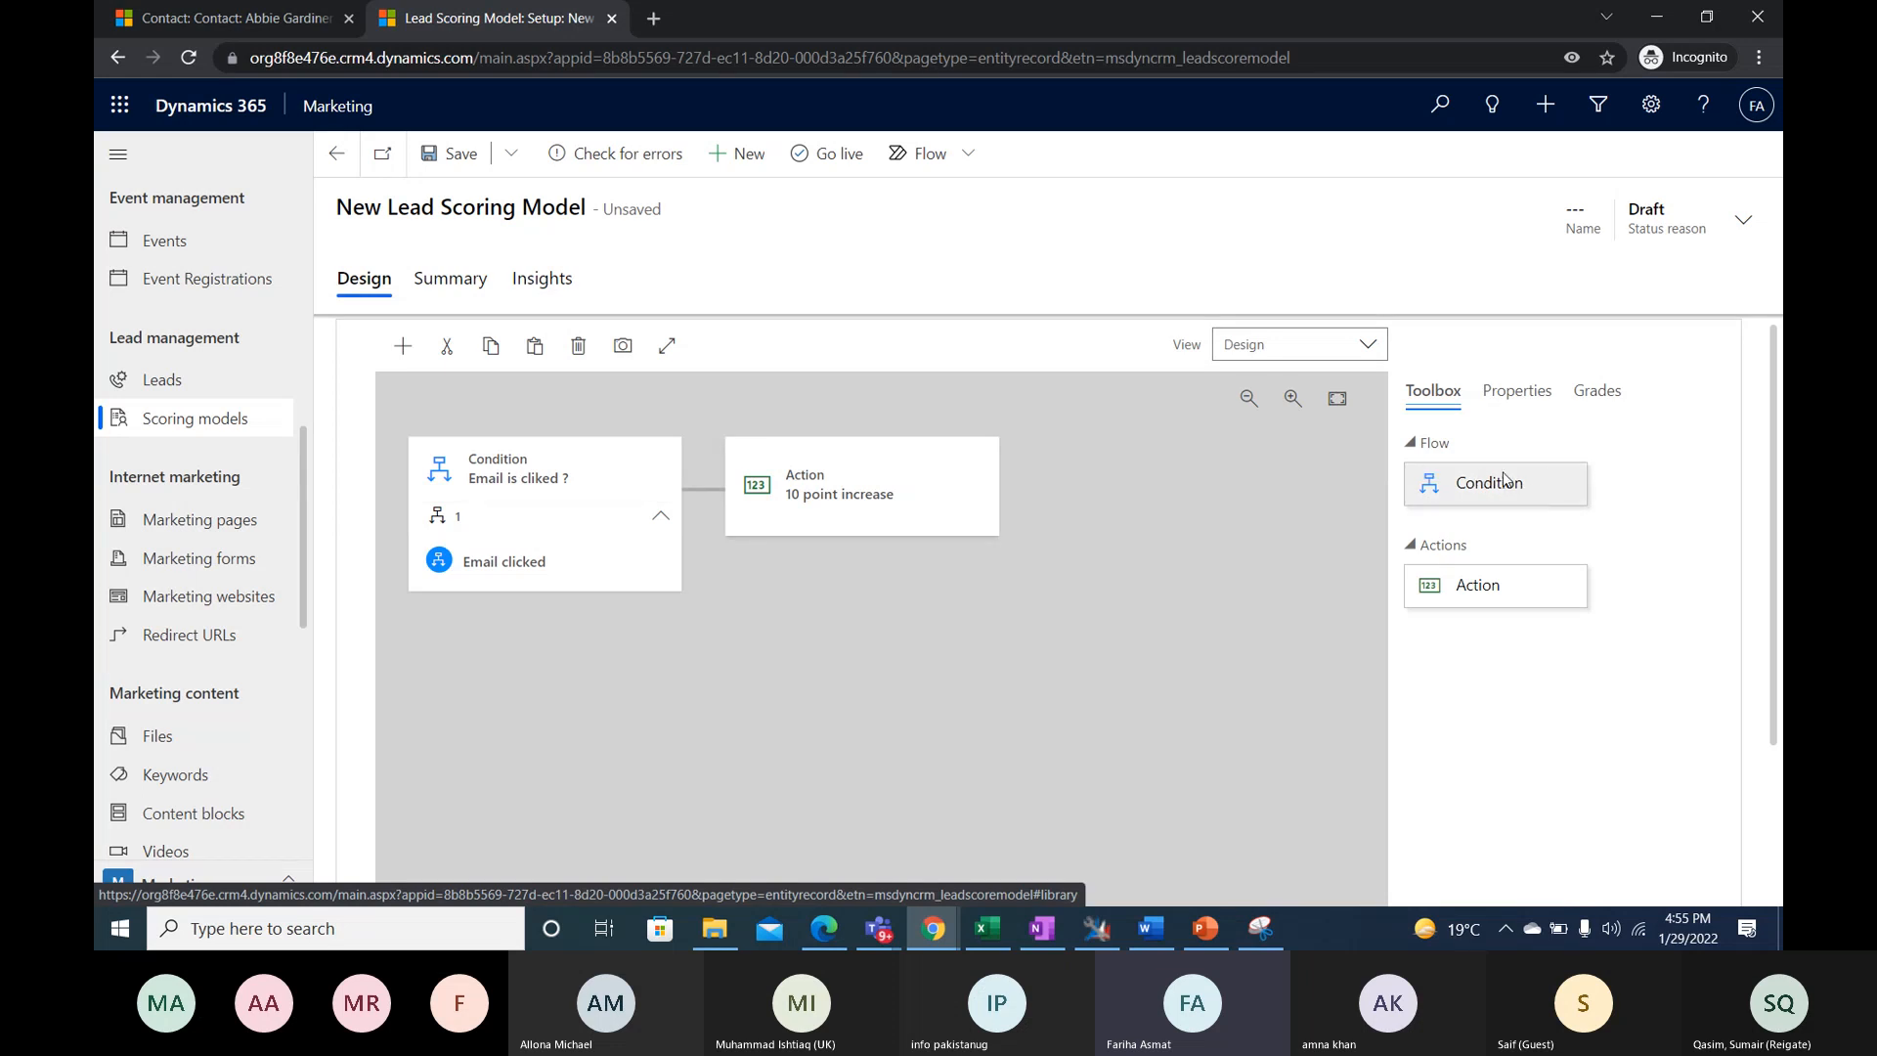
left_click_drag(1496, 494, 588, 583)
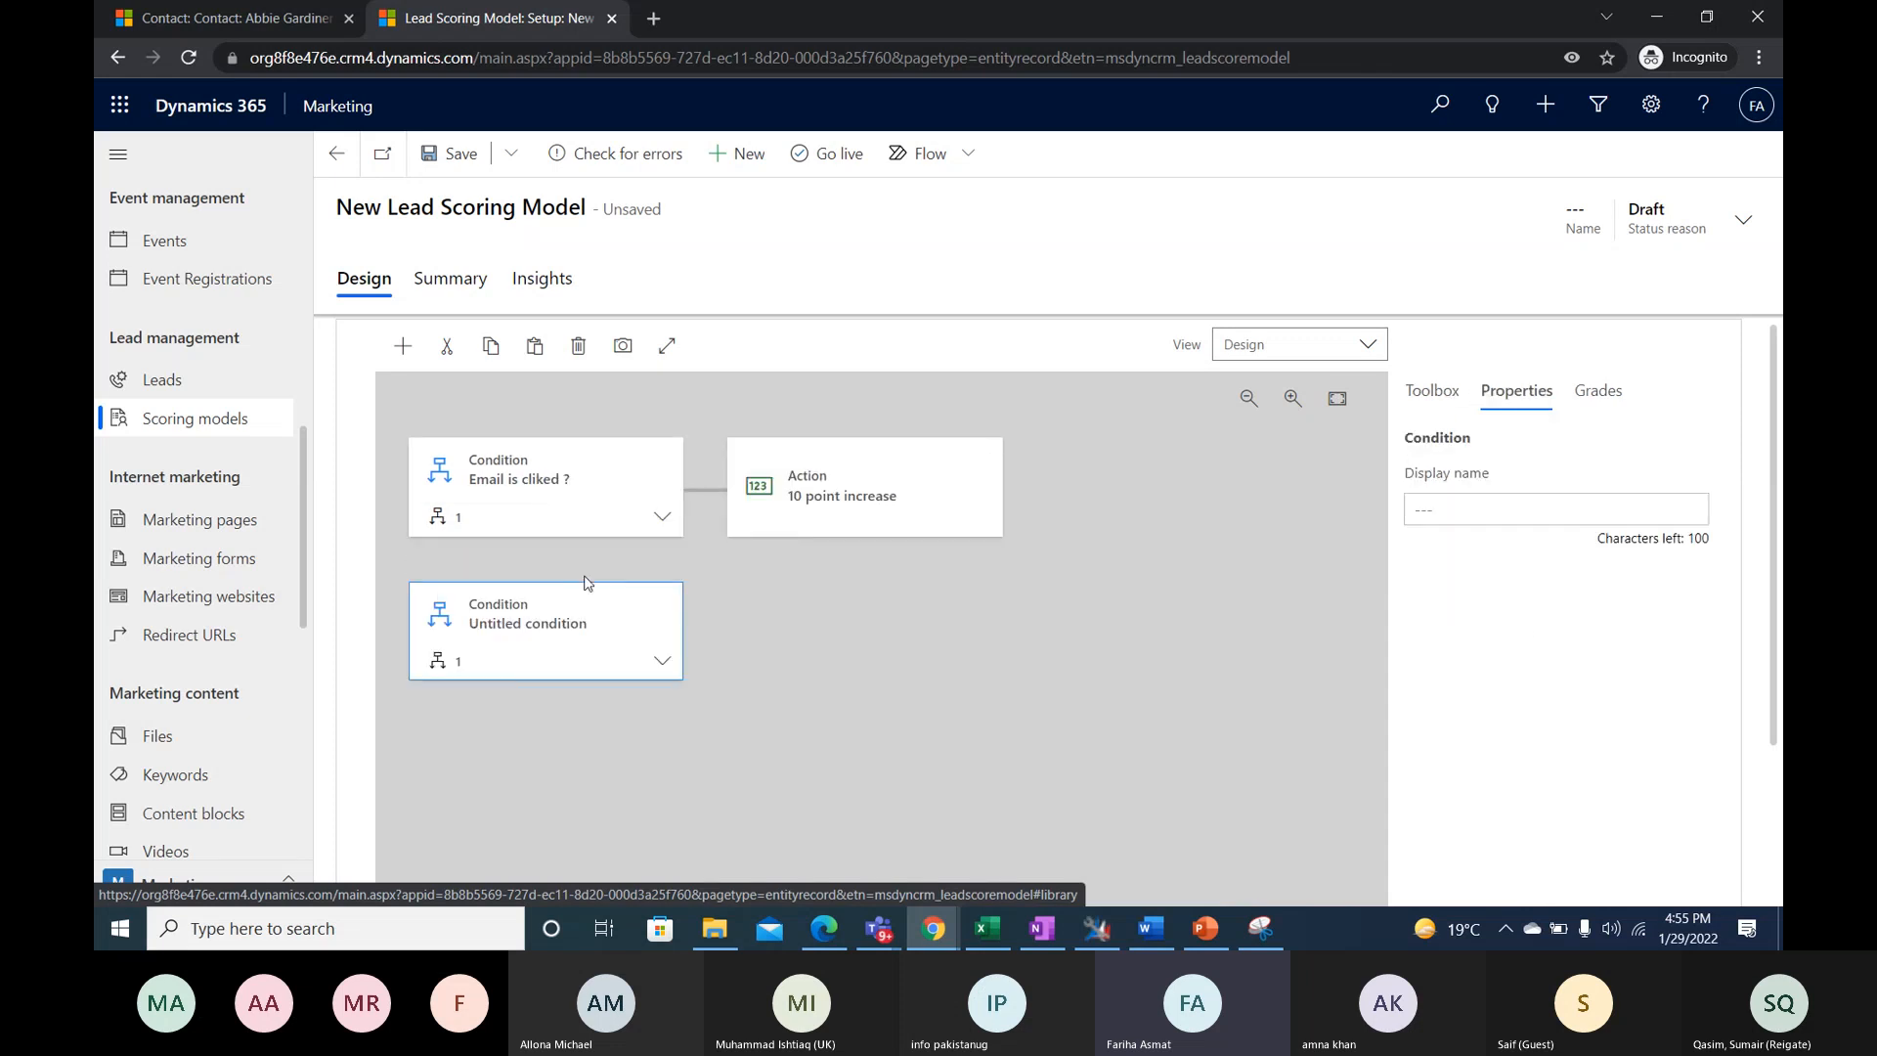
scroll(601, 577, "down", 1)
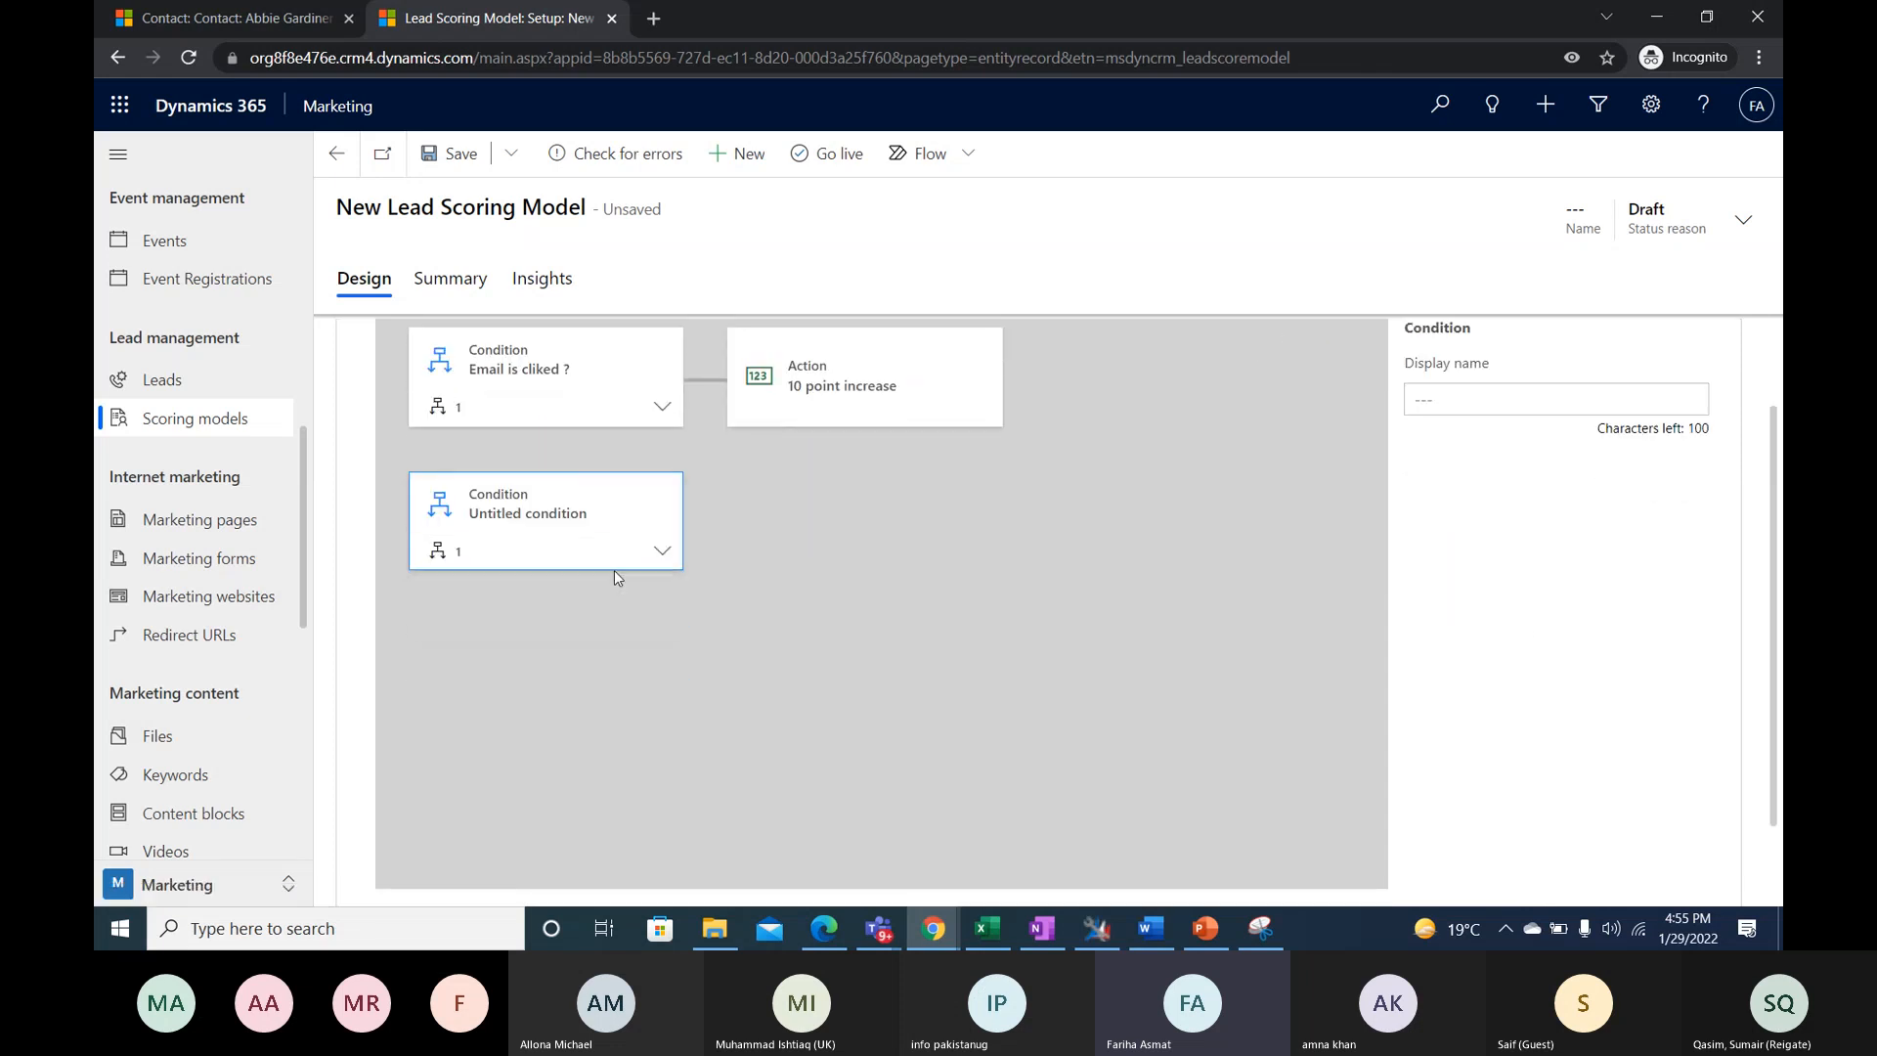
left_click(663, 553)
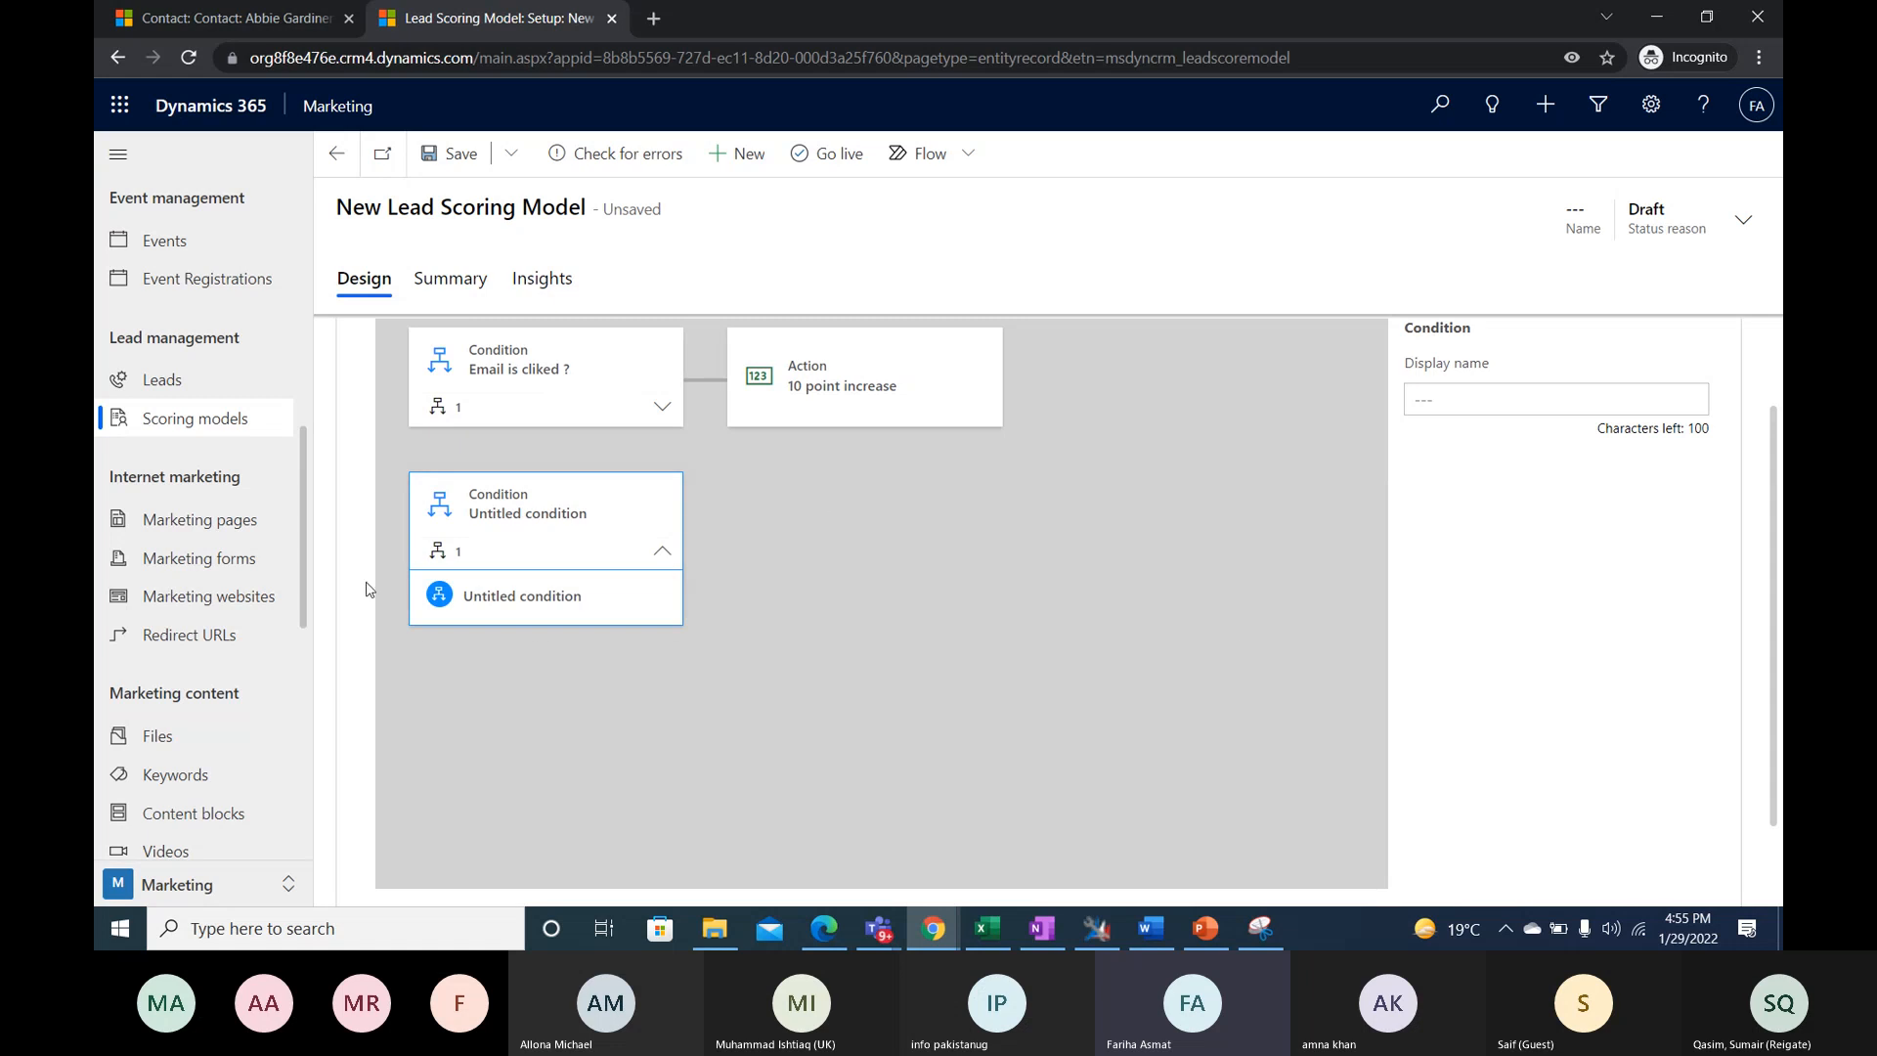
left_click(1686, 408)
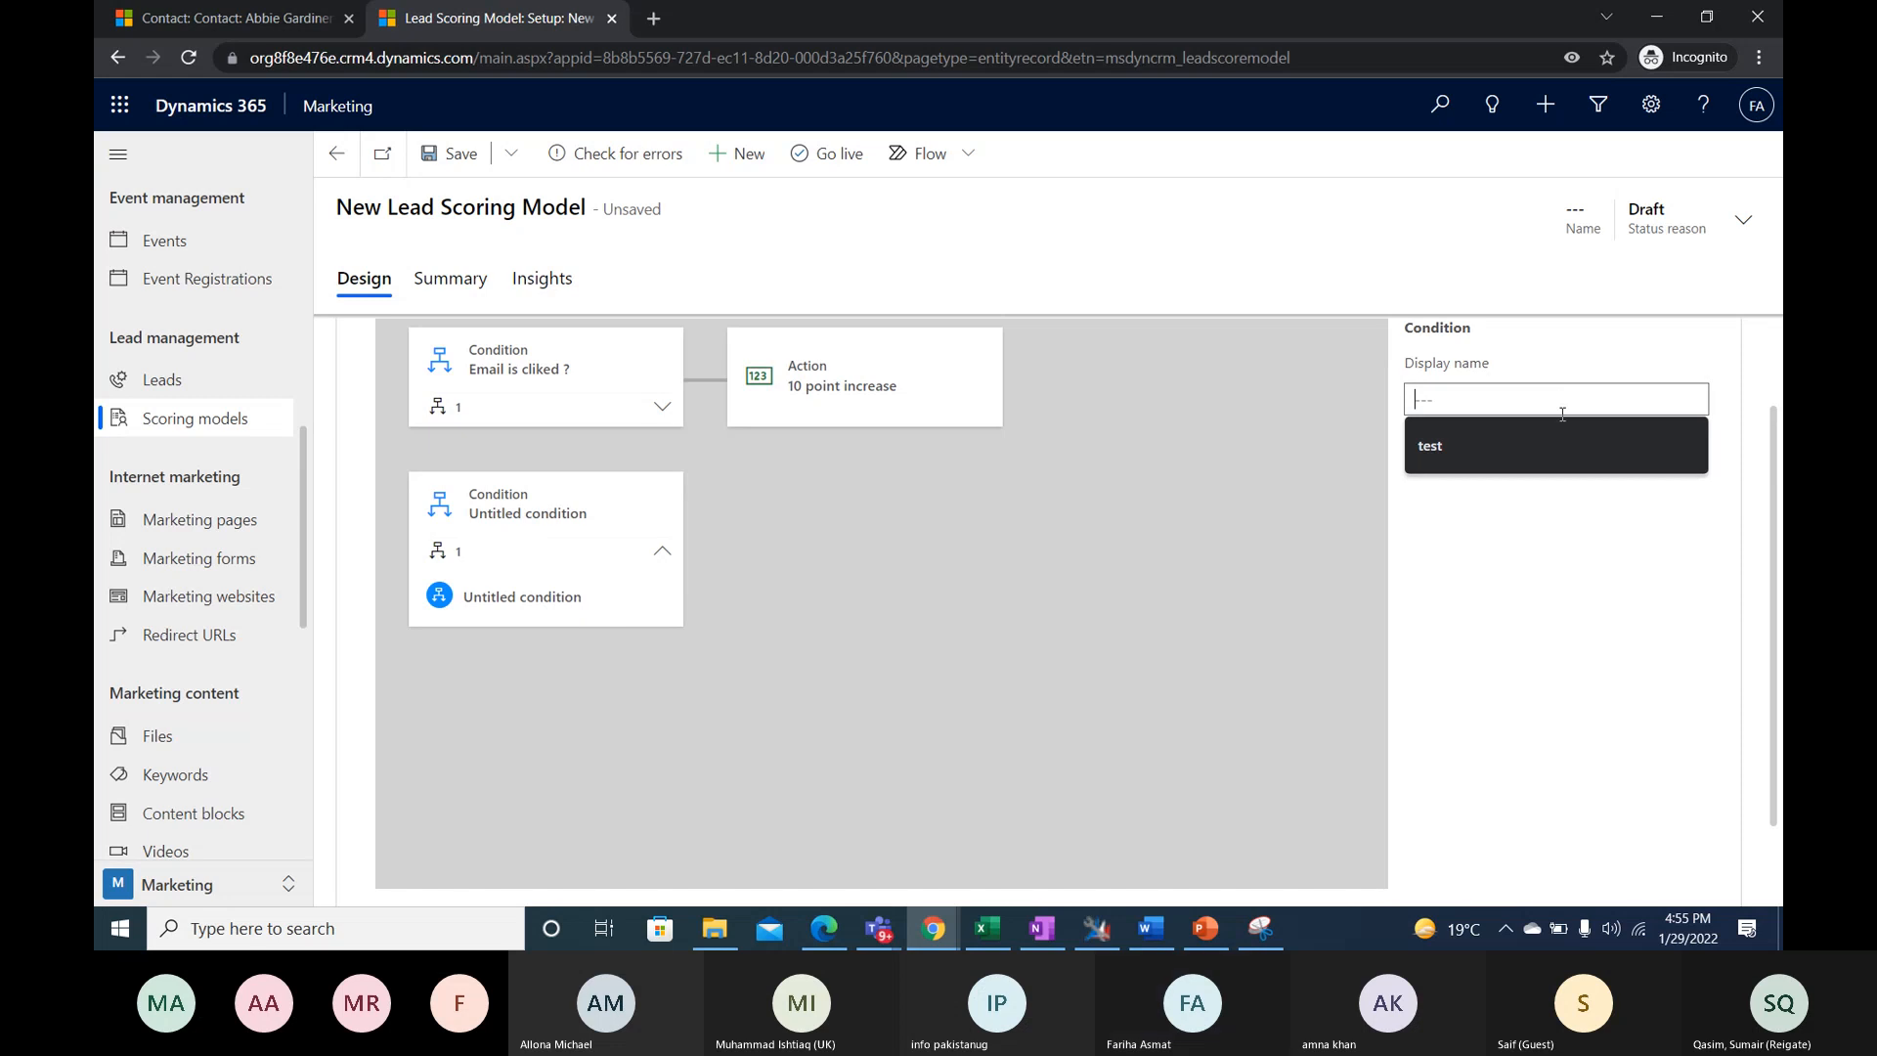
type("Re")
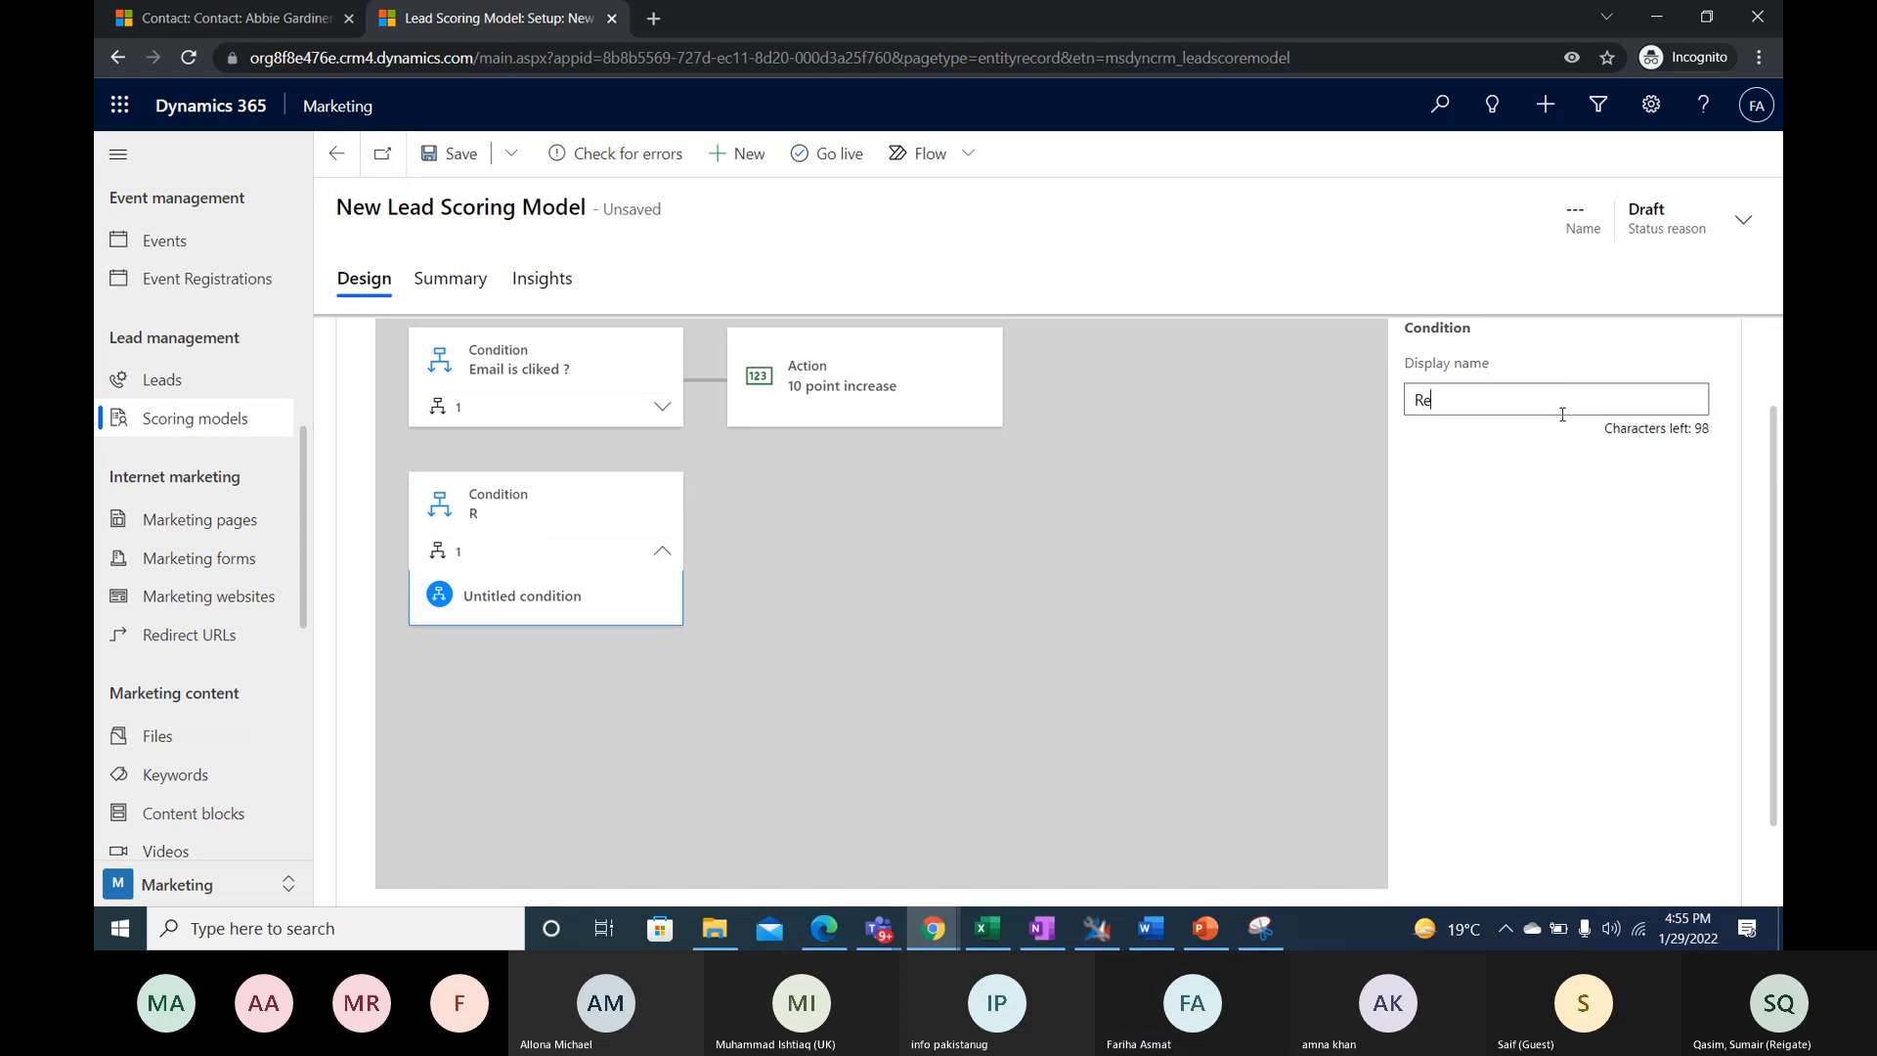
type("gion USA?")
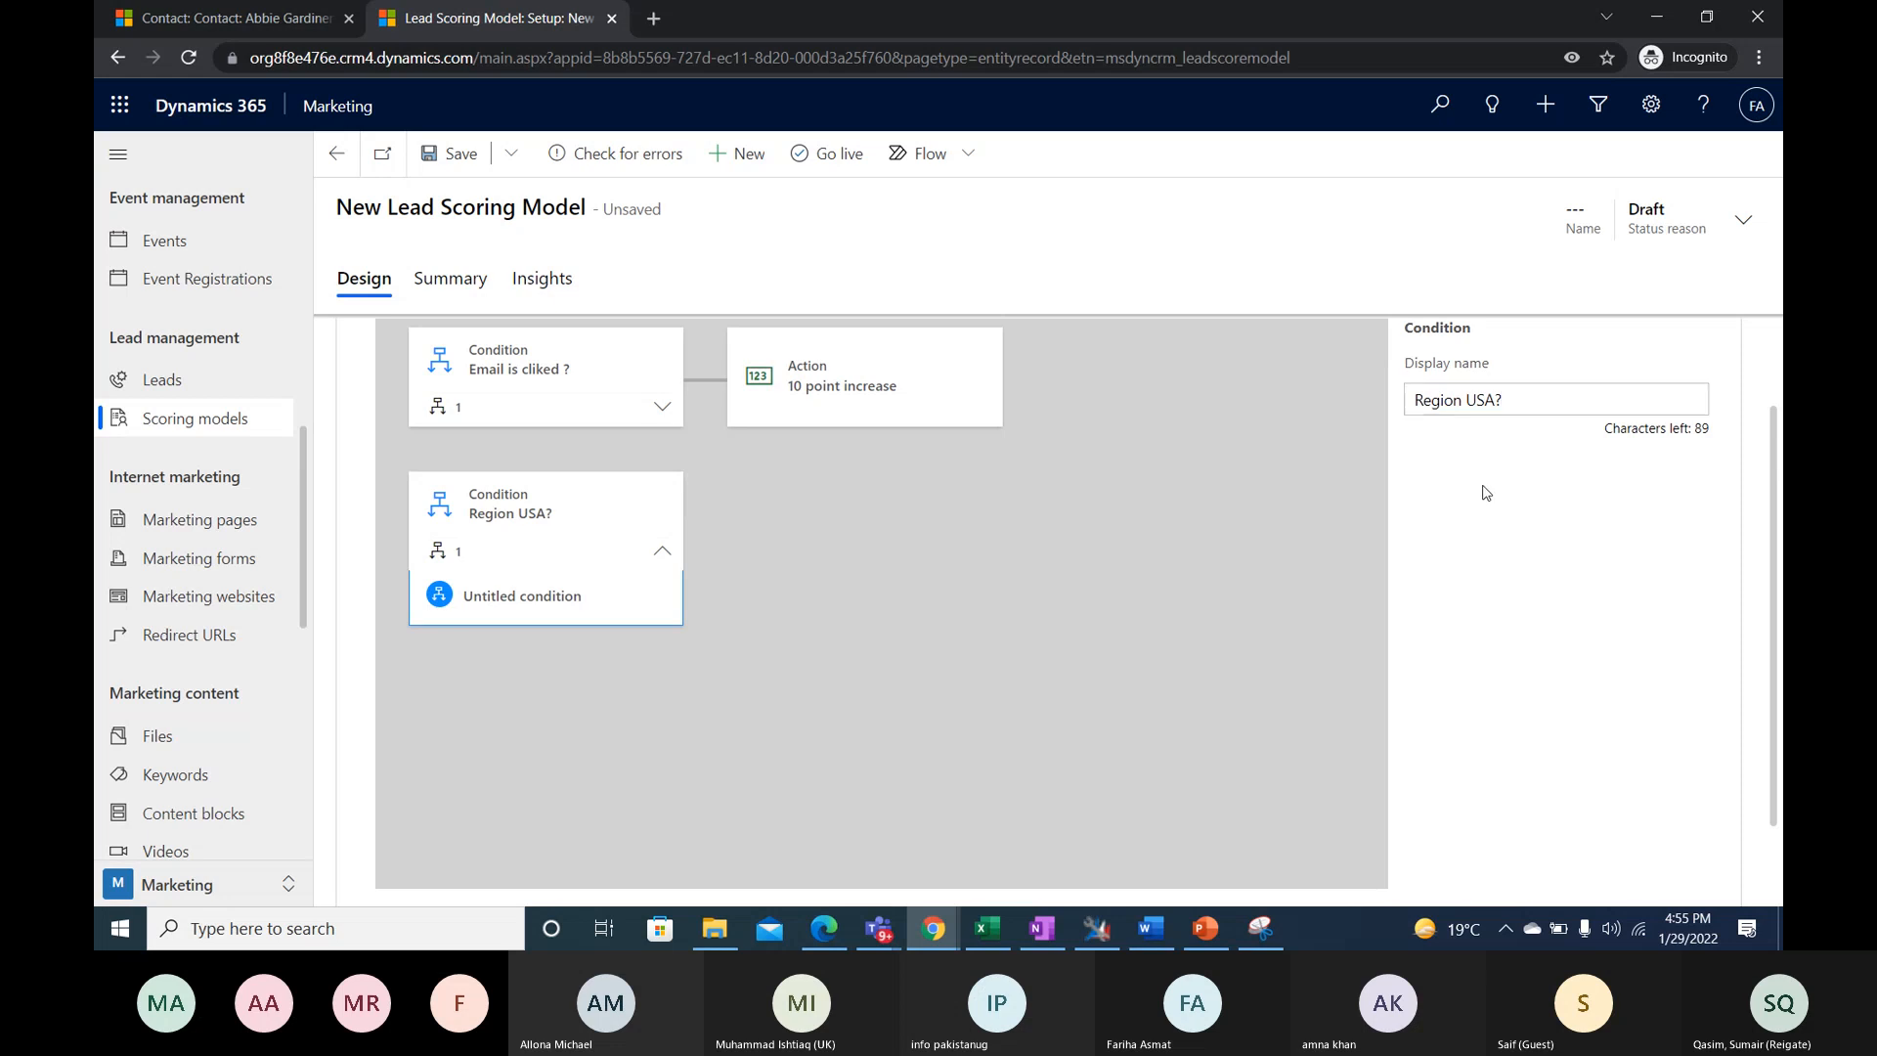
- Set the display name of the condition nested in the "Region USA?" tile to "USA"
left_click(575, 599)
left_click(1472, 398)
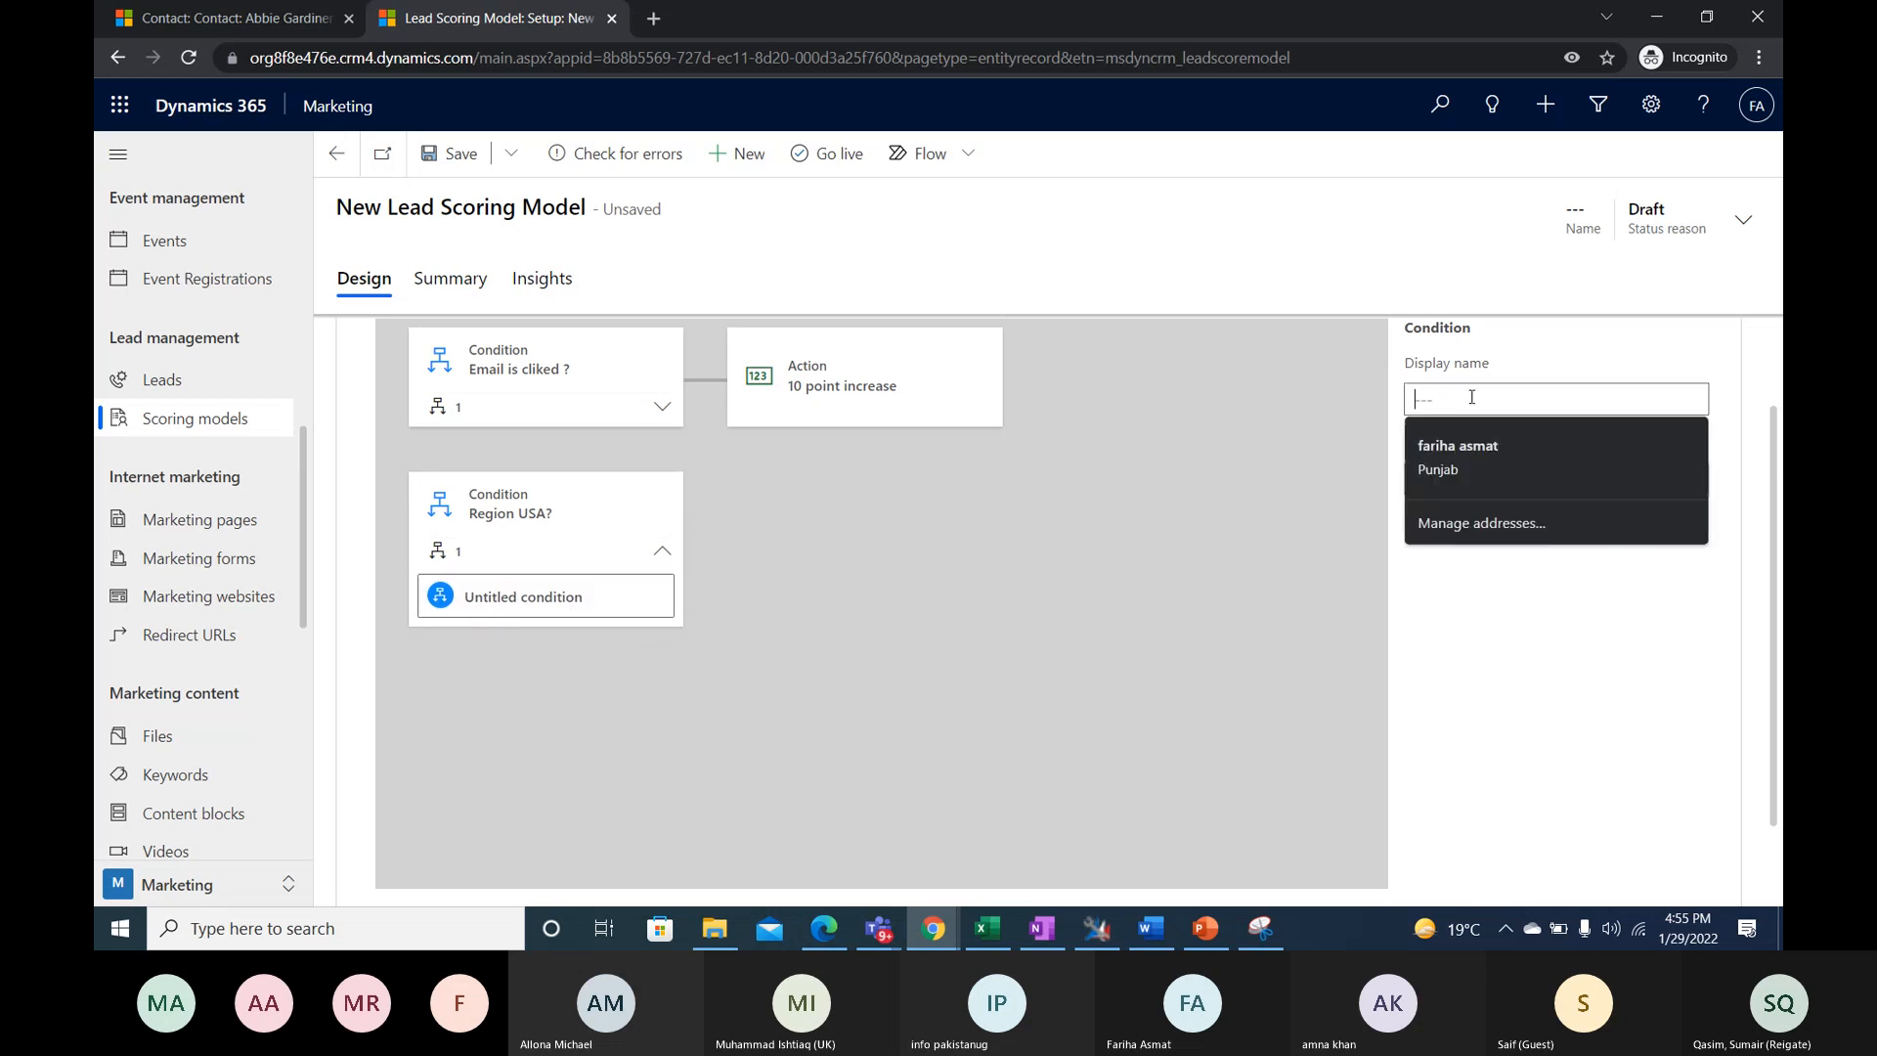
type("USA")
- Set the entity of the nested "USA" condition to Lead
left_click(1667, 480)
left_click(1684, 483)
scroll(1648, 597, "down", 2)
scroll(1649, 602, "up", 2)
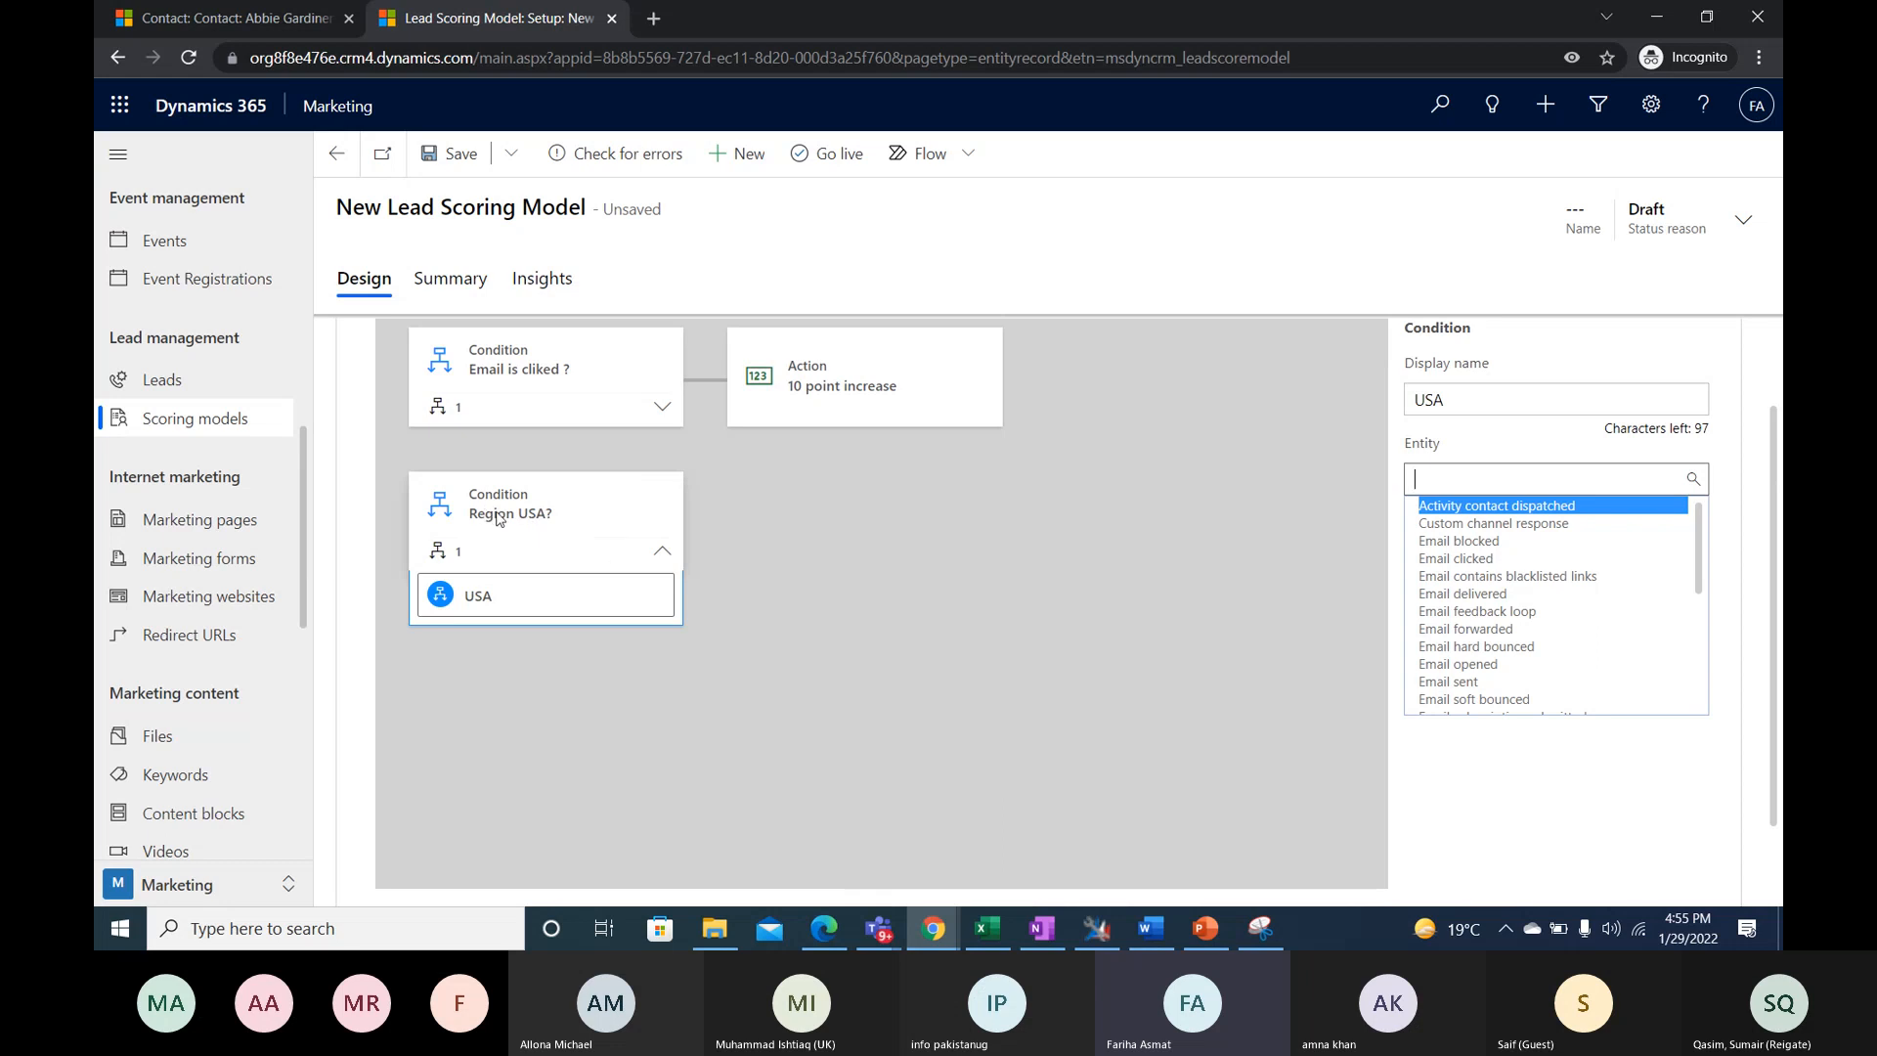
scroll(1461, 650, "down", 6)
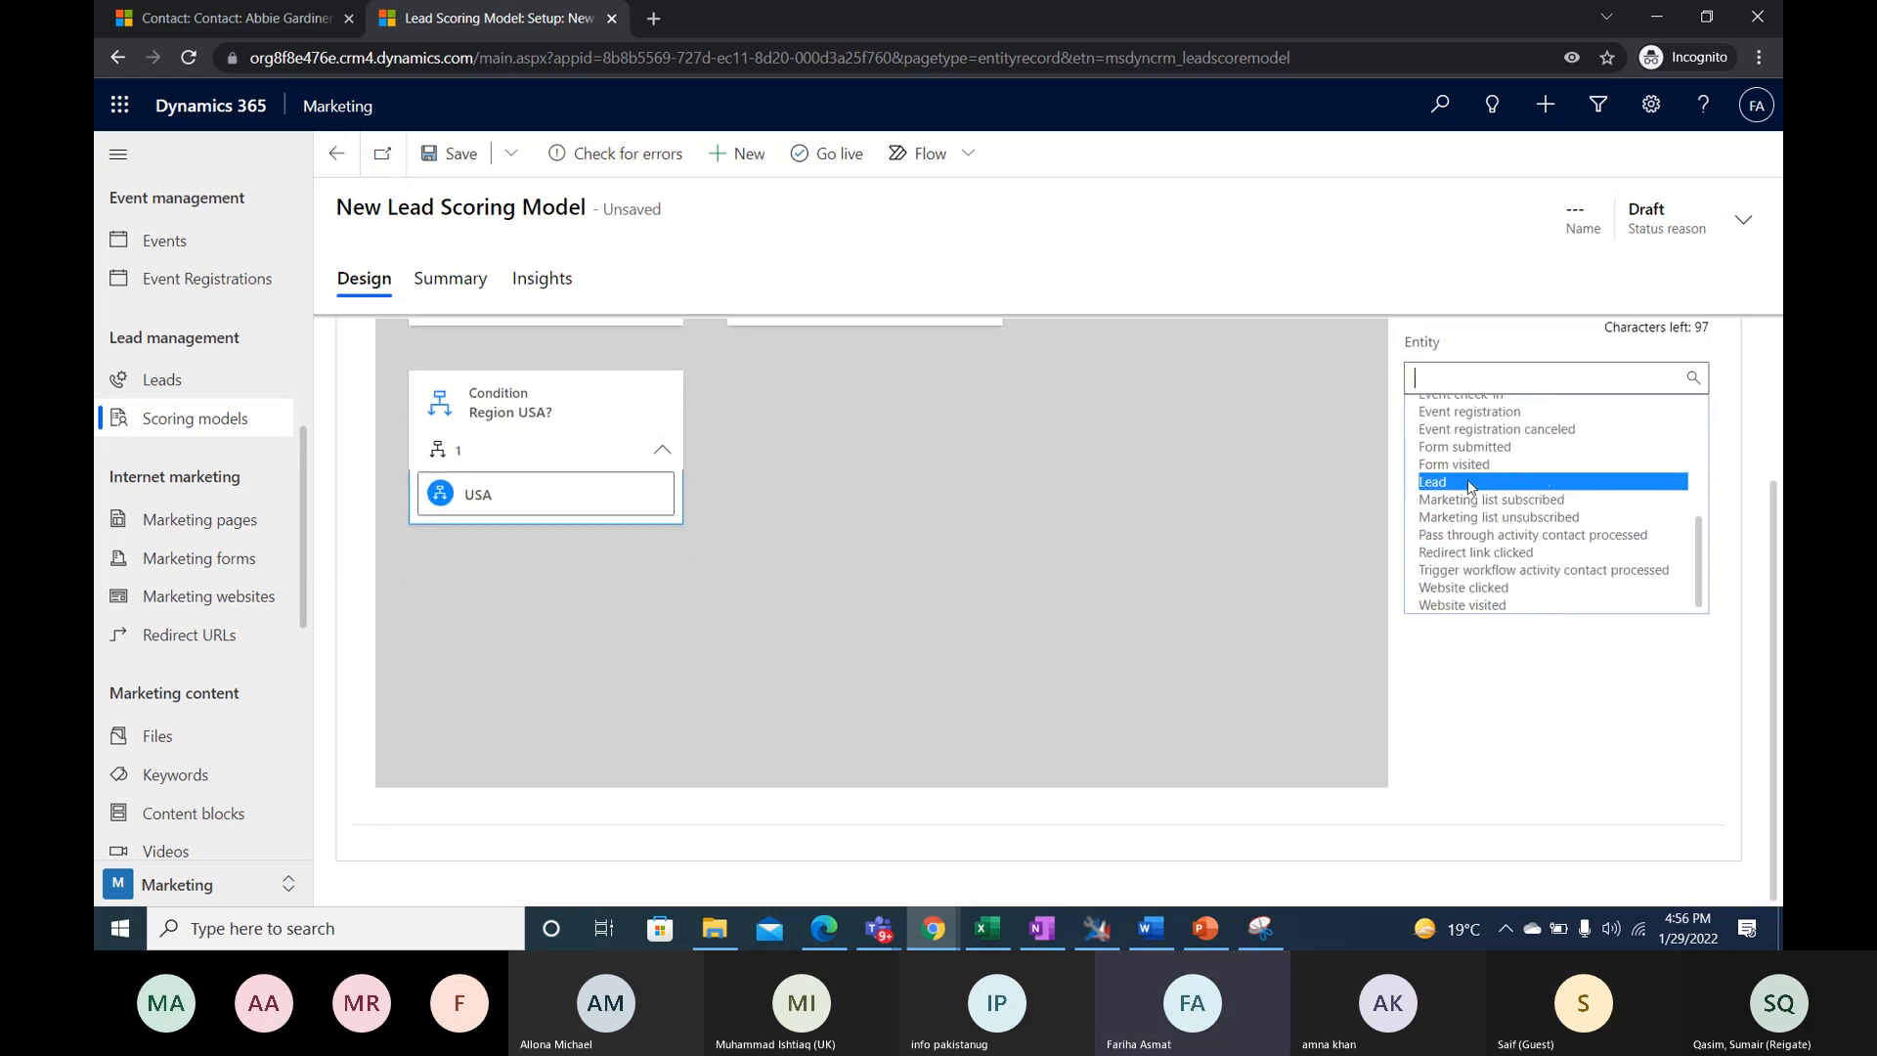
left_click(1446, 484)
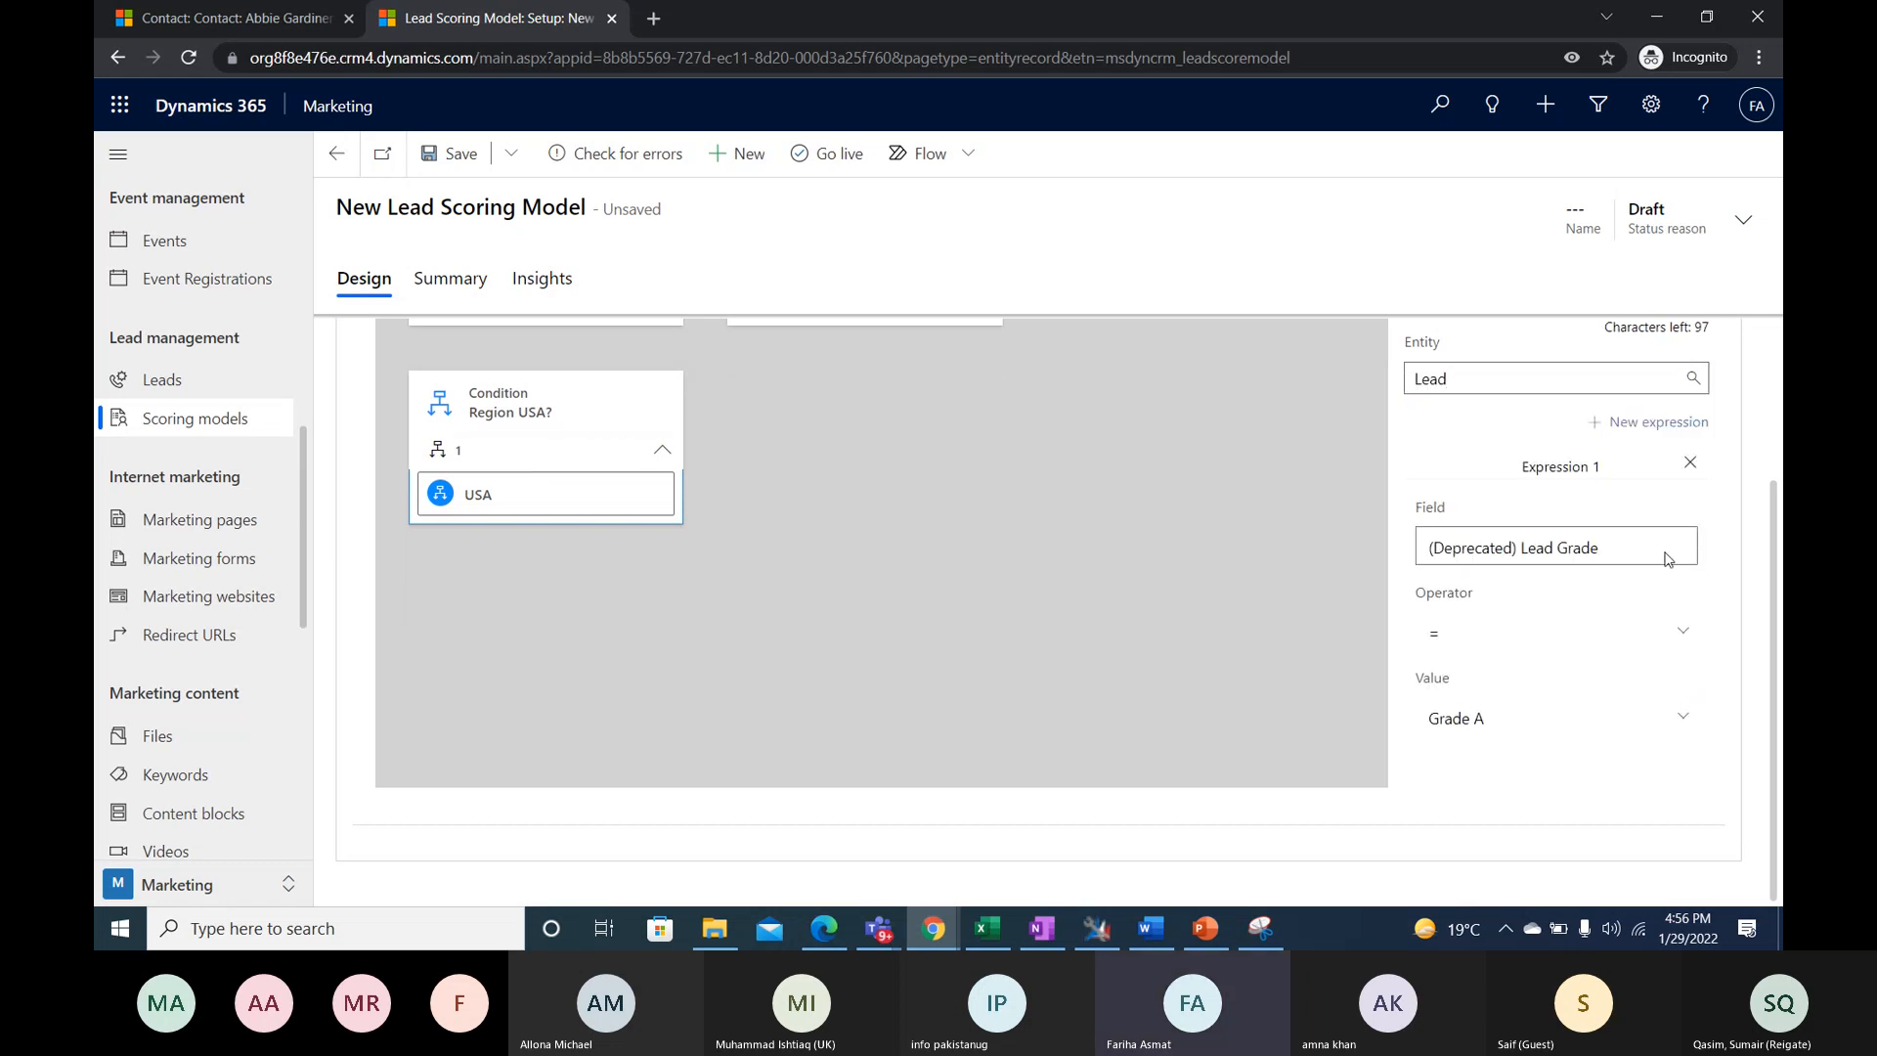
- Set the nested "USA" condition's expression to the field Address 1: County equal to USA
left_click(1668, 559)
scroll(1568, 352, "down", 5)
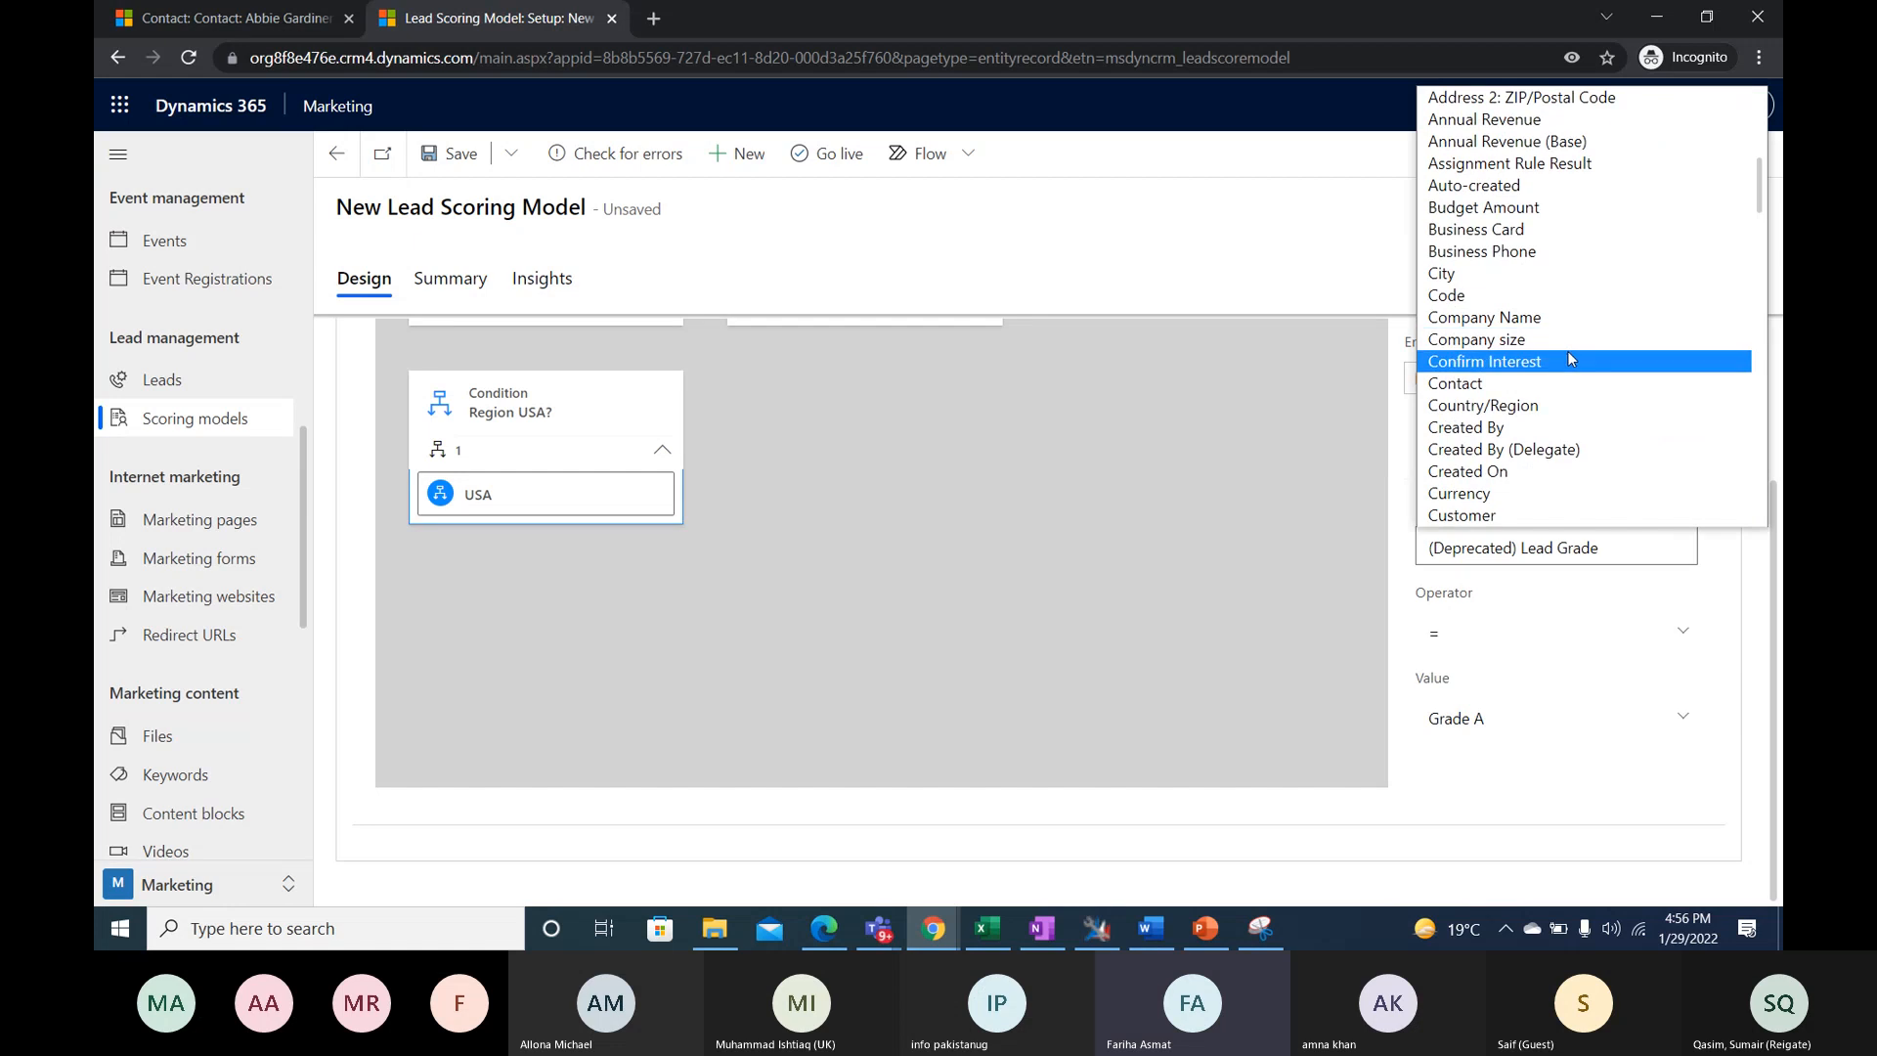
scroll(1568, 353, "down", 3)
scroll(1572, 365, "up", 10)
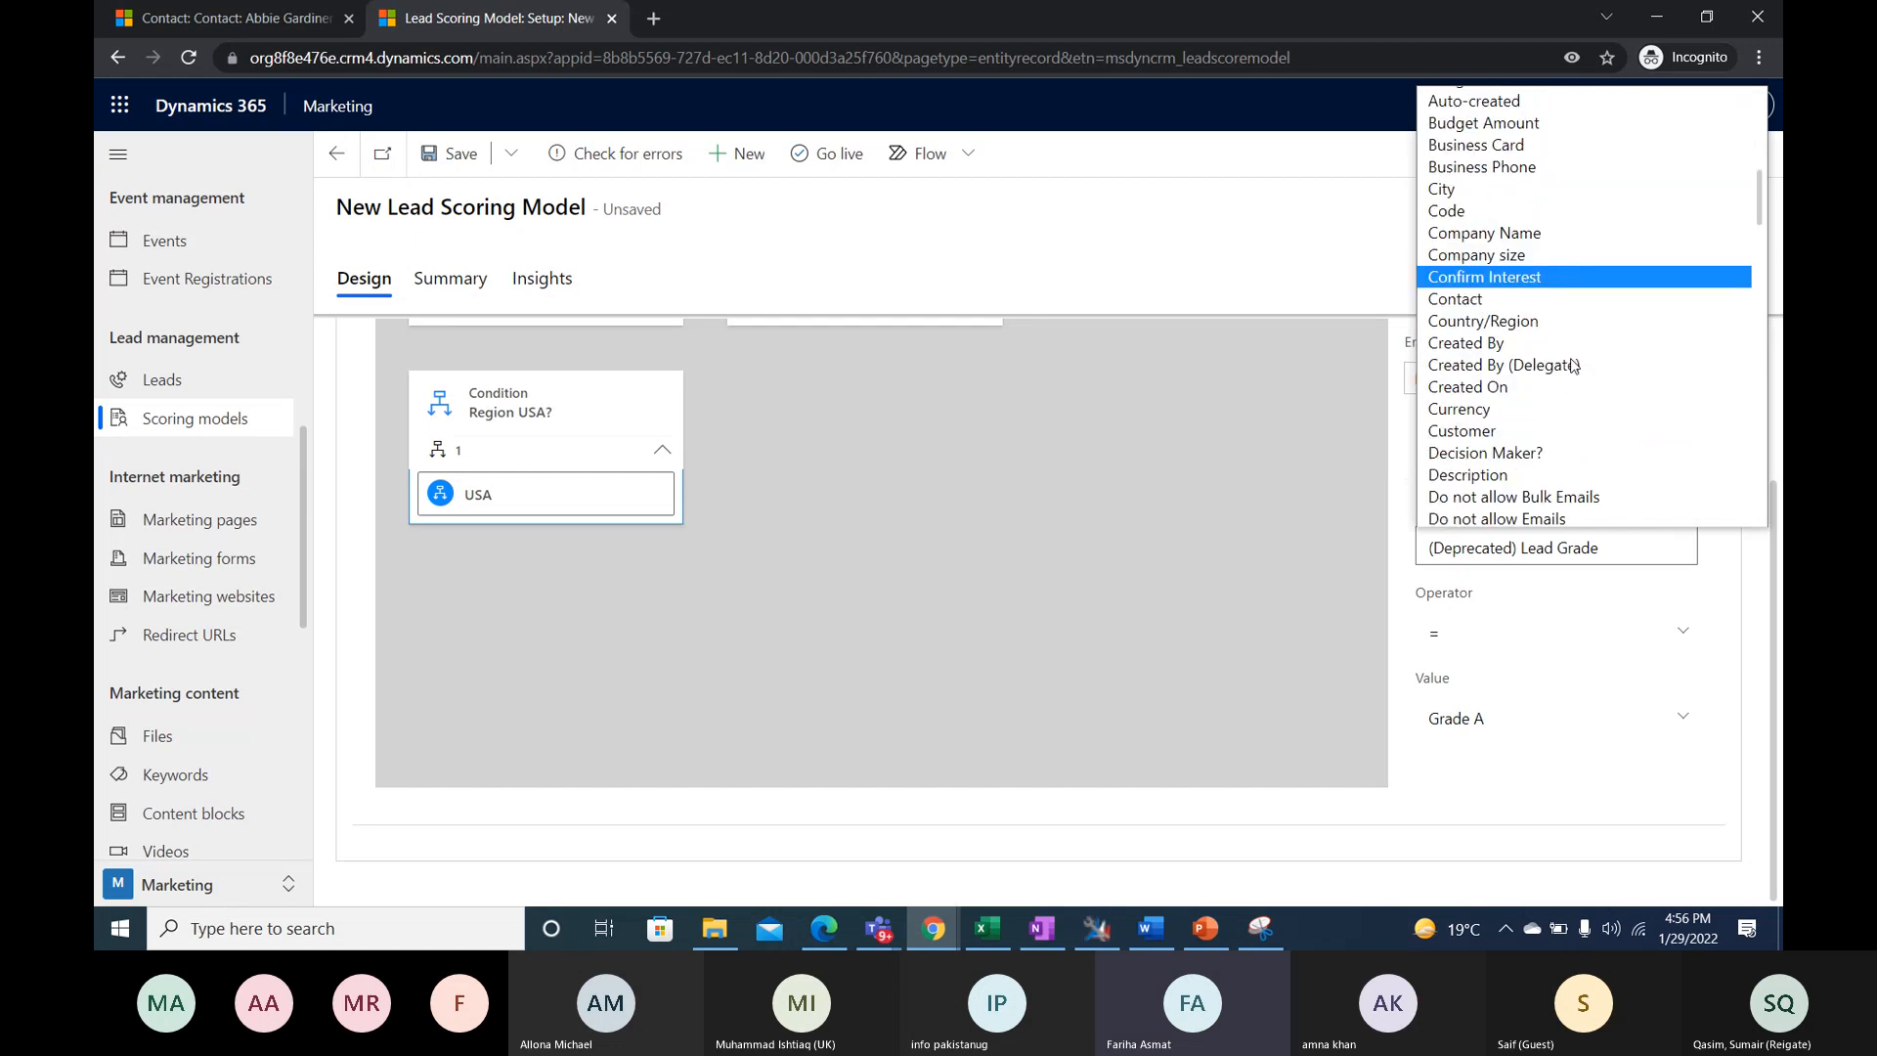
left_click(1527, 253)
left_click(1526, 706)
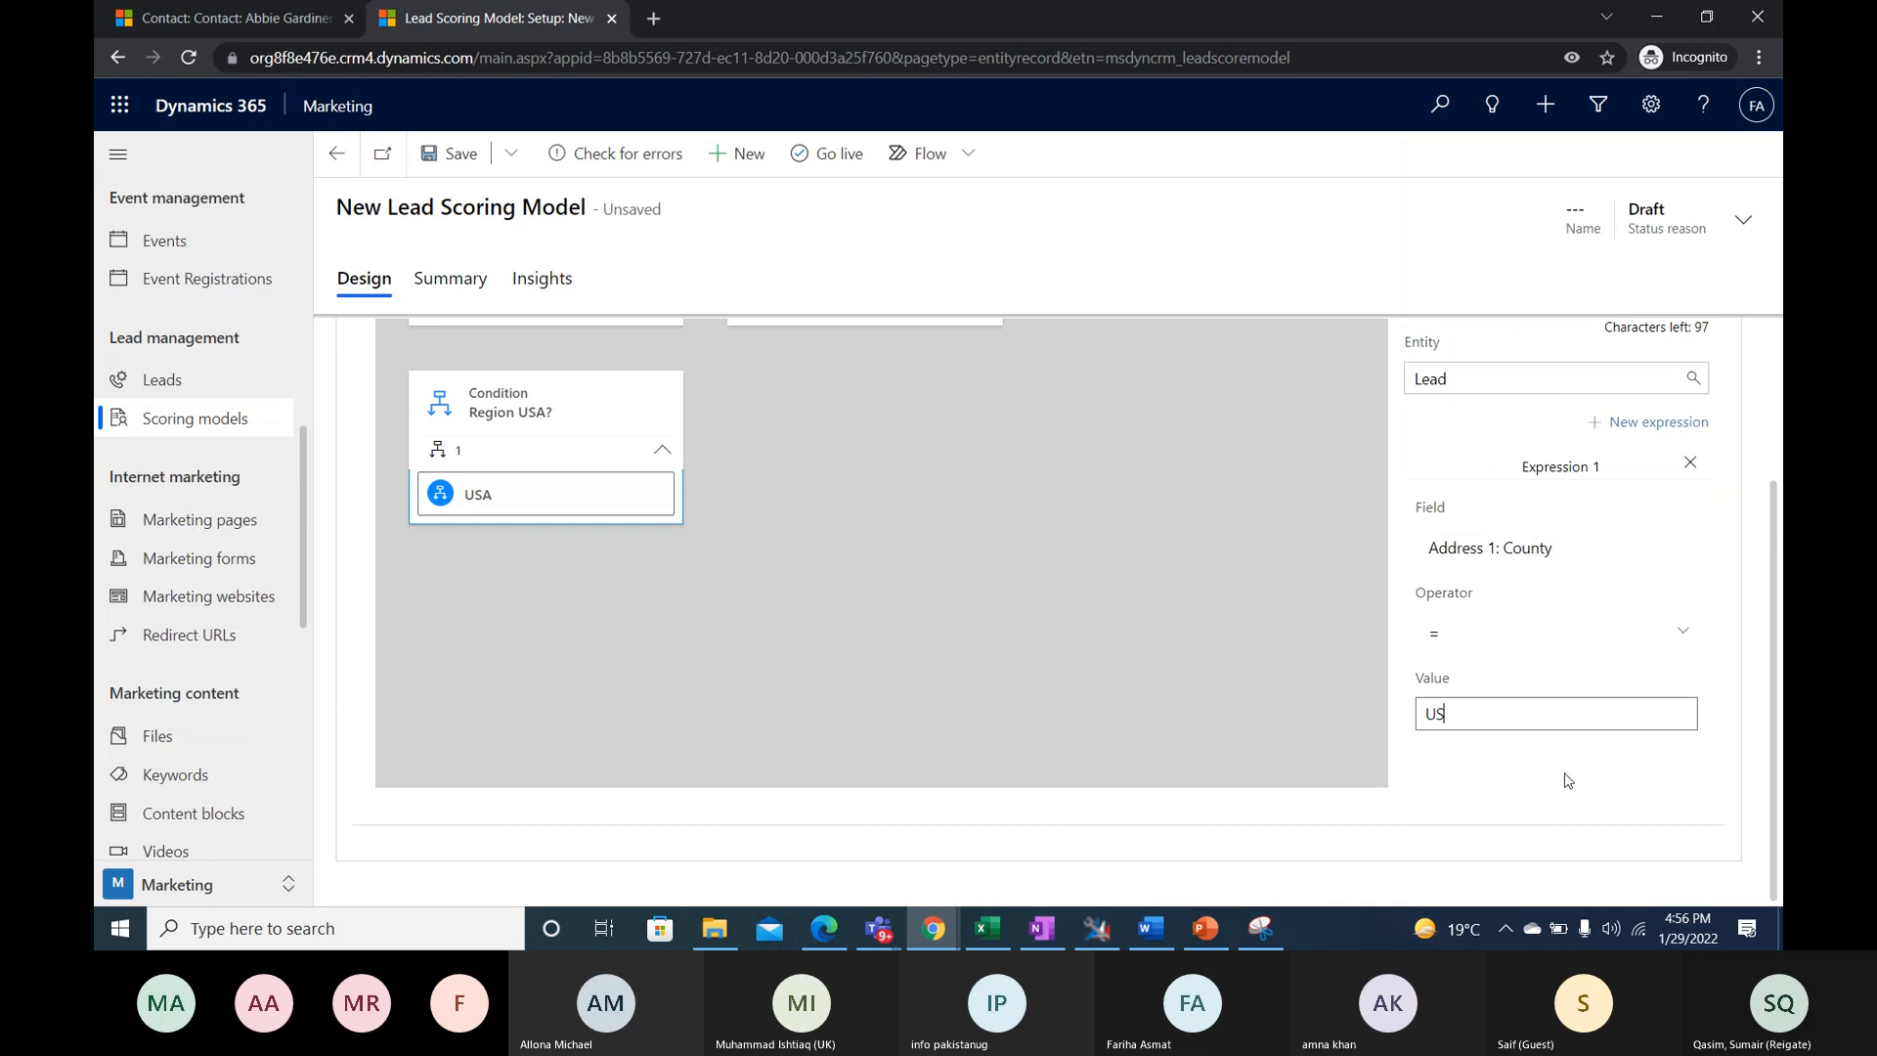
type("USA")
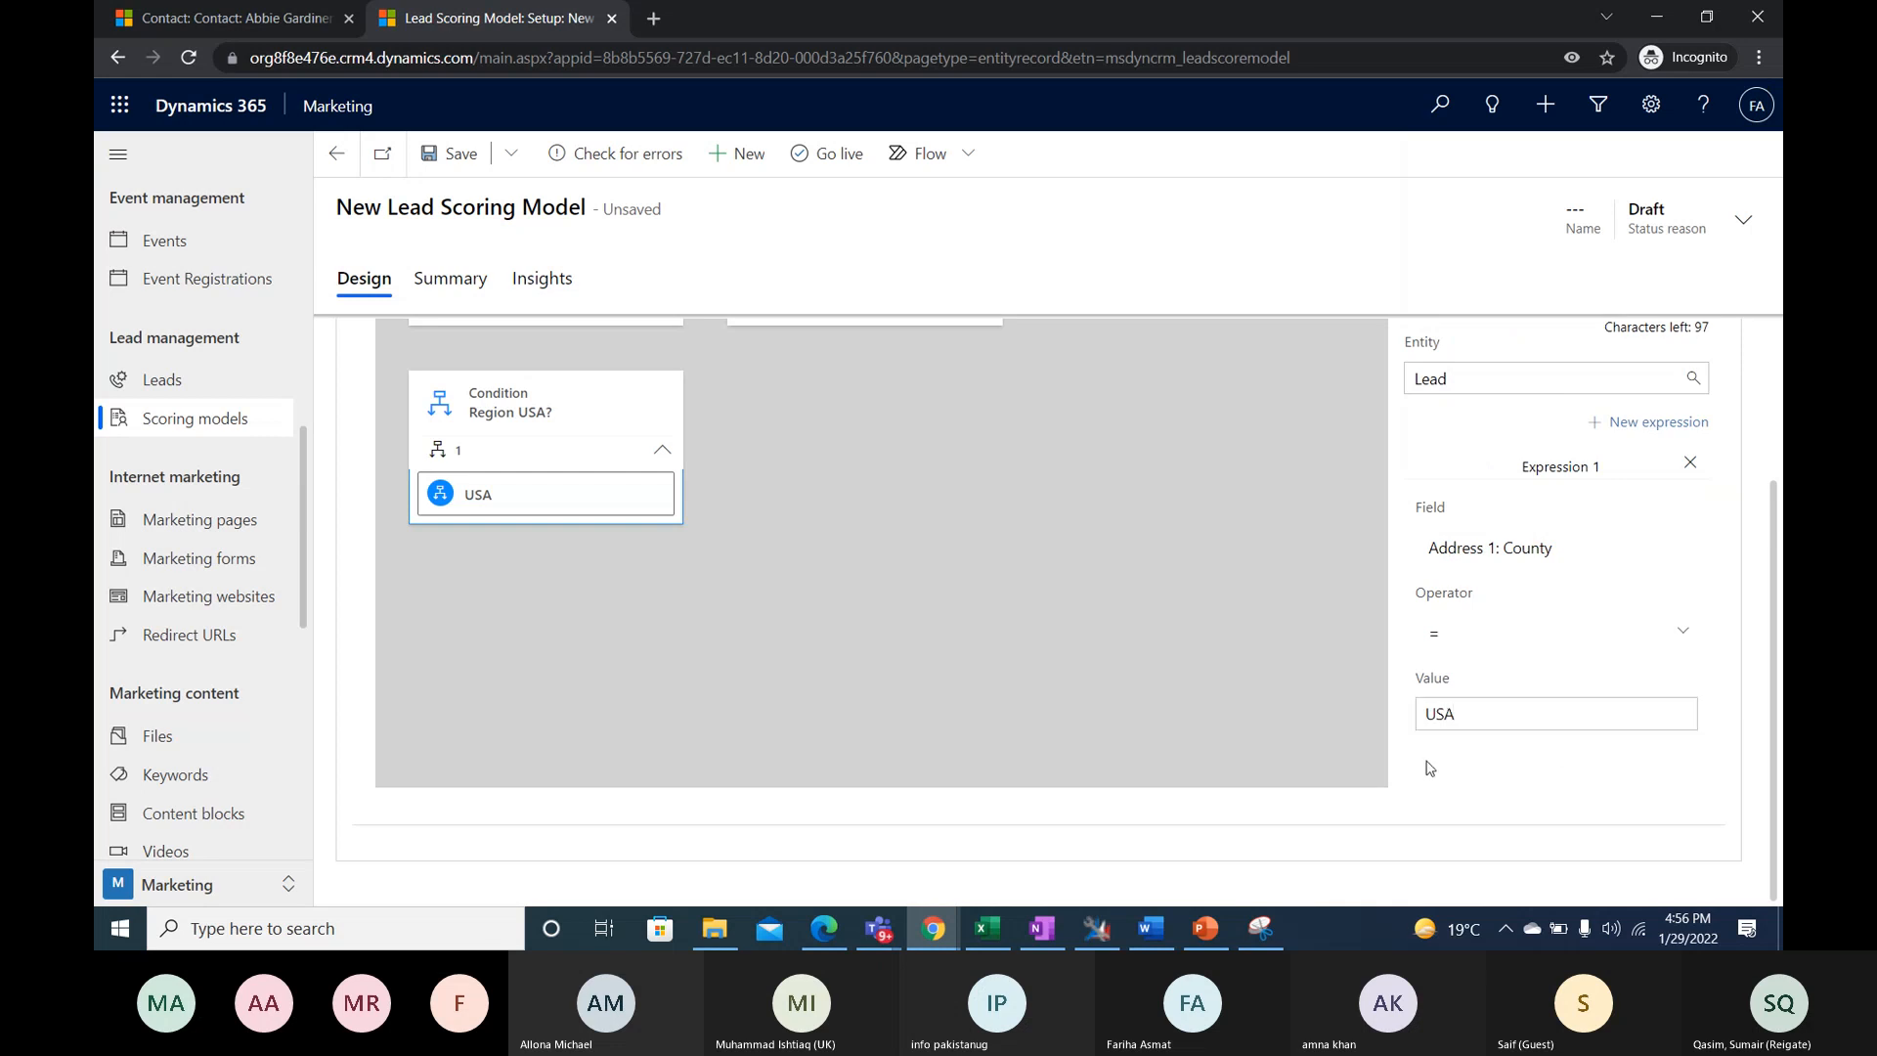
- Attach an Action tile to the "Region USA?" condition and set its score update to an increase of 10 points
scroll(1474, 411, "up", 3)
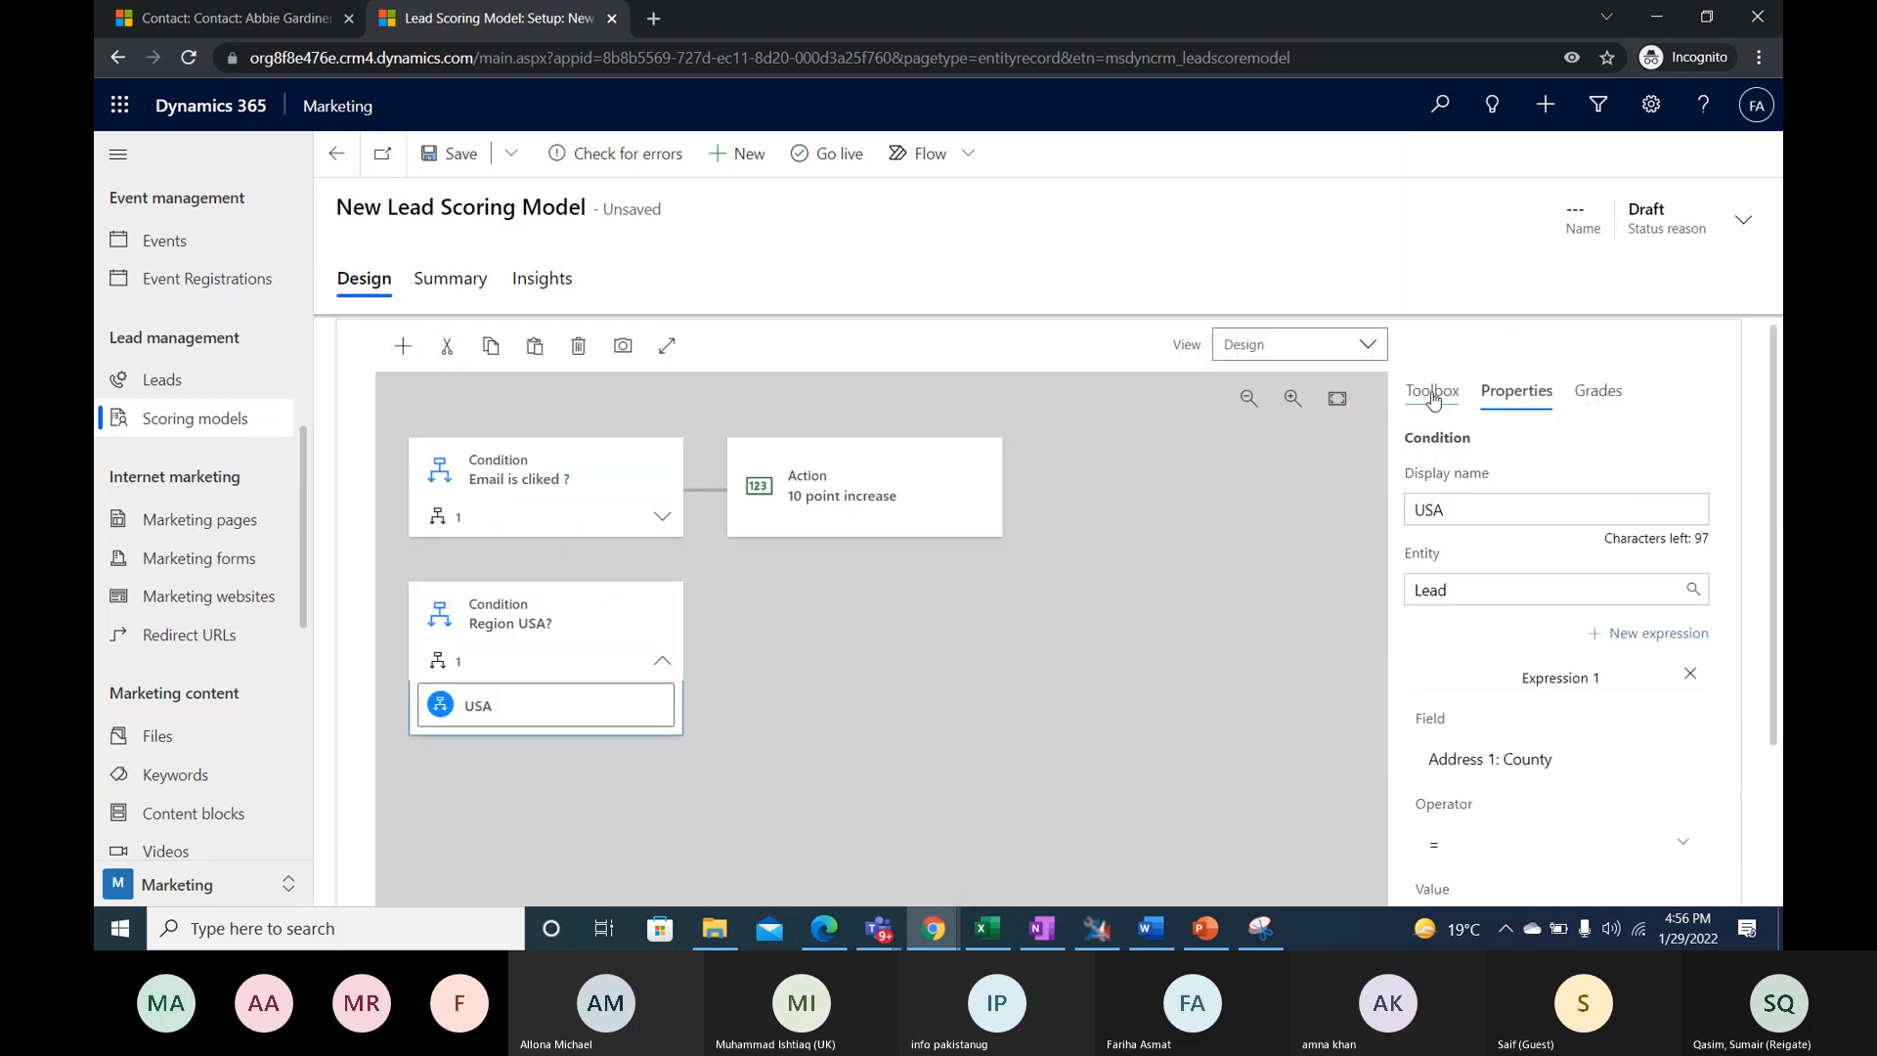
left_click(1432, 391)
left_click_drag(1519, 587, 706, 630)
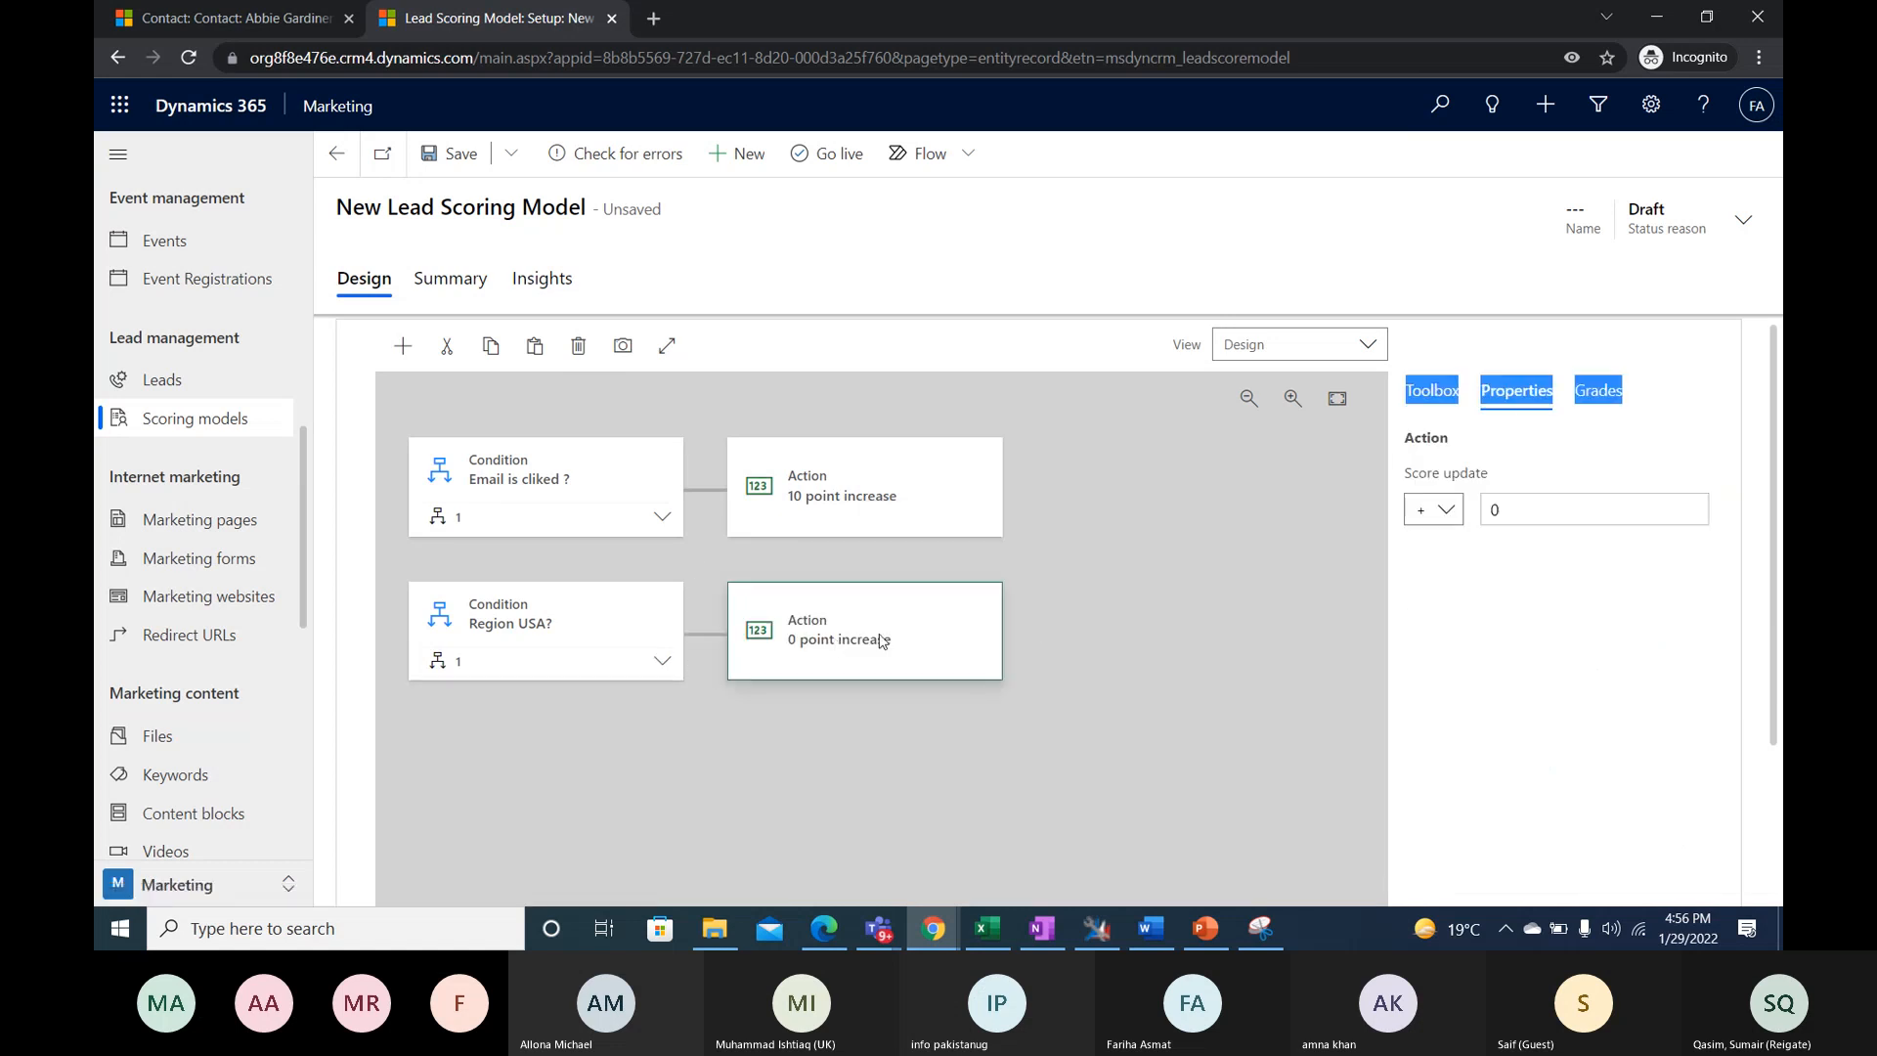
key("BackSpace")
type("10")
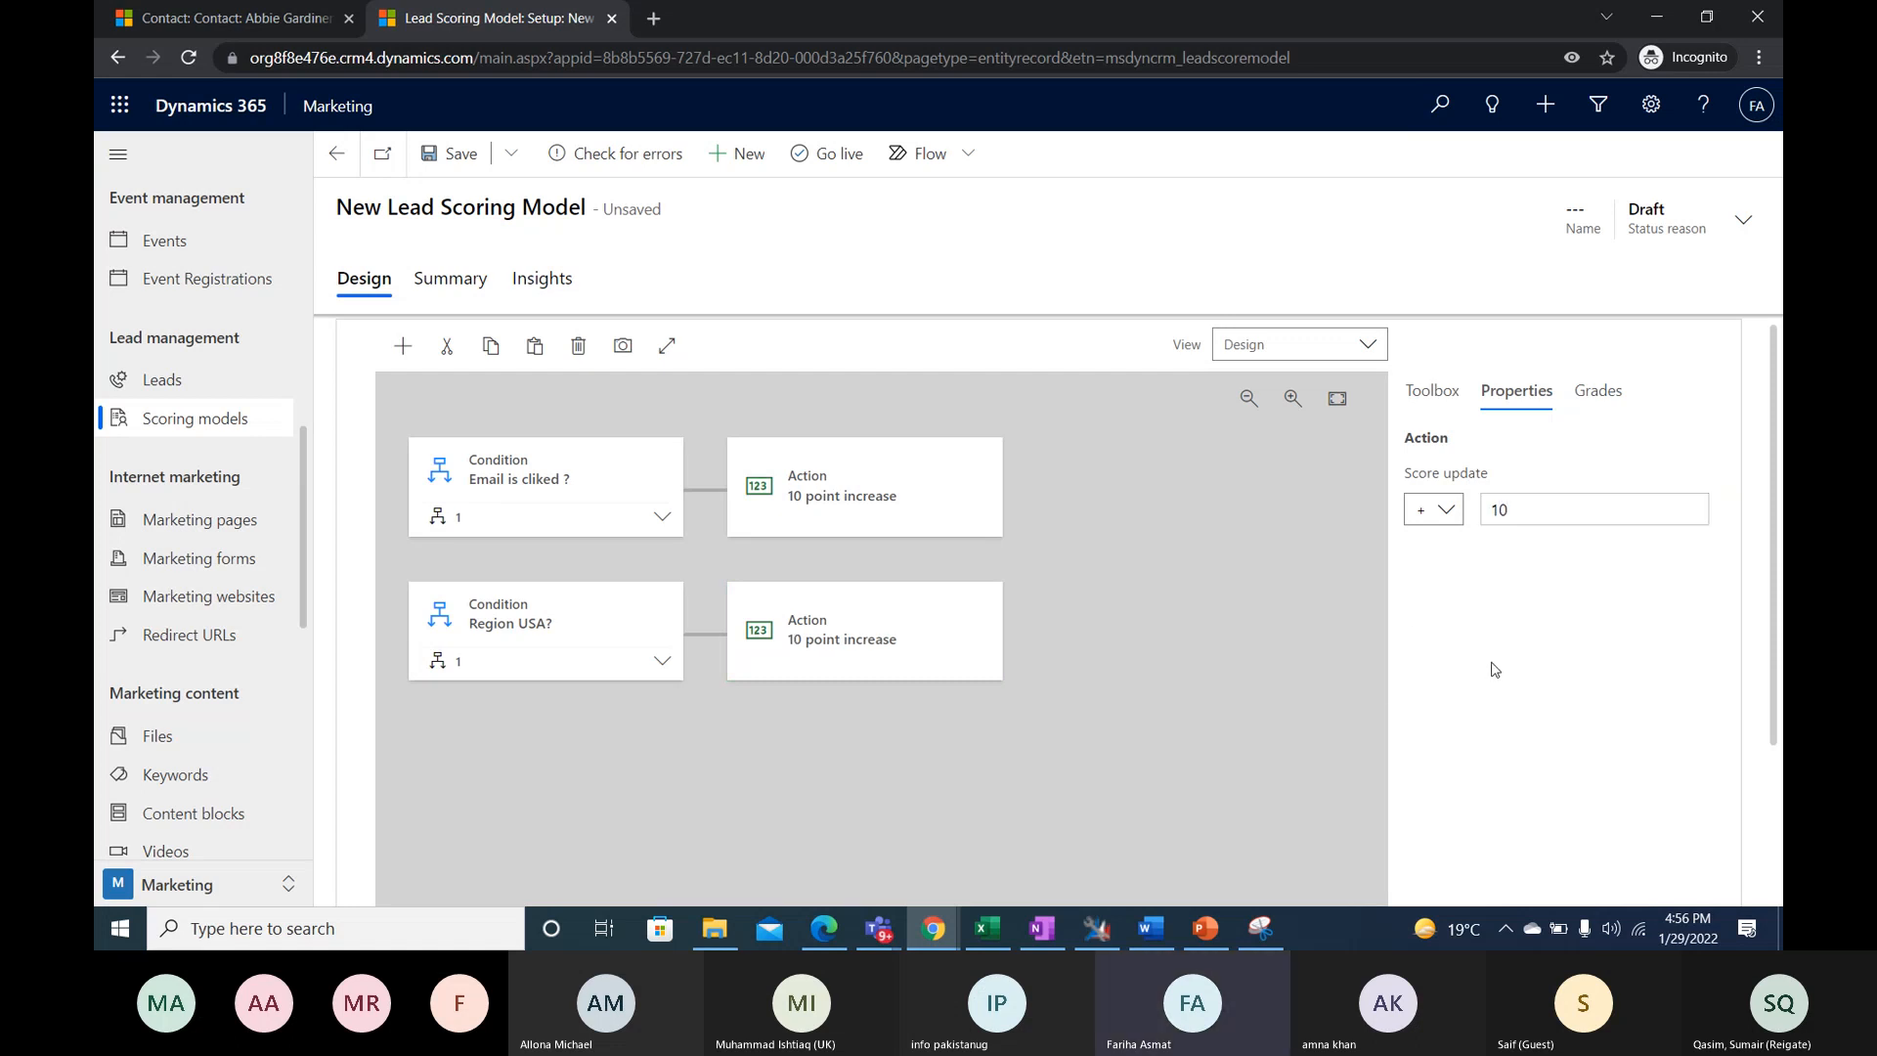
- Add a third Condition tile below "Region USA?" and set its display name to "Email Blocked"
left_click(1451, 396)
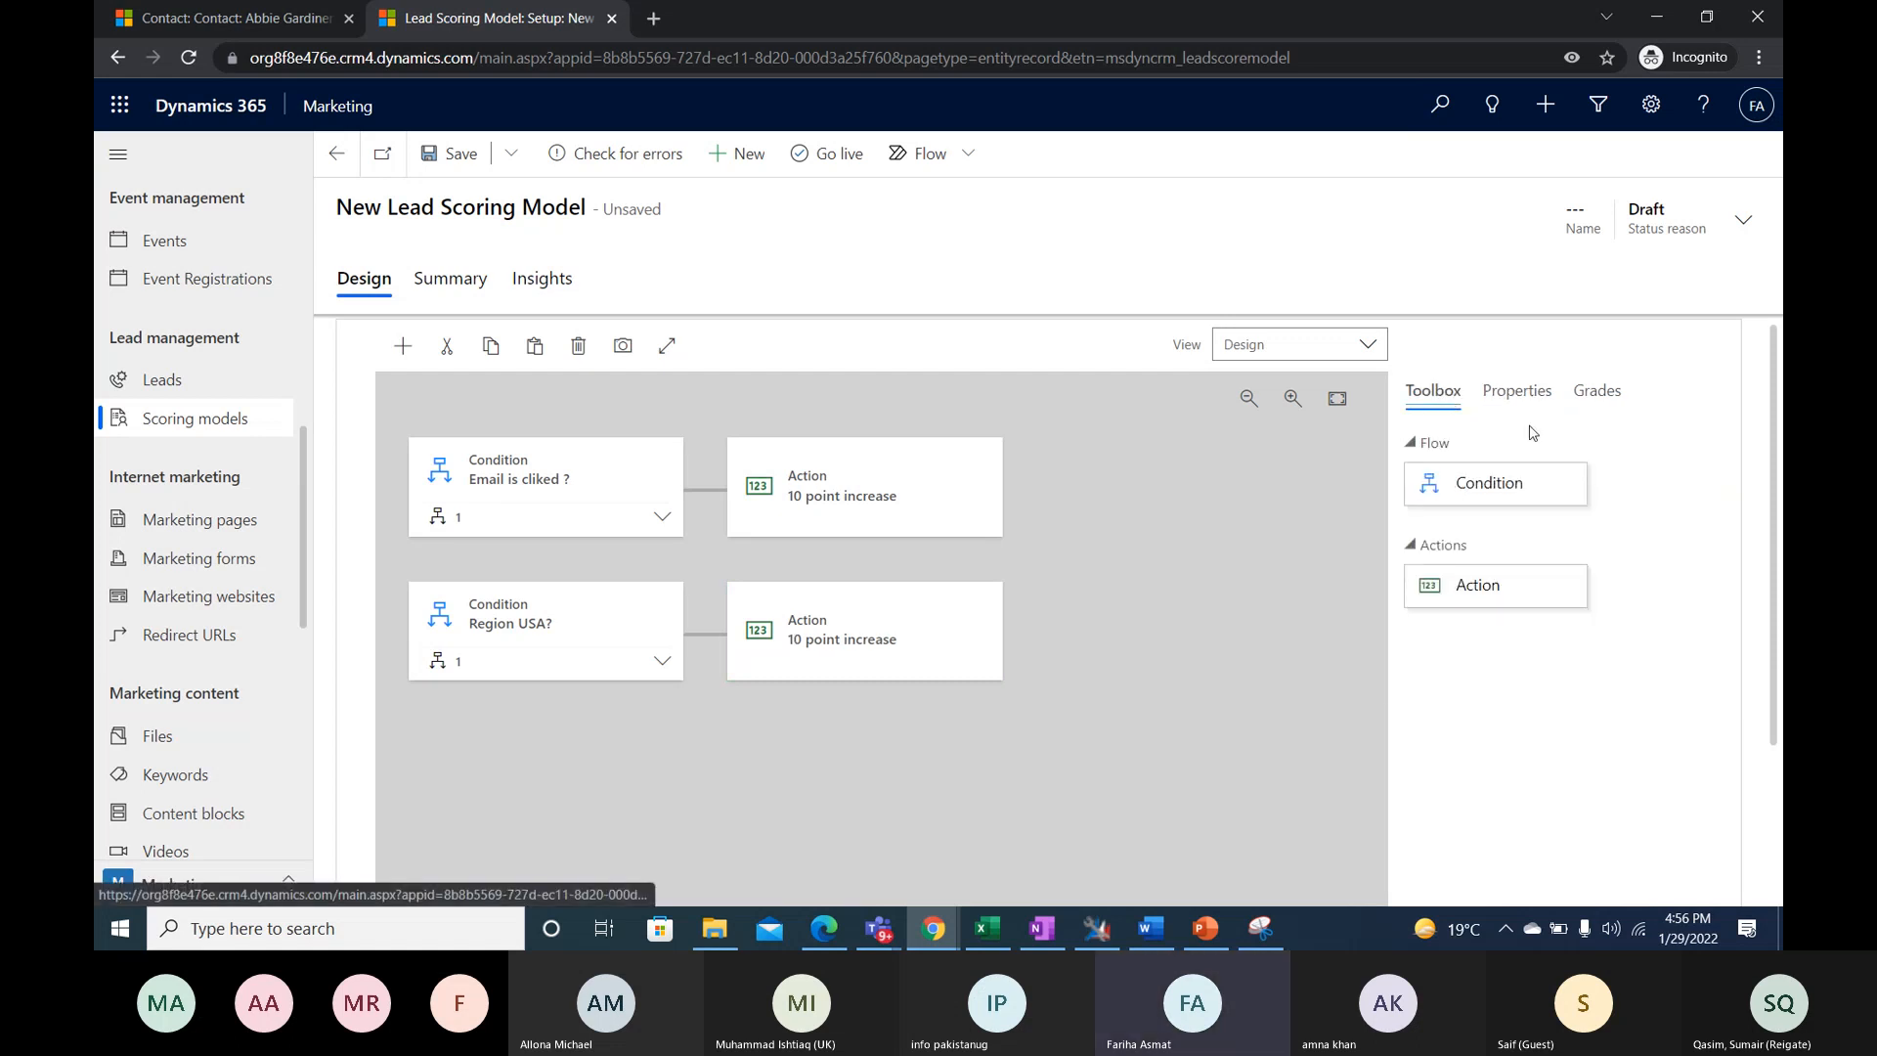
scroll(983, 494, "down", 1)
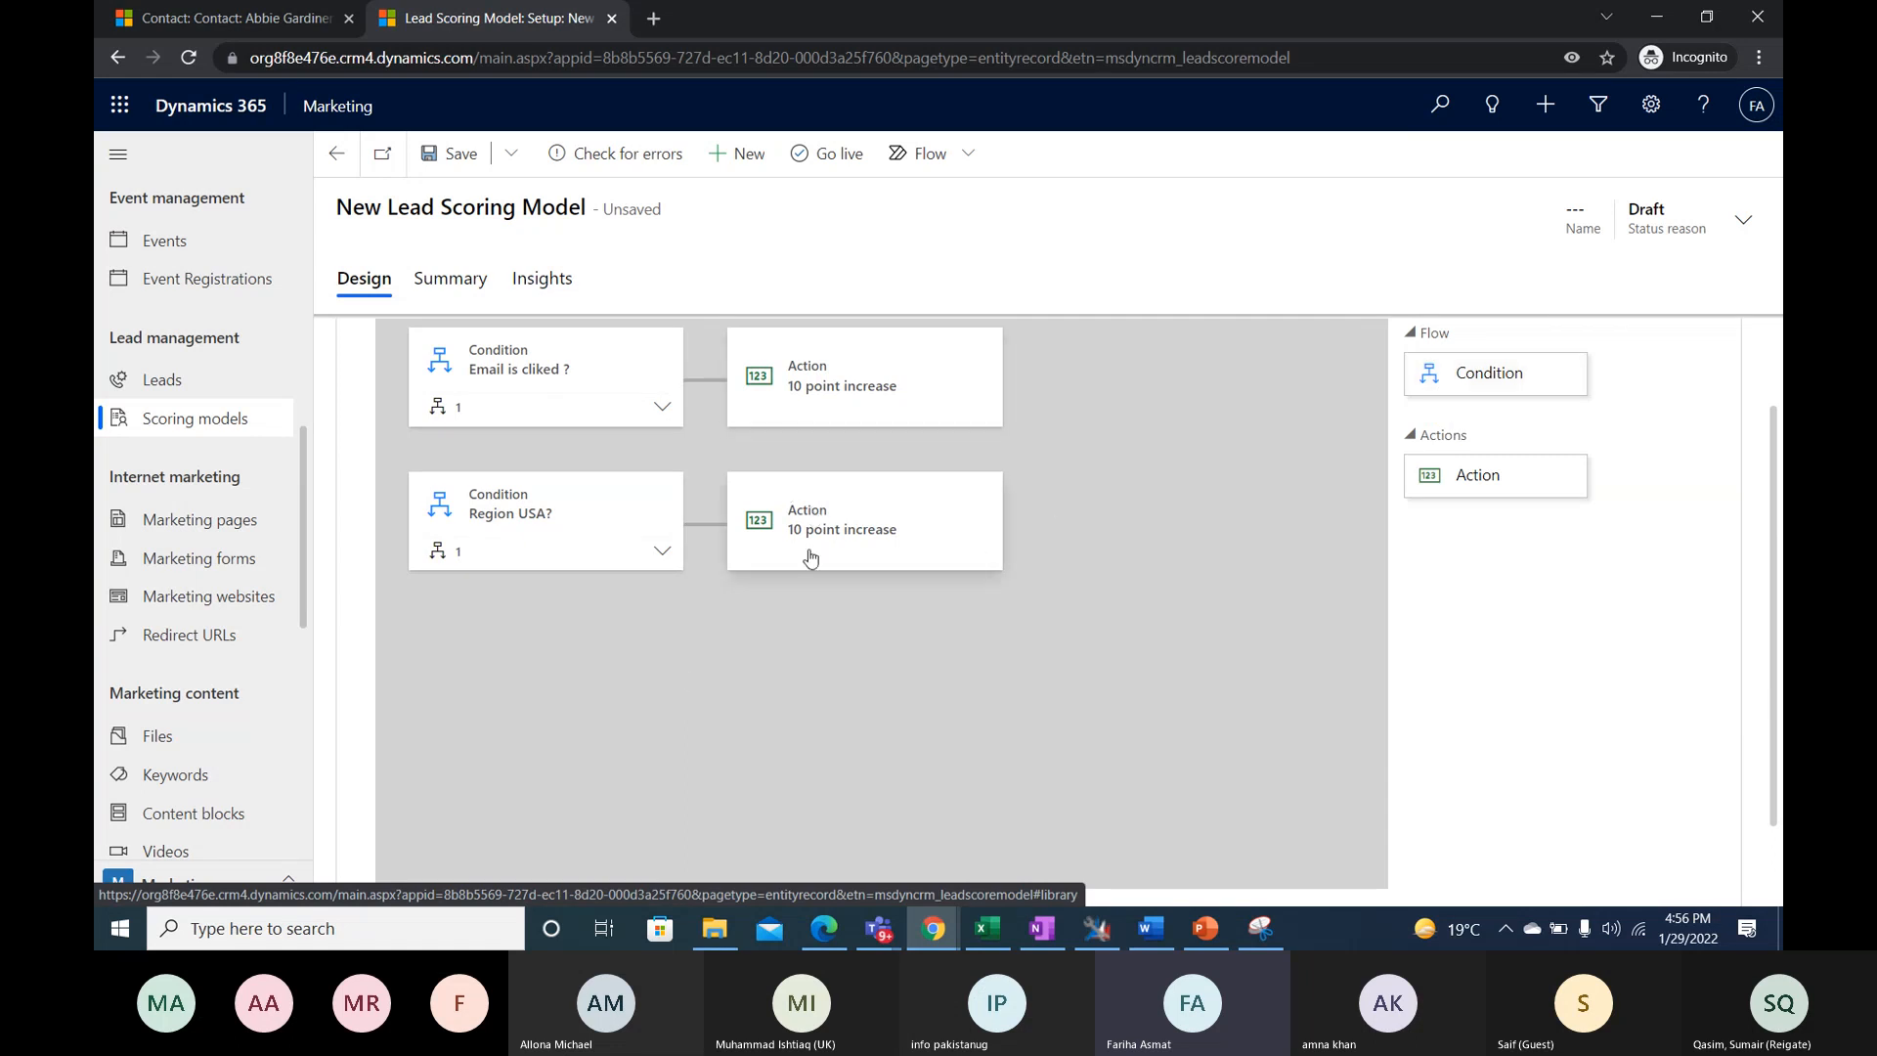
left_click_drag(1477, 374, 461, 615)
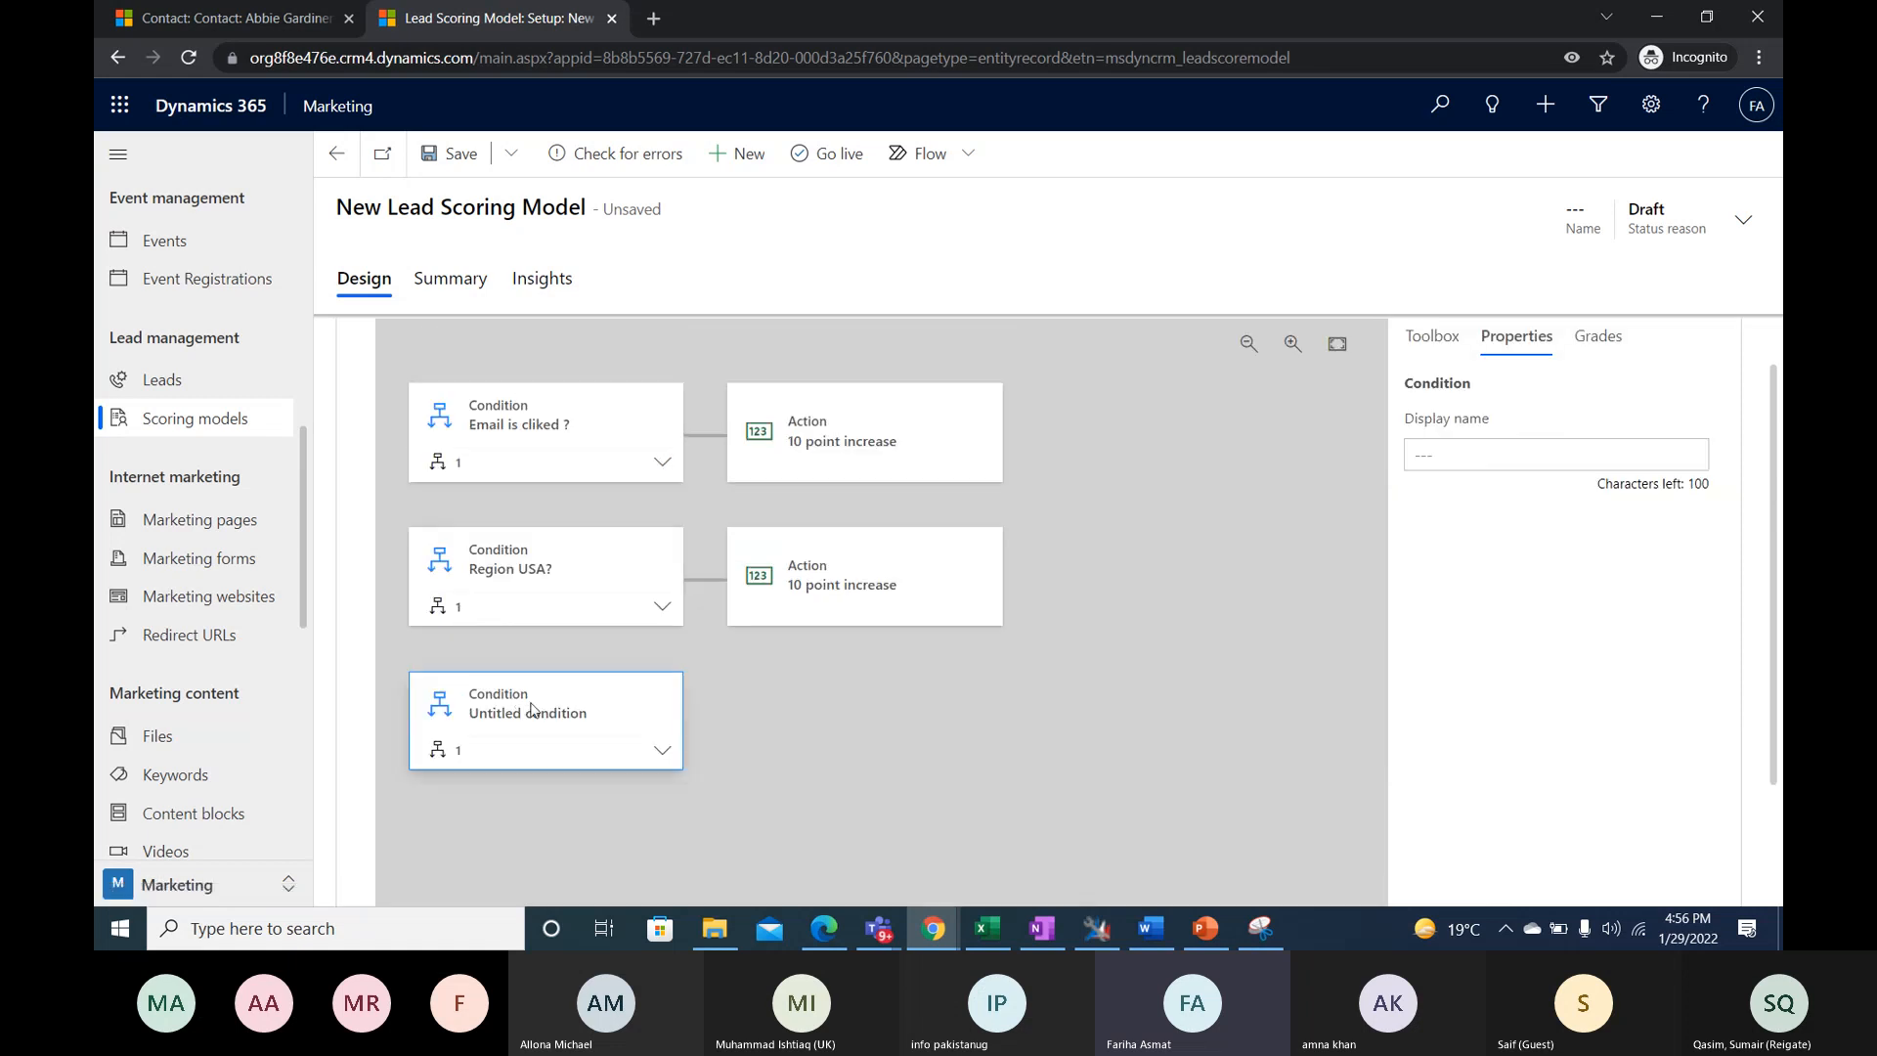
scroll(559, 704, "down", 2)
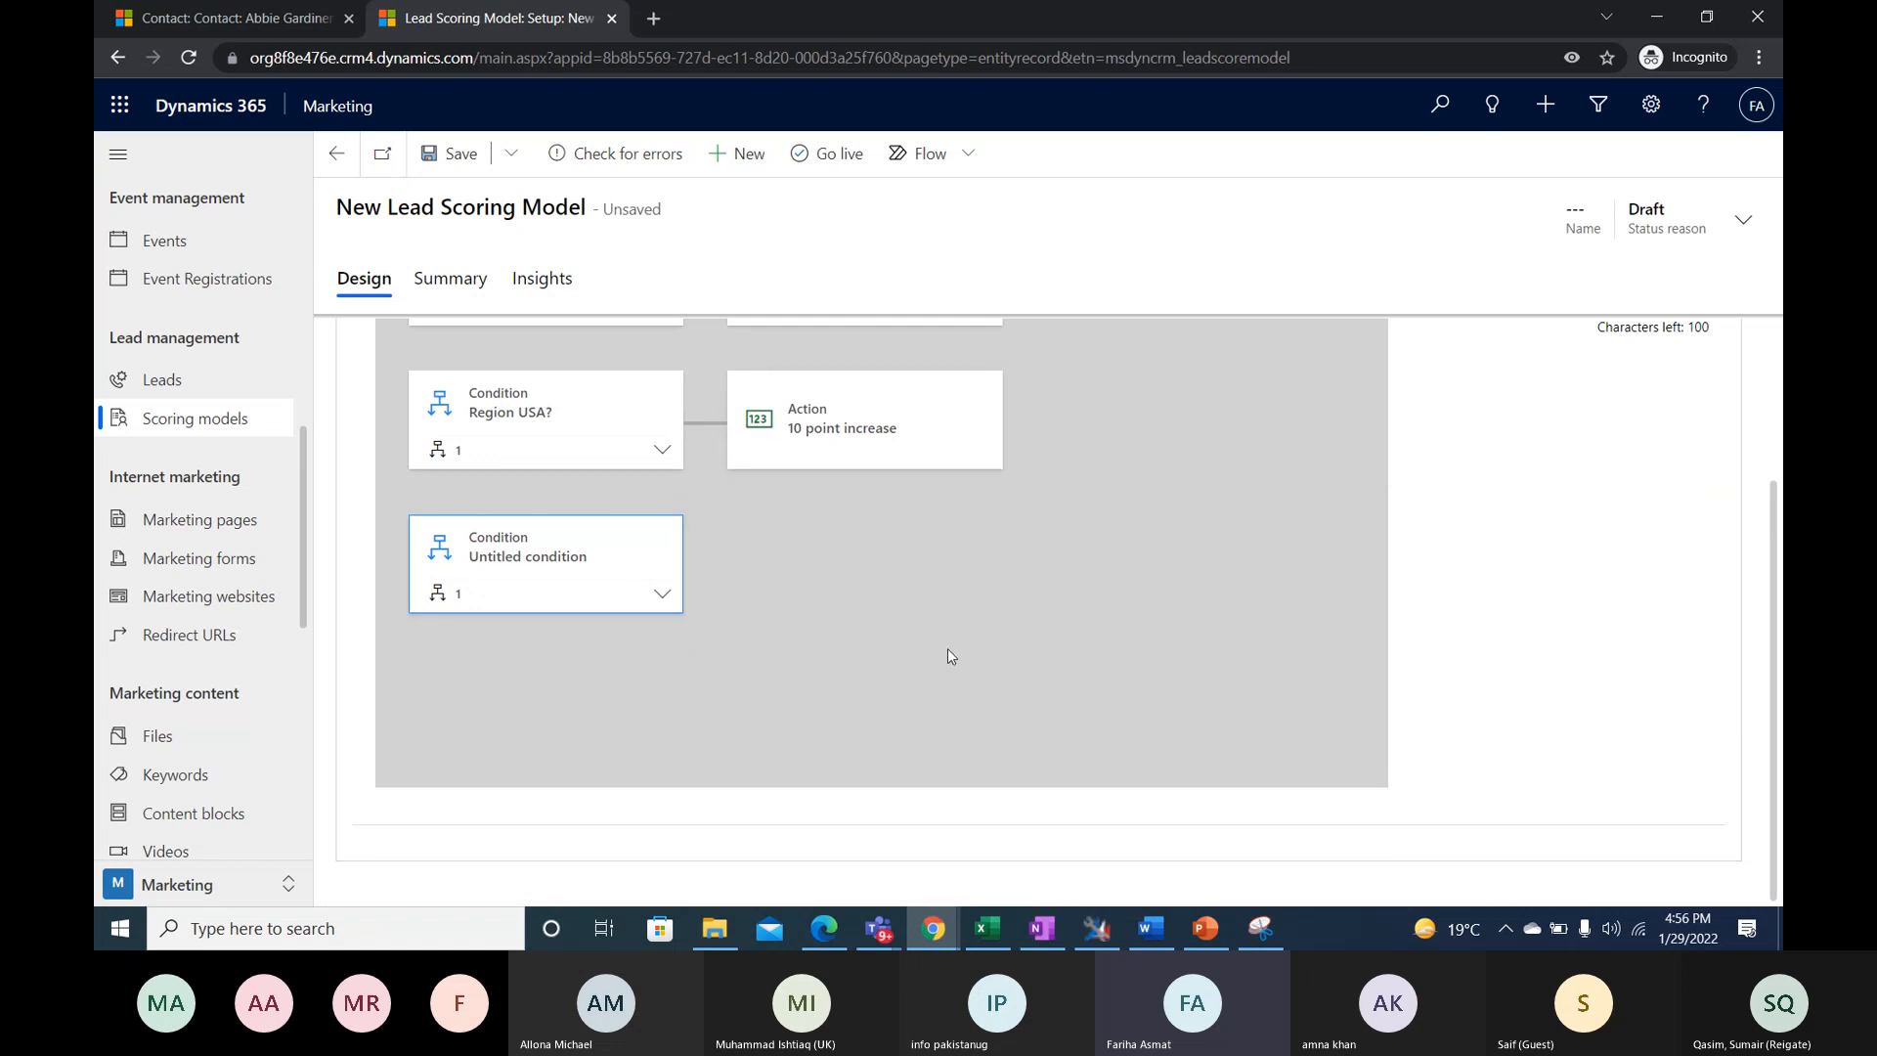
left_click(643, 587)
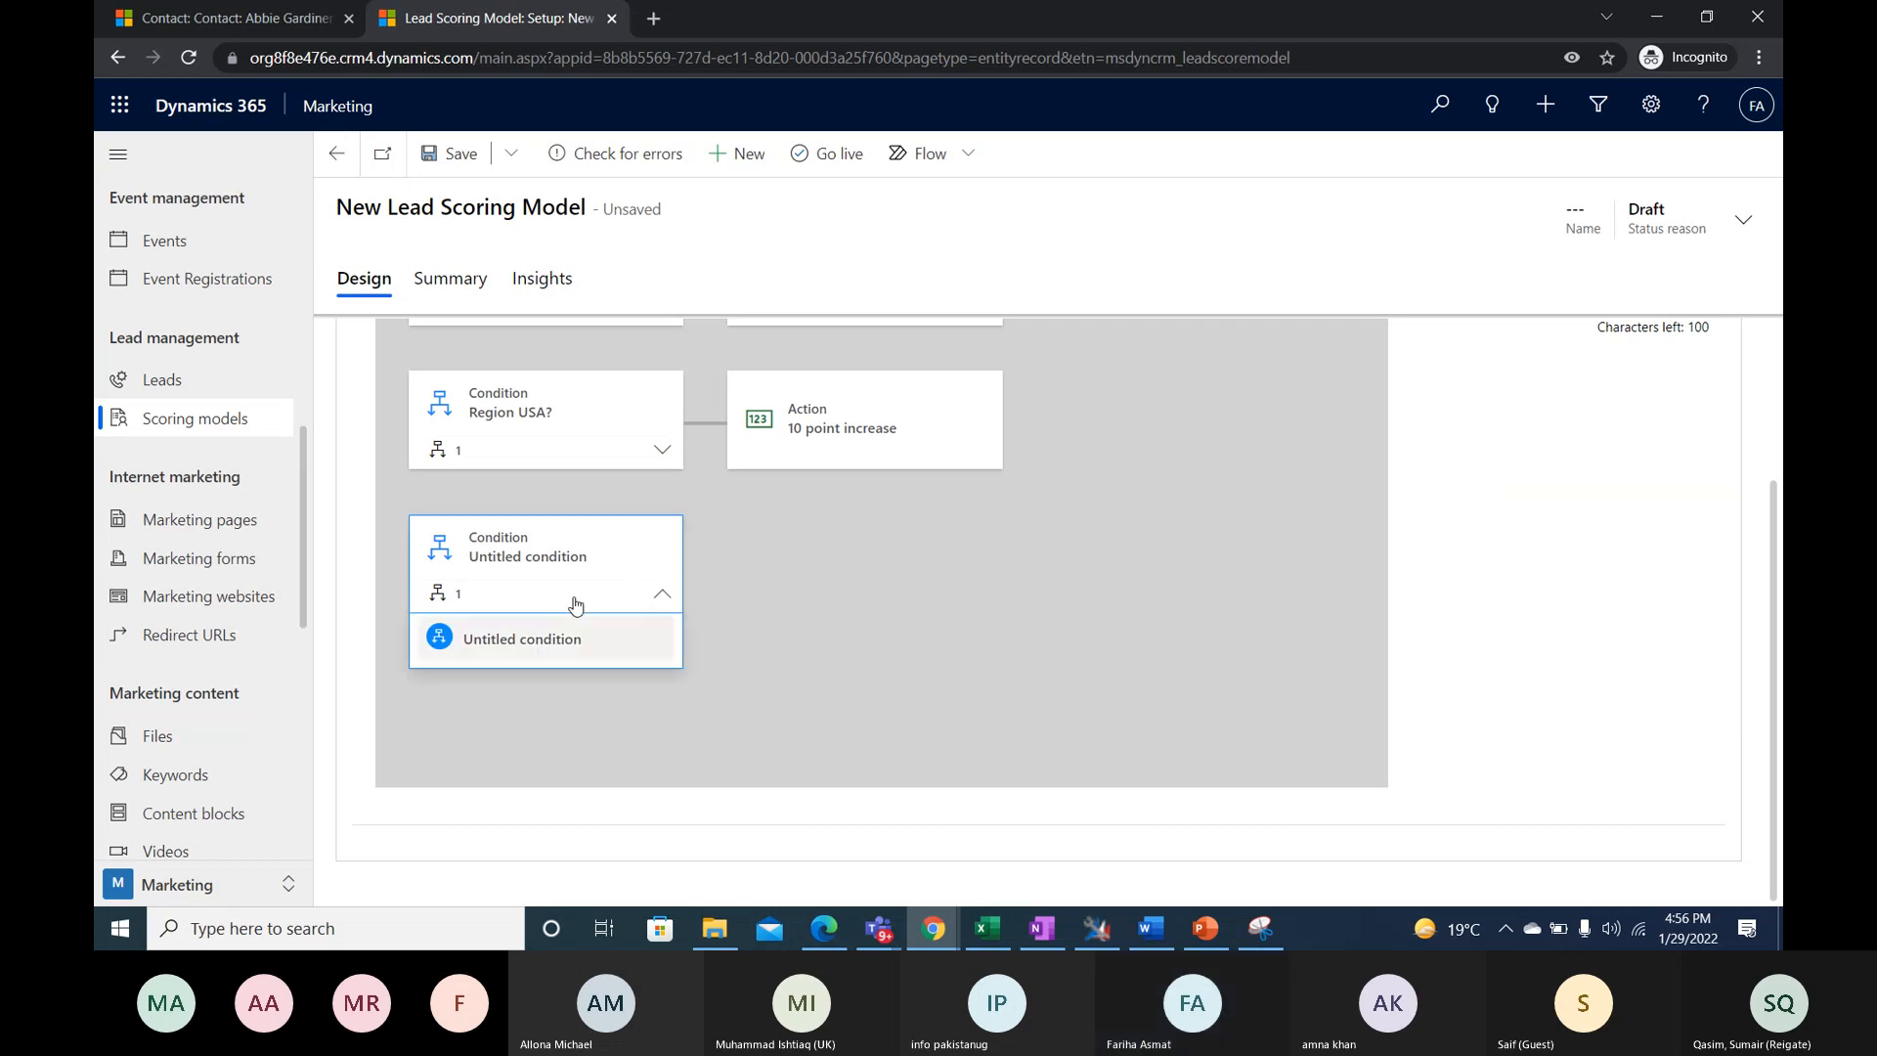
scroll(1543, 566, "up", 3)
left_click(1536, 501)
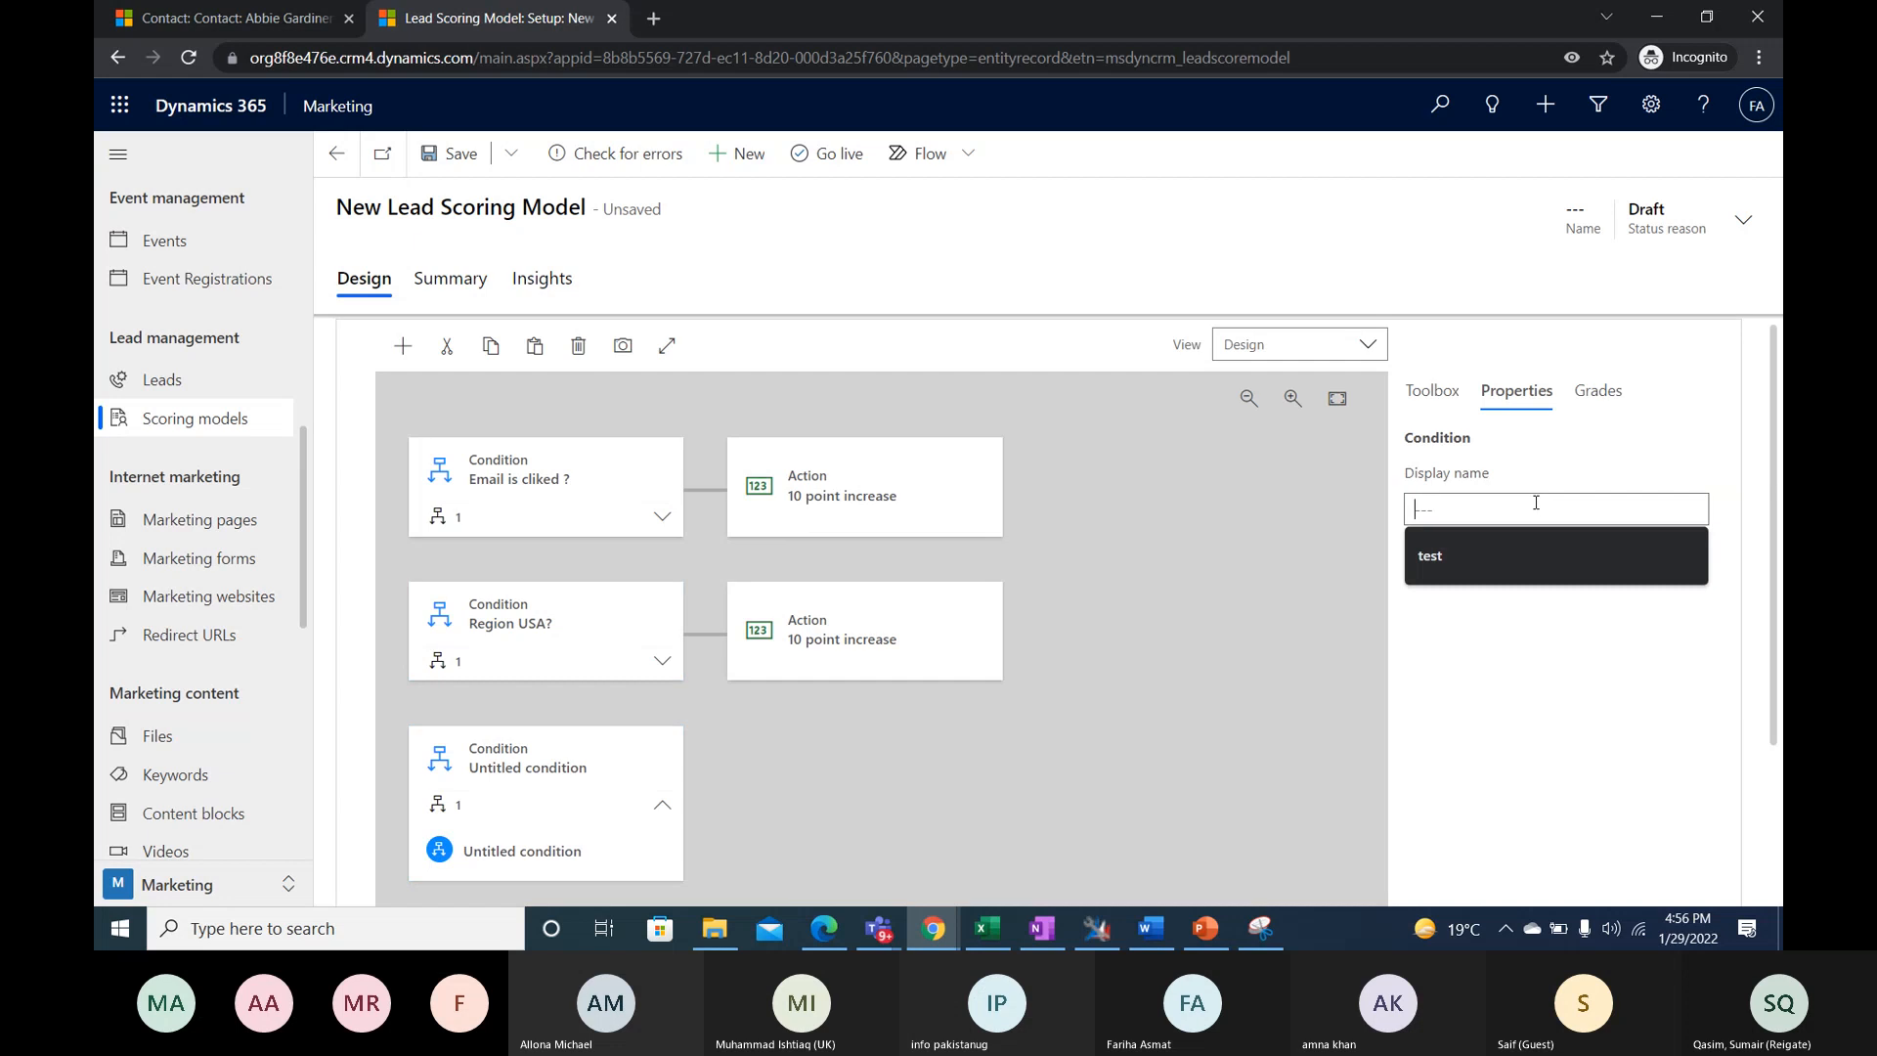
type("E")
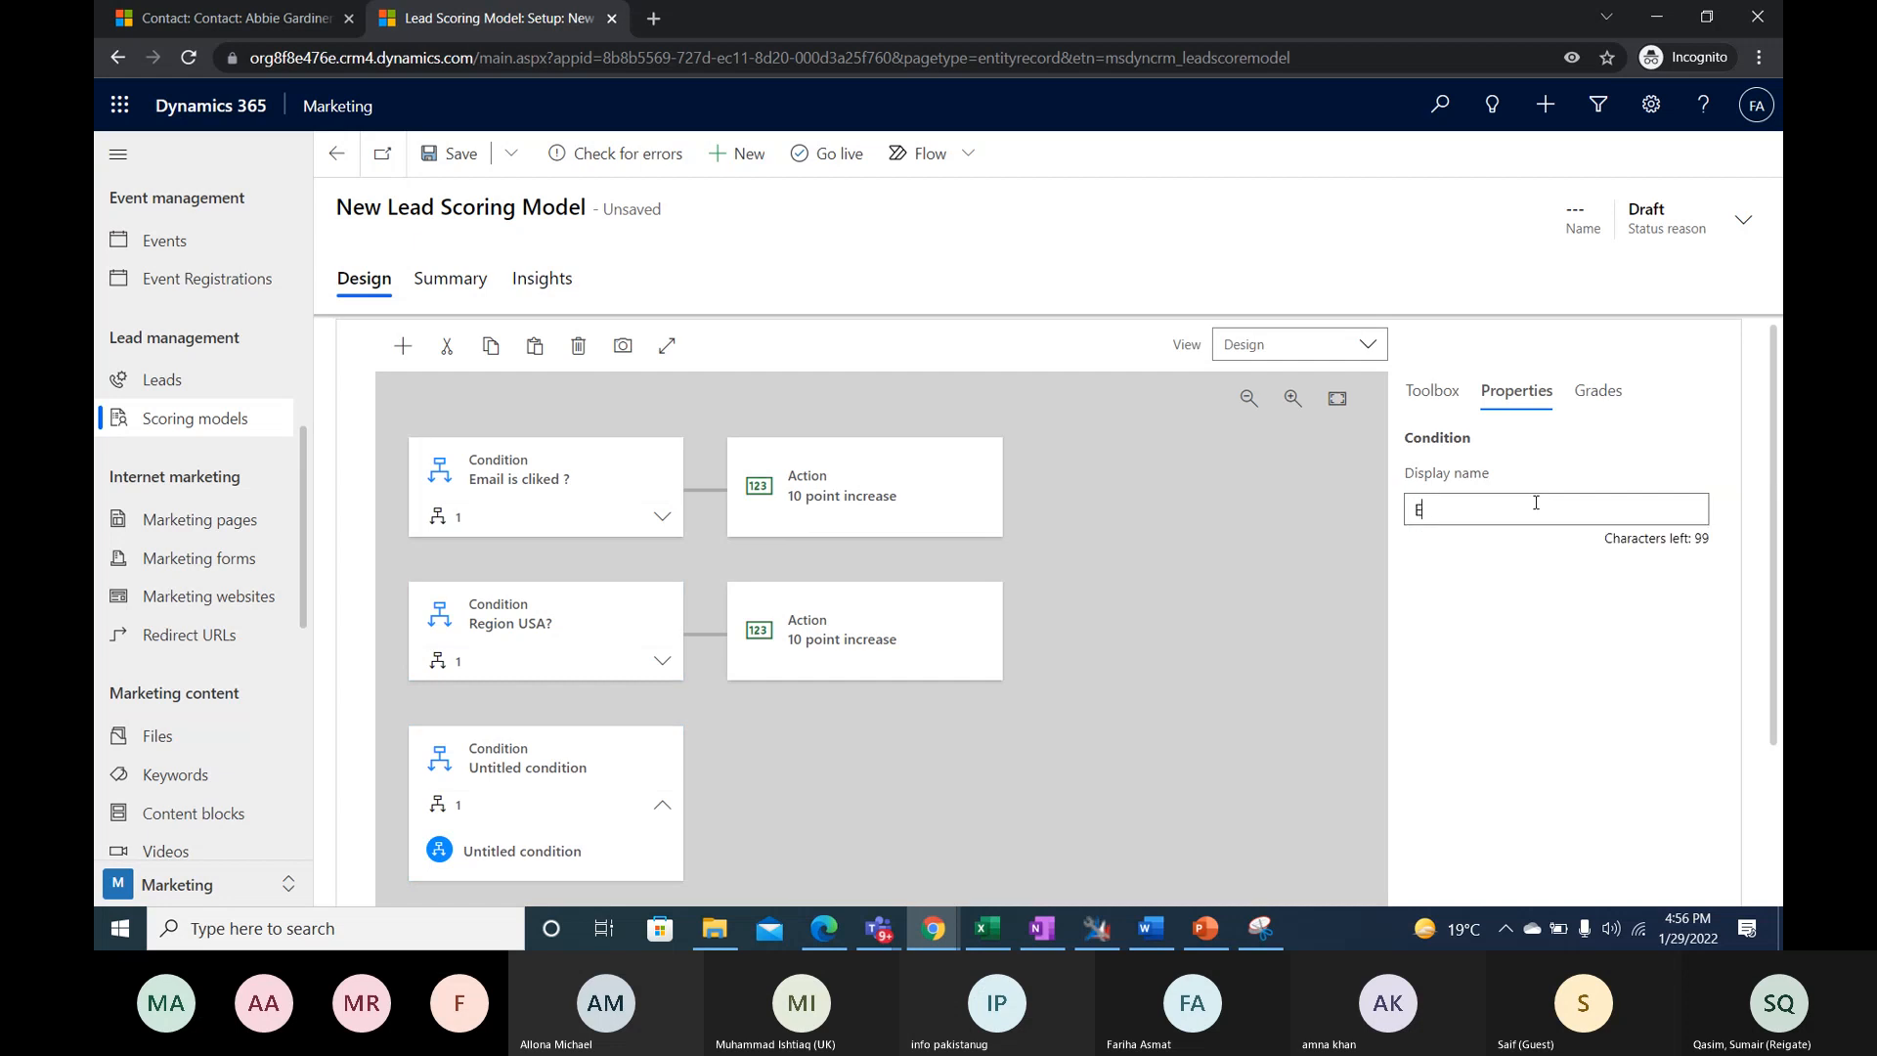
type("mail Blocked")
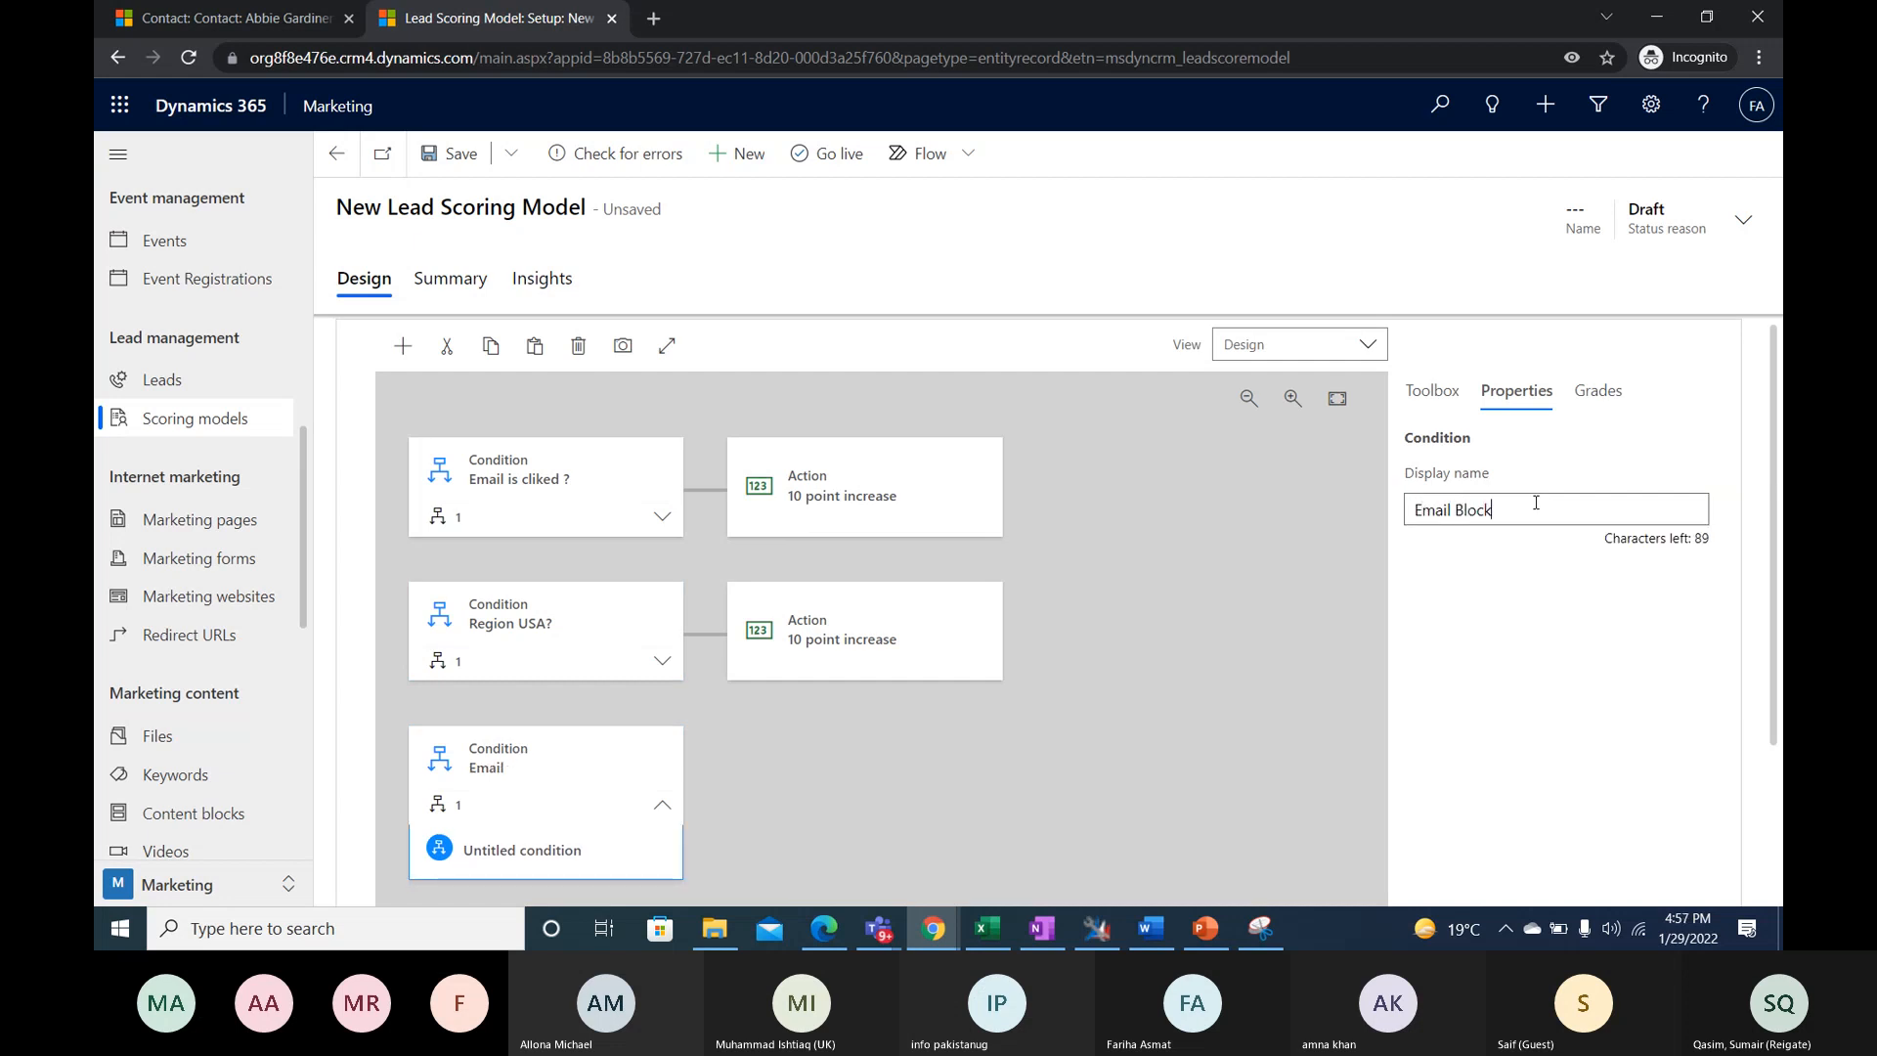
- Set the display name of the condition nested in the "Email Blocked" tile to "Email is Bloked"
scroll(712, 678, "down", 2)
left_click(548, 640)
left_click_drag(1770, 620, 1768, 492)
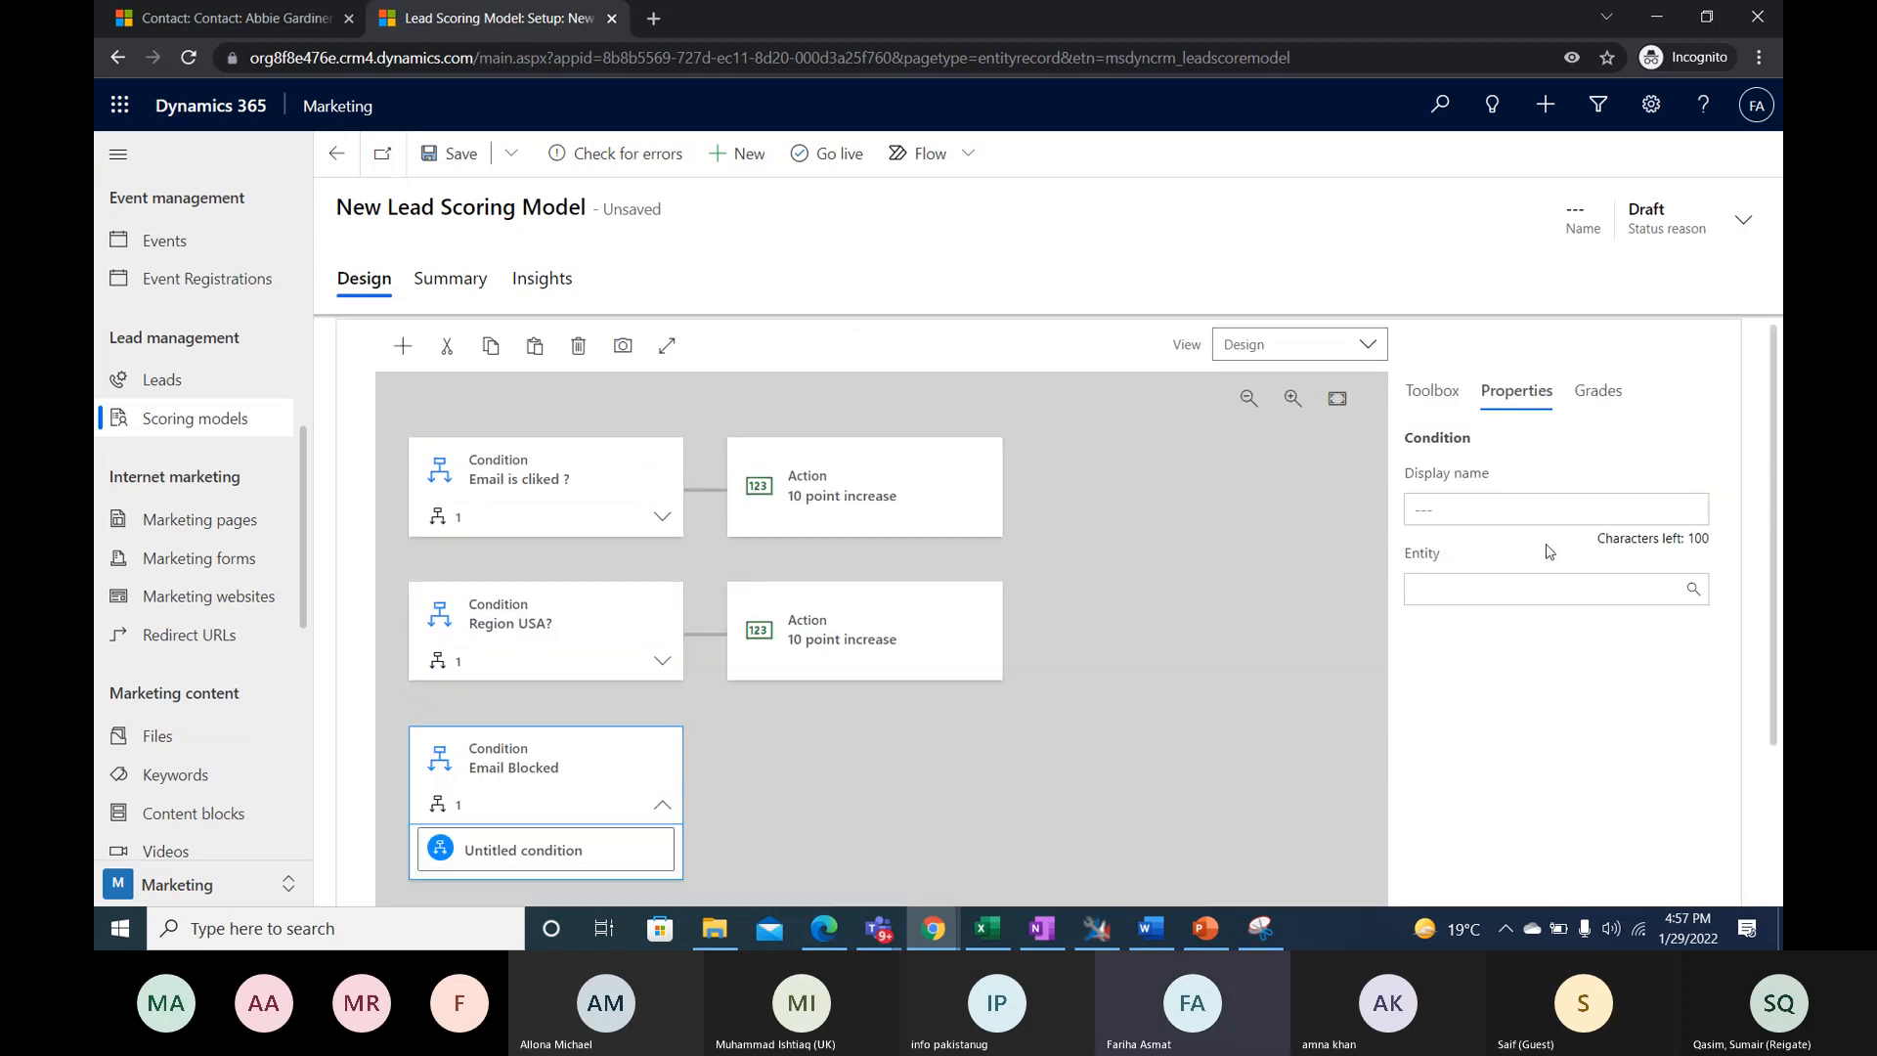
left_click(596, 780)
left_click(662, 806)
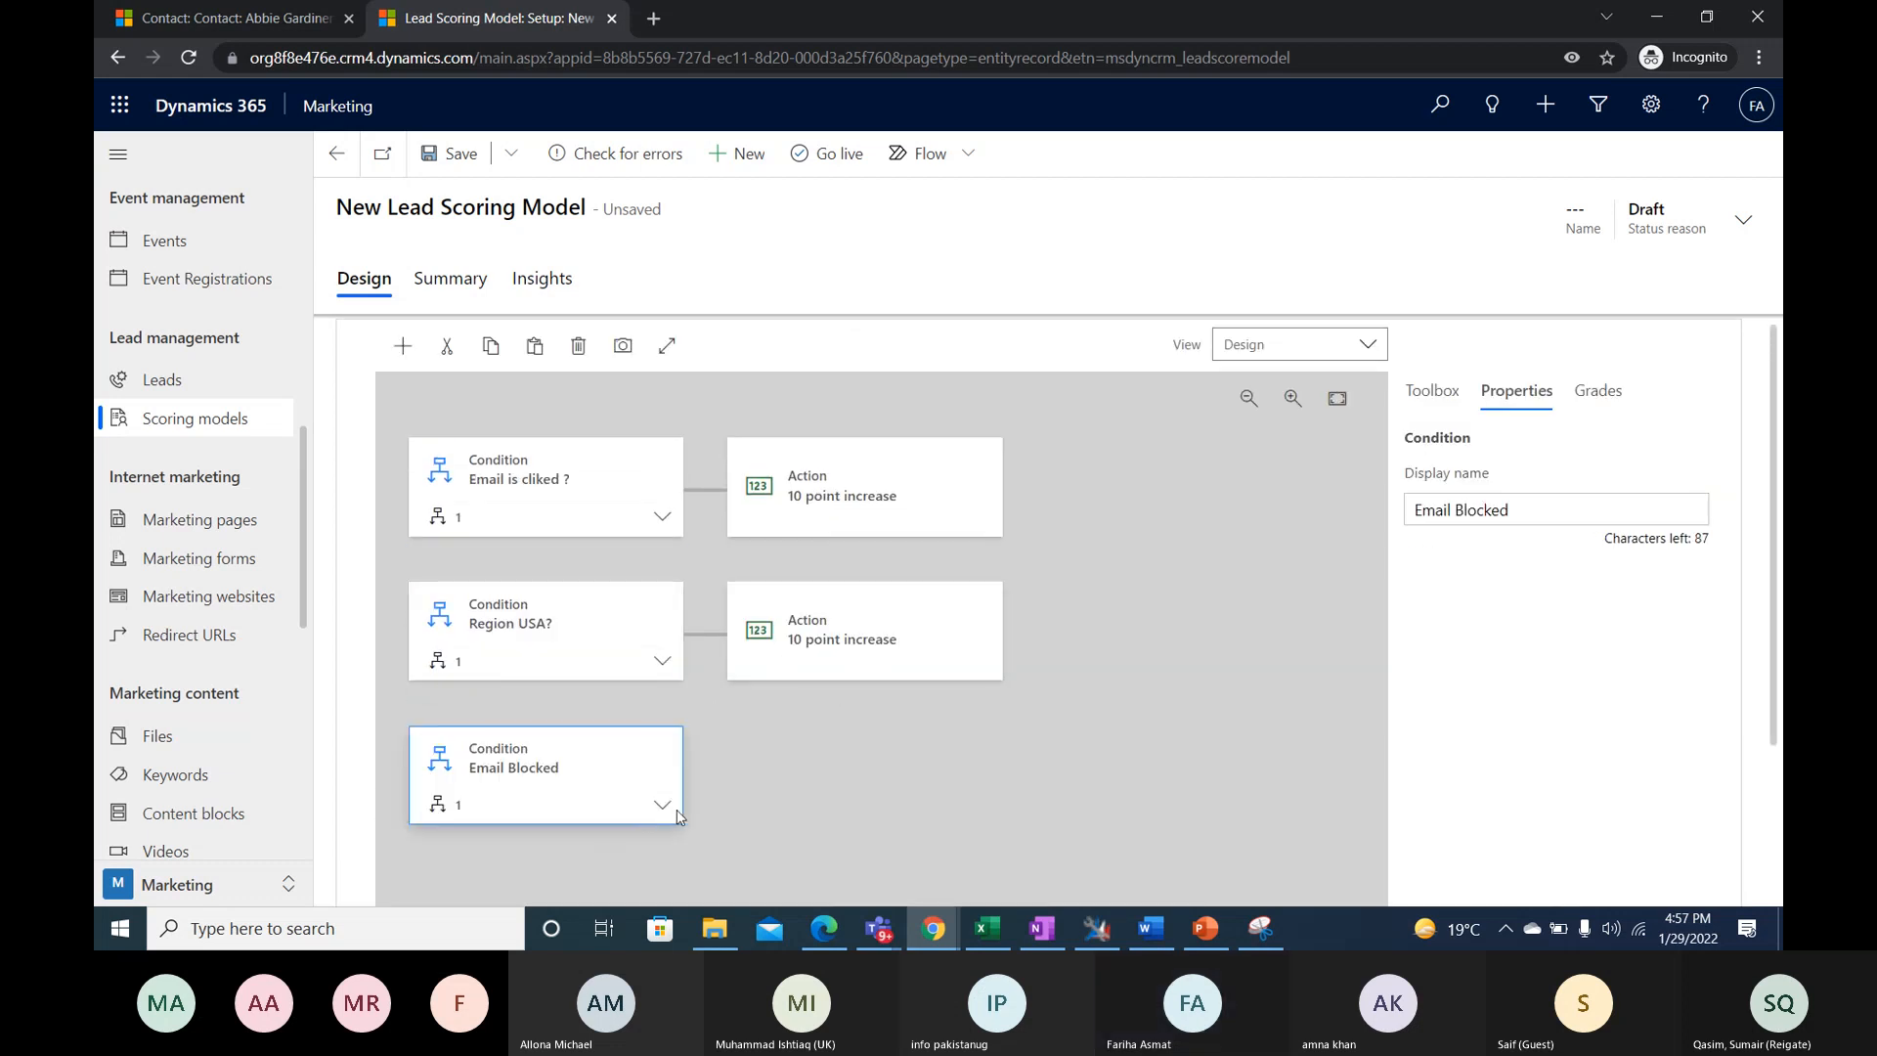
left_click(608, 851)
left_click(1544, 509)
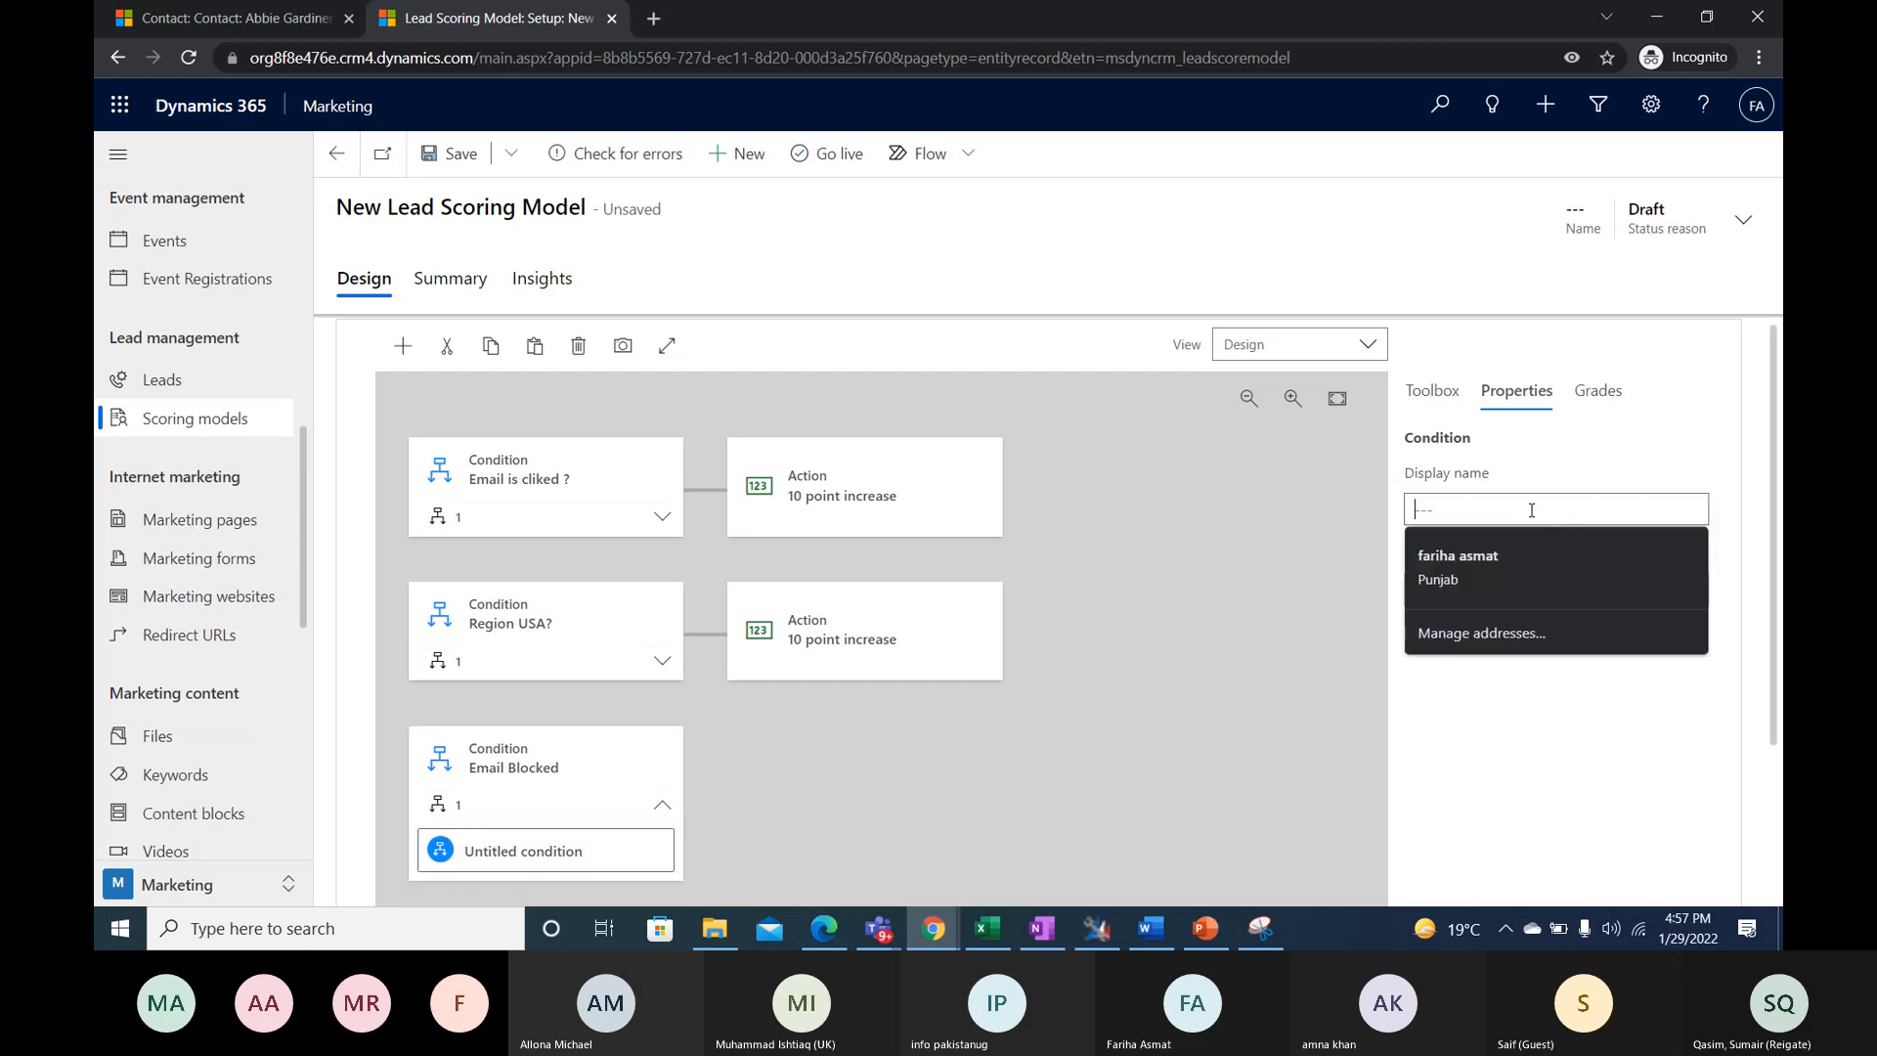
type("Email")
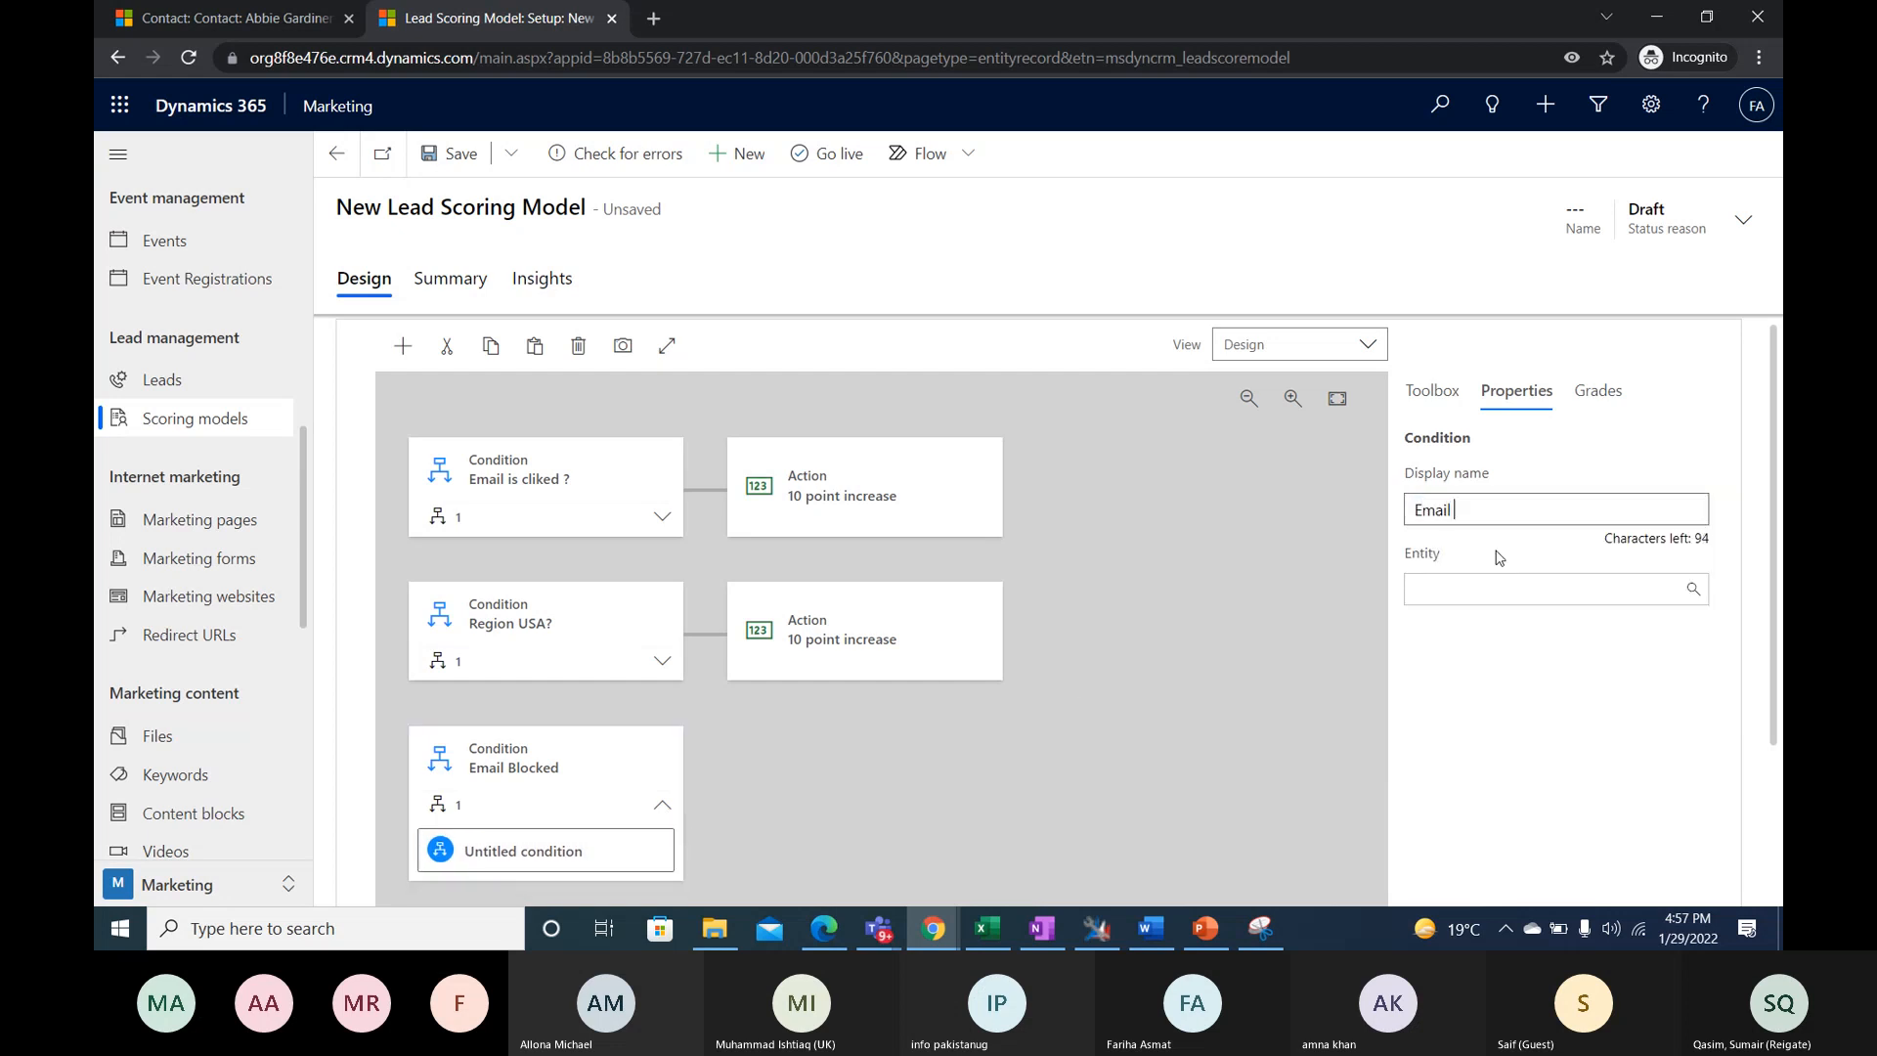
type(" is Bloked")
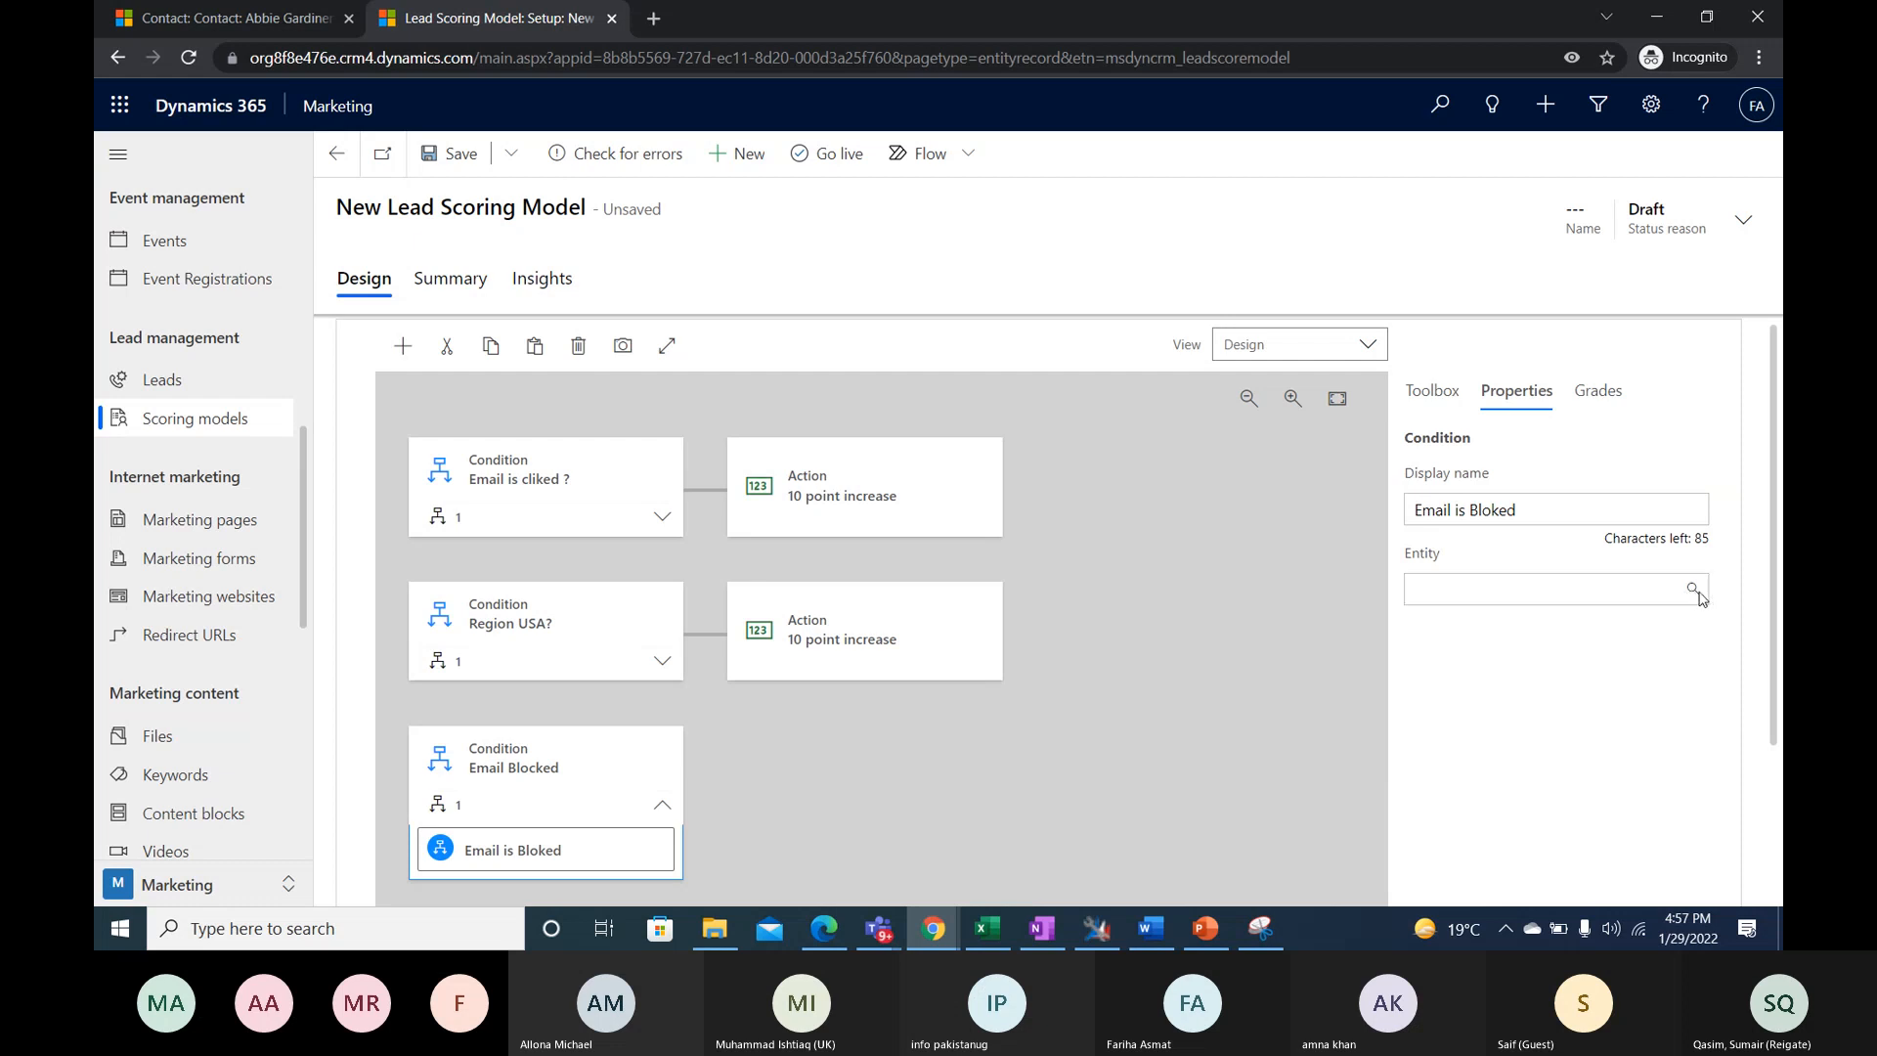
- Set the entity of the nested "Email is Bloked" condition to Email blocked
scroll(1700, 599, "down", 1)
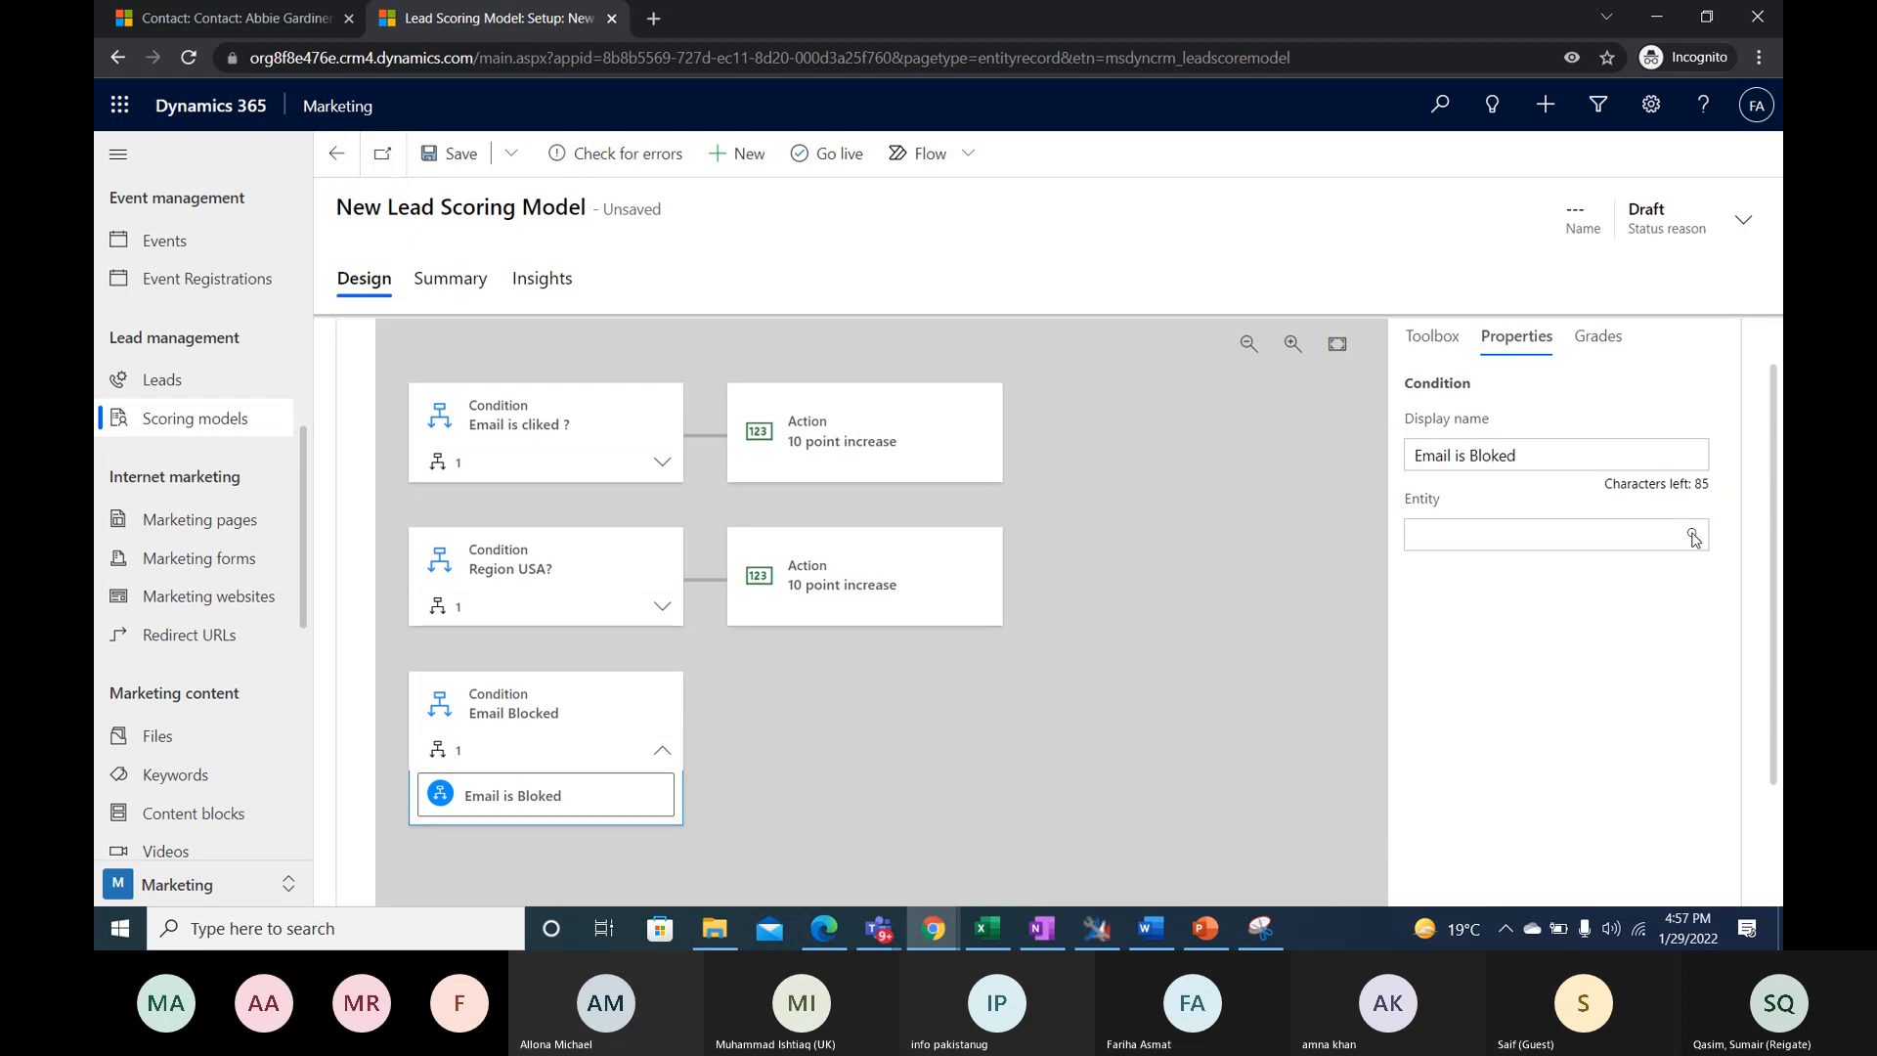
left_click(1540, 527)
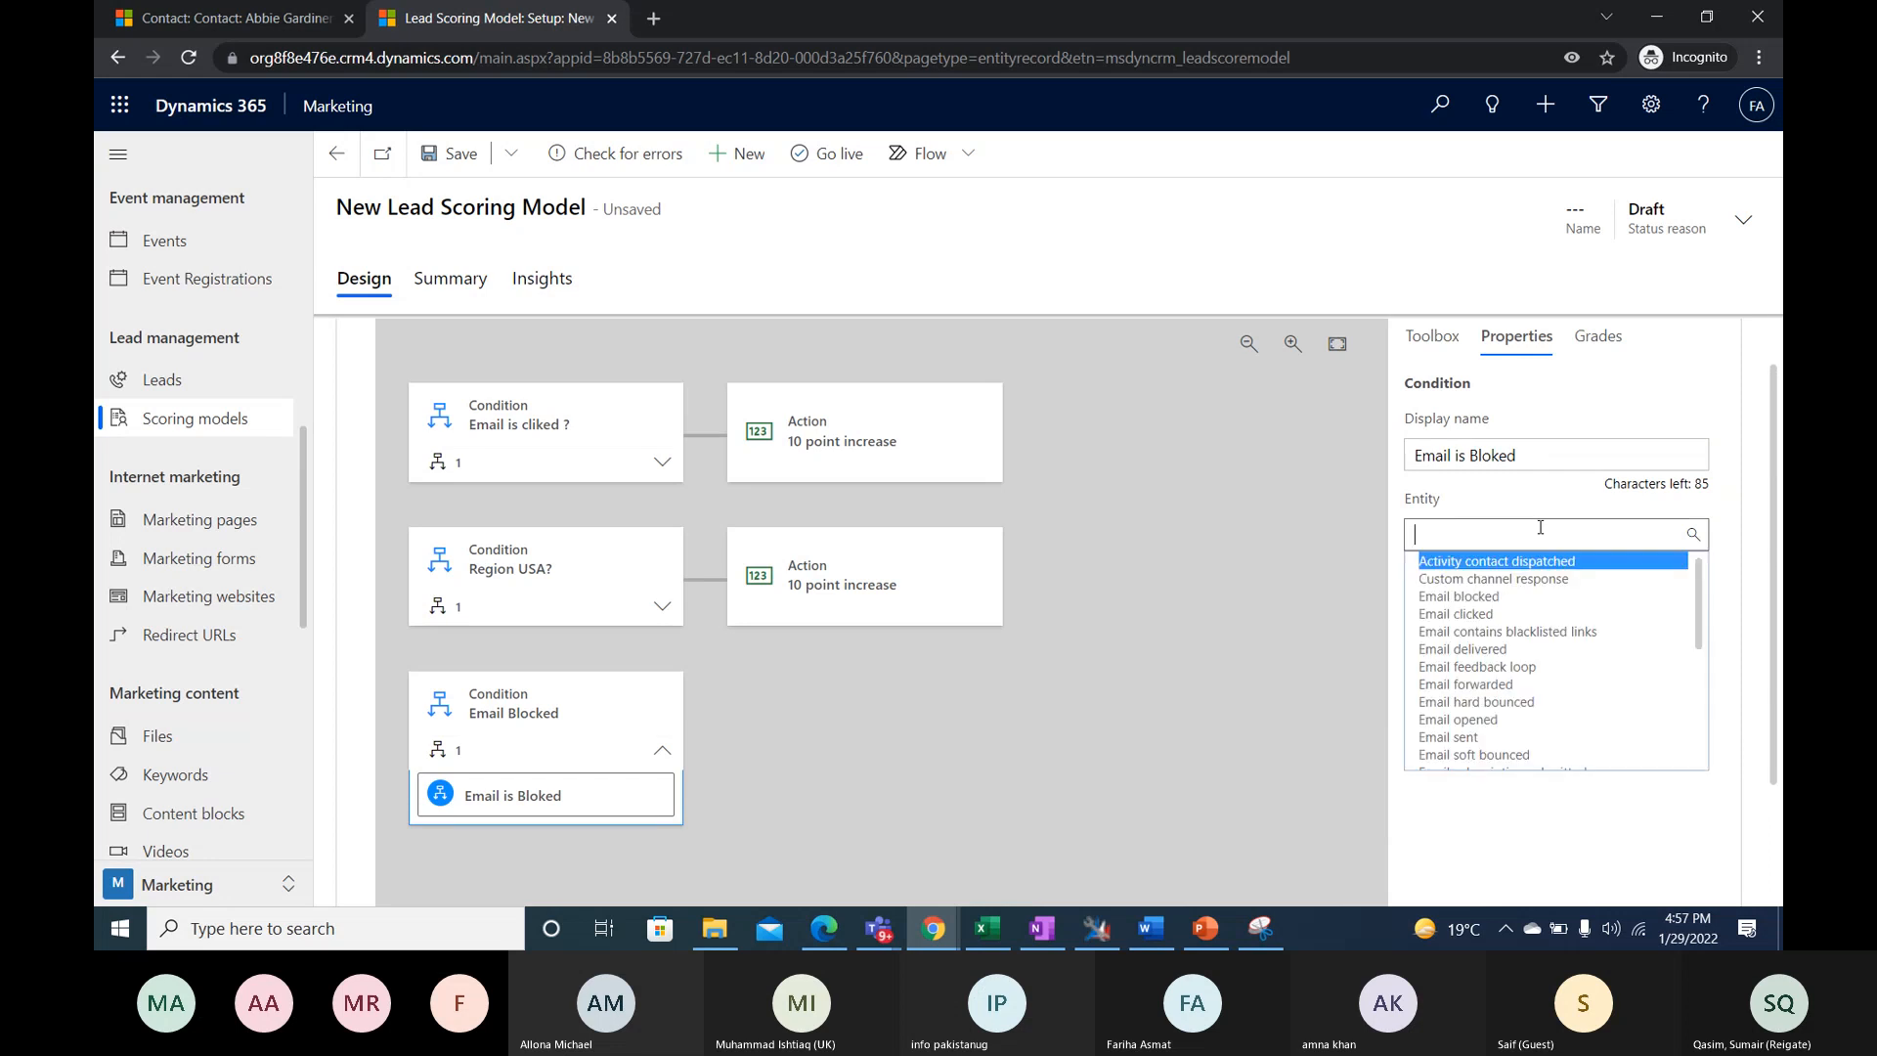
left_click(1499, 597)
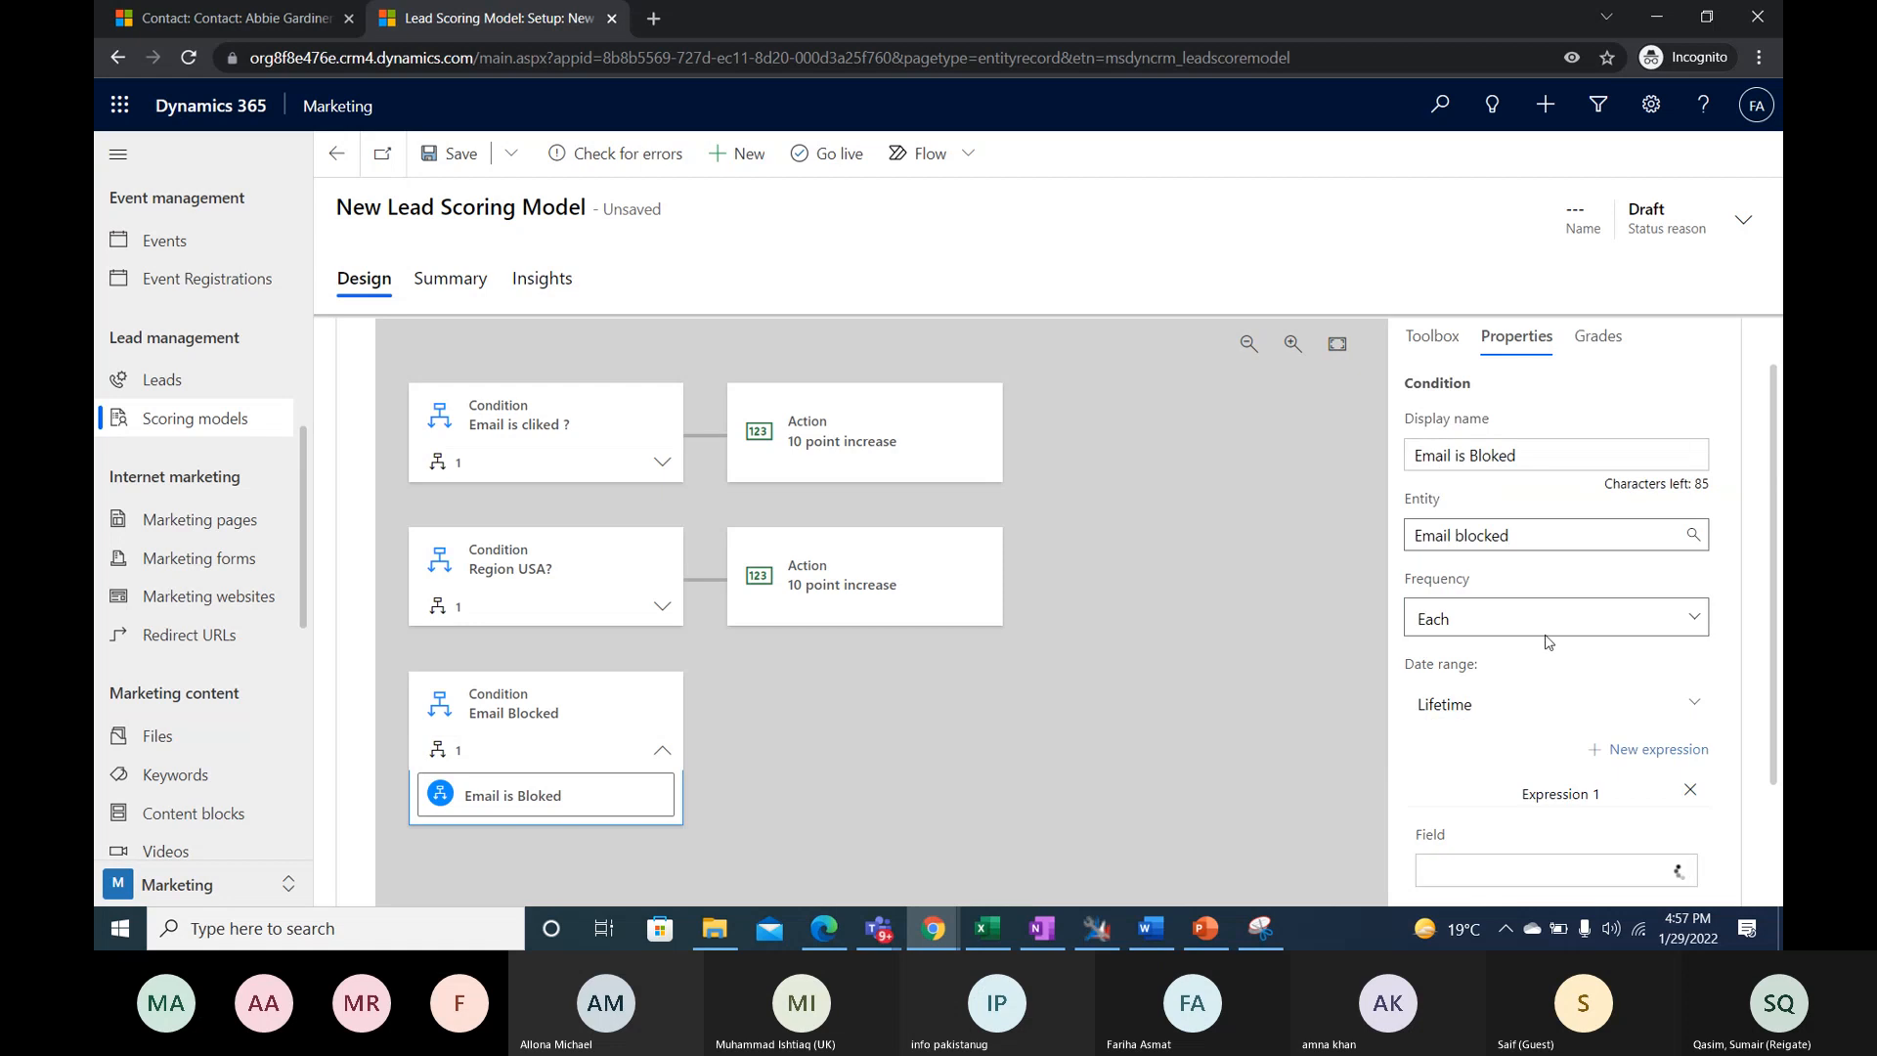
- Set the nested "Email is Bloked" condition's expression to the field Message equal to Brochure 1
scroll(1584, 665, "down", 2)
left_click(1623, 729)
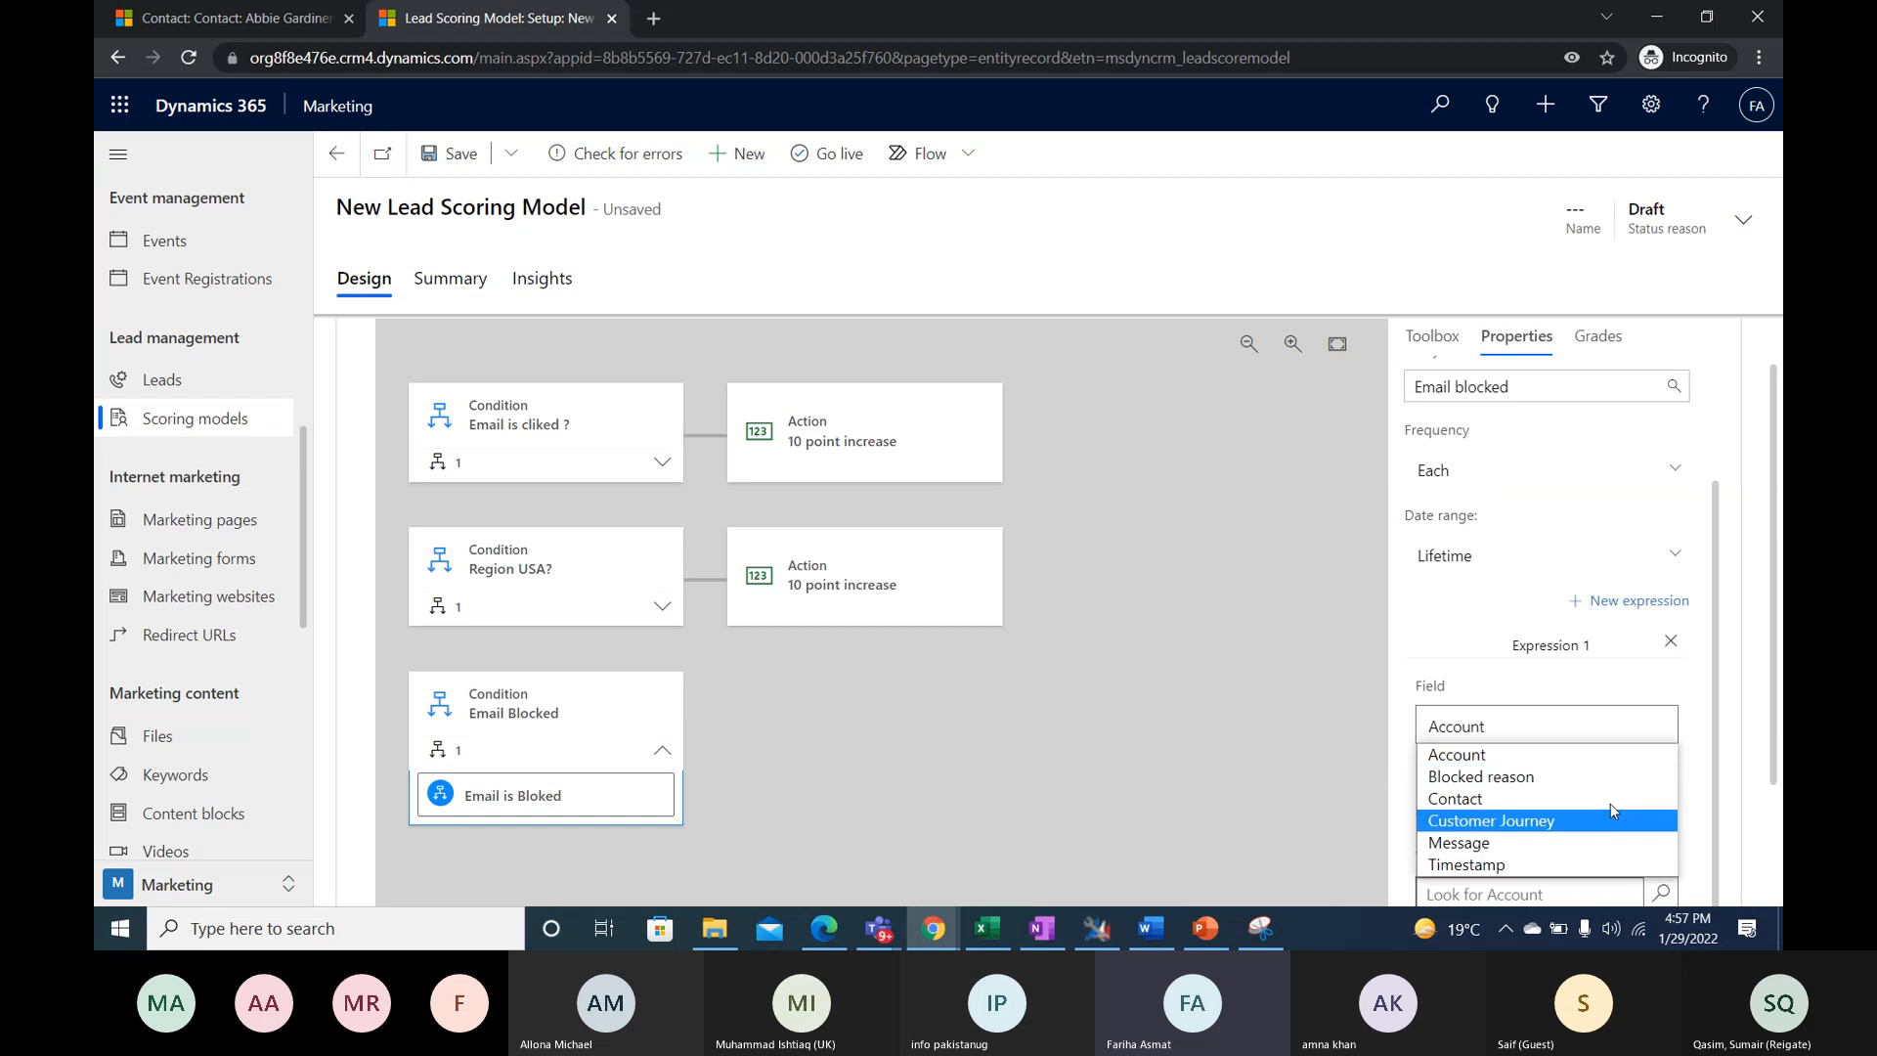
left_click(1568, 842)
scroll(1571, 838, "down", 2)
left_click(1650, 657)
left_click(1649, 665)
left_click(1652, 735)
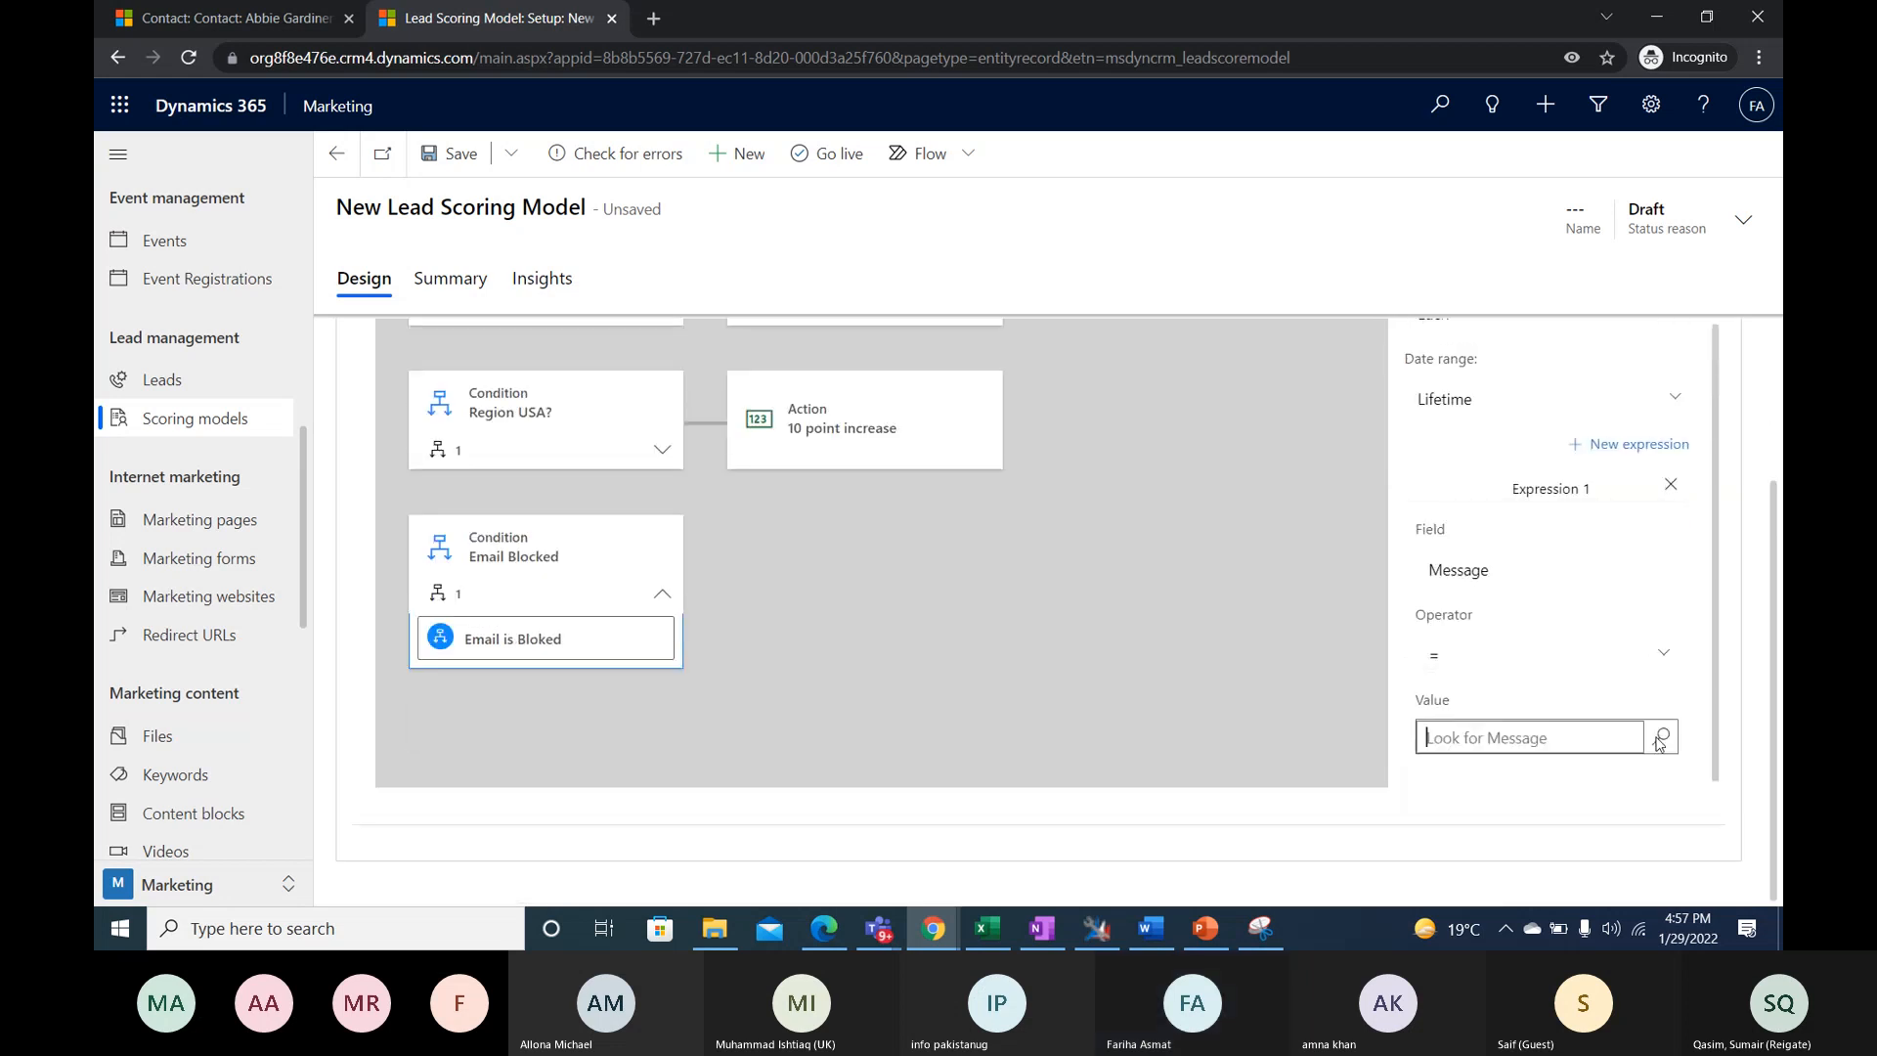
left_click(1411, 487)
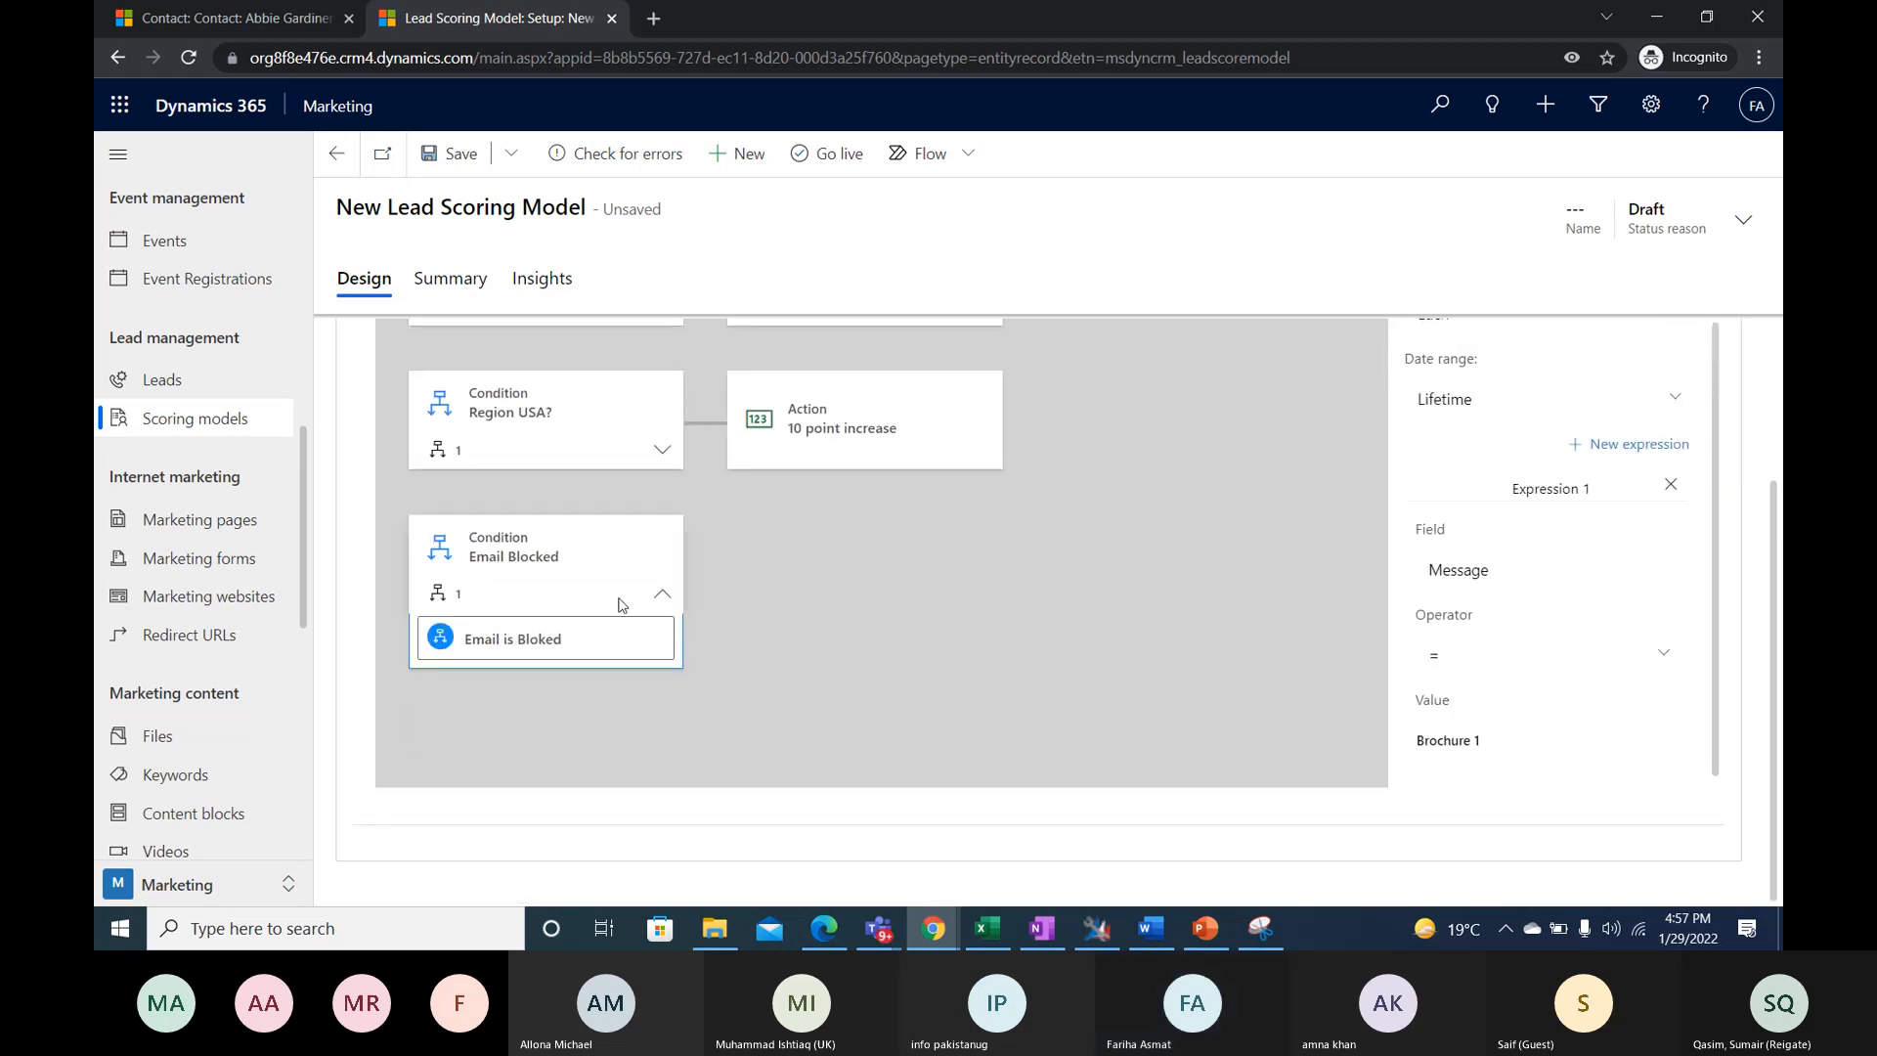
- Attach an Action tile to the "Email Blocked" condition and set its score update to a decrease of 10 points
left_click(662, 595)
scroll(1392, 486, "up", 2)
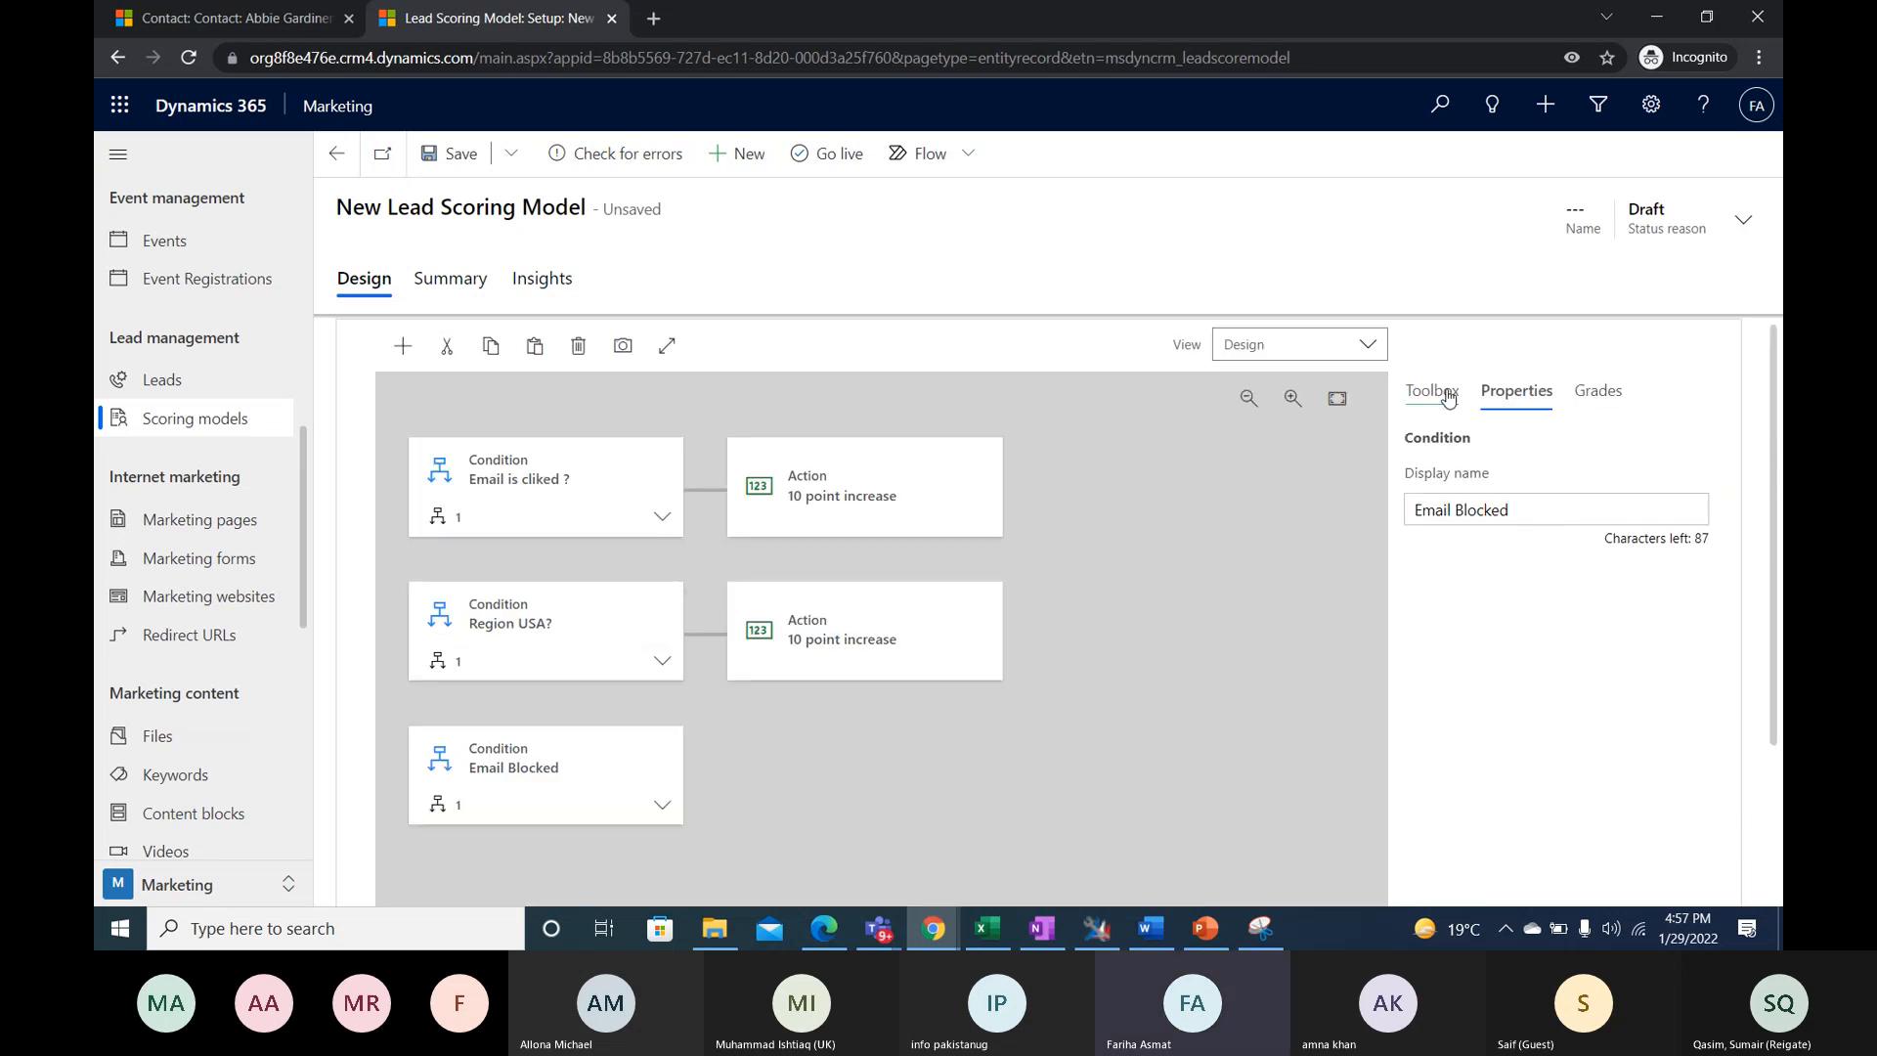
left_click(1434, 391)
left_click_drag(1463, 584, 700, 797)
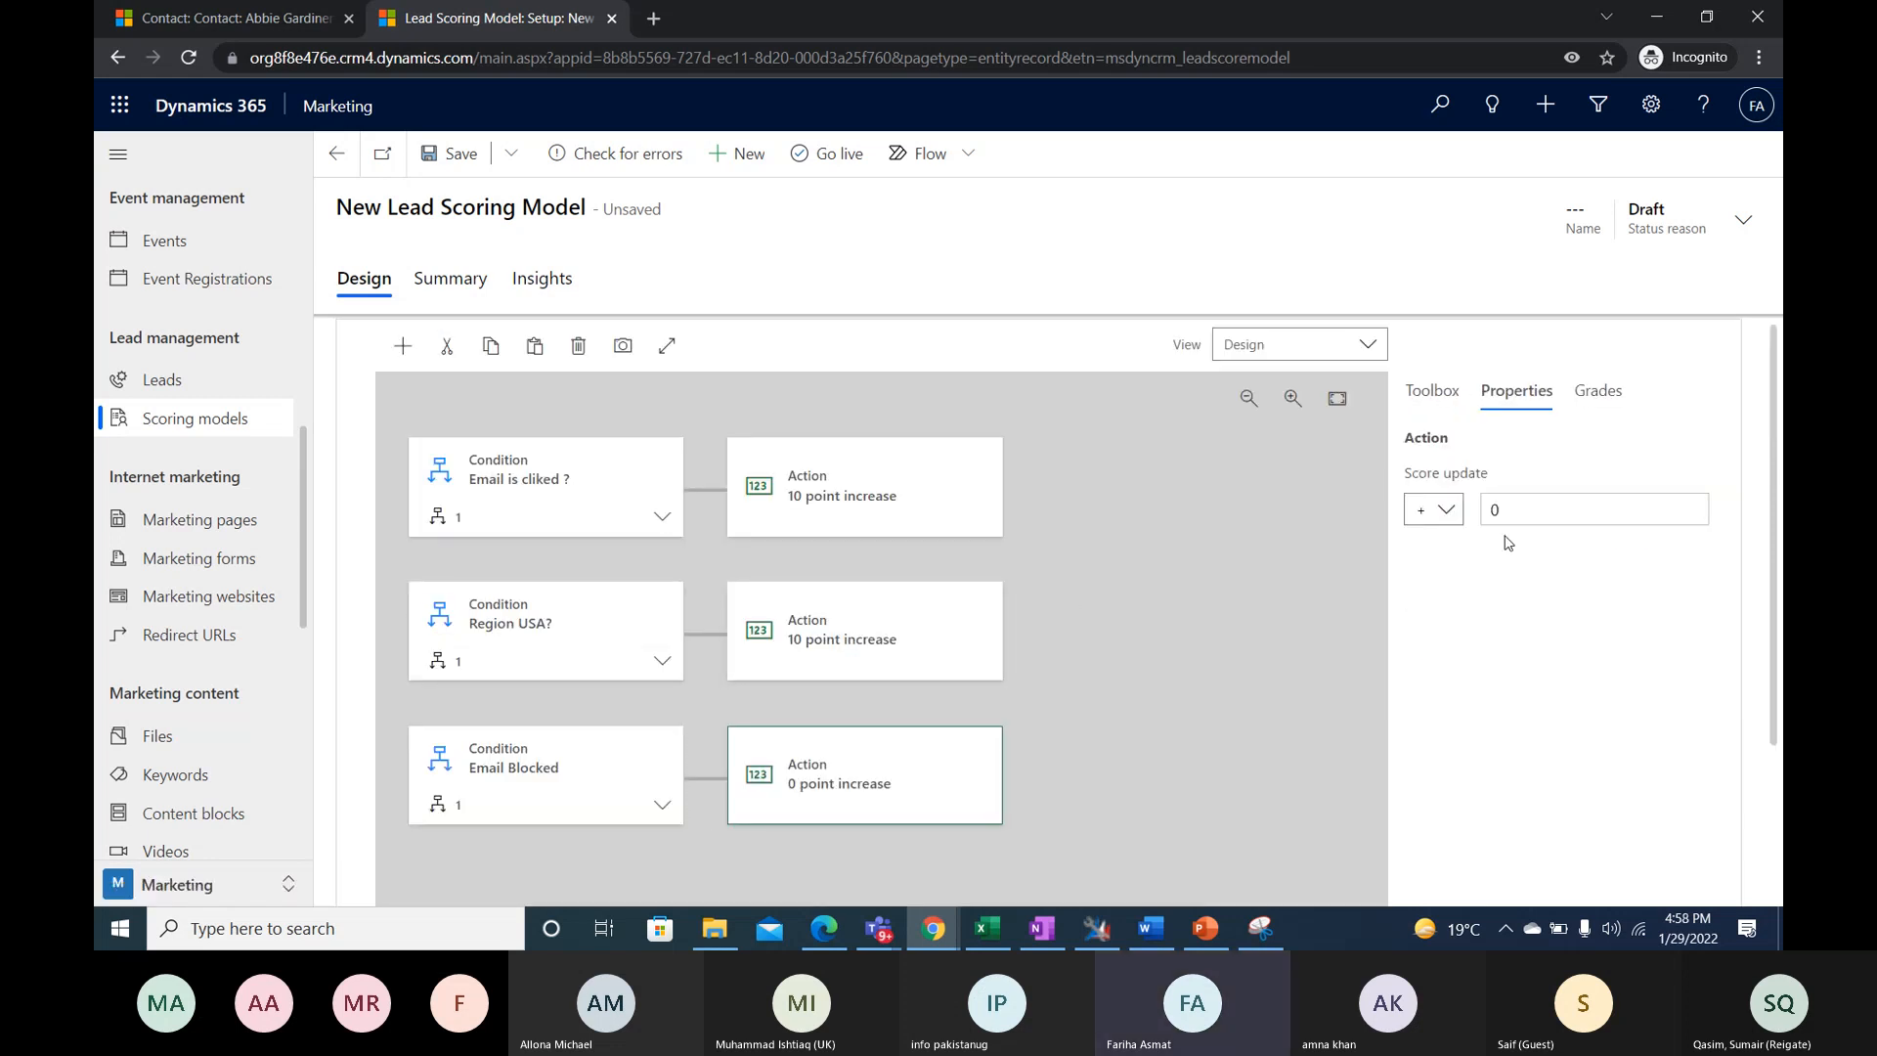
left_click(1461, 512)
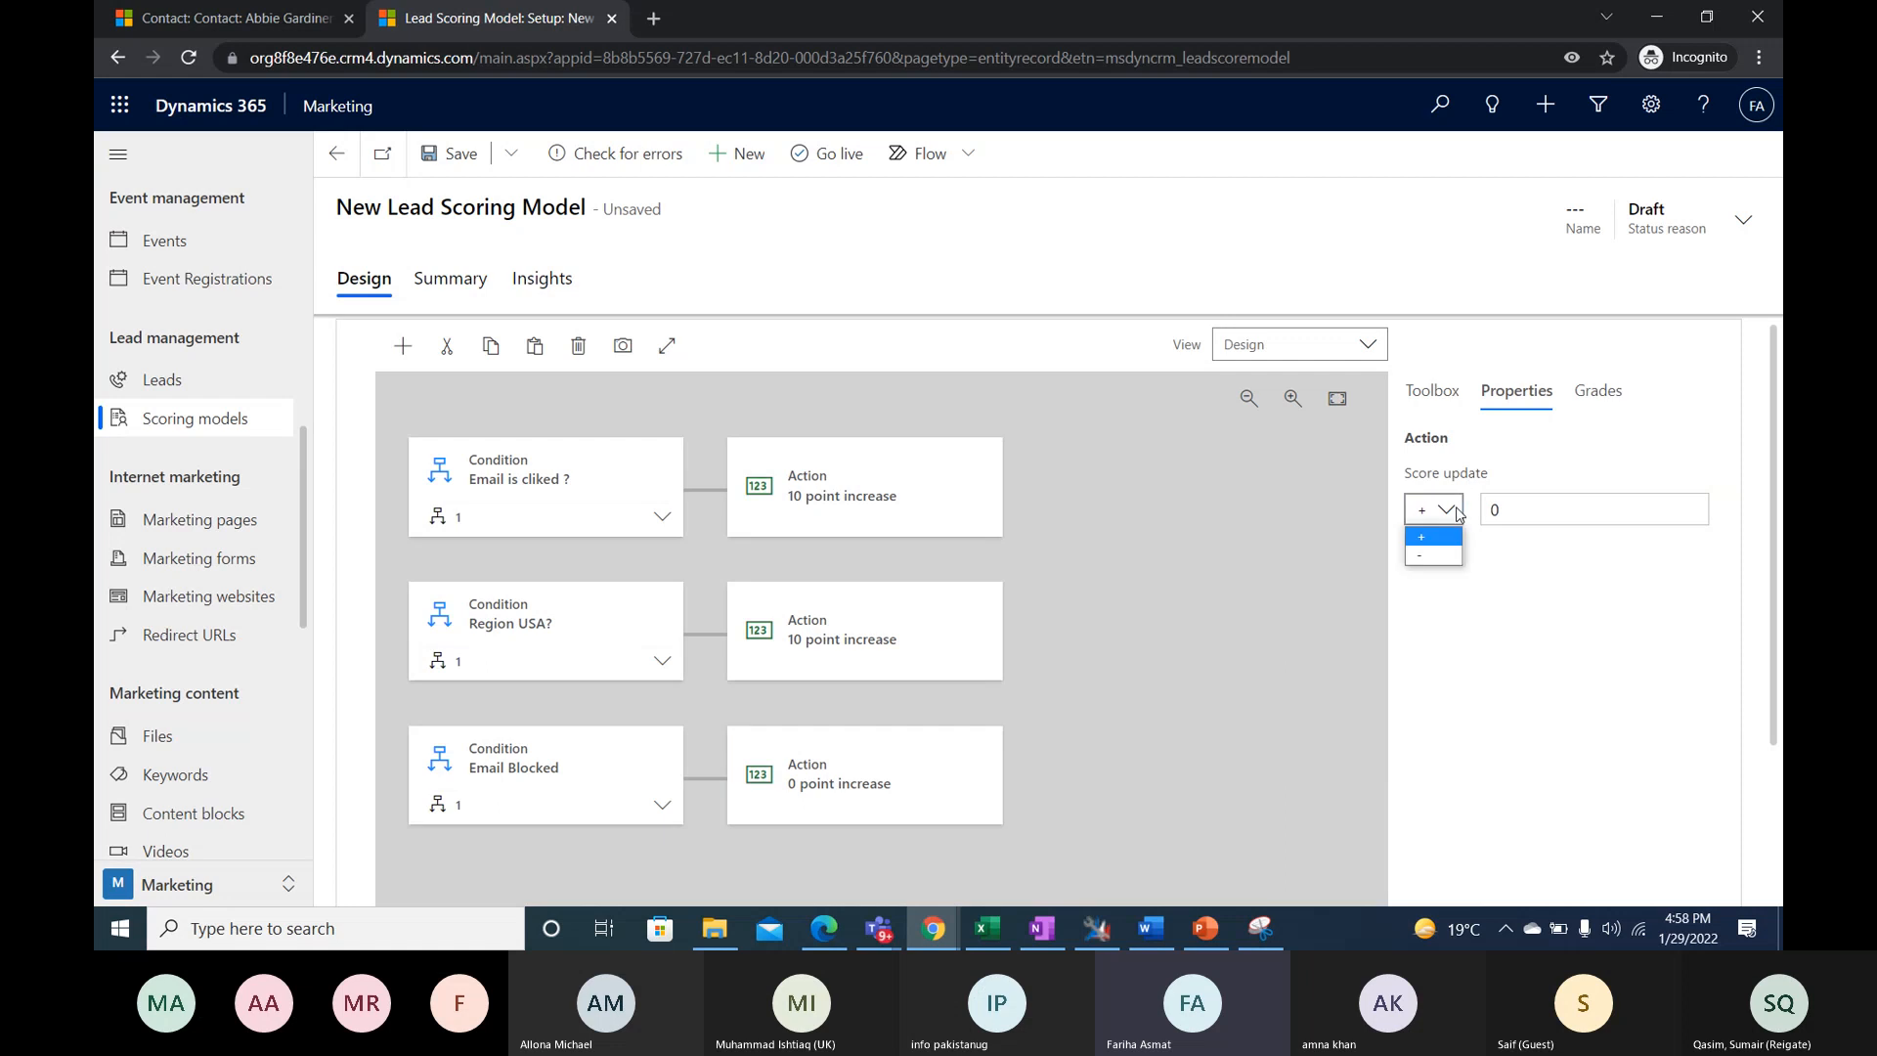
left_click(1418, 557)
left_click(1507, 508)
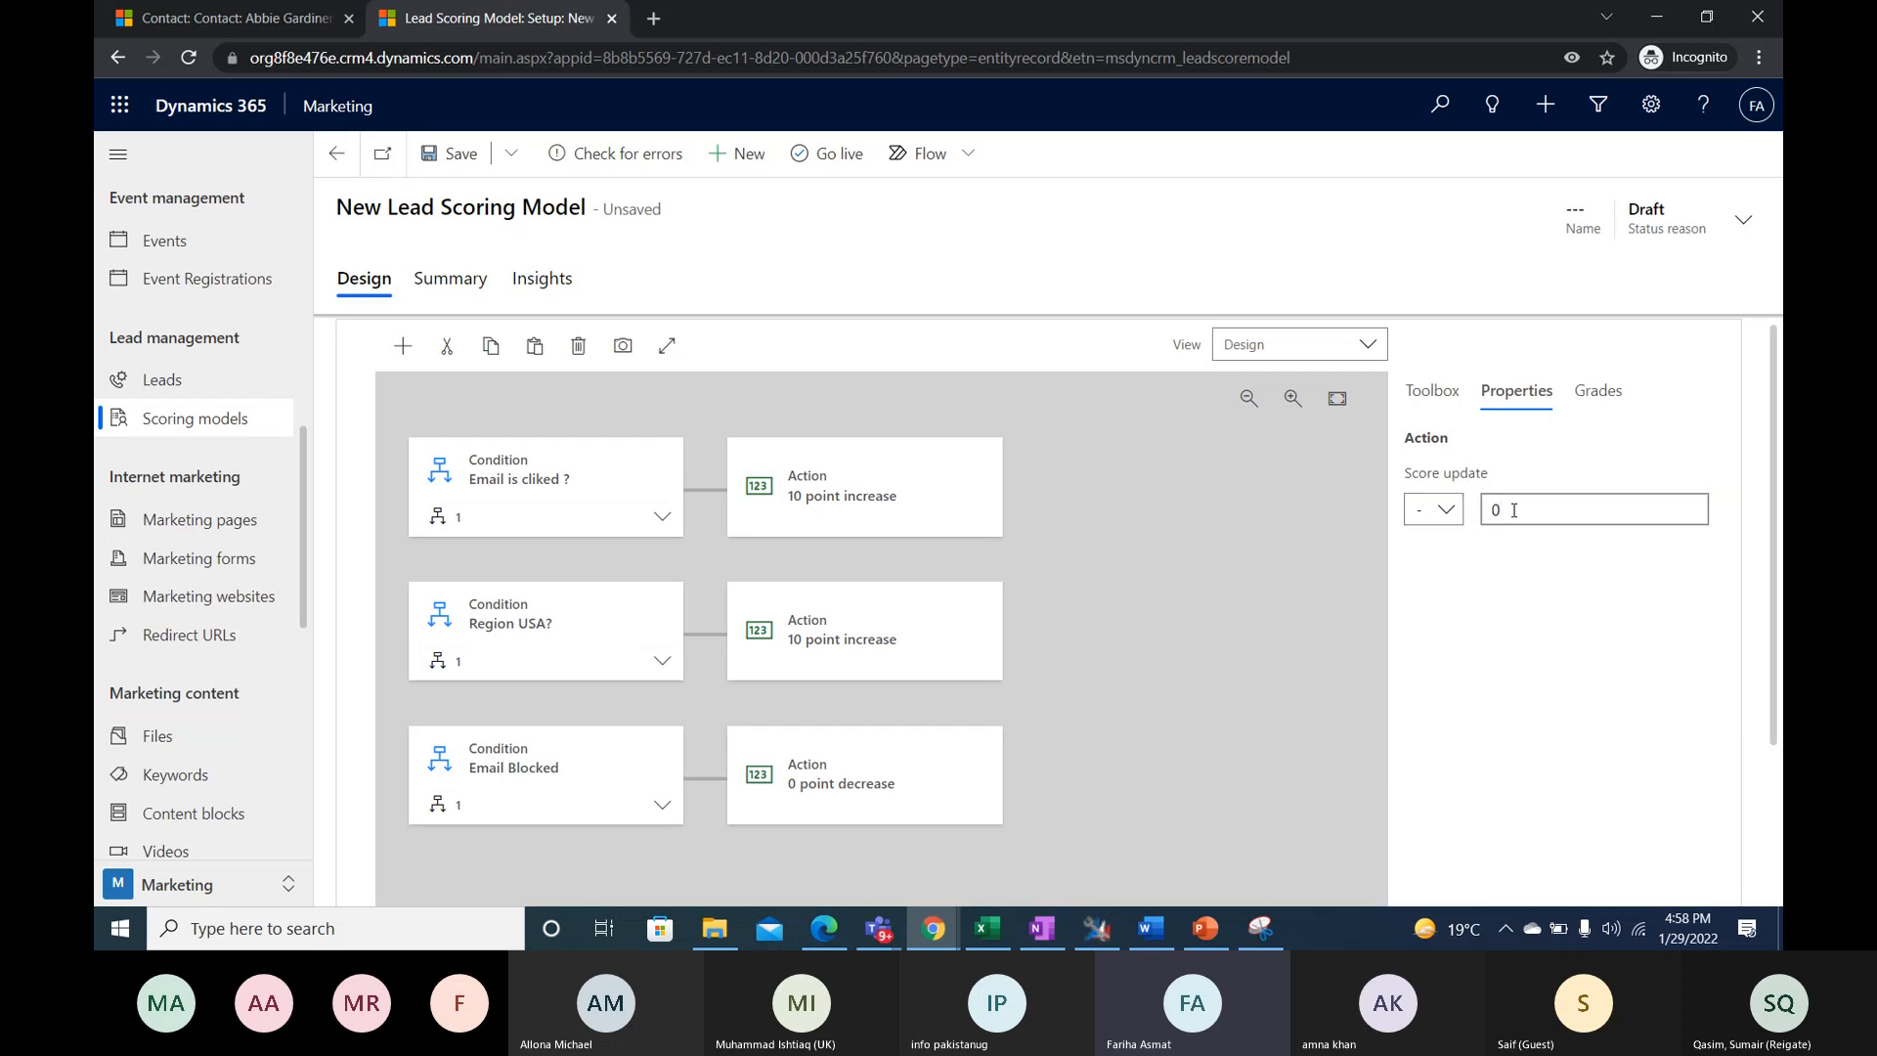
type("10")
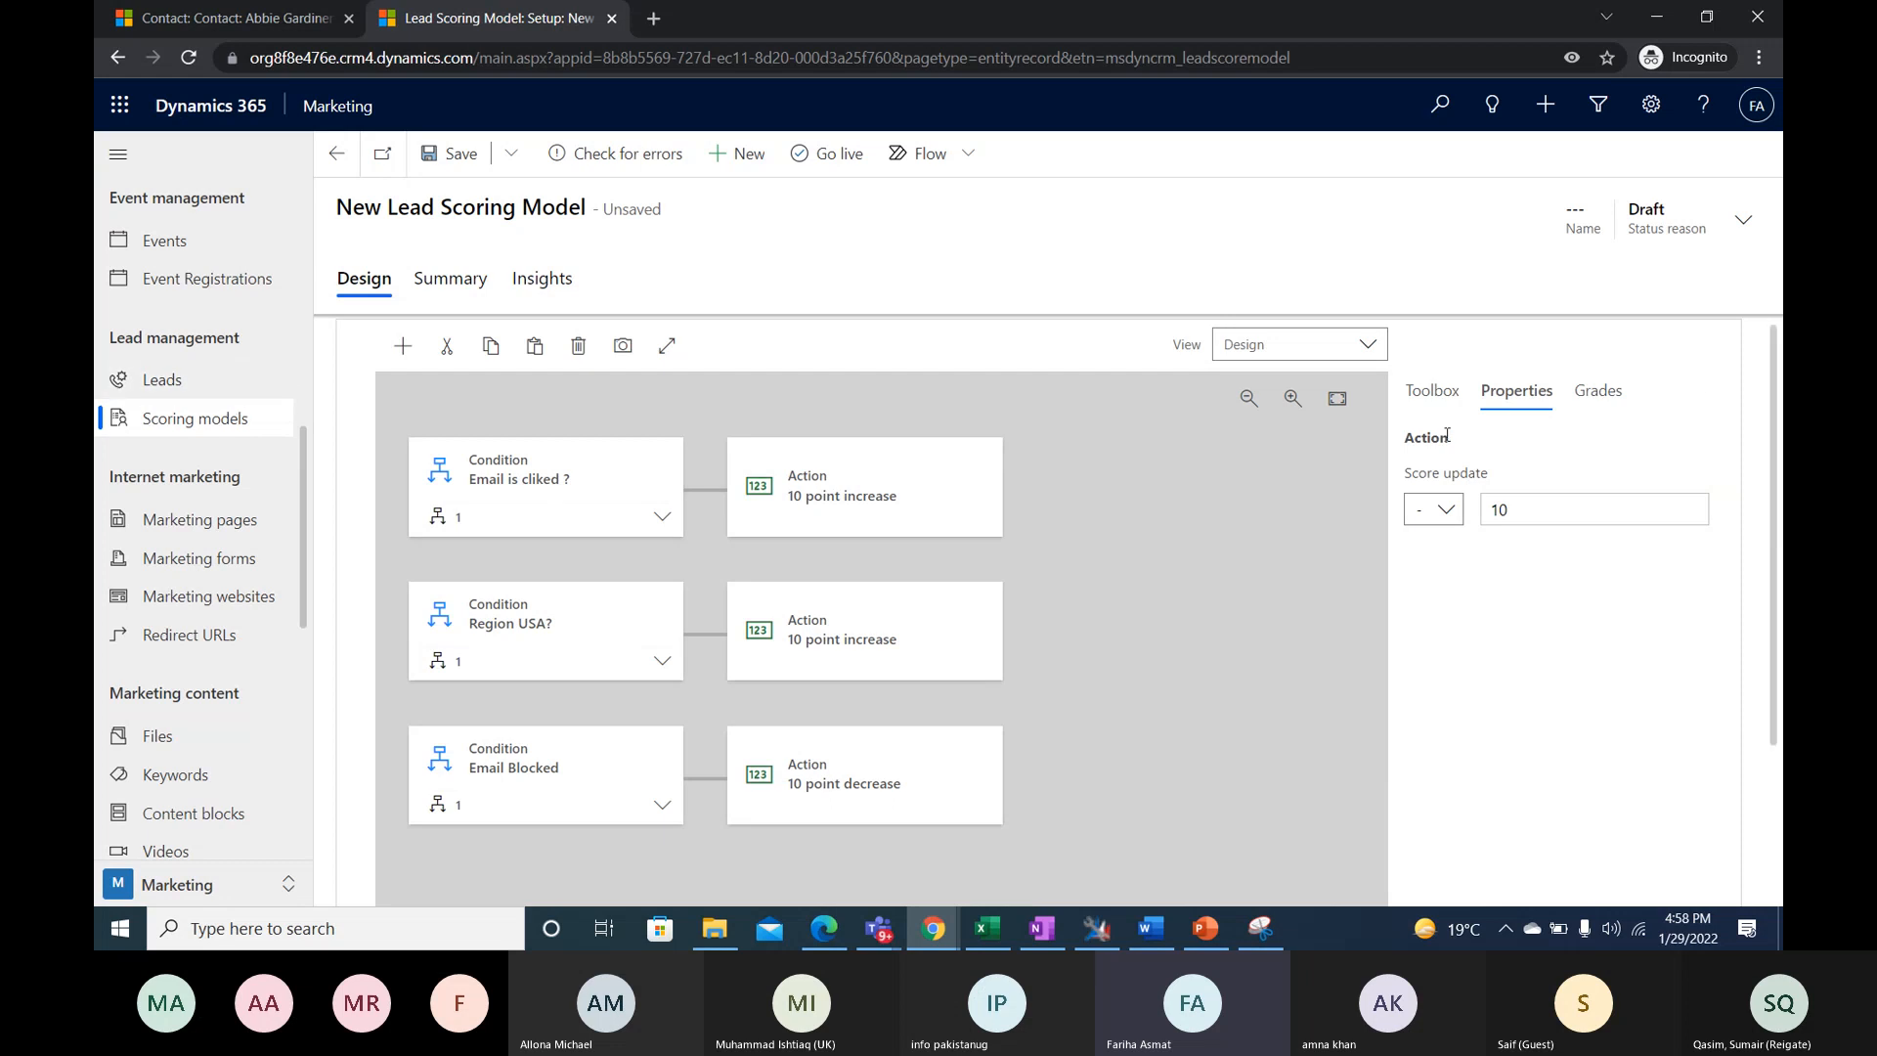
- Set the sales ready score in the lead scoring model's grades to 15
left_click(1614, 396)
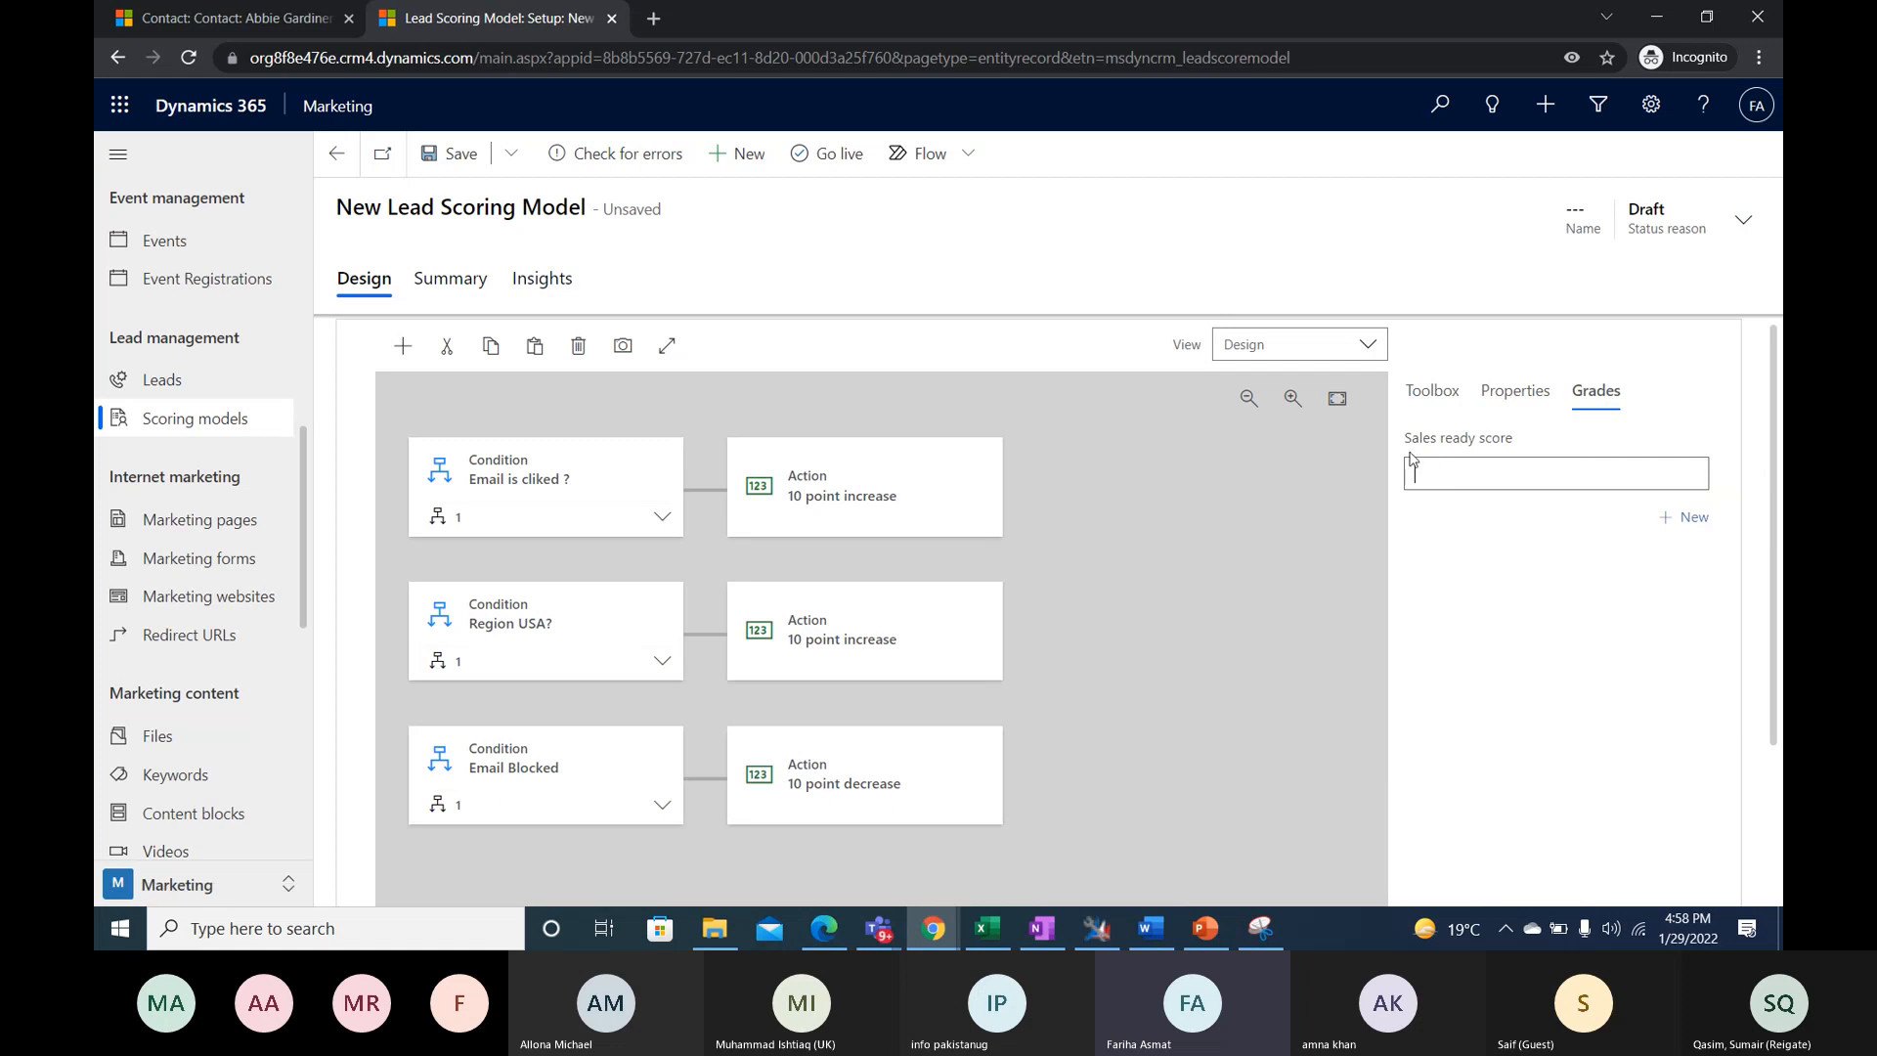
left_click(1528, 476)
type("15")
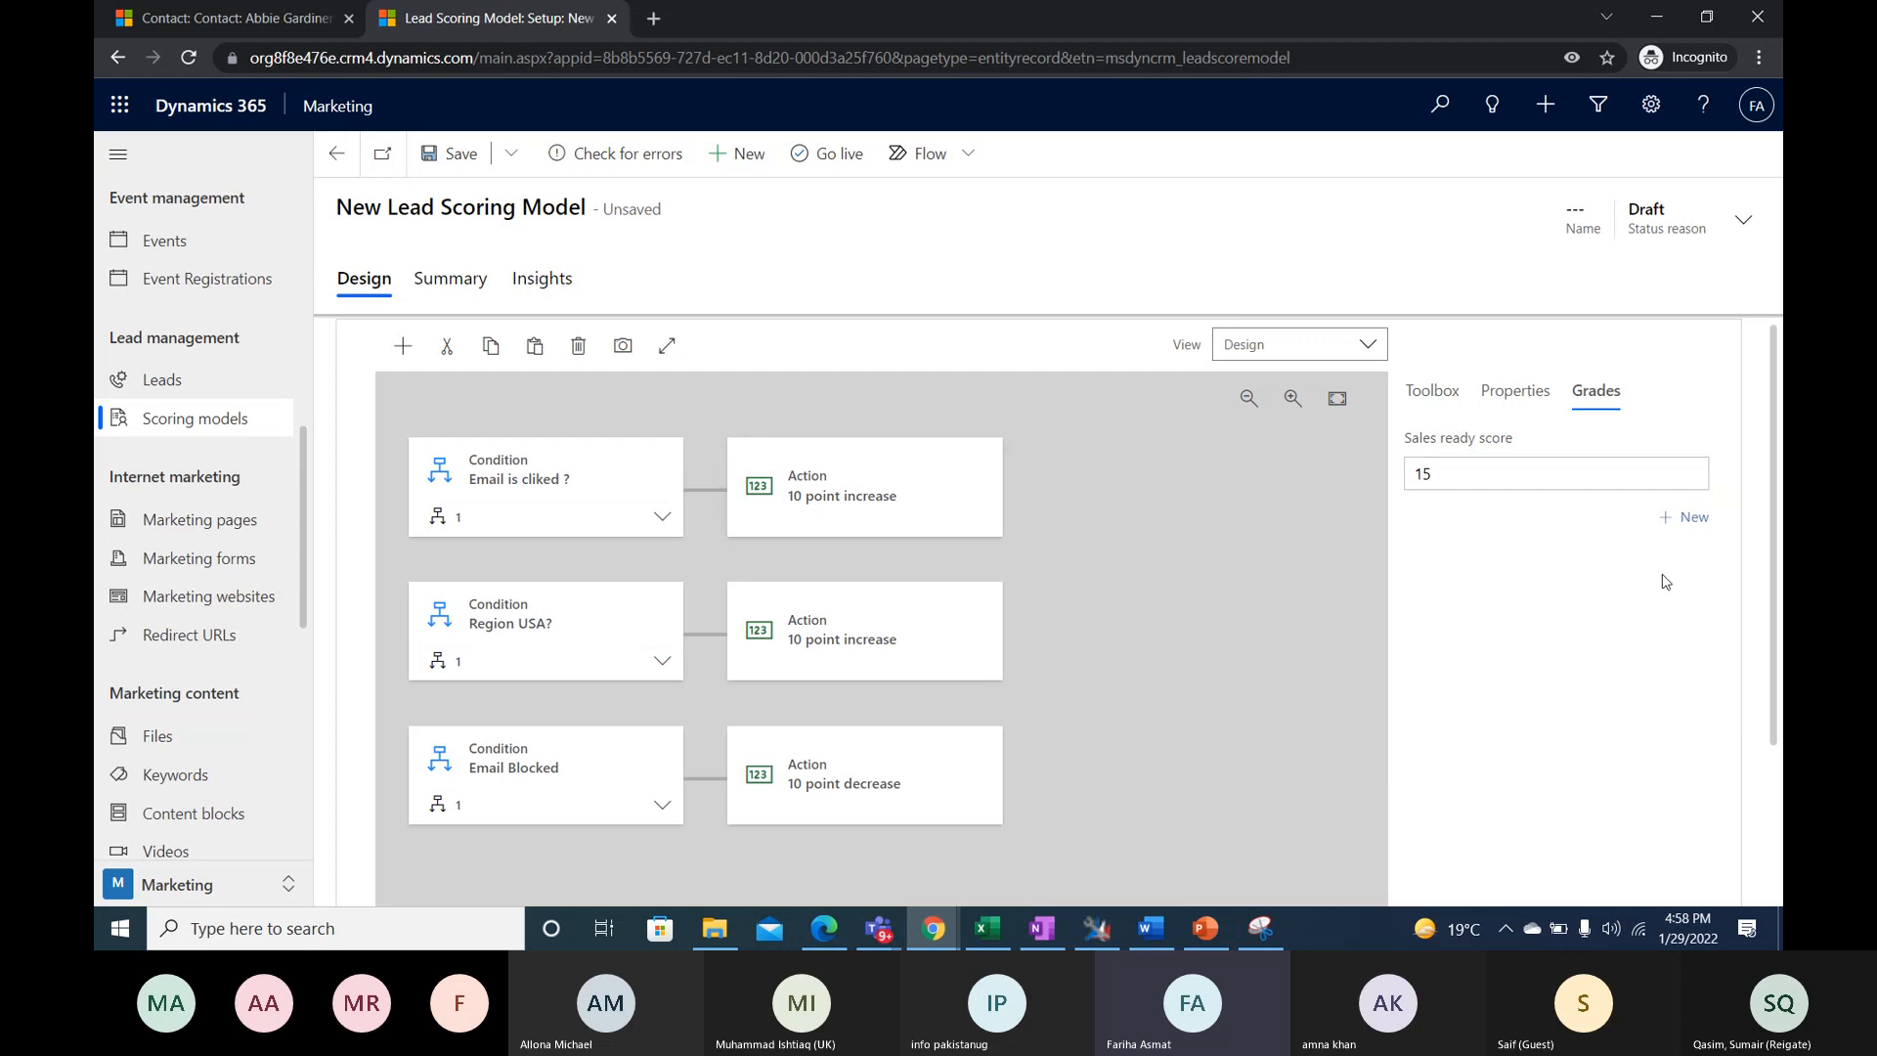
- Add a first grade named Warm to the scoring model, covering scores from 1 to 10
left_click(1678, 523)
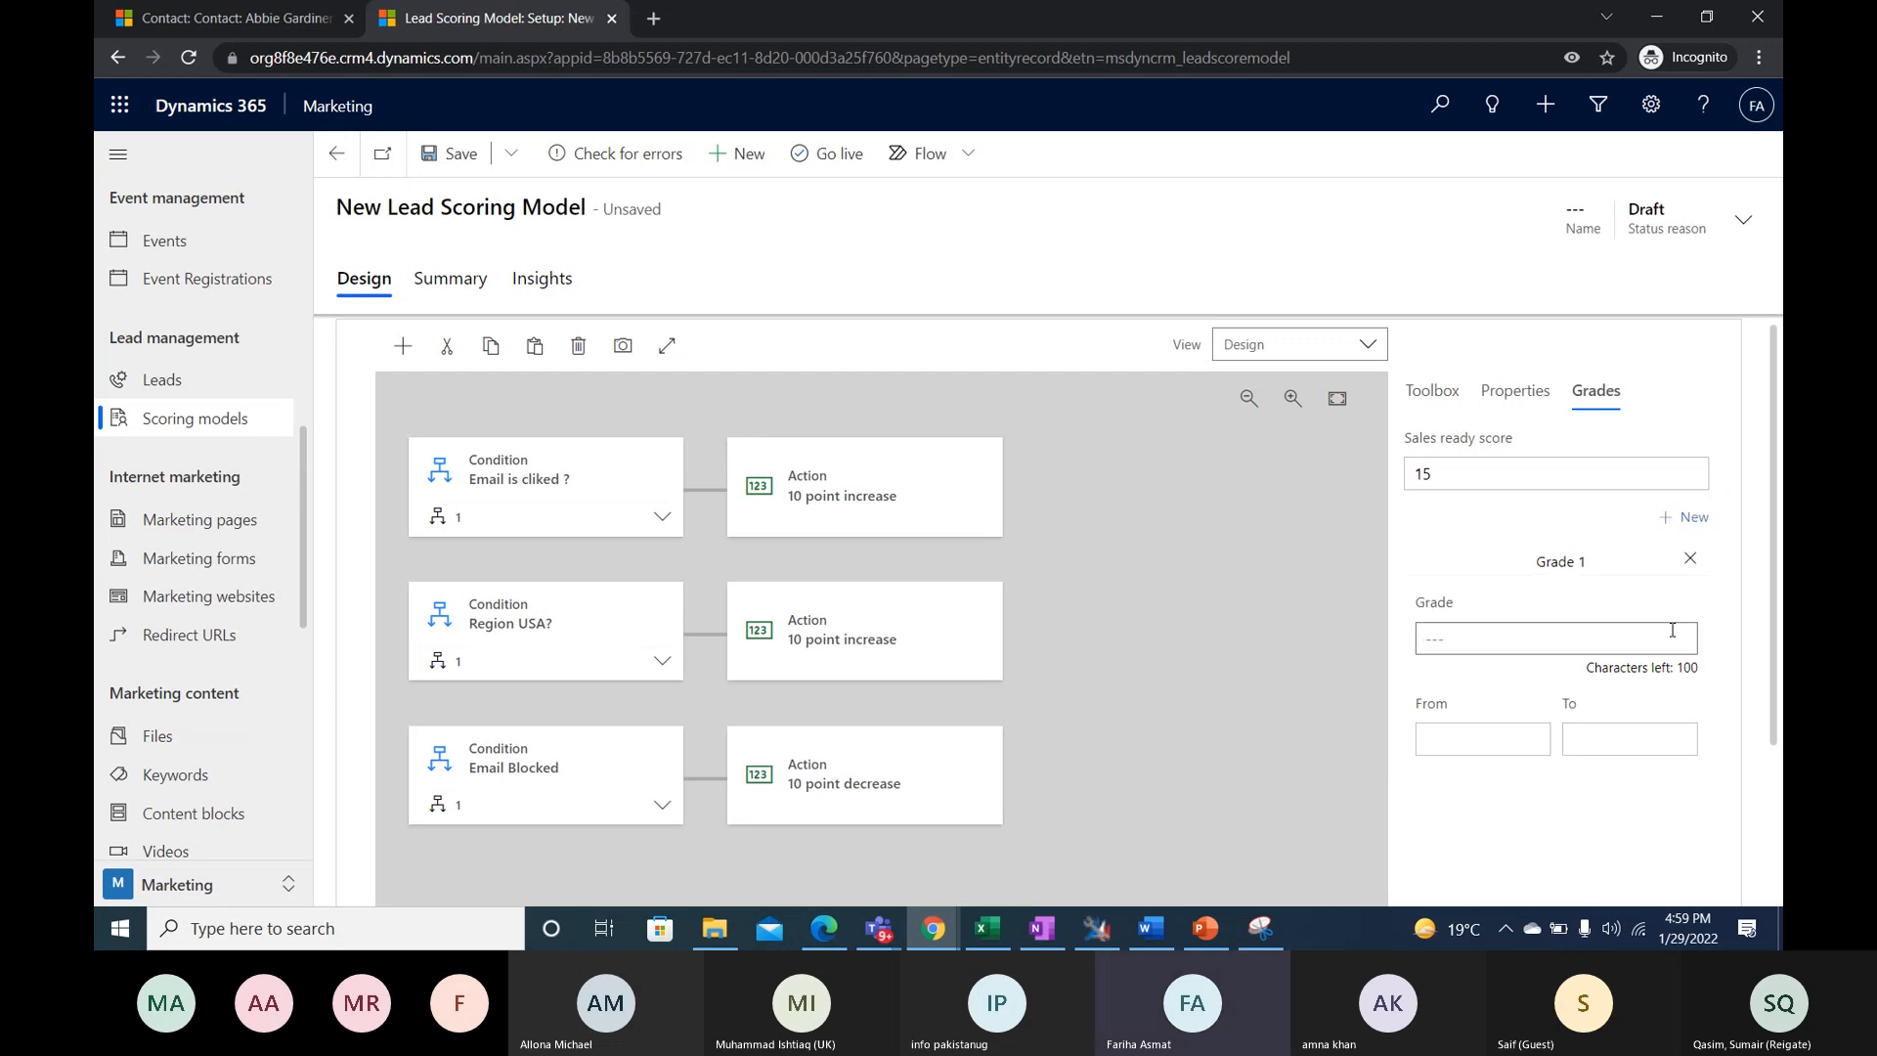
type("Warm")
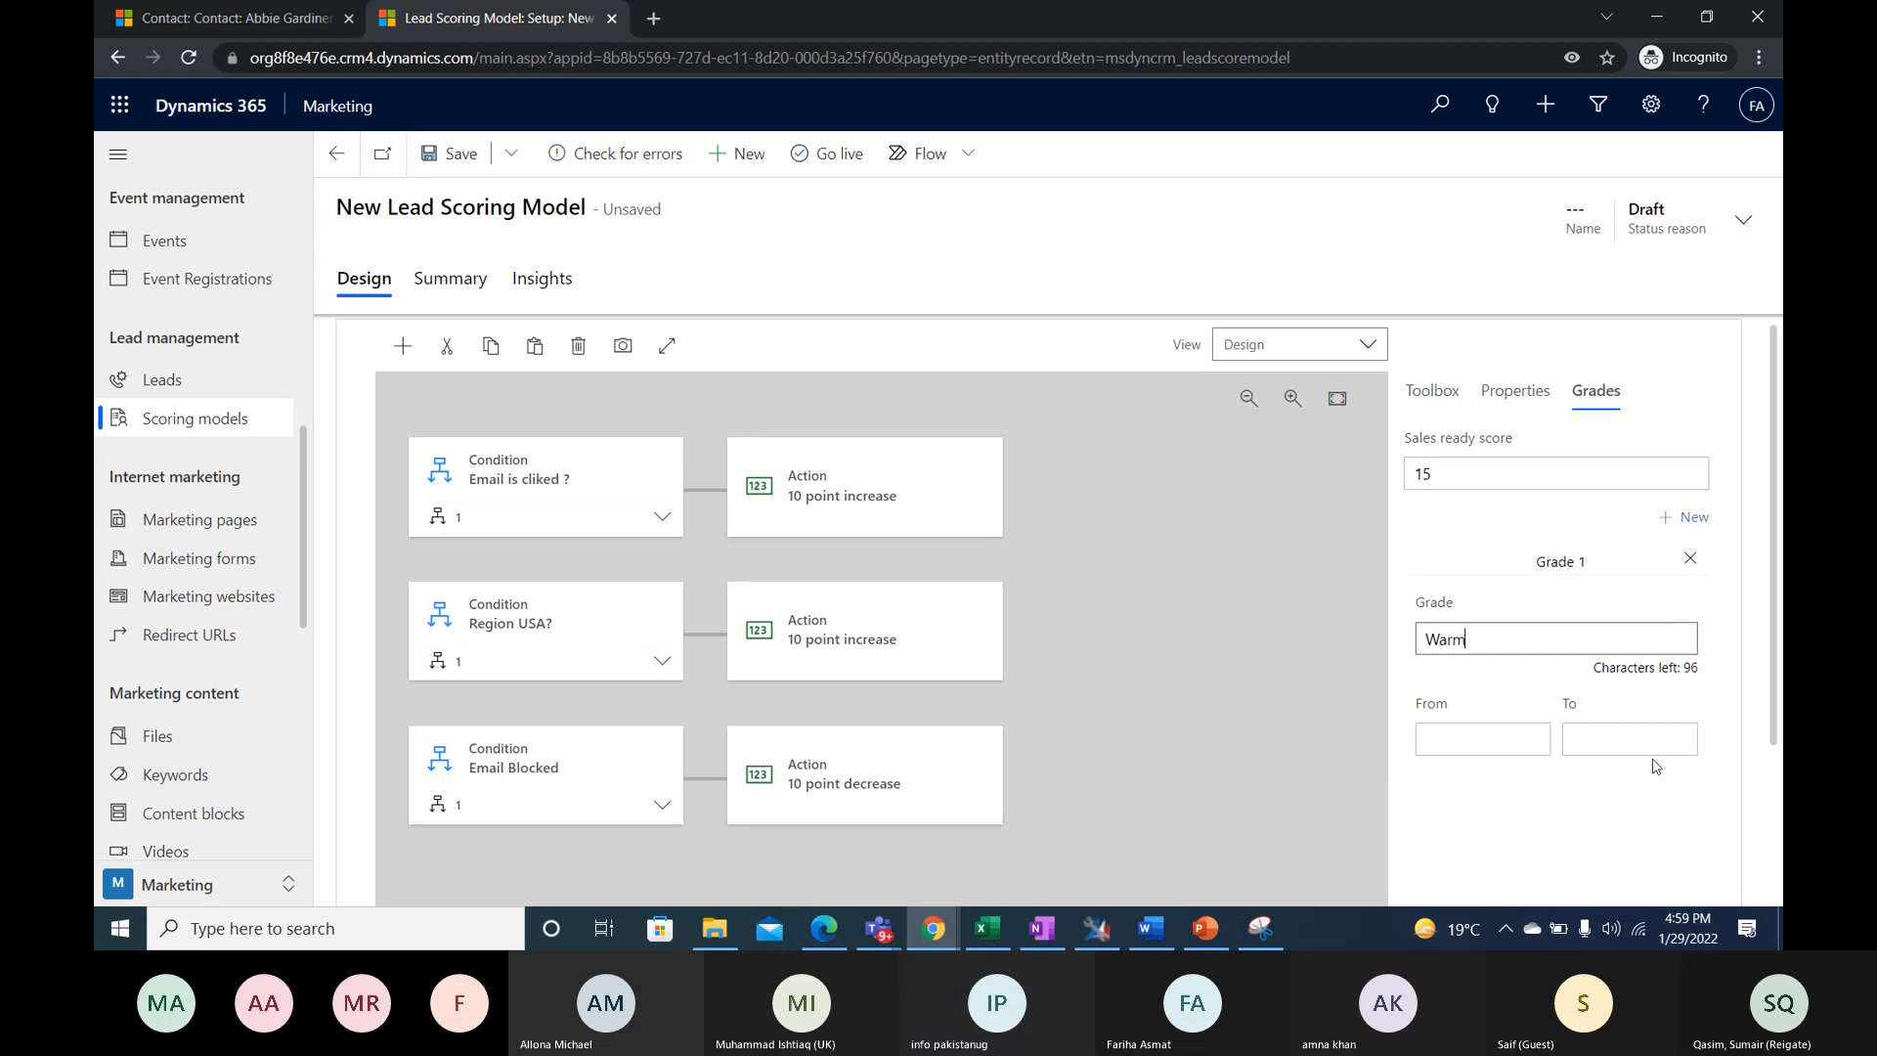
left_click(1505, 737)
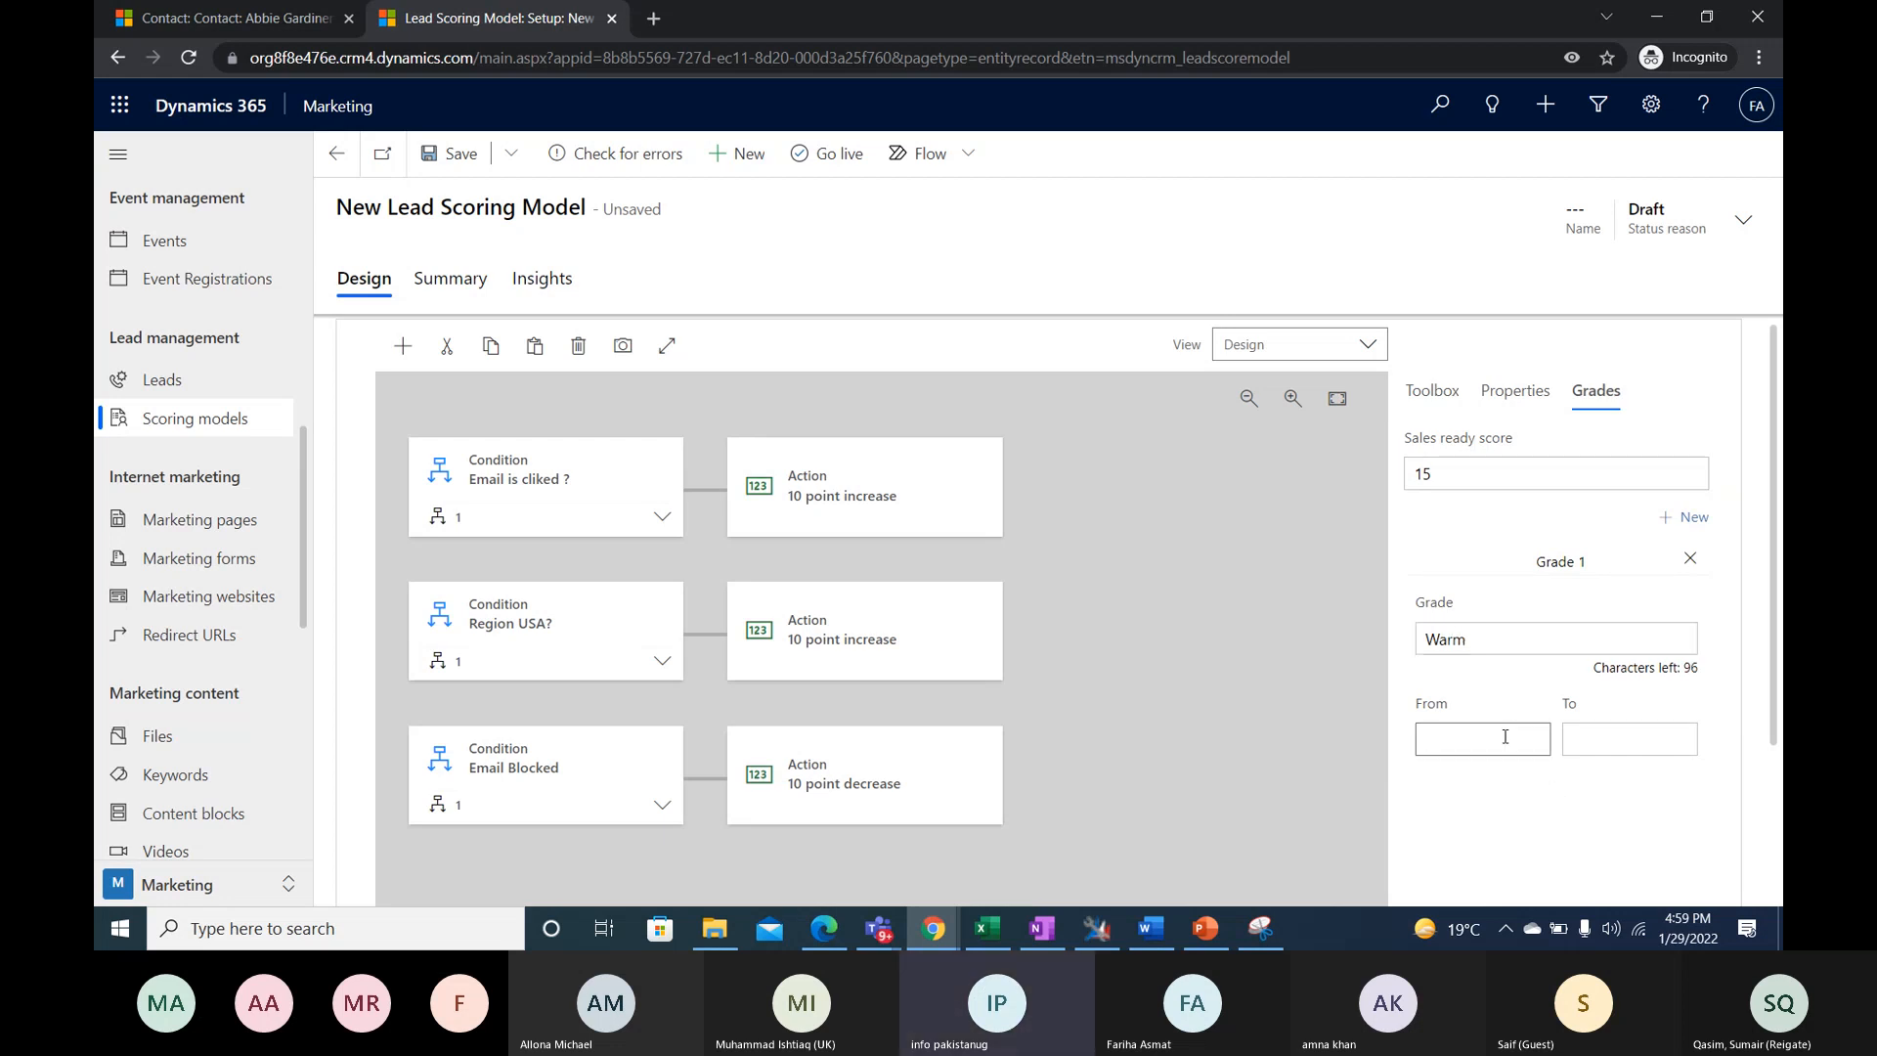
type("1")
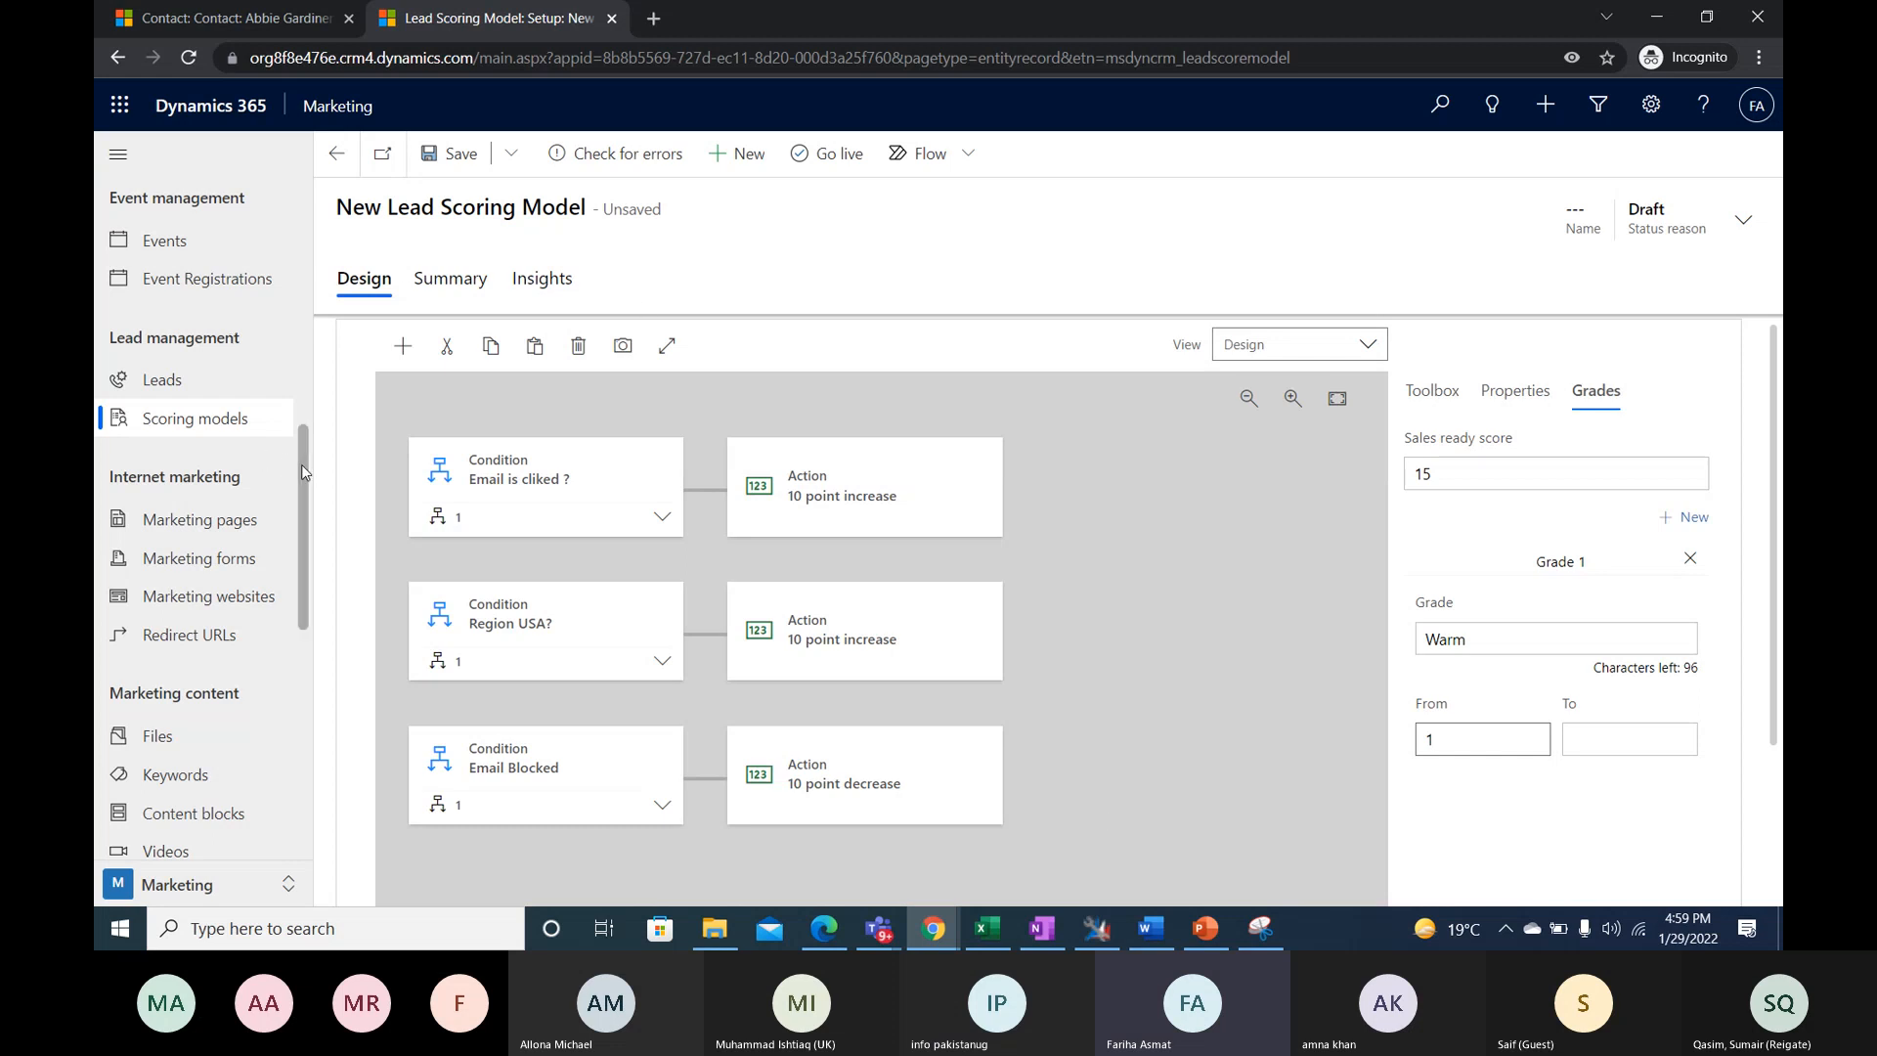
left_click_drag(303, 465, 354, 378)
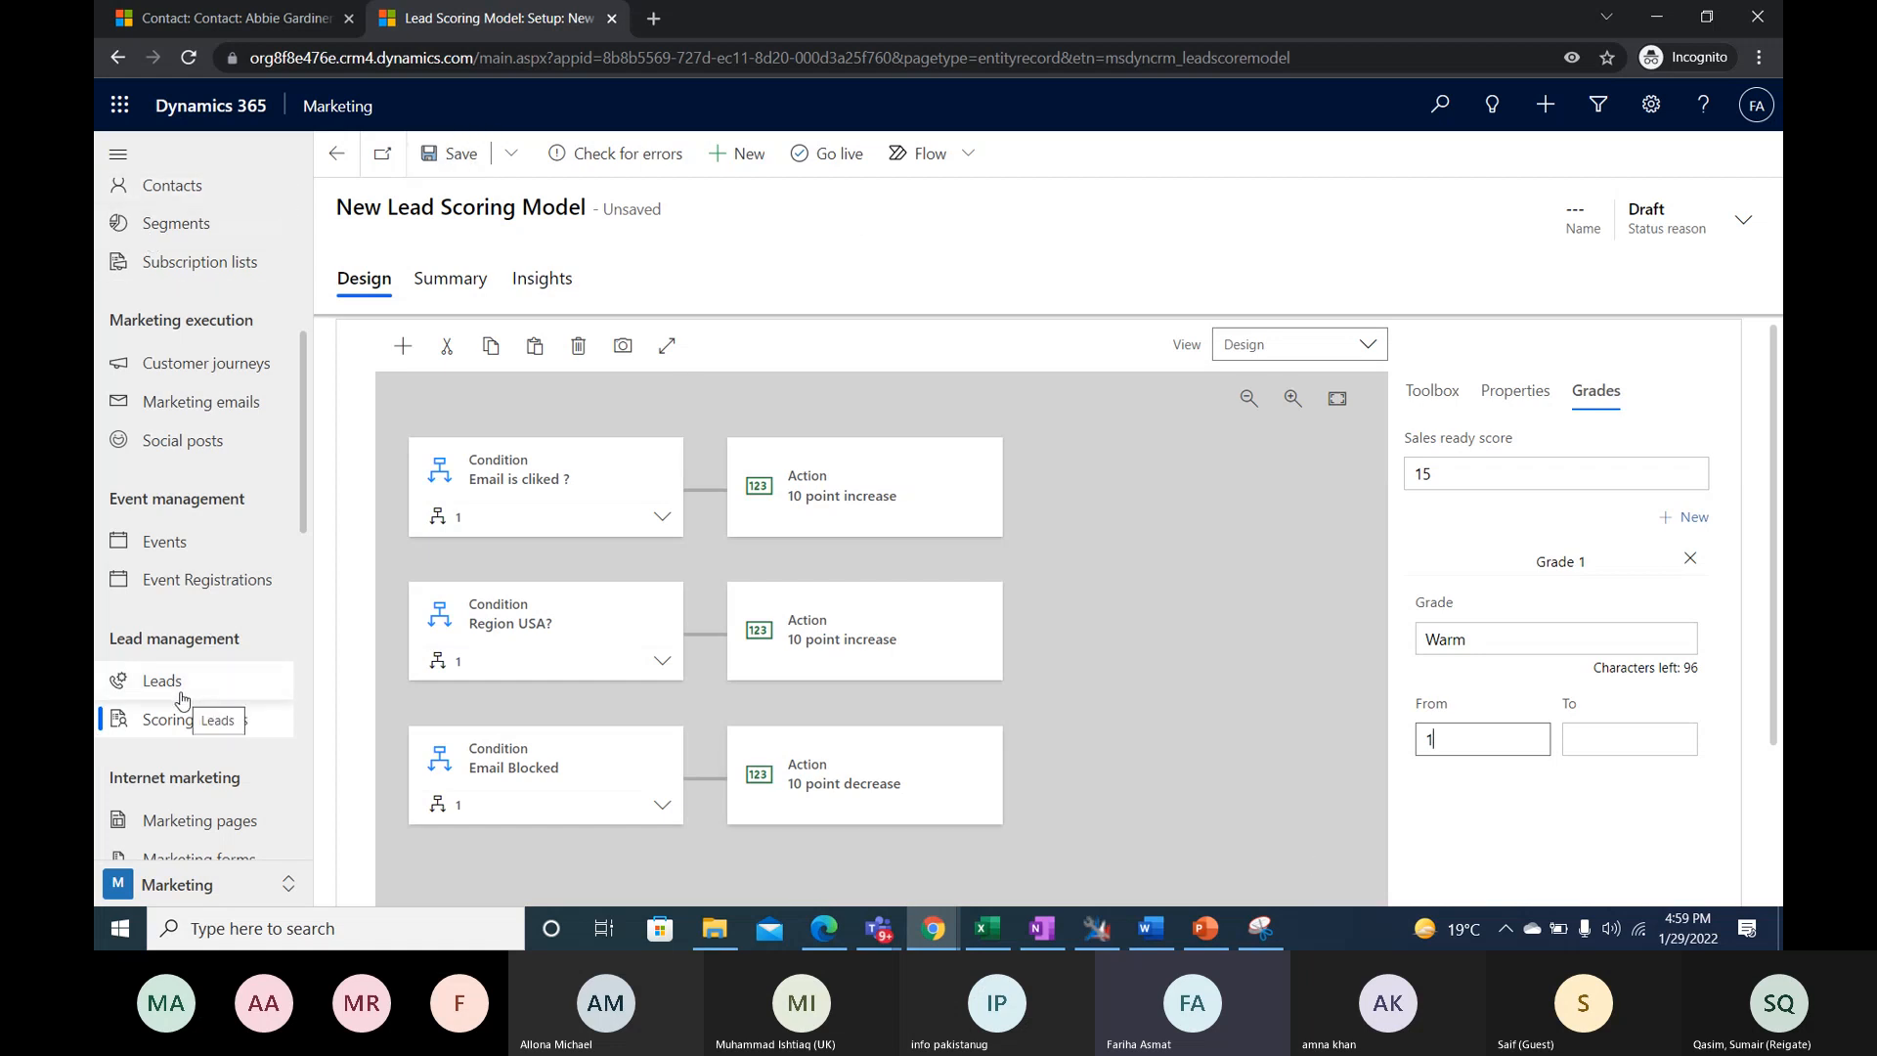
left_click(1663, 743)
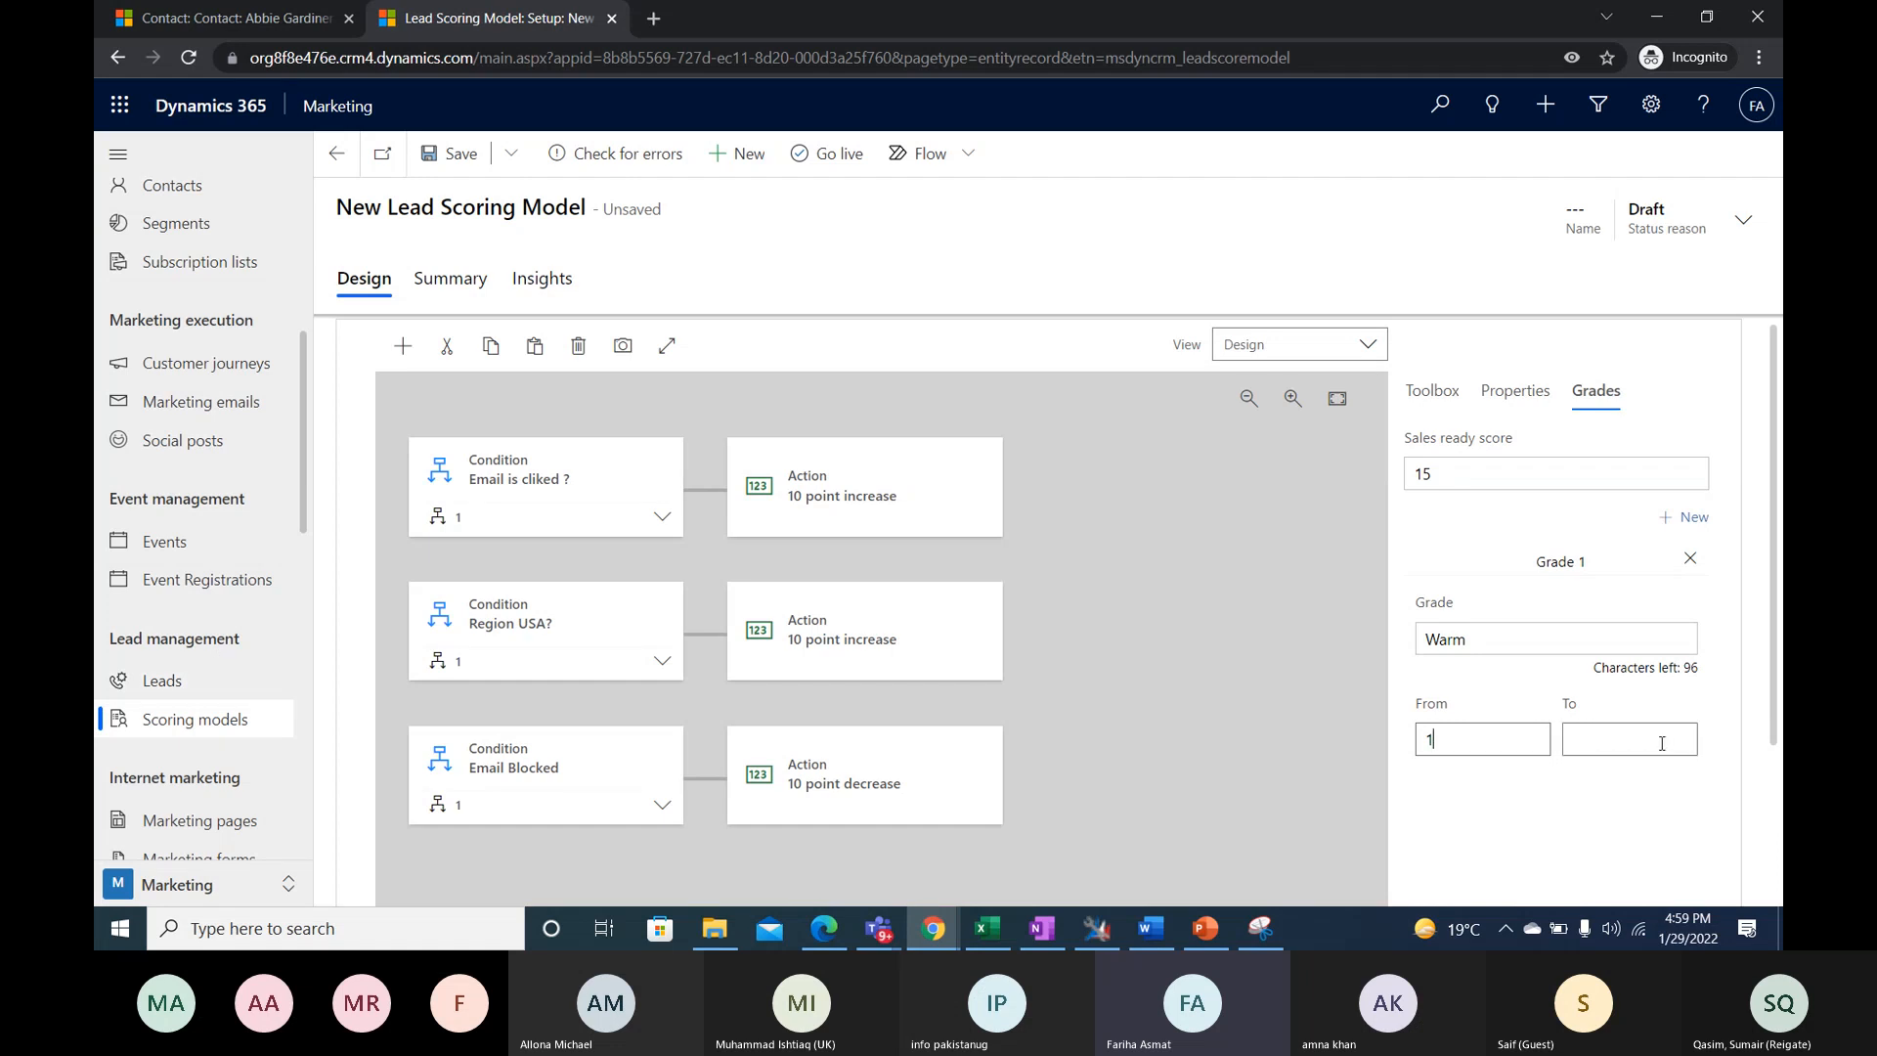
type("1")
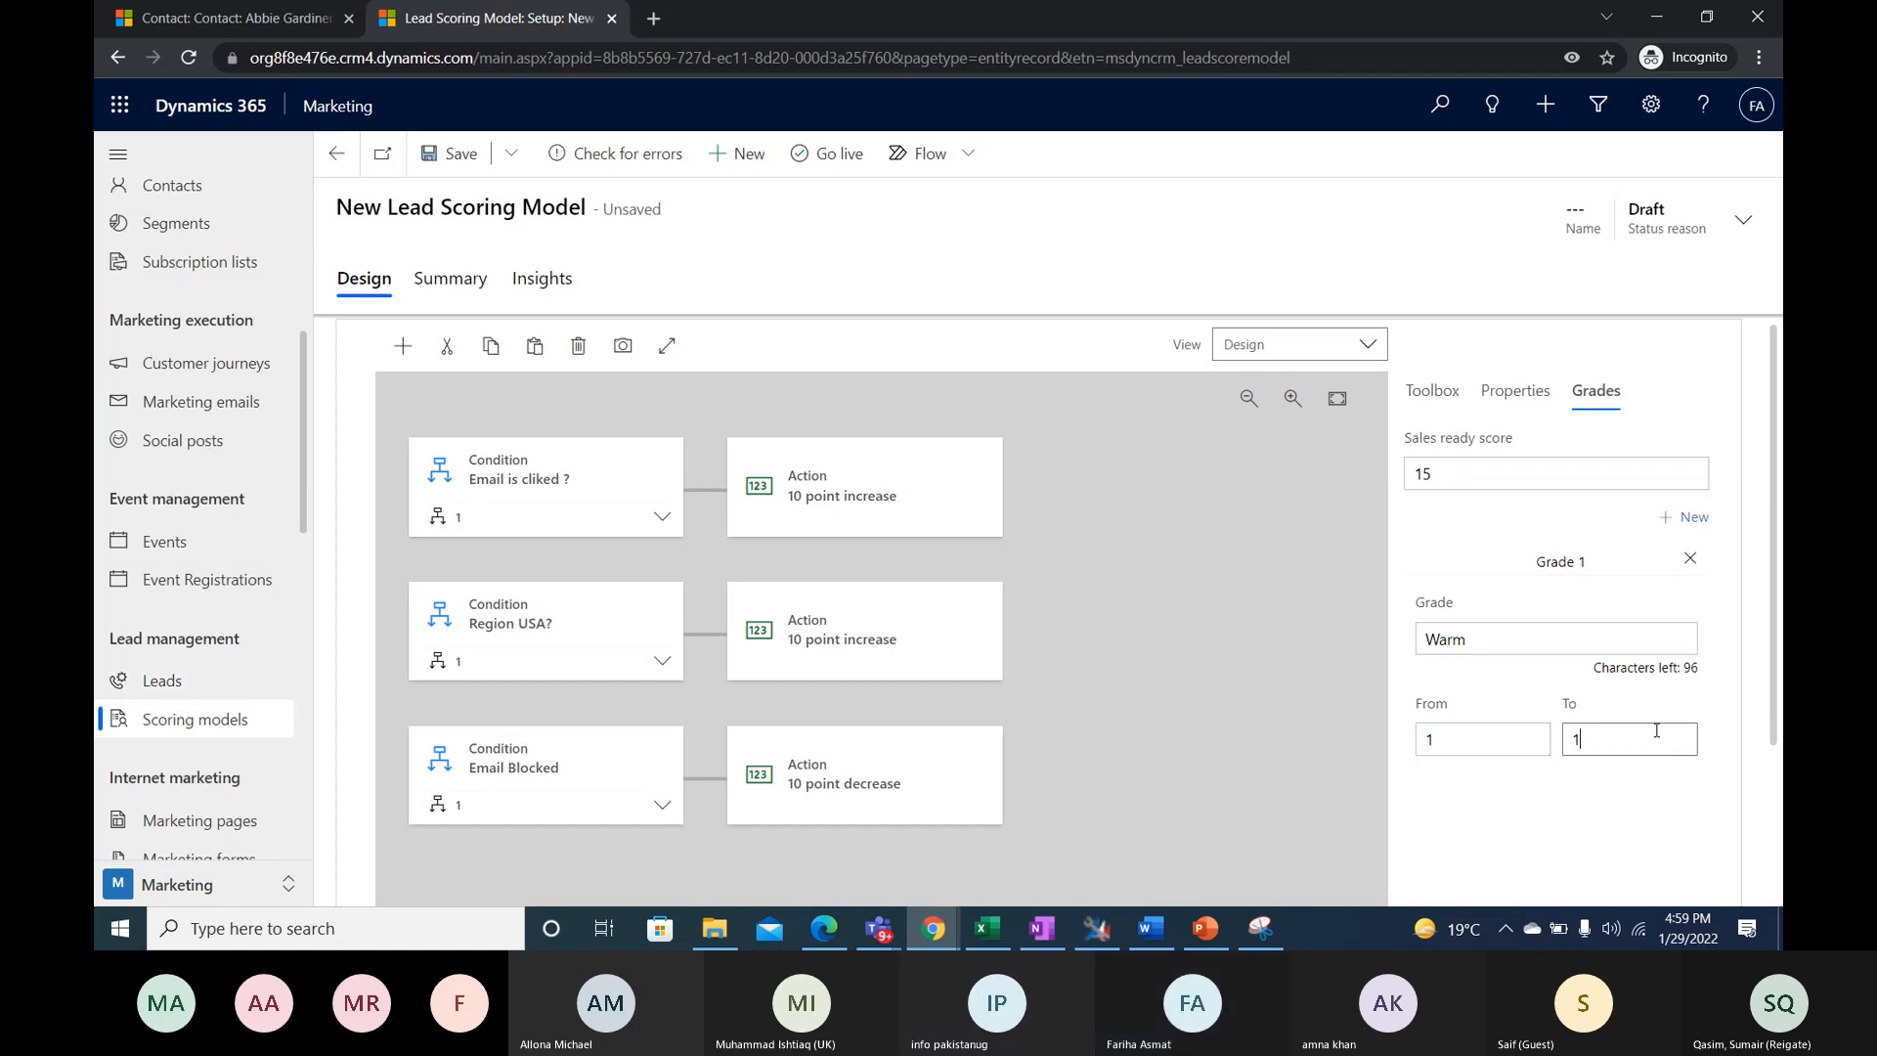
type("0")
- Add a second grade named Hot to the scoring model, covering scores from 11 to 20
left_click(1694, 524)
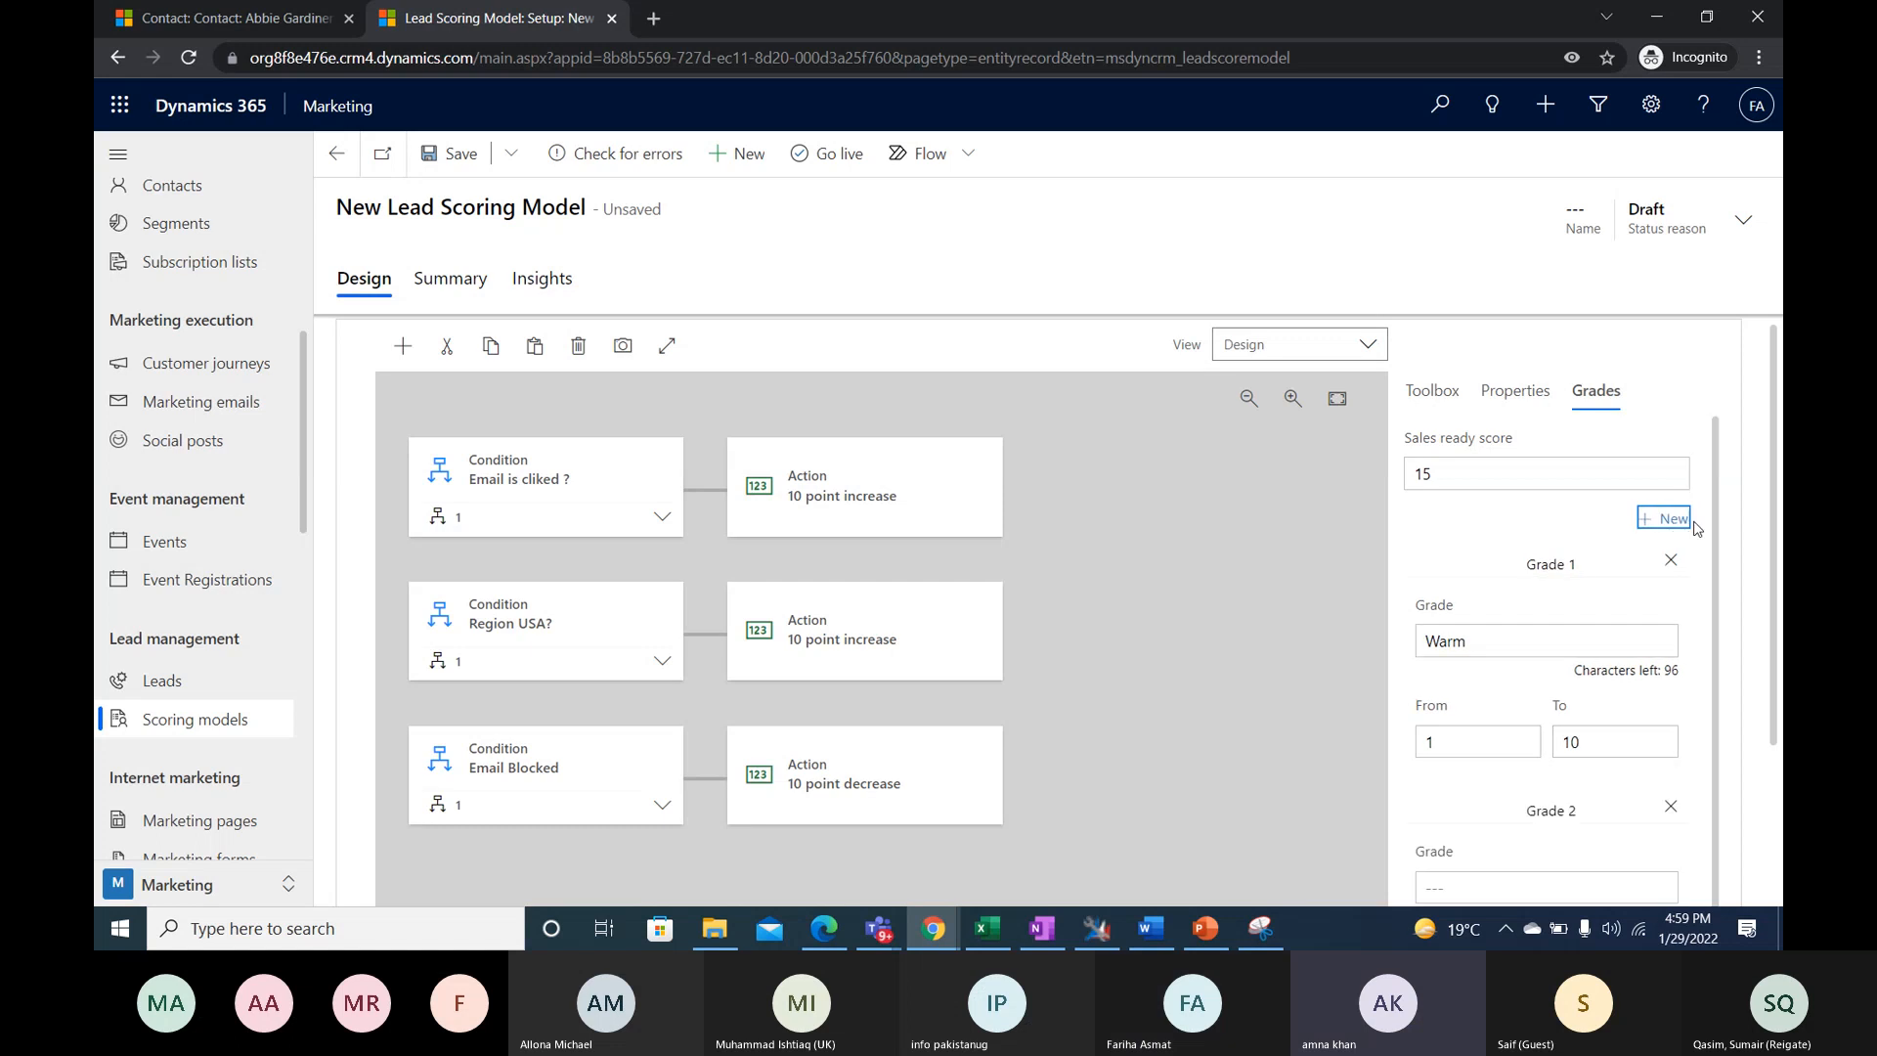
scroll(1695, 528, "down", 1)
left_click(1473, 831)
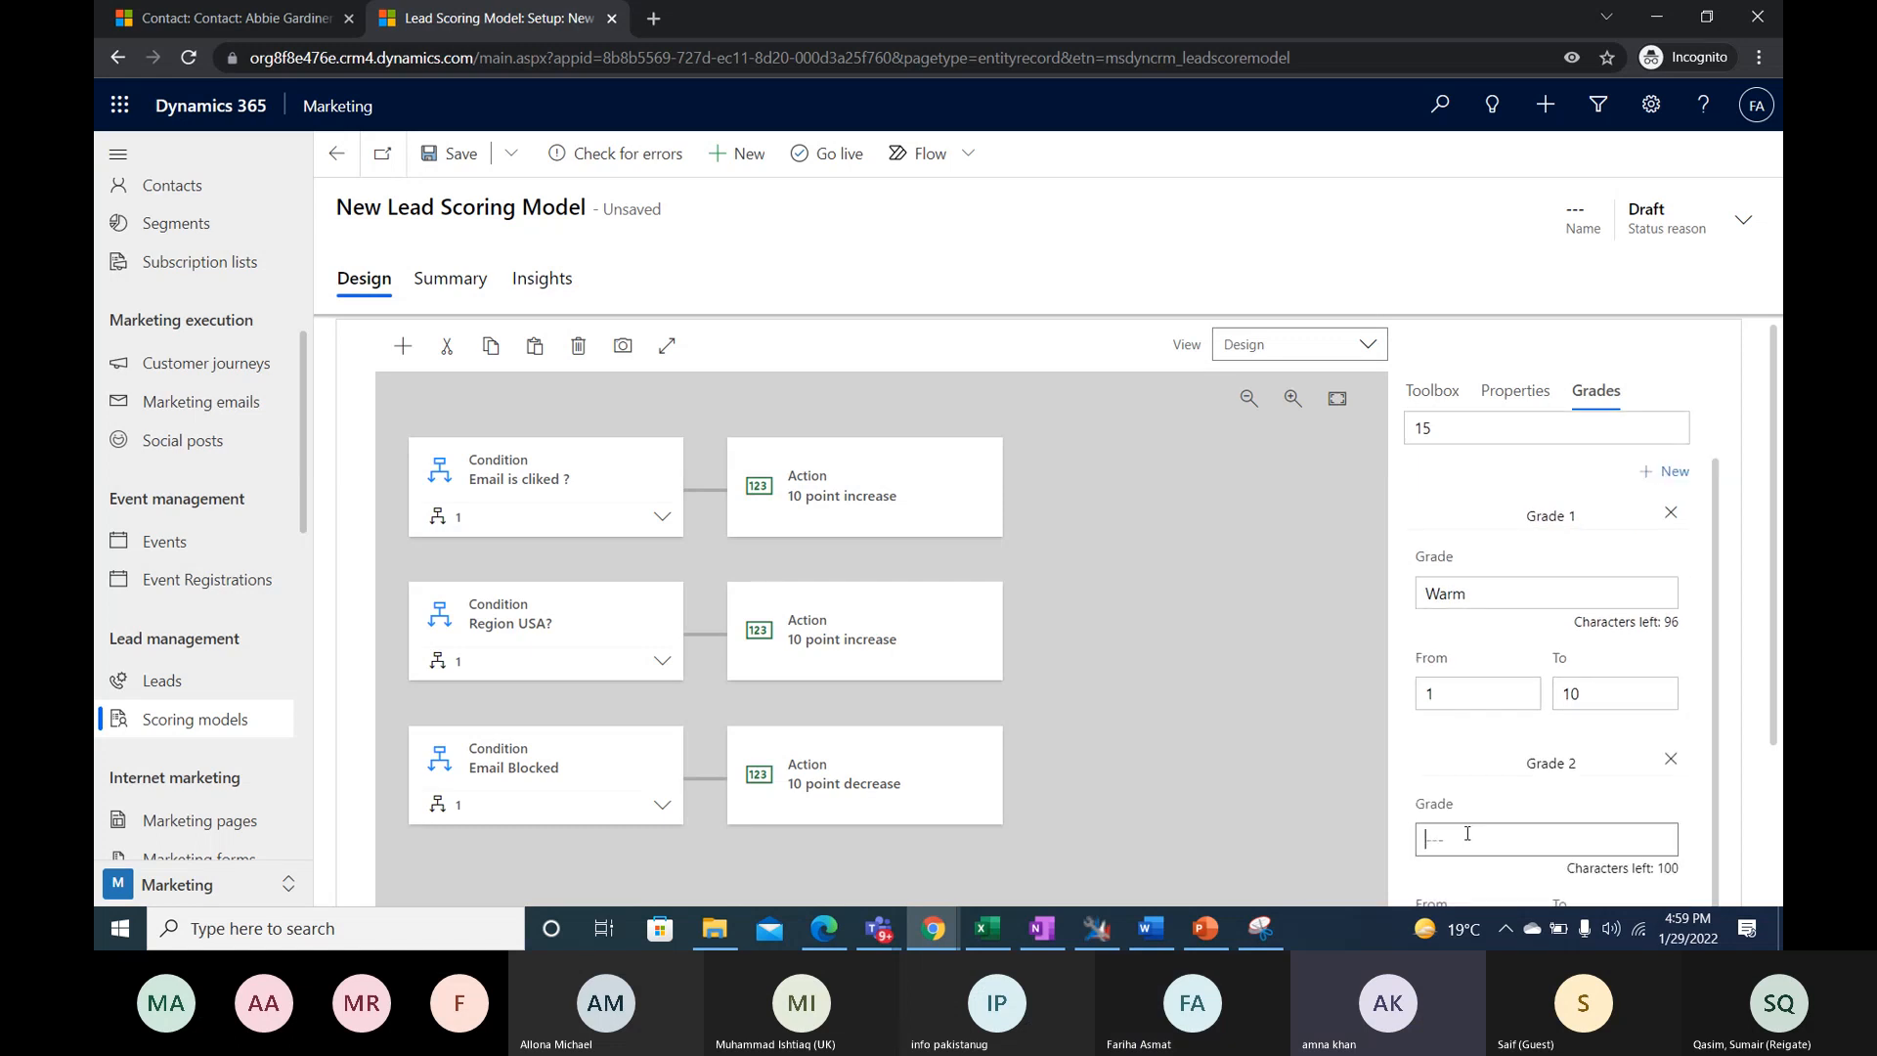
type("Hot")
scroll(1496, 837, "down", 2)
left_click(1496, 721)
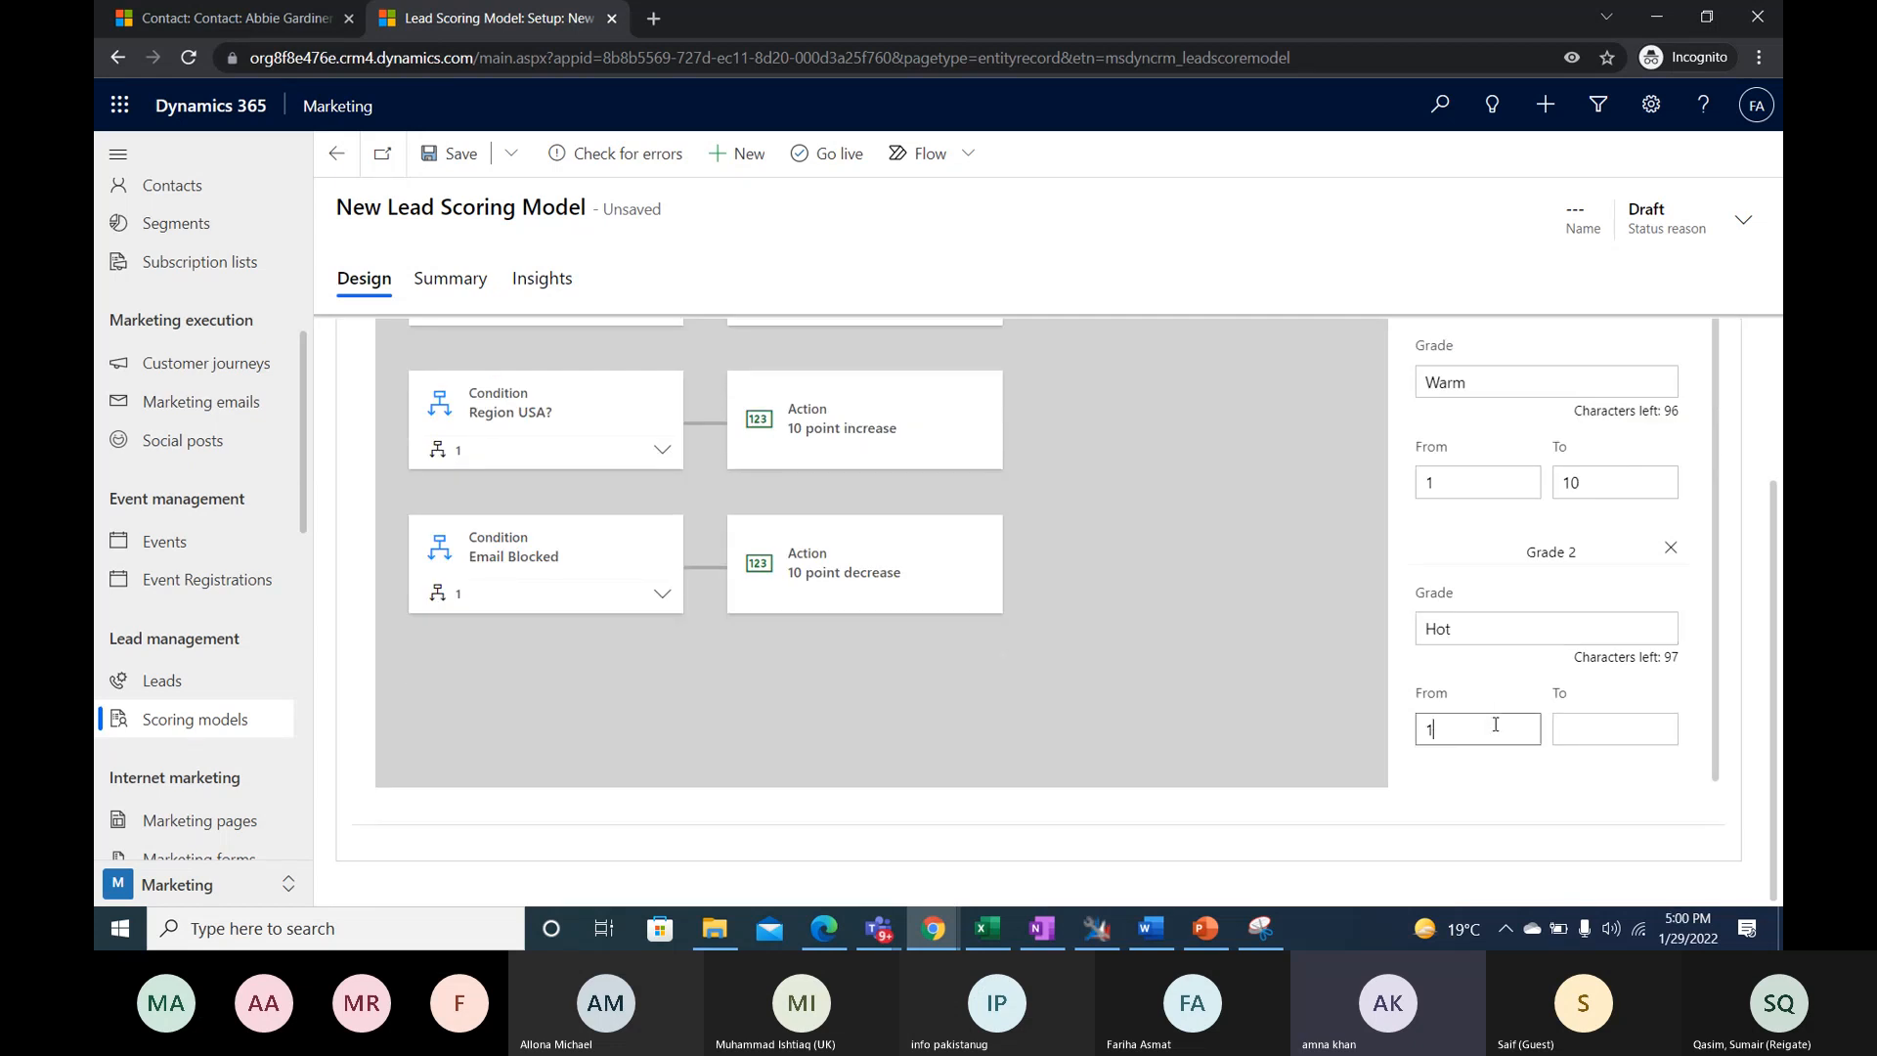
left_click(1632, 729)
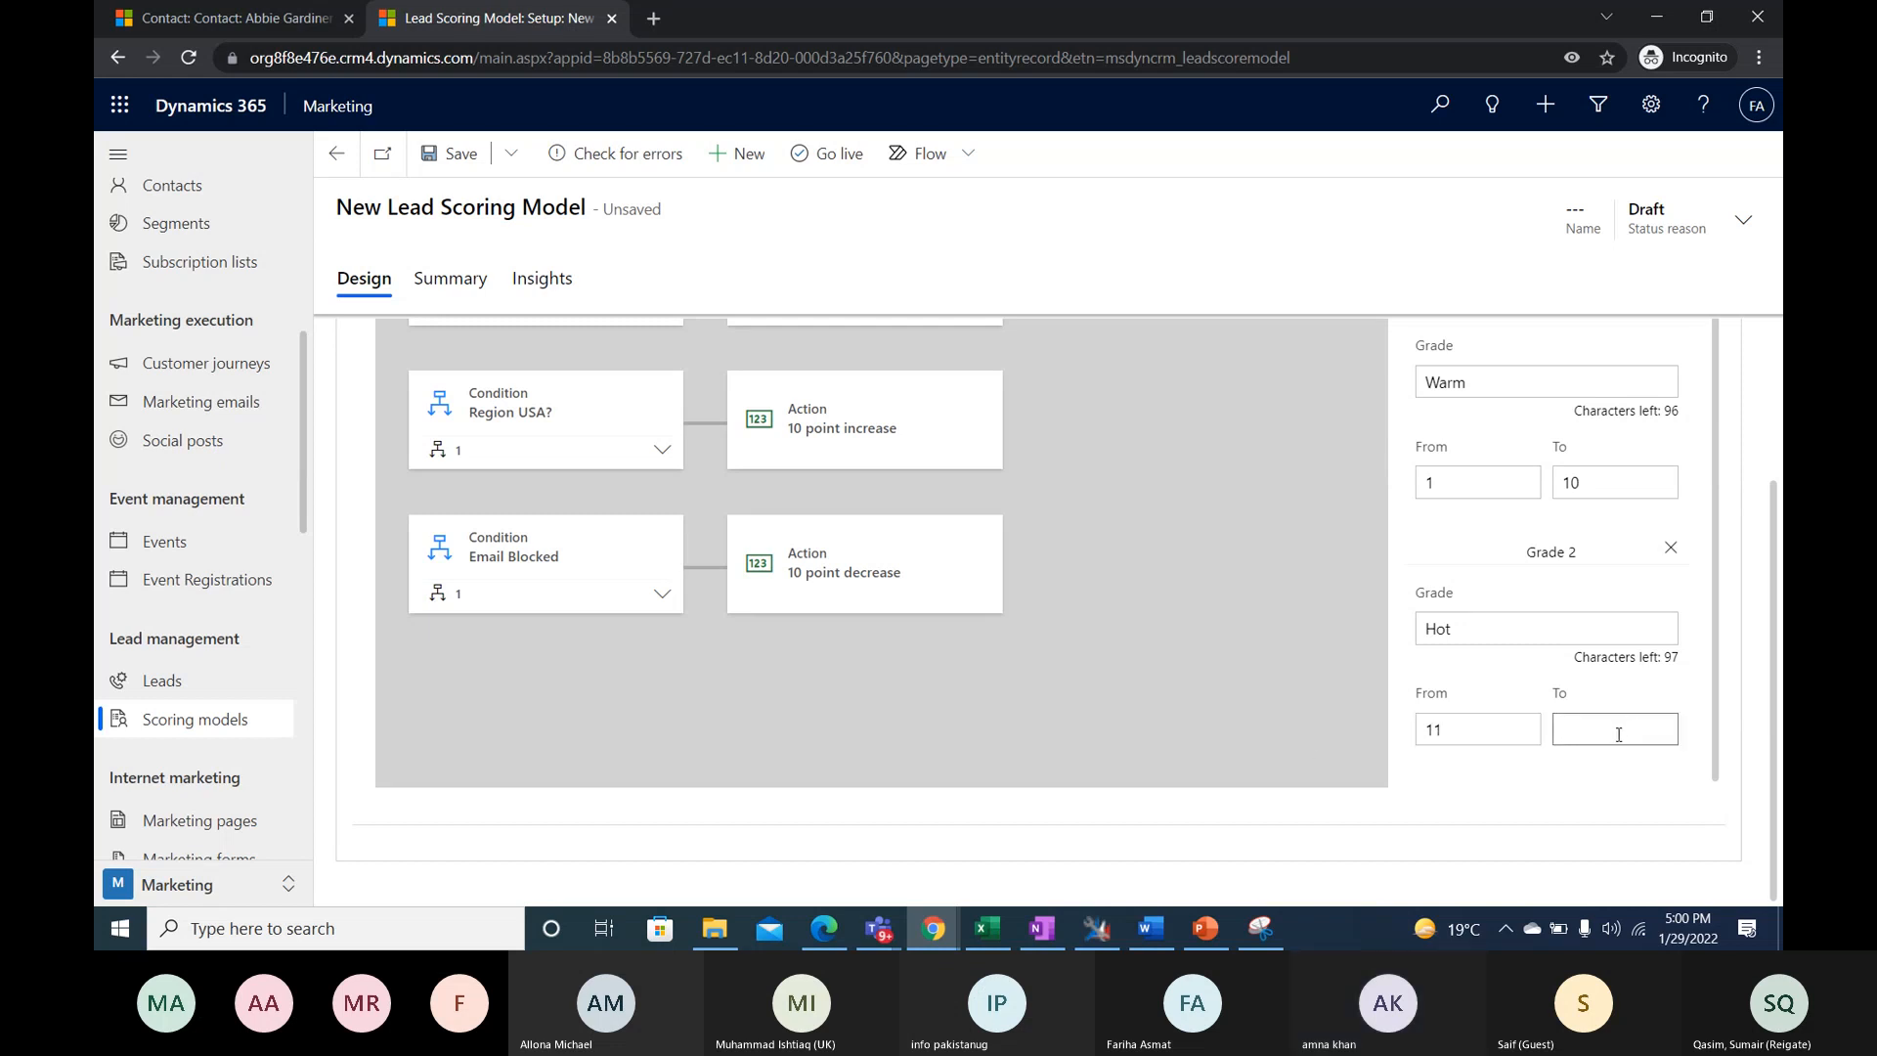
left_click(1177, 641)
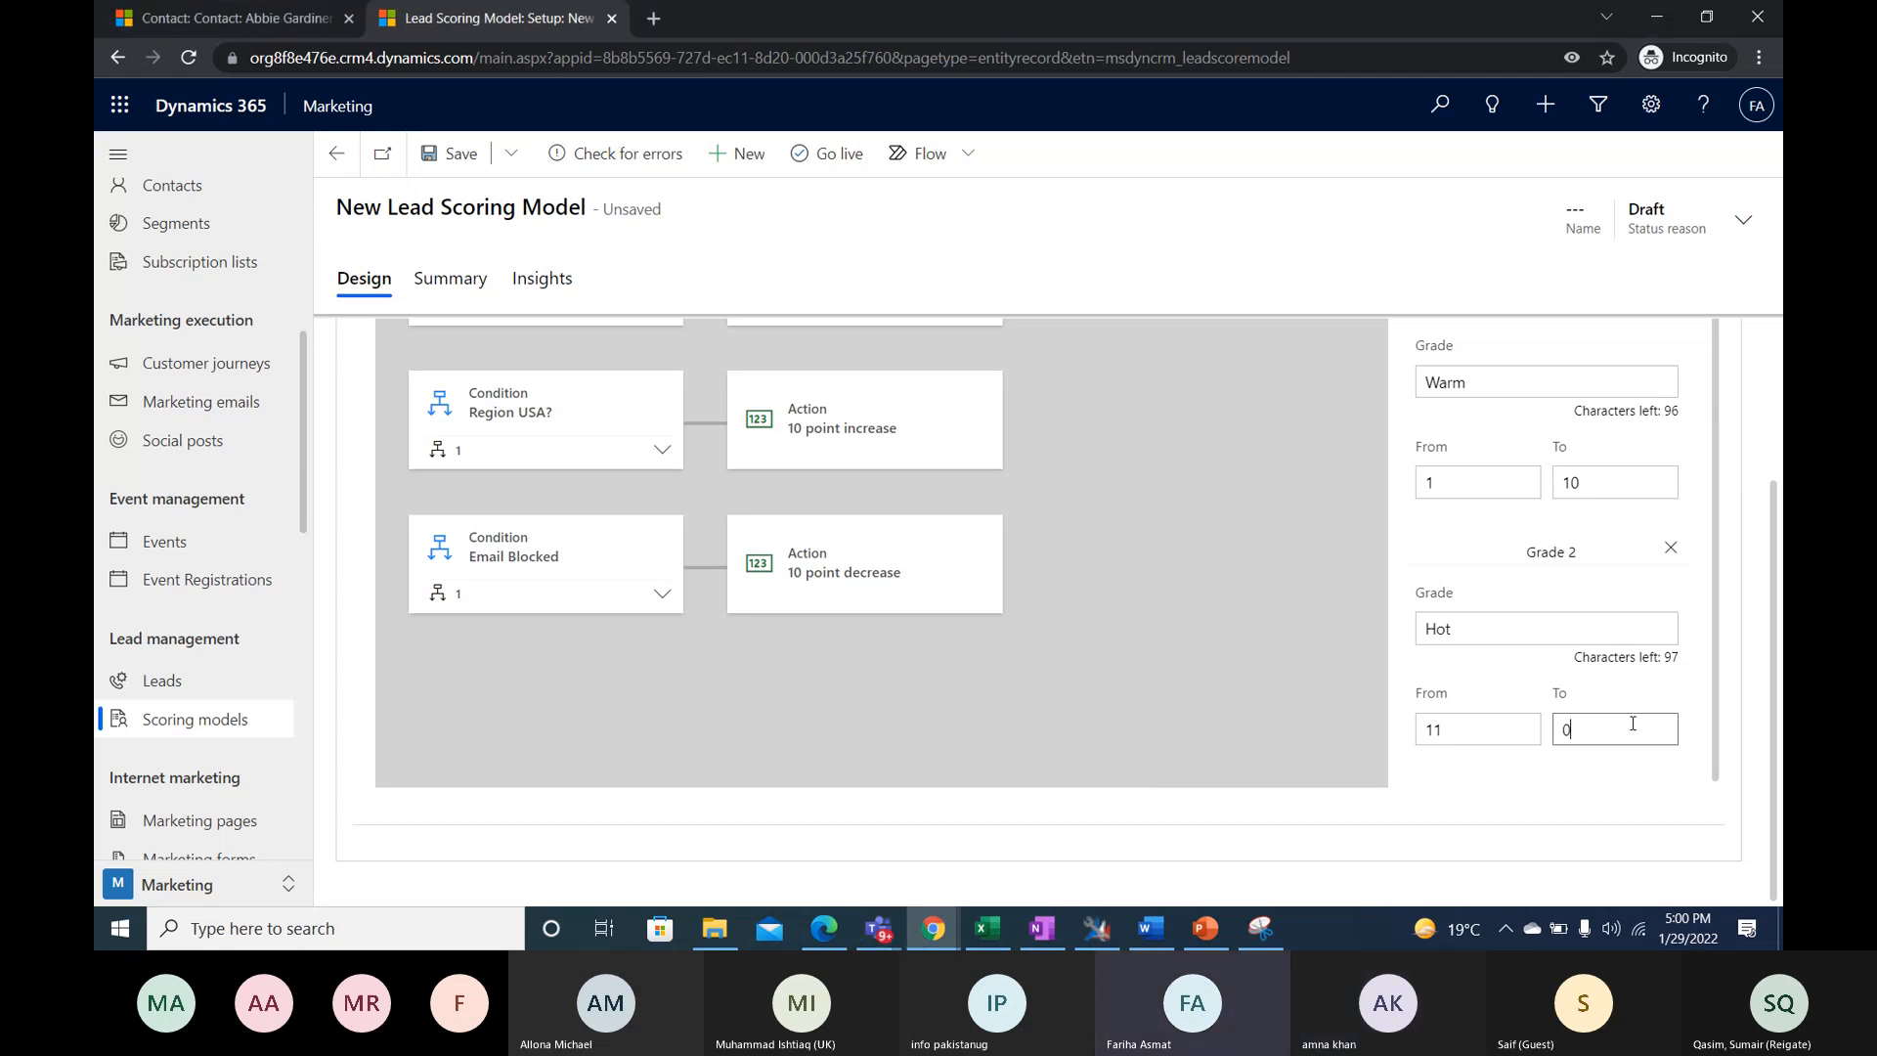
key("BackSpace")
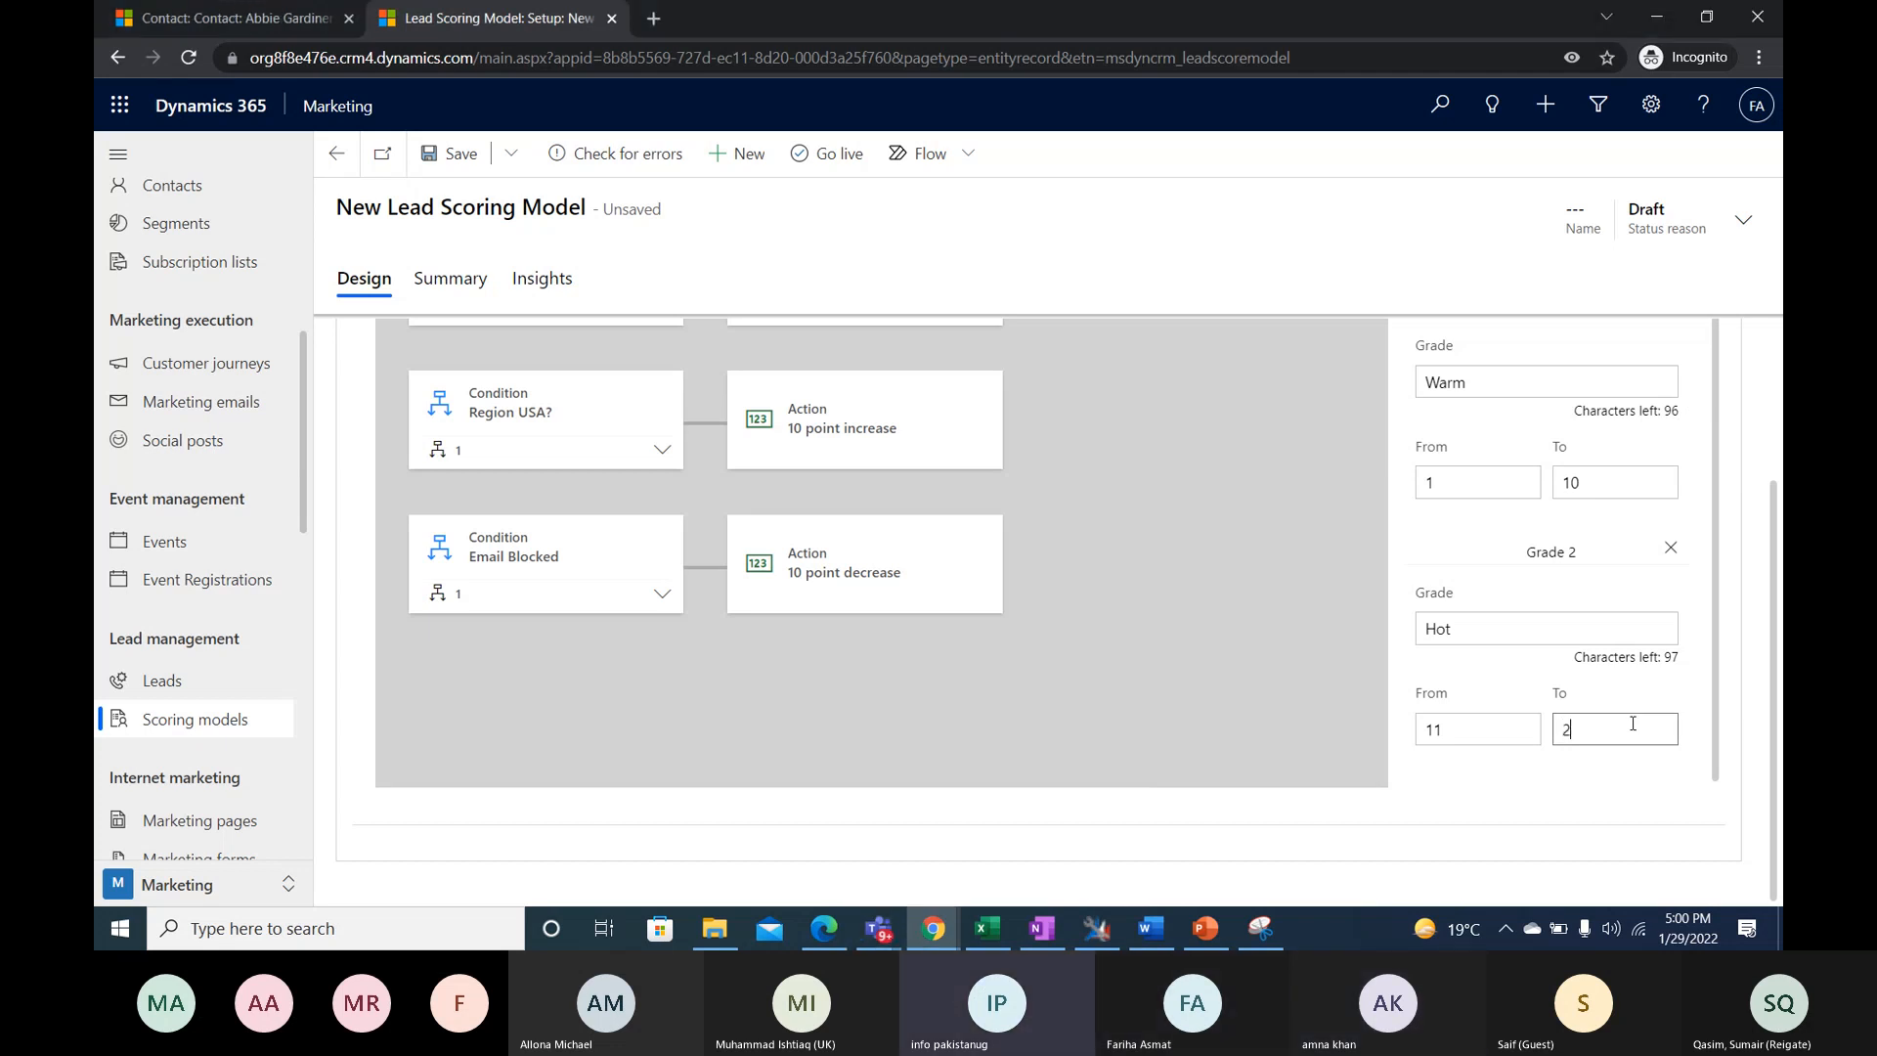
left_click(1607, 816)
- Try to save the new lead scoring model, and return to the list of lead scoring models without keeping it
left_click(451, 153)
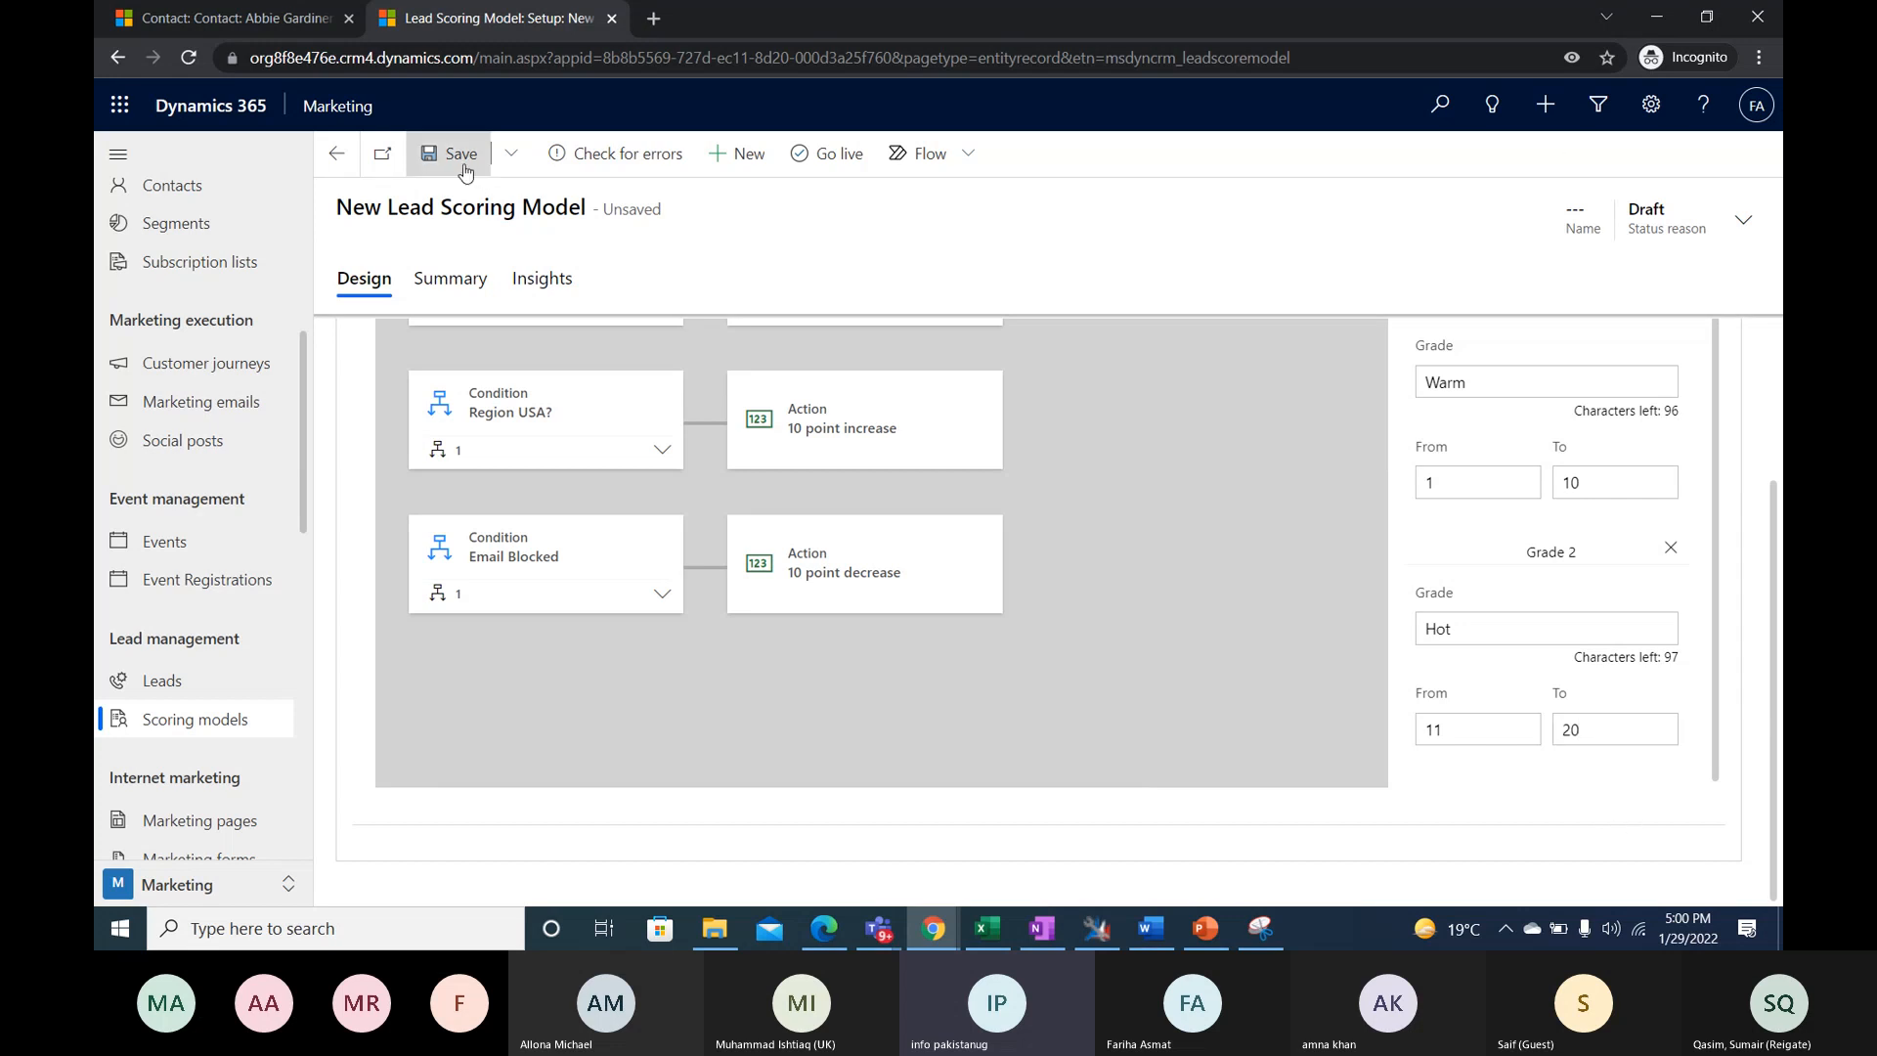
left_click(337, 154)
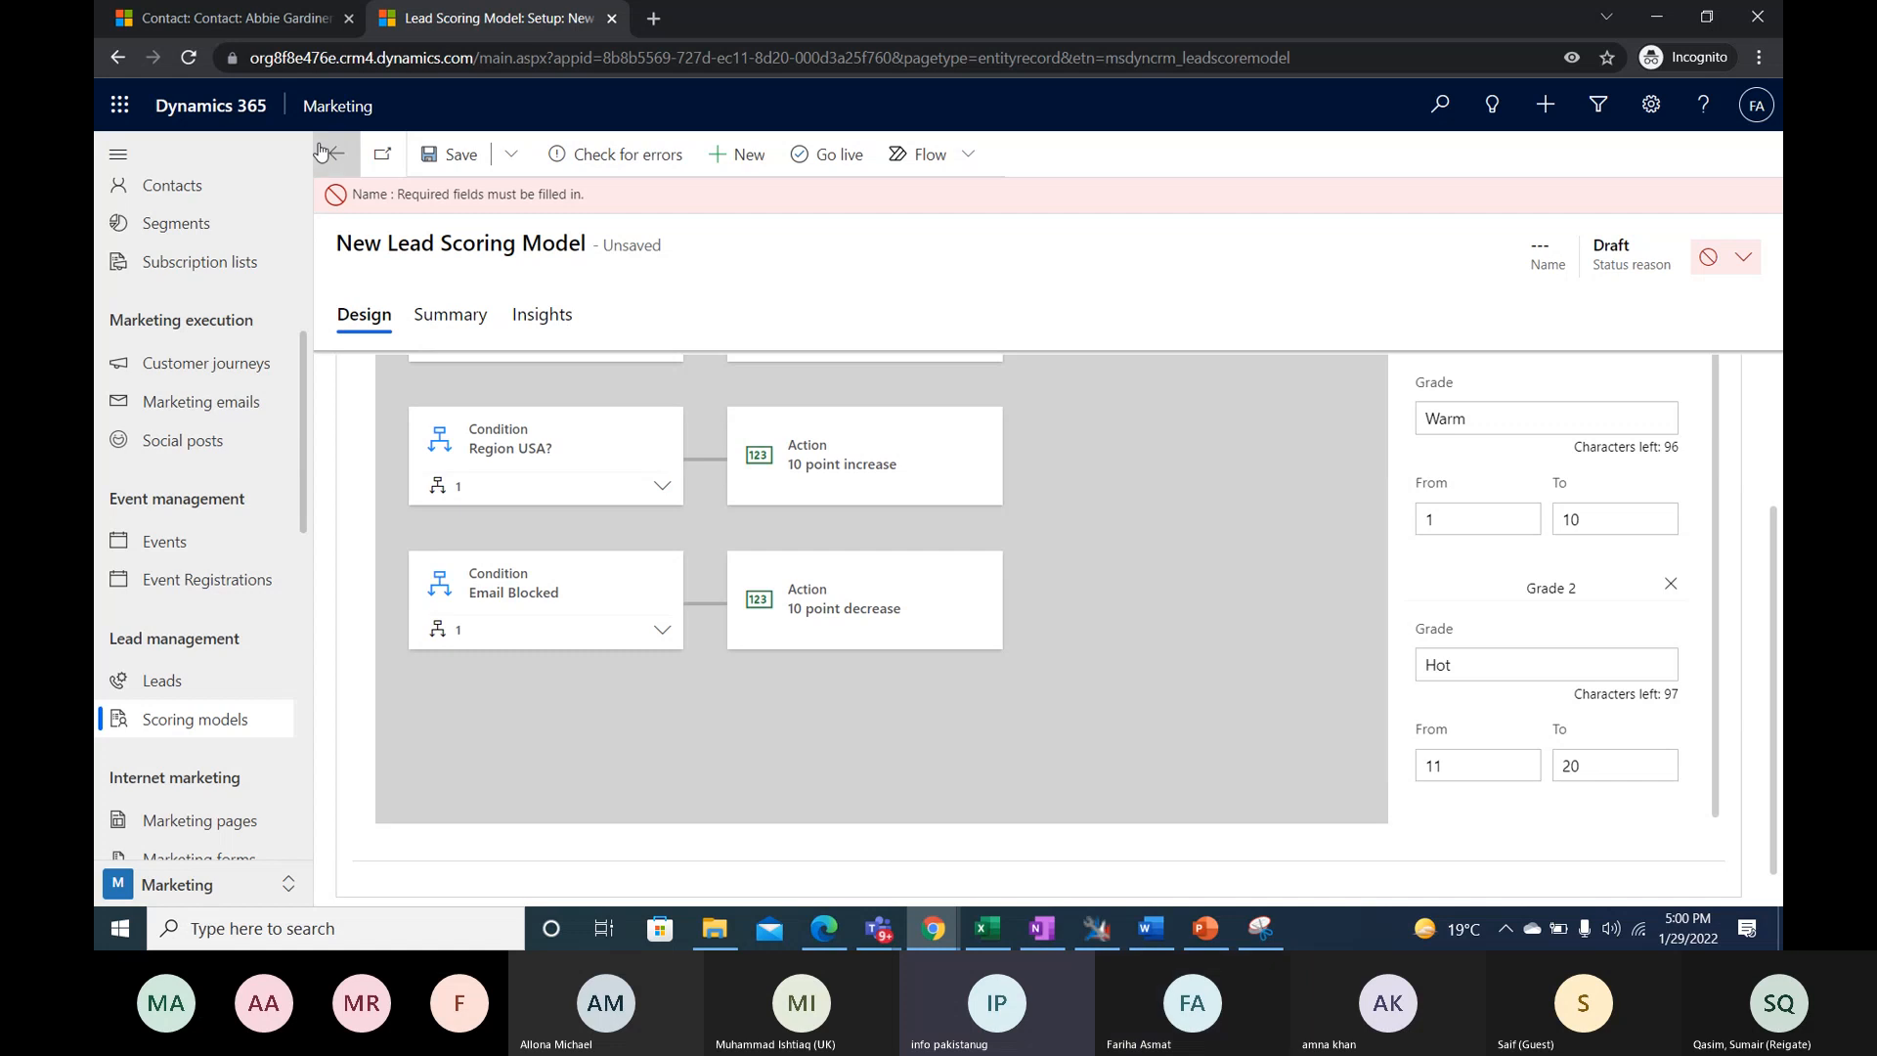
left_click(1073, 604)
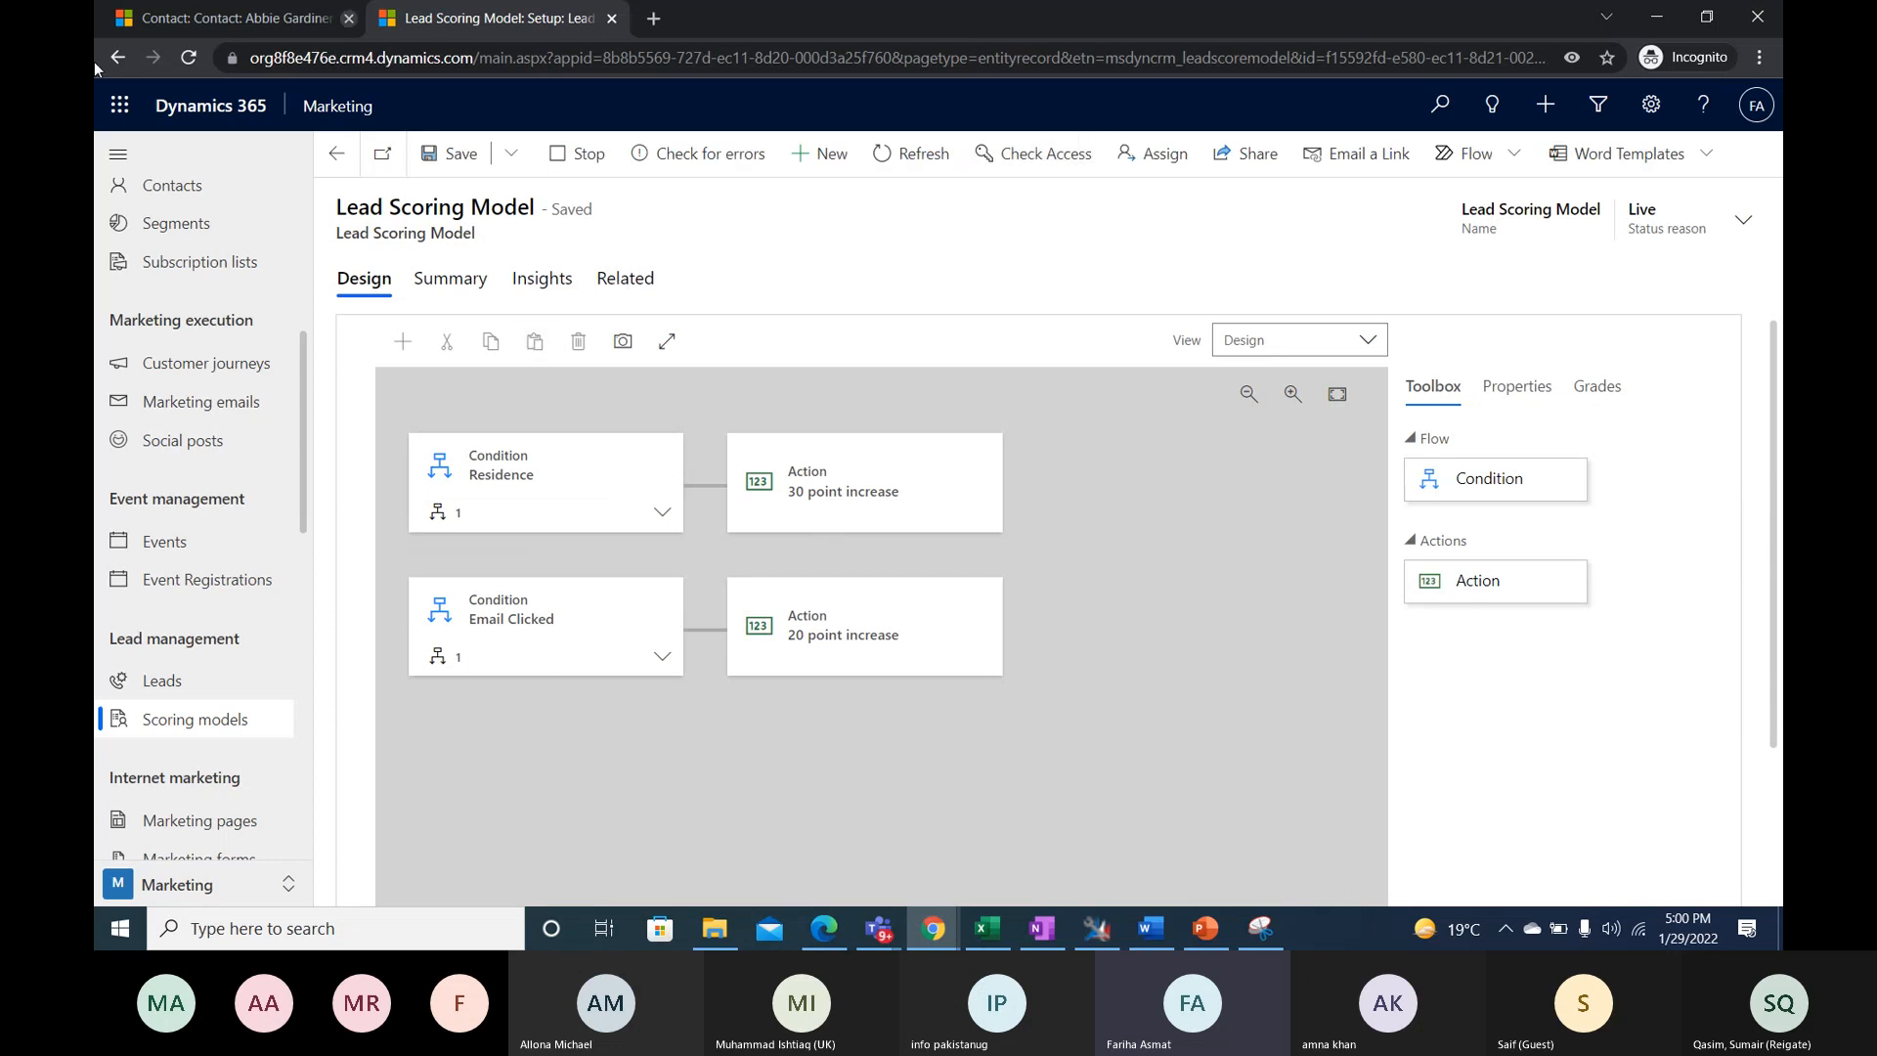
left_click(335, 153)
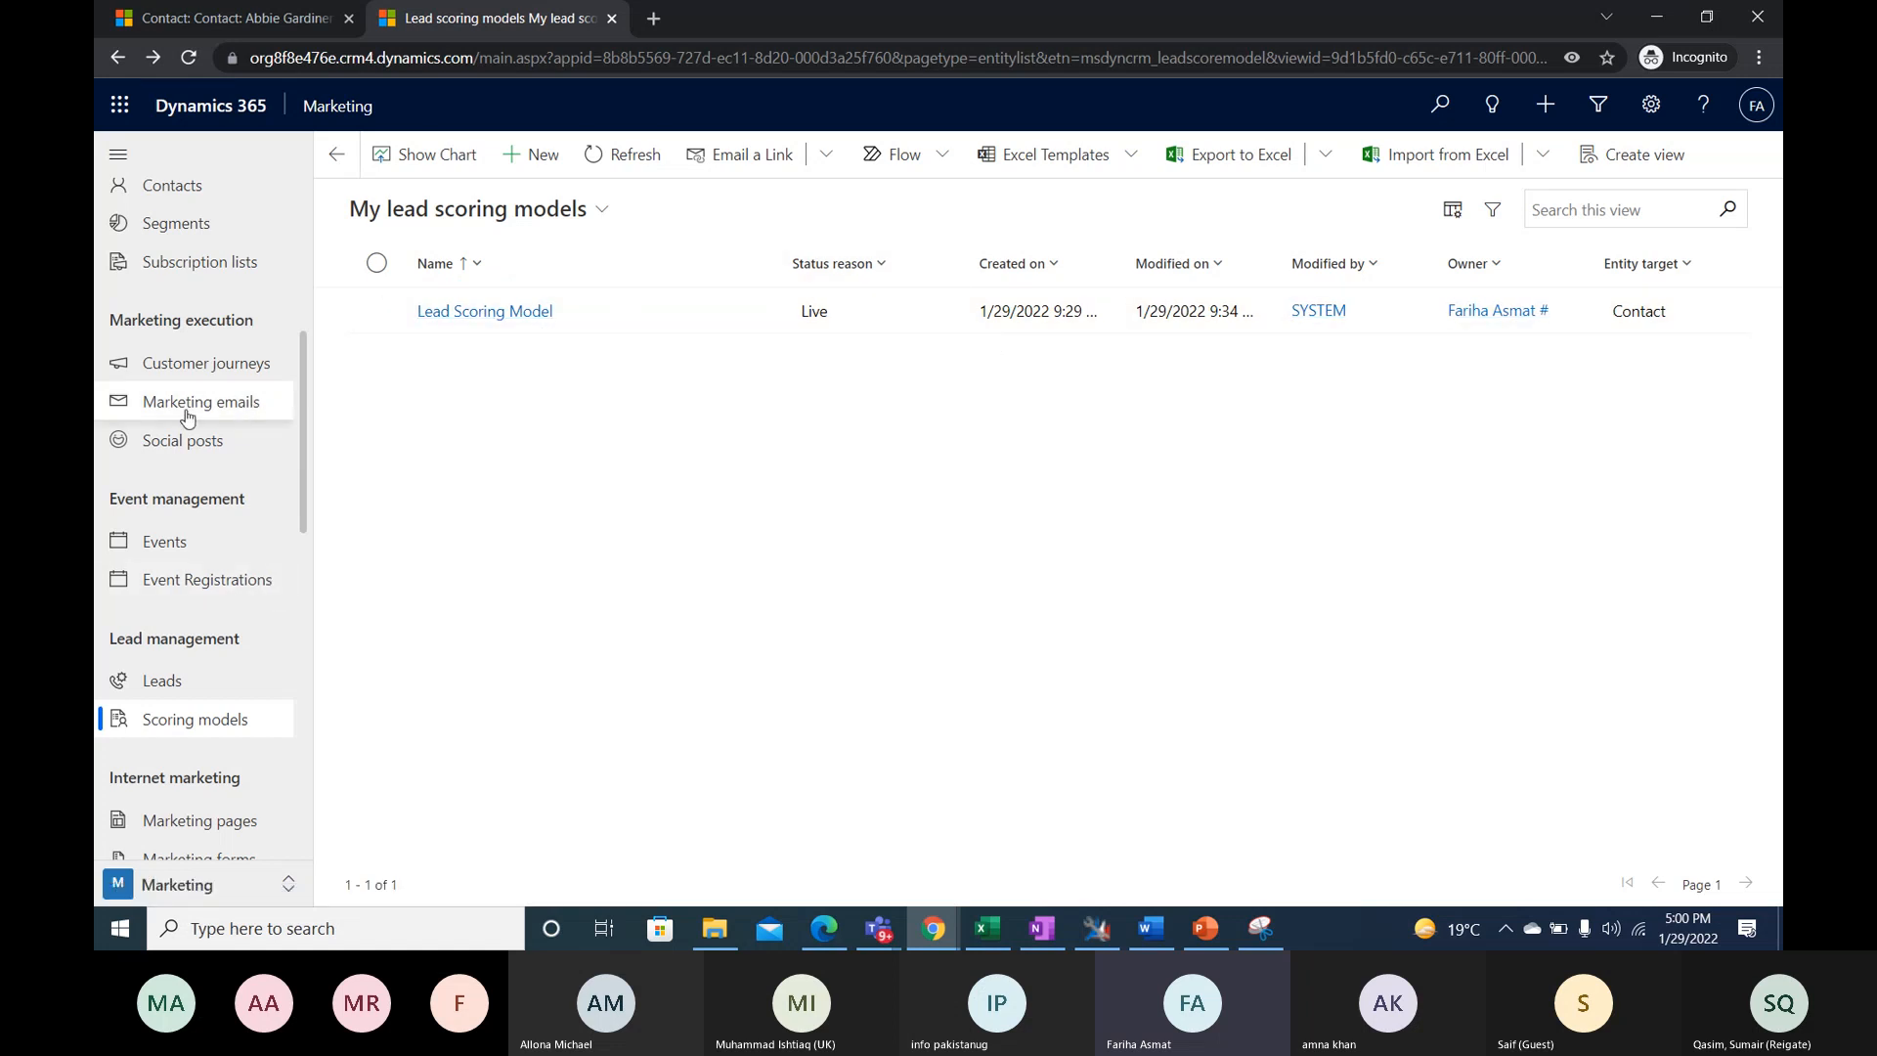
- Open the list of active segments to look over the existing customer segments
scroll(218, 524, "up", 2)
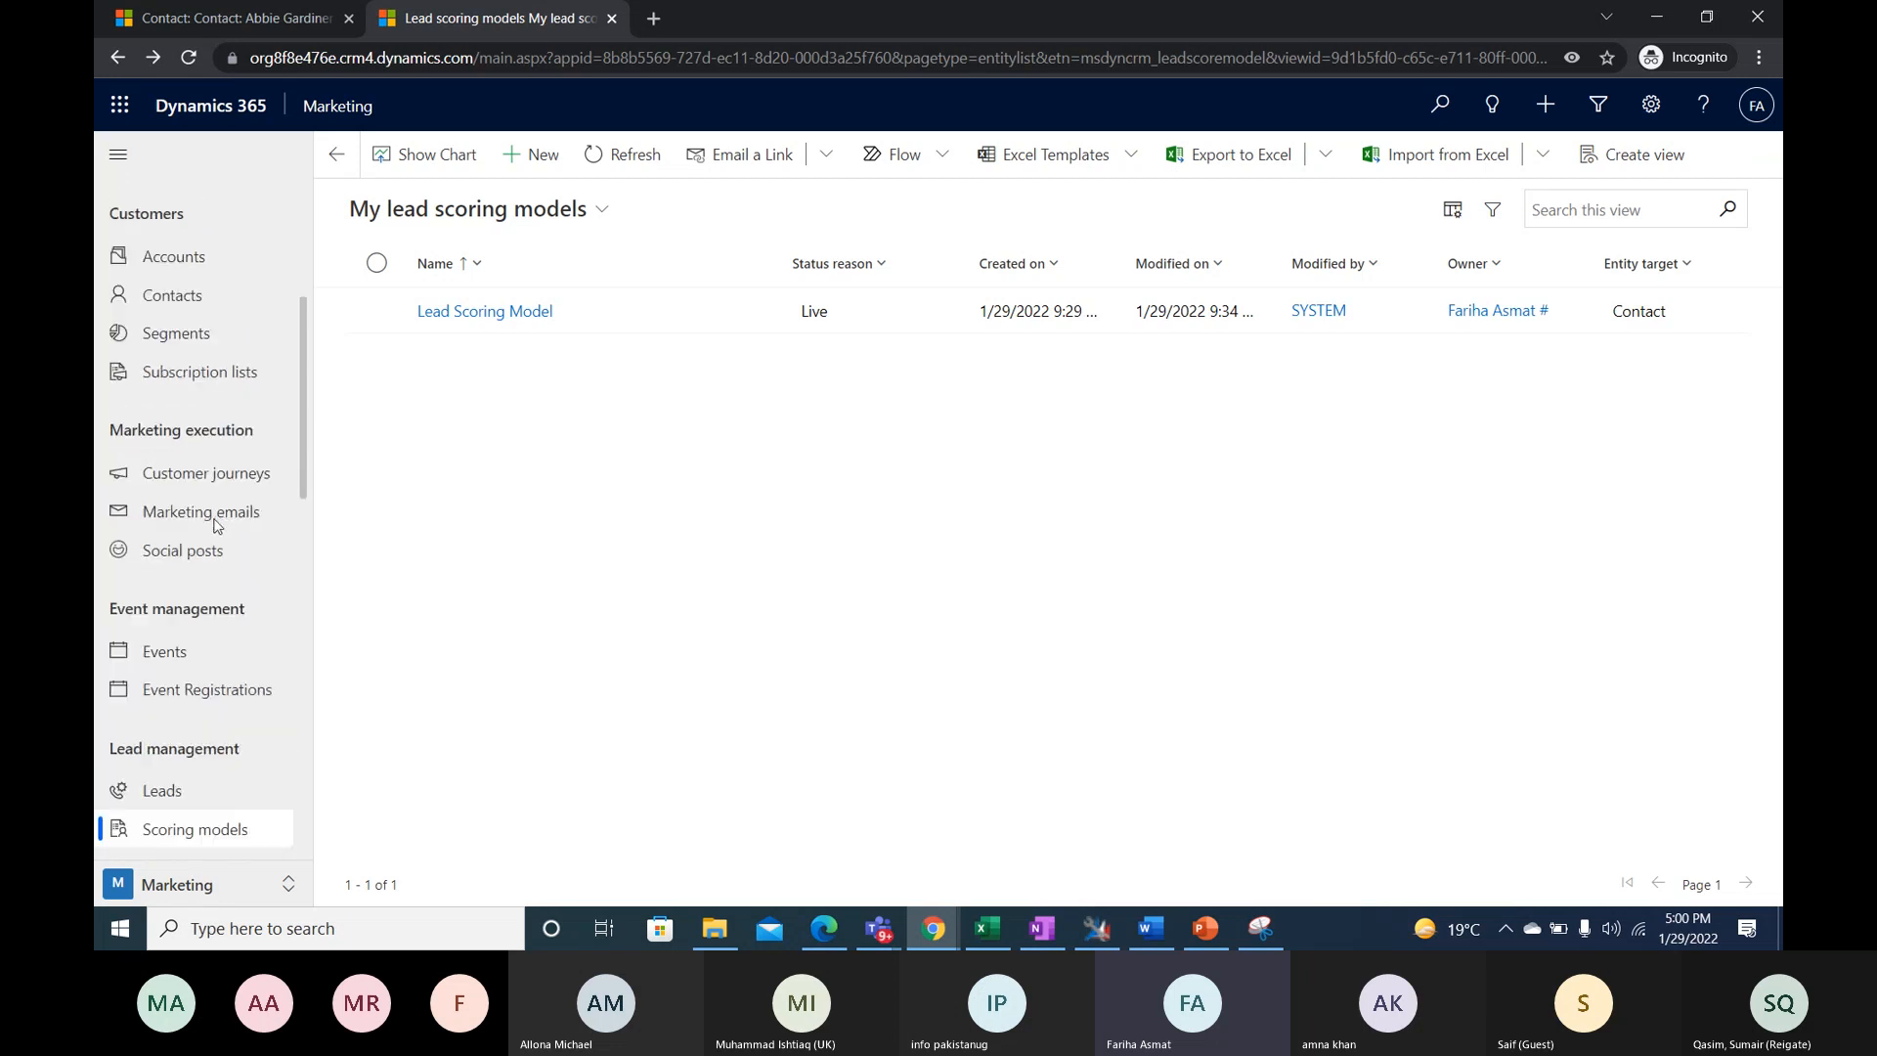
scroll(194, 467, "down", 2)
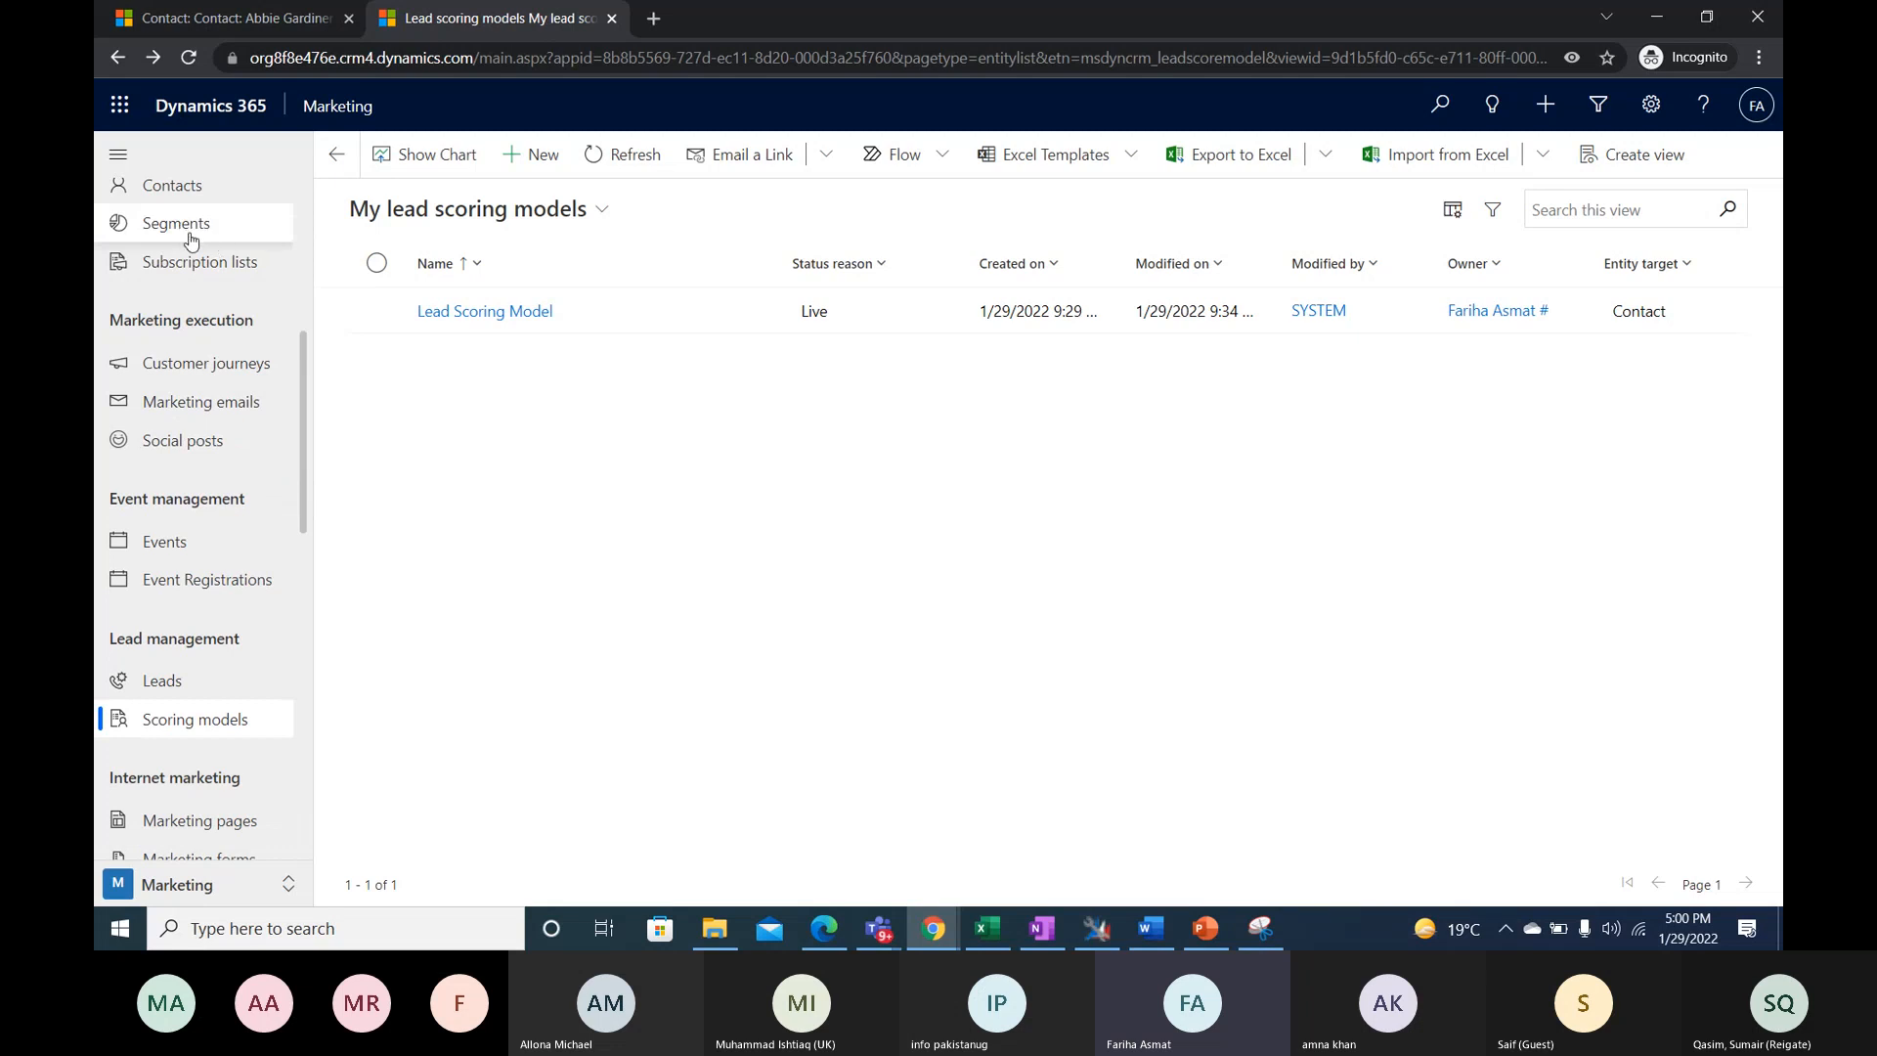
scroll(181, 420, "up", 4)
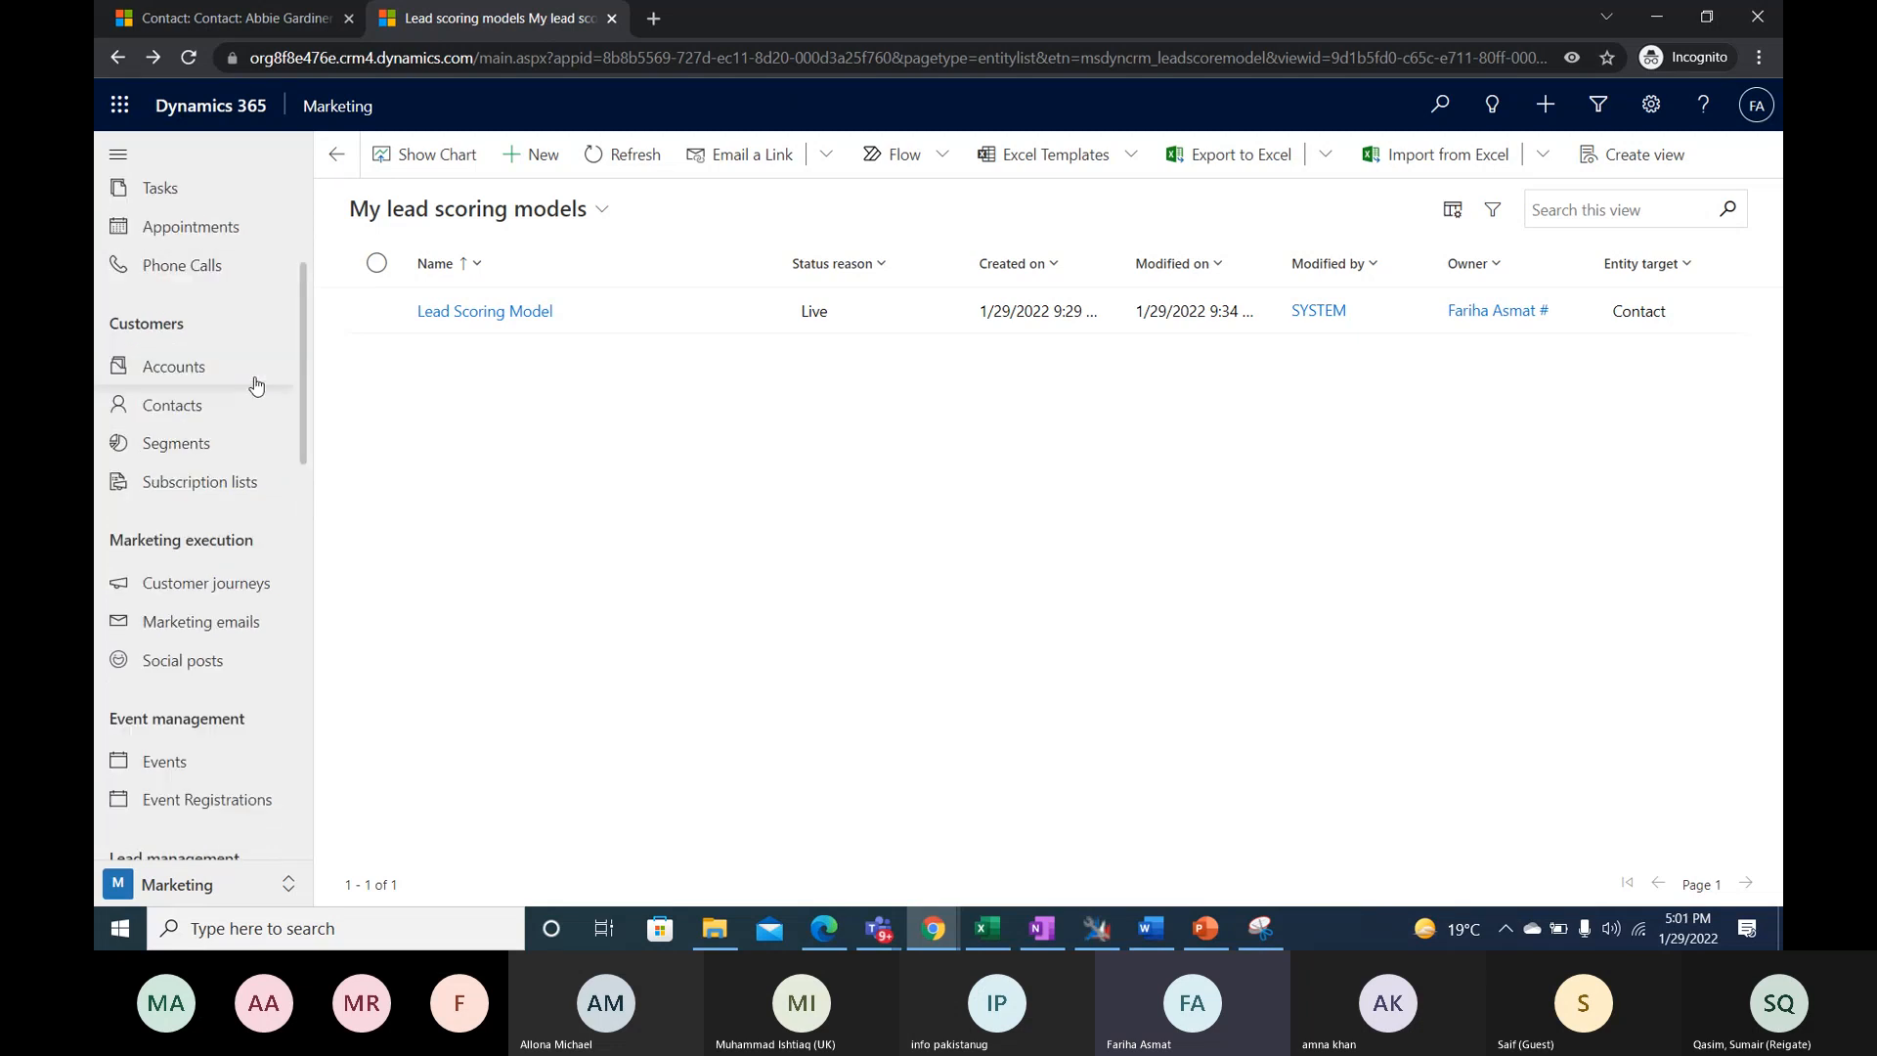
left_click(161, 448)
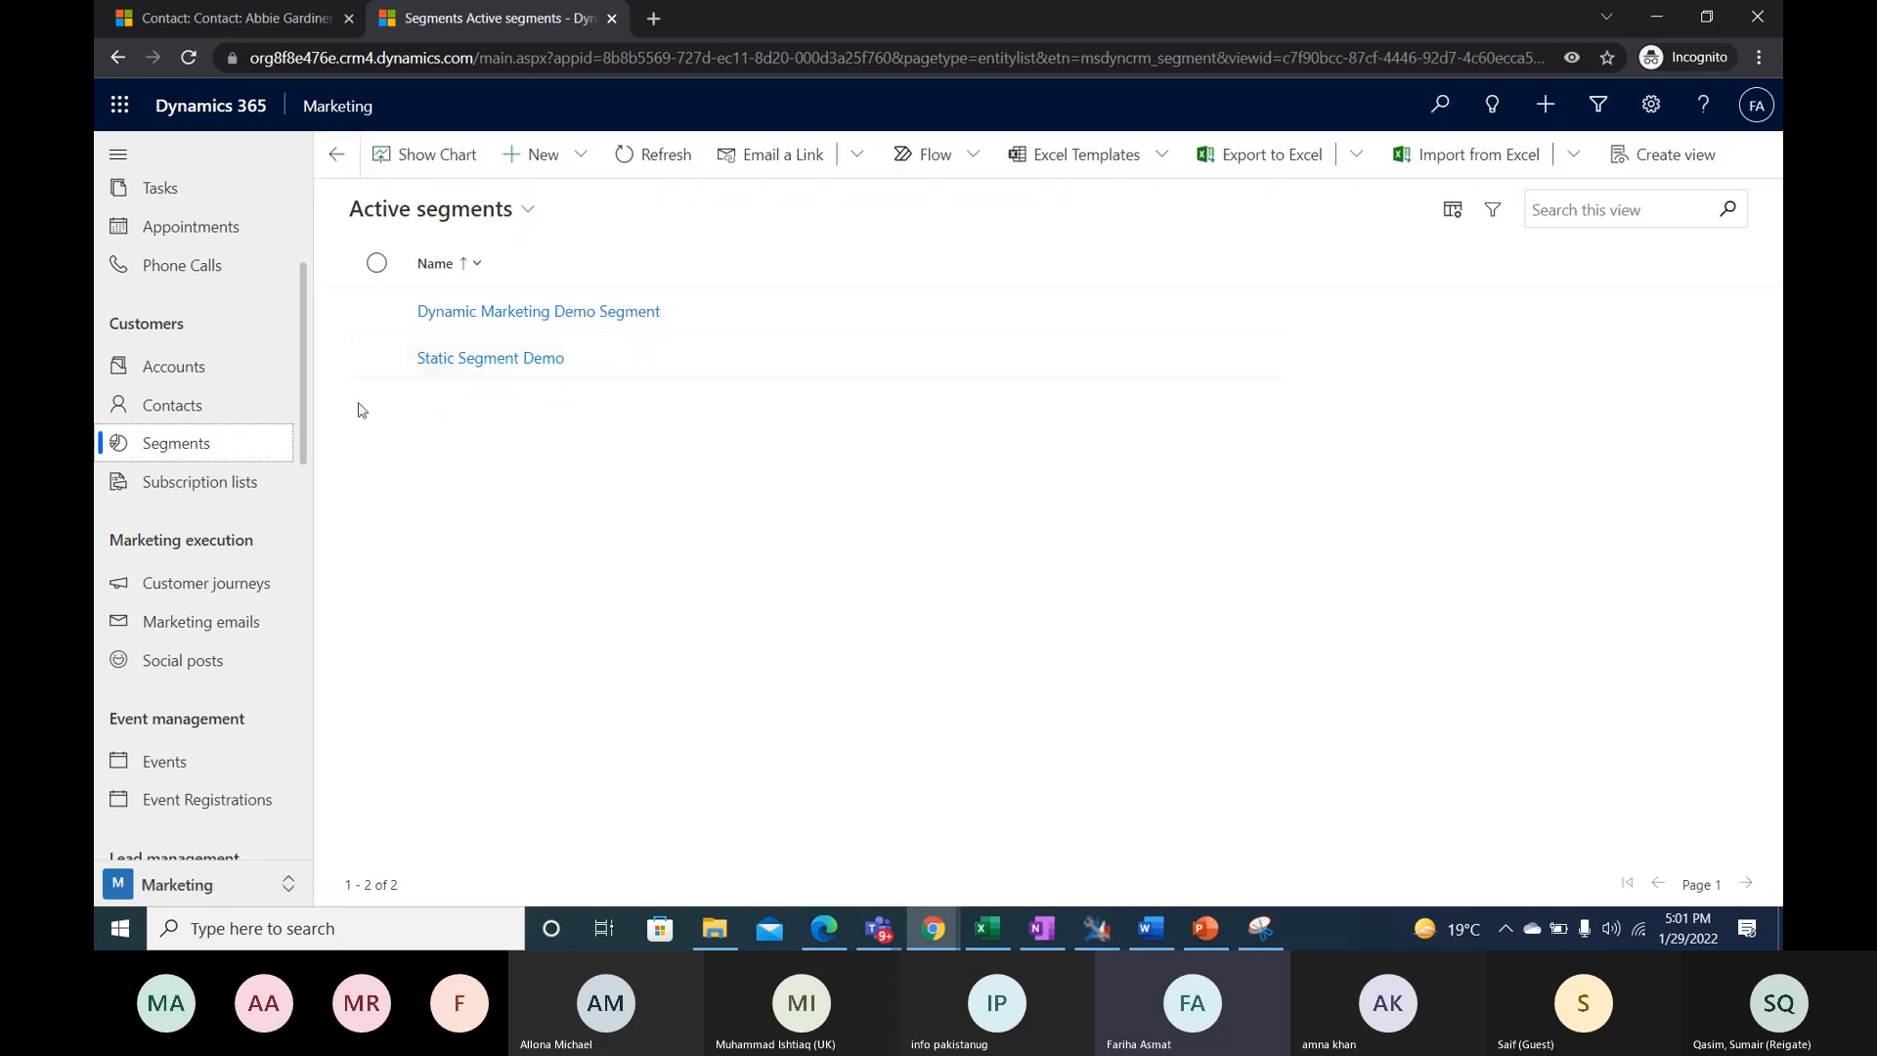
- Go to the marketing emails list and start a new marketing email
scroll(249, 580, "down", 2)
scroll(245, 582, "down", 4)
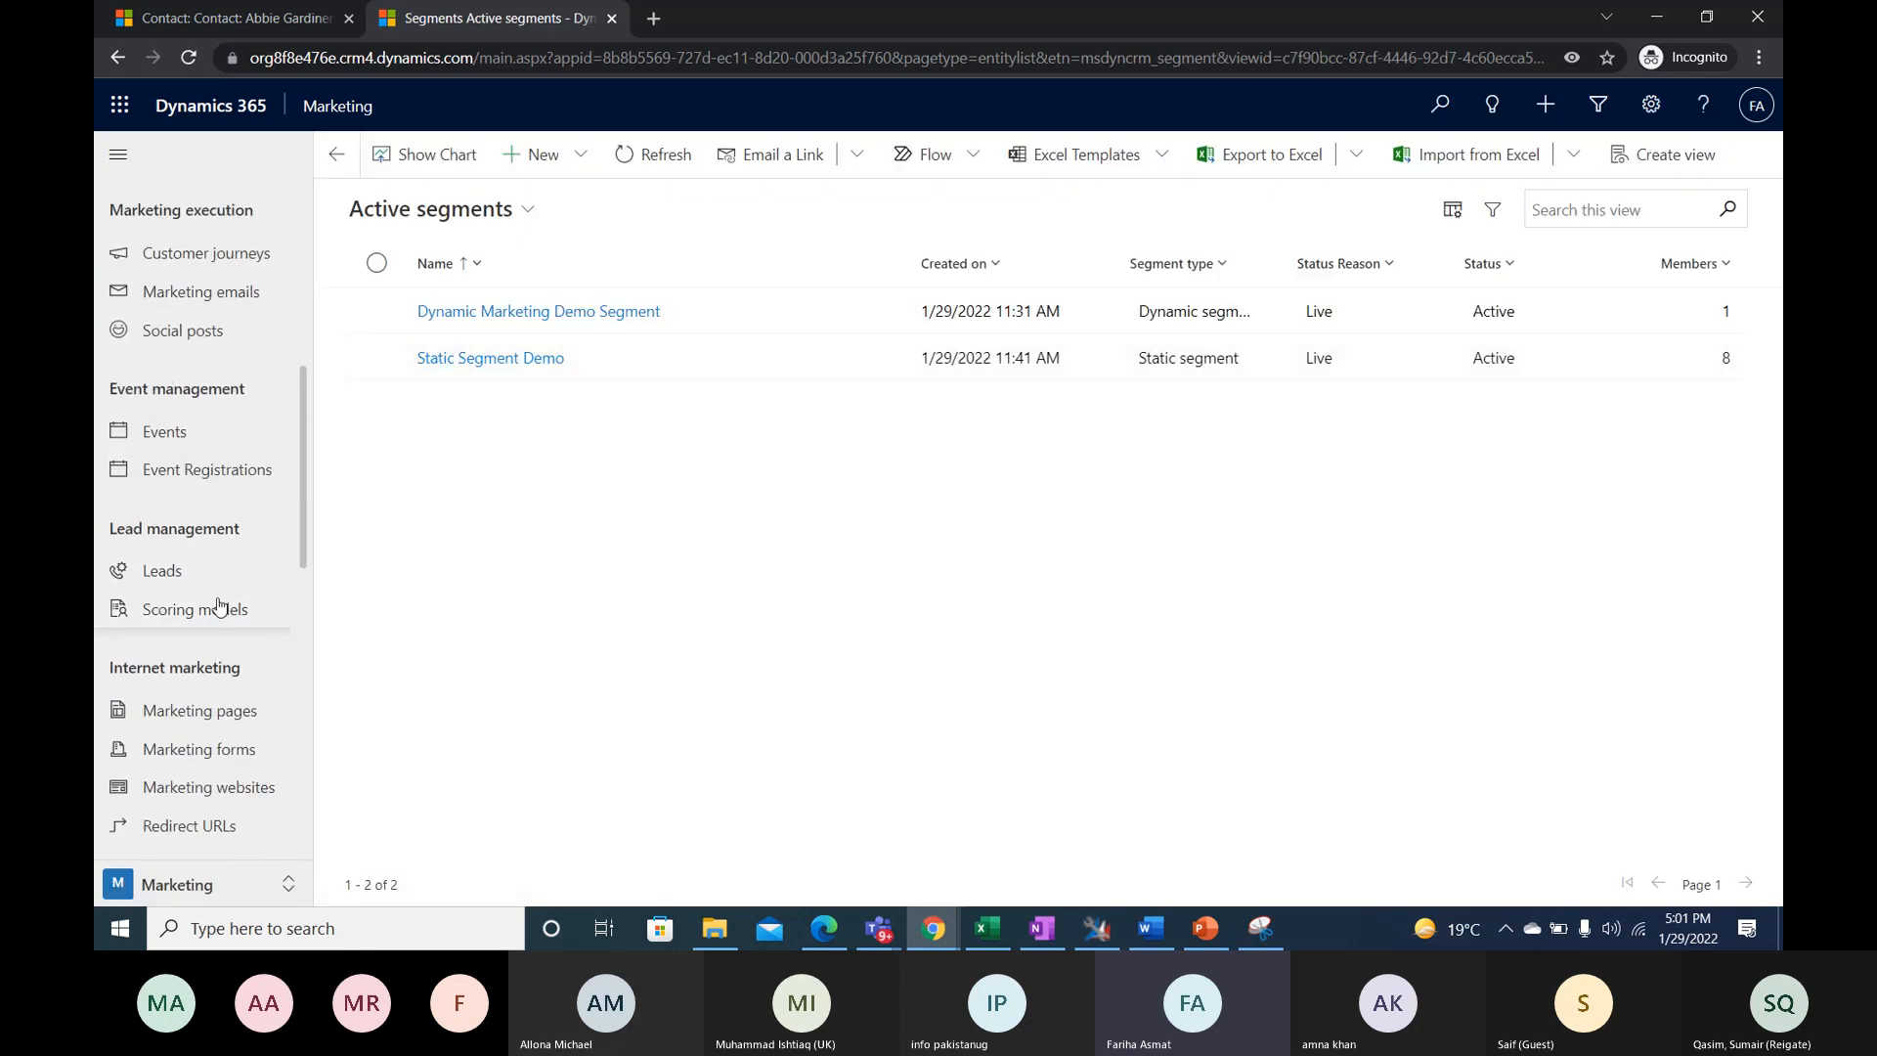
scroll(225, 587, "up", 2)
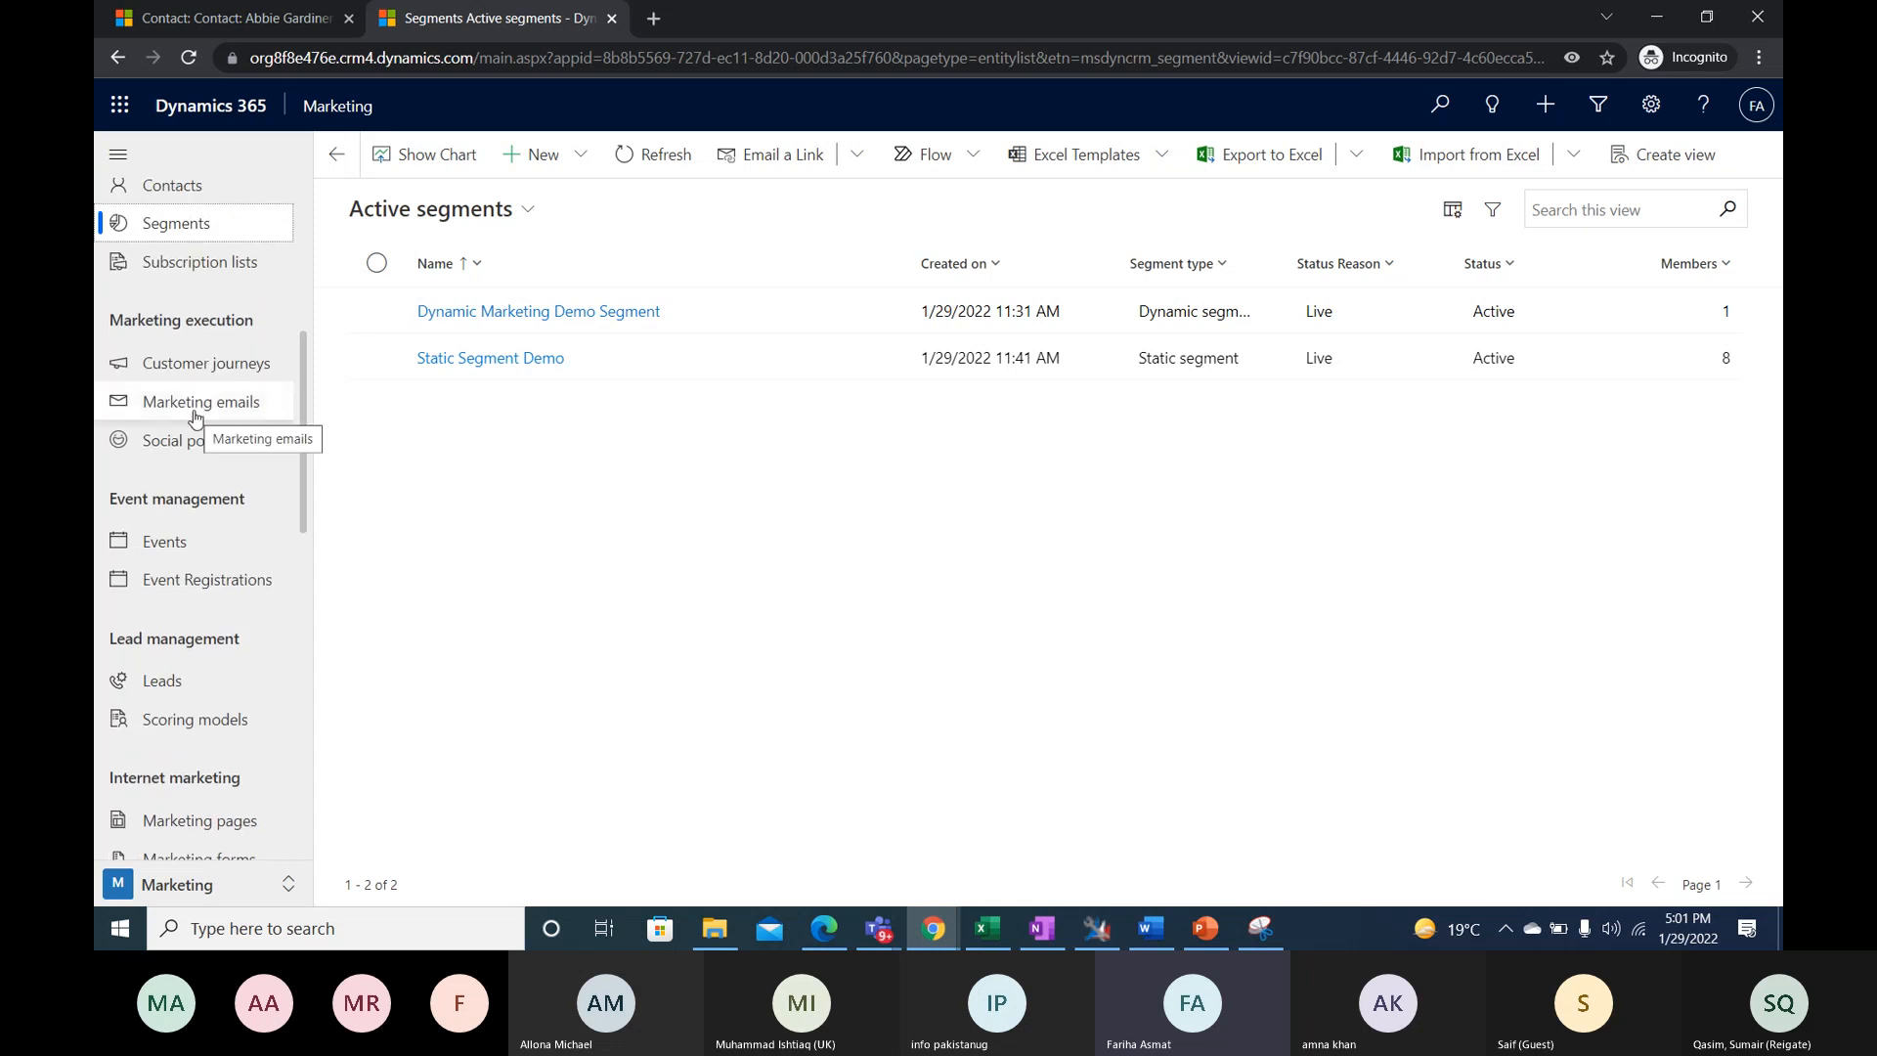
left_click(196, 417)
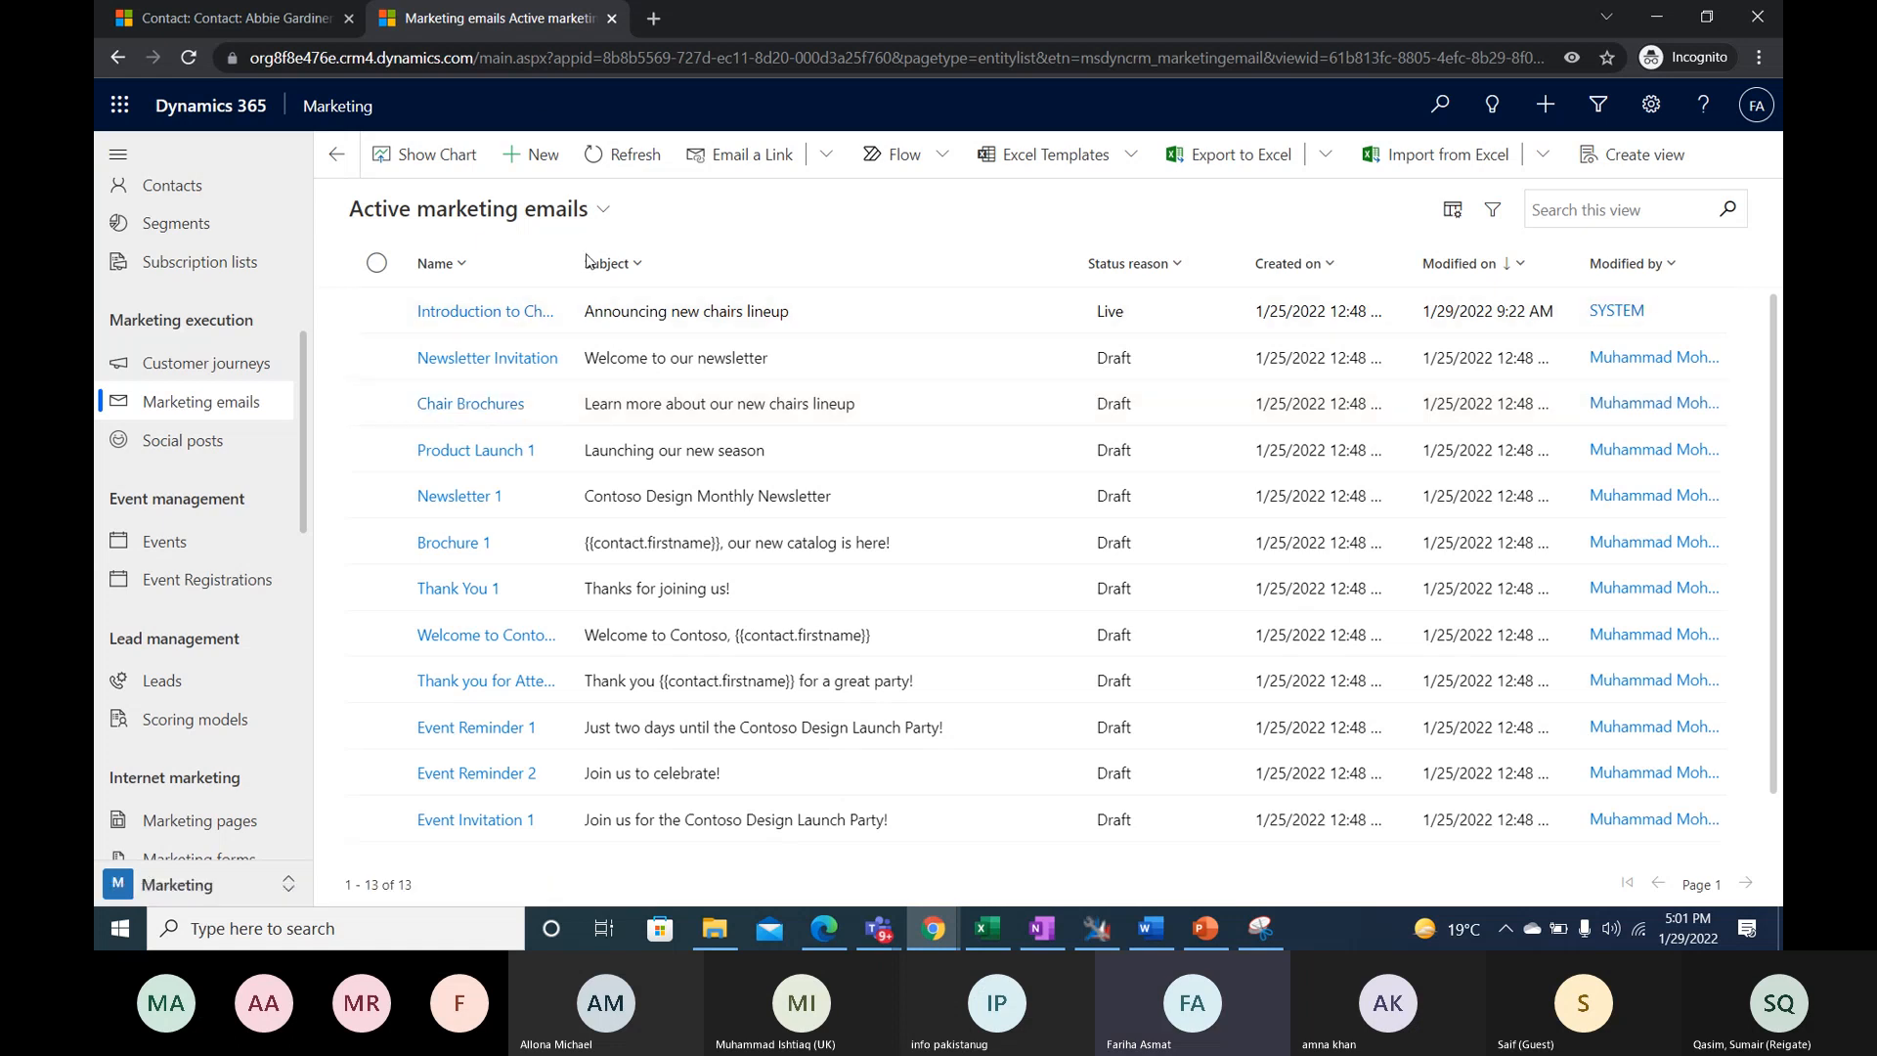
left_click(535, 155)
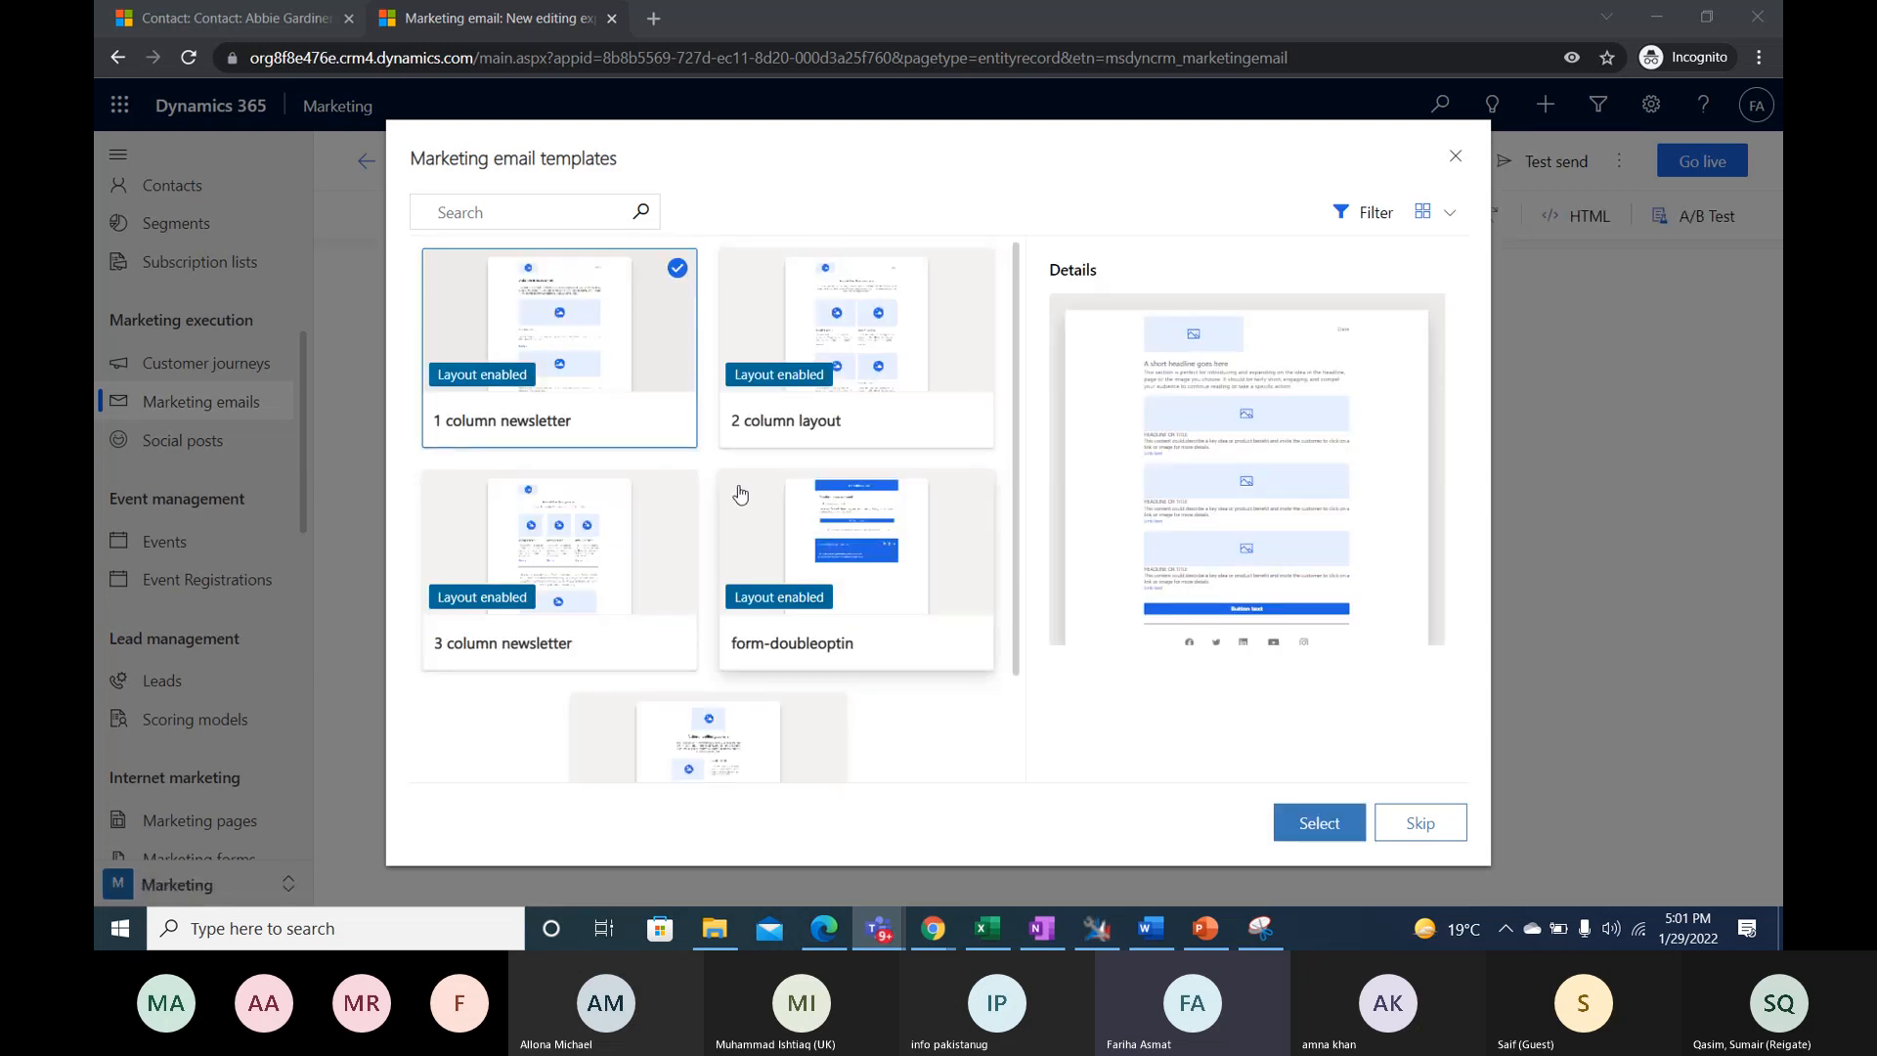
- Review the 3 column newsletter template's preview and details, and base the new marketing email on it
scroll(782, 548, "down", 2)
scroll(843, 598, "up", 2)
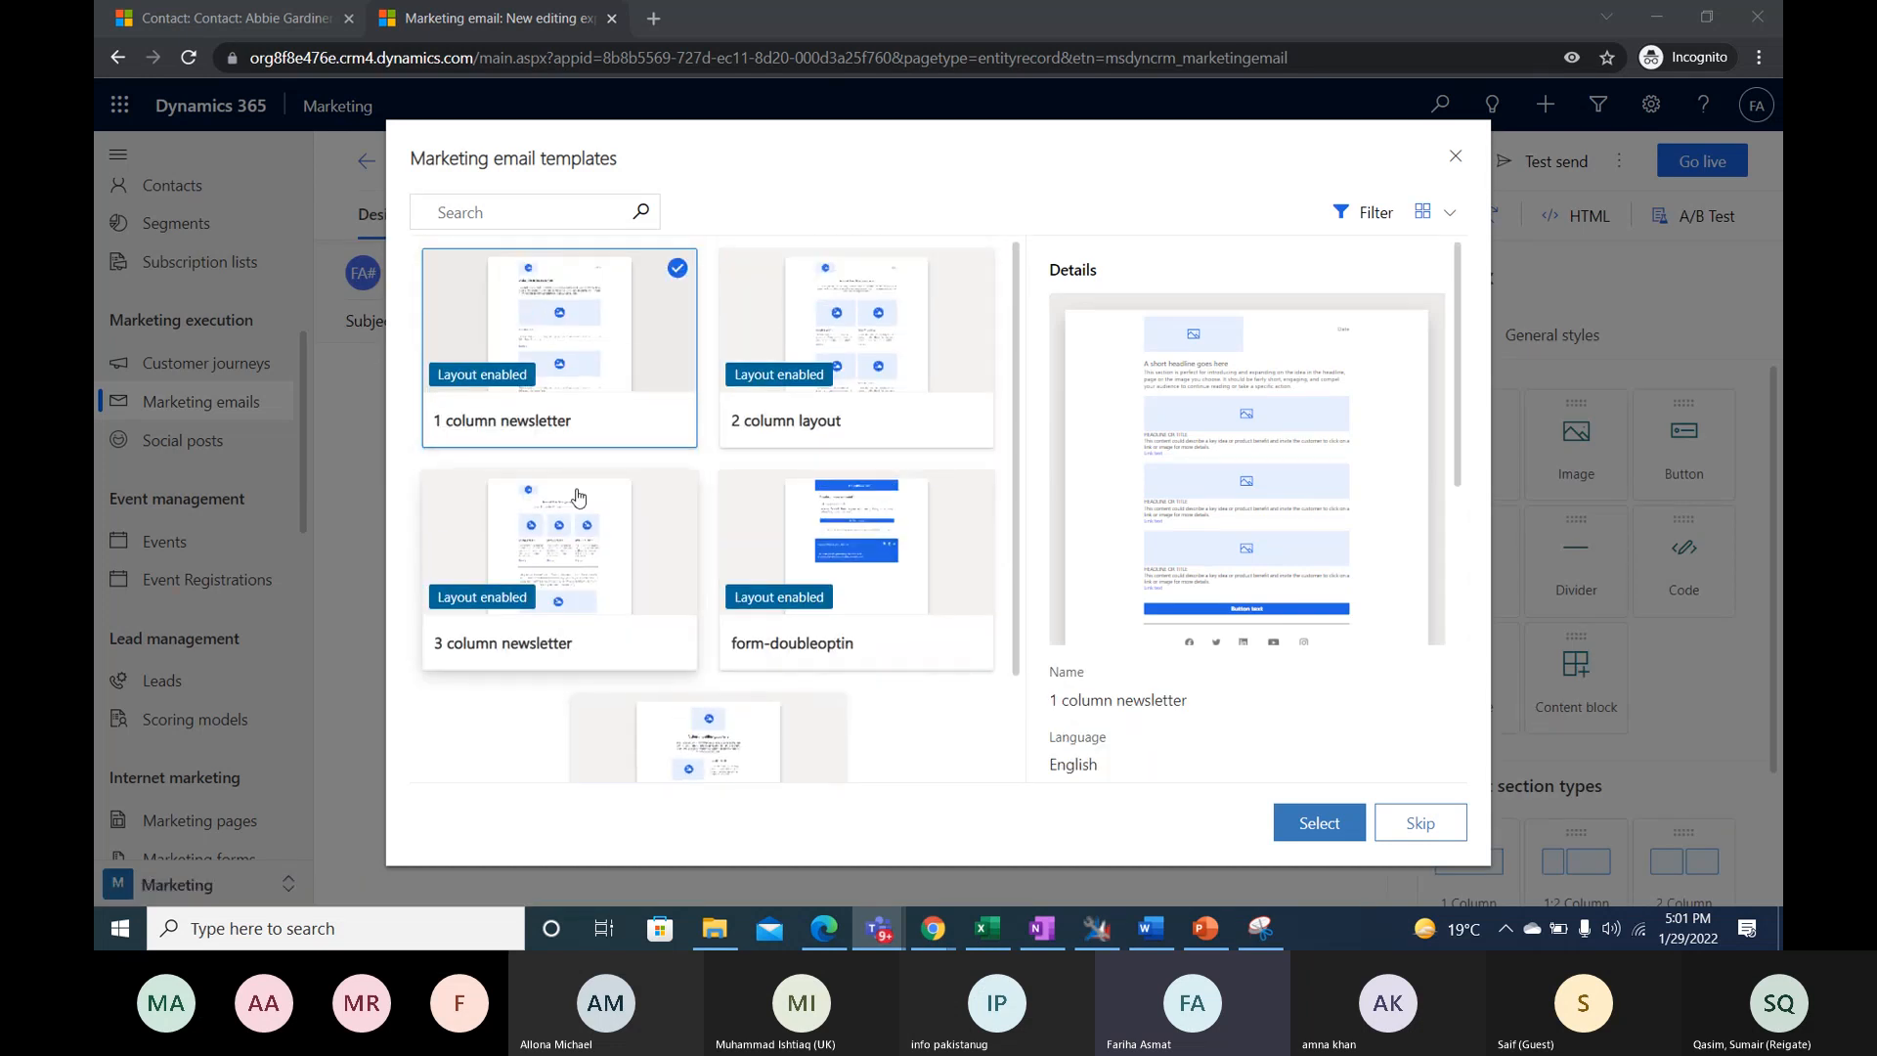
left_click(572, 533)
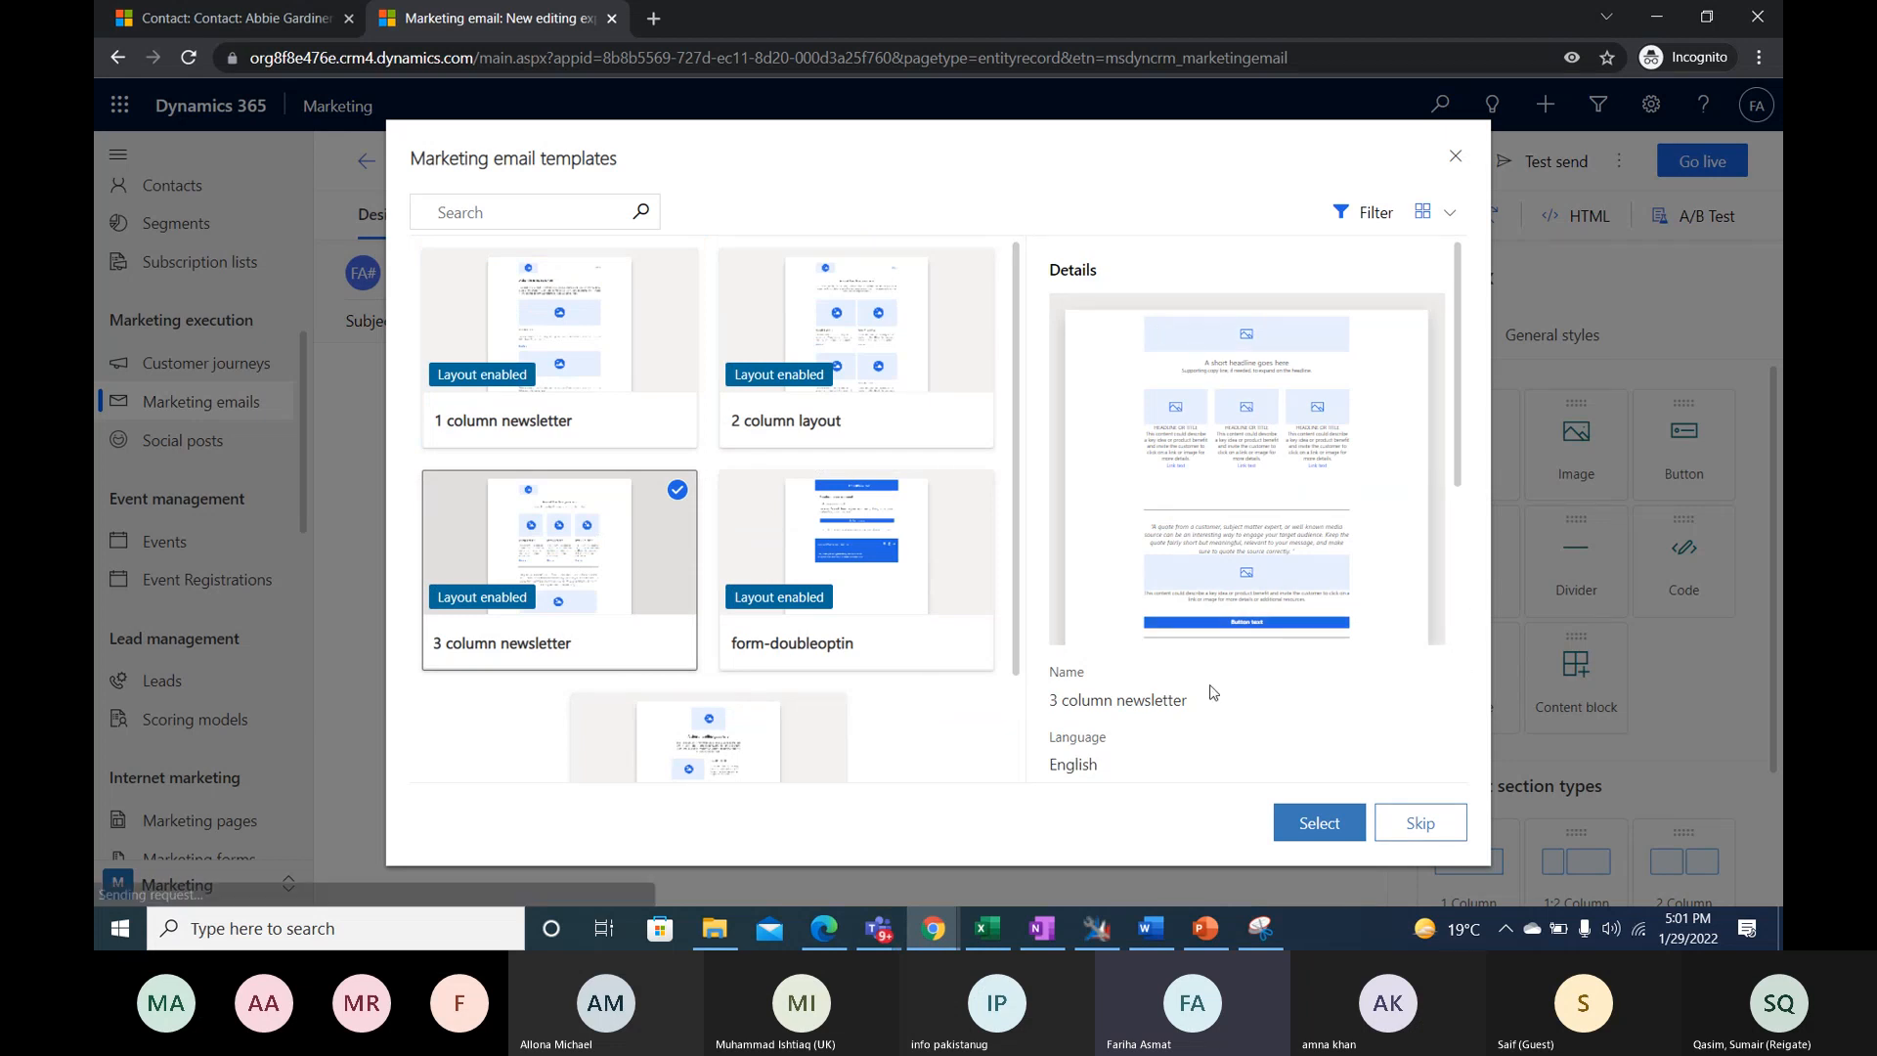
scroll(1125, 567, "down", 2)
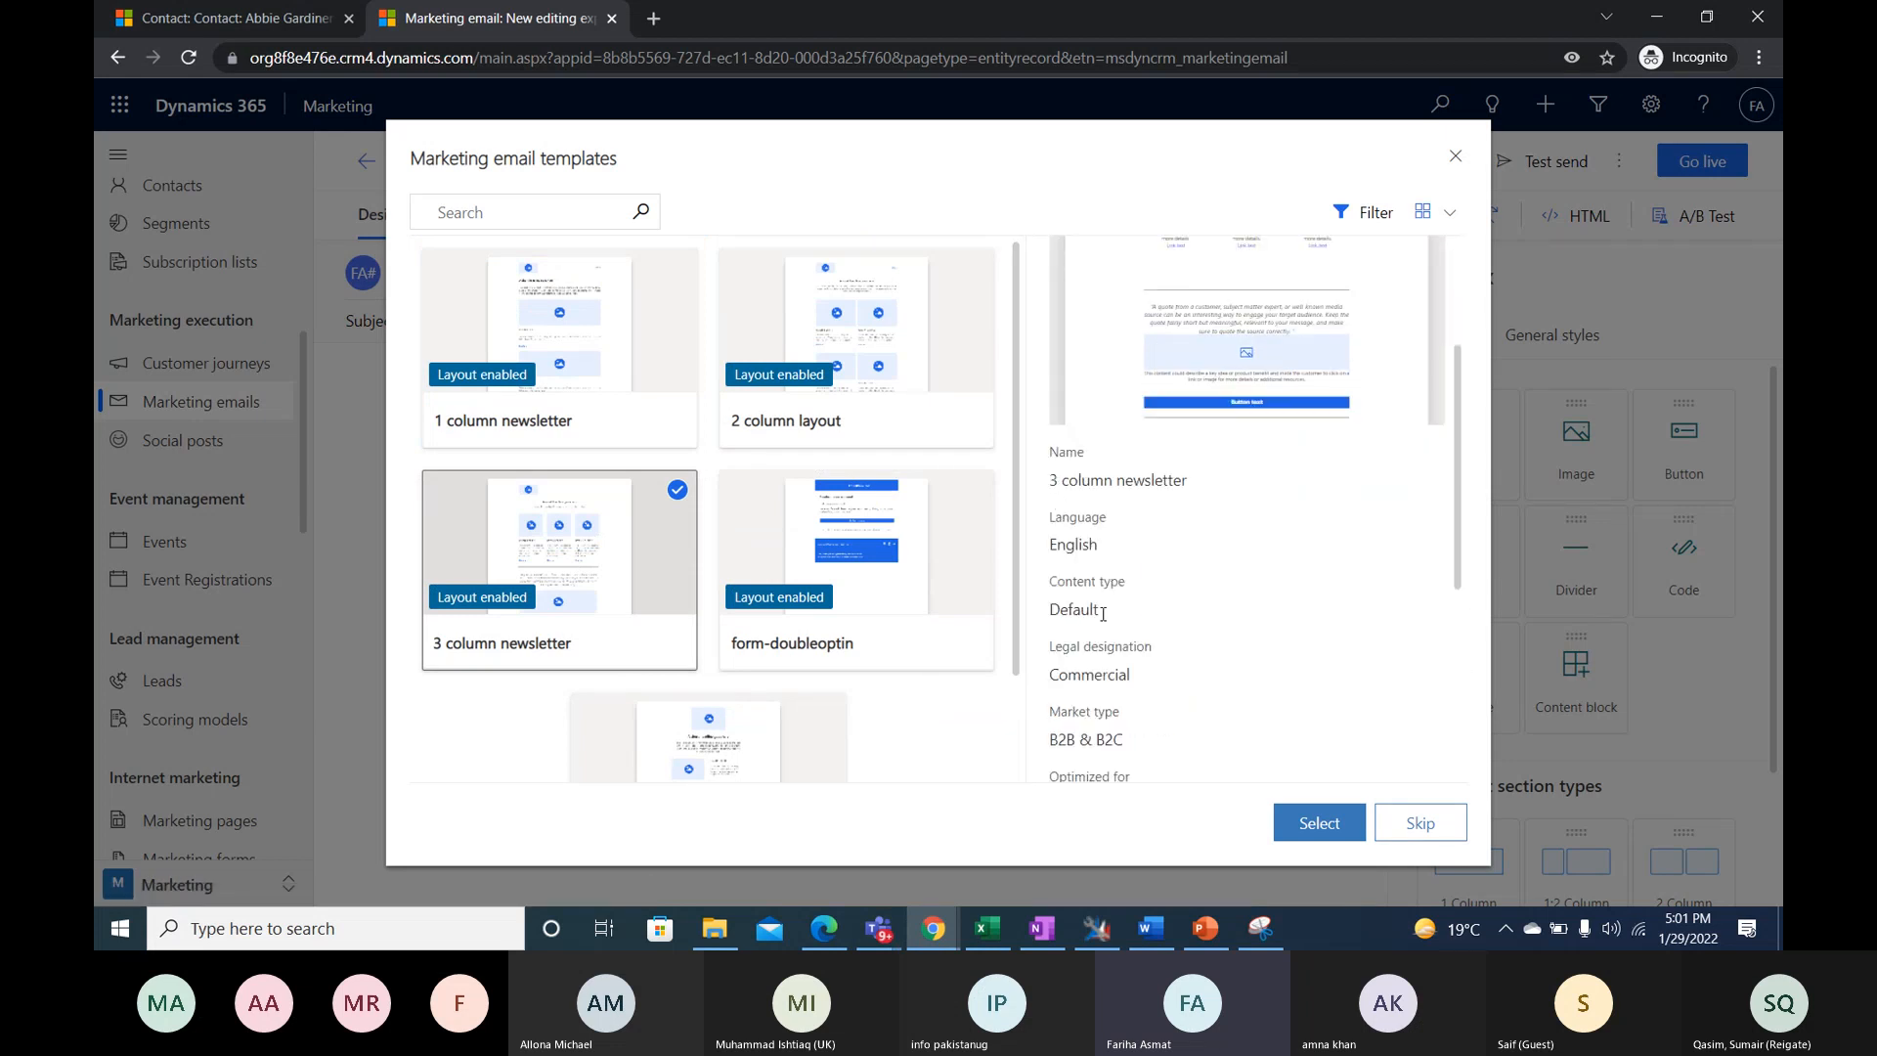
scroll(1121, 675, "down", 1)
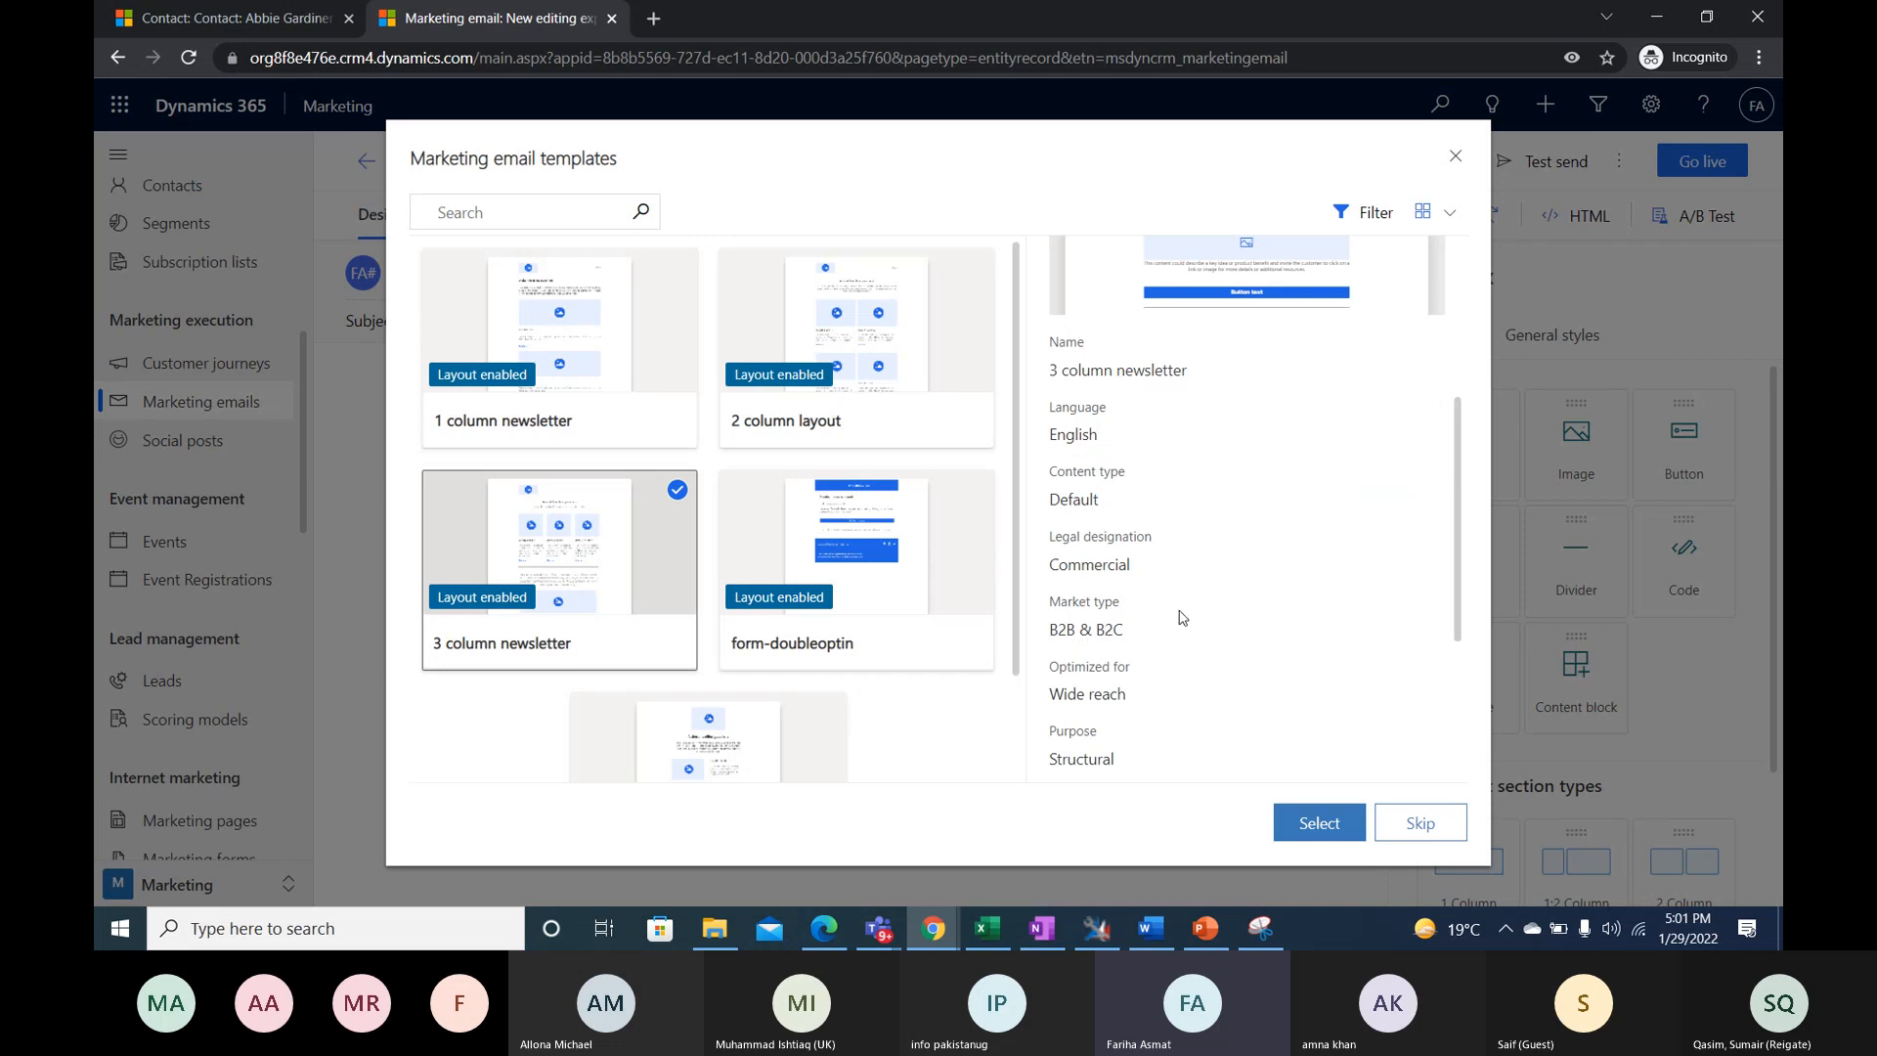
scroll(1295, 616, "up", 3)
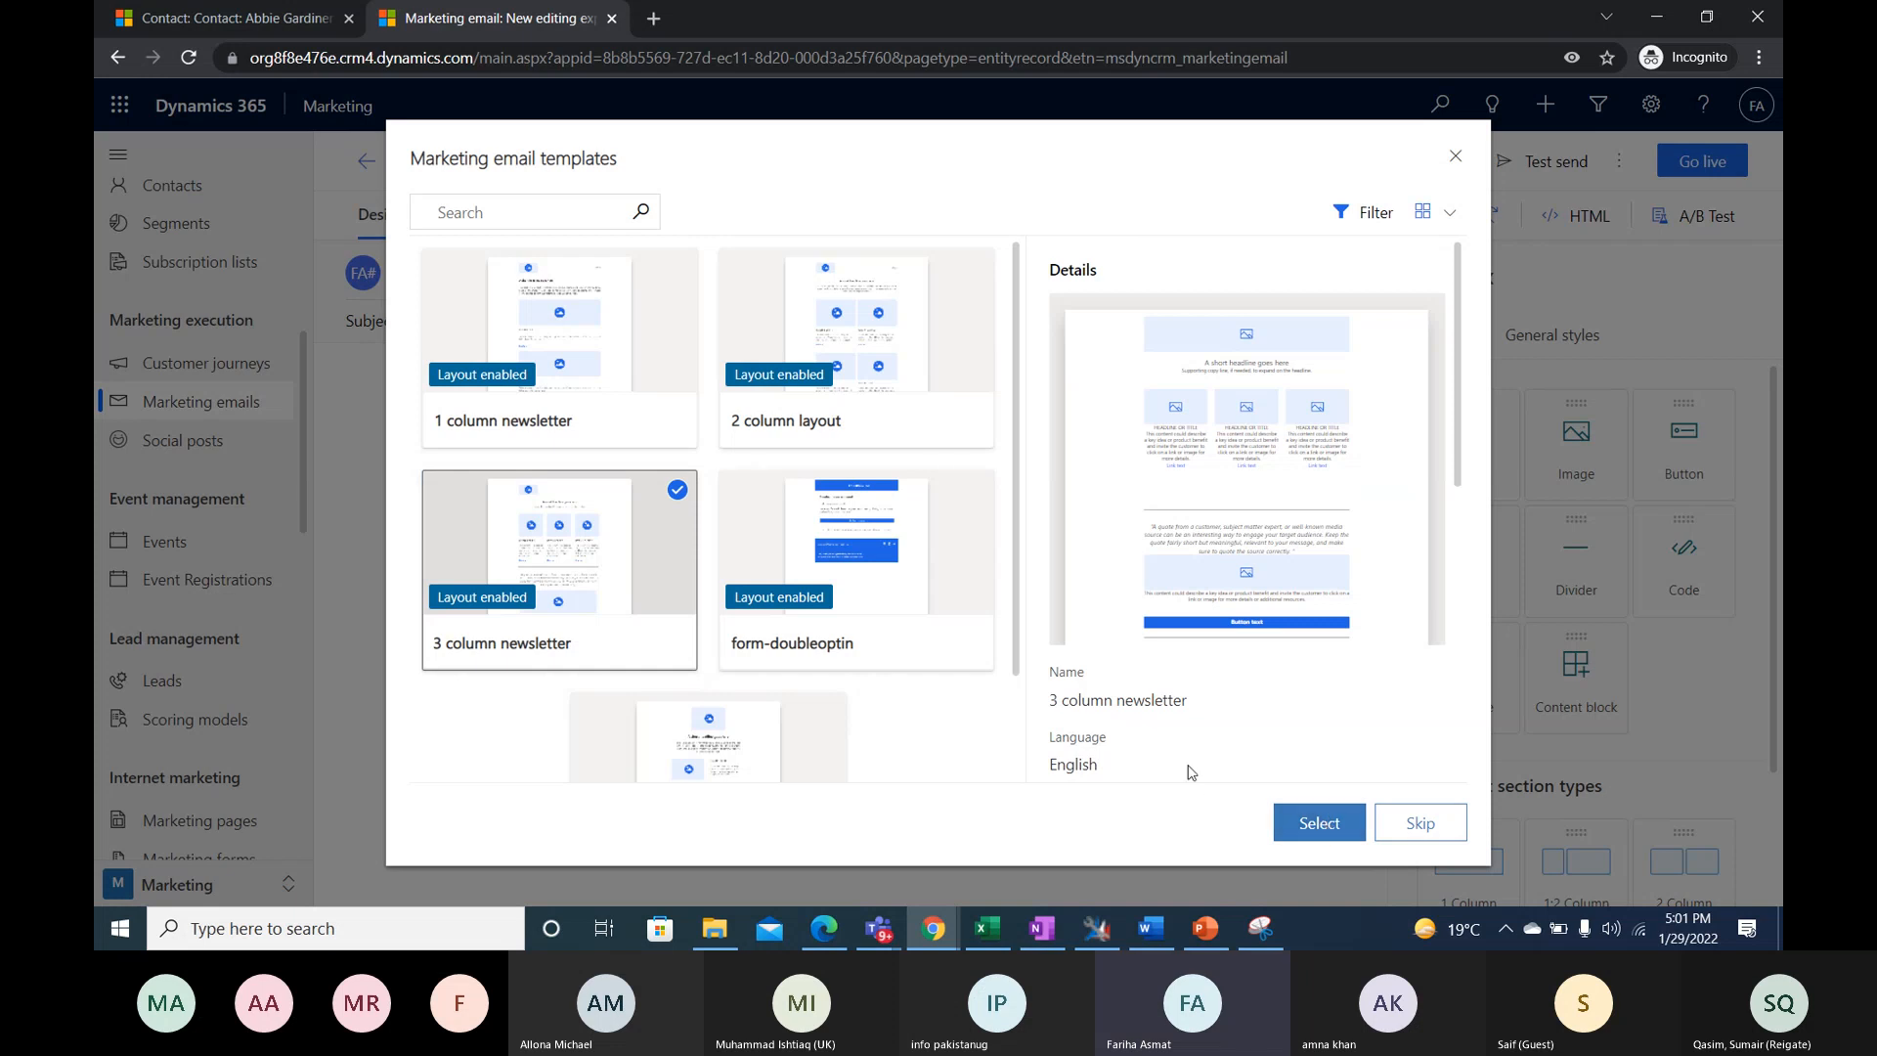
scroll(1283, 738, "down", 3)
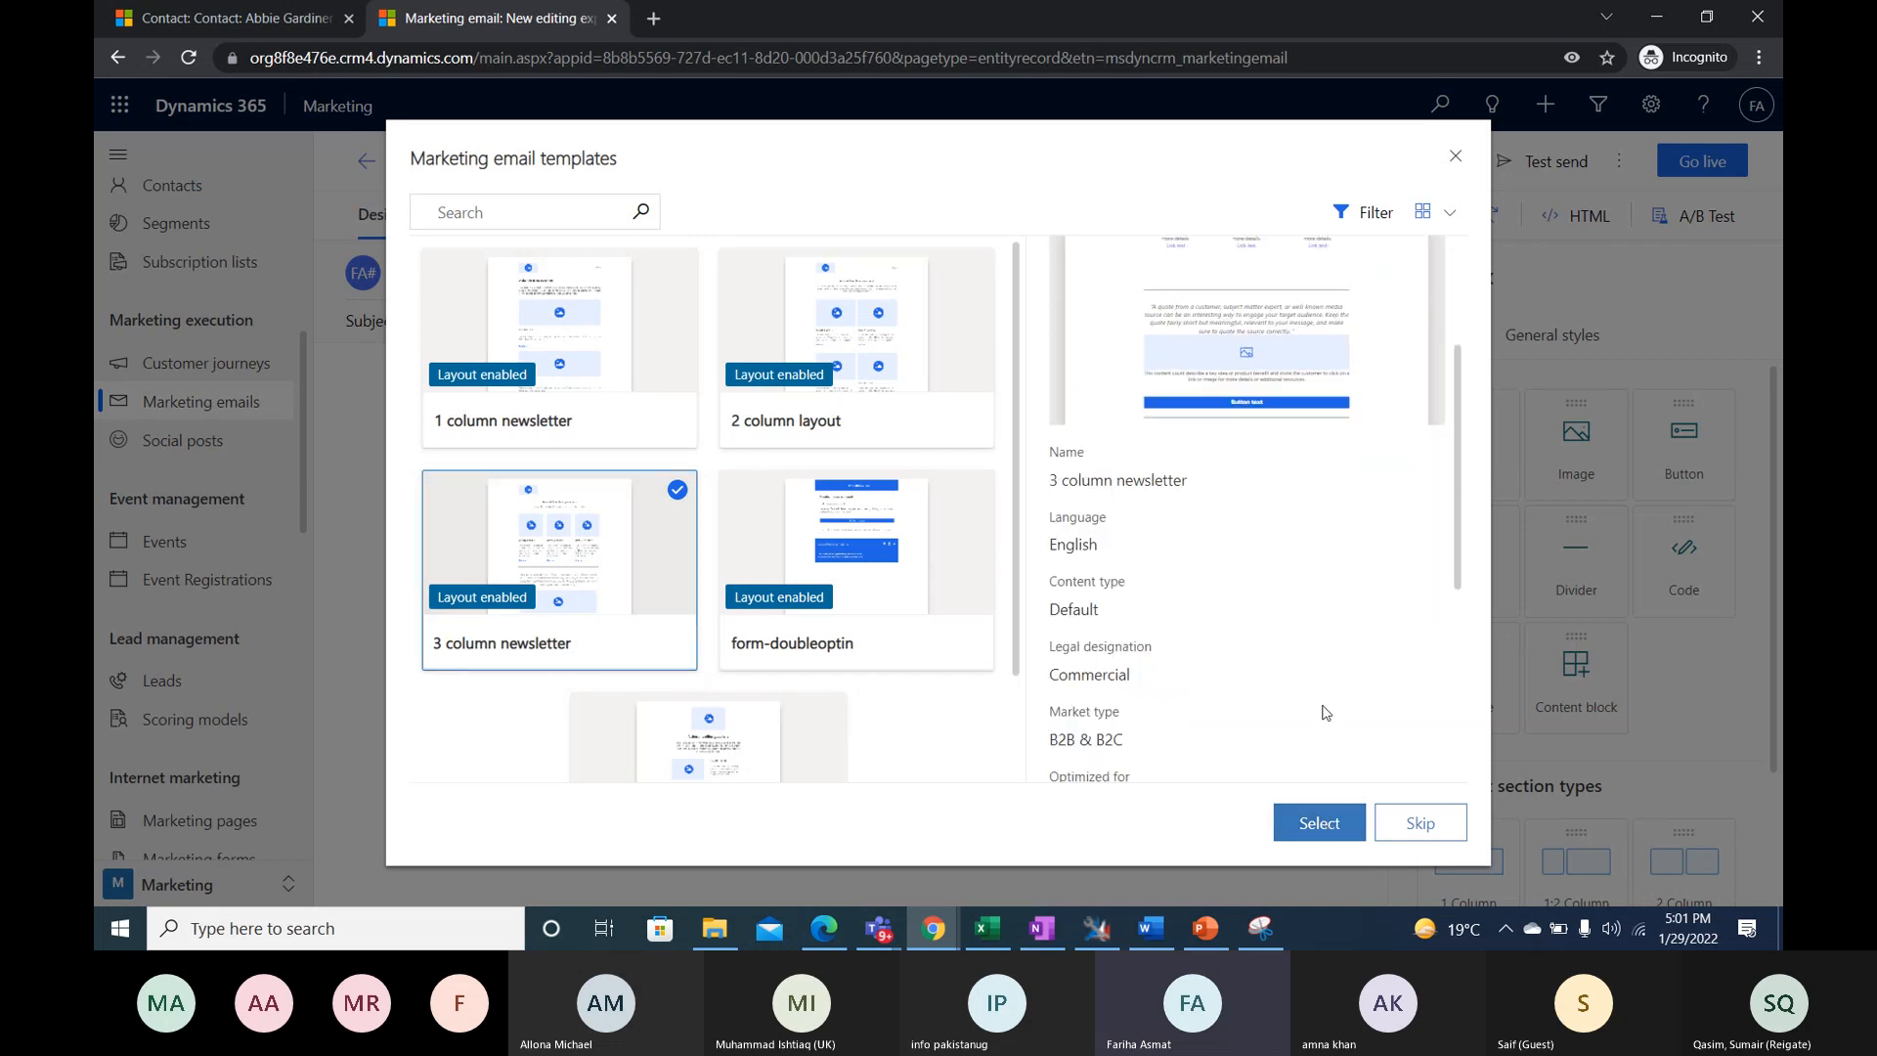
left_click(1326, 832)
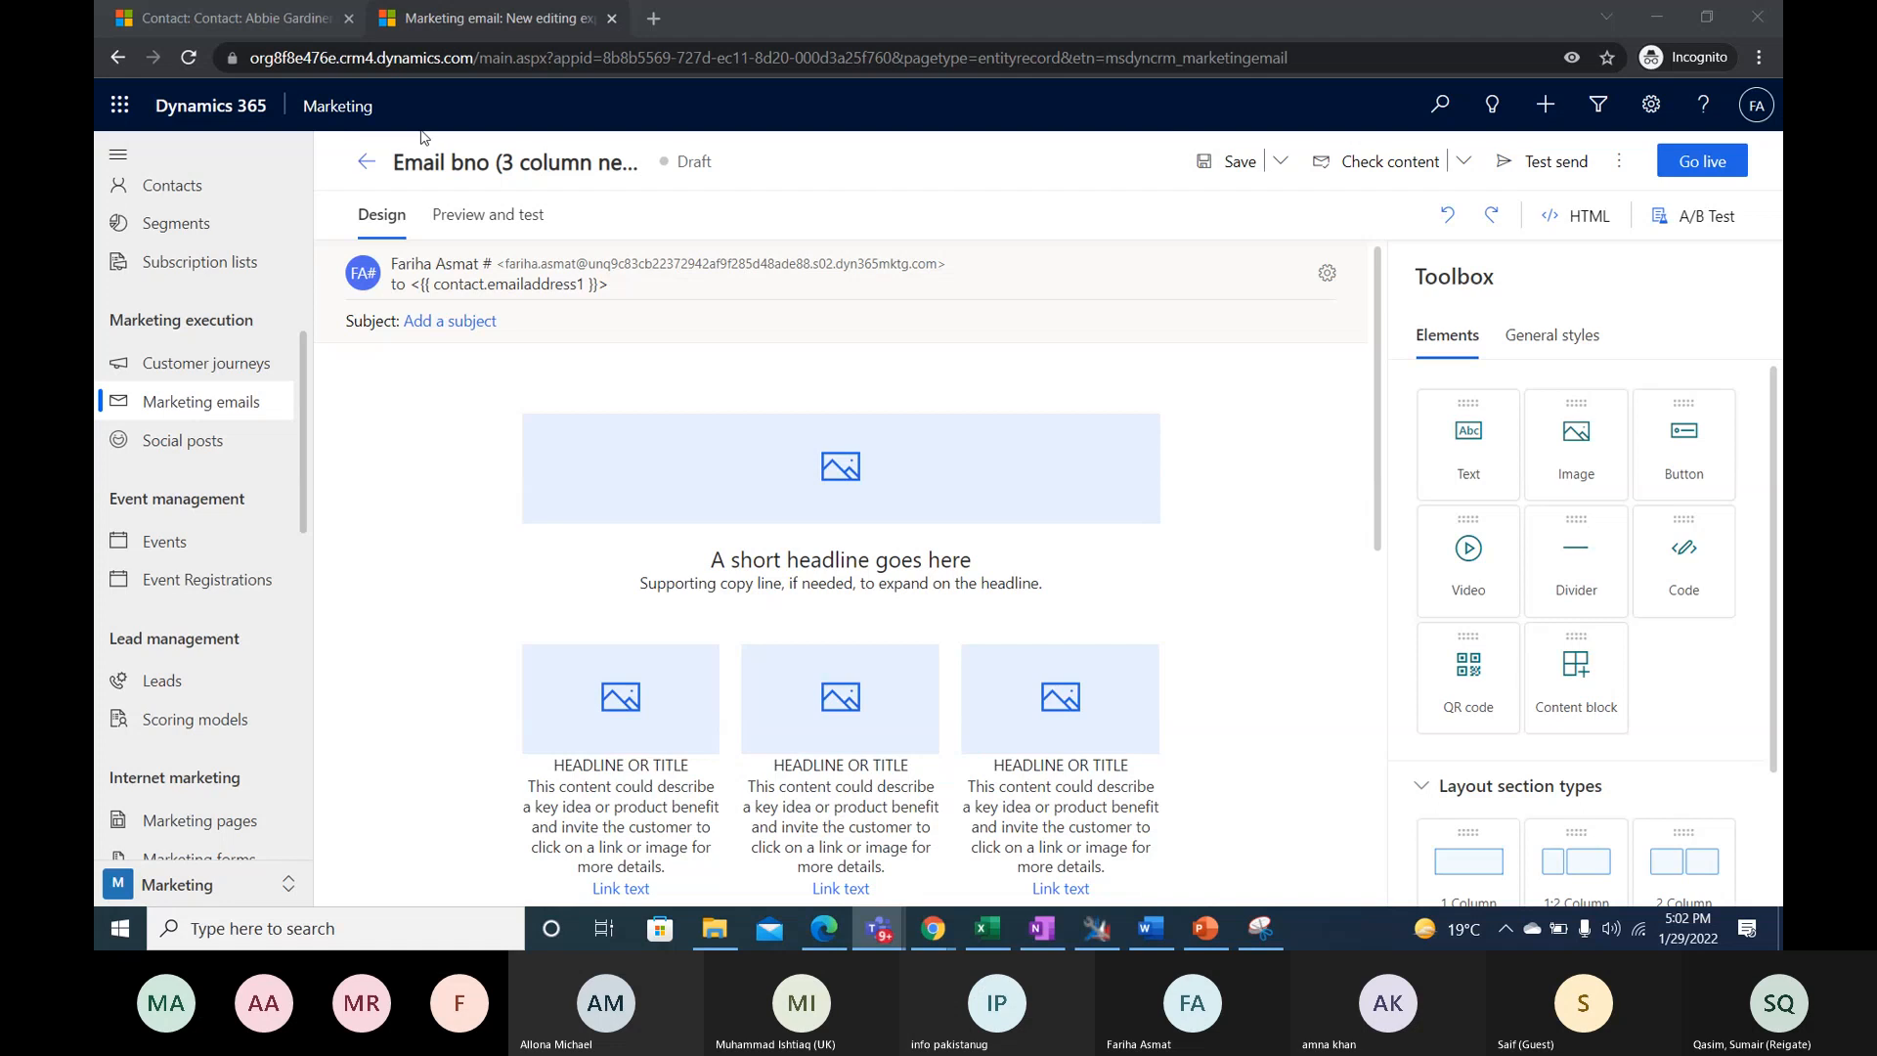
- Rename the new marketing email as "NewsLetter Demo"
left_click(469, 161)
type("NewsLetter Demo")
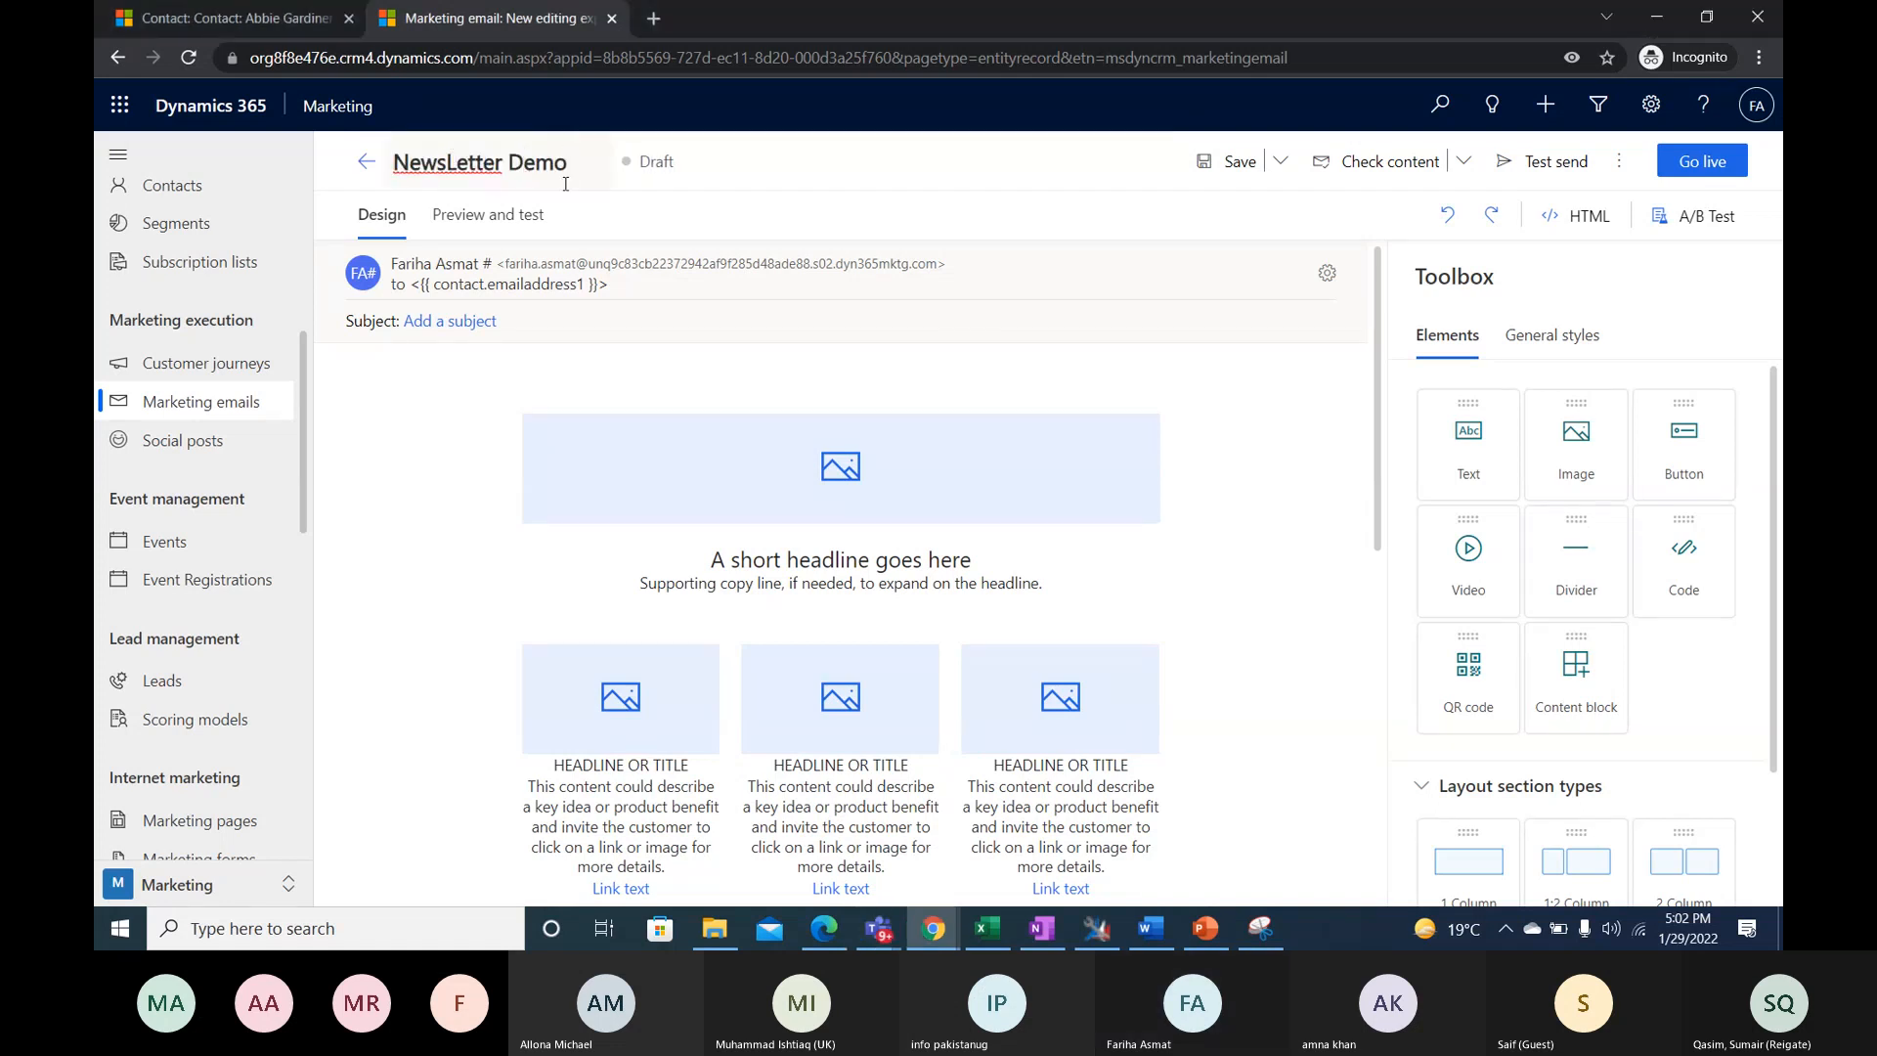
left_click(836, 341)
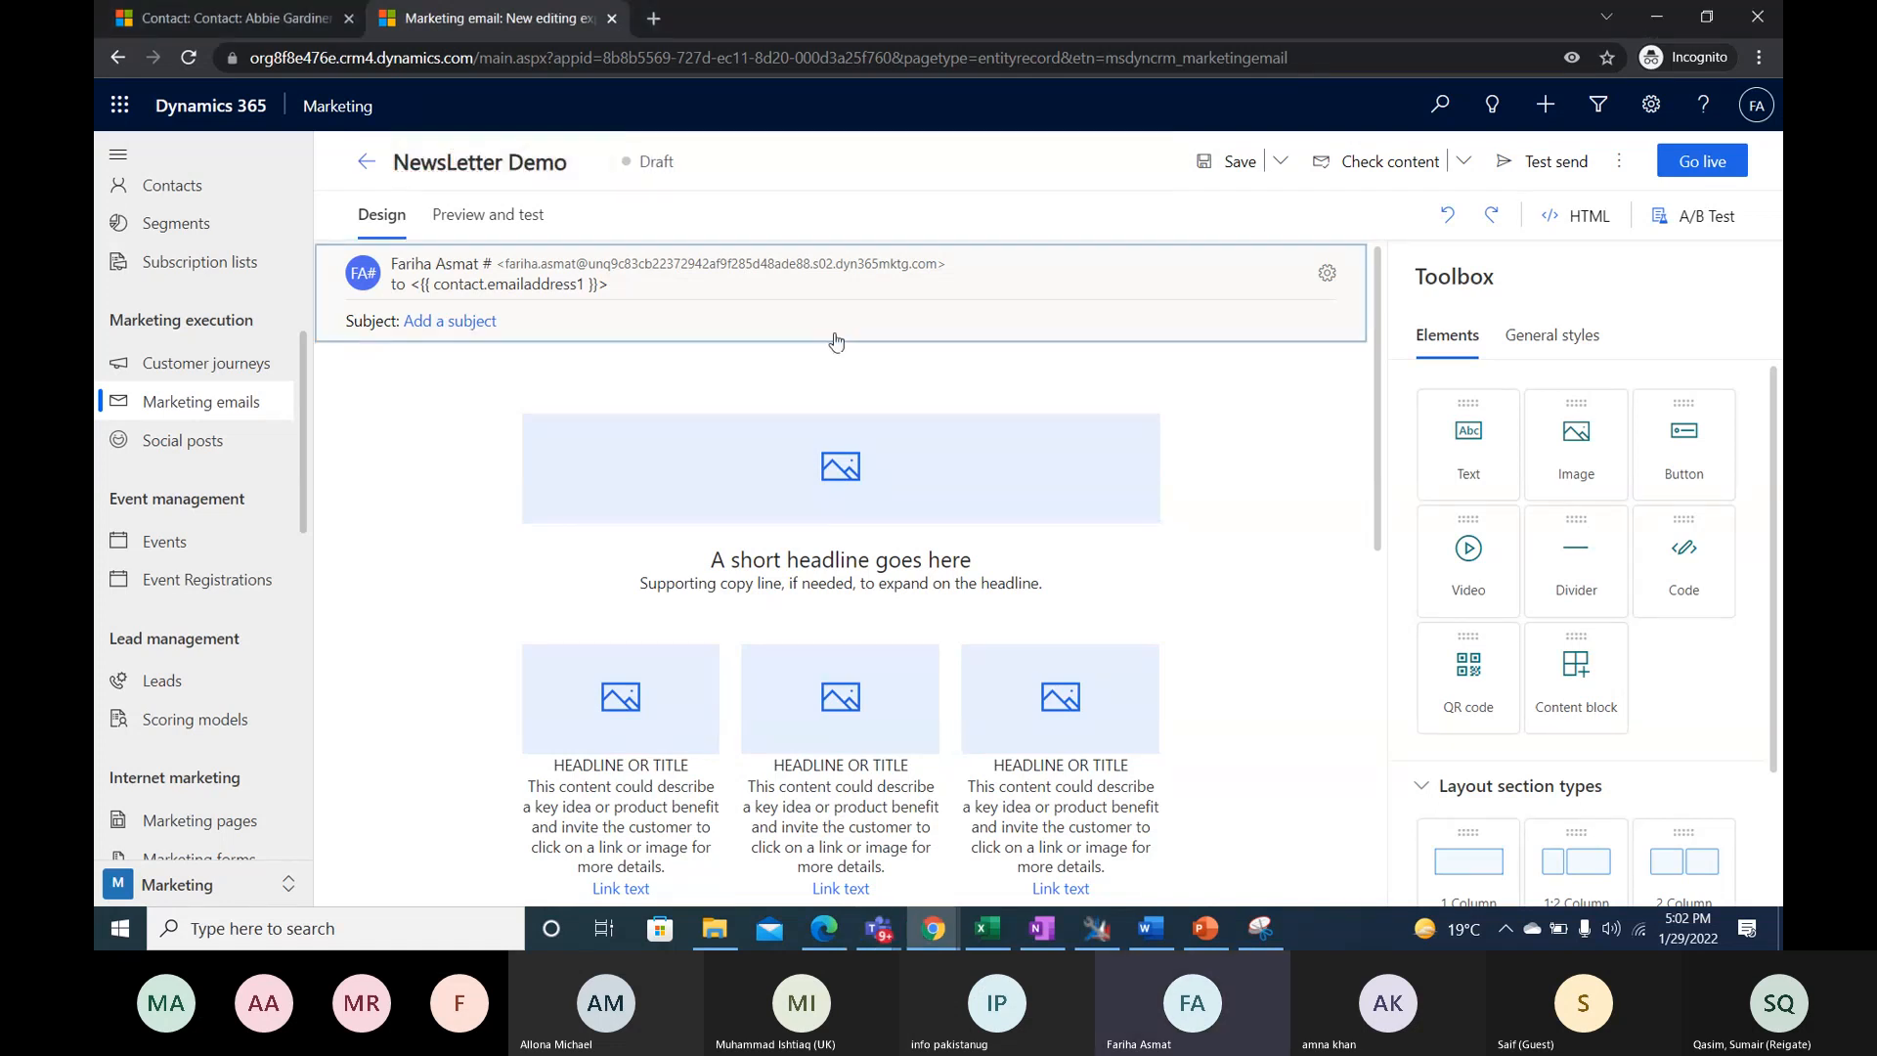
scroll(838, 344, "down", 1)
scroll(1271, 420, "up", 1)
left_click(1171, 447)
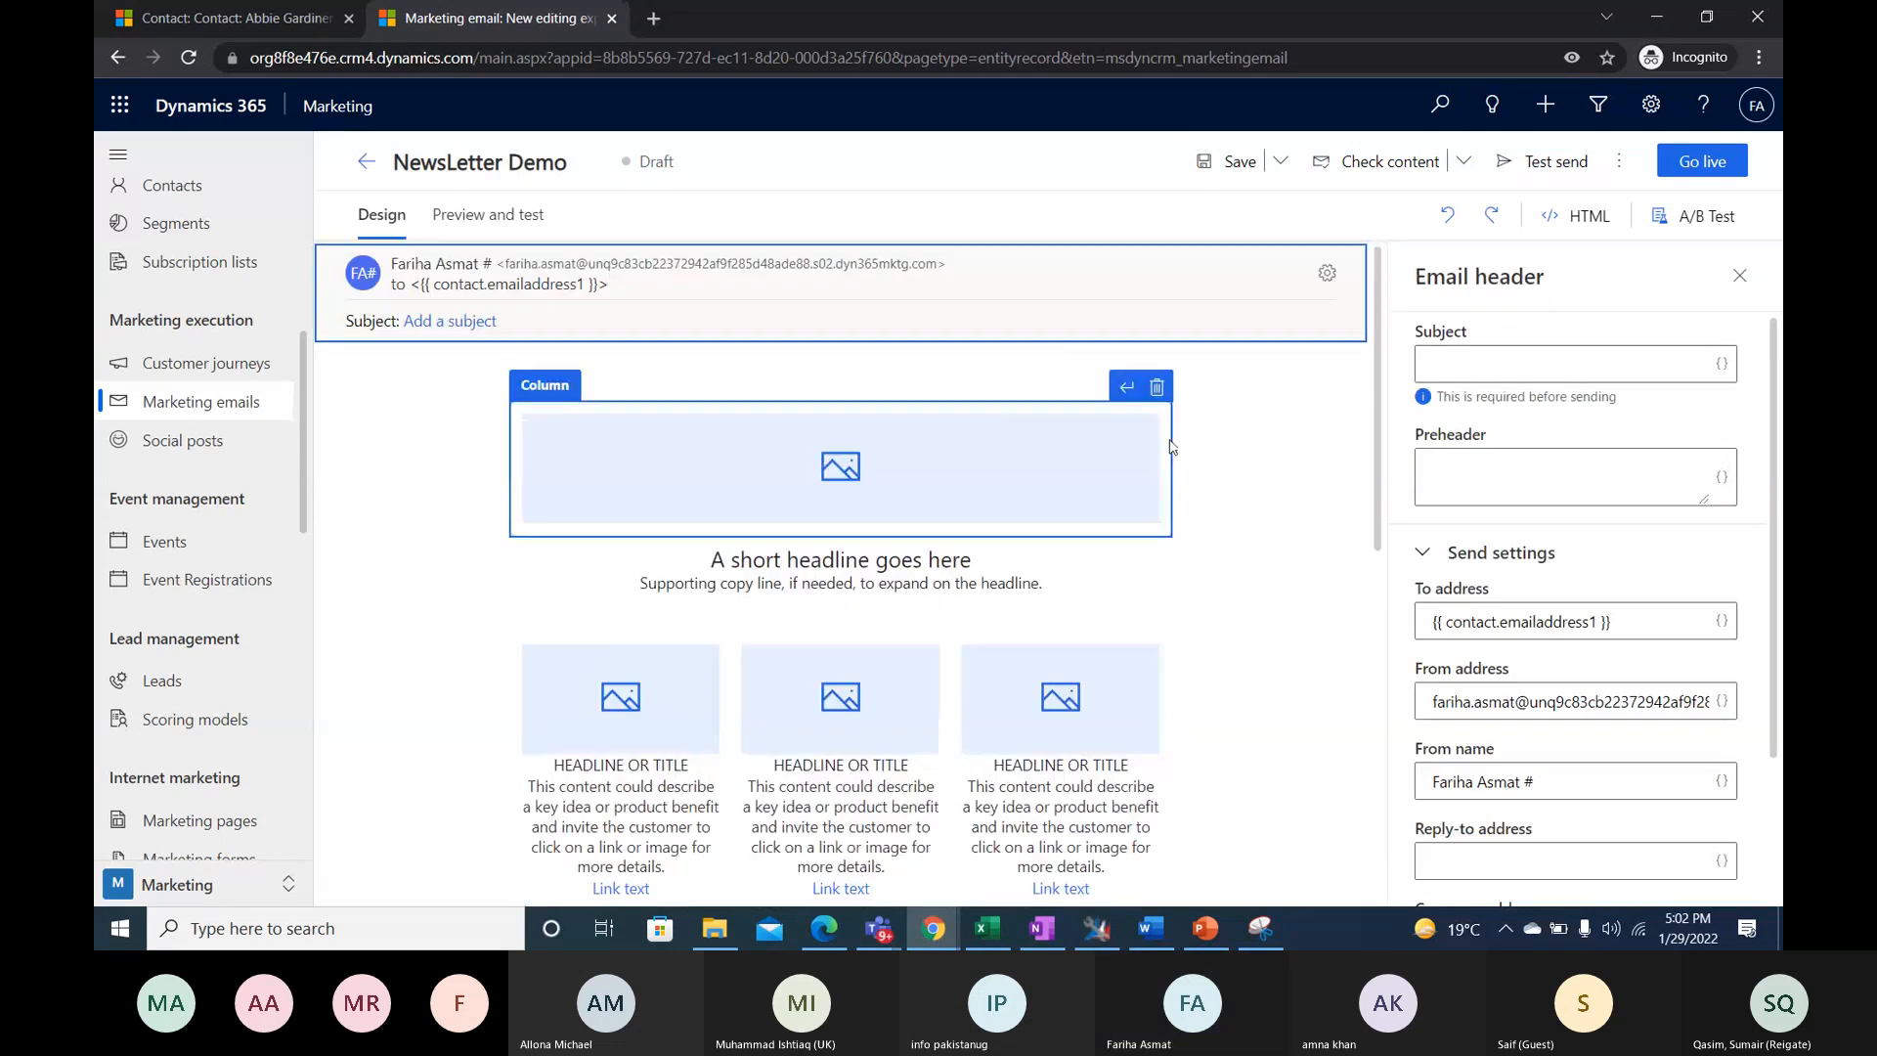
left_click(924, 378)
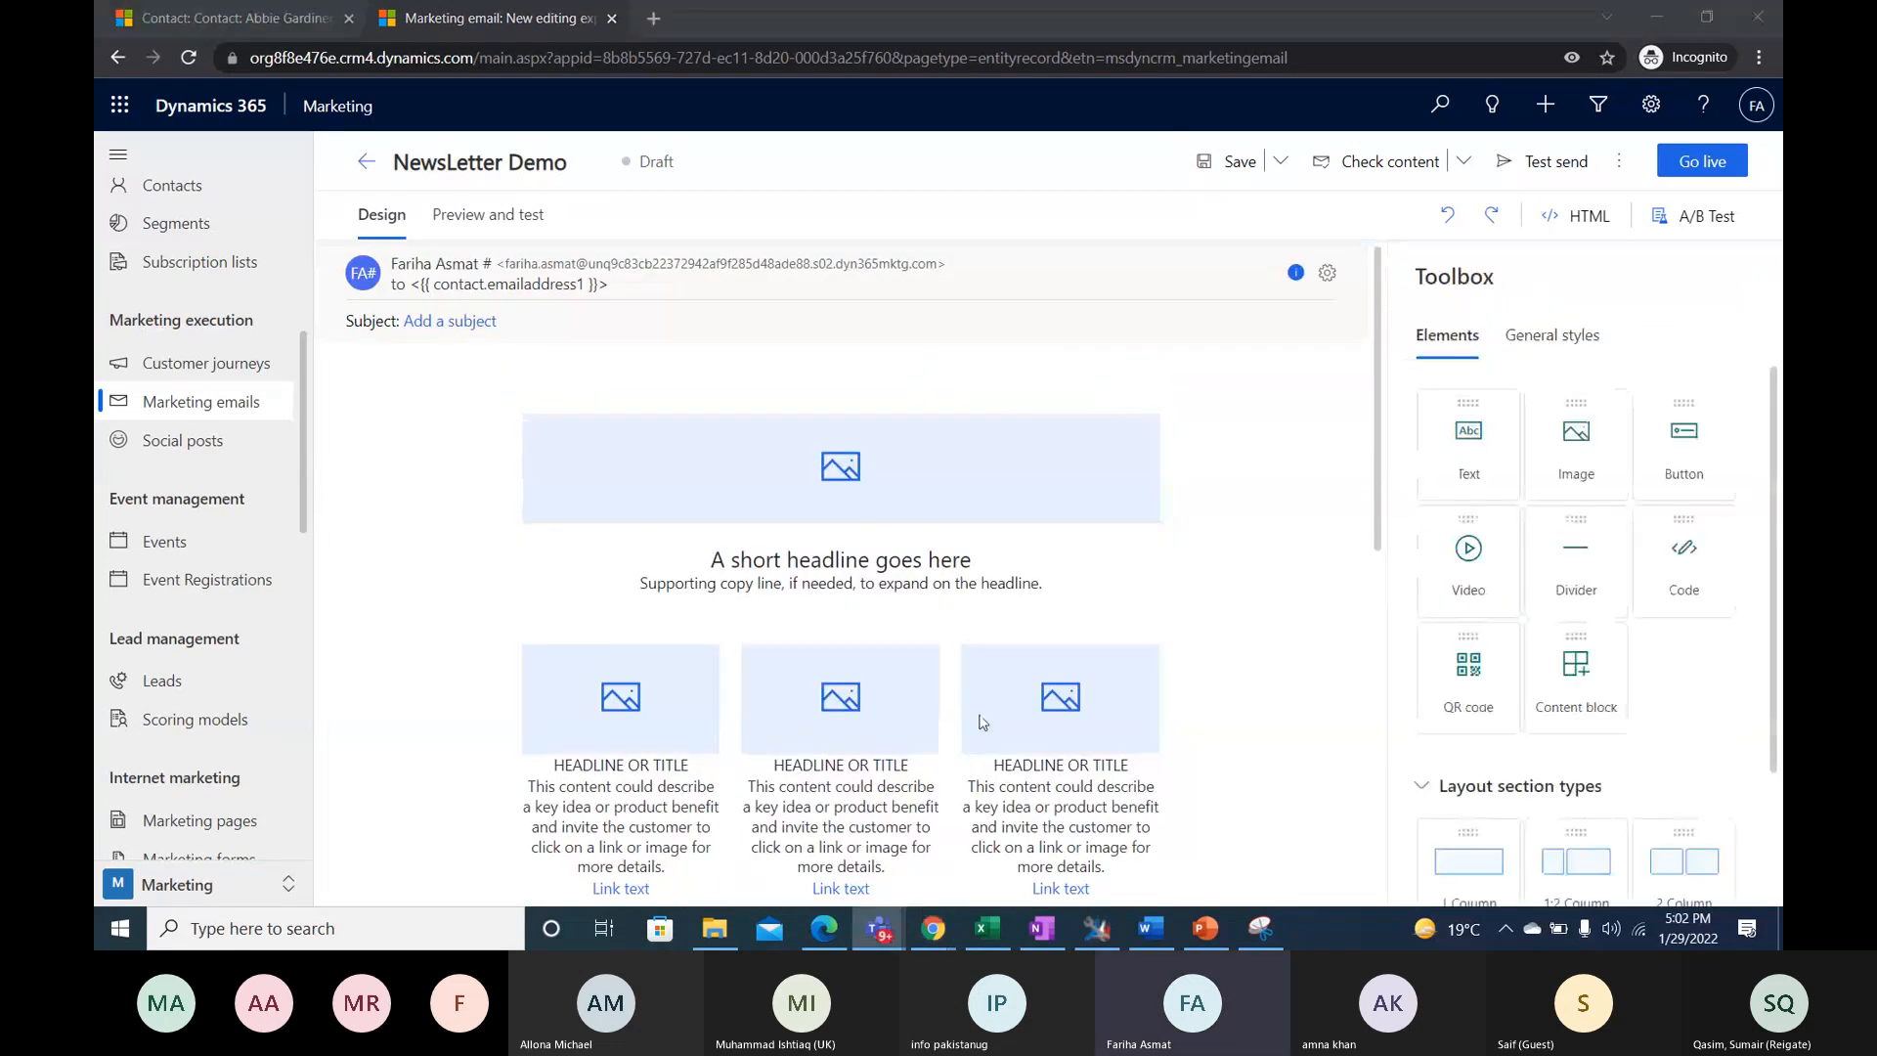
- Replace the placeholder headline below the banner image with "January 2022"
scroll(1182, 533, "down", 1)
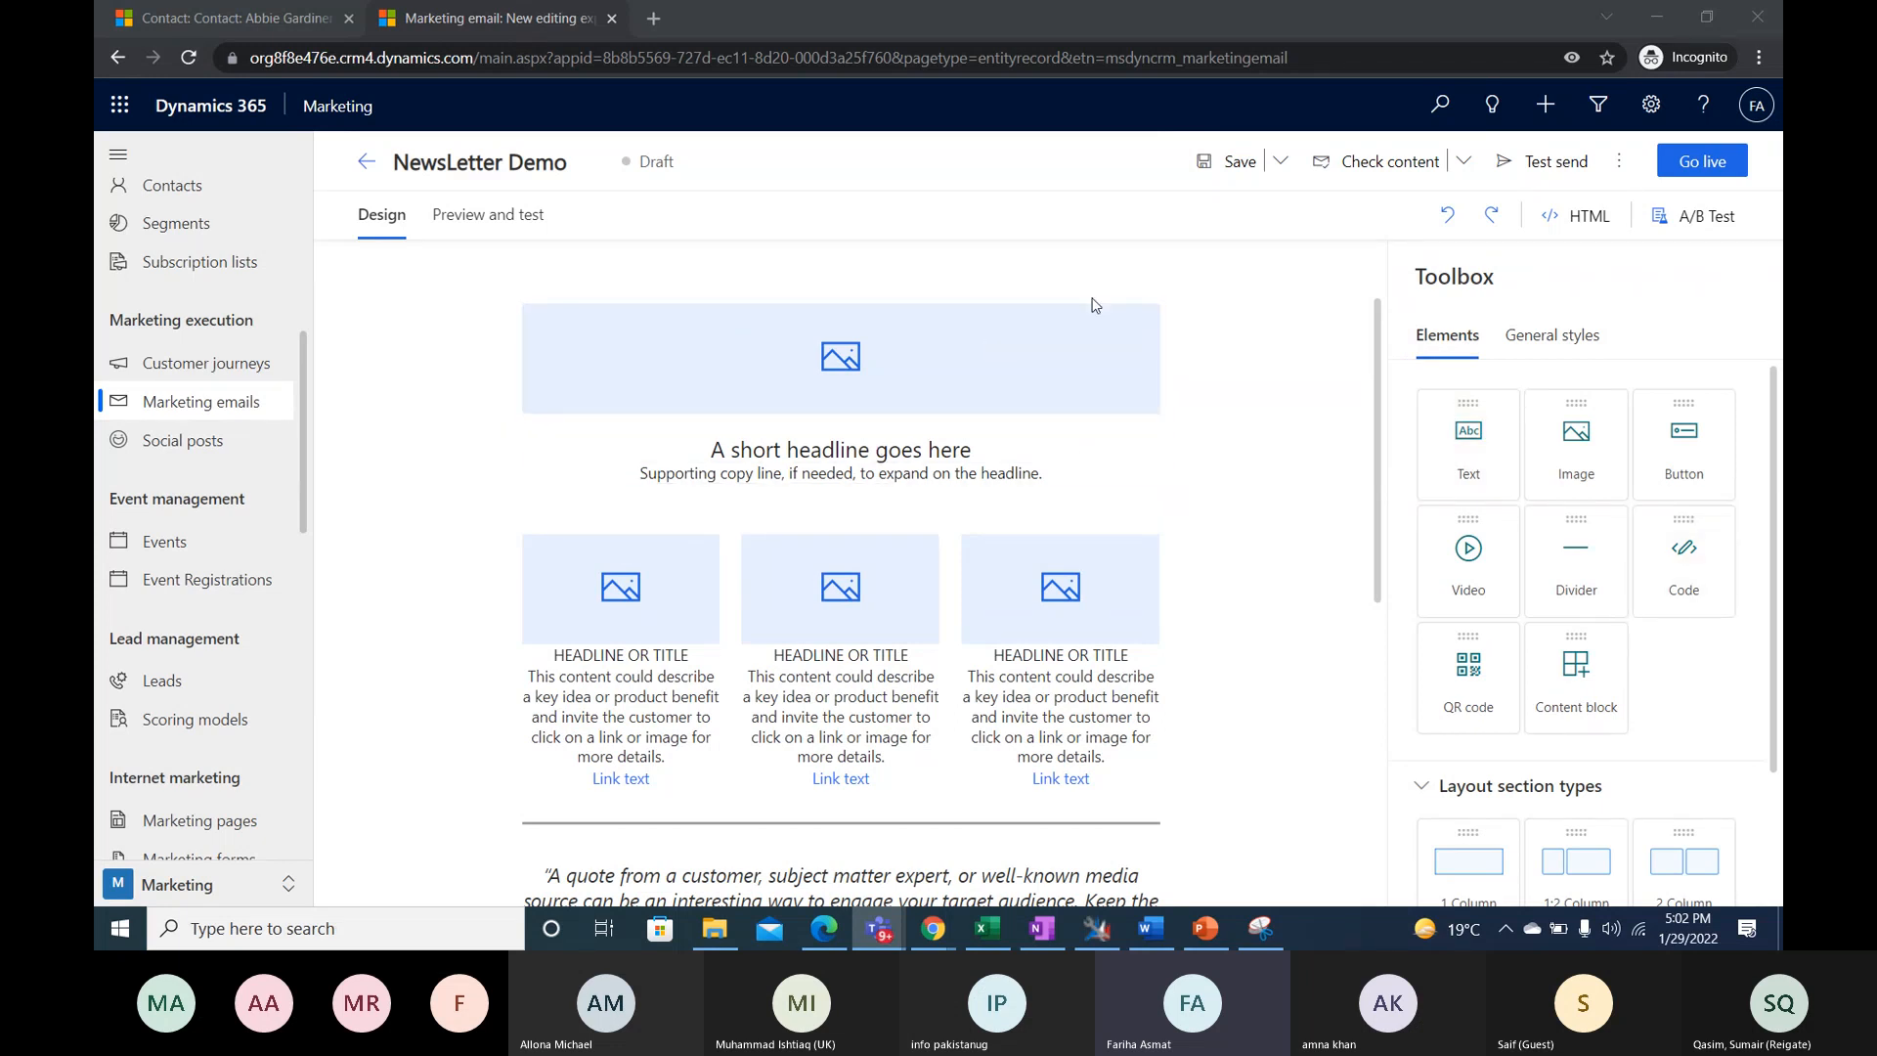
left_click(979, 452)
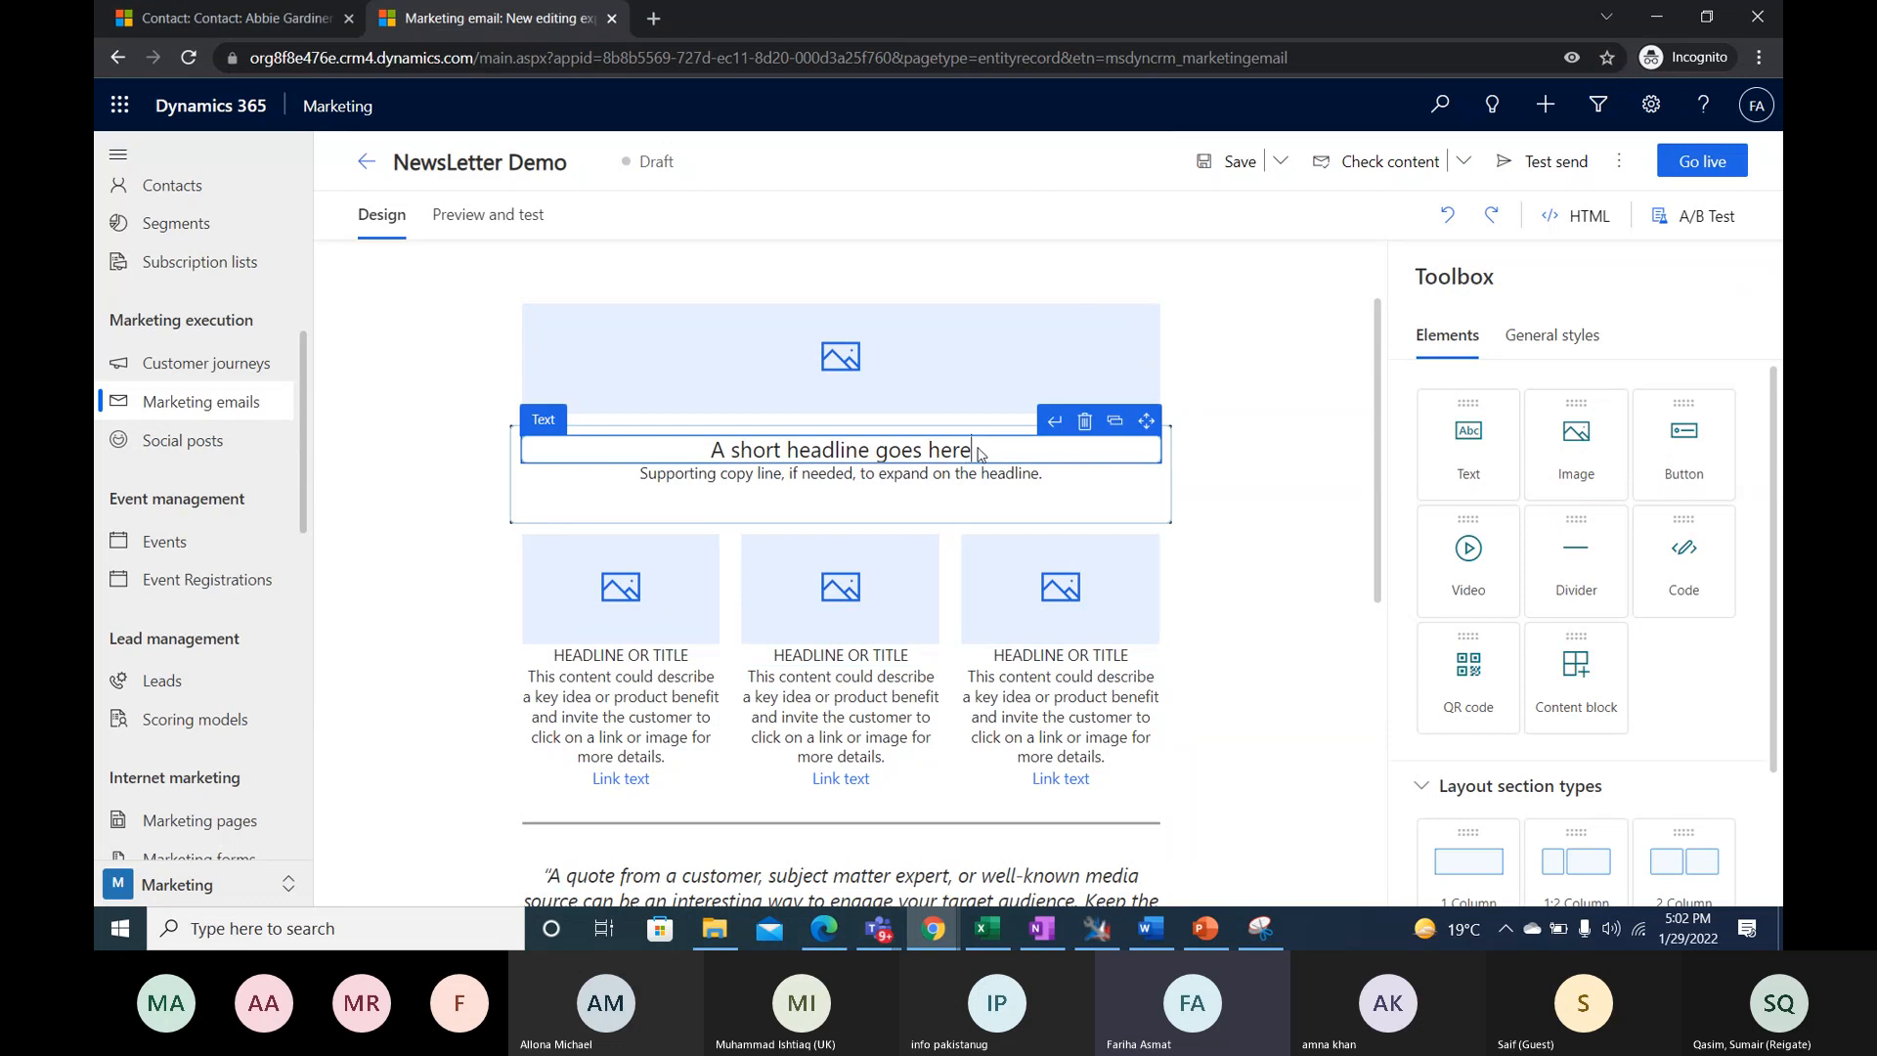
key("BackSpace")
key("BackSpace")
key("BackSpace")
key("BackSpace")
key("BackSpace")
key("BackSpace")
key("BackSpace")
key("BackSpace")
key("BackSpace")
key("BackSpace")
key("BackSpace")
key("BackSpace")
key("BackSpace")
key("BackSpace")
key("BackSpace")
key("BackSpace")
key("BackSpace")
key("BackSpace")
key("BackSpace")
key("BackSpace")
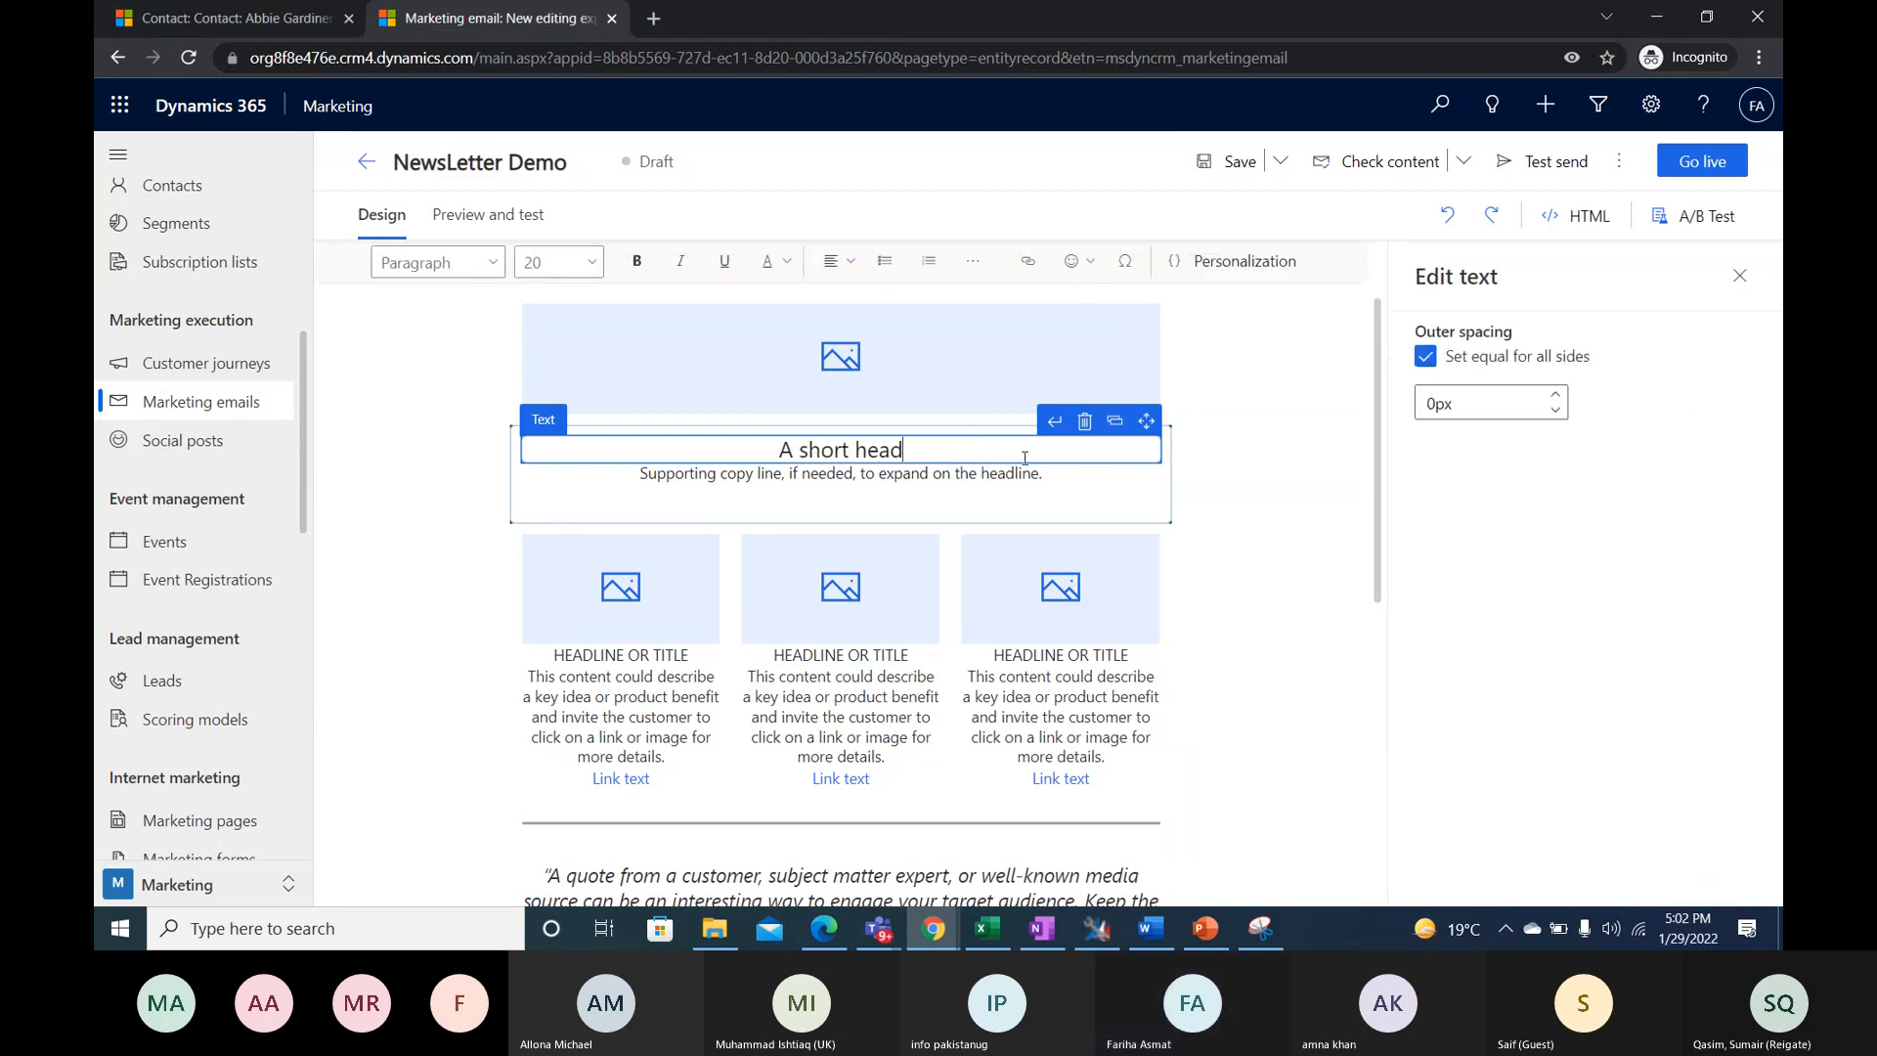
key("BackSpace")
key("BackSpace")
key("BackSpace")
key("BackSpace")
key("BackSpace")
key("BackSpace")
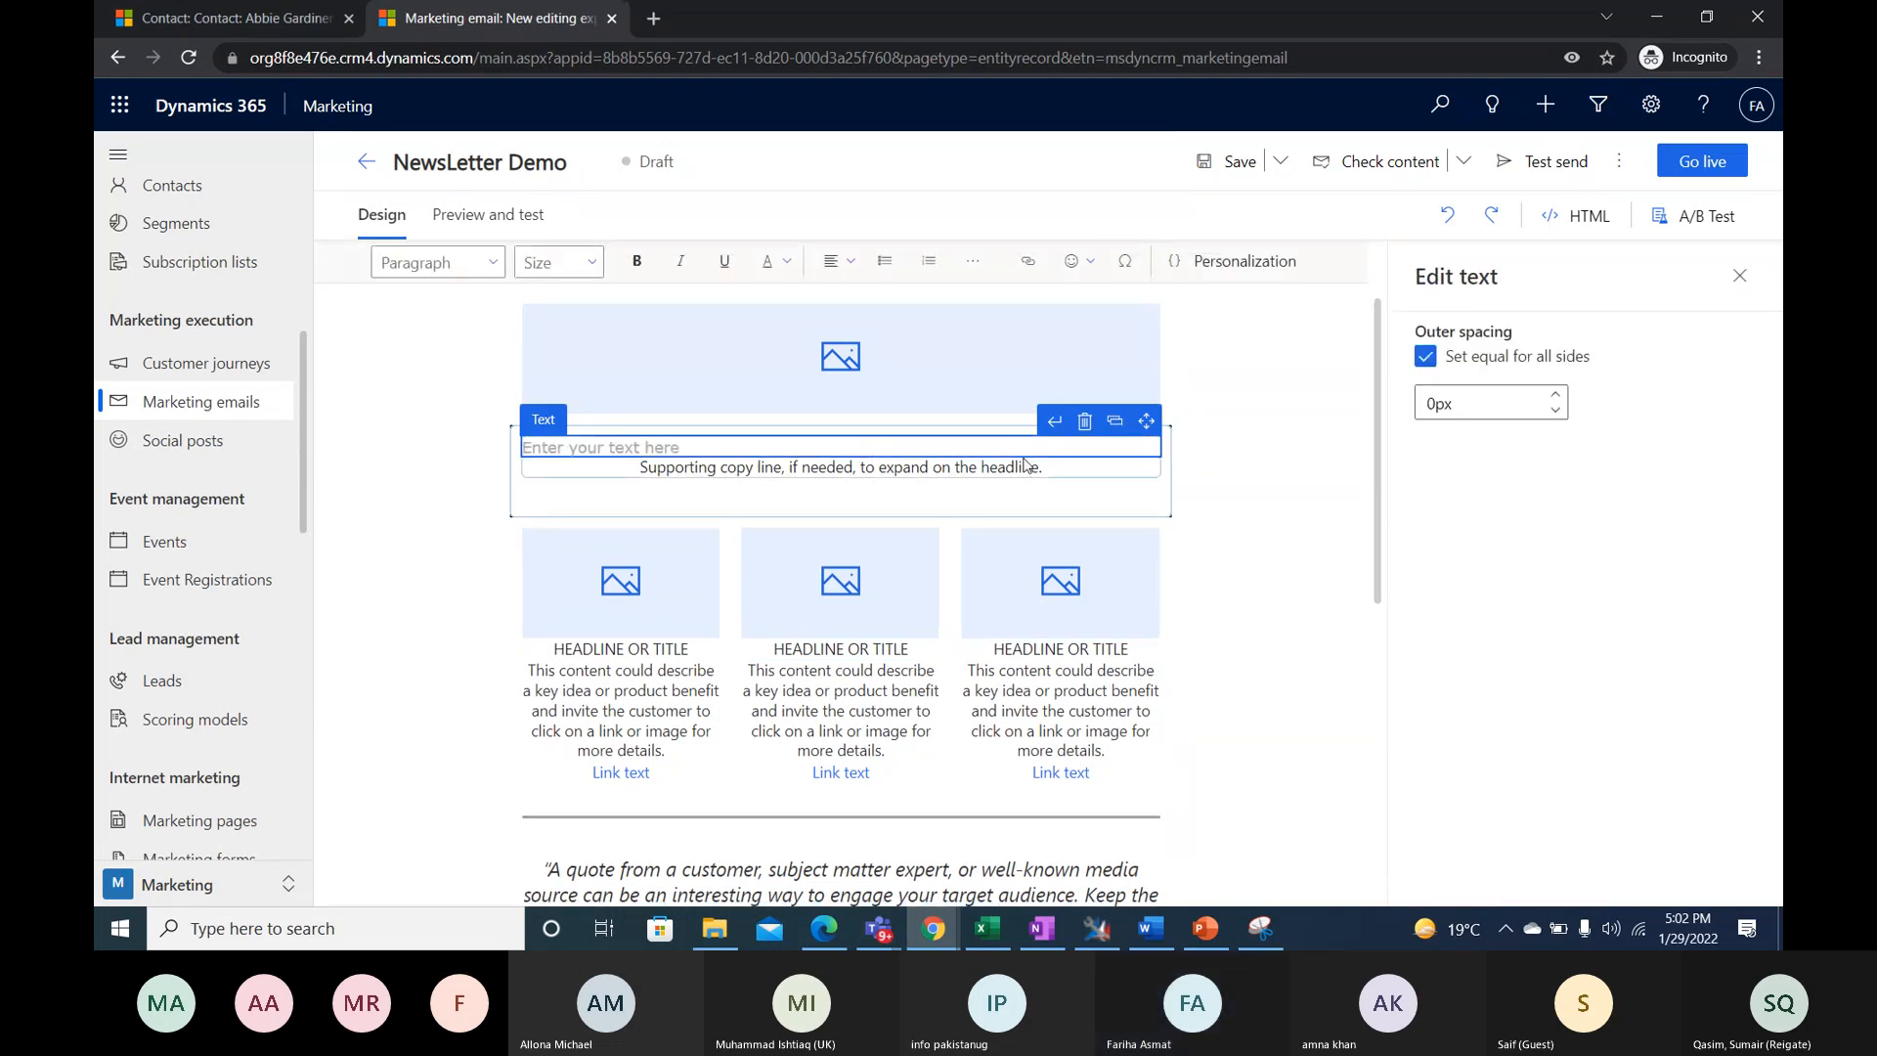
type("January ")
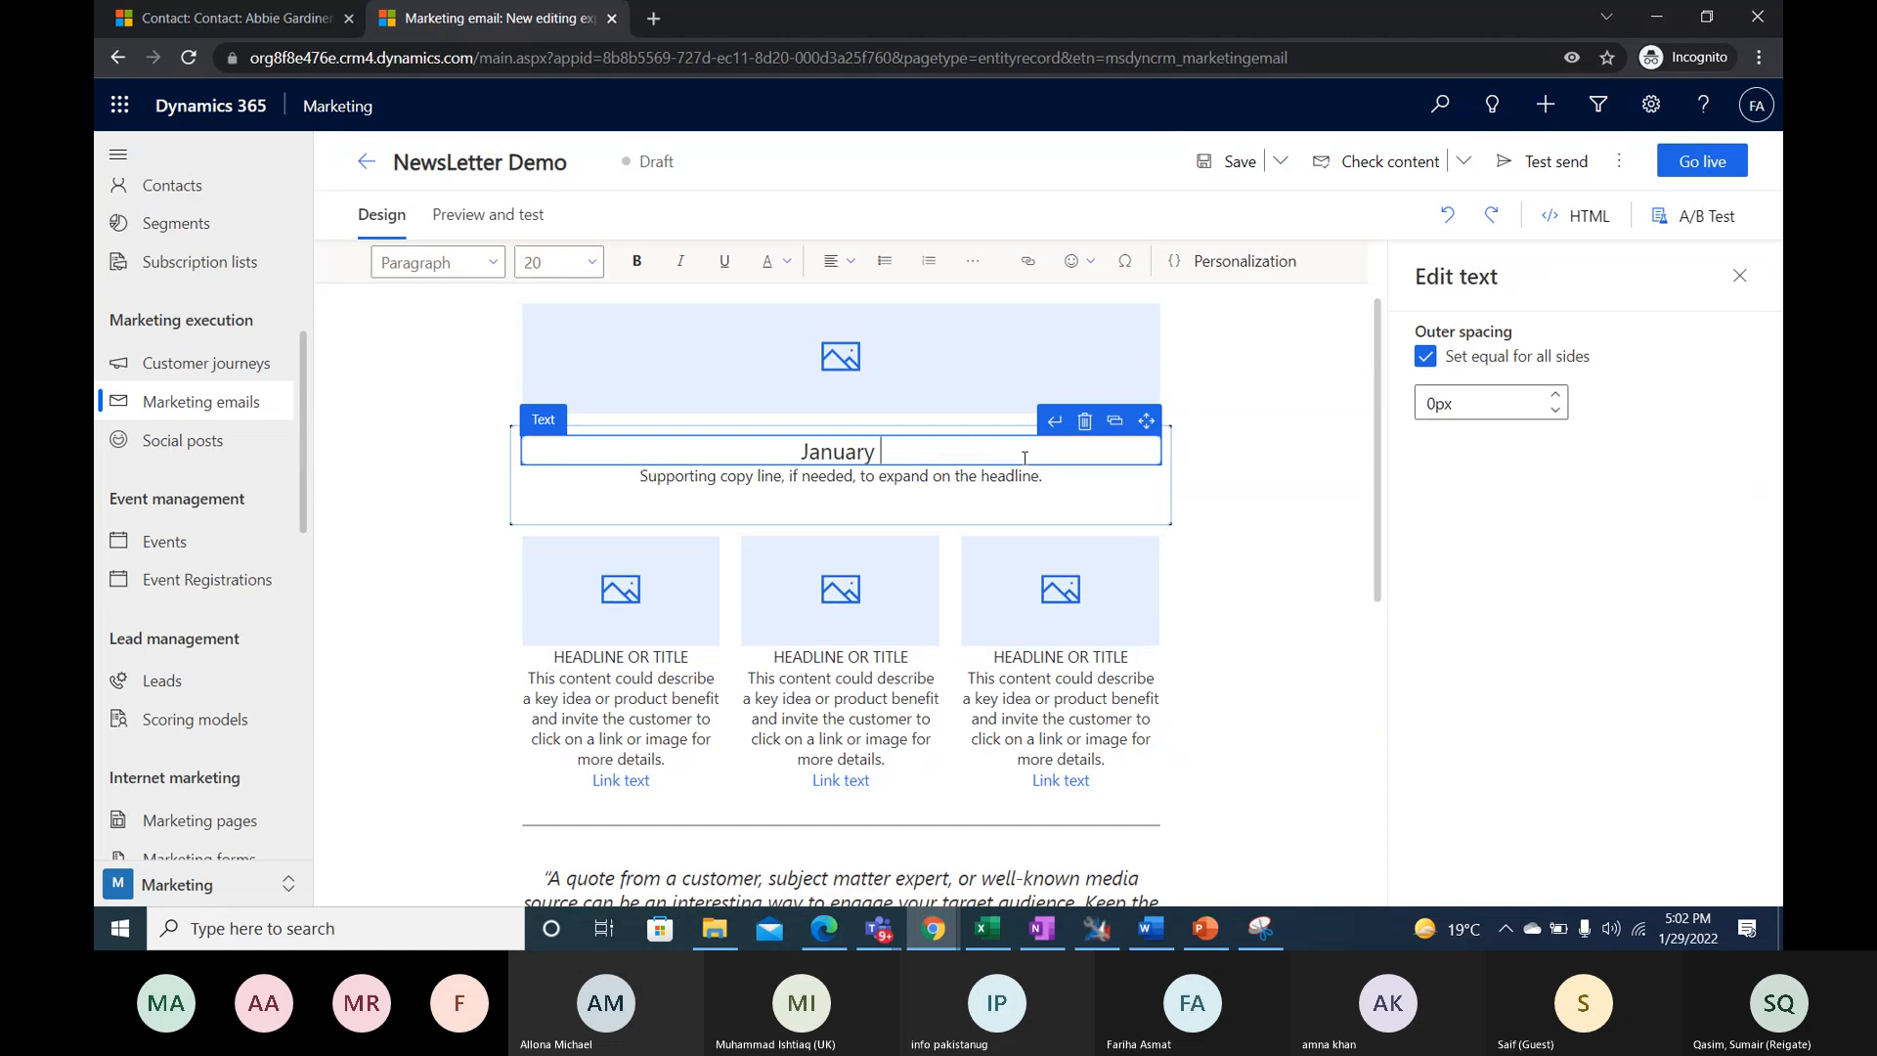
type("2022 mEW")
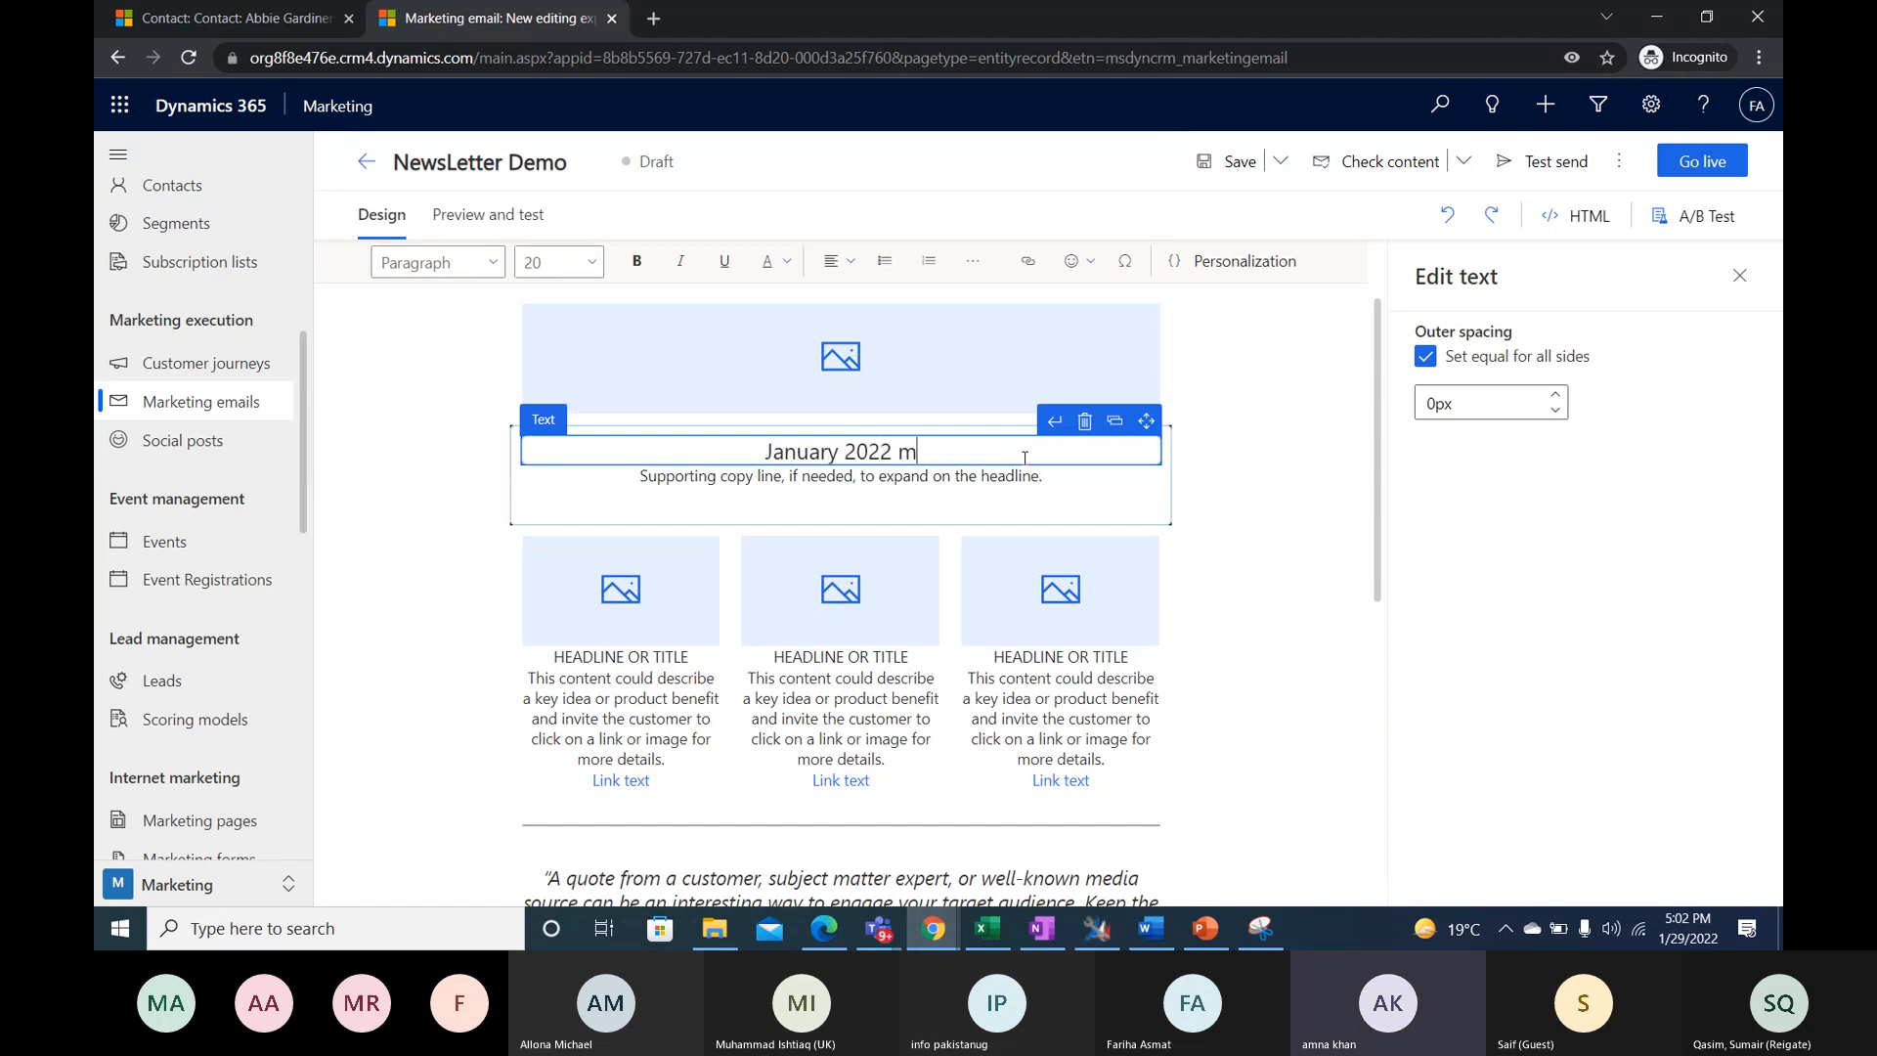
key("BackSpace")
key("BackSpace")
key("BackSpace")
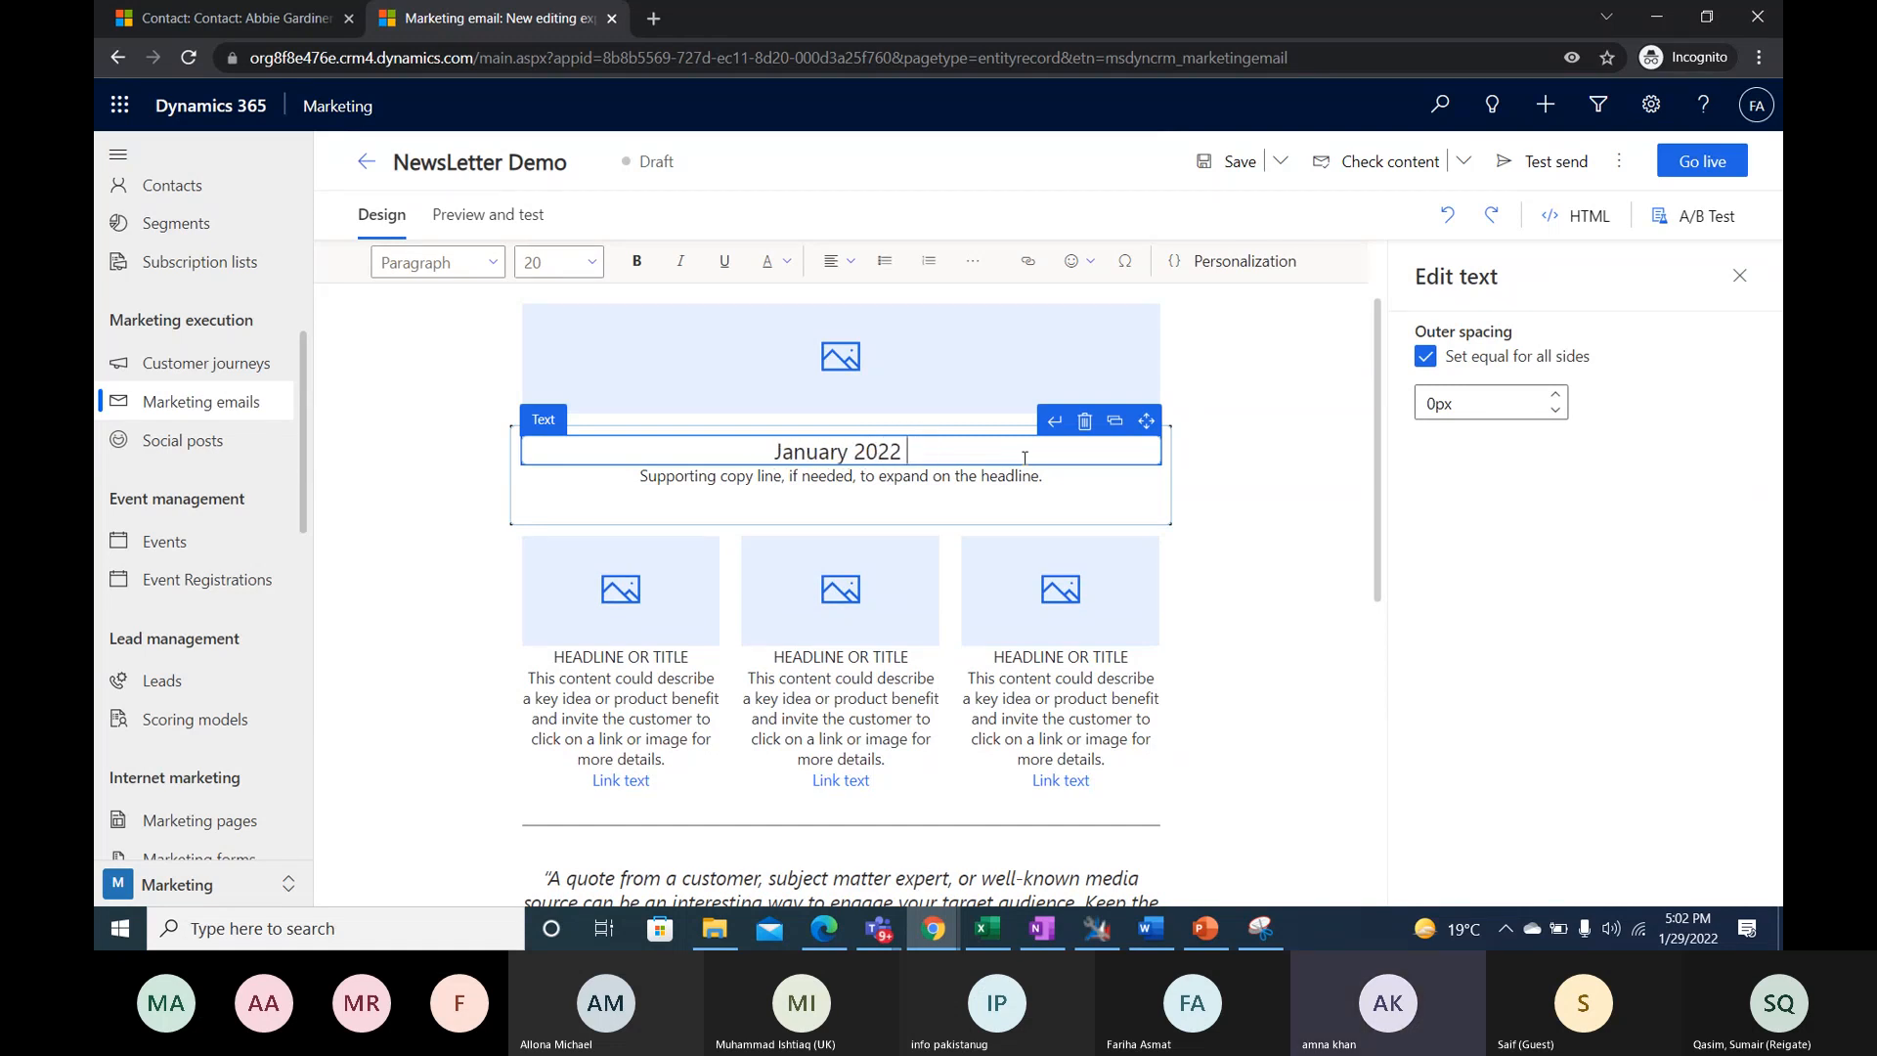
type("M")
key("BackSpace")
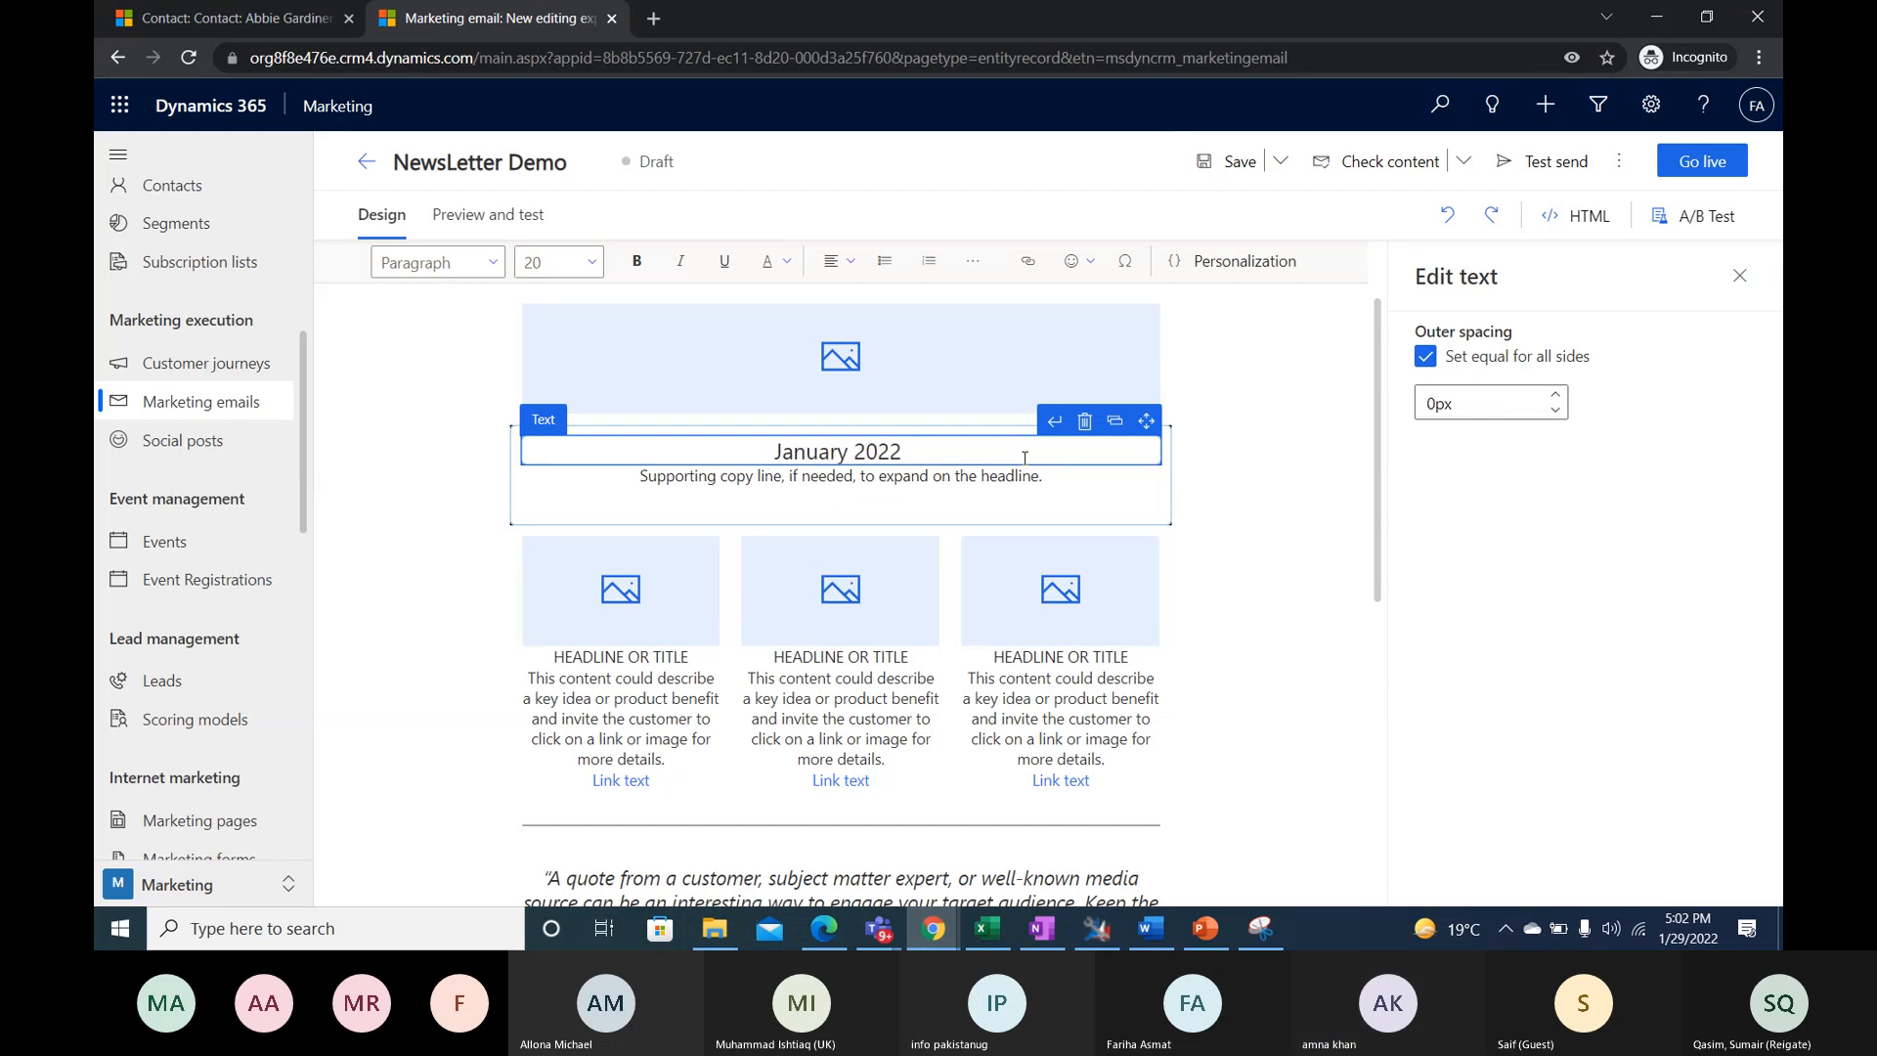
left_click(1274, 870)
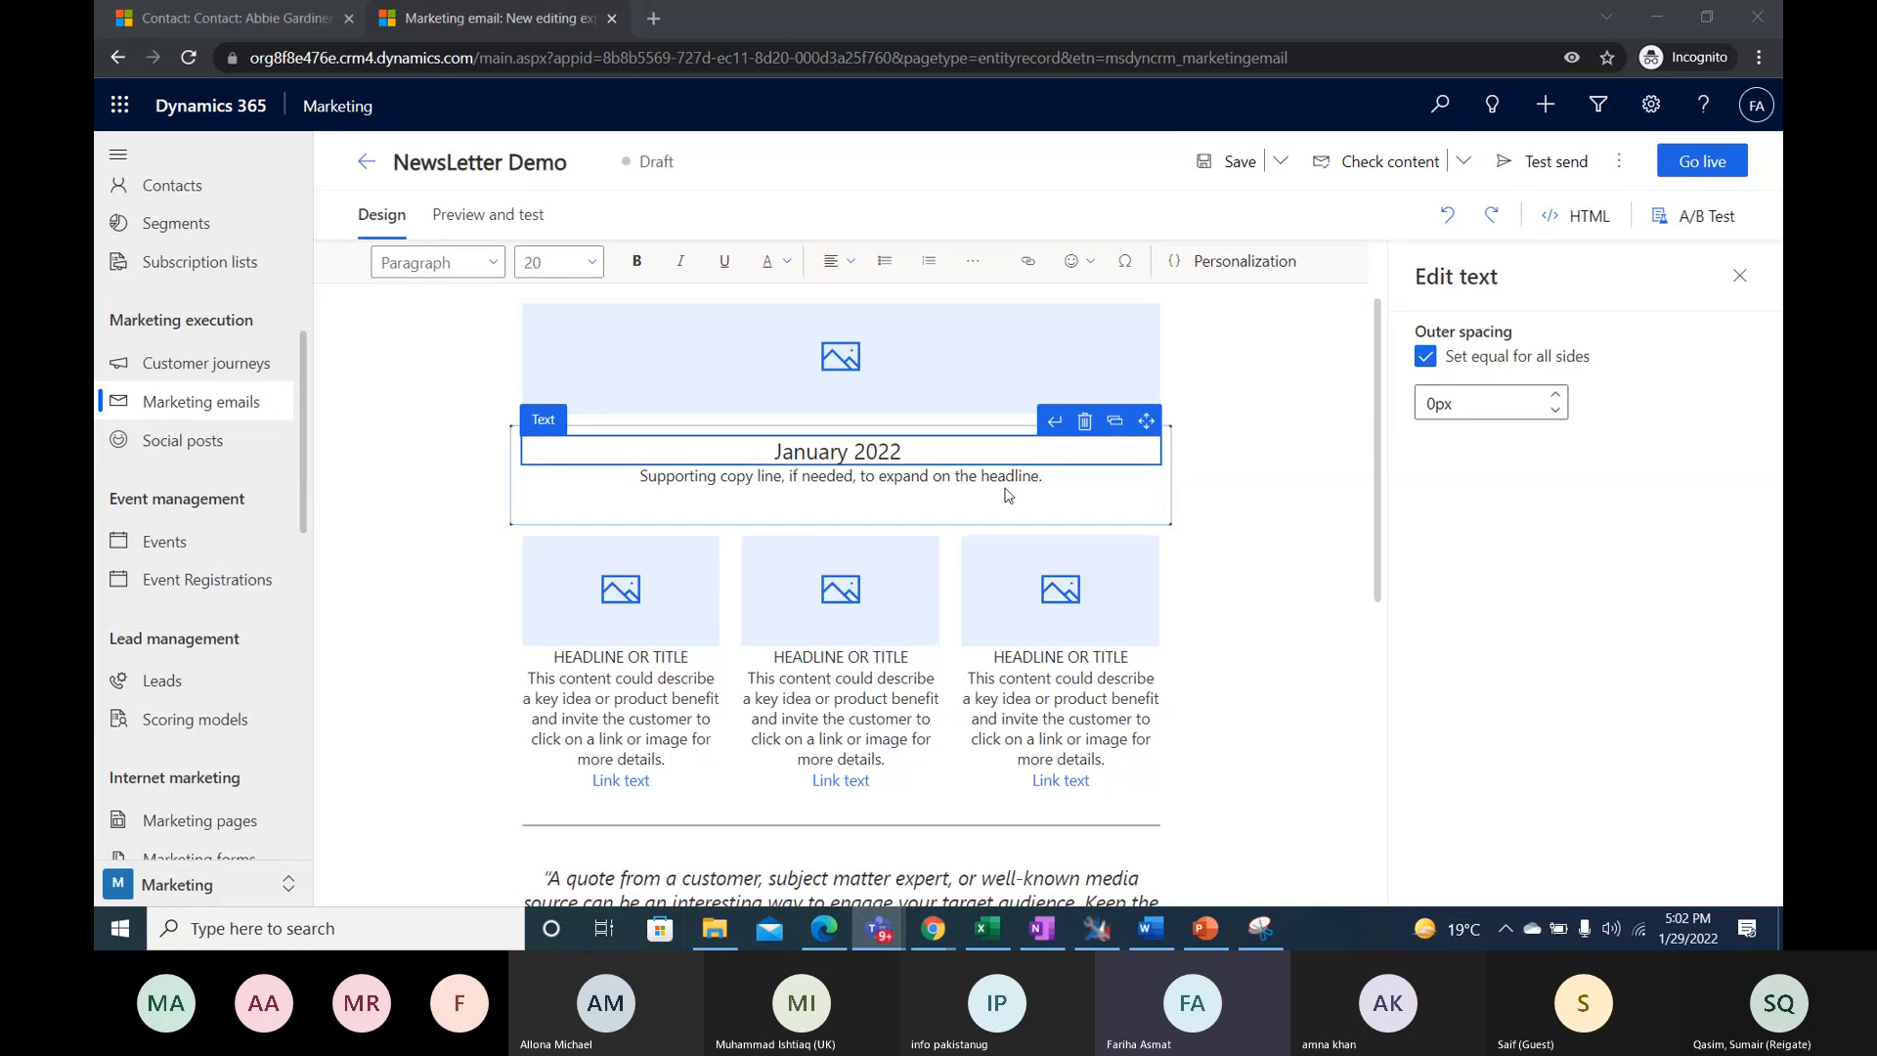
- Append "Newsletter" to the headline so it reads "January 2022 Newsletter", and deselect the text element
left_click(955, 448)
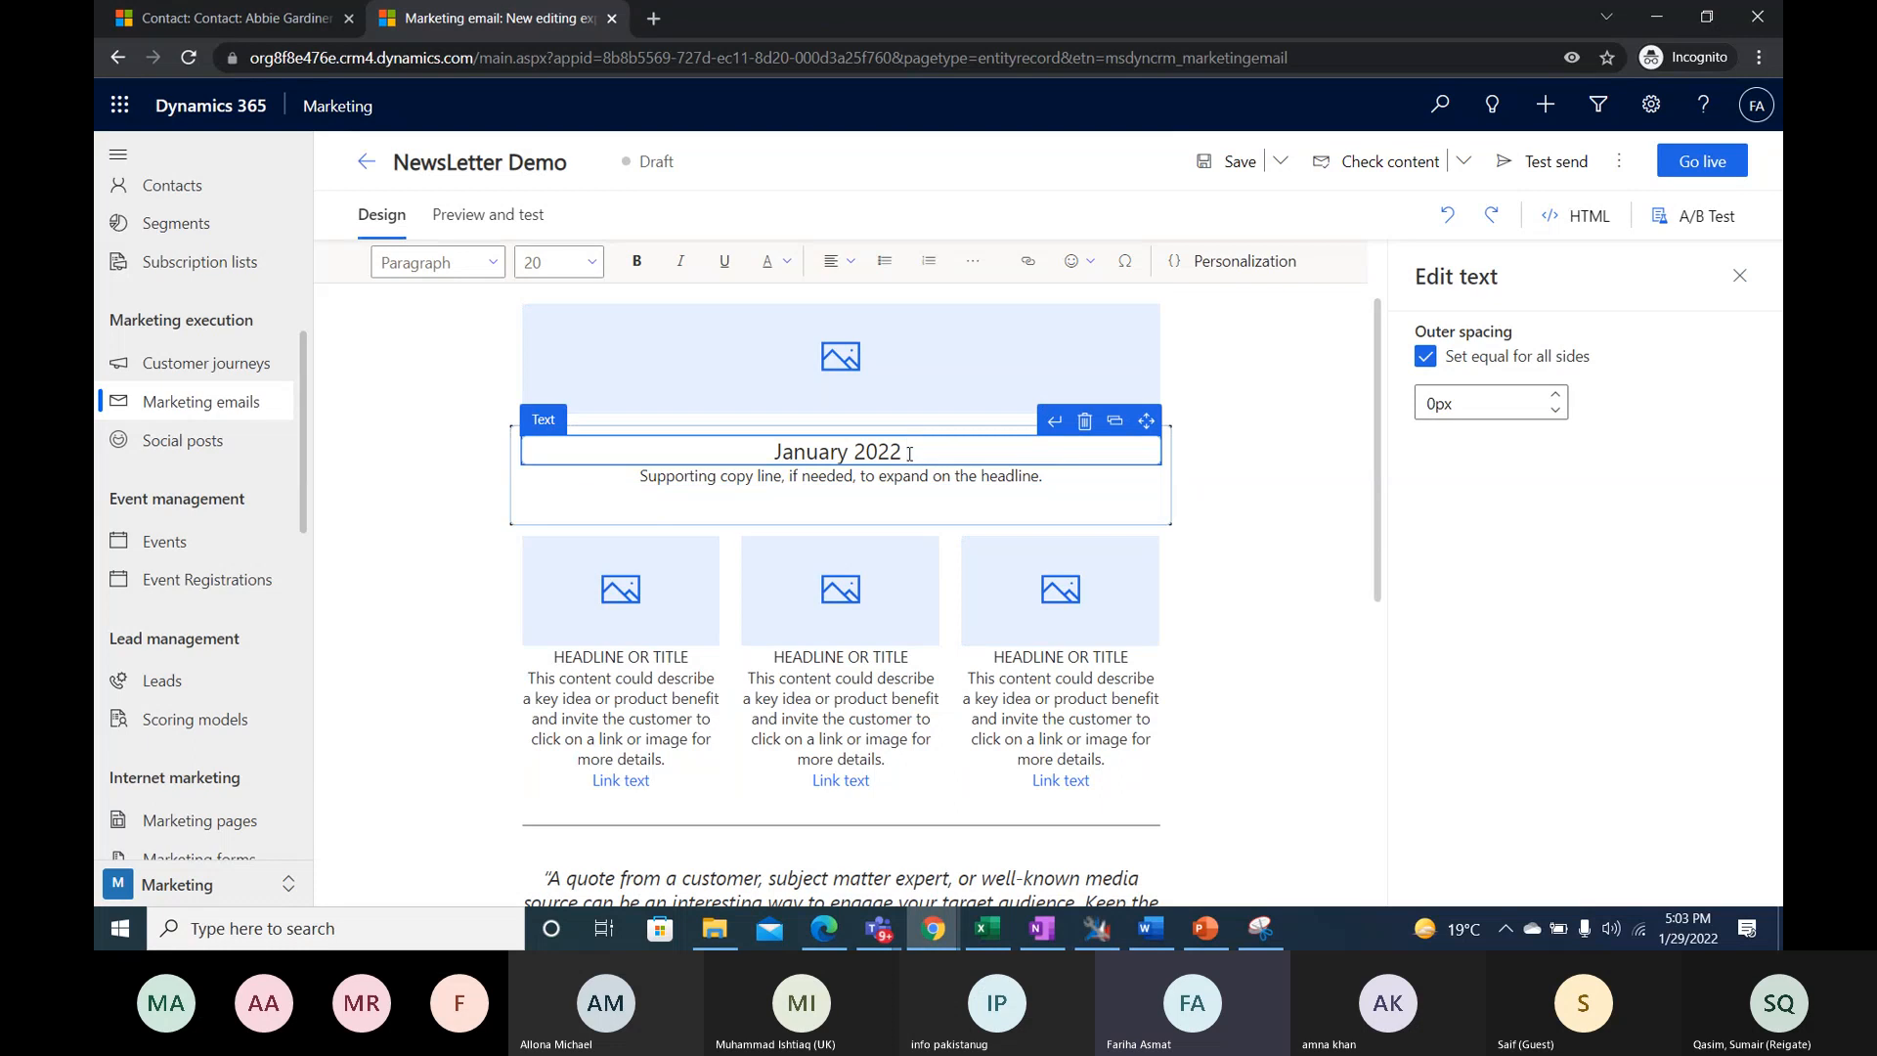
type("NEw")
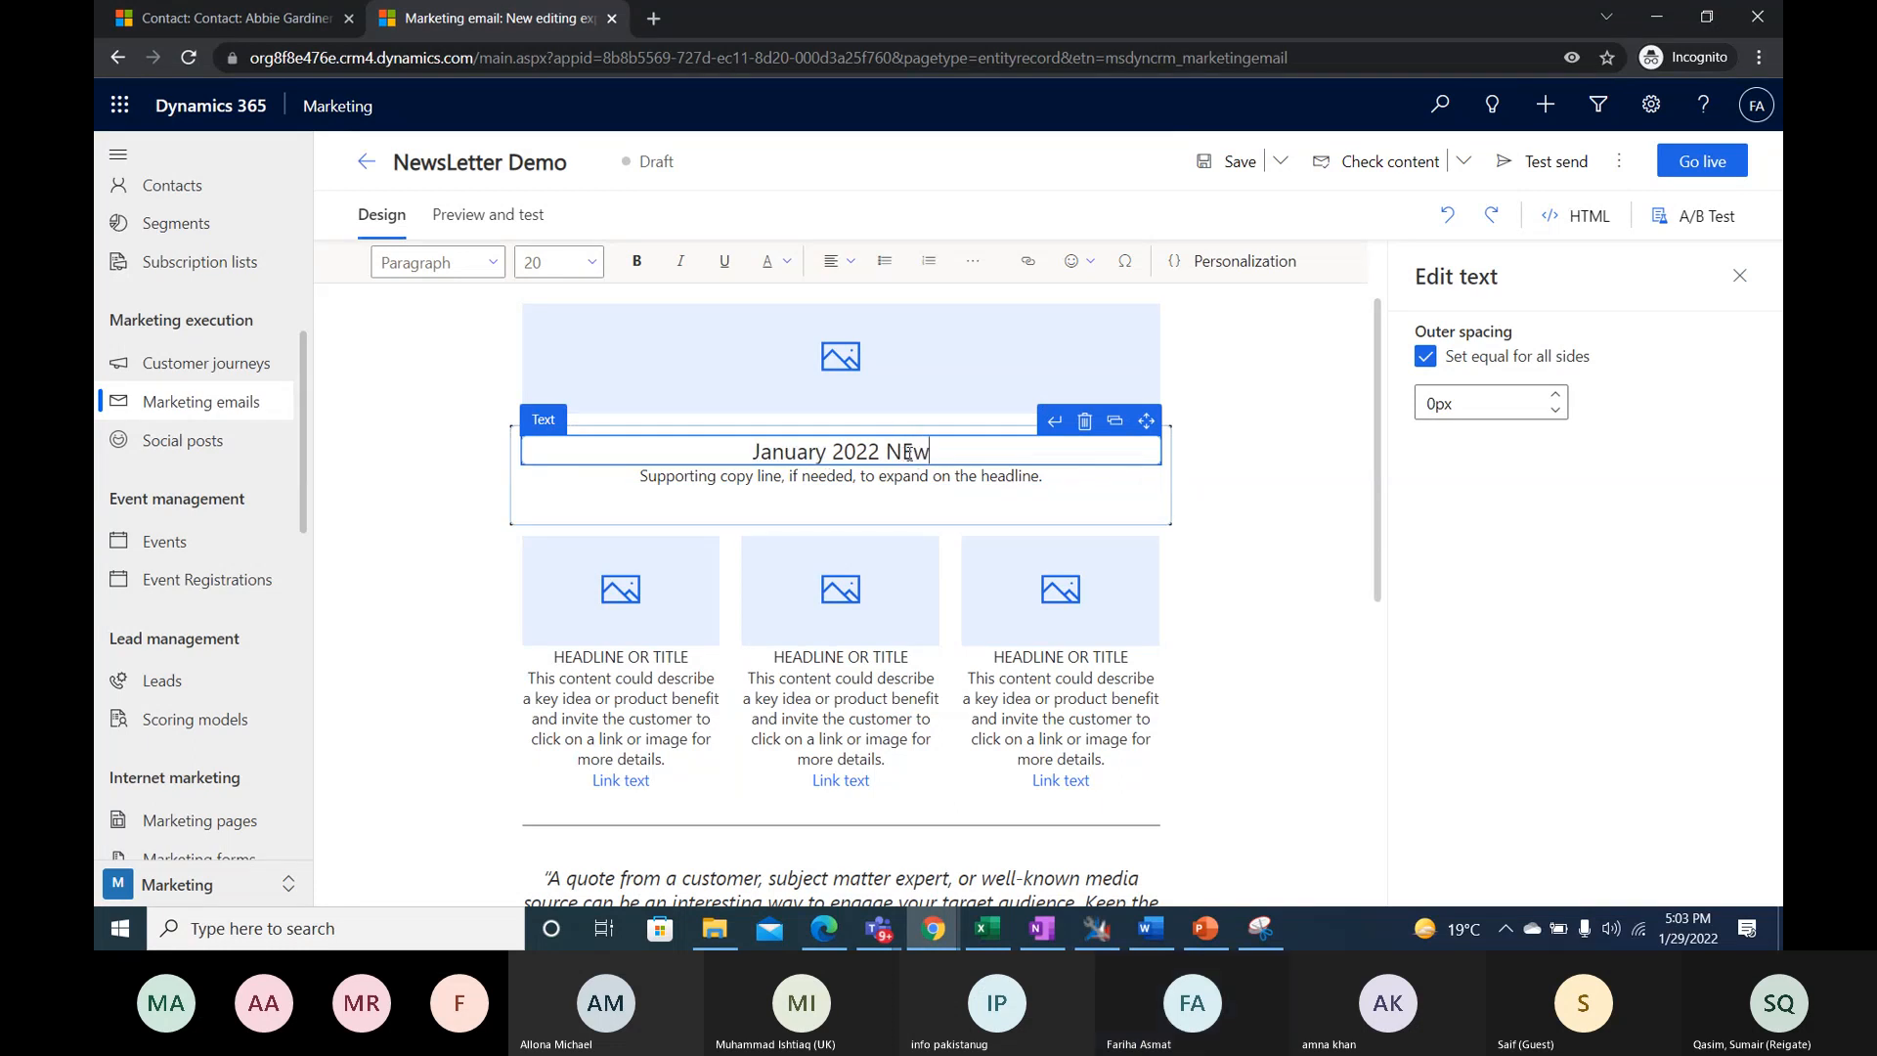
type("slettee")
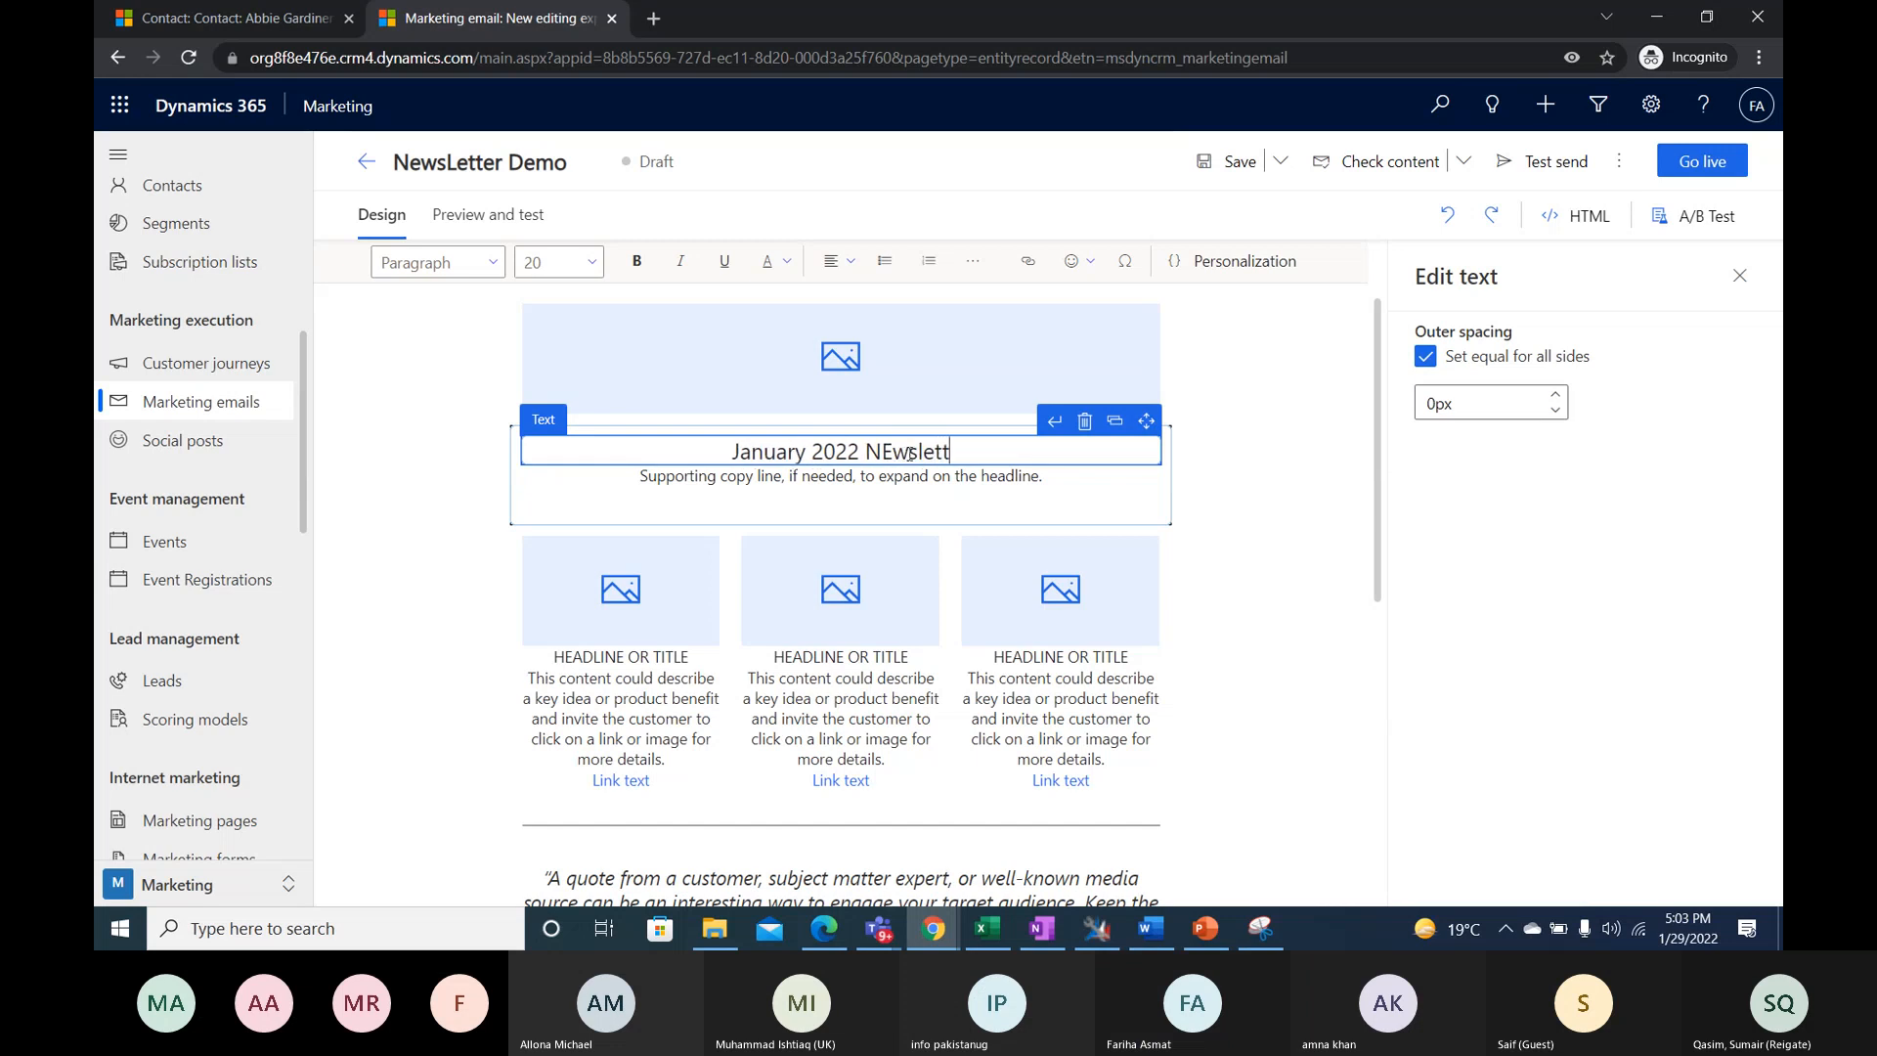
key("BackSpace")
type("r")
left_click(883, 450)
key("BackSpace")
type("e")
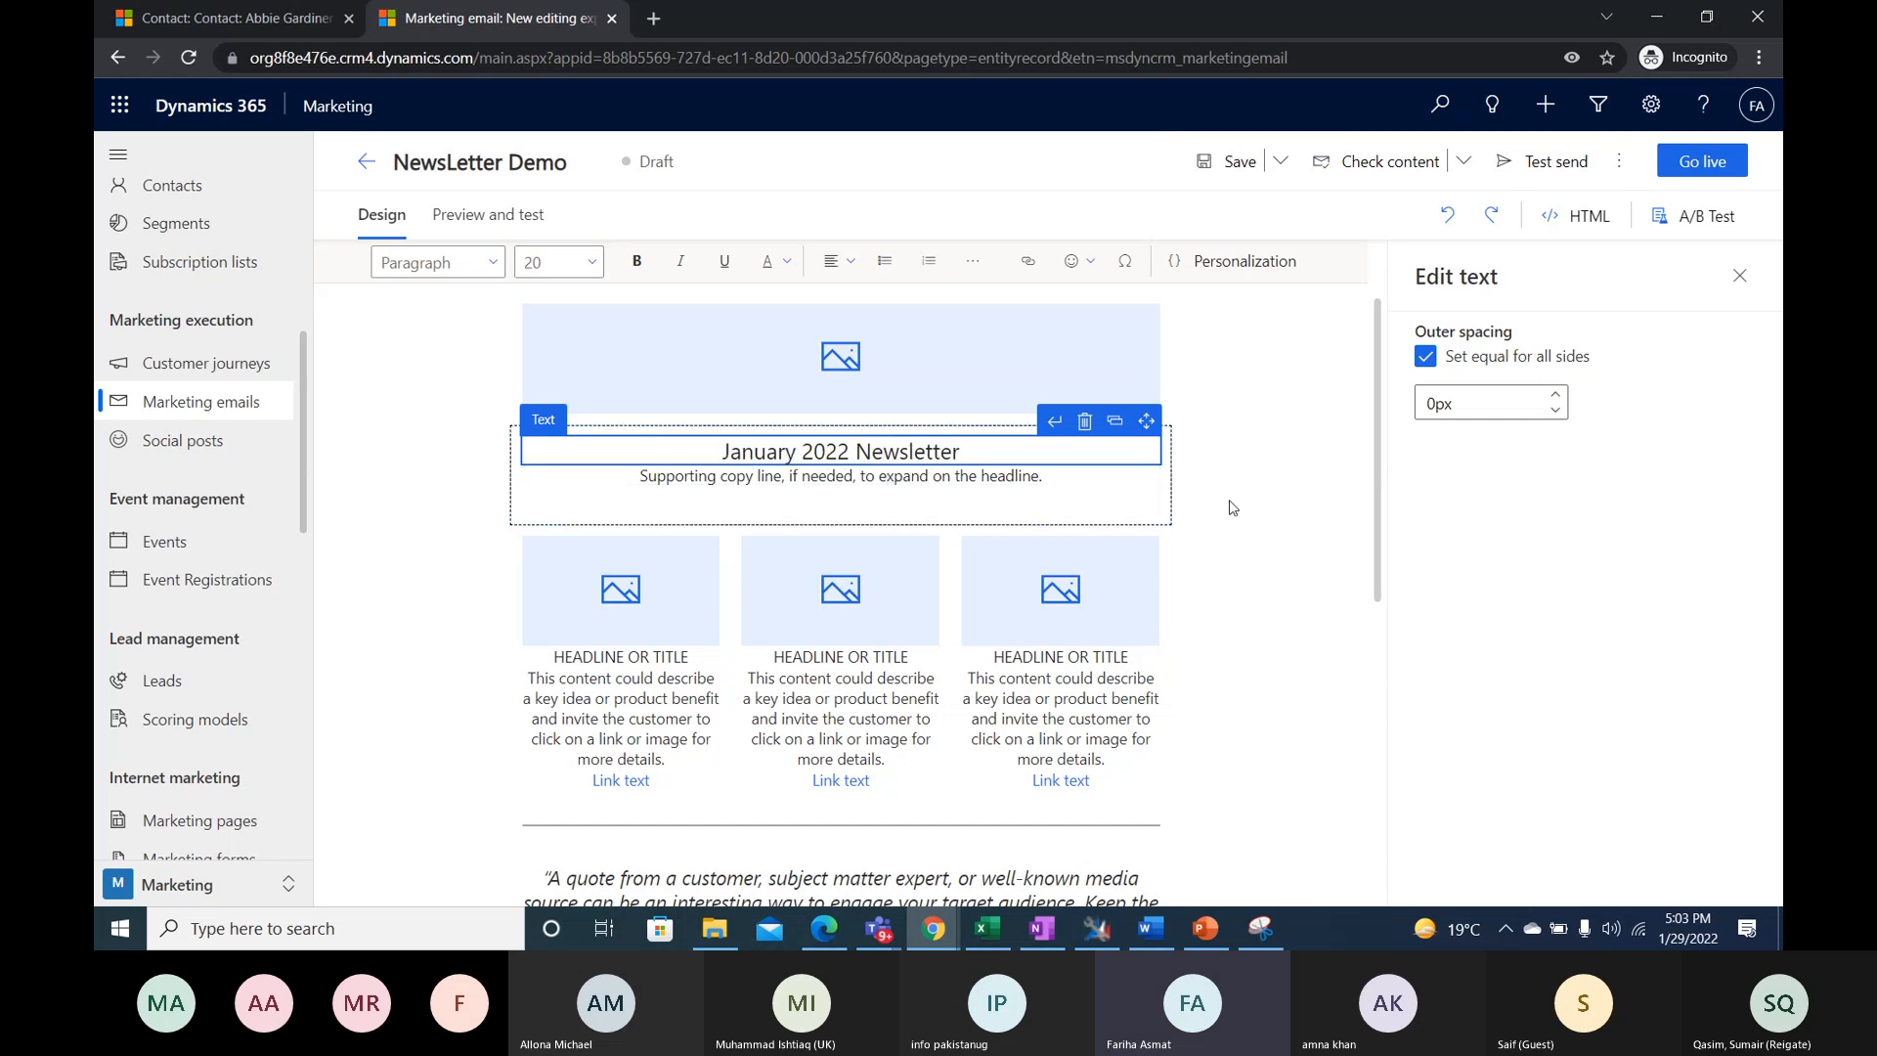
left_click(1232, 508)
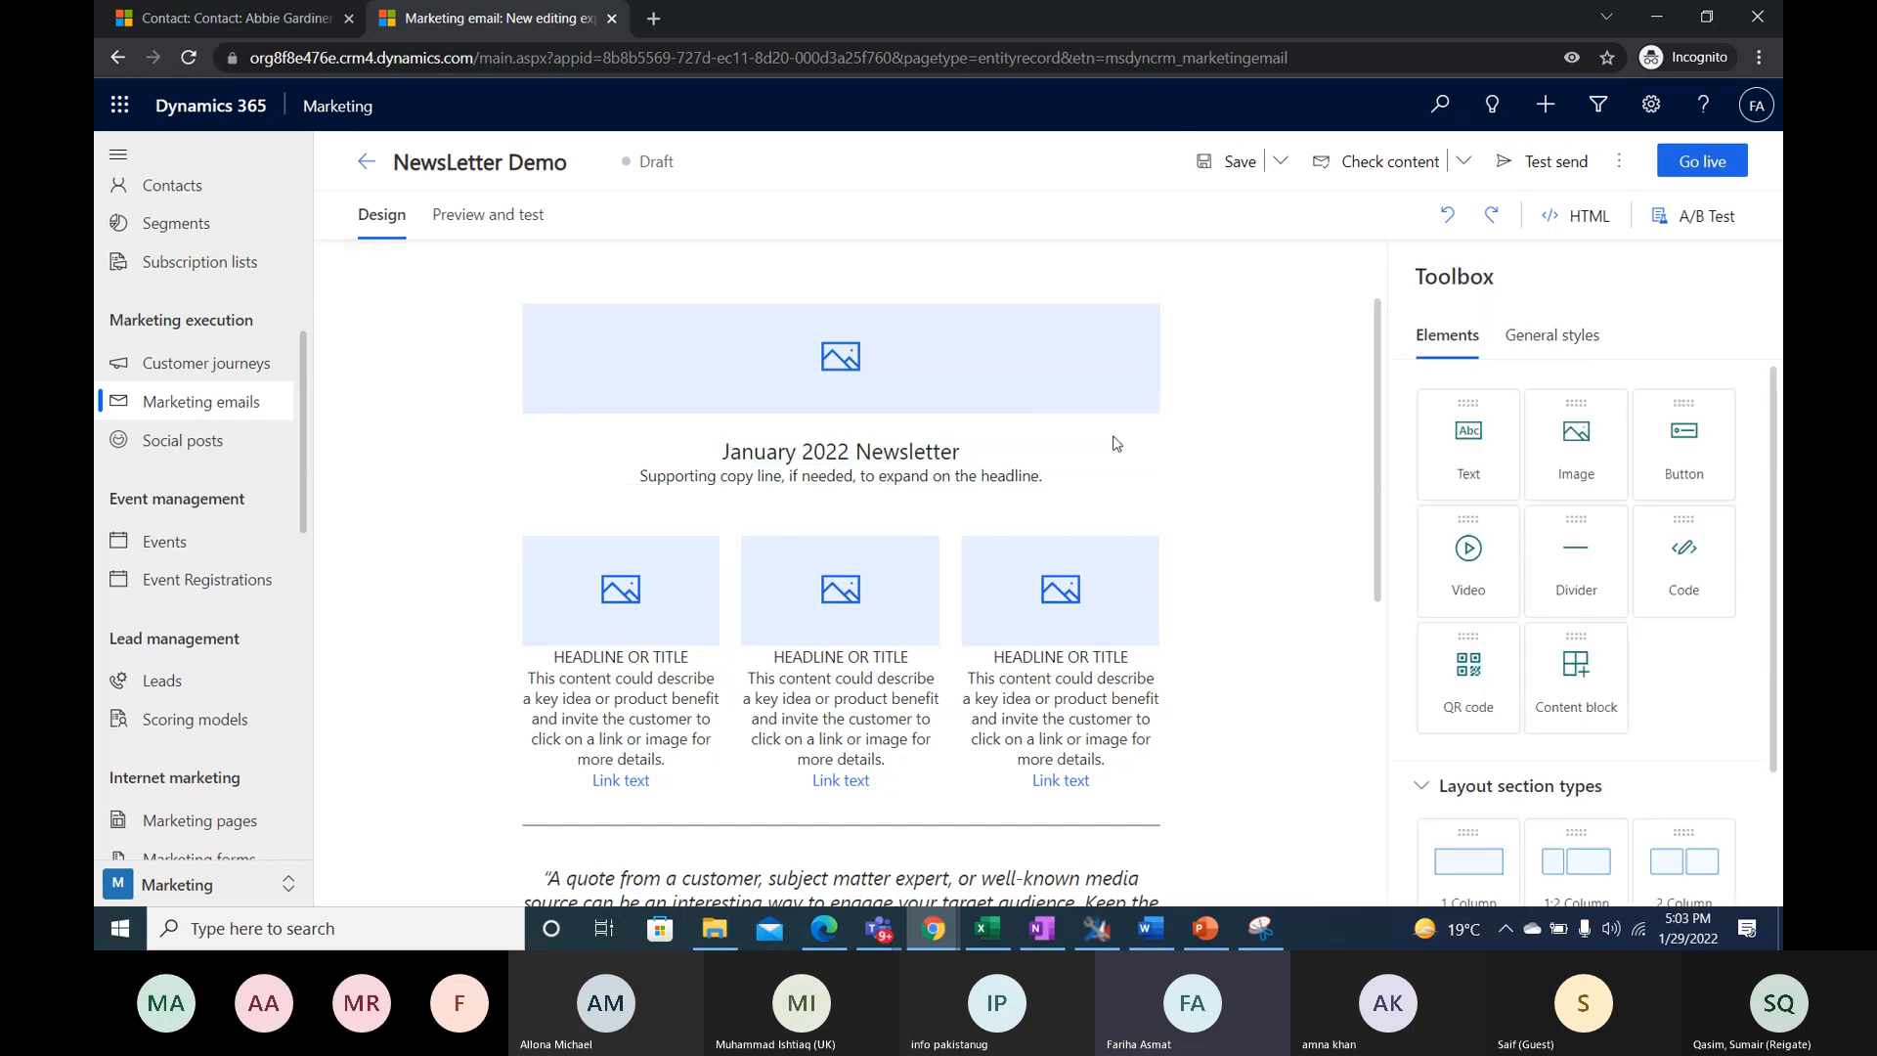
left_click(867, 452)
left_click(1274, 495)
- Add a text element directly above the "January 2022 Newsletter" headline and enter "Hello" in it
scroll(978, 548, "up", 2)
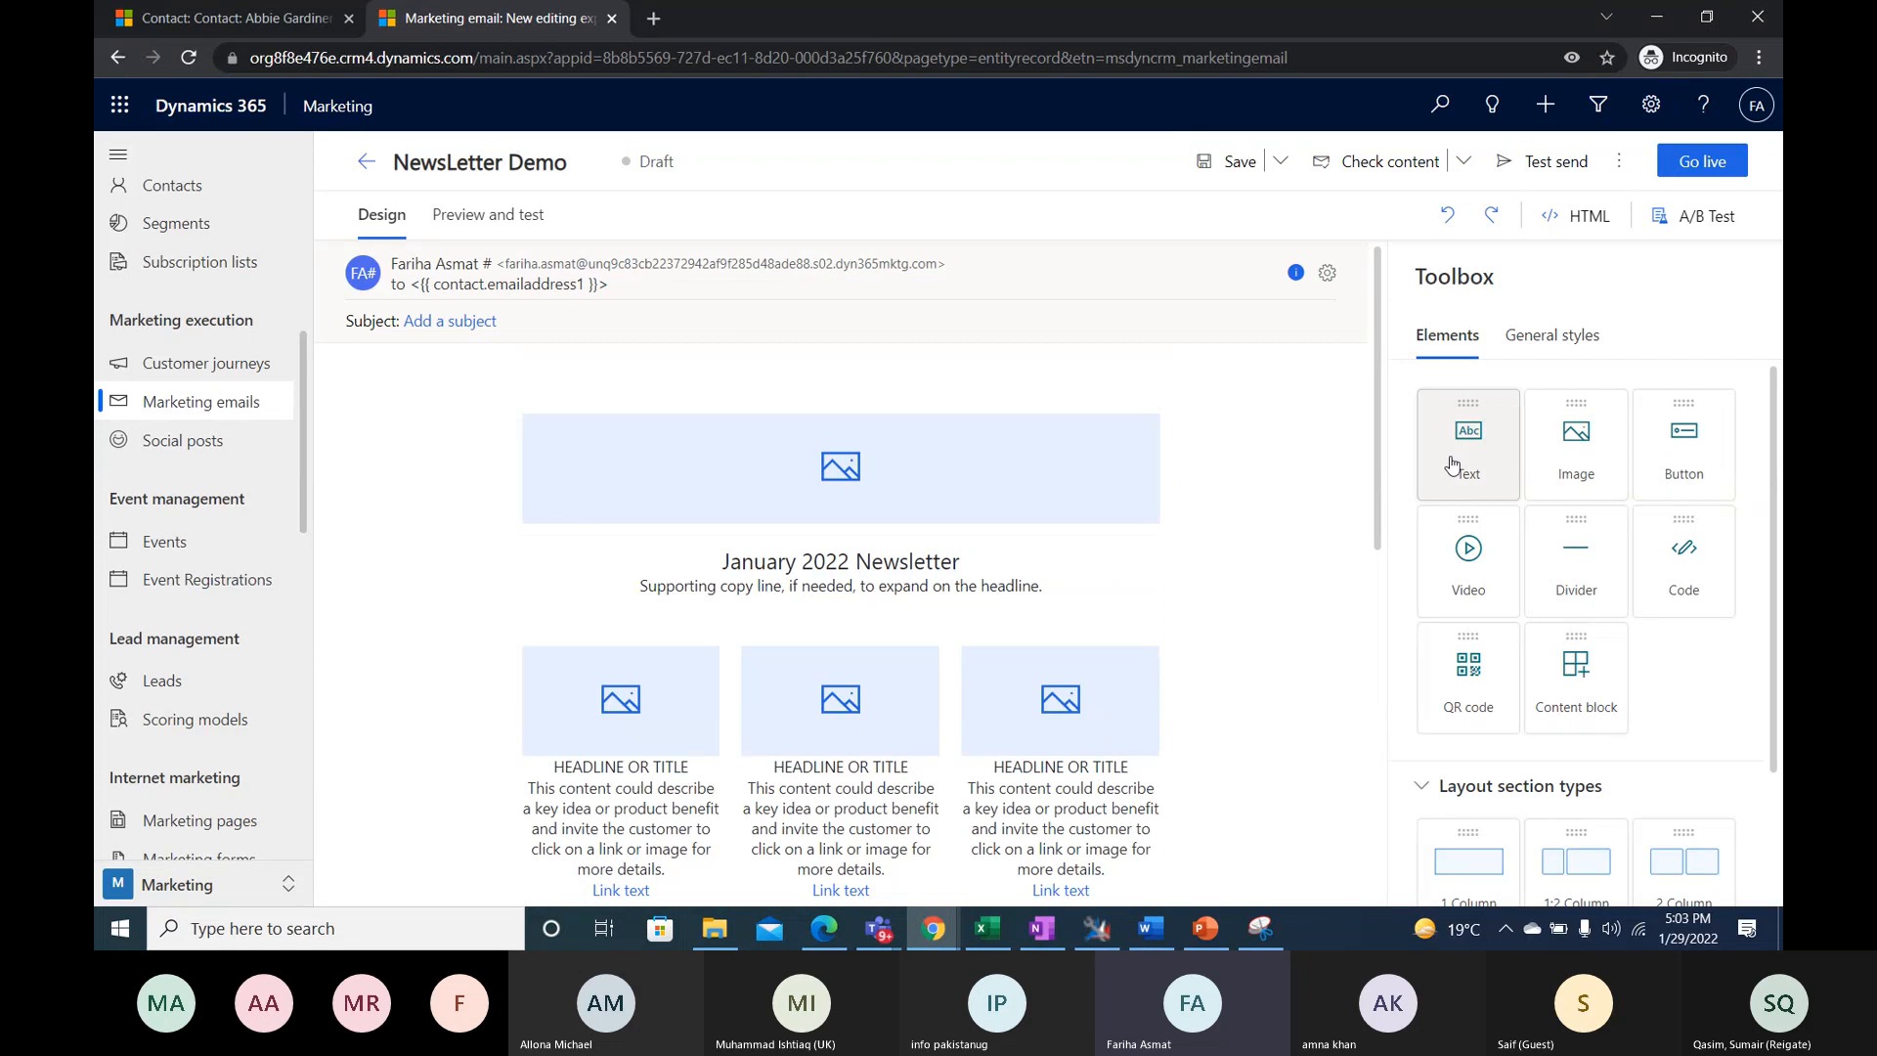
left_click_drag(1442, 480, 713, 559)
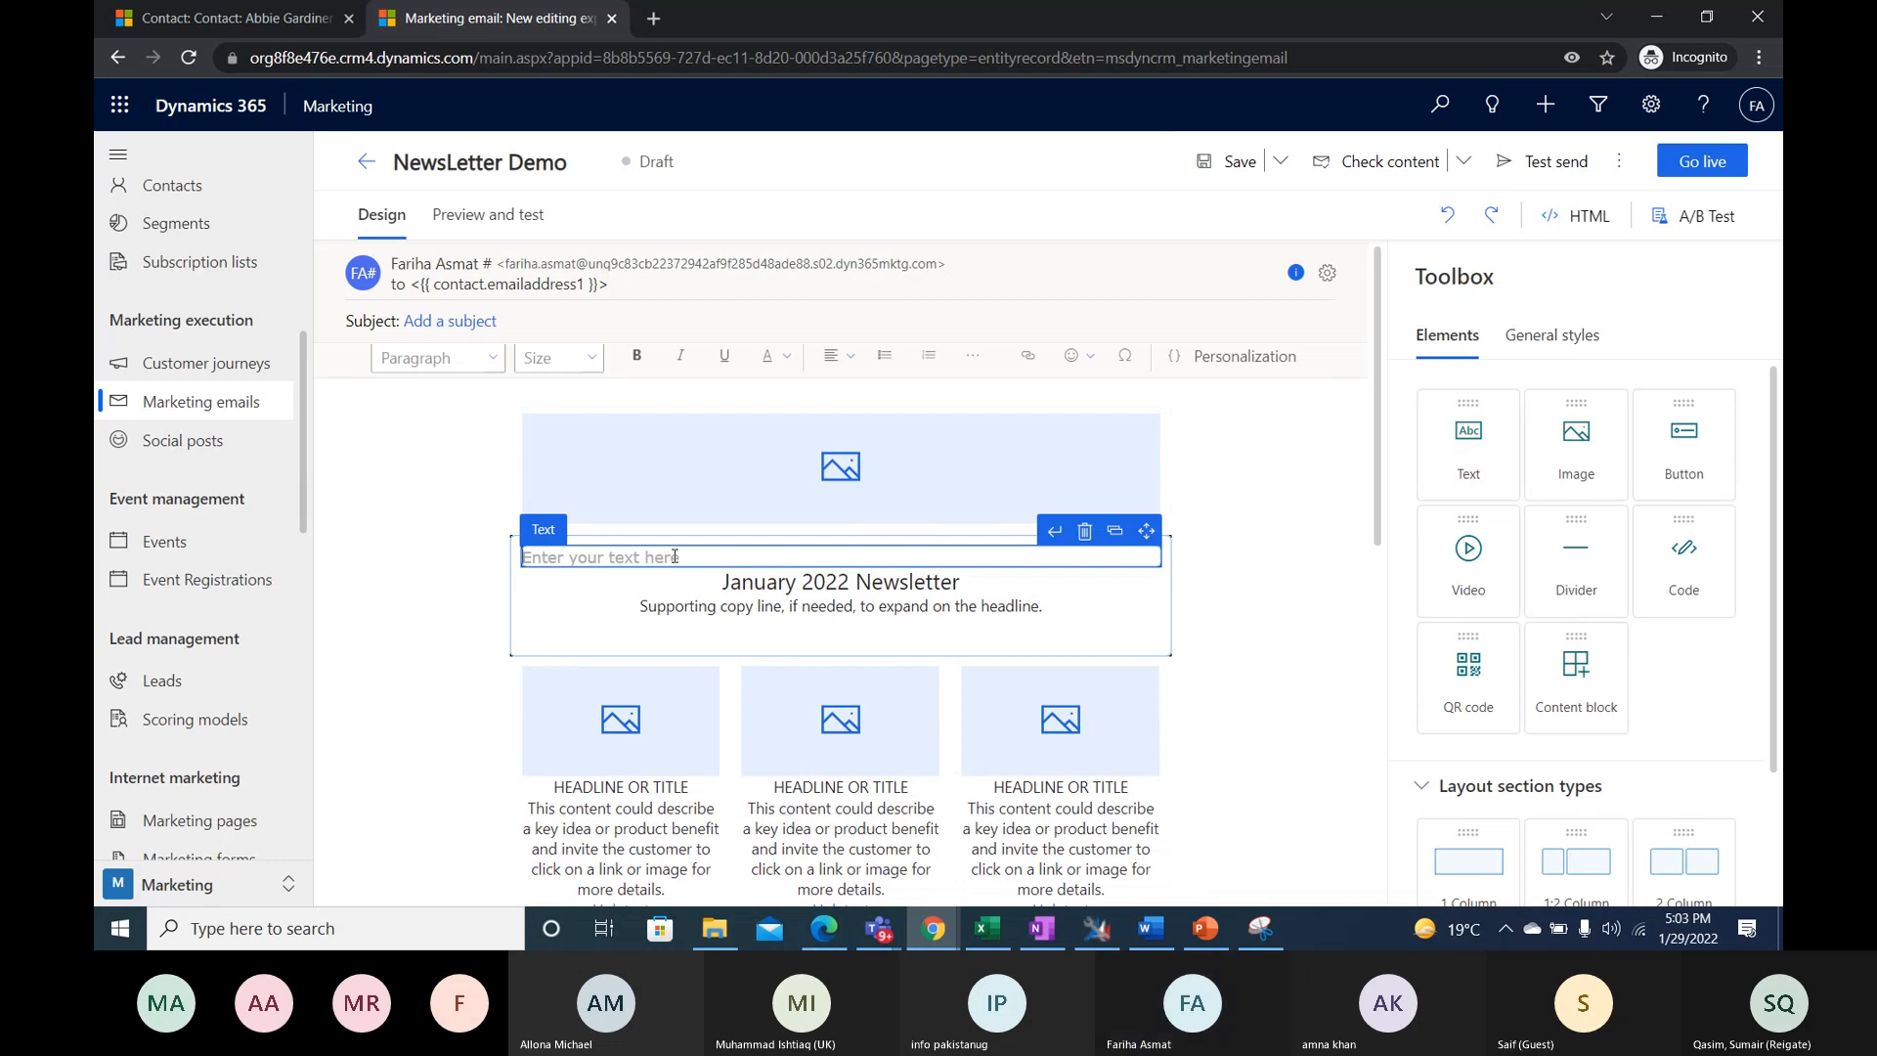
left_click(675, 556)
type("Hello")
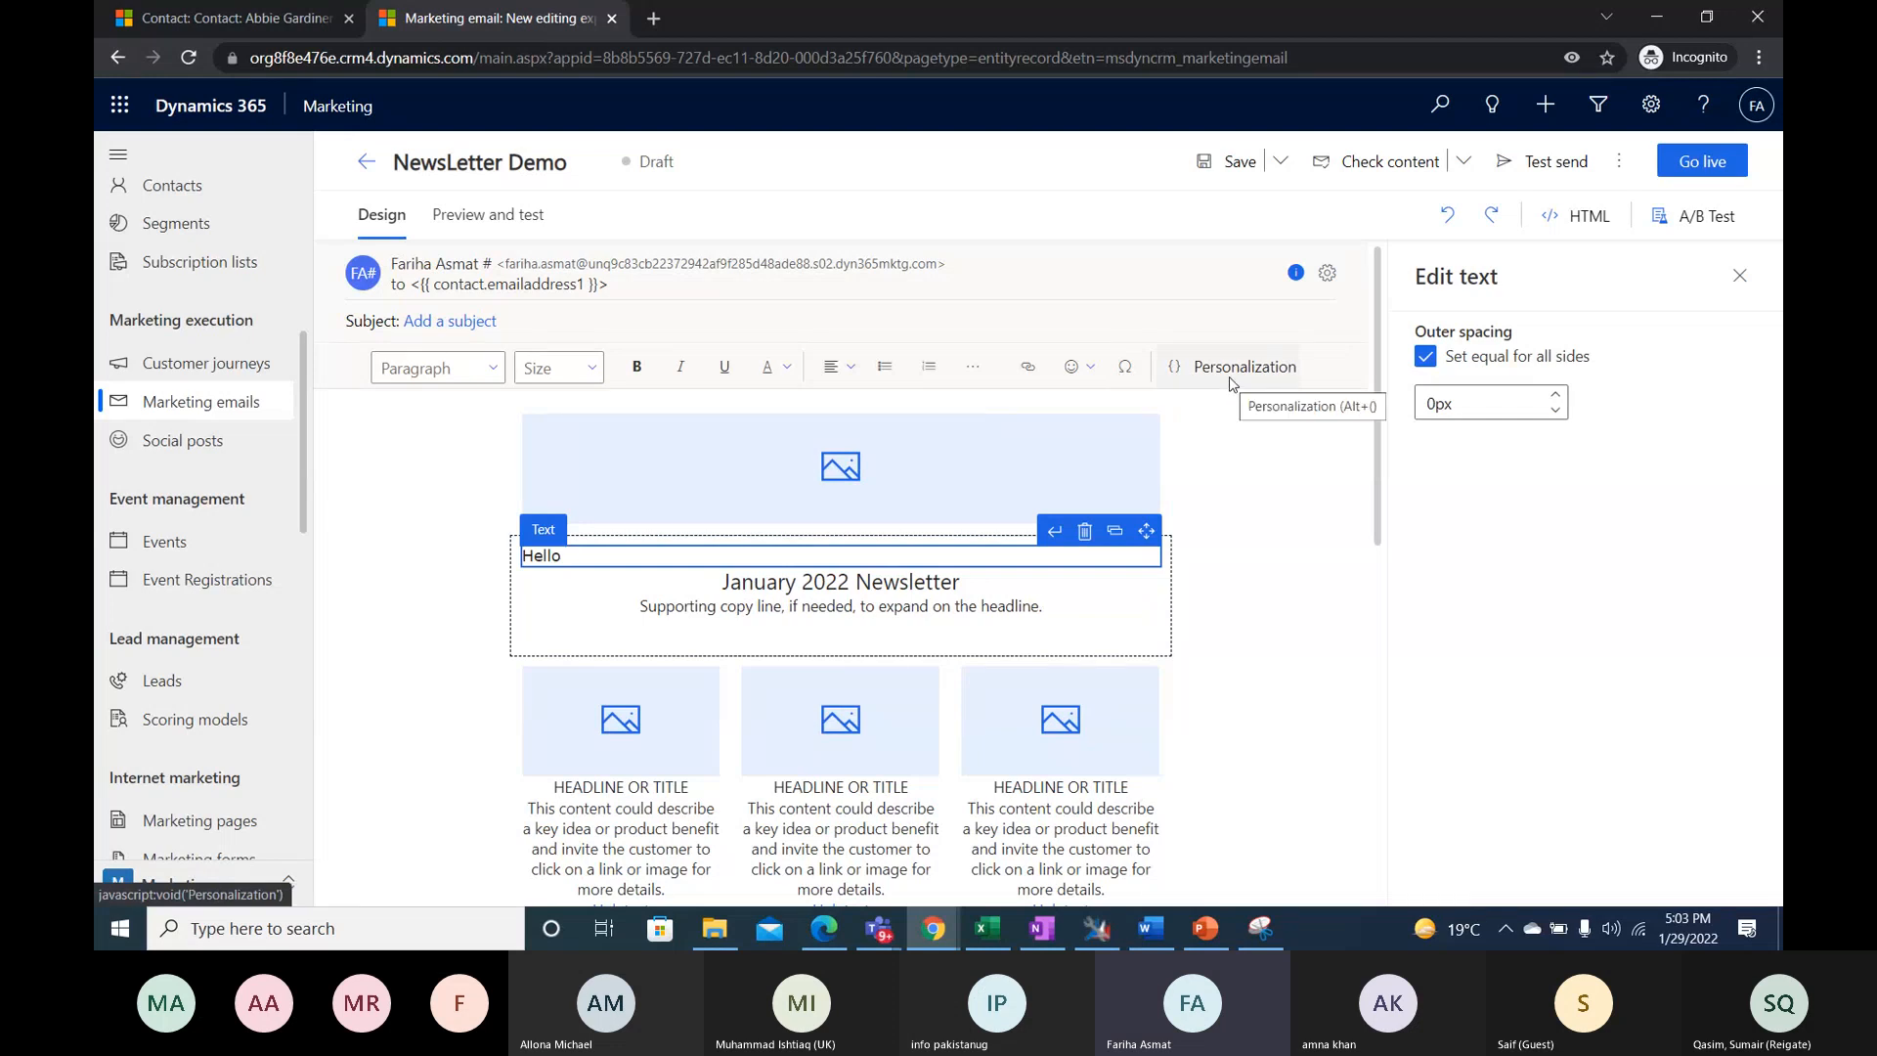
- Insert personalized dynamic content after "Hello", using the Contact entity with no relationship and the Full Name field
left_click(1177, 369)
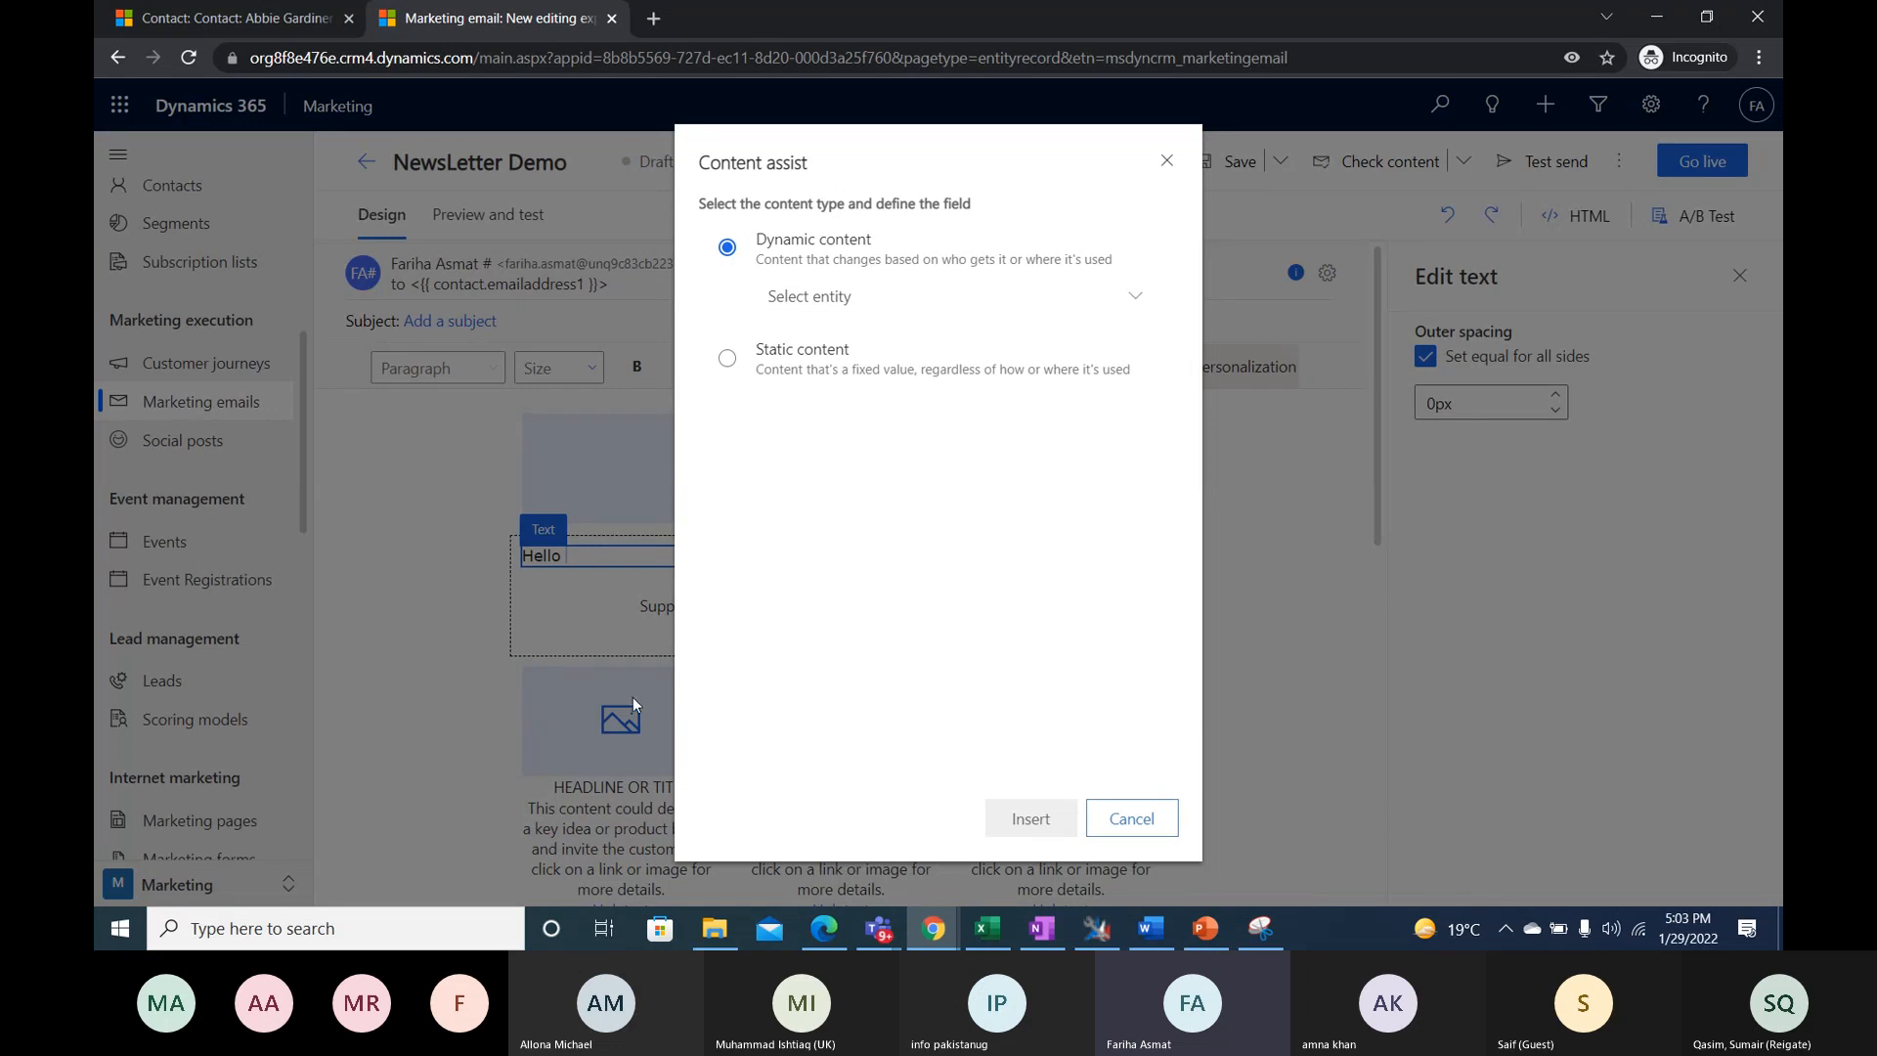
left_click(1077, 286)
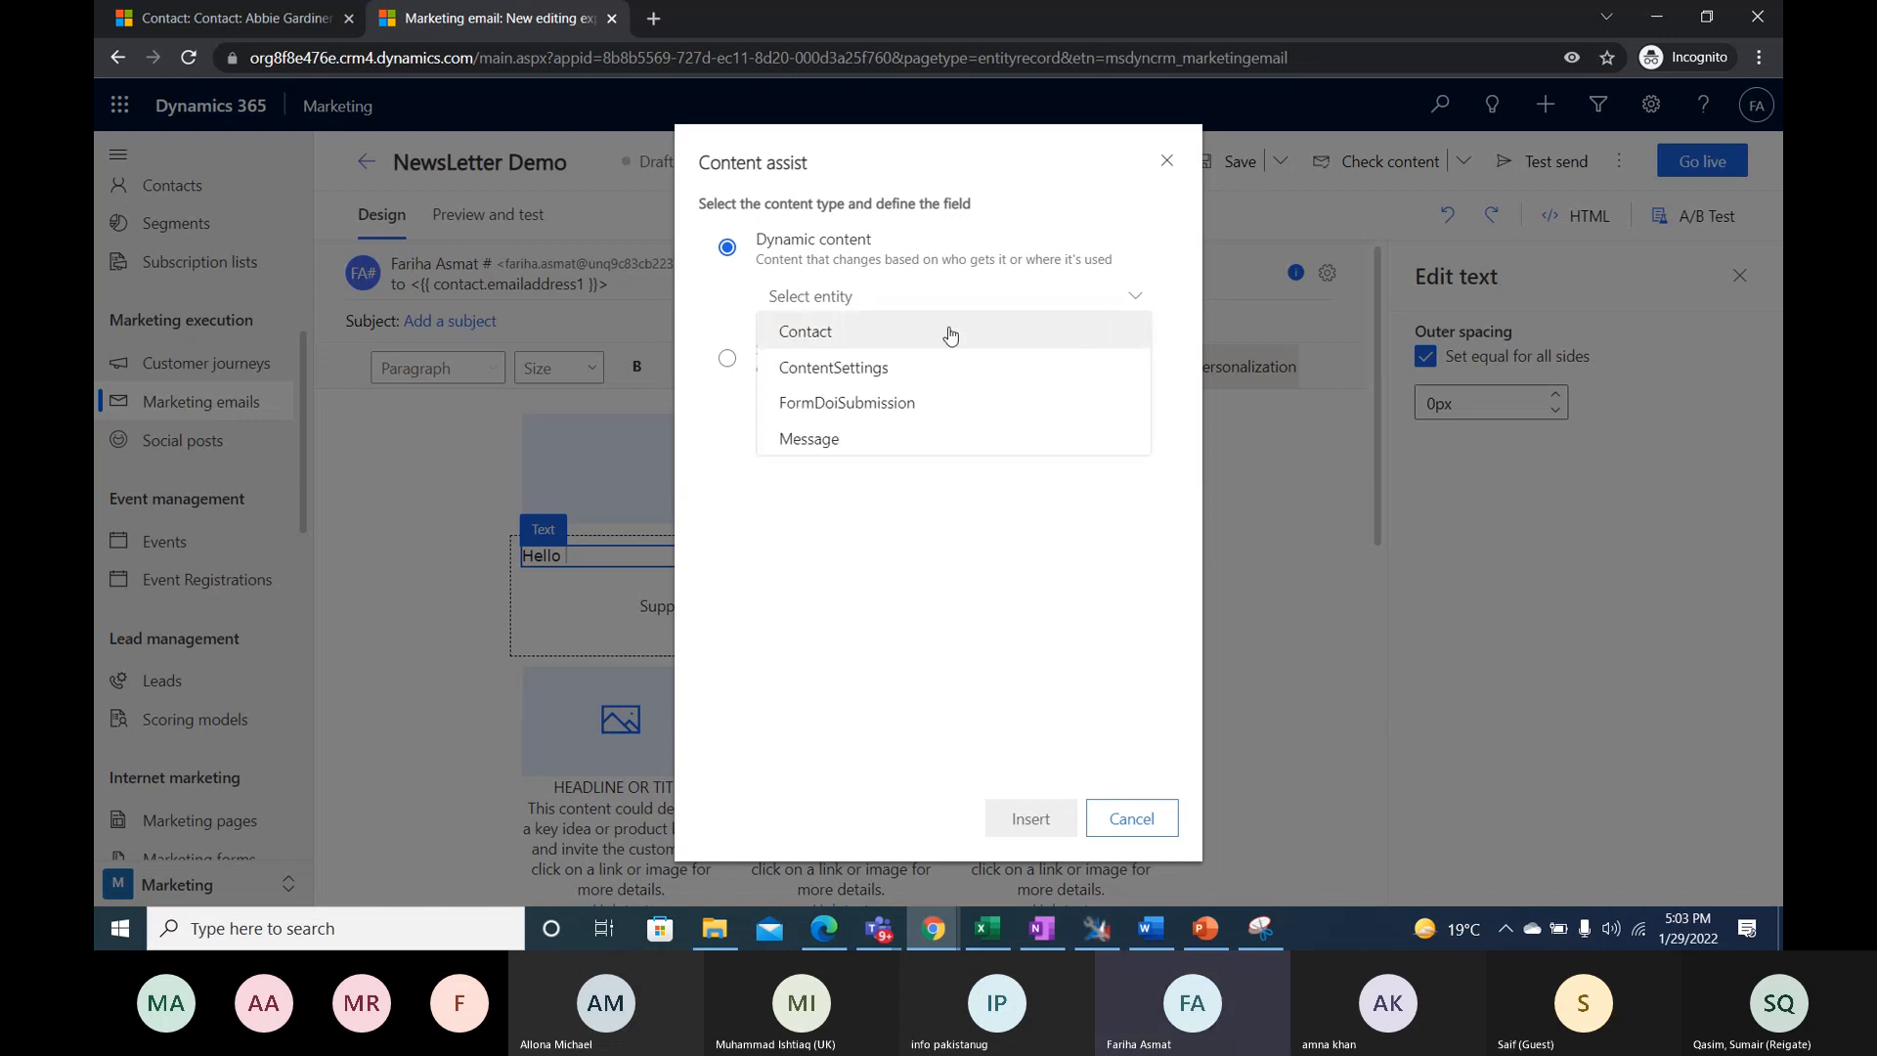
left_click(806, 336)
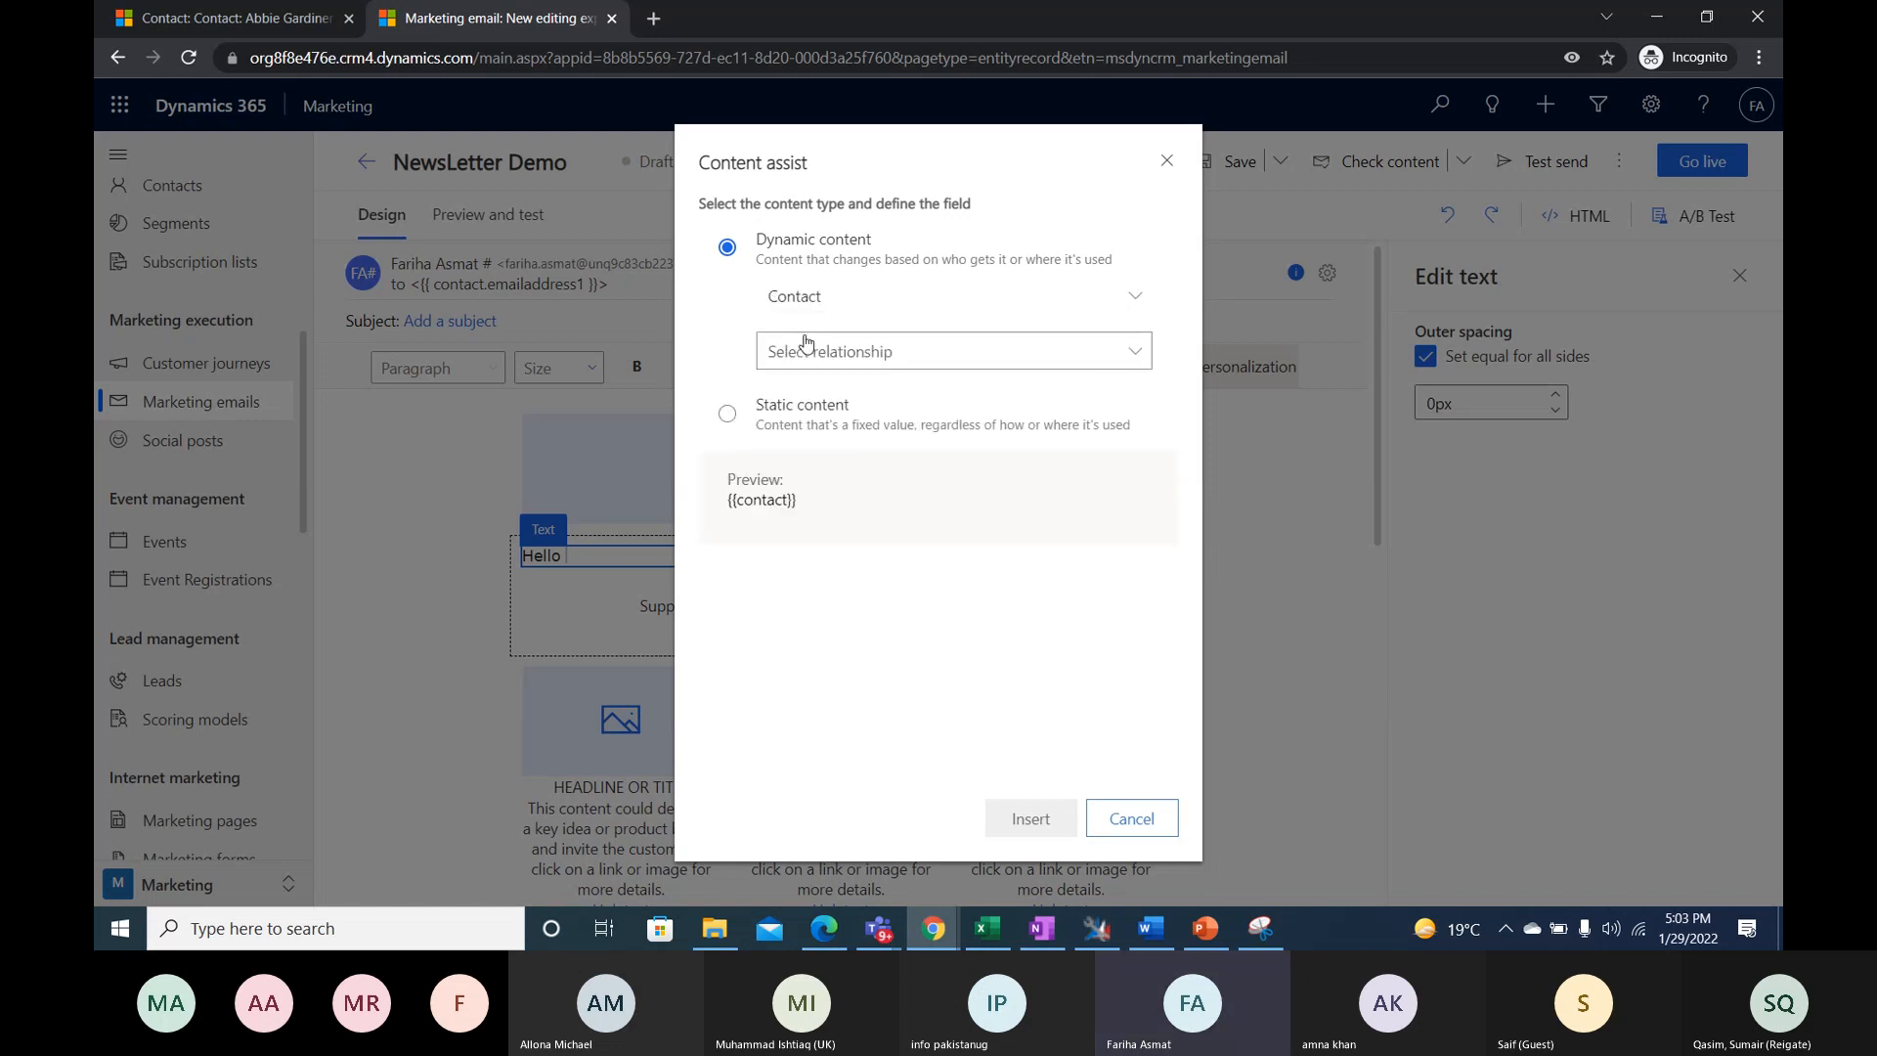
left_click(1126, 352)
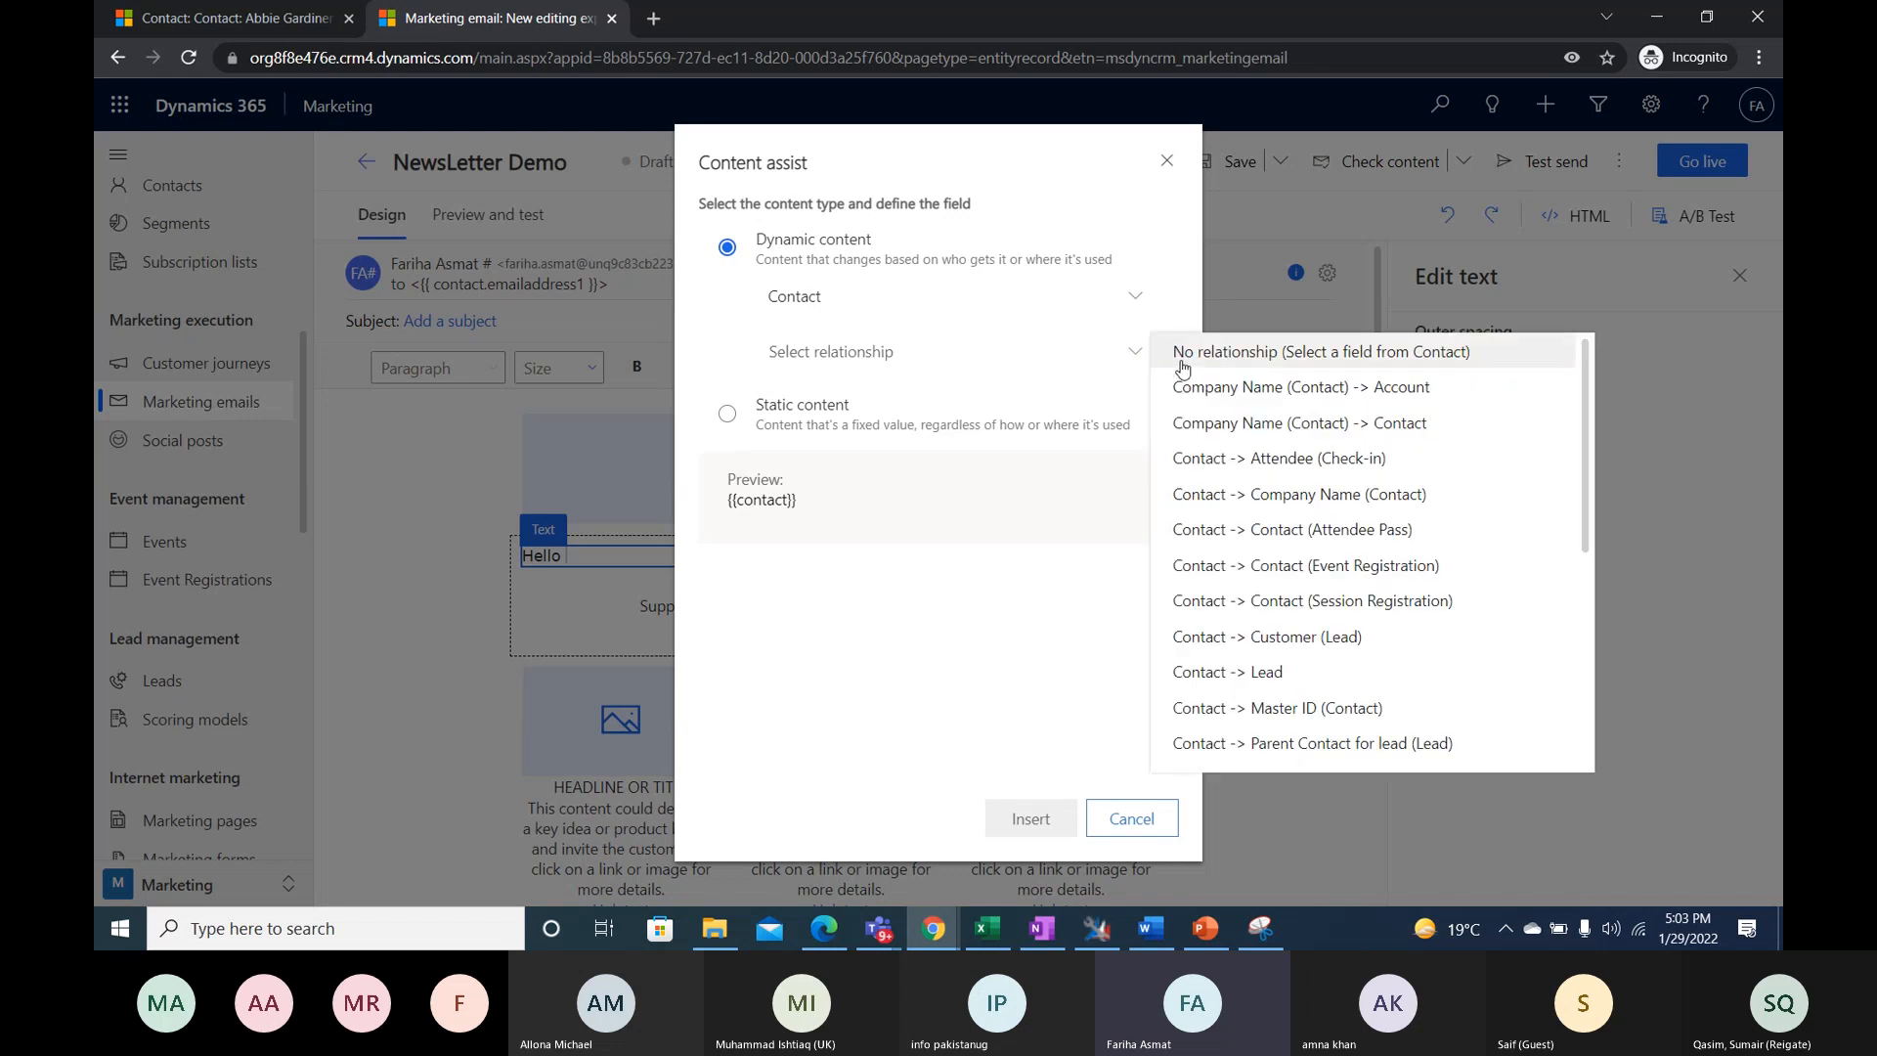
left_click(1165, 363)
left_click(972, 401)
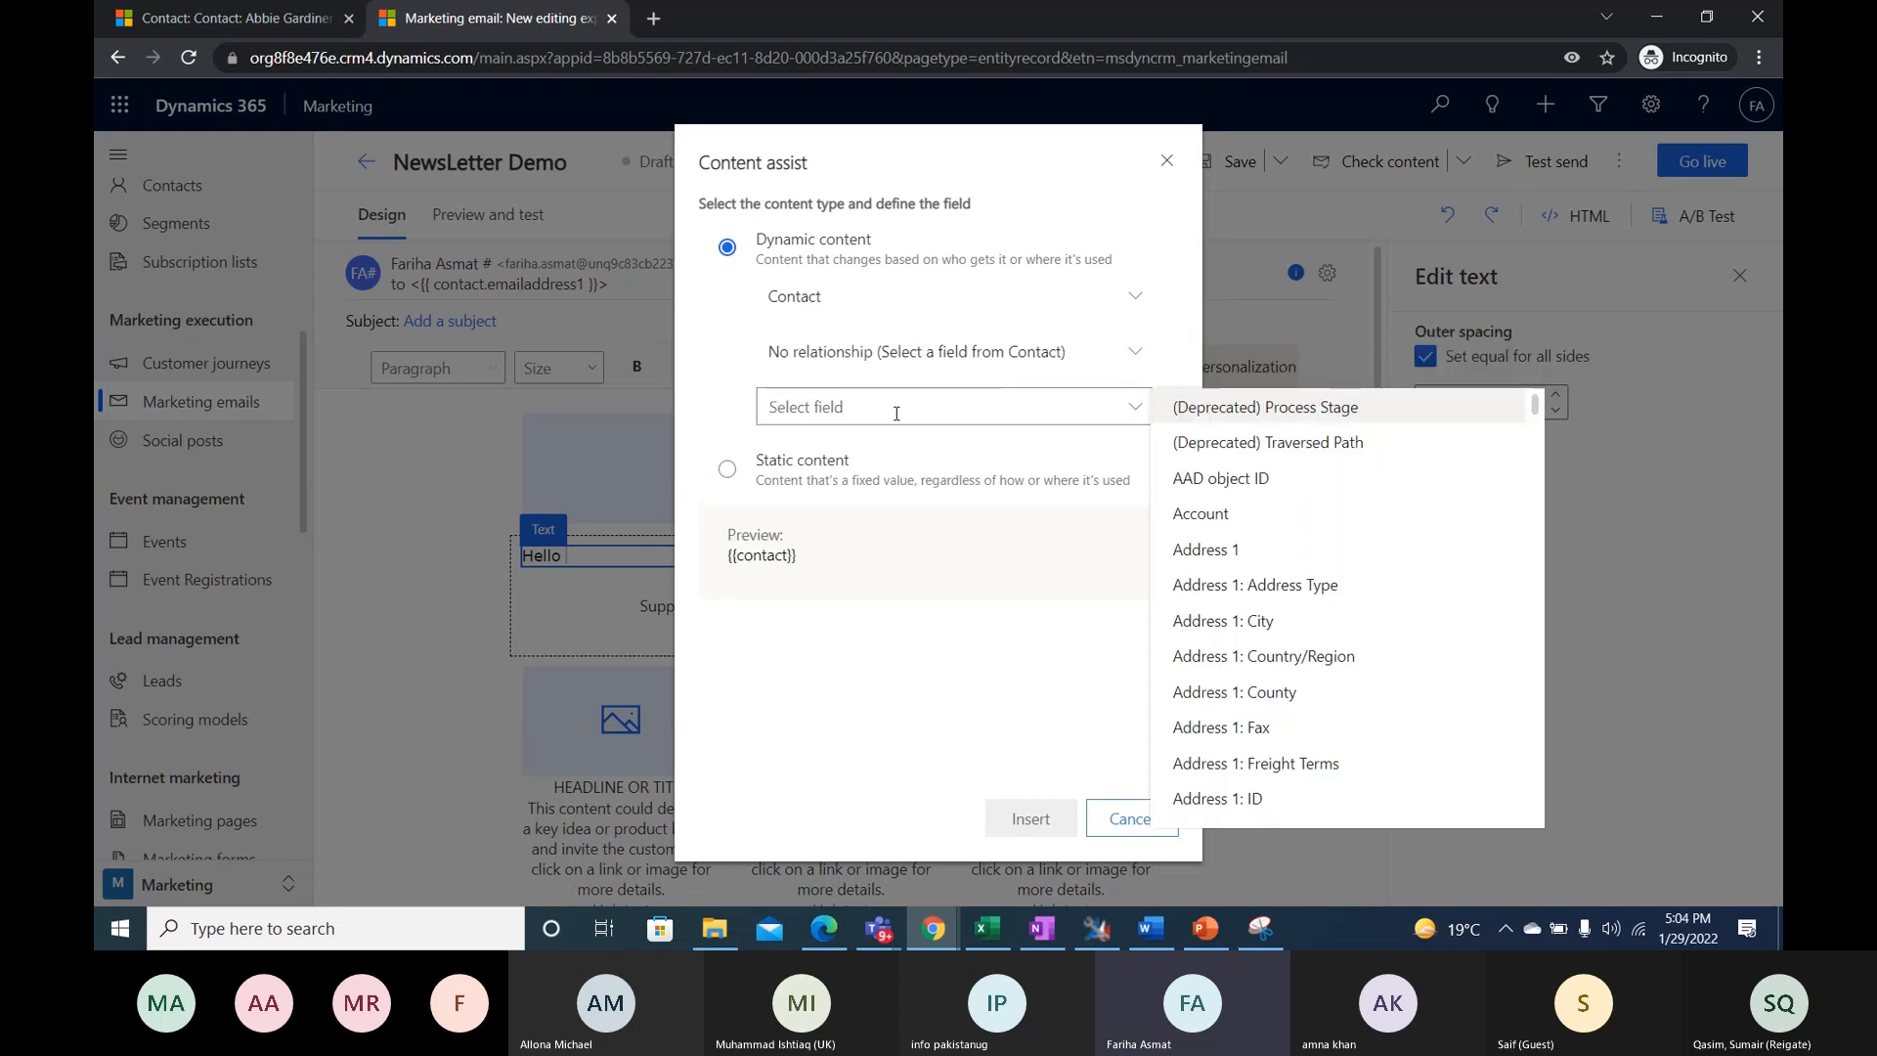
type("ful")
key("BackSpace")
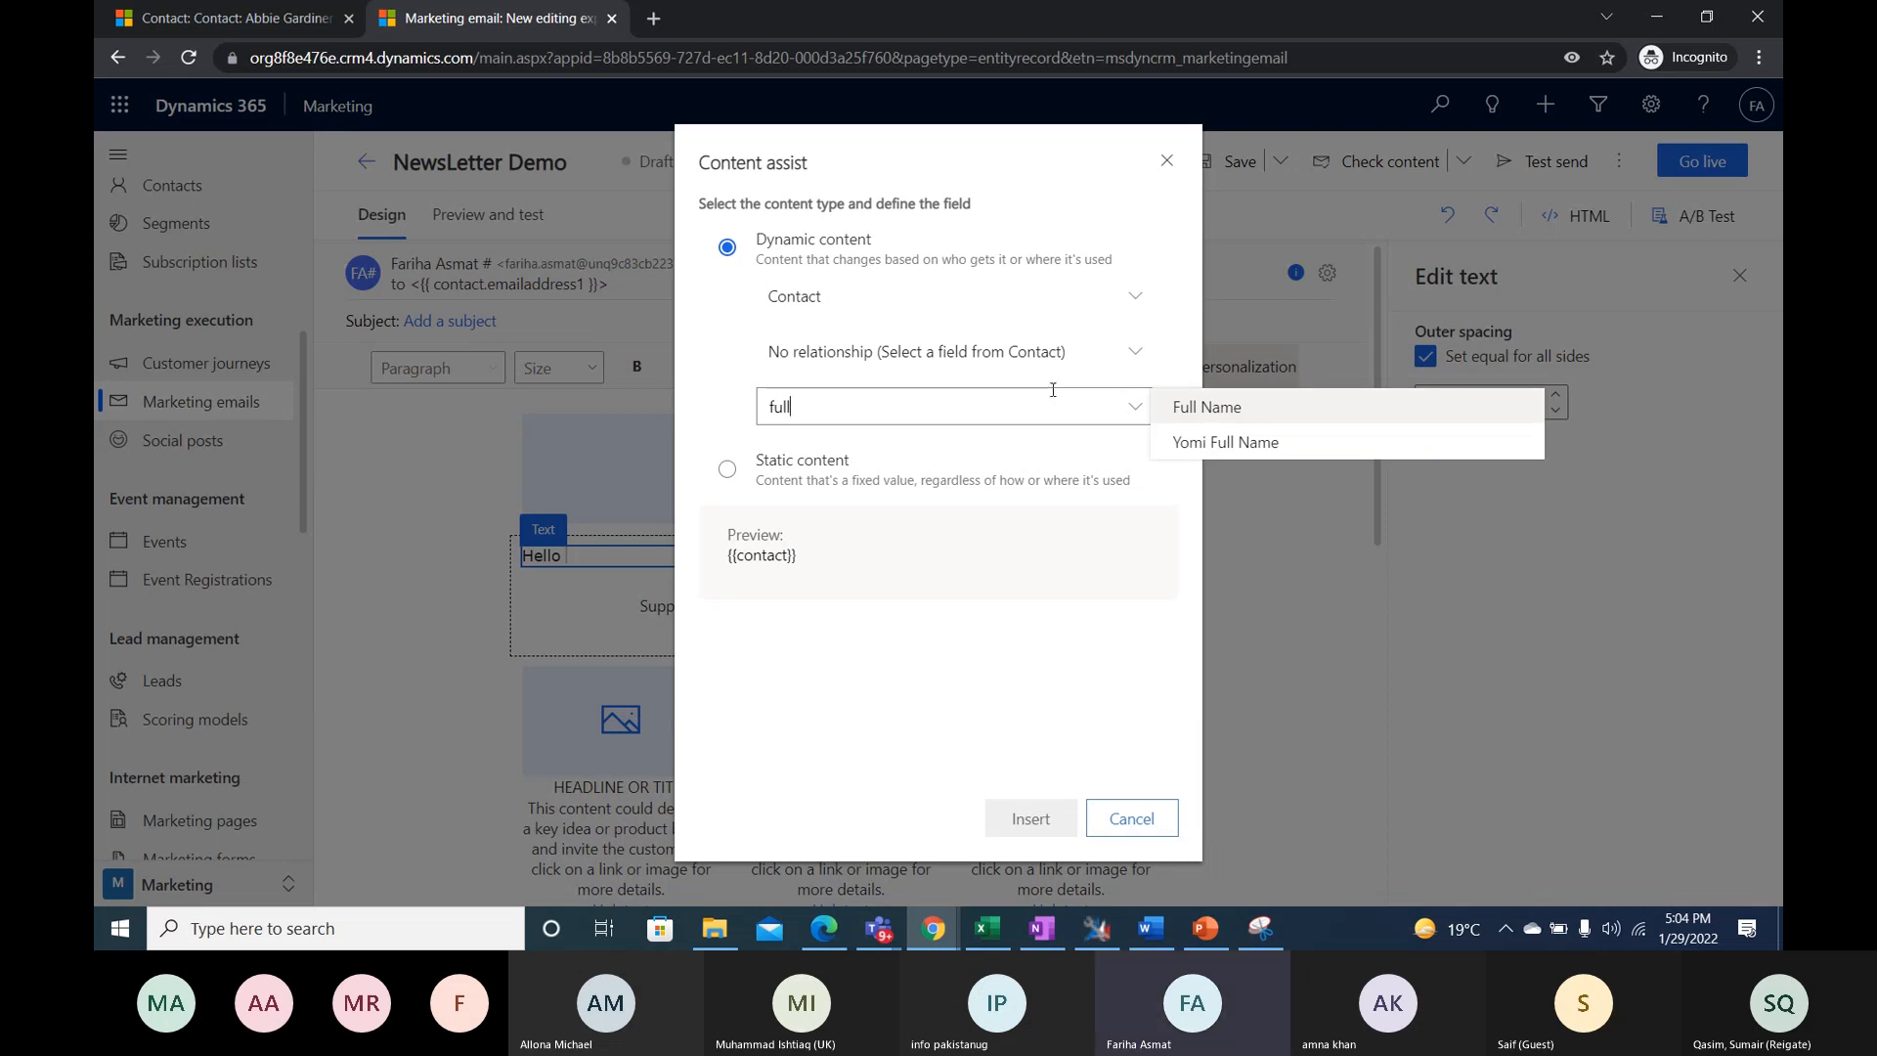
left_click(1189, 409)
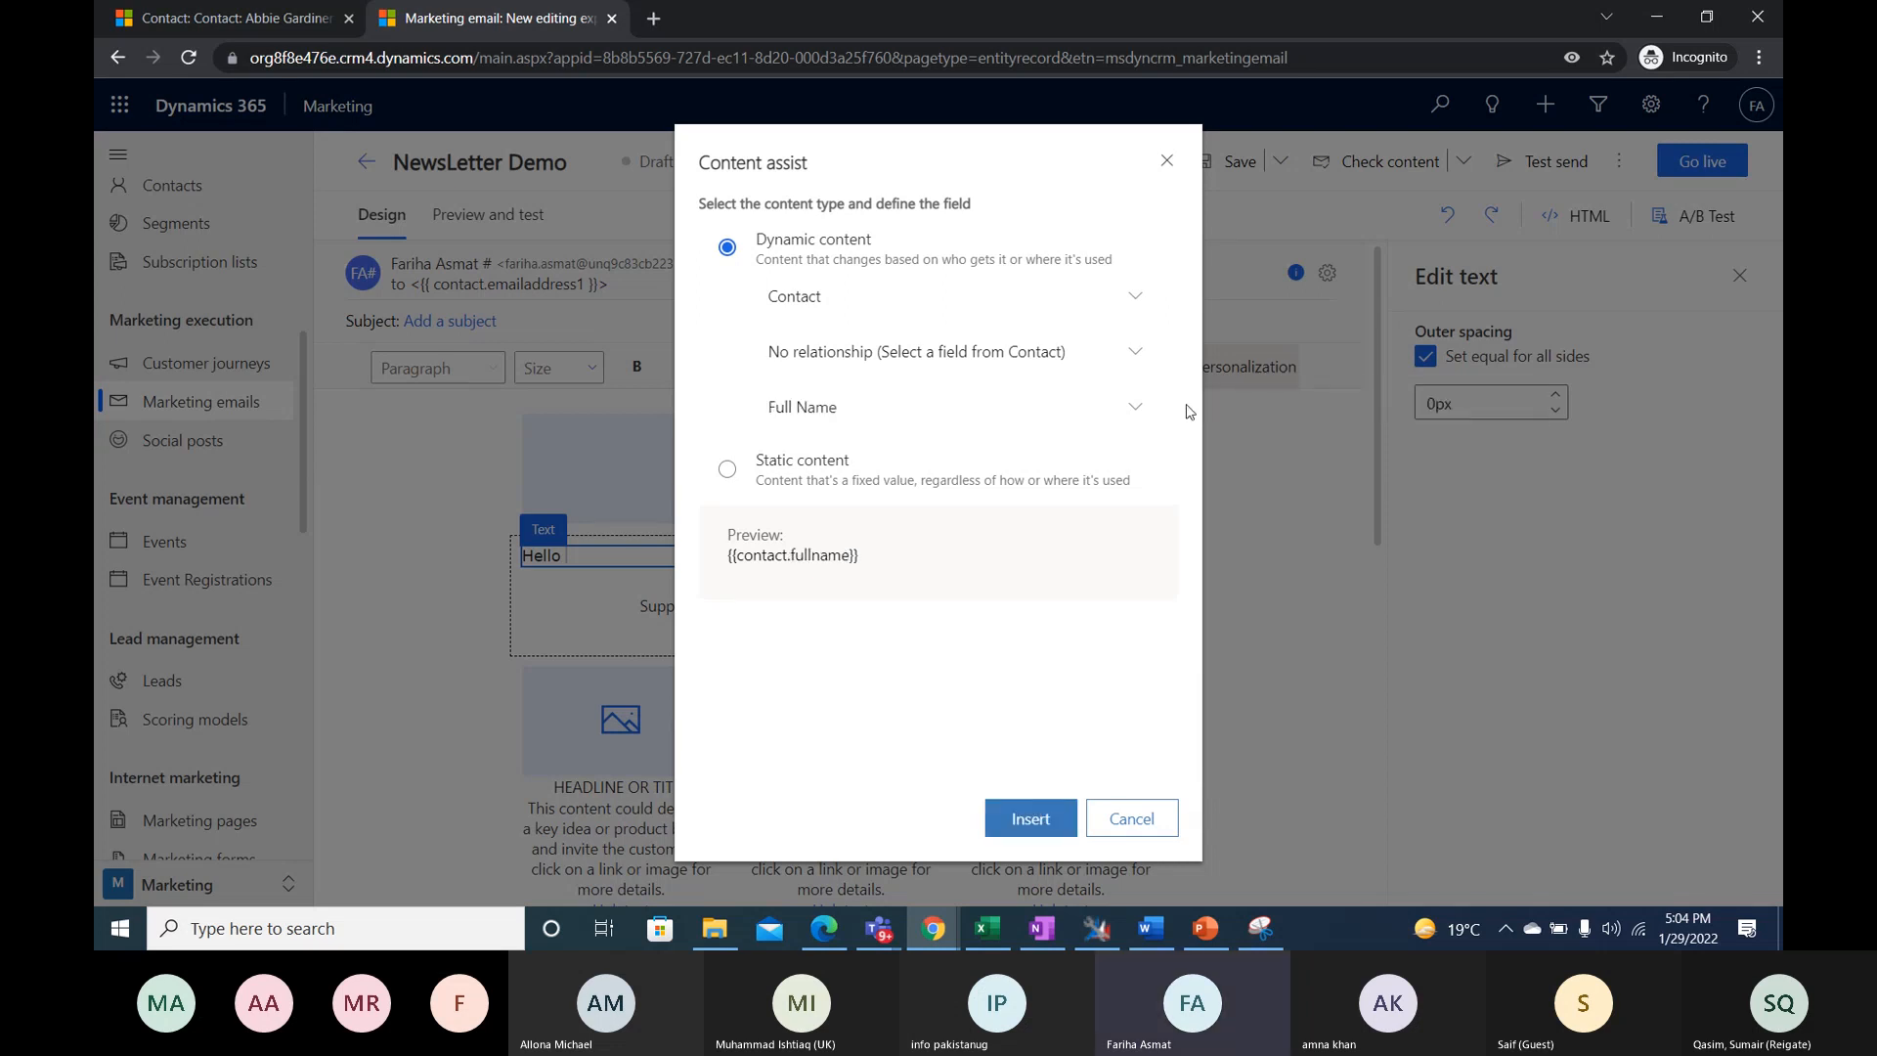
left_click(1031, 820)
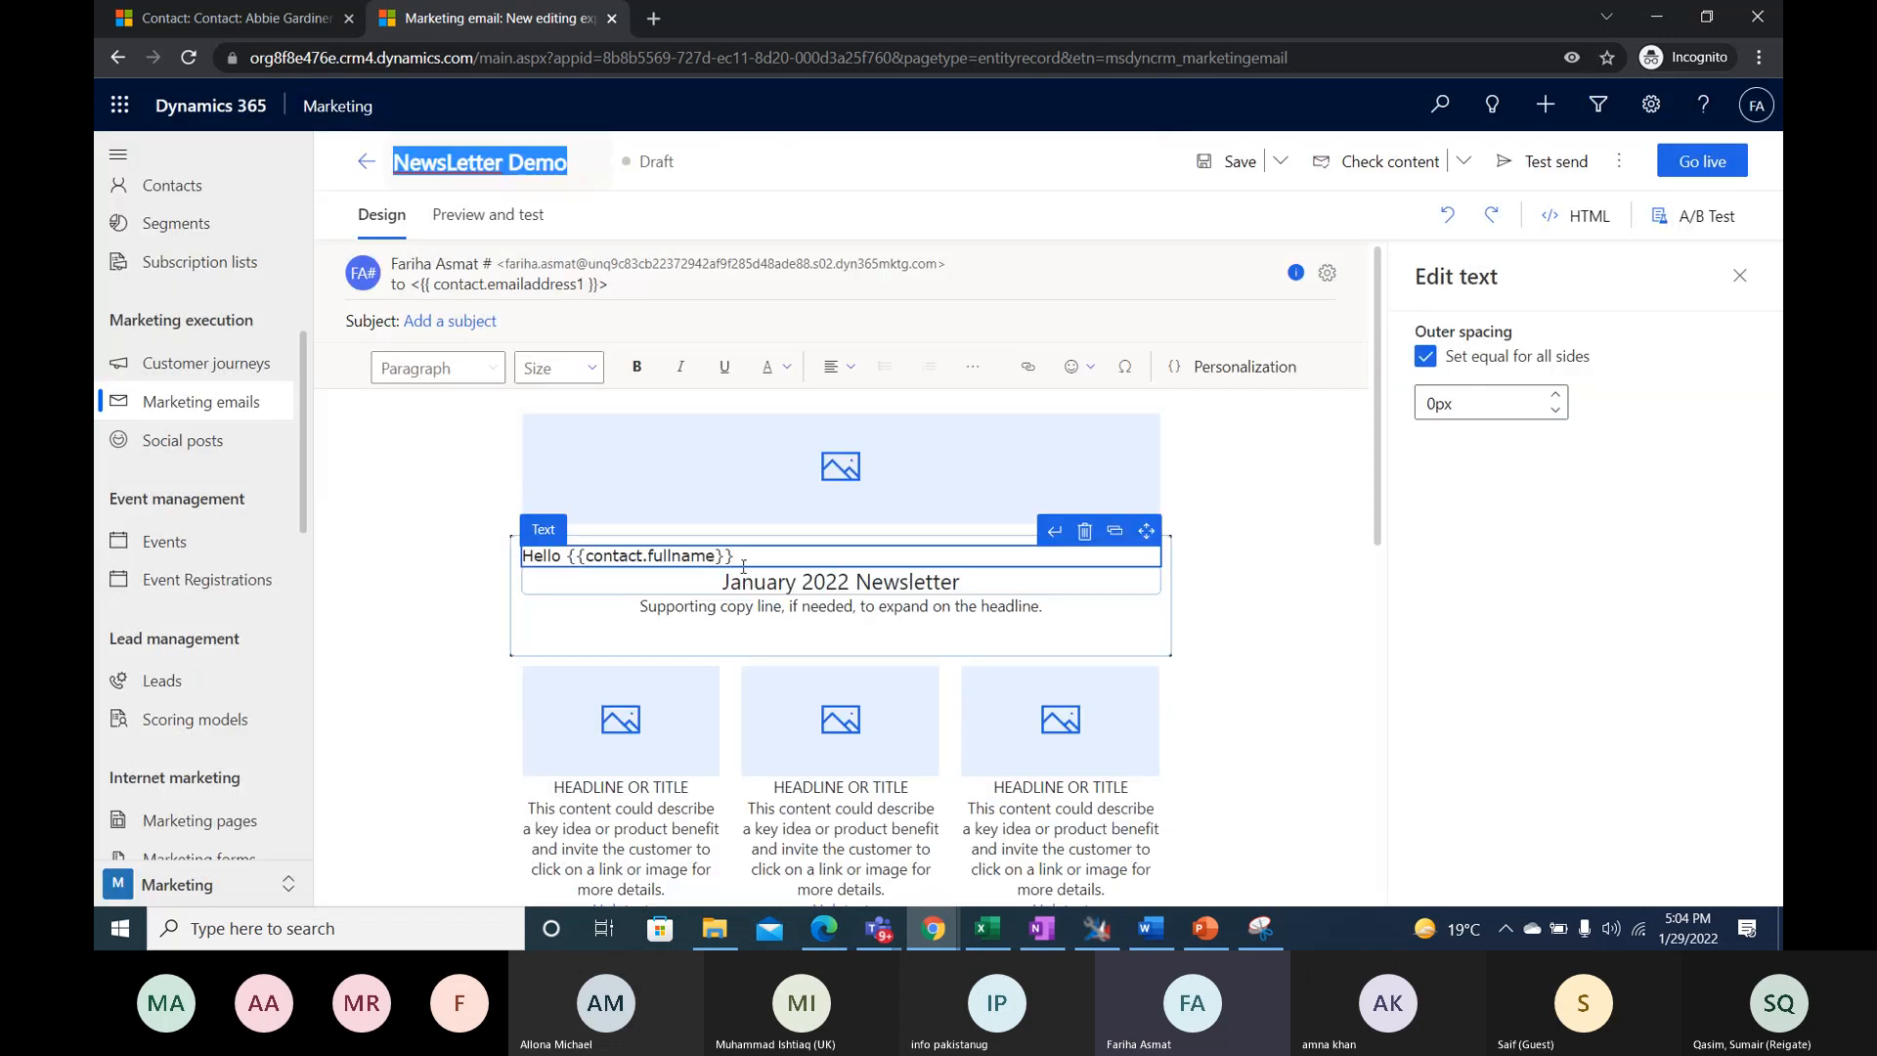
- Complete the greeting line with "Jan newsletter is here" after the full name placeholder
left_click_drag(743, 563, 567, 557)
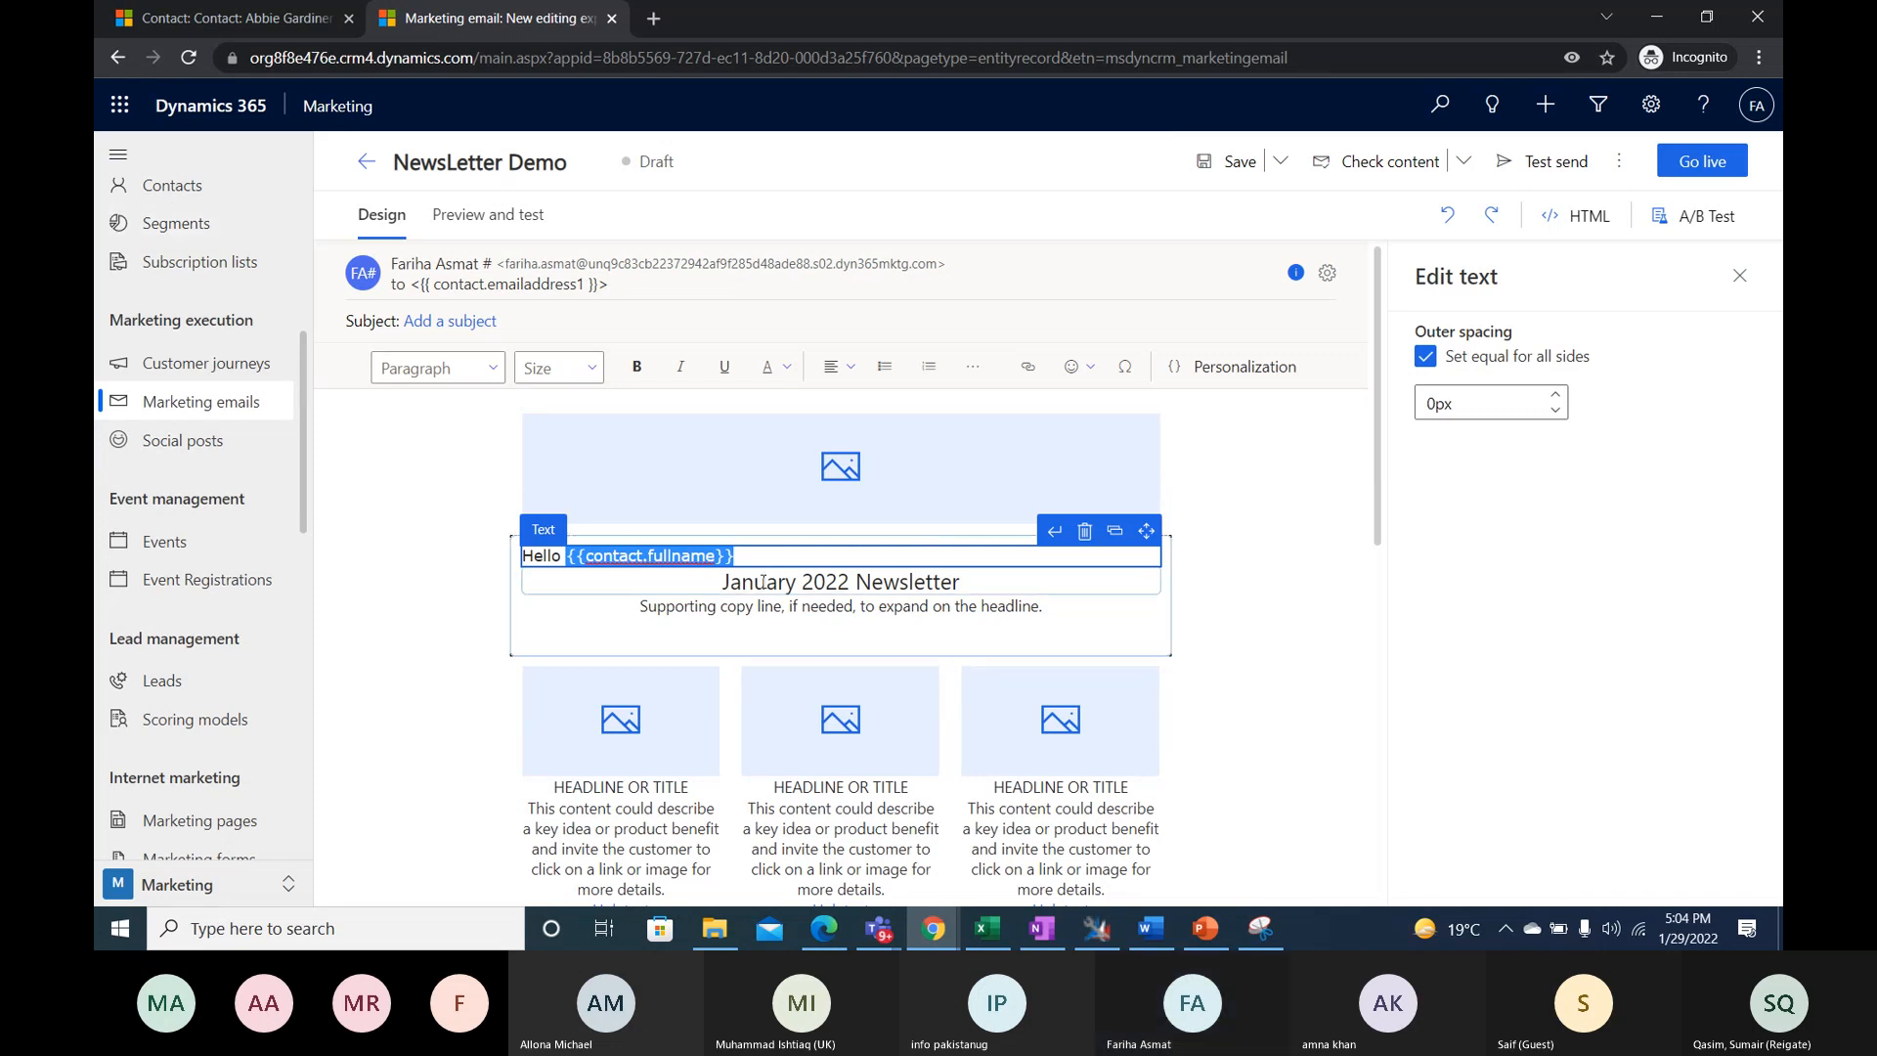
left_click(784, 555)
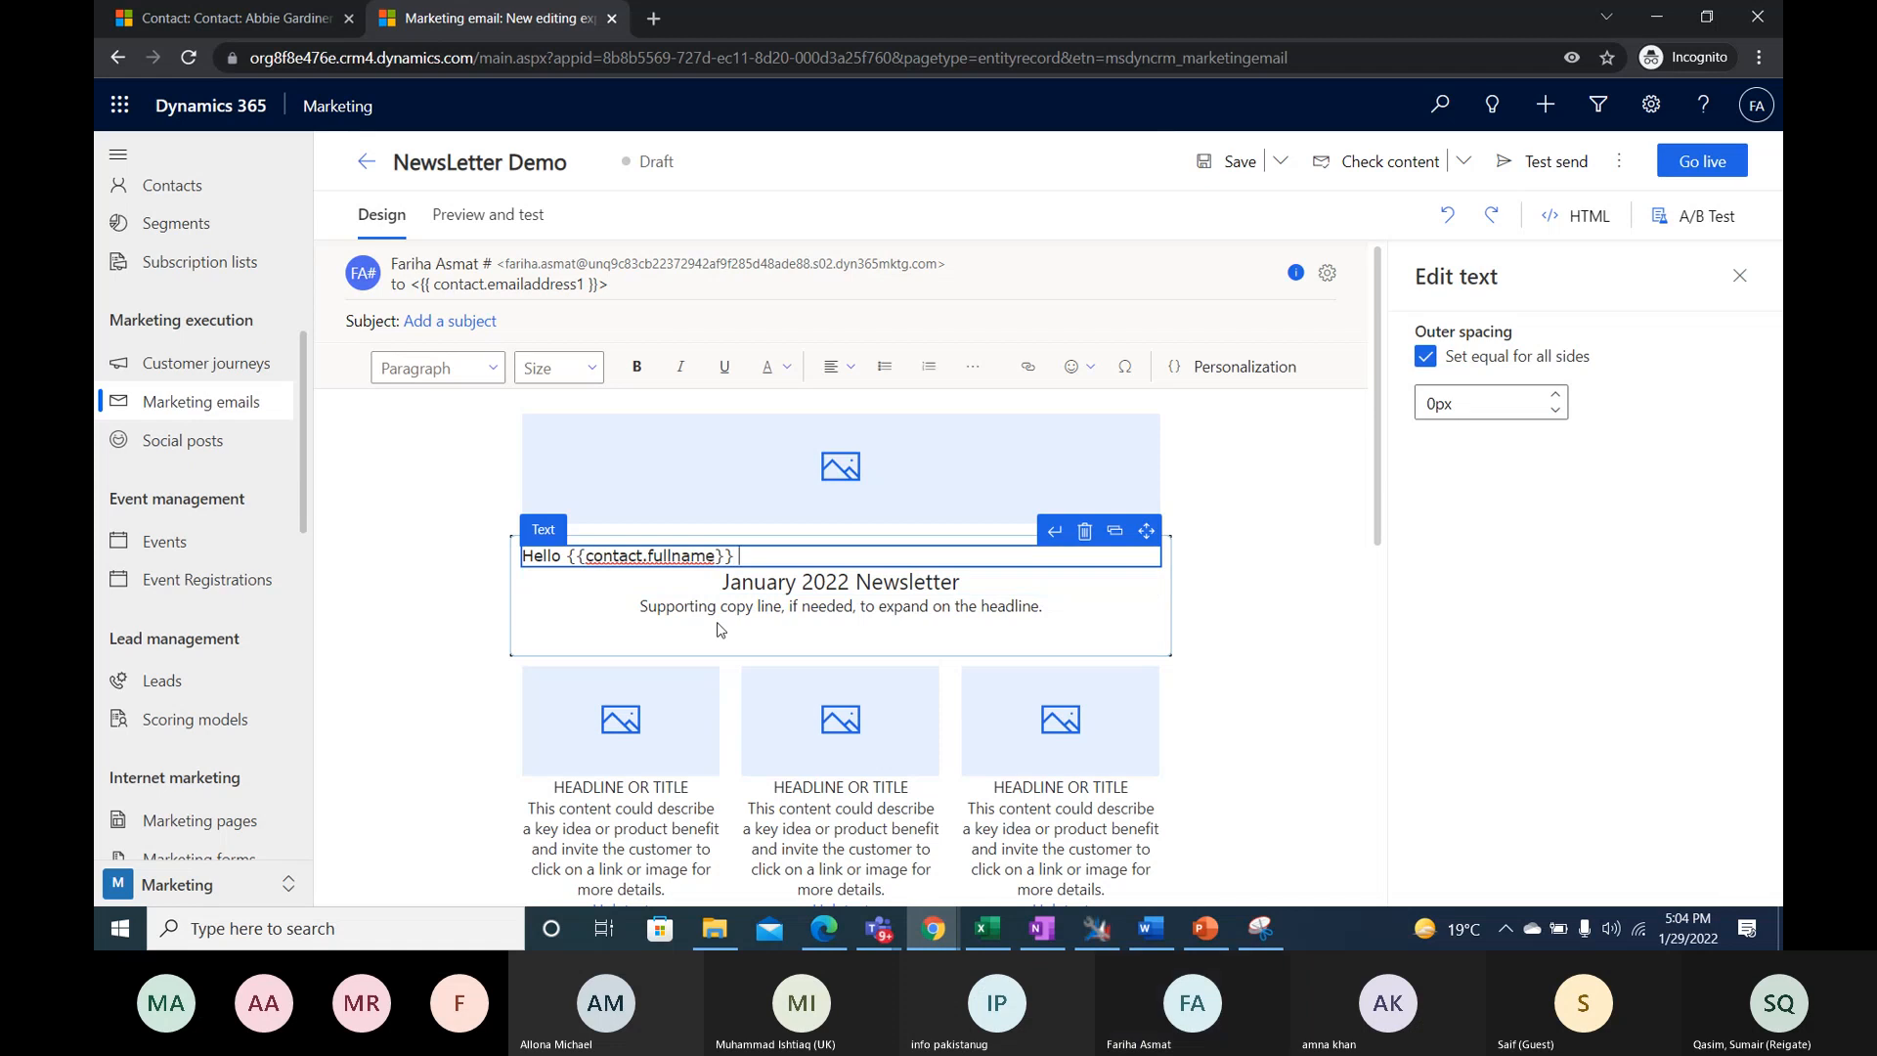
type("Jan newsletter is he")
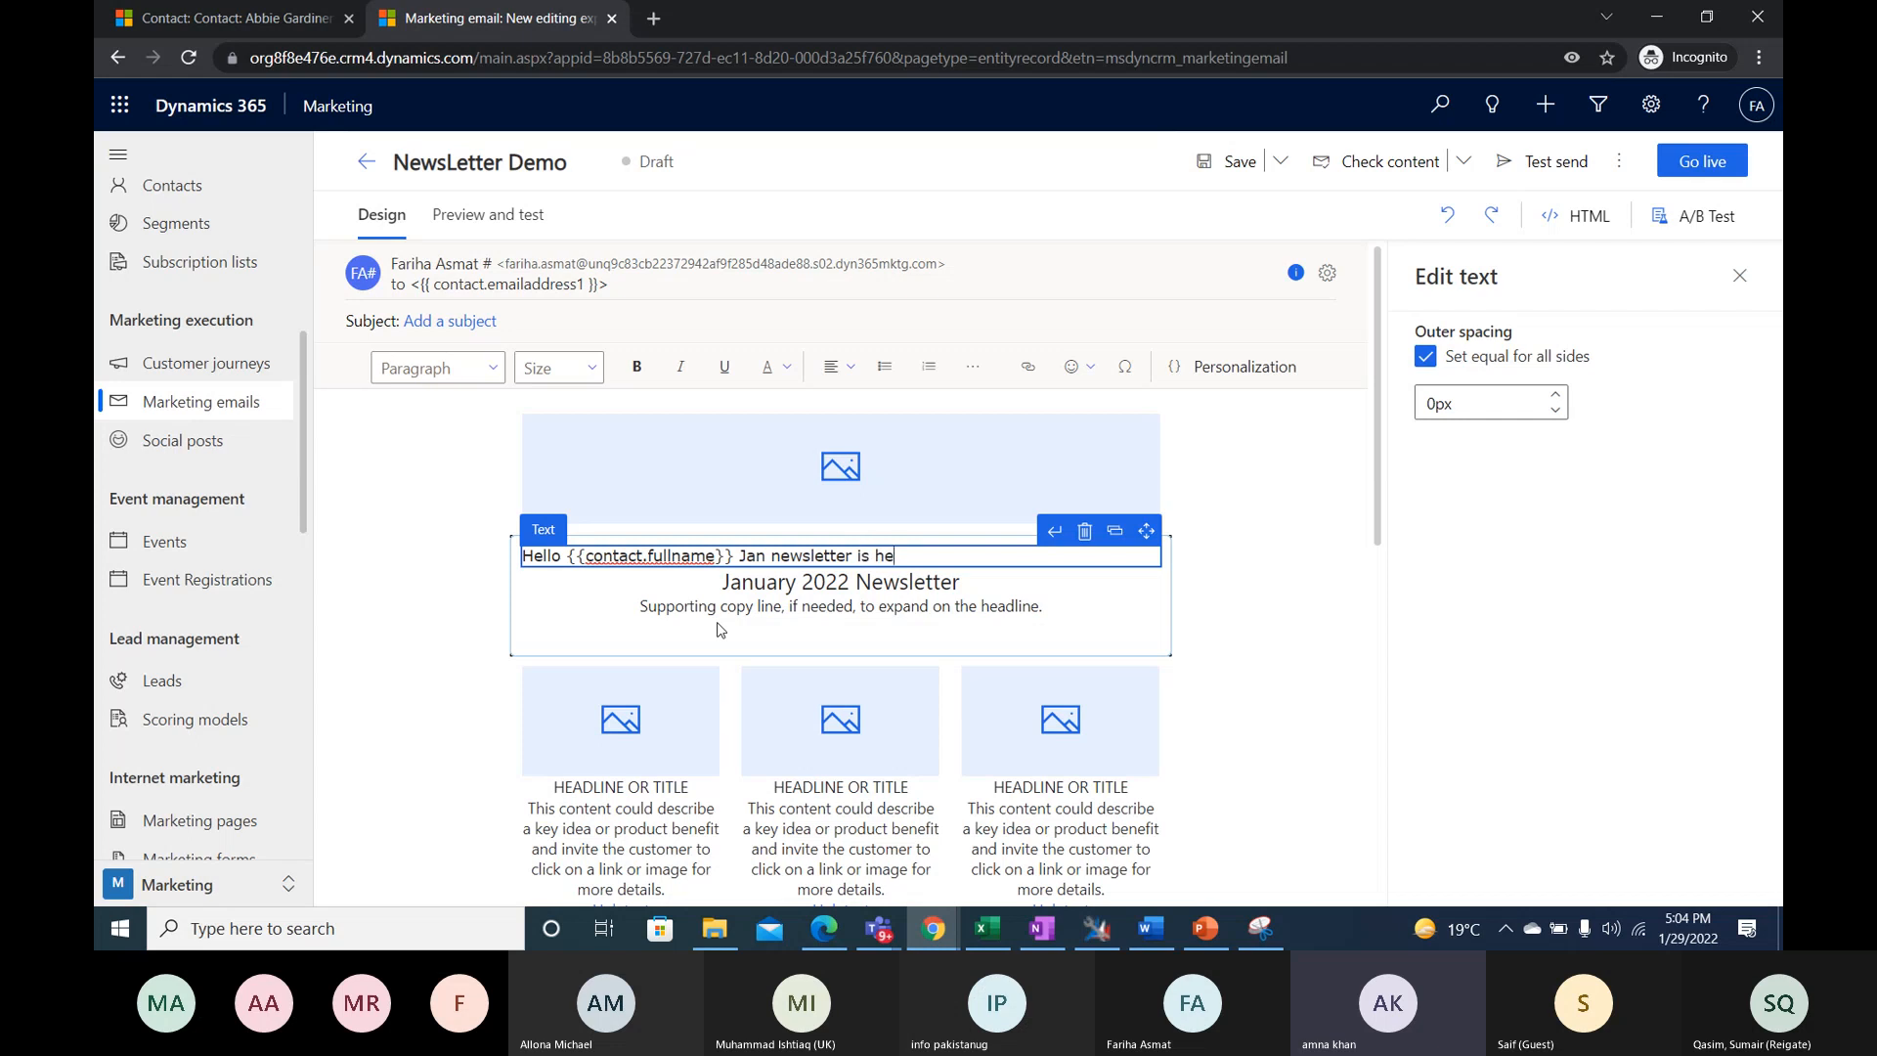
type("re")
left_click(1267, 536)
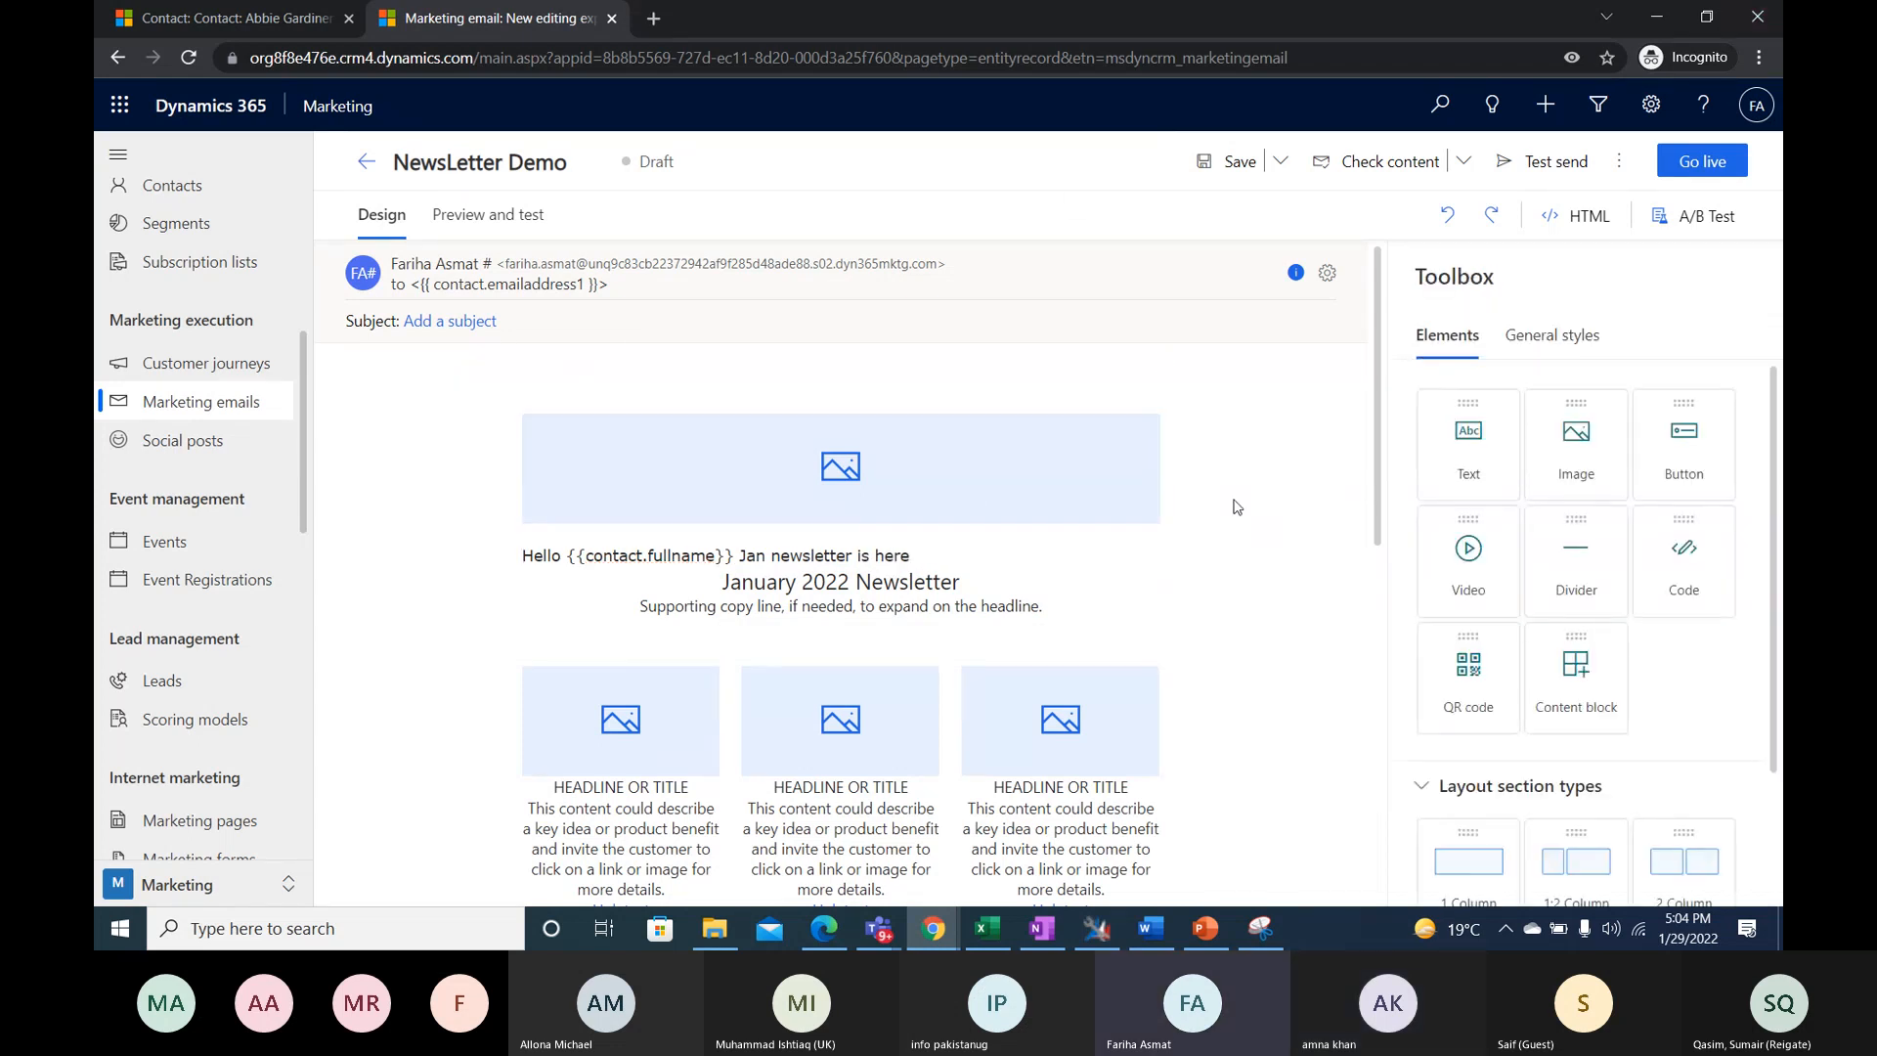
scroll(1228, 503, "down", 2)
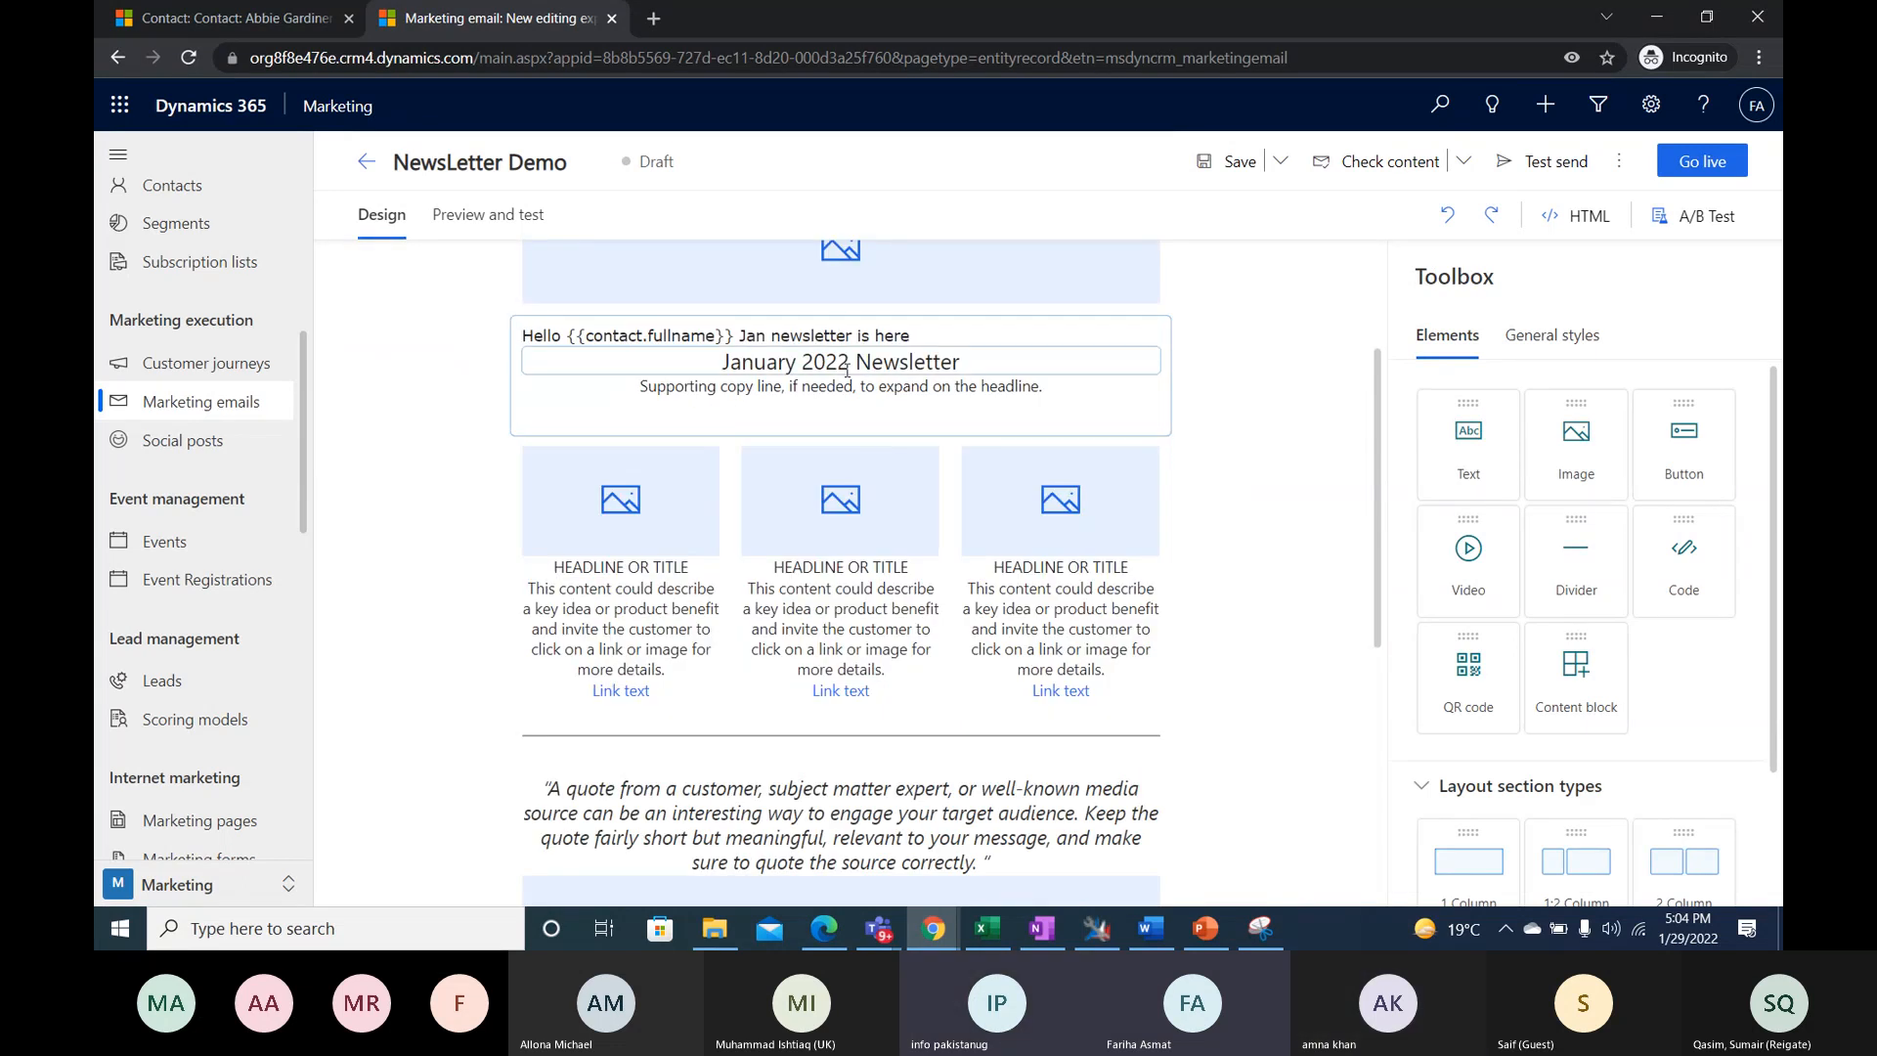
scroll(549, 440, "up", 1)
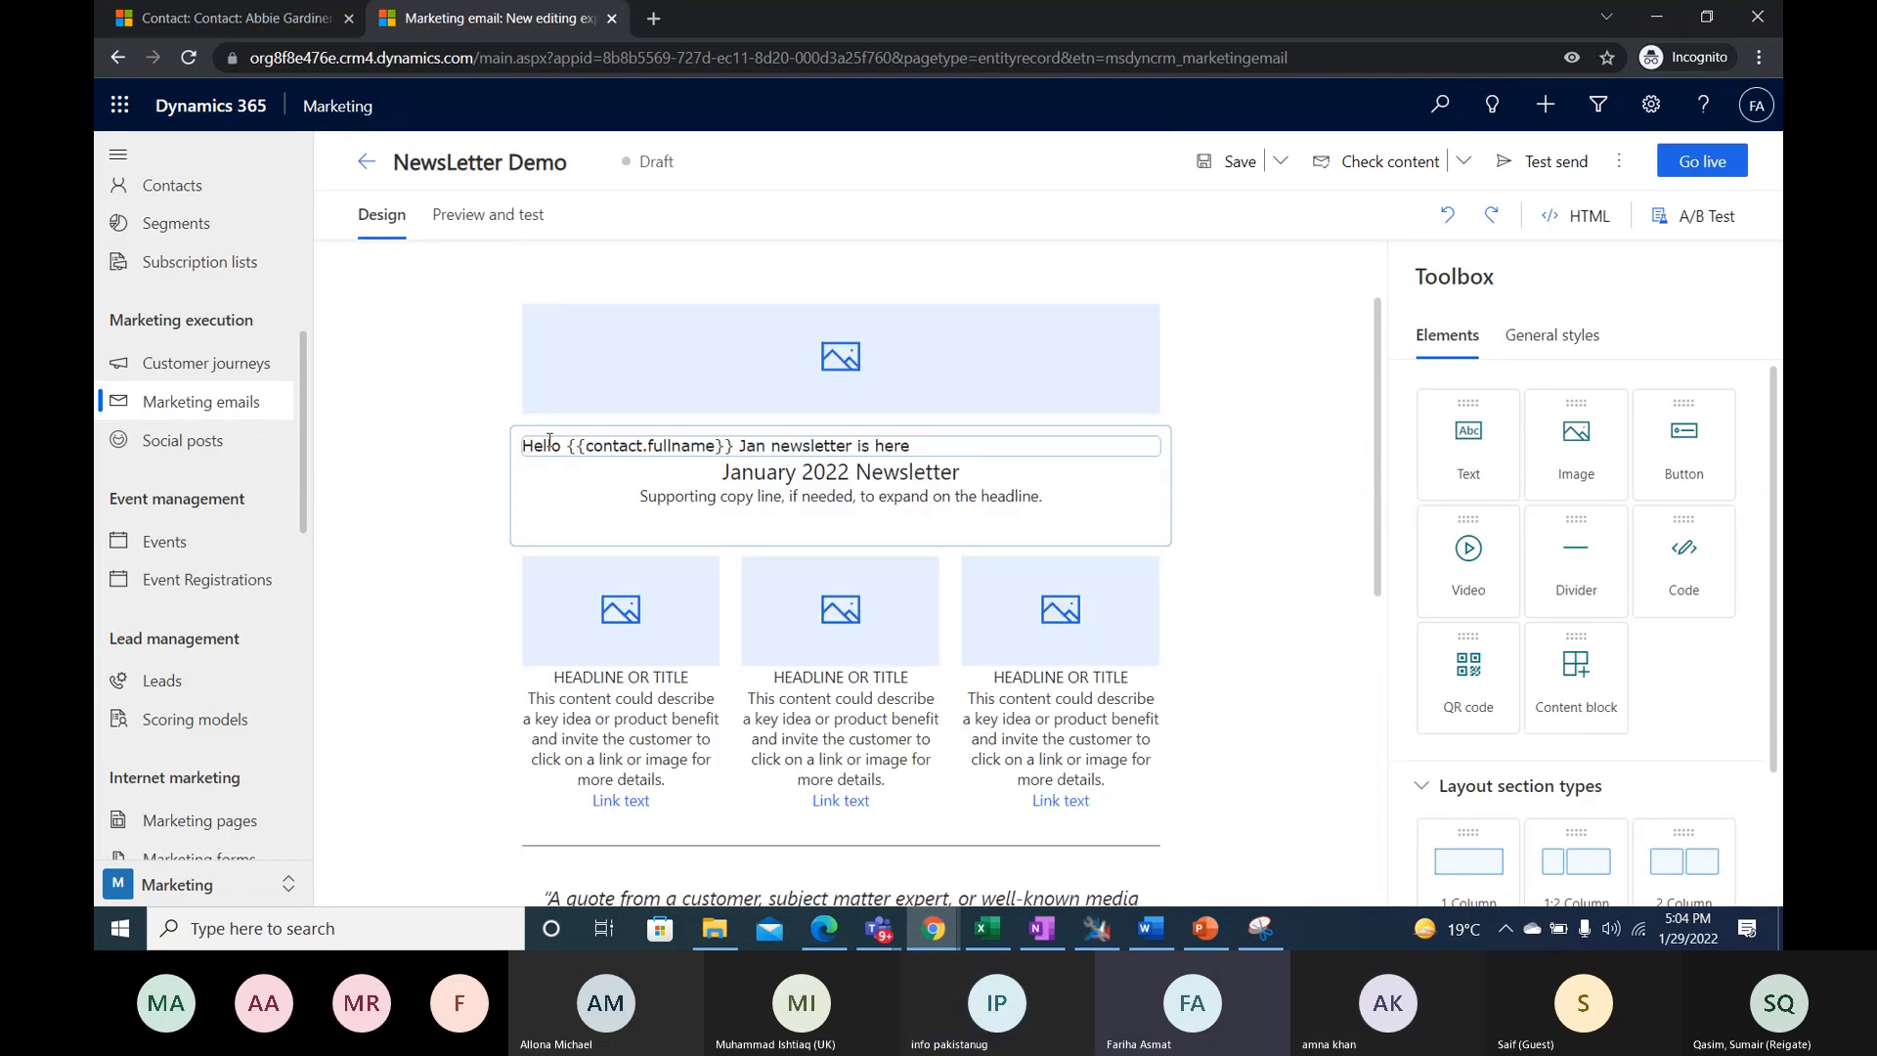
- Open the email header settings and set the subject to "NEWSLETTER"
scroll(649, 440, "up", 1)
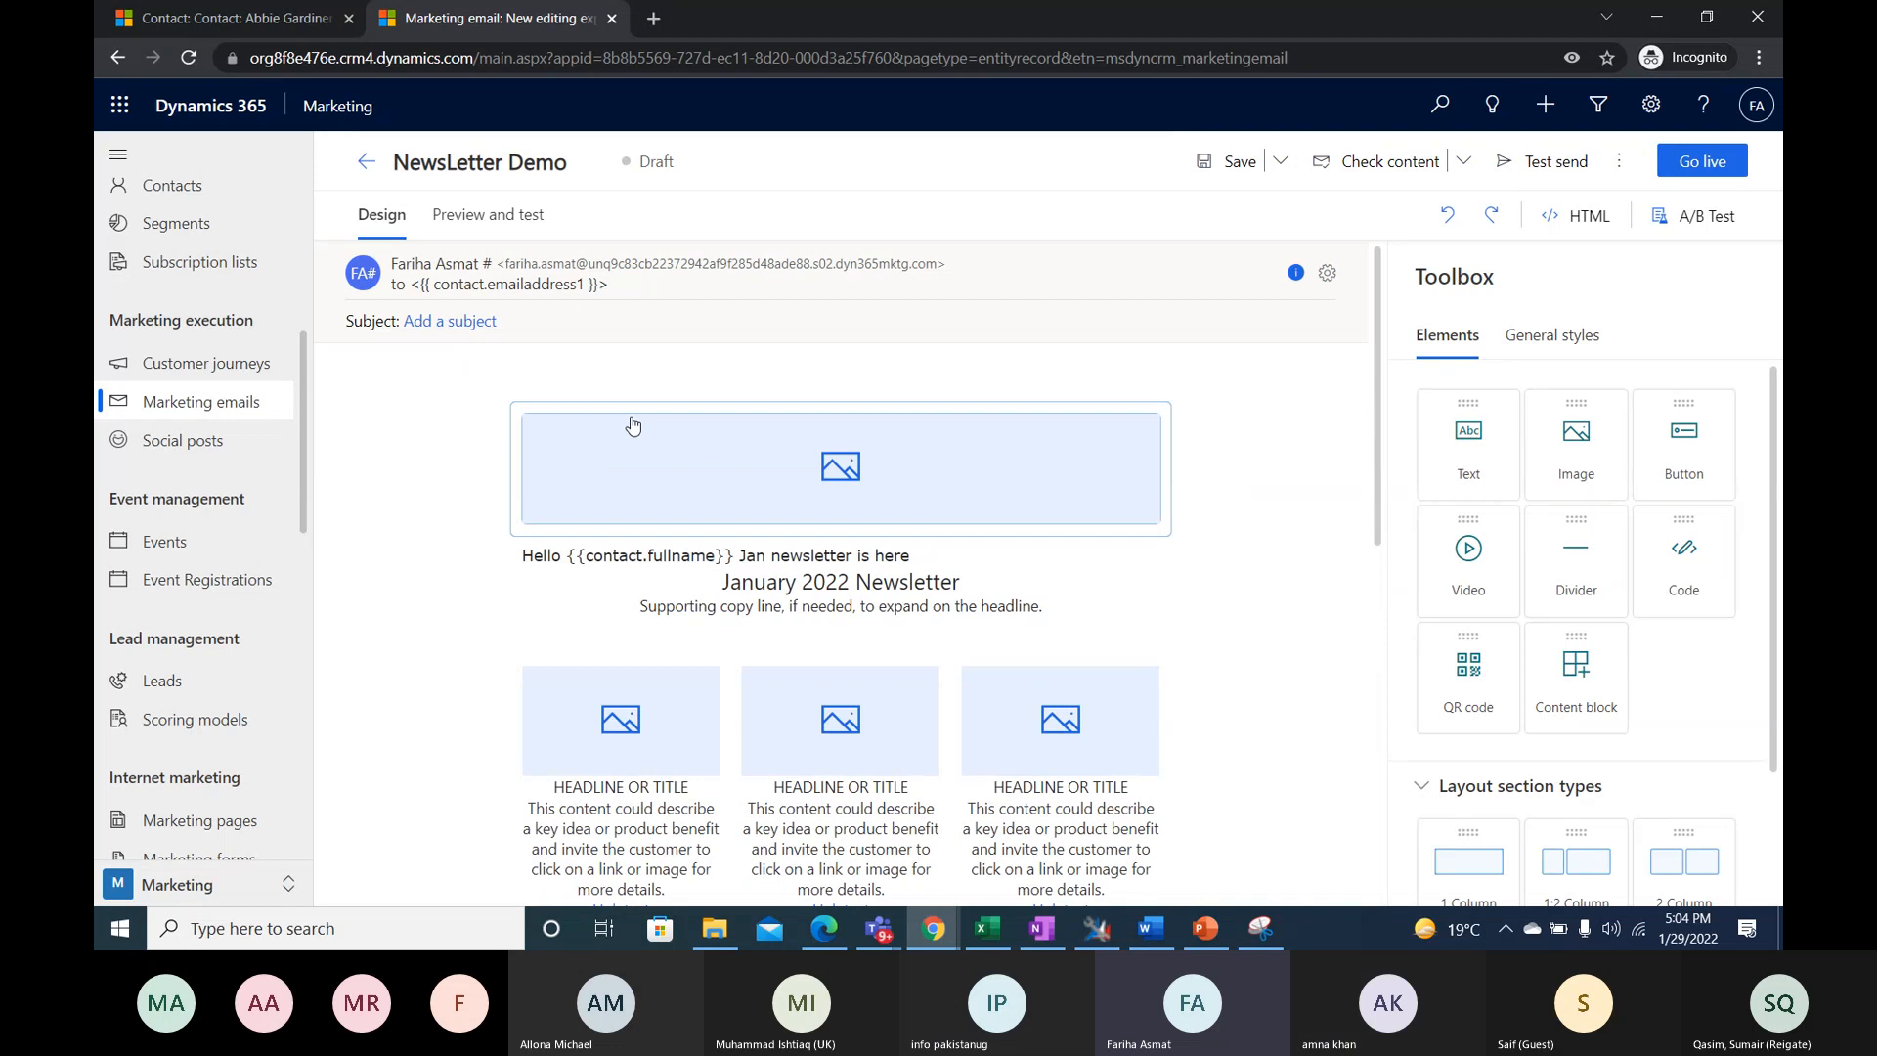
left_click(428, 327)
left_click_drag(1532, 645, 1080, 676)
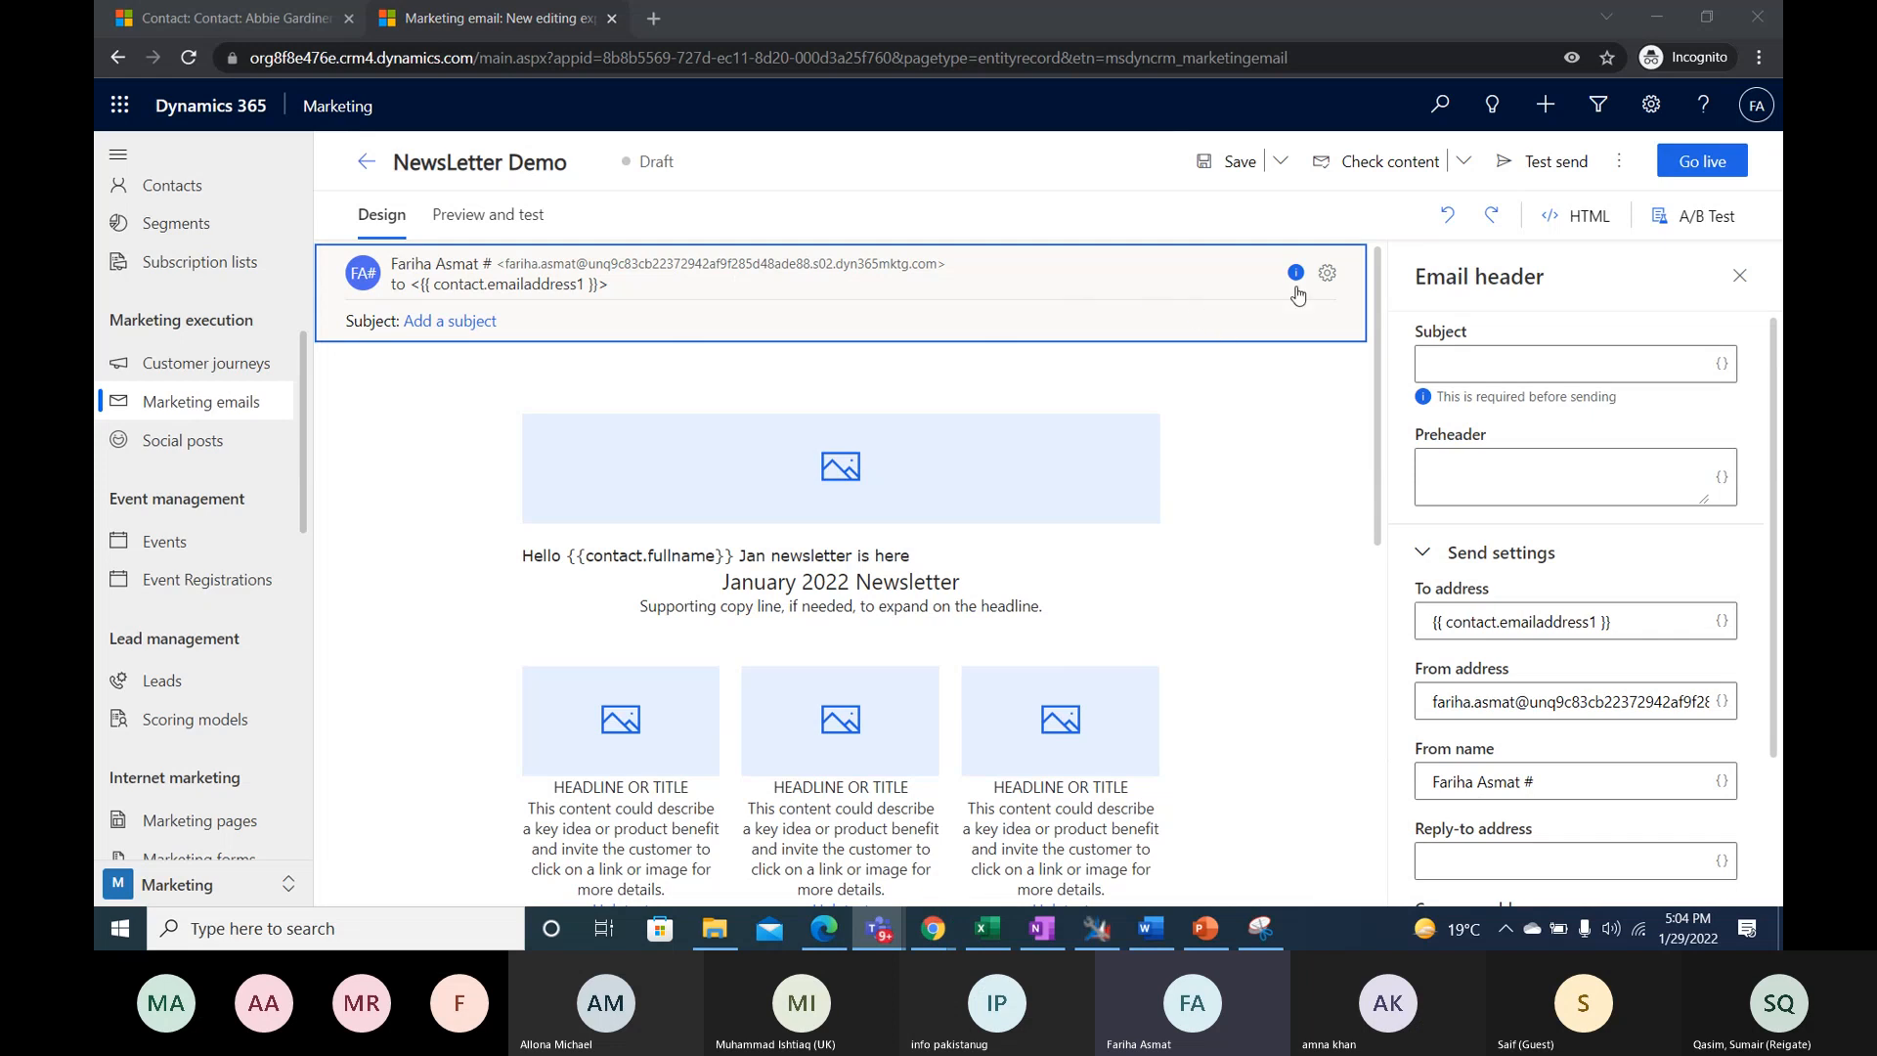
left_click(1337, 291)
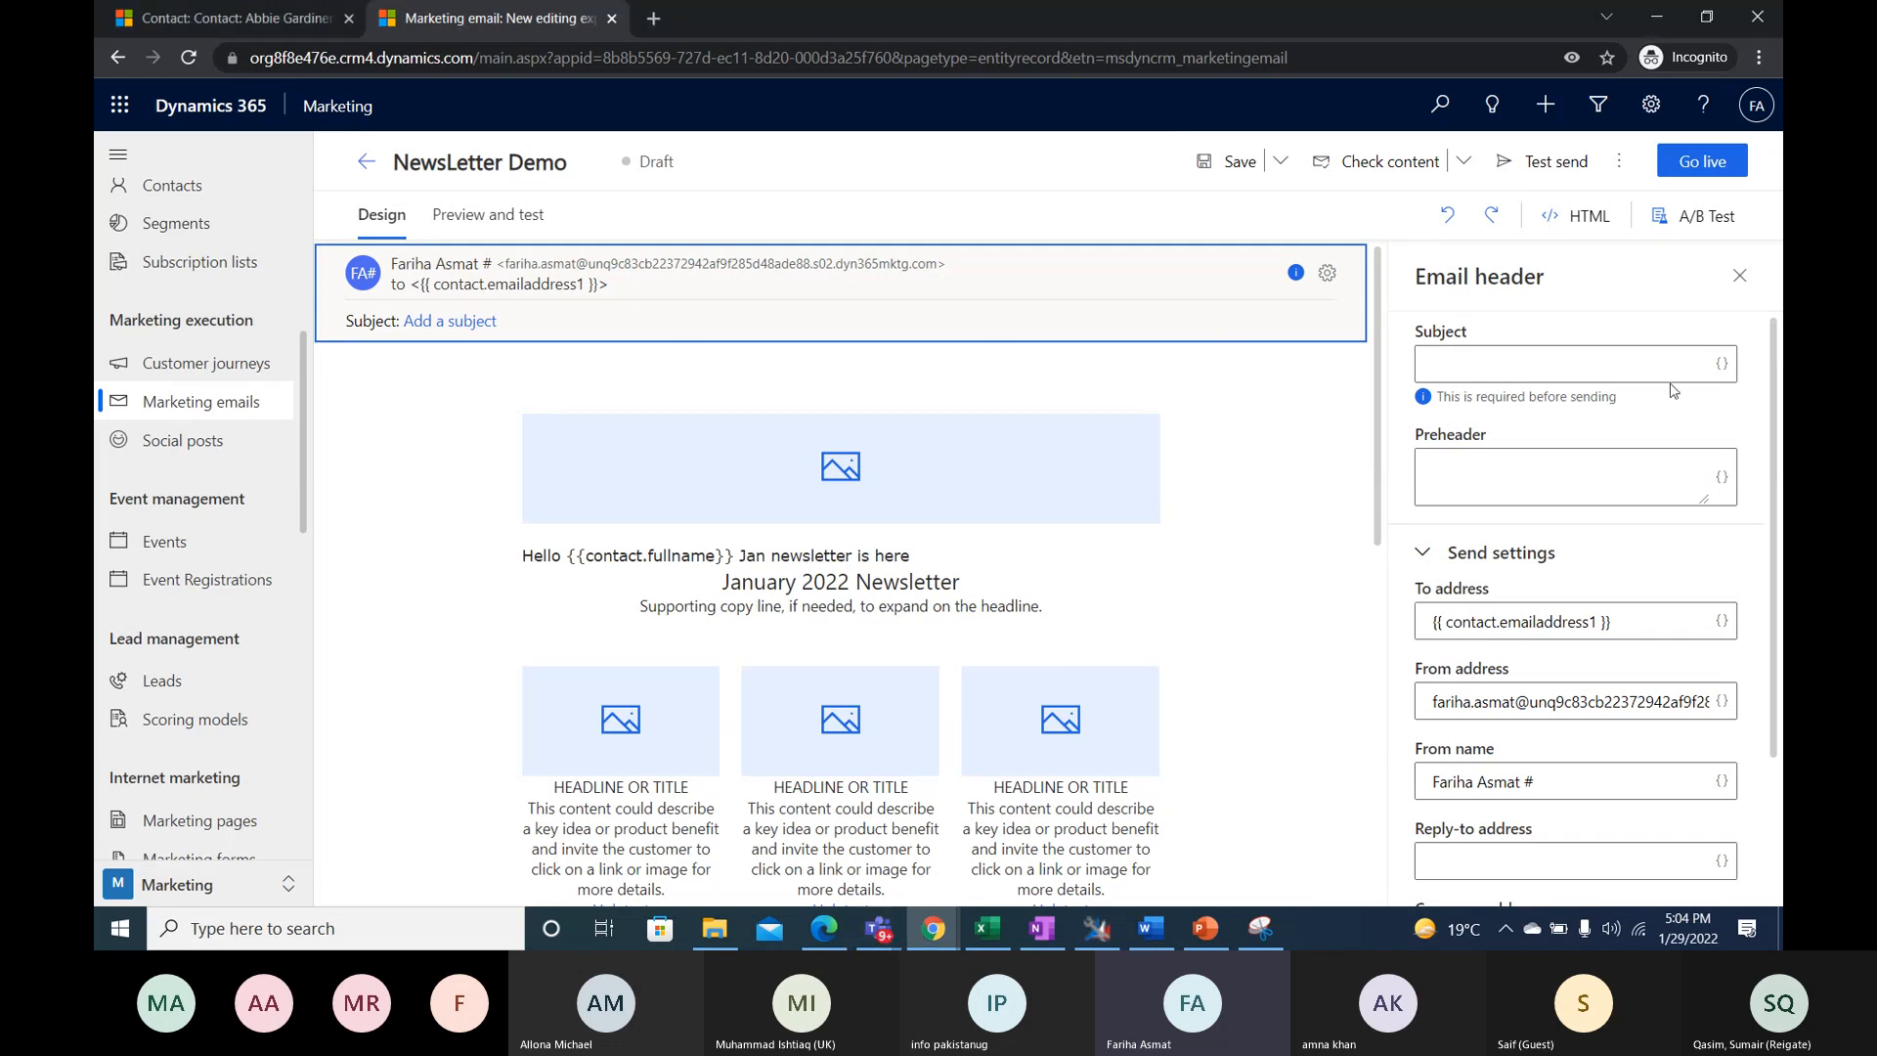
left_click(1484, 369)
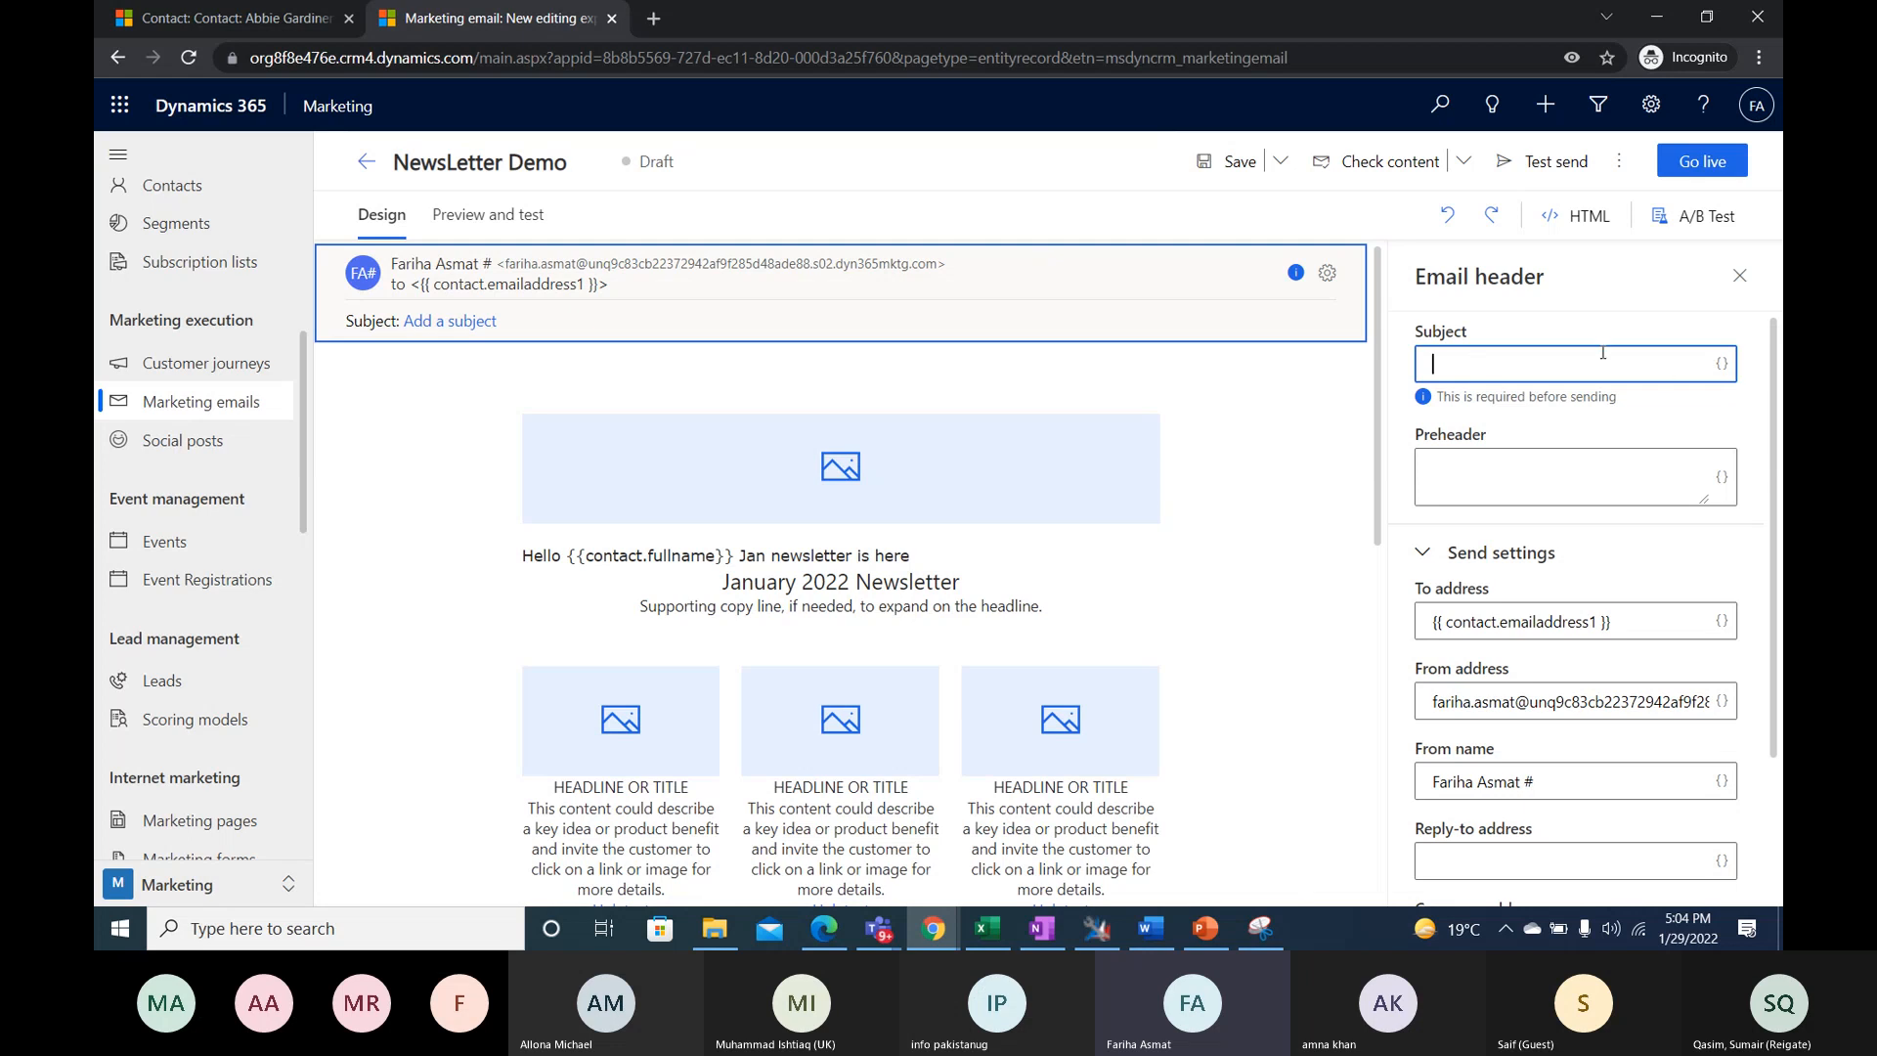
type("NEWS")
type("LEE")
type("TTER")
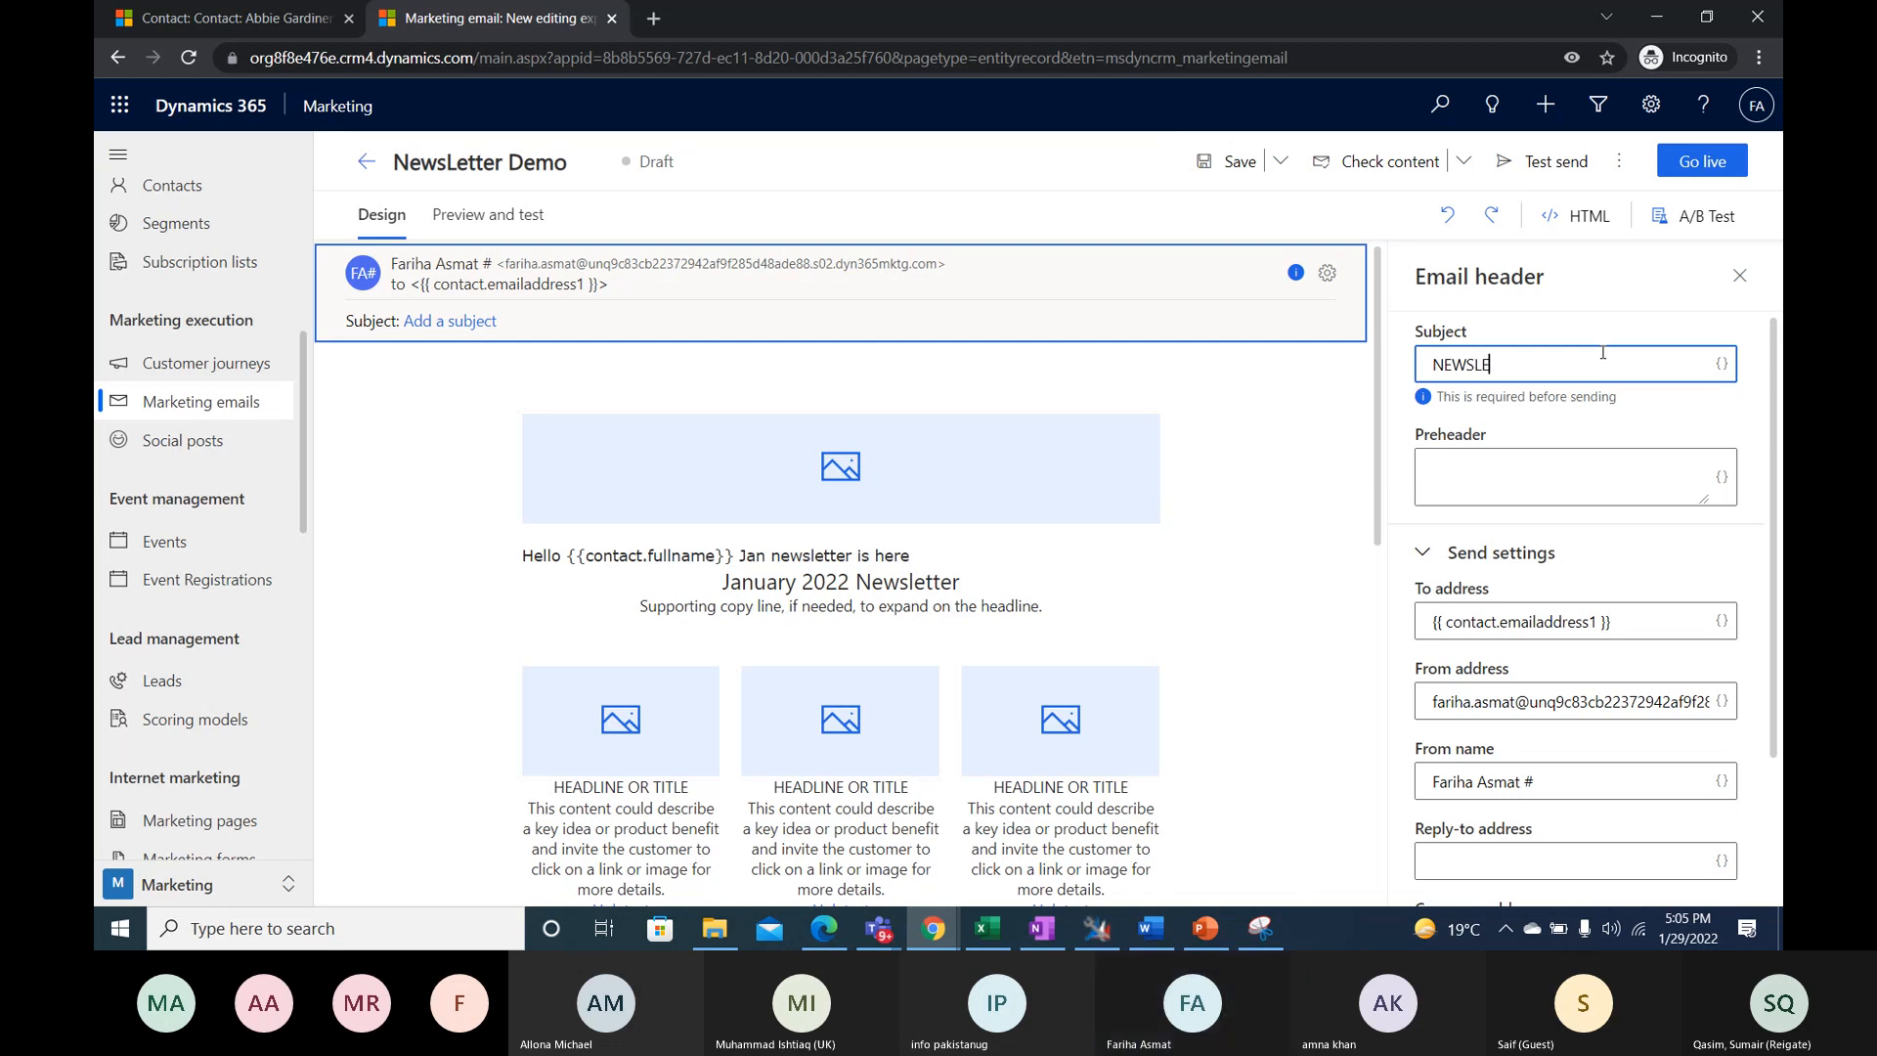
left_click(1560, 428)
- Enter "january newsletter" as the email's preheader
left_click(1527, 467)
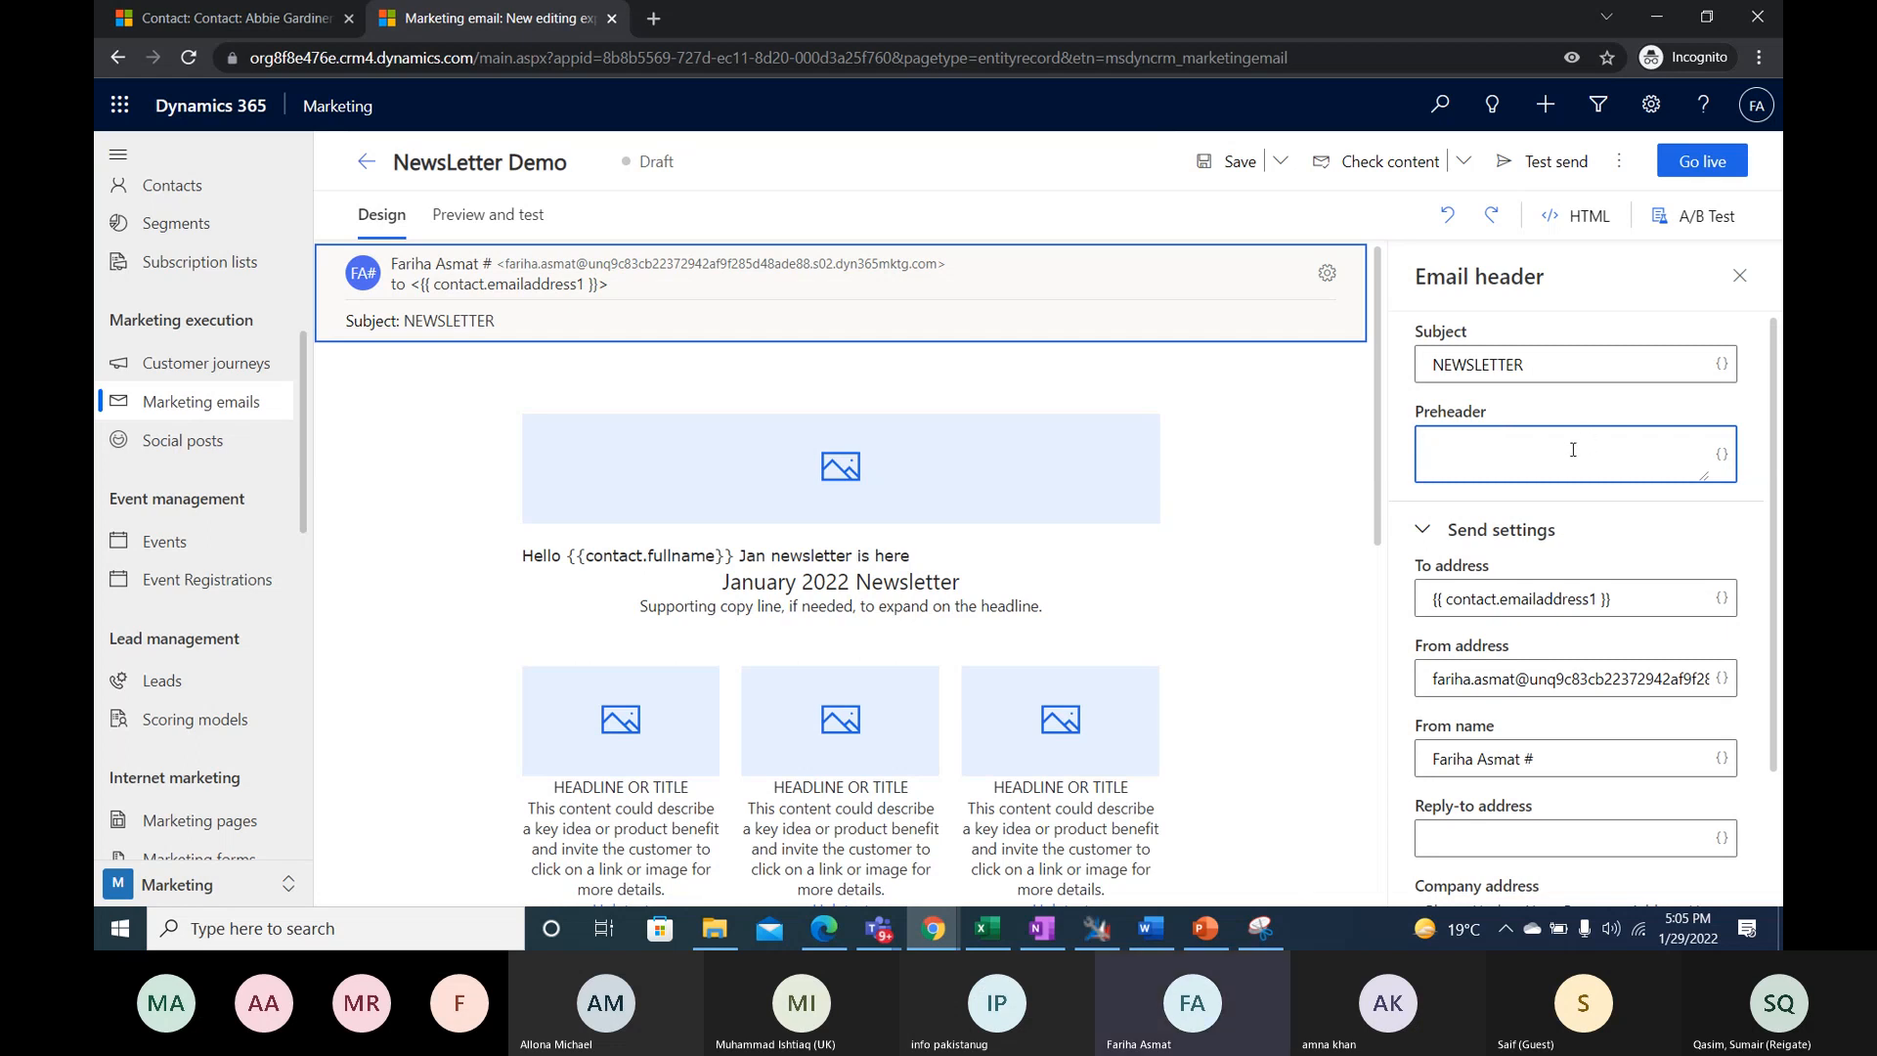
type("News")
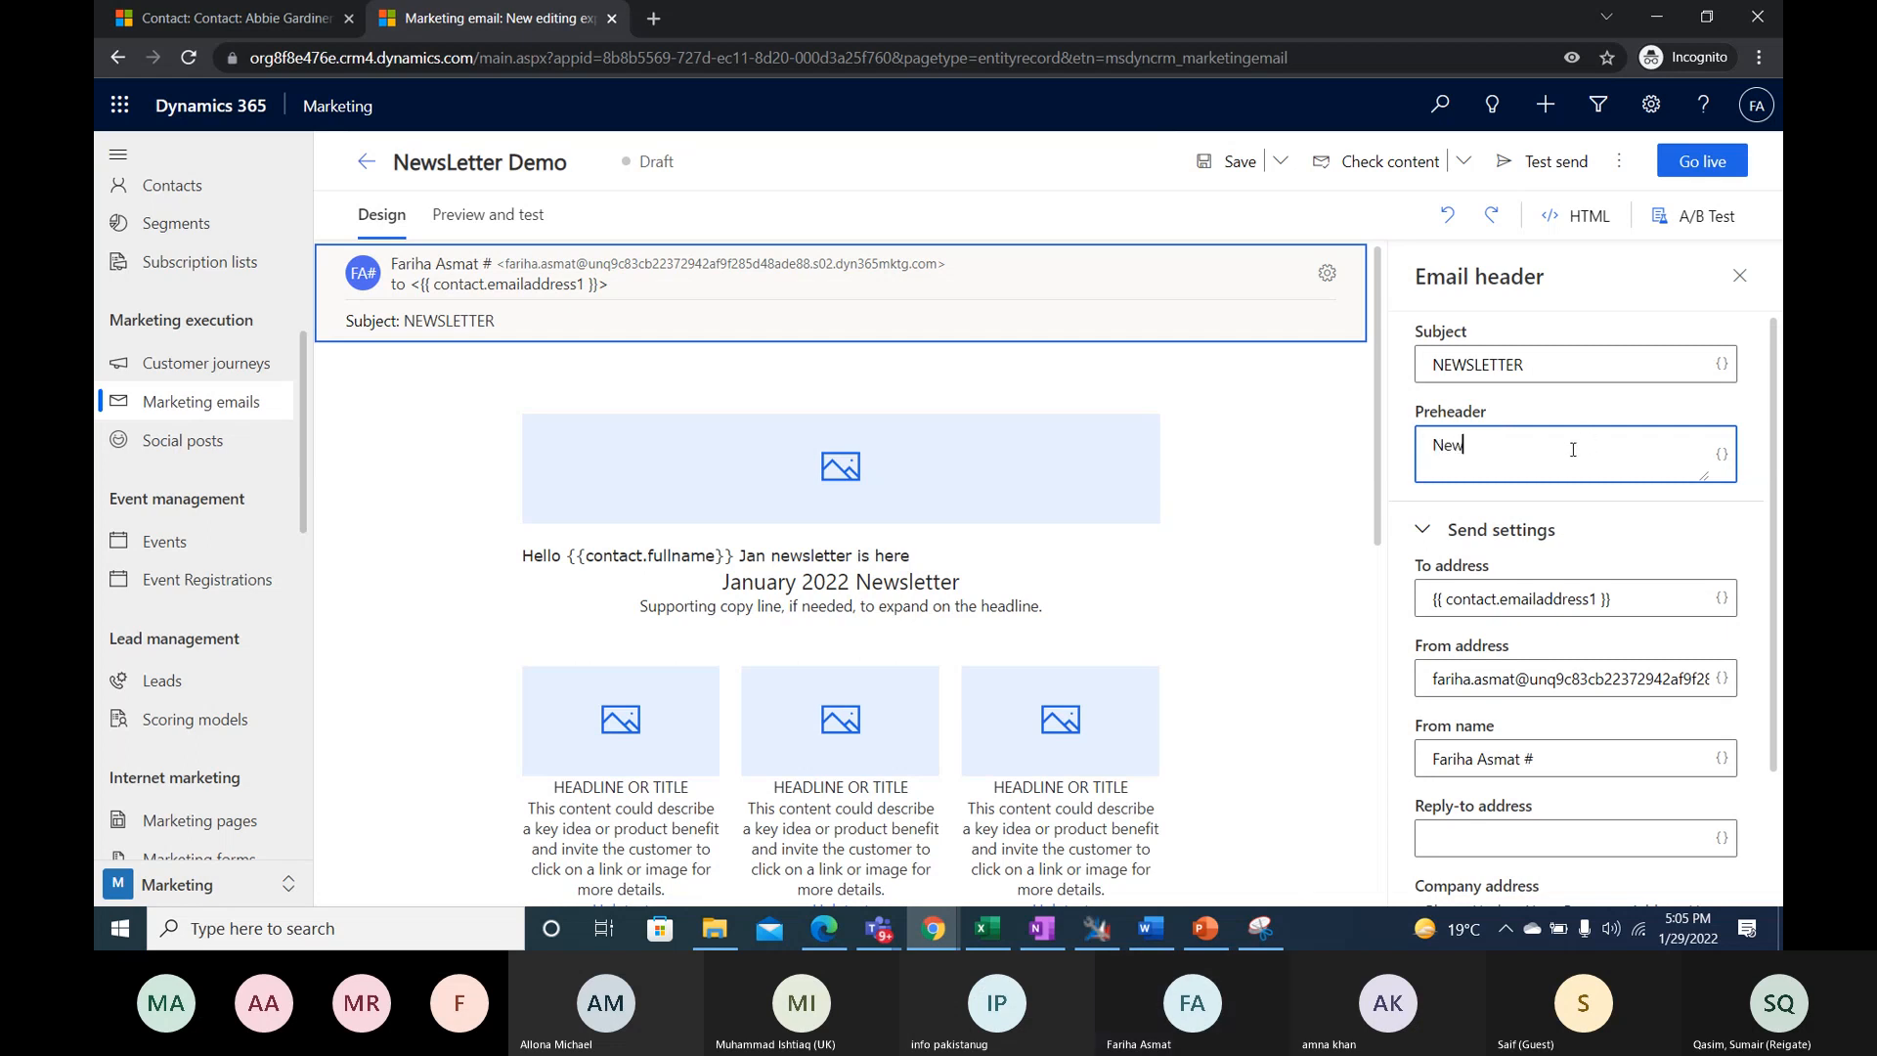
key("BackSpace")
key("BackSpace")
key("BackSpace")
key("BackSpace")
type("january newsletter")
- Examine the dynamic To address and the From address in the email's send settings
scroll(1525, 460, "down", 1)
scroll(1496, 462, "down", 1)
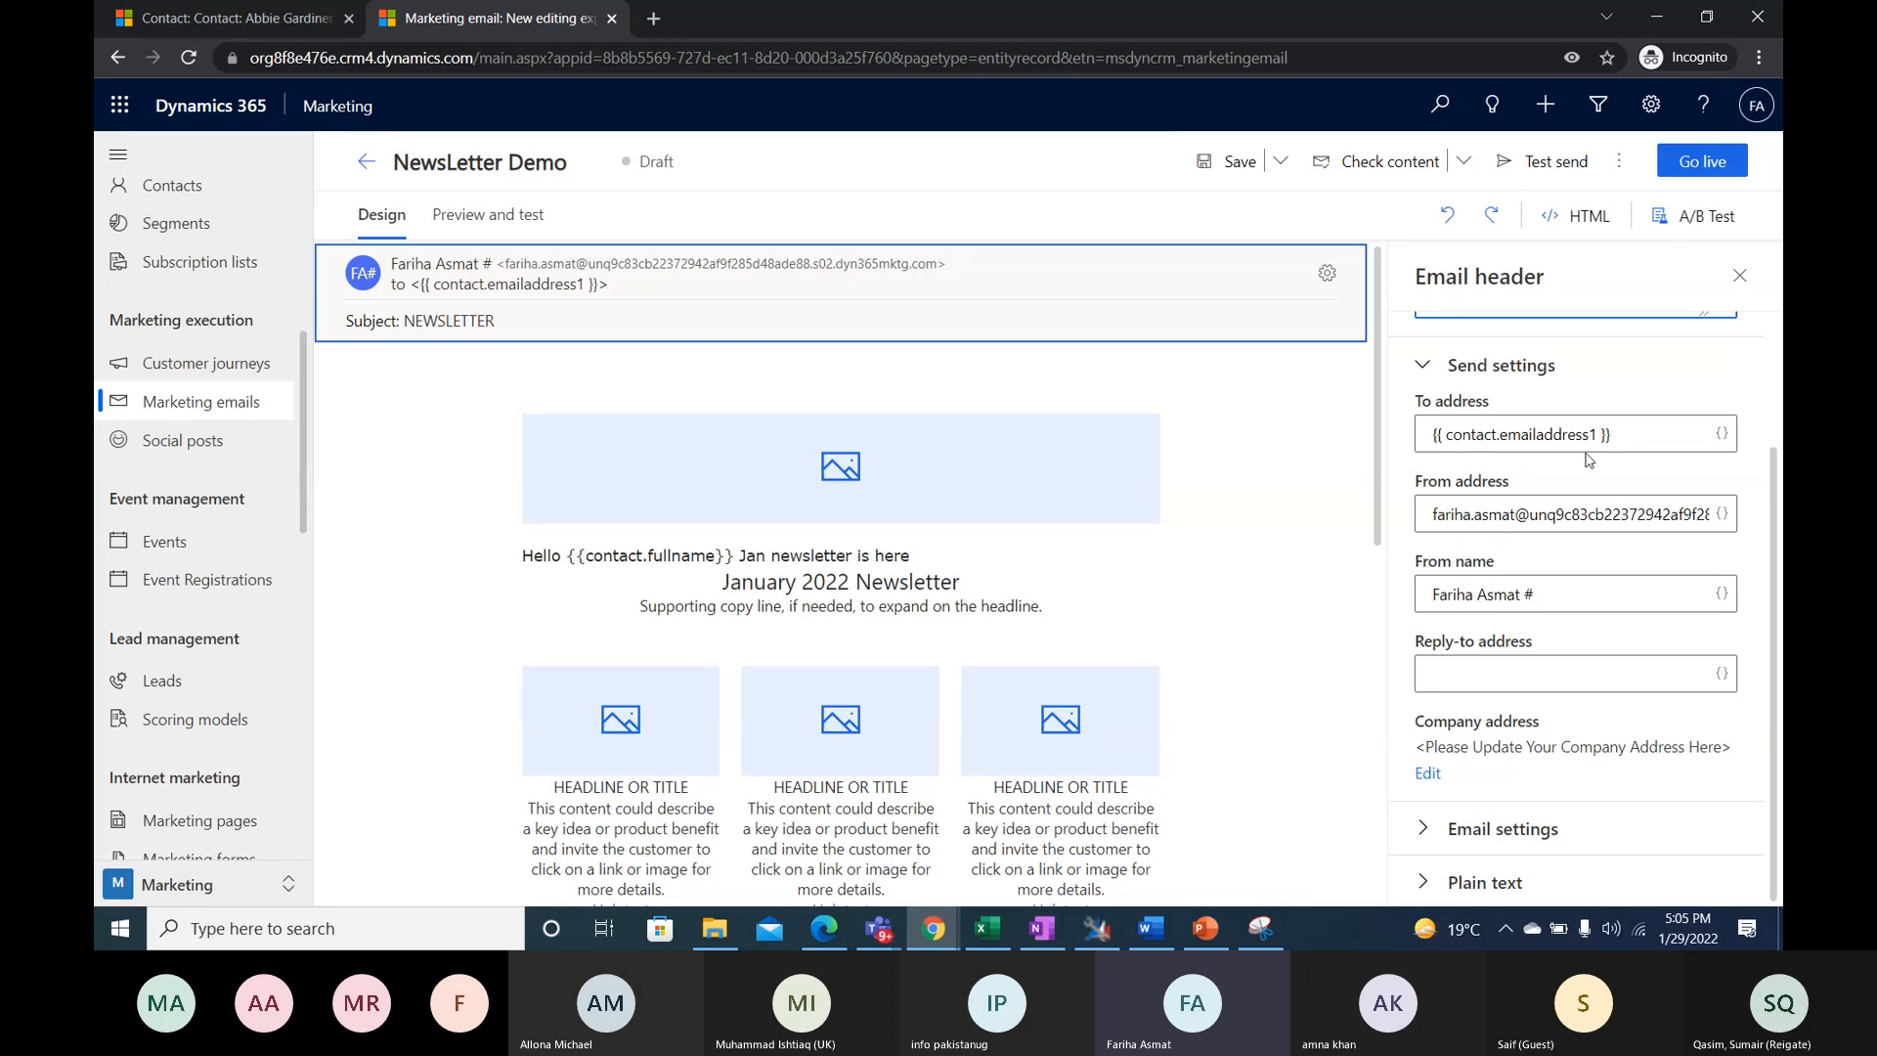
left_click_drag(1497, 437, 1597, 442)
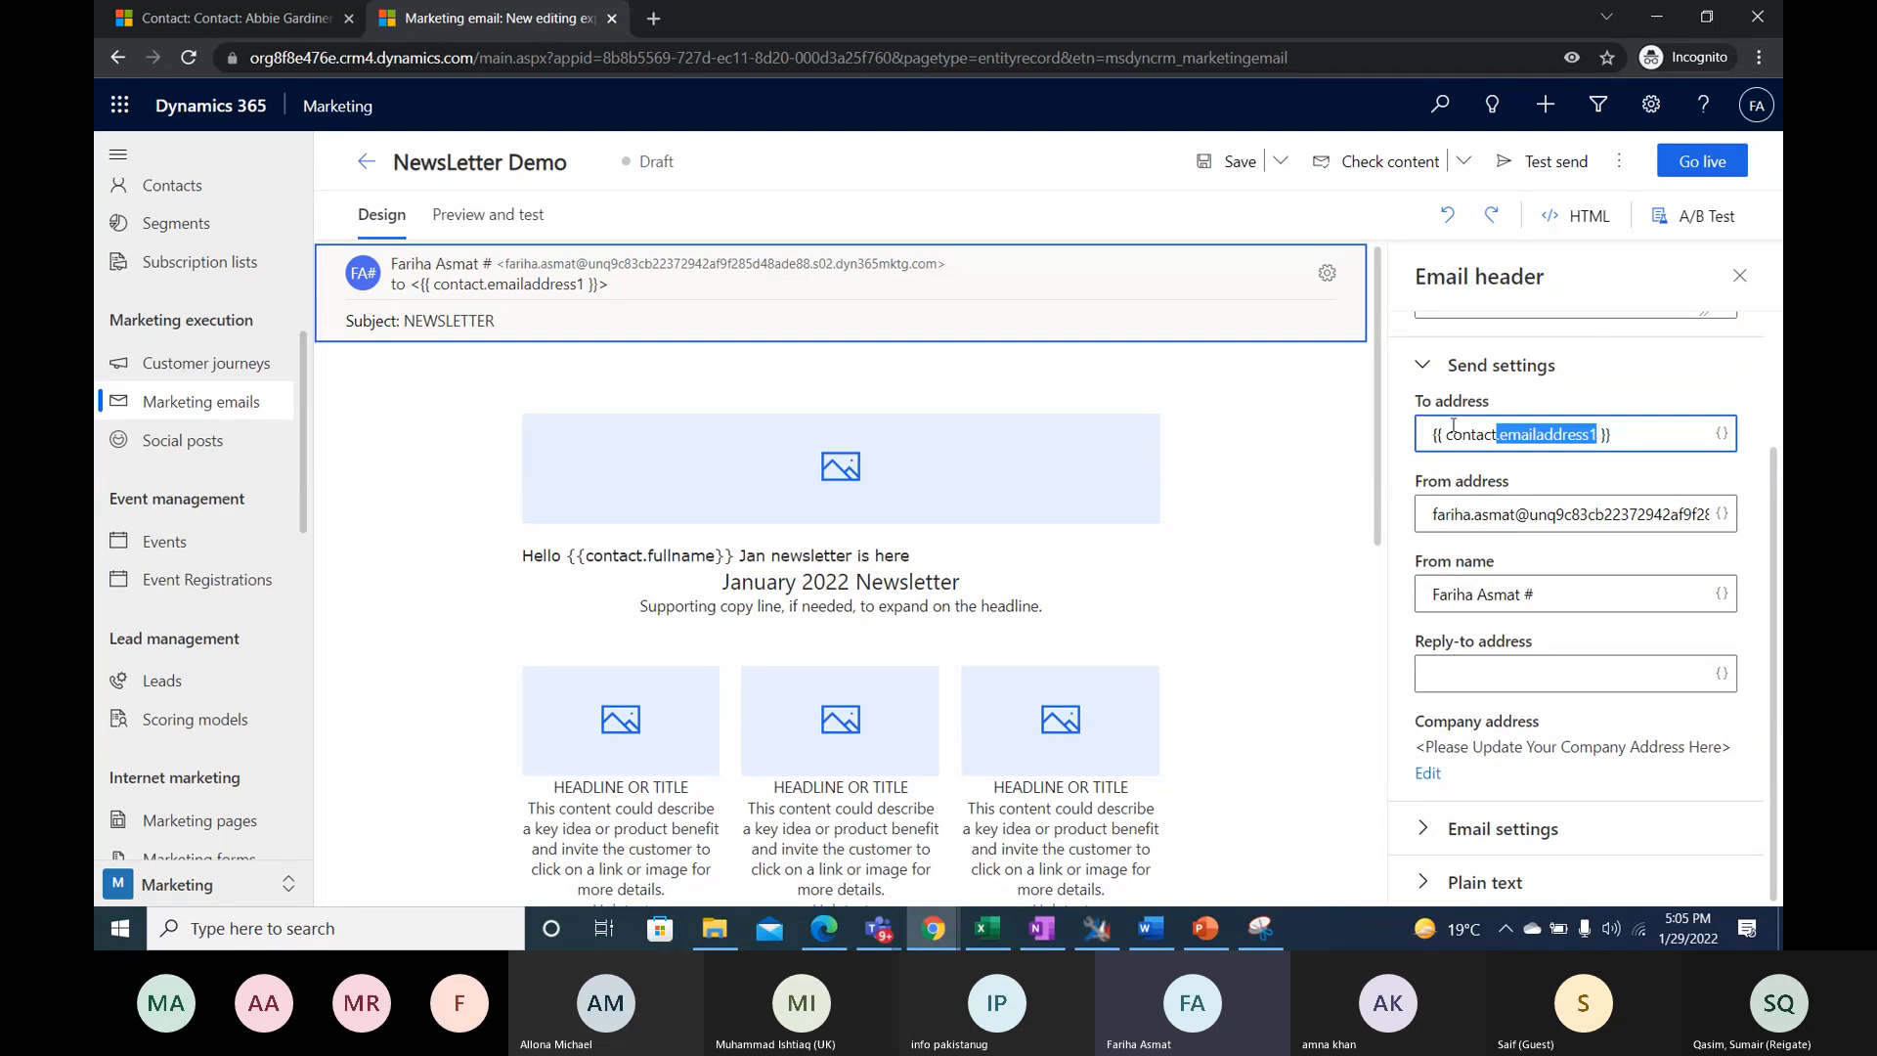
left_click_drag(1442, 435, 1499, 436)
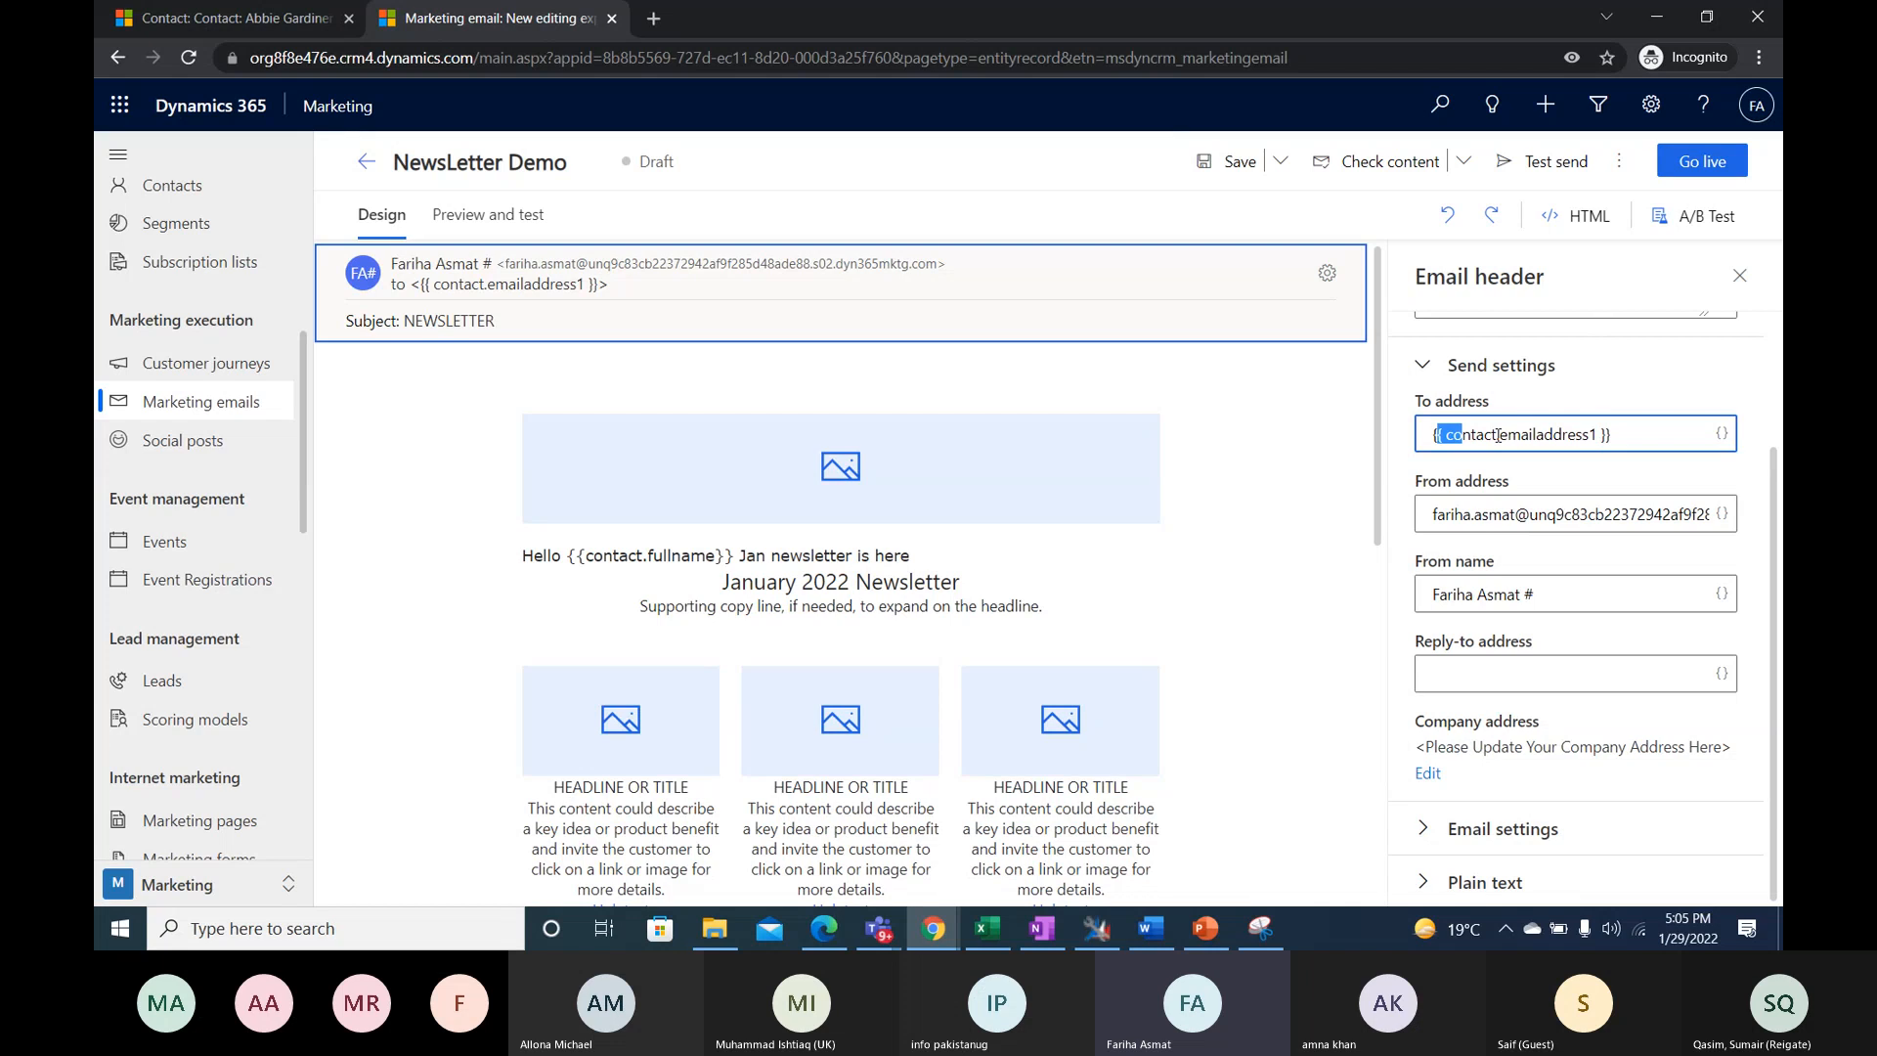
left_click_drag(1499, 436, 1522, 436)
left_click_drag(1435, 519, 1723, 527)
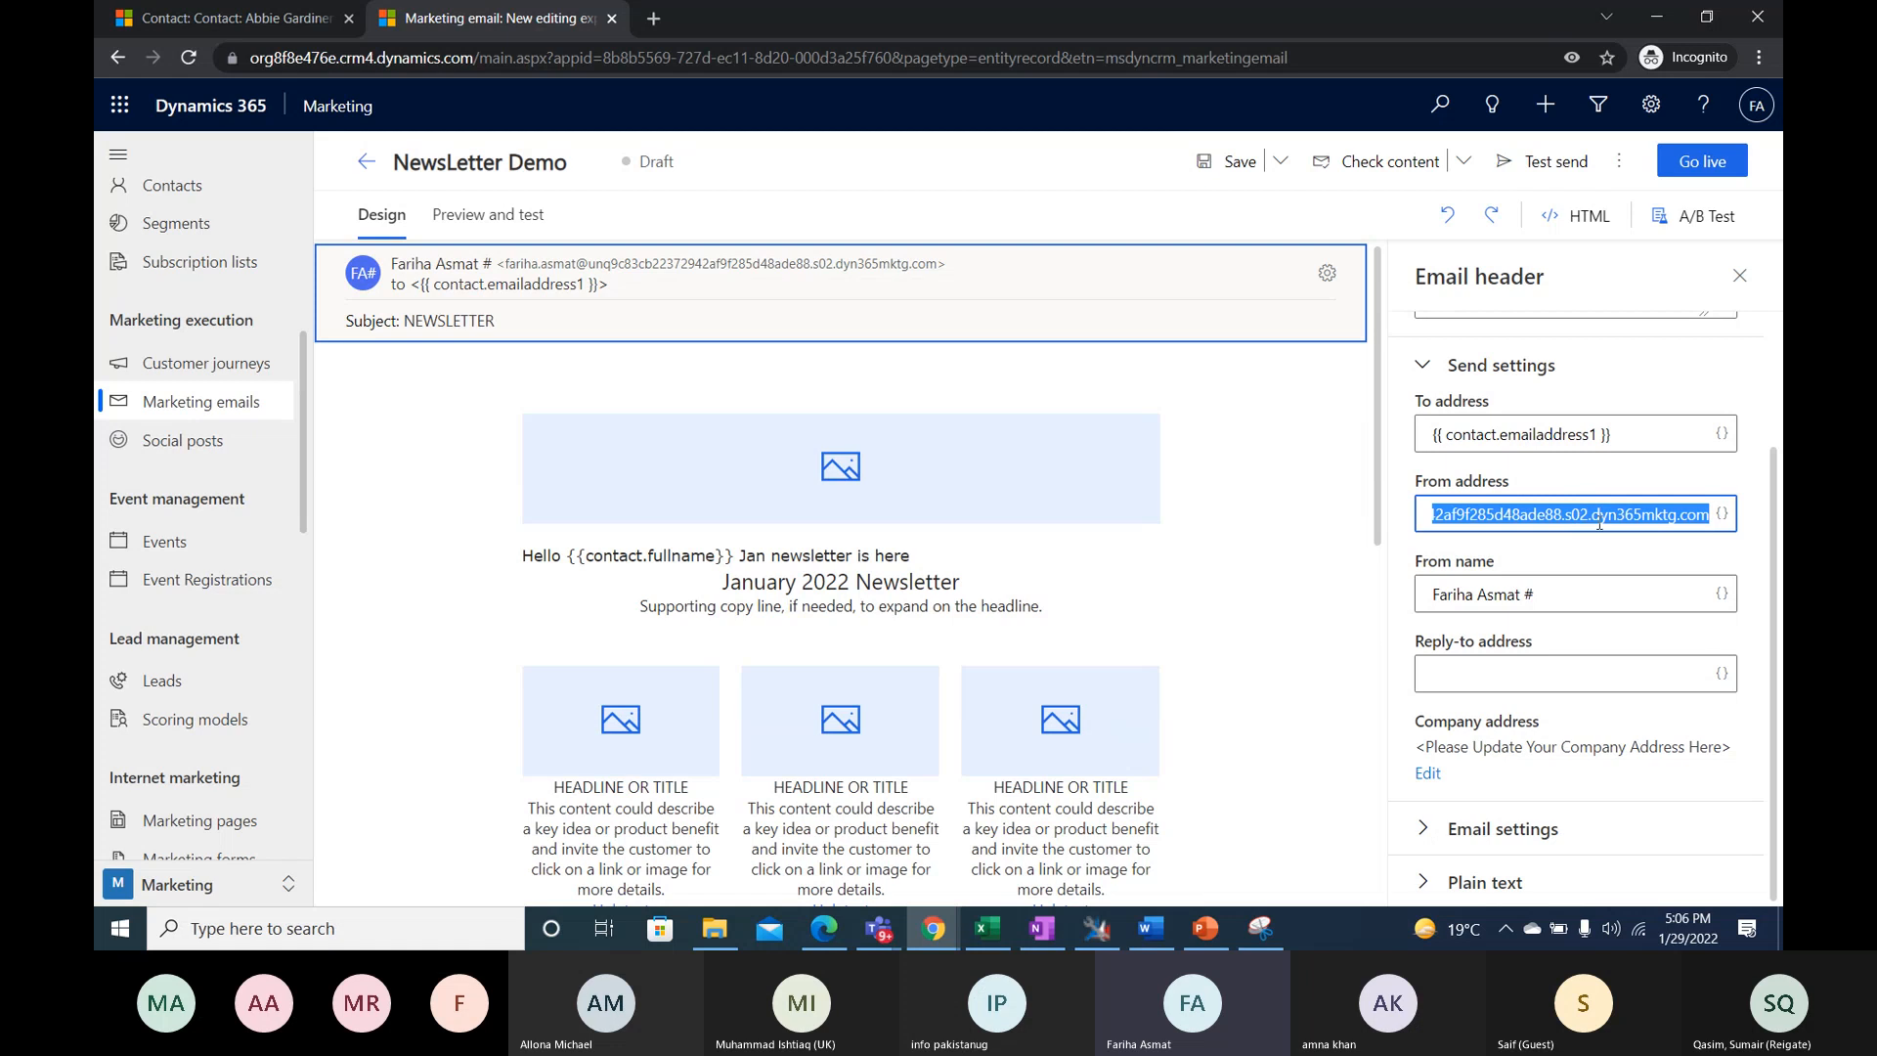
left_click(1601, 565)
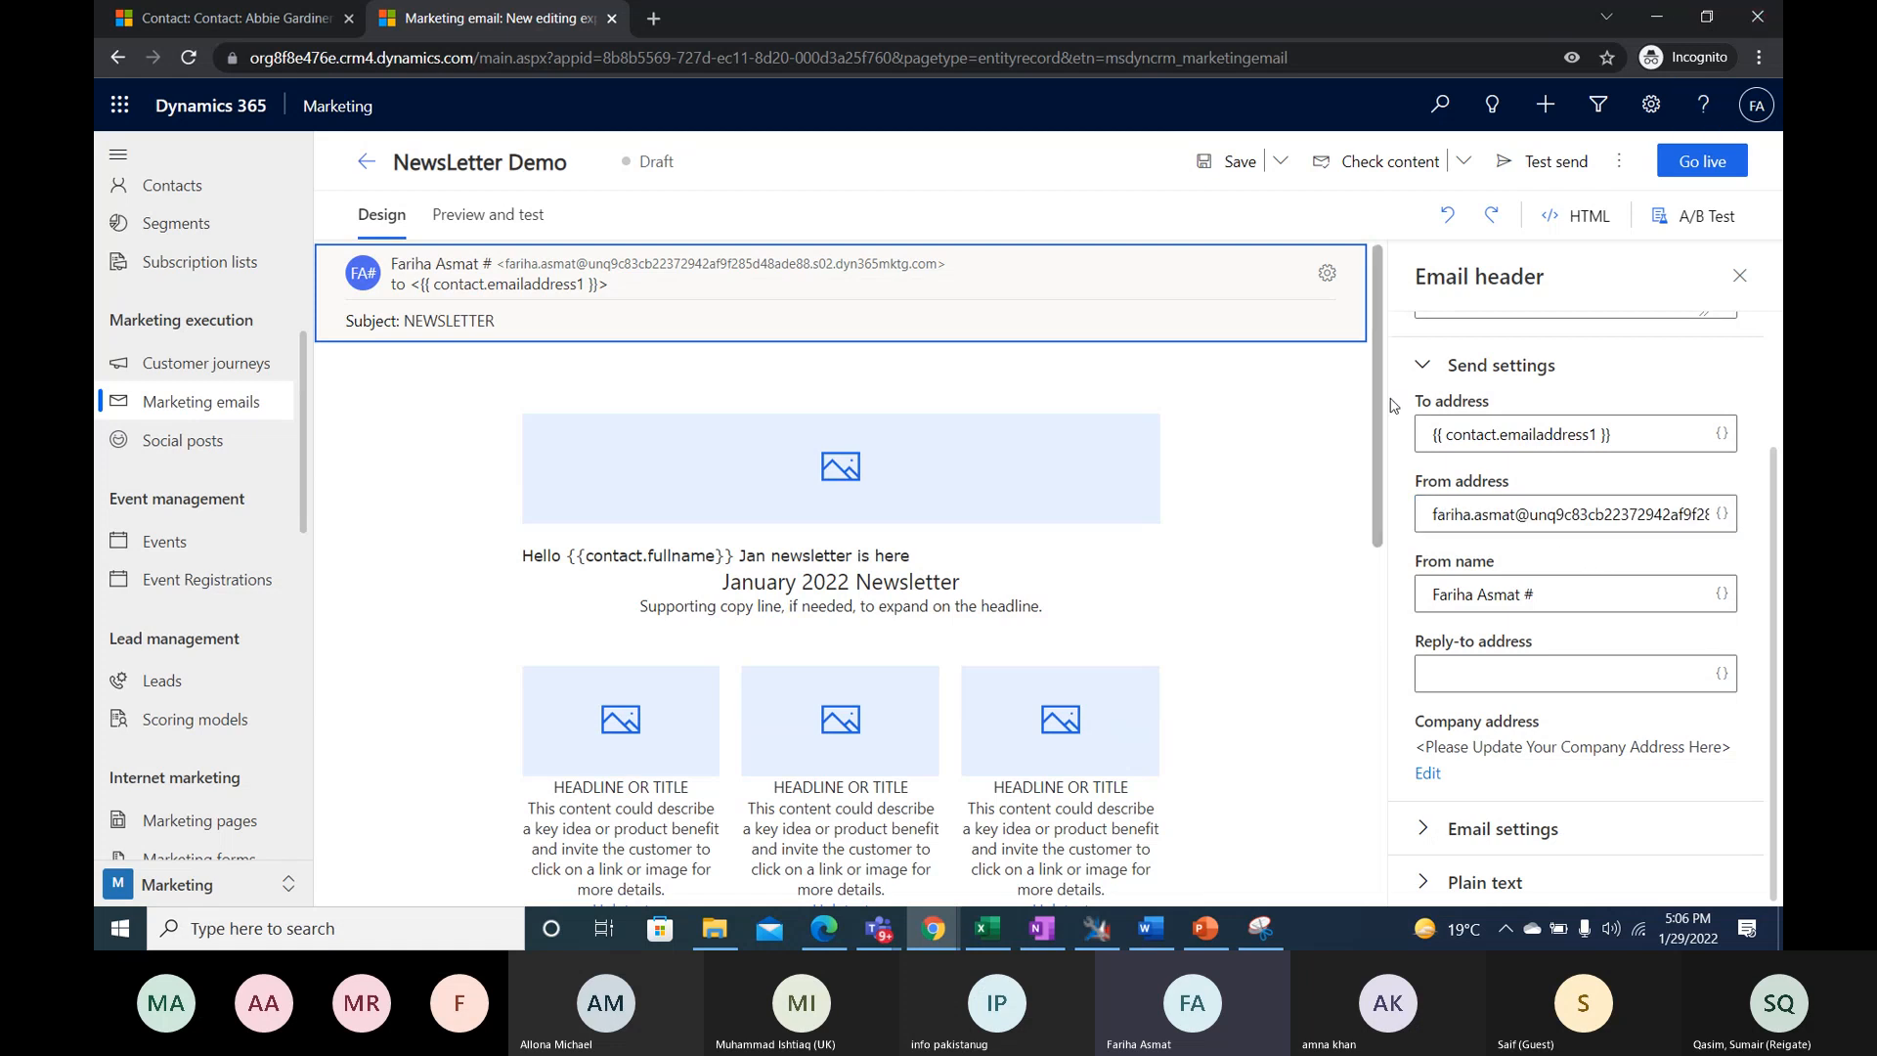
left_click_drag(1434, 514, 1748, 516)
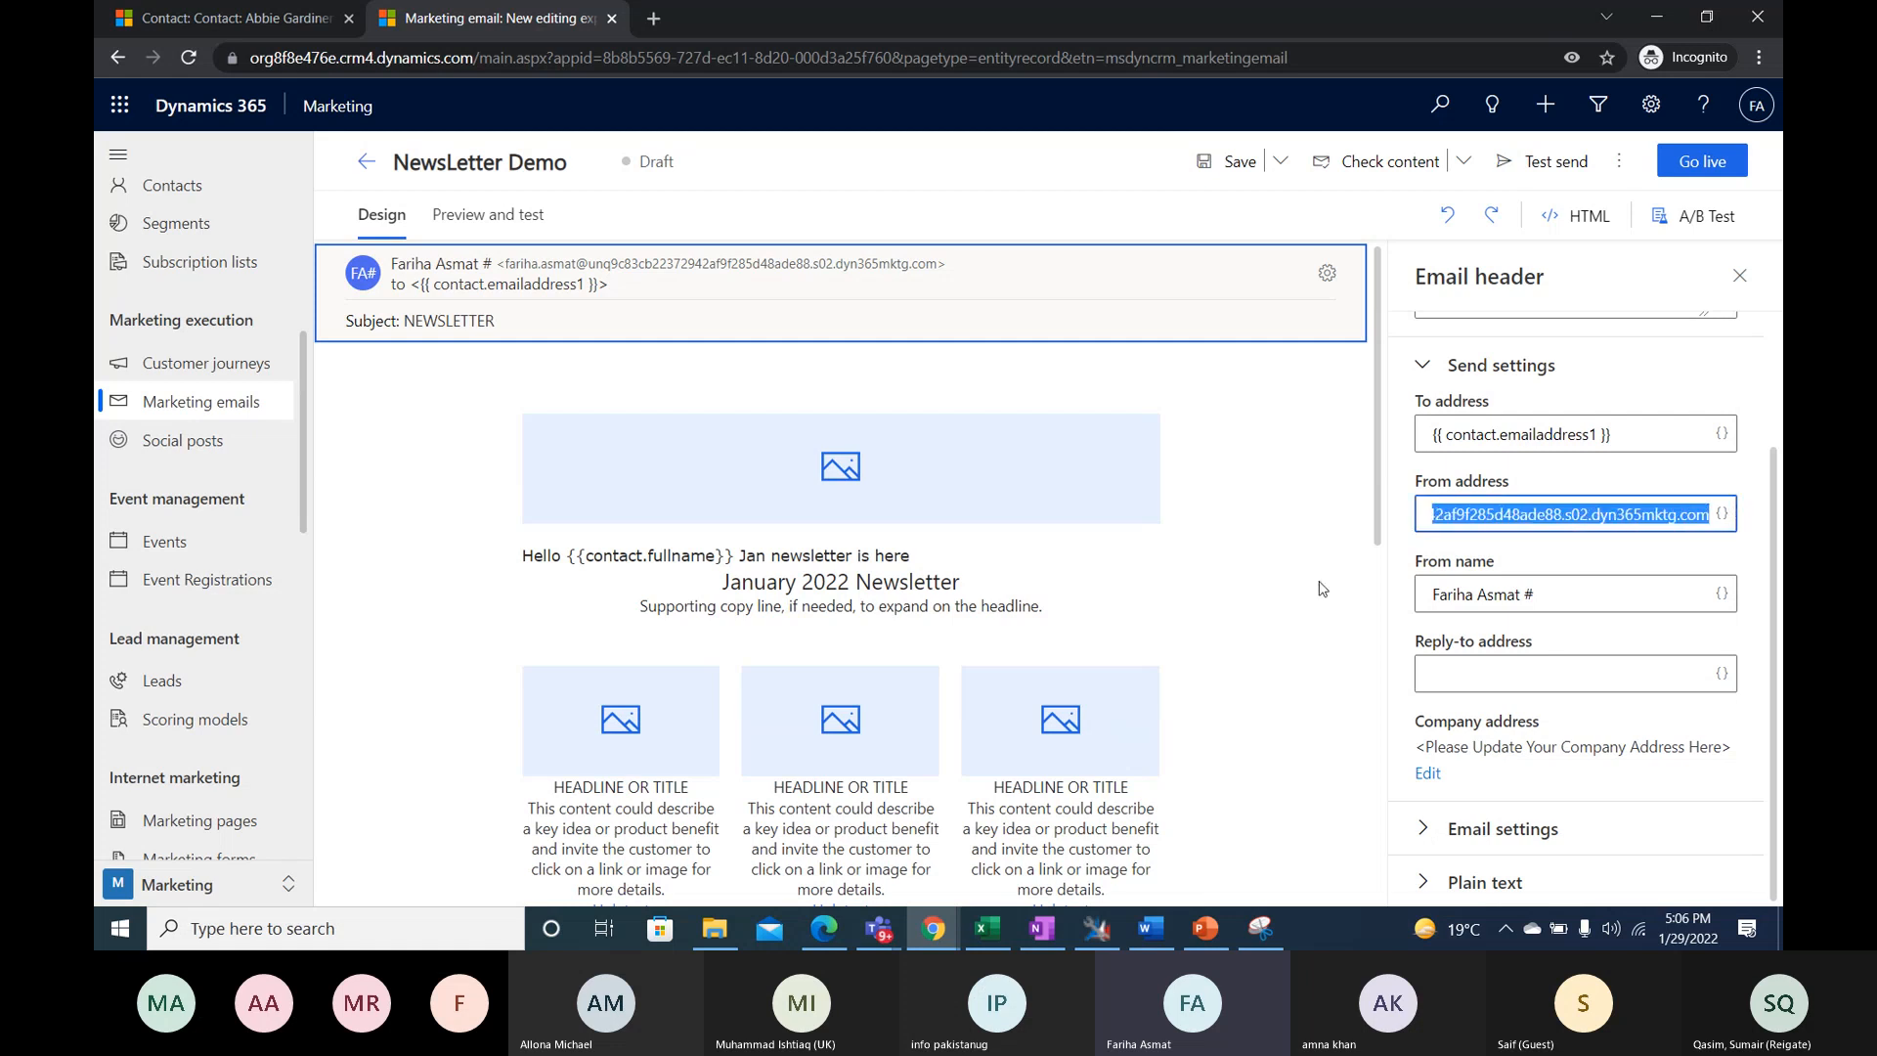
left_click(1506, 492)
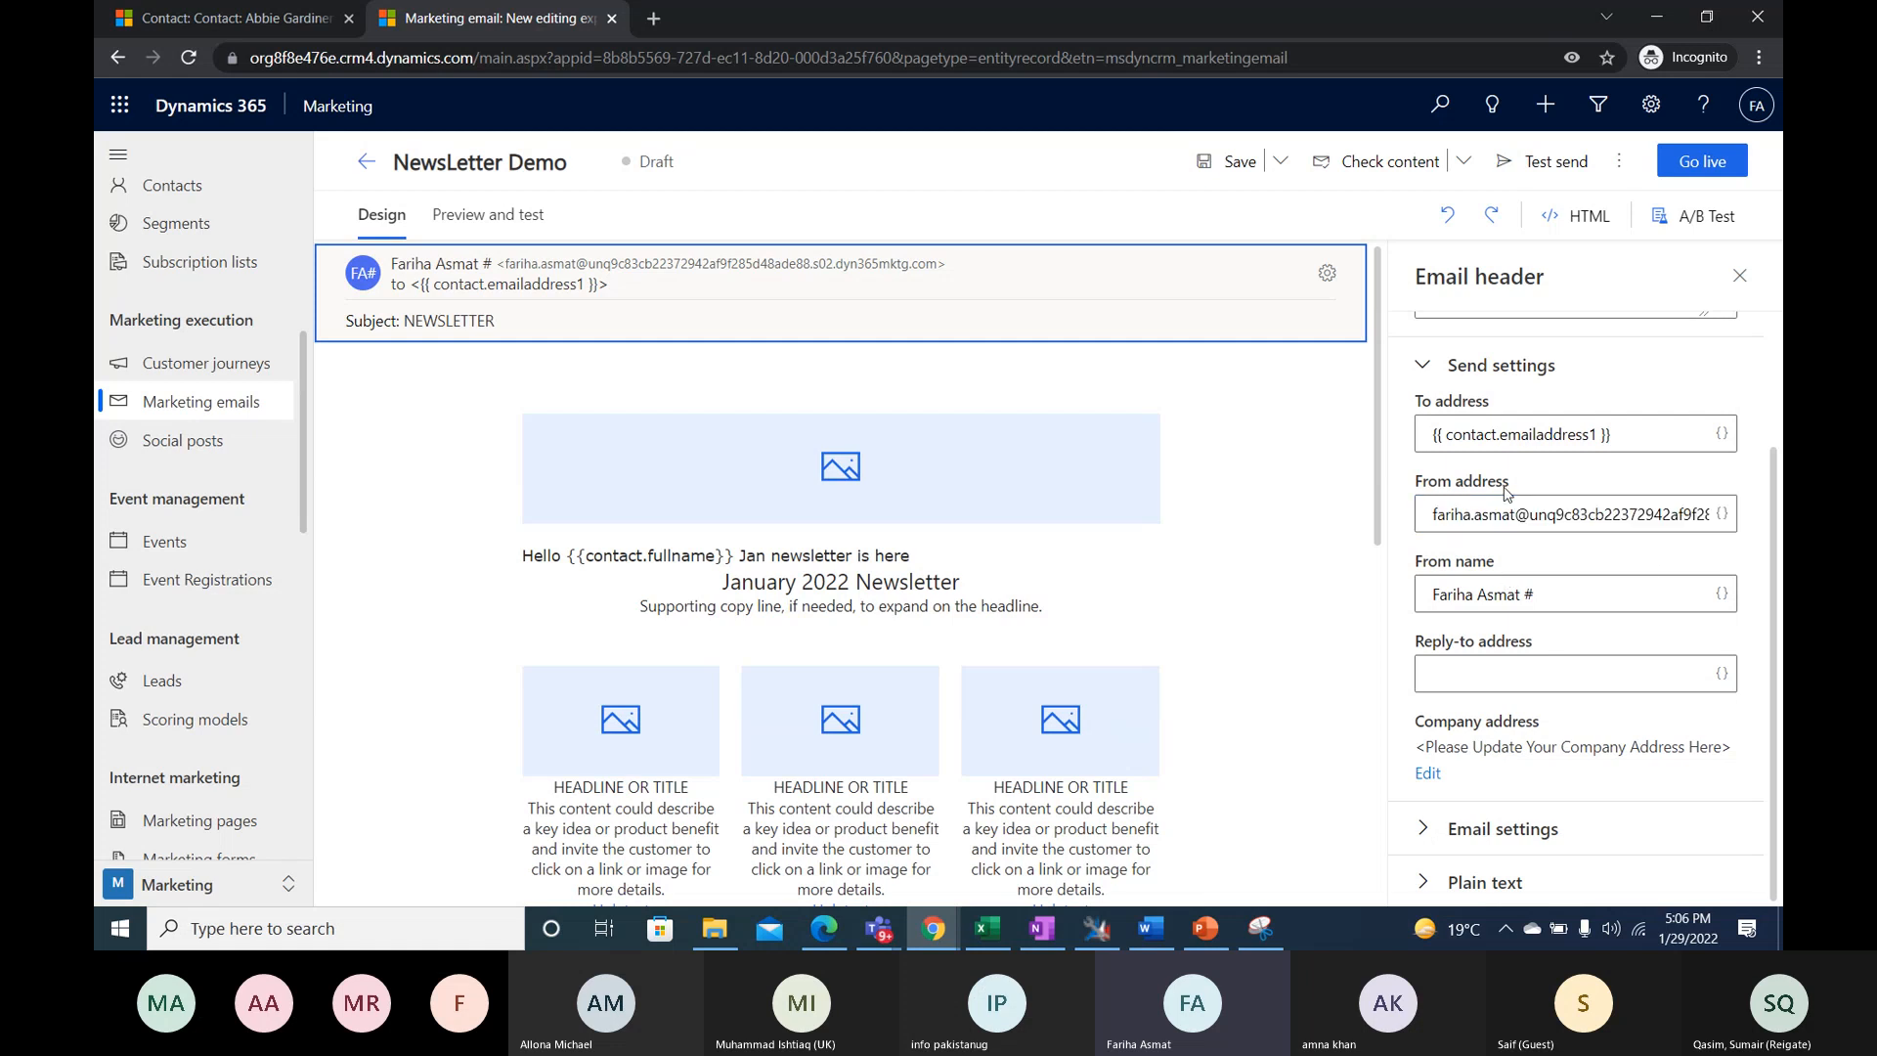
- Replace the From name with "Jack& Jill Courture" and leave the Reply-to address empty
double_click(1529, 594)
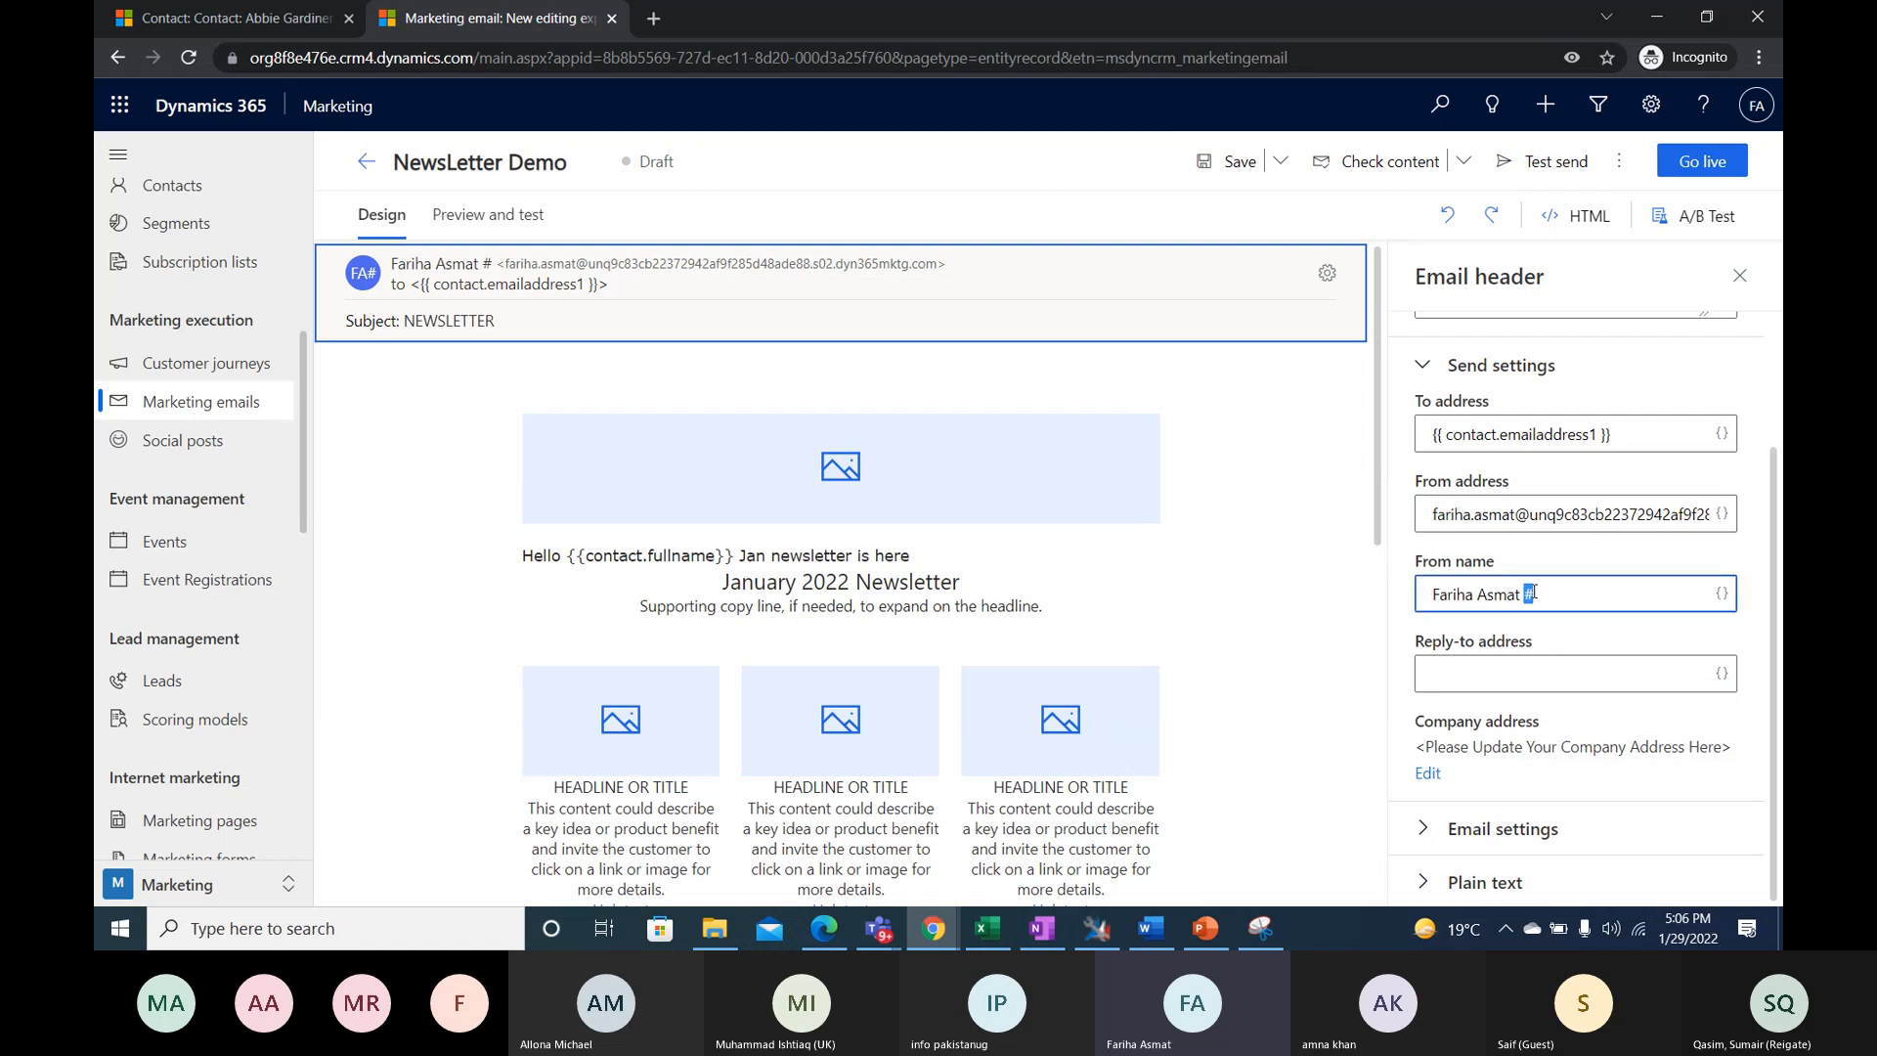
key("BackSpace")
key("BackSpace")
key("BackSpace")
key("BackSpace")
key("BackSpace")
key("BackSpace")
key("BackSpace")
key("BackSpace")
key("BackSpace")
key("BackSpace")
key("BackSpace")
key("BackSpace")
key("BackSpace")
key("BackSpace")
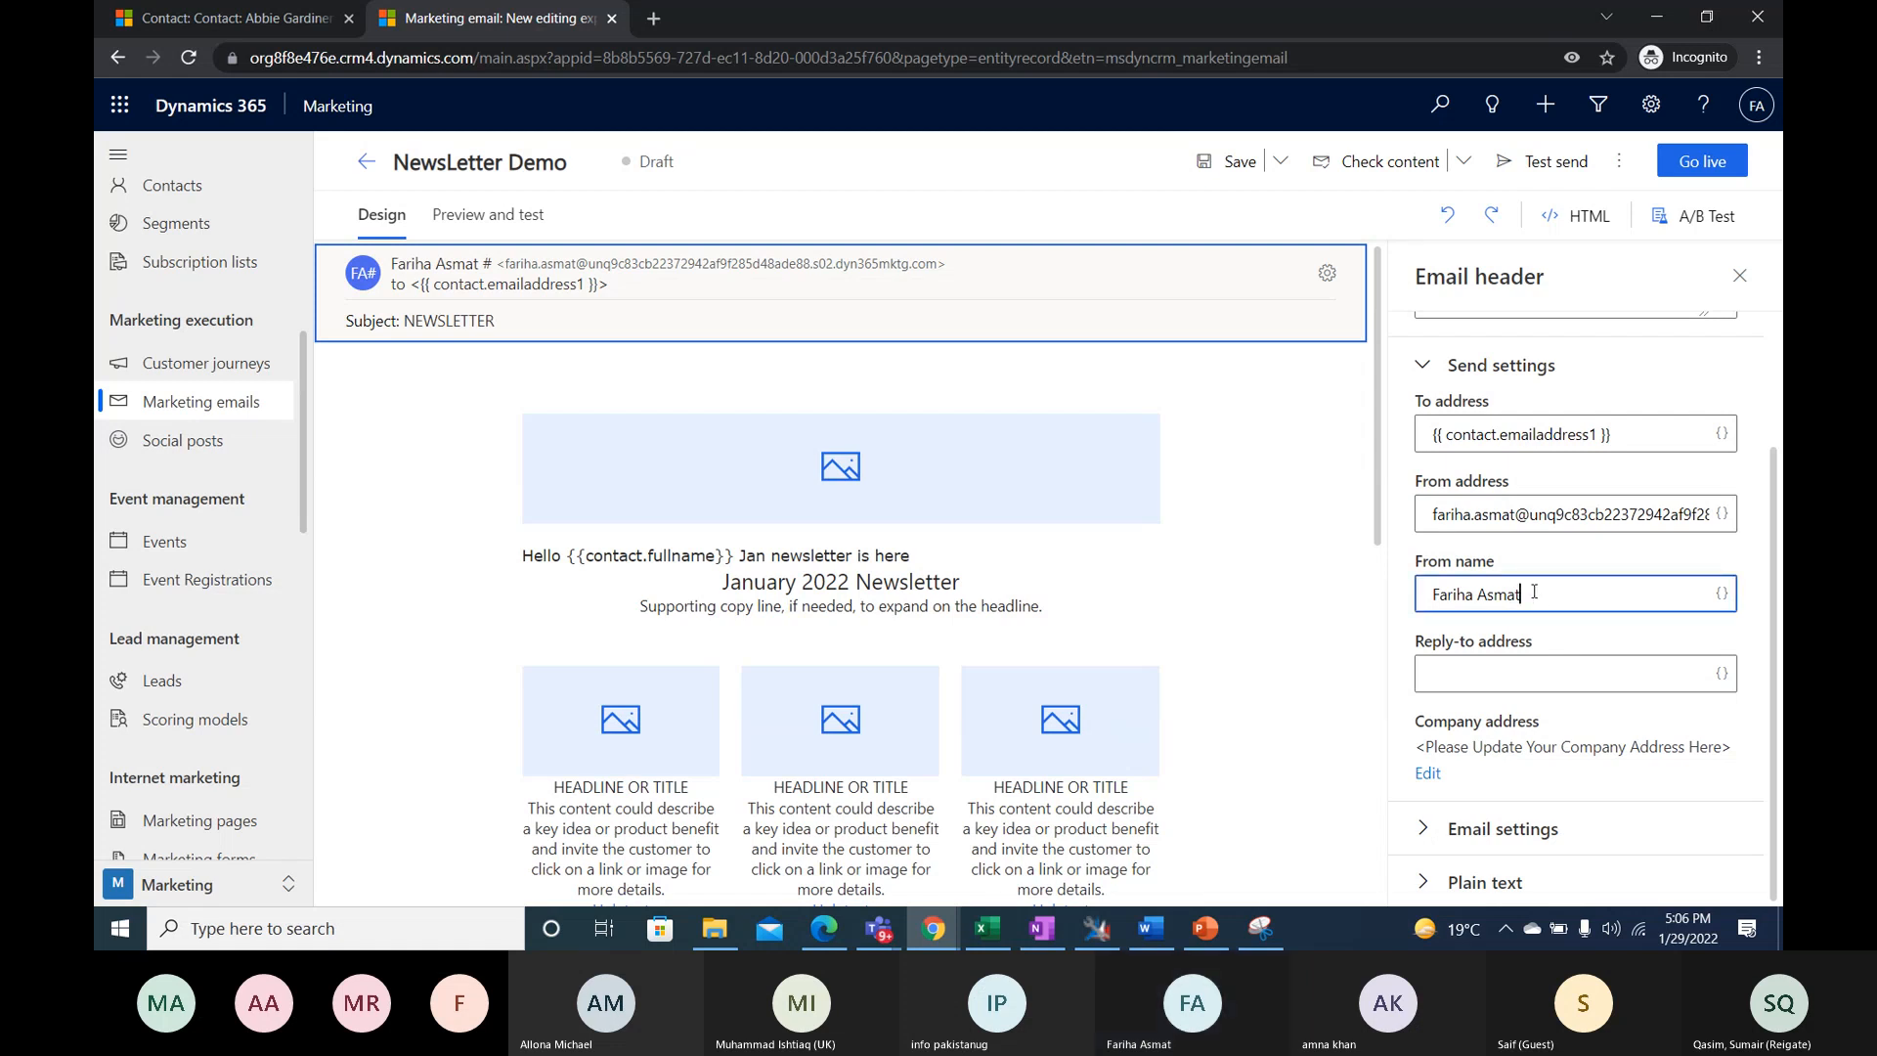
type("Jack& Jill Courture")
left_click(1491, 675)
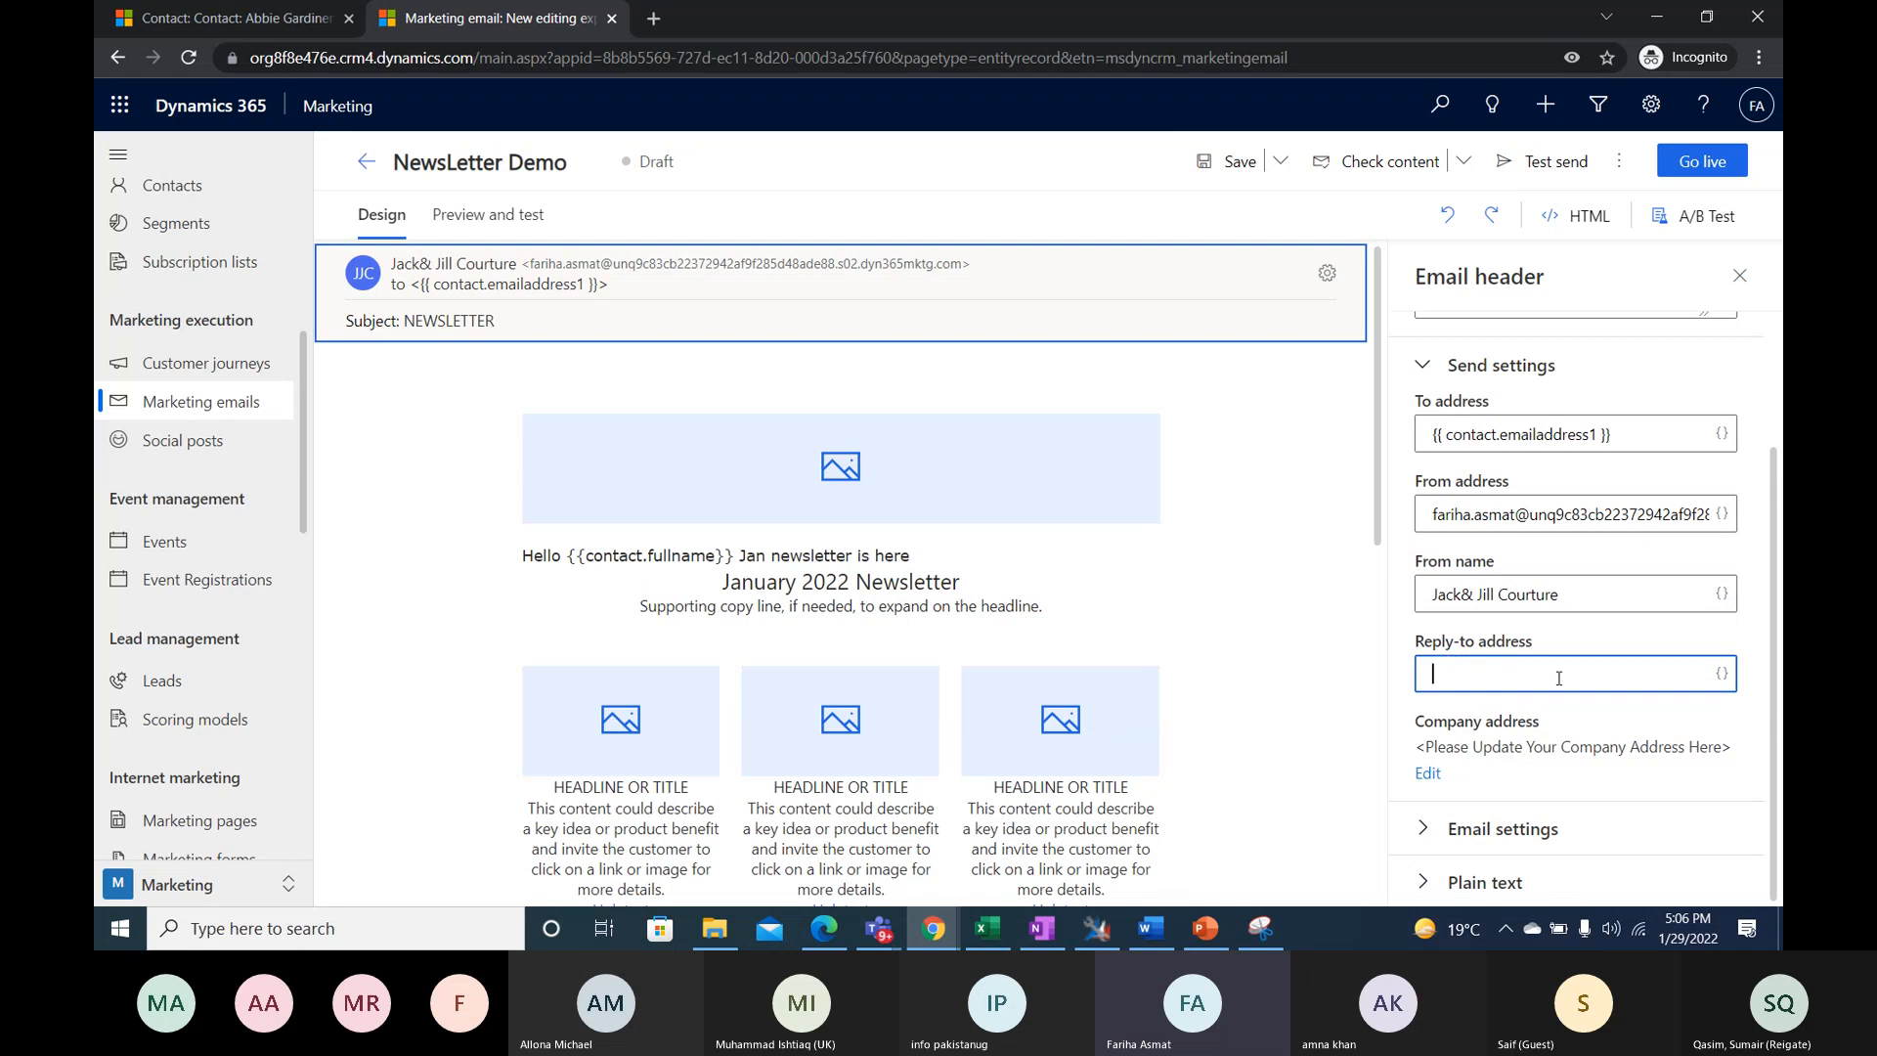
left_click(1575, 718)
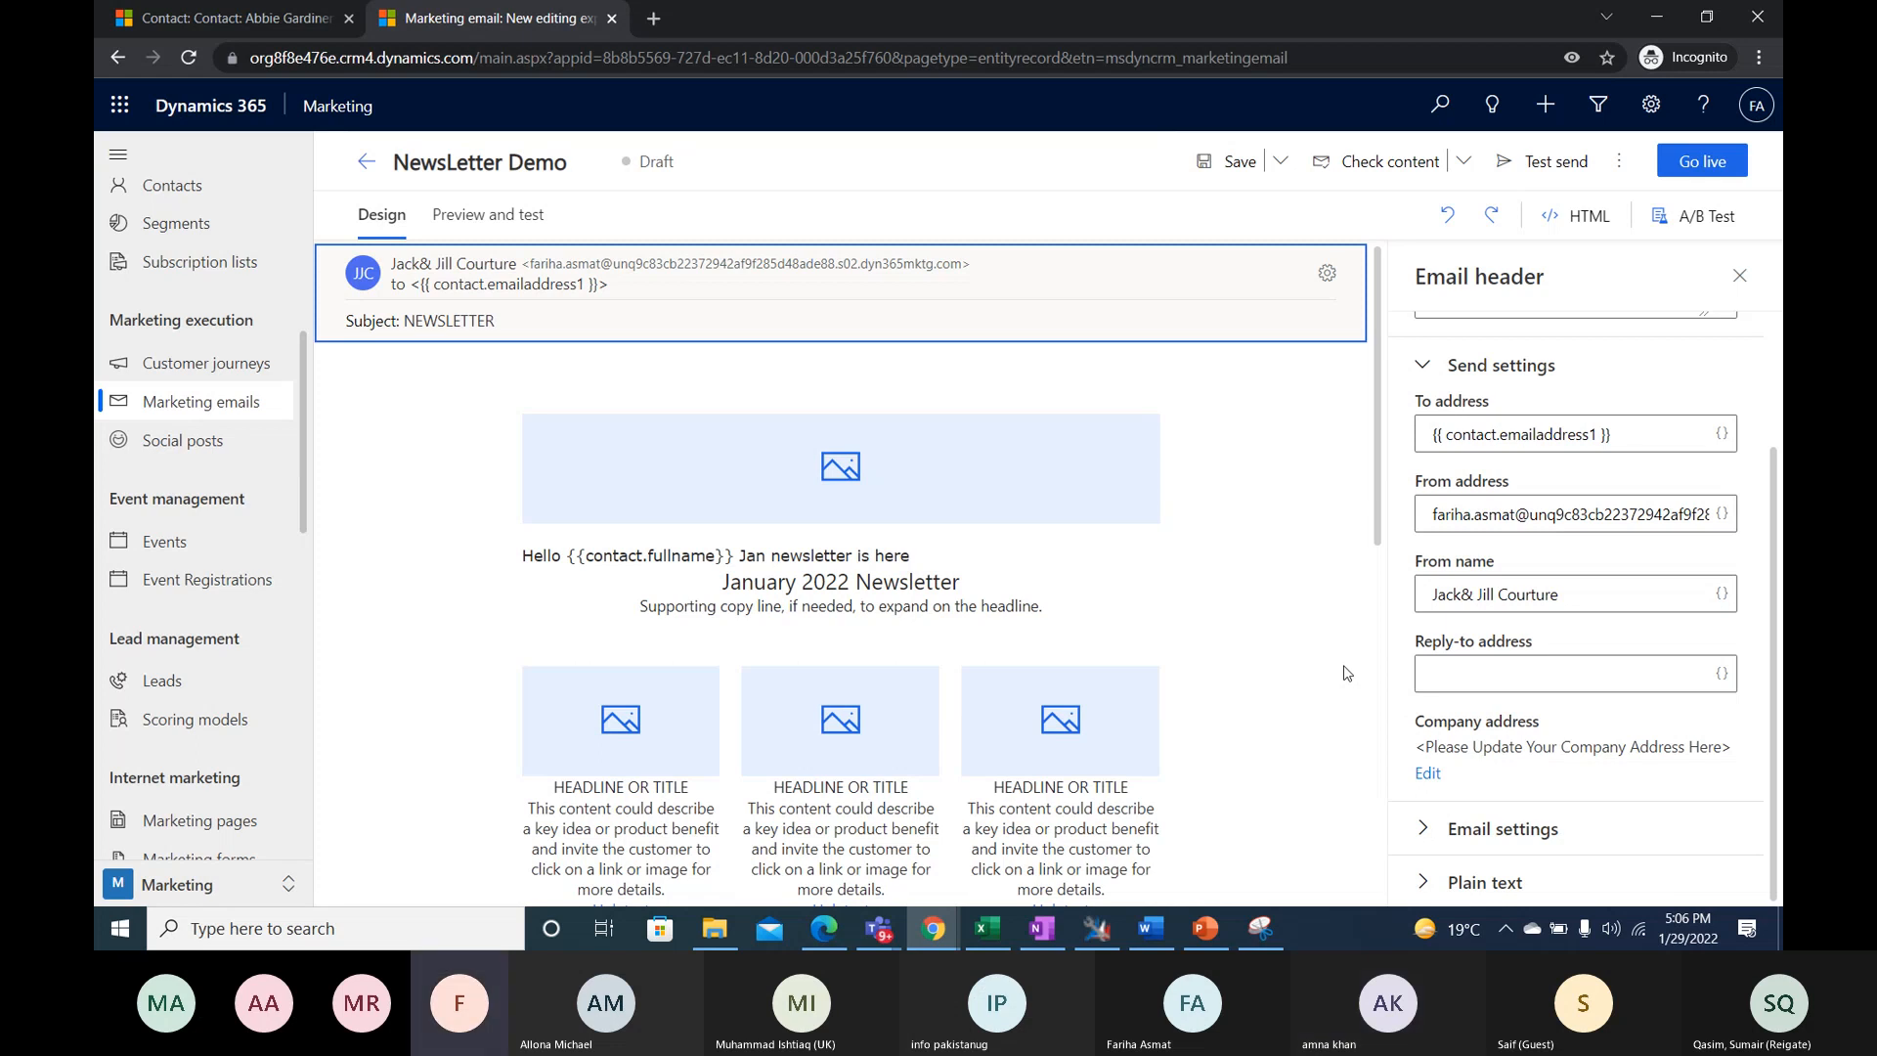
left_click(741, 795)
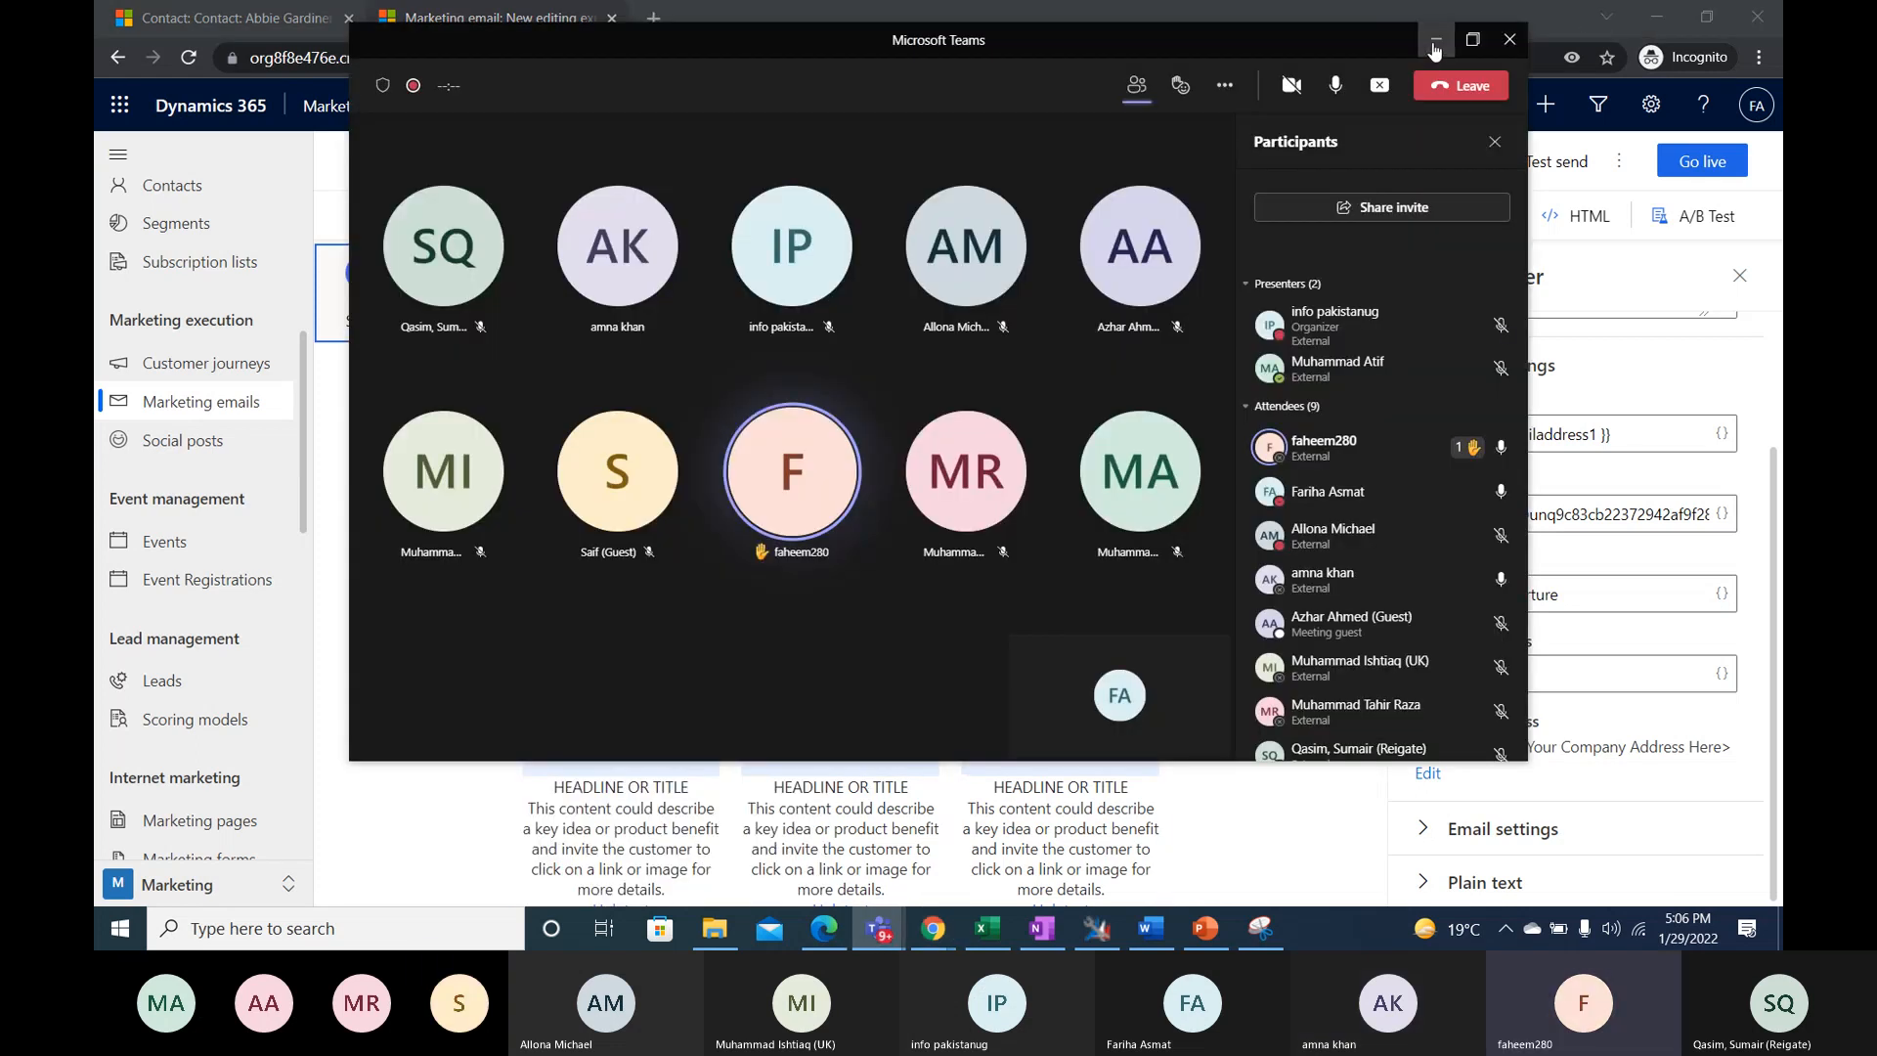
left_click(1434, 43)
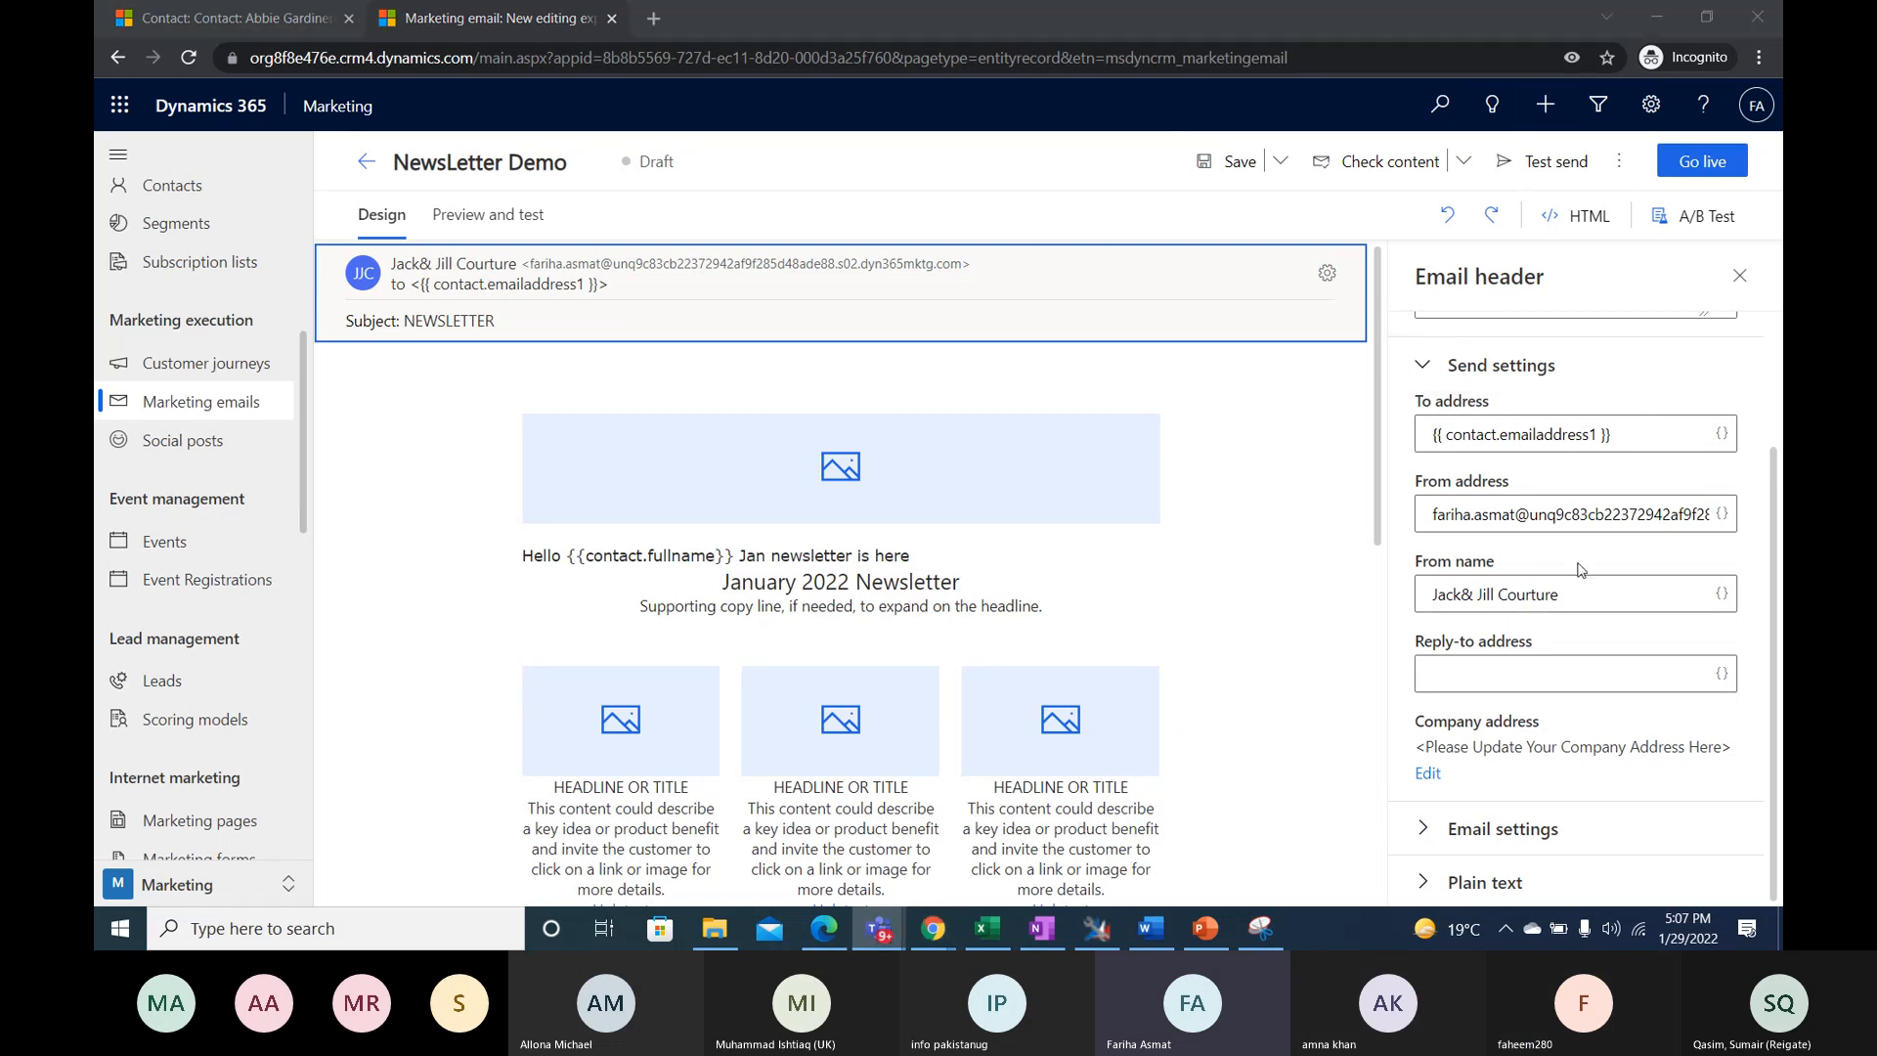
- Expand the email settings to review the template, email type, content type and language
left_click(1506, 828)
scroll(1531, 743, "down", 3)
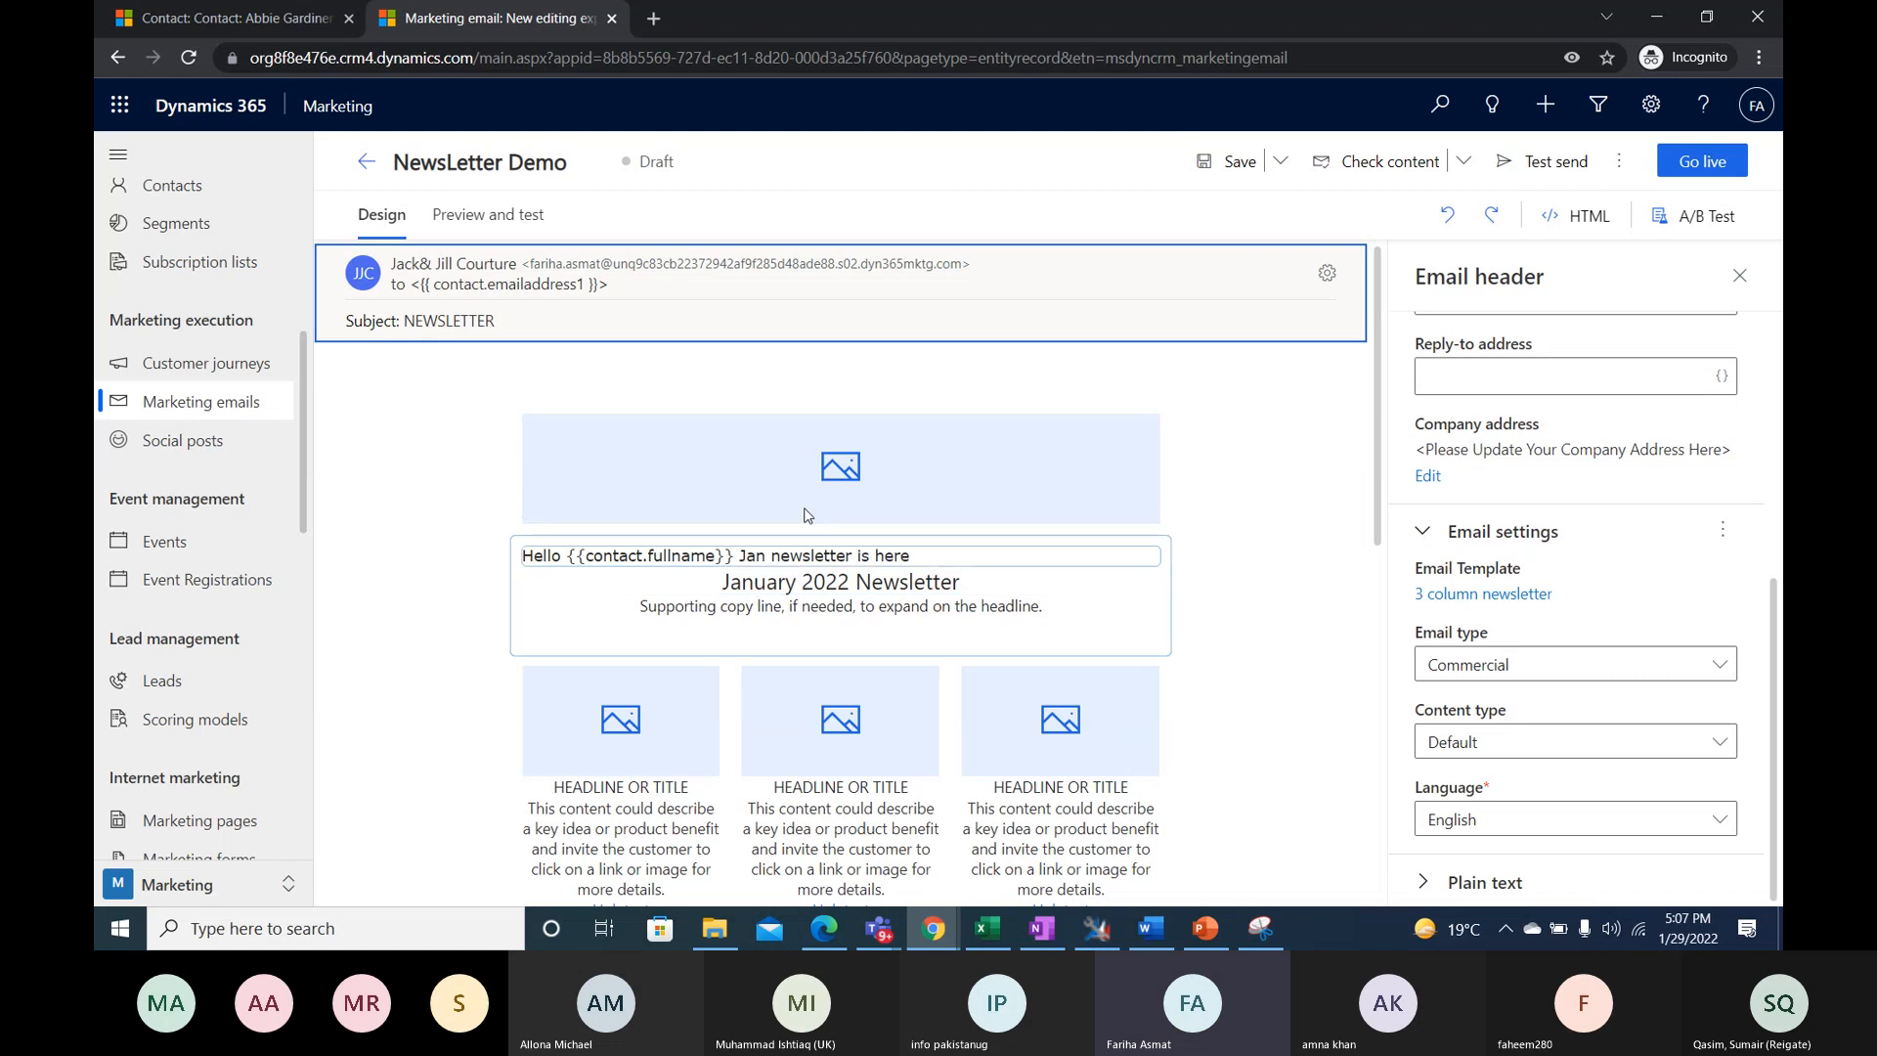
- Select the banner image placeholder above the greeting line for editing
left_click(849, 464)
left_click(849, 464)
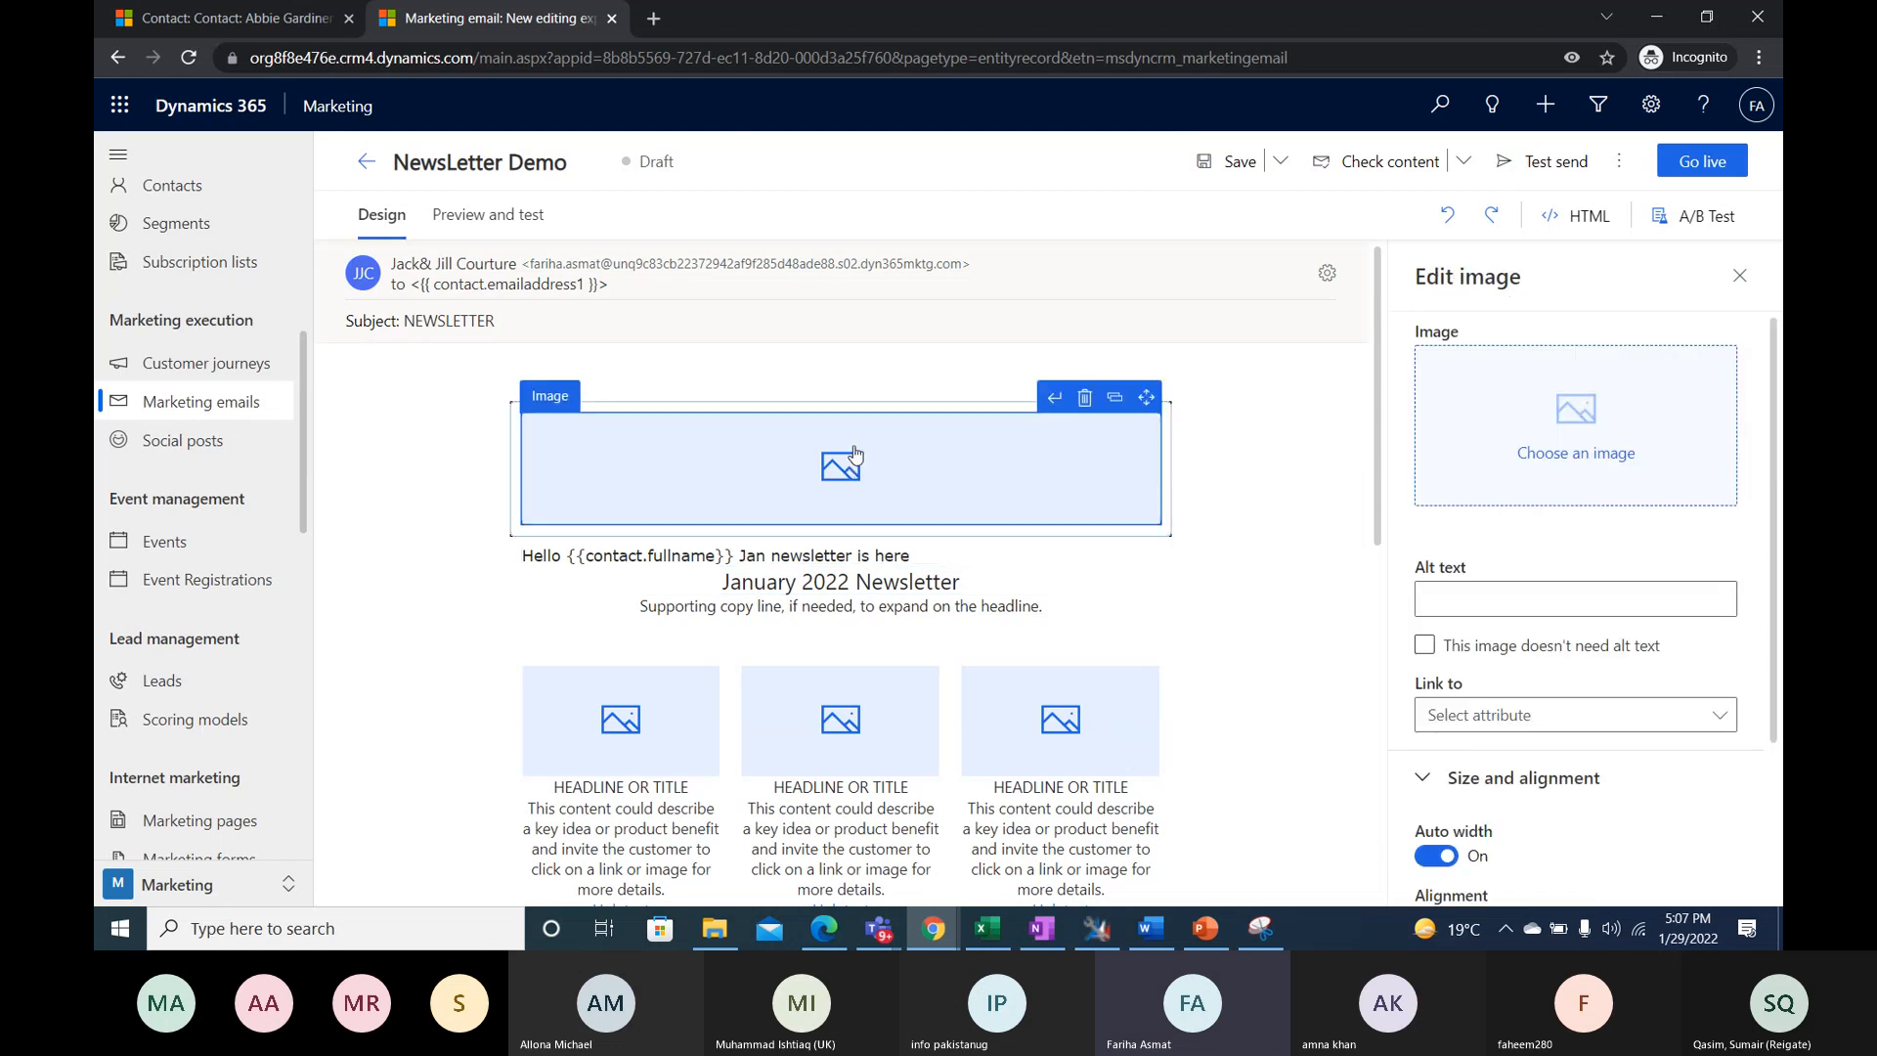
left_click(1614, 470)
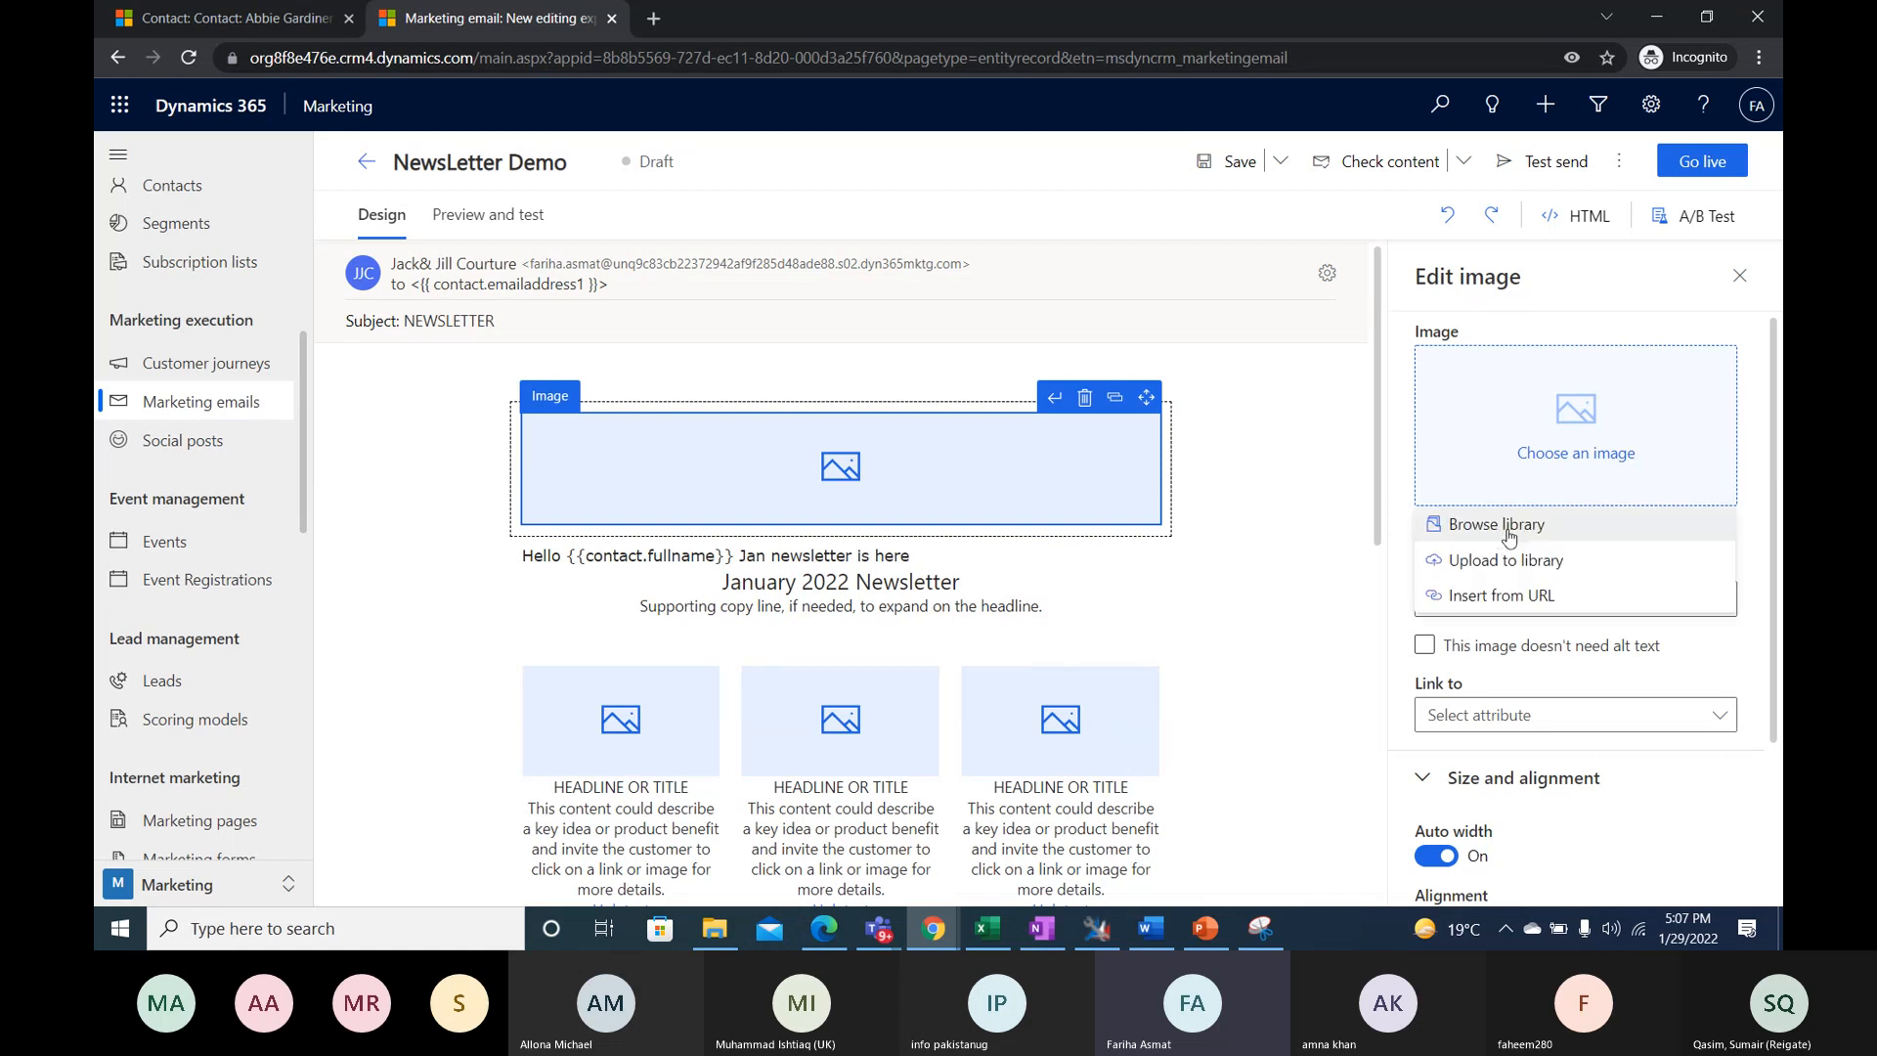
left_click(1507, 529)
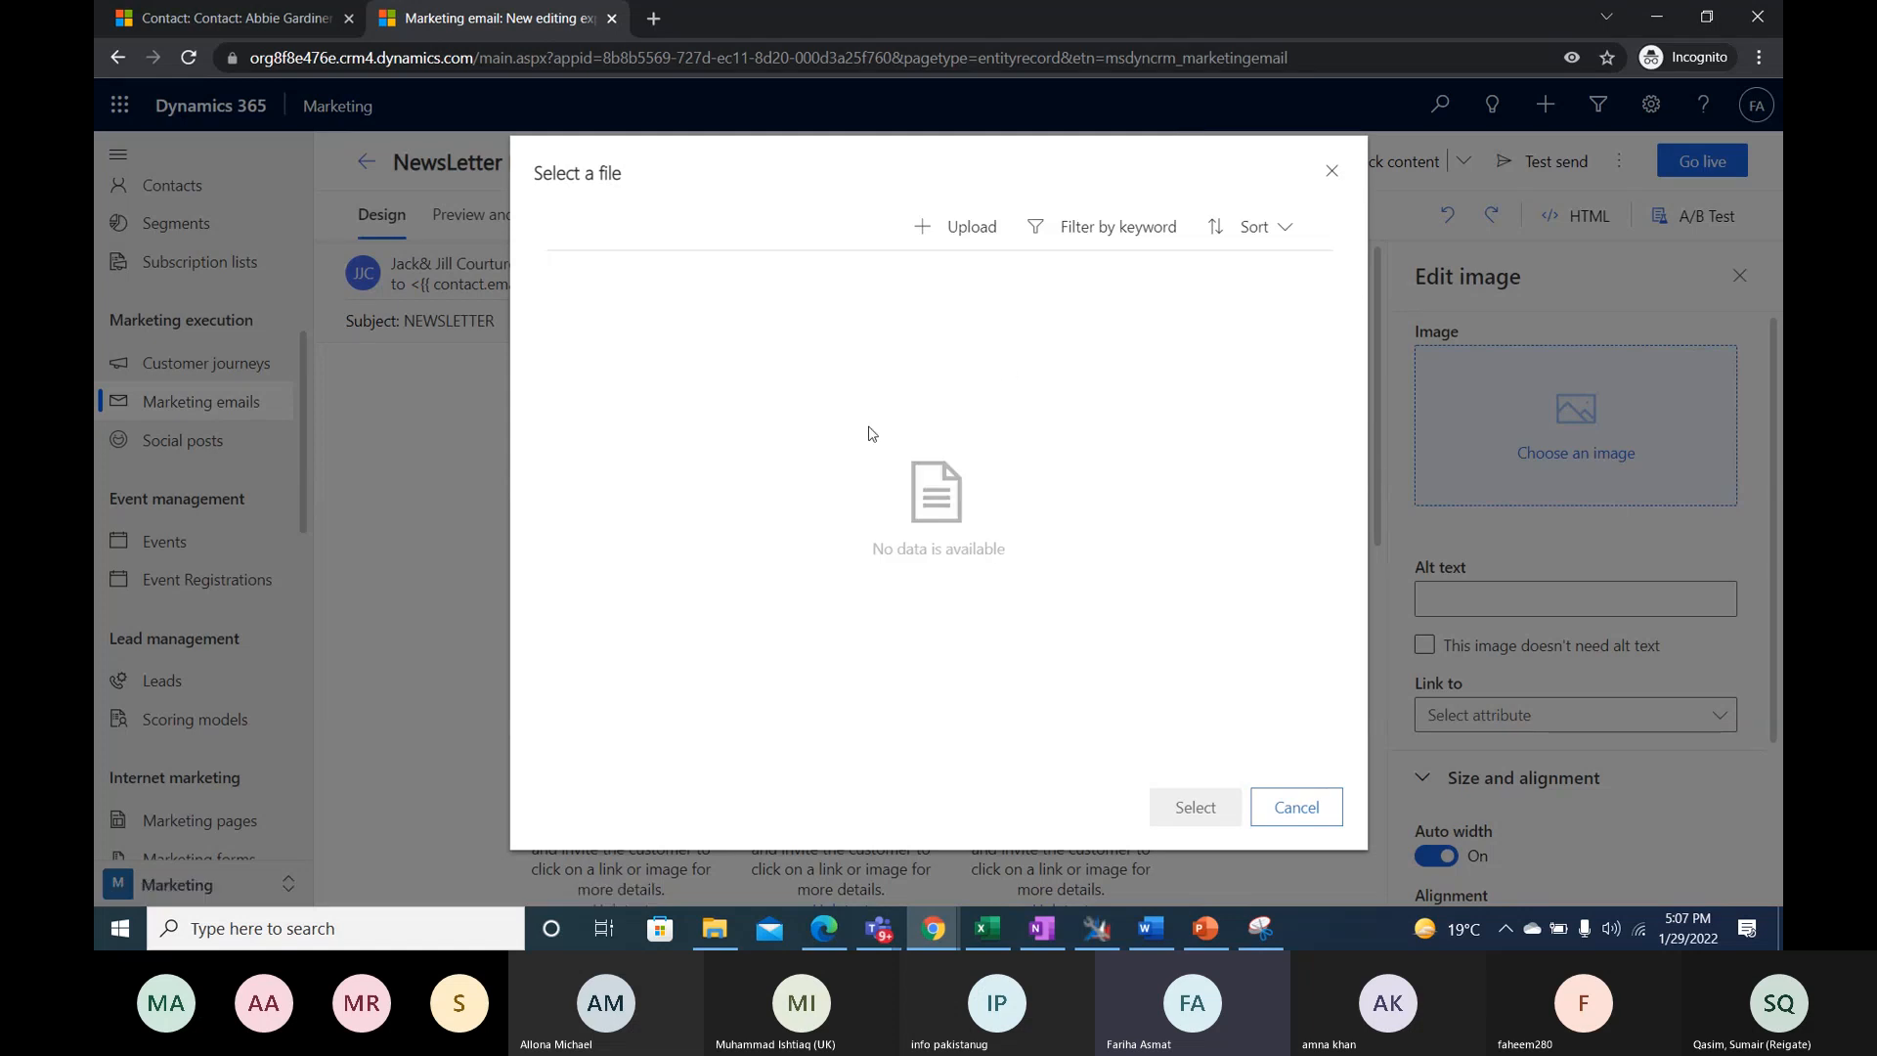
left_click(928, 238)
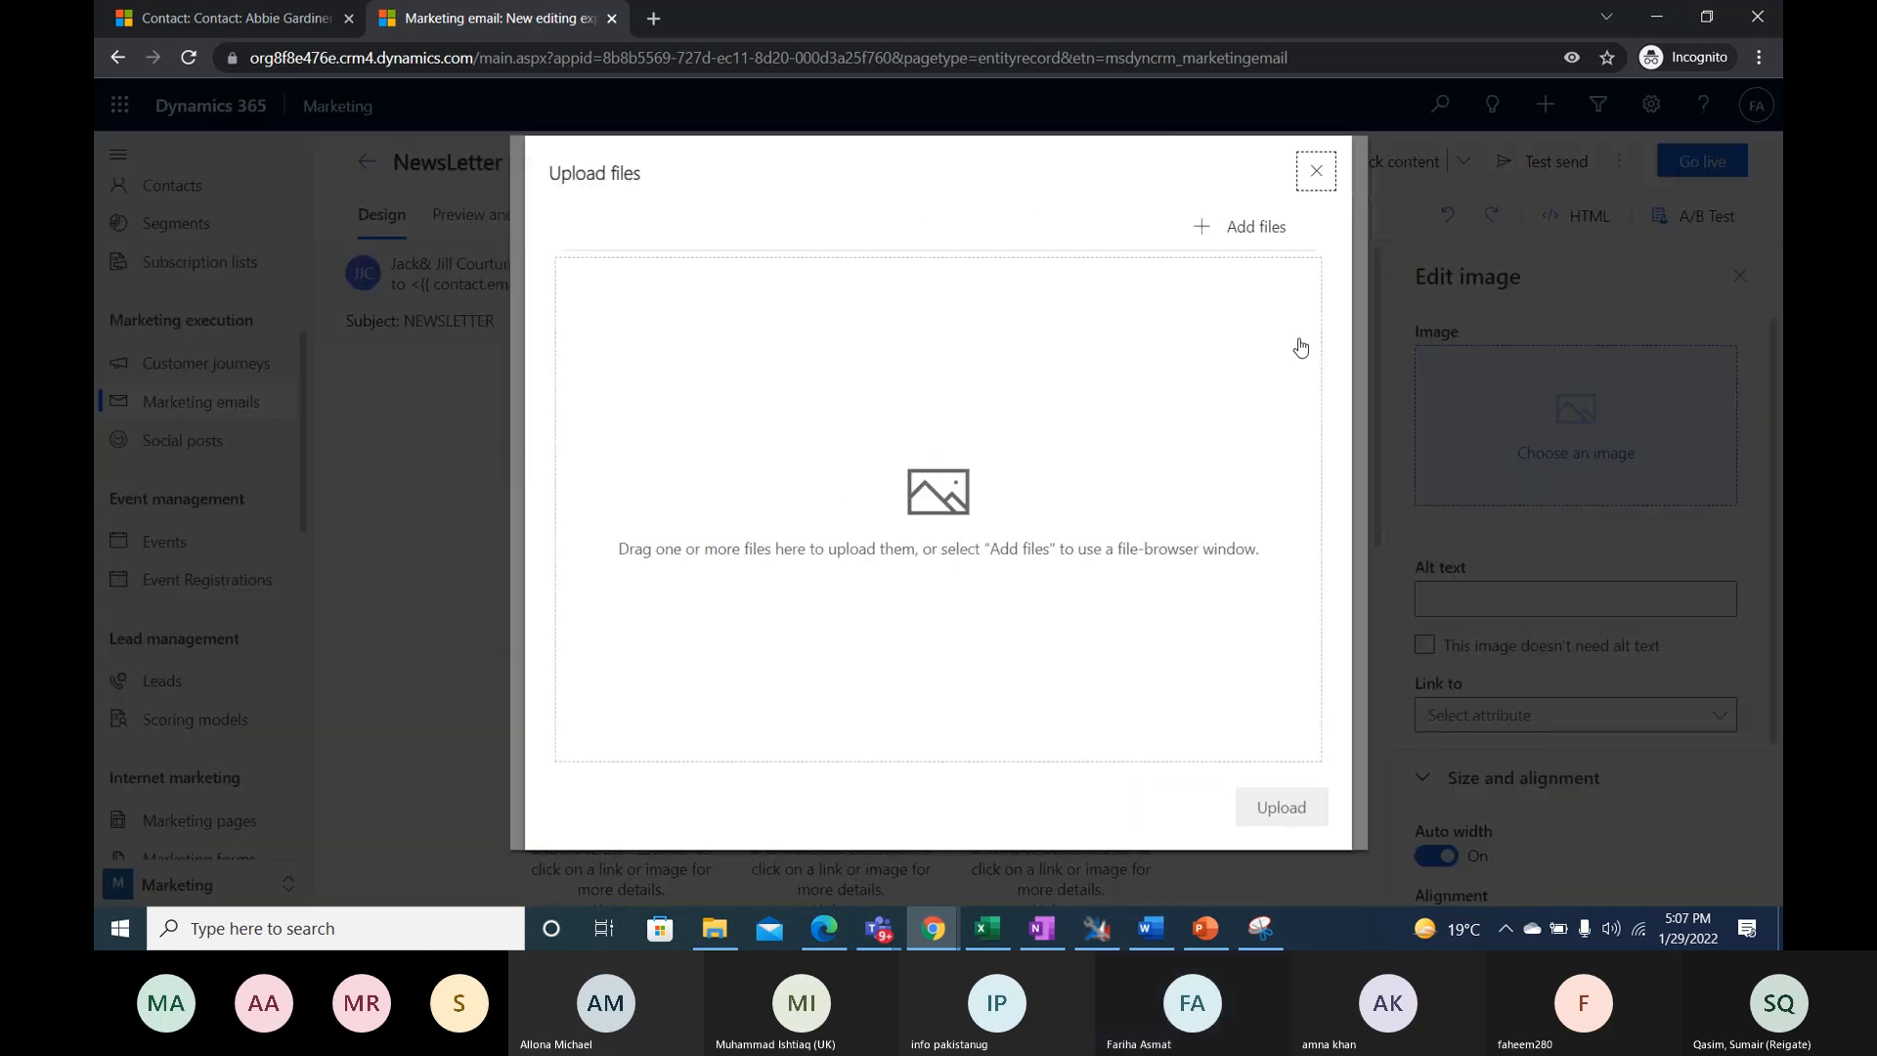
left_click(1268, 228)
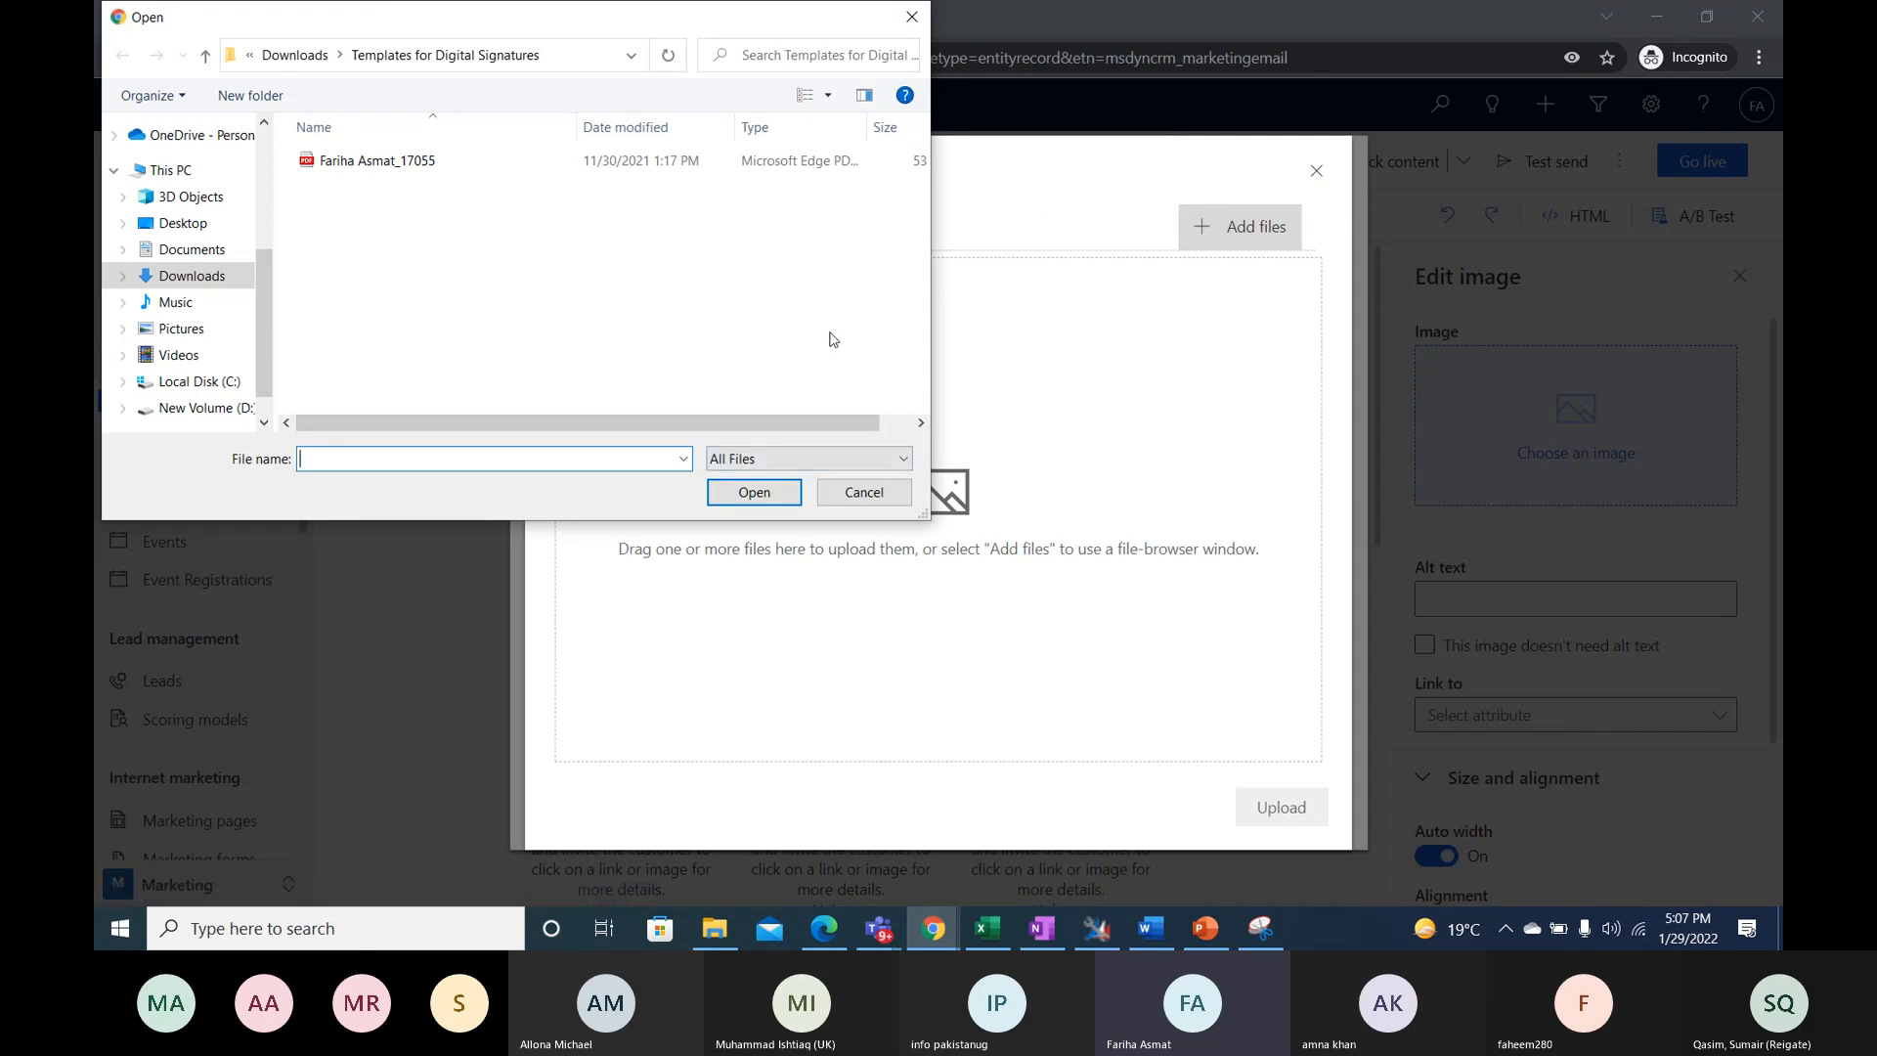
left_click(867, 500)
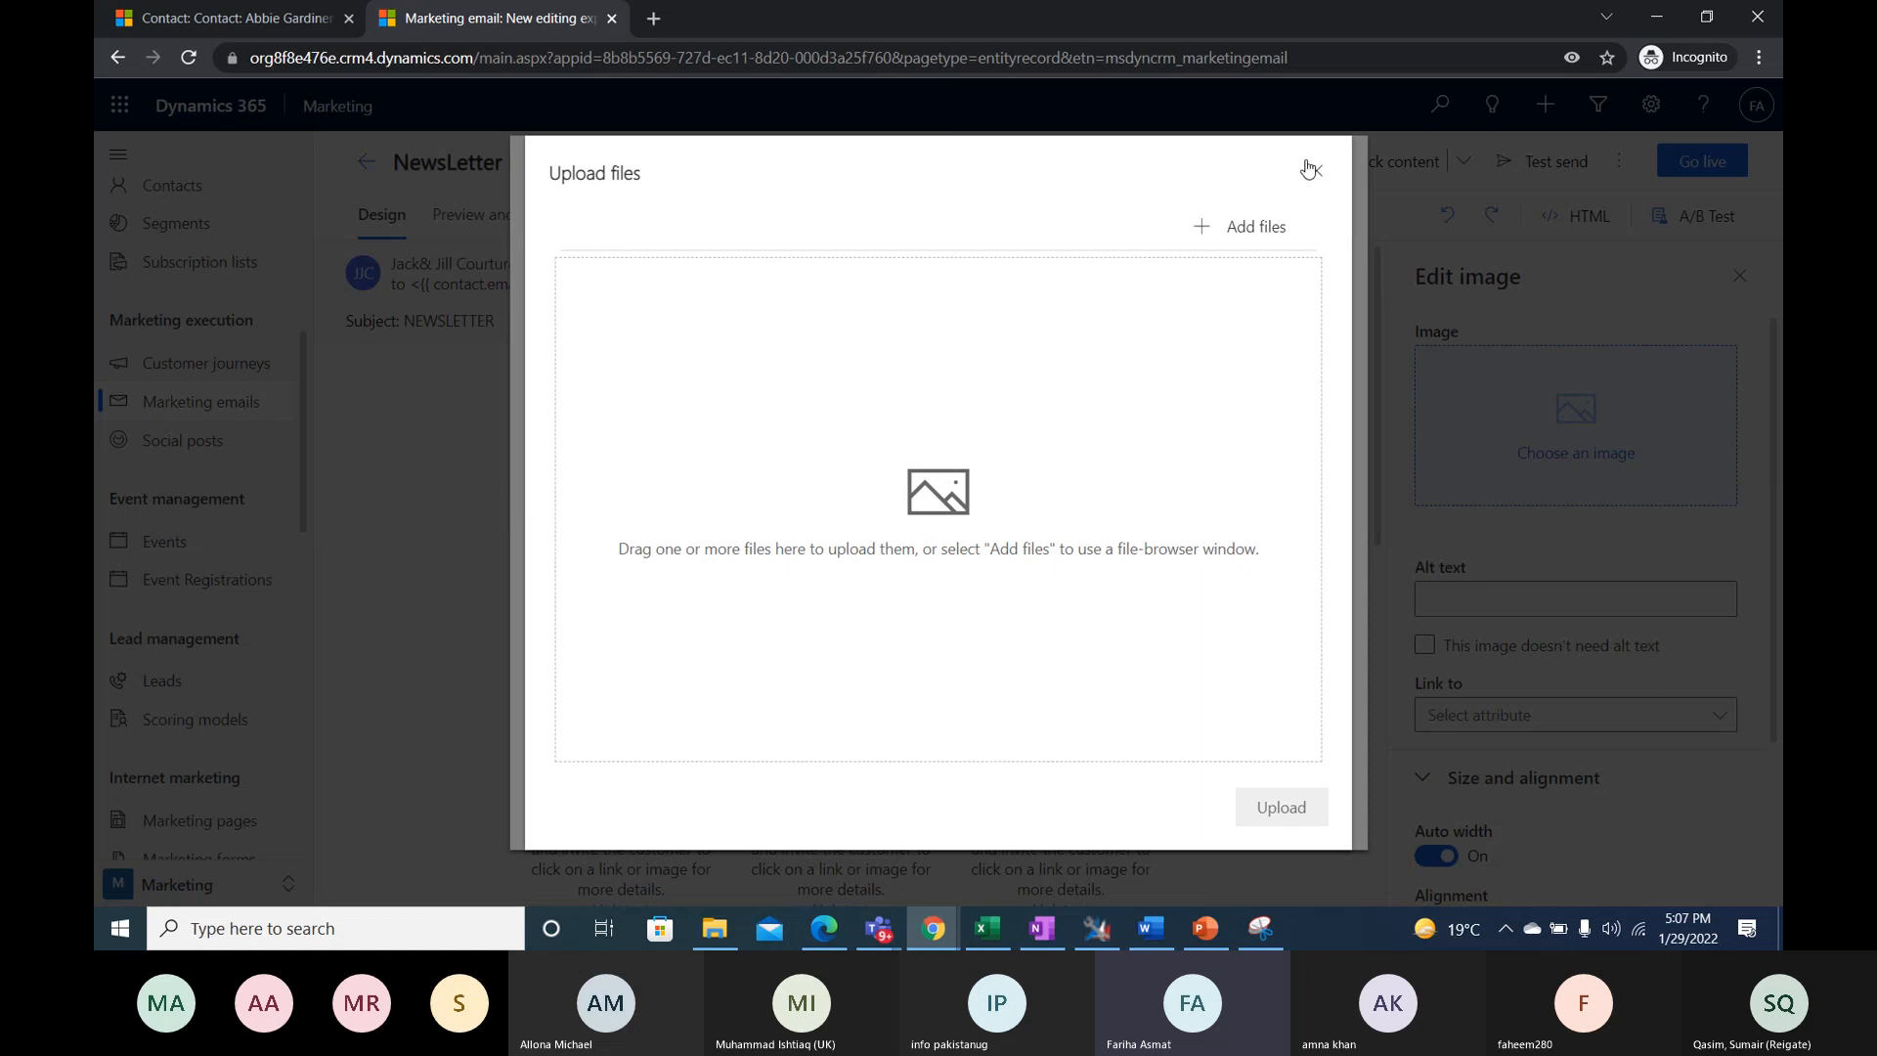
left_click(1312, 172)
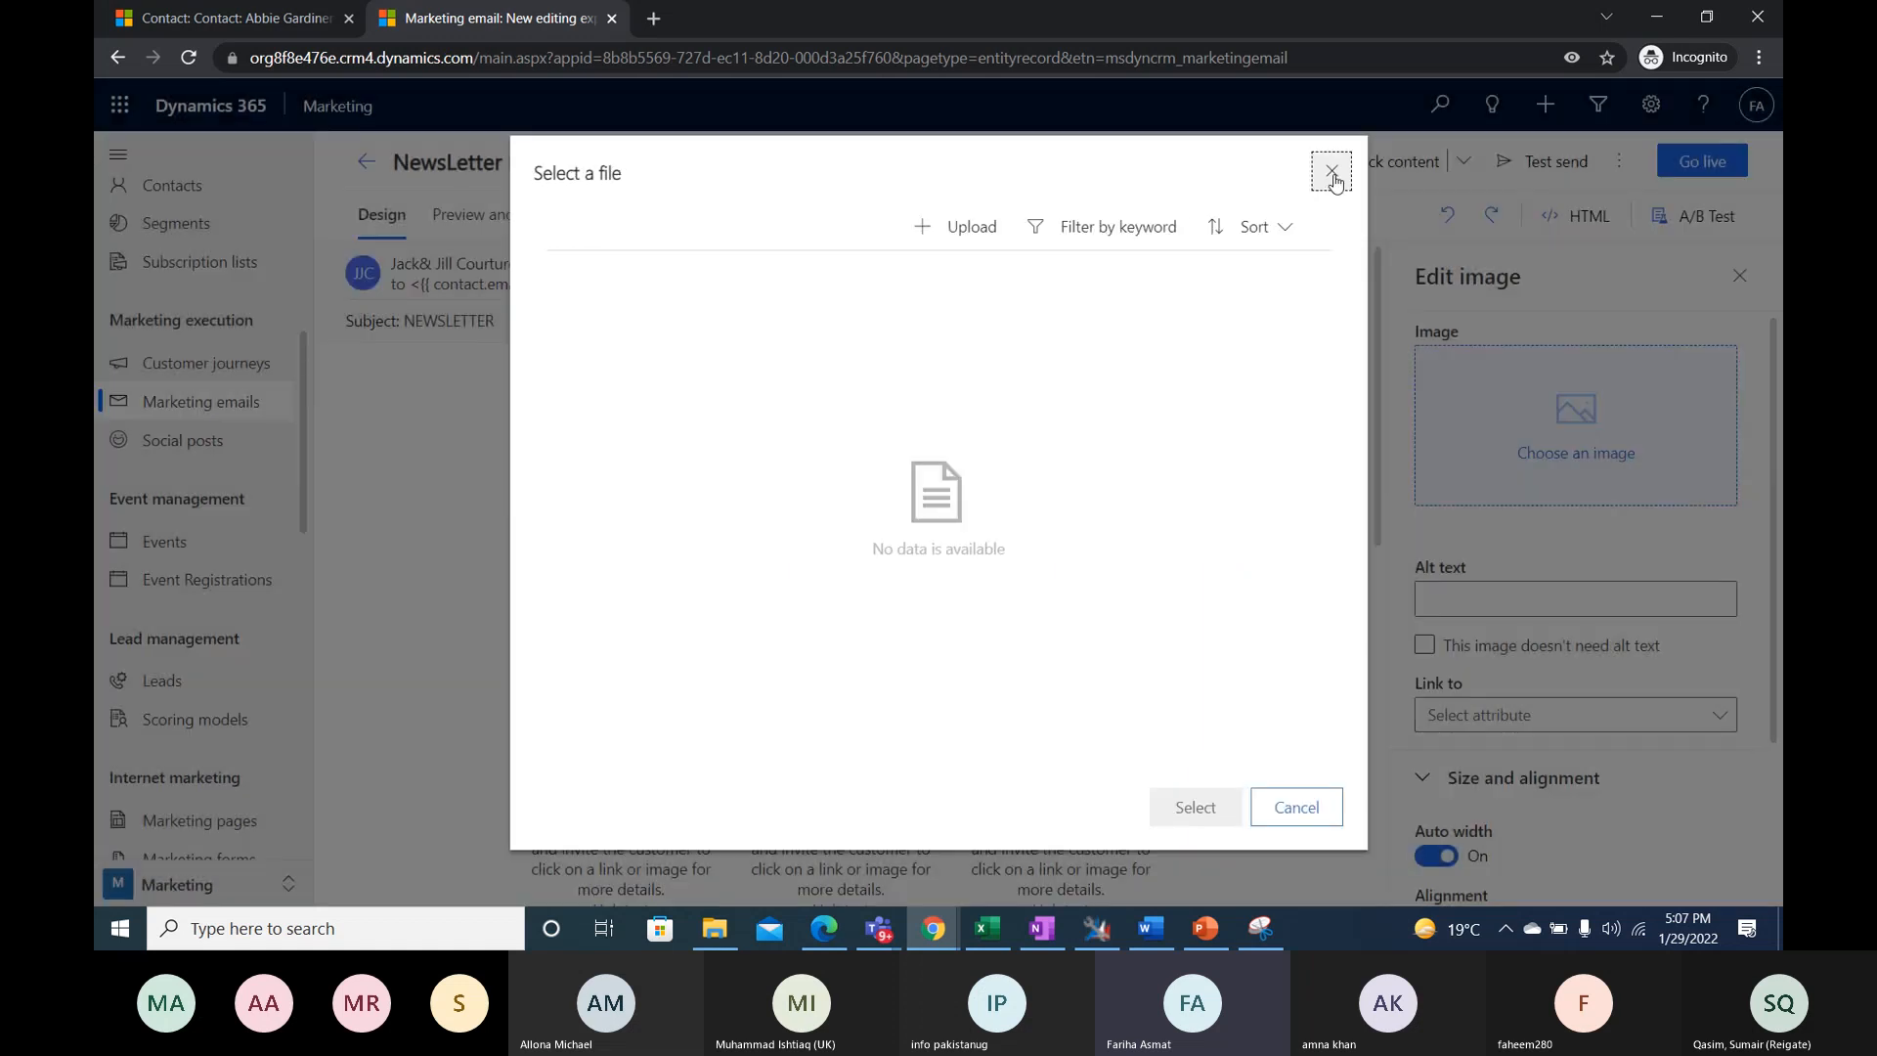
left_click(1333, 178)
- Choose to insert the banner image from a URL and get the image URL field ready for entry
left_click(1596, 449)
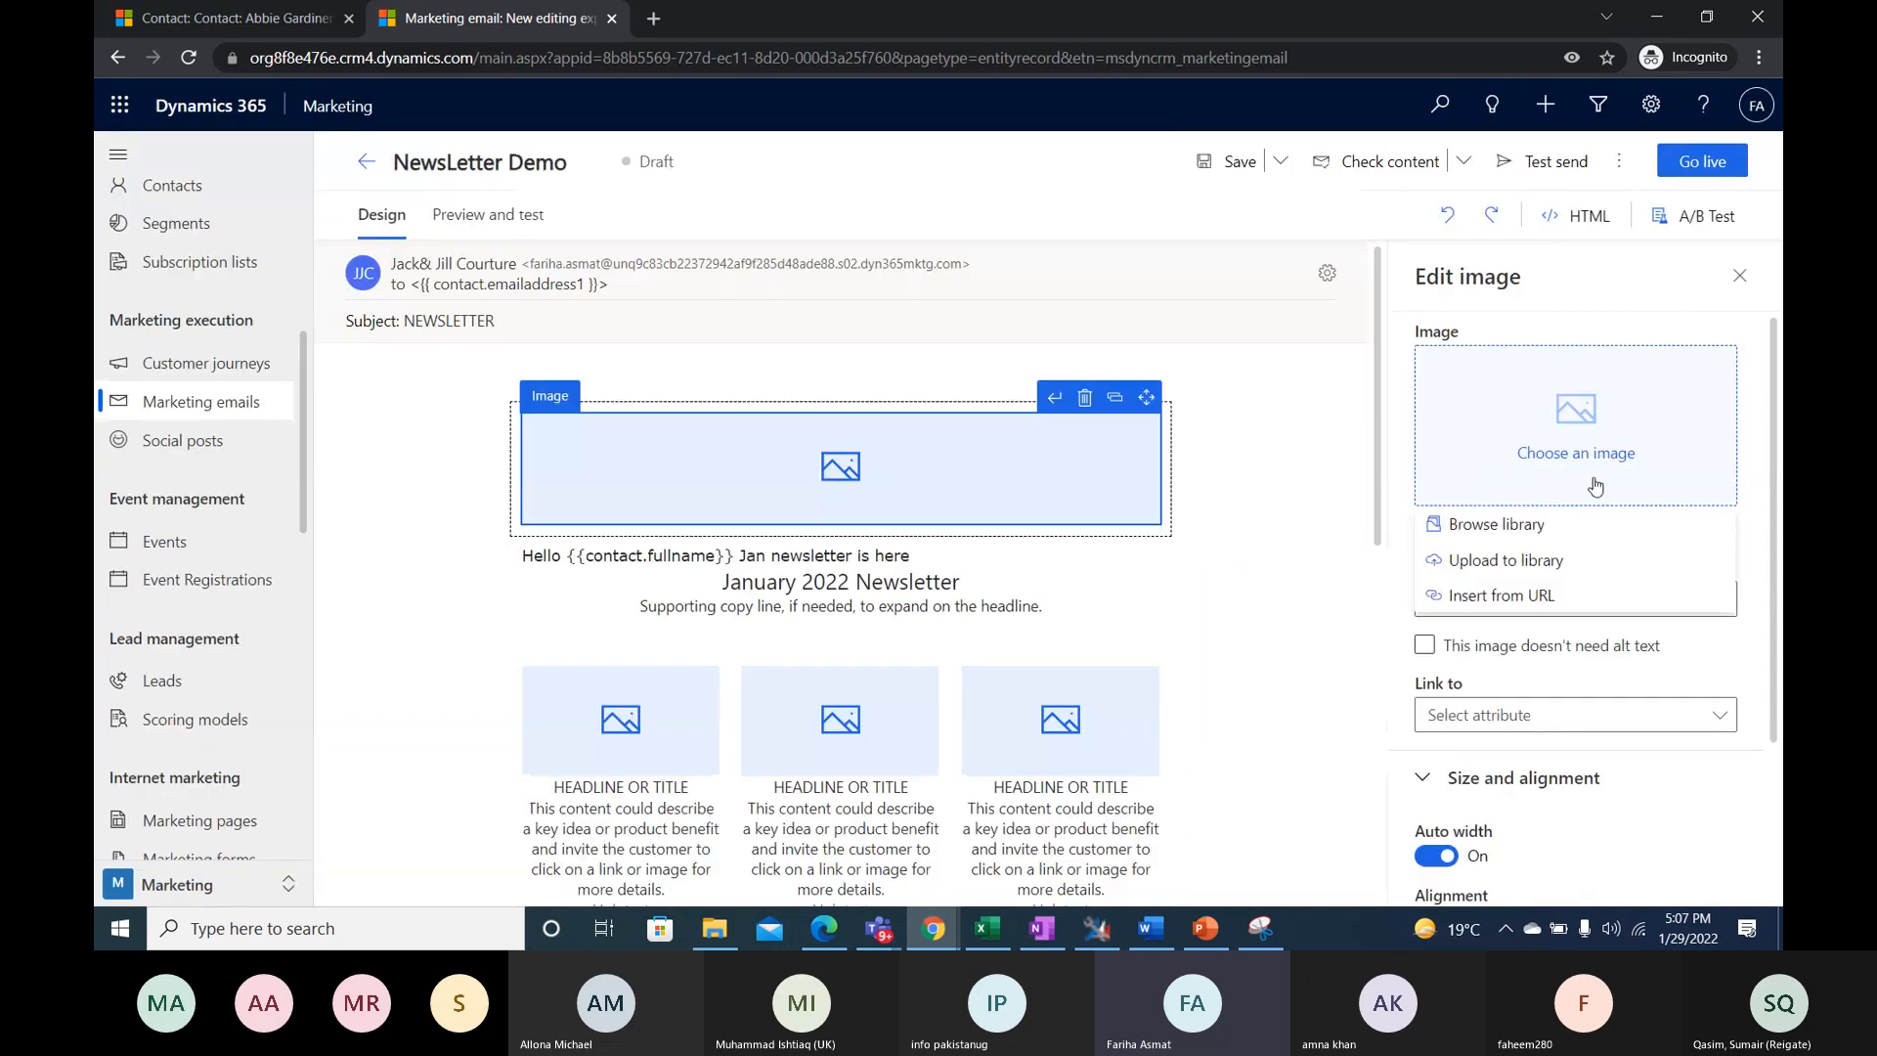
left_click(1552, 606)
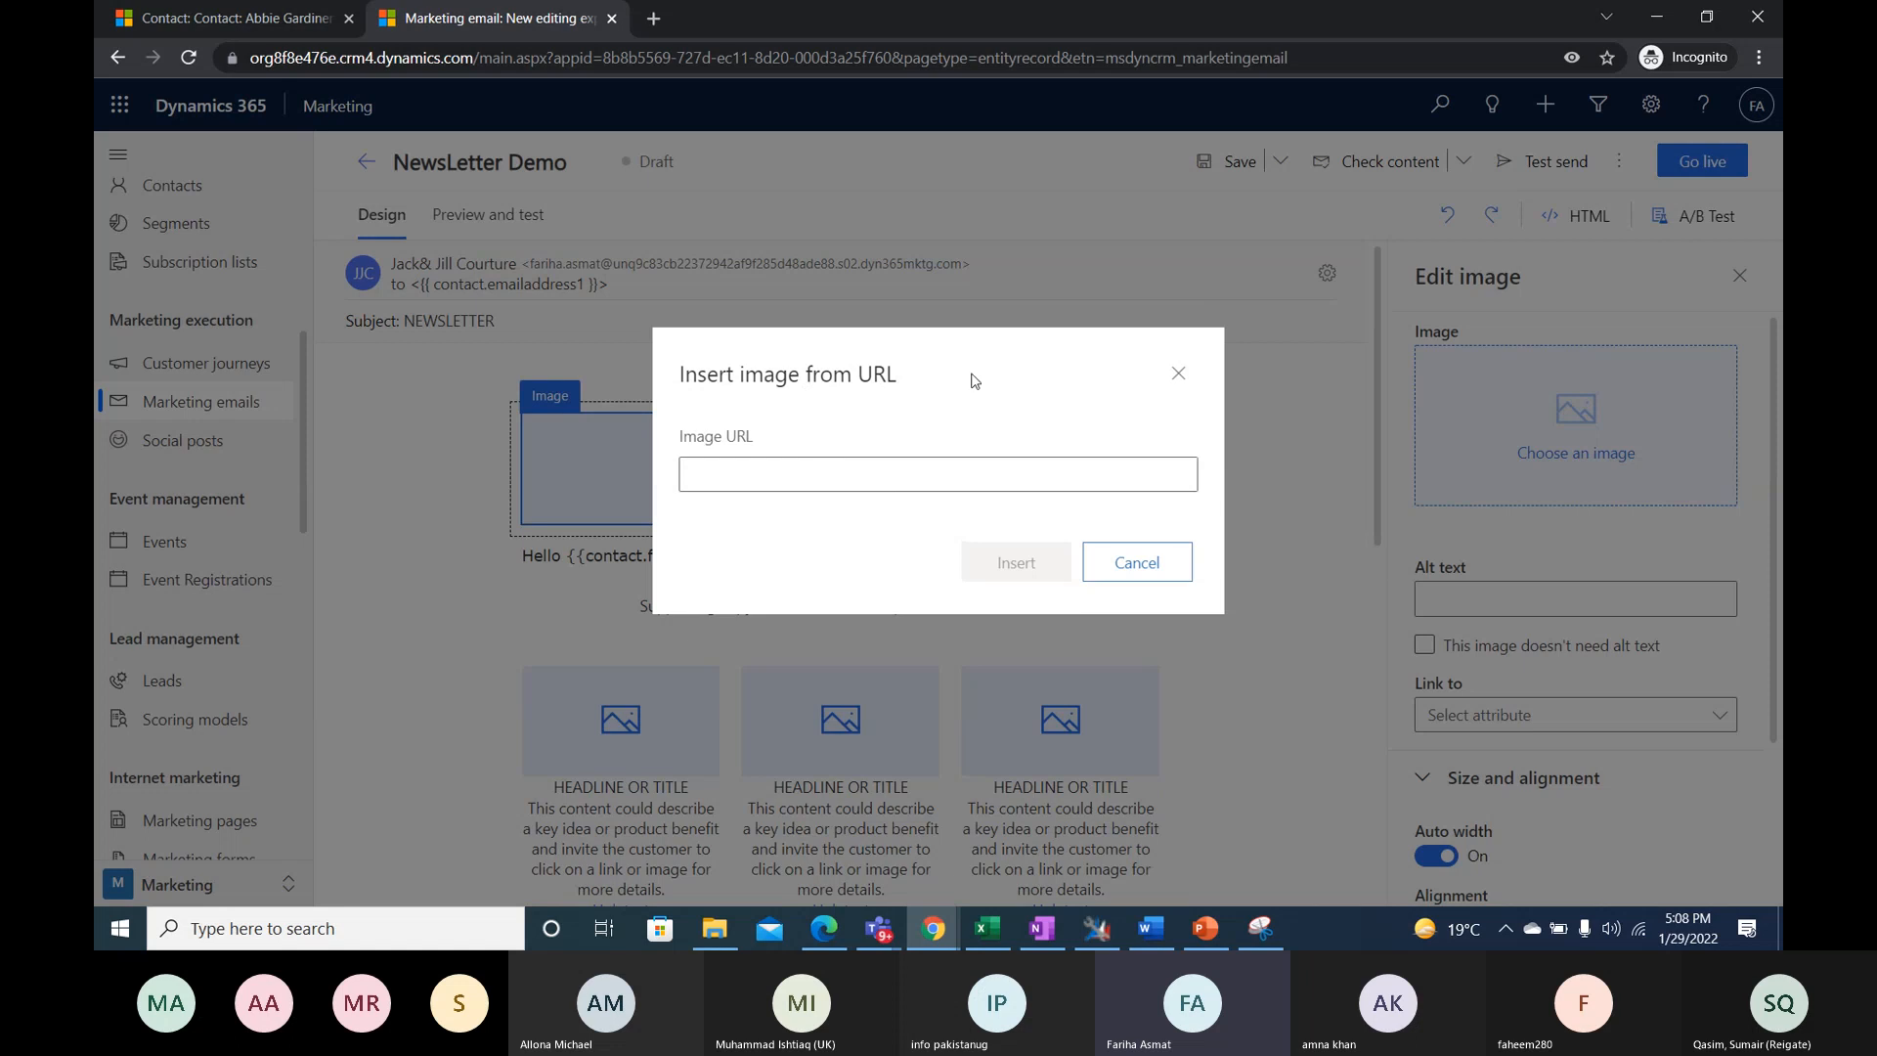
left_click(791, 476)
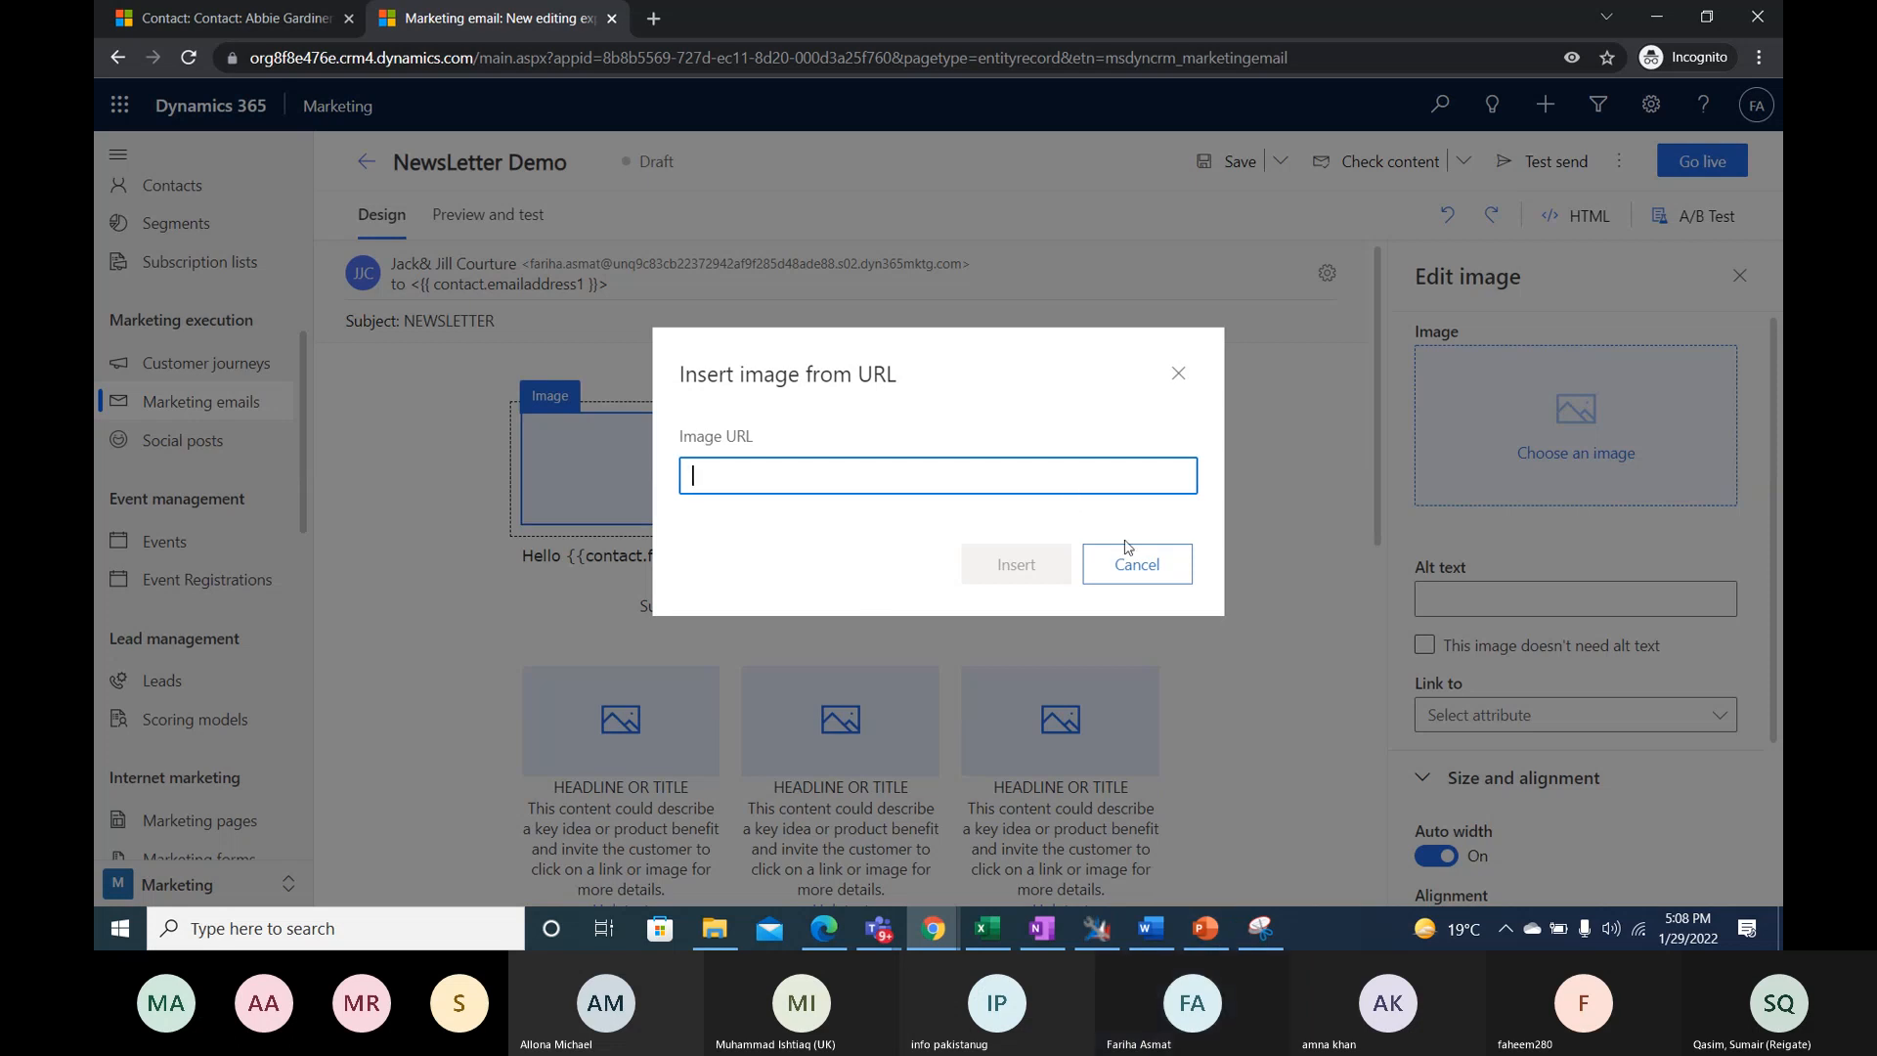
- Search the web for "google puppy email" in a new browser tab
double_click(661, 26)
left_click(649, 27)
type("googlr")
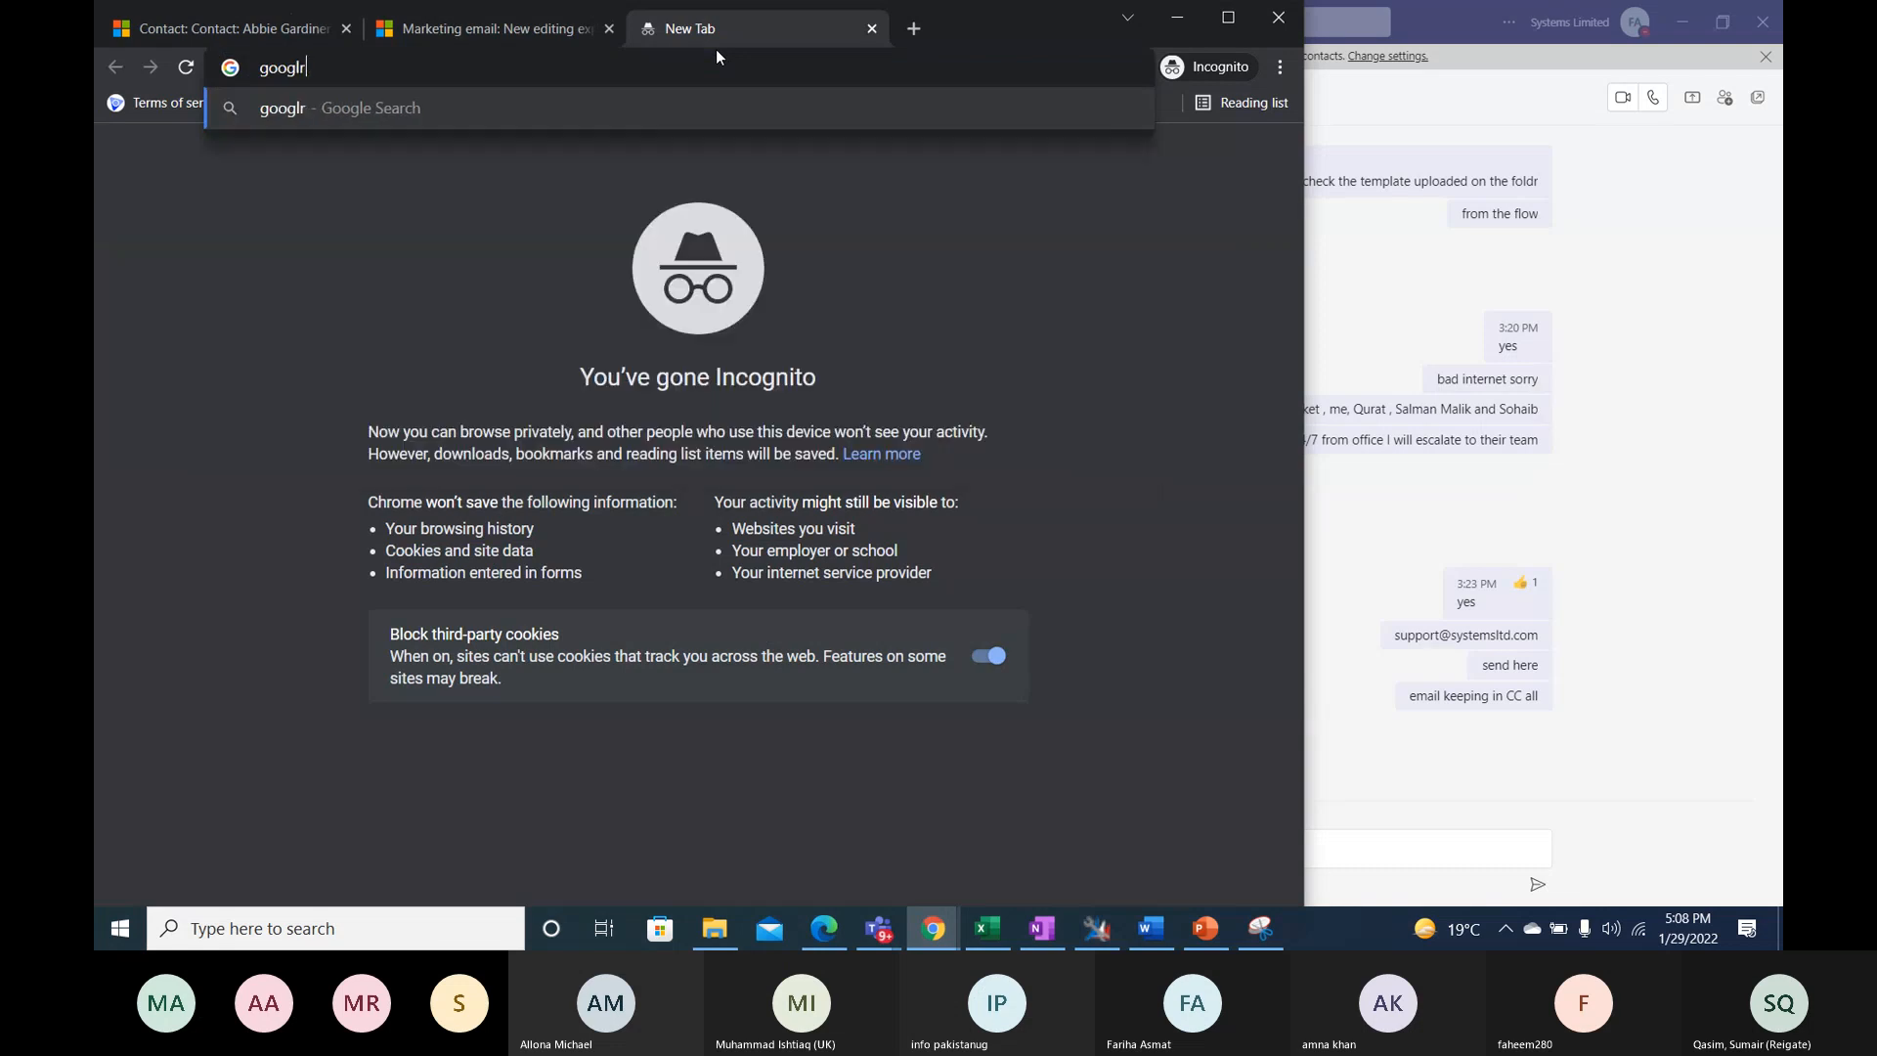
key("BackSpace")
type("e puppy email")
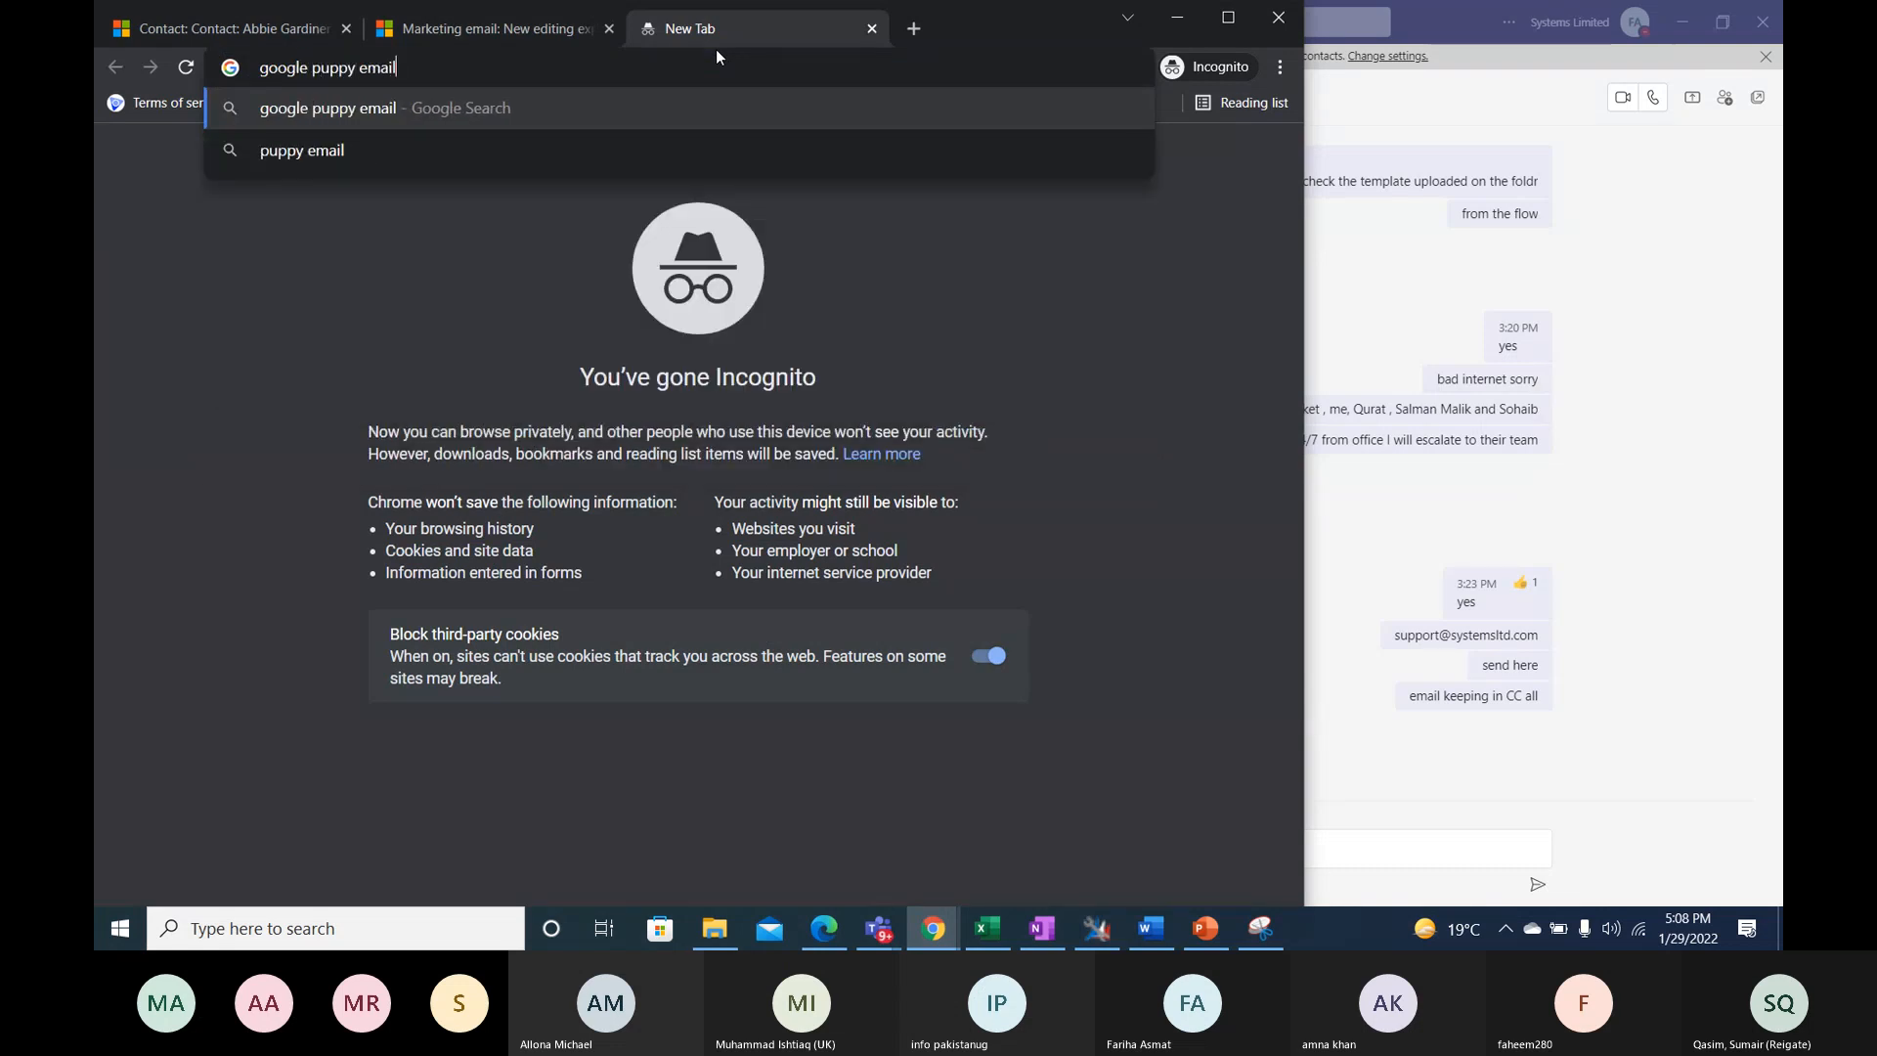
key("Return")
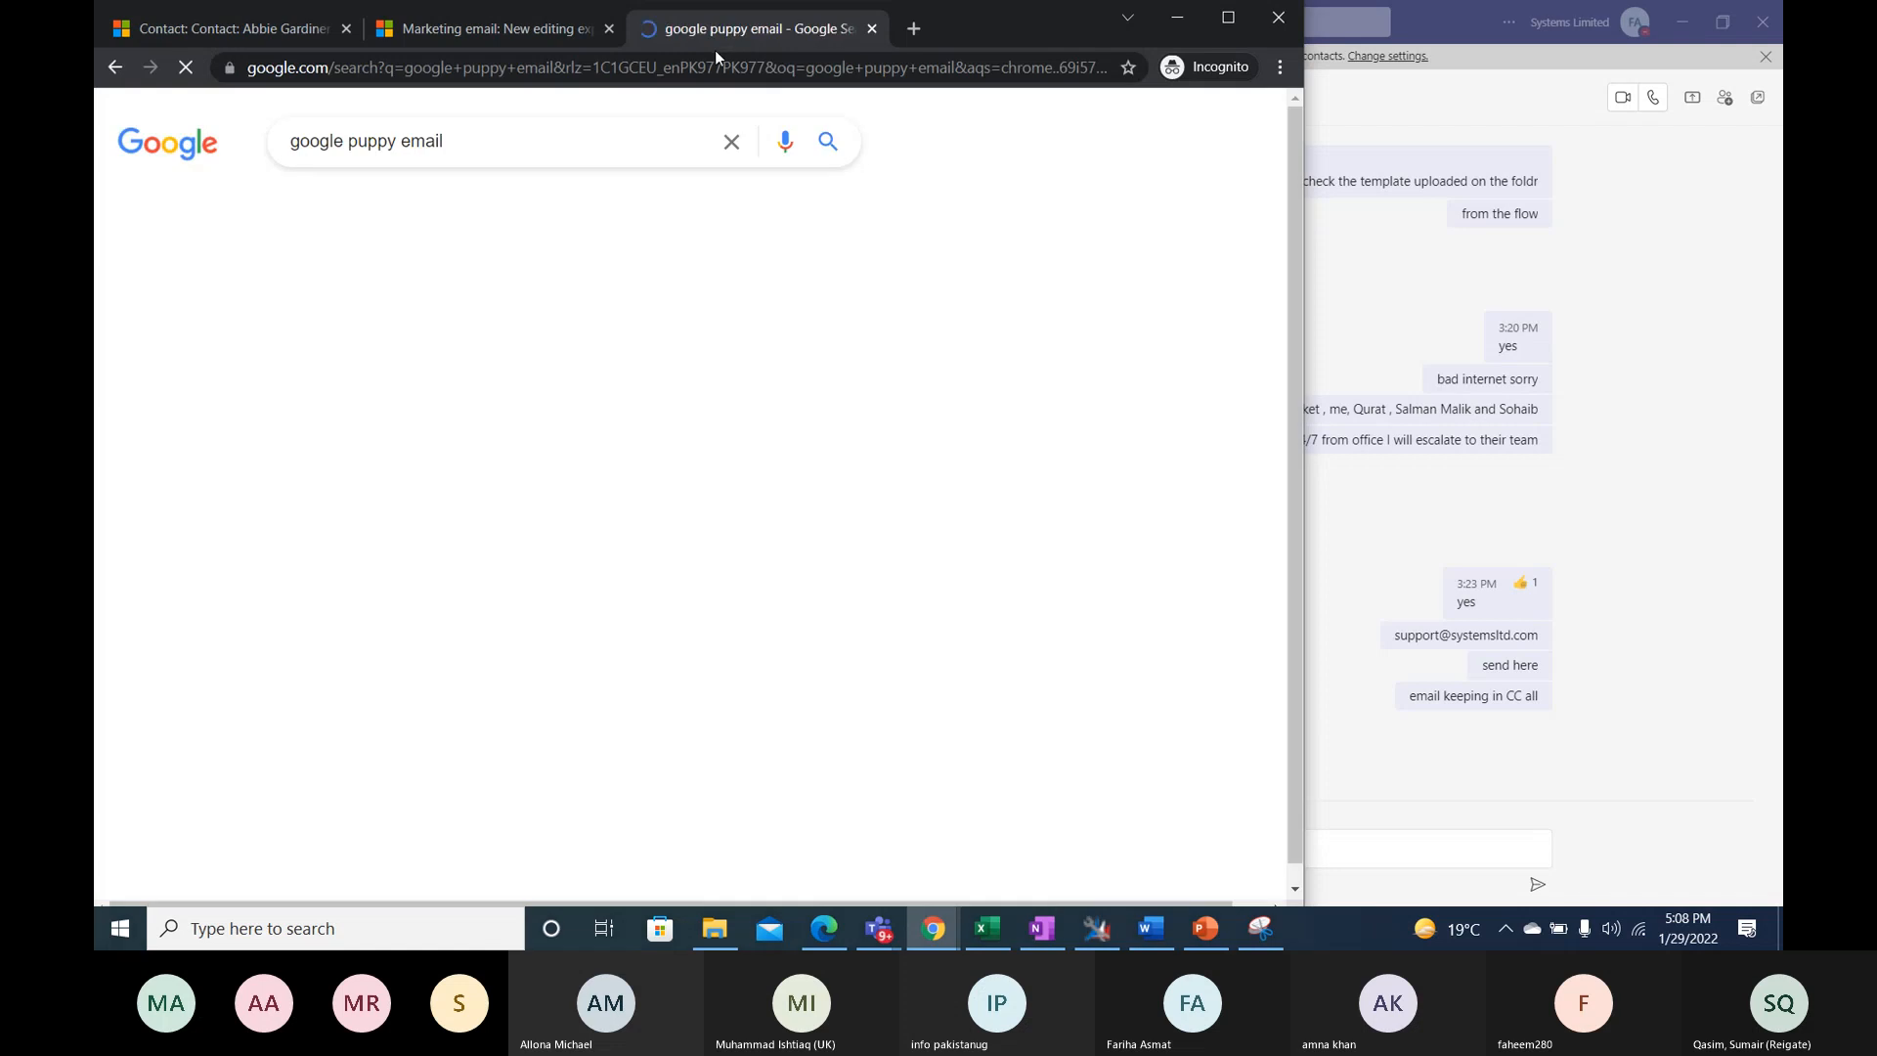
- Change the web search to "google puppy images" and show the image results
left_click(477, 139)
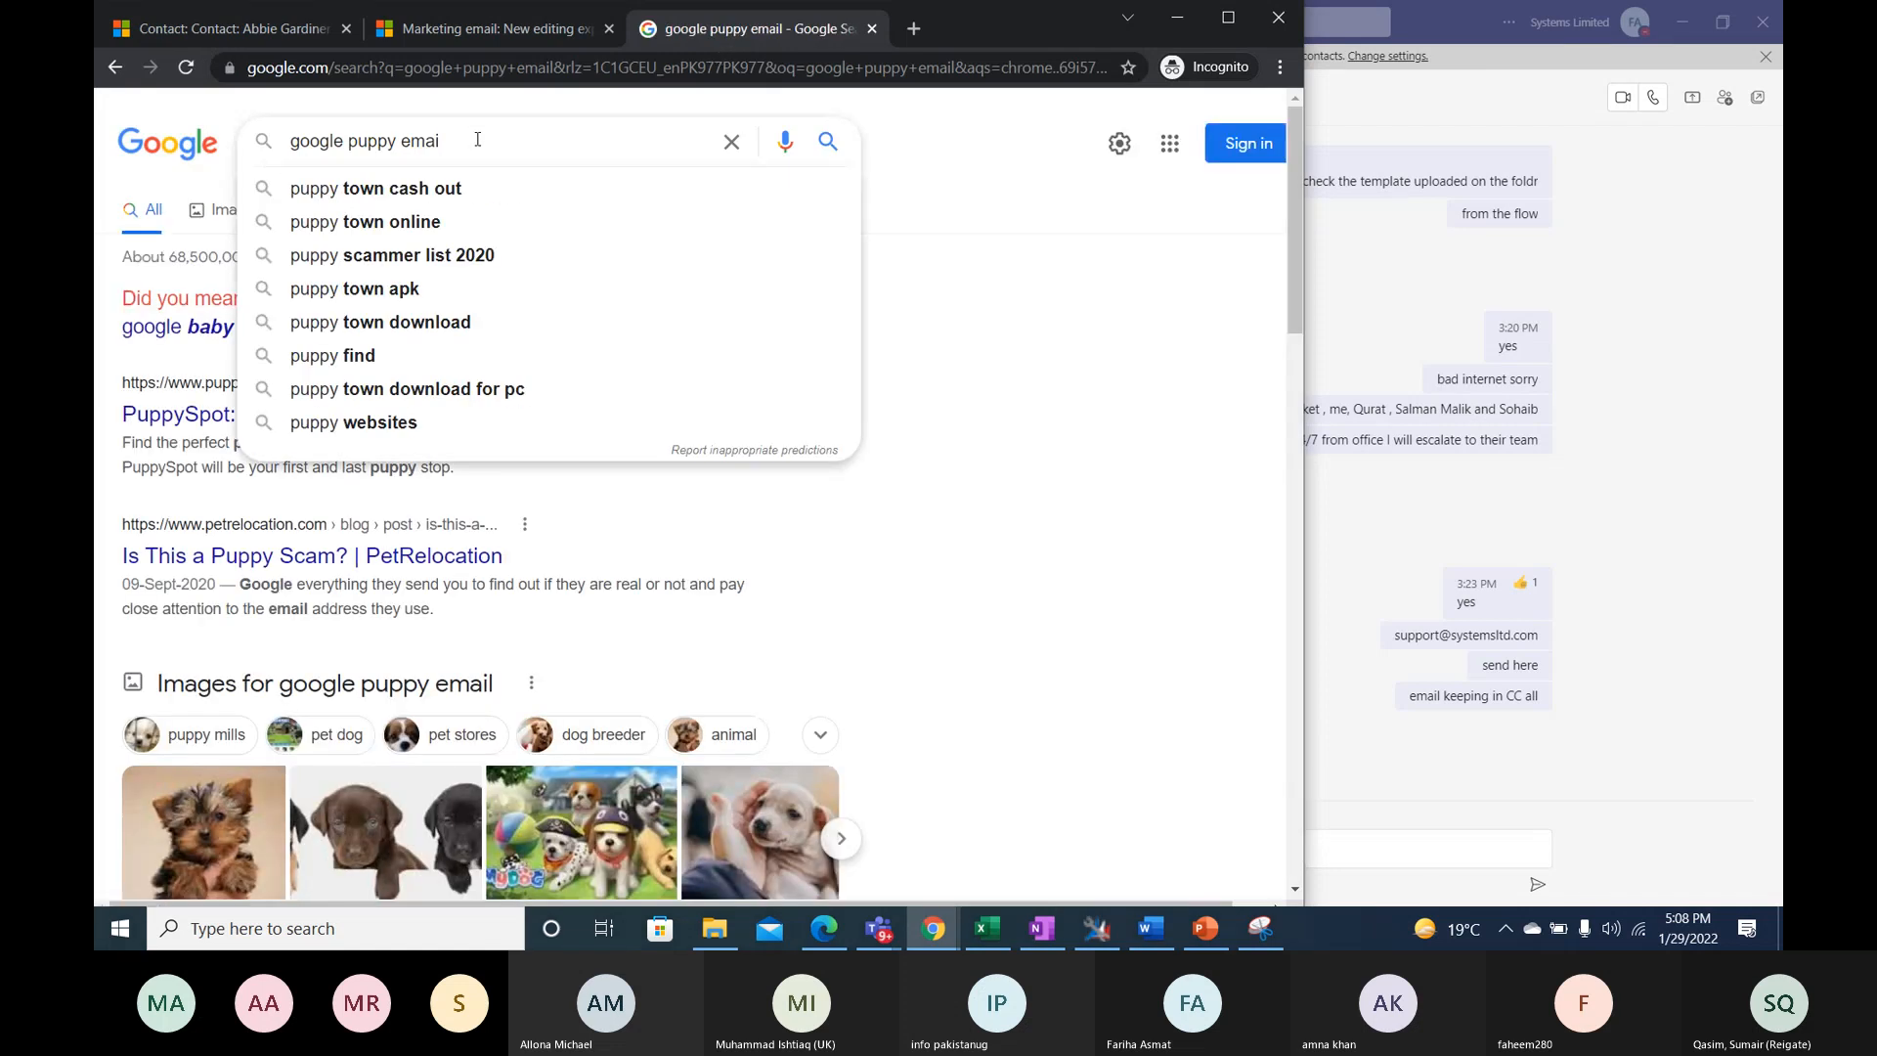
key("BackSpace")
key("BackSpace")
key("BackSpace")
key("BackSpace")
key("BackSpace")
type("images")
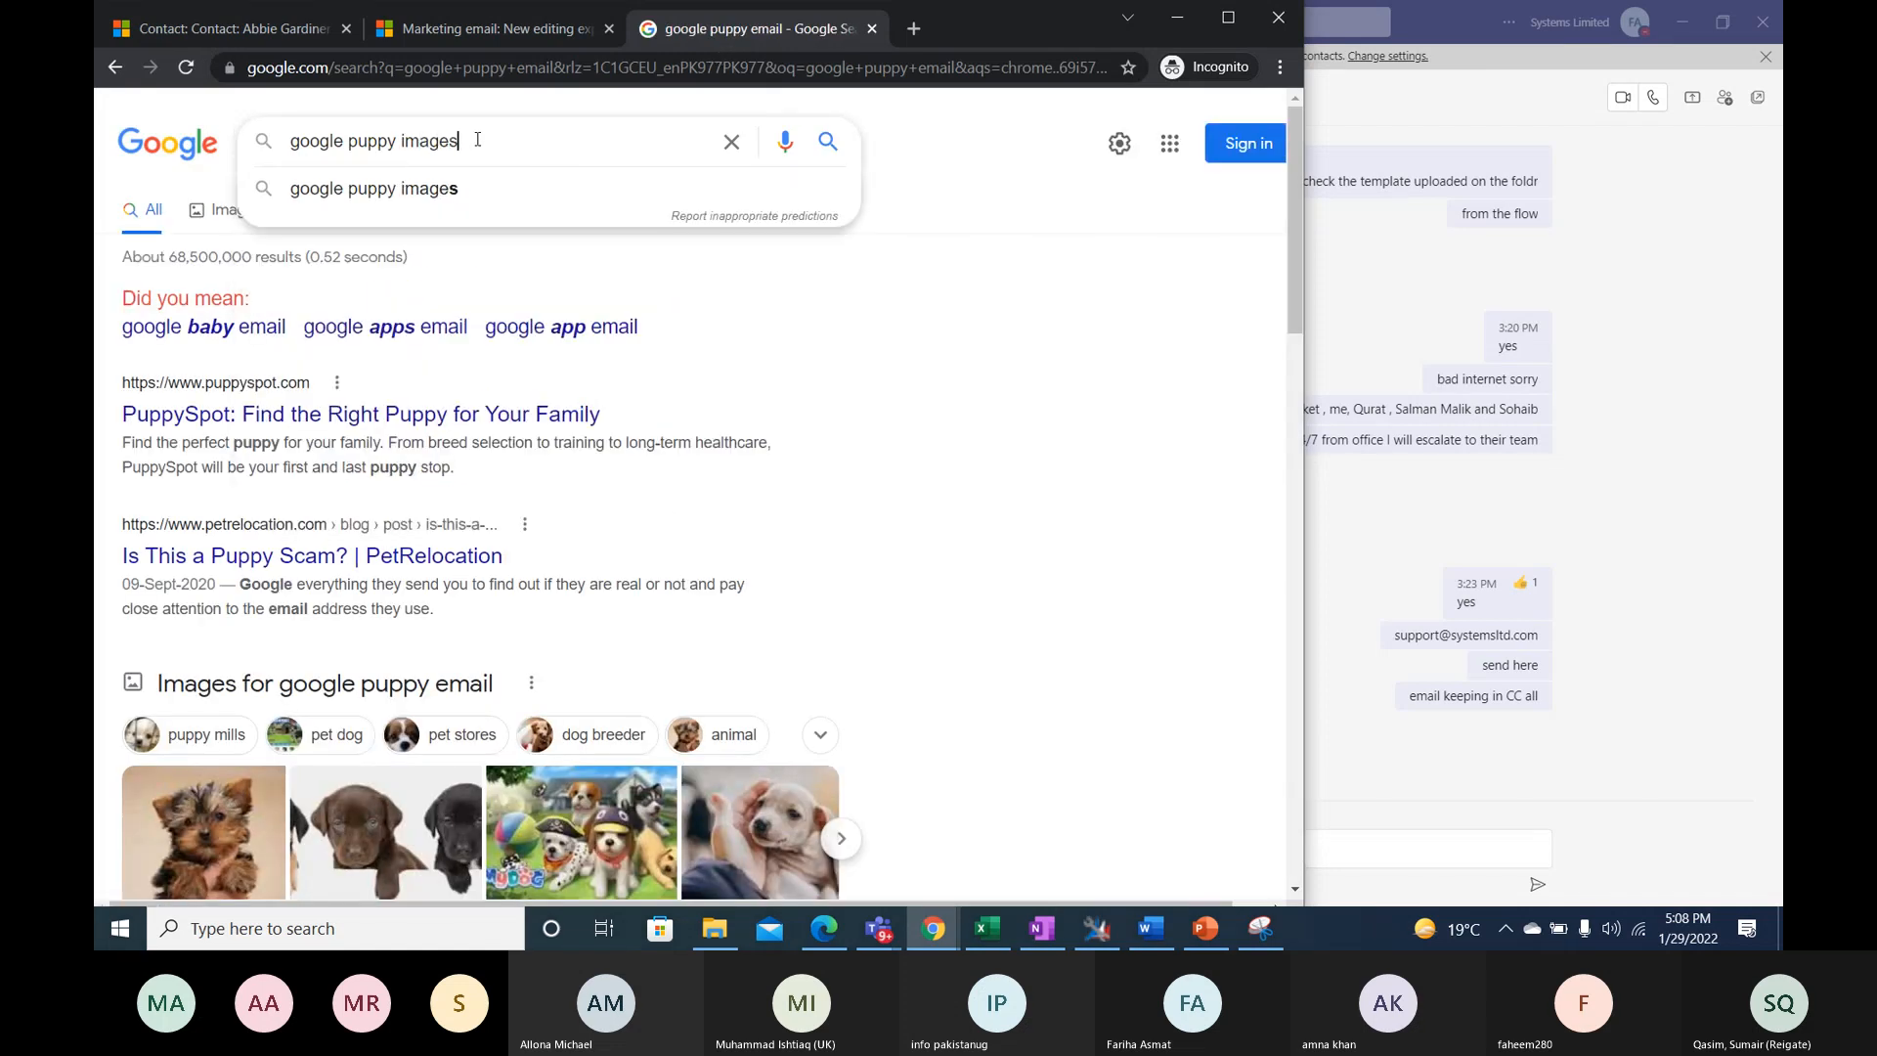
key("Return")
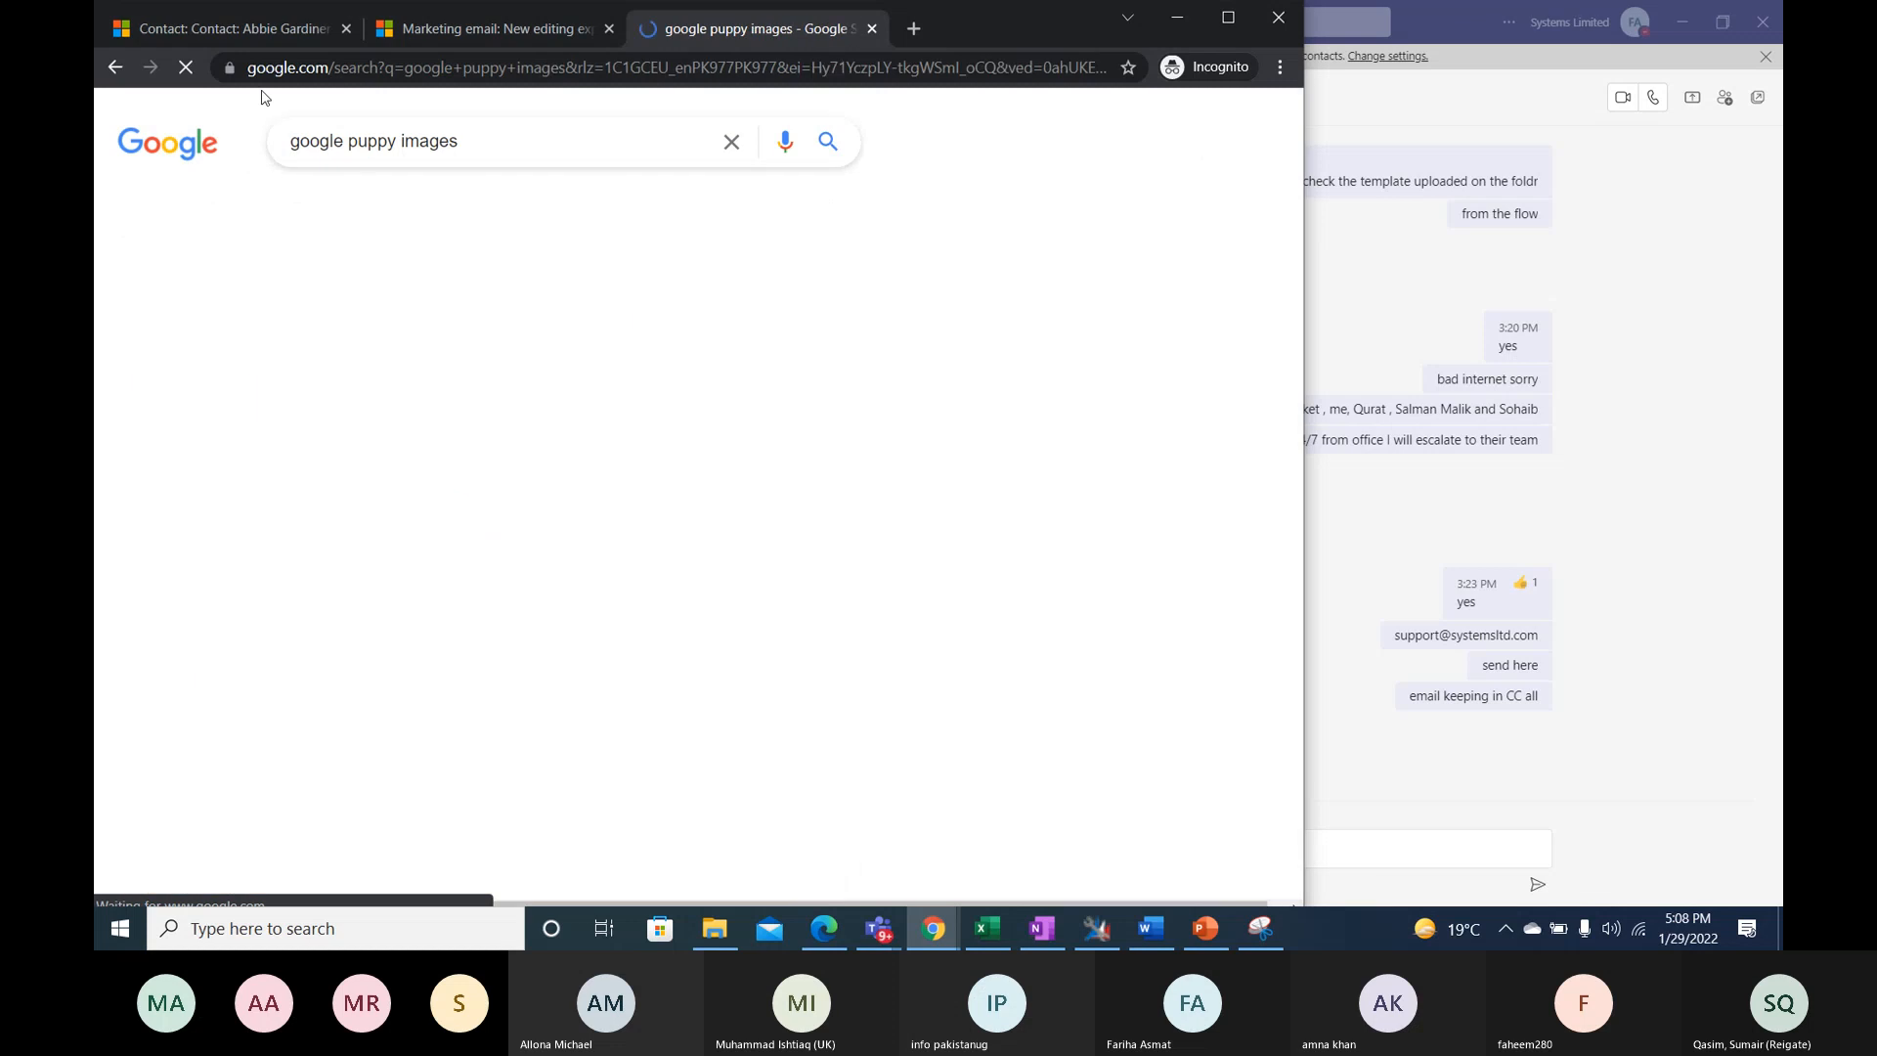
left_click(414, 467)
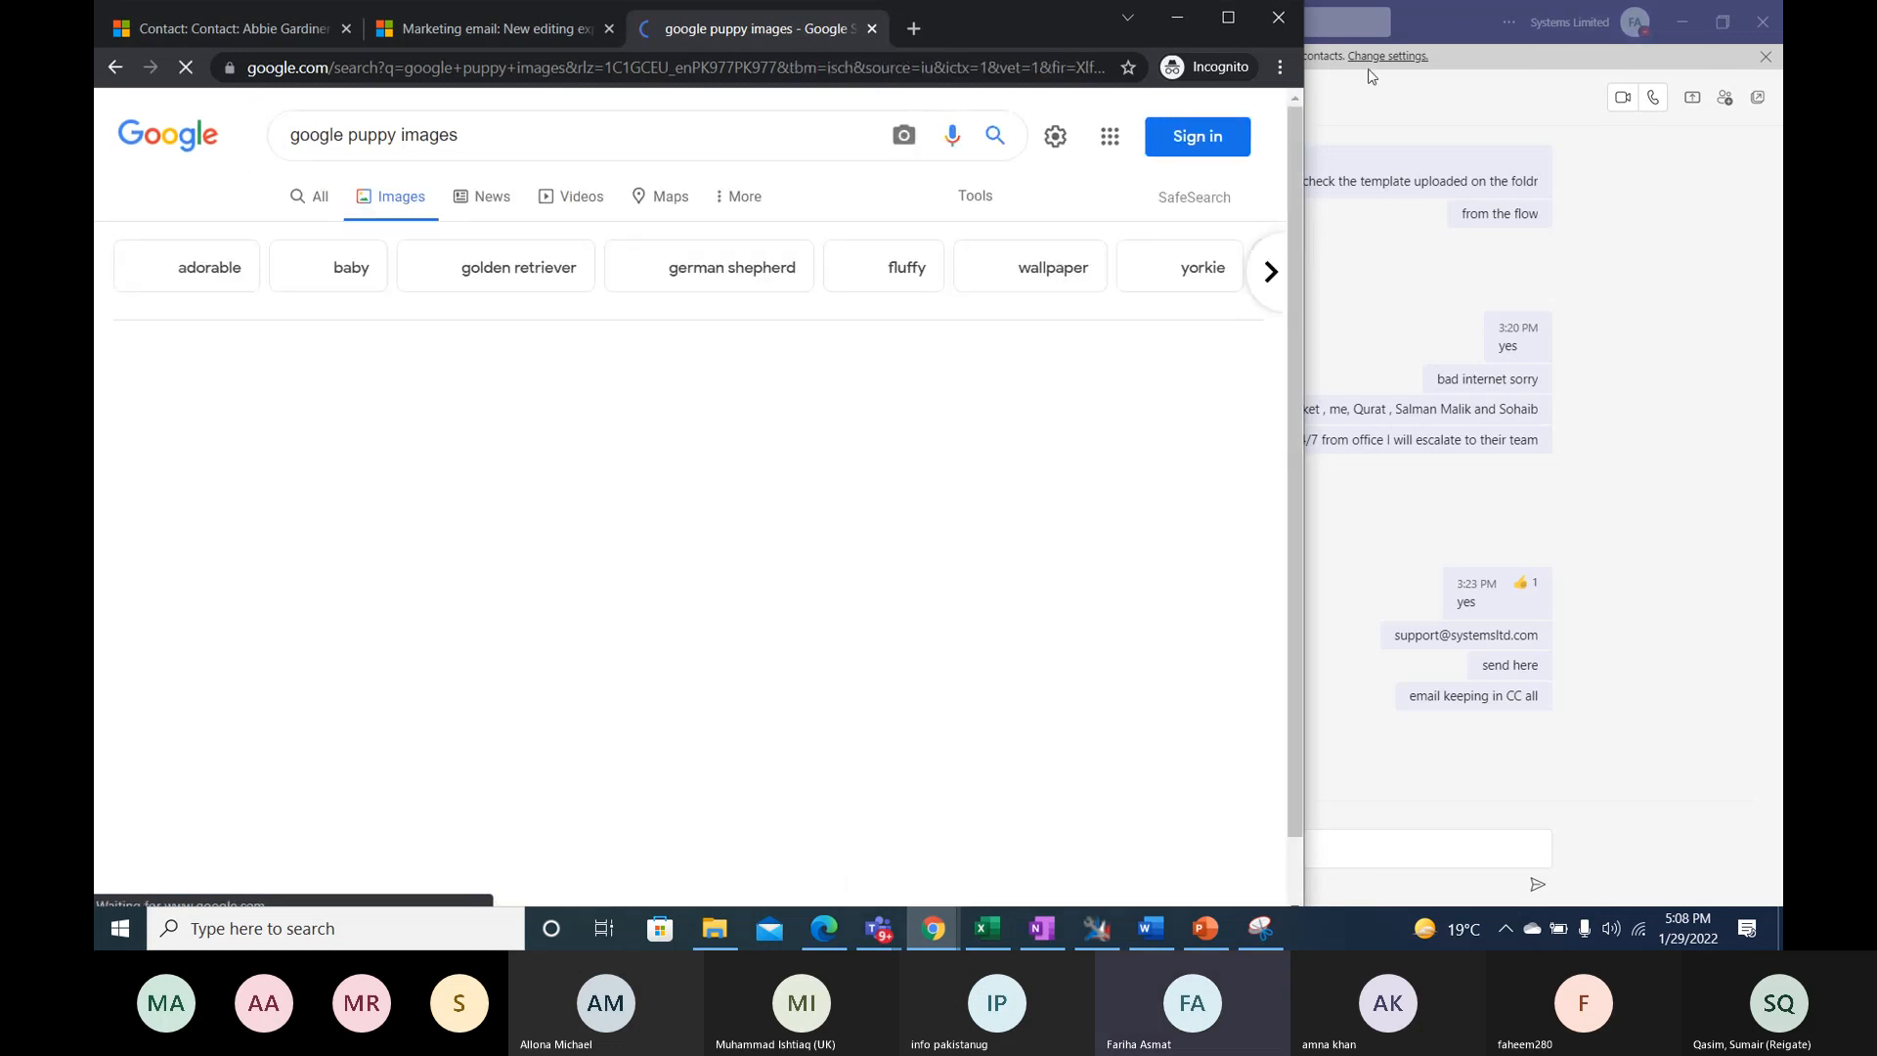
- Preview the image result of the Boo puppy on a pink towel and copy its image address
left_click(582, 414)
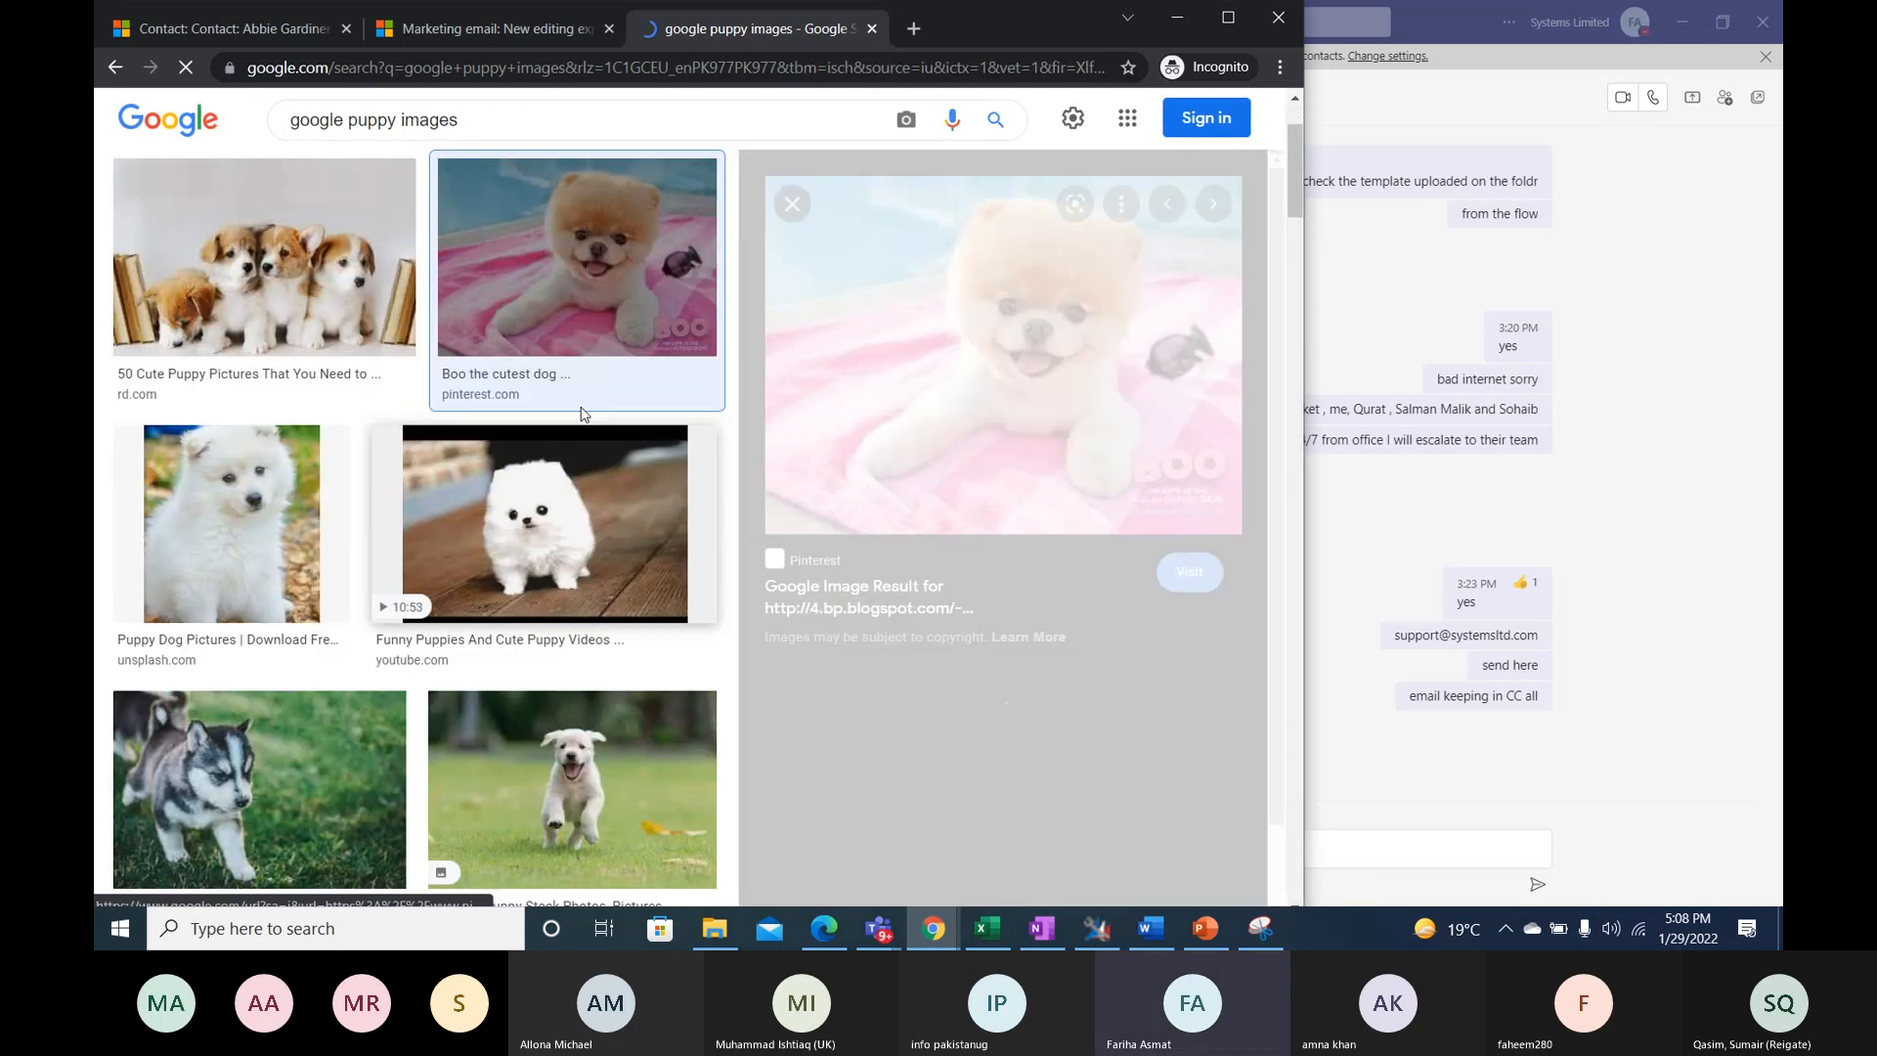
right_click(581, 407)
right_click(992, 338)
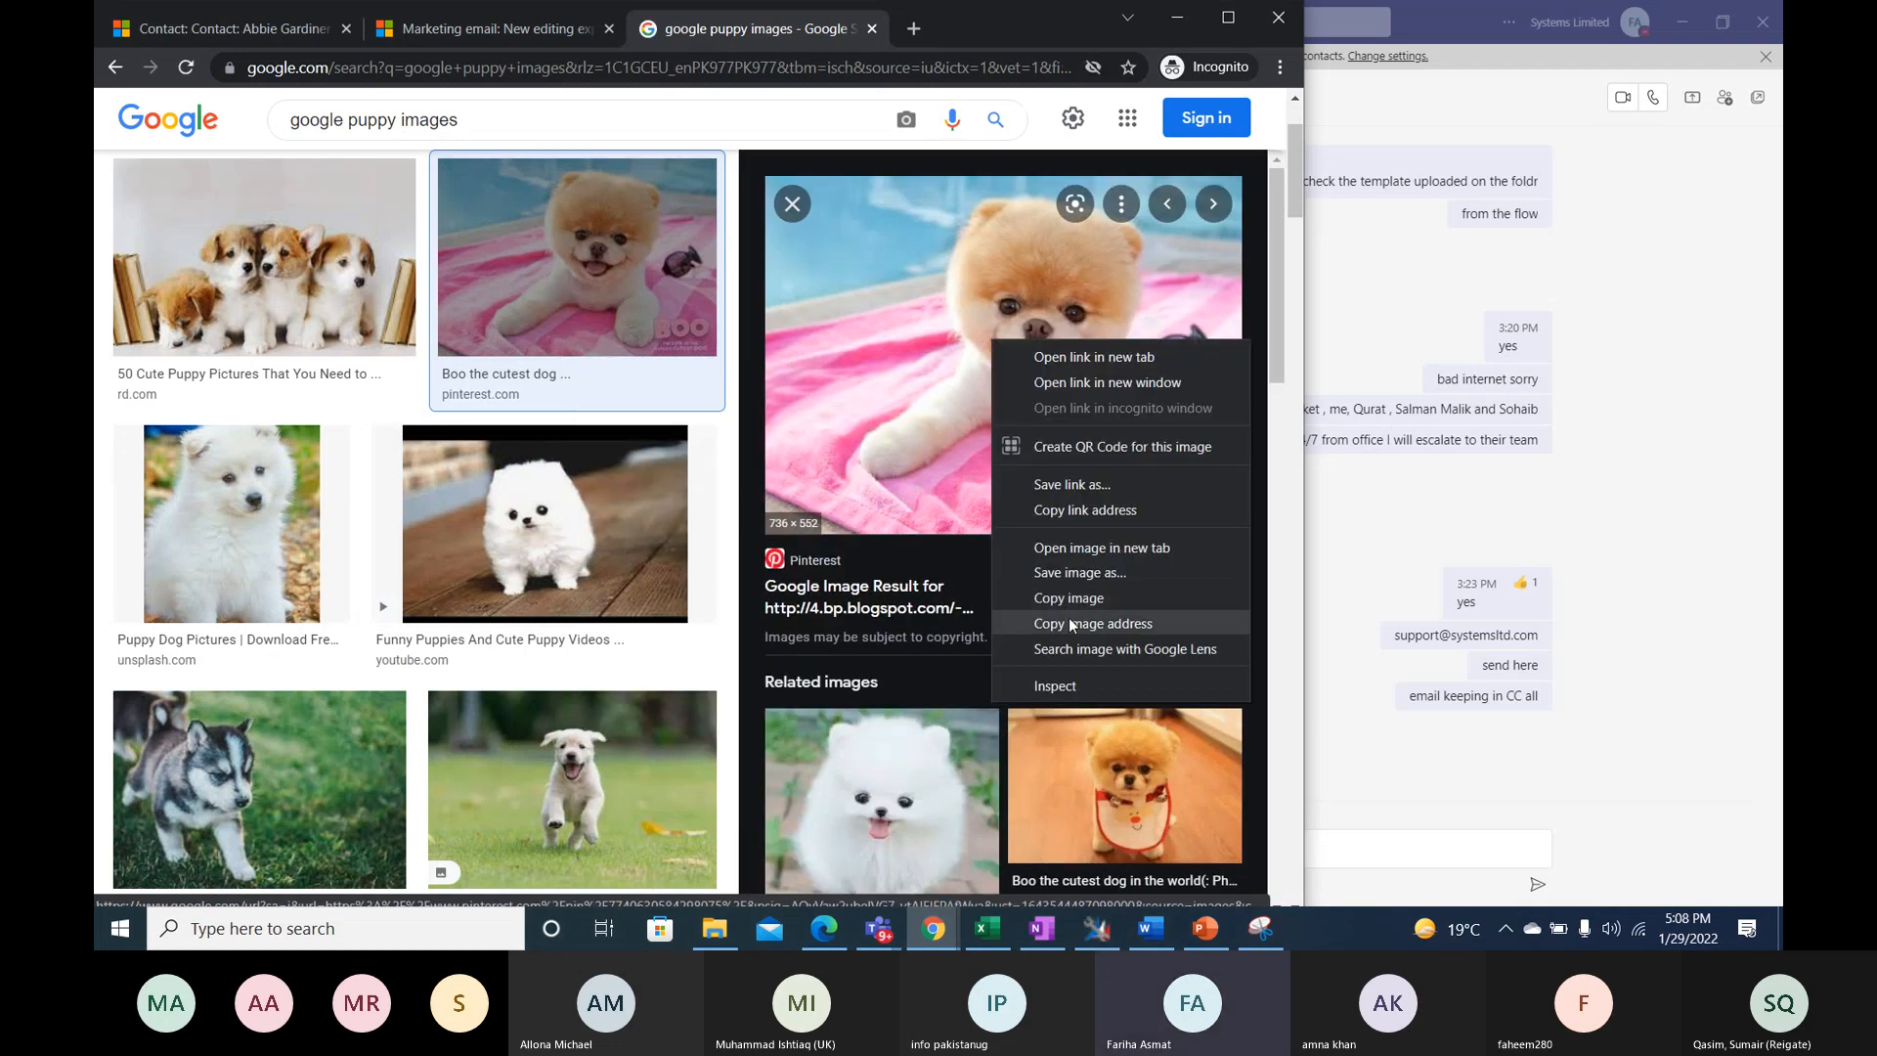
left_click(1070, 621)
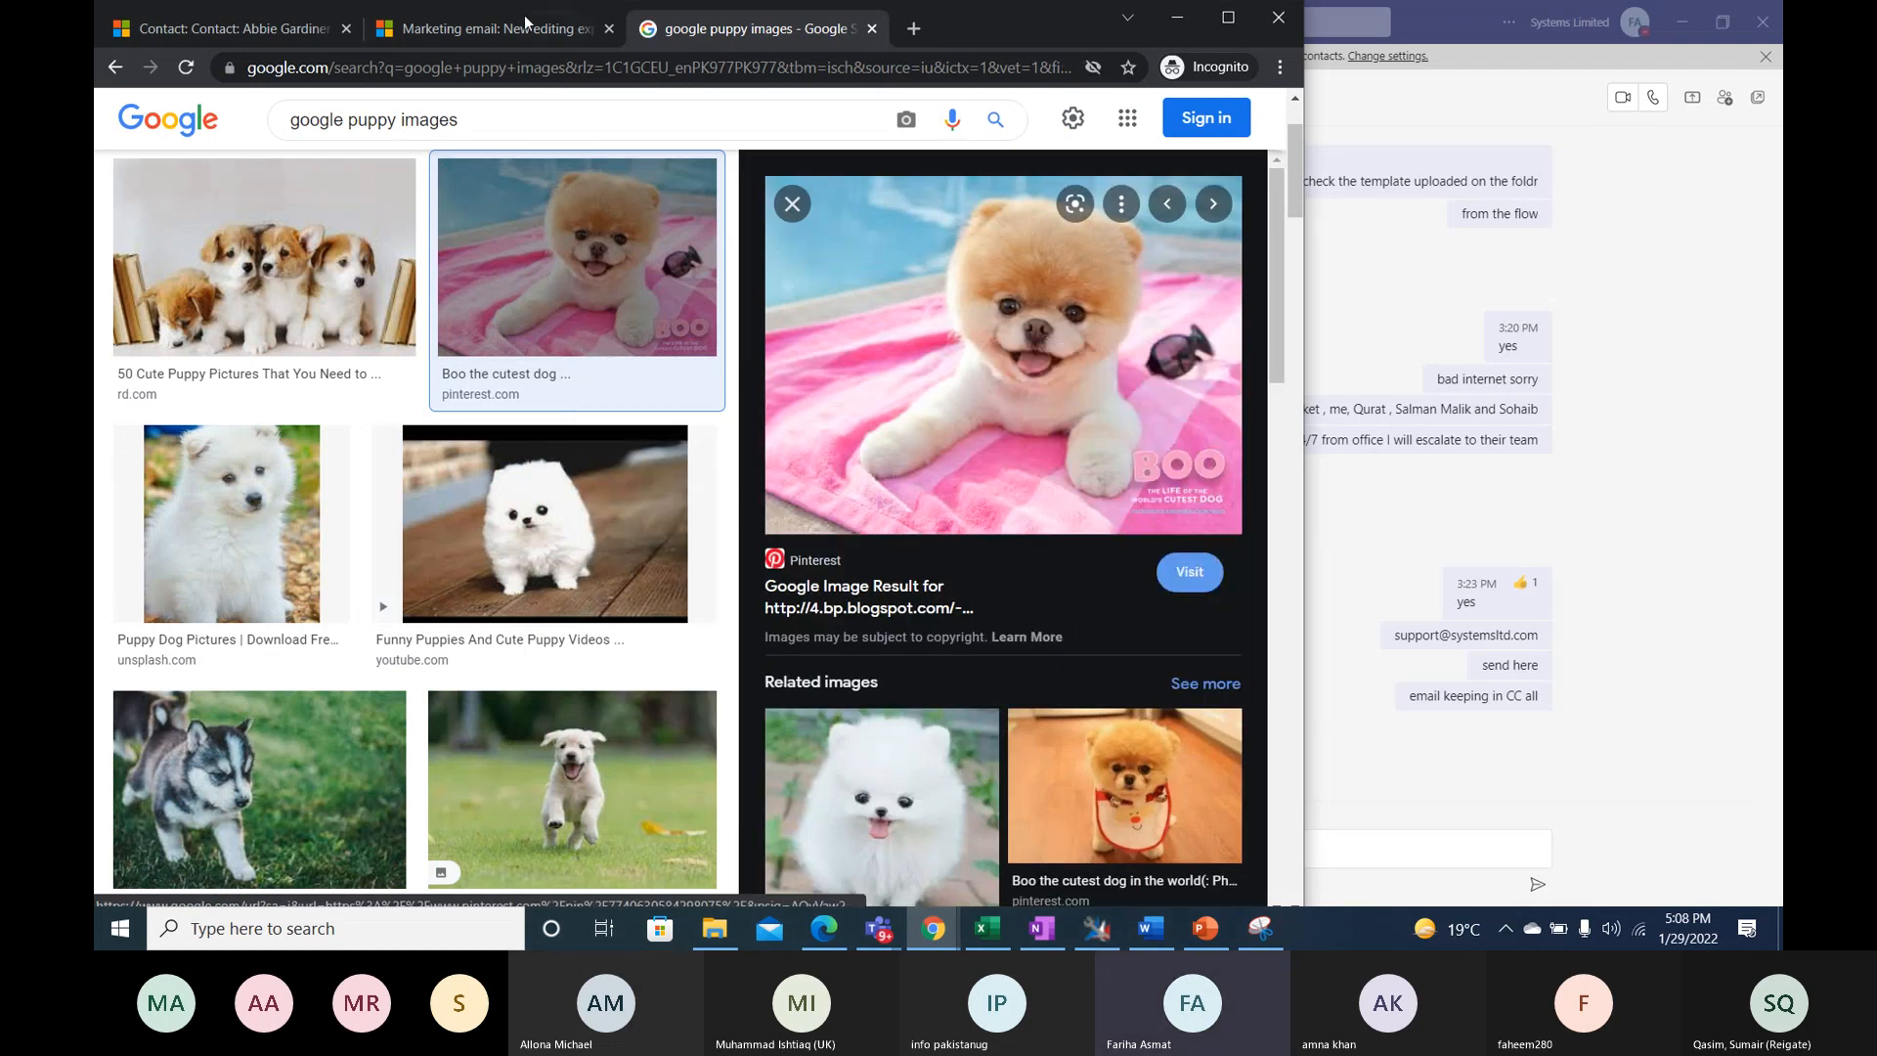
- Return to the NewsLetter Demo email, maximize the window and insert the banner image from the copied URL
left_click(202, 28)
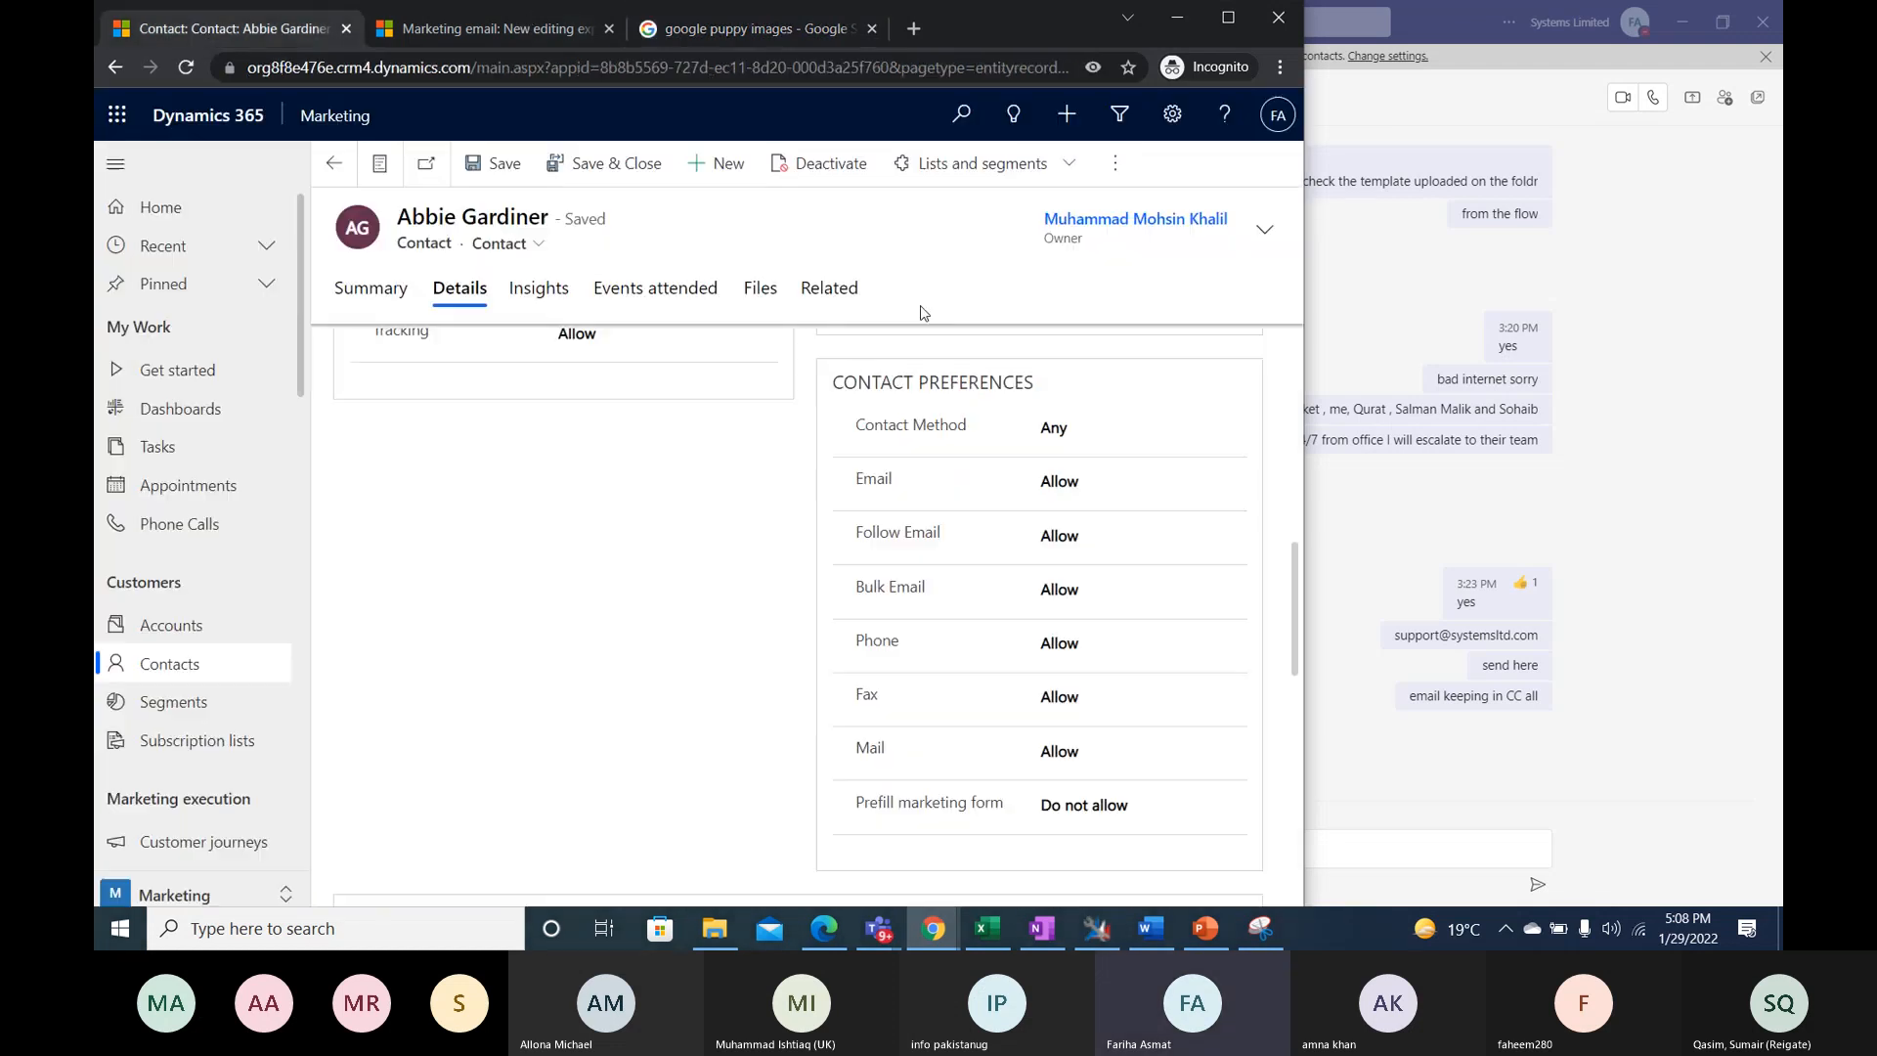
left_click(450, 38)
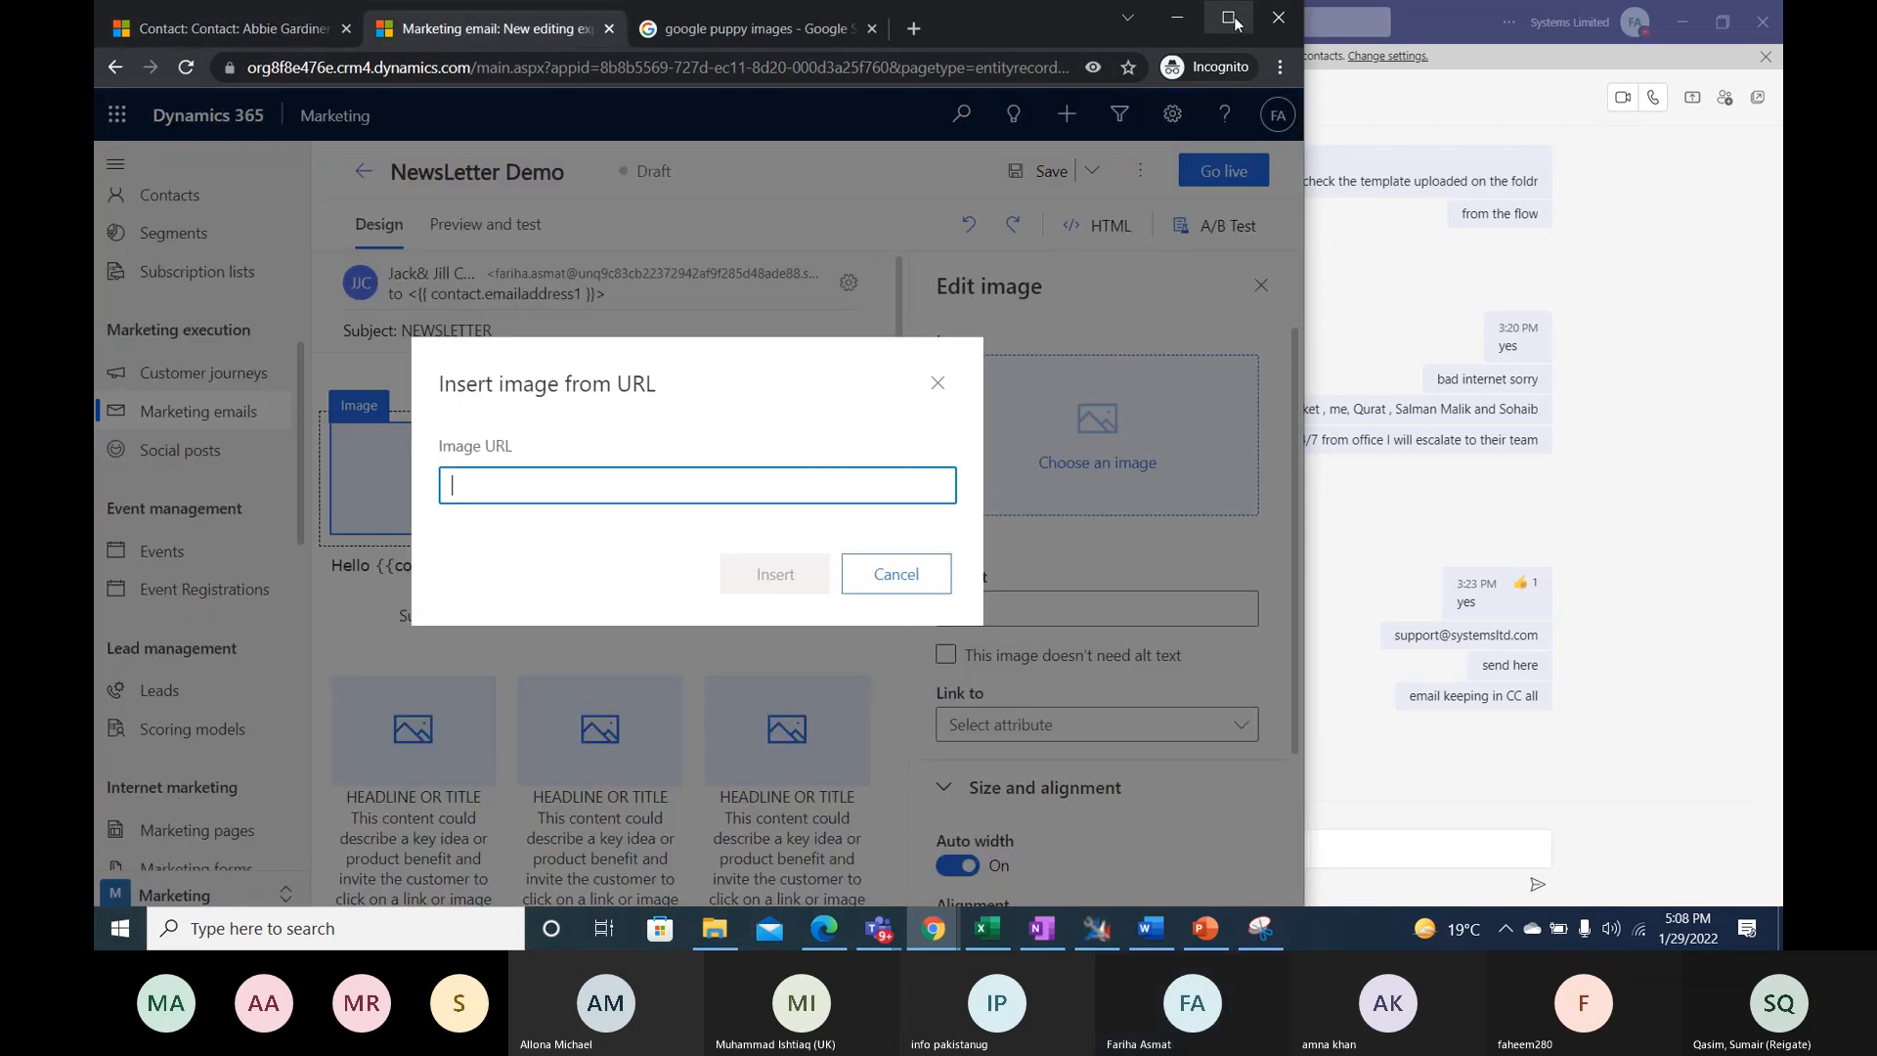
key("super+Up")
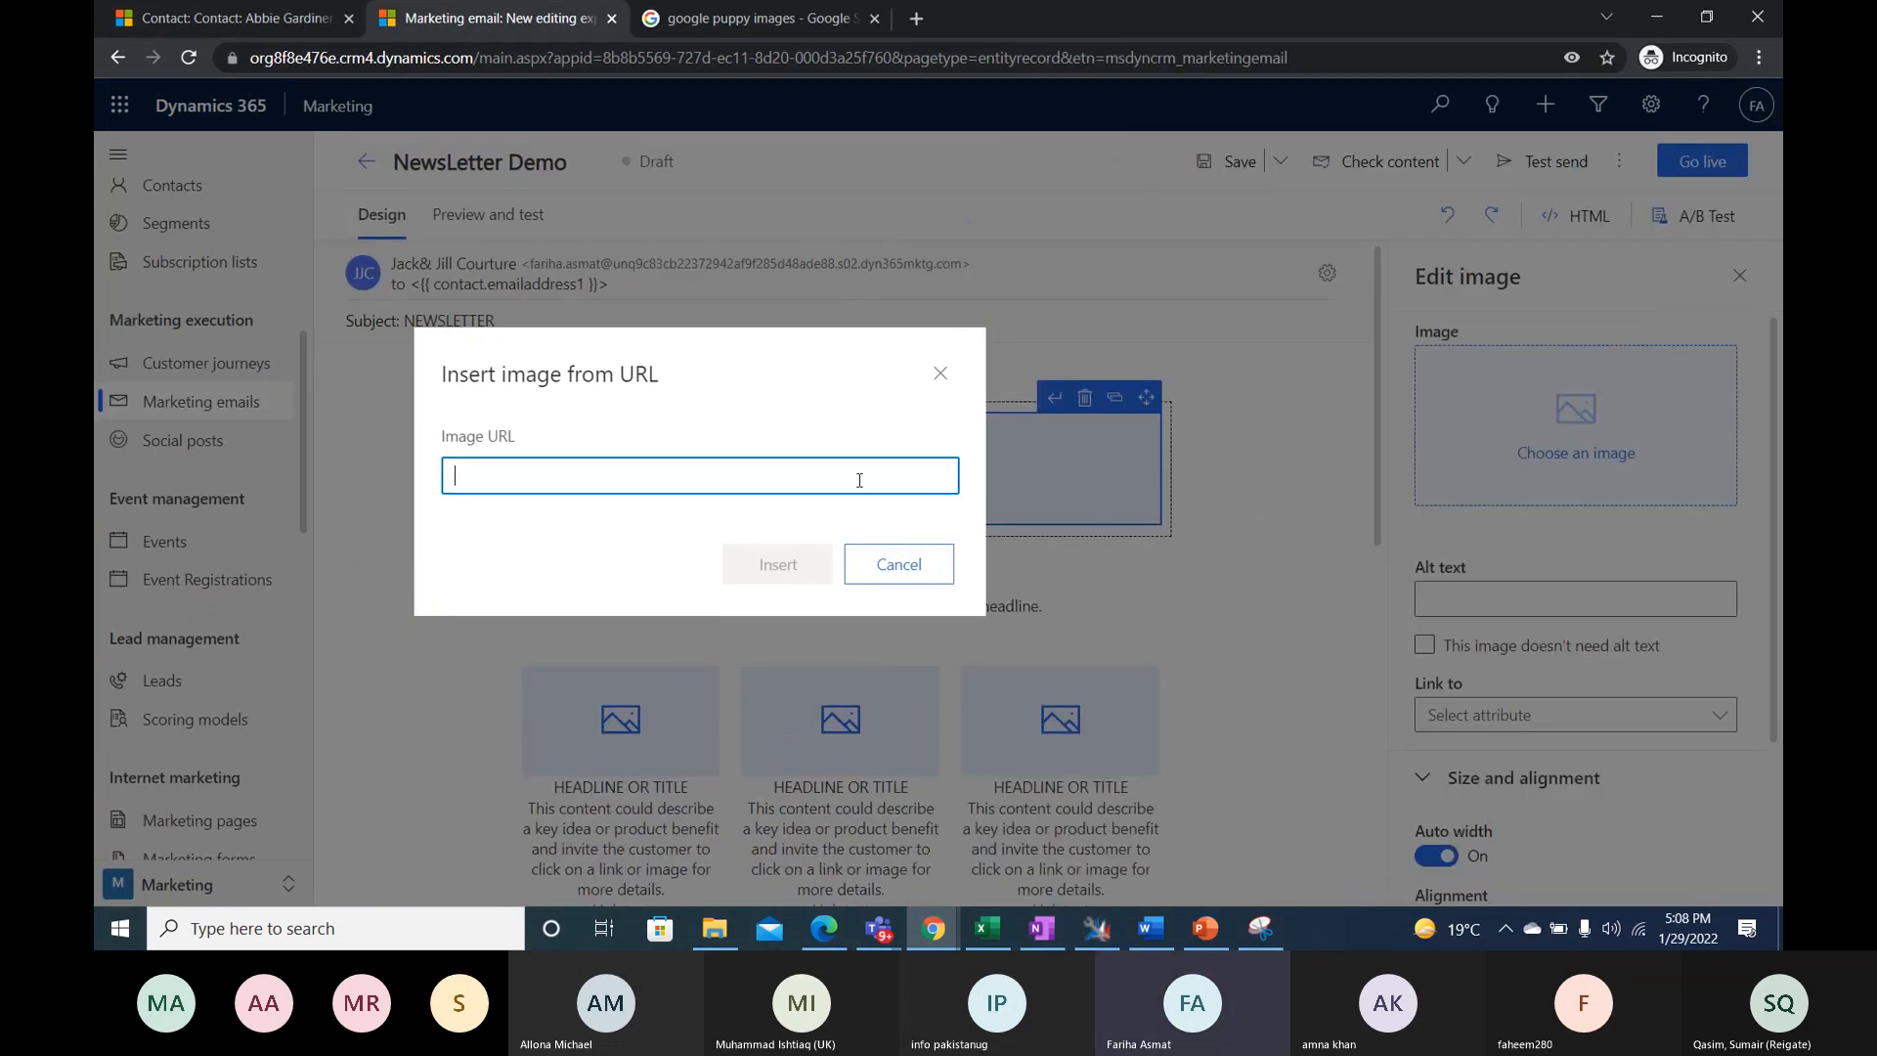
key("ctrl+v")
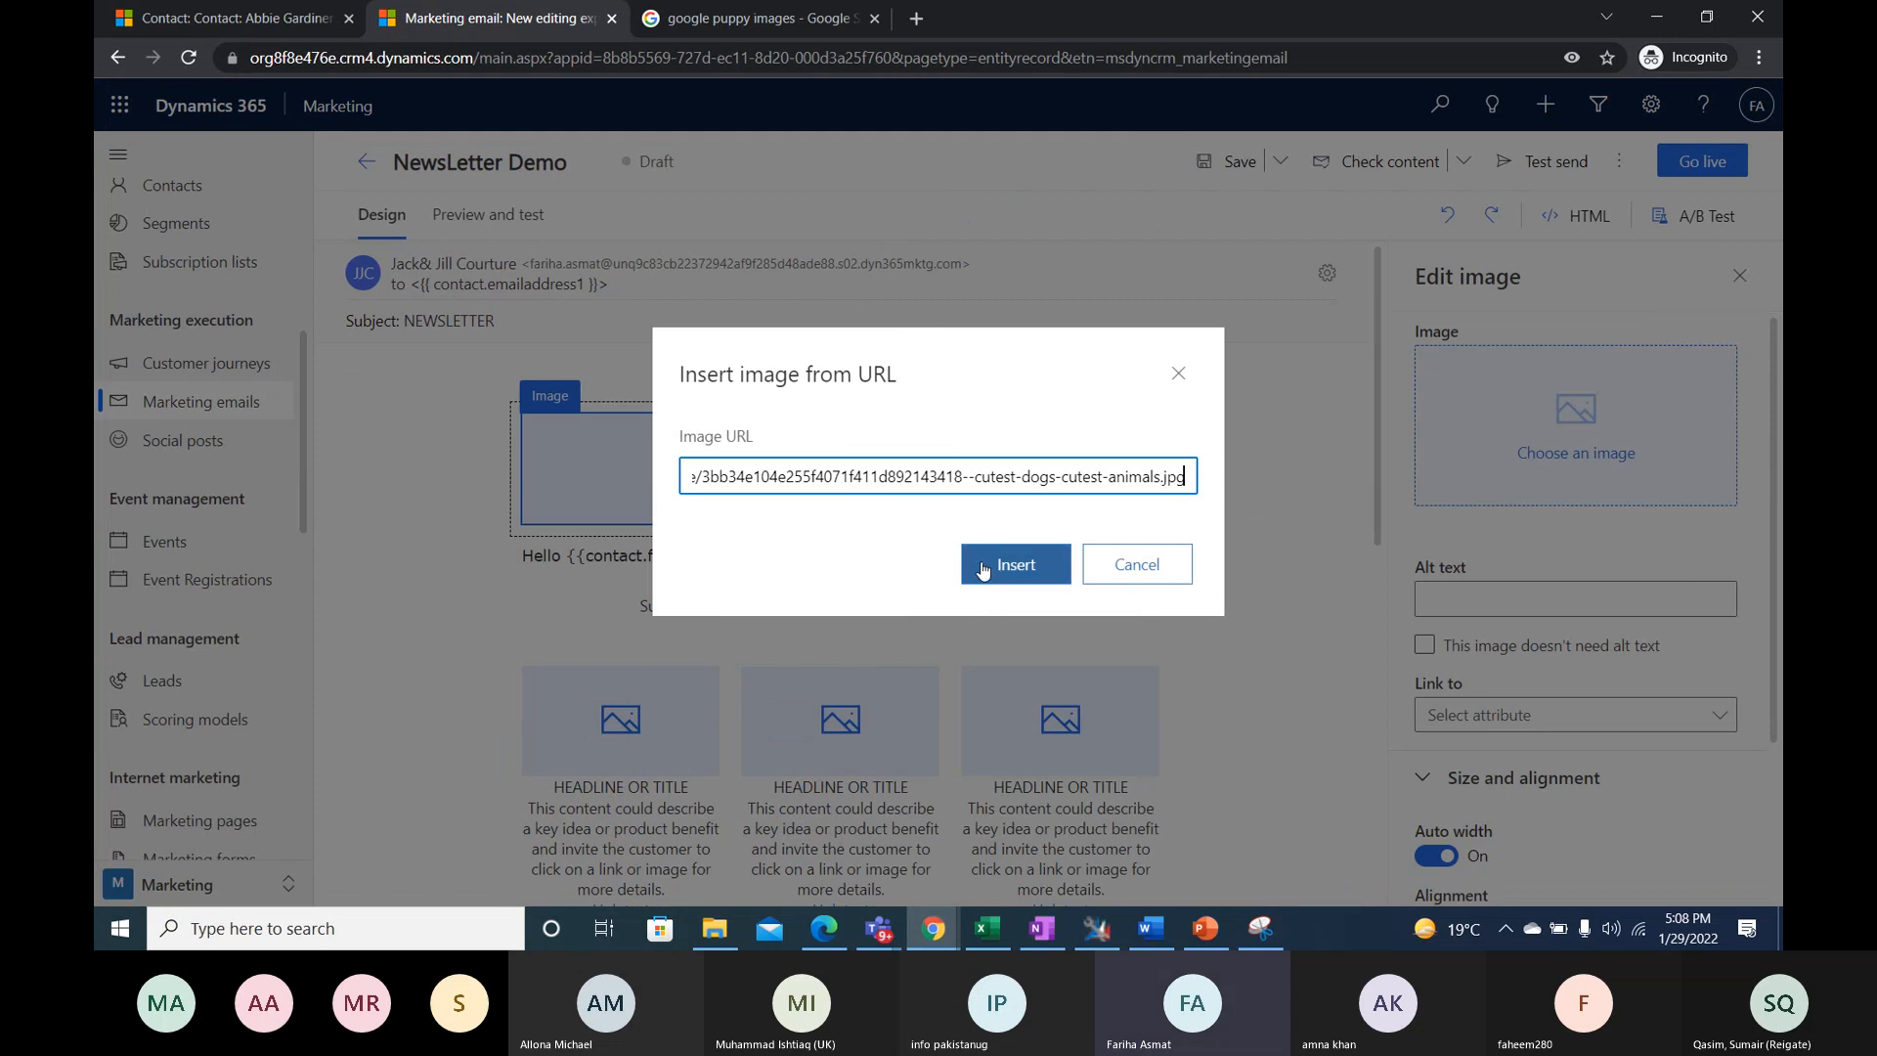
left_click(984, 571)
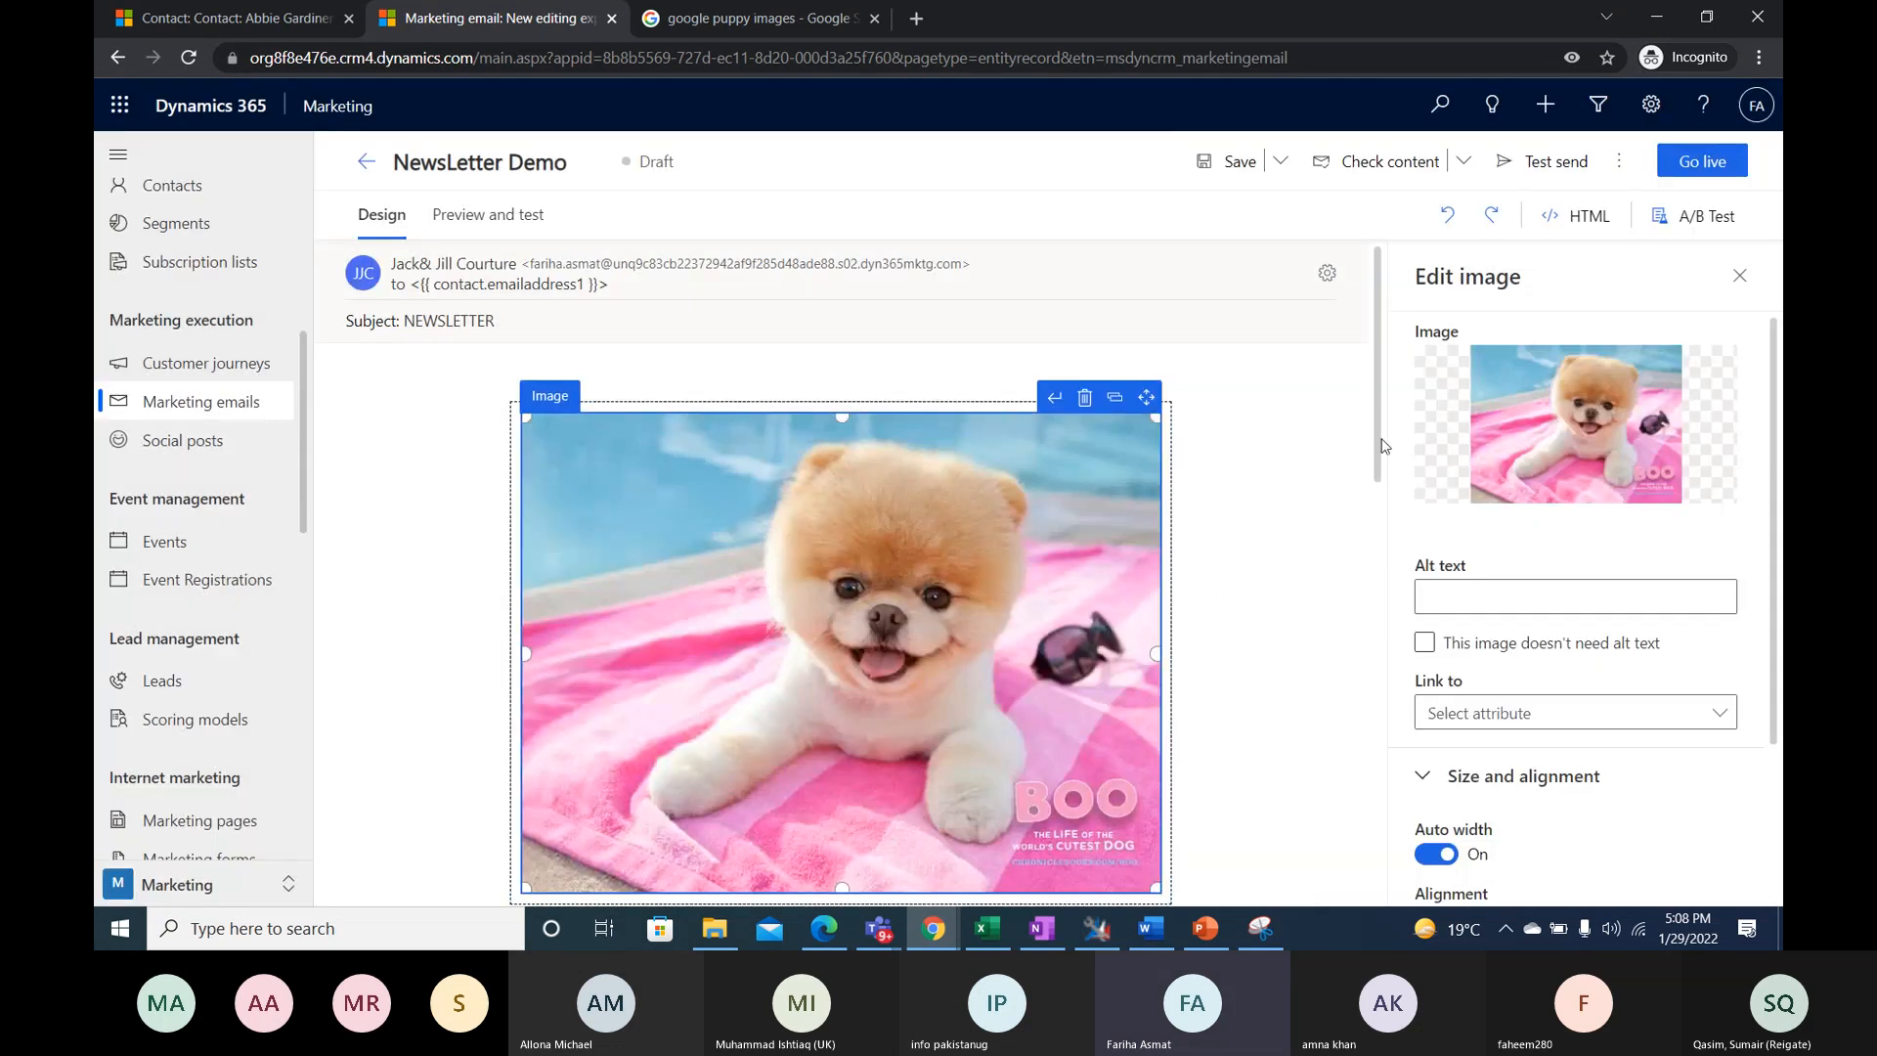
- Preview the newsletter on desktop and examine the banner, content blocks and personalized name in the greeting line
scroll(1274, 448, "down", 10)
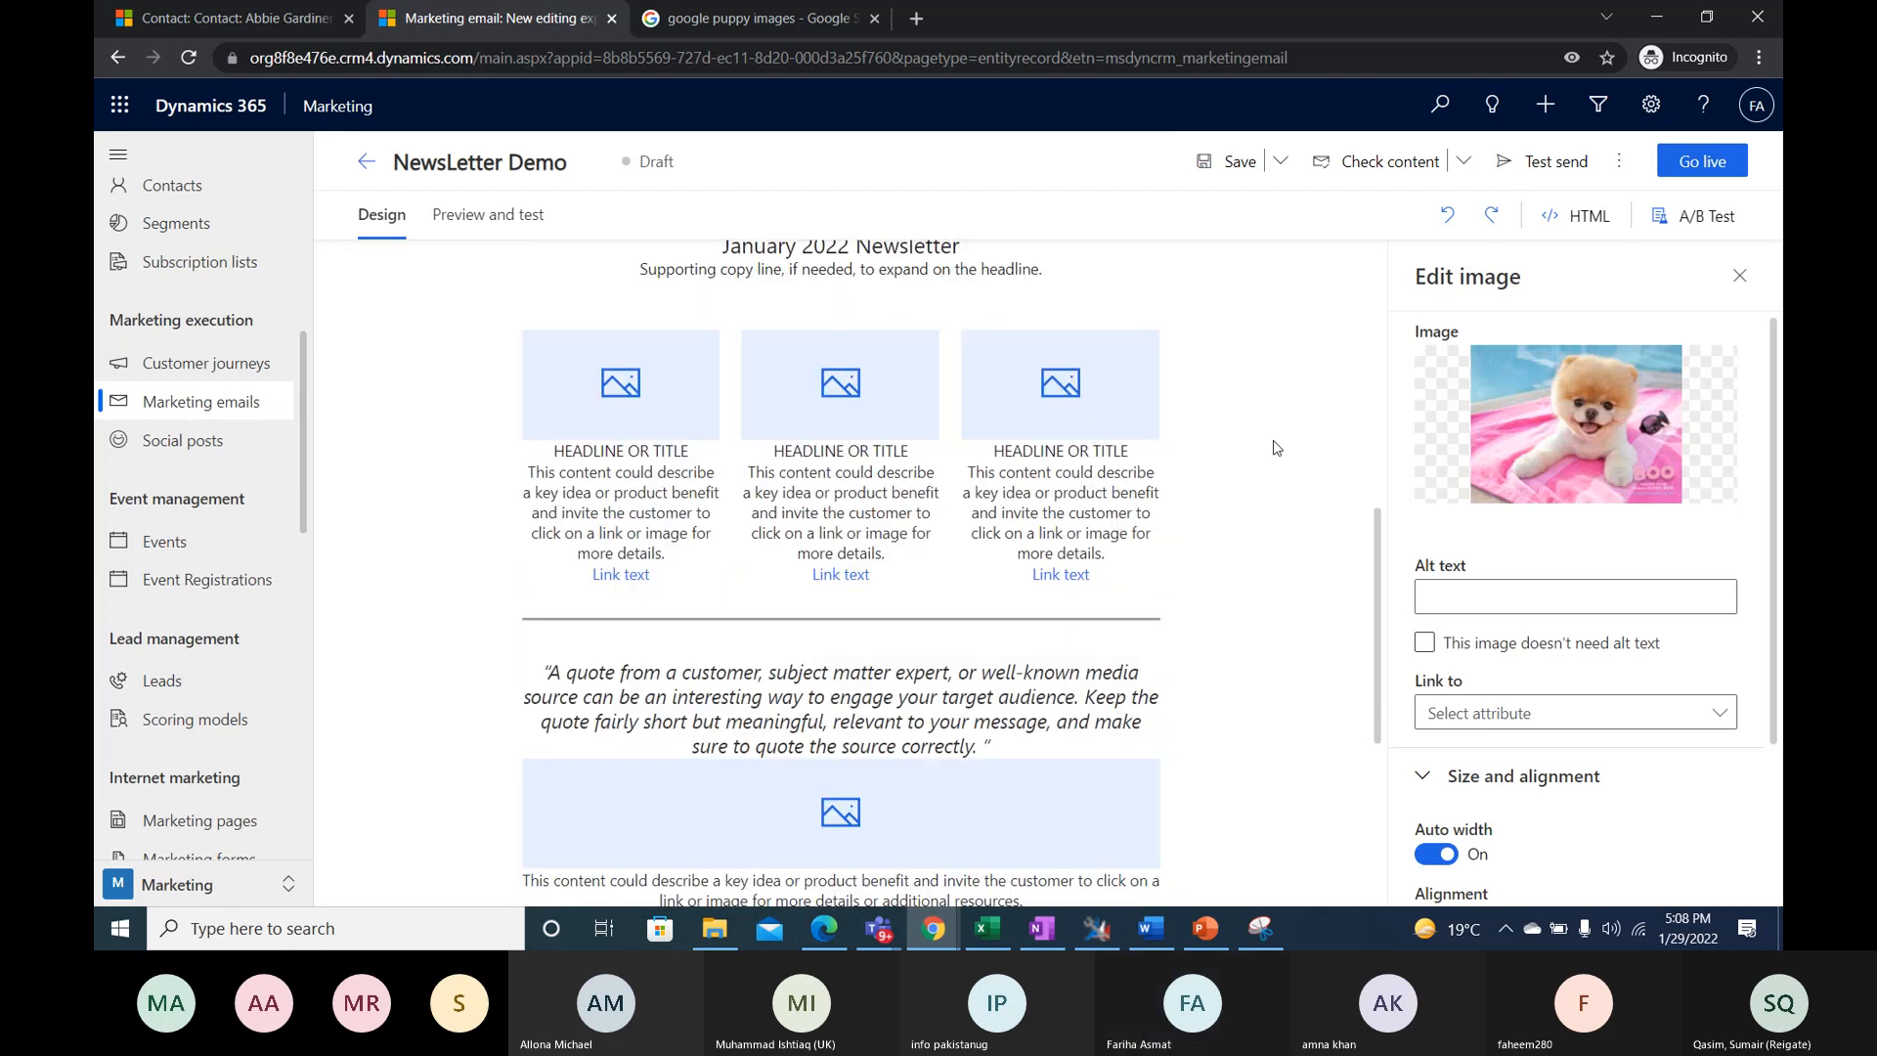
scroll(1274, 447, "up", 10)
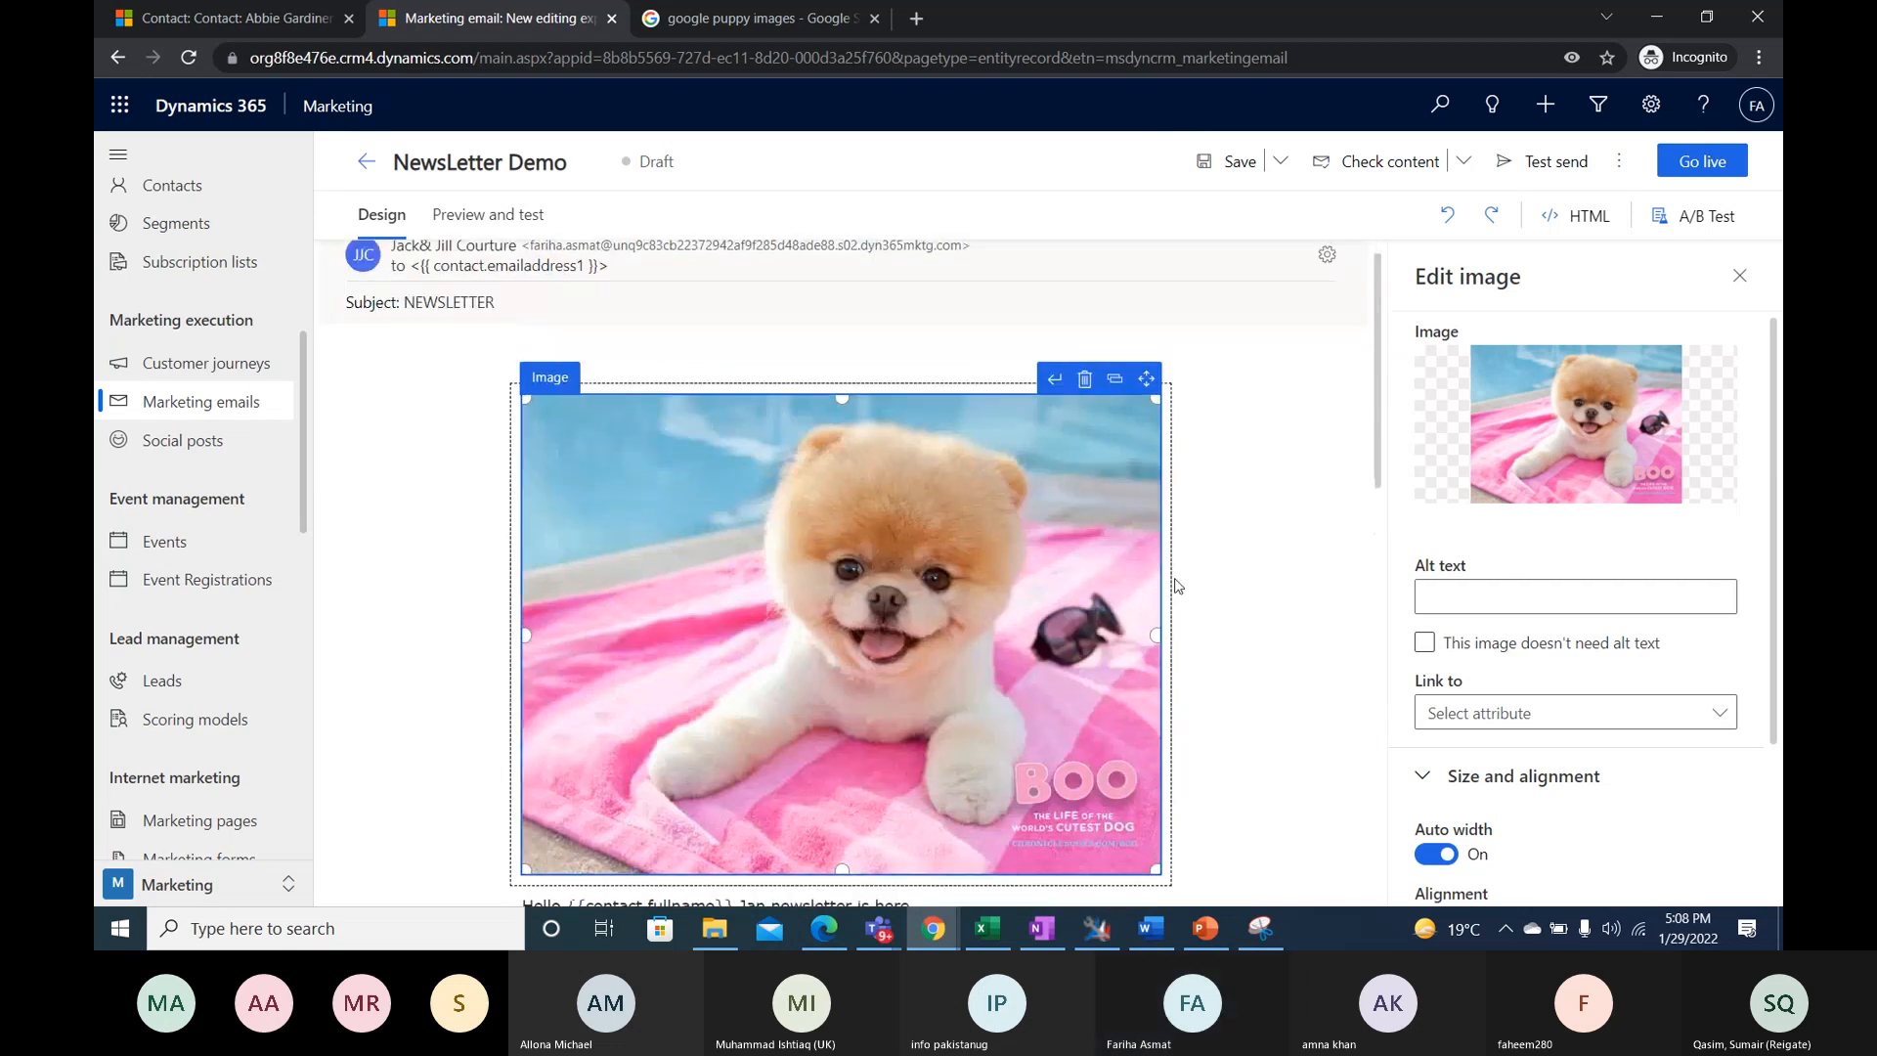
scroll(1176, 585, "down", 10)
scroll(1066, 587, "up", 7)
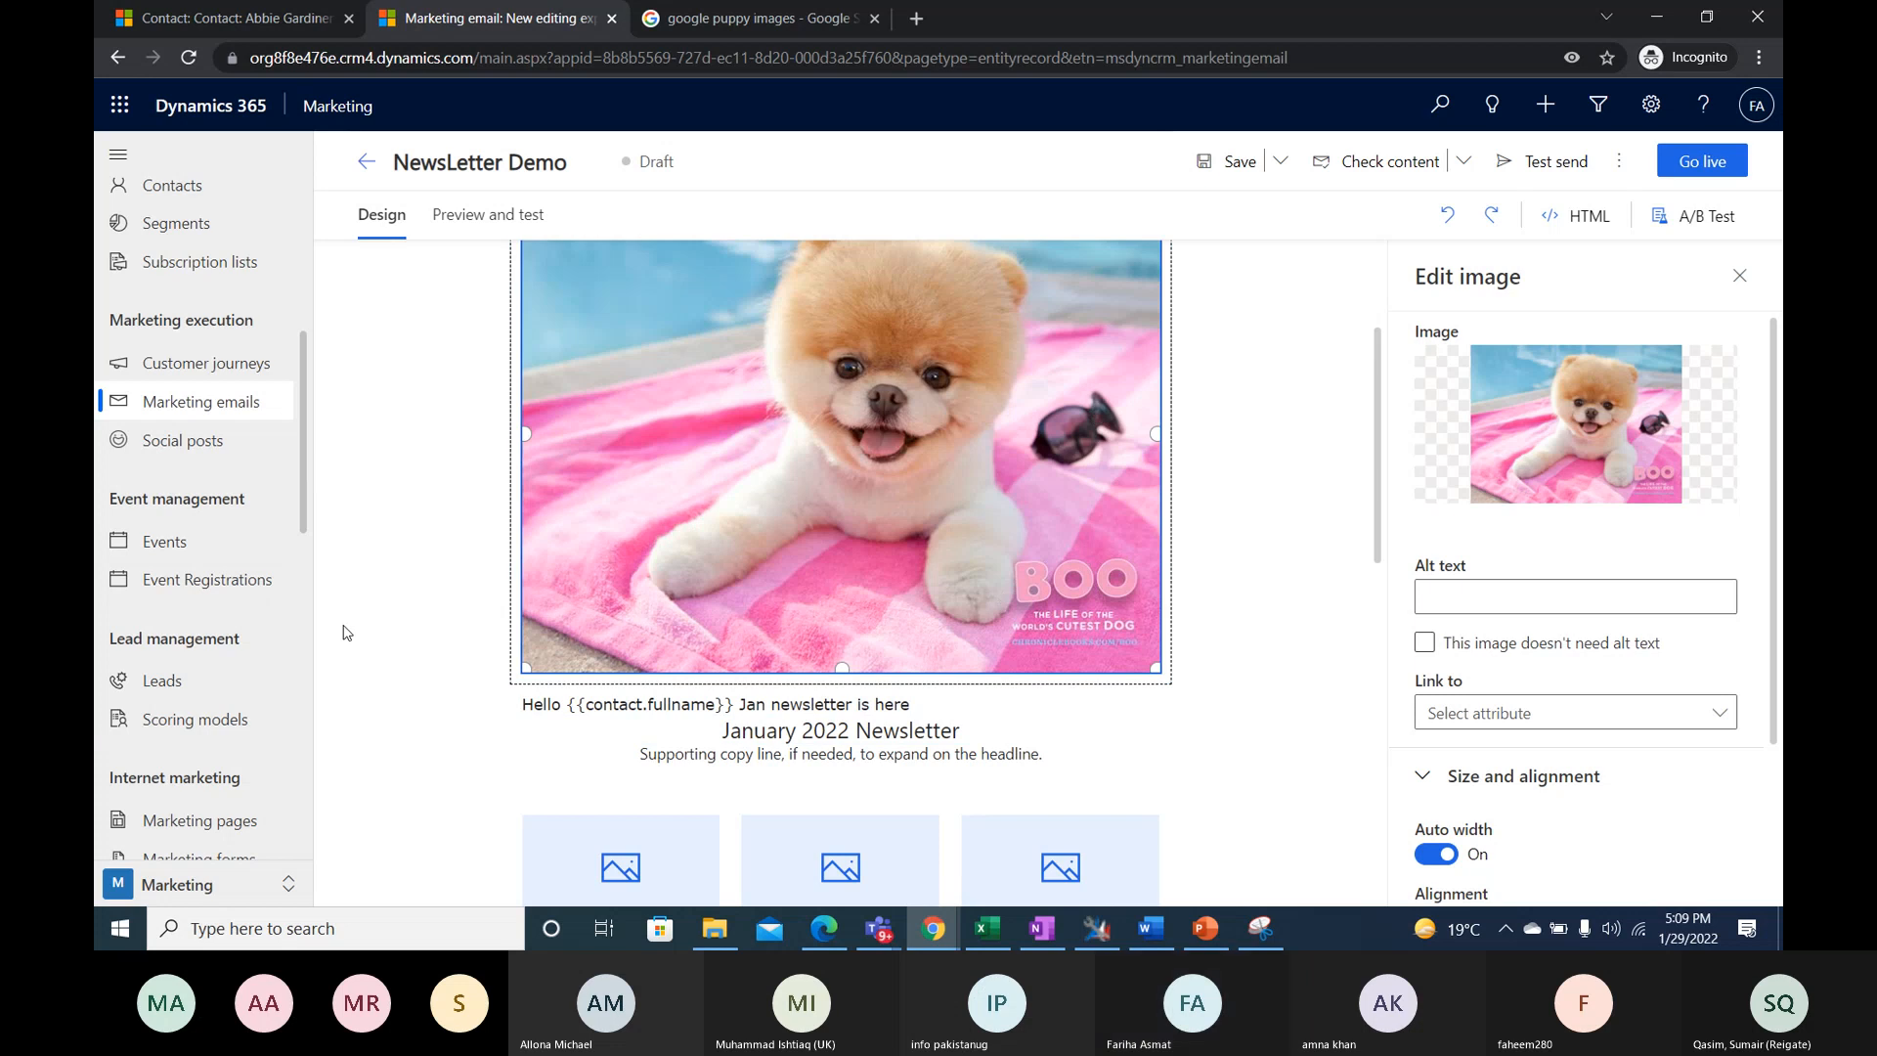
scroll(164, 722, "down", 3)
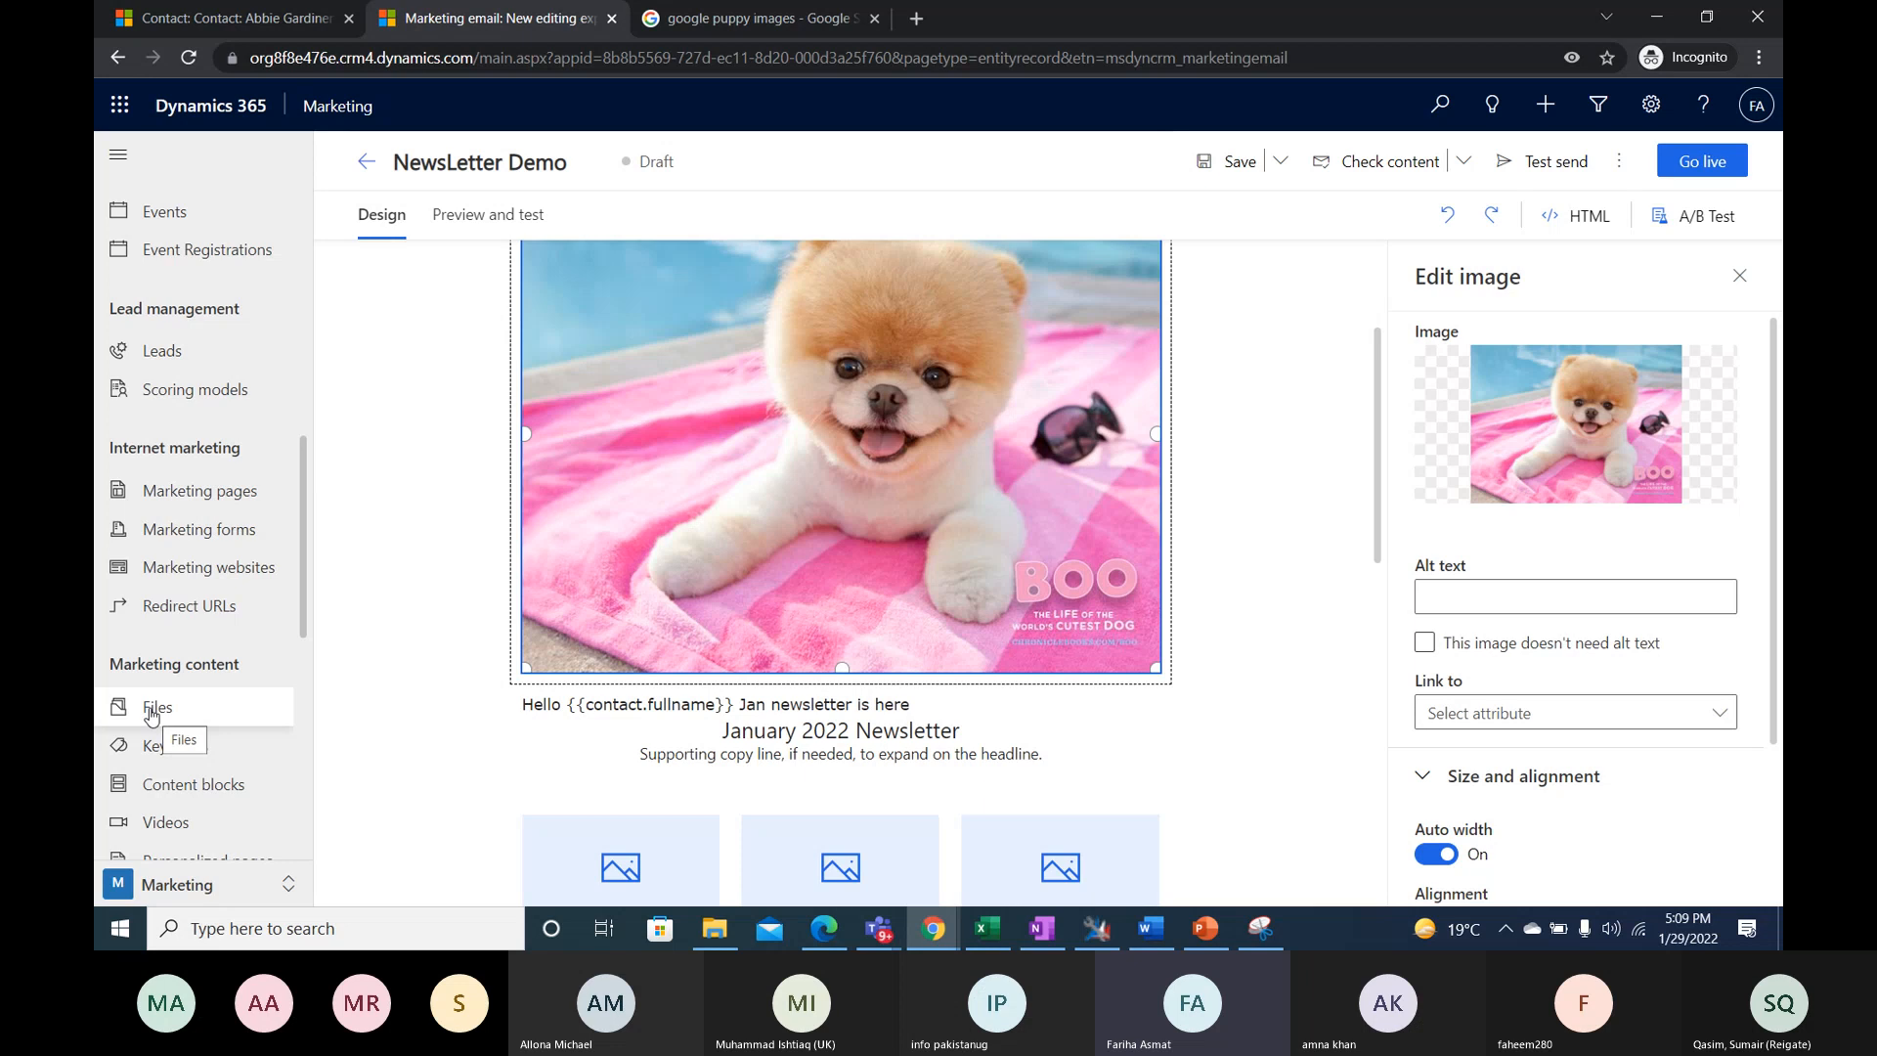
left_click(490, 227)
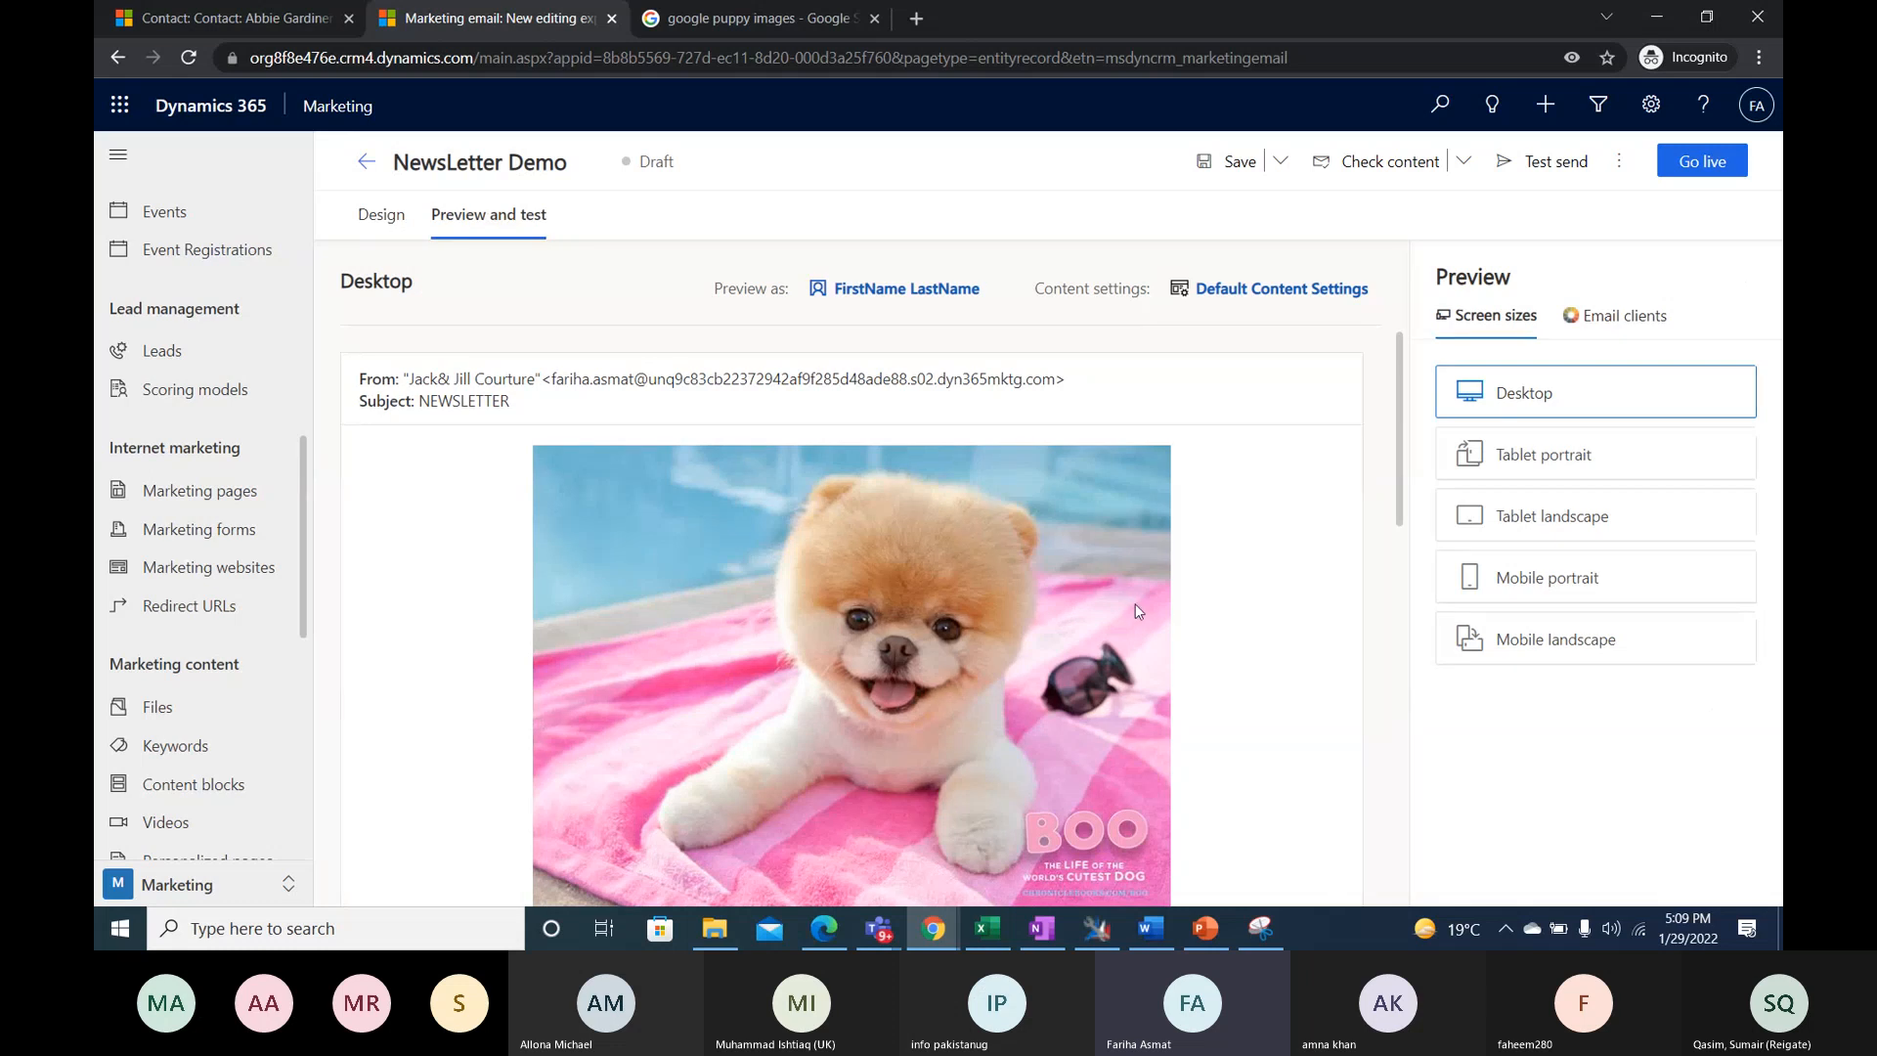
scroll(1112, 536, "down", 2)
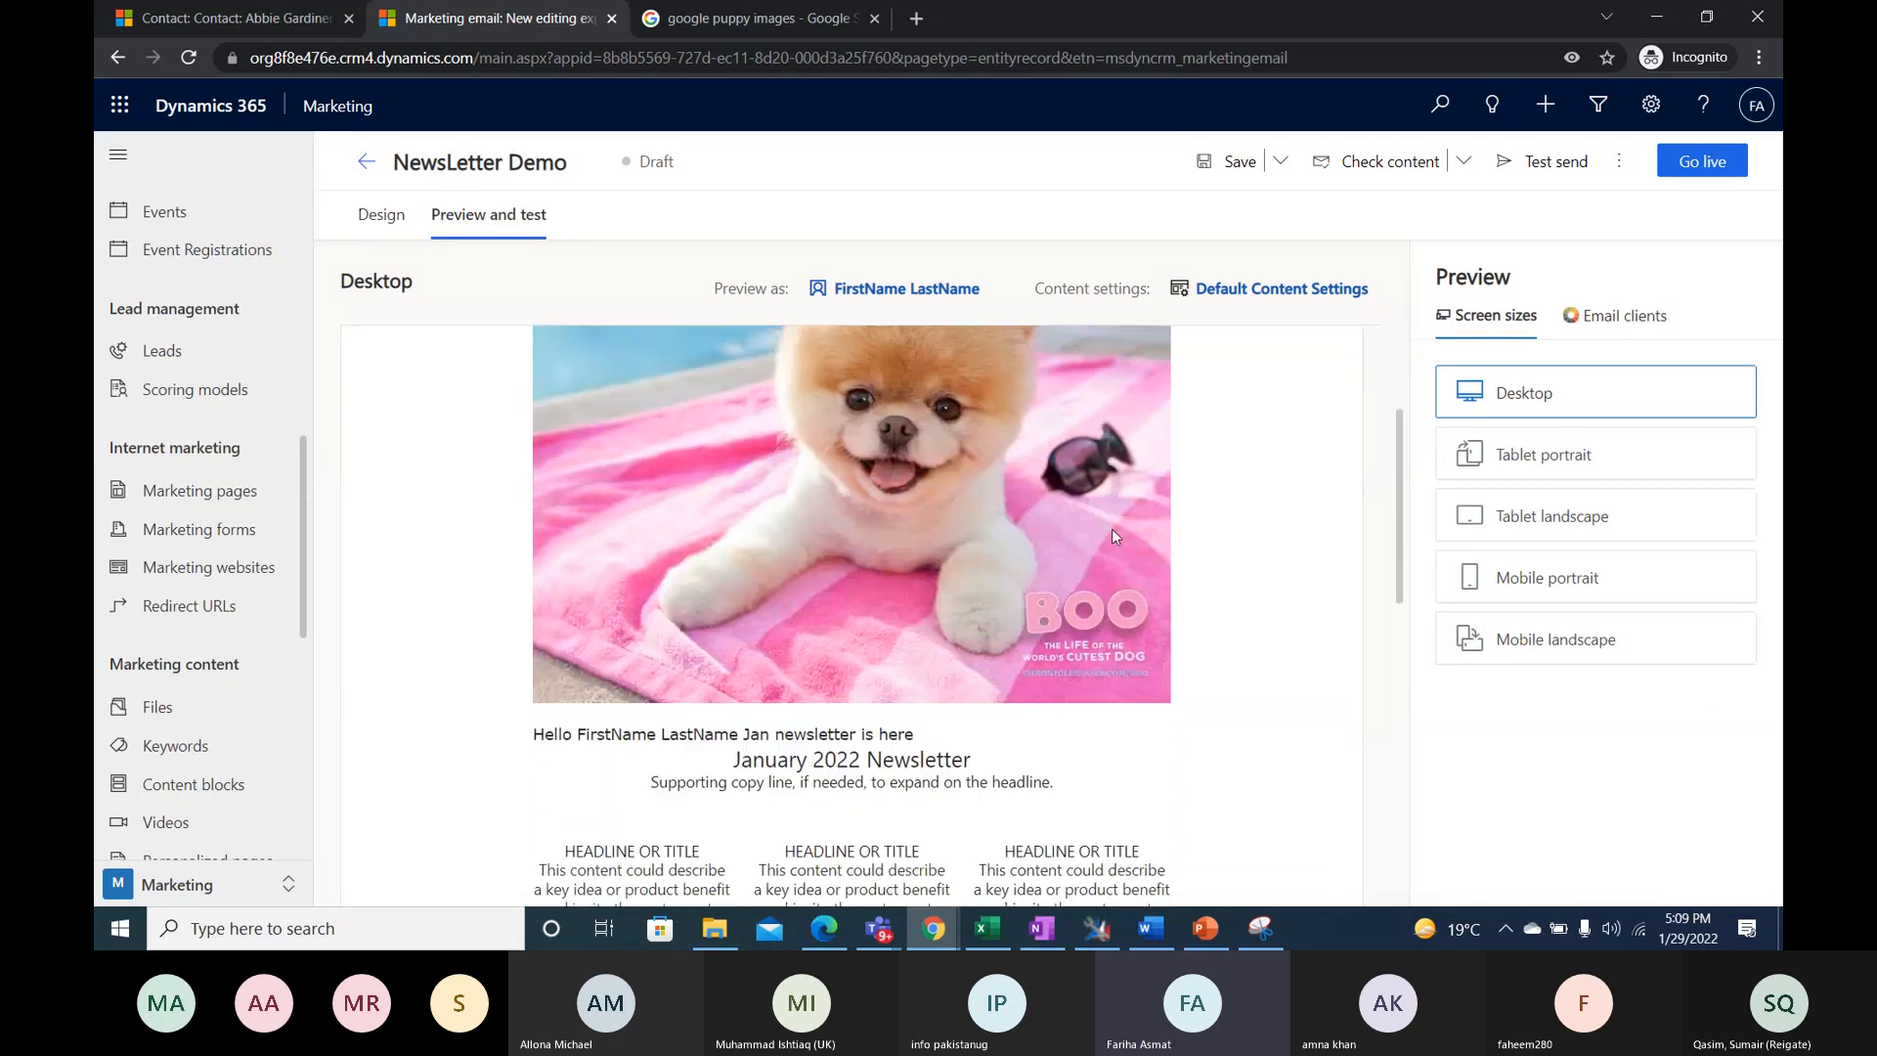
scroll(1112, 536, "down", 3)
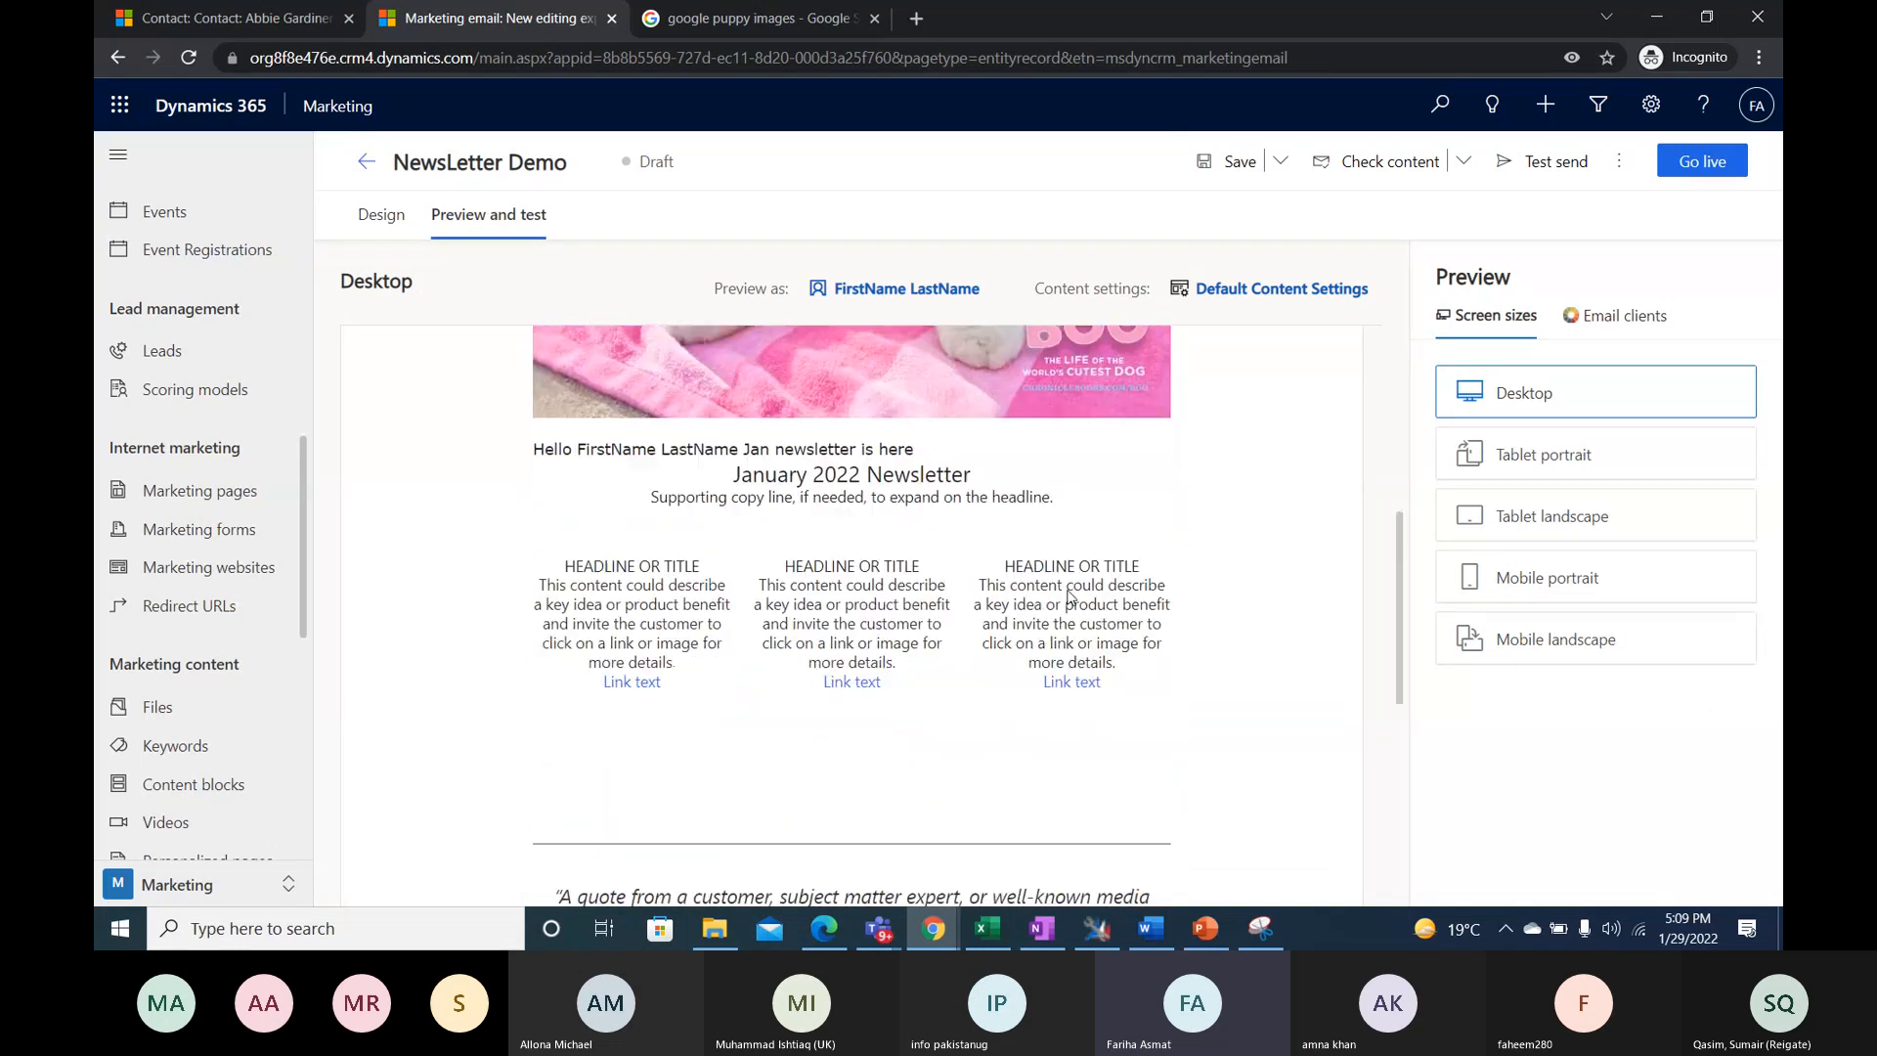
scroll(1068, 595, "down", 3)
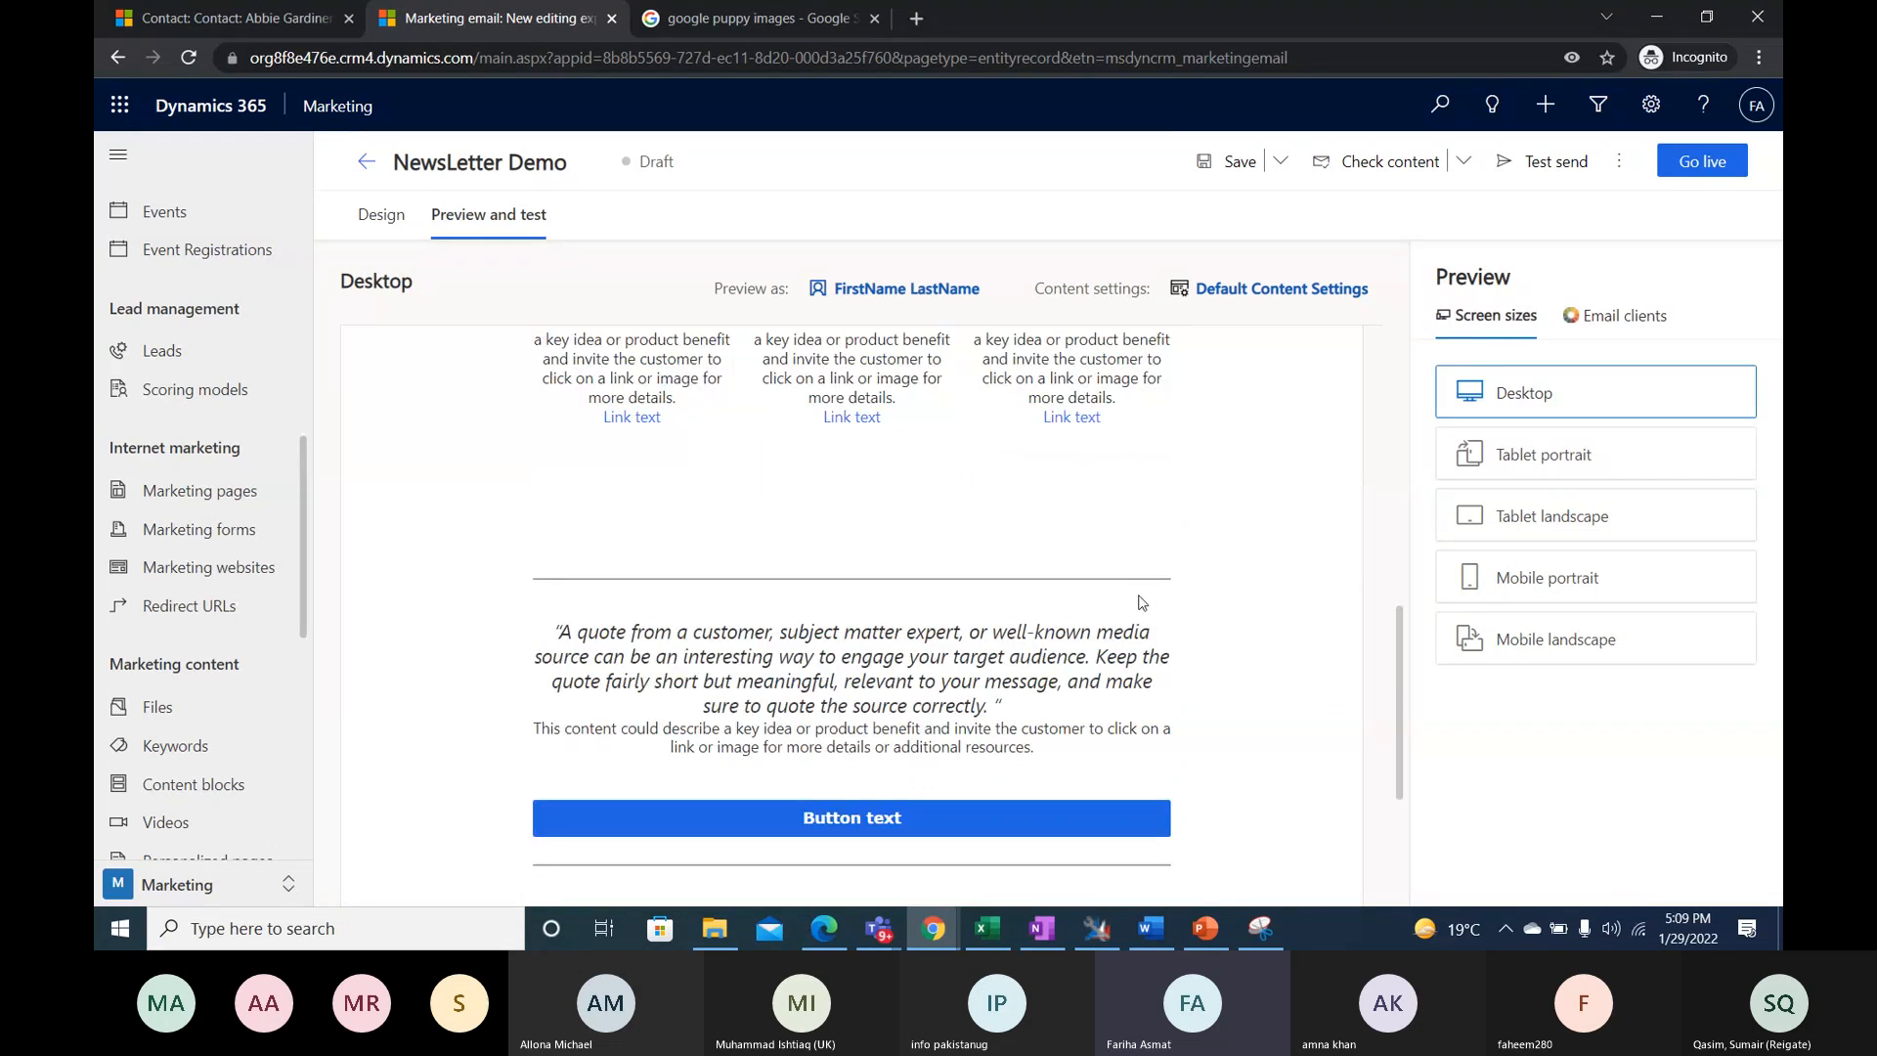
scroll(1140, 602, "up", 5)
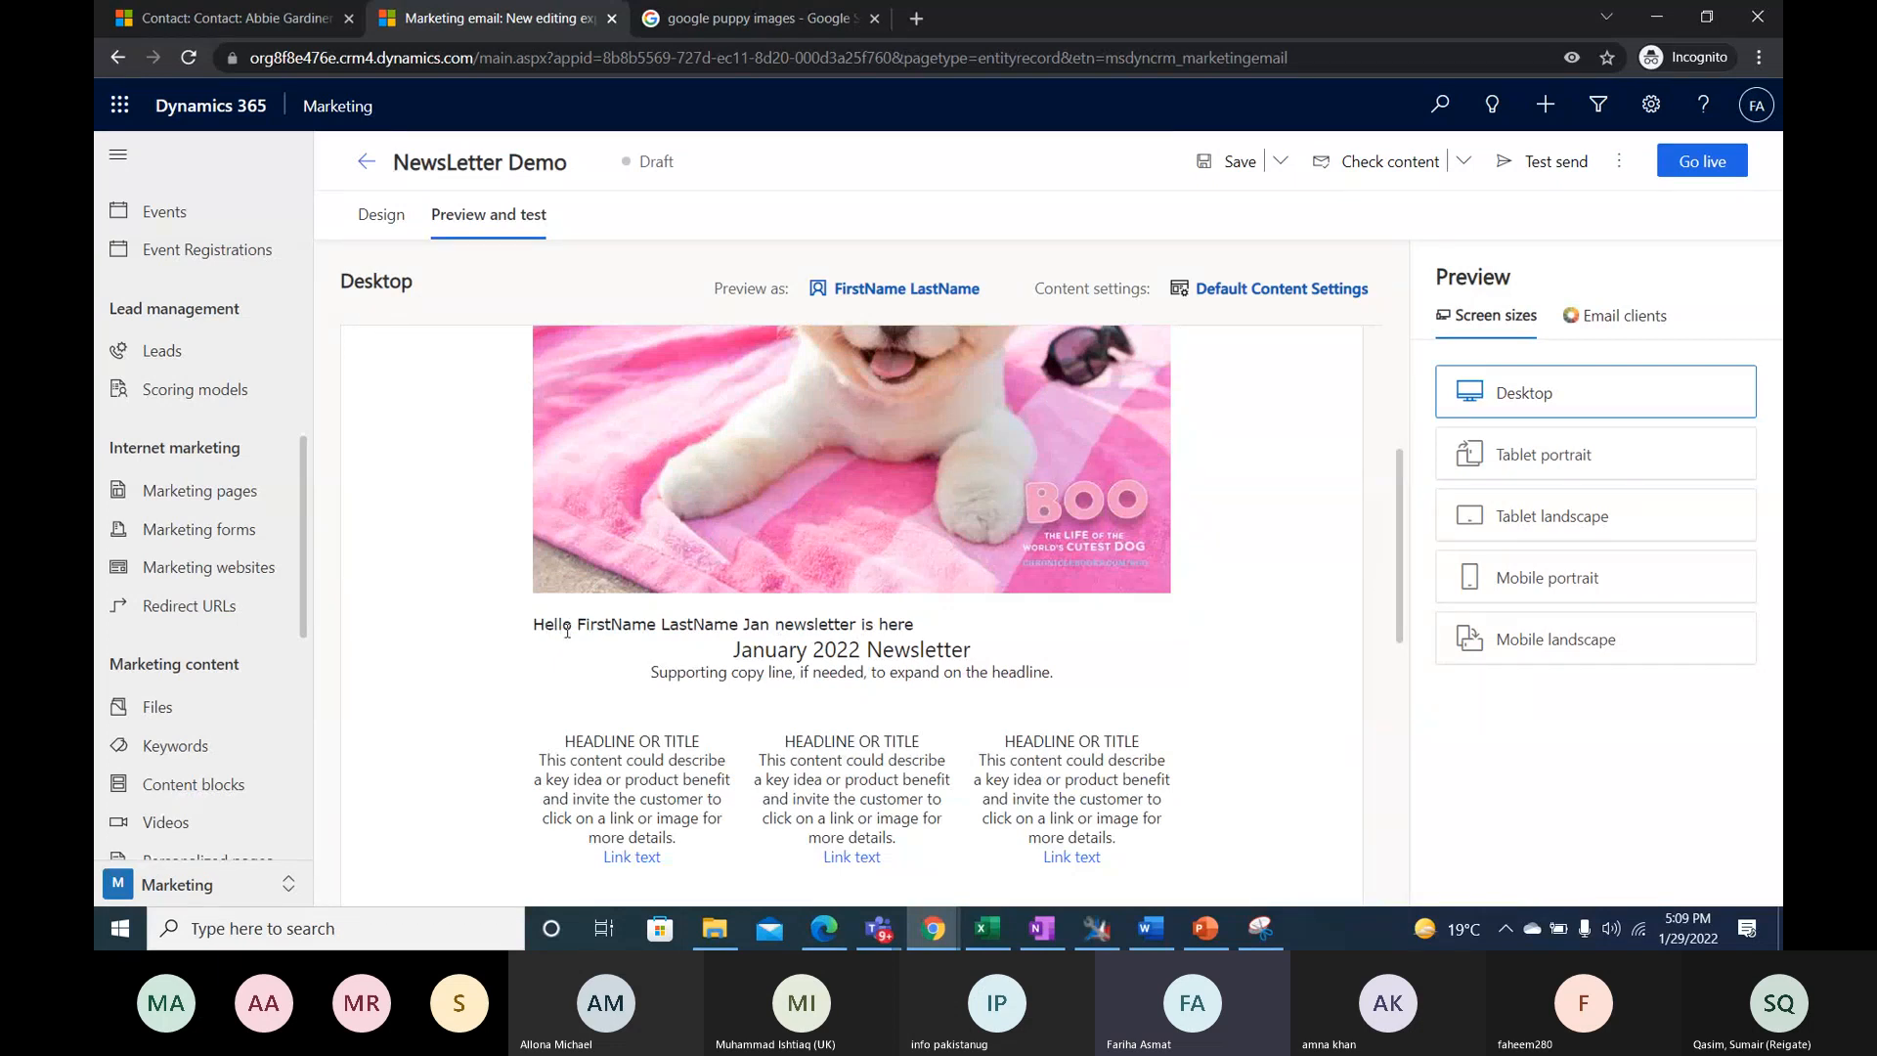
left_click_drag(579, 627, 712, 627)
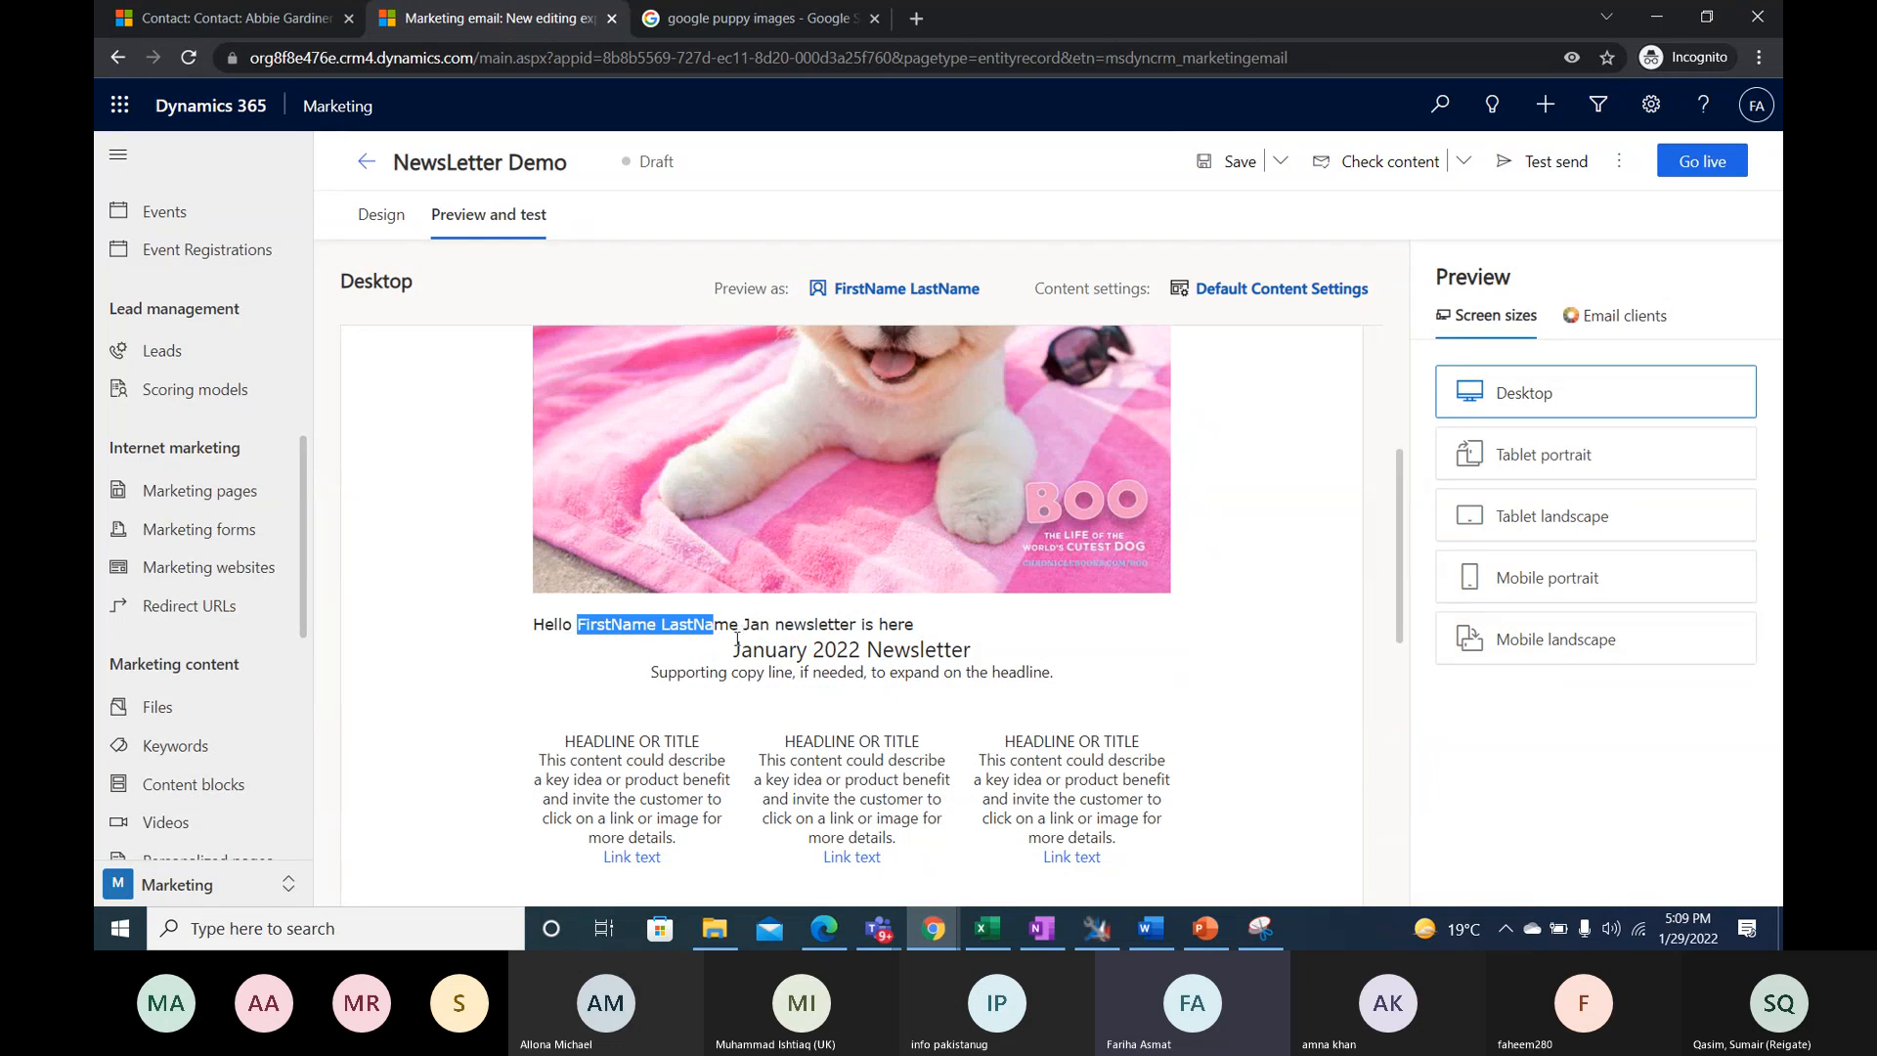
- Remove the sample contact from the email preview and activate the contact lookup
mouse_move(833, 300)
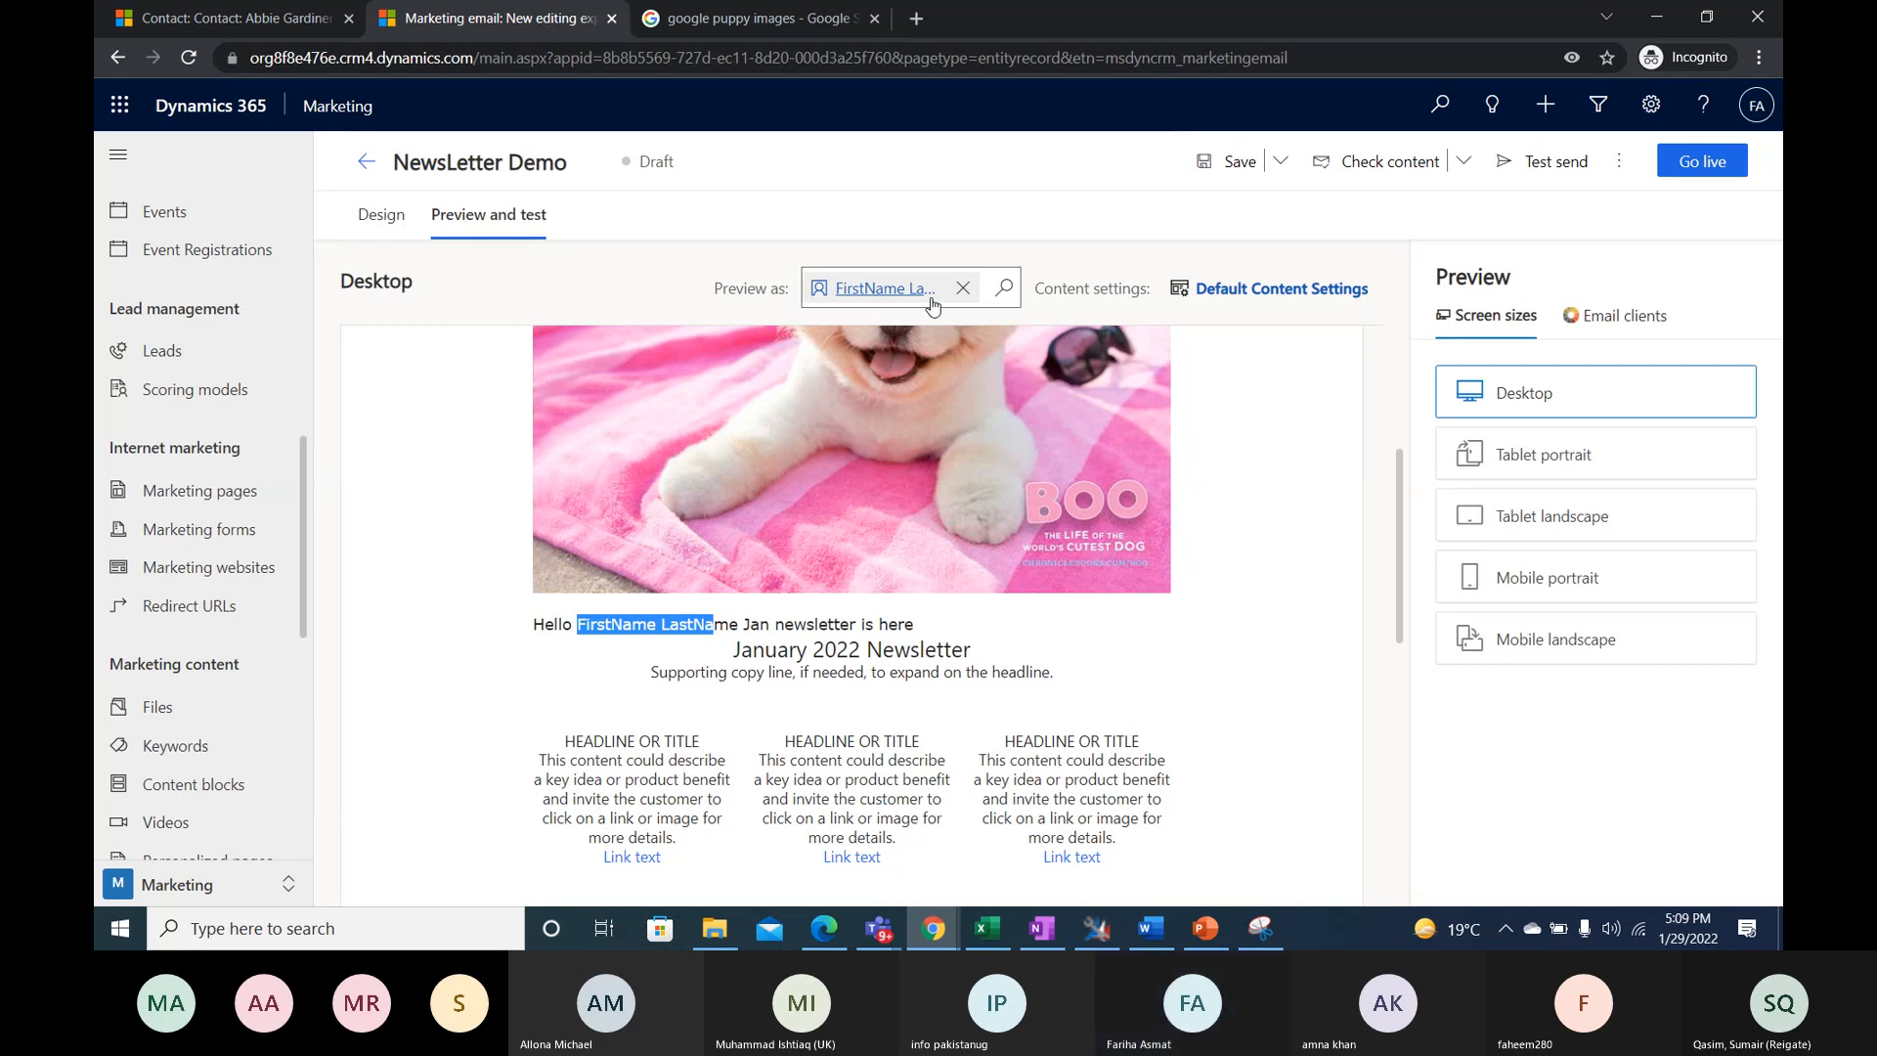
left_click(962, 290)
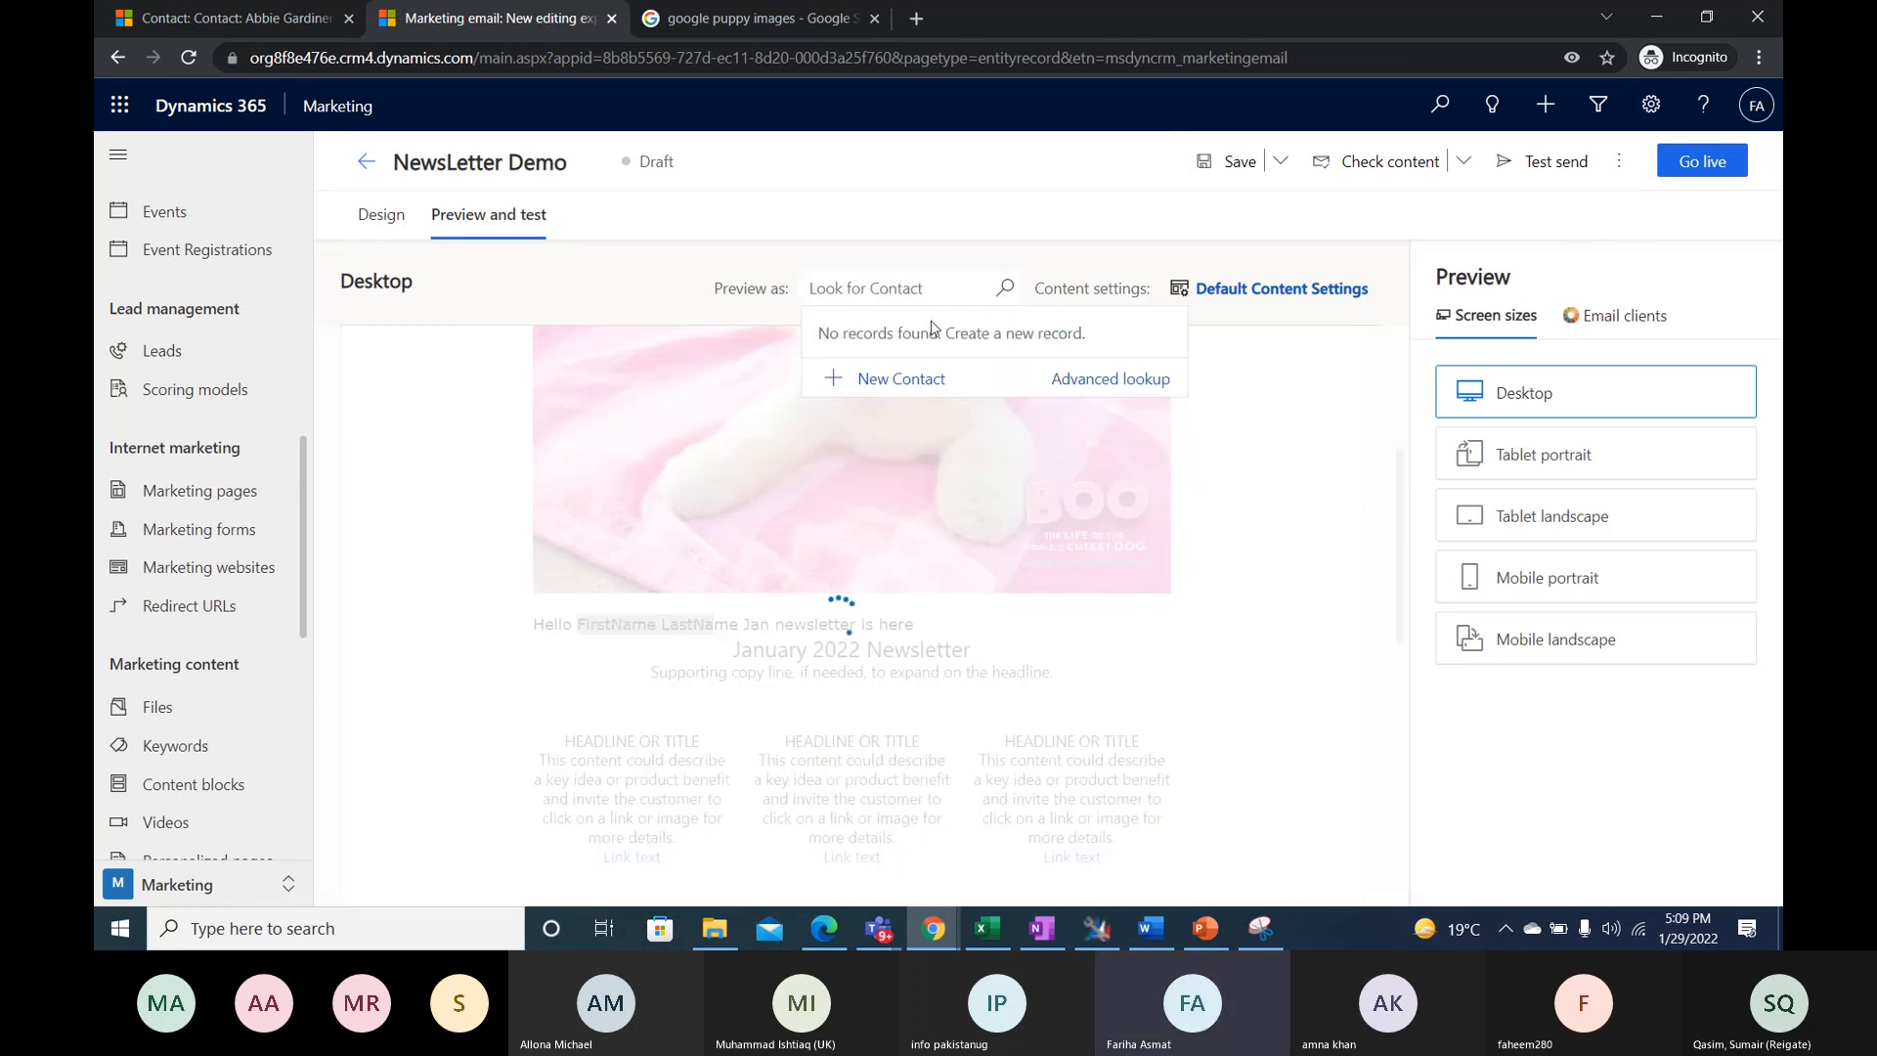
left_click(991, 305)
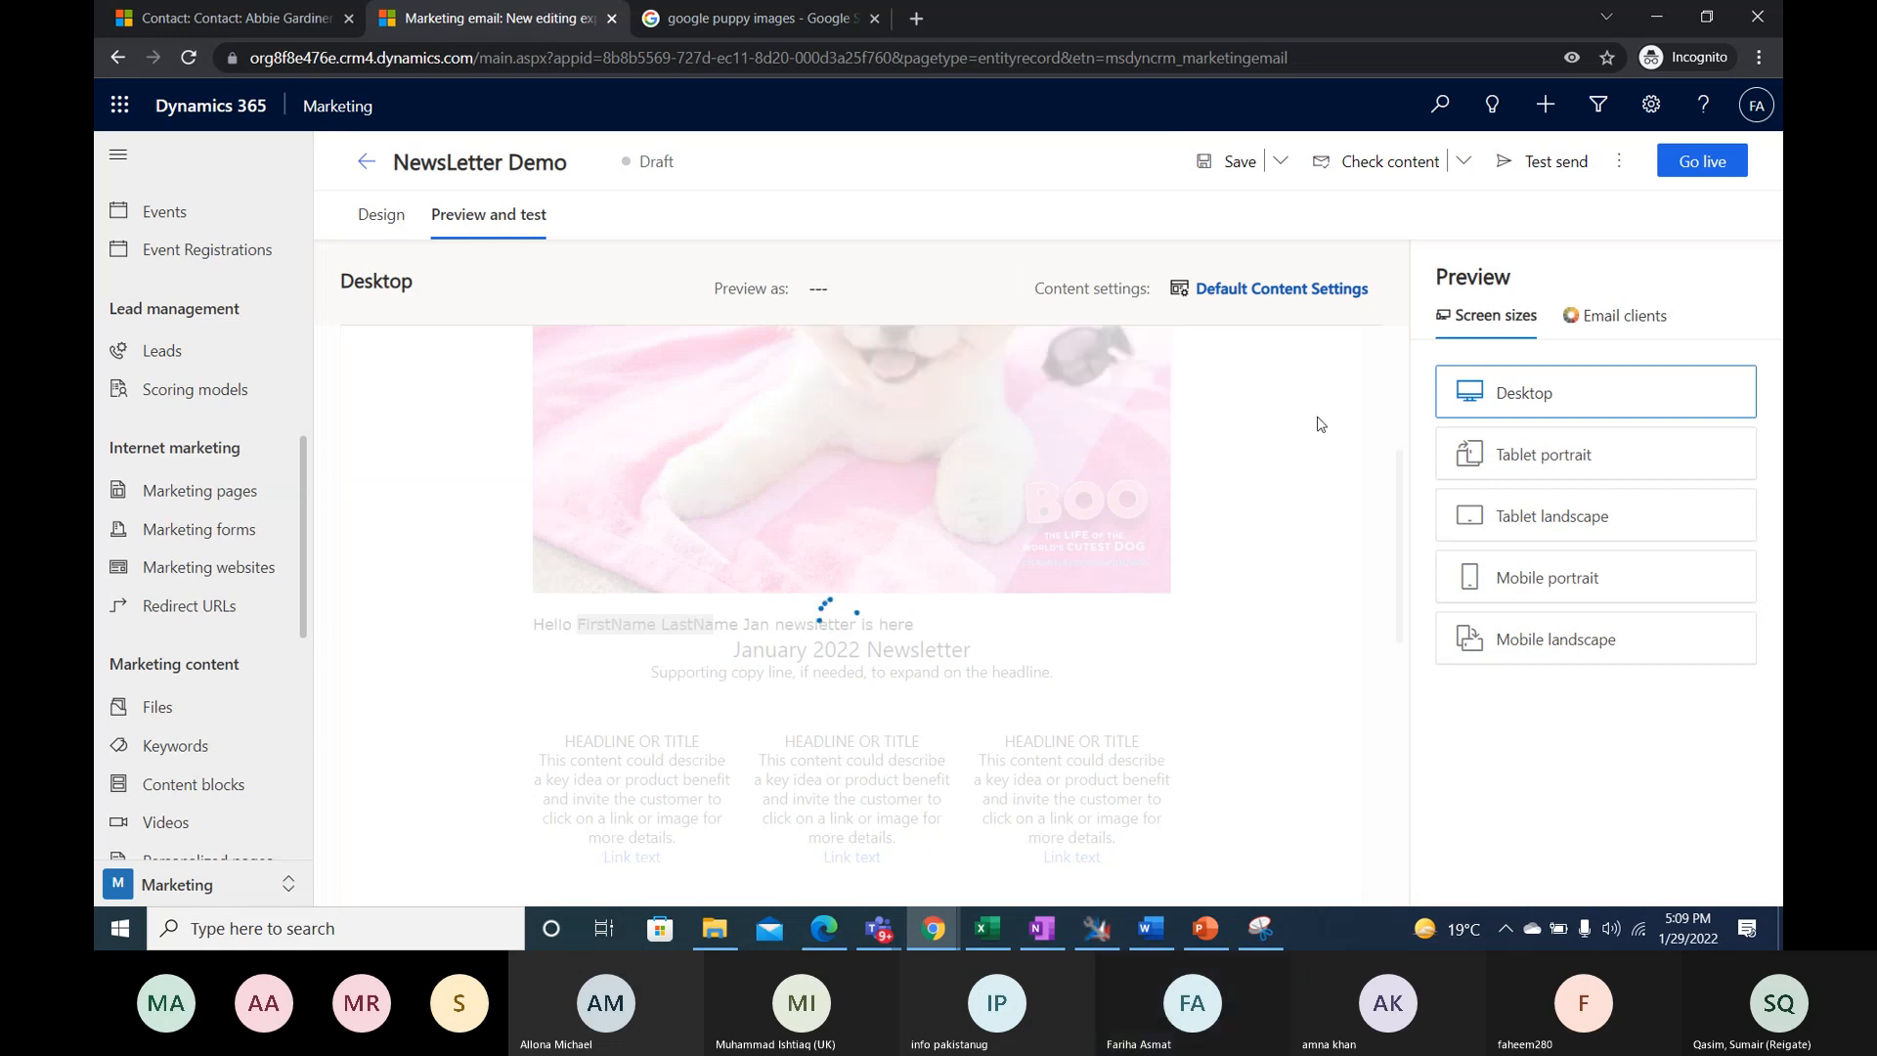
left_click(899, 290)
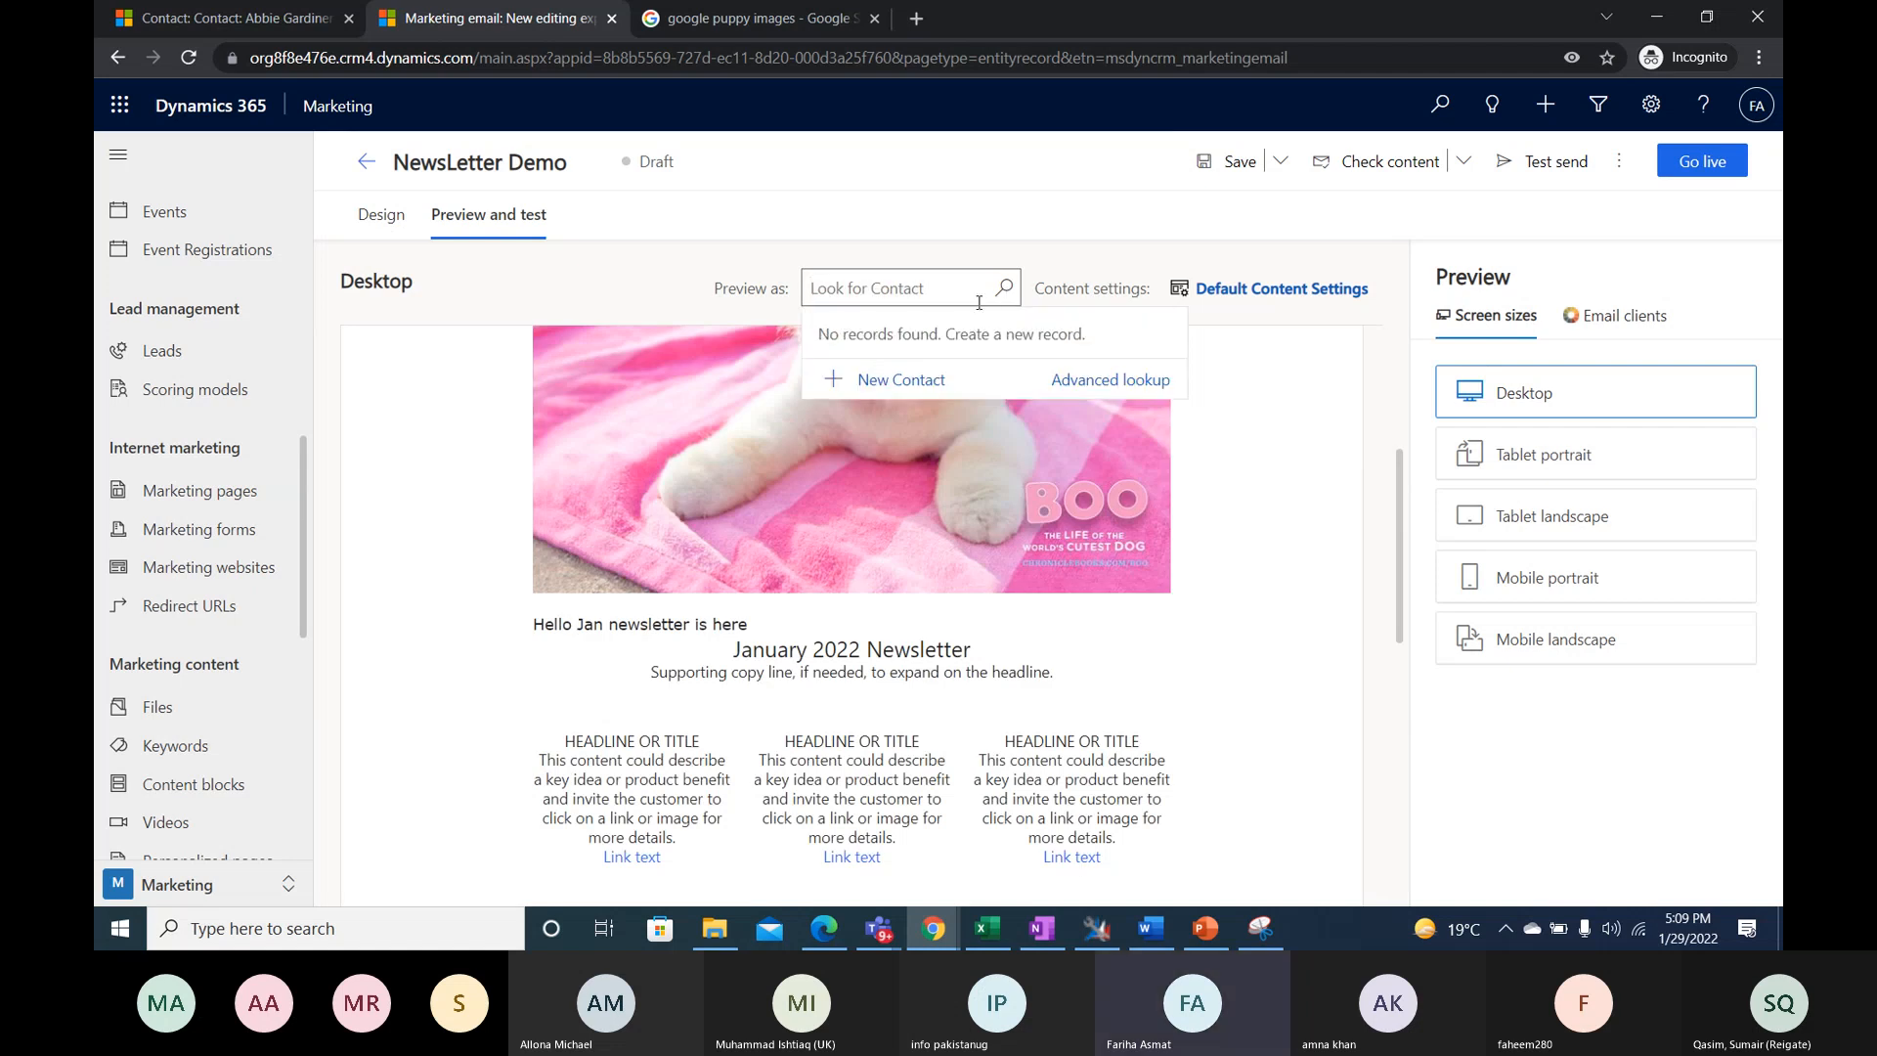
left_click(898, 287)
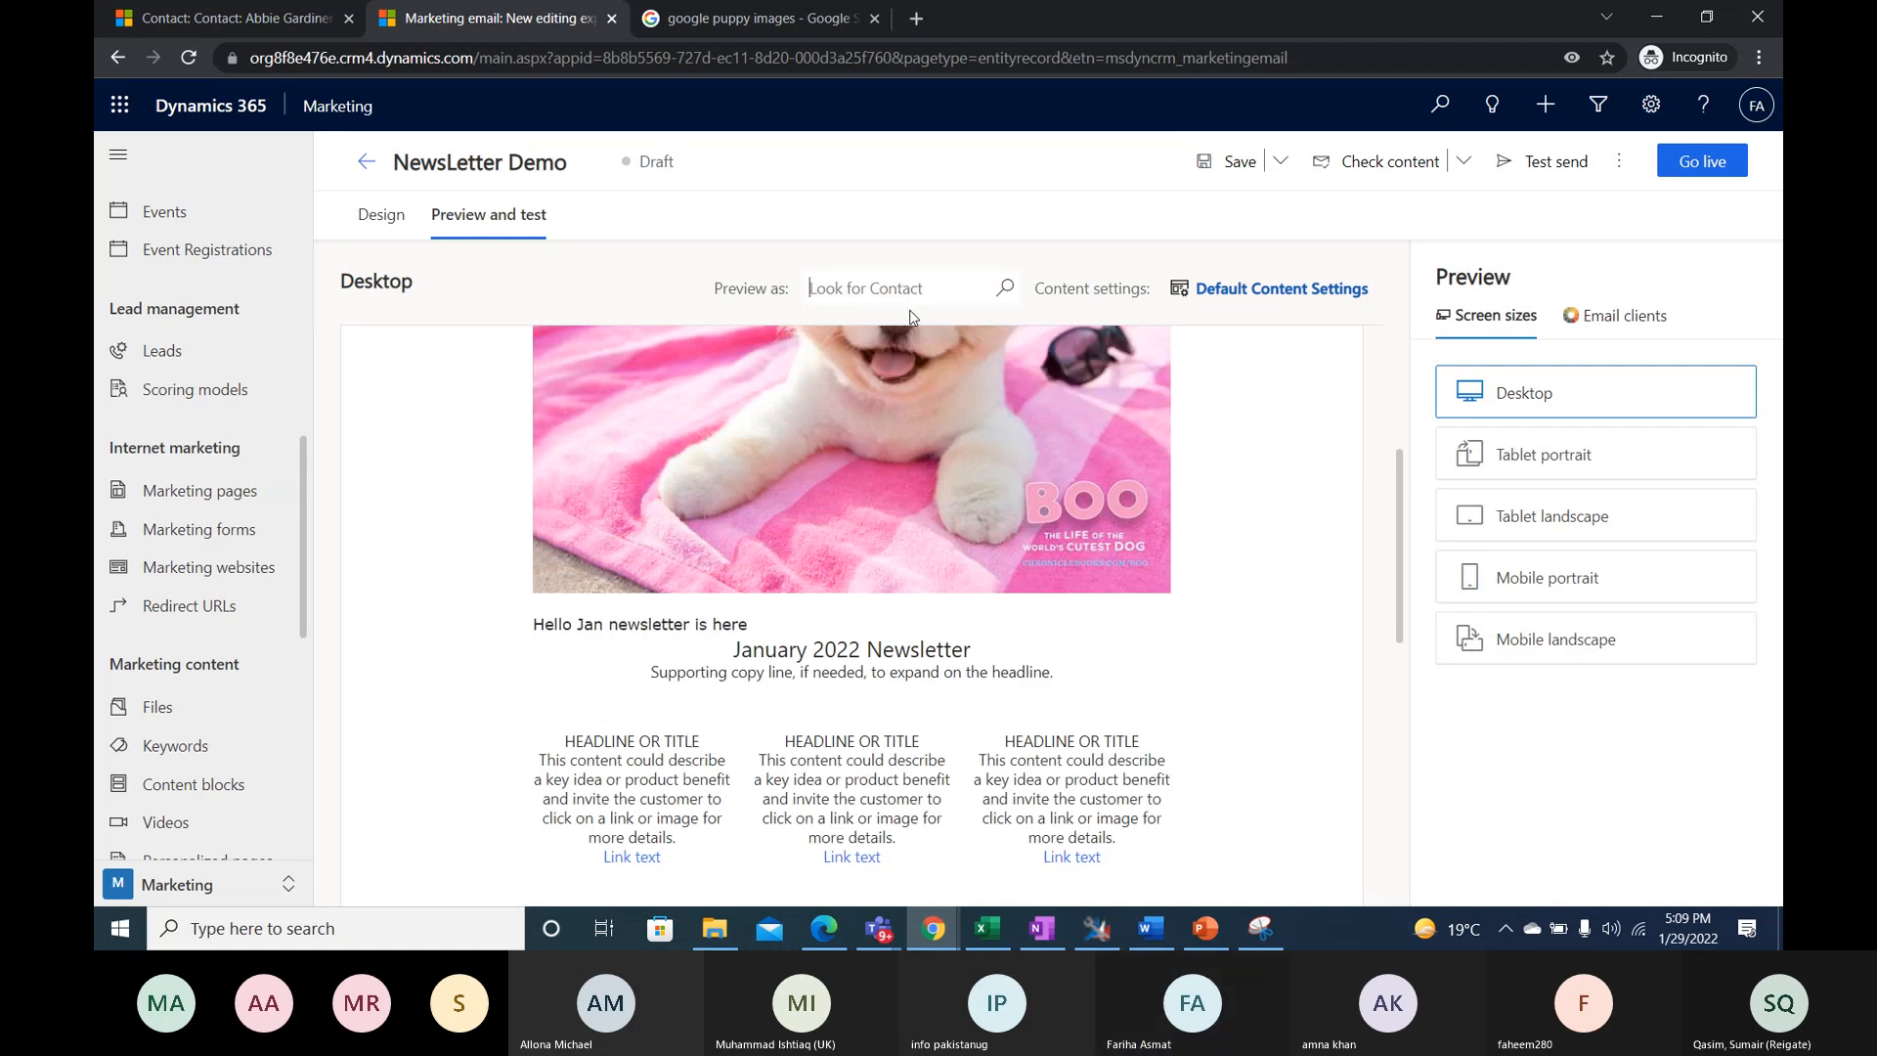
- Search the preview contact lookup for names starting with "A" and open the advanced lookup
type("Asam")
key("BackSpace")
key("BackSpace")
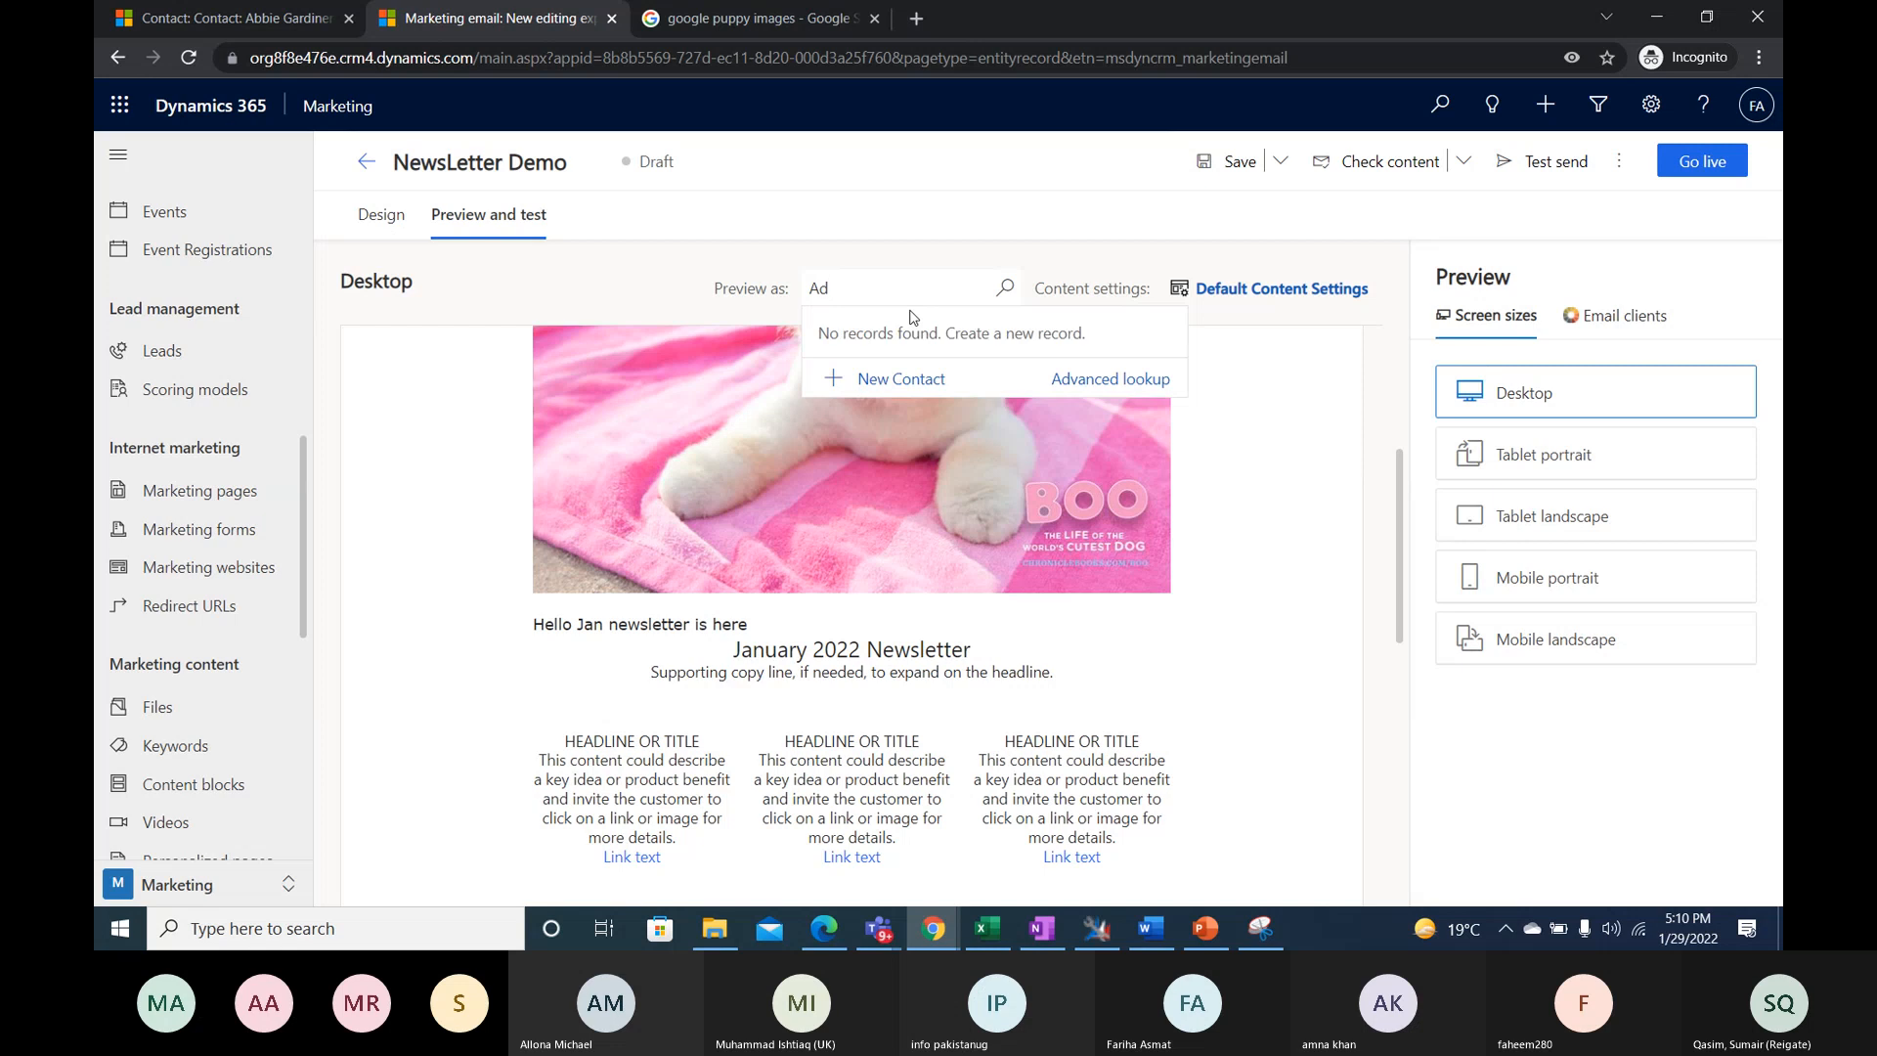
left_click(1084, 381)
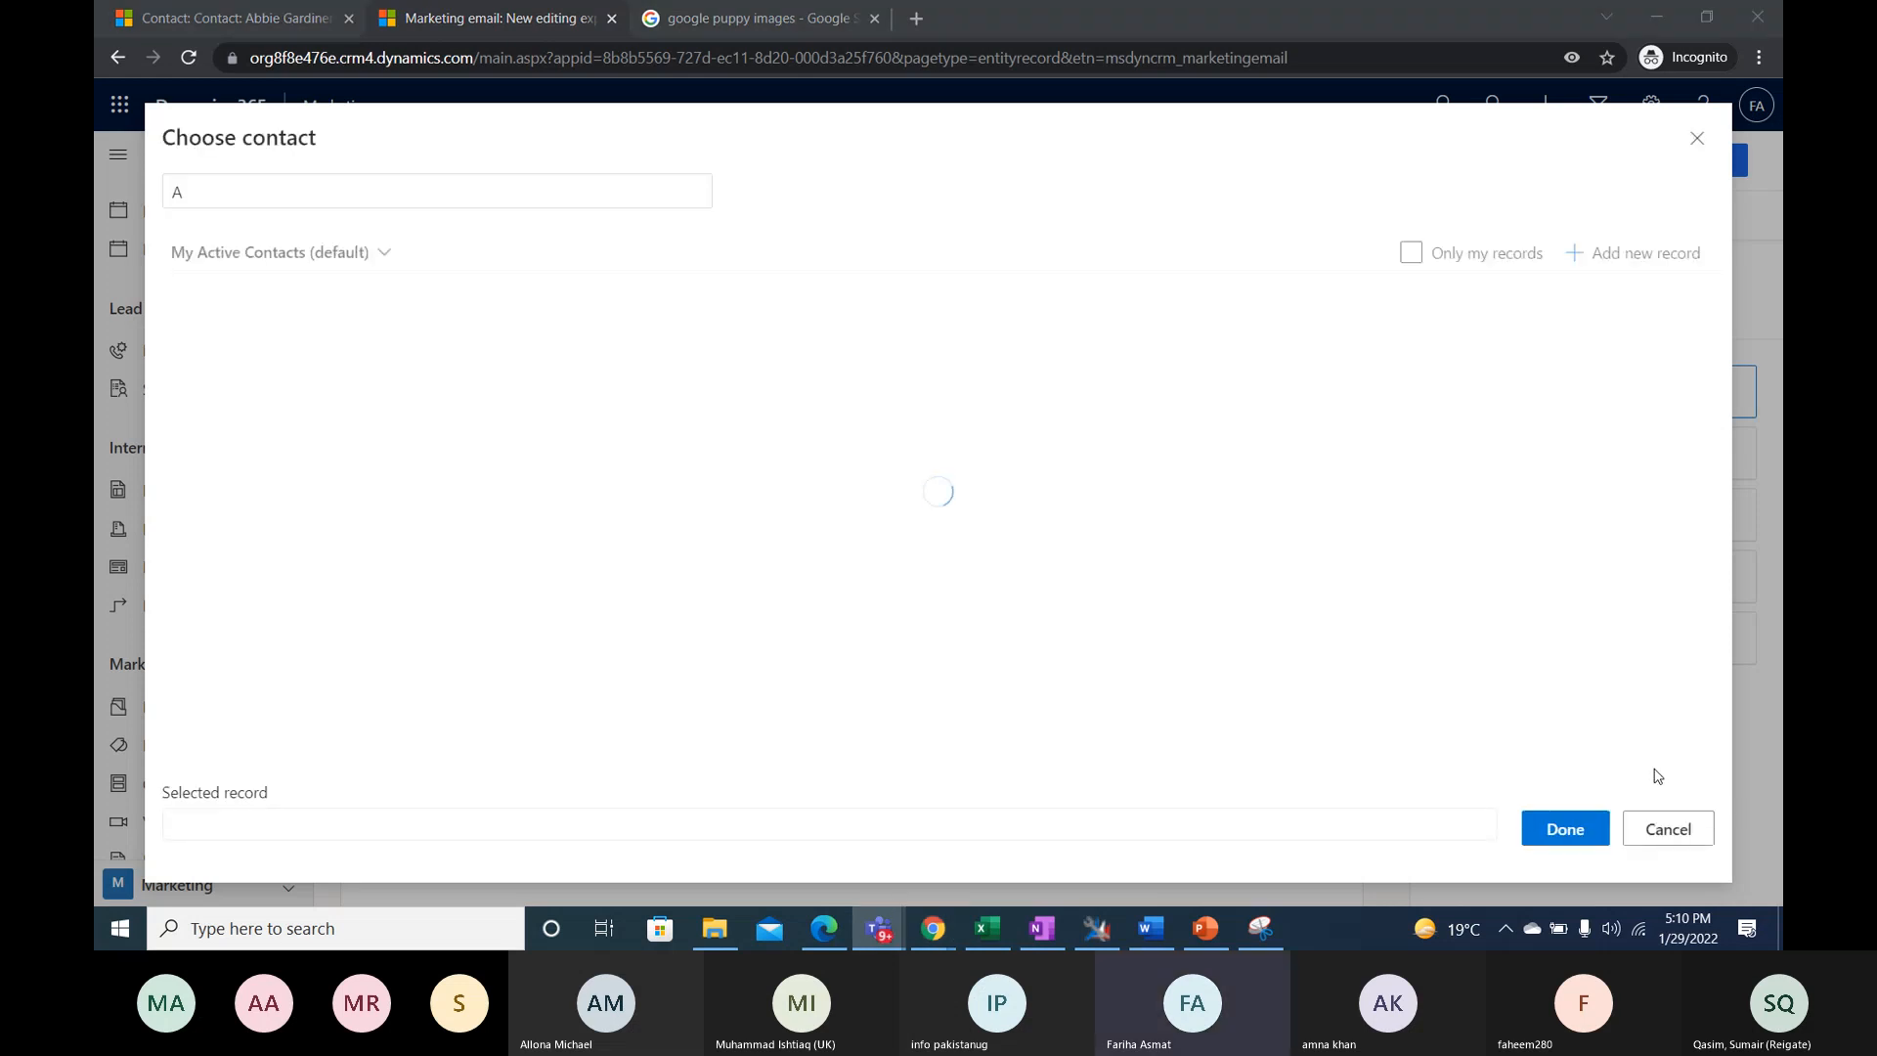
- Switch the contact selection list to the Active Contacts view and clear its search text
left_click(368, 256)
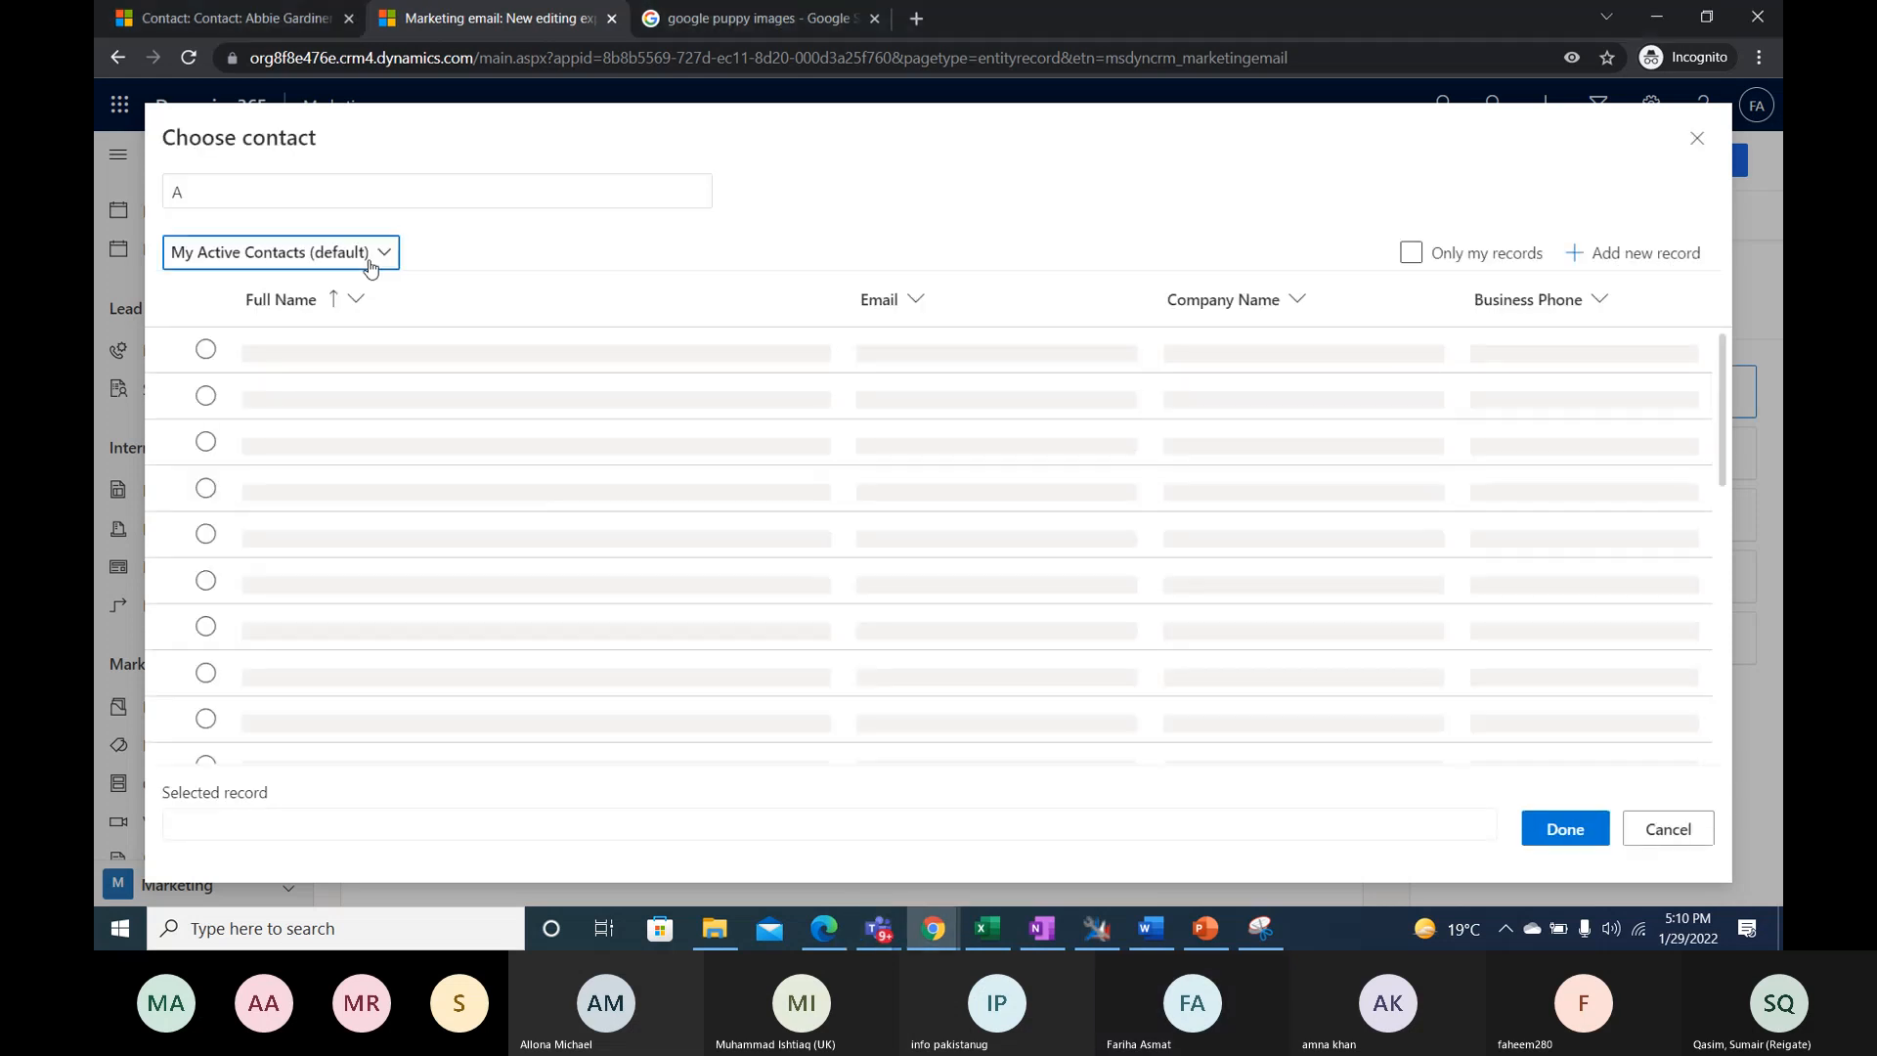
left_click(252, 371)
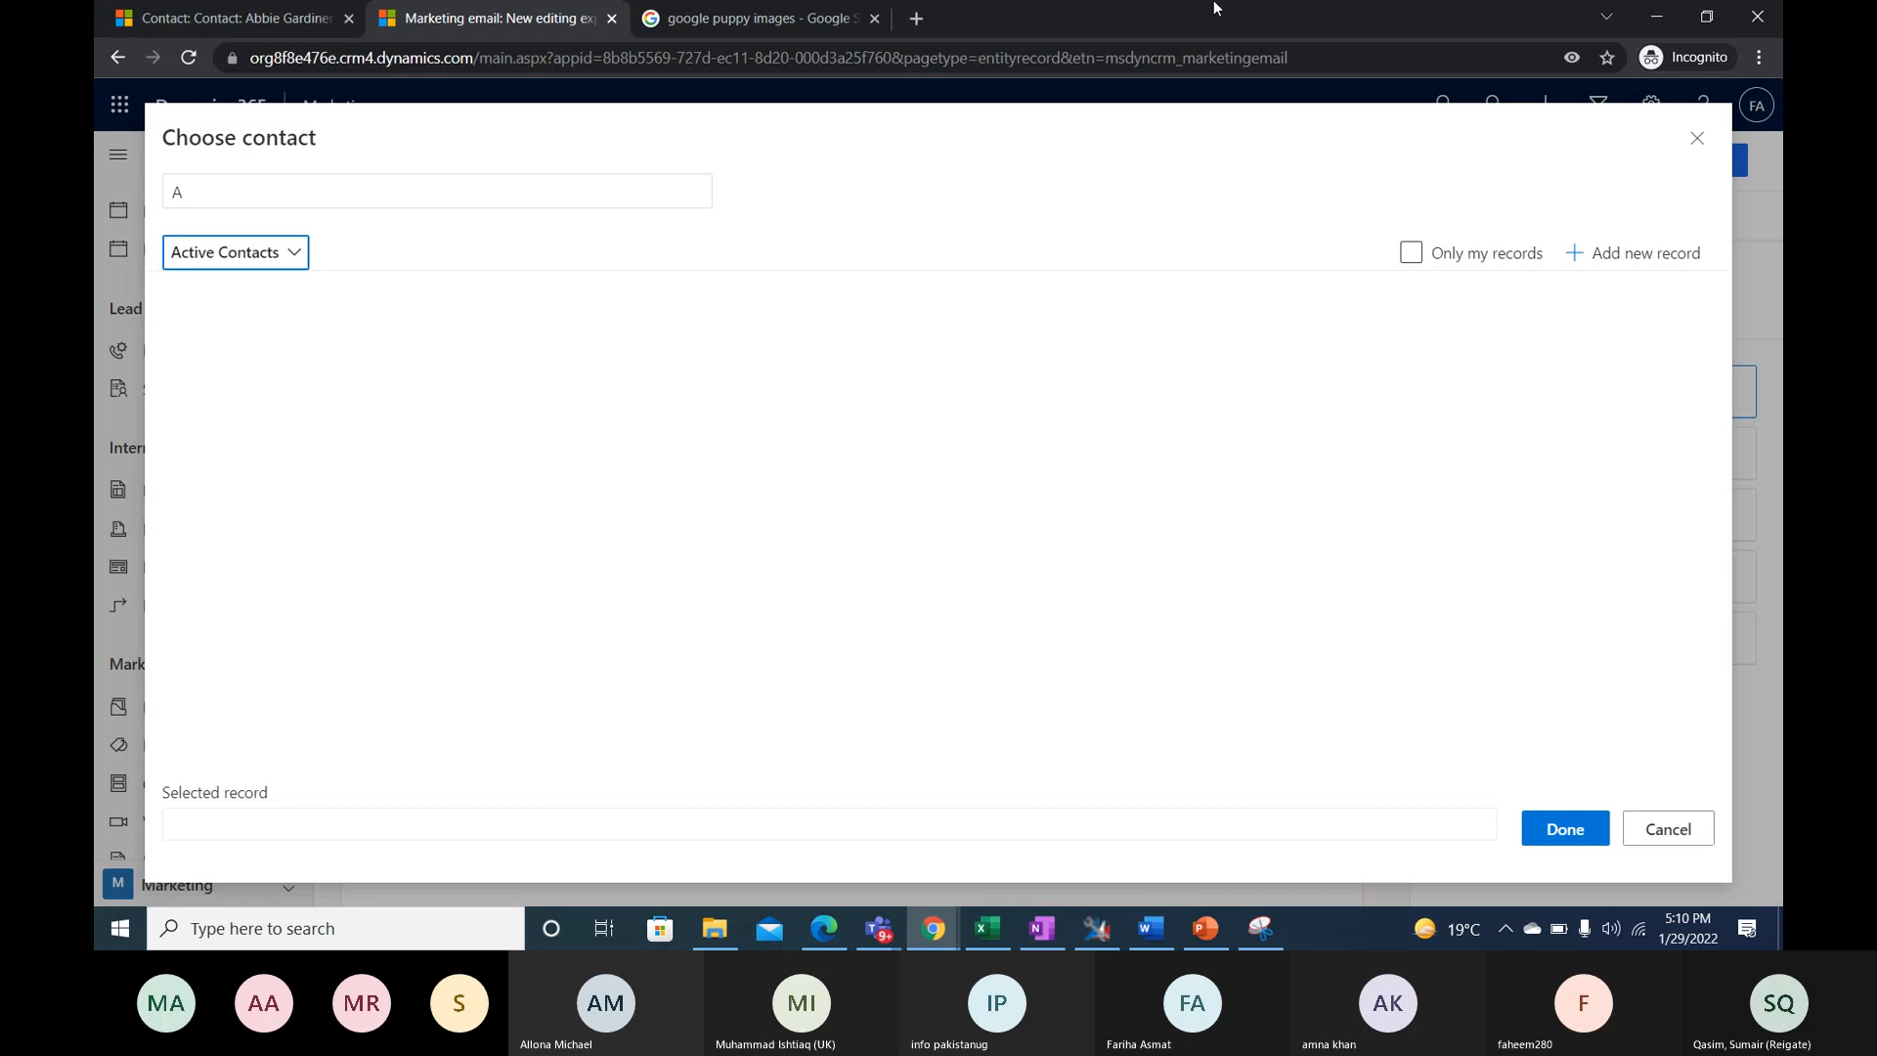
left_click(335, 178)
key("BackSpace")
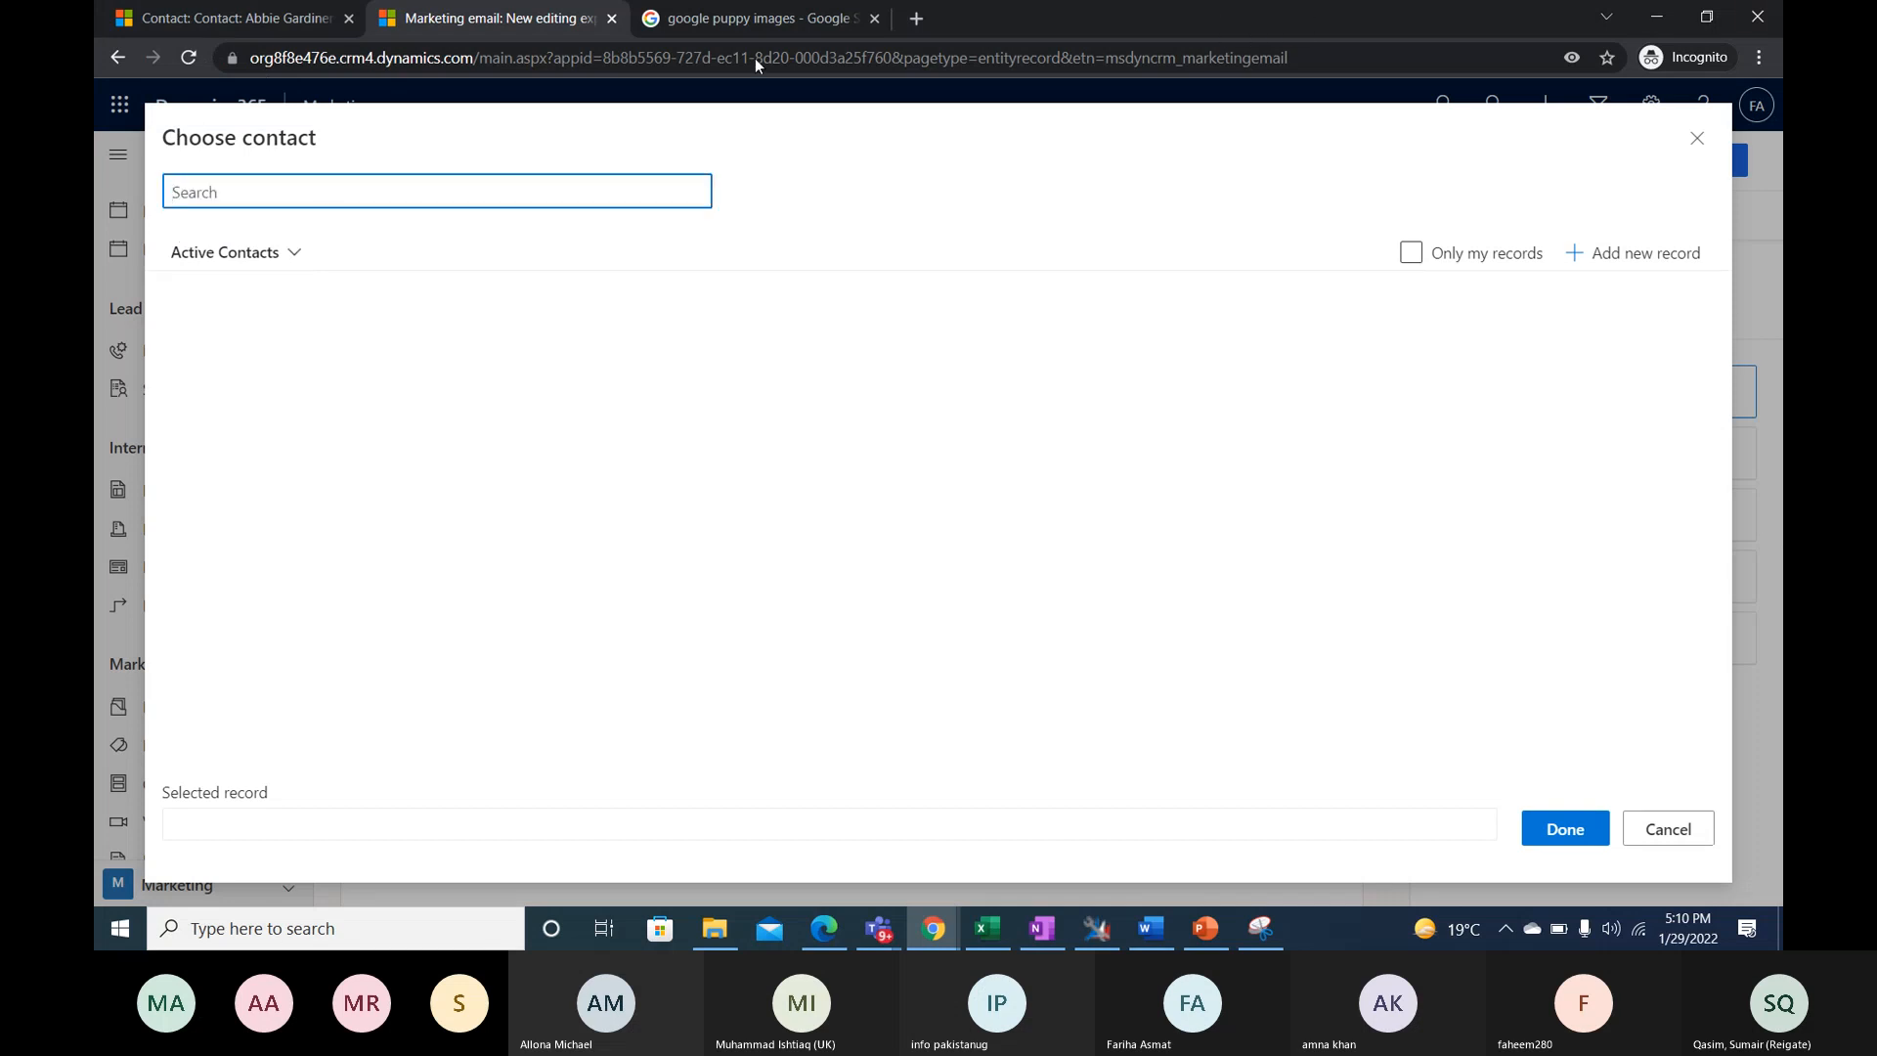
- Change the contact selection list to the All Contacts view
left_click(1566, 773)
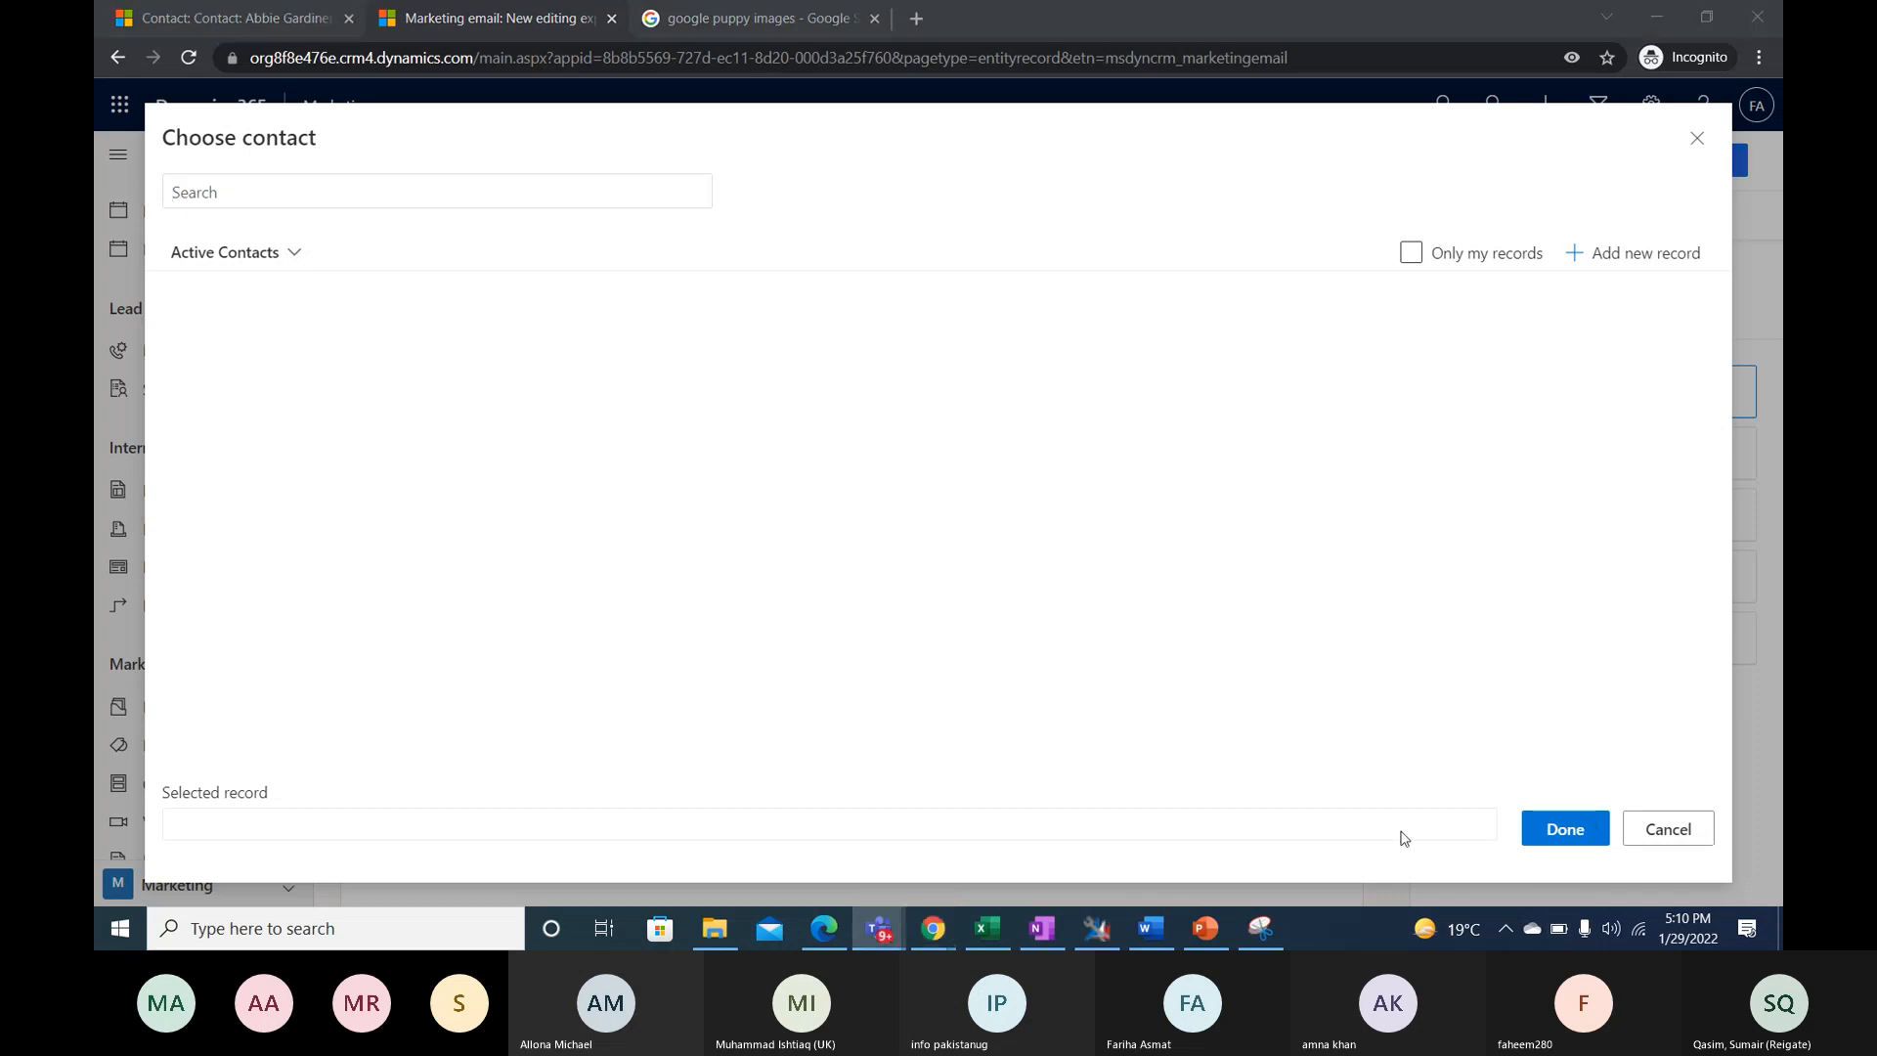
left_click(293, 252)
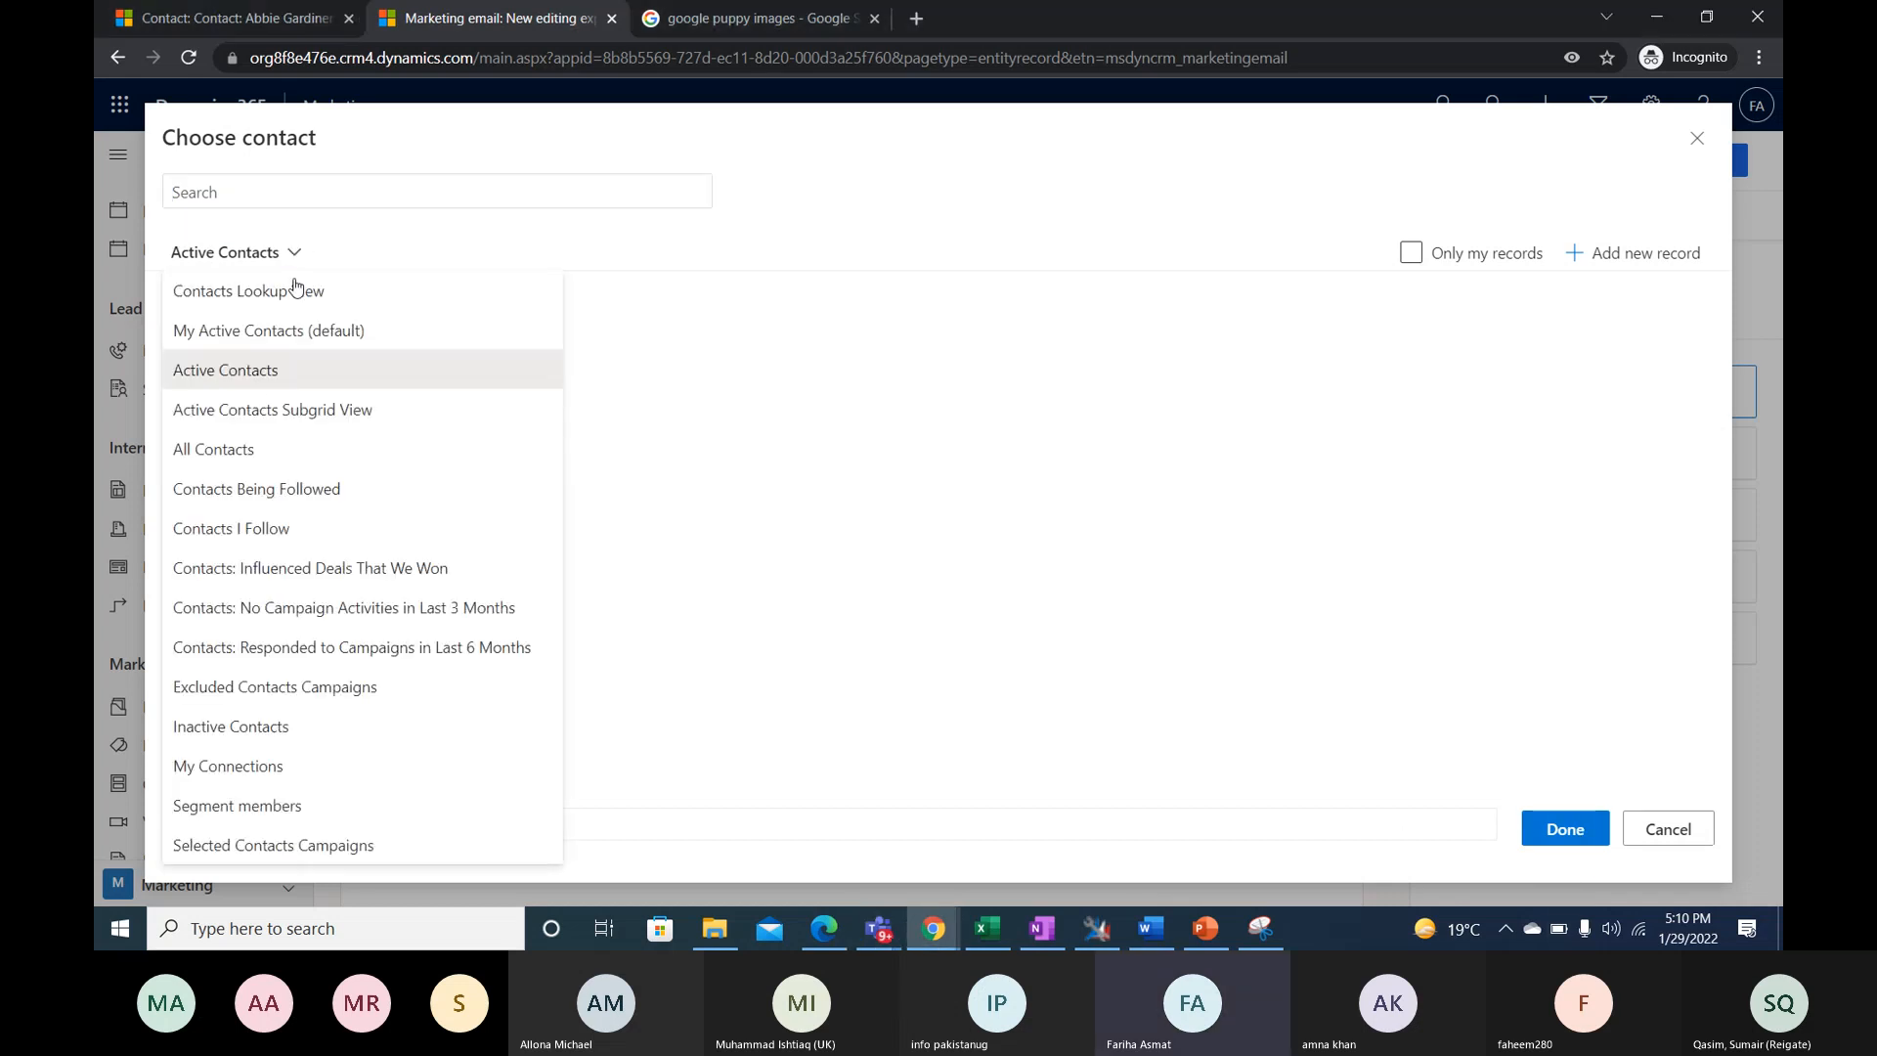
left_click(239, 449)
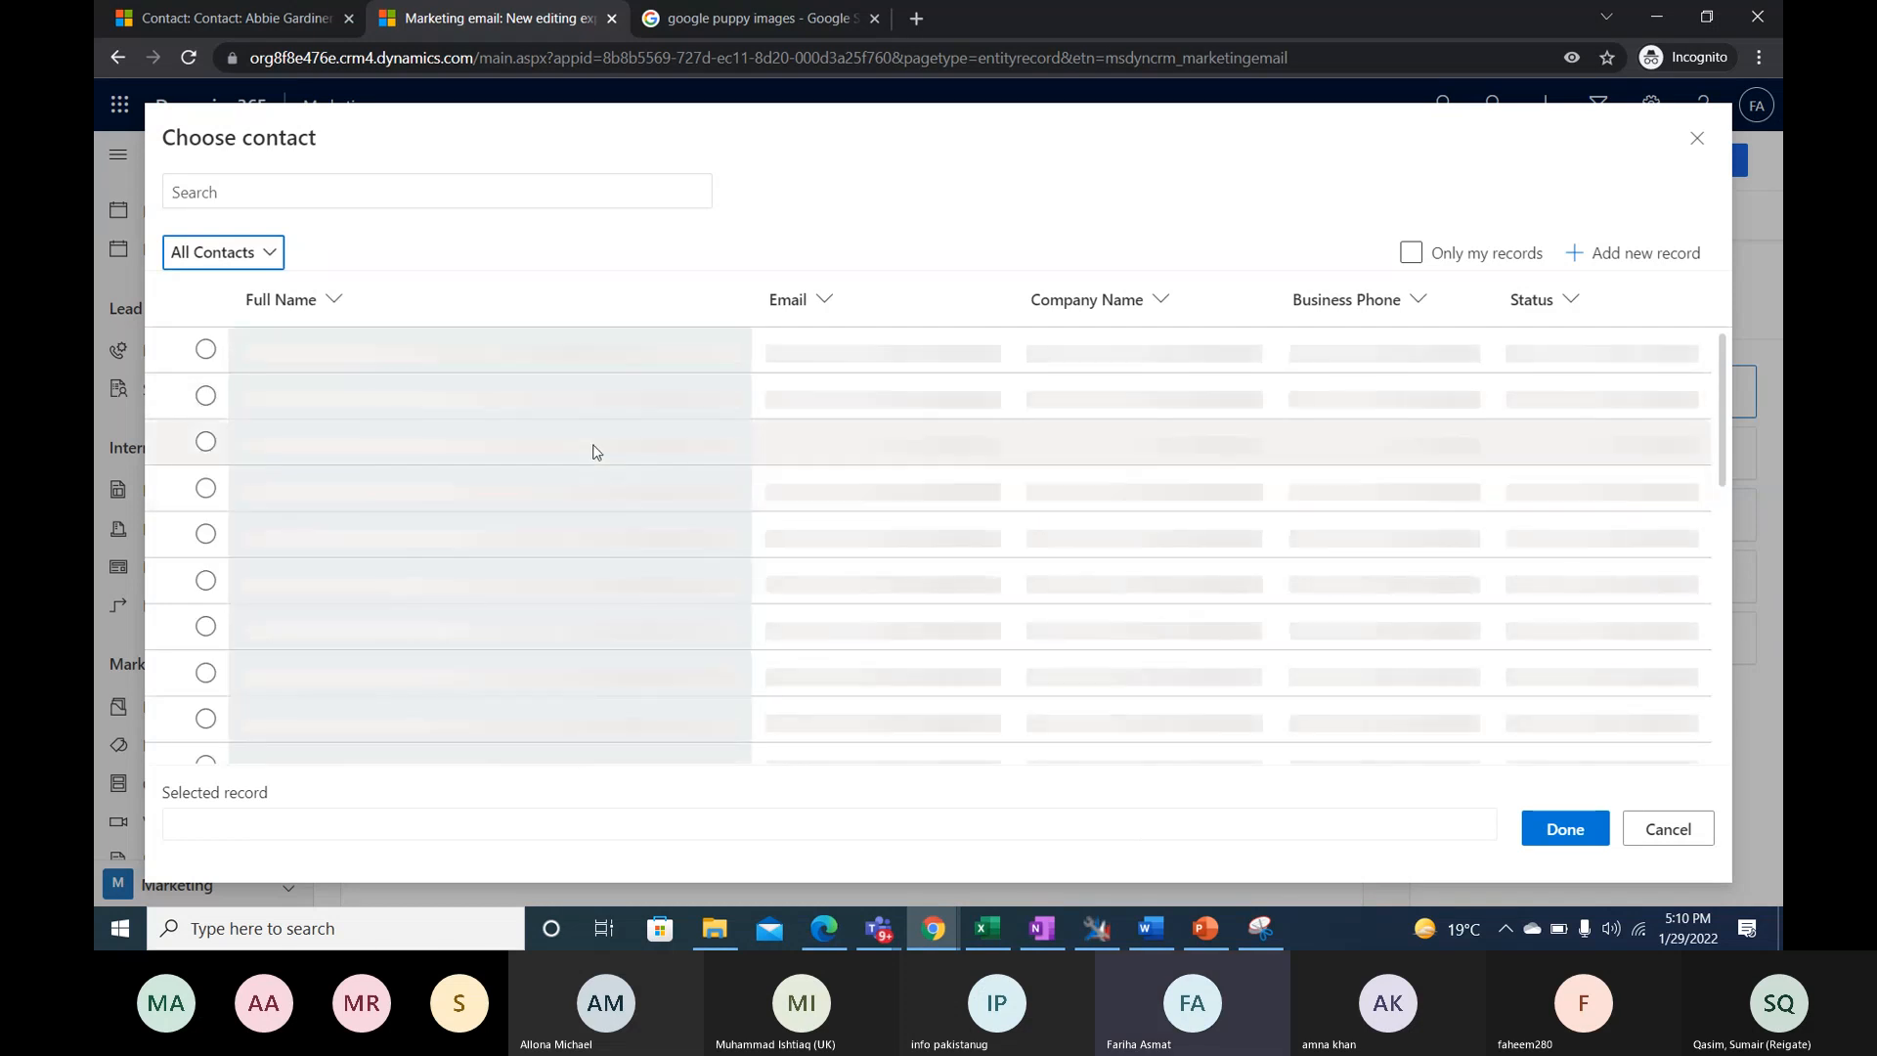
- Choose the Adatum Corporation contact as the email's preview contact and highlight the personalized name in the greeting
left_click(204, 349)
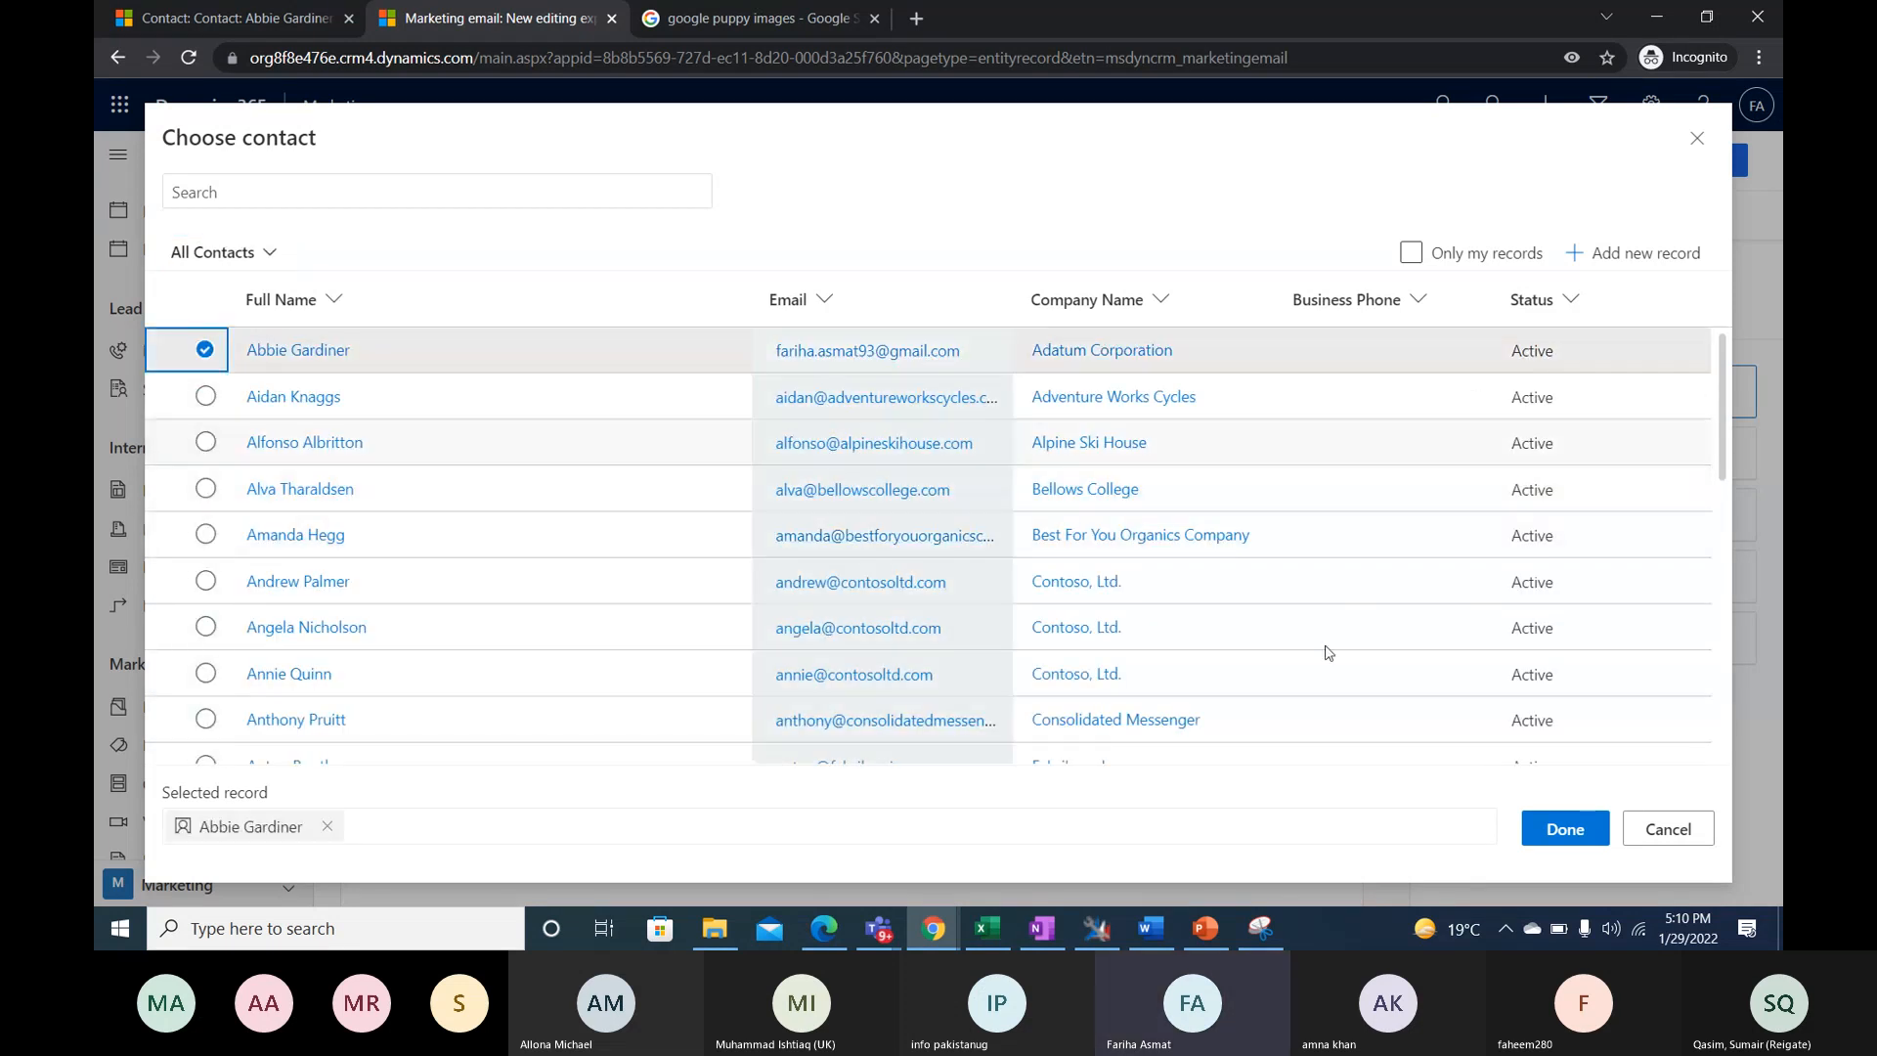
left_click(1540, 828)
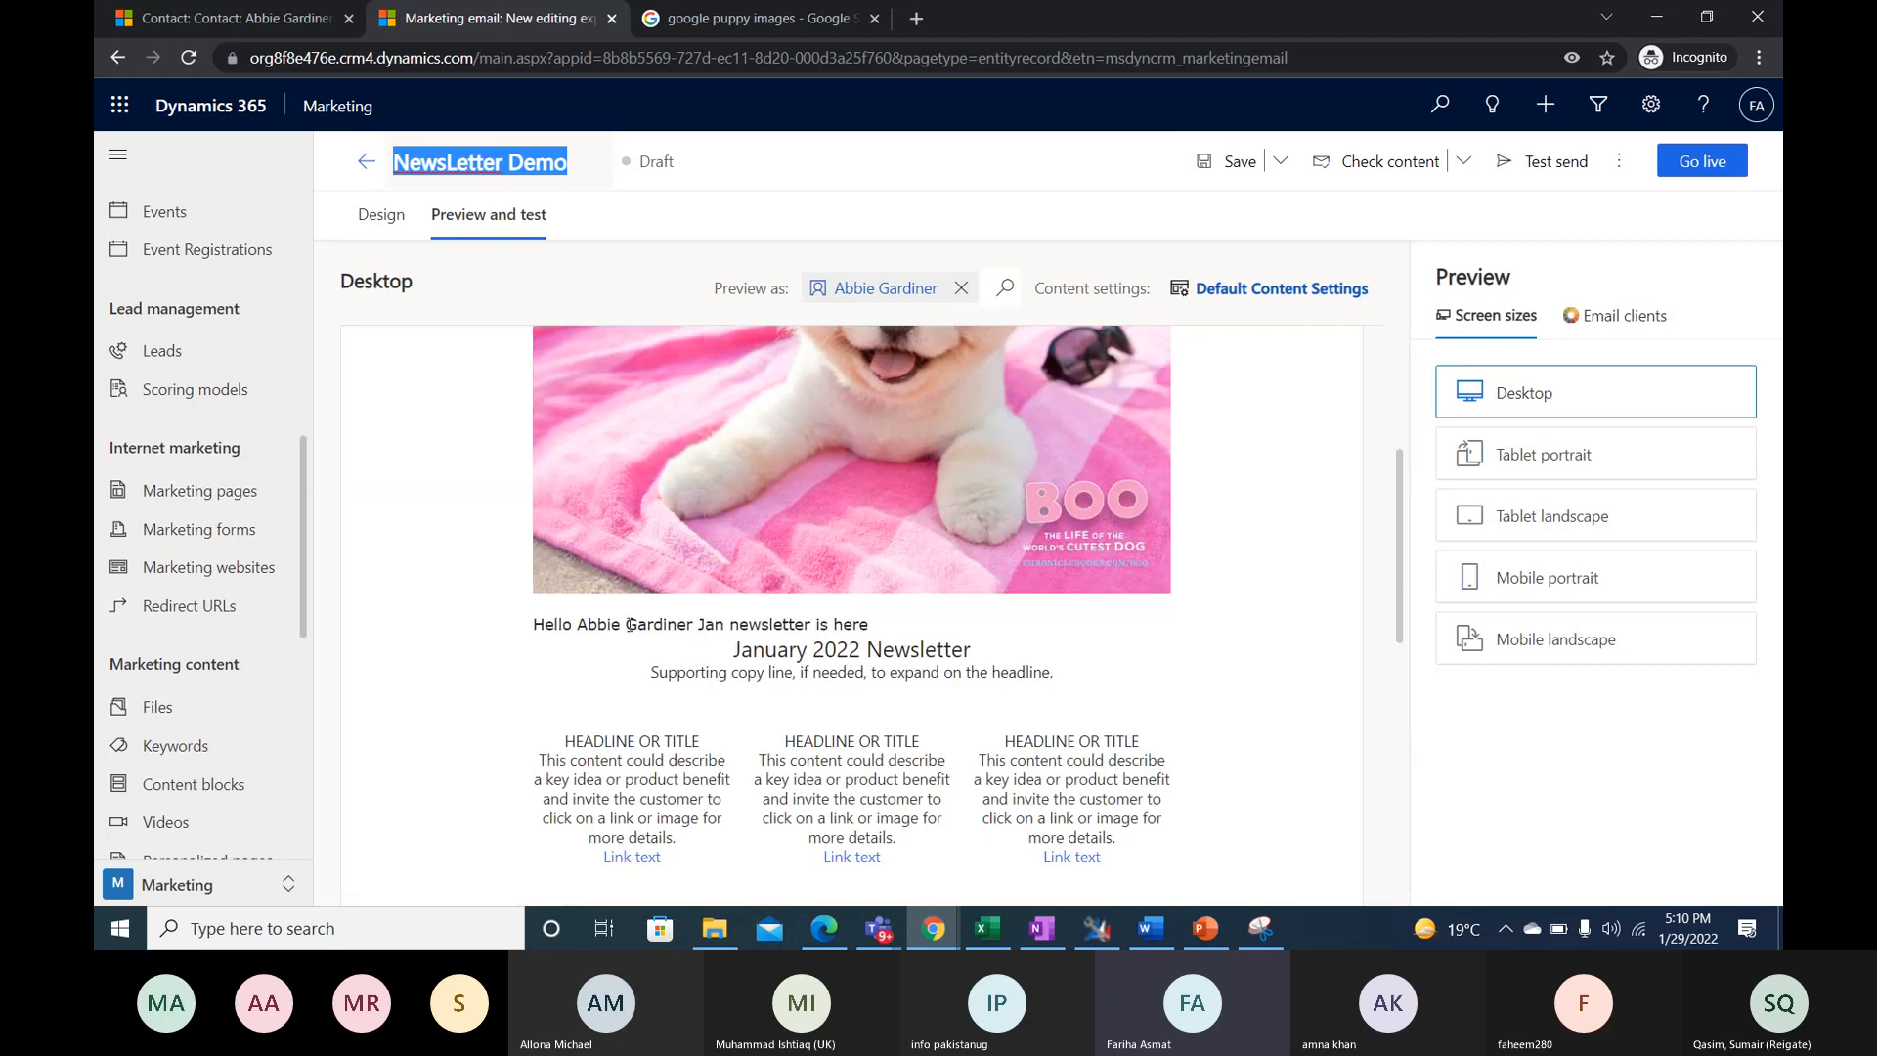
left_click_drag(587, 624, 697, 630)
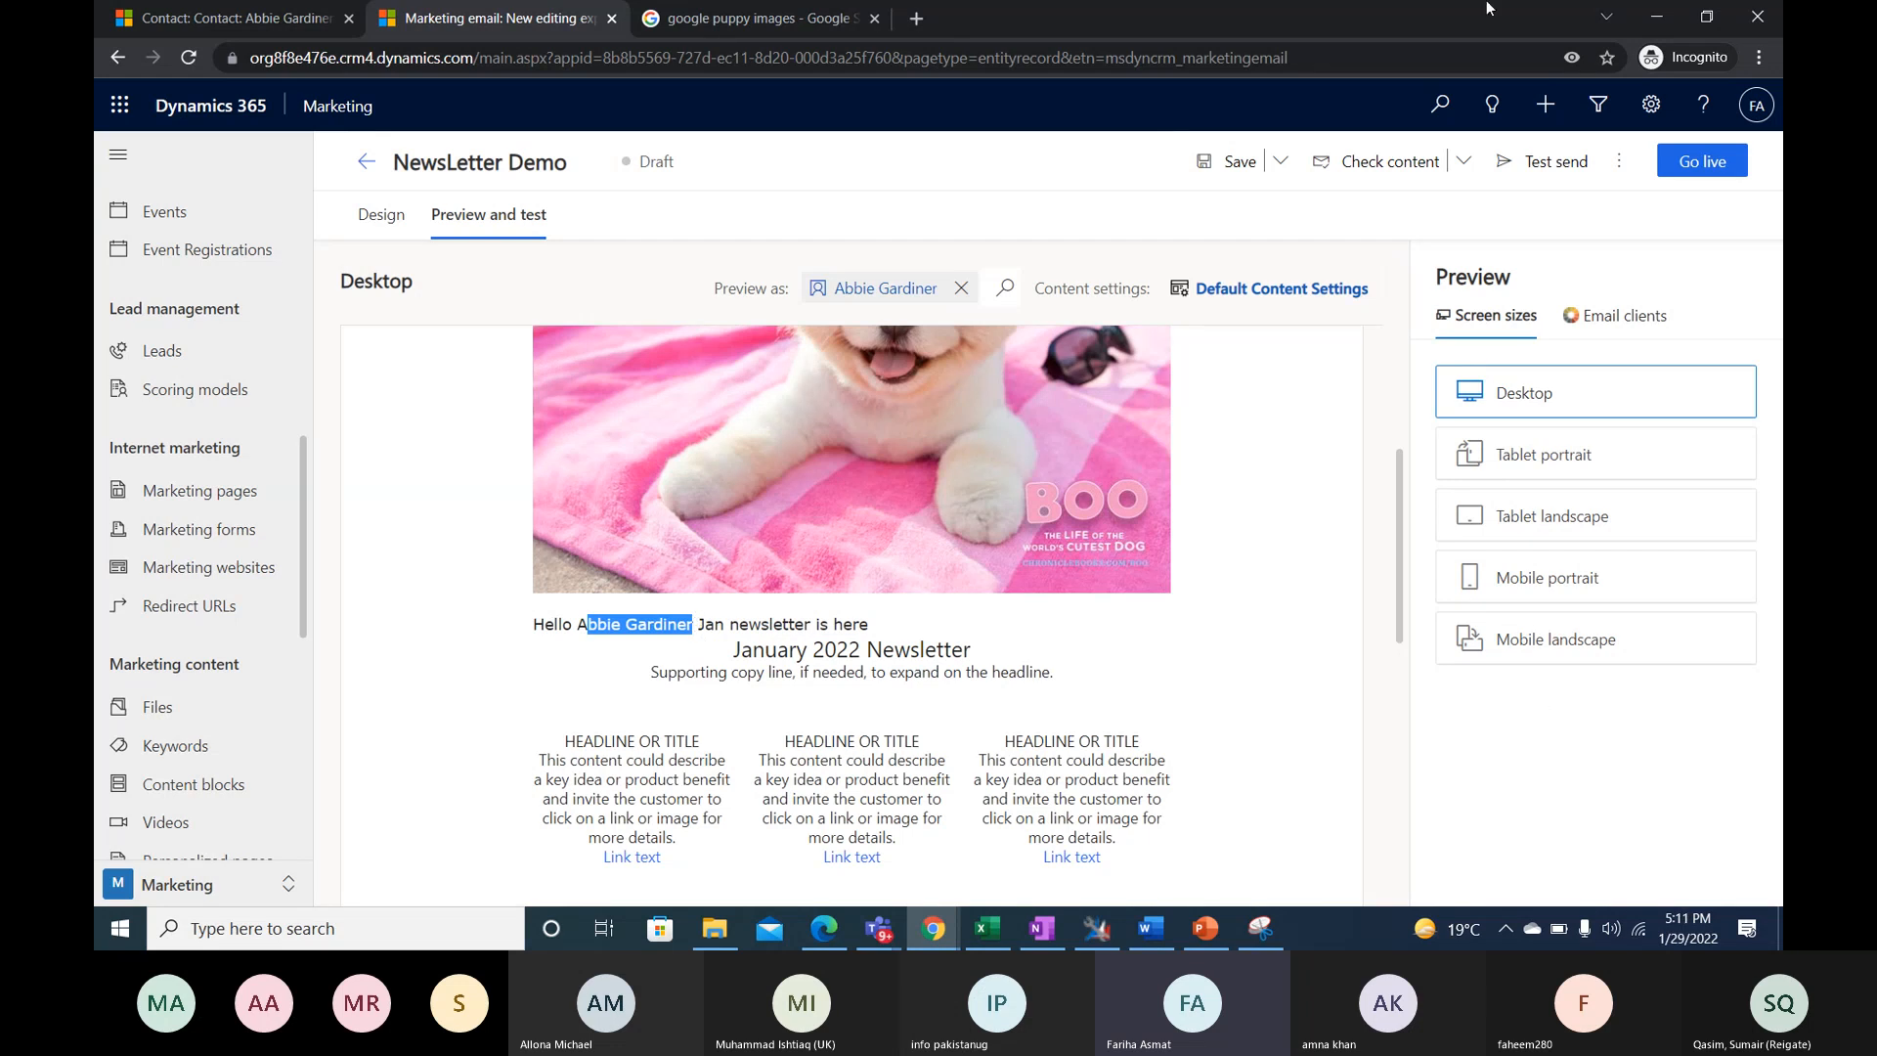
- Examine the newsletter's header, banner, greeting and content columns in the Desktop preview
left_click(879, 929)
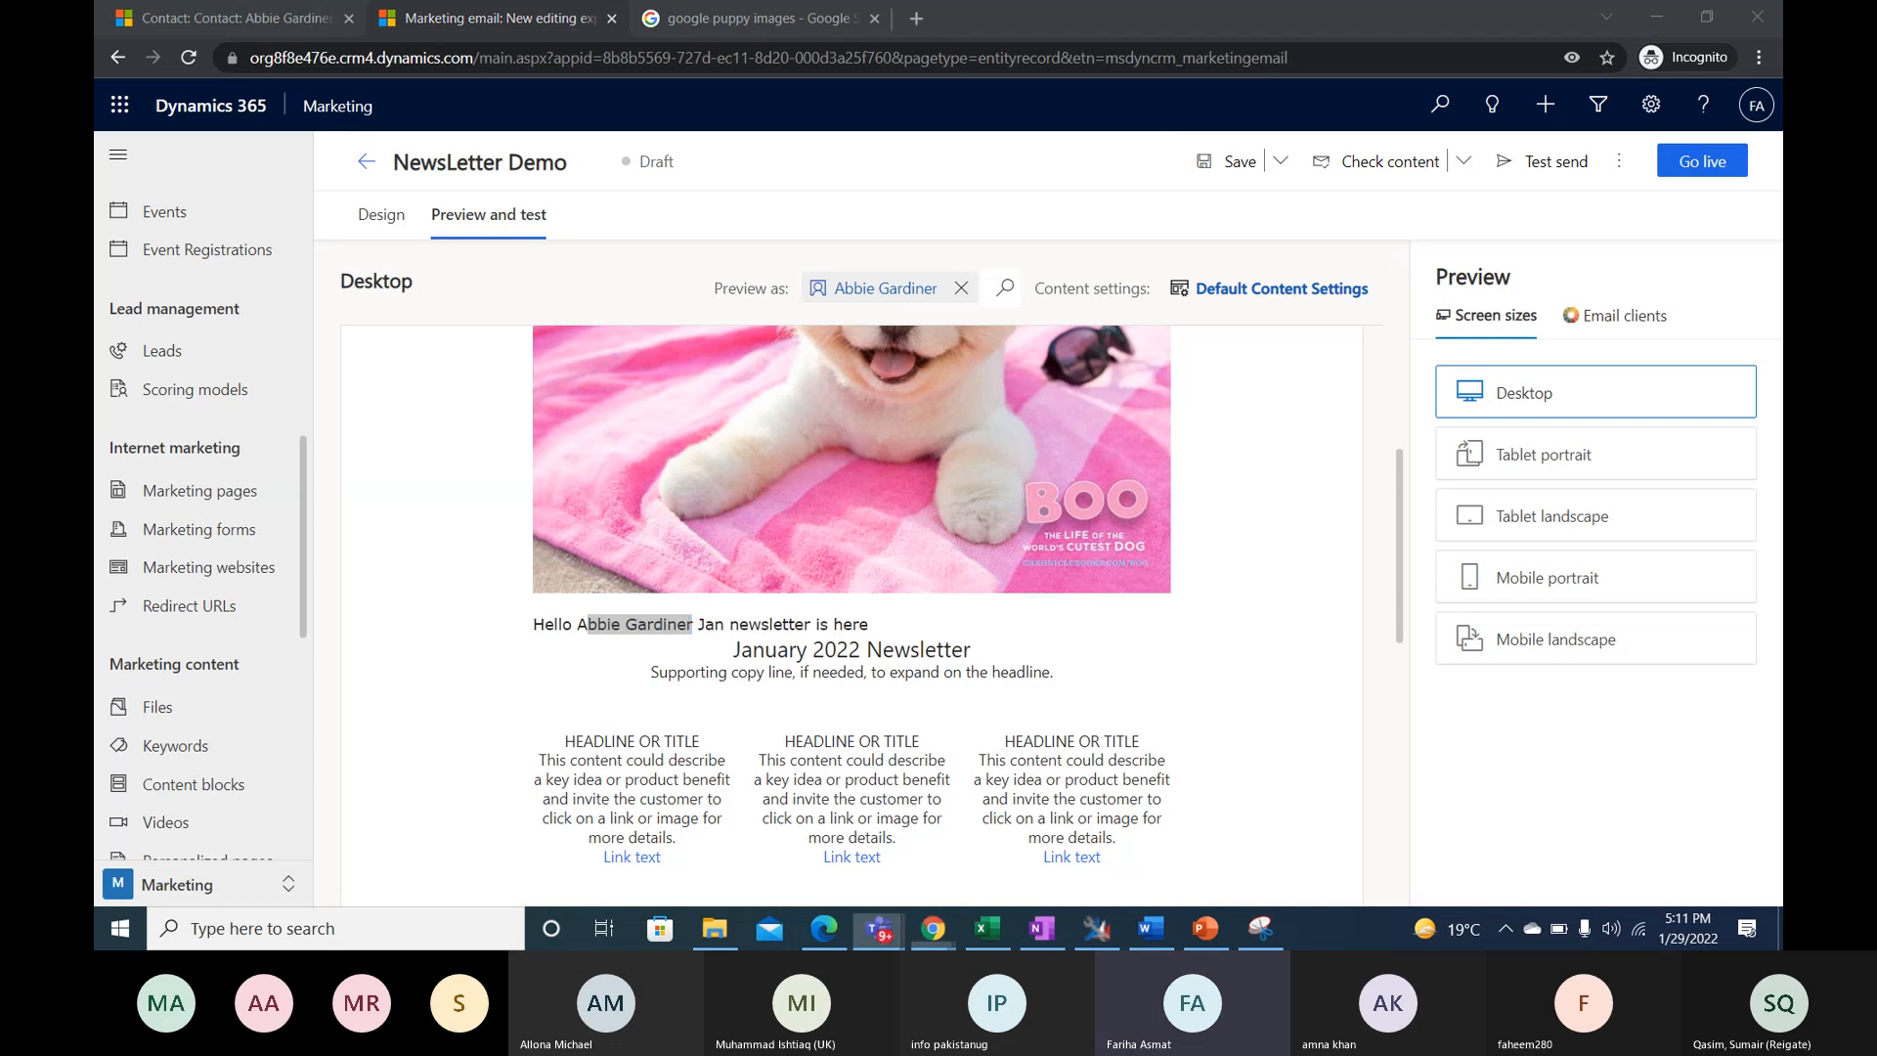
scroll(1355, 554, "up", 3)
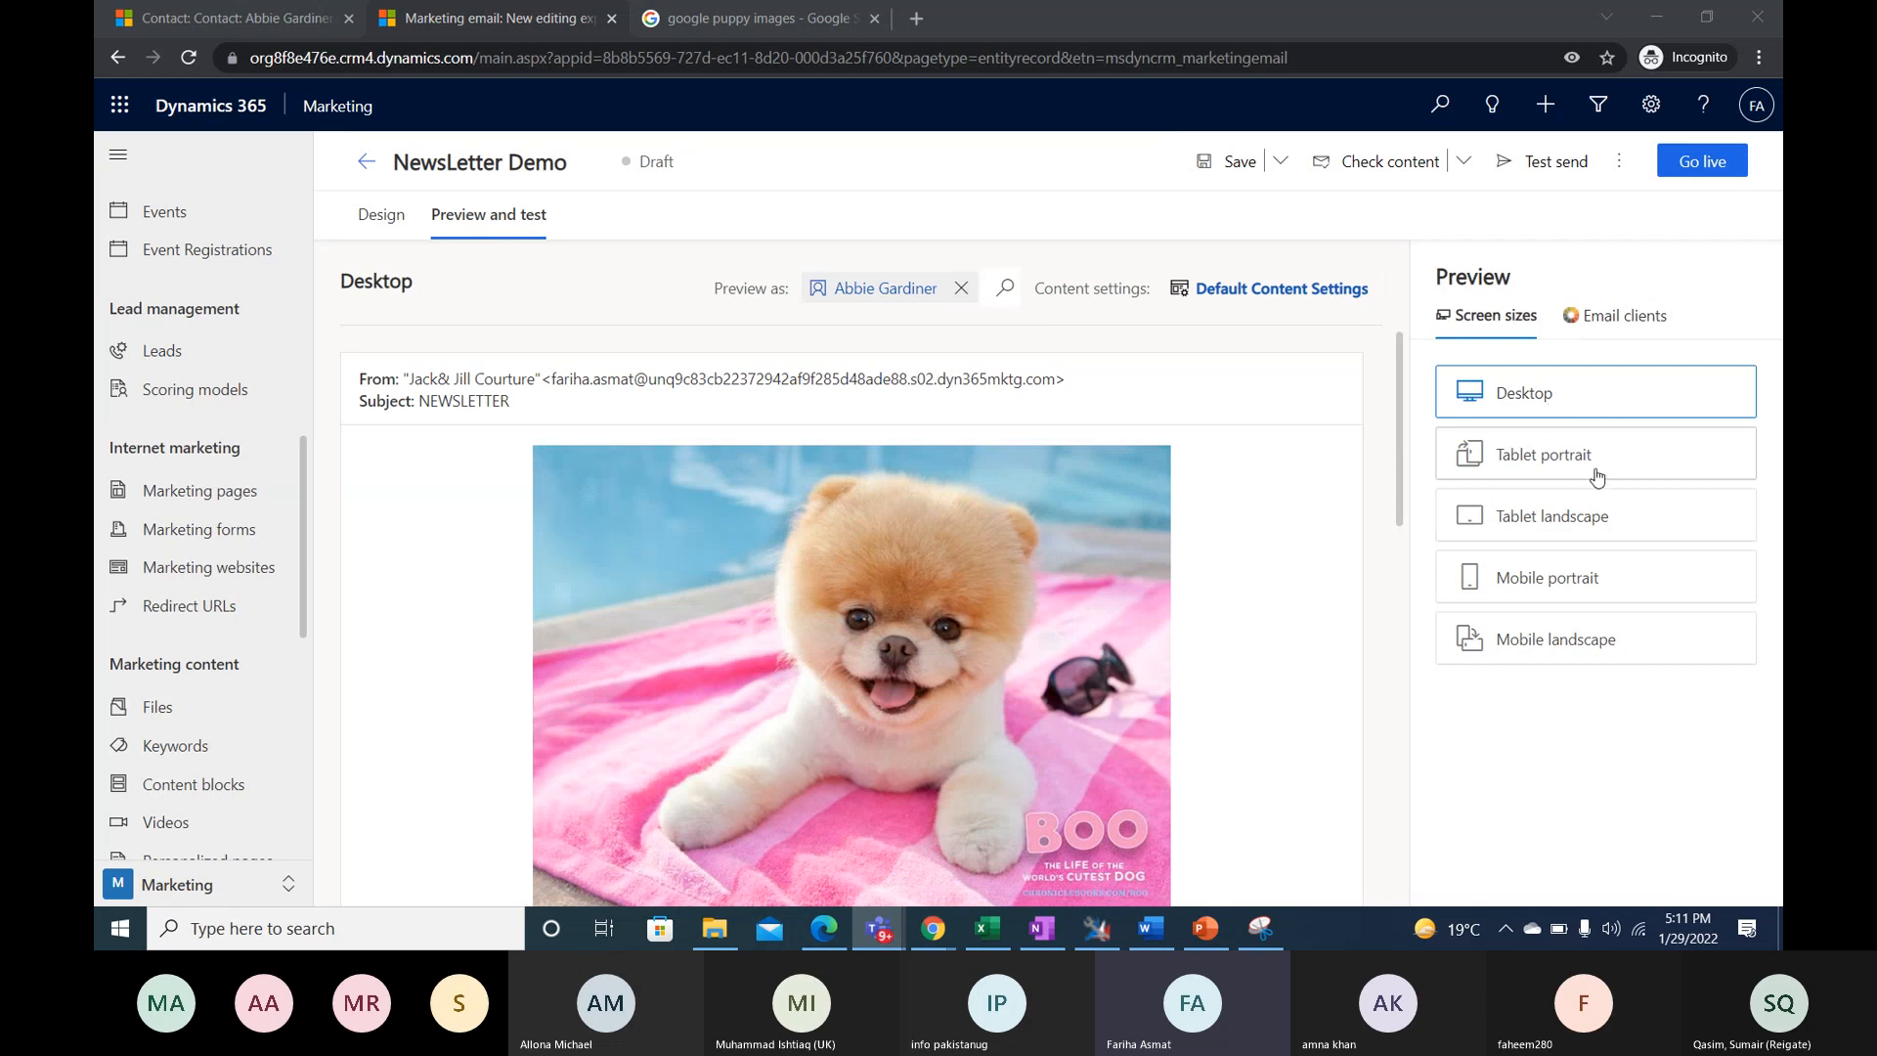
scroll(1012, 390, "down", 5)
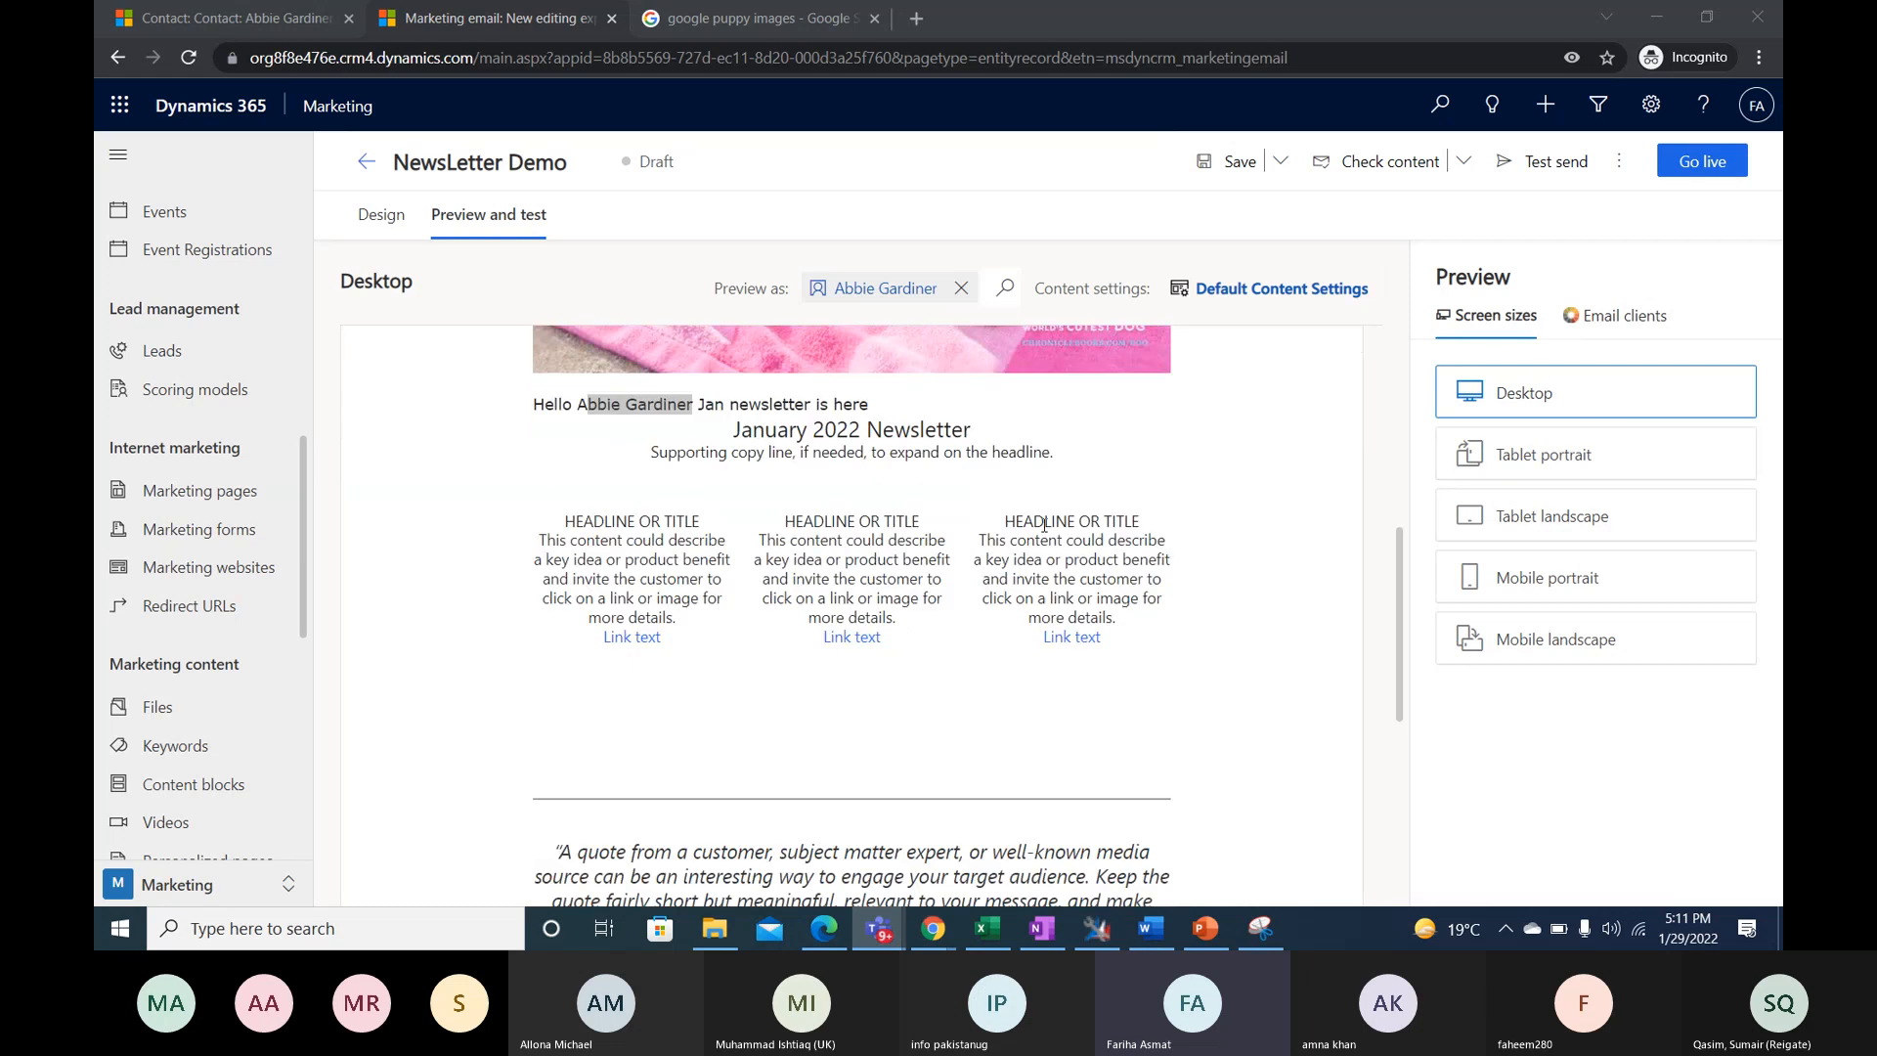
left_click(1499, 413)
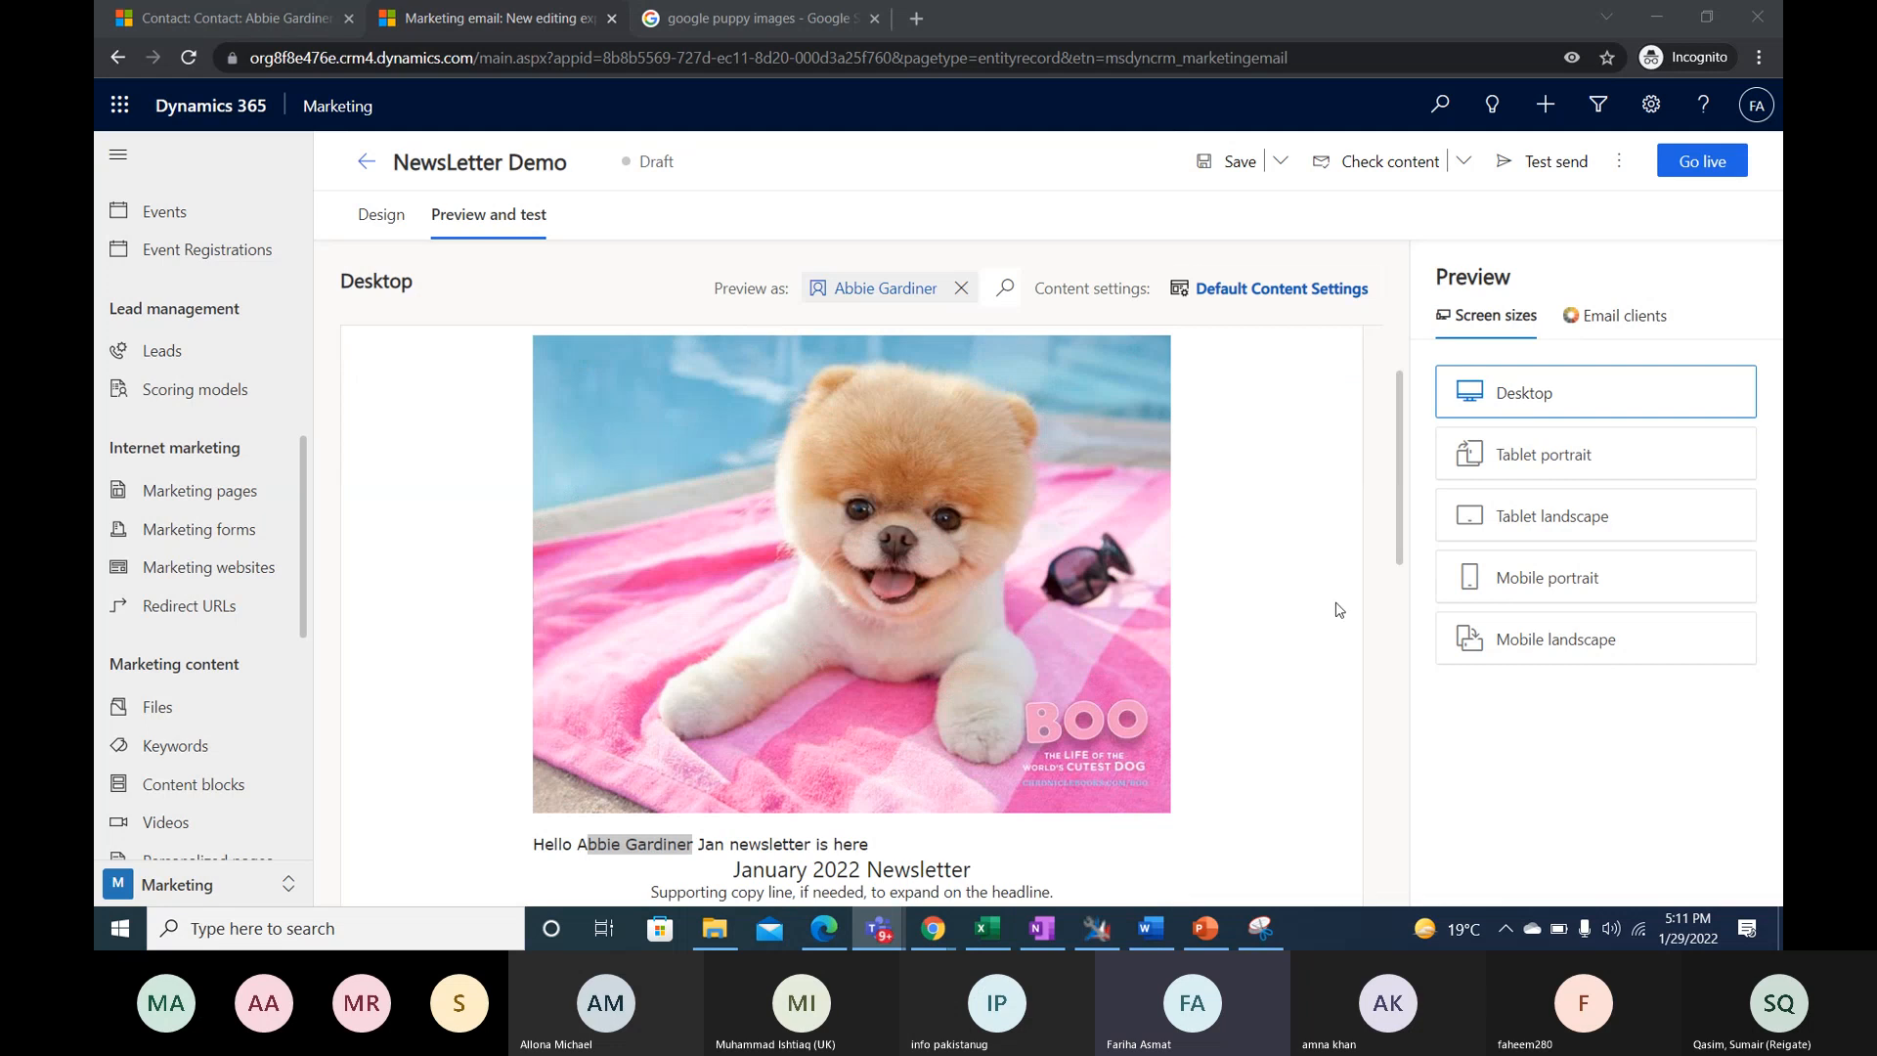
- Preview the newsletter in the tablet portrait, tablet landscape, mobile portrait and mobile landscape screen sizes
left_click(1527, 475)
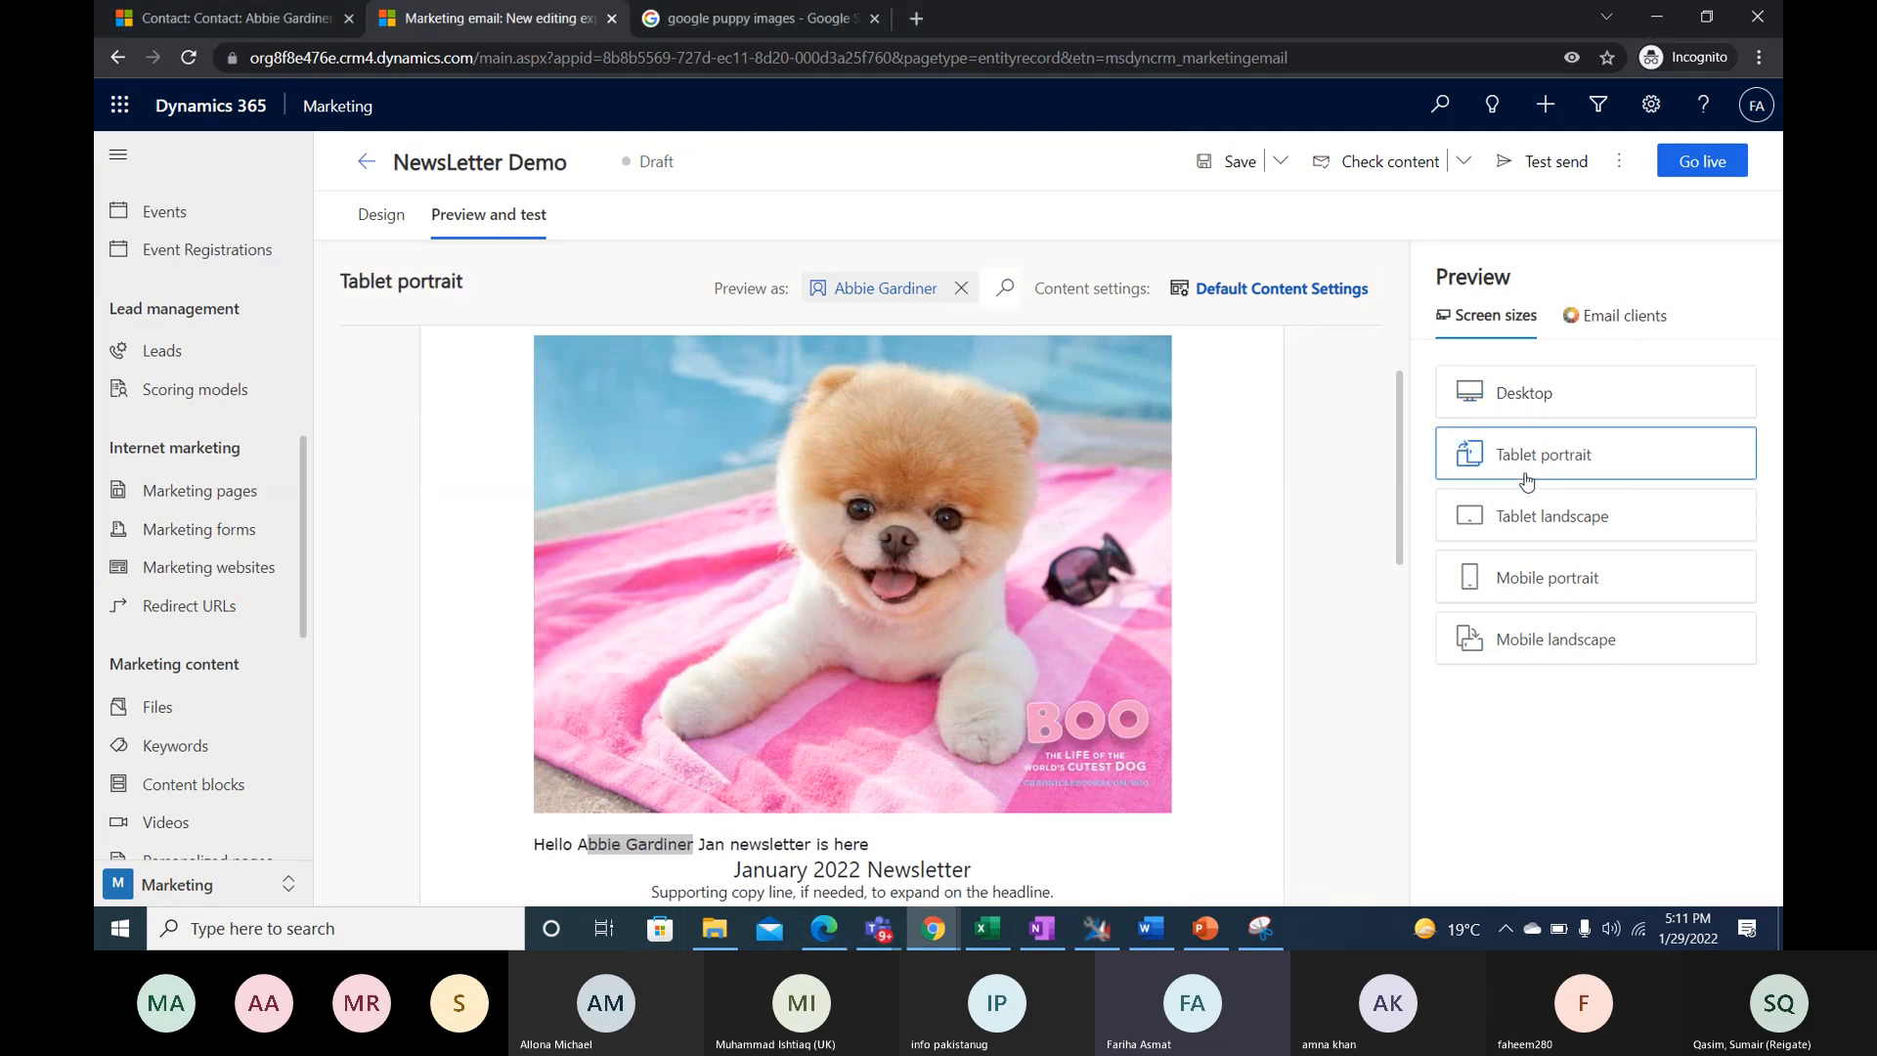
scroll(886, 611, "up", 1)
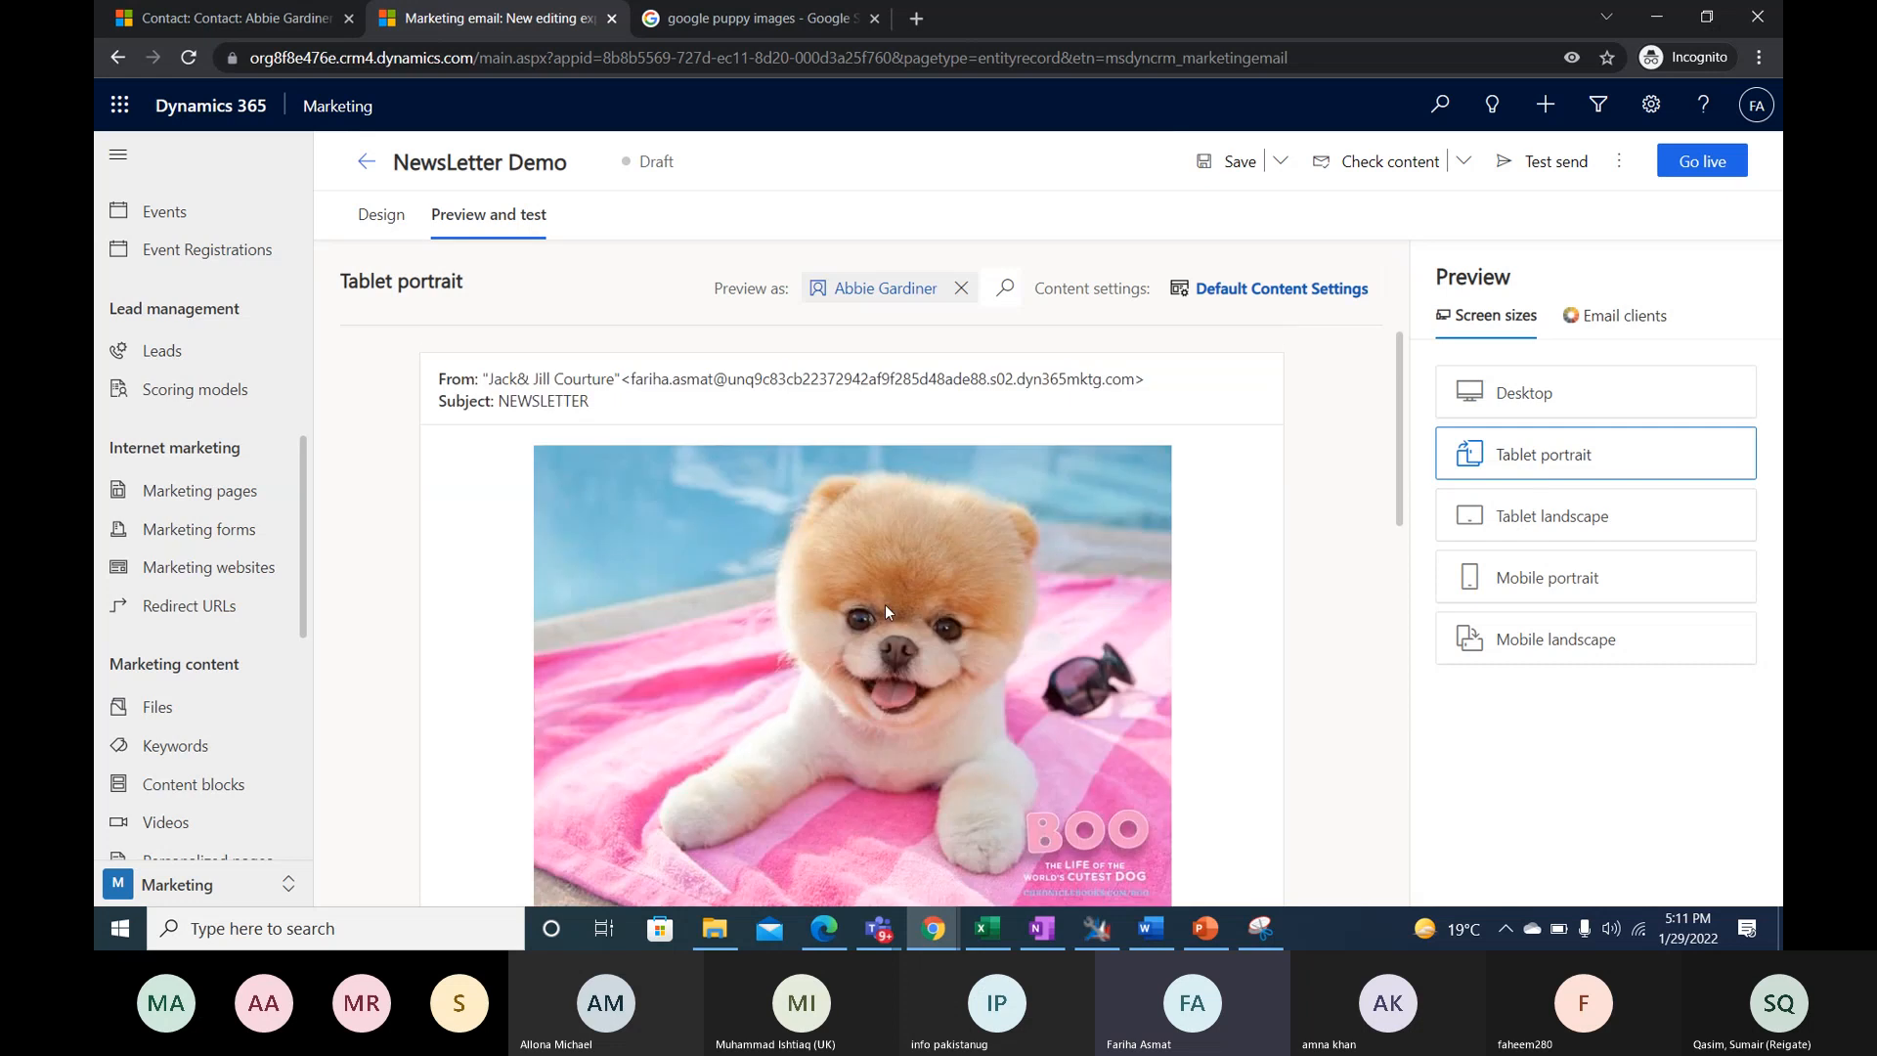
left_click(1527, 518)
scroll(1209, 544, "down", 3)
scroll(1208, 544, "up", 2)
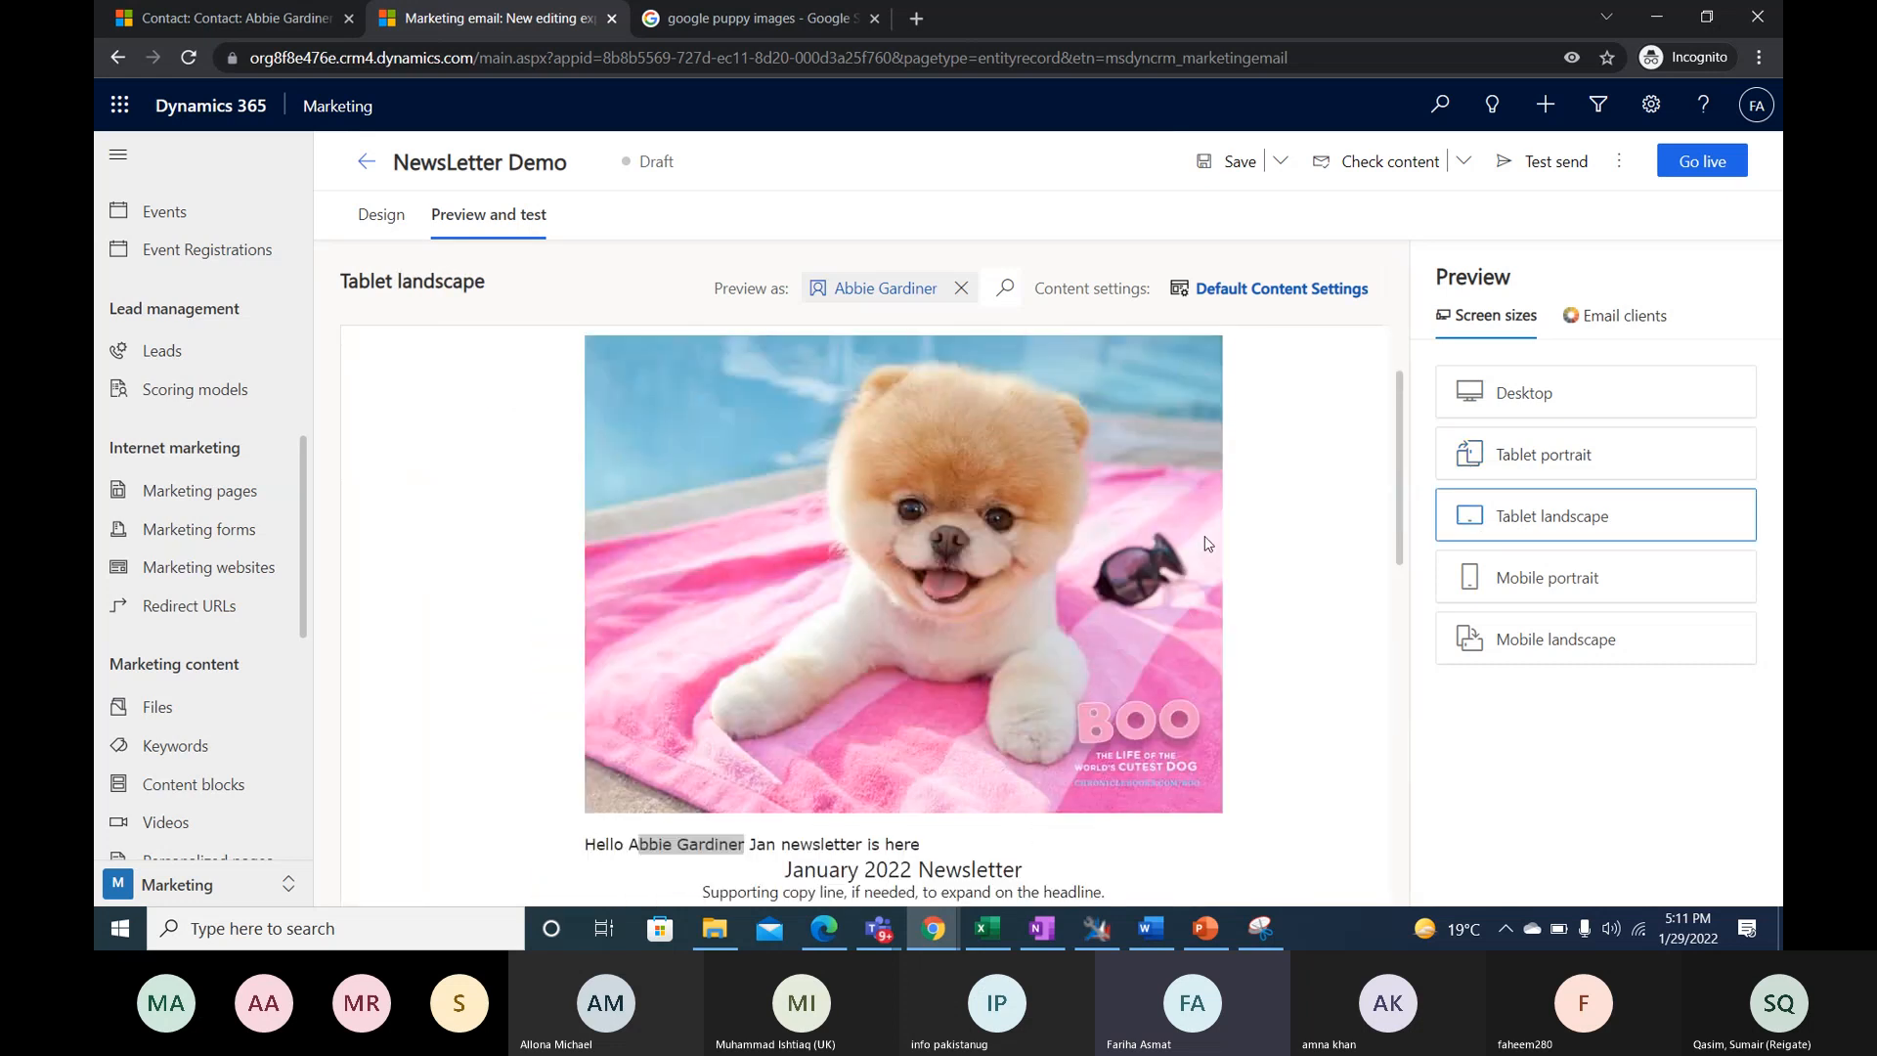
left_click(1540, 570)
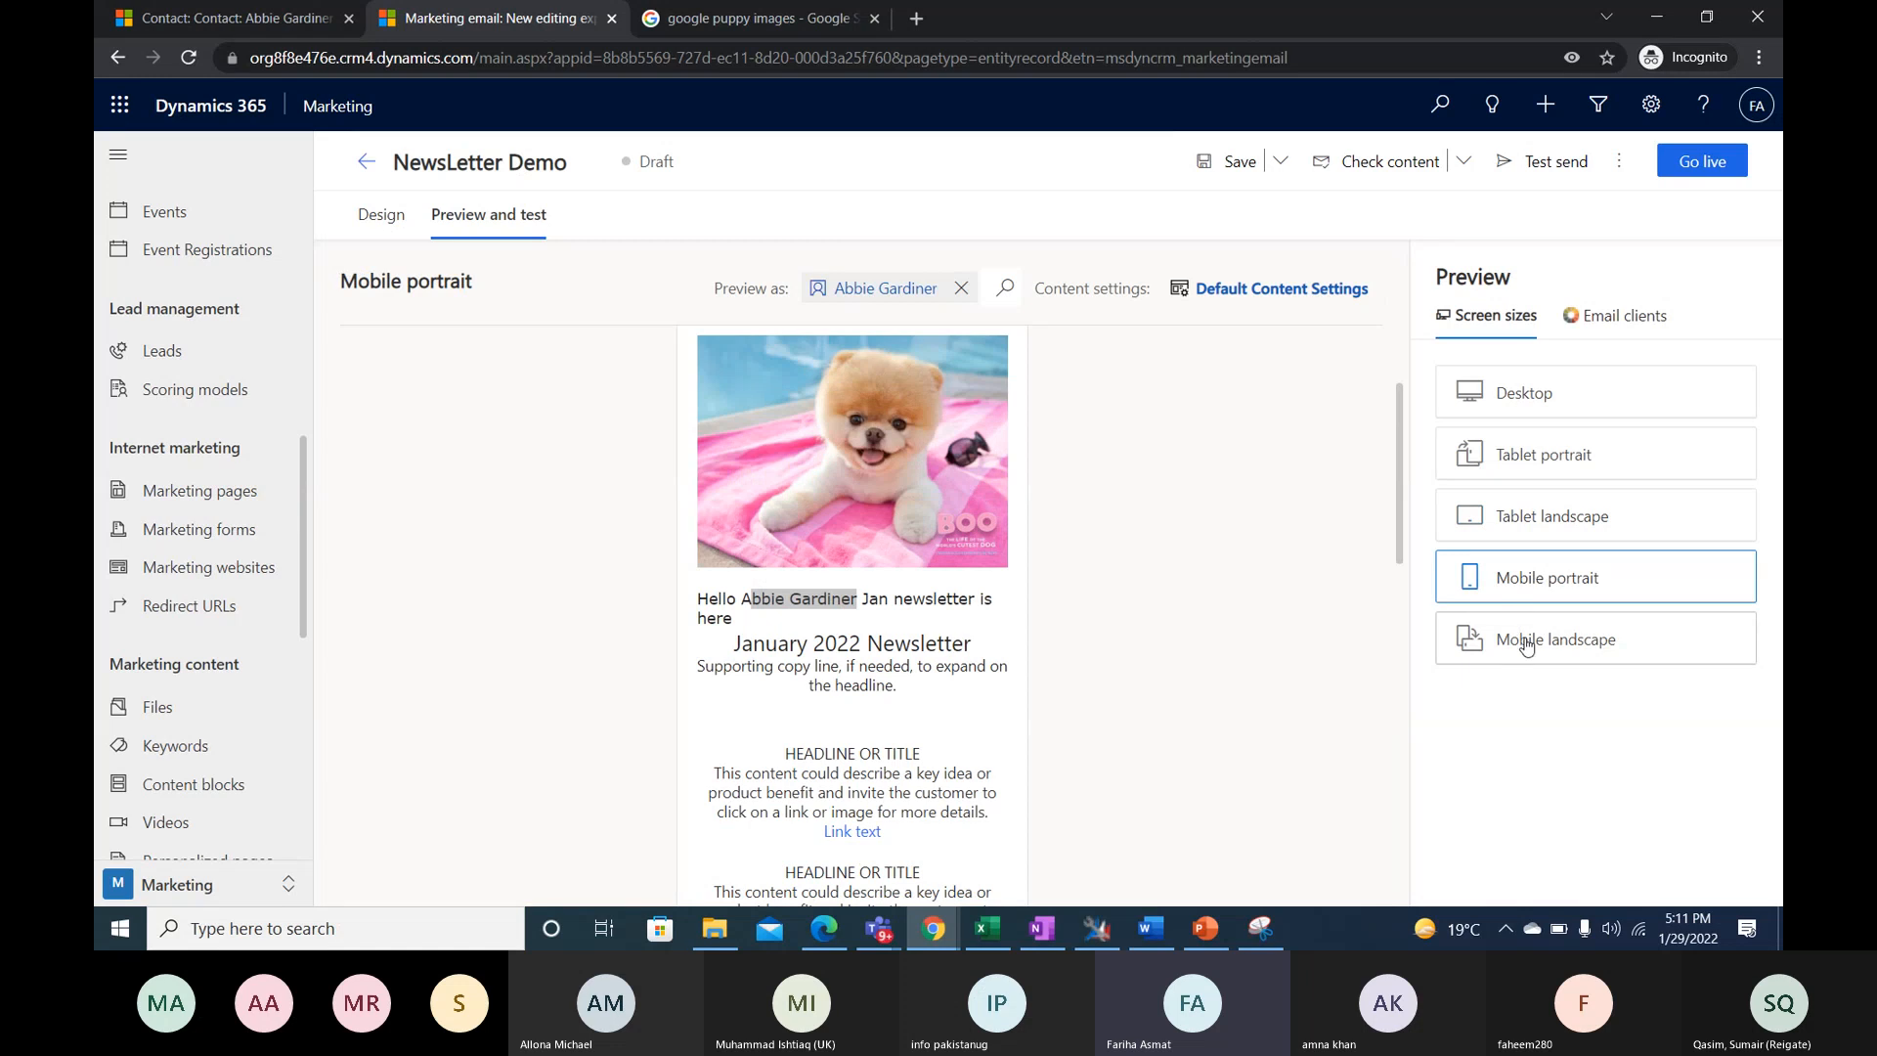
left_click(1527, 643)
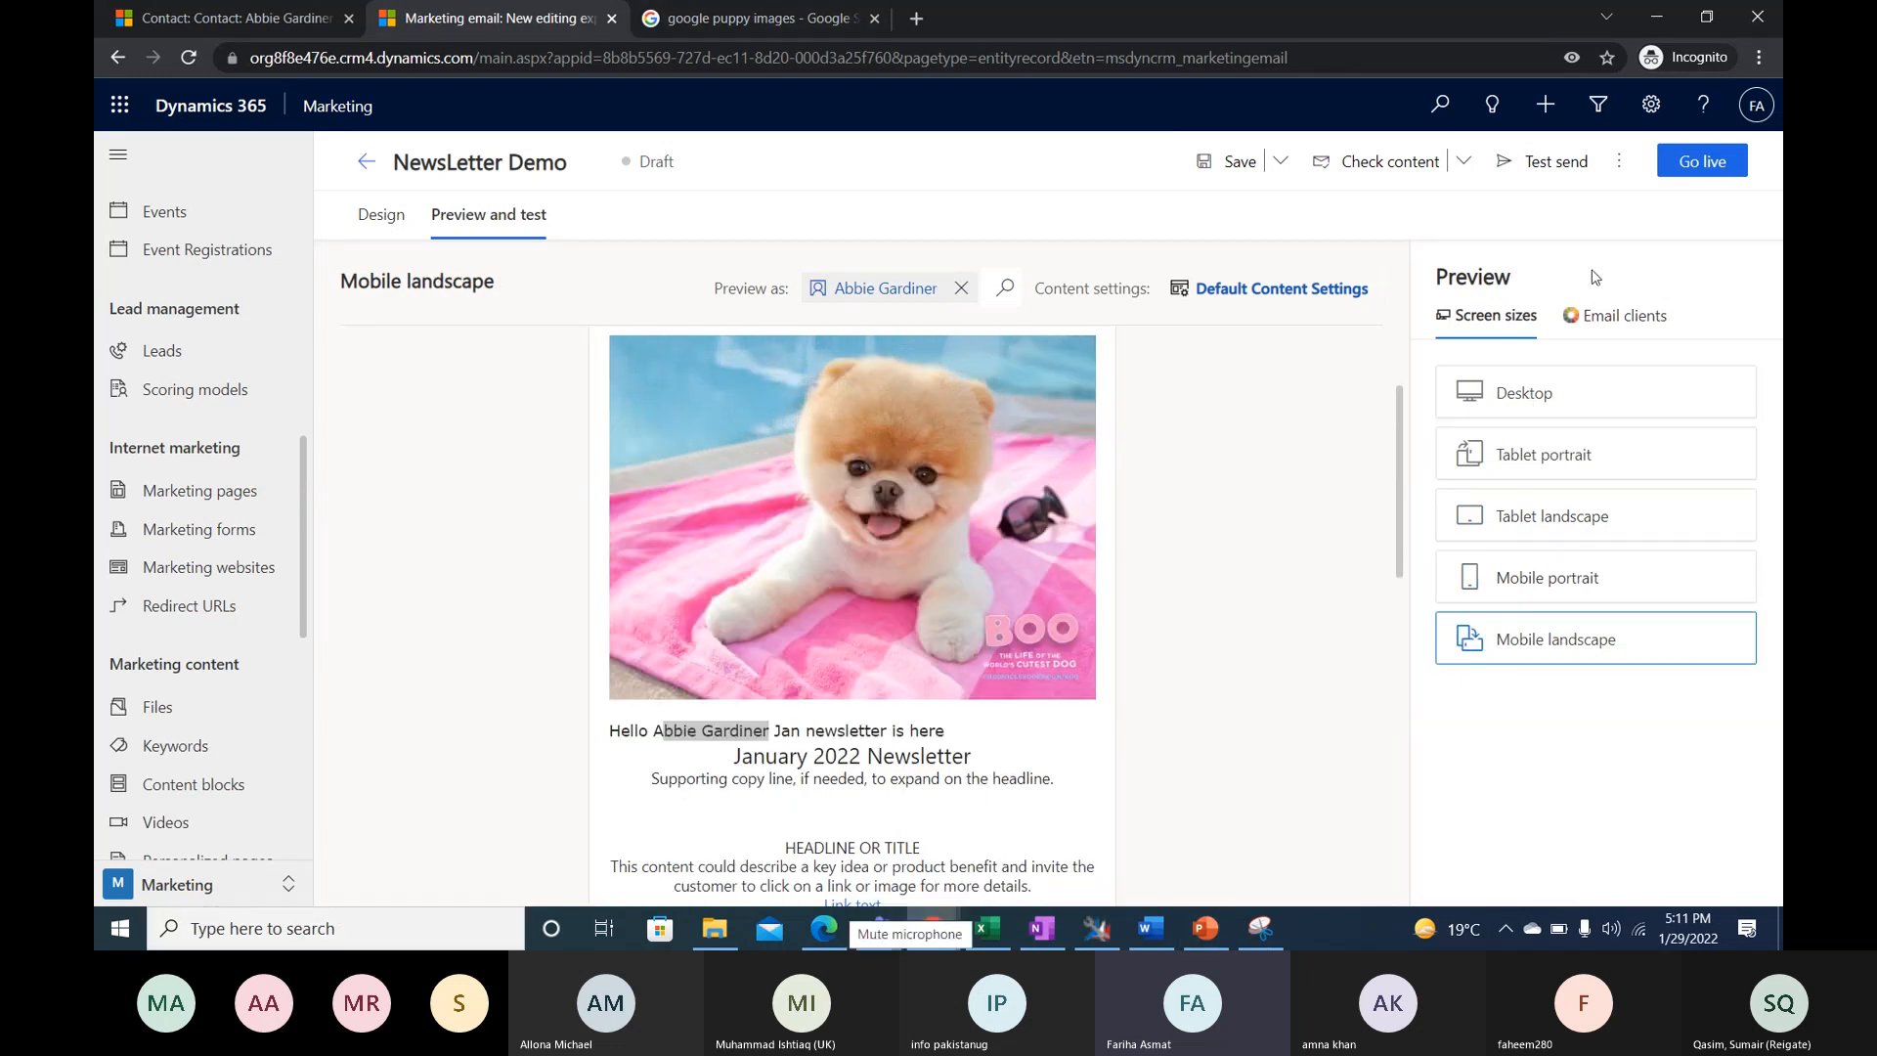
- Generate an email client preview of the newsletter for Gmail in Chrome, agreeing to consume one Litmus credit
left_click(1628, 323)
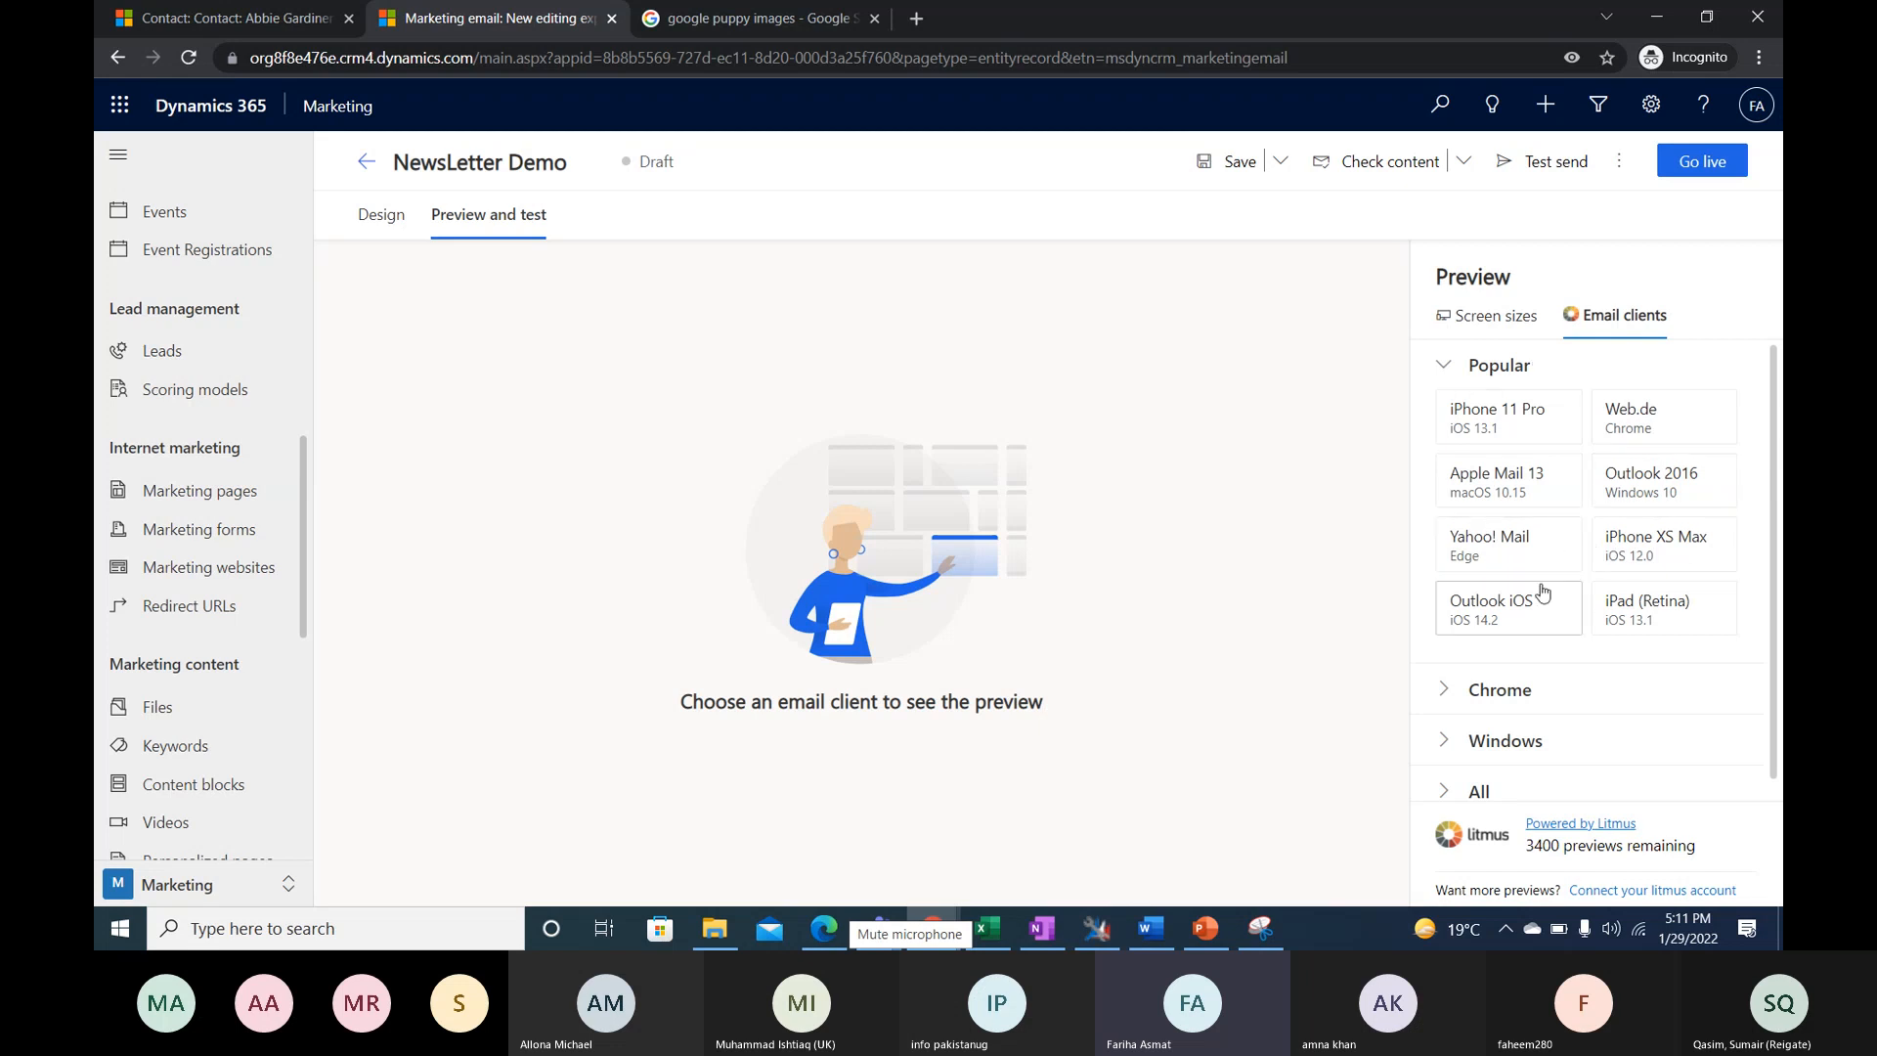
left_click(1446, 692)
scroll(1513, 686, "down", 2)
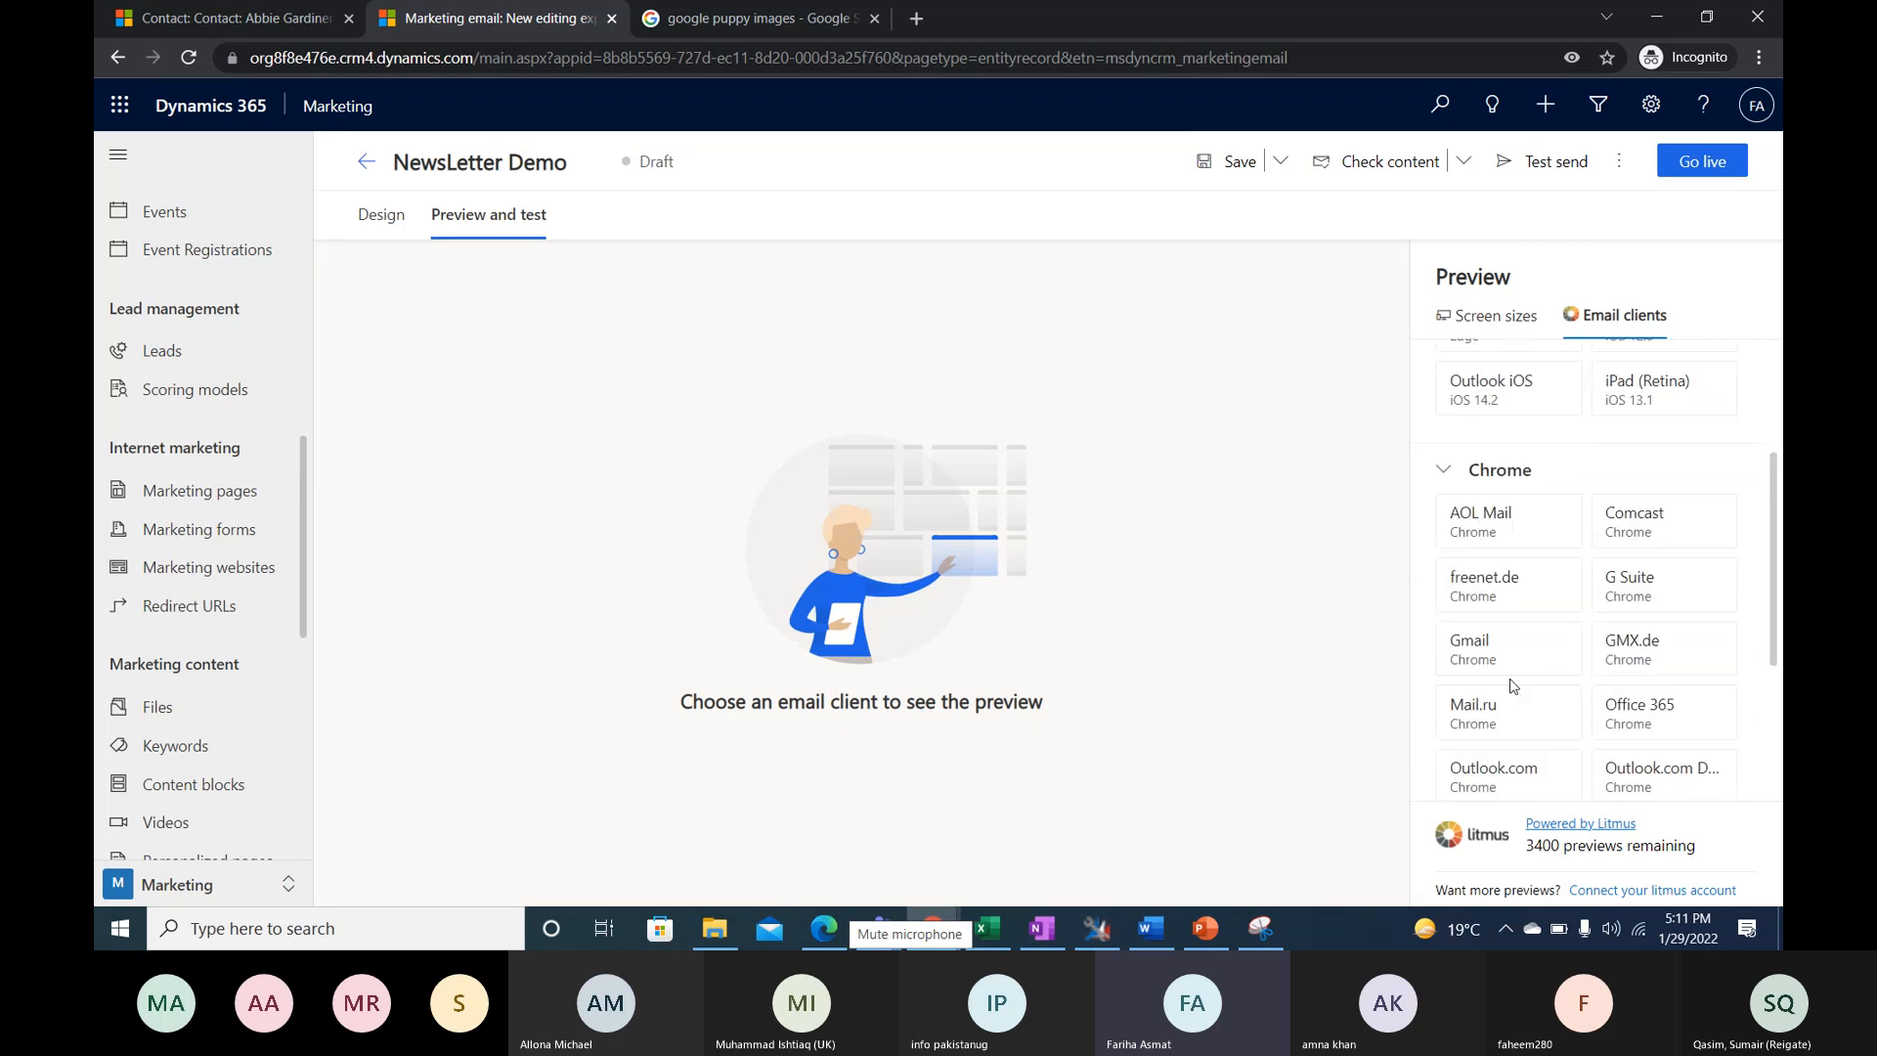
scroll(1517, 684, "up", 2)
scroll(1476, 713, "down", 5)
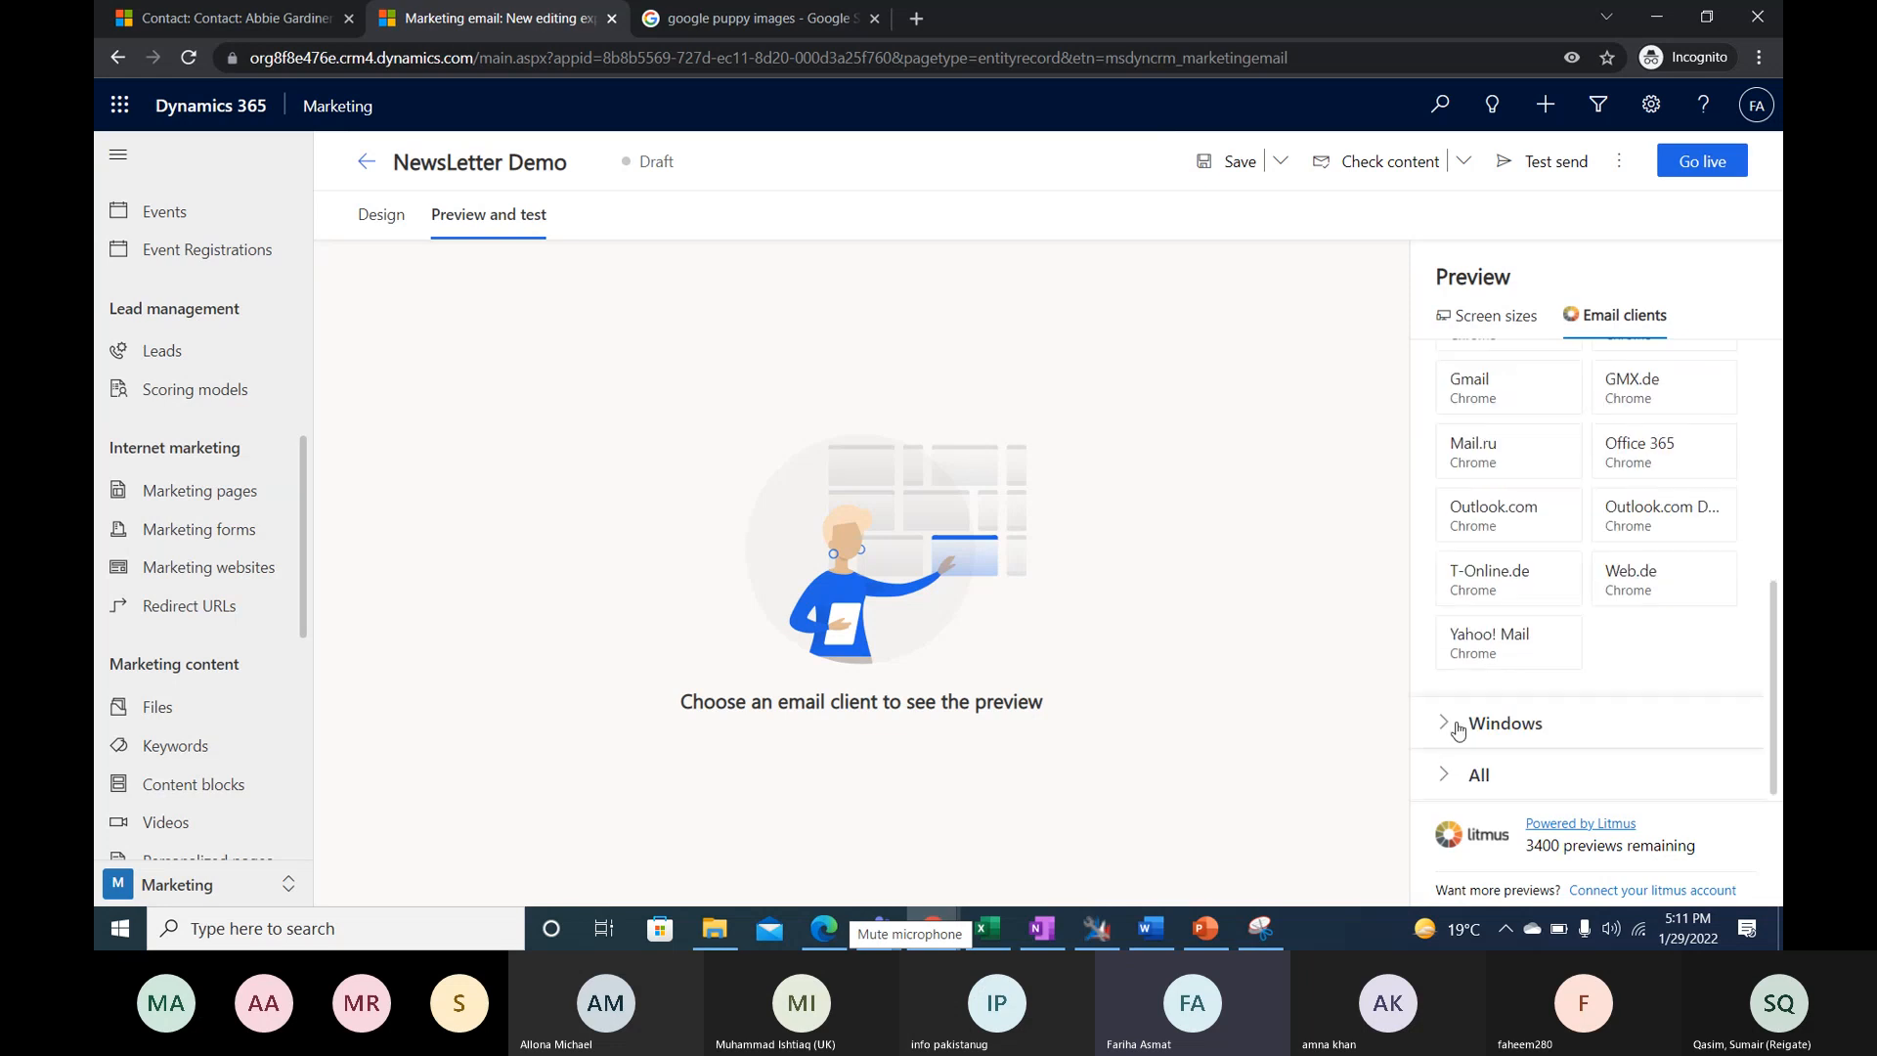
scroll(1486, 596, "up", 1)
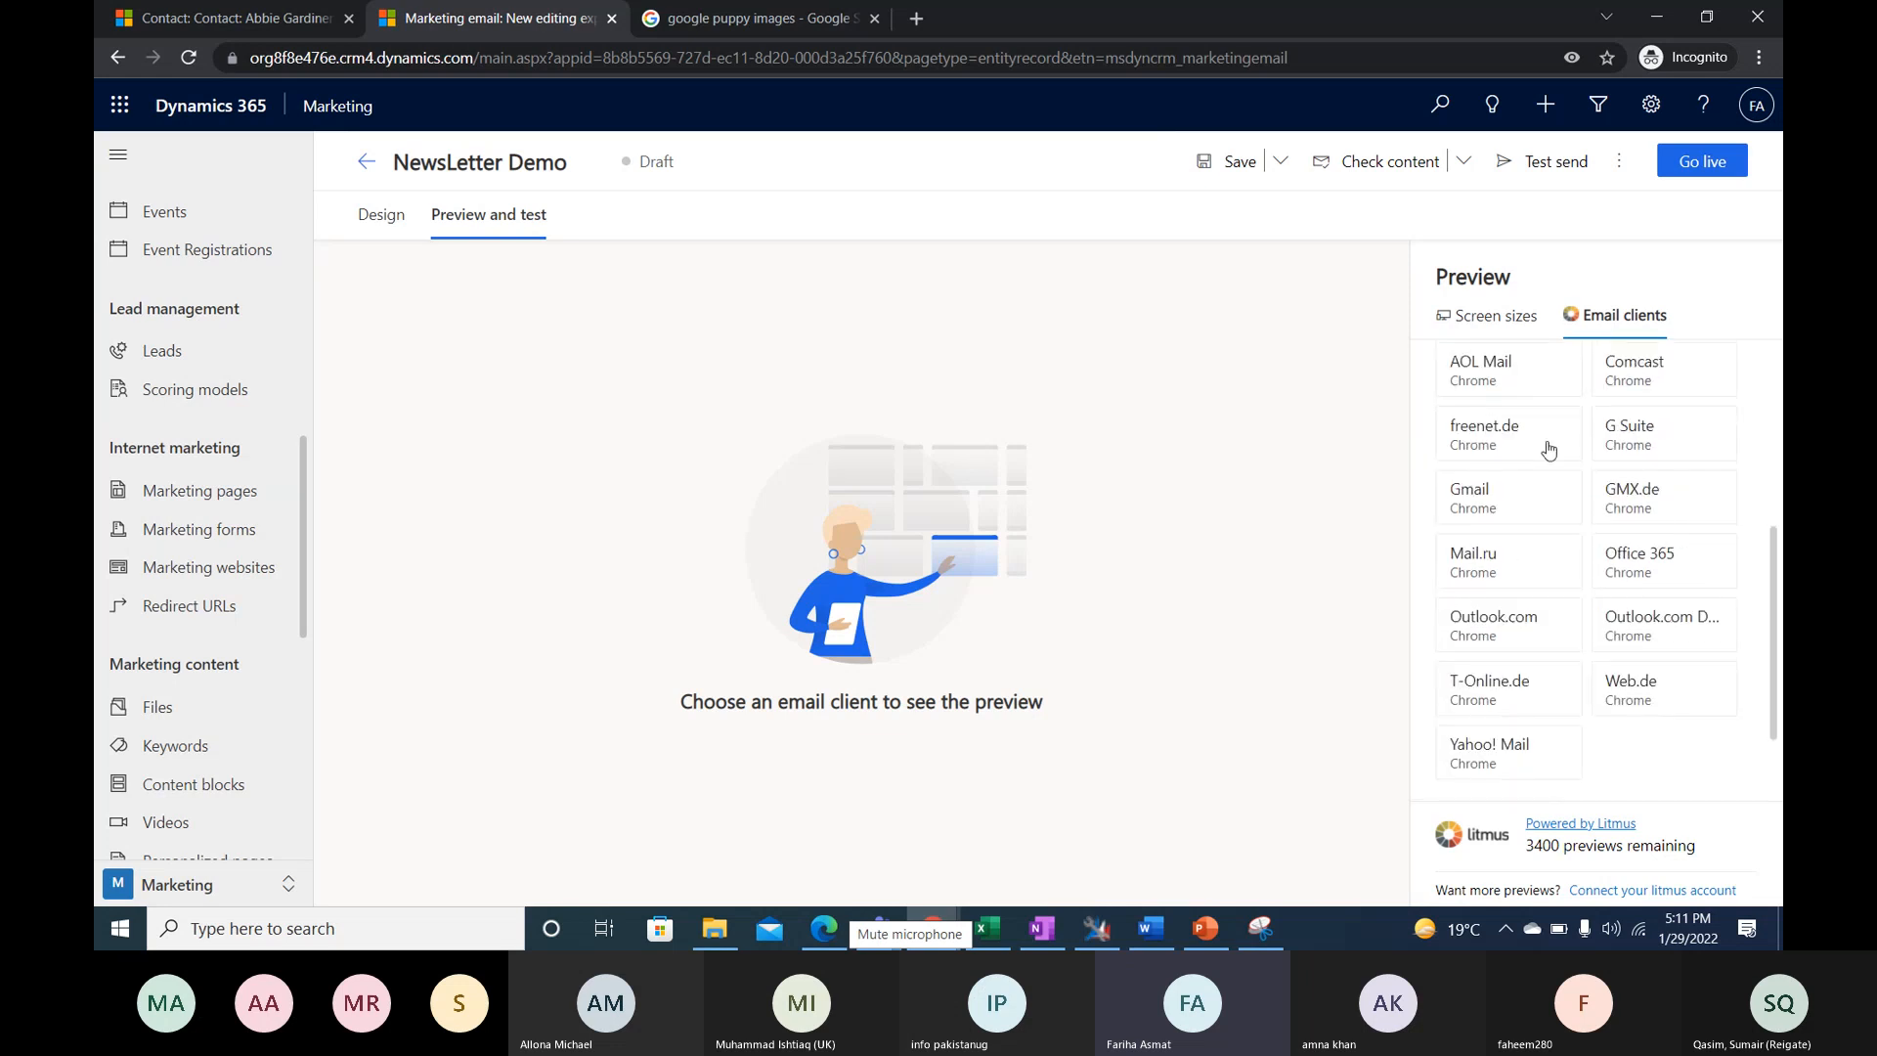
left_click(1514, 504)
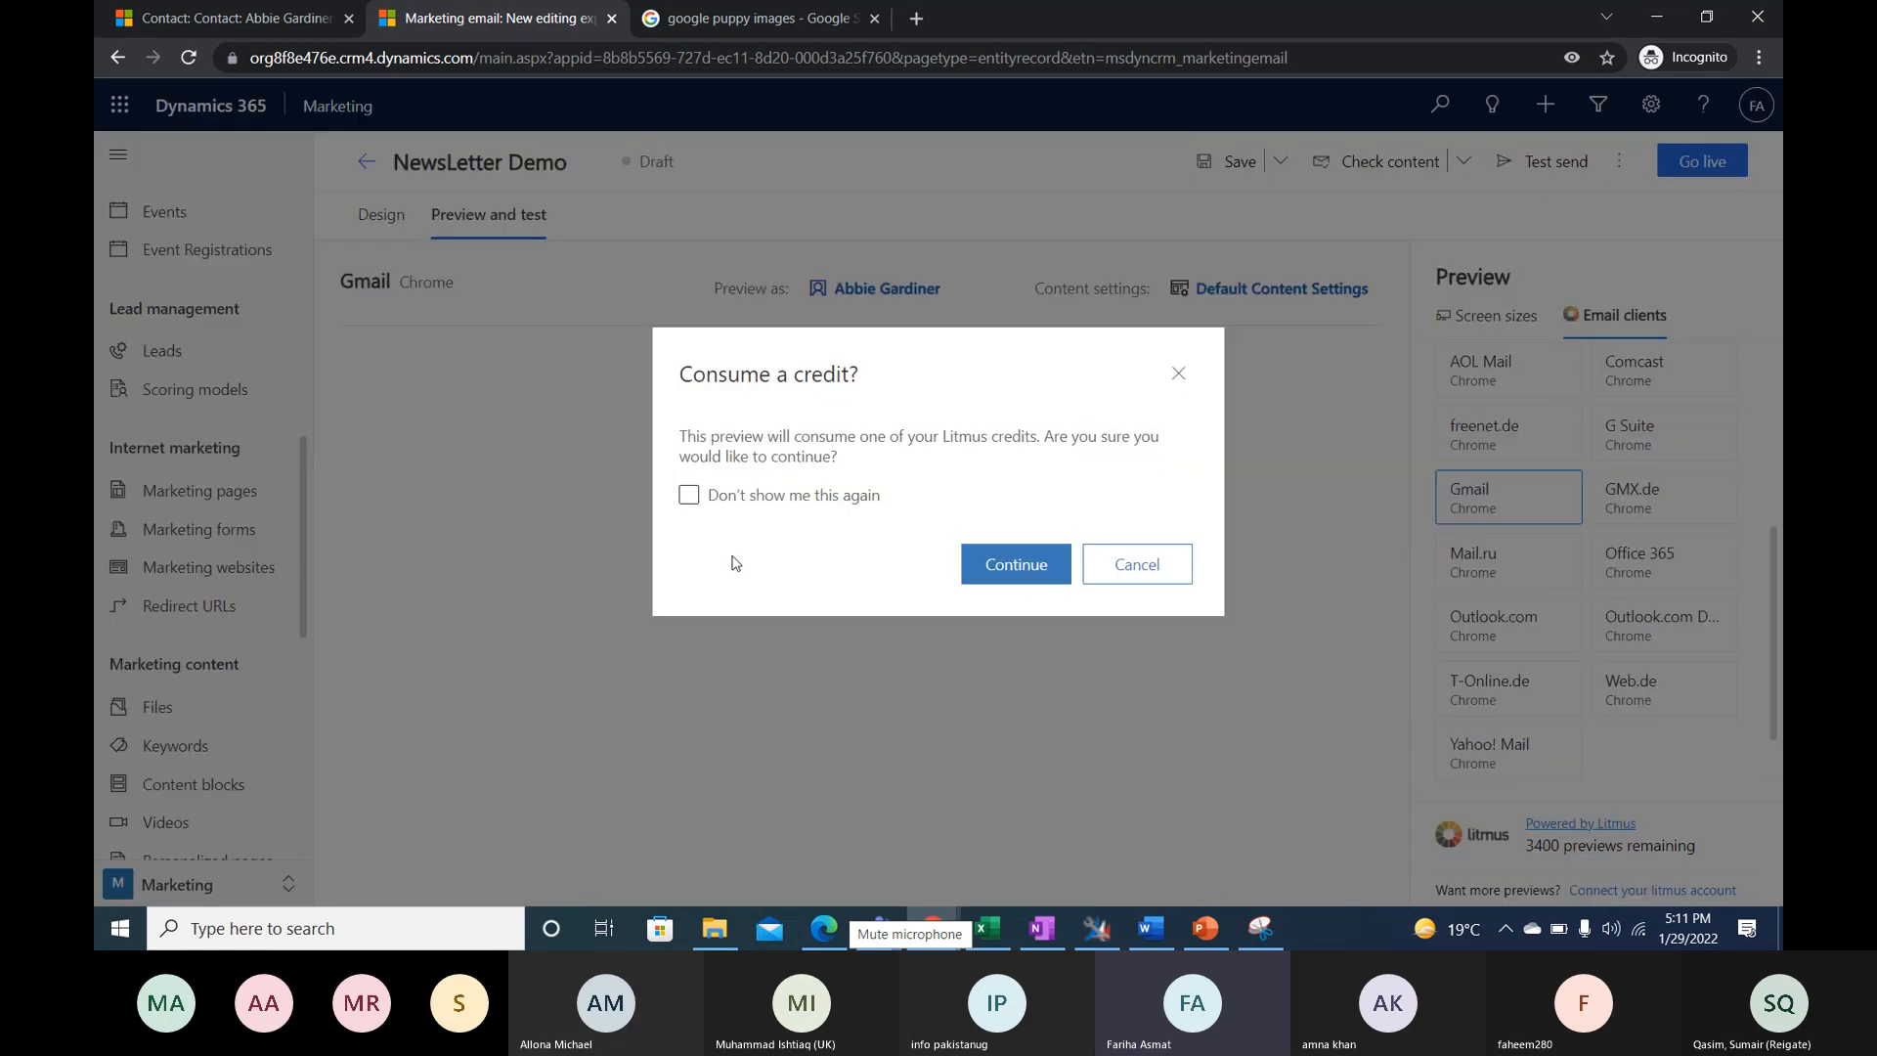
left_click(1031, 584)
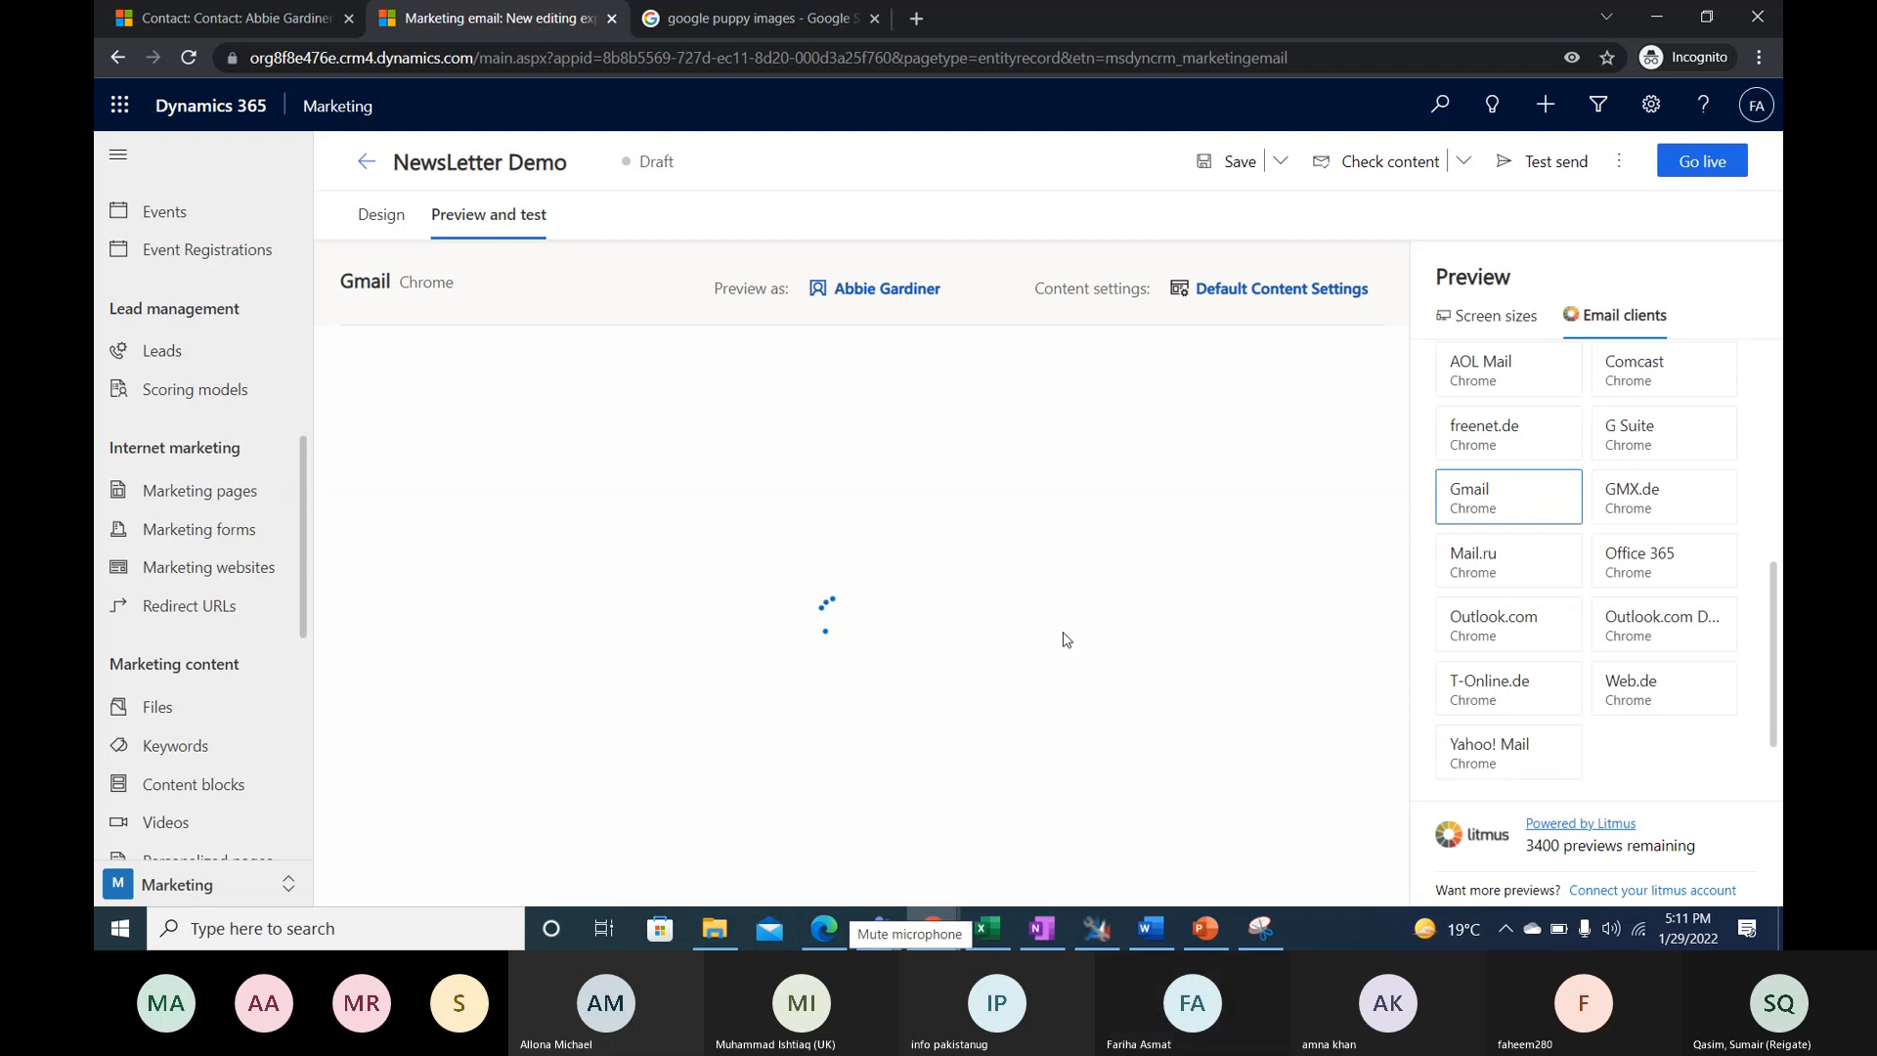
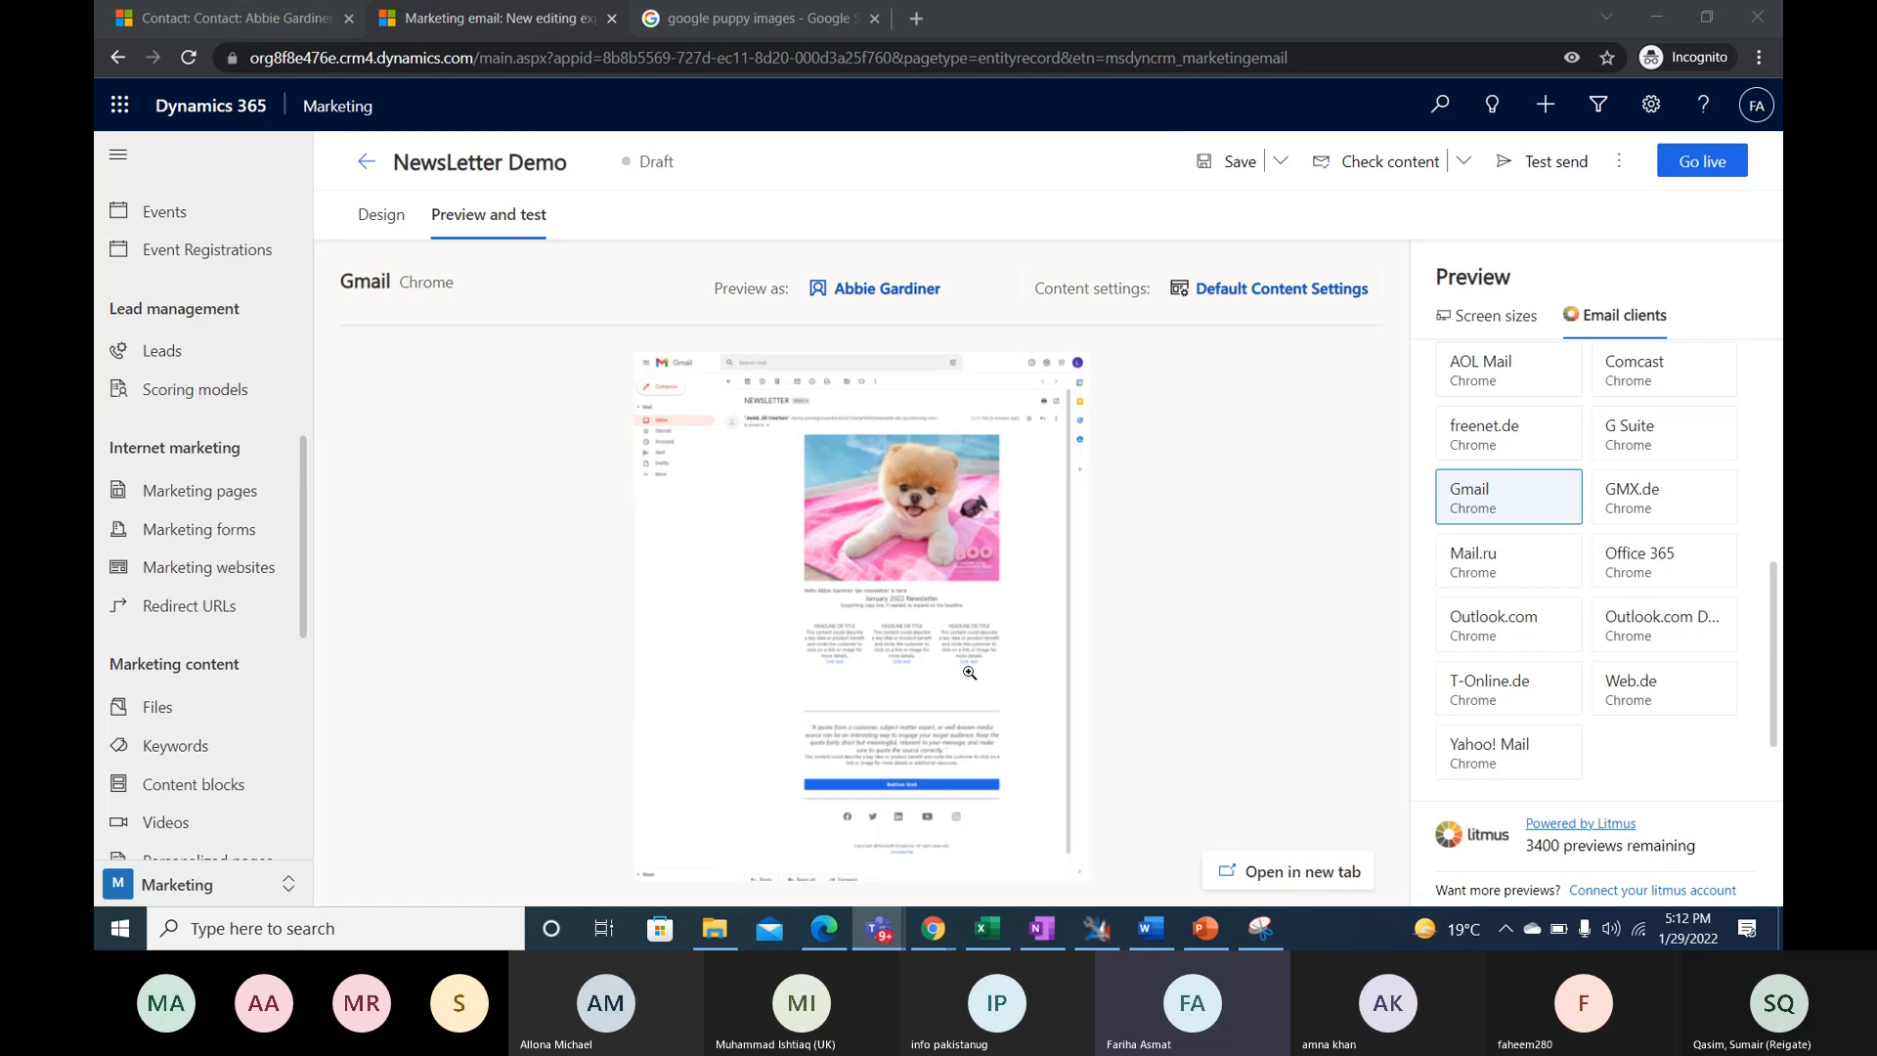
- Enlarge the Gmail in Chrome preview and examine the newsletter's banner, greeting and sender header
left_click(930, 619)
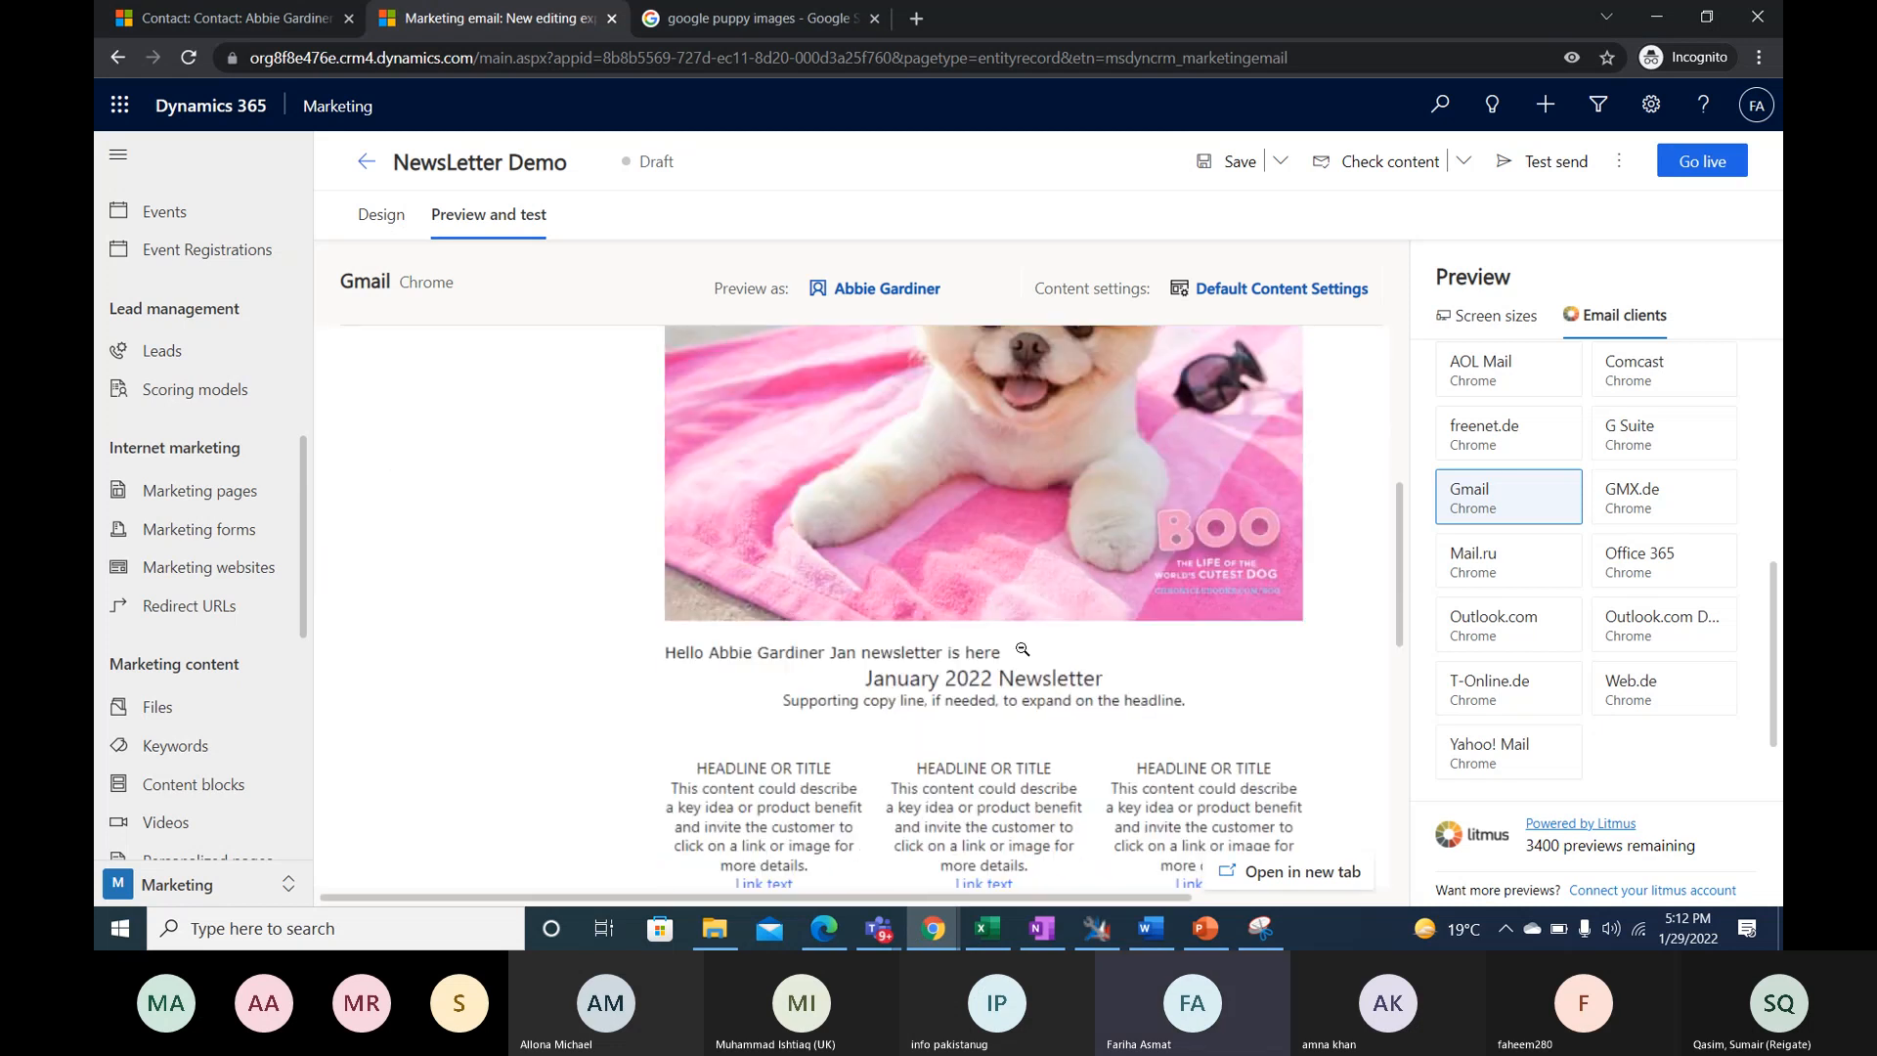
scroll(1022, 649, "down", 6)
scroll(1028, 651, "up", 4)
scroll(1028, 651, "up", 6)
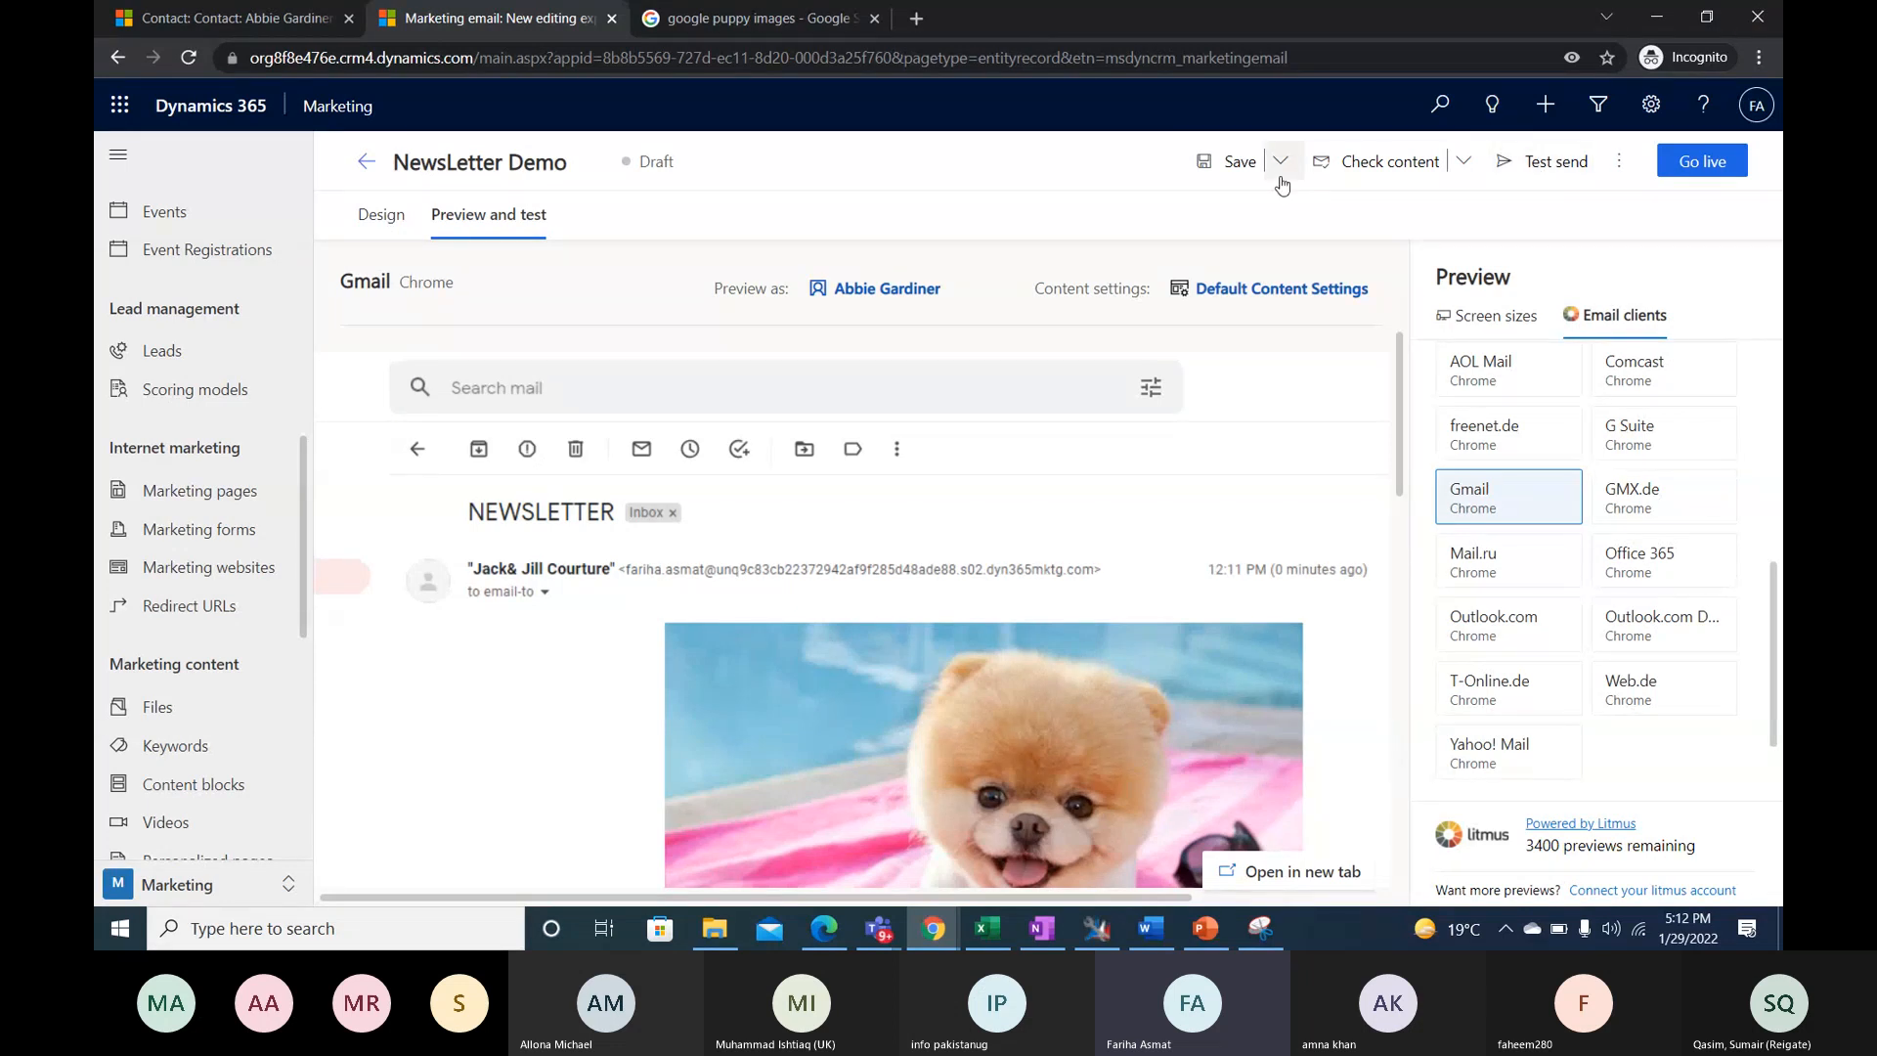
- Run the accessibility checker on the newsletter and view the details of the image's missing alt text issue
left_click(1461, 167)
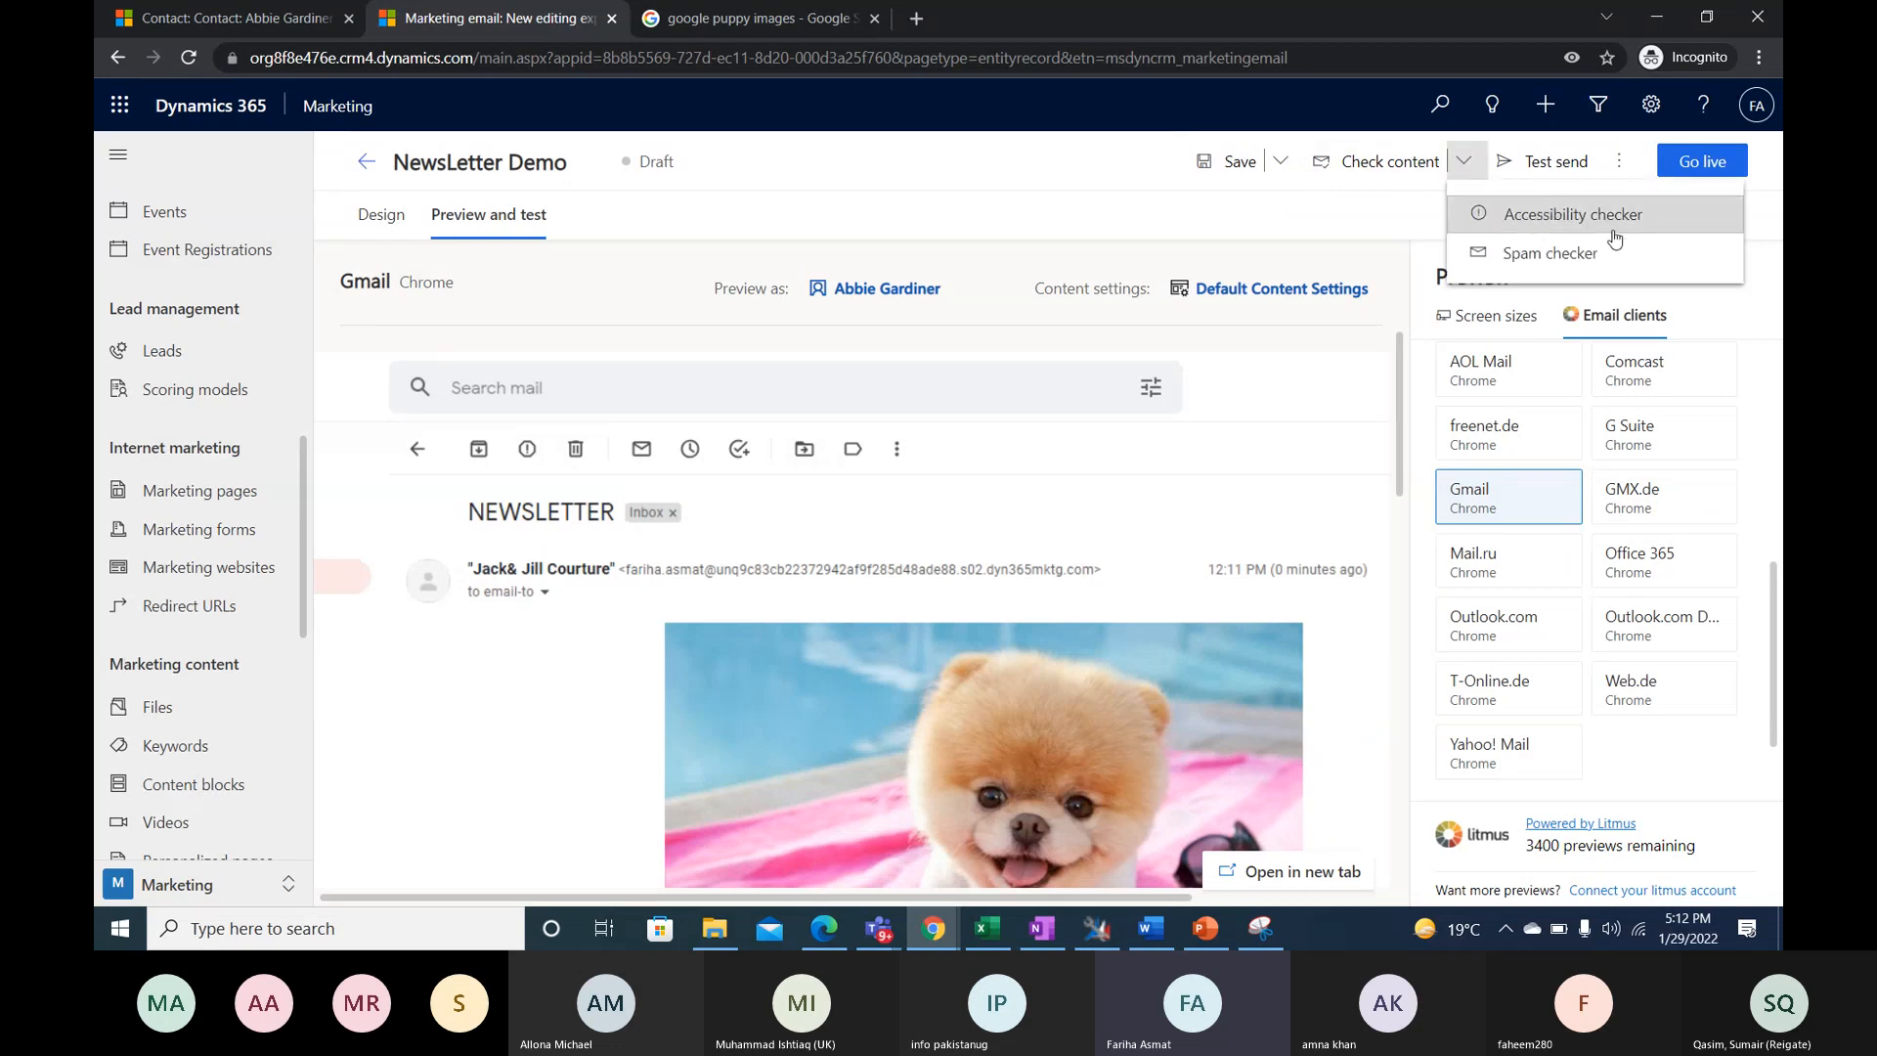
left_click(1564, 255)
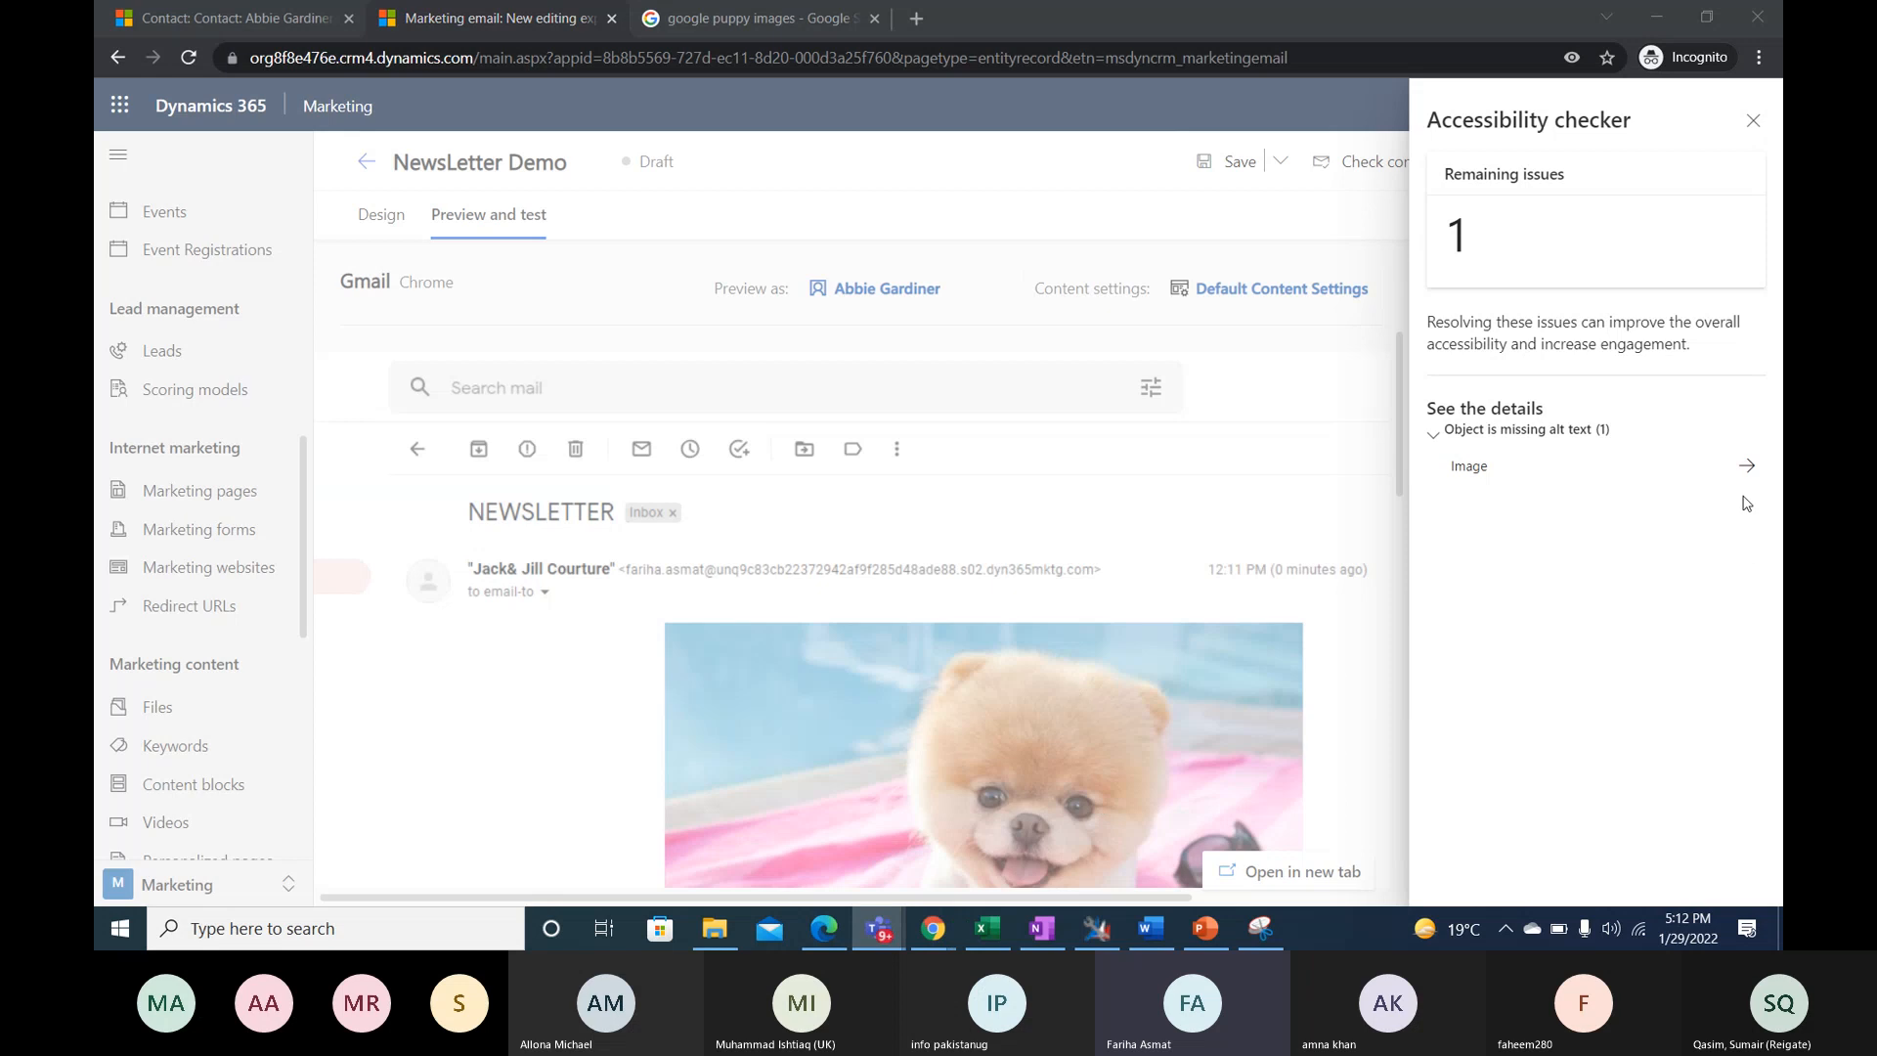
left_click(1747, 466)
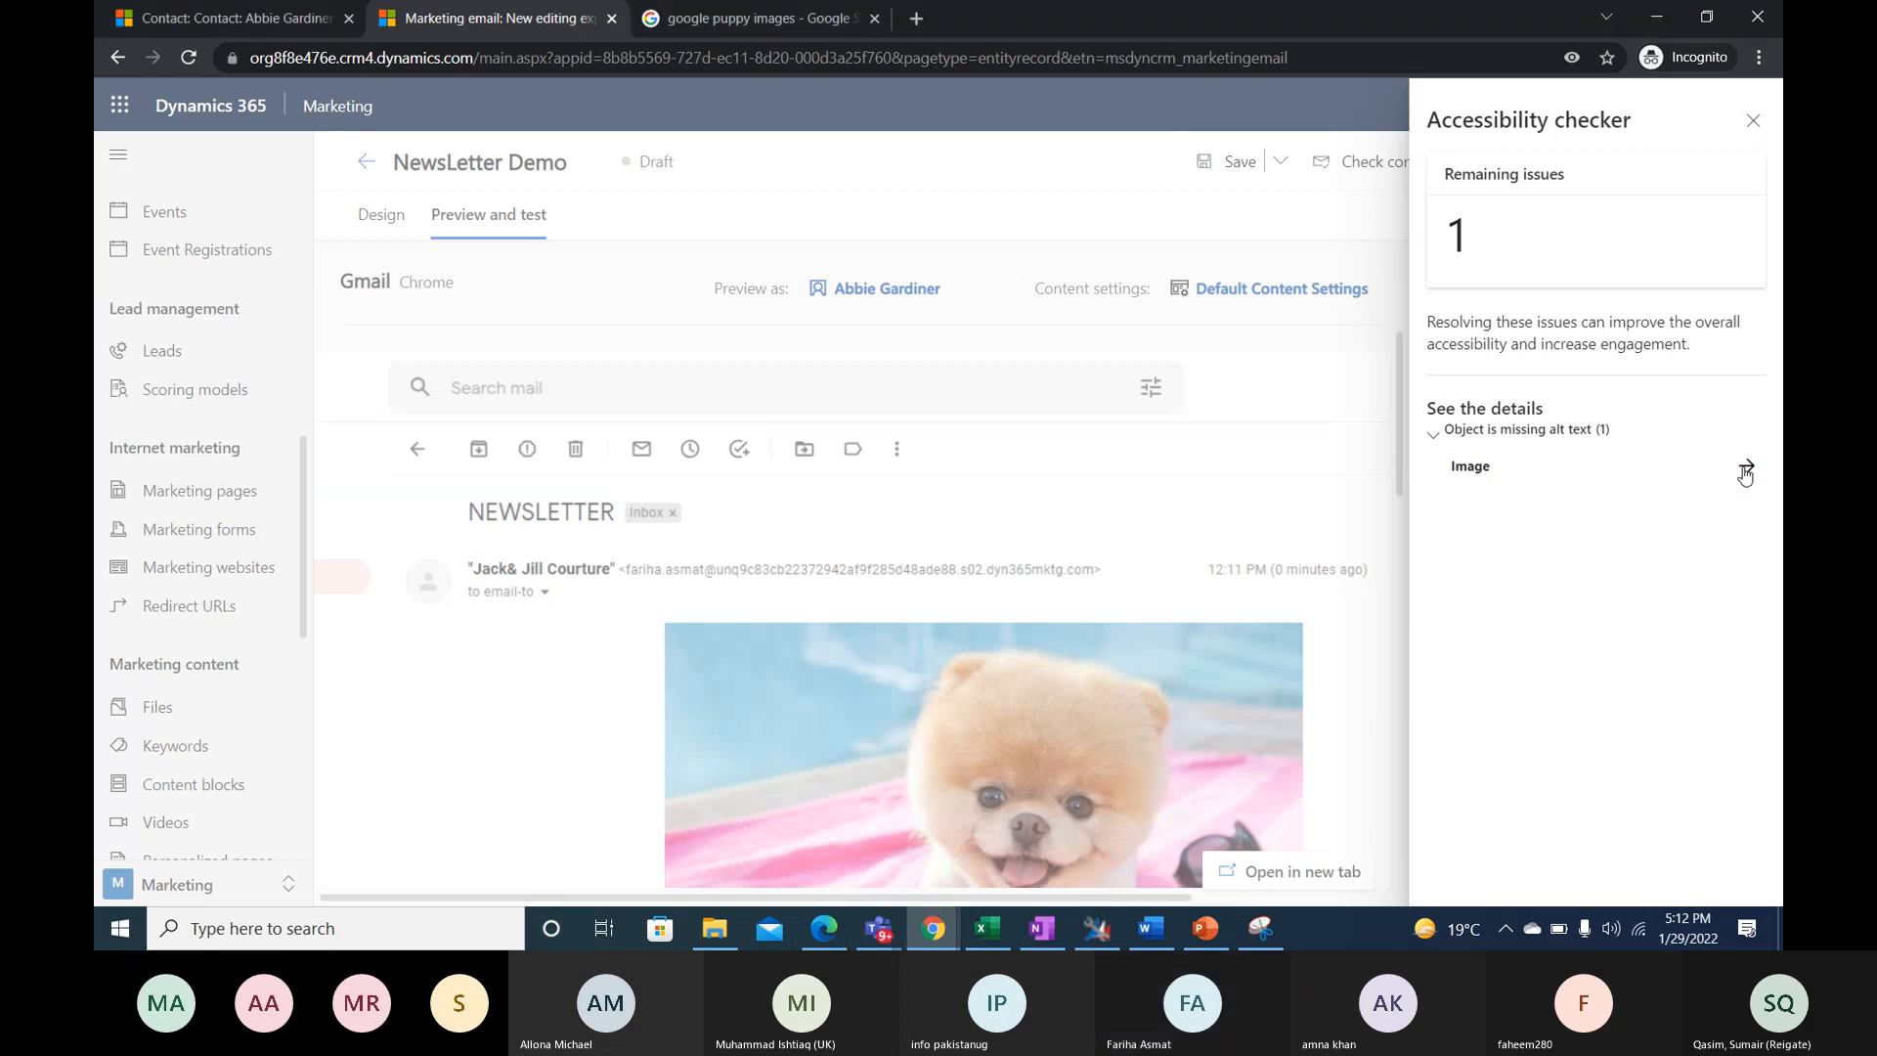
left_click(1760, 120)
- Return to the newsletter's design view and run the spam checker, expanding the details behind its risk rating
left_click(1464, 161)
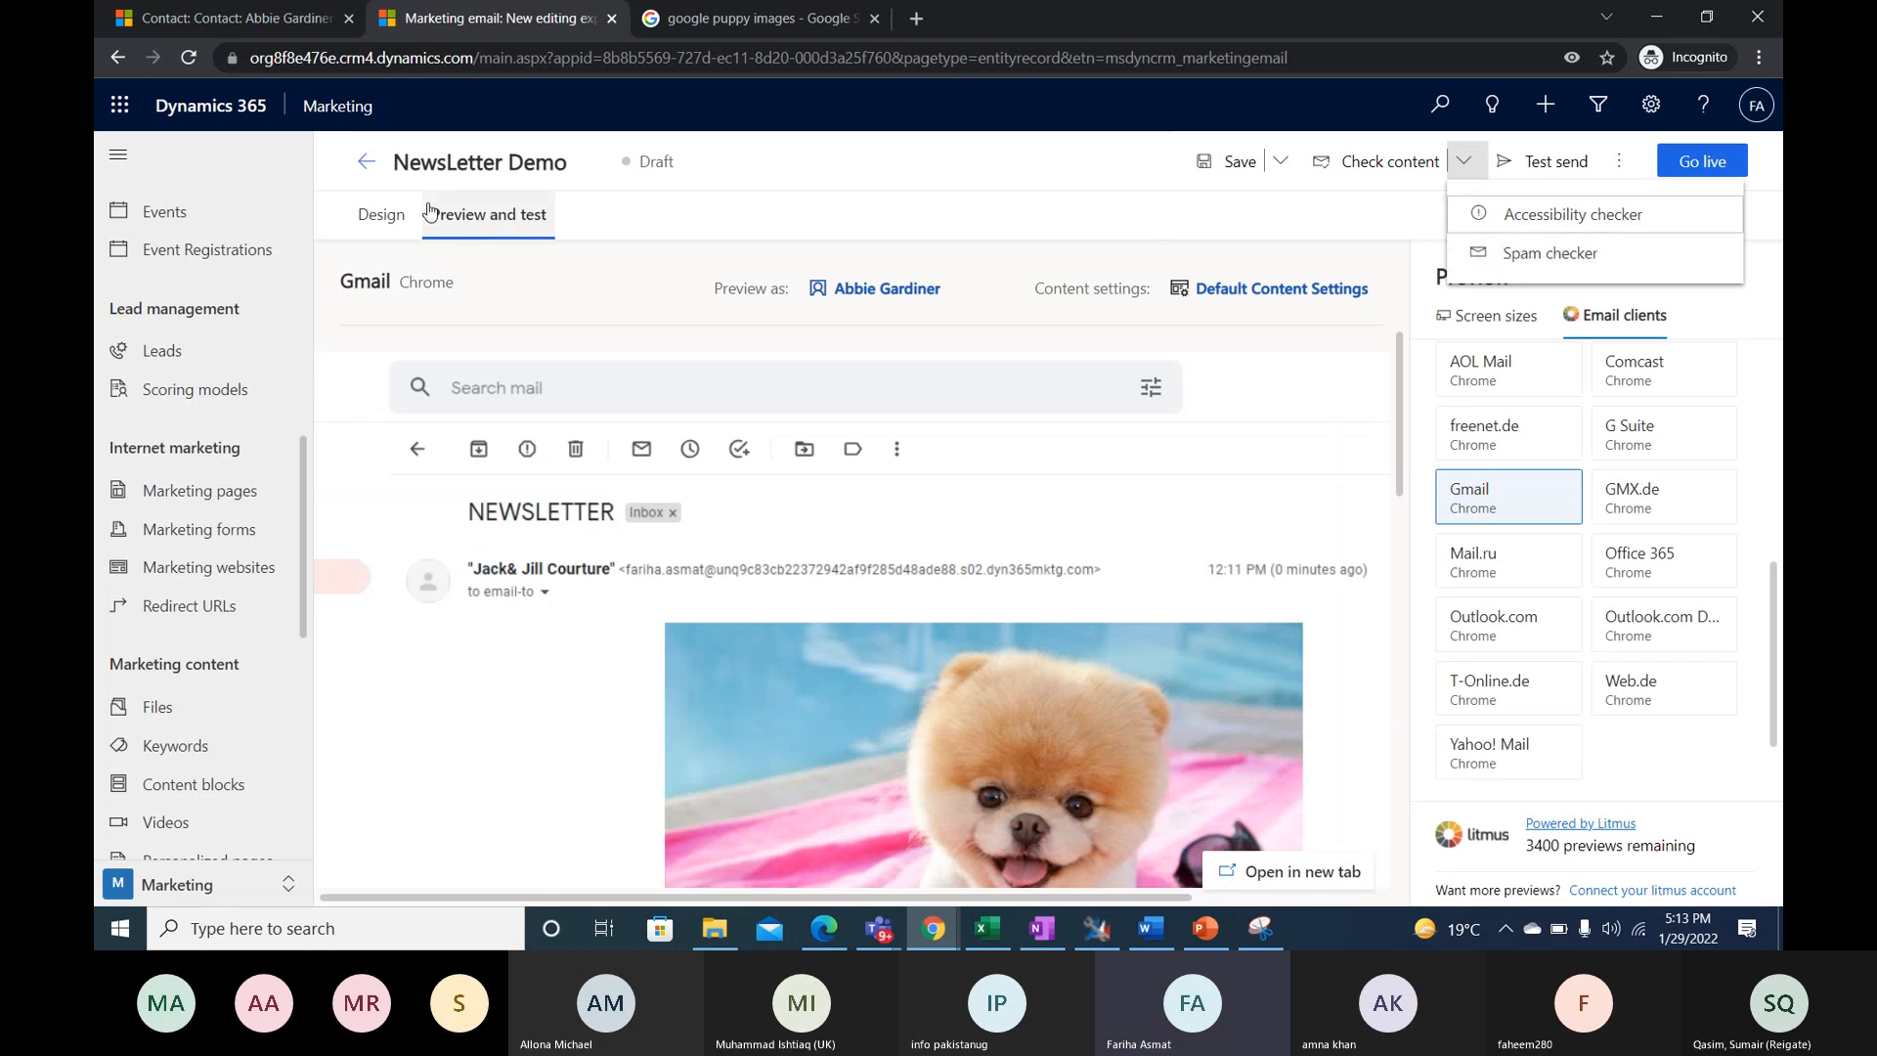
left_click(355, 220)
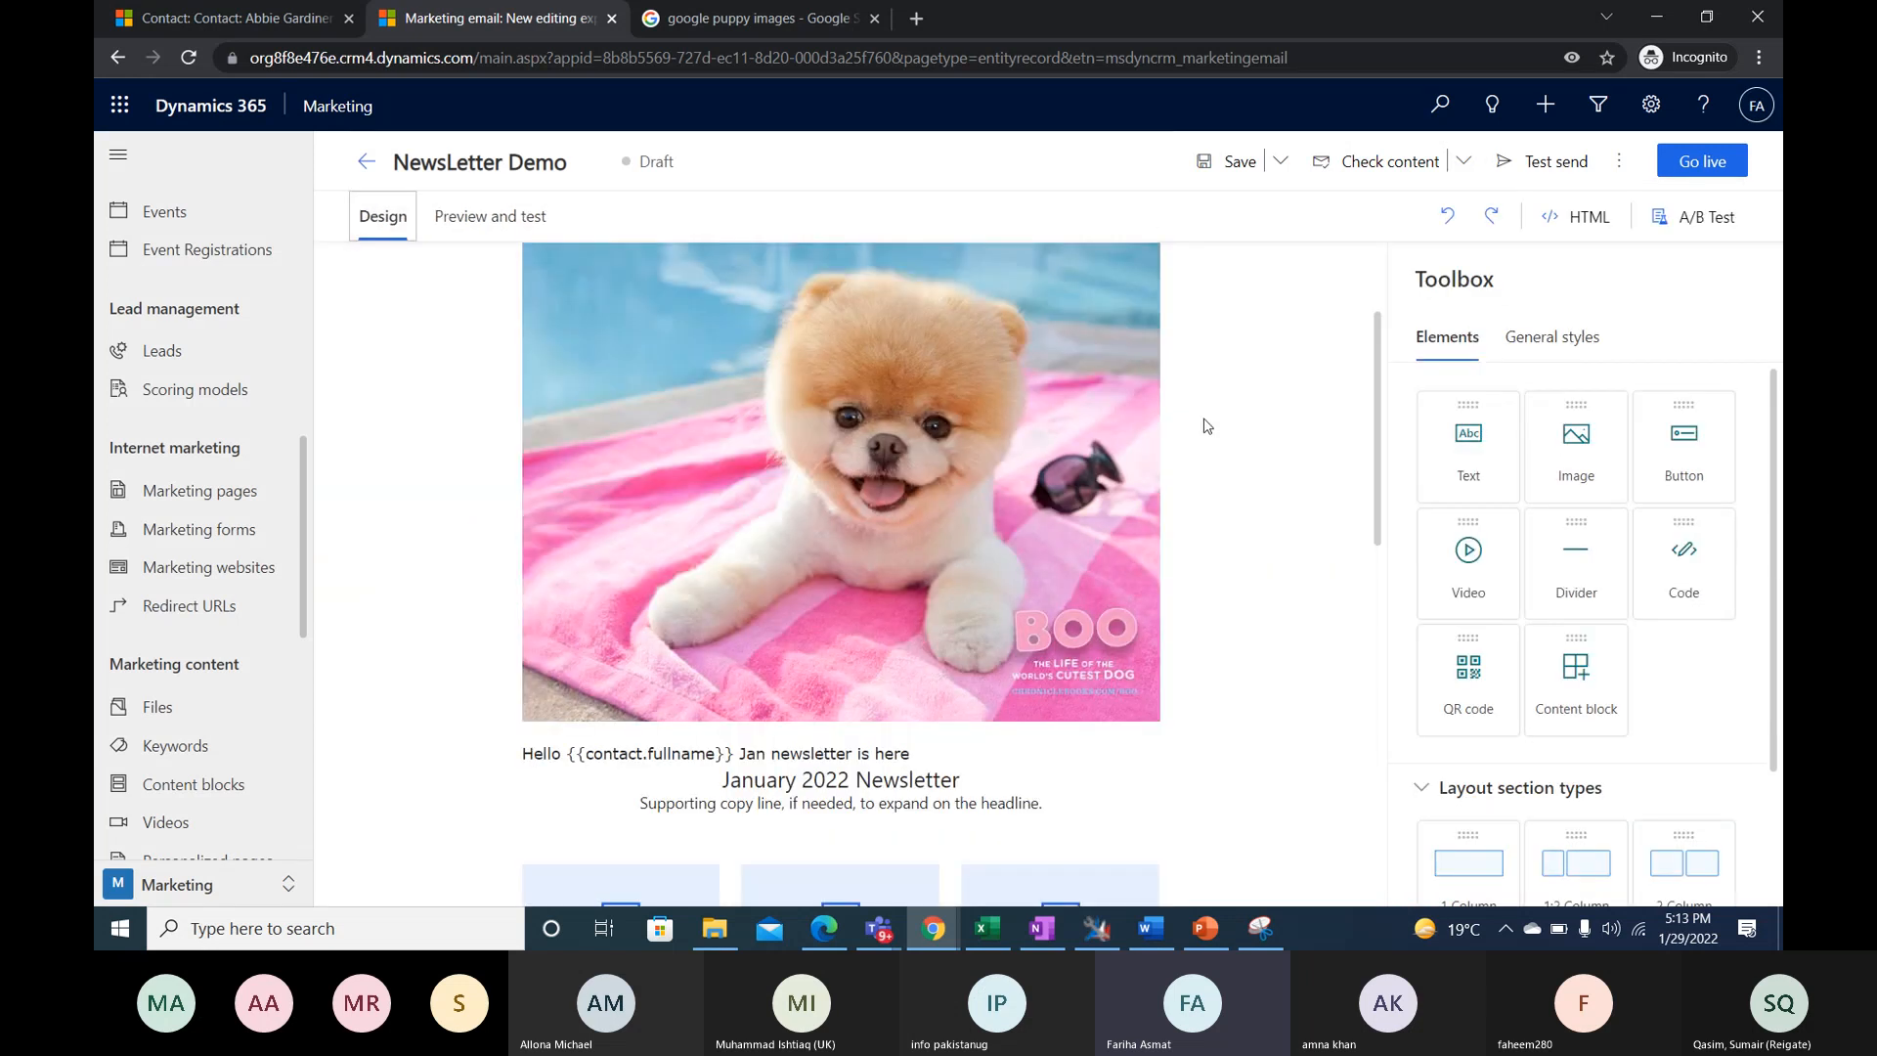
scroll(1208, 426, "down", 2)
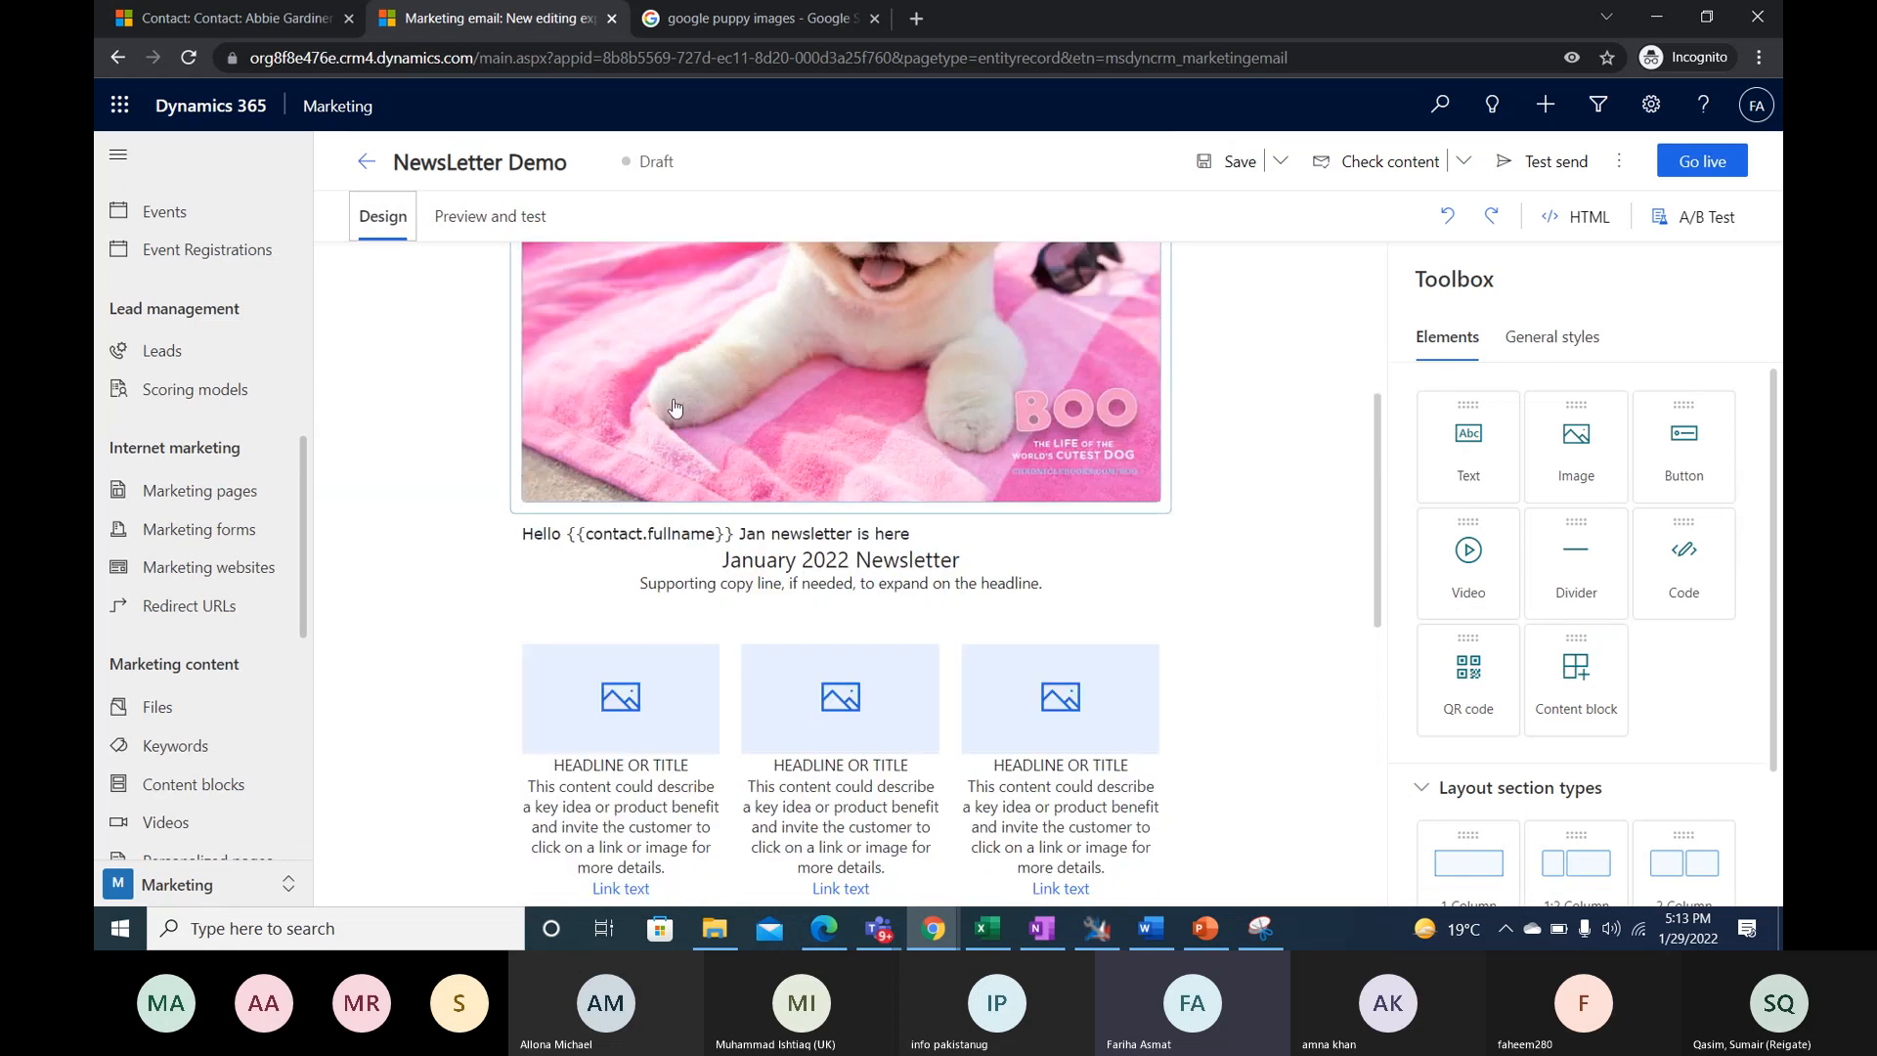
scroll(961, 456, "up", 2)
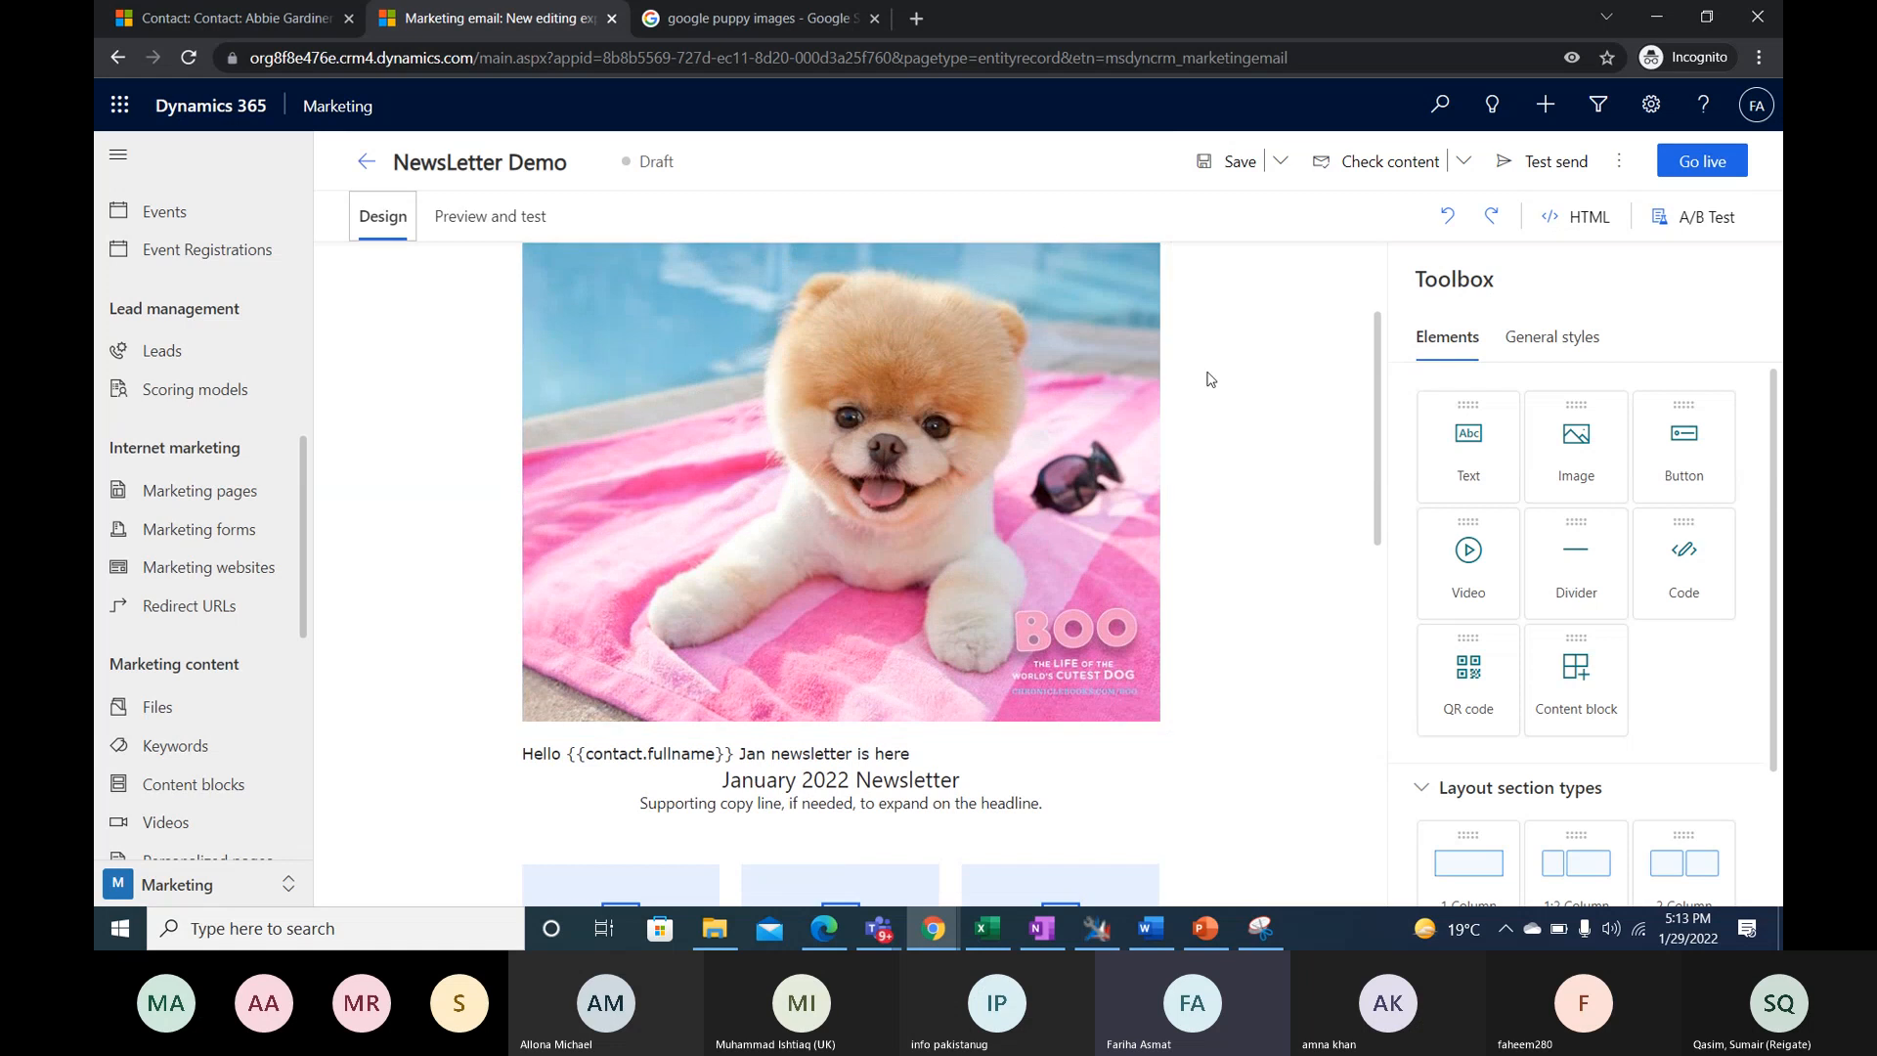
left_click(1464, 168)
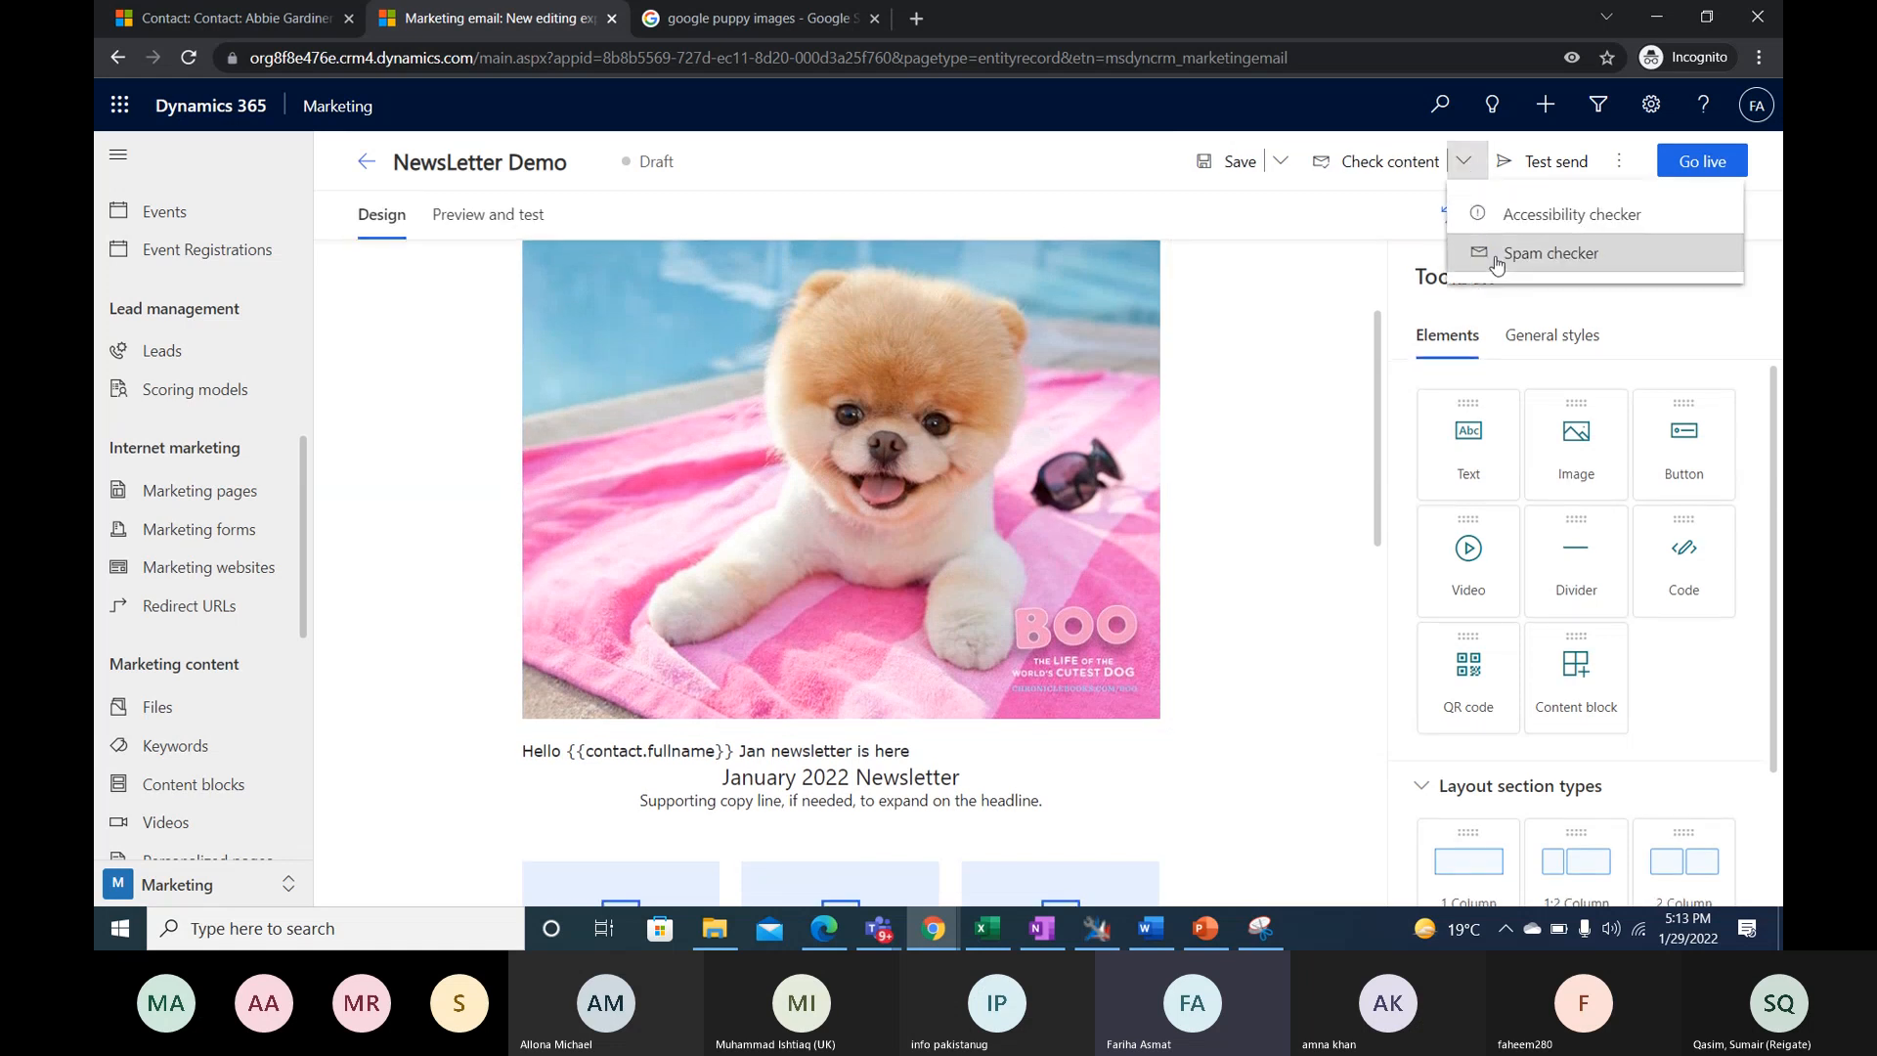
left_click(1497, 256)
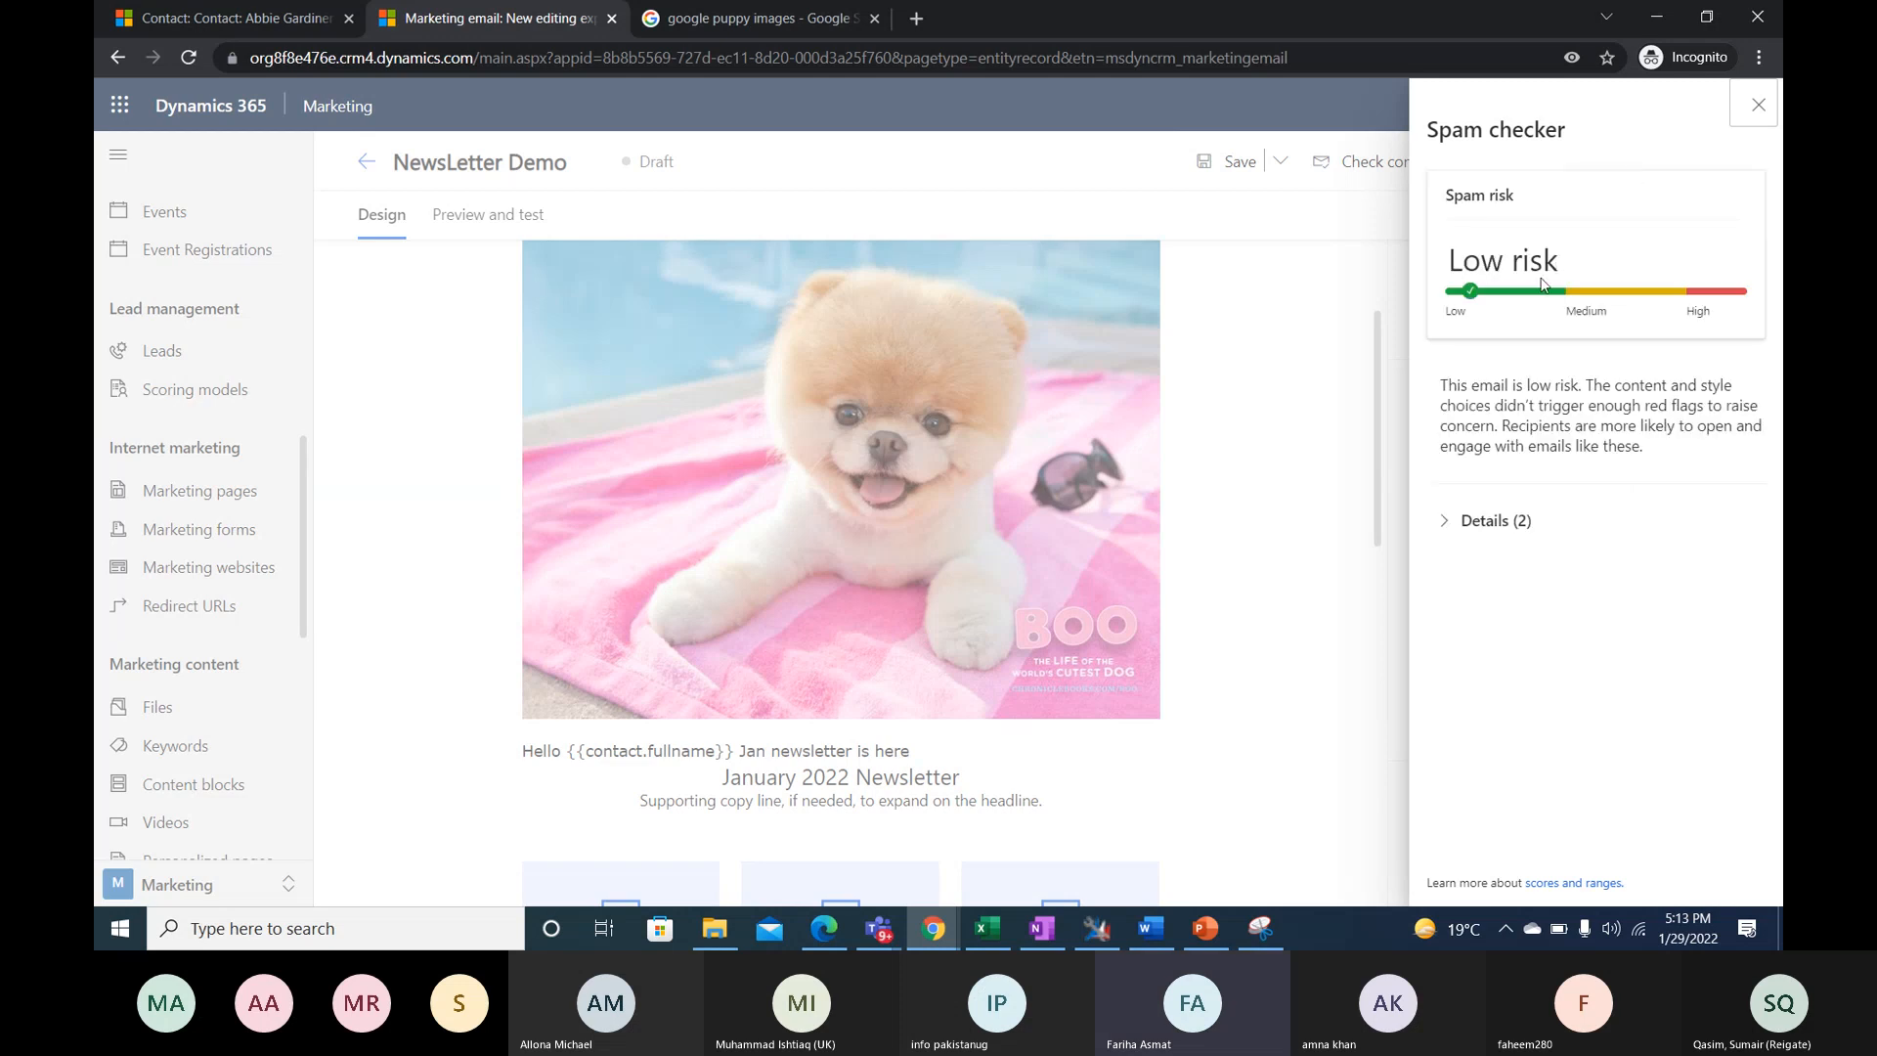
left_click(1437, 520)
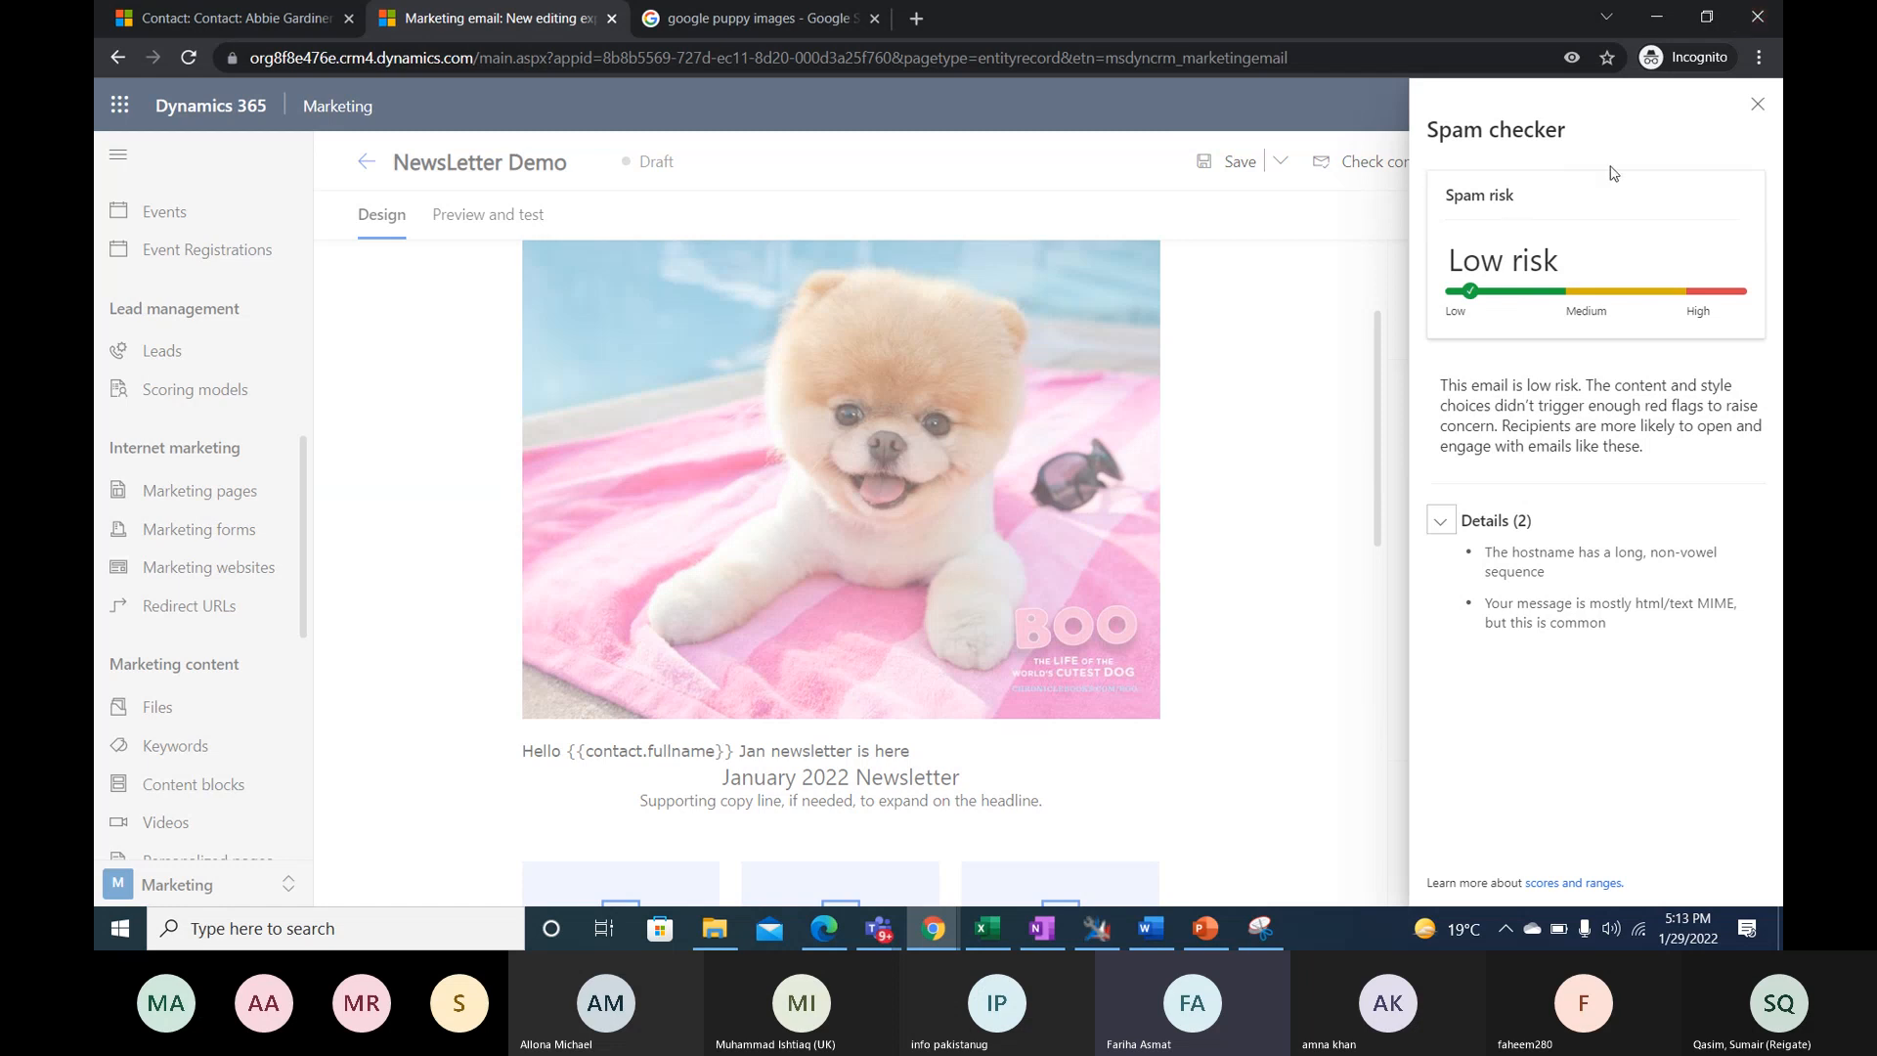
left_click(1758, 117)
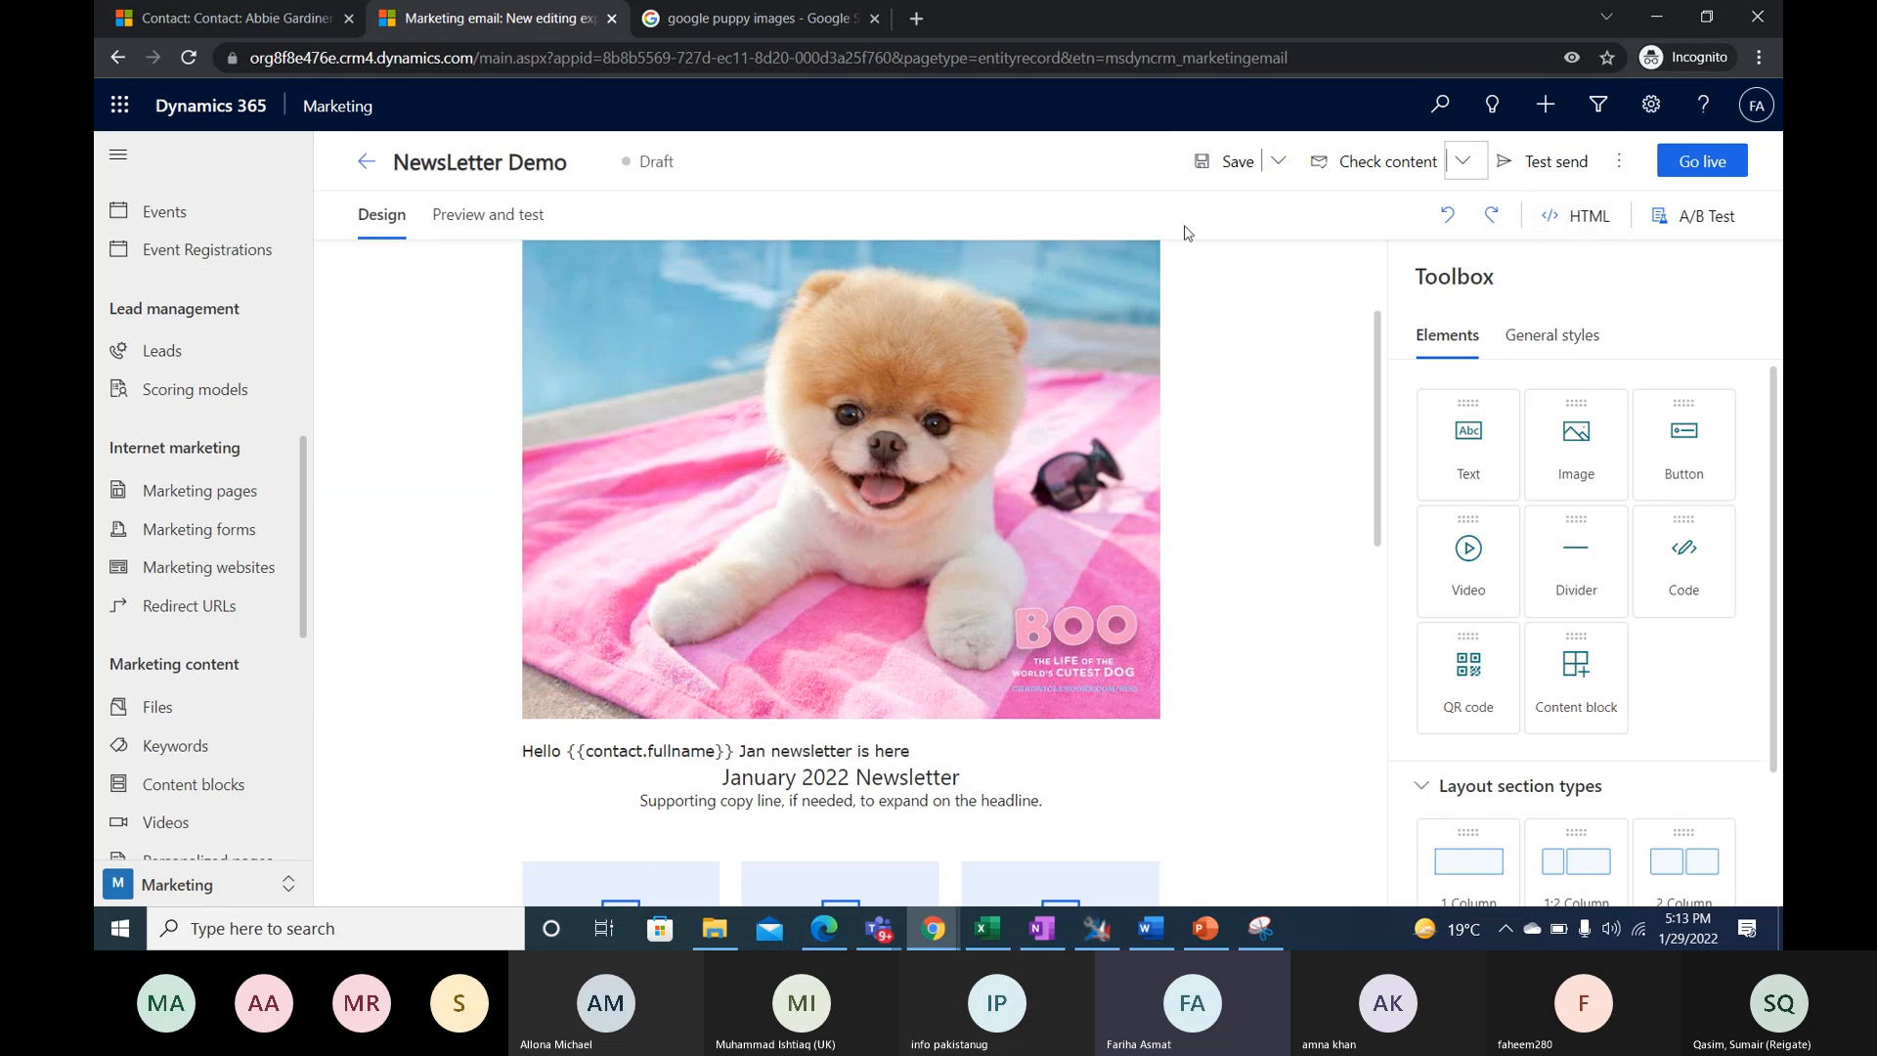
- Inspect the newsletter's HTML source code down to its closing tags, and return to the visual designer
scroll(1035, 479, "up", 1)
scroll(678, 424, "up", 2)
scroll(679, 420, "down", 4)
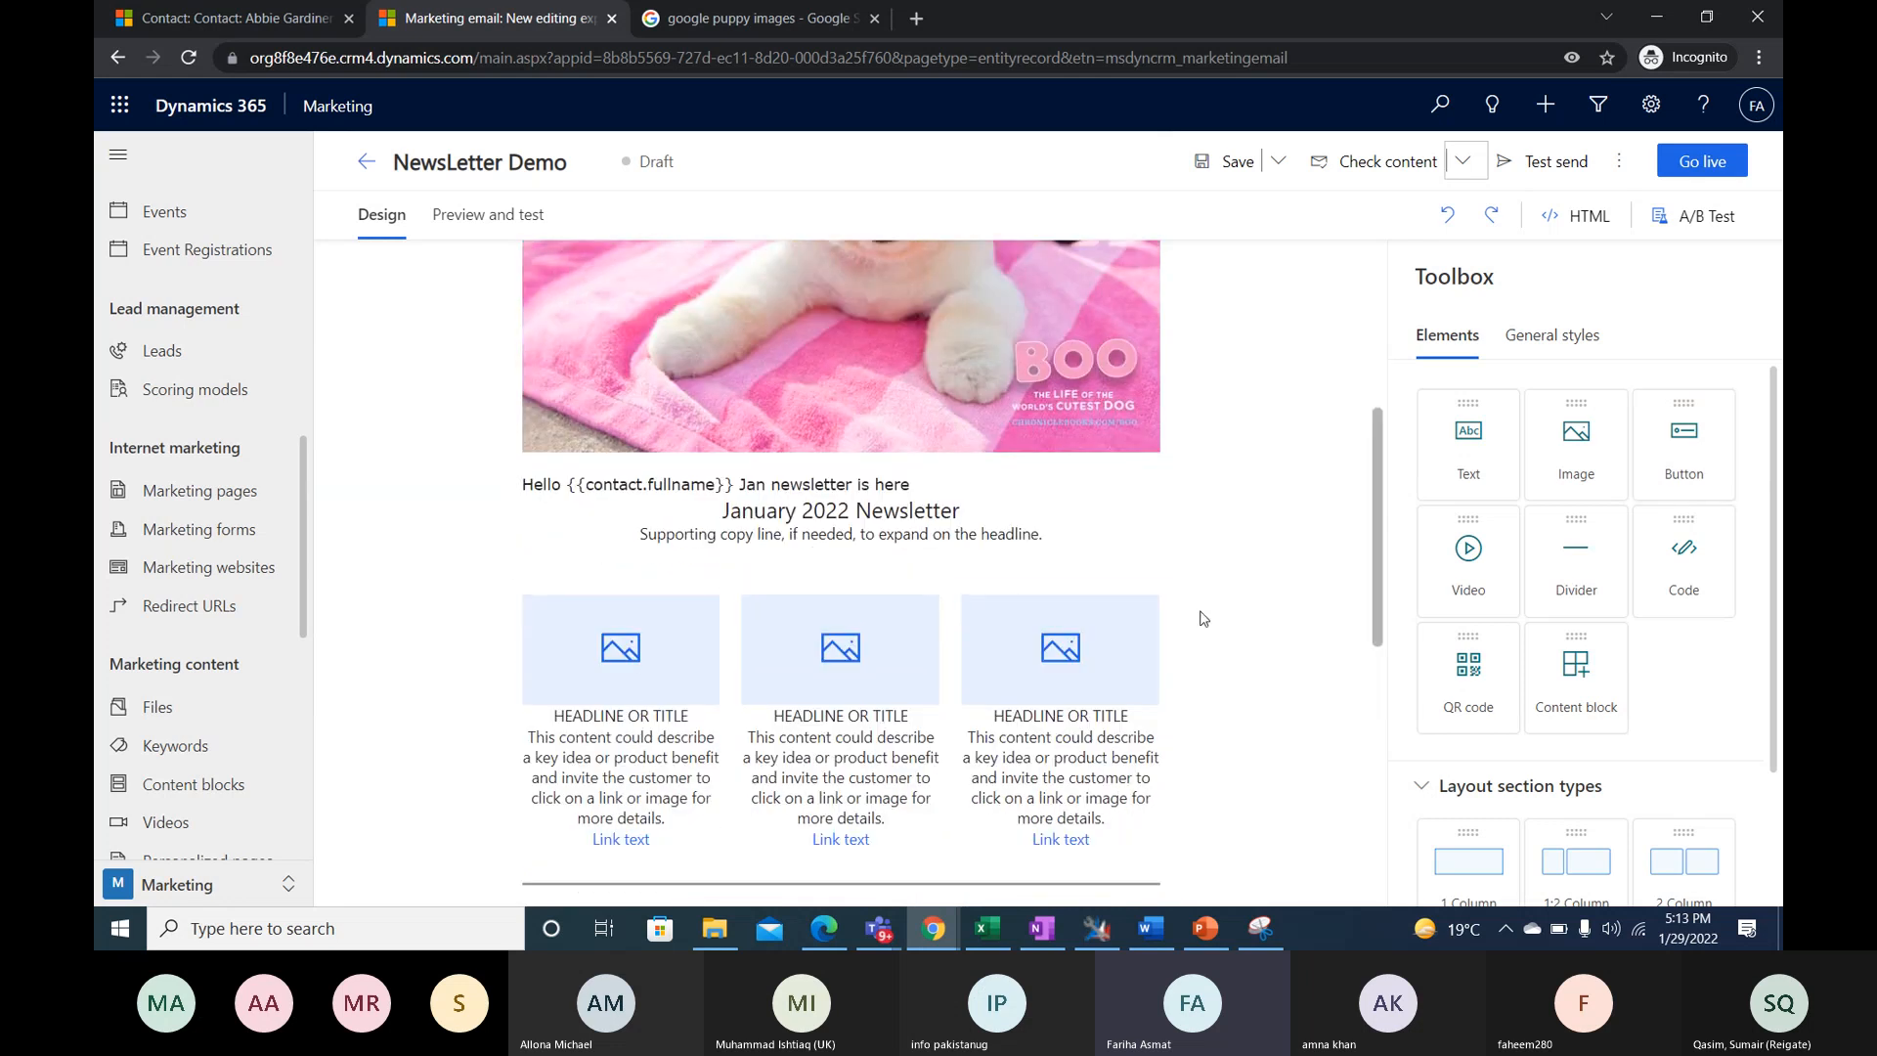
left_click(1575, 216)
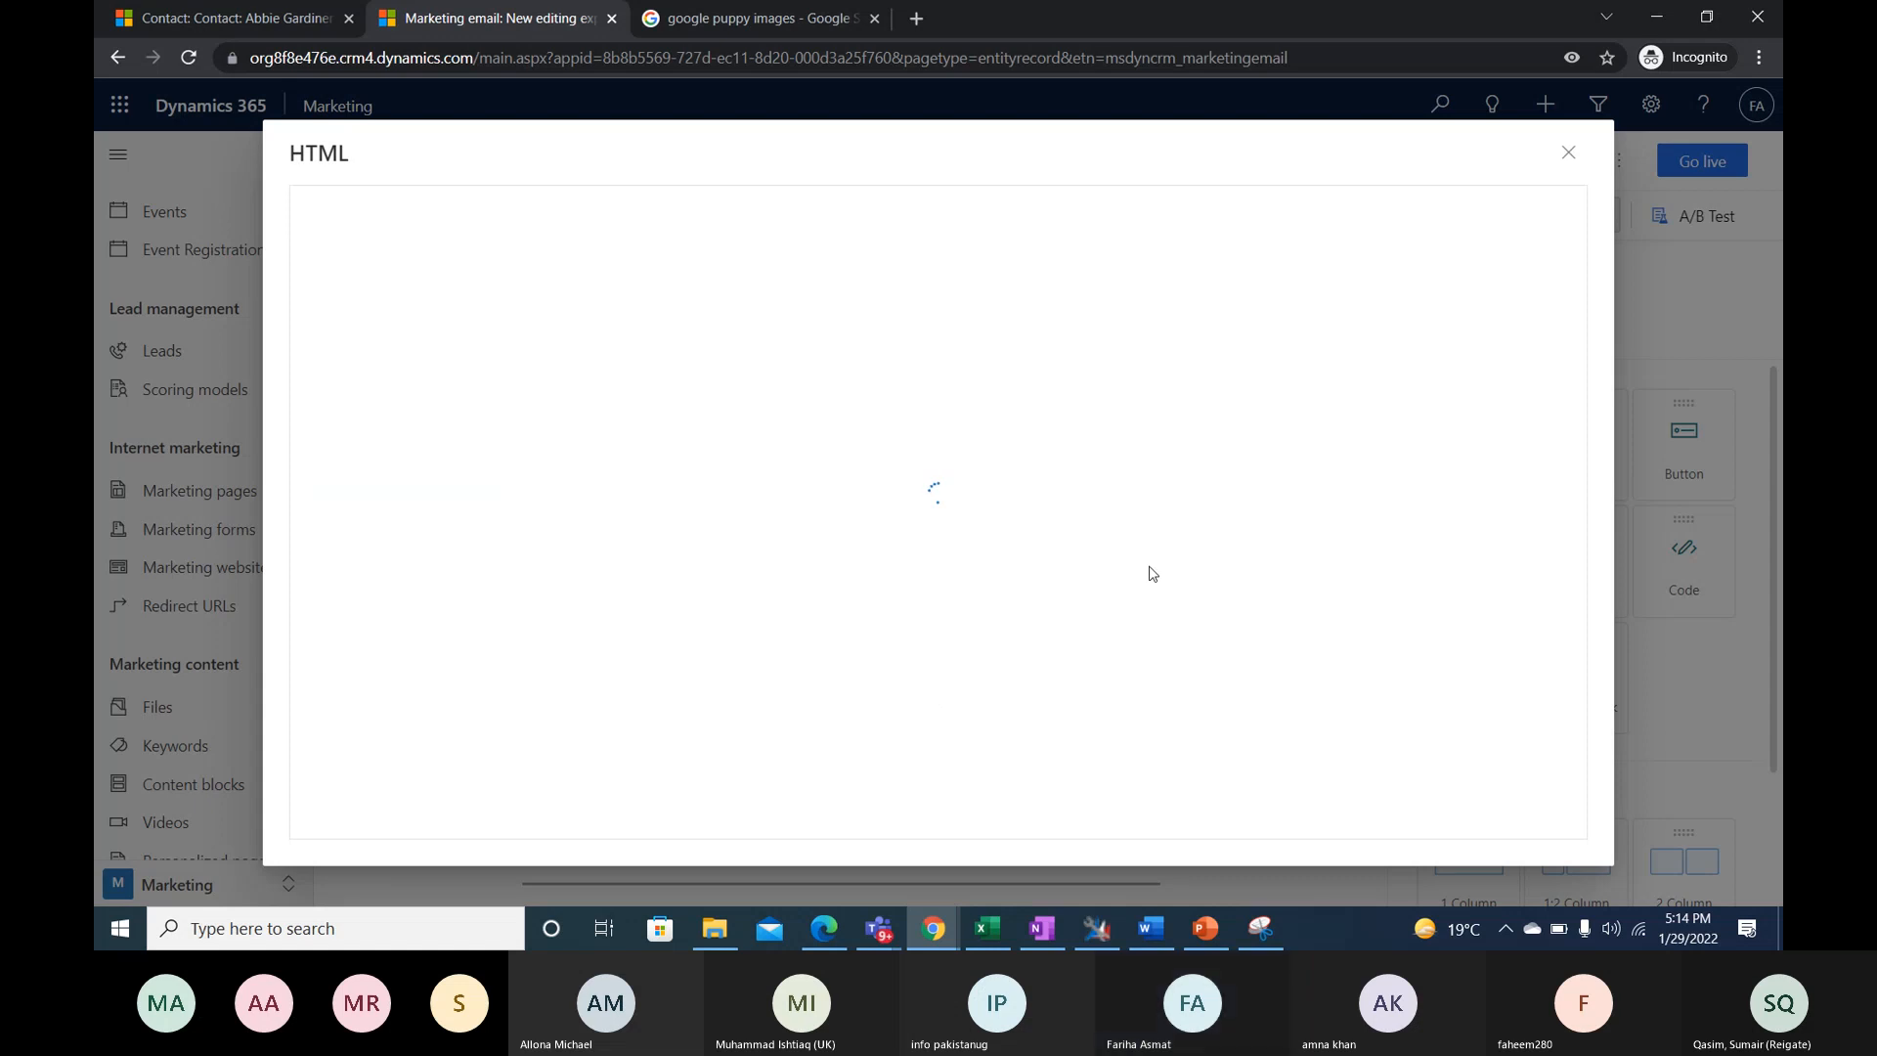
left_click_drag(1580, 262, 1606, 766)
left_click(912, 380)
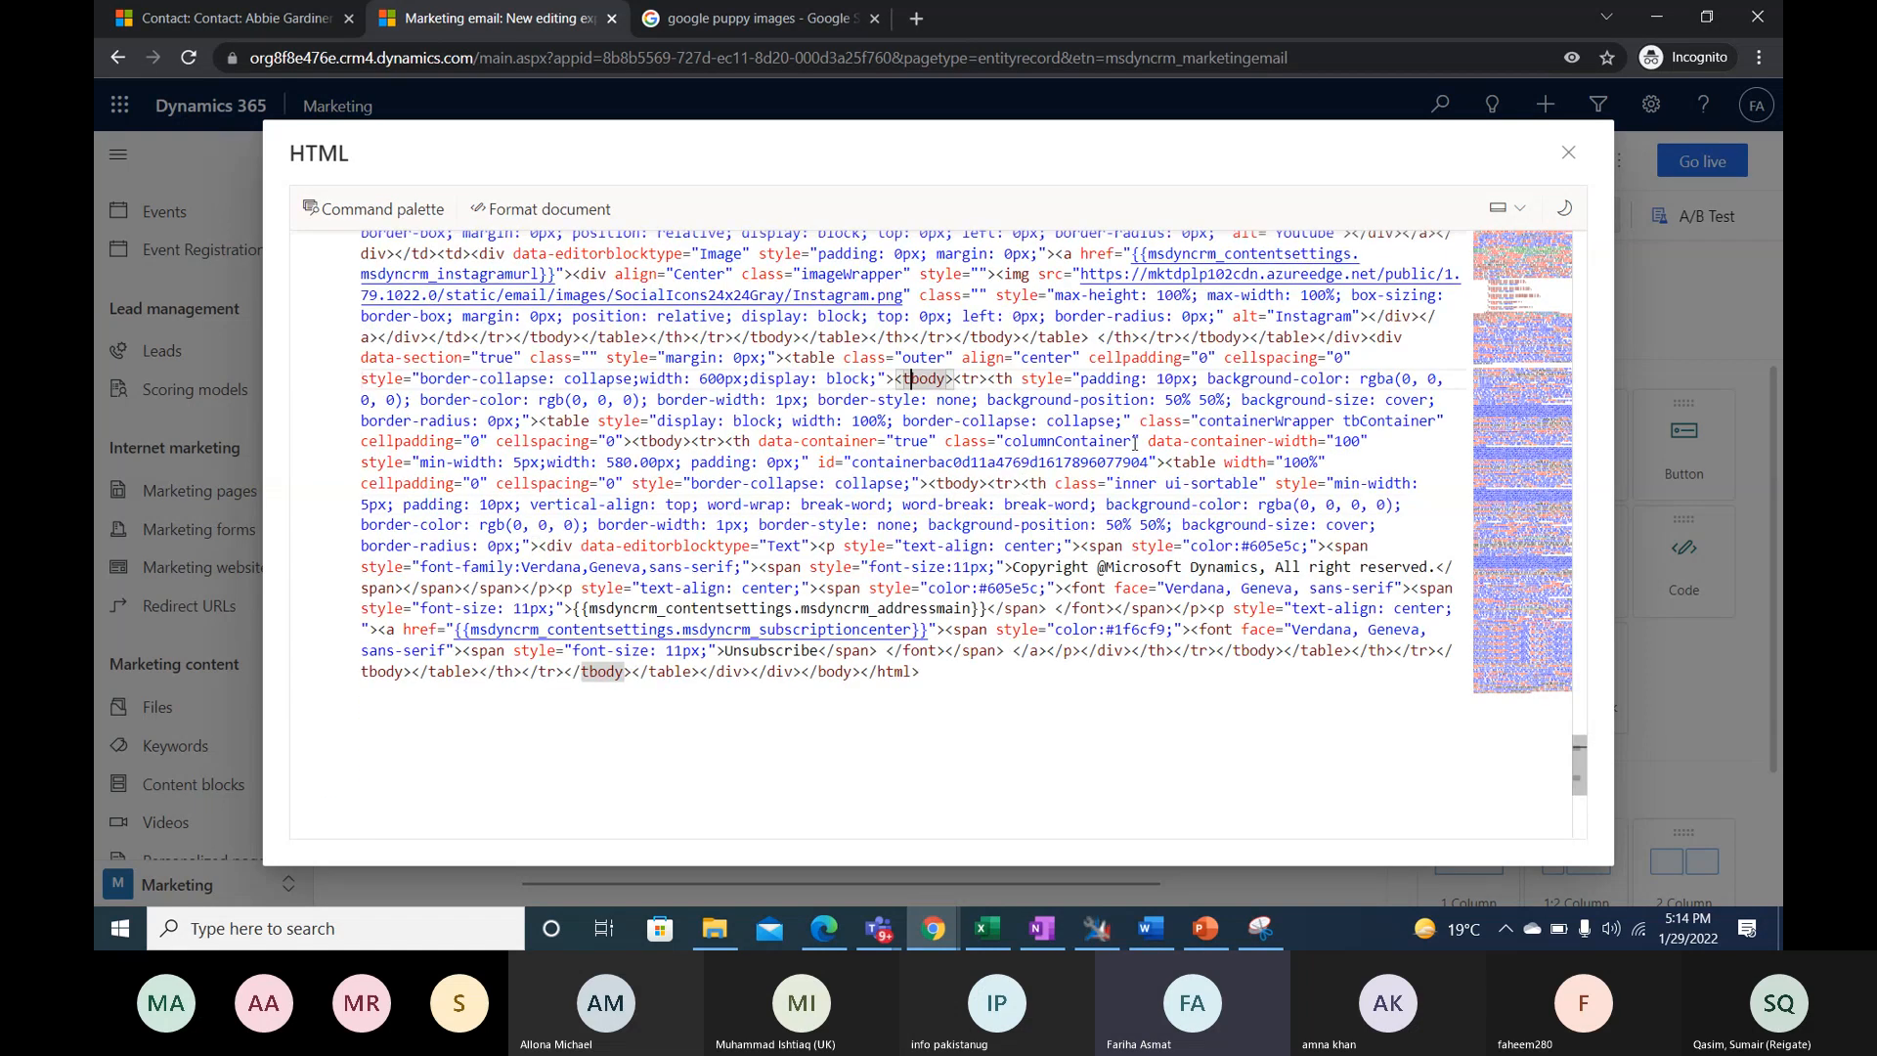
left_click(1560, 166)
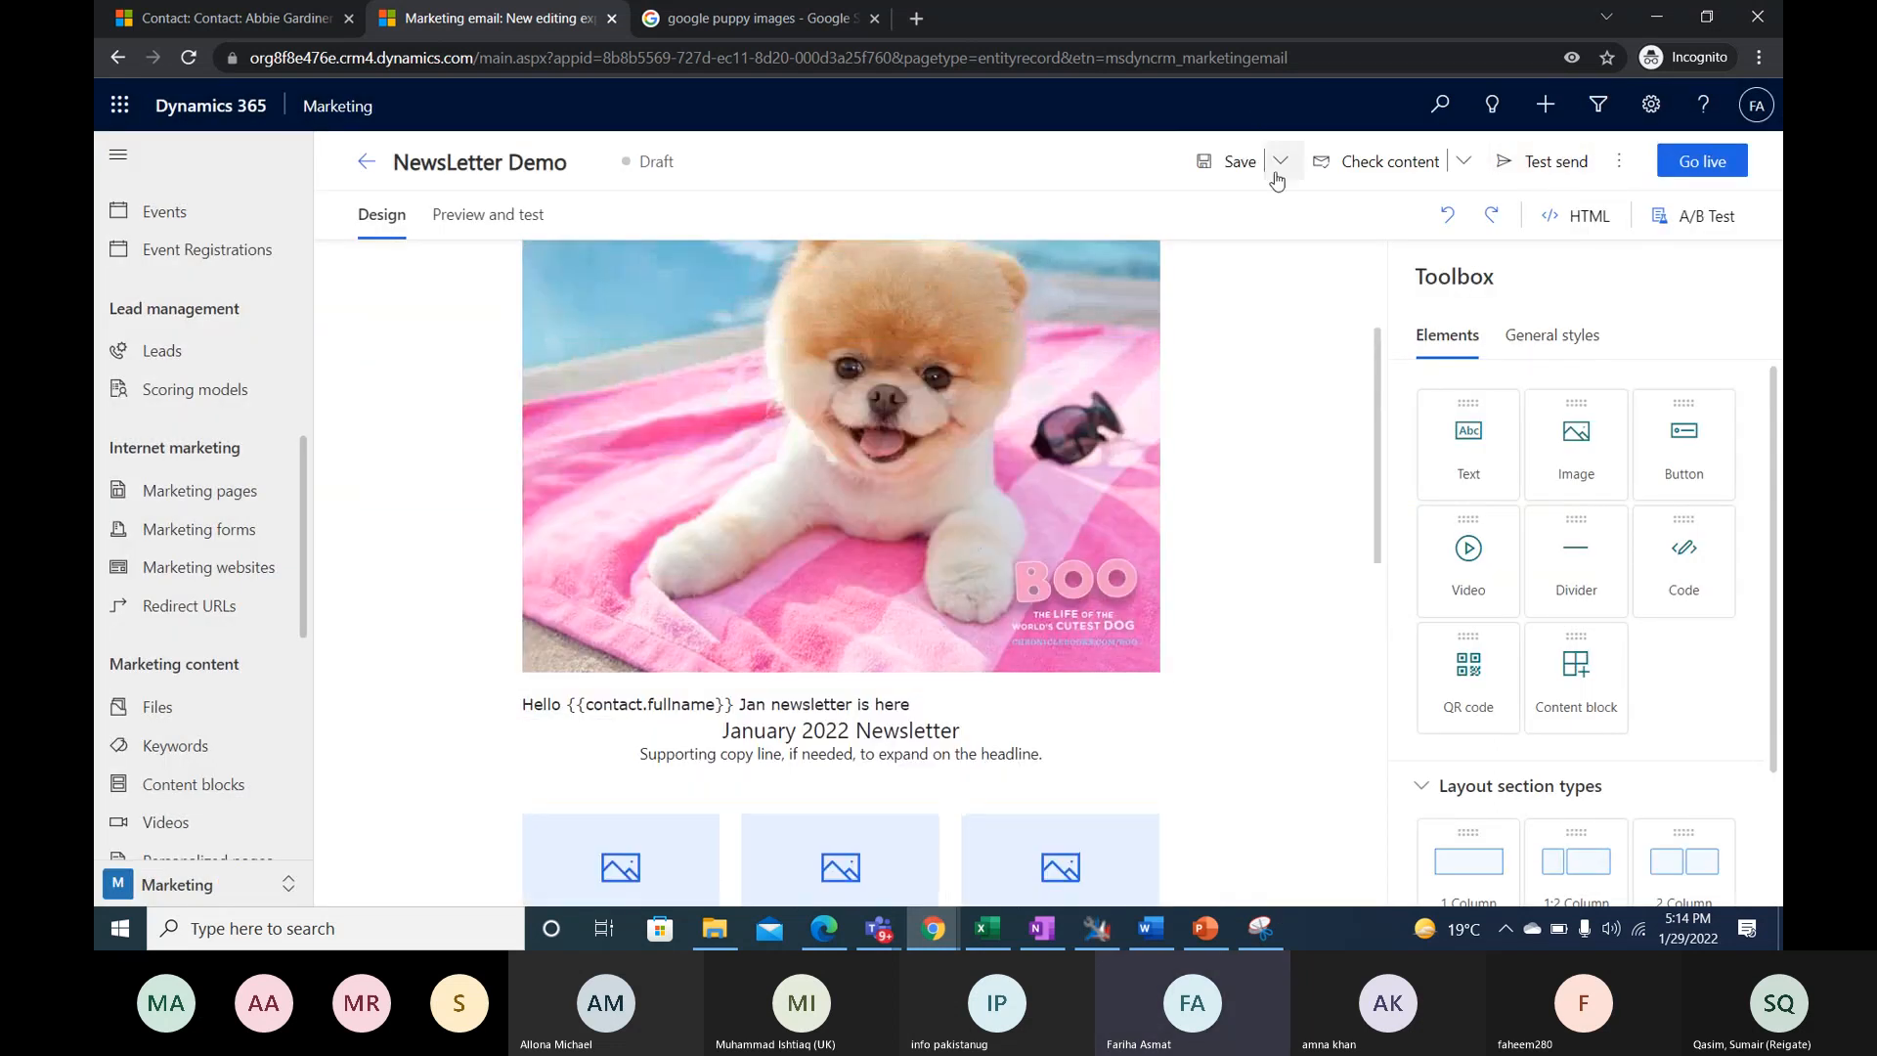
- Save the newsletter and send a test email to the tester's email address with the Default Content Settings
left_click(1274, 174)
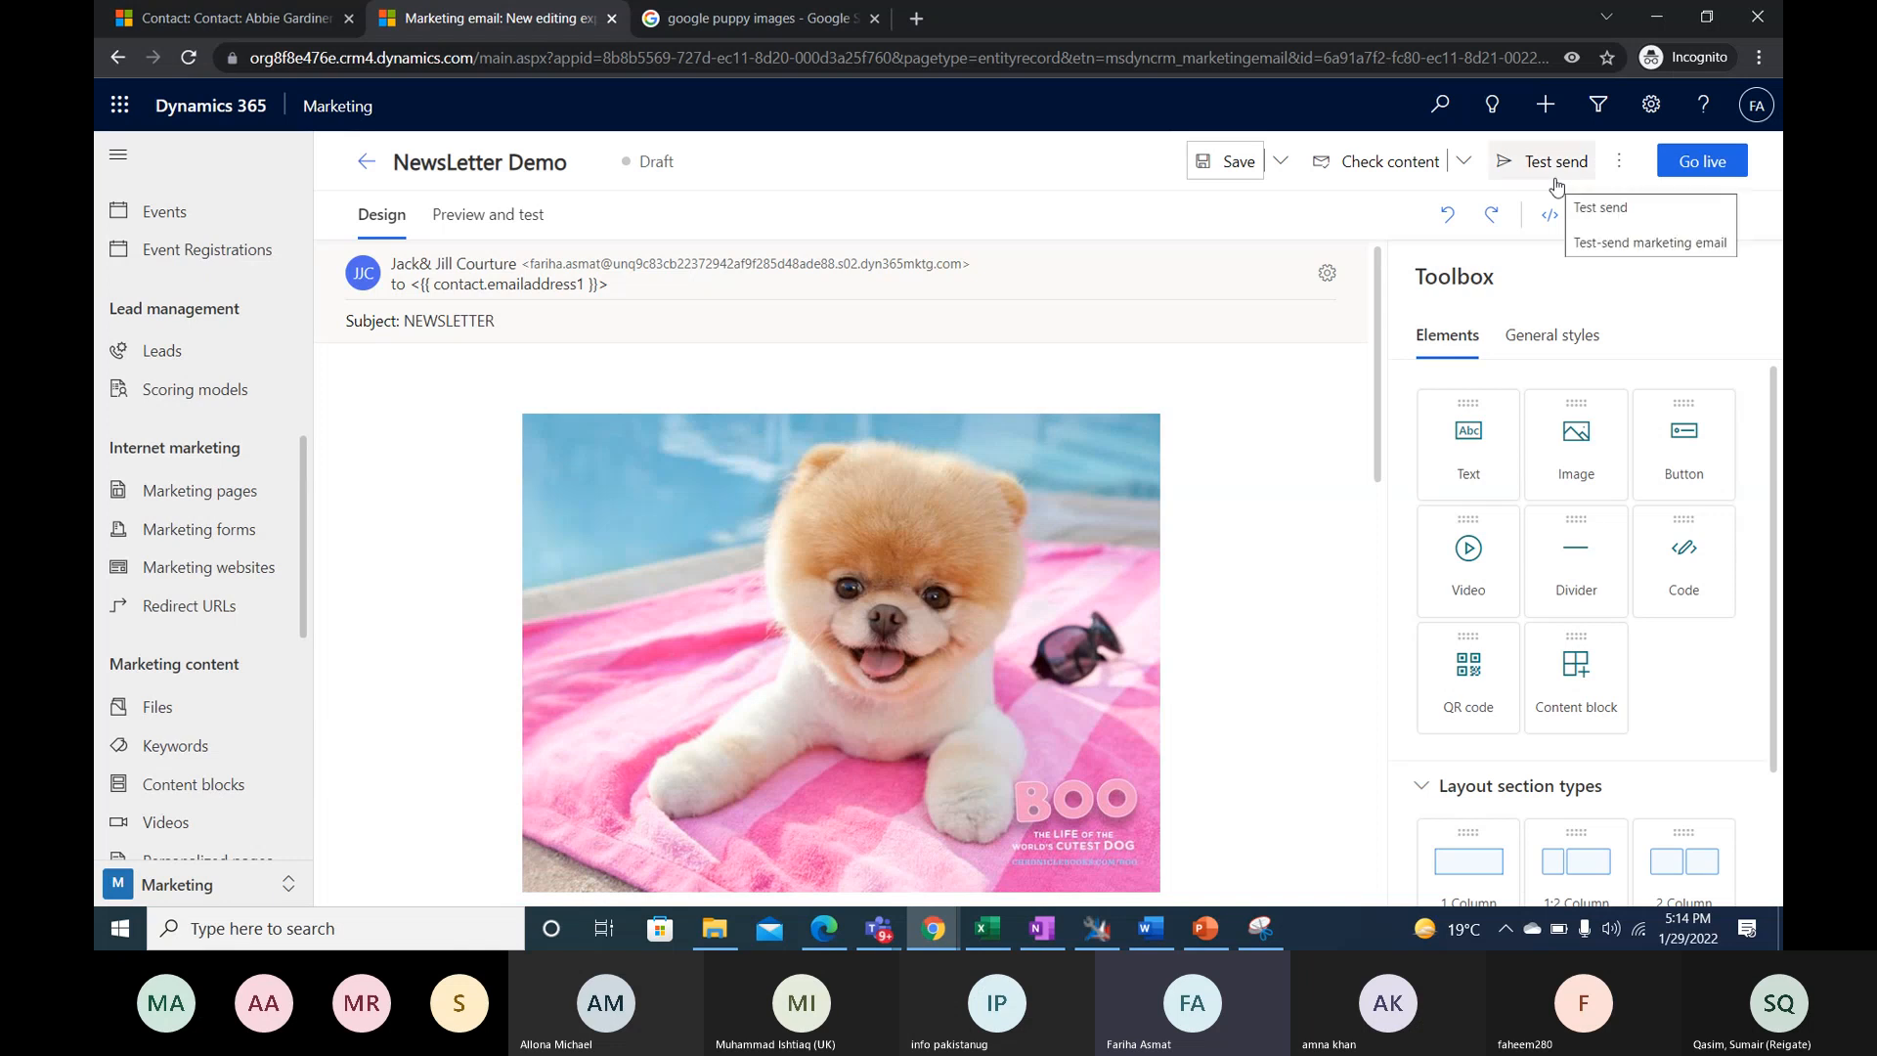
left_click(1557, 220)
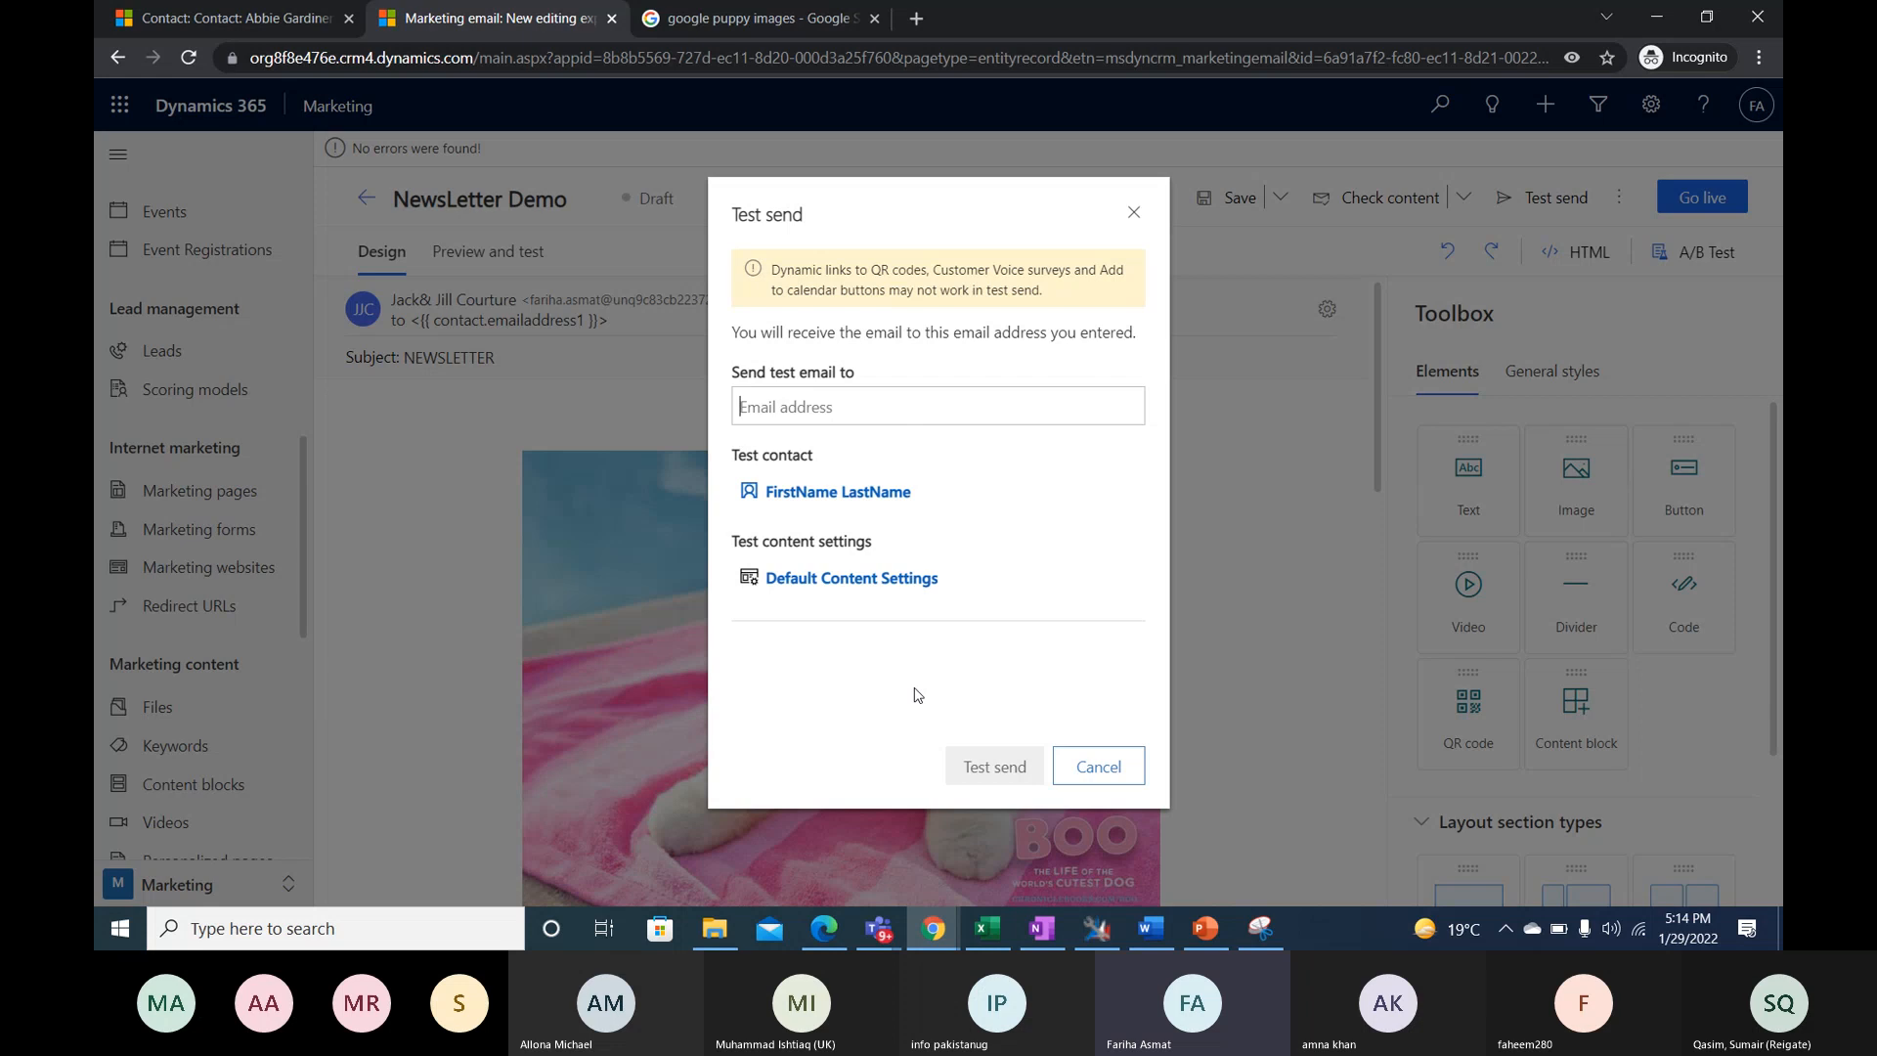
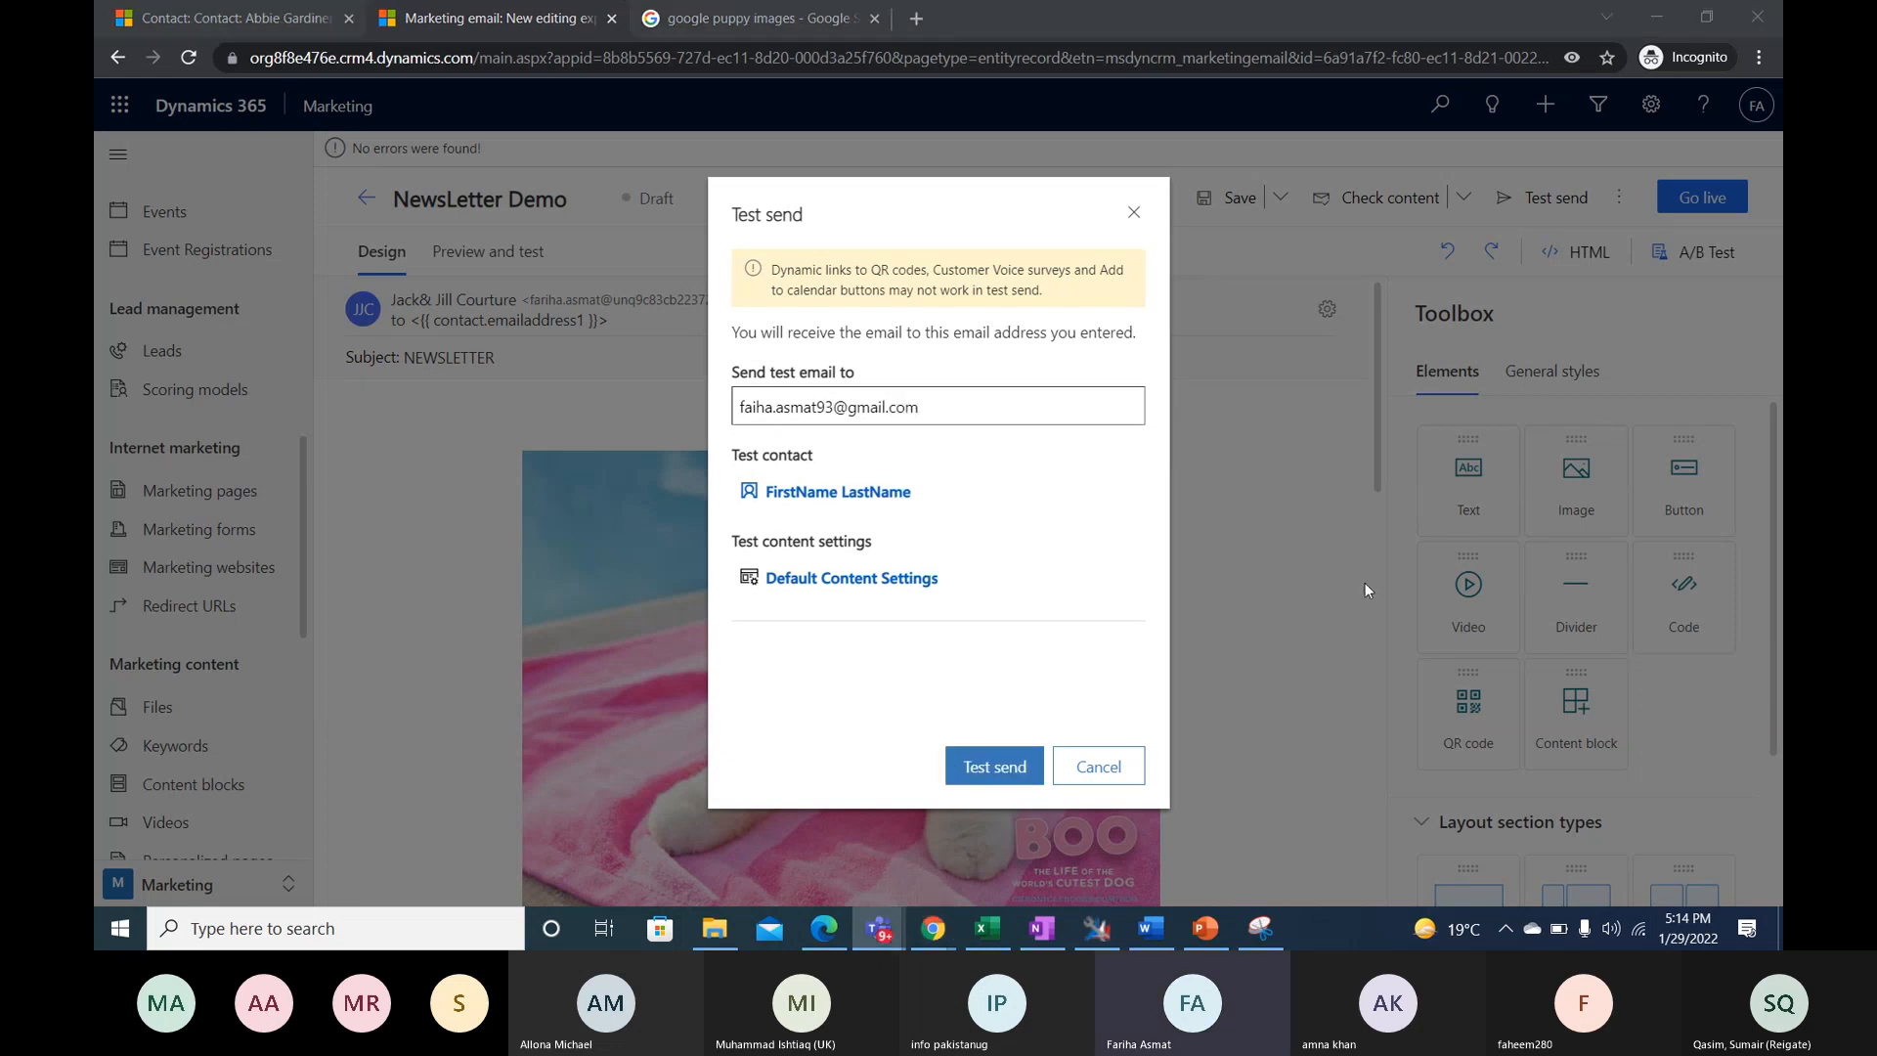
left_click(990, 768)
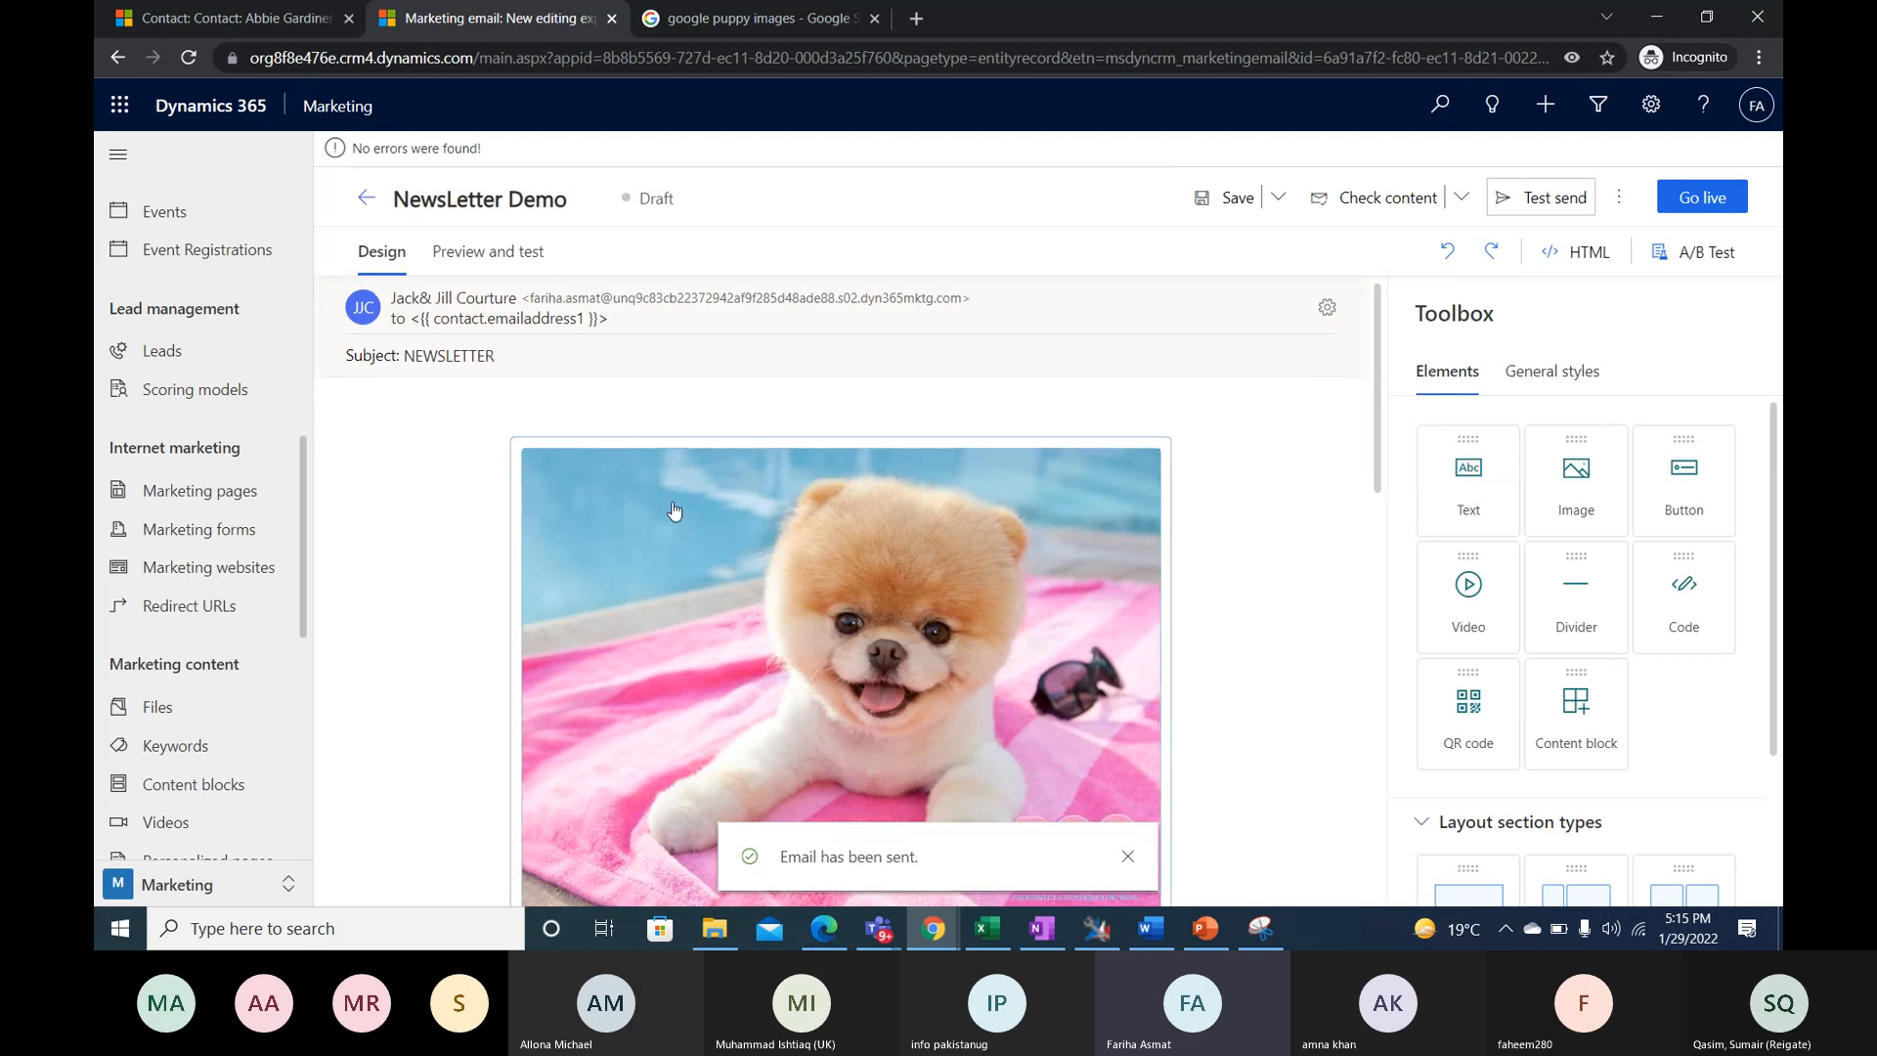
- Review the newsletter's content sections and reopen the test send options, leaving without sending another test
scroll(739, 521, "down", 3)
scroll(739, 521, "down", 4)
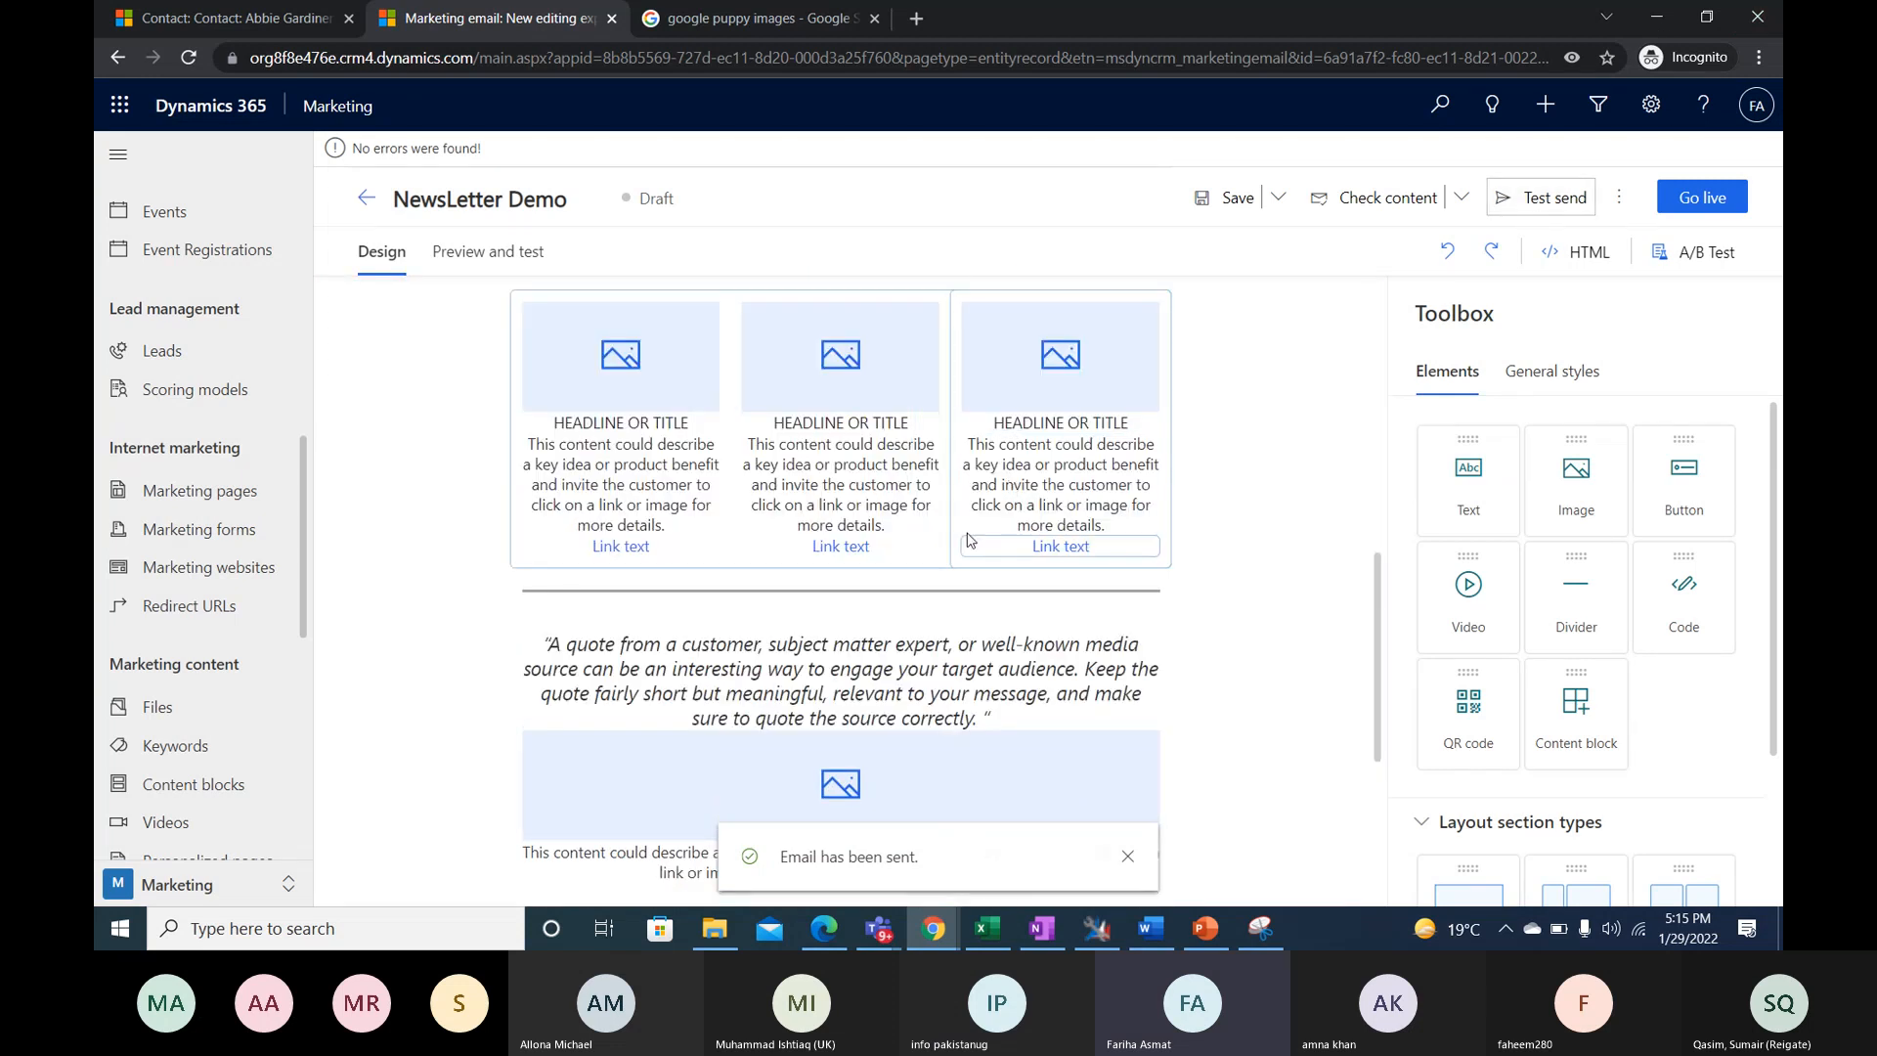
scroll(812, 494, "up", 4)
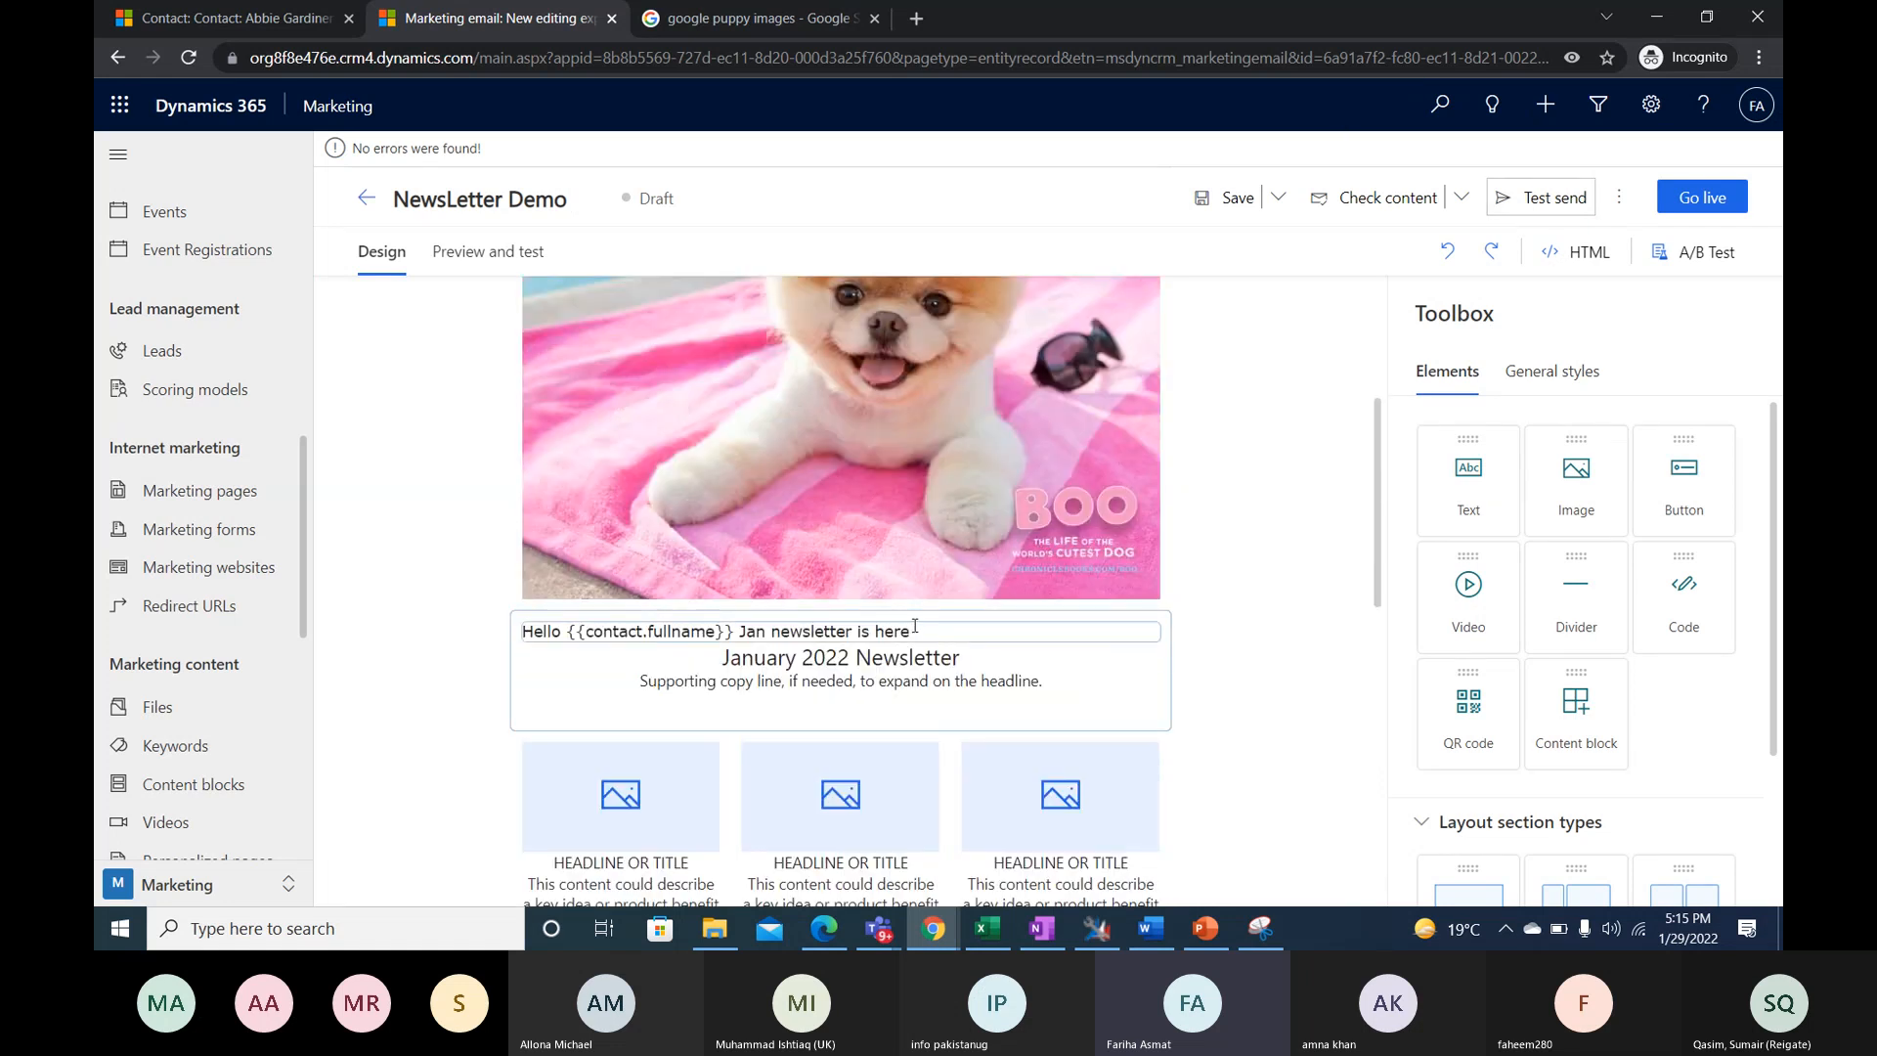
scroll(919, 631, "up", 3)
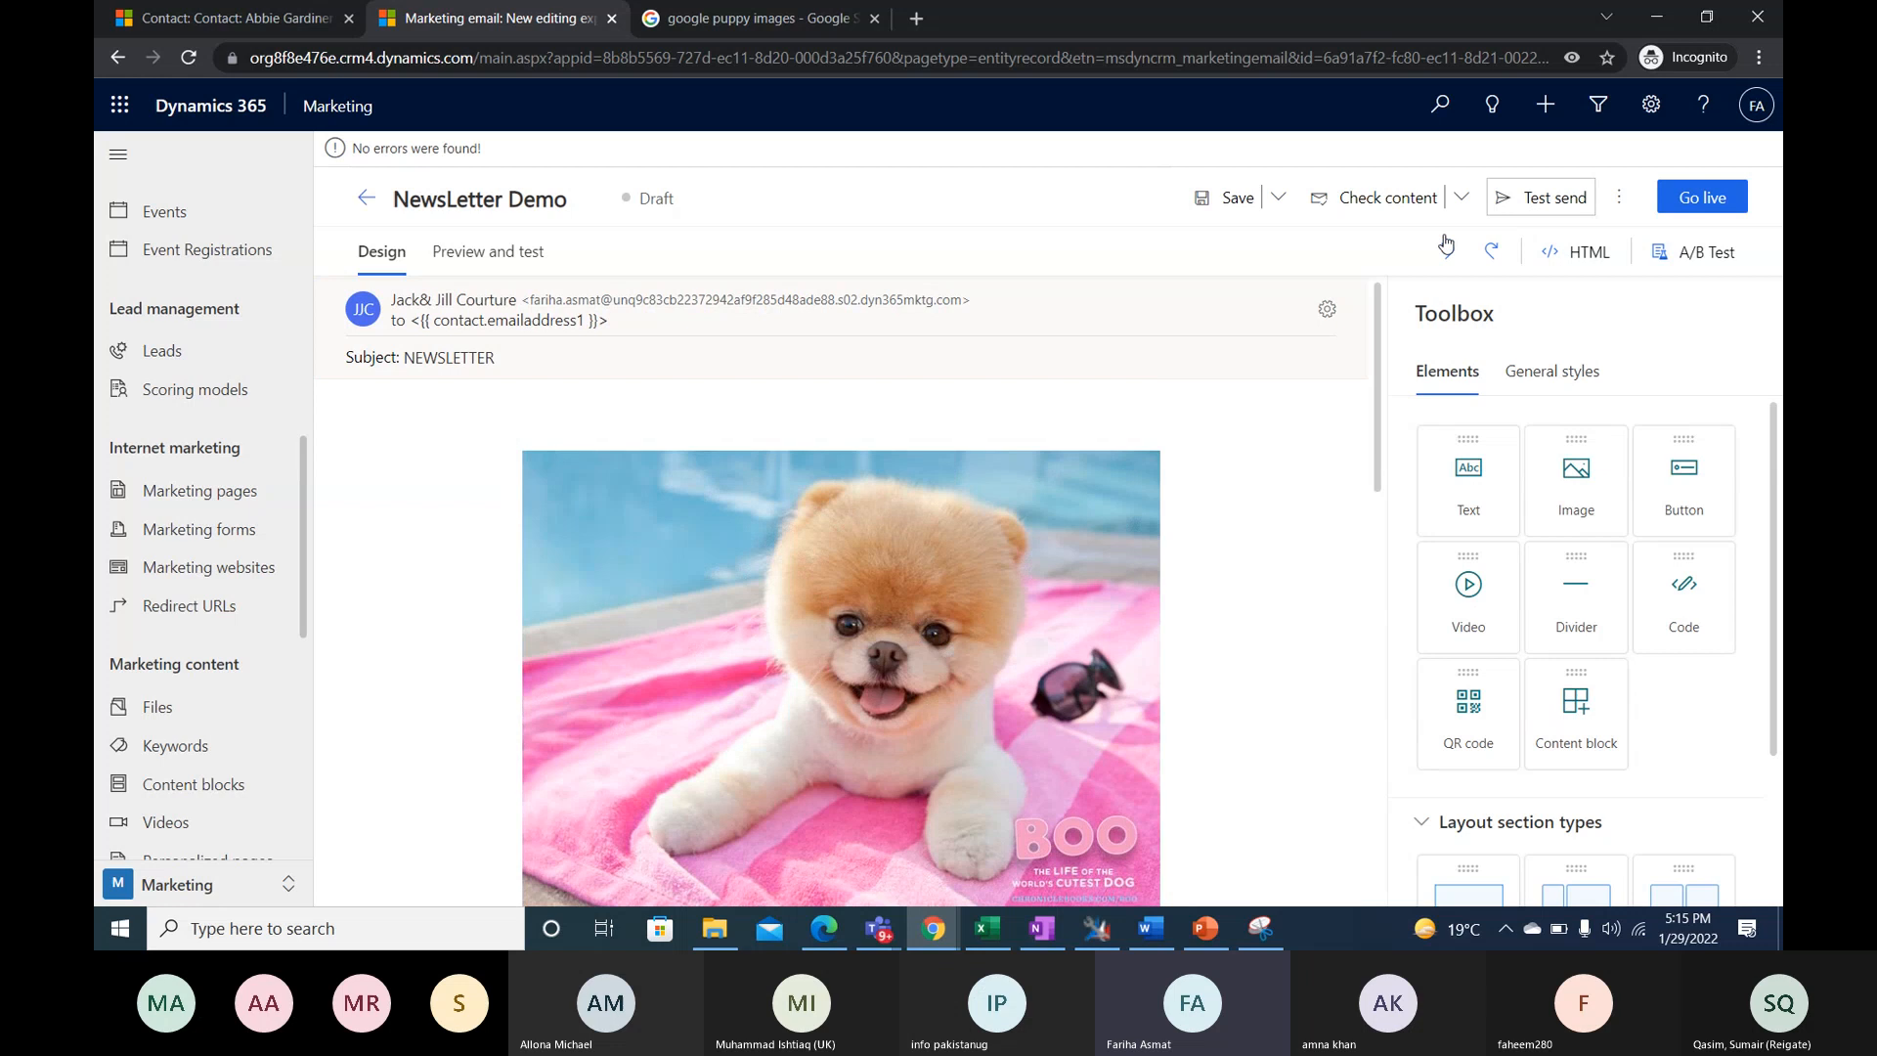
left_click(1533, 210)
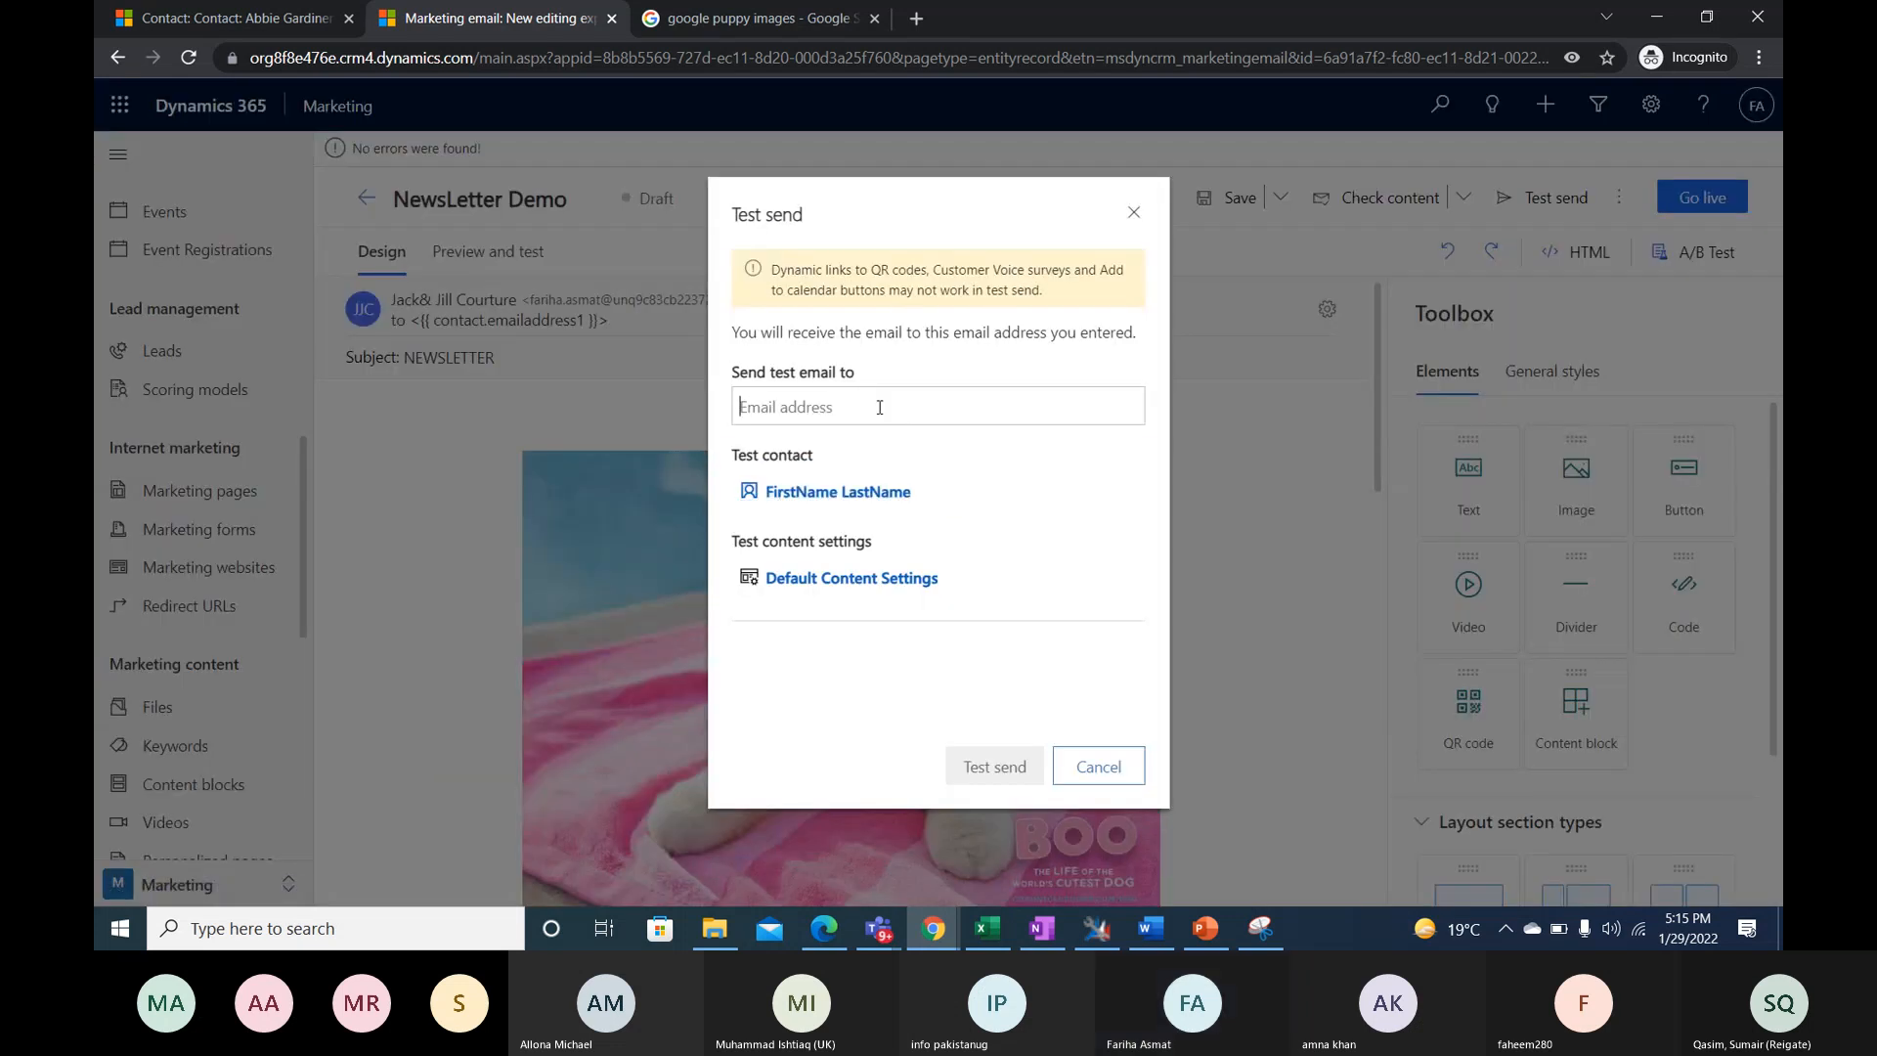
left_click(1098, 767)
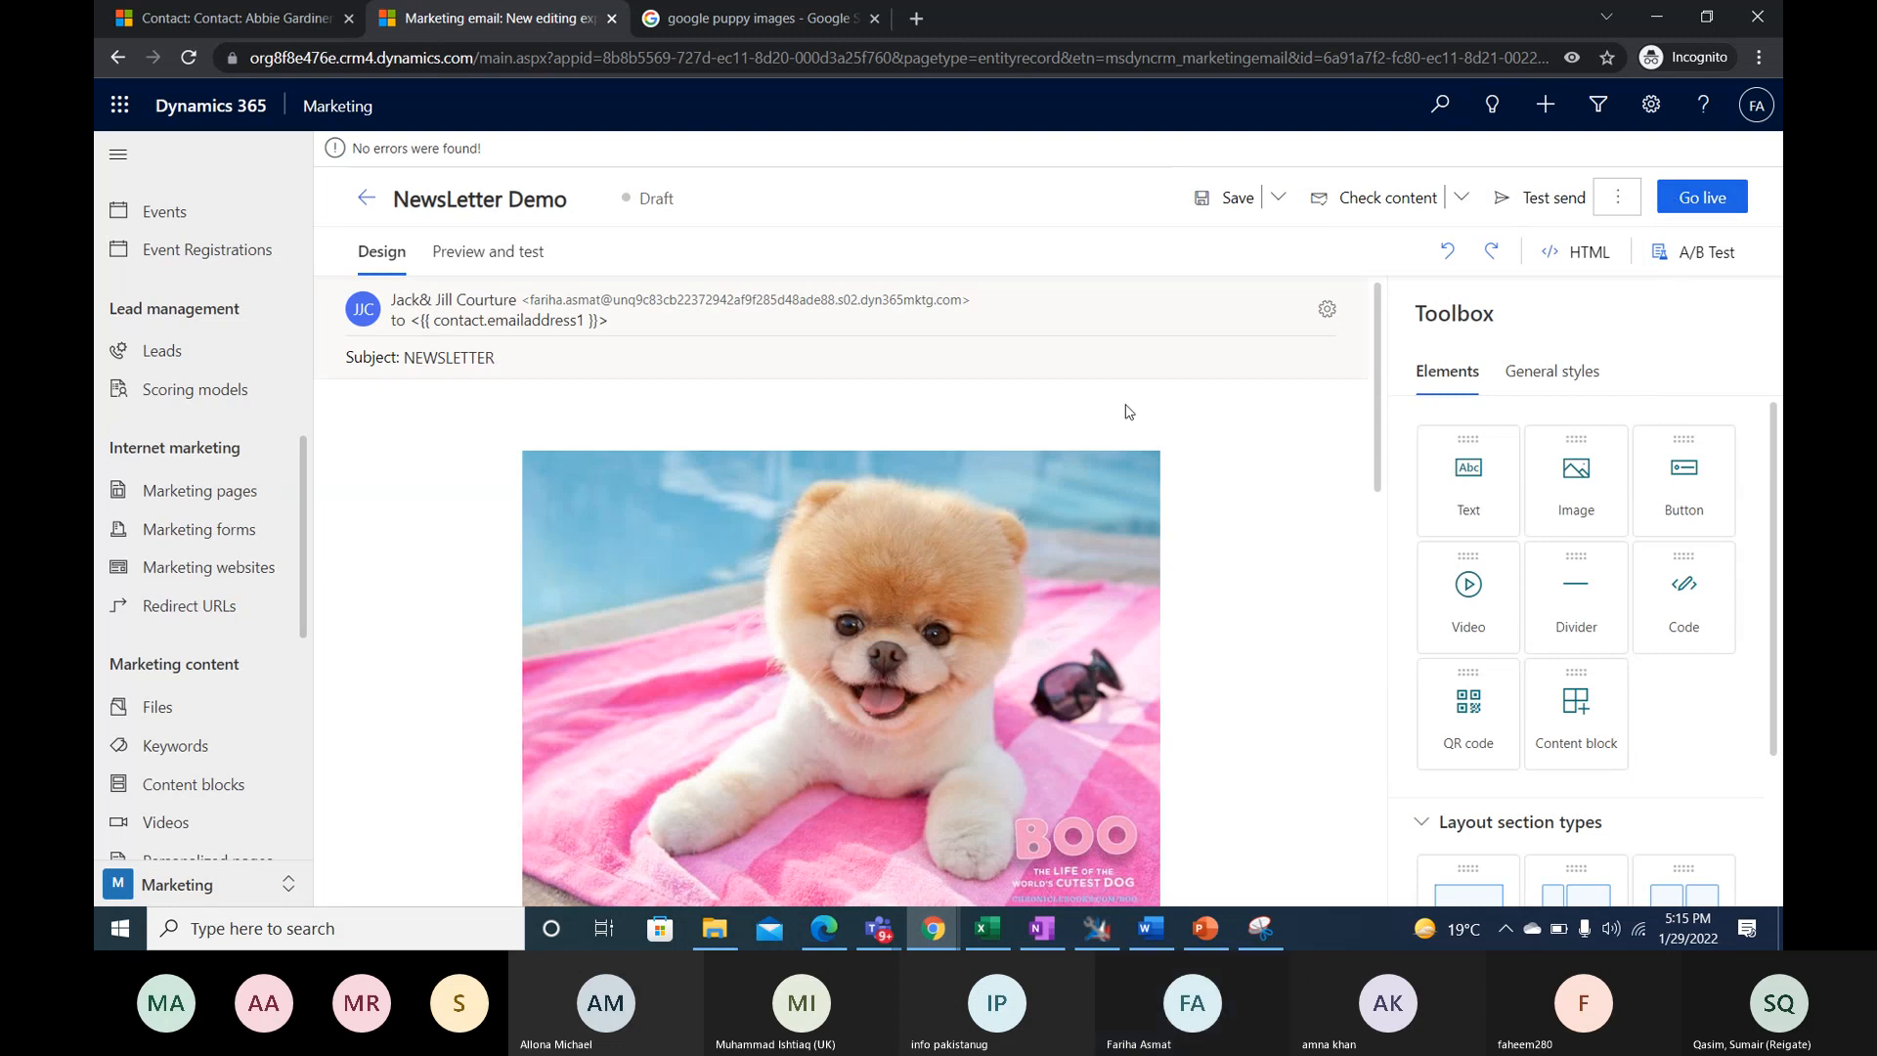
- Take the NewsLetter Demo email live and highlight its status beside the title
left_click(1698, 199)
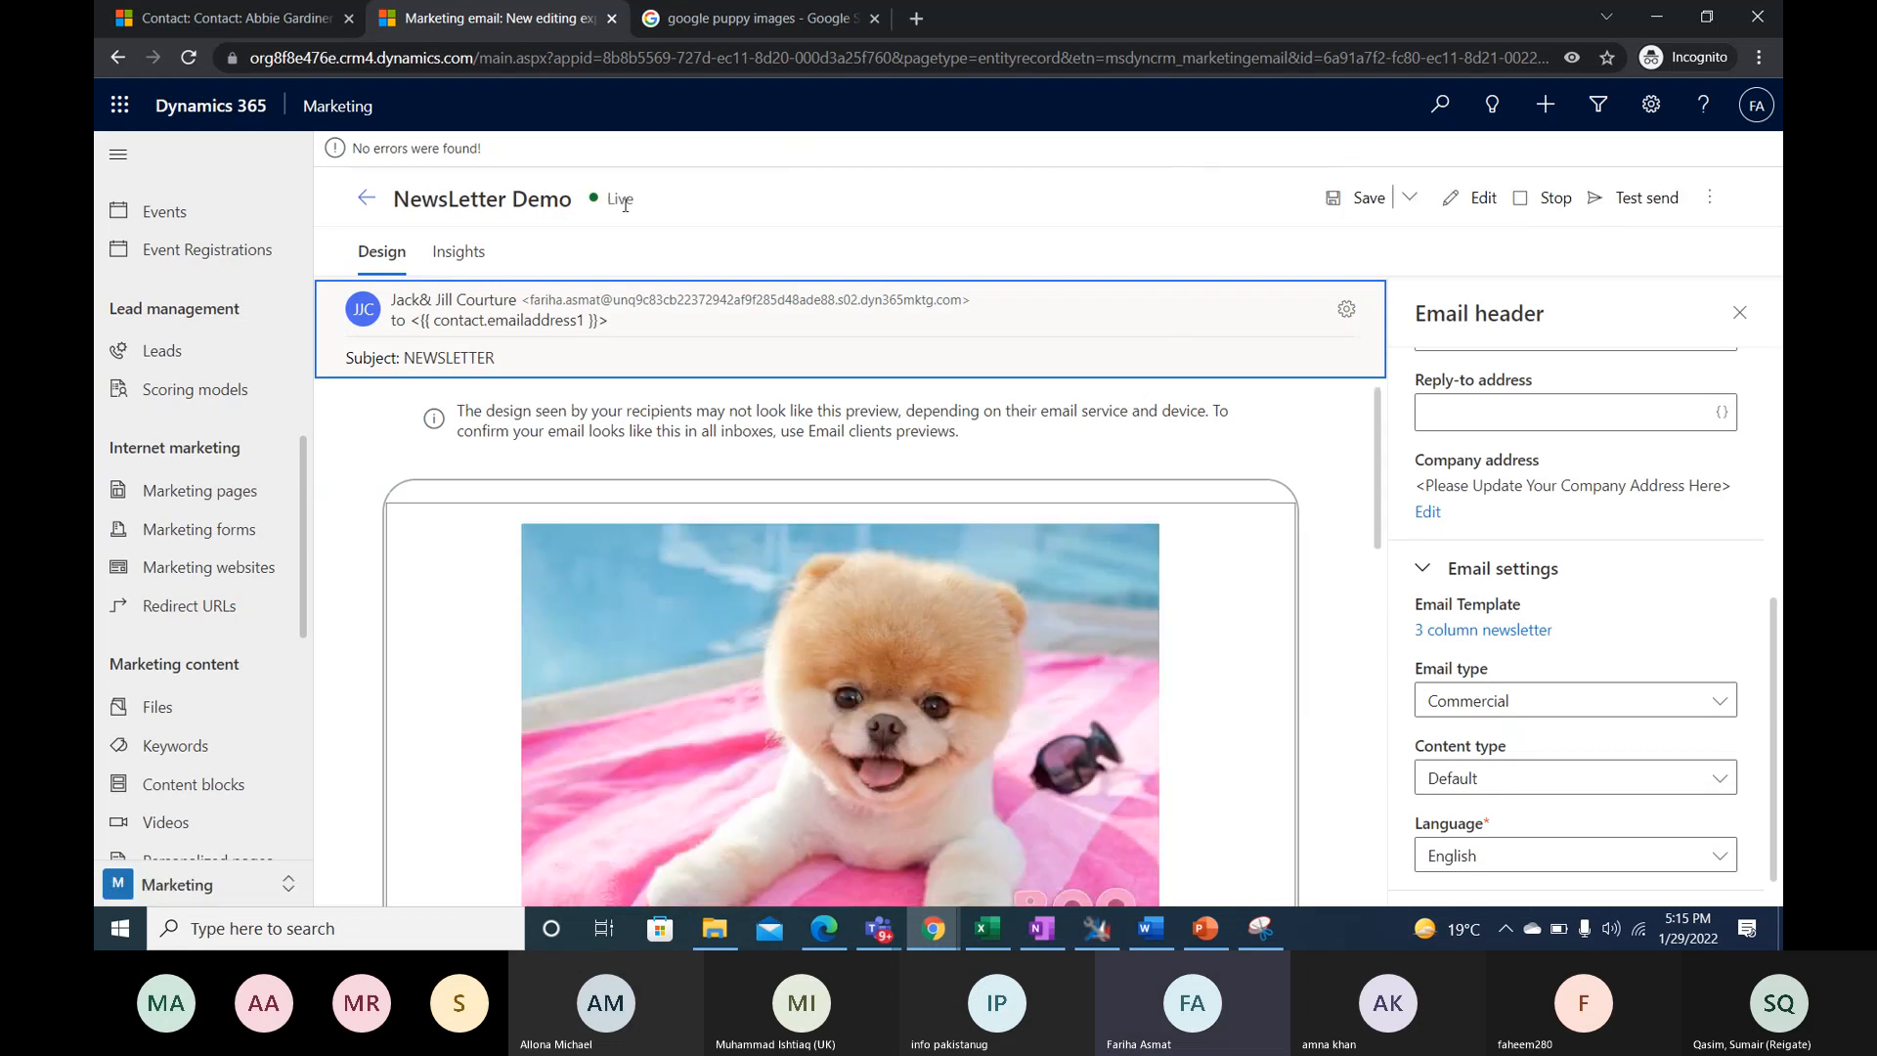
left_click_drag(655, 216, 592, 219)
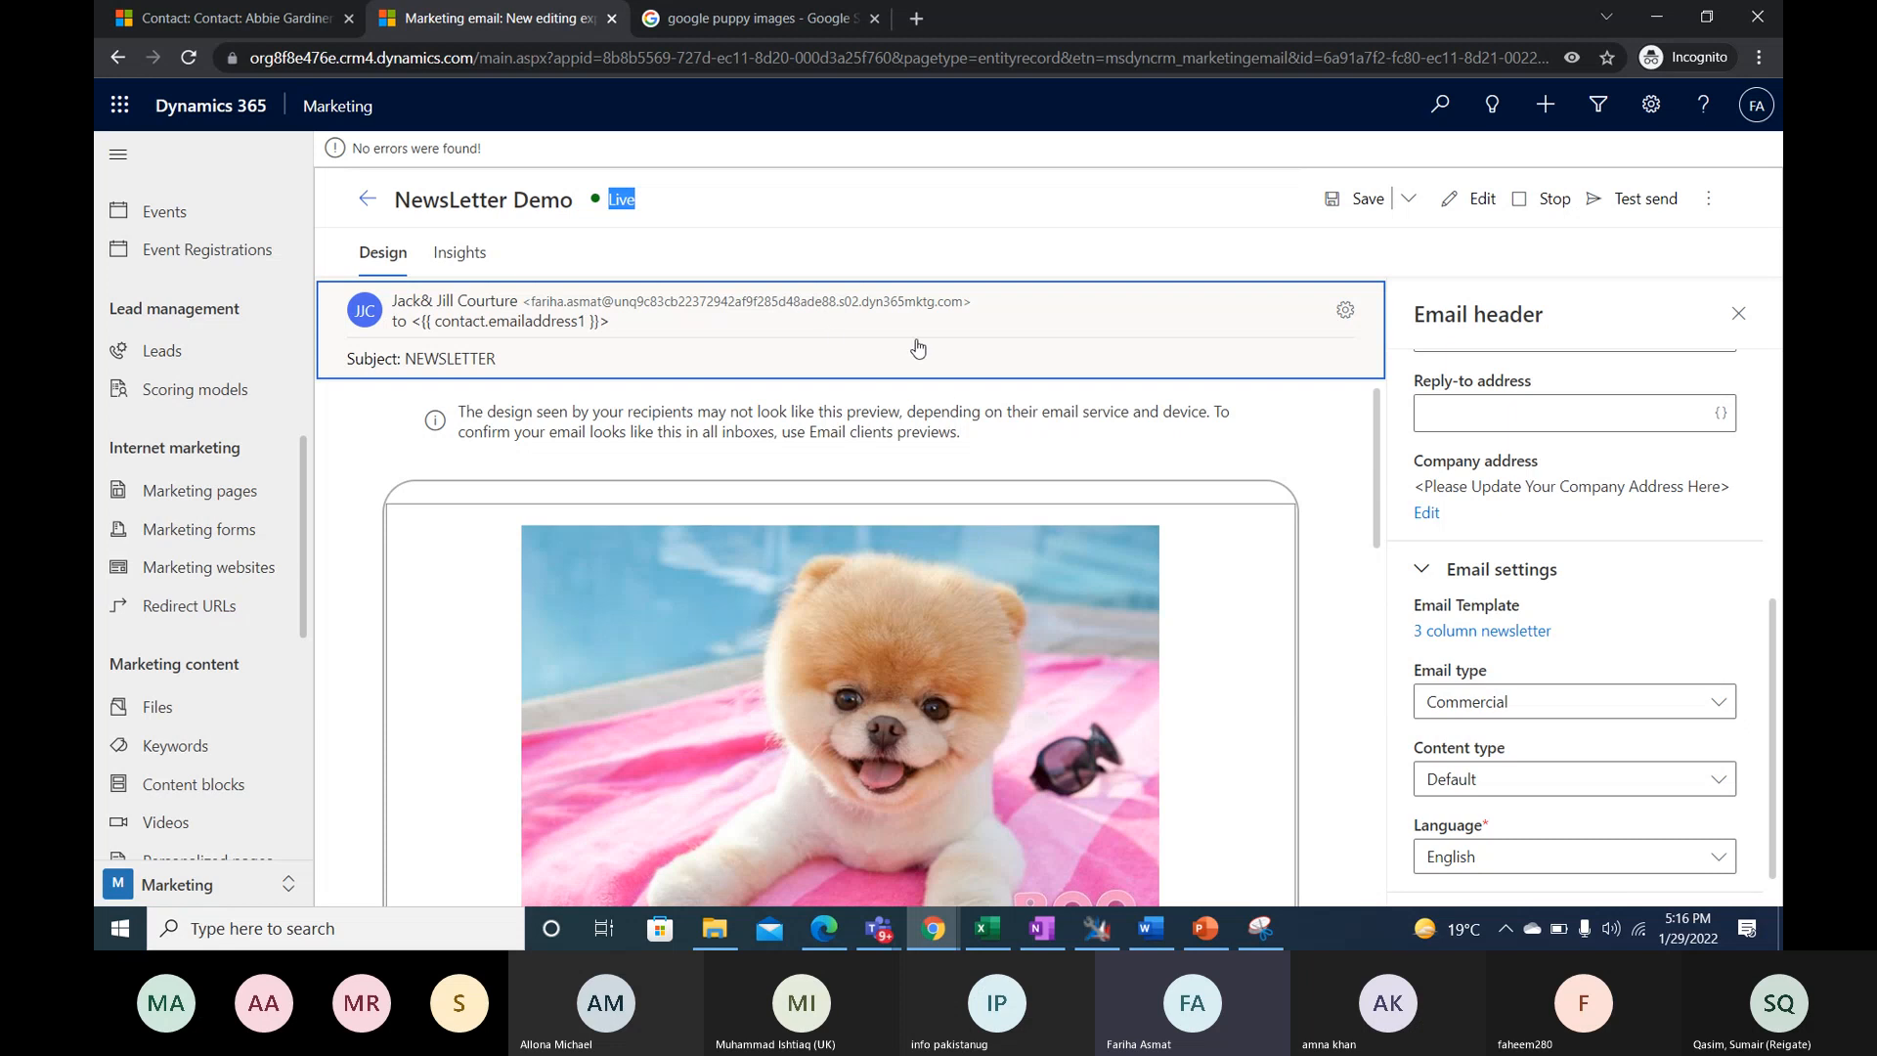
- Start sending the live newsletter and open the advanced contact lookup for choosing its recipients
left_click(1692, 207)
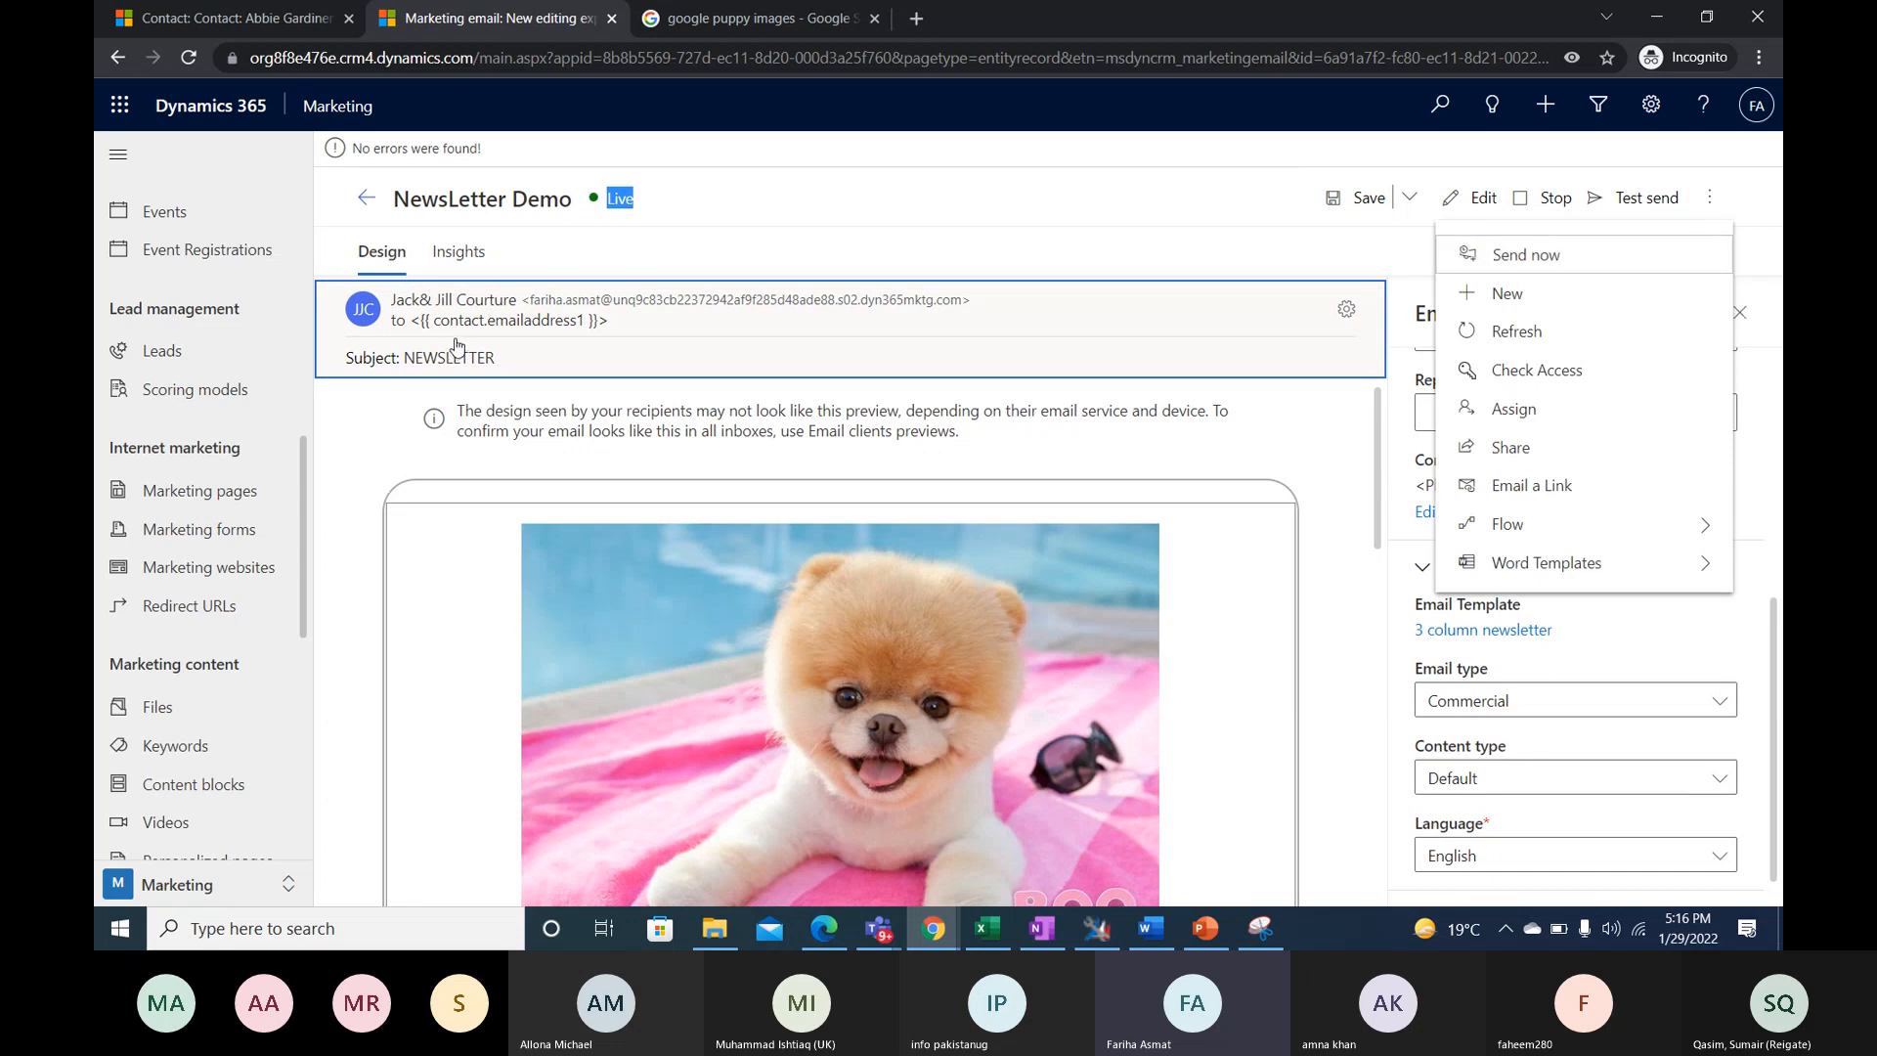
left_click(1471, 258)
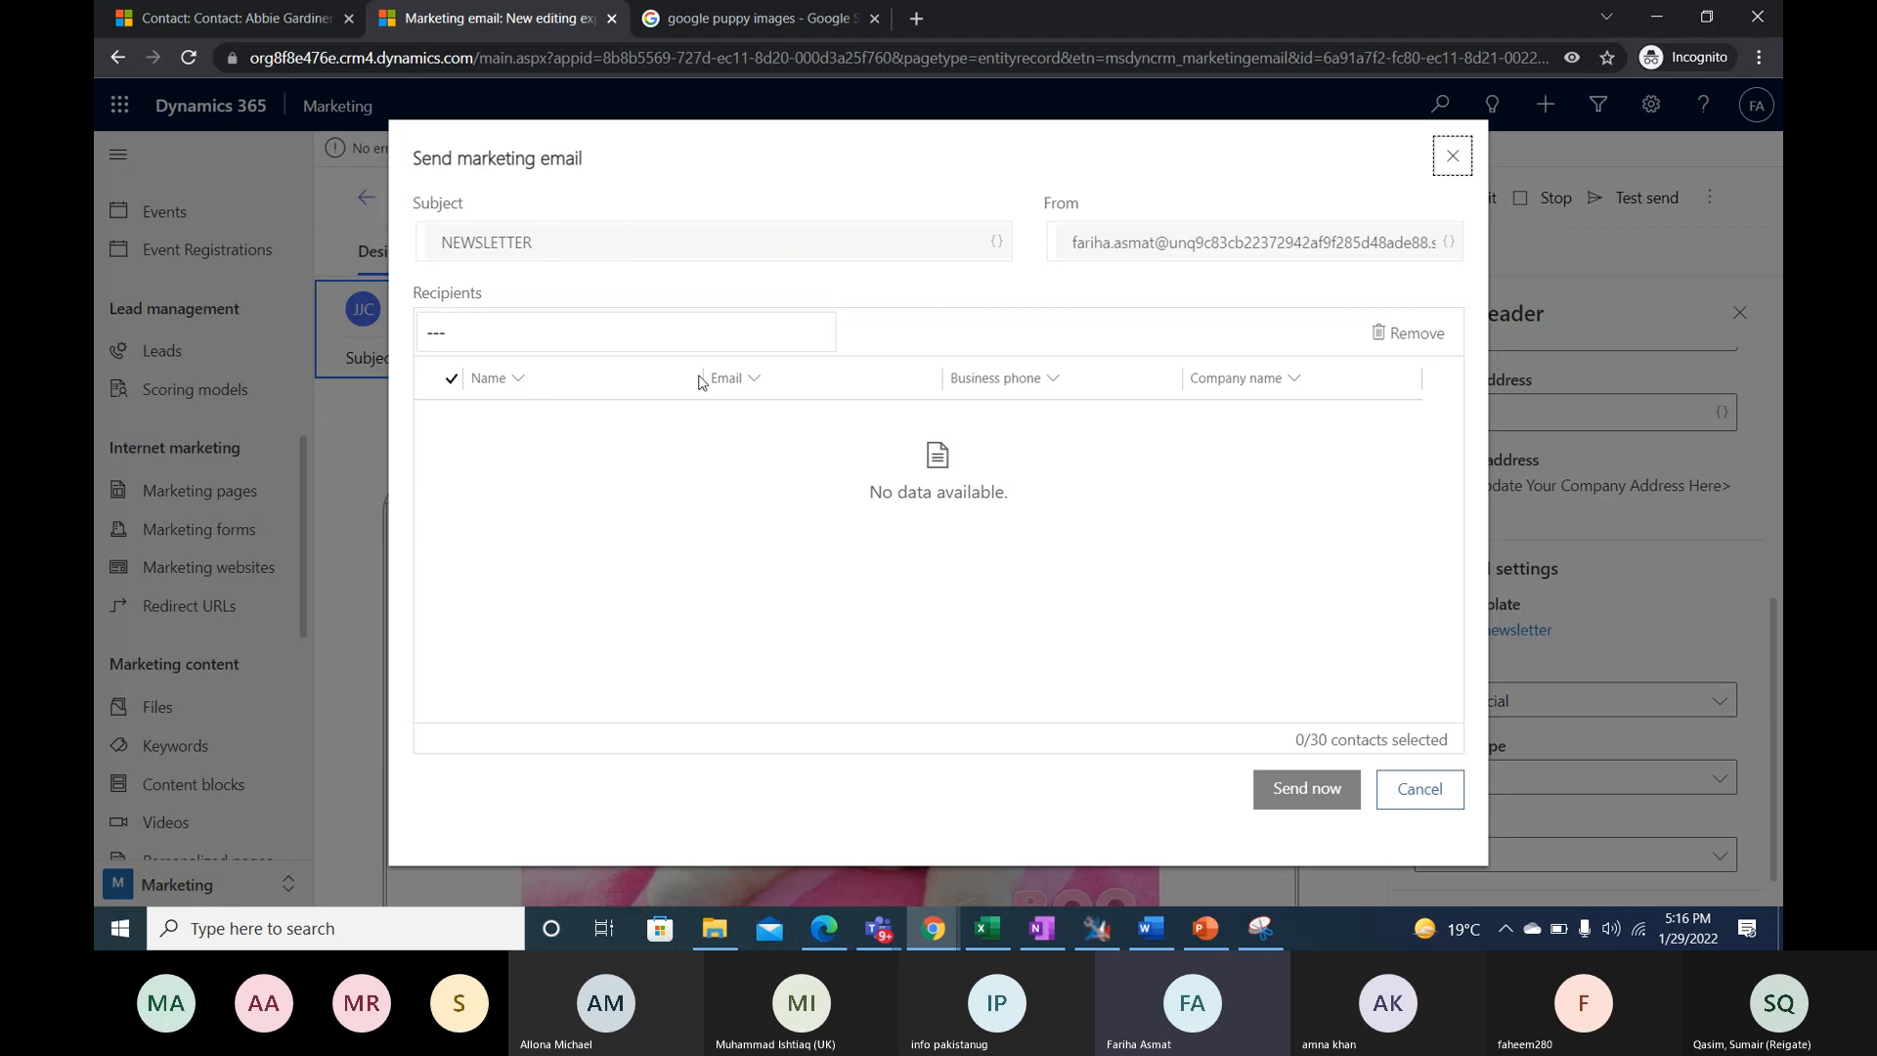
left_click(817, 336)
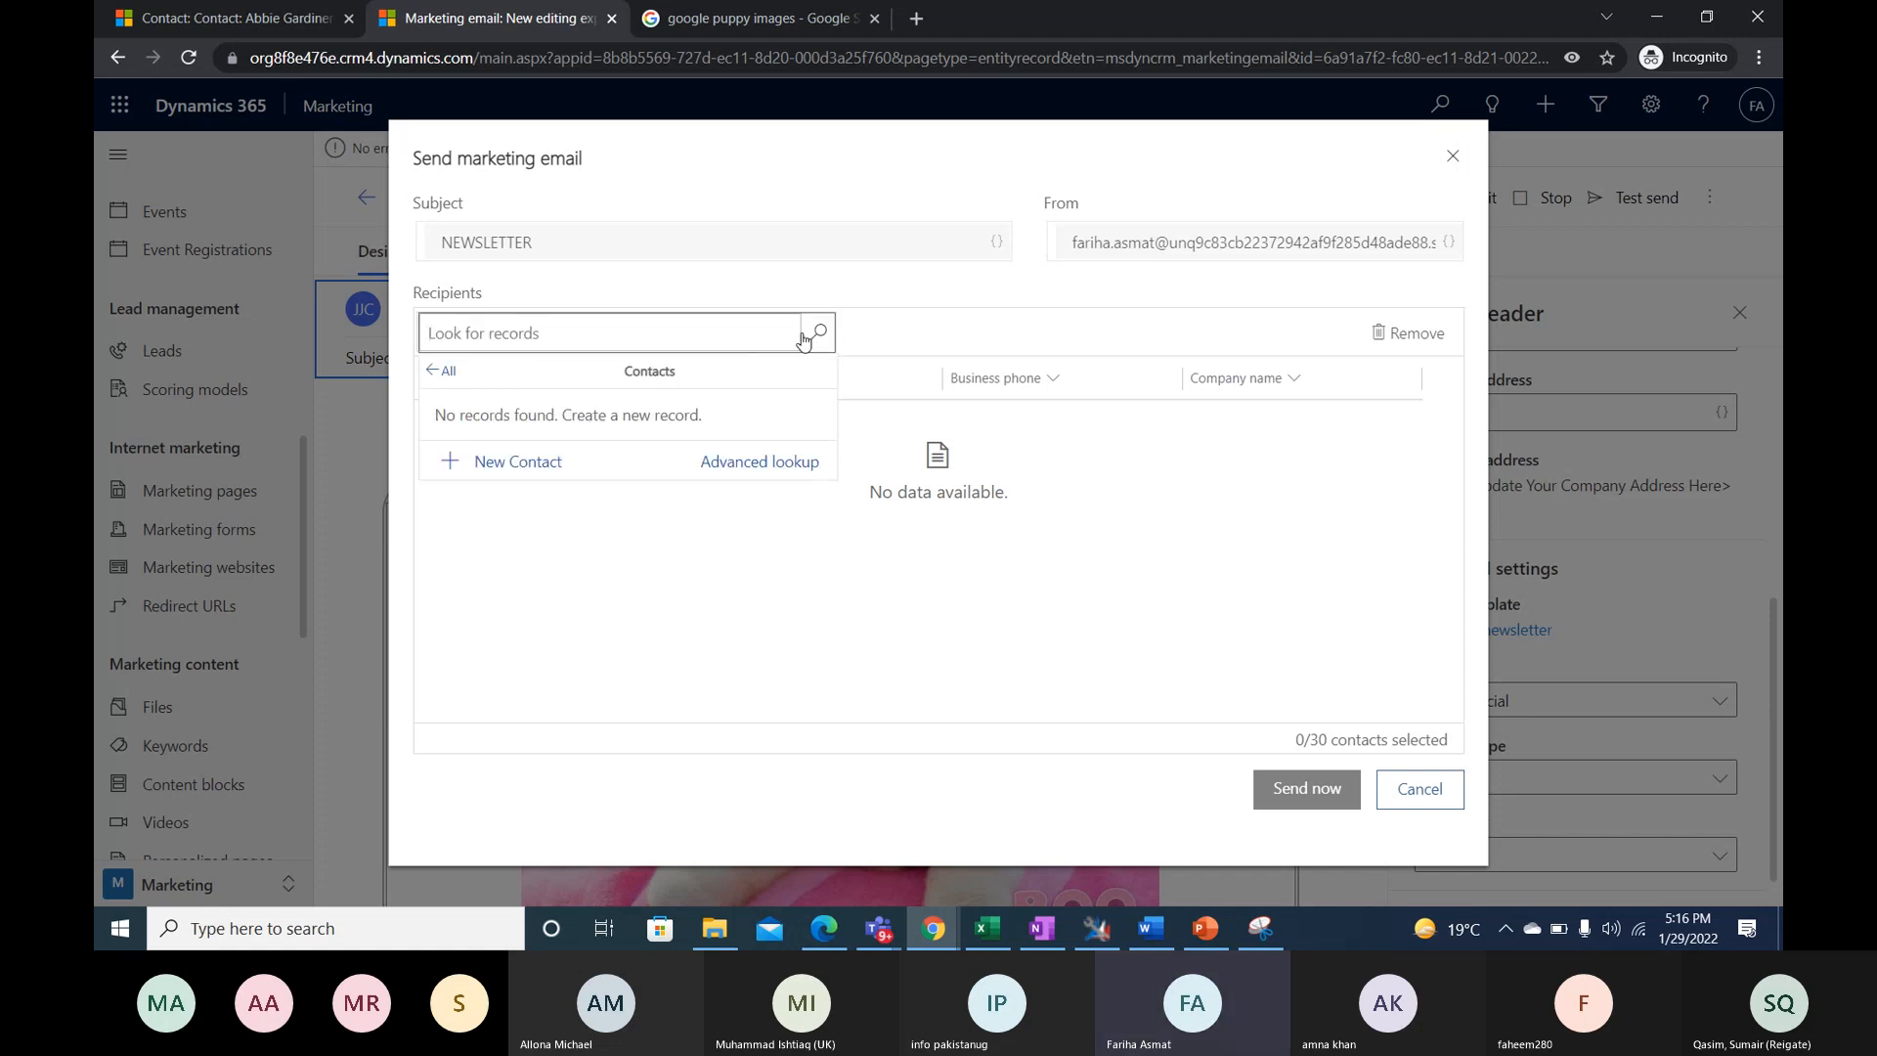
left_click(442, 370)
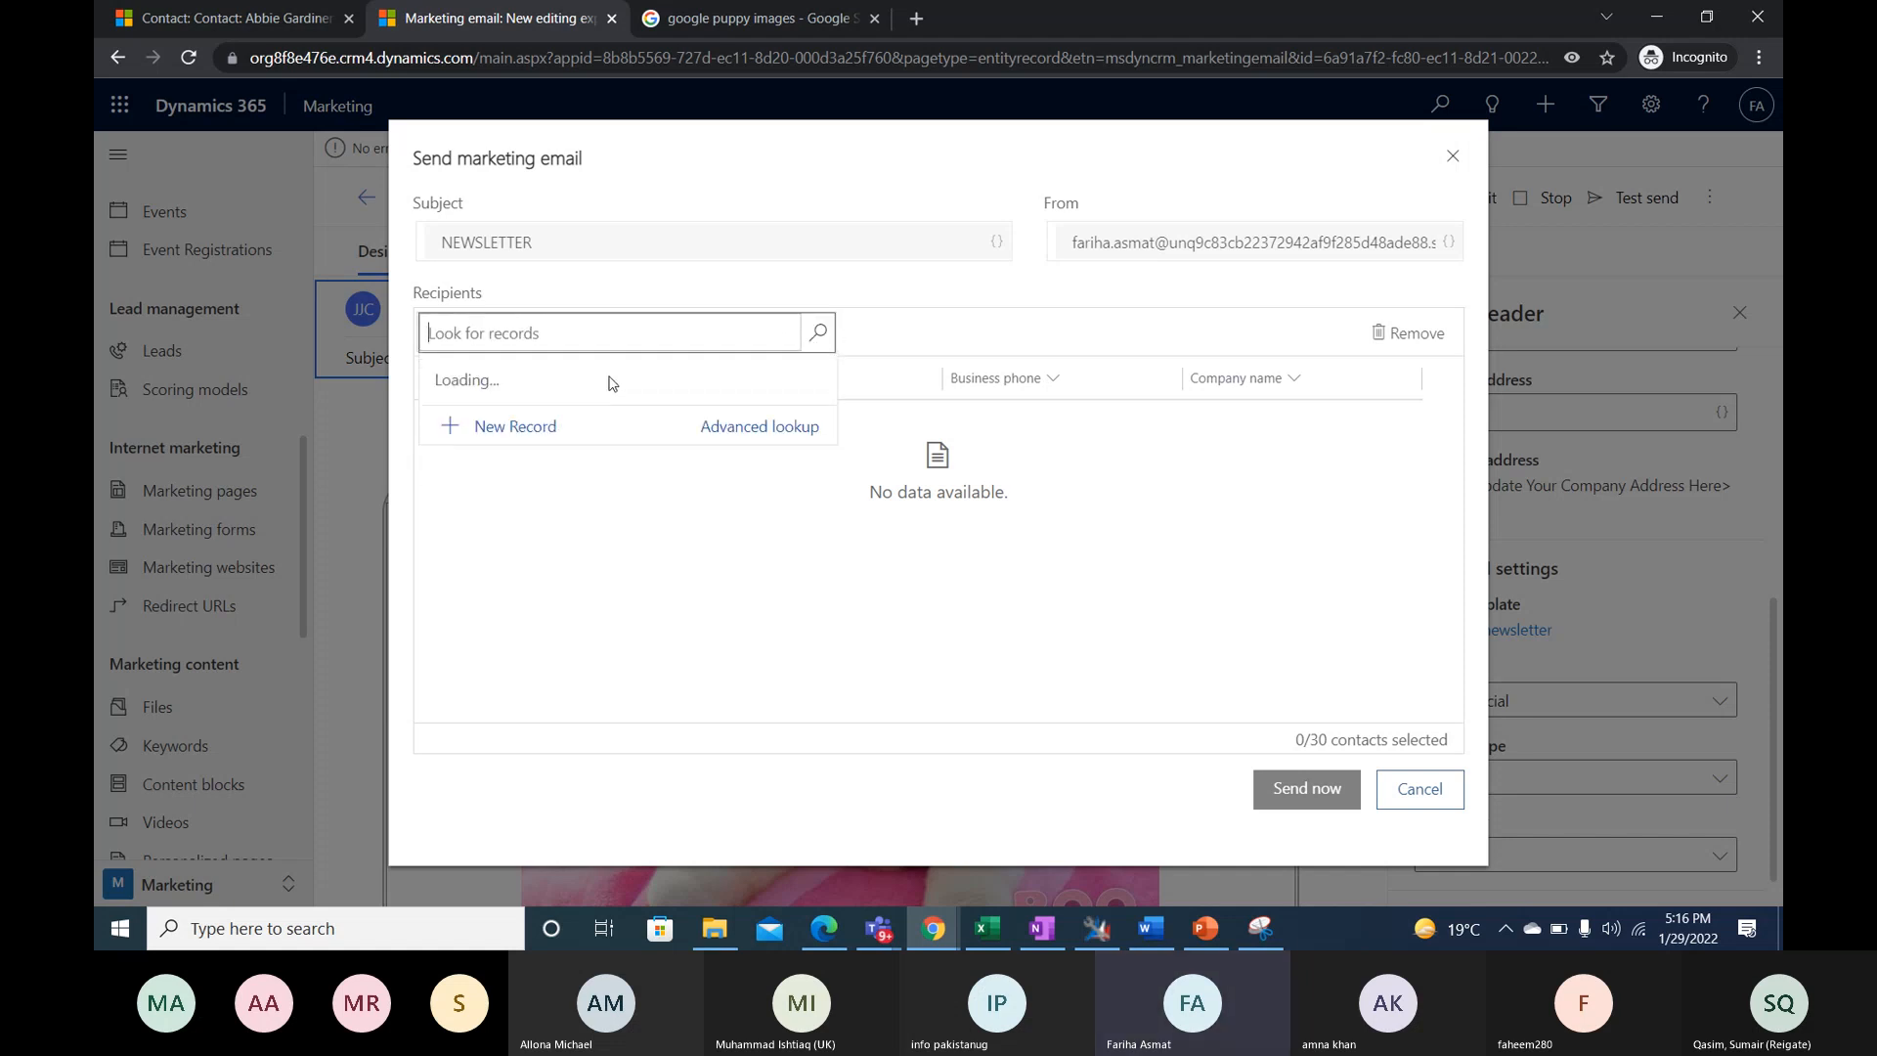
left_click(814, 339)
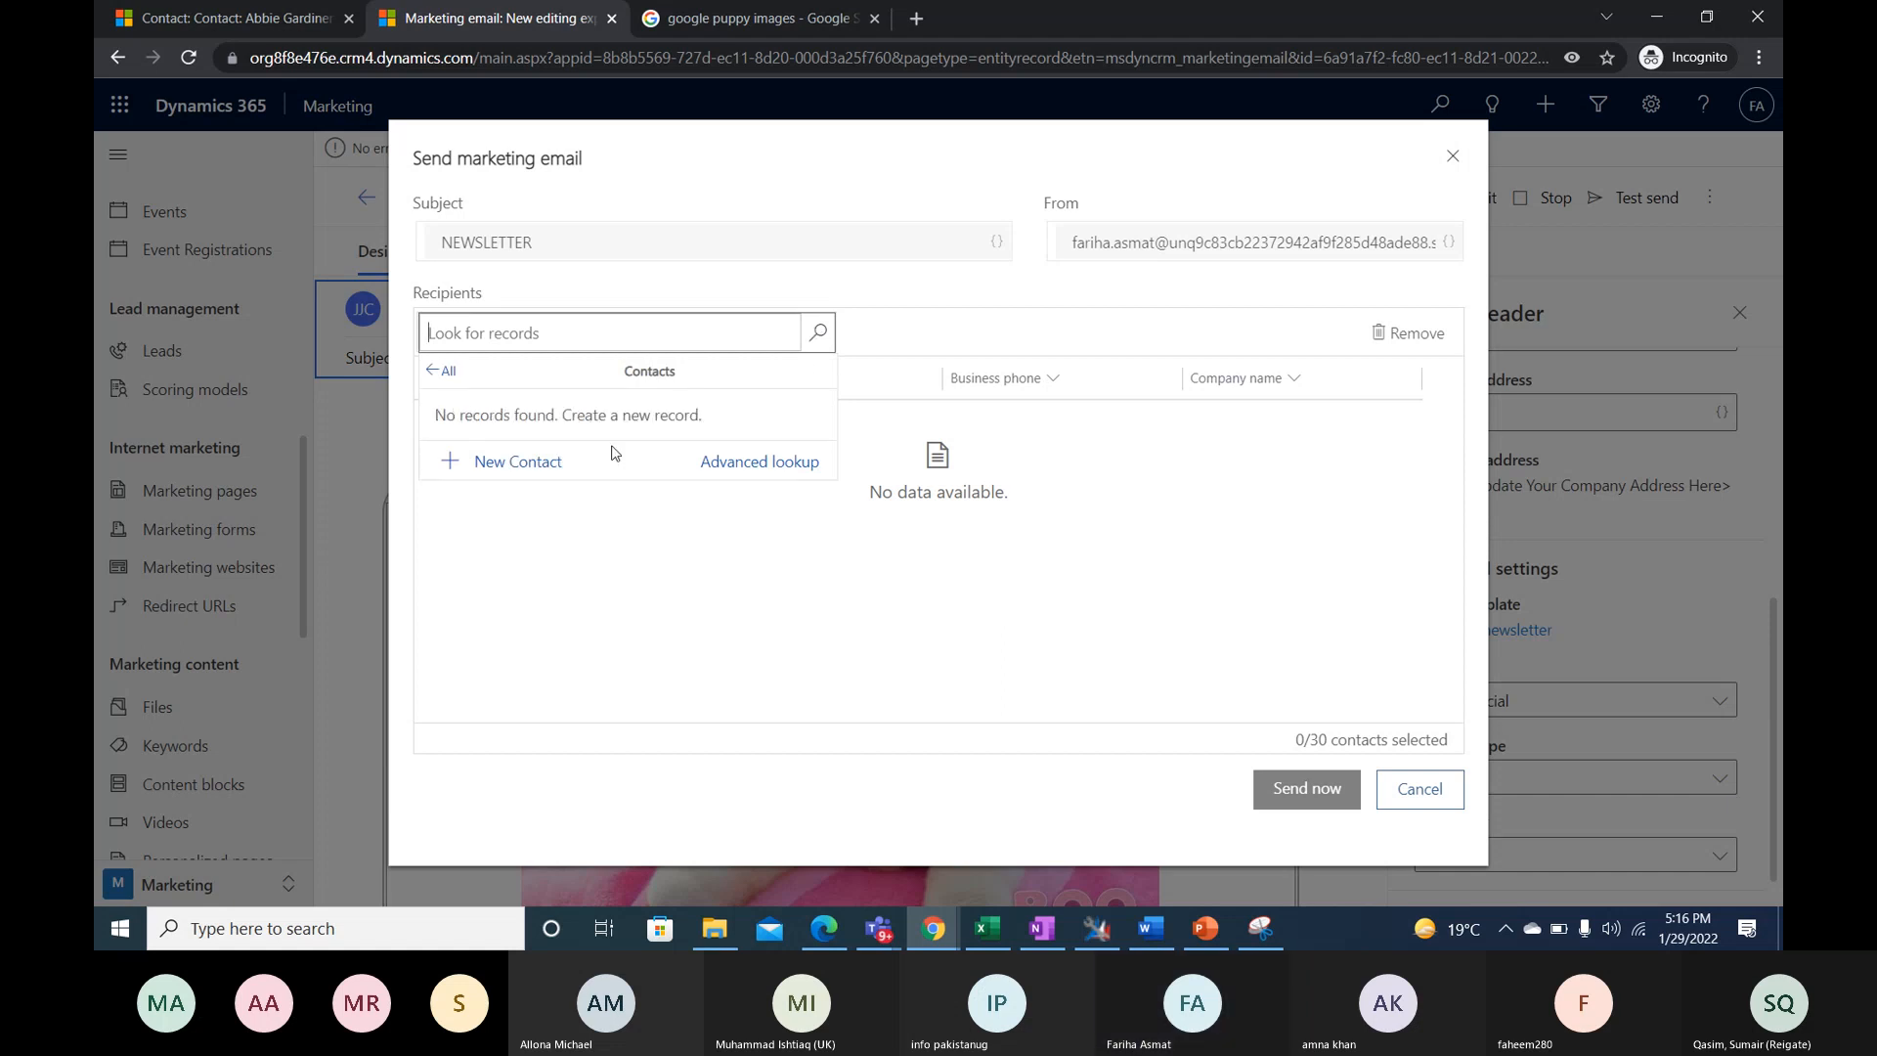
left_click(740, 470)
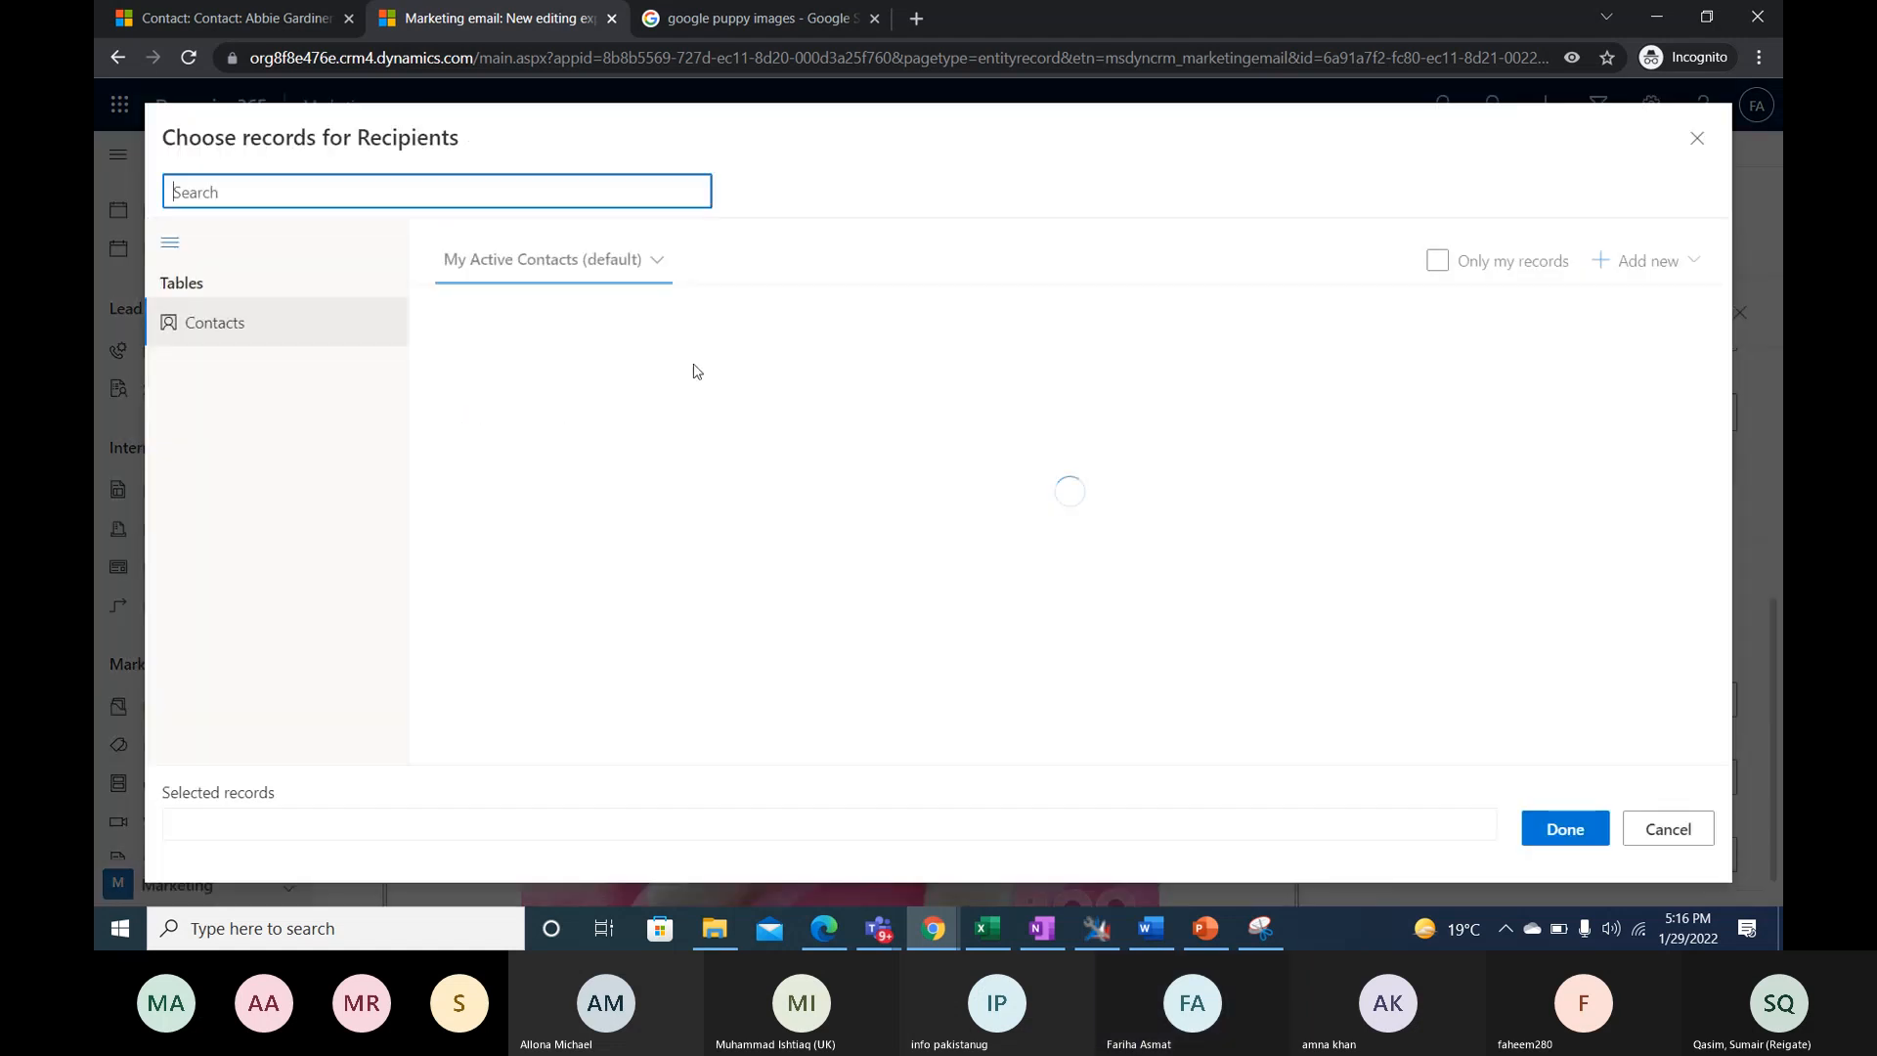
- List All Contacts and add the first nine contacts as recipients of the newsletter
left_click(655, 260)
left_click(488, 460)
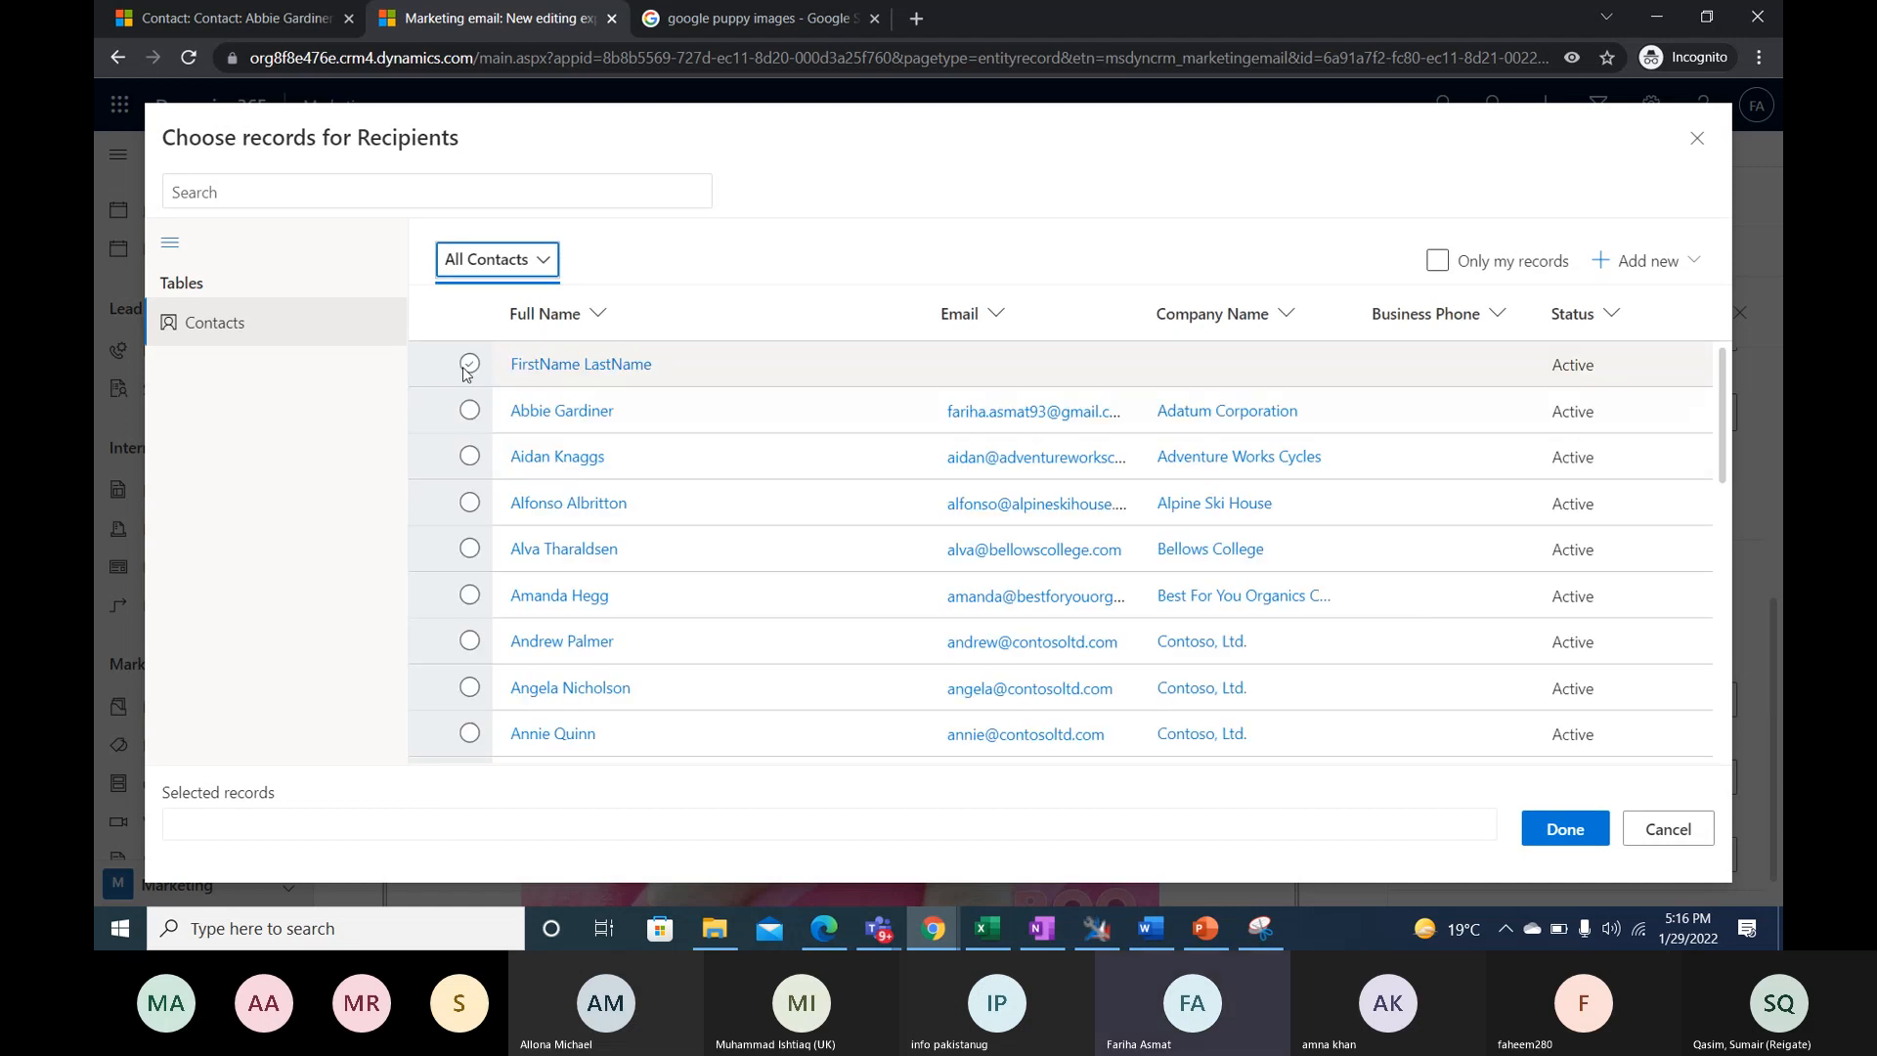
left_click(469, 364)
left_click(469, 410)
left_click(470, 456)
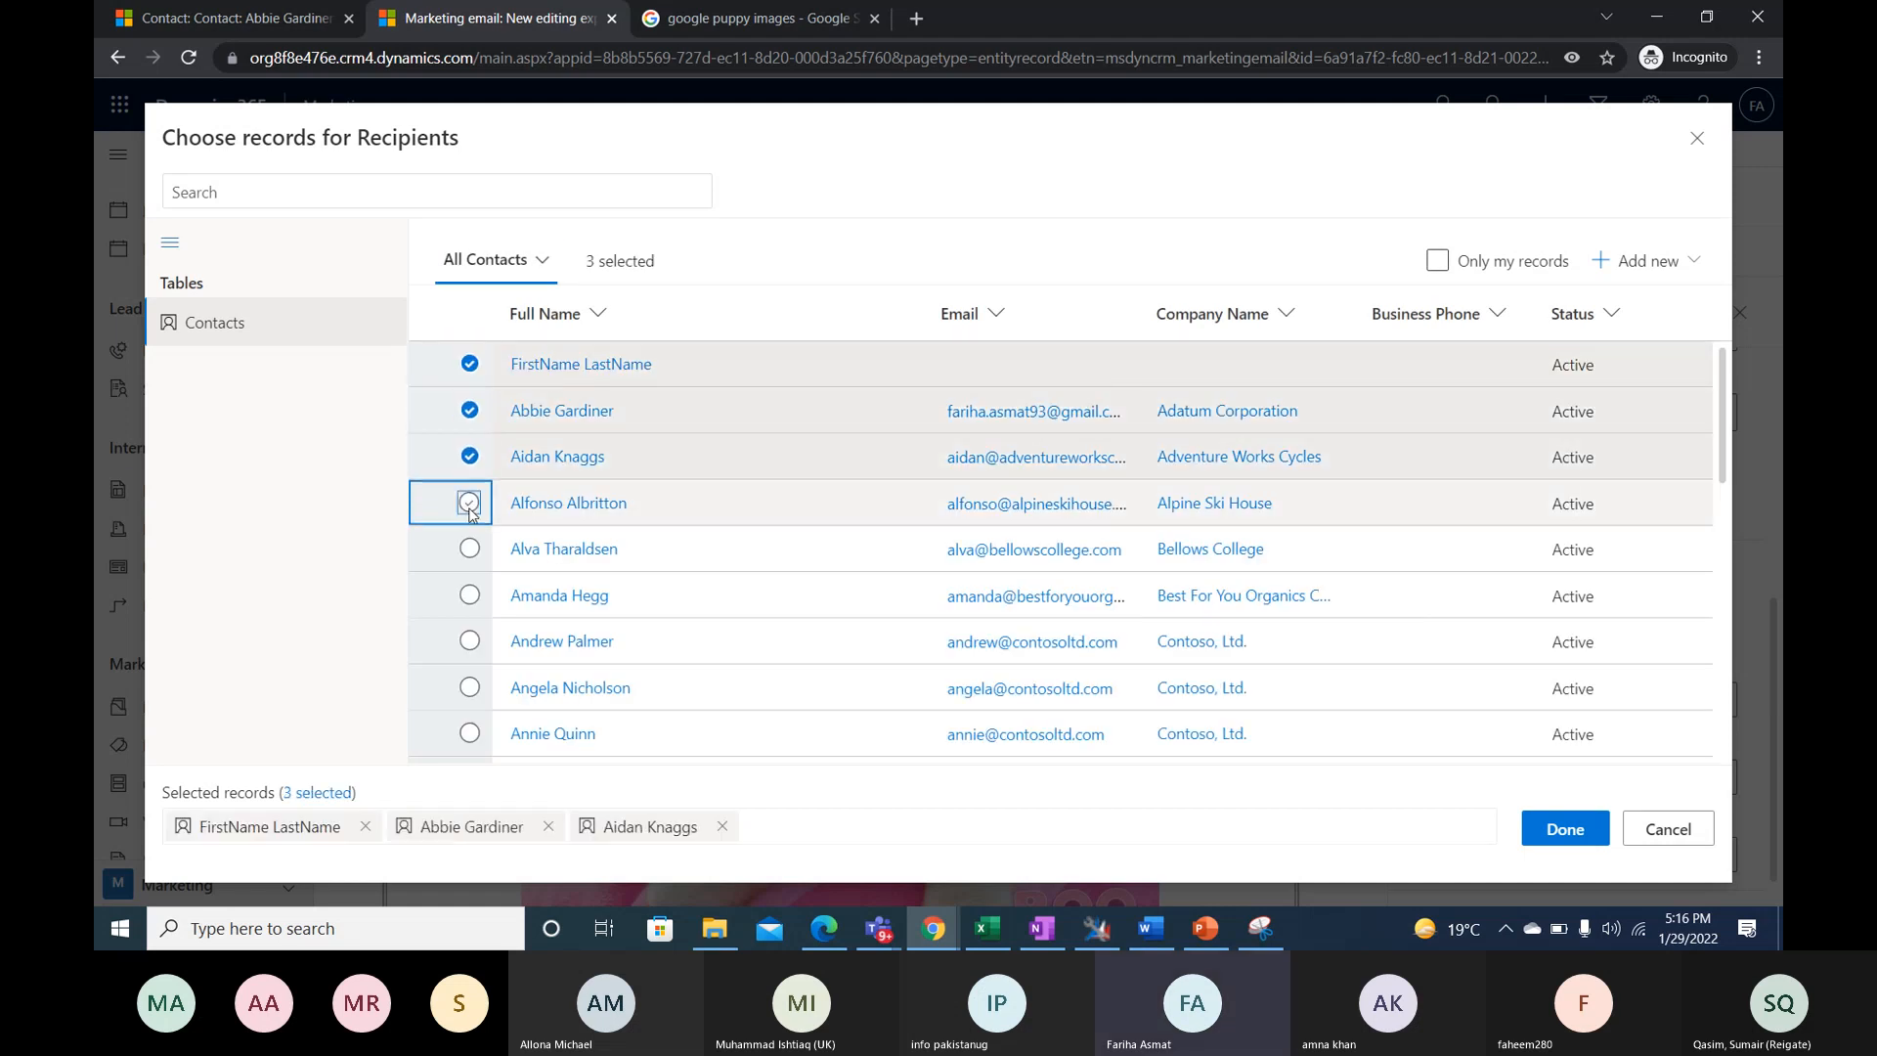
left_click(470, 503)
left_click(470, 548)
left_click(469, 595)
left_click(469, 688)
left_click(469, 641)
left_click(470, 733)
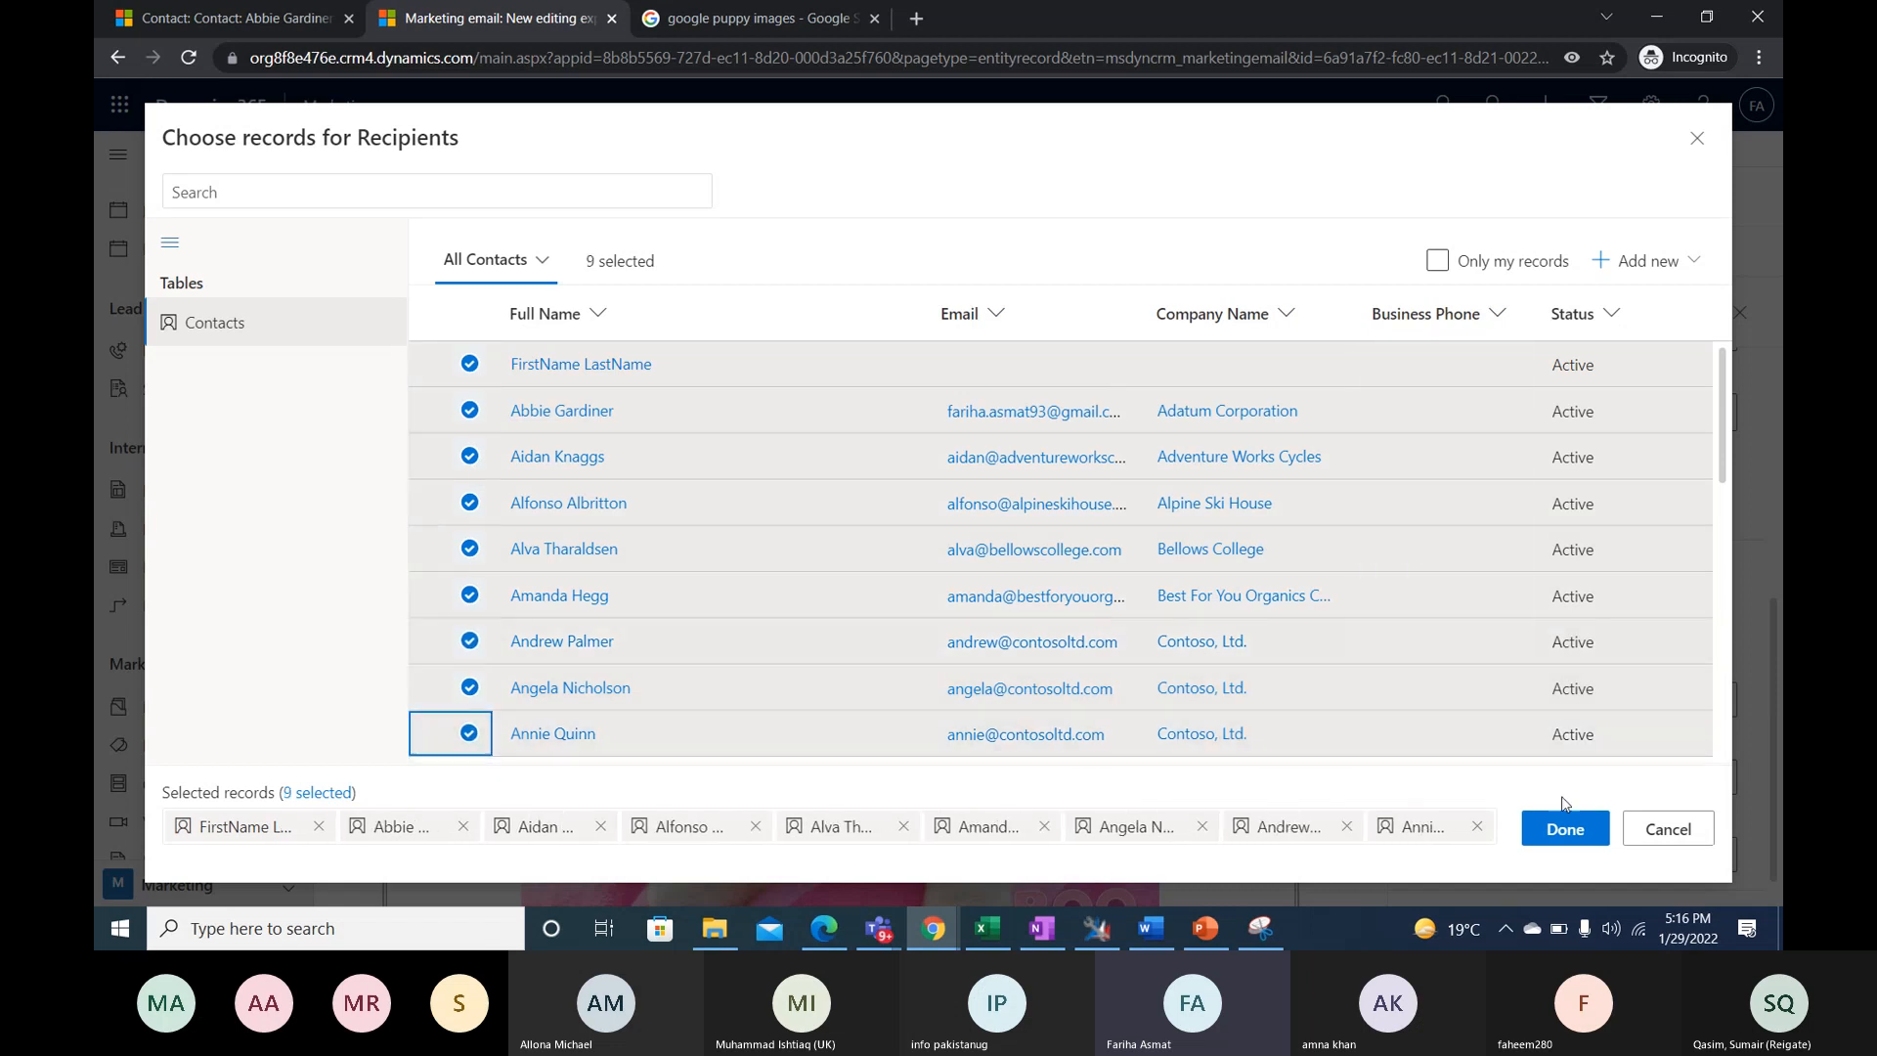
left_click(1563, 826)
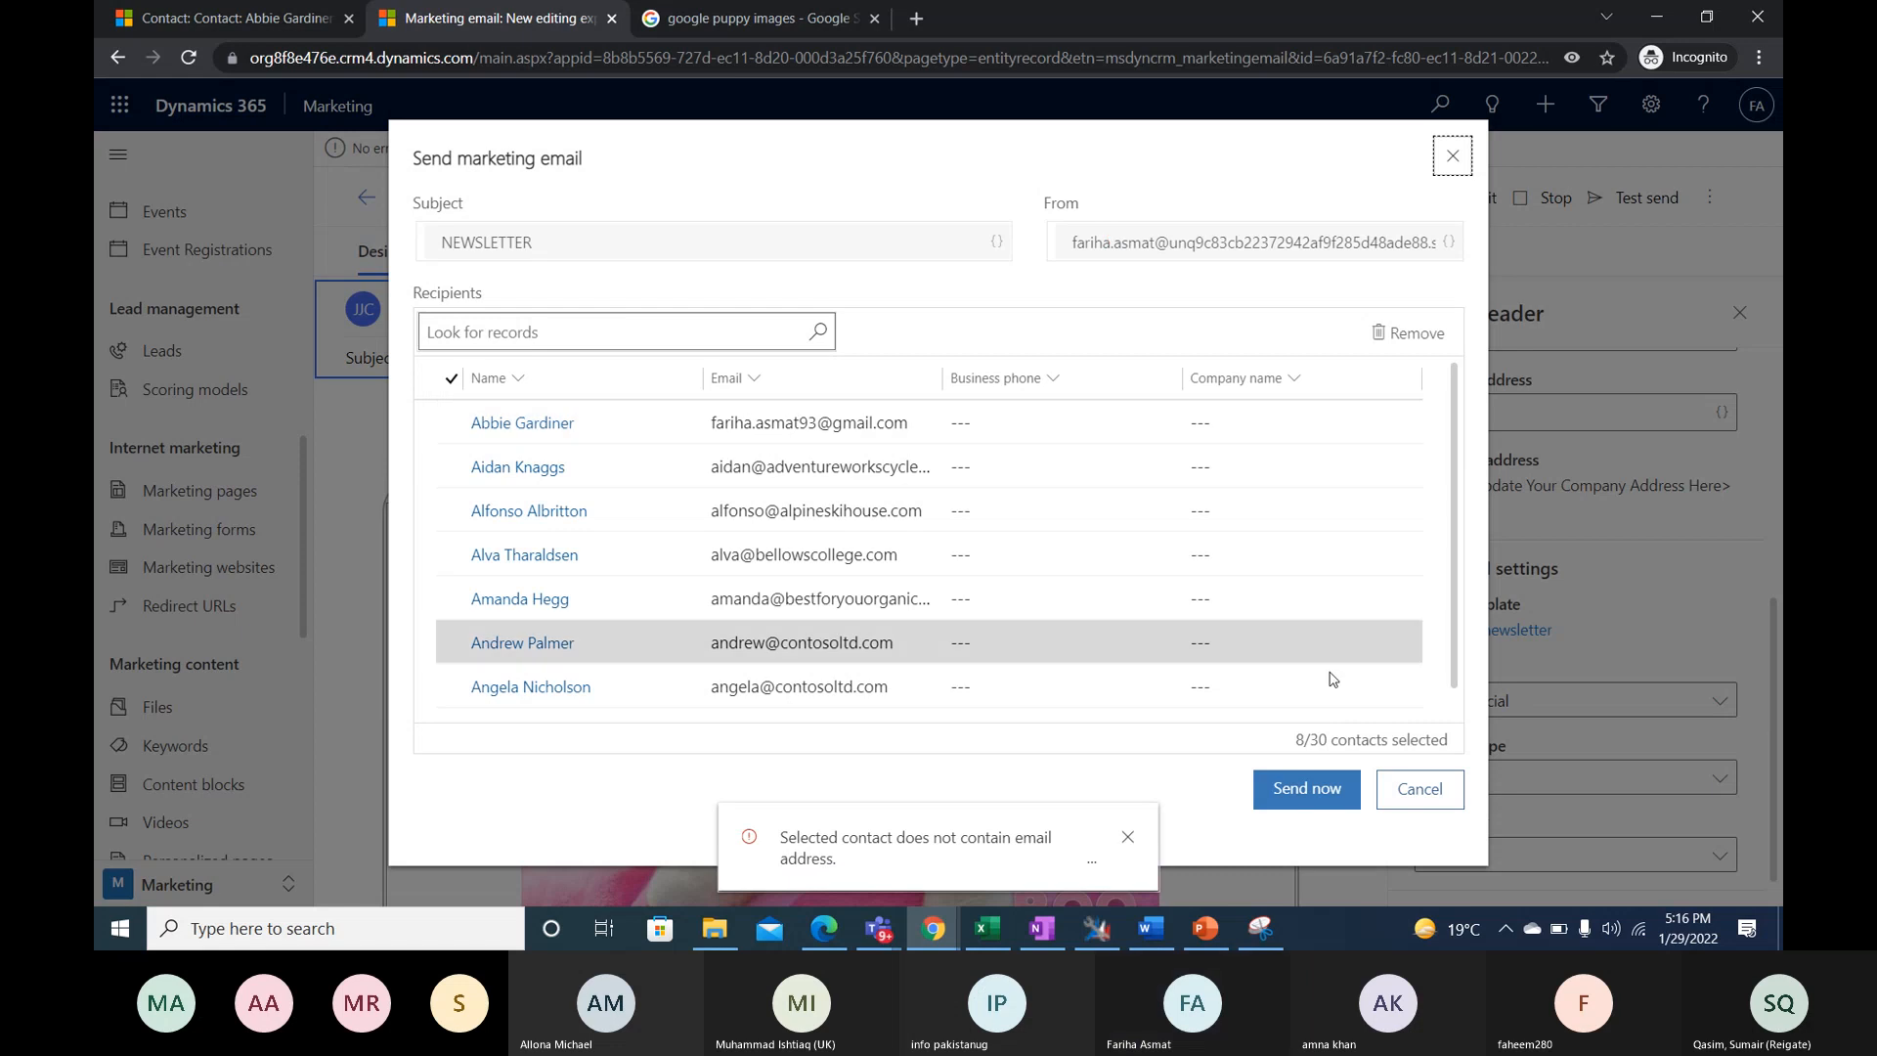
- Send the newsletter to the chosen recipients, highlight the progress message, and dismiss the delivery confirmation
left_click(1301, 800)
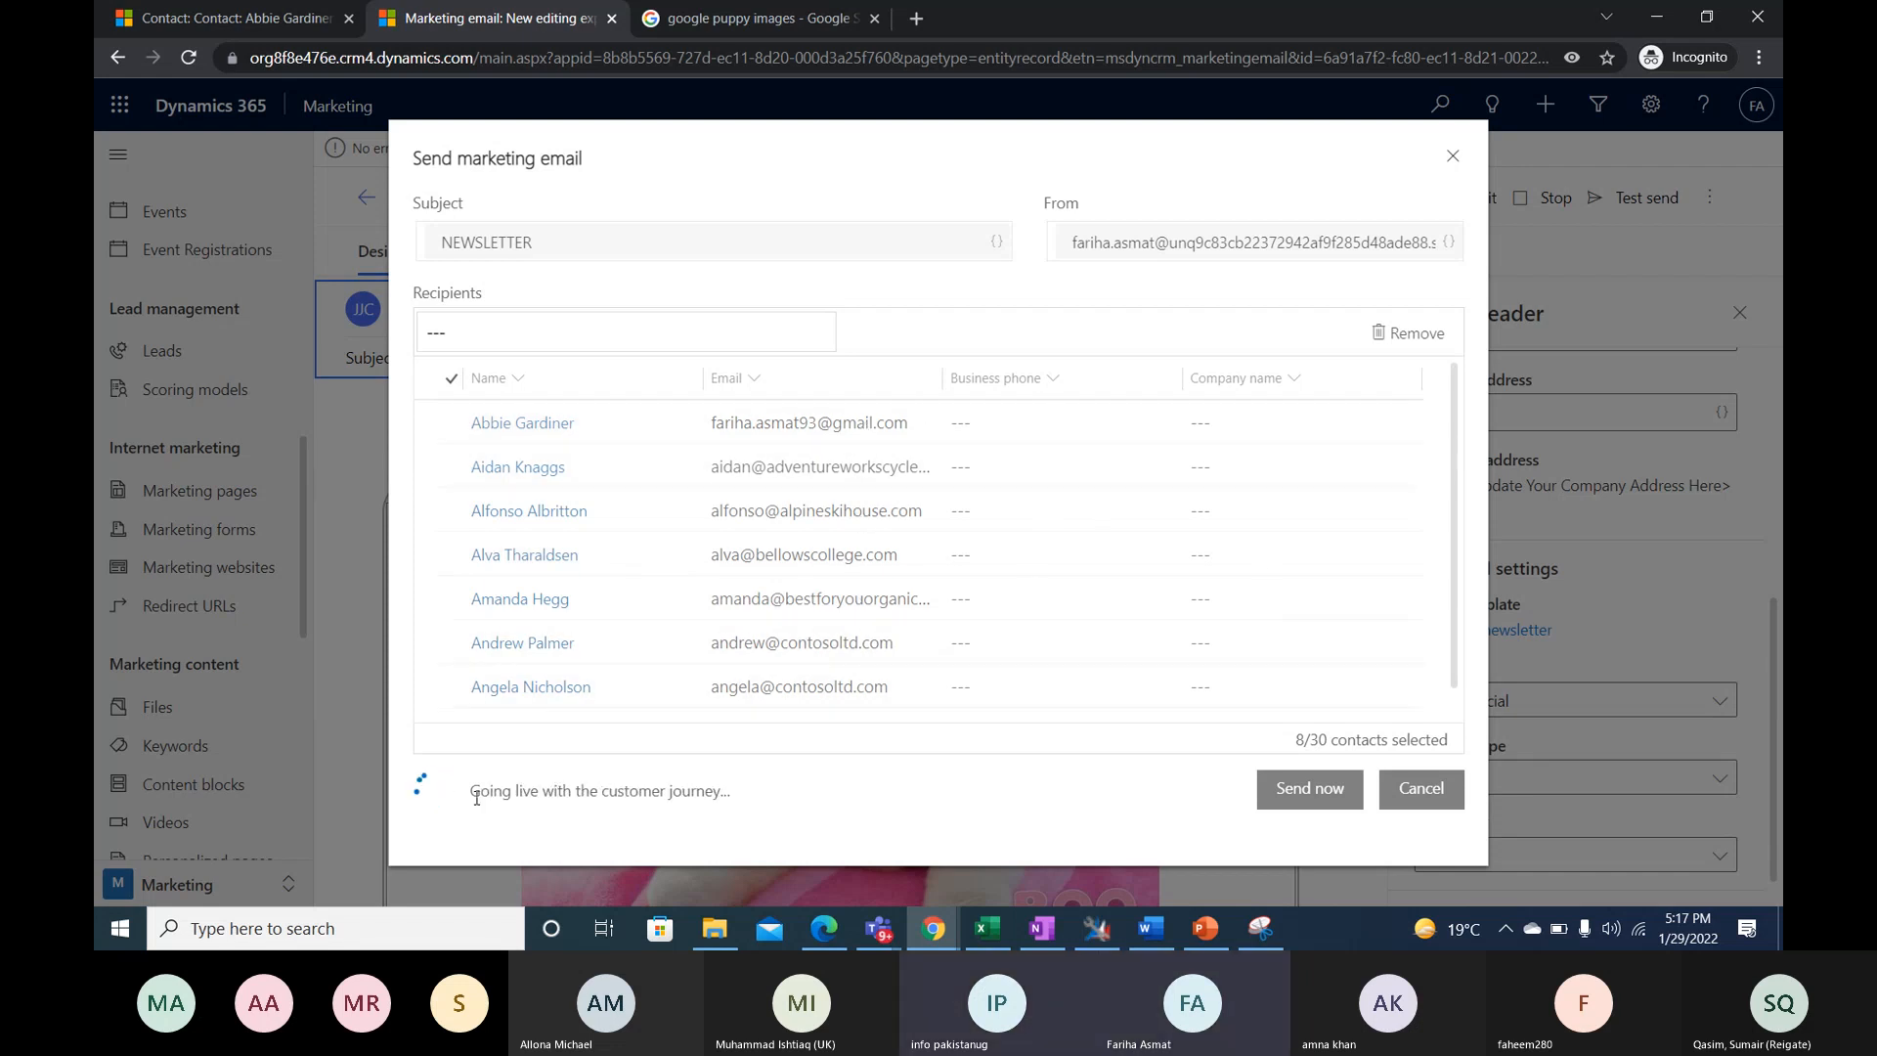
left_click_drag(470, 792, 728, 795)
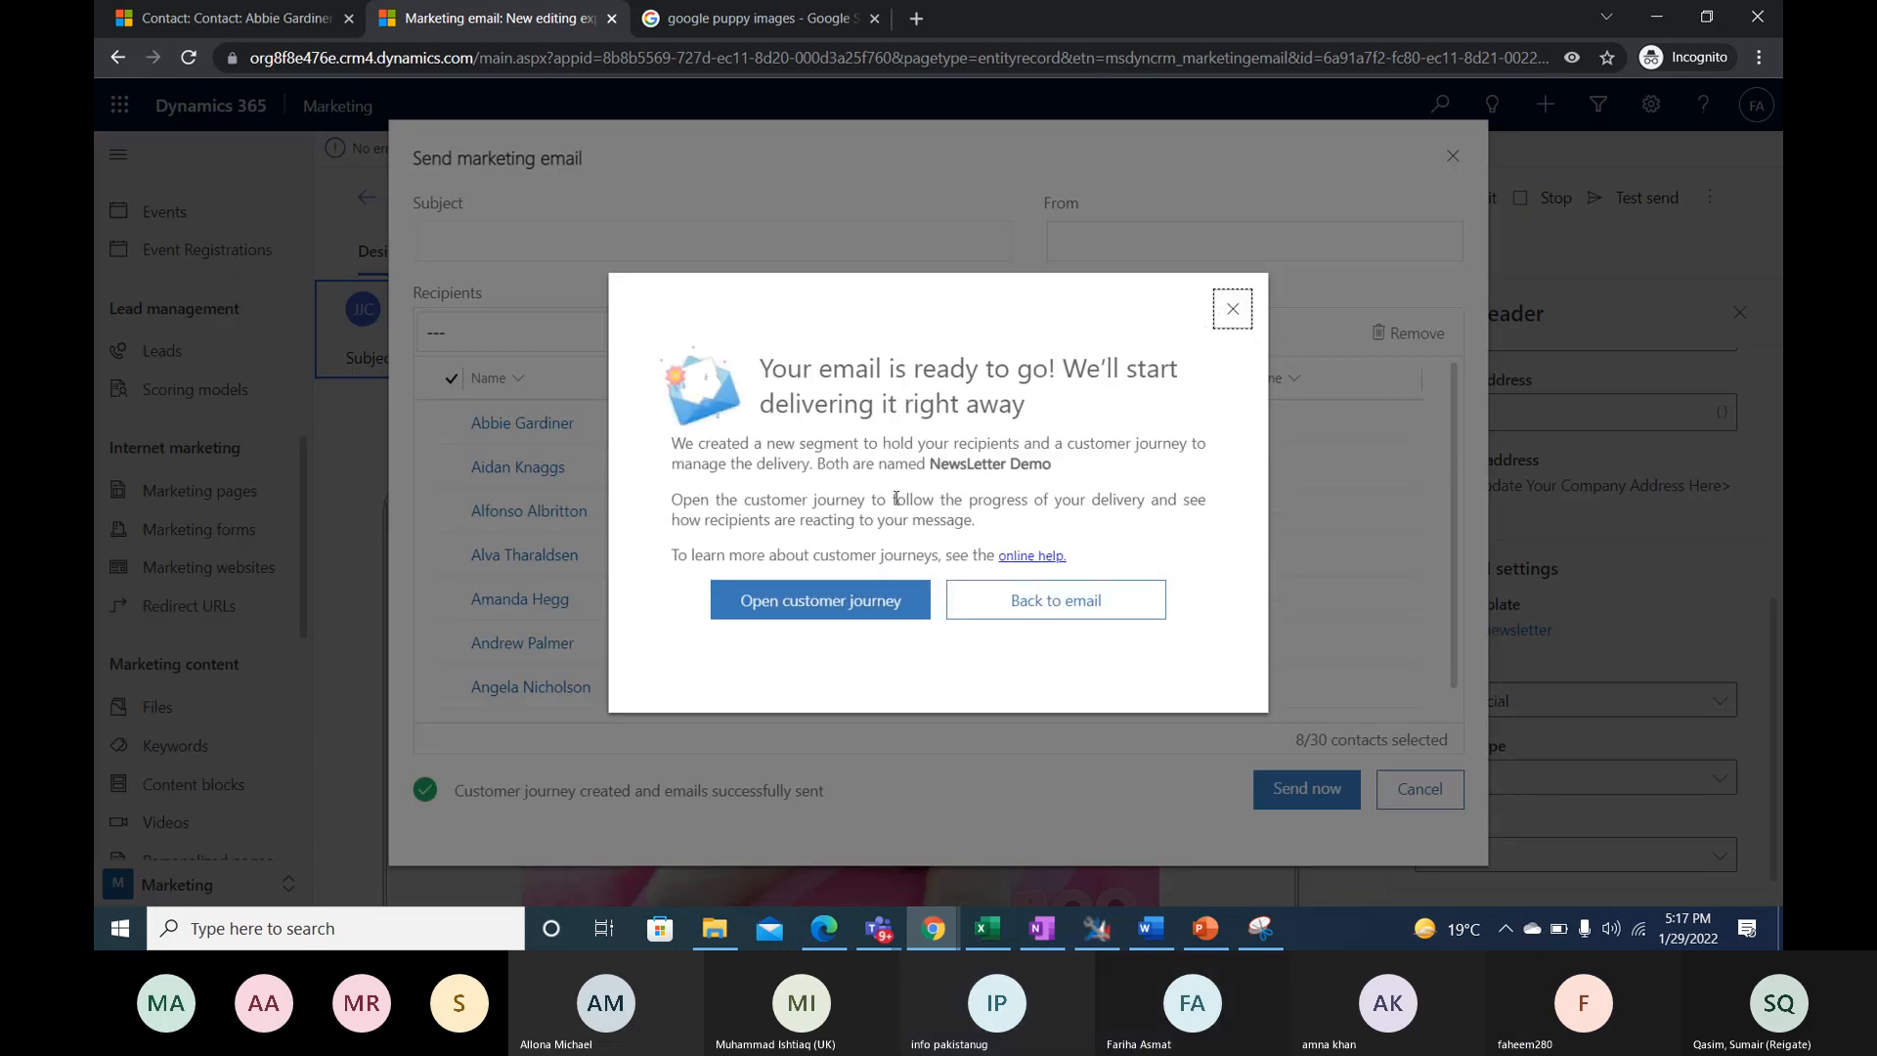
left_click(1237, 304)
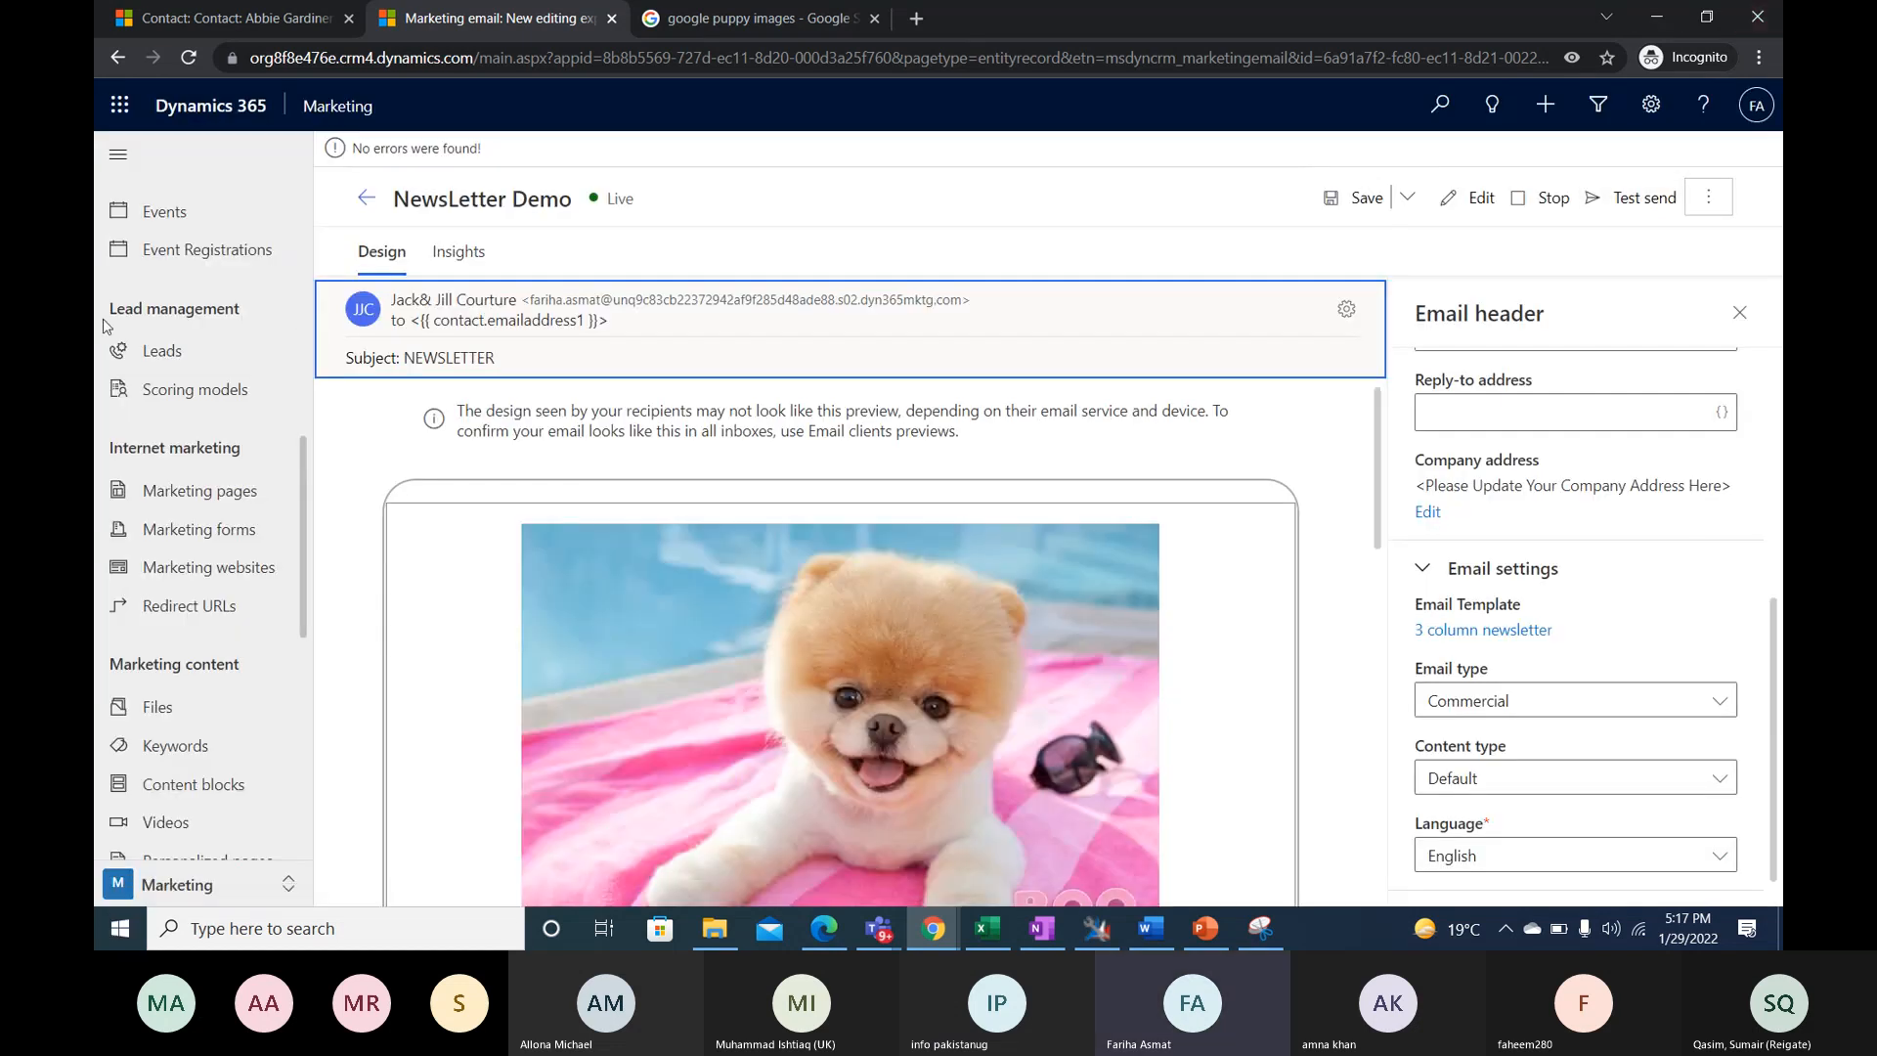
- Open the list of active customer journeys under Marketing execution
scroll(263, 488, "down", 1)
scroll(263, 499, "up", 1)
left_click_drag(303, 490, 297, 361)
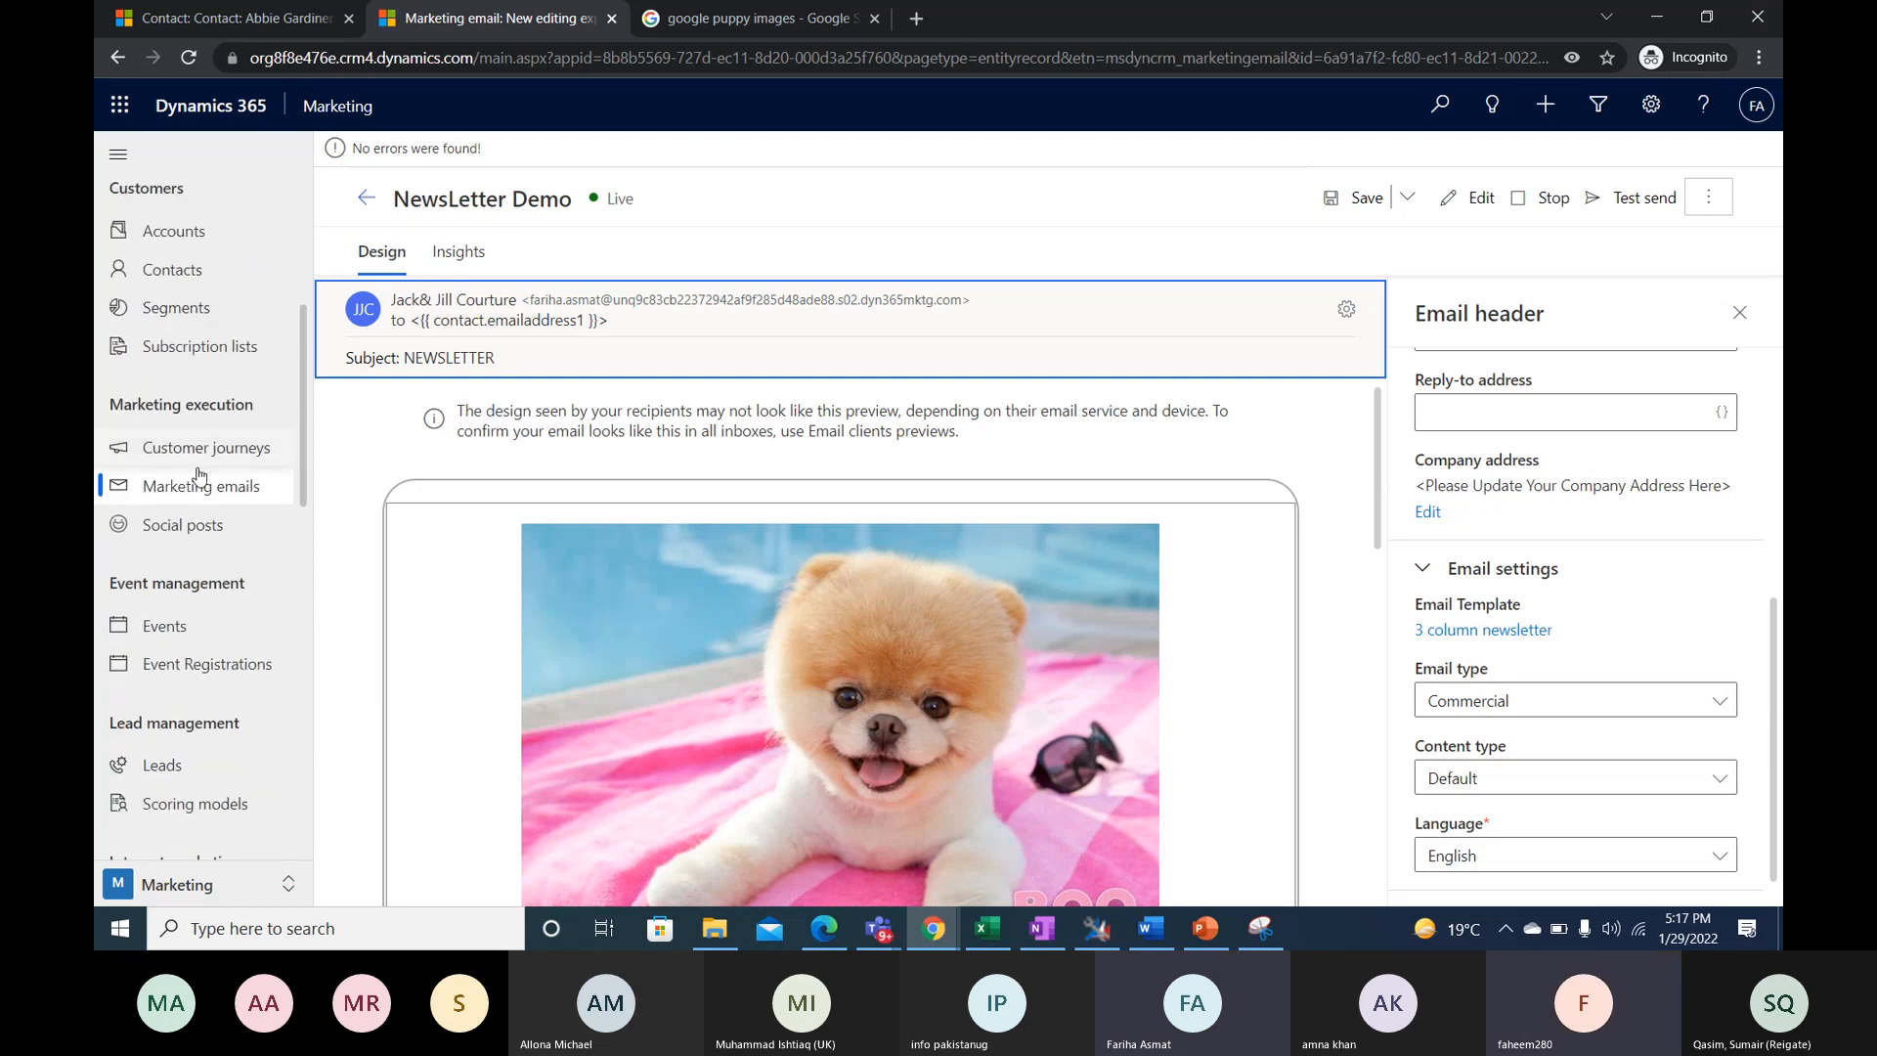
left_click(201, 448)
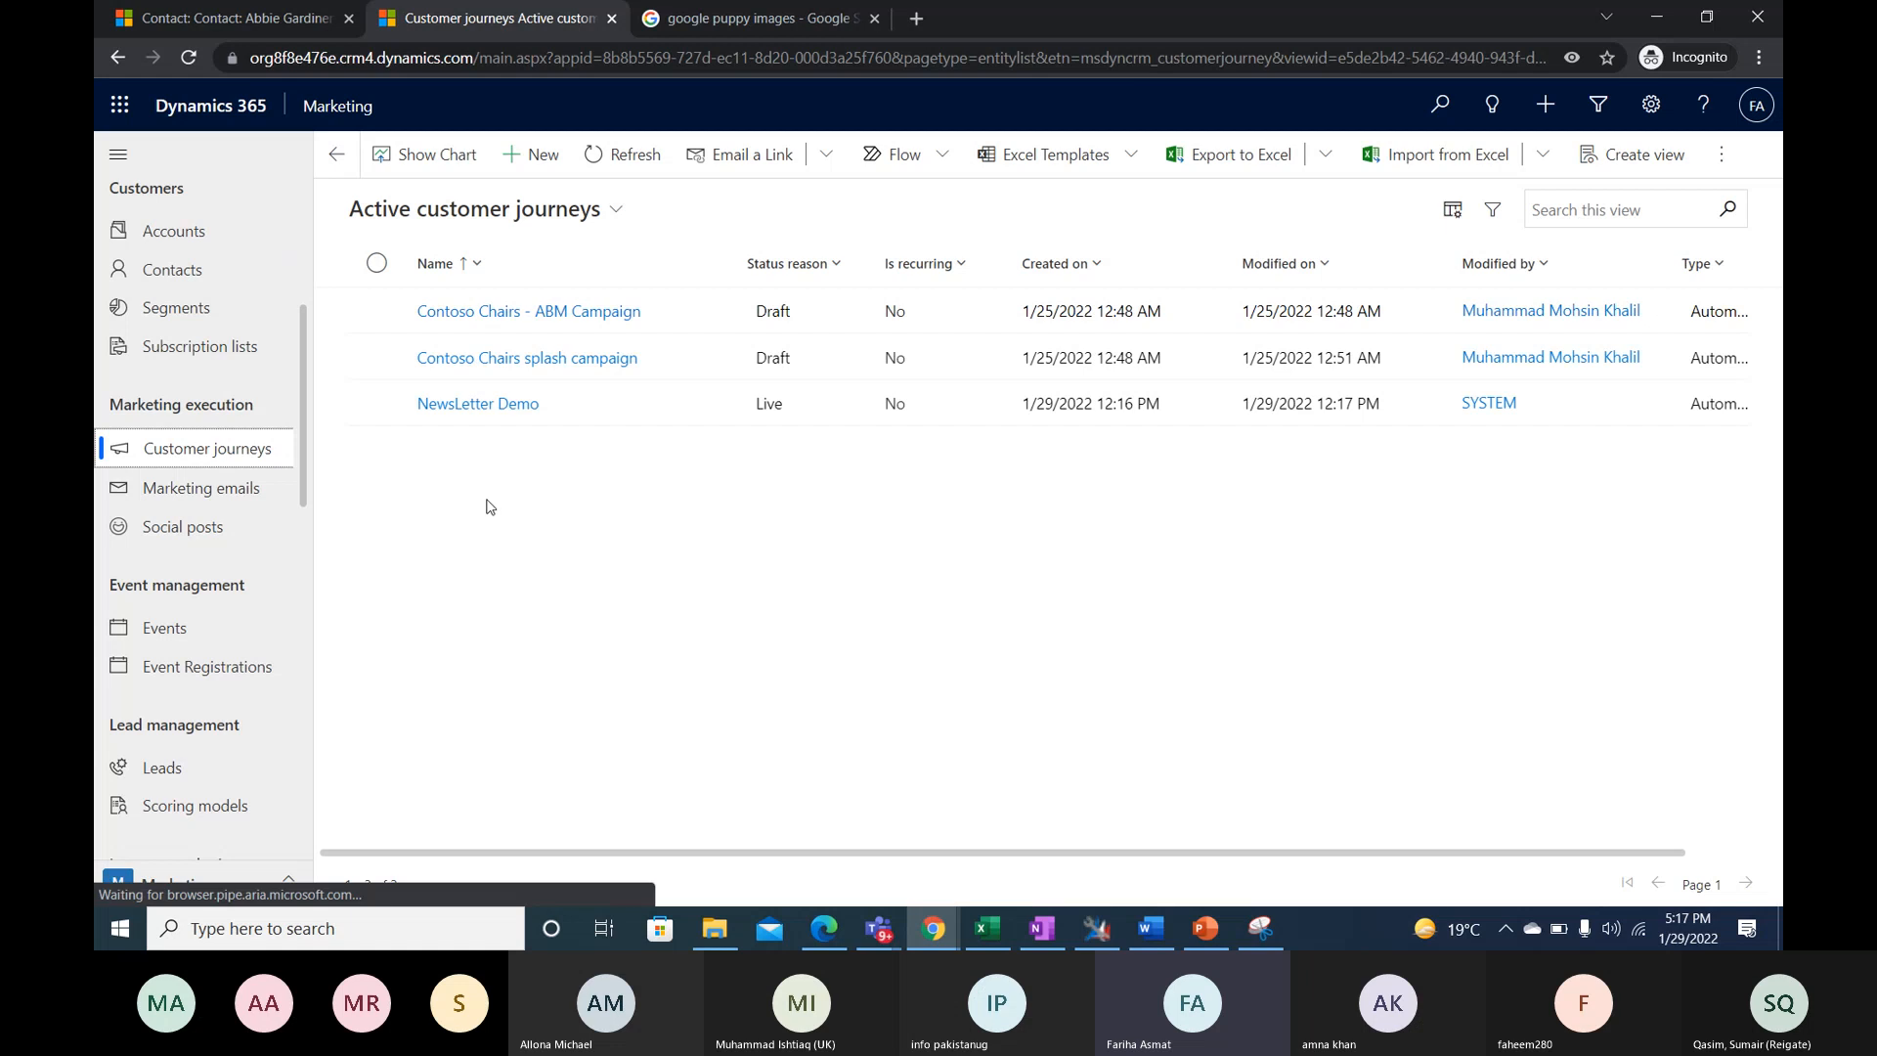
scroll(207, 401, "up", 1)
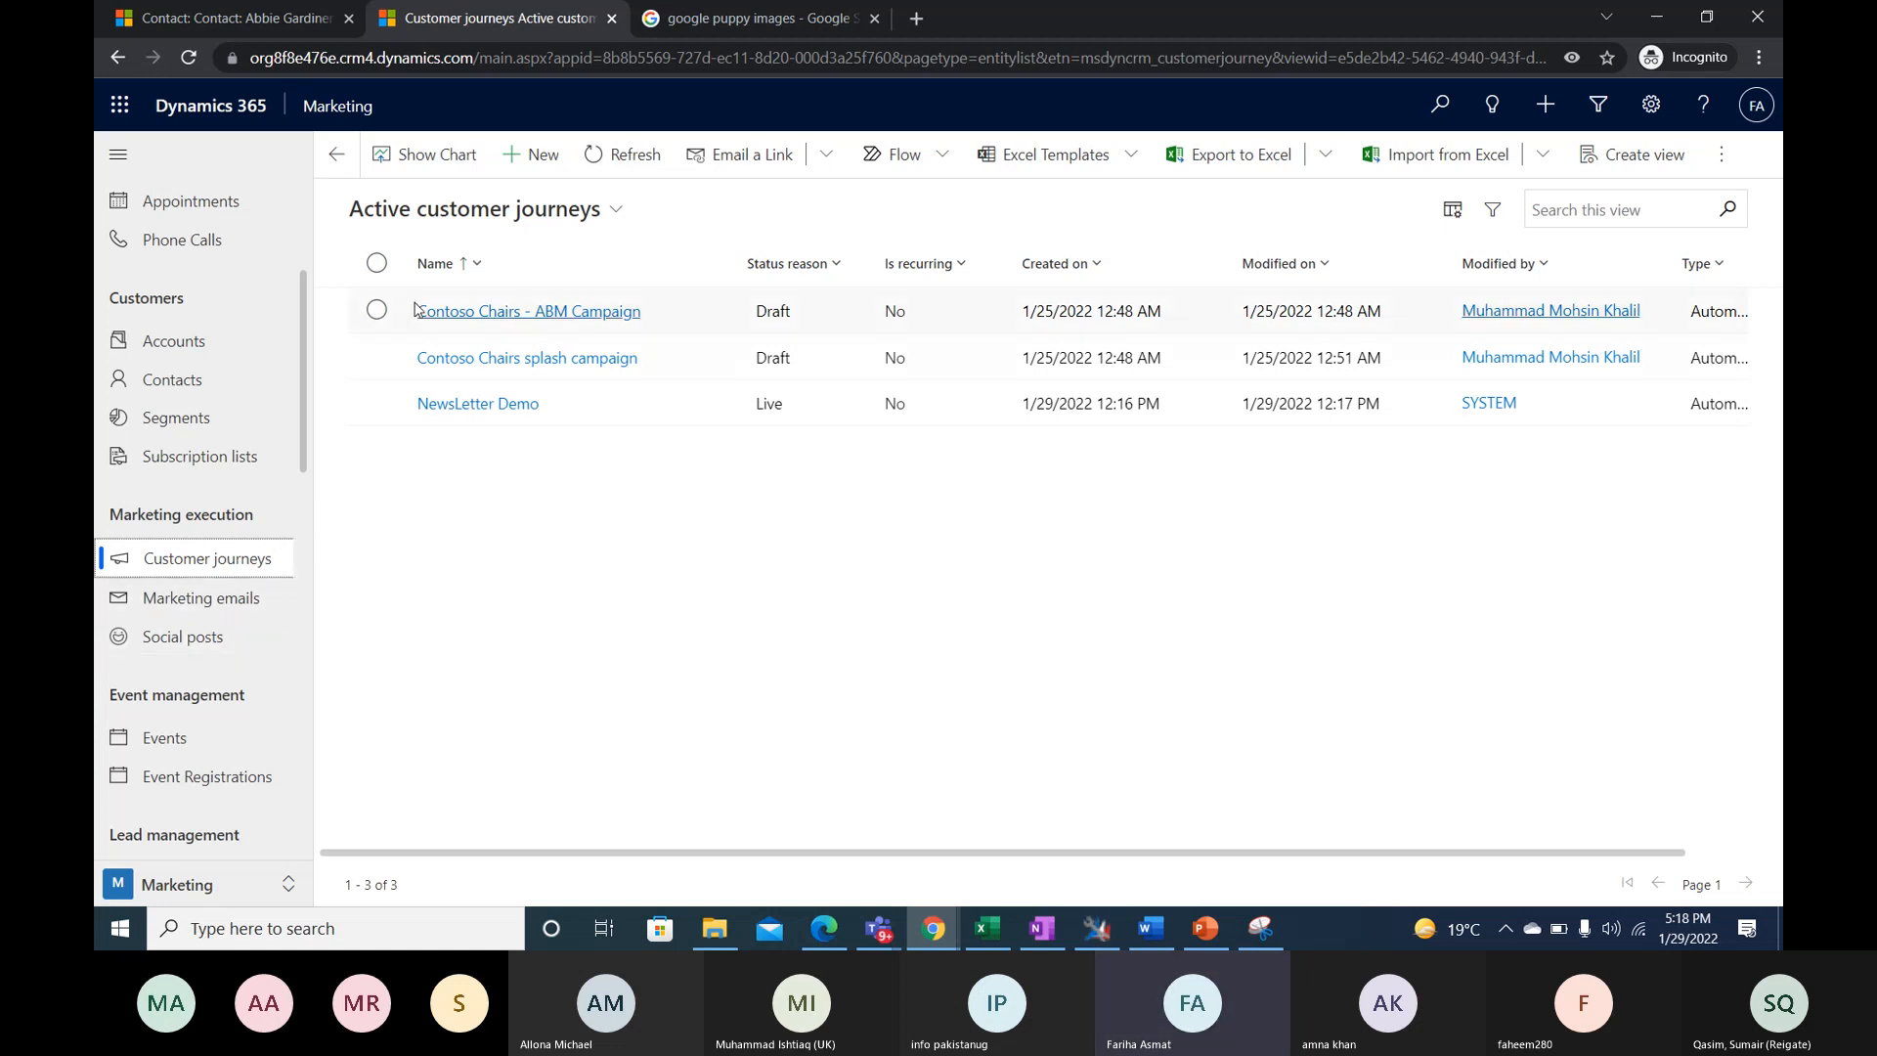
- Preview the Simple Email Journey template and start a new blank customer journey
left_click(534, 156)
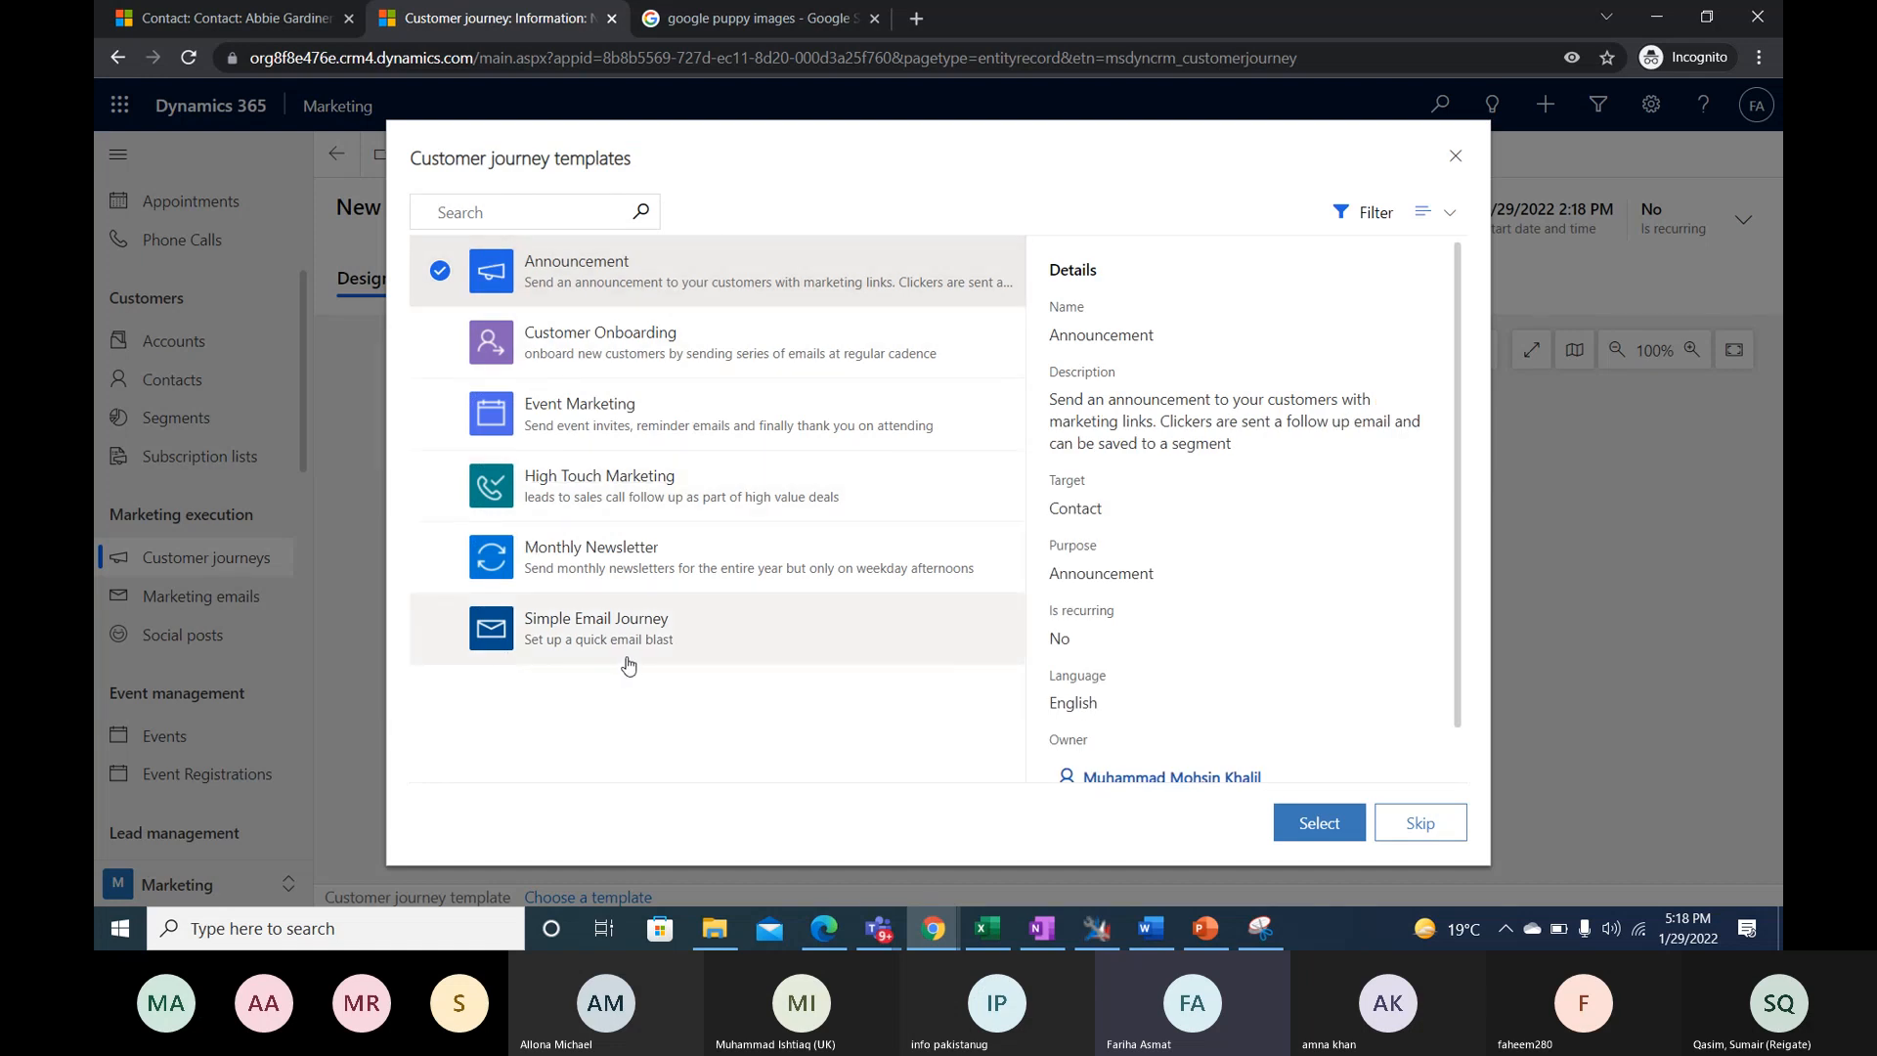
left_click(569, 640)
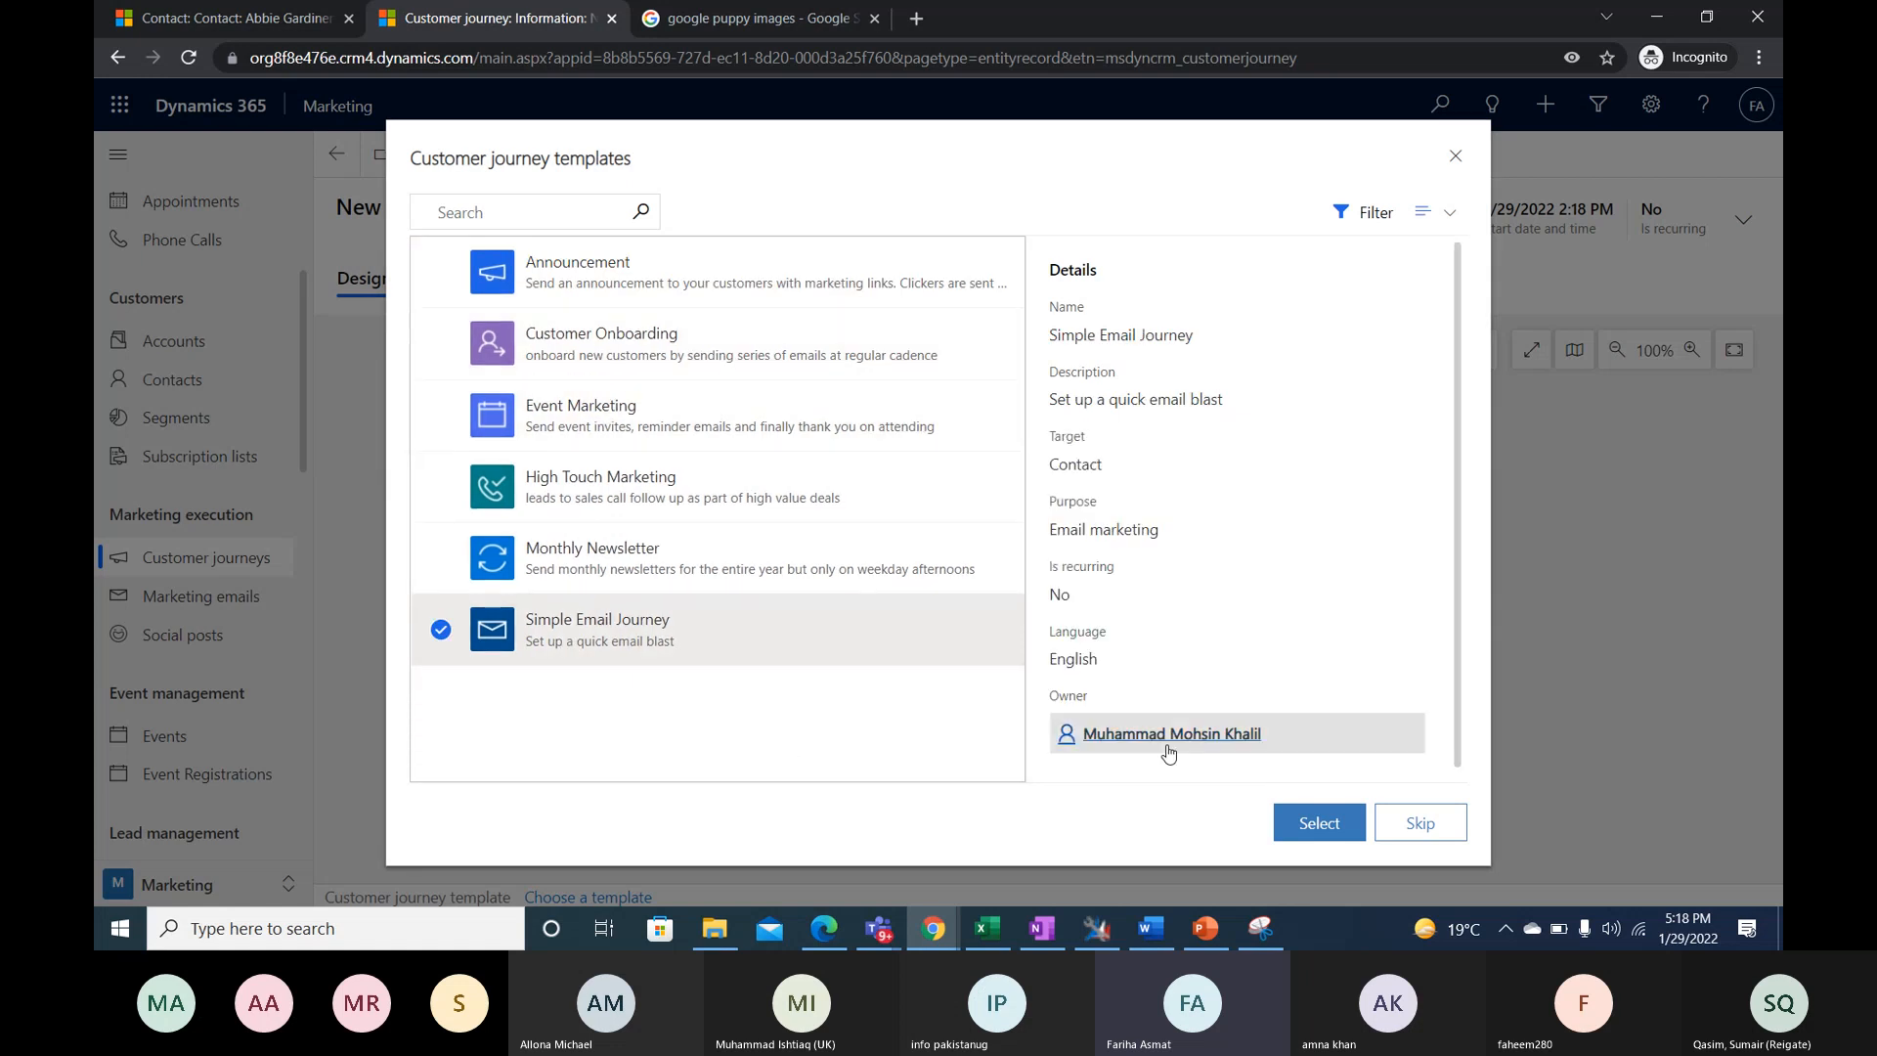
left_click(1310, 825)
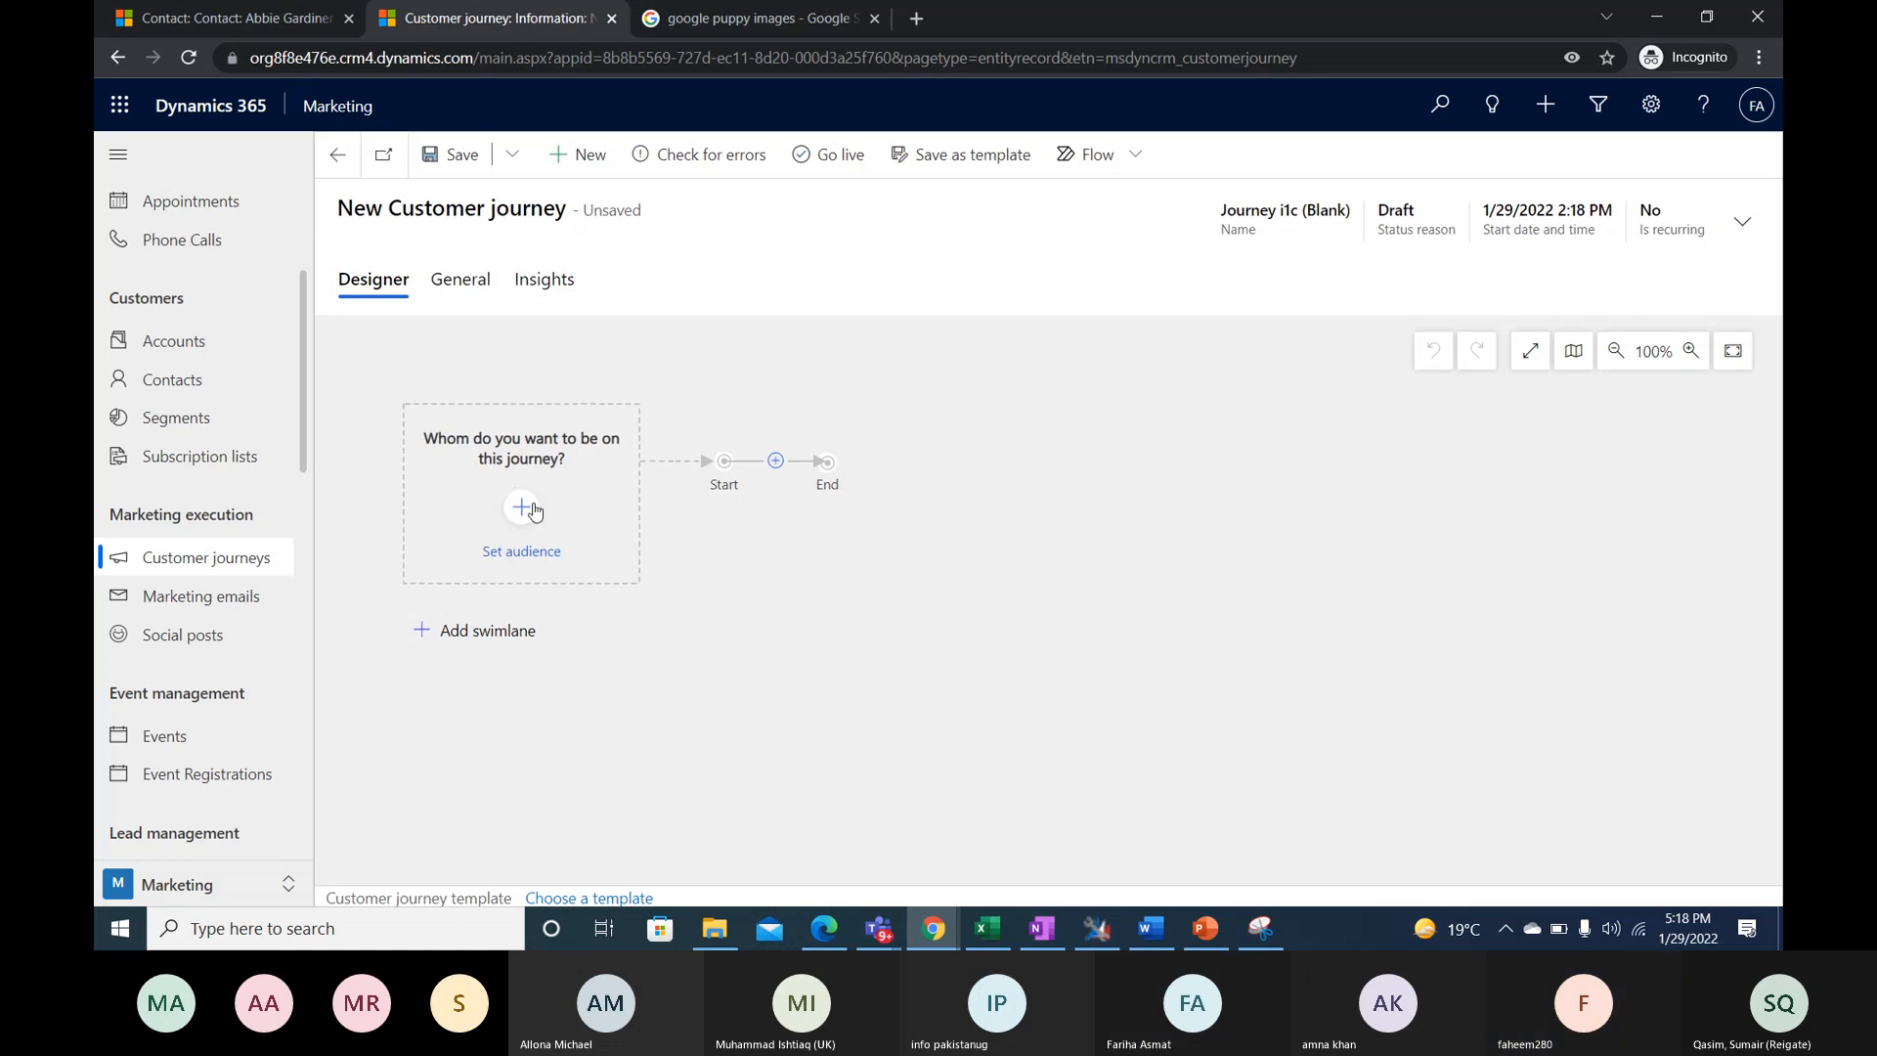
left_click(1264, 692)
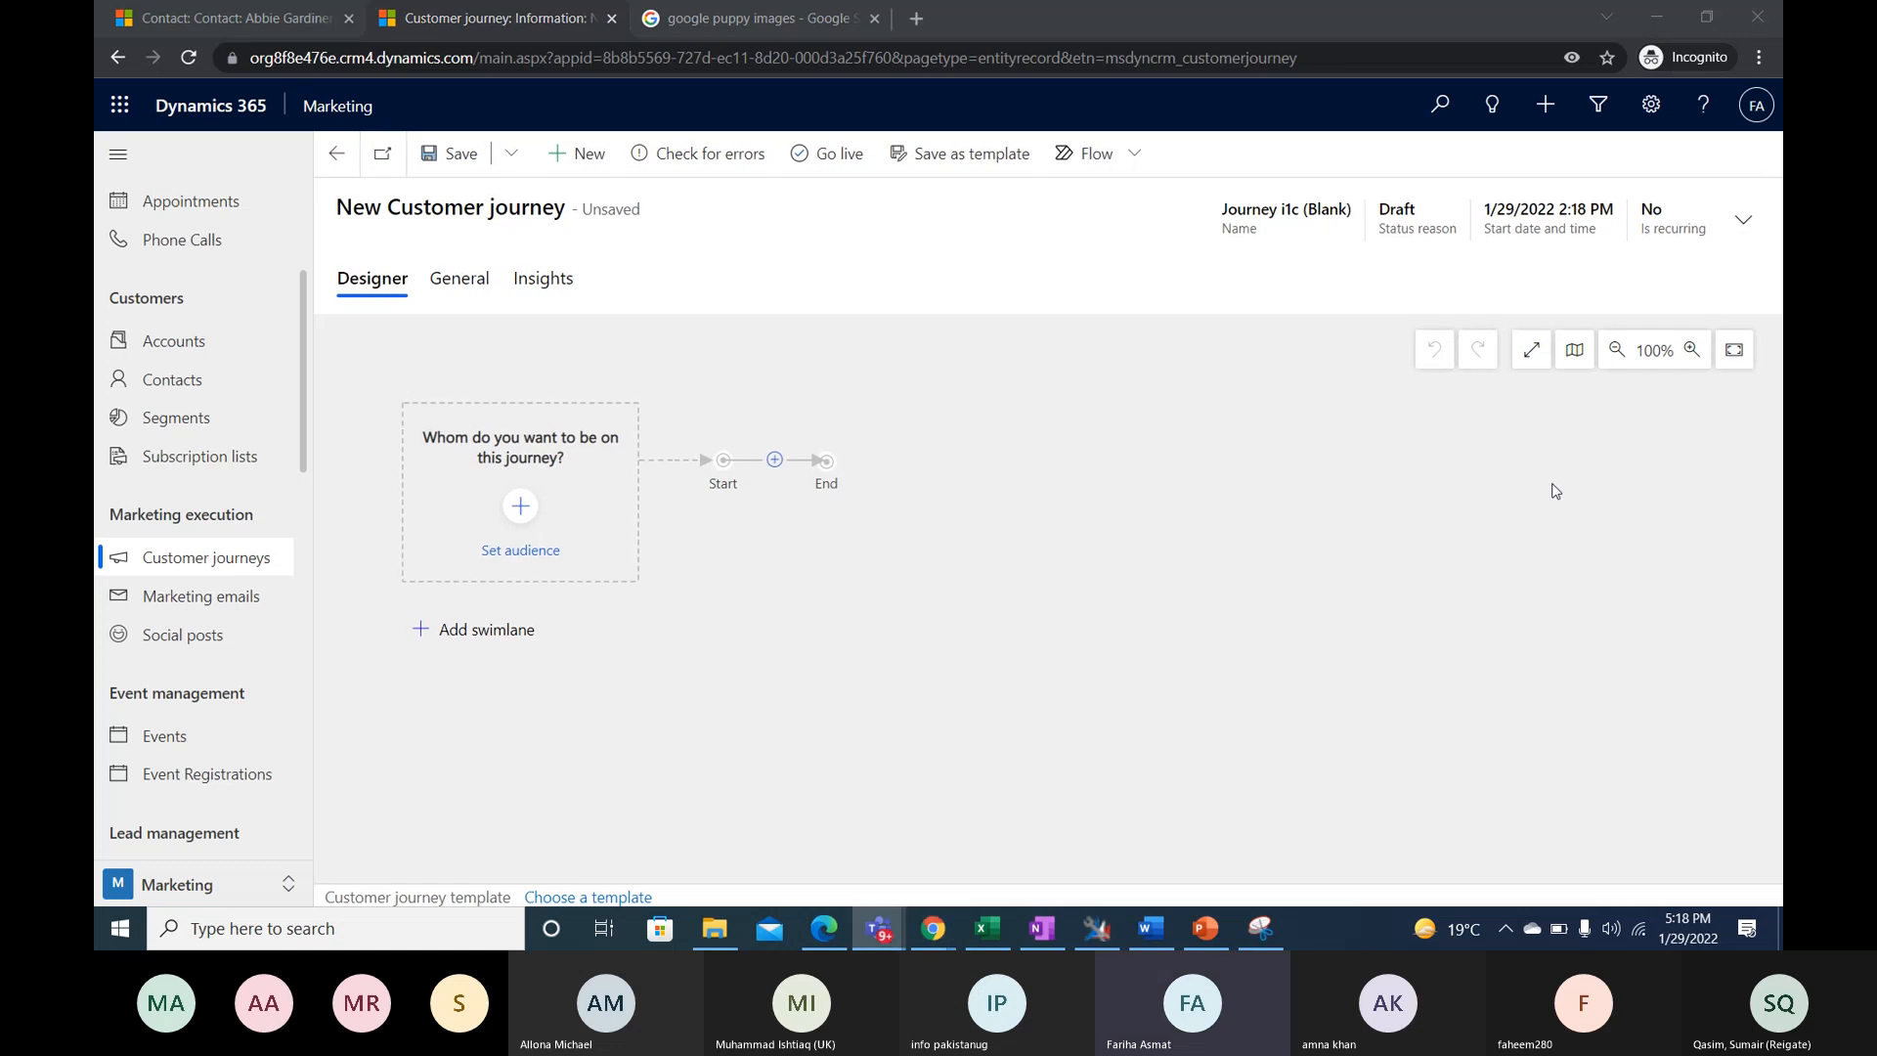
left_click(1378, 465)
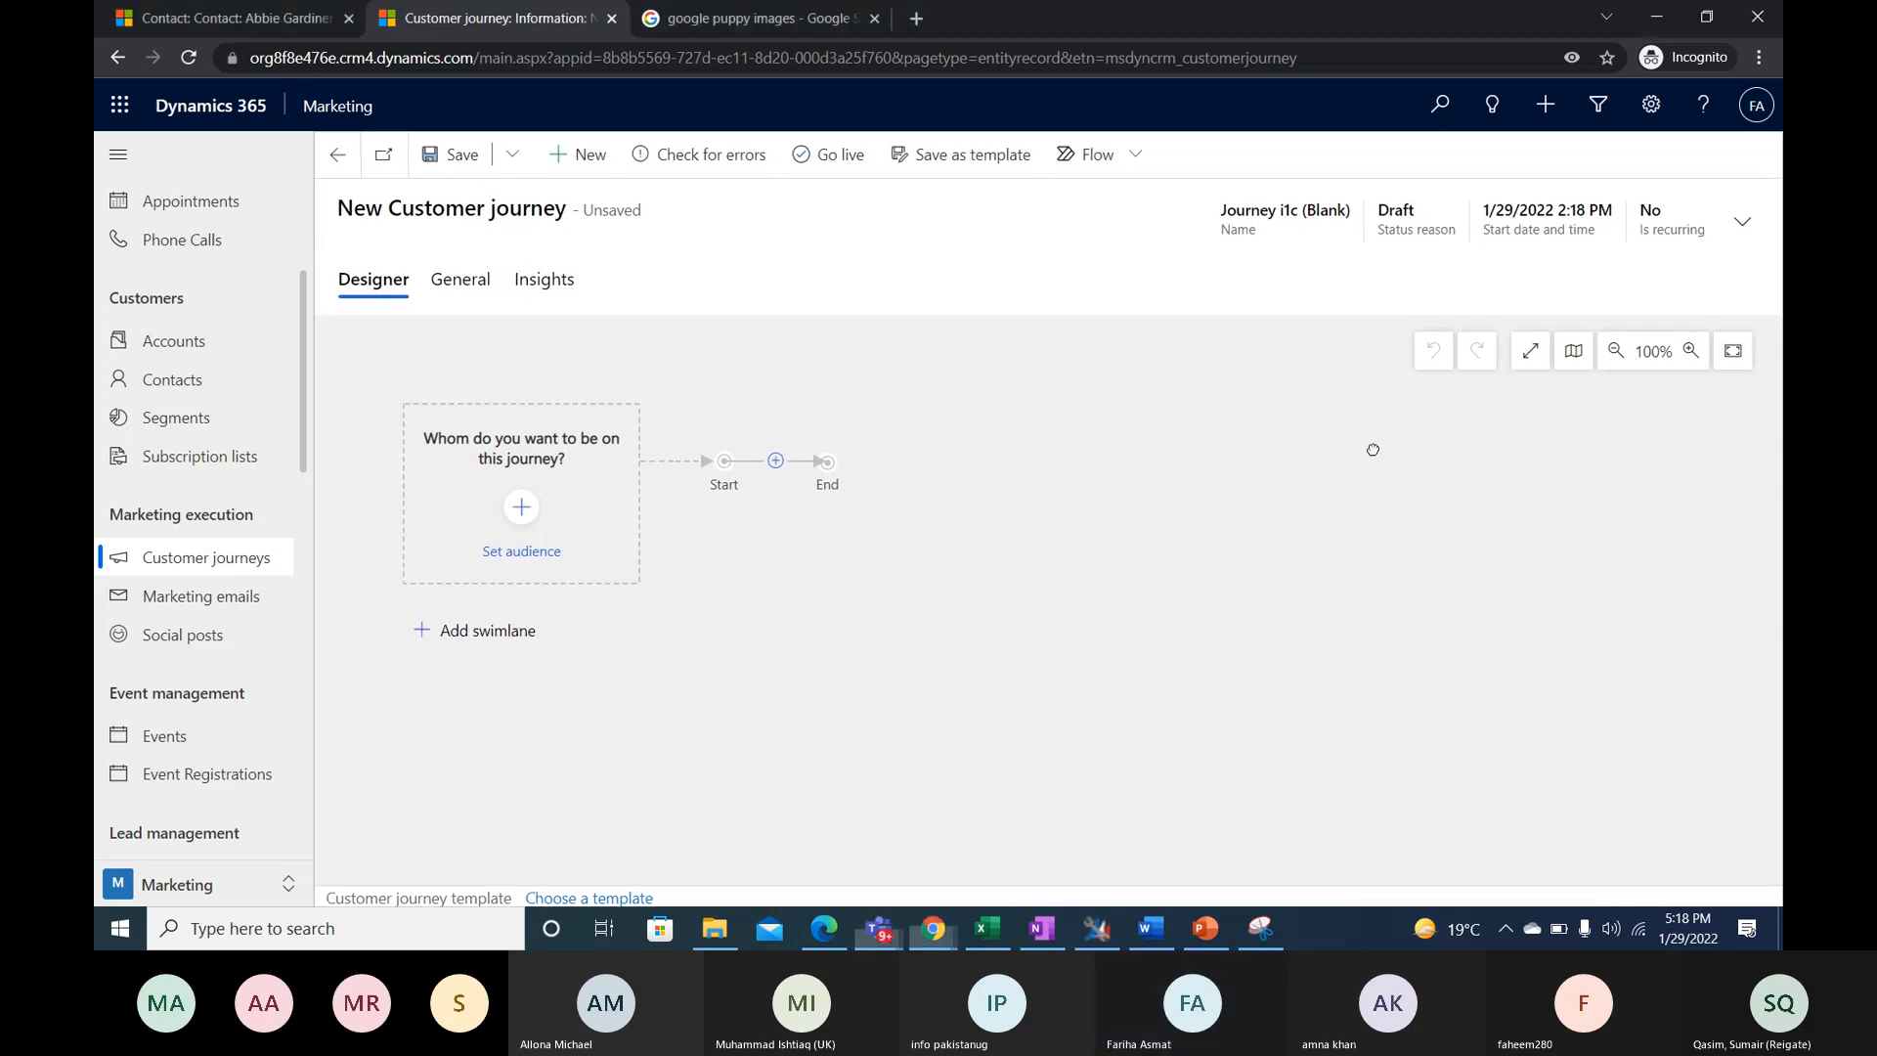
- Save the blank customer journey under its default name and view its audience settings without choosing a segment
left_click(460, 281)
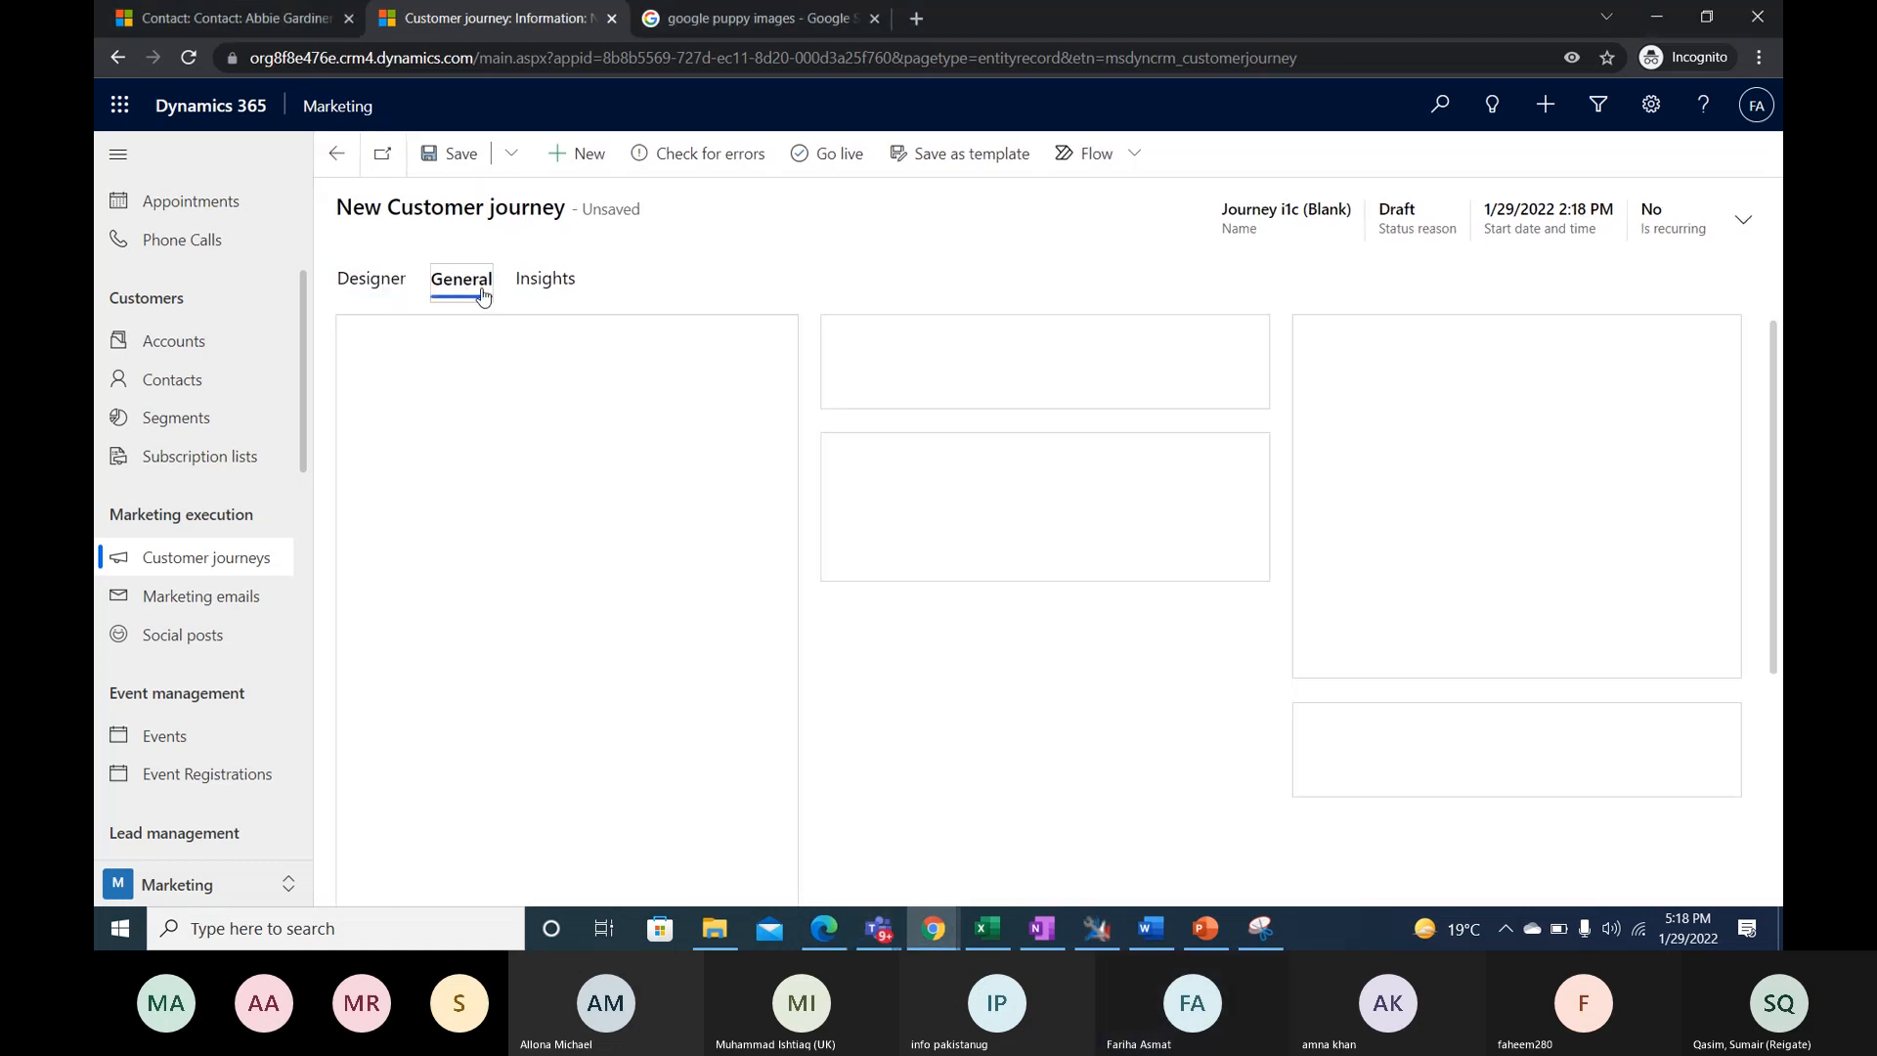
left_click(380, 294)
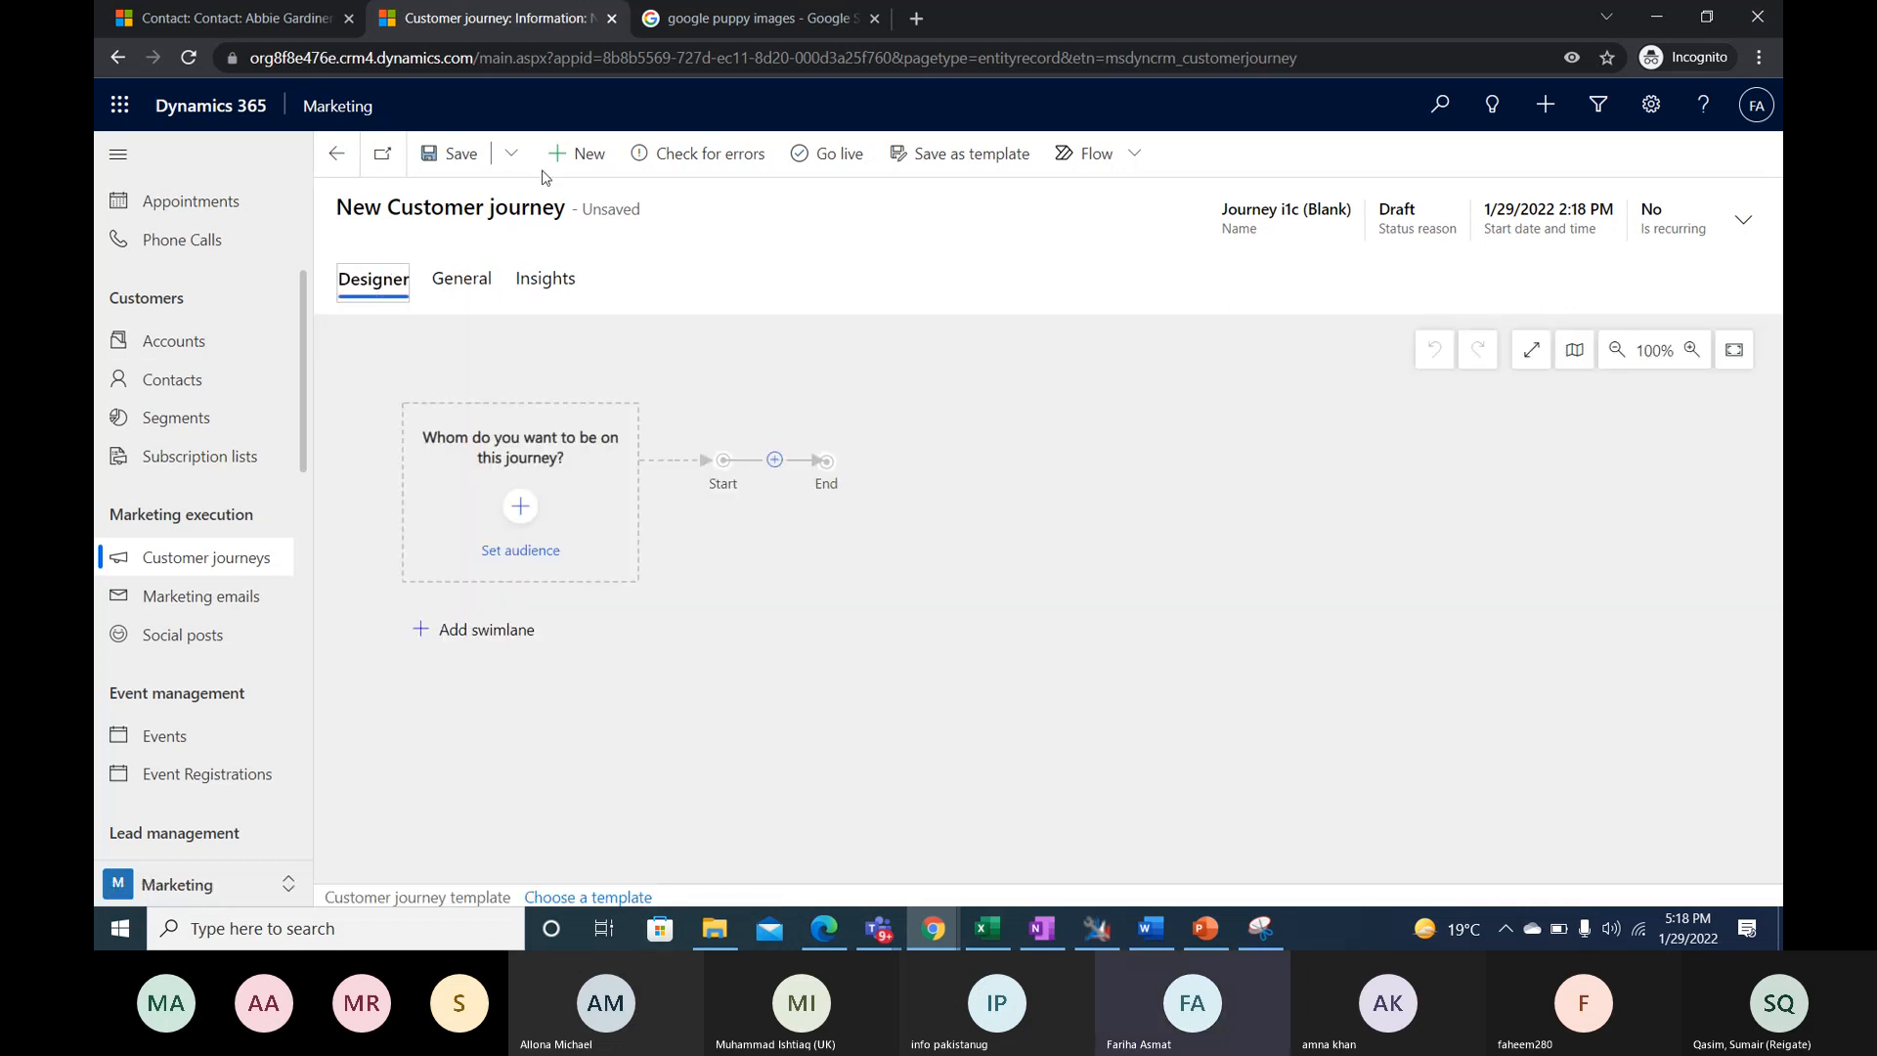
left_click(452, 153)
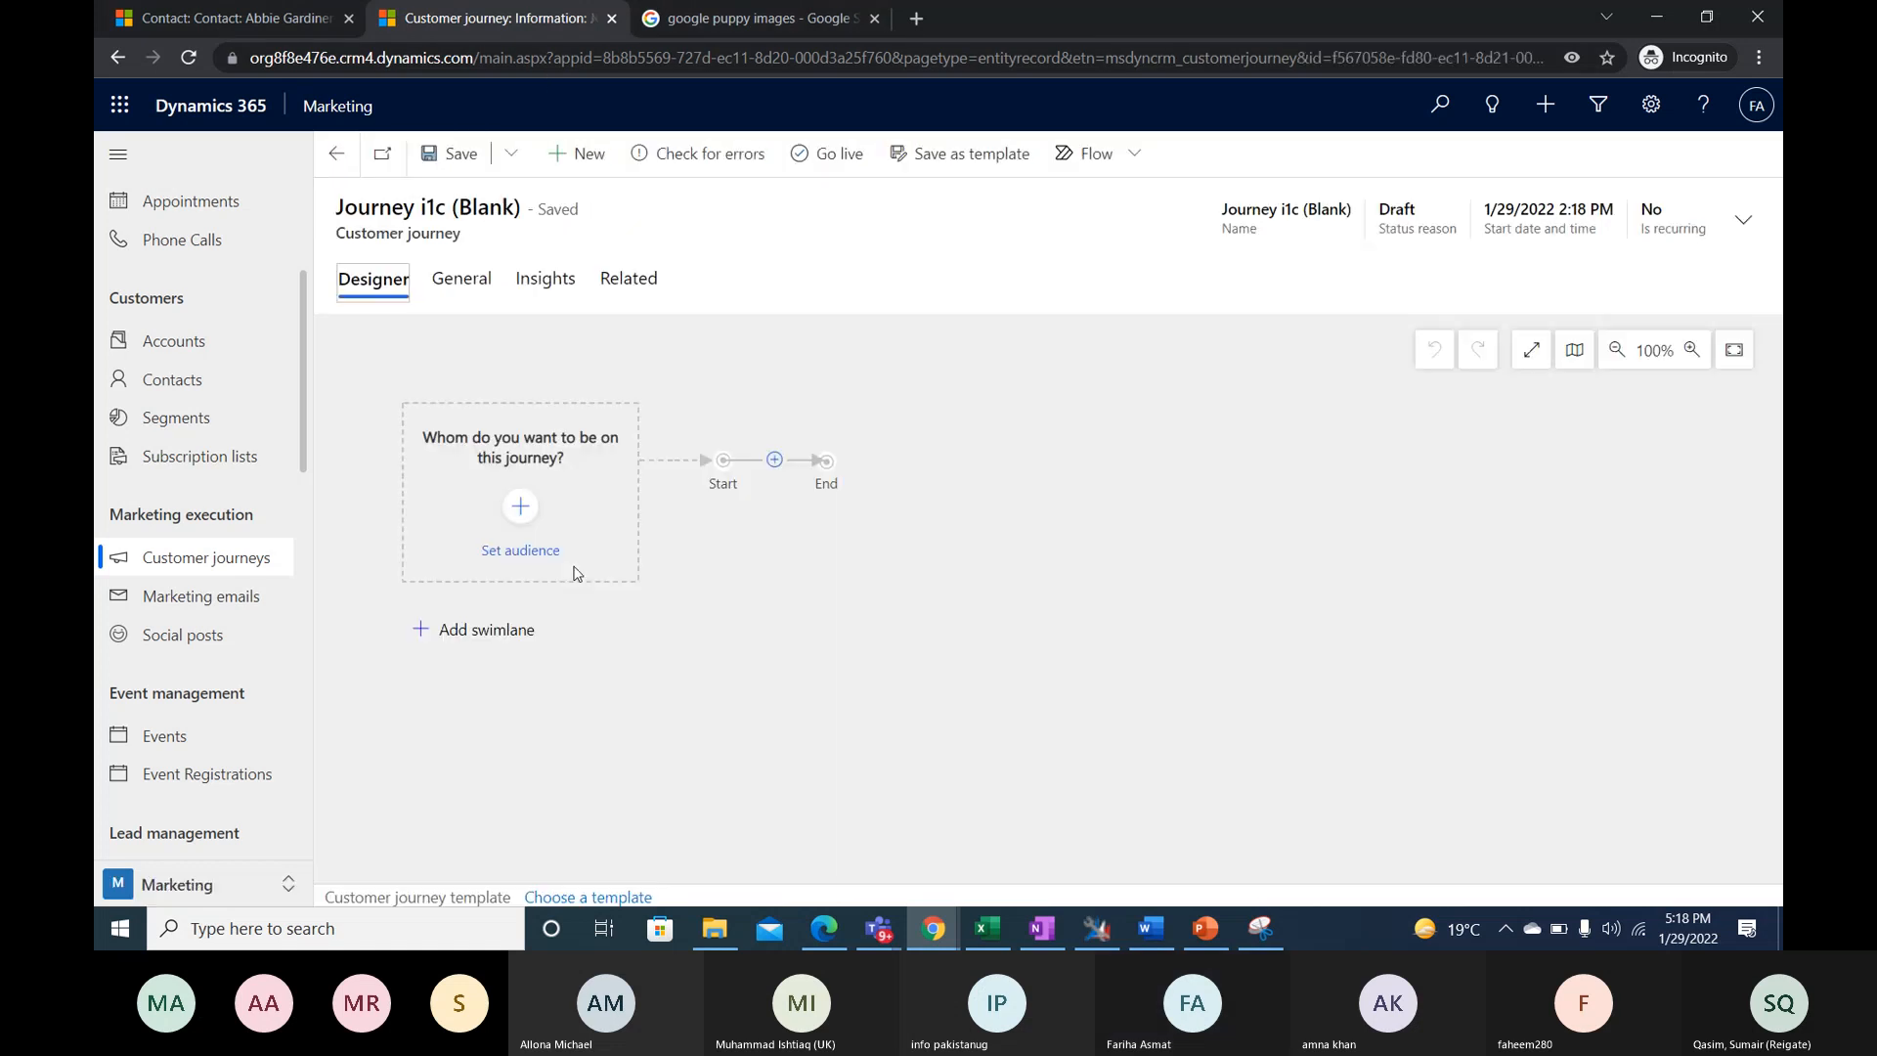
left_click(574, 567)
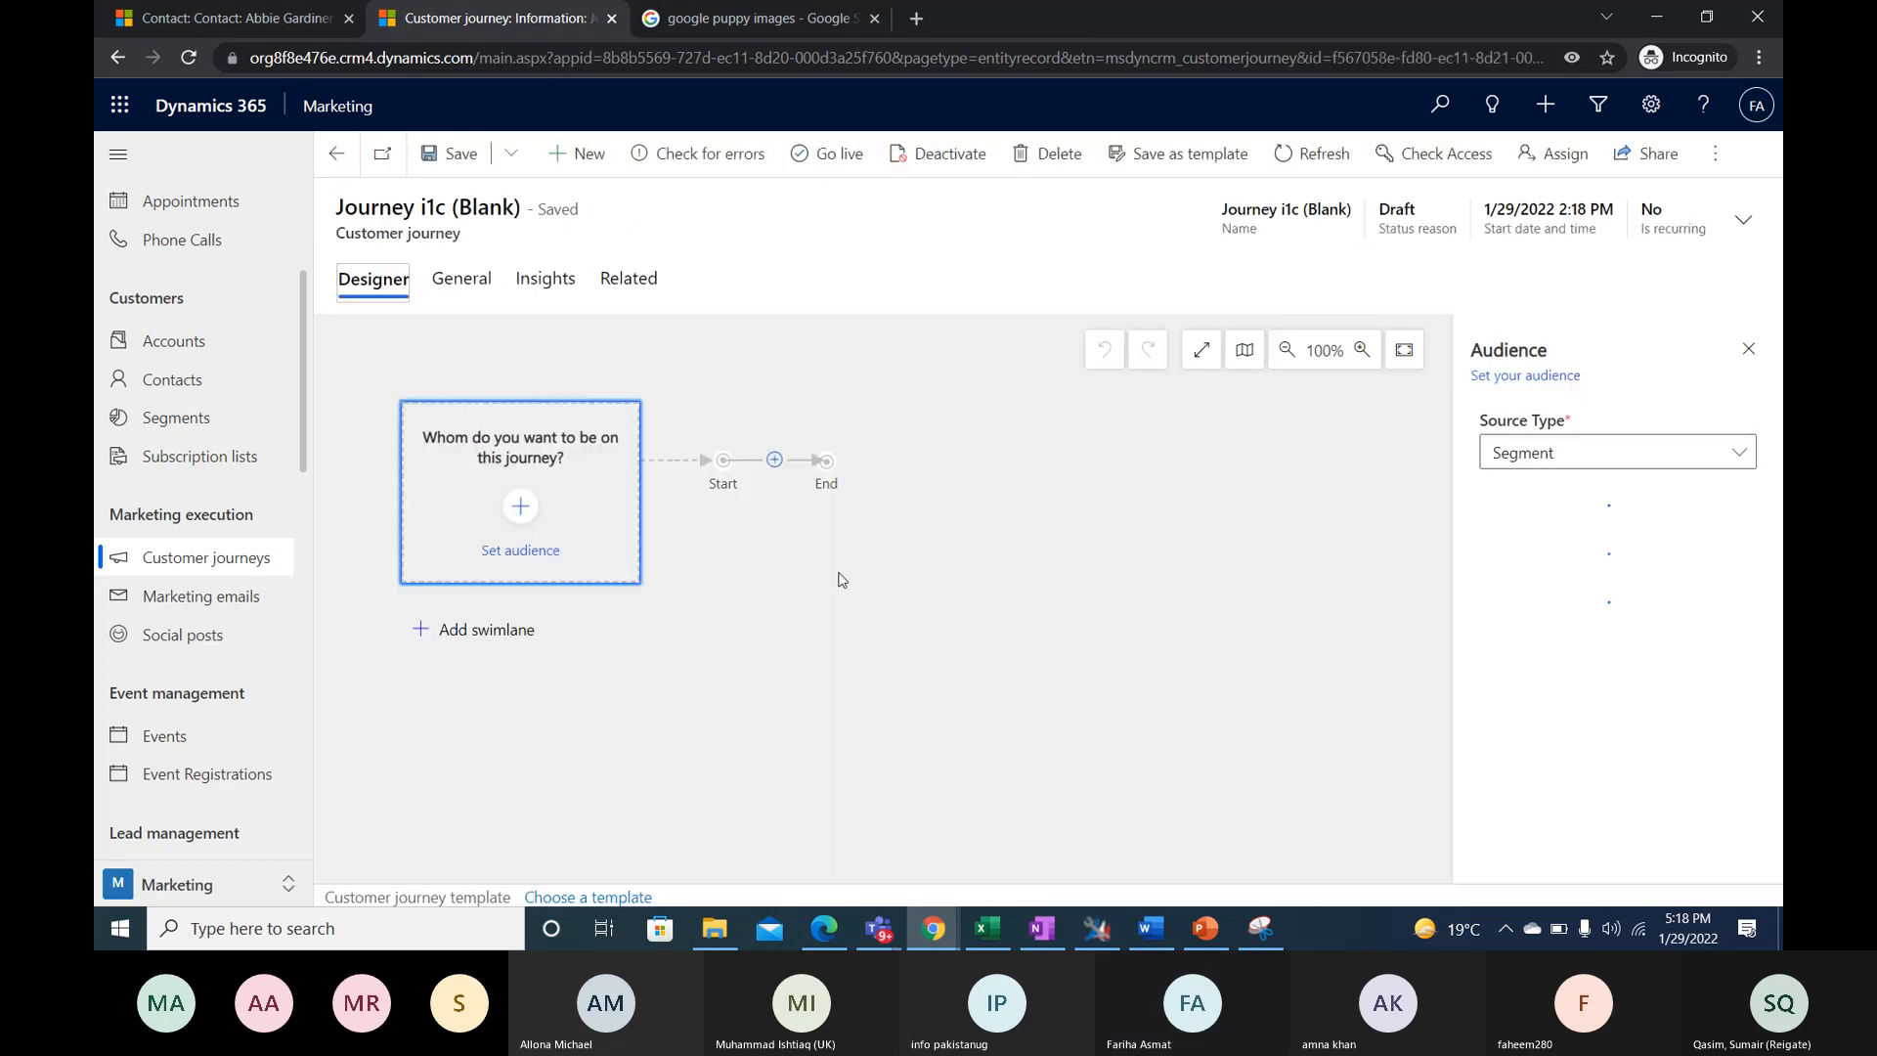
left_click(1750, 349)
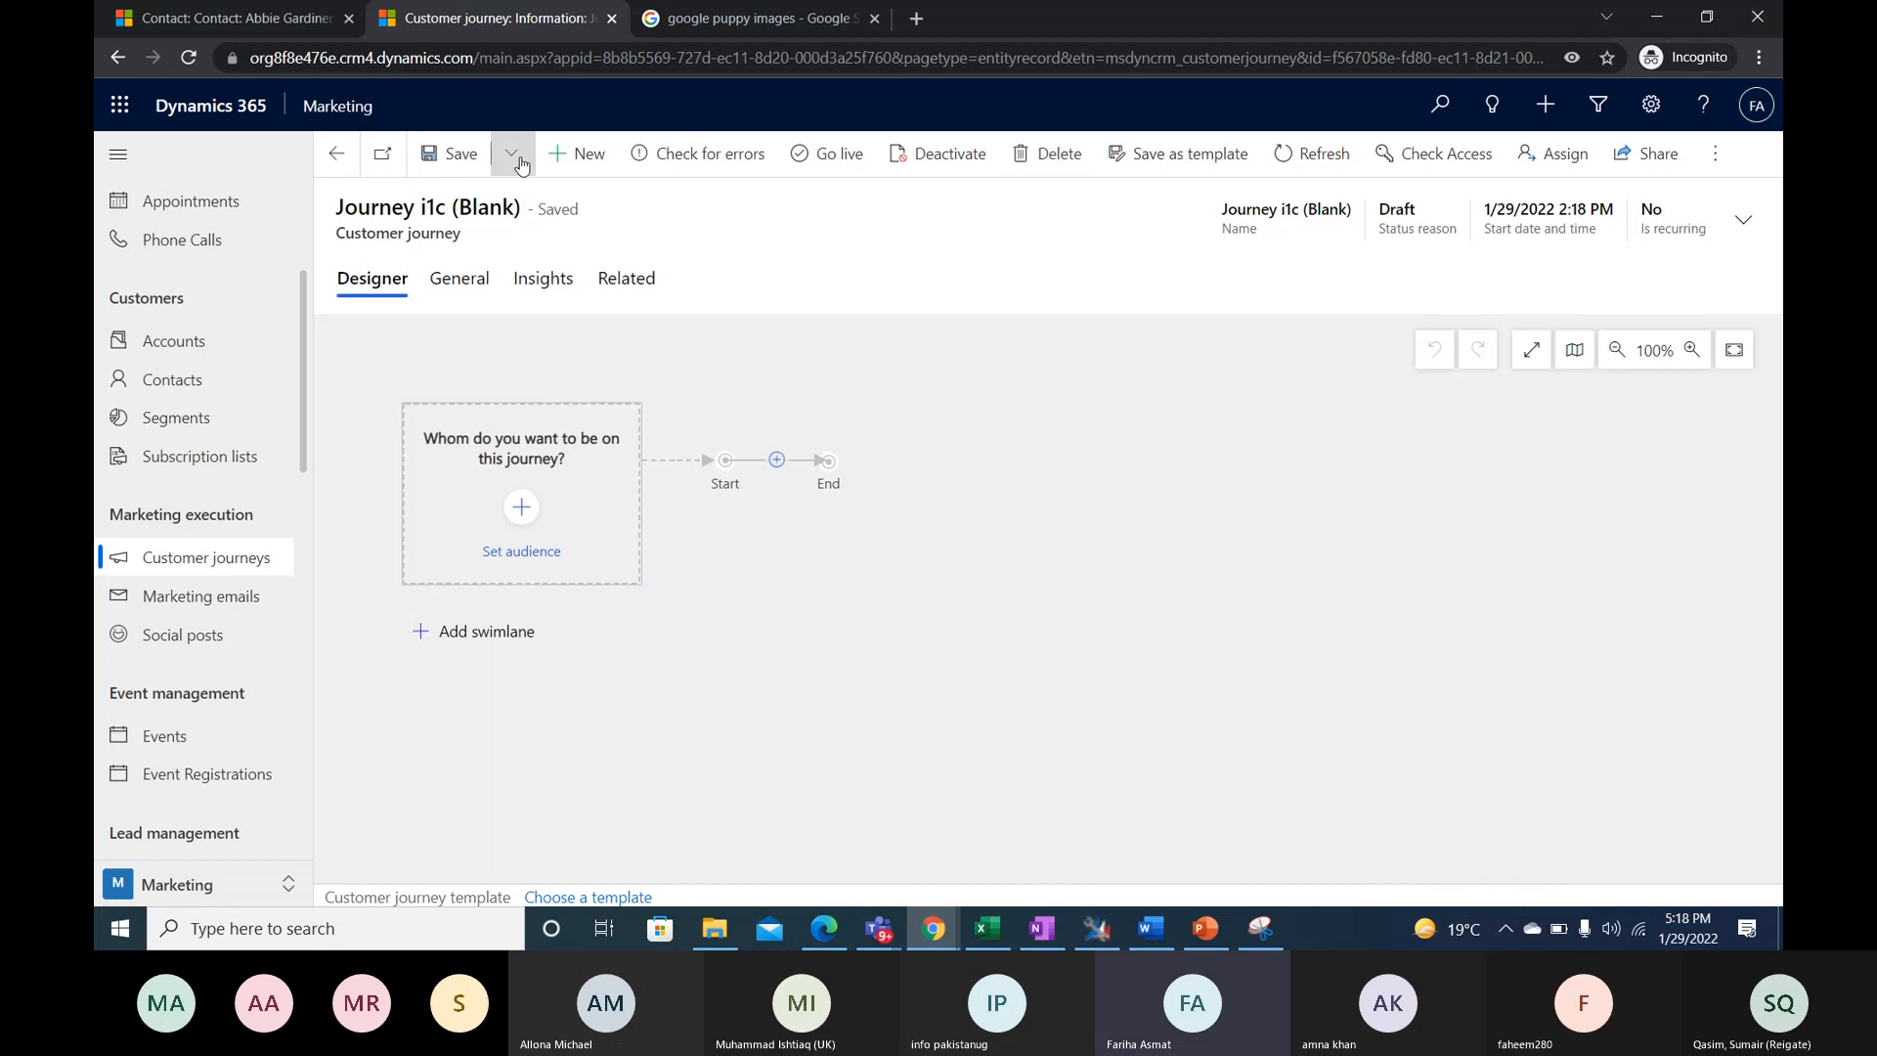
- Create another customer journey without a template and name it NewsLetter January 2022
left_click(567, 156)
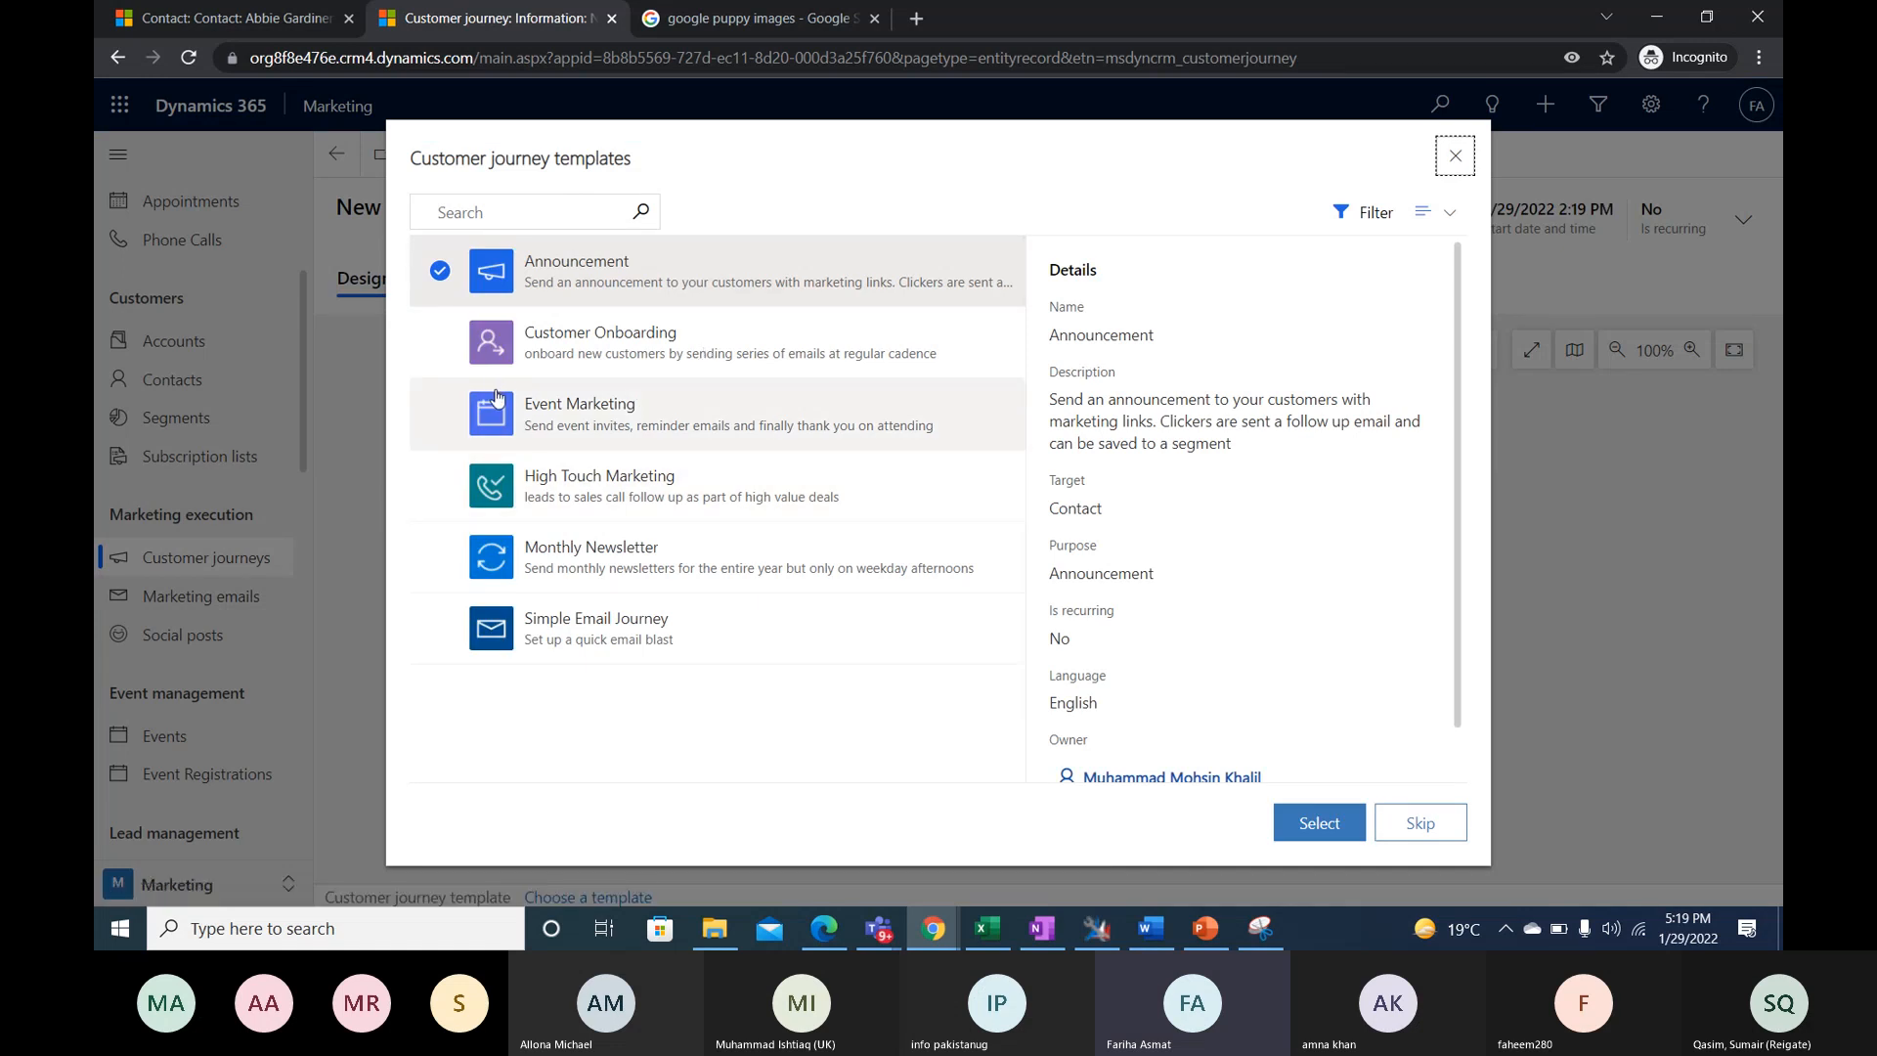
left_click(1415, 827)
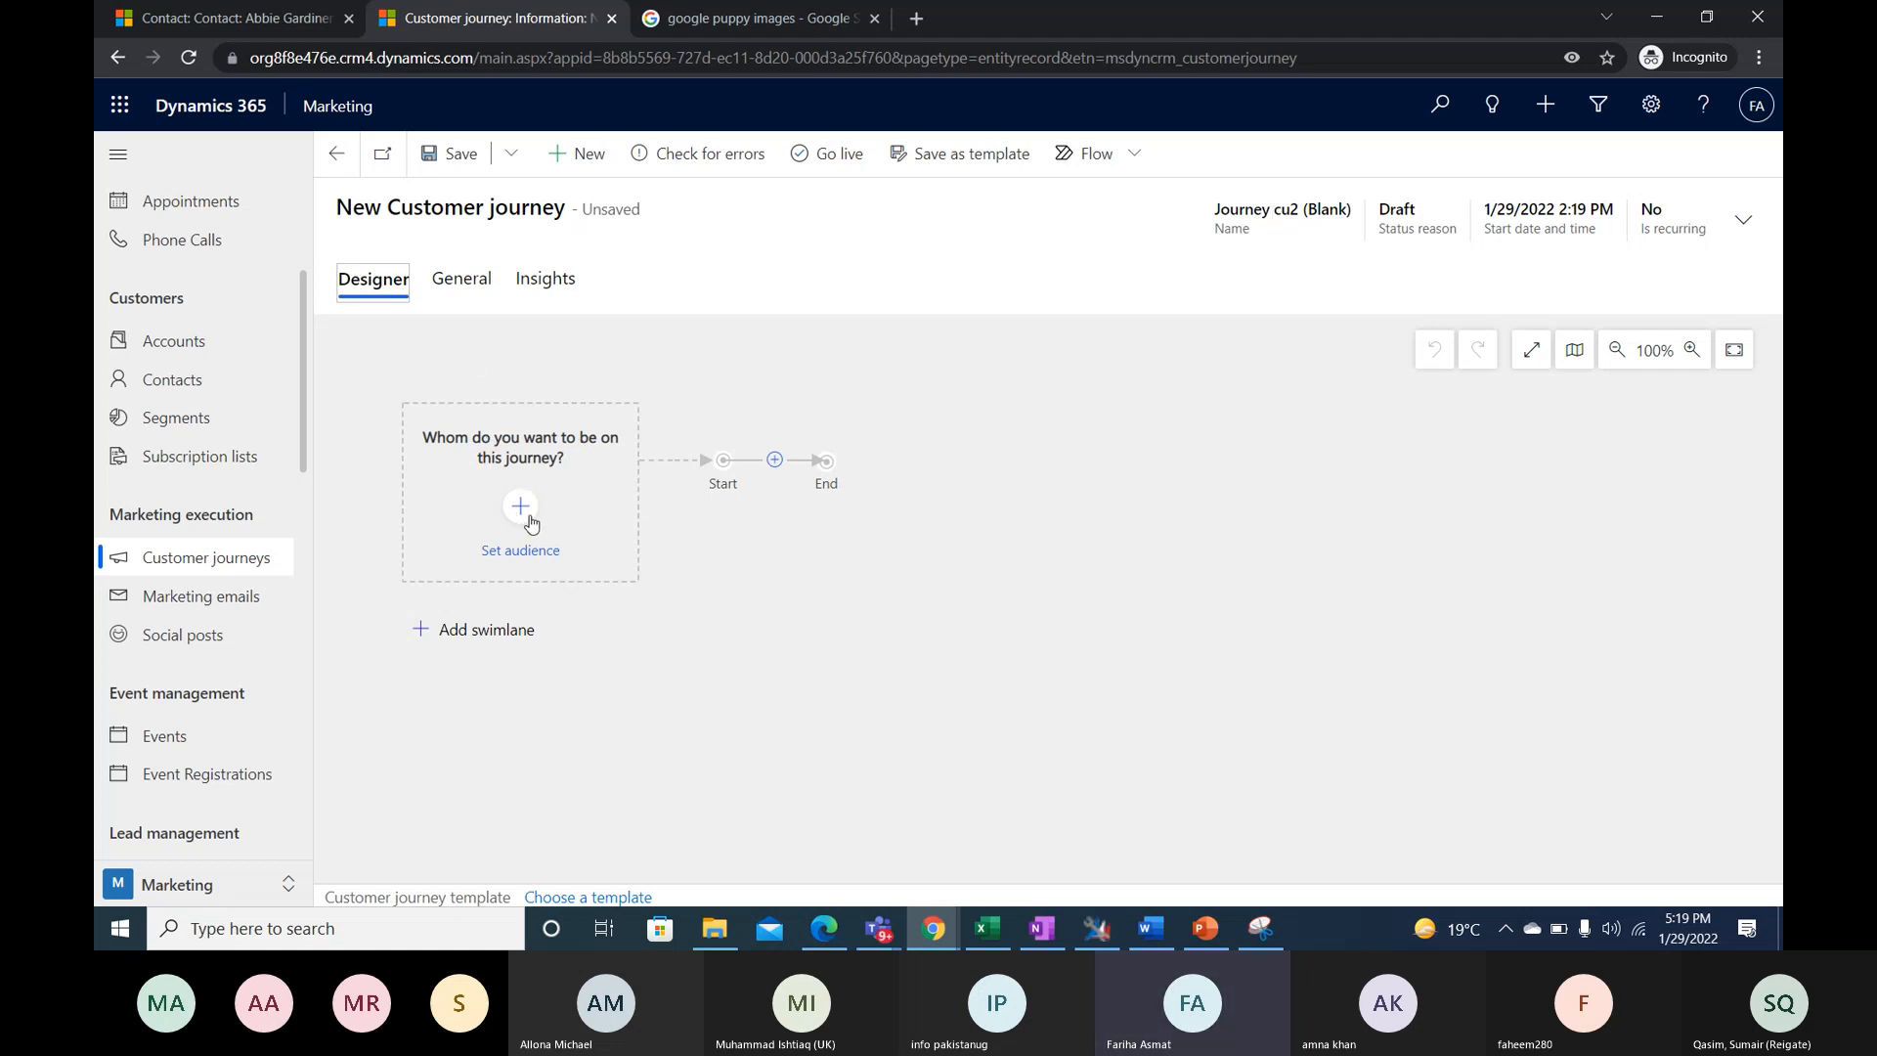
left_click(1744, 219)
left_click(1687, 283)
type("N")
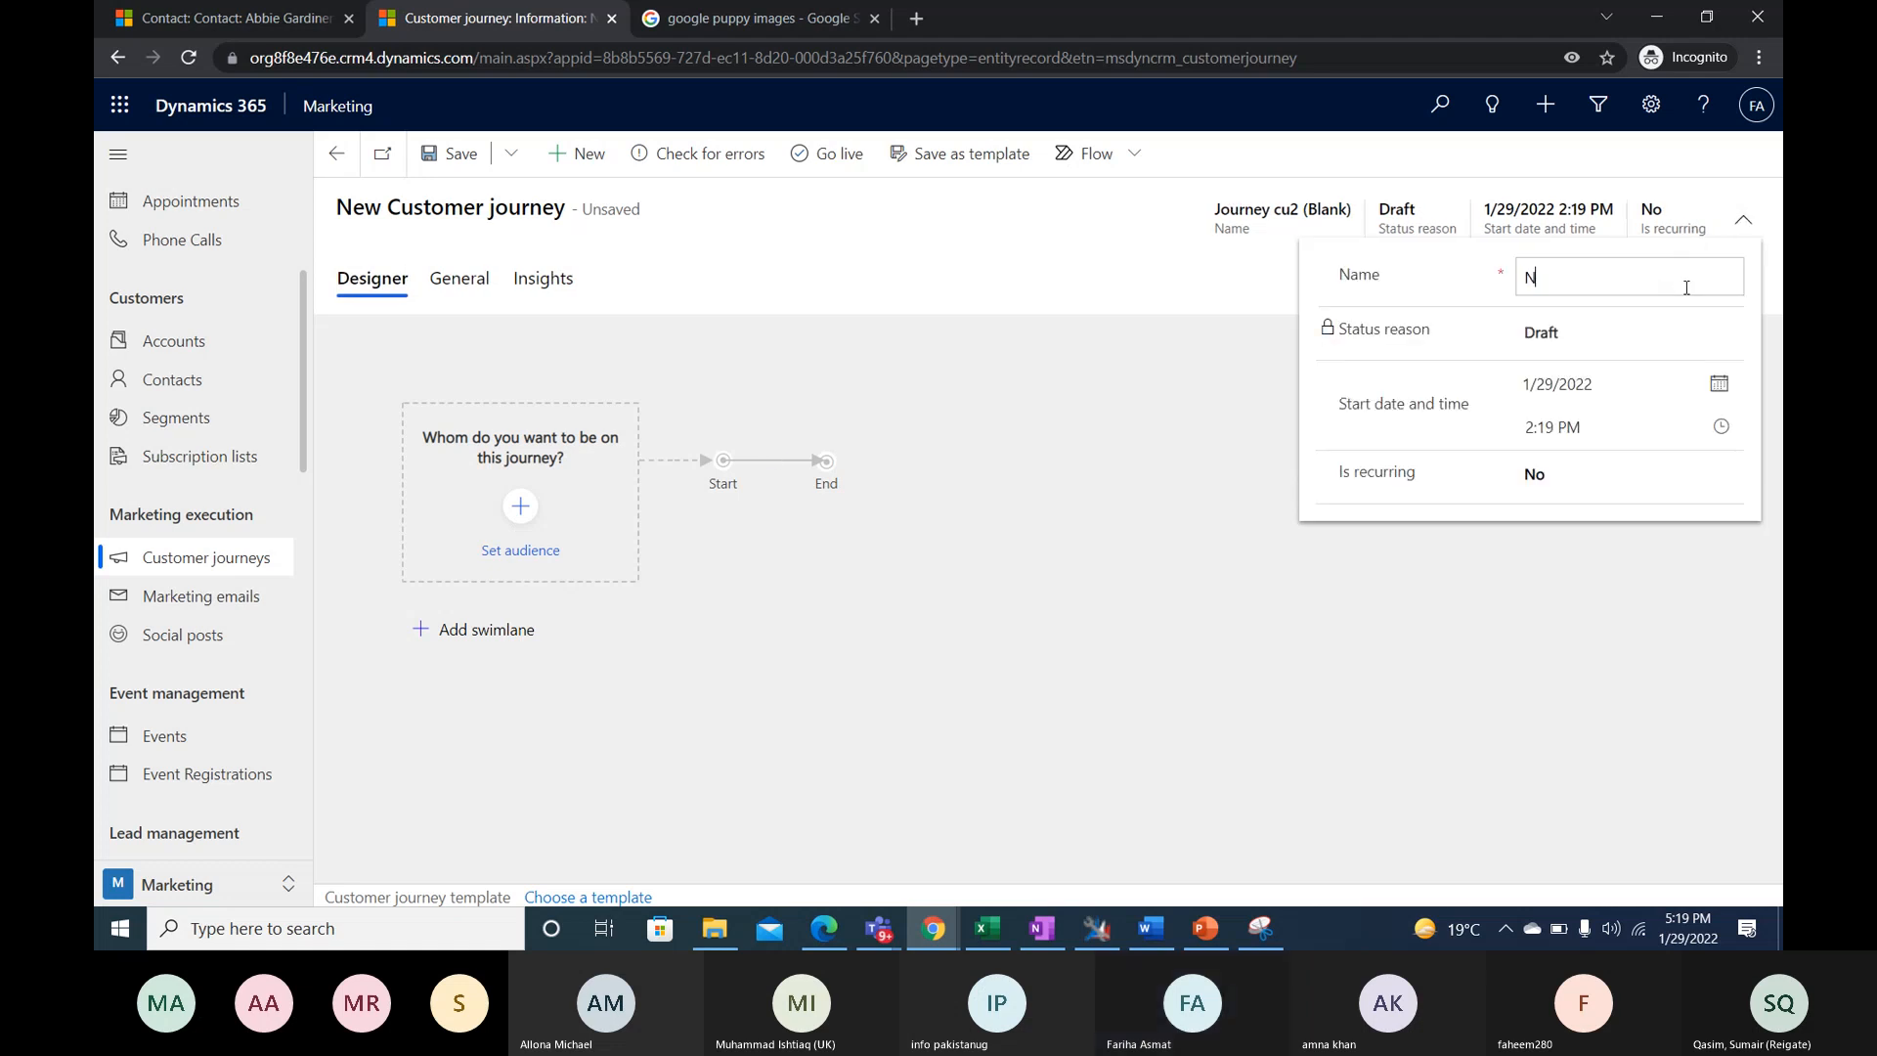
type("ewsLetter January")
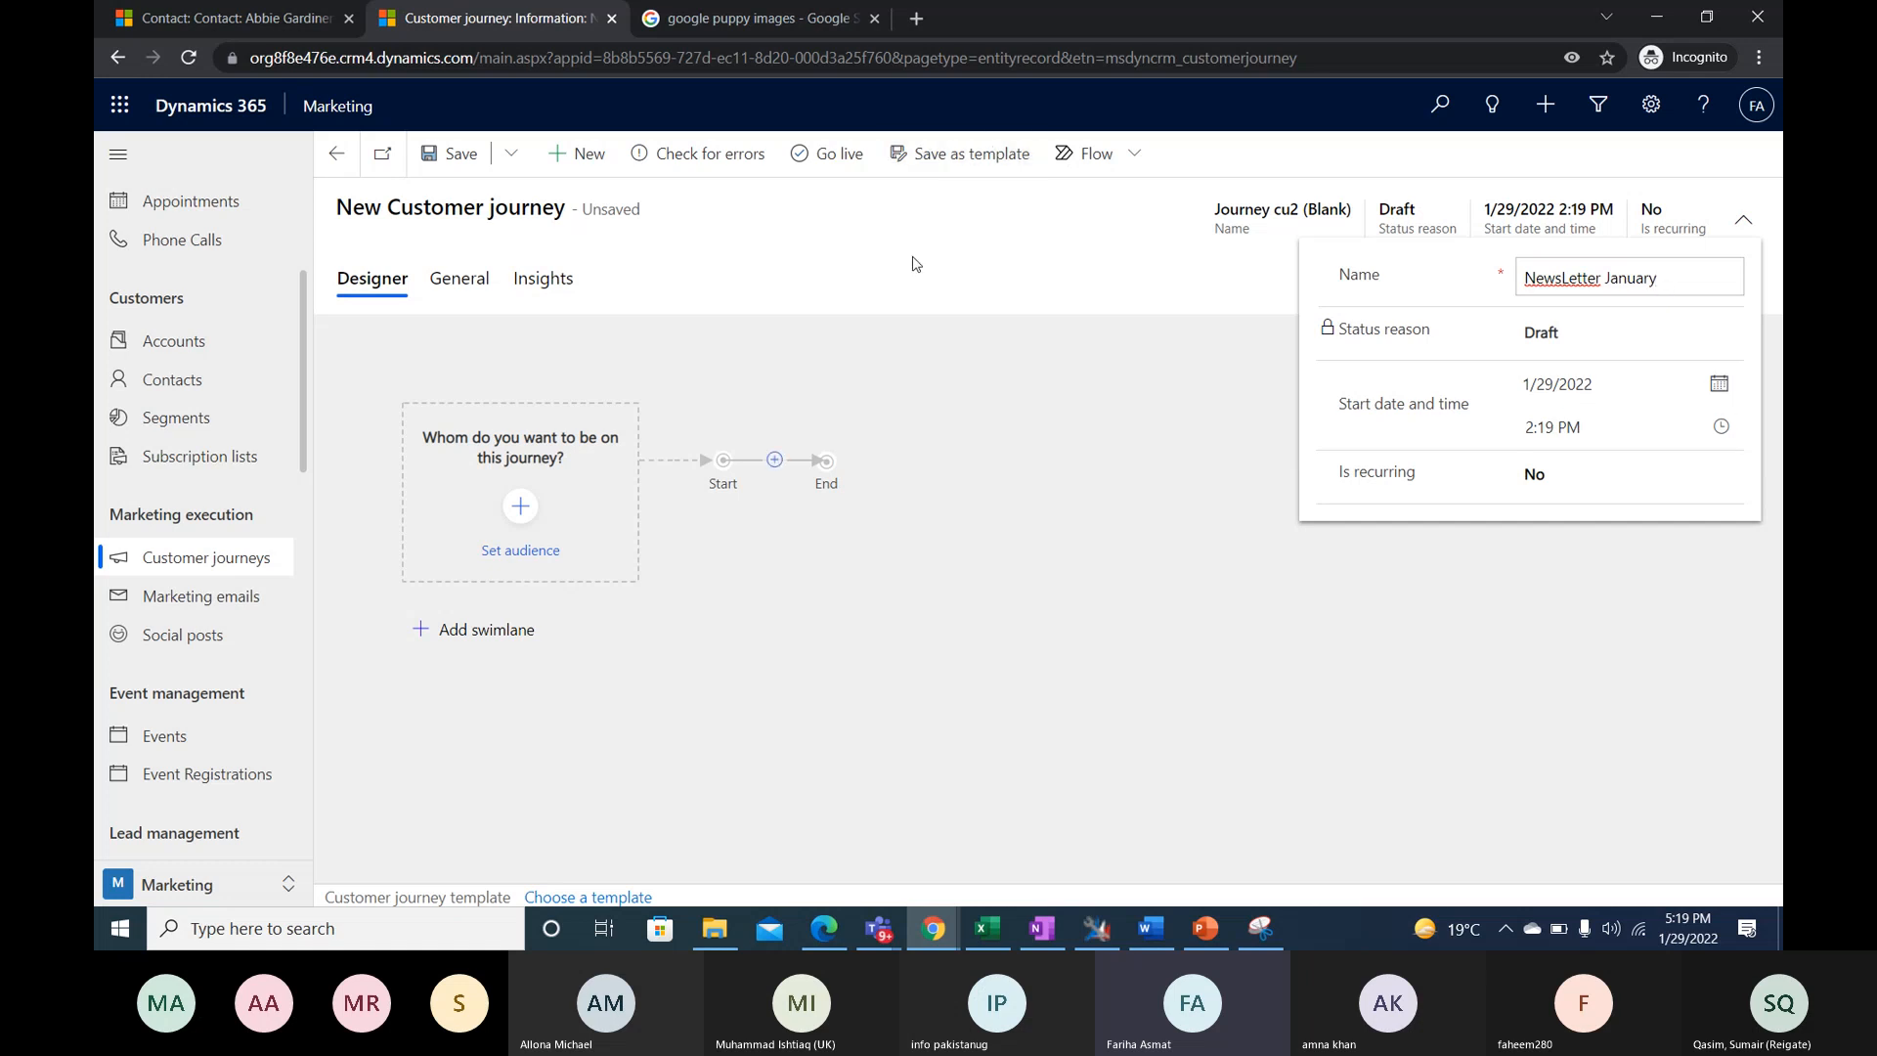
type("2022")
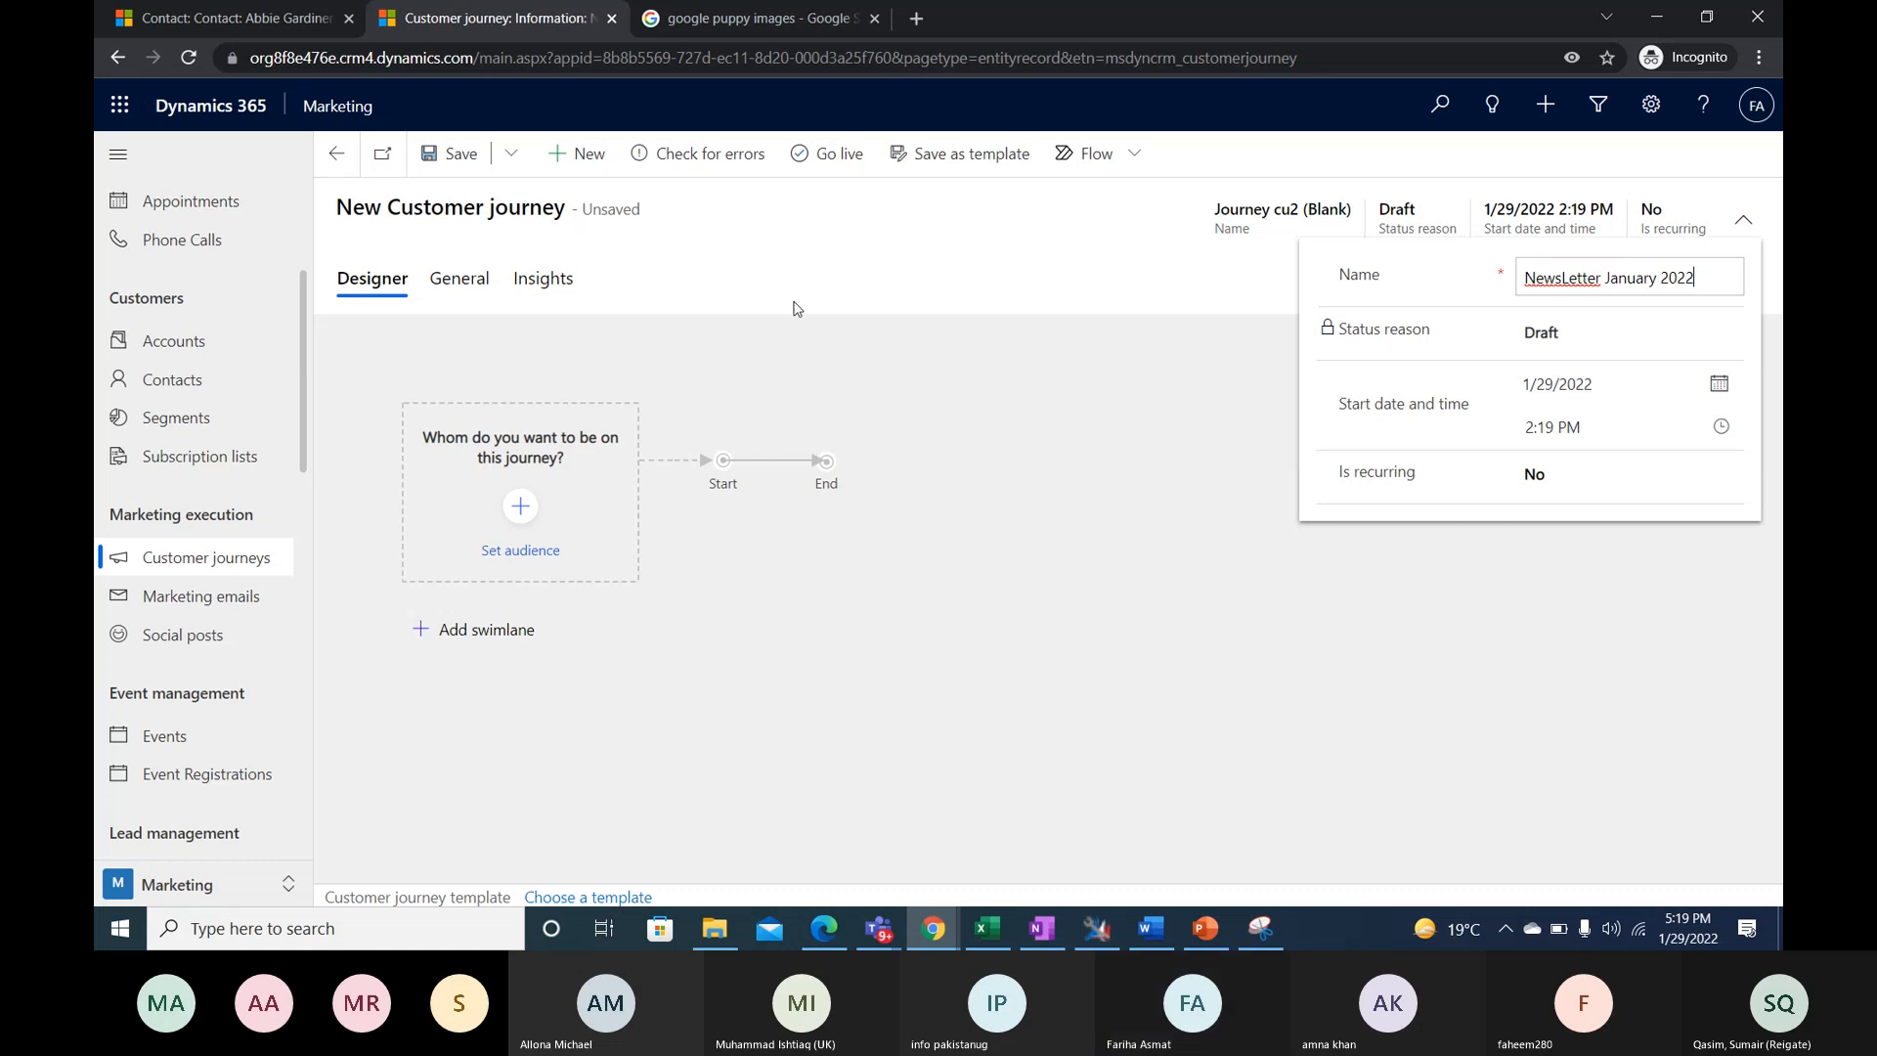
left_click(963, 266)
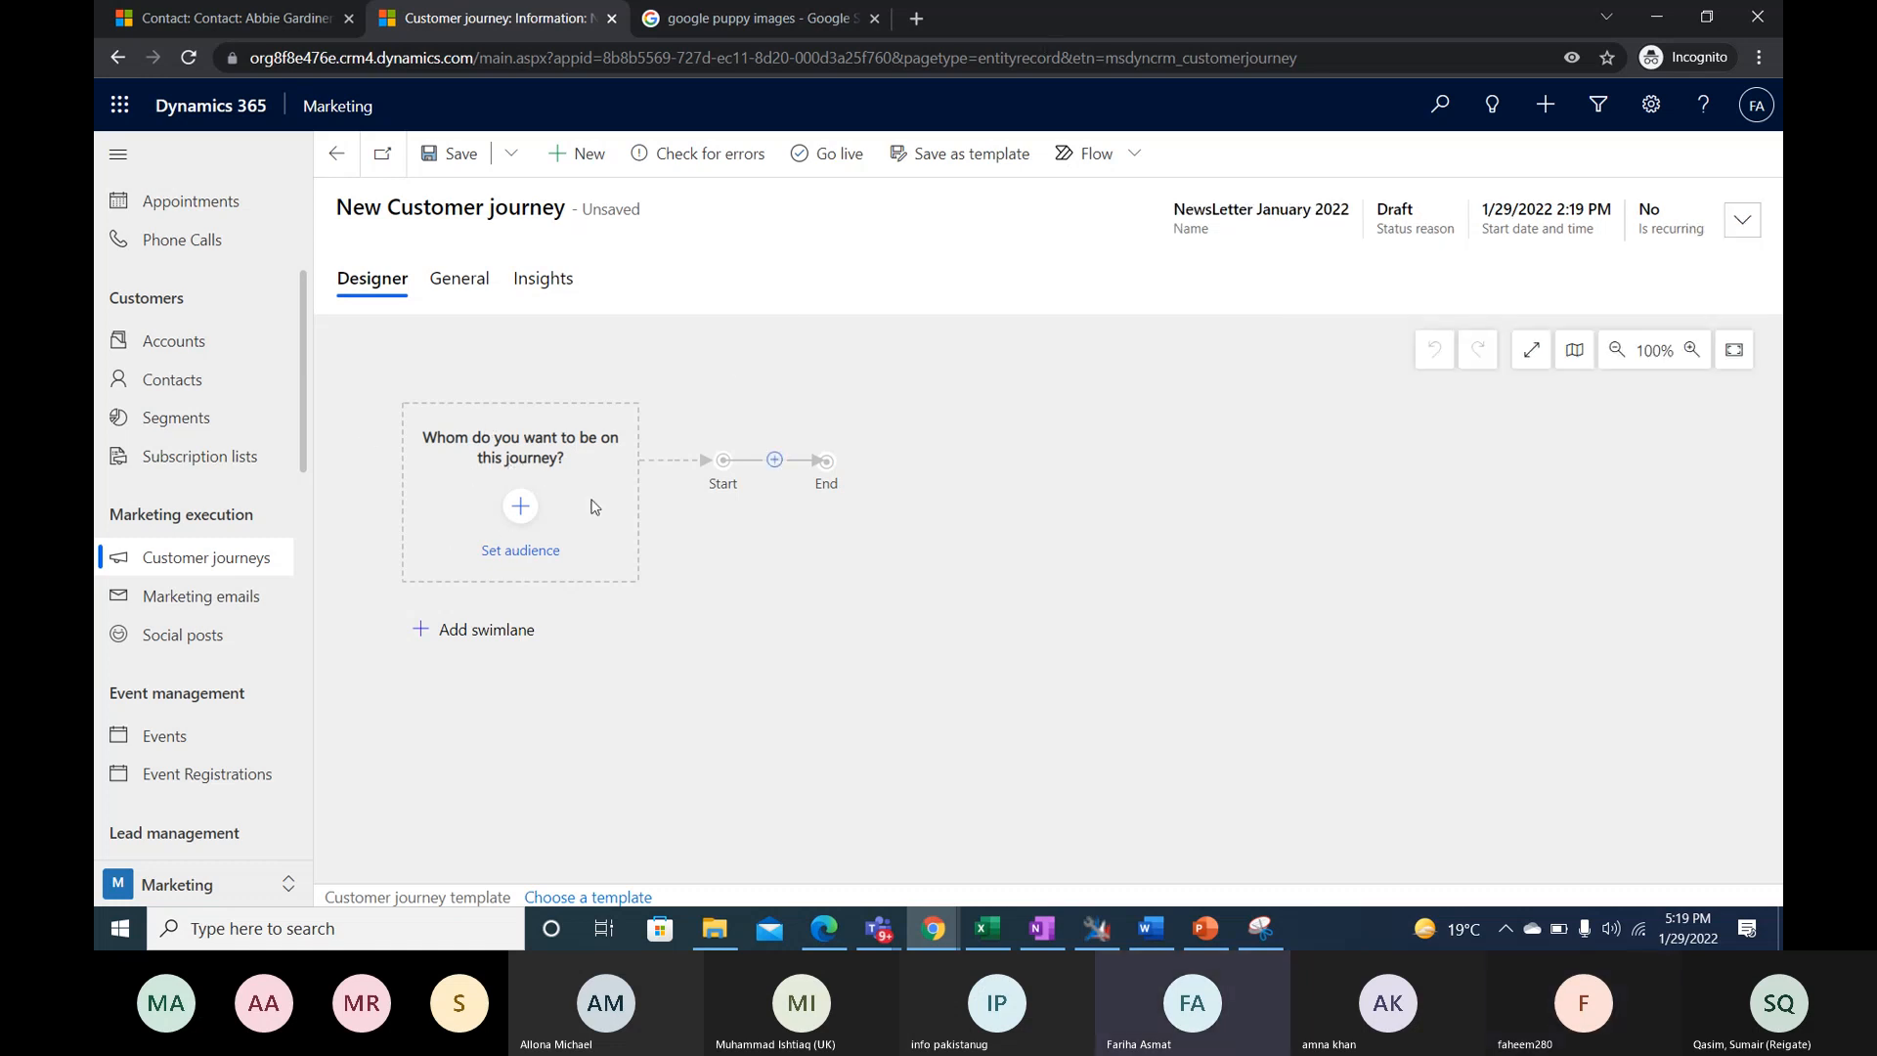
- Set the journey's audience to include the Dynamic Marketing Demo Segment
left_click(521, 510)
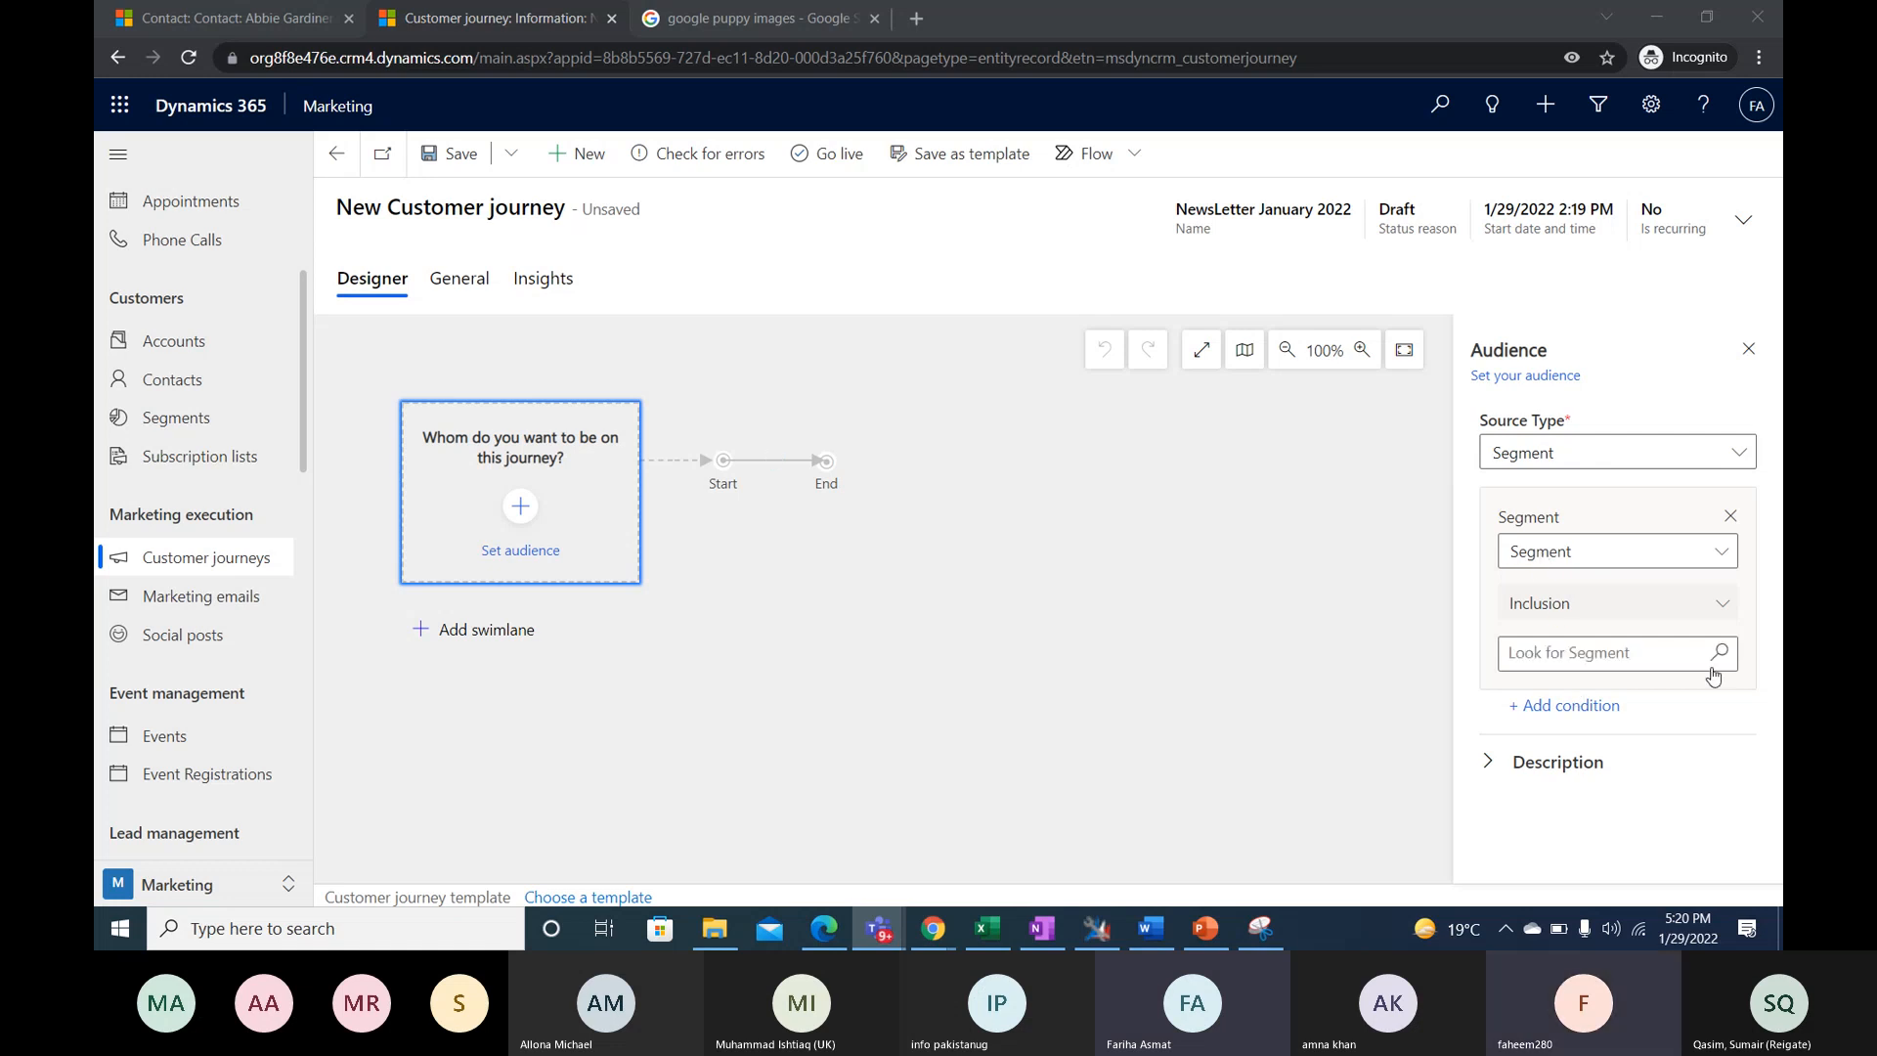
left_click(1719, 661)
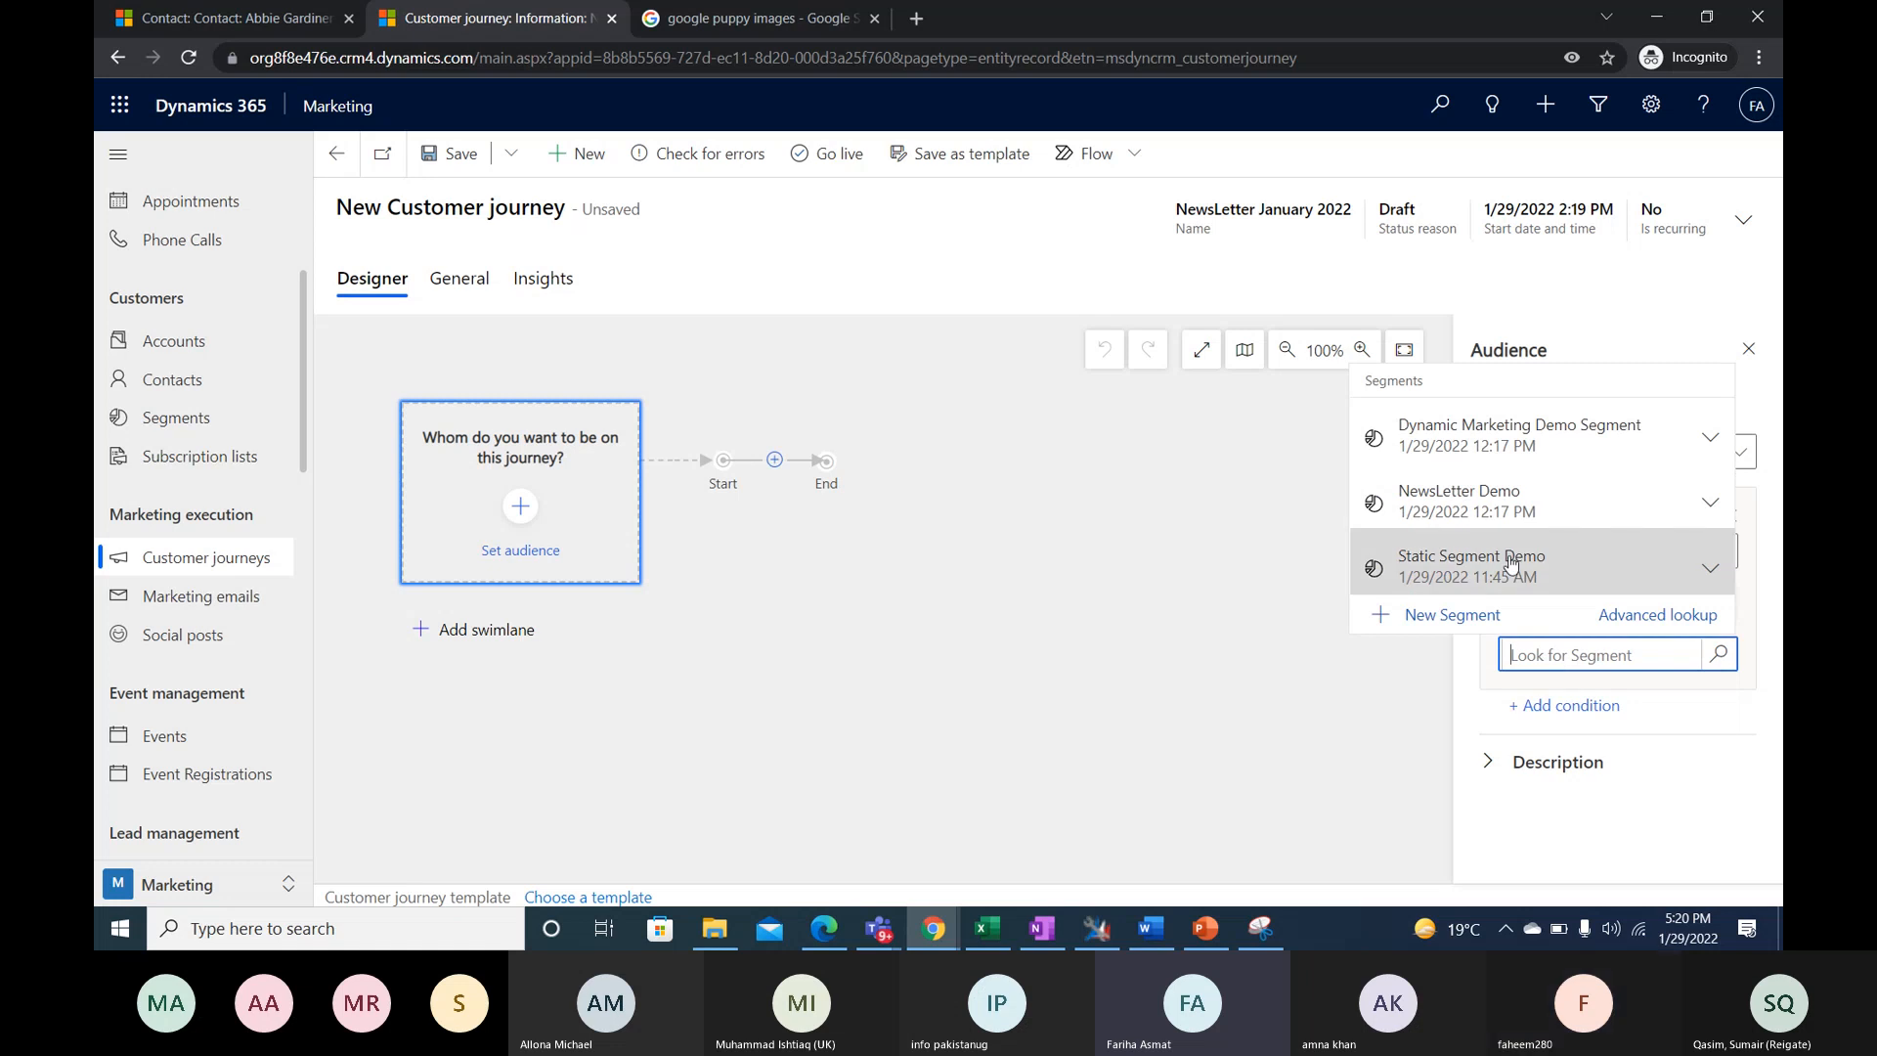
left_click(1559, 446)
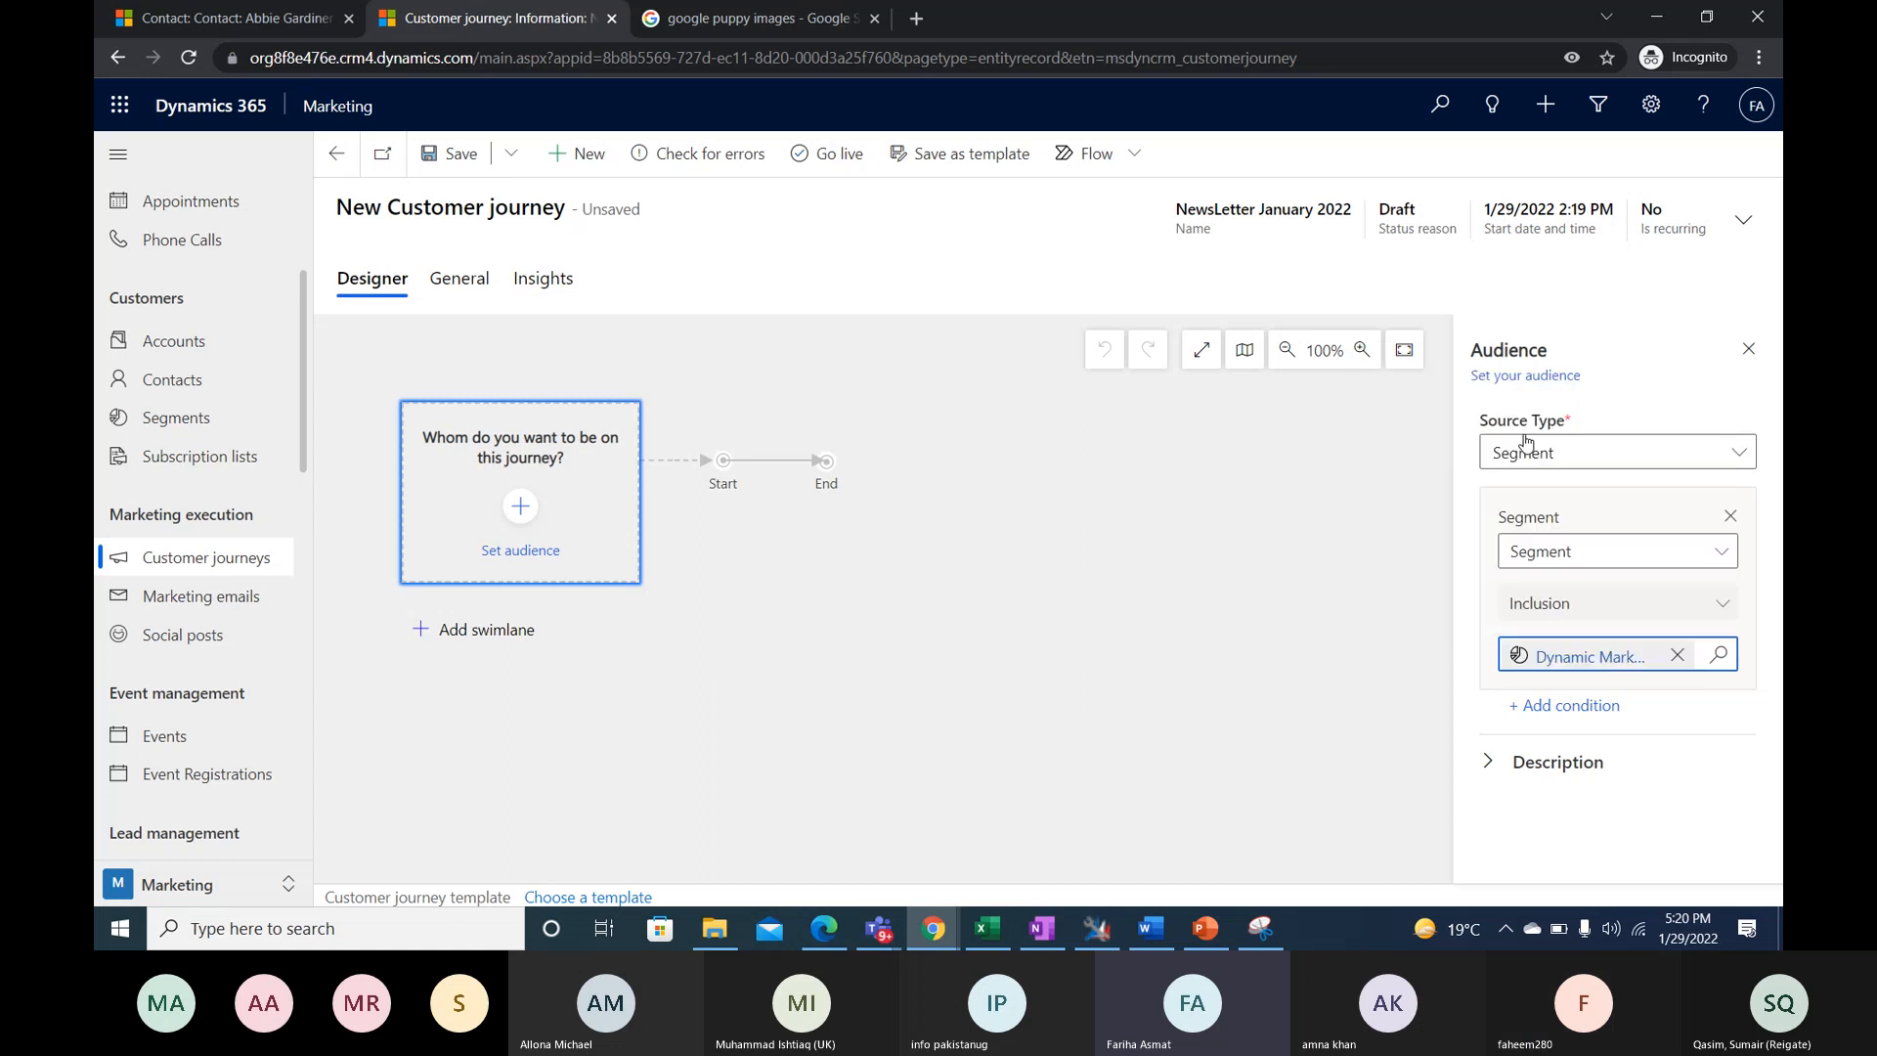
- Add a Send an email tile after the journey's start and assign it the NewsLetter Demo marketing email
left_click(978, 577)
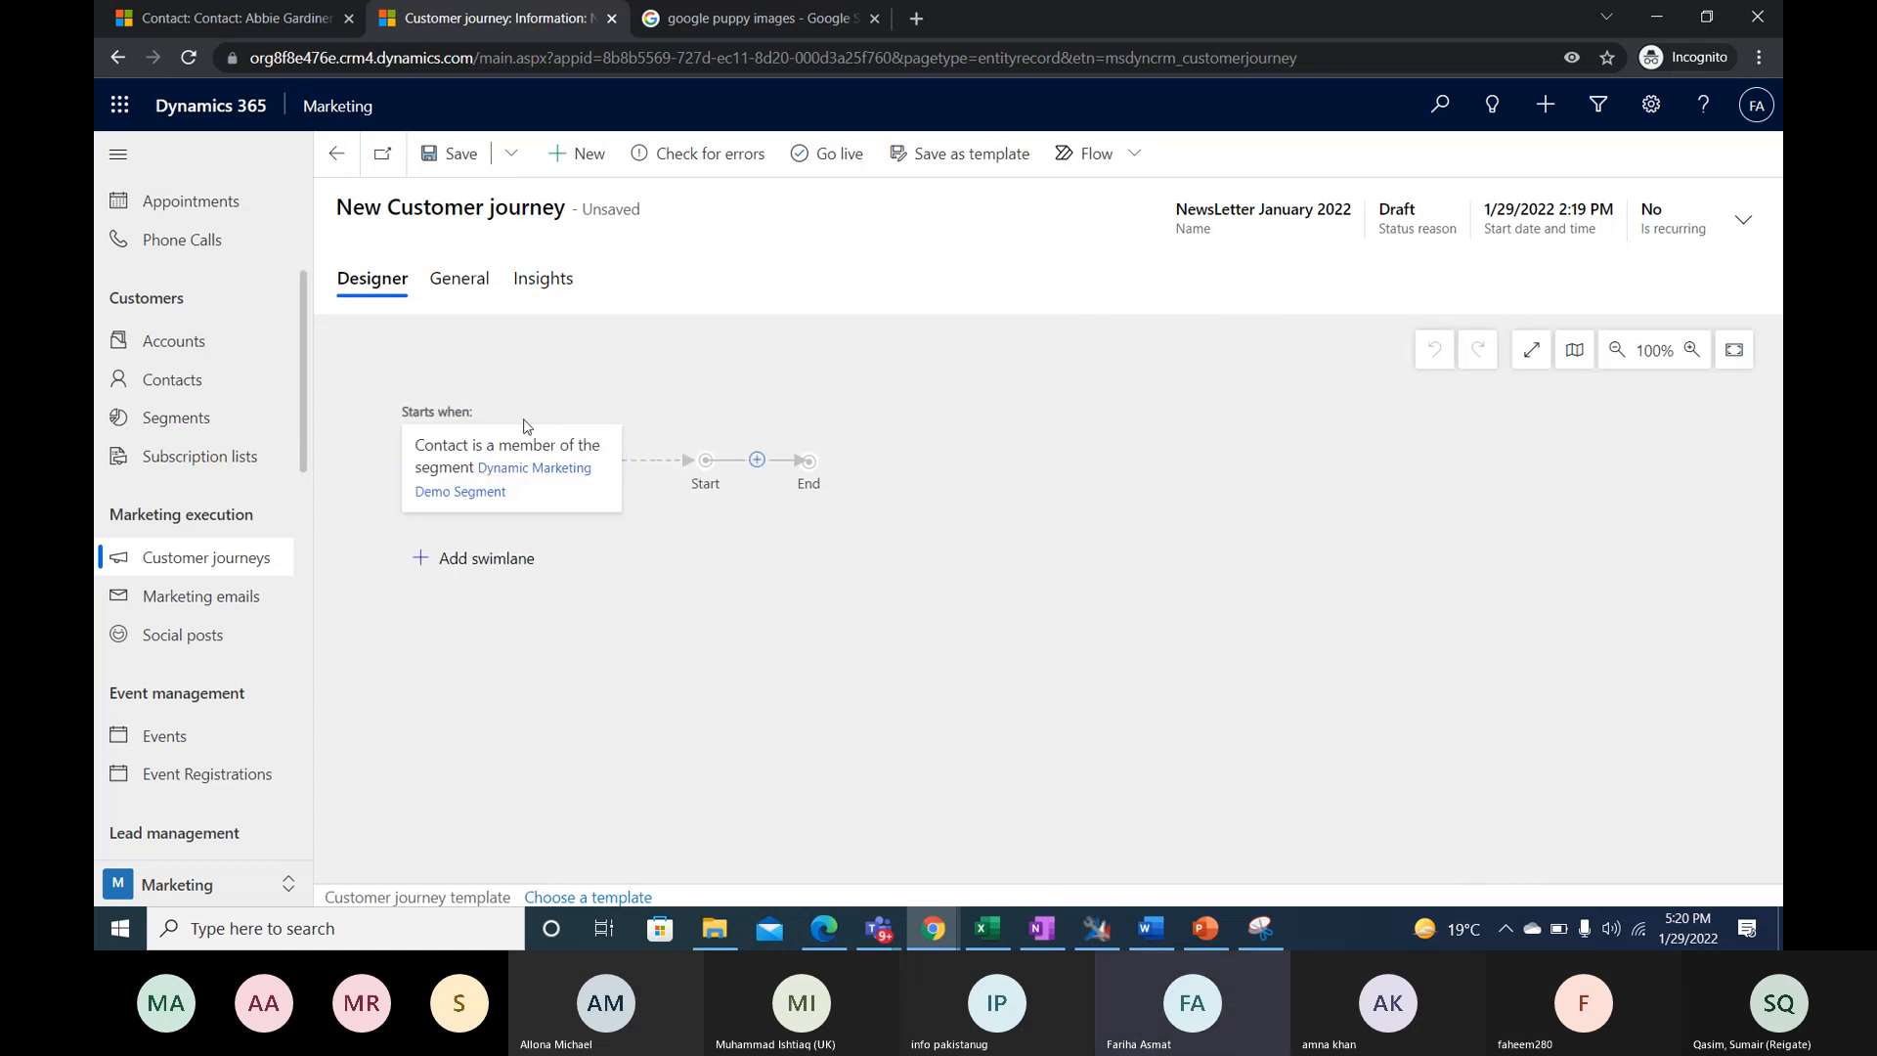
left_click(757, 461)
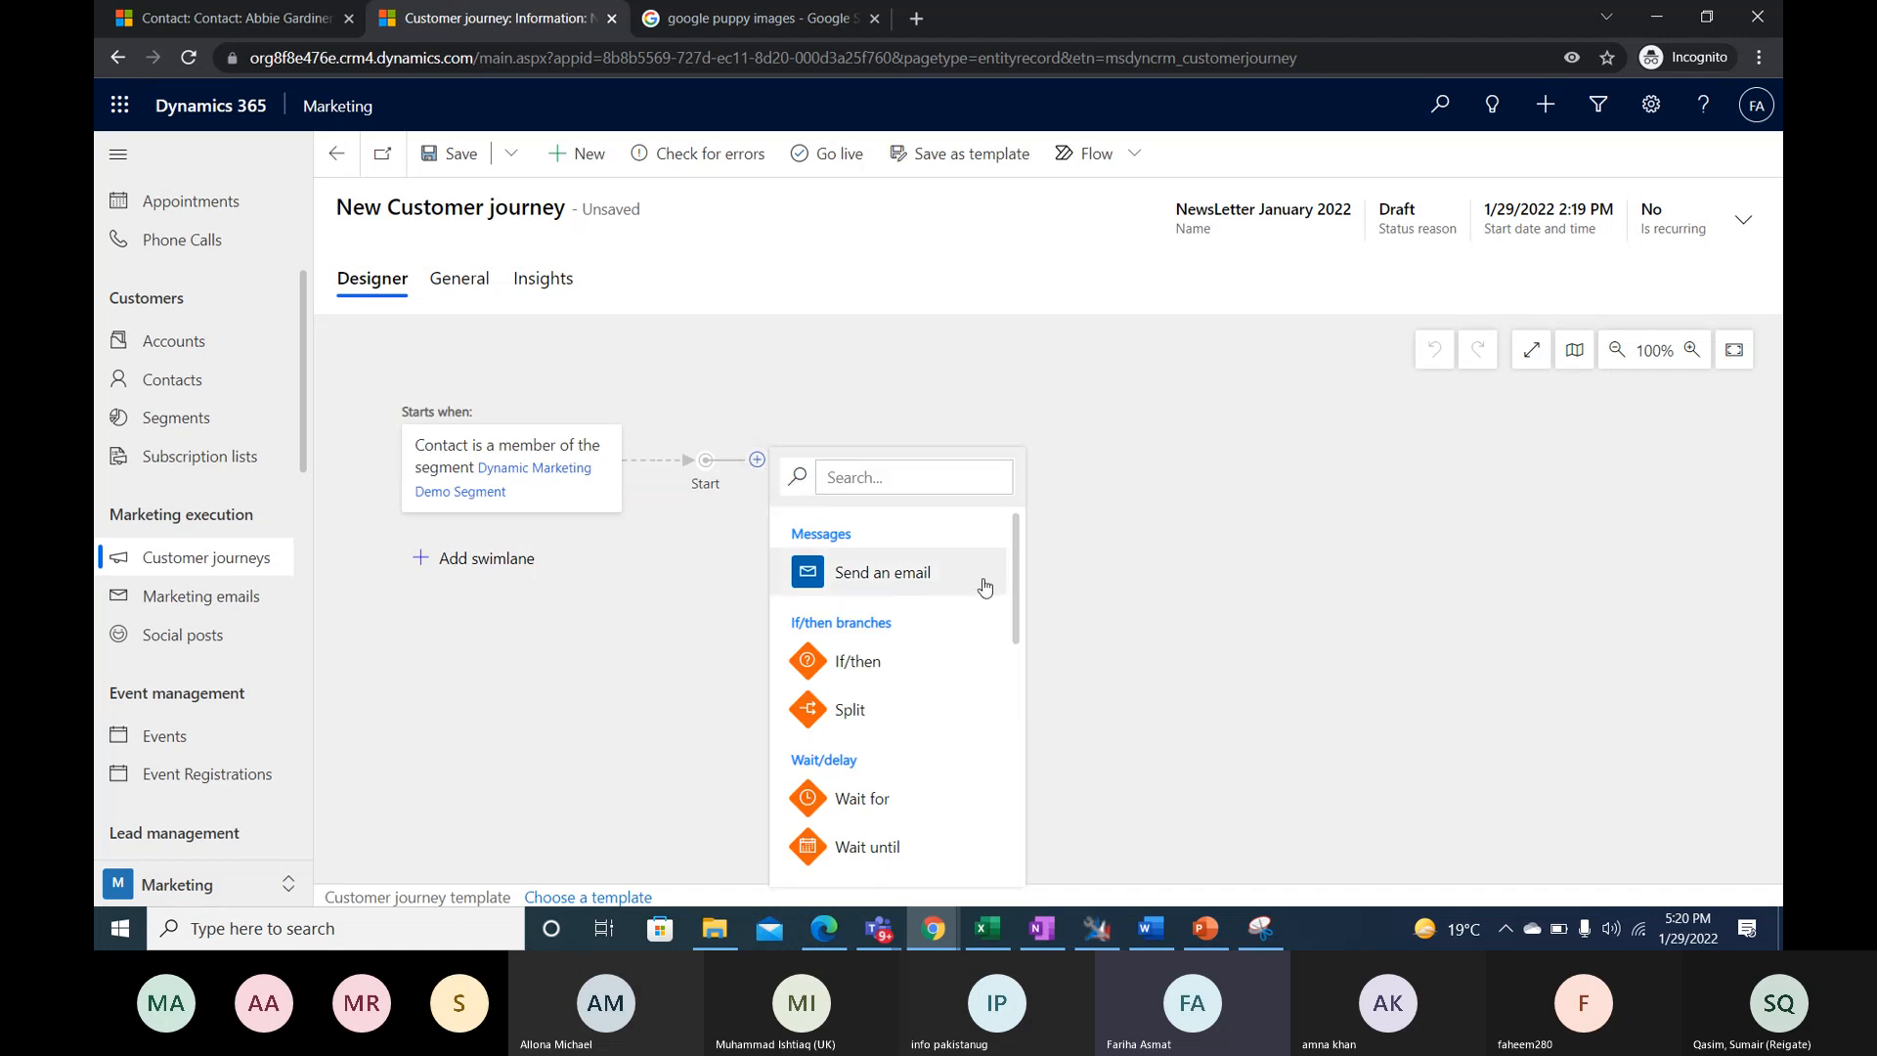
mouse_move(1015, 548)
left_mouse_down()
mouse_move(994, 755)
mouse_move(993, 567)
left_mouse_up()
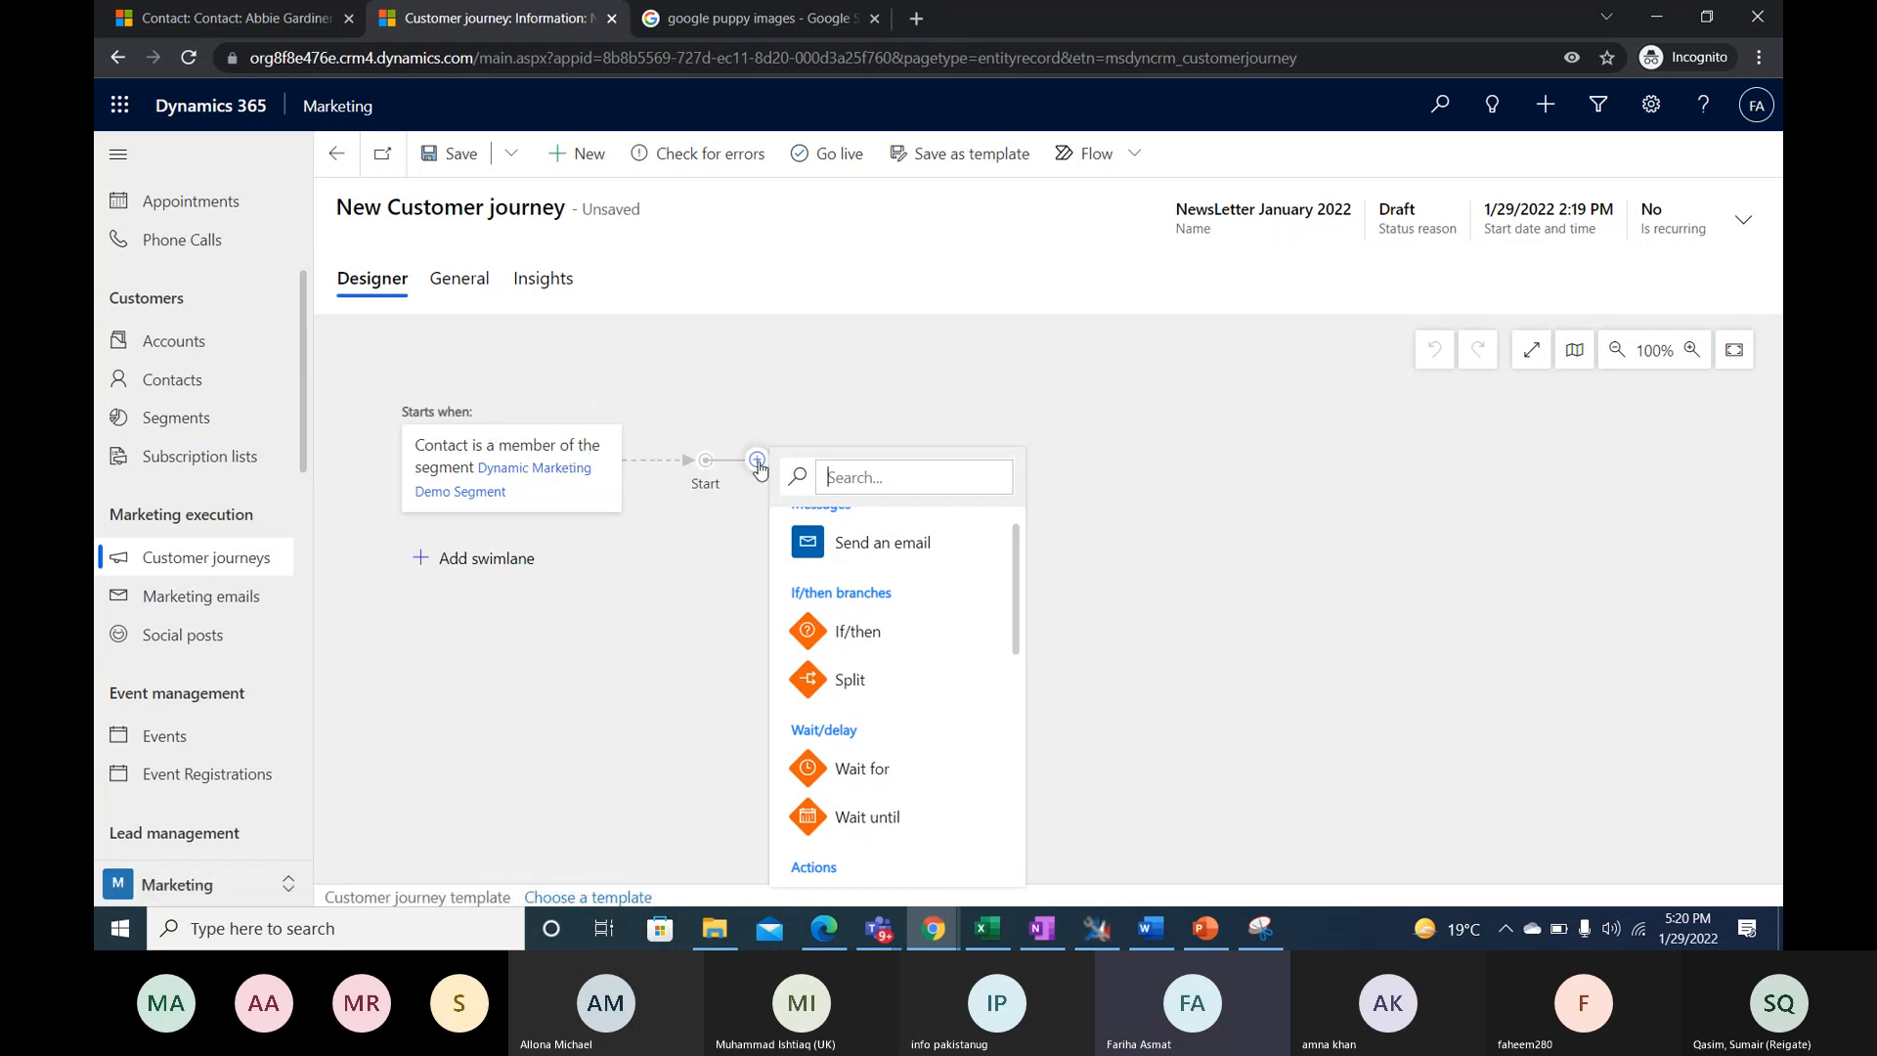
left_click(947, 556)
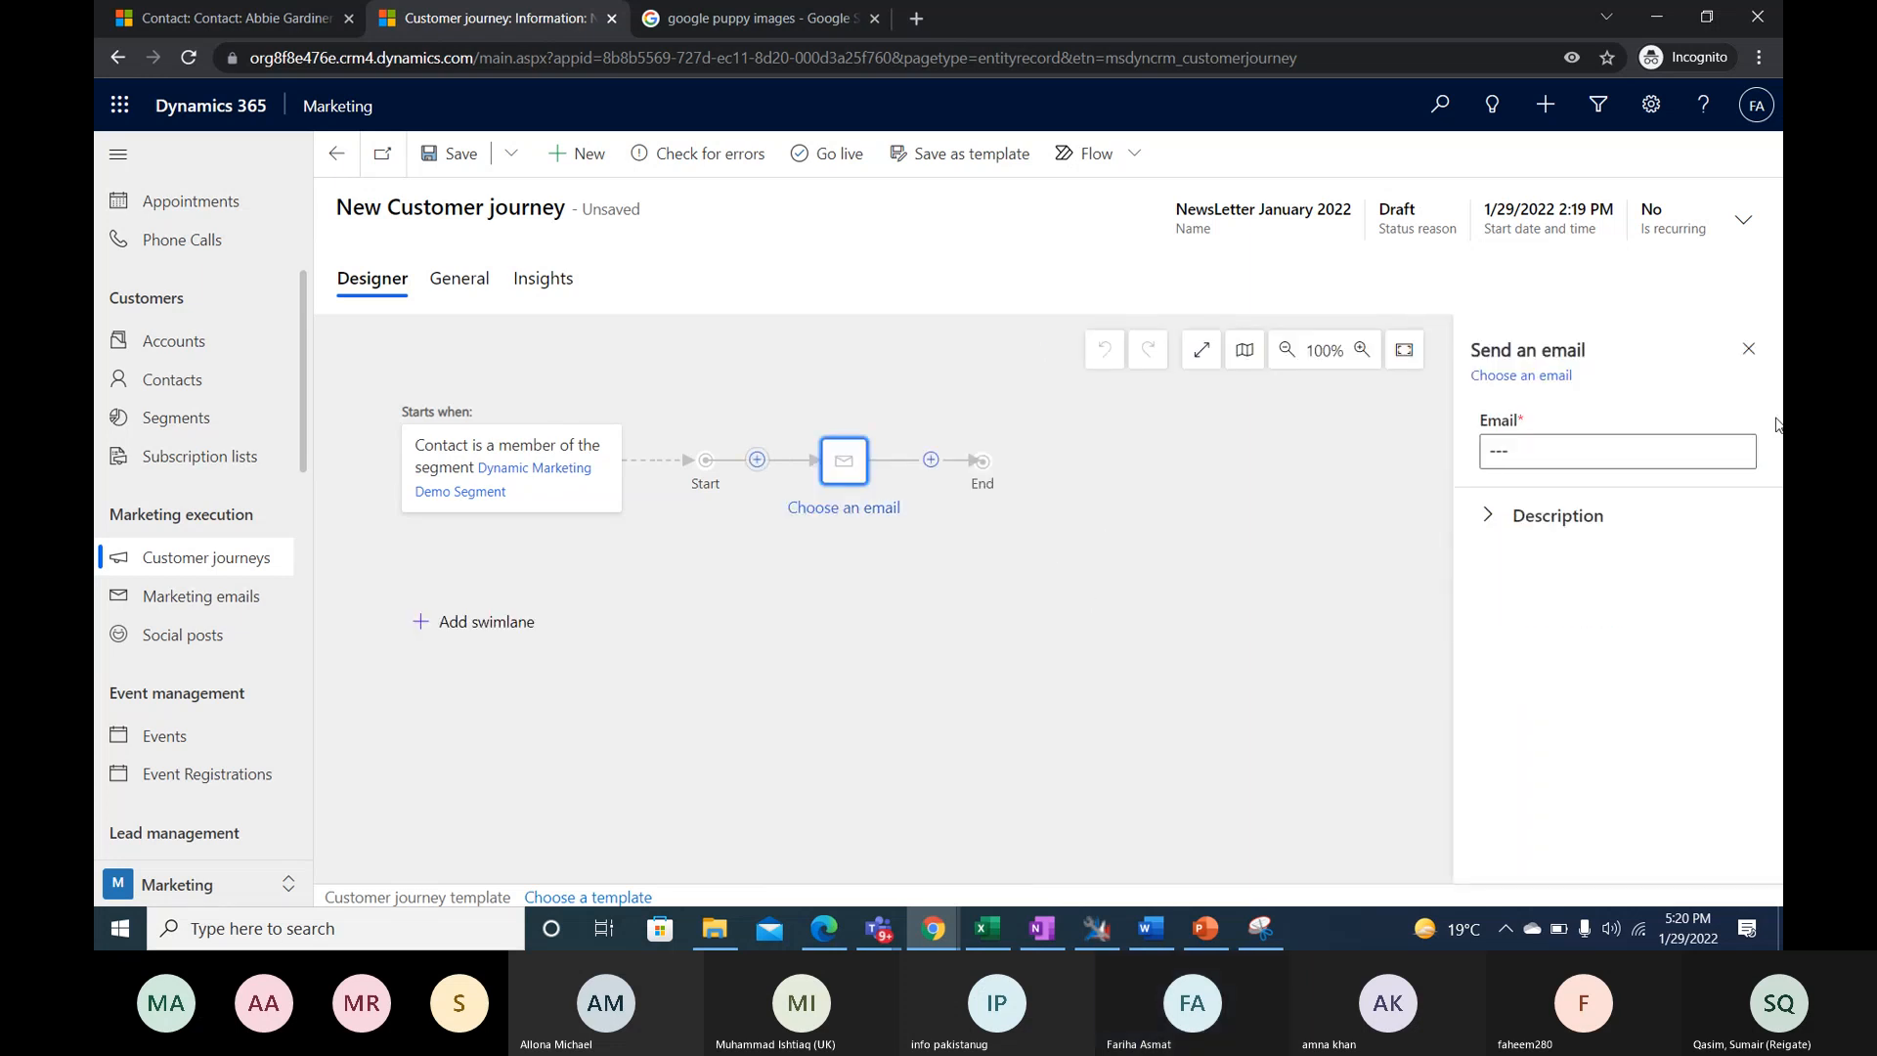
left_click(1737, 456)
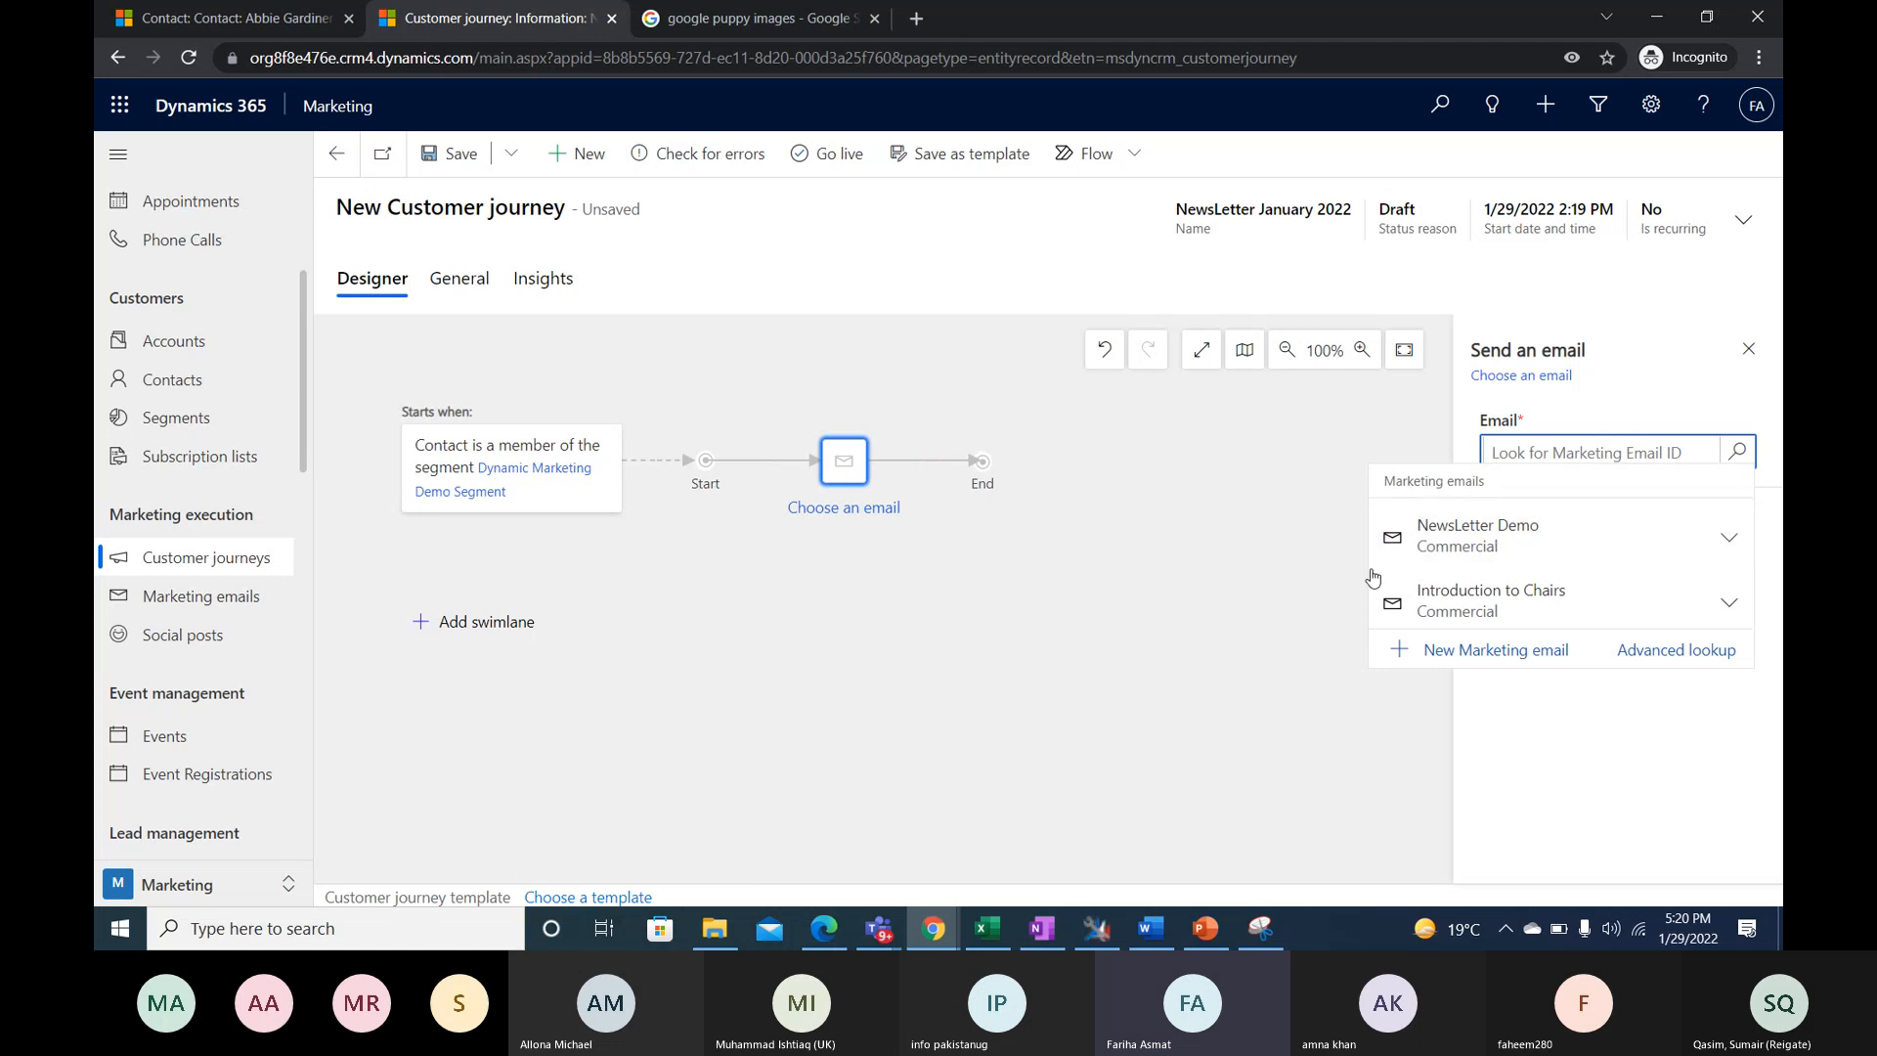
left_click(1470, 528)
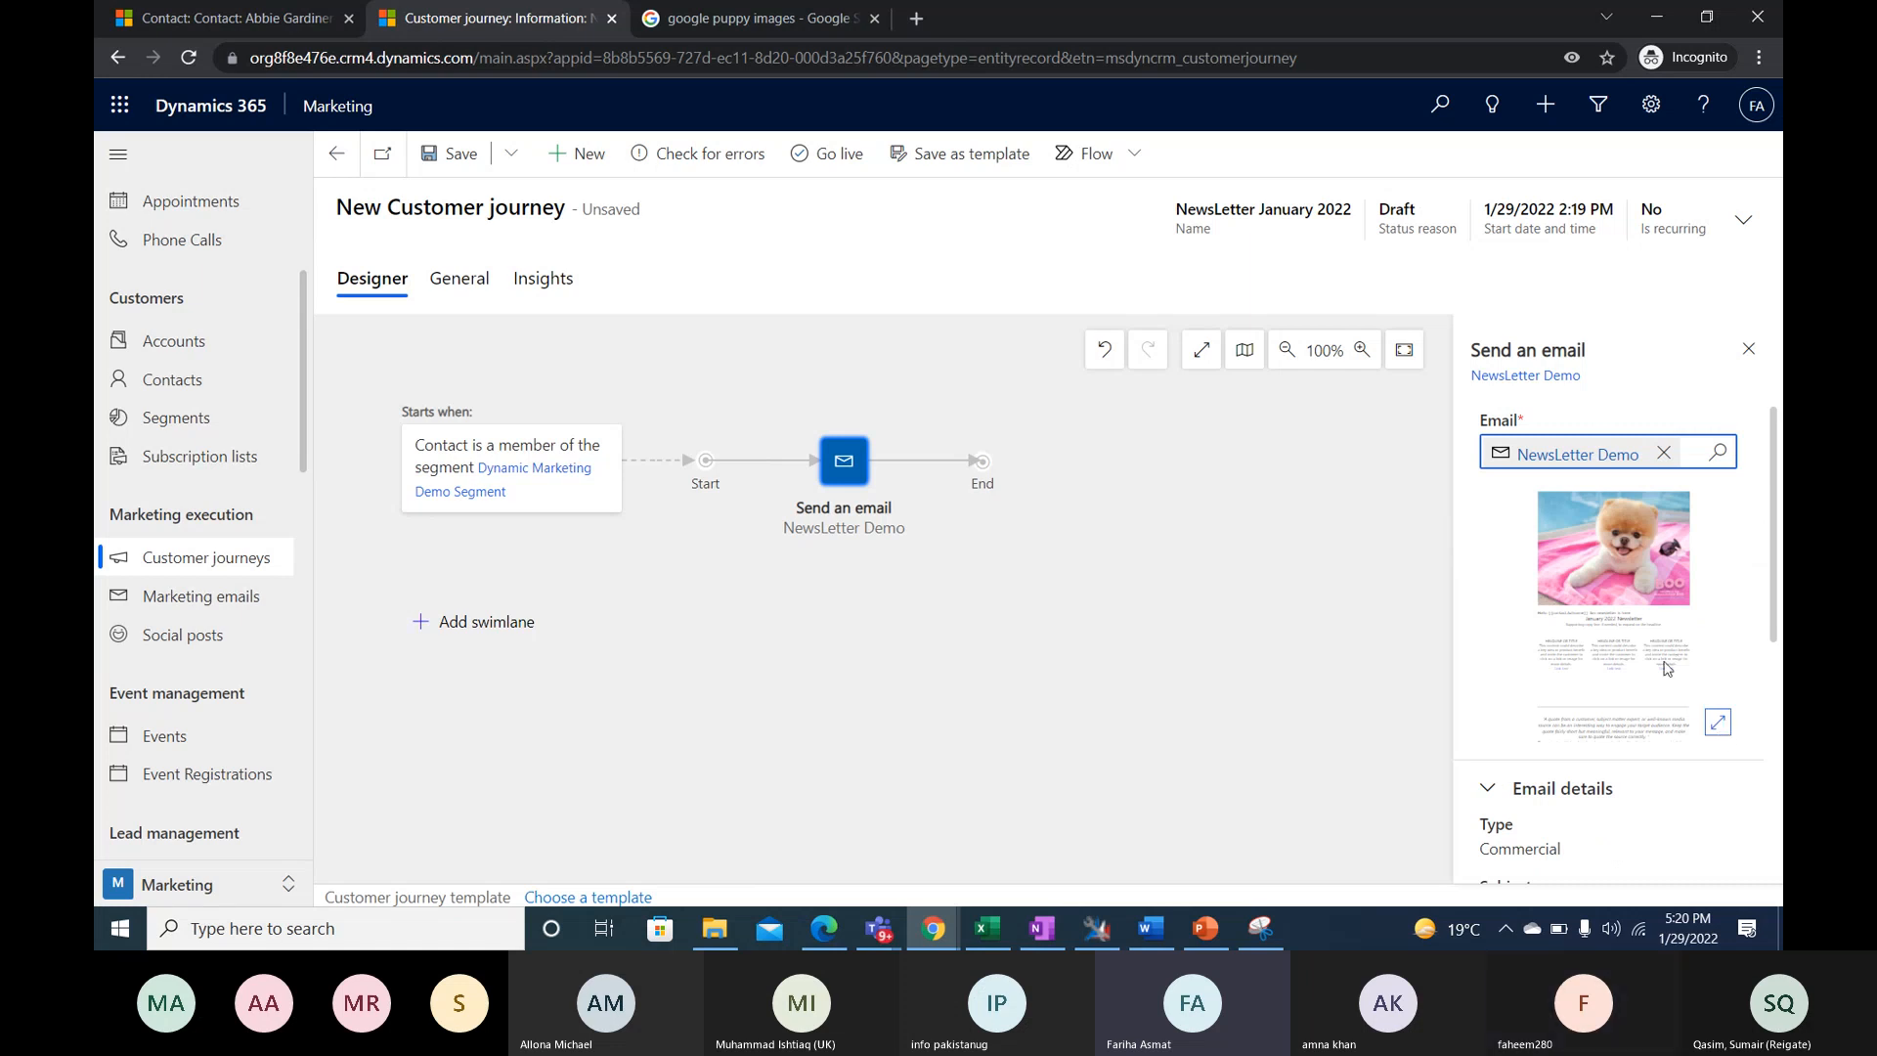
- Review the email tile's details, email elements and day and time schedule settings, and close its properties
scroll(1694, 709, "down", 4)
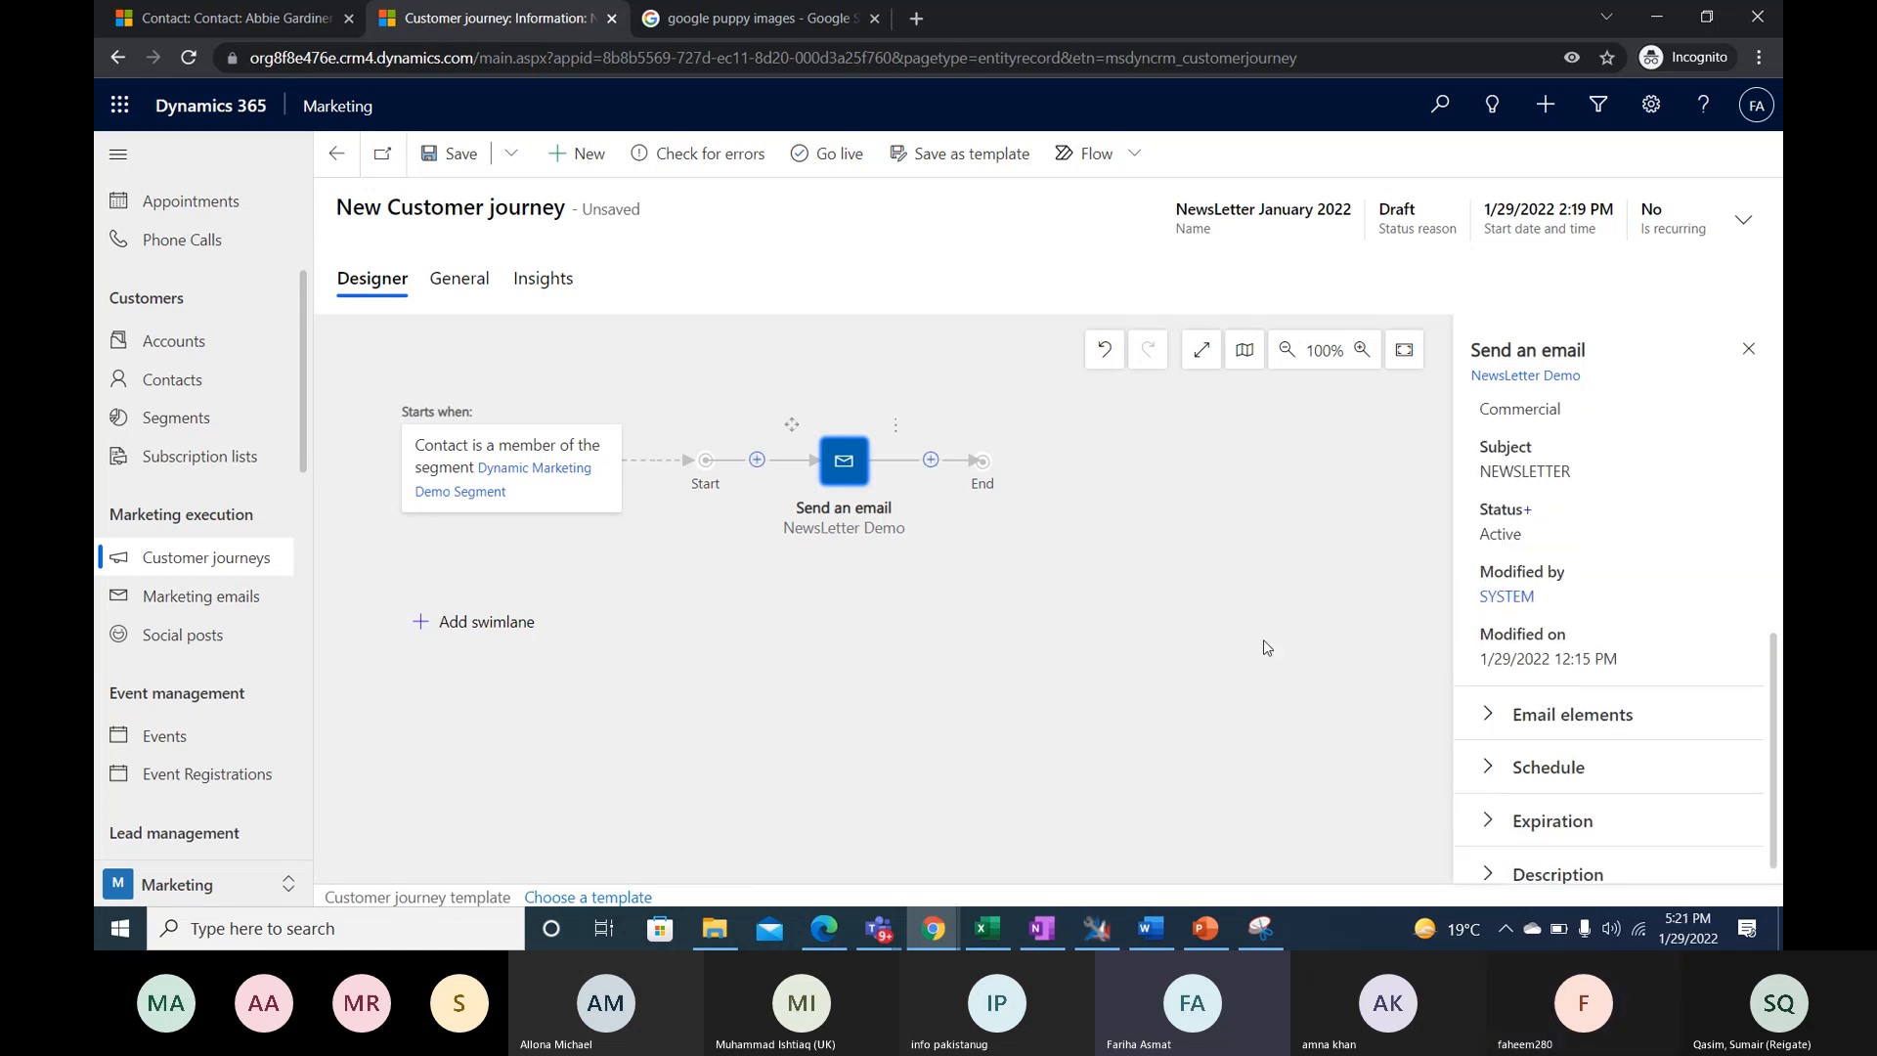
scroll(1574, 612, "up", 2)
scroll(1574, 625, "down", 3)
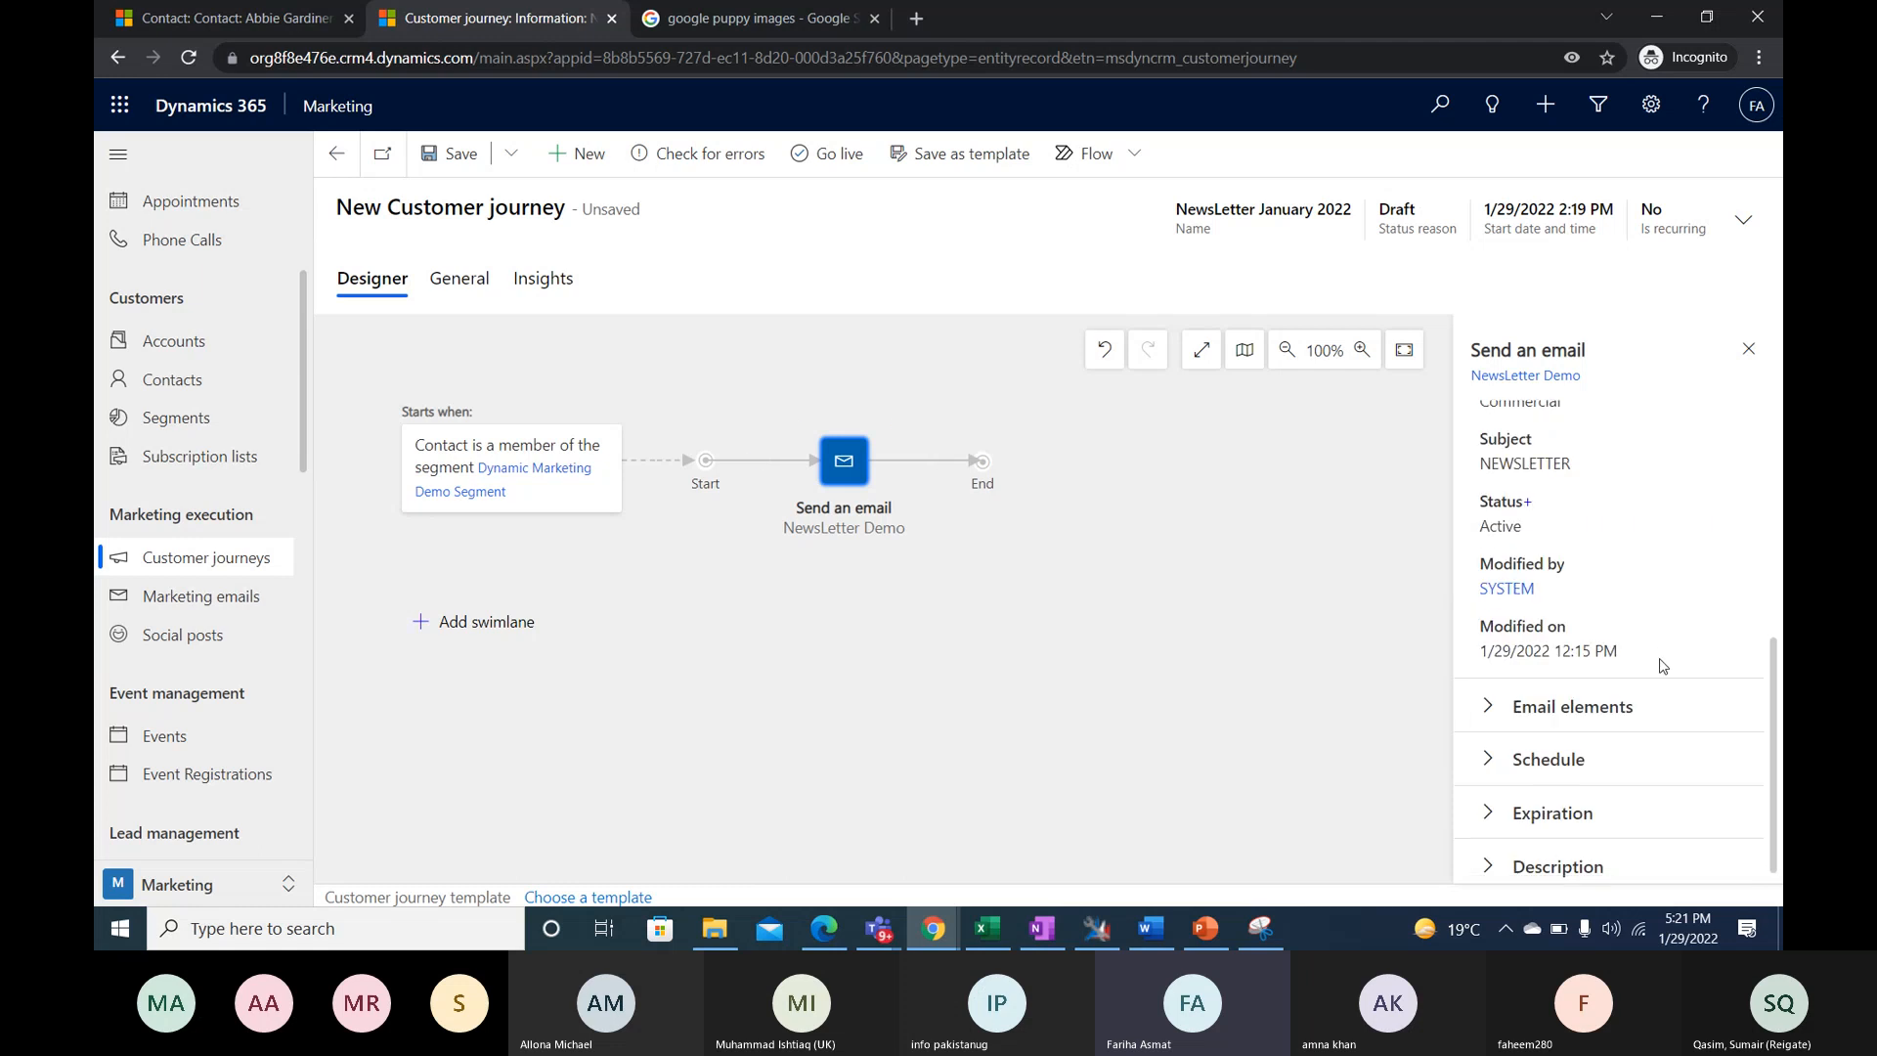
left_click(1483, 700)
scroll(1488, 729, "down", 1)
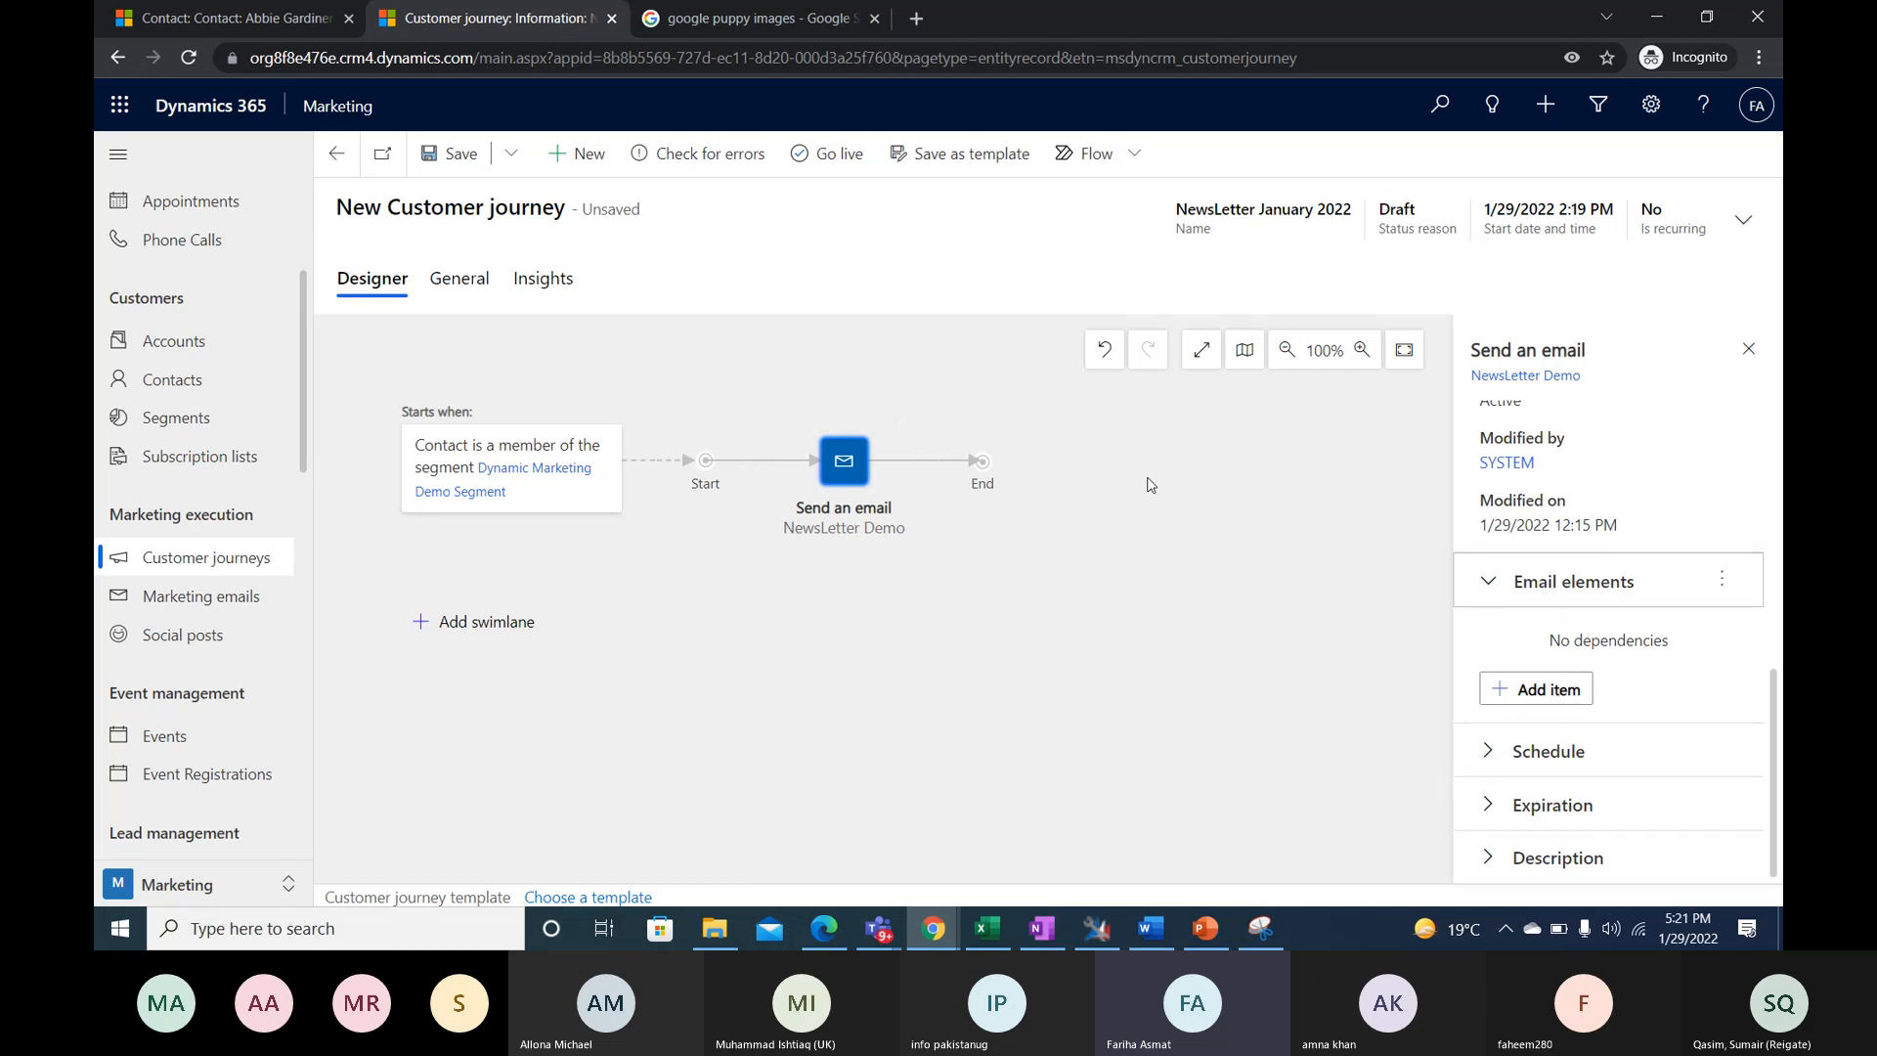
left_click(1619, 768)
scroll(1525, 811, "down", 5)
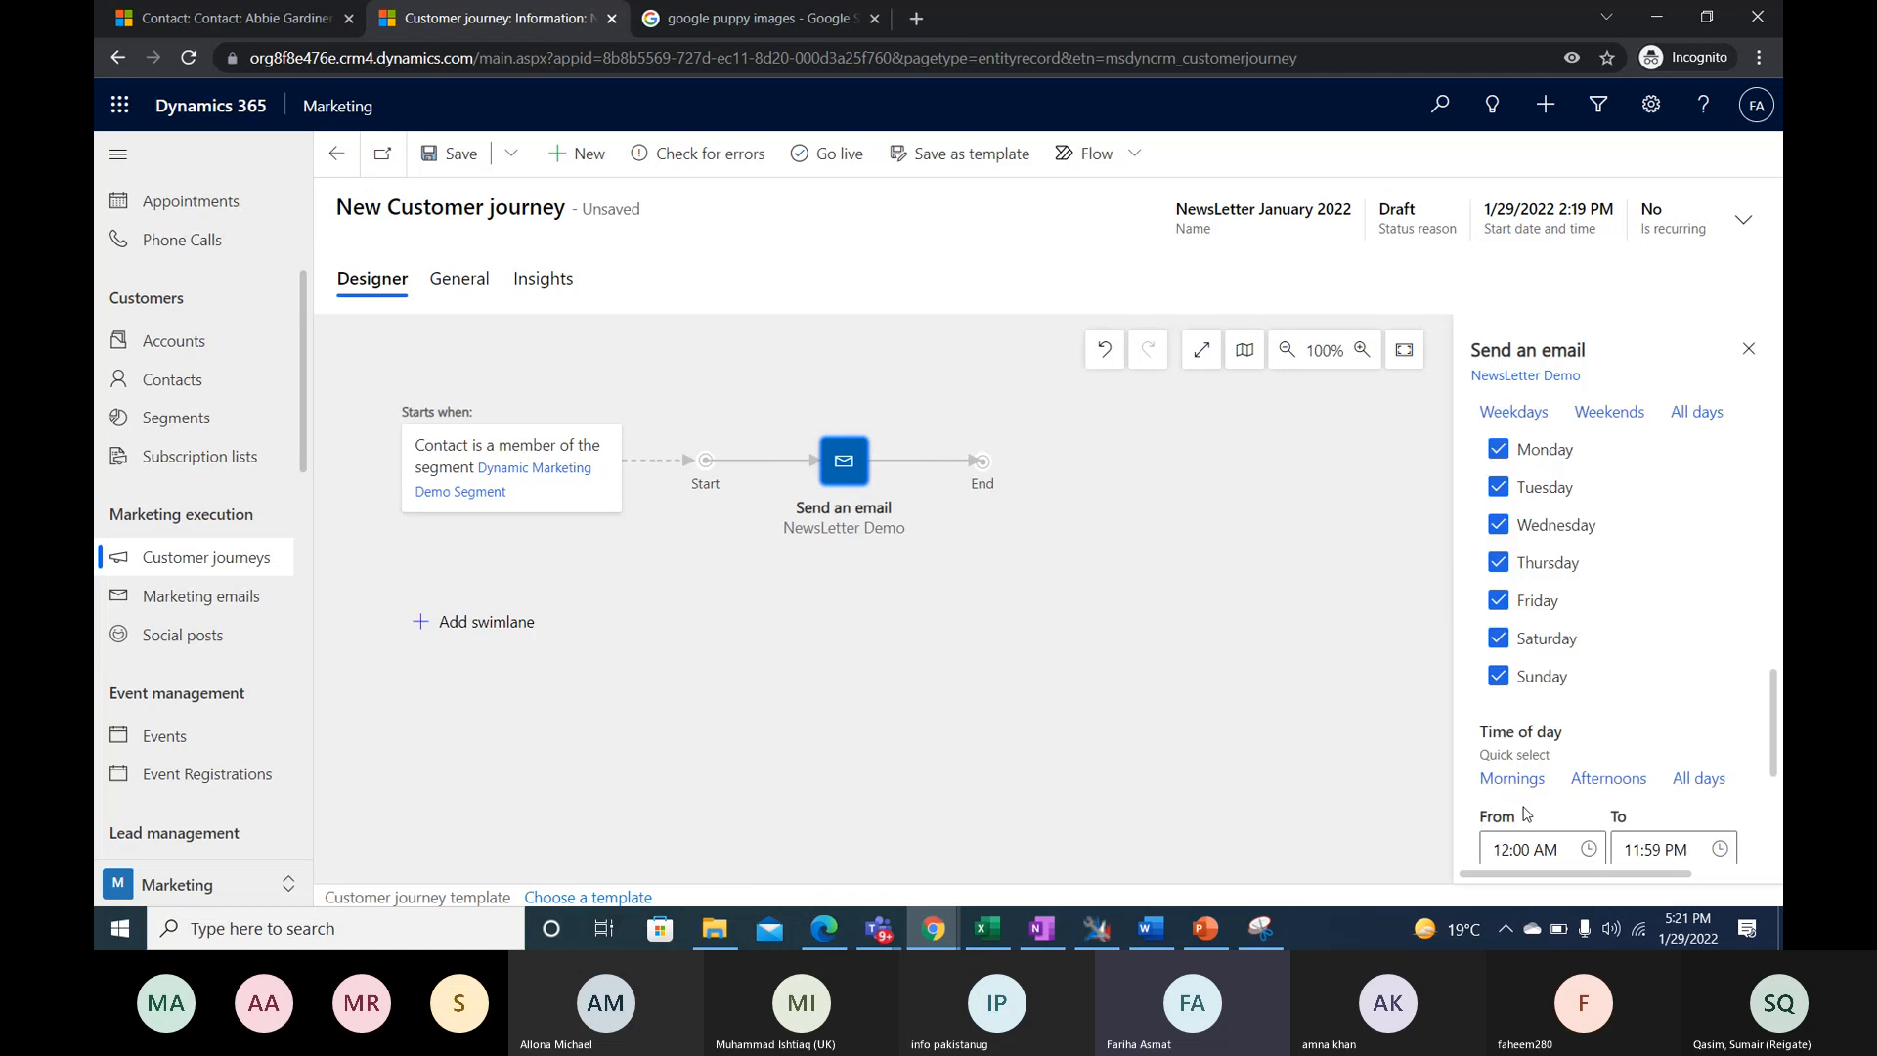
scroll(1535, 792, "down", 3)
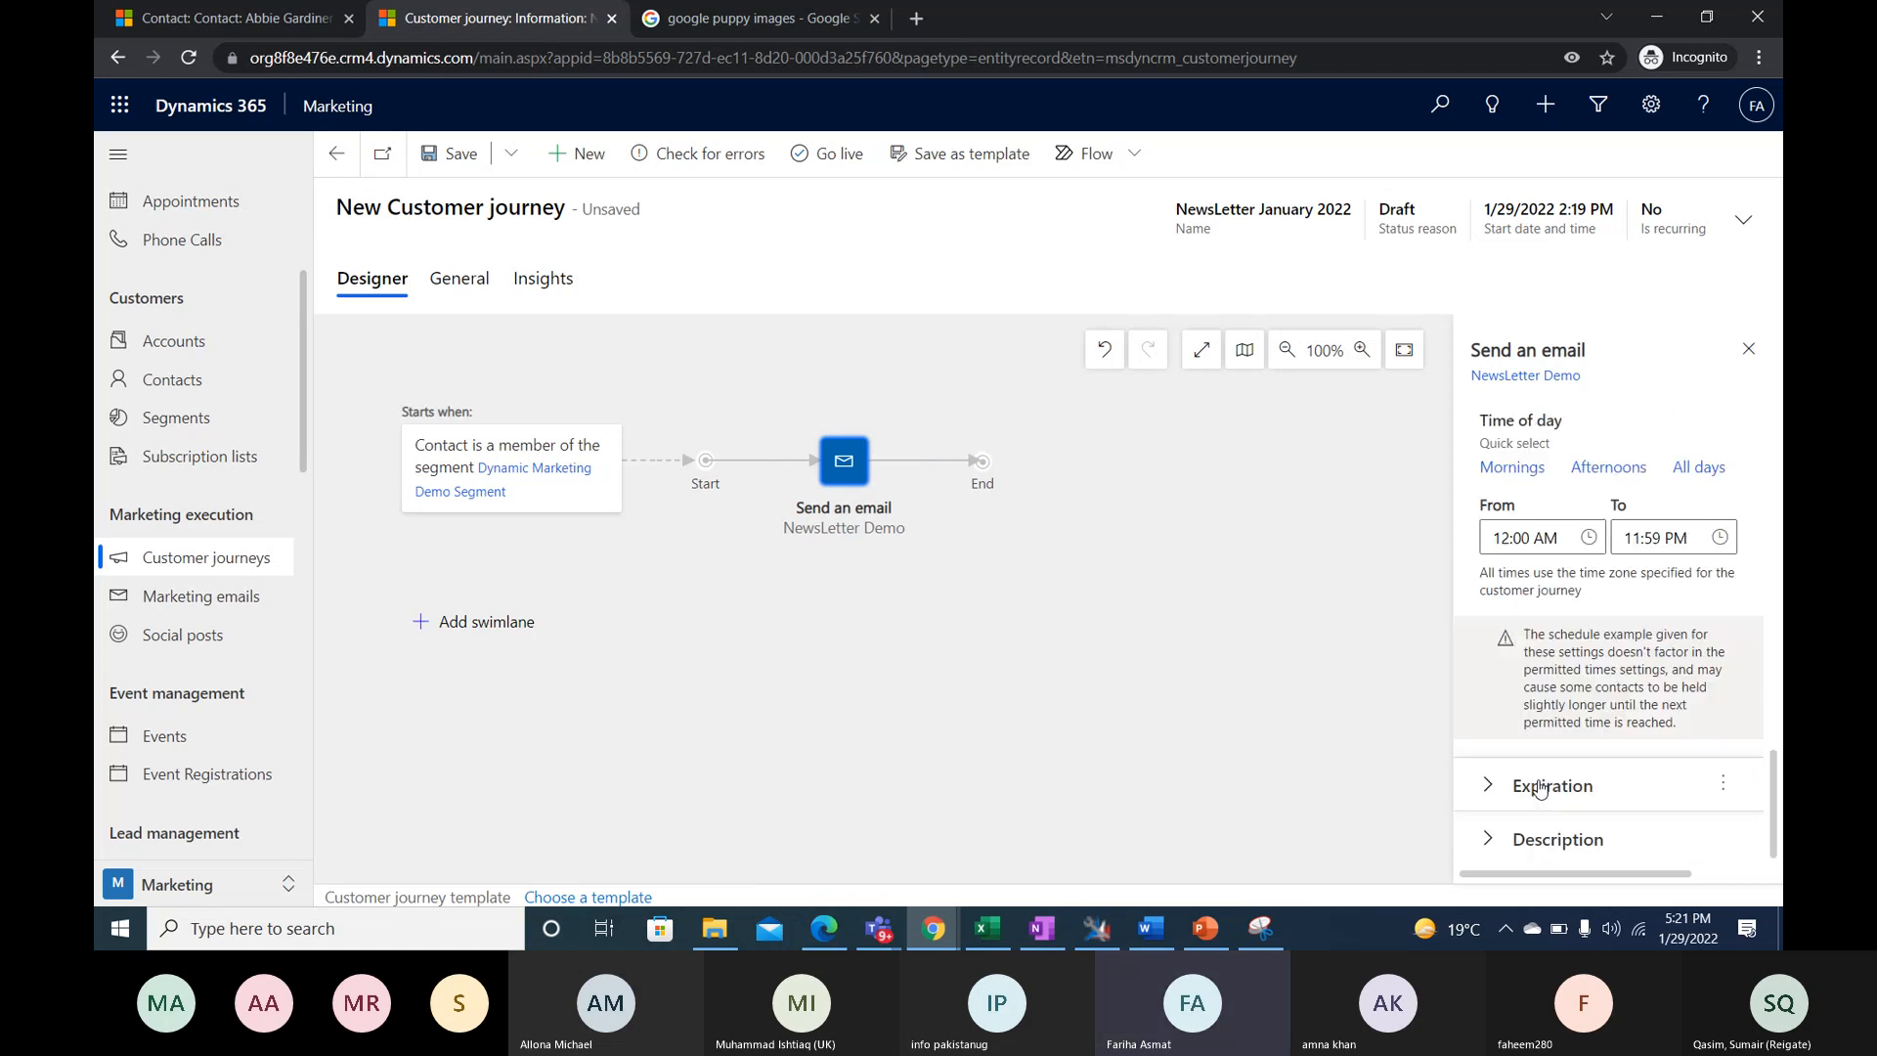
scroll(1540, 787, "up", 6)
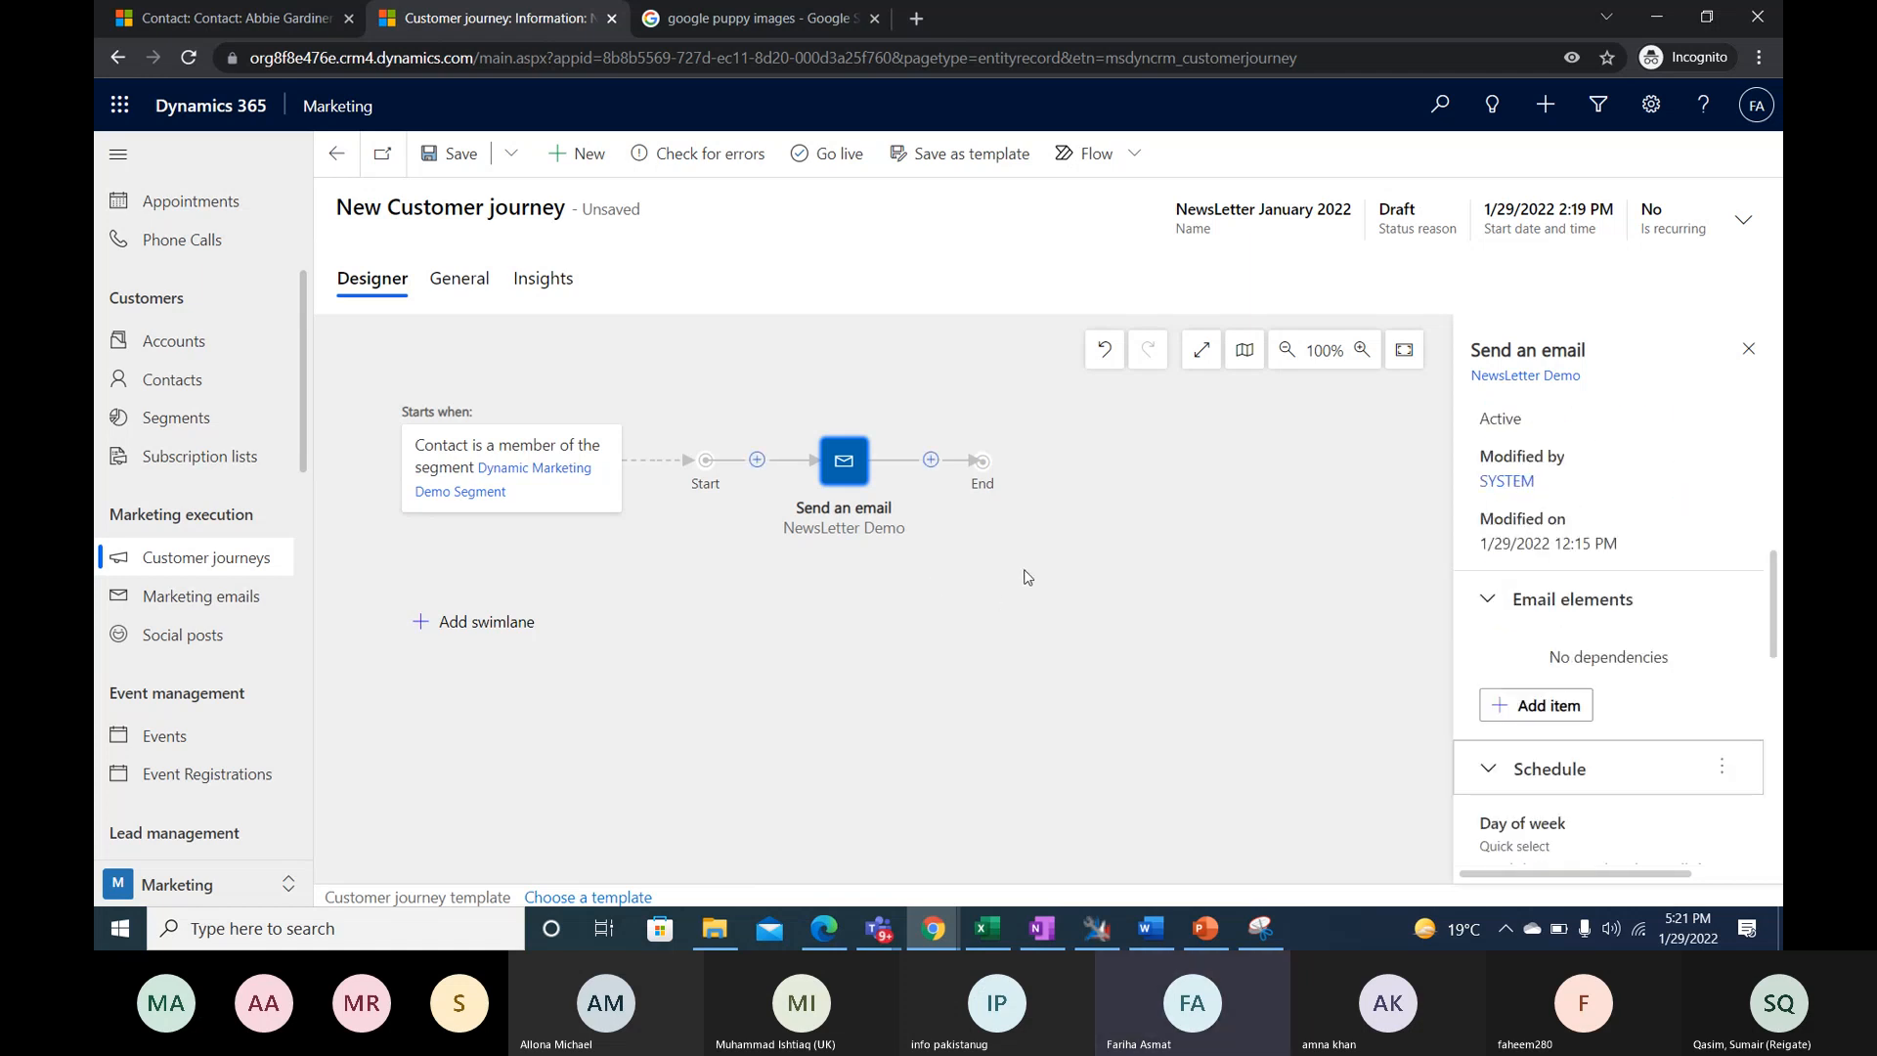
left_click(1749, 349)
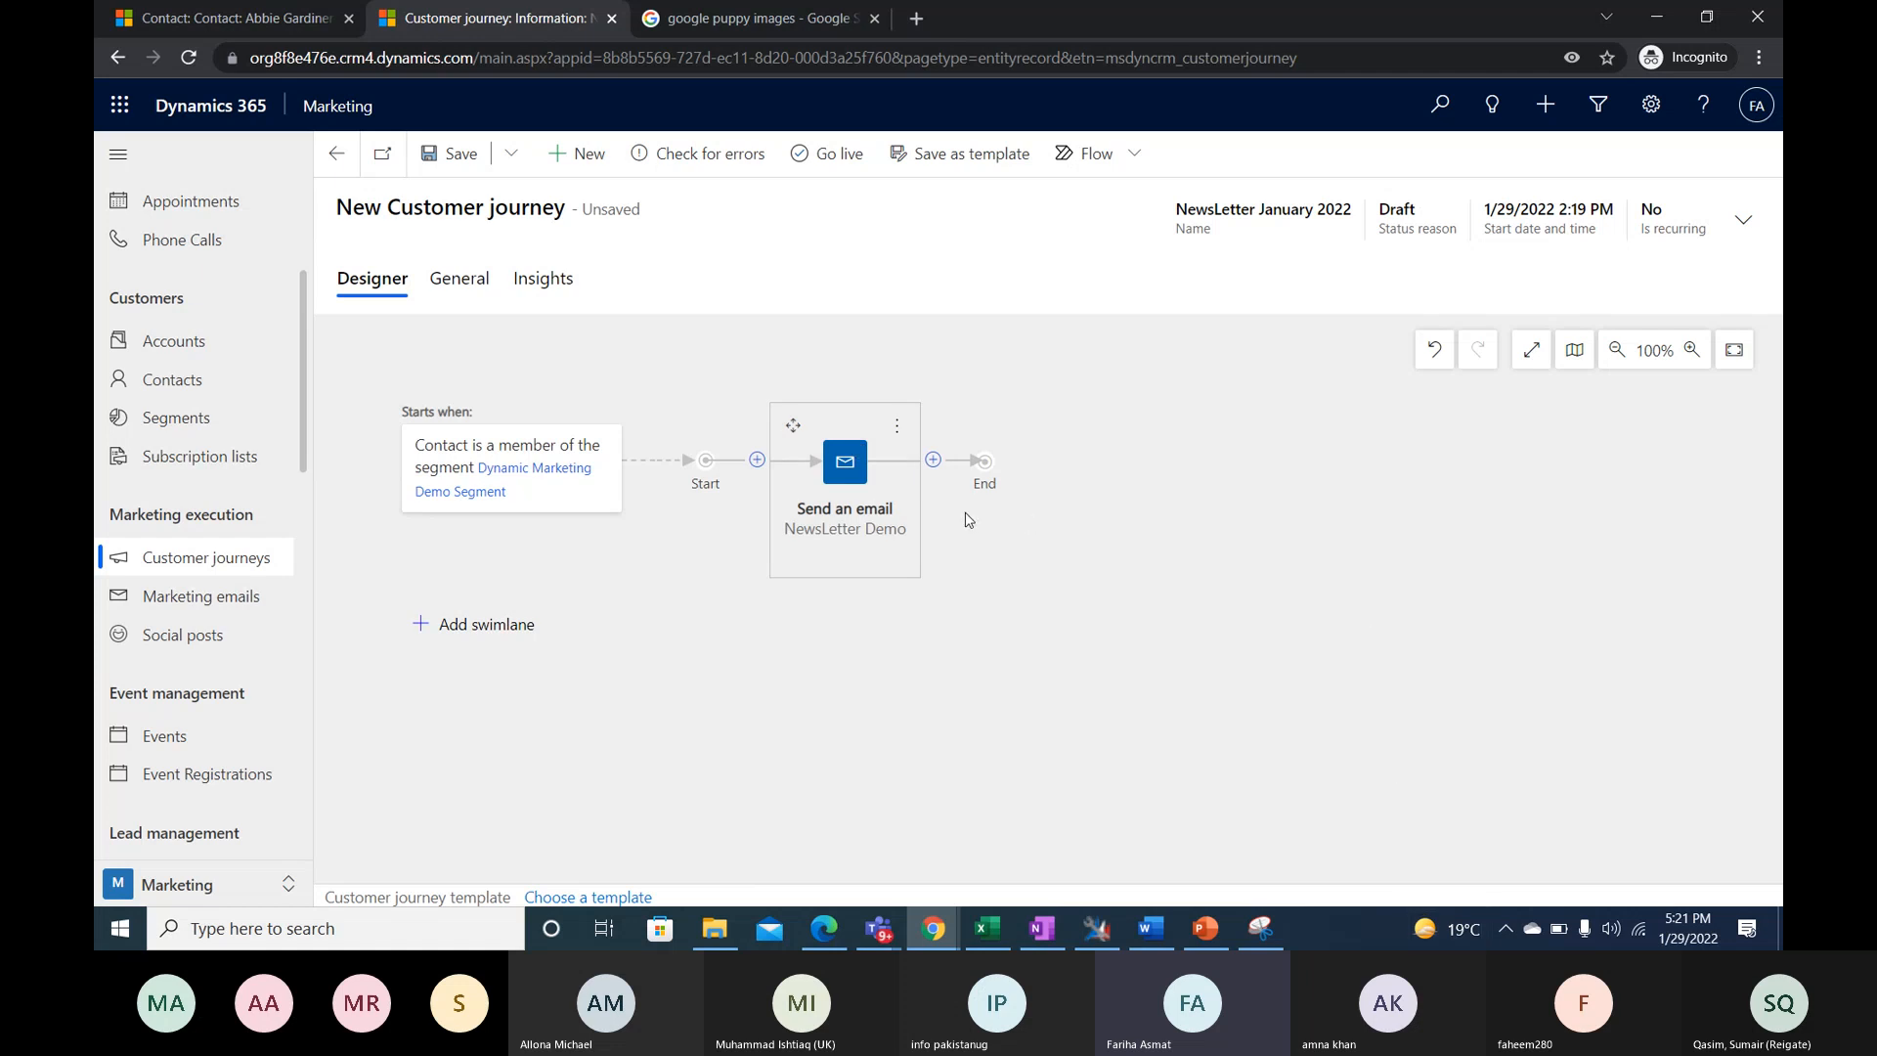
- Examine the message, branch, wait, action, sales activity and legacy tile types available after the email tile
left_click(933, 468)
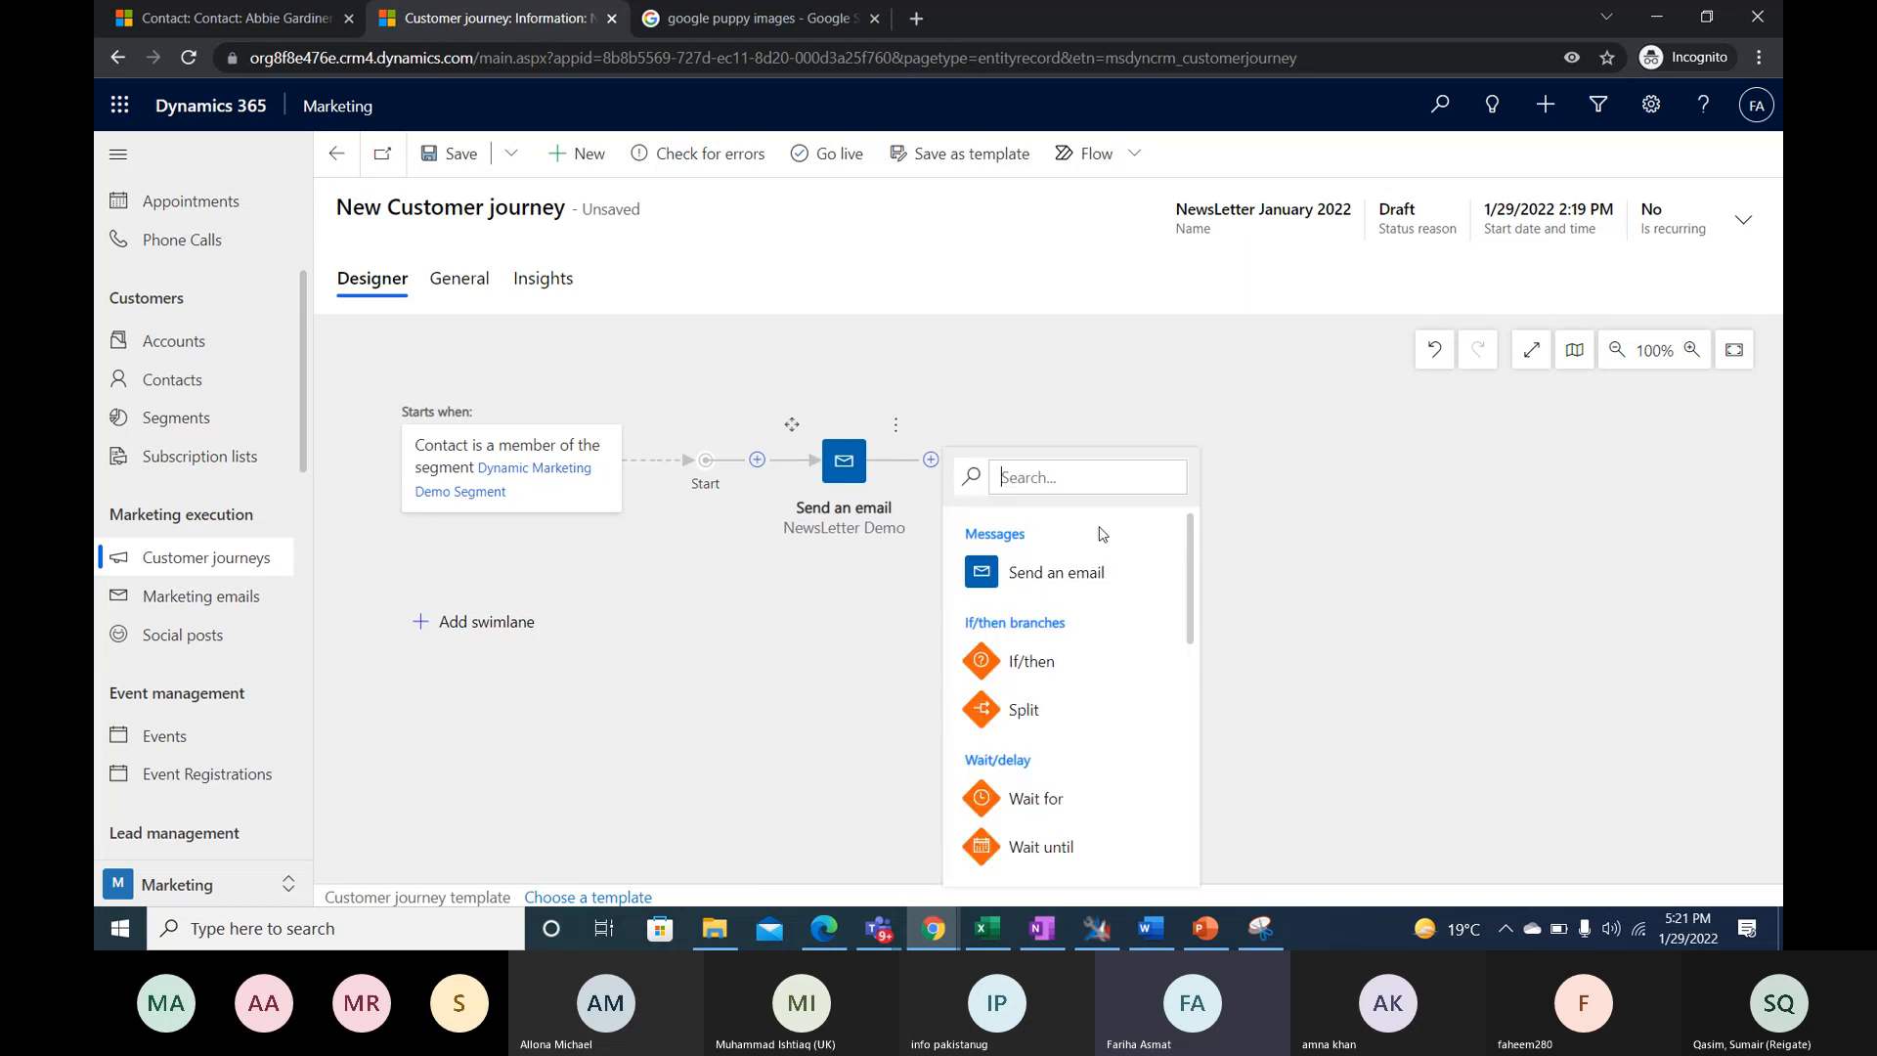
left_click(934, 468)
scroll(1156, 719, "down", 1)
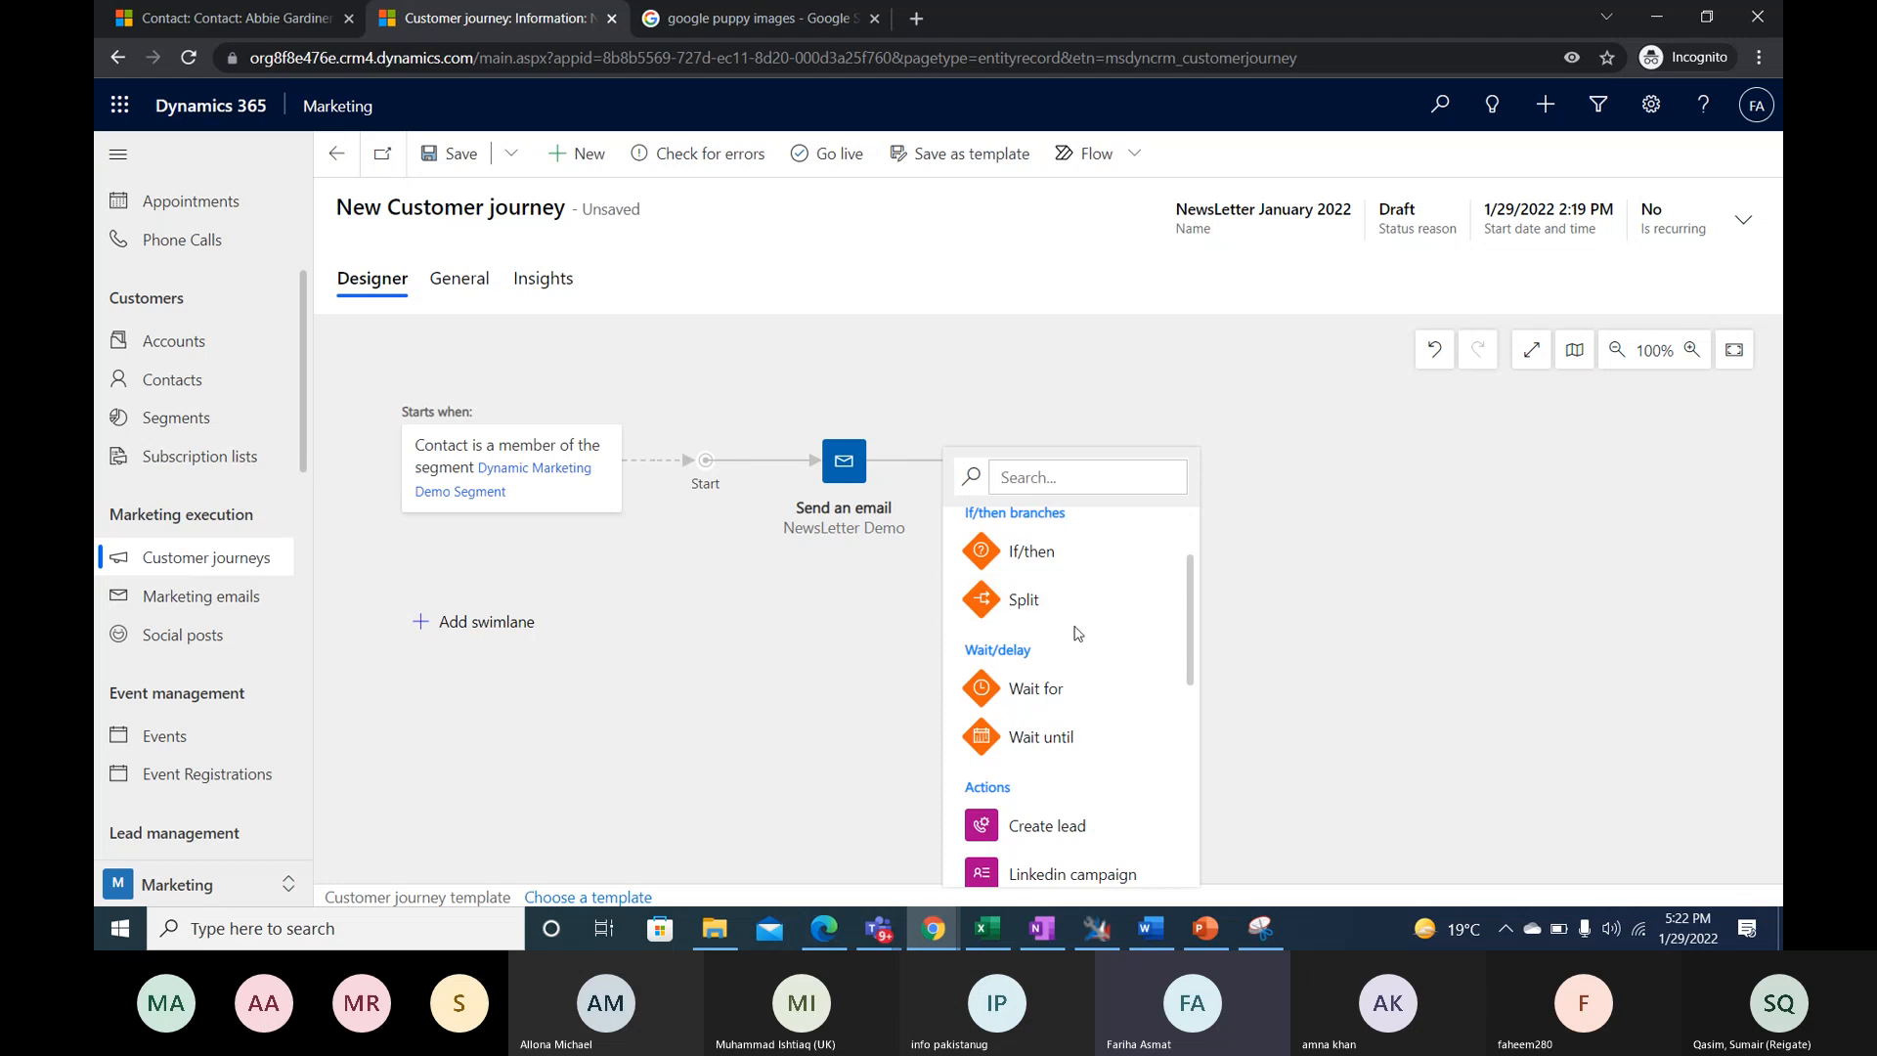
scroll(1079, 715, "down", 1)
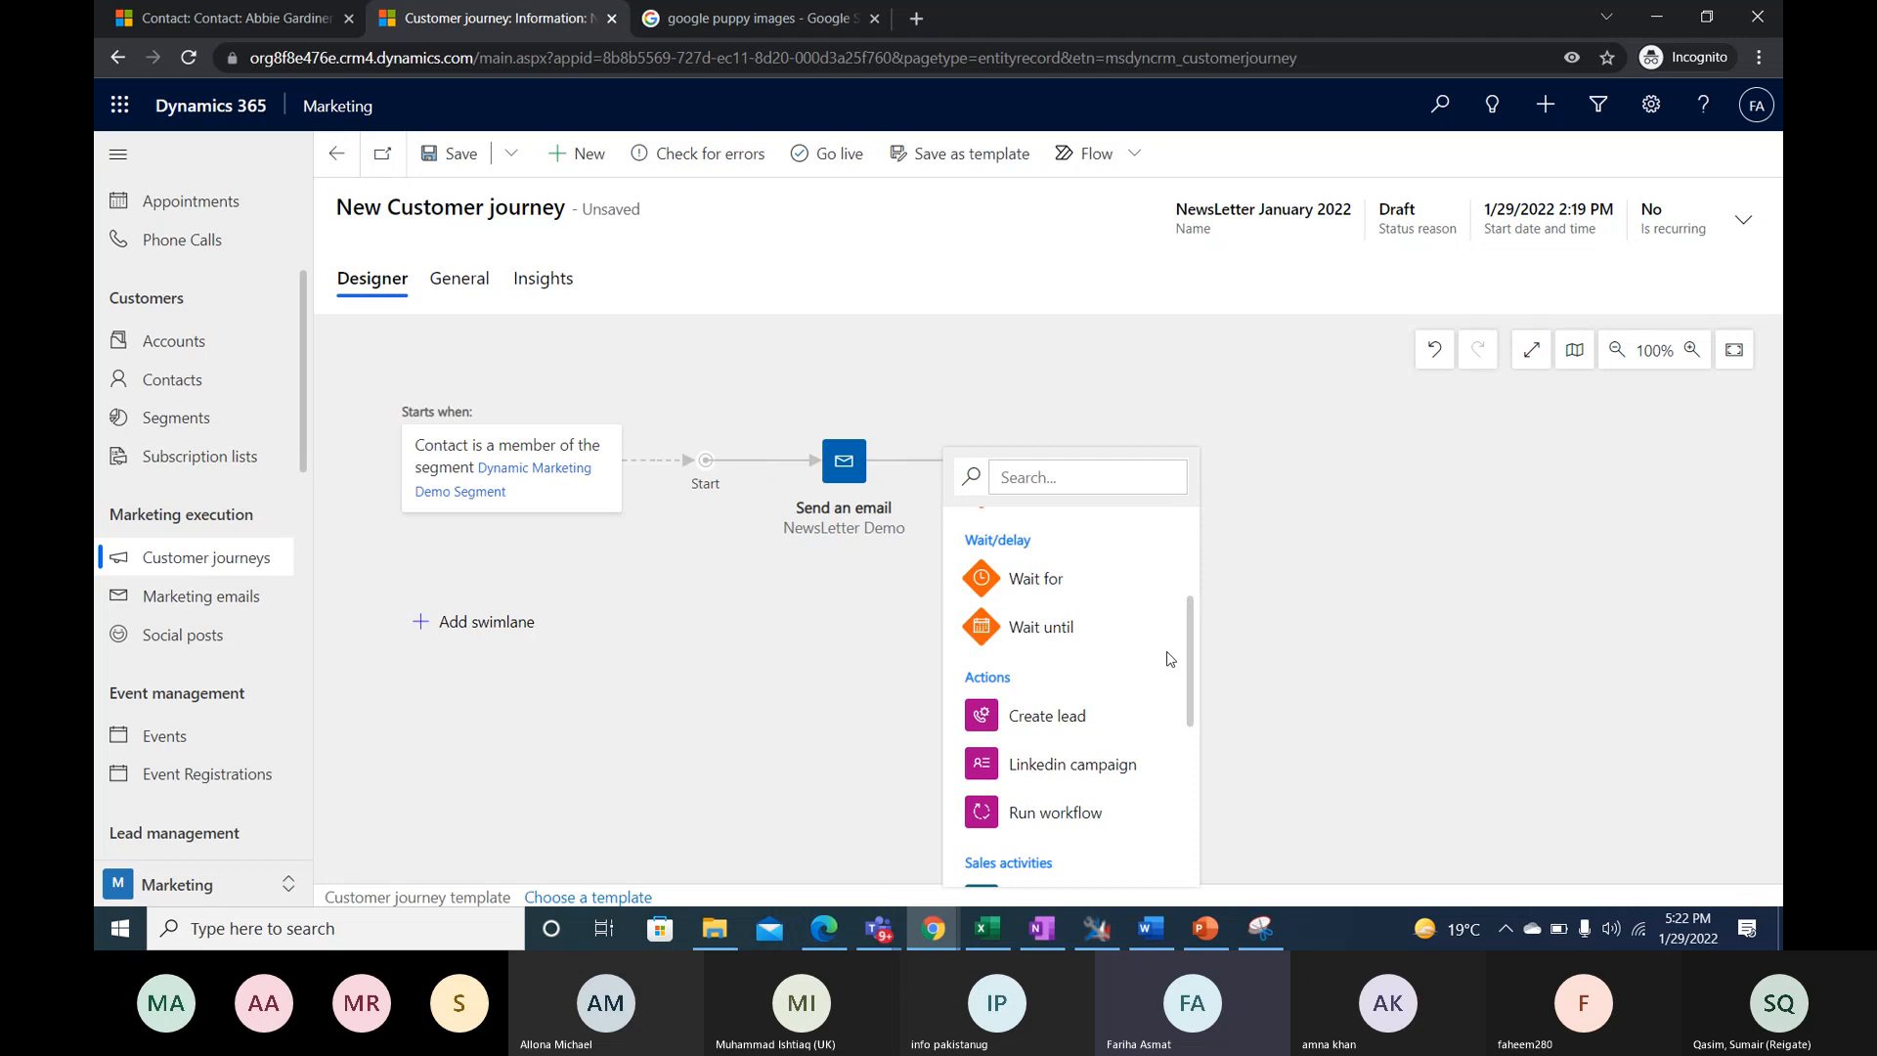
scroll(1183, 671, "down", 1)
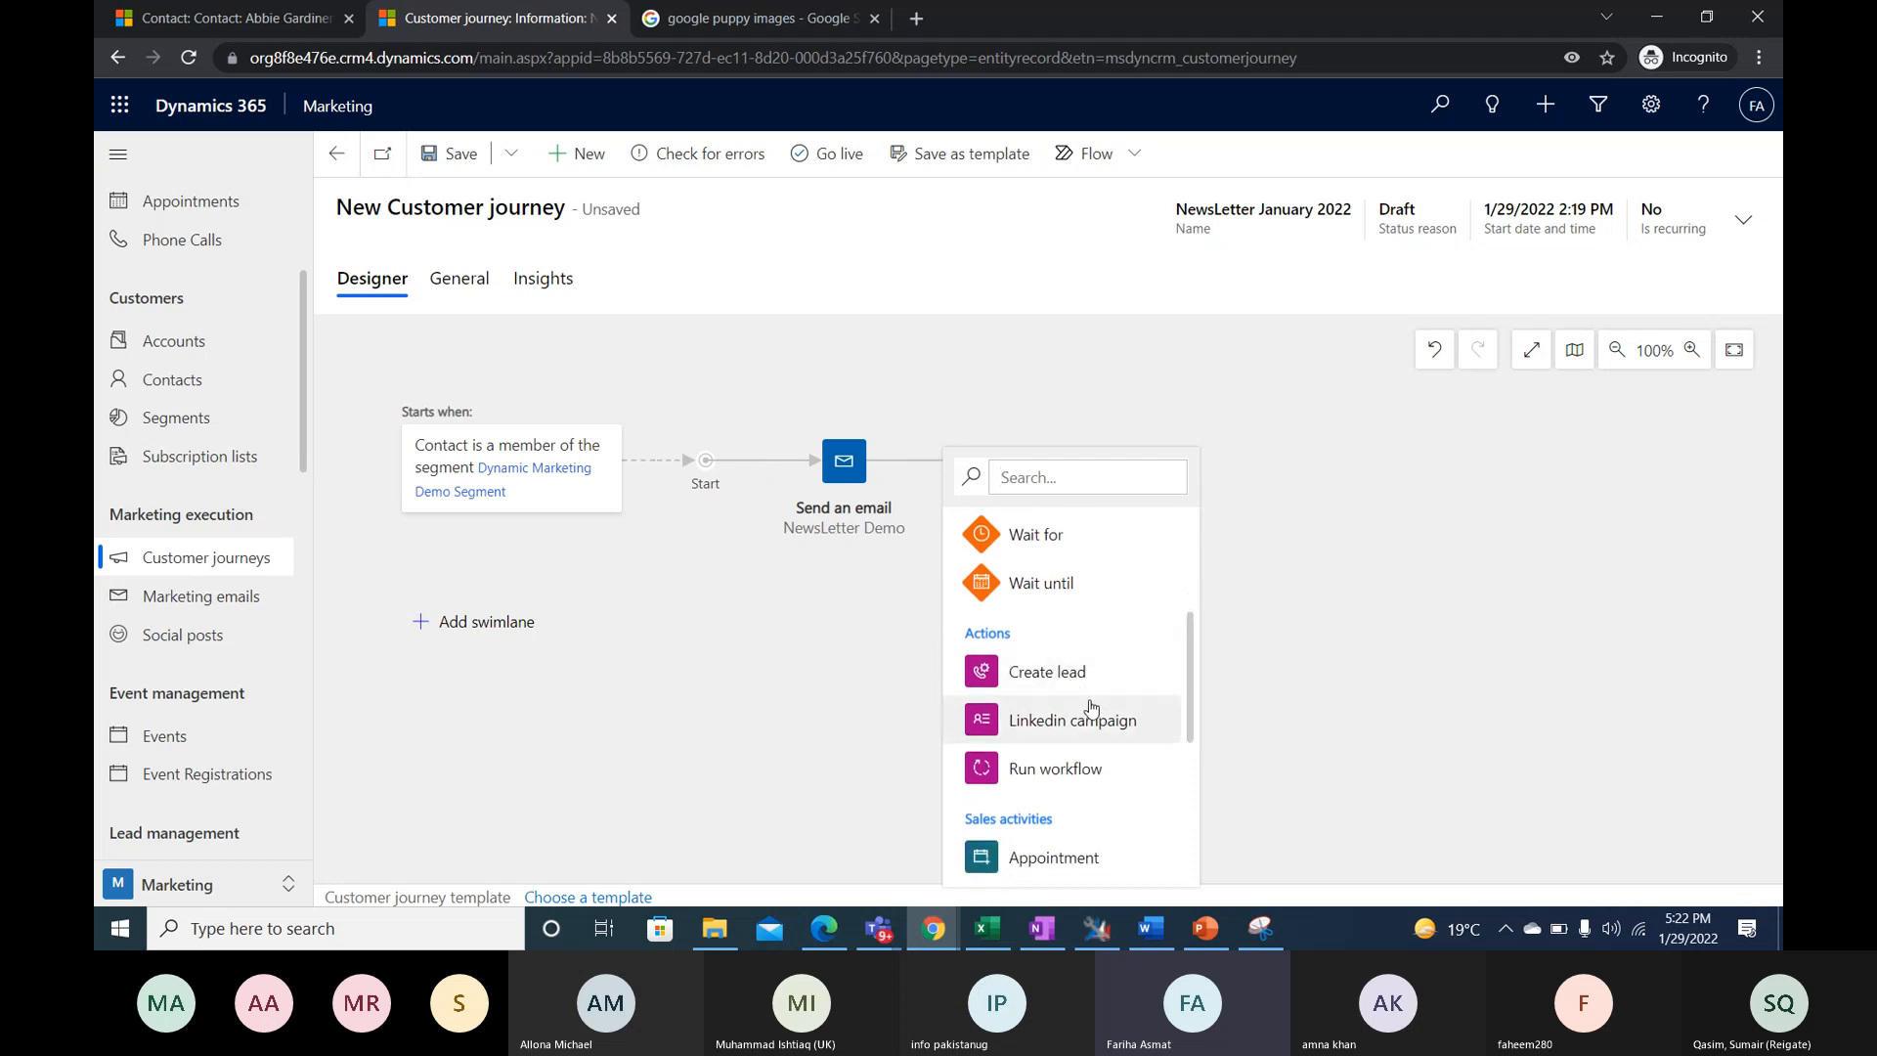
scroll(1154, 749, "down", 2)
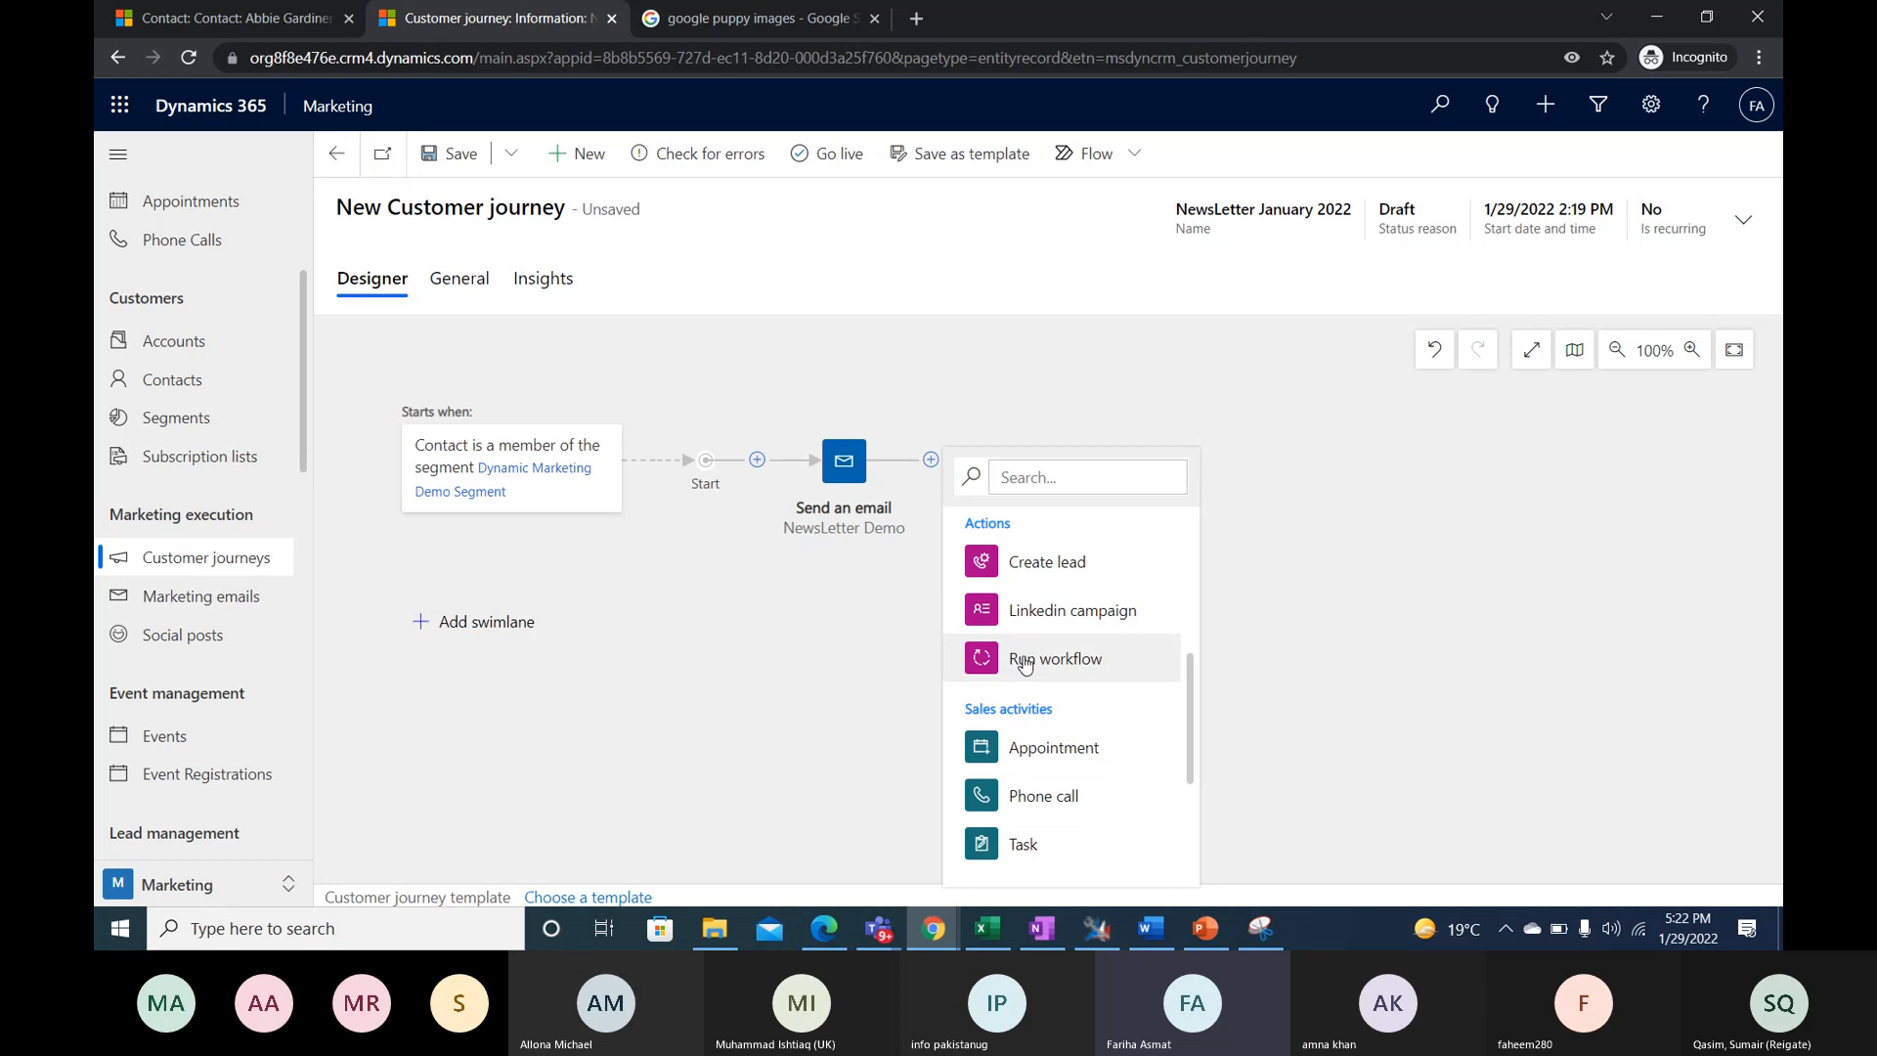
scroll(1024, 675, "down", 3)
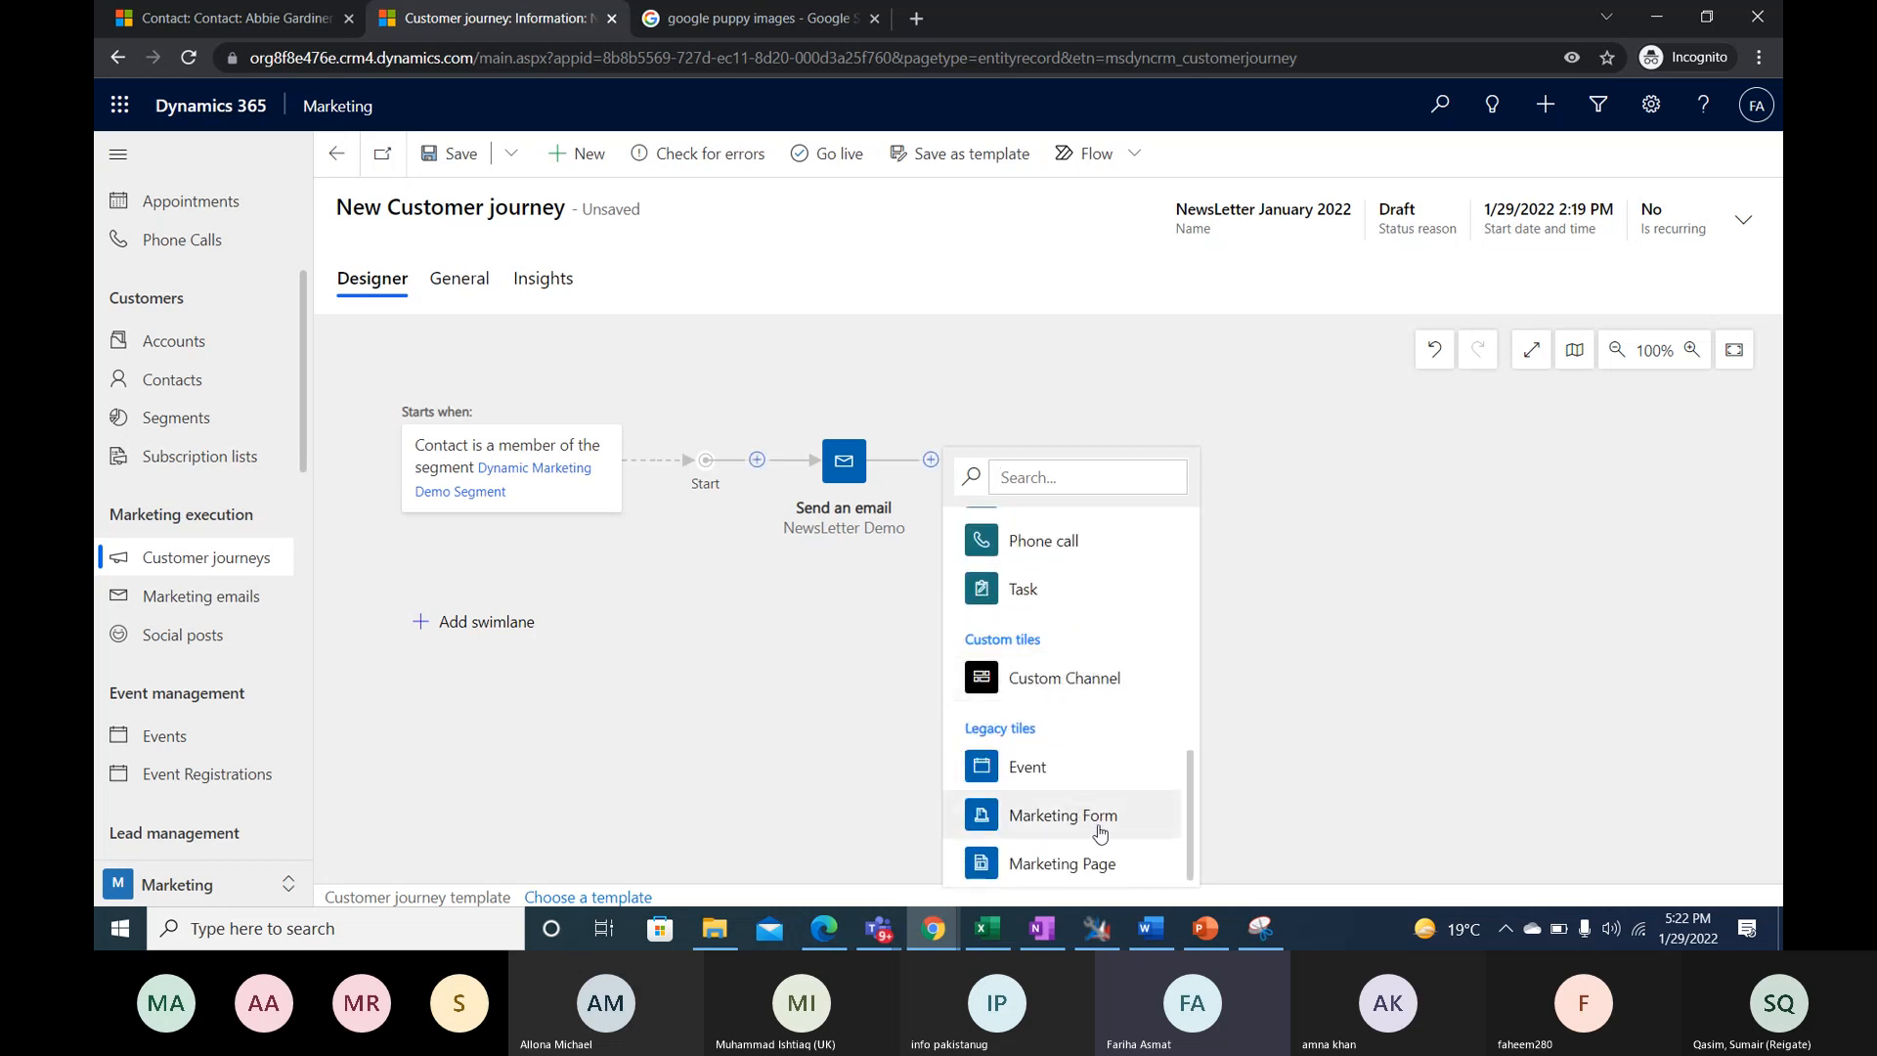
scroll(1120, 821, "up", 5)
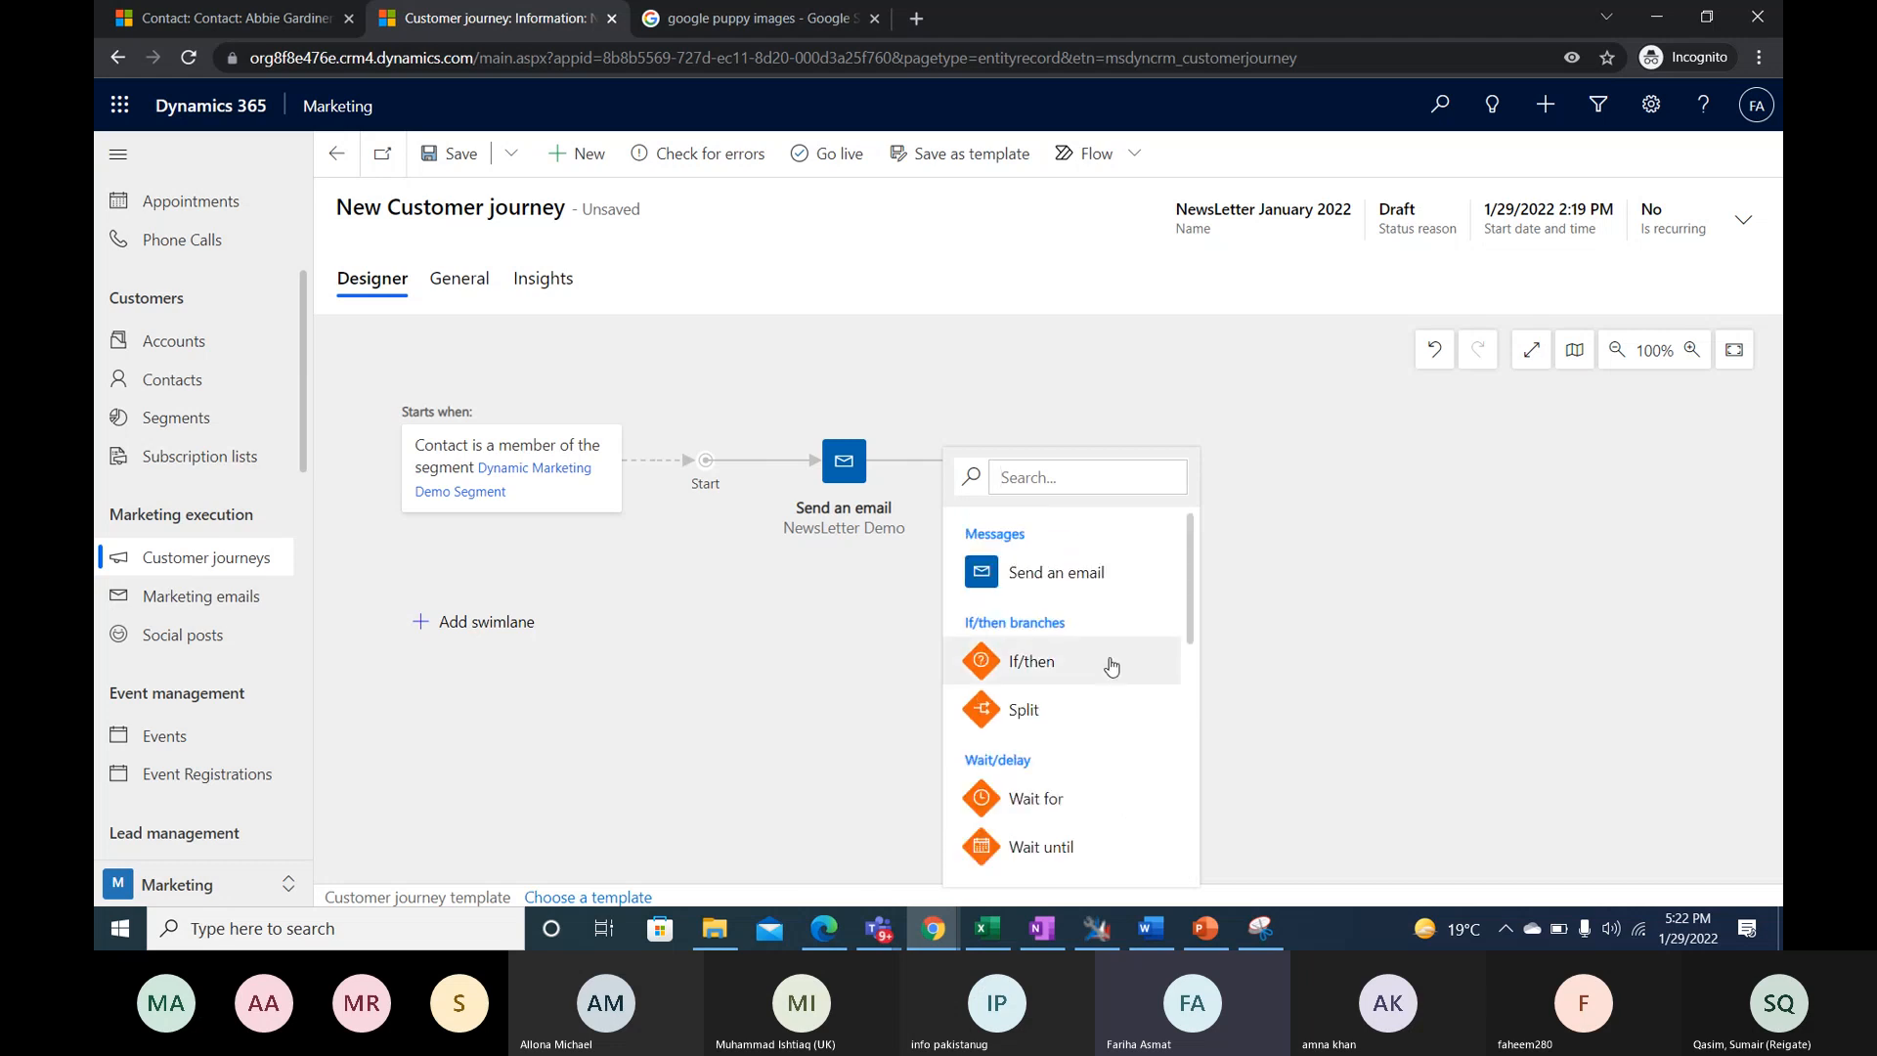
- Add an If/then tile after the email, with the condition that a link has been clicked in NewsLetter Demo
left_click(1025, 674)
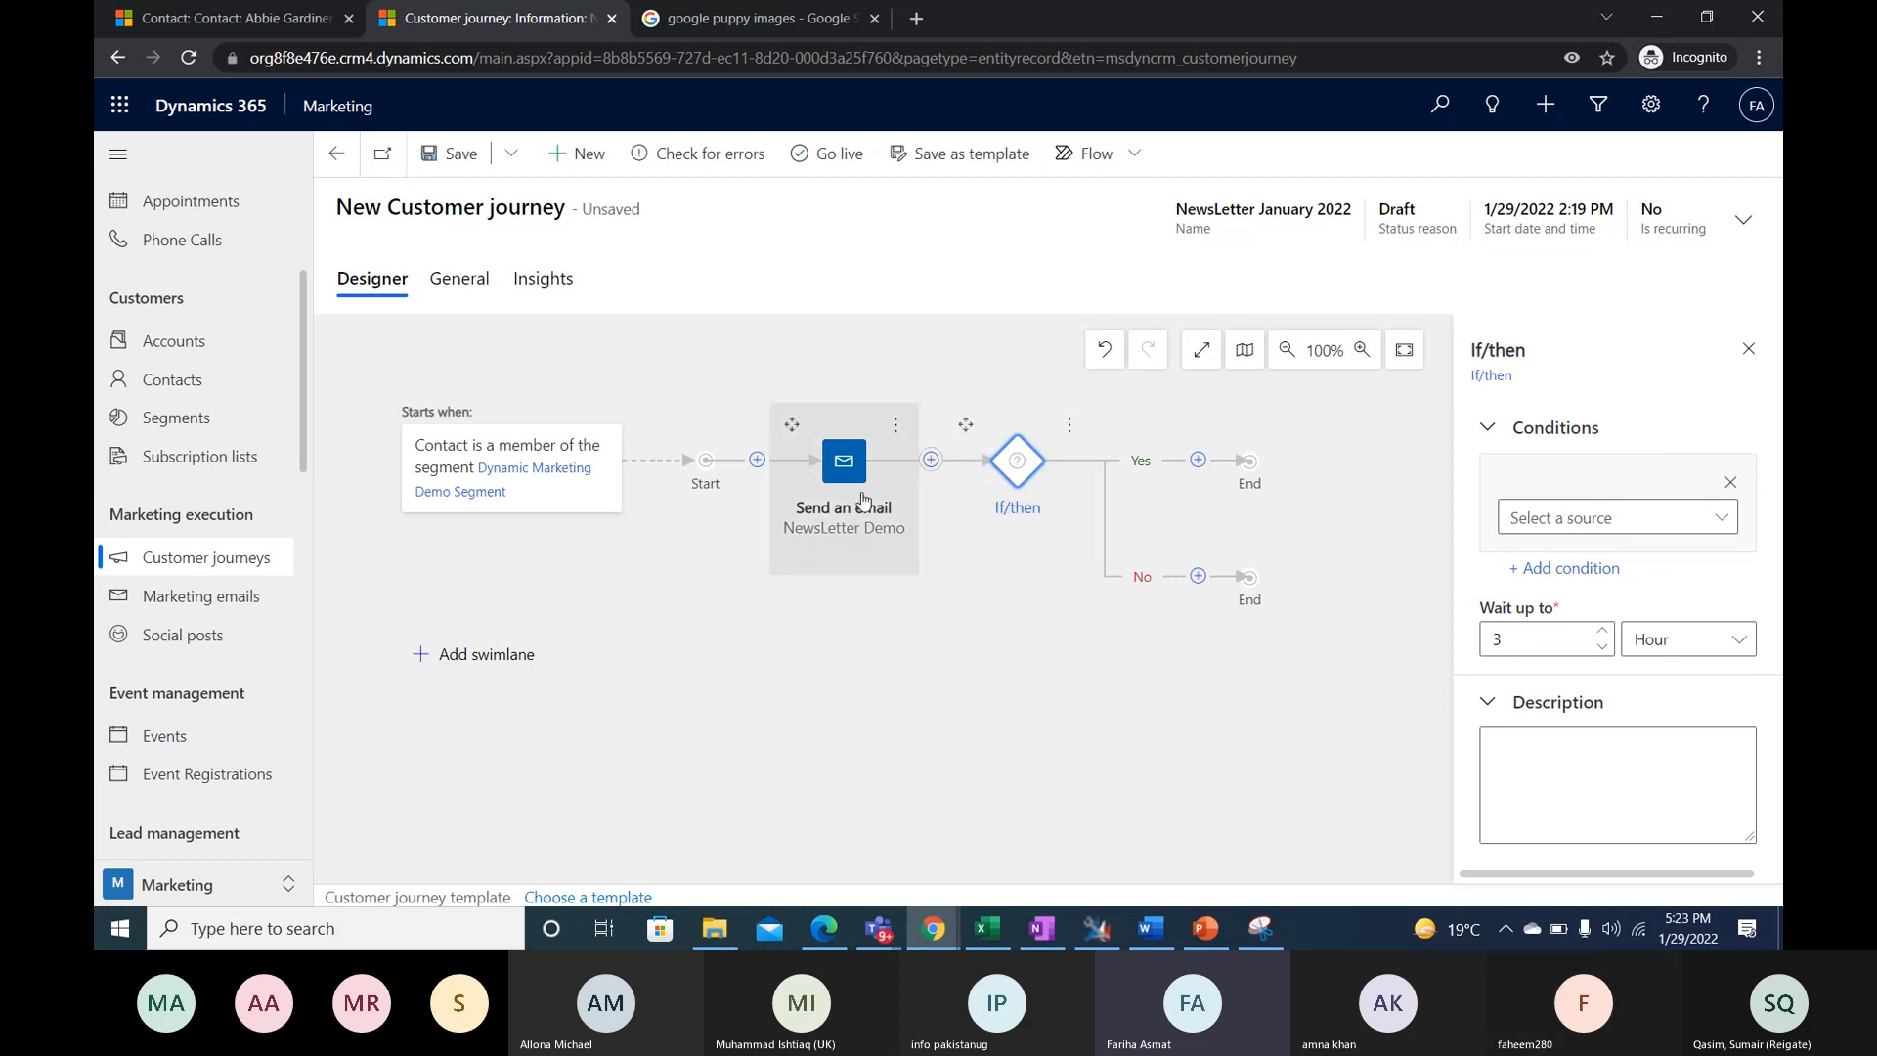
left_click(1690, 529)
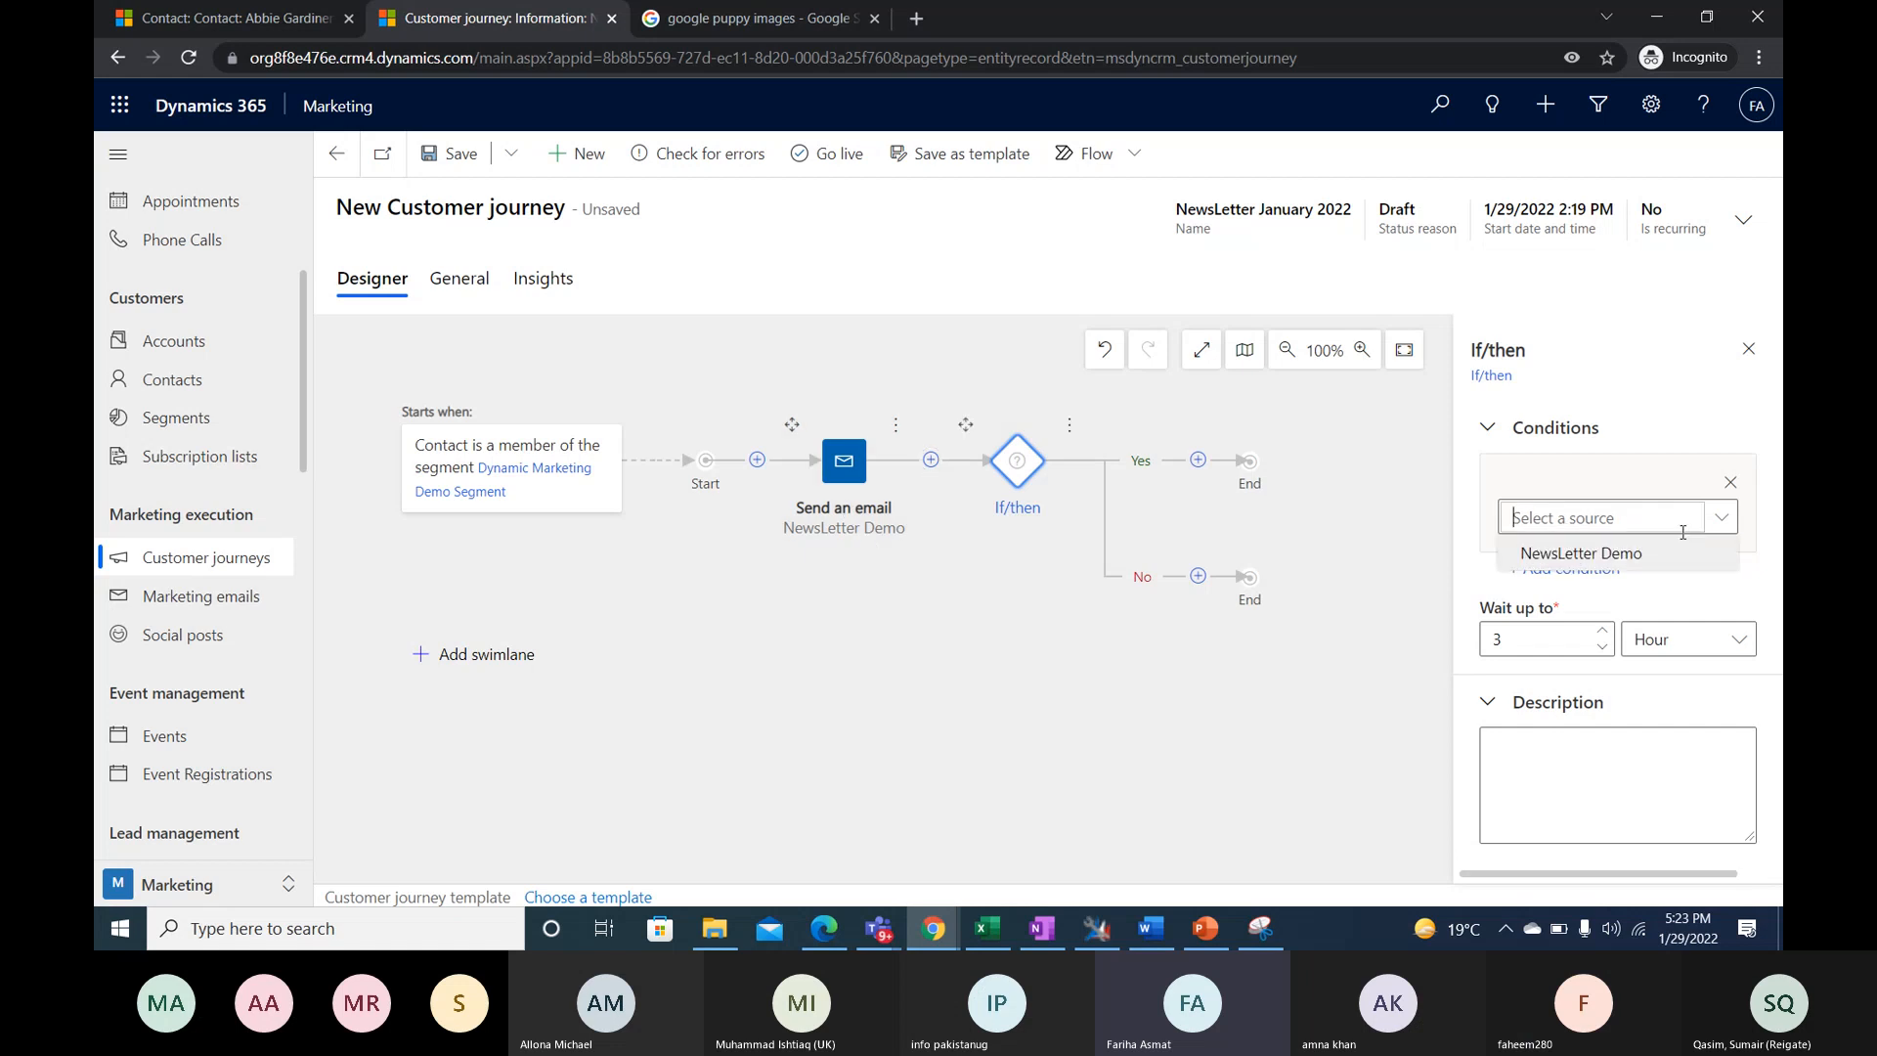
left_click(1553, 551)
left_click(1592, 572)
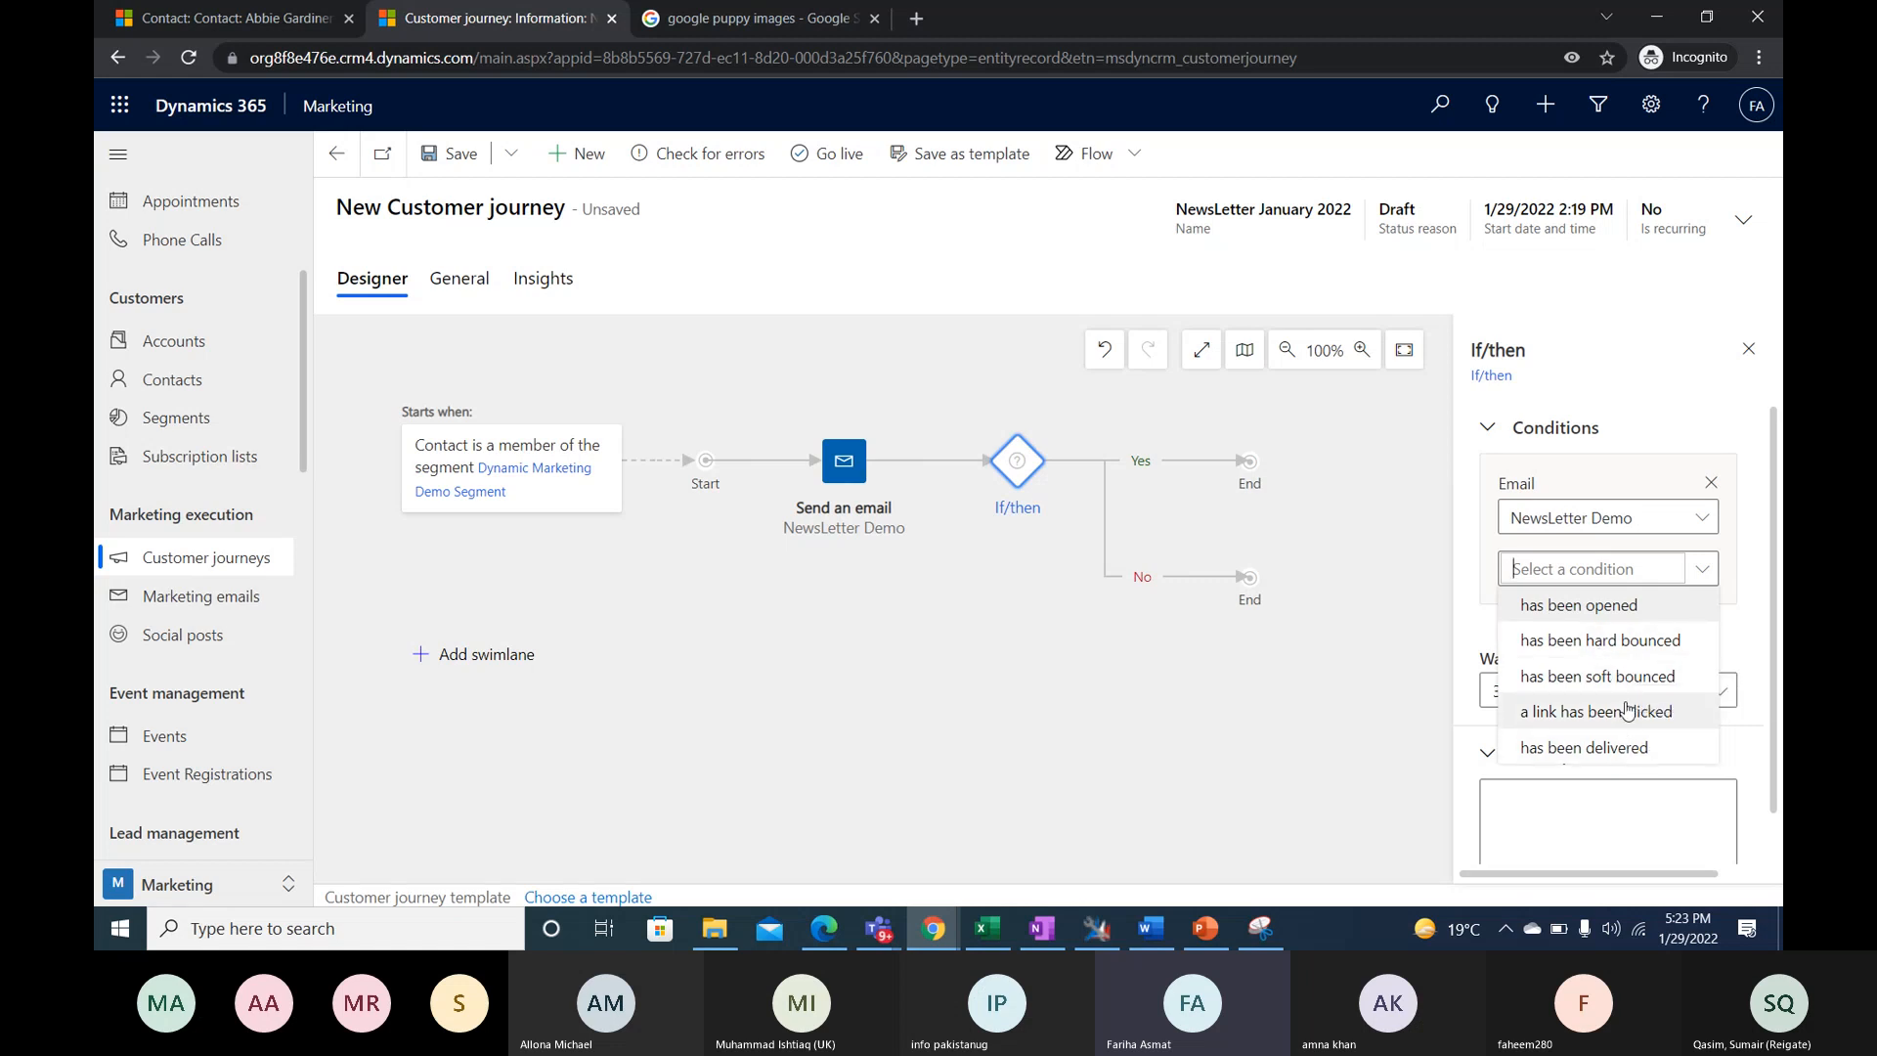
left_click(1683, 723)
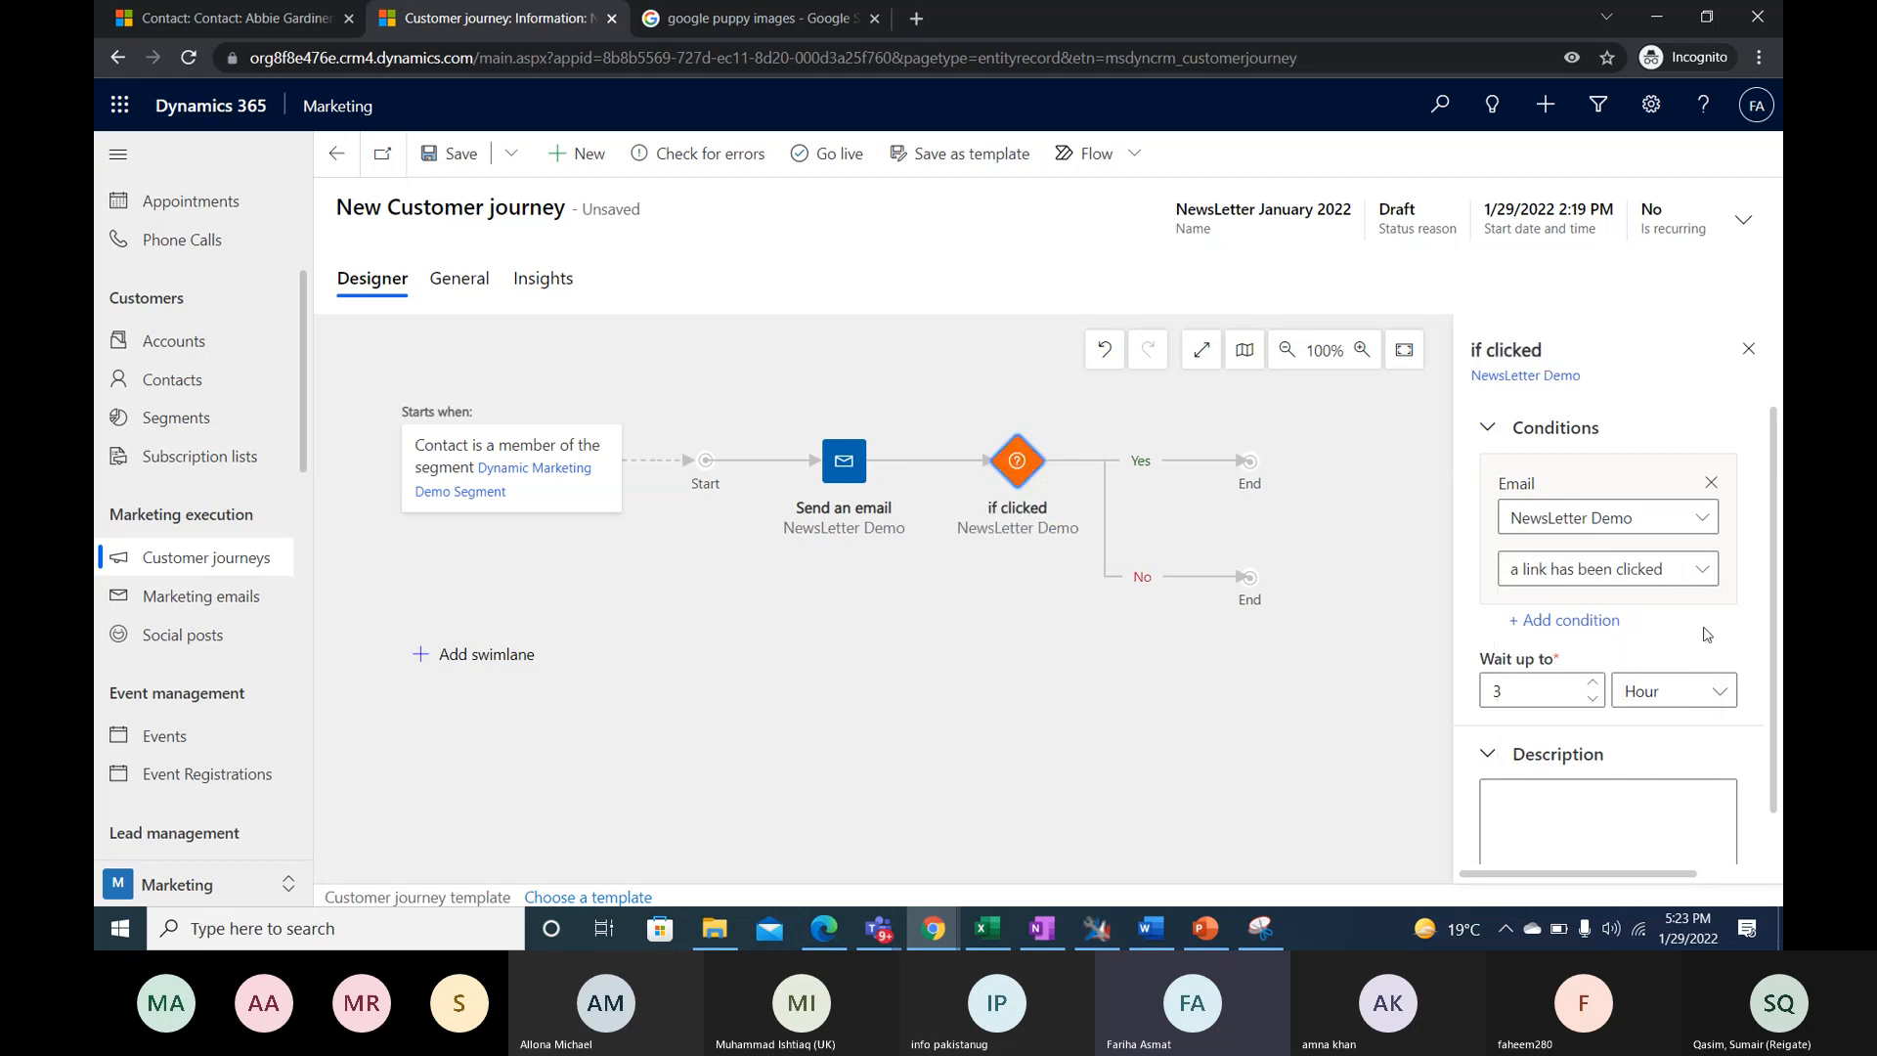
scroll(1691, 675, "down", 1)
left_click(1564, 570)
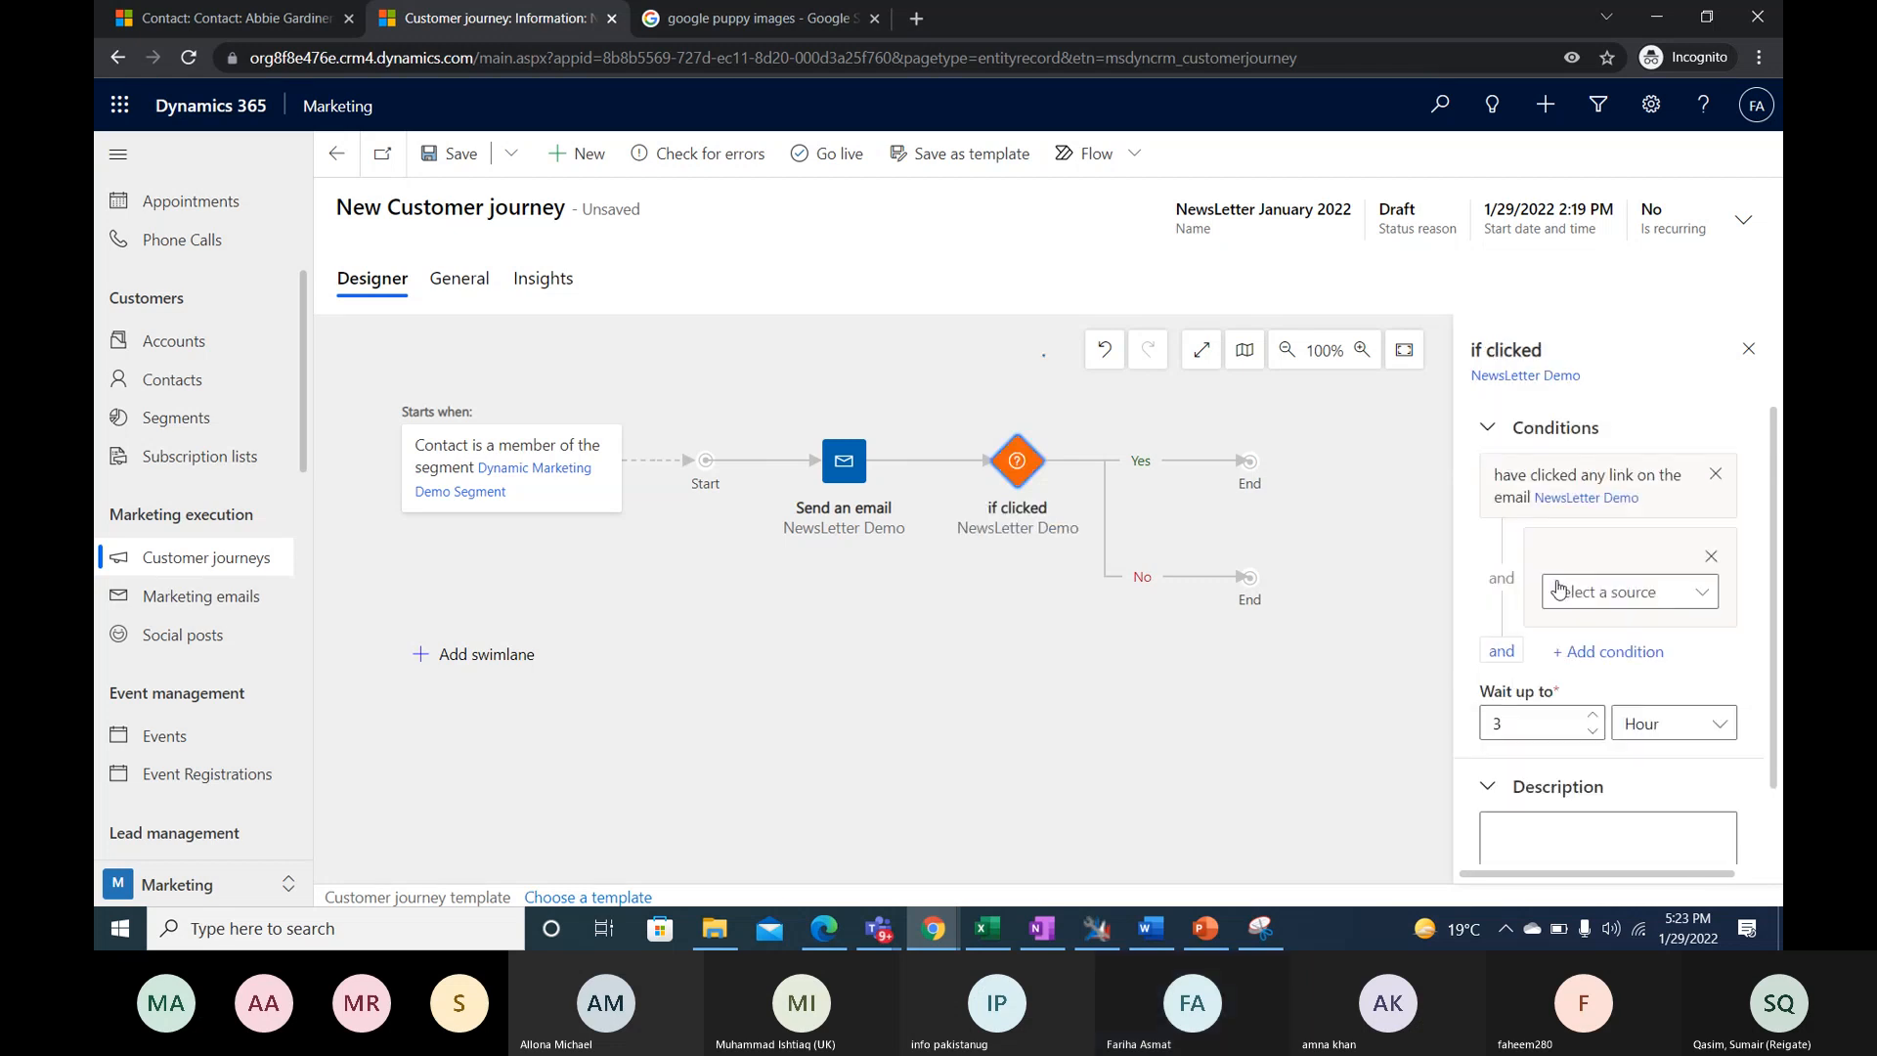
left_click(1605, 601)
left_click(1611, 630)
left_click(1629, 644)
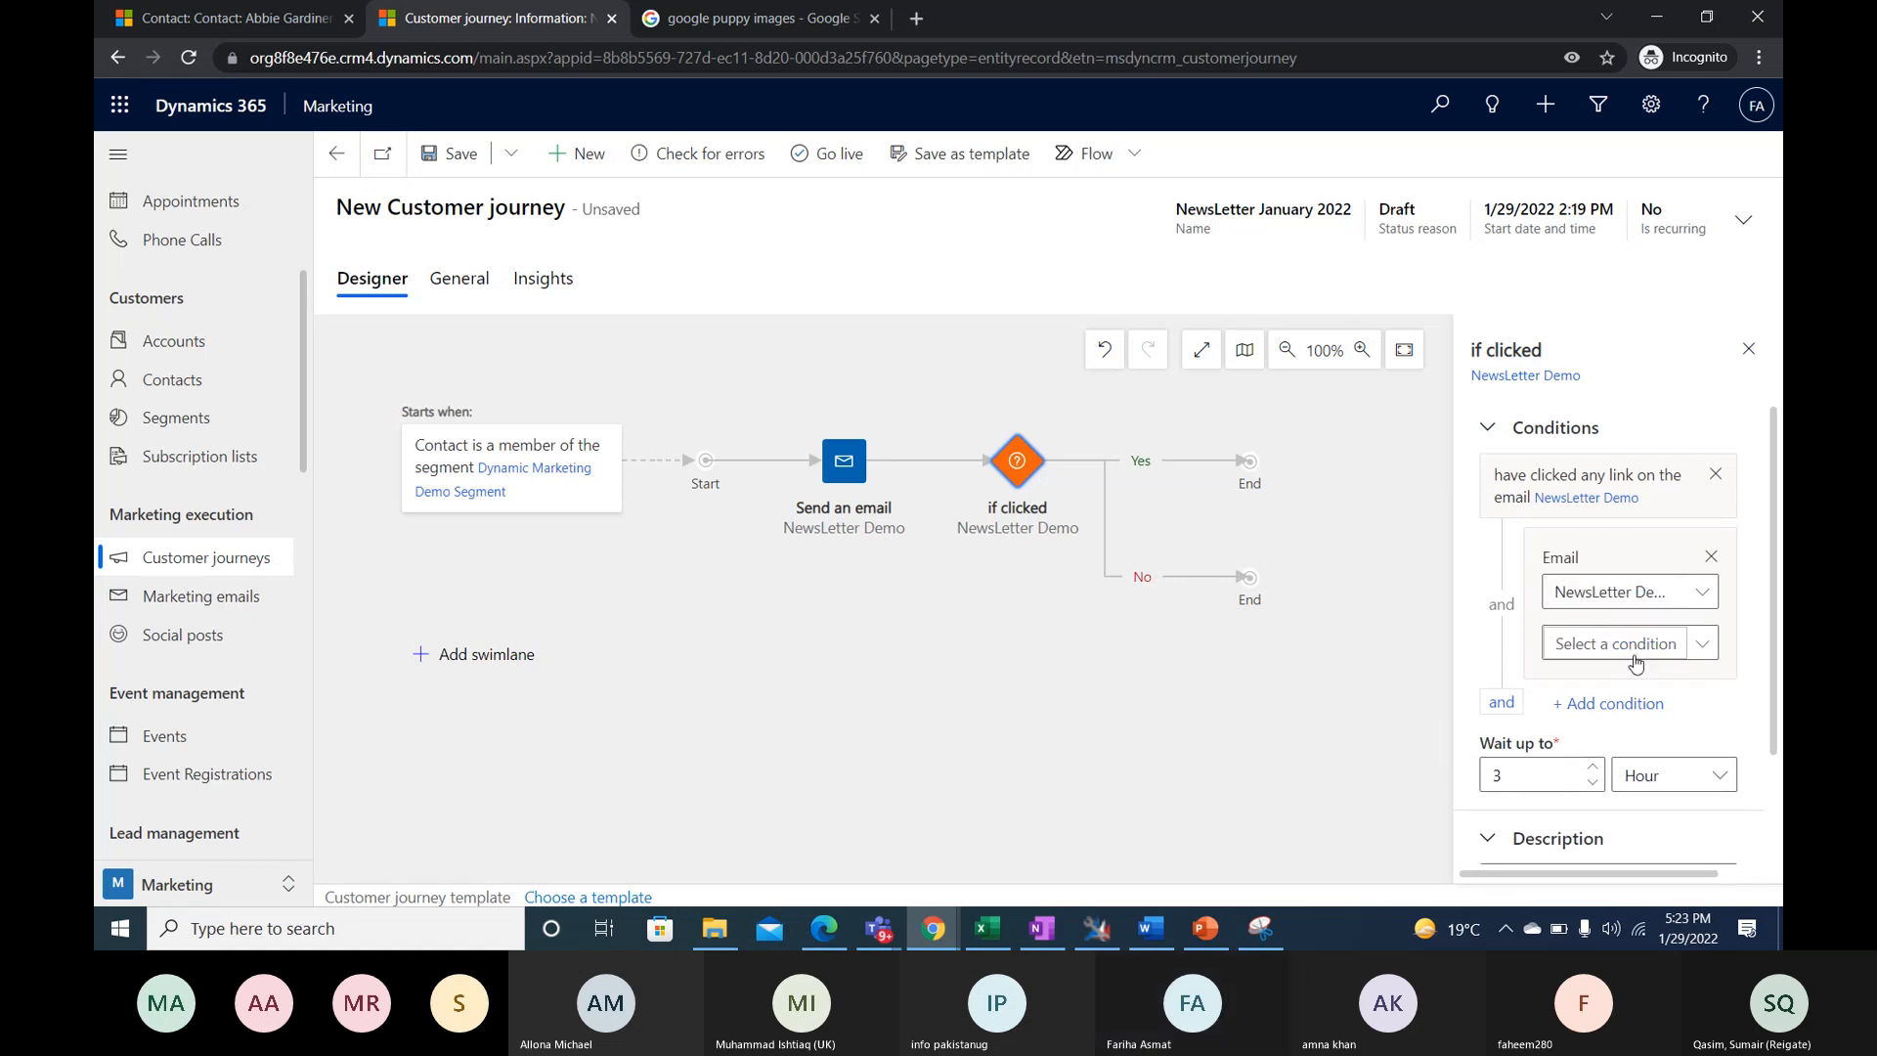
left_click(1710, 559)
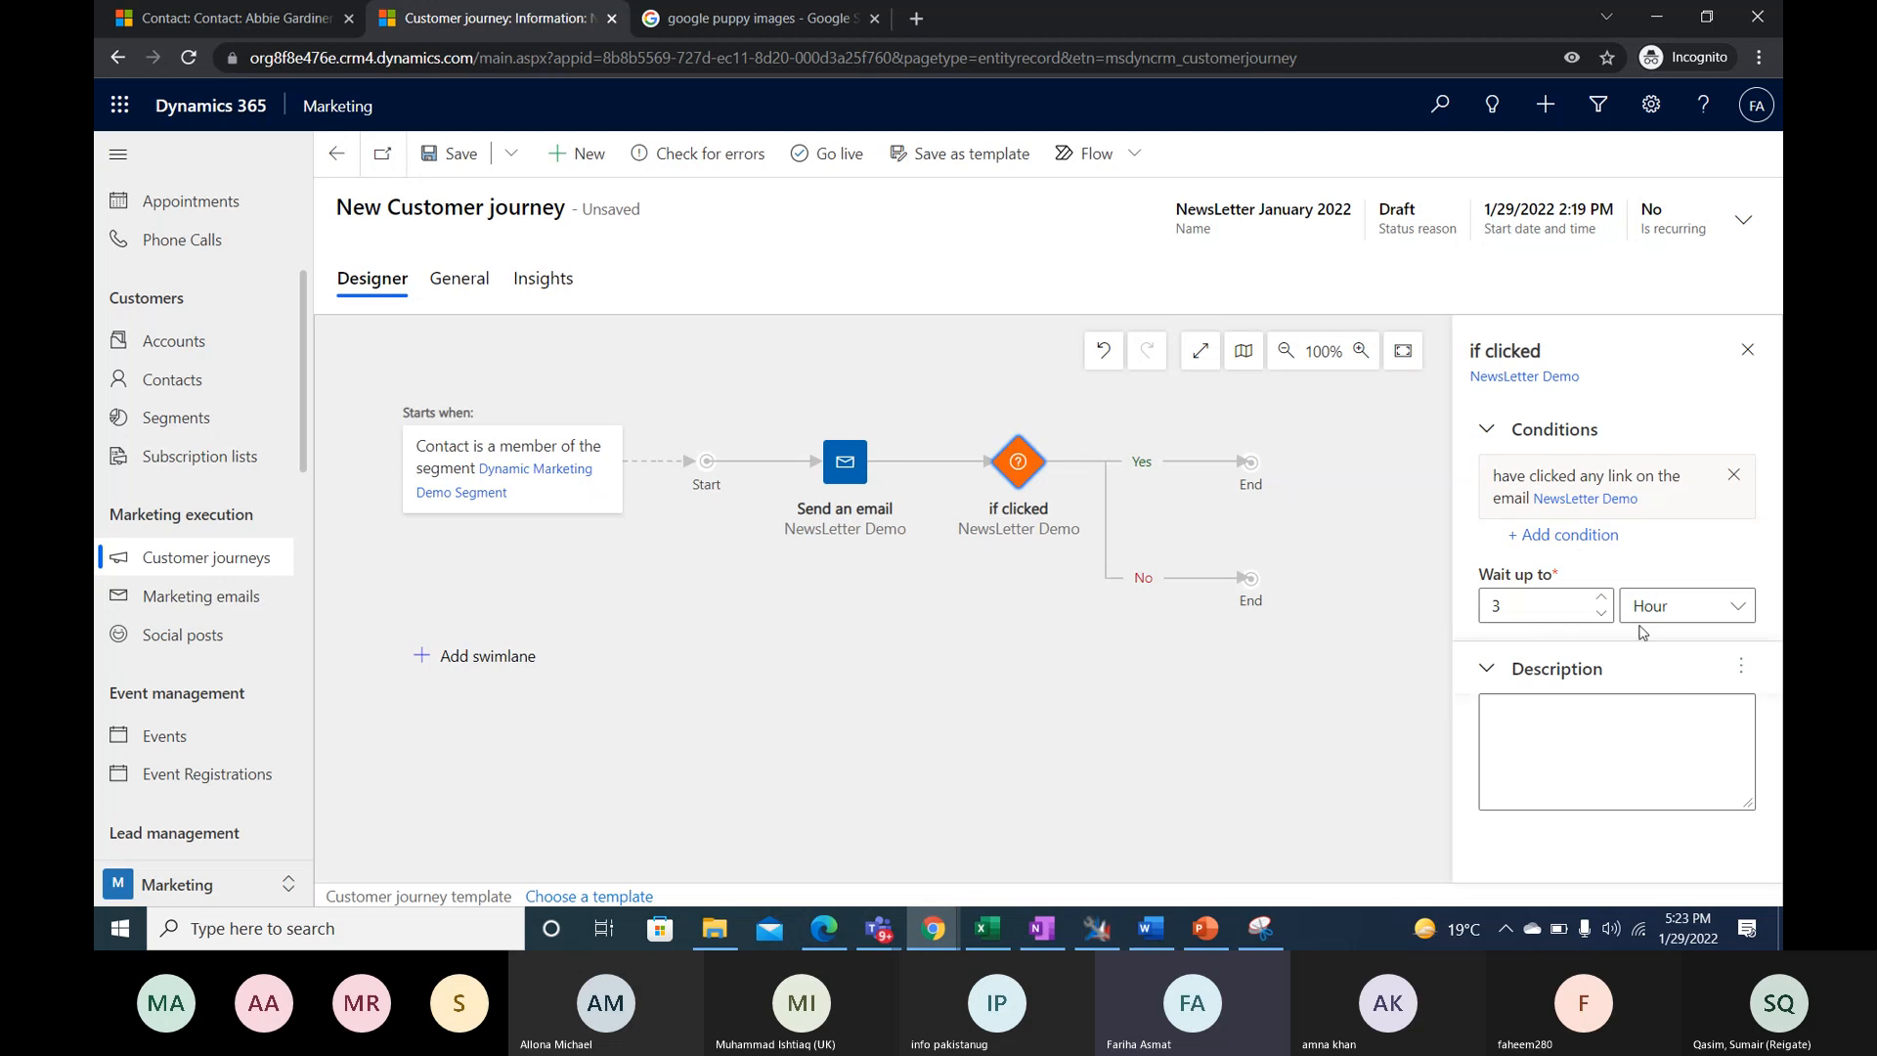
left_click(1546, 536)
left_click(1689, 600)
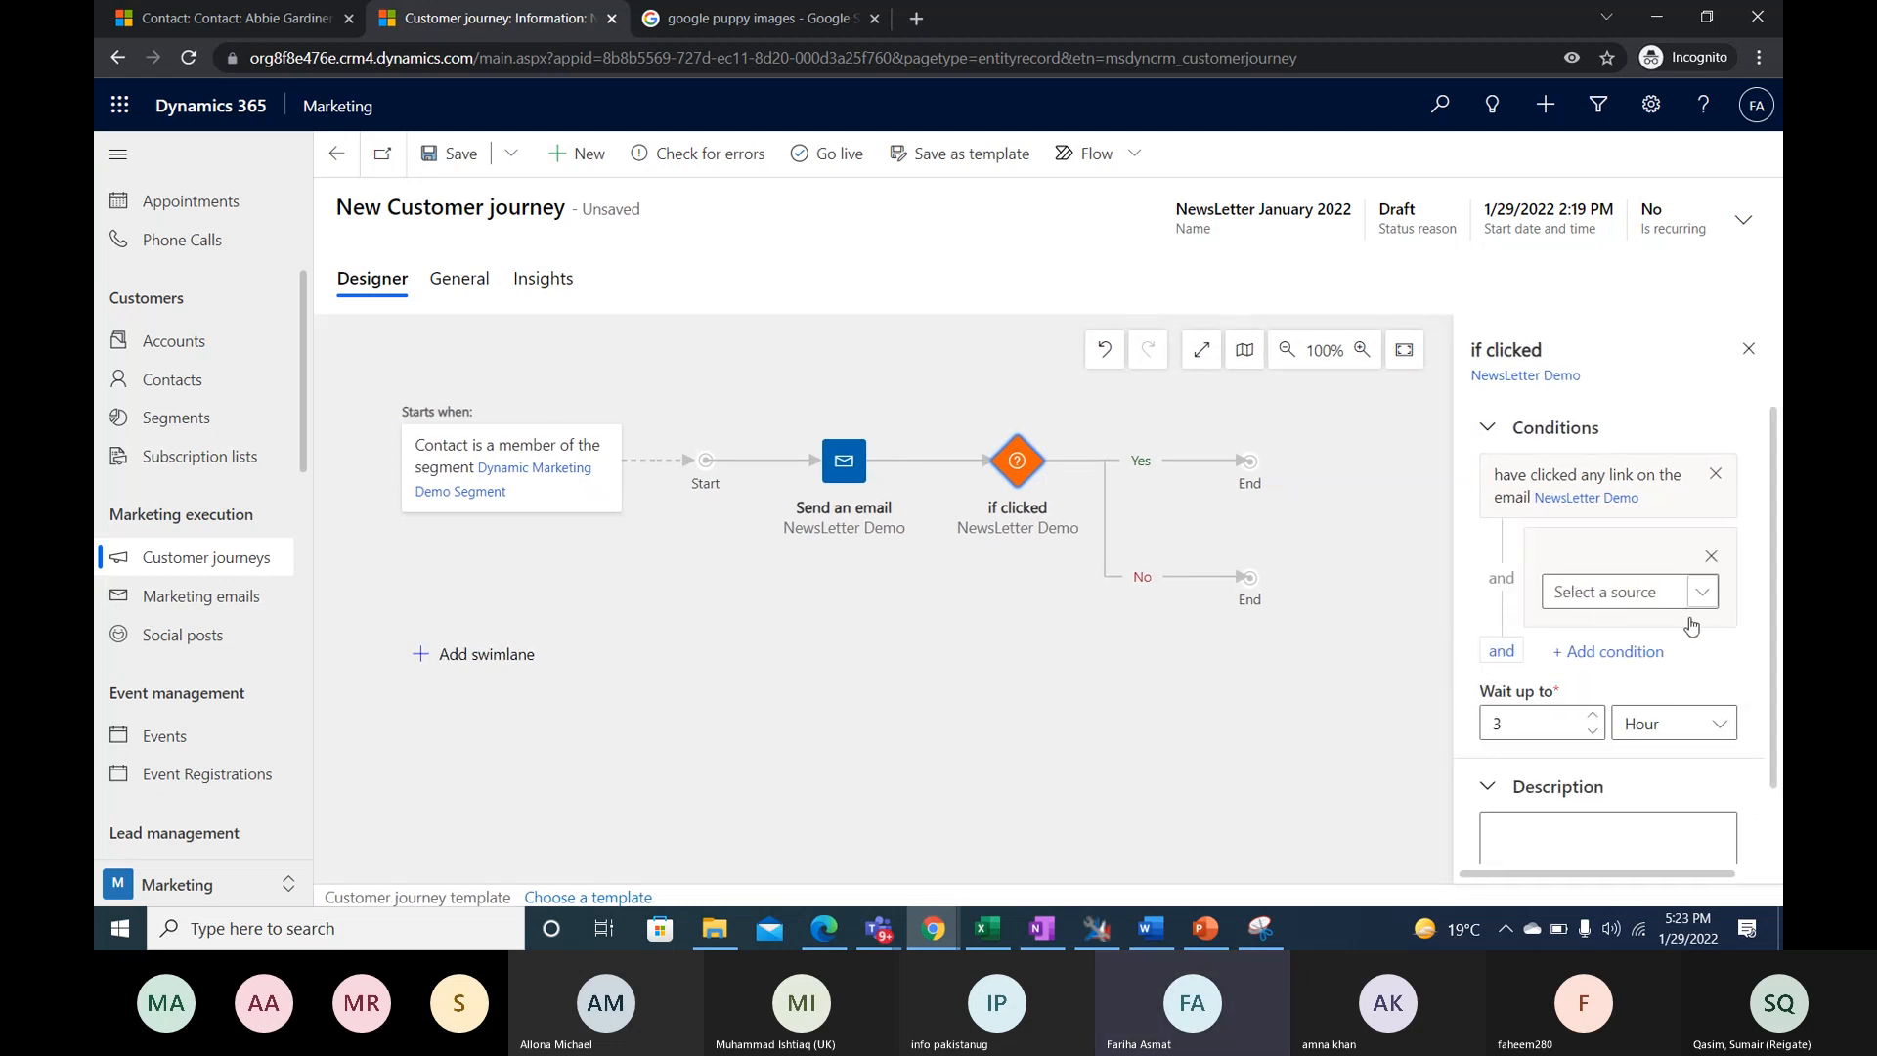
left_click(1631, 626)
left_click(1642, 644)
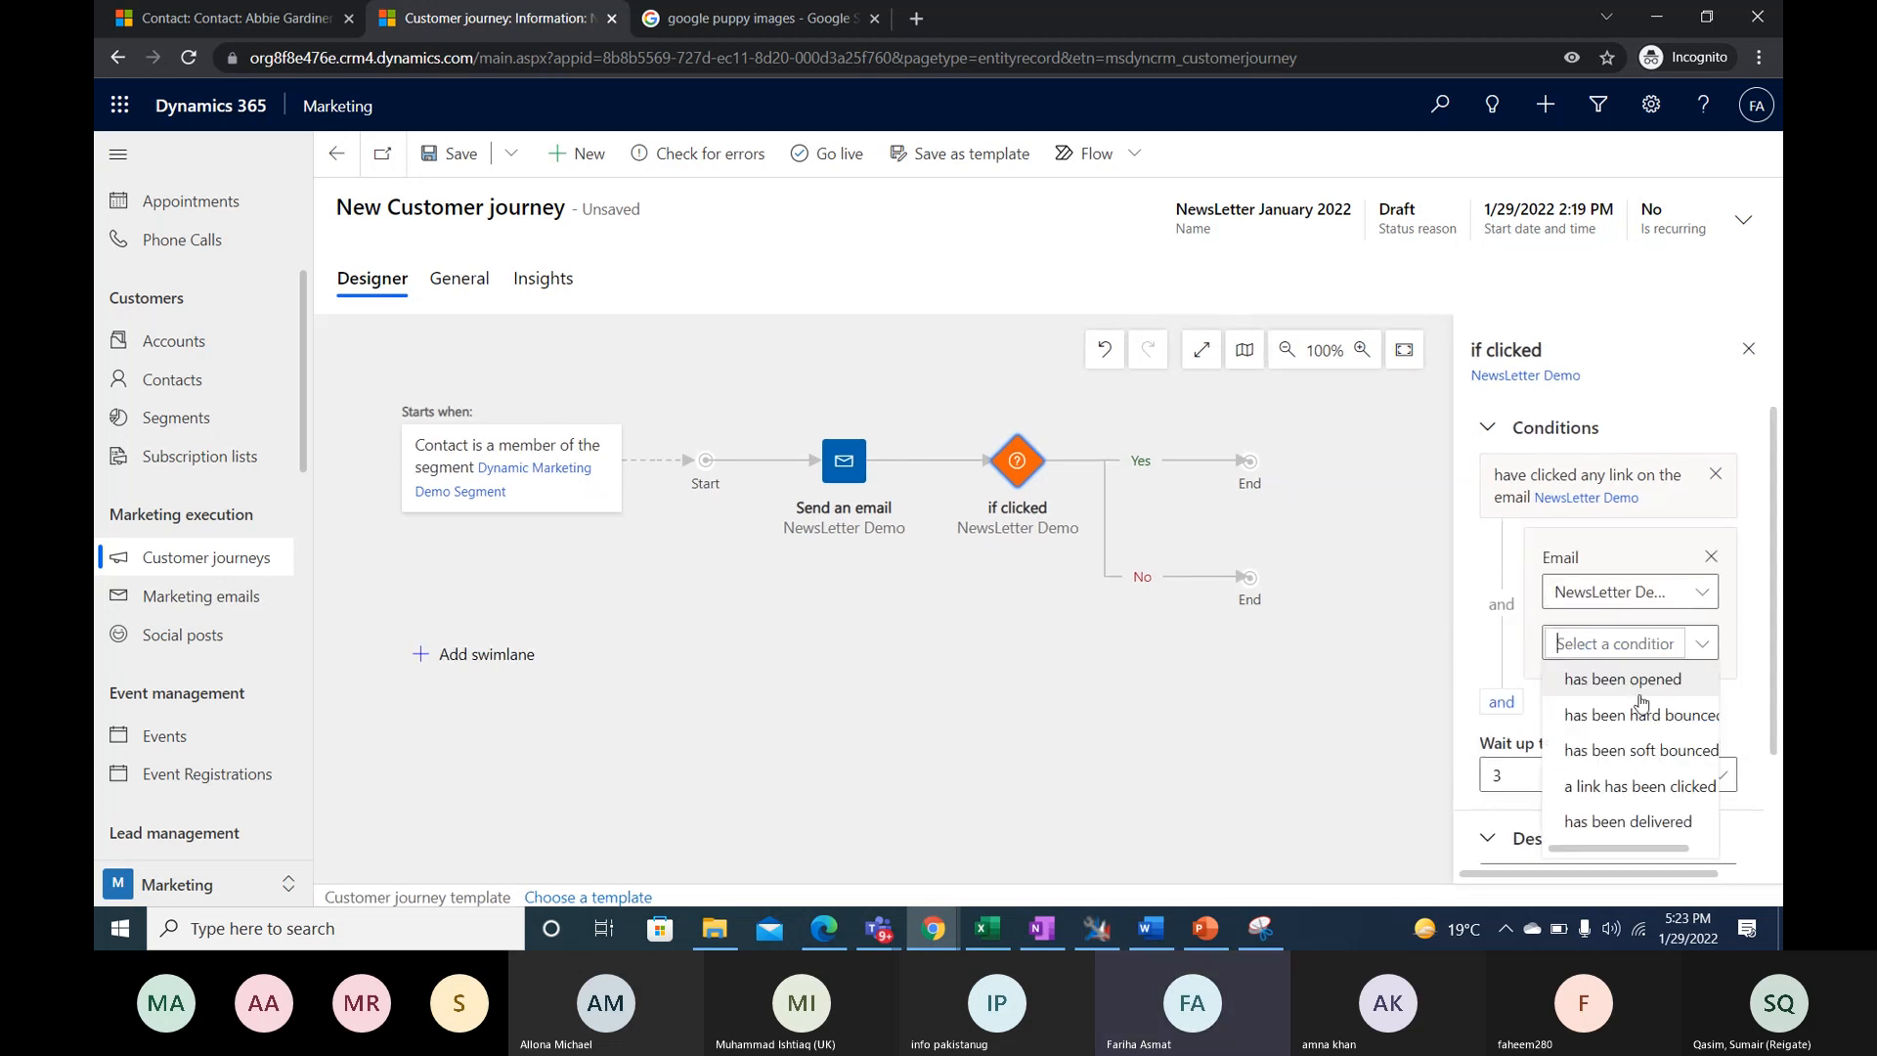
left_click(1710, 556)
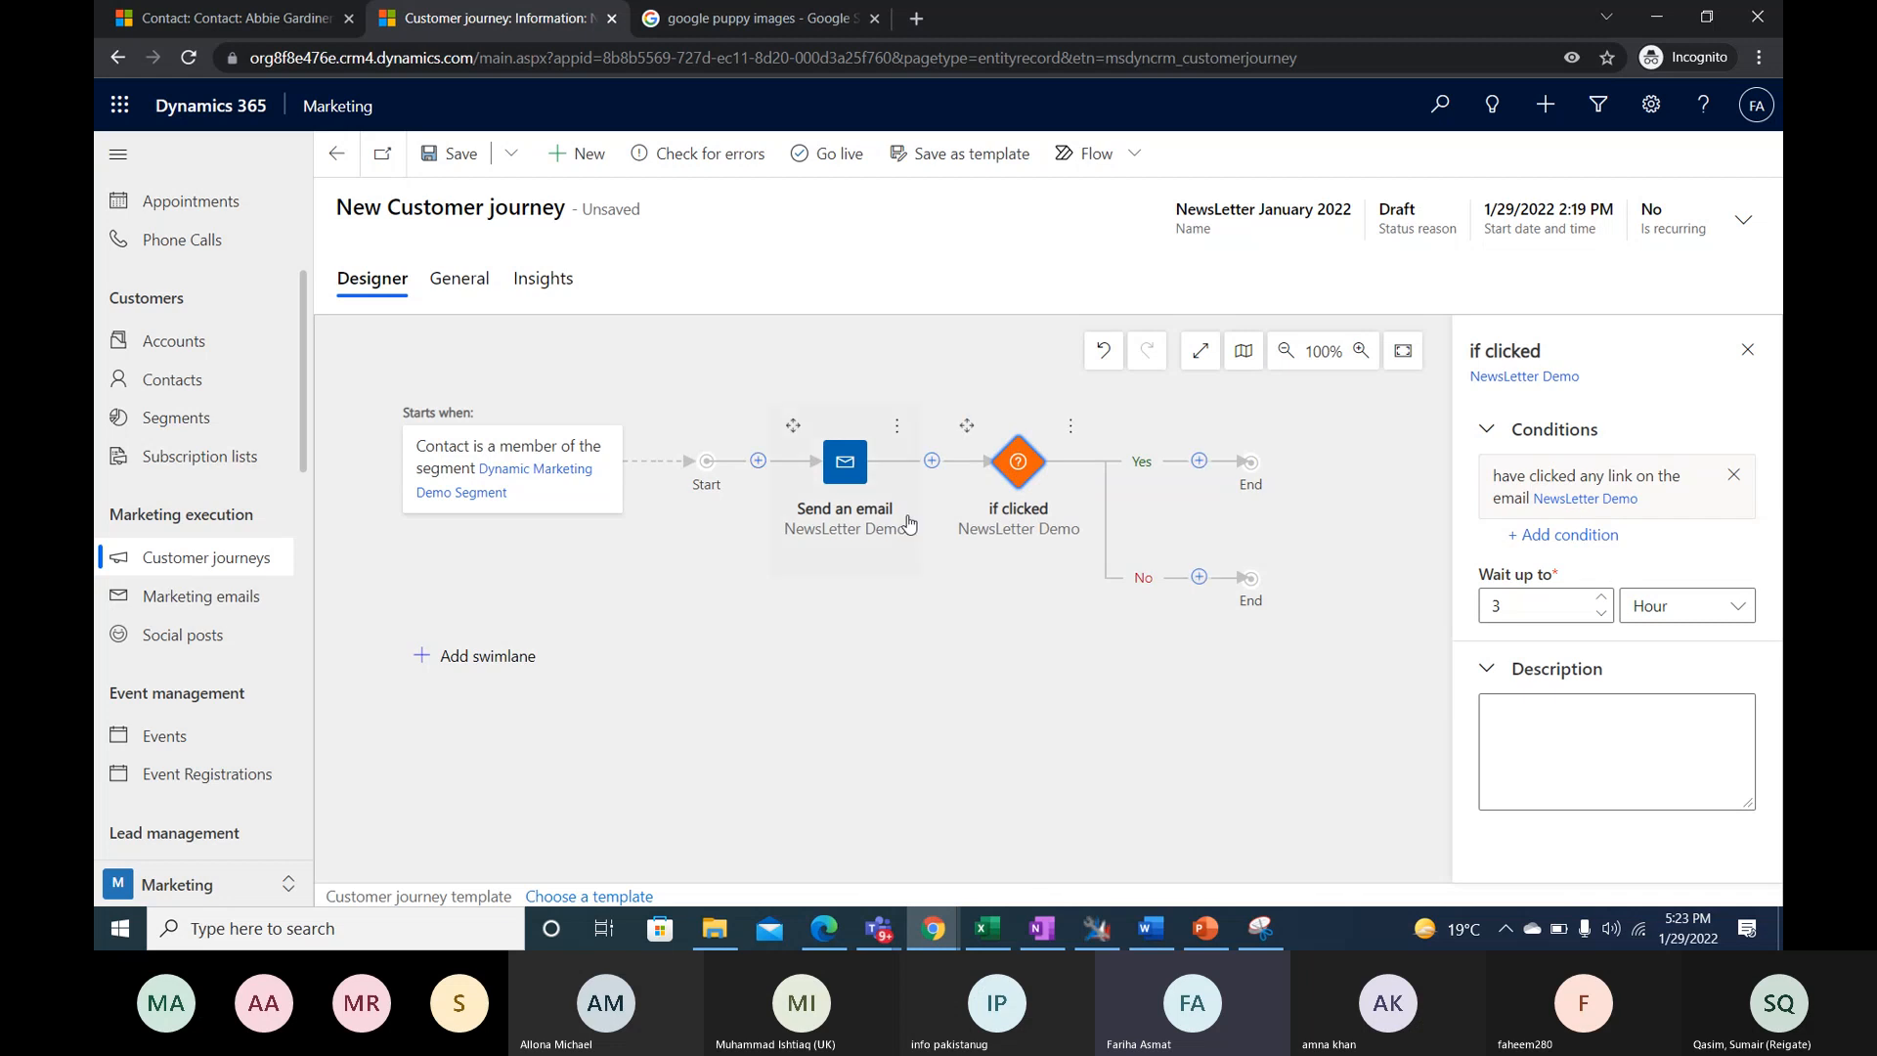
- Add a Create lead tile to the Yes branch of the If/then tile
left_click(1200, 461)
scroll(1364, 684, "down", 7)
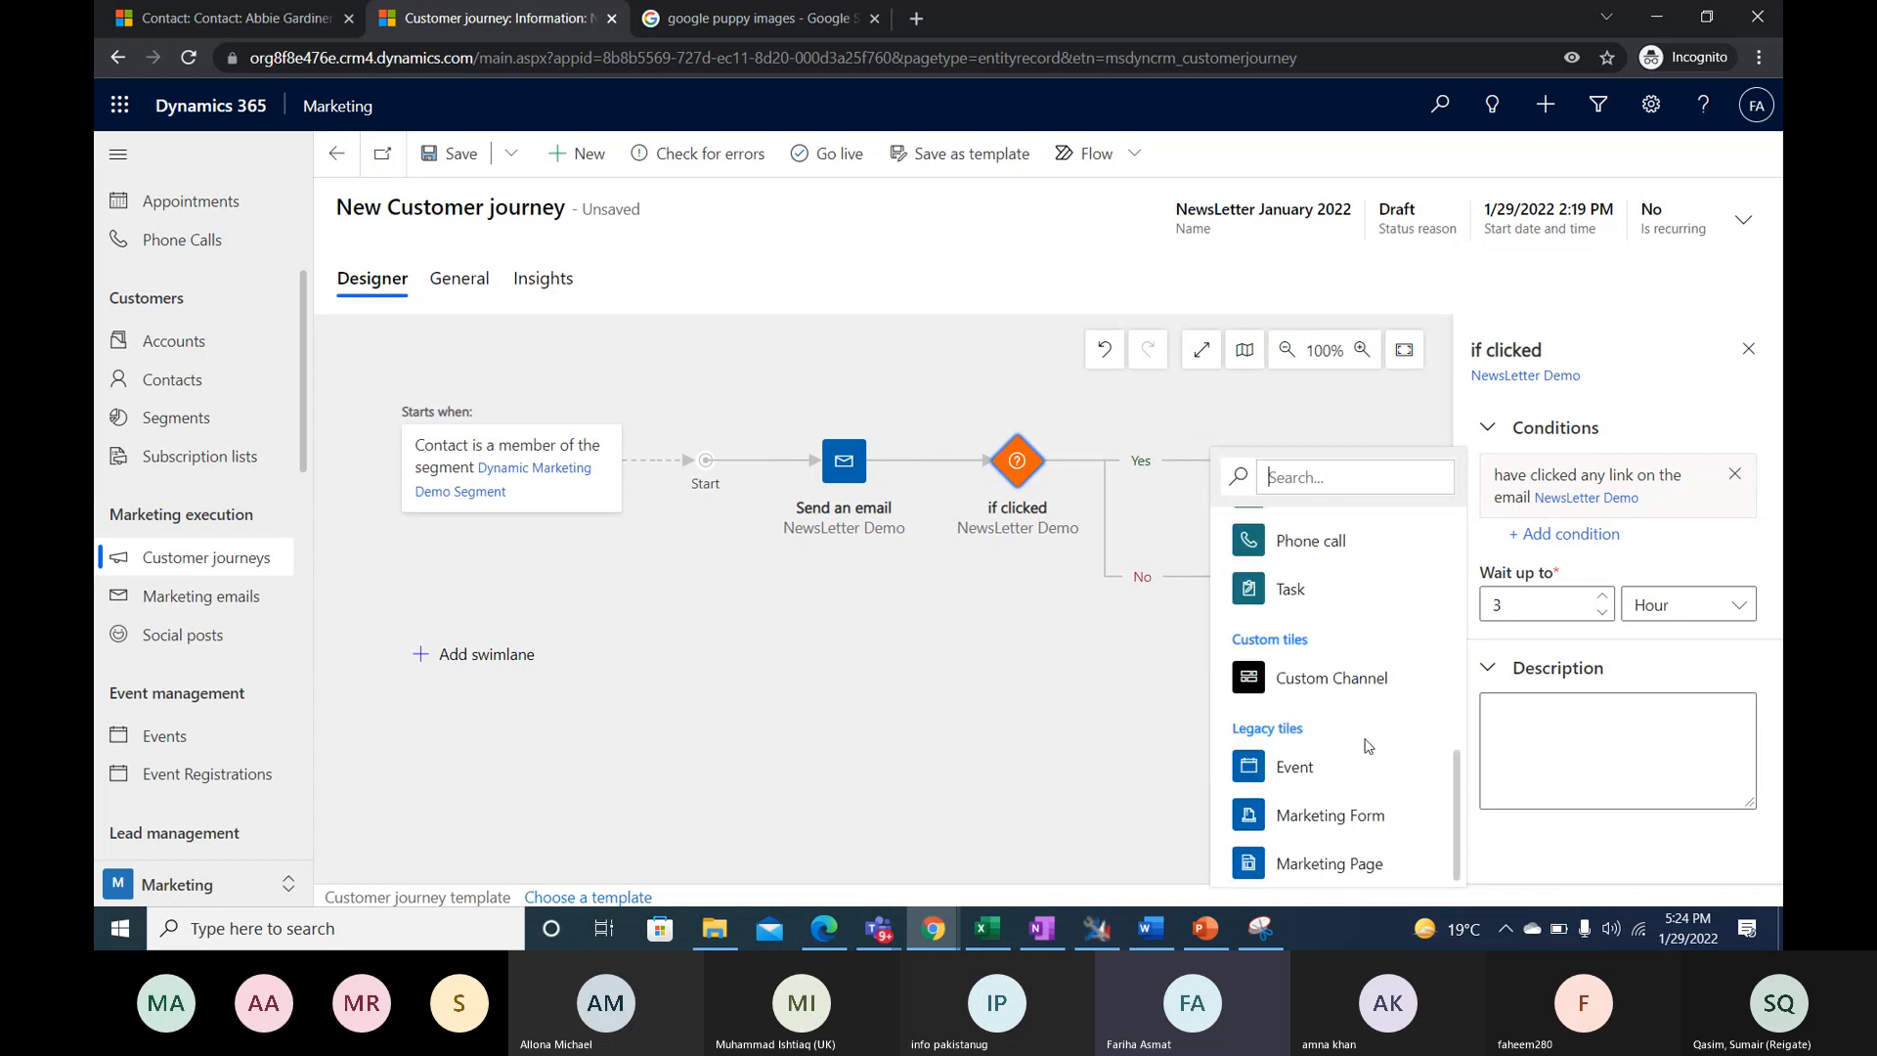
scroll(1367, 746, "up", 5)
left_click(1291, 749)
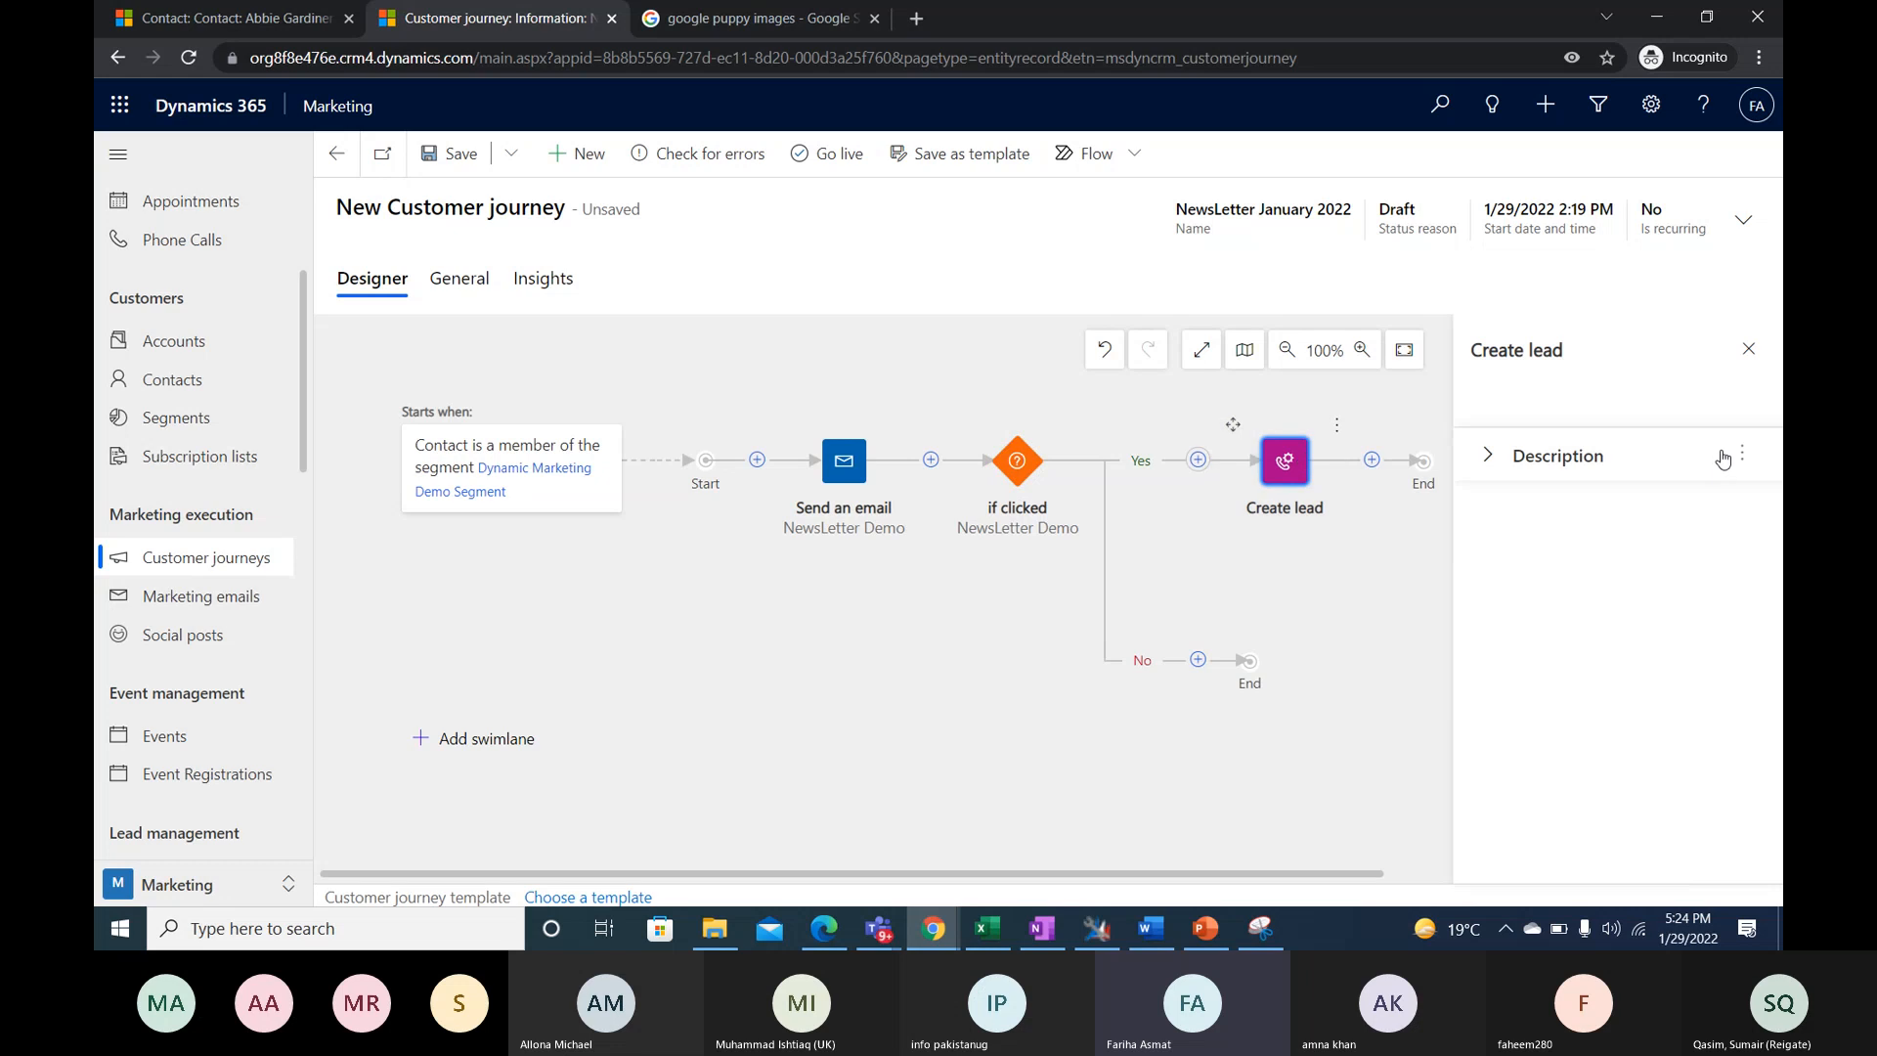
- Try a Phone call tile ahead of Create lead on the Yes branch, check its template choices, and delete the tile
left_click(1197, 461)
scroll(1315, 731, "down", 5)
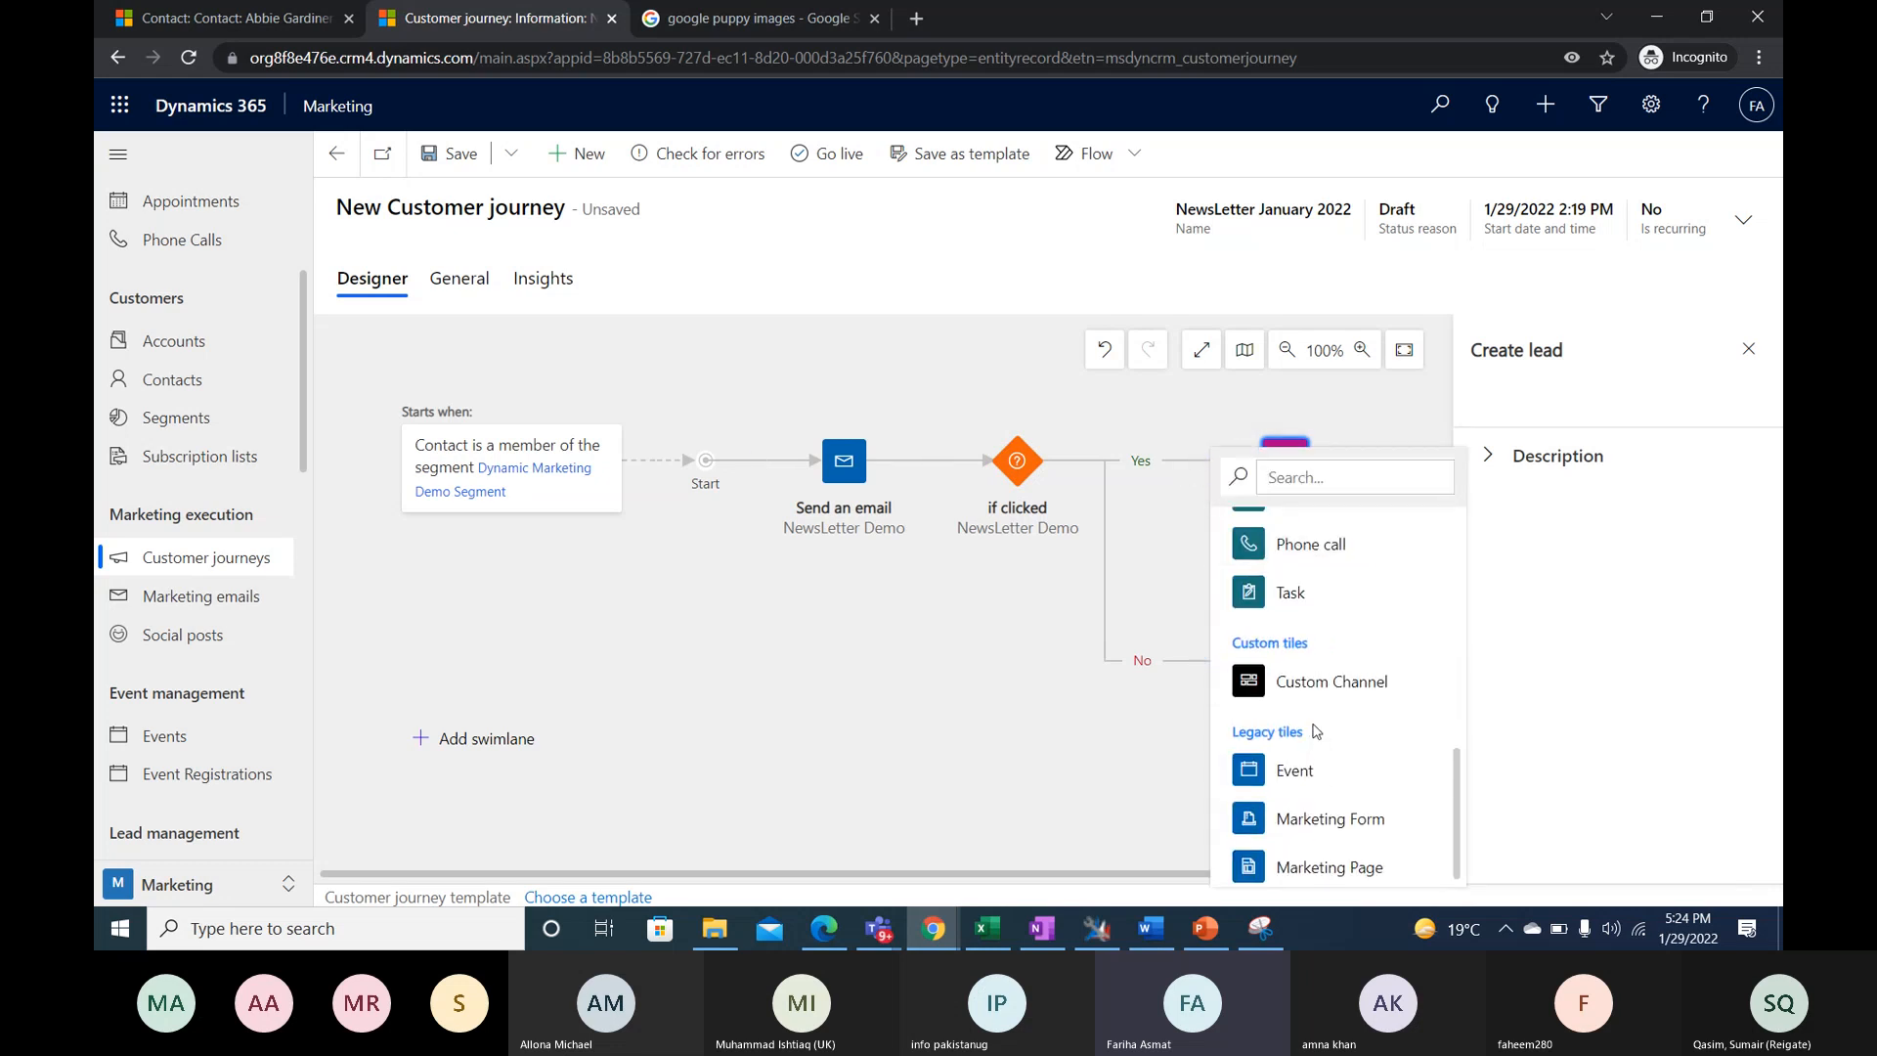
scroll(1315, 732, "up", 5)
left_click(1395, 771)
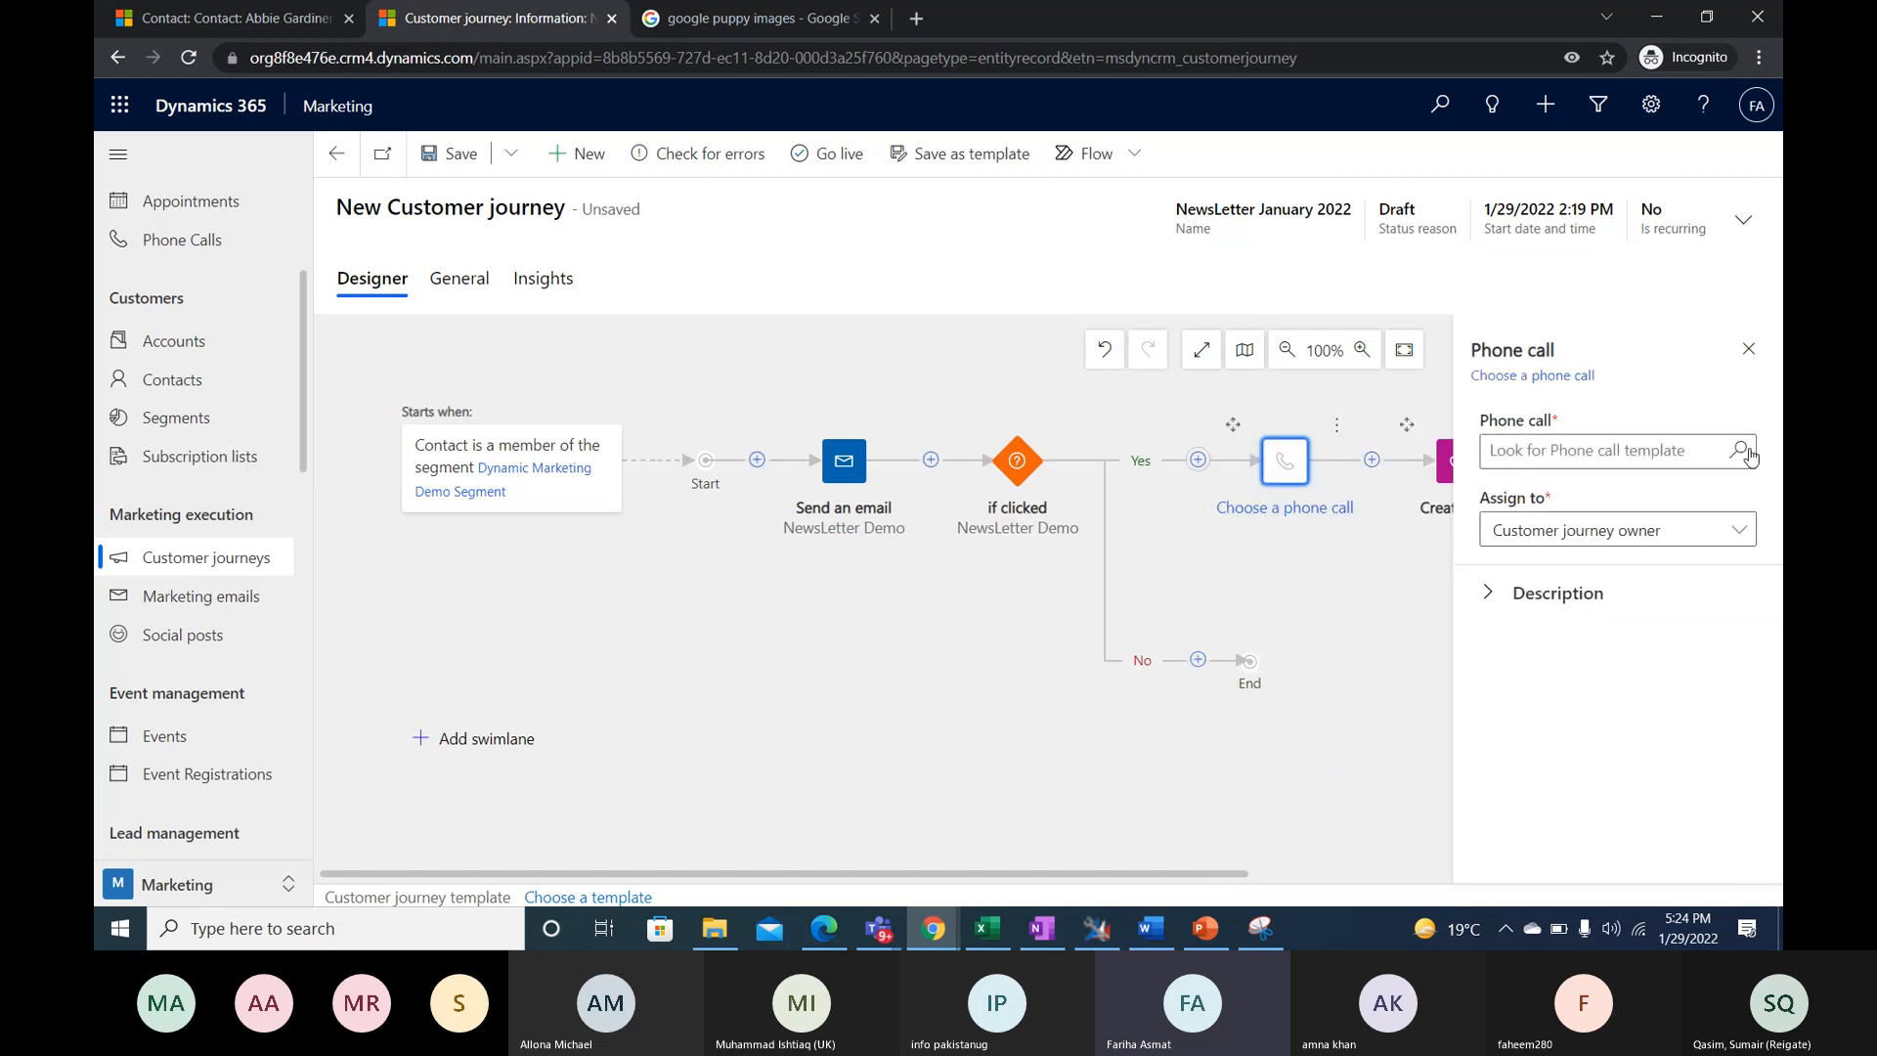
left_click(1747, 453)
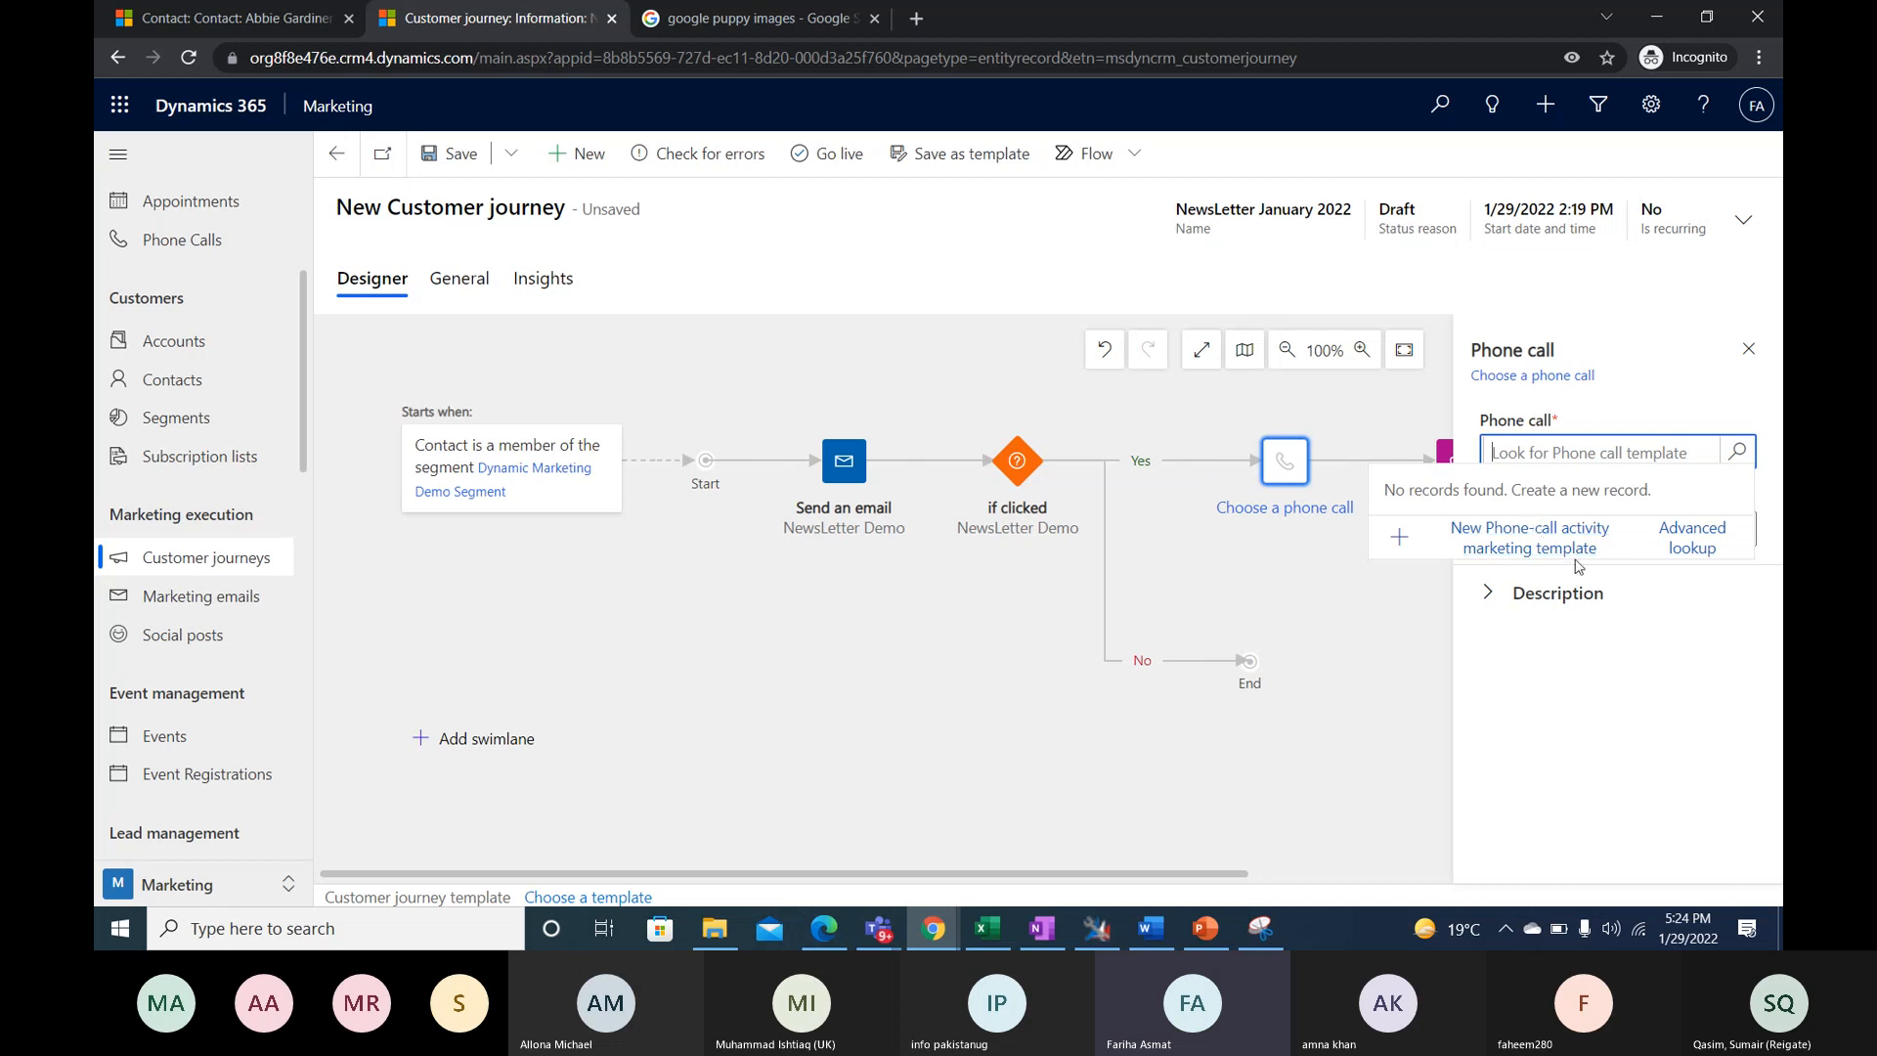
mouse_move(1316, 489)
left_click(1338, 432)
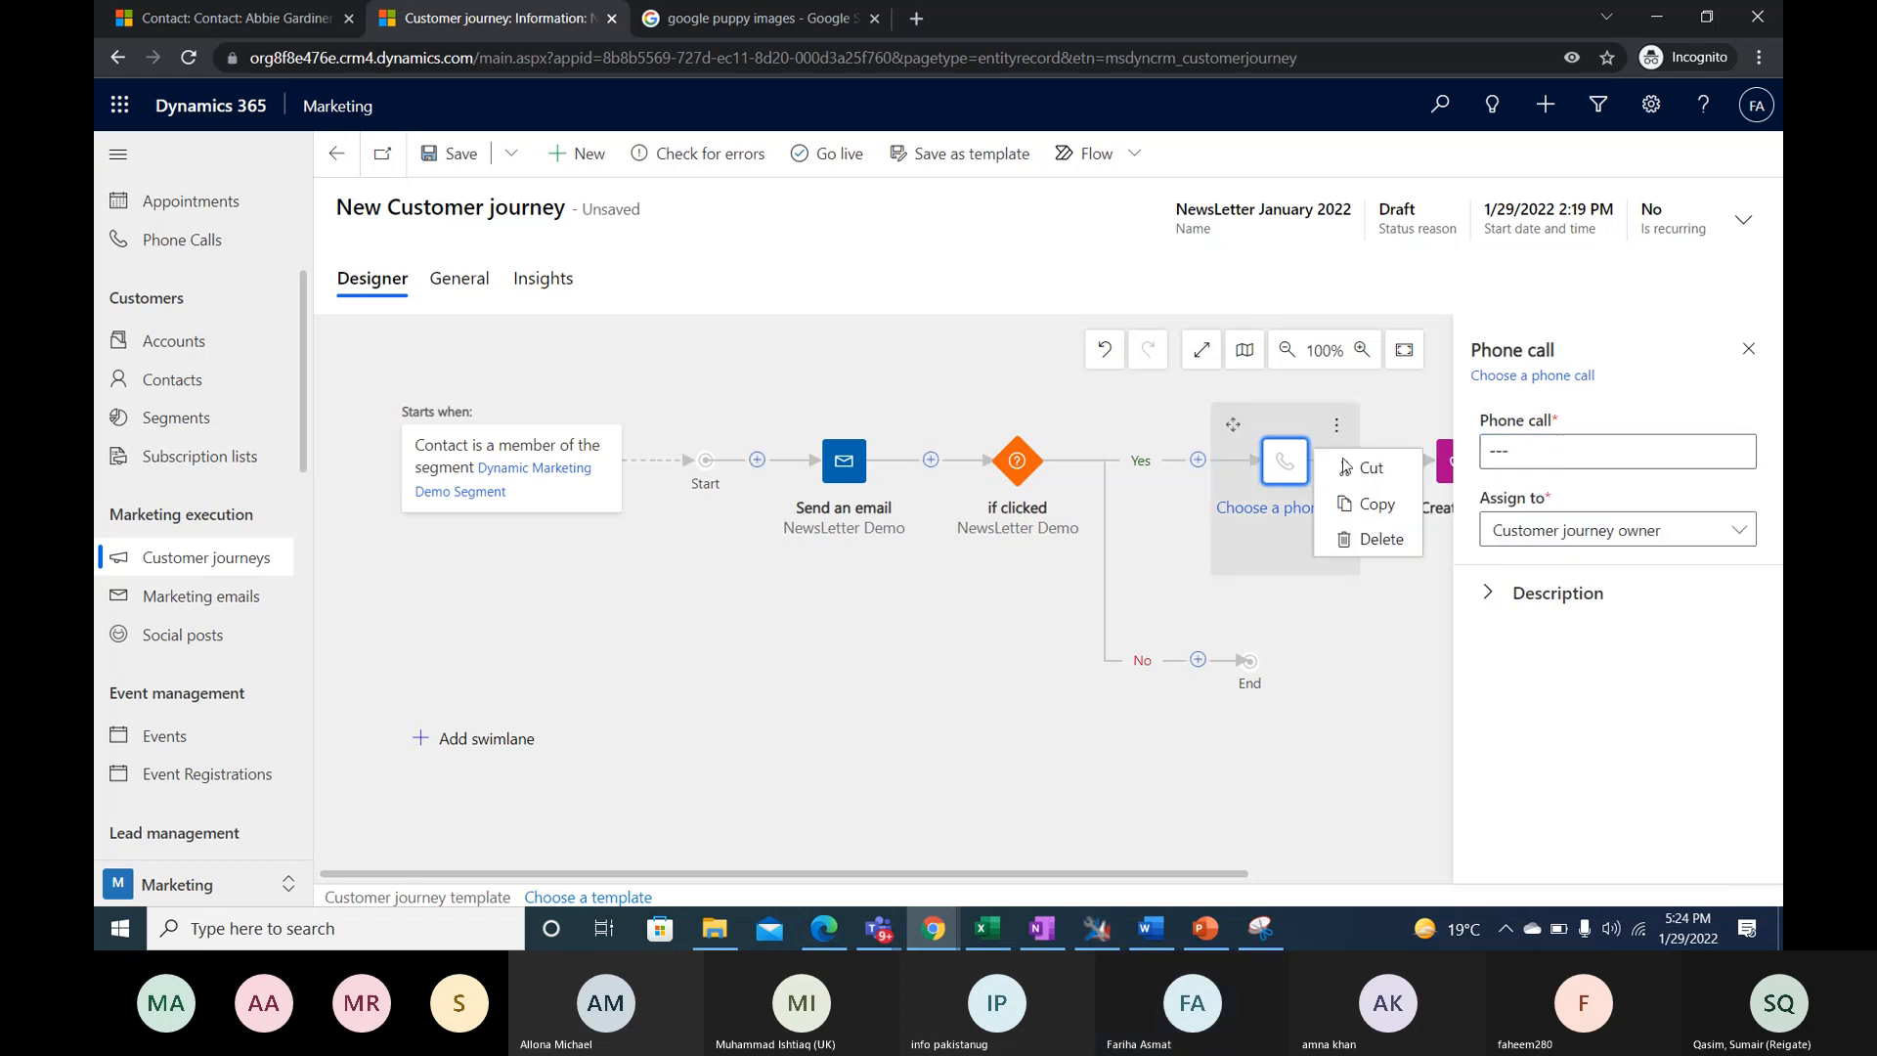
left_click(1381, 541)
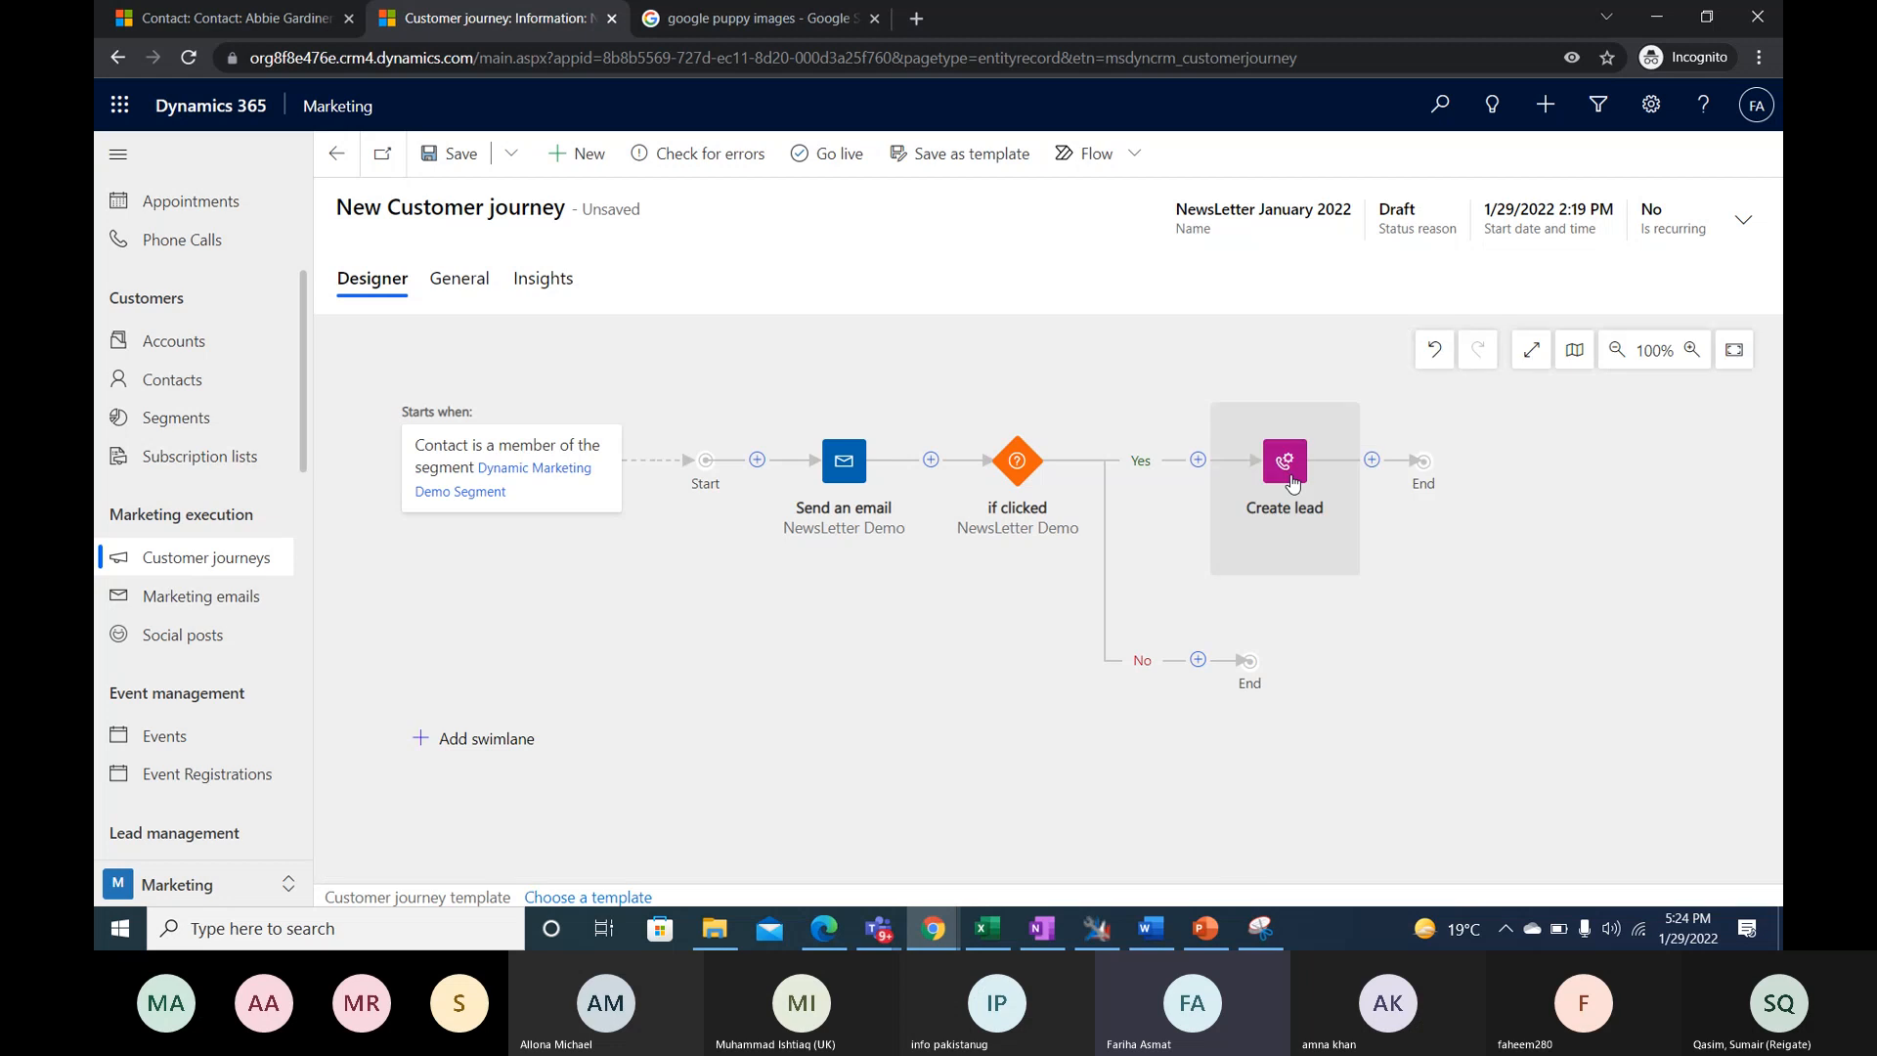
- Try a Run workflow tile ahead of Create lead on the Yes branch and delete it
left_click(1198, 460)
scroll(1295, 748, "down", 10)
scroll(1322, 713, "up", 2)
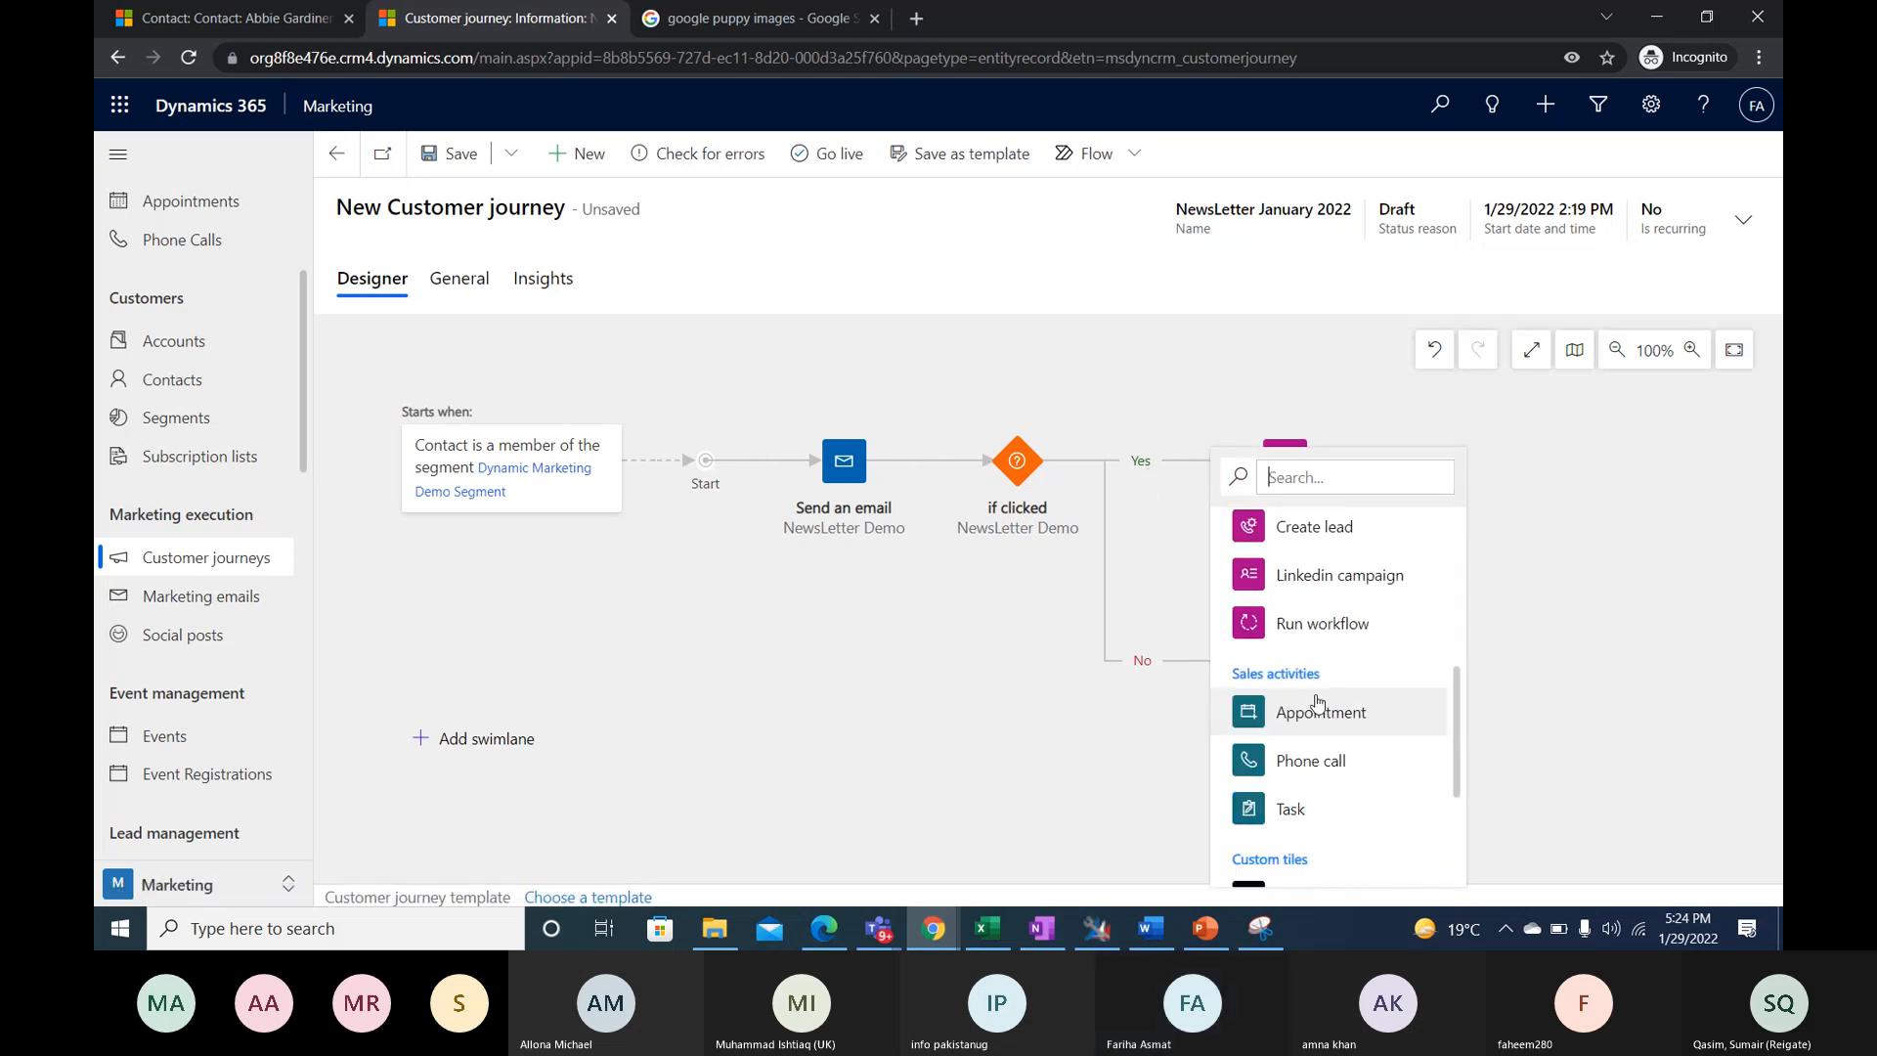
left_click(1322, 622)
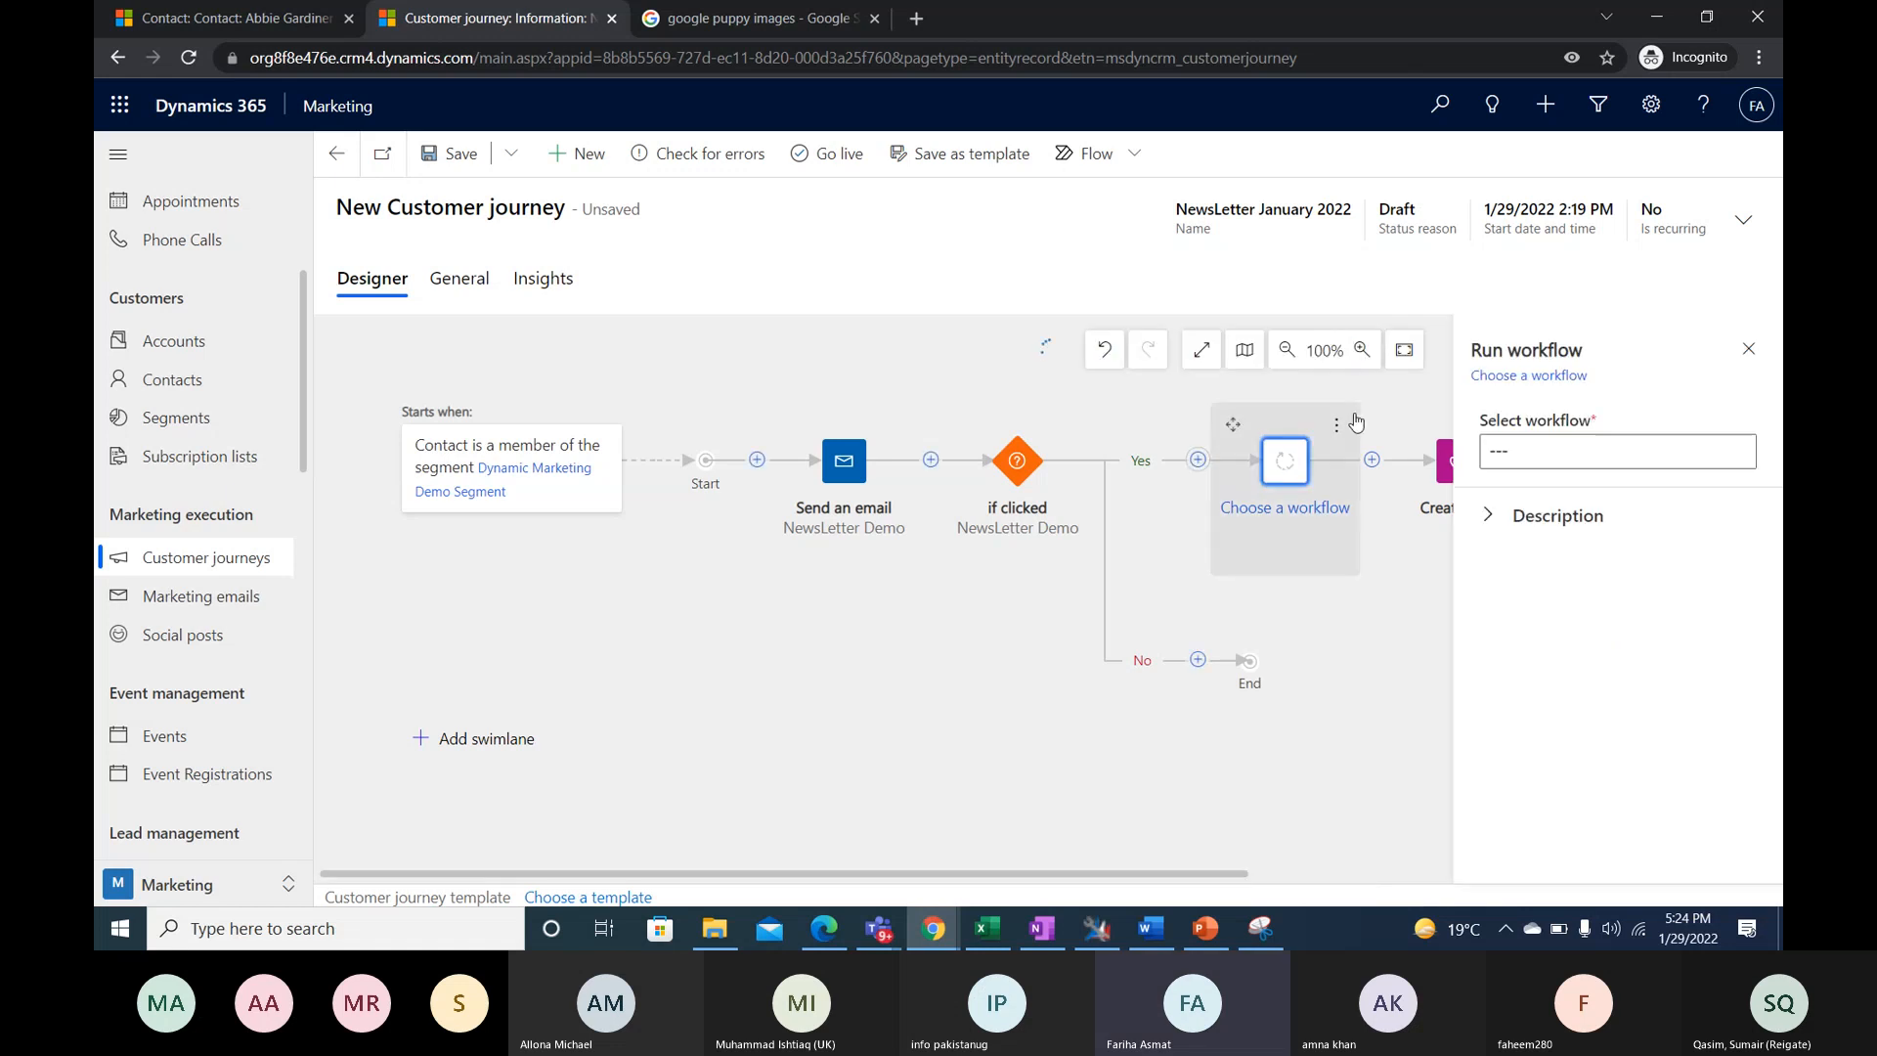
key("Delete")
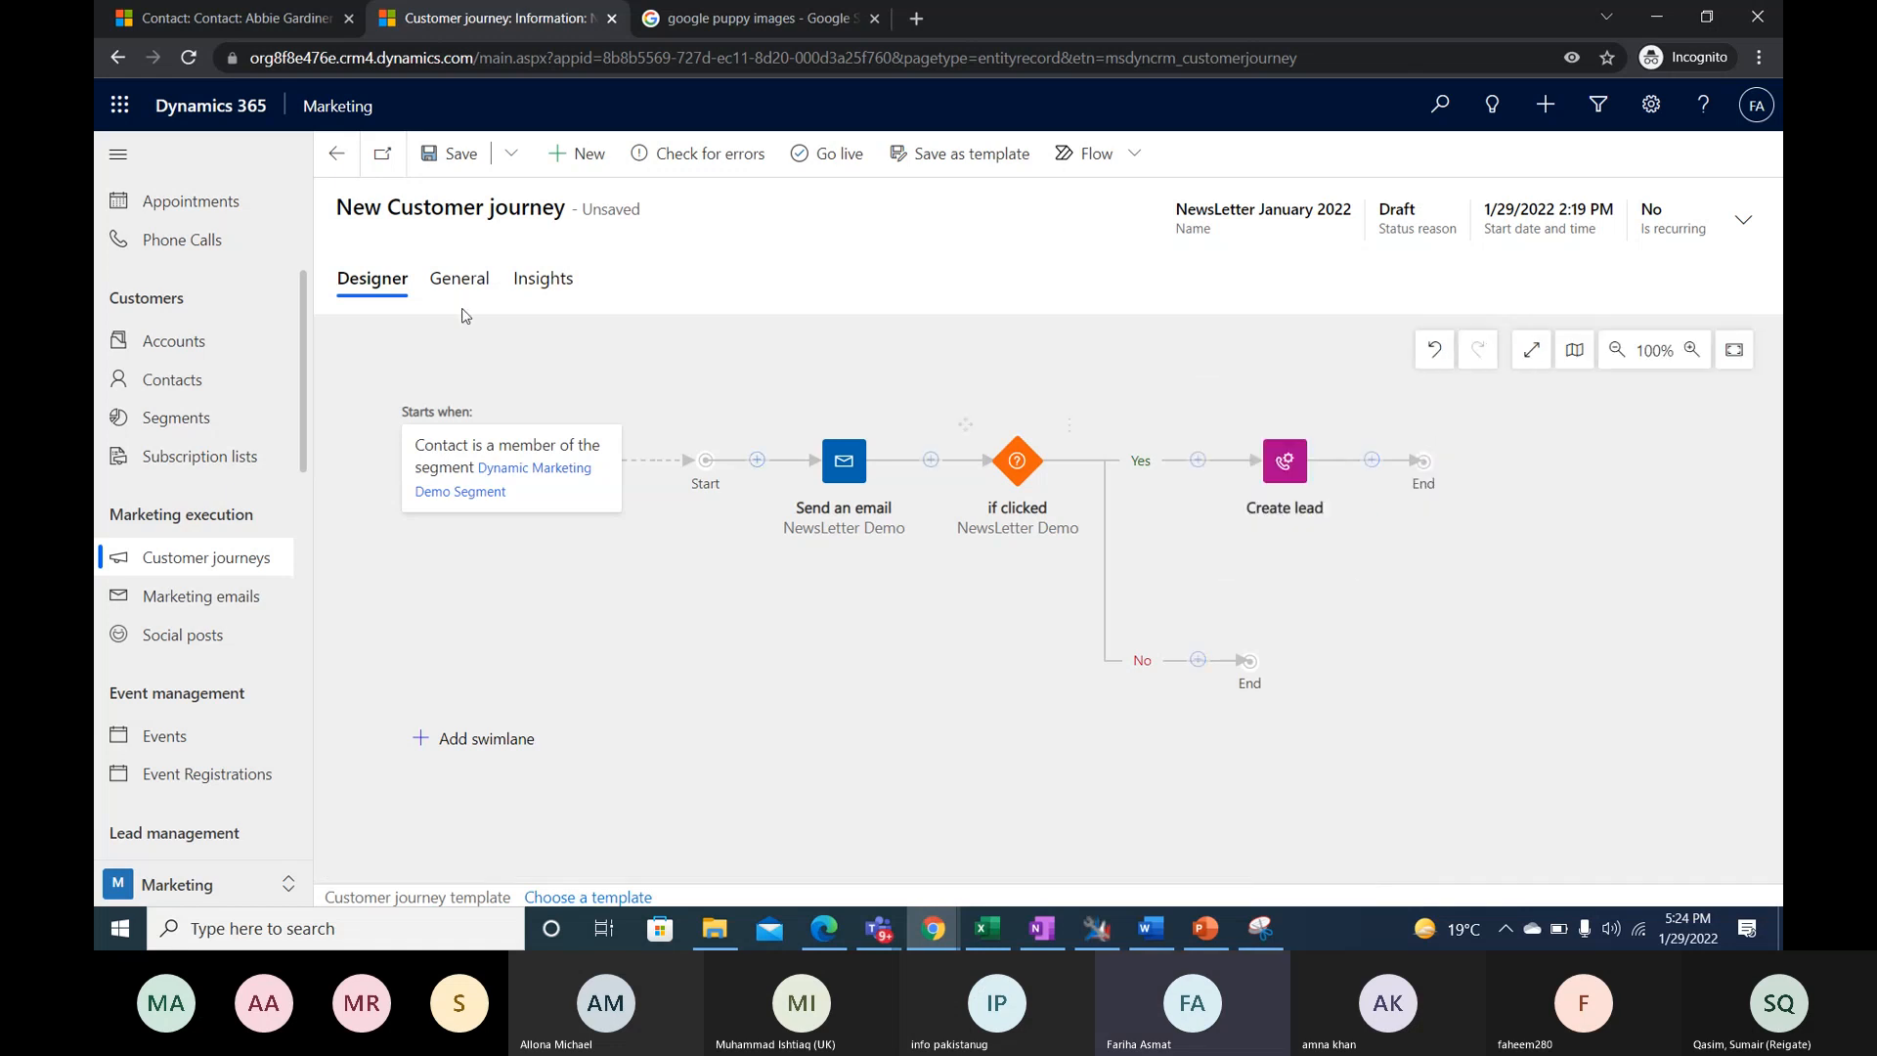
- Set the journey's time zone to (GMT+05:00) Islamabad, Karachi in its general settings
left_click(460, 284)
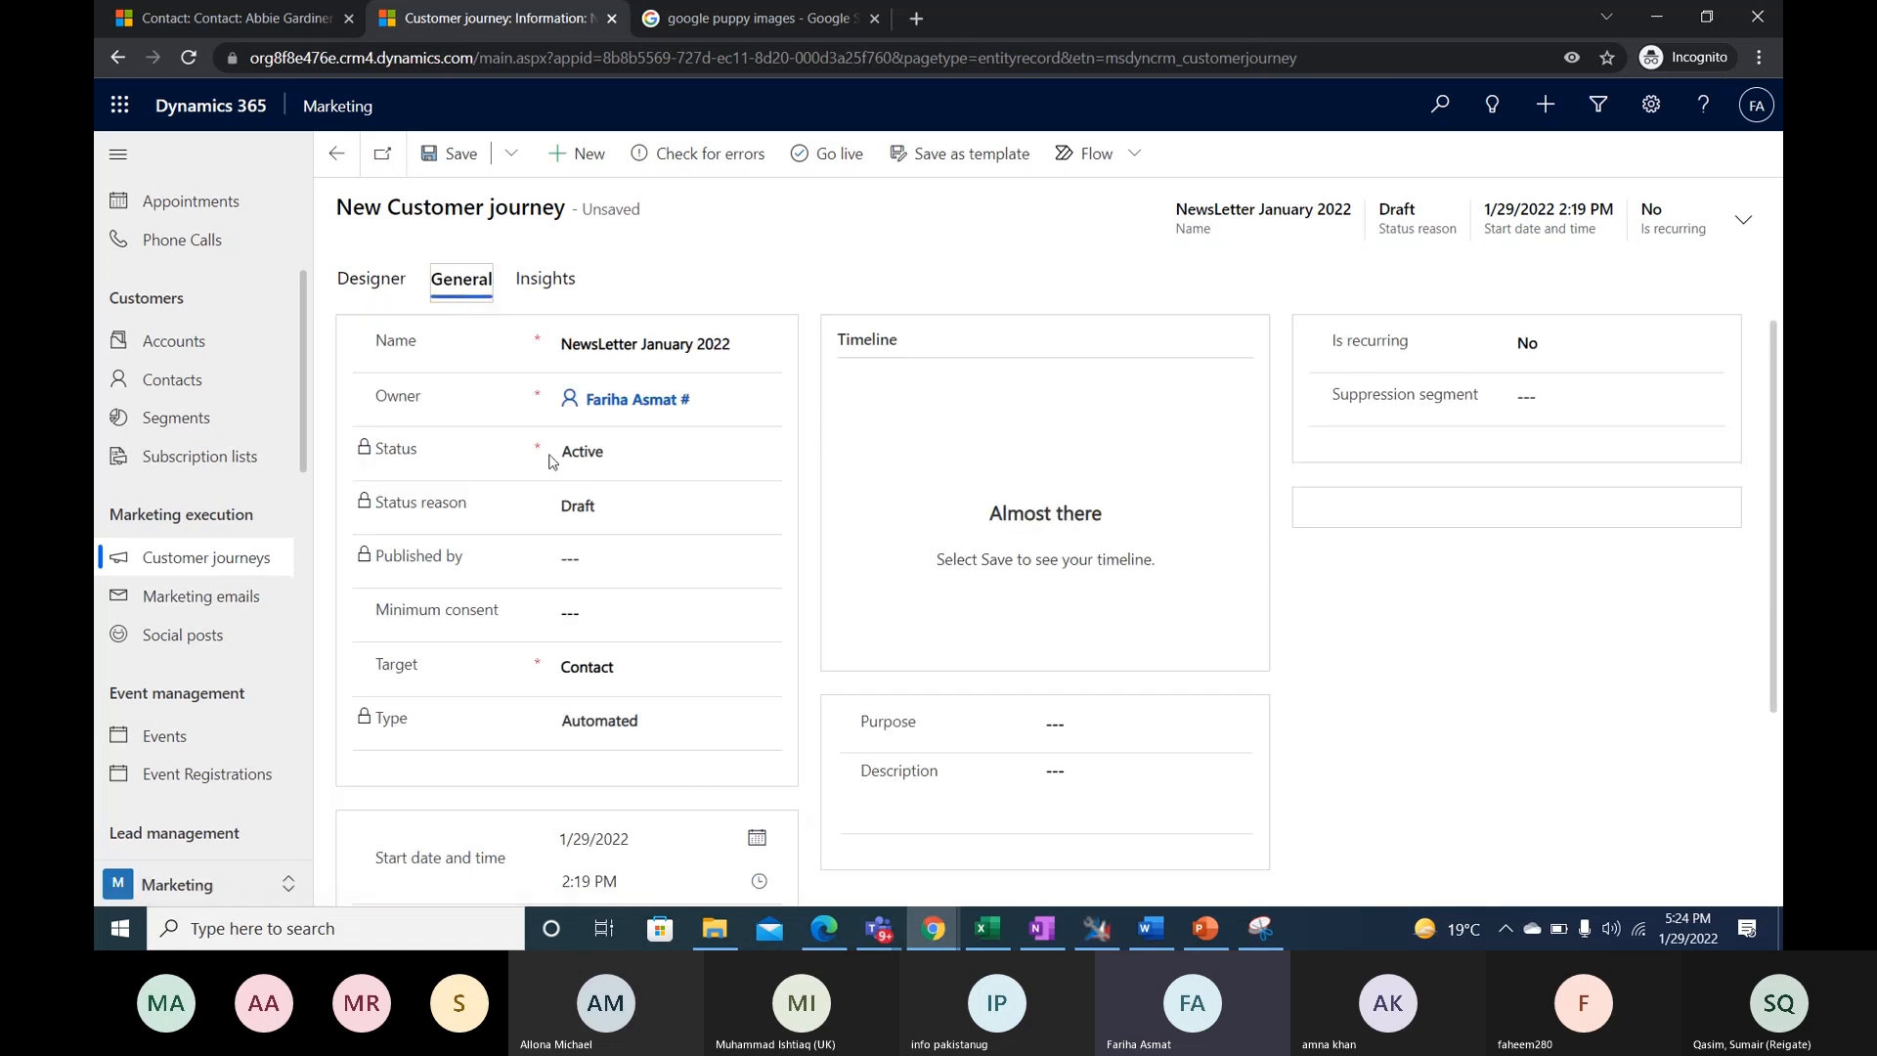
scroll(612, 532, "down", 3)
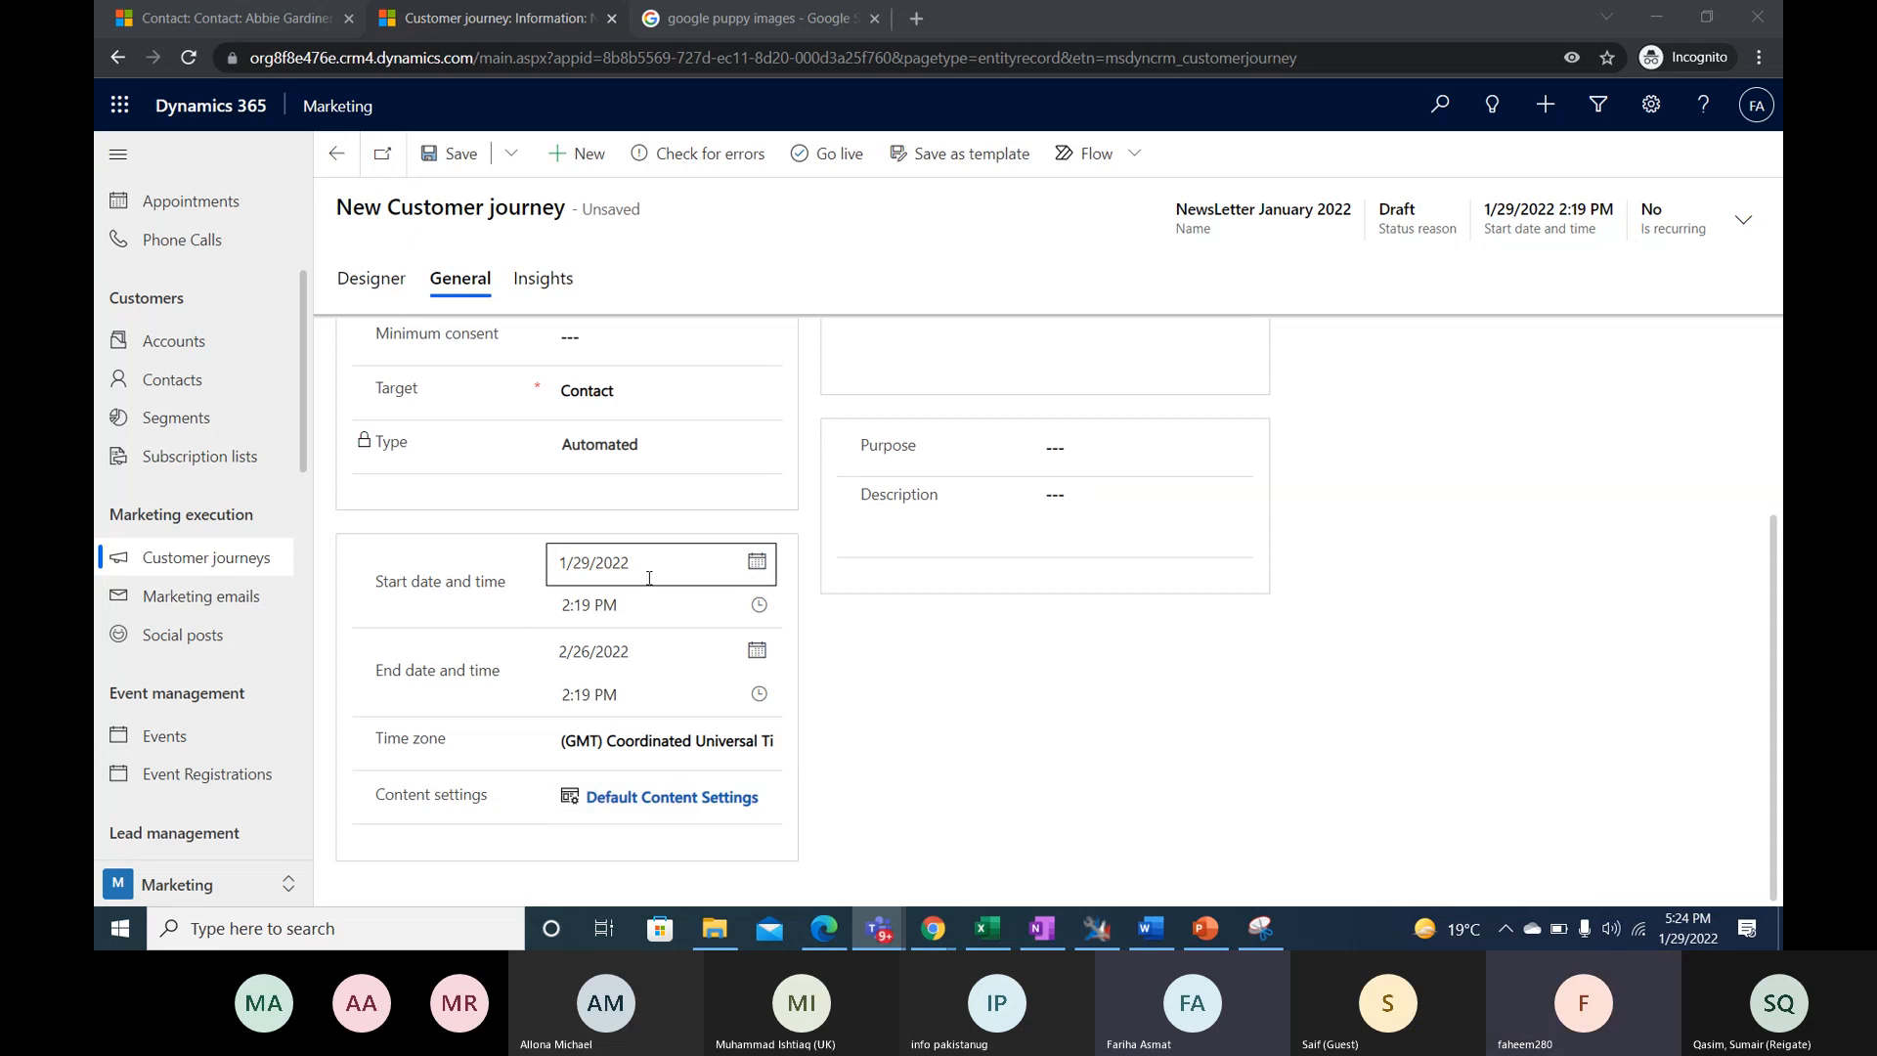
left_click(719, 757)
scroll(761, 622, "down", 5)
scroll(760, 622, "down", 5)
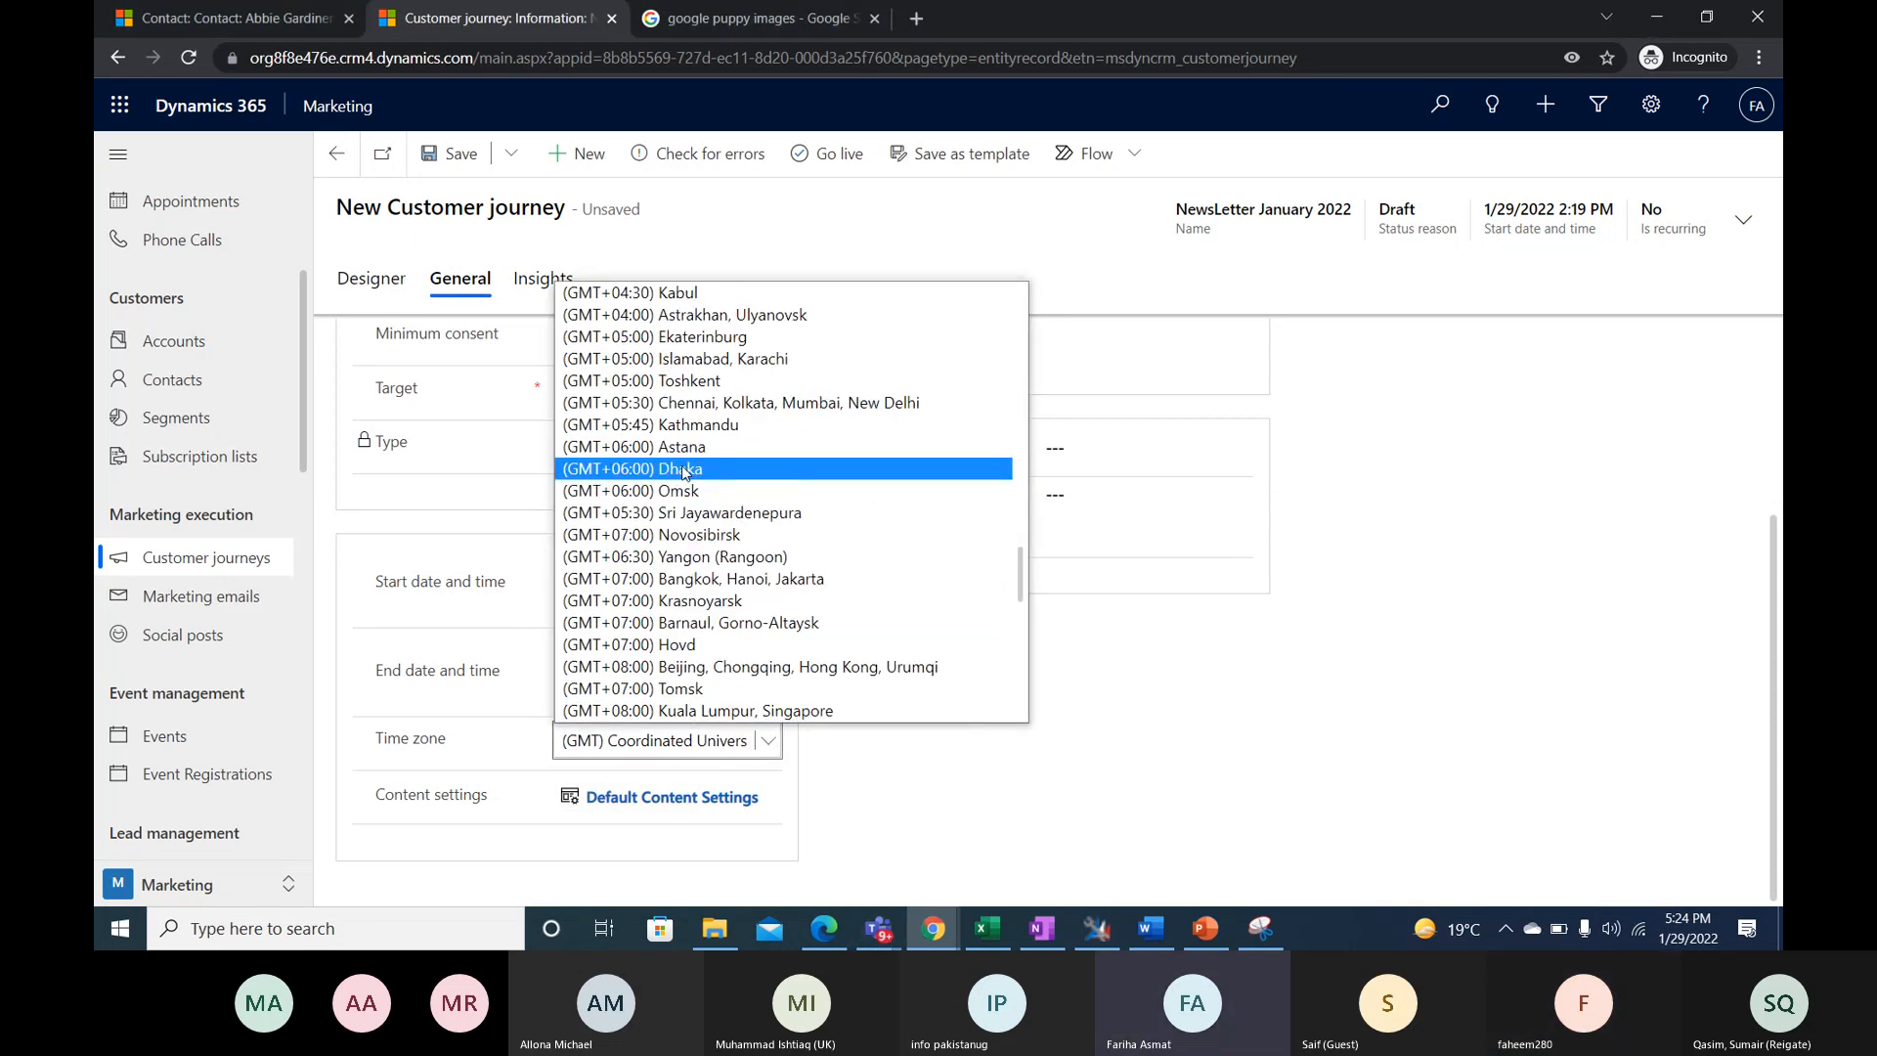
left_click(684, 358)
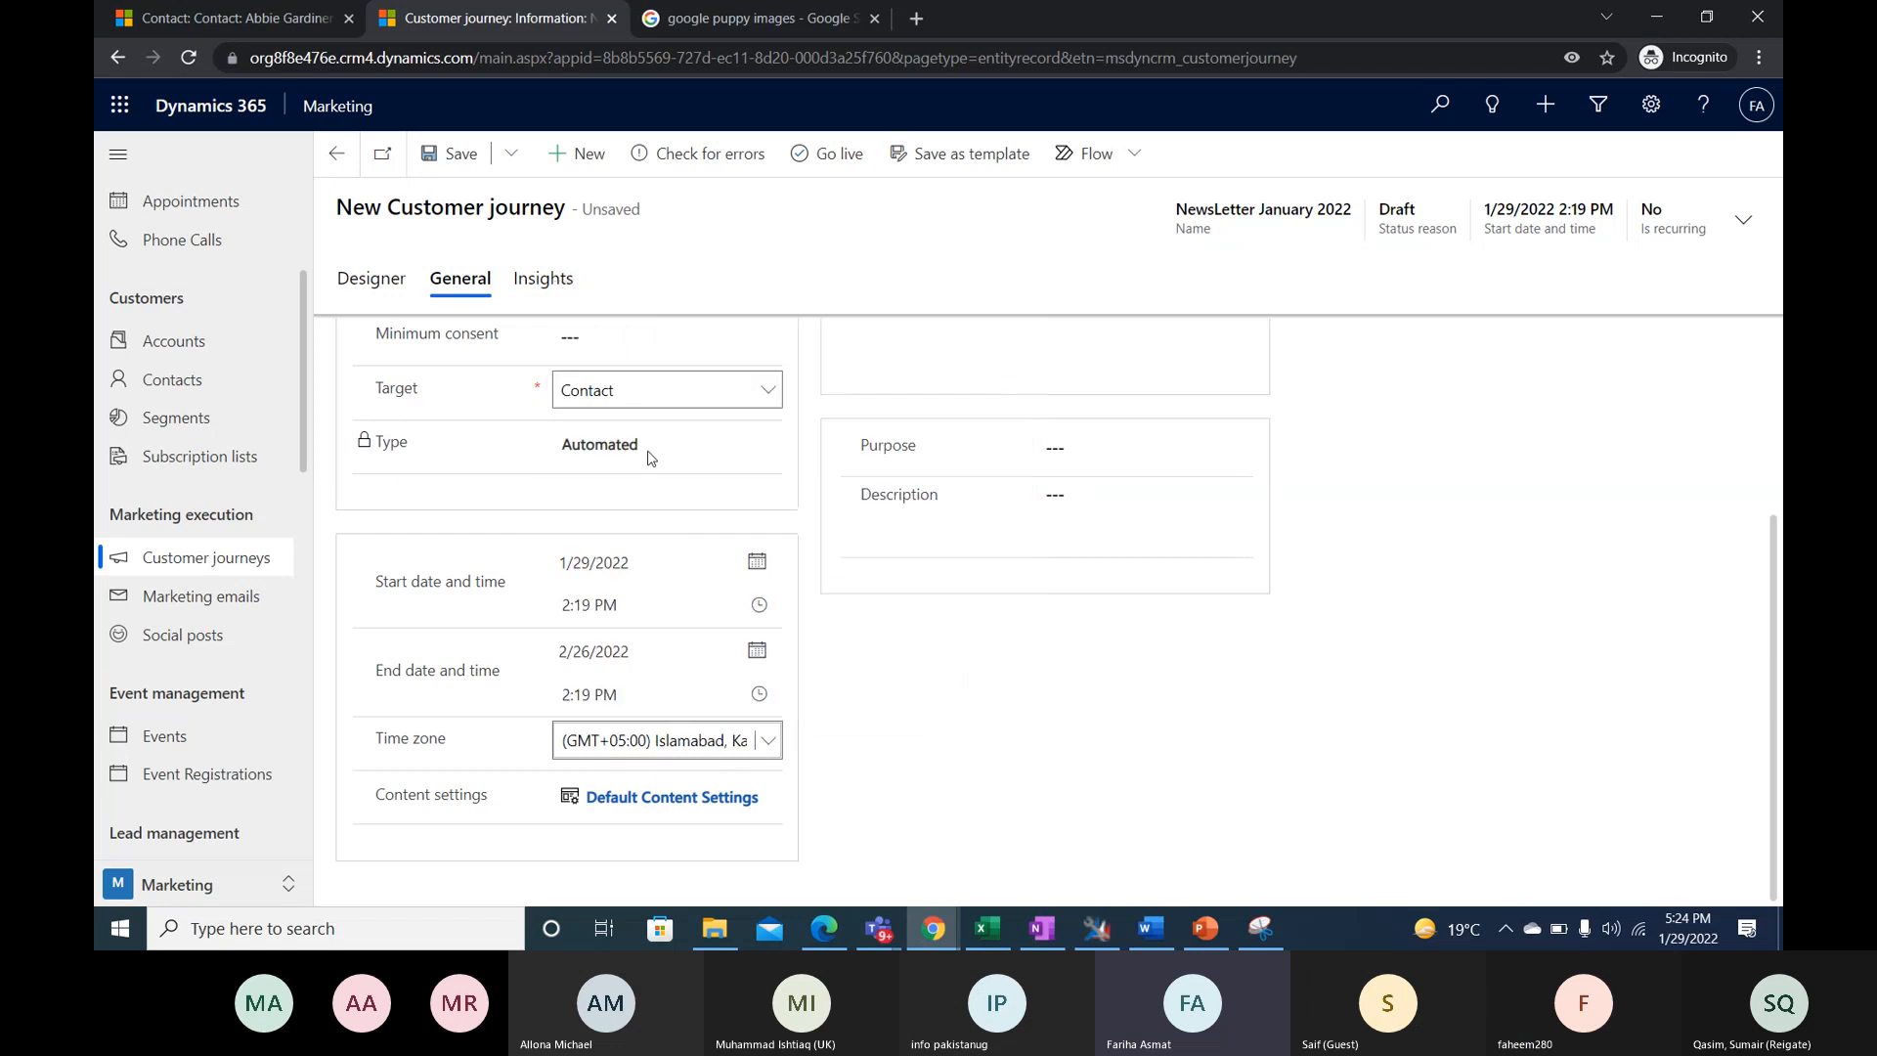
- Set the journey's start time to 5:30 PM and check the end date calendar without changing the date
left_click(695, 597)
type("2")
key("BackSpace")
type("5")
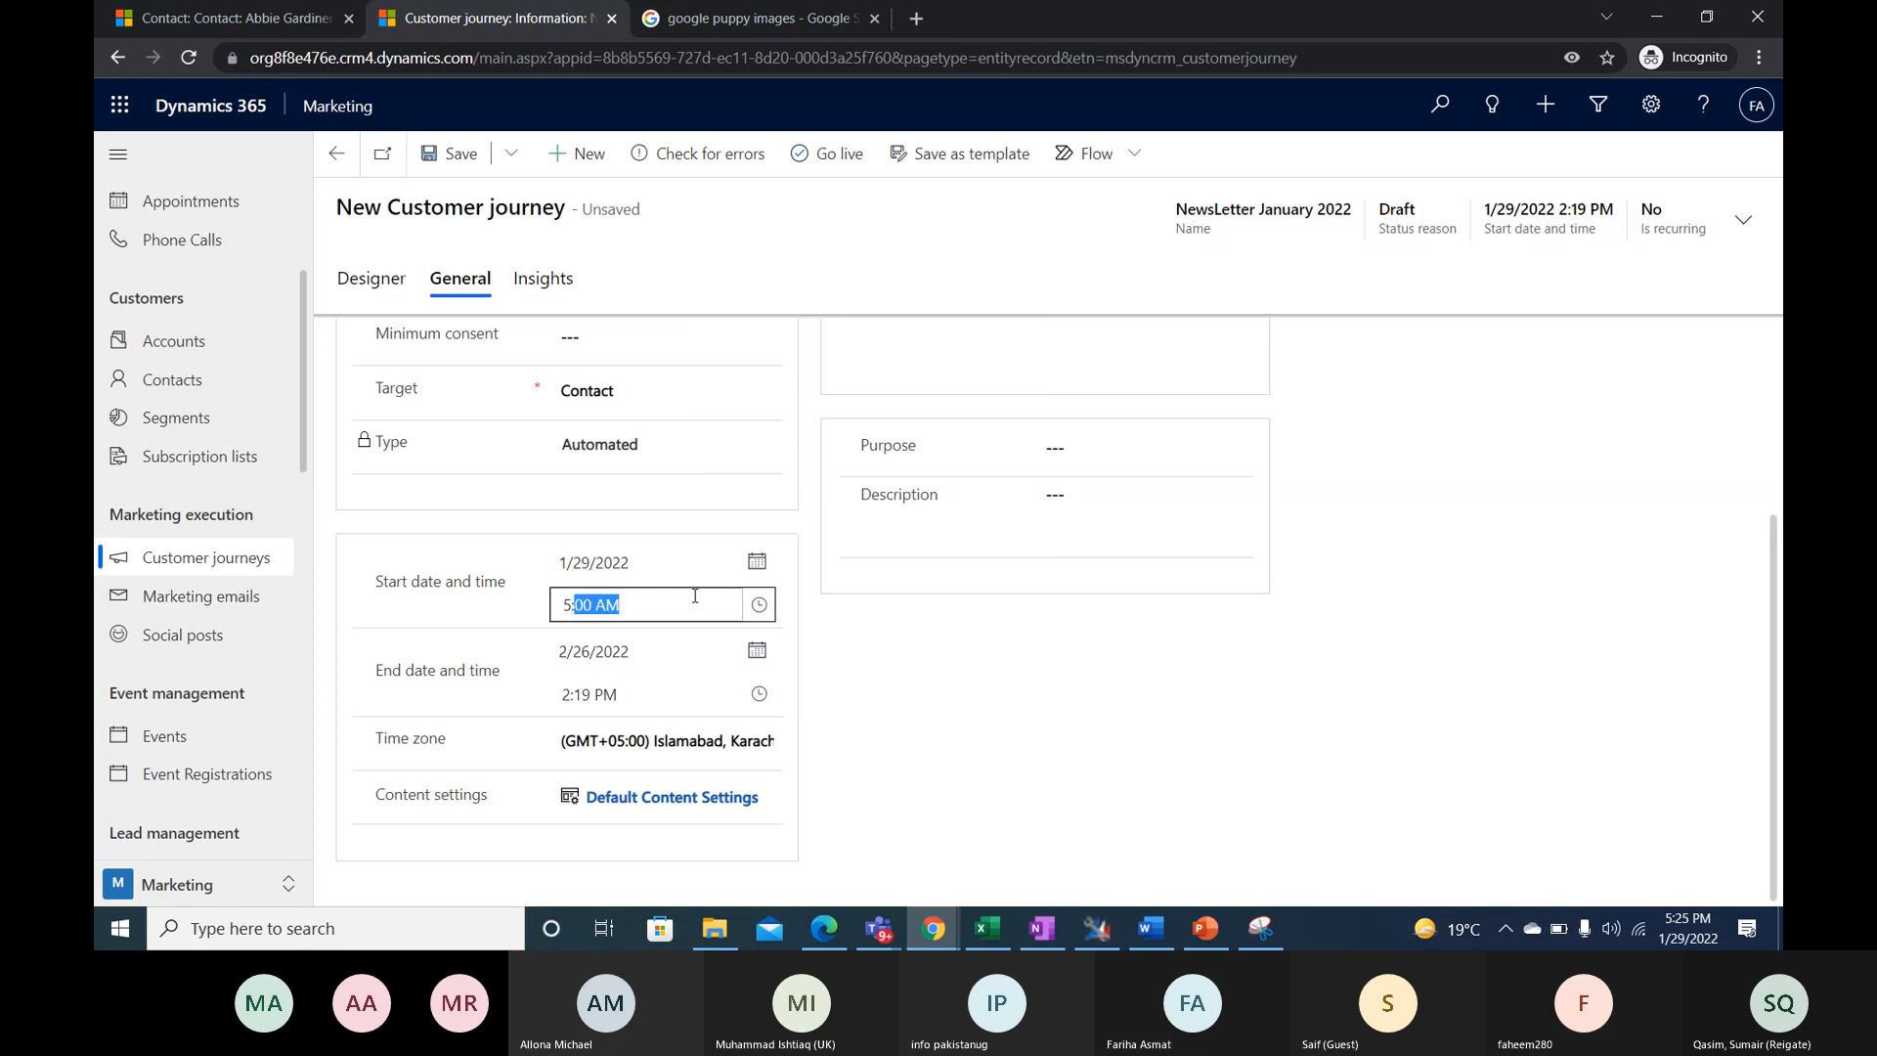
type(":30P")
left_click(668, 669)
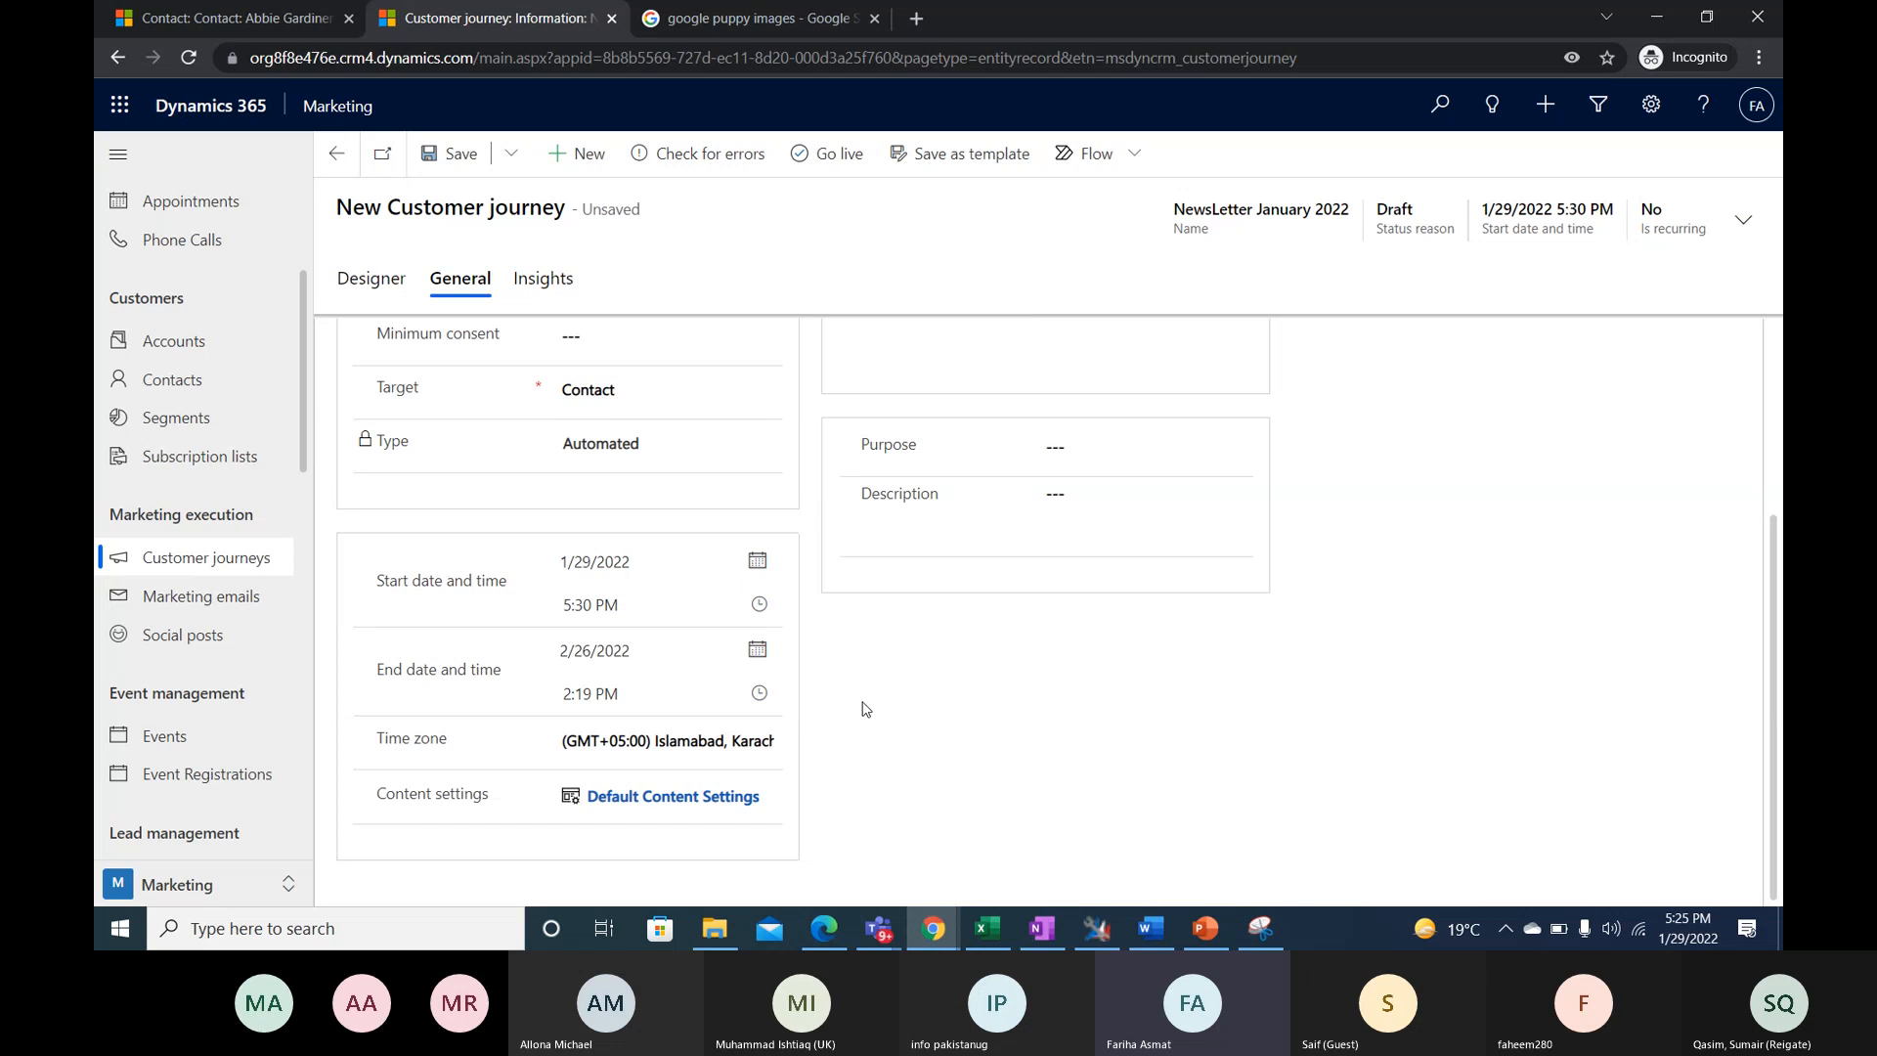
left_click(757, 651)
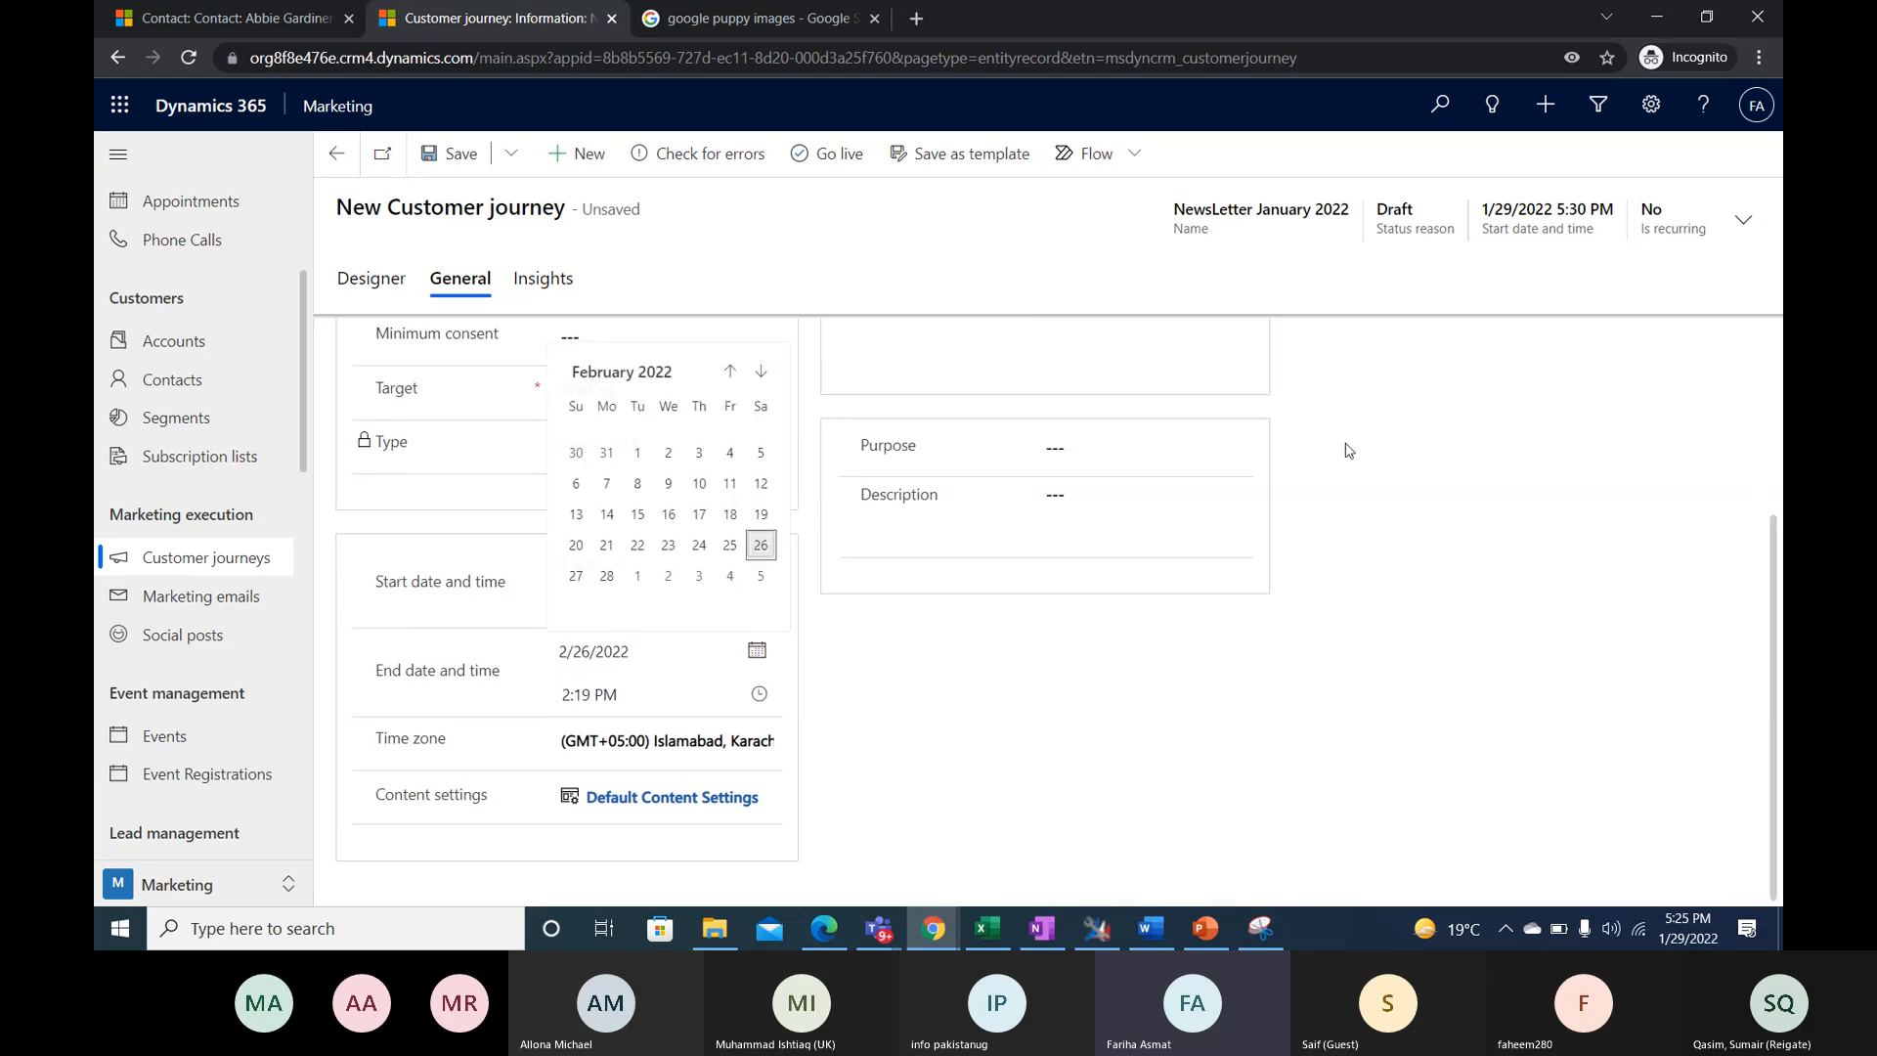
left_click(1285, 748)
scroll(1209, 726, "up", 3)
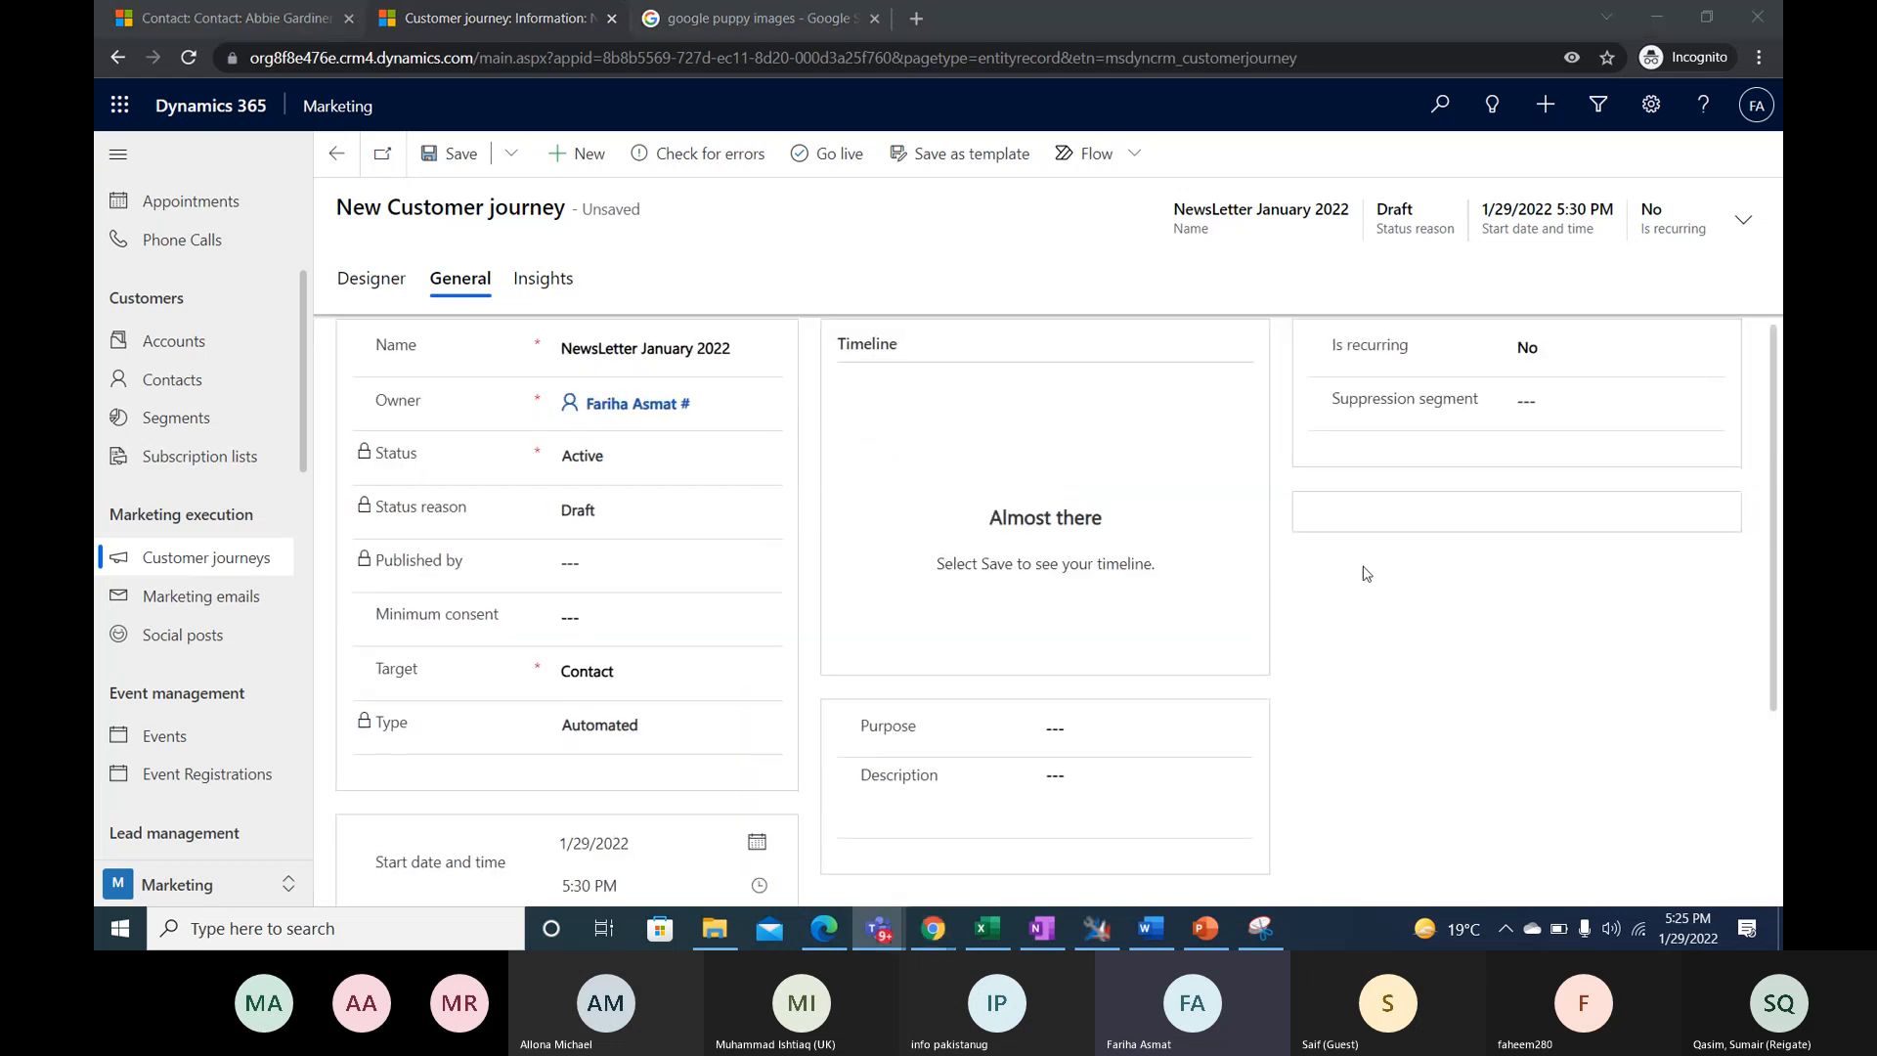
- Try making the journey recurring with a count of 1 and an interval of 20 days, and set Is recurring back to No
left_click(1697, 344)
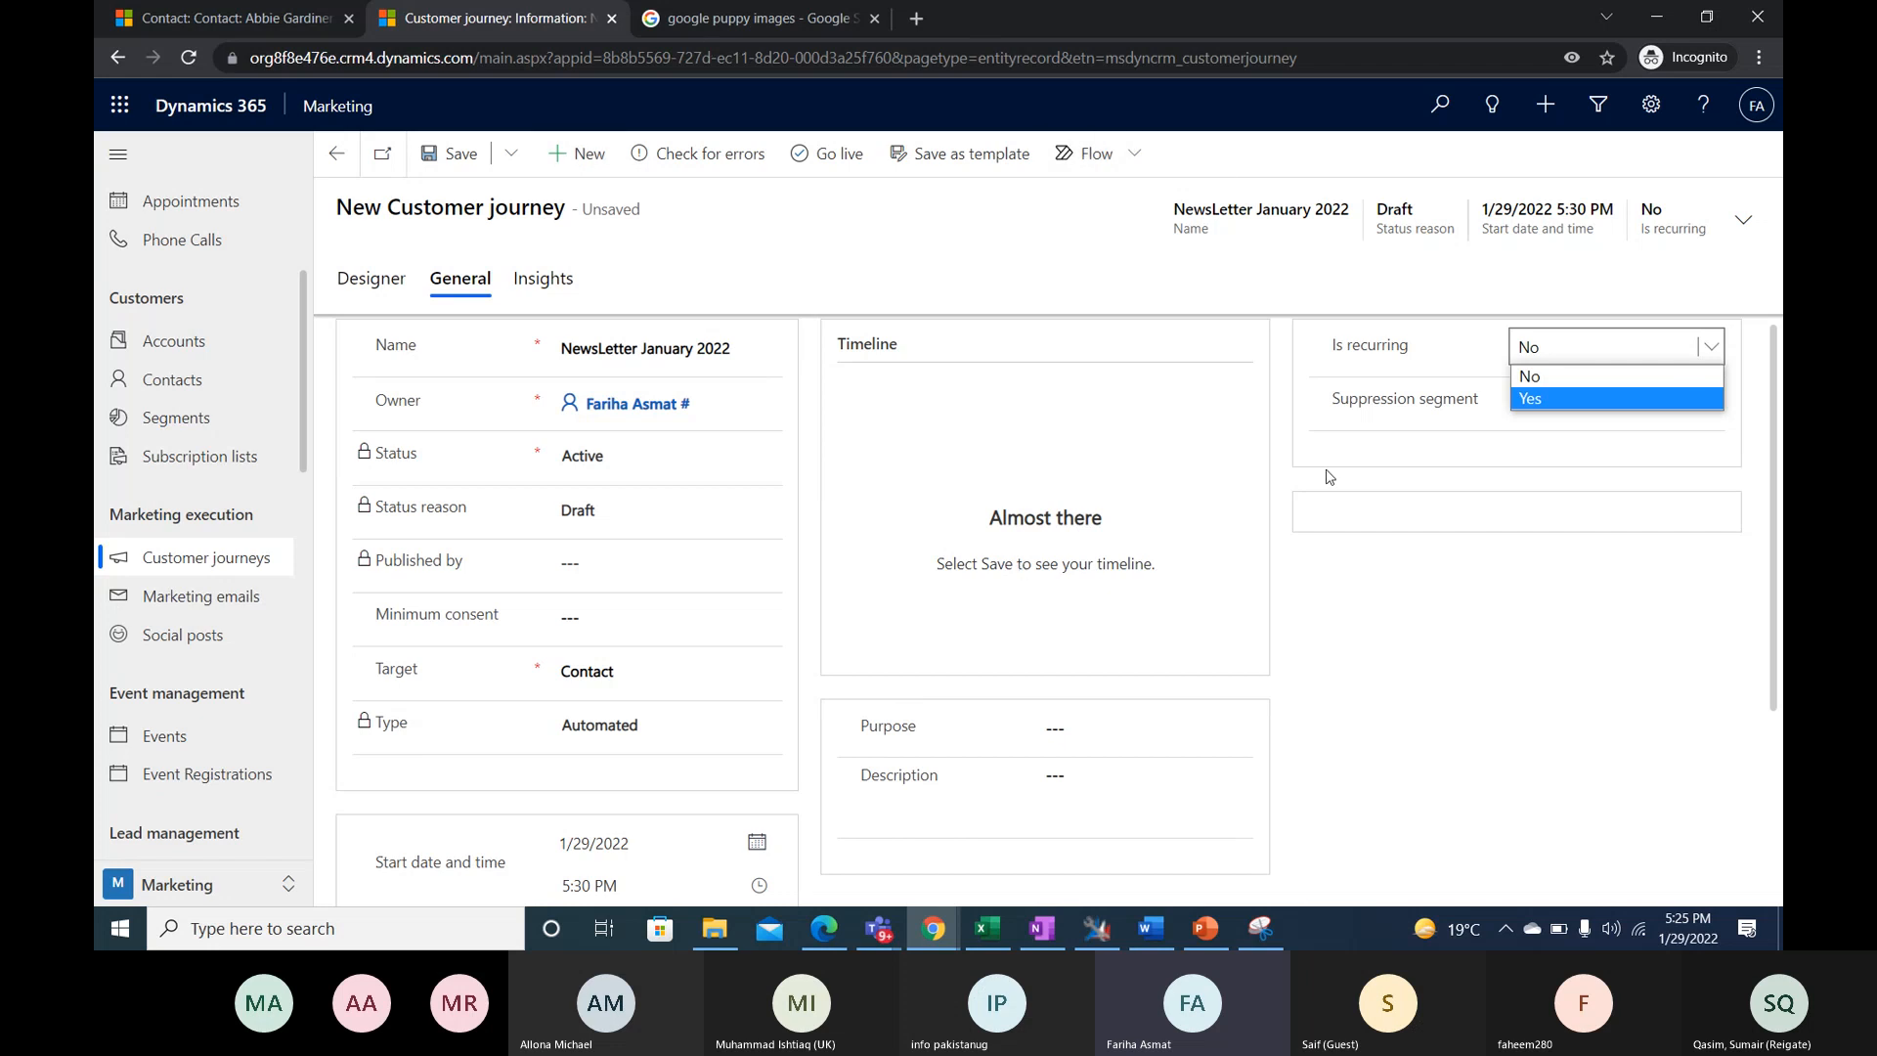
left_click(1571, 400)
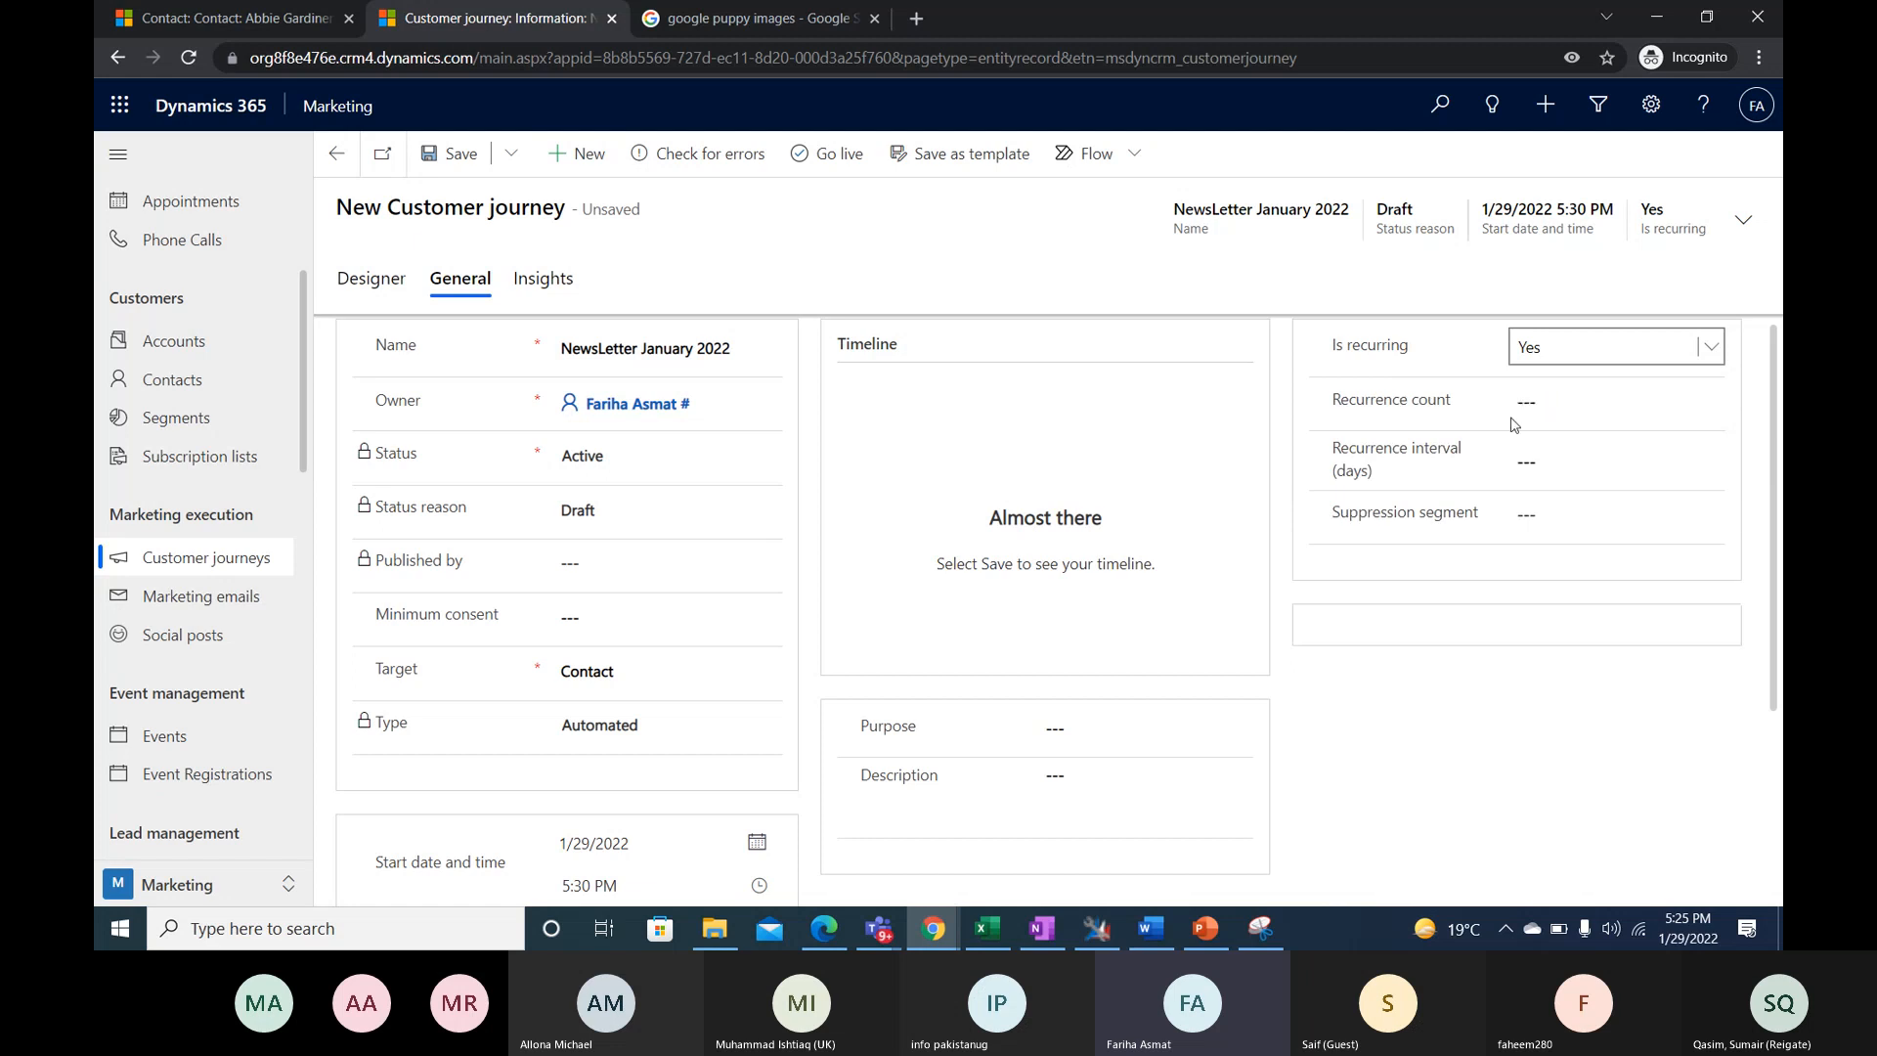
left_click(1555, 405)
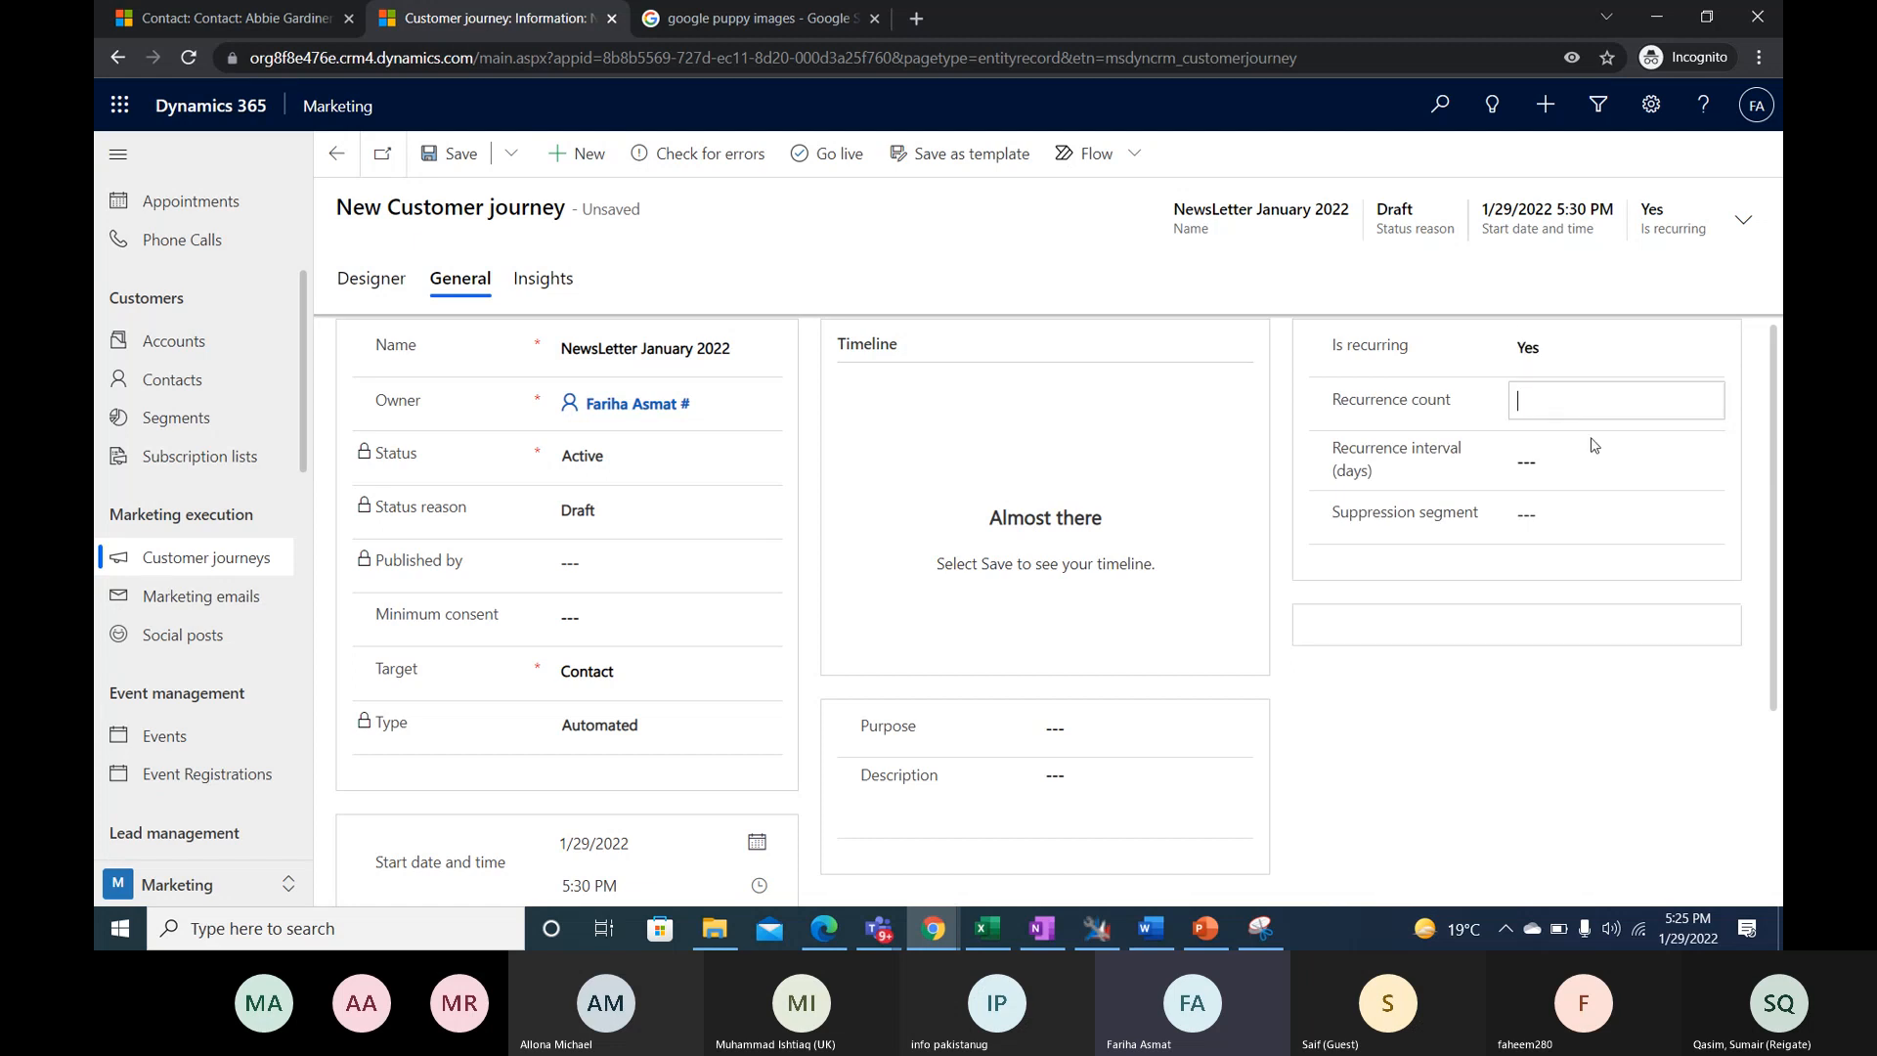
left_click(1577, 463)
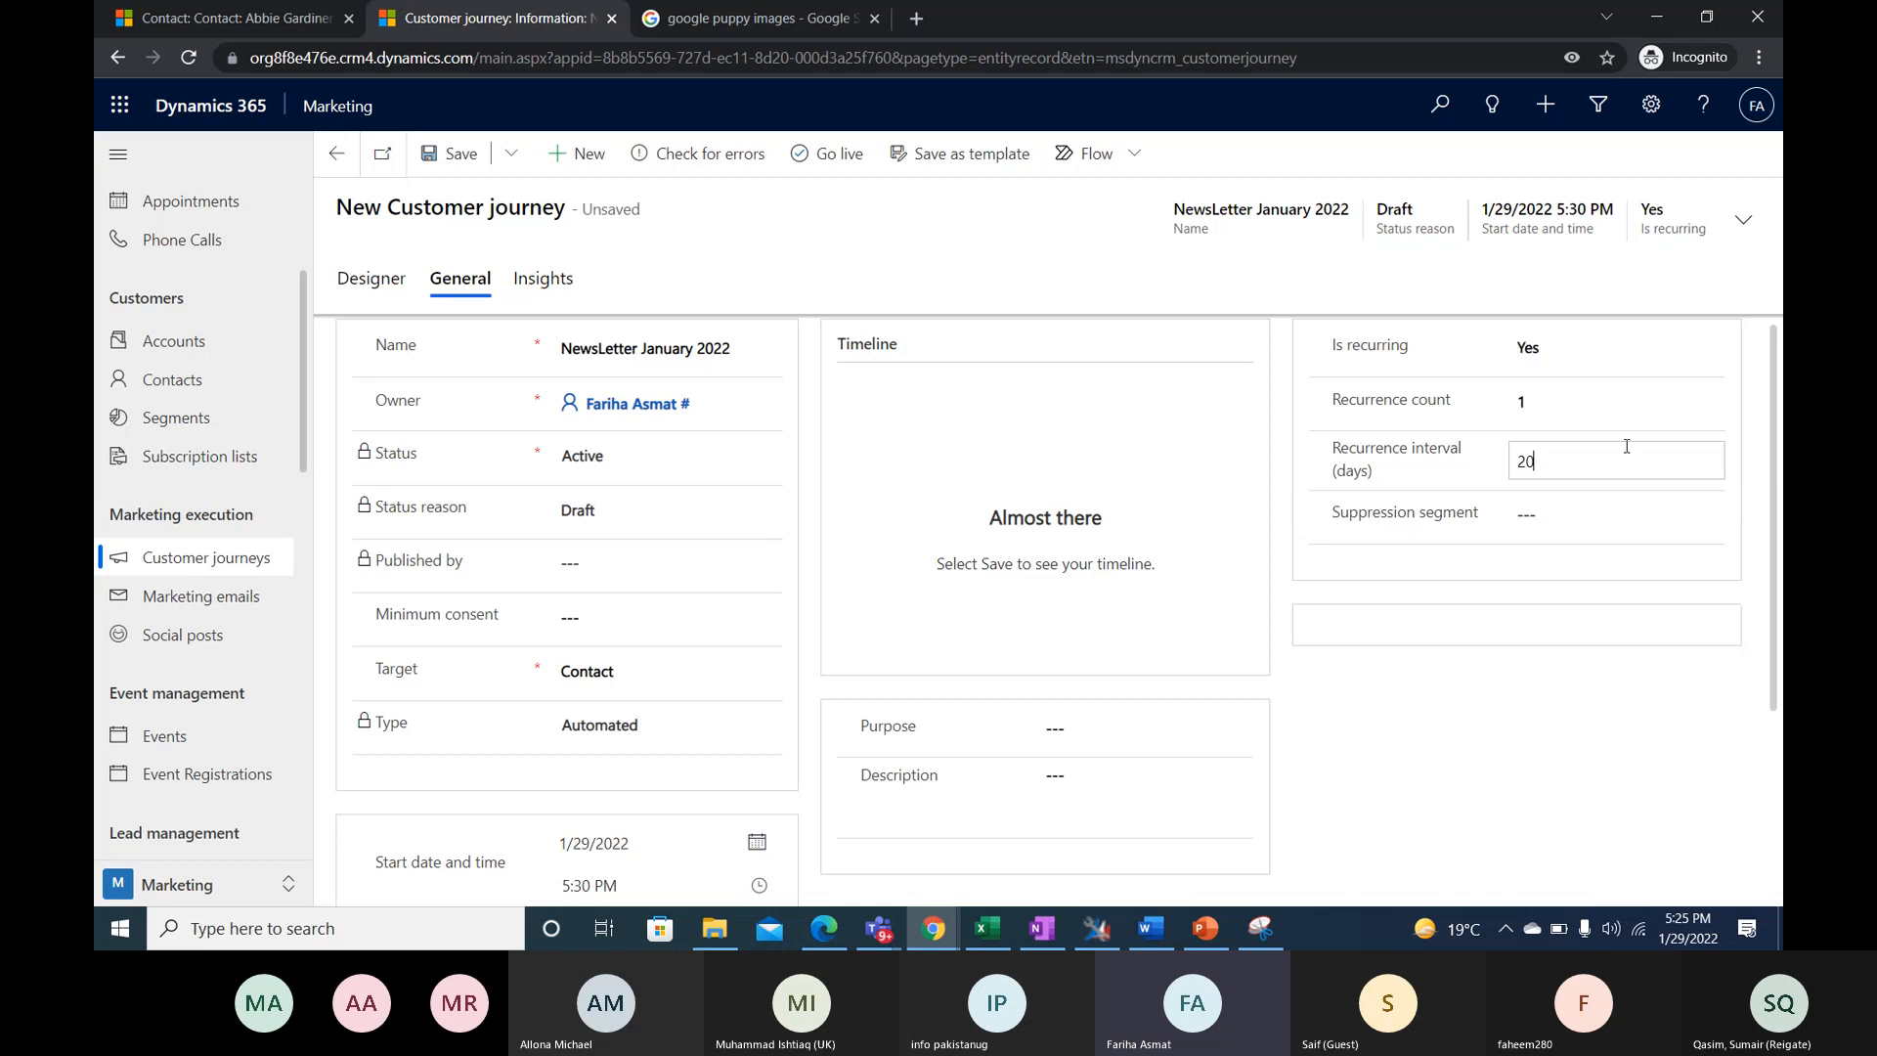
type("2")
left_click_drag(1567, 456, 1518, 456)
left_click(1585, 348)
left_click(1585, 373)
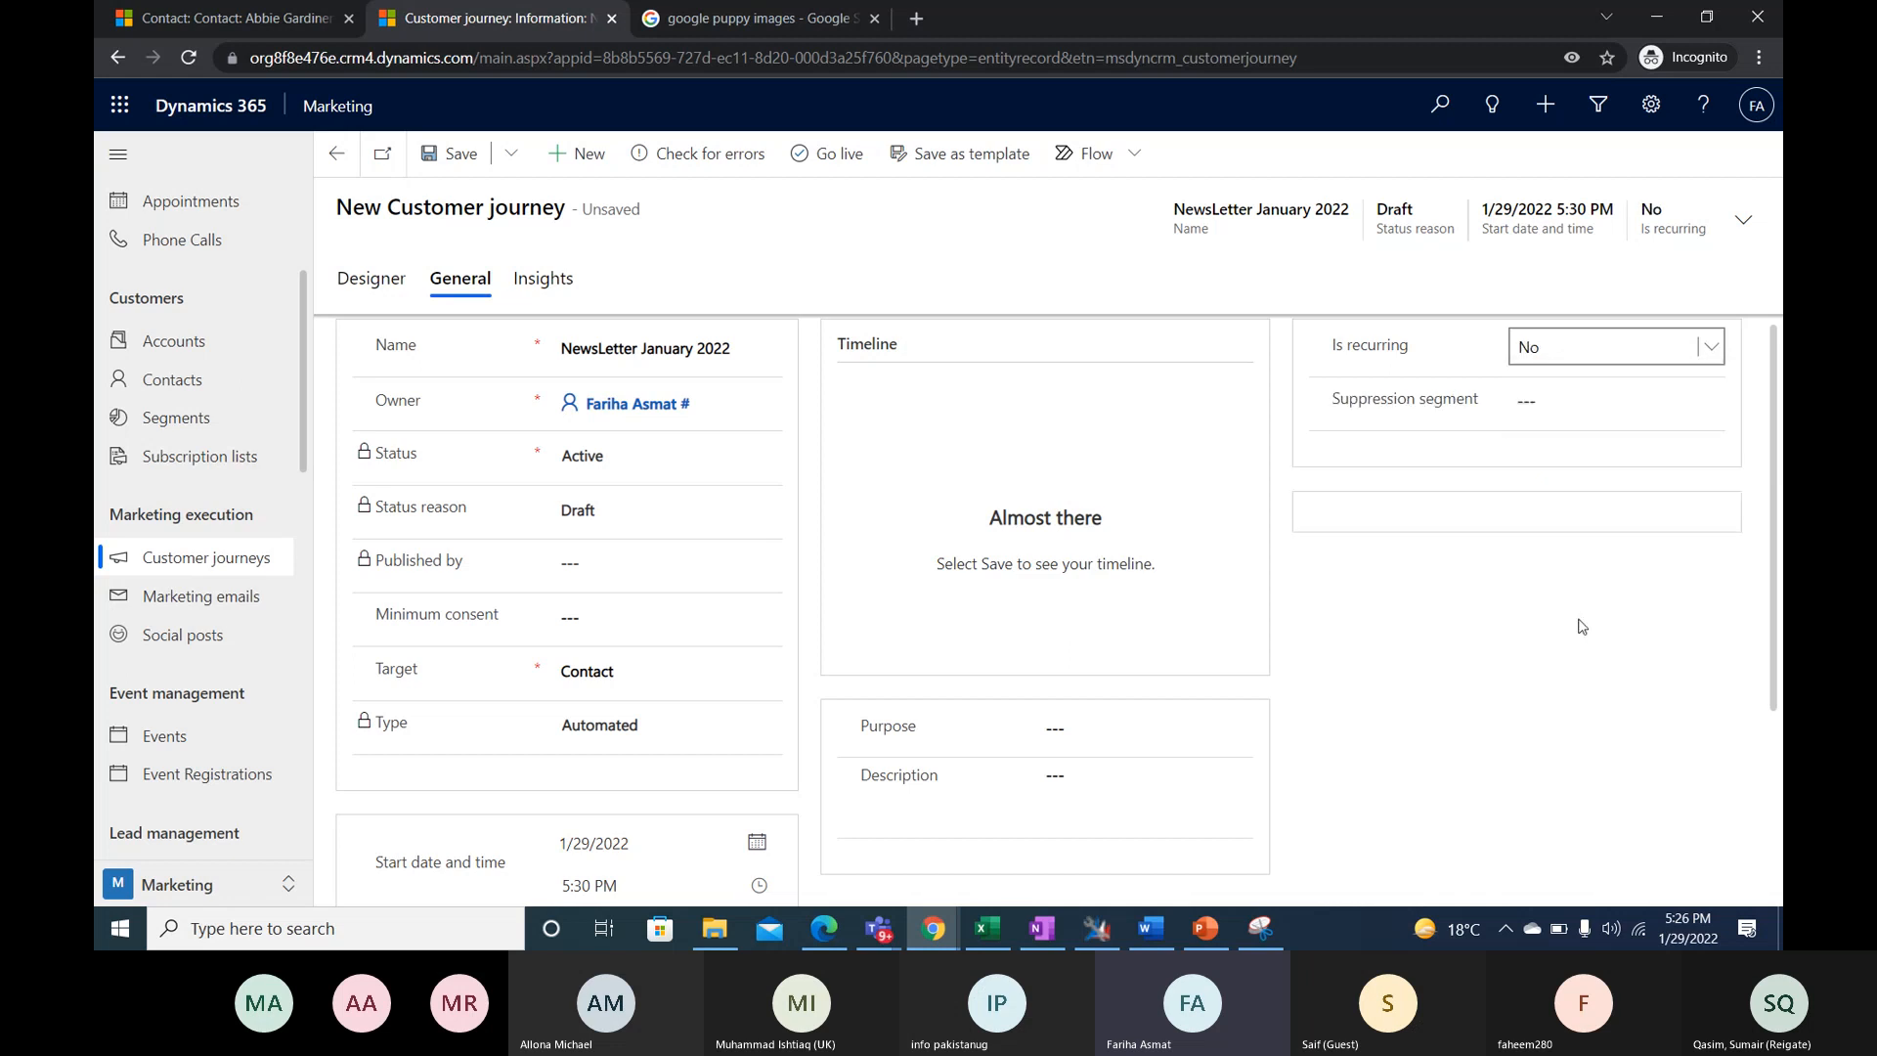
- Return to the journey's design, save it, take it live and refresh the record
left_click(375, 281)
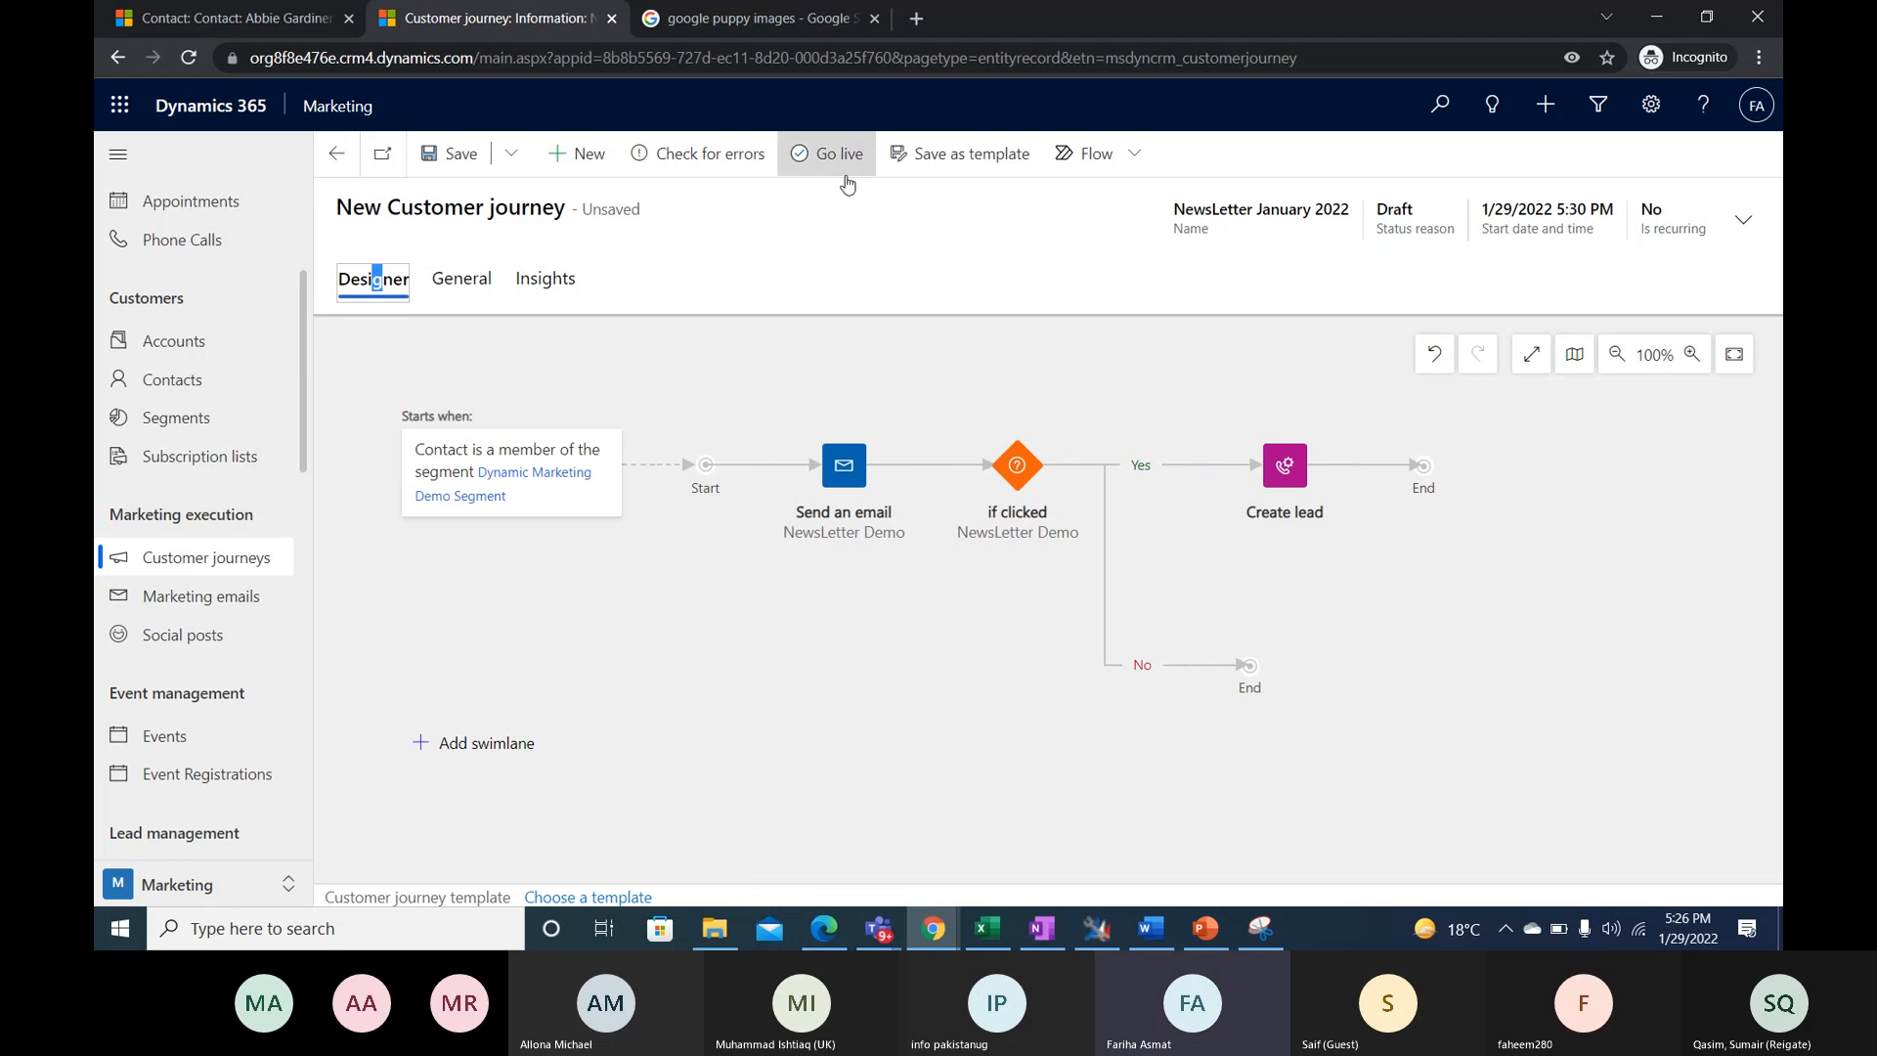
left_click(434, 159)
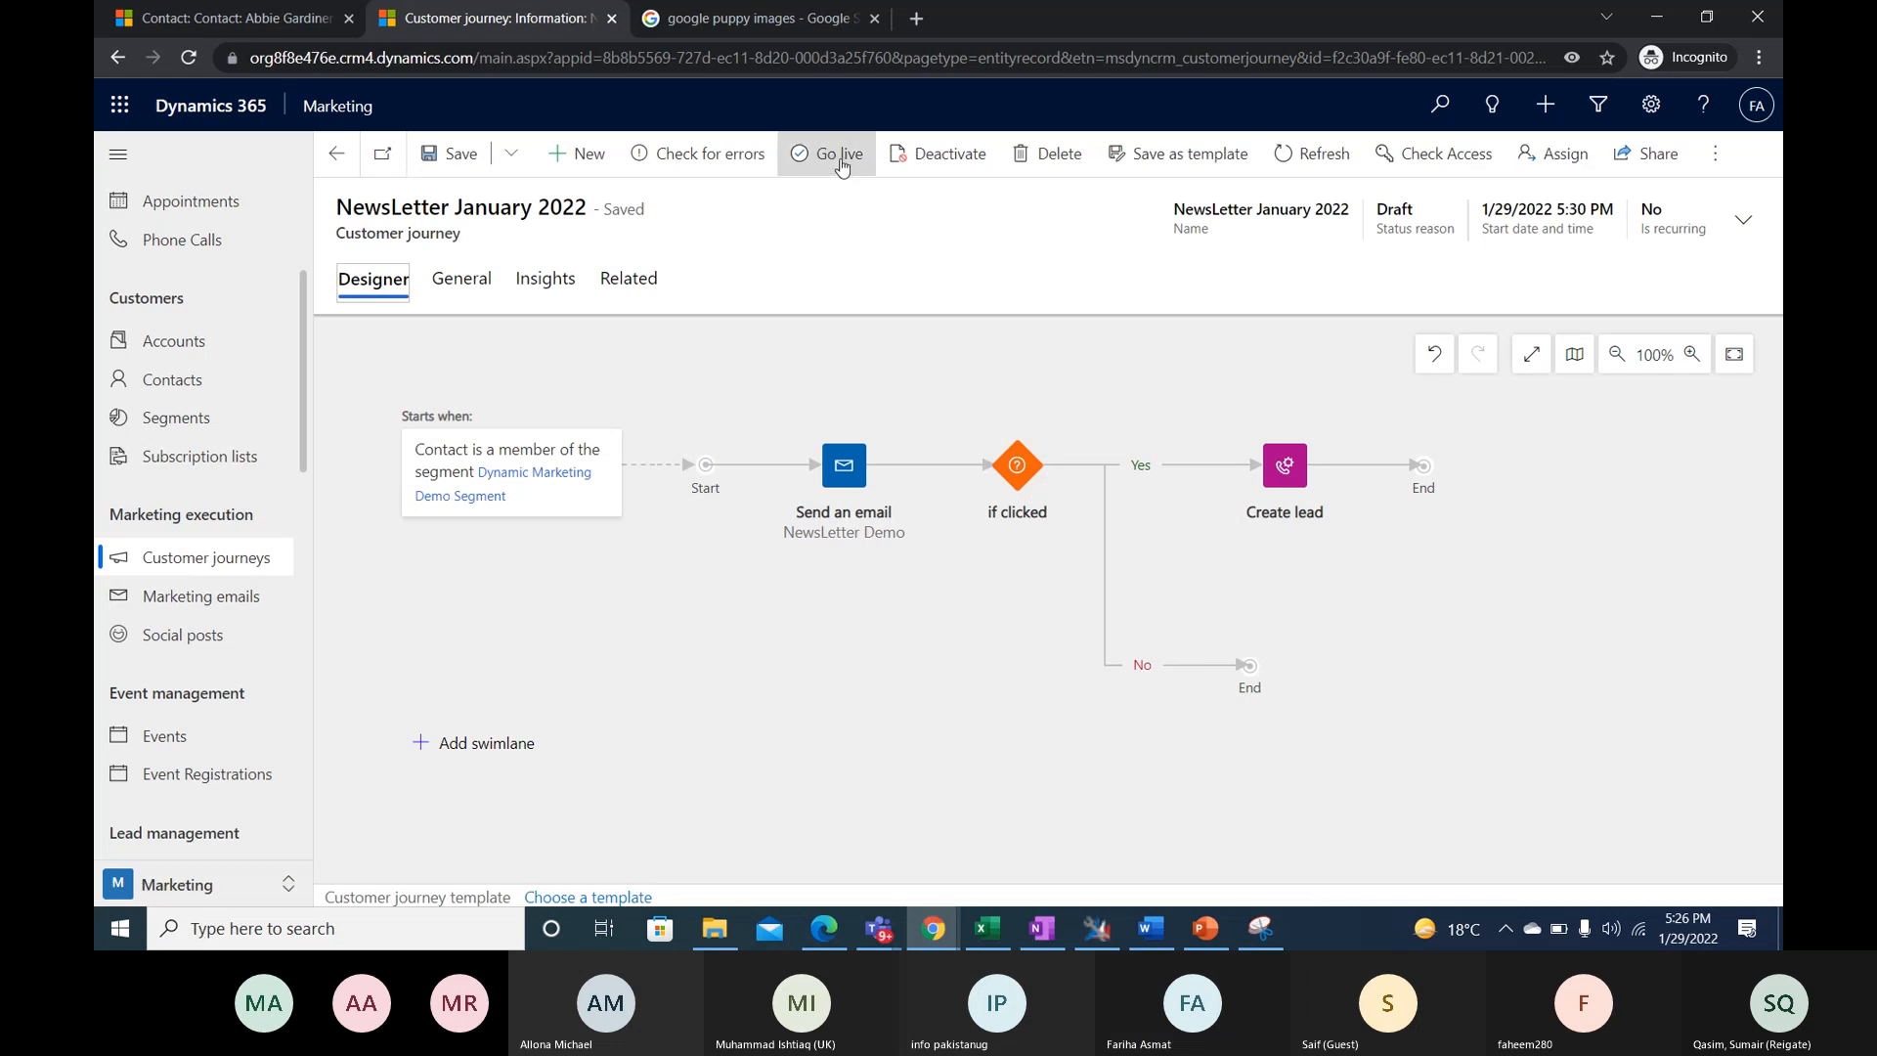
left_click(841, 164)
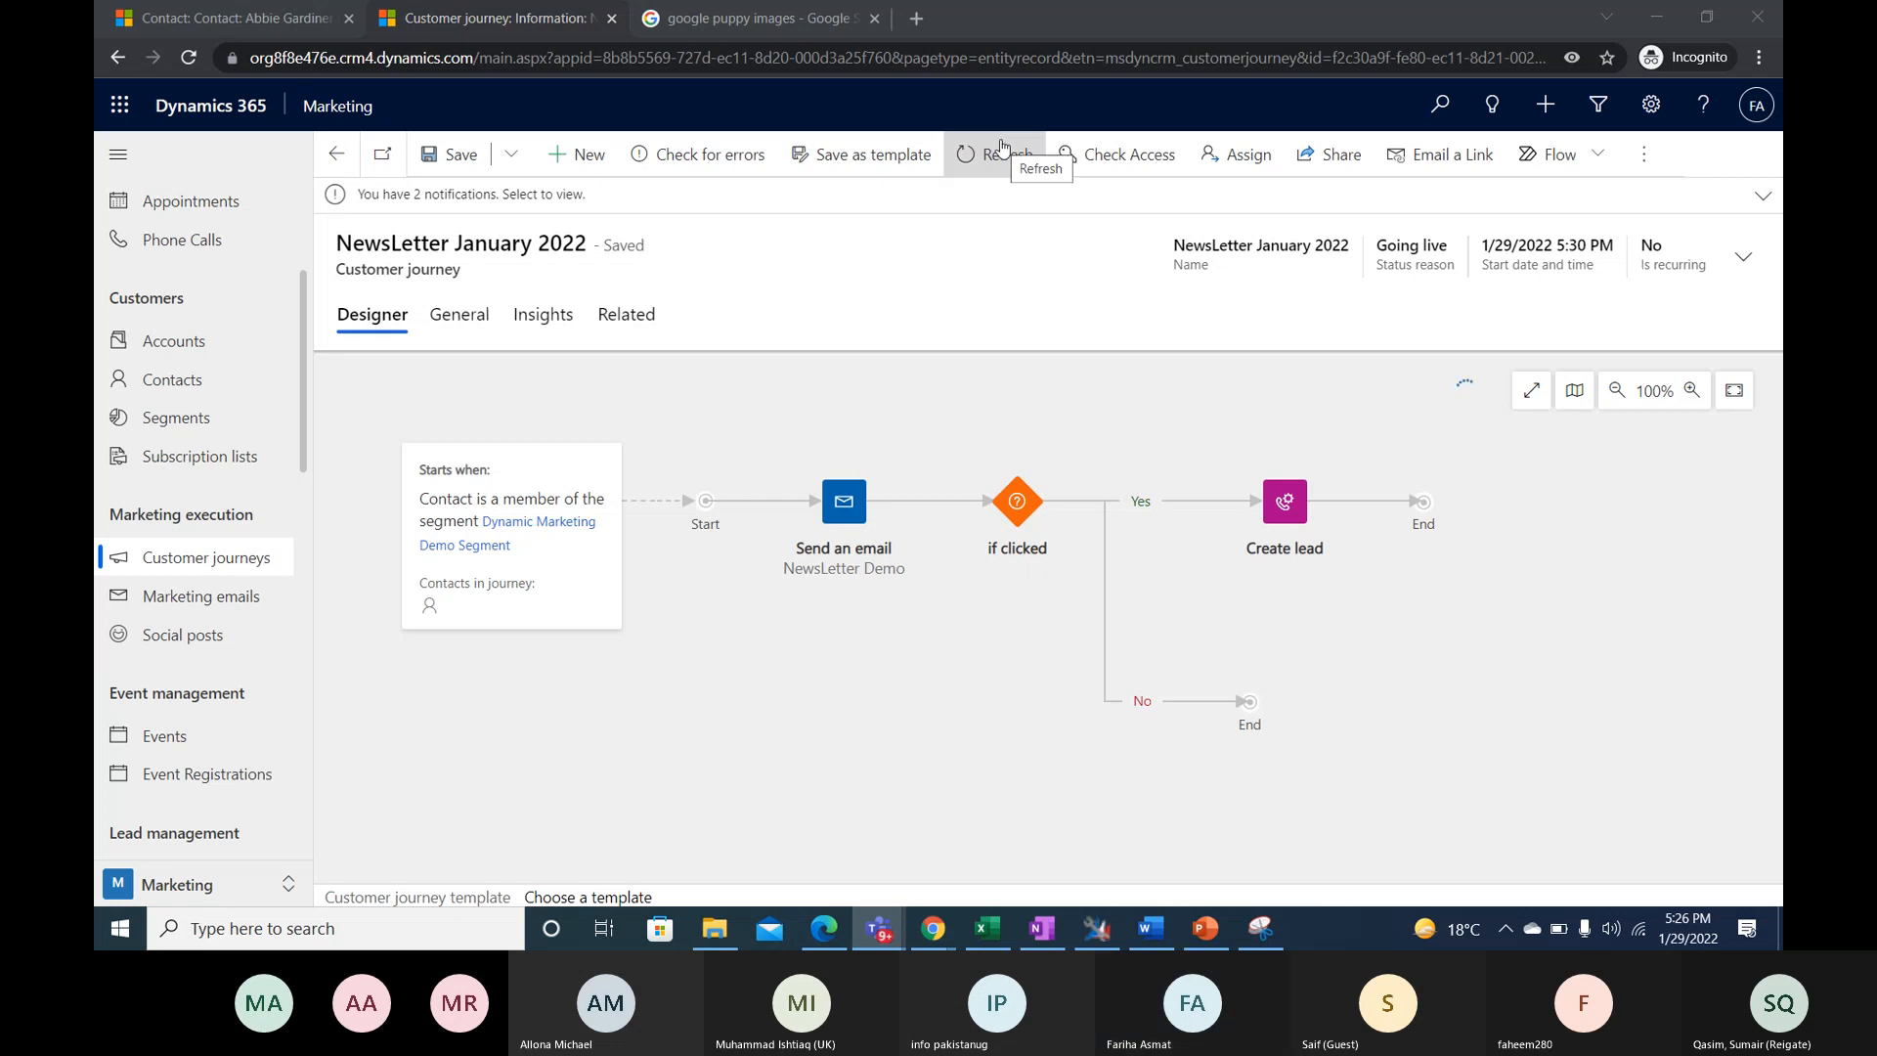
left_click(1002, 149)
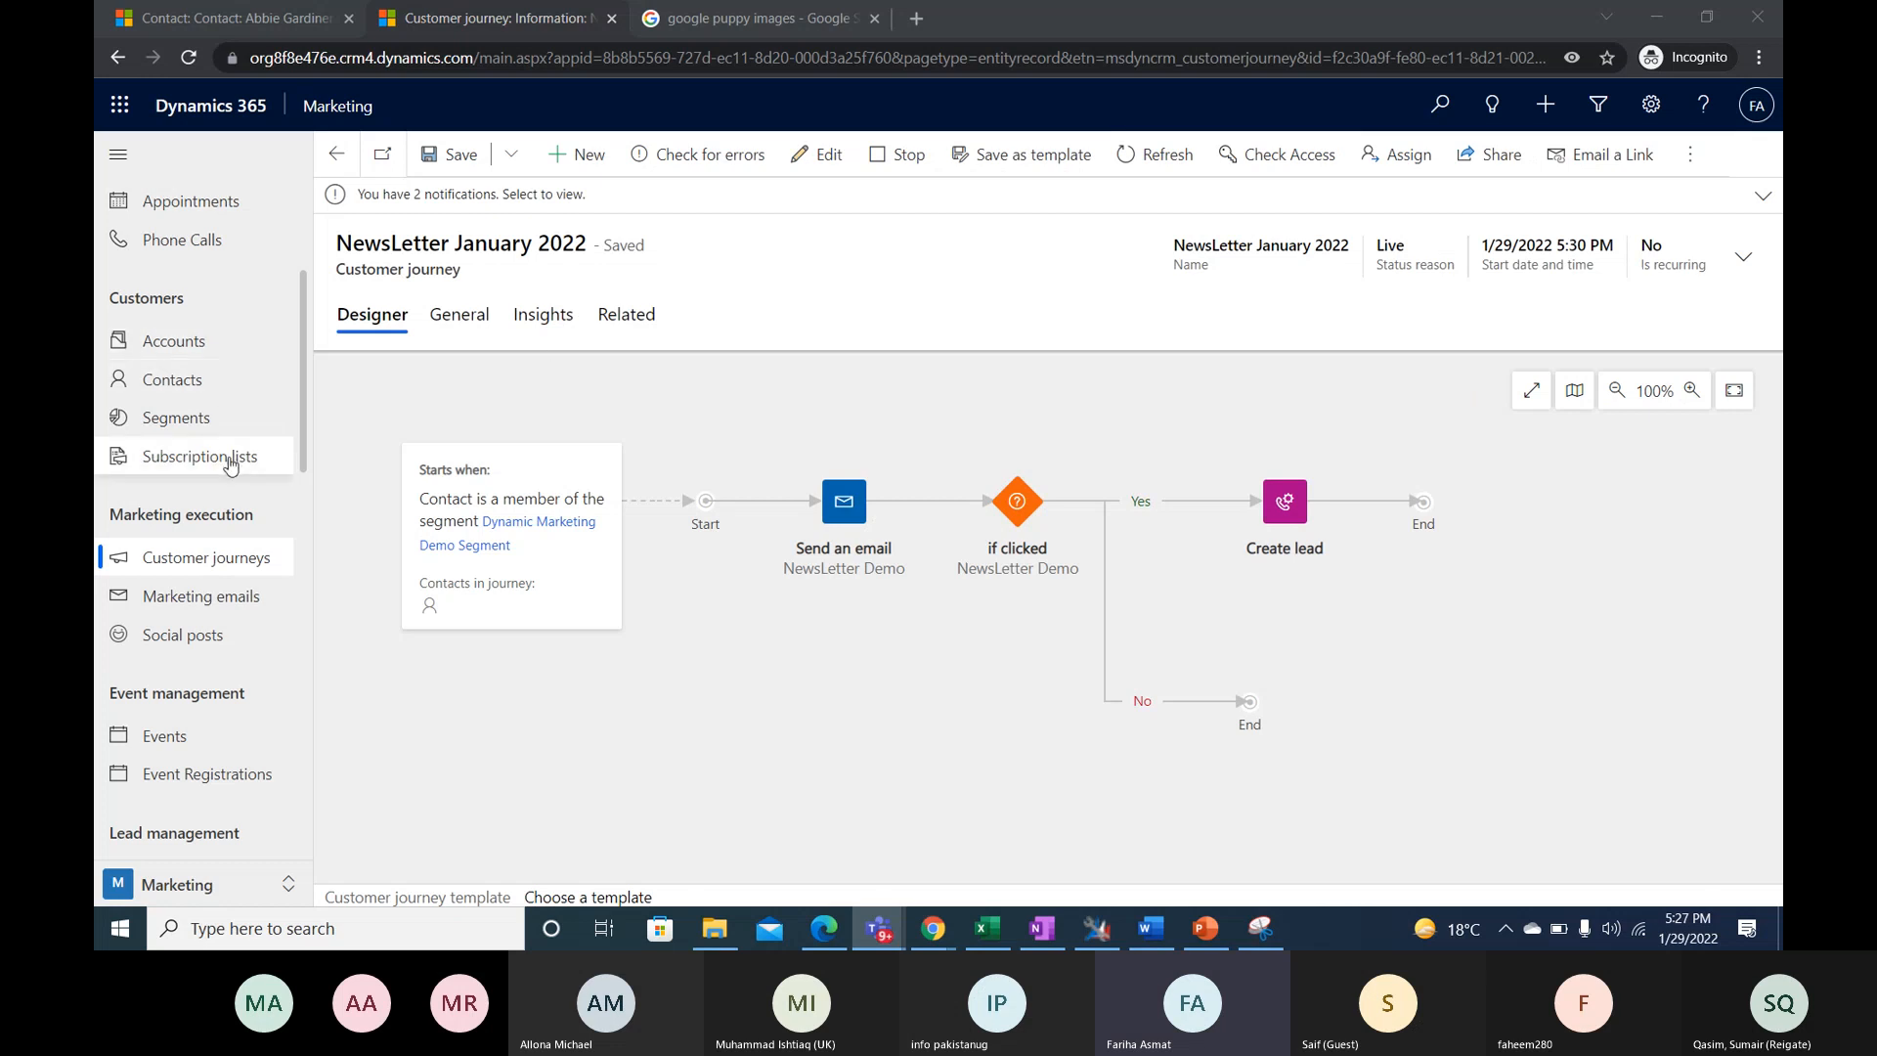
left_click(201, 430)
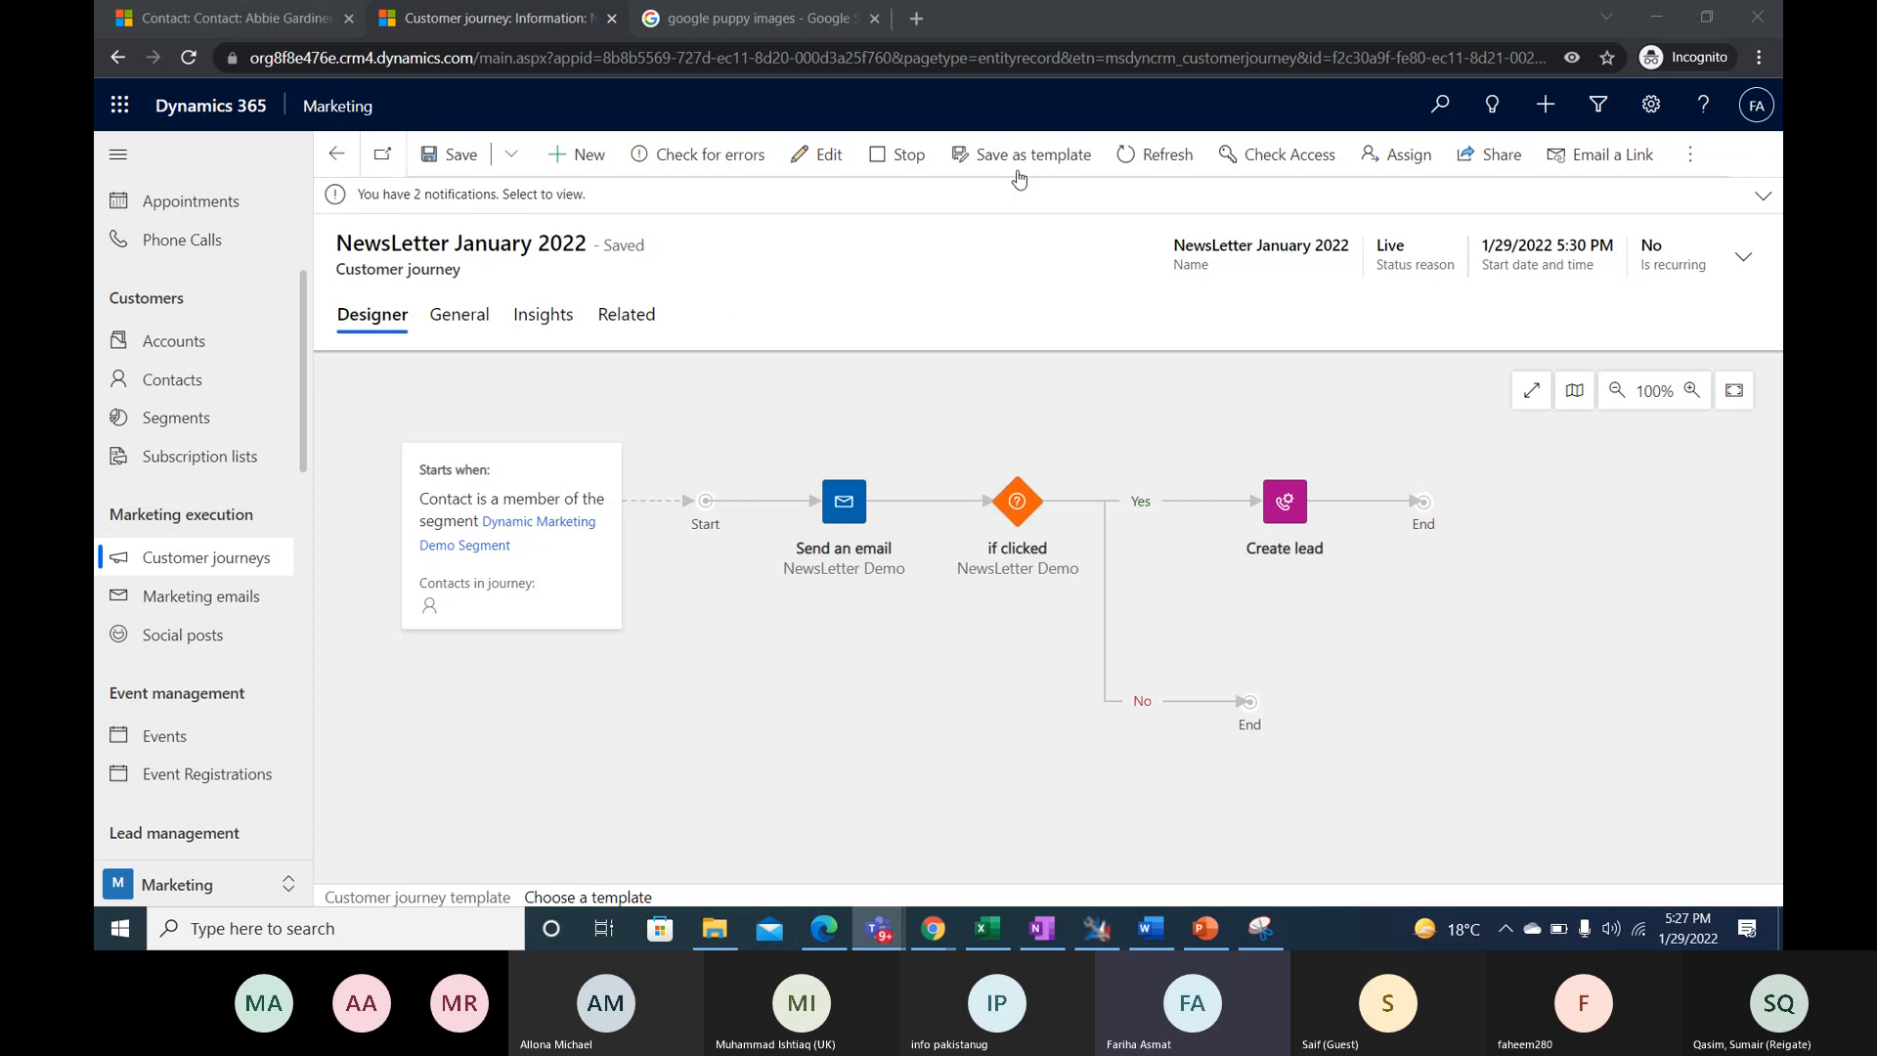
- Save the journey as a template named NewsLetter January 2022 with purpose Announcement and target Contact
left_click(1013, 174)
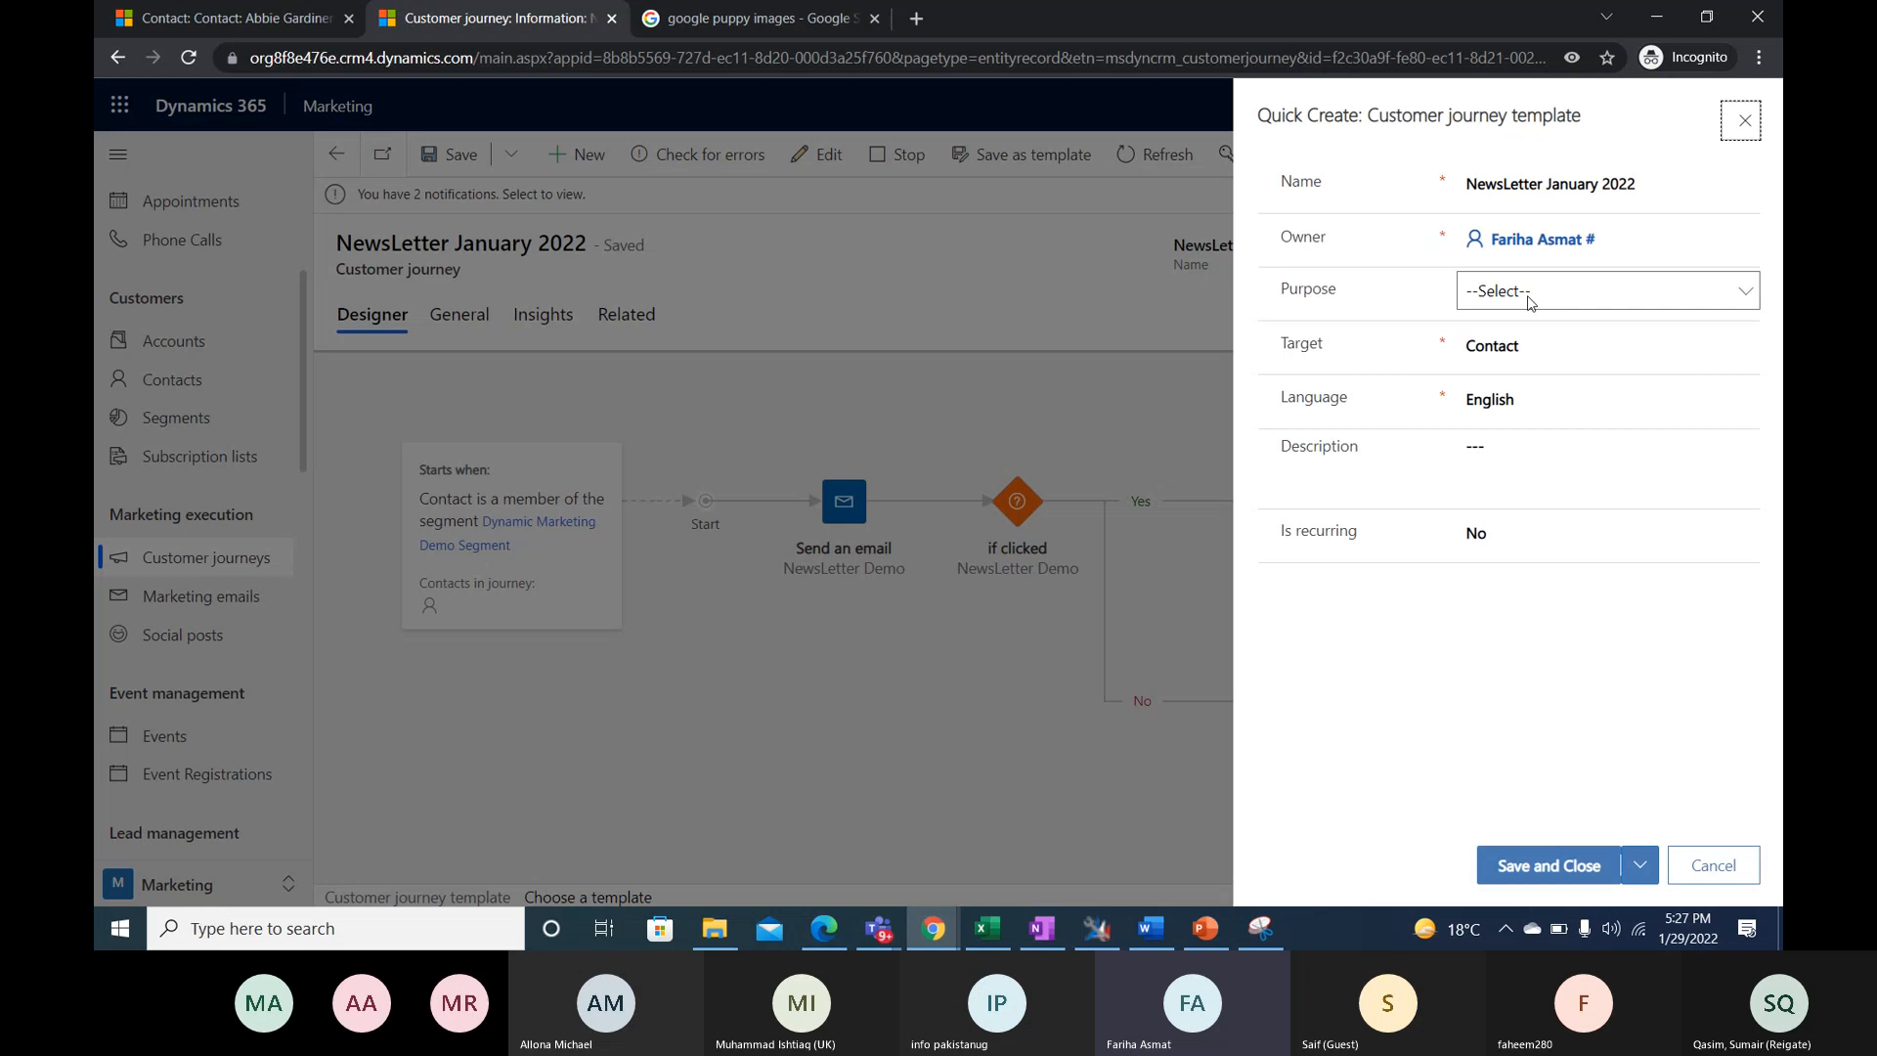
left_click(1531, 301)
left_click(1544, 346)
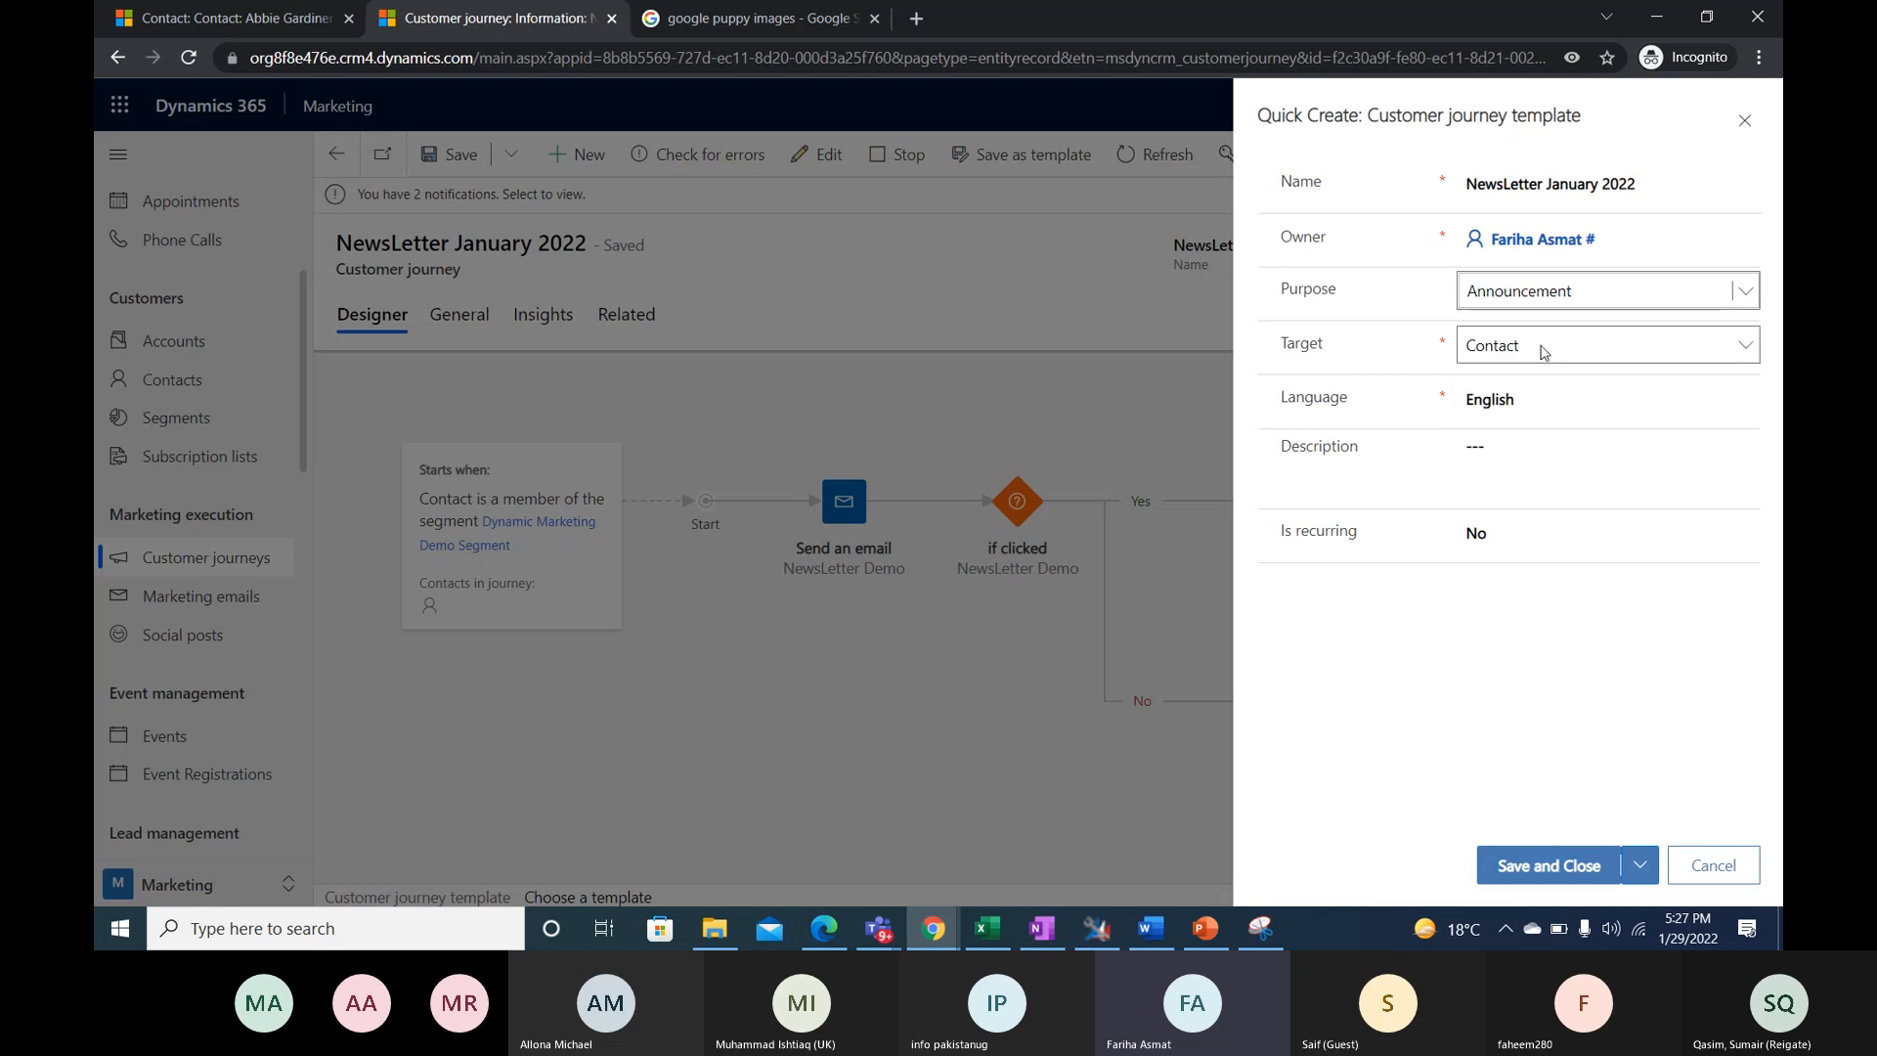
left_click(1544, 352)
left_click(1549, 371)
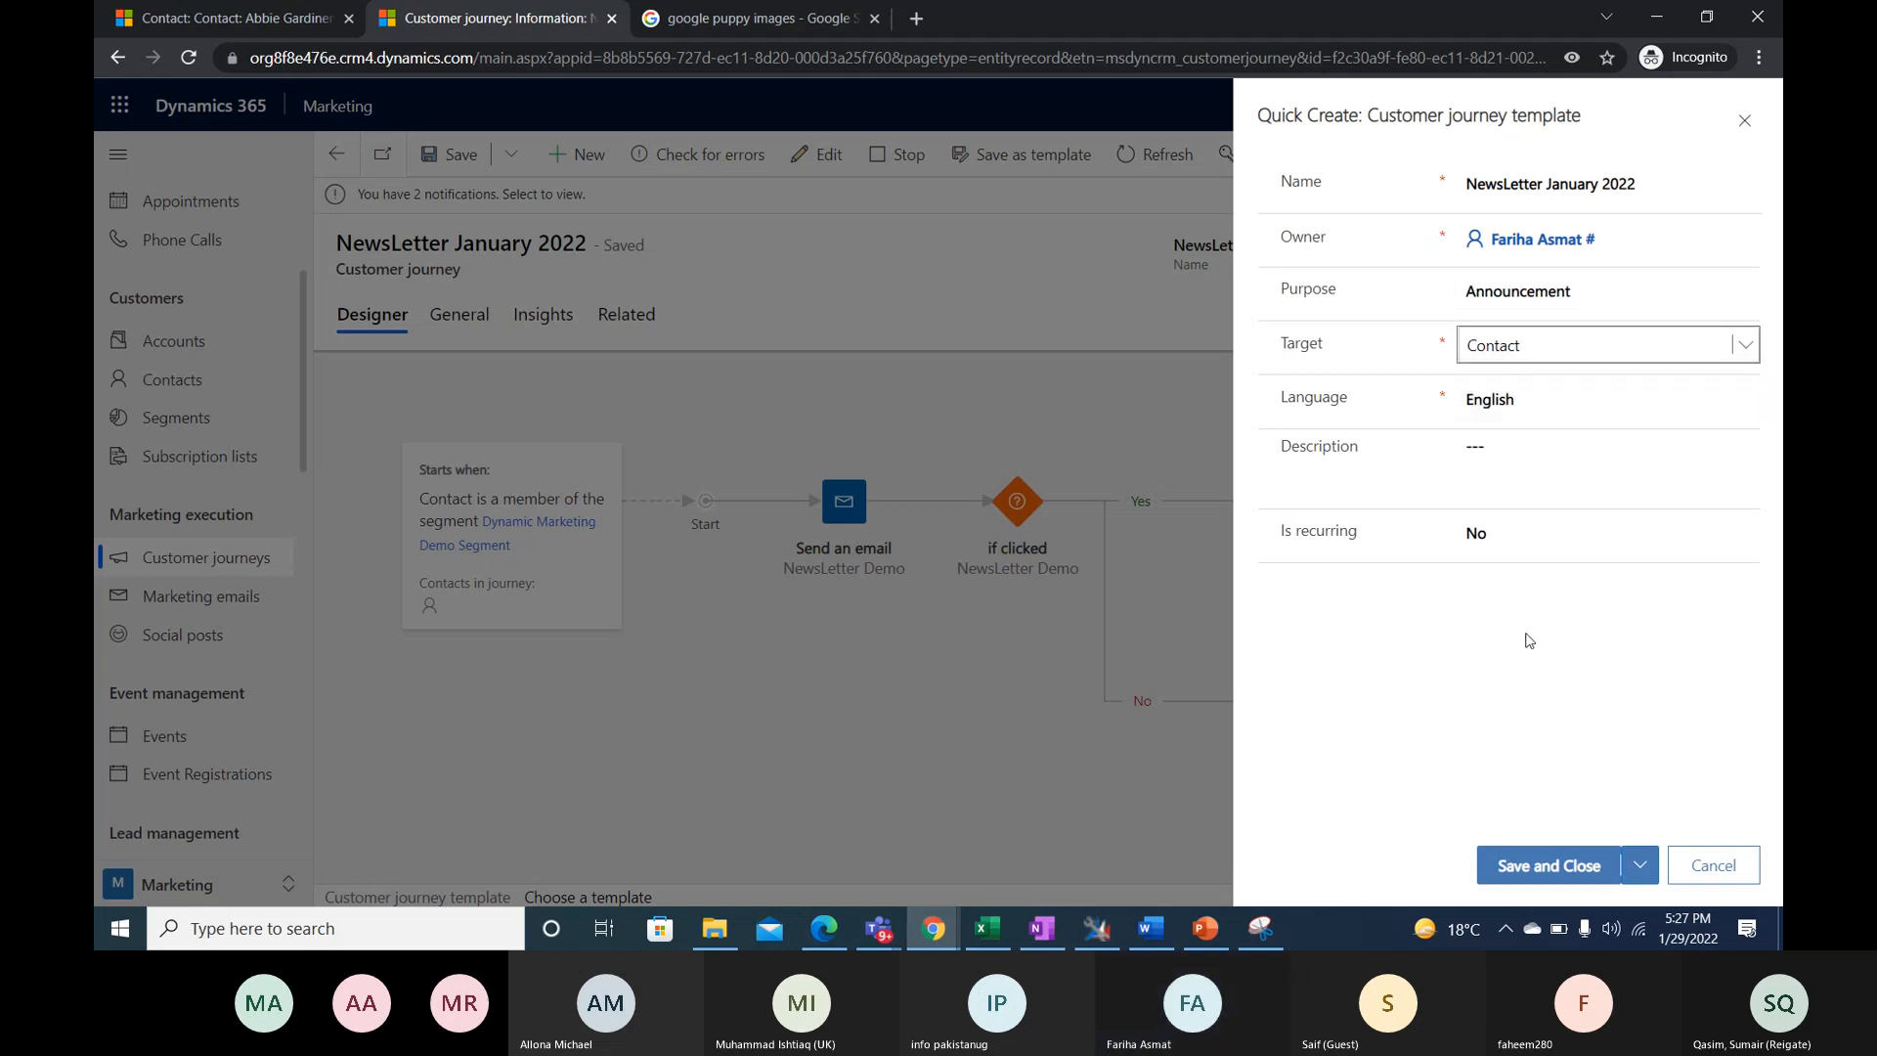
left_click(1759, 182)
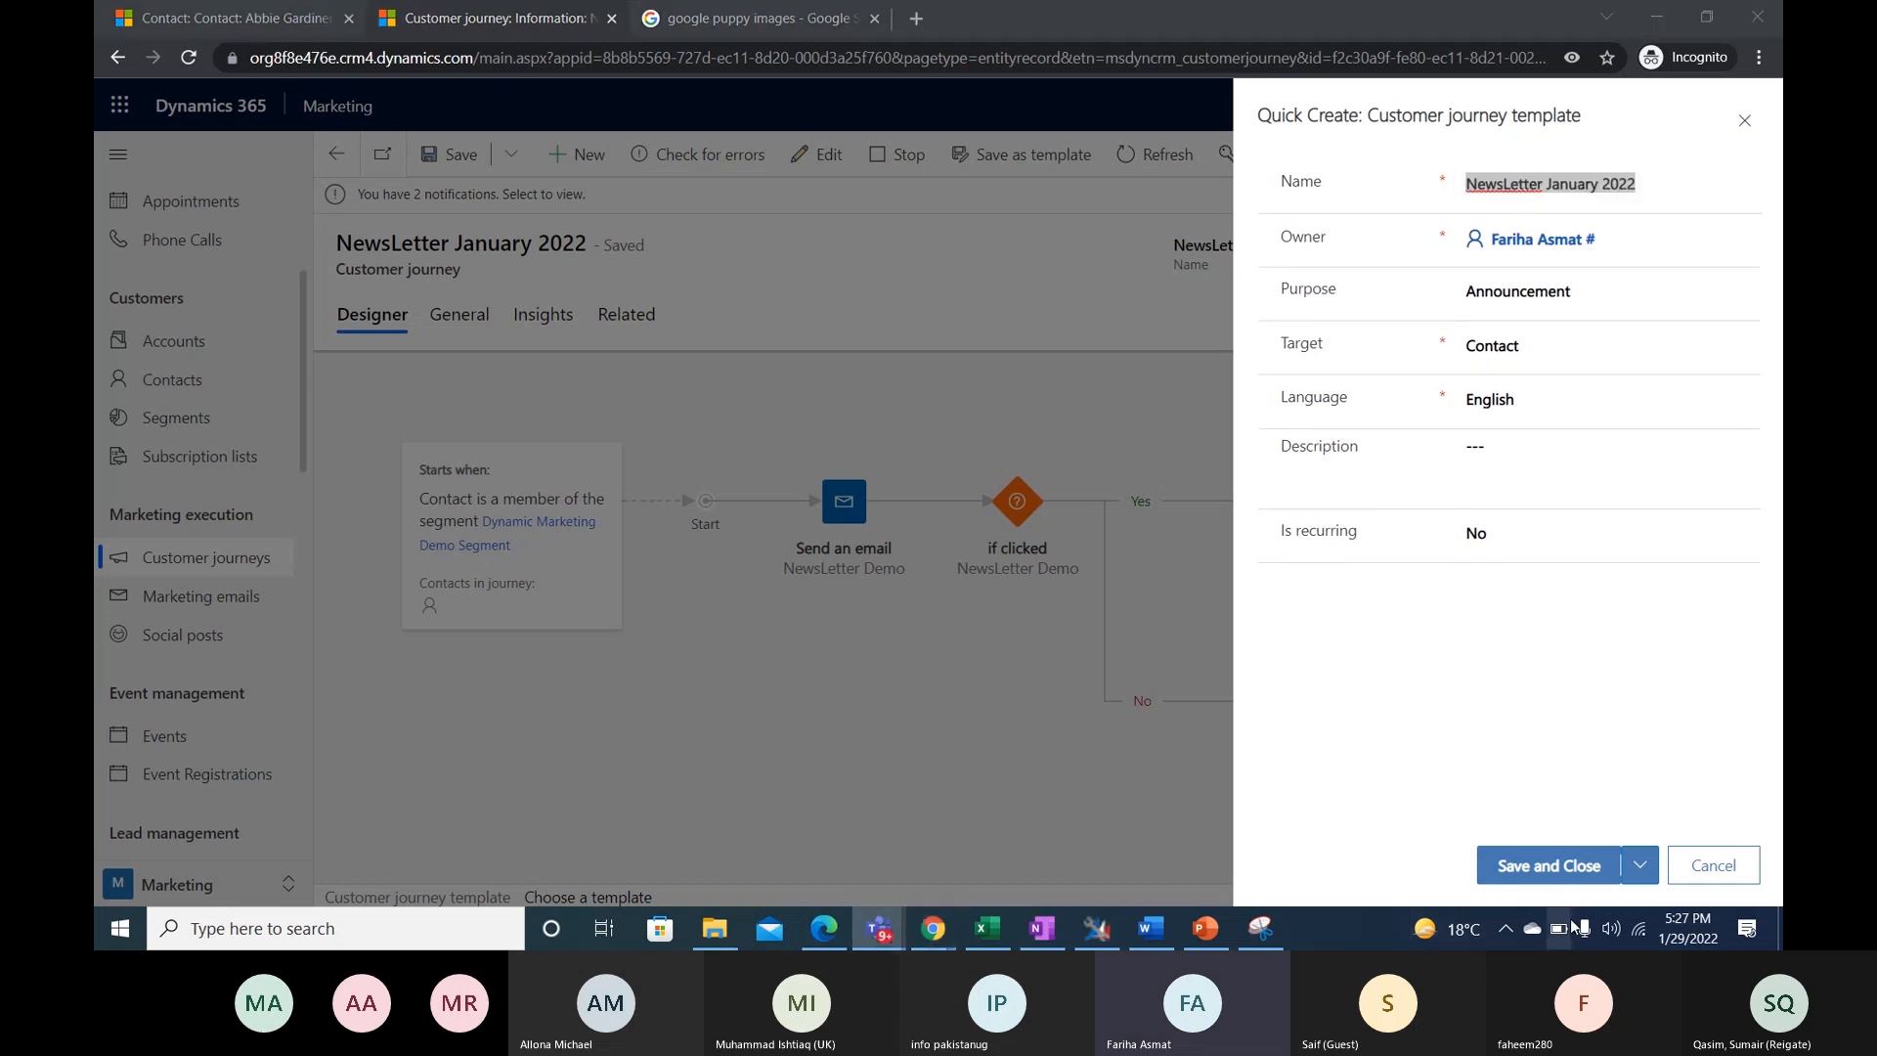
left_click(1549, 867)
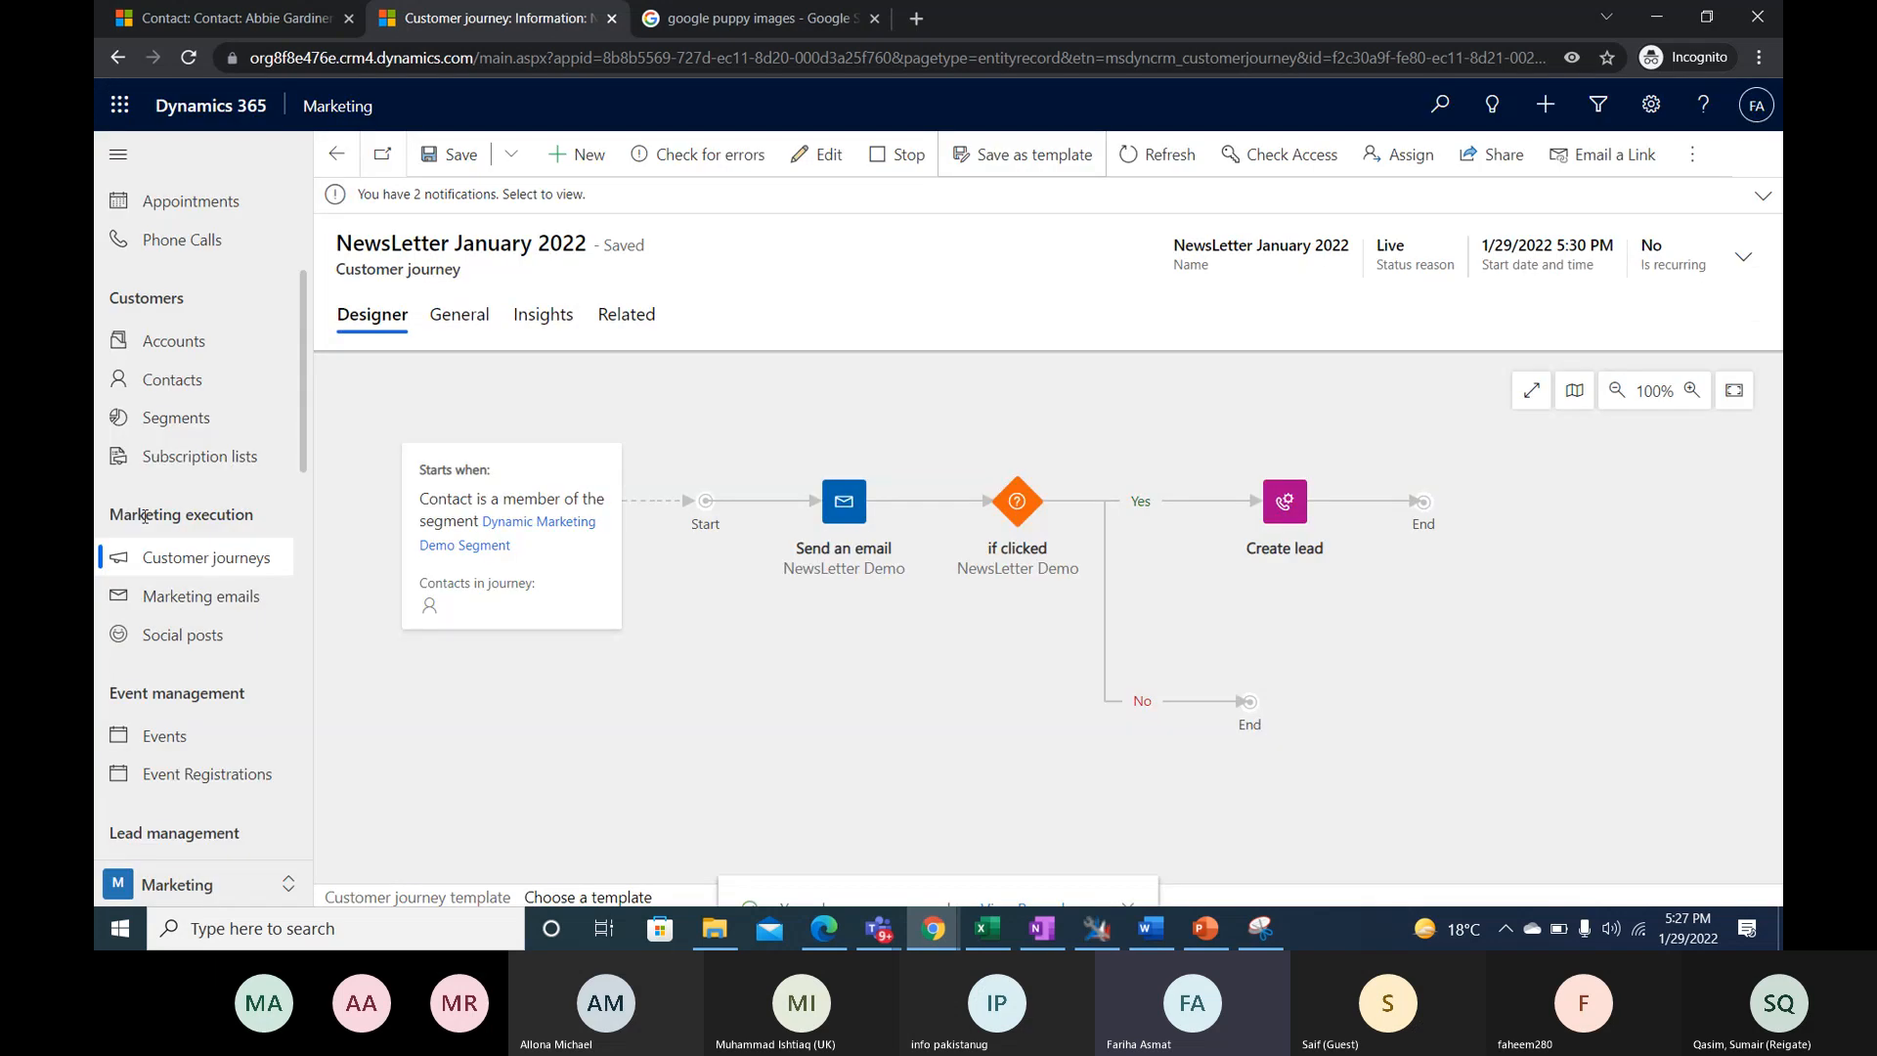
- Open the Dynamic Marketing Demo Segment, start a new segment from it, and browse the segment templates without selecting one
left_click(176, 419)
left_click(713, 315)
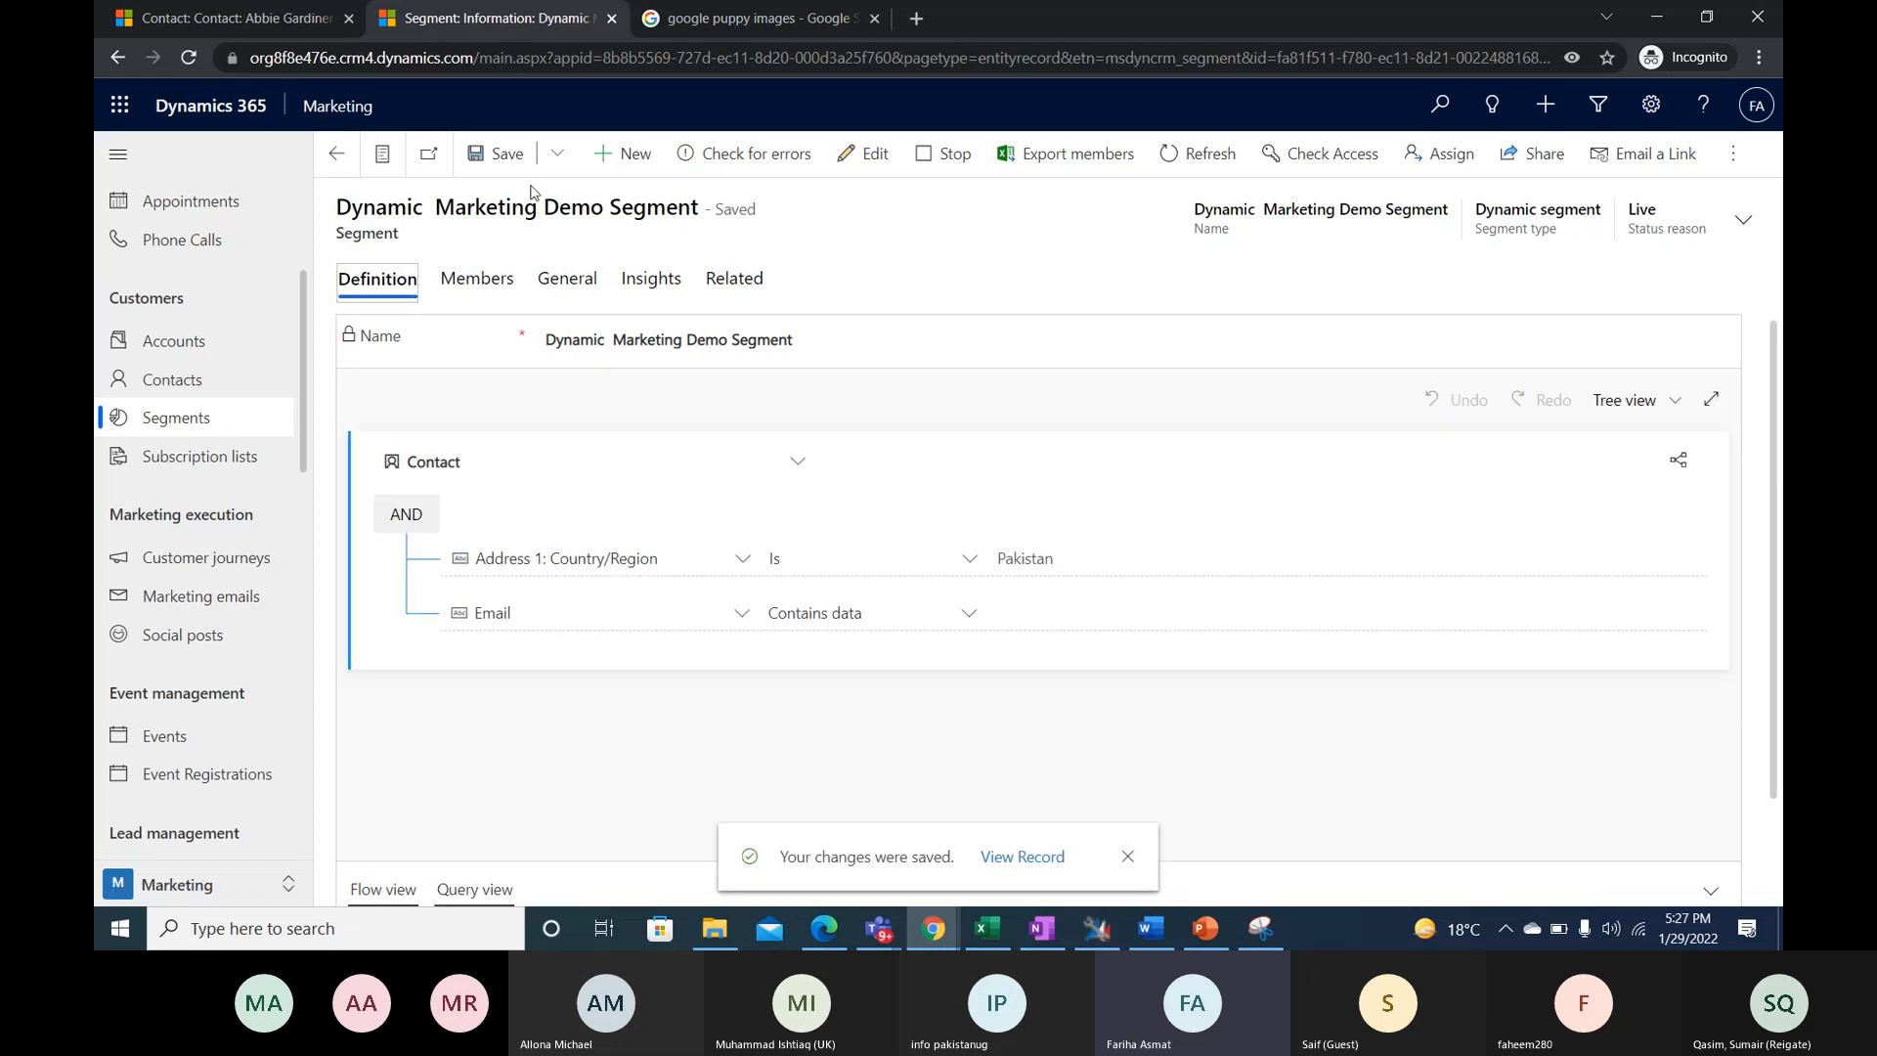
left_click(623, 154)
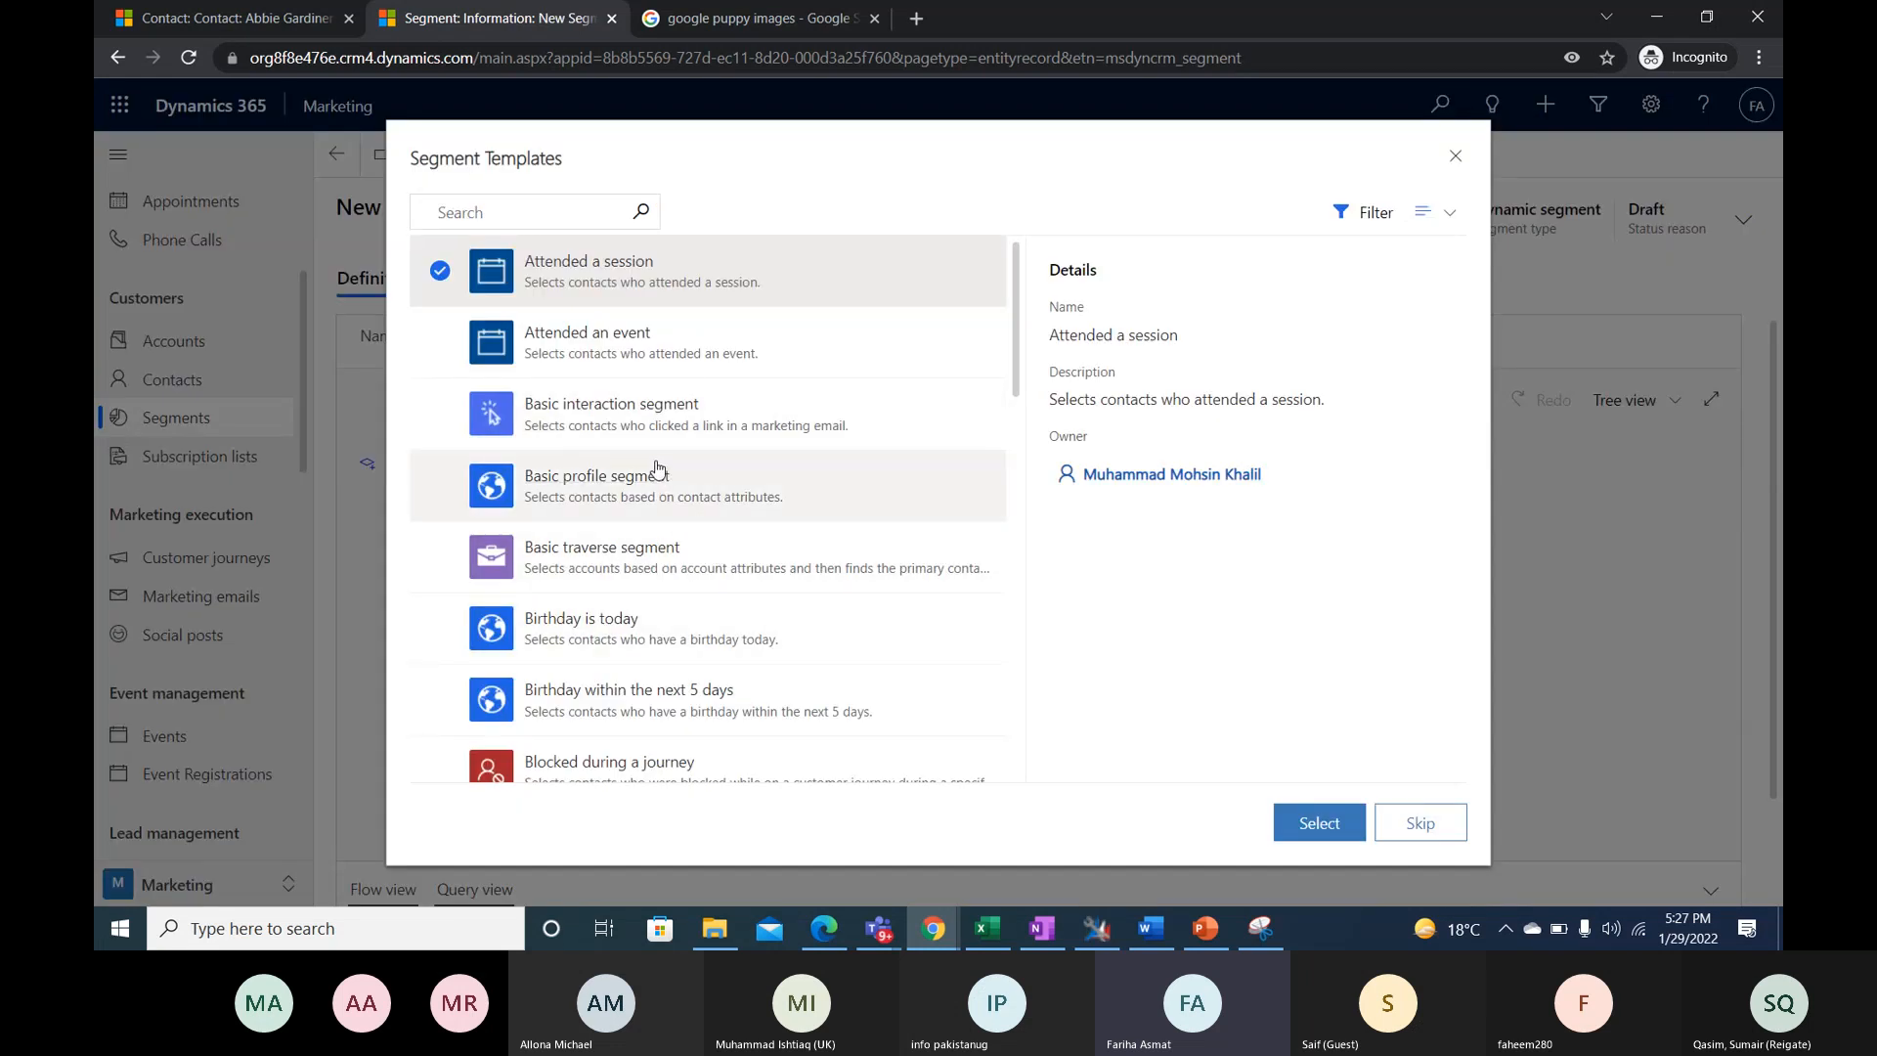
scroll(658, 469, "down", 1)
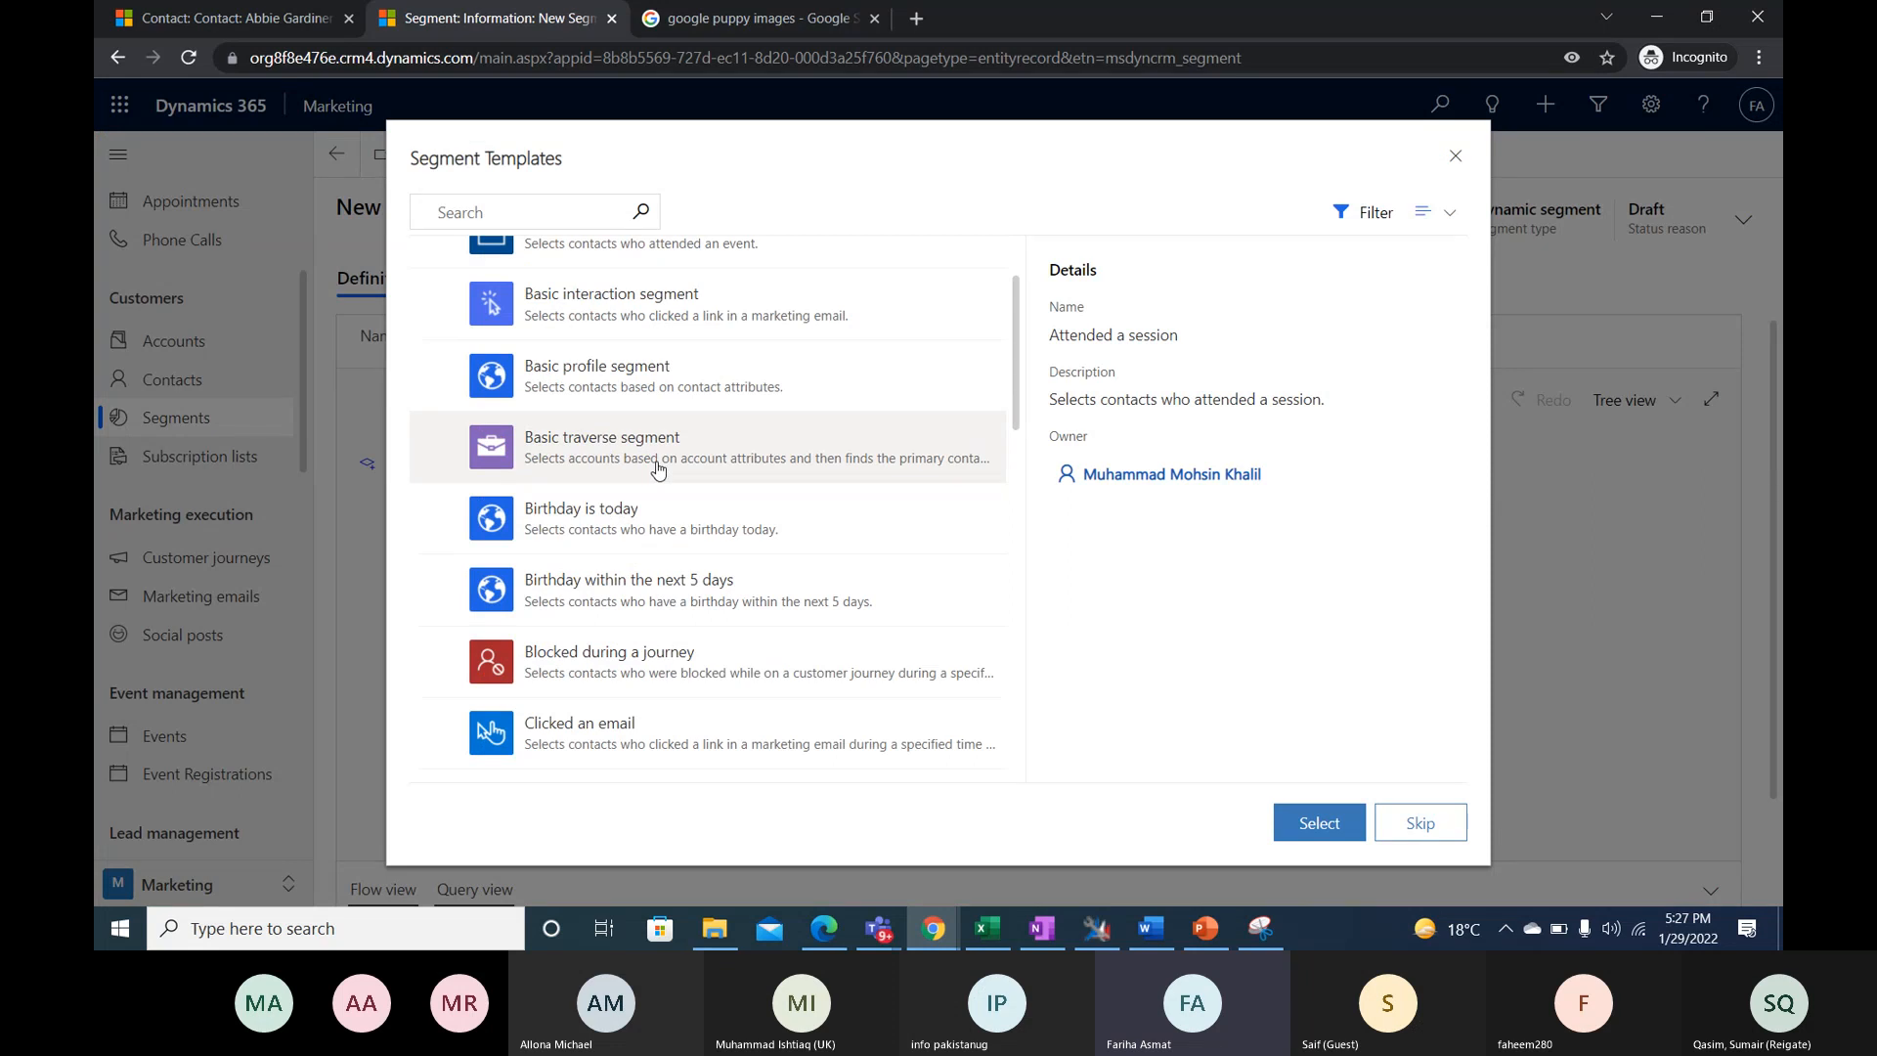
scroll(658, 469, "down", 8)
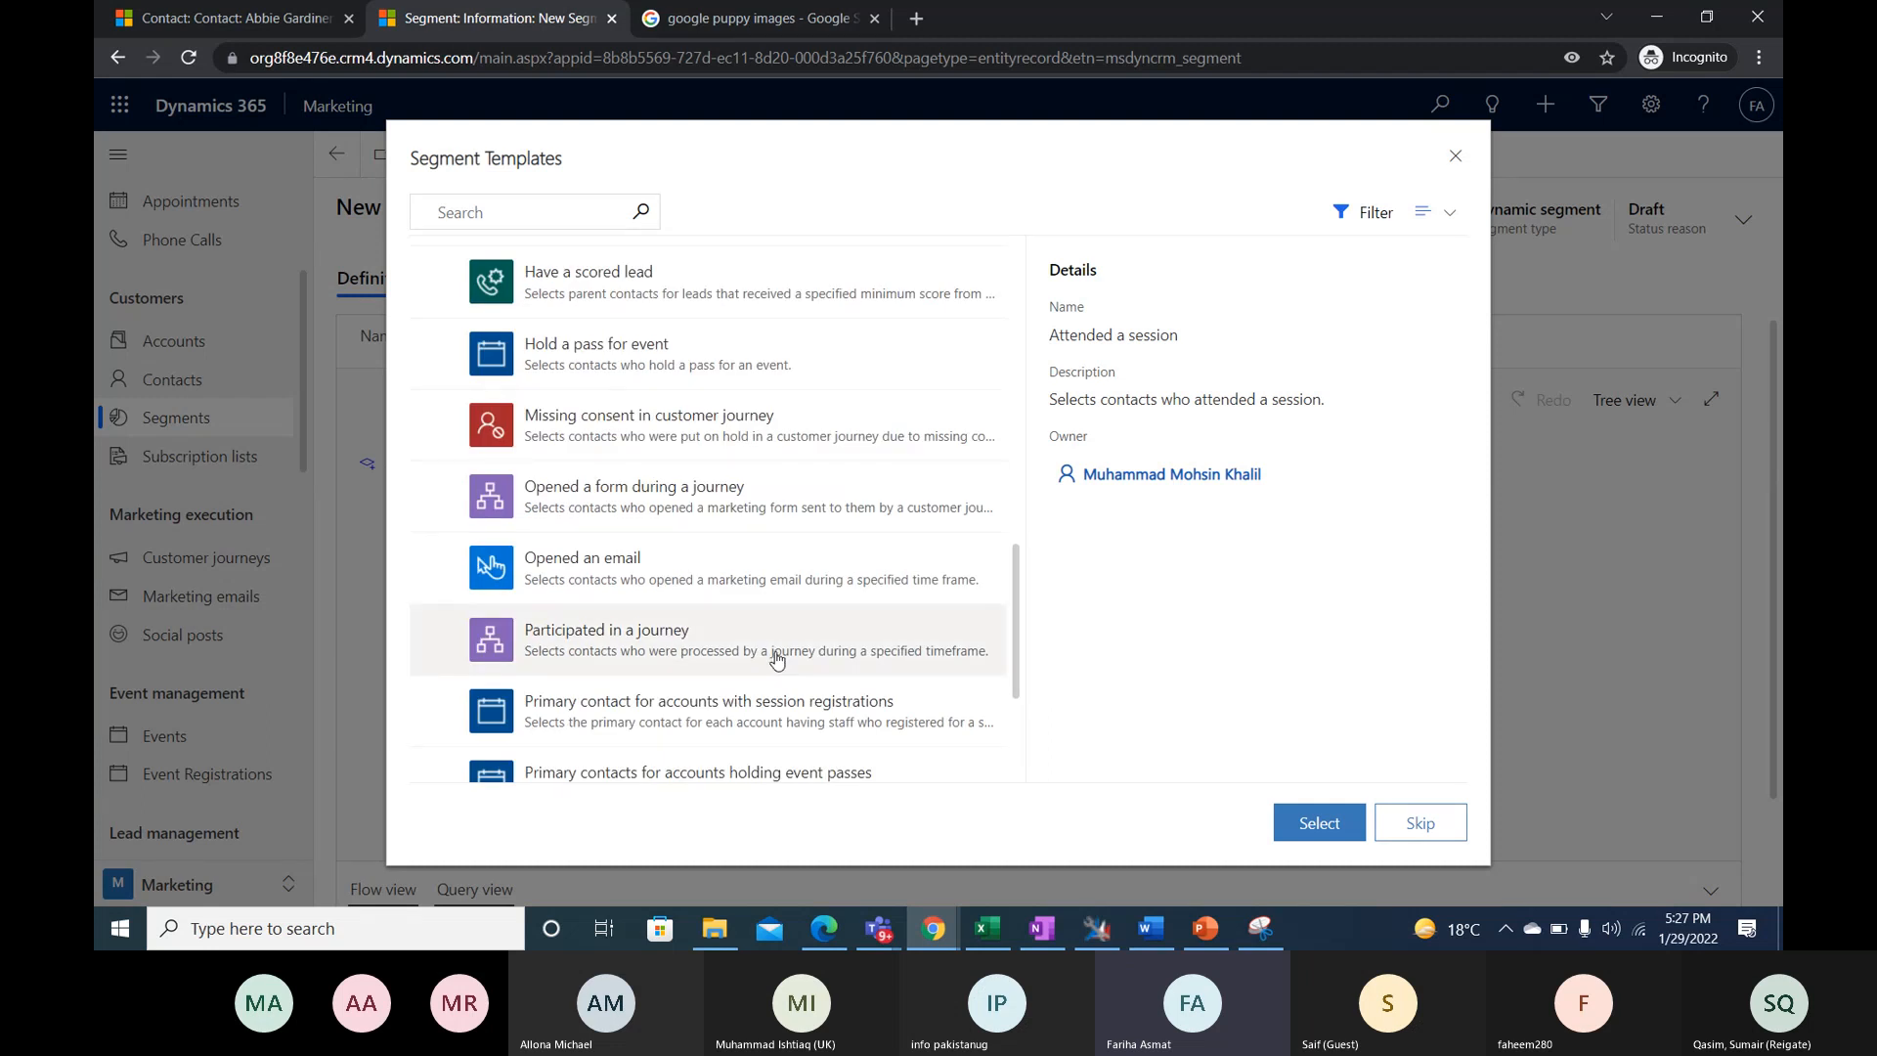
scroll(775, 664, "down", 3)
left_click(1421, 823)
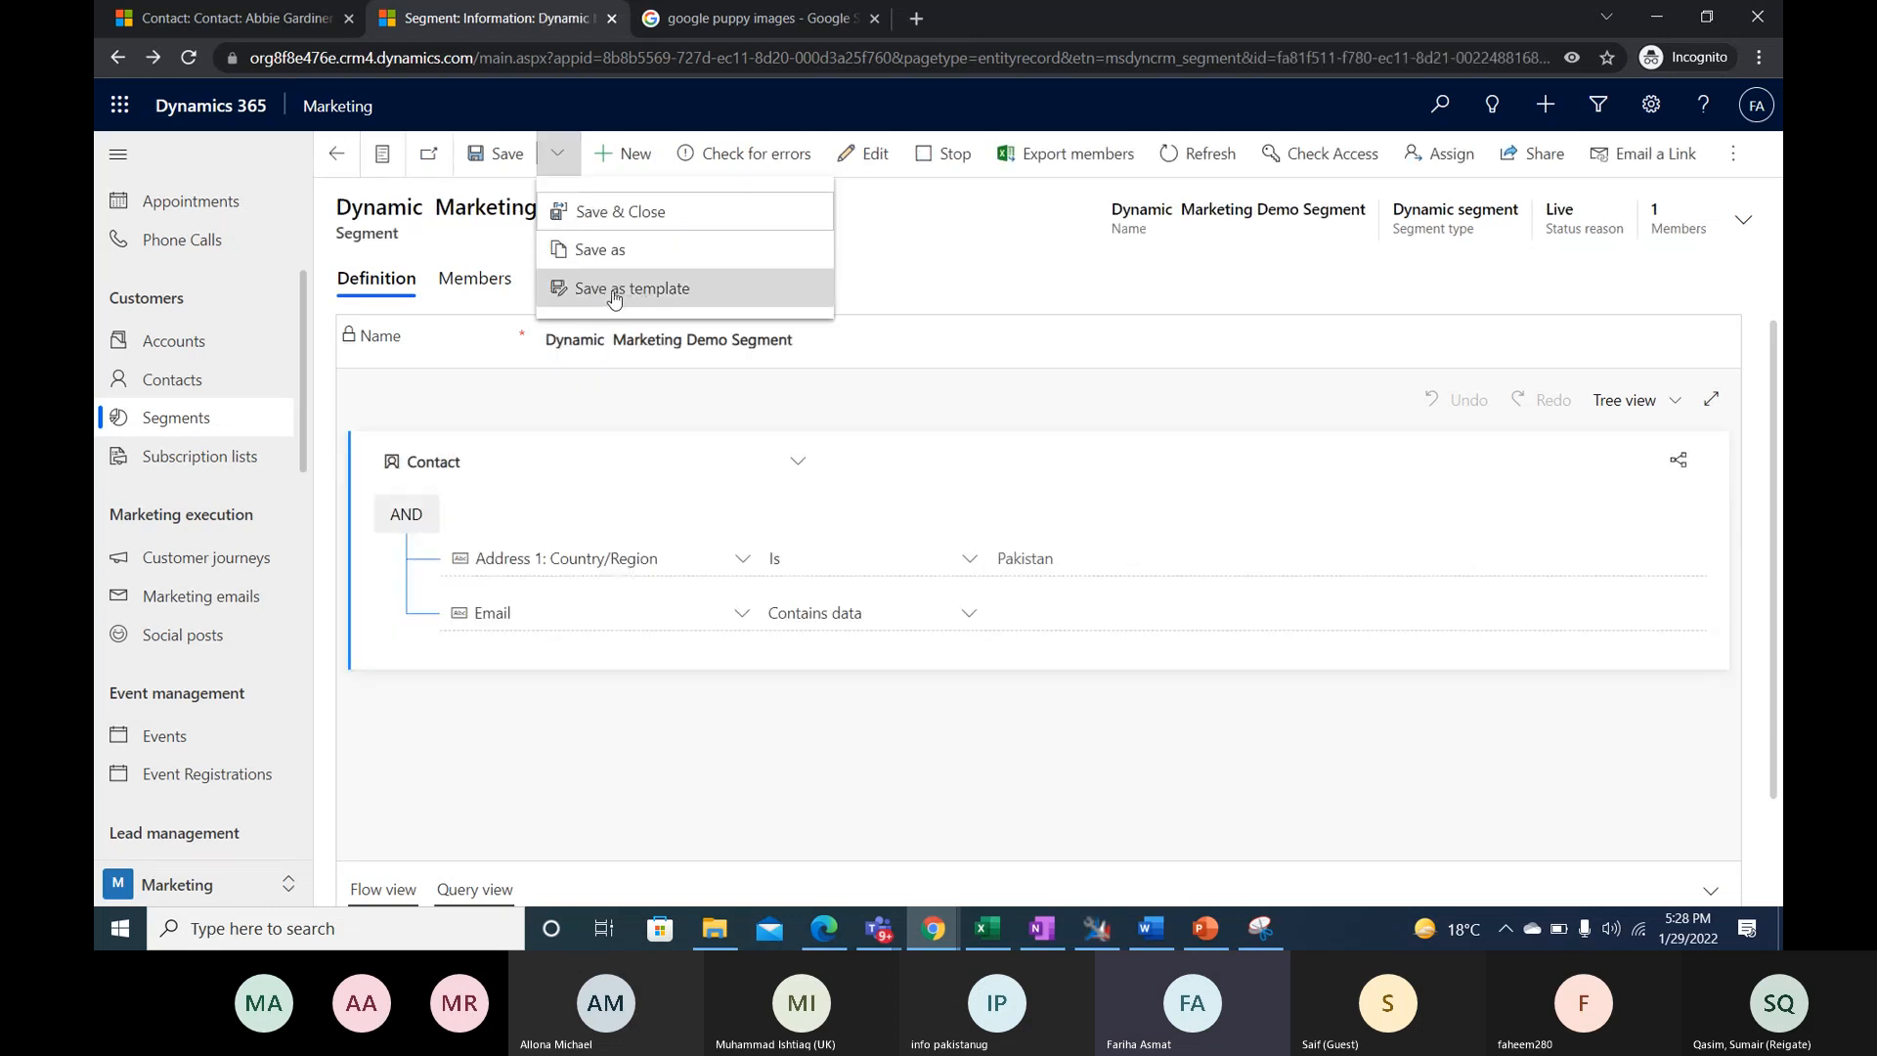
- Open the NewsLetter Demo marketing email and show the options for saving it as a copy or template
left_click(174, 607)
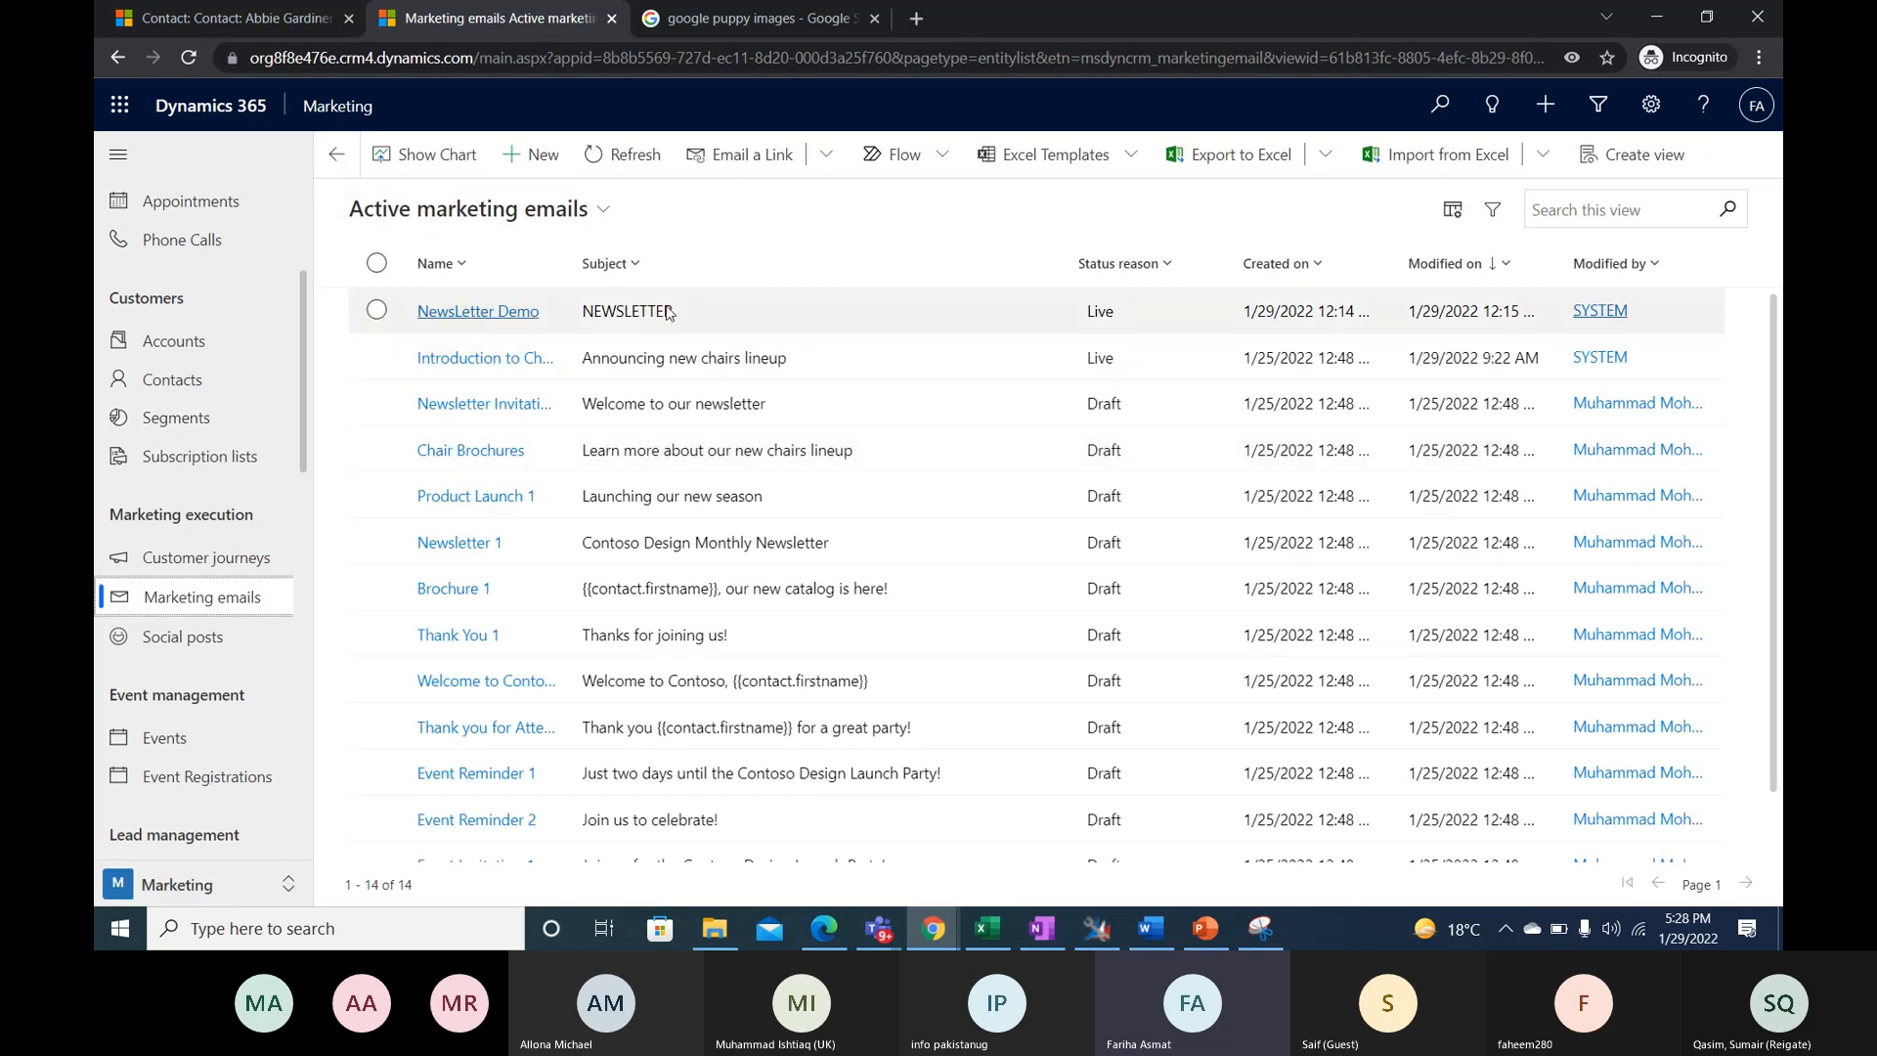
left_click(684, 311)
double_click(653, 309)
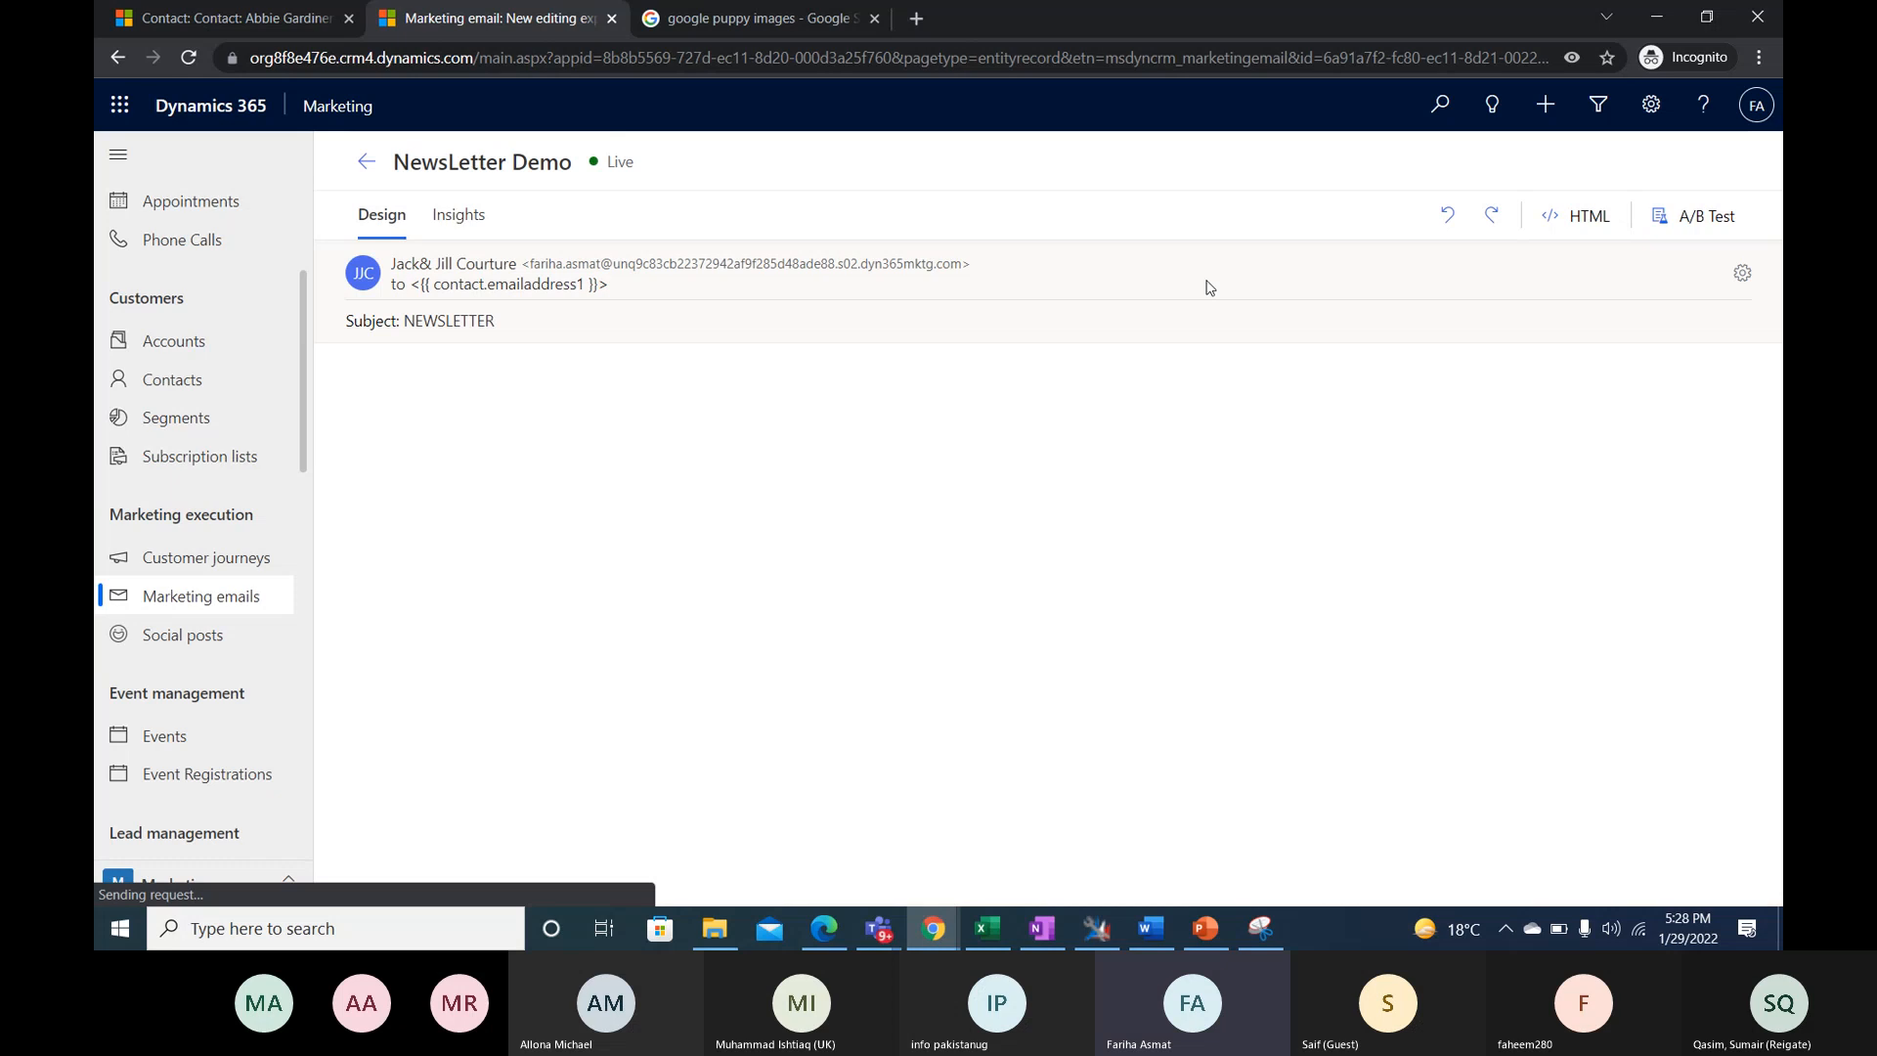
left_click(1408, 165)
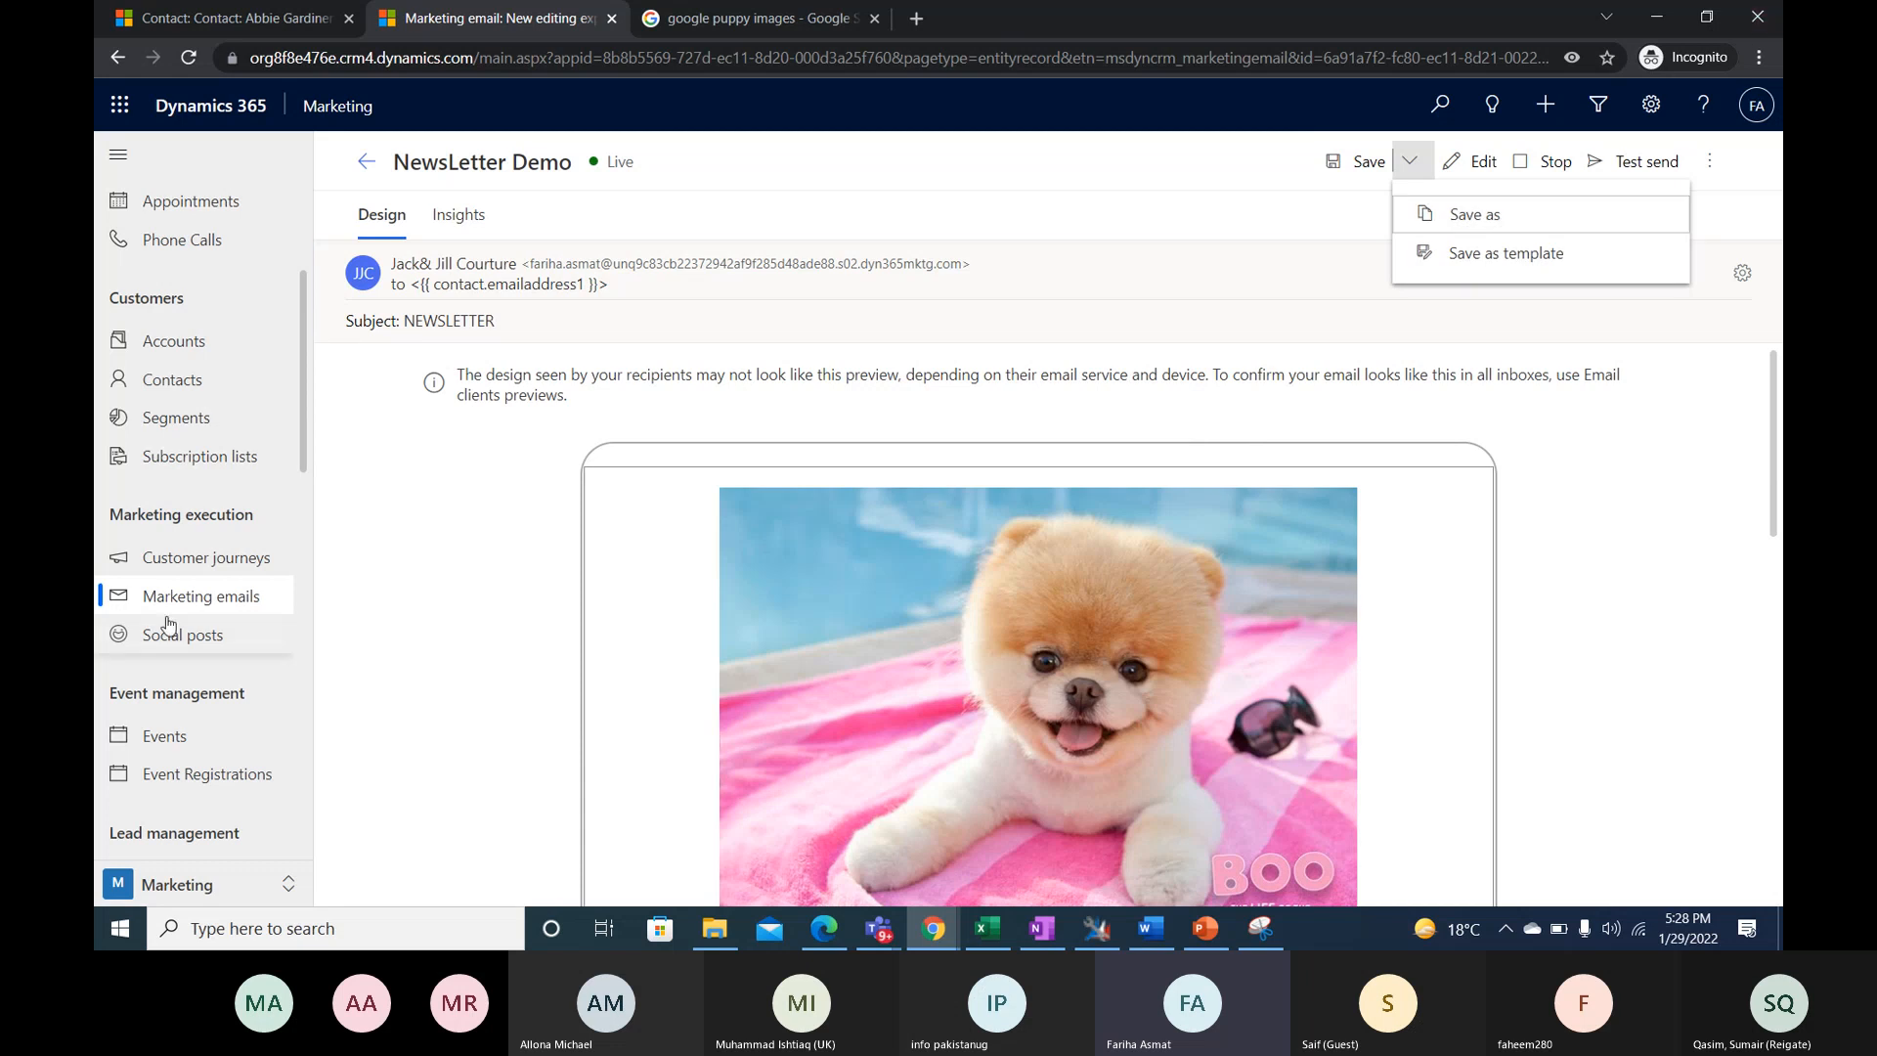
- Sort the active customer journeys by creation date, newest first, and open NewsLetter January 2022
left_click(165, 559)
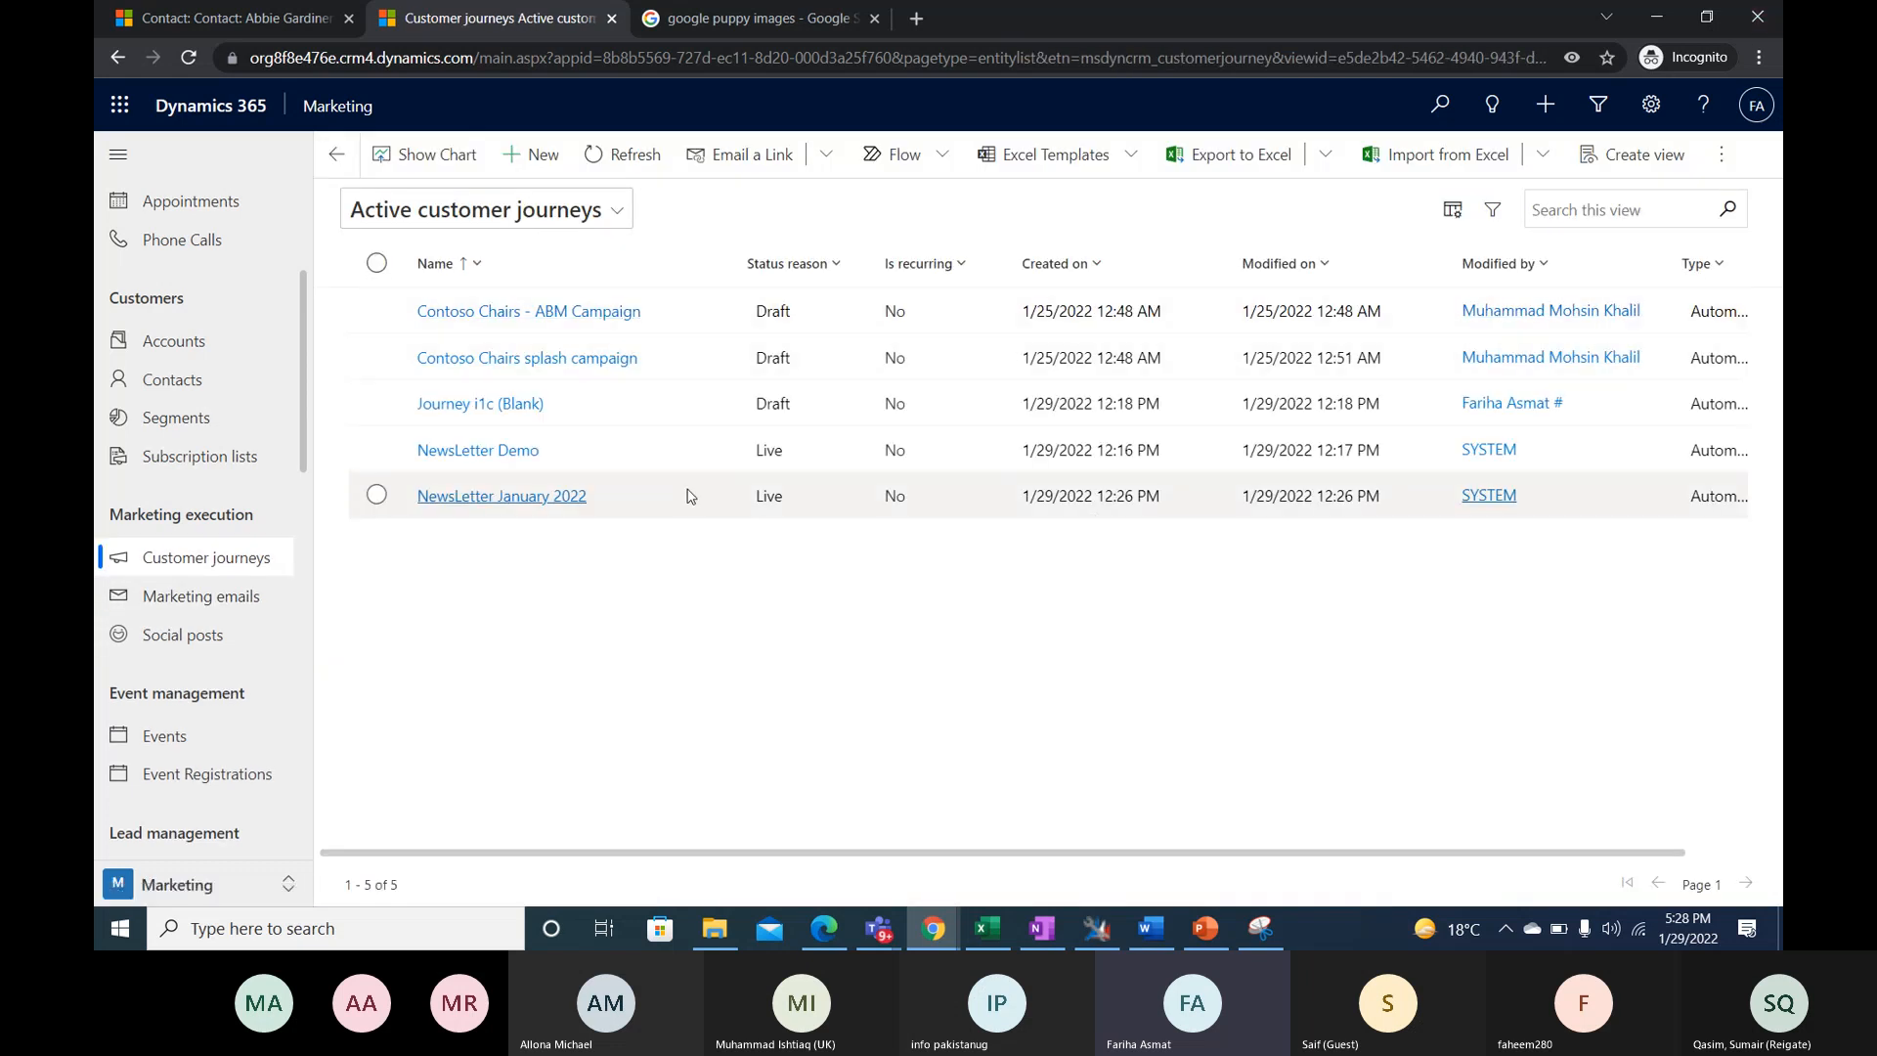
left_click(1106, 270)
left_click(1134, 351)
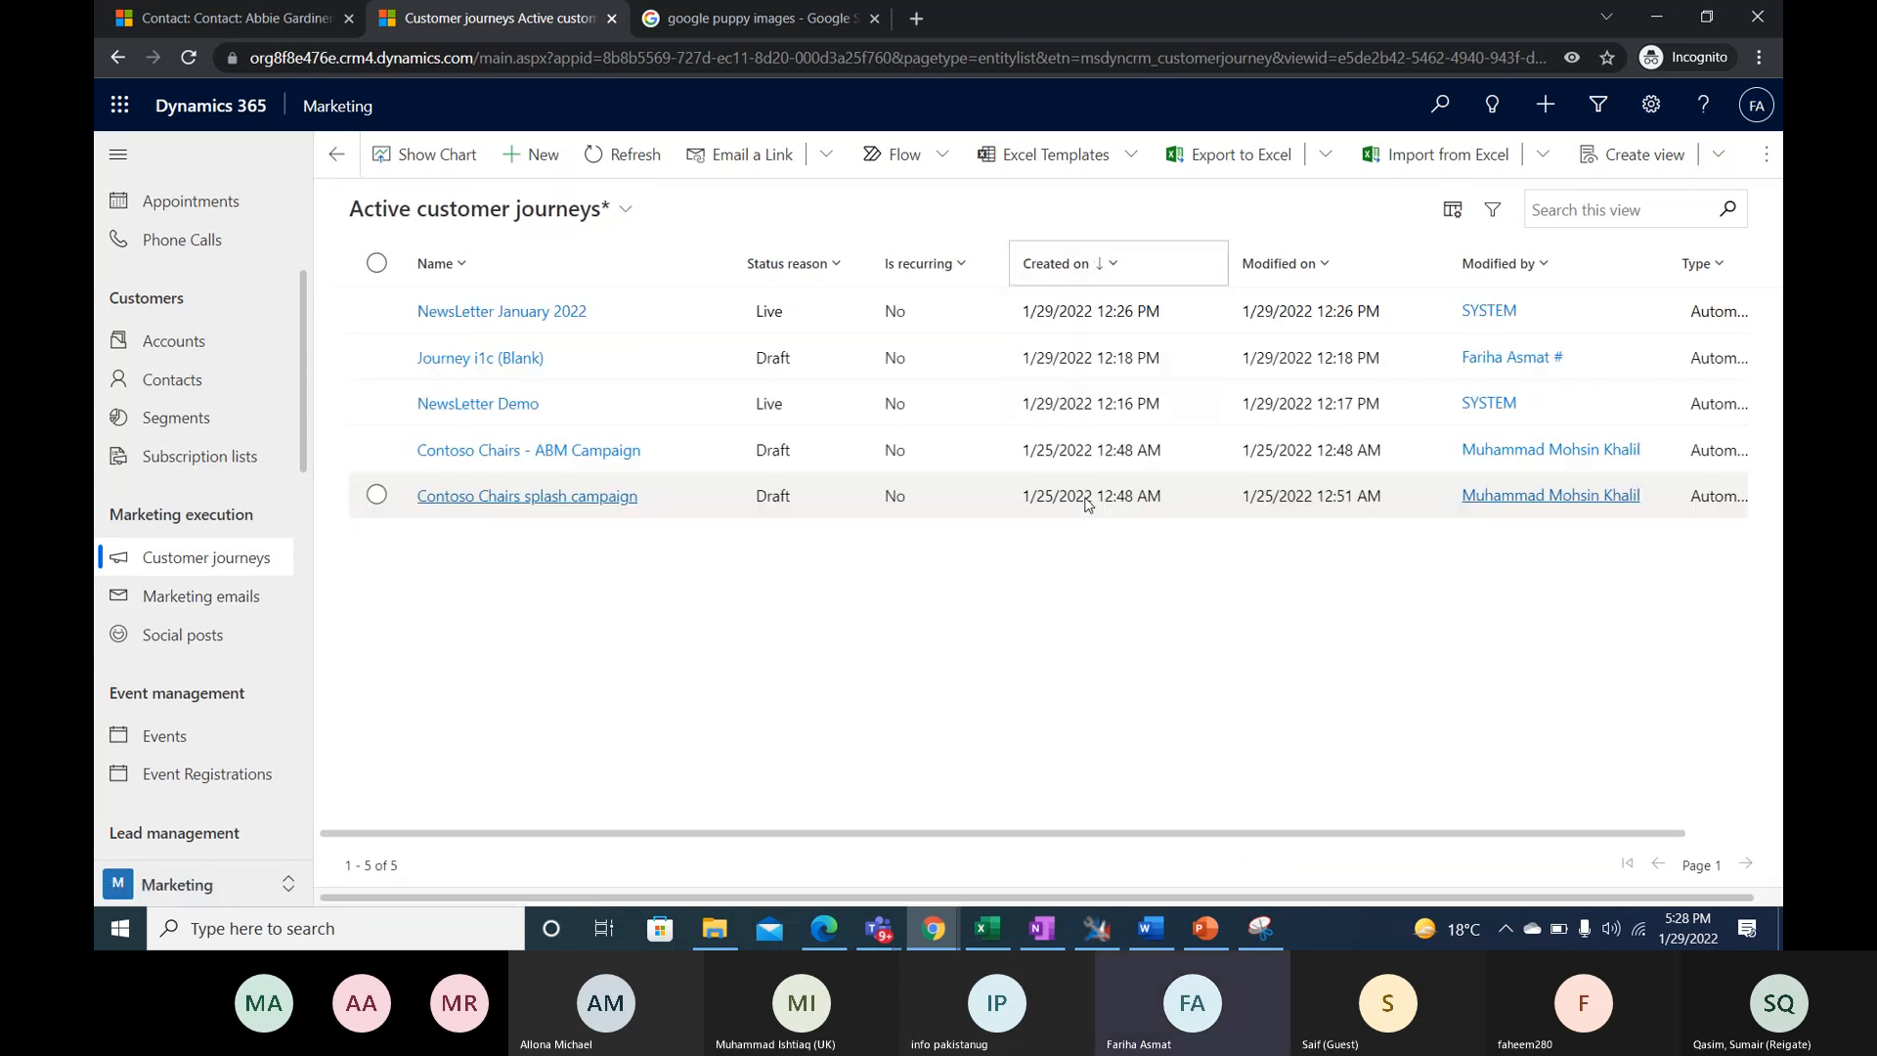
left_click(438, 311)
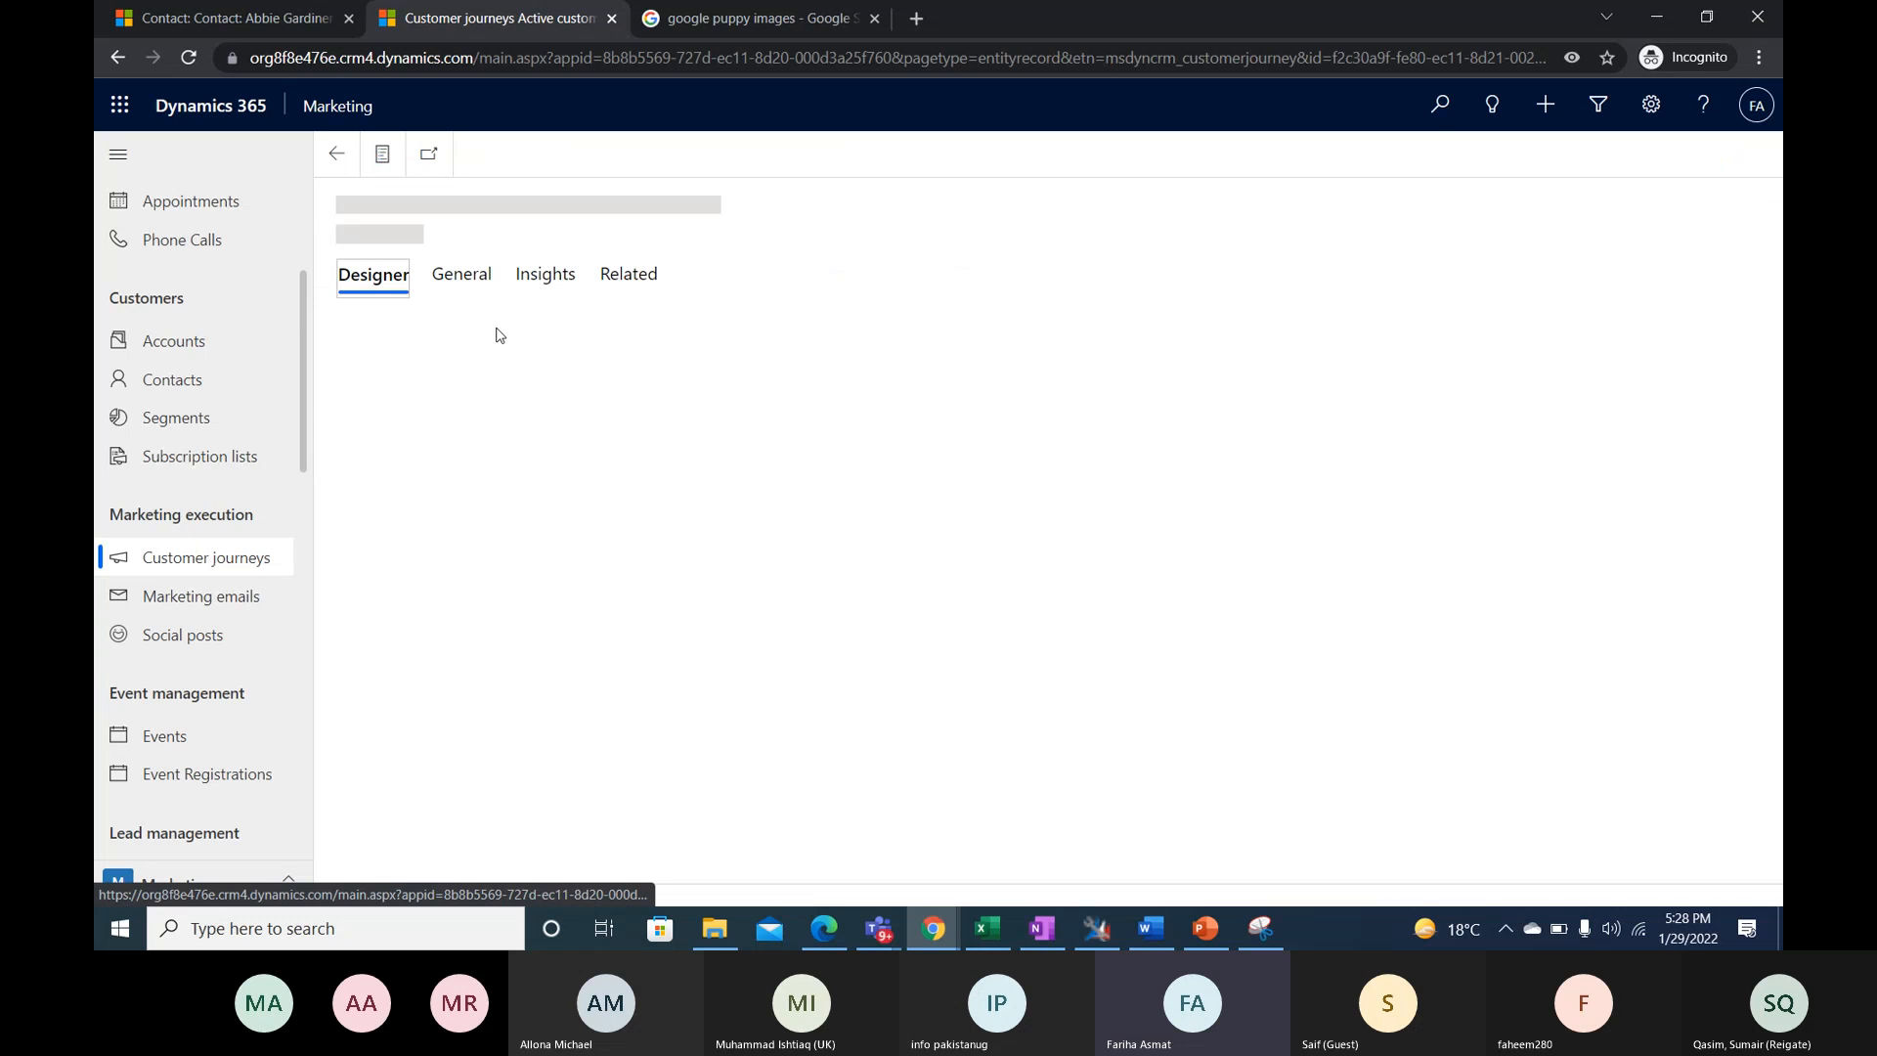
- Examine the start and end date and time in the journey's general details
left_click(467, 291)
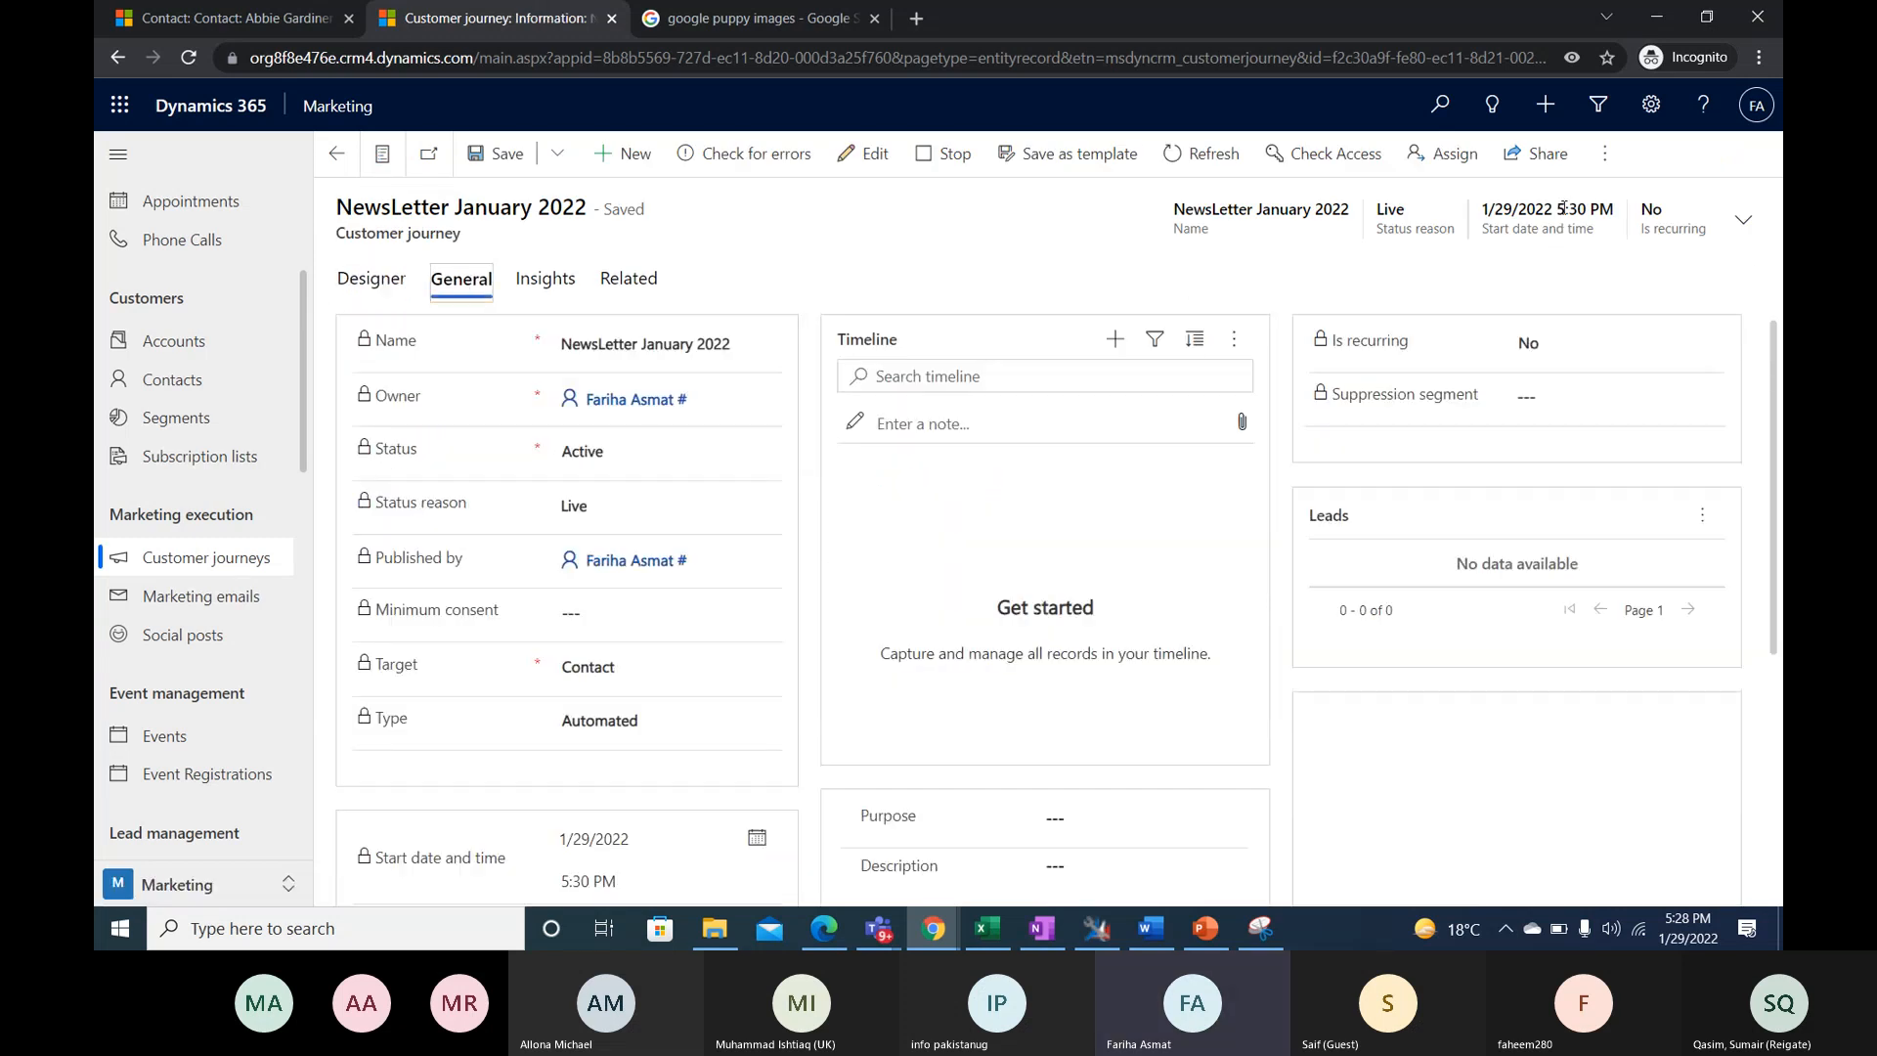
double_click(1566, 211)
scroll(599, 603, "down", 3)
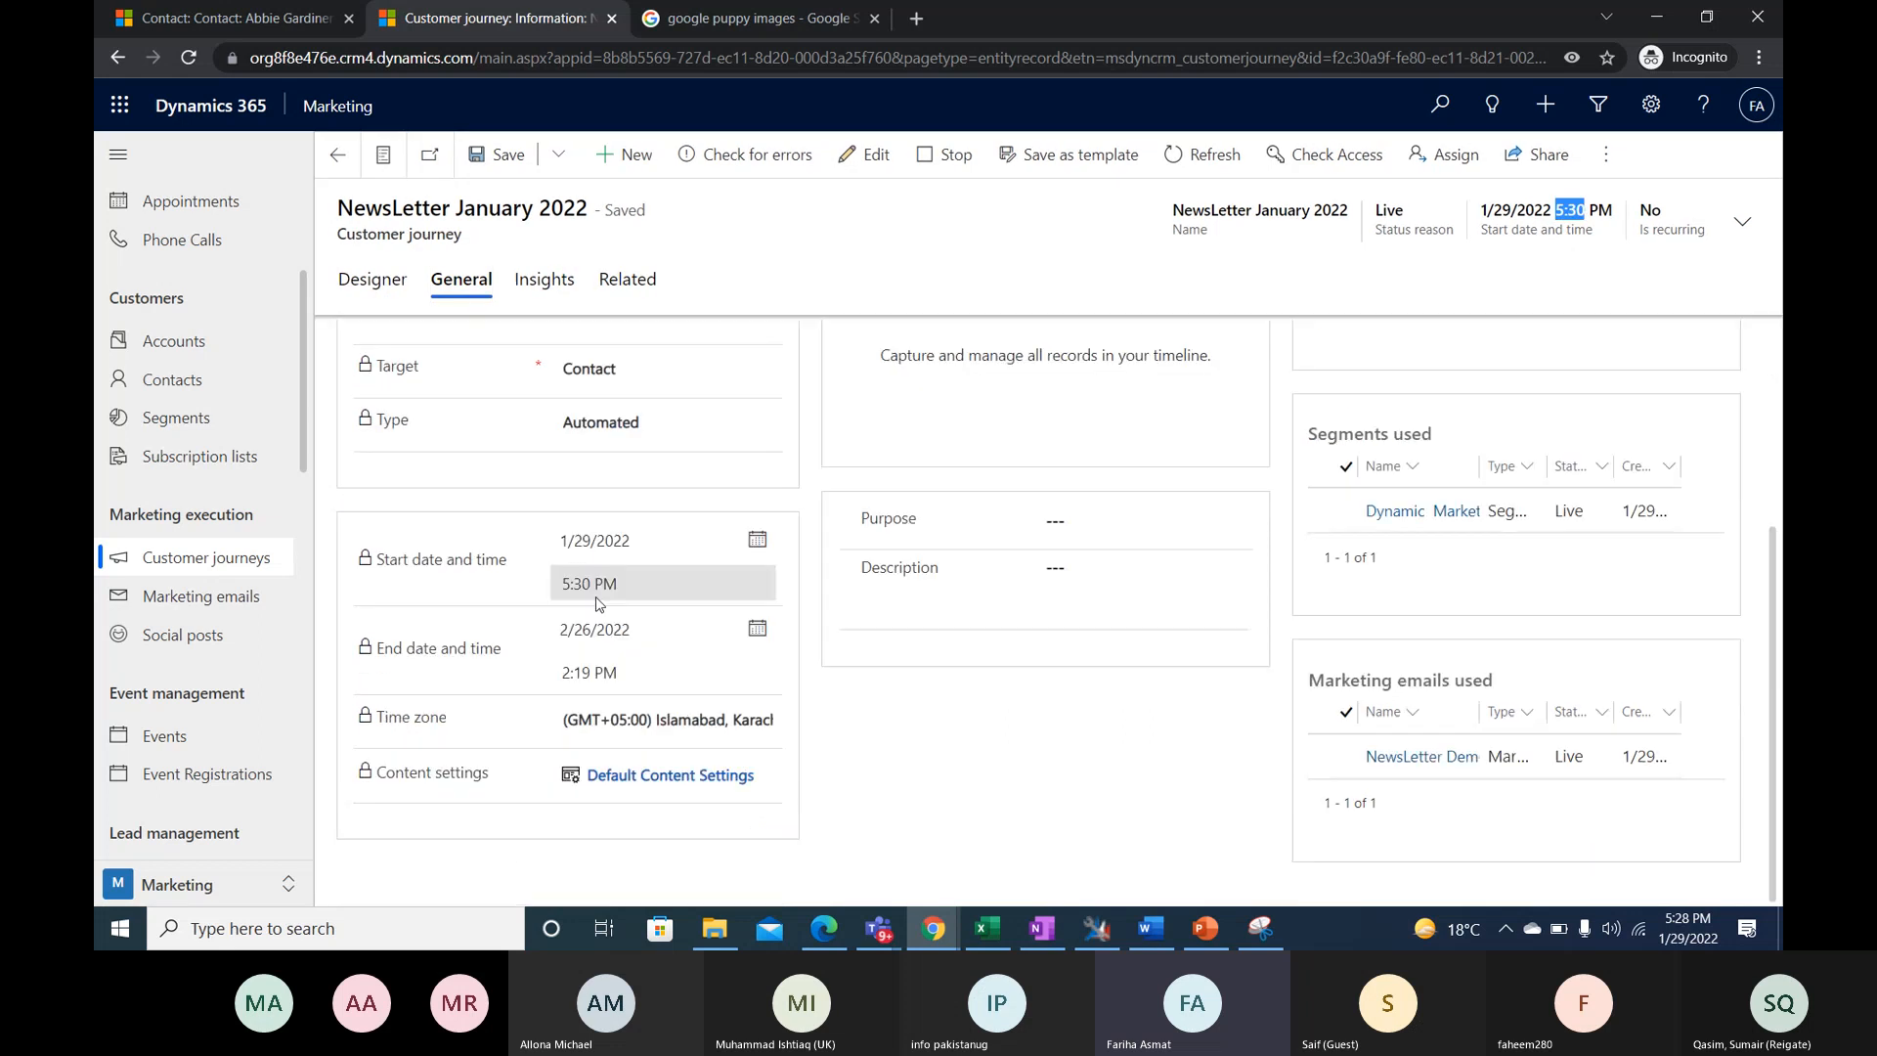
- Return to the journey's design and look over the whole flow from start to both end points
left_click(400, 292)
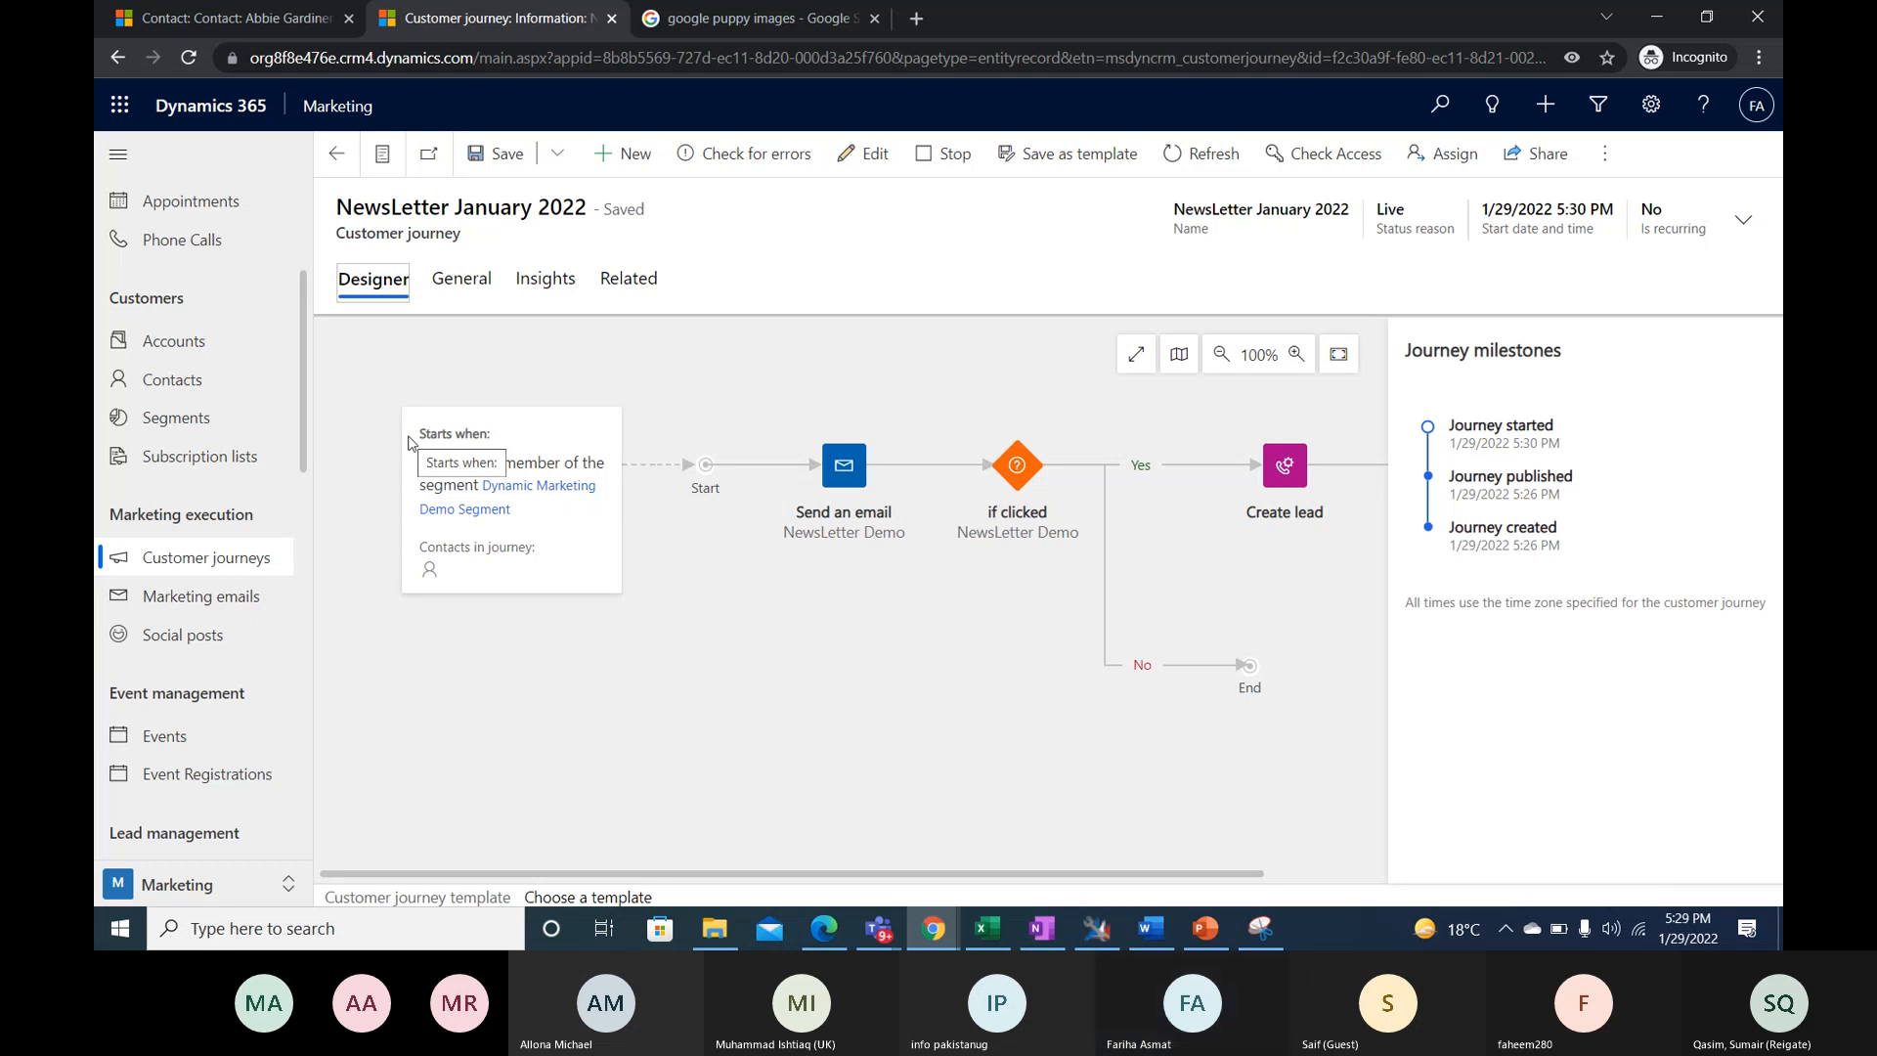
left_click_drag(919, 873, 1306, 852)
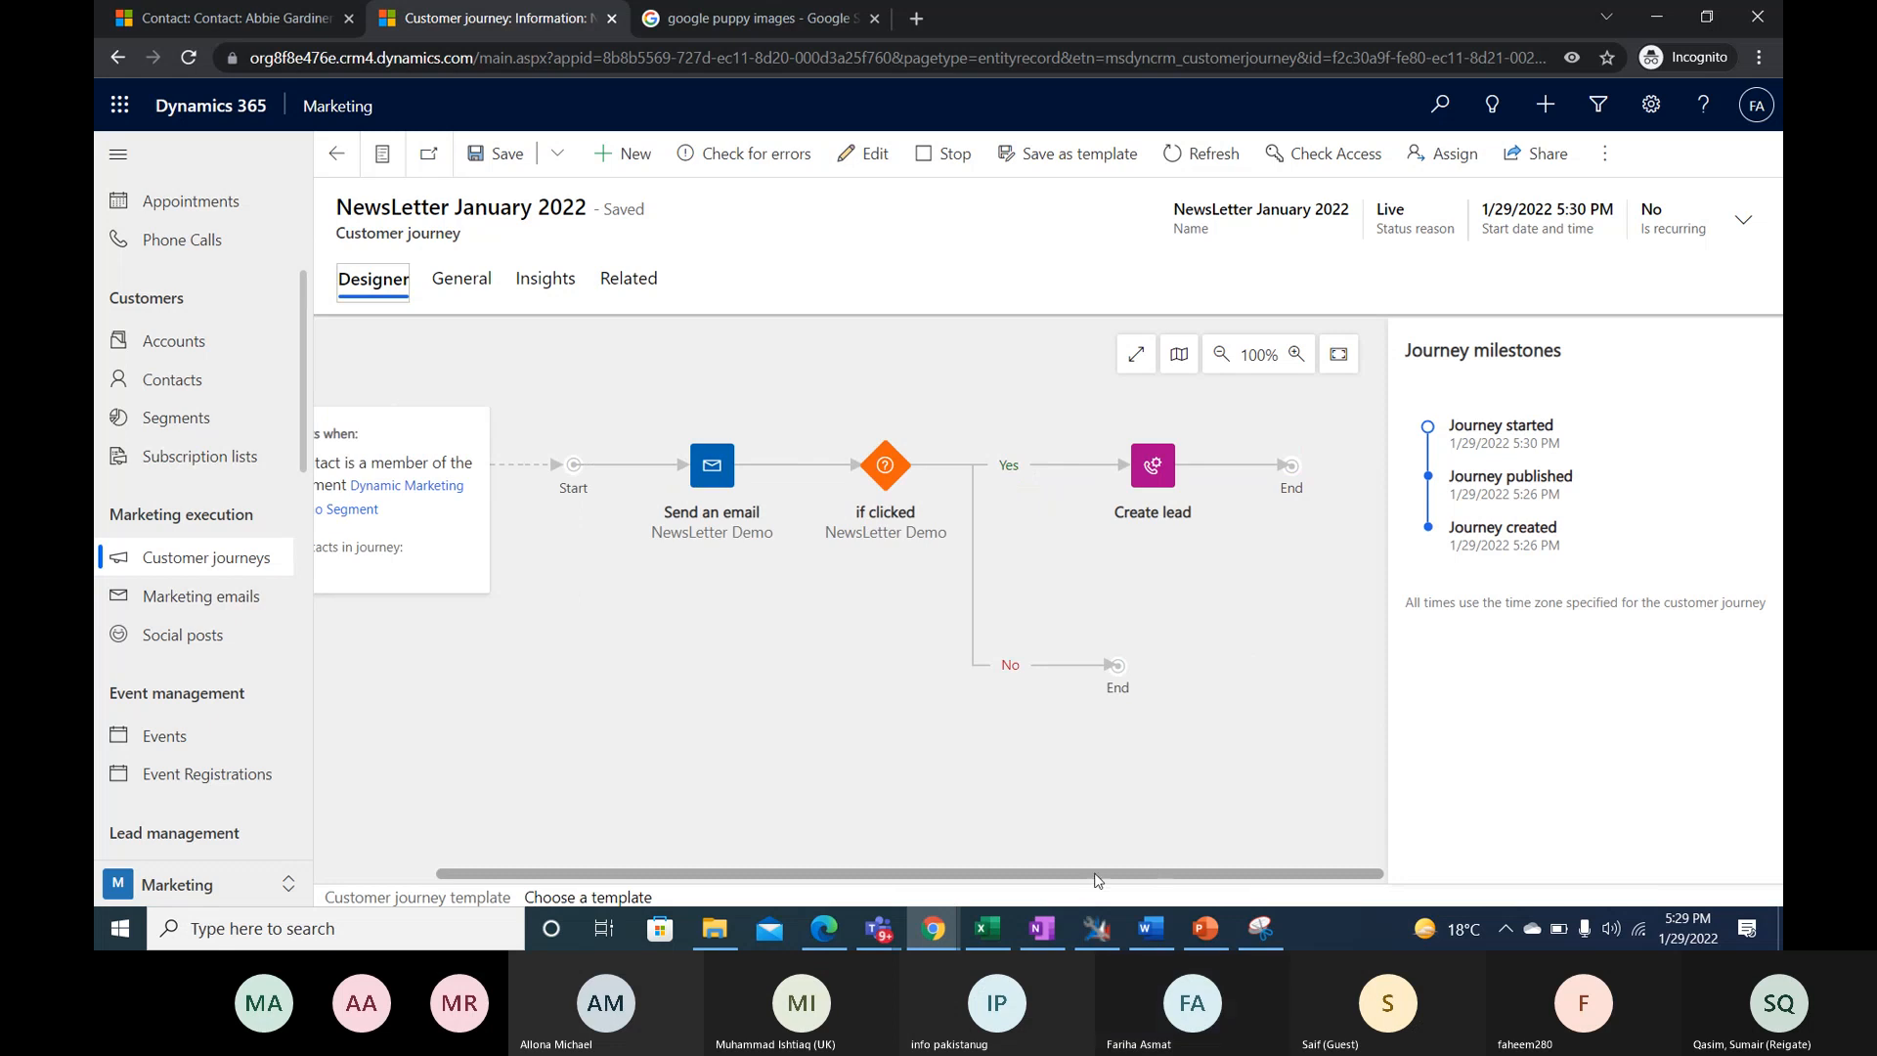
left_click_drag(1097, 880, 953, 861)
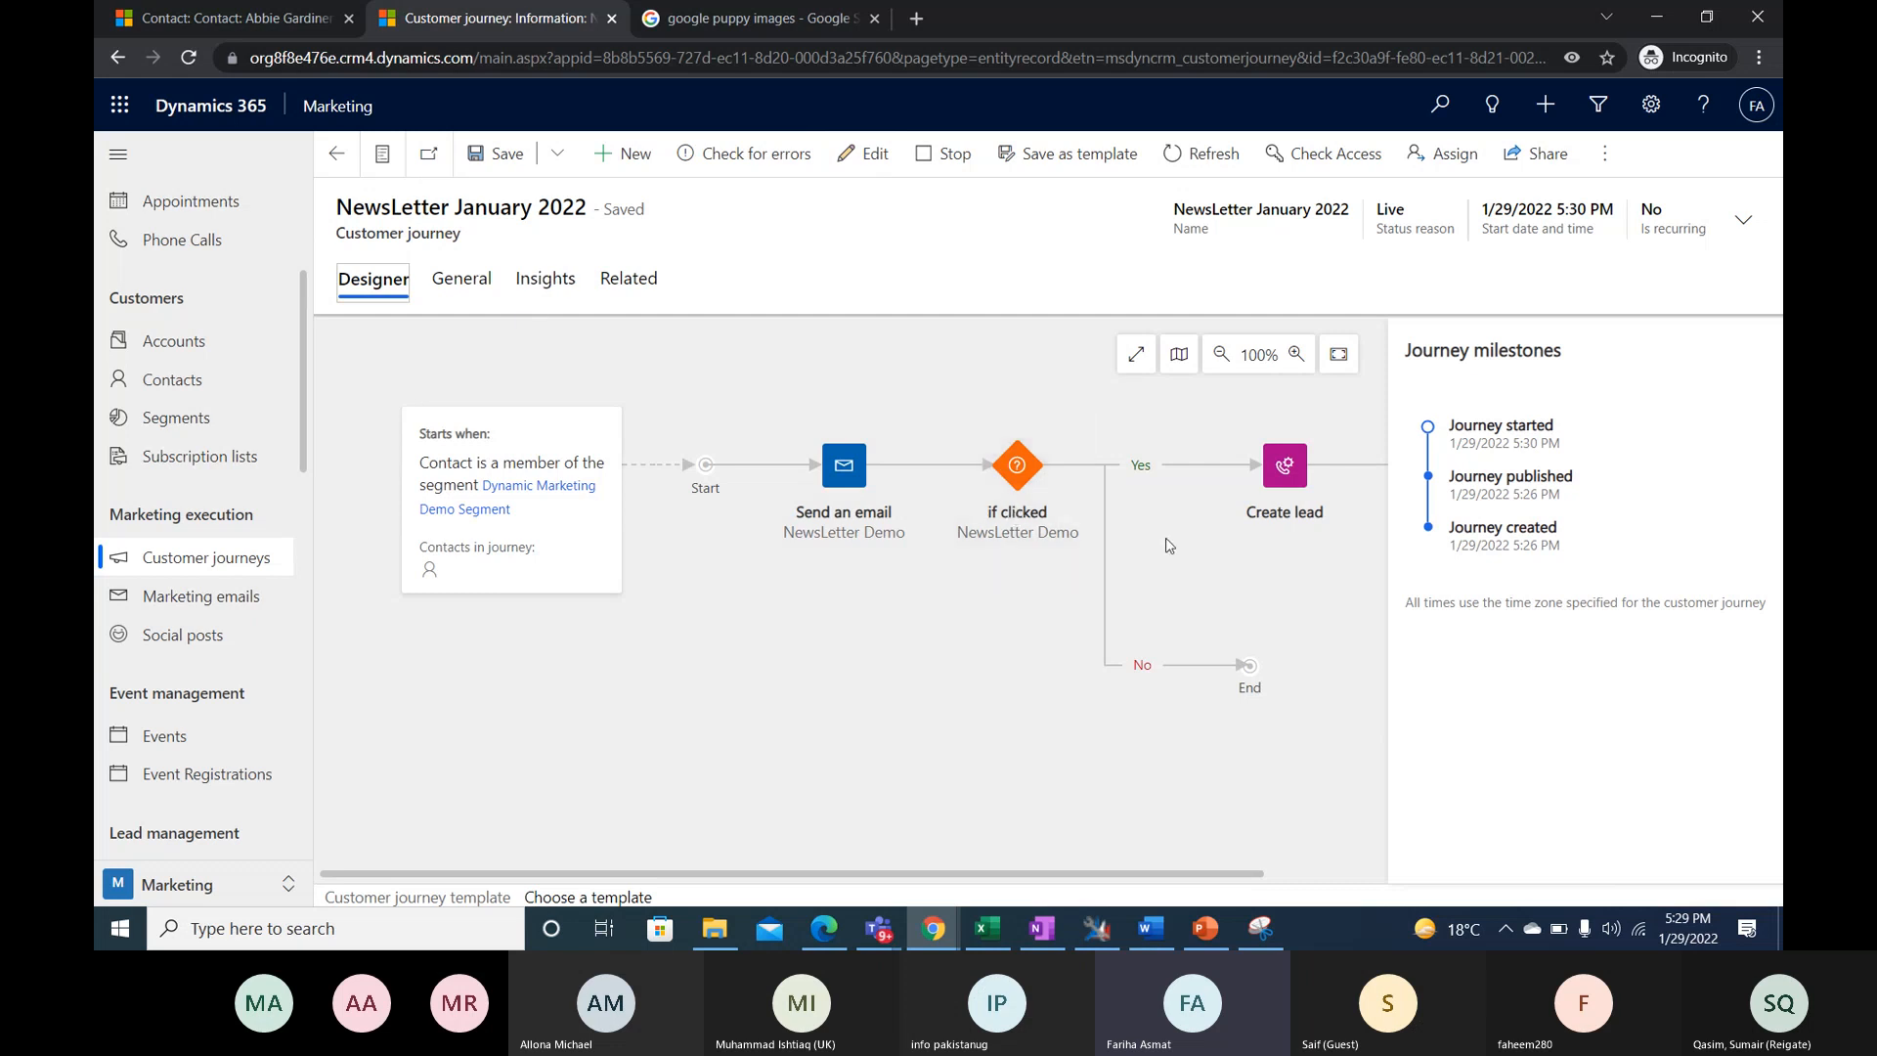
left_click_drag(1096, 875, 1063, 849)
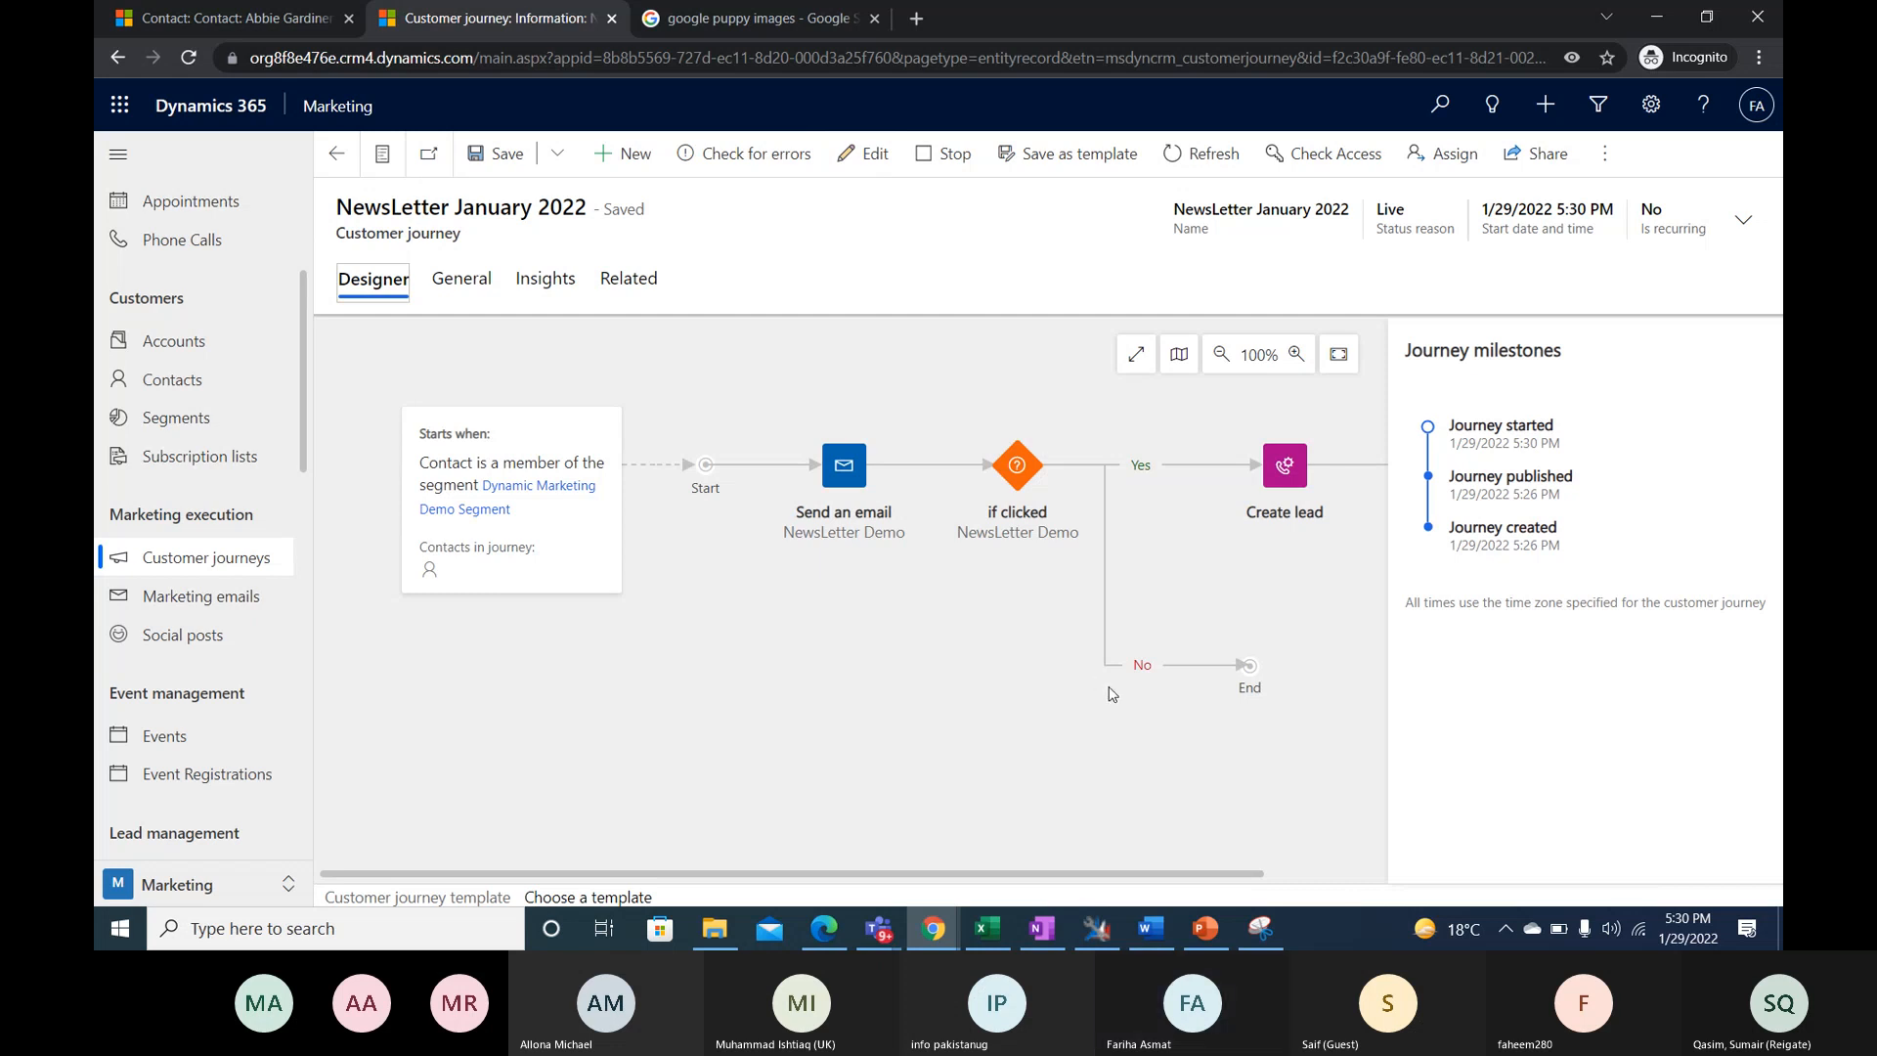
- Refresh the journey record and reload its page, checking the system clock against the scheduled start
left_click(1213, 154)
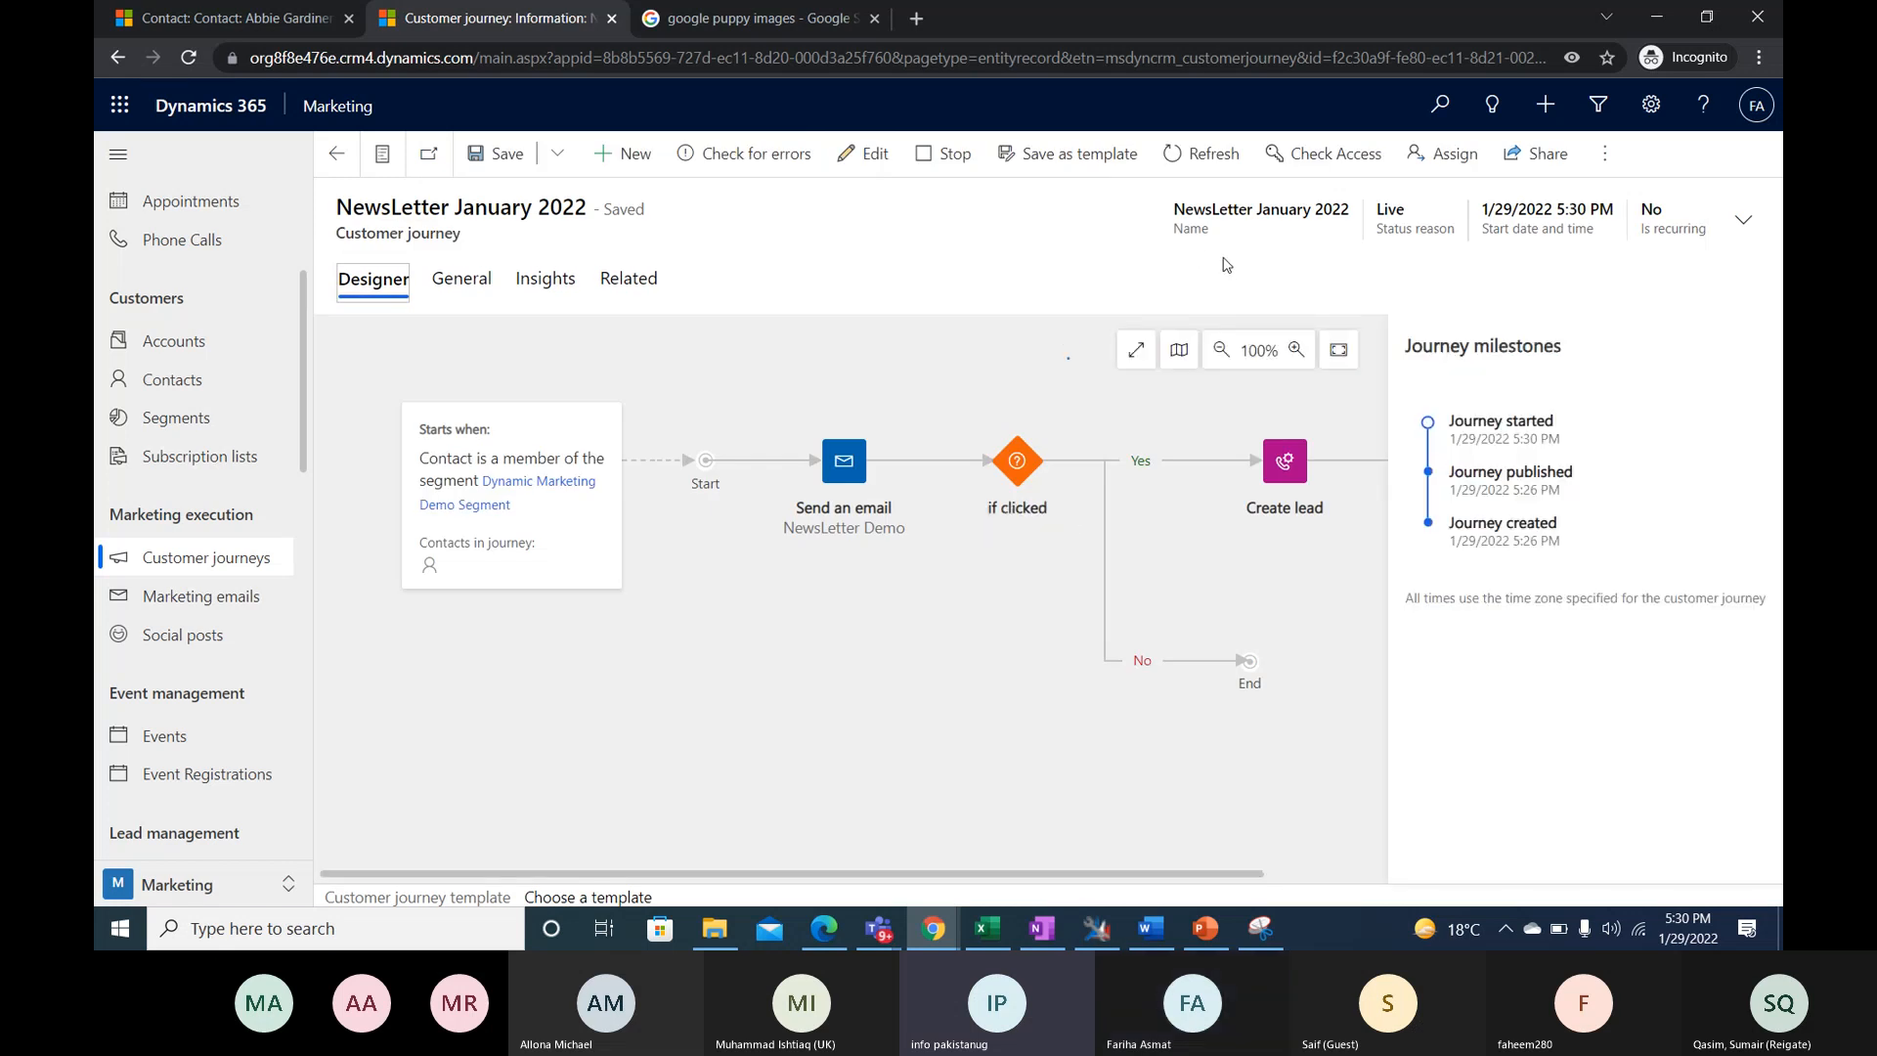
left_click(1688, 931)
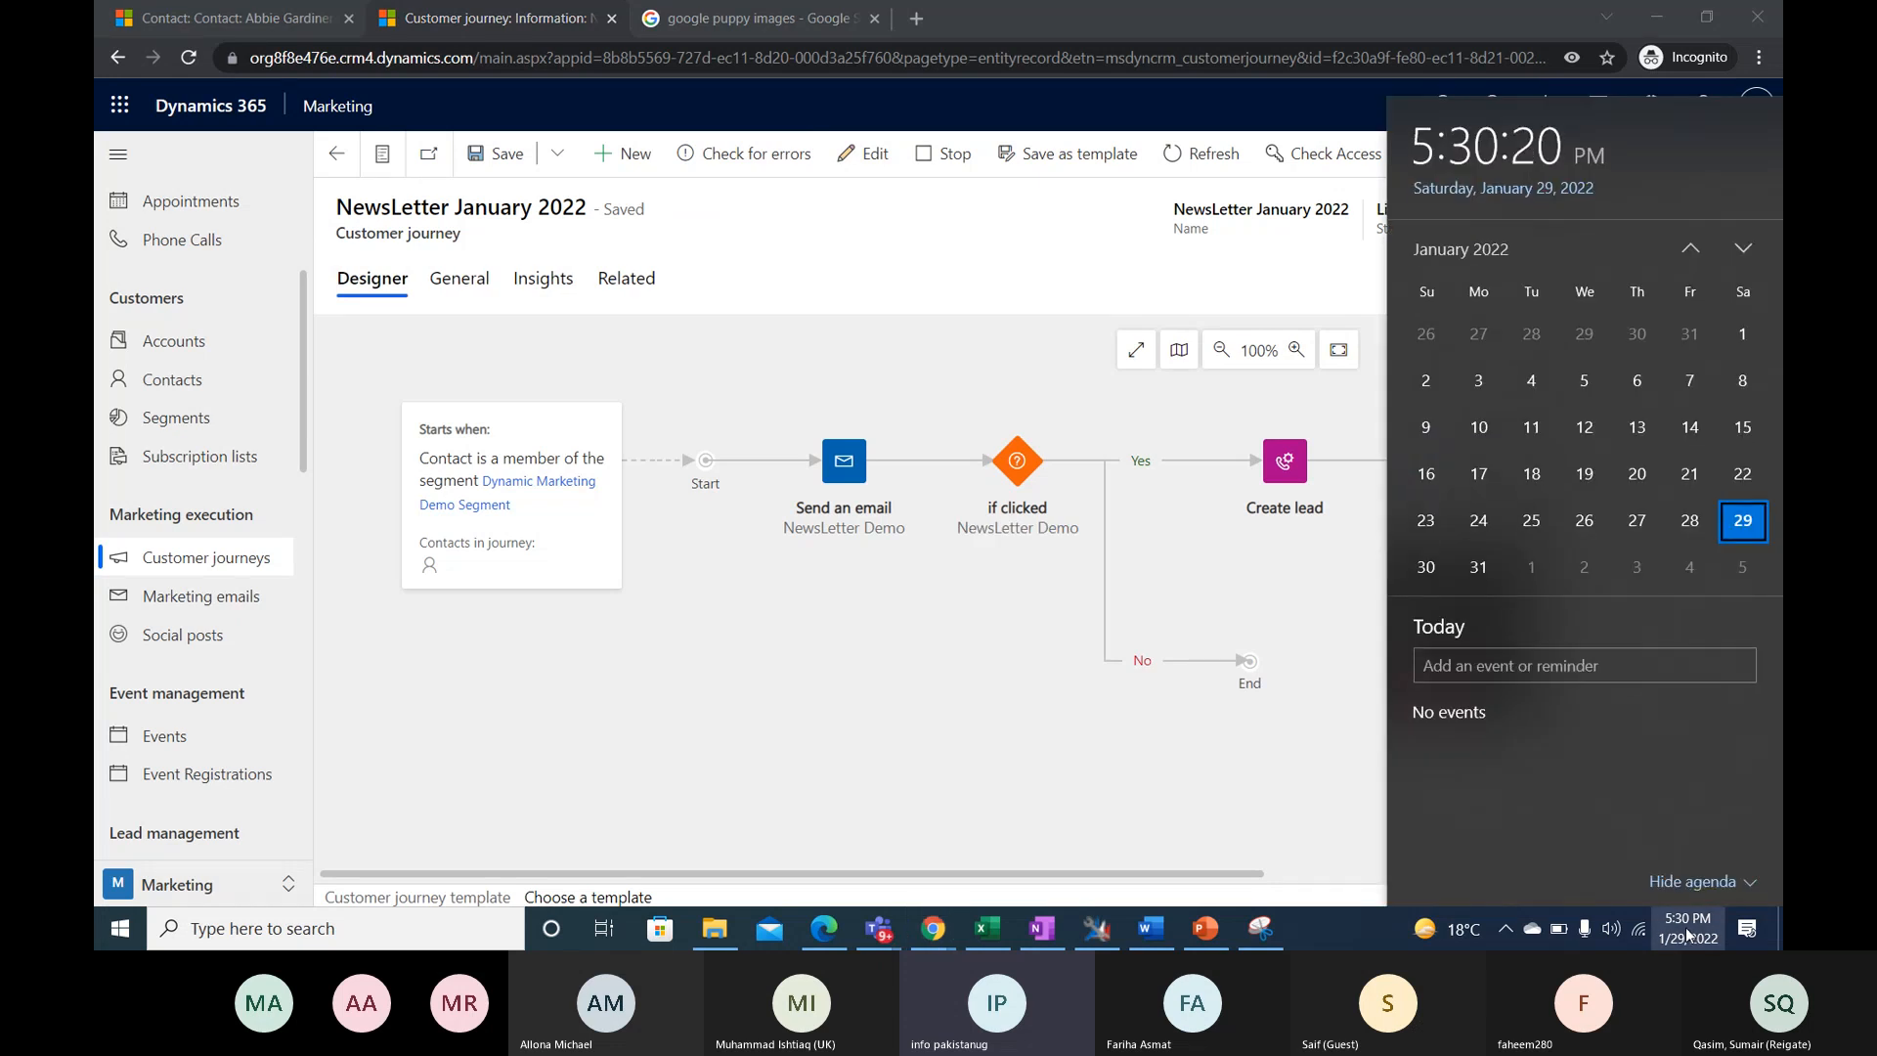
left_click(1689, 931)
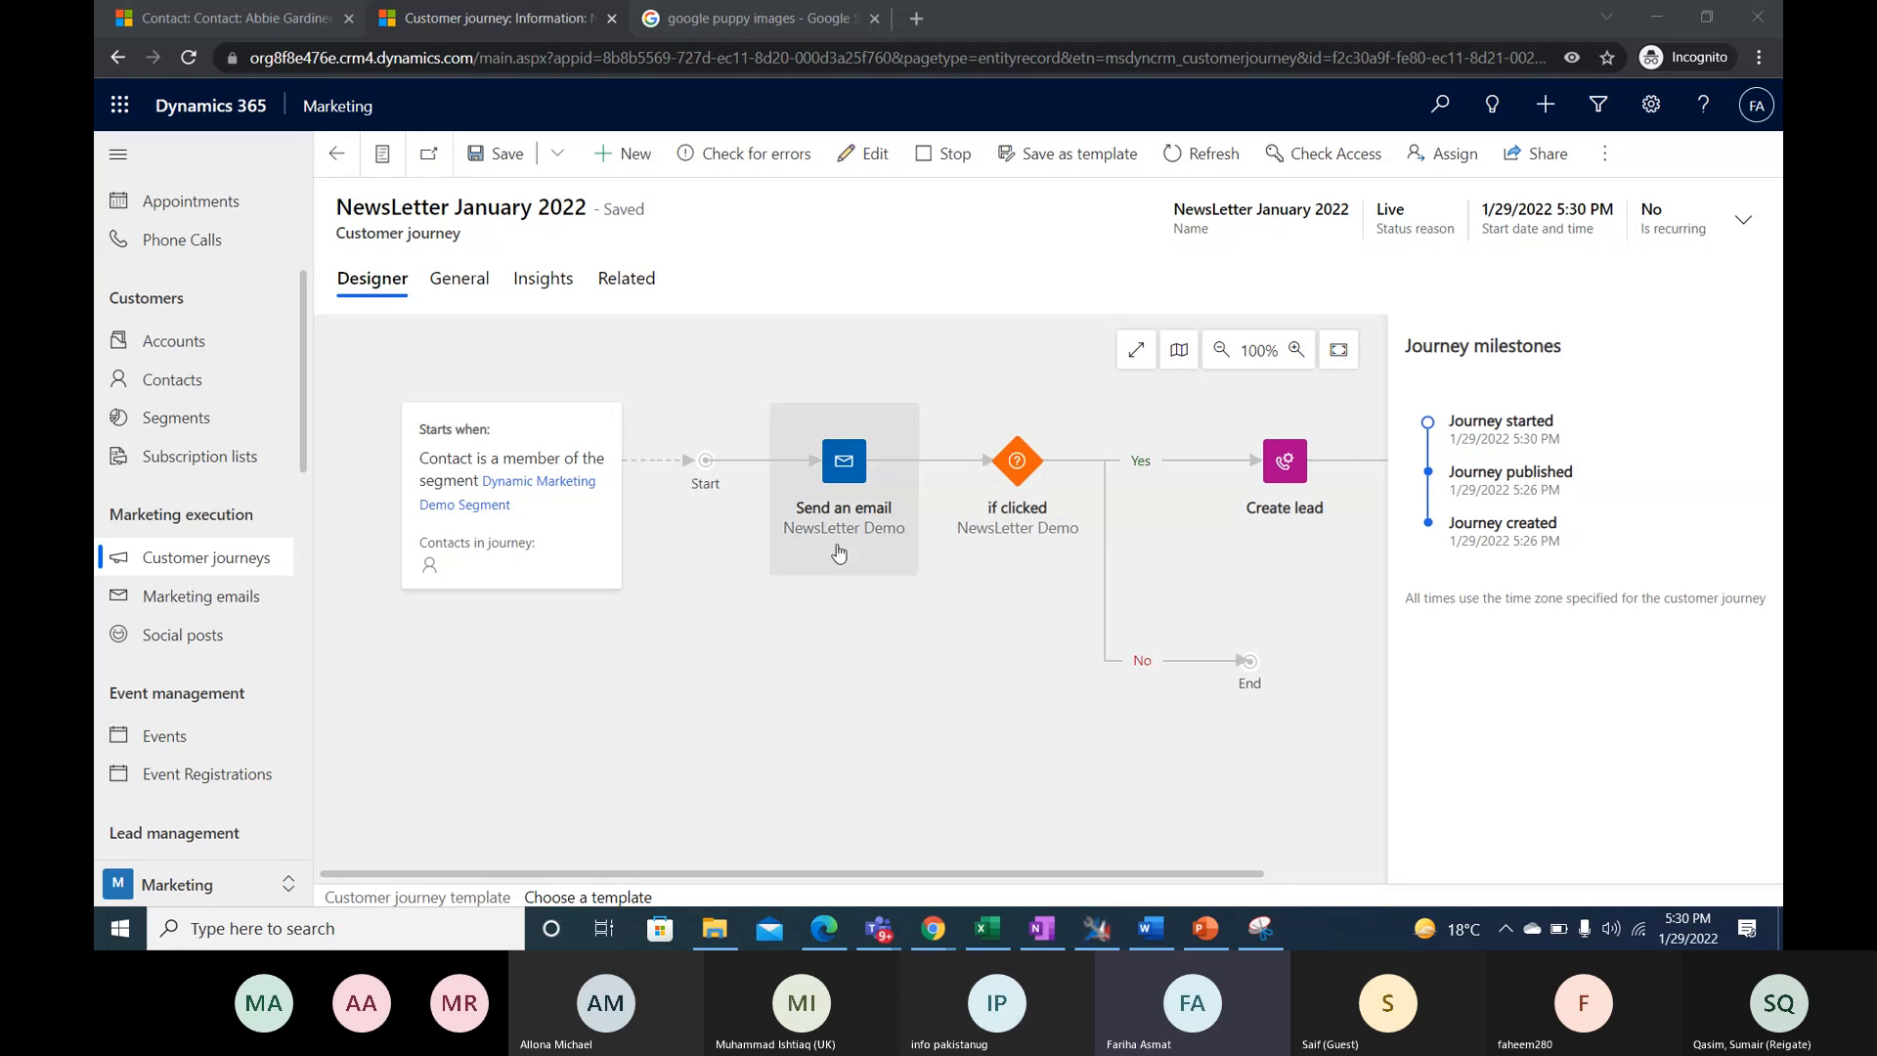
left_click(189, 58)
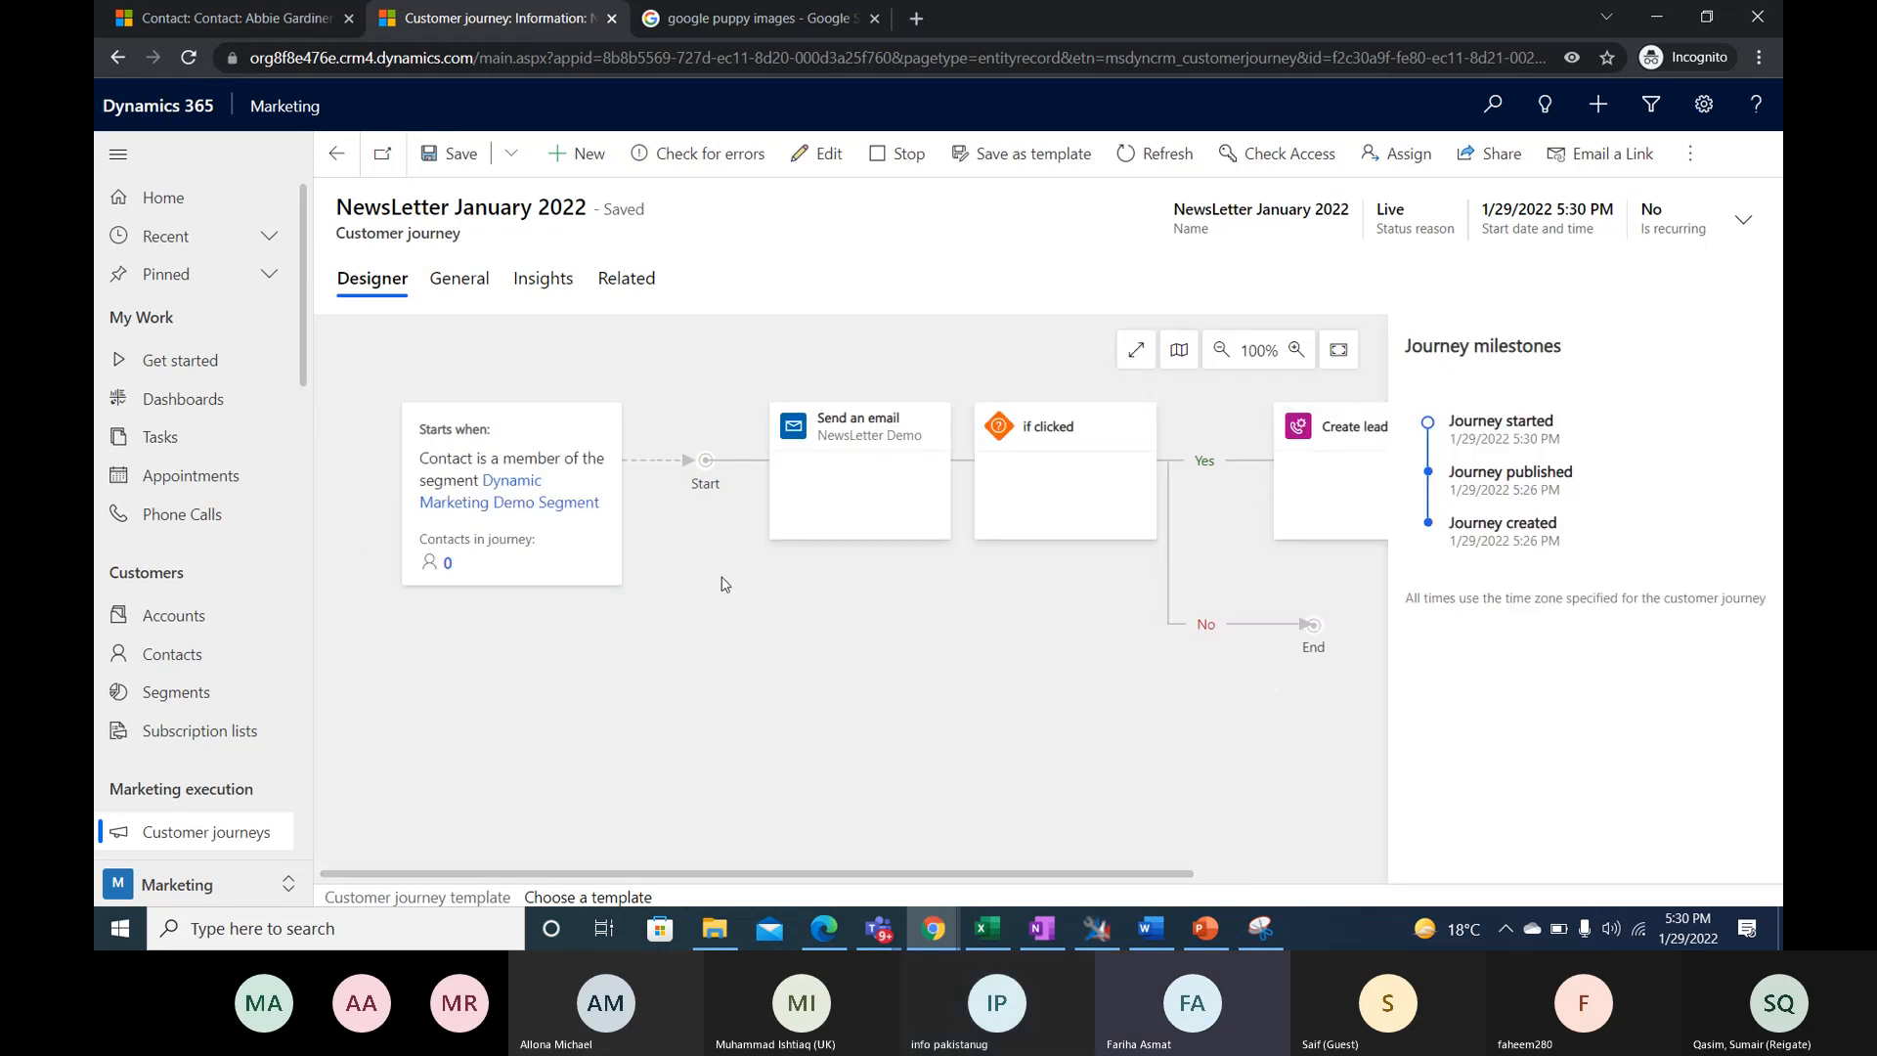
scroll(244, 627, "down", 3)
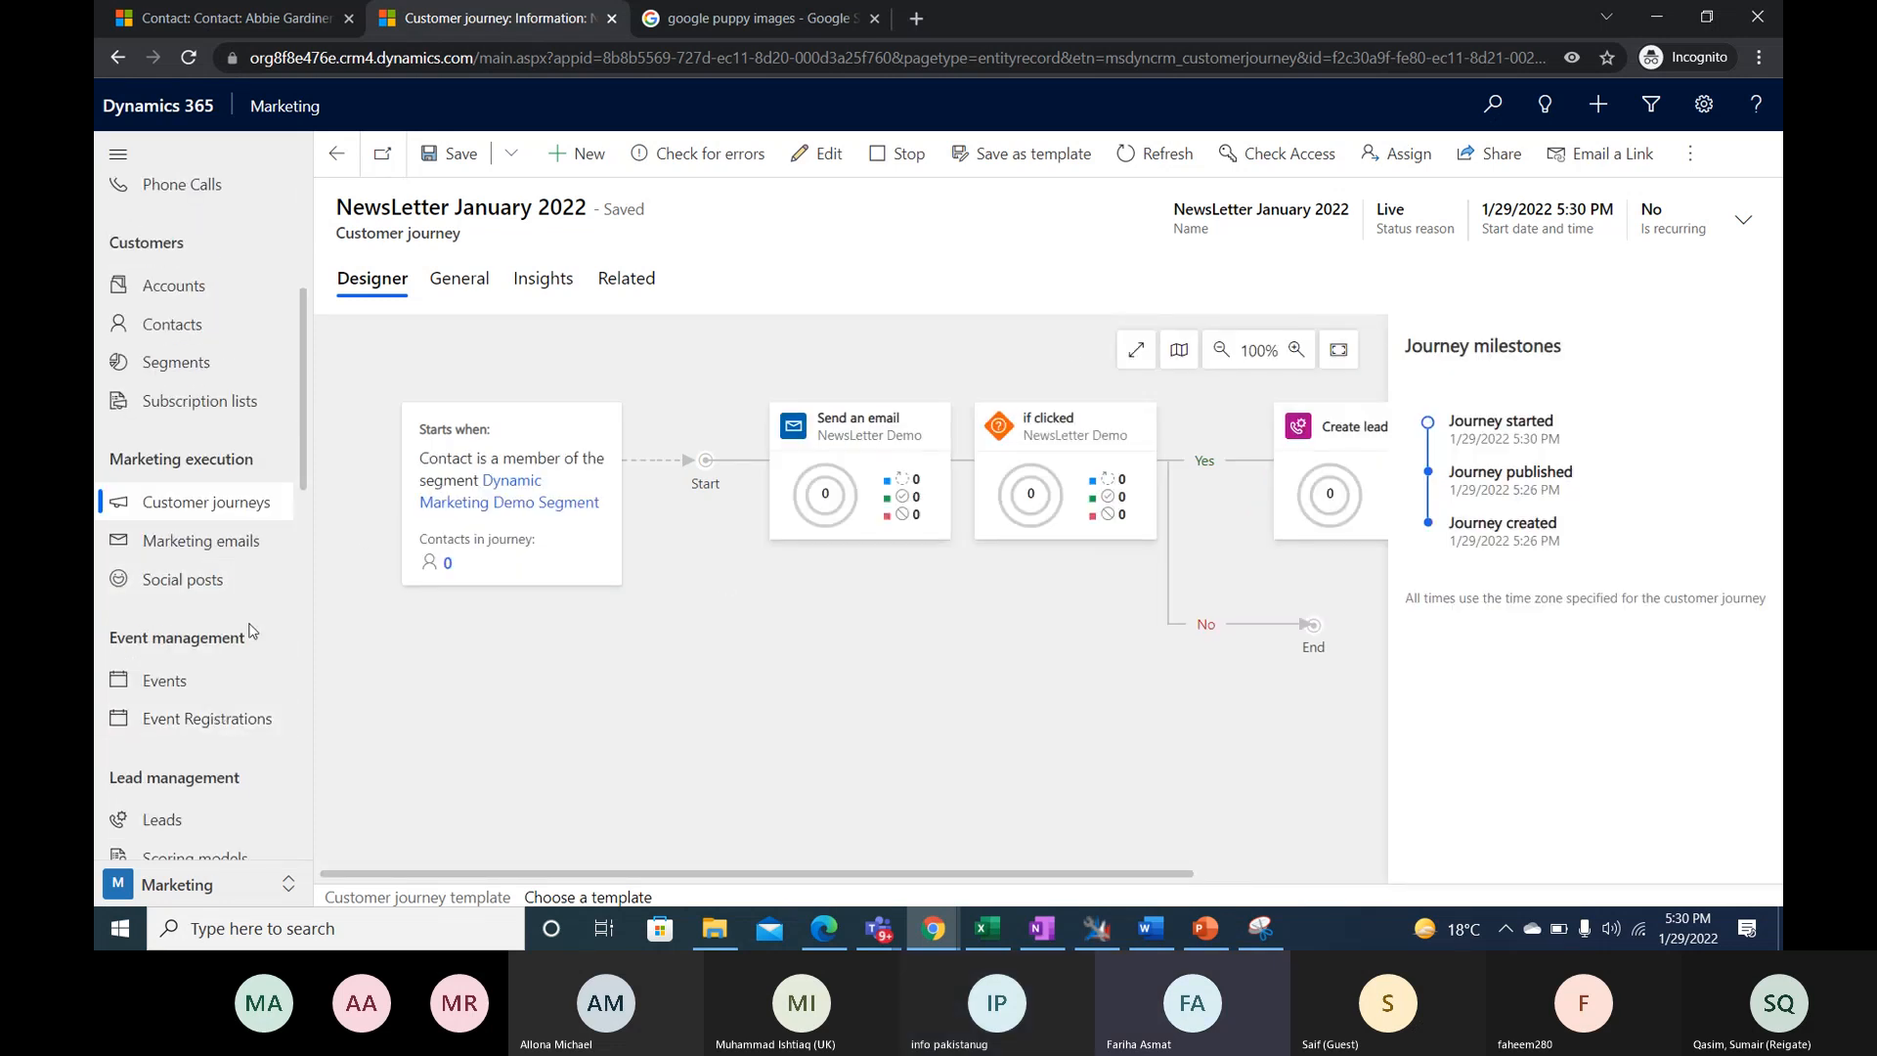
scroll(244, 627, "down", 3)
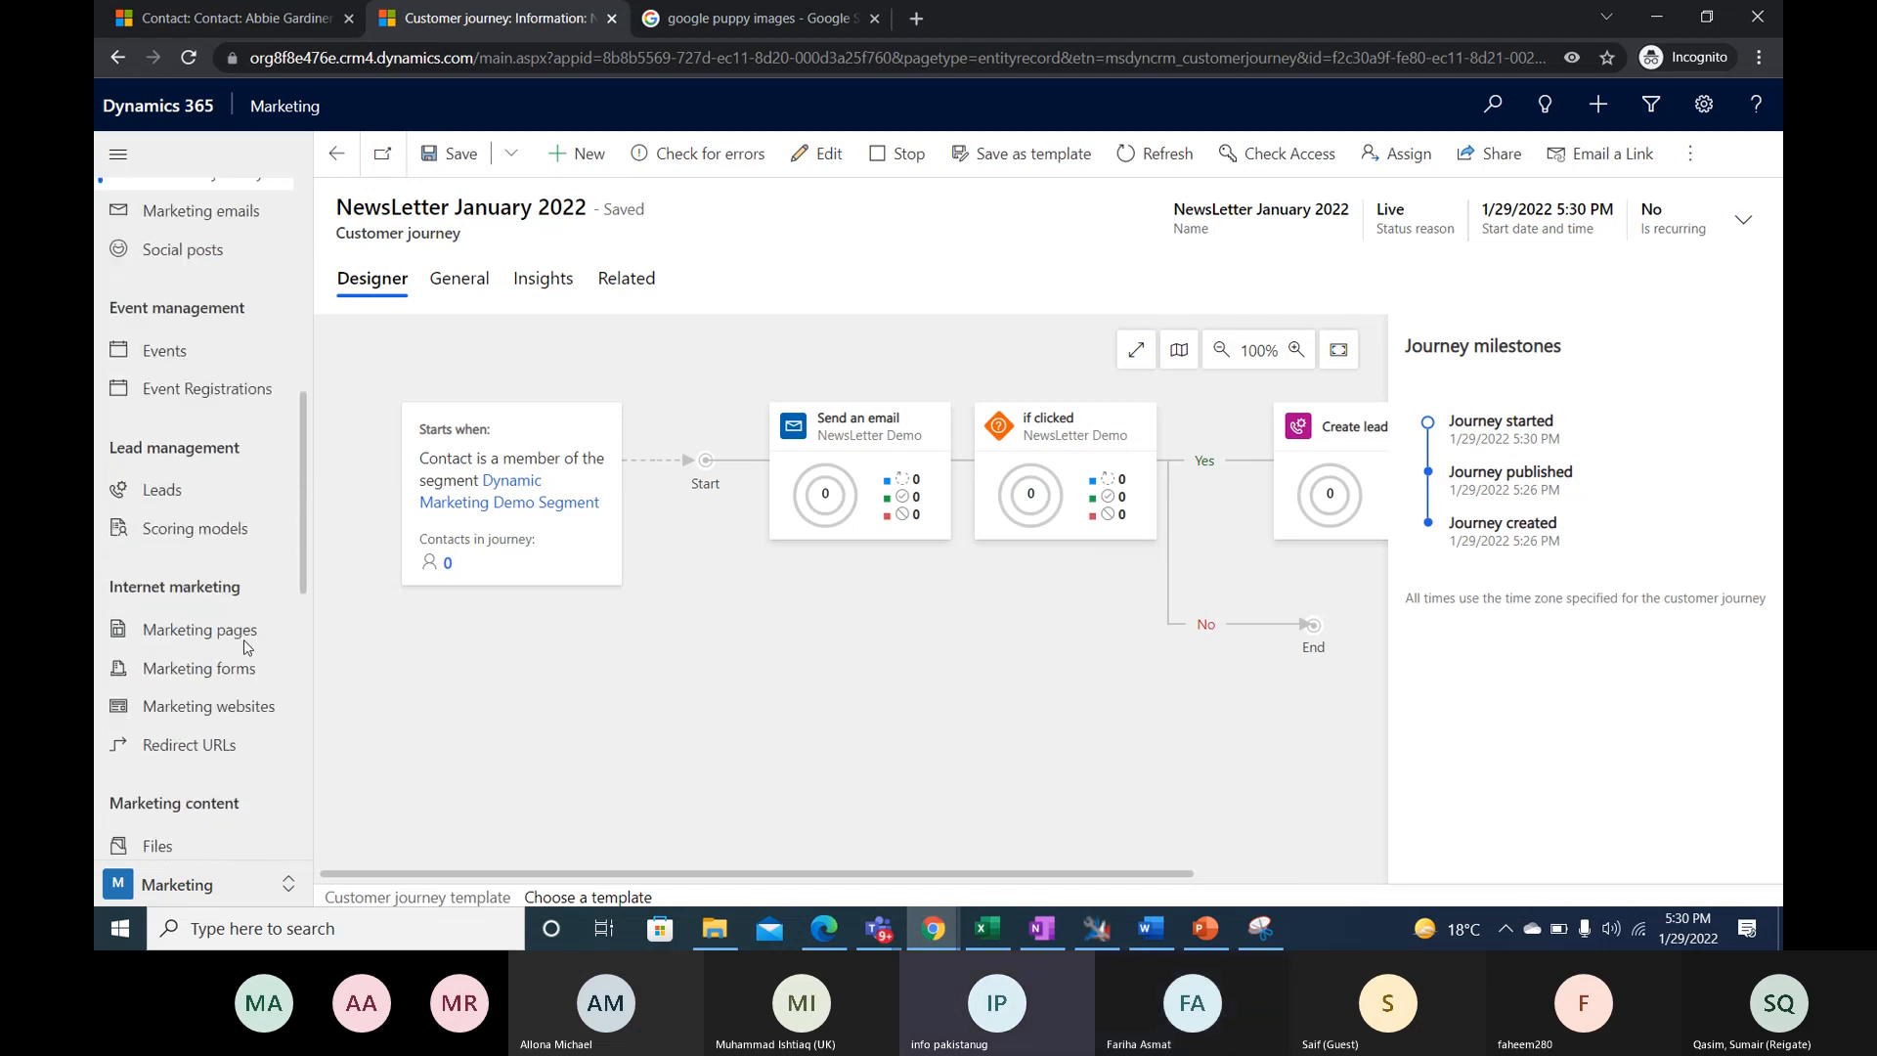
scroll(200, 619, "up", 3)
scroll(173, 626, "down", 3)
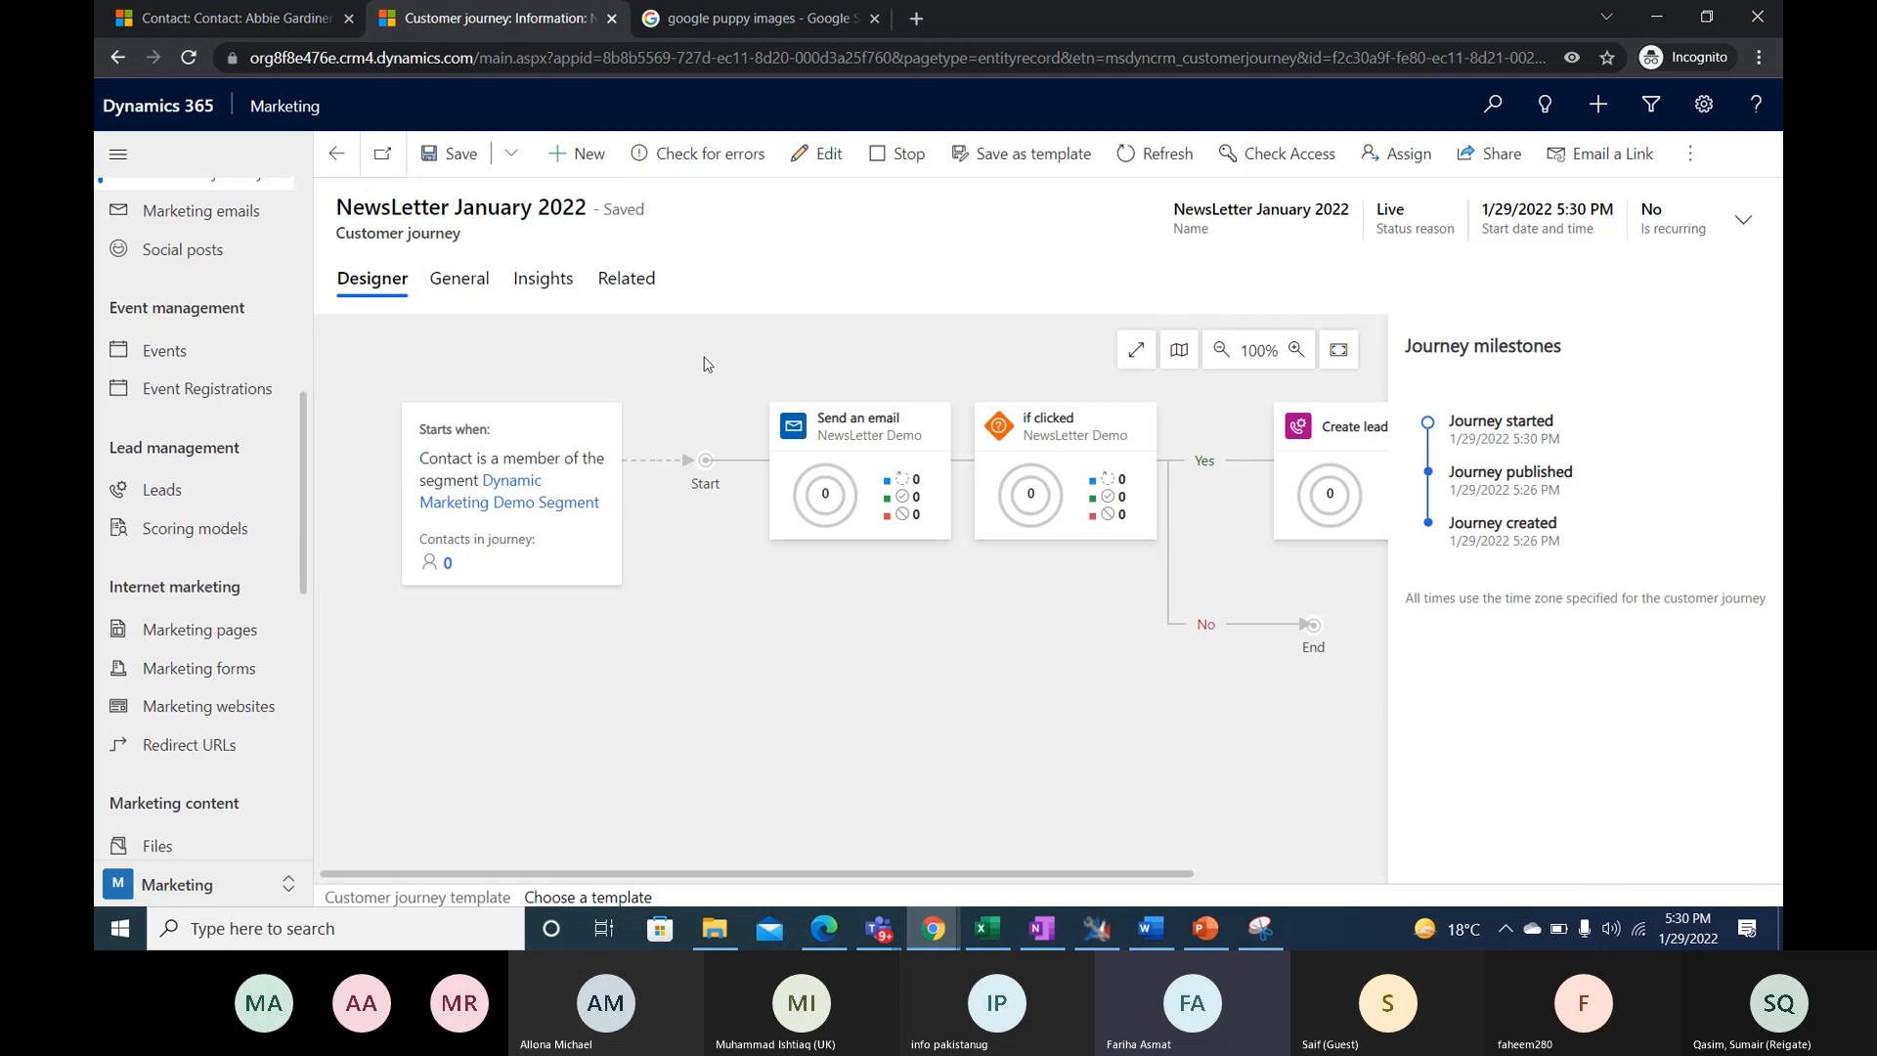
scroll(262, 667, "up", 1)
scroll(263, 667, "up", 3)
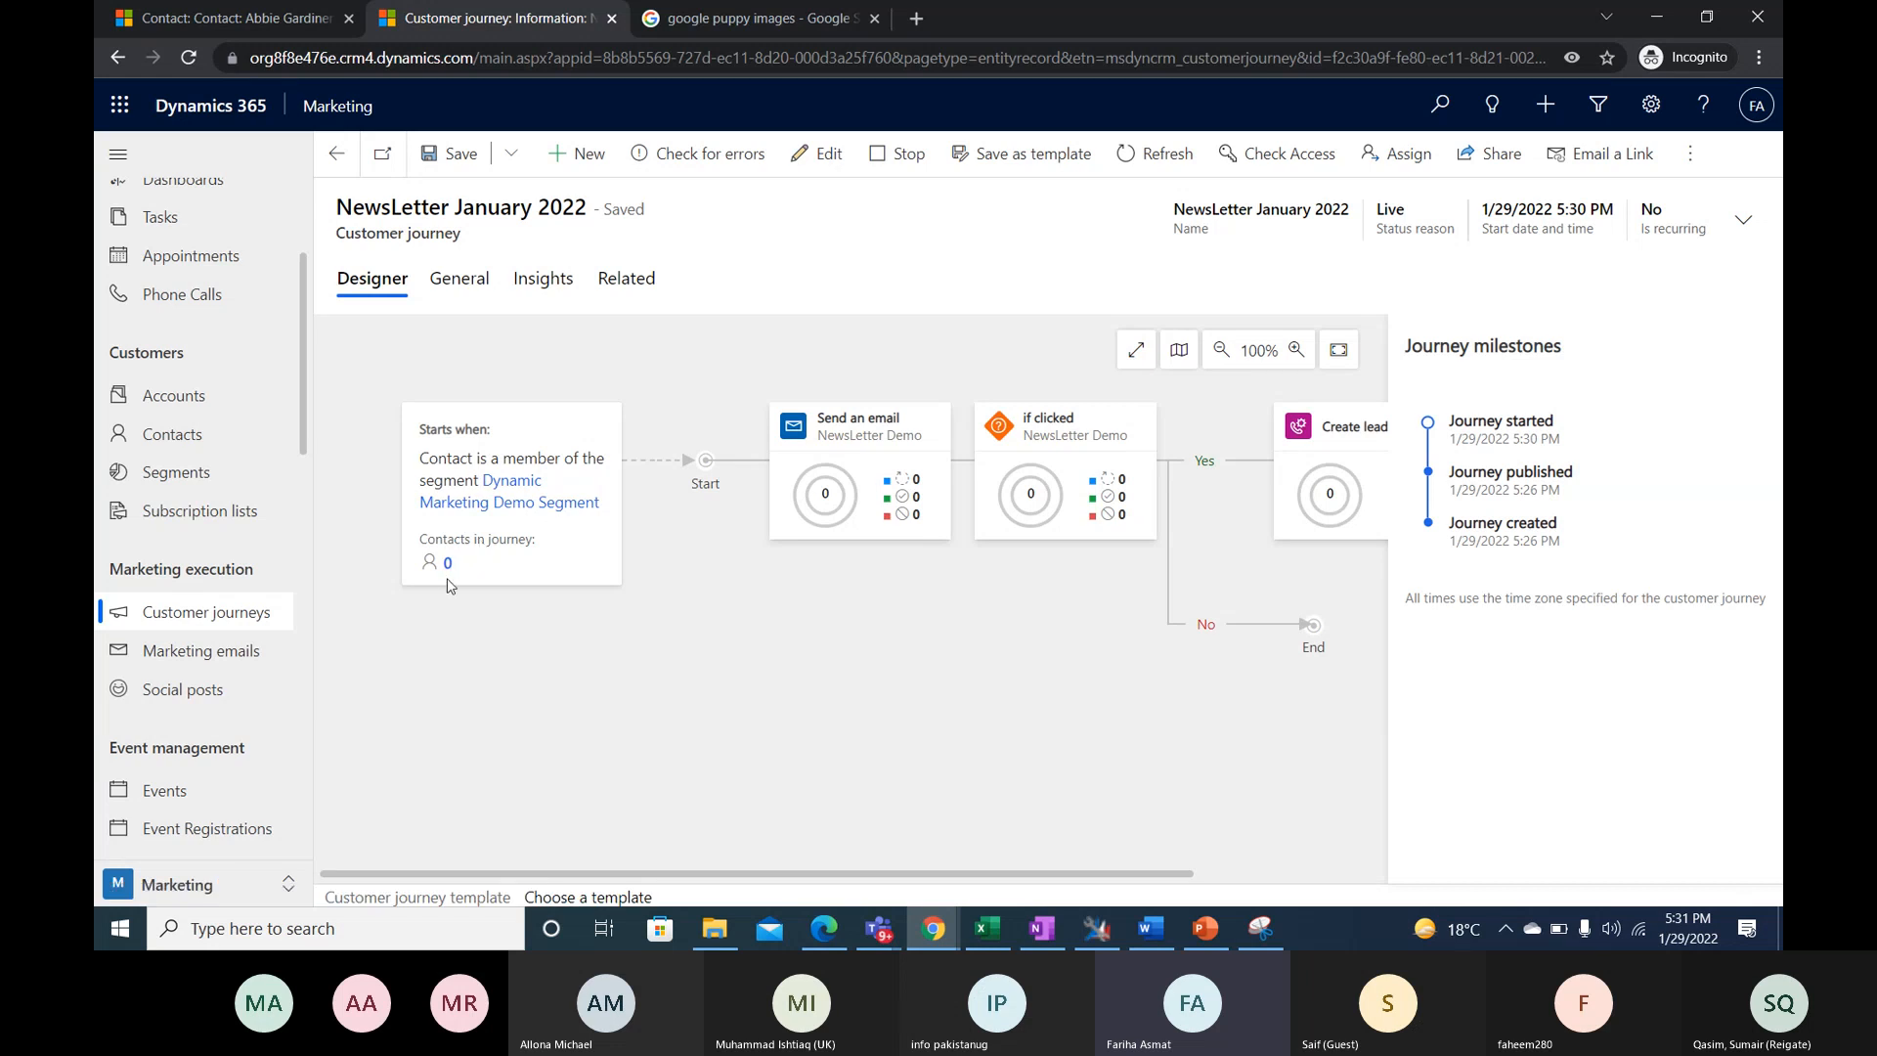
- Switch to the Google puppy images search page and close it
left_click(786, 18)
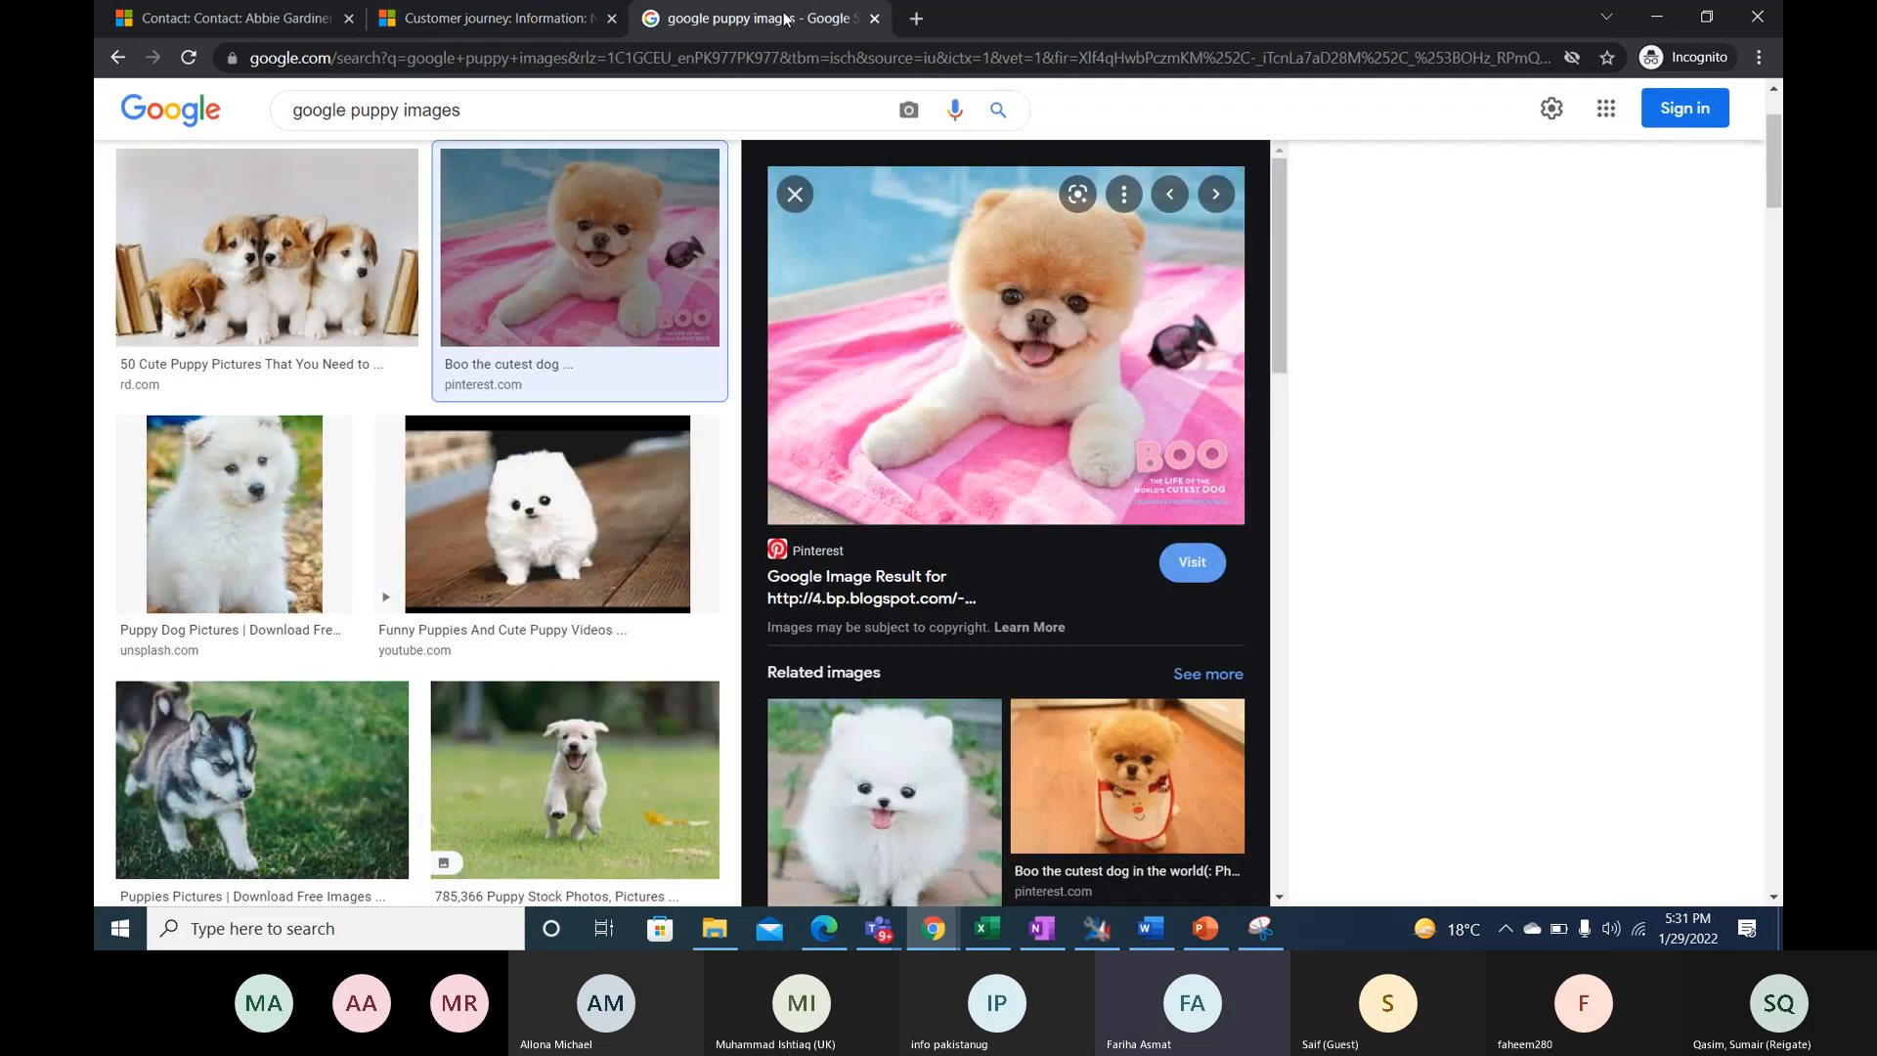
left_click(489, 59)
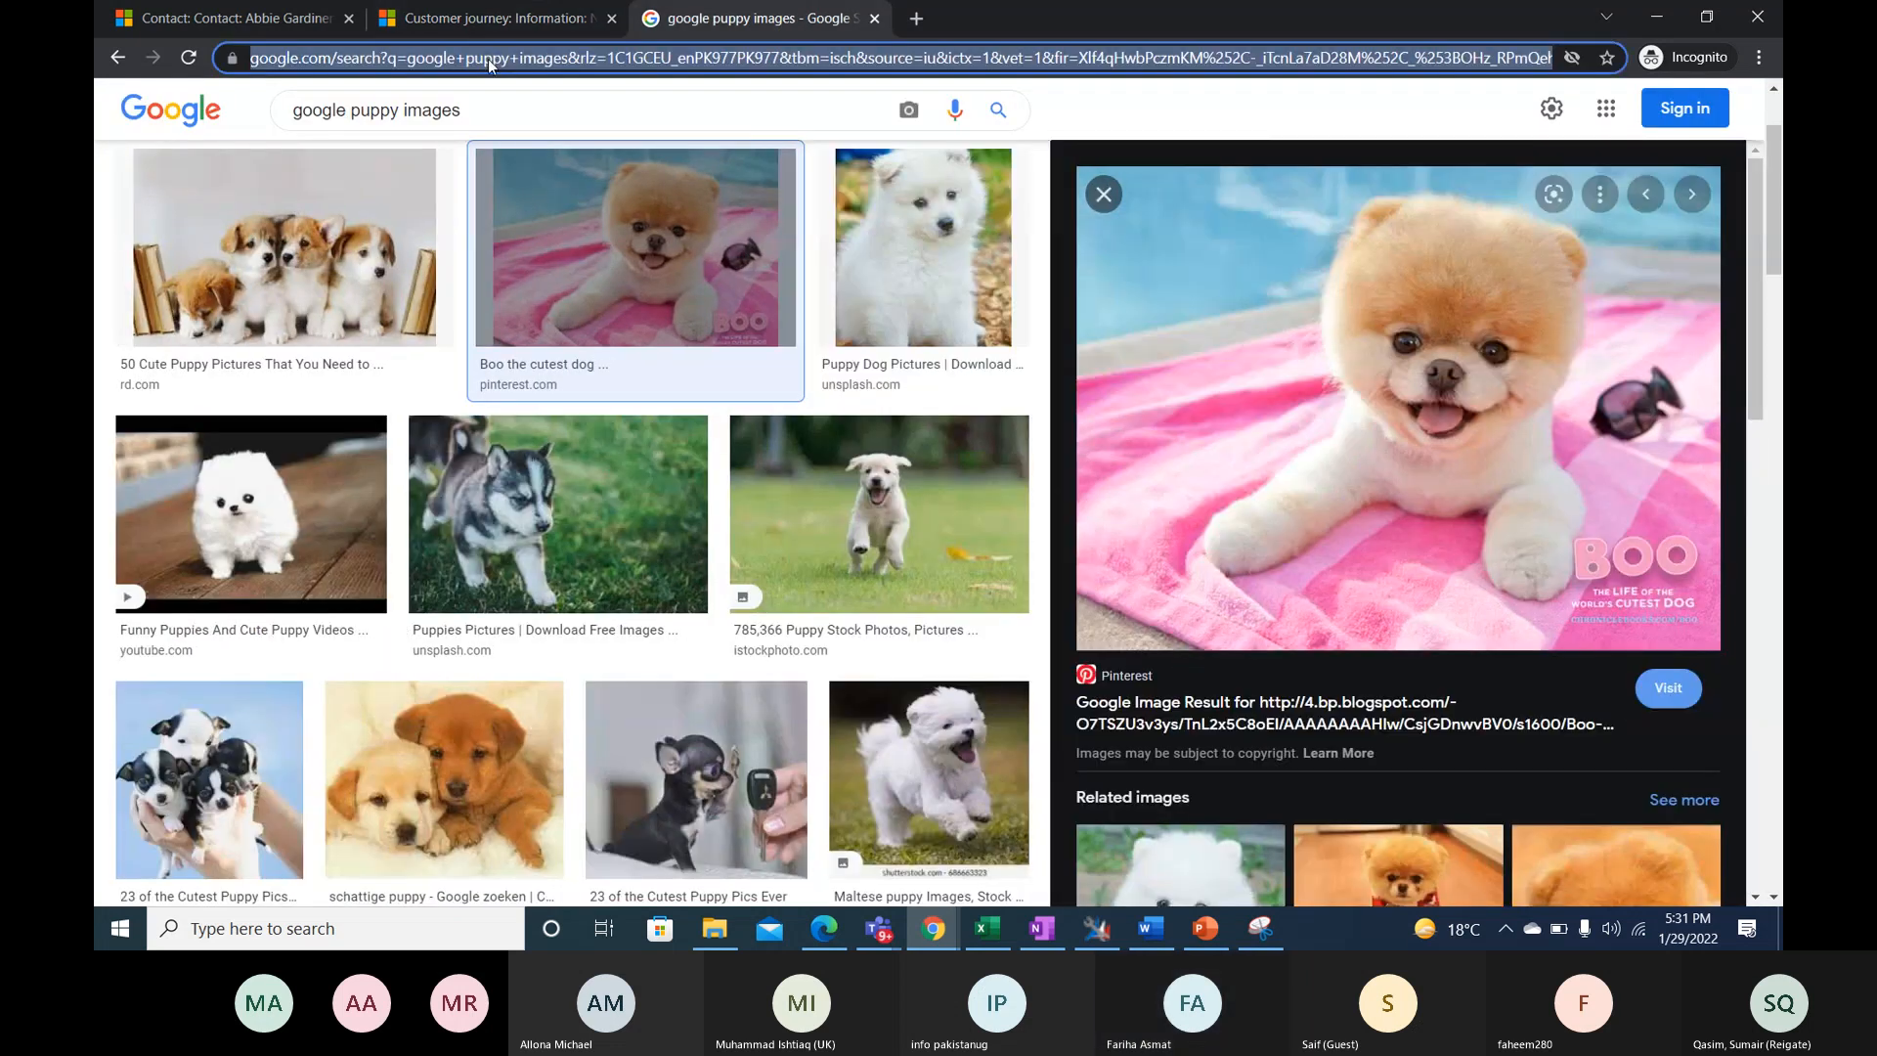
type("g")
left_click(875, 18)
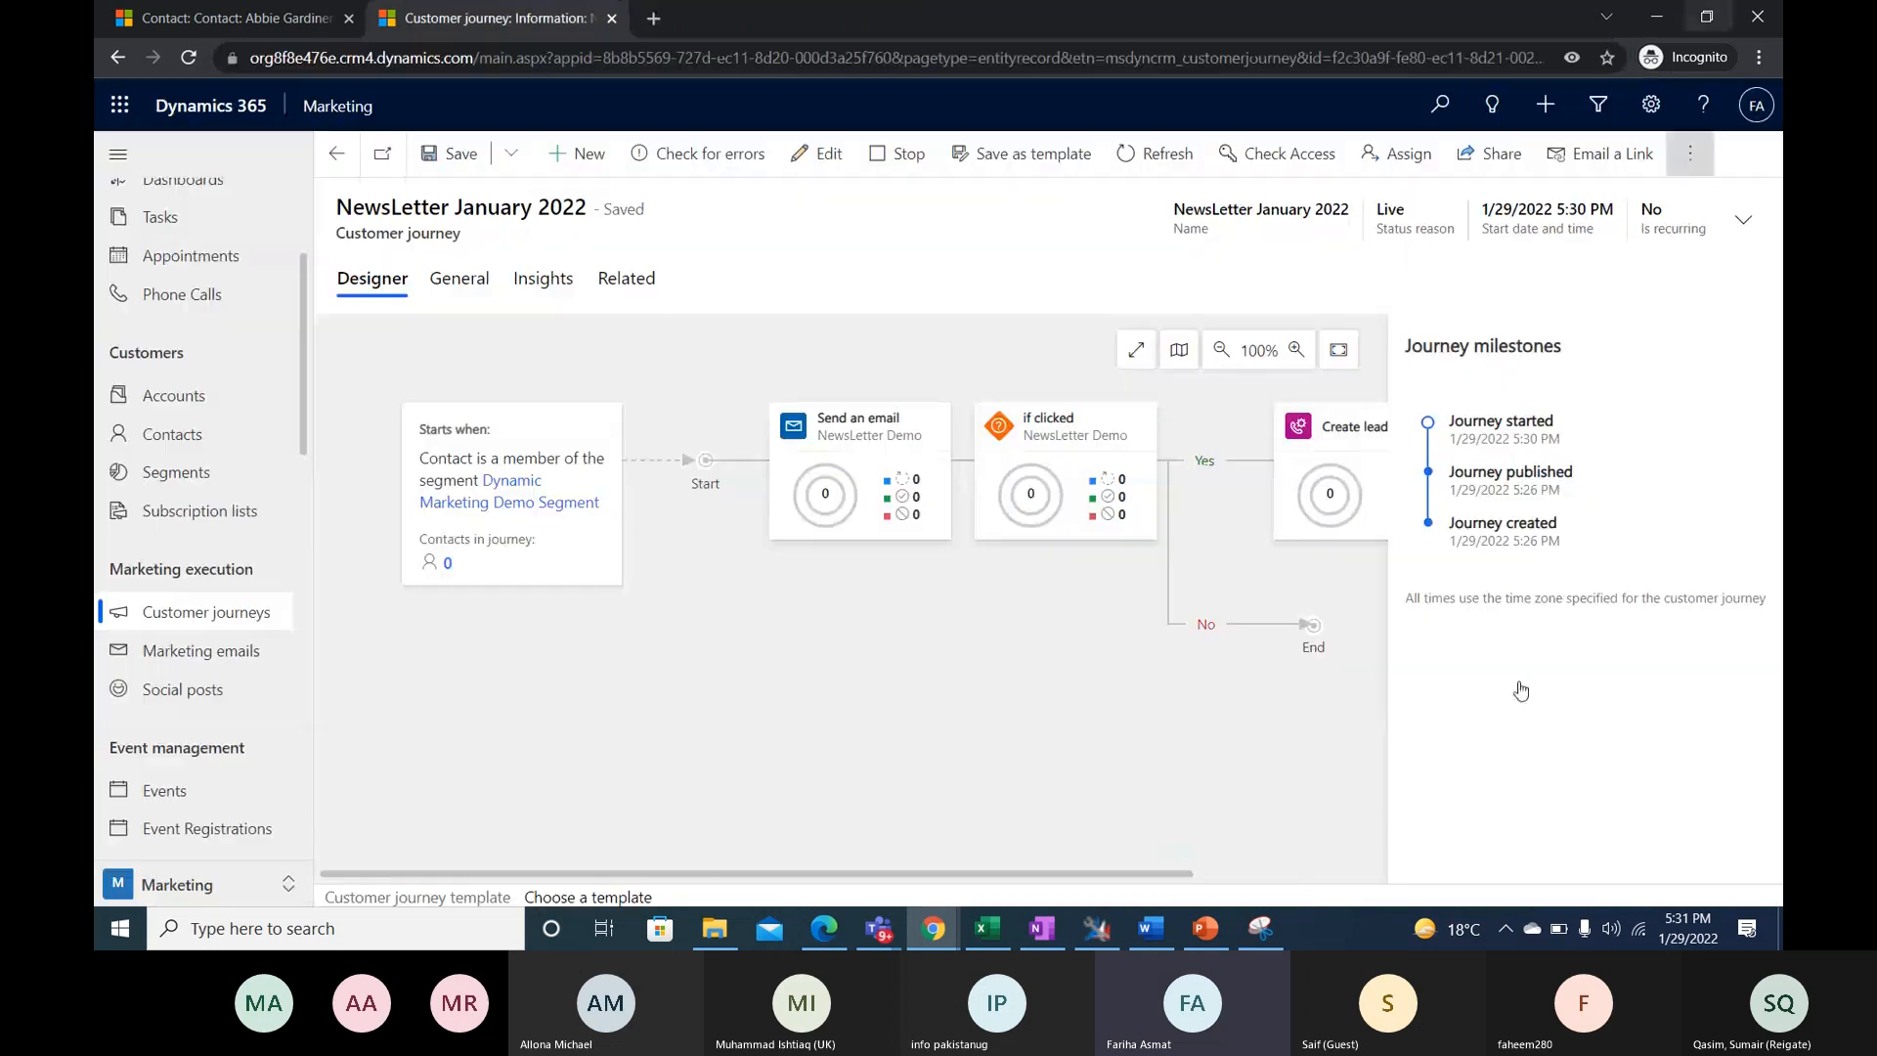
- Switch to the other Chrome window, open the Gmail inbox in a new tab, and check the newest message before returning to the inbox
mouse_move(934, 928)
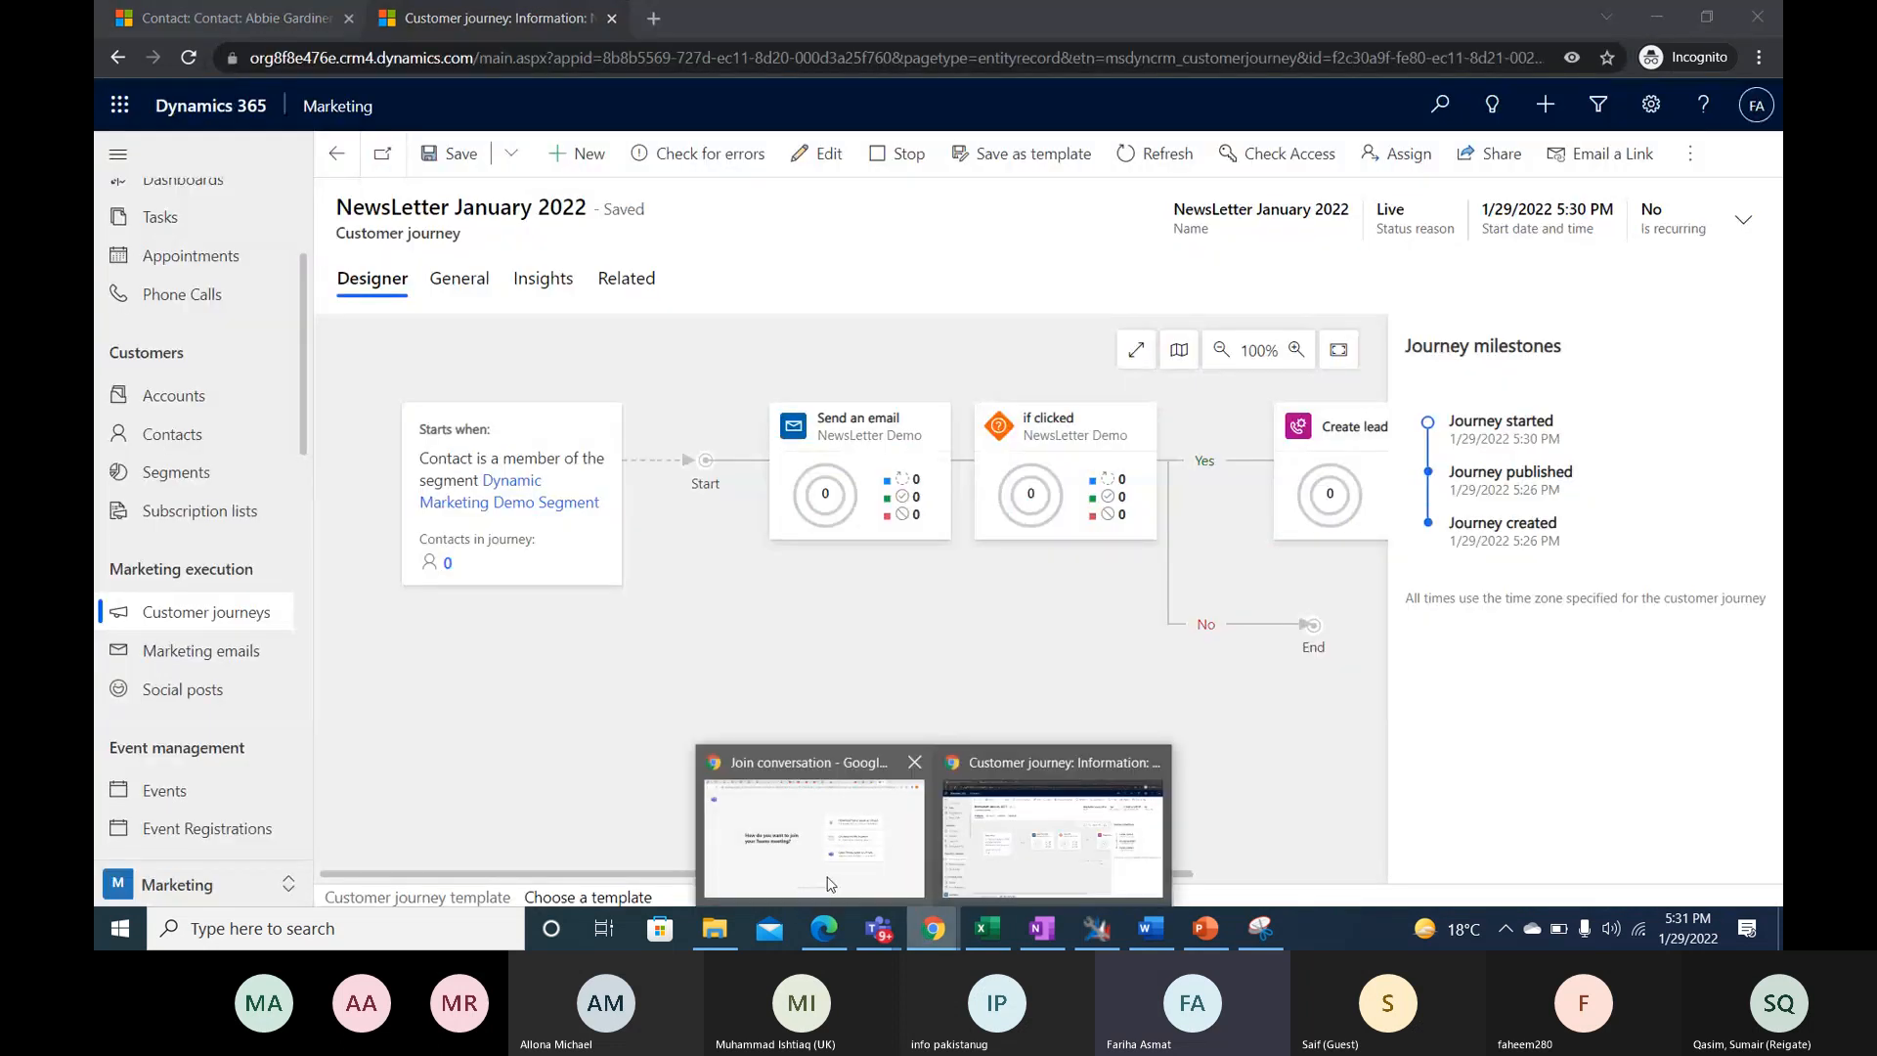
left_click(830, 884)
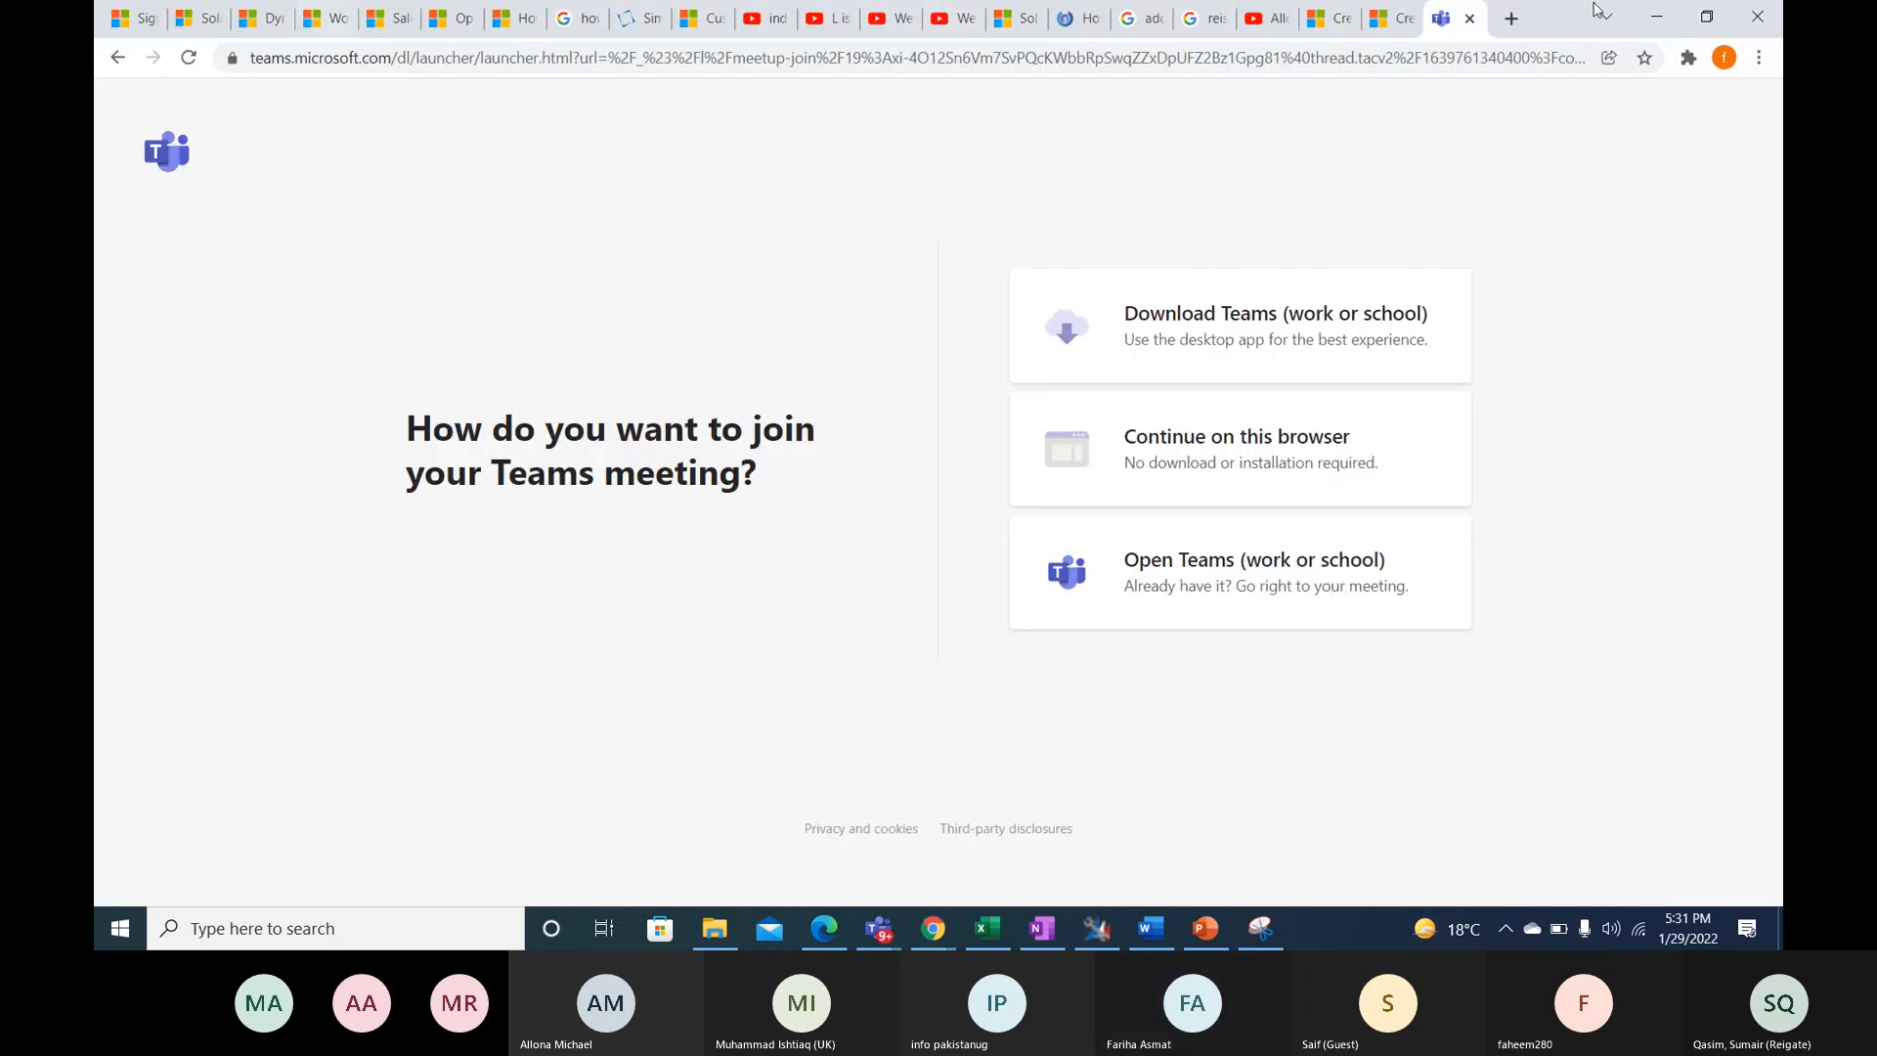
left_click(1513, 21)
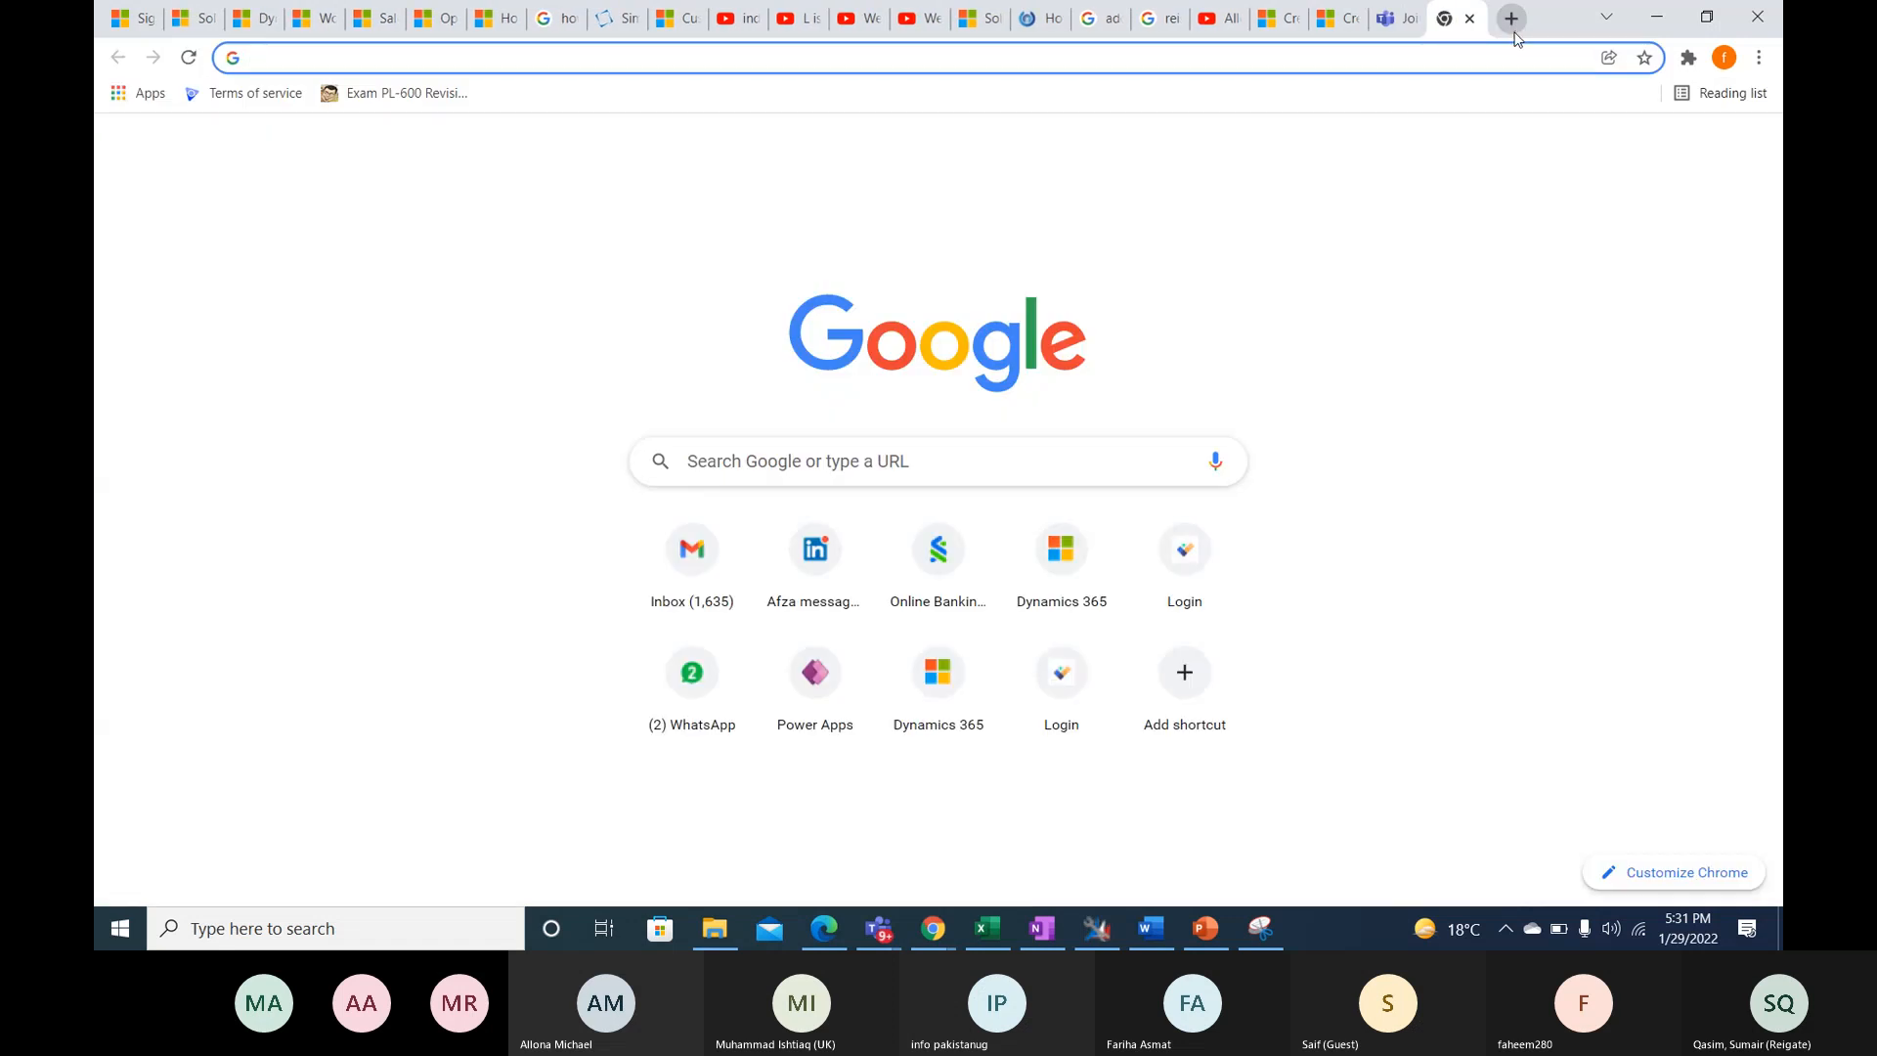
type("gm")
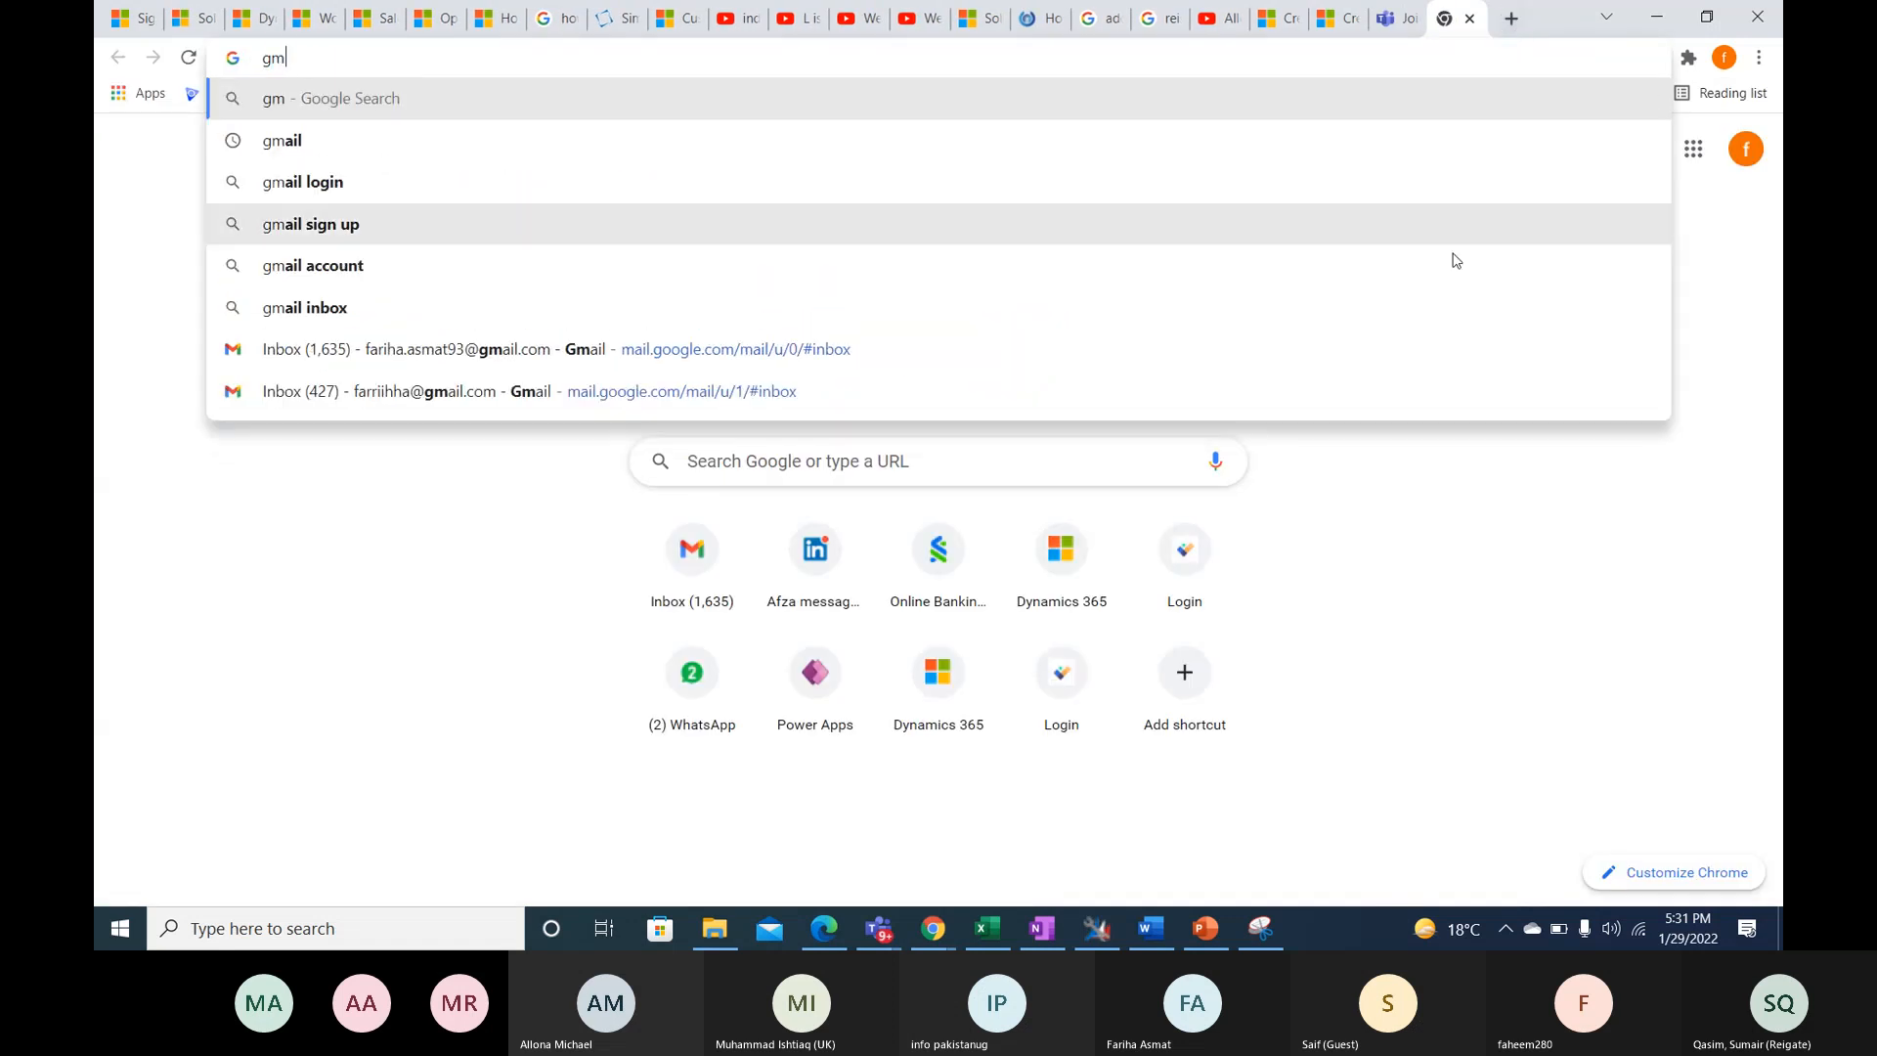
left_click(1353, 349)
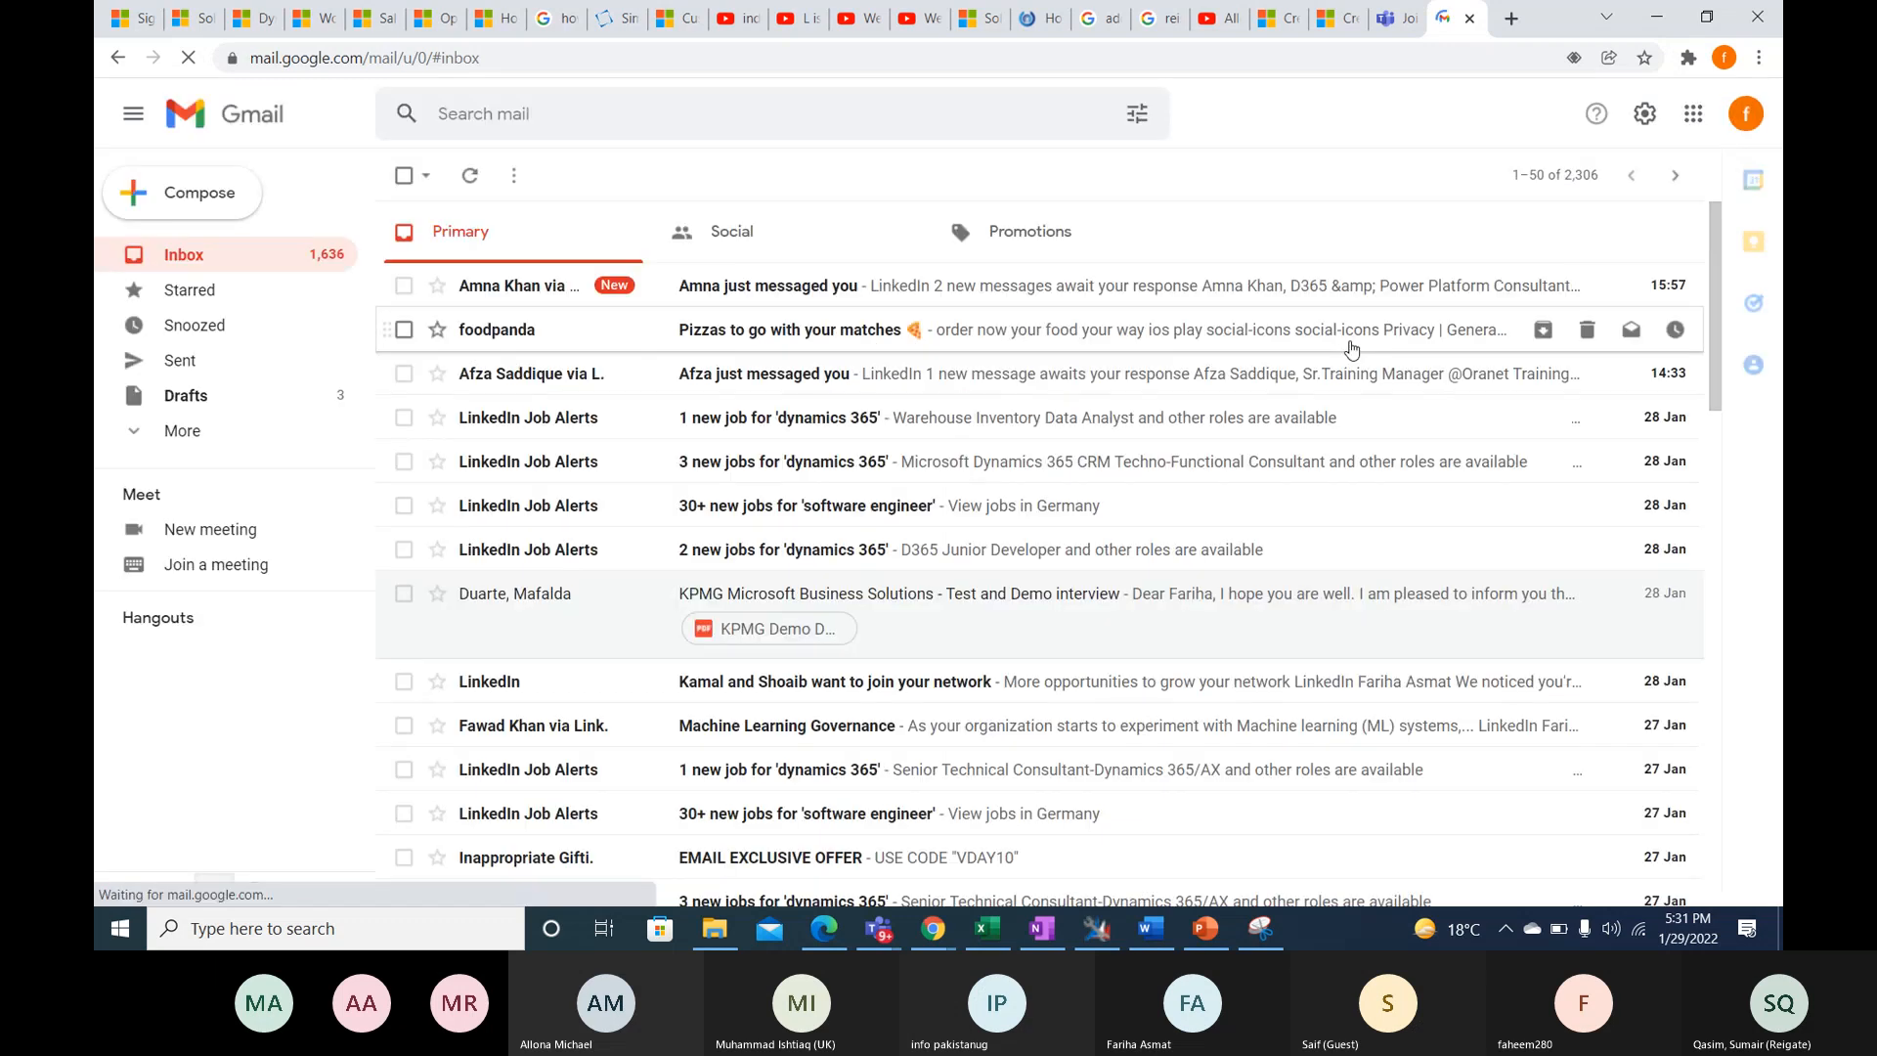
left_click(1068, 286)
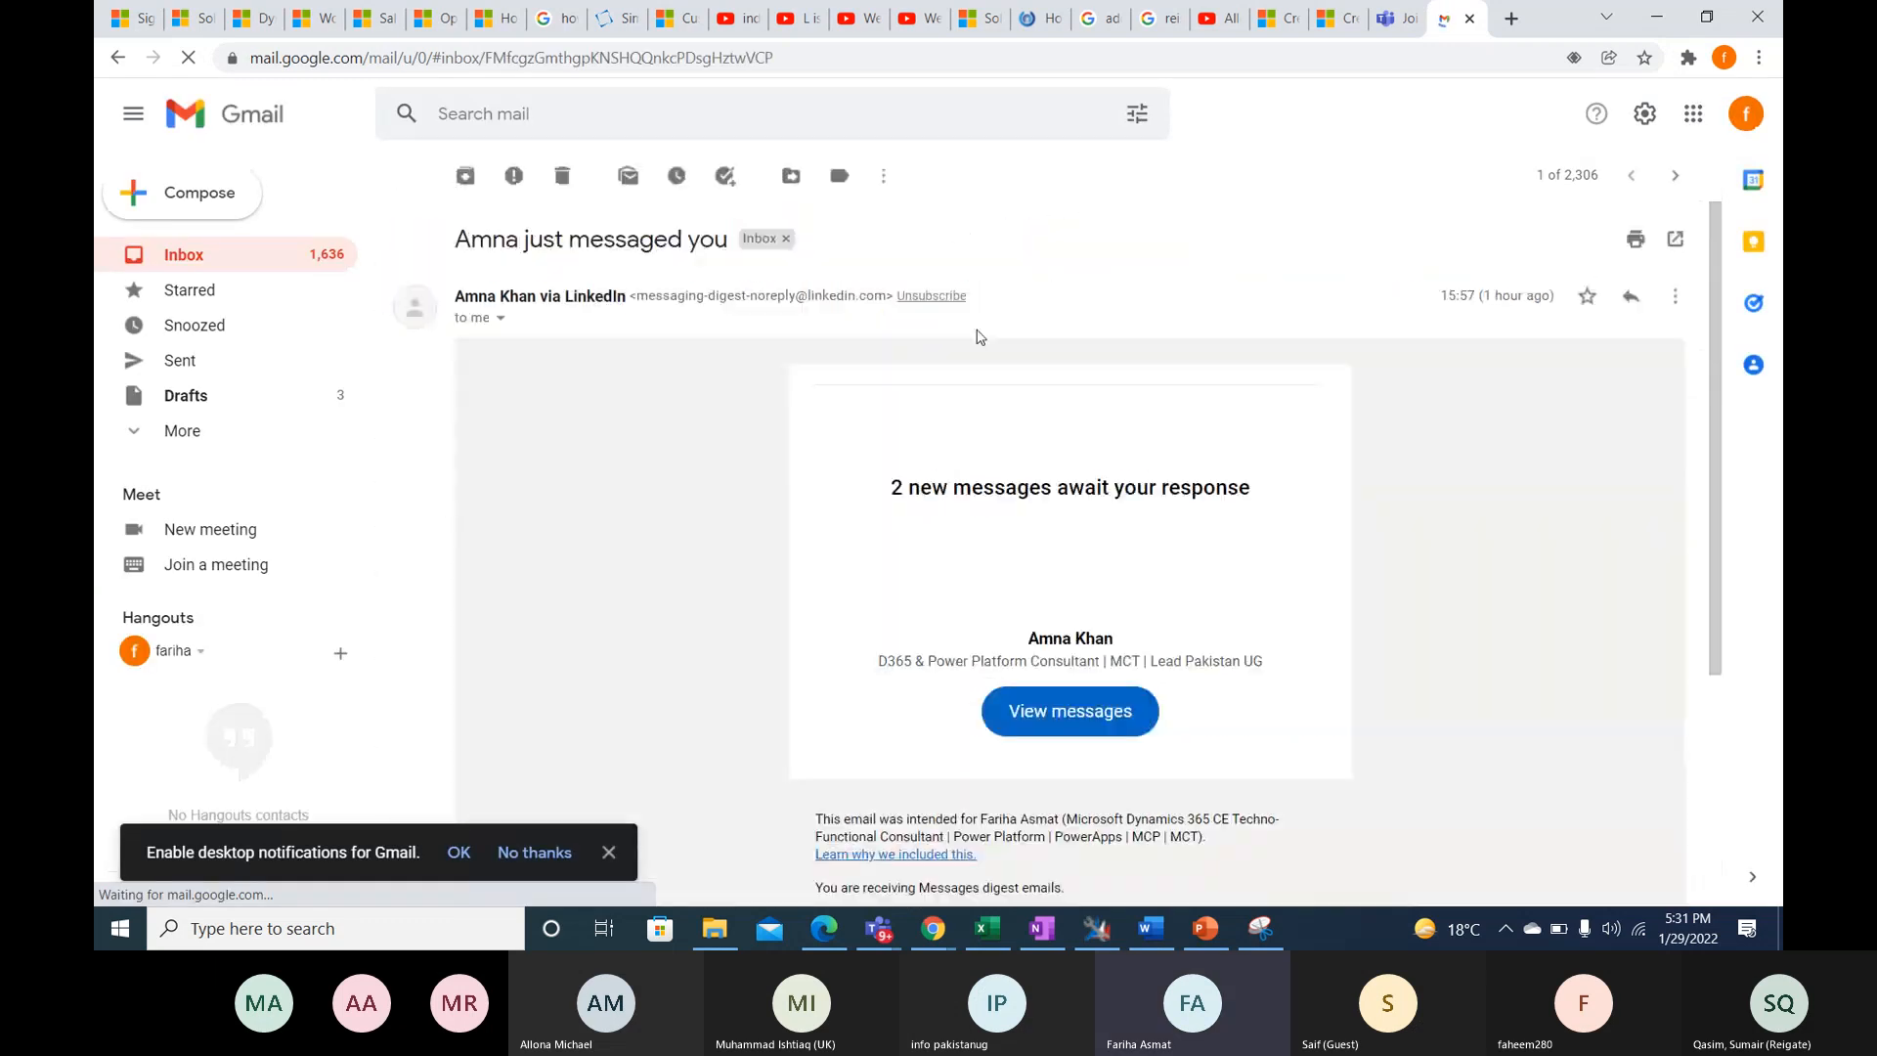
left_click(406, 177)
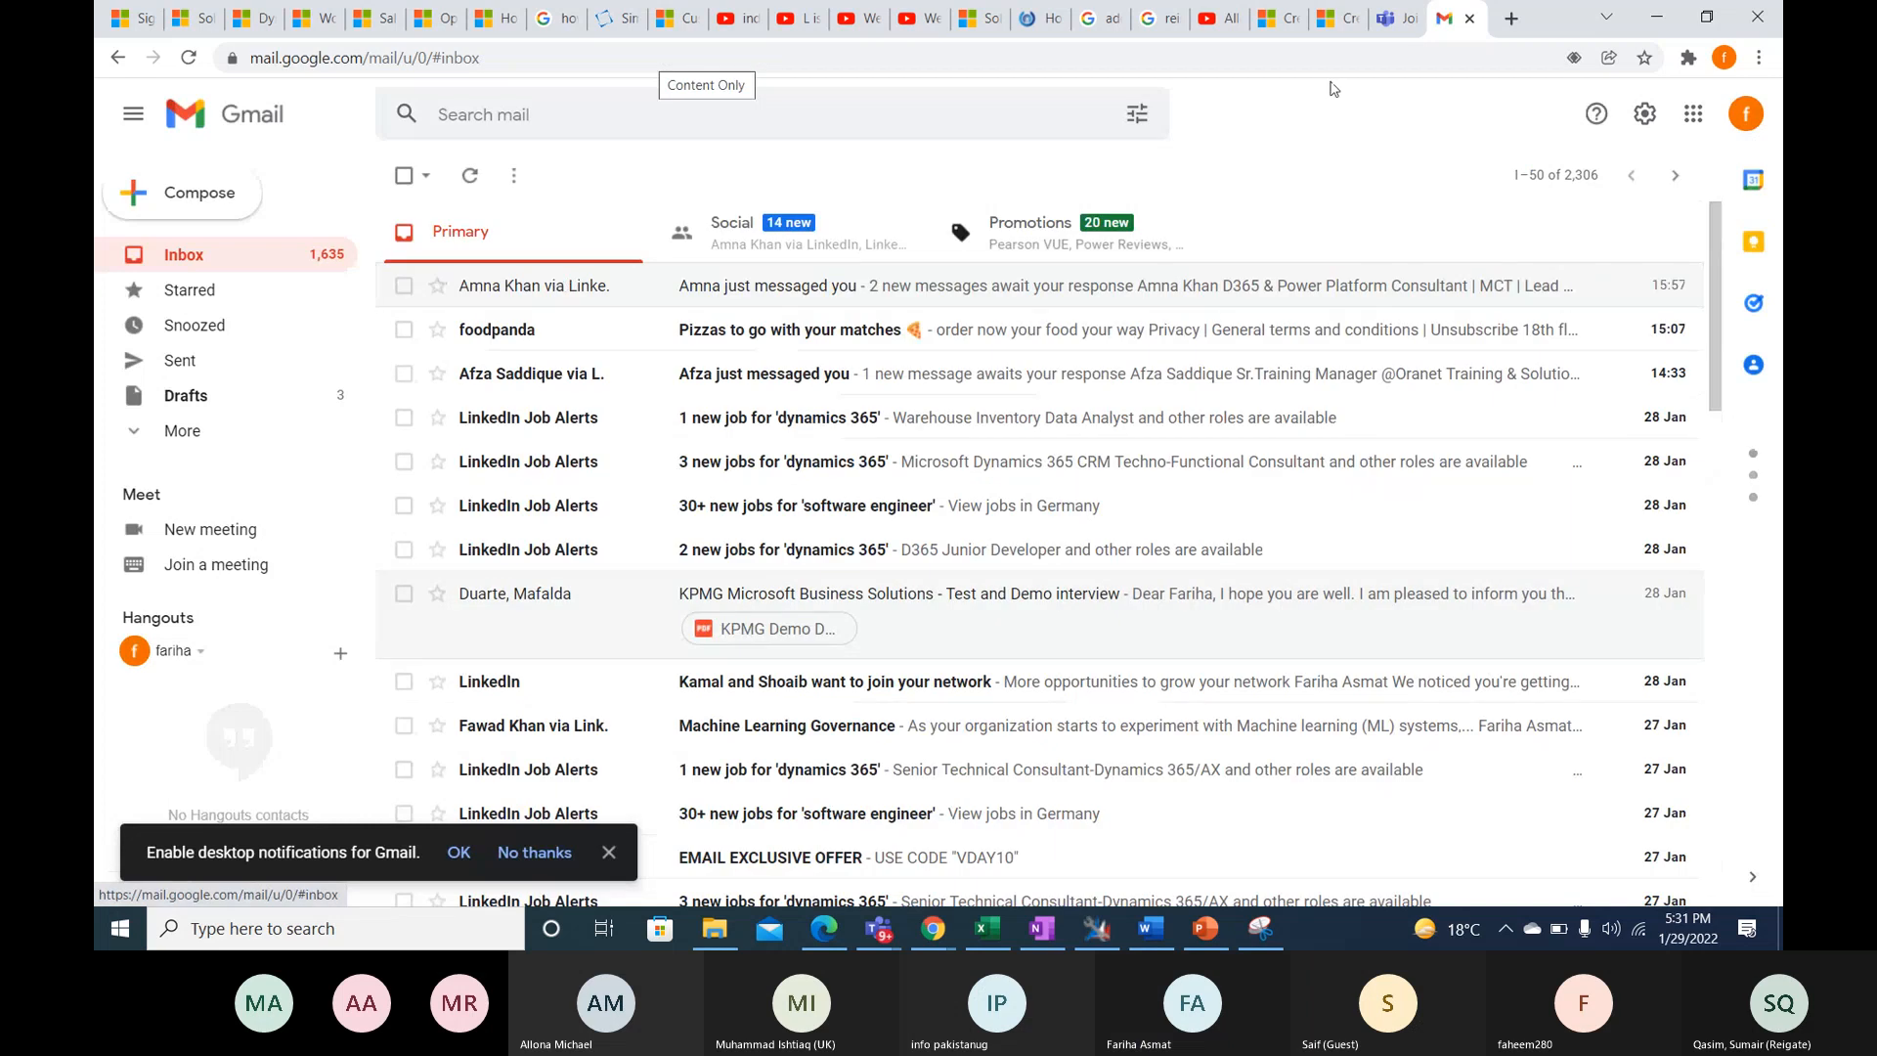
- Open a blank browser tab, switch to the Dynamics 365 window and recheck the NewsLetter January 2022 journey
left_click(1526, 19)
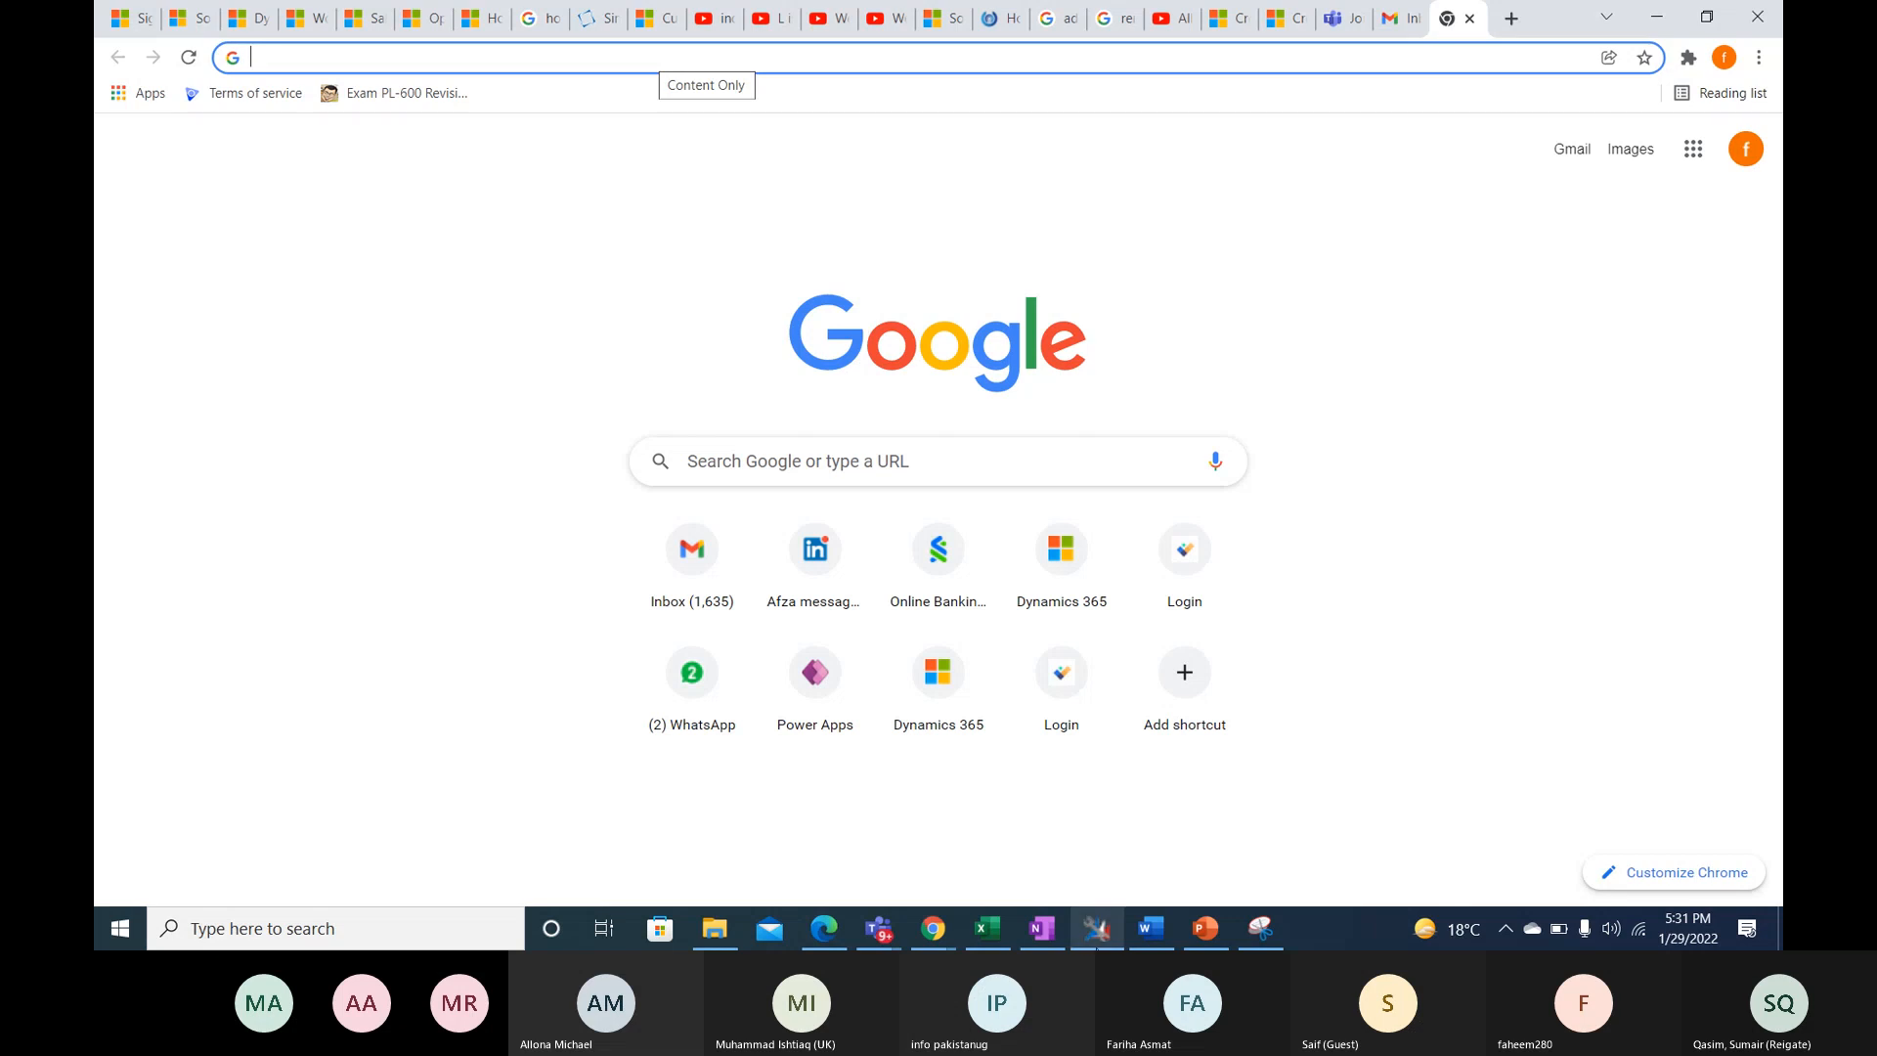
mouse_move(946, 934)
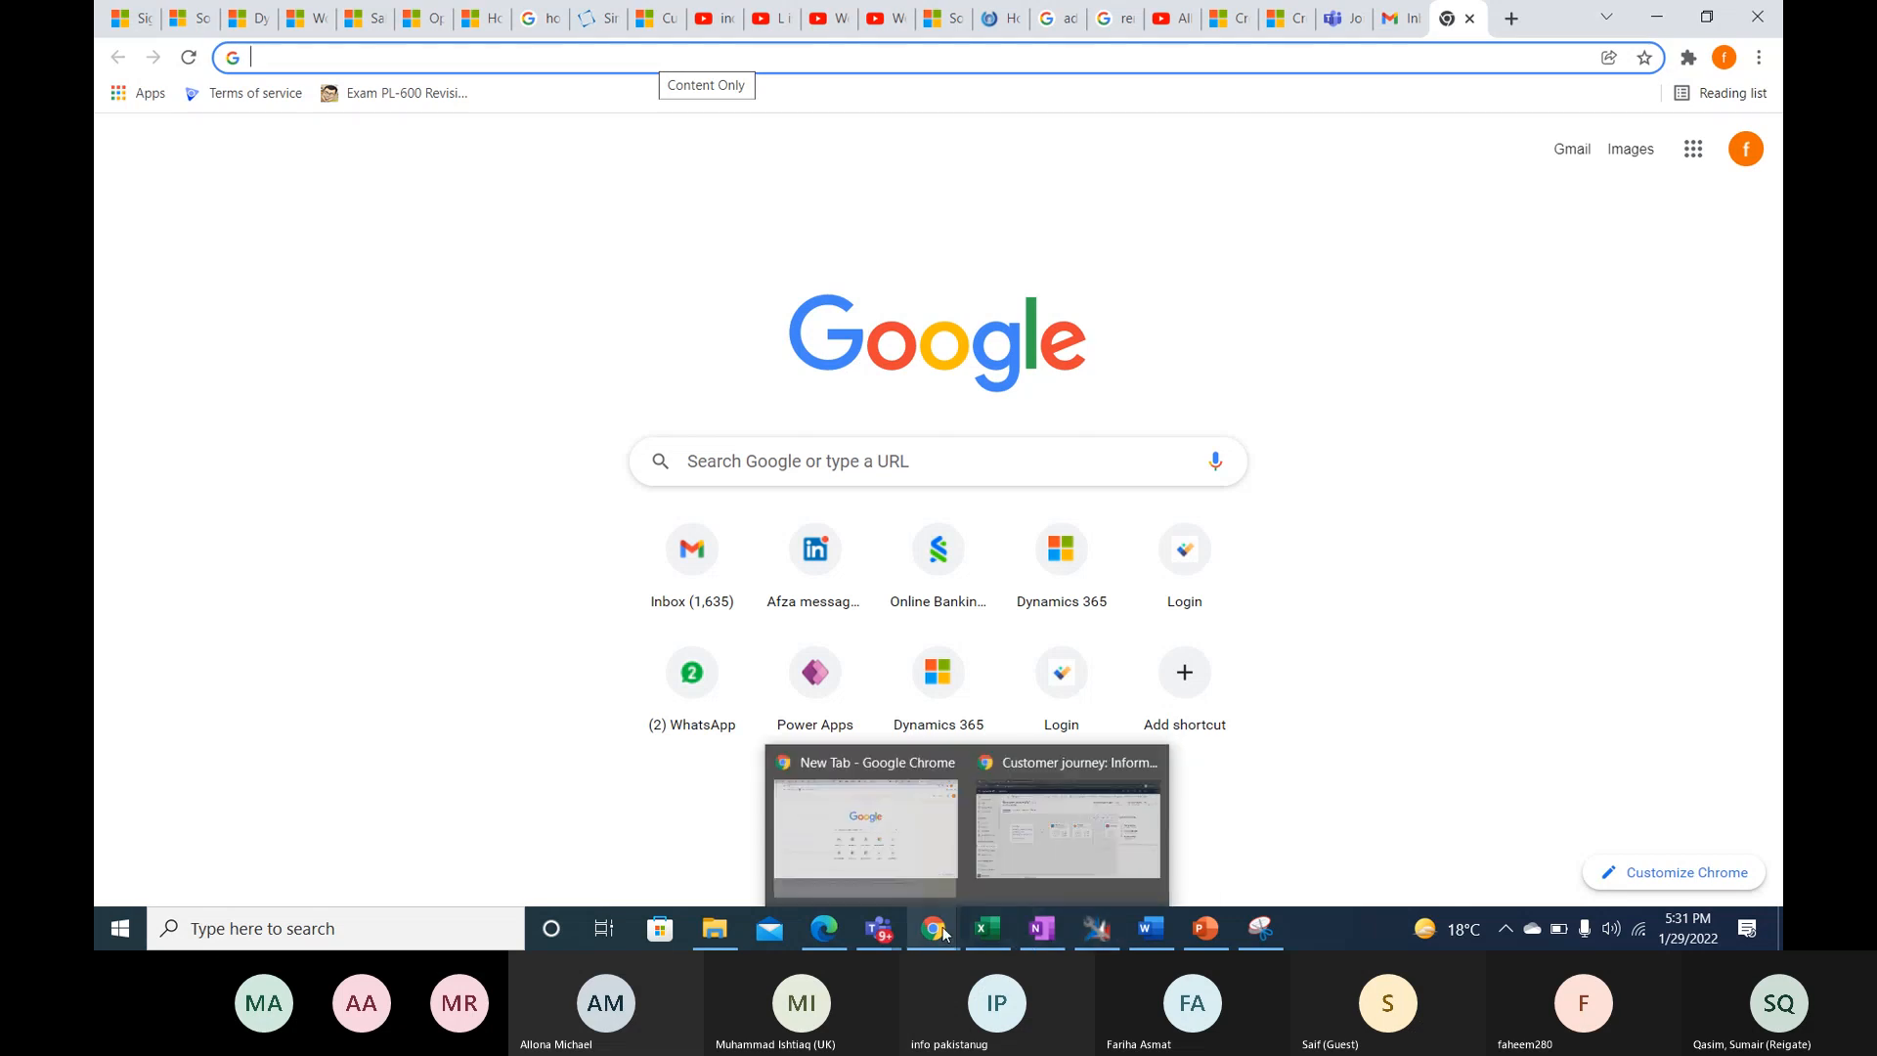
left_click(1029, 879)
left_click(129, 68)
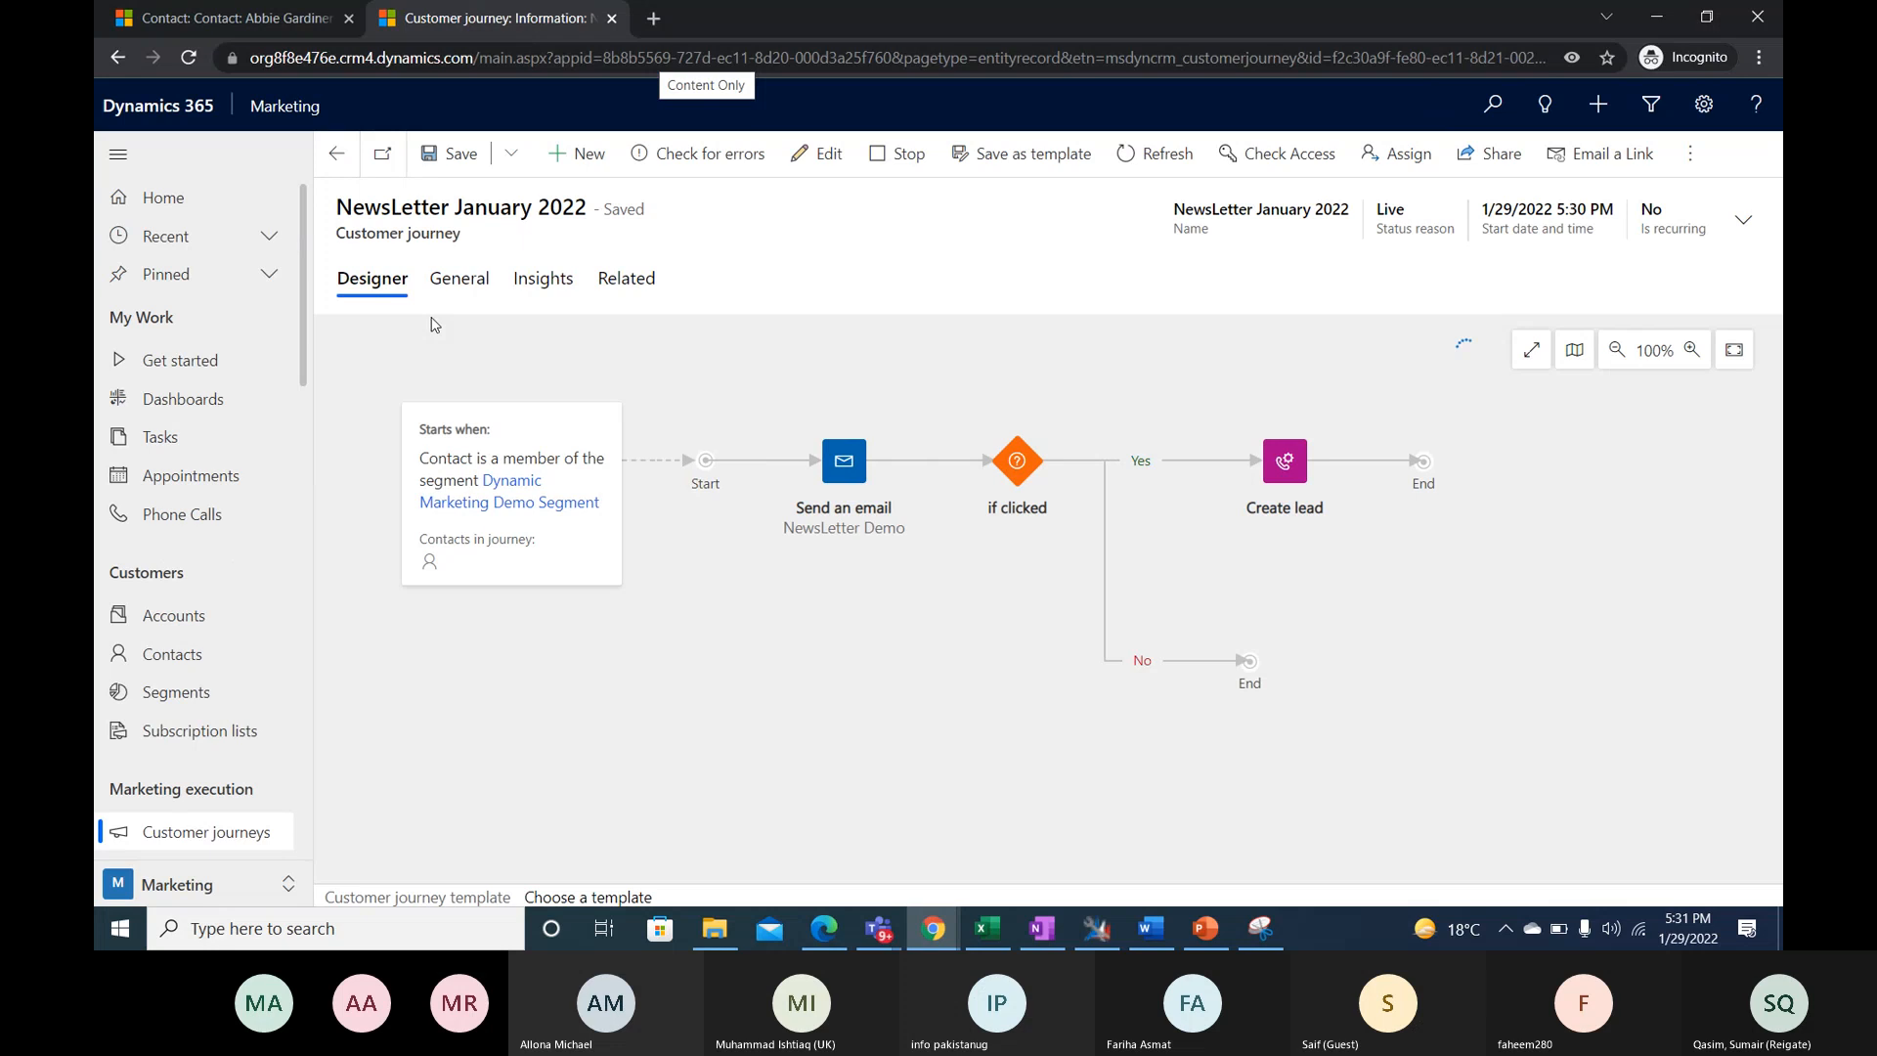
- Switch back to the Gmail inbox and check the Promotions category for the newsletter
mouse_move(934, 928)
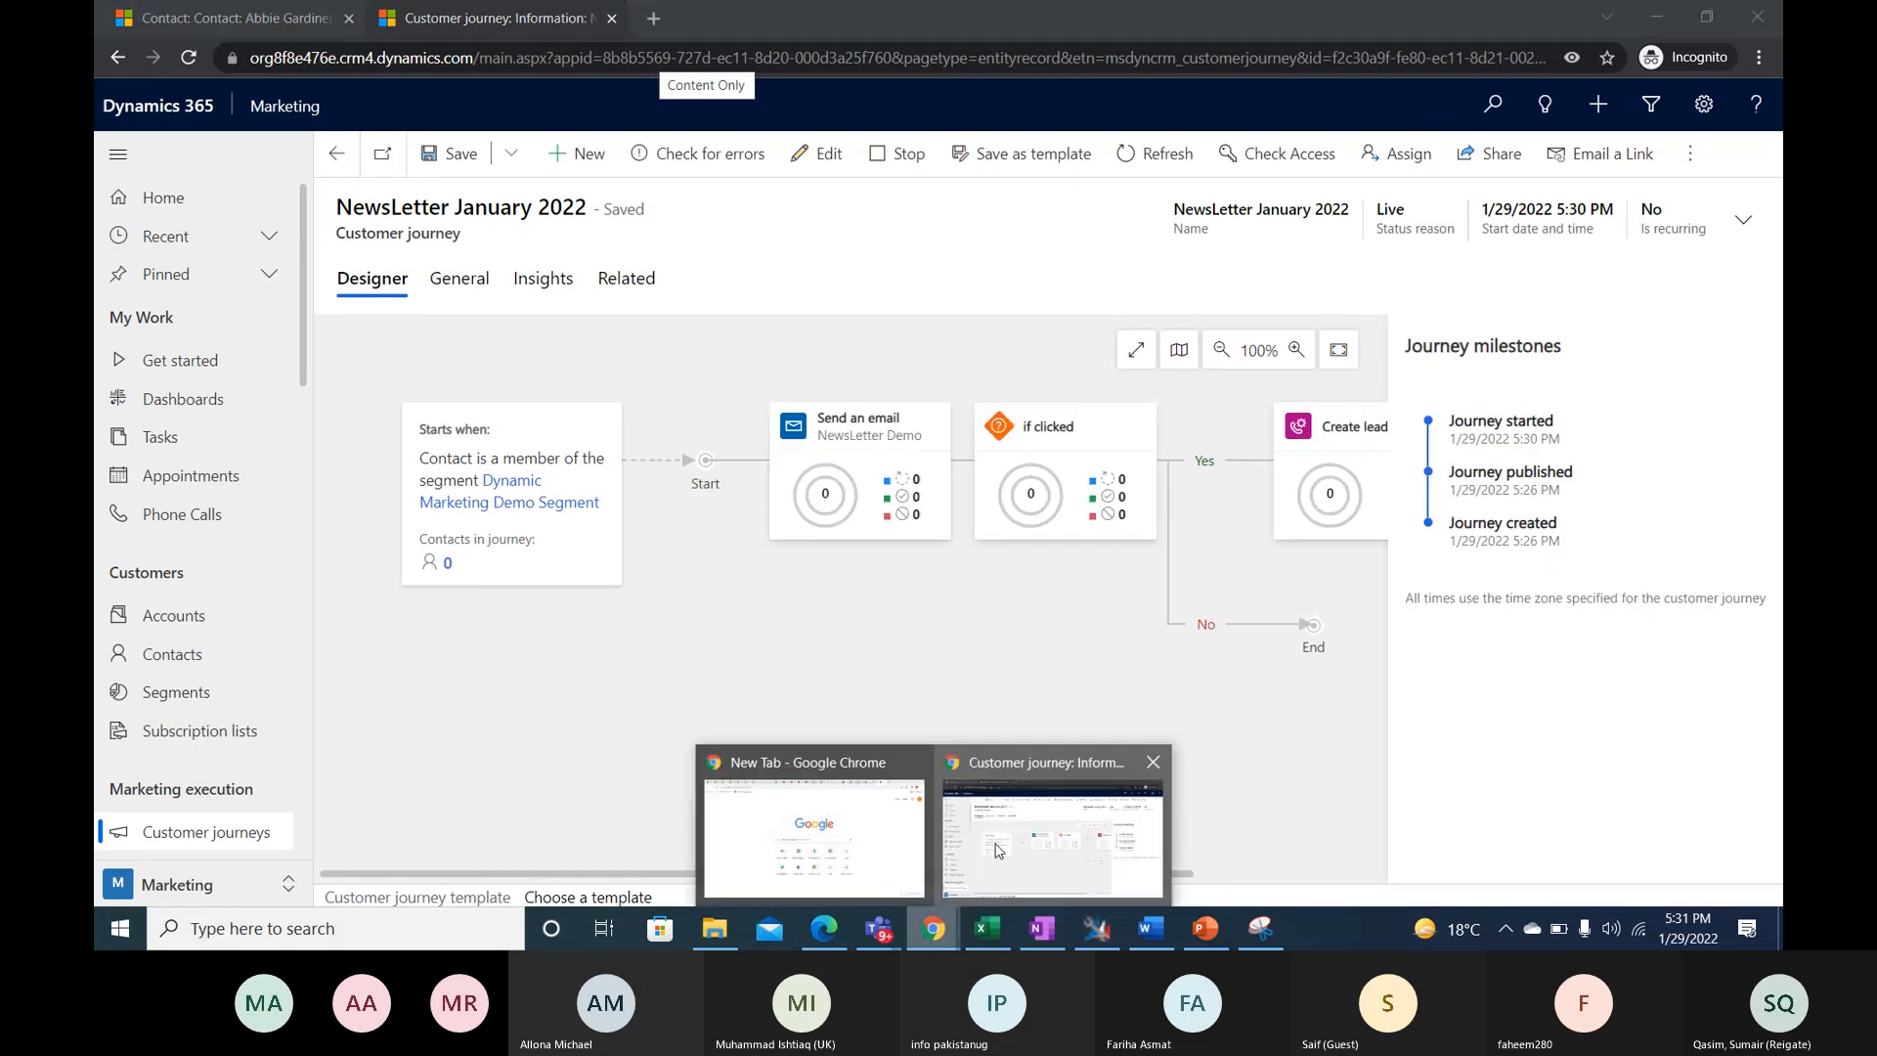
left_click(880, 849)
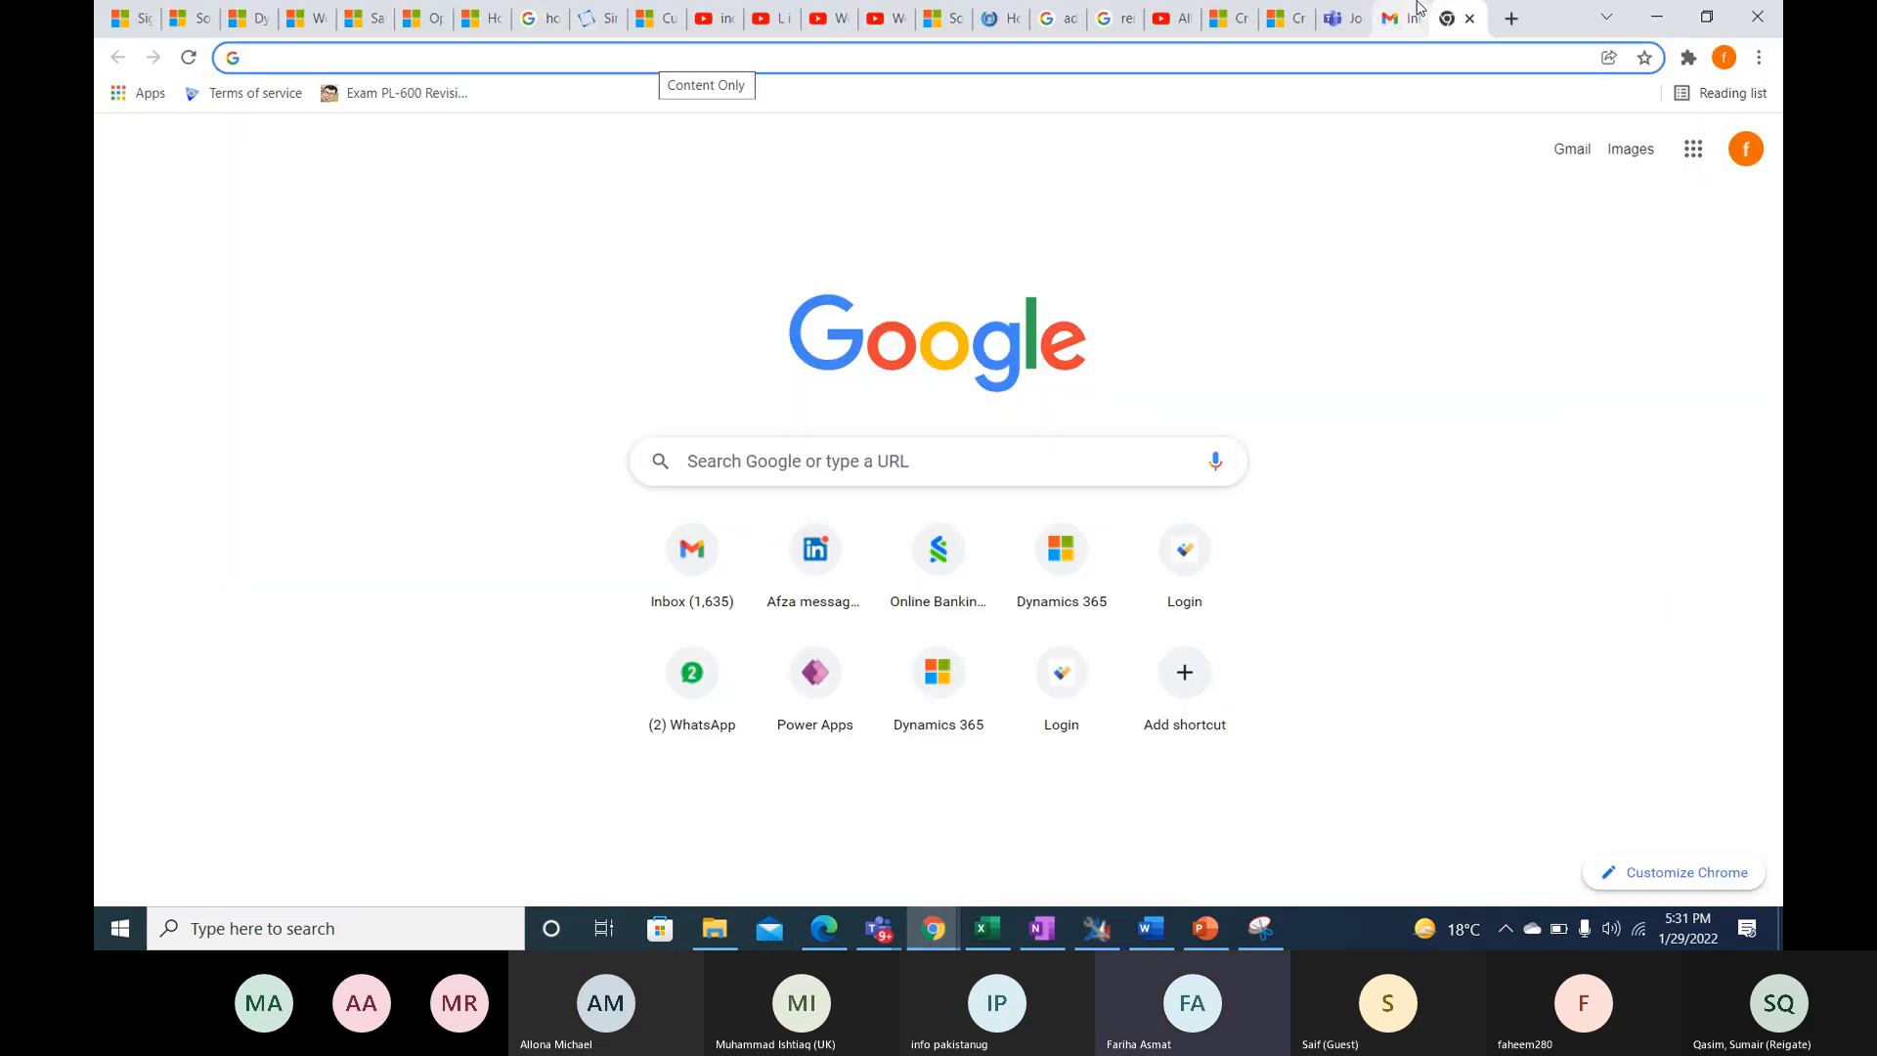
left_click(1400, 23)
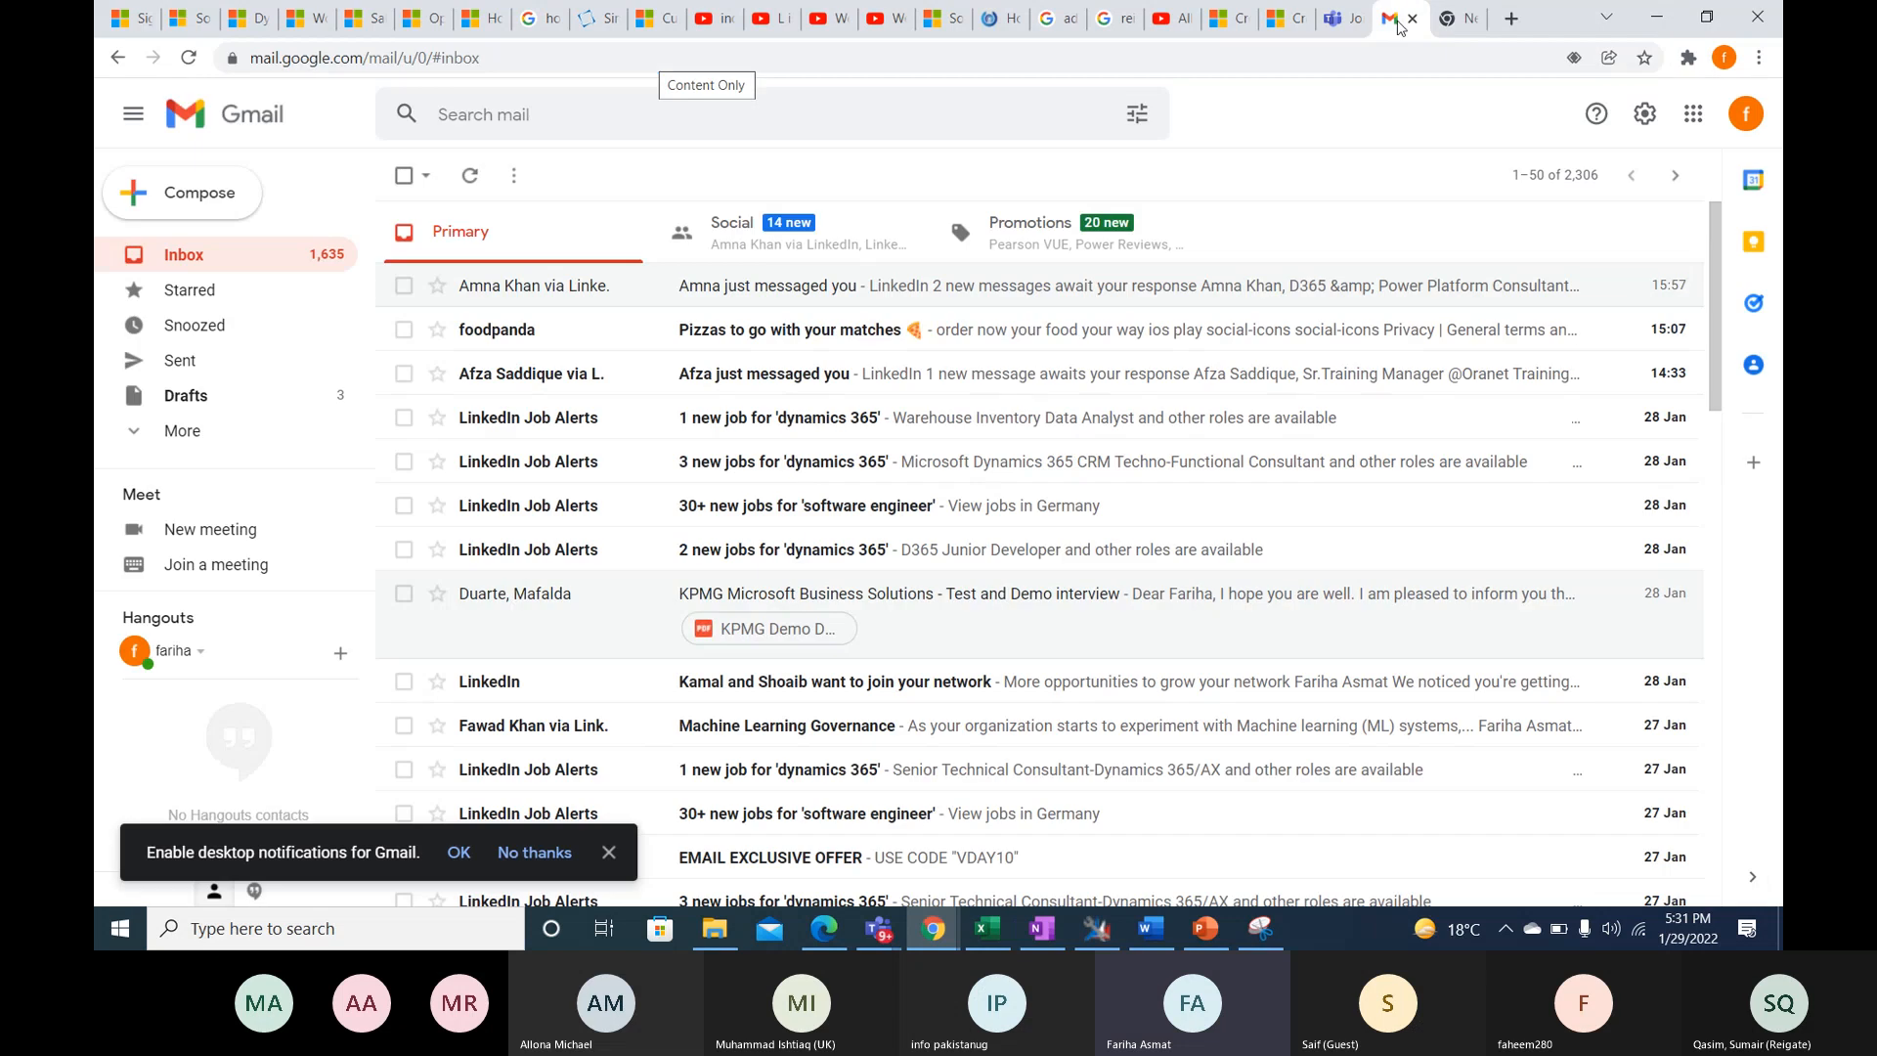
left_click(1031, 231)
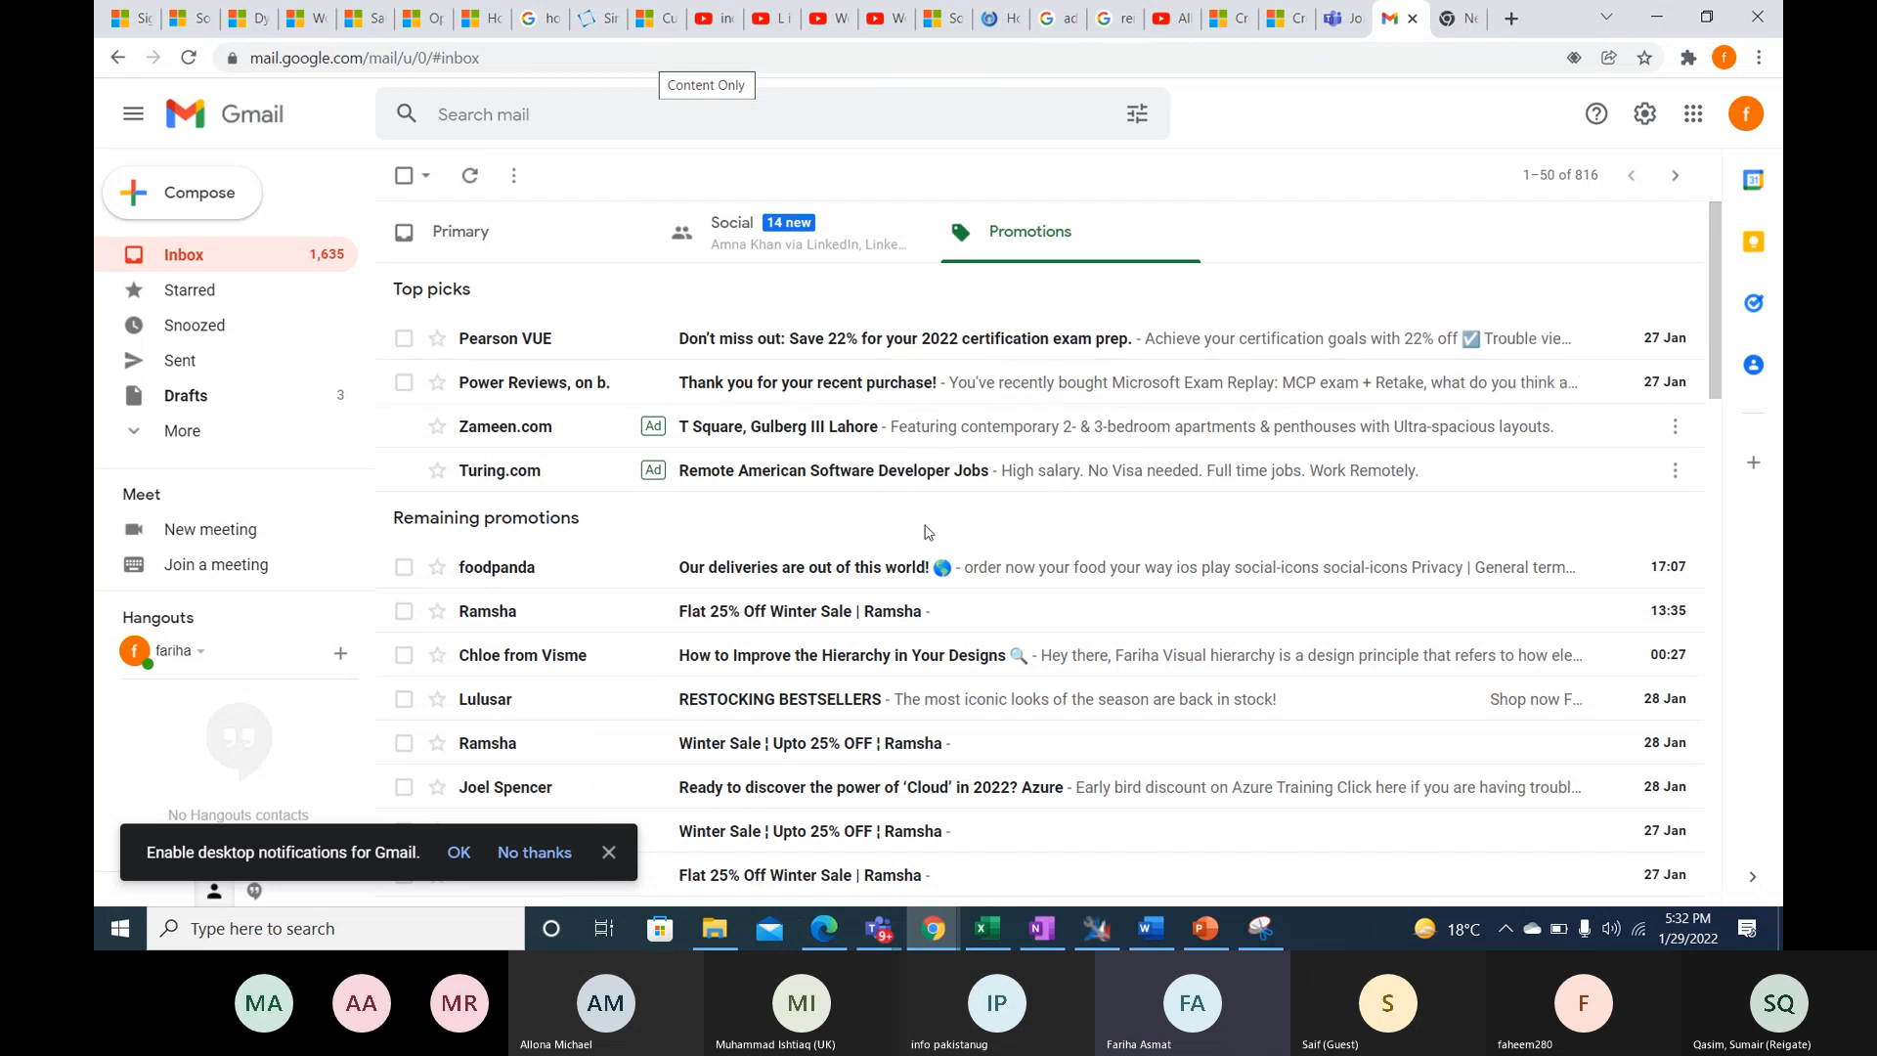
left_click(464, 195)
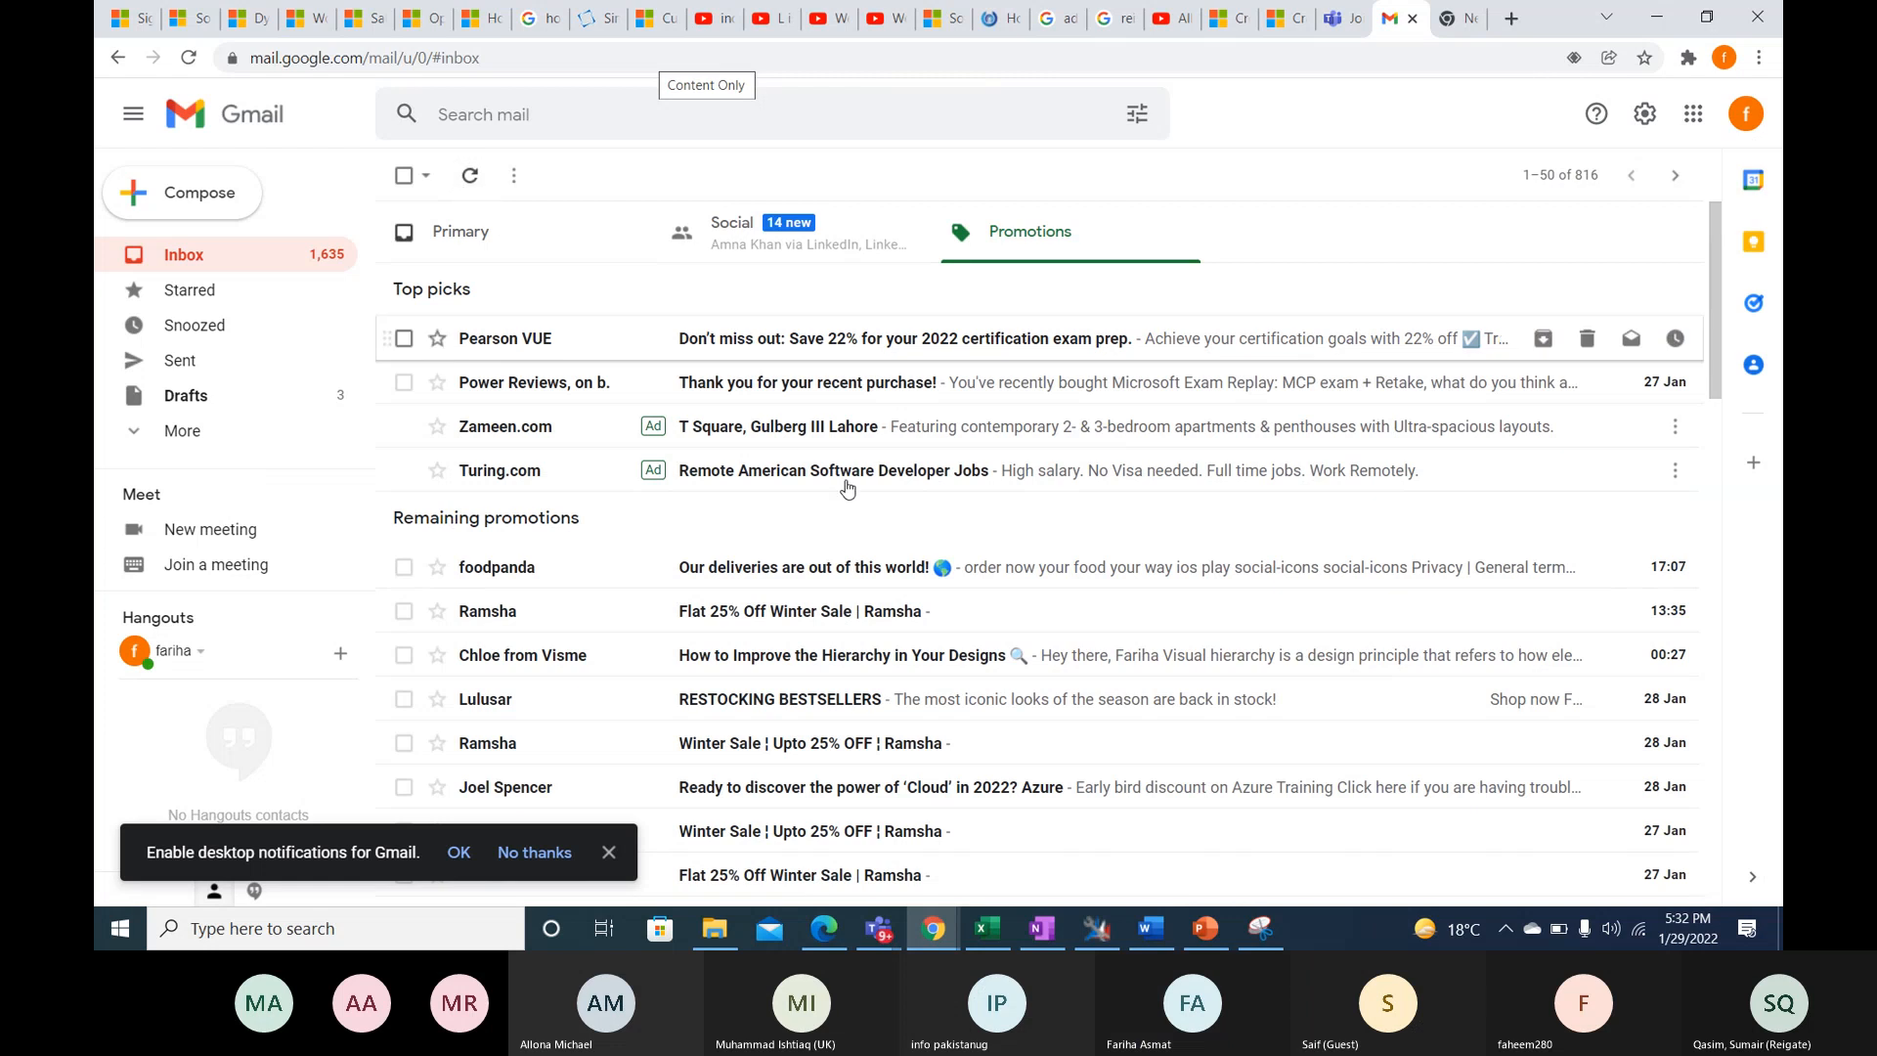
- Expand the mail folder list, go to Spam and open the NEWSLETTER conversation
left_click(178, 430)
scroll(220, 313, "down", 3)
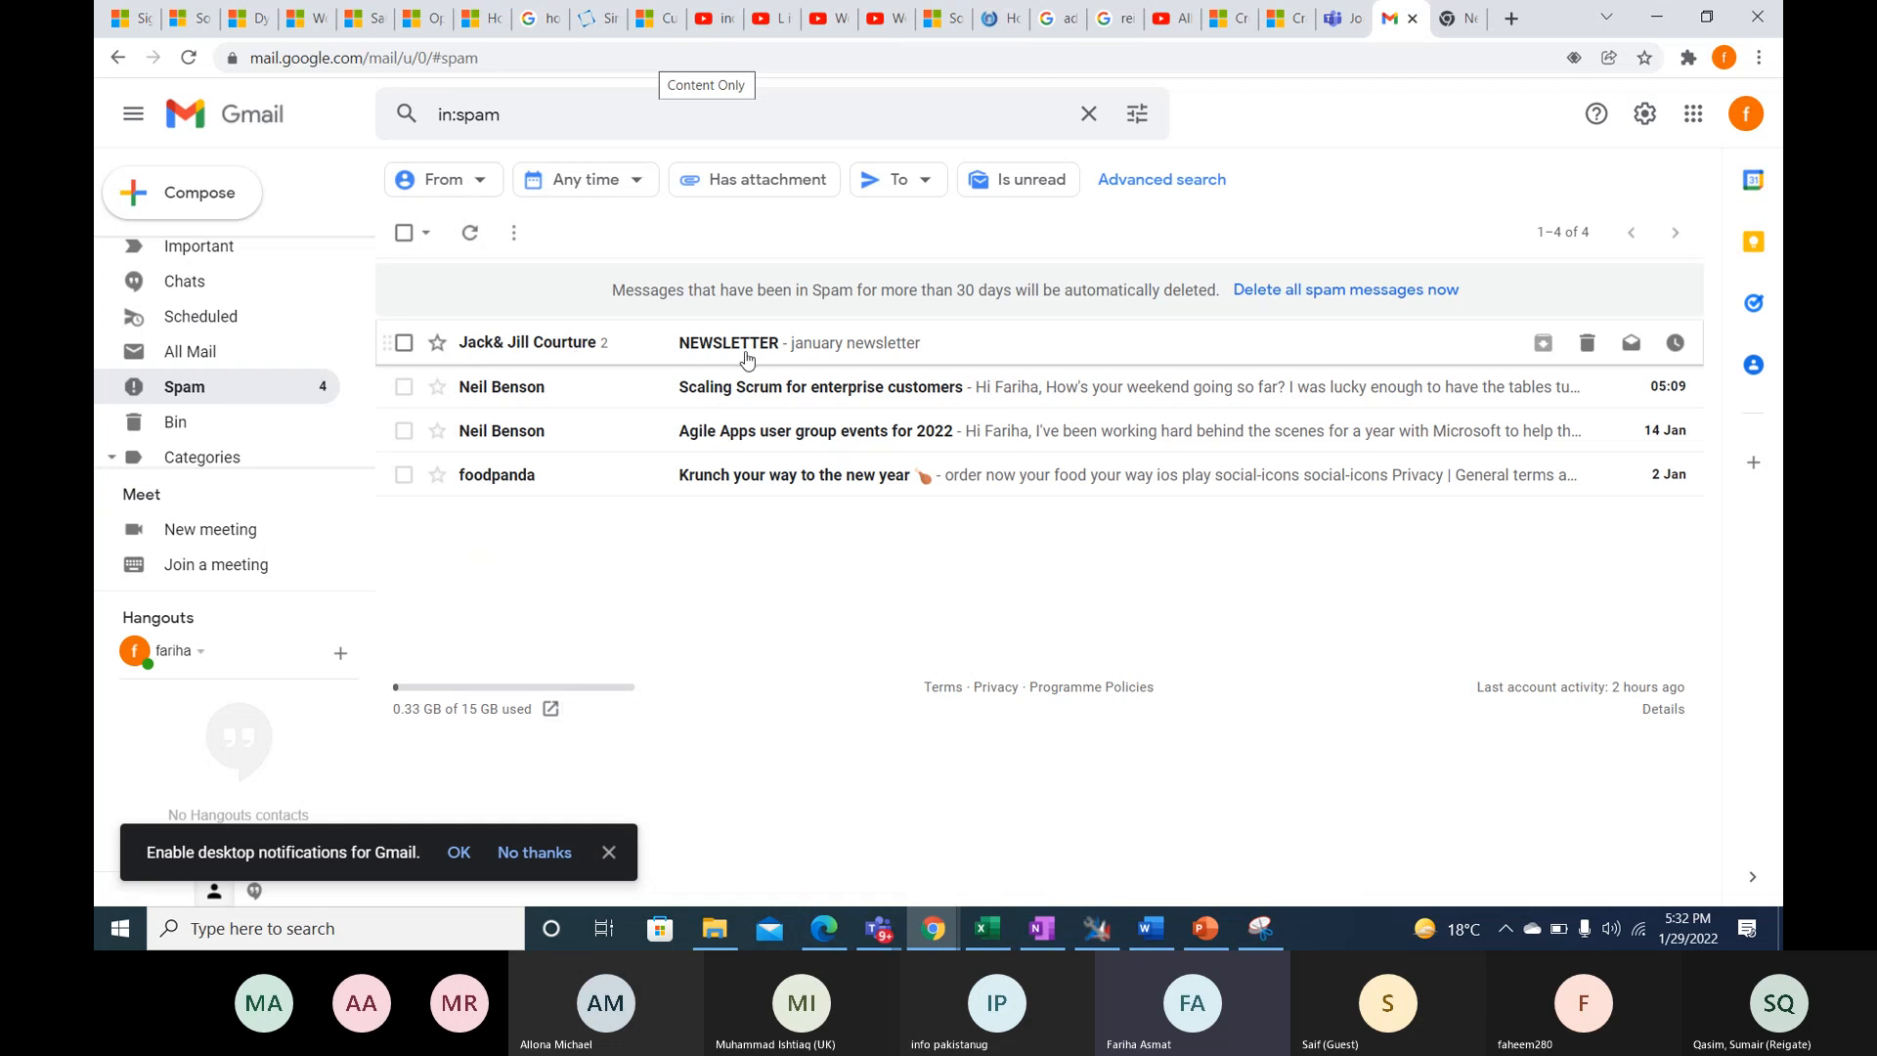
left_click(890, 360)
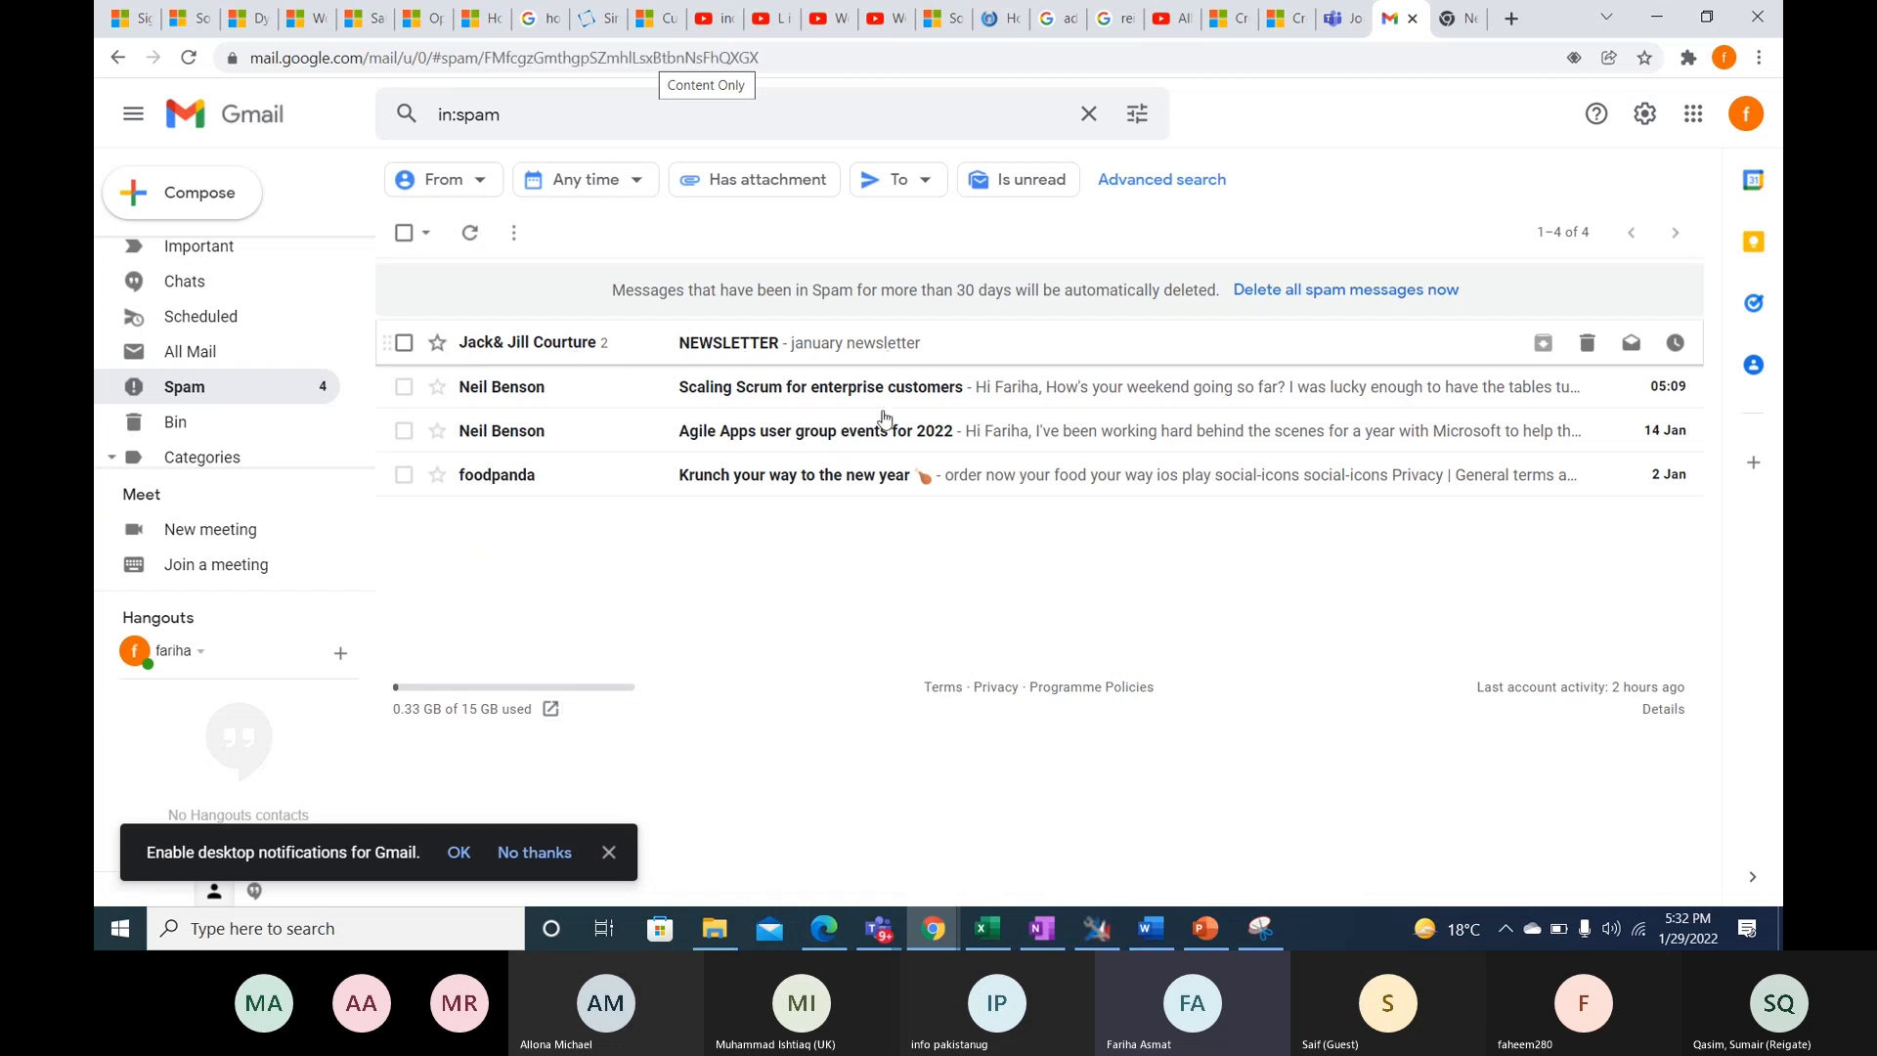
- Look through the newsletter's content and sender details, and view the actions available for the message
scroll(973, 551, "down", 5)
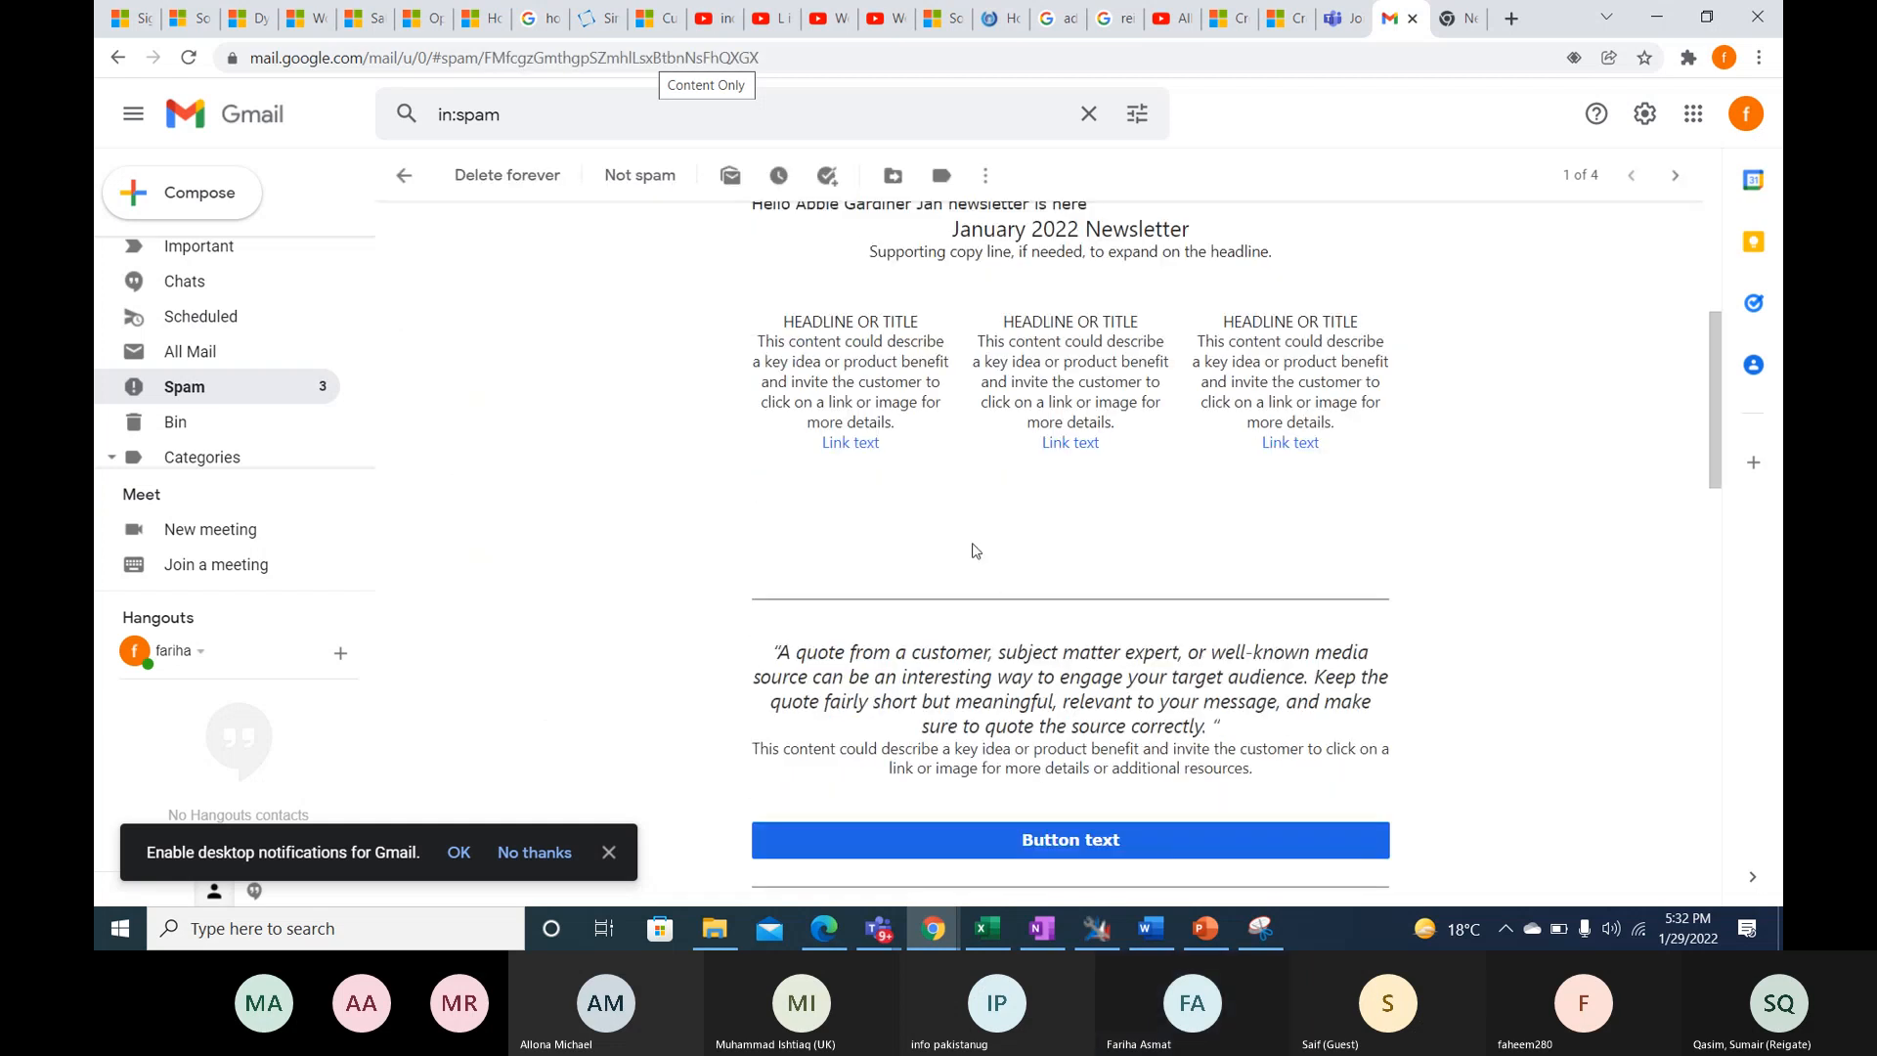
scroll(978, 548, "down", 10)
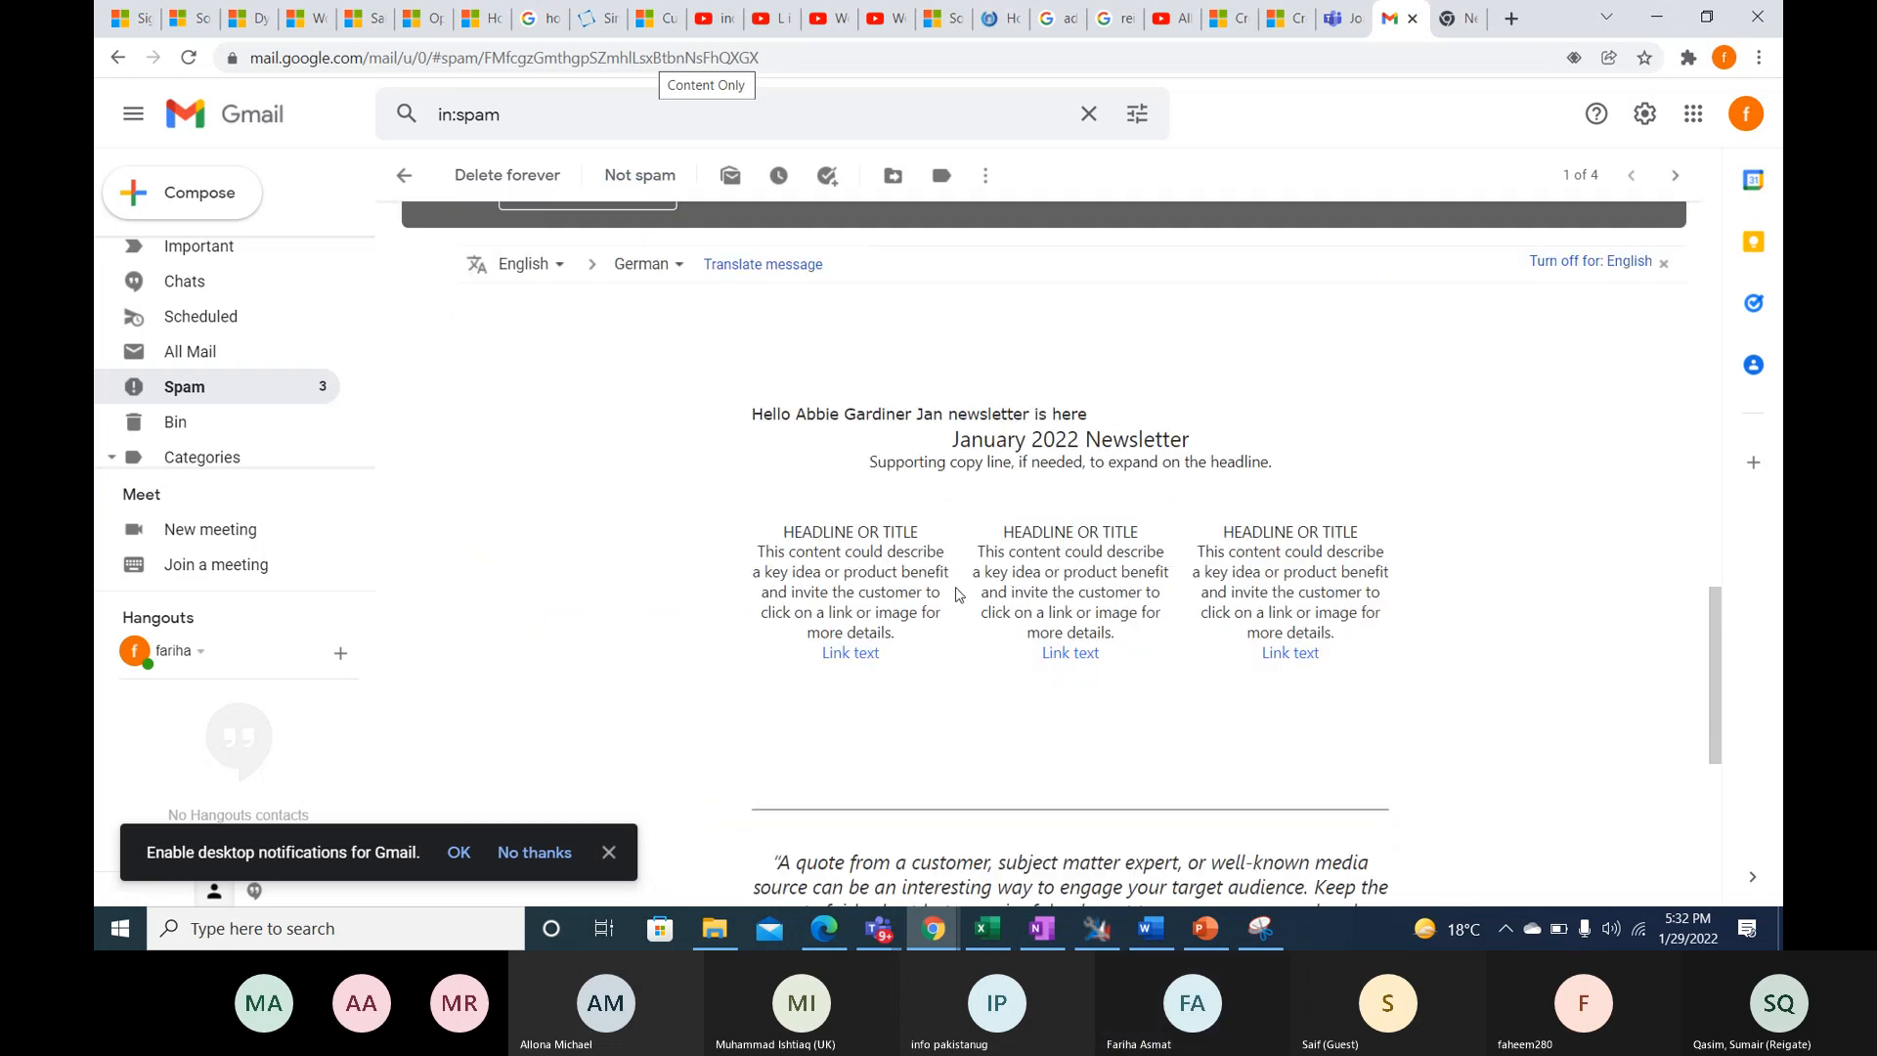
scroll(959, 591, "up", 1)
scroll(1051, 589, "down", 1)
scroll(1630, 446, "up", 1)
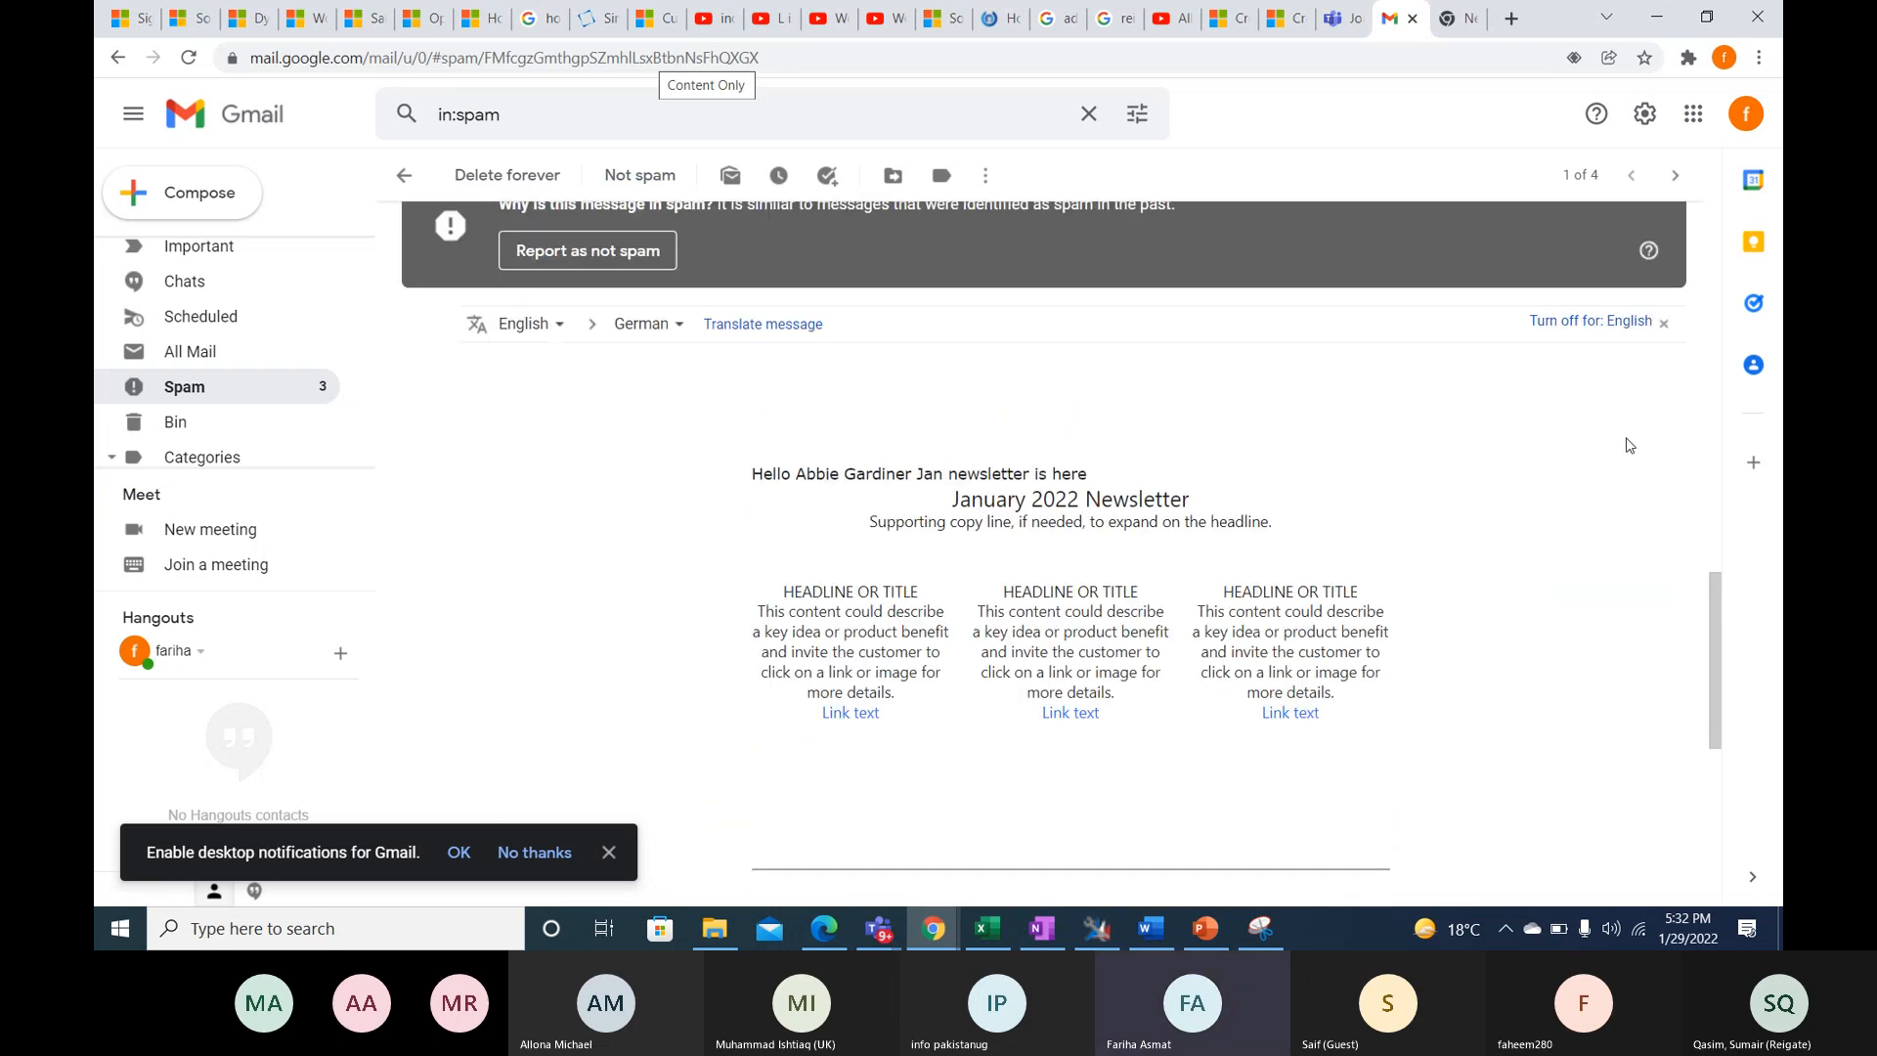
scroll(1630, 446, "up", 2)
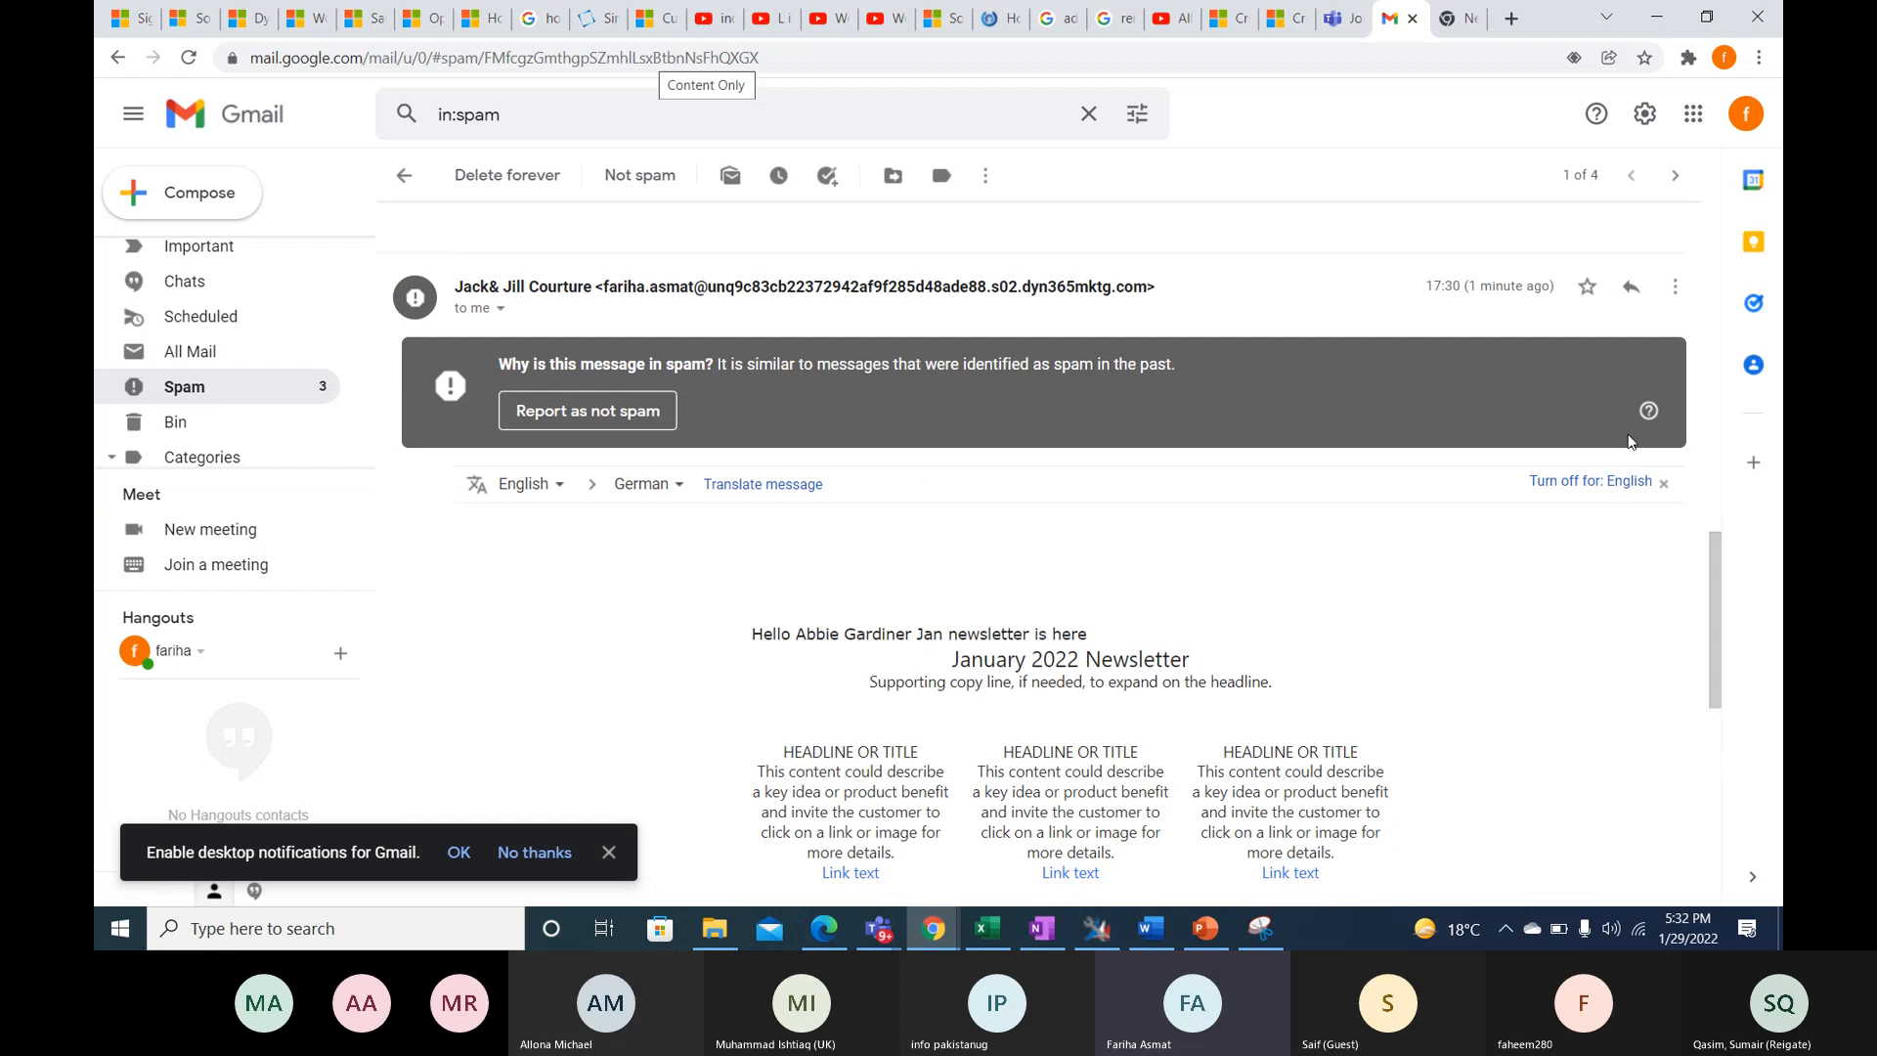
left_click(1675, 286)
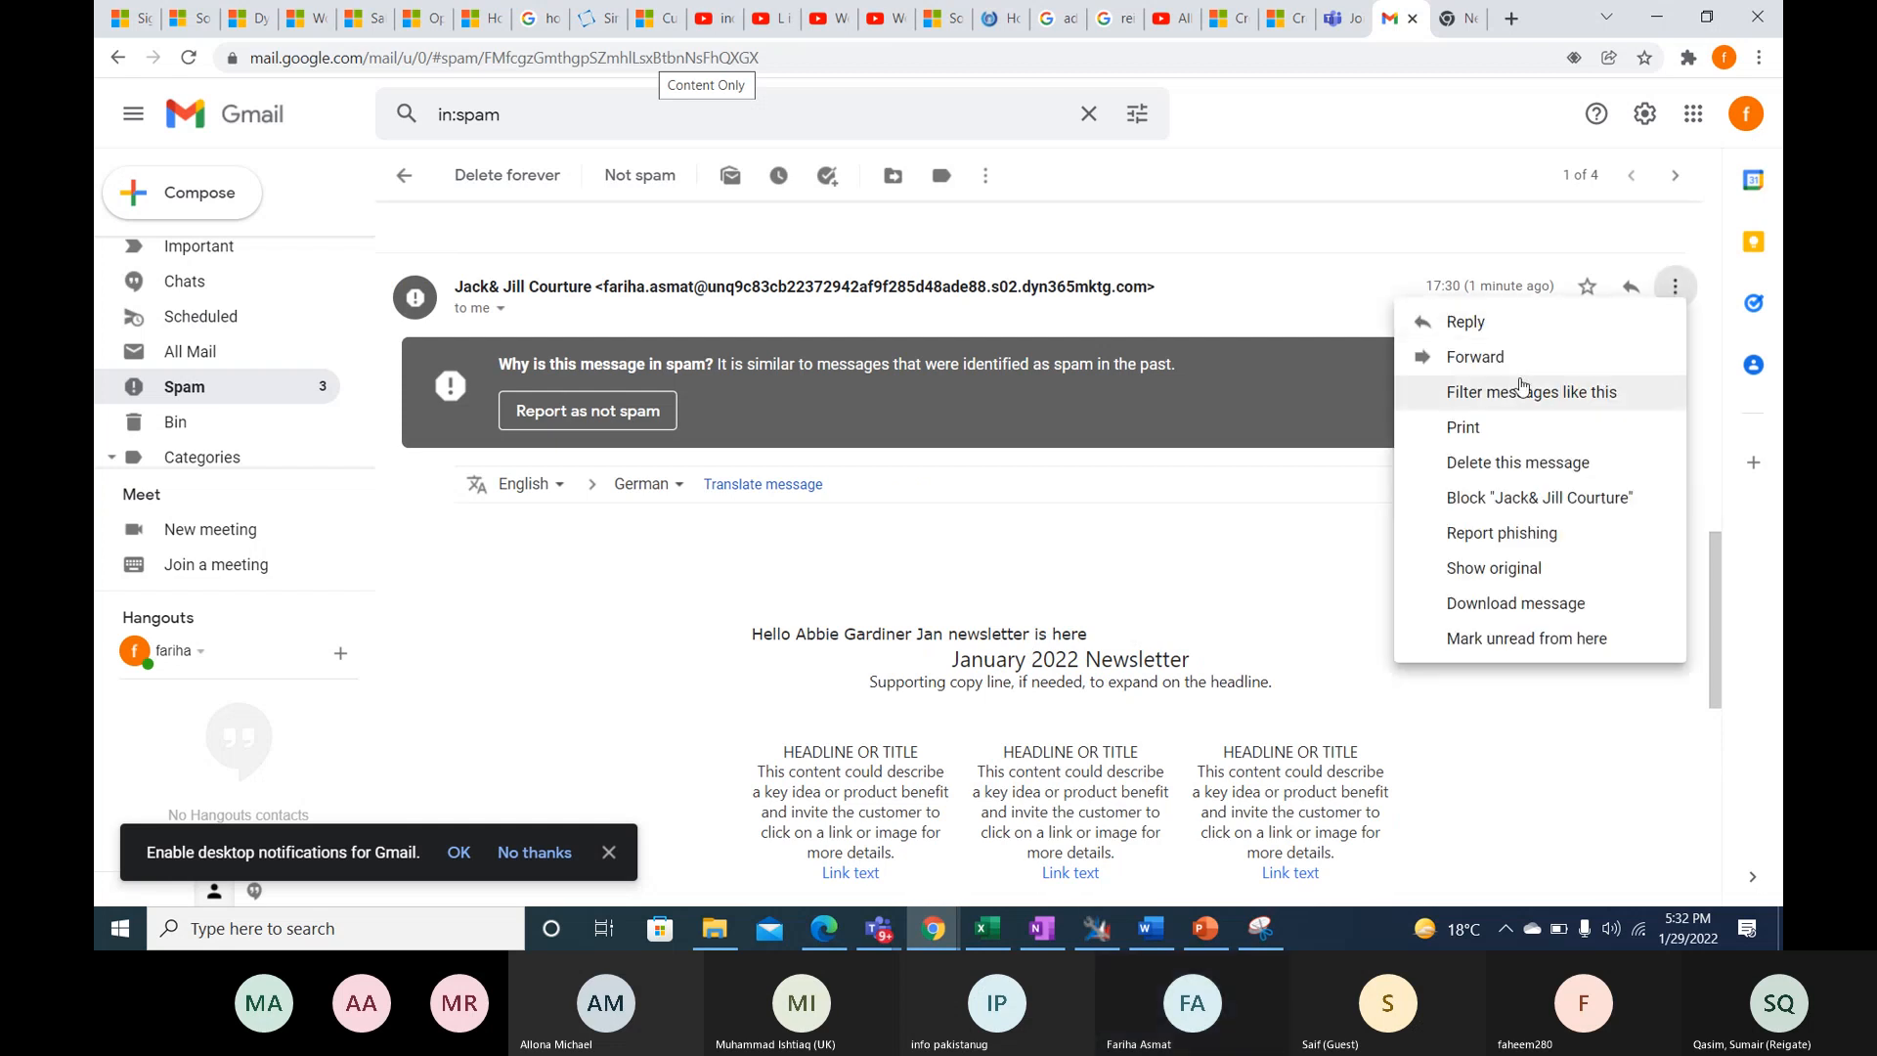
left_click(1207, 306)
- Look over the newsletter body once more and report the message as not spam
scroll(1088, 551, "down", 5)
scroll(1088, 552, "down", 3)
scroll(968, 618, "up", 5)
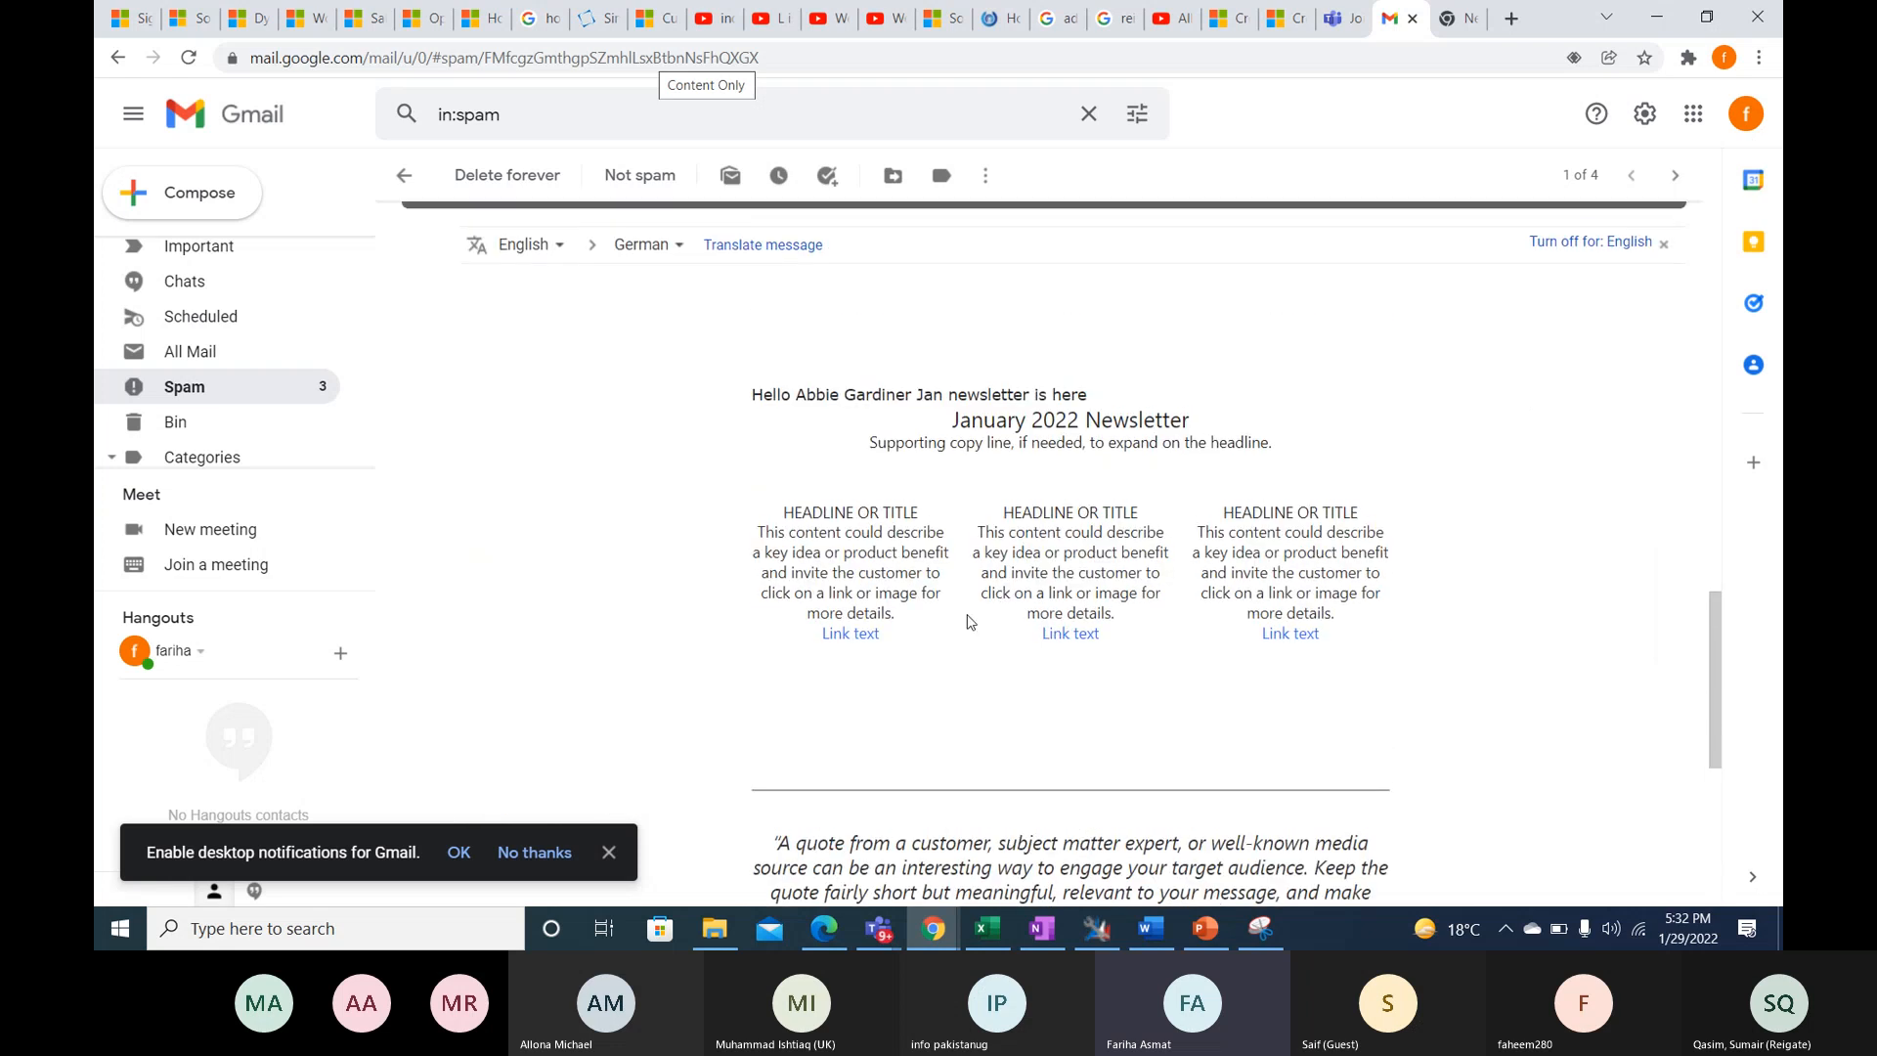
scroll(968, 622, "up", 3)
scroll(1059, 508, "down", 4)
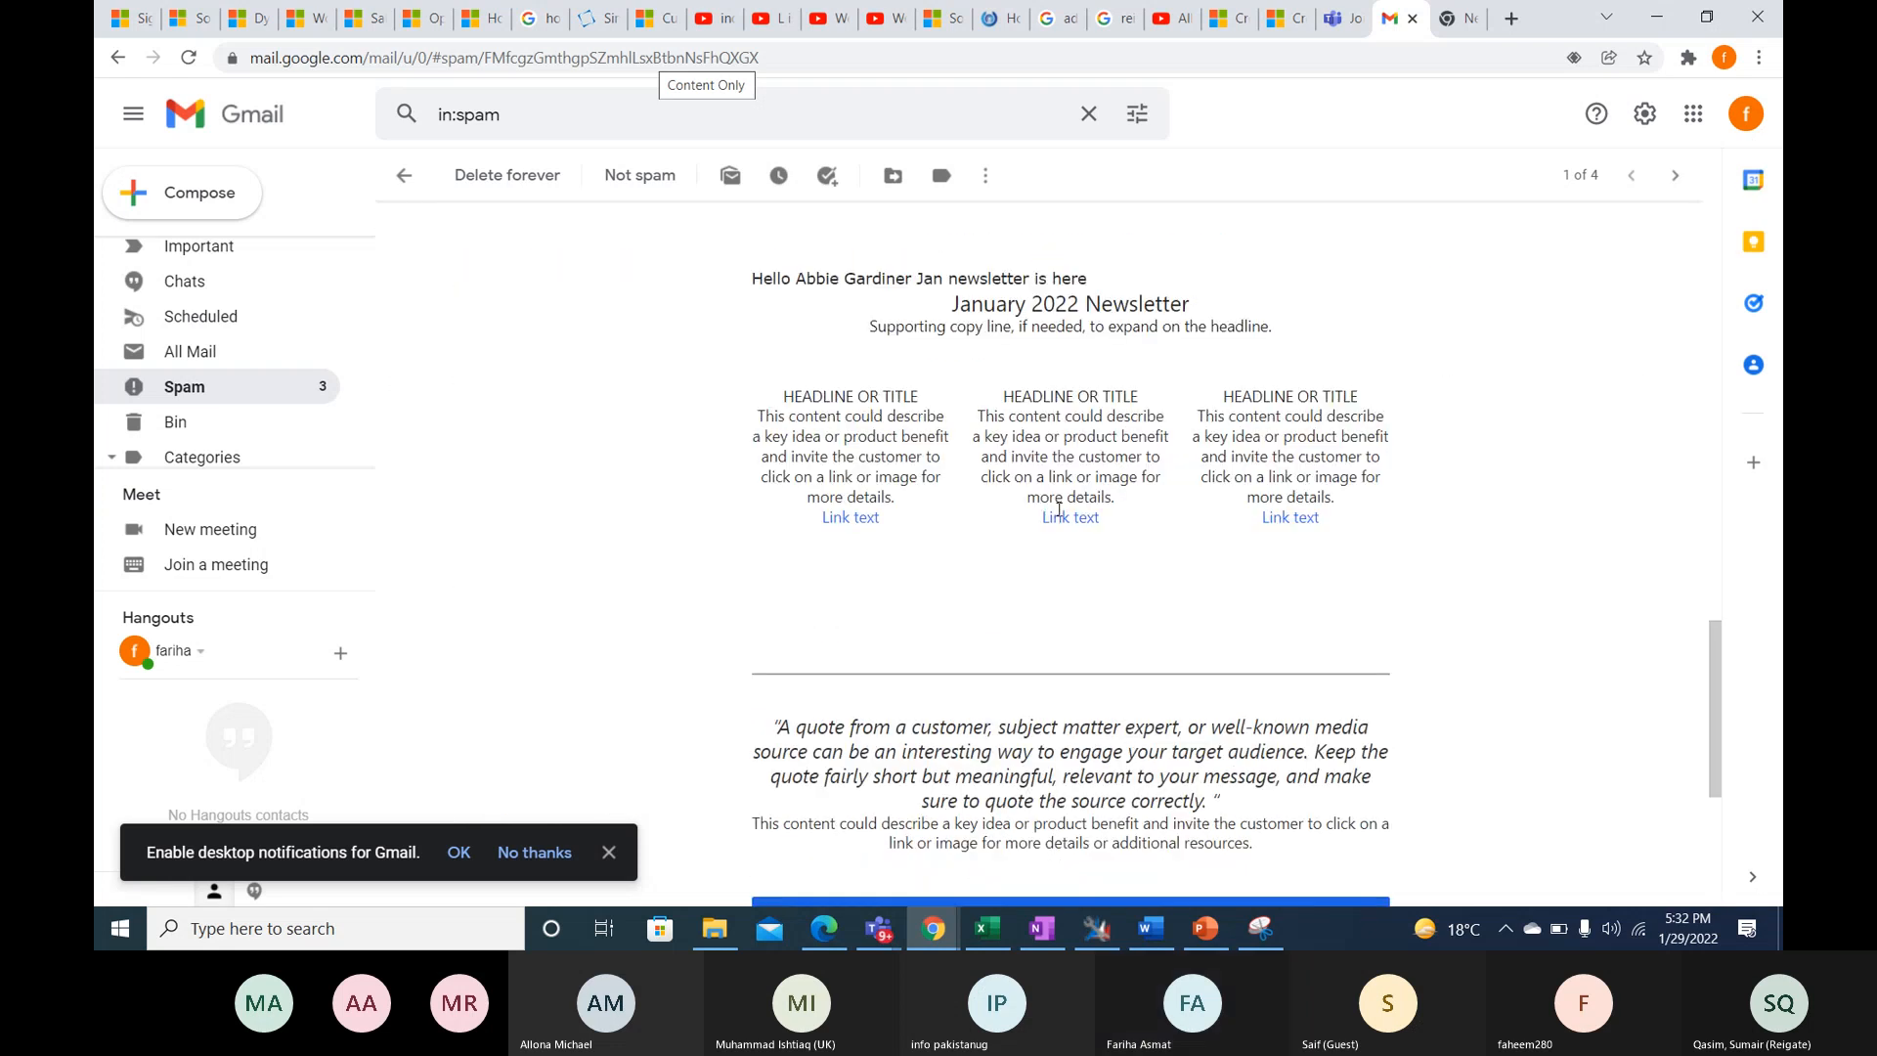
scroll(1059, 509, "up", 3)
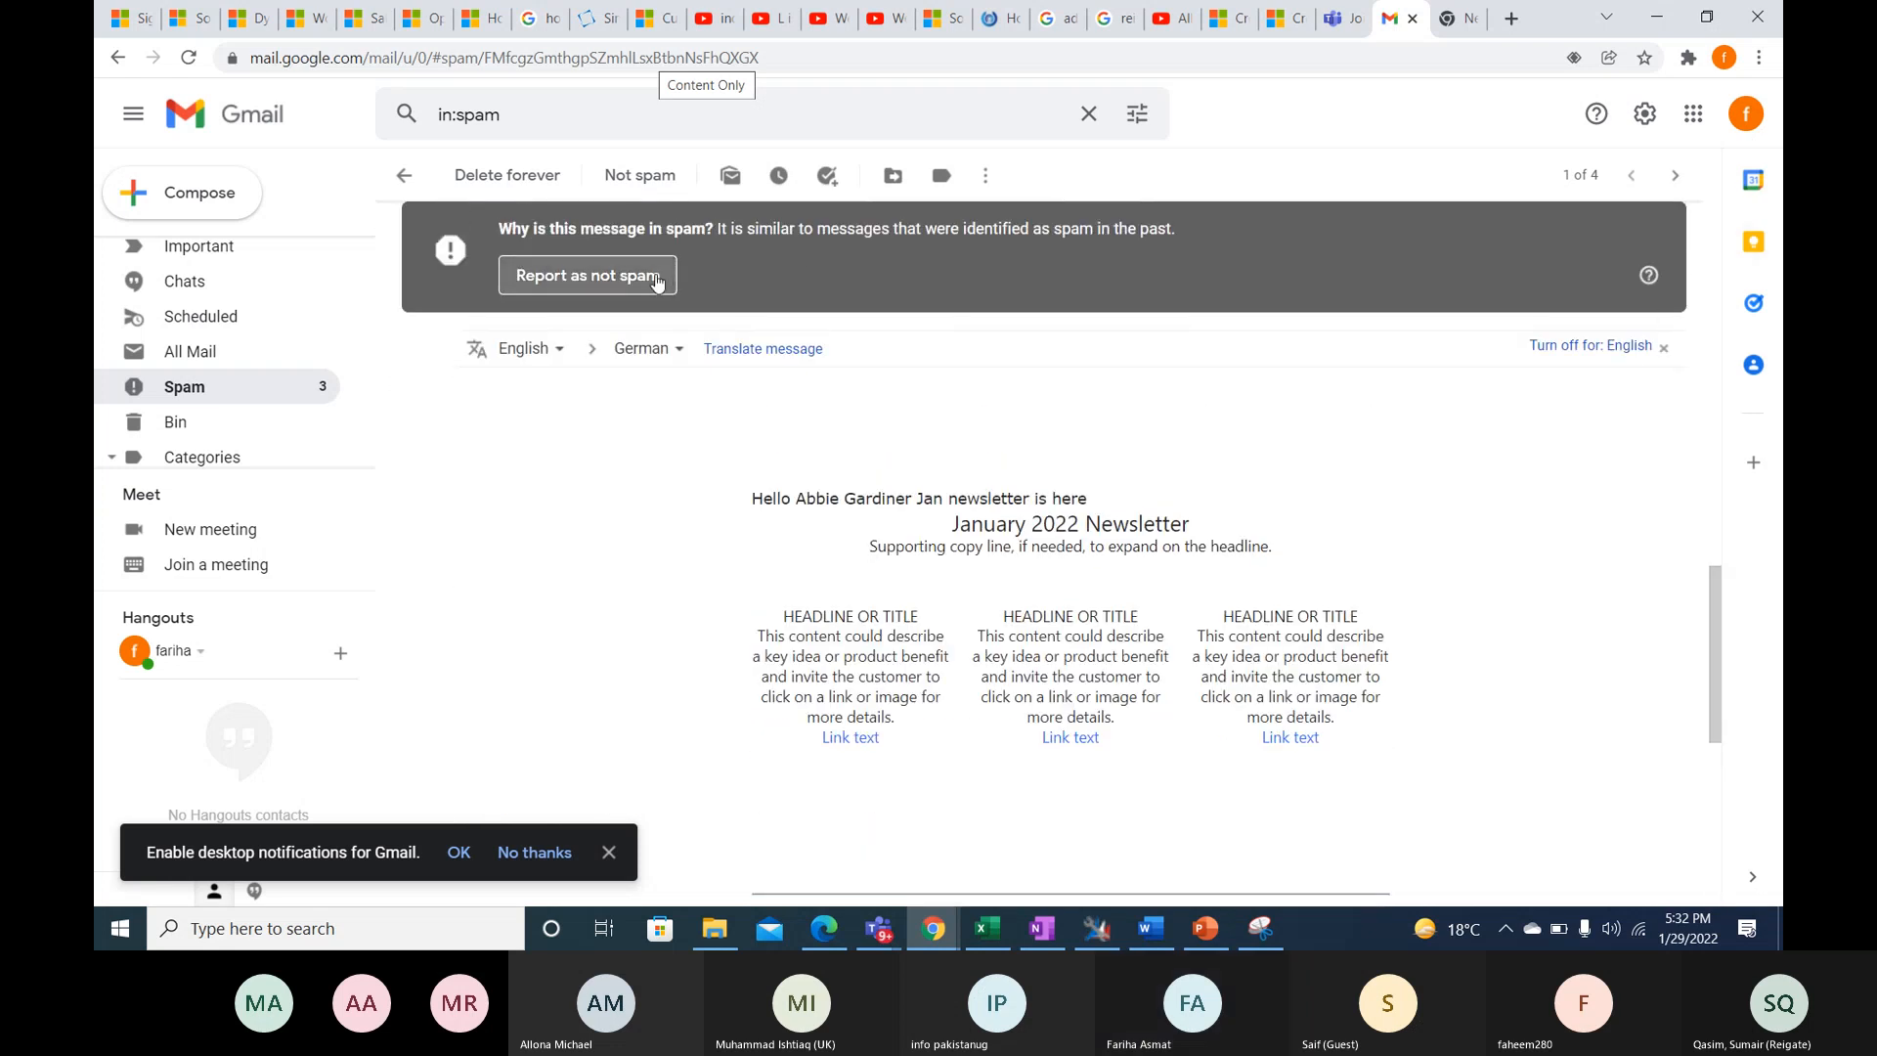
left_click(645, 287)
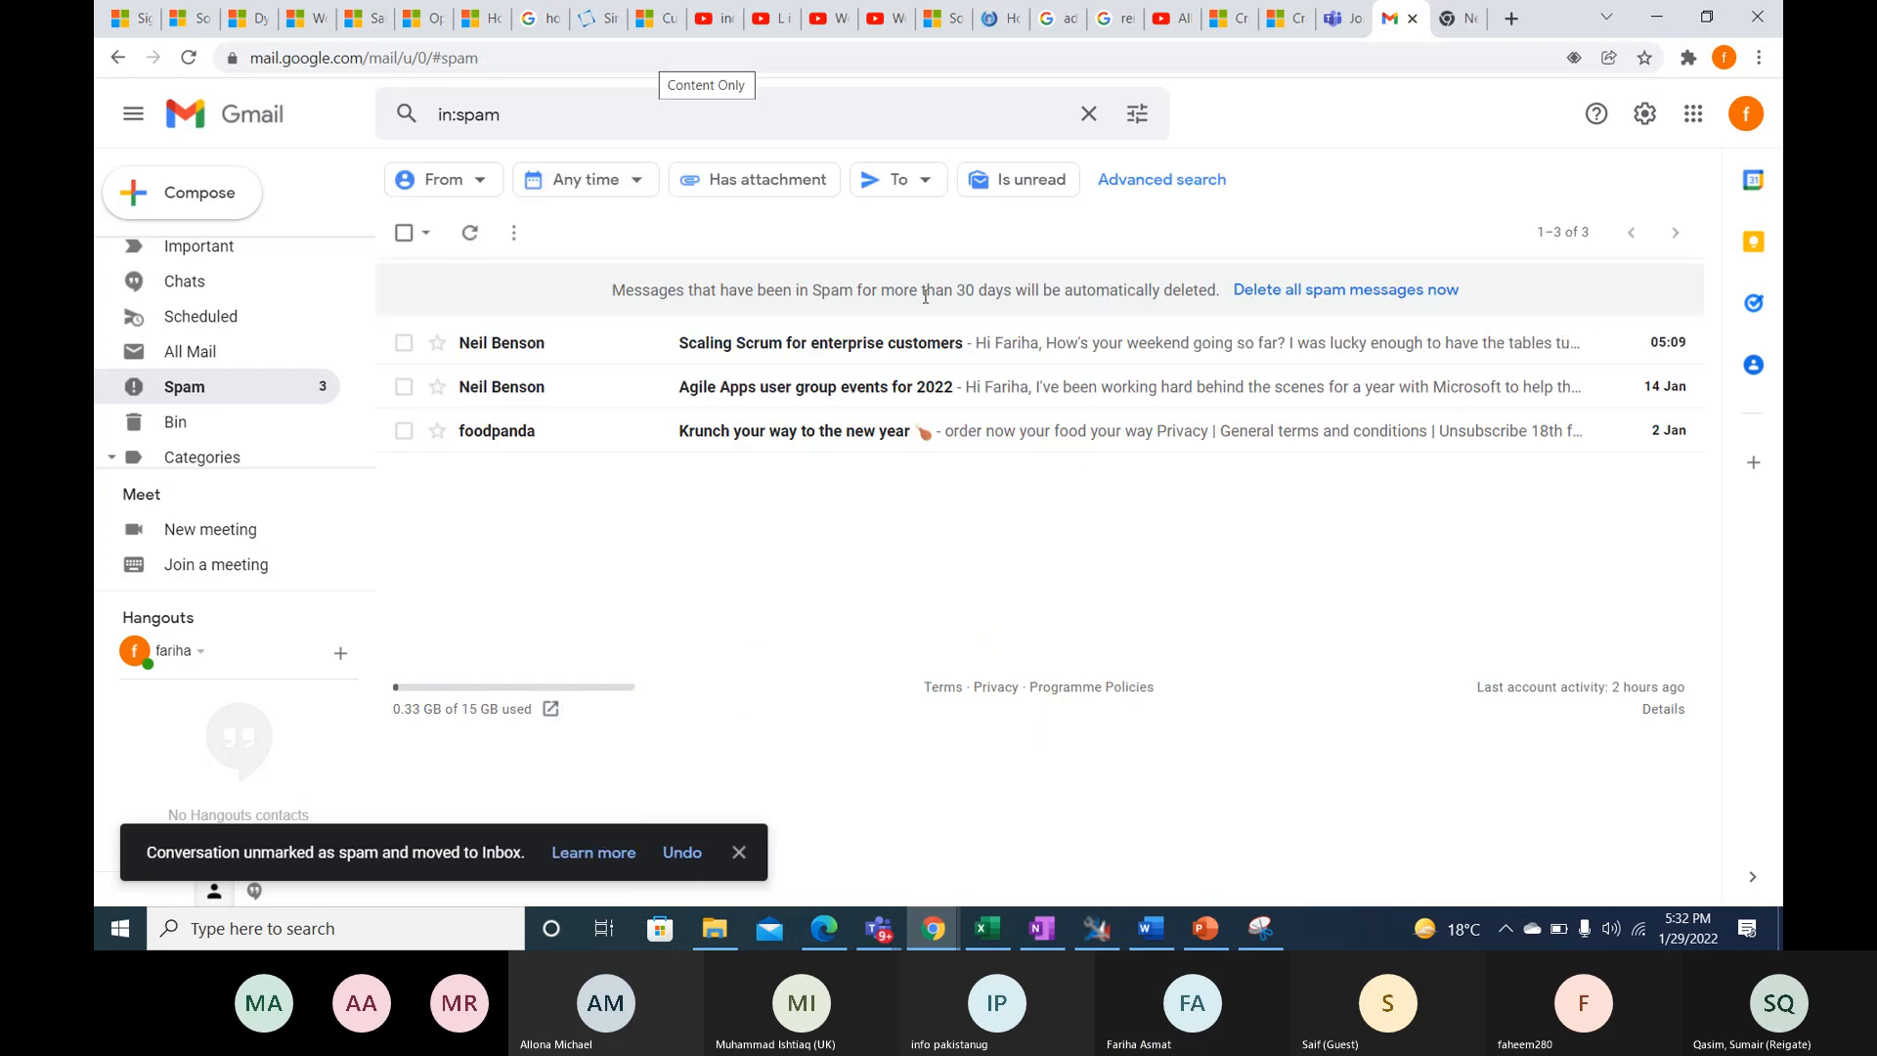
- Return to the inbox and open the NEWSLETTER conversation in the Promotions category
scroll(255, 336, "up", 3)
scroll(264, 391, "down", 3)
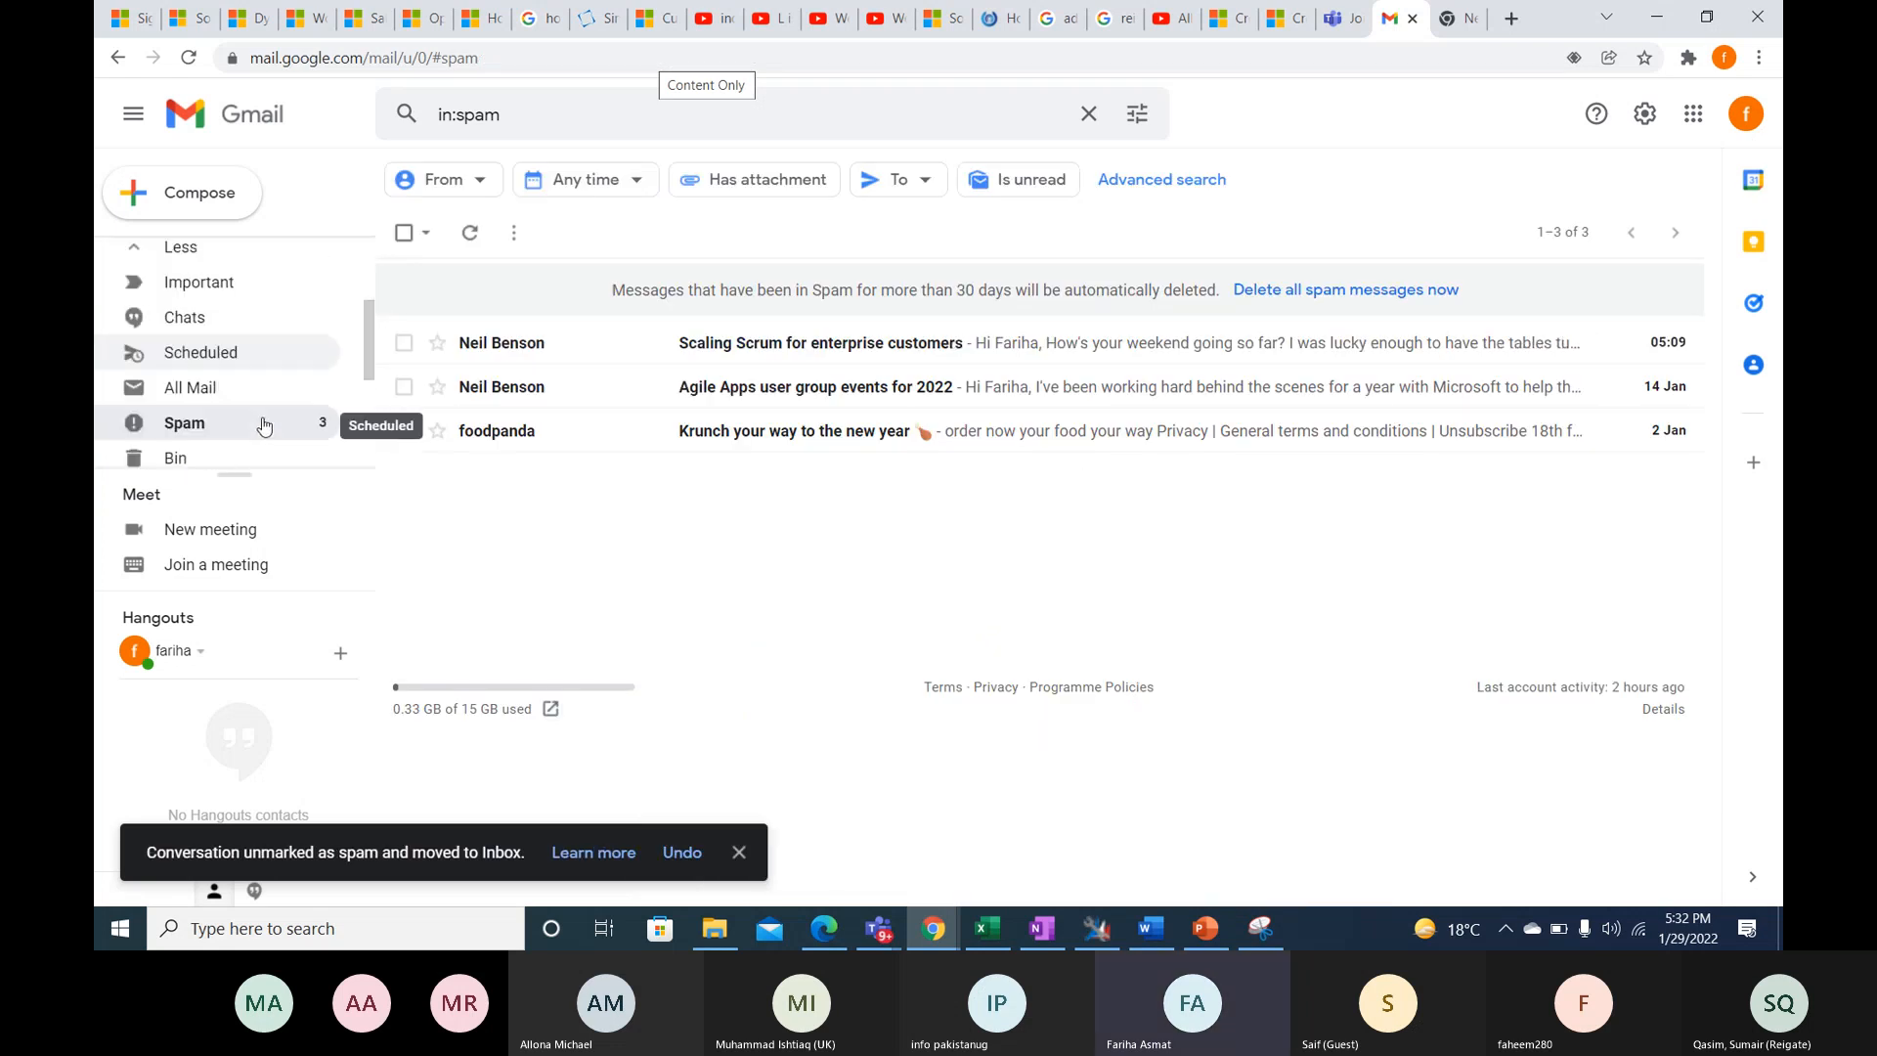
scroll(279, 391, "up", 3)
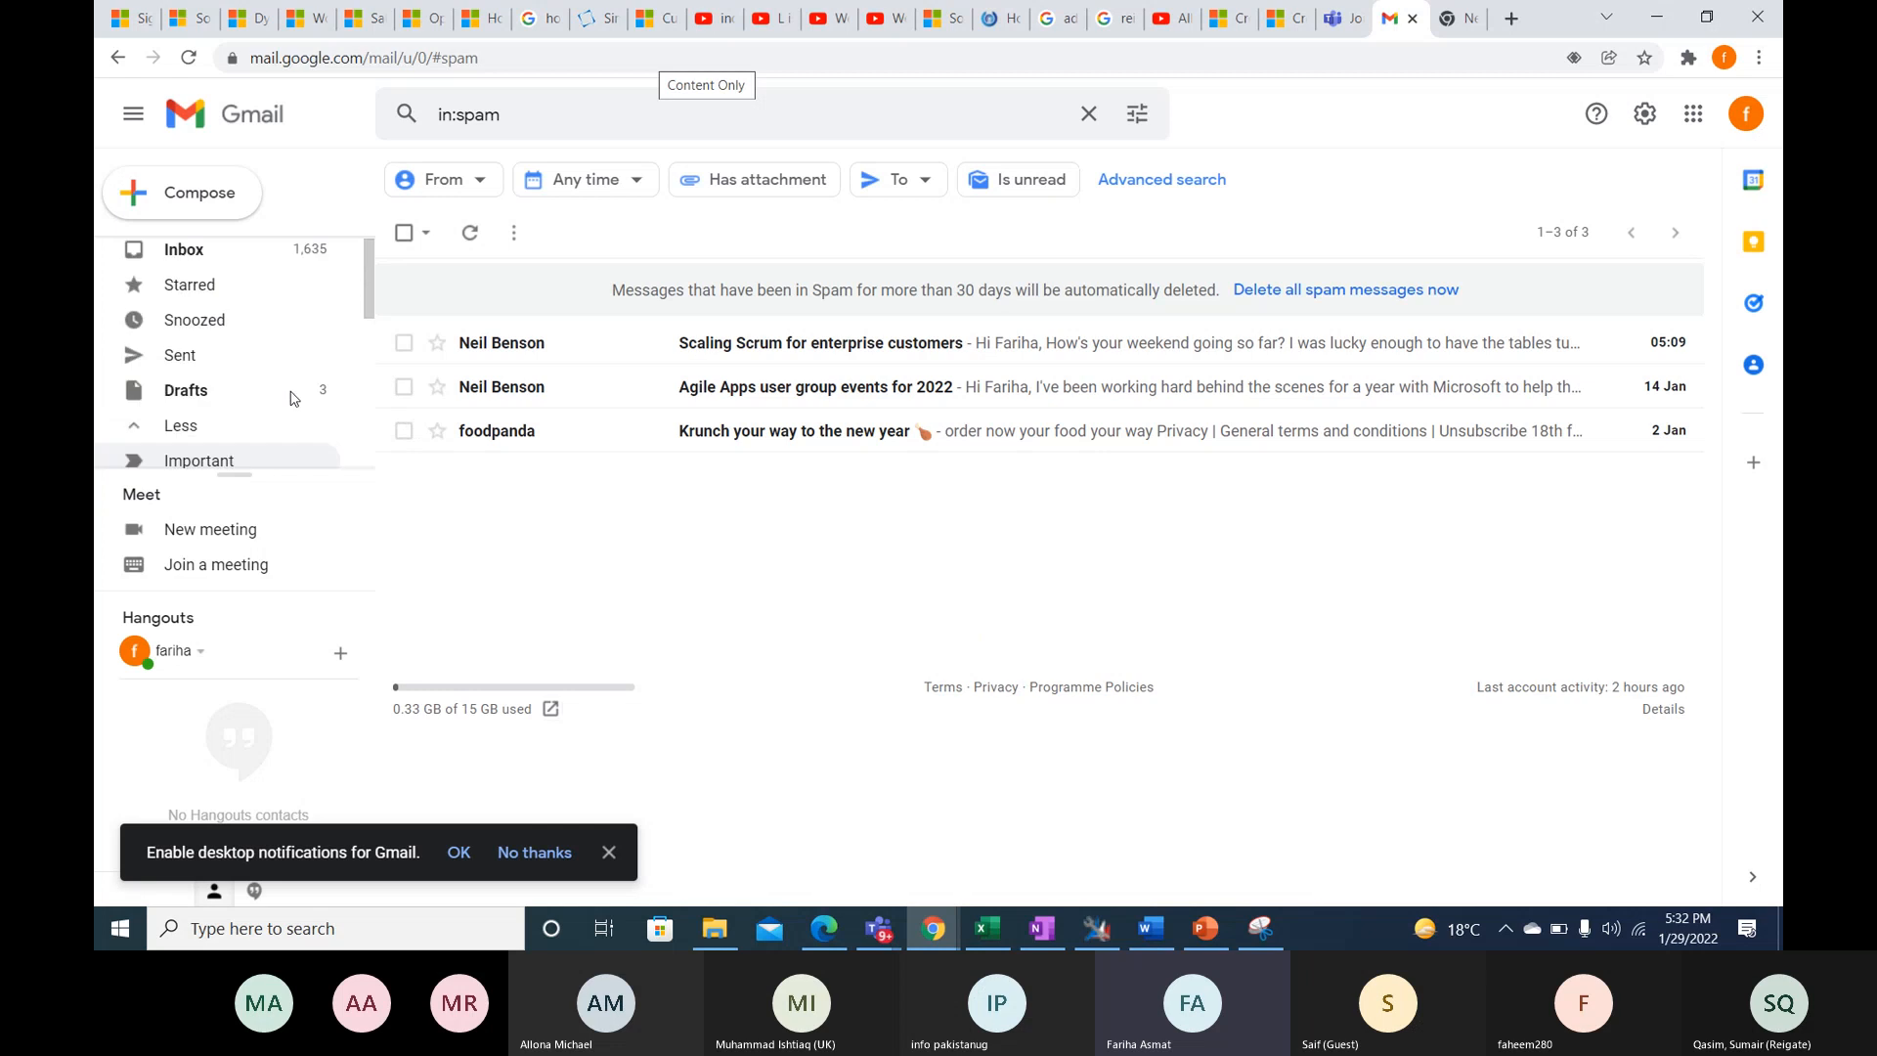
left_click(310, 255)
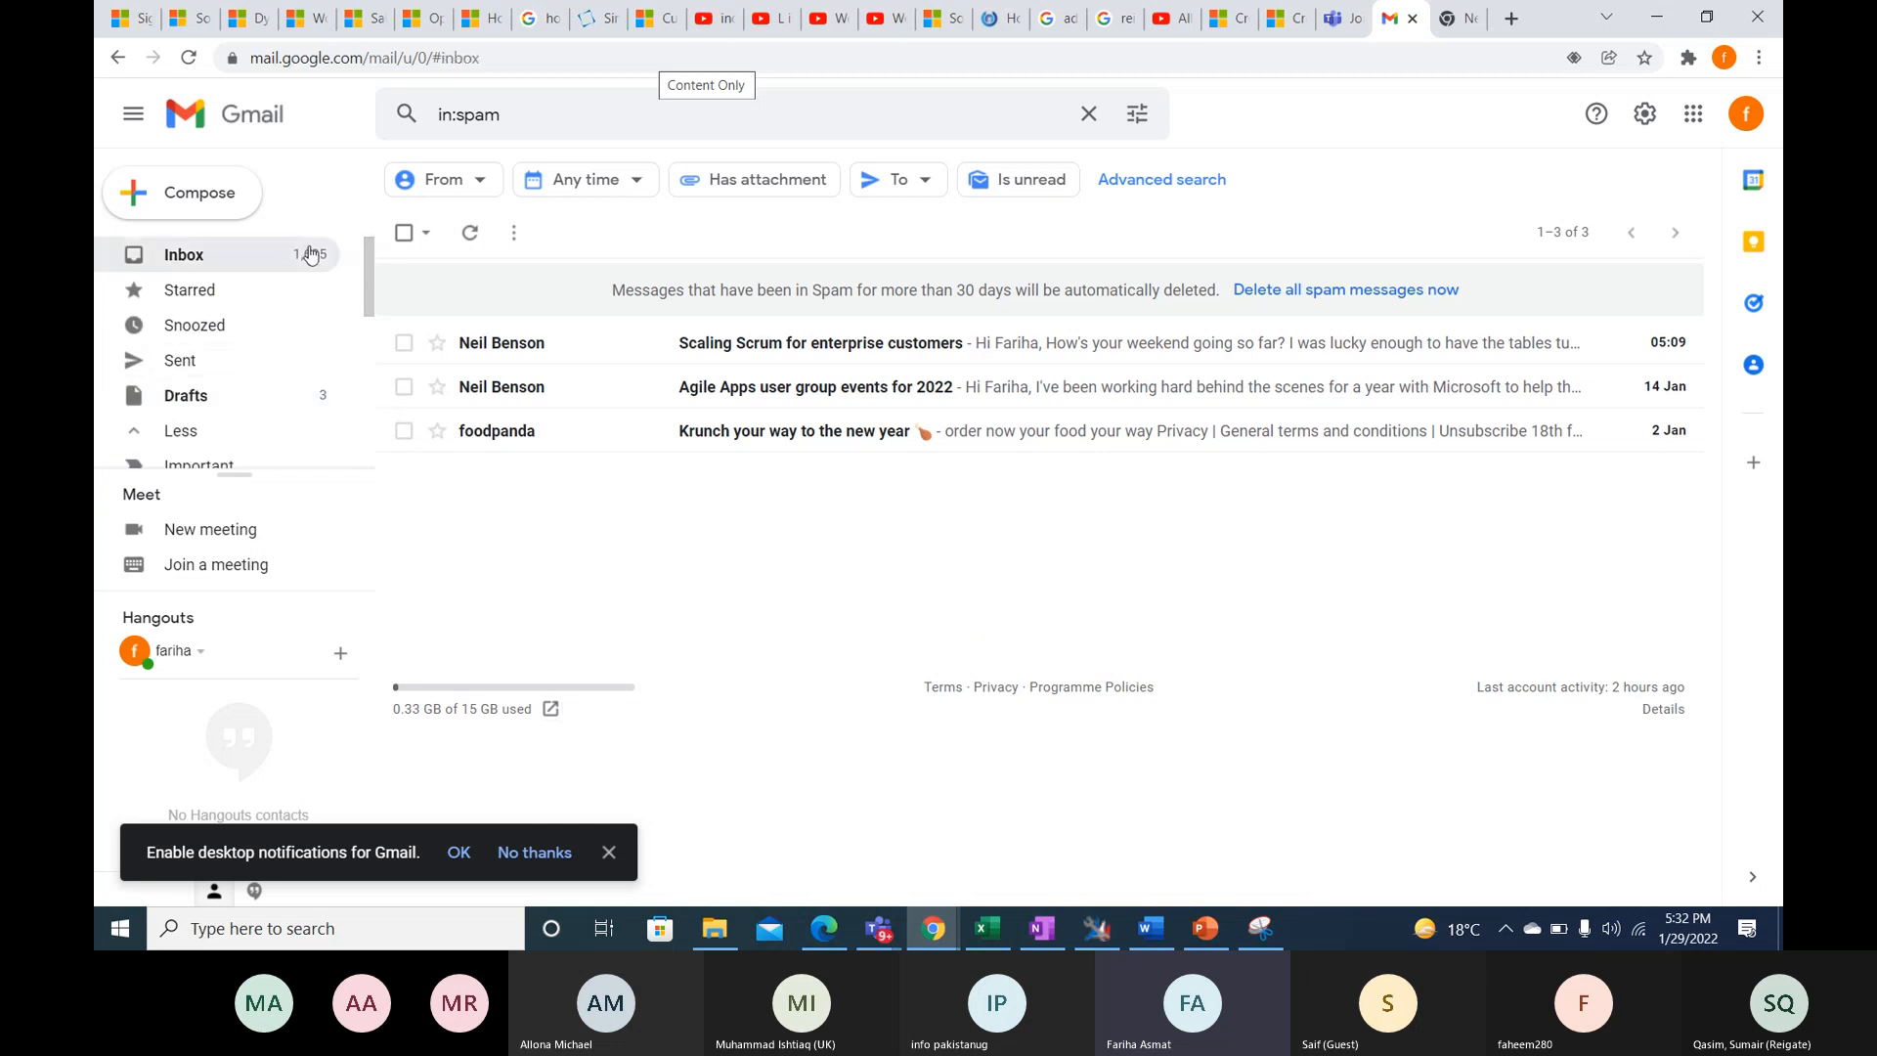
left_click(1027, 232)
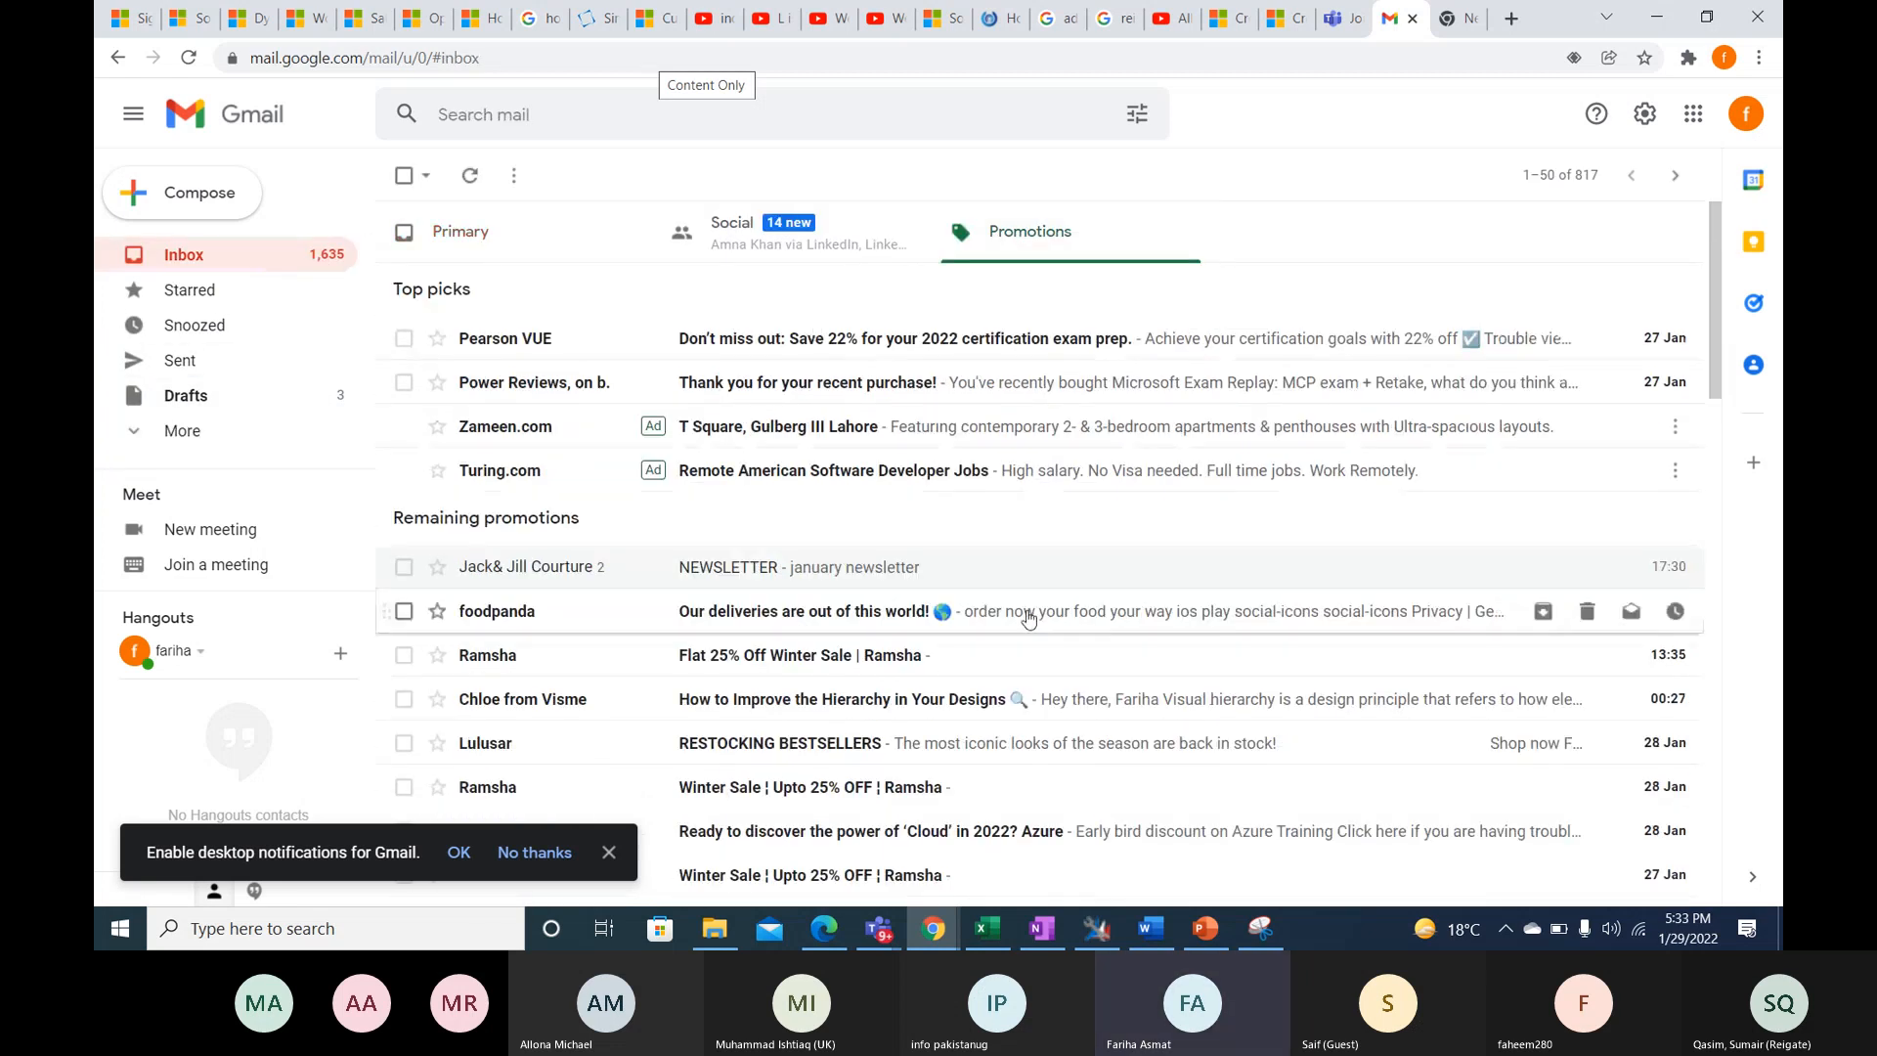
left_click(885, 567)
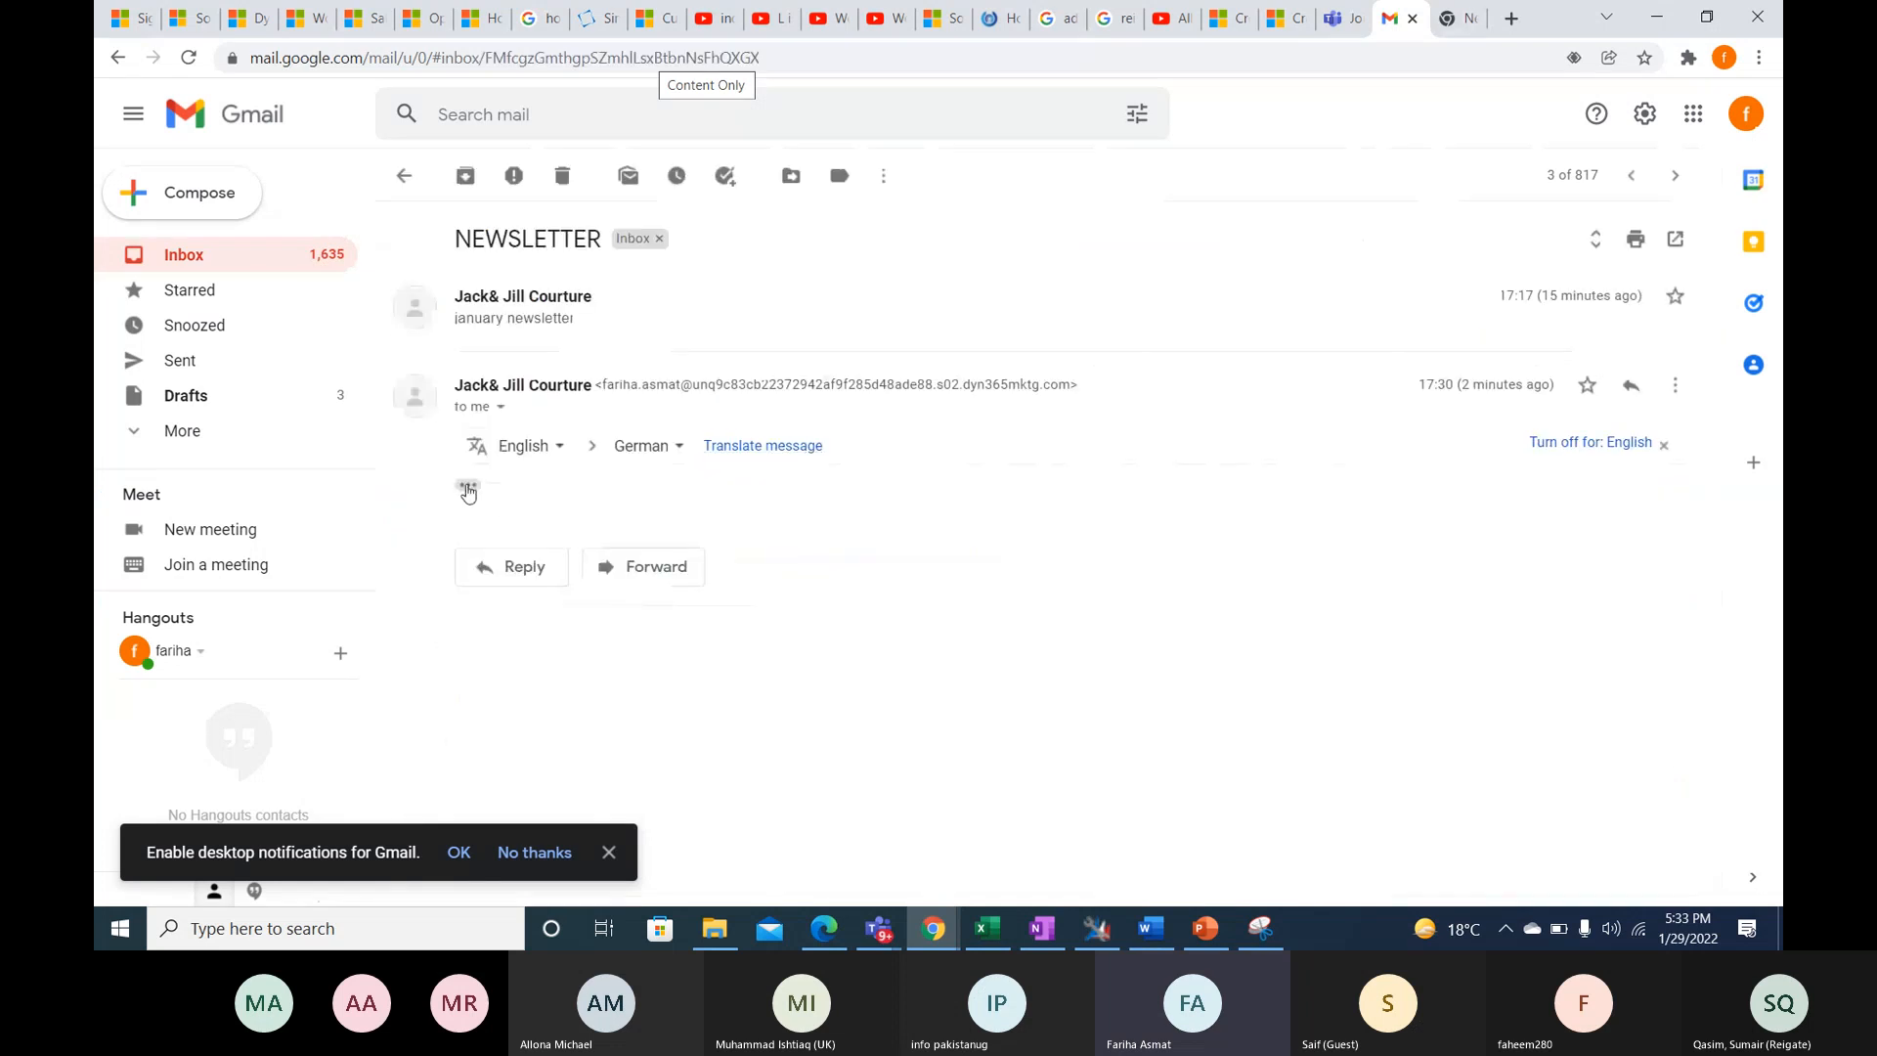
- Read the newsletter from the puppy banner to the unsubscribe footer, enlarging the banner image and closing its preview
scroll(976, 559, "down", 1)
scroll(1031, 528, "down", 12)
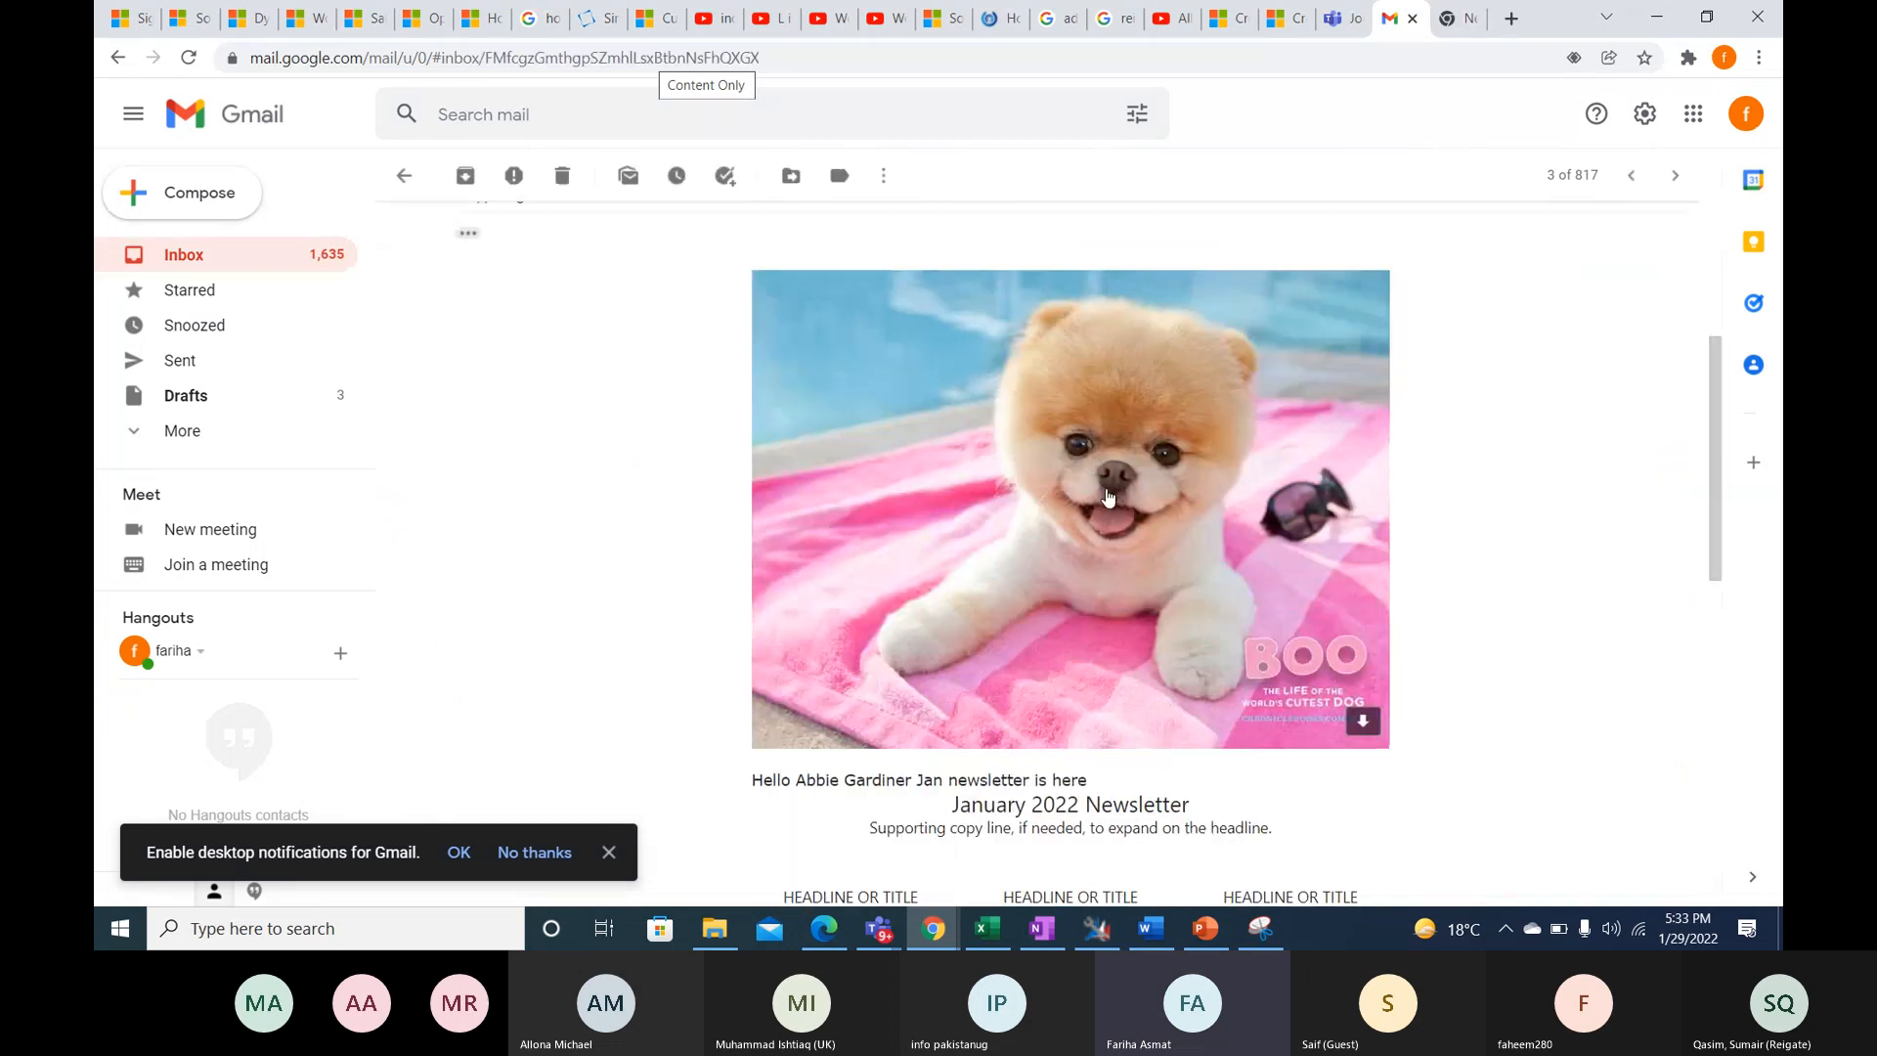
scroll(1110, 495, "down", 1)
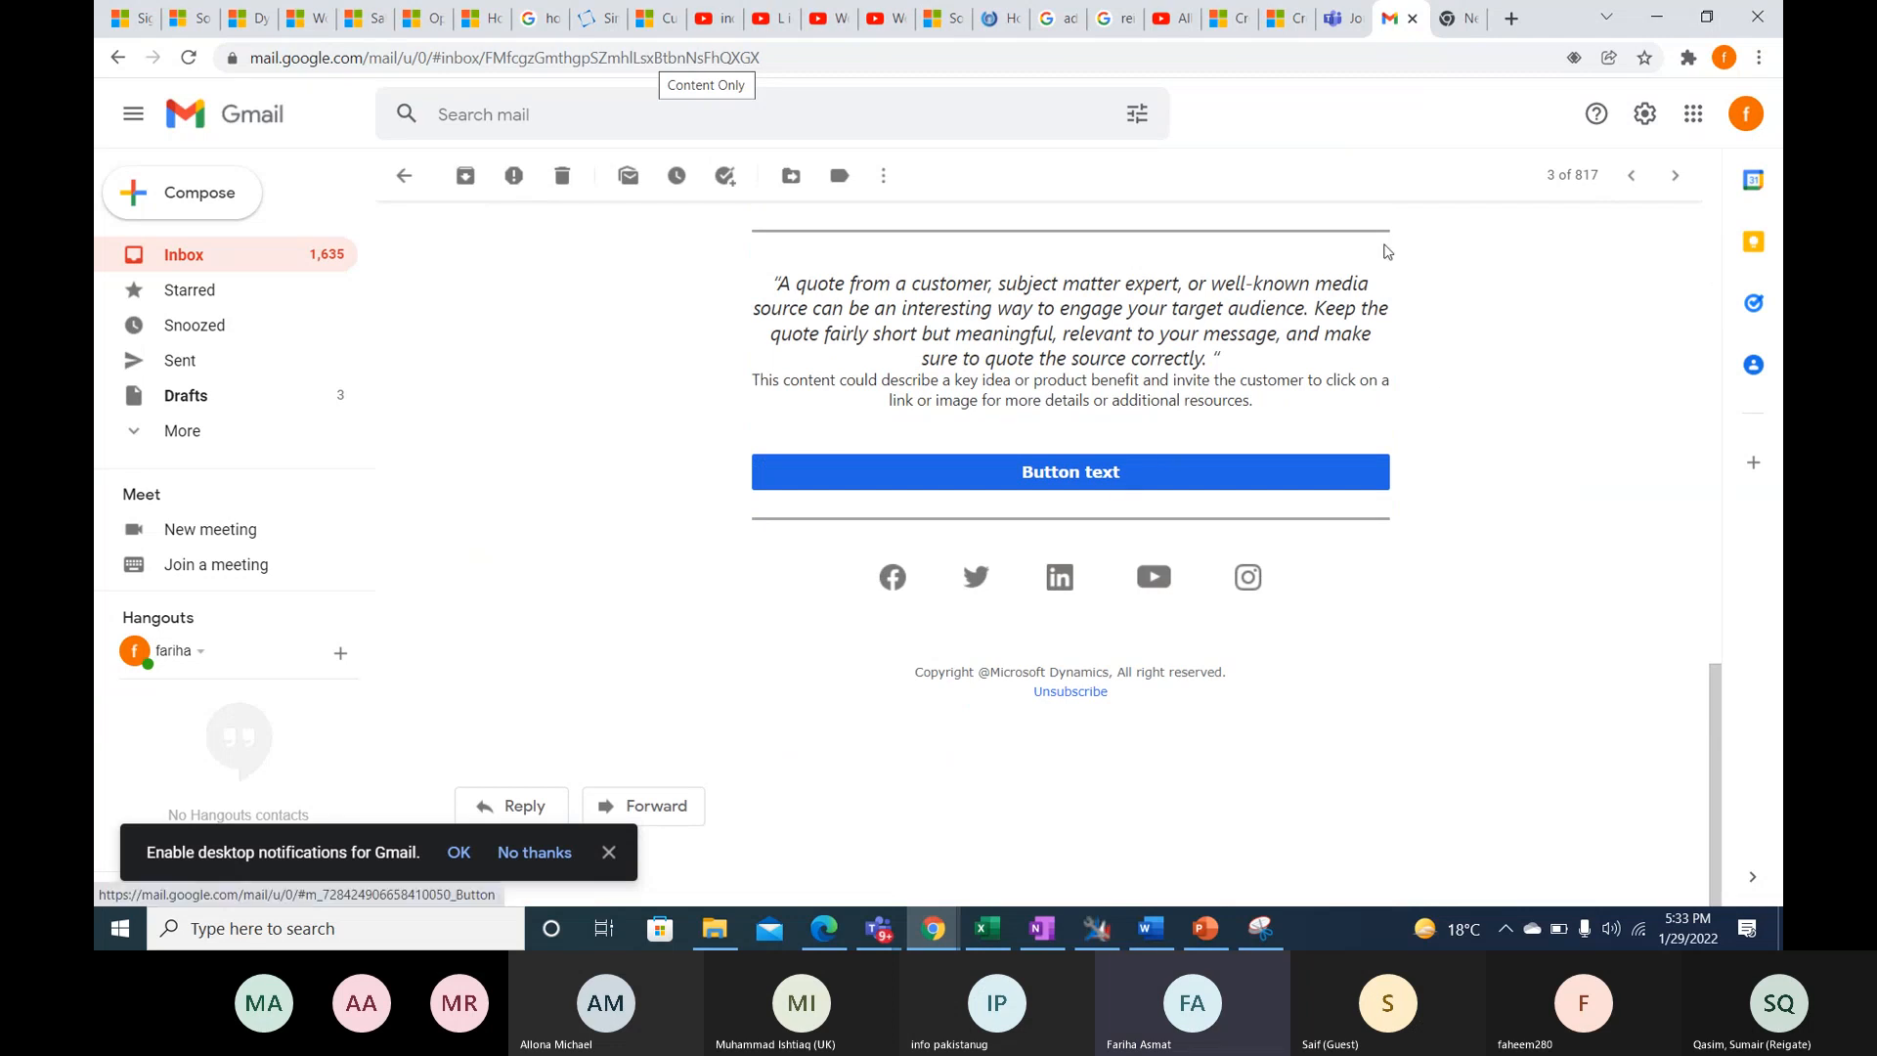
scroll(1387, 252, "up", 8)
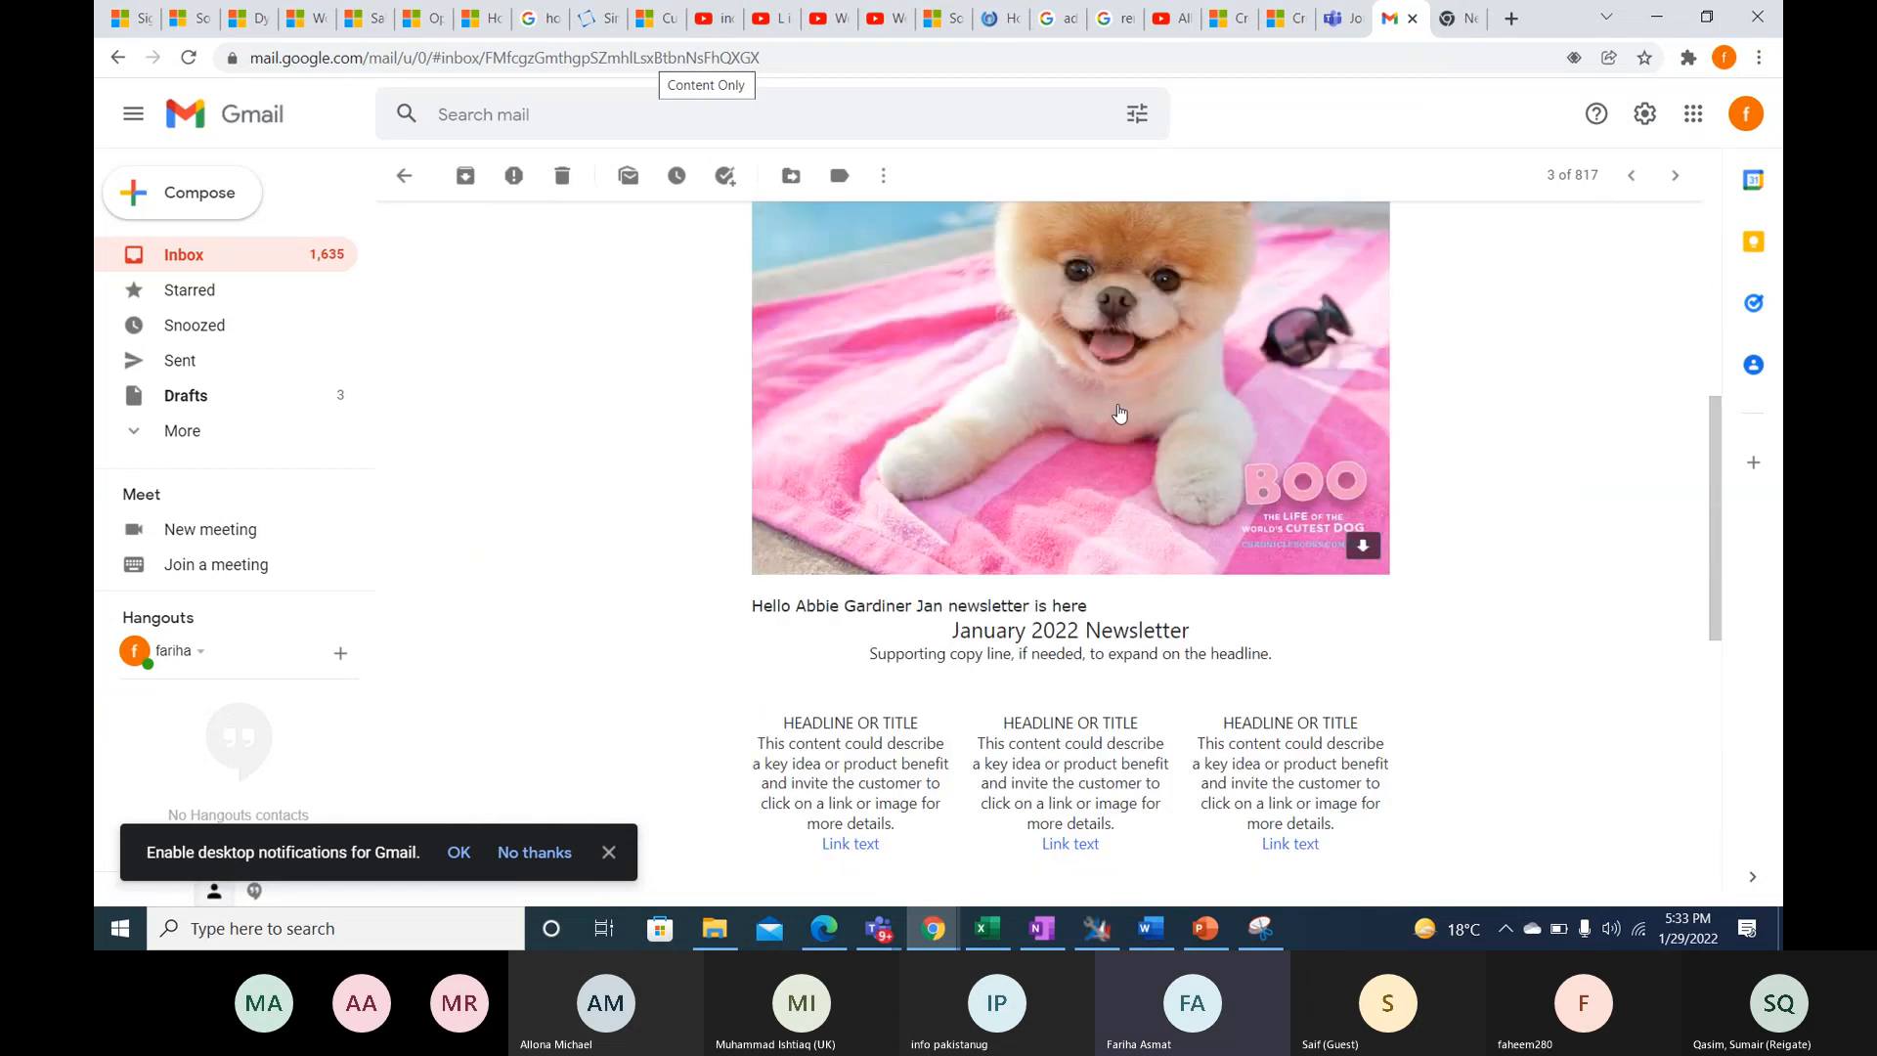
left_click(1367, 200)
left_click(128, 109)
- Review the newsletter's greeting, headline columns and quote section, and preview the puppy banner again before closing it
scroll(1079, 642, "up", 1)
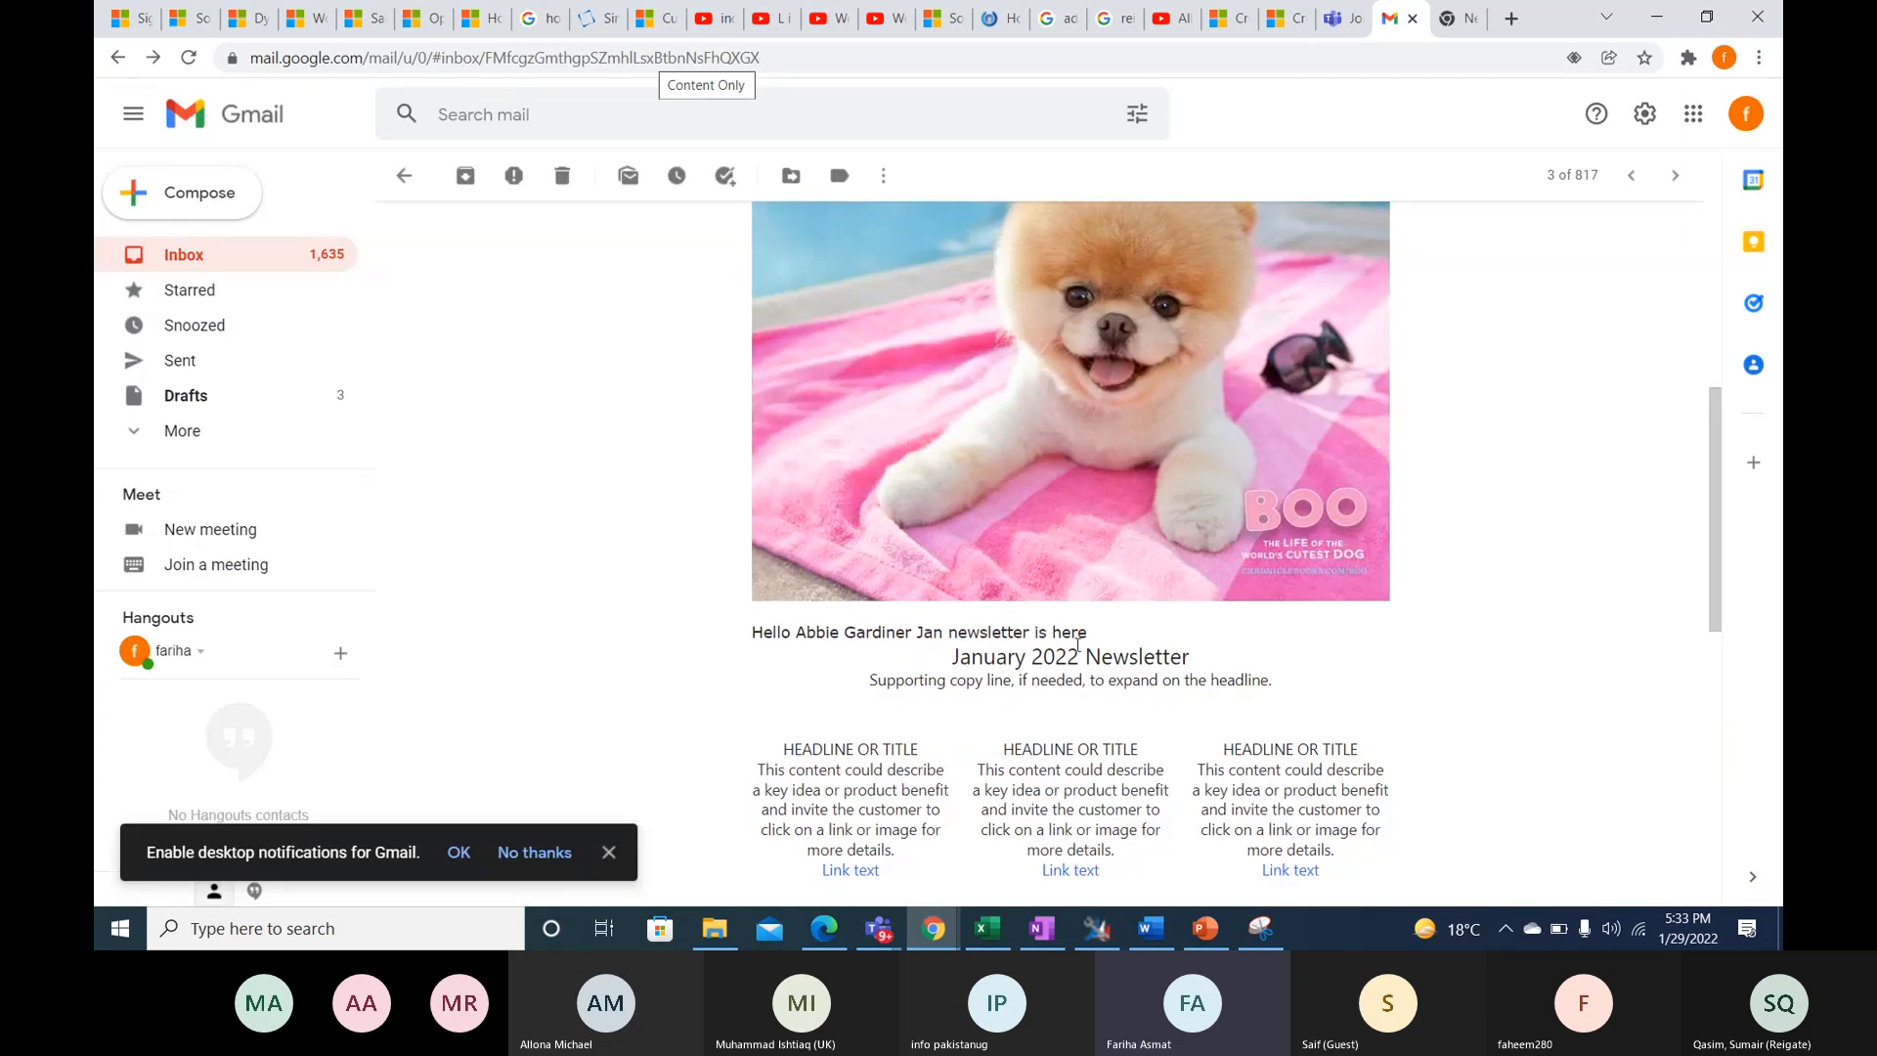
scroll(1078, 643, "up", 5)
scroll(1272, 489, "down", 8)
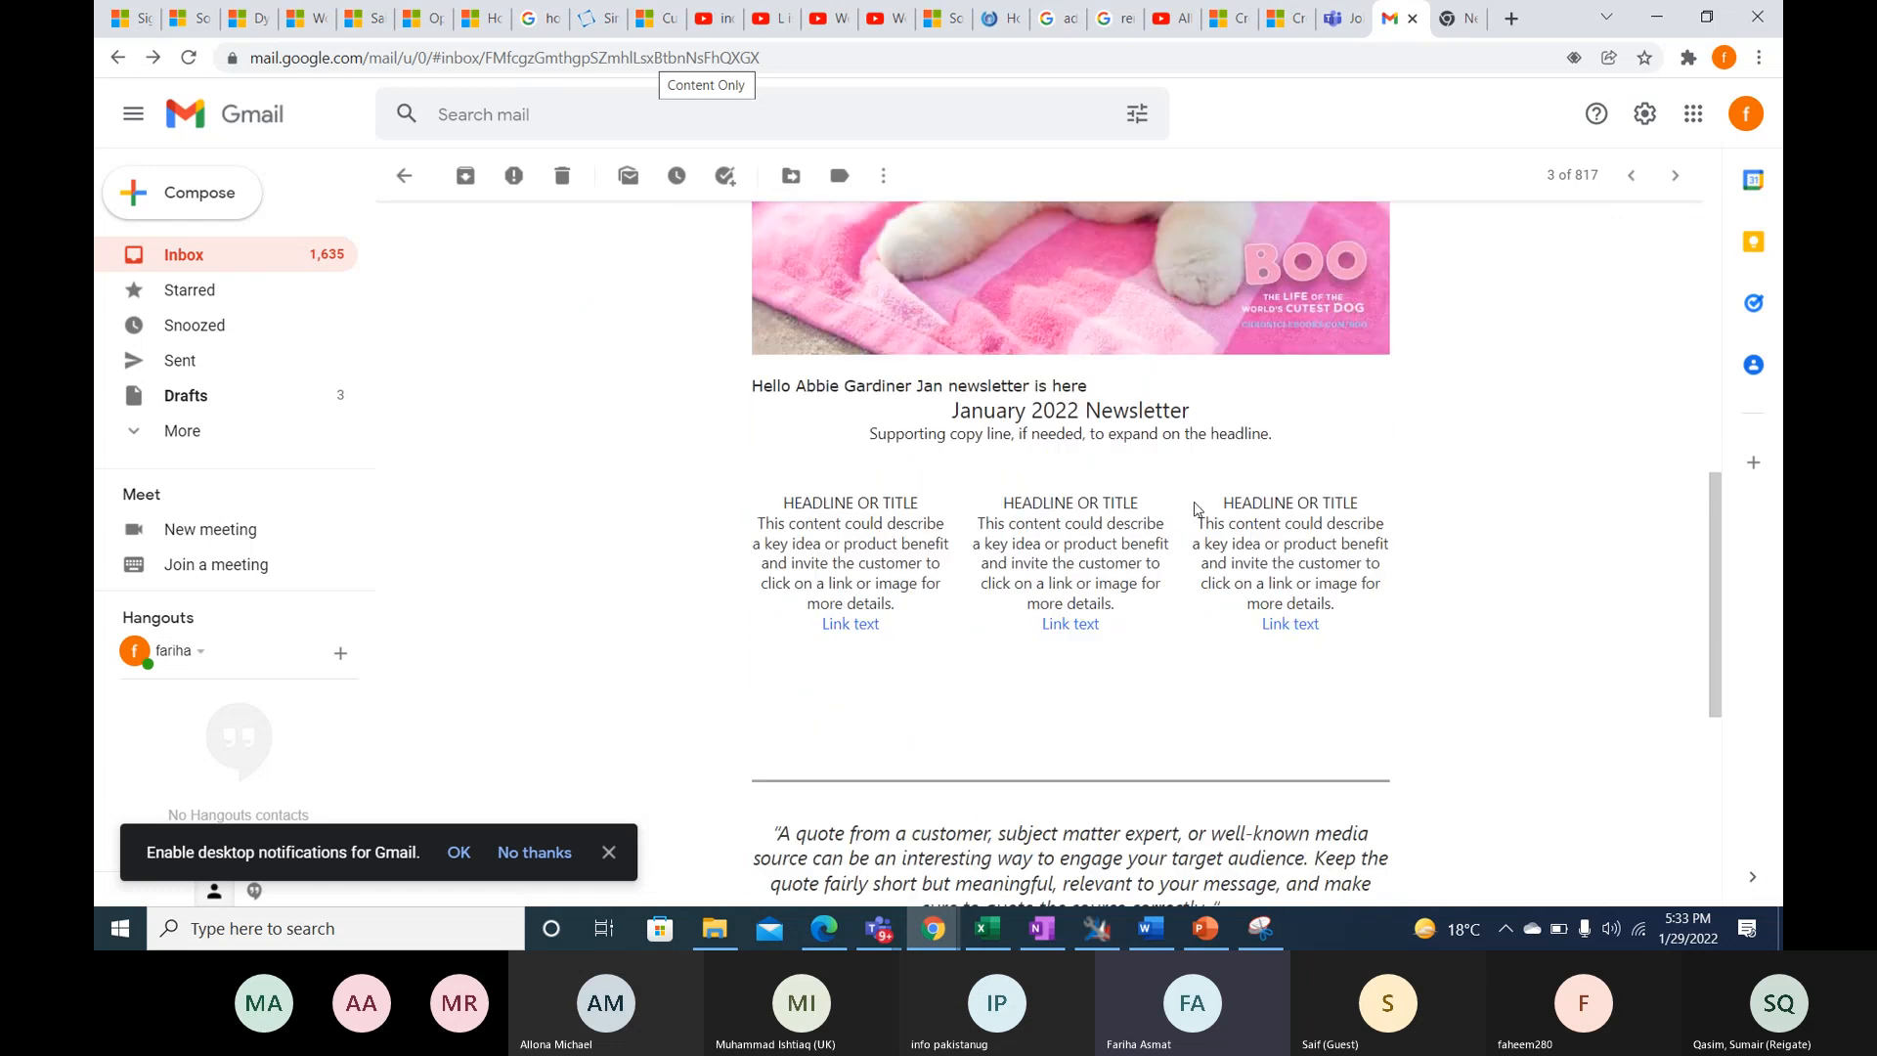
scroll(1049, 665, "down", 3)
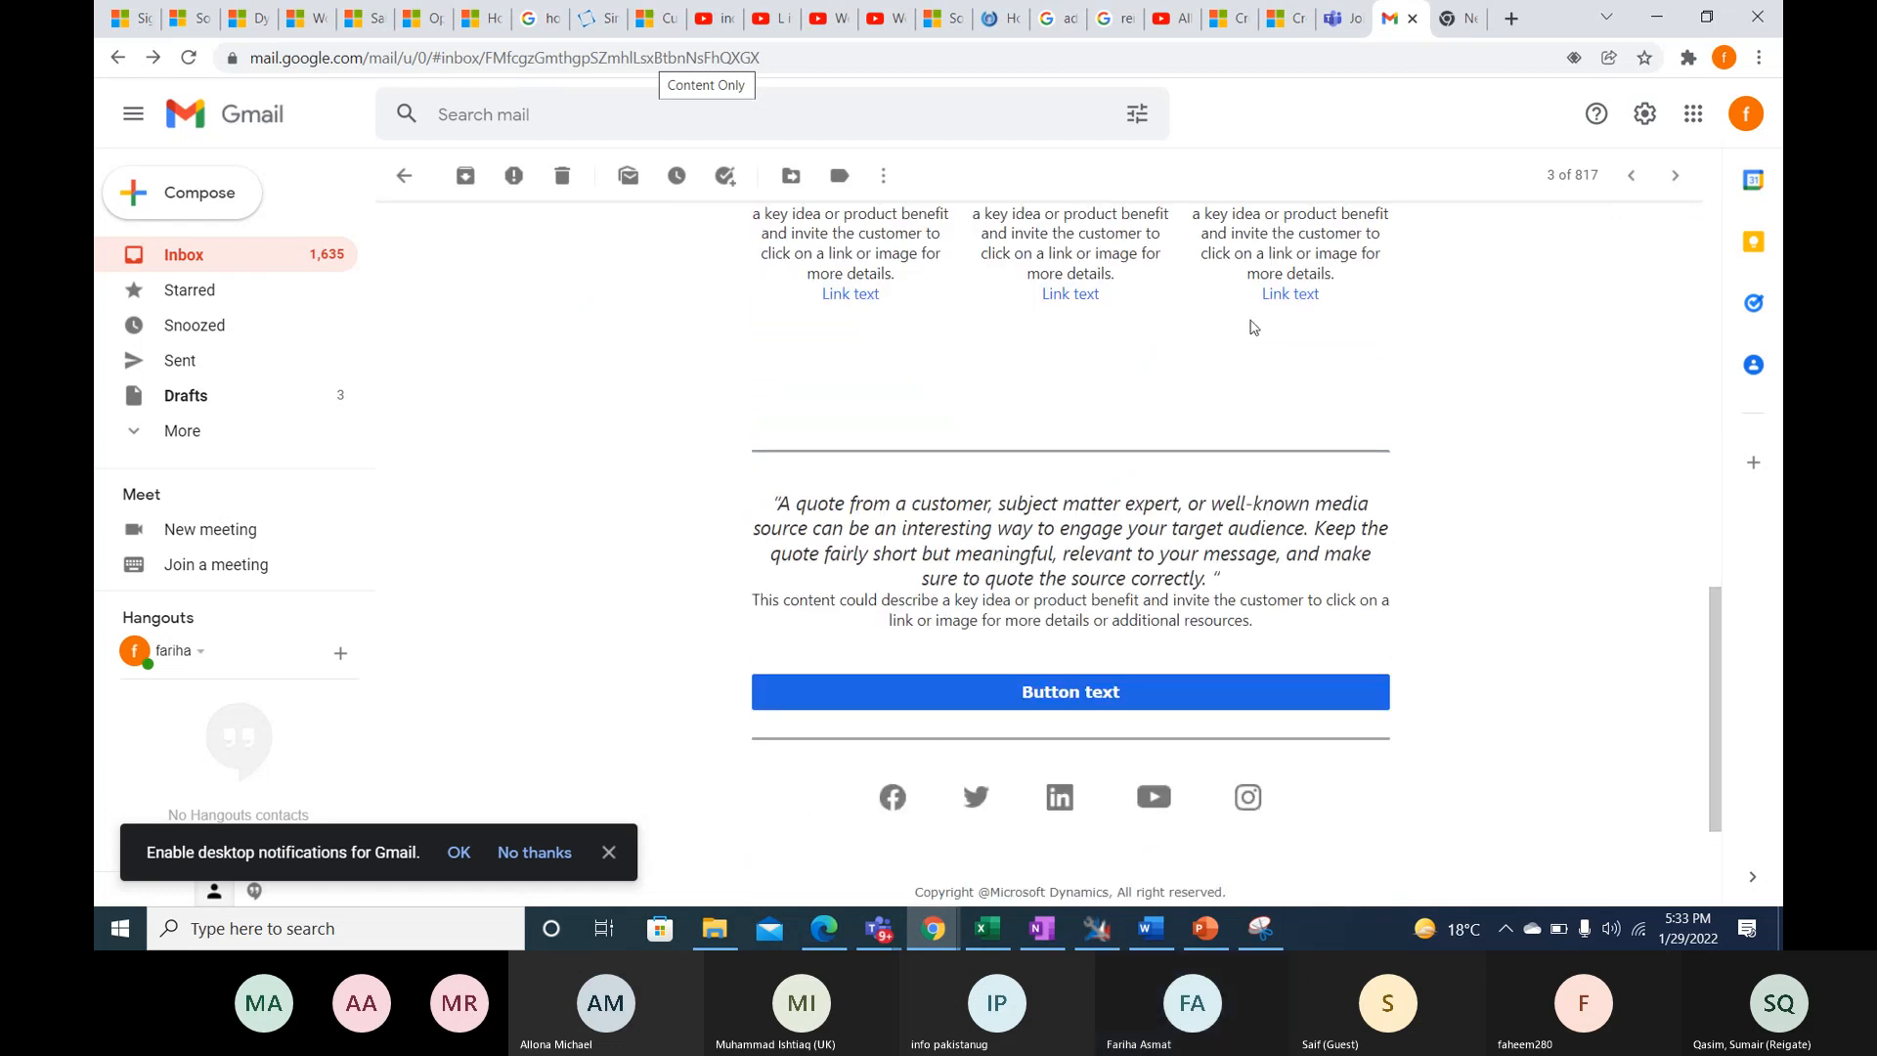
left_click_drag(857, 554, 946, 578)
scroll(946, 577, "up", 5)
left_click(1039, 499)
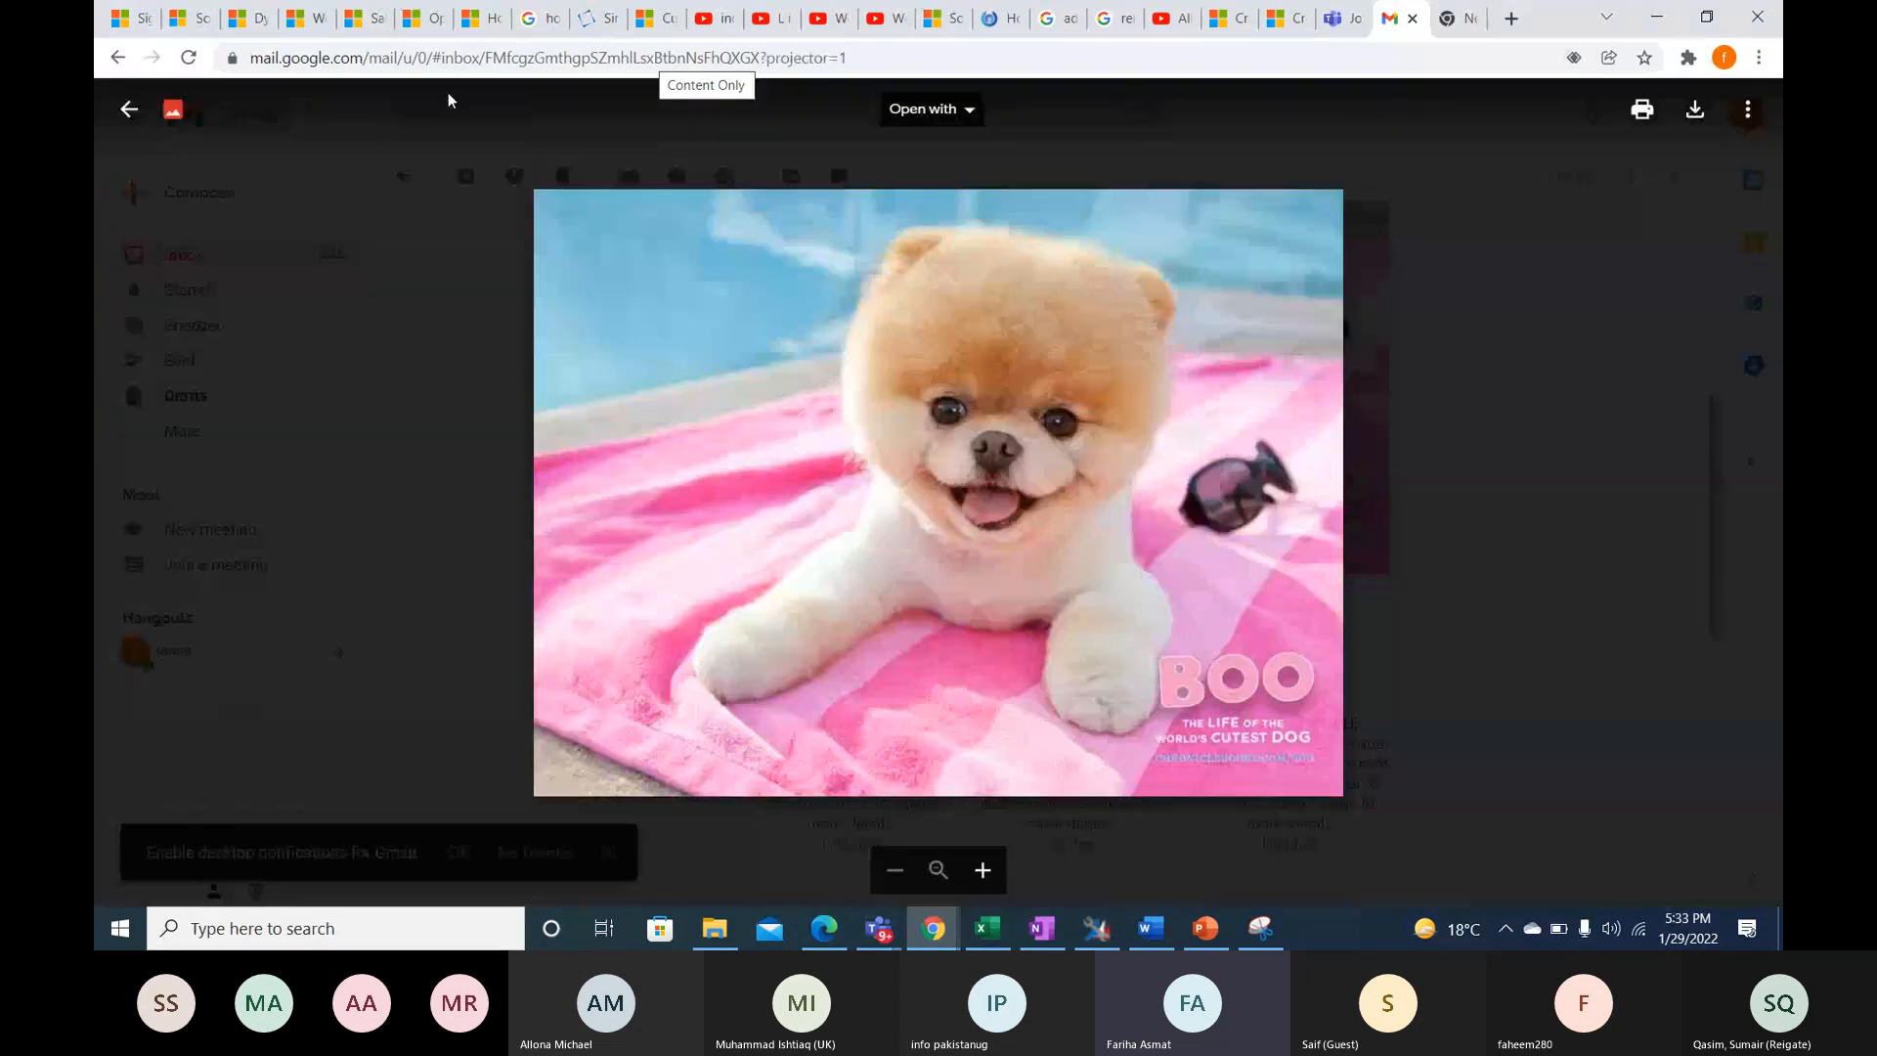
left_click(128, 109)
- Switch to the Dynamics 365 journey window and examine the Send an email tile's volume and delivery data
mouse_move(937, 933)
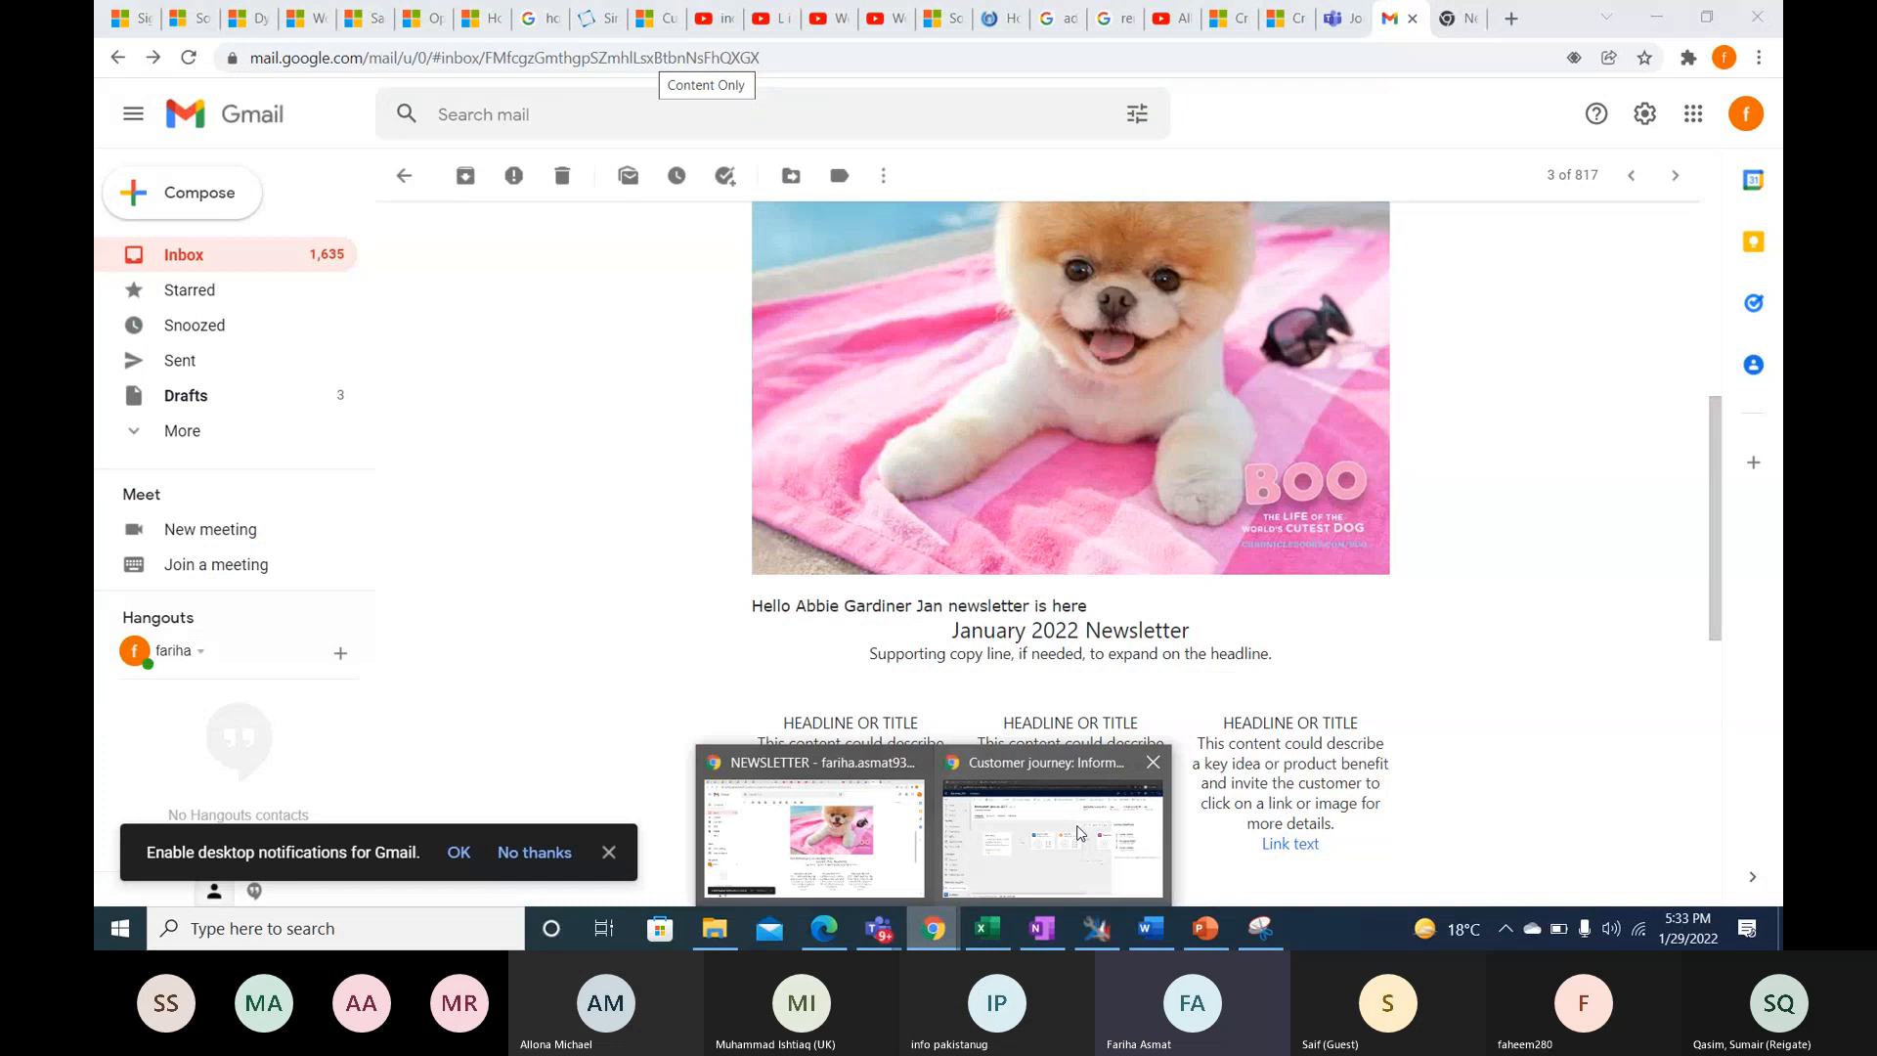
left_click(1080, 832)
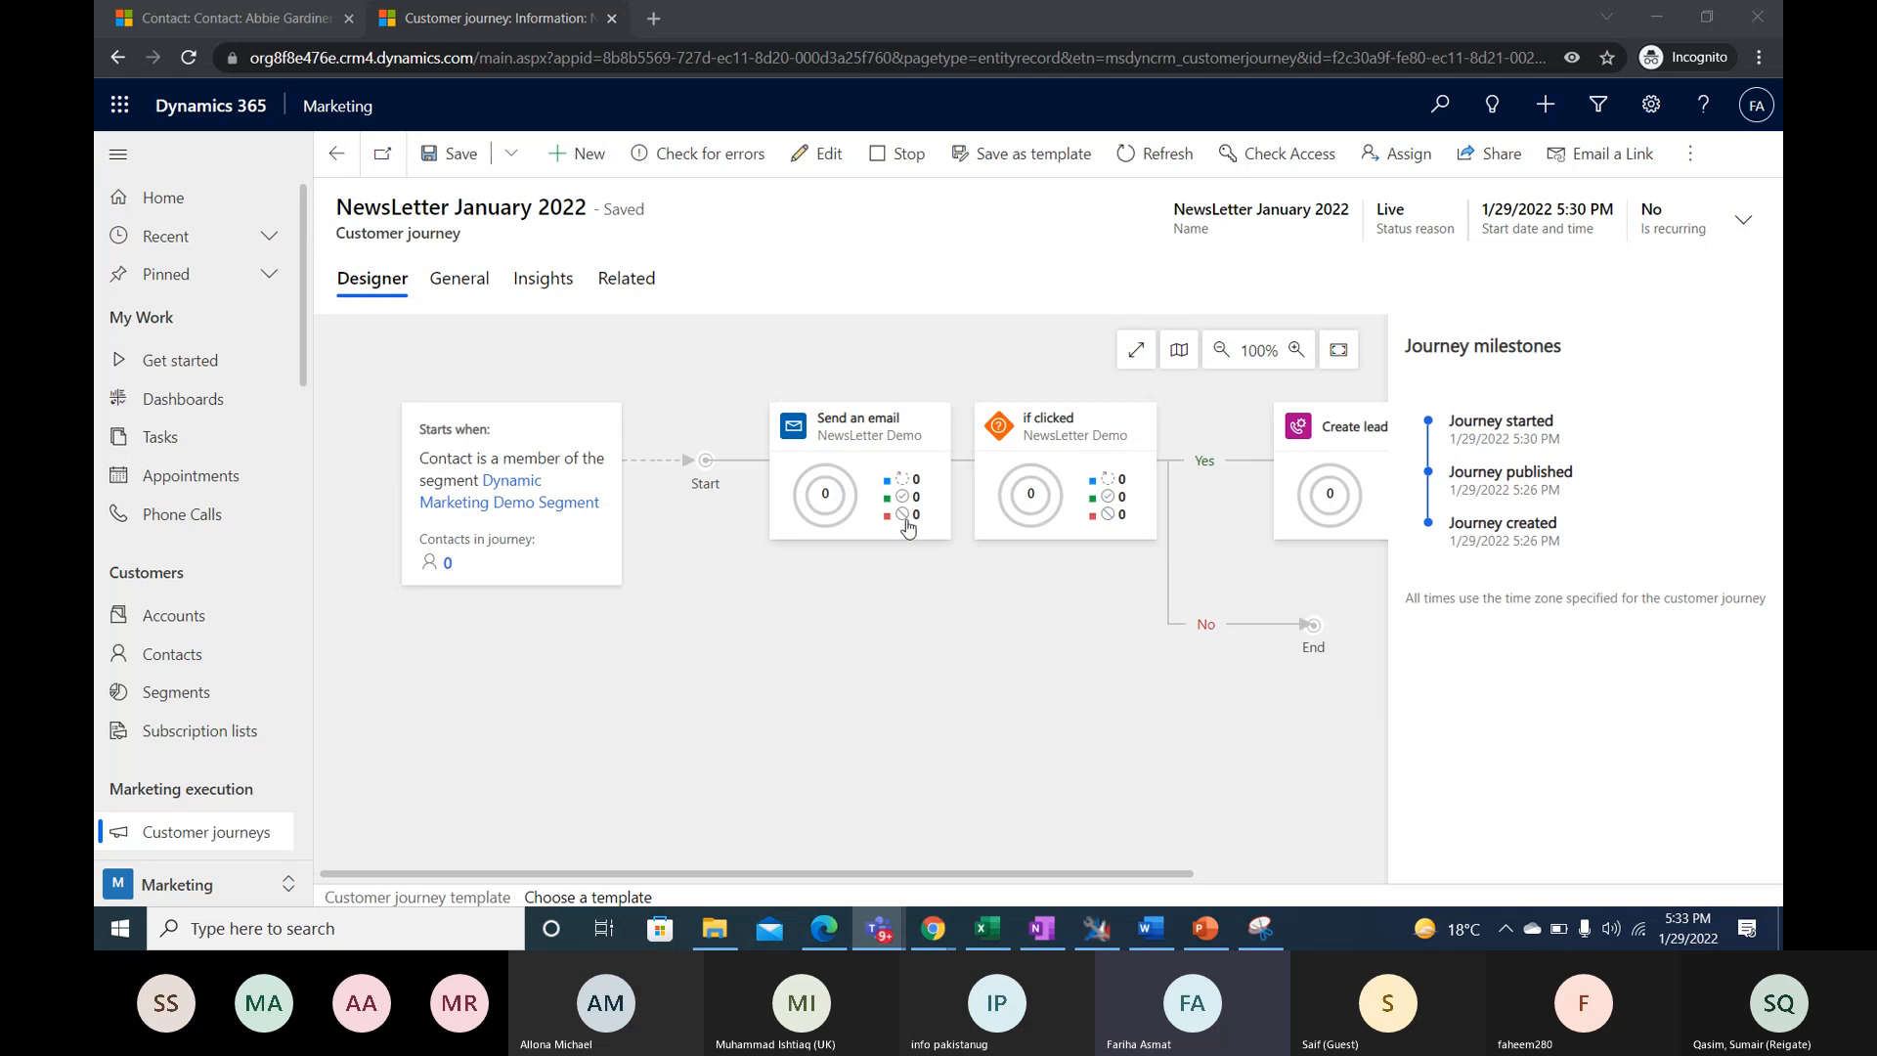
left_click(837, 422)
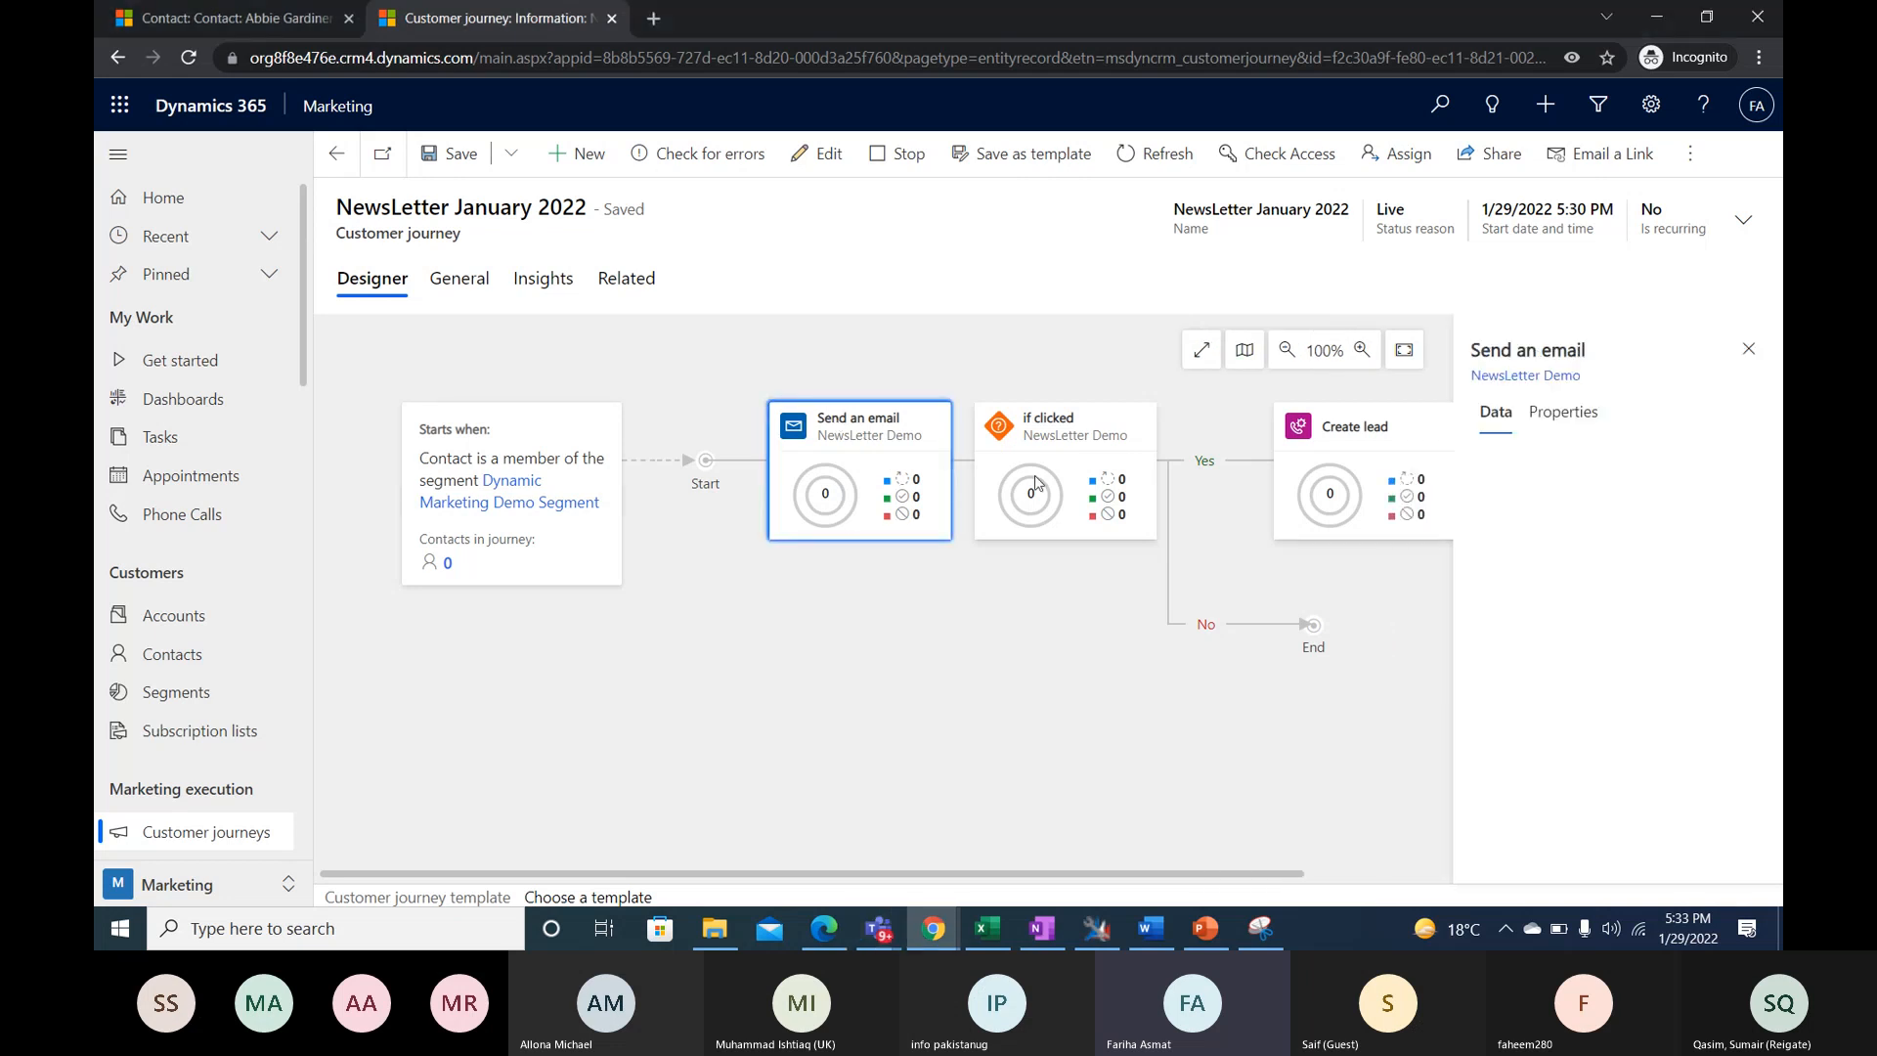
scroll(1654, 513, "down", 2)
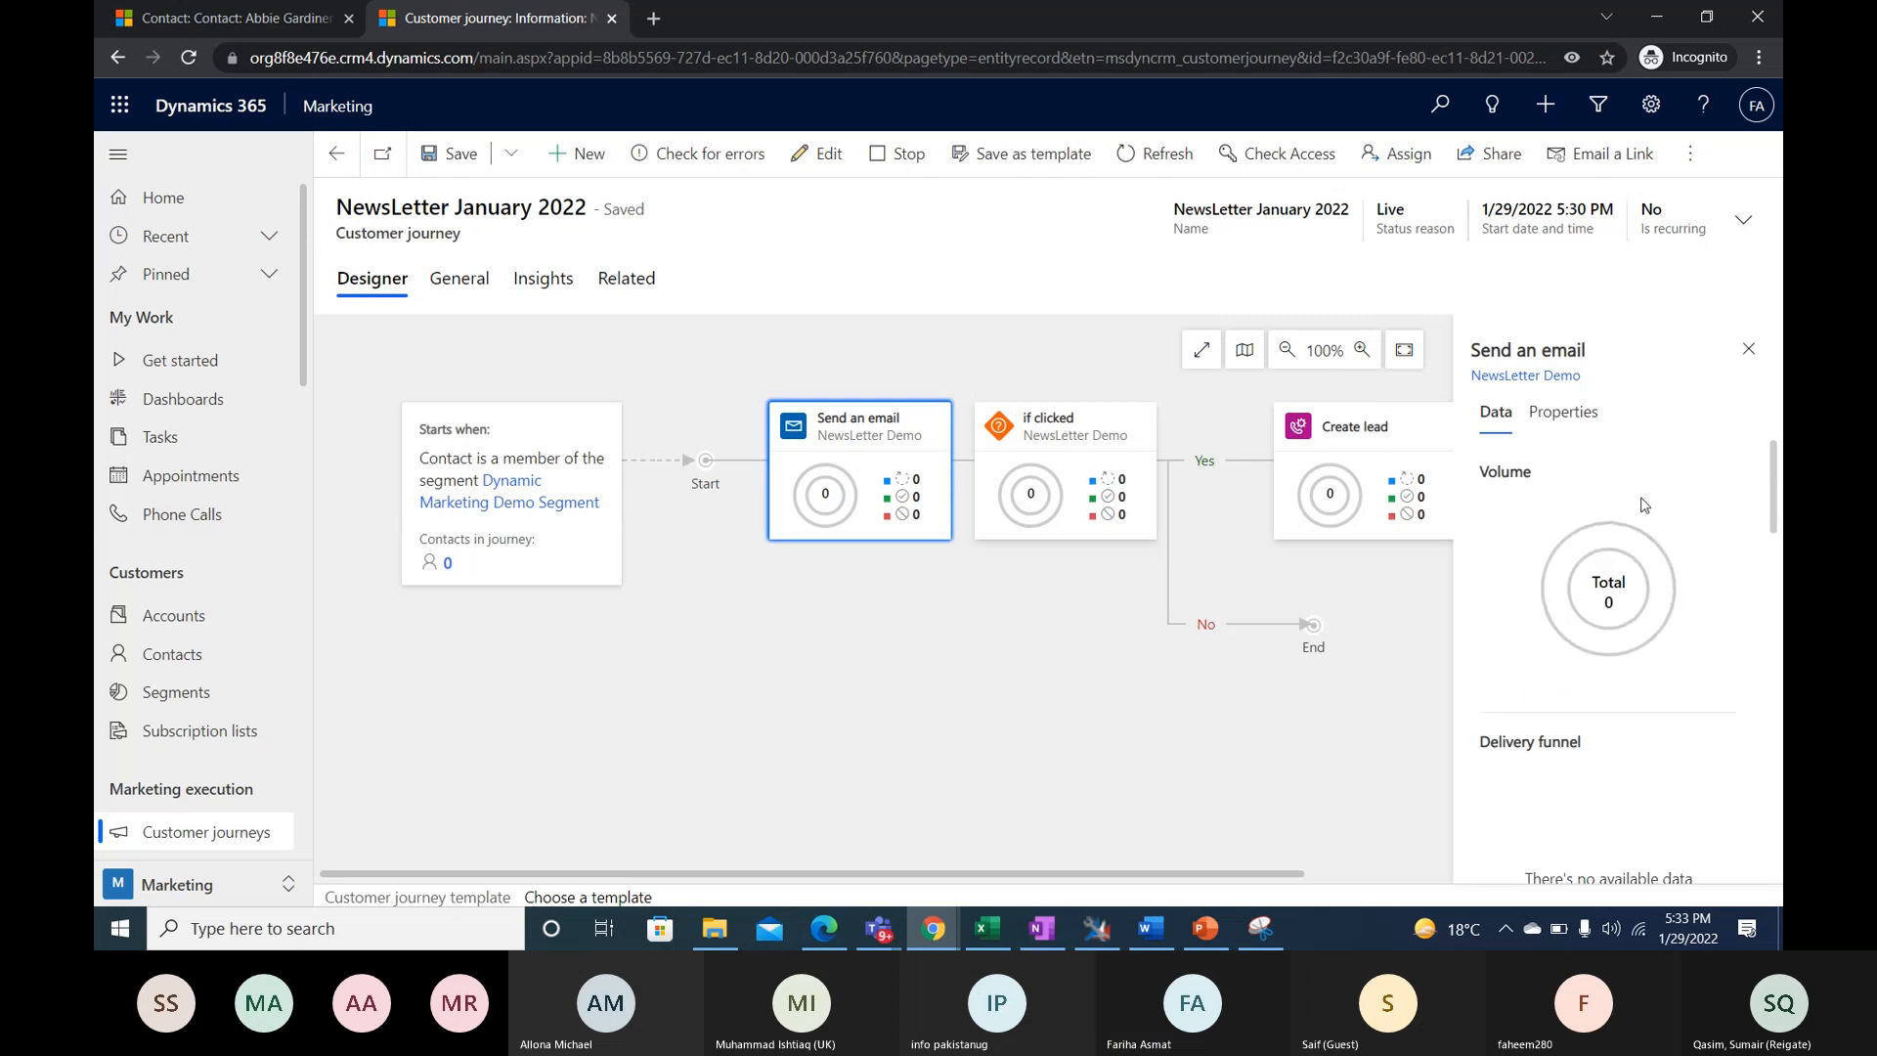
- Check the Send an email tile's properties and return to its volume and delivery data
left_click(1565, 411)
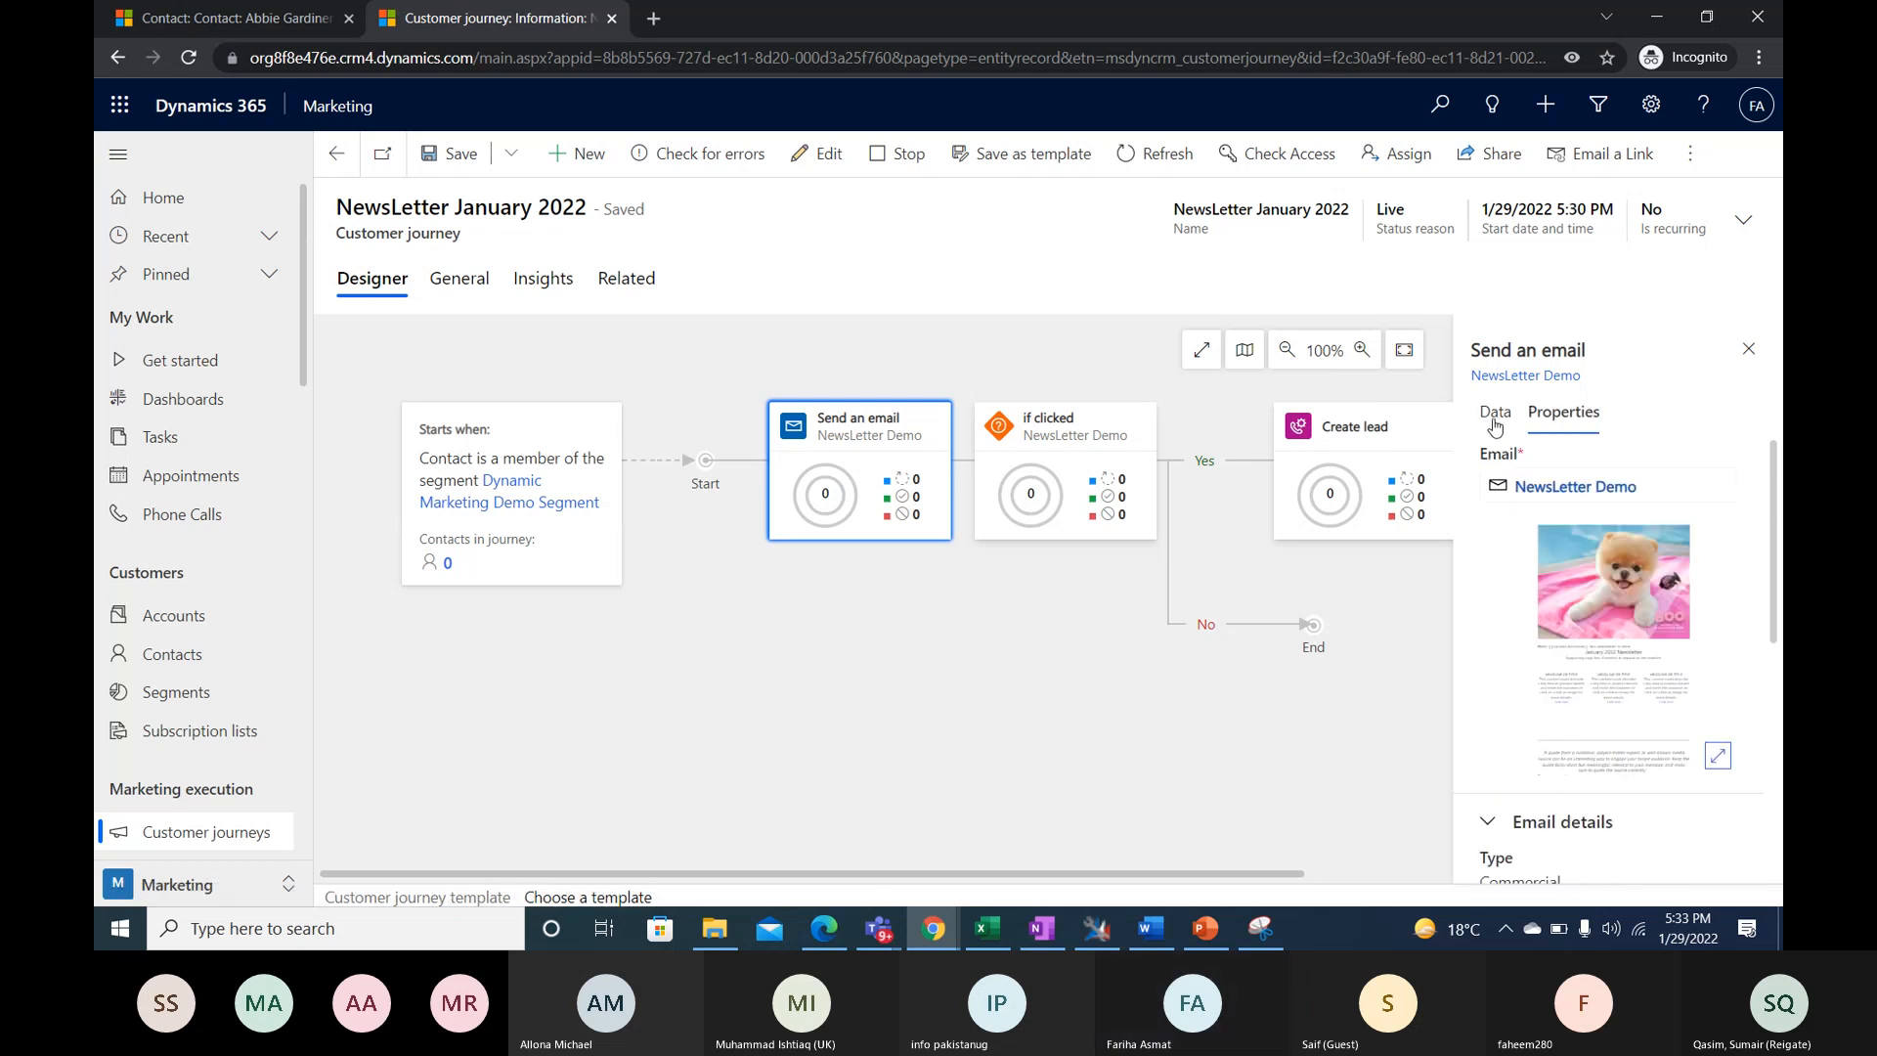
left_click(1495, 424)
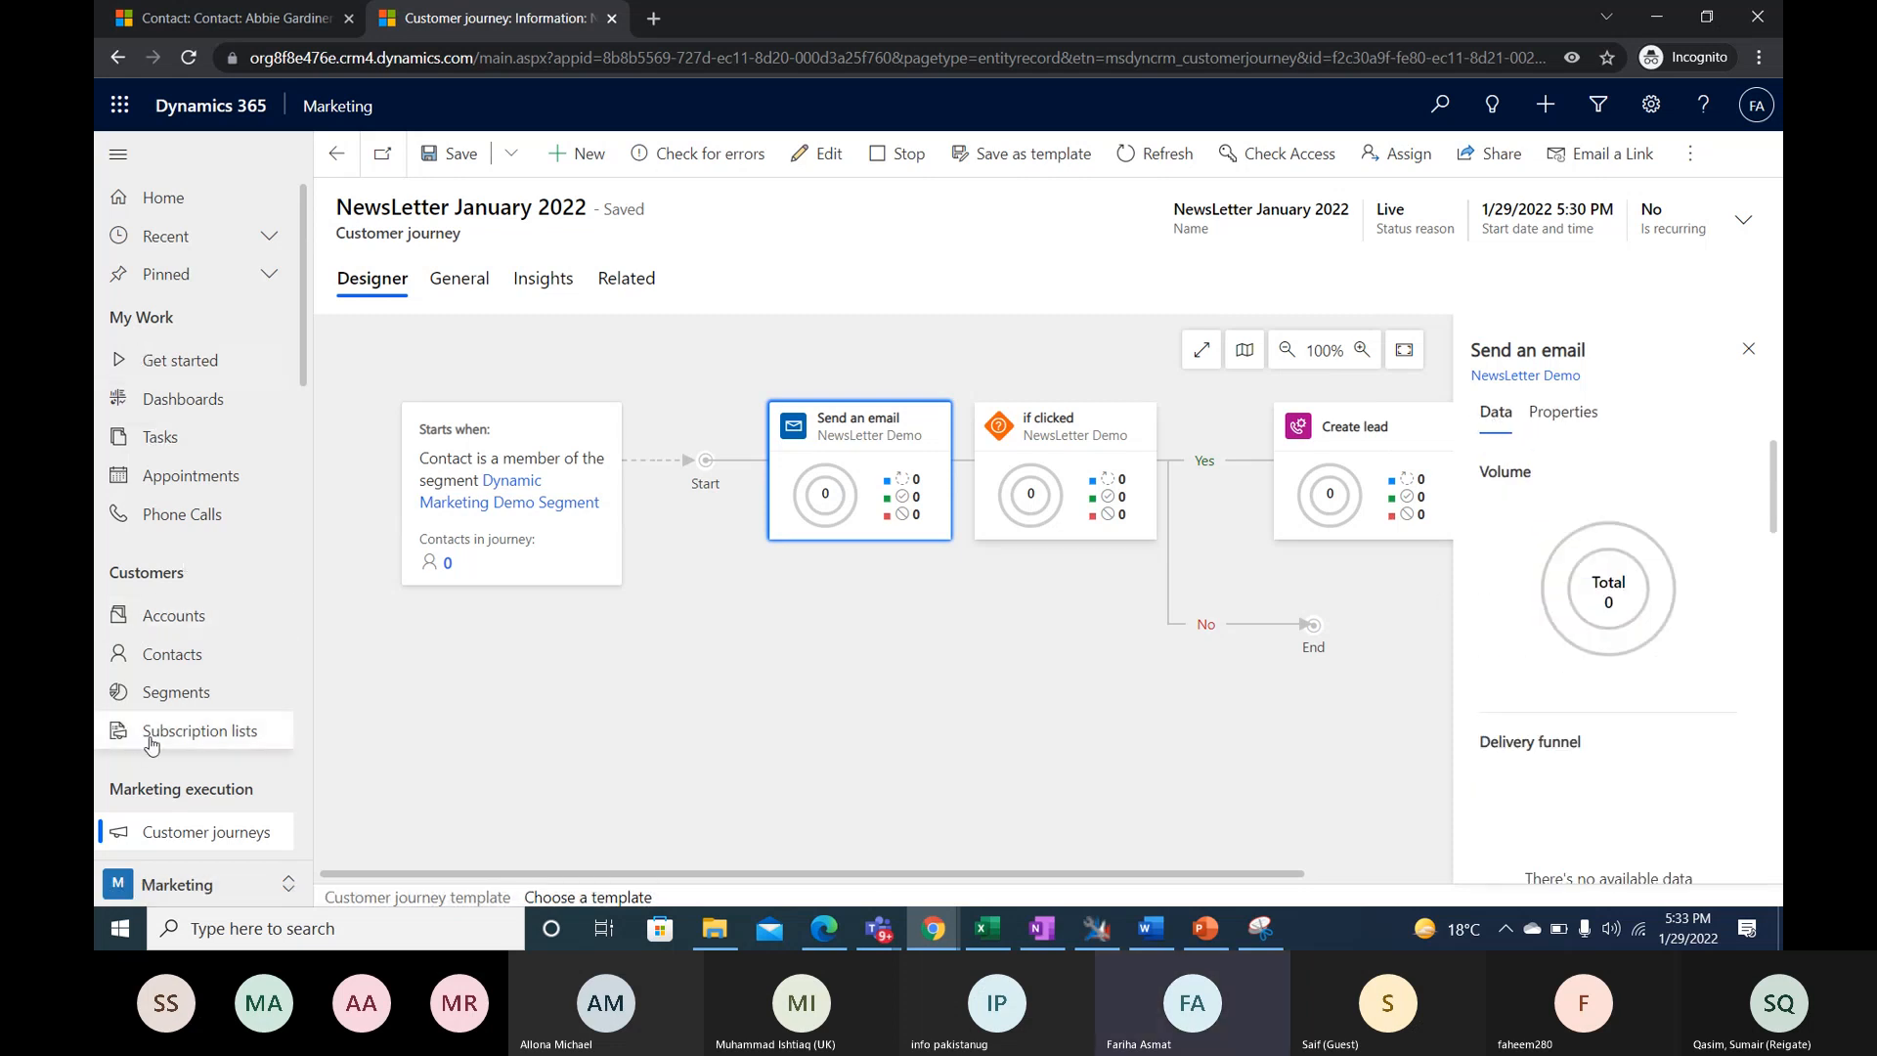
scroll(147, 723, "down", 1)
scroll(201, 592, "up", 1)
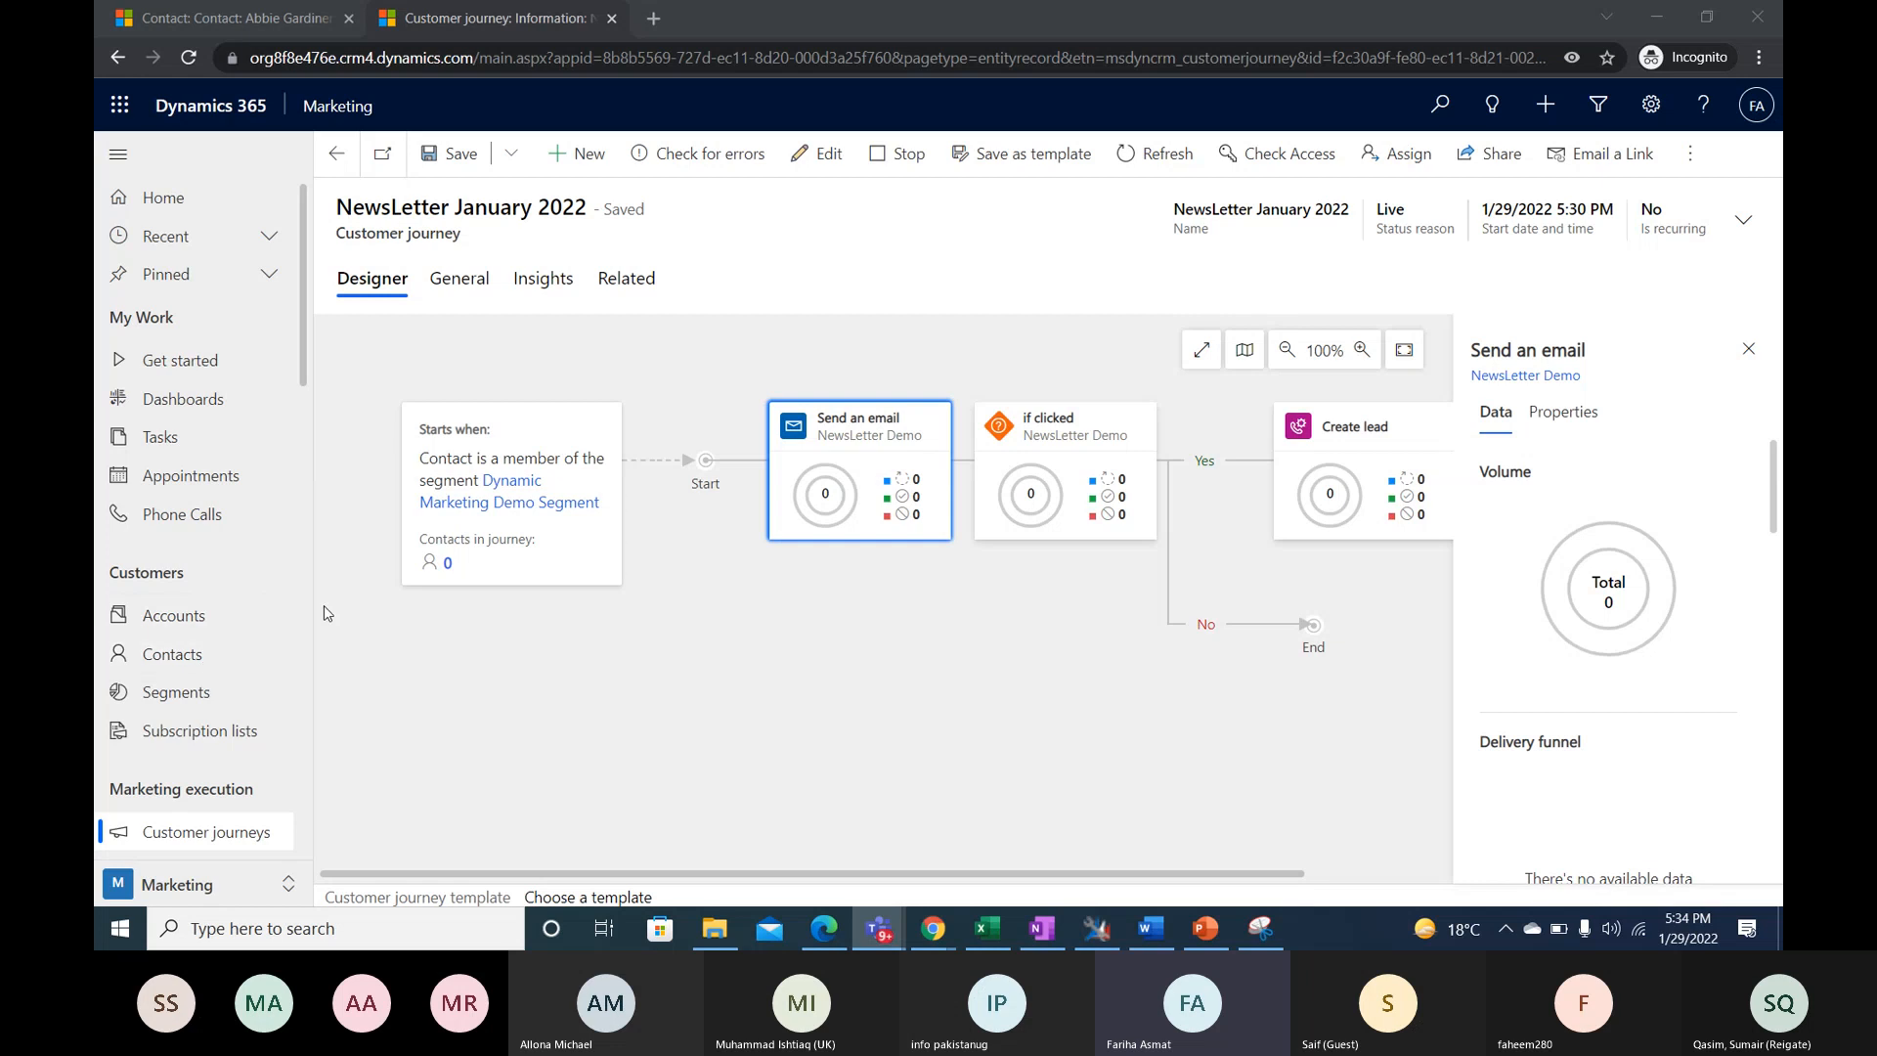
- Open the NewsLetter Demo marketing email and review the overall data in its Insights overview
scroll(201, 649, "down", 3)
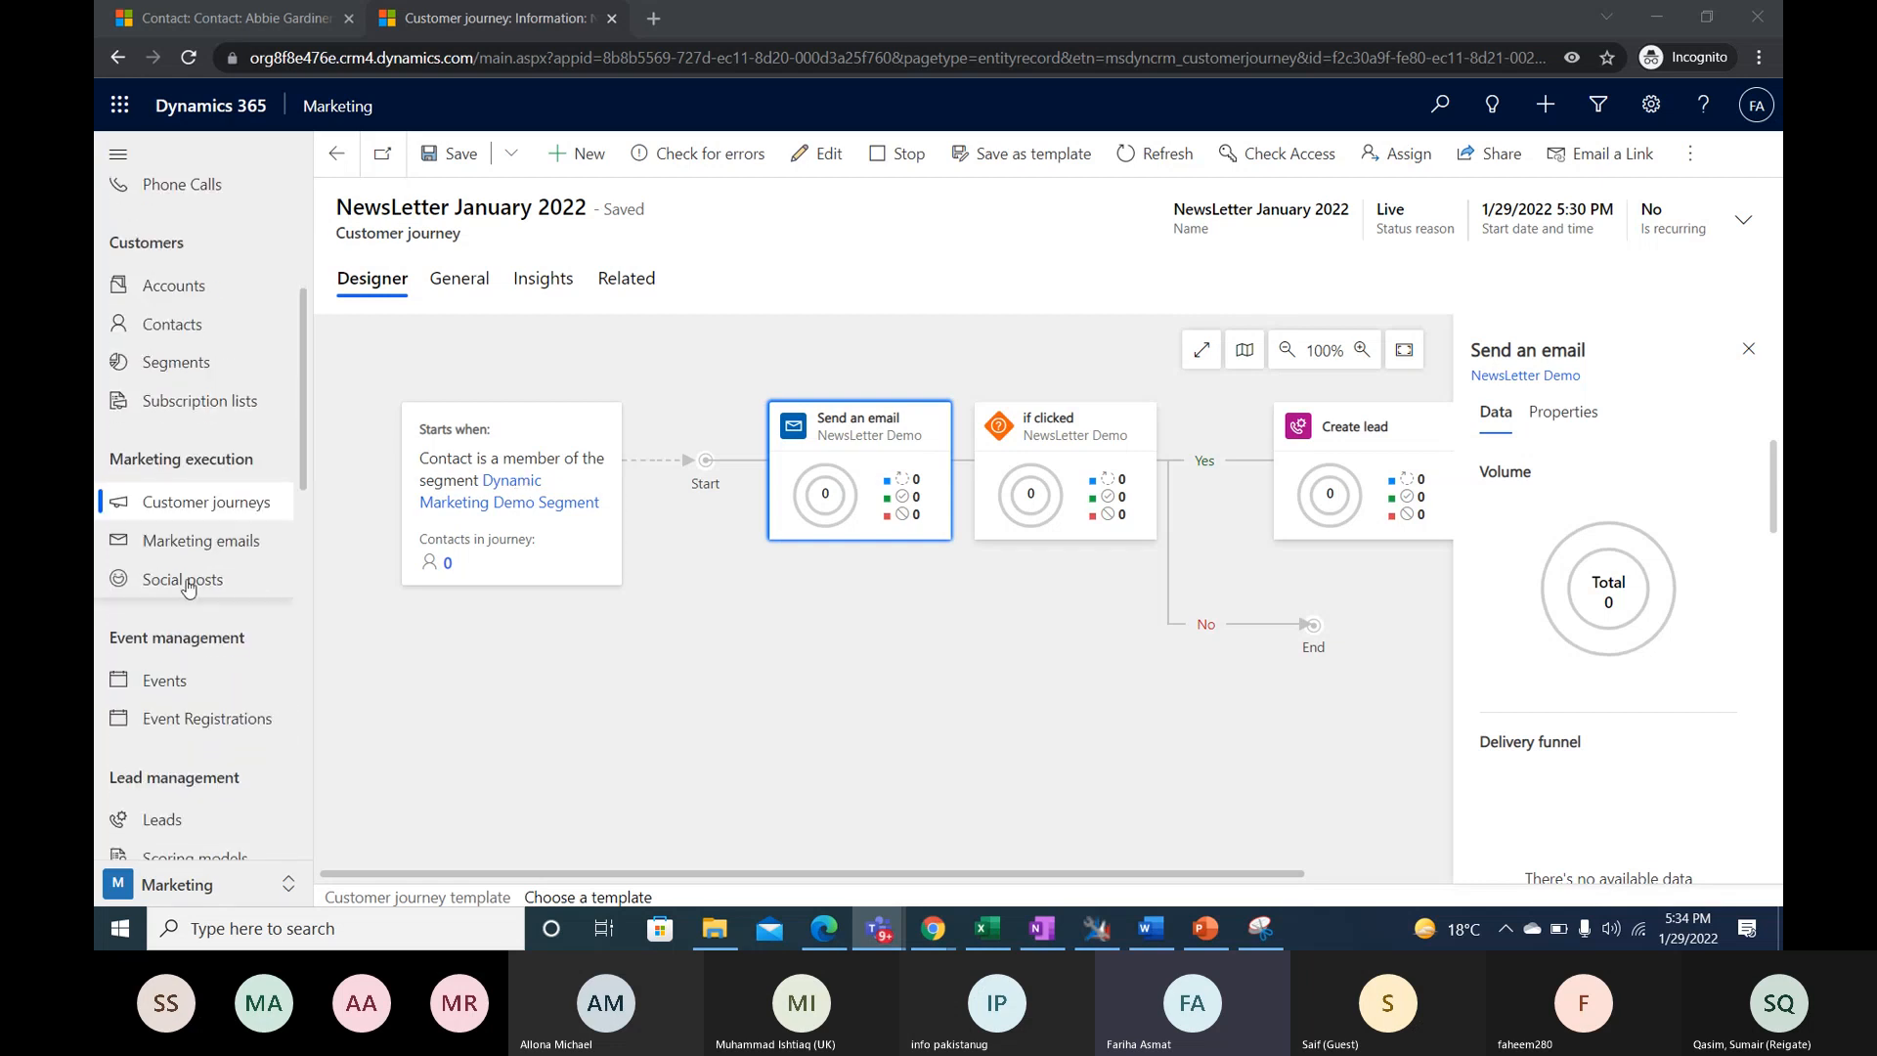
left_click(188, 540)
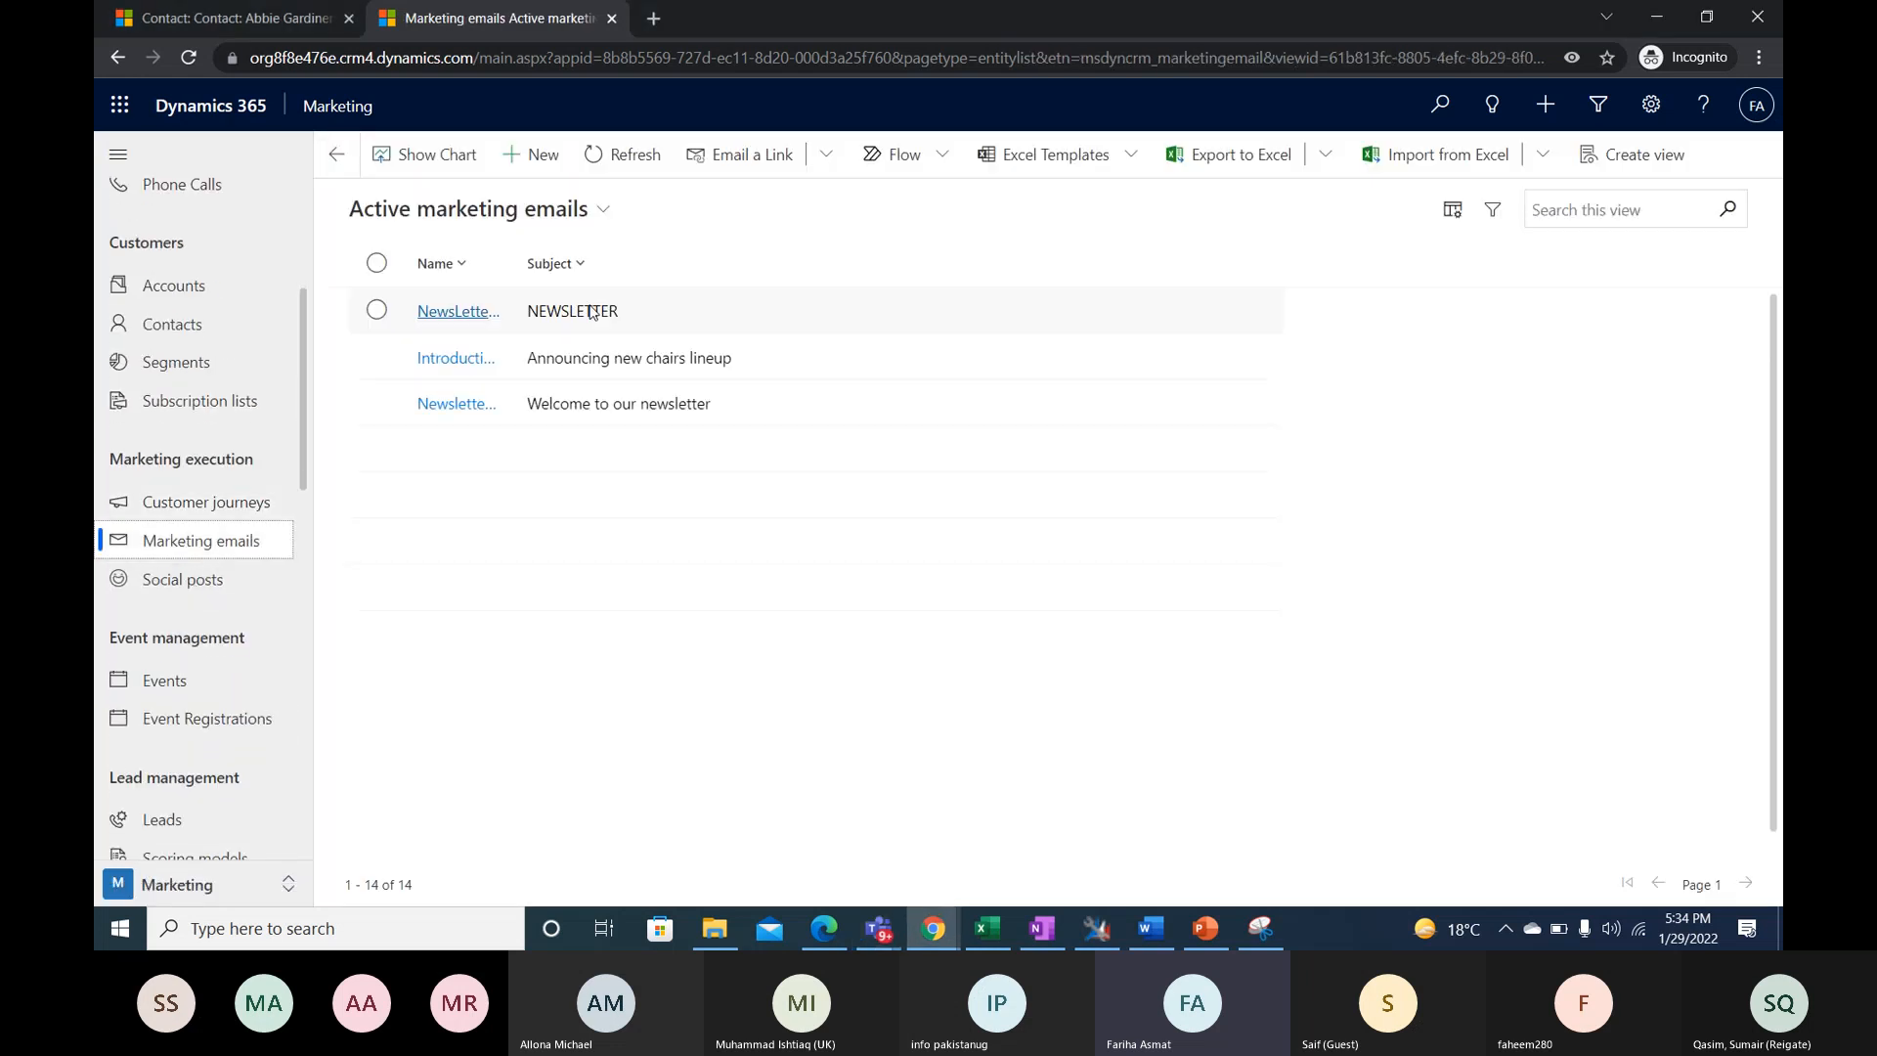
left_click(501, 313)
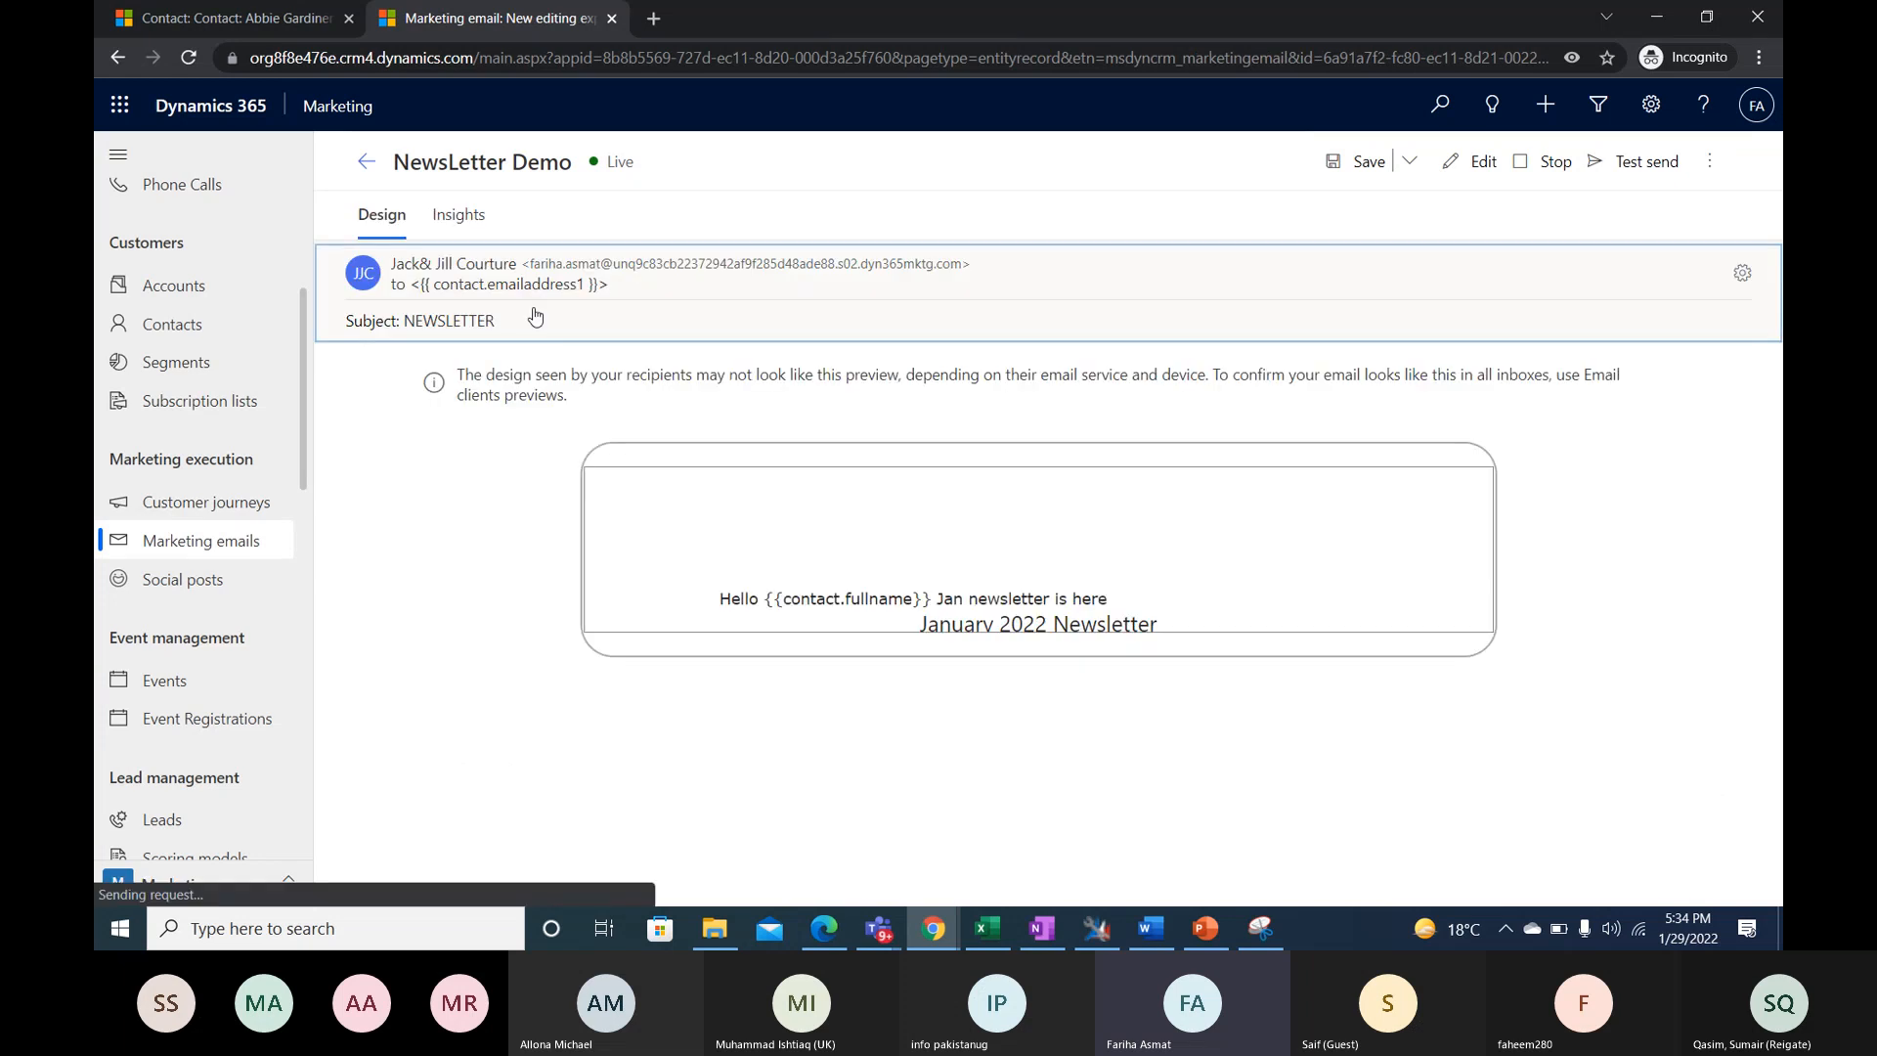
left_click(479, 217)
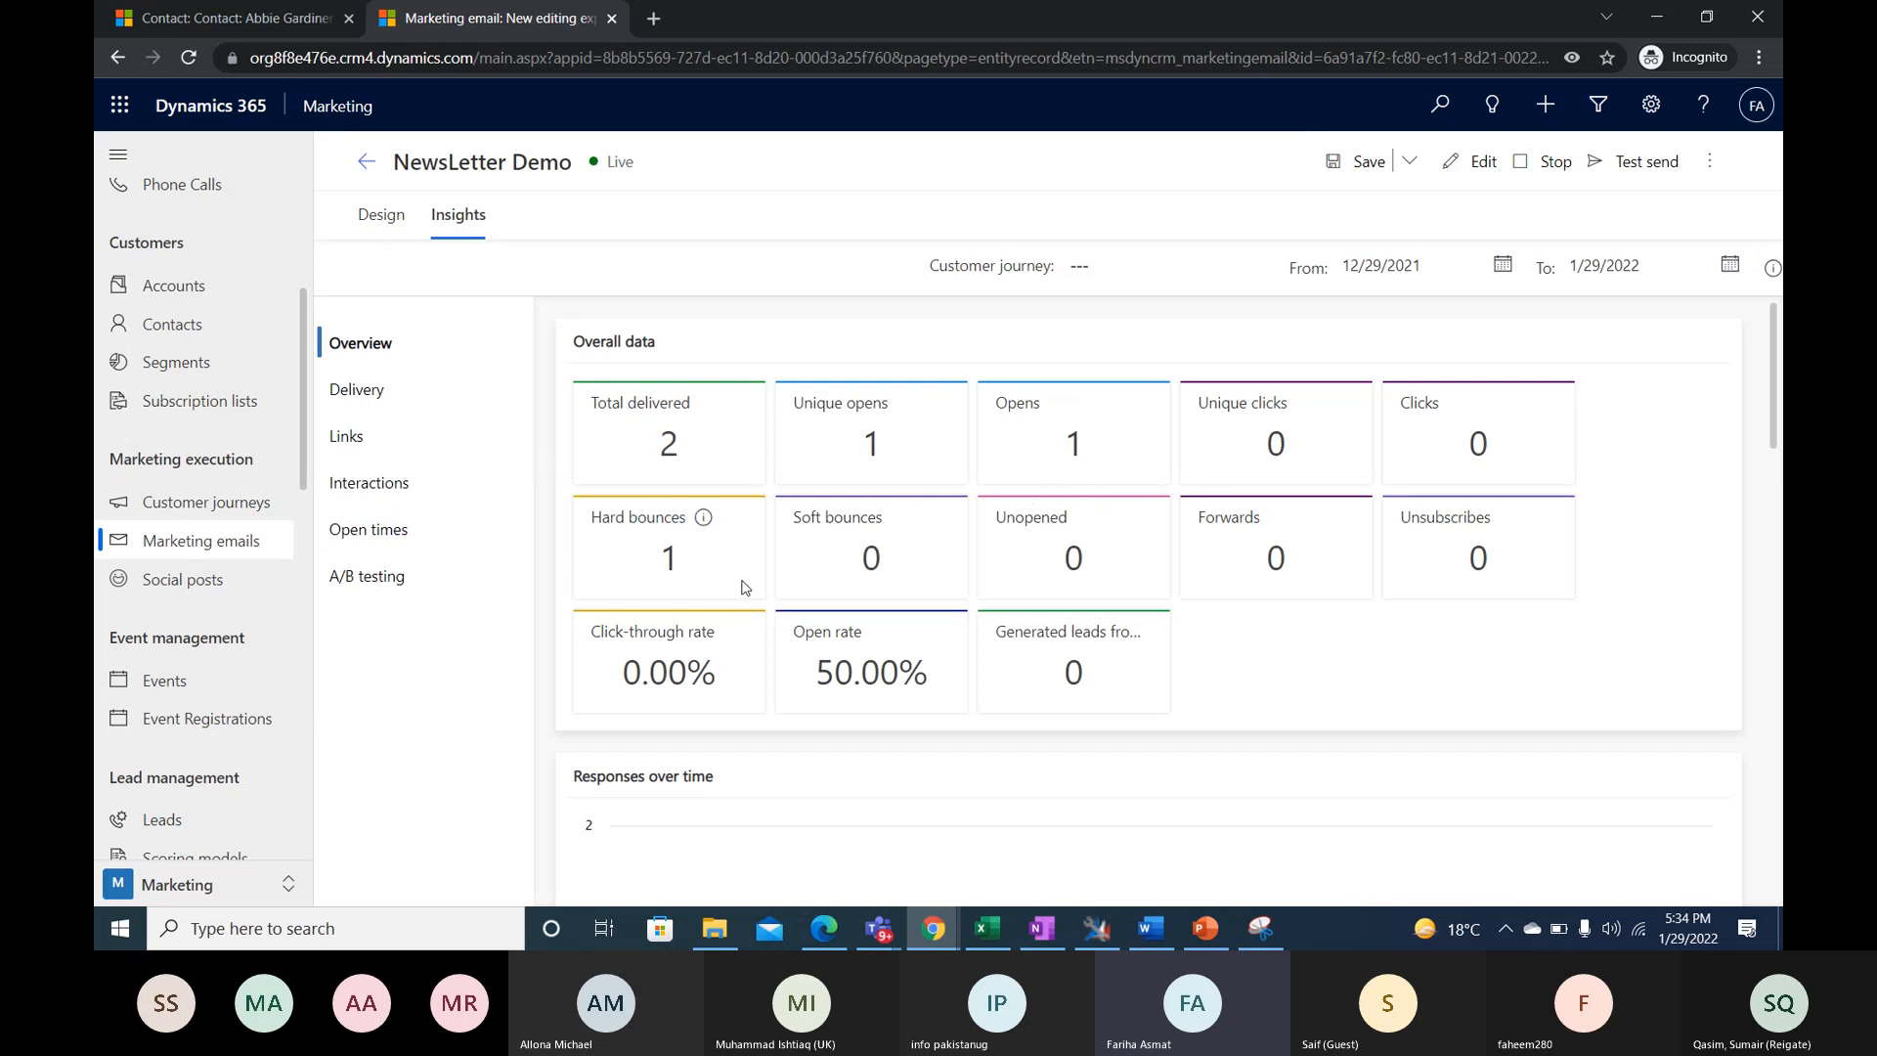
scroll(719, 592, "down", 2)
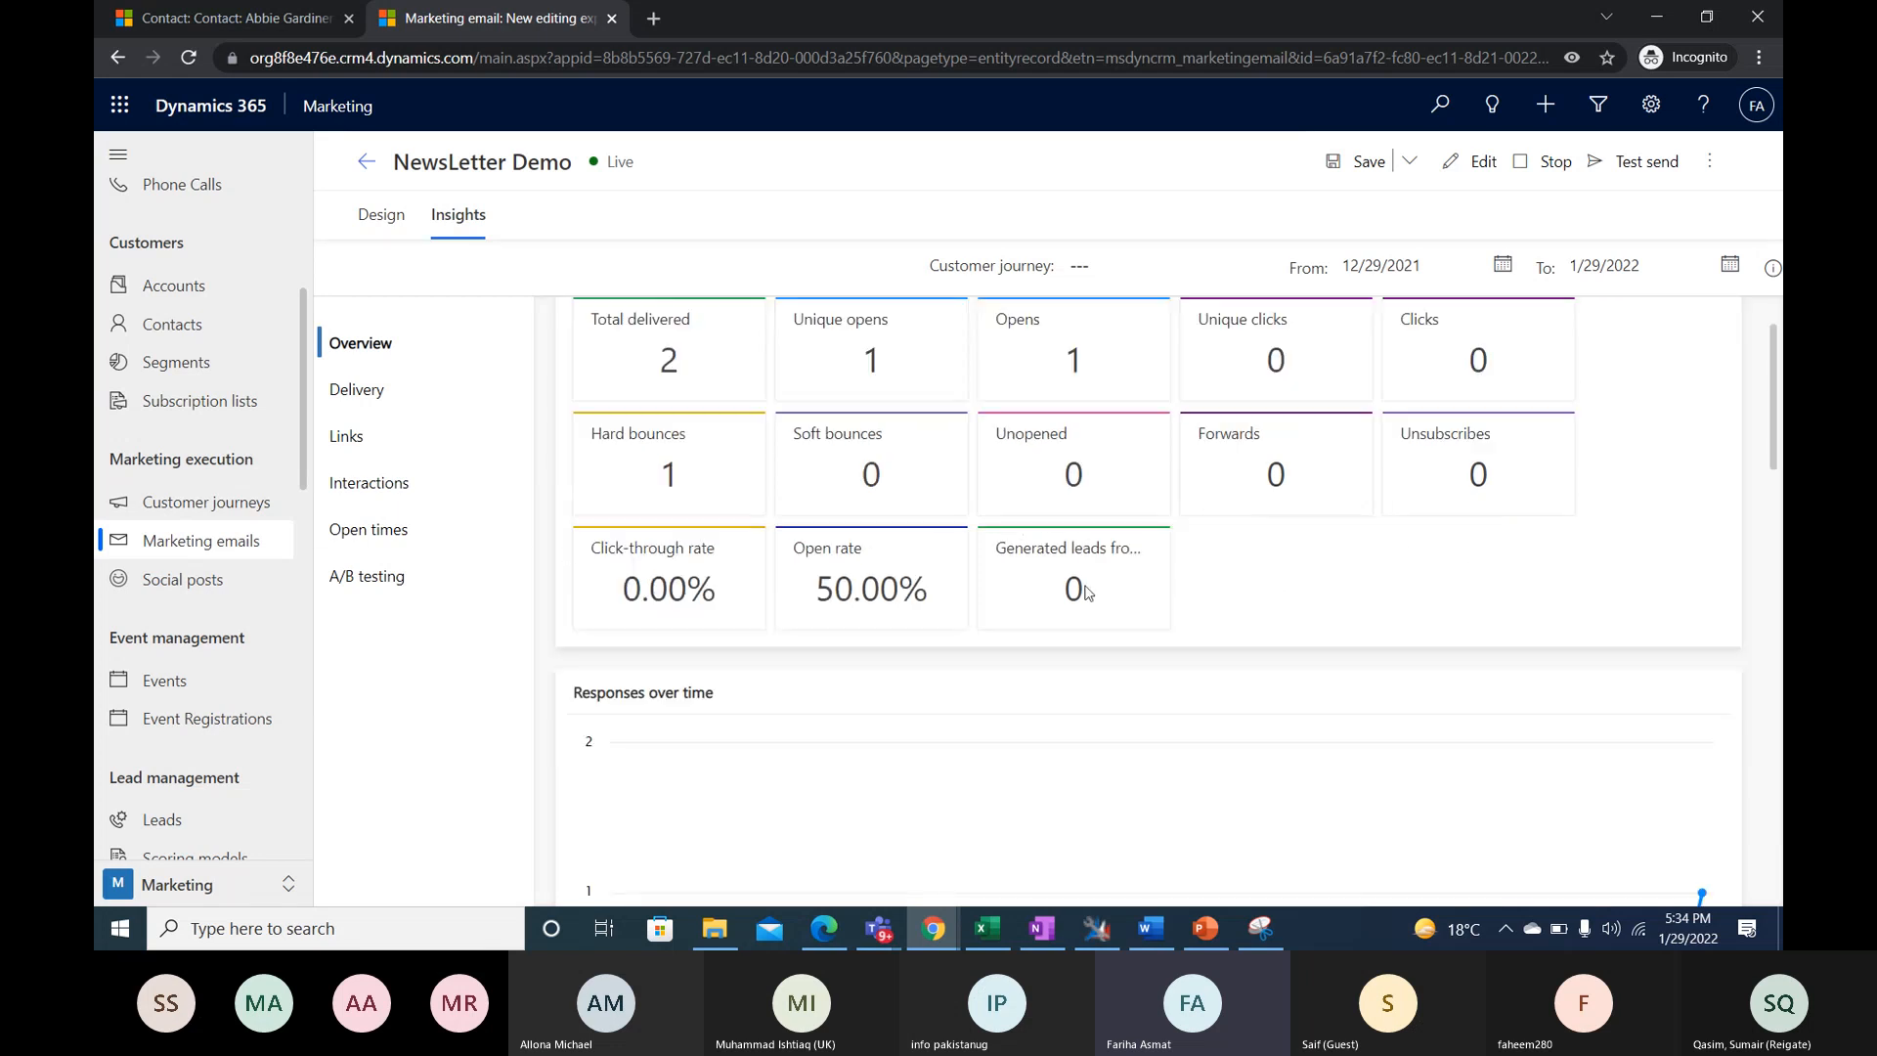
scroll(719, 591, "up", 2)
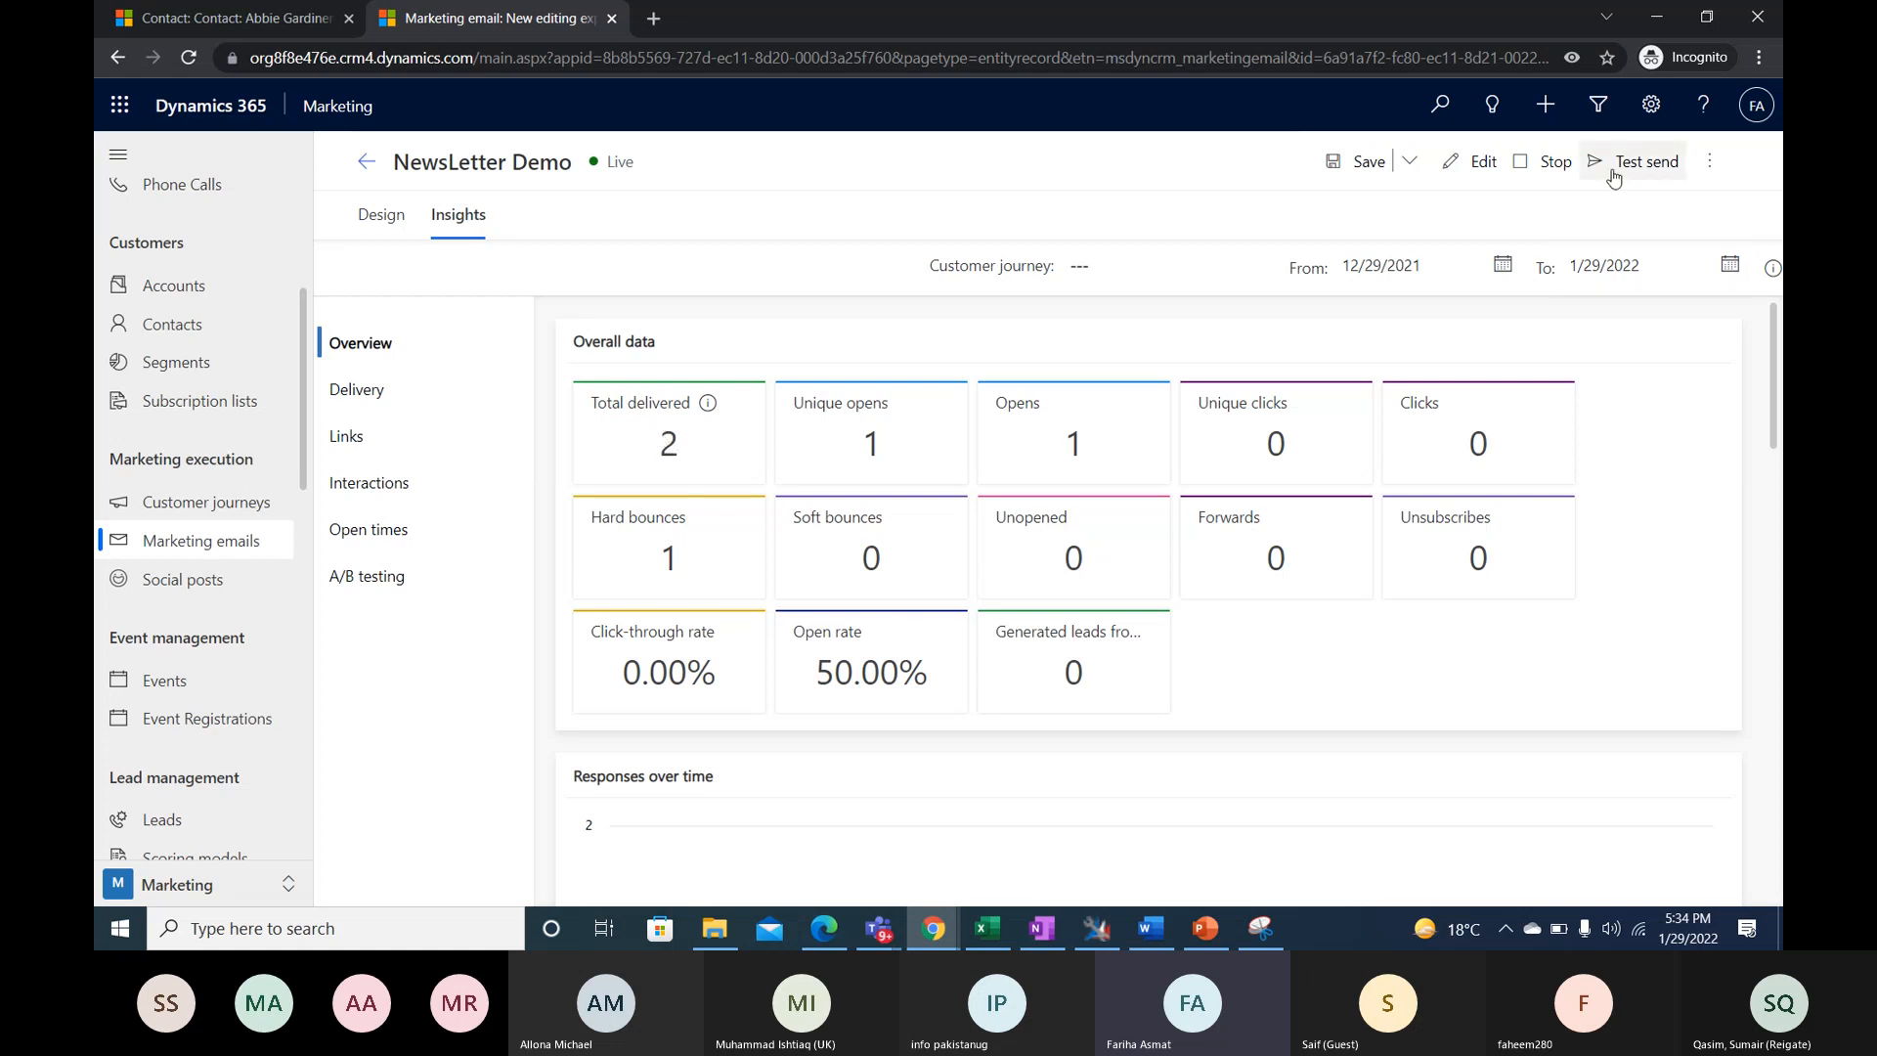
- Examine the email's delivery insights, covering the delivery progress chart, the delivery details and the results by domain
left_click(391, 393)
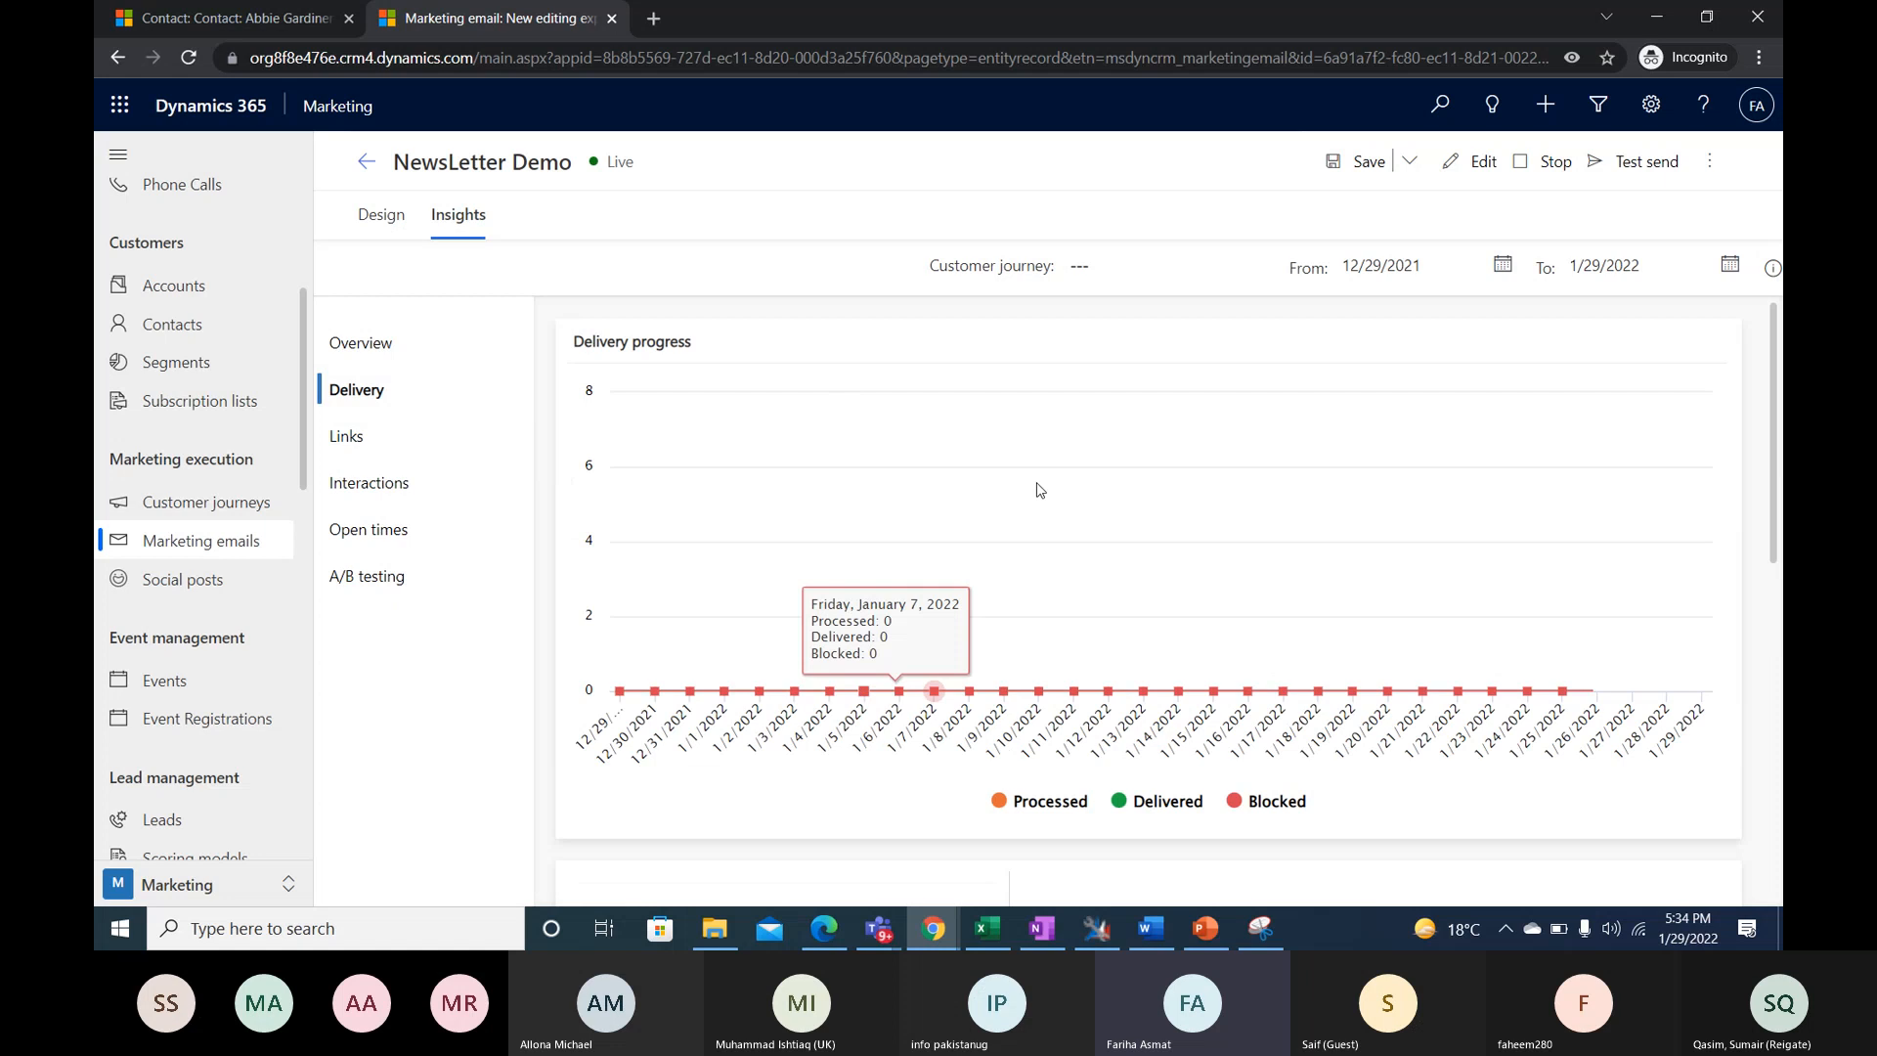
scroll(946, 631, "down", 2)
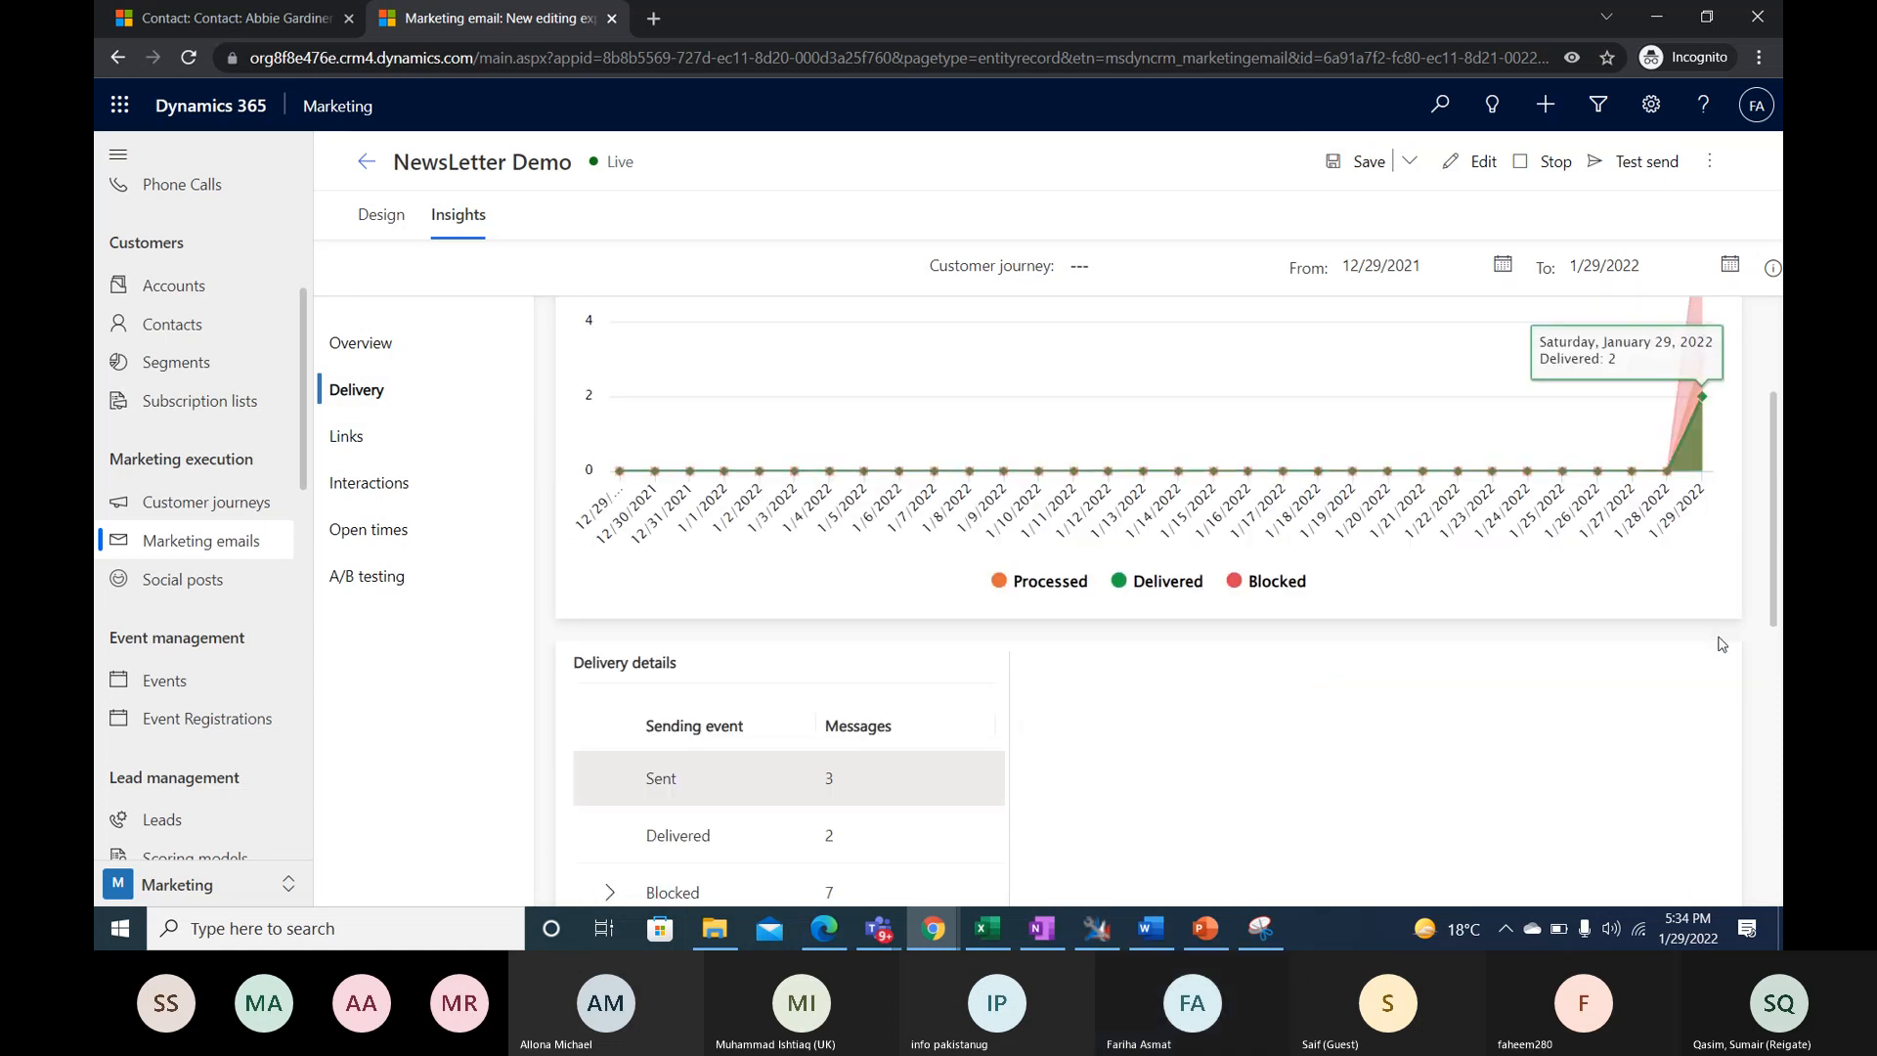
scroll(946, 631, "down", 2)
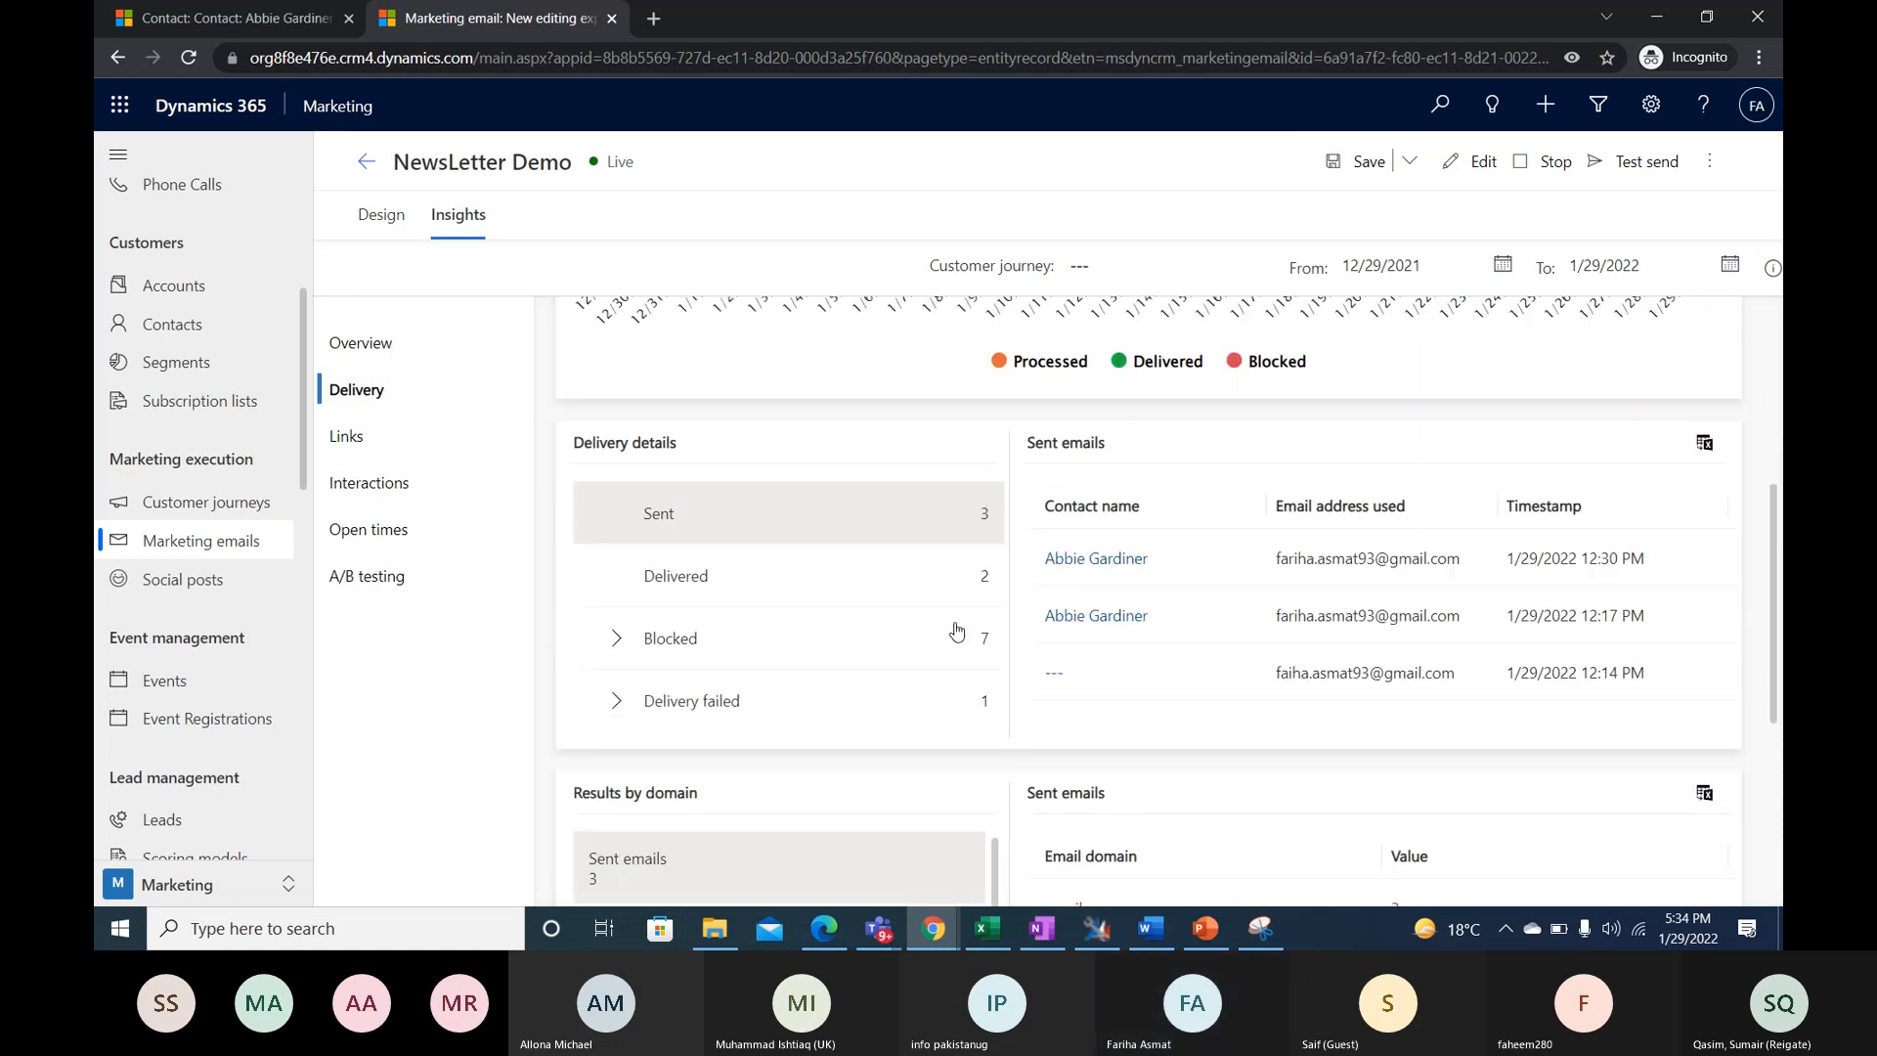
scroll(1282, 586, "down", 2)
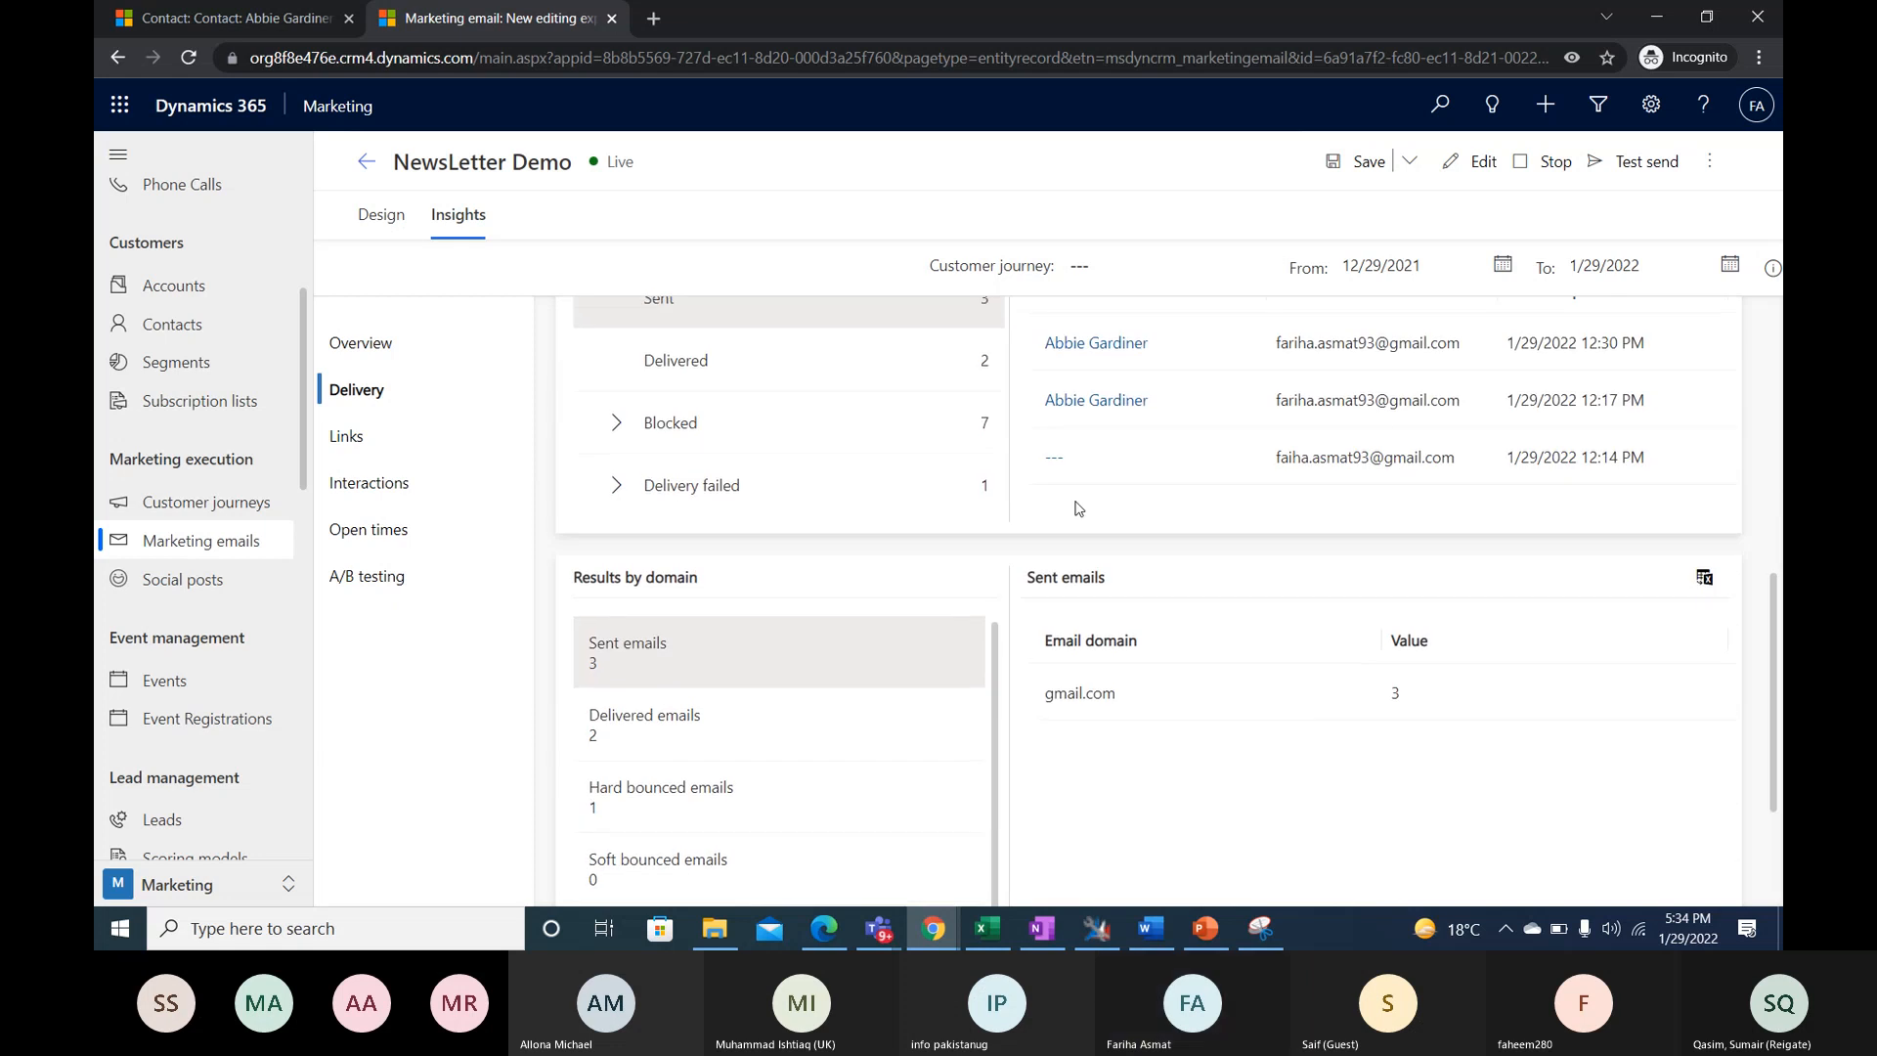
scroll(1079, 507, "up", 1)
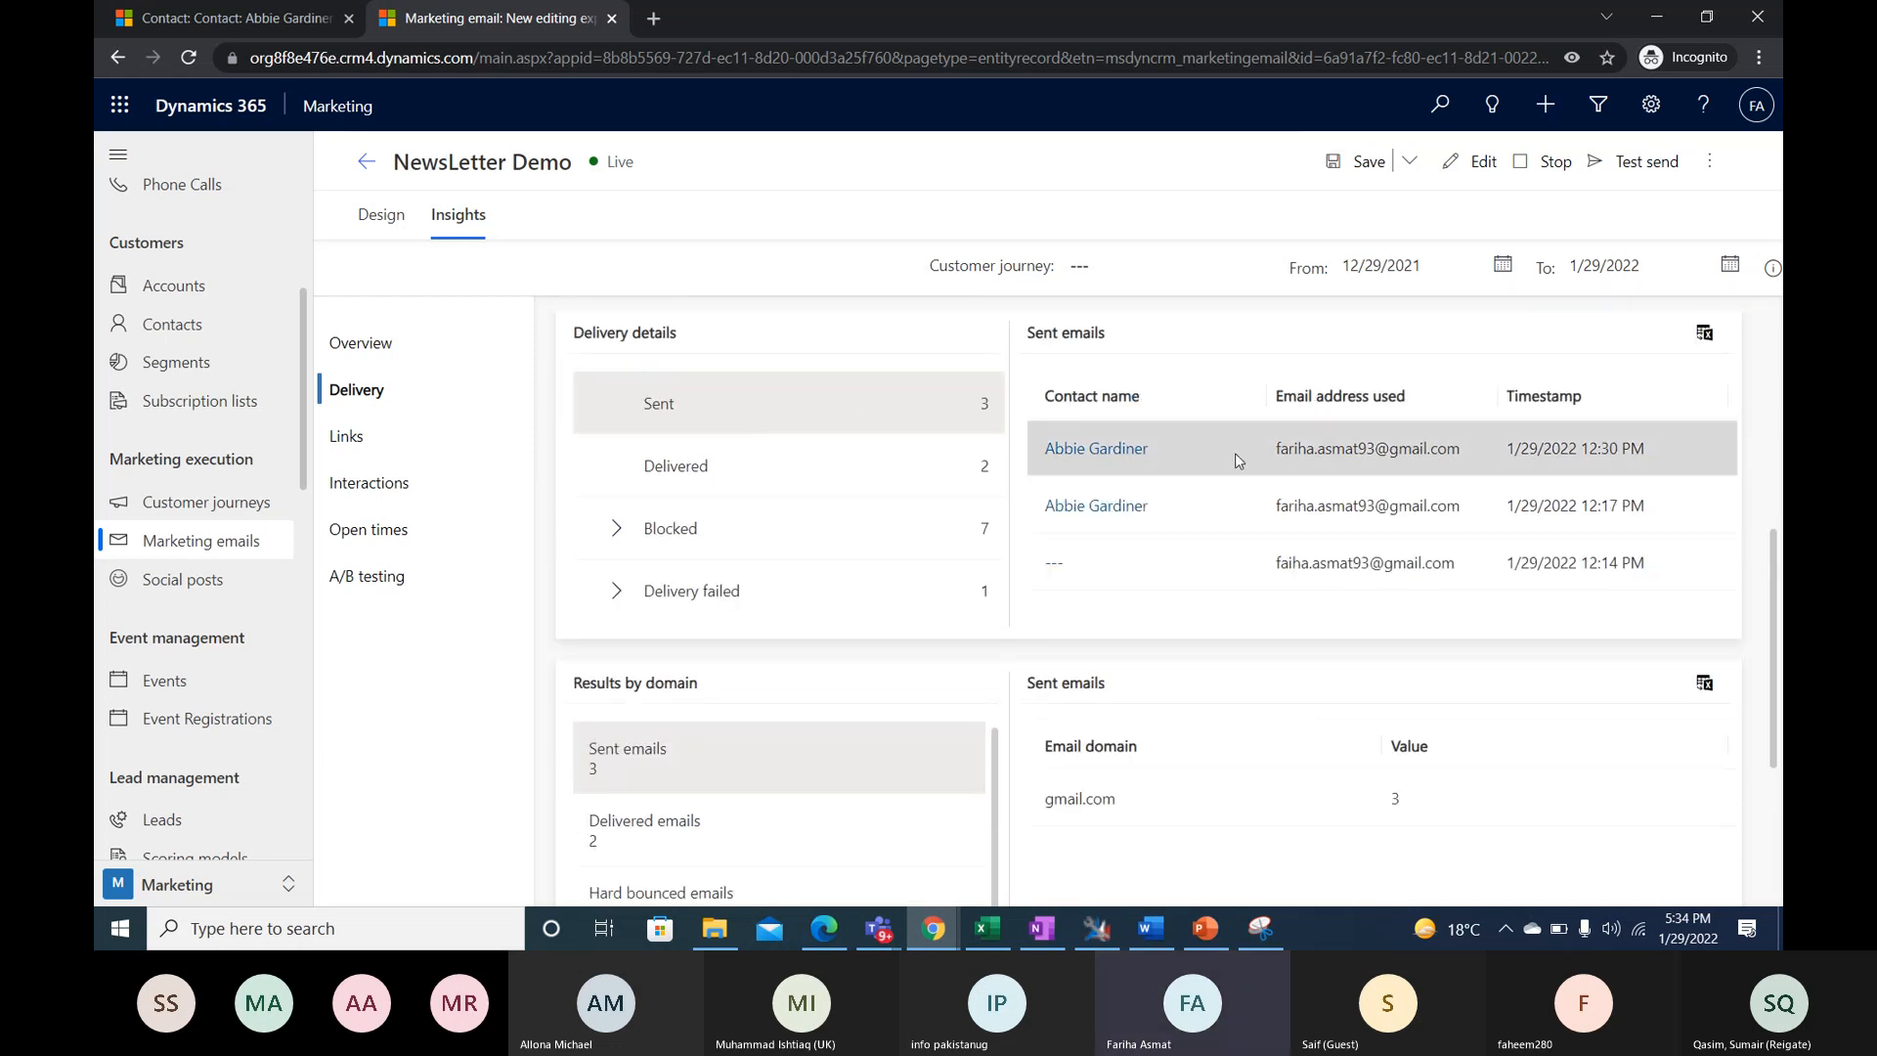
- List the delivered emails in the delivery details and expand the Blocked category to read its reasons
left_click(911, 477)
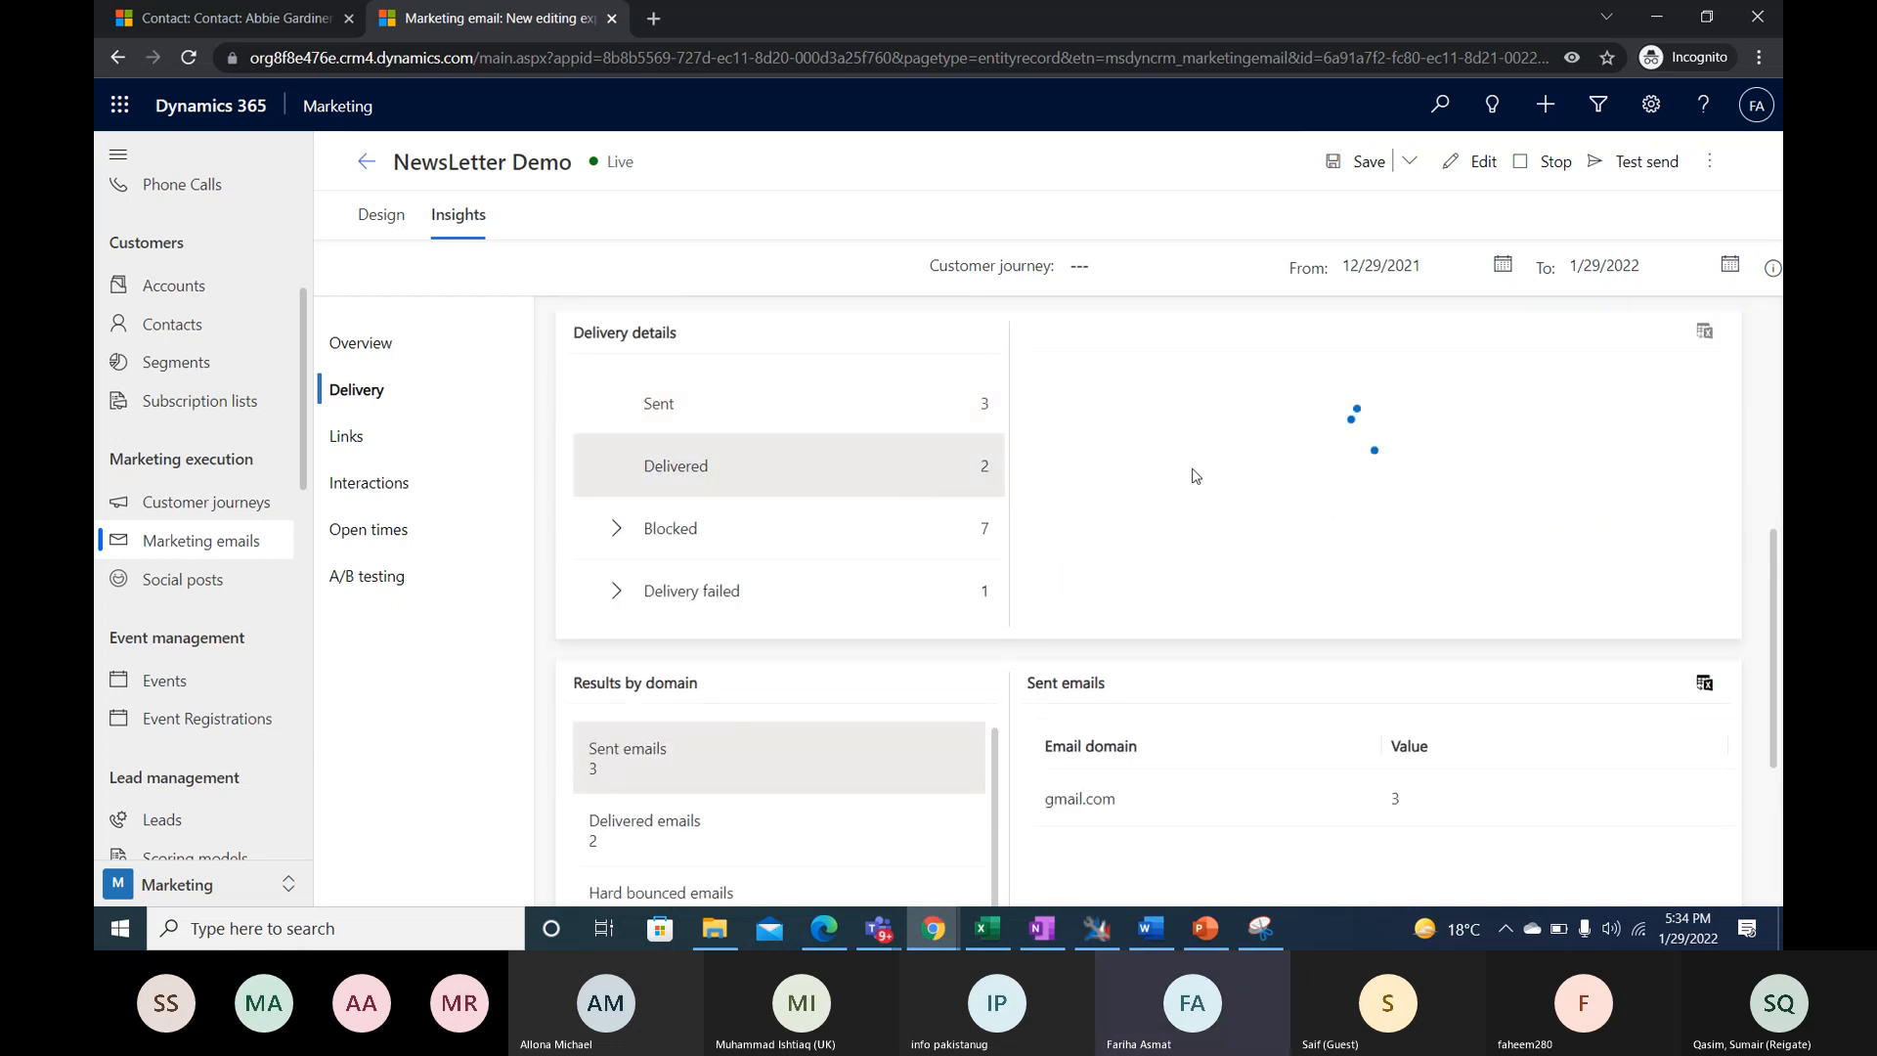
left_click(597, 531)
scroll(946, 458, "down", 1)
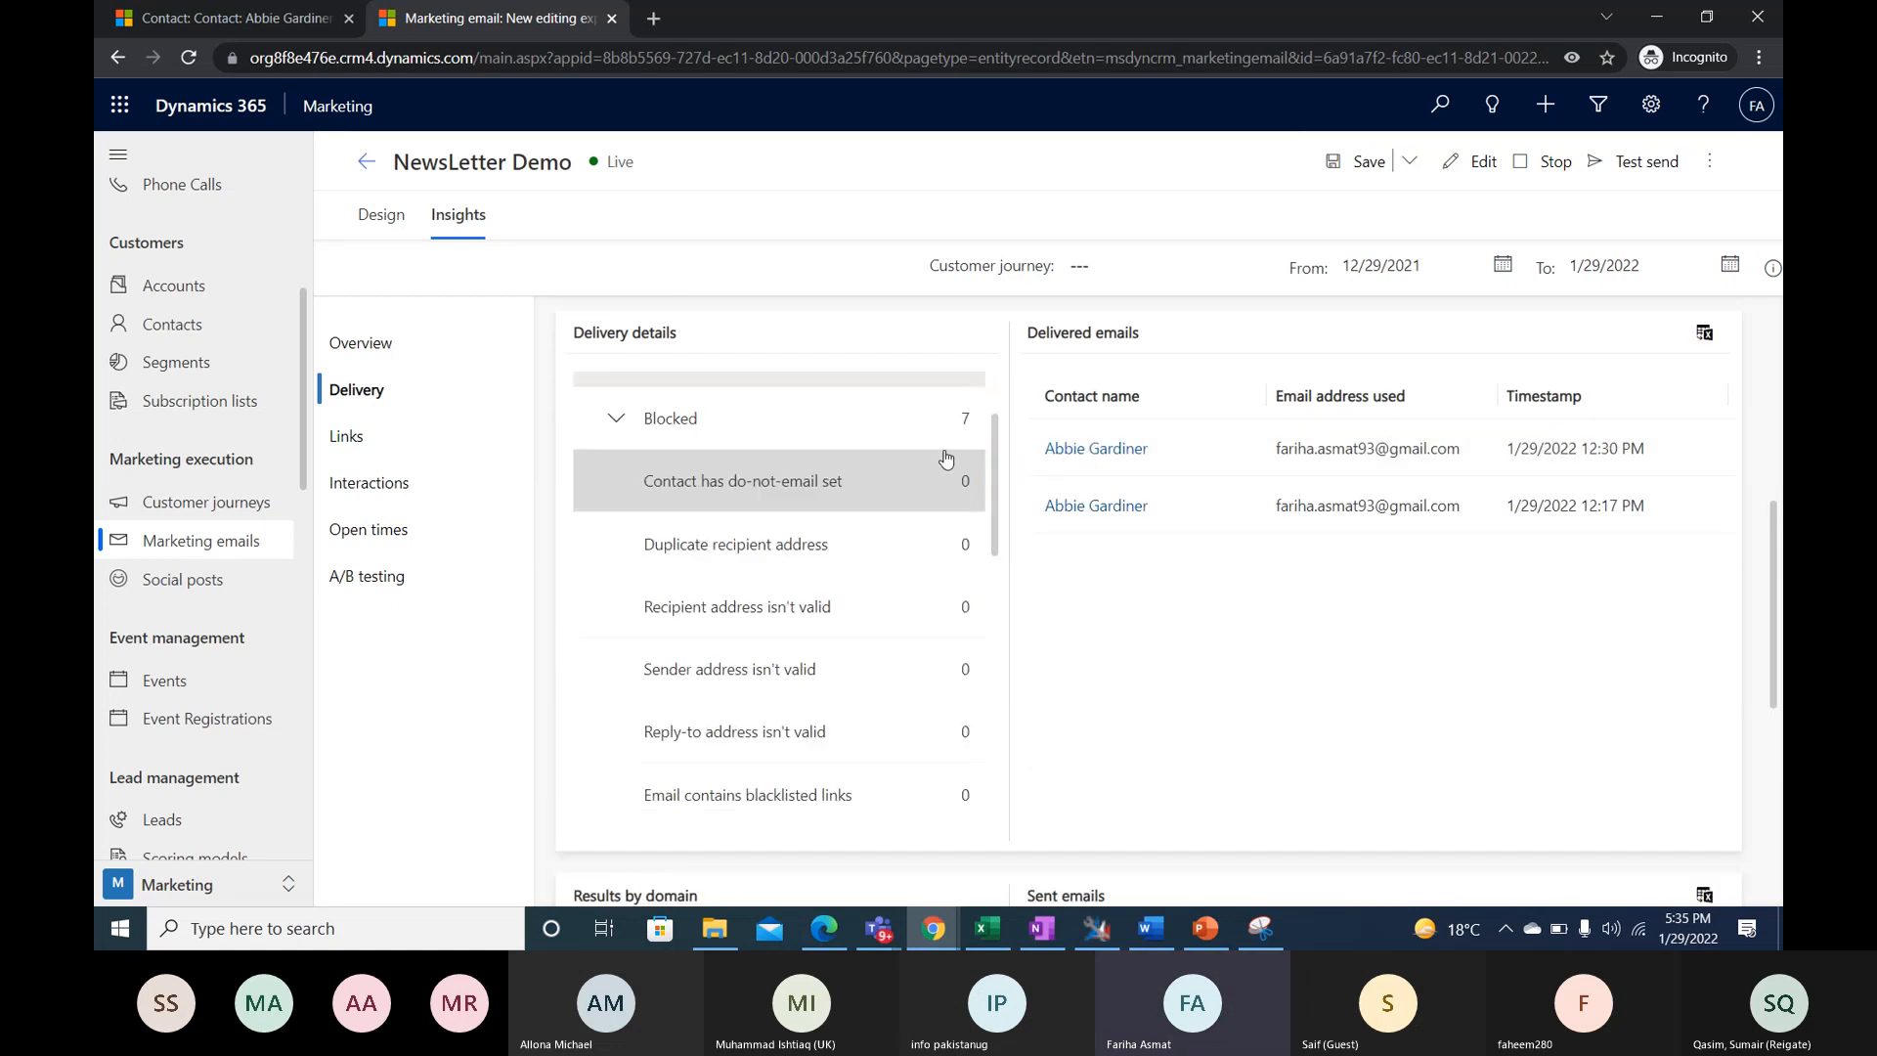
left_click(782, 420)
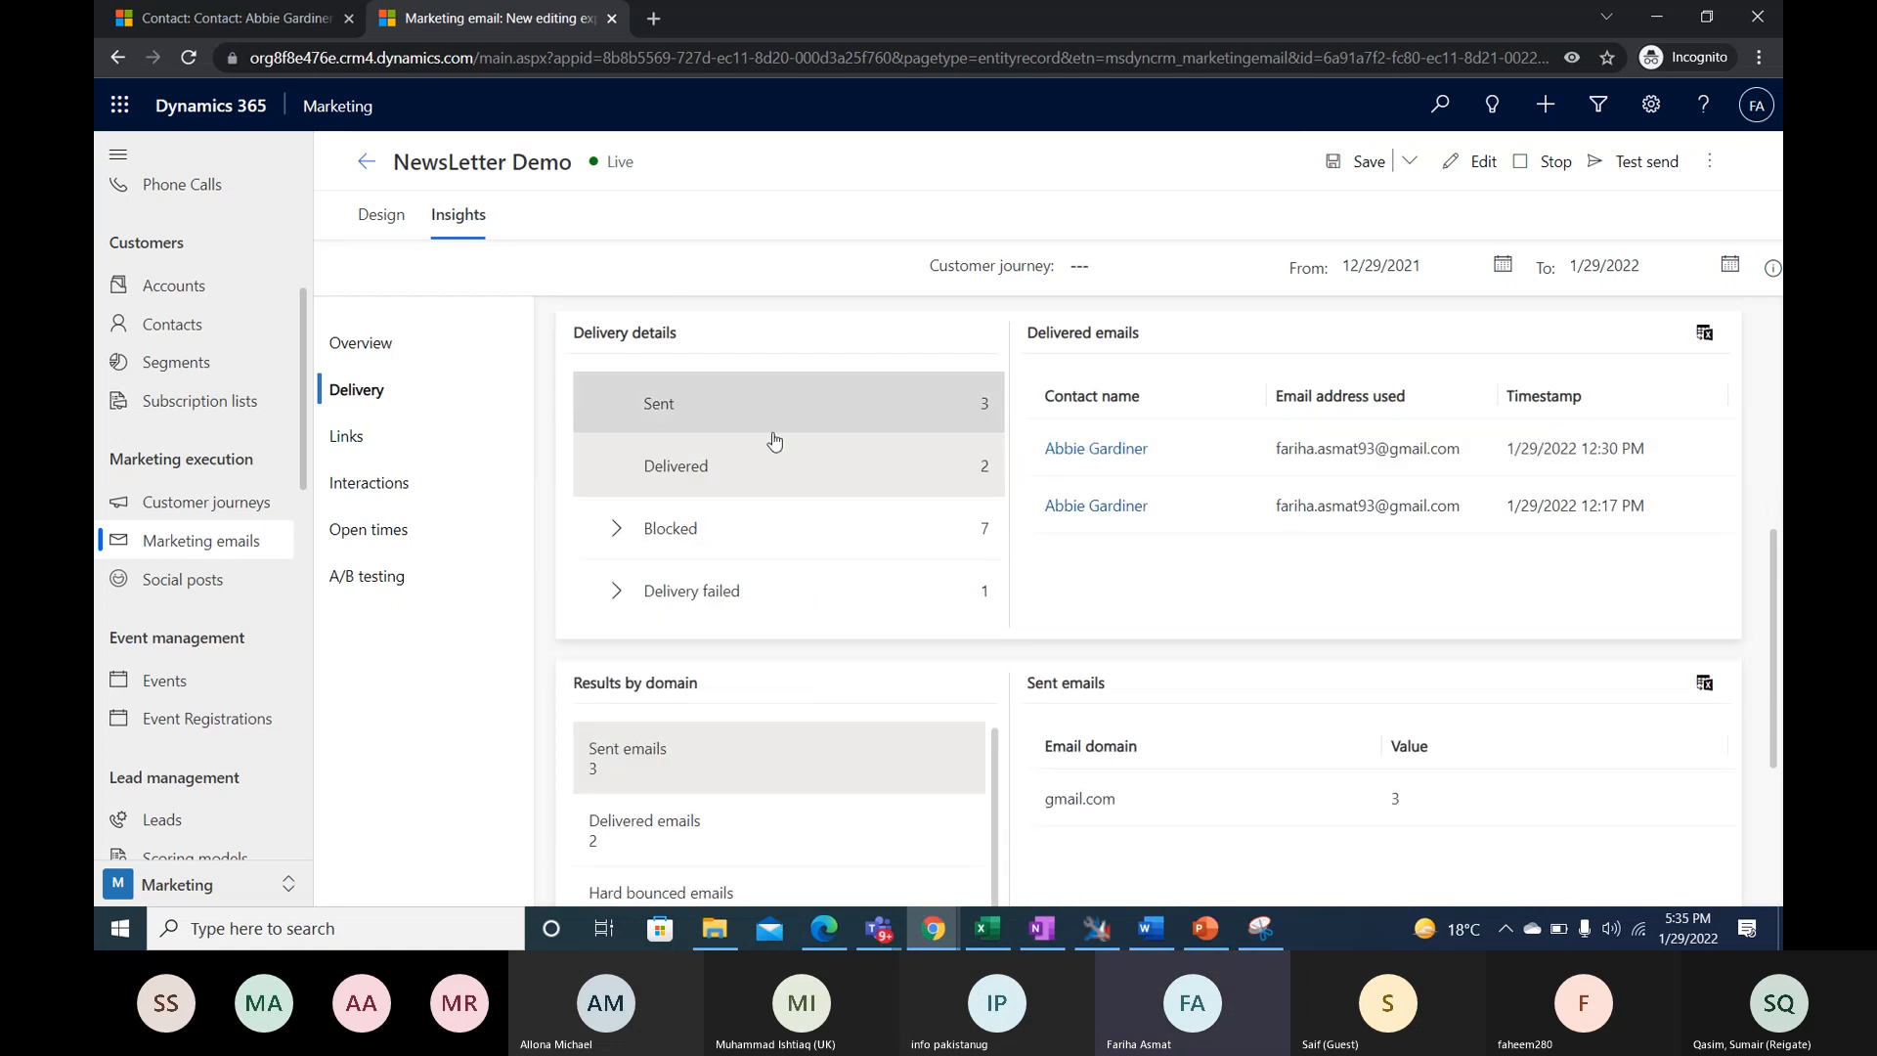
left_click(608, 532)
scroll(685, 547, "down", 2)
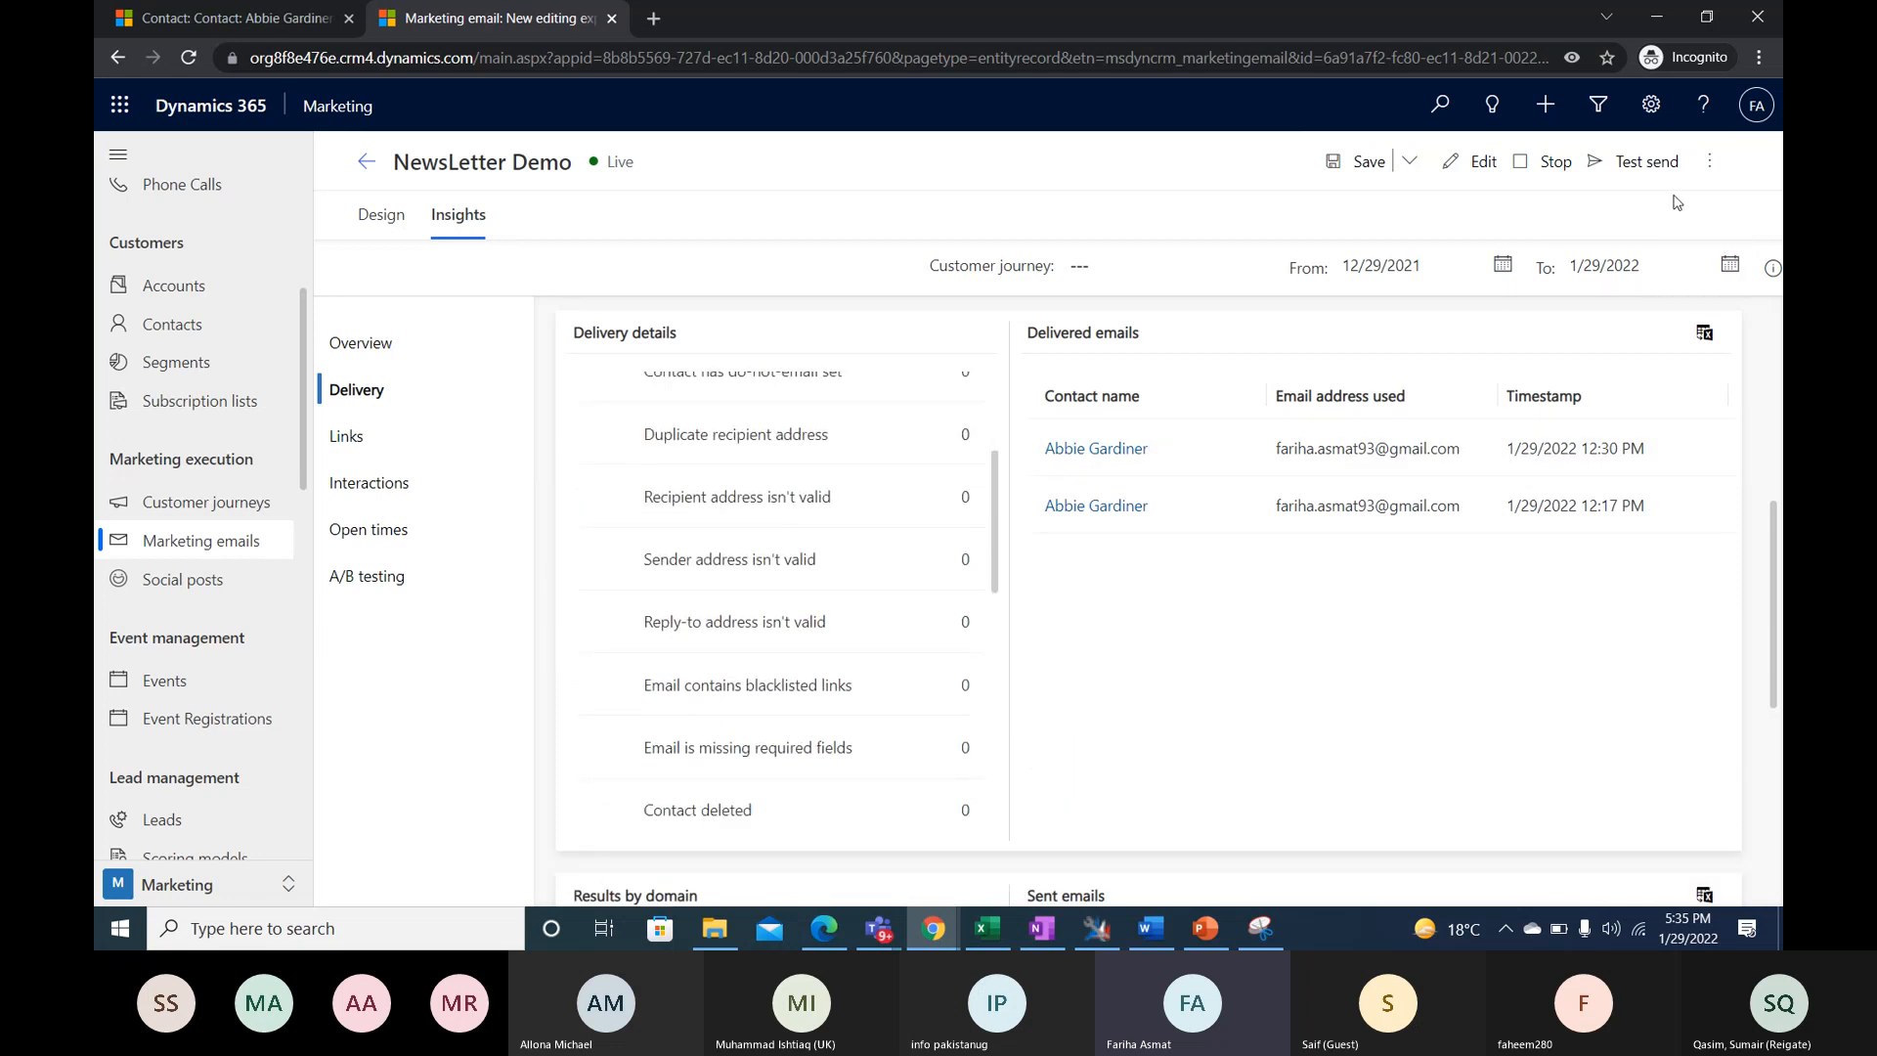
- Read through the remaining blocked reasons and expand Delivery failed to inspect the hard, soft and block bounced emails
left_click(1709, 160)
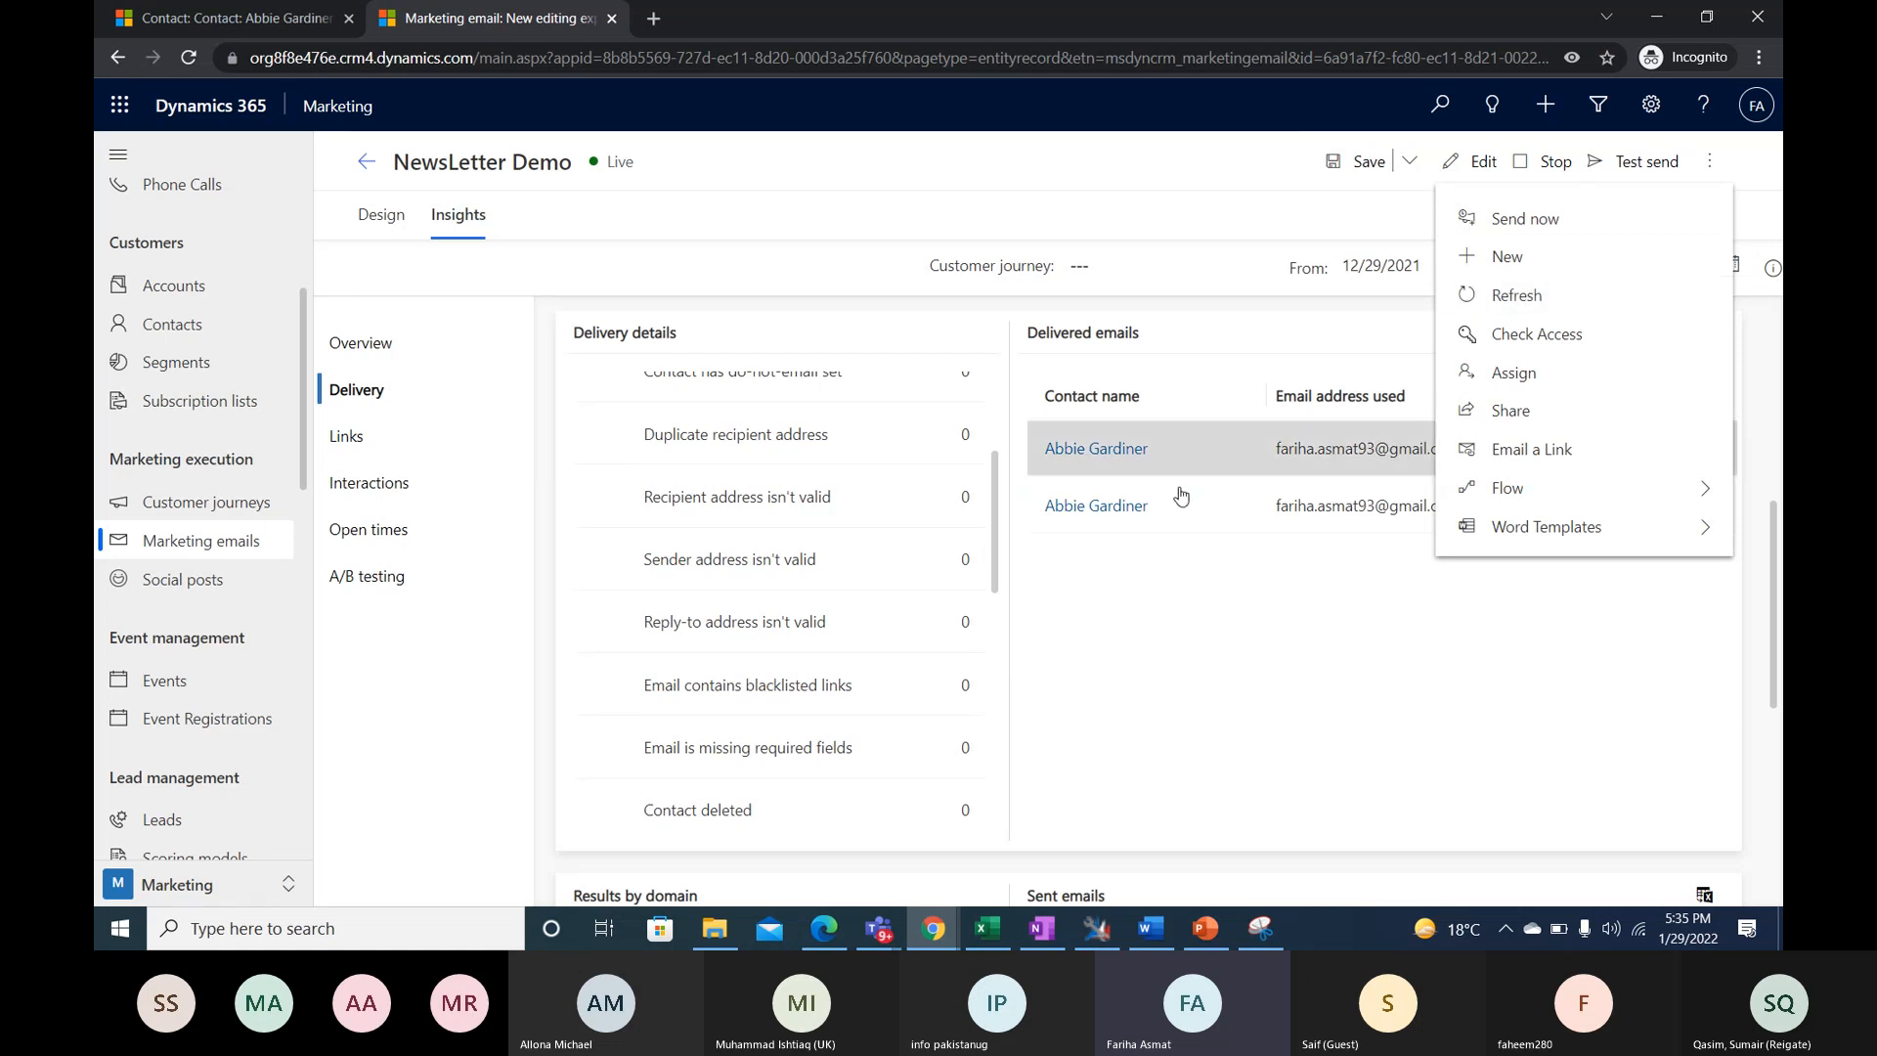
scroll(927, 674, "down", 1)
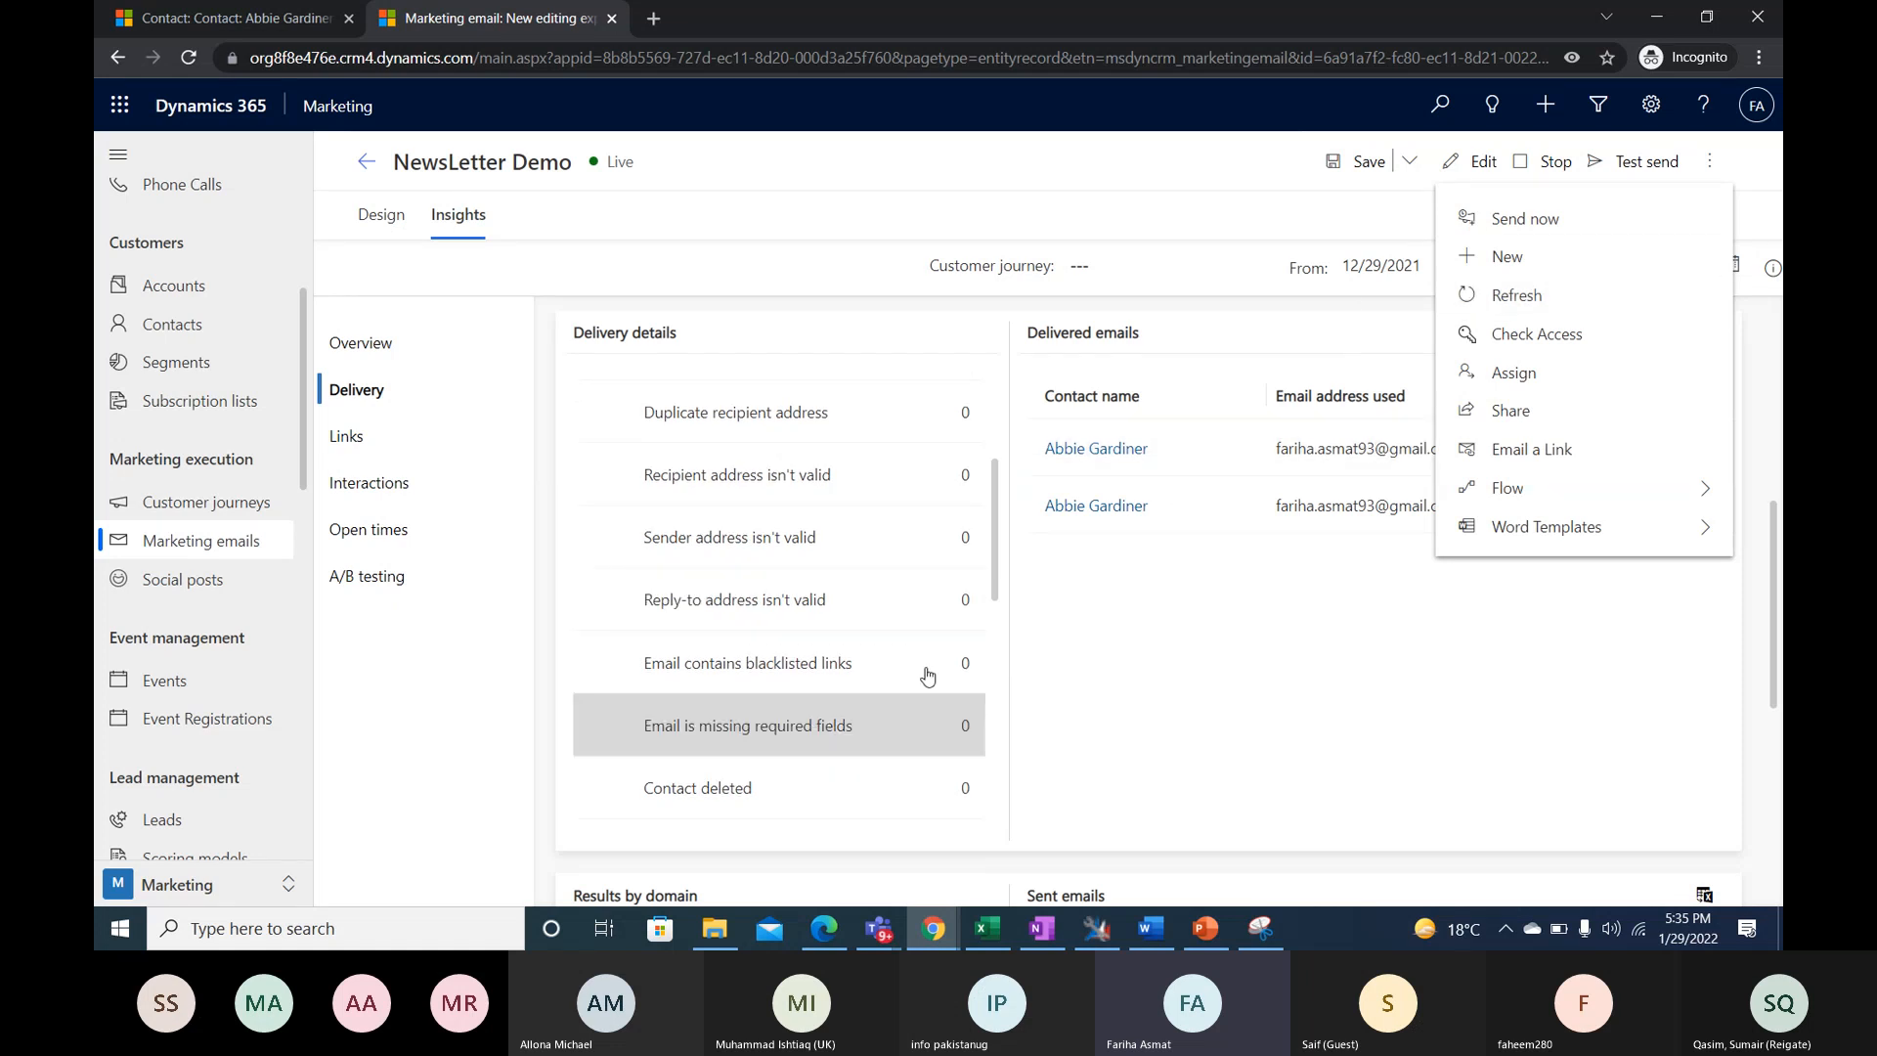
scroll(924, 587, "up", 3)
left_click(922, 540)
scroll(838, 666, "down", 10)
scroll(843, 664, "down", 5)
left_click(620, 478)
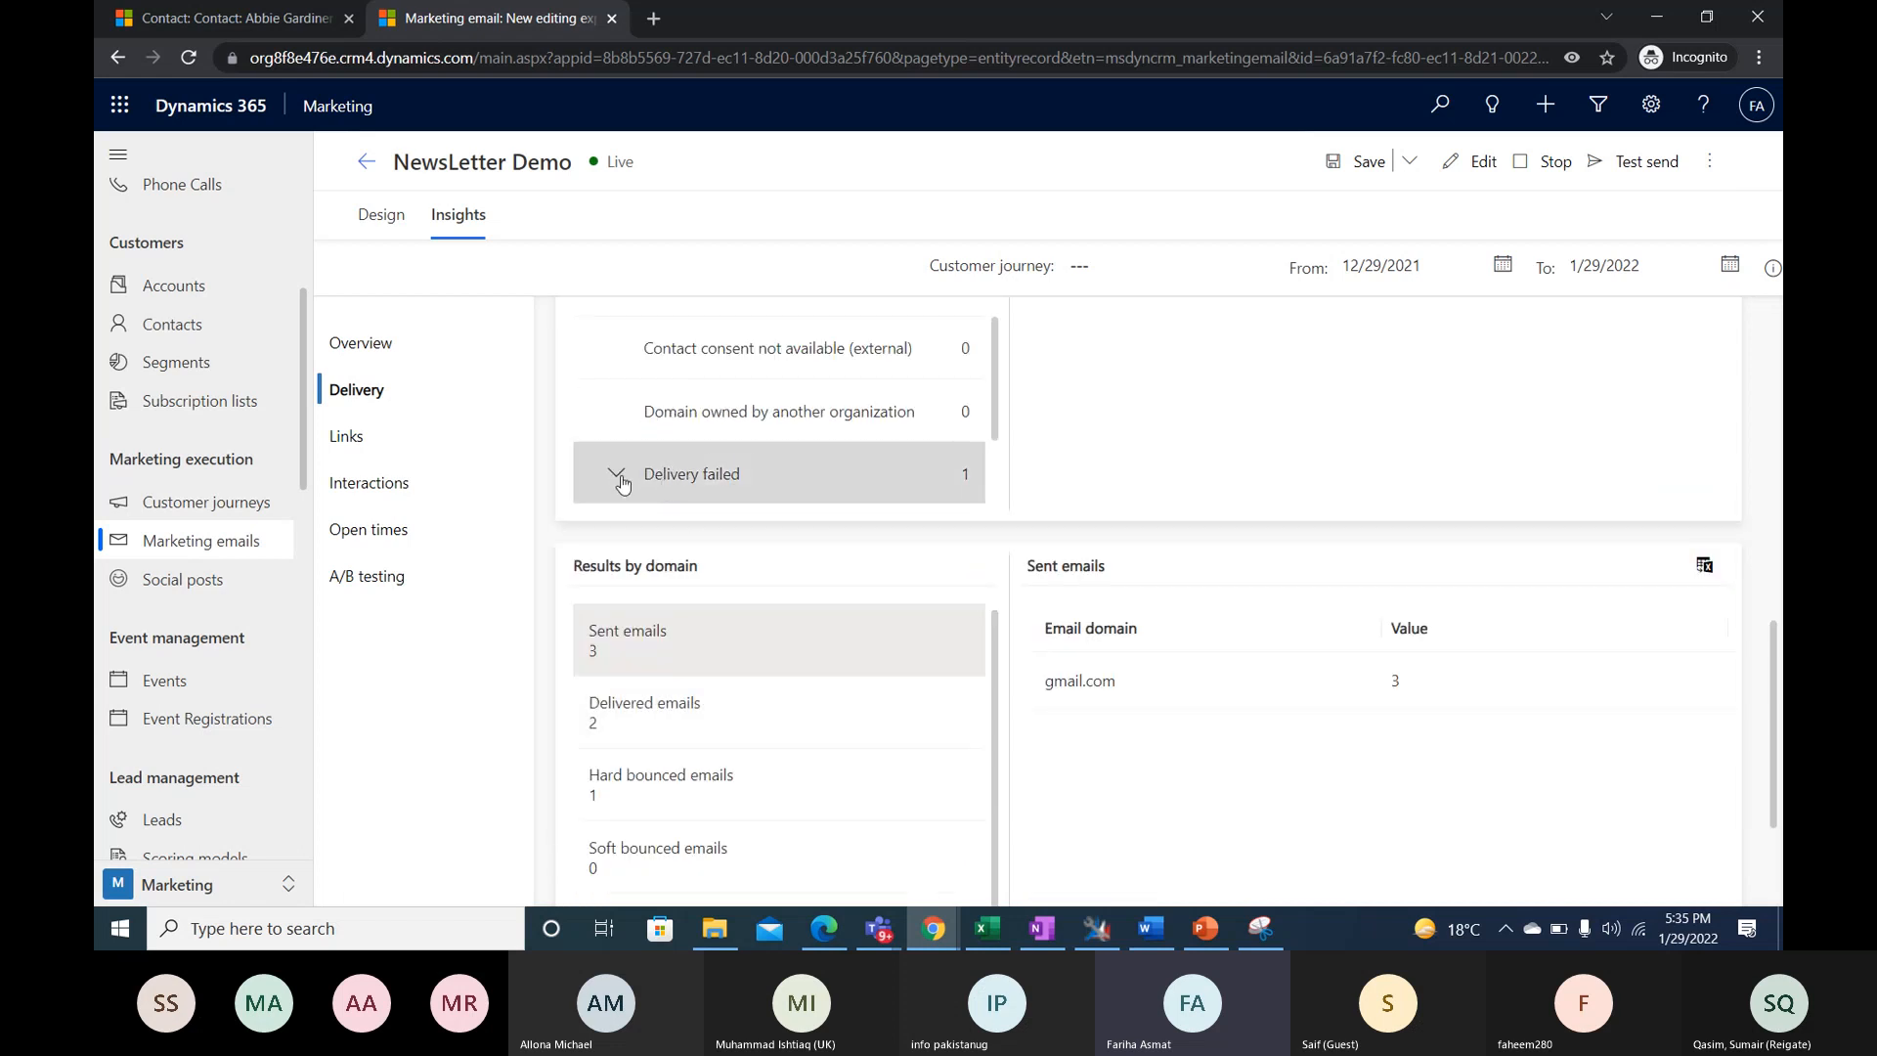
scroll(855, 455, "down", 3)
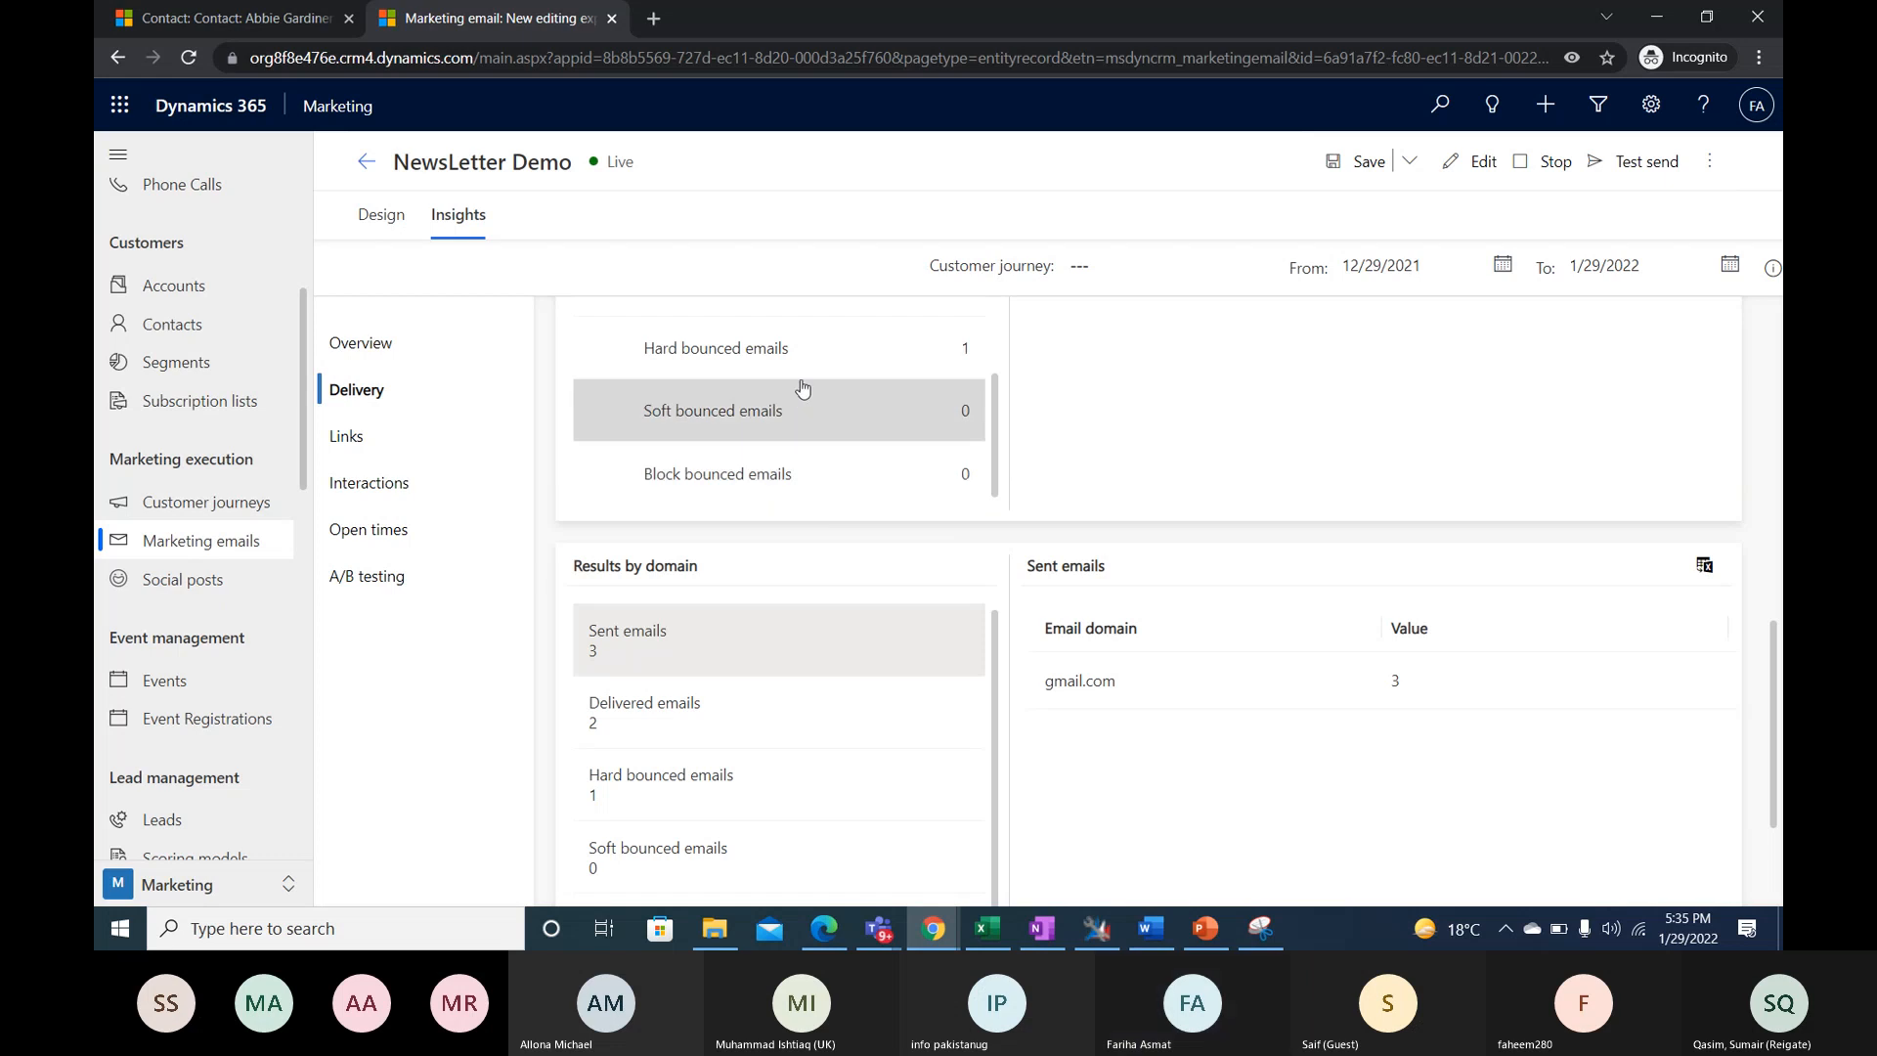
- Browse the results by domain for delivered, hard bounced and soft bounced emails, ending on Email opens
scroll(821, 643, "down", 2)
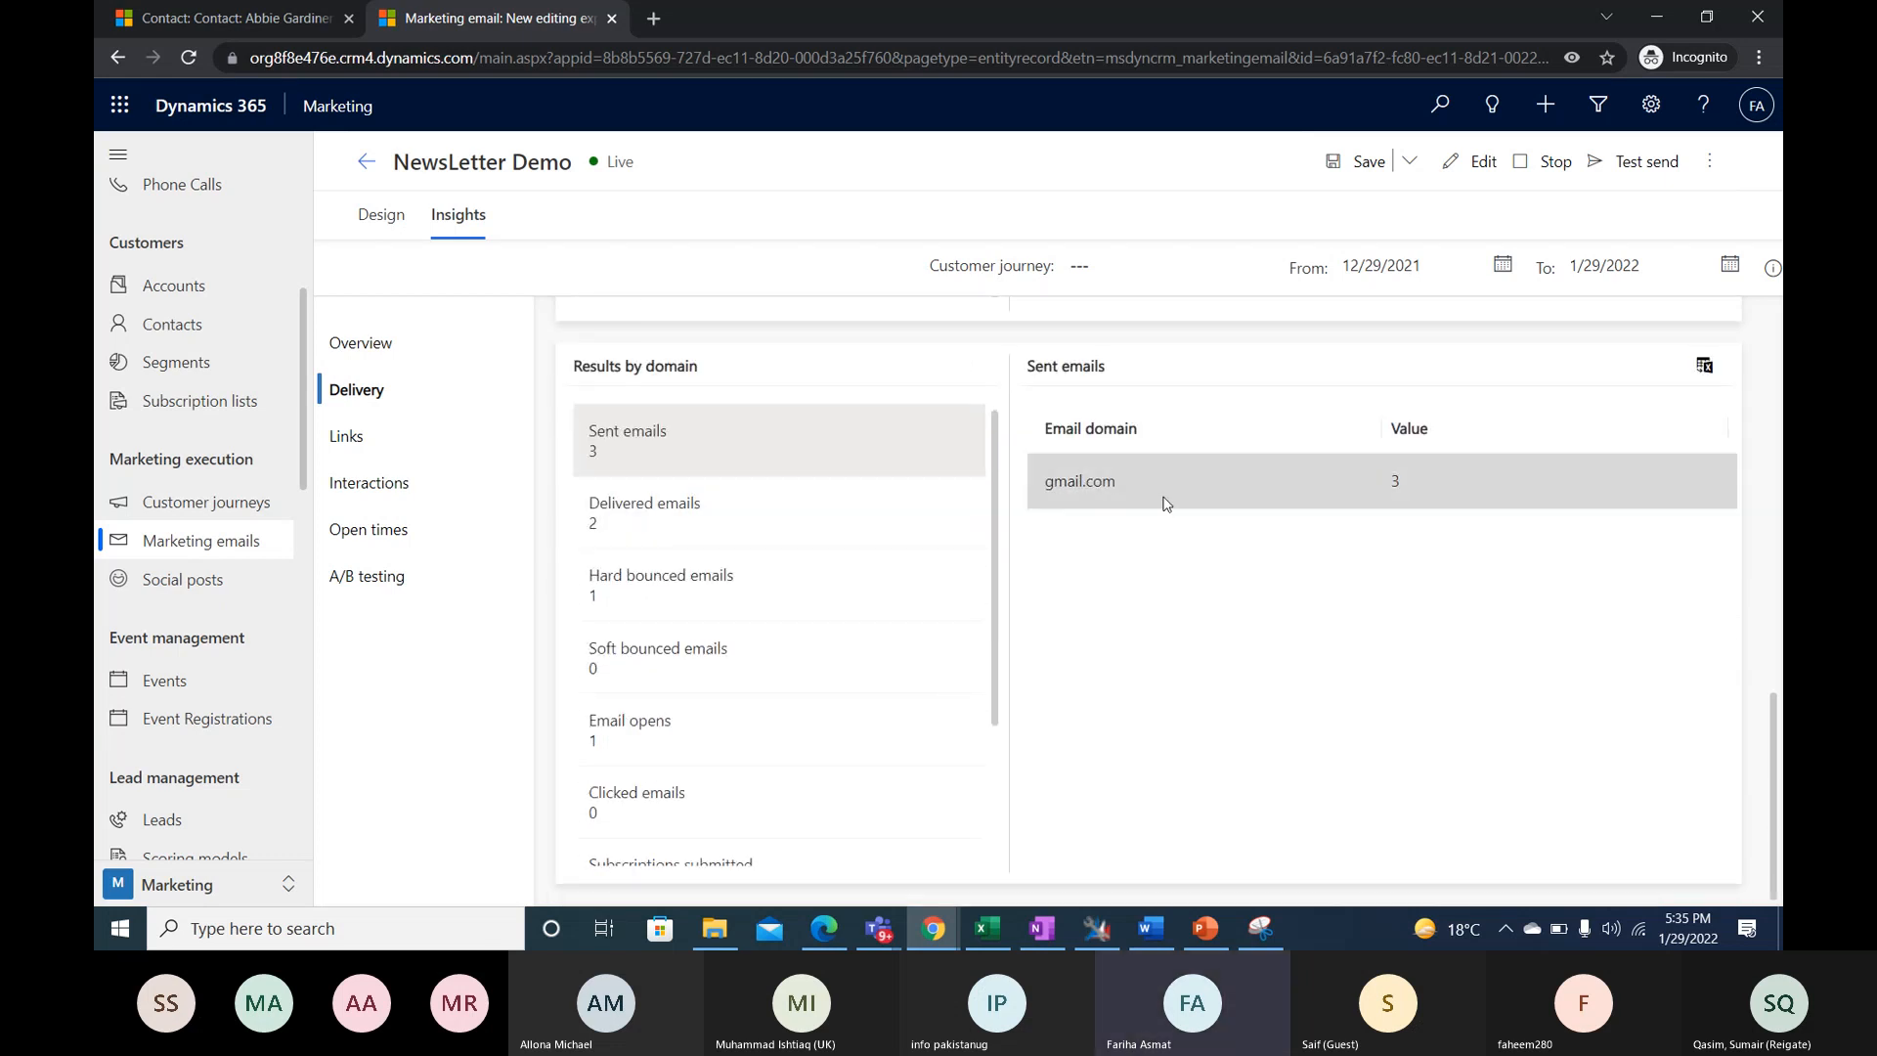
left_click_drag(645, 502, 706, 526)
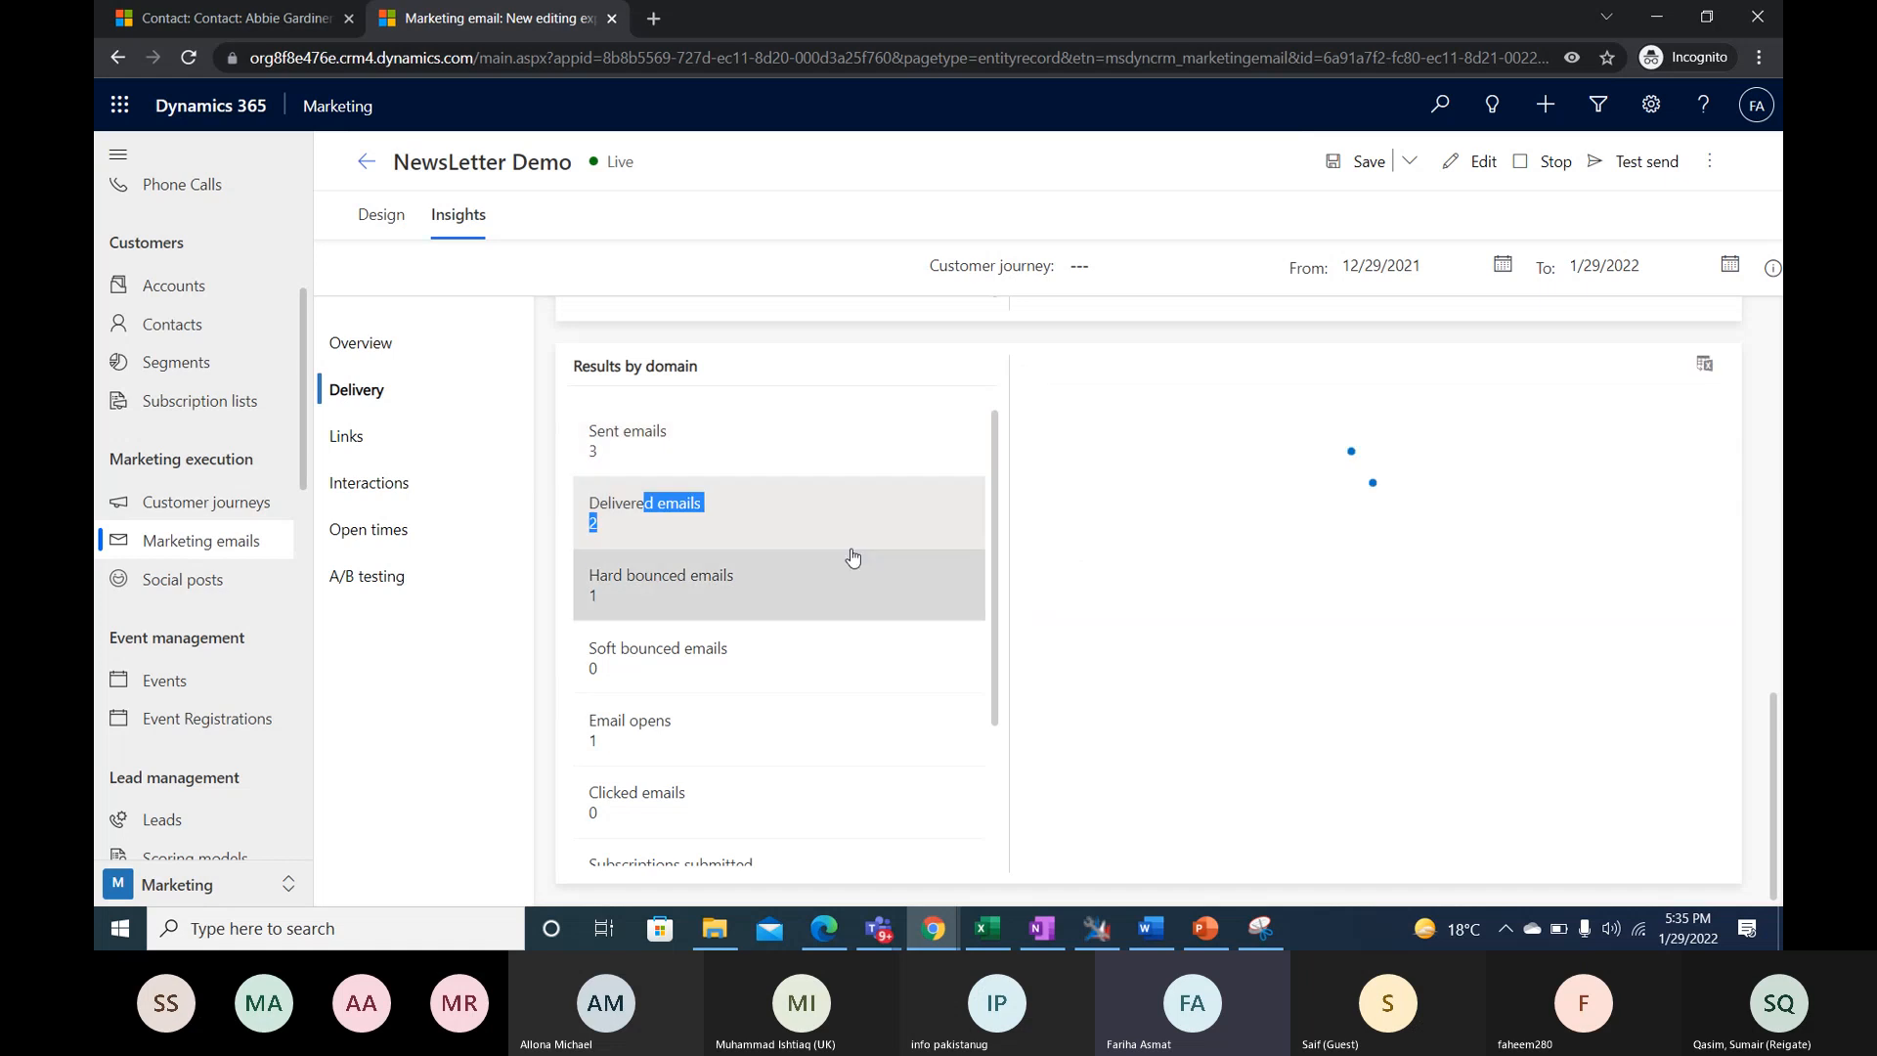
left_click(729, 607)
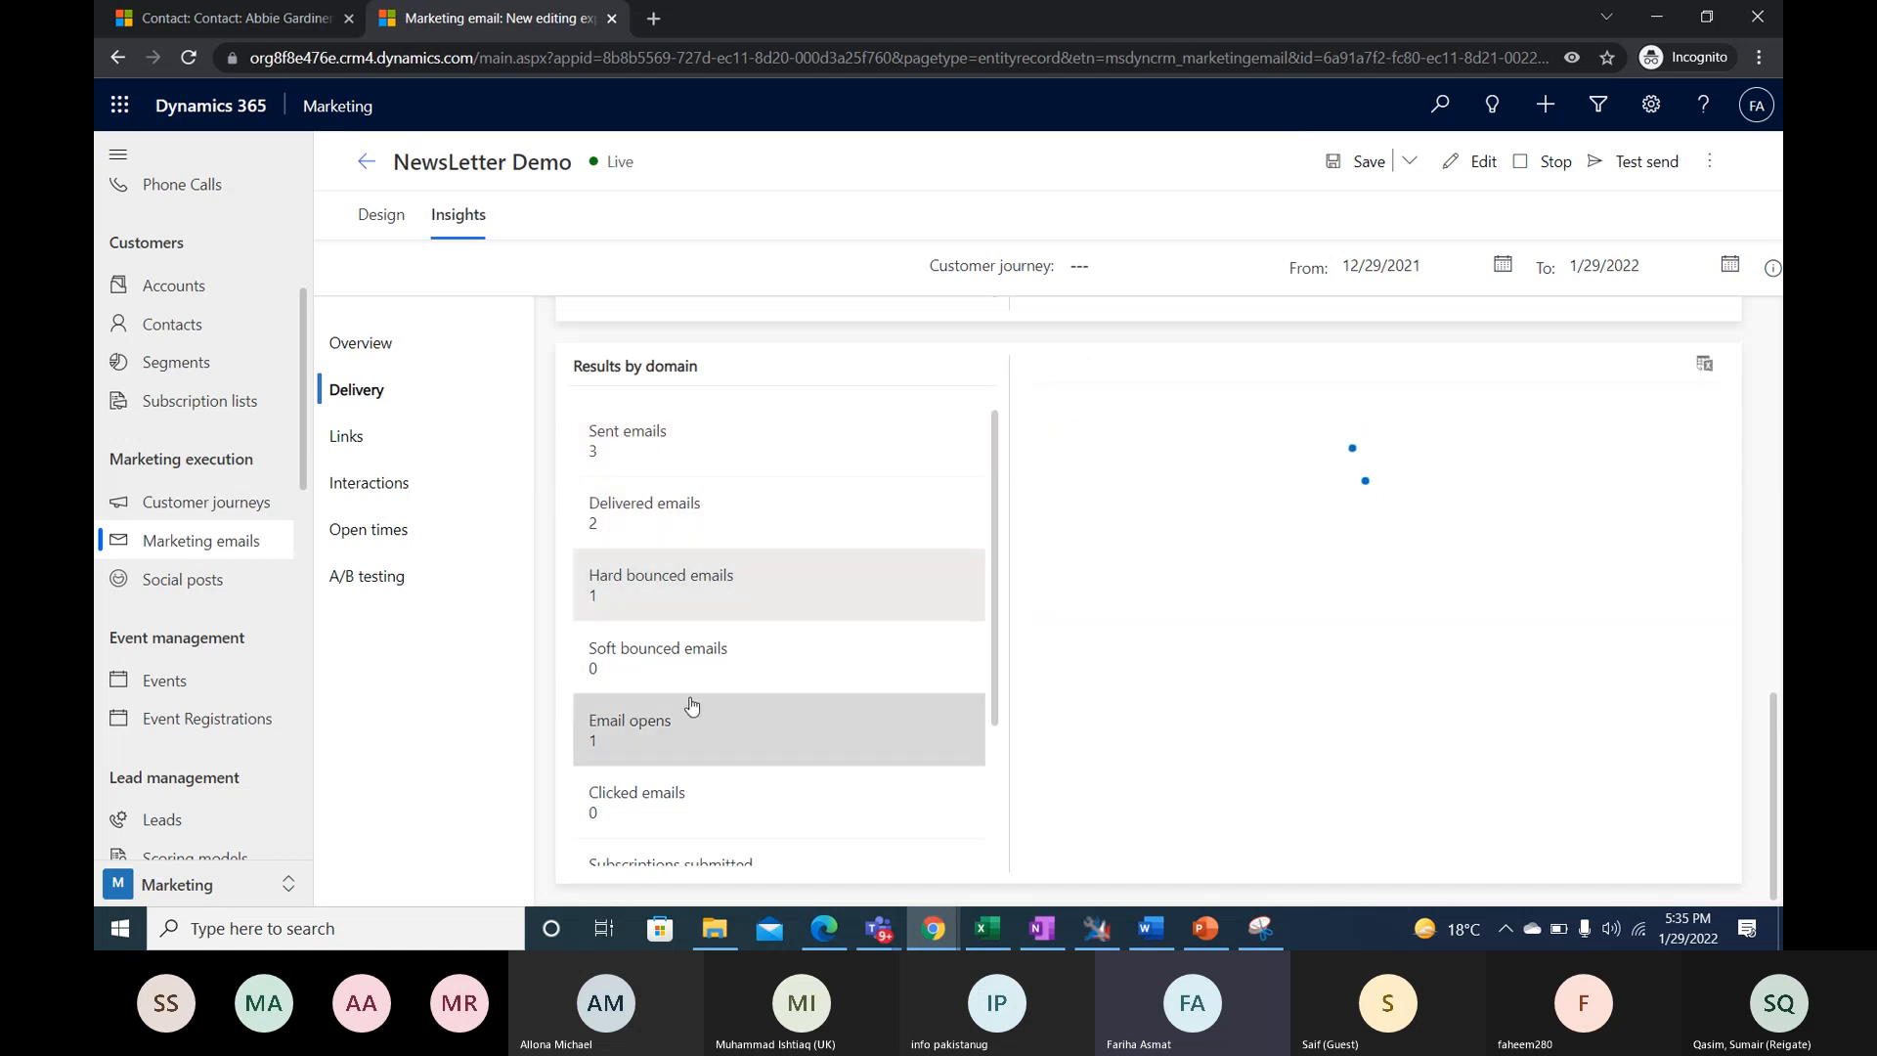
left_click(706, 672)
scroll(755, 750, "down", 2)
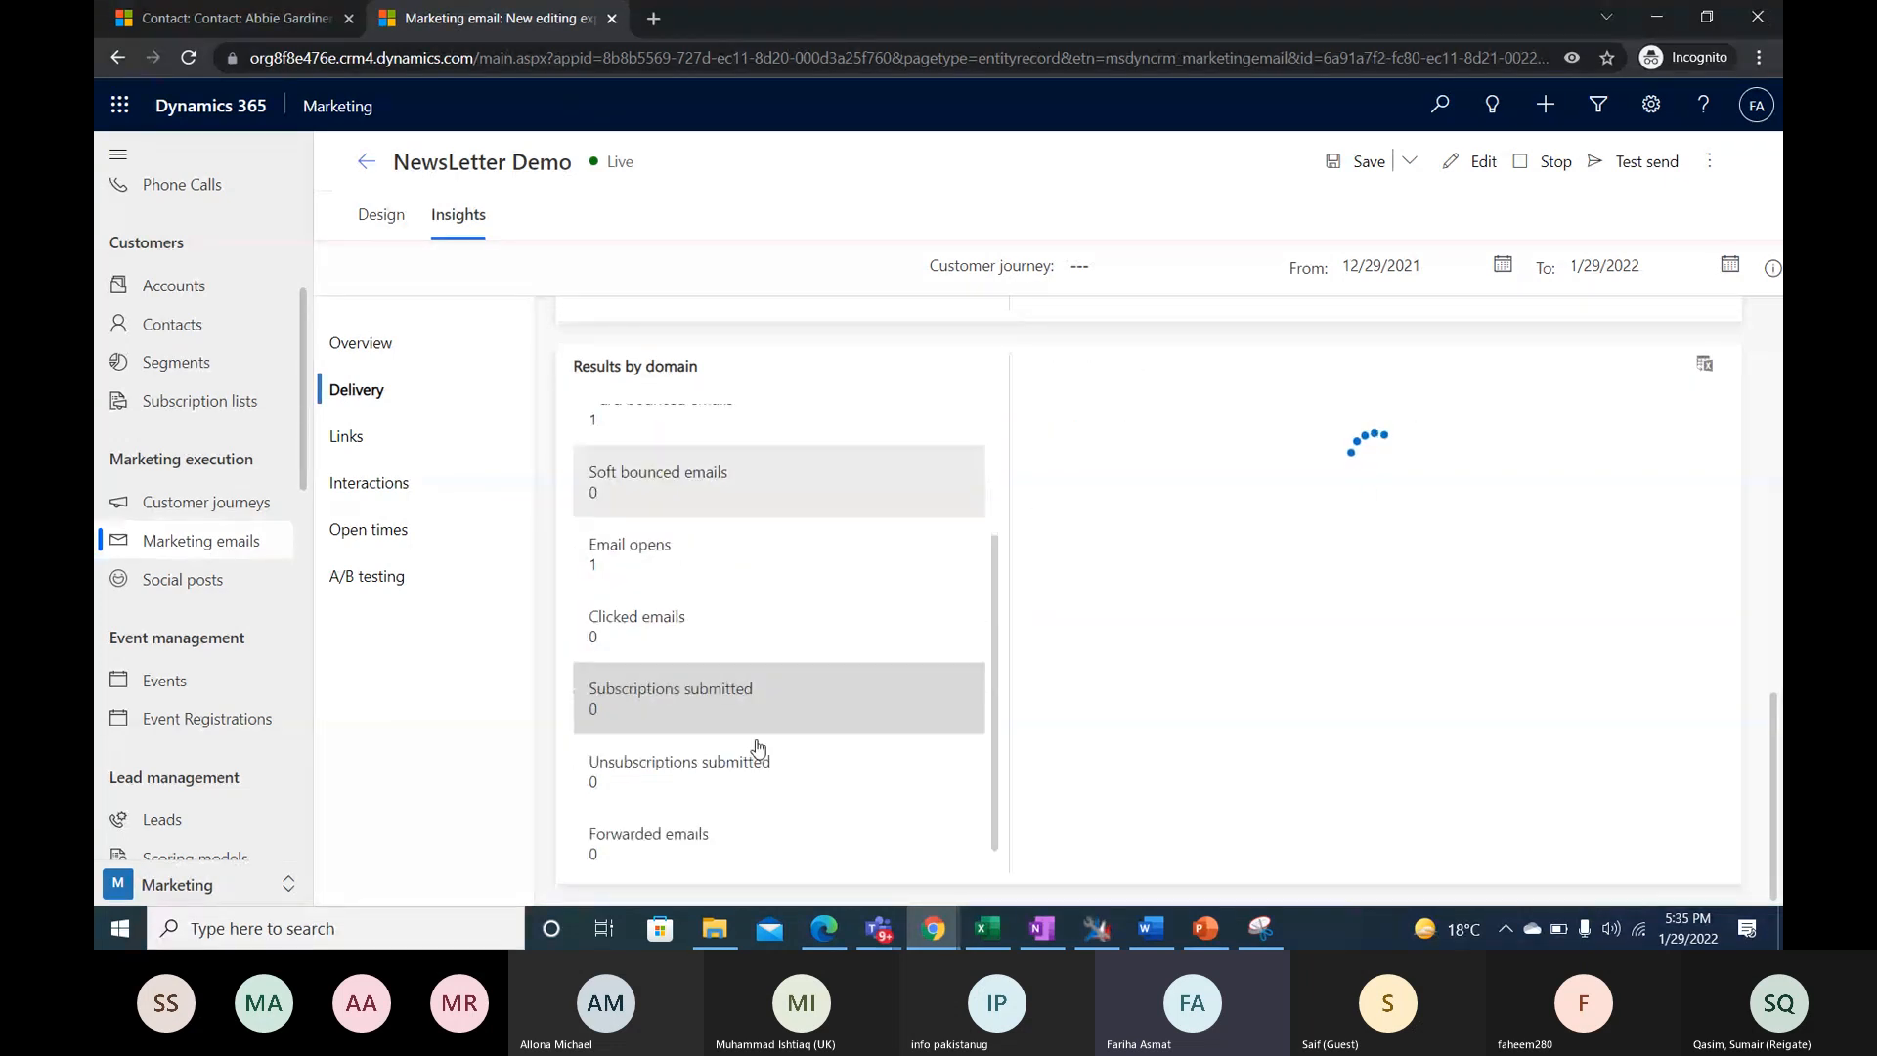
left_click(941, 628)
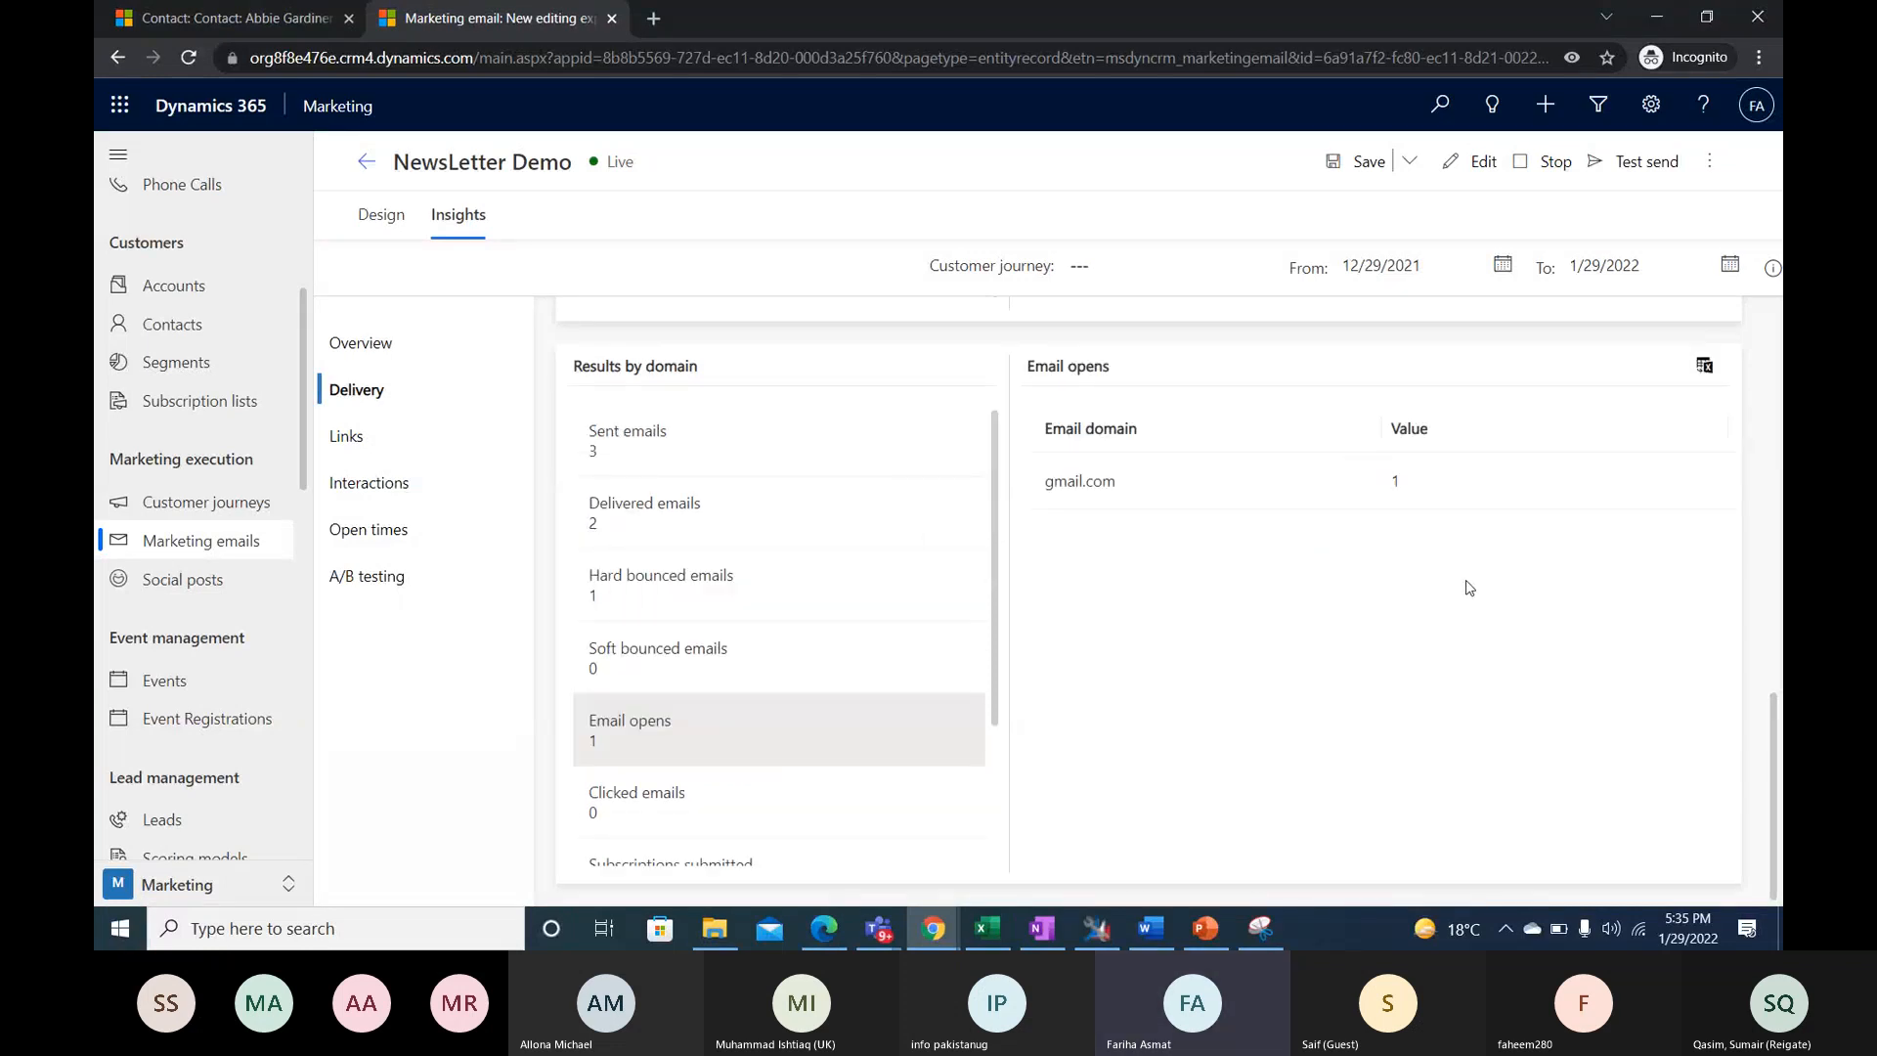
- Review the newsletter's click map in the Links insights, from the puppy banner to the unsubscribe link and link results
left_click(348, 436)
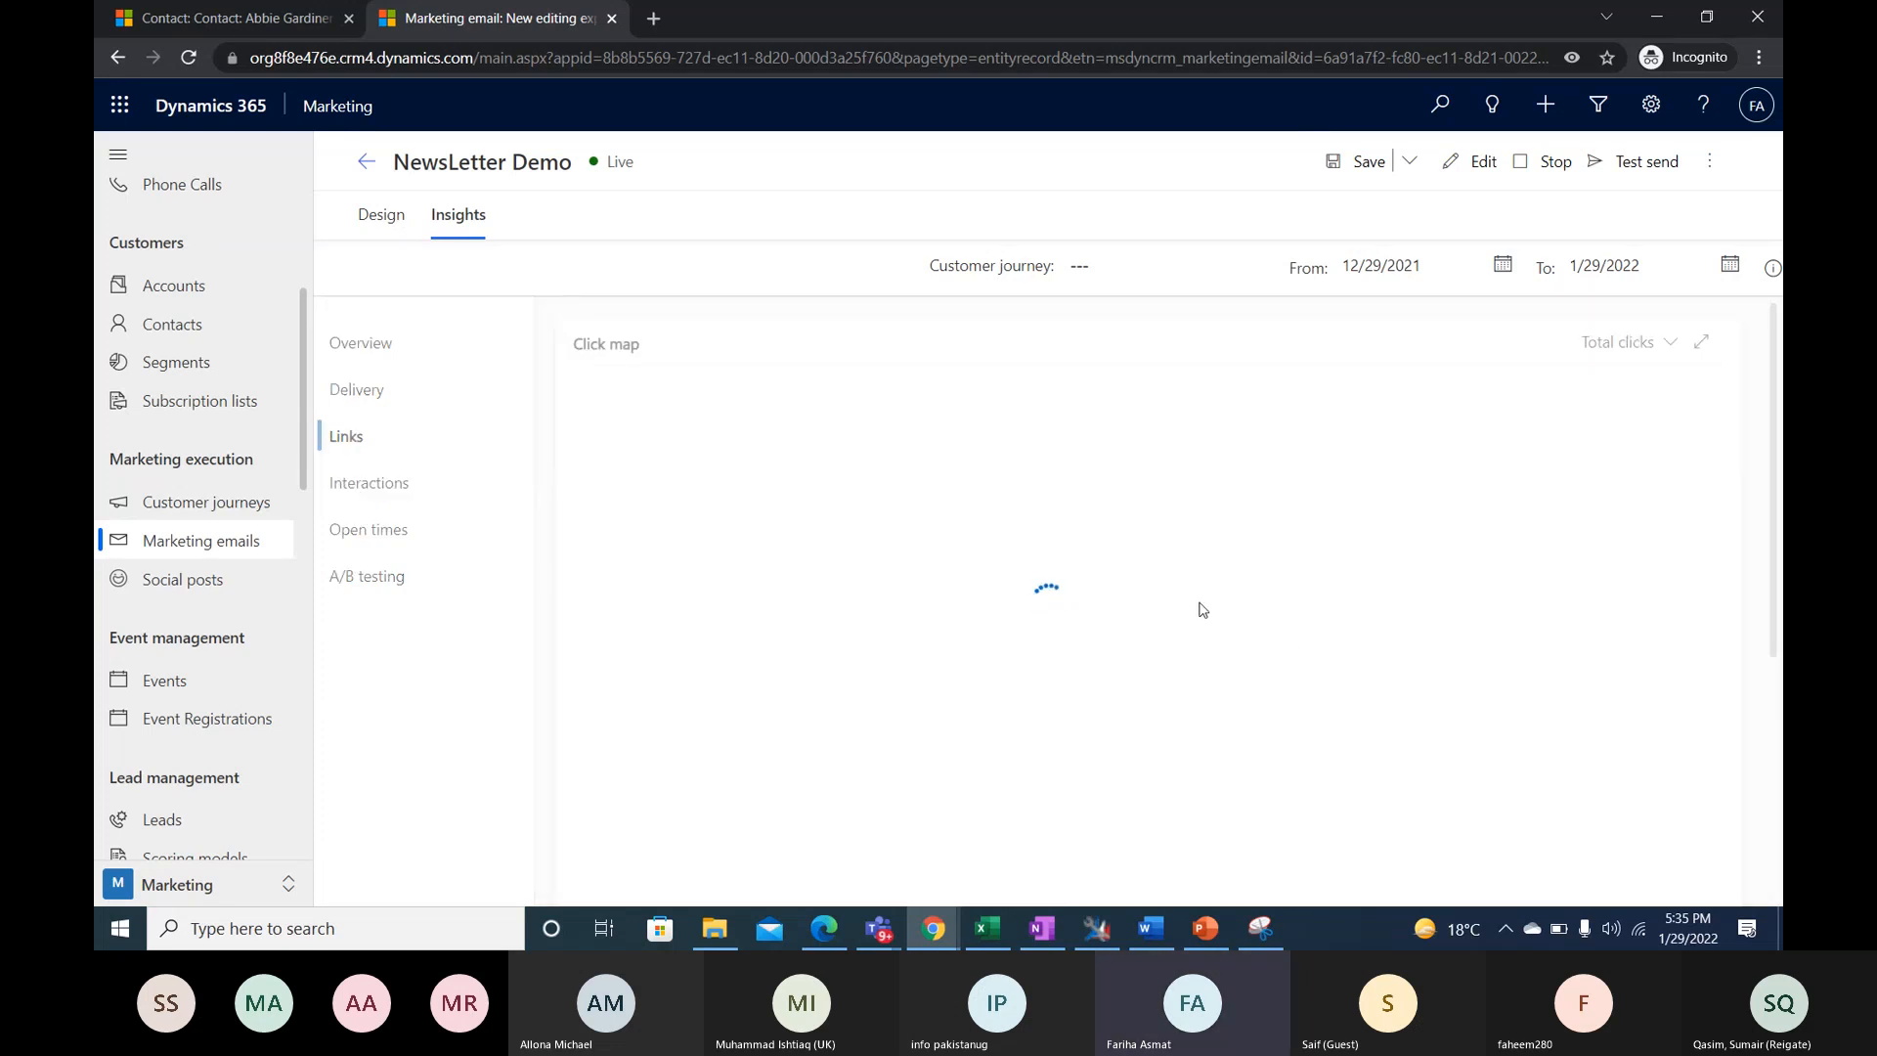
scroll(1185, 598, "down", 5)
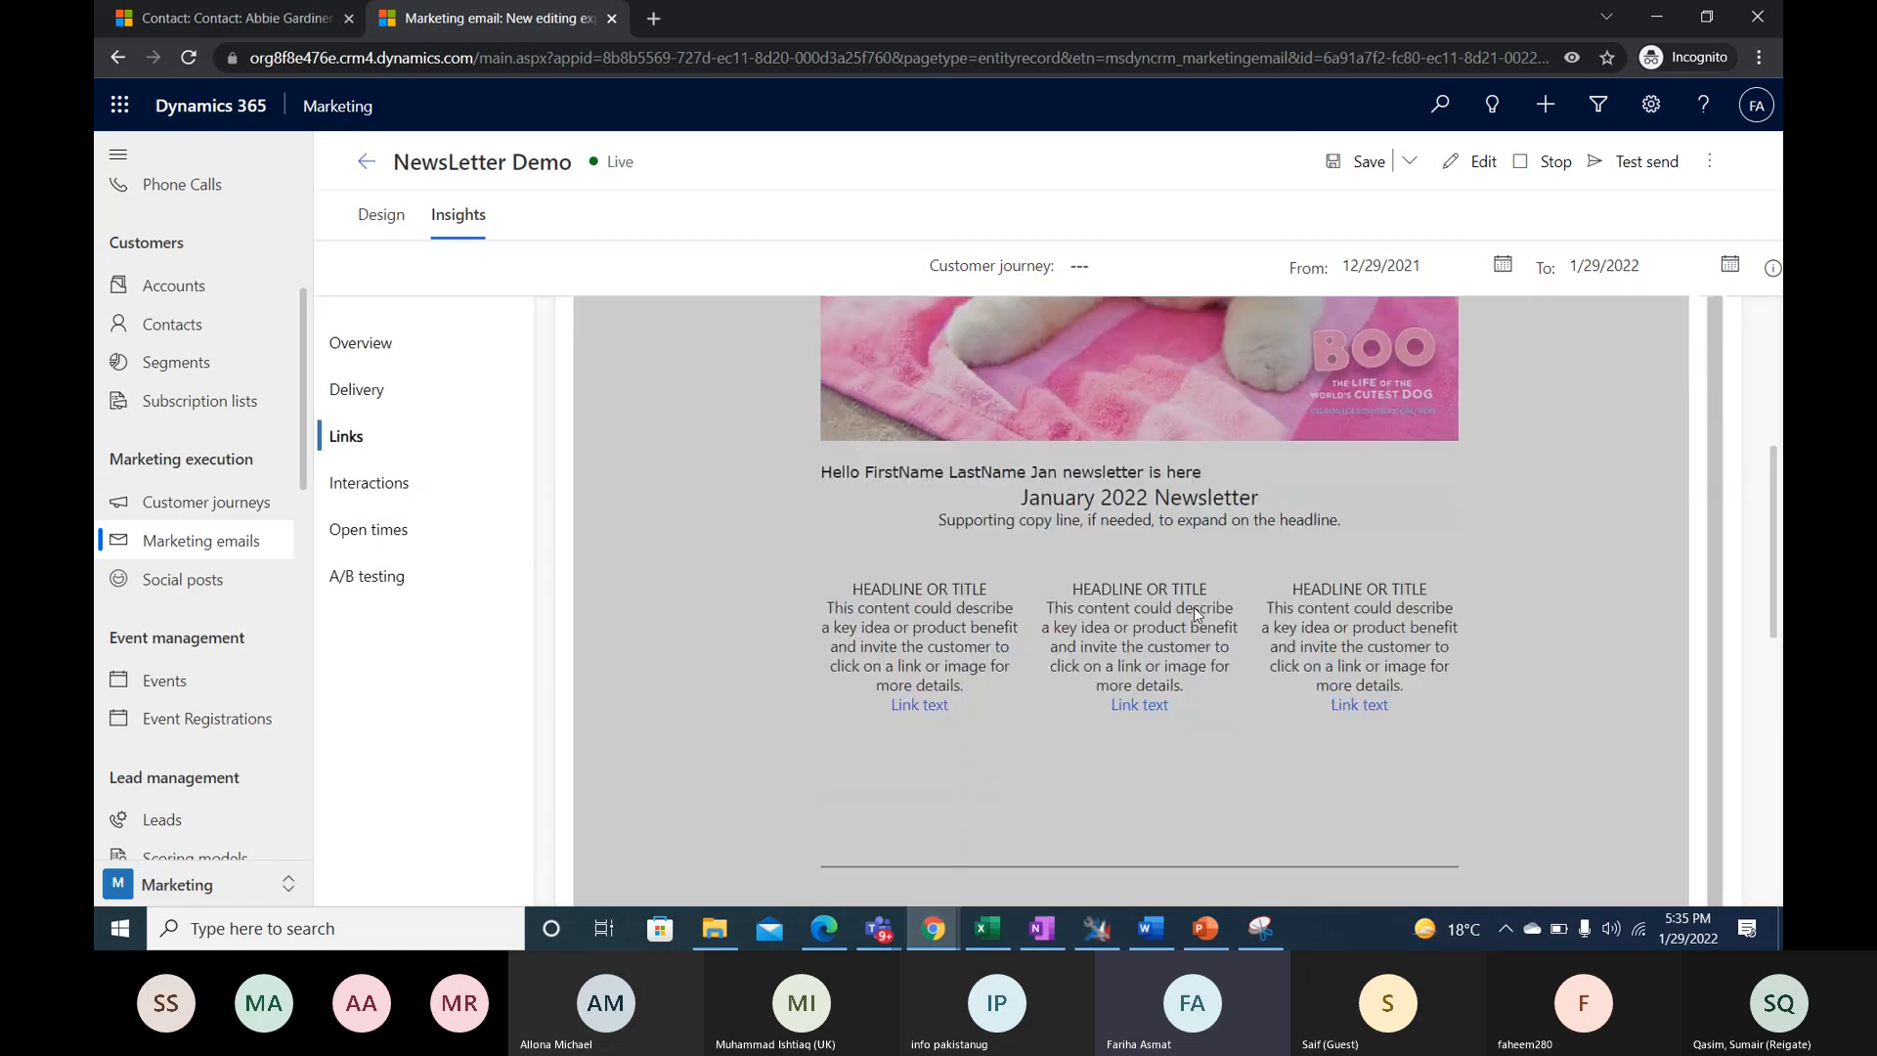
scroll(1194, 608, "down", 5)
scroll(1203, 614, "down", 3)
scroll(1201, 614, "up", 6)
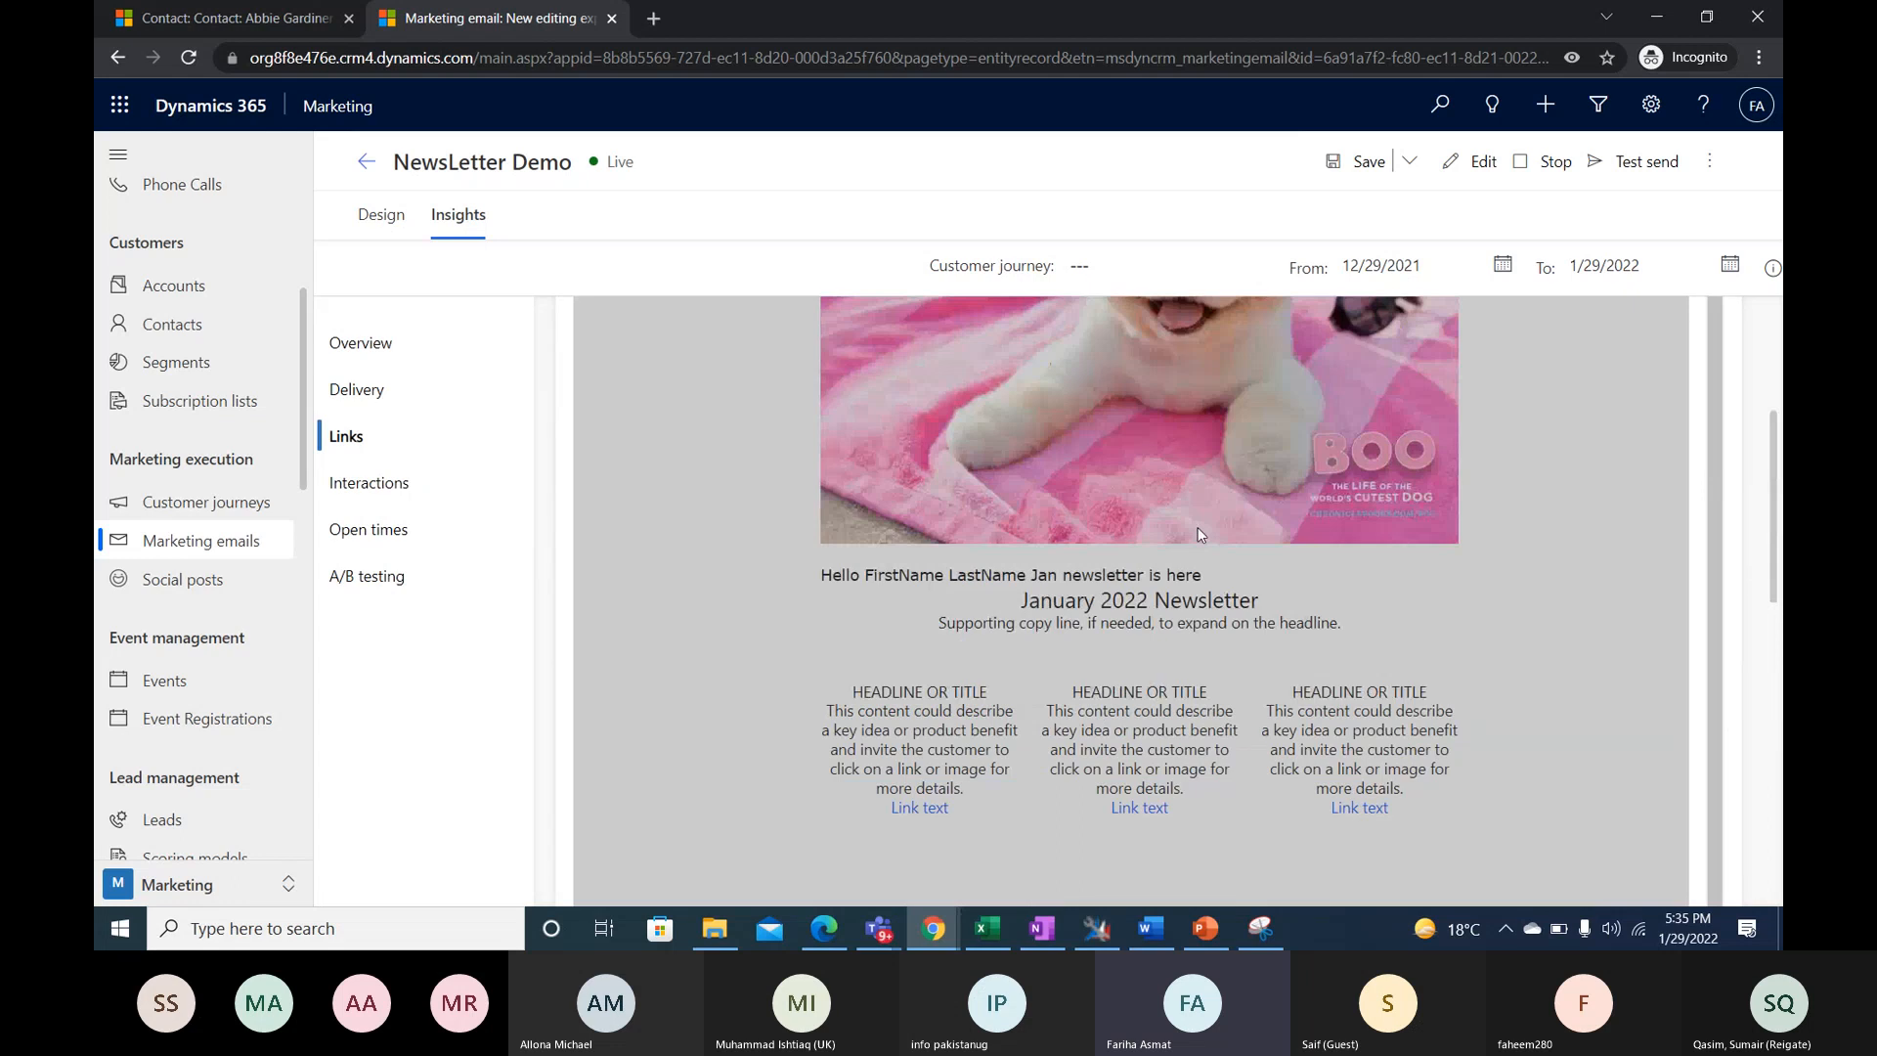
scroll(1317, 639, "up", 3)
scroll(1318, 636, "down", 10)
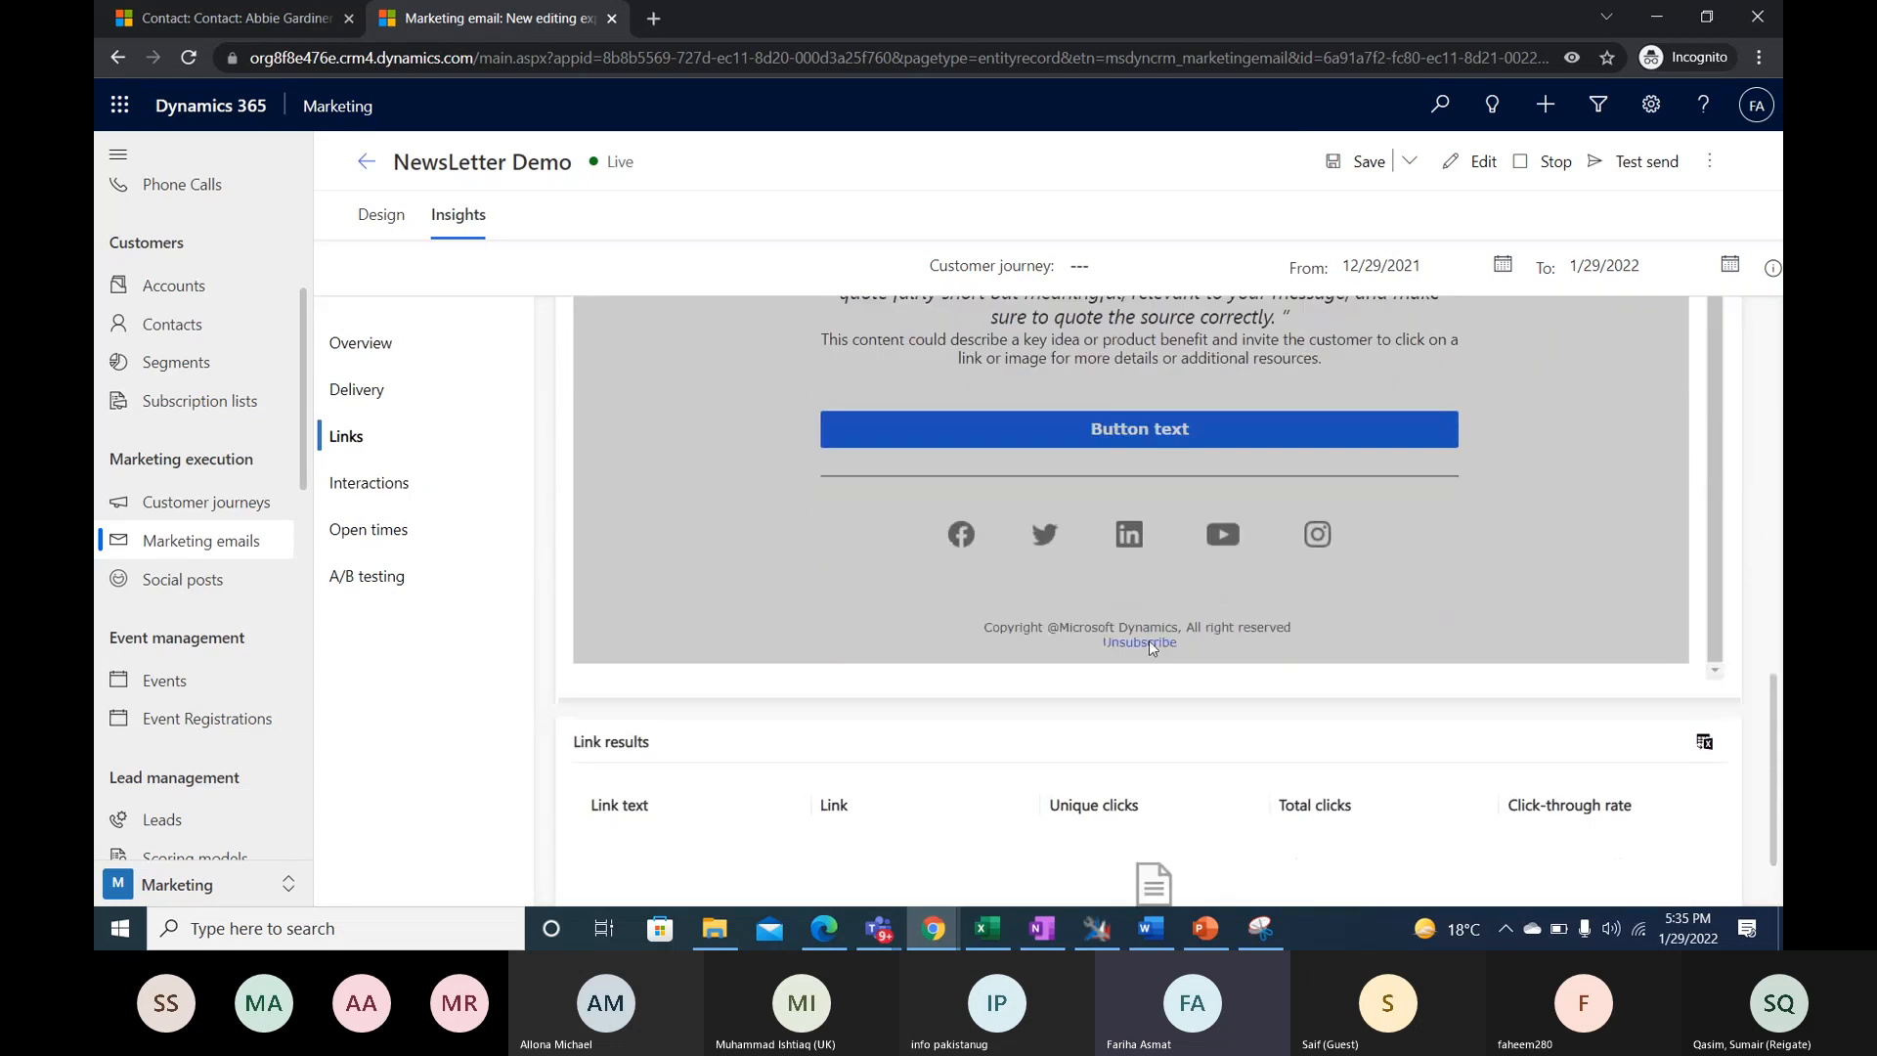
- Inspect the opened emails list in the Interactions insights and the email open times chart
left_click(369, 500)
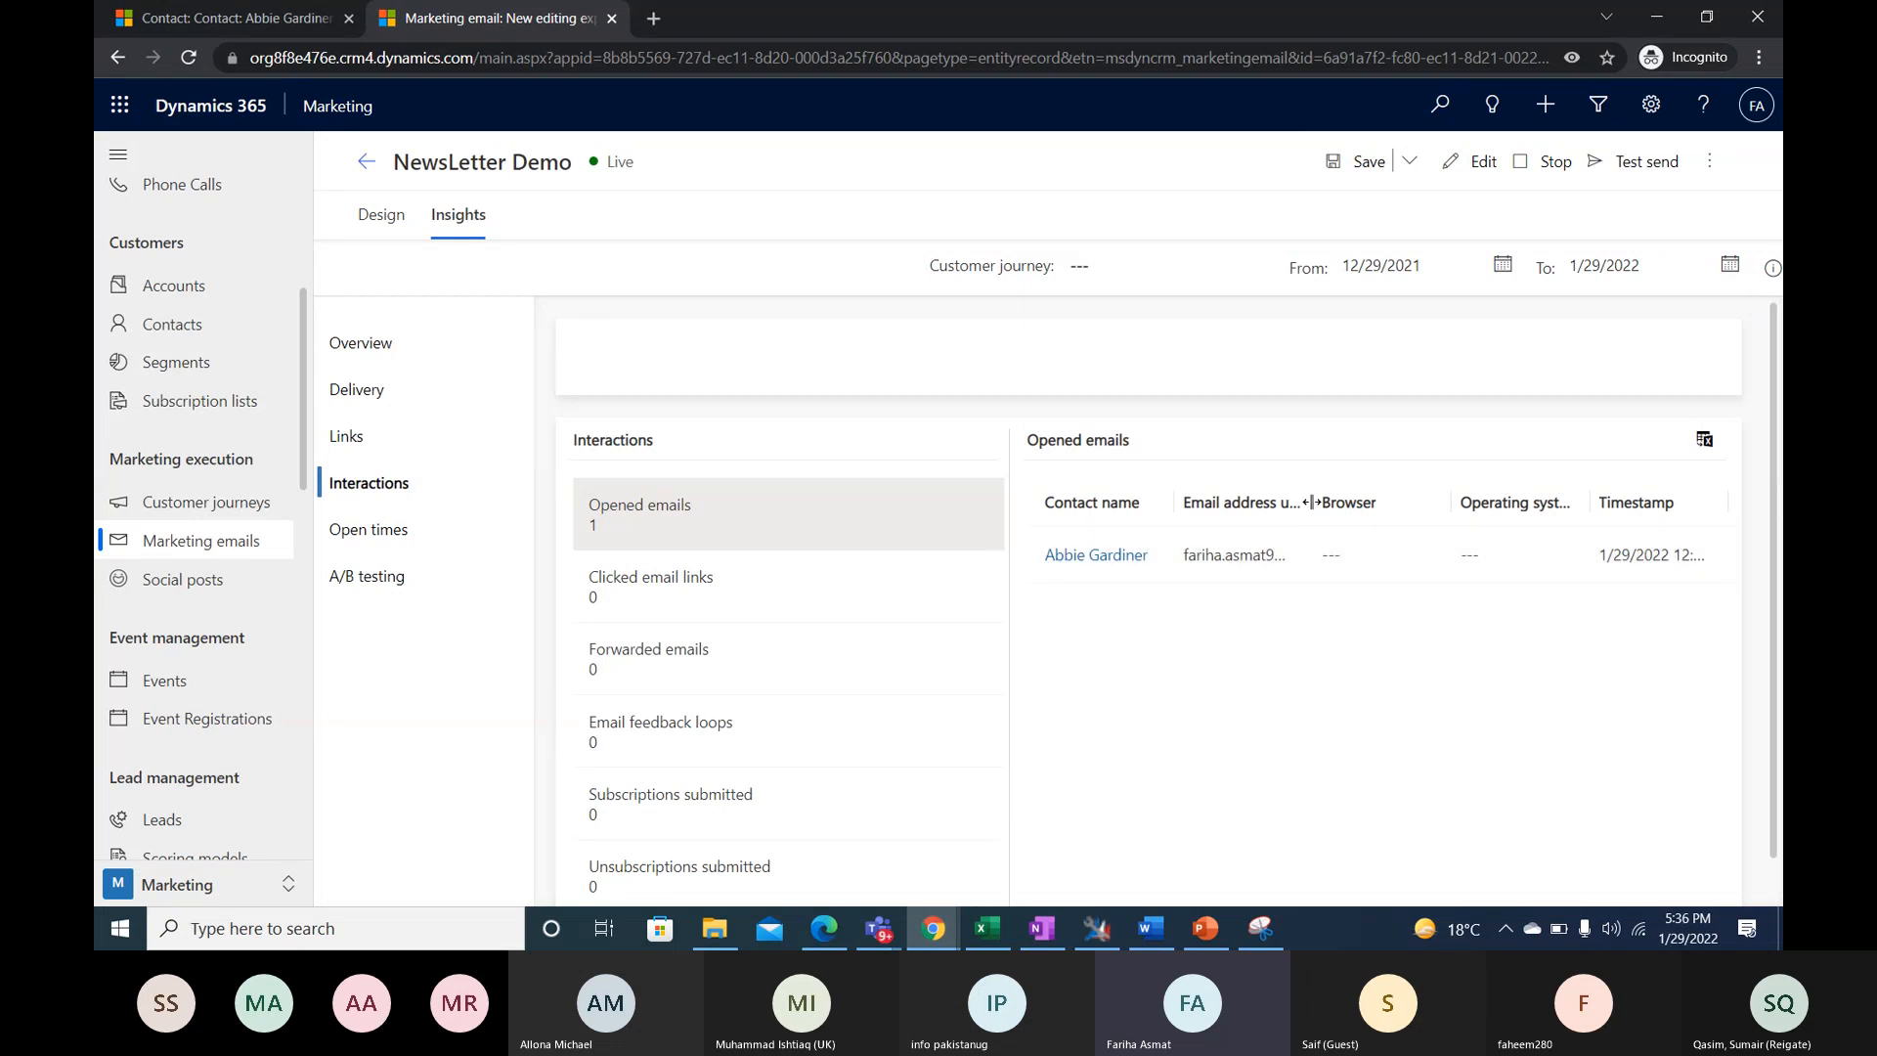
left_click_drag(1311, 502, 1433, 489)
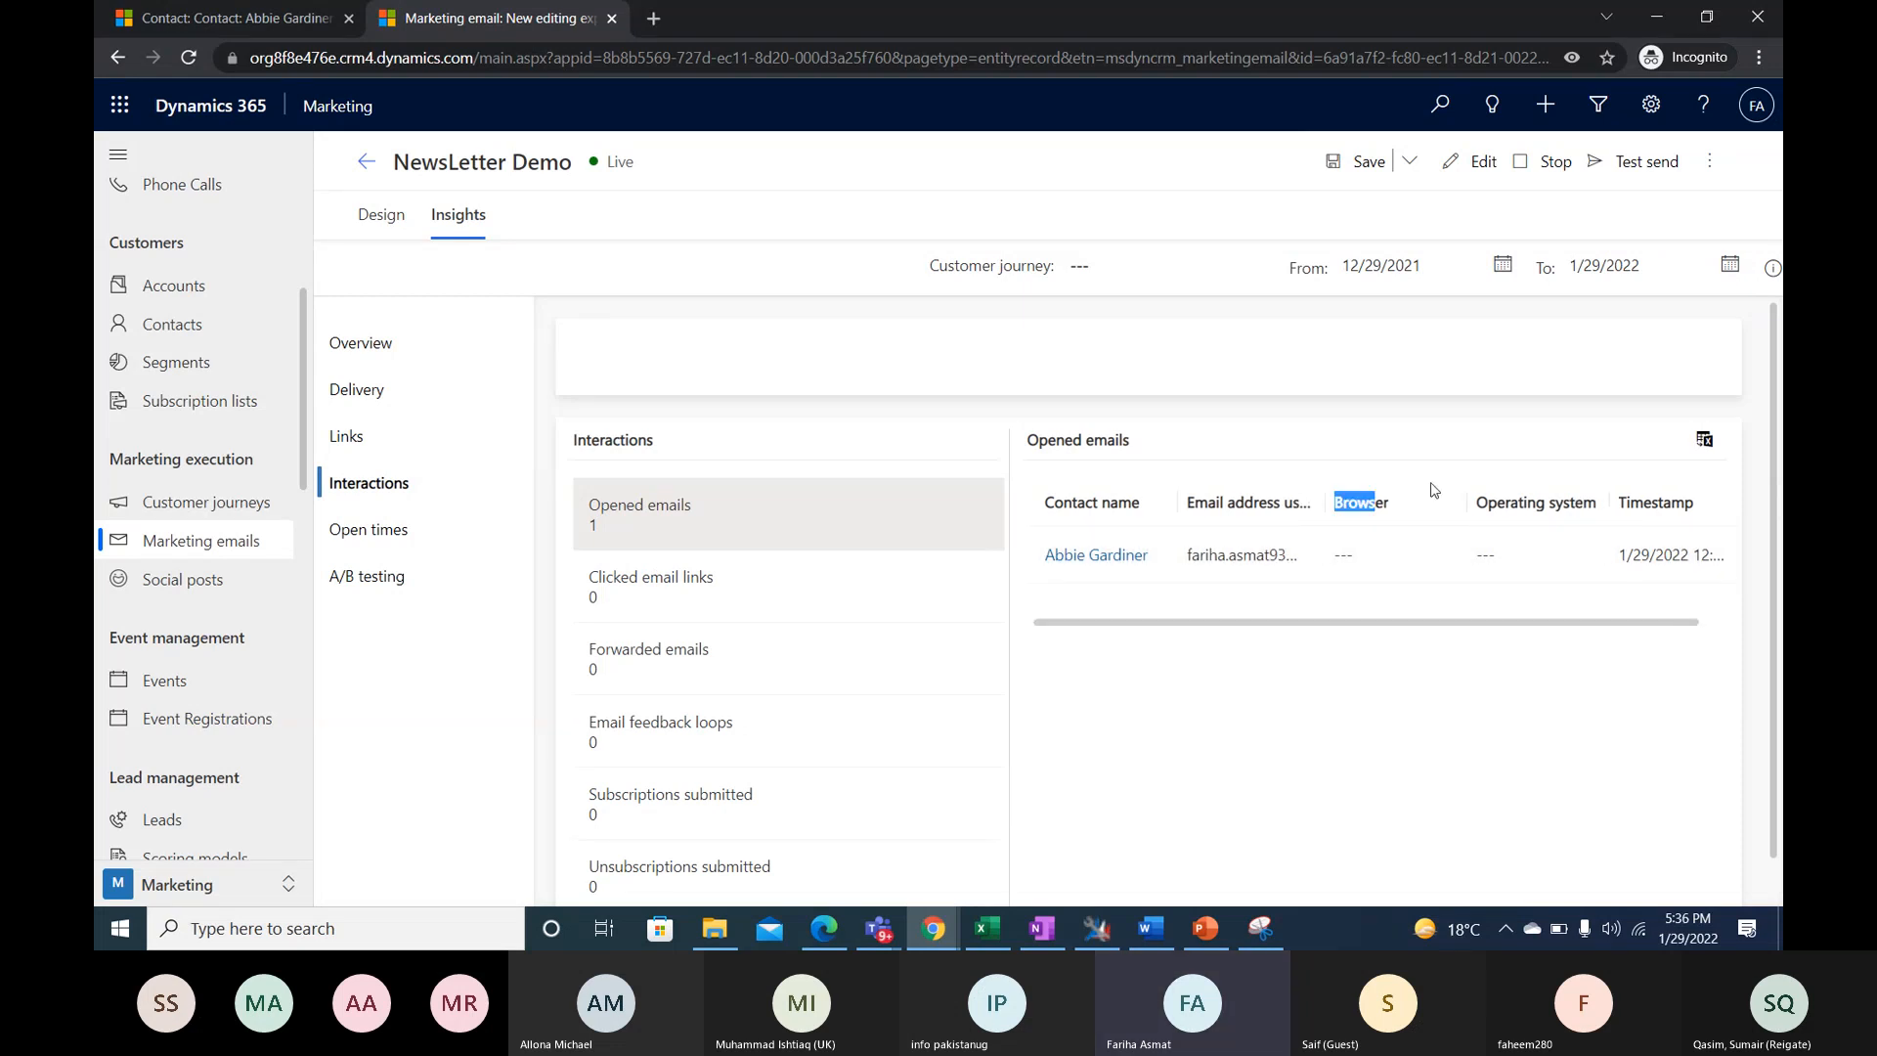
left_click(401, 534)
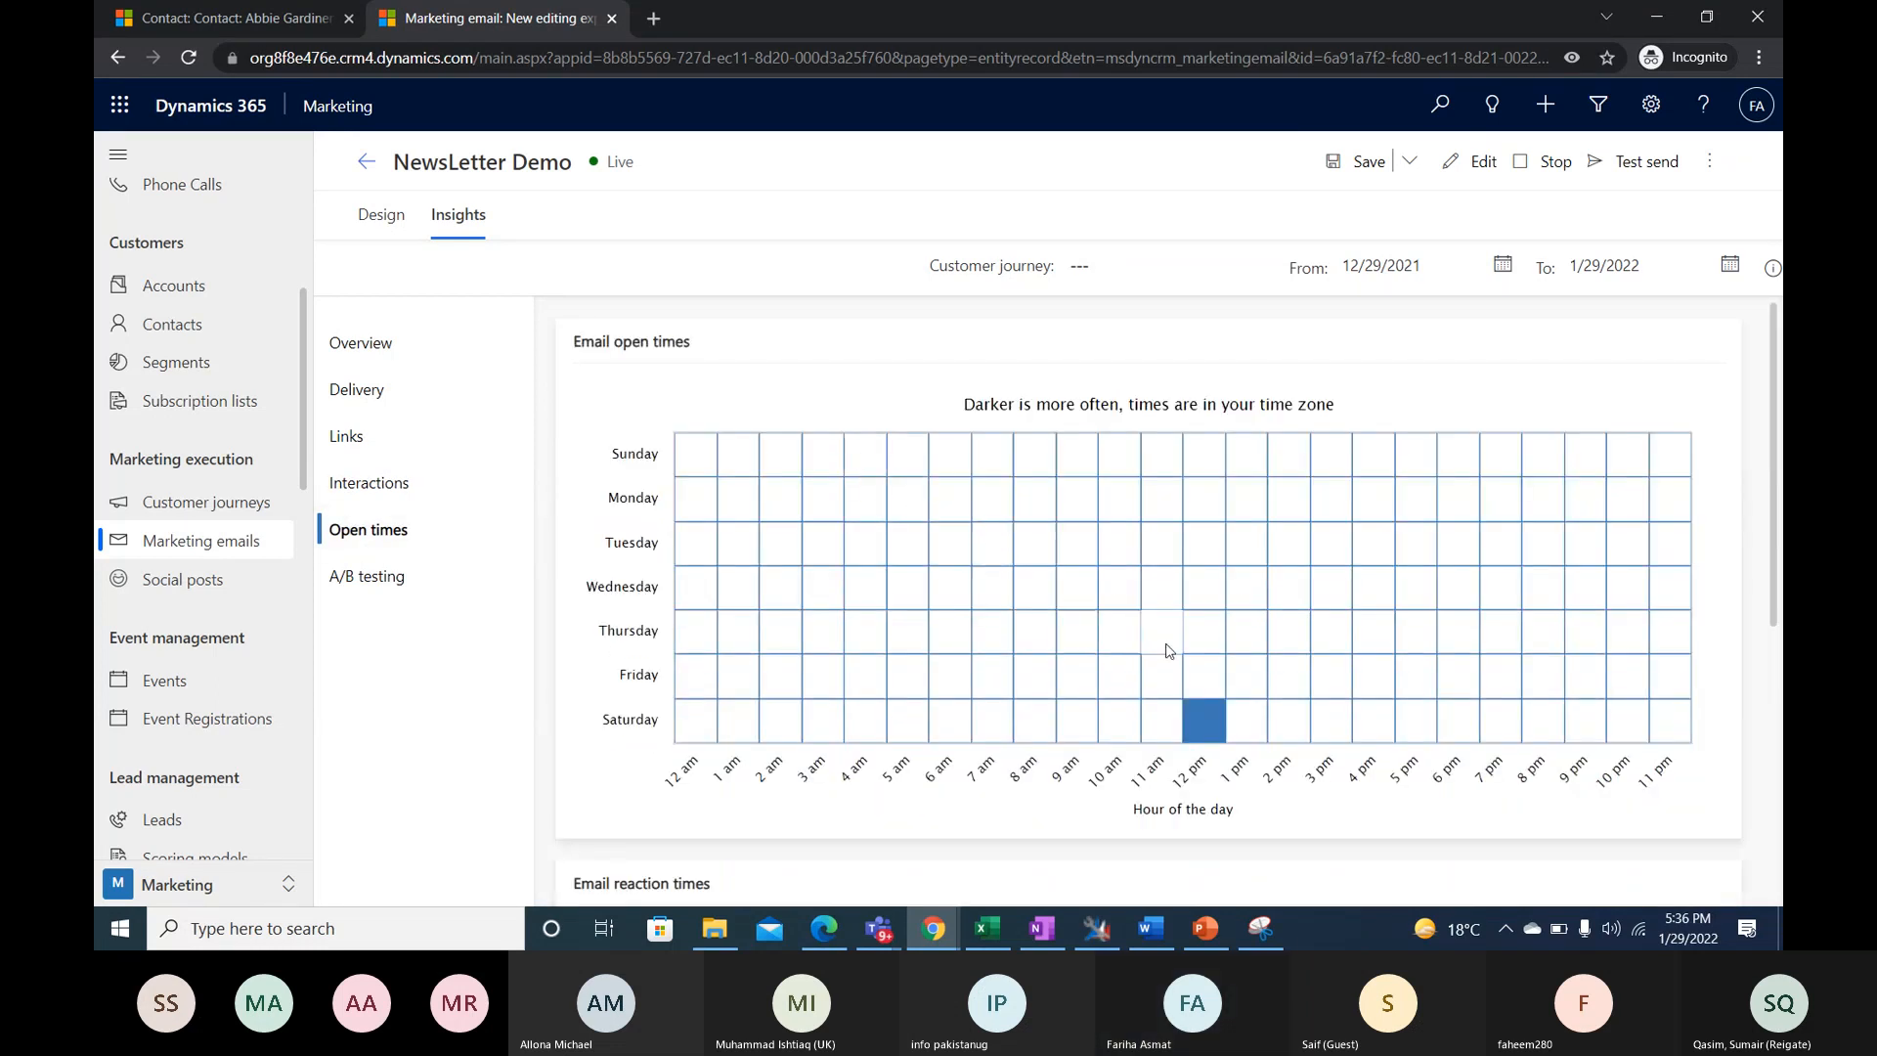
scroll(1202, 640, "down", 1)
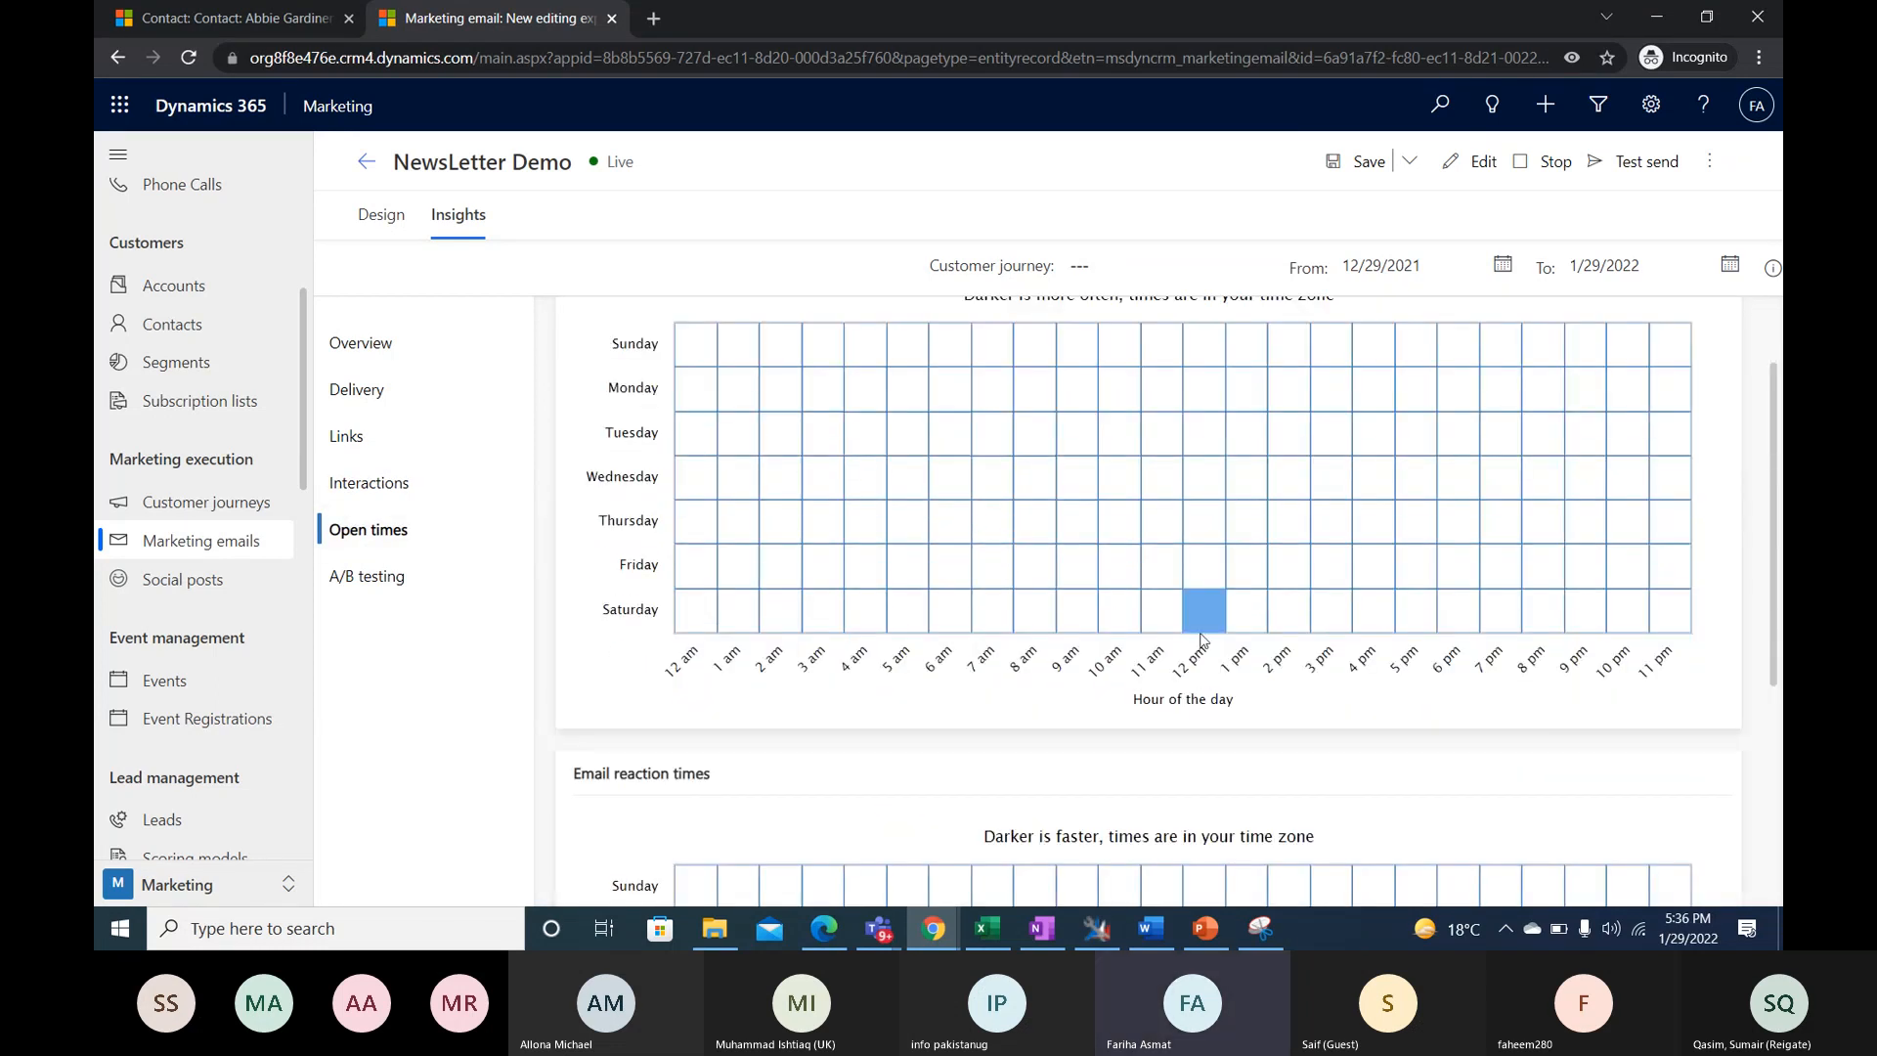
- Check the A/B test results in the newsletter email's insights
left_click(323, 577)
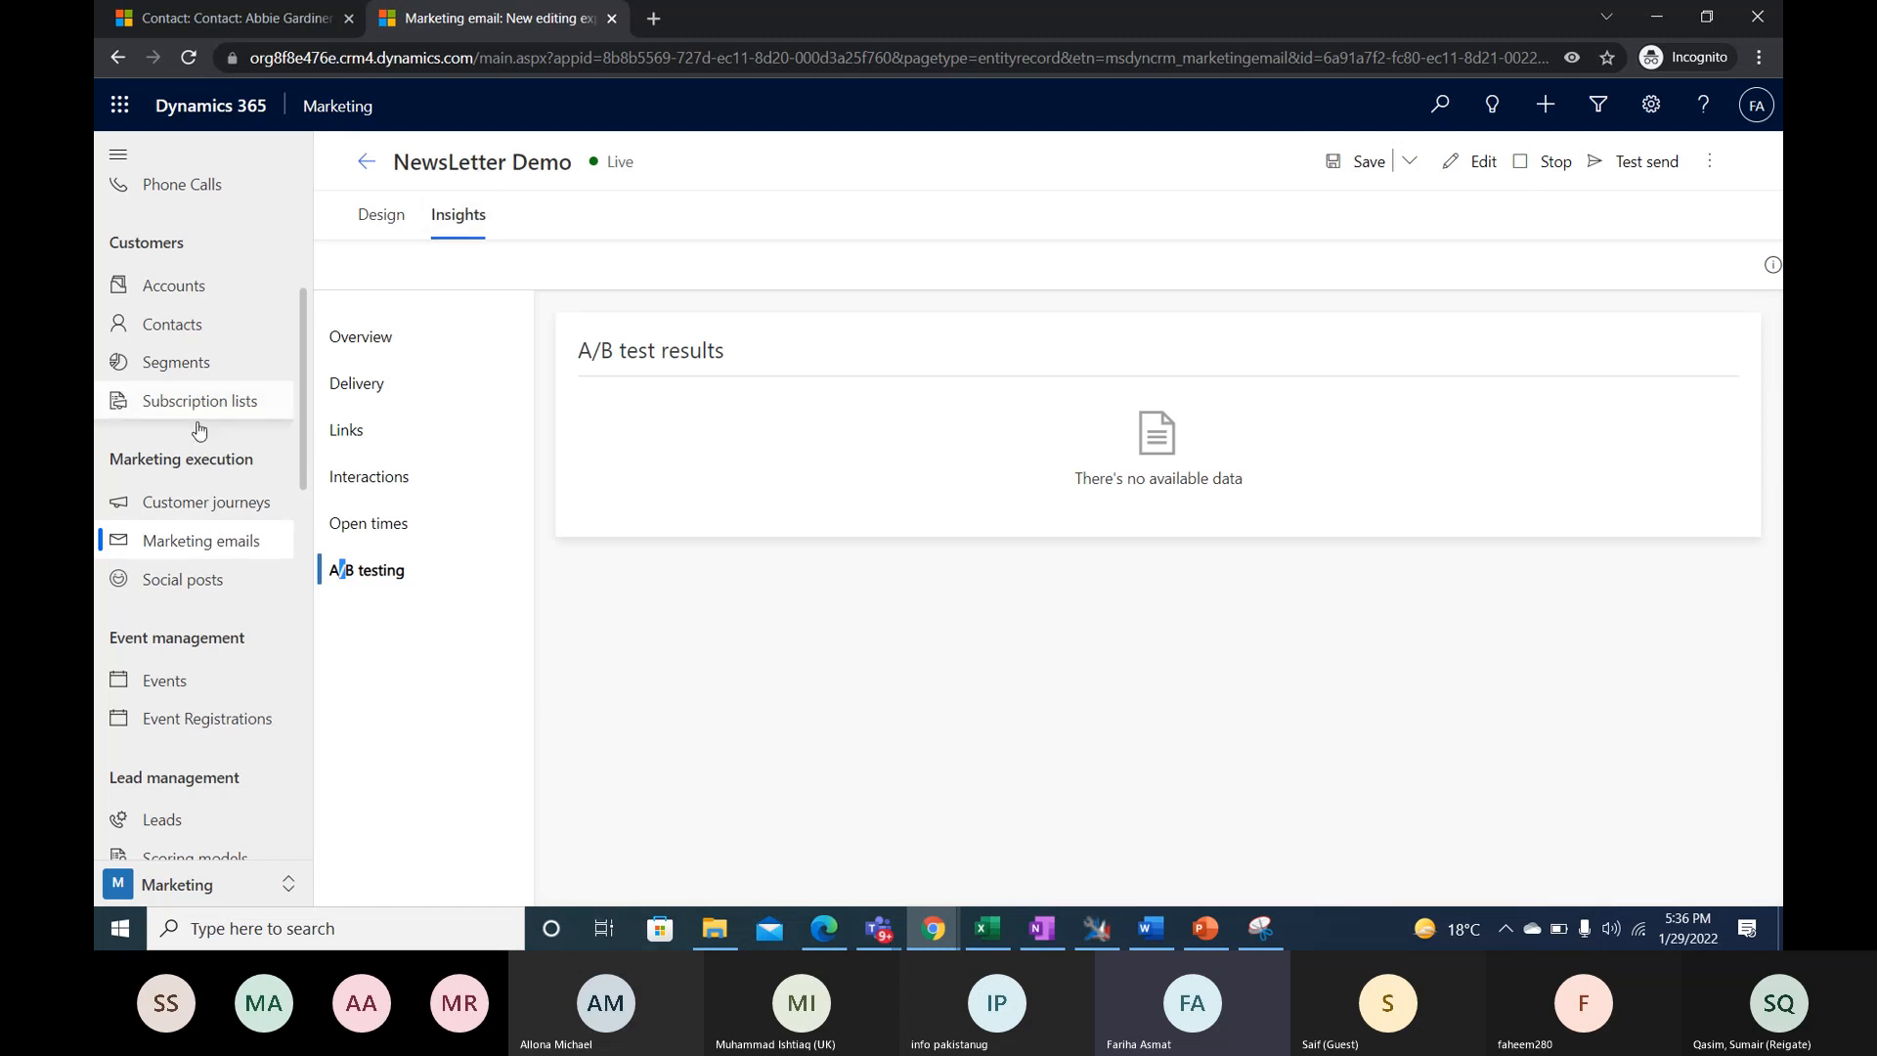
- Sort the active customer journeys by creation date, newest first, and open the NewsLetter January 2022 journey
double_click(195, 507)
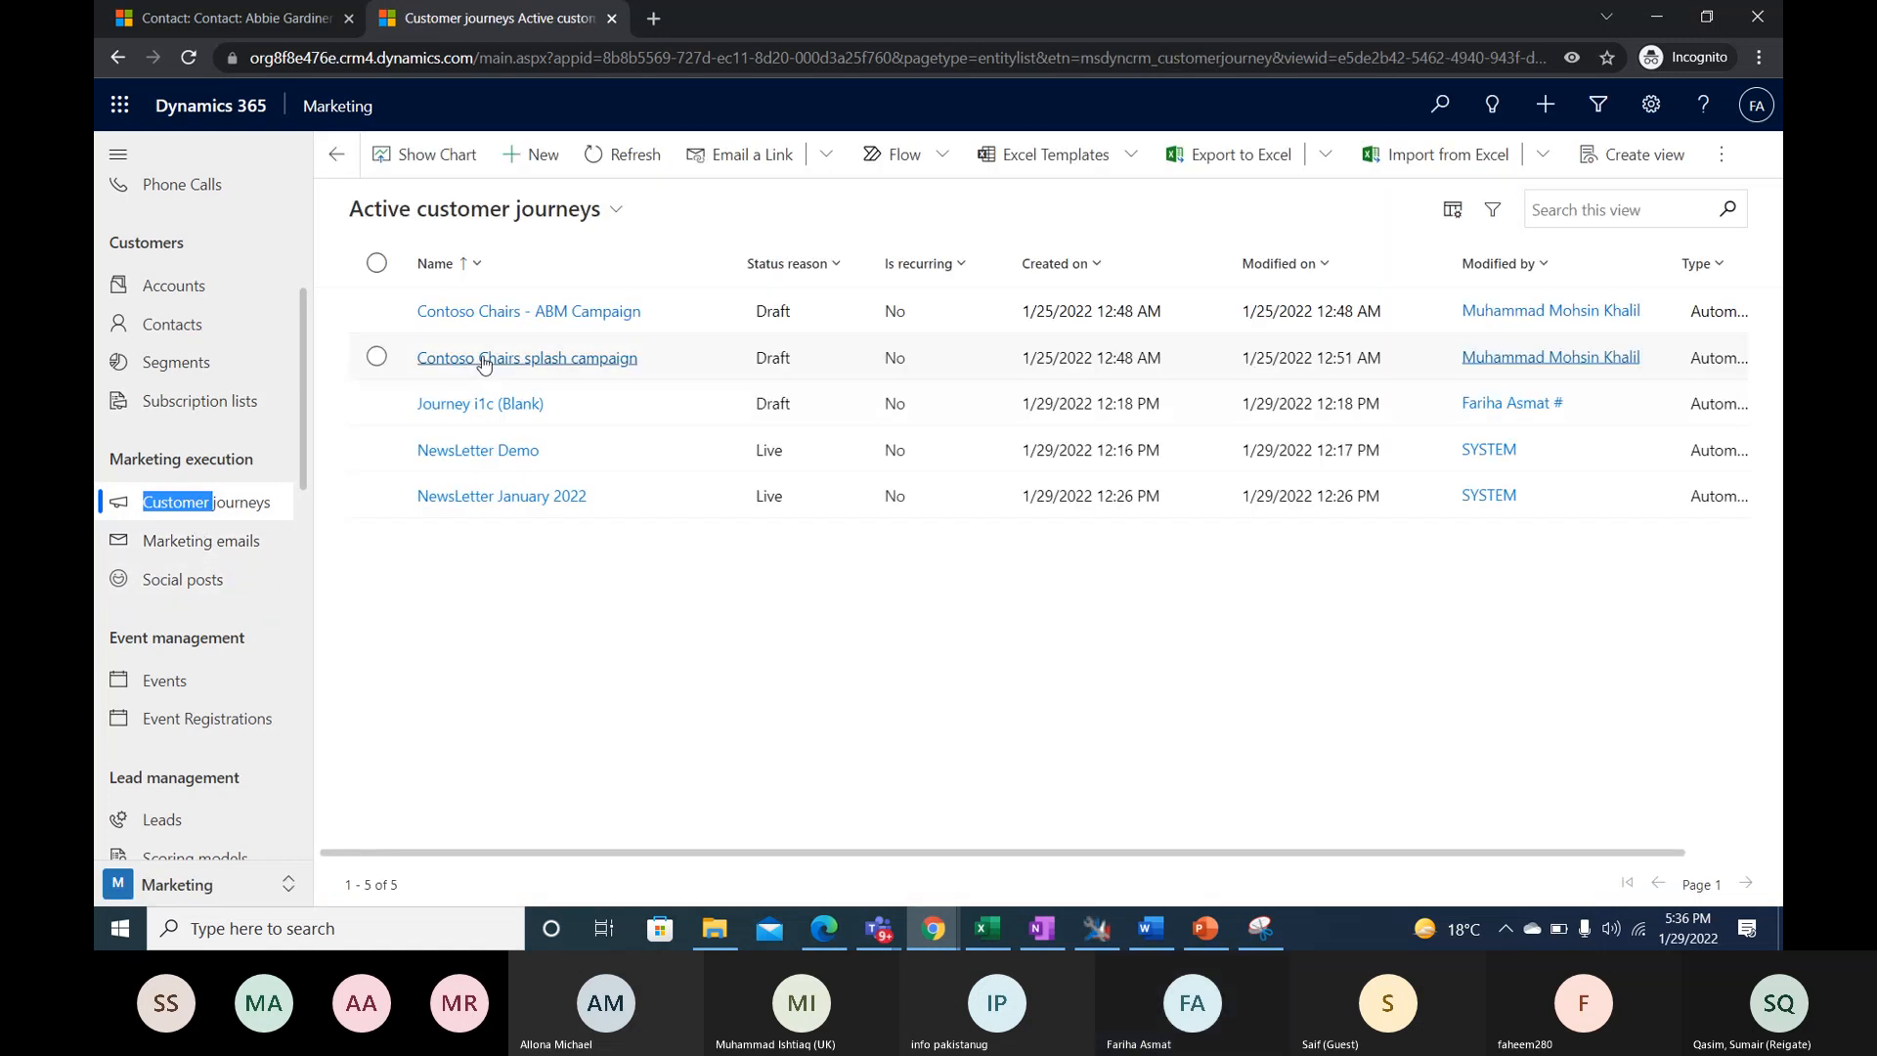
left_click(1059, 264)
left_click(1105, 372)
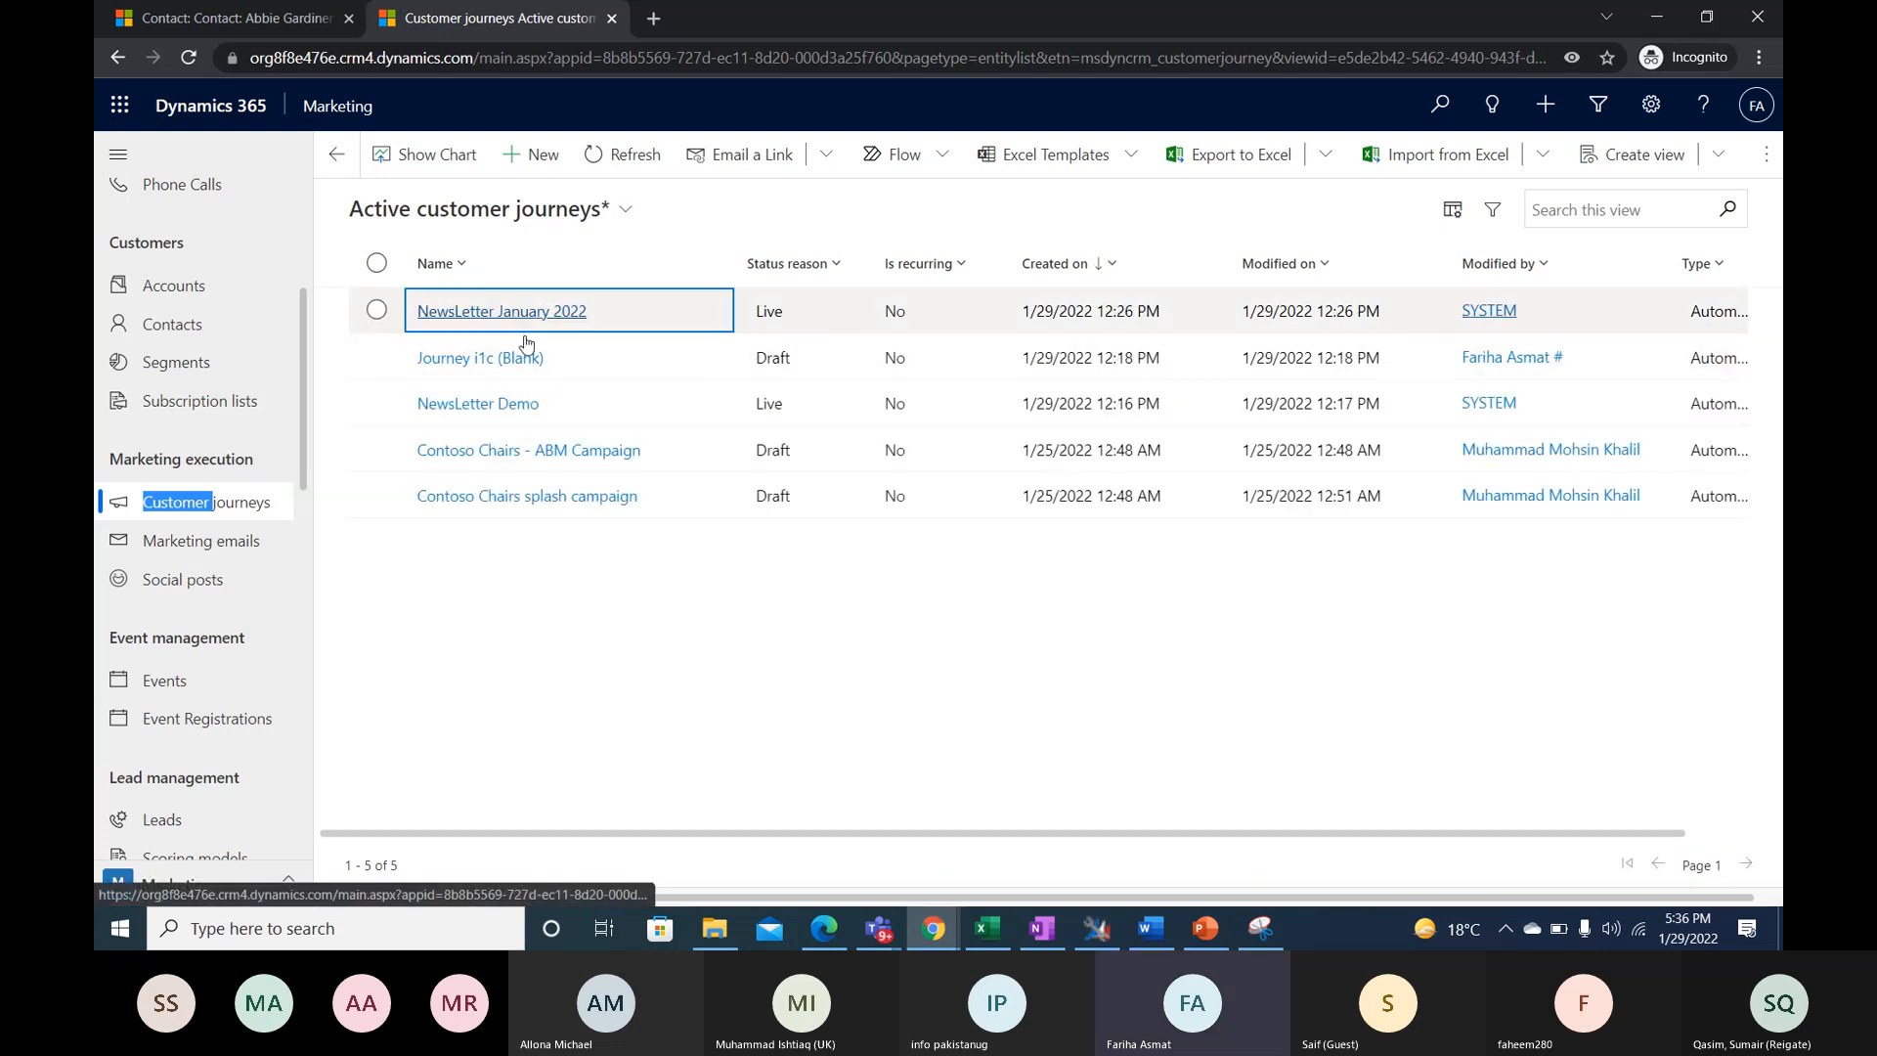
left_click(427, 303)
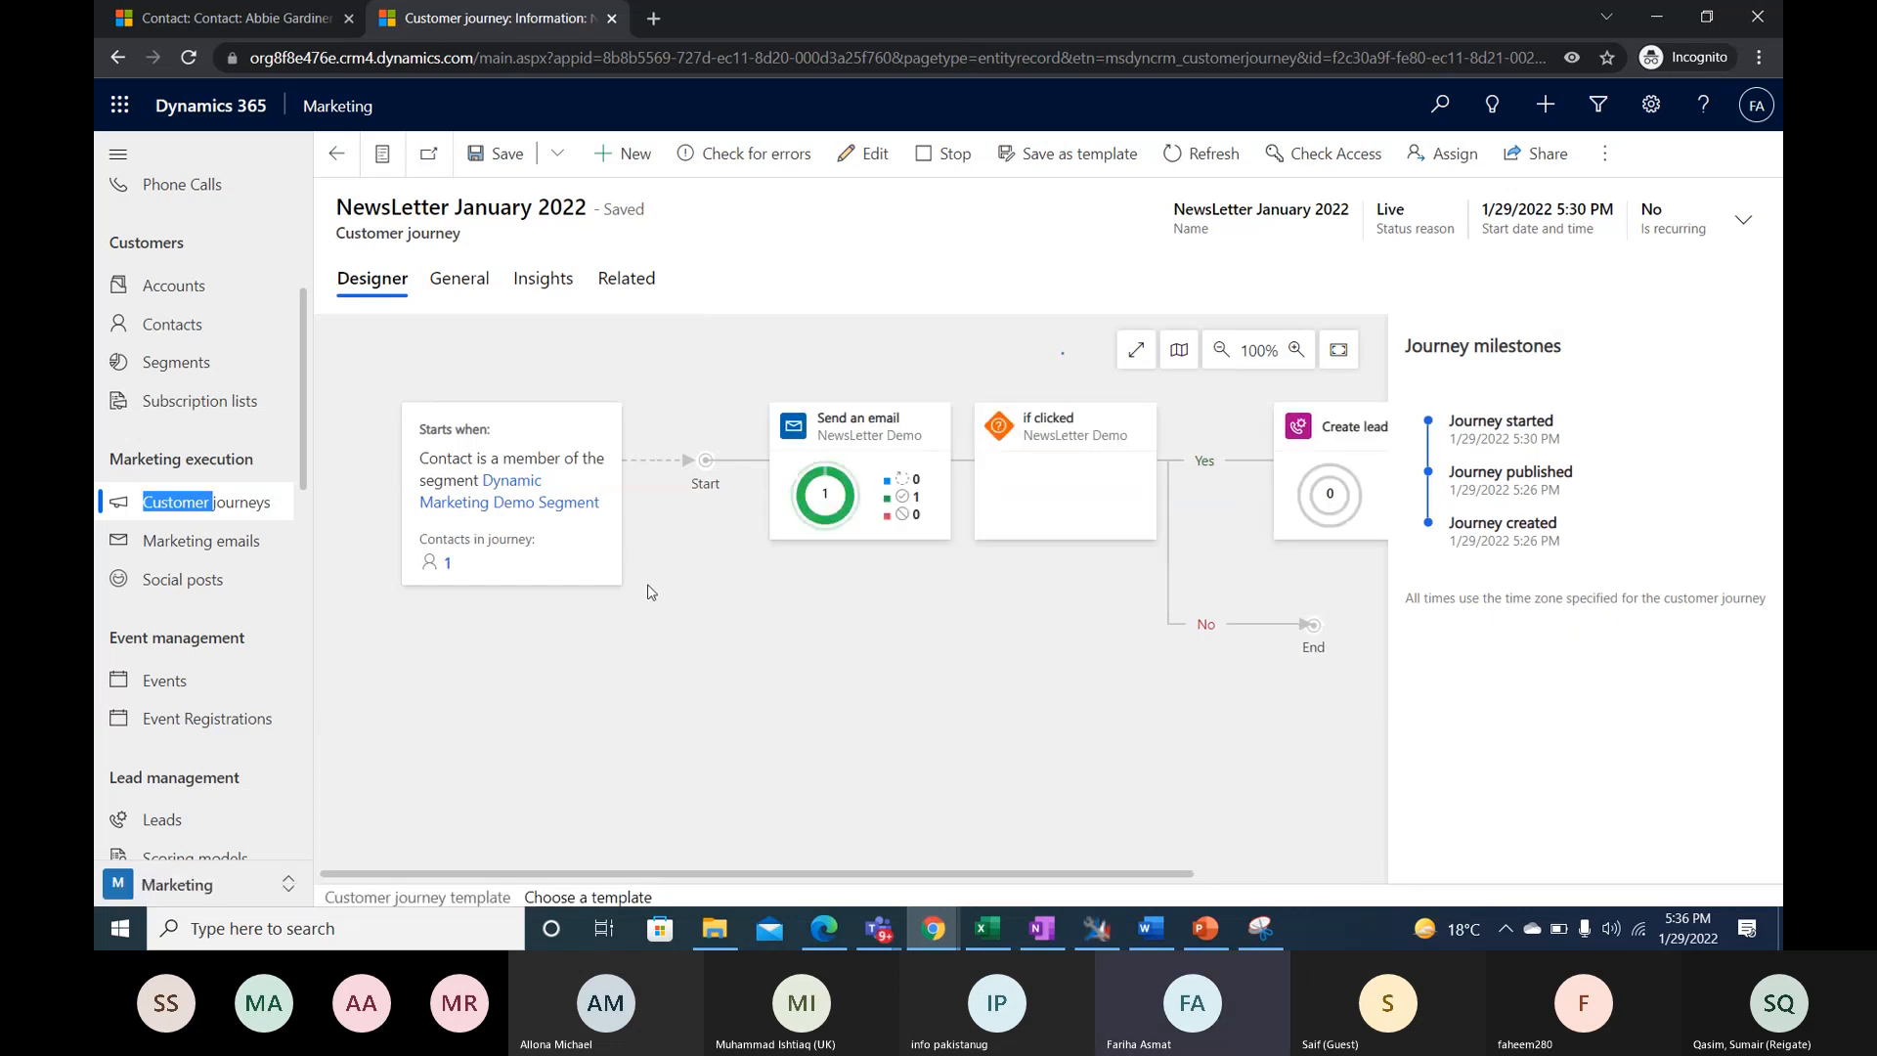
- Inspect the volume data of the journey's audience, Send an email and if clicked tiles, and view the flow through Create lead
left_click(456, 559)
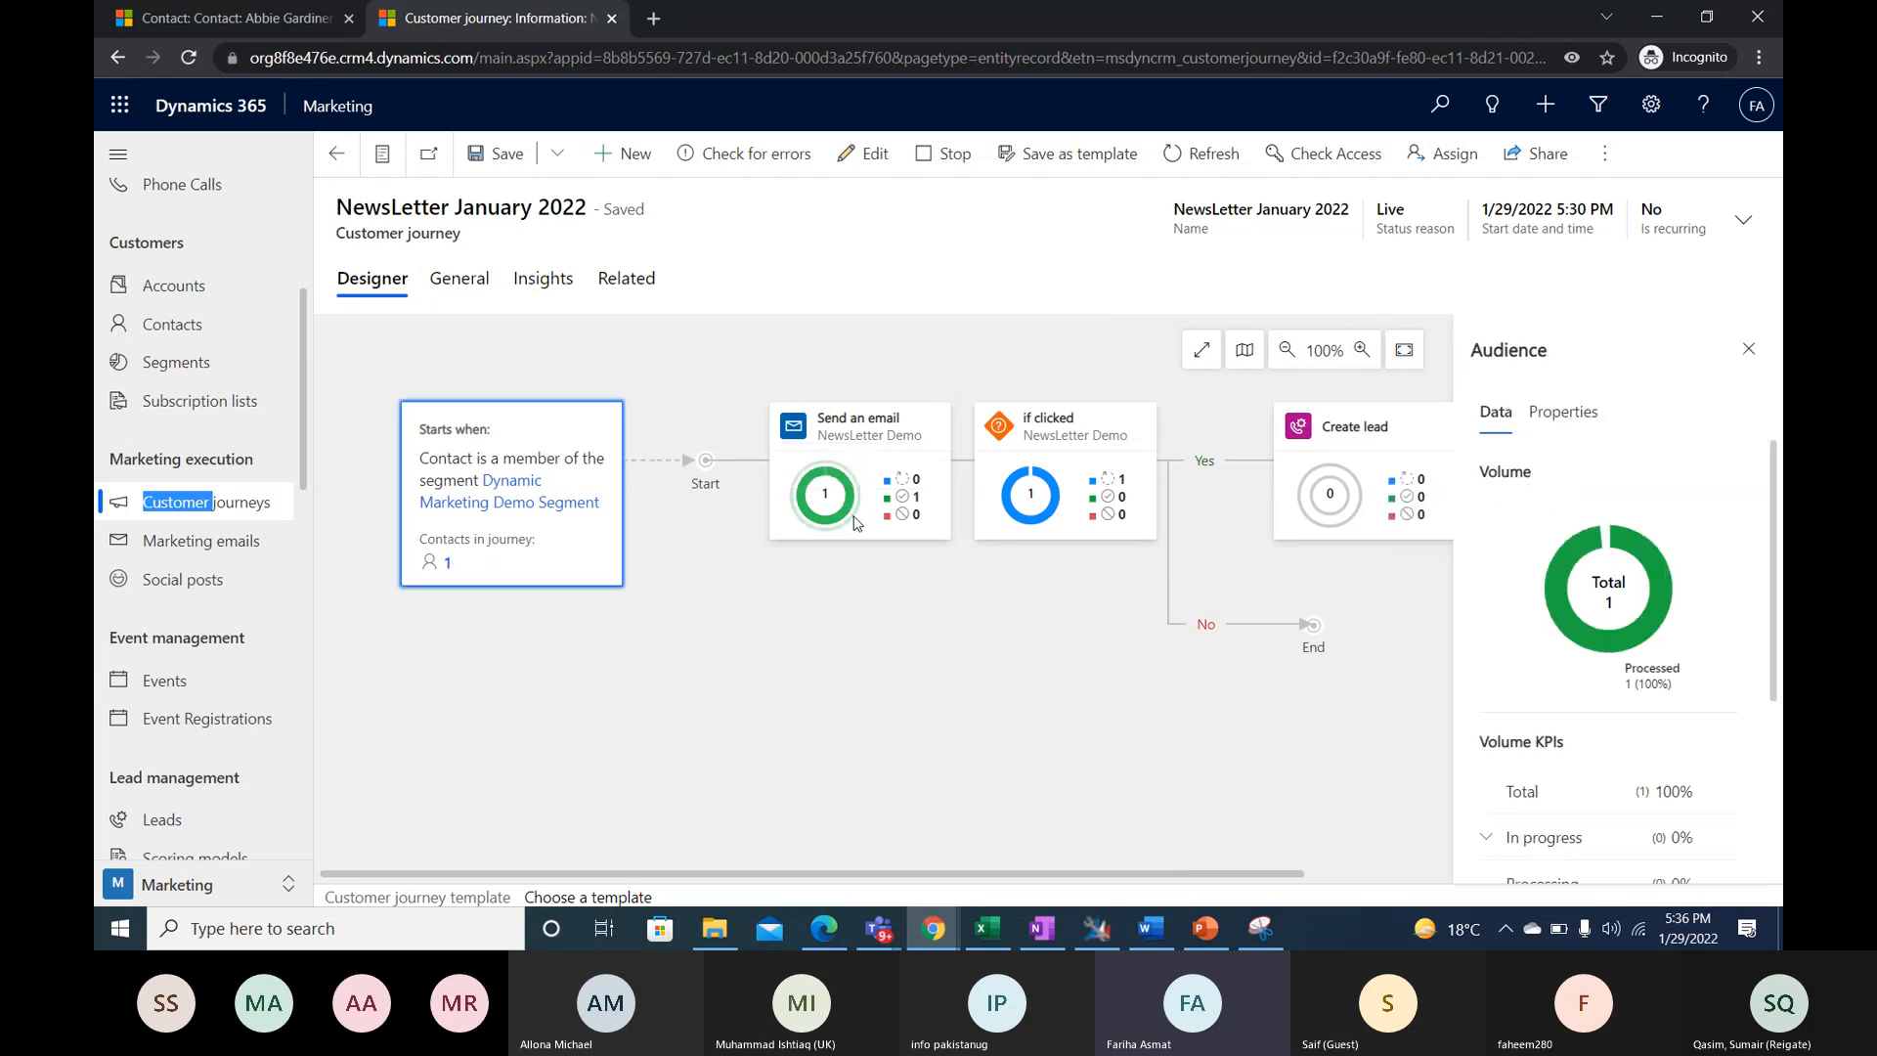
left_click(853, 523)
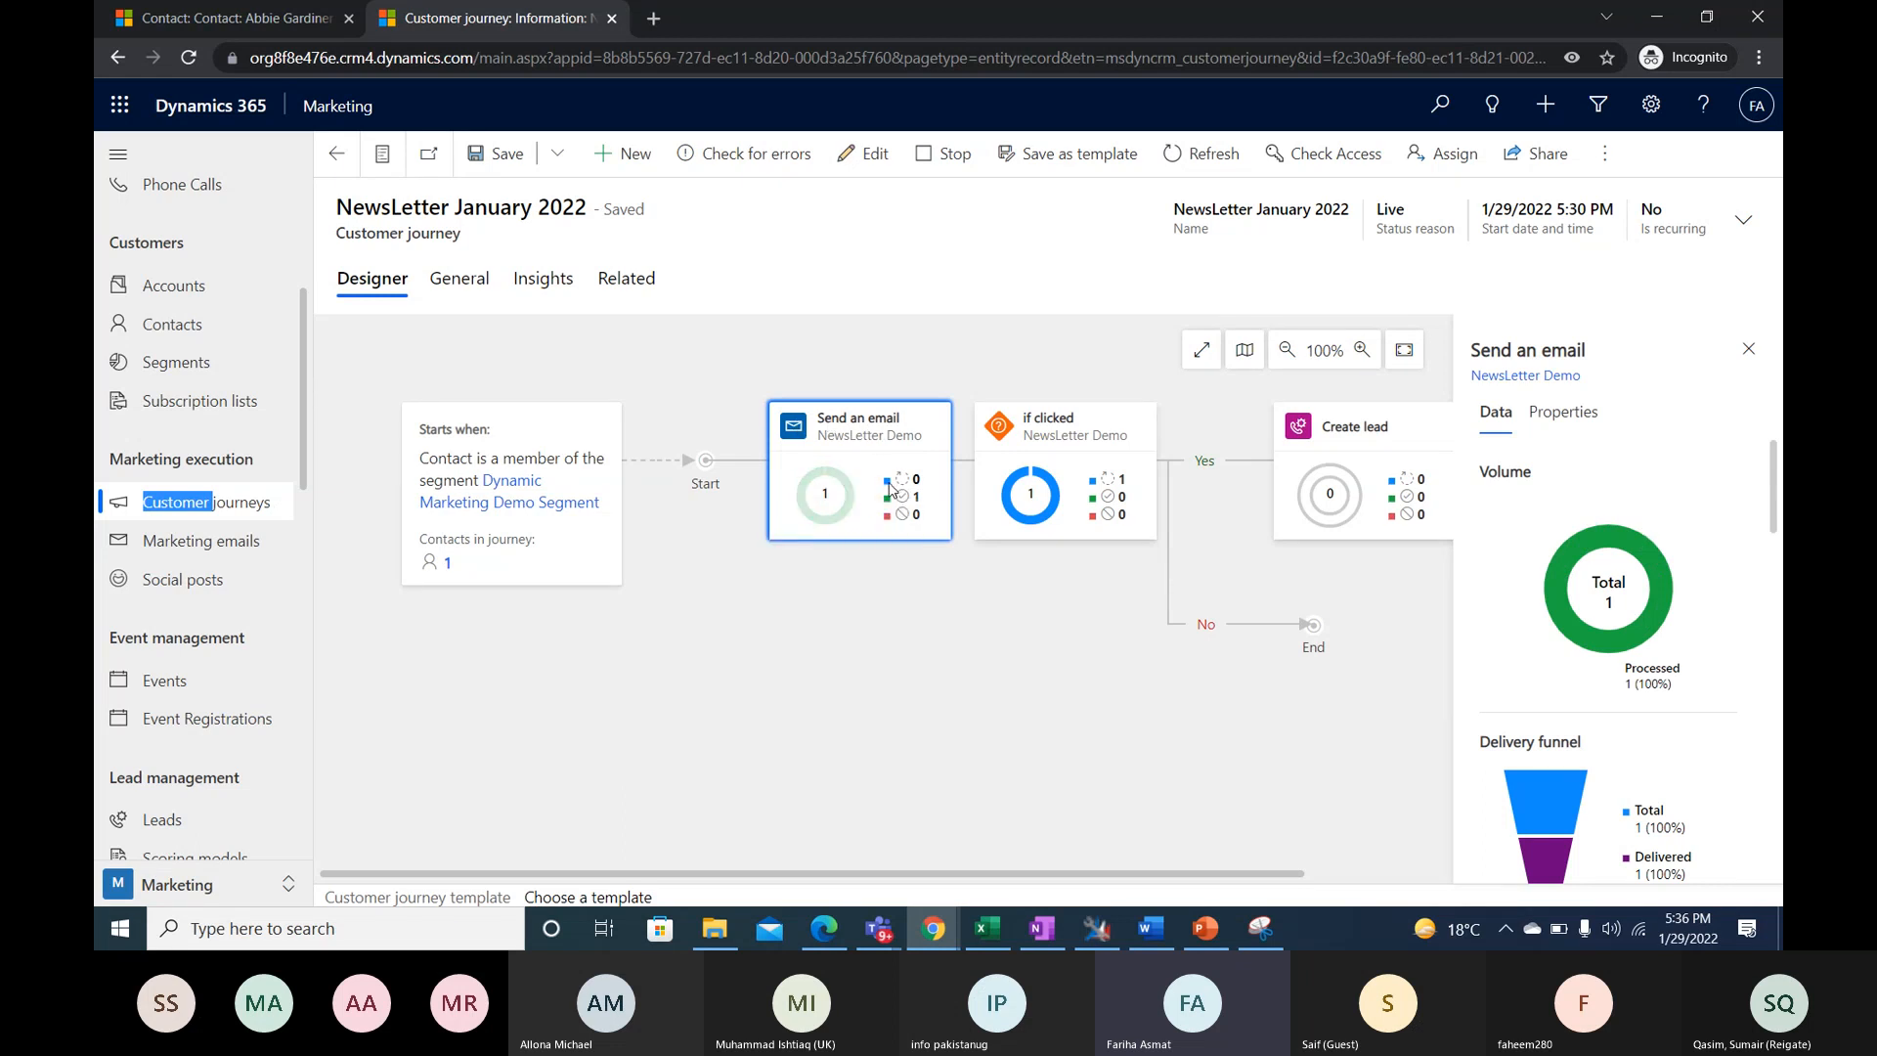
mouse_move(909, 485)
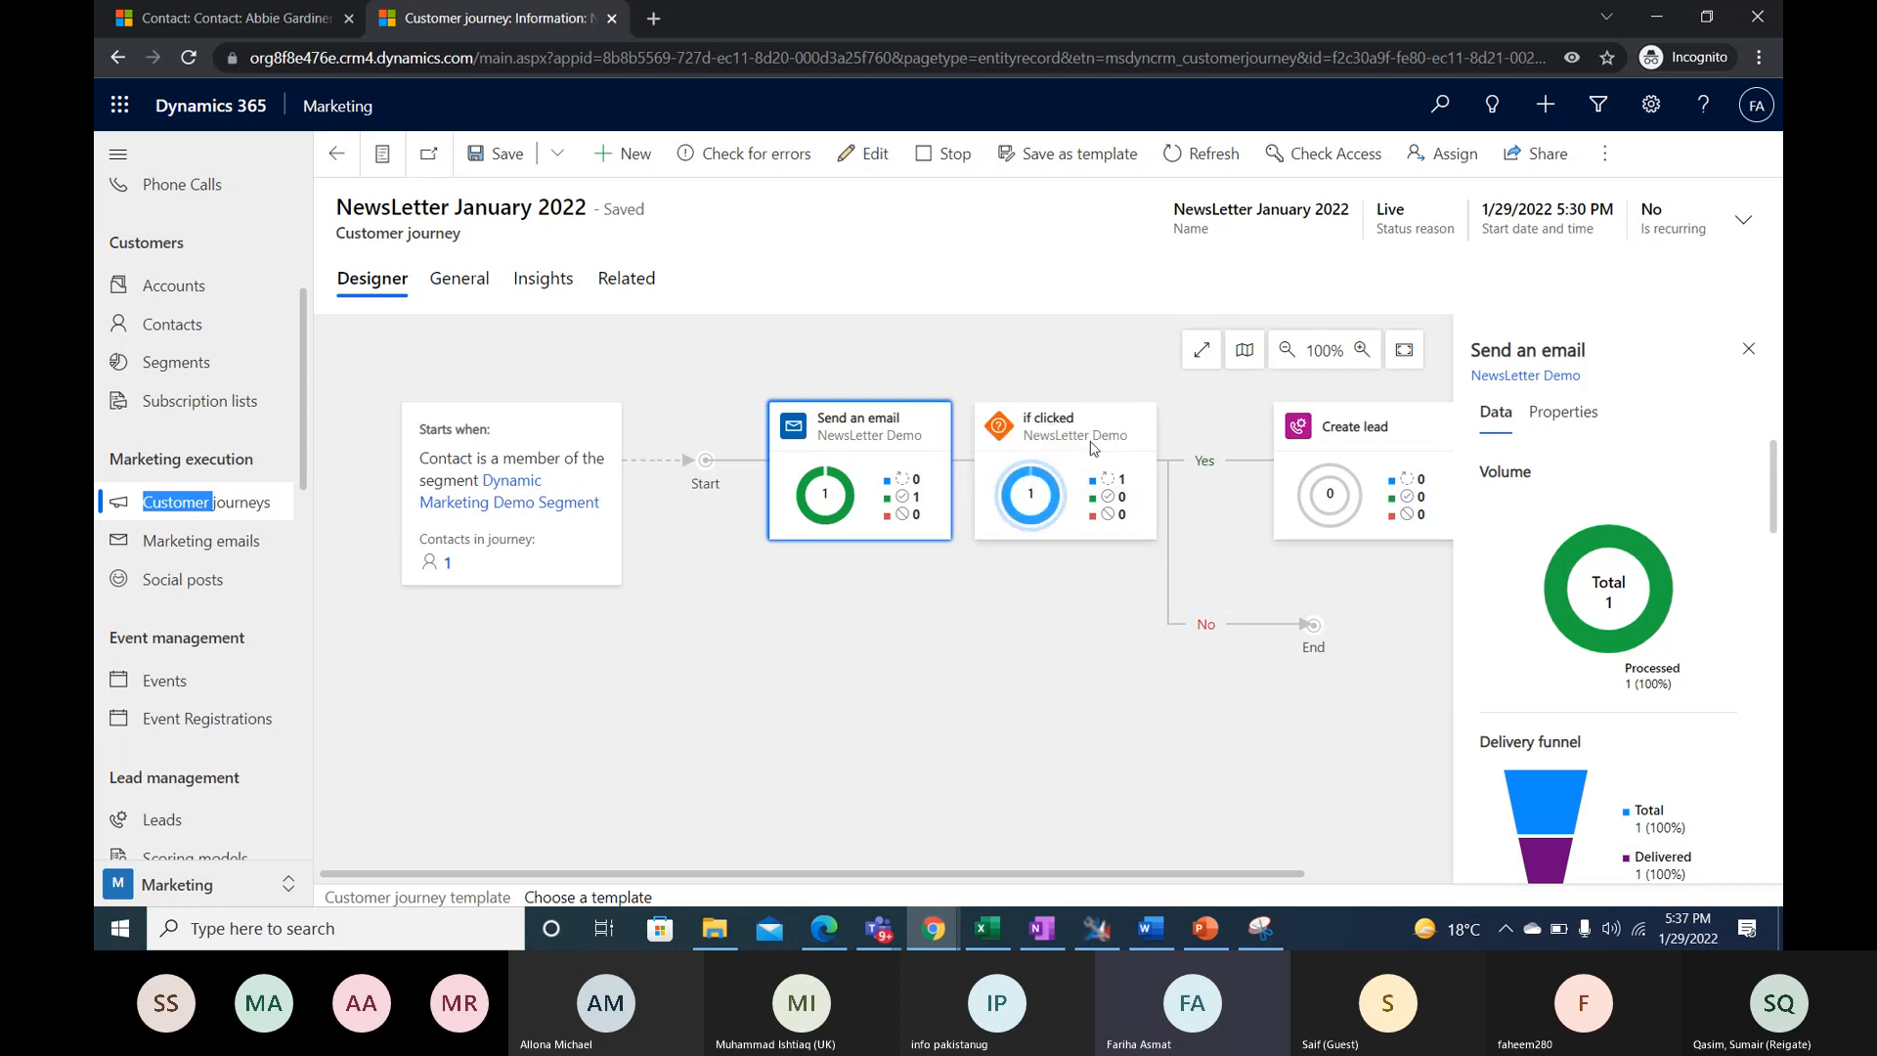
left_click(1051, 518)
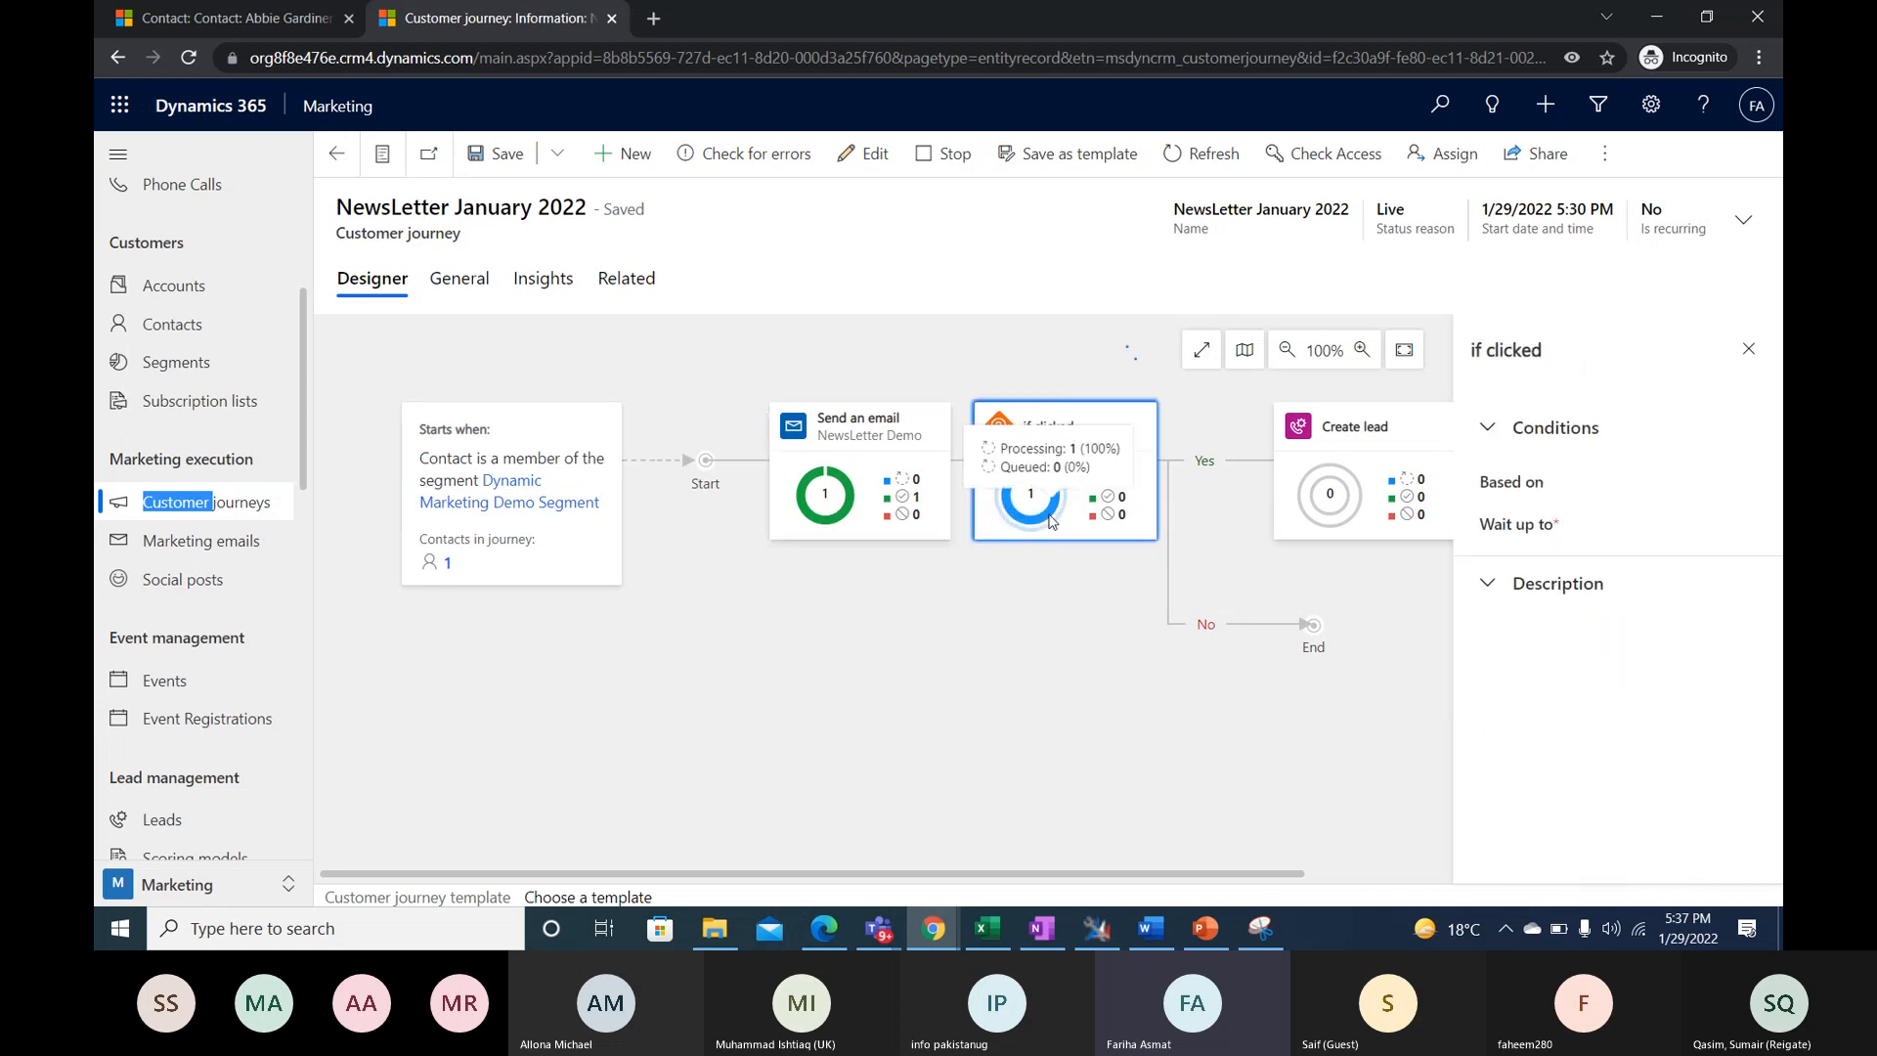
left_click_drag(900, 874, 1045, 877)
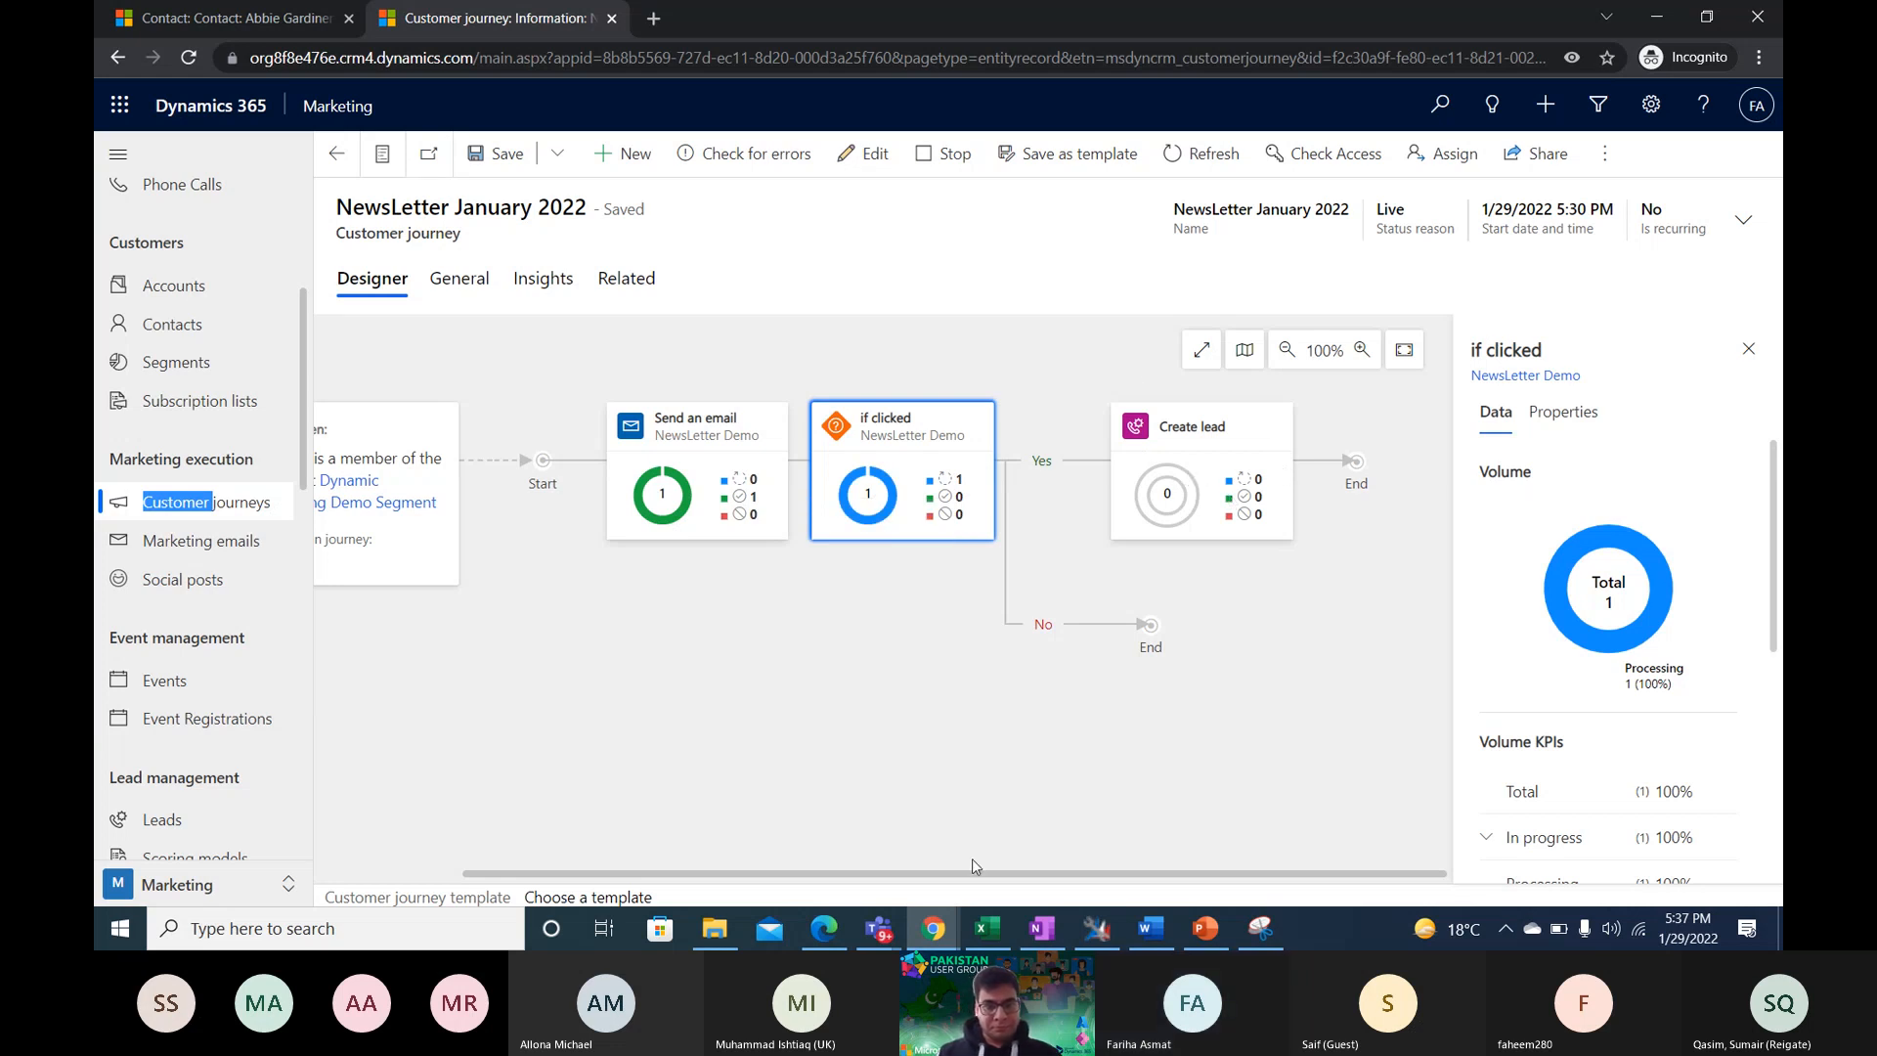
left_click_drag(975, 866, 802, 870)
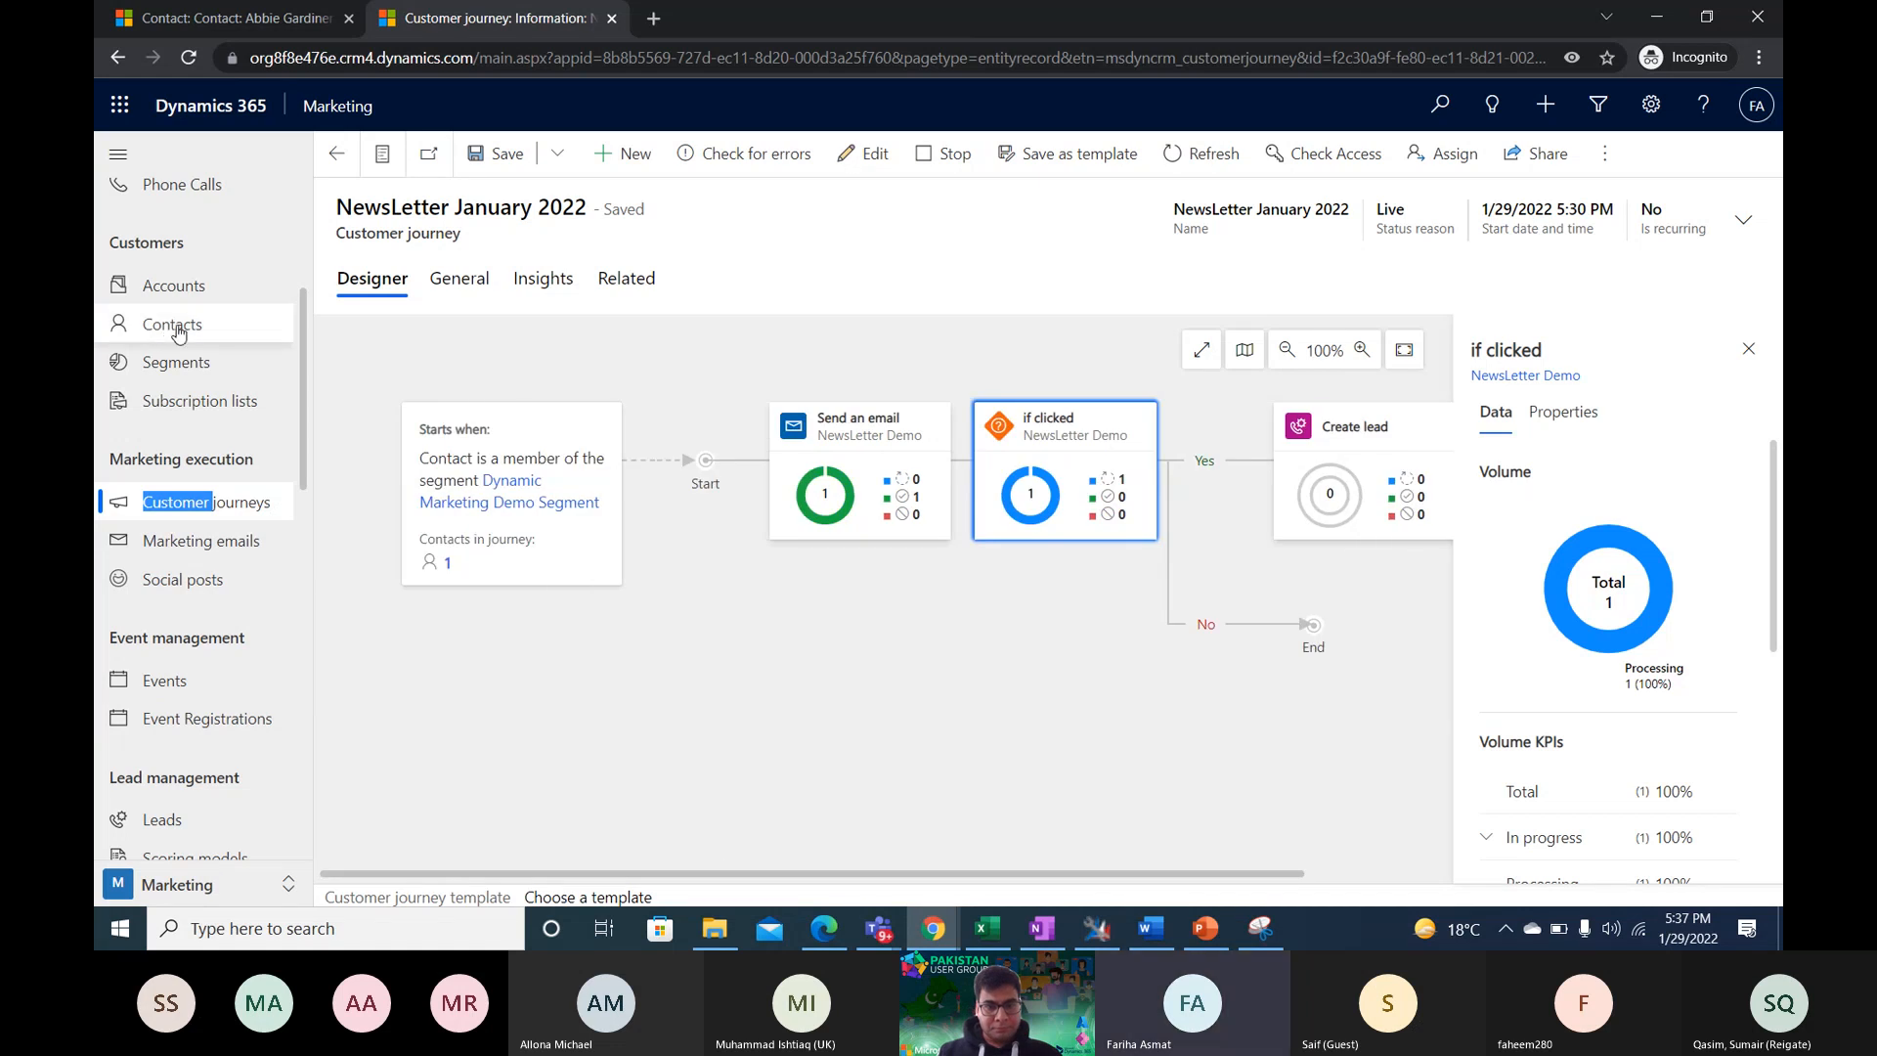
scroll(192, 323, "up", 3)
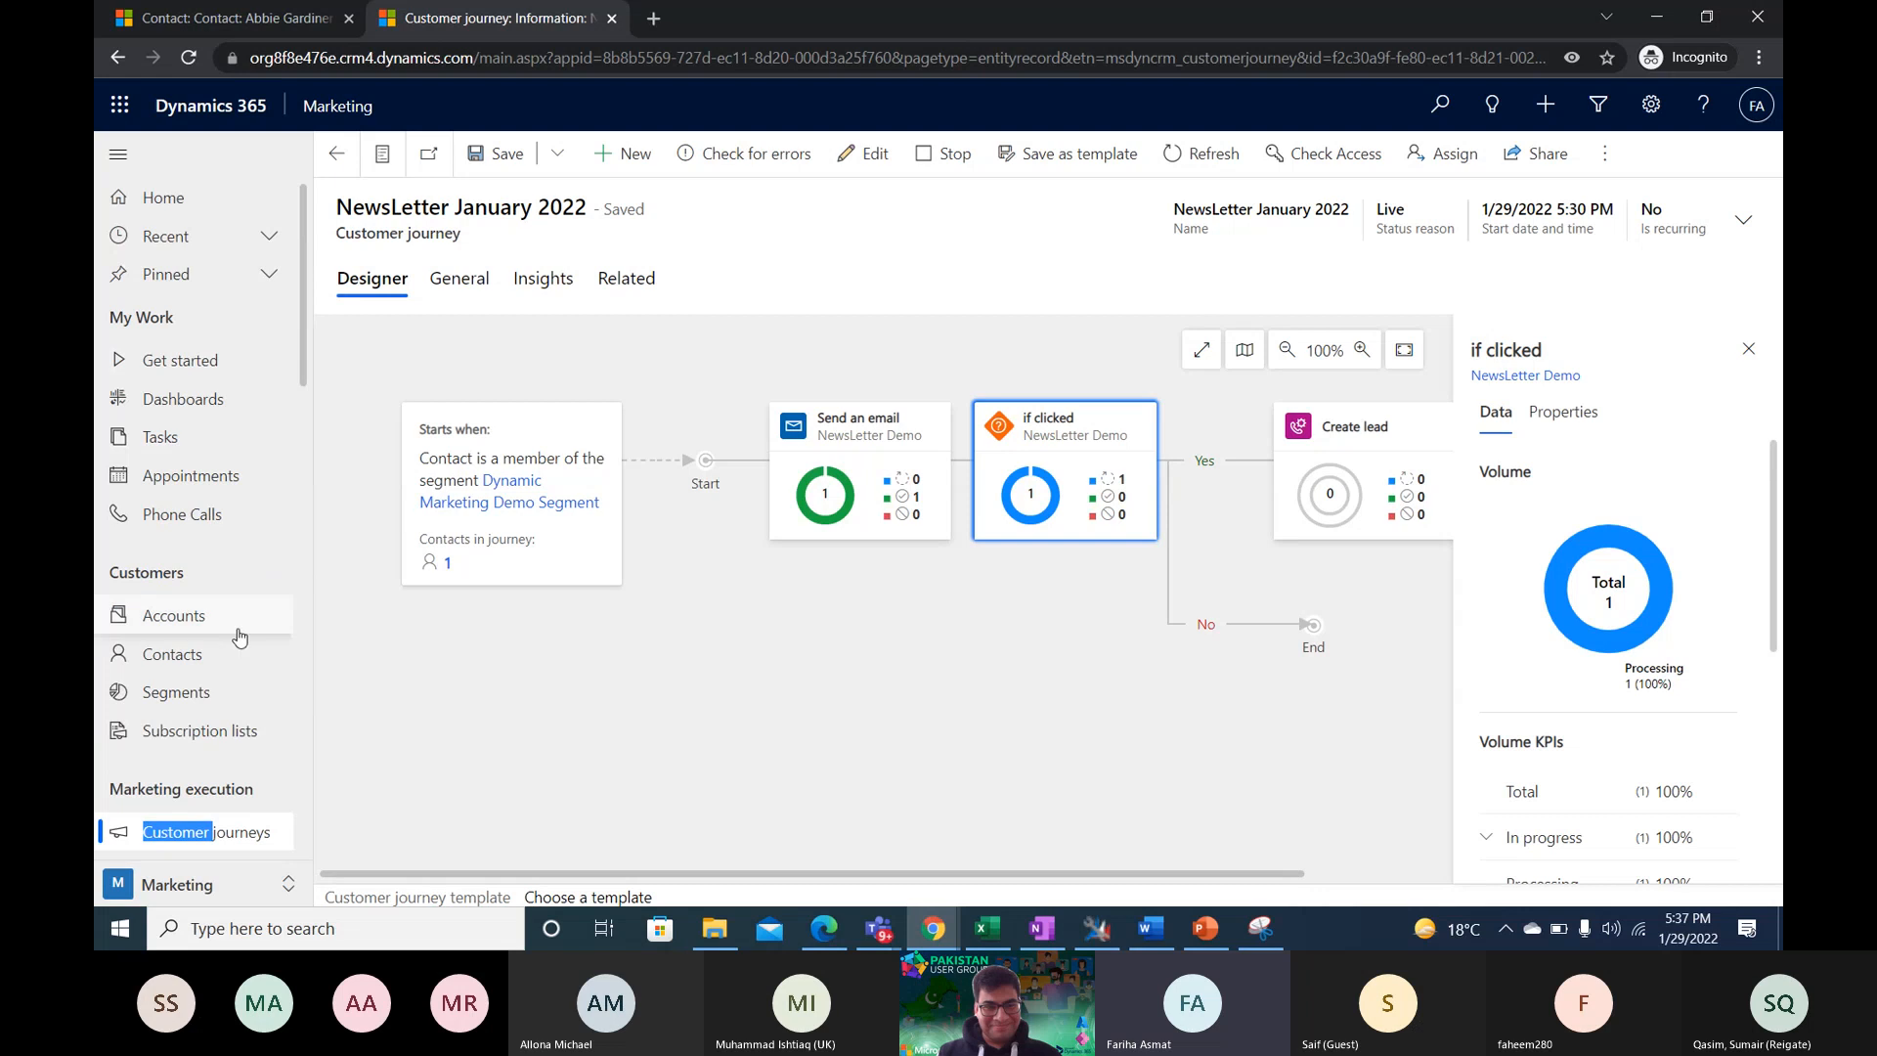
scroll(240, 637, "down", 2)
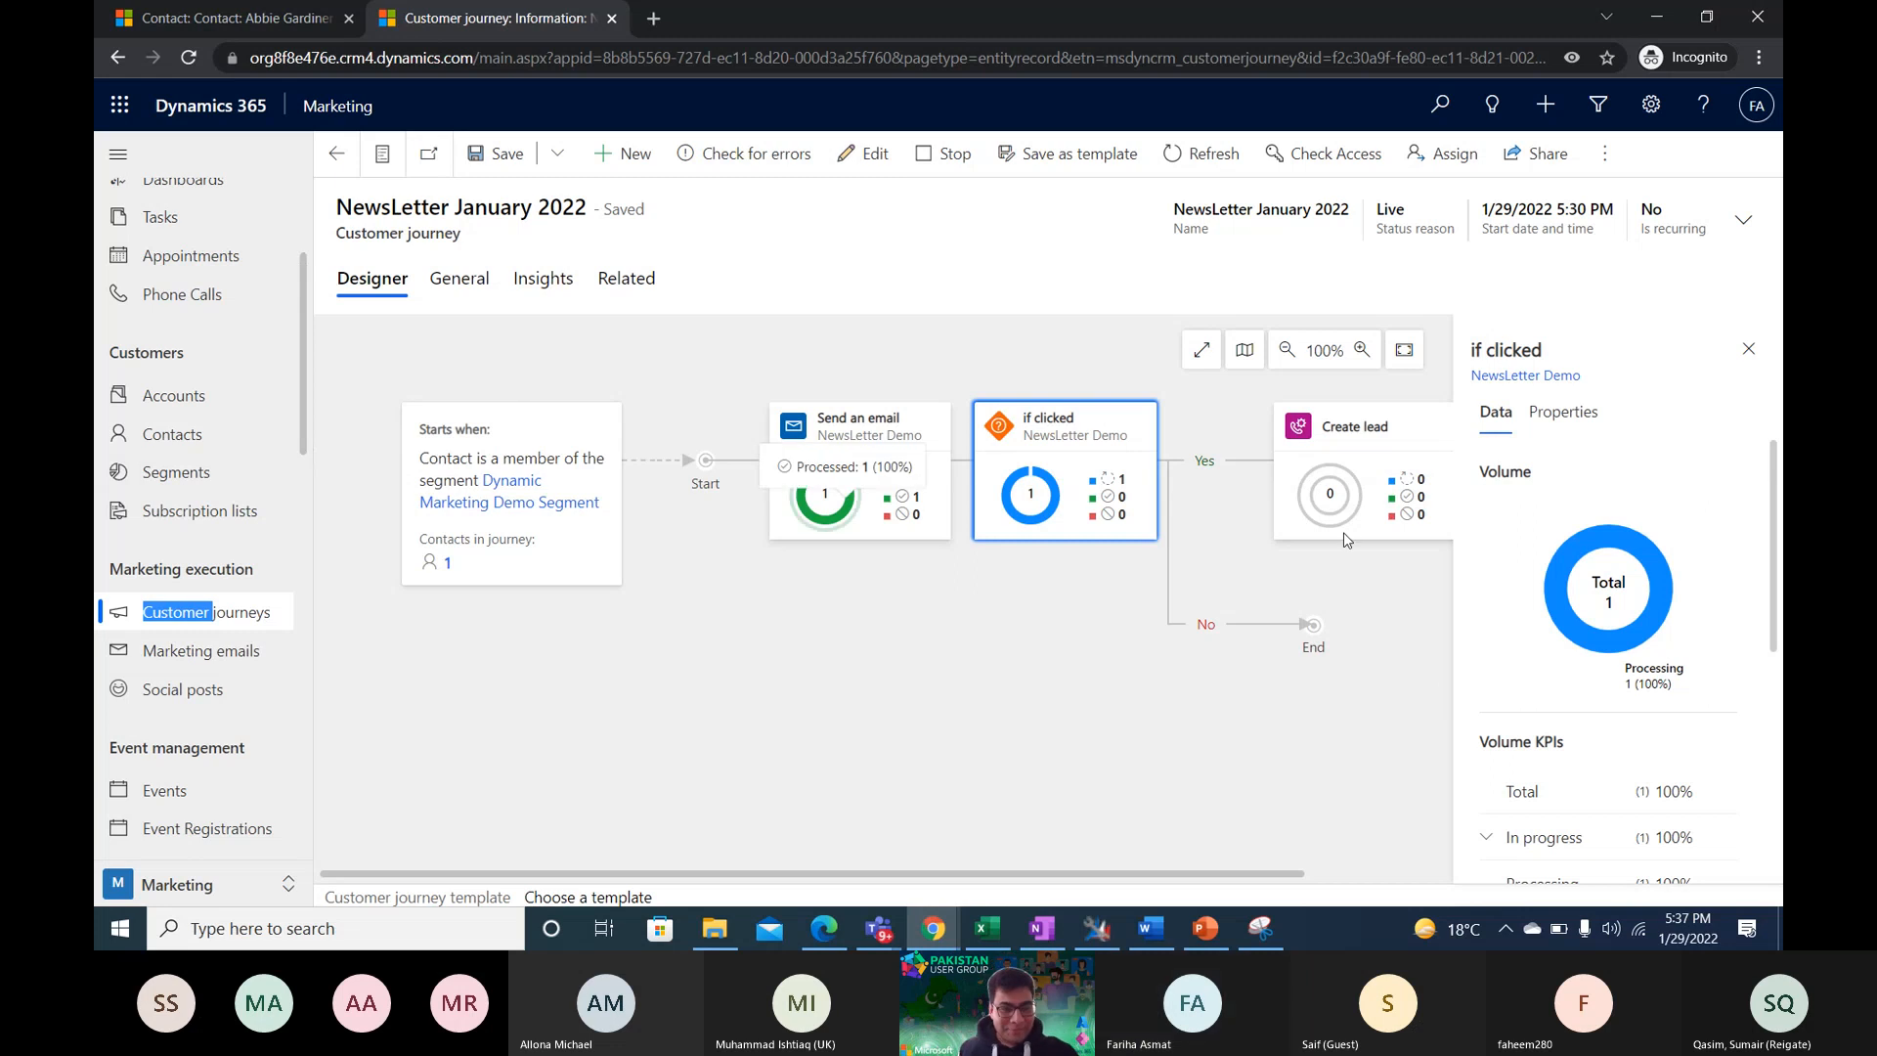
- Switch to the Microsoft Teams meeting and stop sharing the screen
key("alt+Tab")
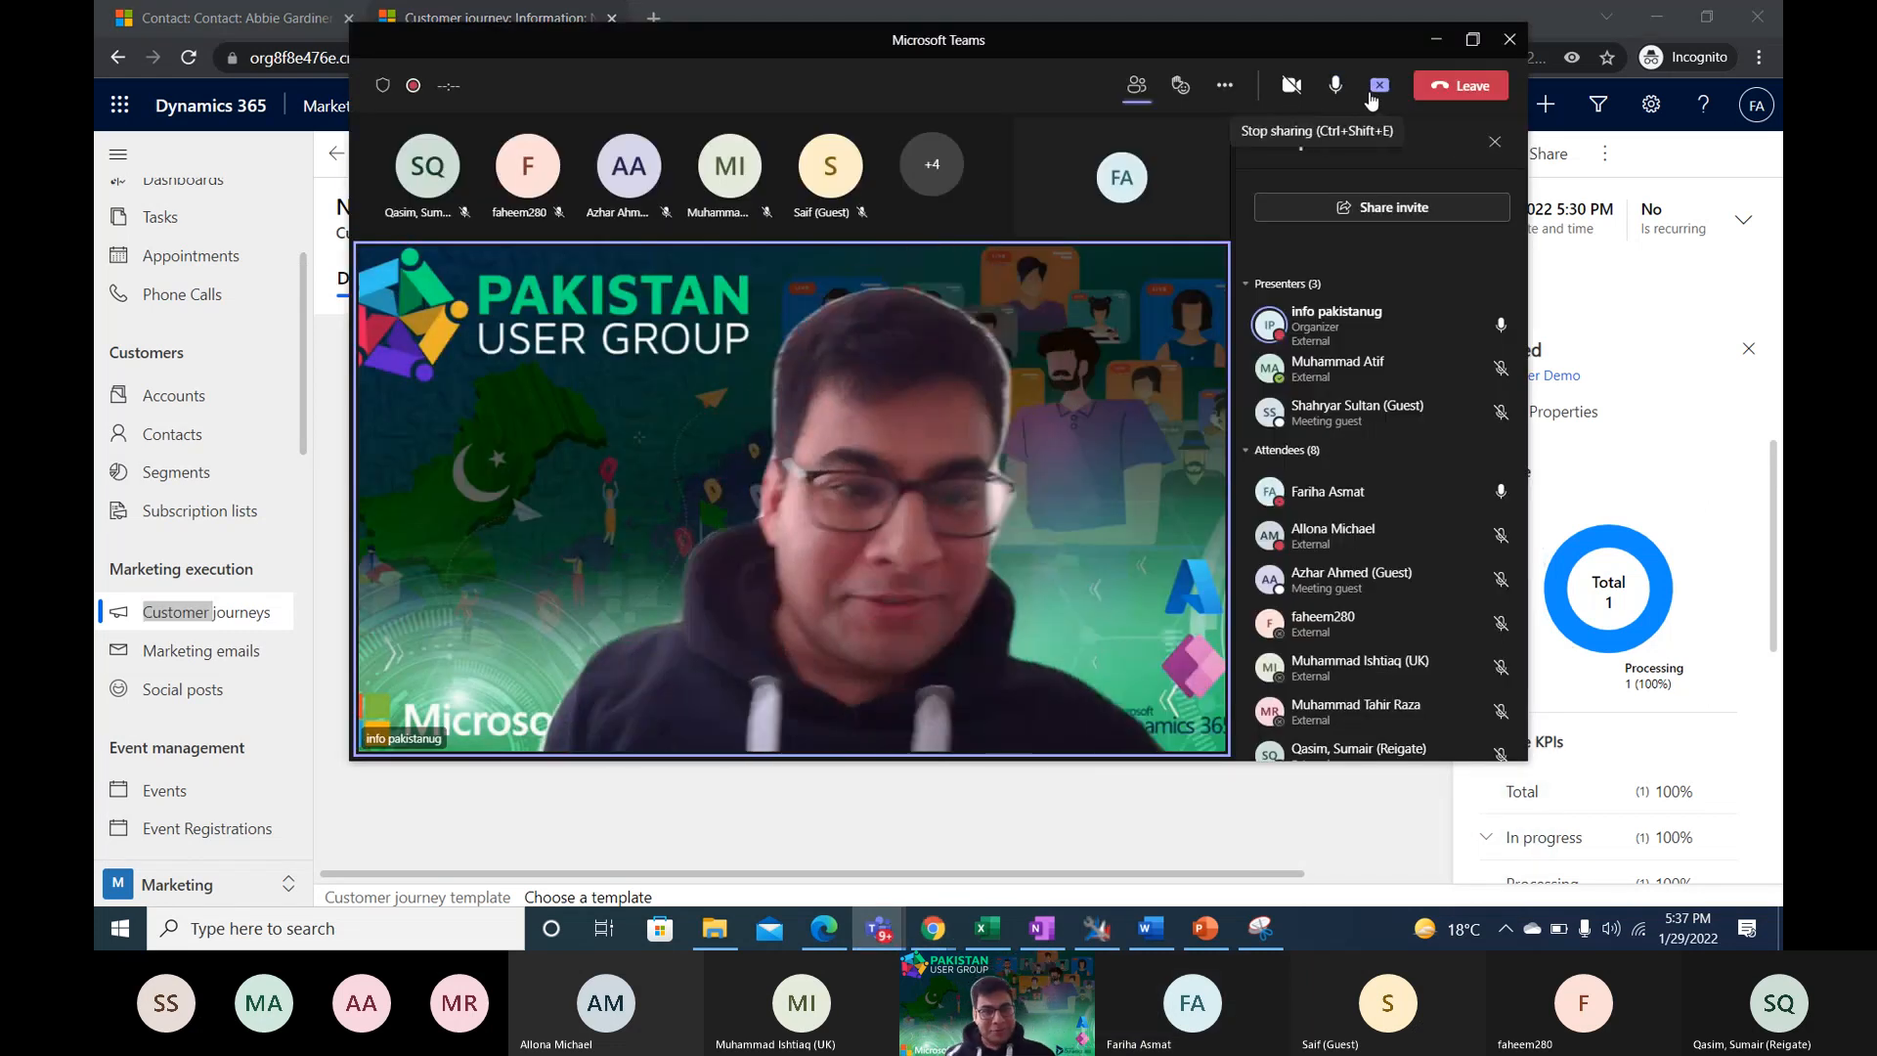
left_click(1375, 90)
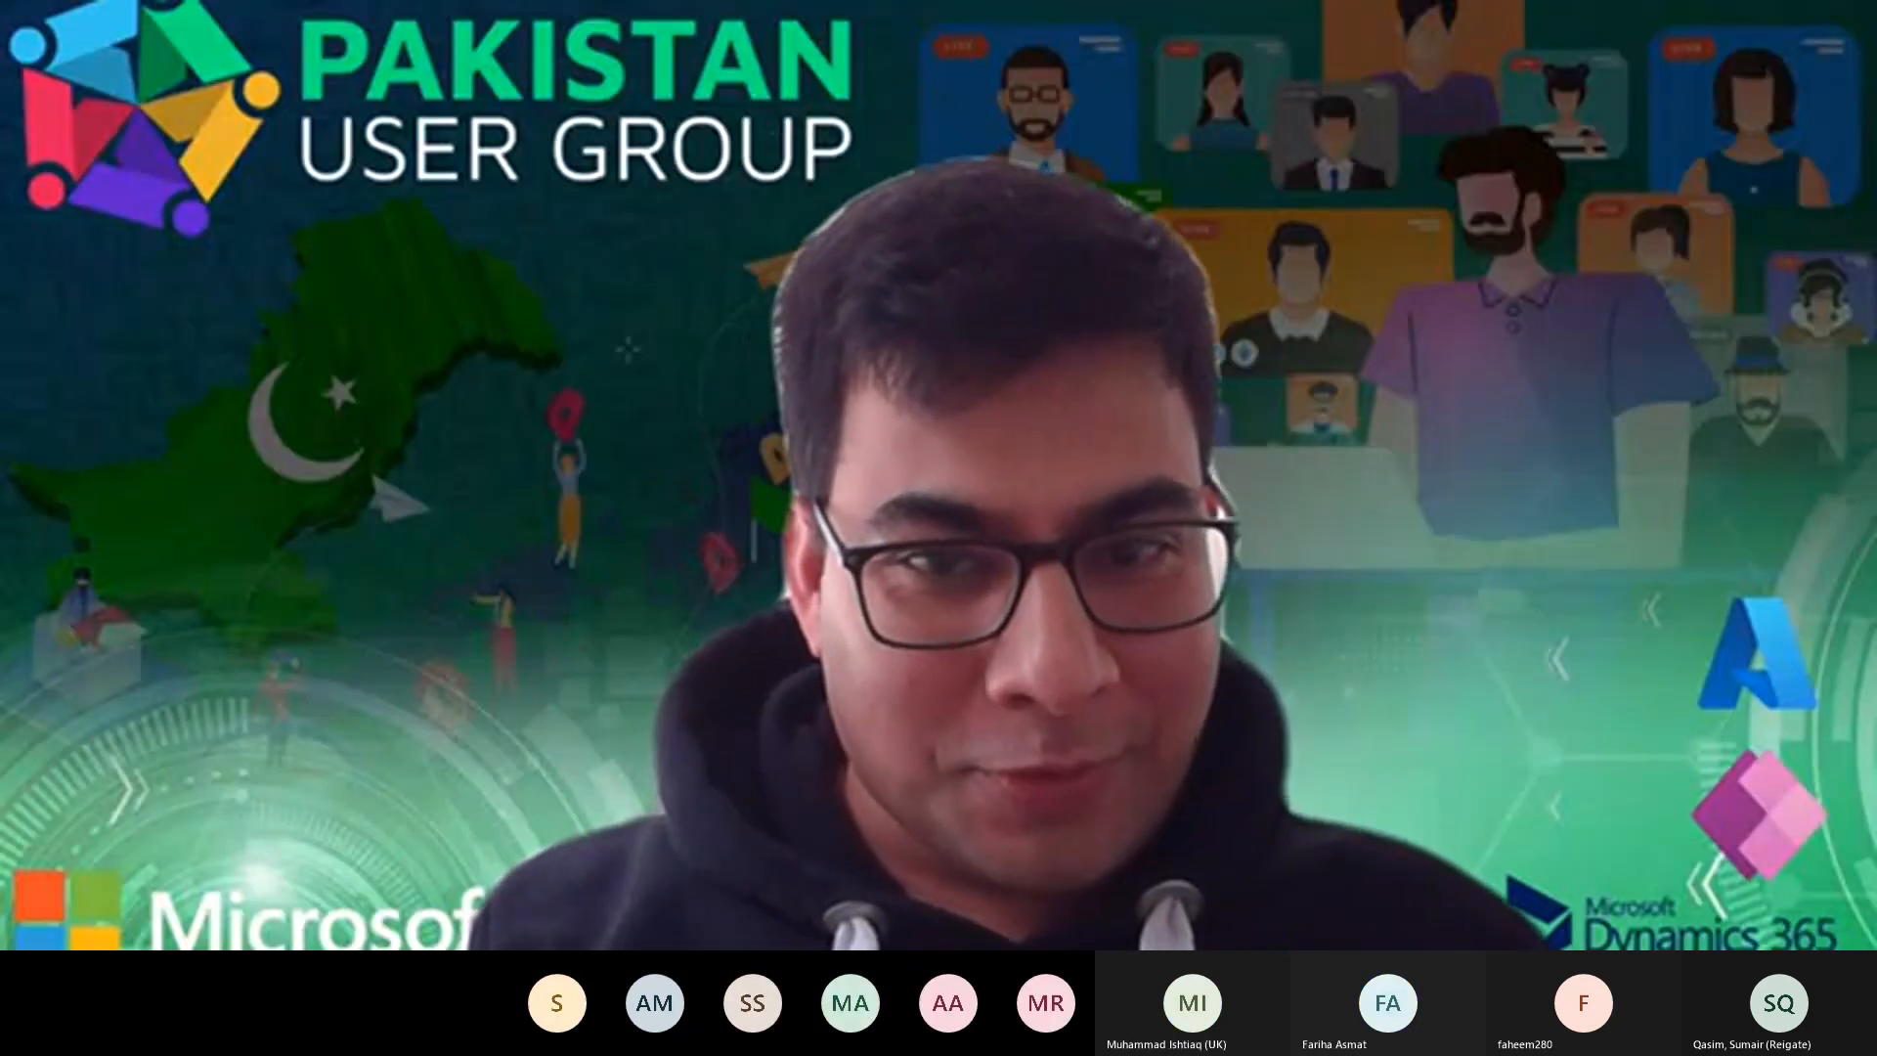